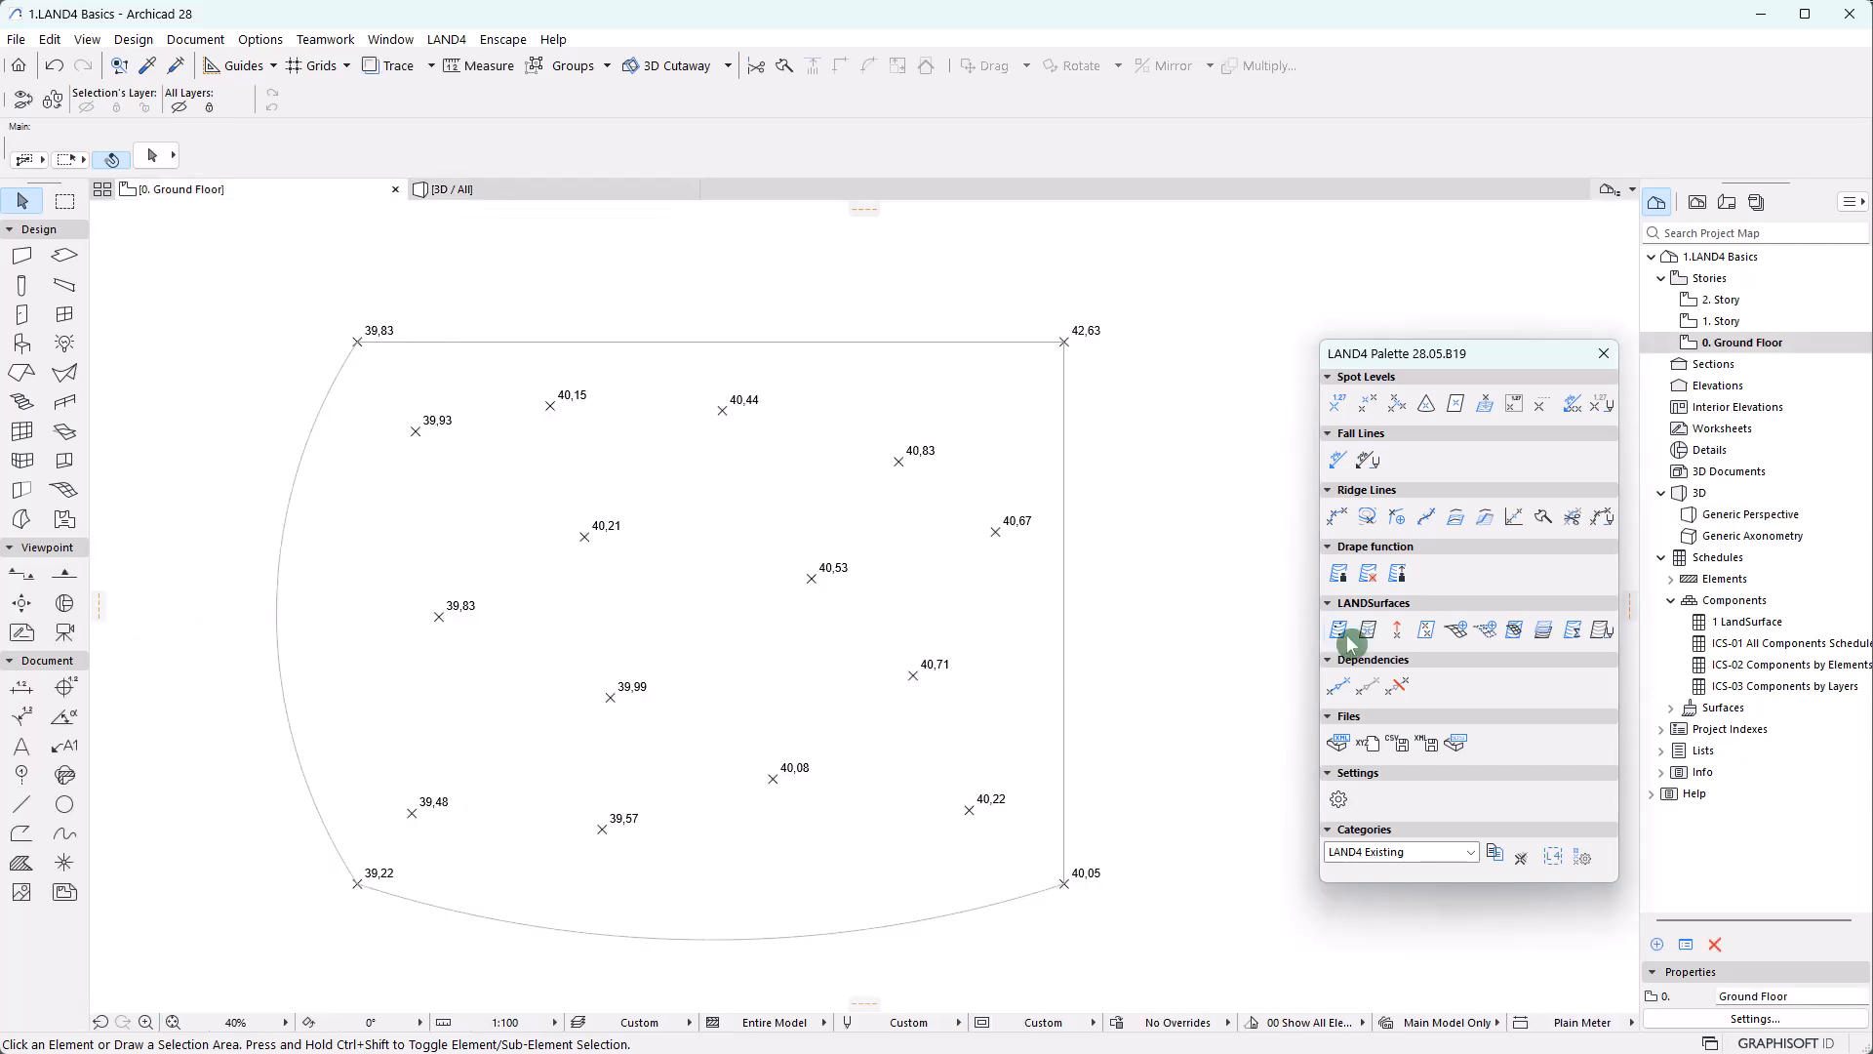
left_click(1254, 595)
left_click(536, 189)
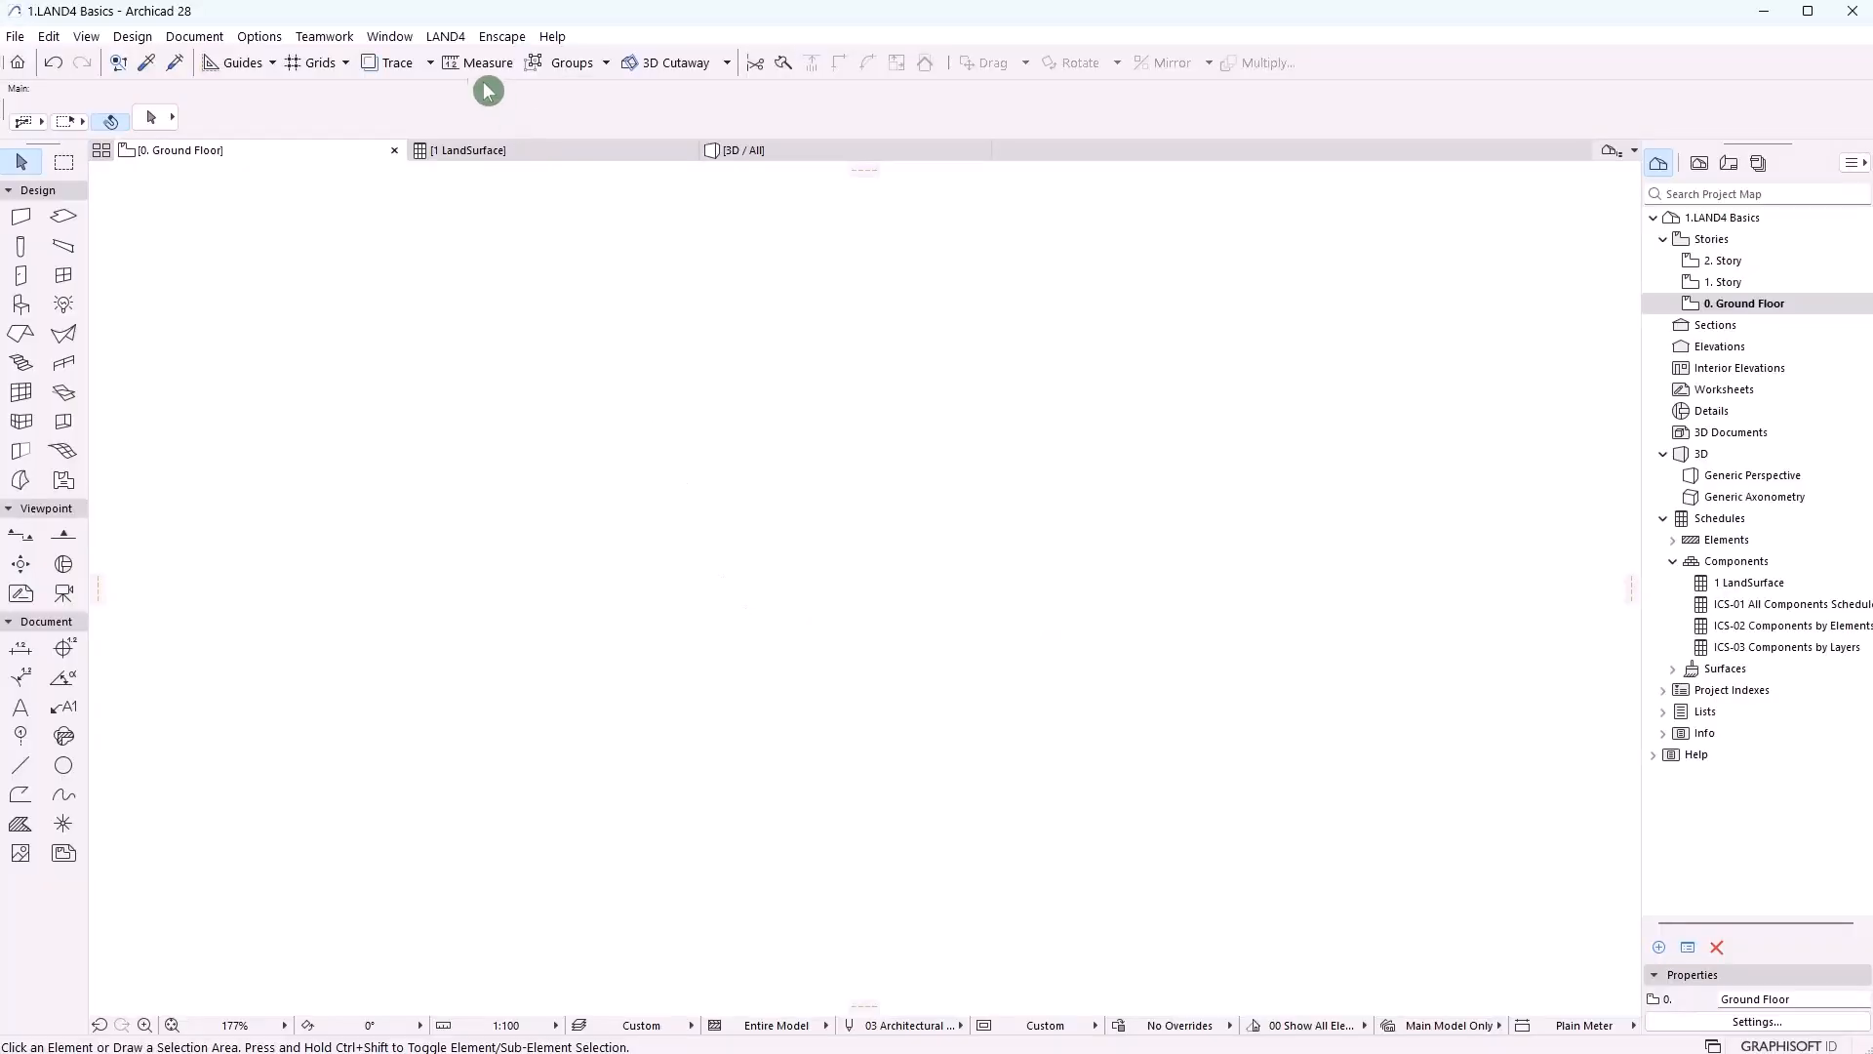
Show the LAND4 palette, place it beside the floor plan and shrink it to fit its tool groups
left_click(451, 41)
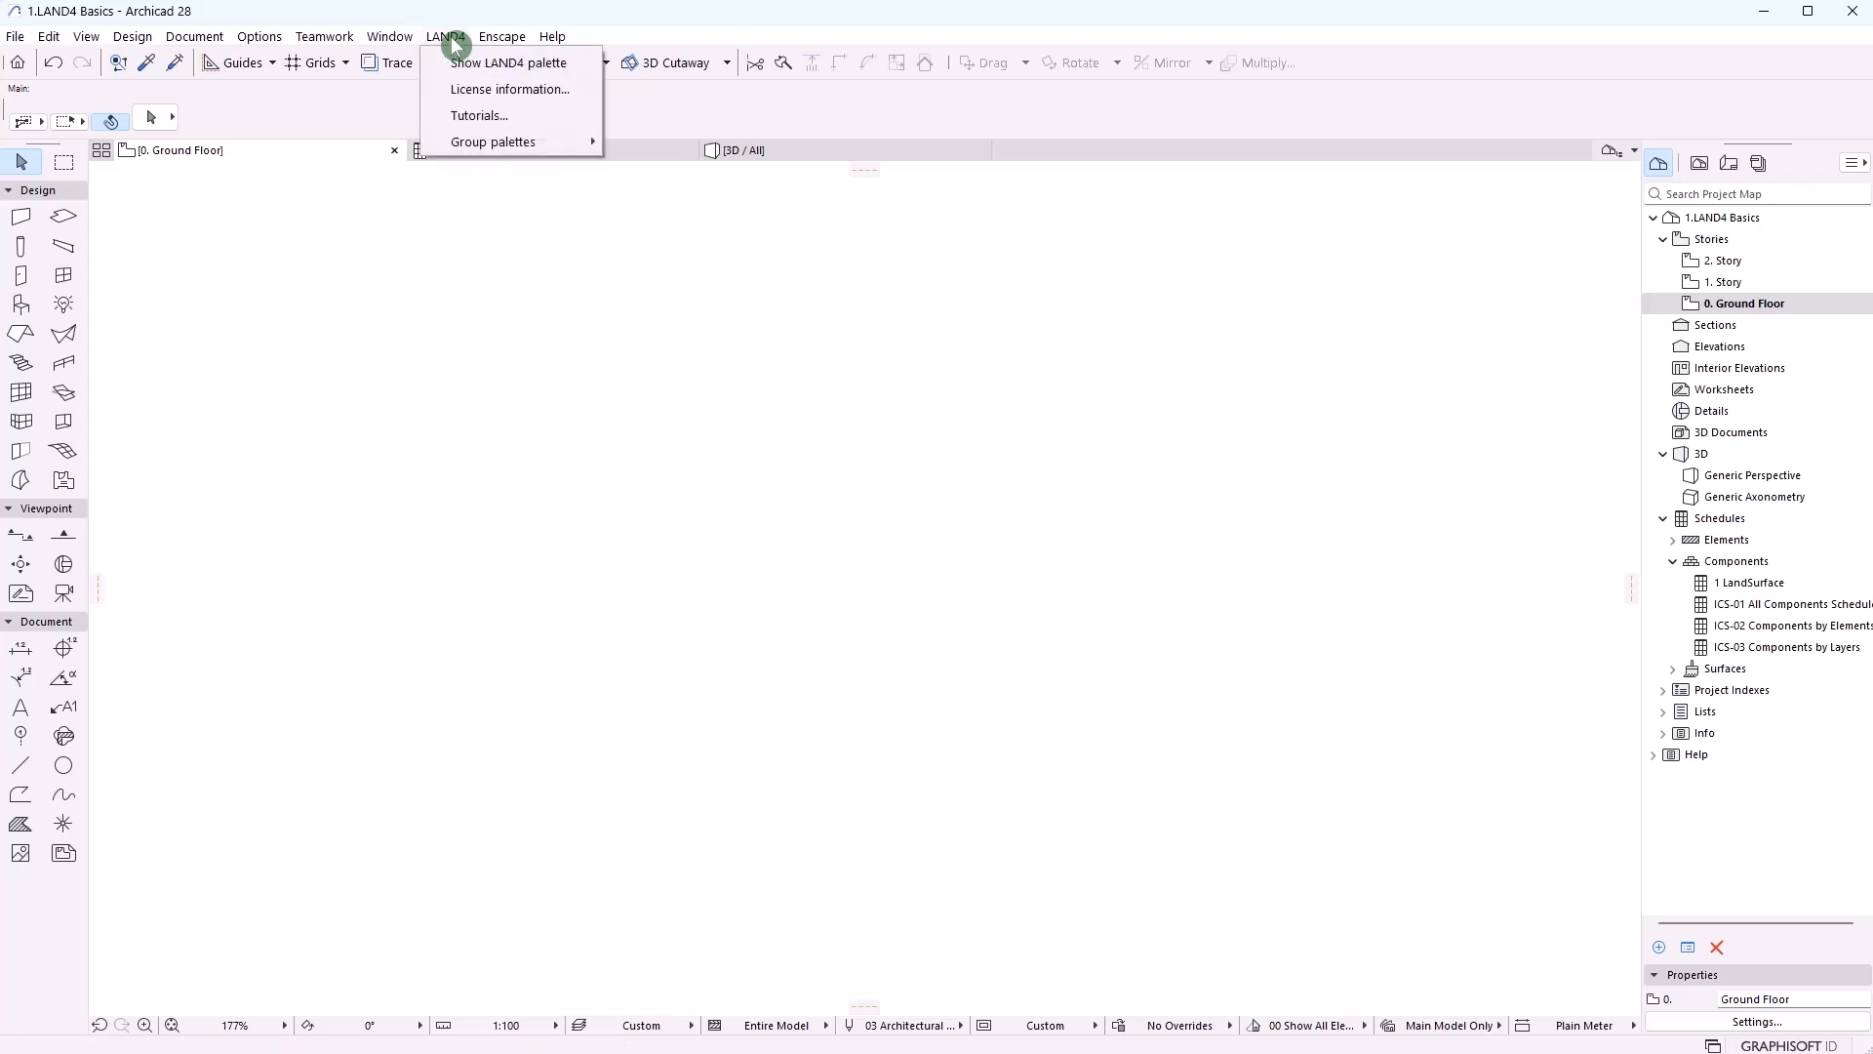
left_click(493, 62)
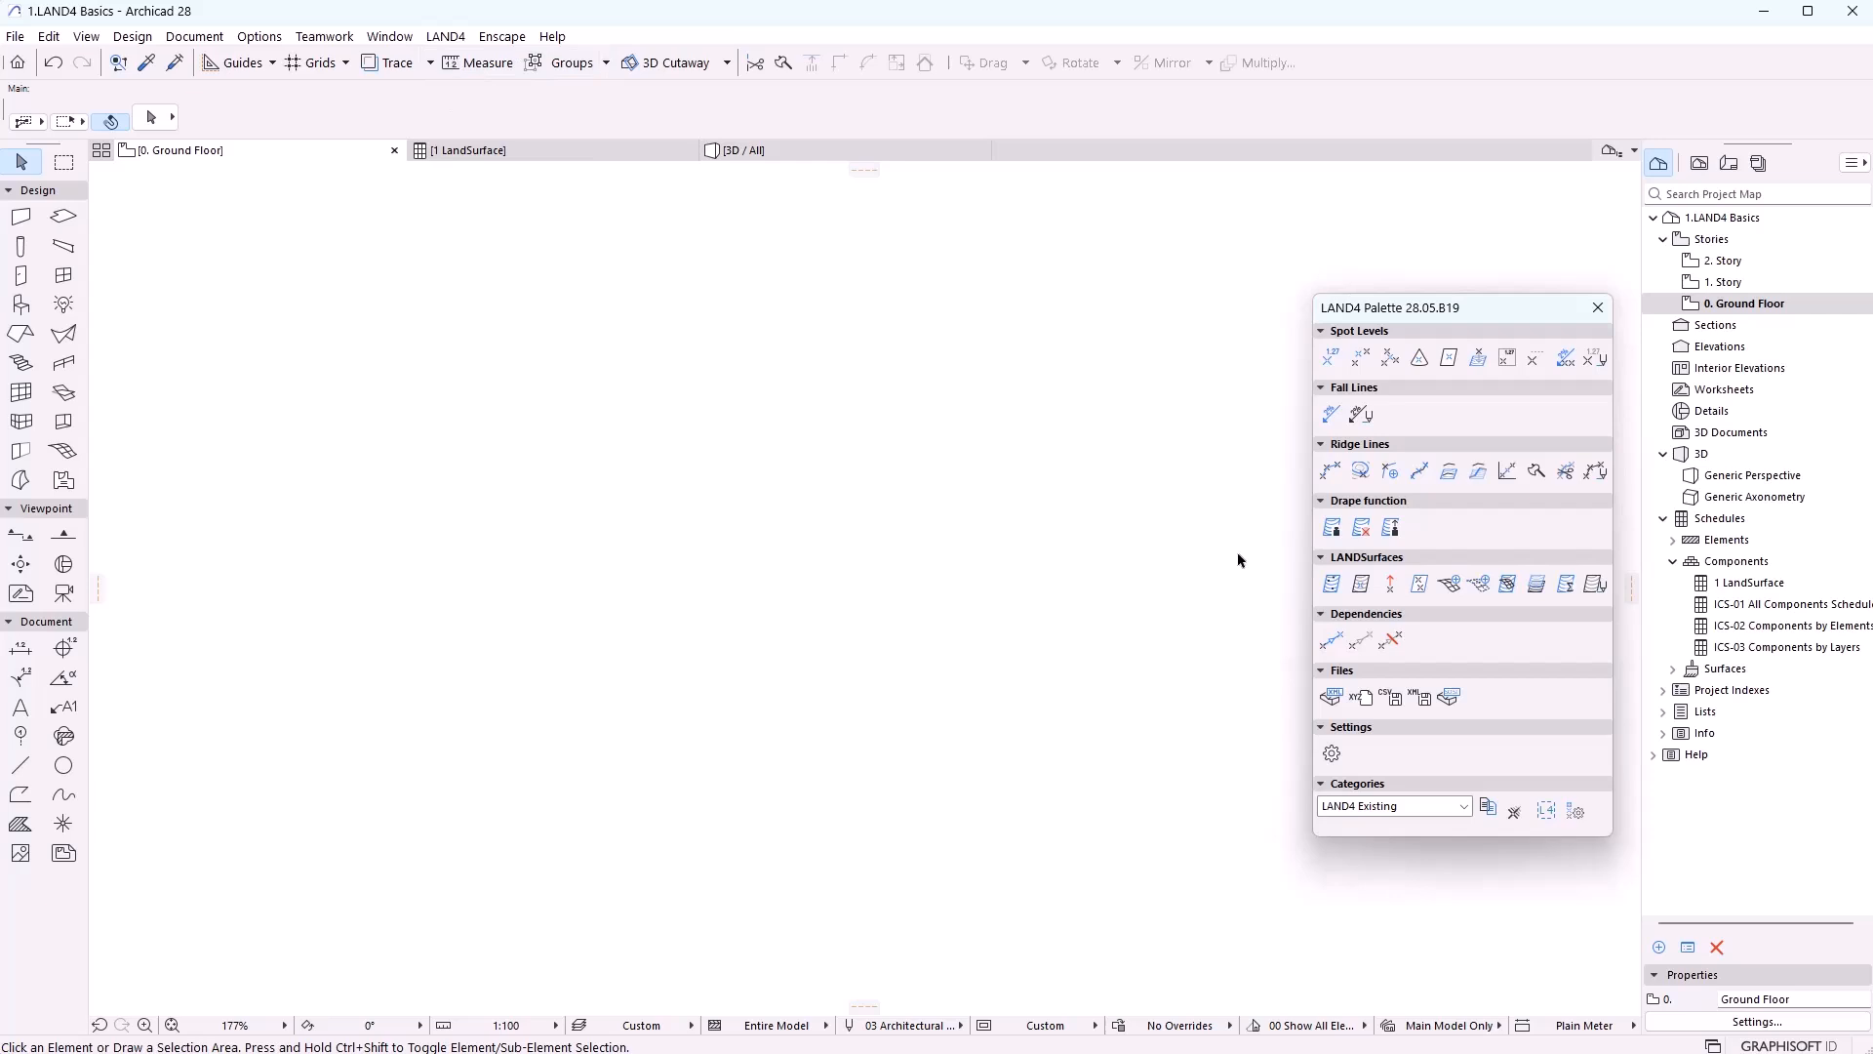
left_click_drag(1465, 312, 1635, 324)
left_click_drag(1546, 146, 1354, 246)
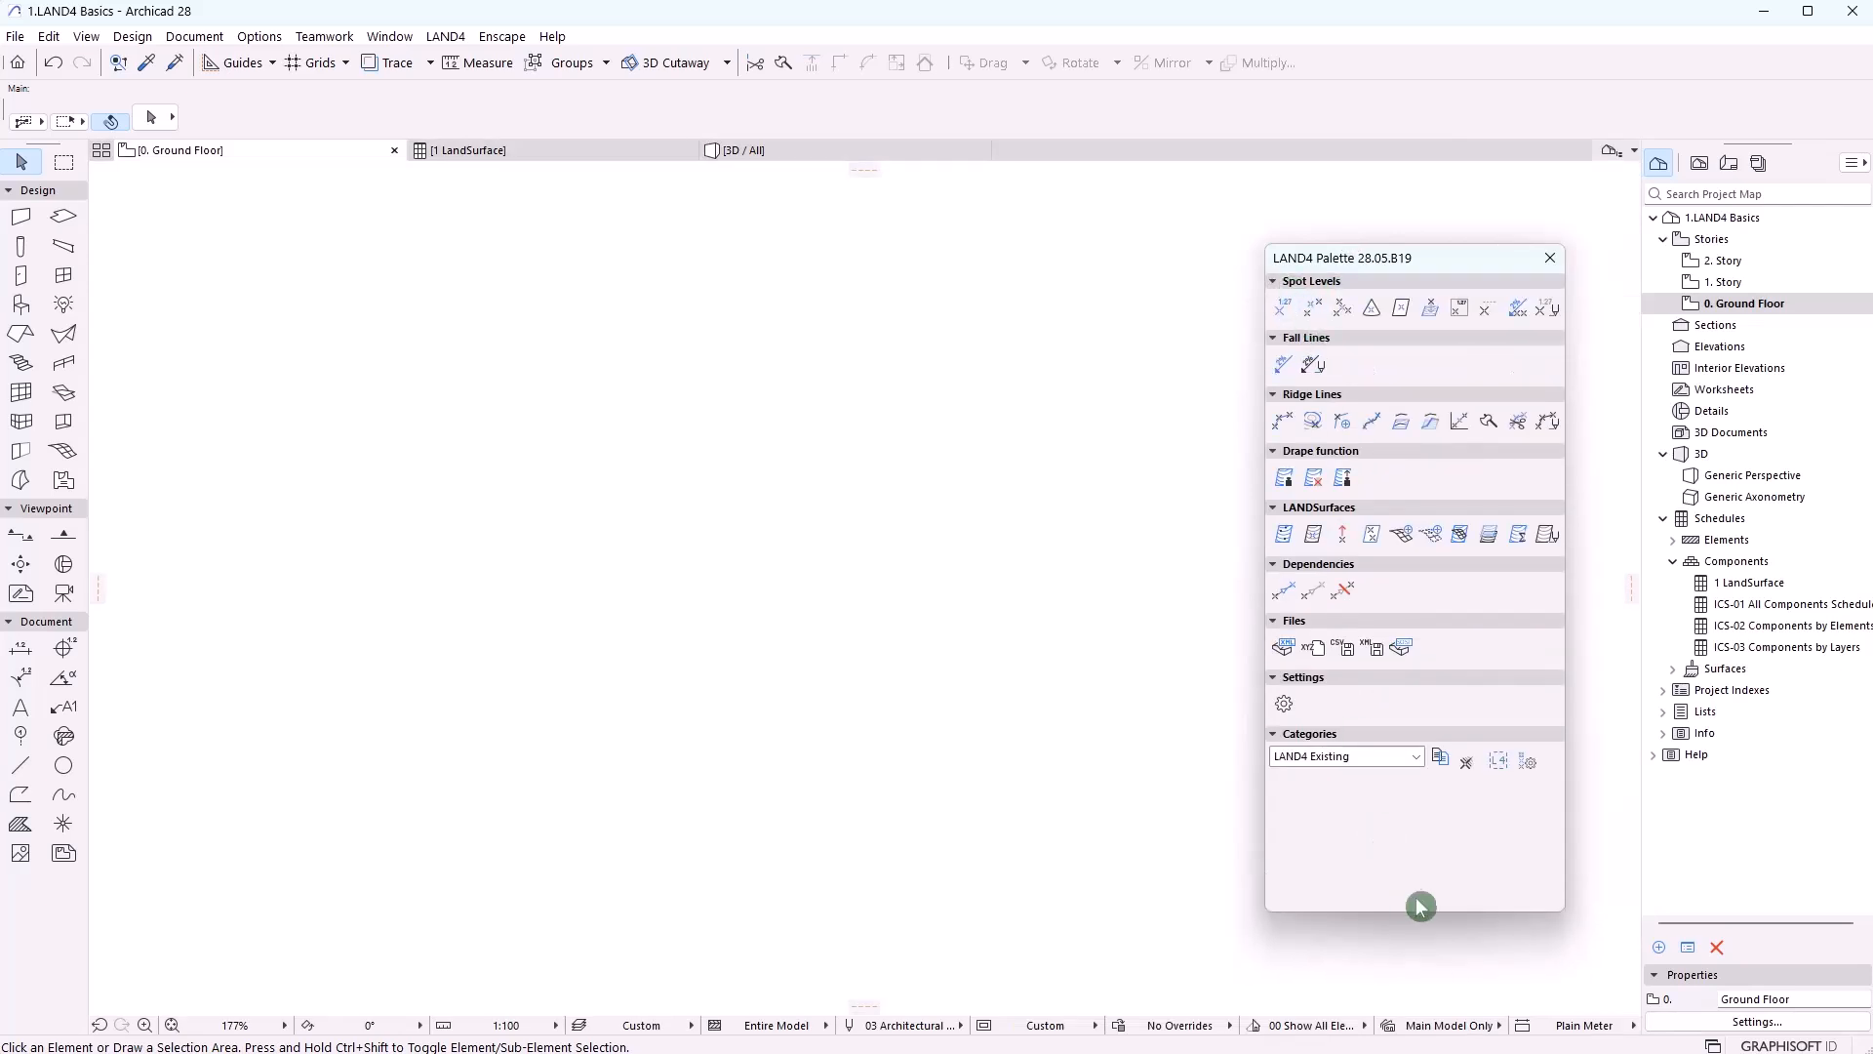
left_click_drag(1423, 915, 1423, 722)
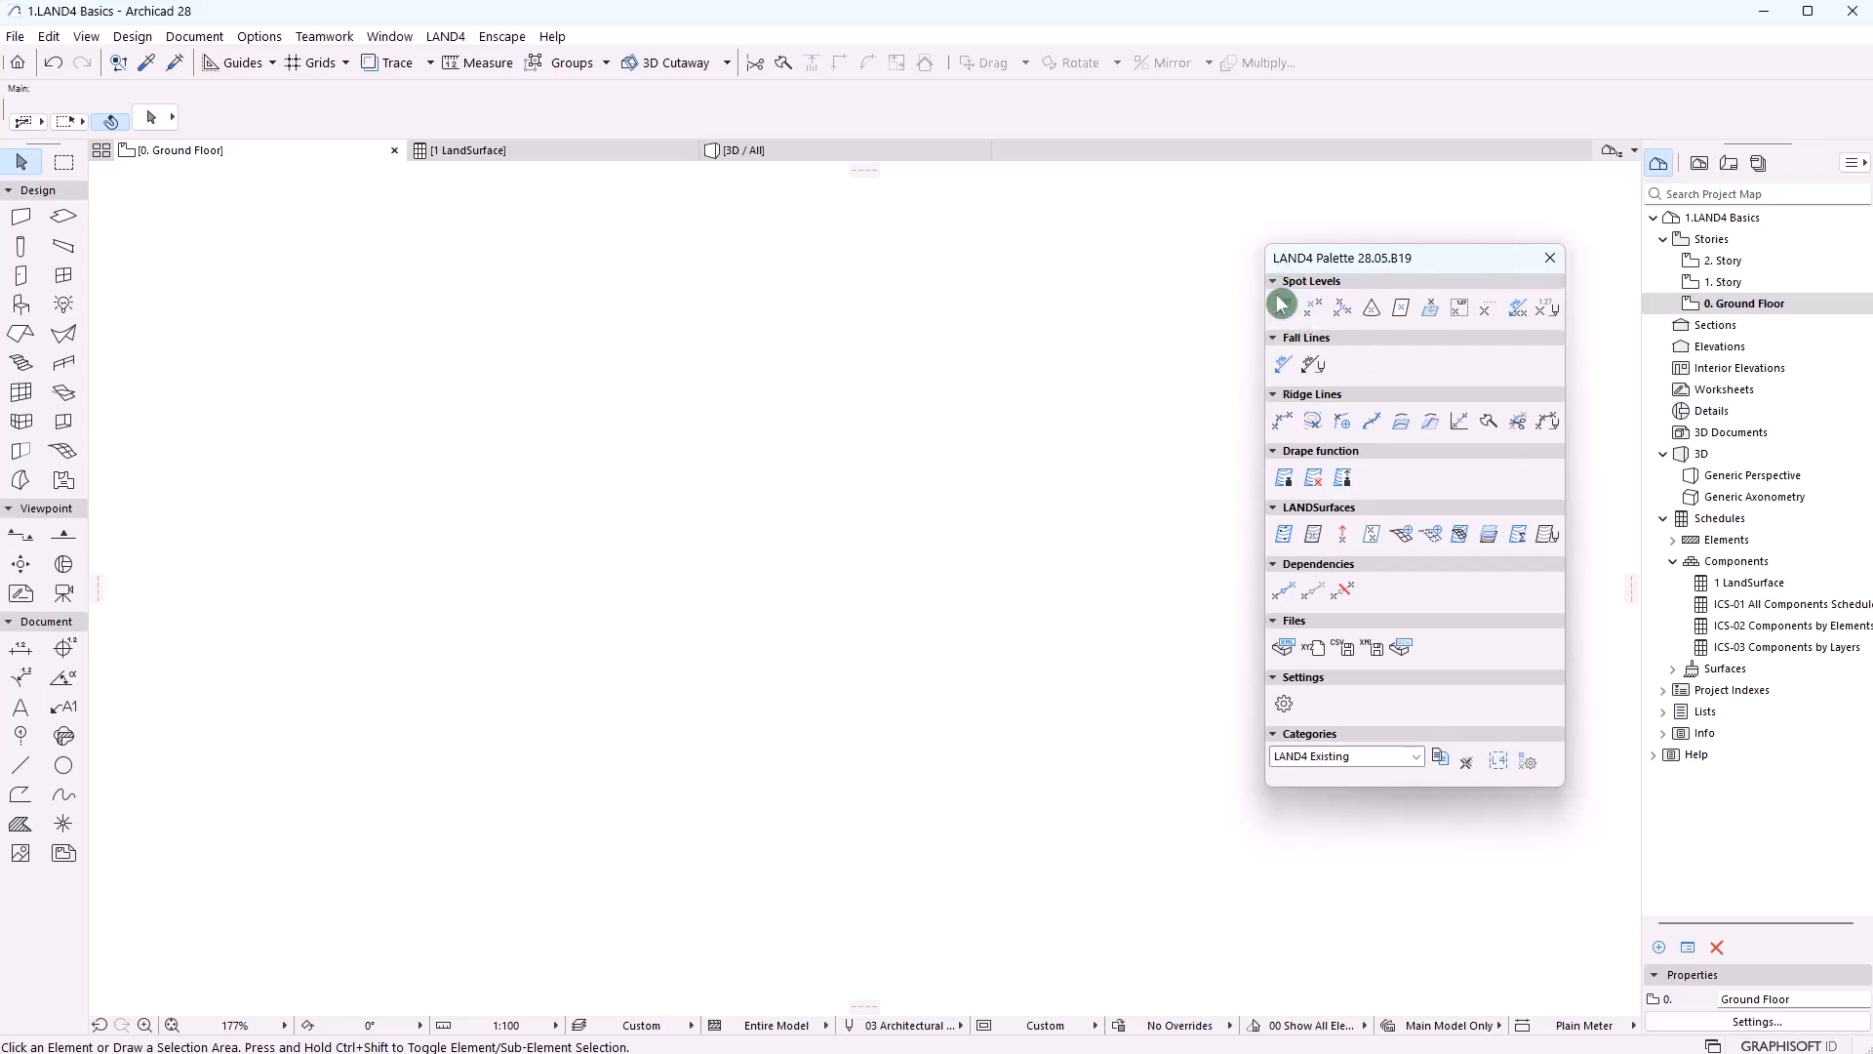
Collapse and re-expand the Fall Lines and Ridge Lines groups of the LAND4 palette, and shift the palette slightly
left_click(1273, 339)
left_click(1273, 338)
left_click(1276, 397)
left_click(1276, 396)
left_click_drag(1383, 259, 1396, 299)
Review the LAND4 license information and close its window
left_click(449, 39)
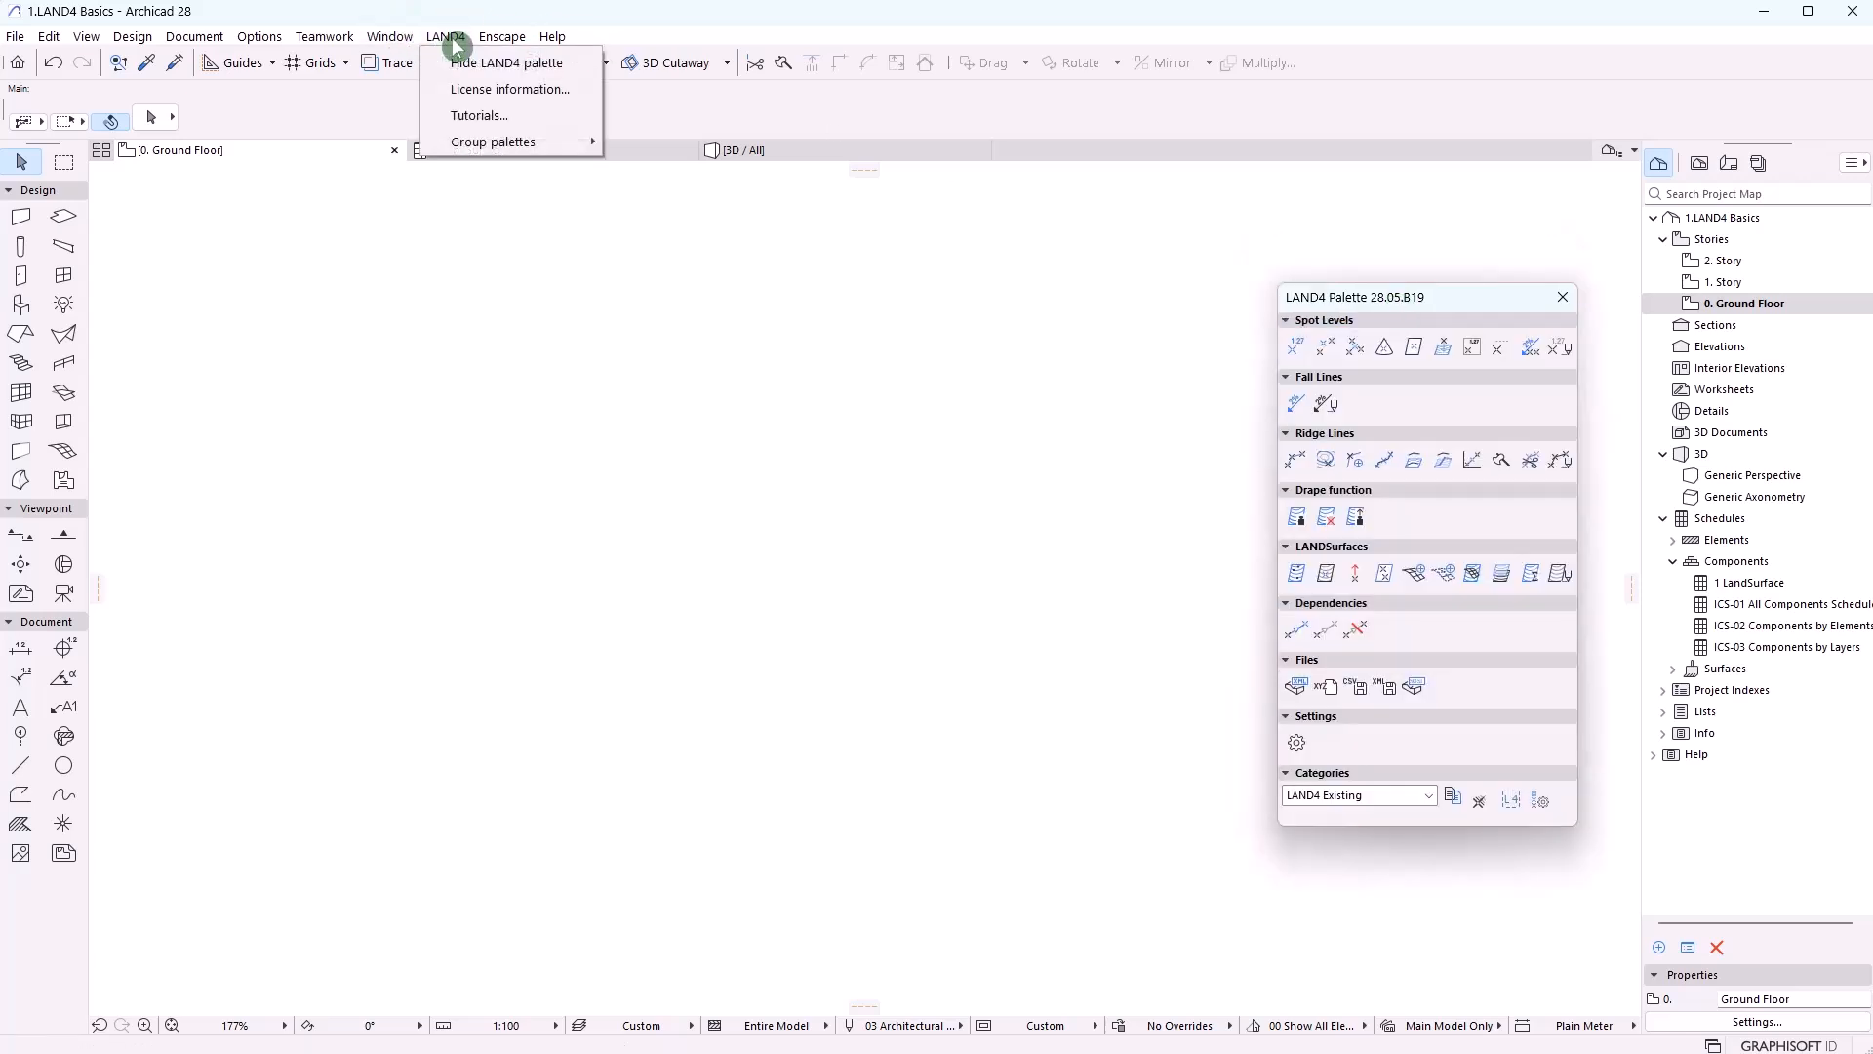
left_click(500, 89)
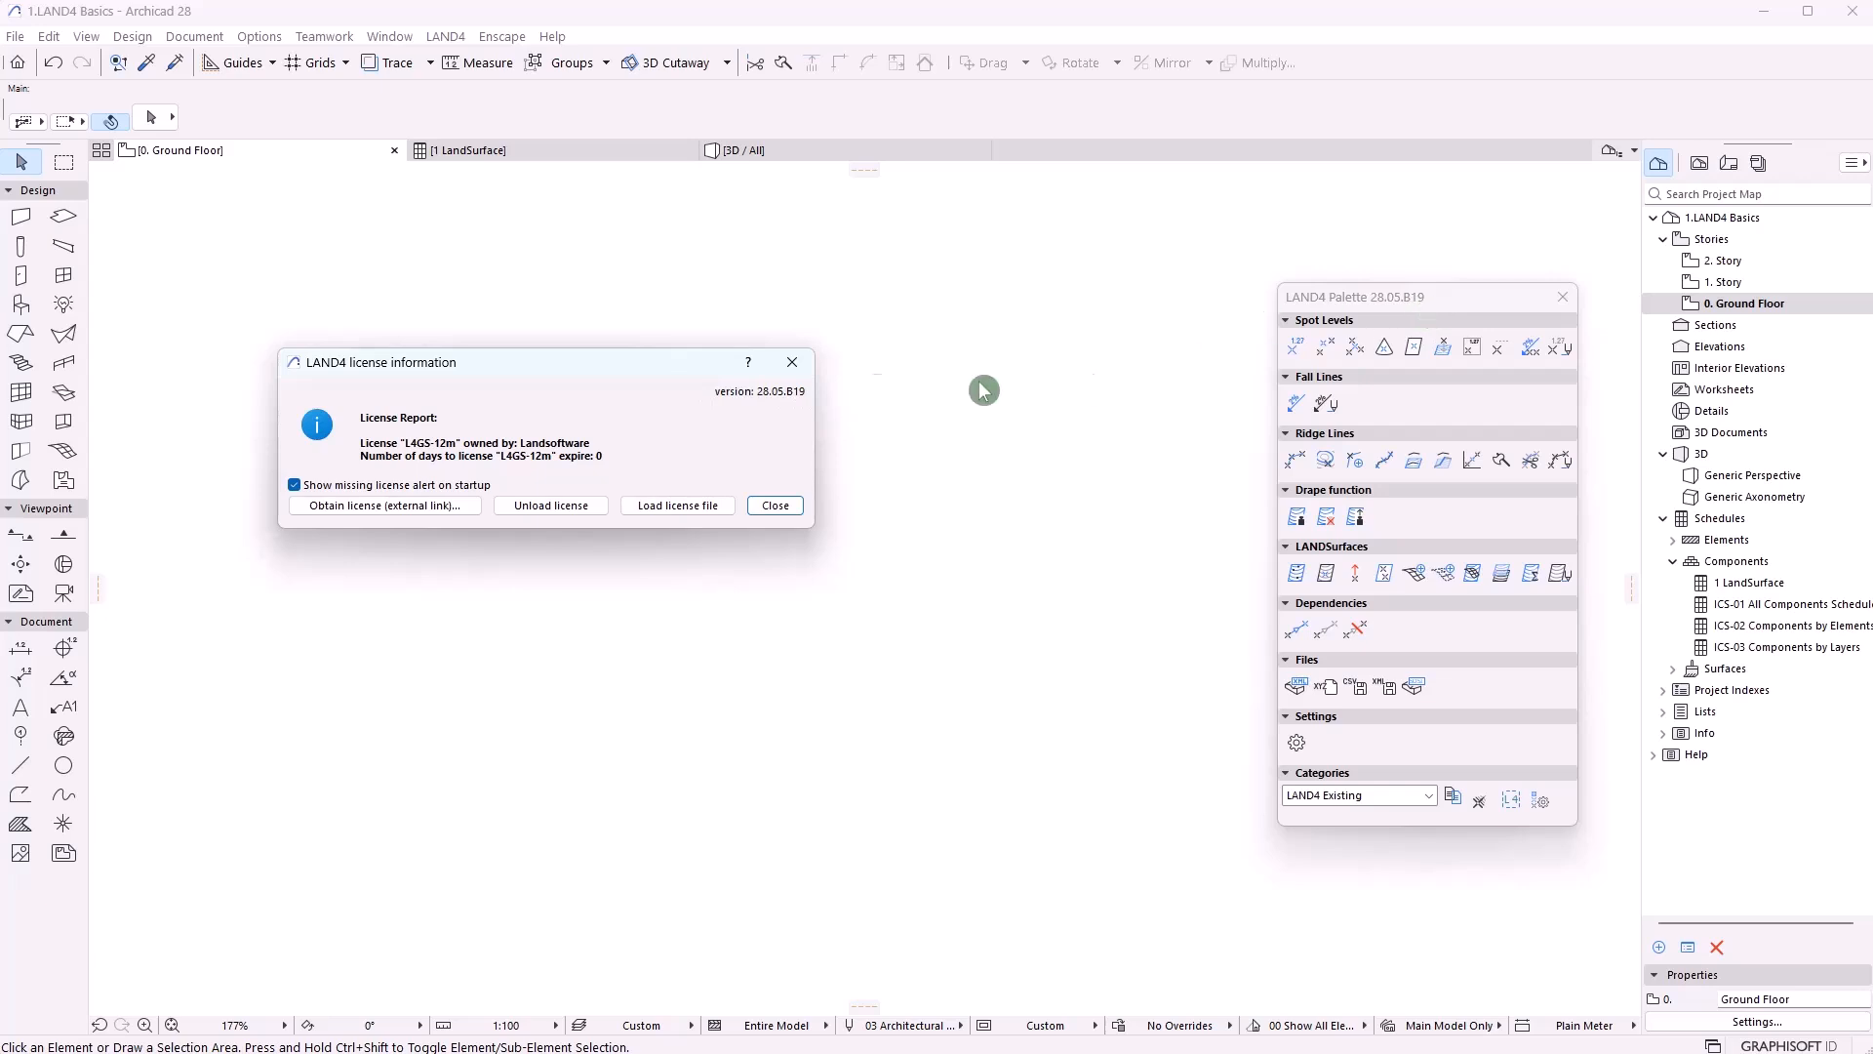
left_click(794, 362)
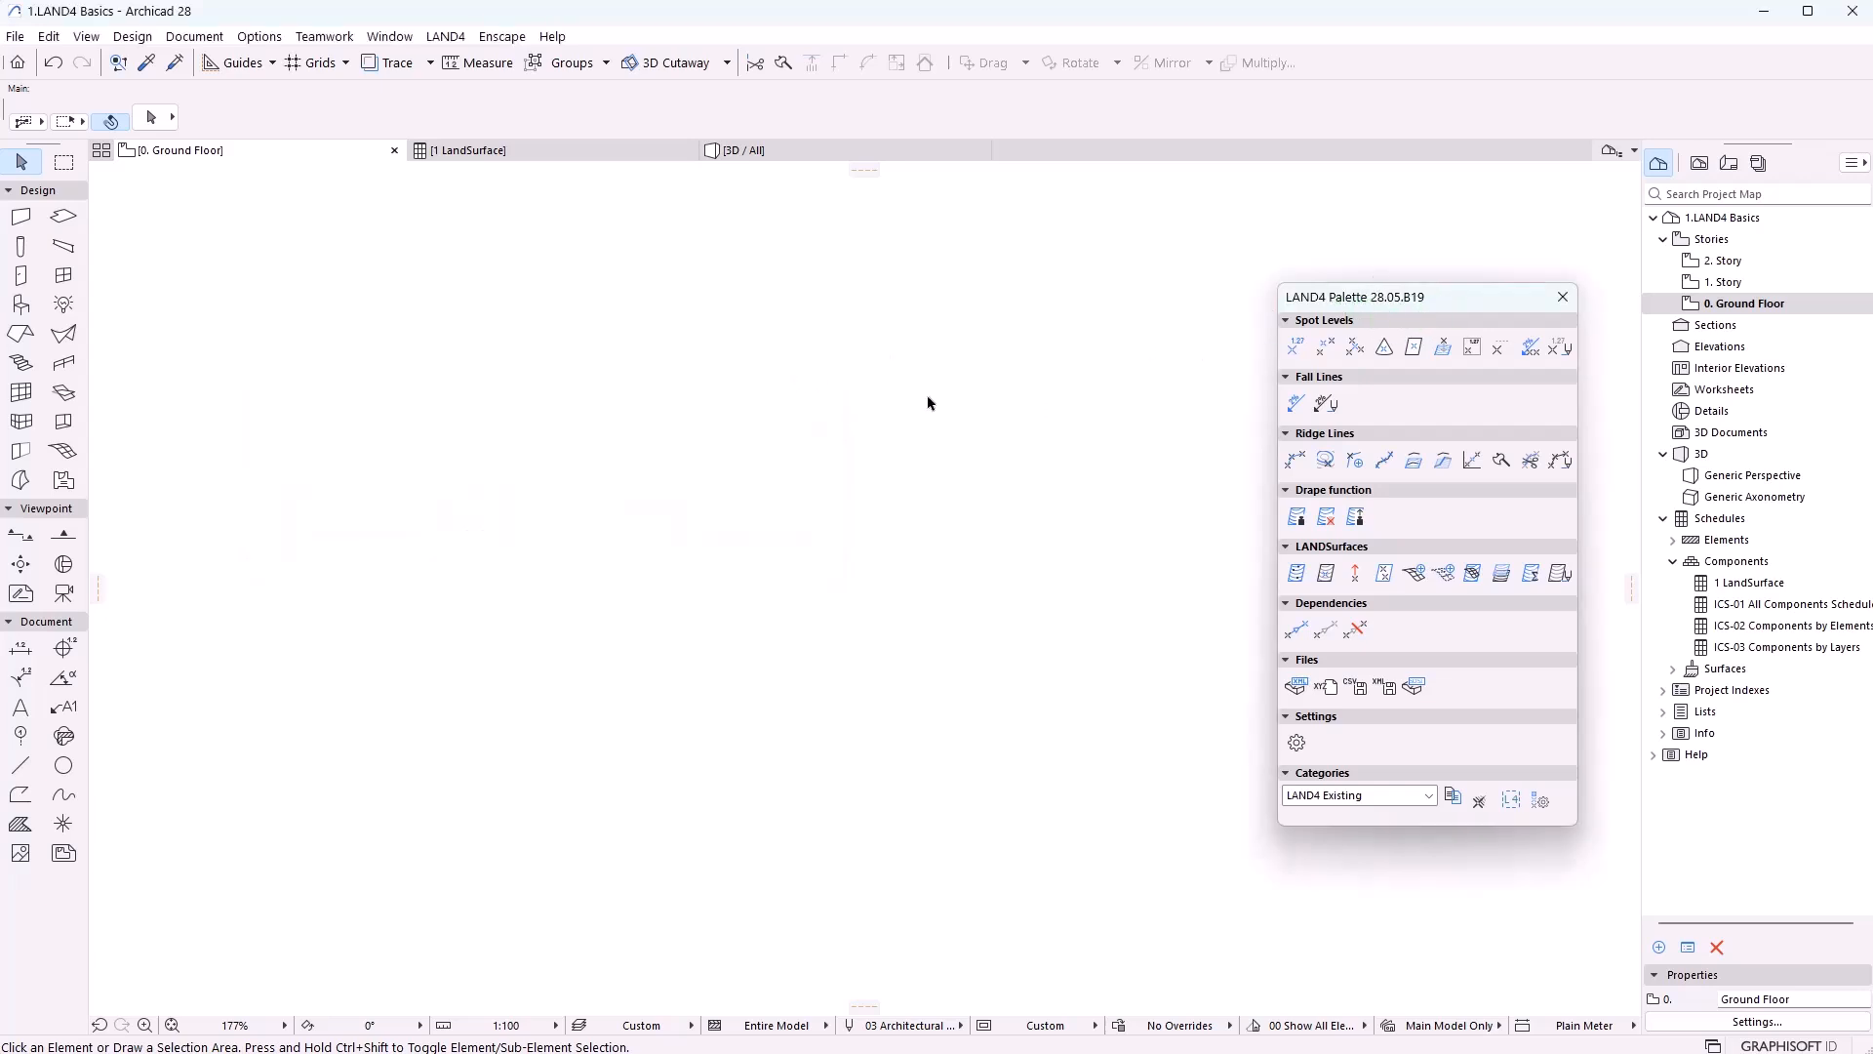
Show the separate spot level group palette, reposition it over the floor plan and close it again
left_click(449, 39)
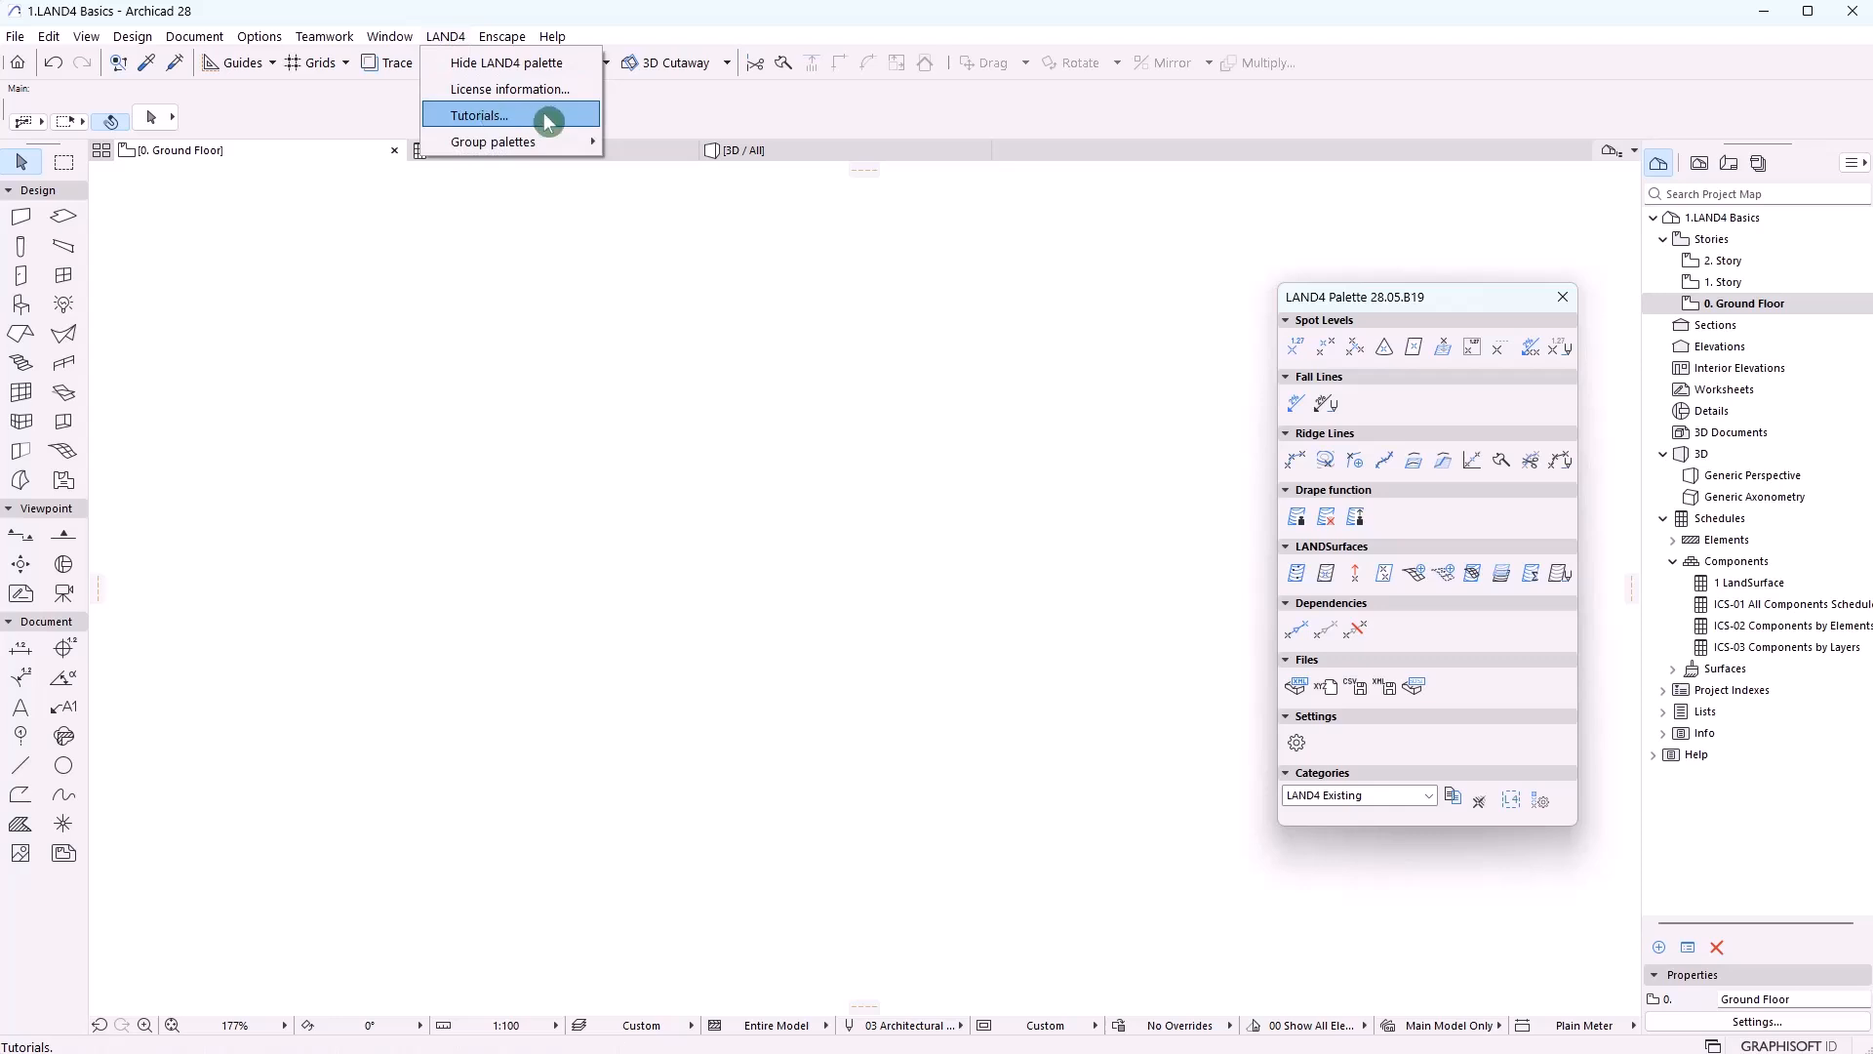
mouse_move(543, 141)
left_click(695, 141)
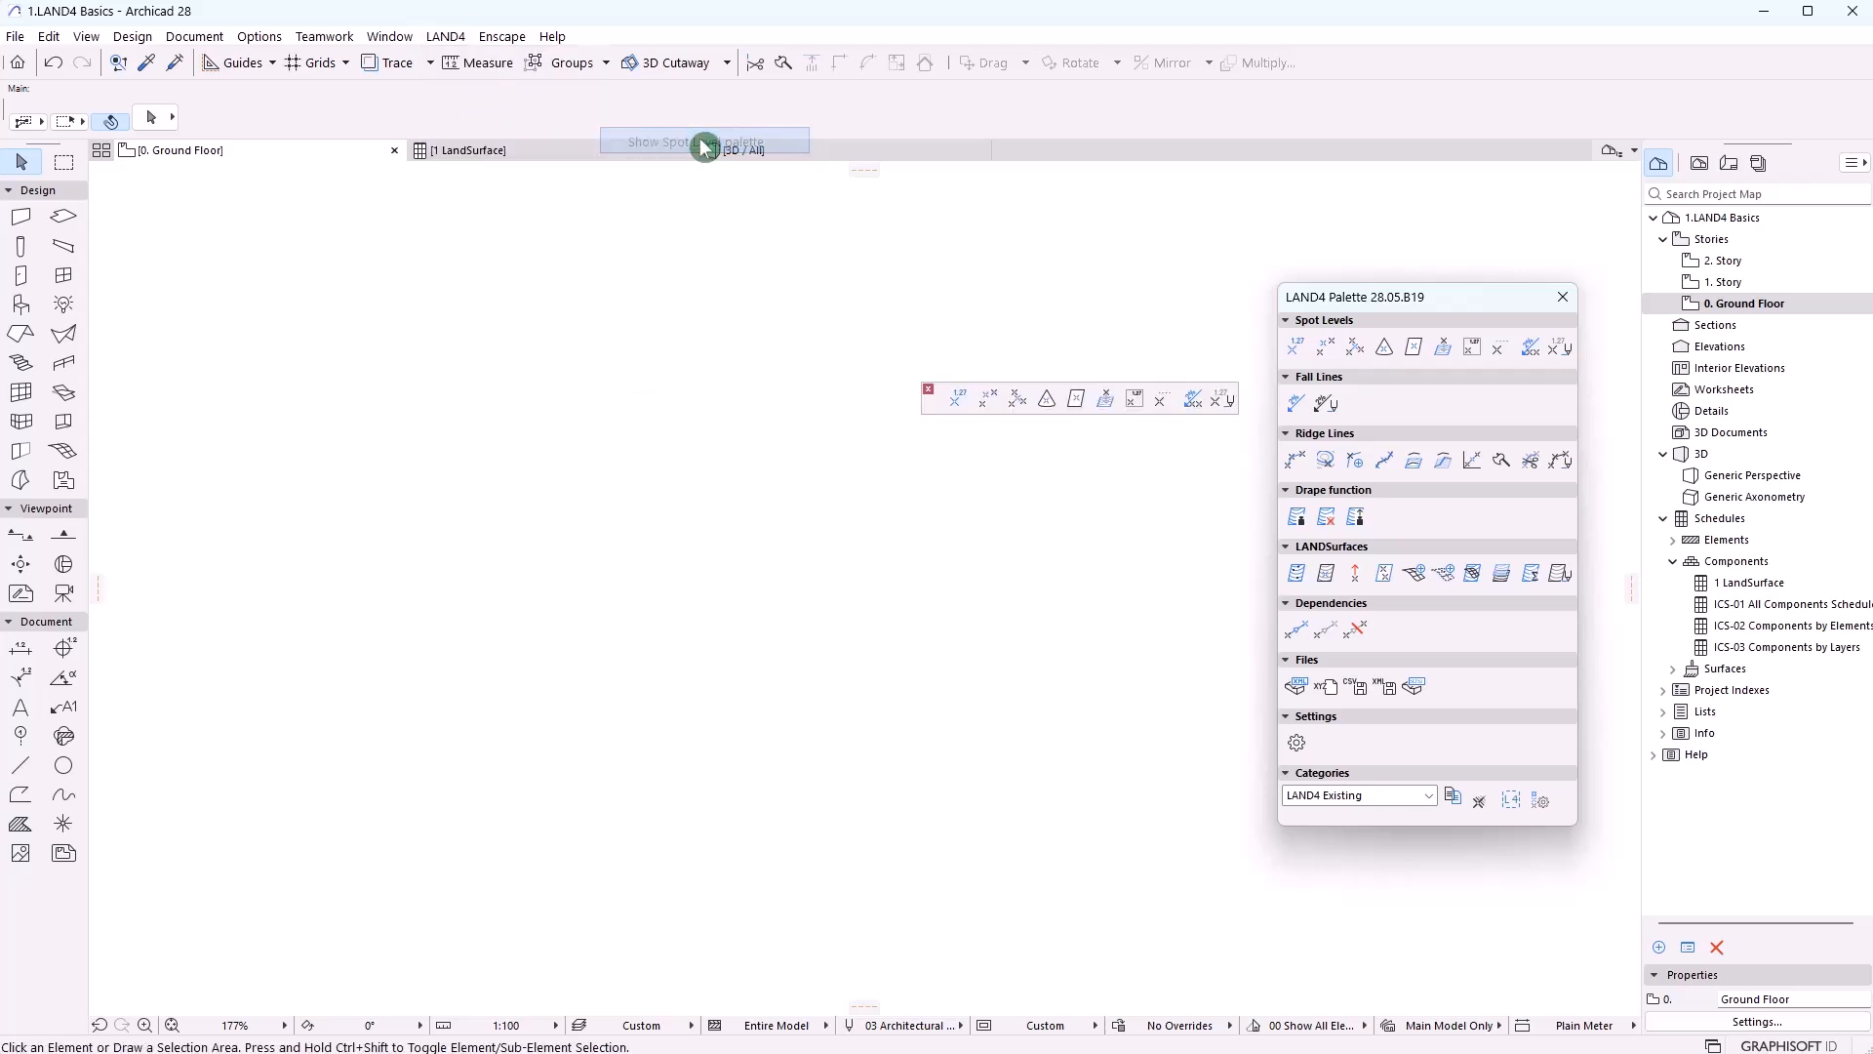
left_click_drag(925, 418, 959, 370)
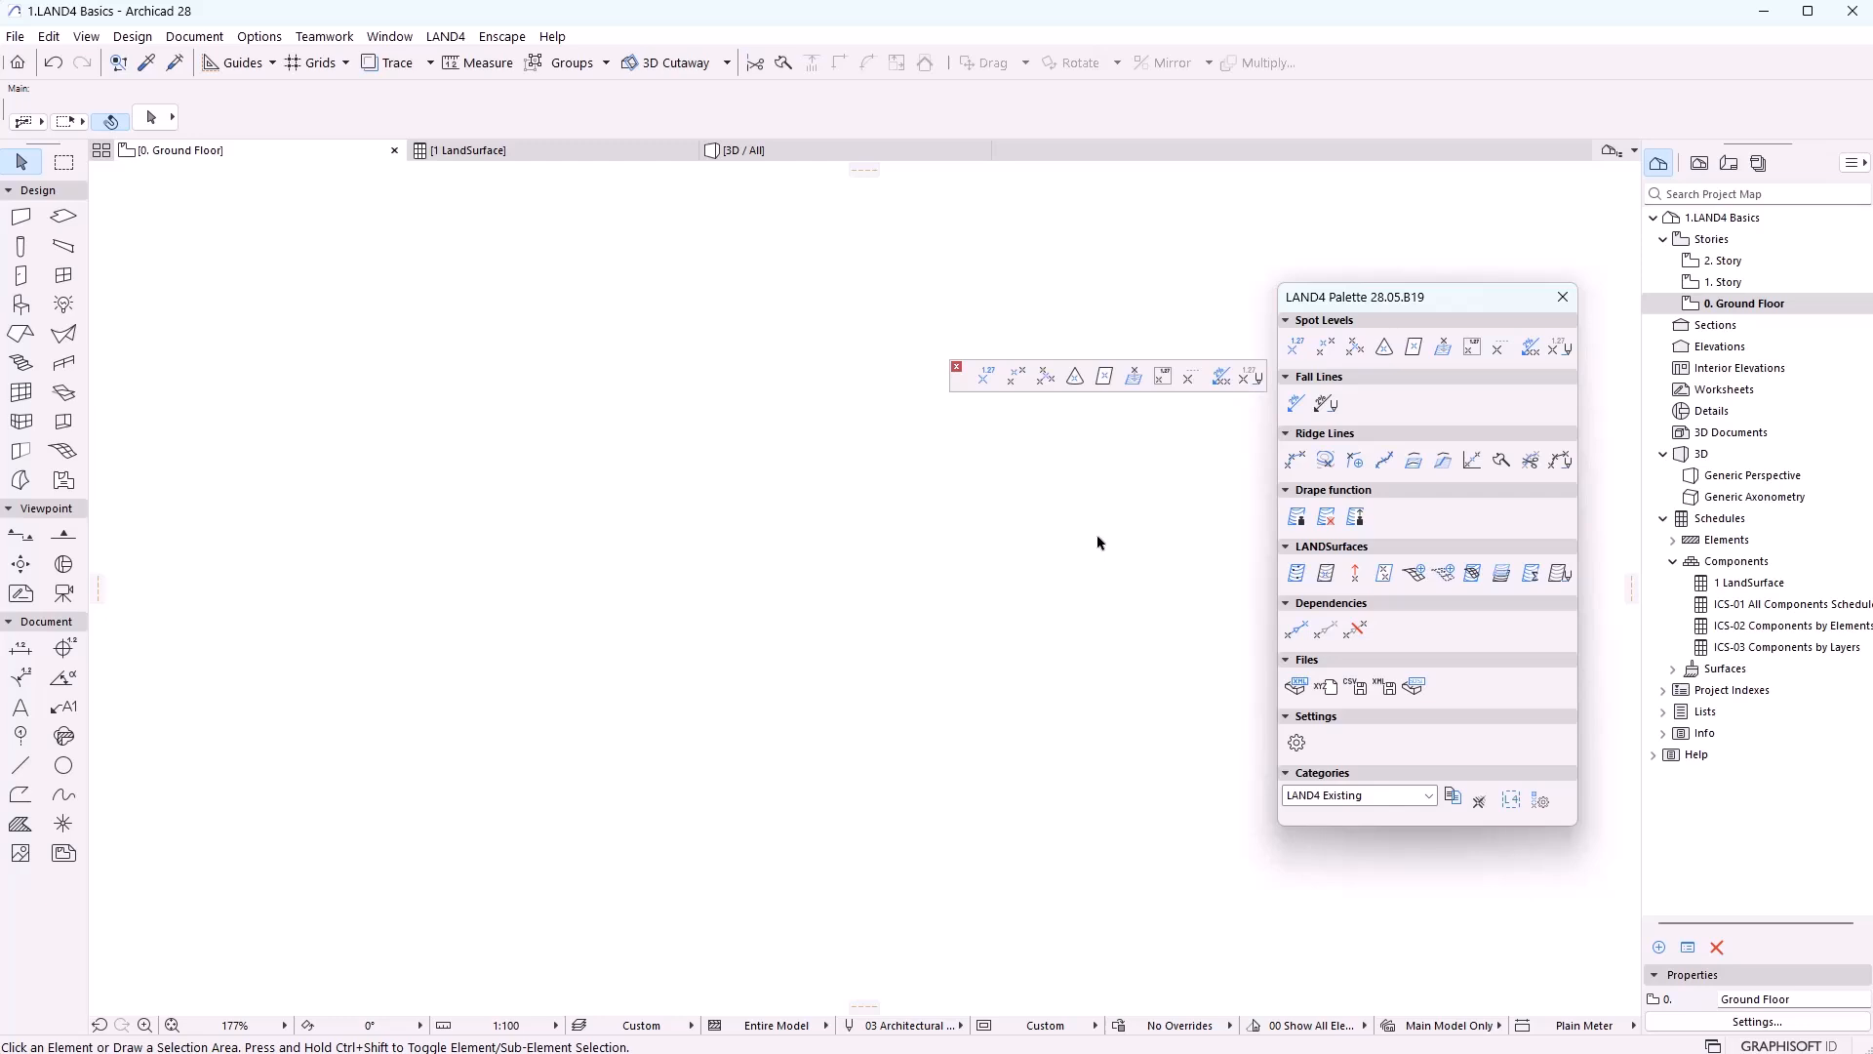
left_click(956, 368)
left_click(1331, 320)
left_click(1336, 325)
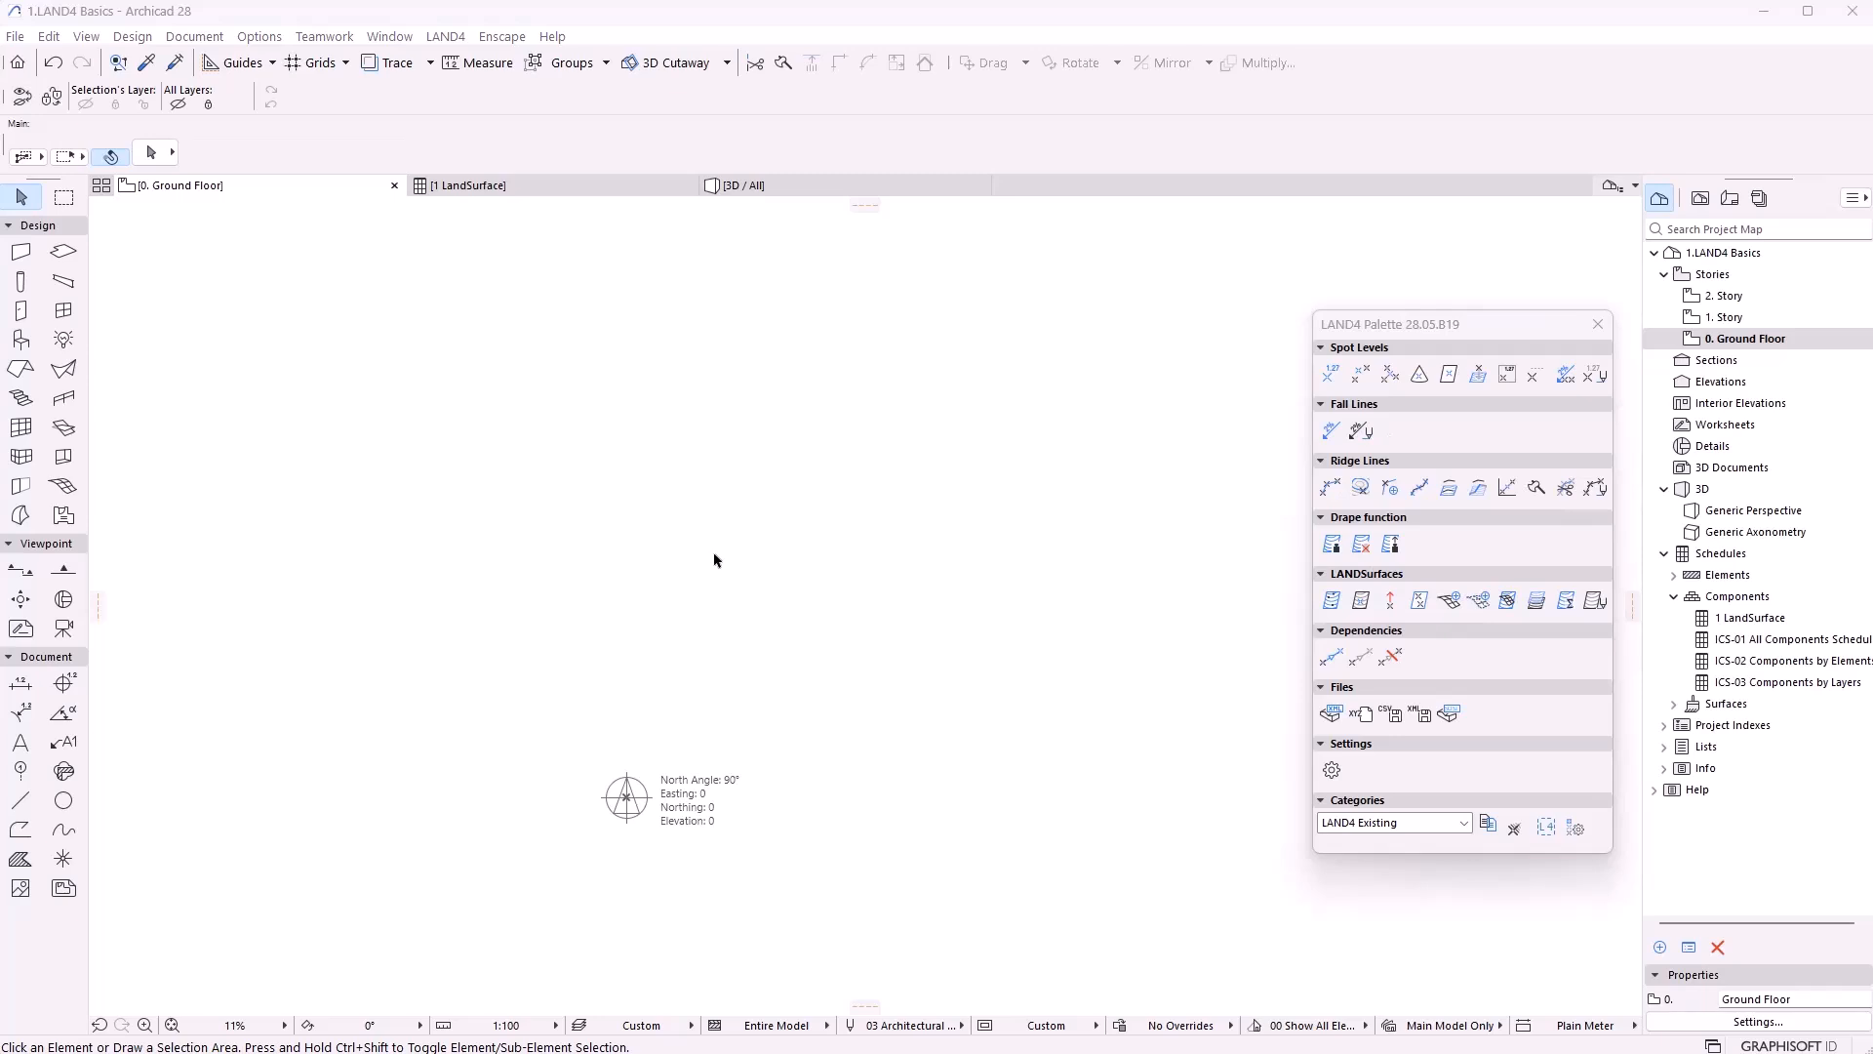
Examine the Fall Line, Ridge Line, Landsurface and Spot Level settings under the LAND4 section of the Model View Options
left_click(987, 1026)
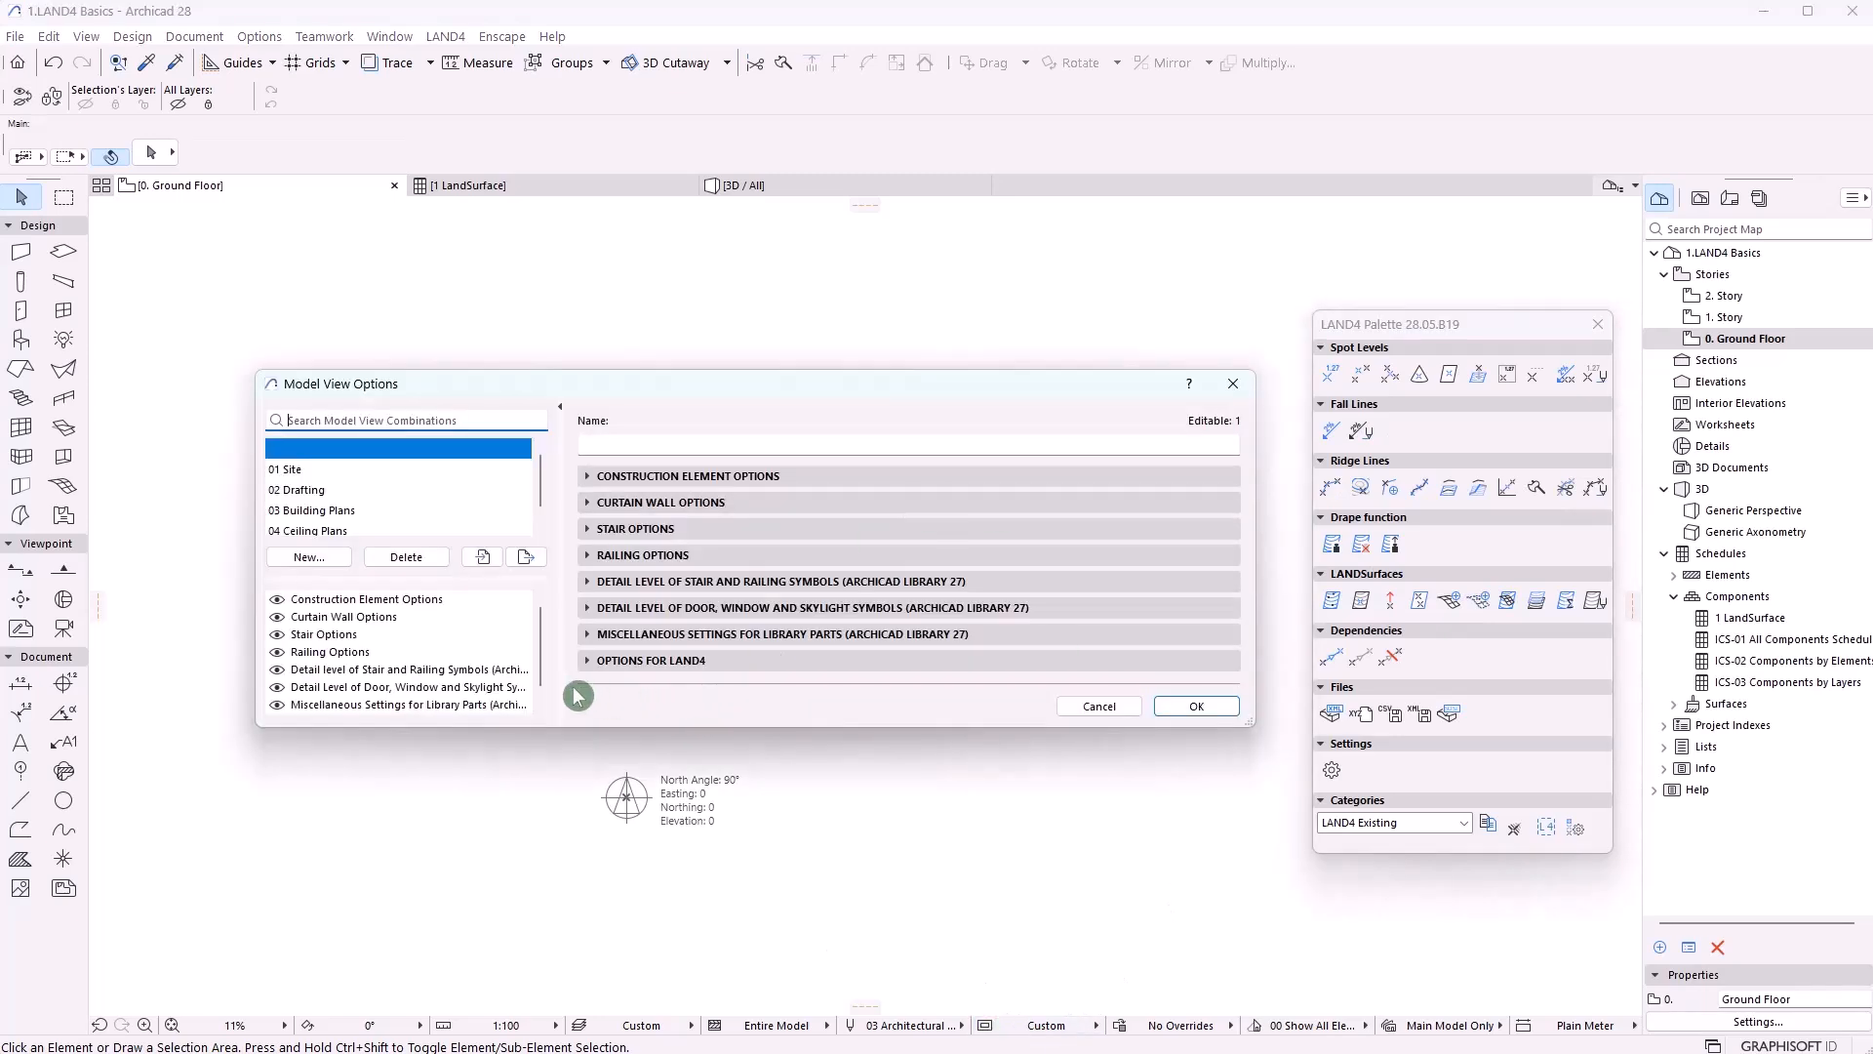
left_click(601, 663)
left_click_drag(711, 385, 727, 151)
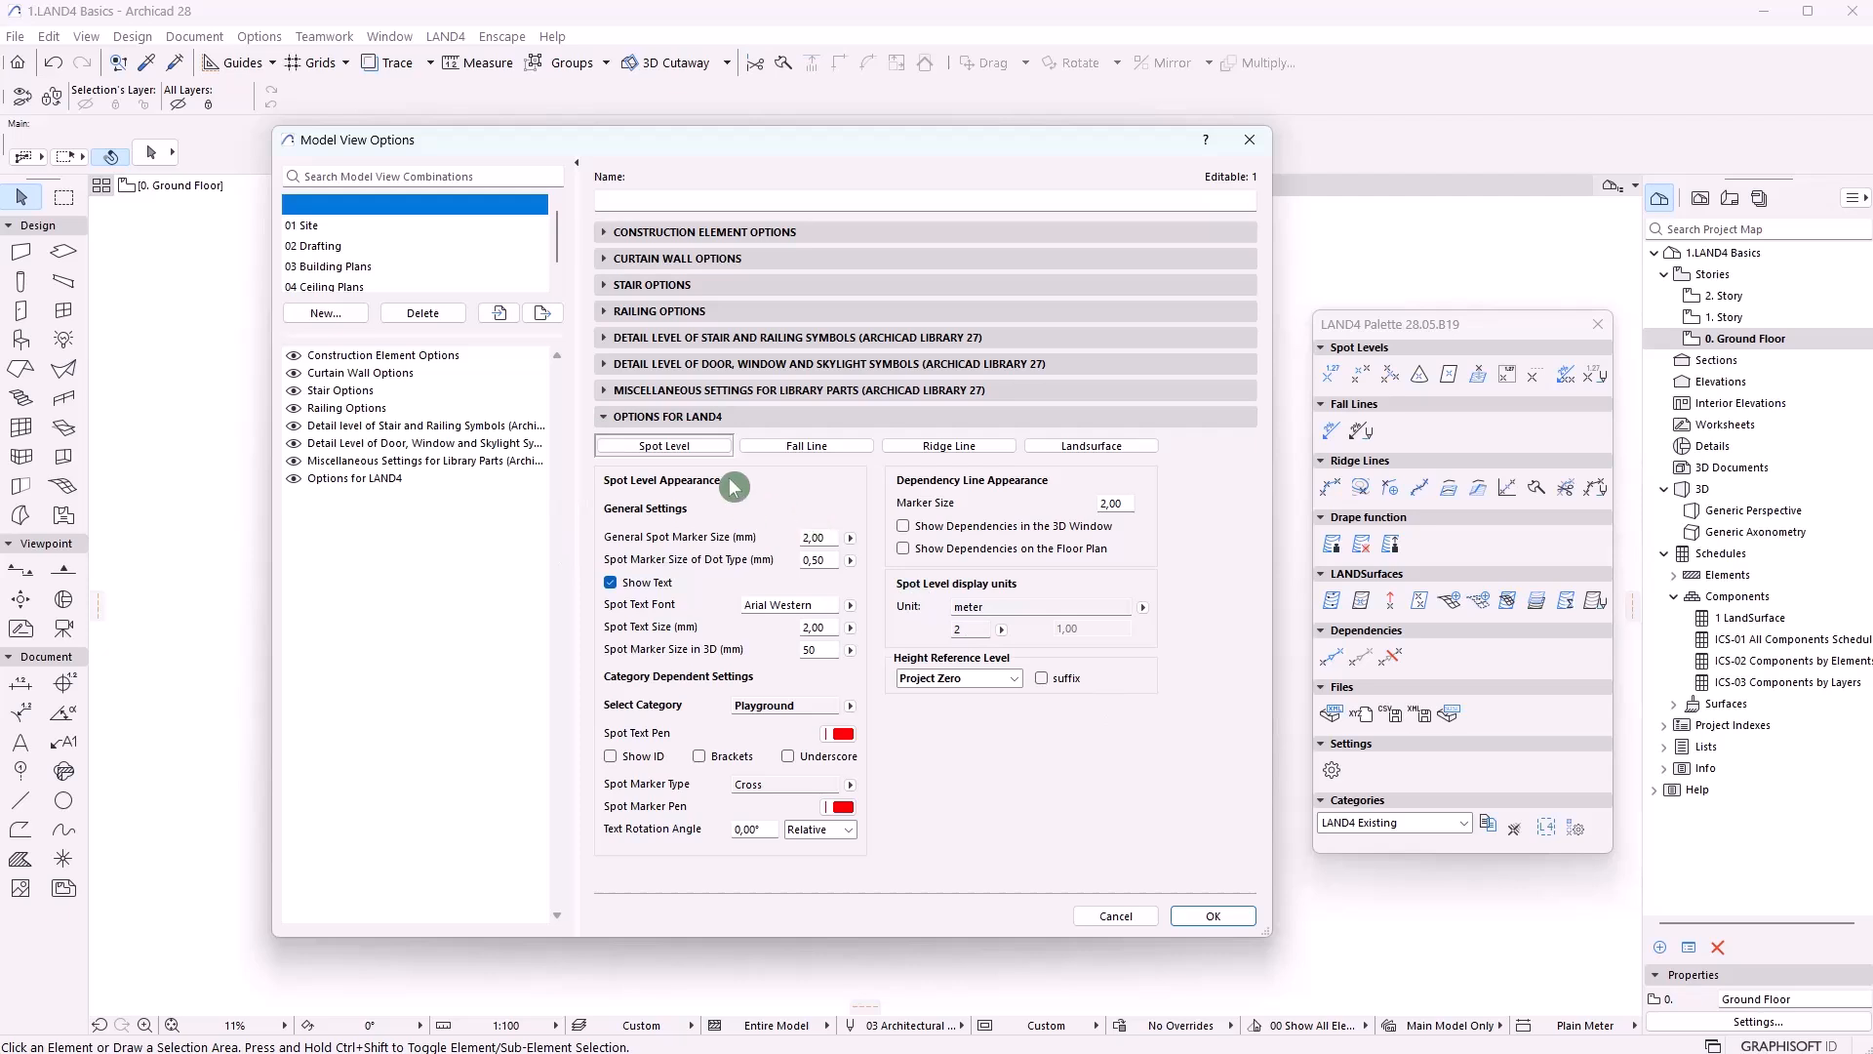
left_click(782, 449)
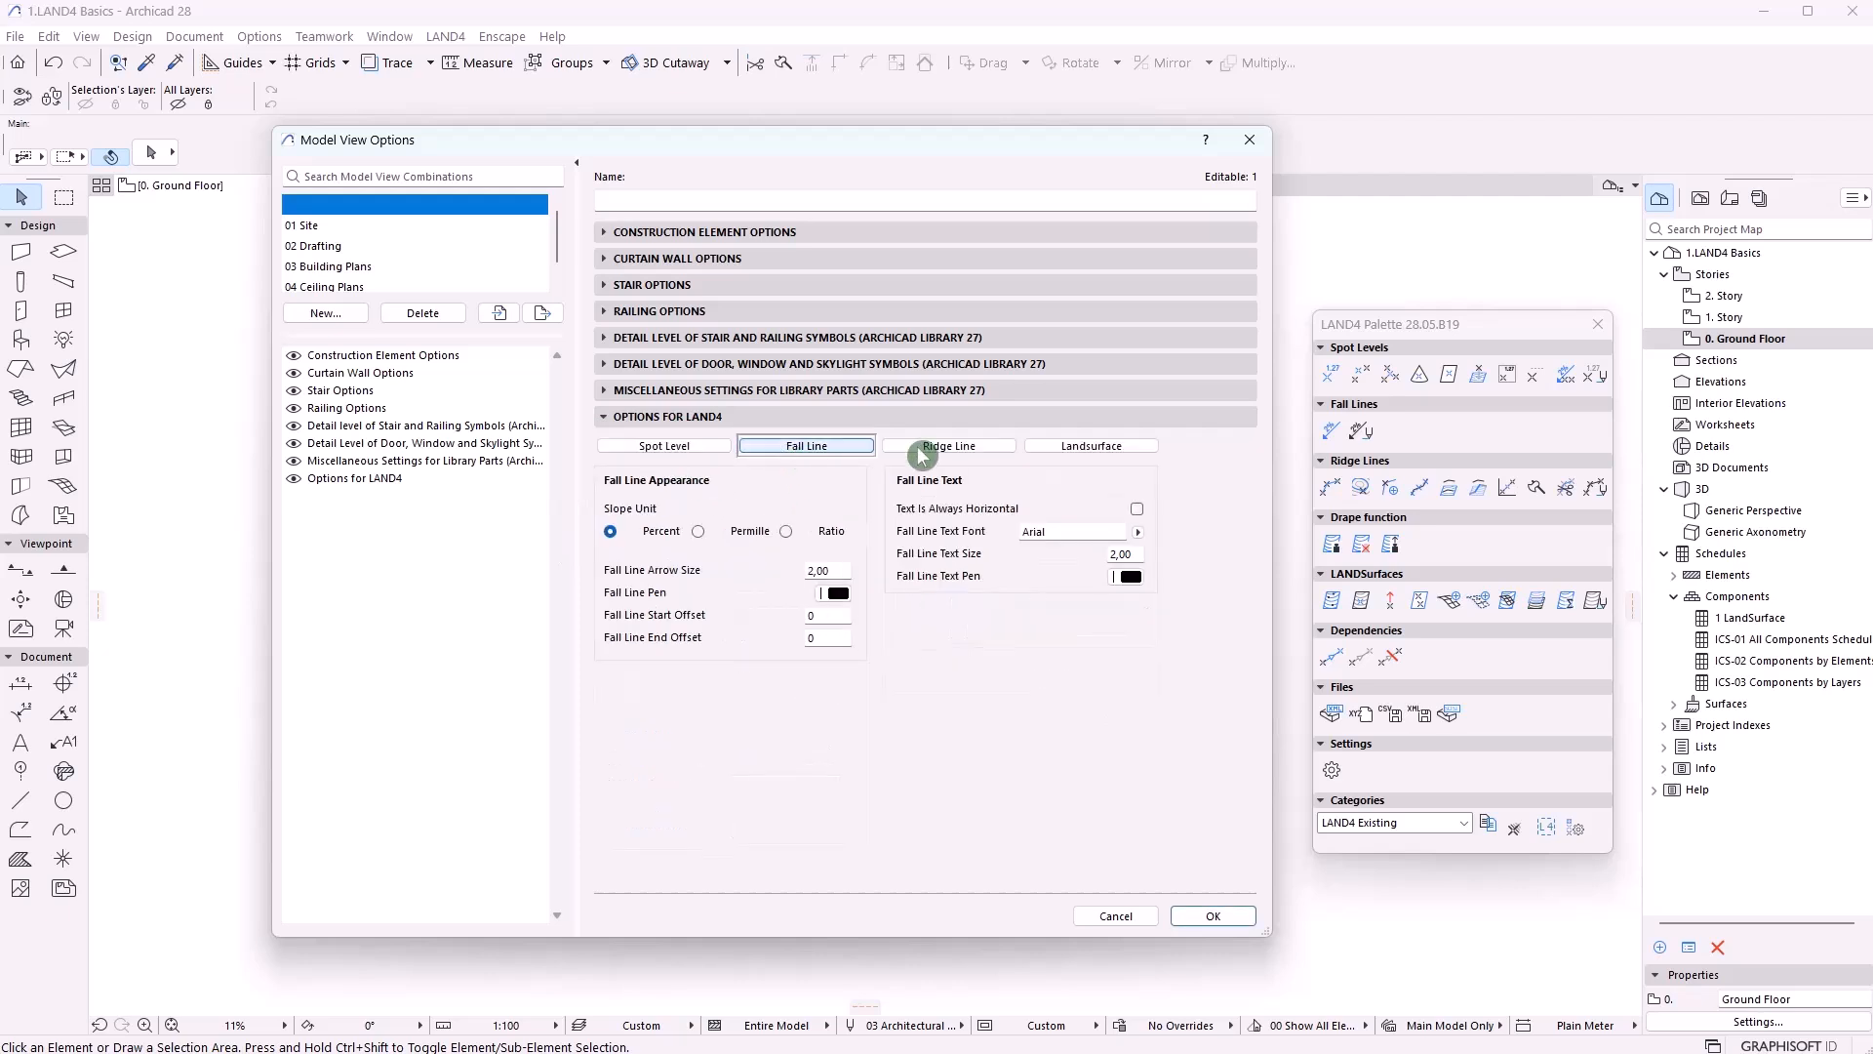
left_click(971, 450)
left_click(1107, 450)
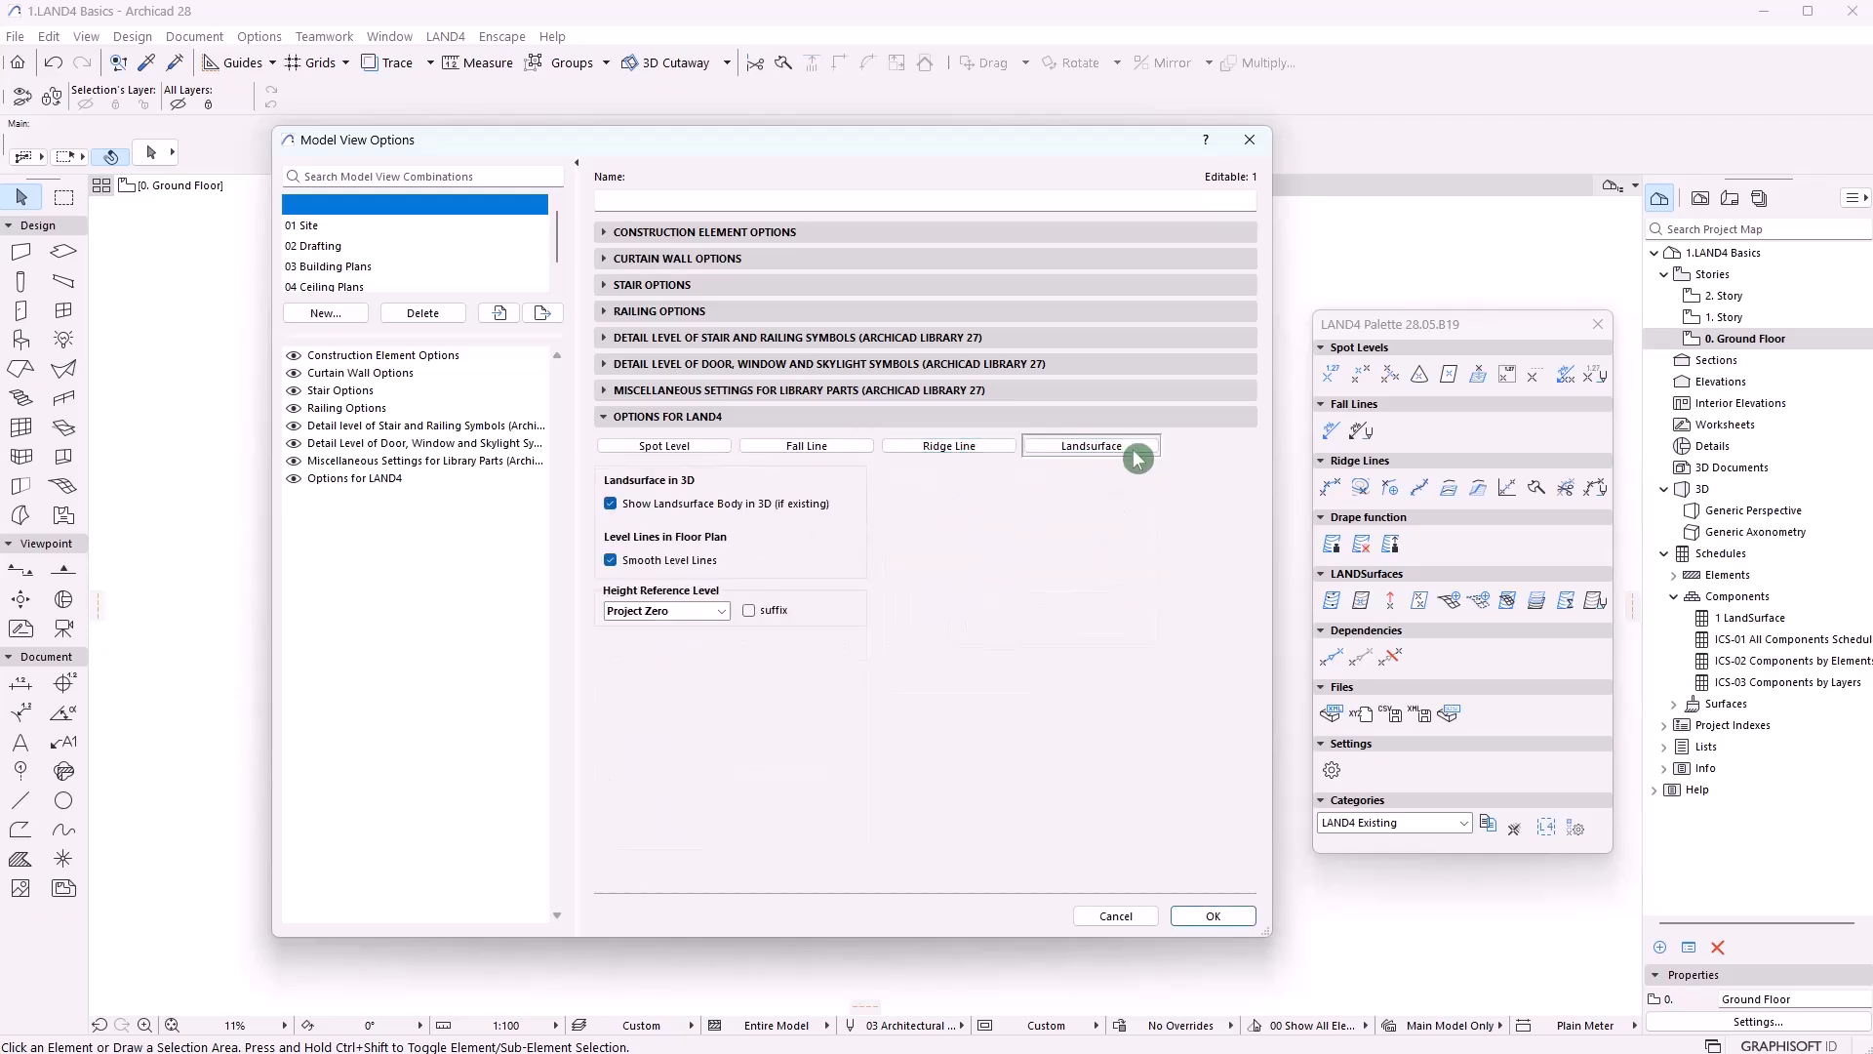
left_click(689, 448)
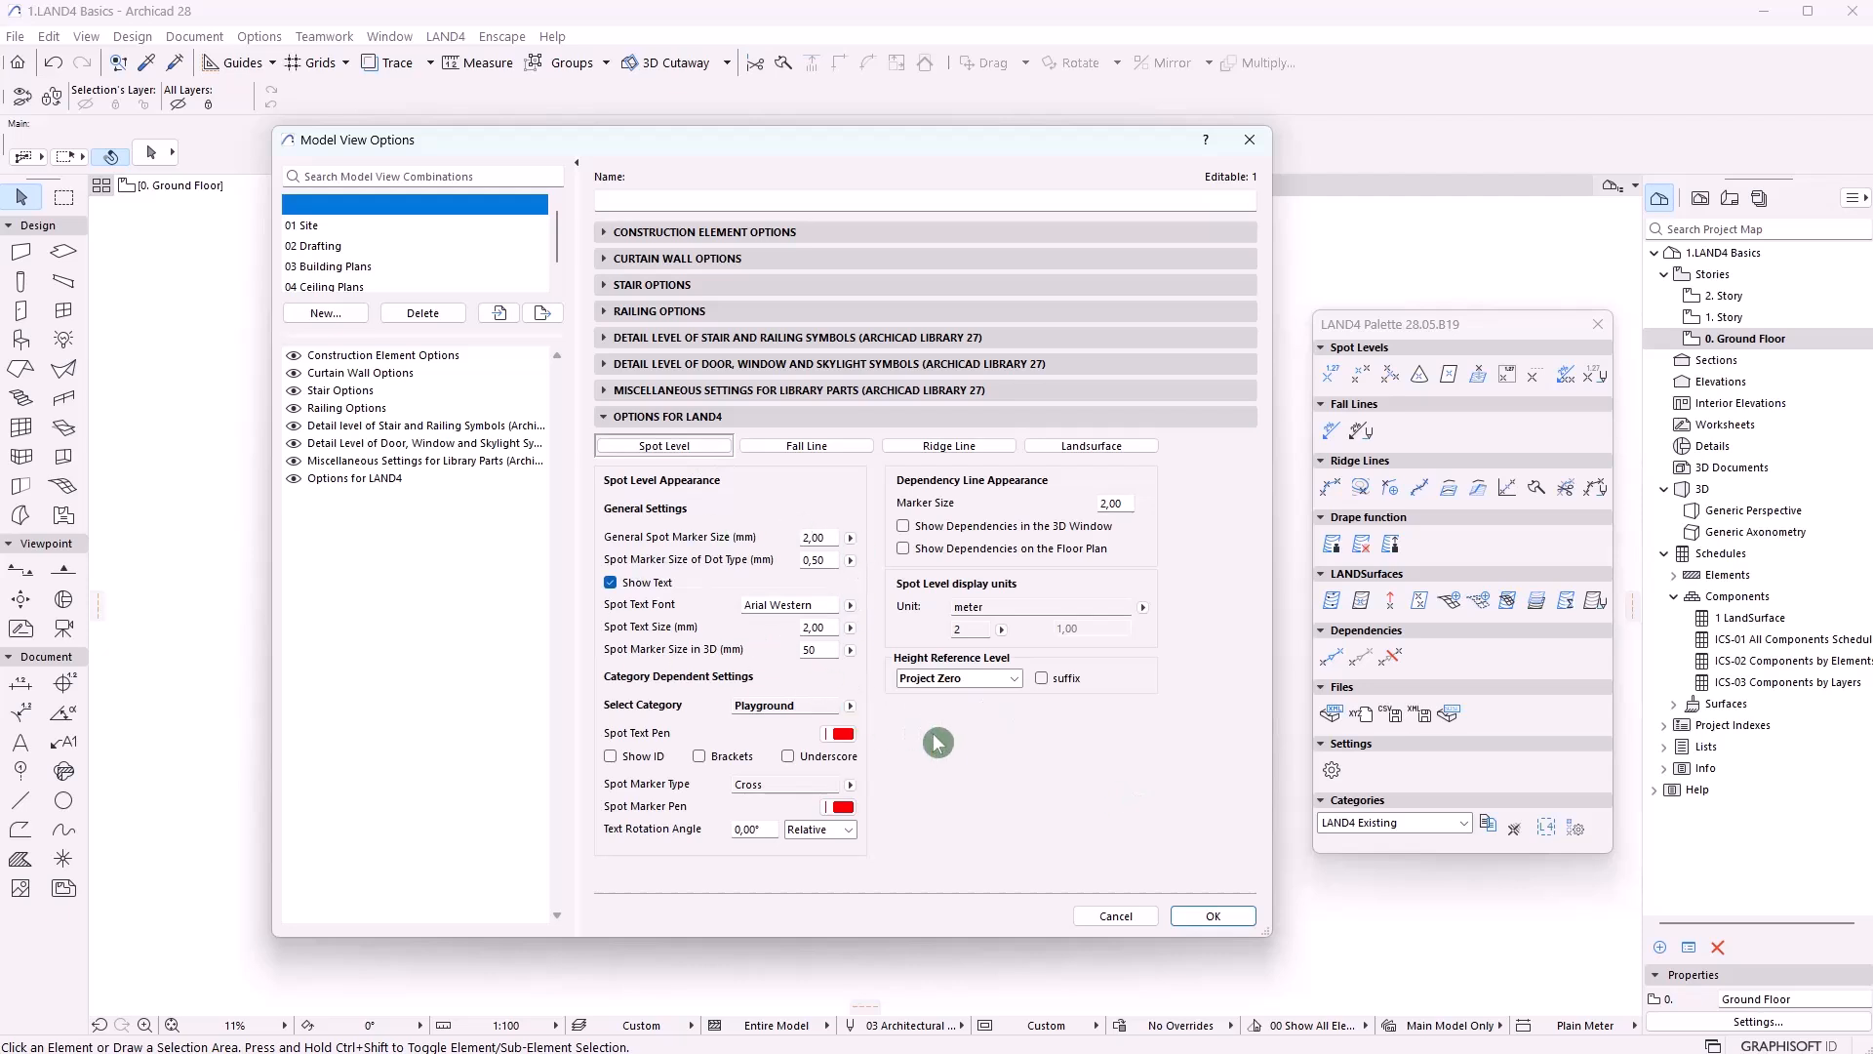
Switch the category dependent spot level settings to LAND4 Existing and confirm the Model View Options
left_click(851, 705)
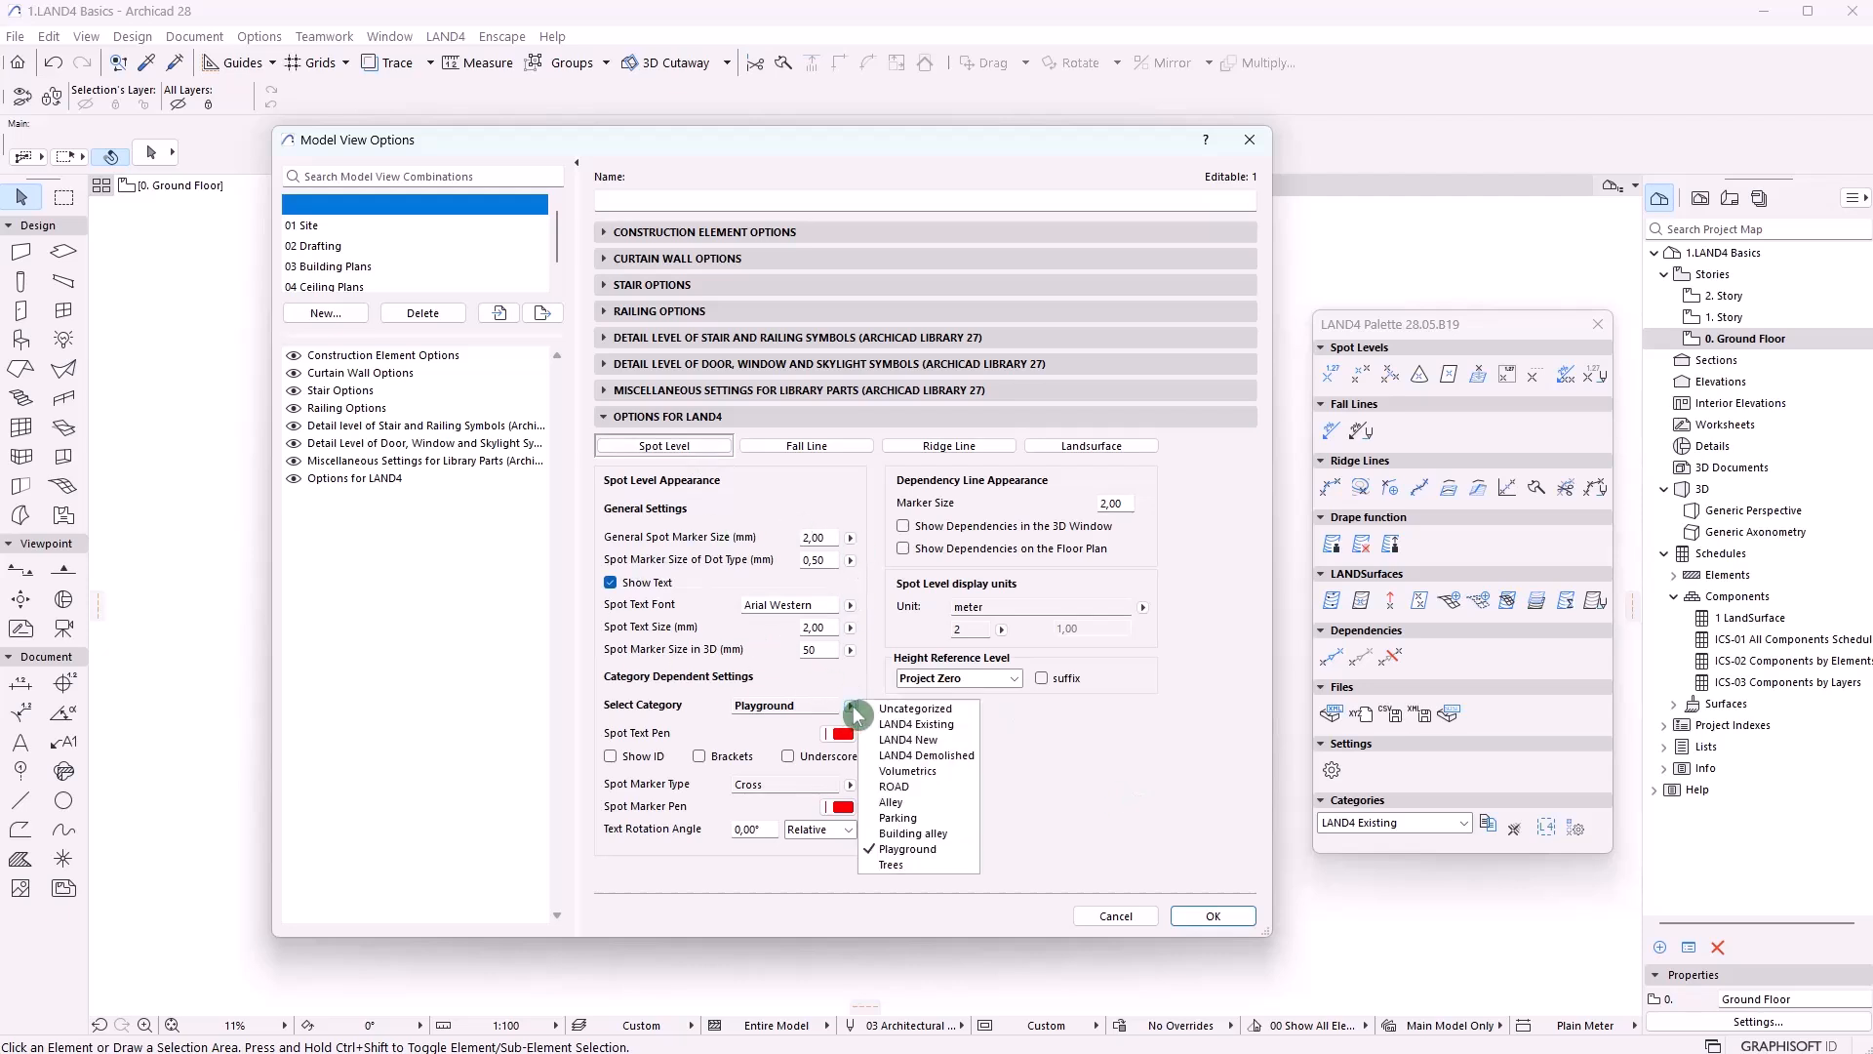
left_click(945, 724)
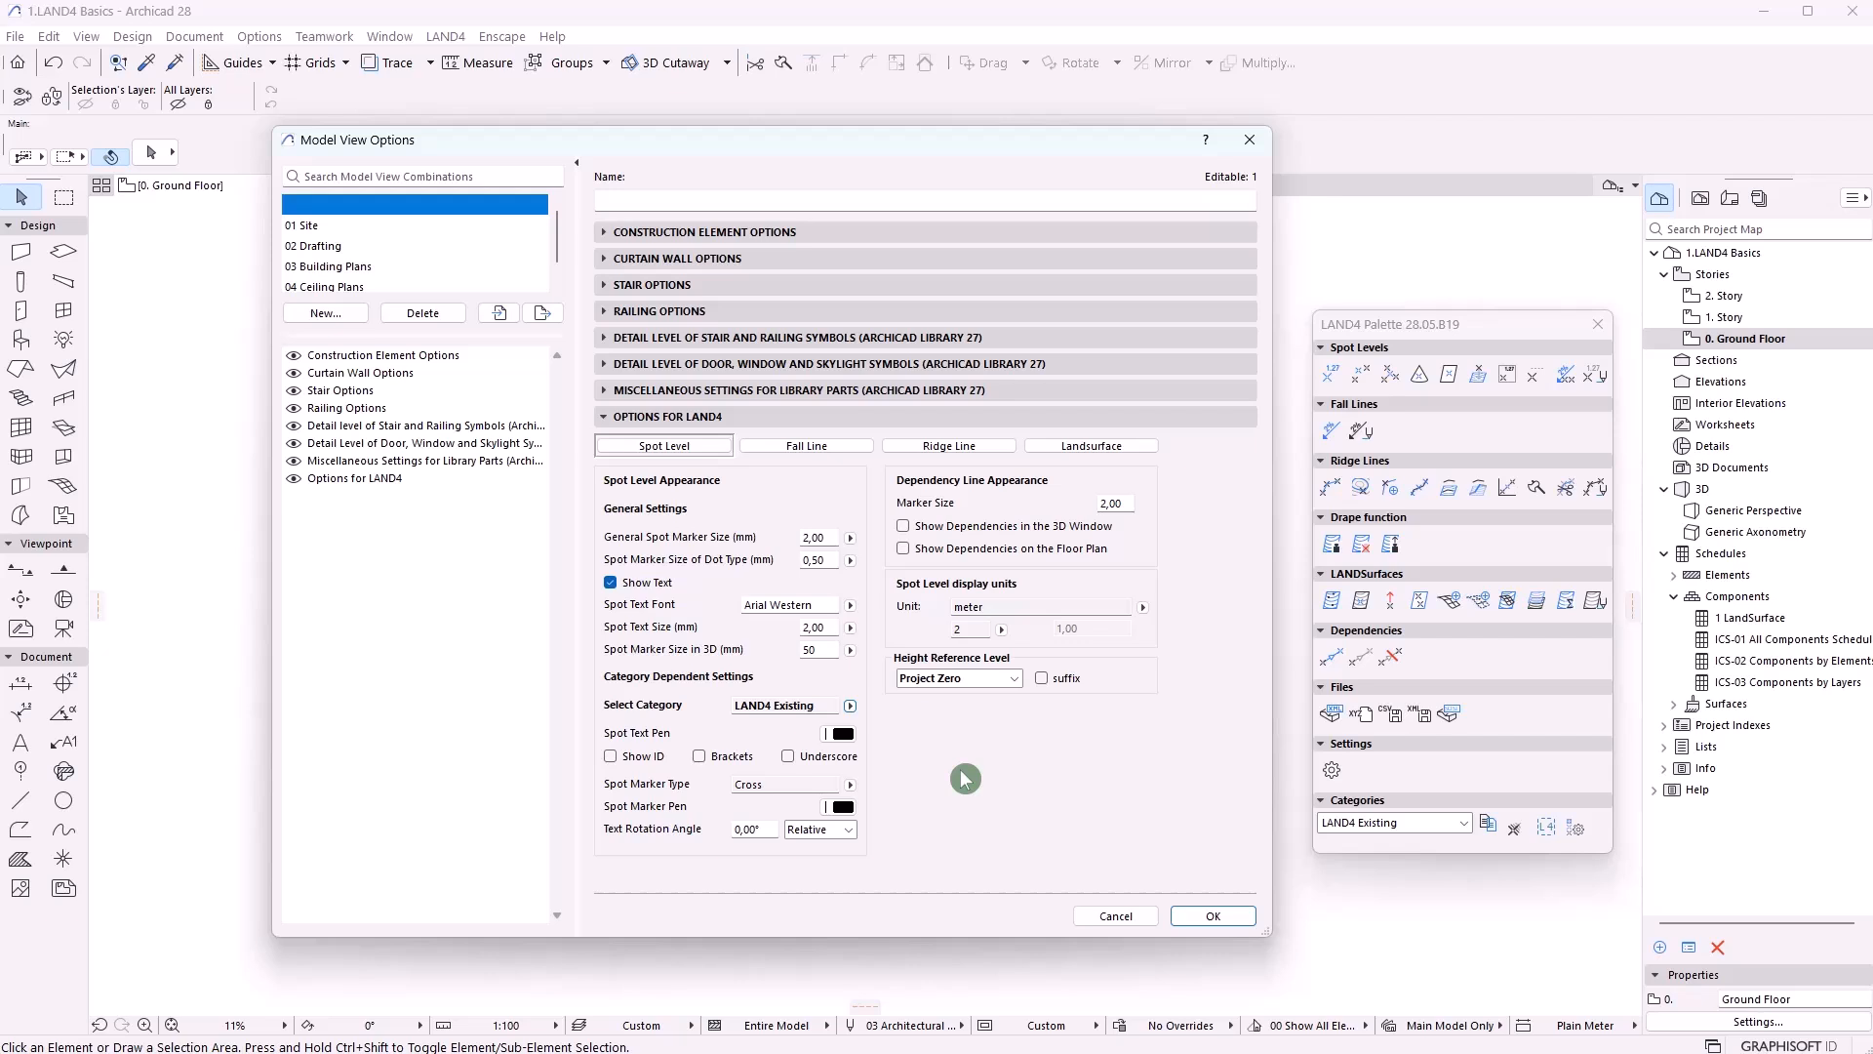
left_click(1237, 917)
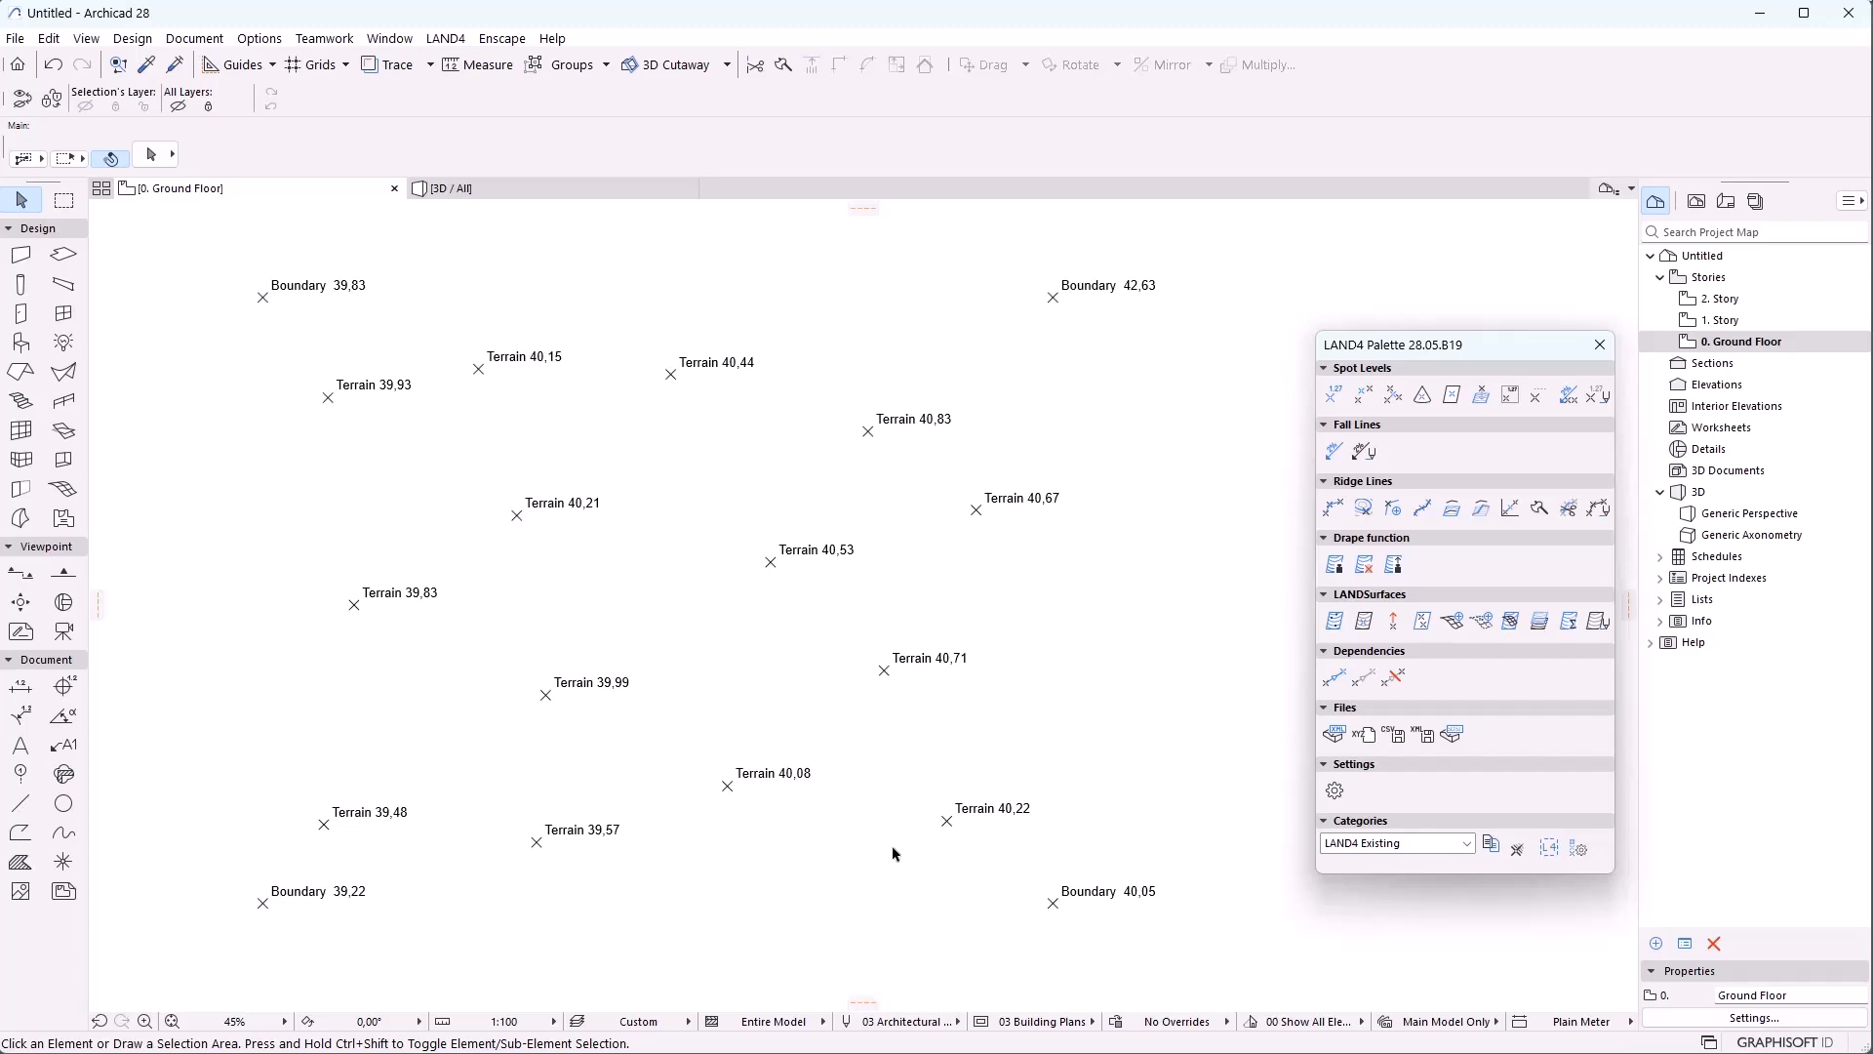
Review the available categories in the LAND4 palette and choose LAND4 Existing as the active one
left_click(1356, 821)
left_click(1356, 822)
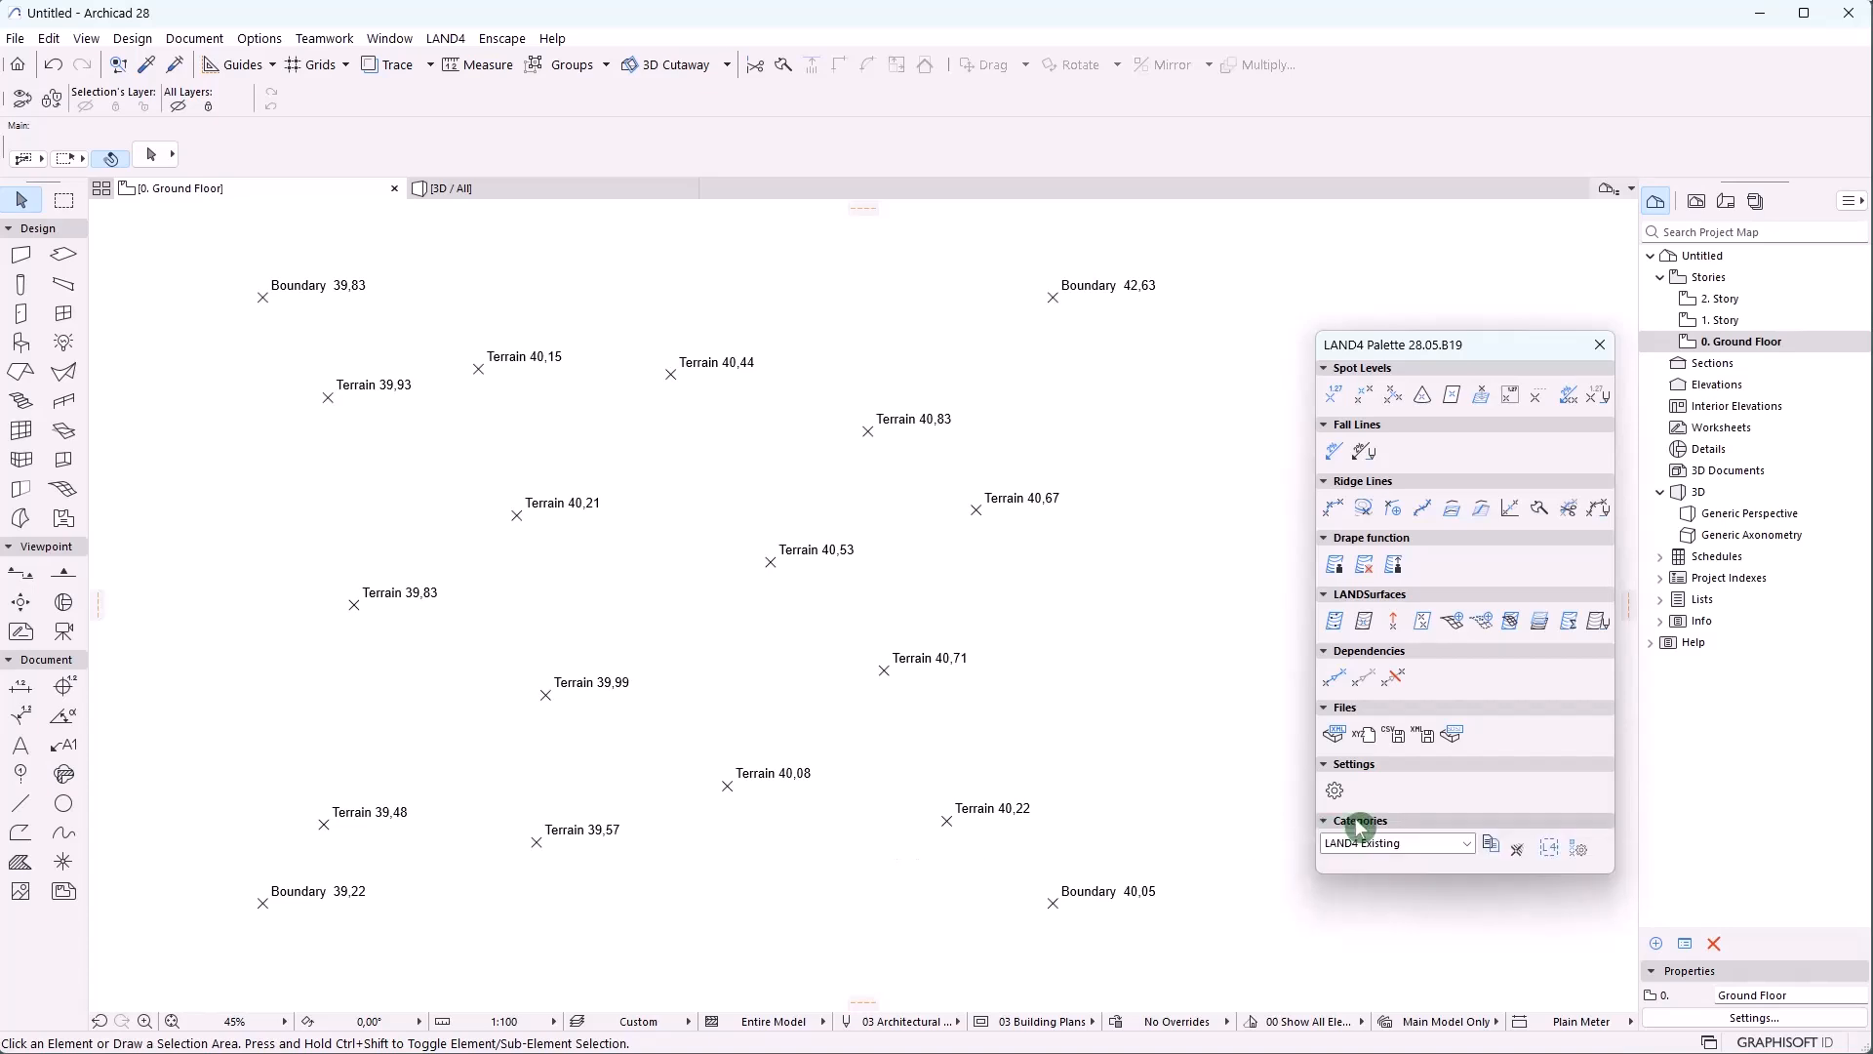
left_click(1465, 845)
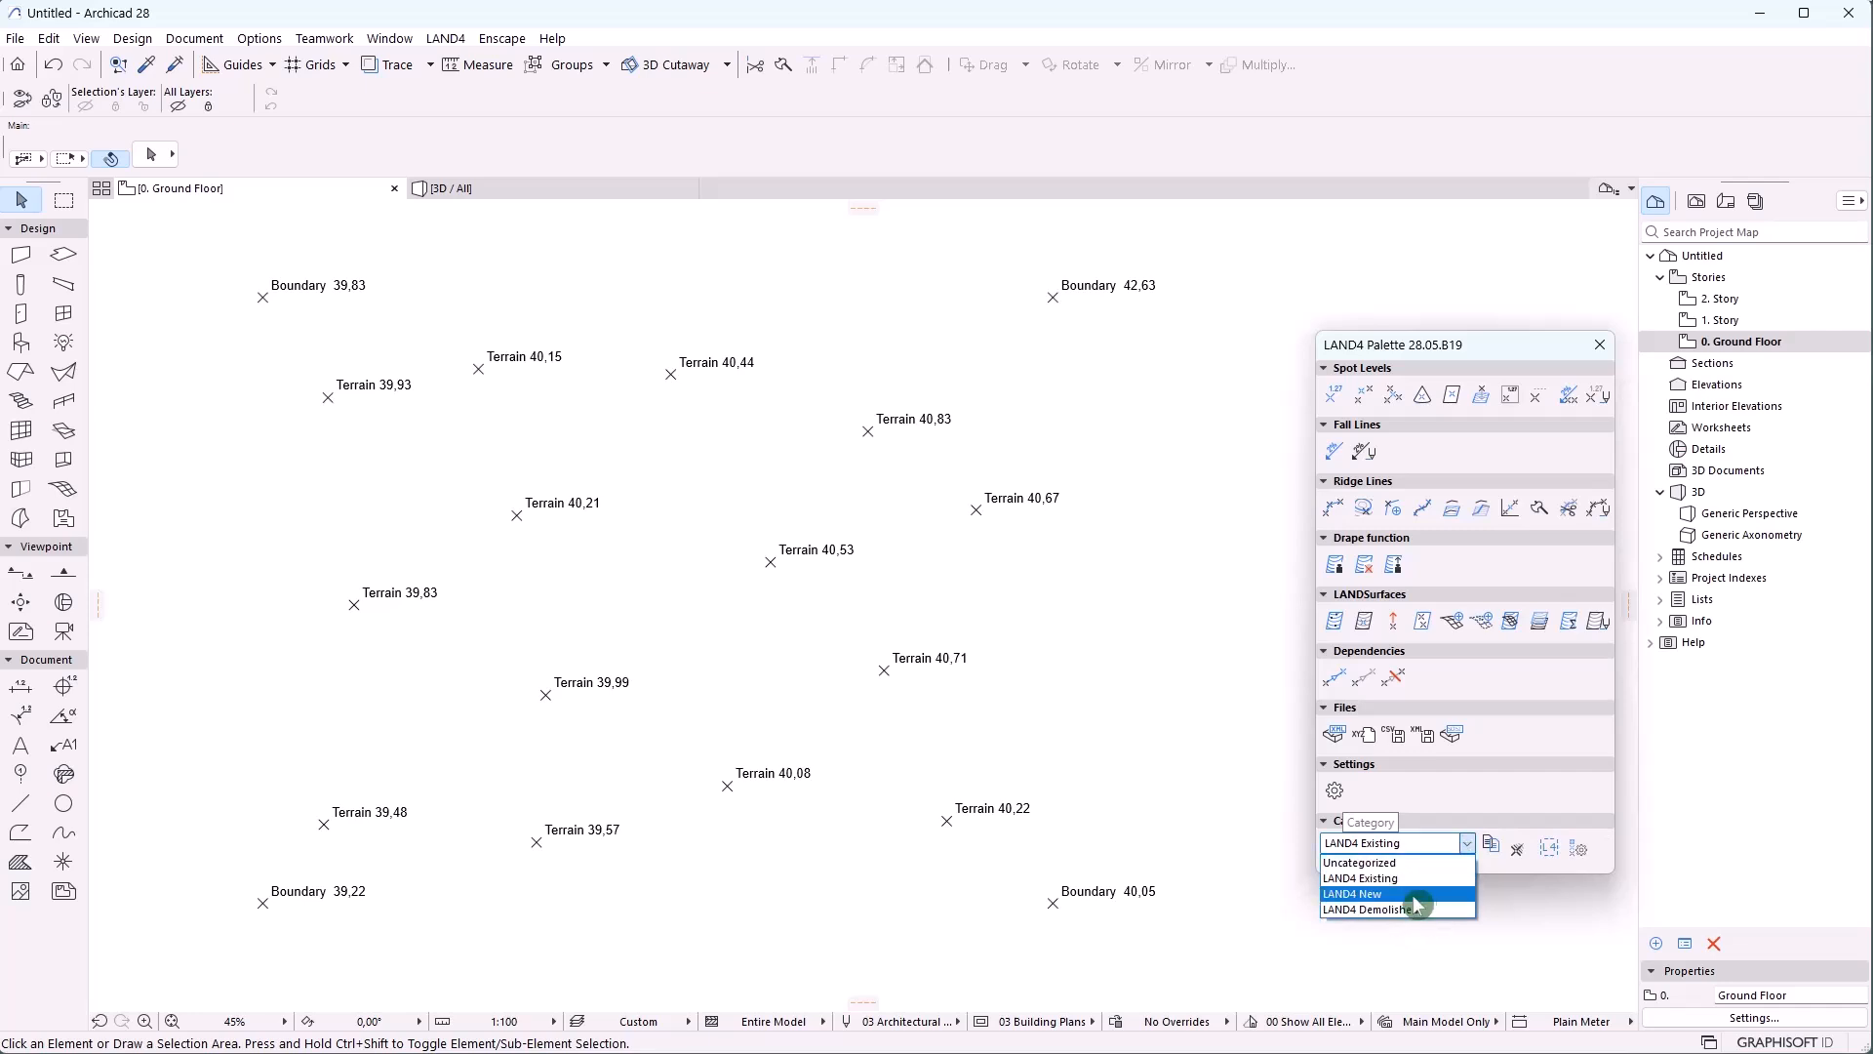
left_click(1427, 878)
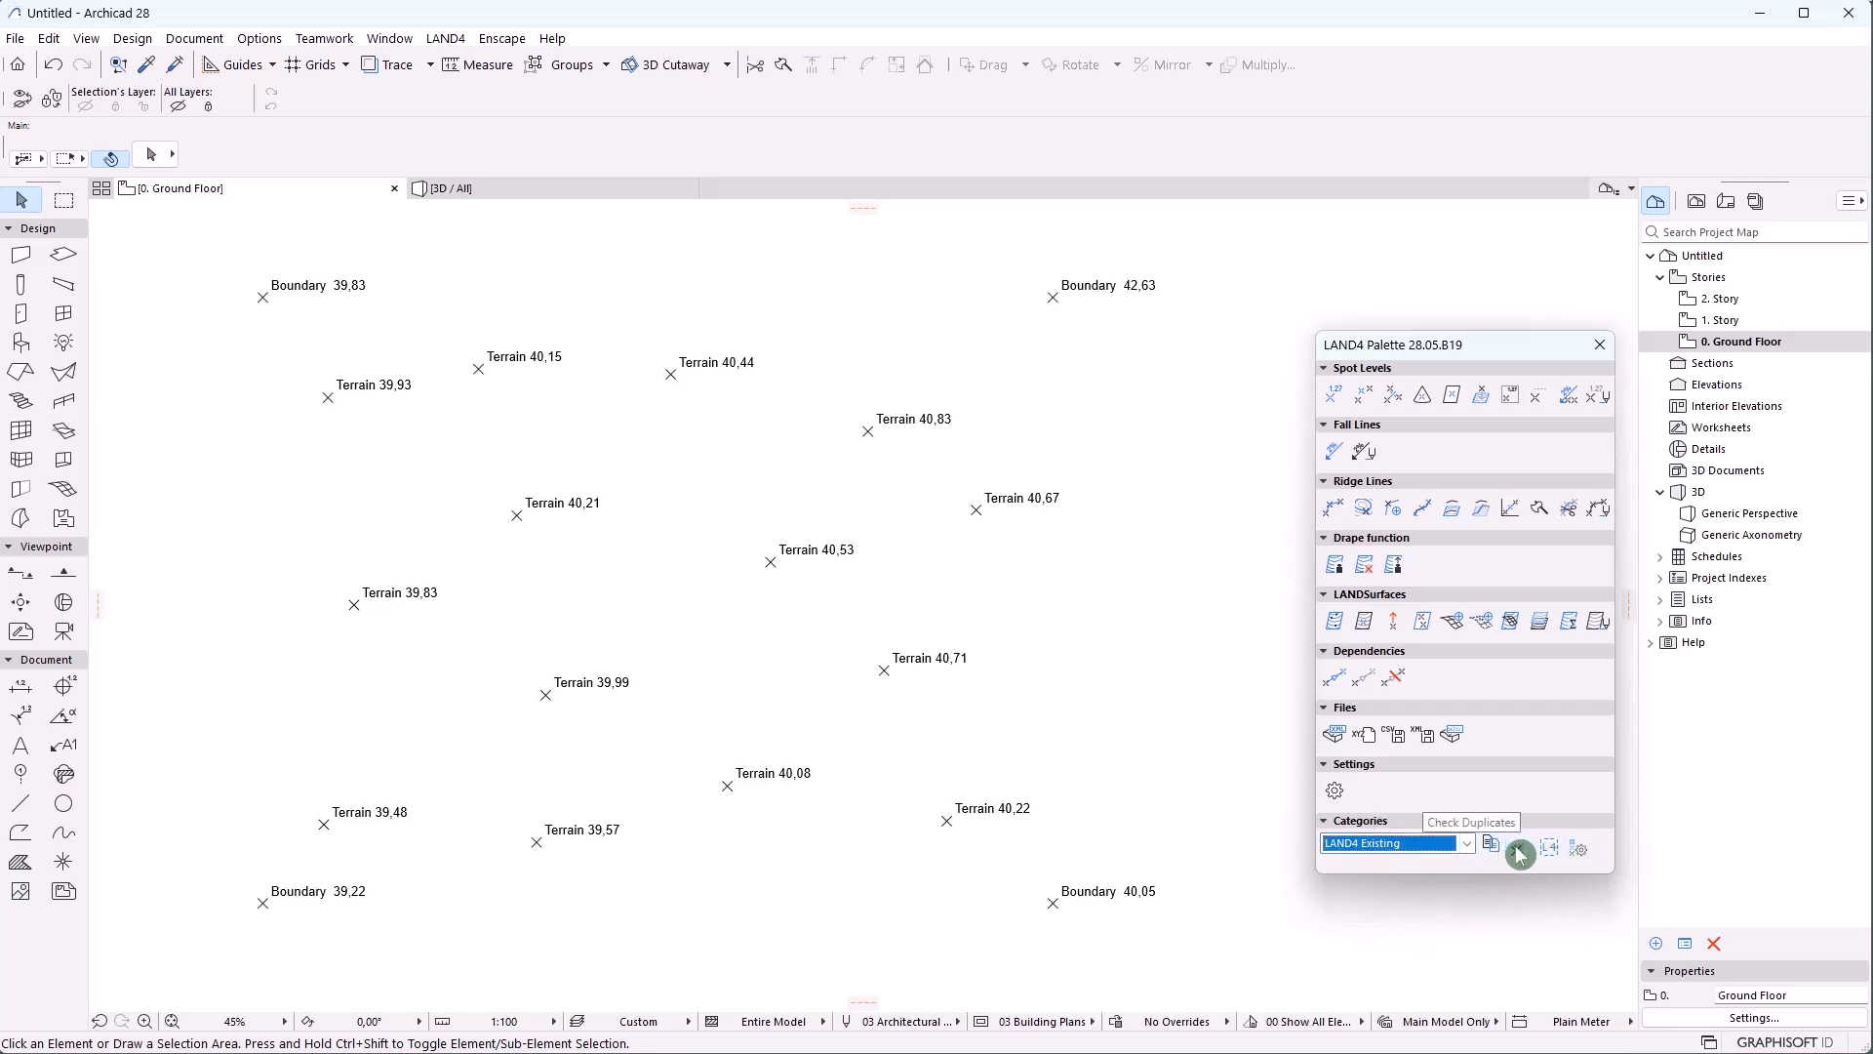
Review the Category Settings, including the modify function, and confirm them without altering the category list
left_click(1575, 848)
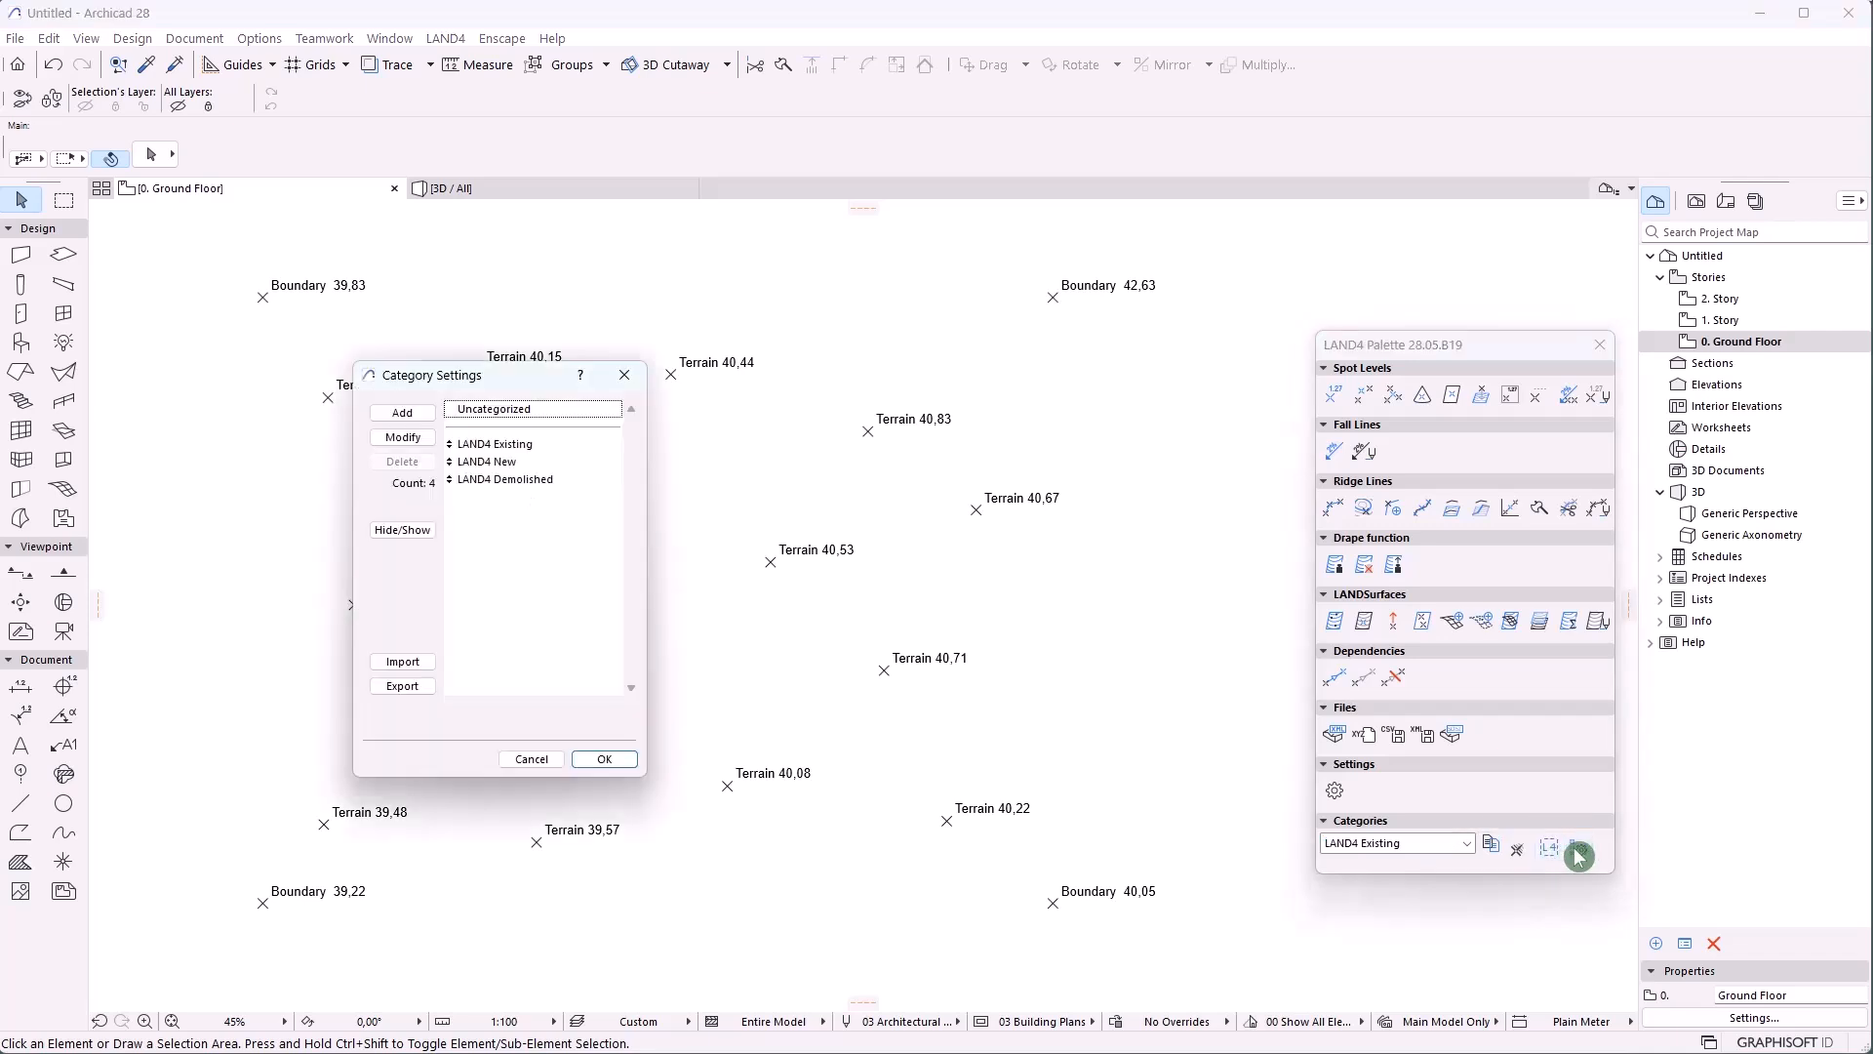
left_click(402, 438)
left_click(411, 439)
left_click(617, 762)
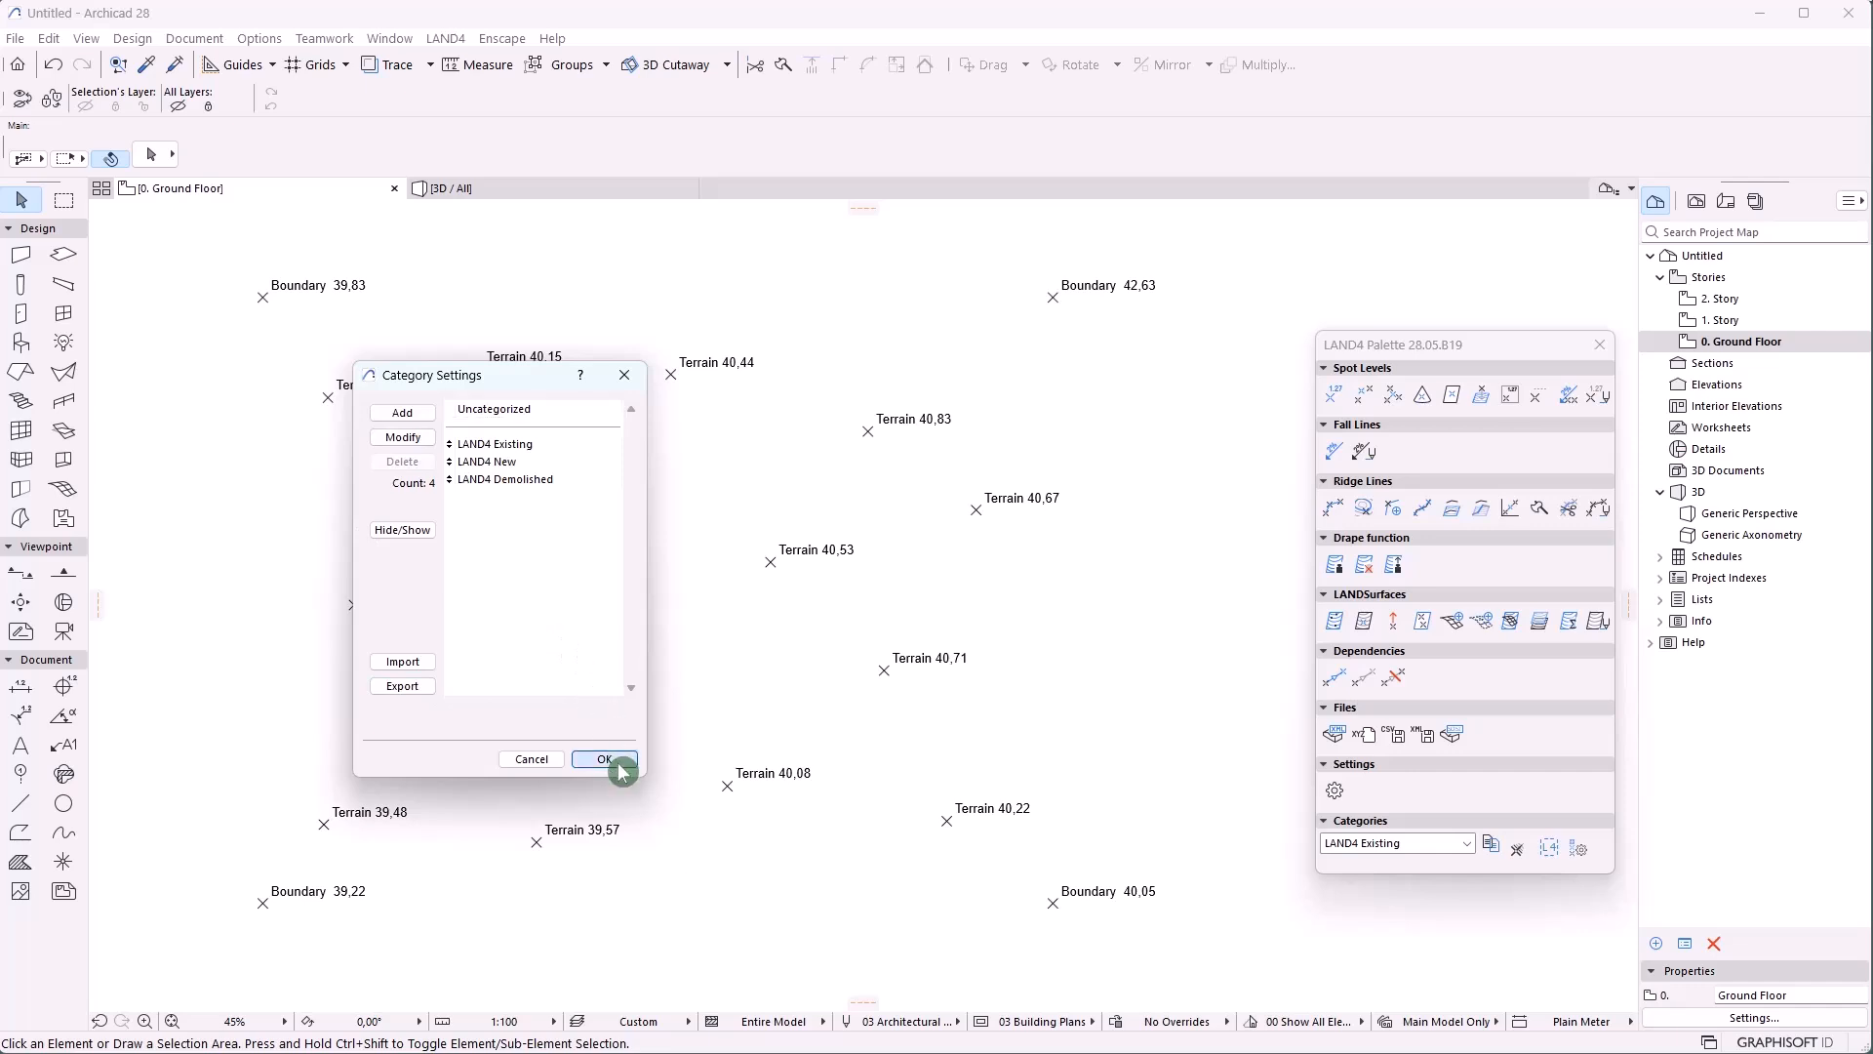
left_click(605, 760)
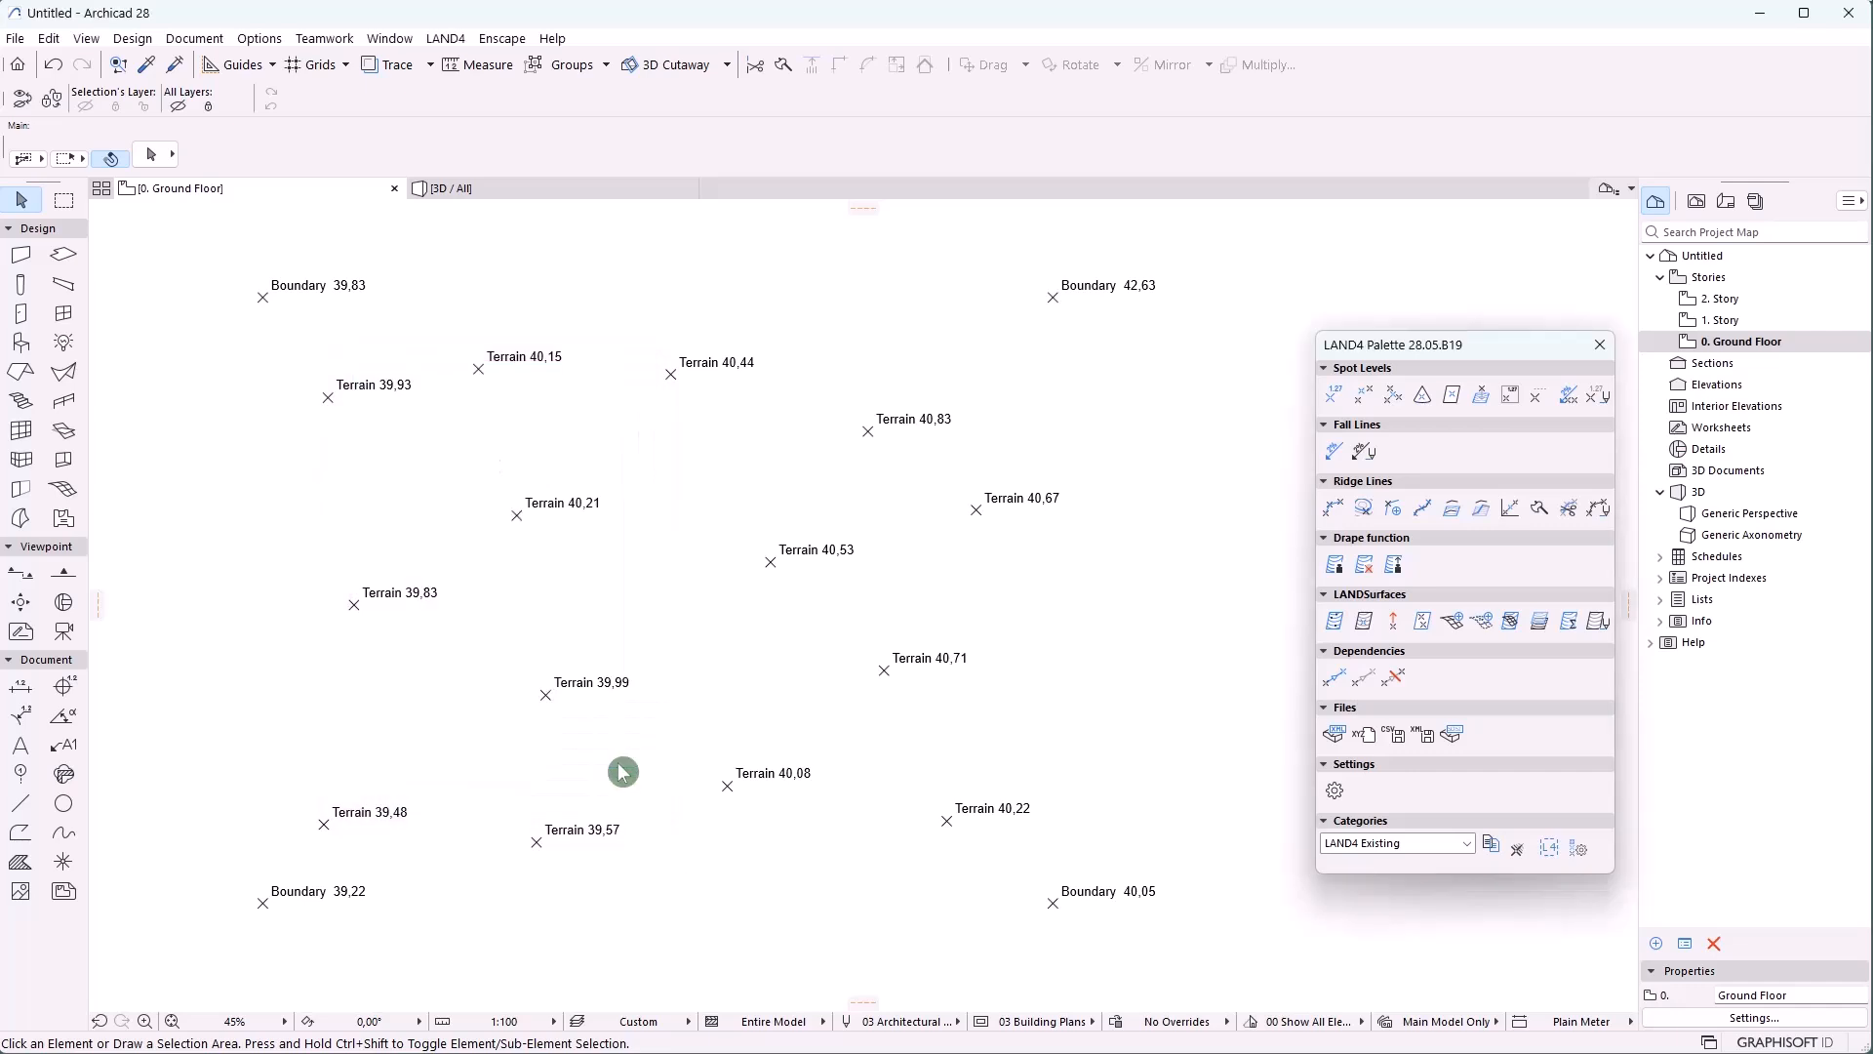
Assign the four terrain spot levels 40,83, 40,67, 40,53 and 40,71 to the LAND4 New category
left_click_drag(173, 240, 1182, 997)
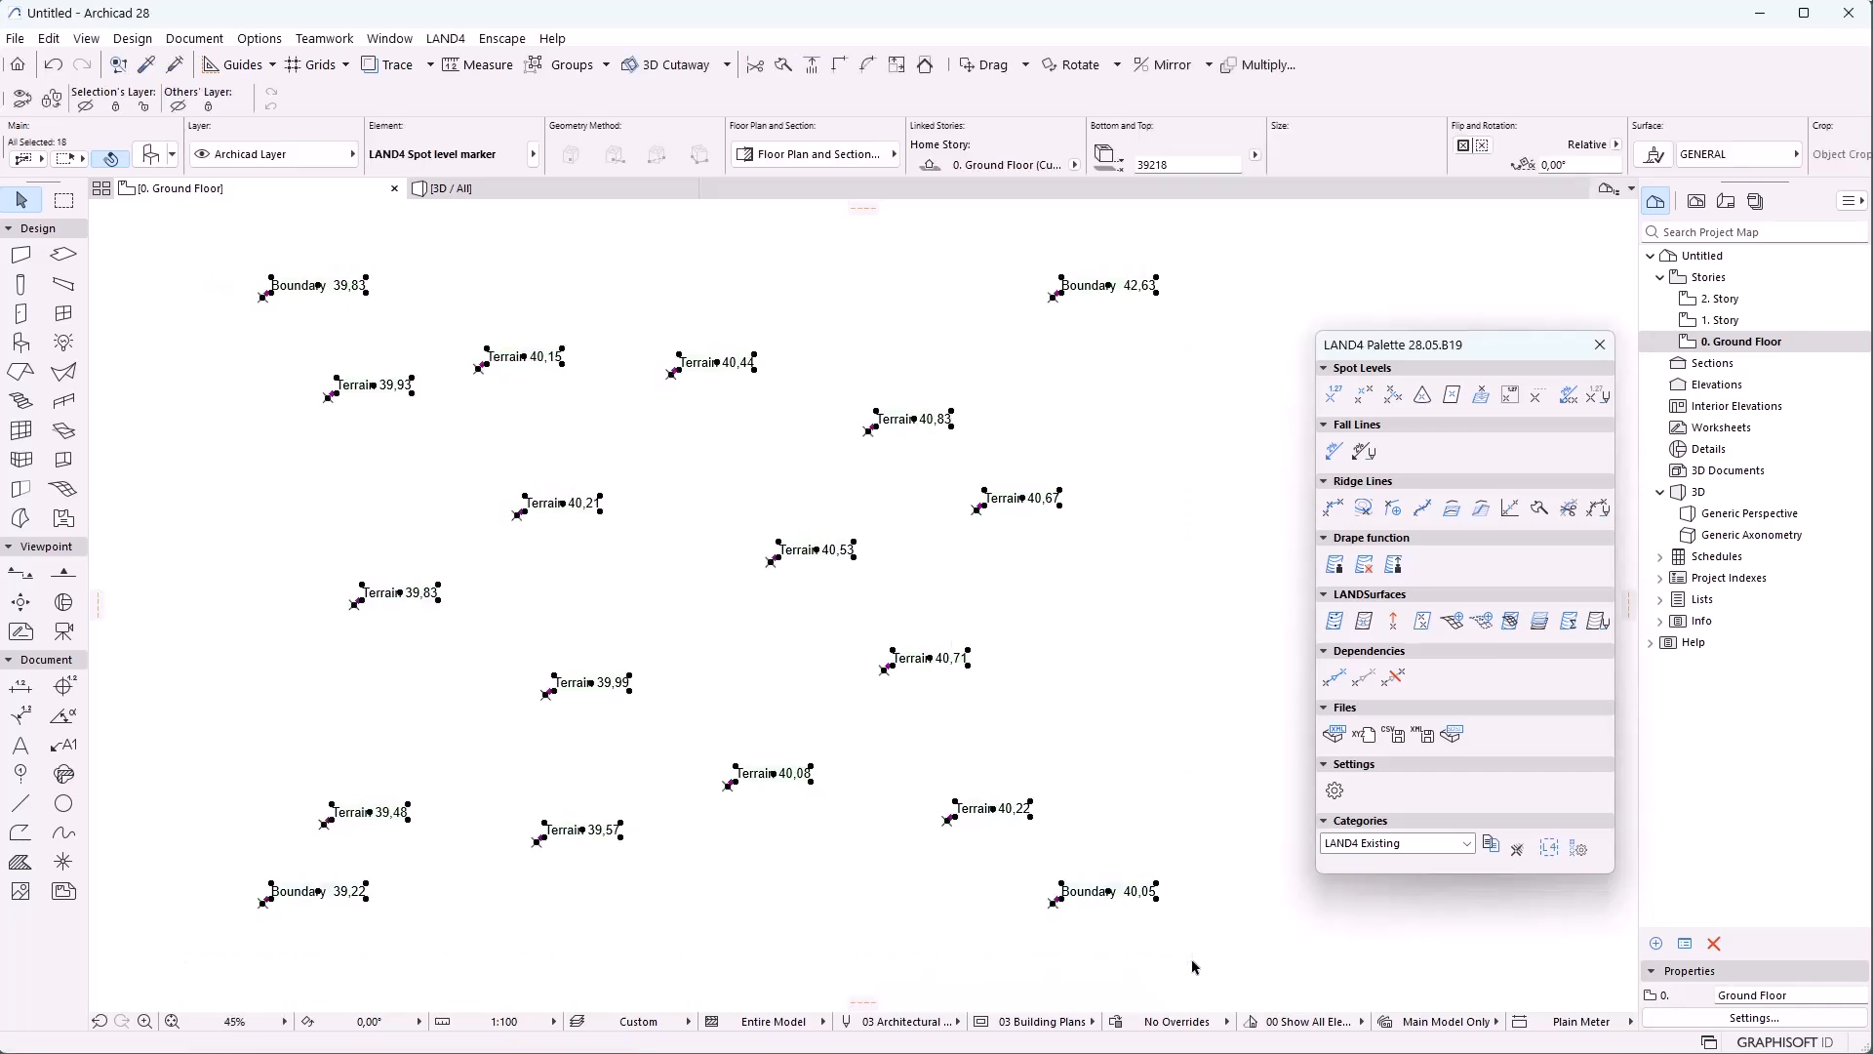
left_click(1327, 903)
left_click_drag(781, 419, 1054, 695)
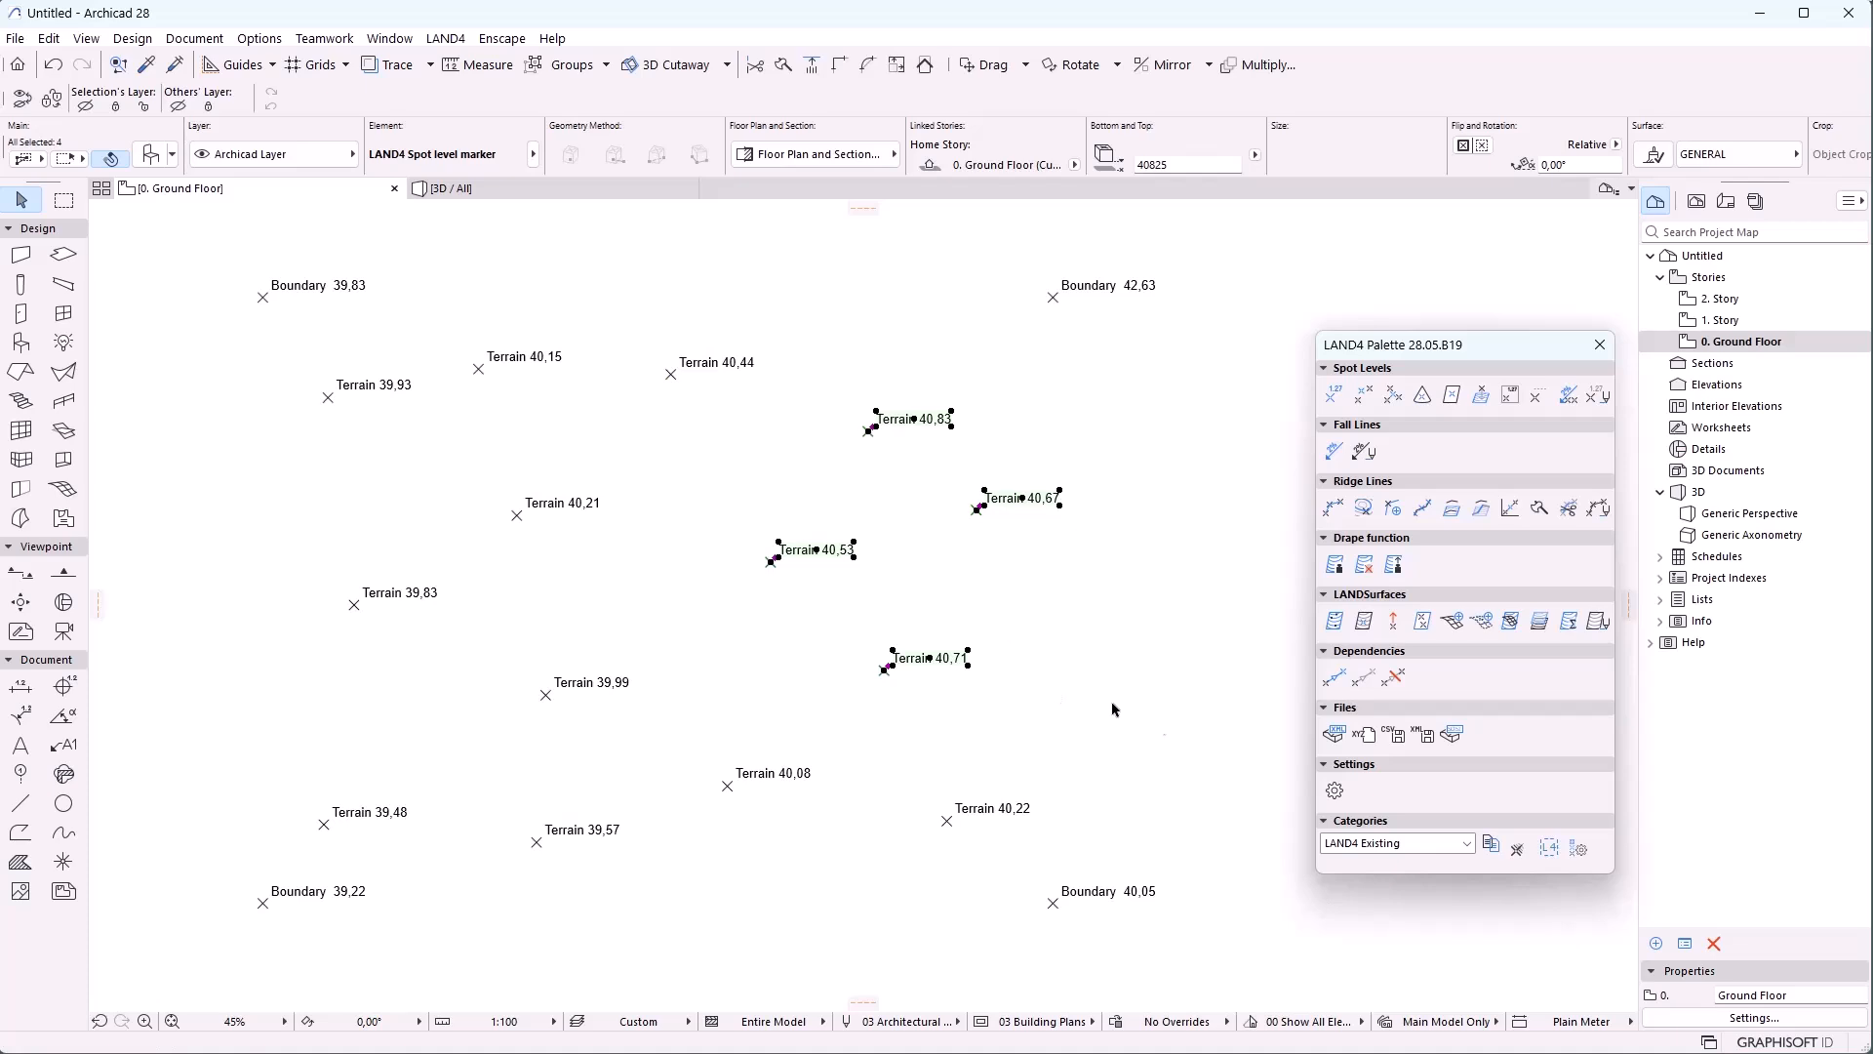
left_click(1385, 845)
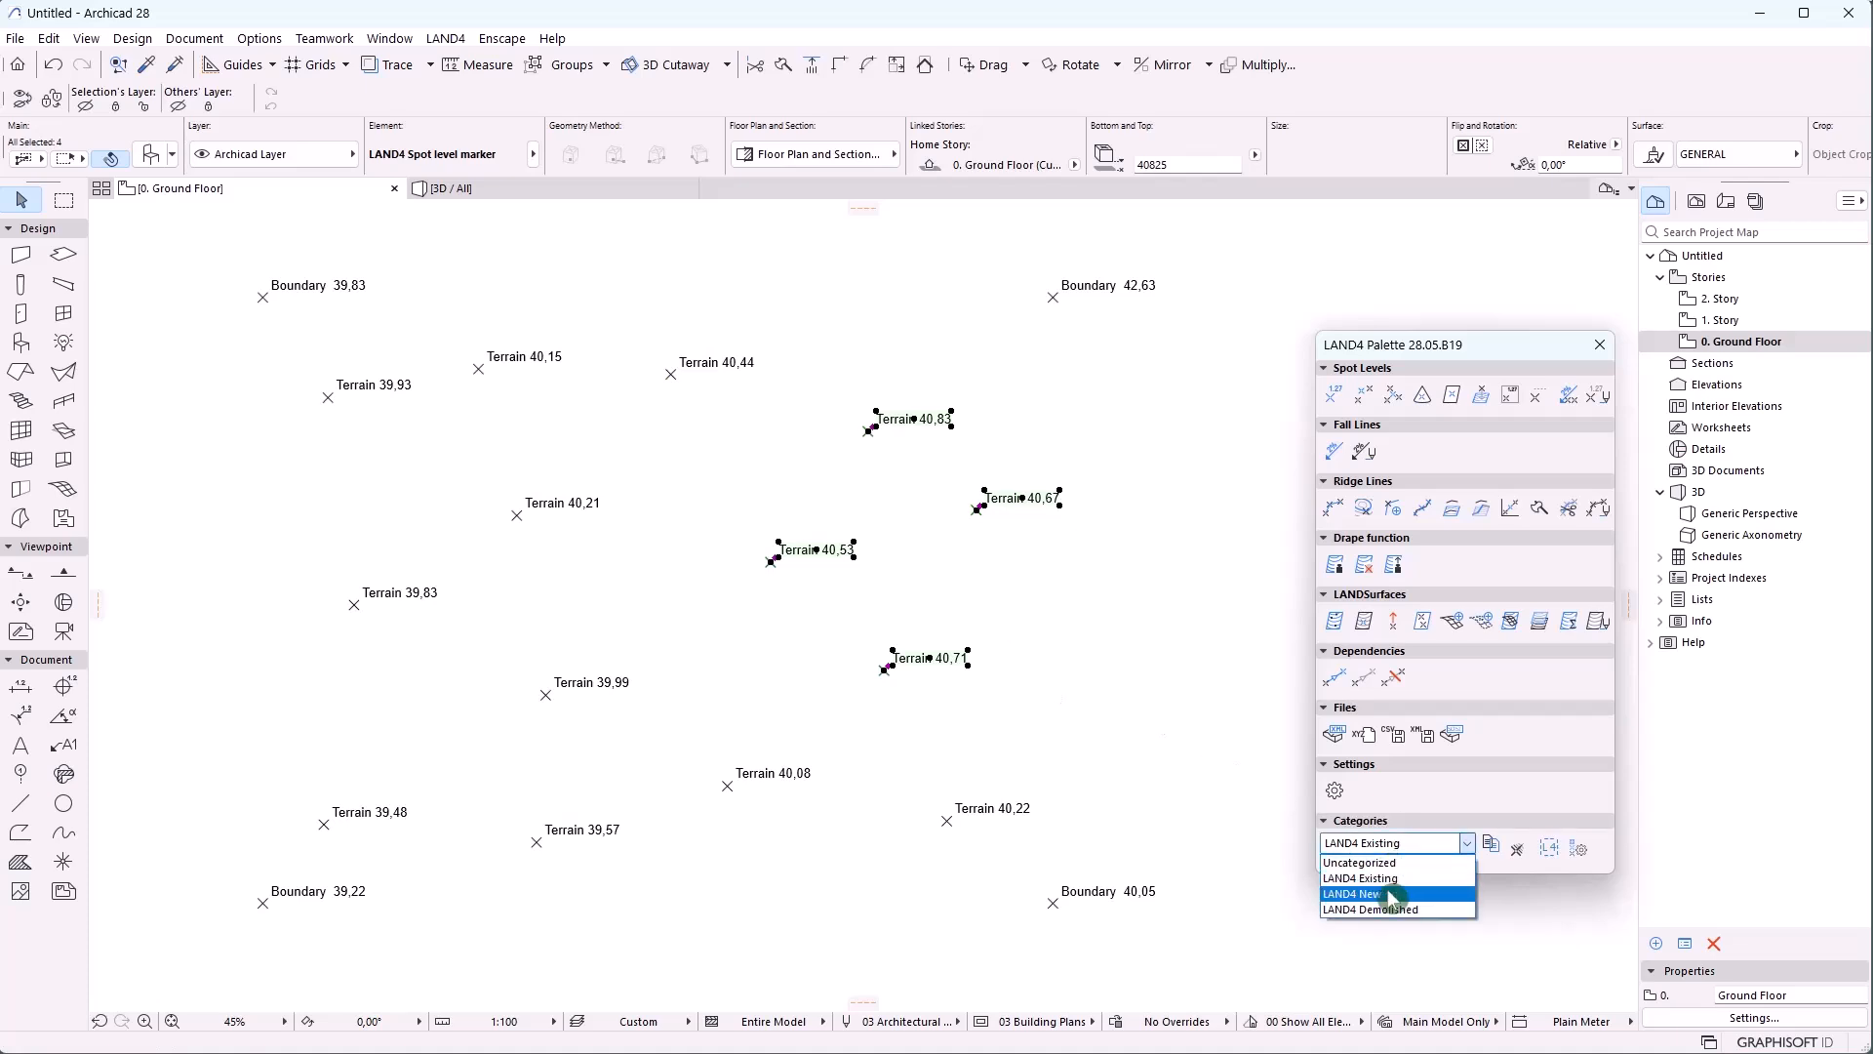
left_click(1384, 894)
left_click(1137, 720)
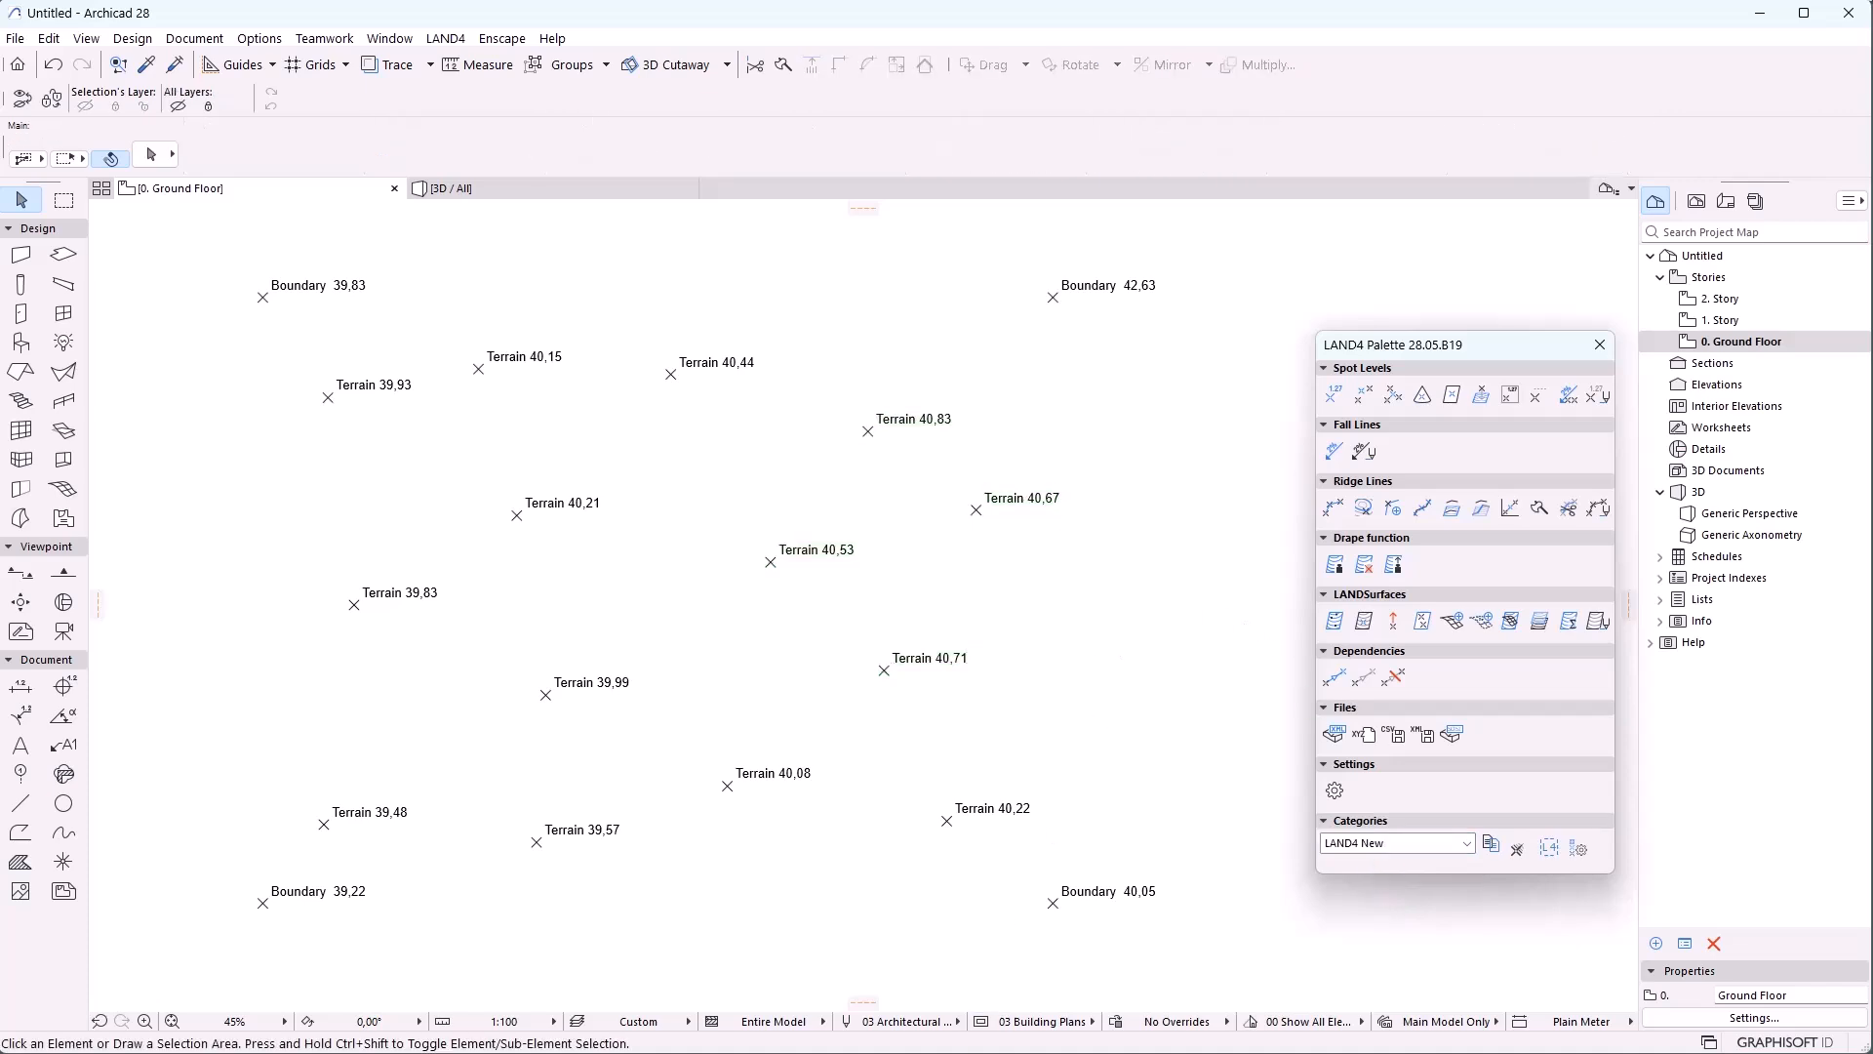
In the Model View Options, give the spot text of the LAND4 New category a dark red pen
left_click(981, 1021)
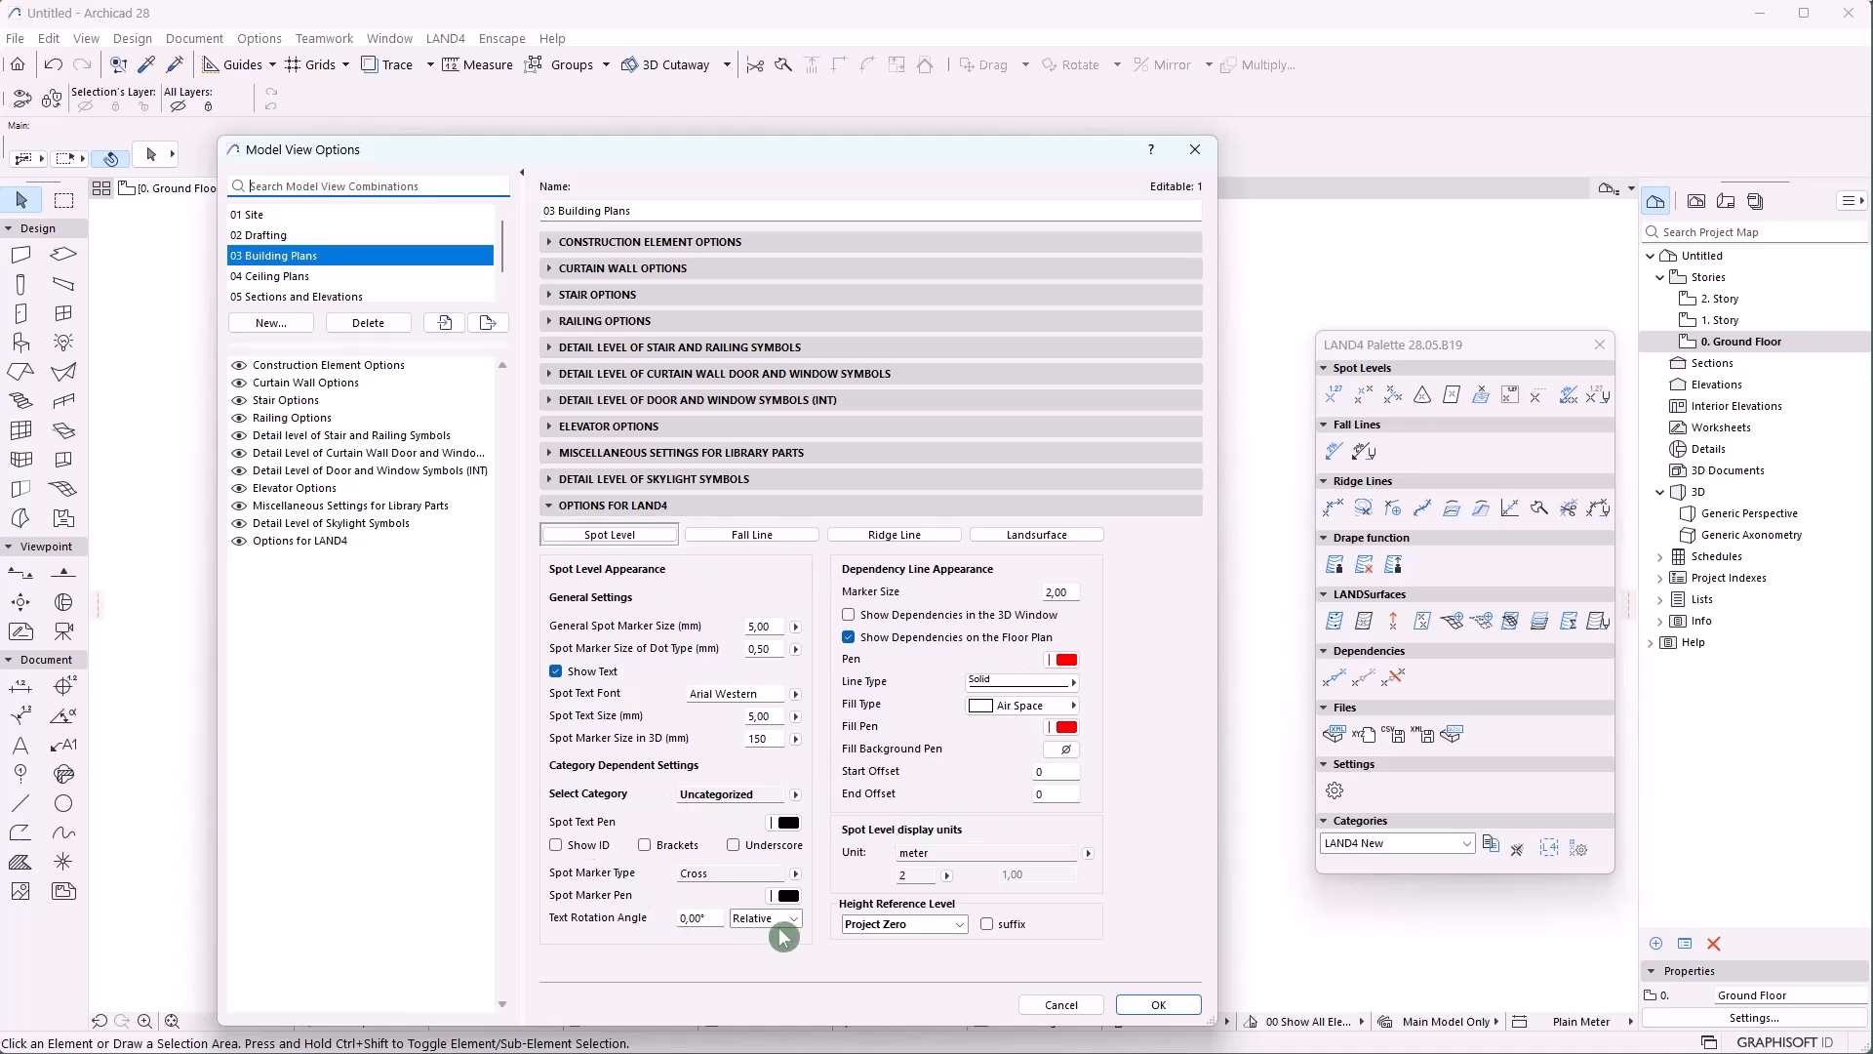
left_click(796, 794)
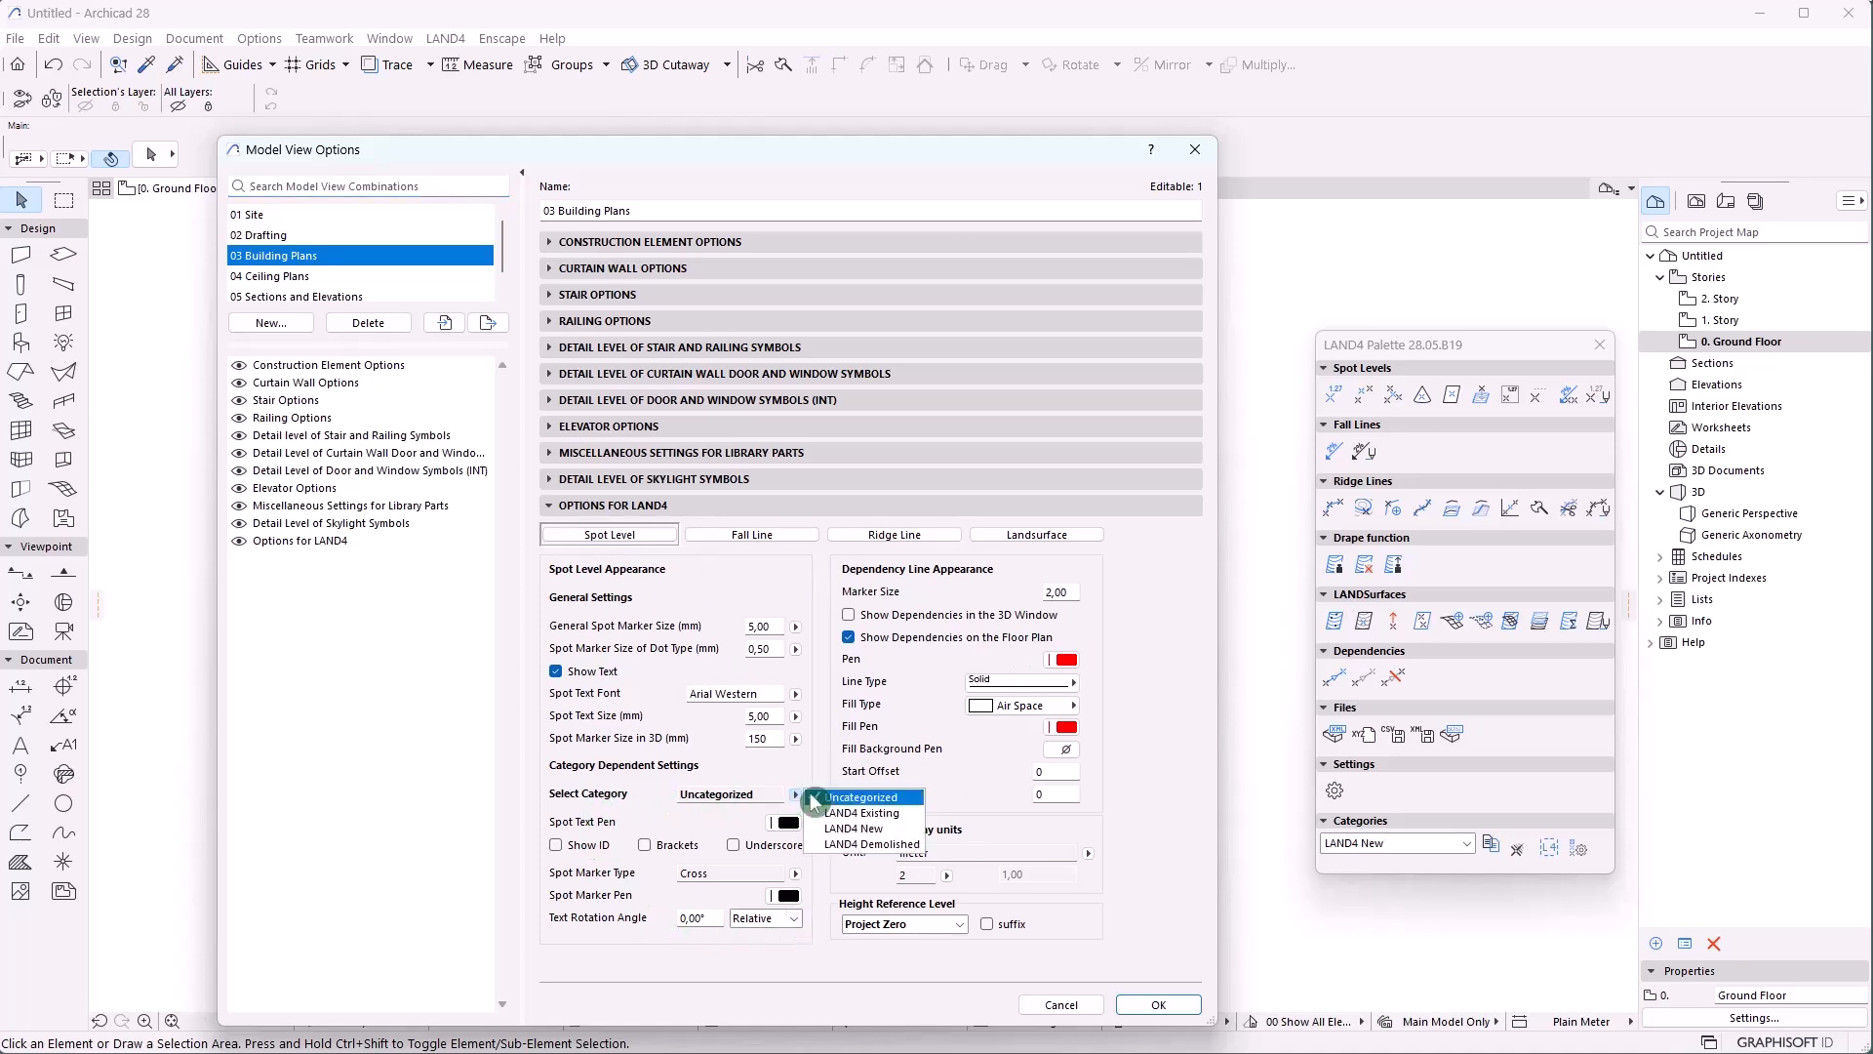
left_click(841, 828)
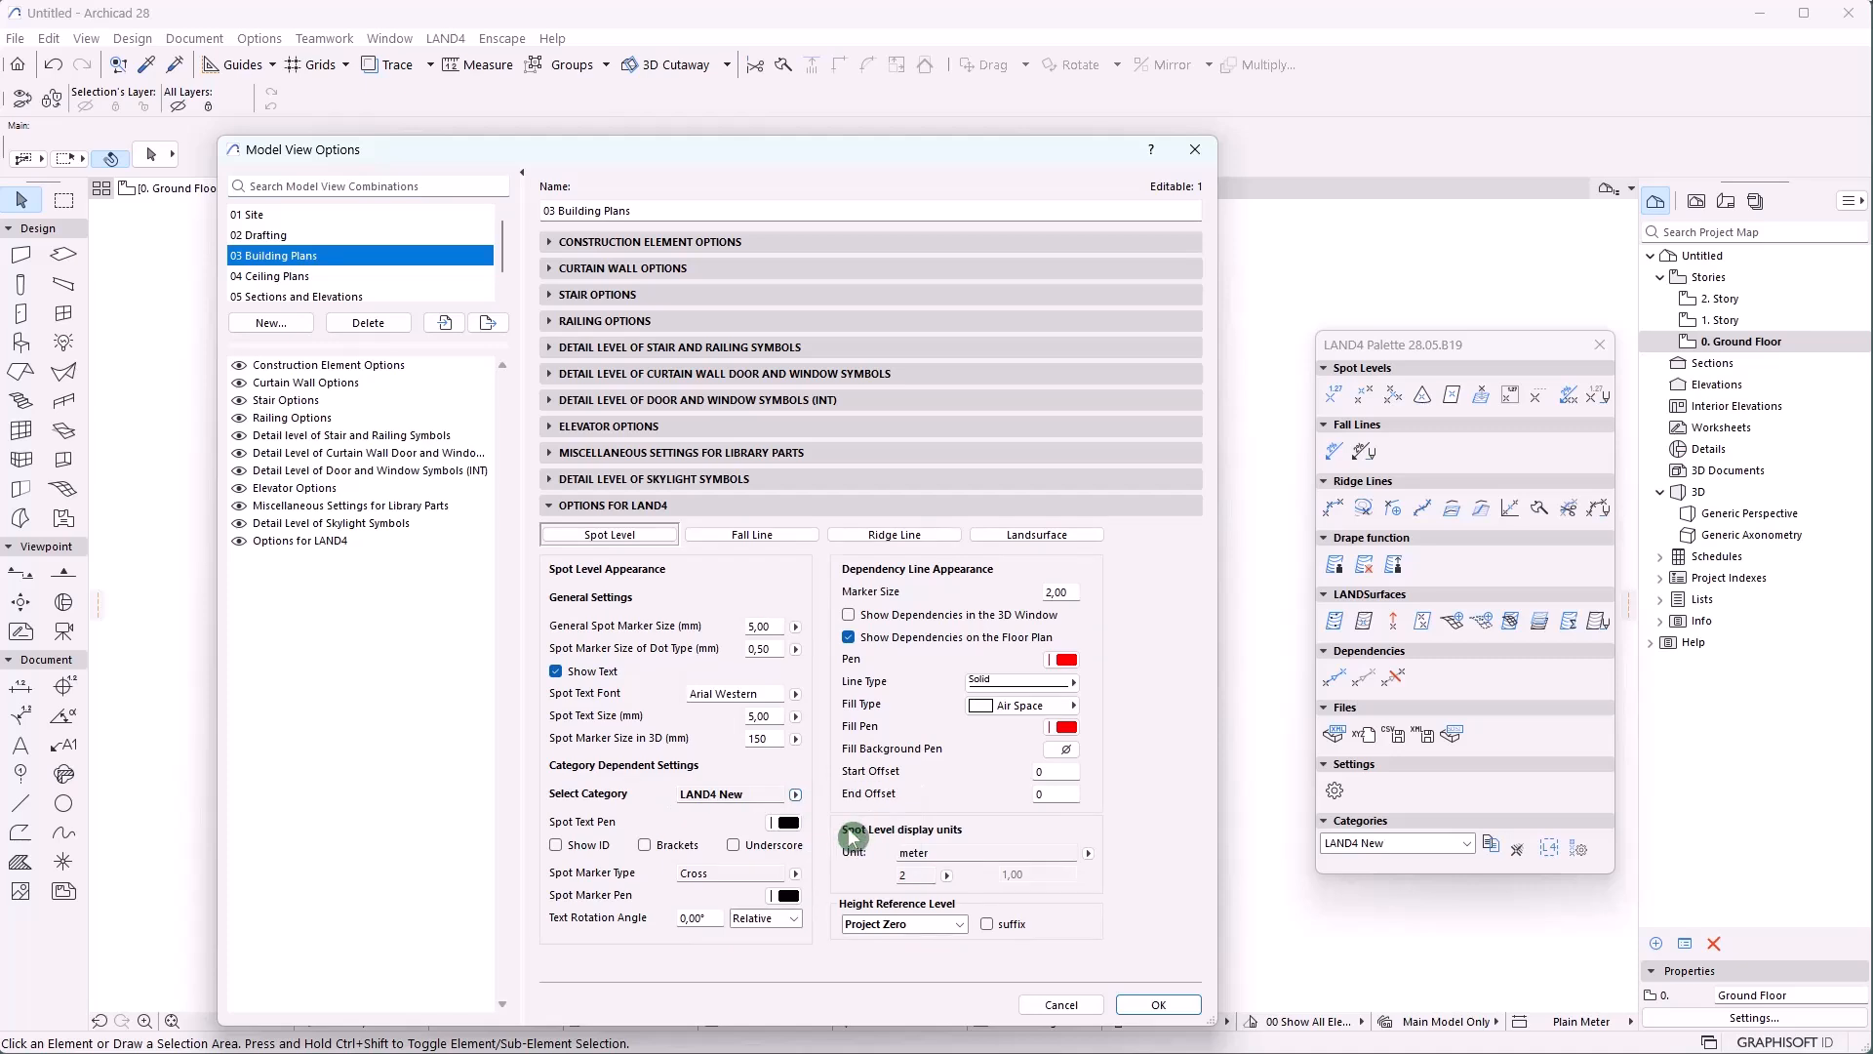
left_click(786, 824)
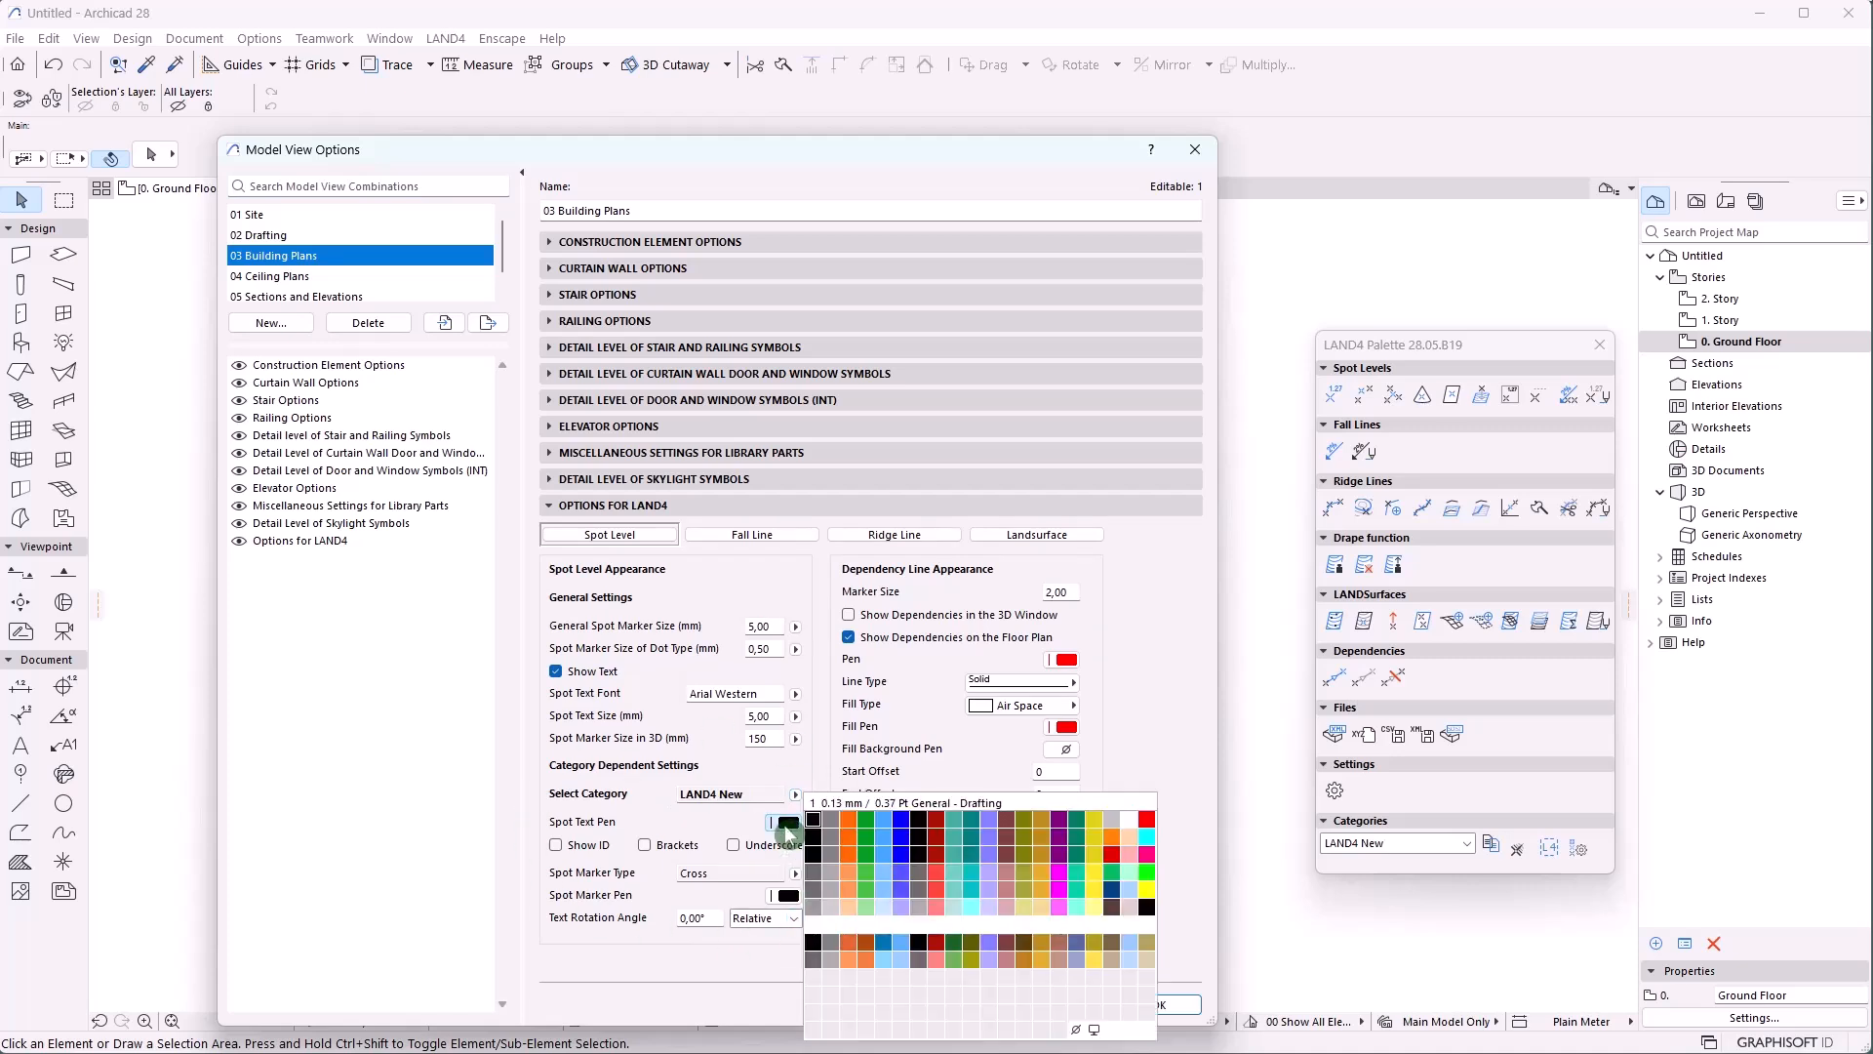
left_click(1007, 829)
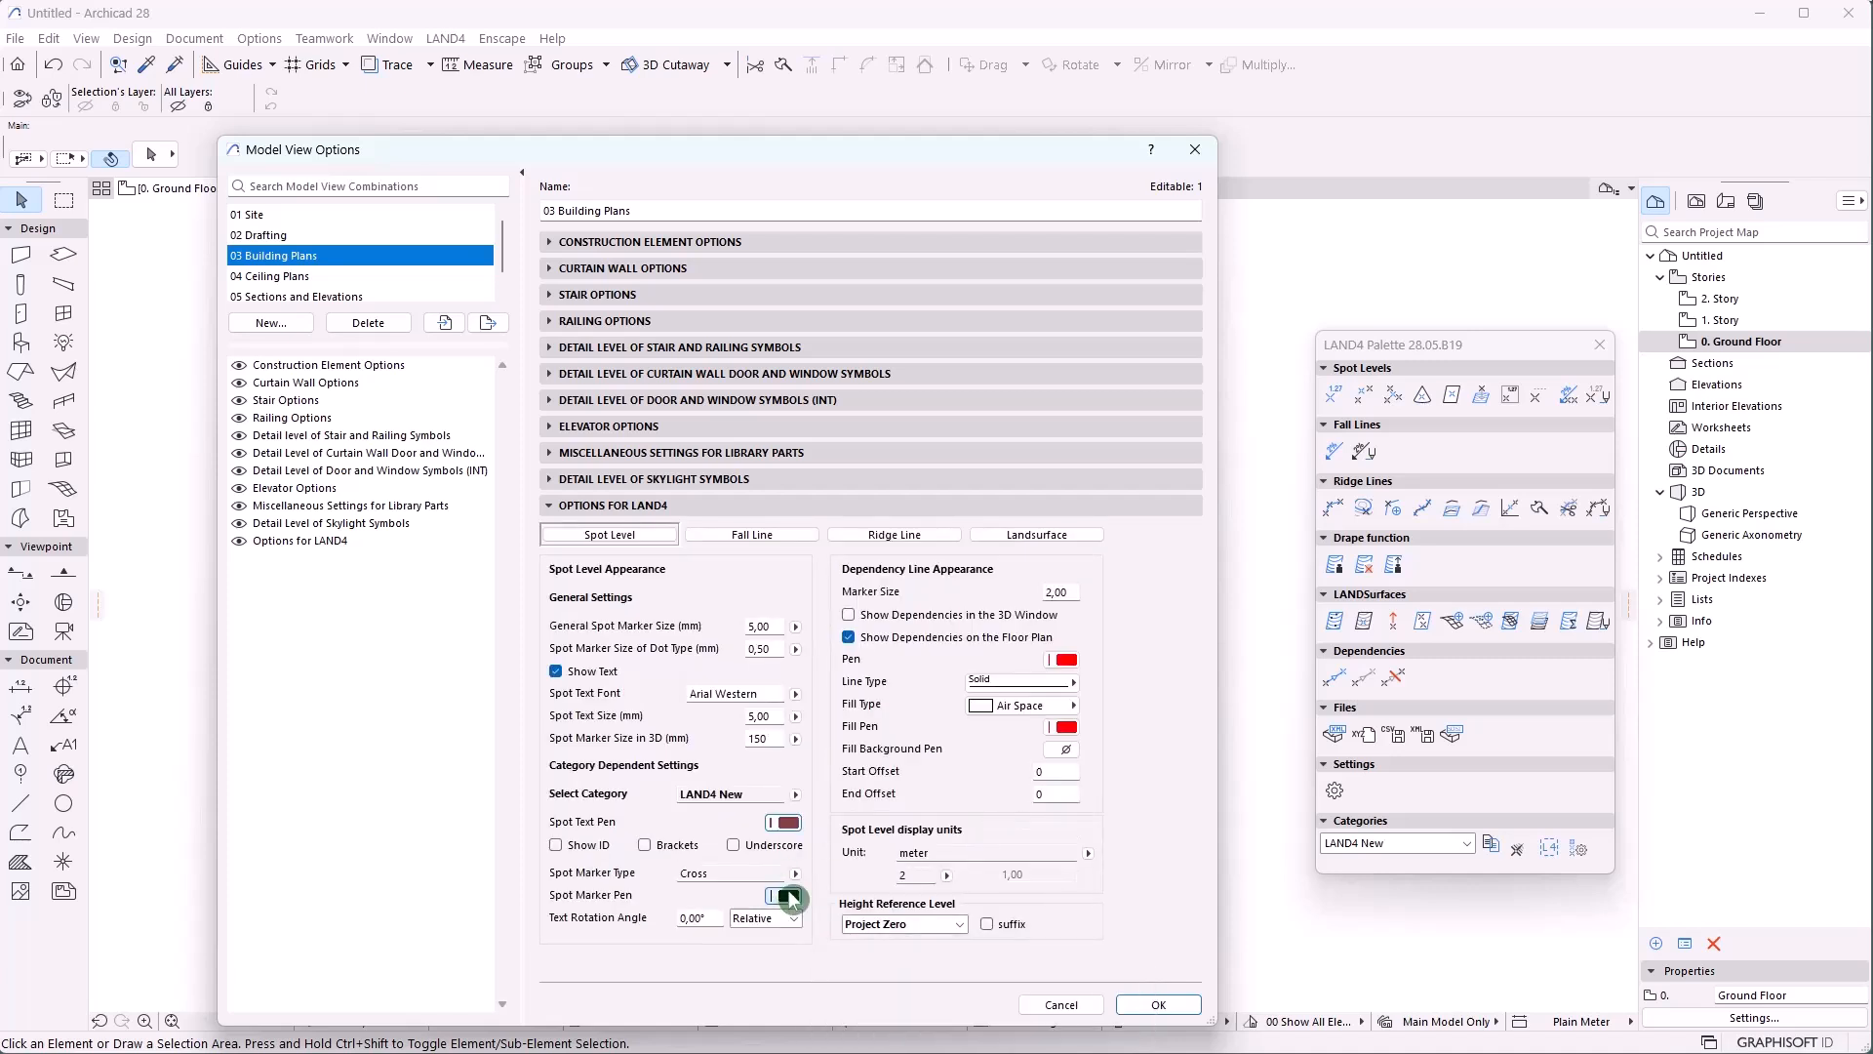
Give the LAND4 New category's spot markers a red pen, enable brackets around its text, and apply the Model View Options
left_click(788, 896)
left_click(937, 895)
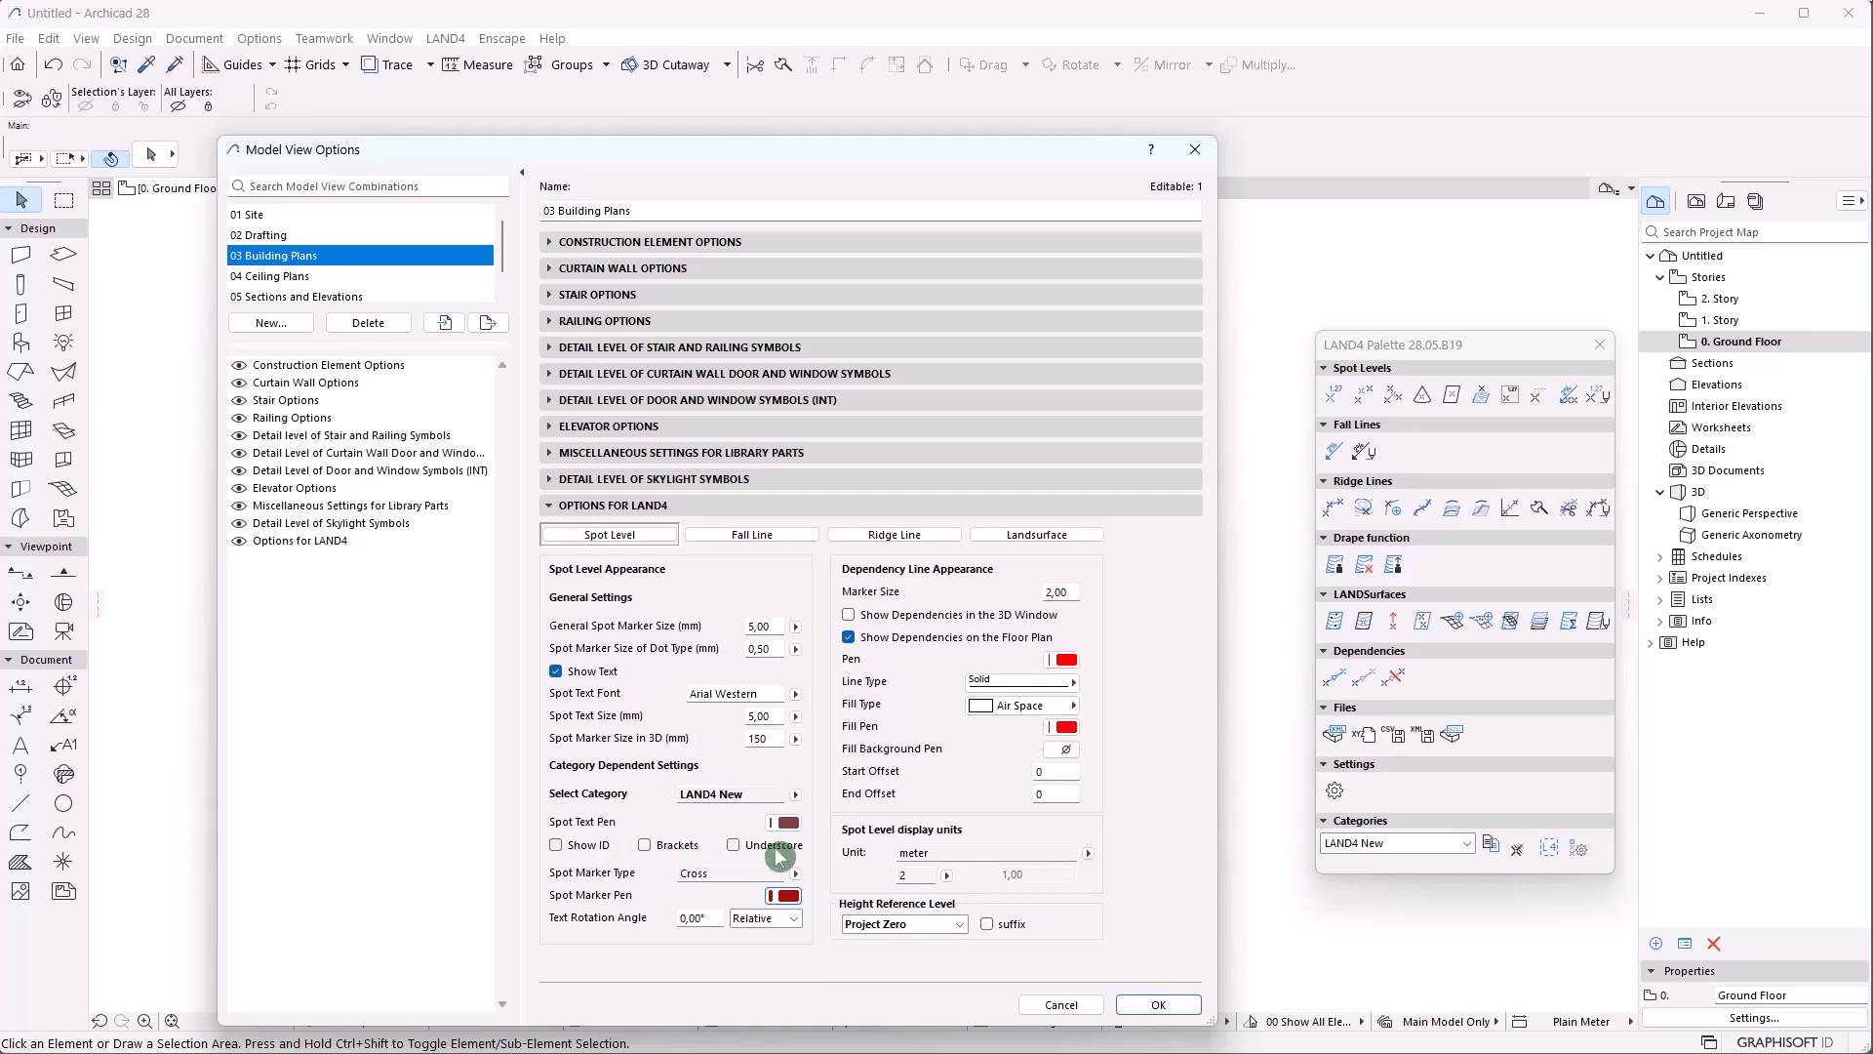
left_click(645, 845)
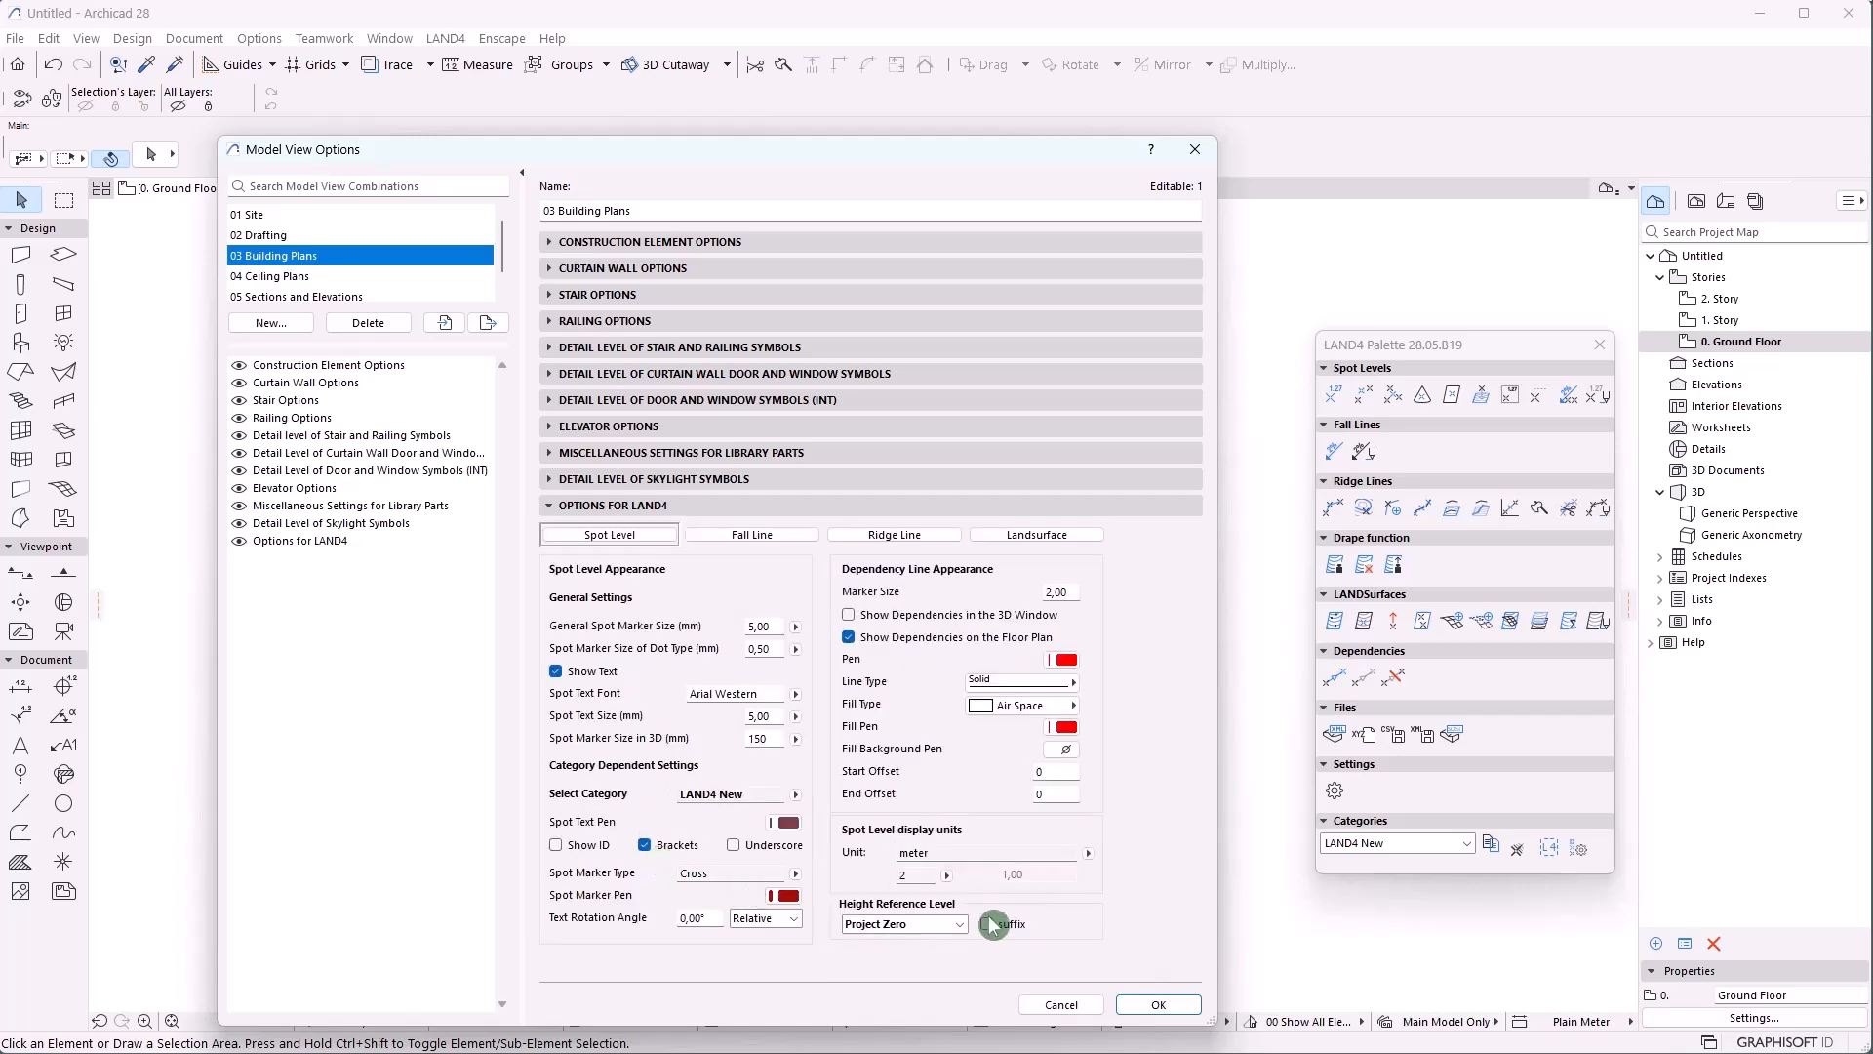
left_click(1159, 1004)
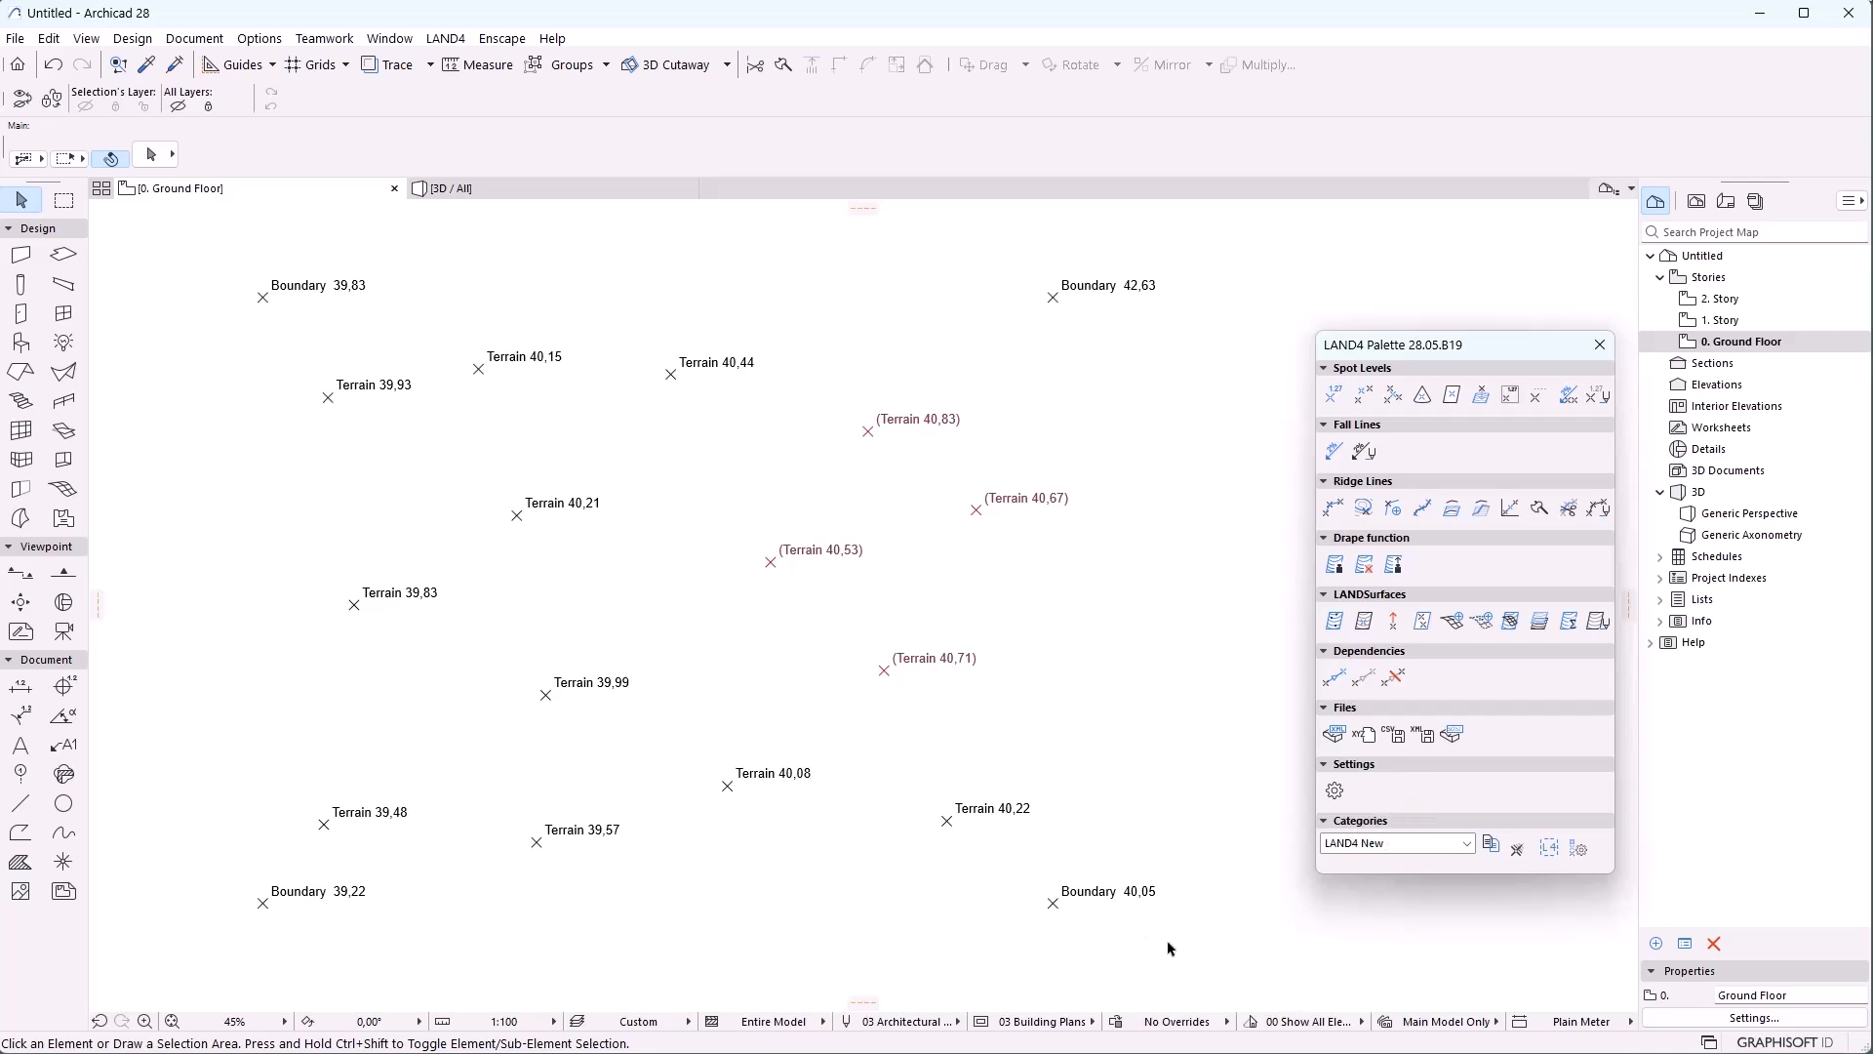
Check the layer and category of the 40,05 boundary spot level and of the terrain spot levels 40,21 and 40,53
left_click_drag(1092, 910, 1172, 873)
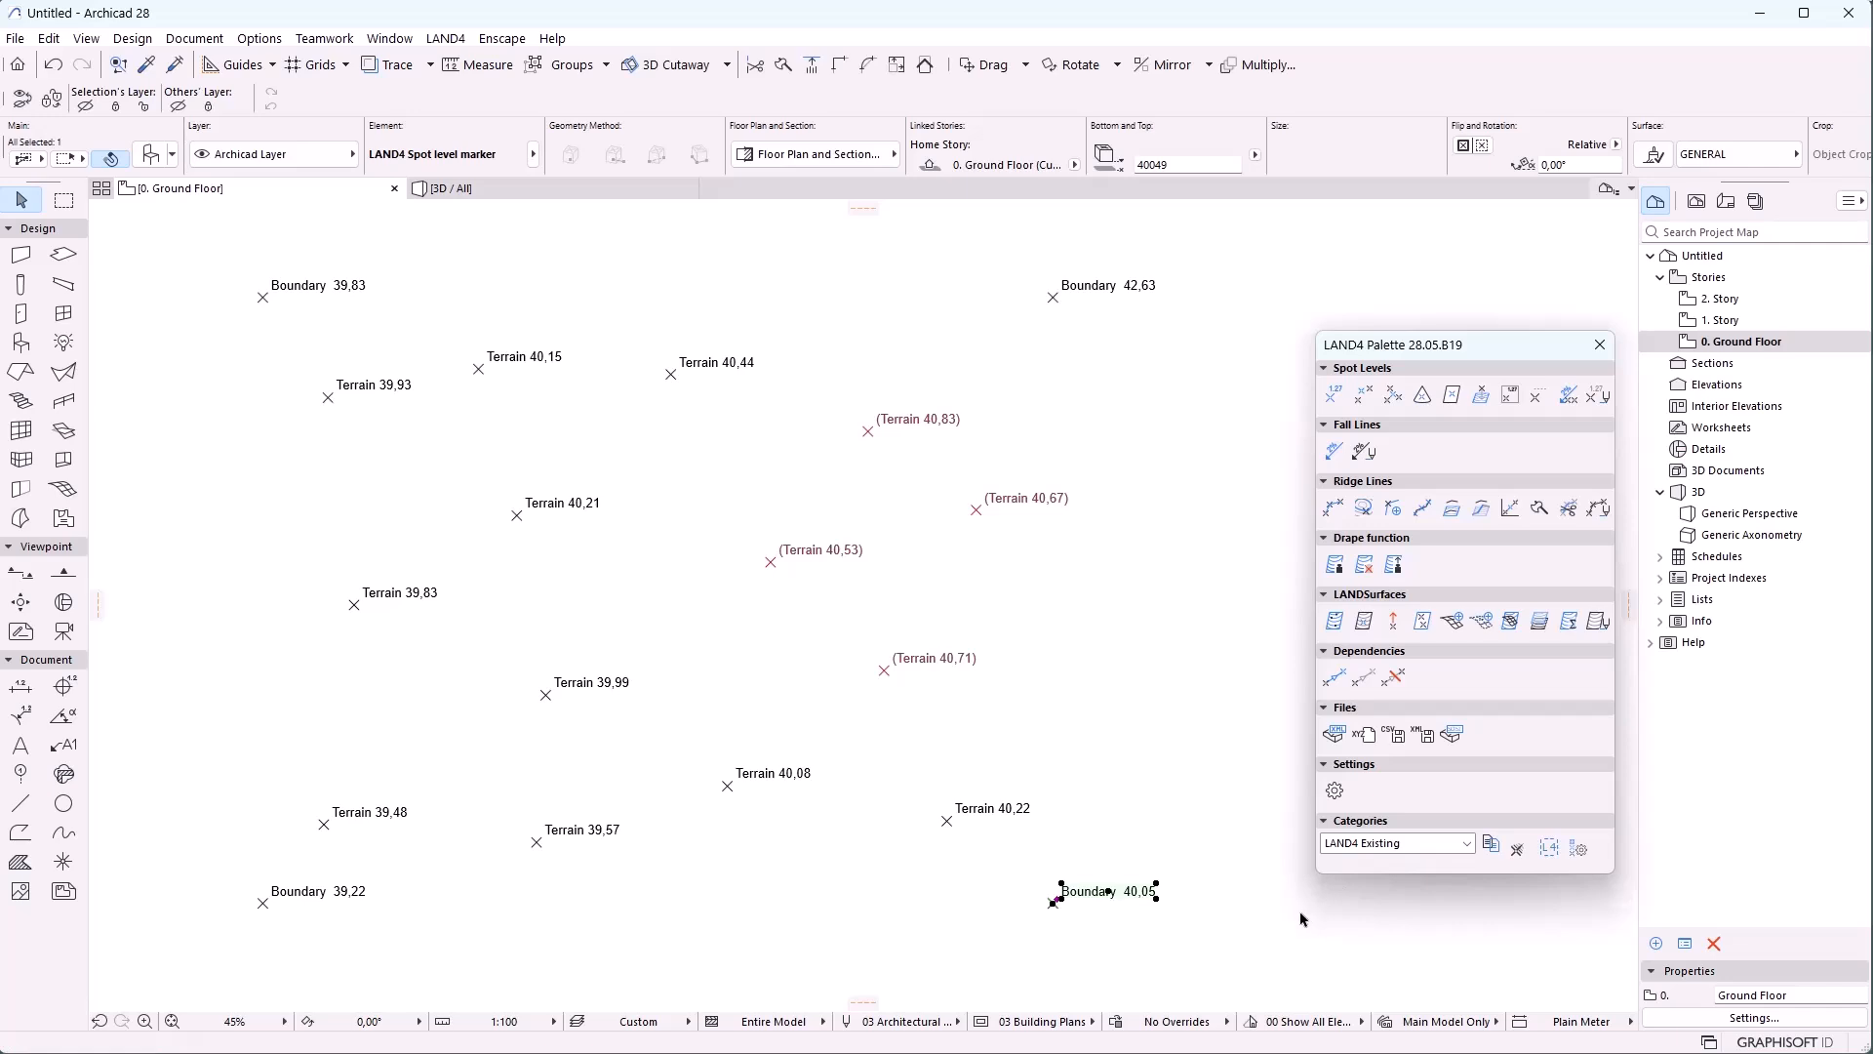
key("Escape")
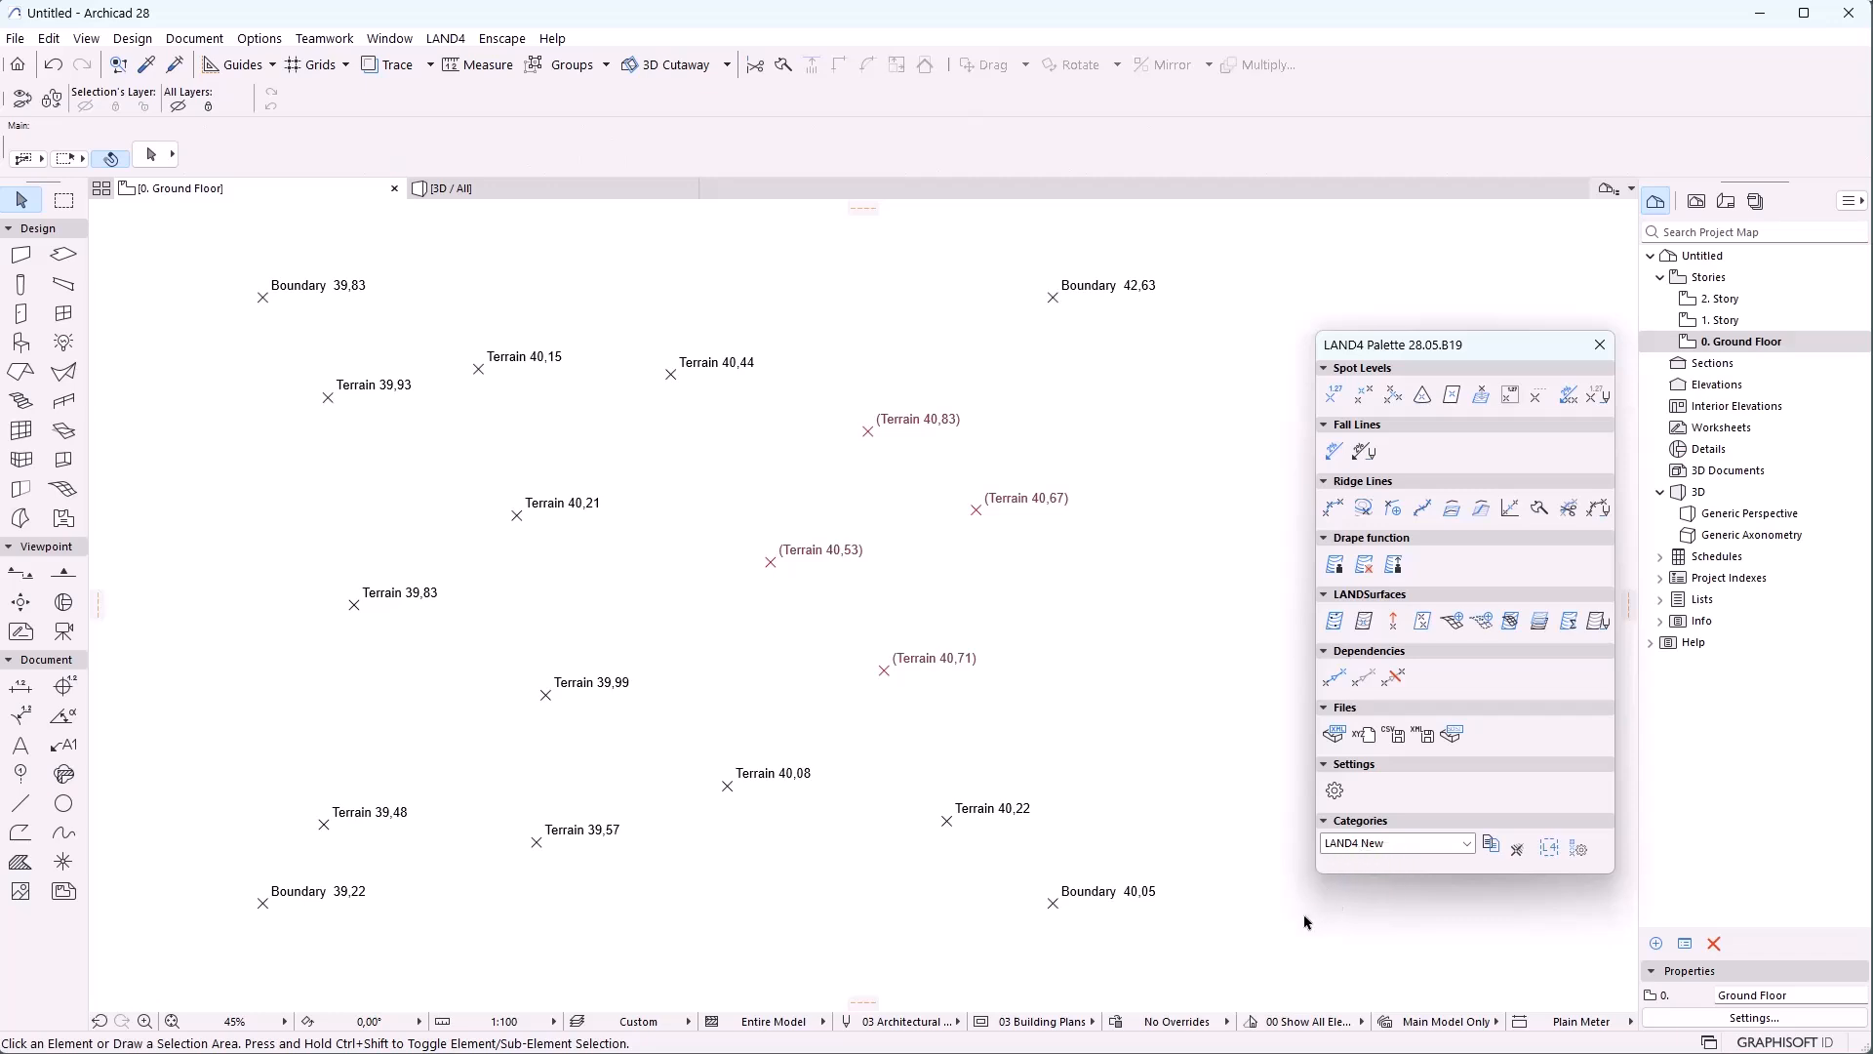
left_click(470, 462)
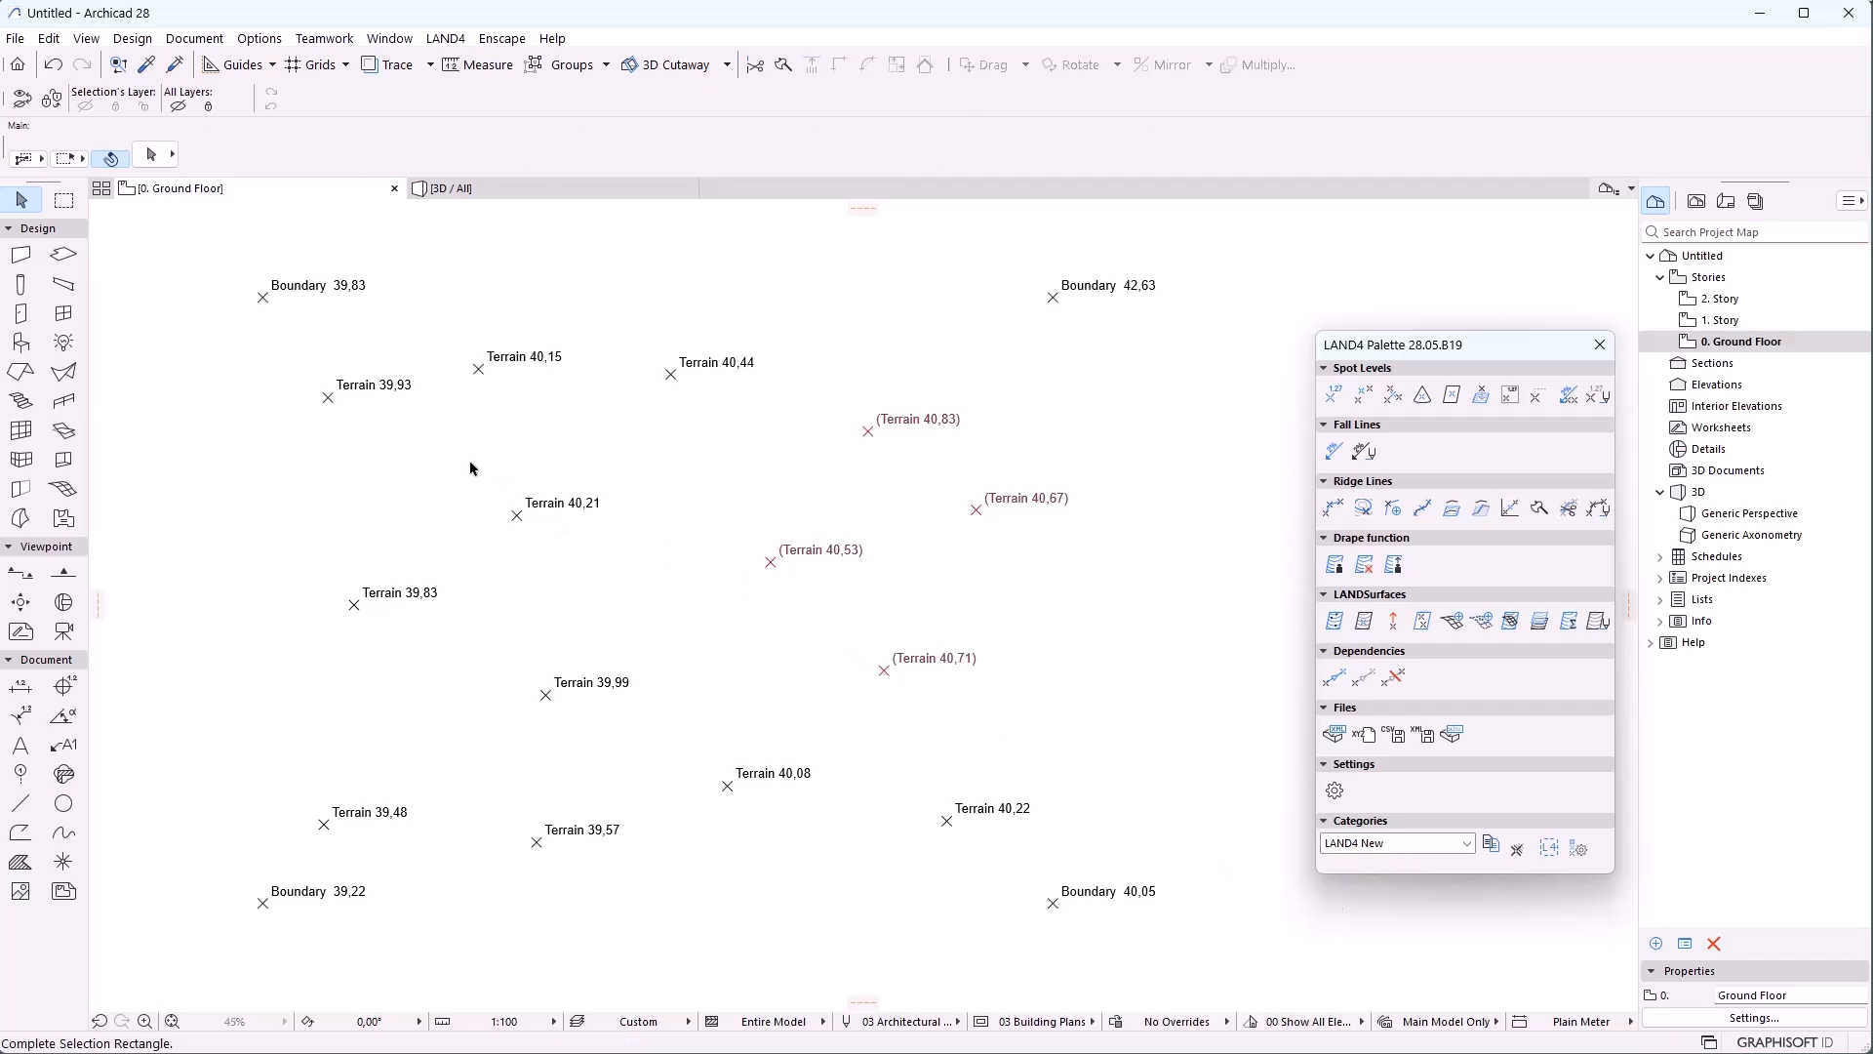
left_click(869, 580)
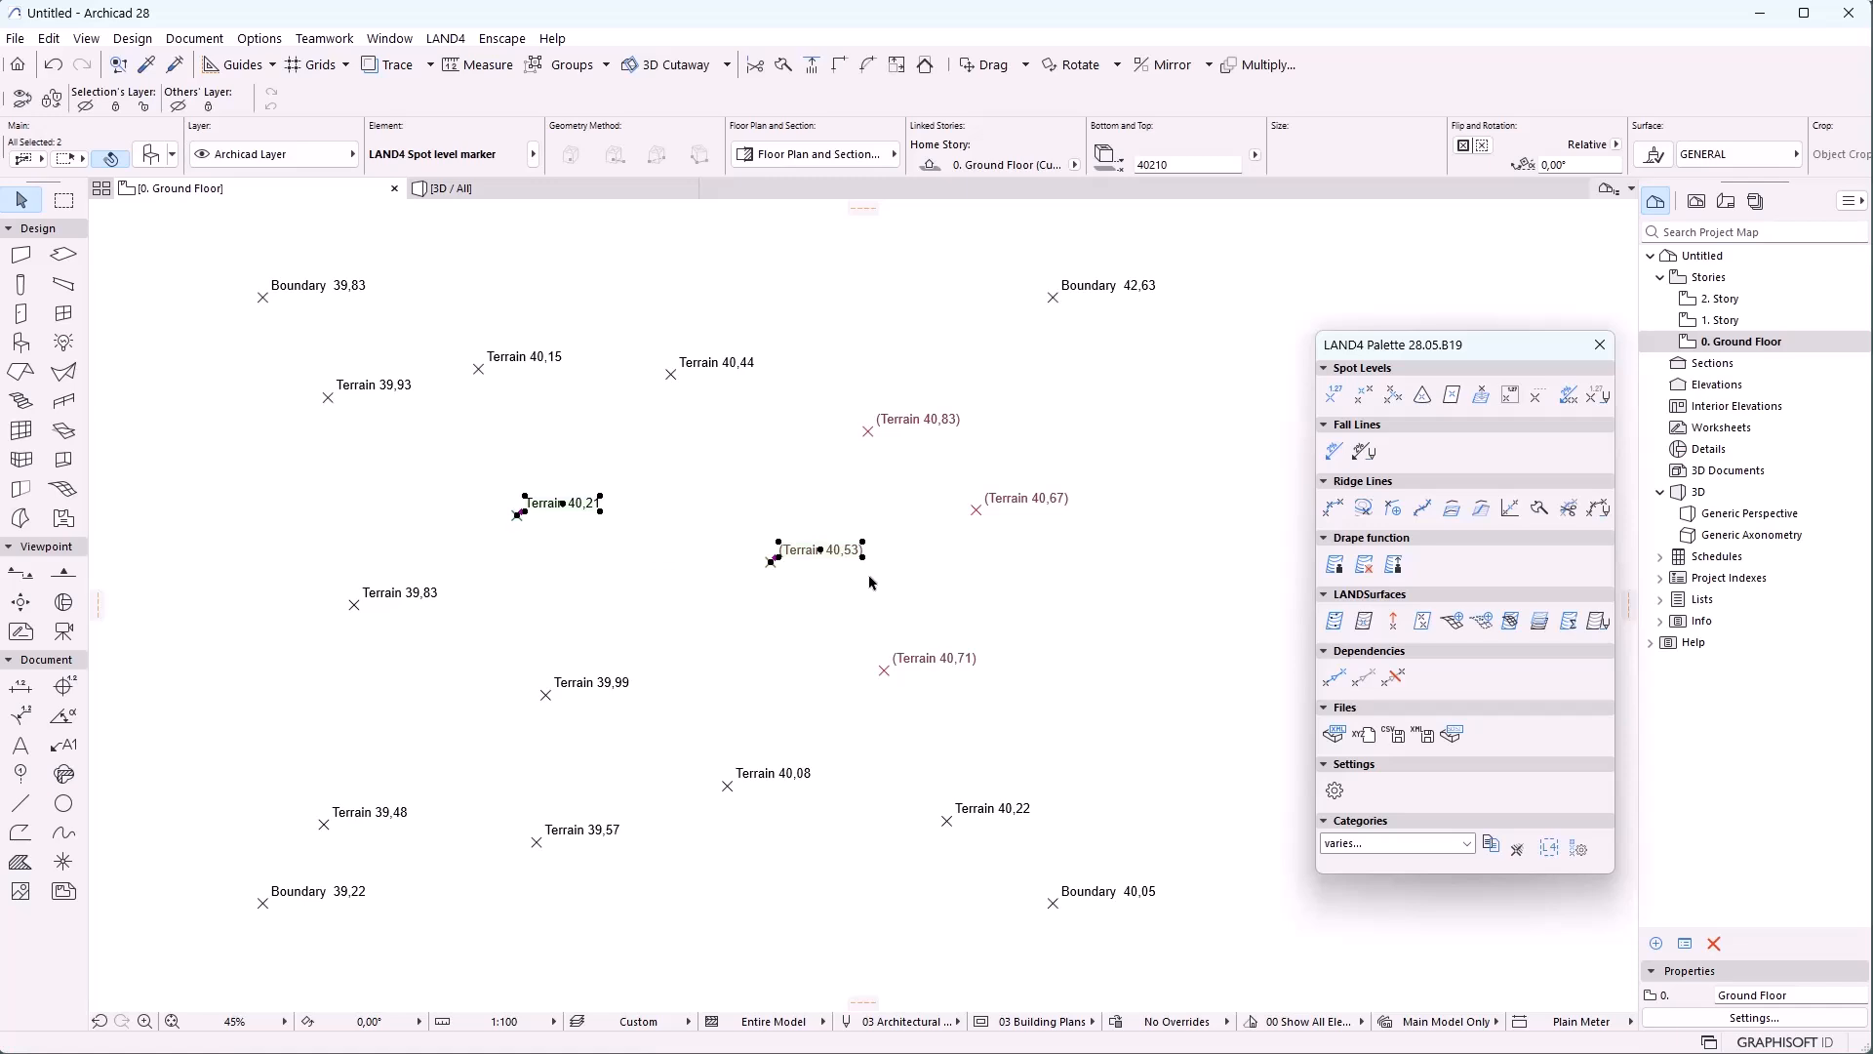
key("Escape")
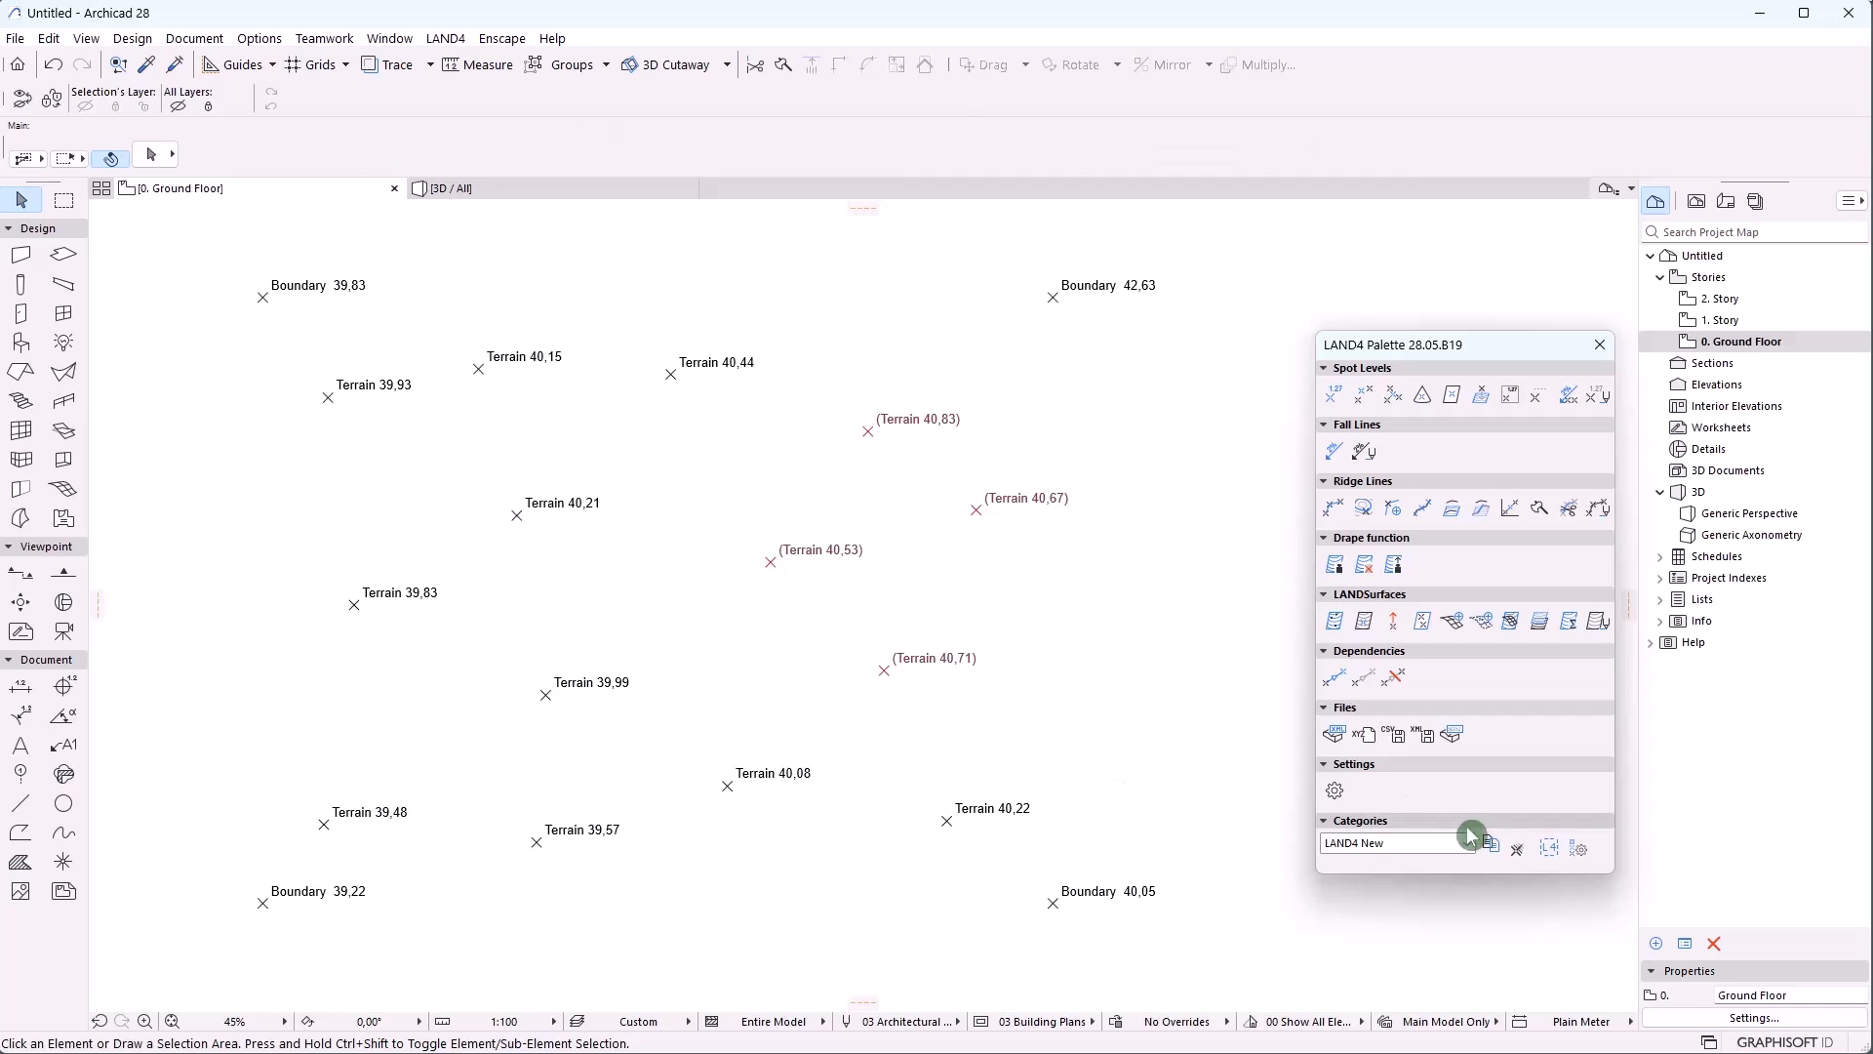
Review the category list and Category Settings, and inspect the _Exisiting and _New layers in the layer settings
left_click(1436, 844)
left_click(1438, 858)
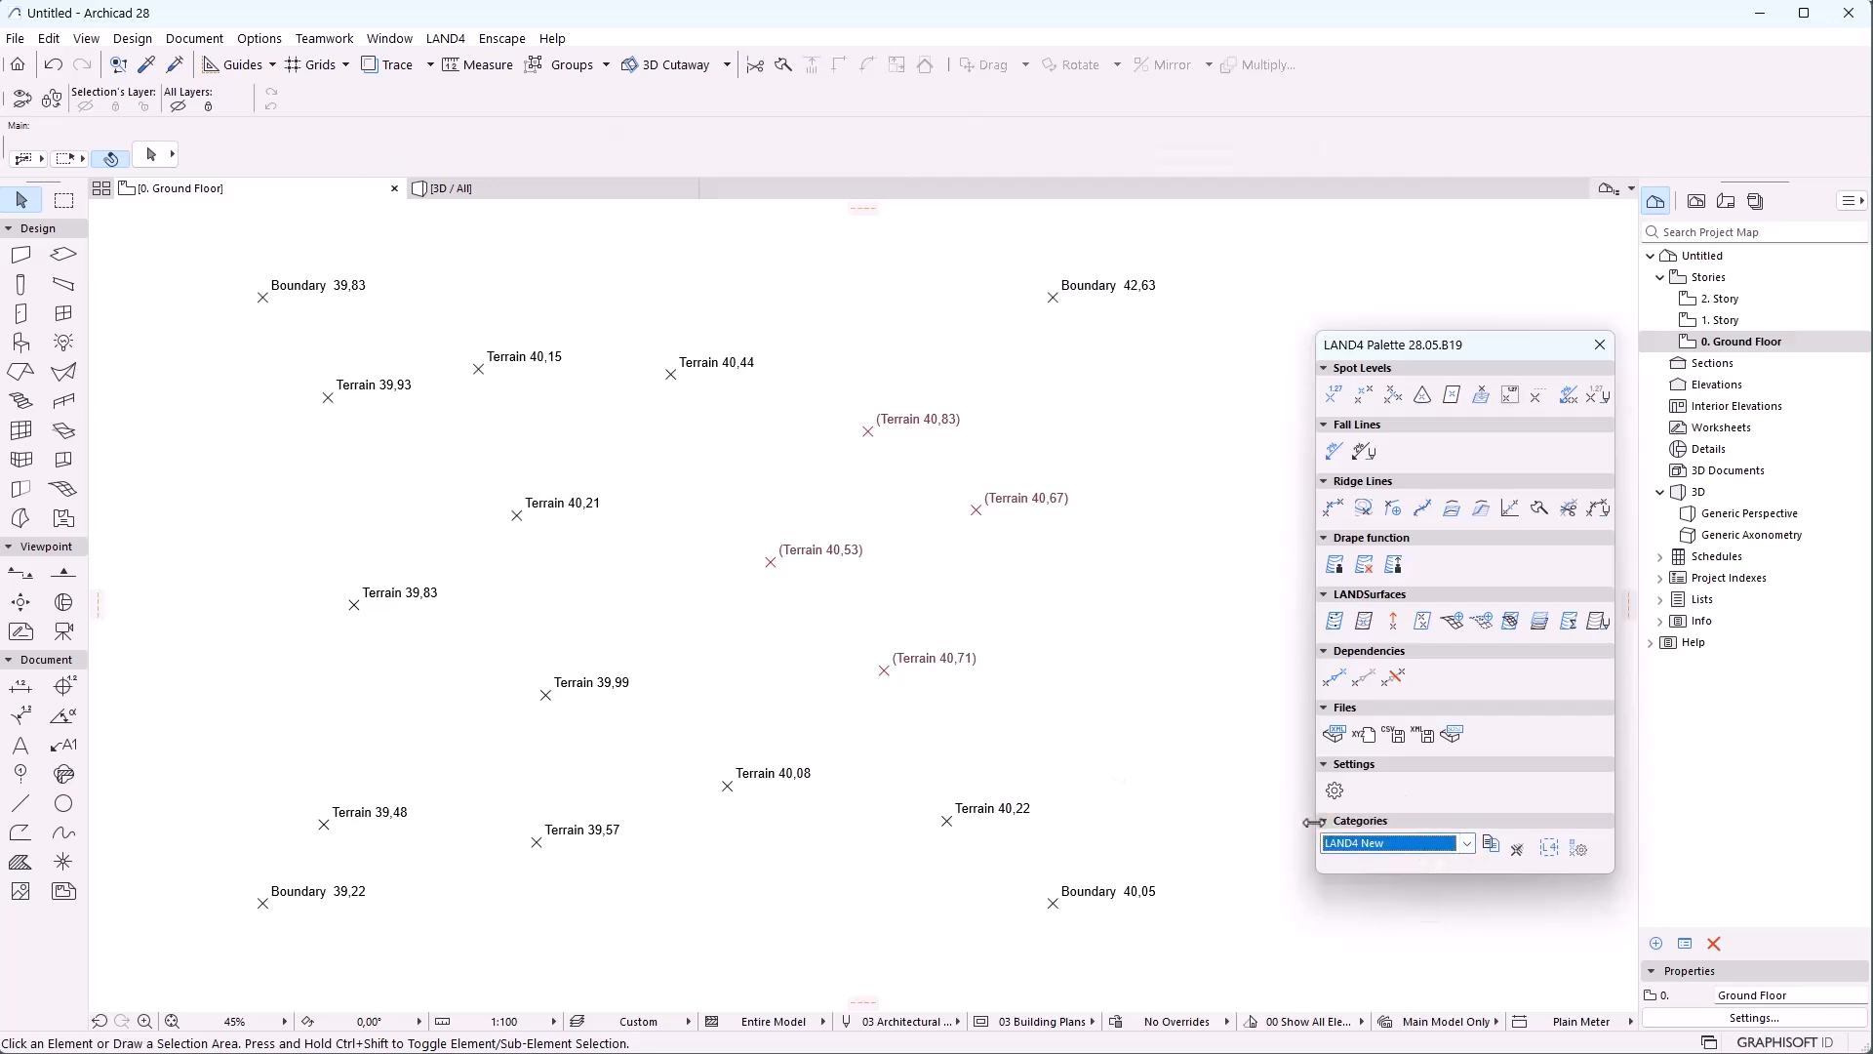
left_click(1579, 847)
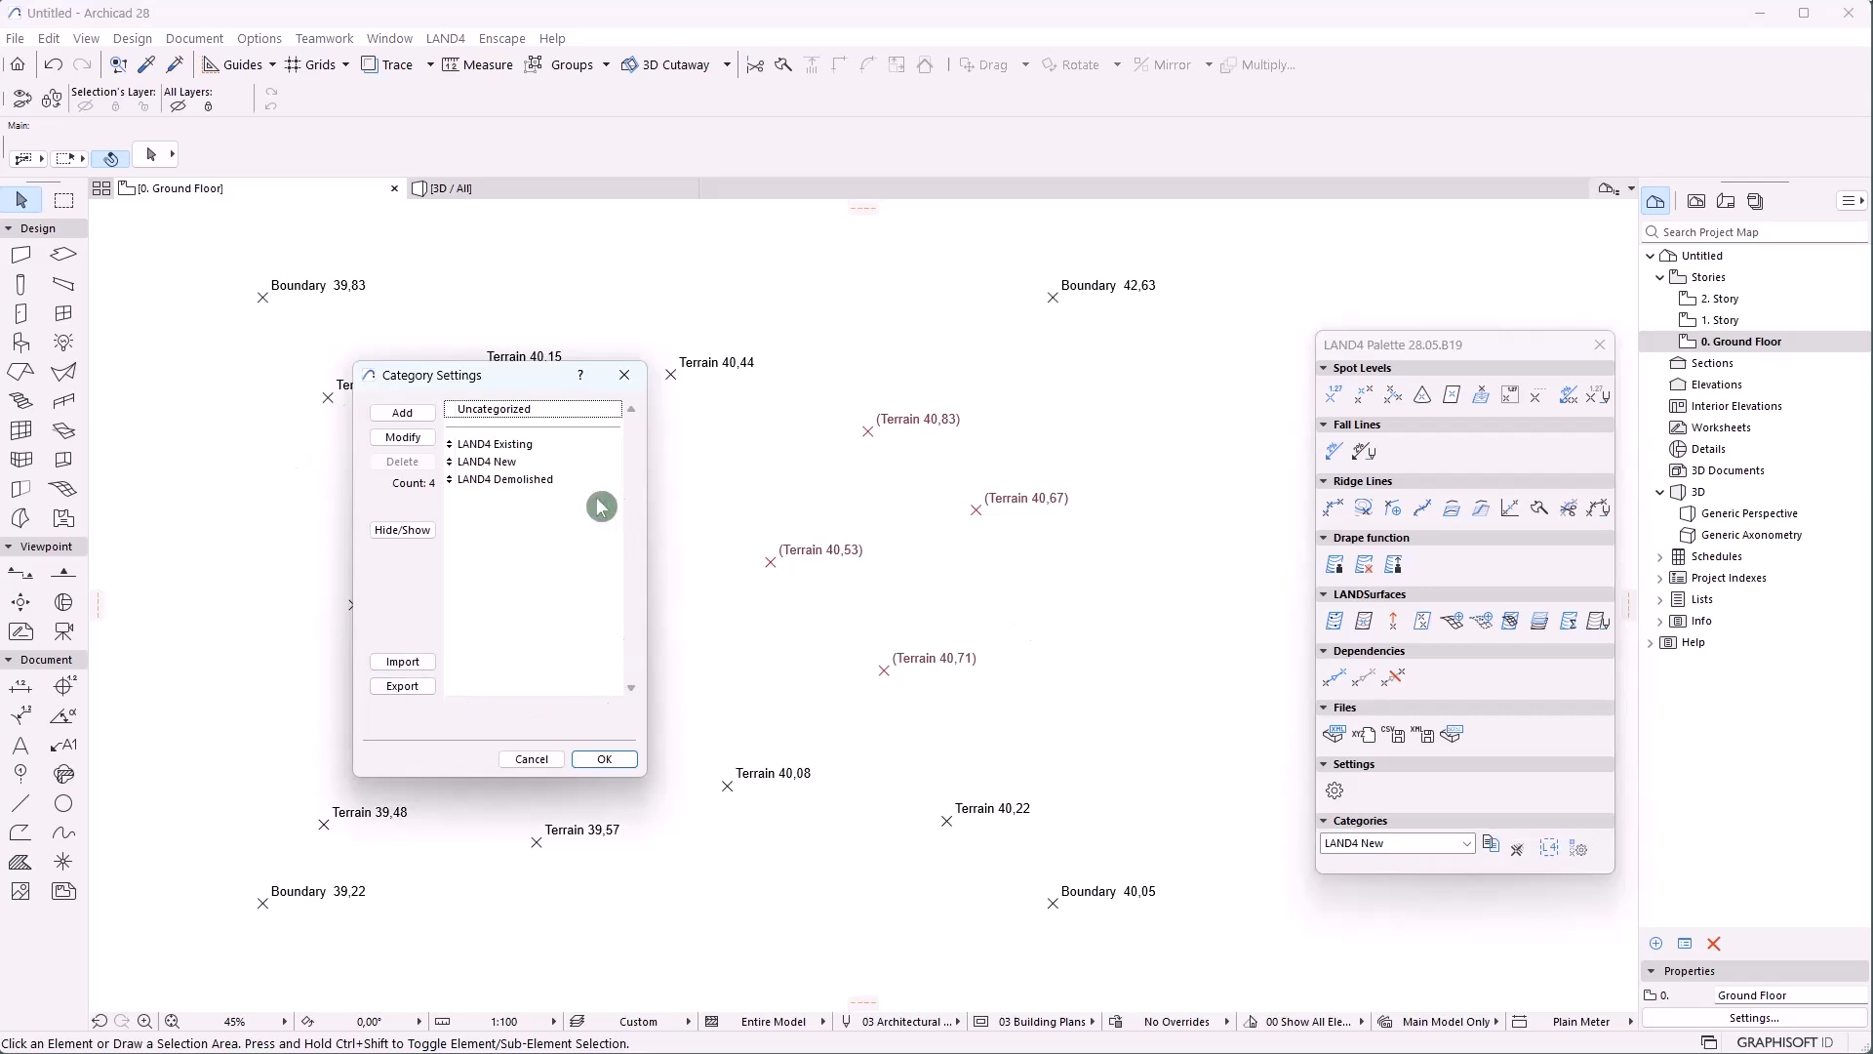
key("Escape")
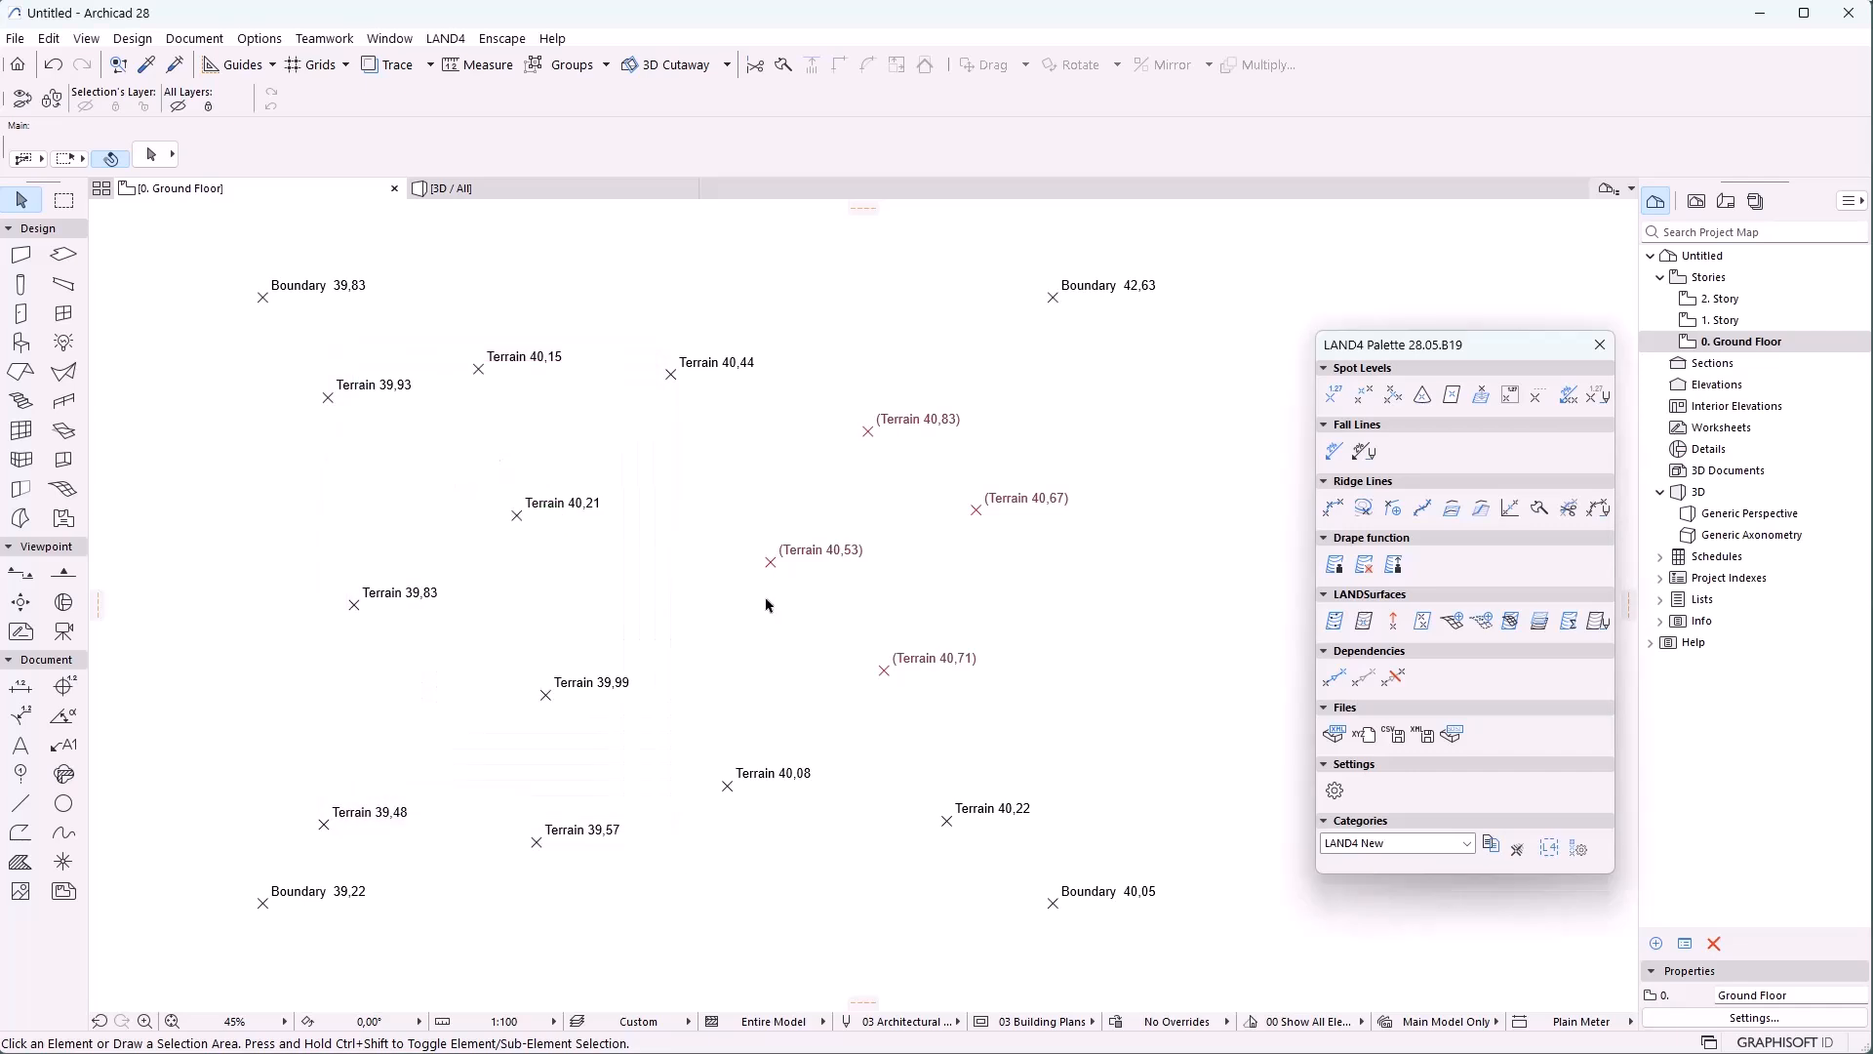
key("ctrl+l")
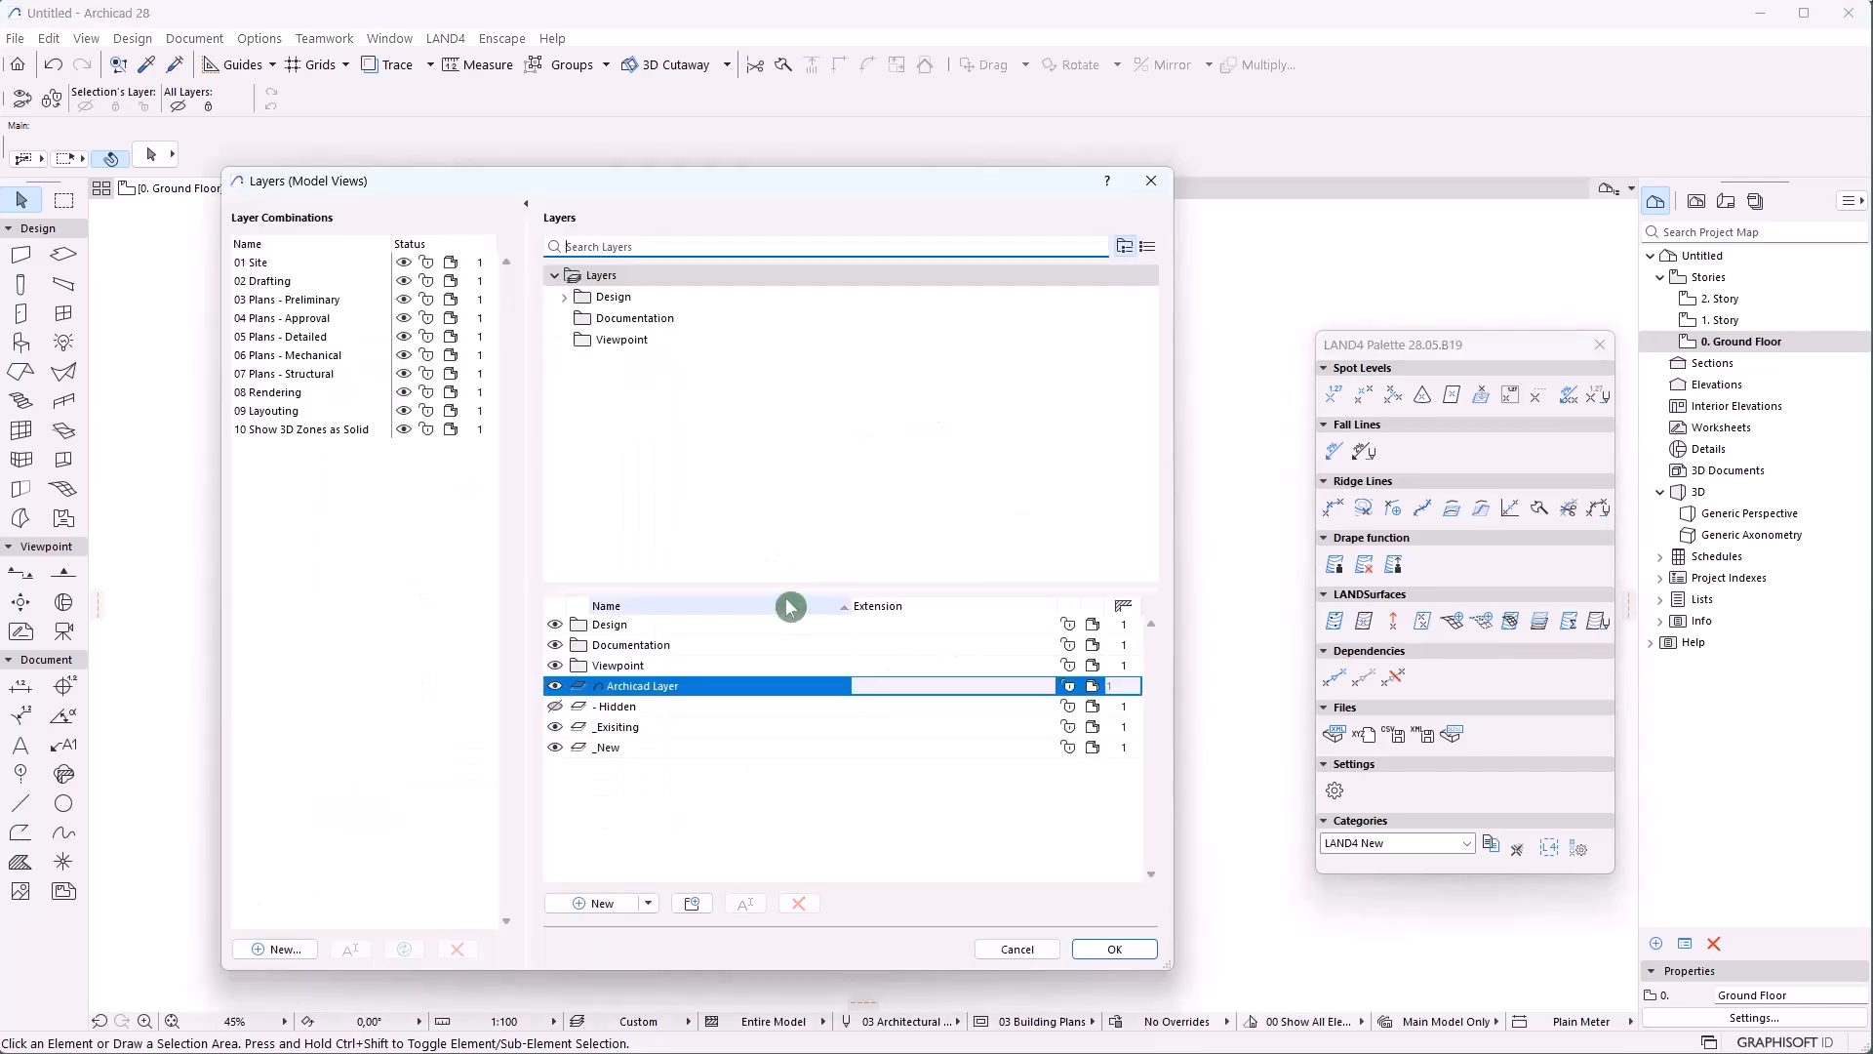
left_click(617, 730)
left_click(661, 753)
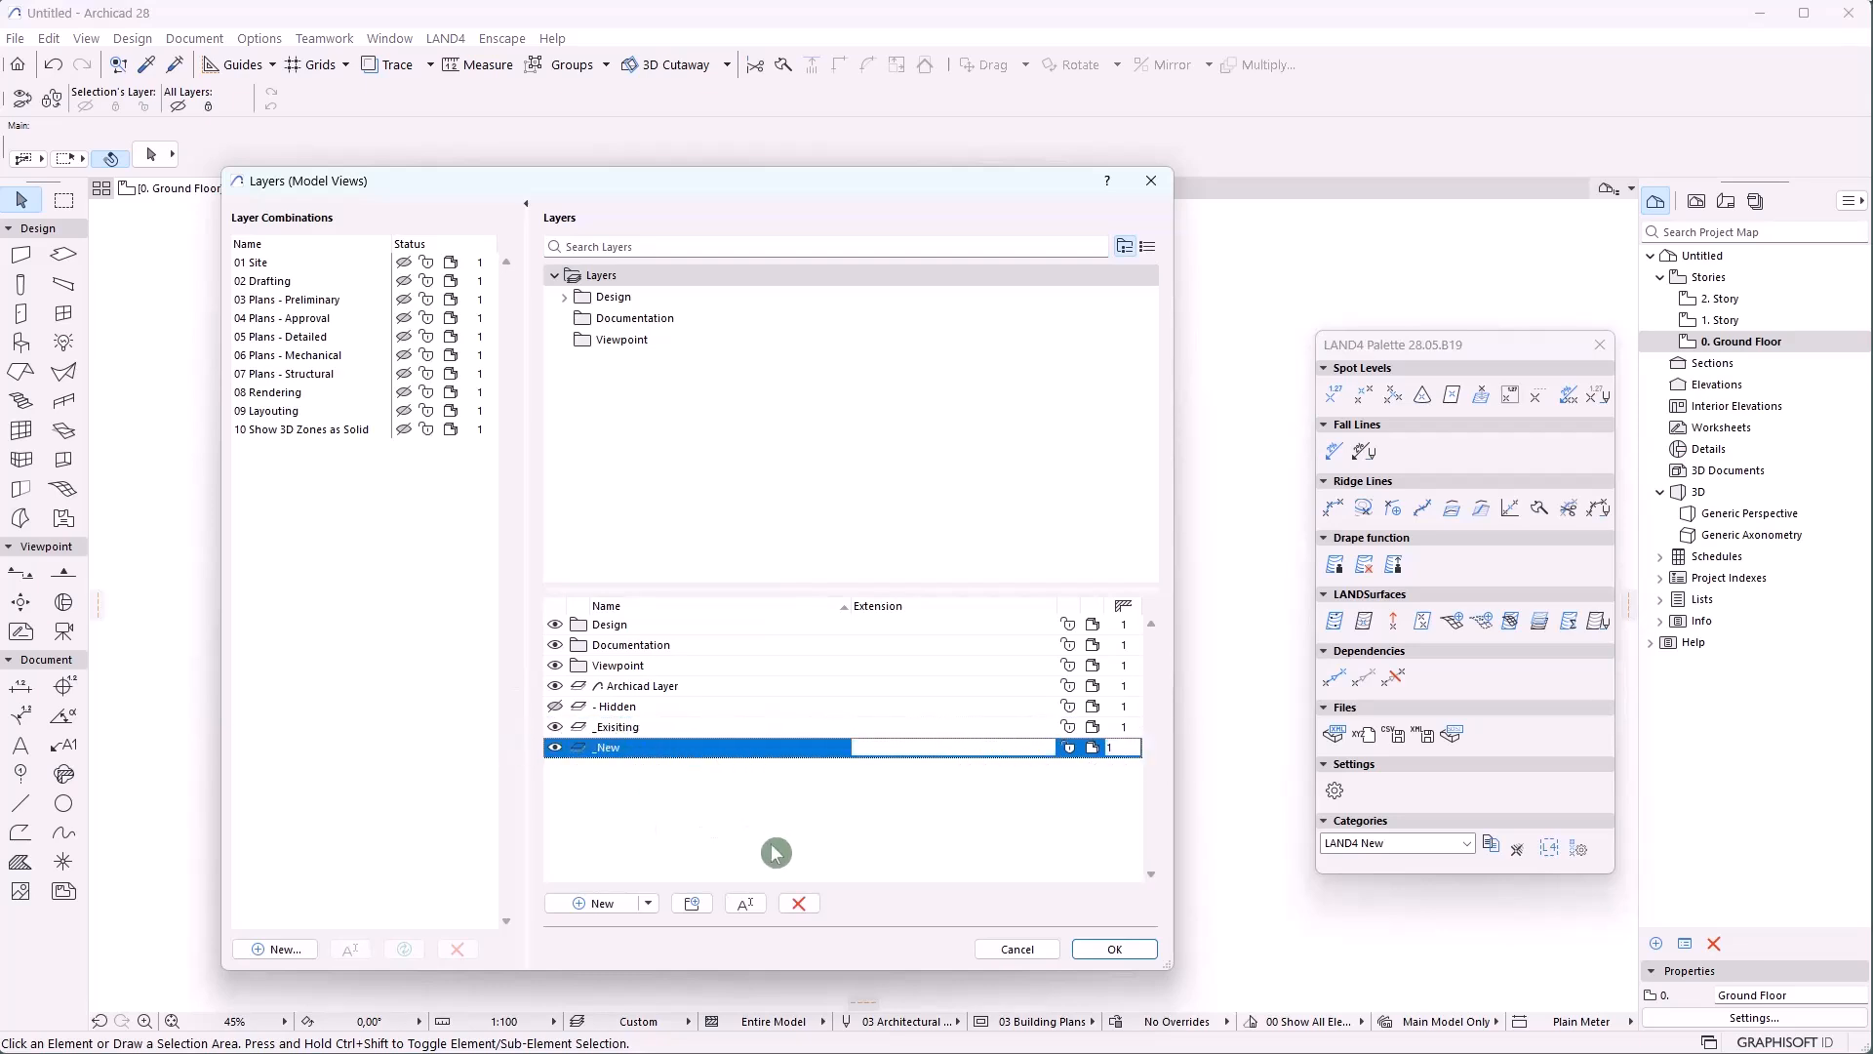
left_click(1134, 950)
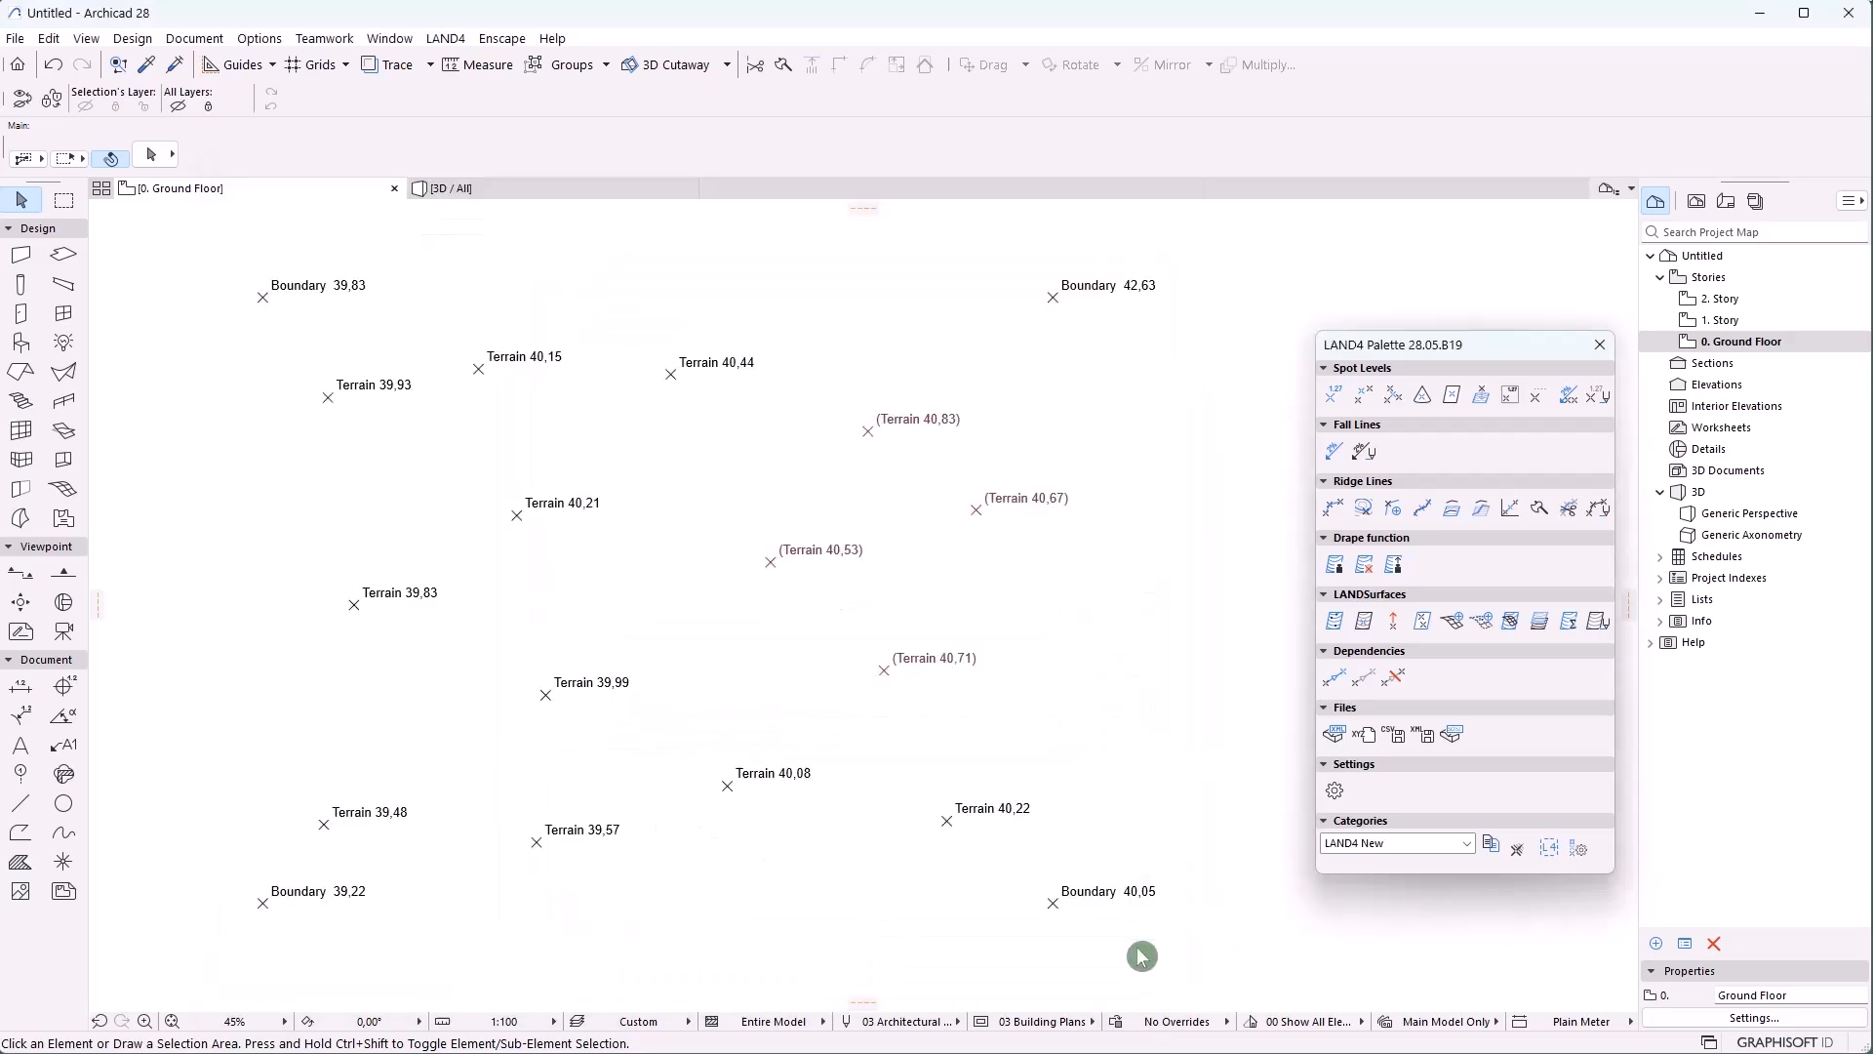
In the Category Settings, assign the layer _Exisiting to the LAND4 Existing category
left_click(1579, 849)
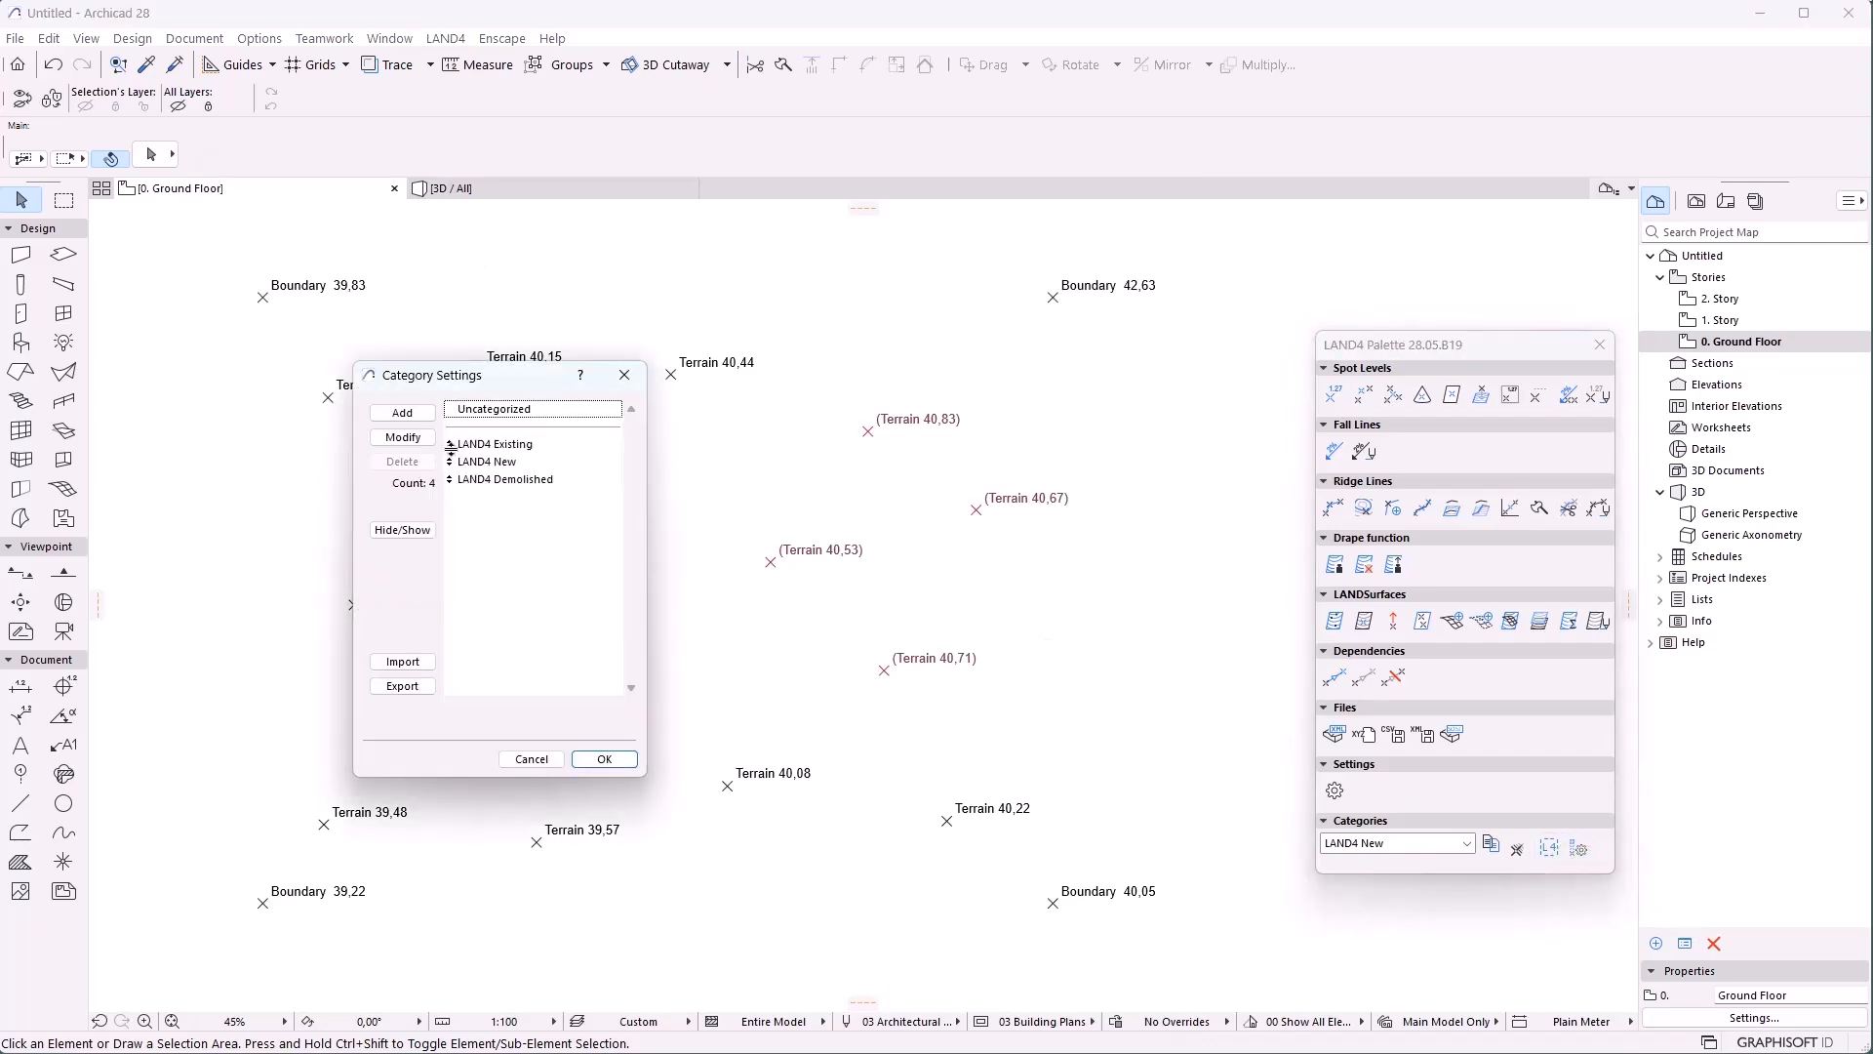
left_click(494, 446)
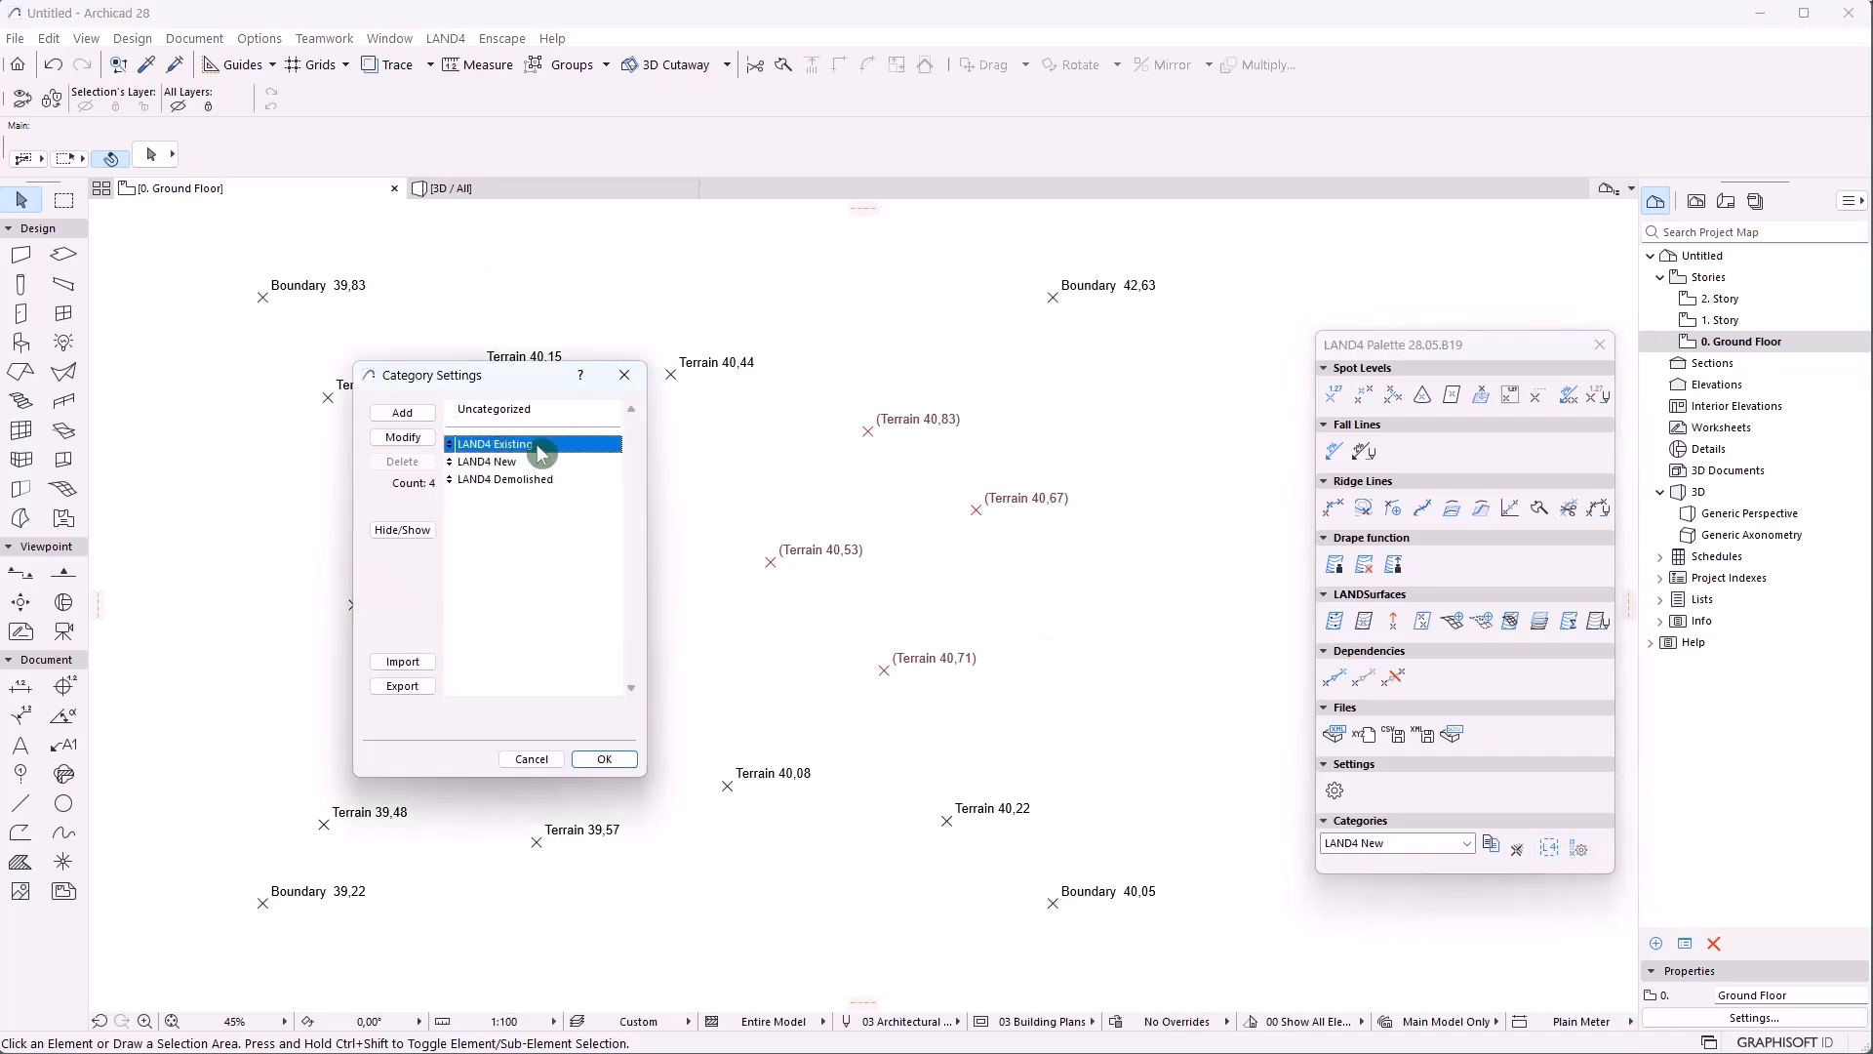
left_click(404, 437)
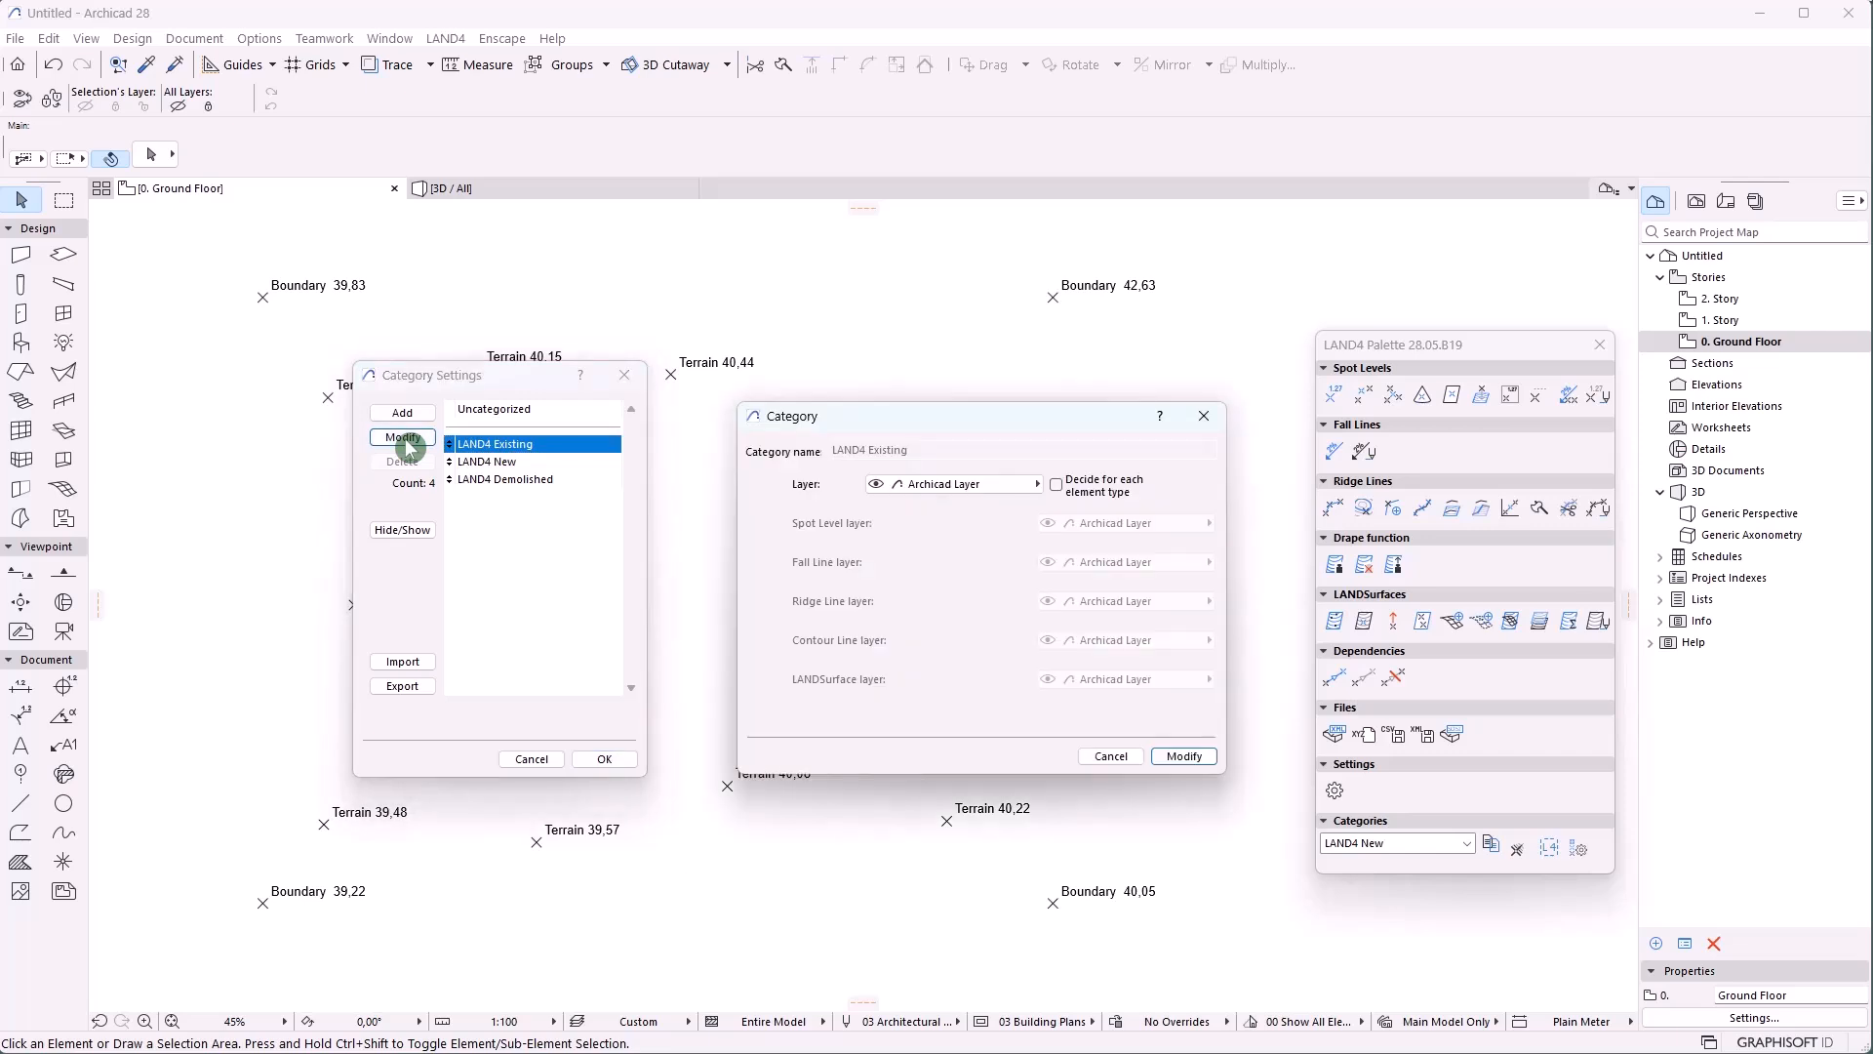
left_click(957, 484)
left_click(1176, 517)
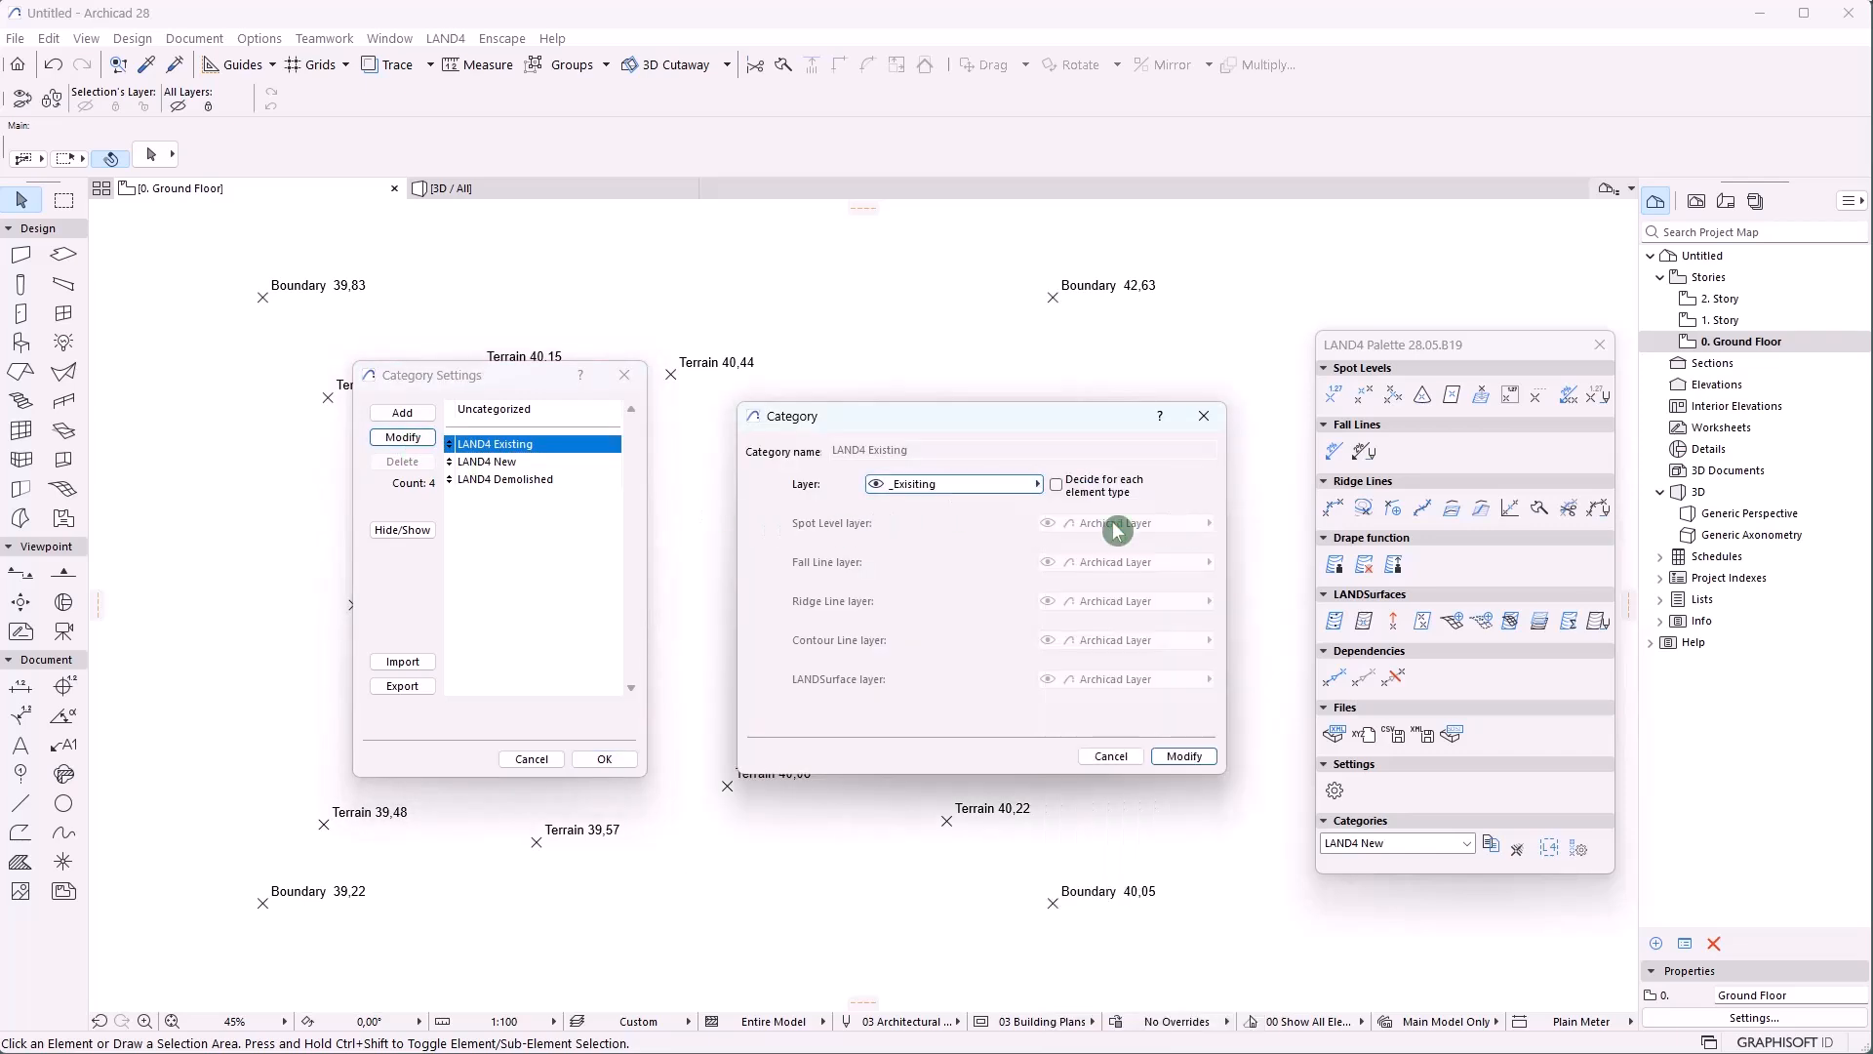
left_click(1186, 758)
Assign the layer _New to the LAND4 New category and confirm the Category Settings
left_click(493, 461)
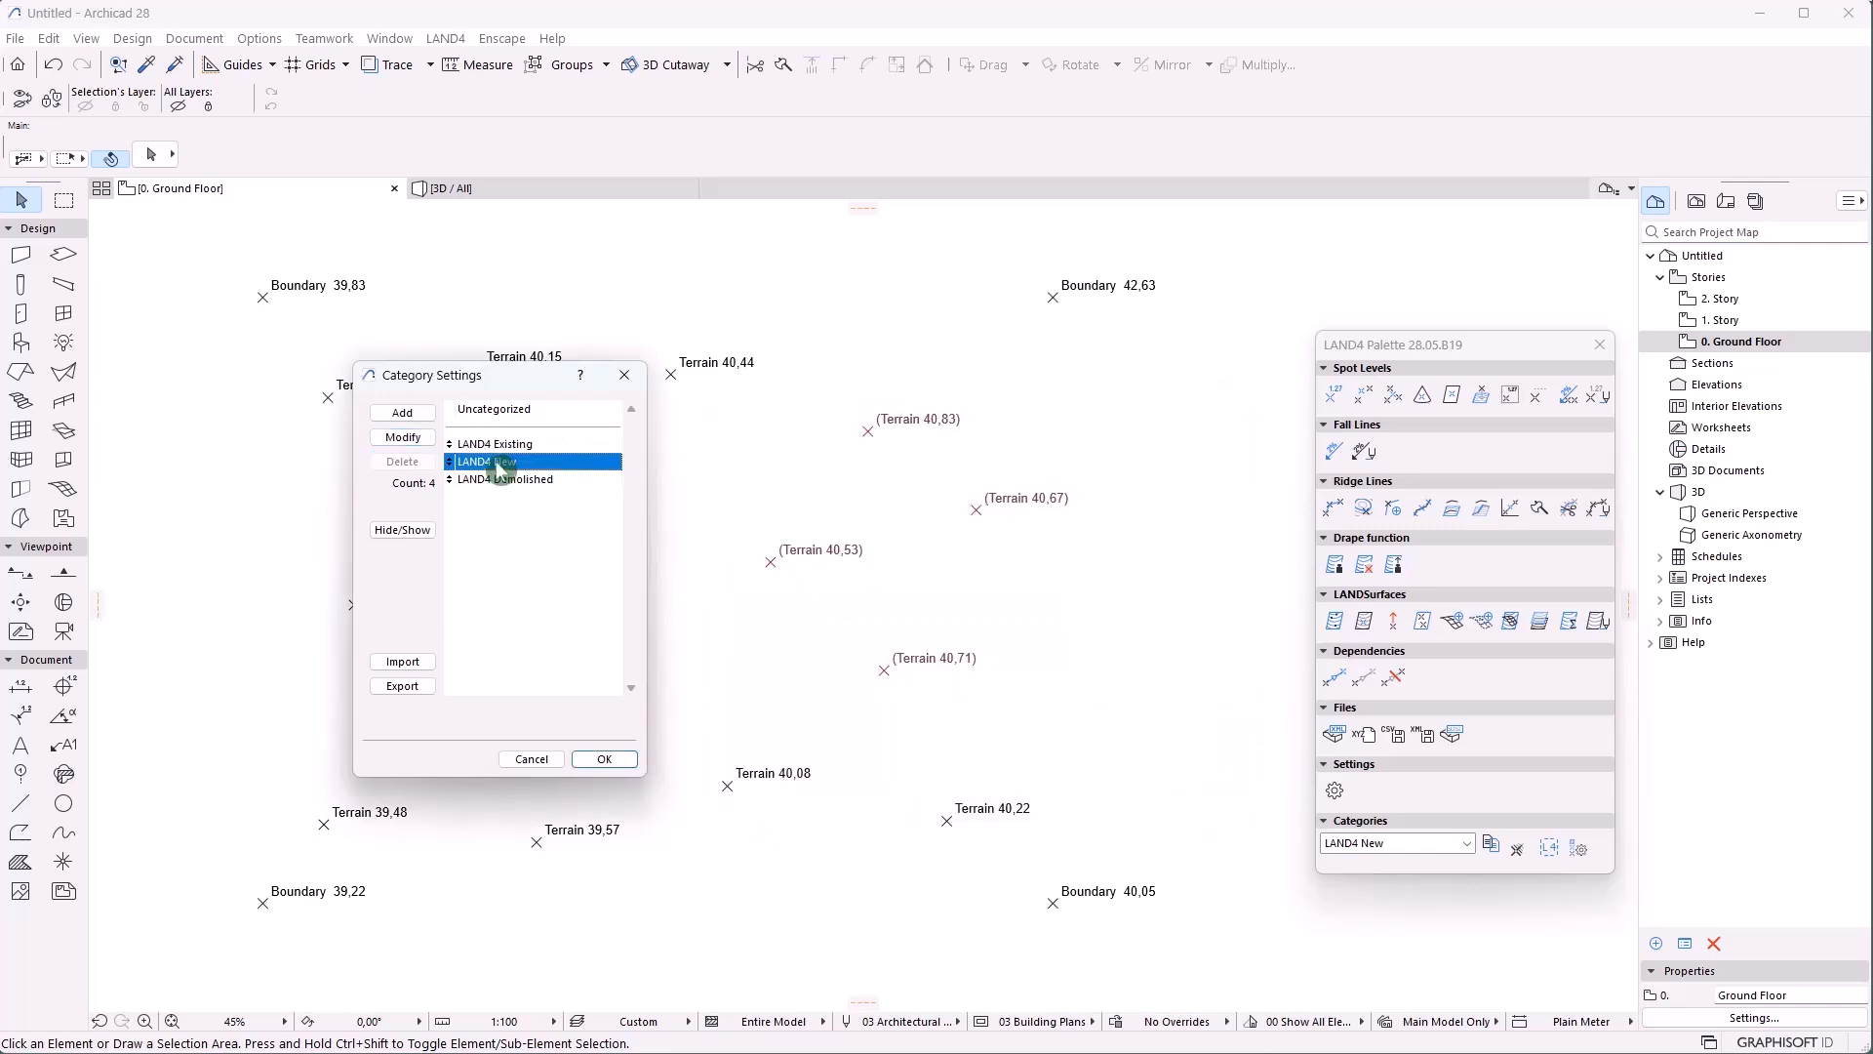
left_click(402, 437)
left_click(949, 500)
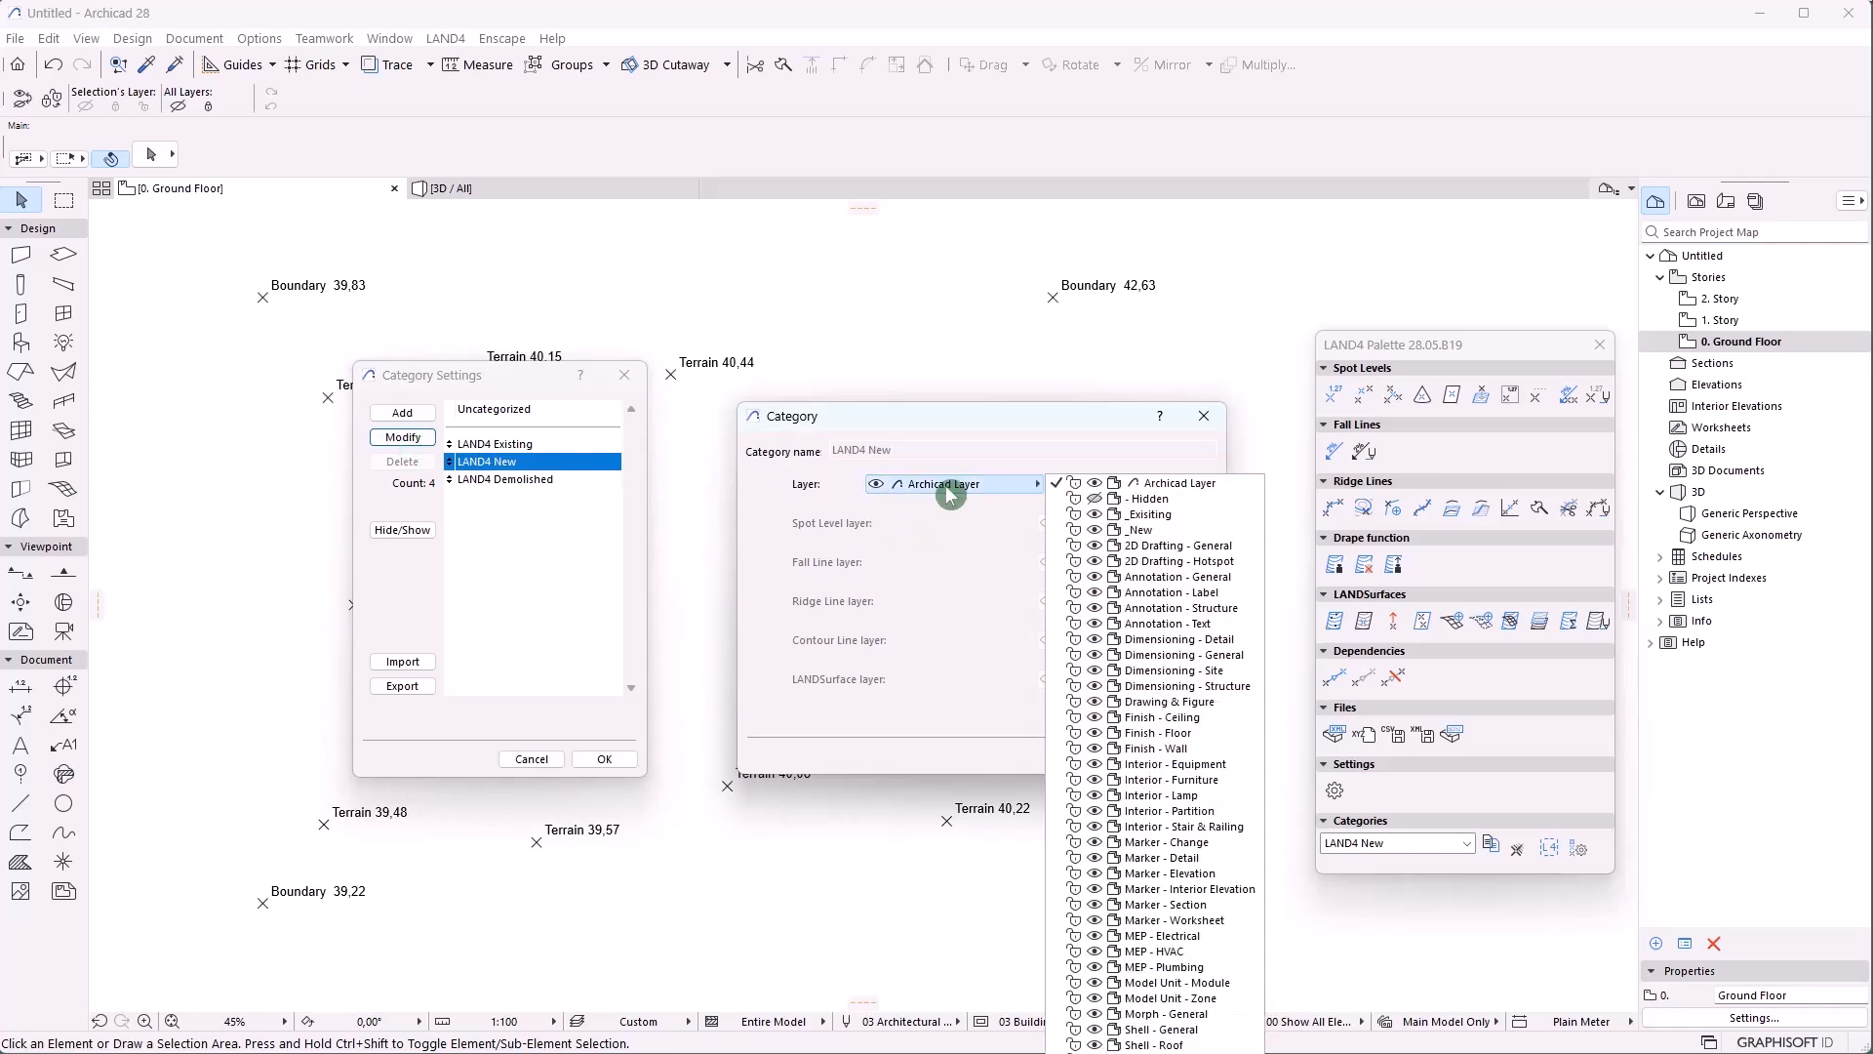
left_click(1154, 537)
left_click(1185, 757)
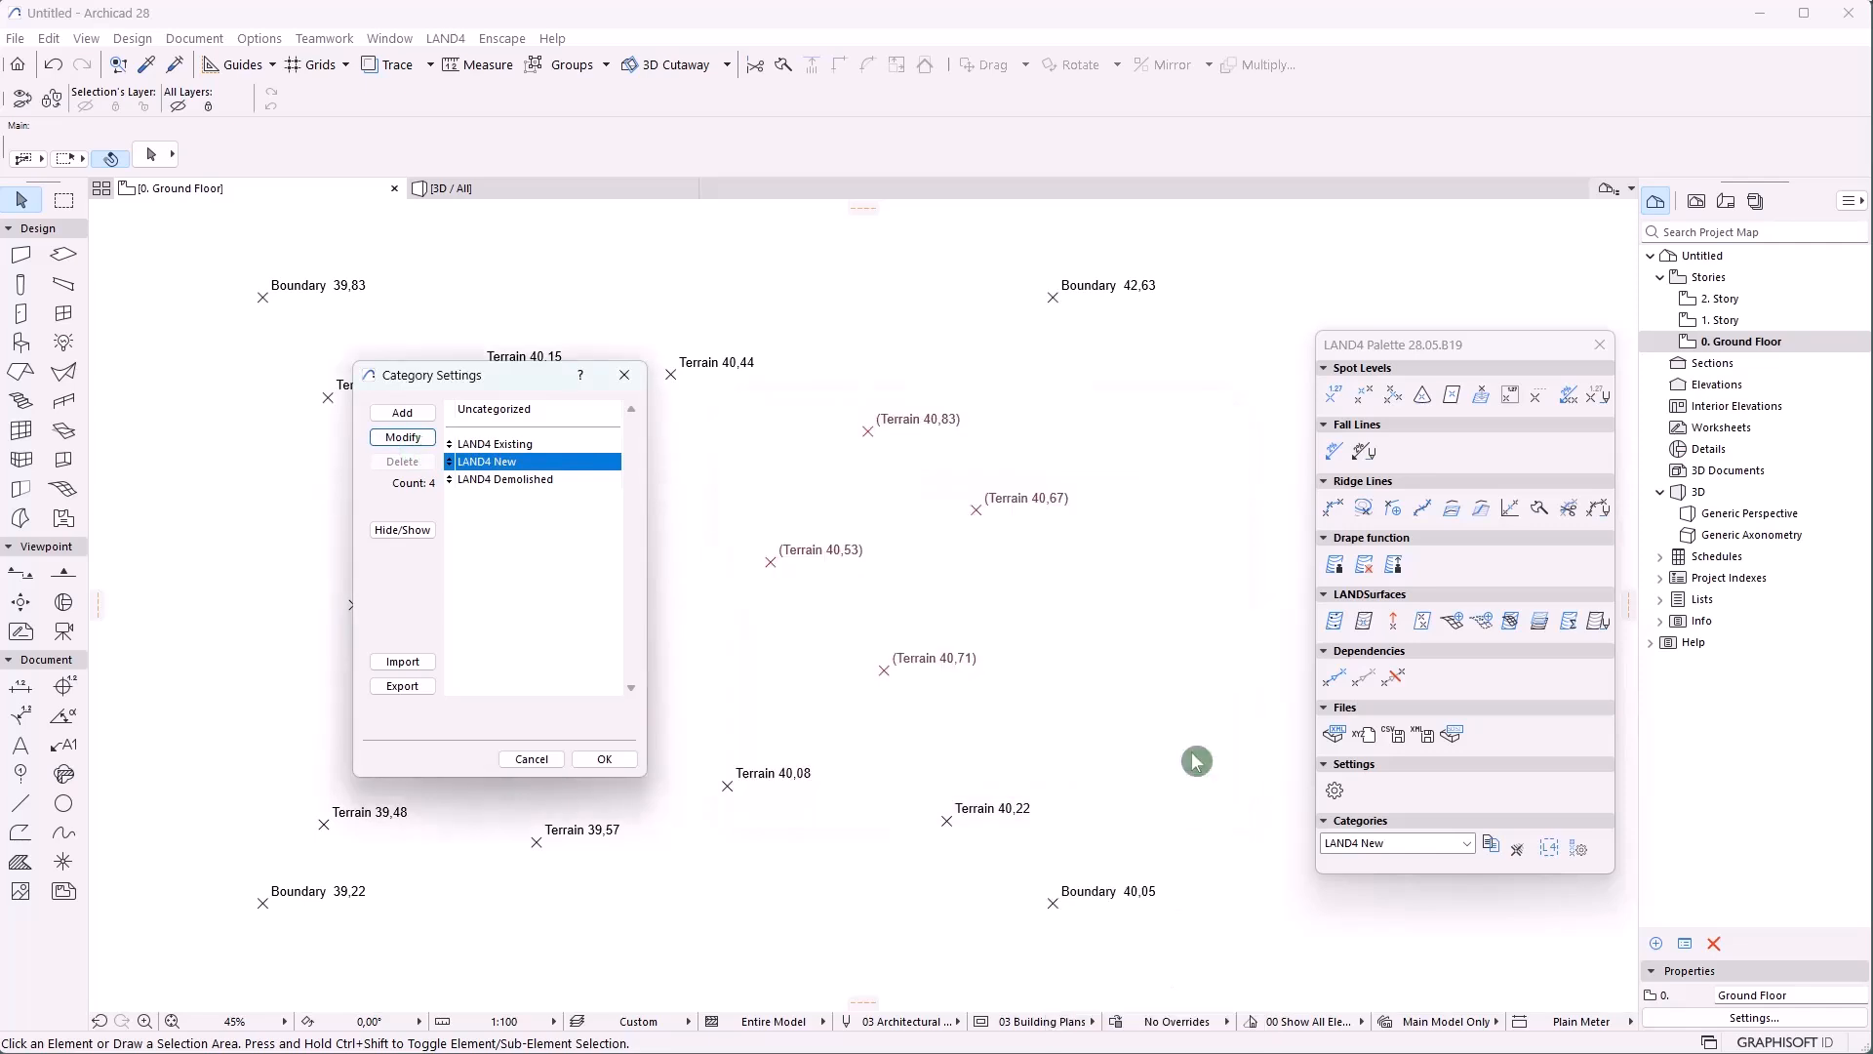
left_click(607, 760)
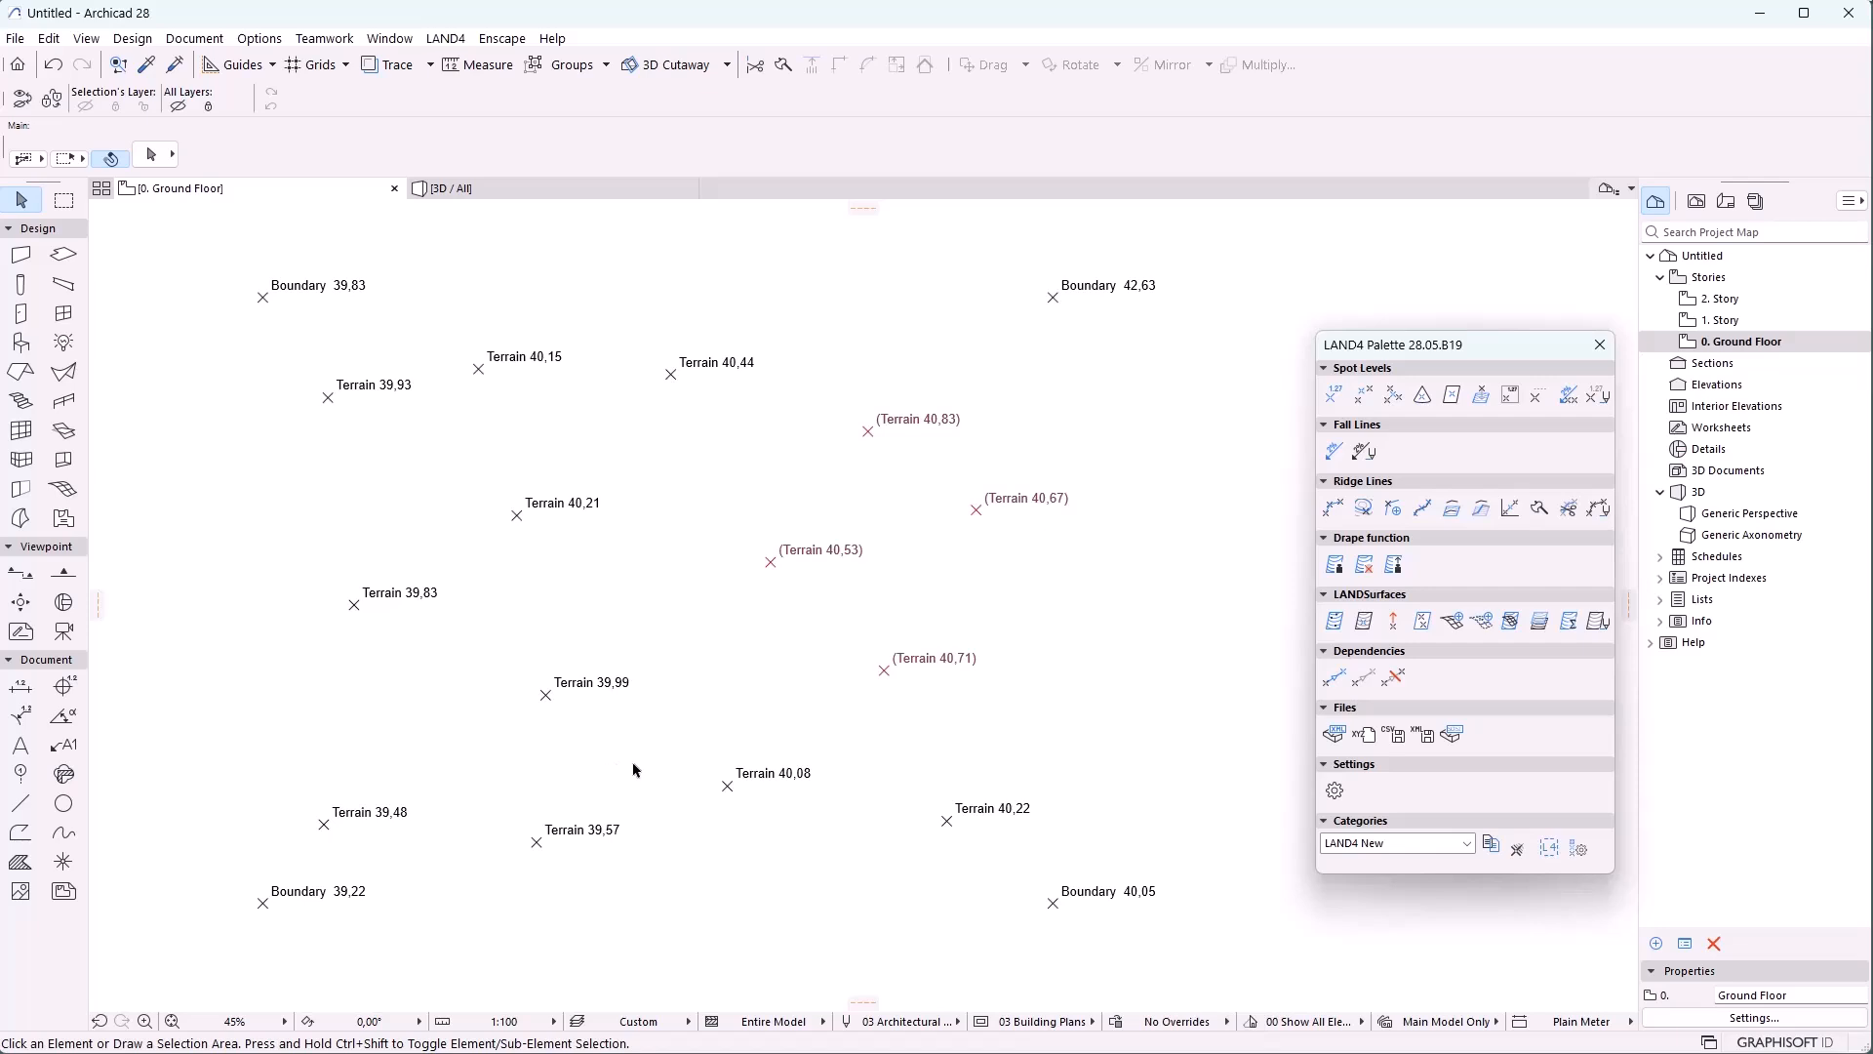
Check which layers the terrain spot levels 40,21 and 40,67 are on
left_click(589, 511)
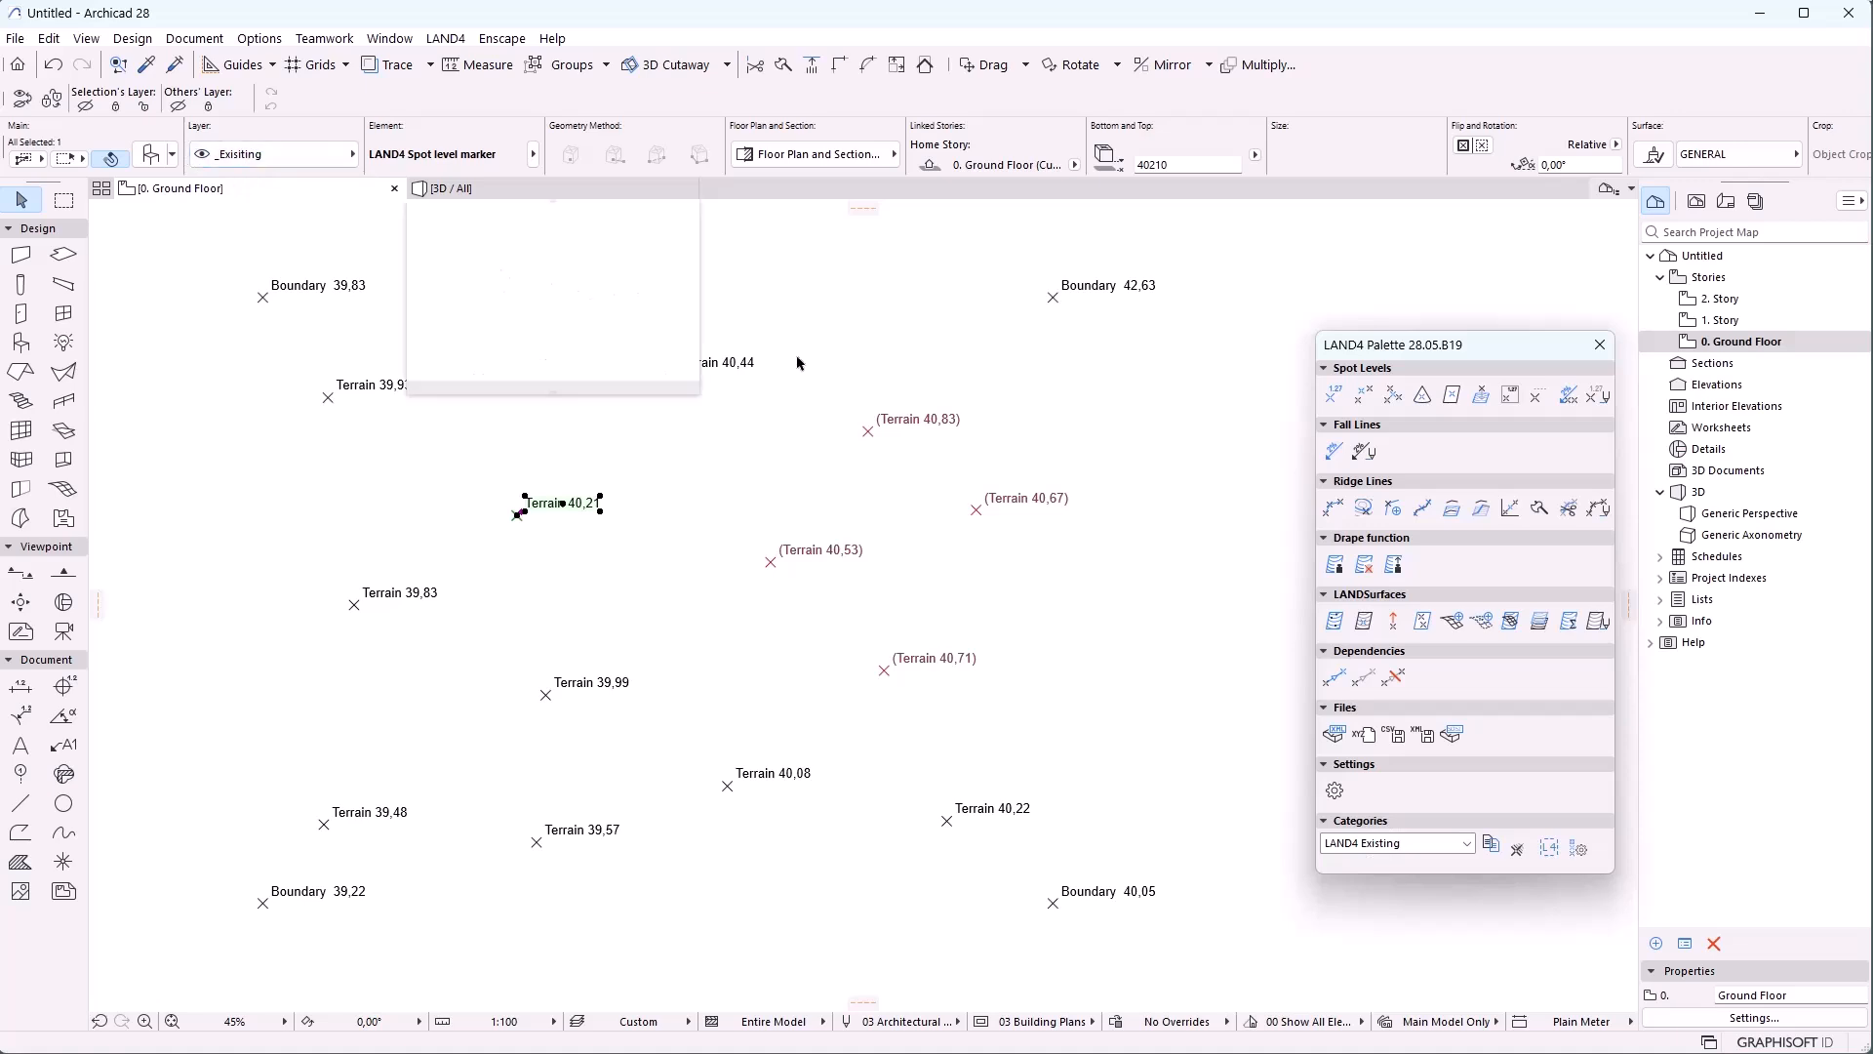
left_click(1010, 503)
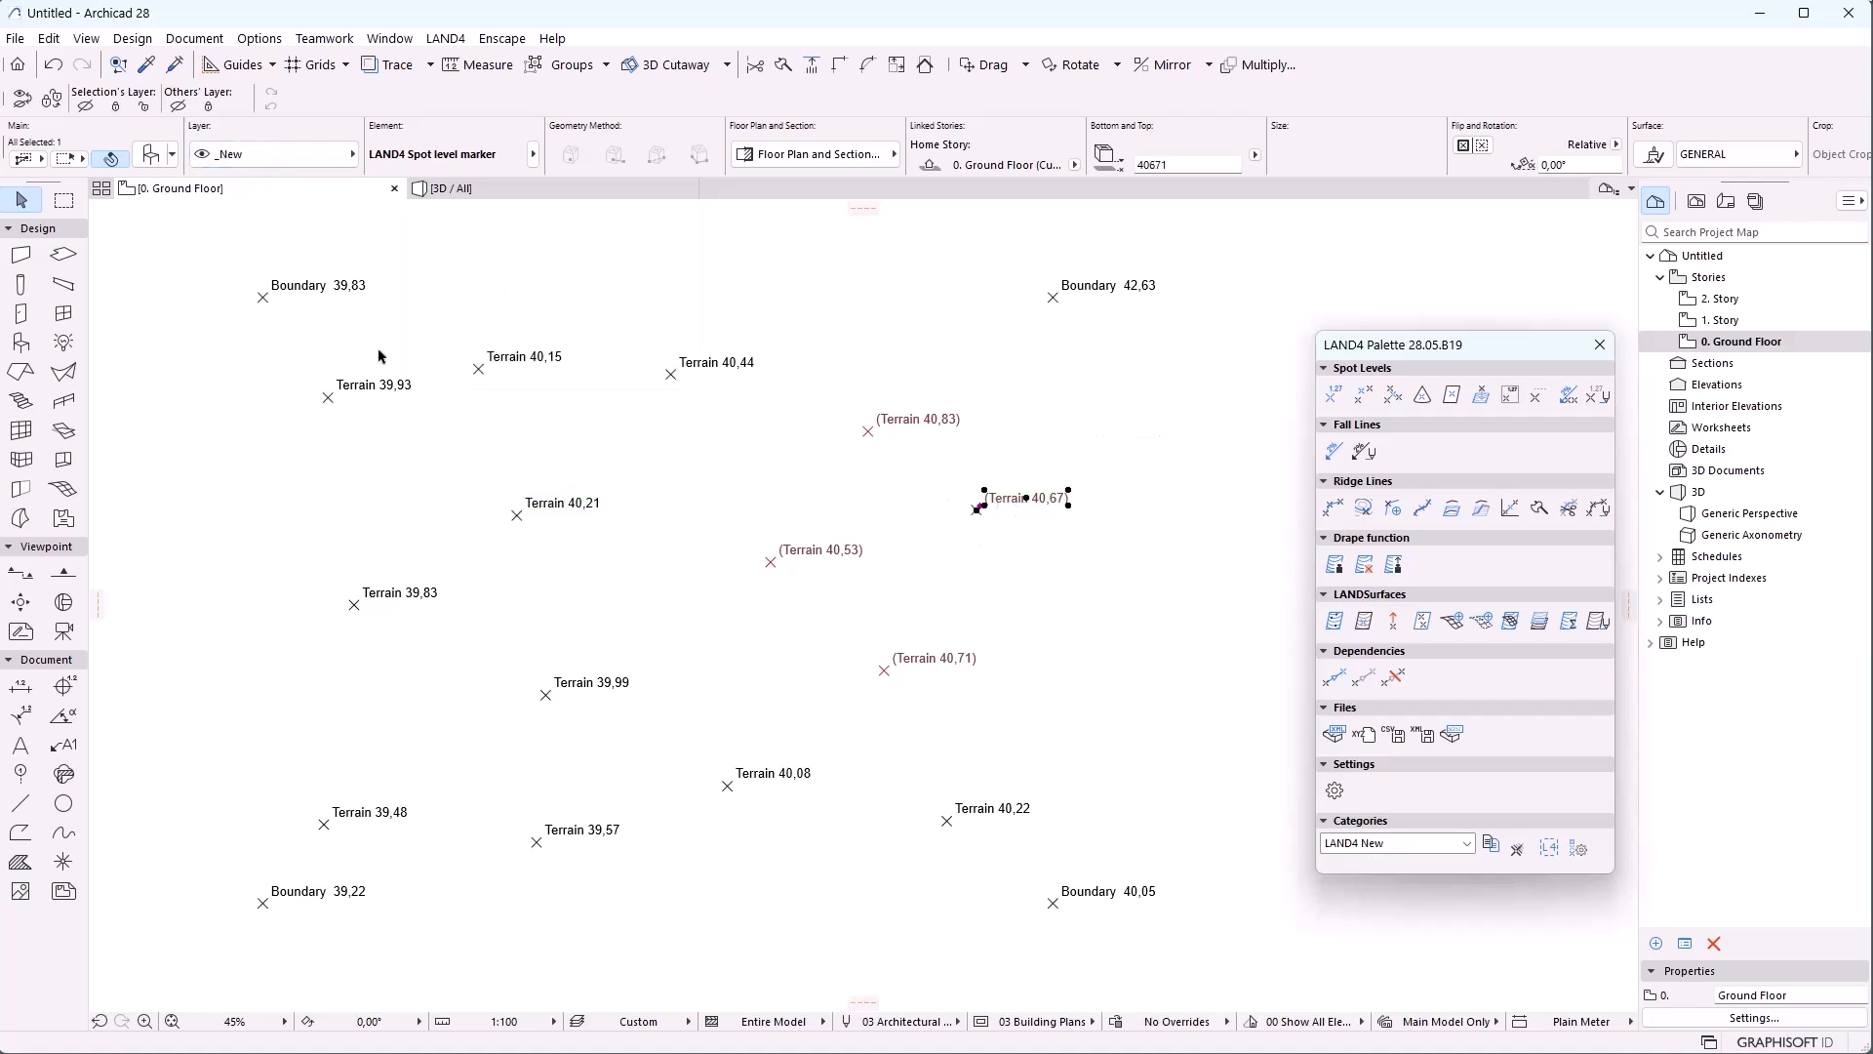
key("Escape")
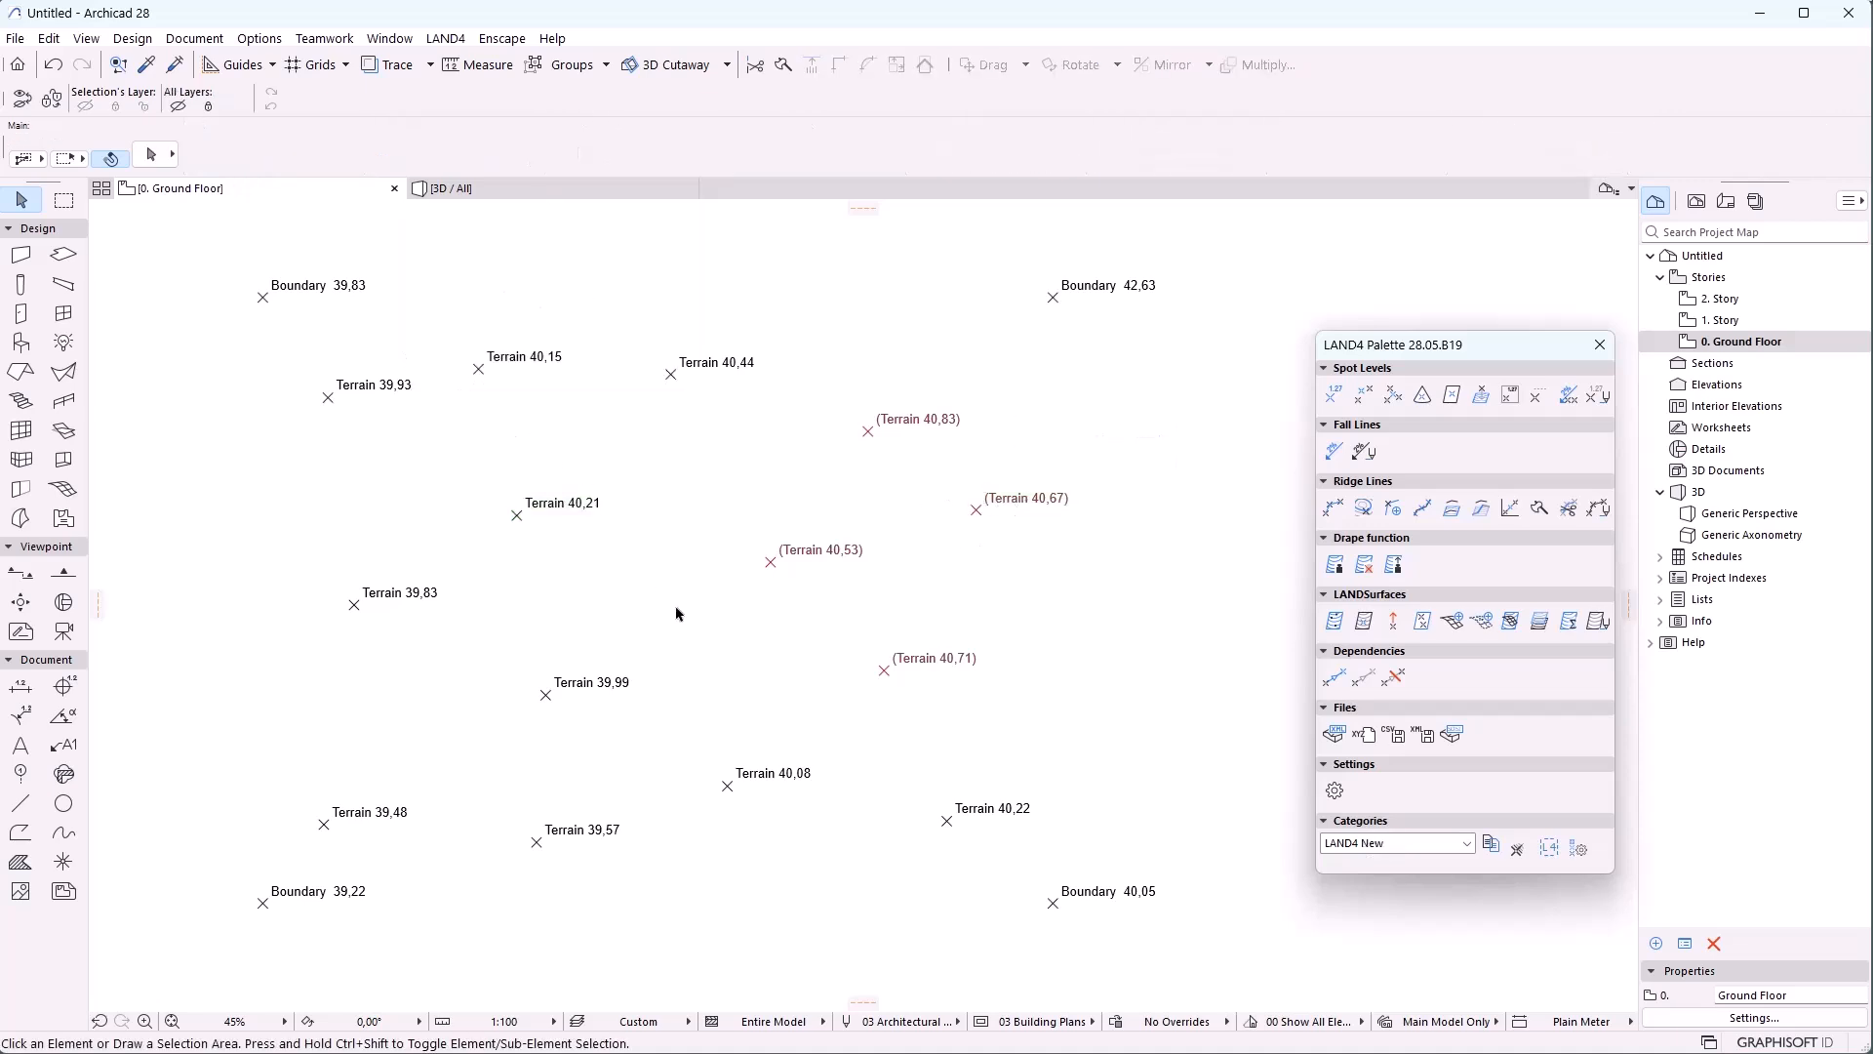
Hide the LAND4 Demolished category in the Category Settings and check the list of selectable categories
left_click(1579, 848)
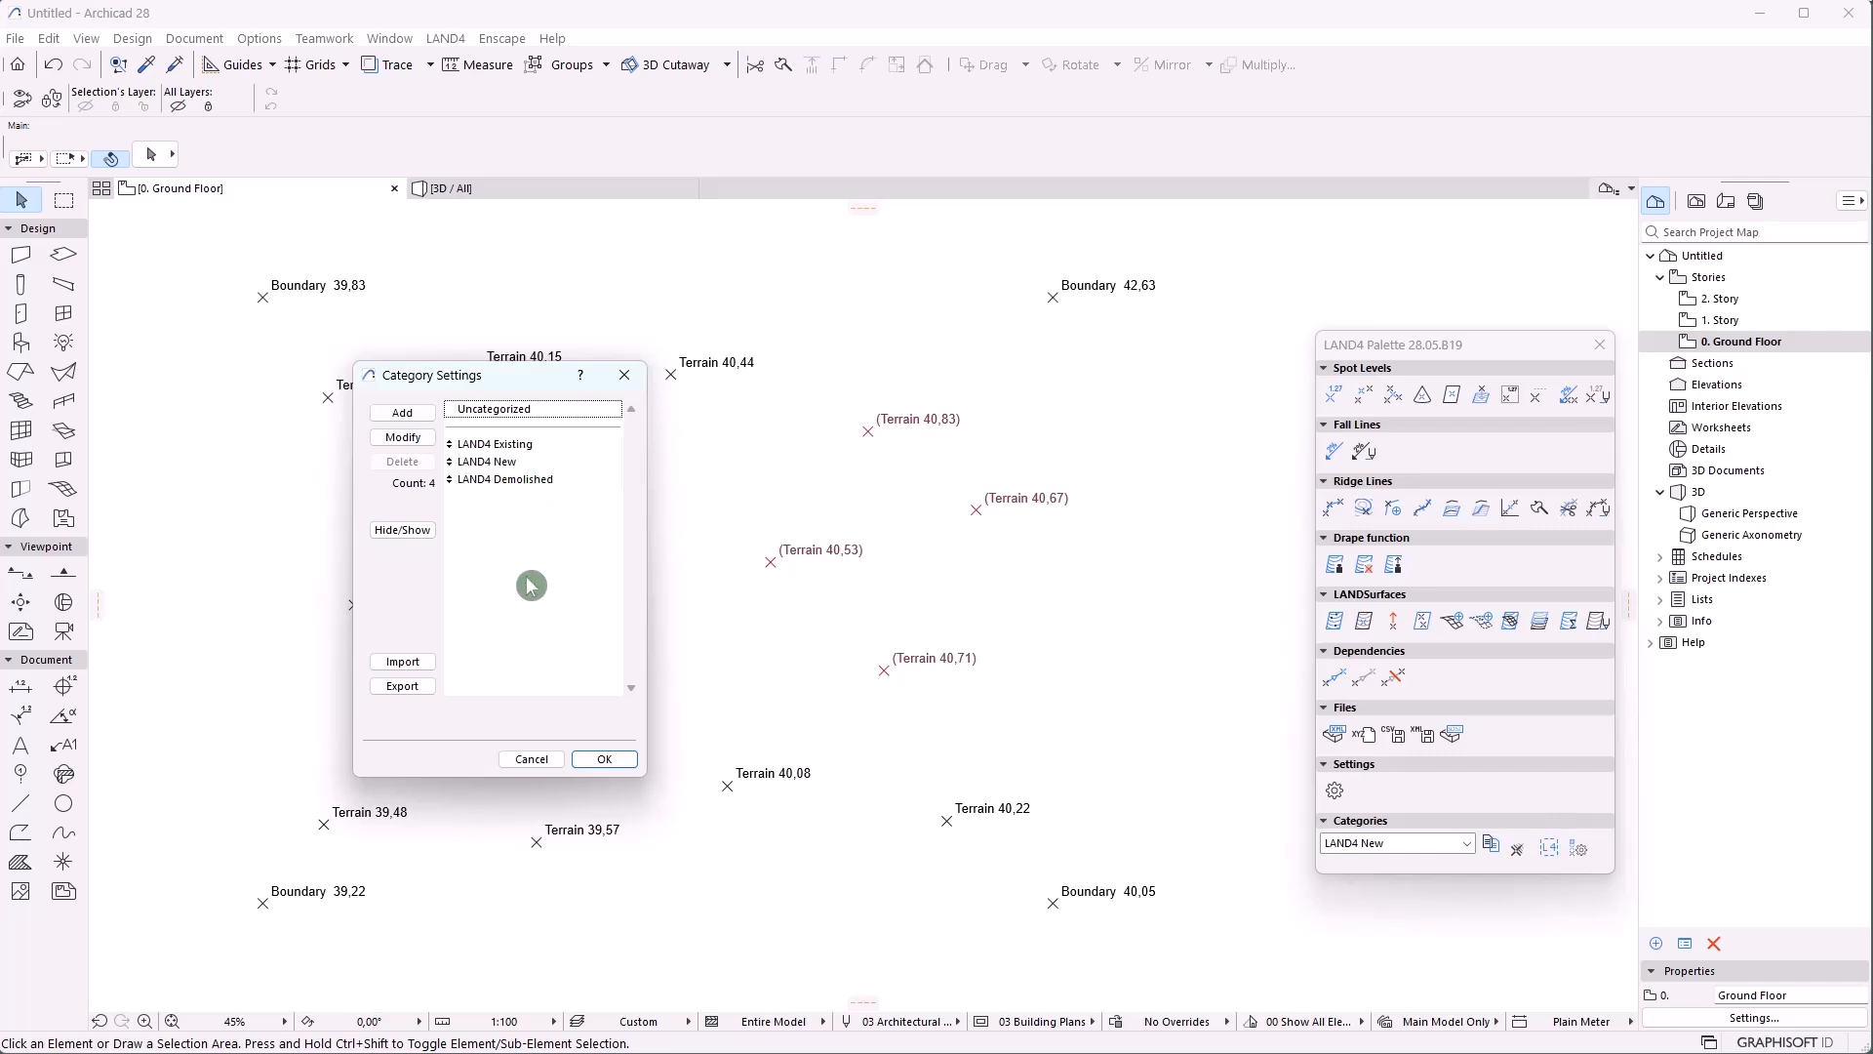
left_click(515, 480)
left_click(405, 530)
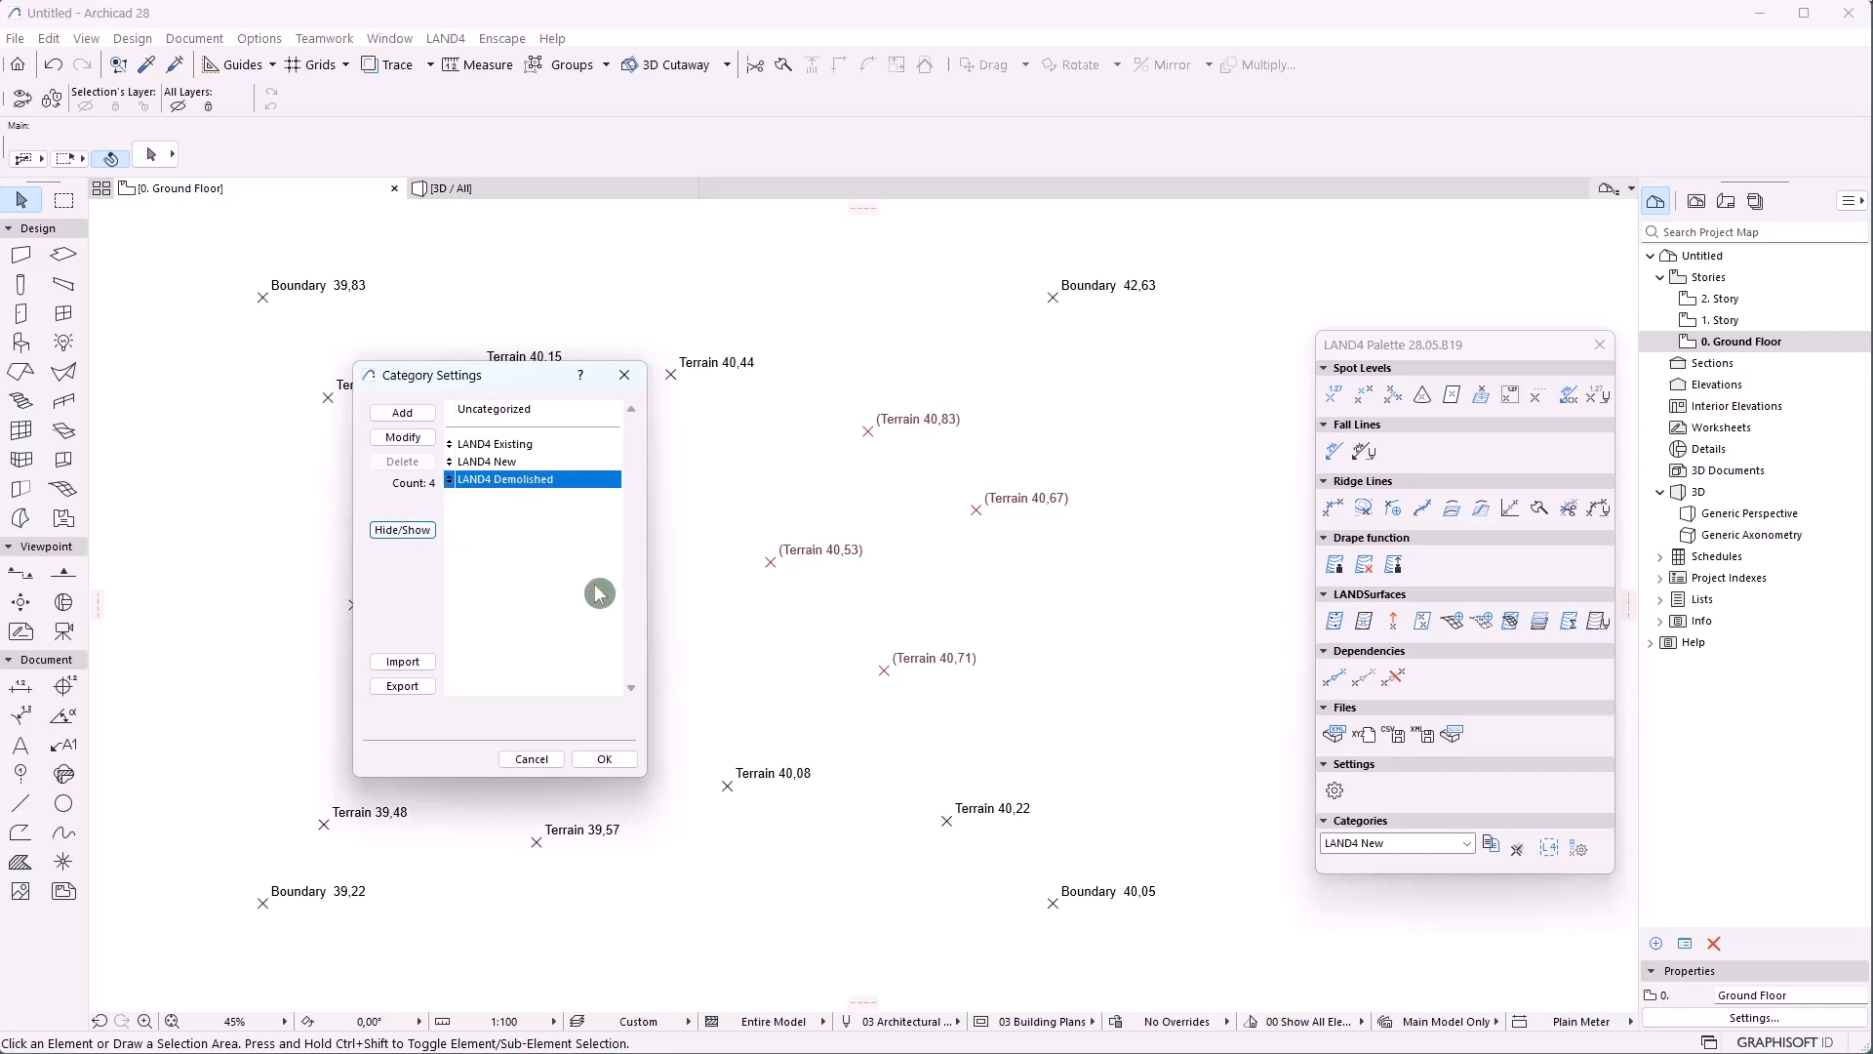
left_click(605, 759)
left_click(1426, 846)
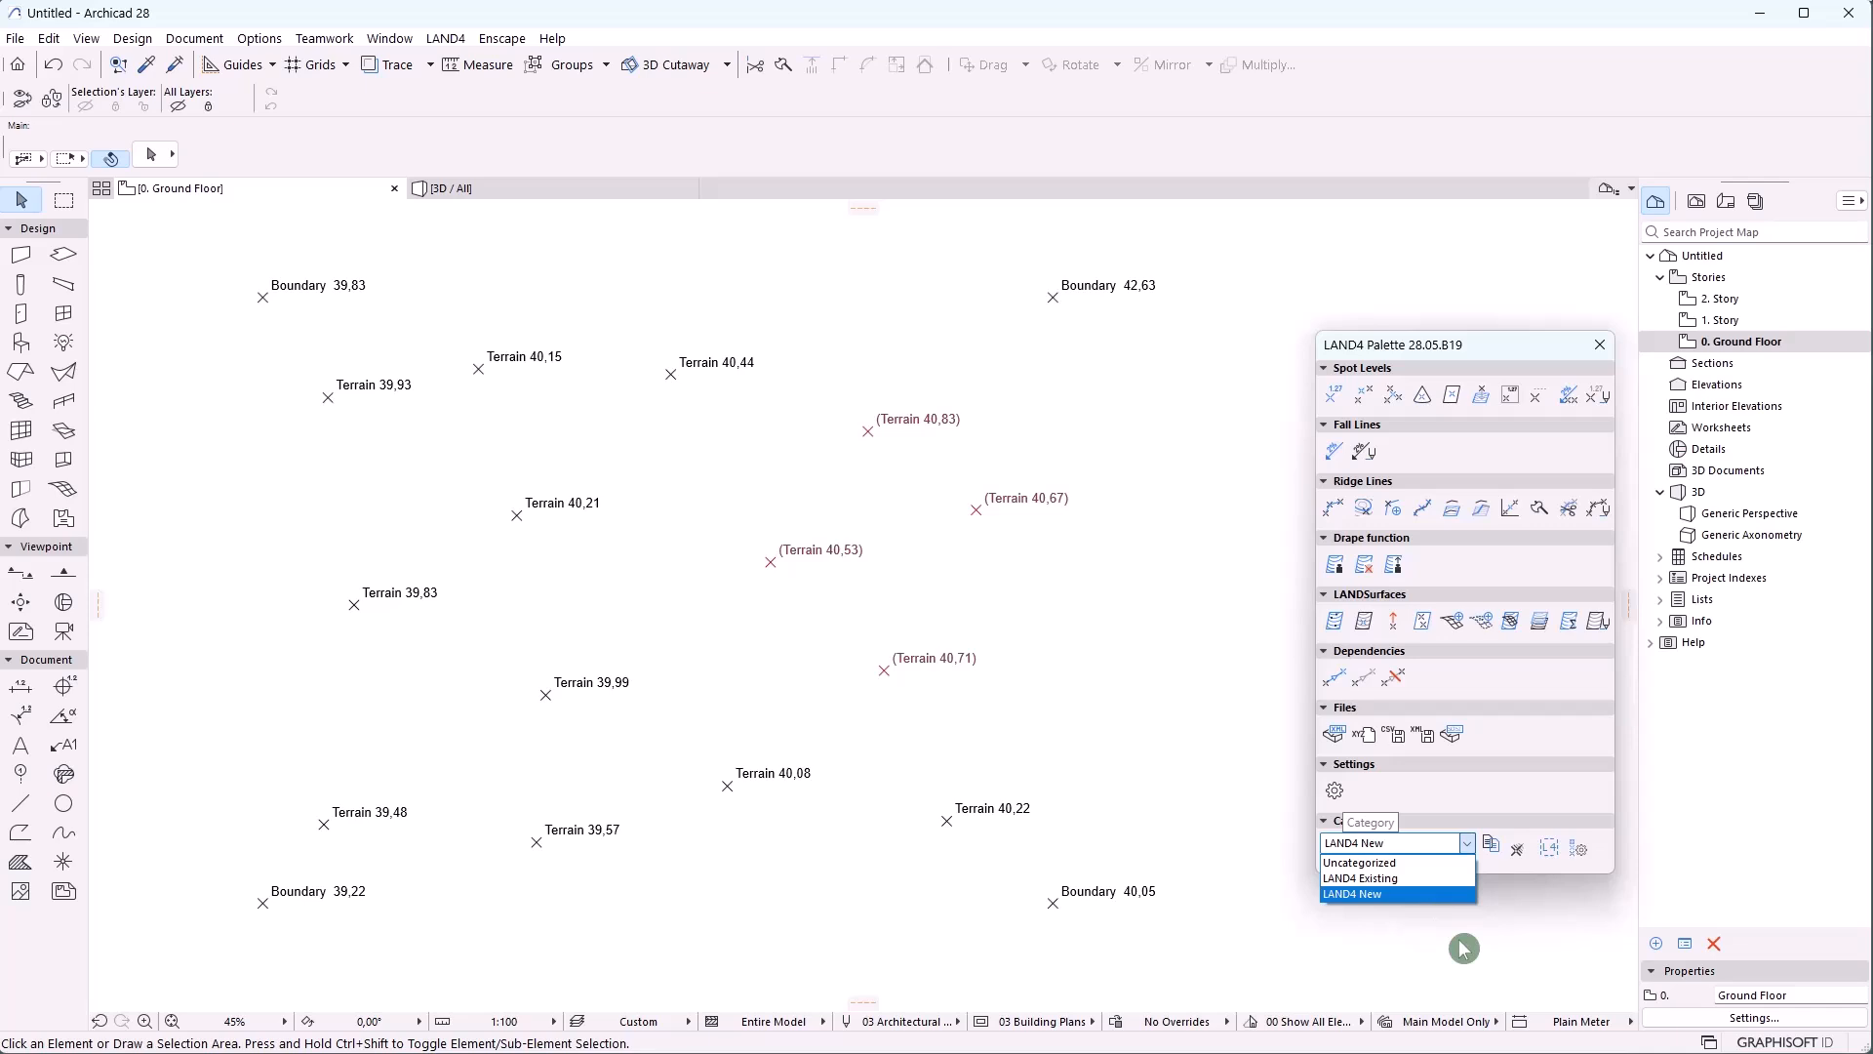
left_click(1407, 980)
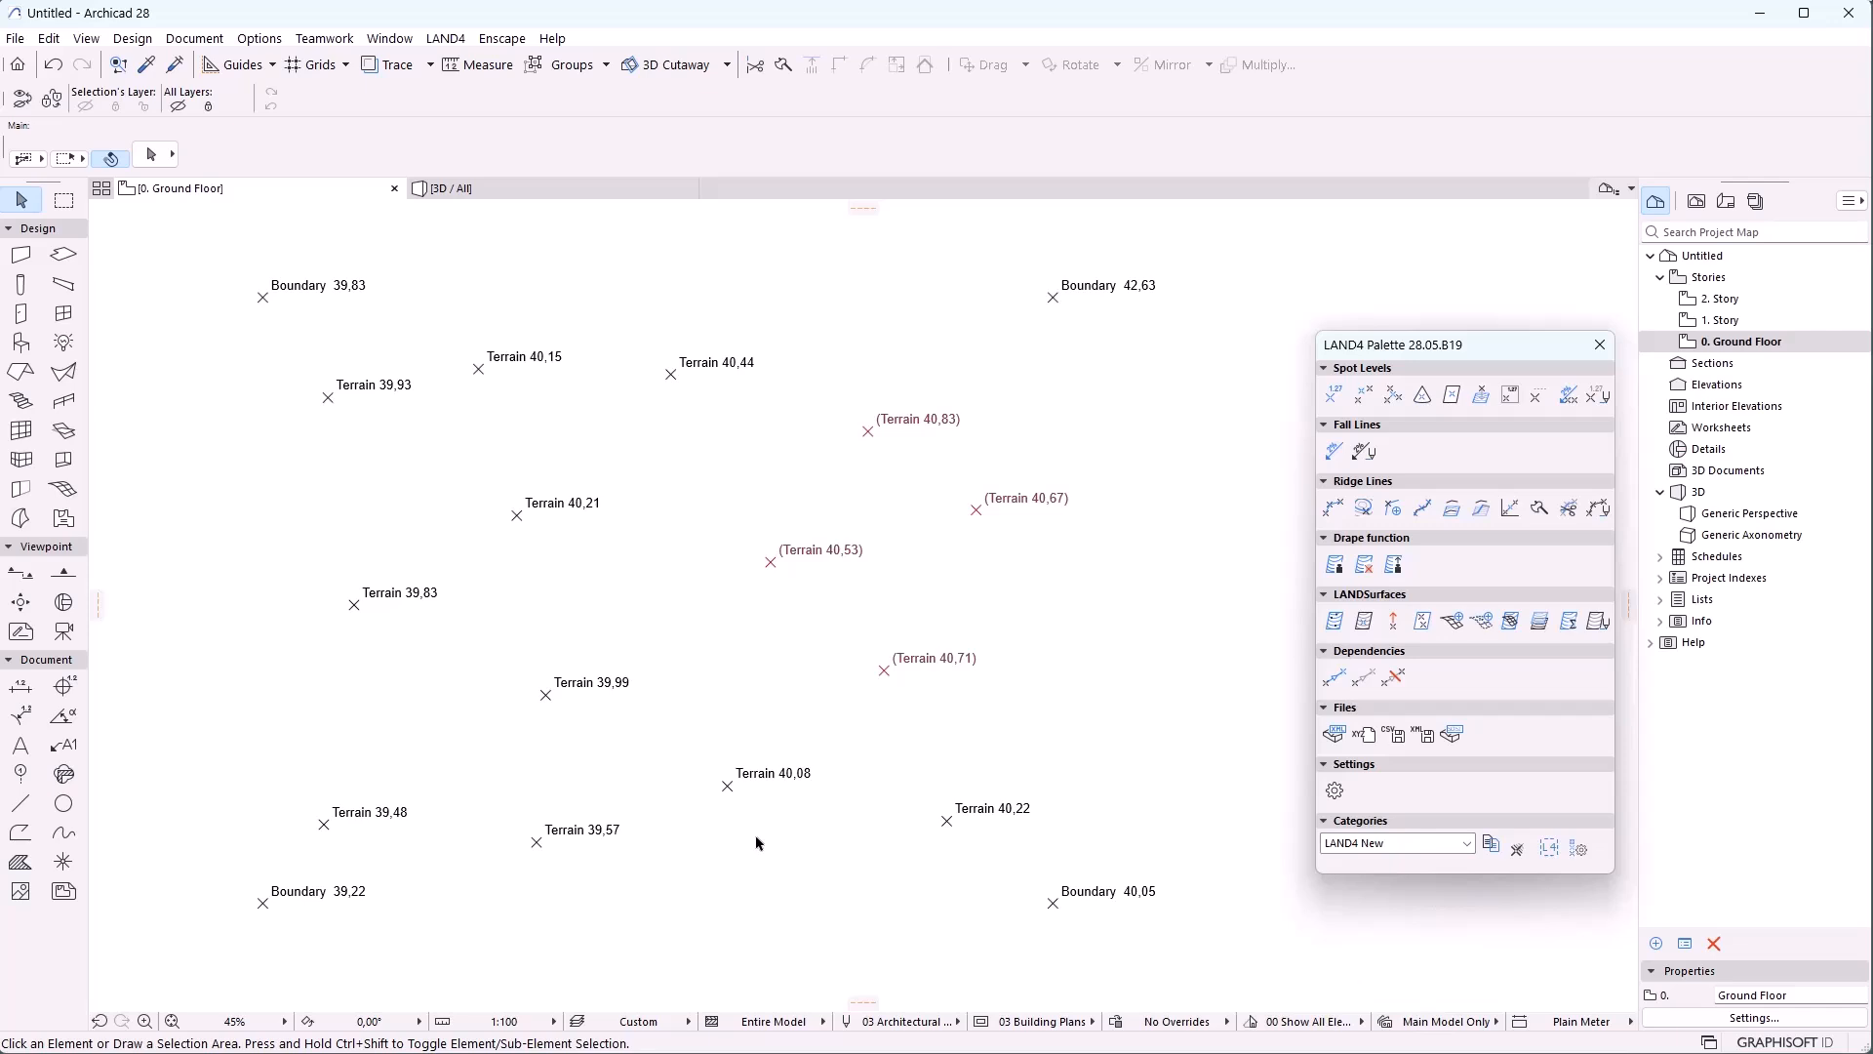
Create a new layer named _CAT A in the model view layers
key("ctrl+l")
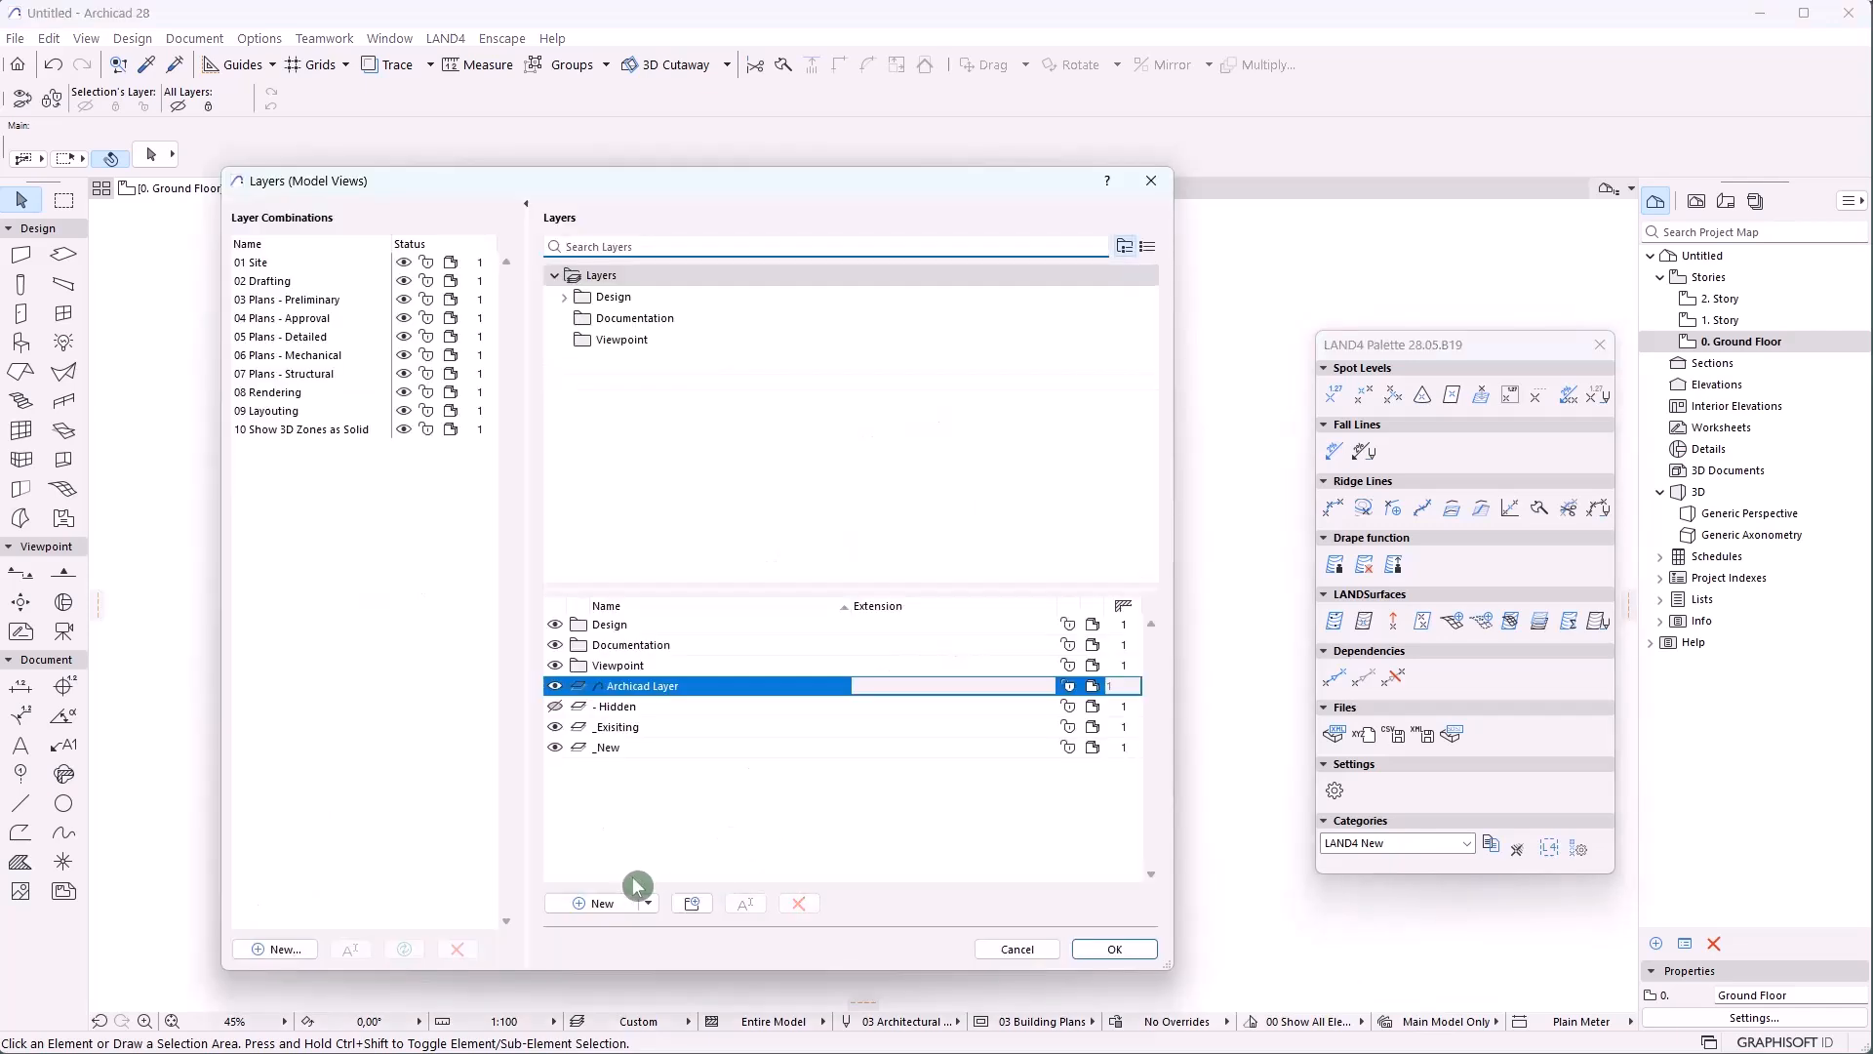
left_click(599, 905)
type("_C")
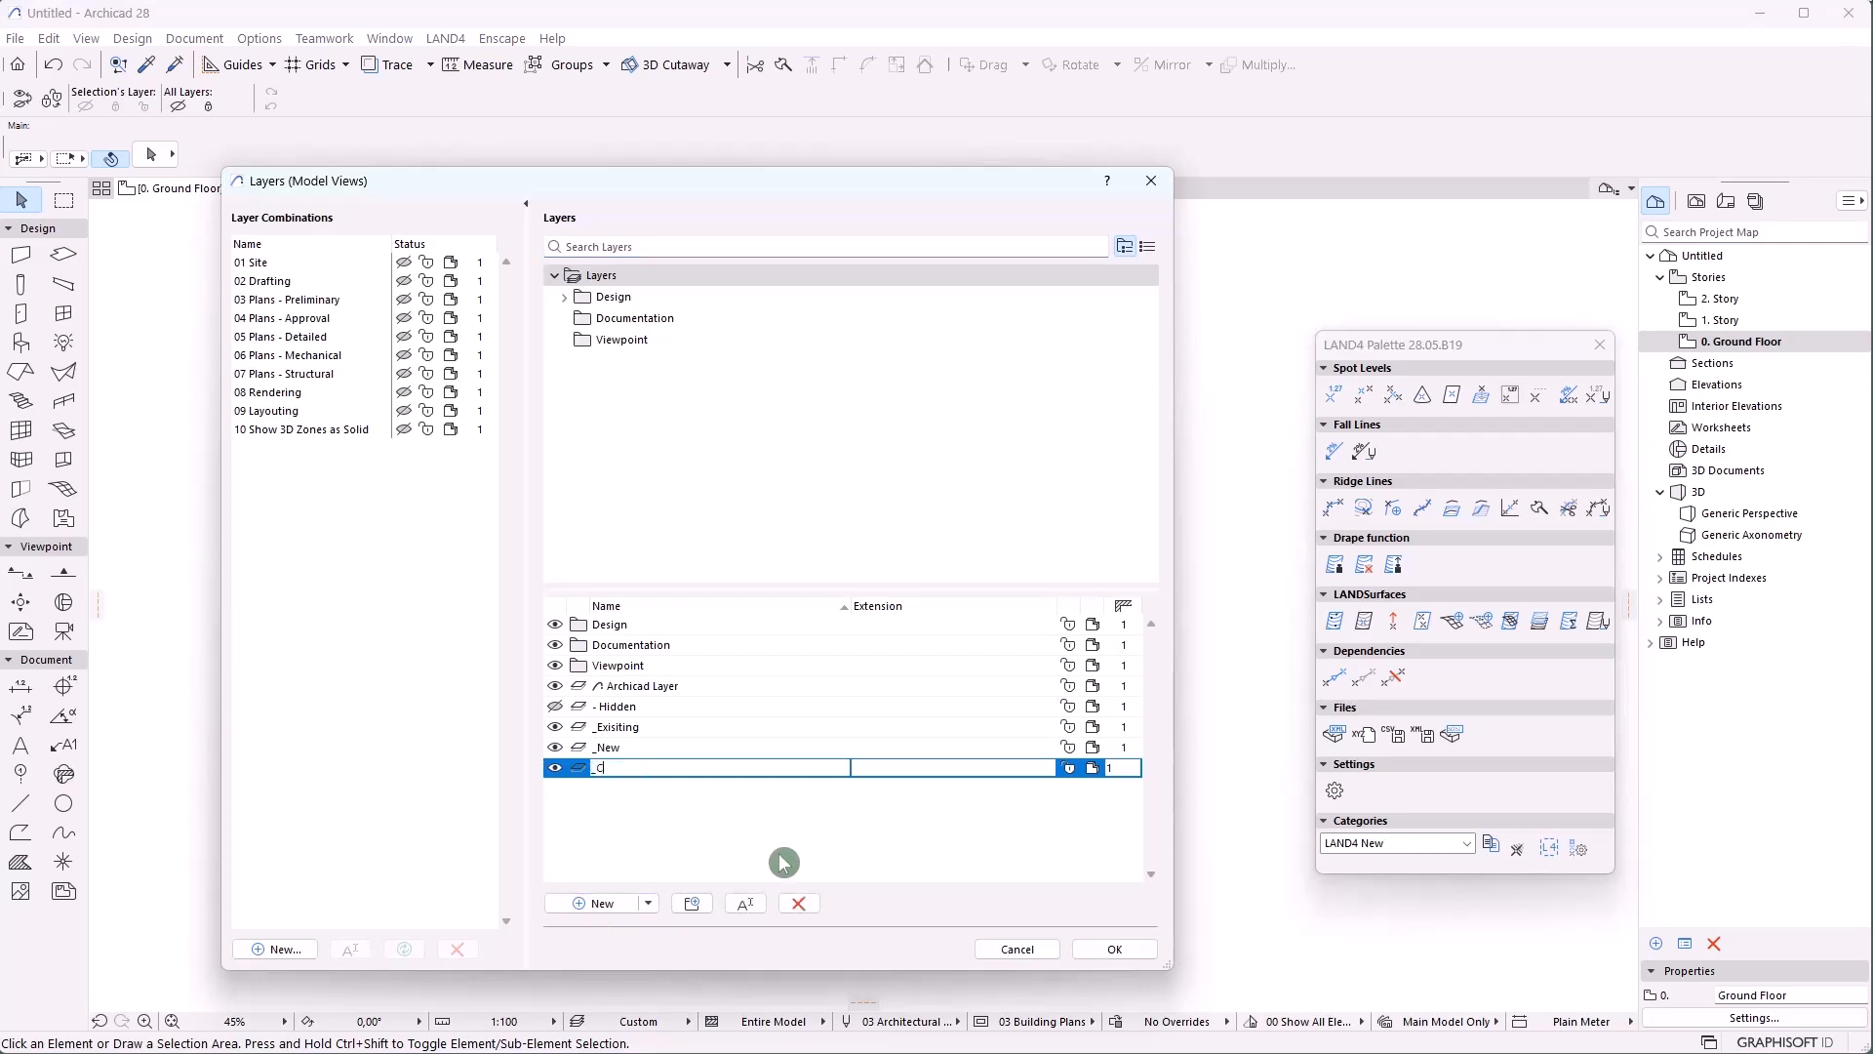
type("AT A")
left_click(1114, 952)
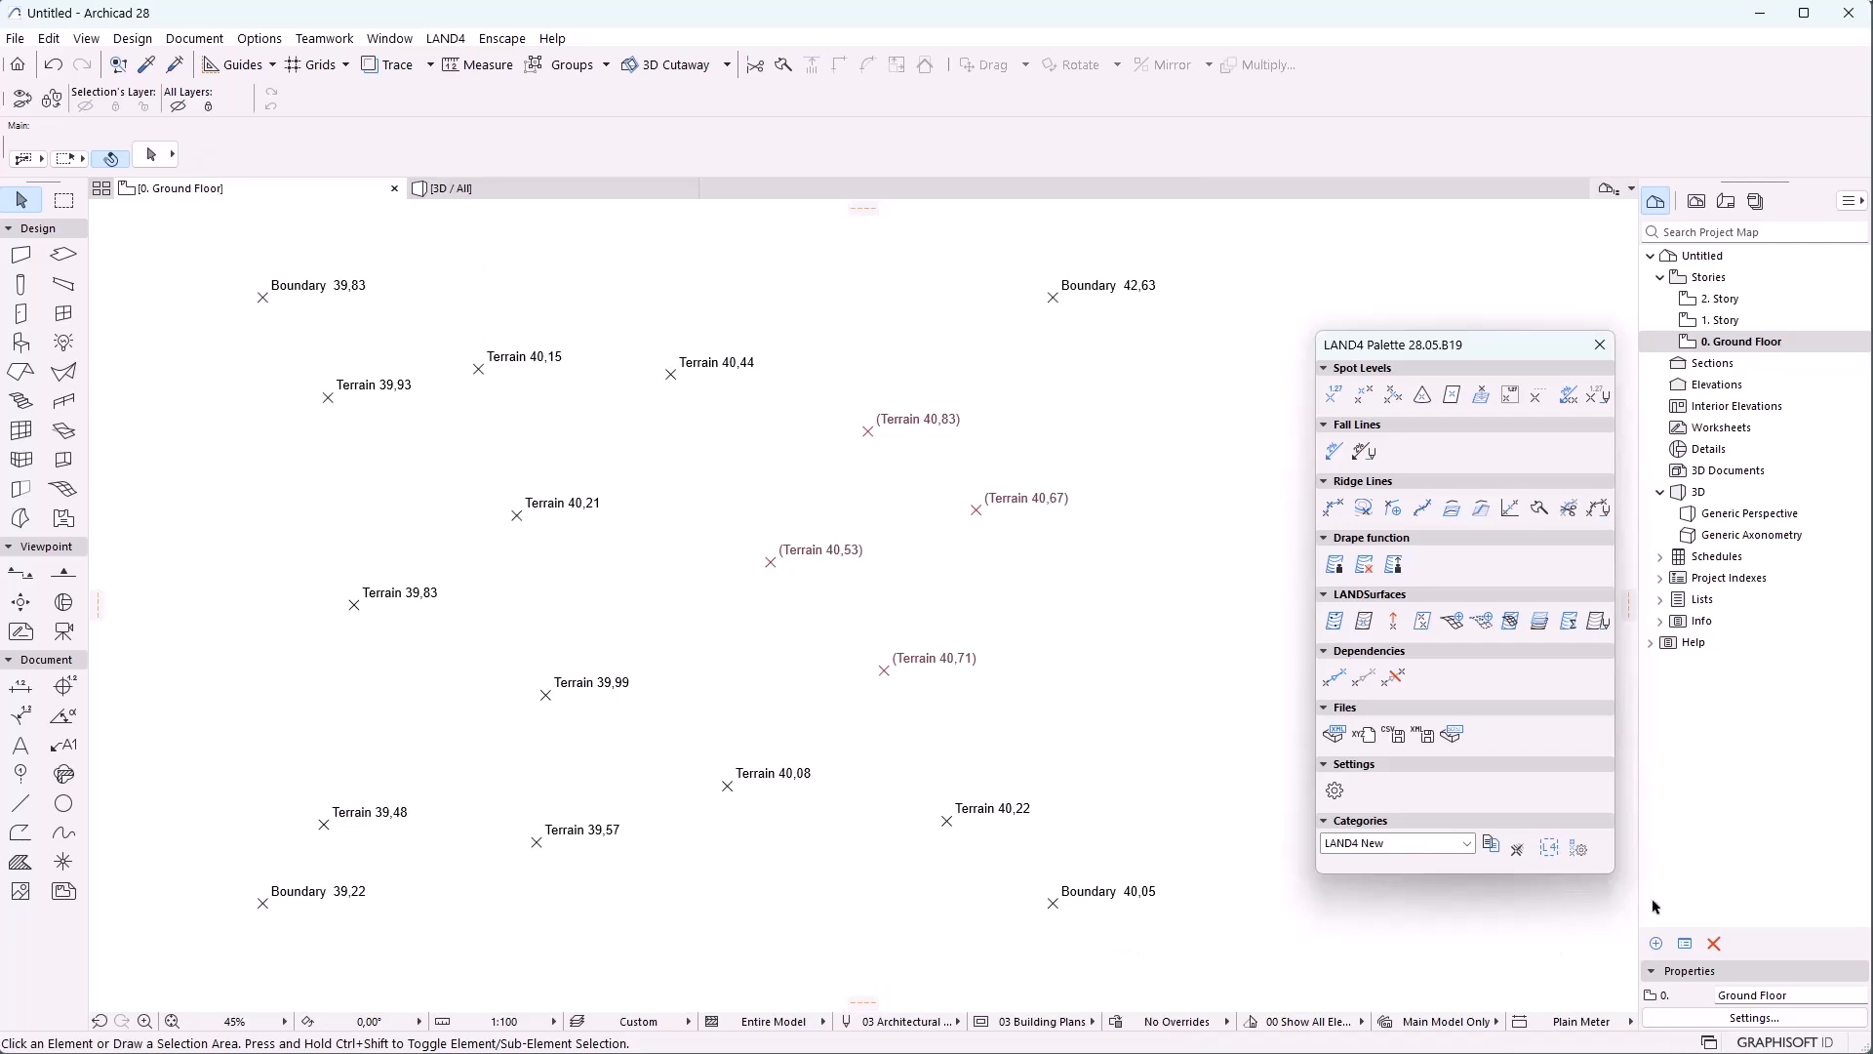
Add a category named CAT A with the single layer _CAT A and confirm the Category Settings
left_click(1578, 849)
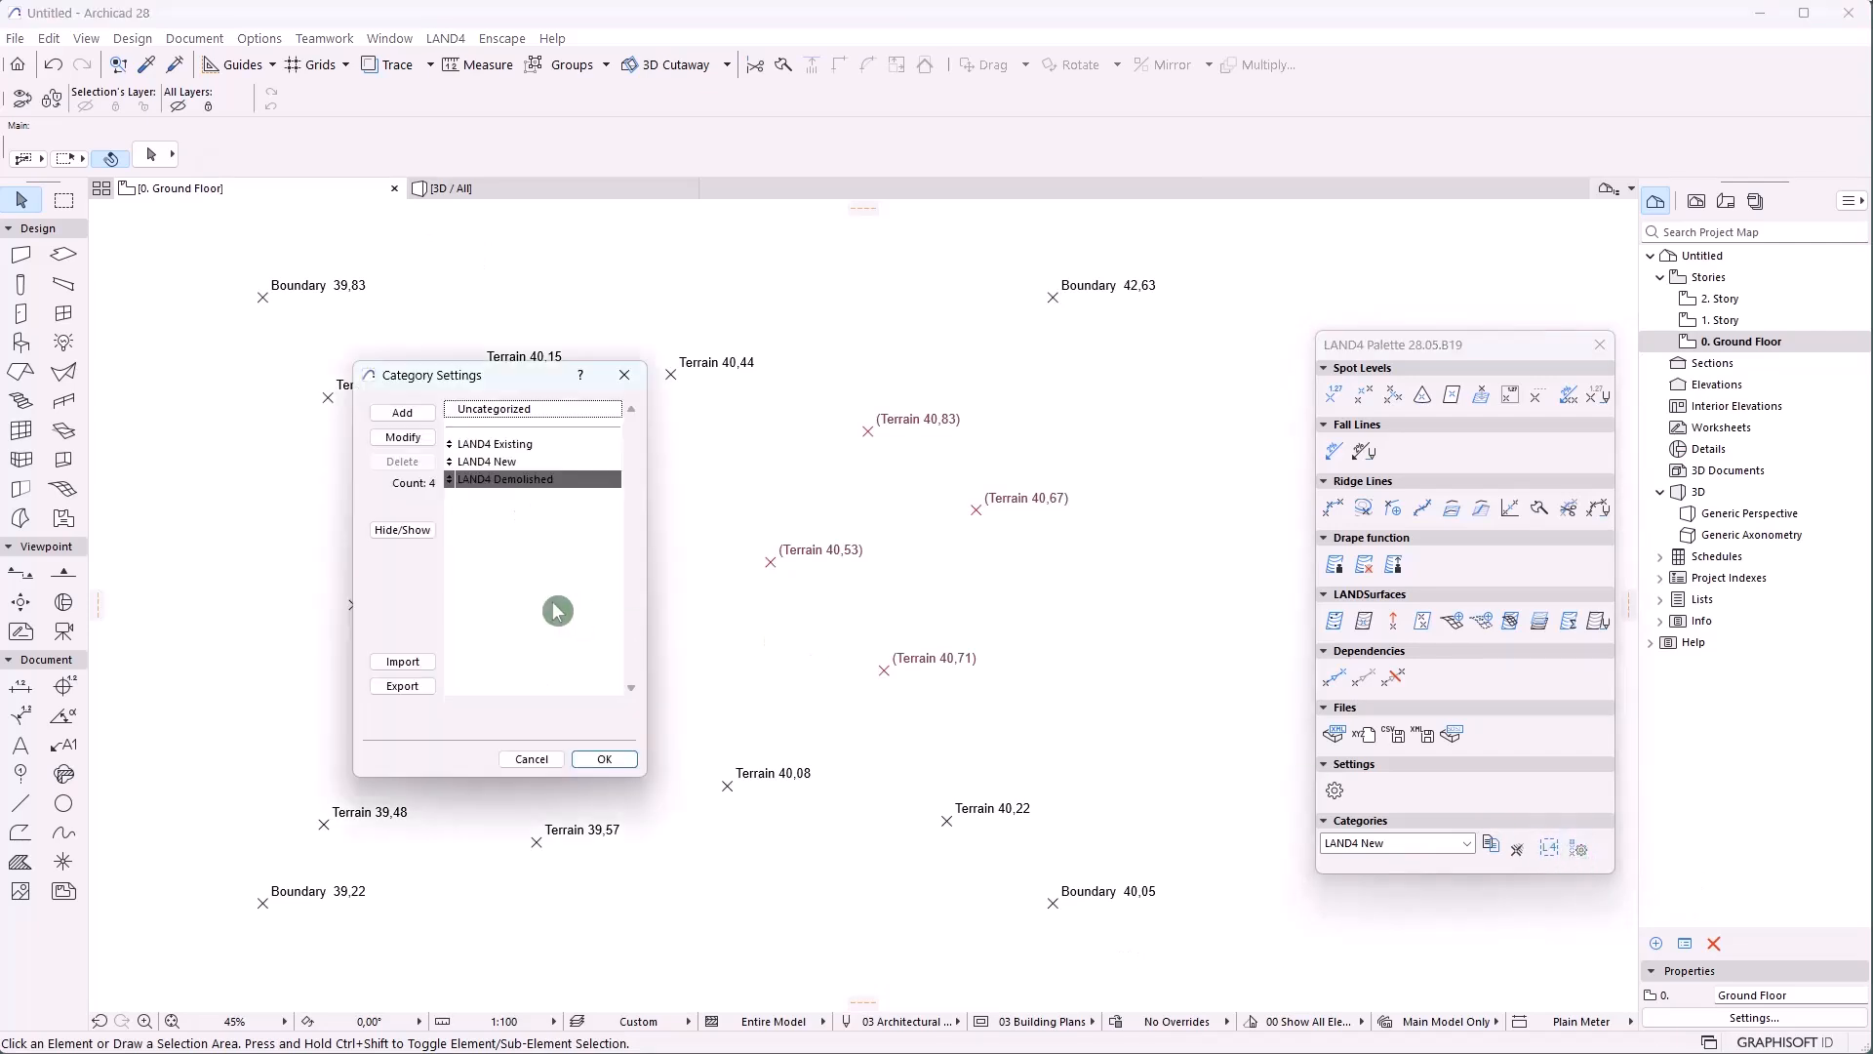
left_click(402, 412)
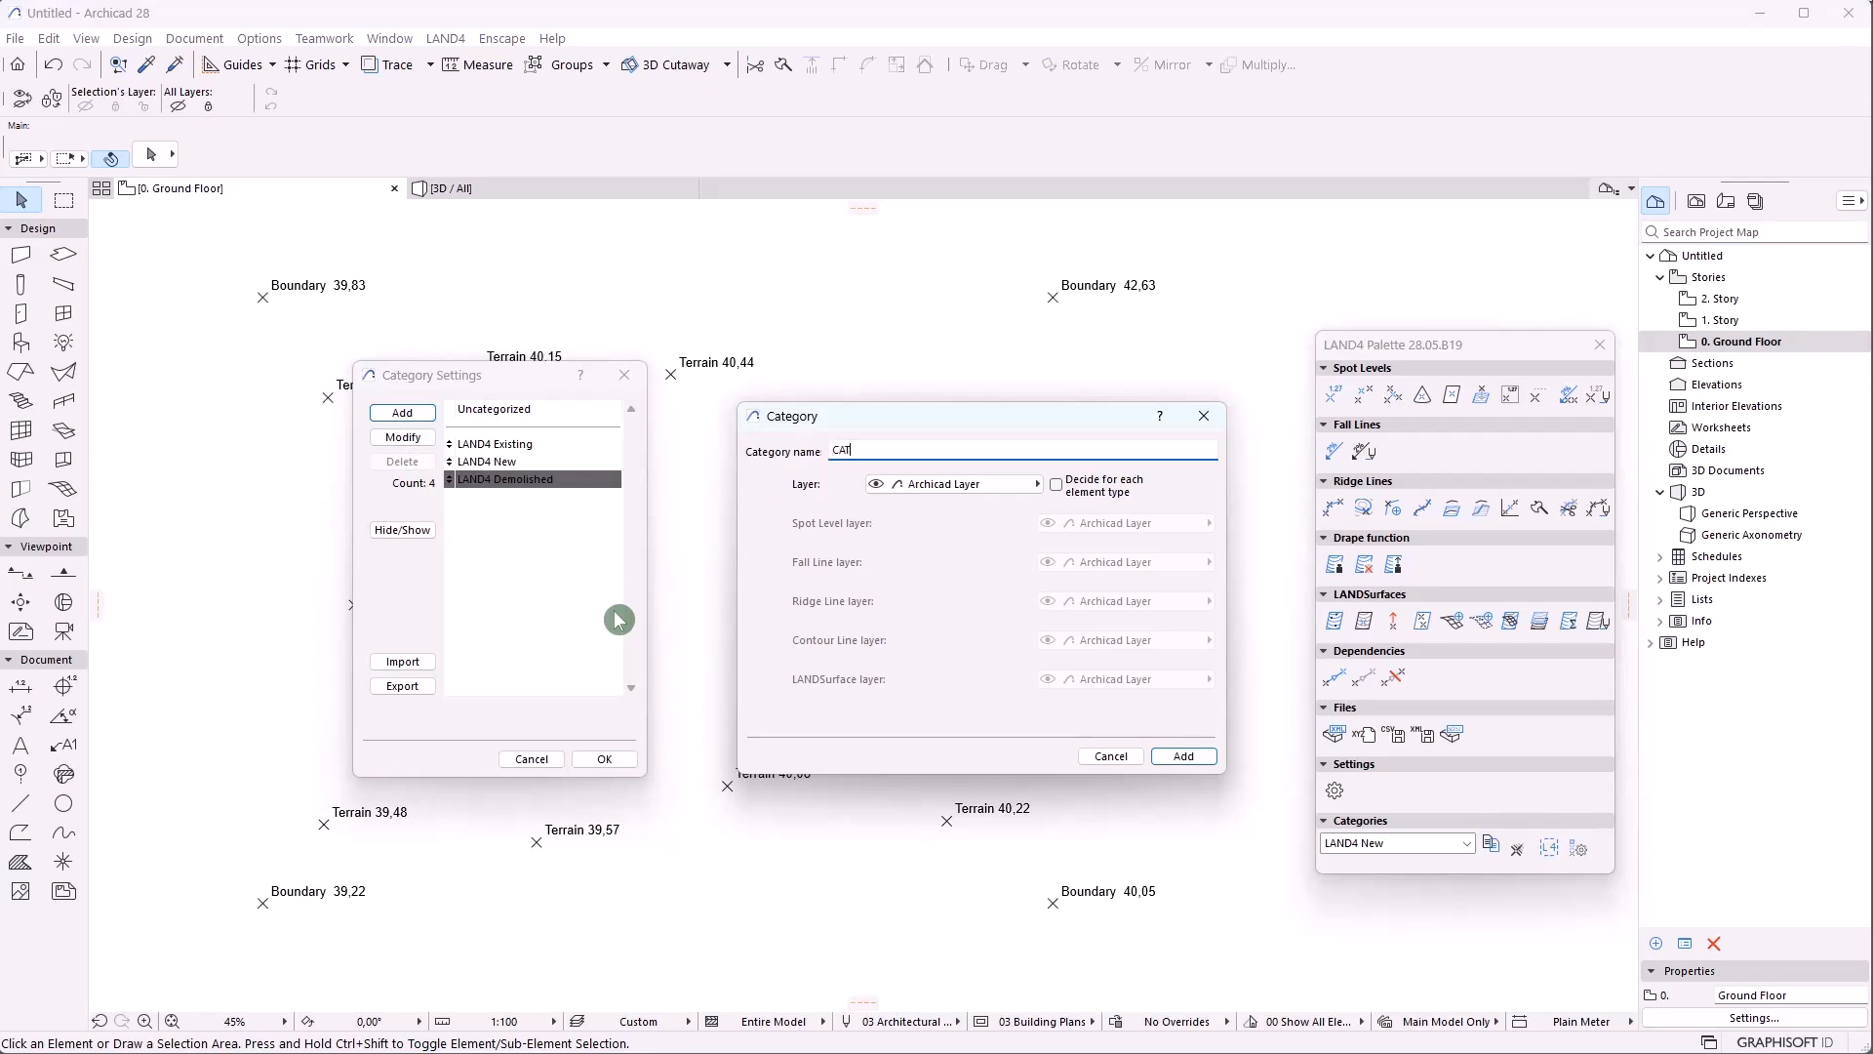
left_click(991, 483)
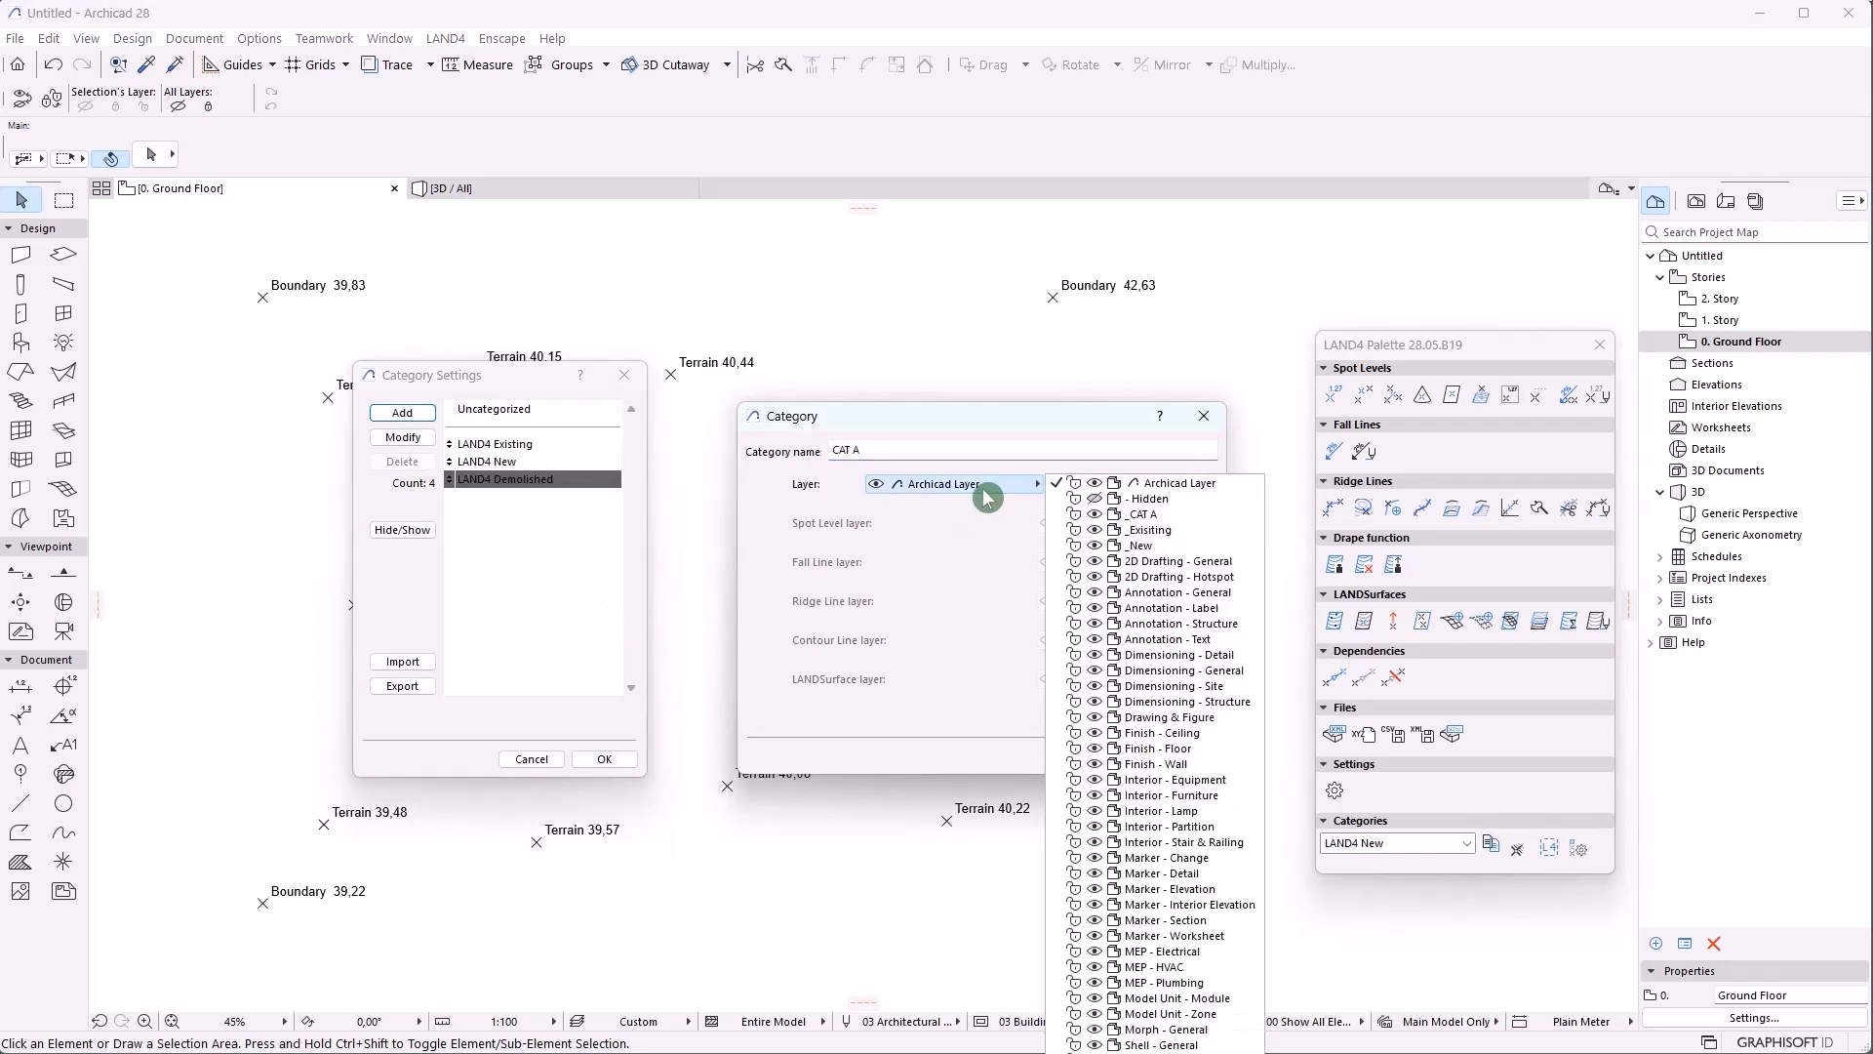
left_click(1141, 514)
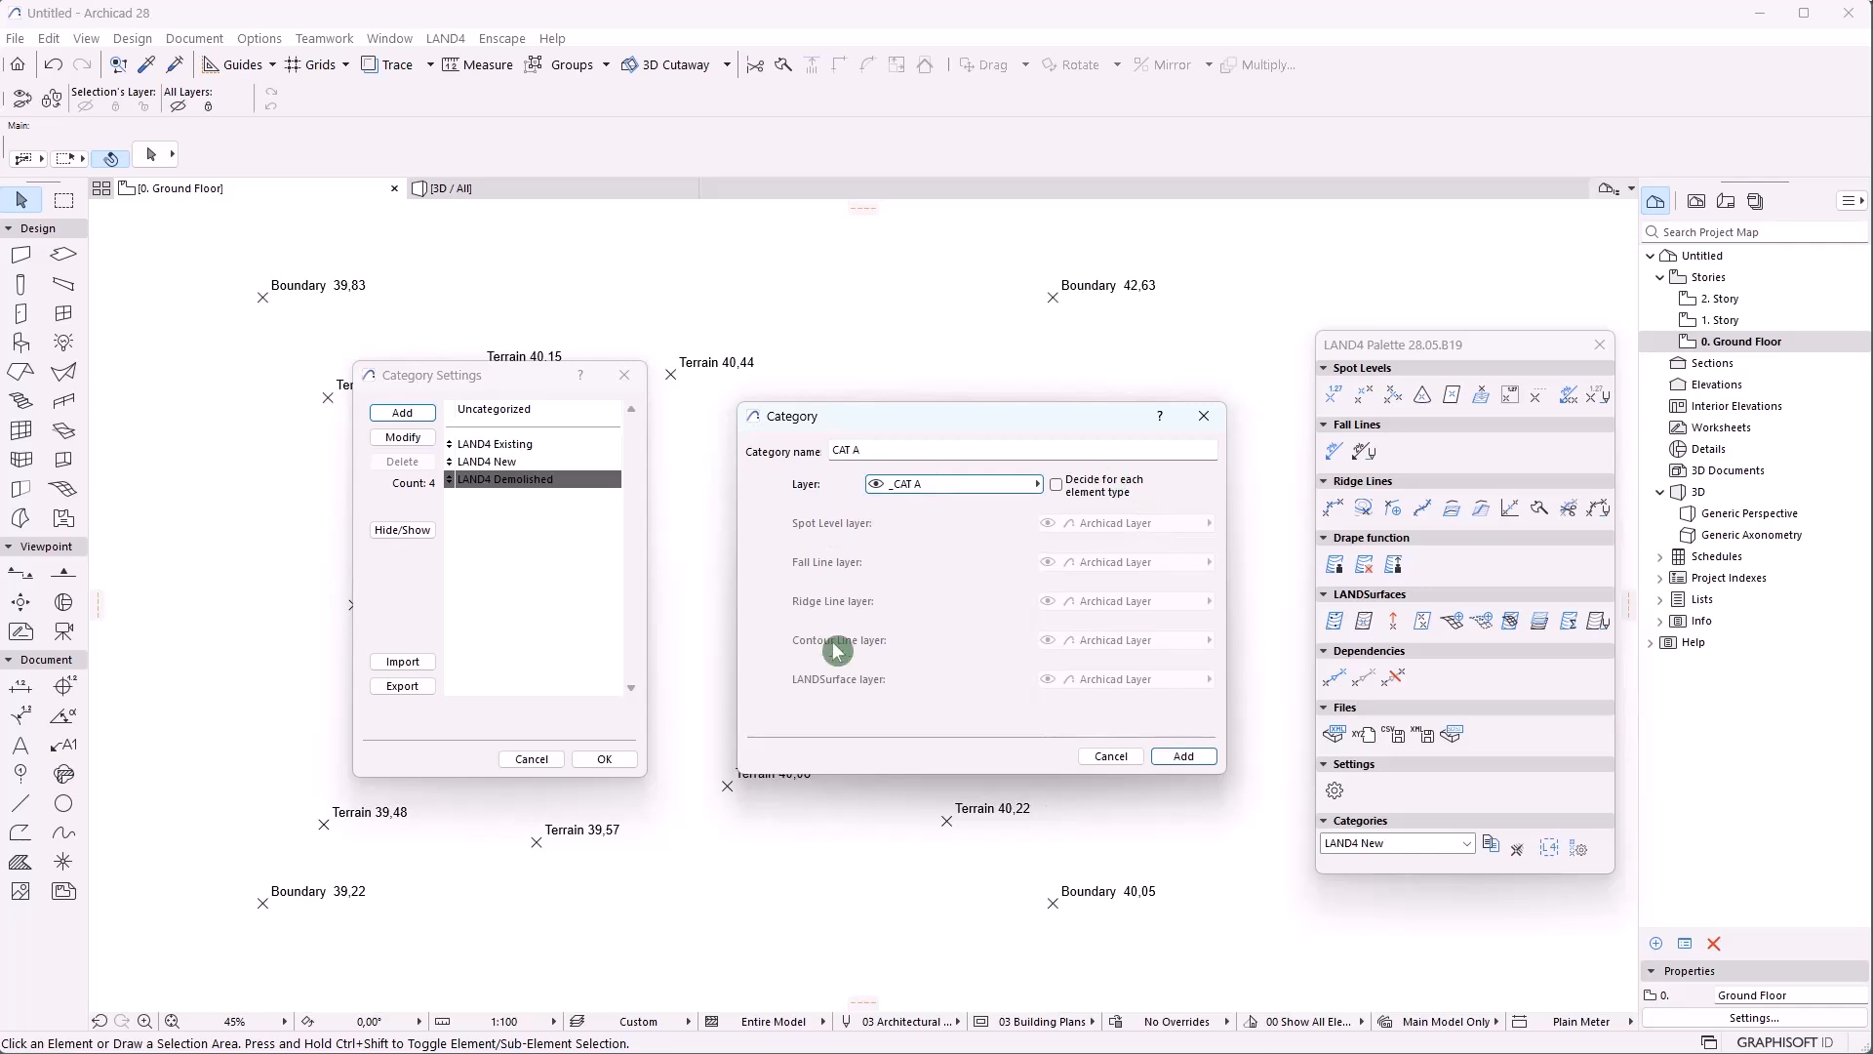
left_click(1093, 493)
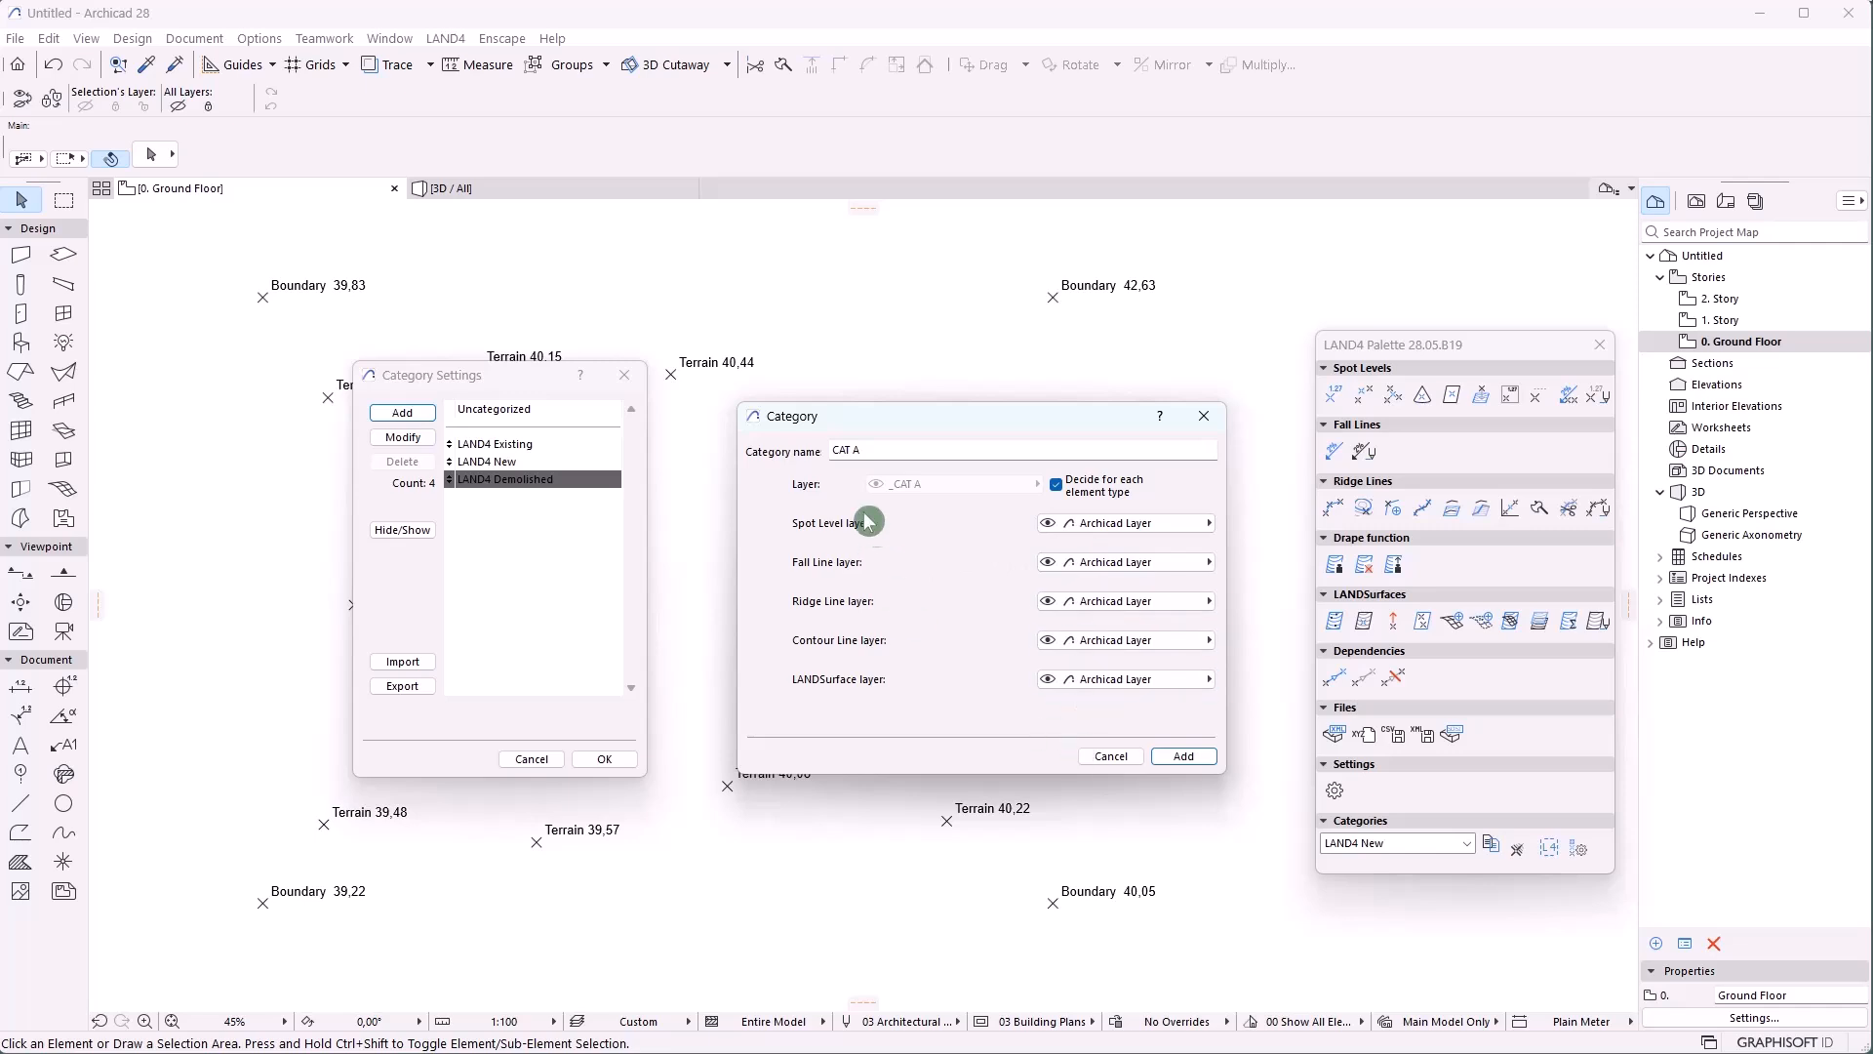
left_click(1080, 499)
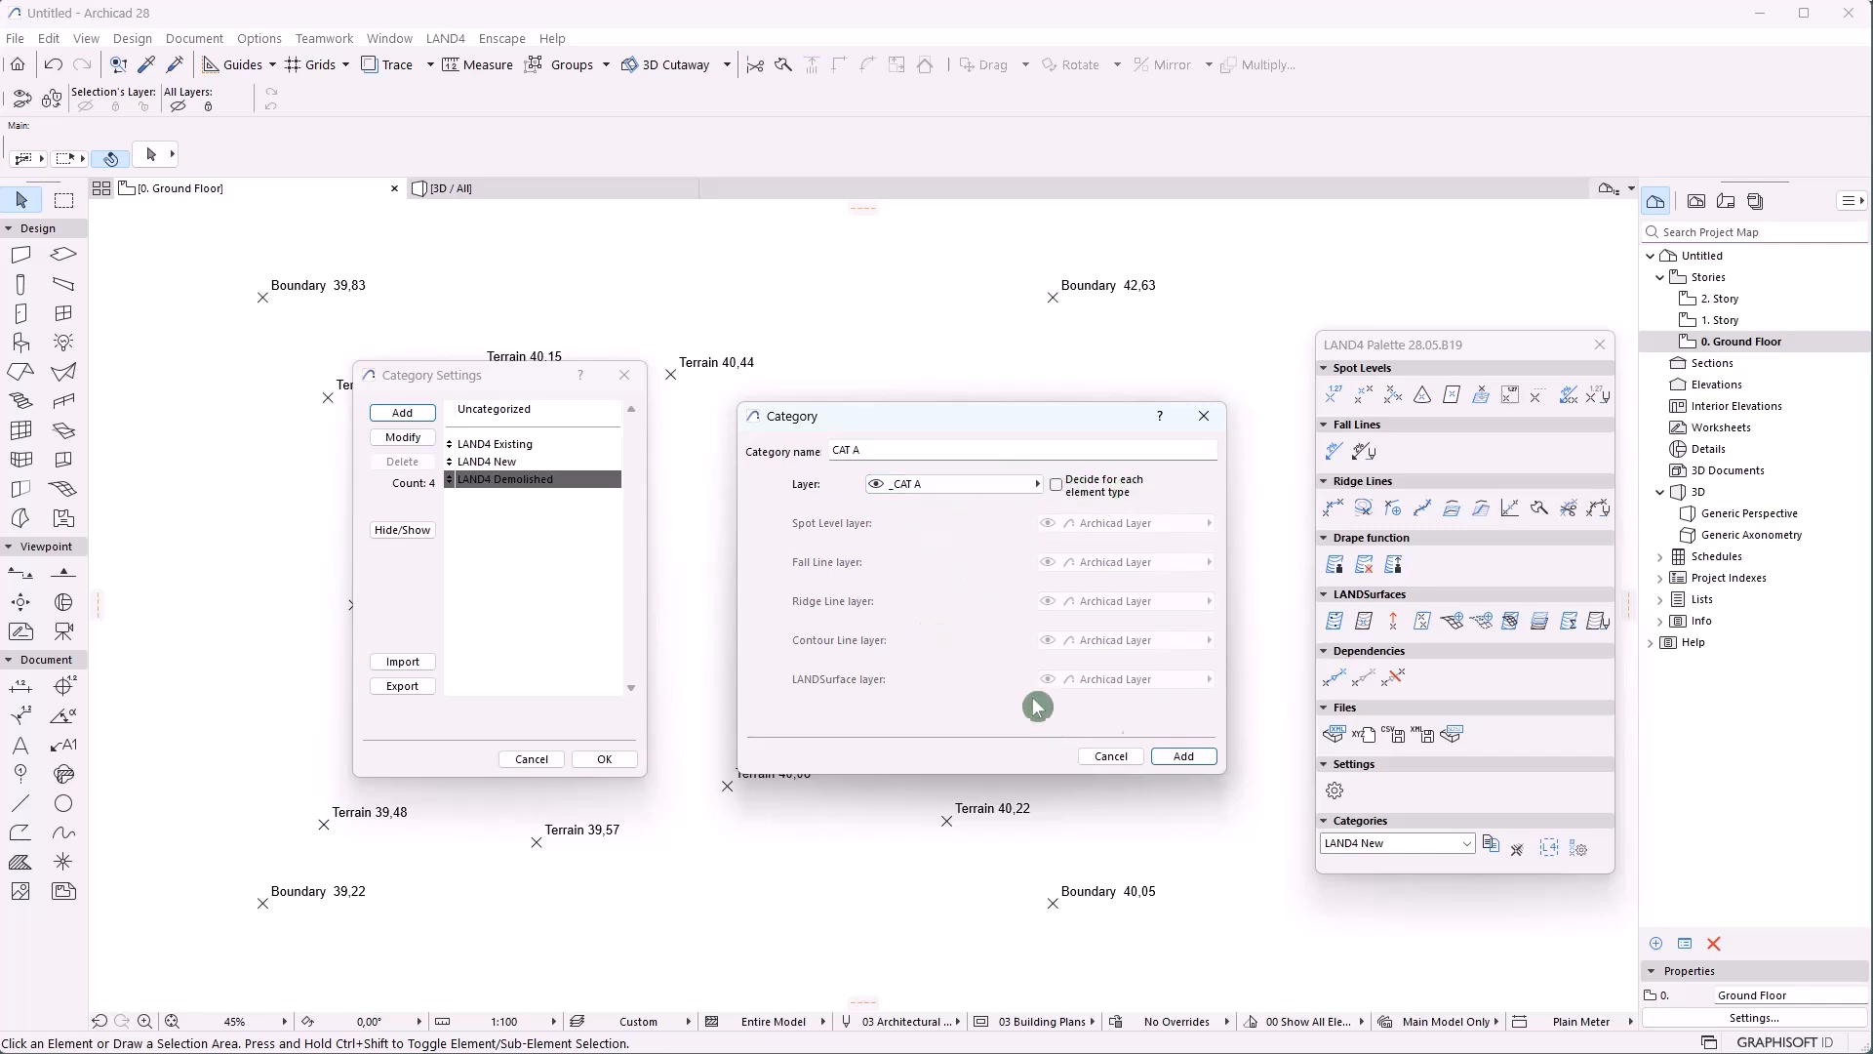
left_click(1183, 756)
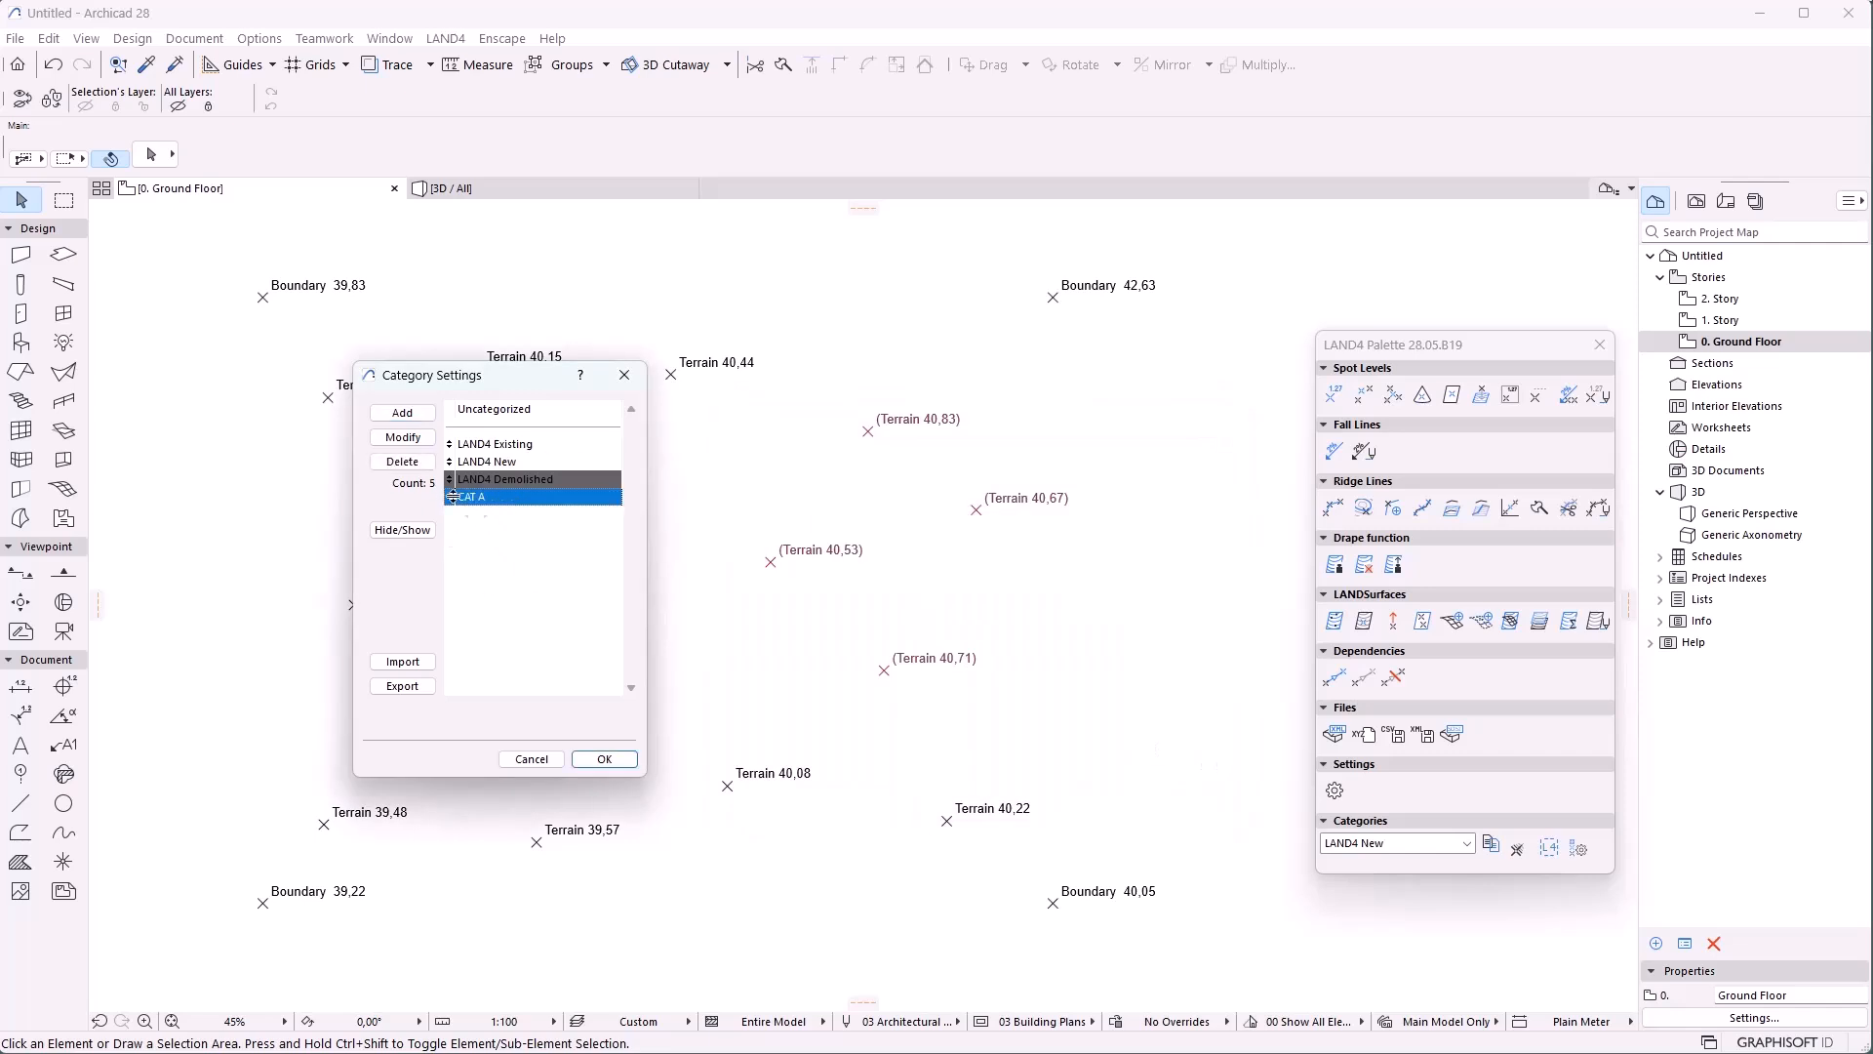
left_click(604, 760)
Place two CAT A spot levels at 20000 and 22000 beside Terrain 40,71, making the _CAT A layer visible in the 3D view's layer combination
left_click(1467, 843)
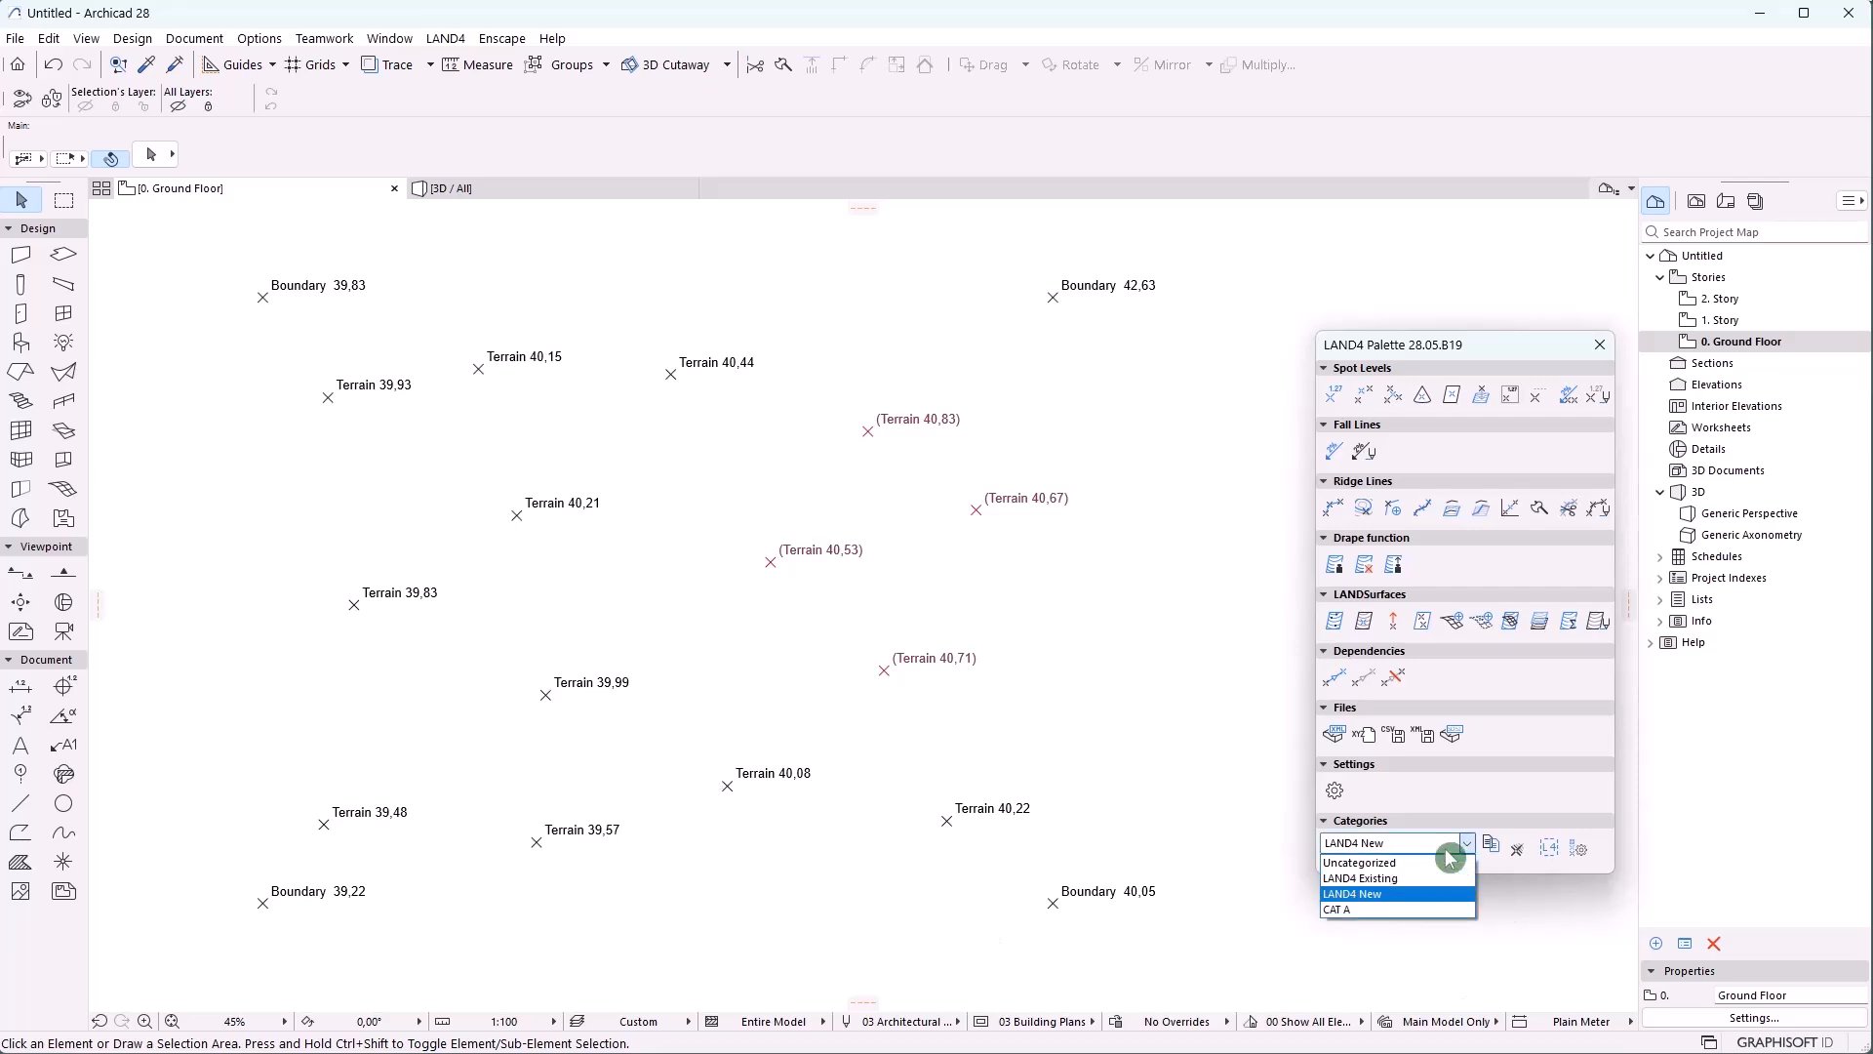
left_click(1347, 926)
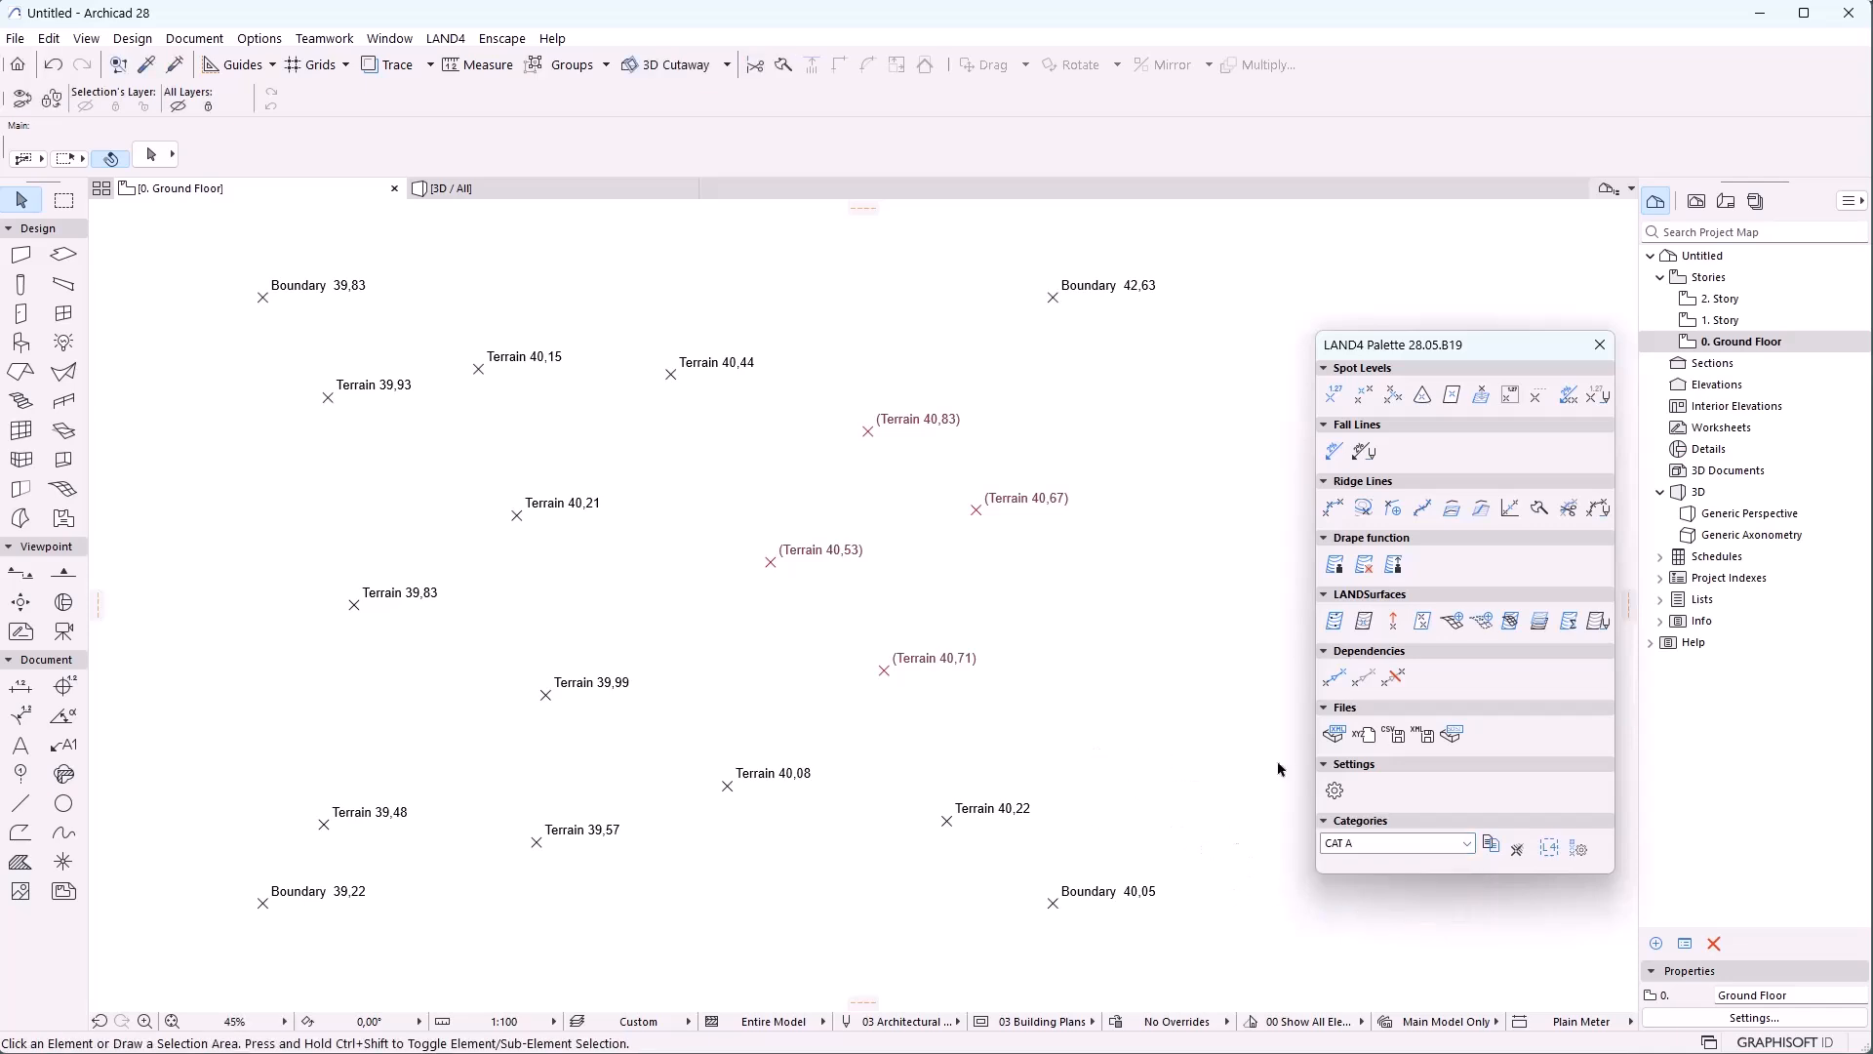
left_click(1334, 394)
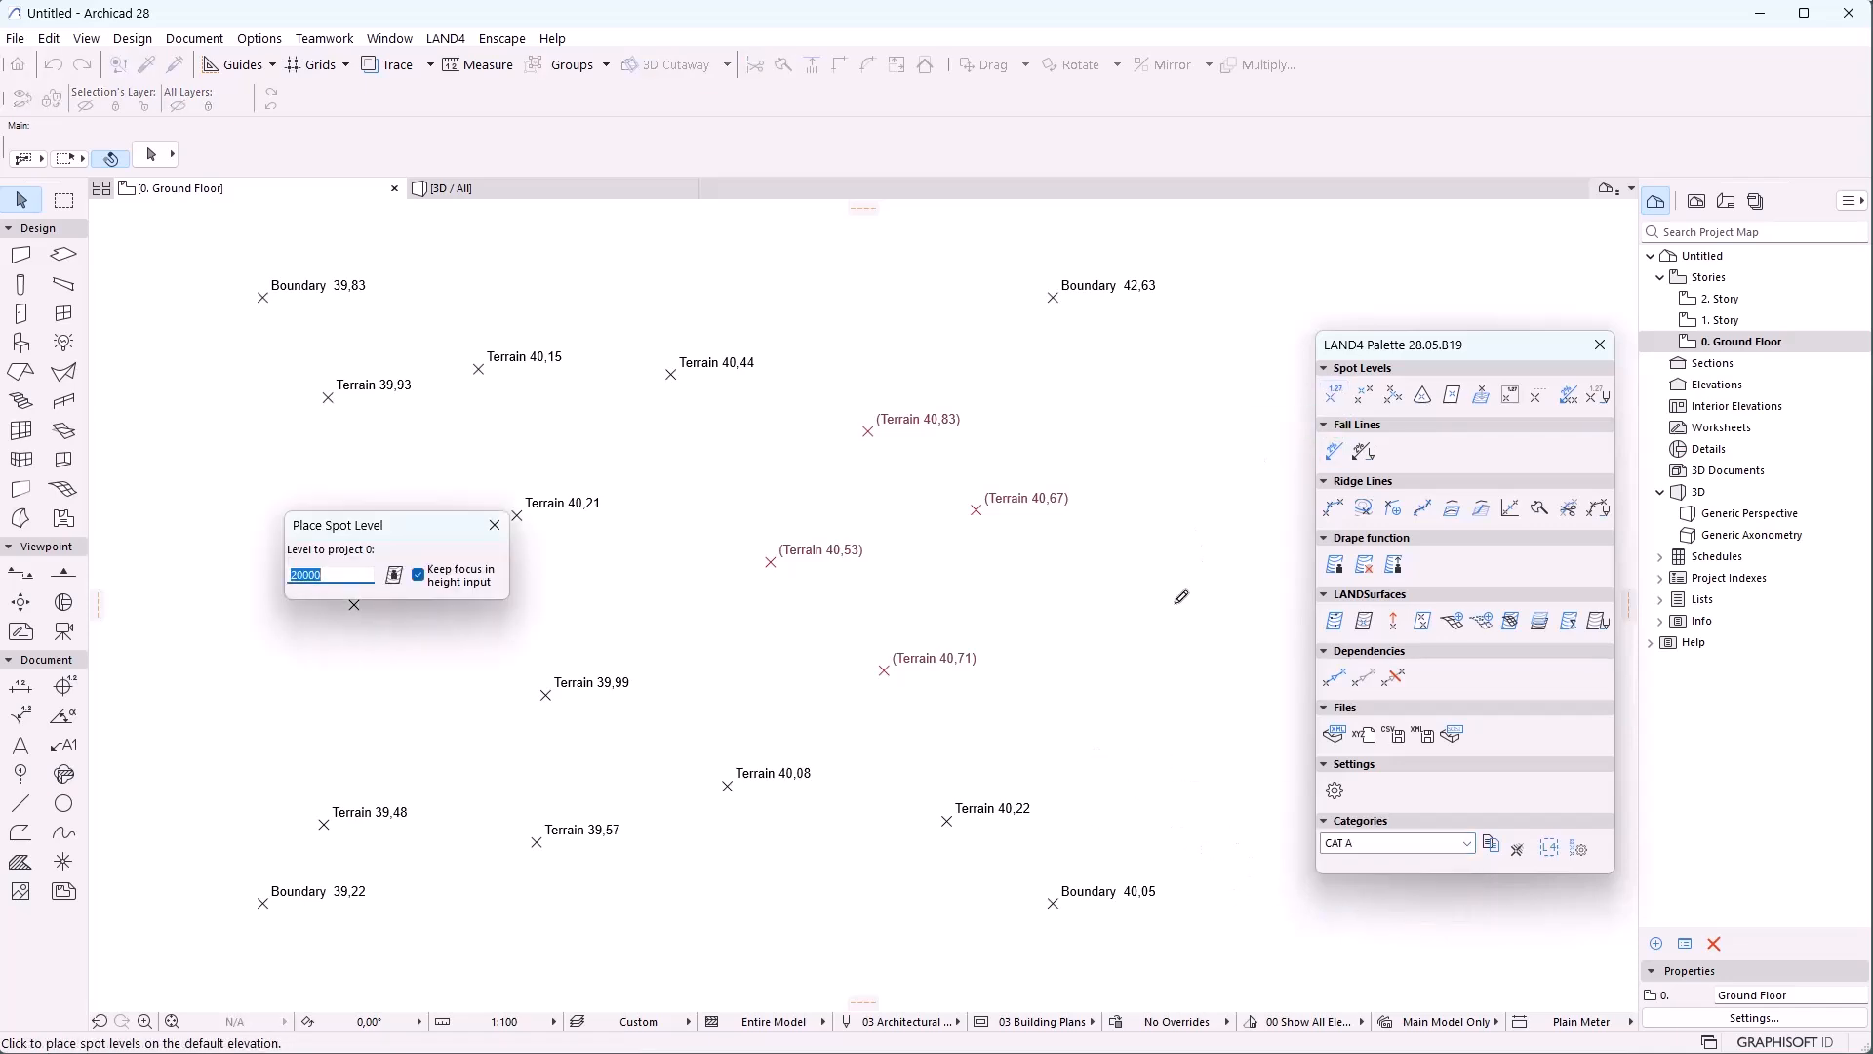
left_click(1053, 594)
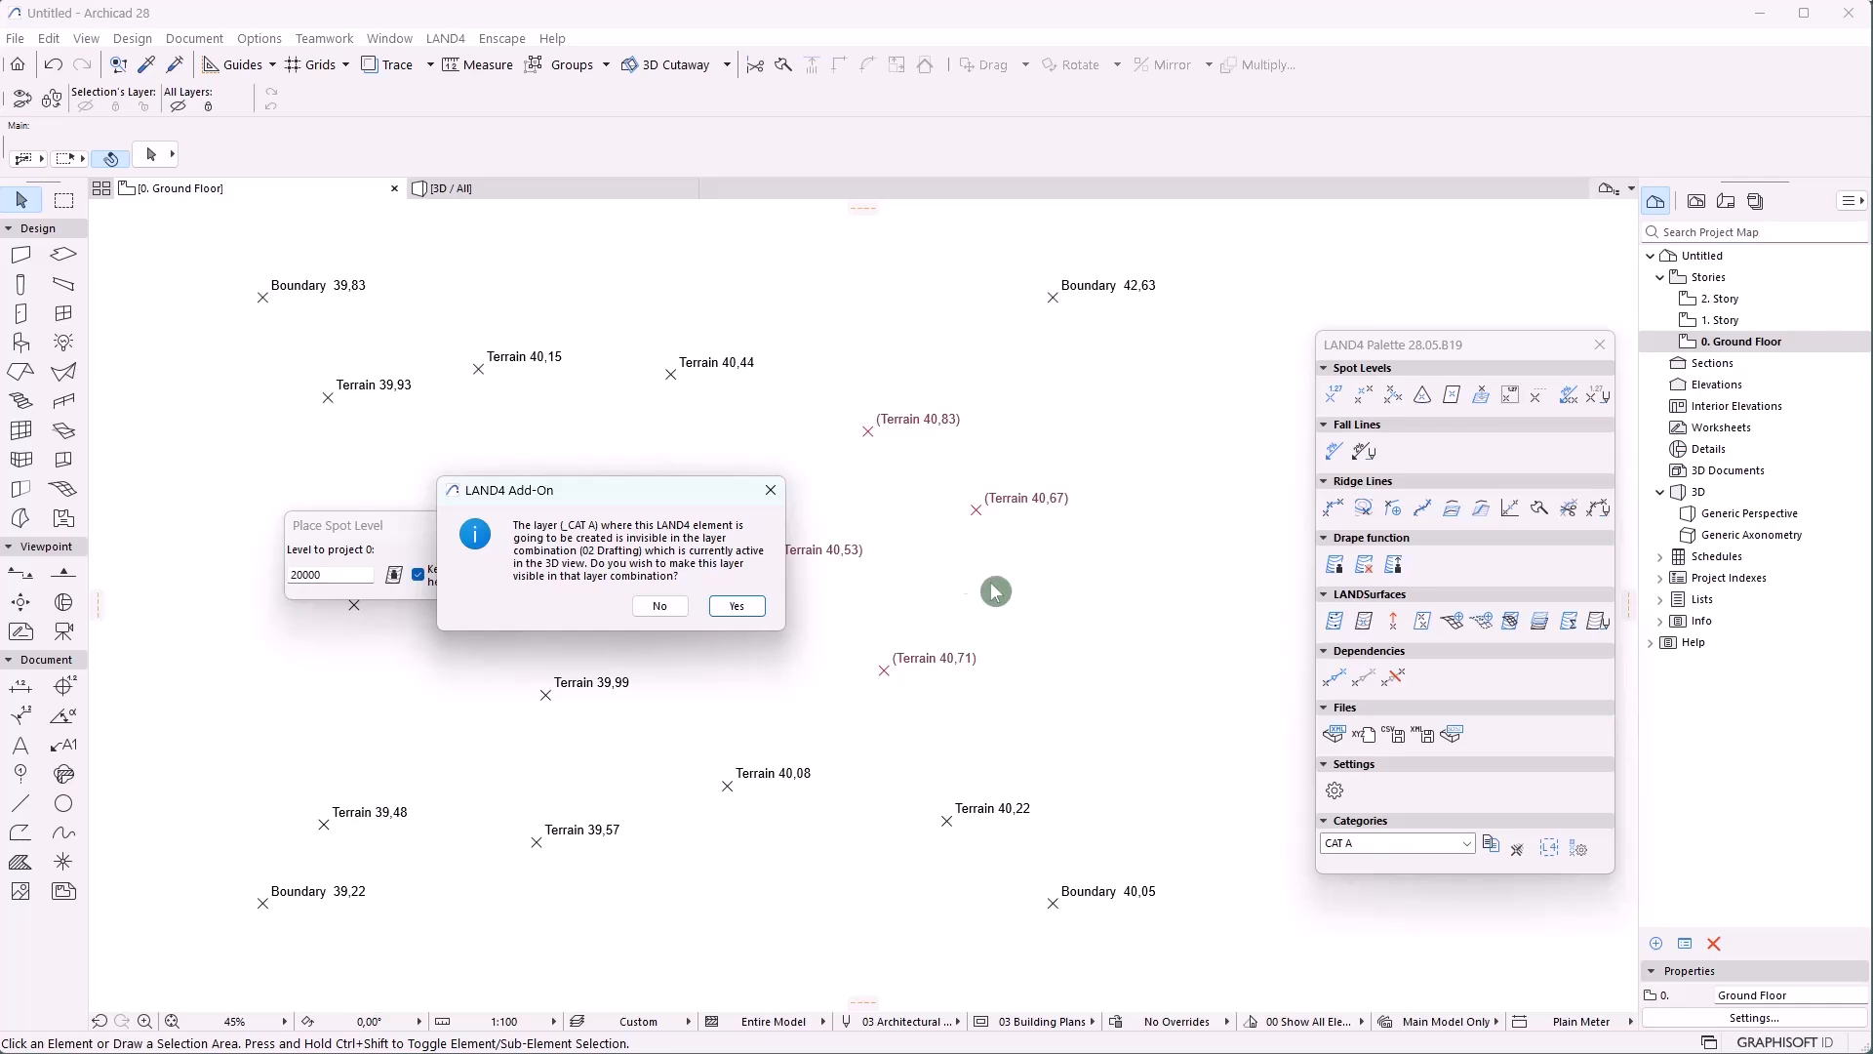
left_click(760, 616)
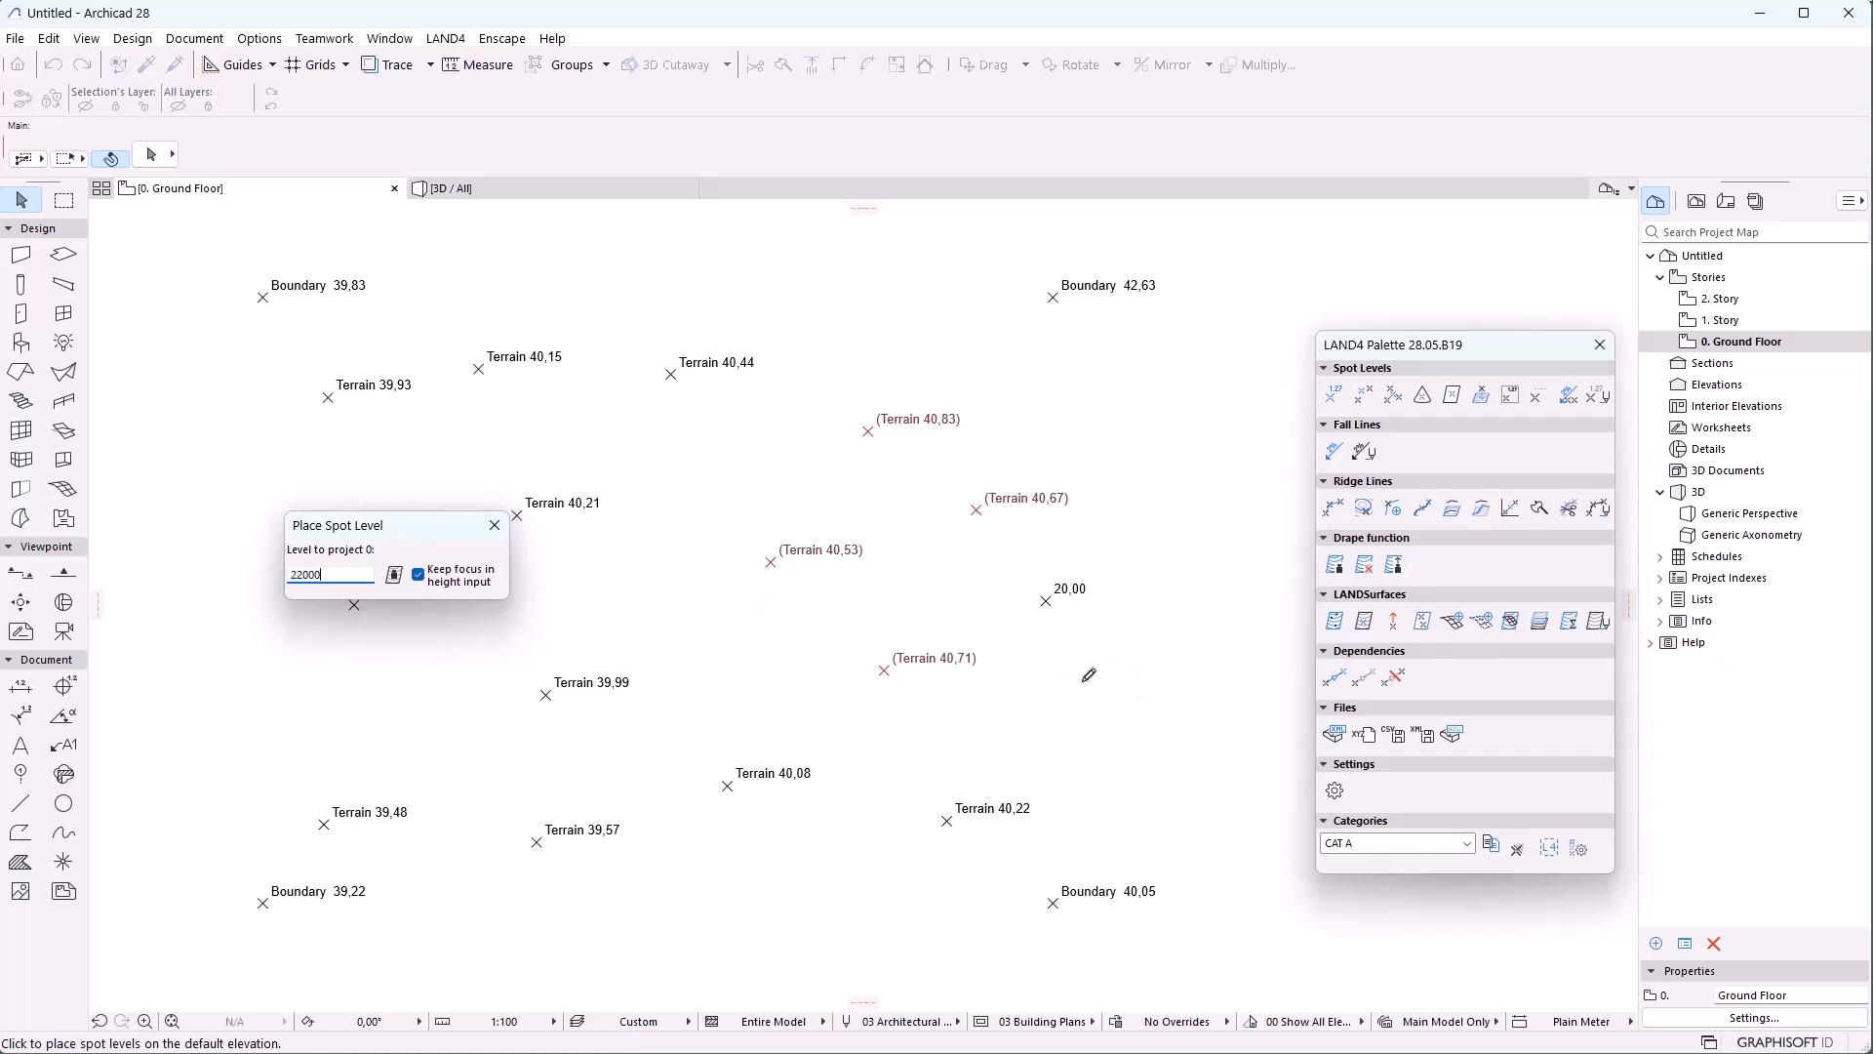
left_click(1093, 682)
key("Escape")
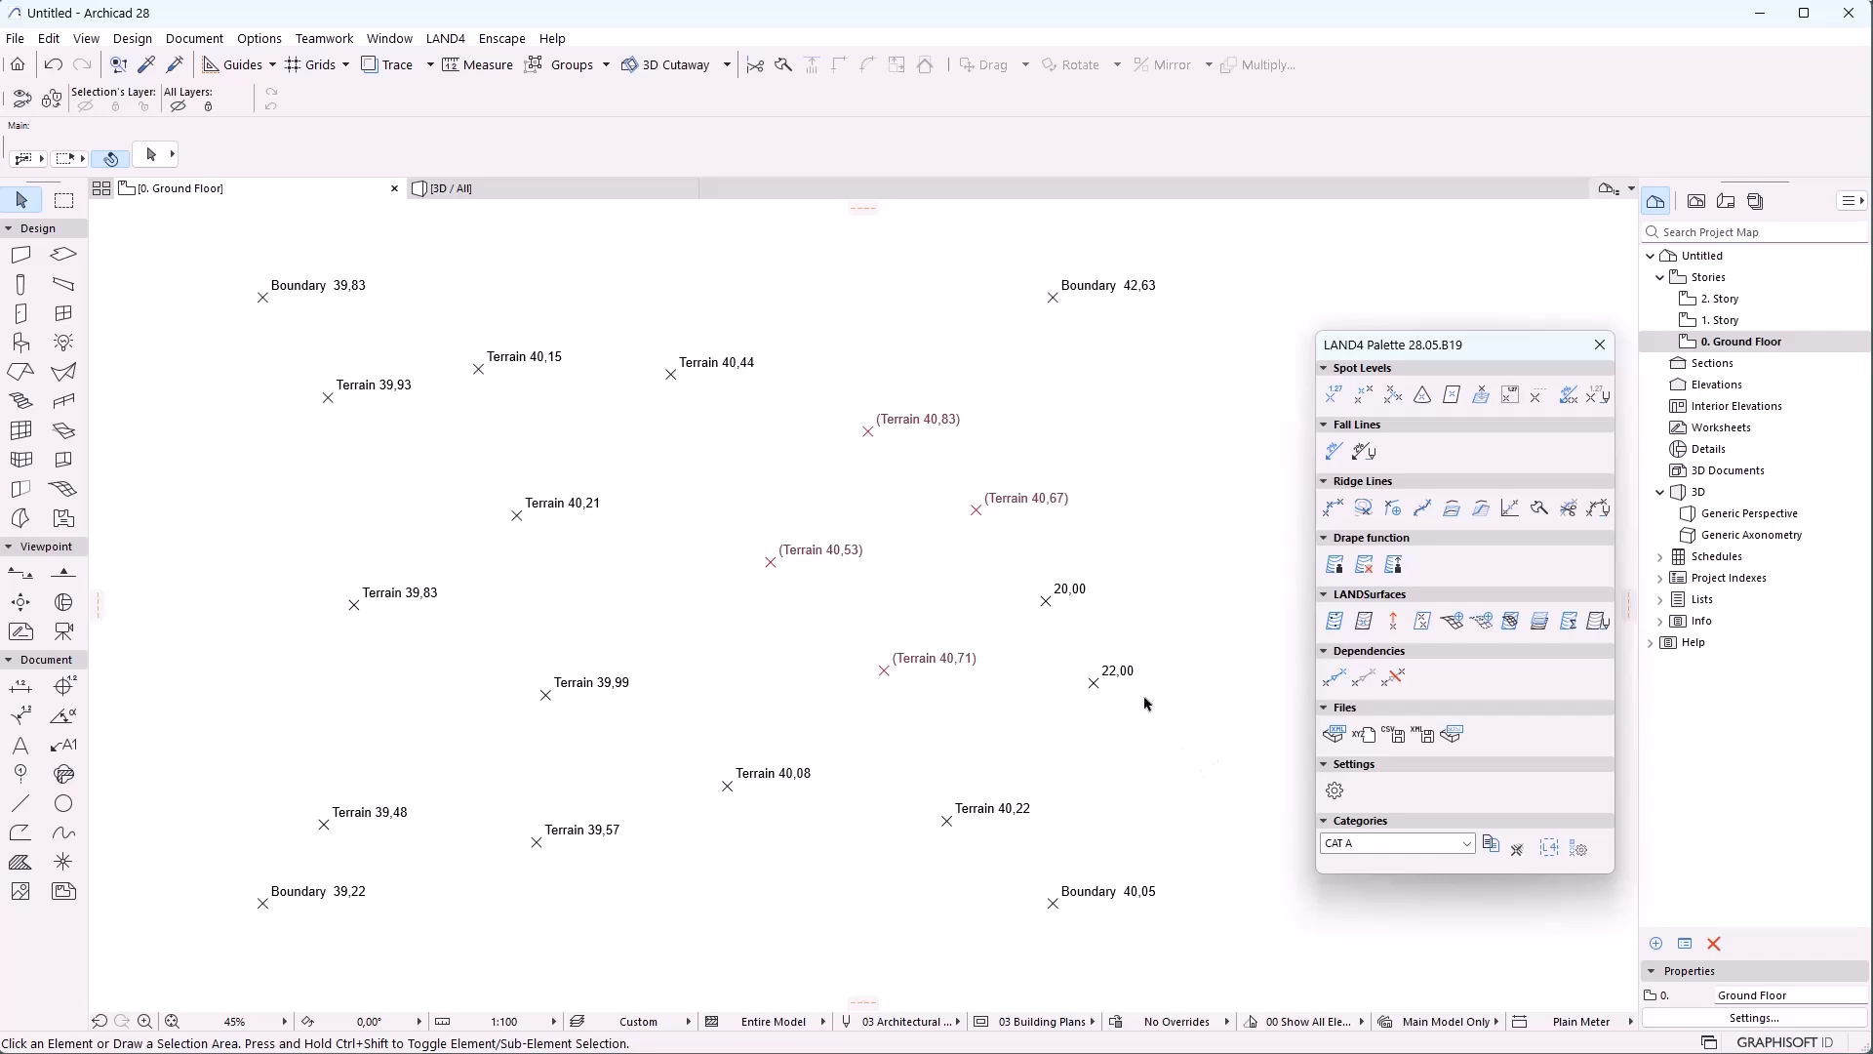
left_click(1135, 683)
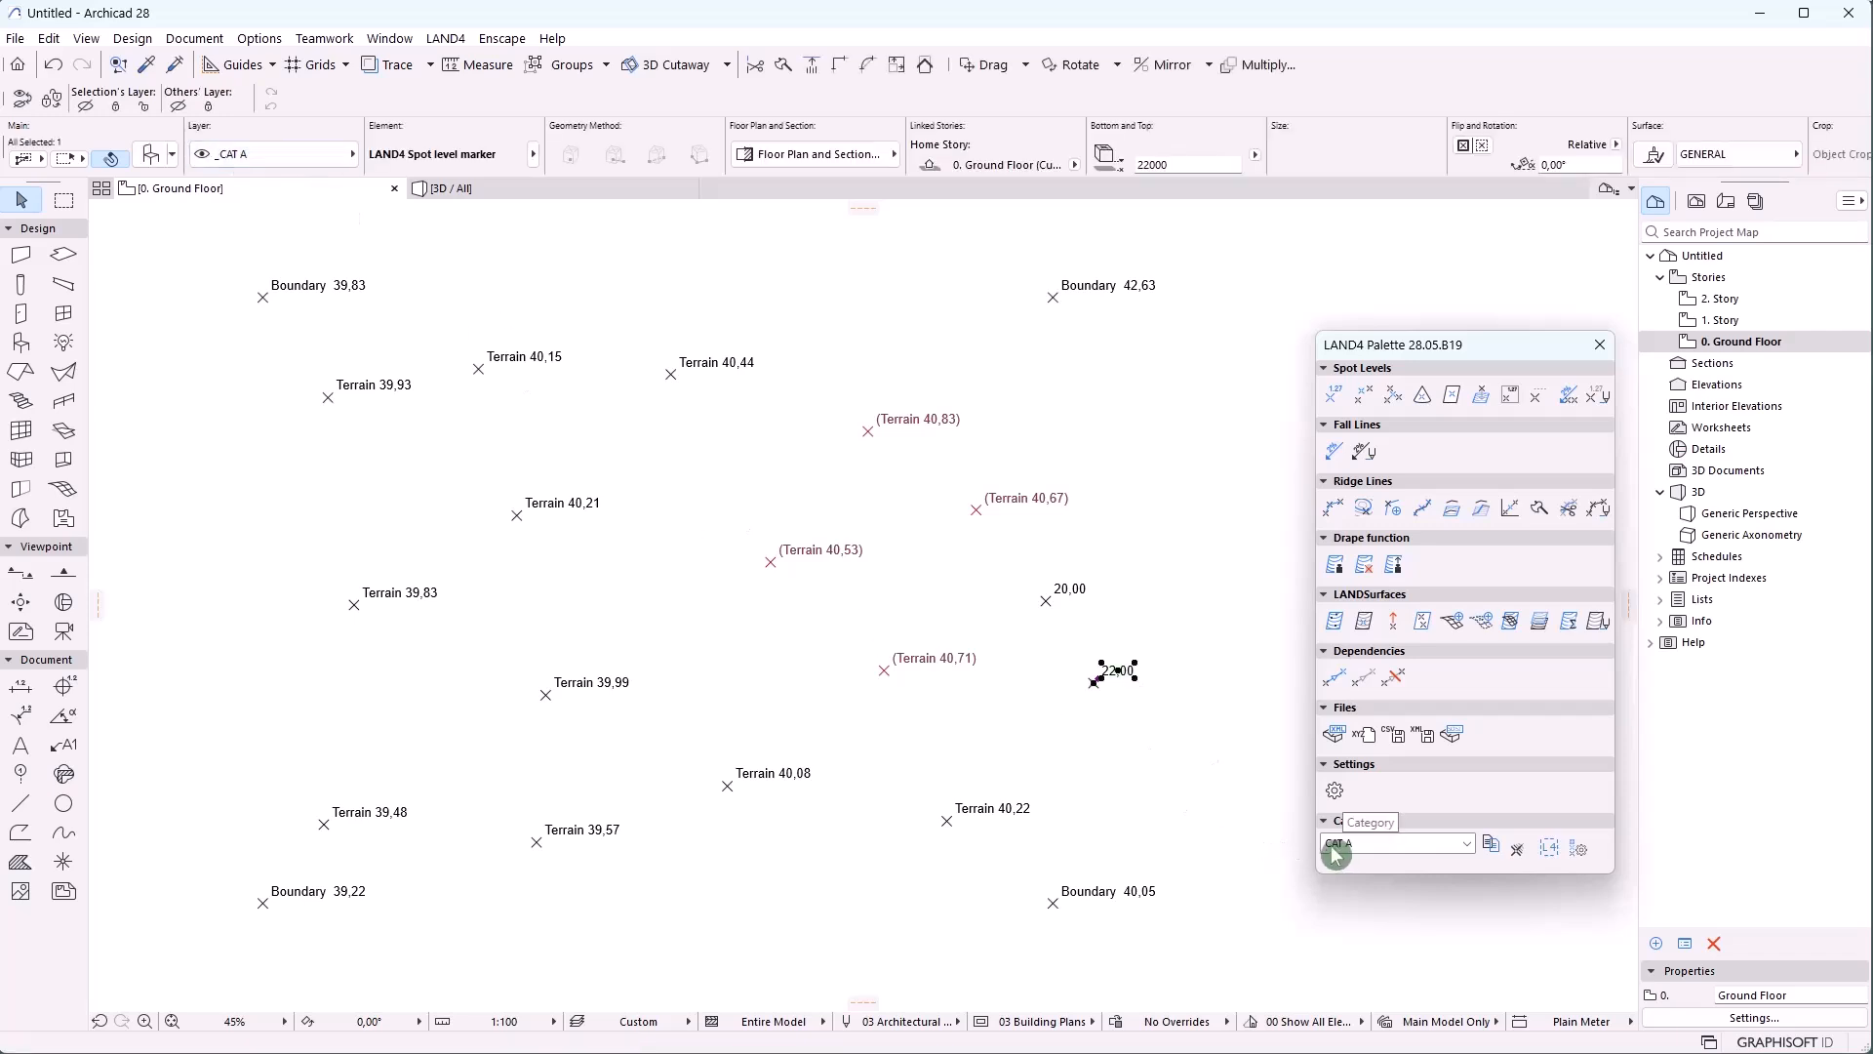
left_click(1234, 833)
Style the CAT A spot levels in the Model View Options with blue text and marker pens and underscored text
left_click(980, 1020)
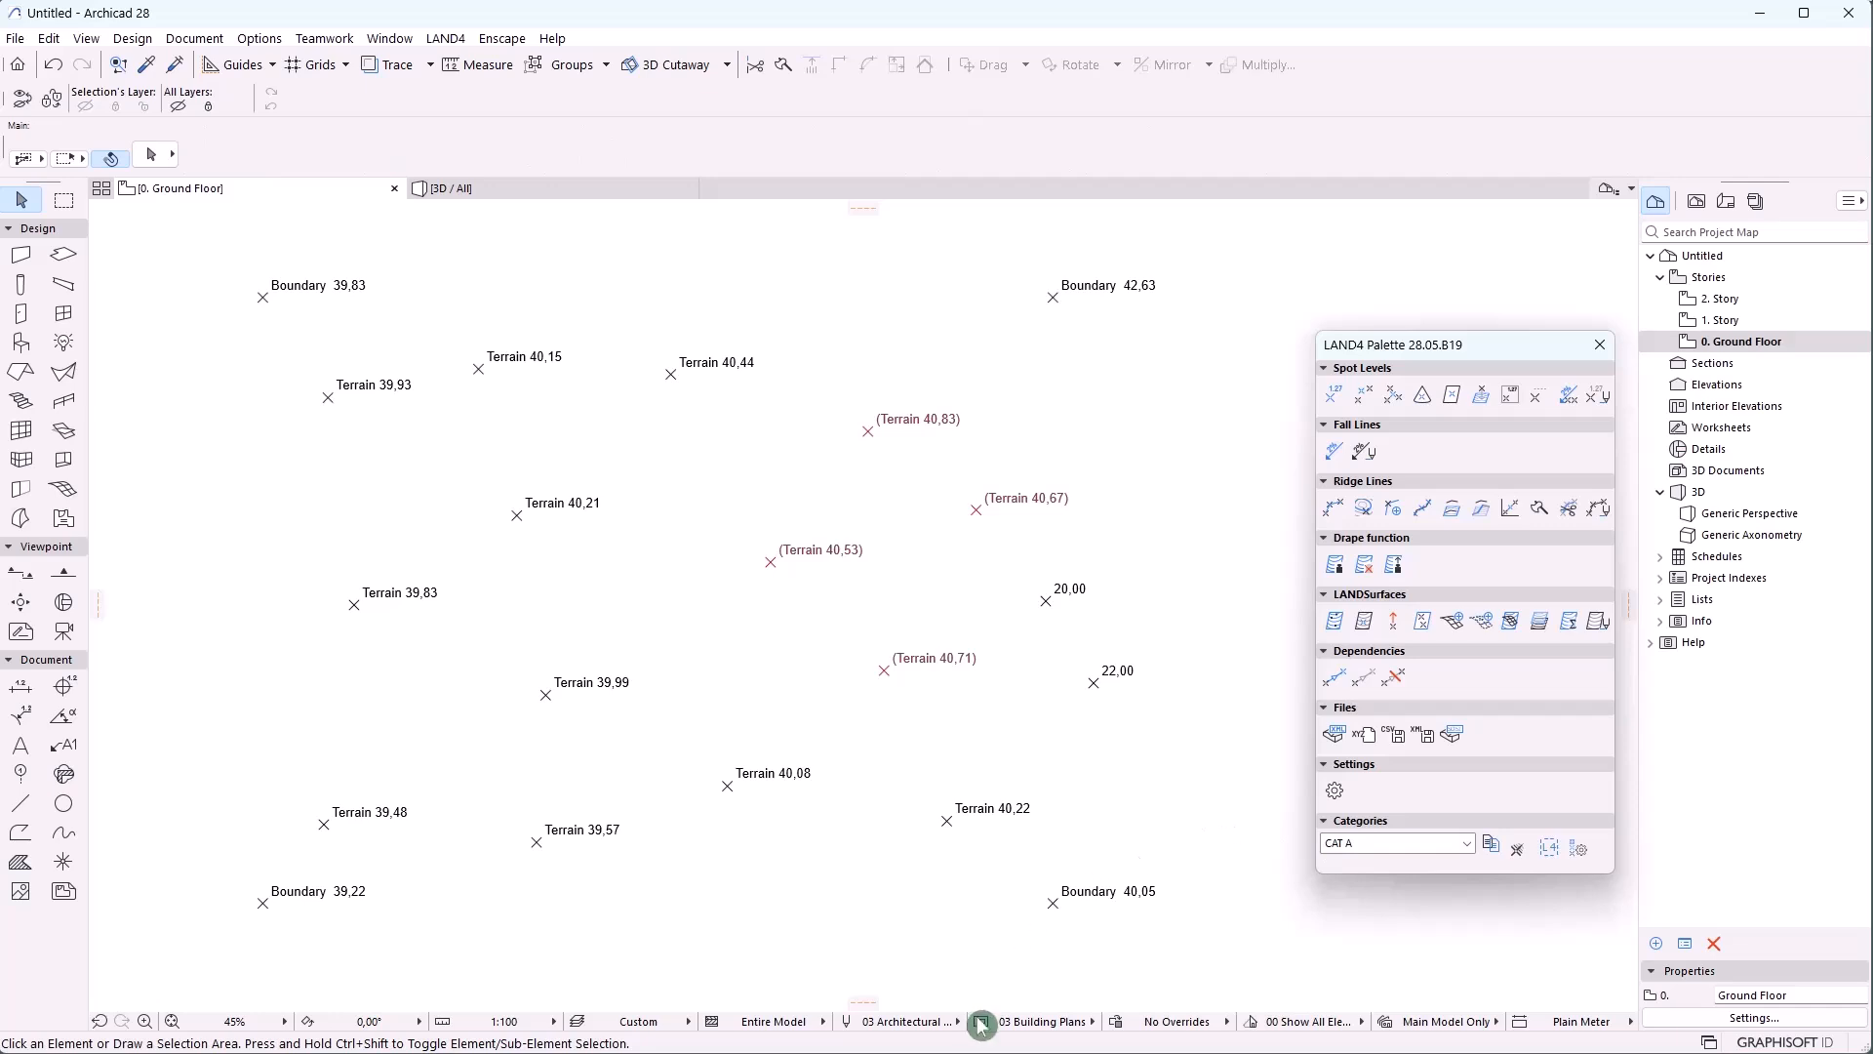
left_click(920, 786)
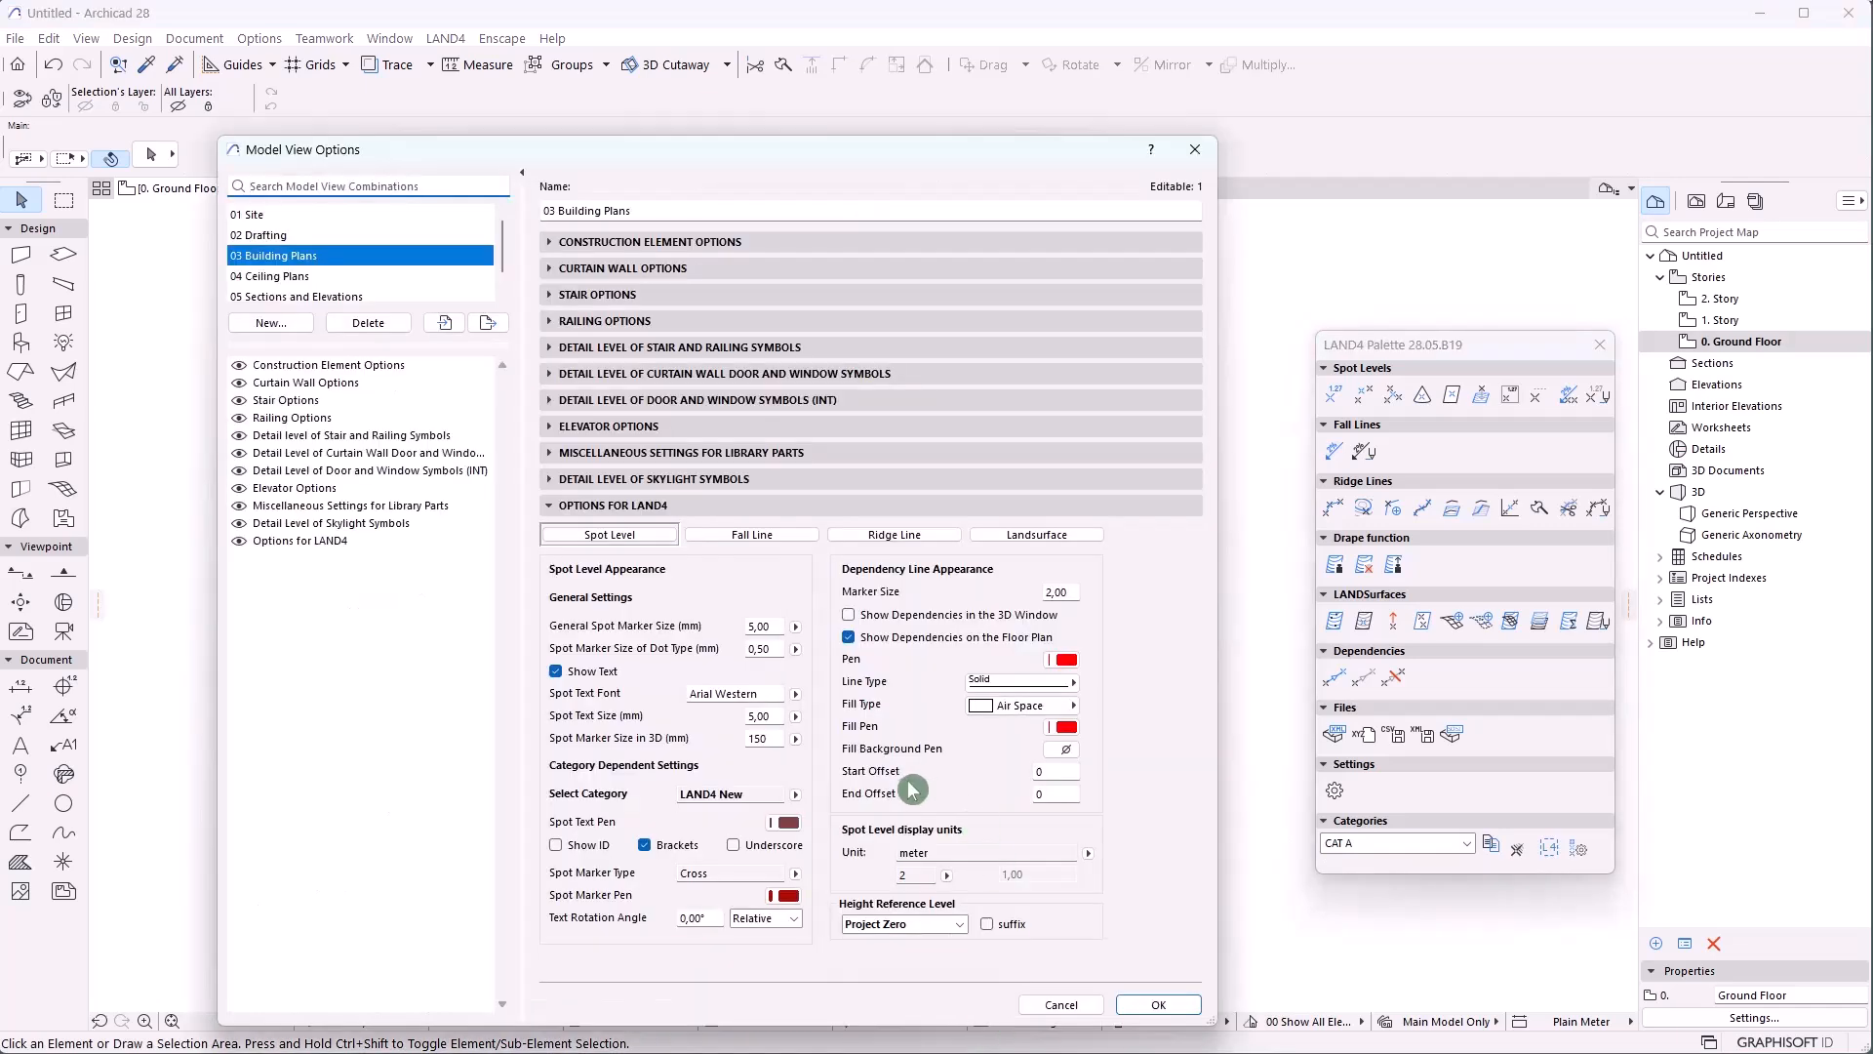
left_click(795, 794)
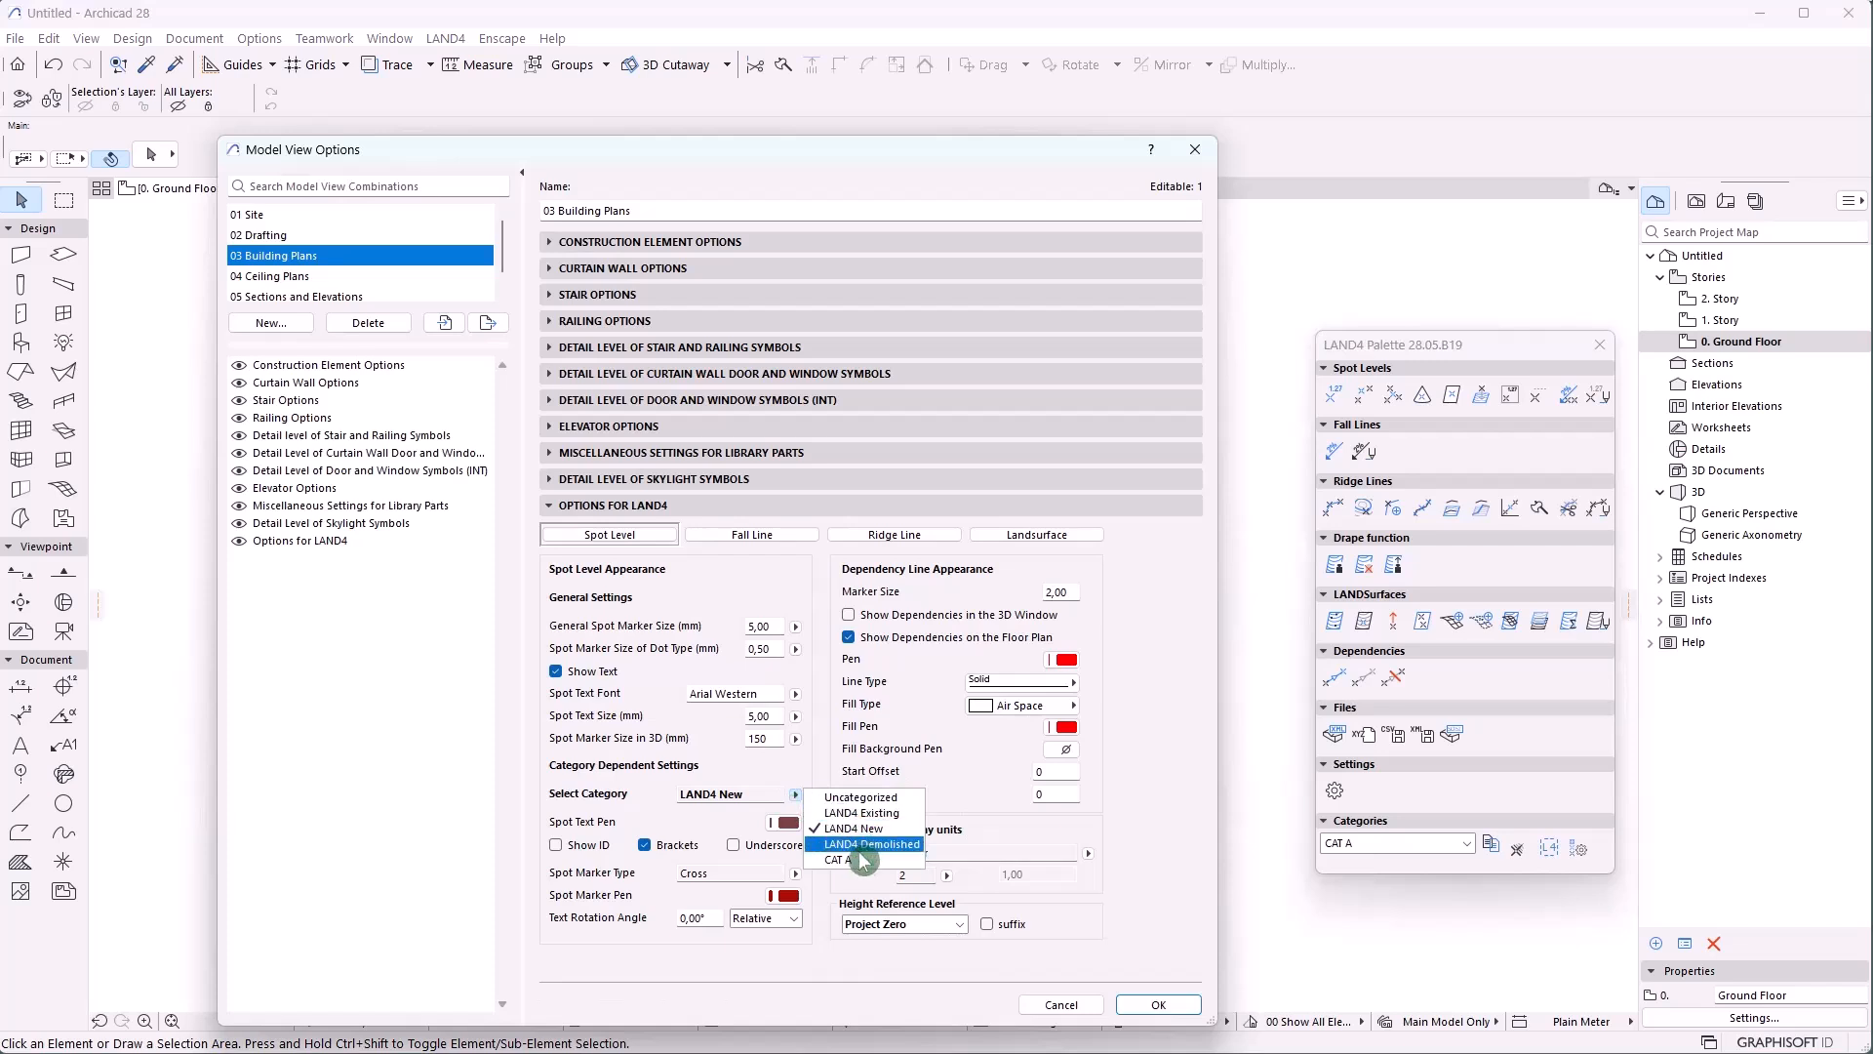
left_click(850, 859)
left_click(800, 830)
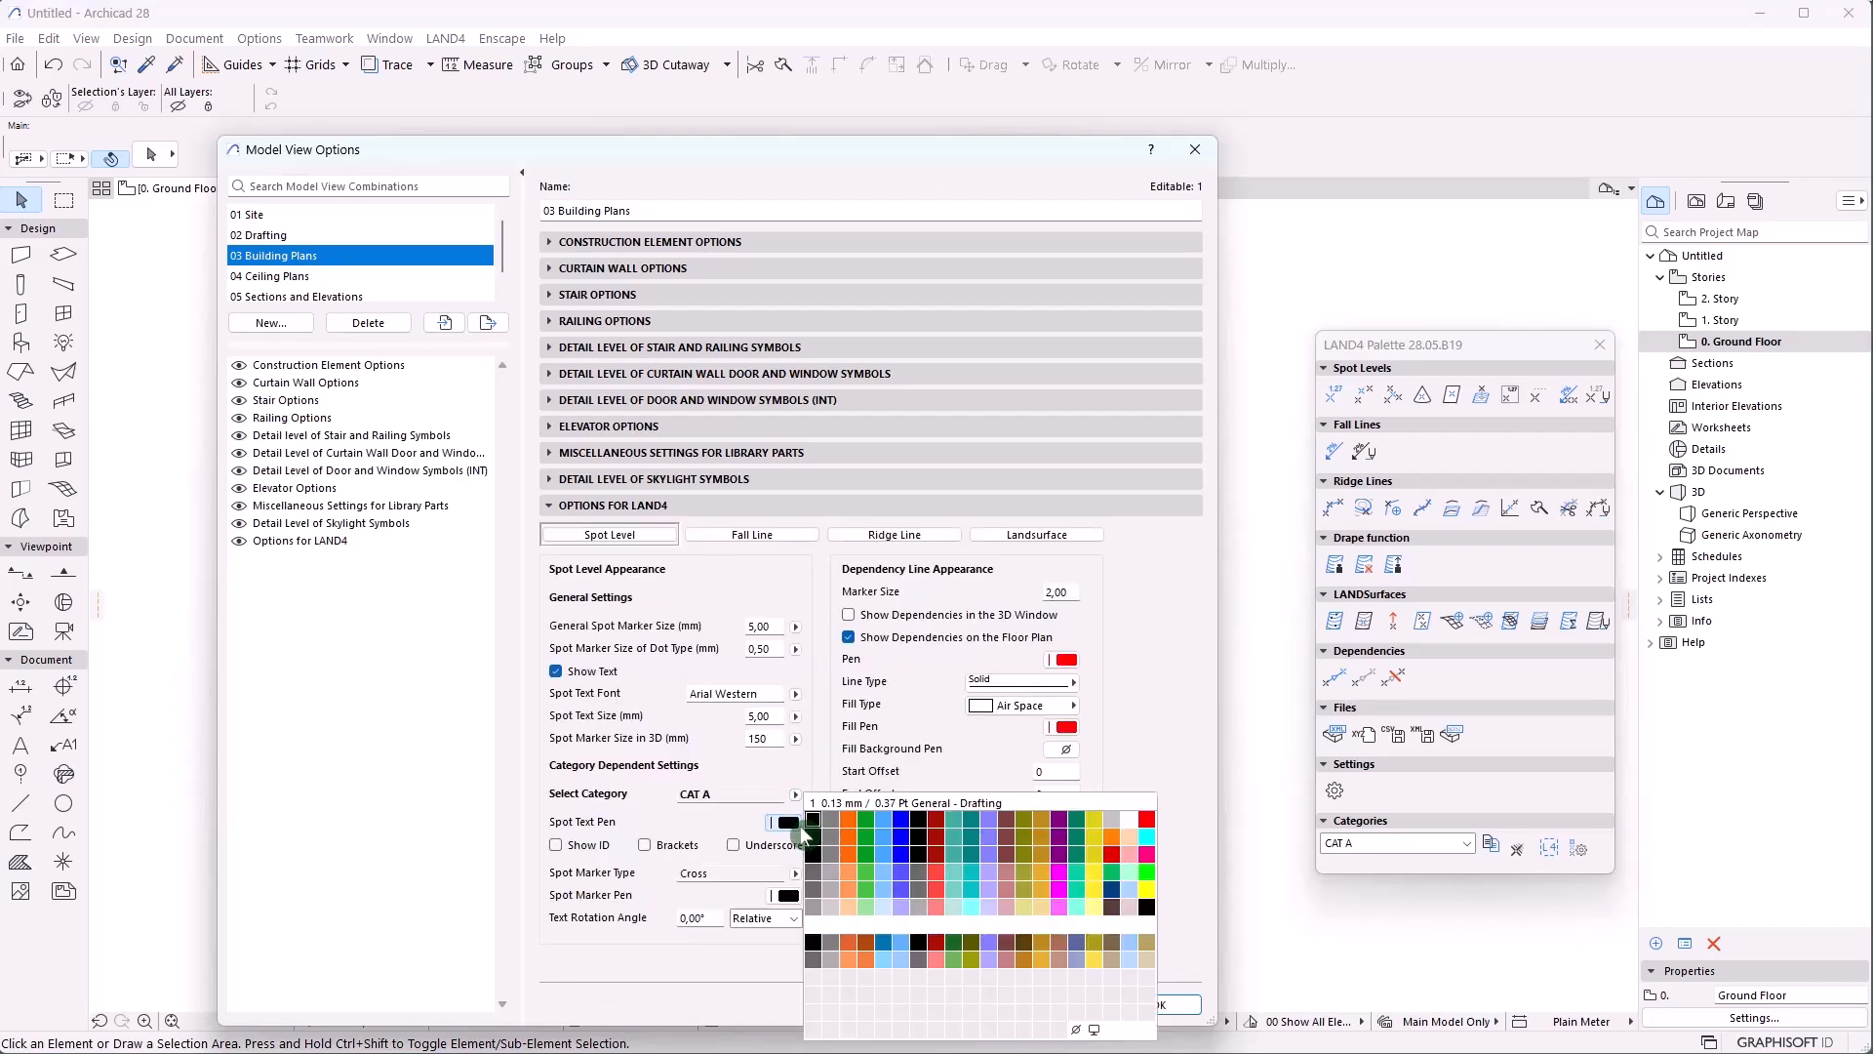
left_click(902, 836)
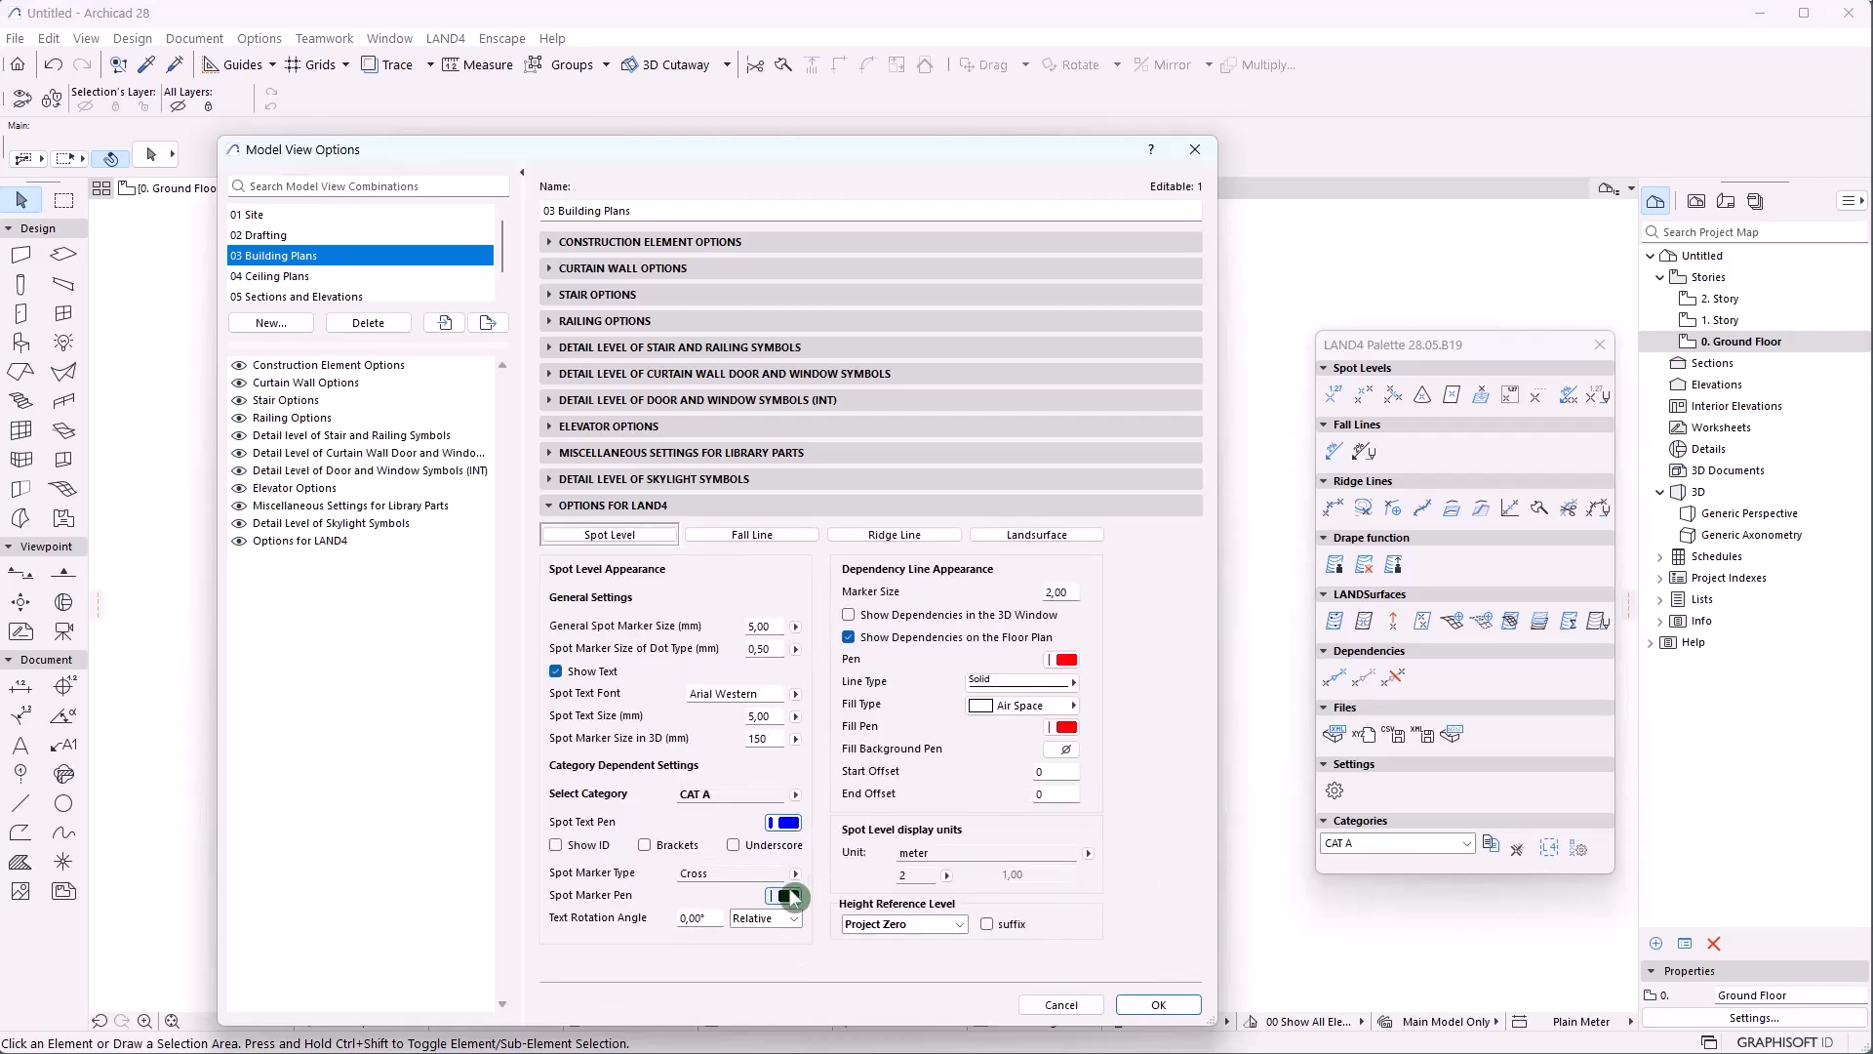
left_click(795, 894)
left_click(900, 896)
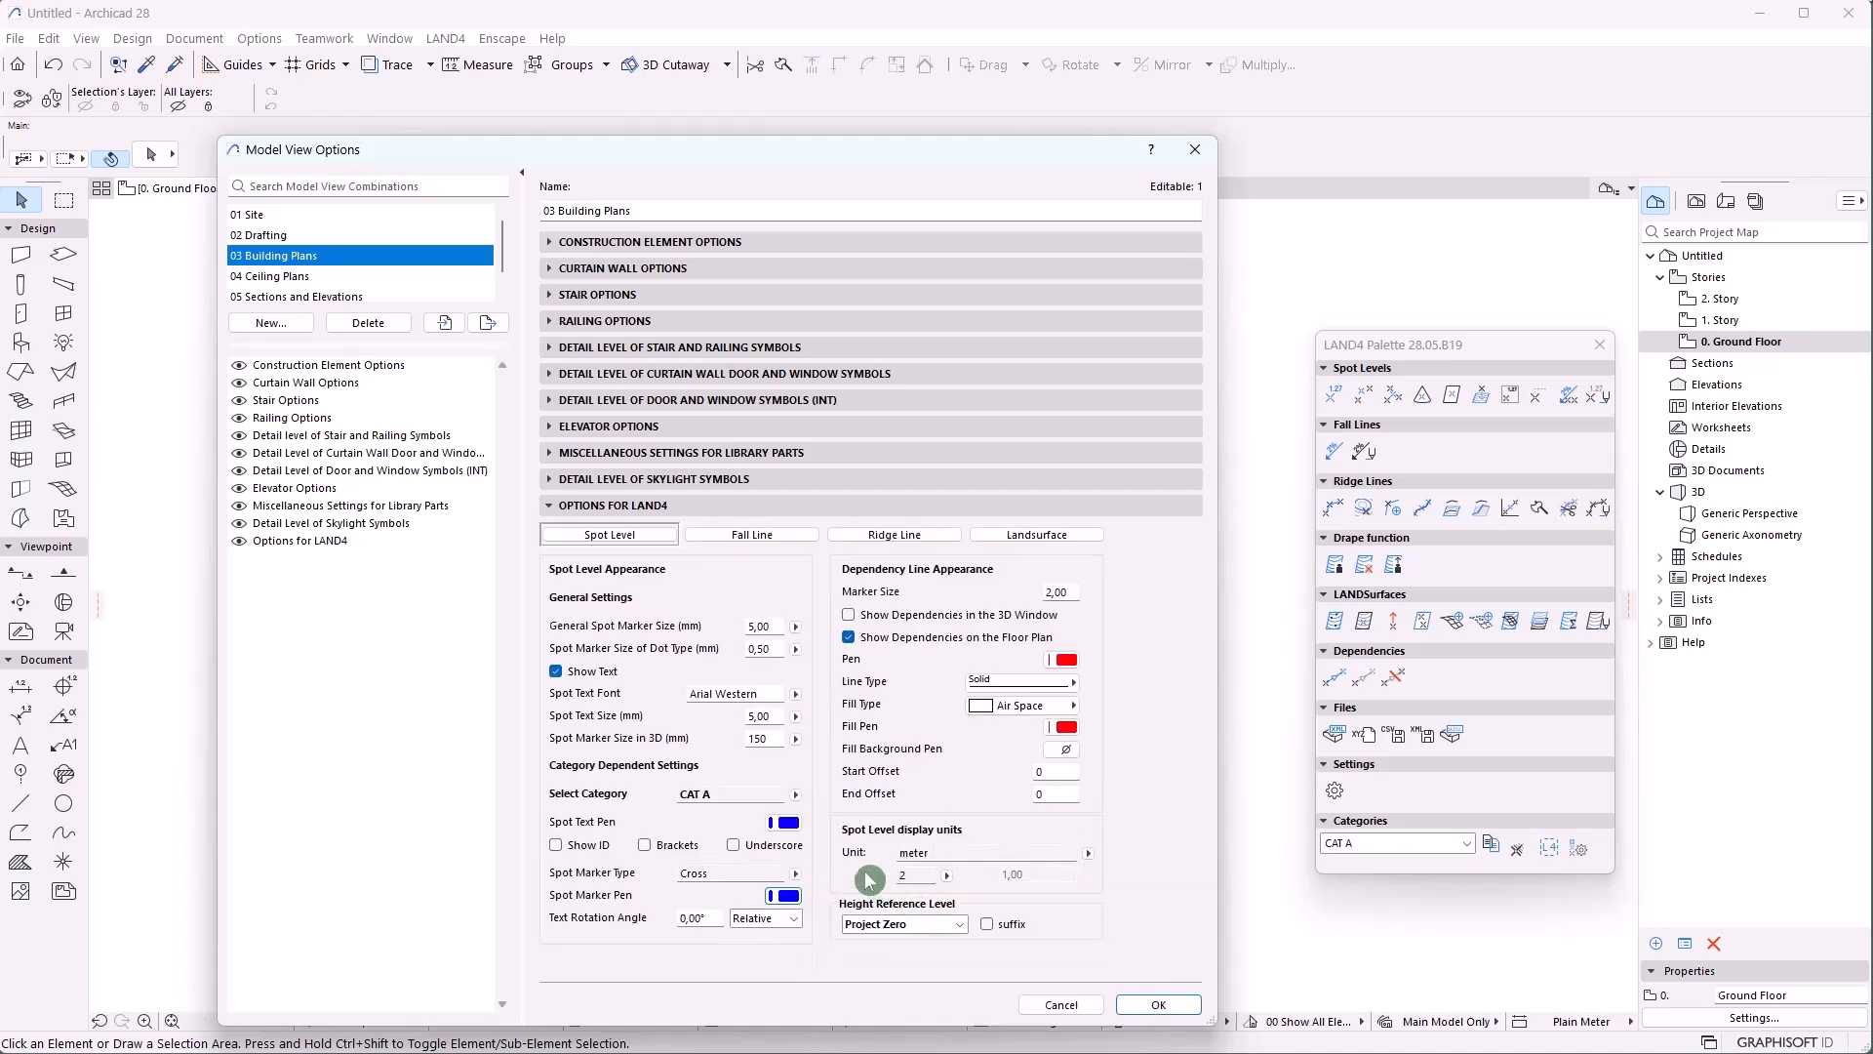
left_click(769, 852)
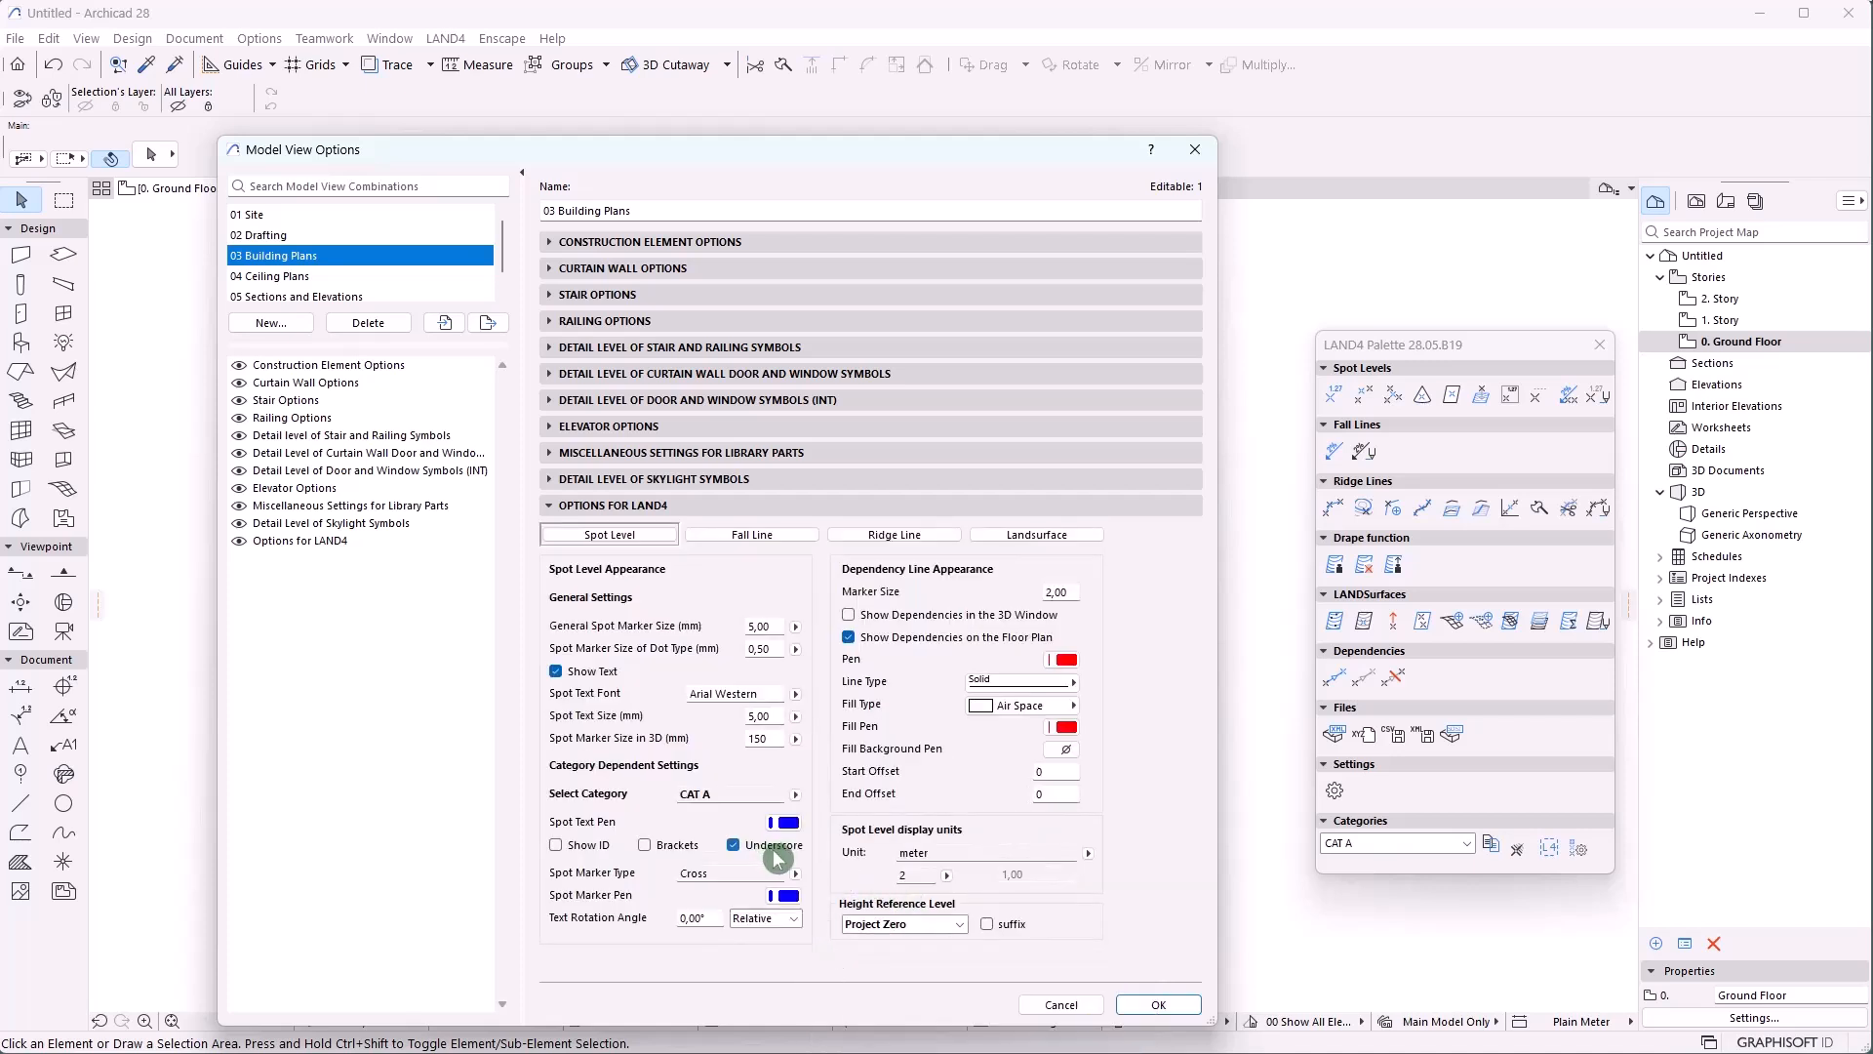
left_click(1178, 1004)
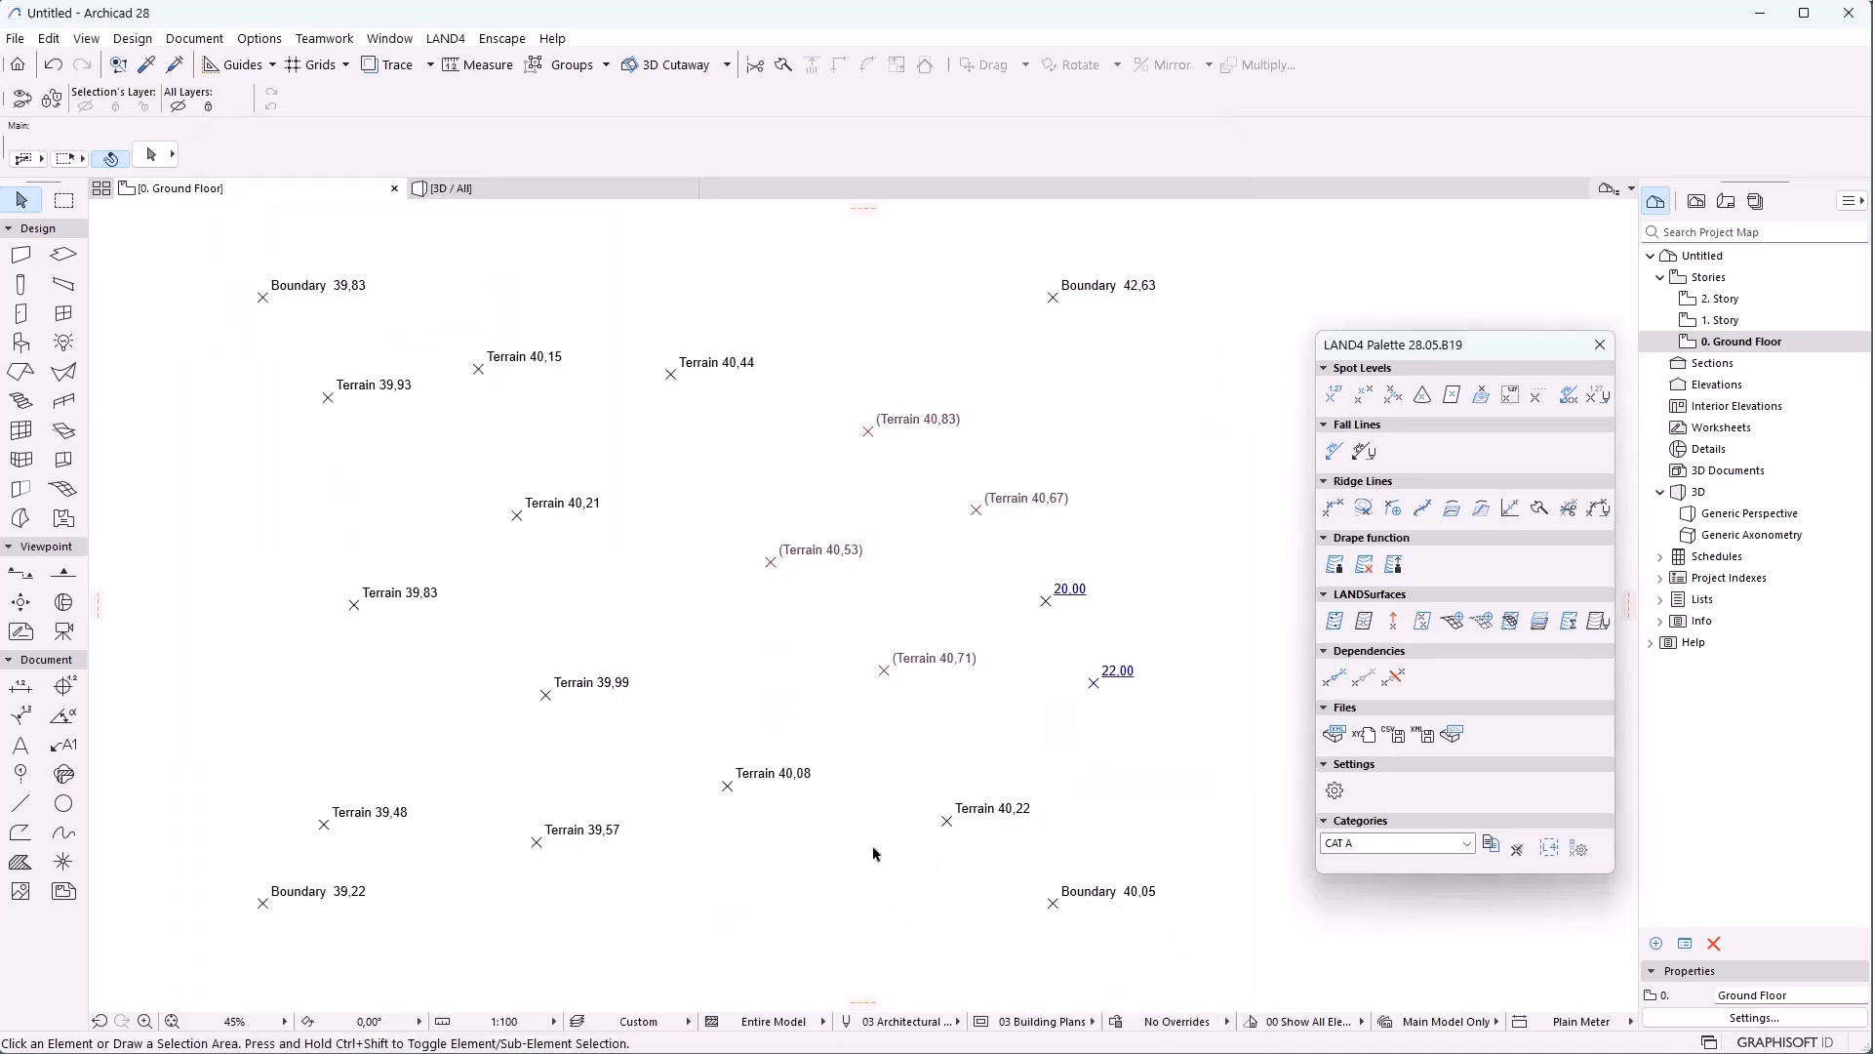
Give the Boundary category orange spot text and marker pens in the Model View Options
left_click(981, 1021)
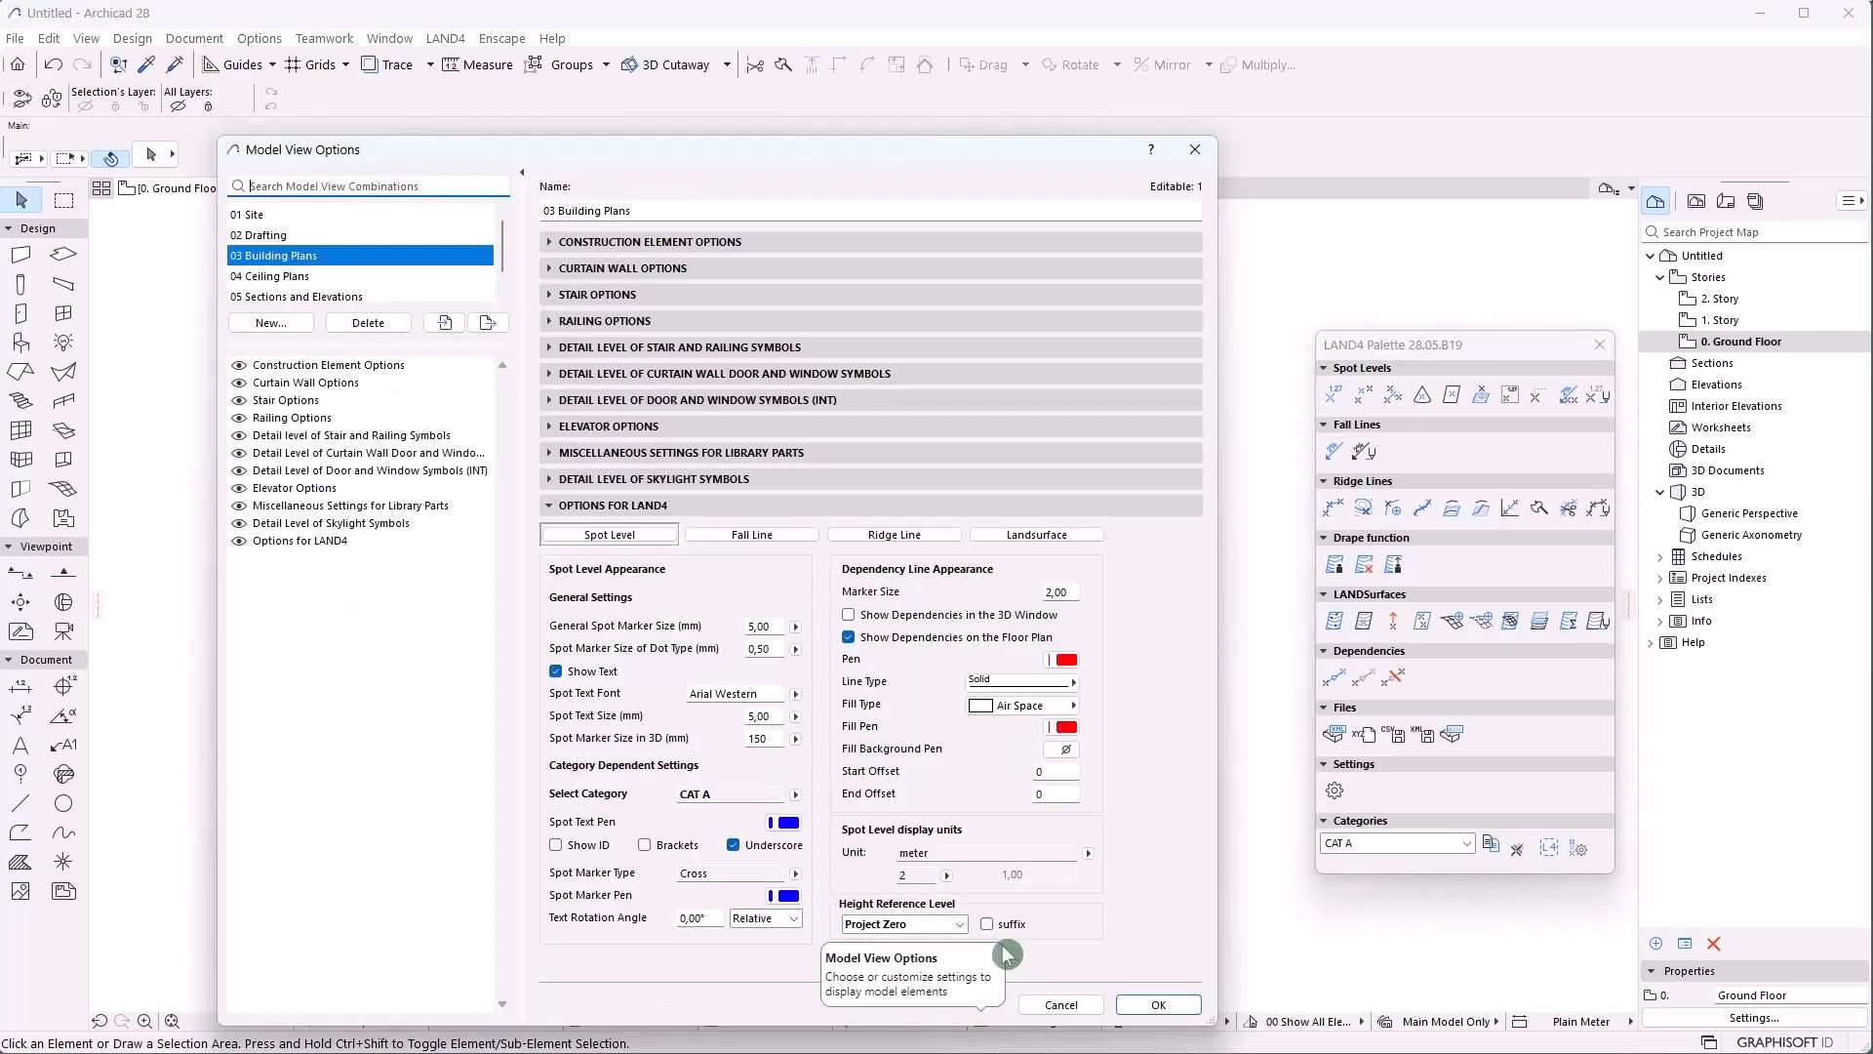
left_click(798, 796)
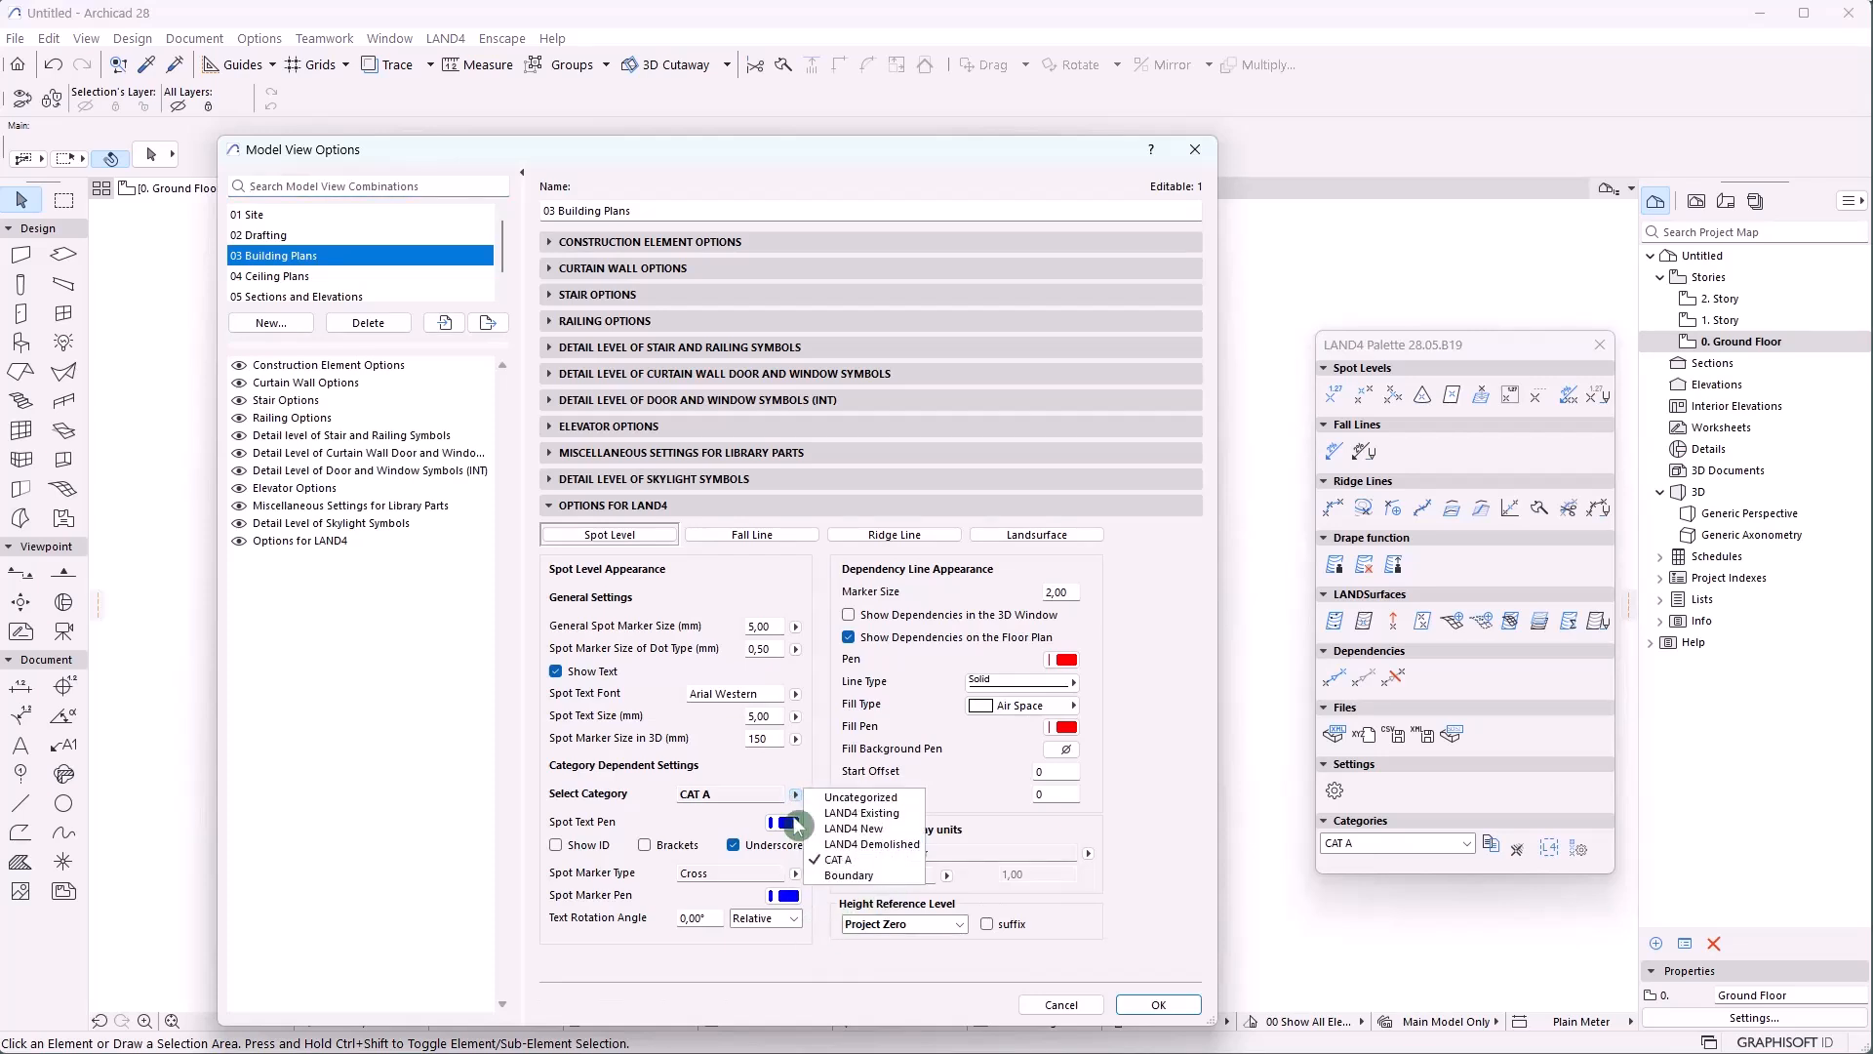
left_click(865, 875)
left_click(786, 823)
left_click(845, 841)
left_click(788, 894)
left_click(854, 902)
left_click(1158, 1003)
Assign the four corner boundary spot levels to the Boundary category
left_click(230, 229)
left_click(1161, 309)
left_click(197, 878, "shift")
left_click(1106, 956, "shift")
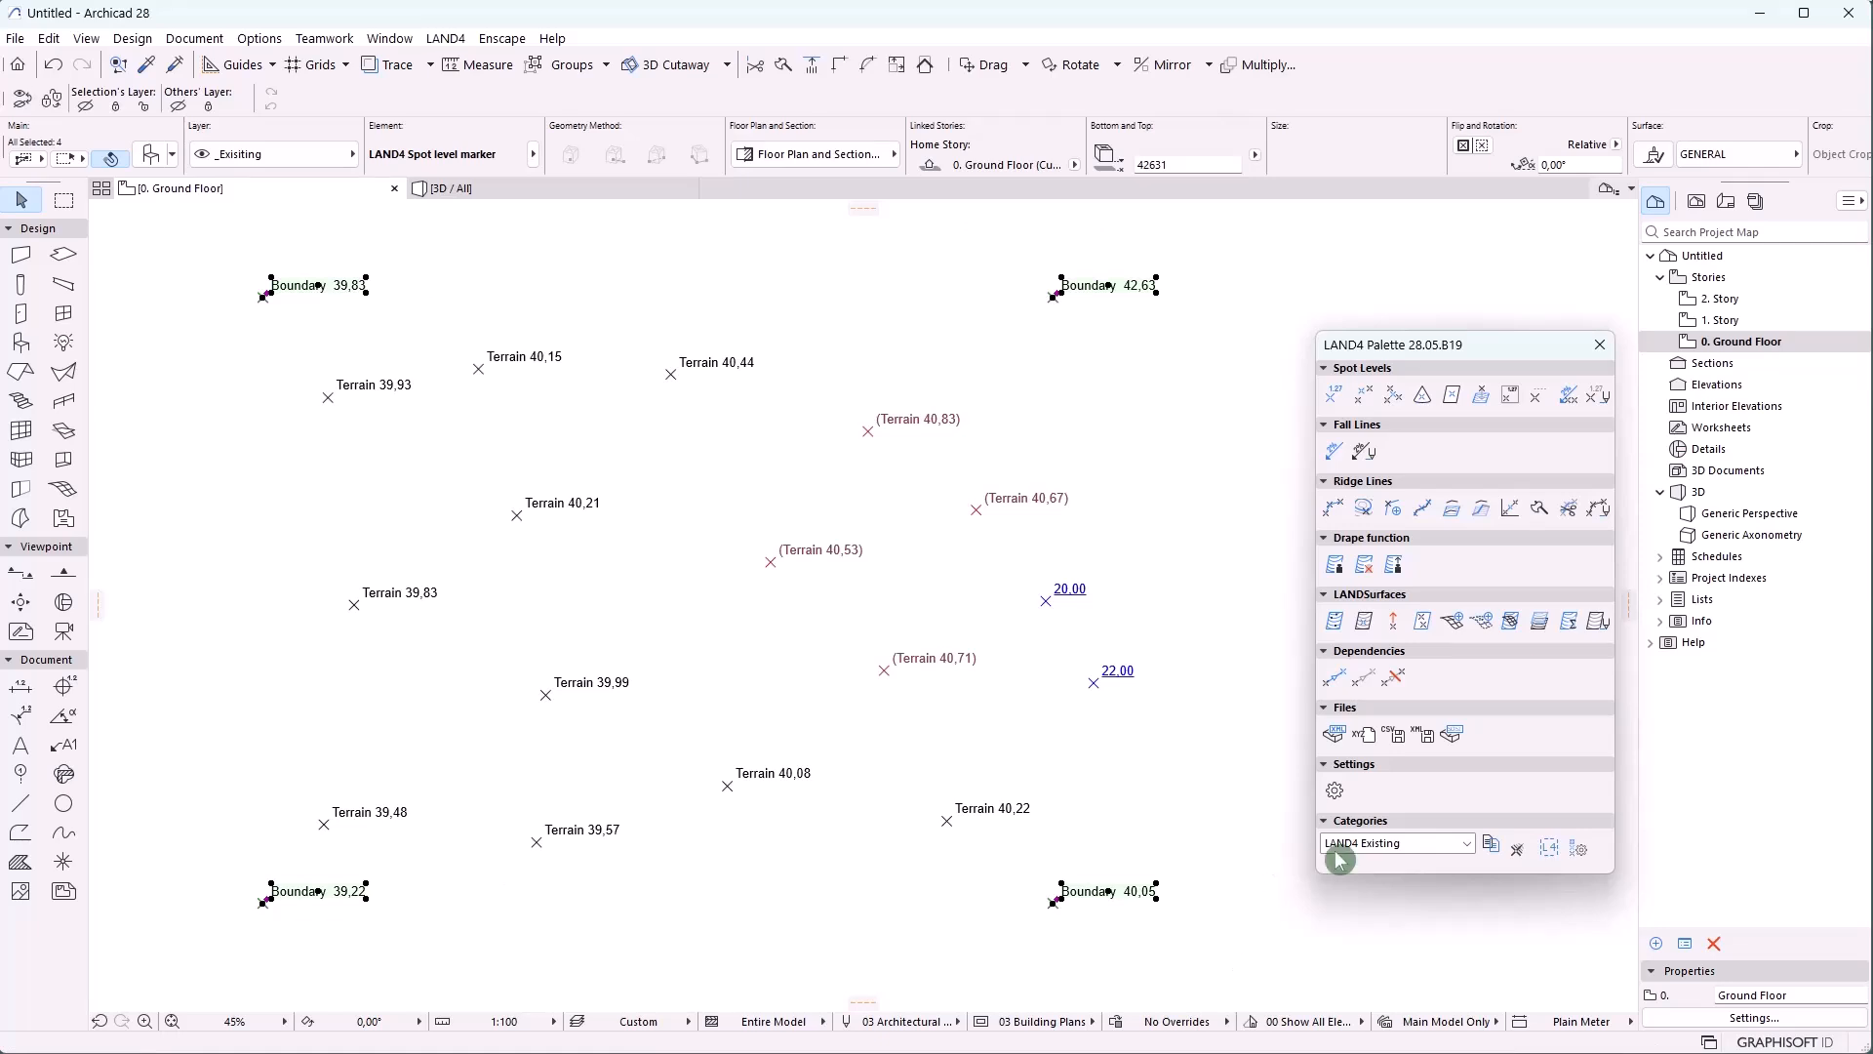
left_click(1383, 844)
left_click(1369, 927)
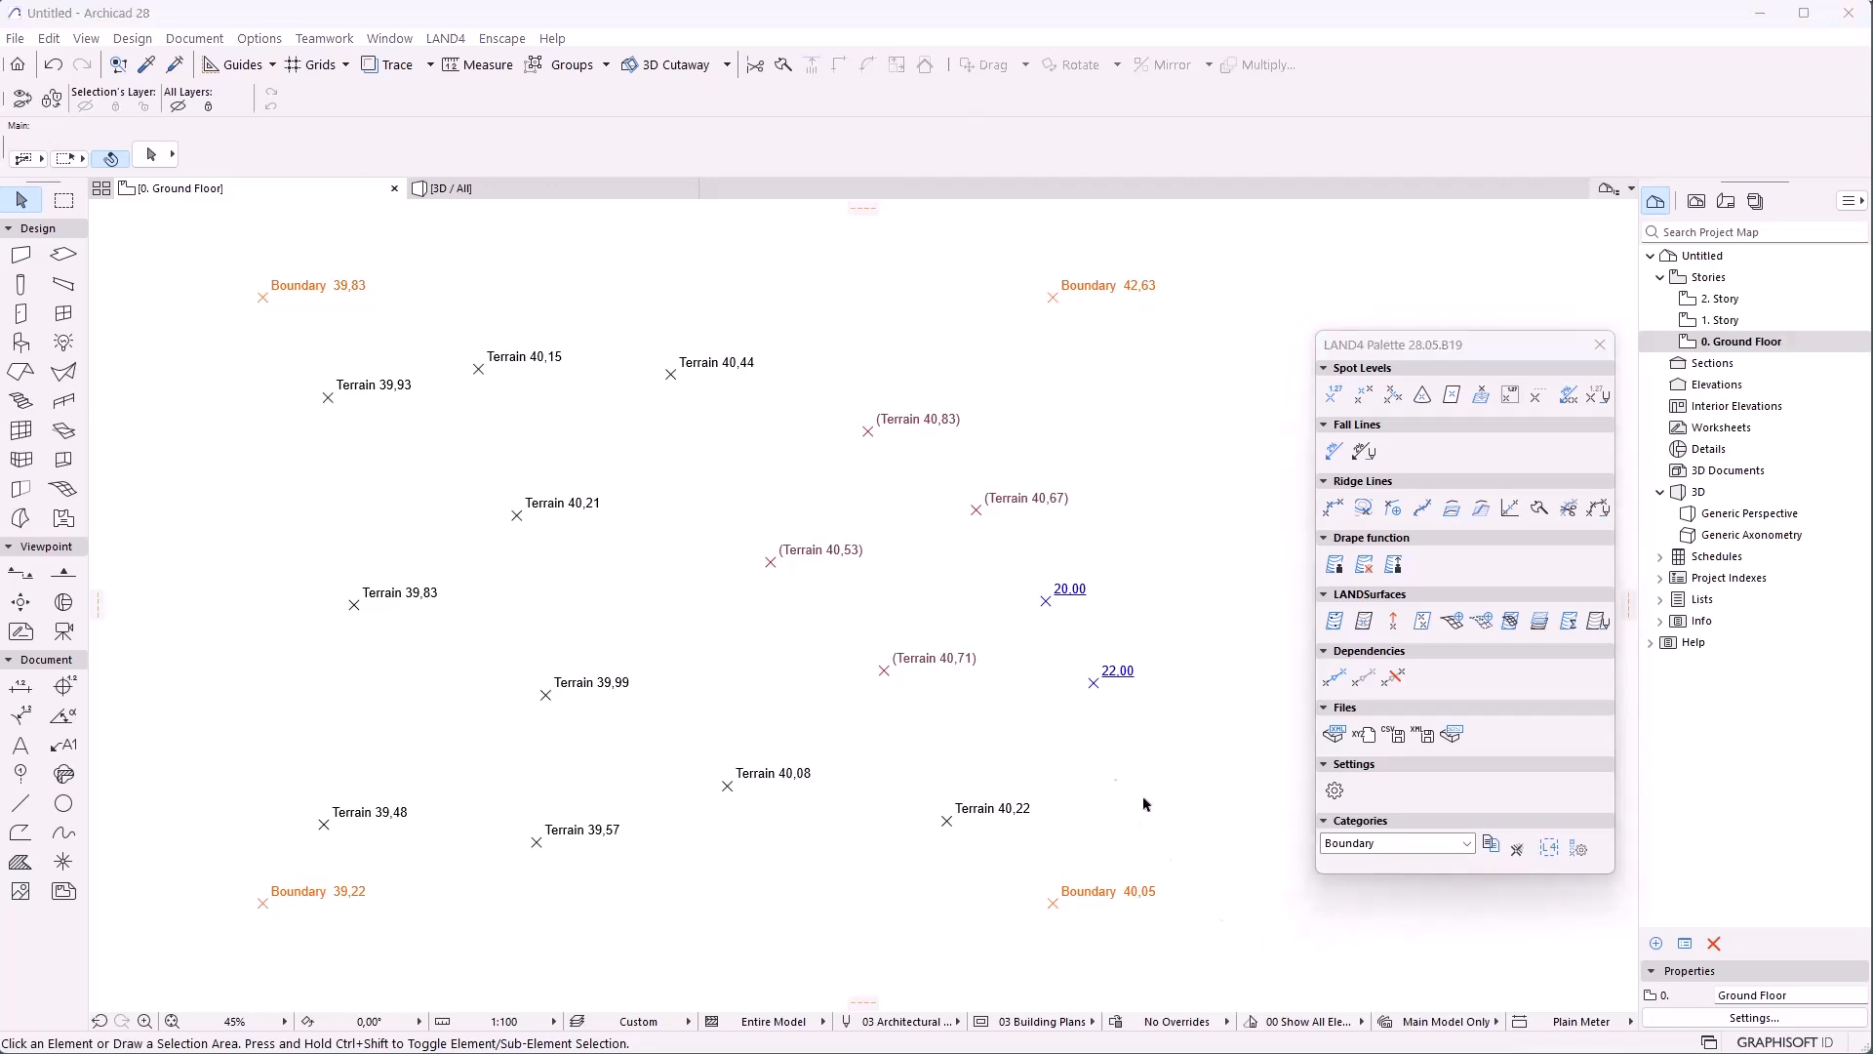
Copy the Terrain 40,71 spot level from LAND4 New to the CAT A category
left_click(1489, 845)
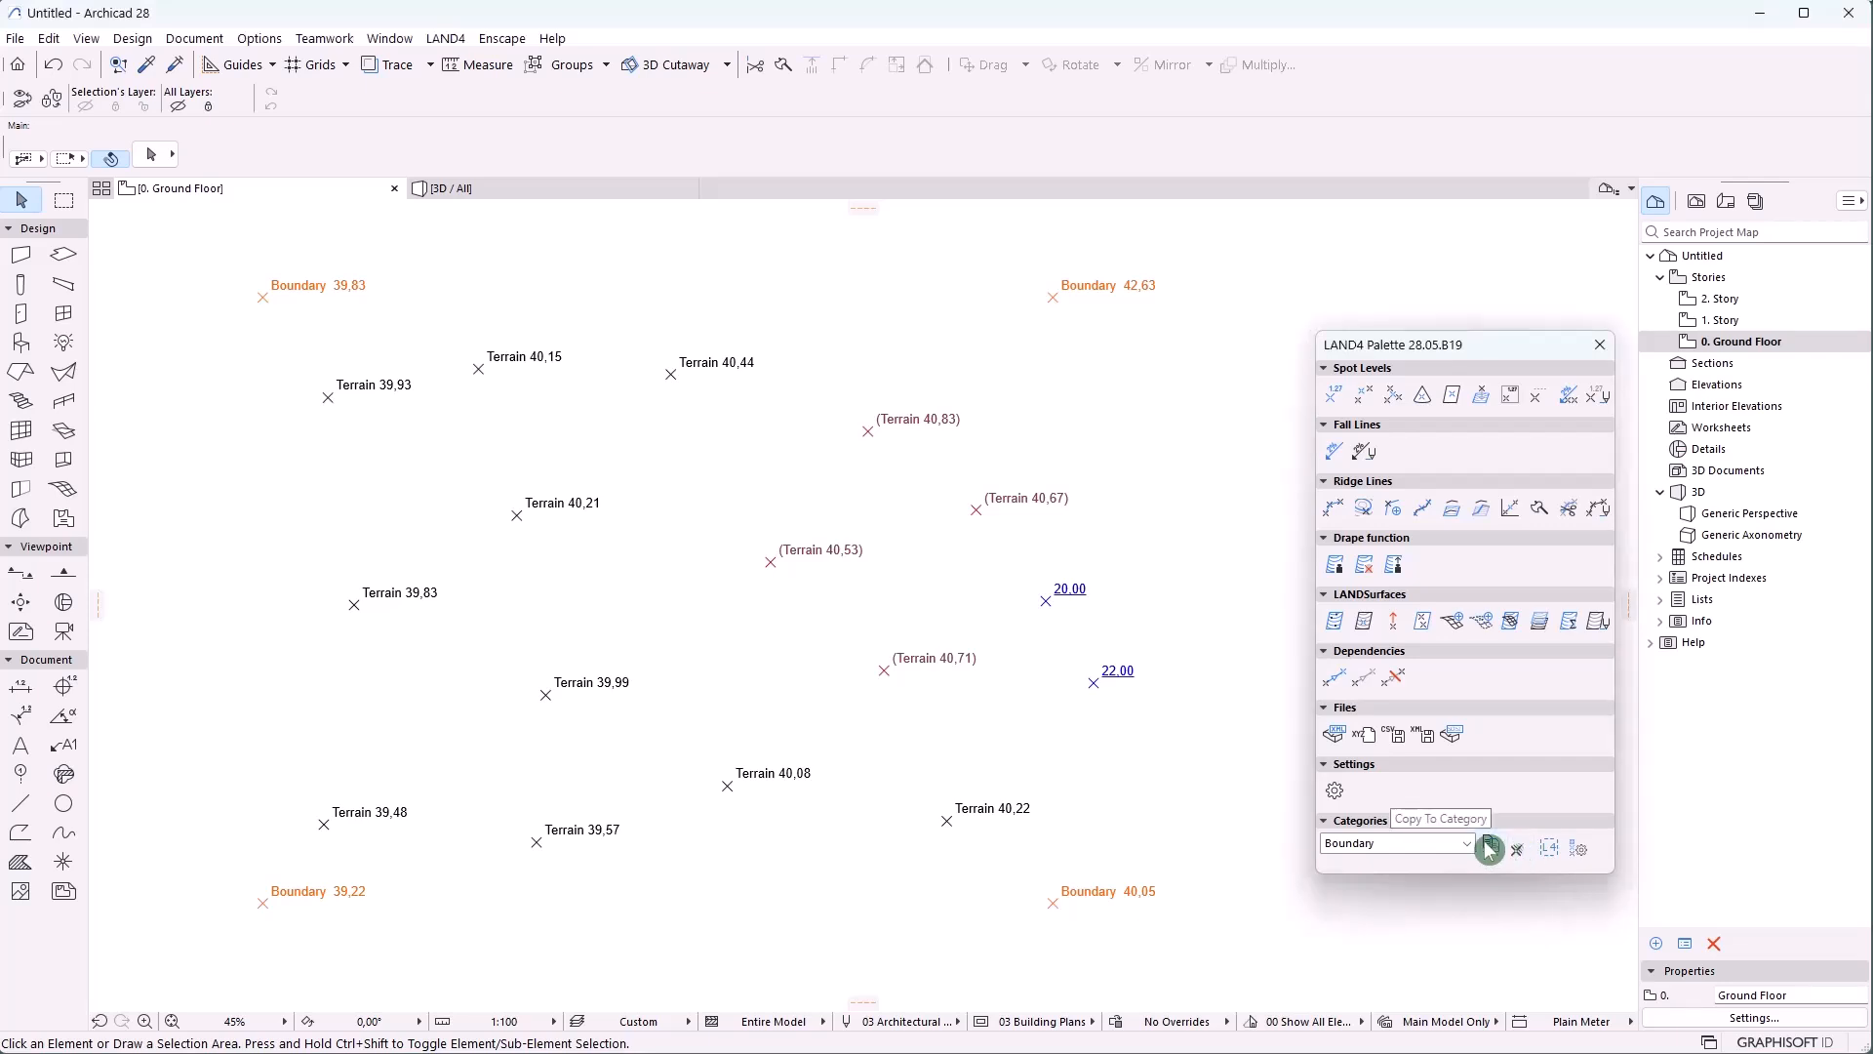
left_click(934, 664)
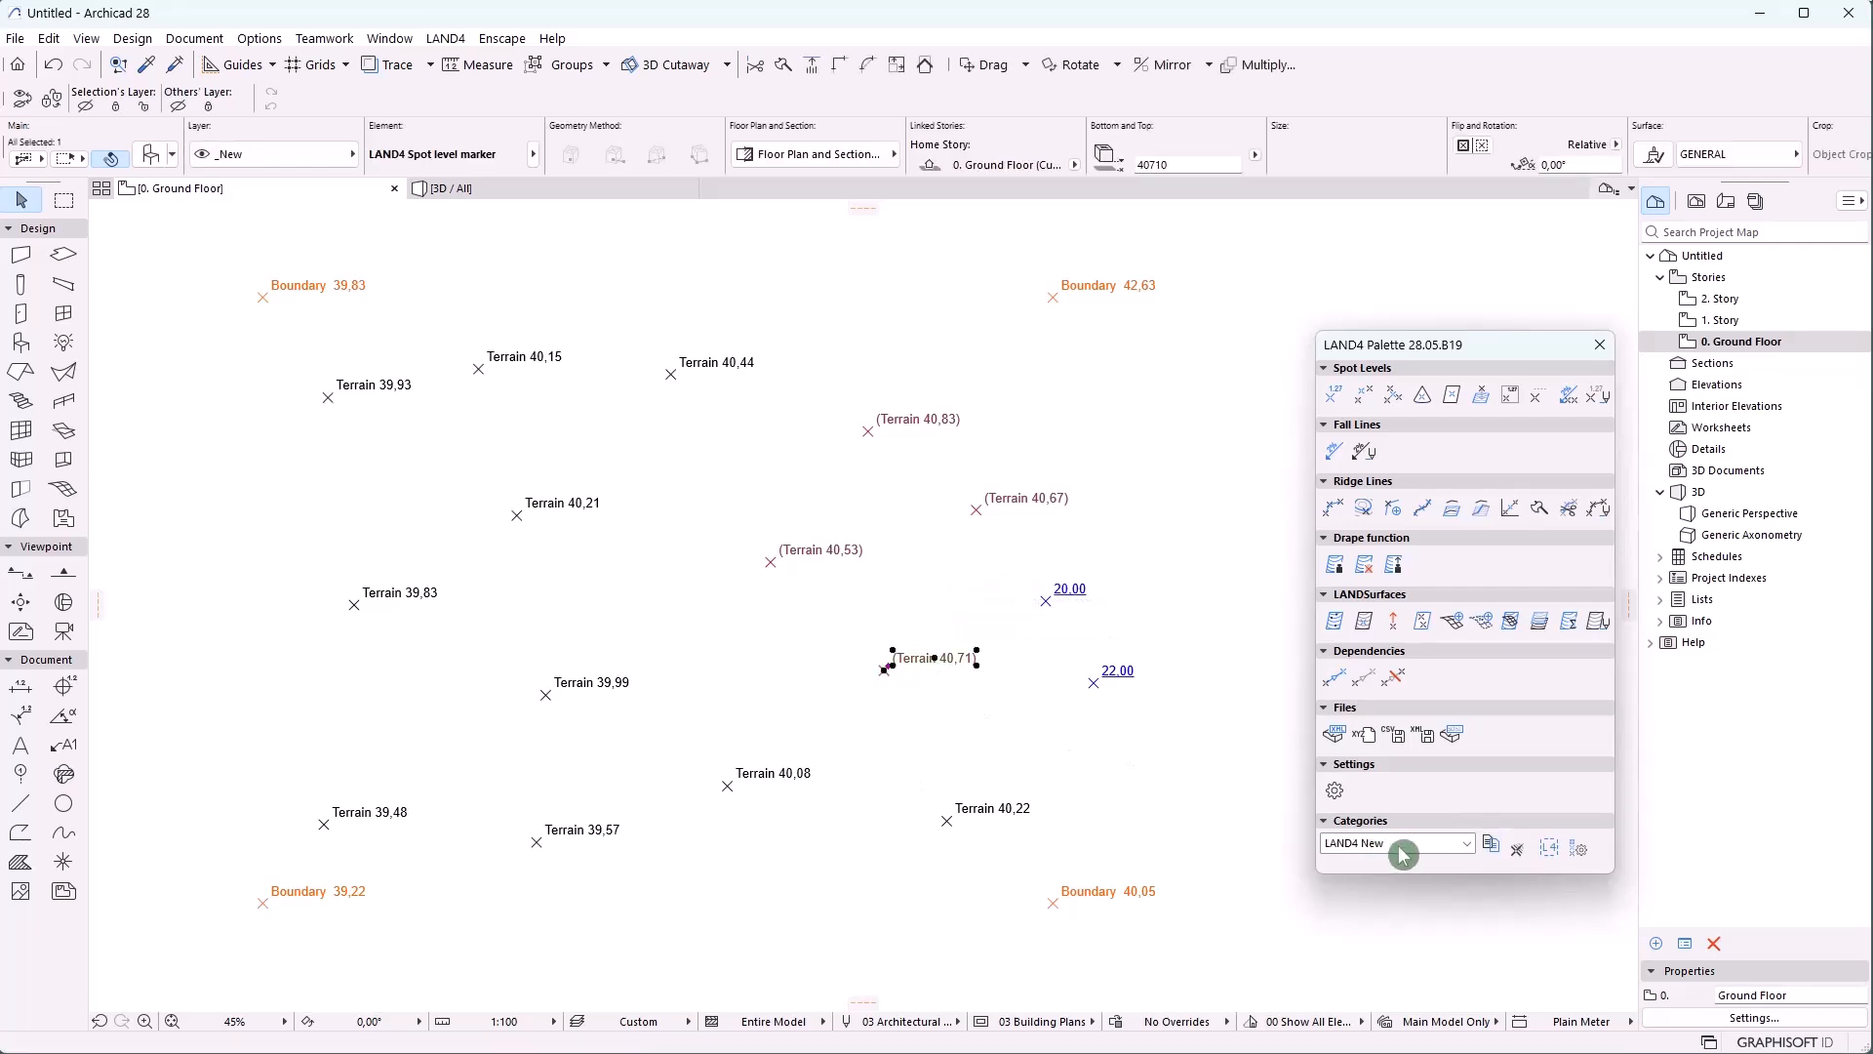
left_click(1491, 845)
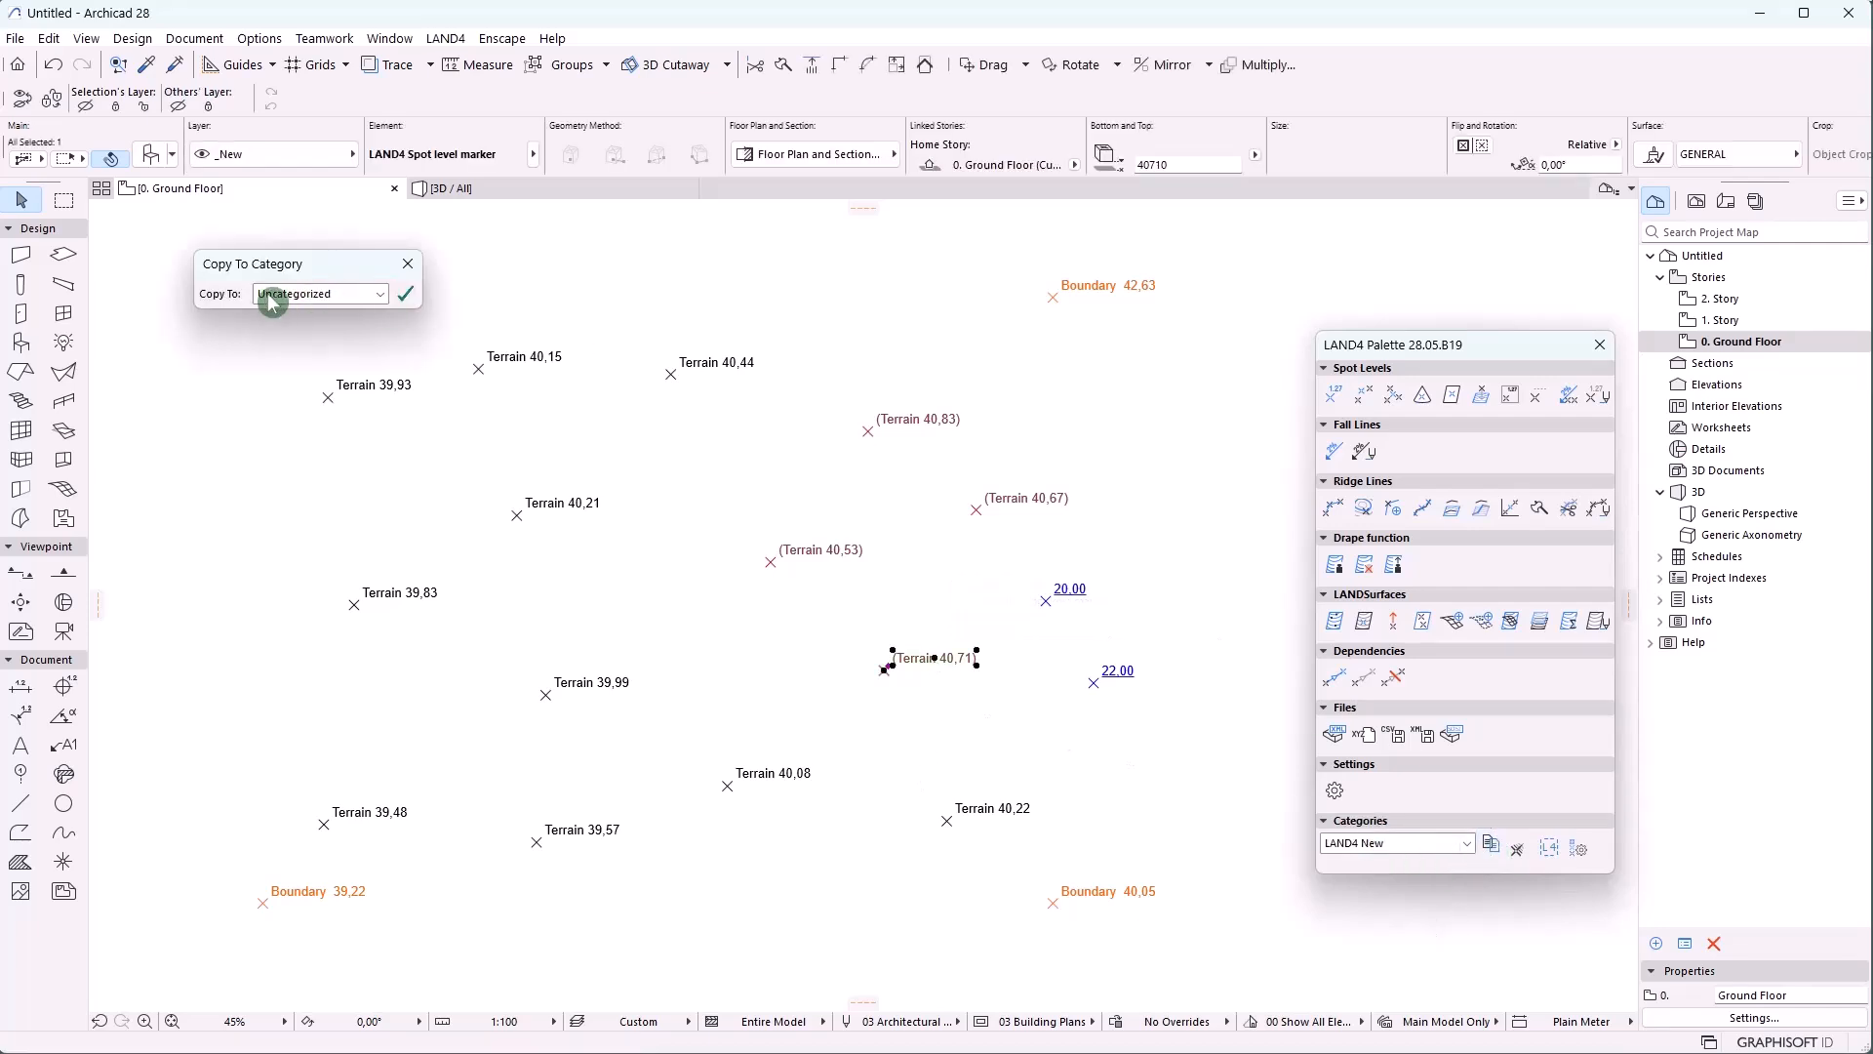
left_click(347, 297)
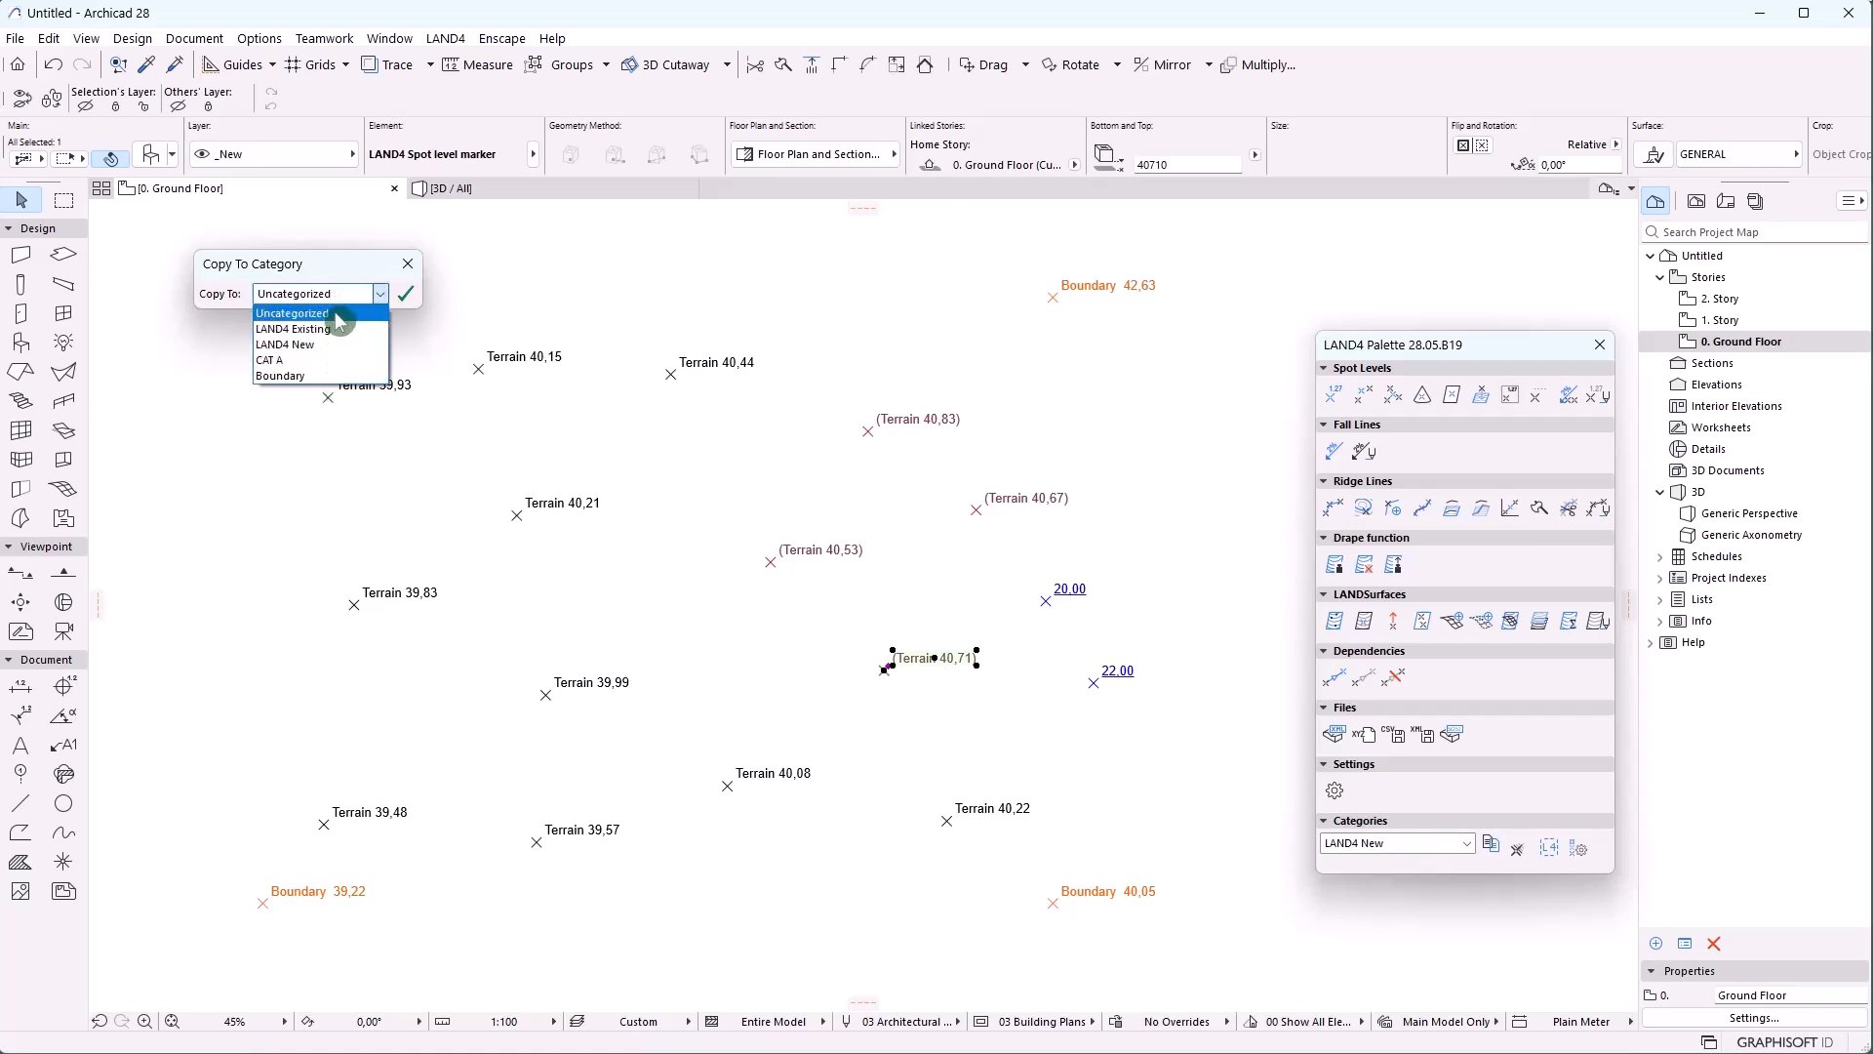
left_click(332, 361)
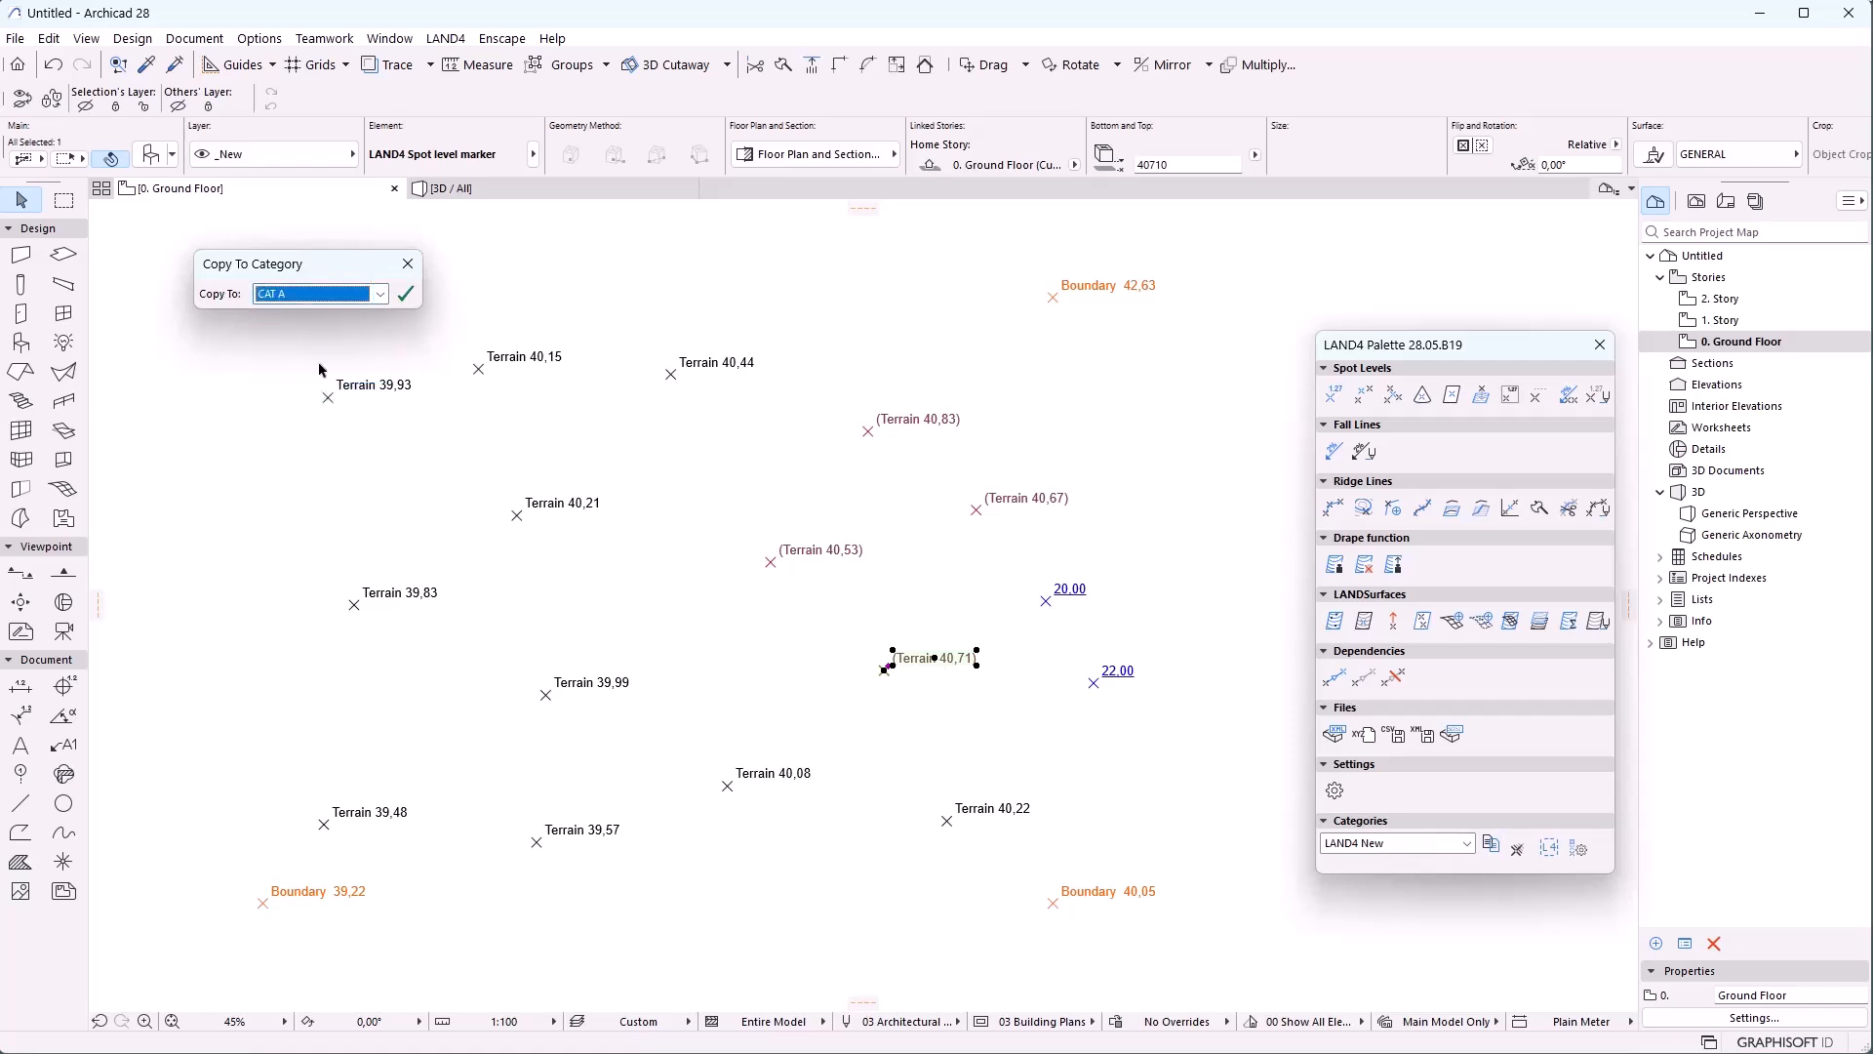
left_click(406, 292)
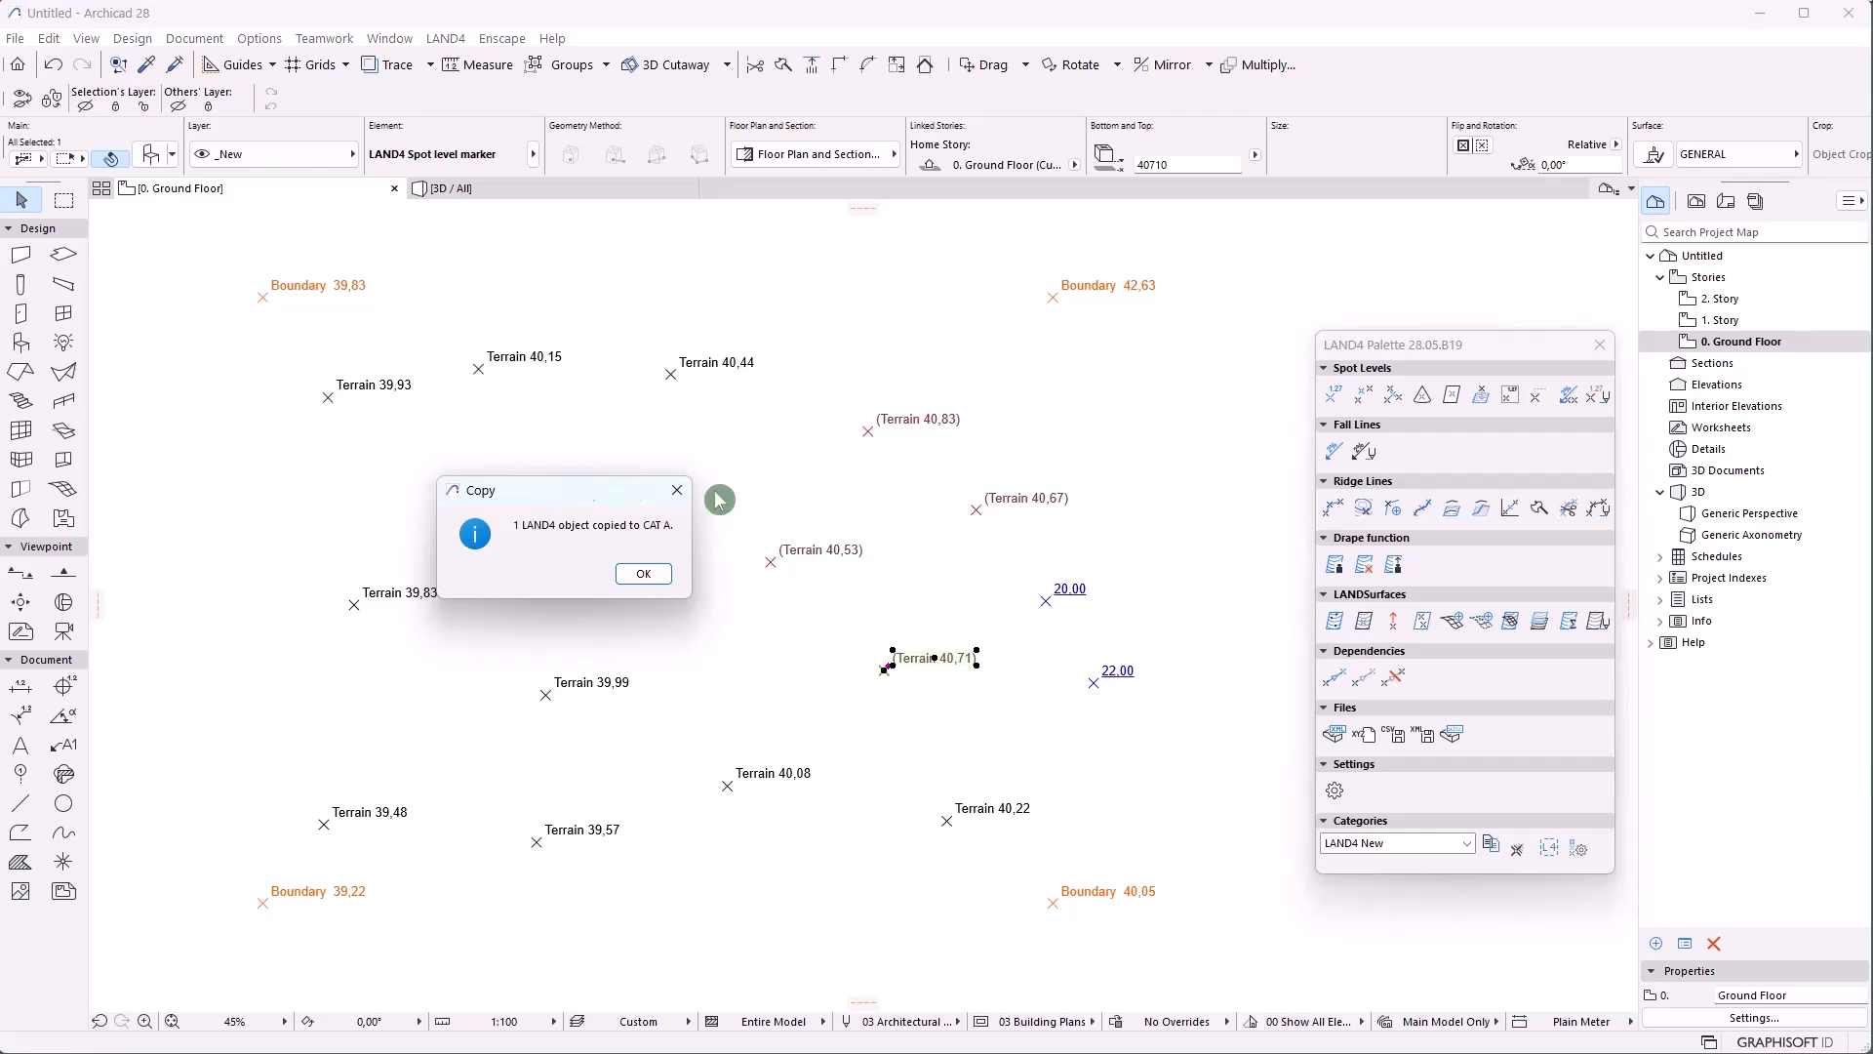
left_click(636, 575)
Move the label of the CAT A copy of Terrain 40,71 below the original spot level's label
left_click(929, 714)
scroll(940, 673, "up", 5)
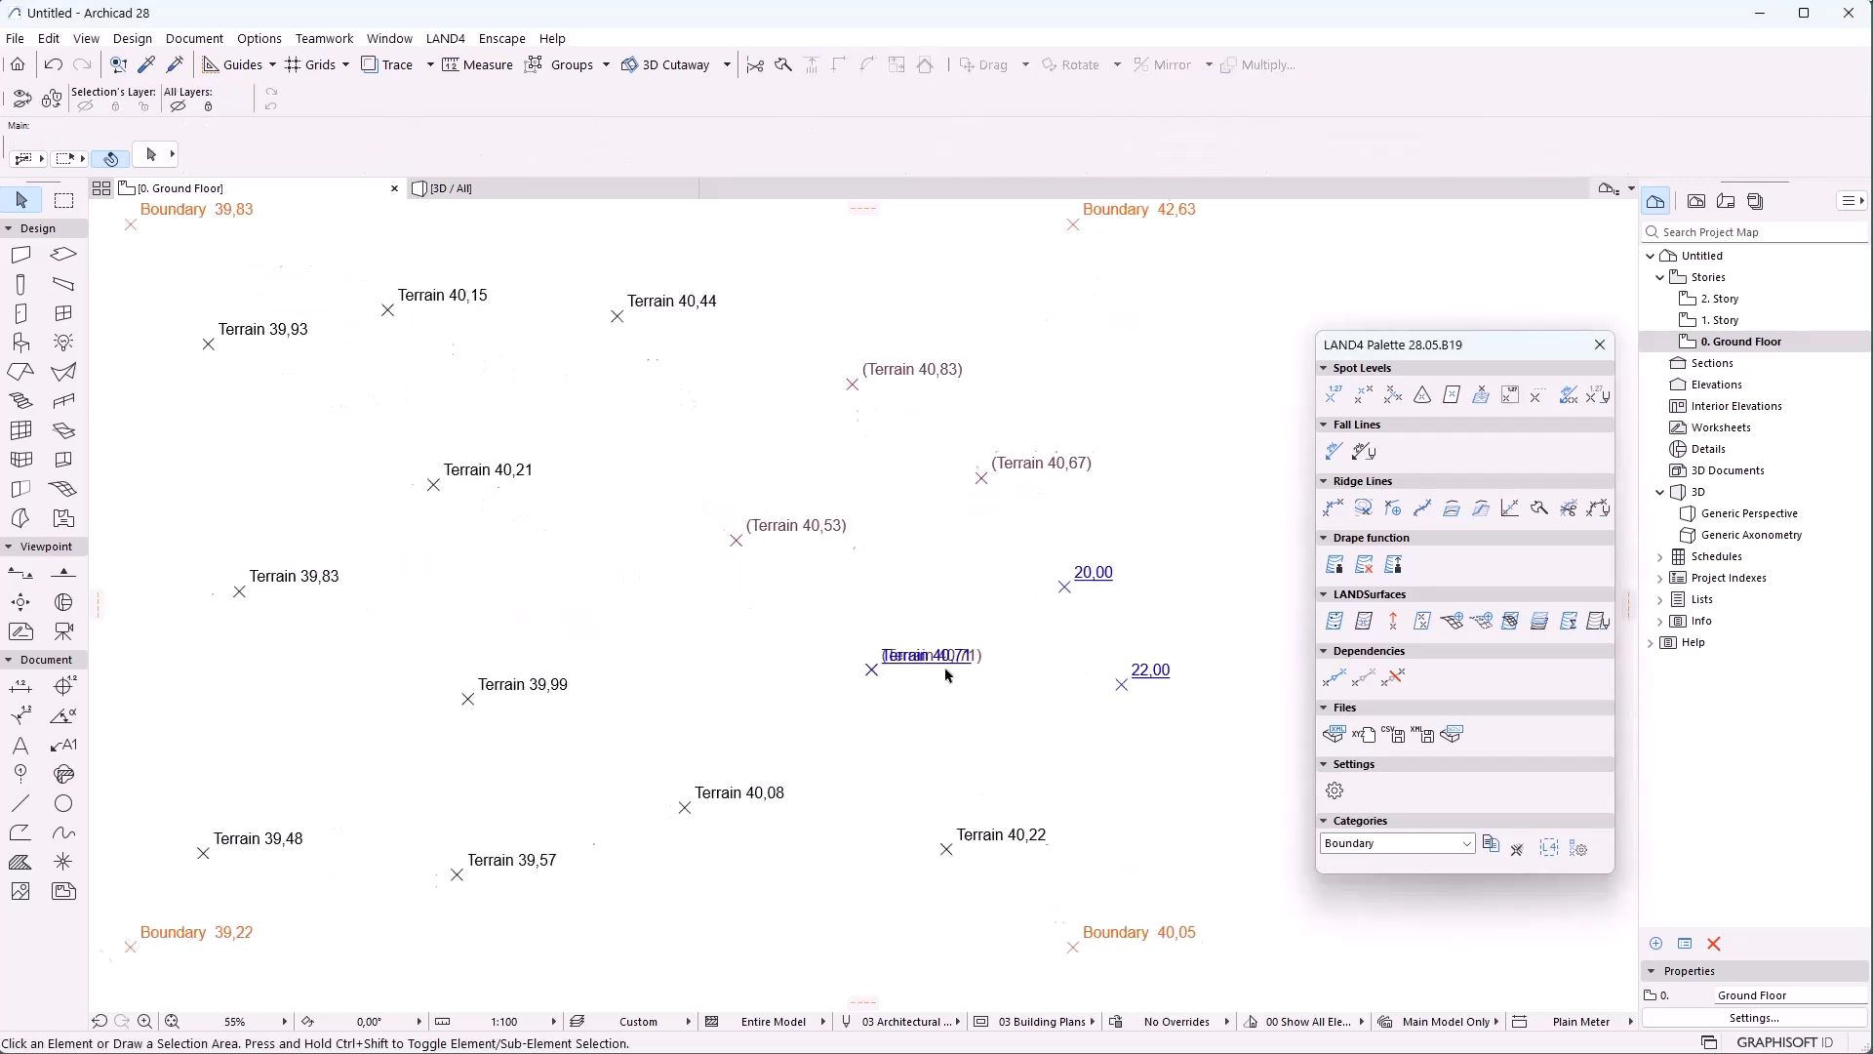
scroll(940, 673, "up", 1)
left_click(700, 698)
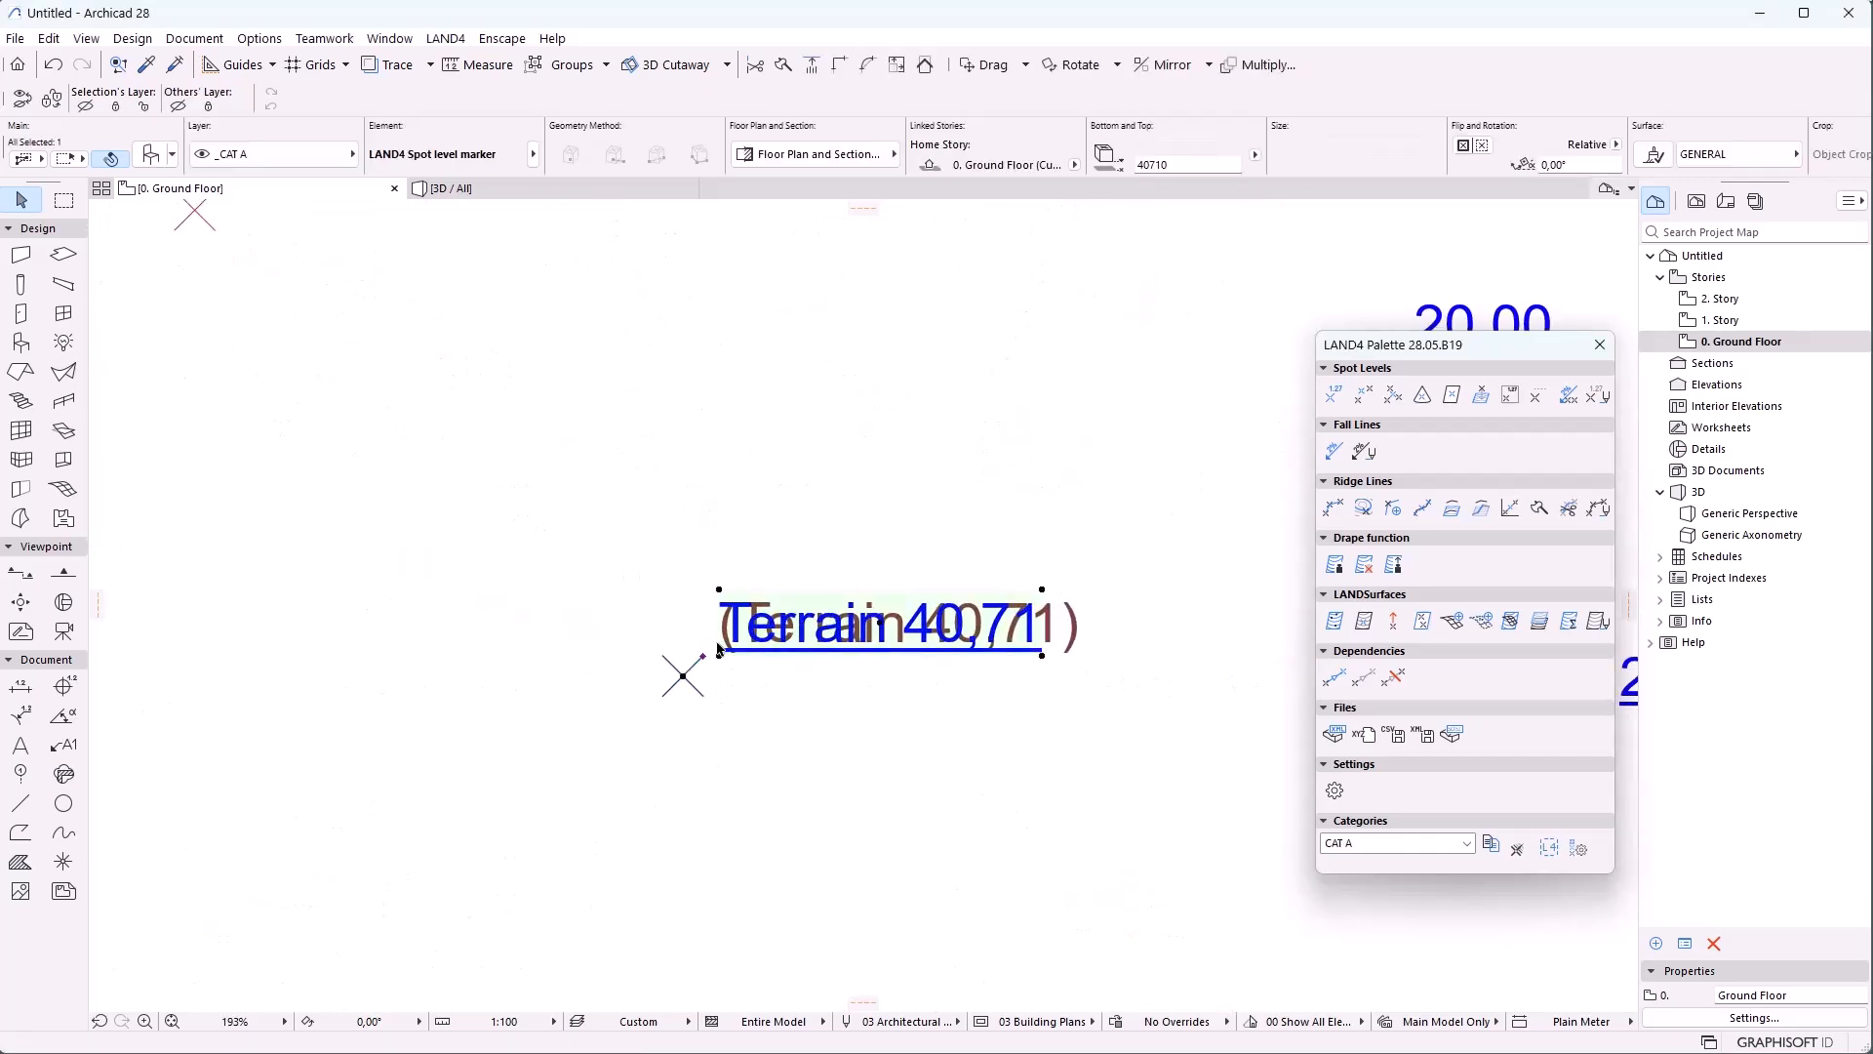
left_click(701, 660)
left_click(739, 811)
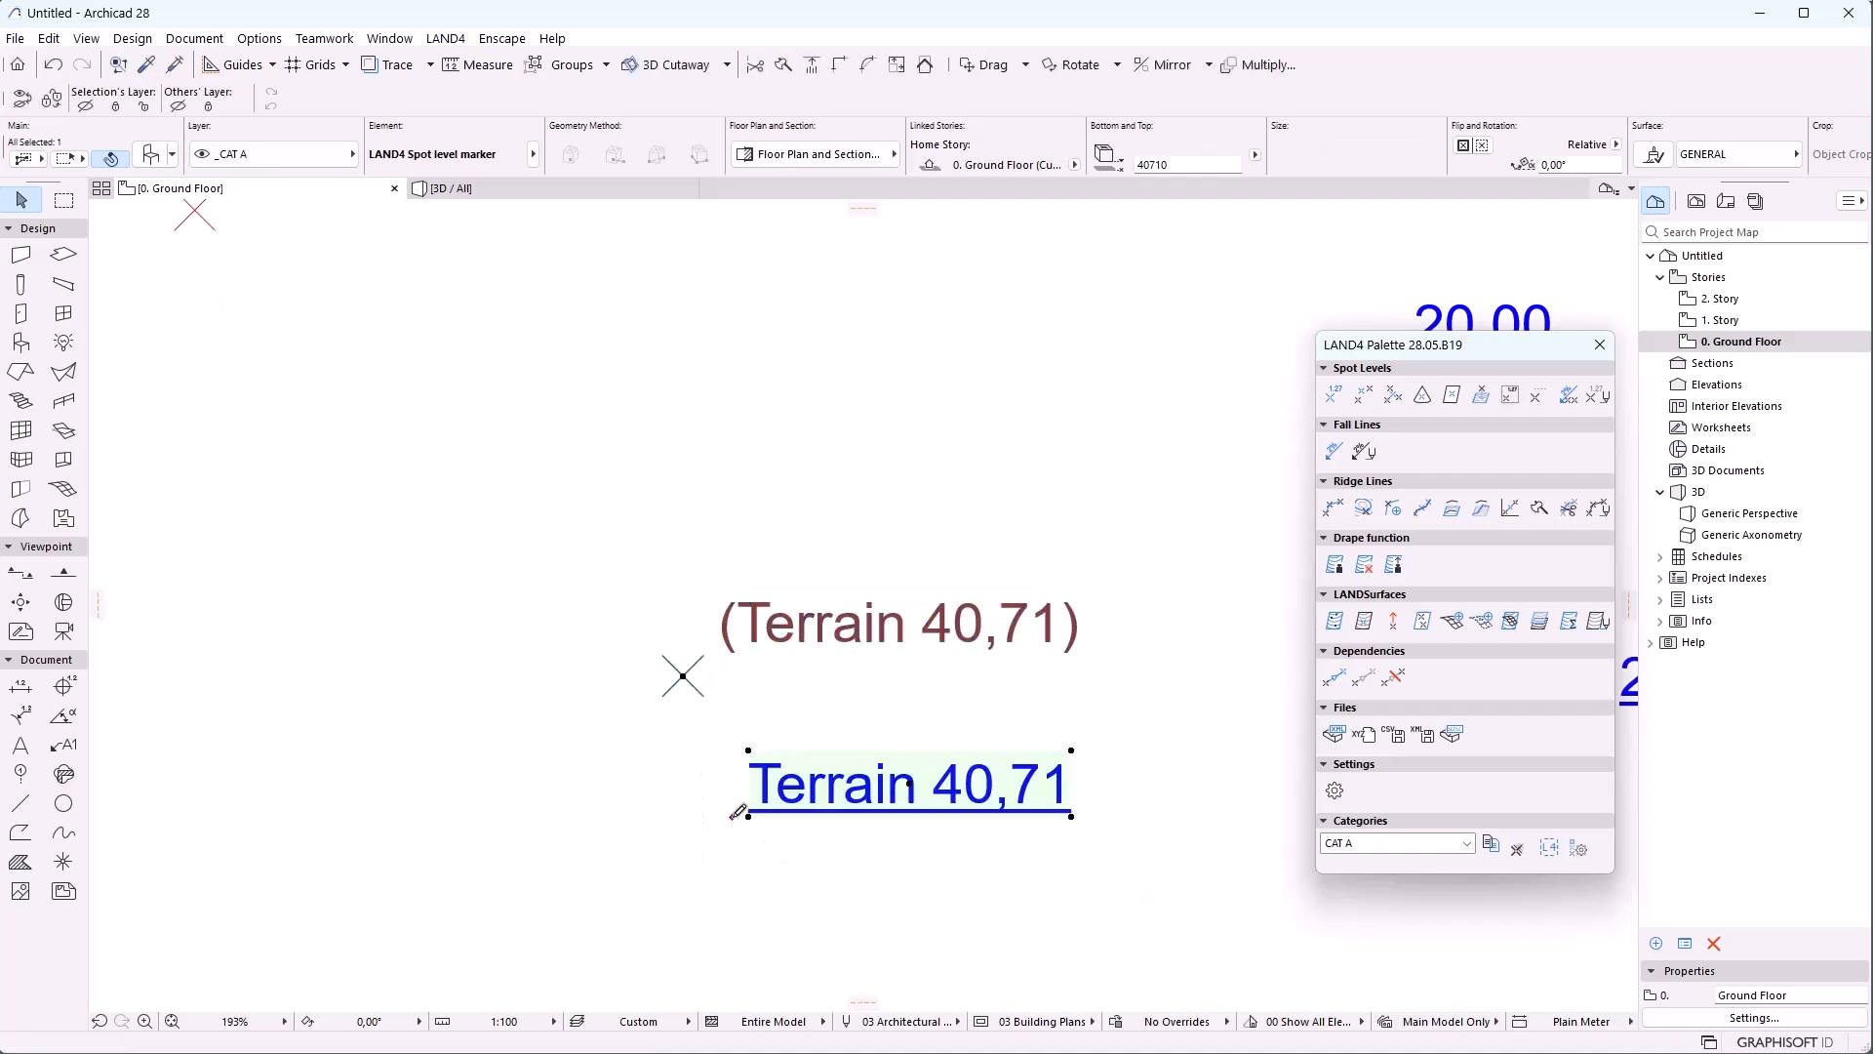
Inspect the prefix and 2D representation settings of the CAT A copy of the Terrain 40,71 spot level
scroll(681, 531, "down", 3)
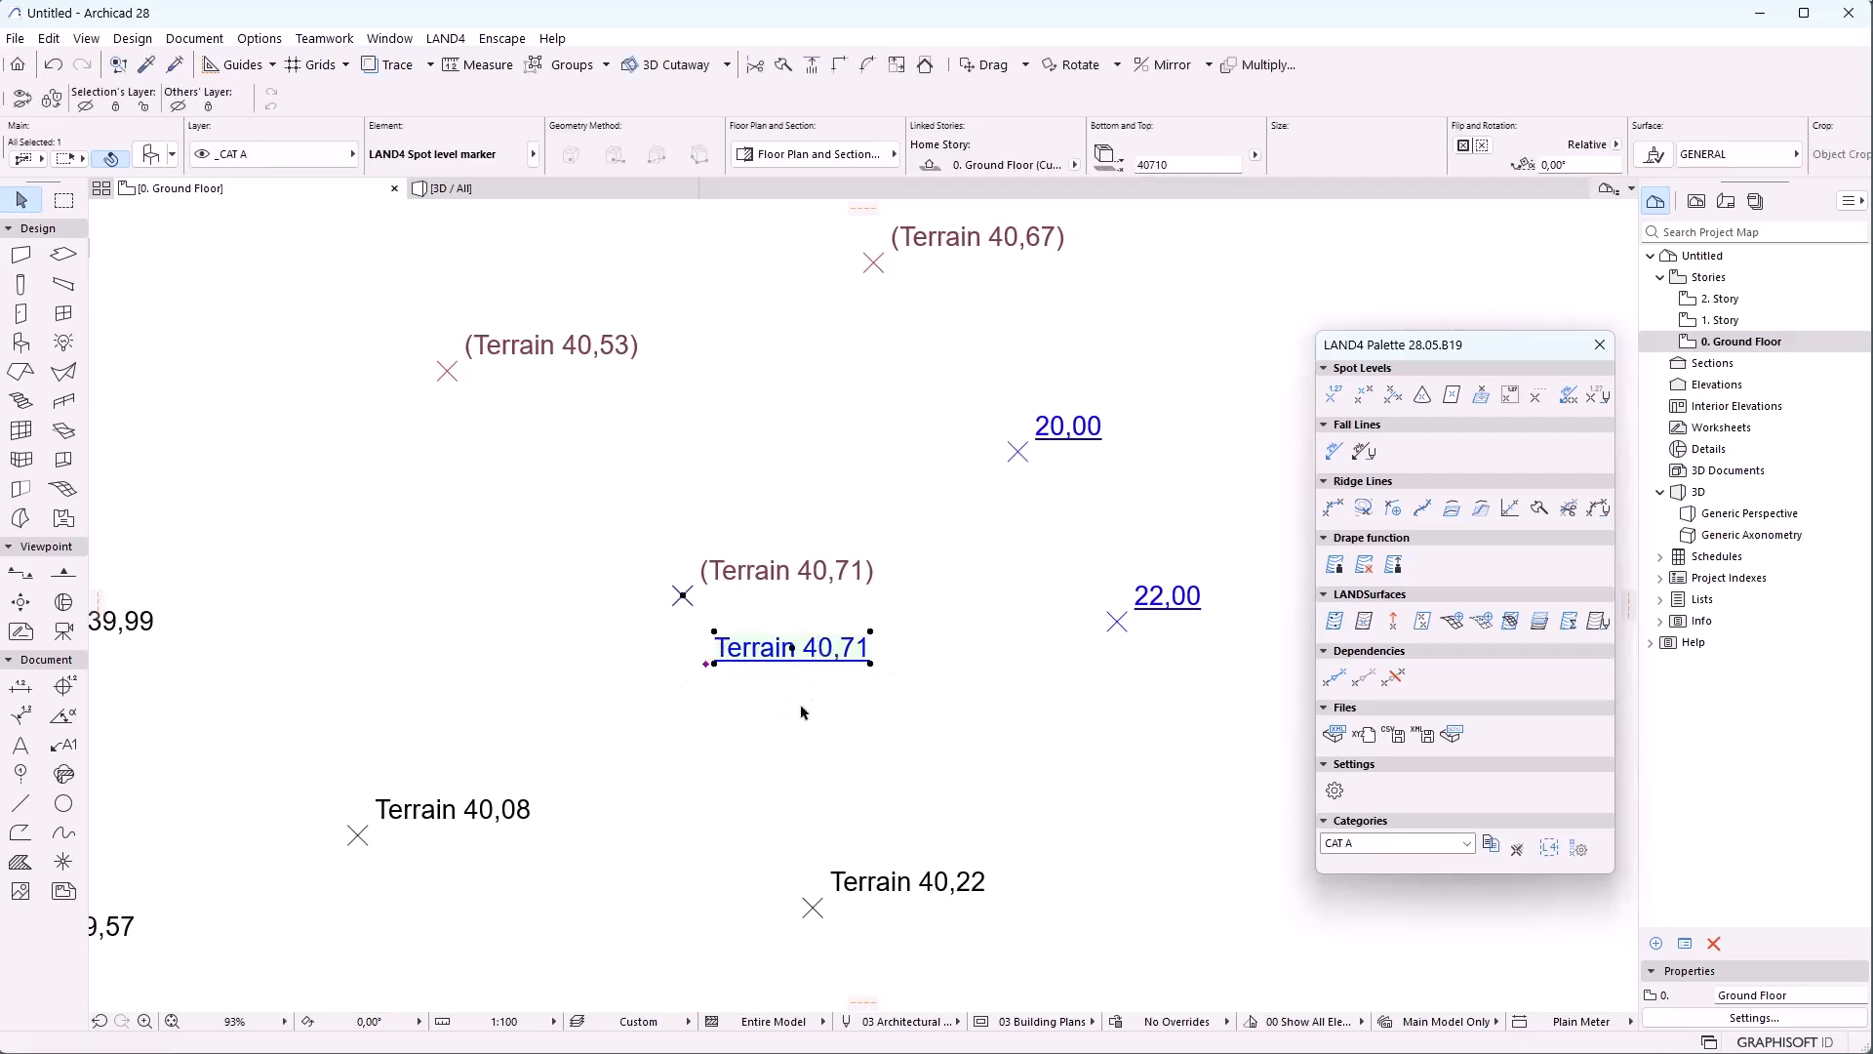
key("Escape")
left_click(790, 662)
left_click(1597, 396)
left_click(1227, 528)
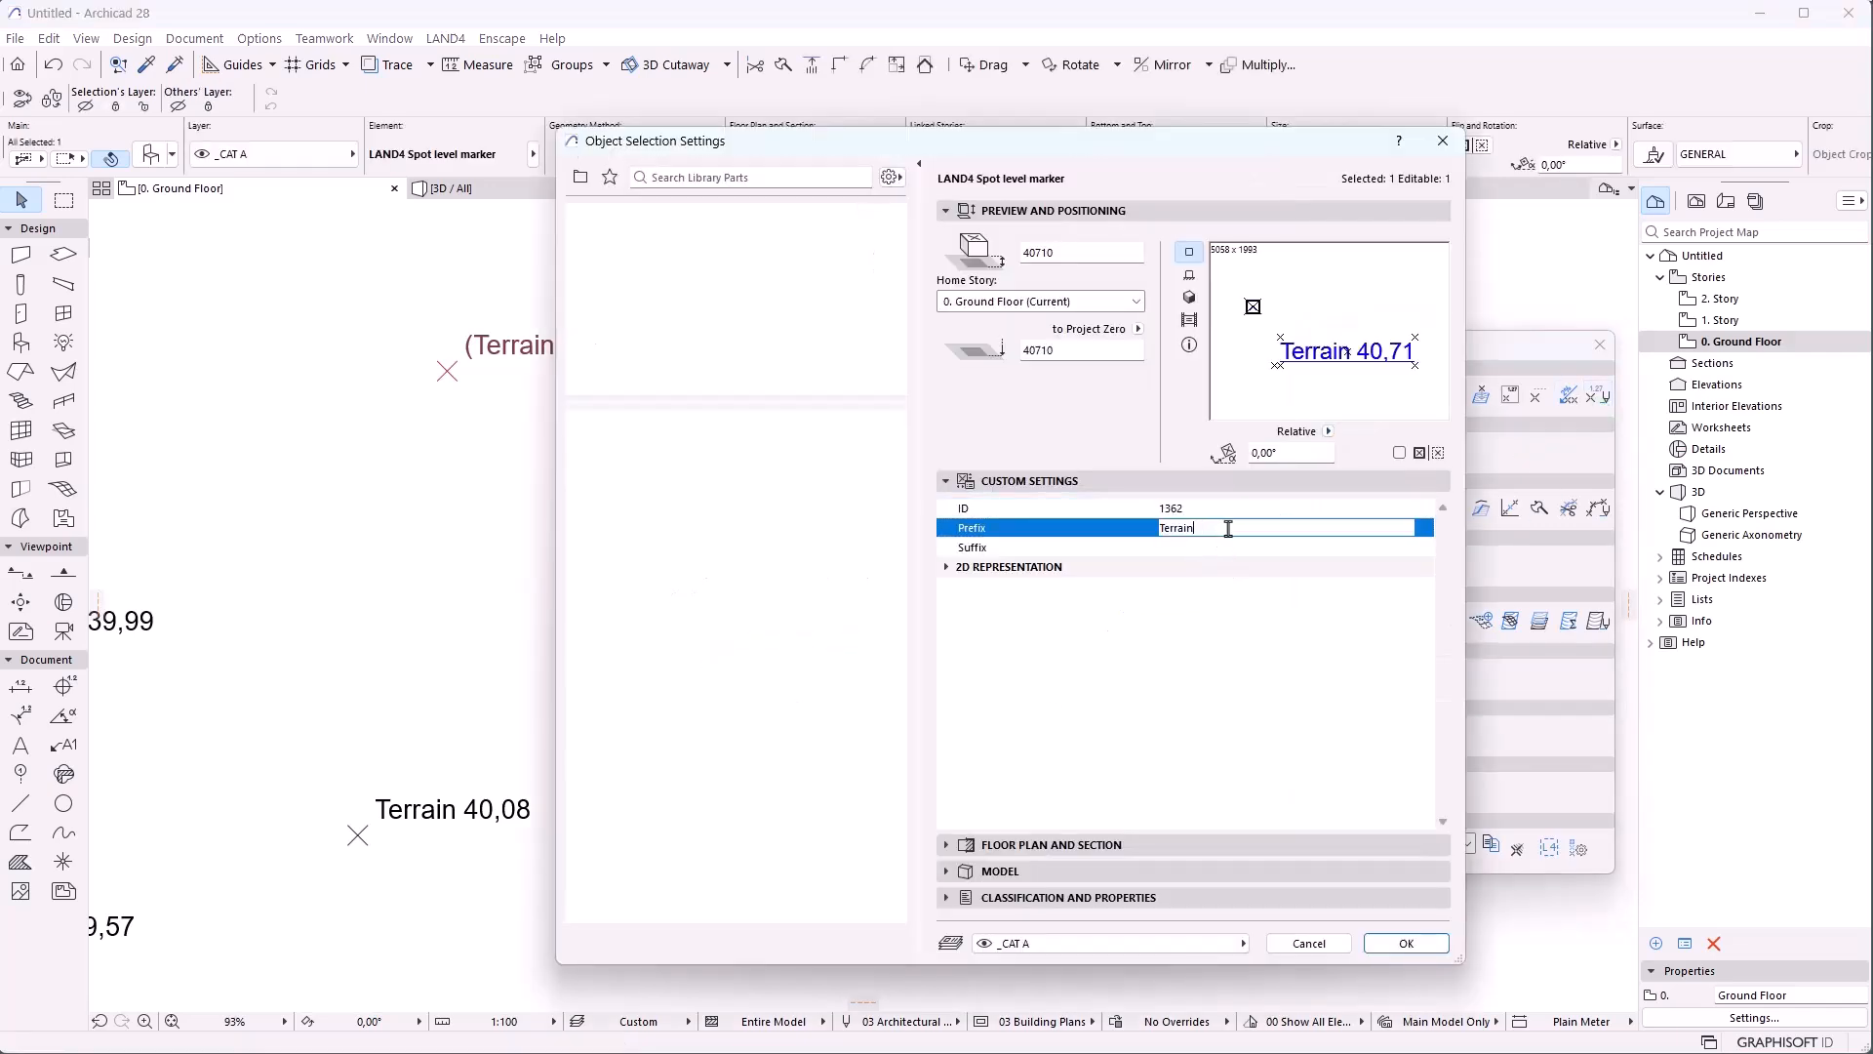
left_click(951, 569)
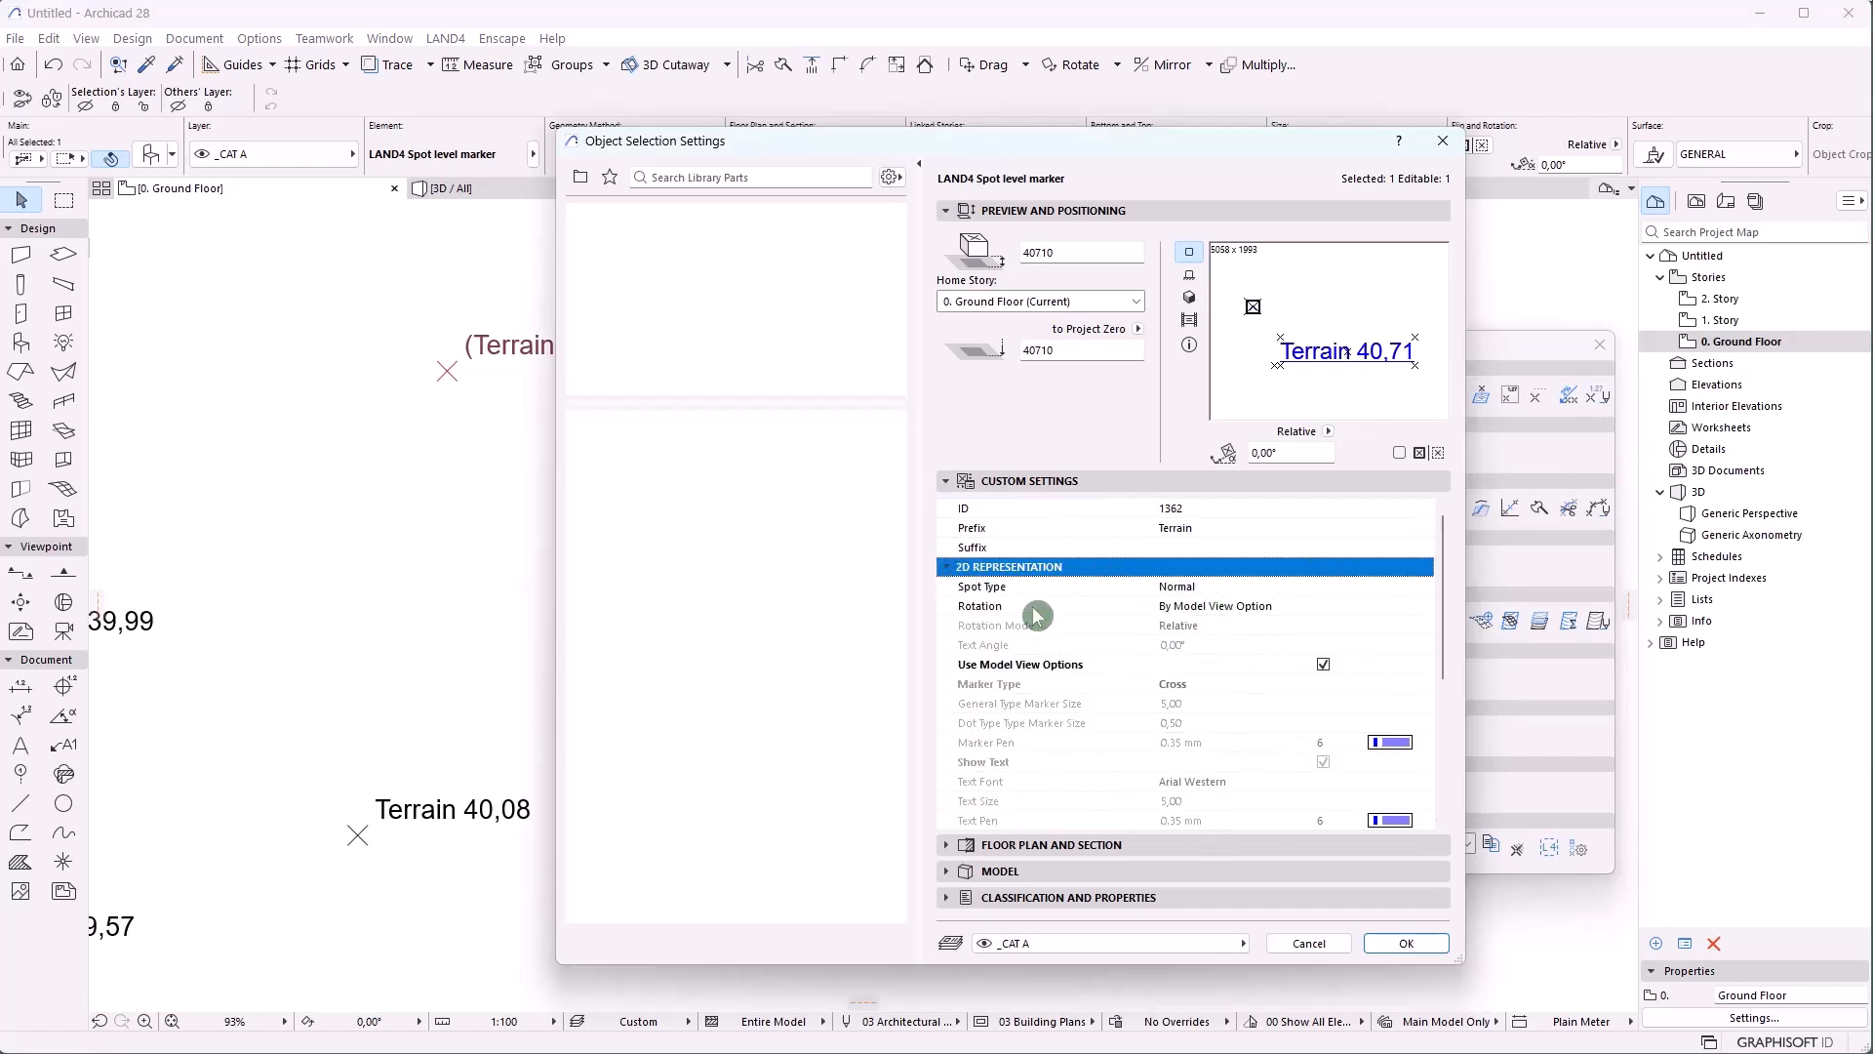
key("Return")
key("Escape")
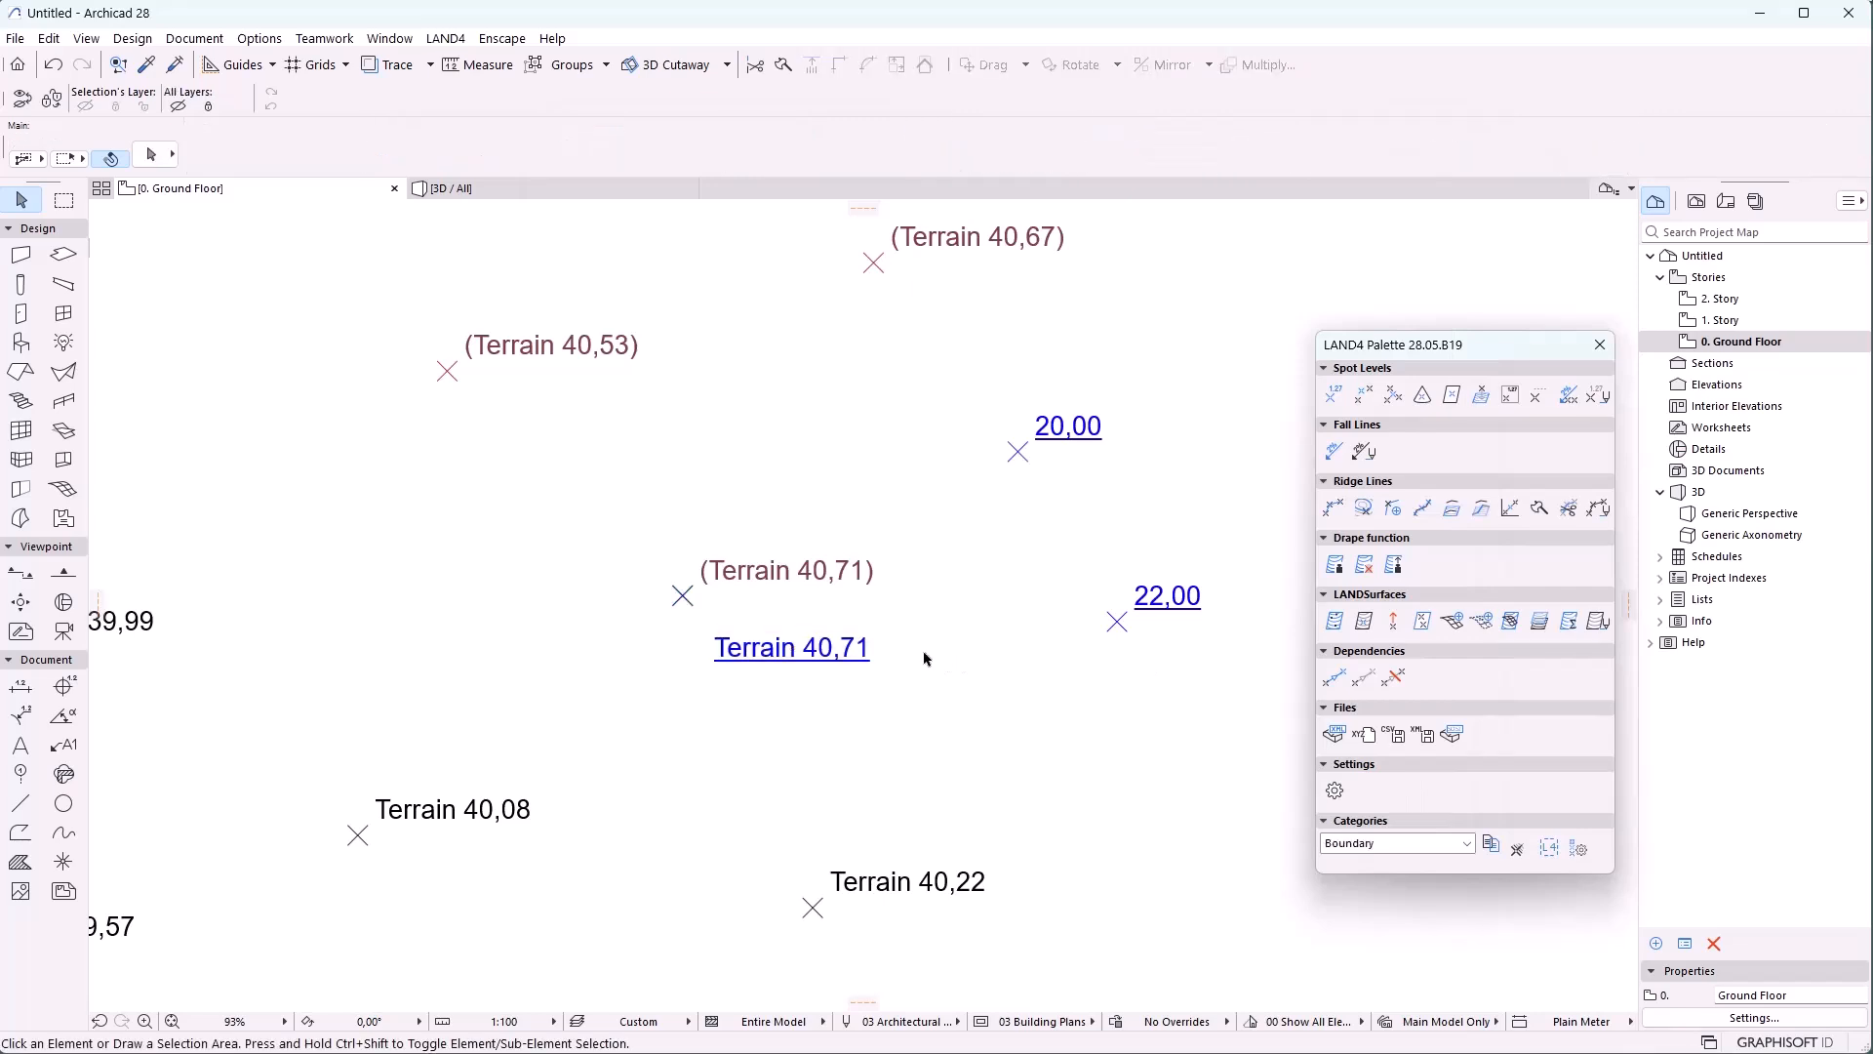
Select all spot levels in the CAT A category using the LAND4 Selection Palette
left_click(1551, 849)
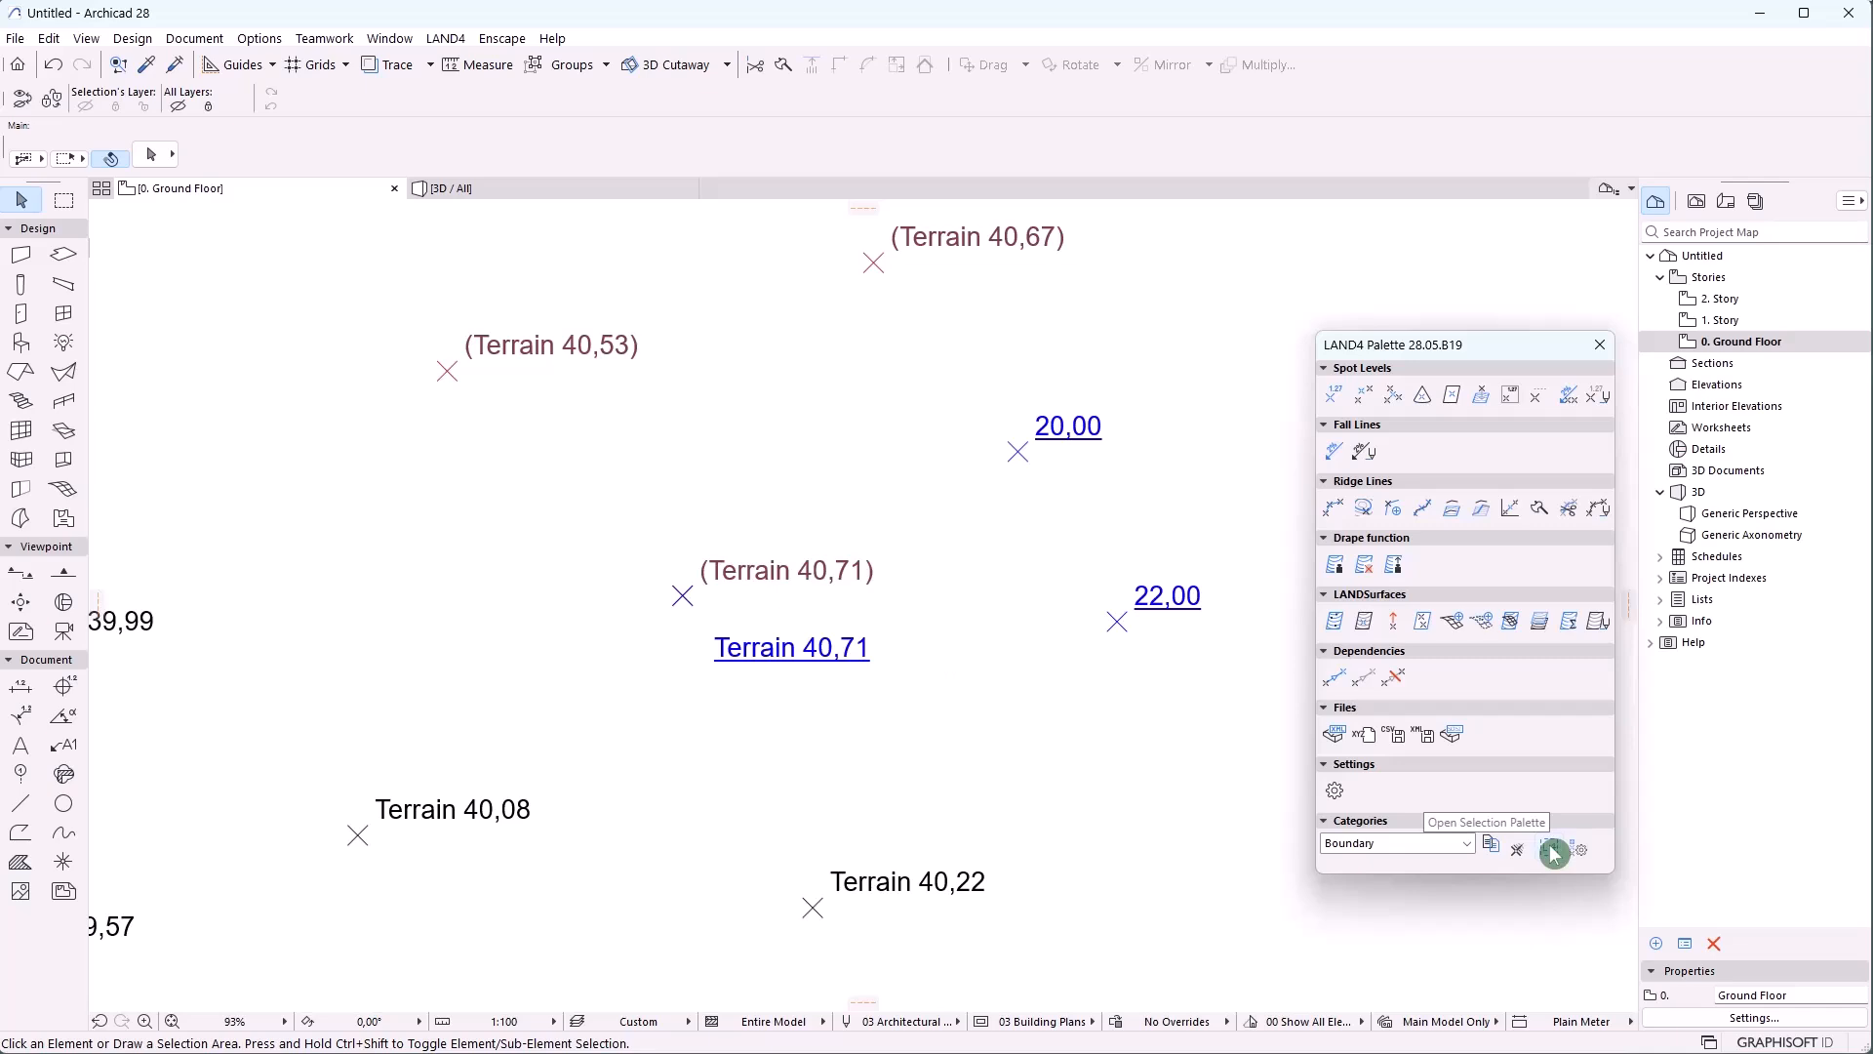
left_click_drag(677, 303, 303, 308)
scroll(905, 680, "down", 4)
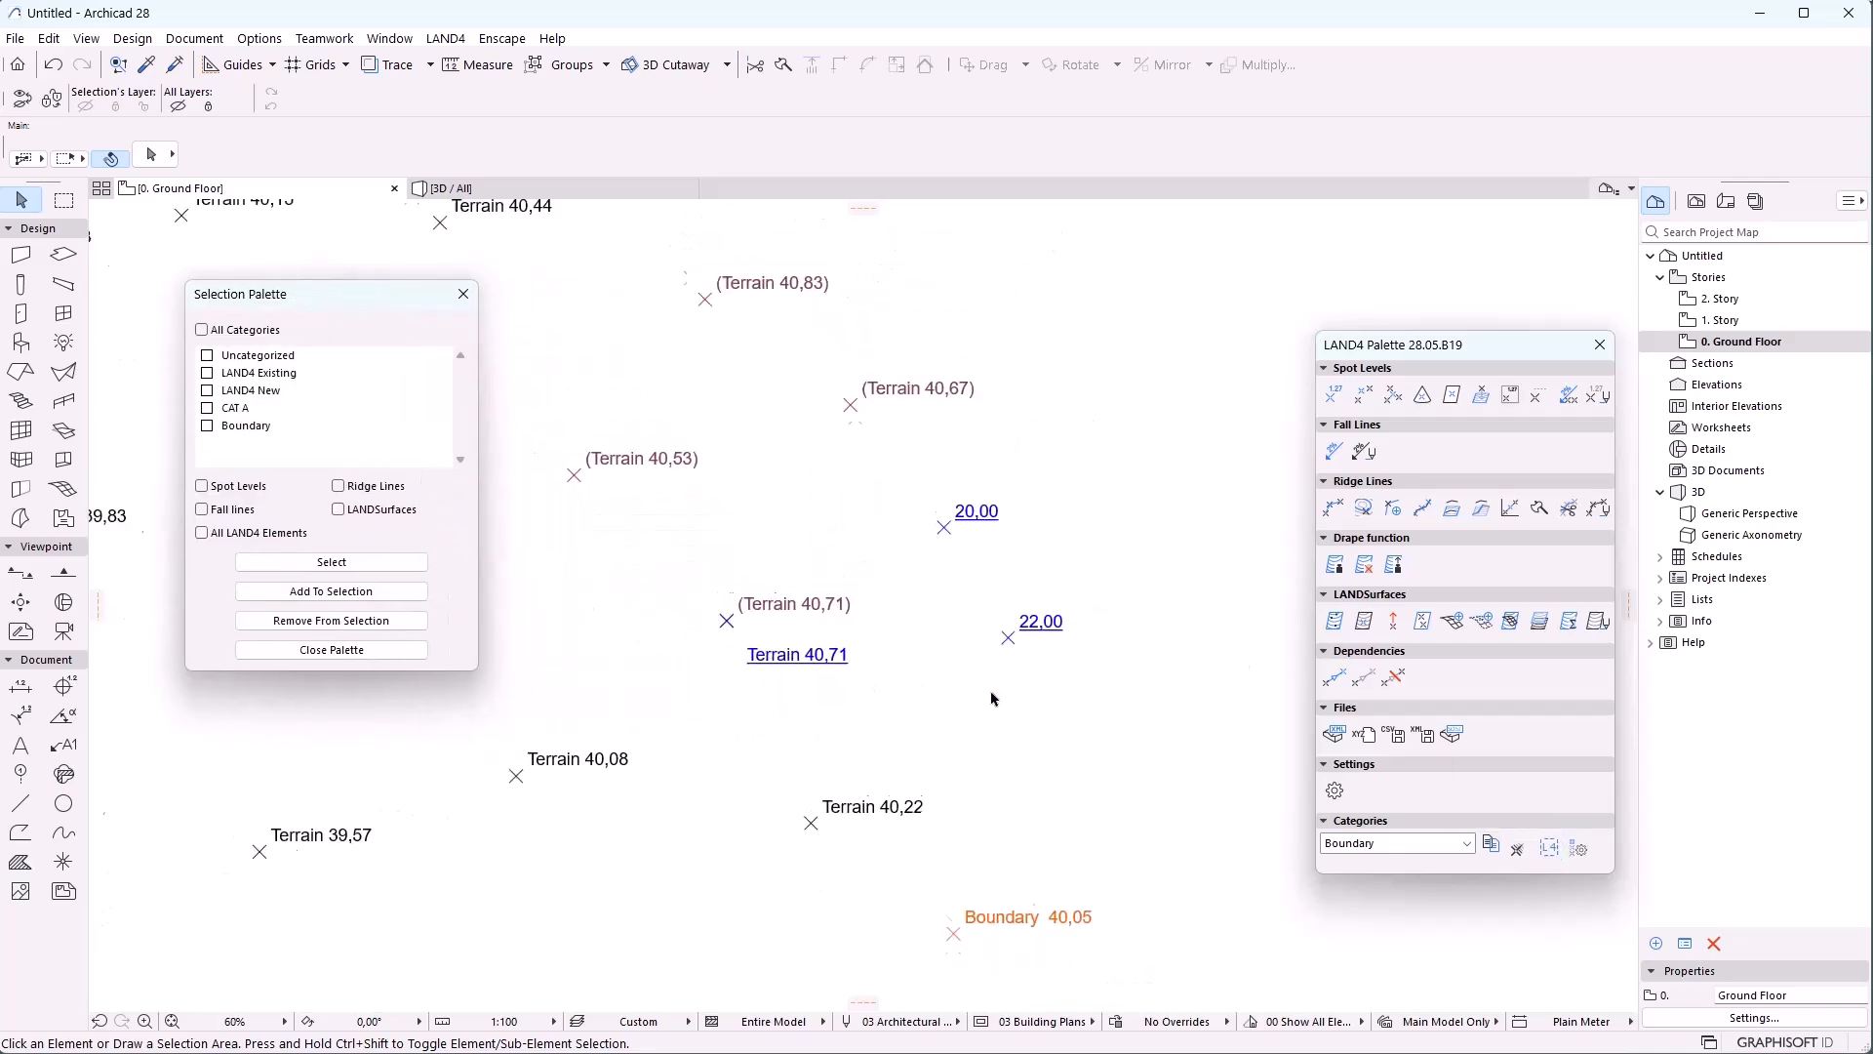
scroll(958, 658, "up", 2)
left_click(238, 316)
left_click(208, 408)
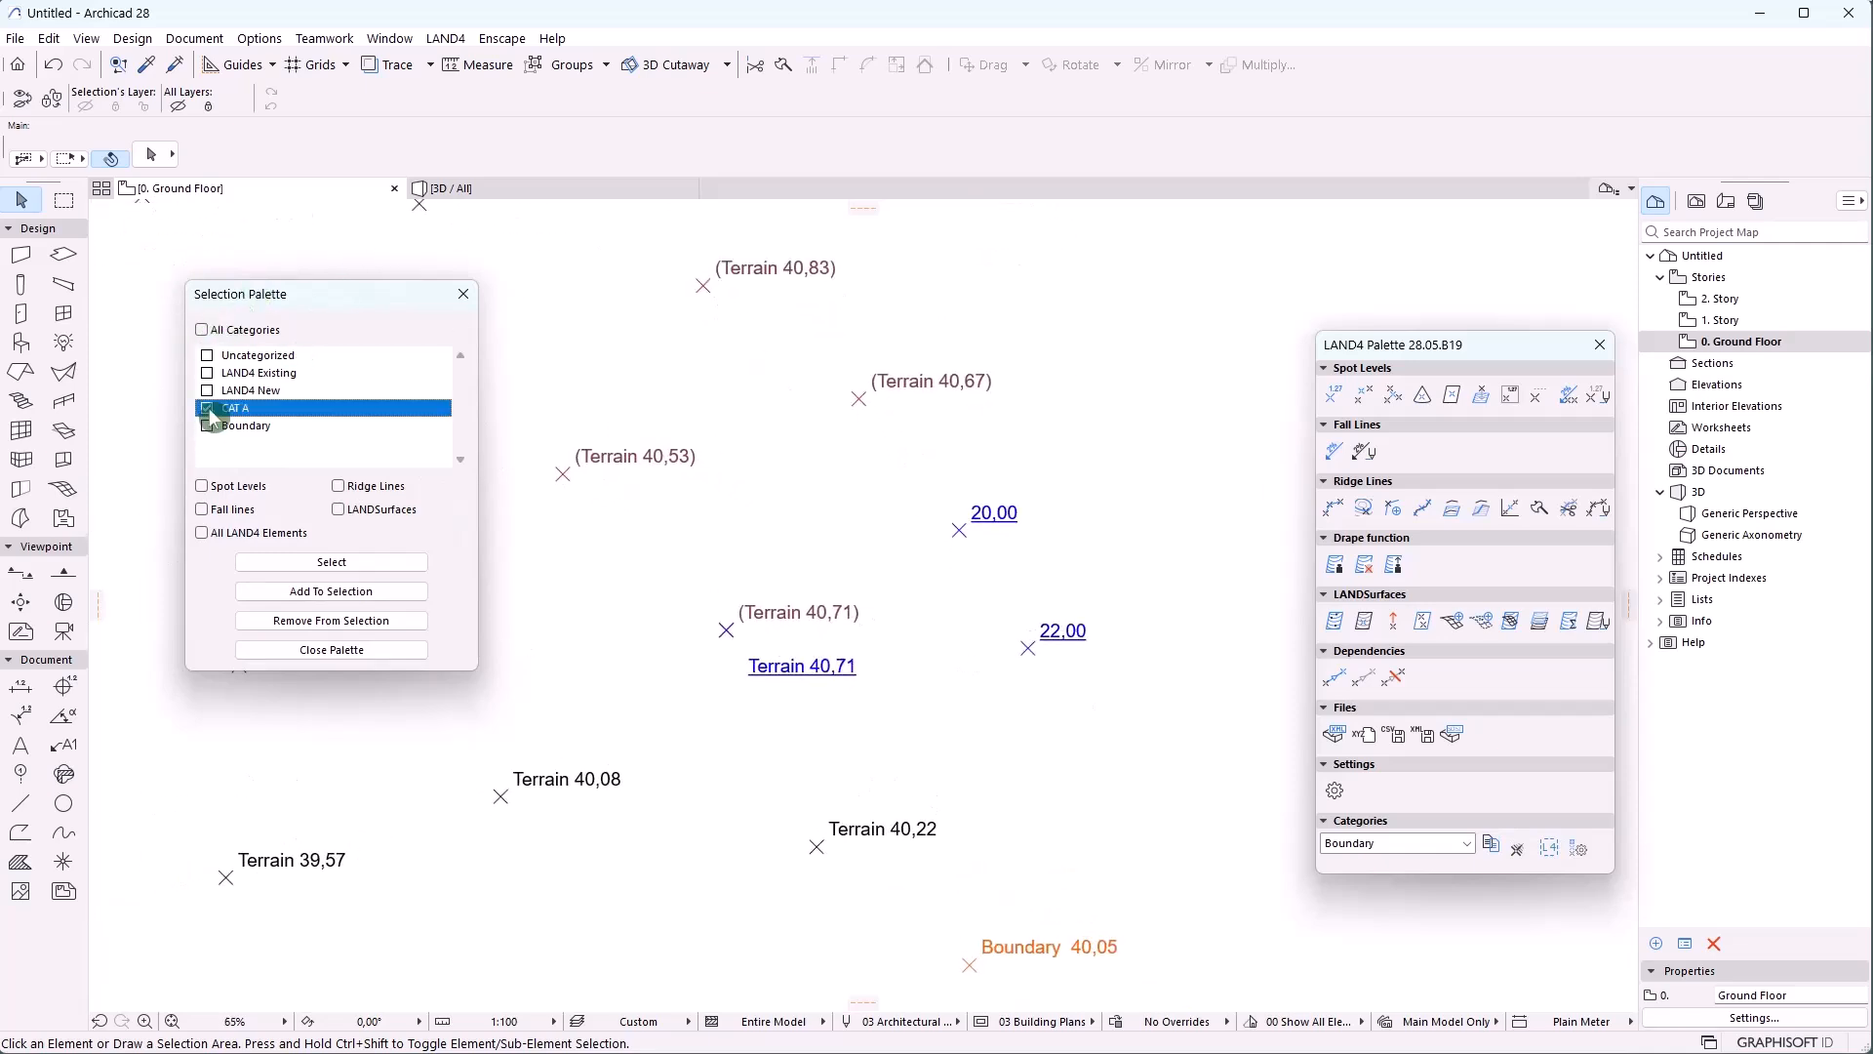
left_click(202, 485)
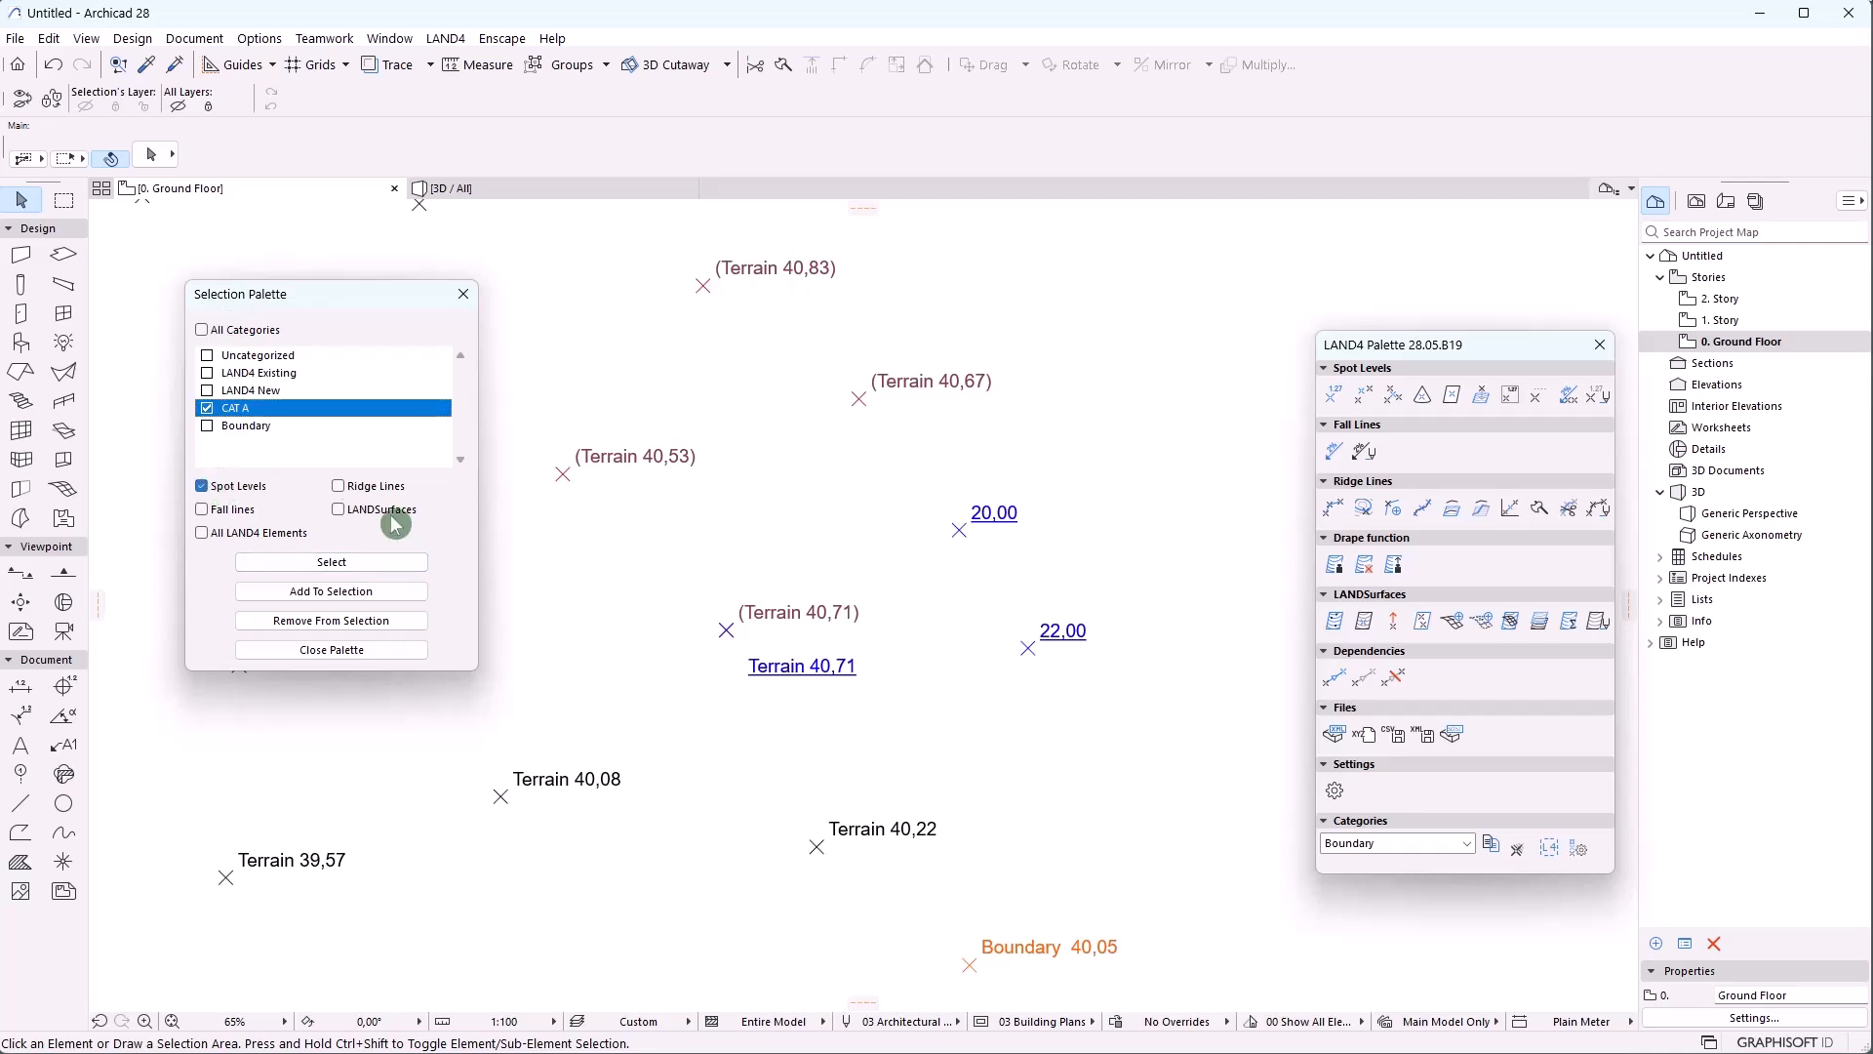
scroll(1116, 728, "down", 1)
scroll(1122, 726, "down", 5)
left_click(352, 565)
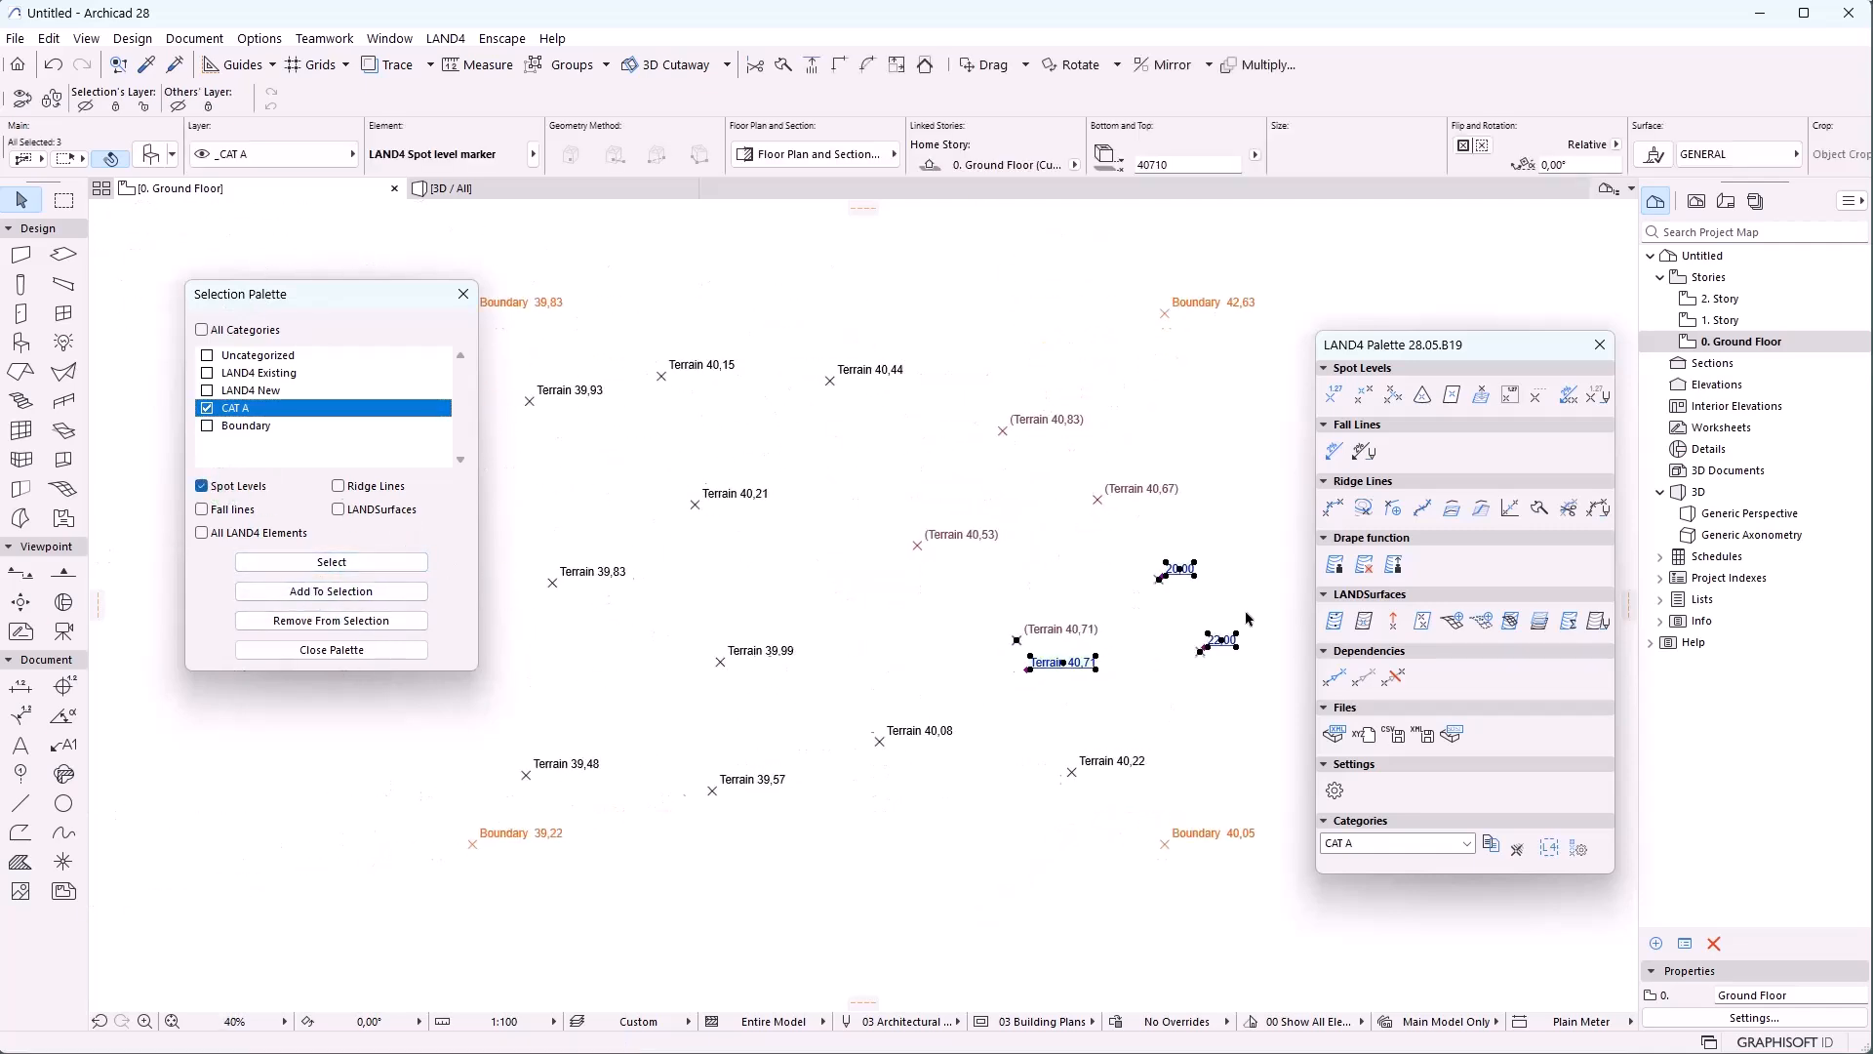
scroll(1107, 683, "up", 6)
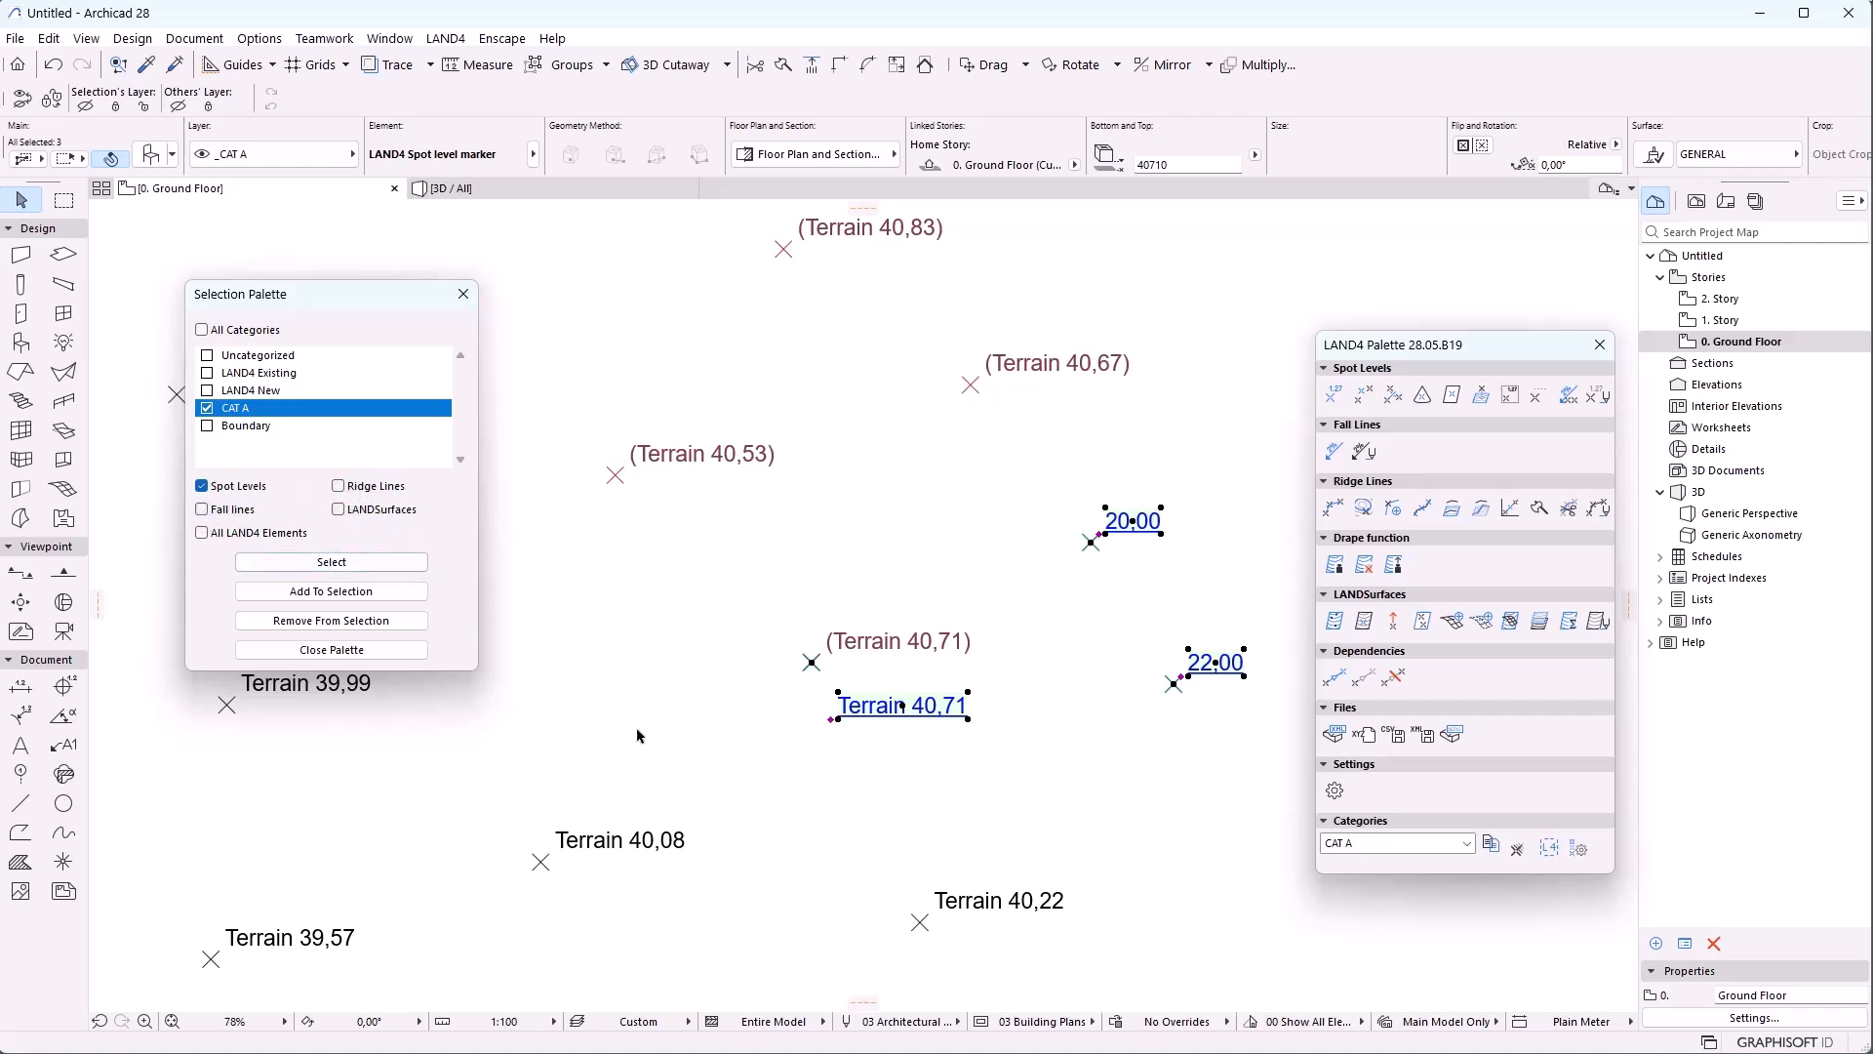
Replace the selection with only the spot levels of the LAND4 New category
left_click(206, 390)
left_click(207, 408)
scroll(978, 662, "down", 4)
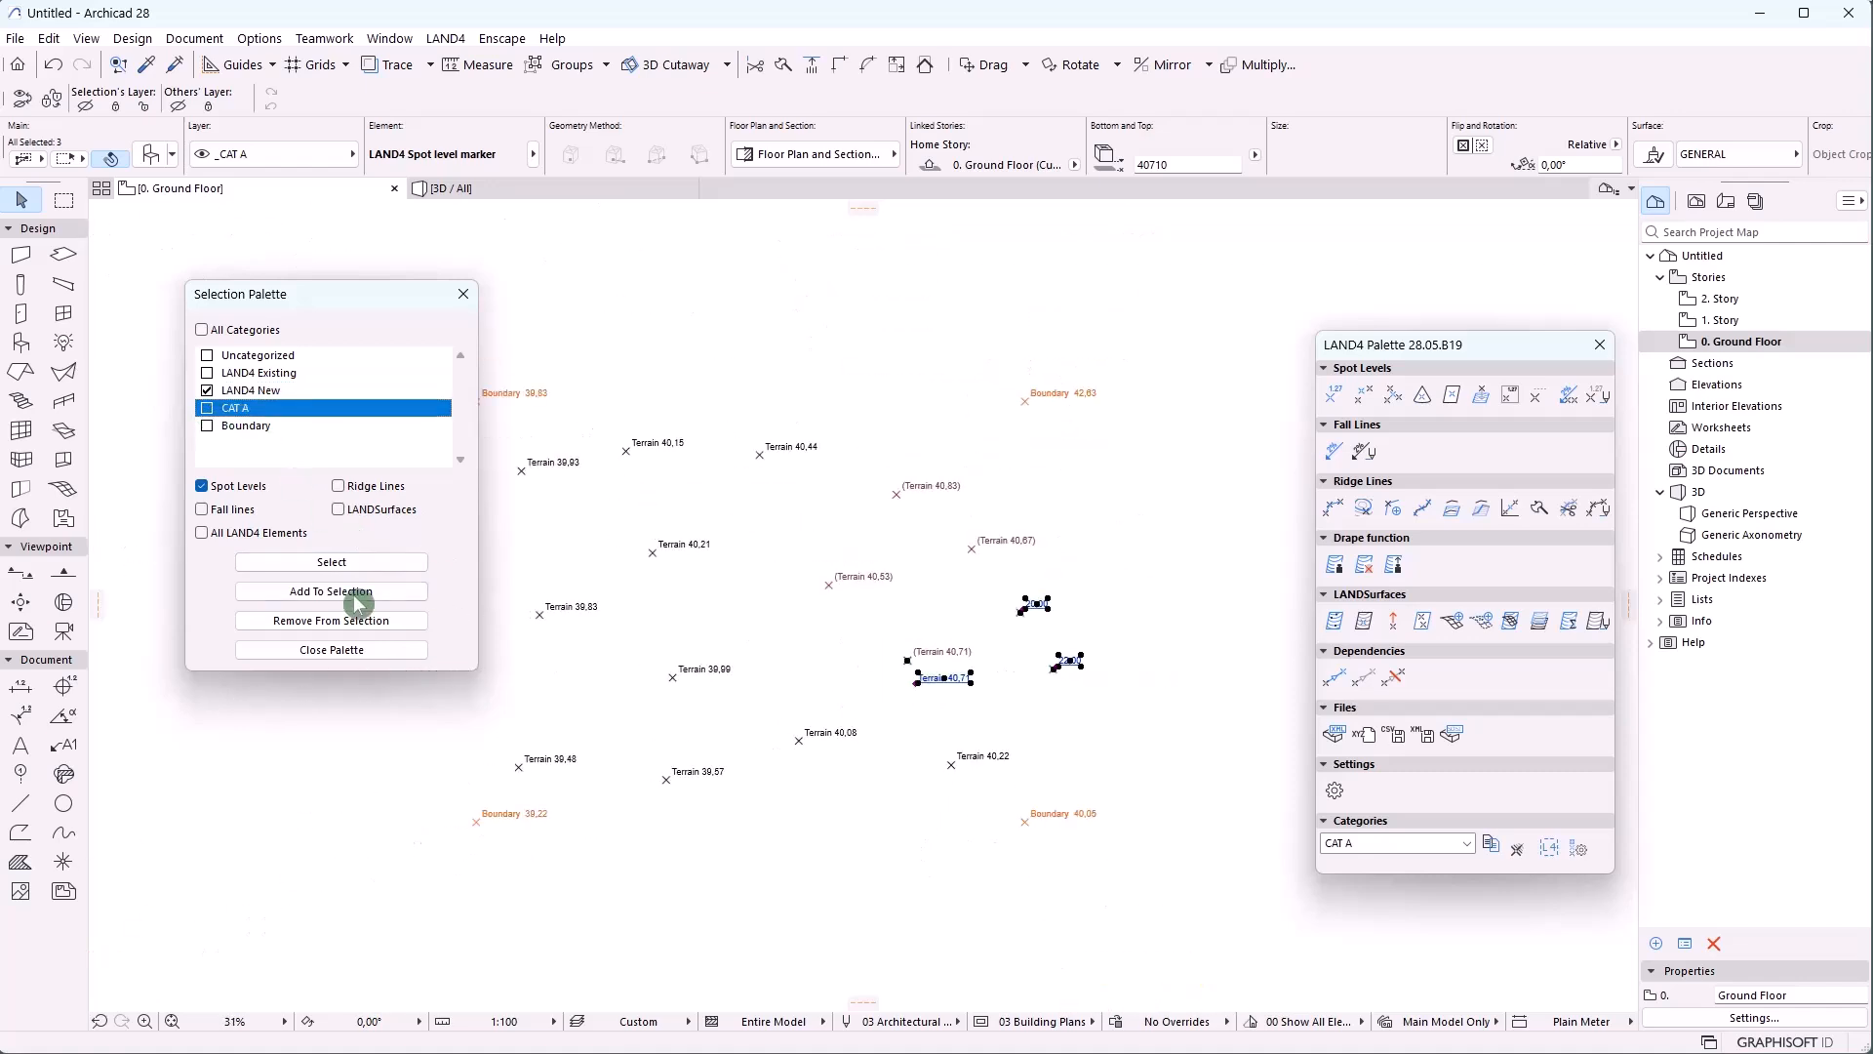
left_click(339, 563)
scroll(790, 682, "up", 2)
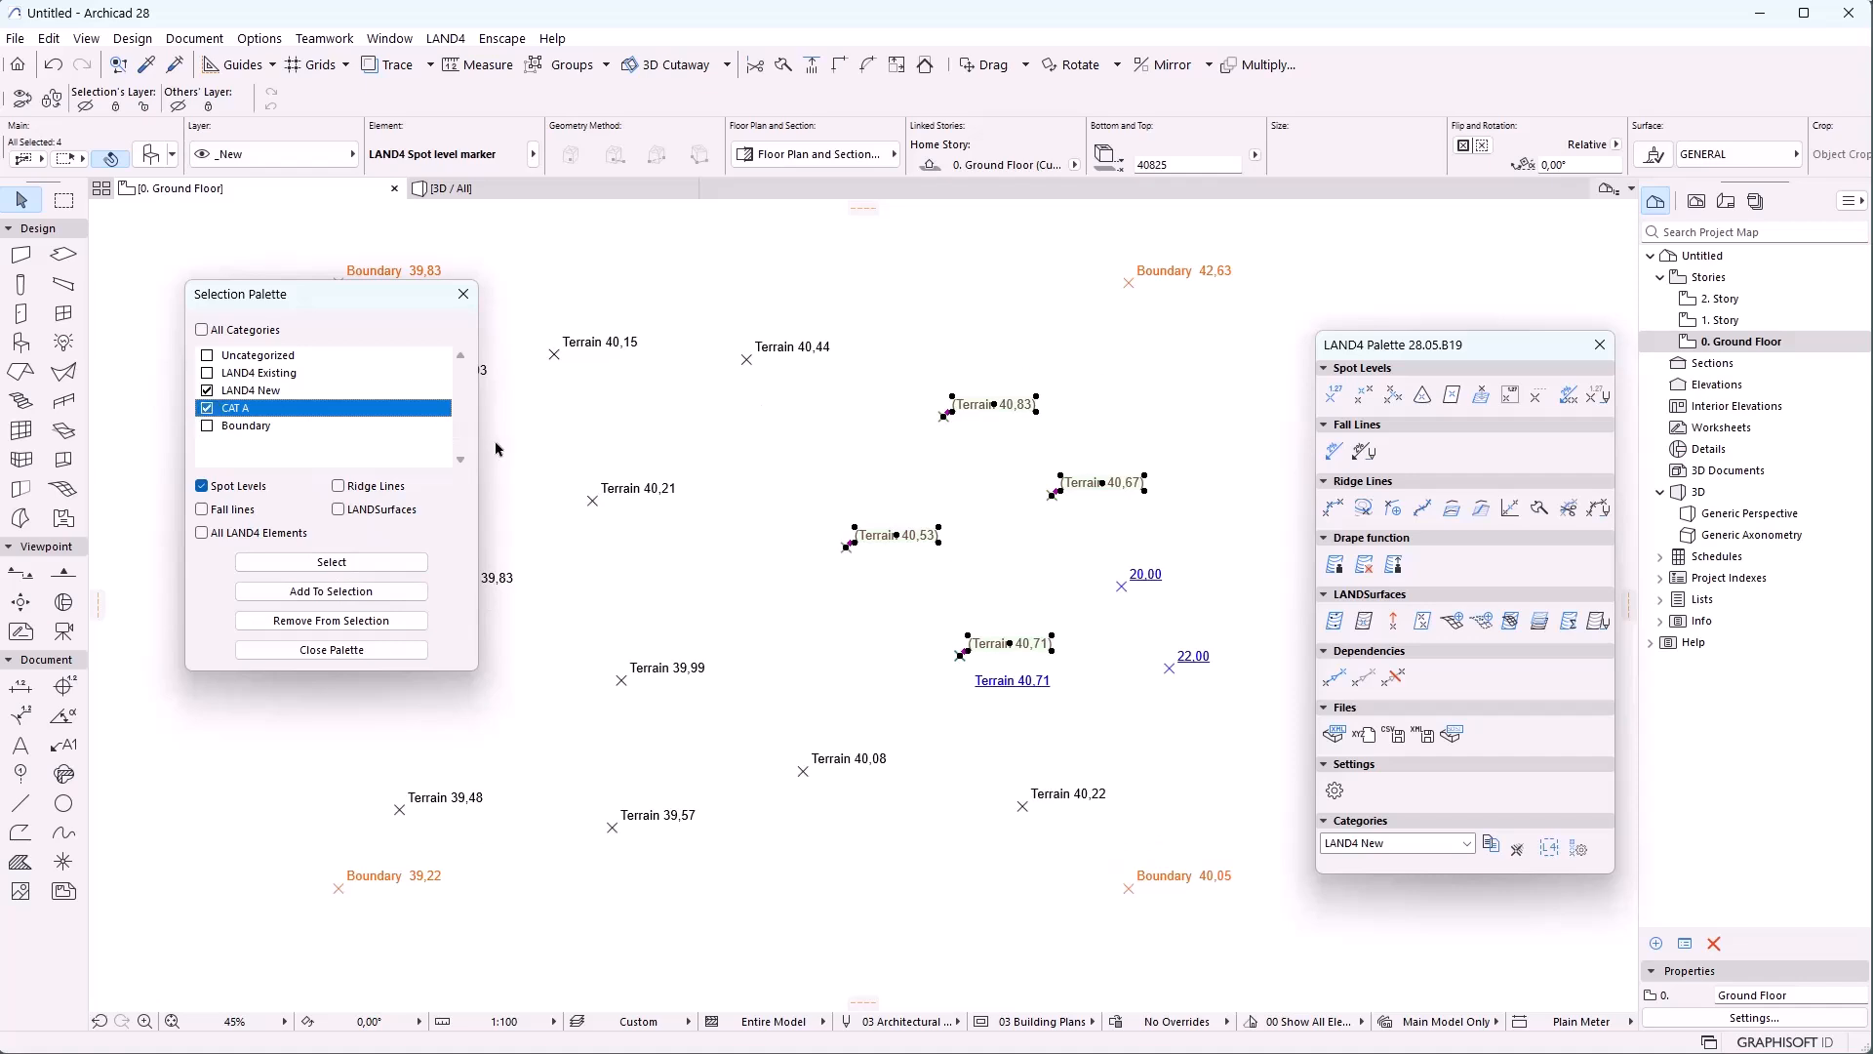
Select the LAND4 New and CAT A spot levels together, delete them and close the Selection Palette
left_click(362, 564)
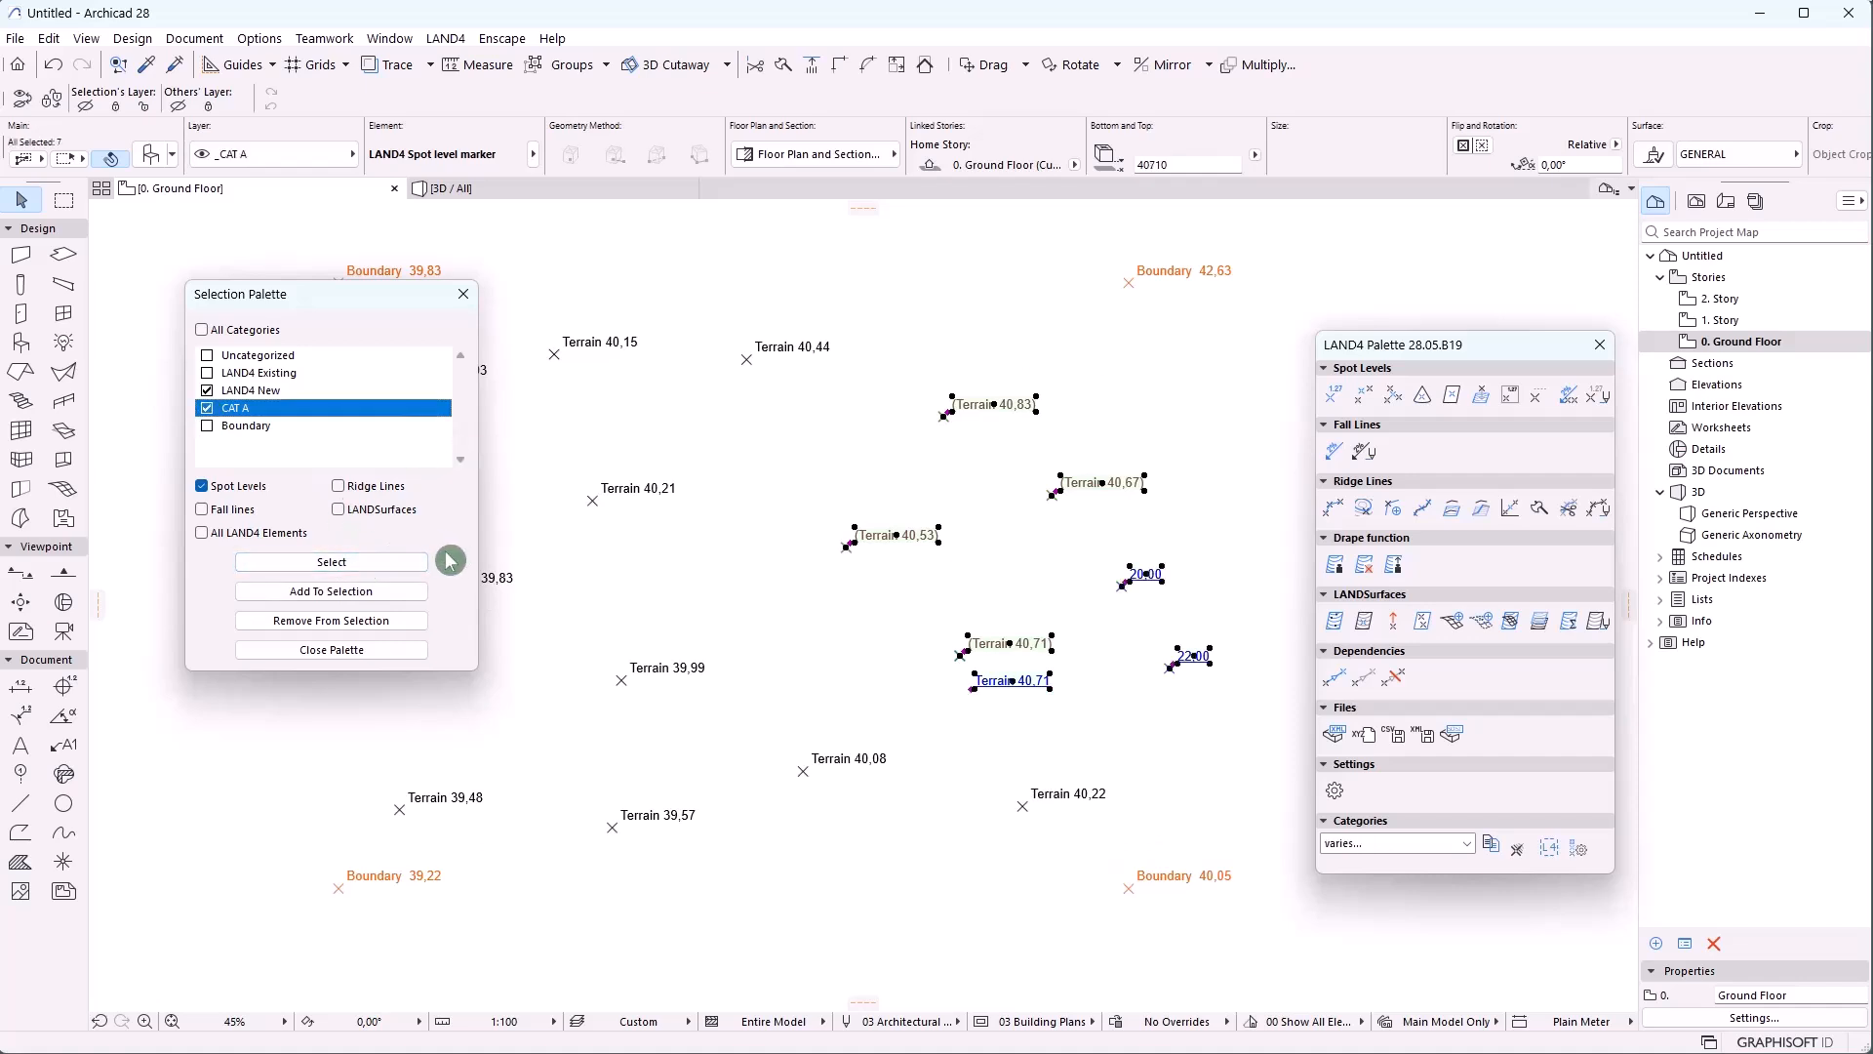
left_click(705, 636)
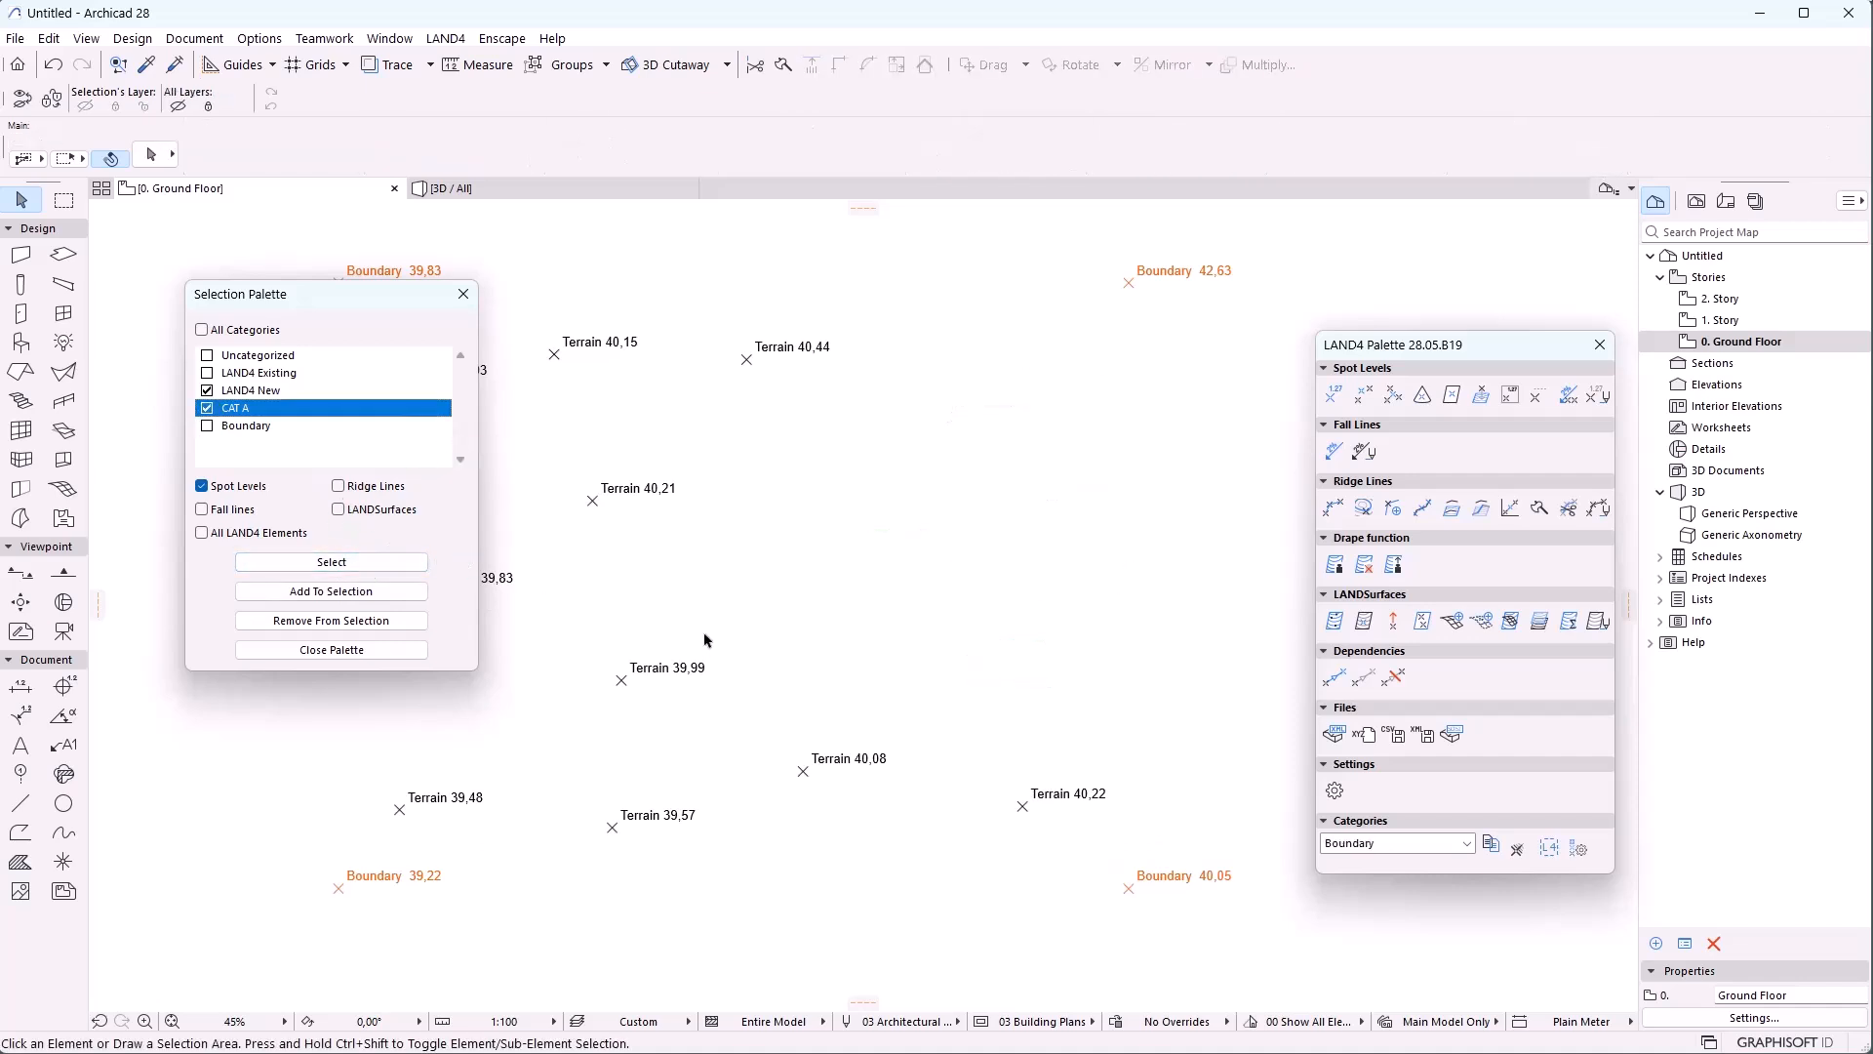
left_click(400, 649)
middle_click_drag(772, 553, 671, 562)
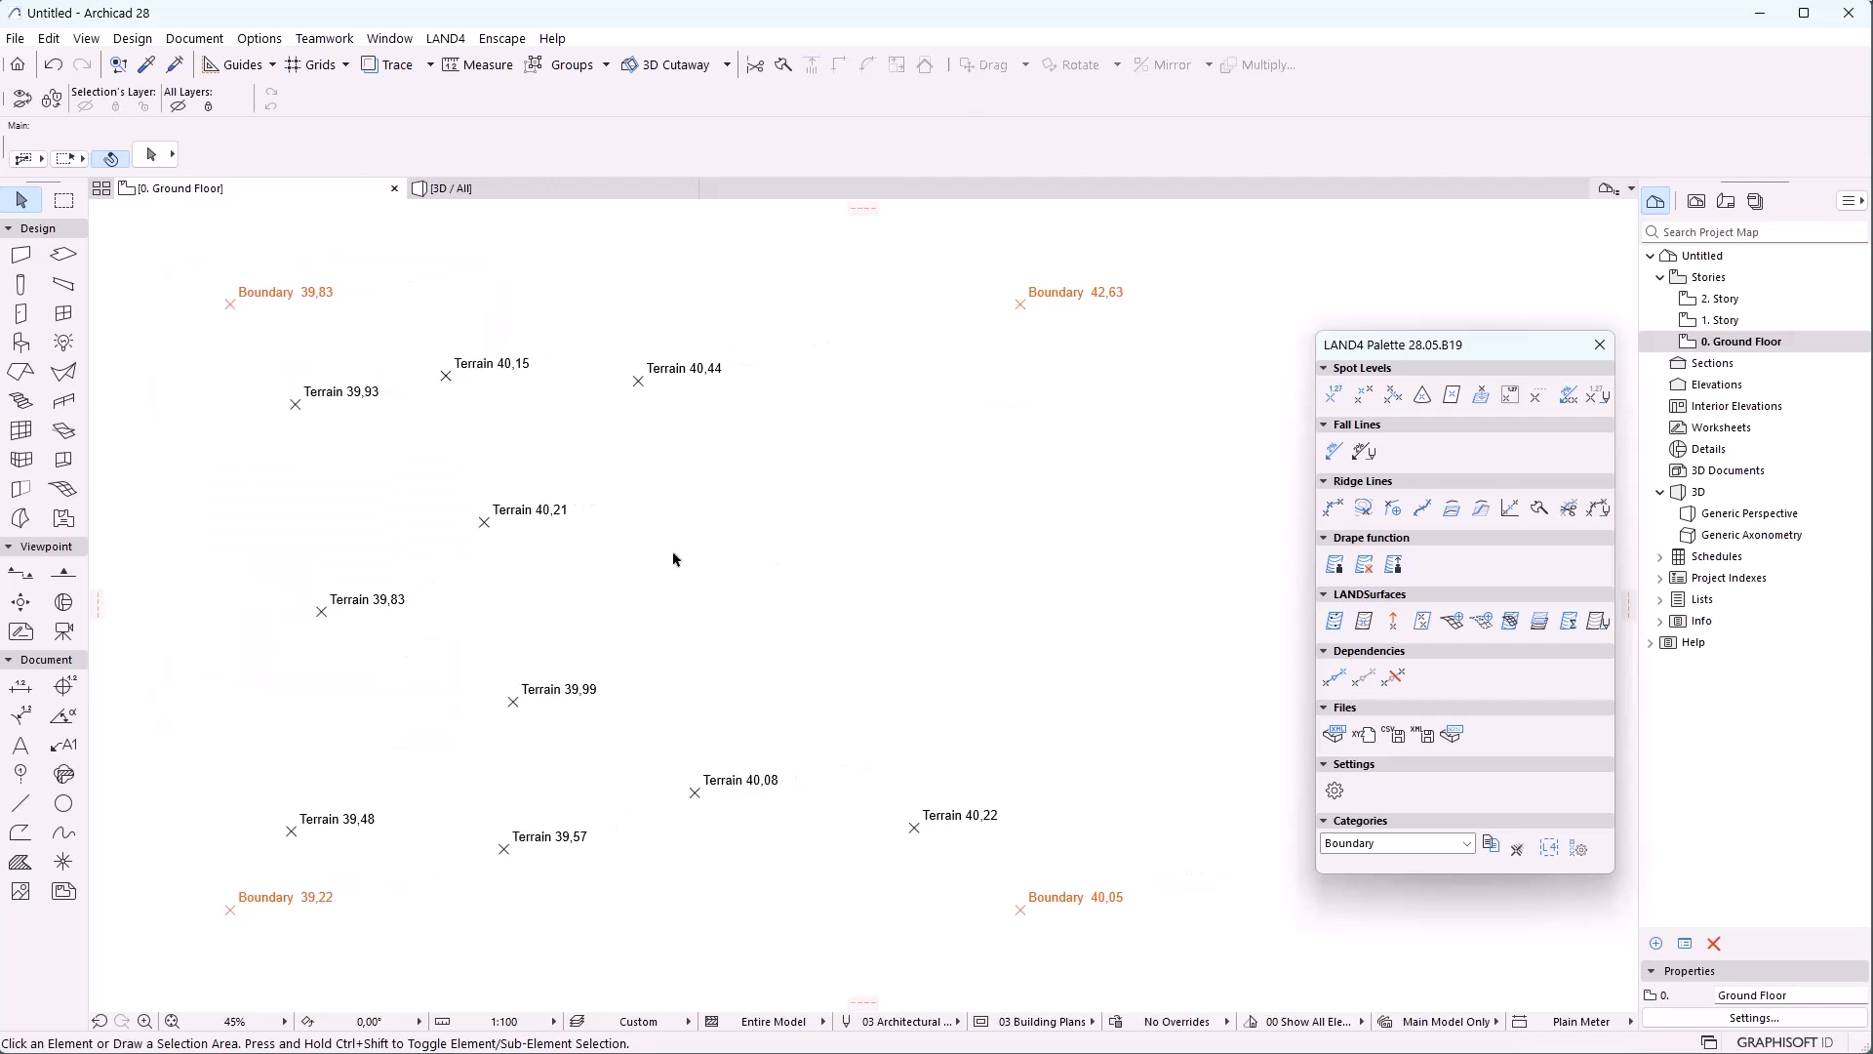
left_click(1518, 850)
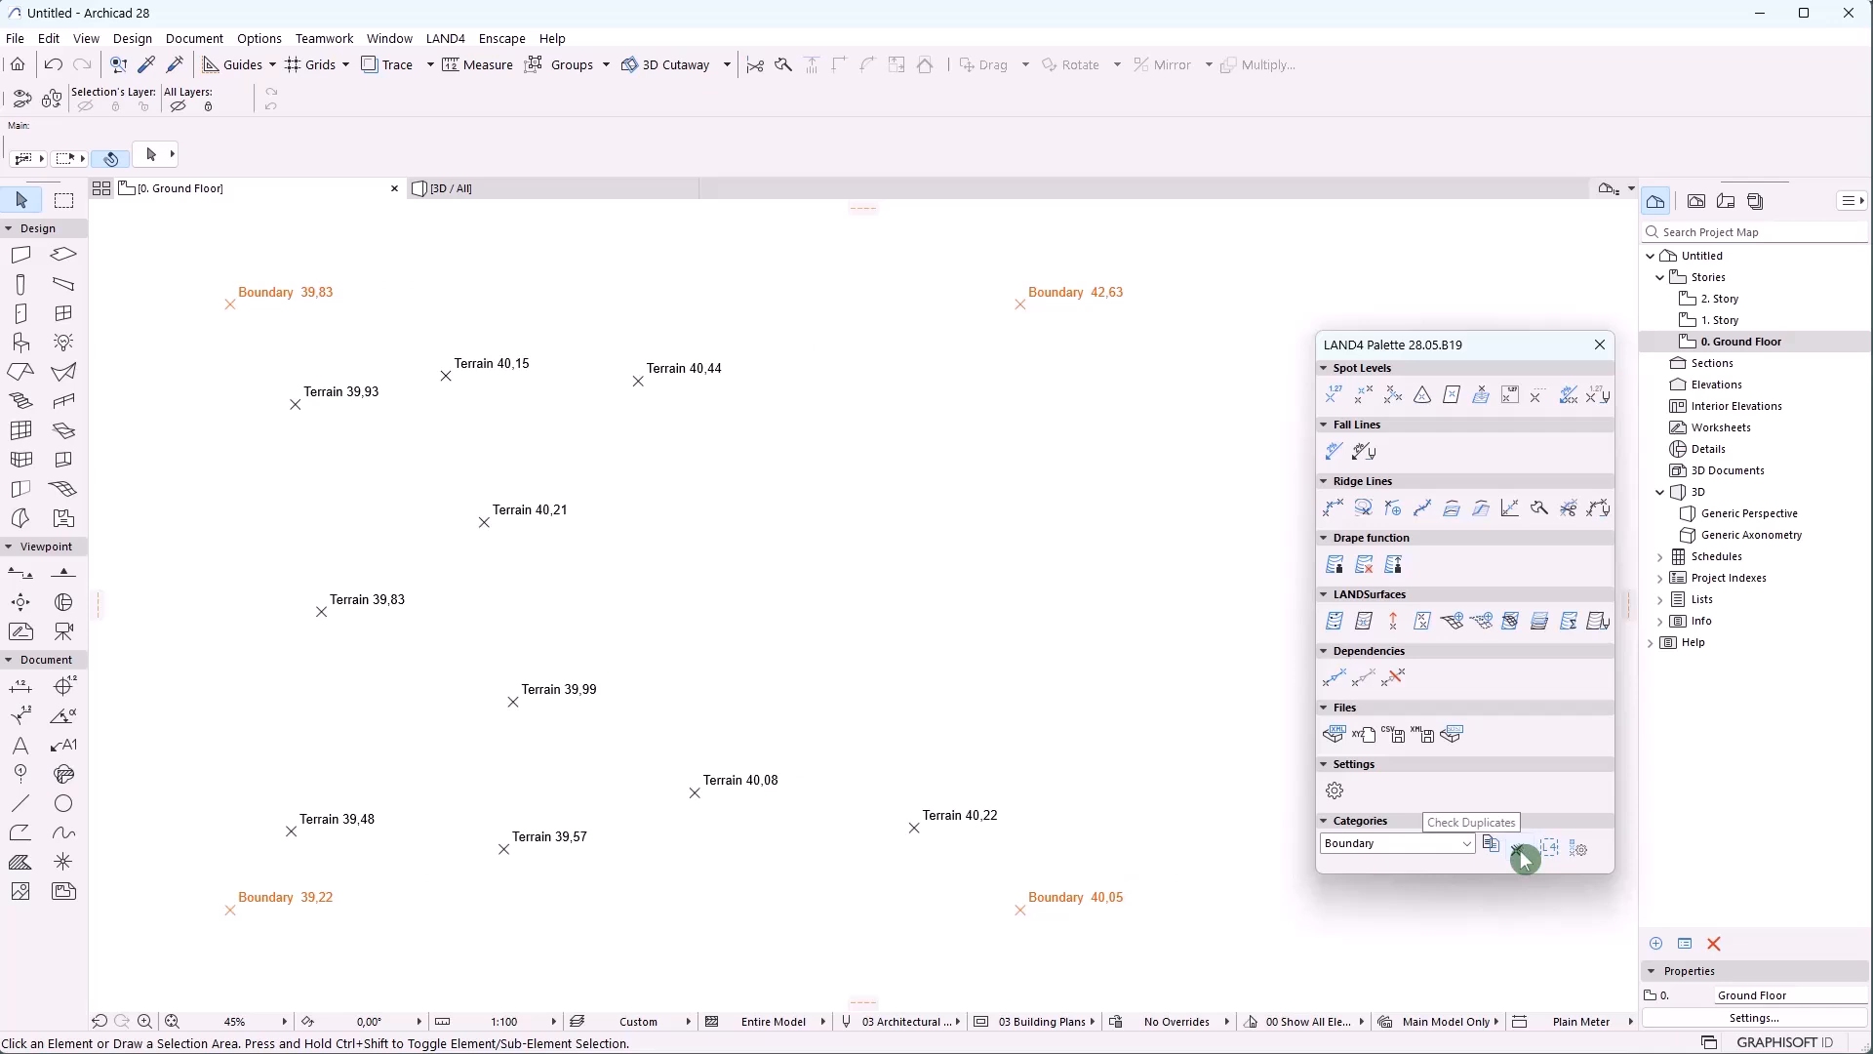
left_click_drag(636, 305, 982, 276)
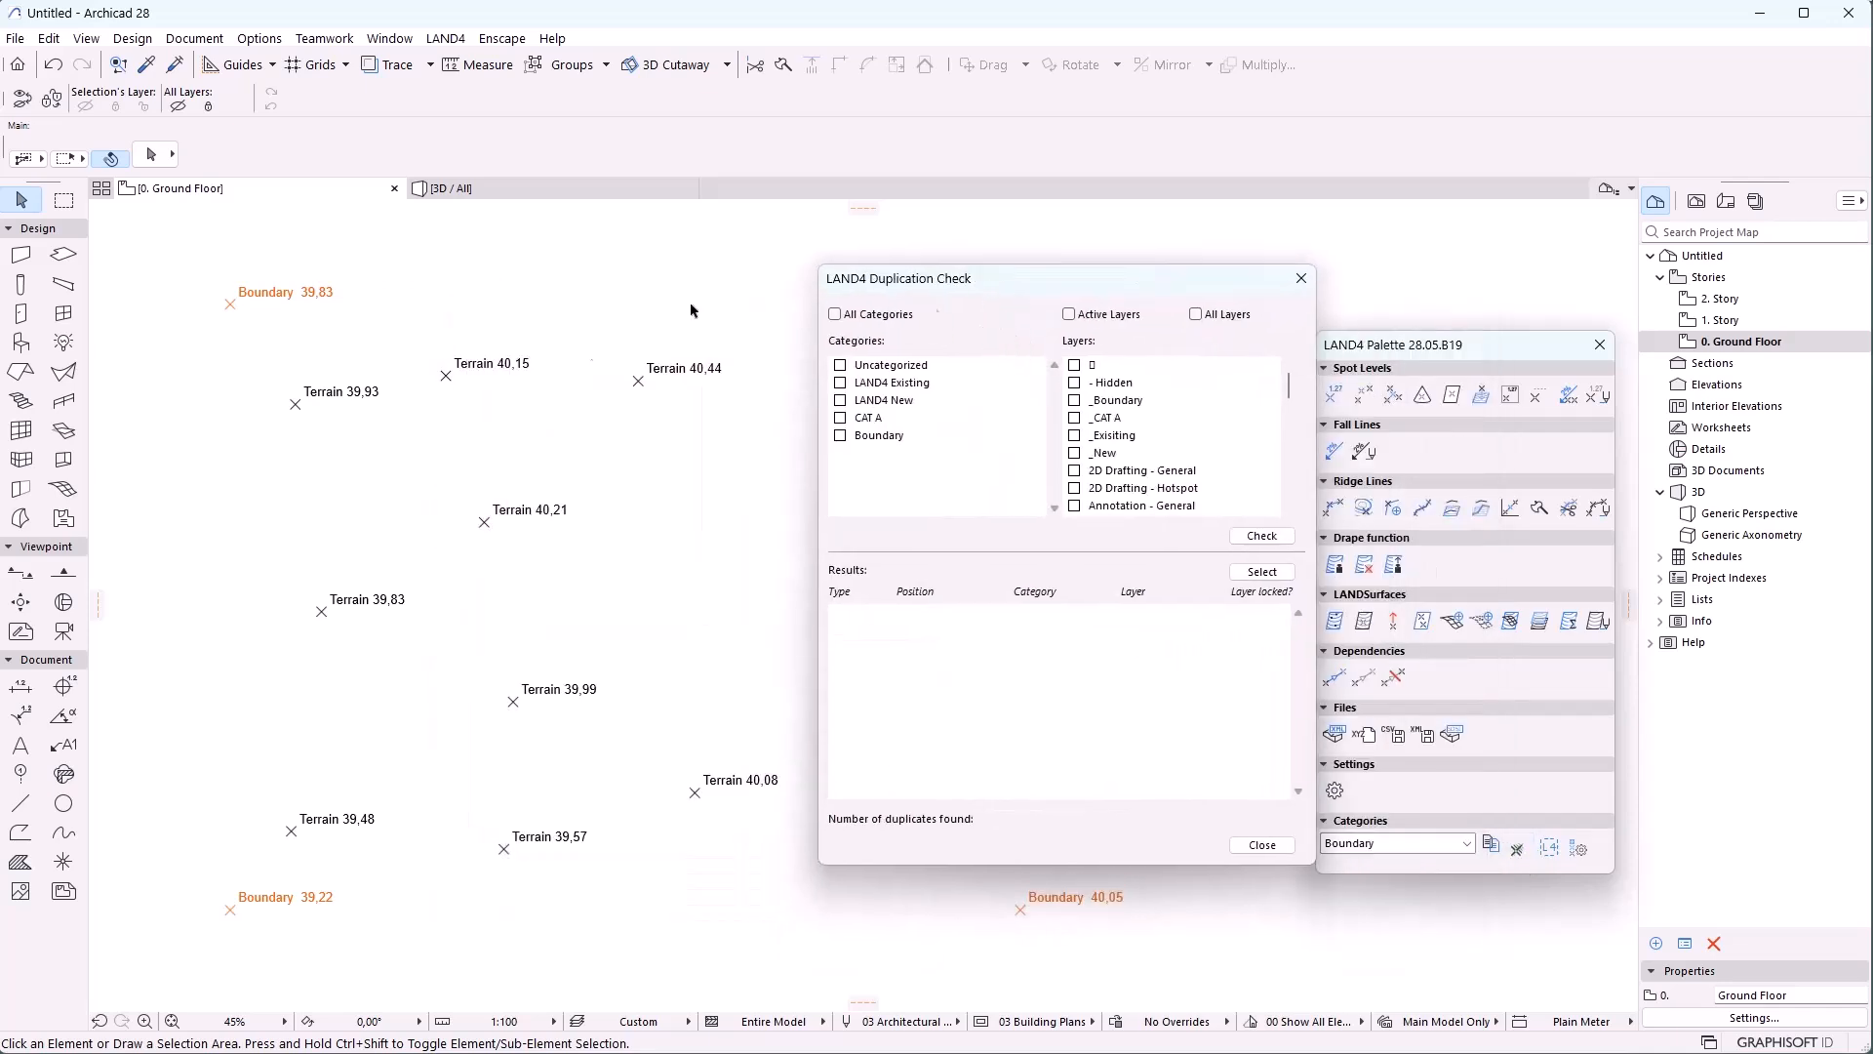
left_click(1258, 845)
Duplicate the Terrain 40,21, Terrain 39,83 and Terrain 39,99 spot levels in place
left_click_drag(265, 467, 678, 737)
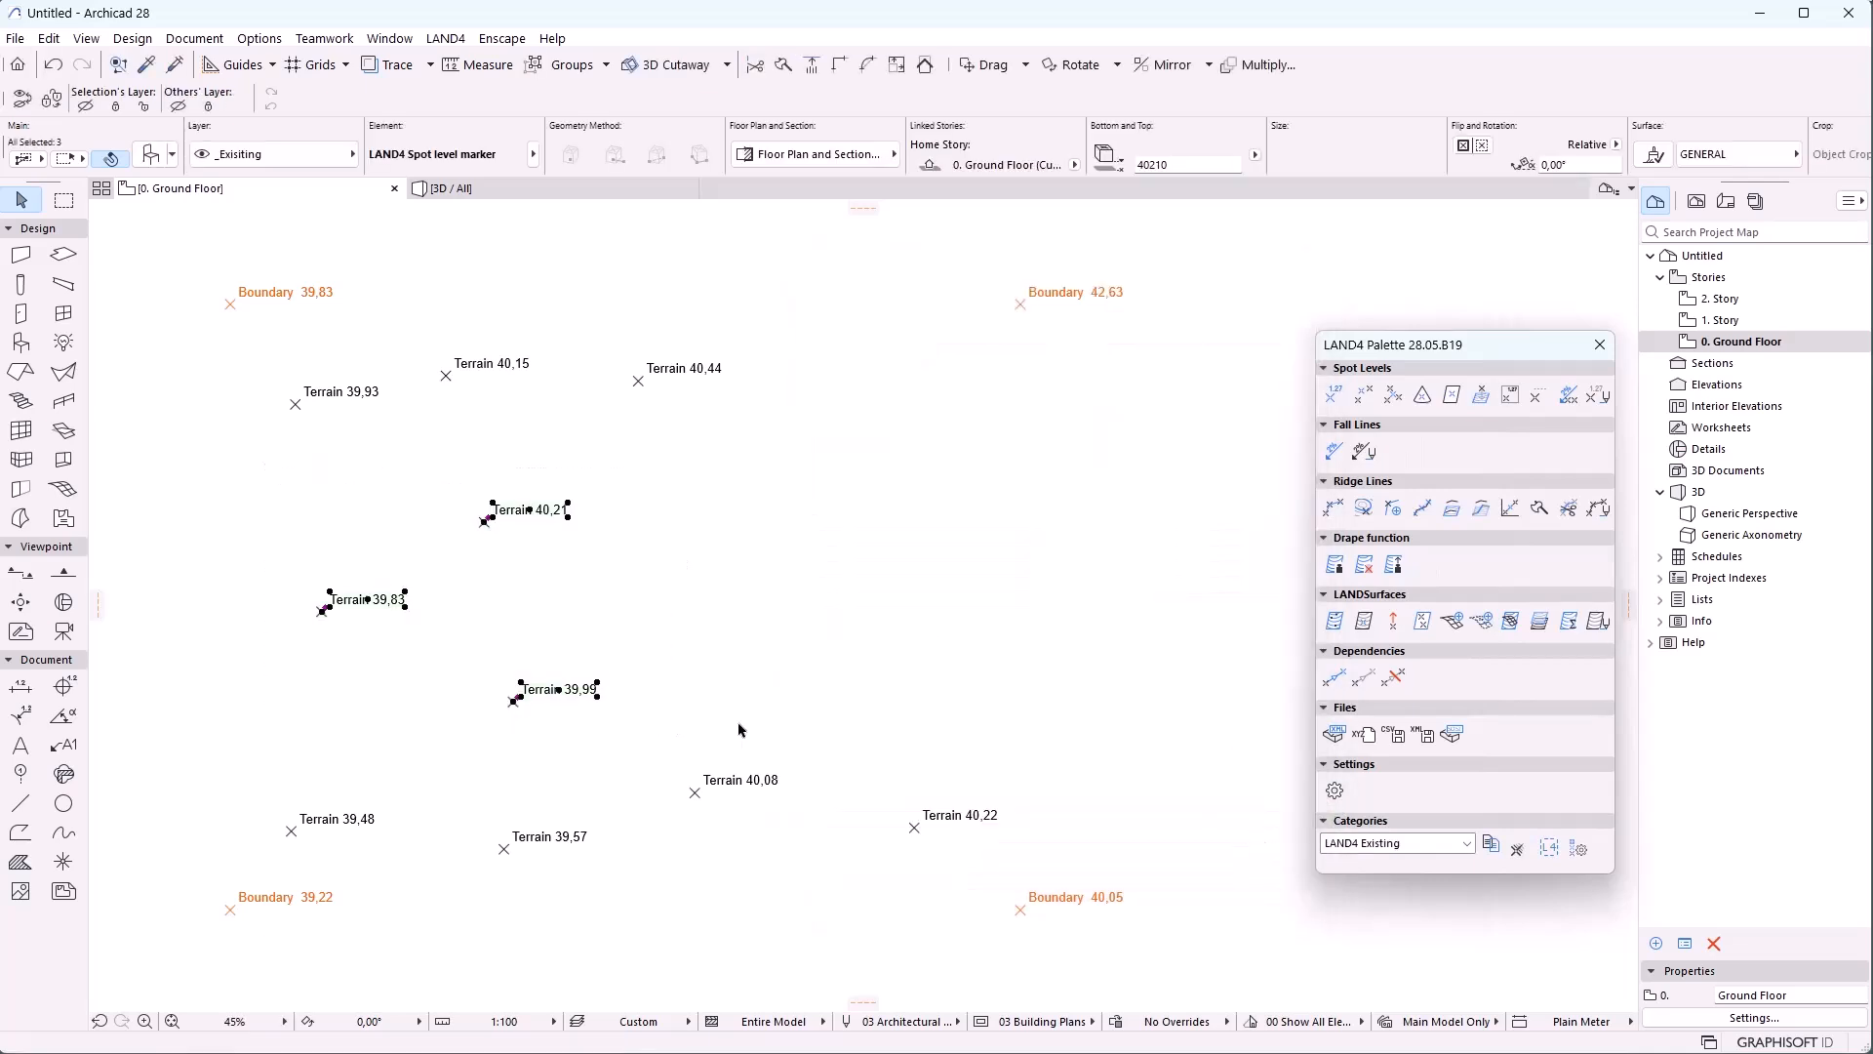
left_click(900, 648)
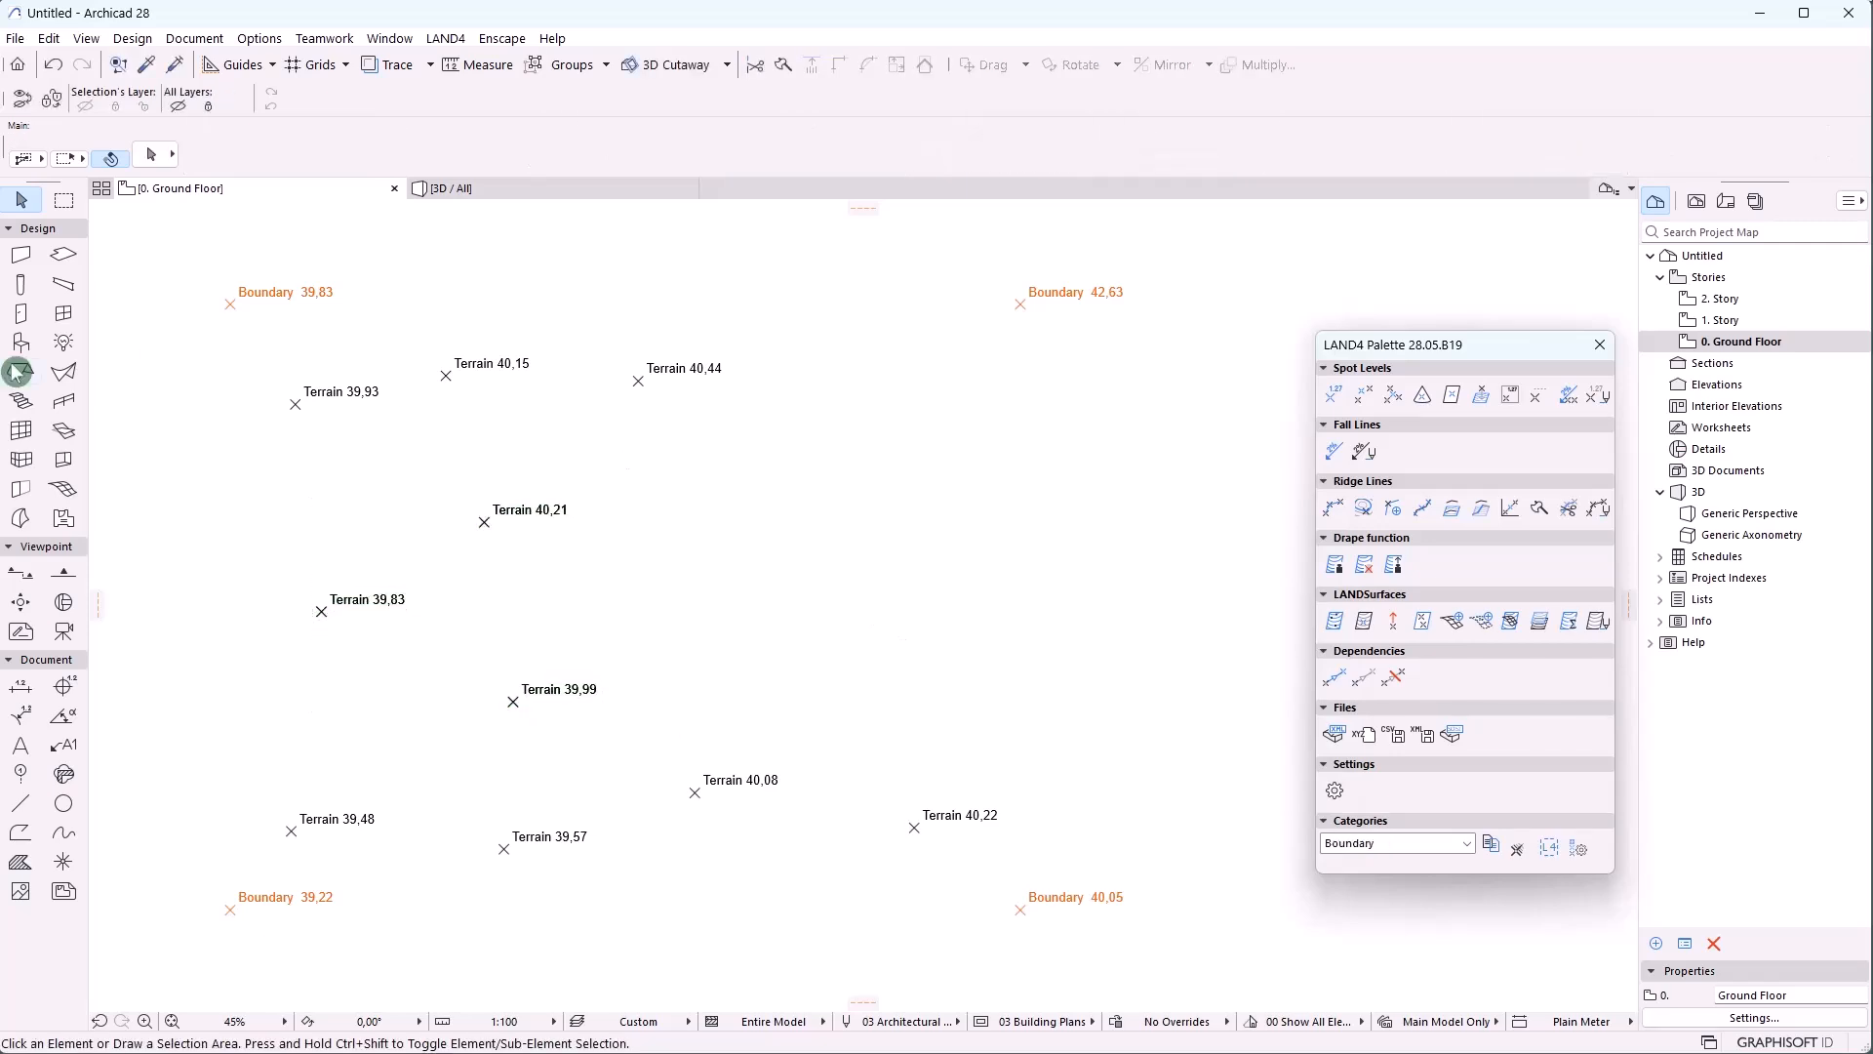
left_click(588, 694)
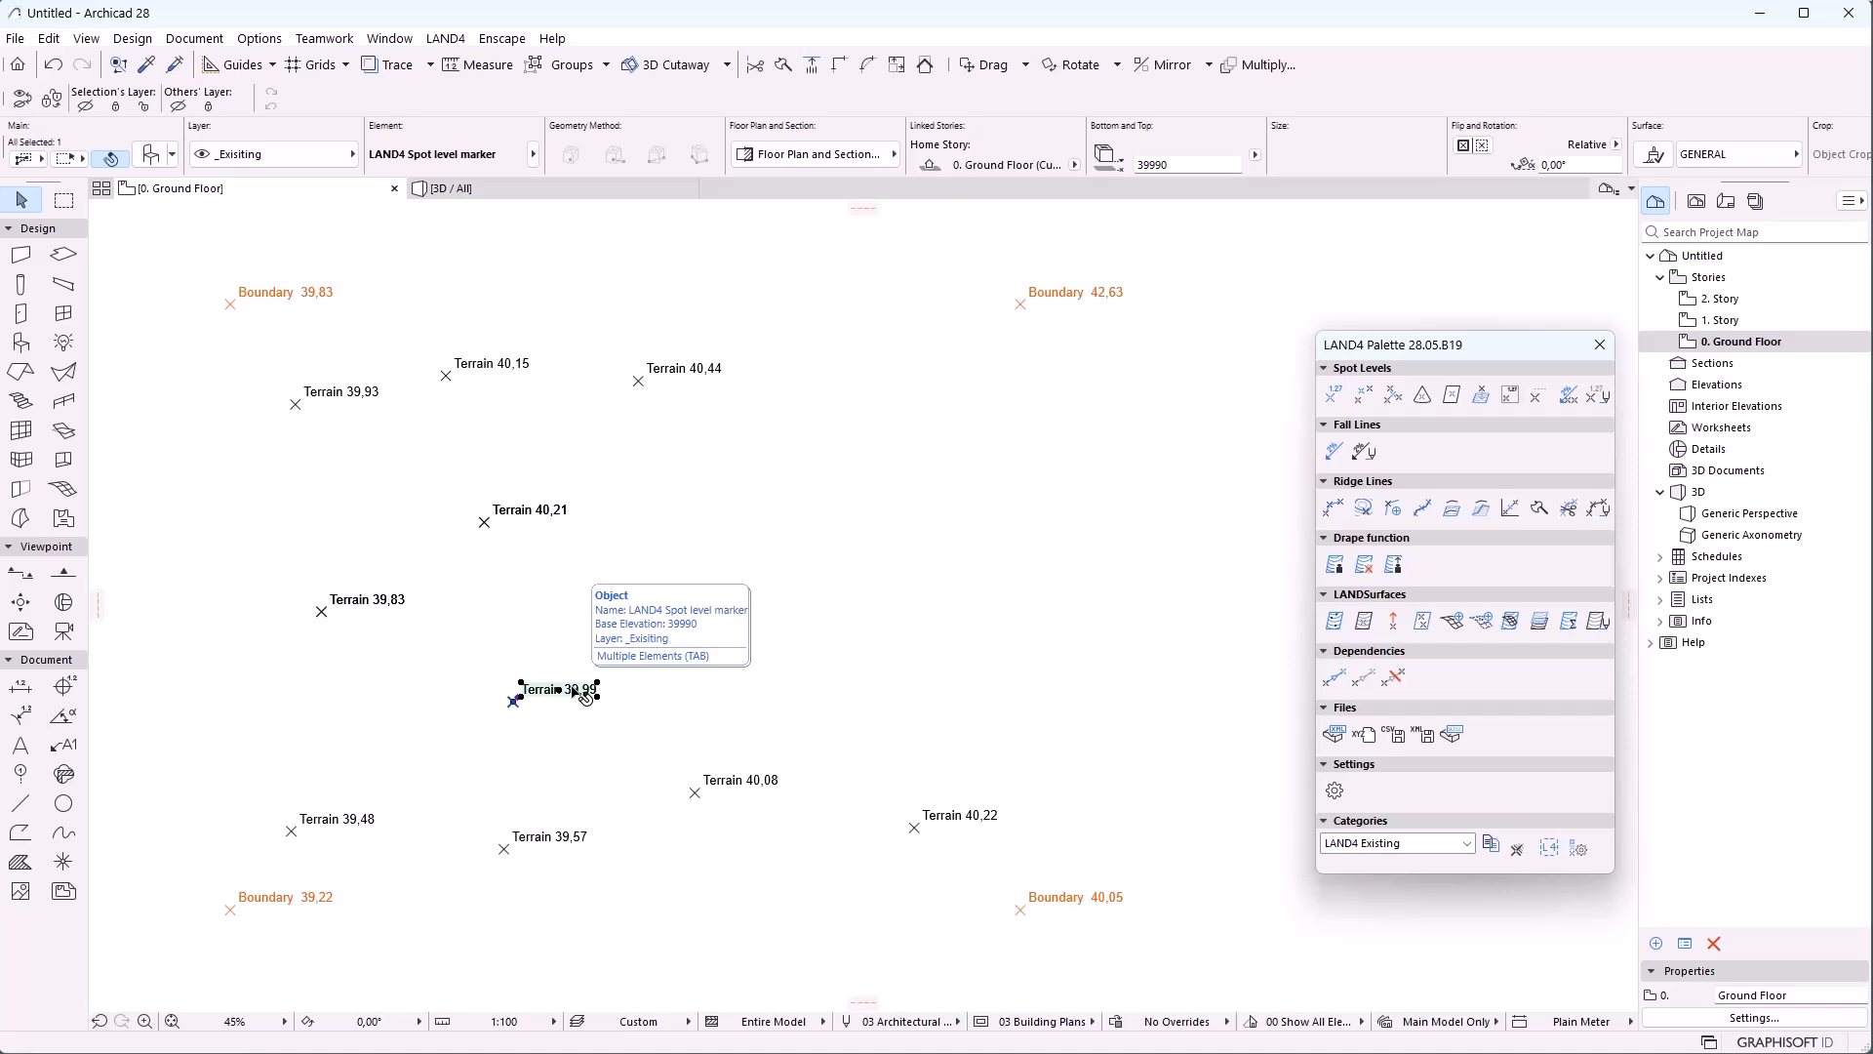
key("Escape")
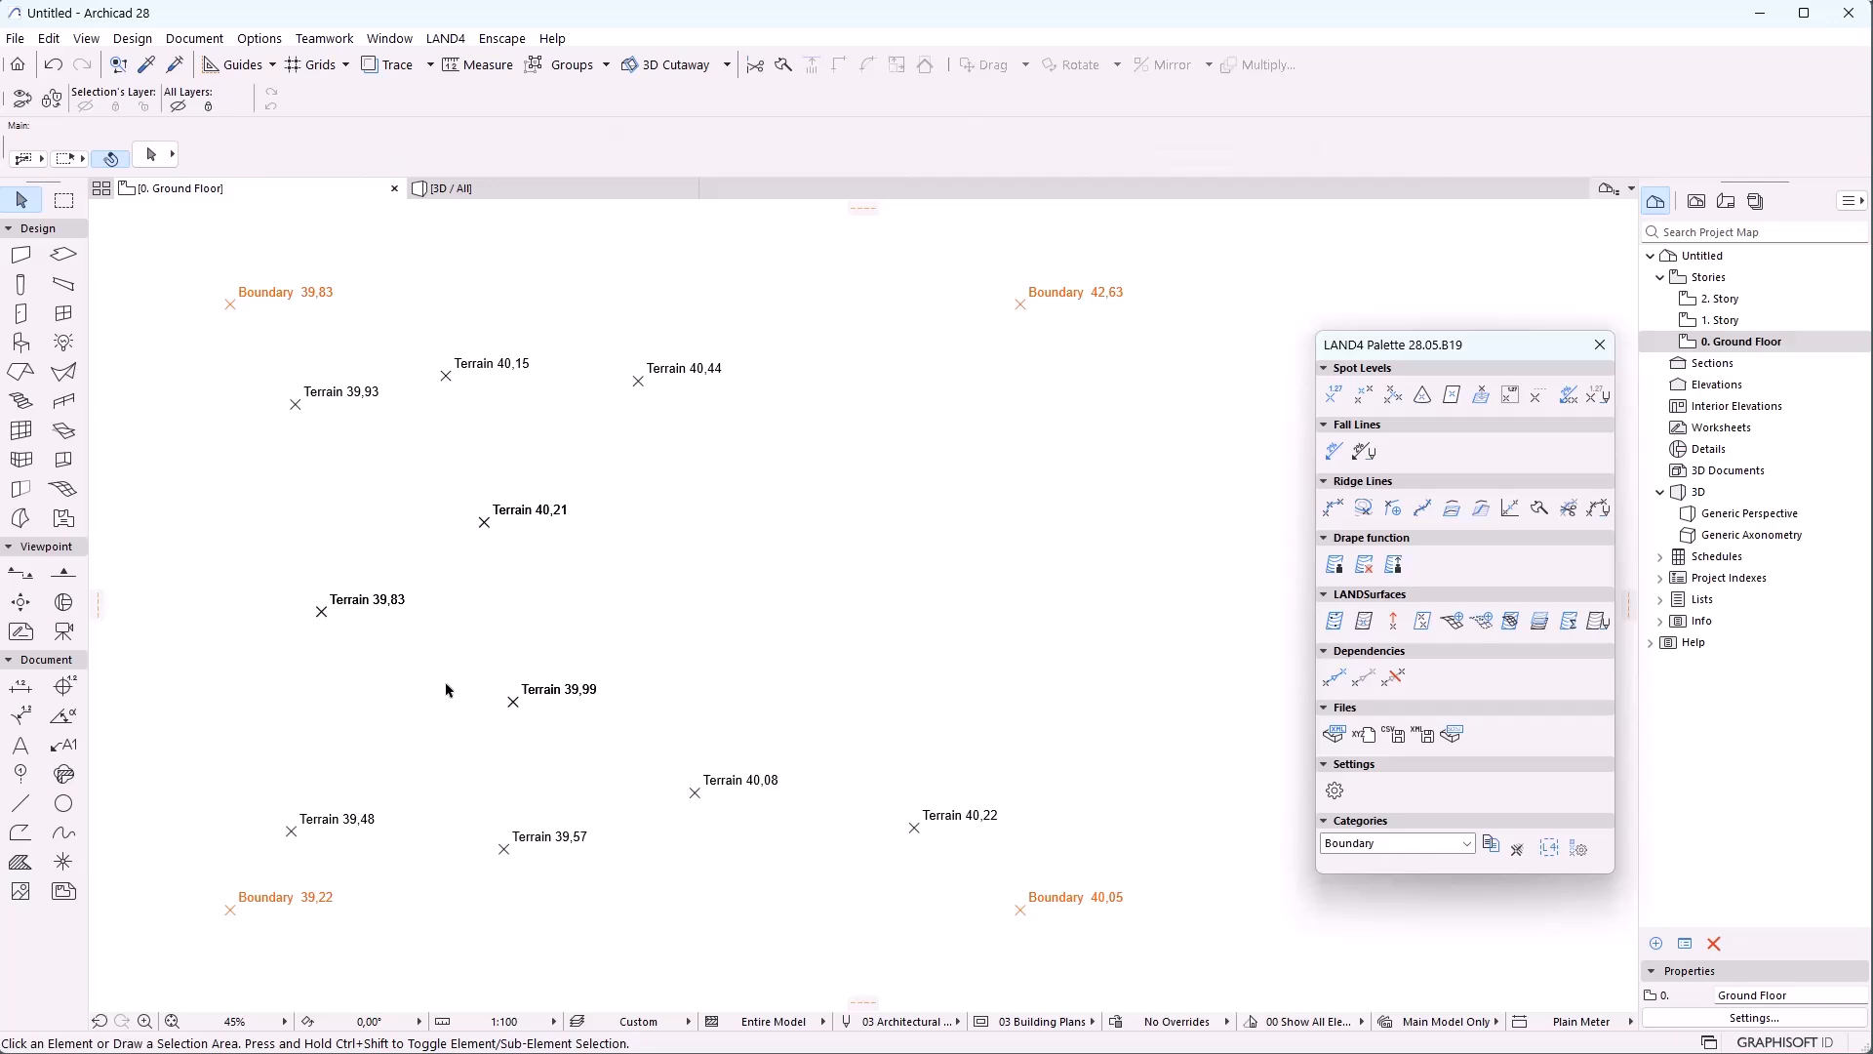
Run the LAND4 Duplication Check on the LAND4 Existing category for active layers
left_click(1520, 848)
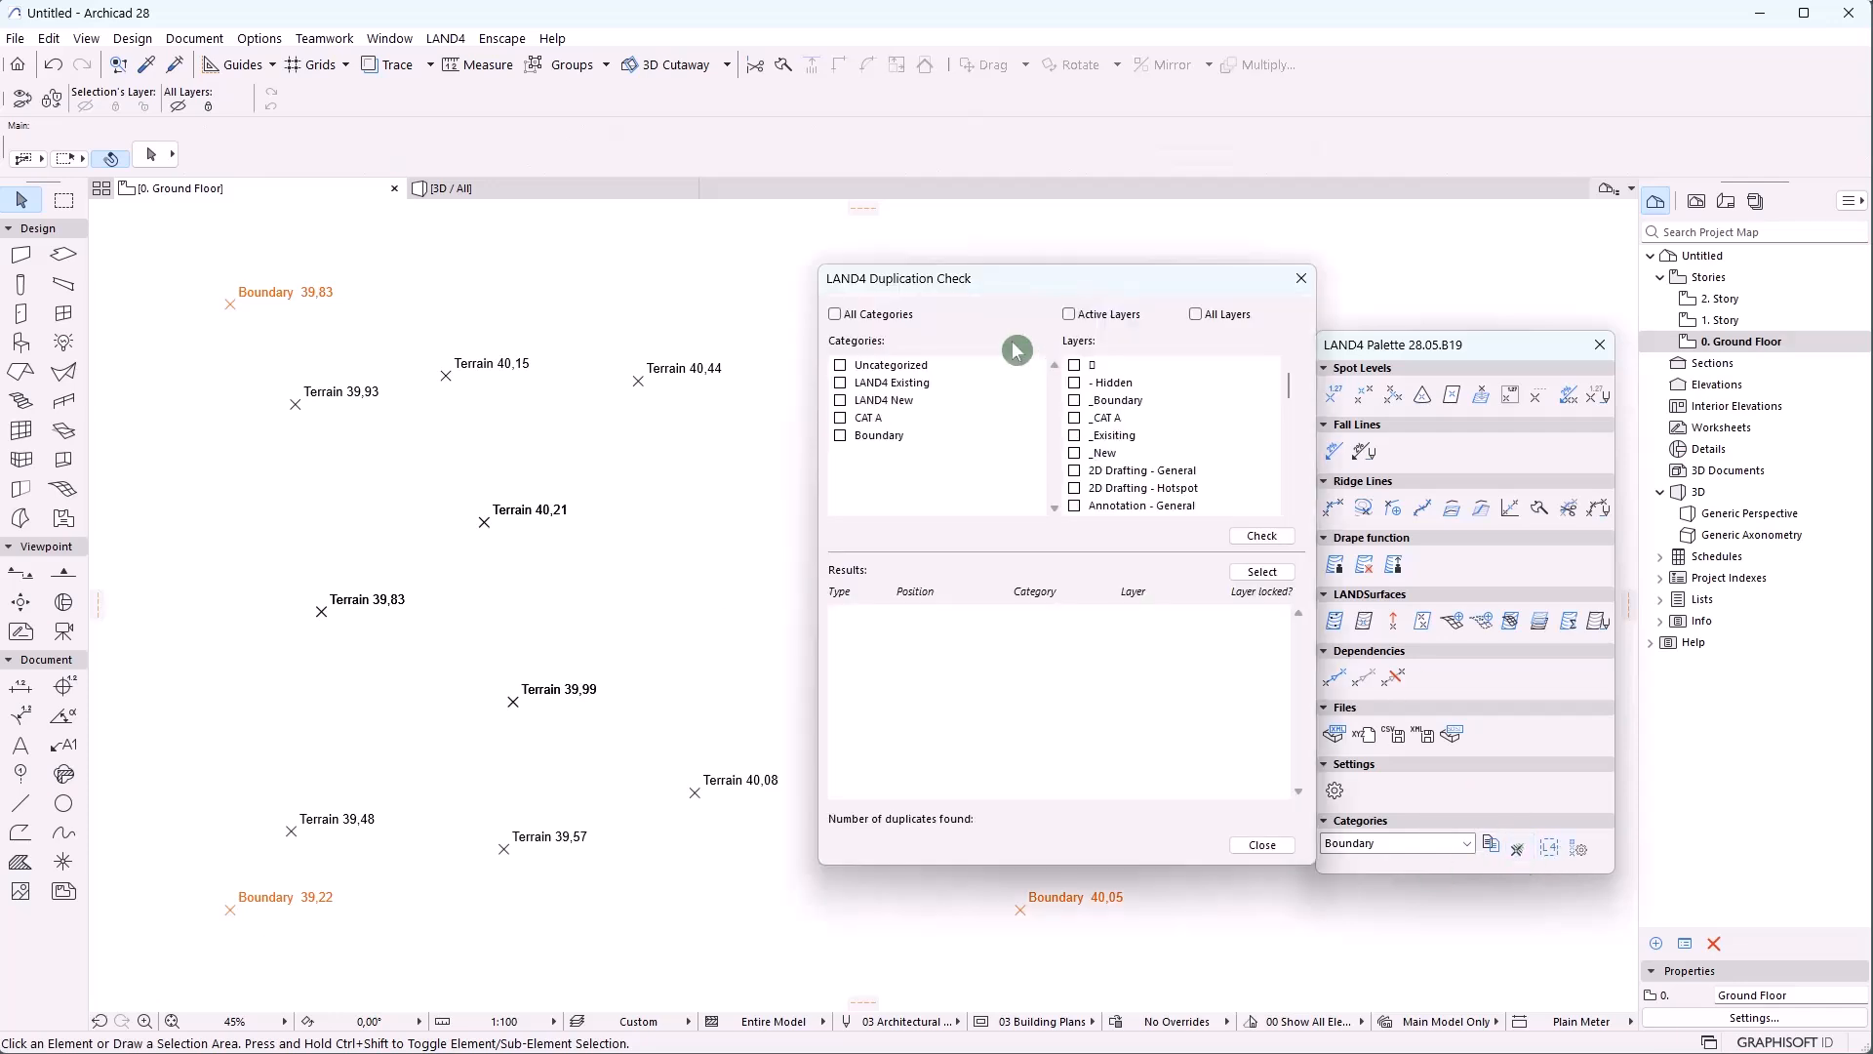
left_click(859, 383)
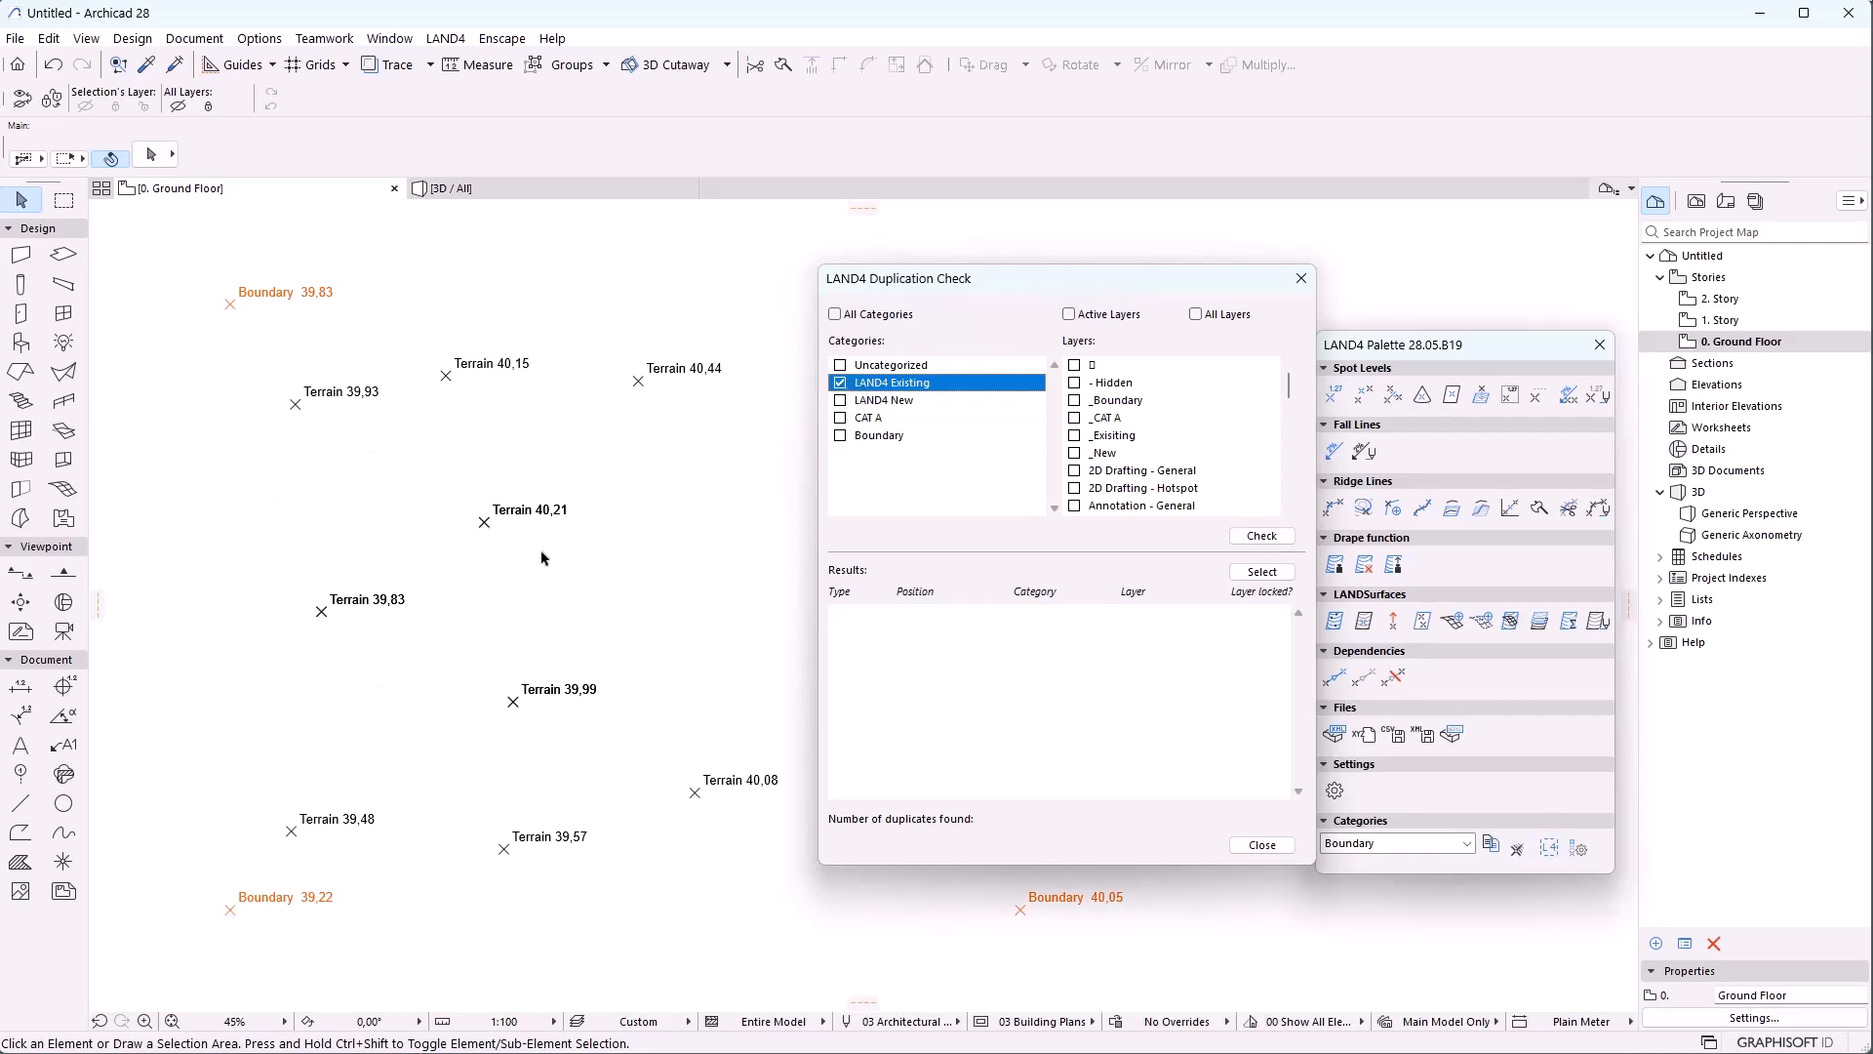
left_click(1068, 314)
left_click(1268, 538)
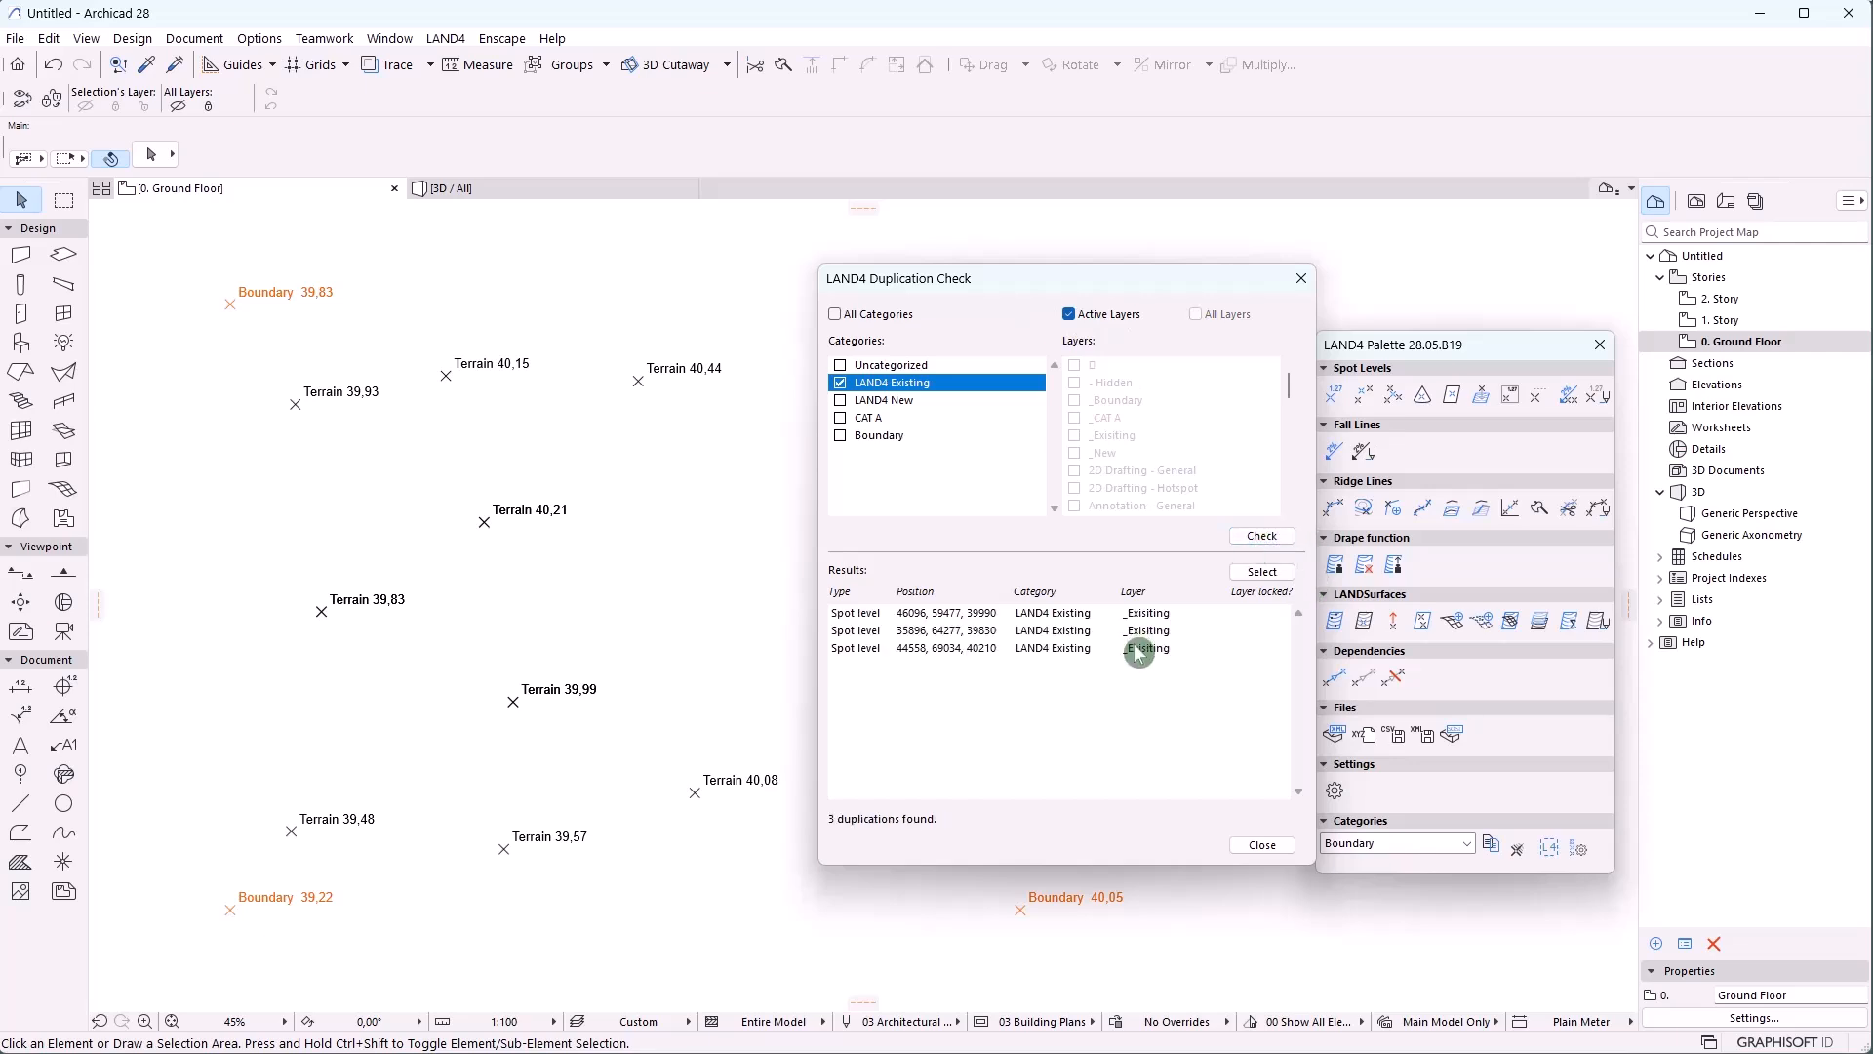
Select all listed duplicate spot levels and delete them, then rerun the duplication check on LAND4 Existing and close it
left_click(1067, 617)
left_click(1078, 649, "shift")
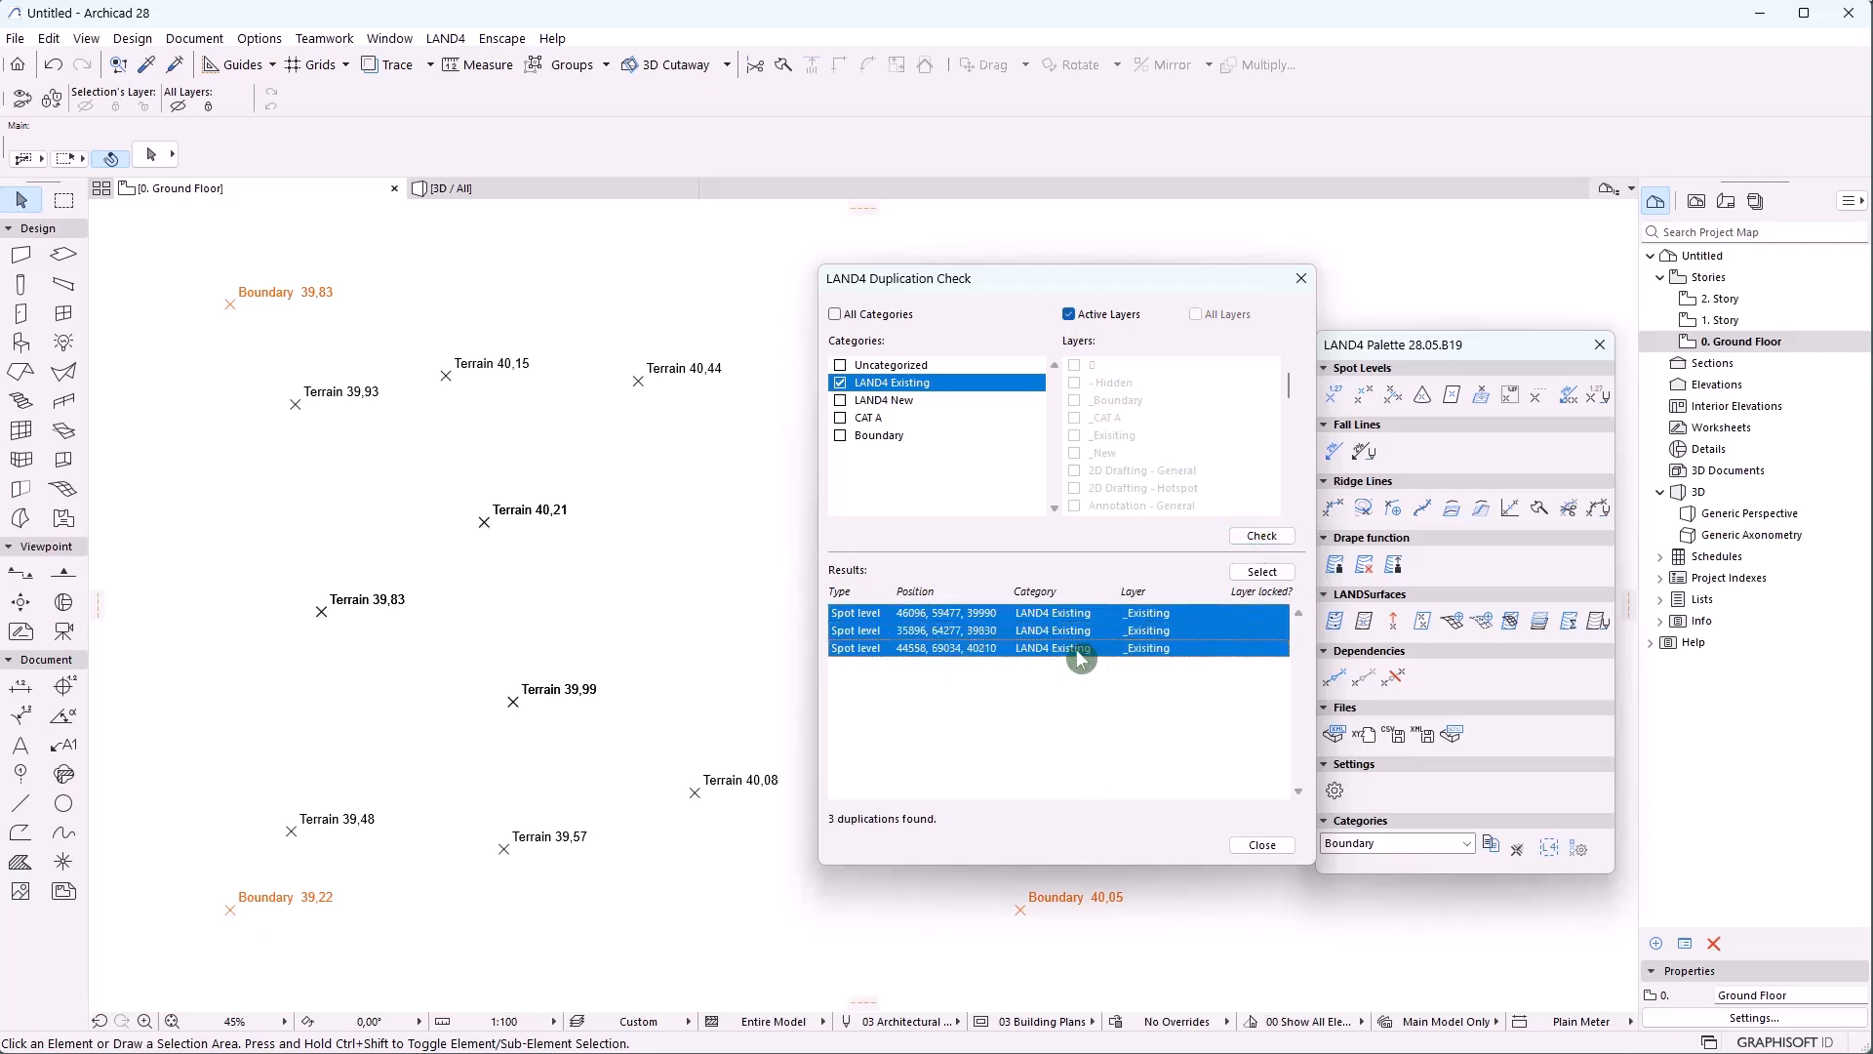
left_click(1253, 575)
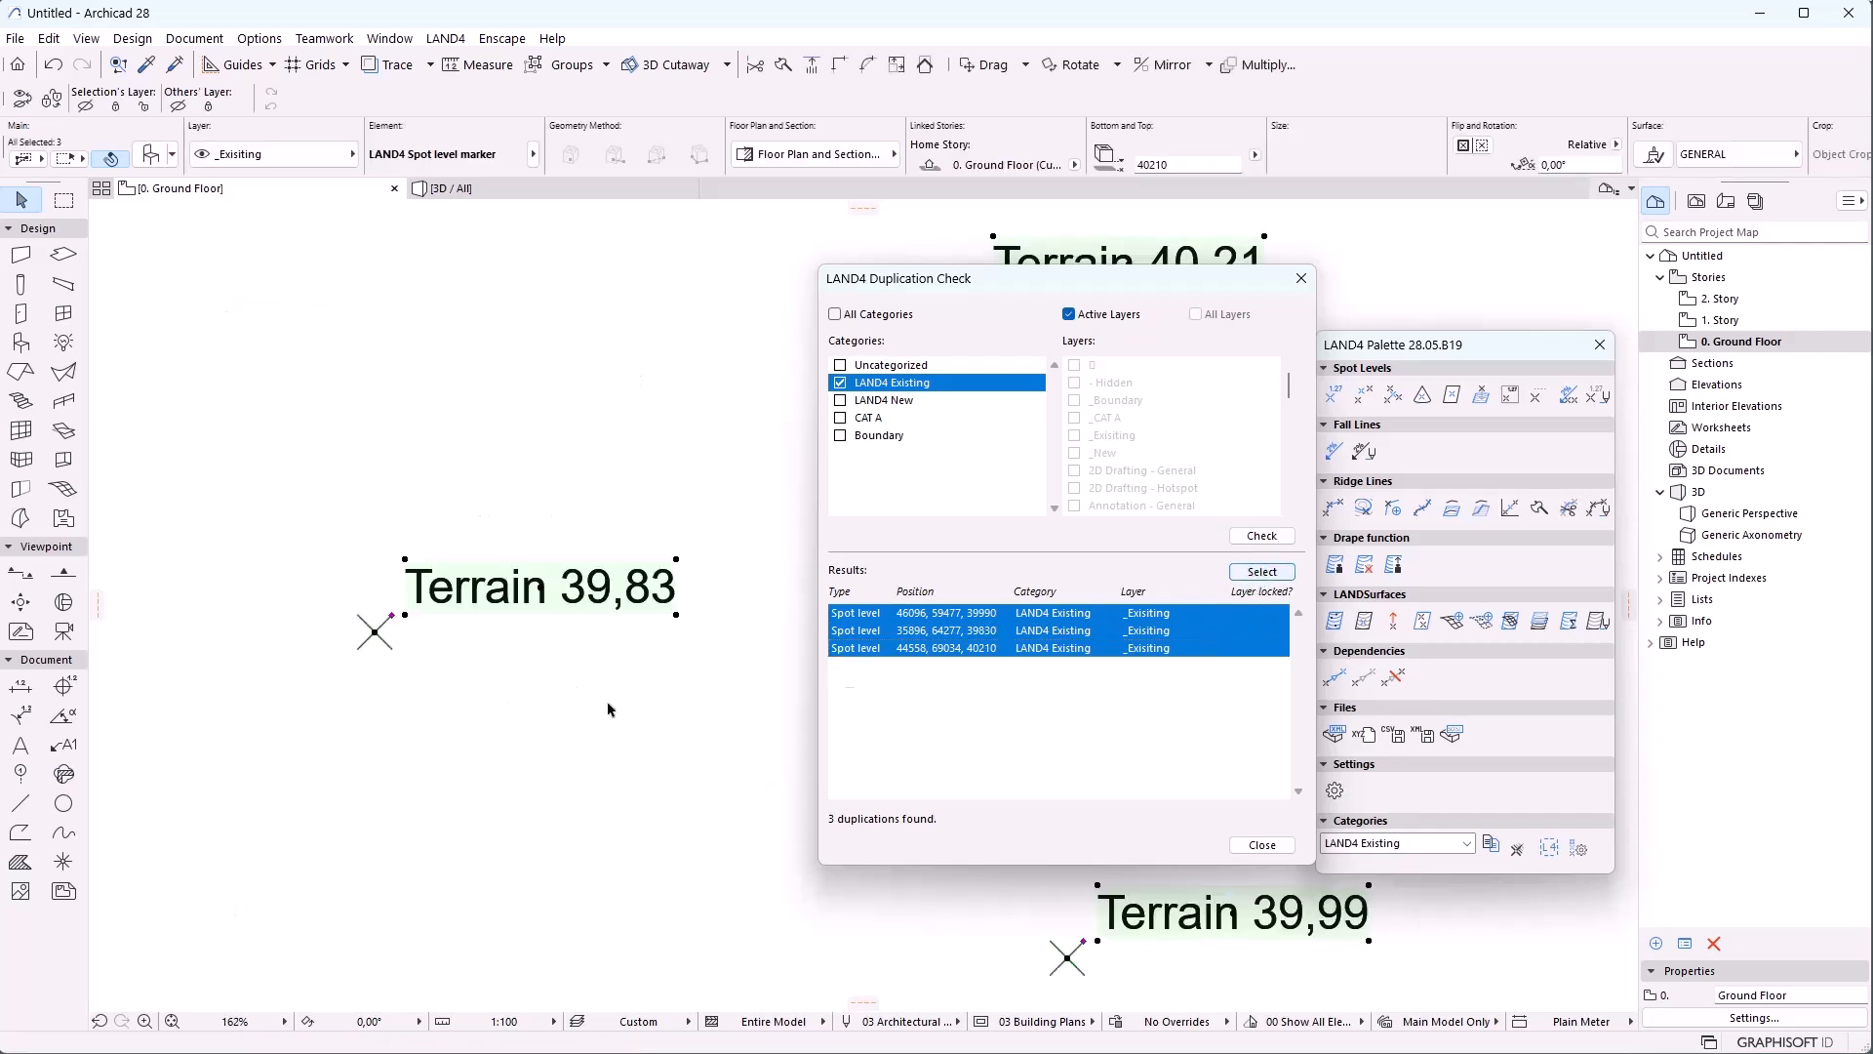
scroll(367, 671, "down", 5)
scroll(532, 743, "up", 2)
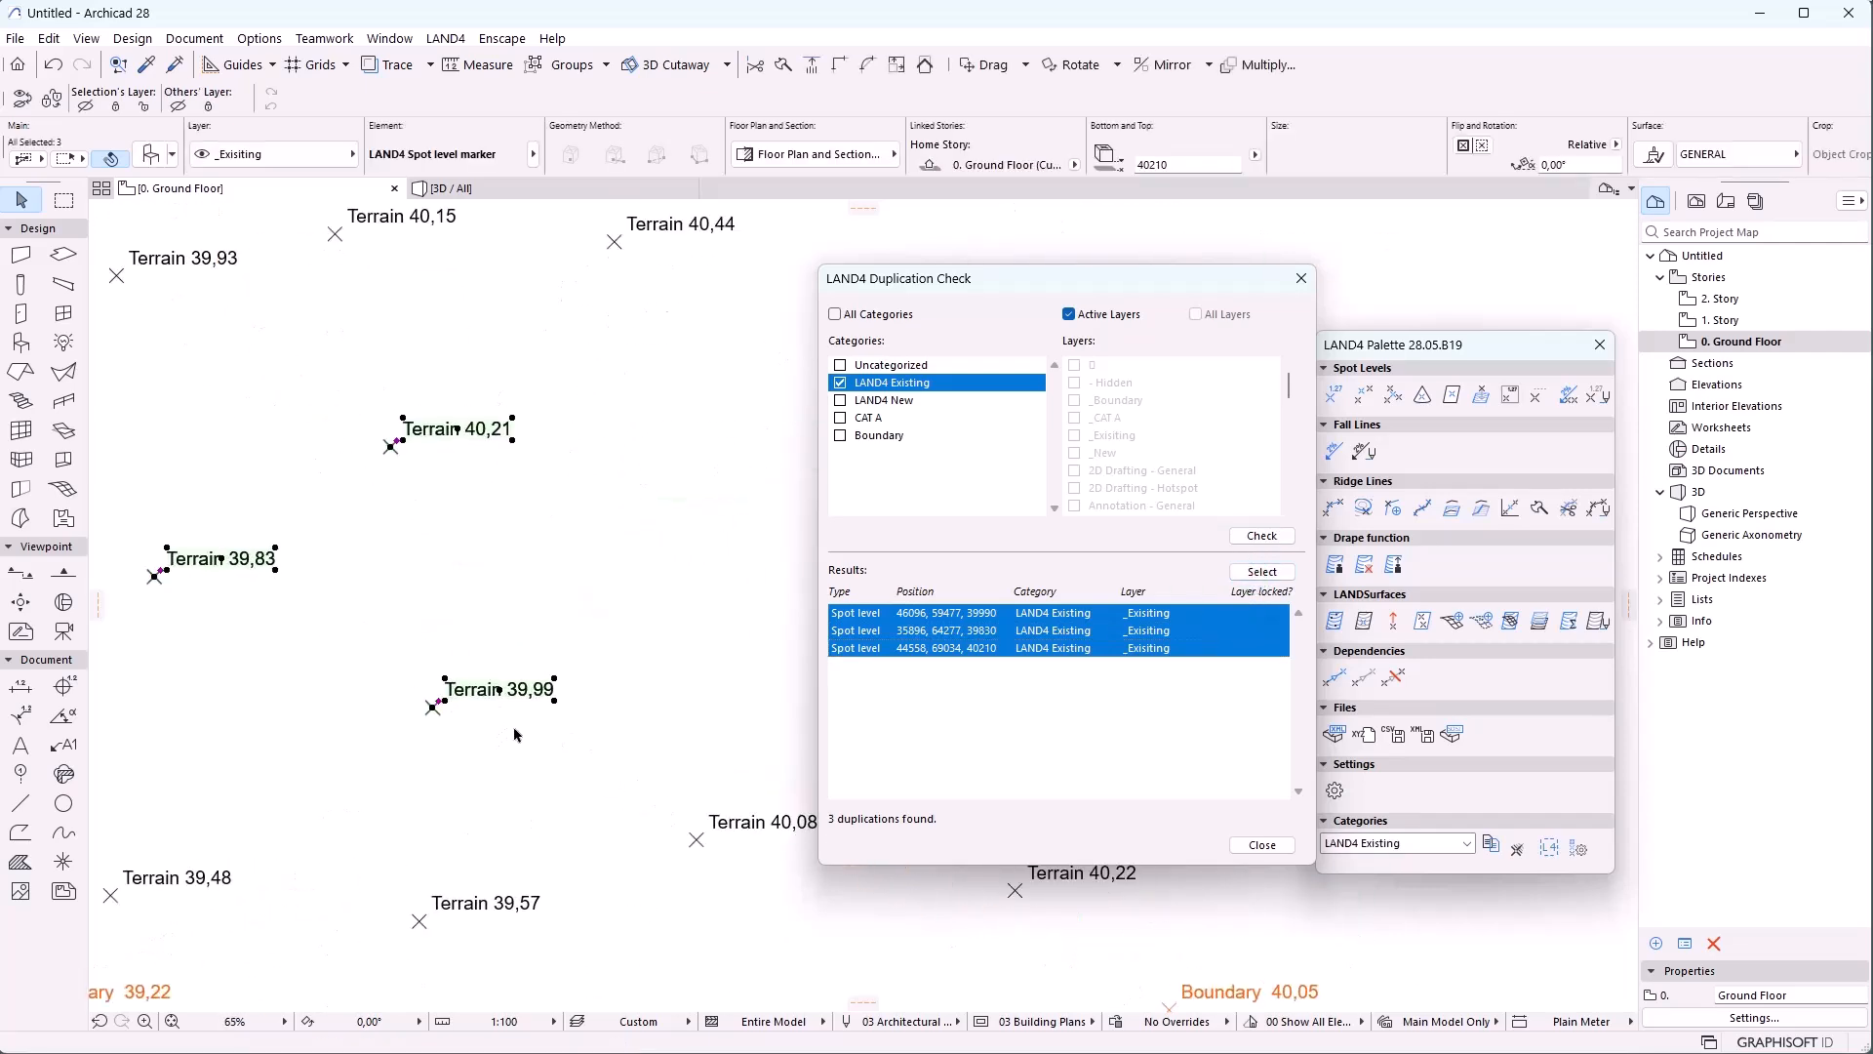
scroll(619, 617, "up", 1)
middle_click_drag(627, 615, 723, 621)
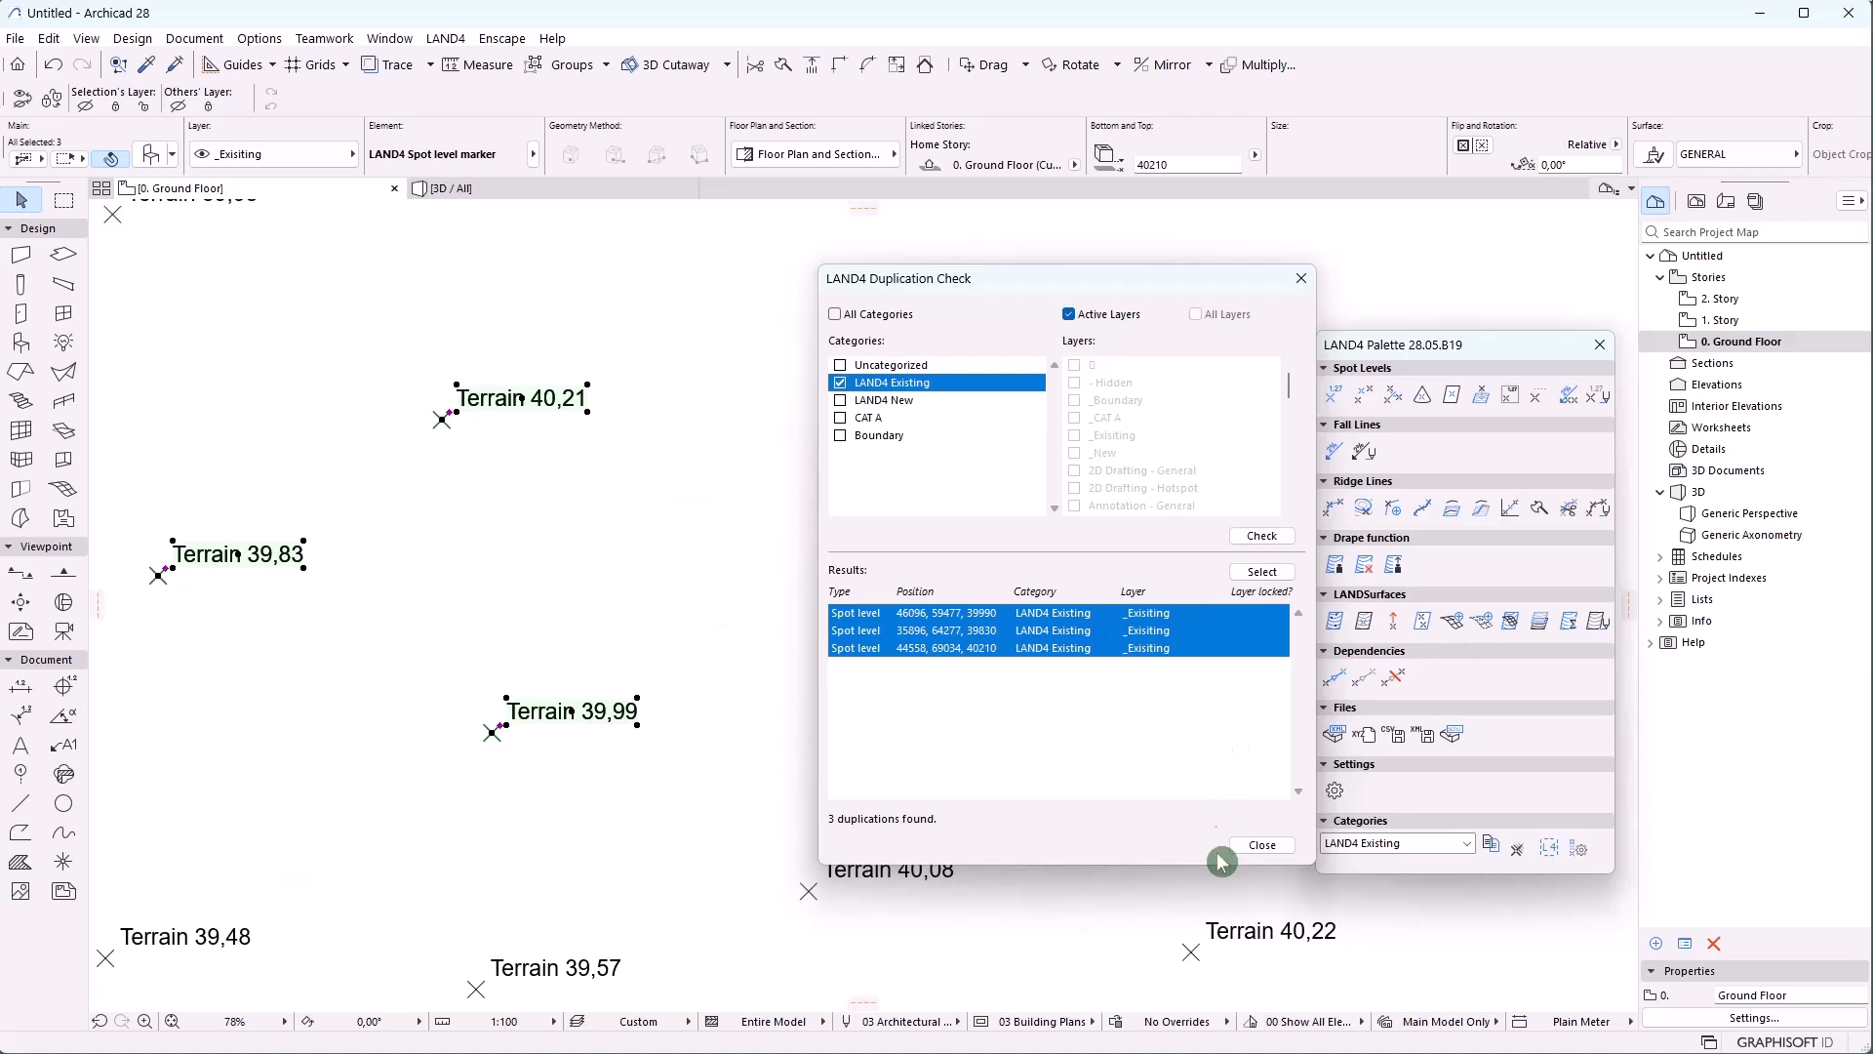
left_click(640, 636)
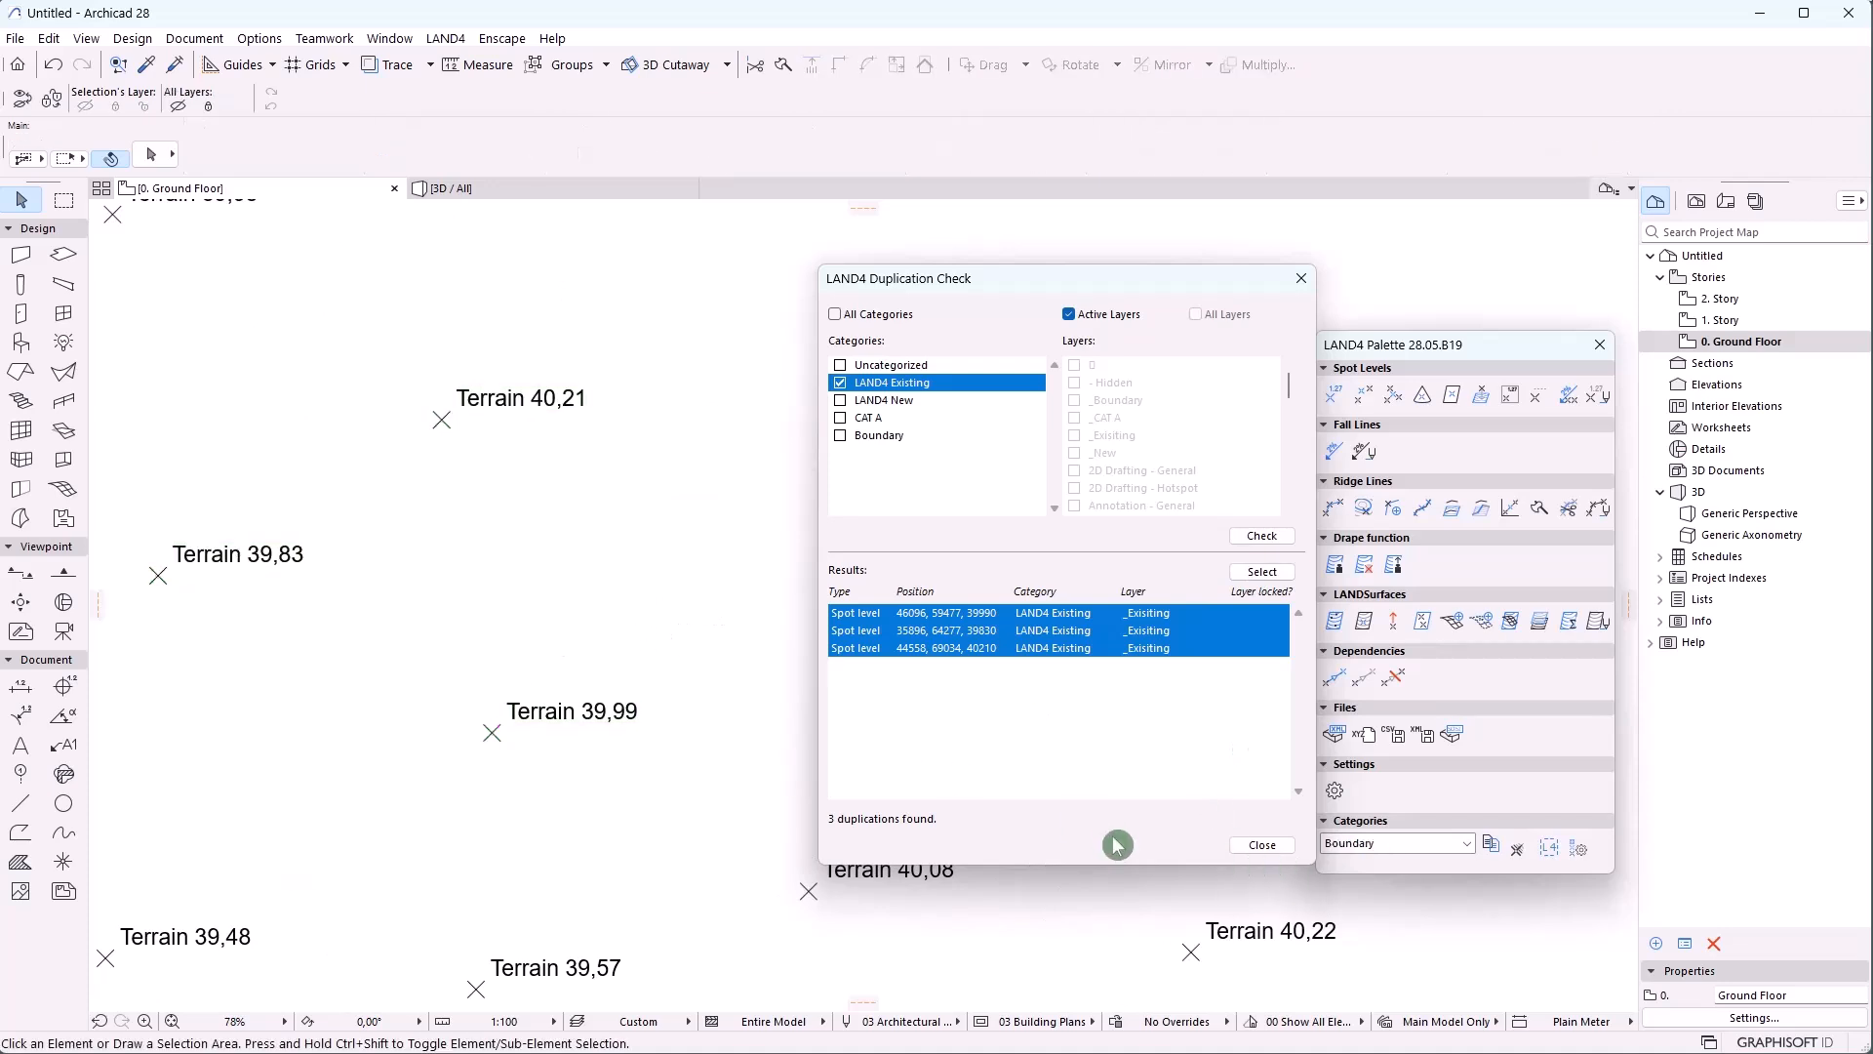
left_click(1262, 535)
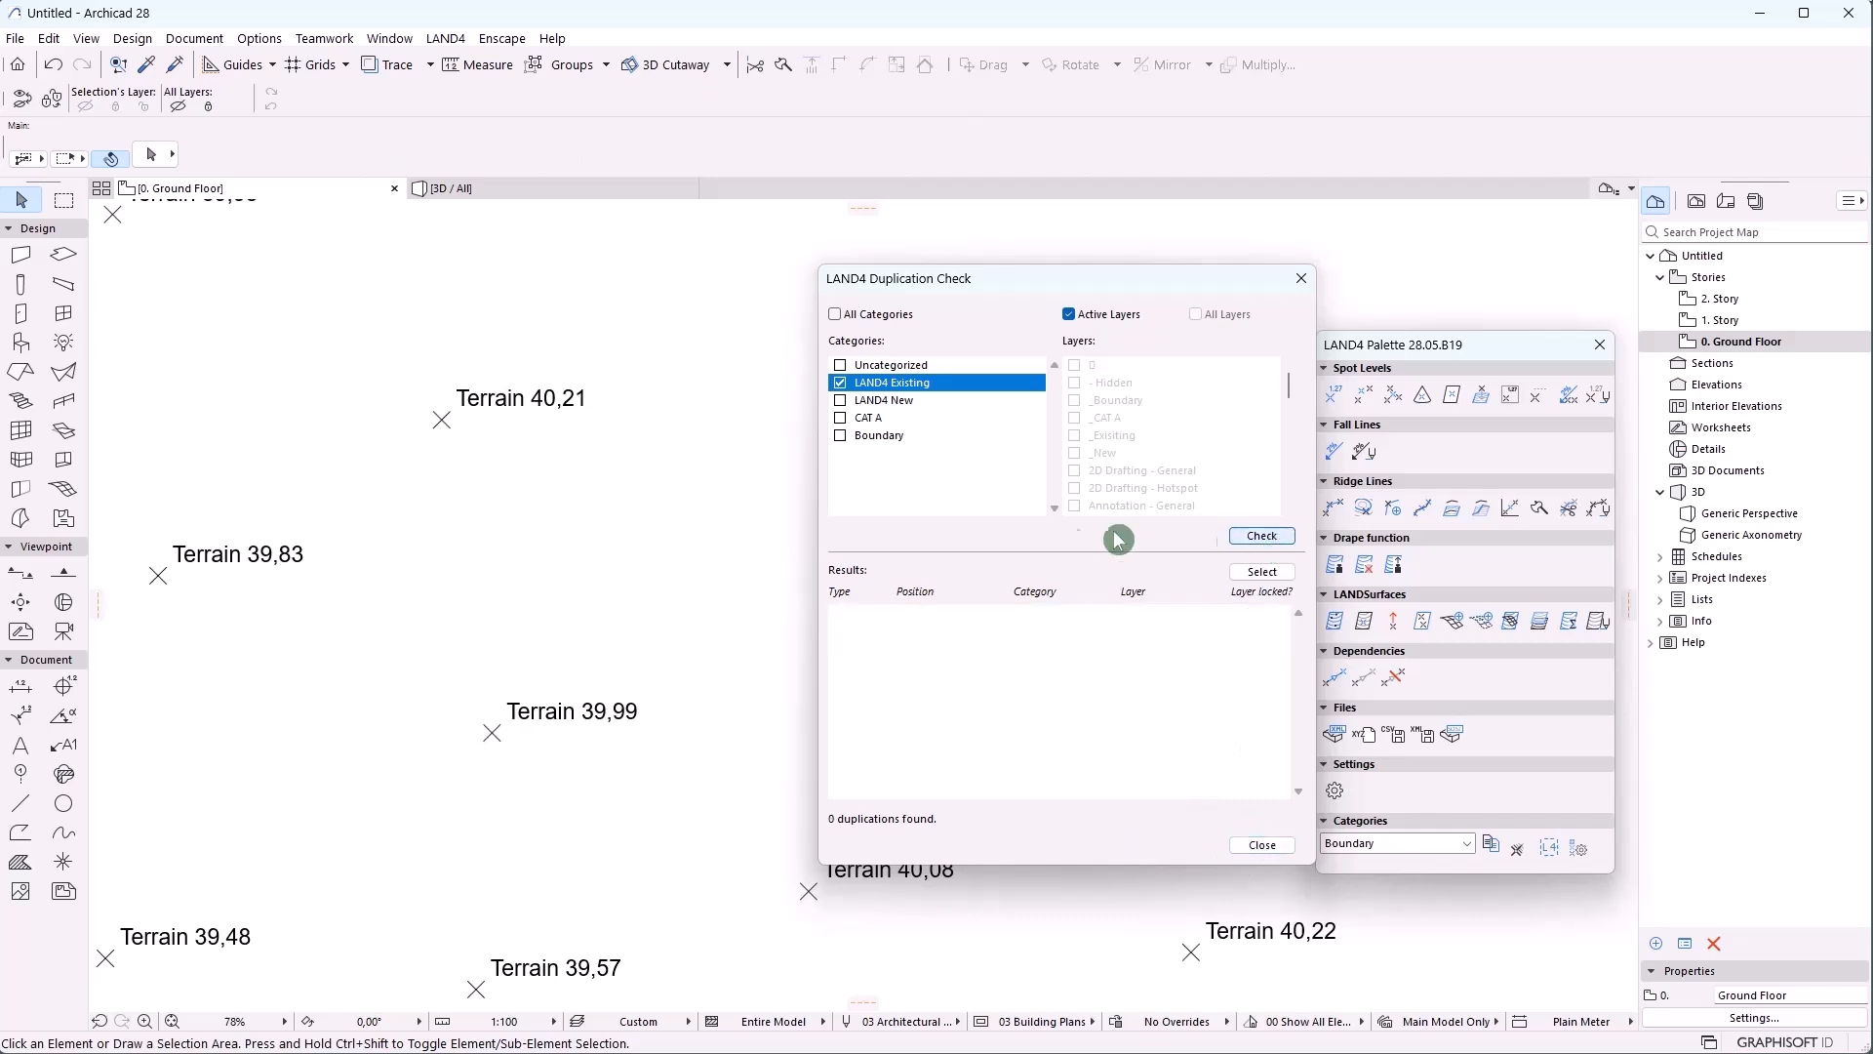
left_click(1261, 845)
Copy the Terrain 40,21, Terrain 39,83 and Terrain 39,99 spot levels to the LAND4 New category
scroll(878, 556, "down", 1)
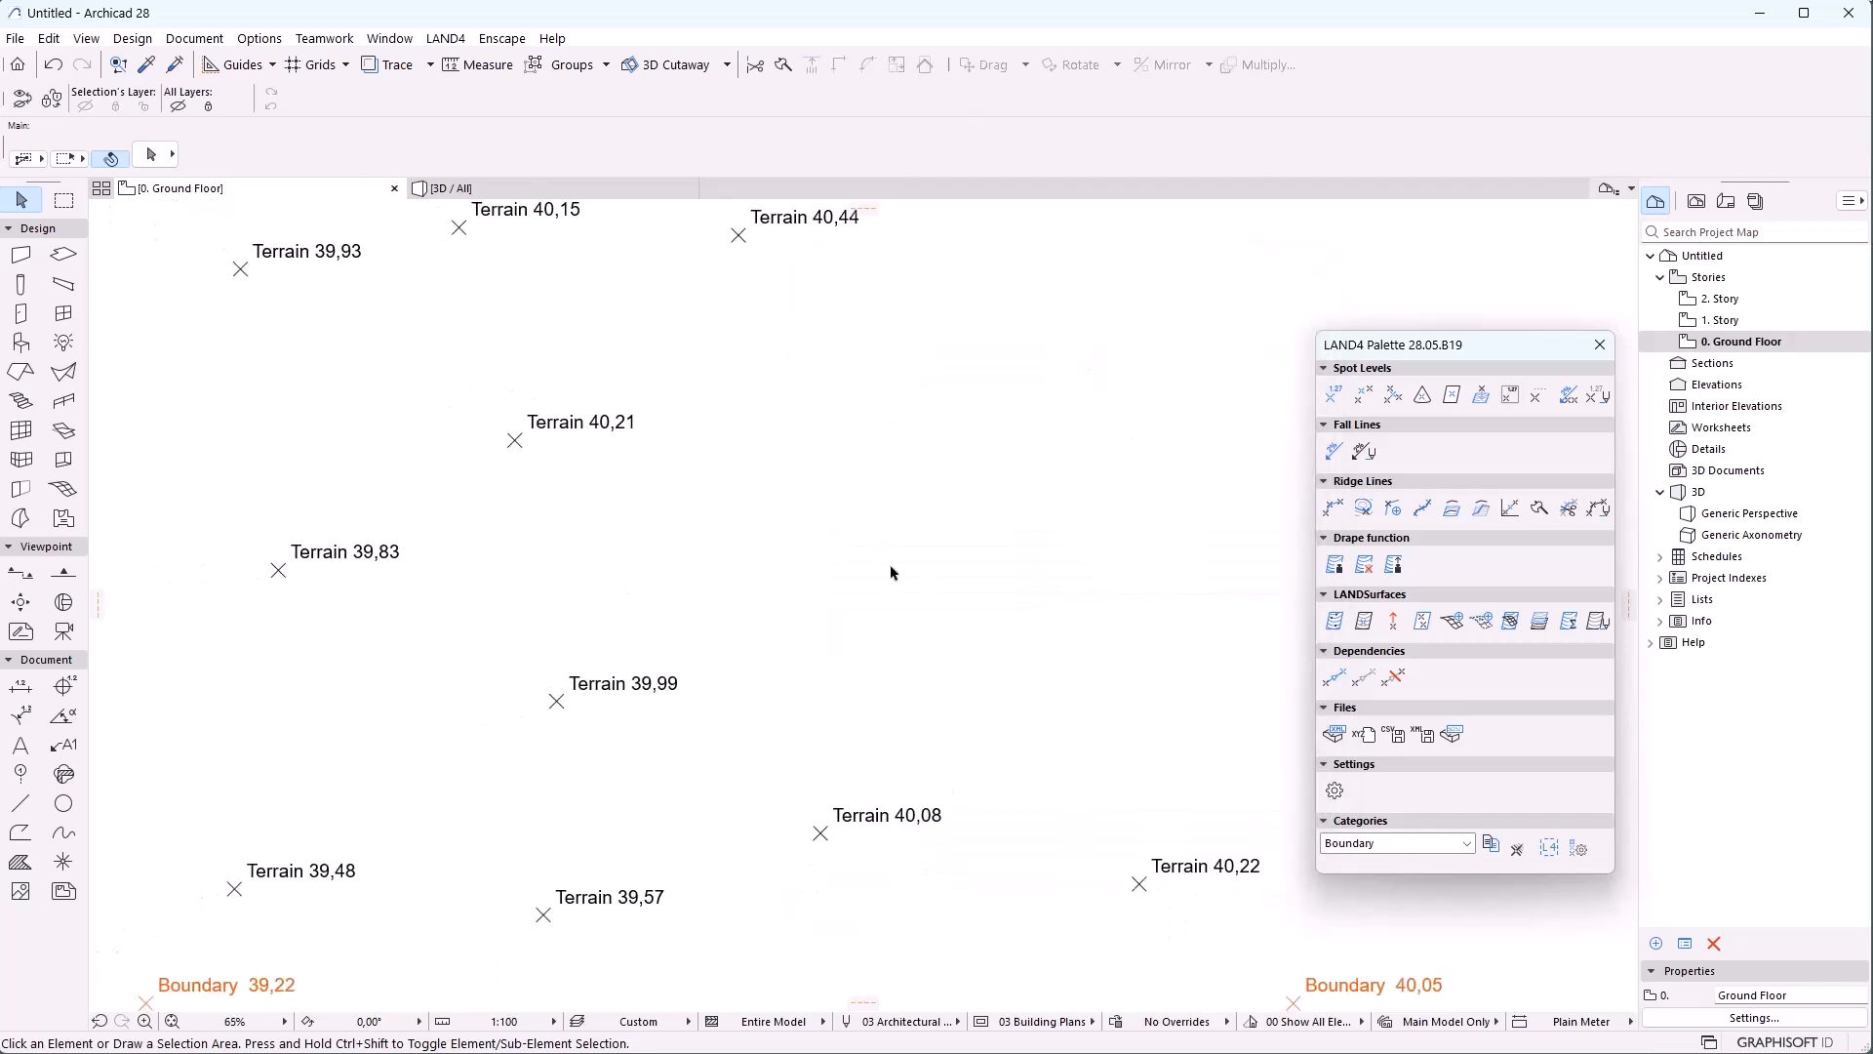
left_click_drag(230, 393, 961, 813)
left_click(1491, 845)
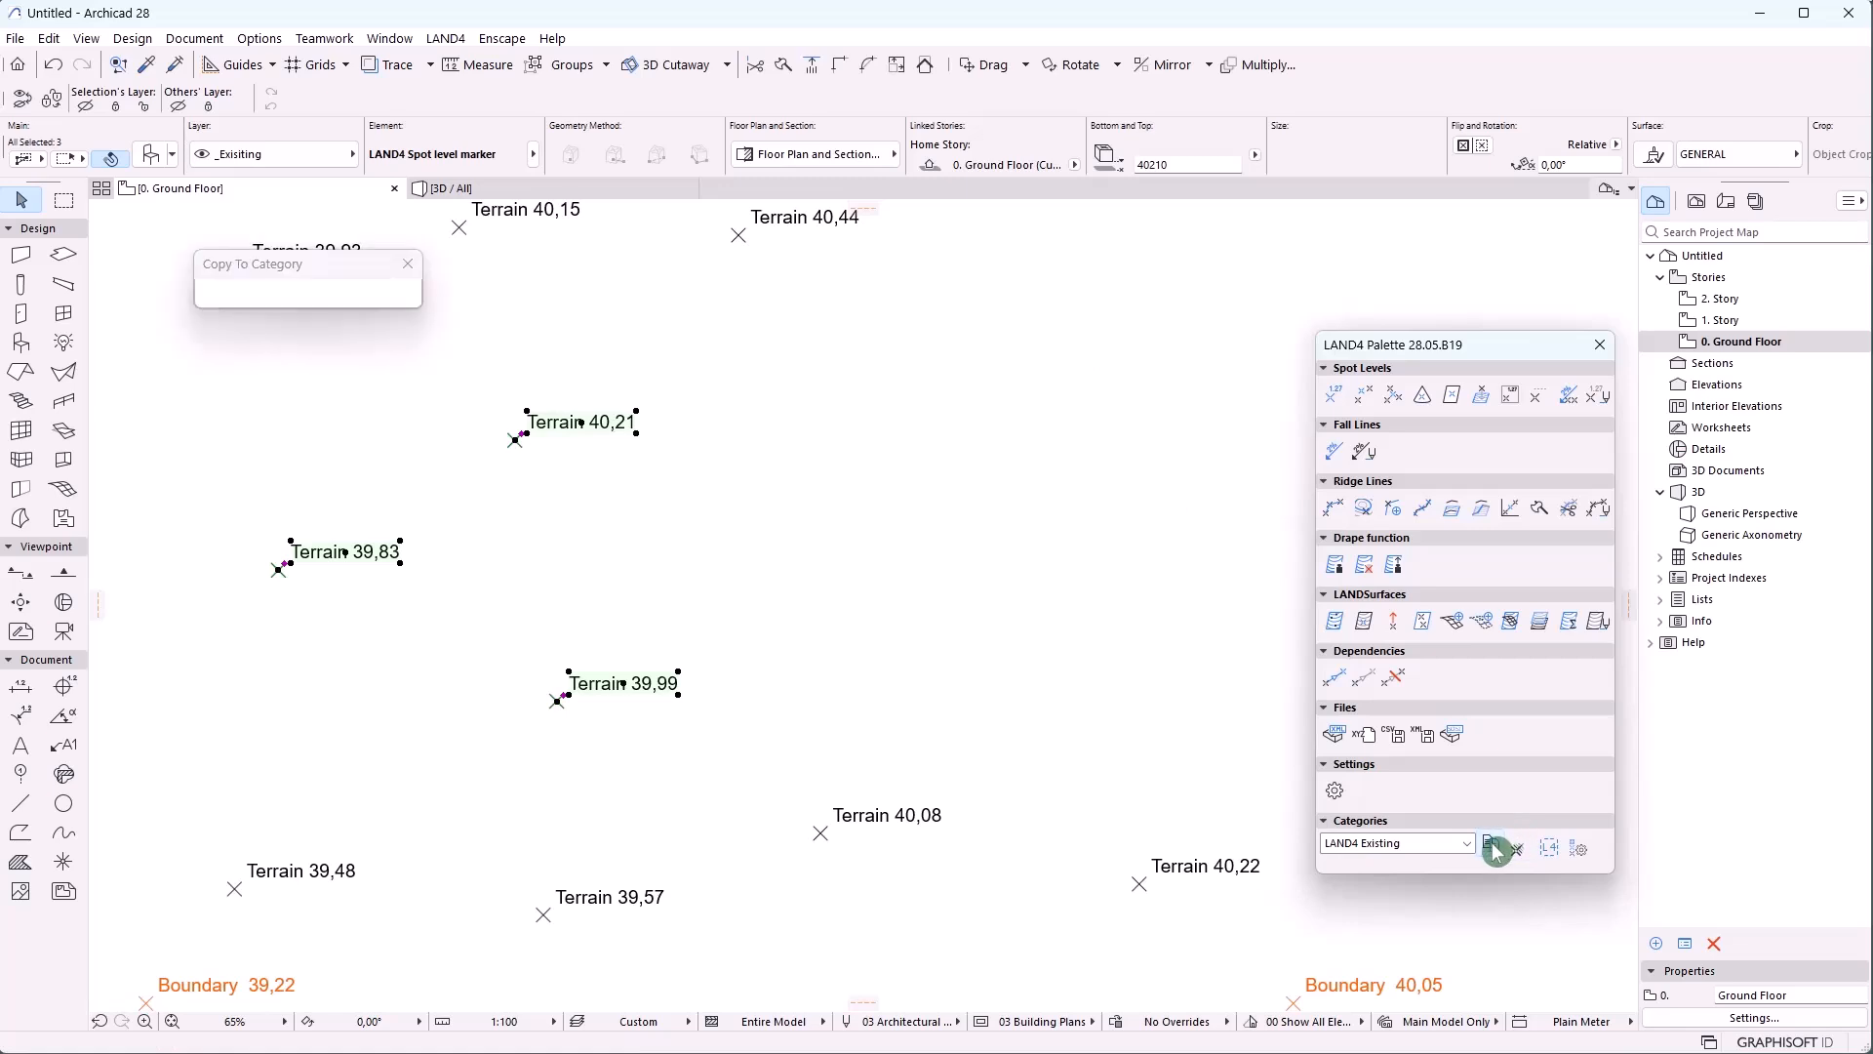
left_click(302, 302)
left_click(312, 341)
left_click(407, 308)
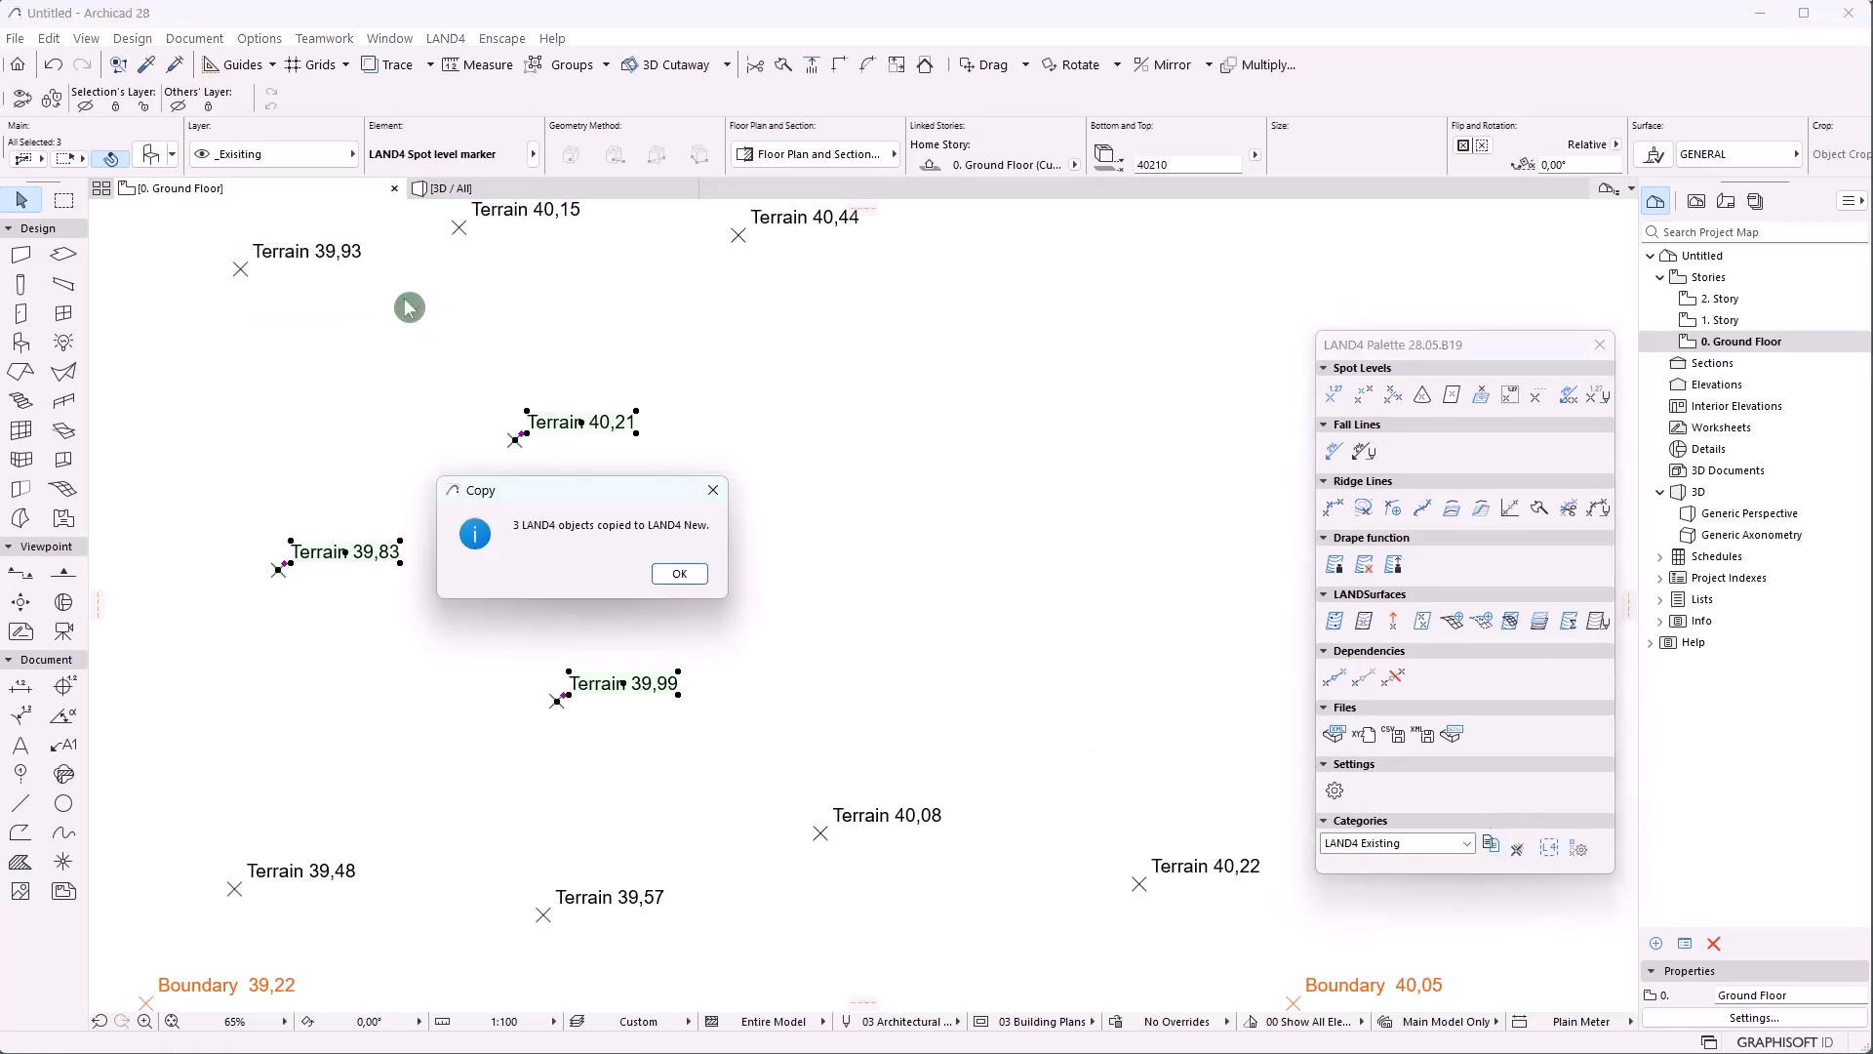
left_click(681, 571)
Run the LAND4 Duplication Check across all categories for active layers
scroll(561, 712, "up", 3)
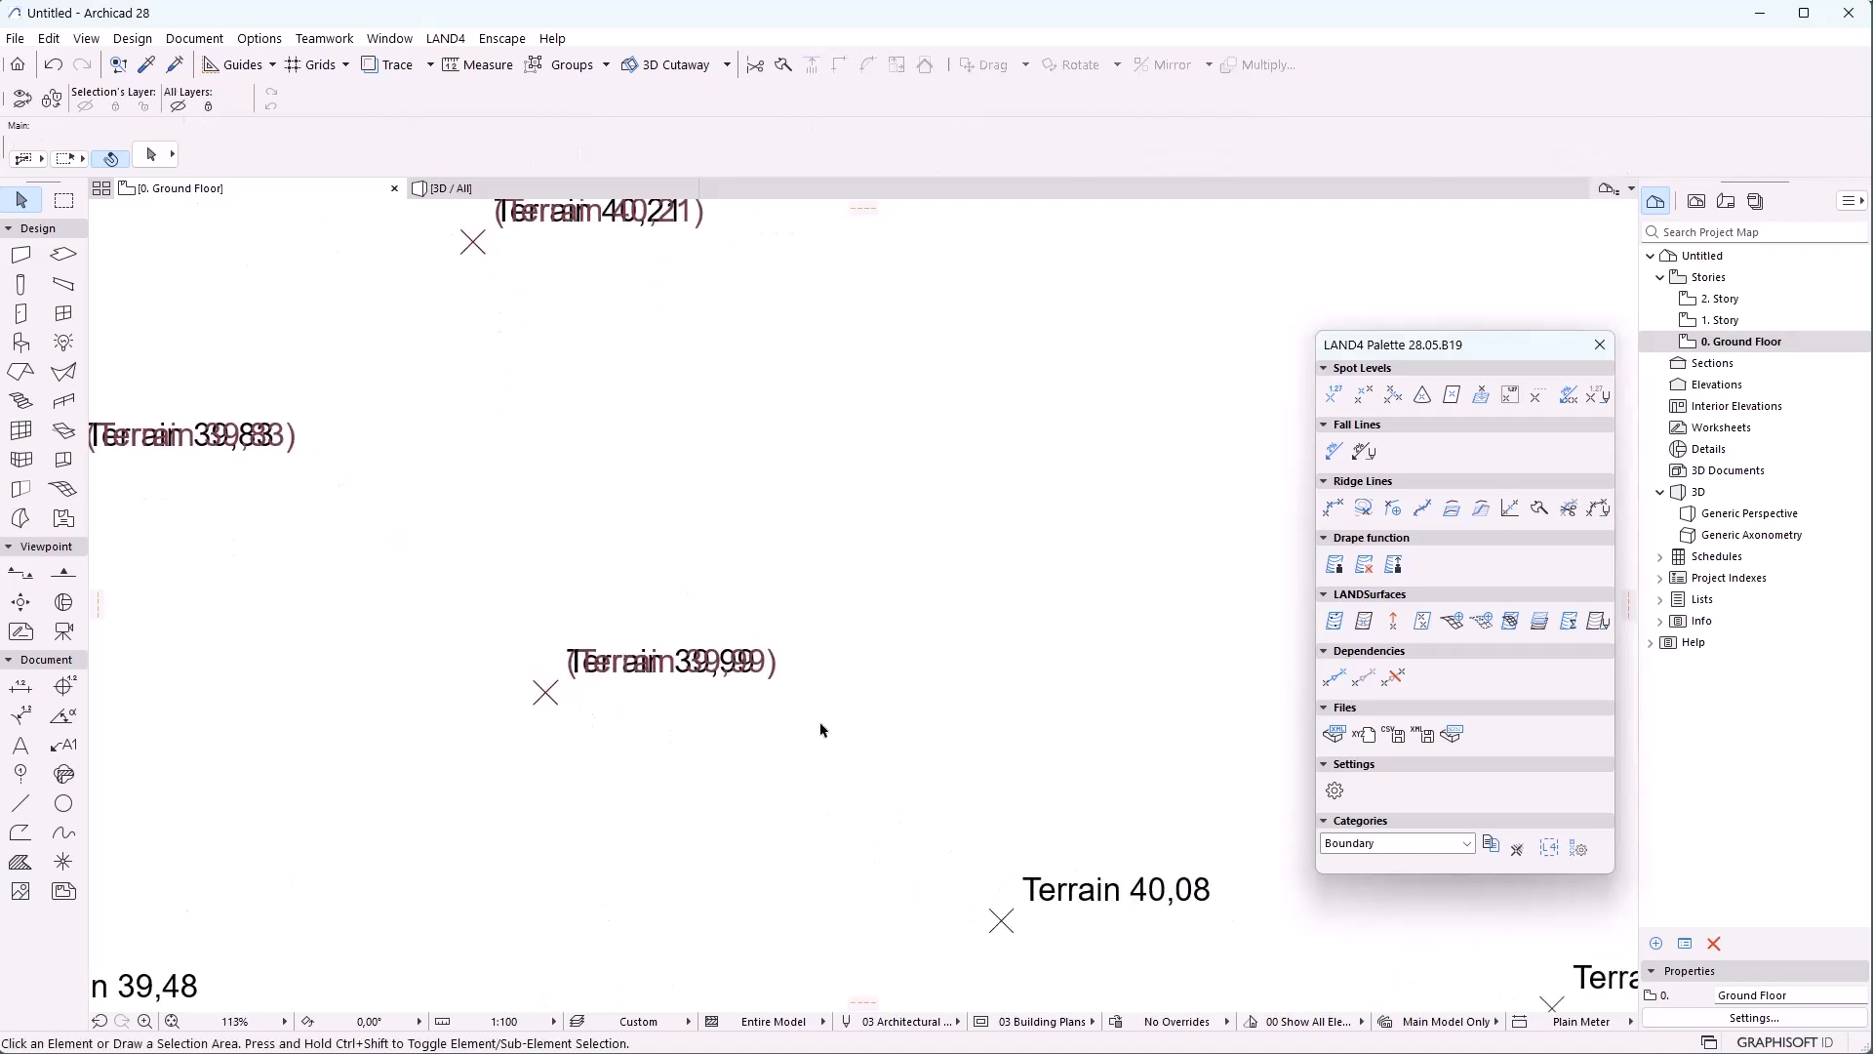
scroll(903, 843, "down", 1)
left_click(1517, 848)
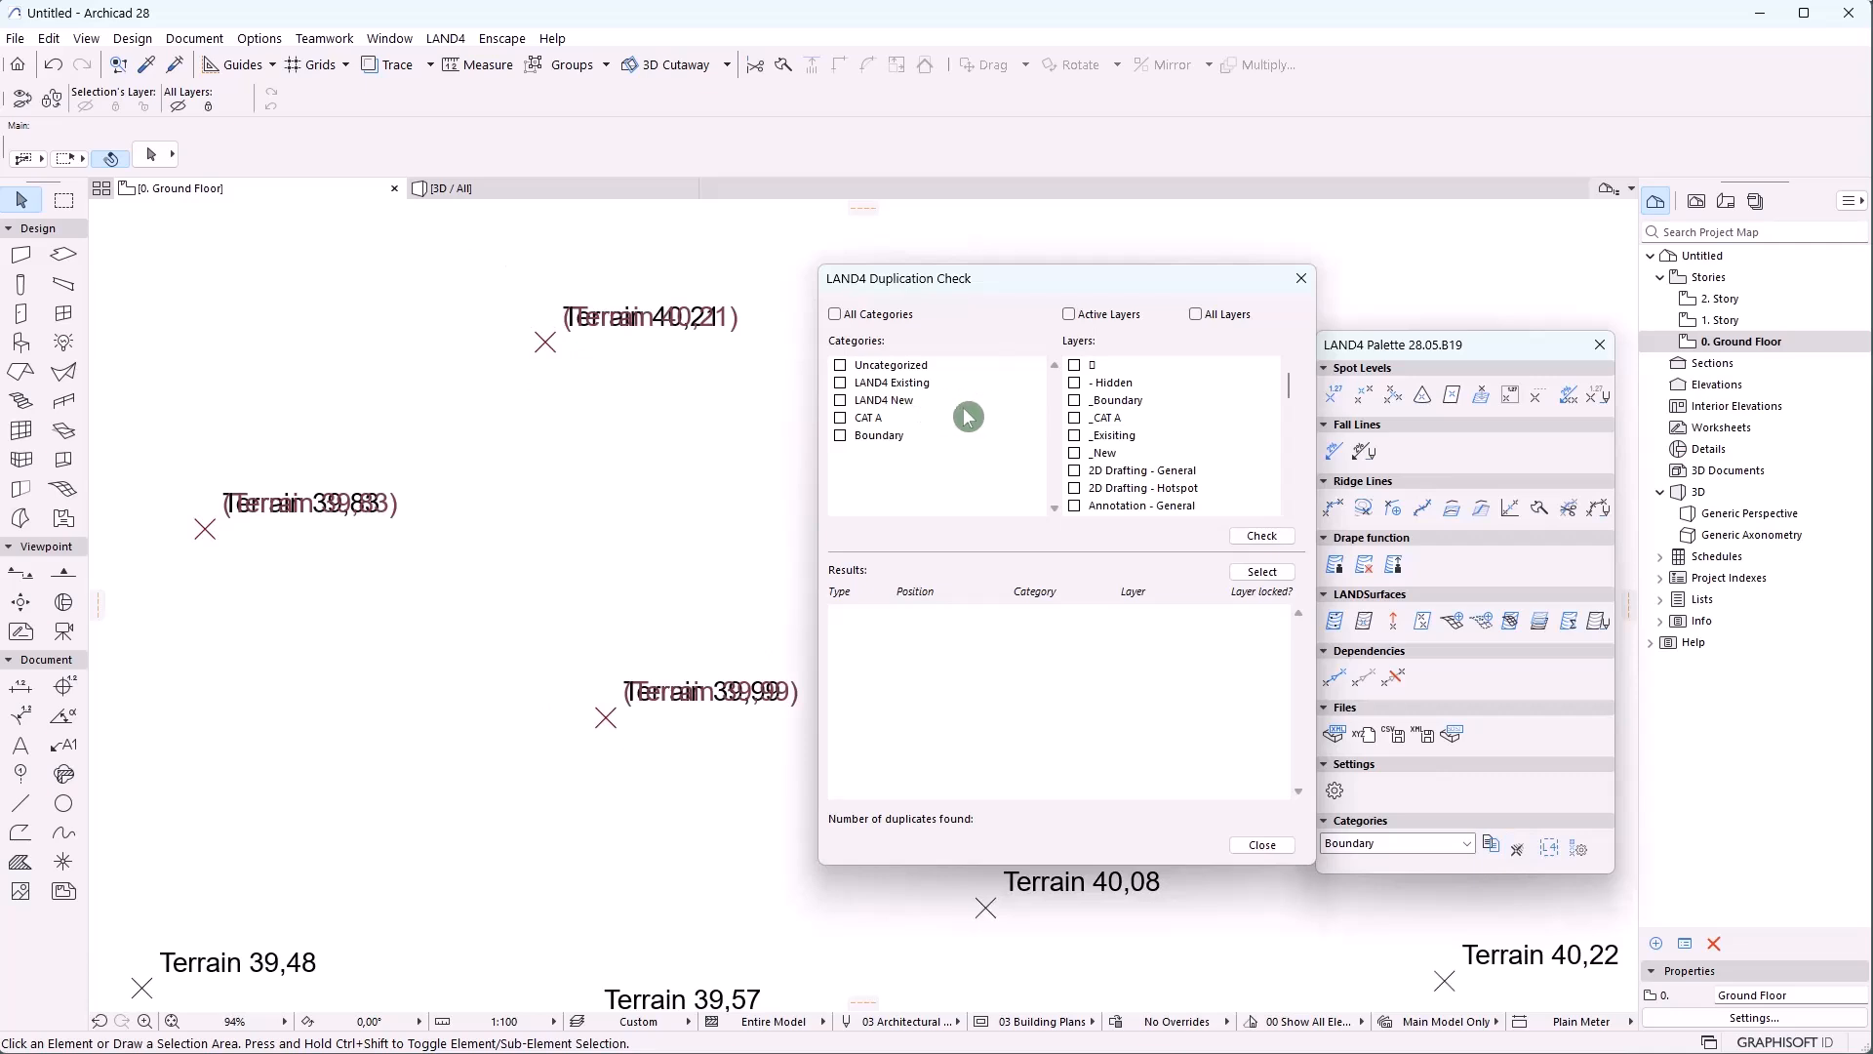
left_click(875, 314)
left_click(1083, 314)
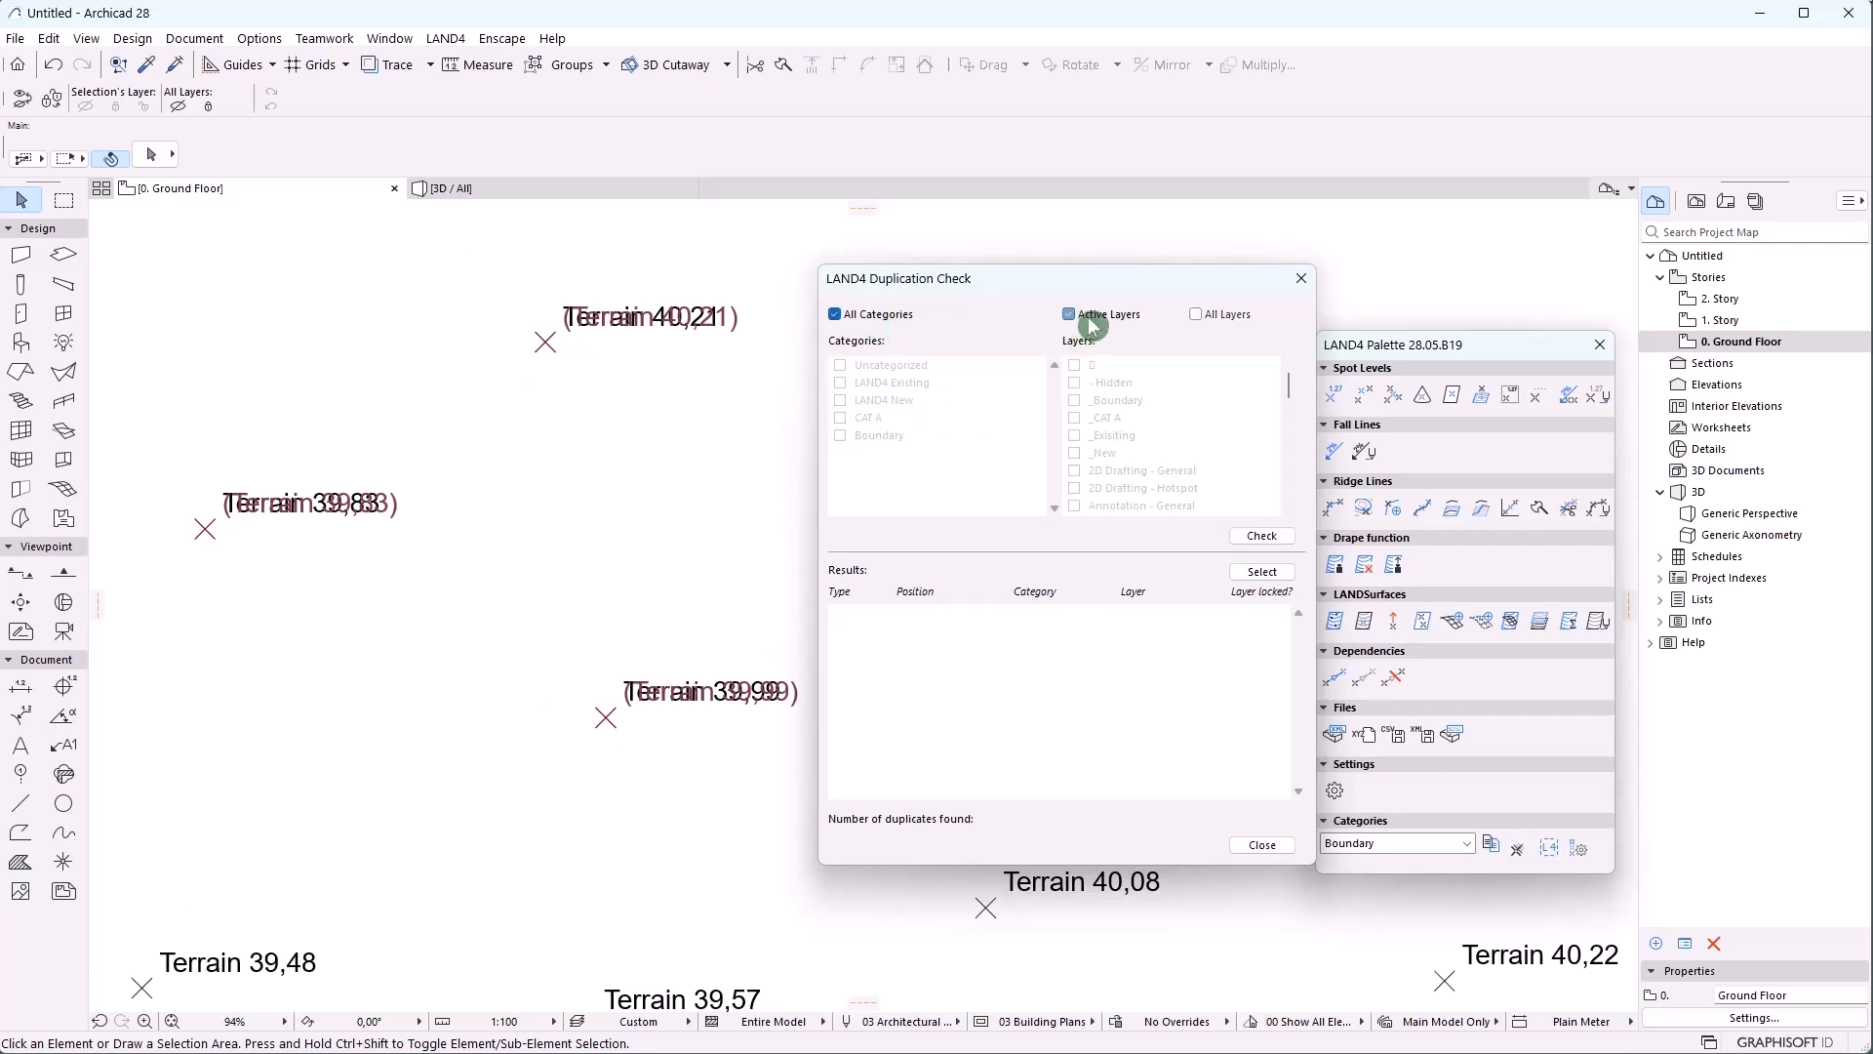
left_click(1262, 536)
Rerun the duplication check limited to the LAND4 New category on active layers
left_click(853, 317)
left_click(841, 400)
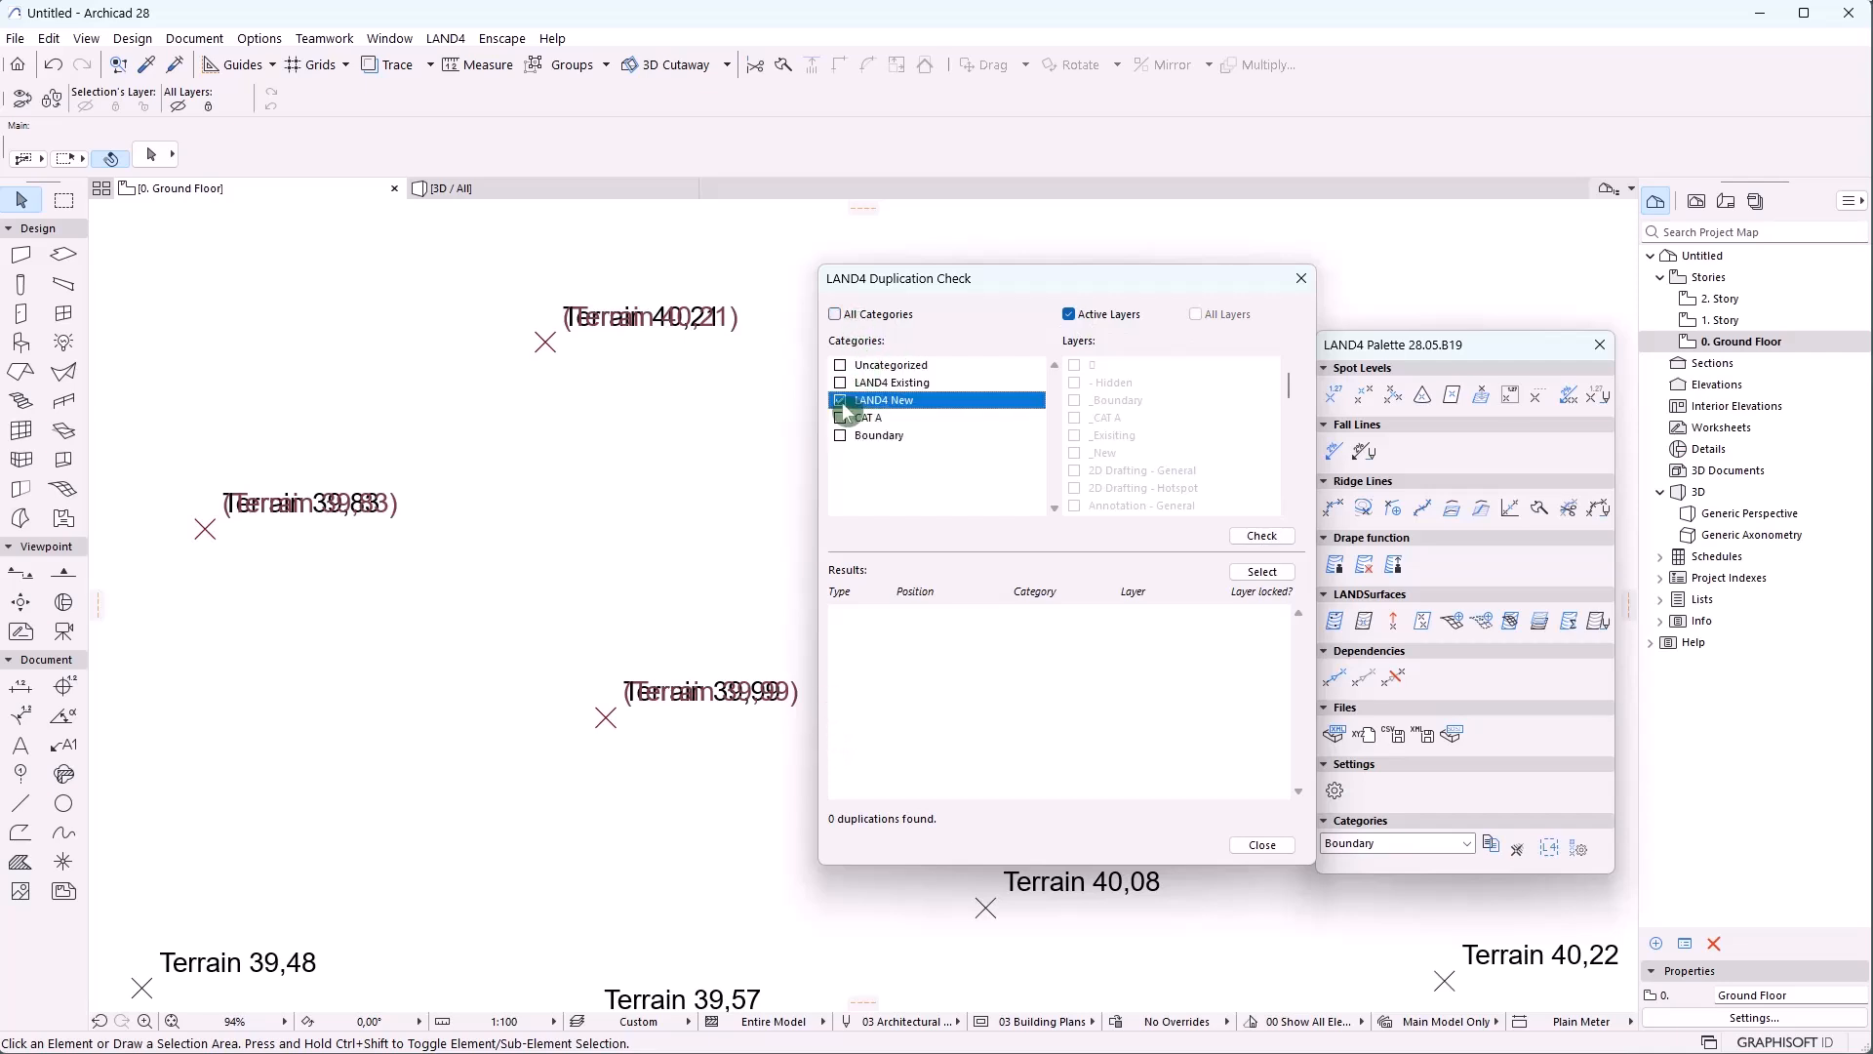
left_click(1273, 539)
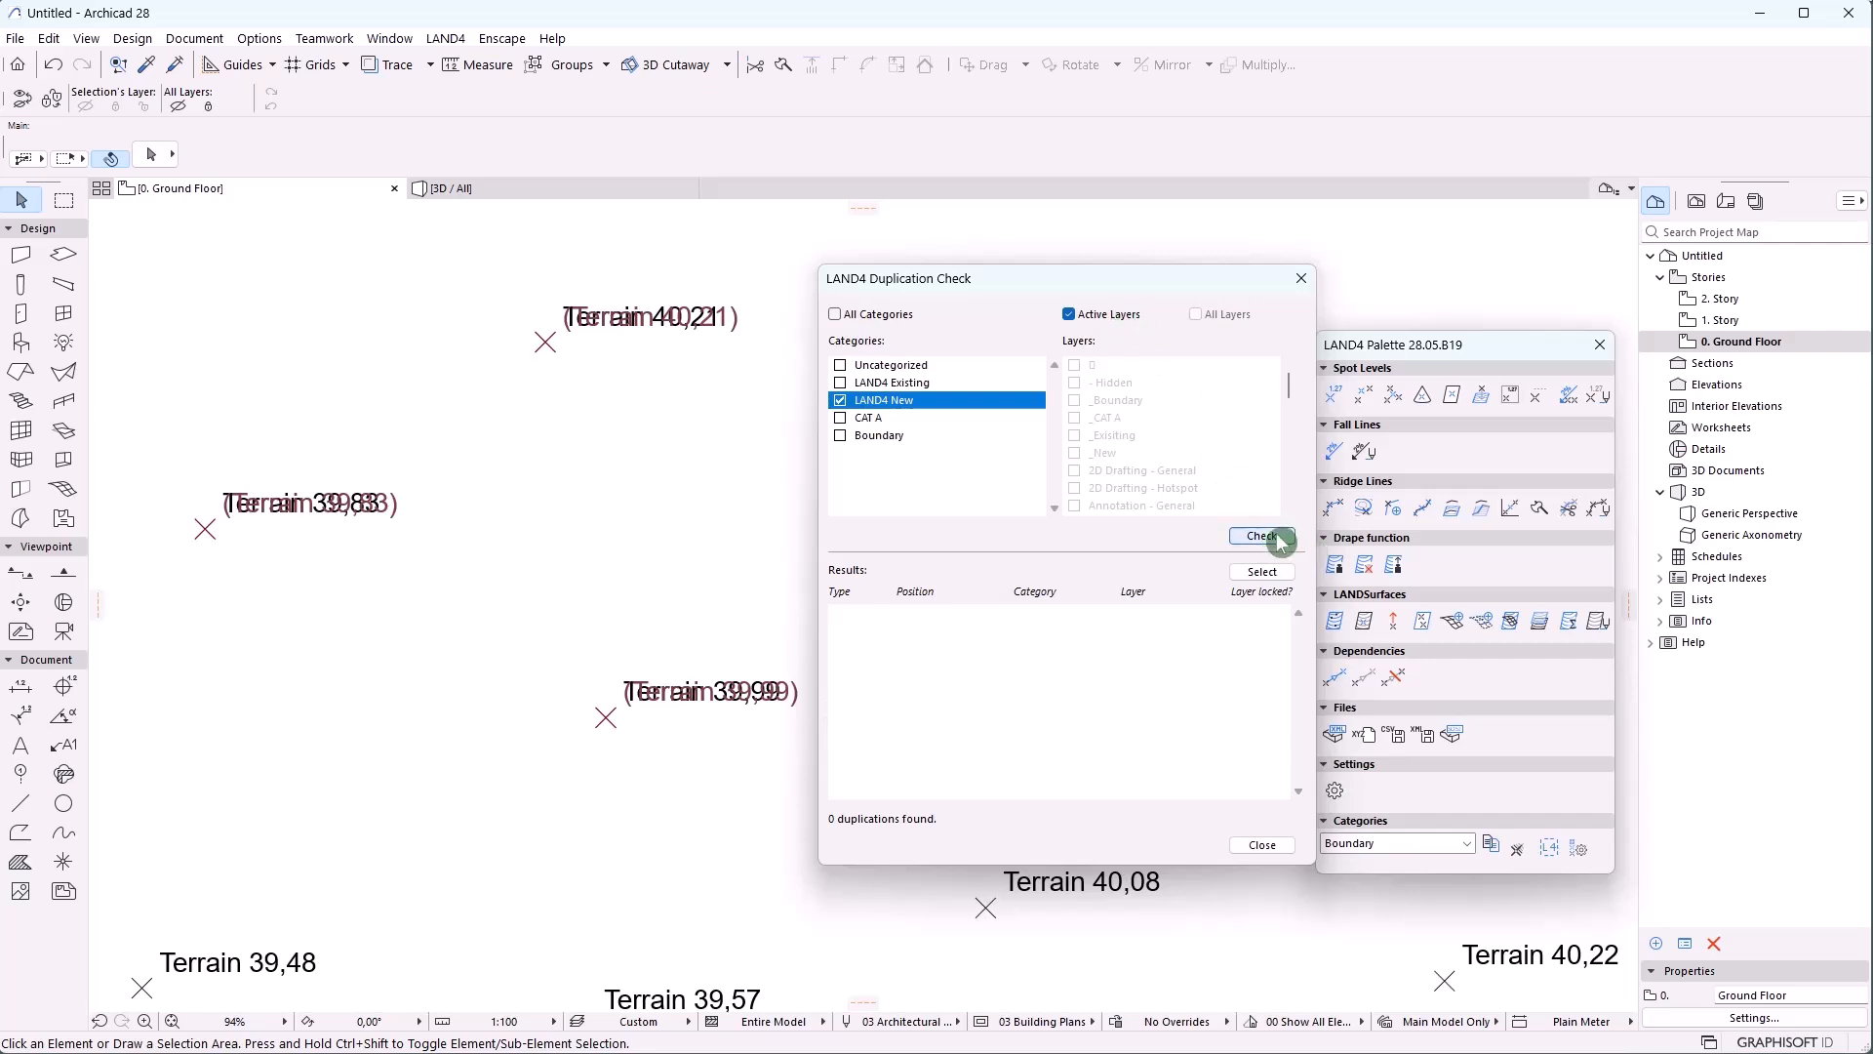
left_click(1073, 320)
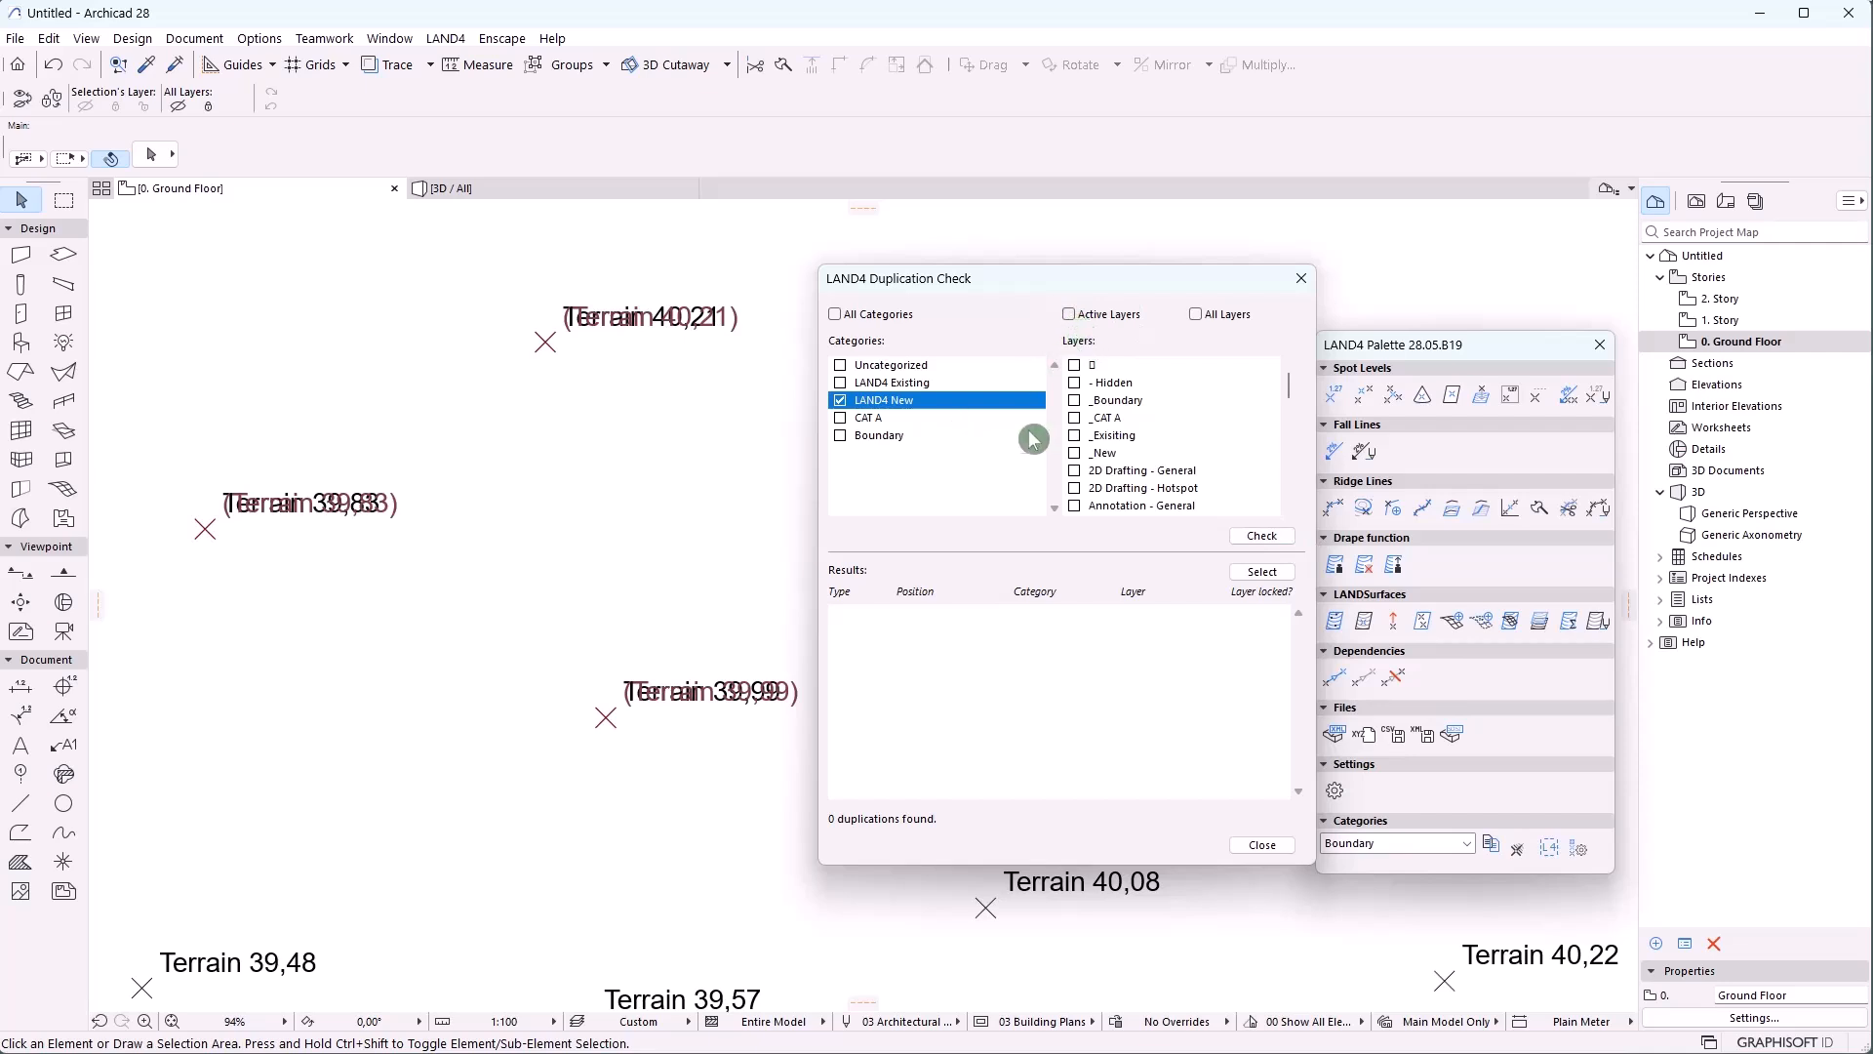
left_click(1070, 314)
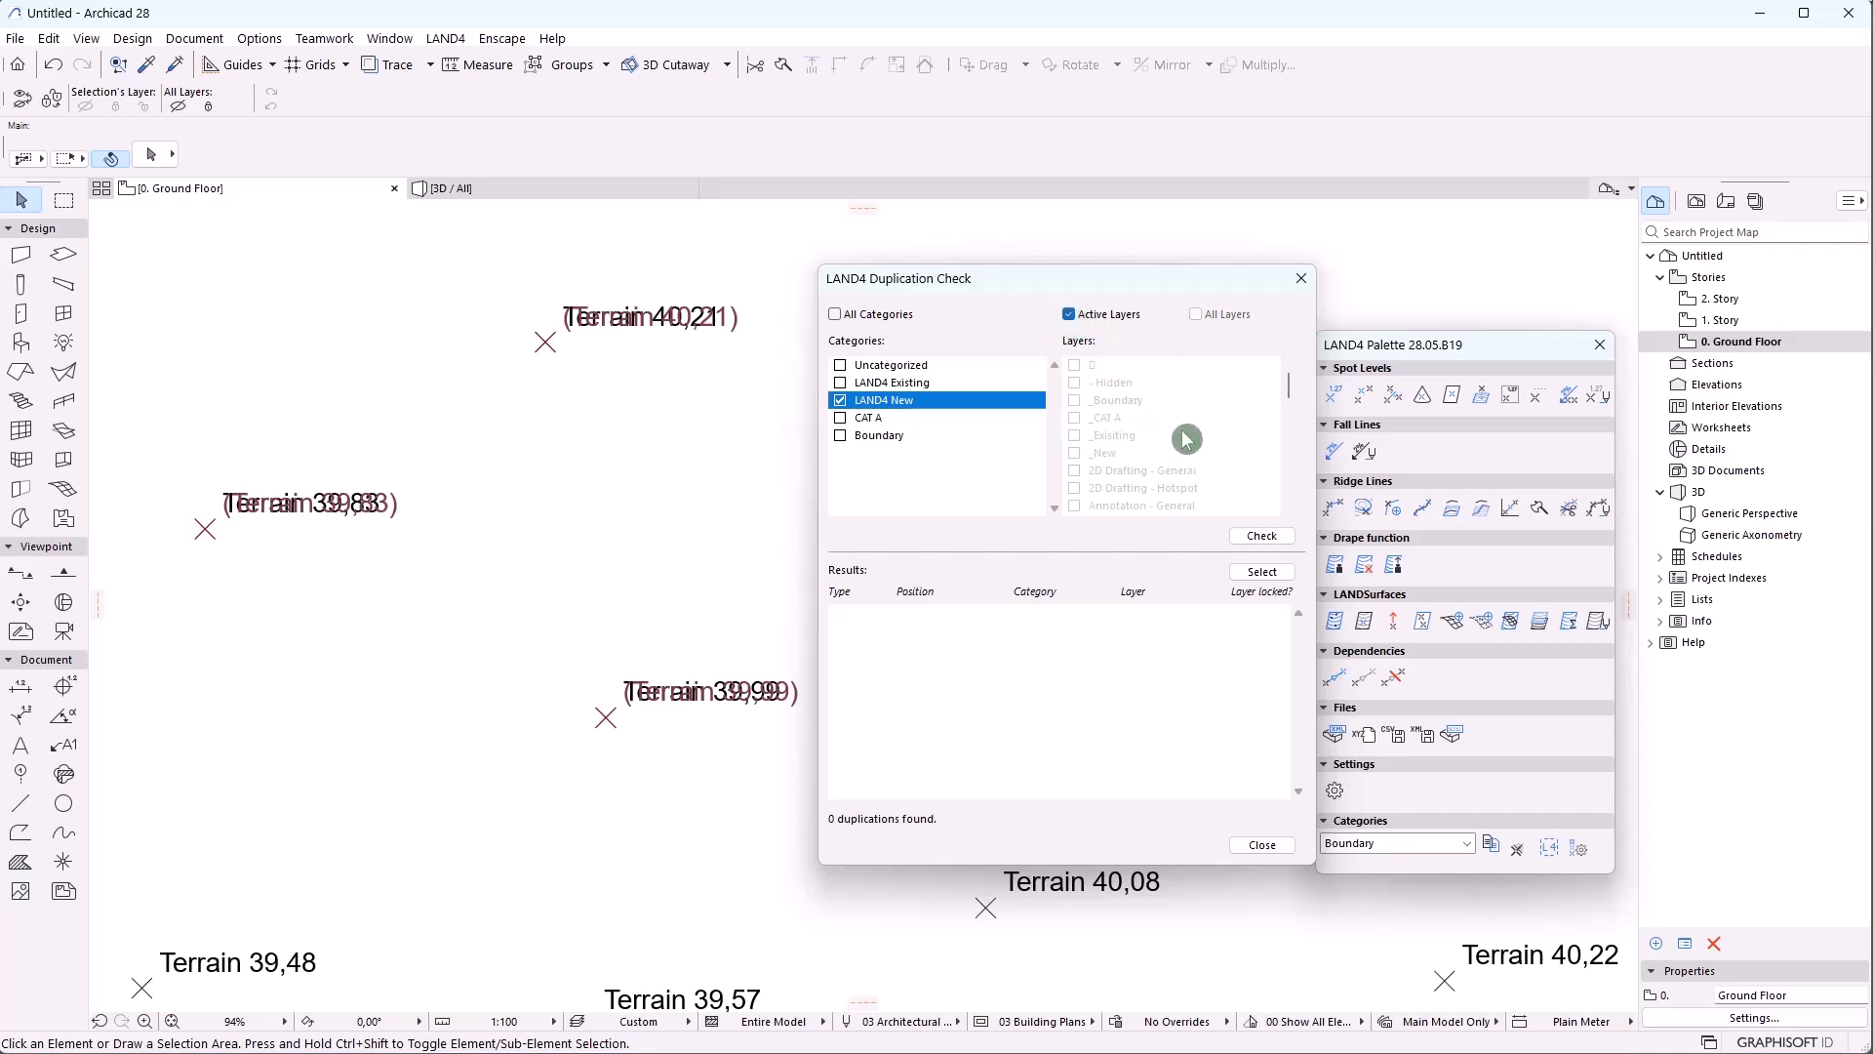
left_click(1264, 539)
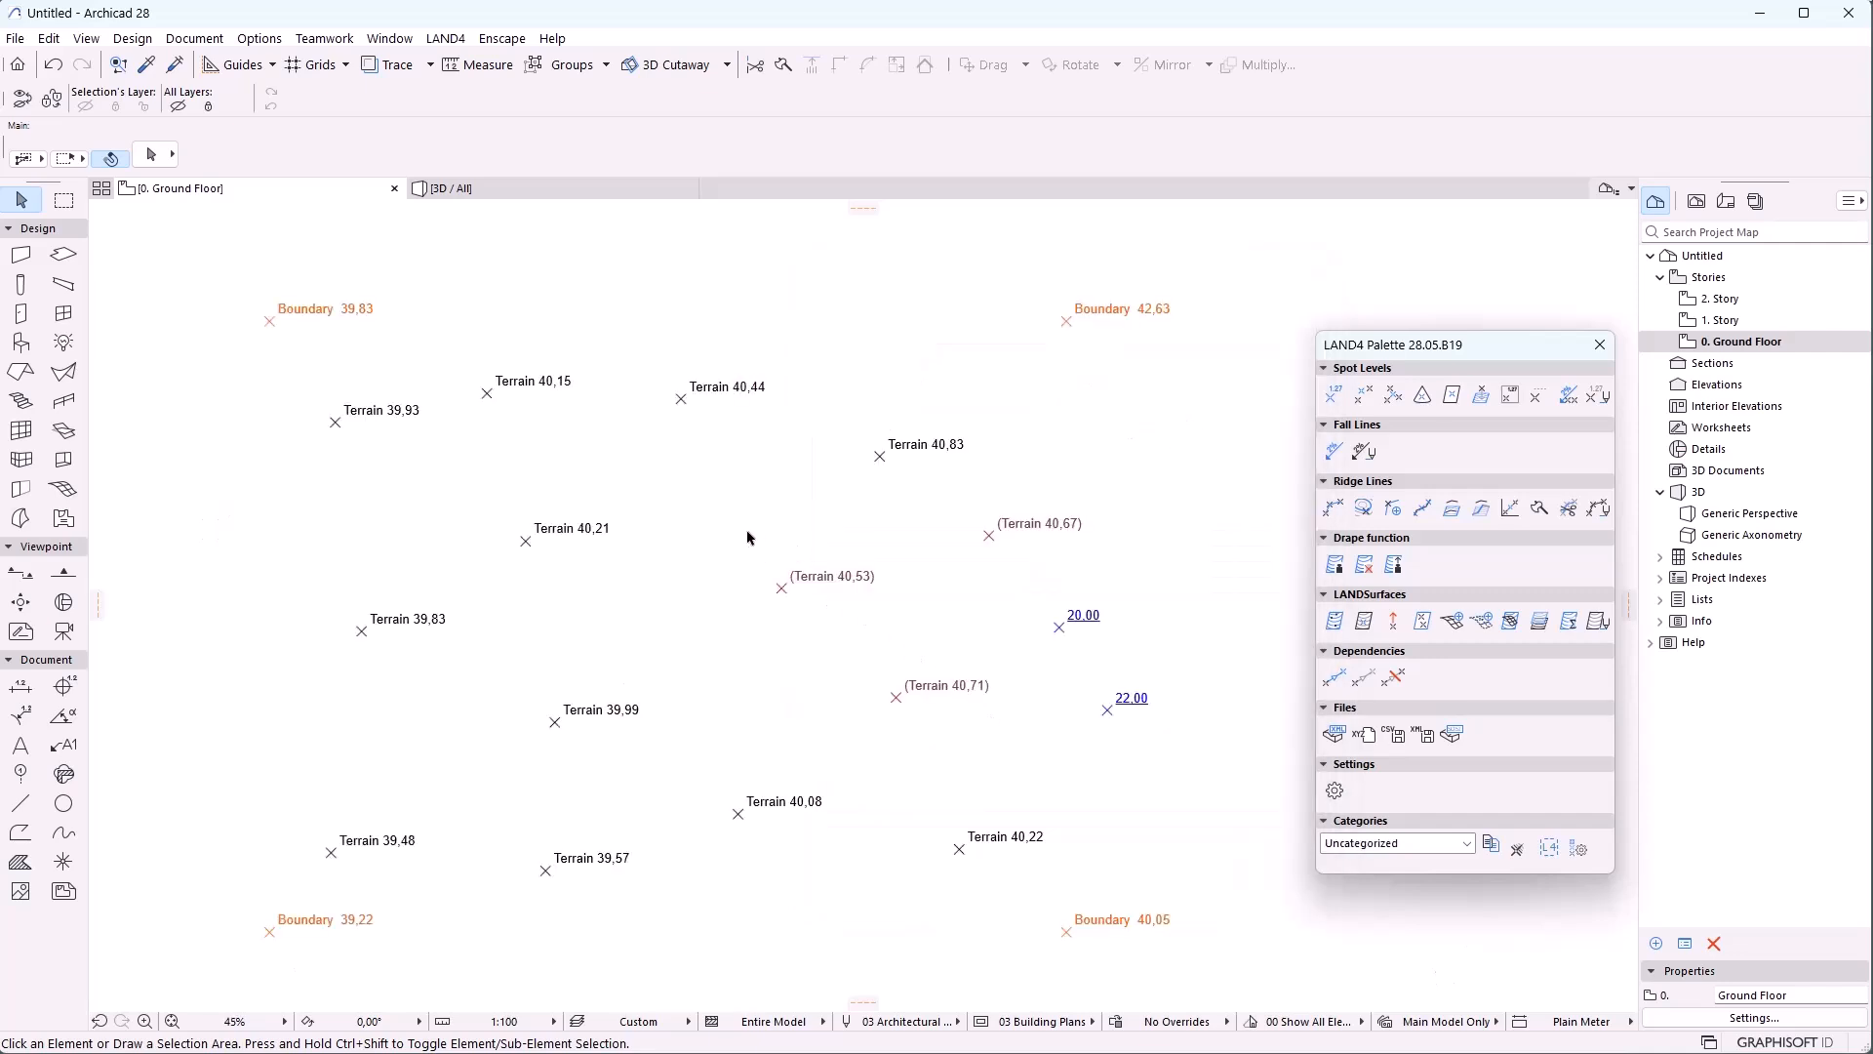
Assign the Terrain 40,53, Terrain 40,67, Terrain 40,71, 20,00 and 22,00 spot levels to the LAND4 New category
left_click_drag(747, 532, 1143, 780)
left_click(1144, 781)
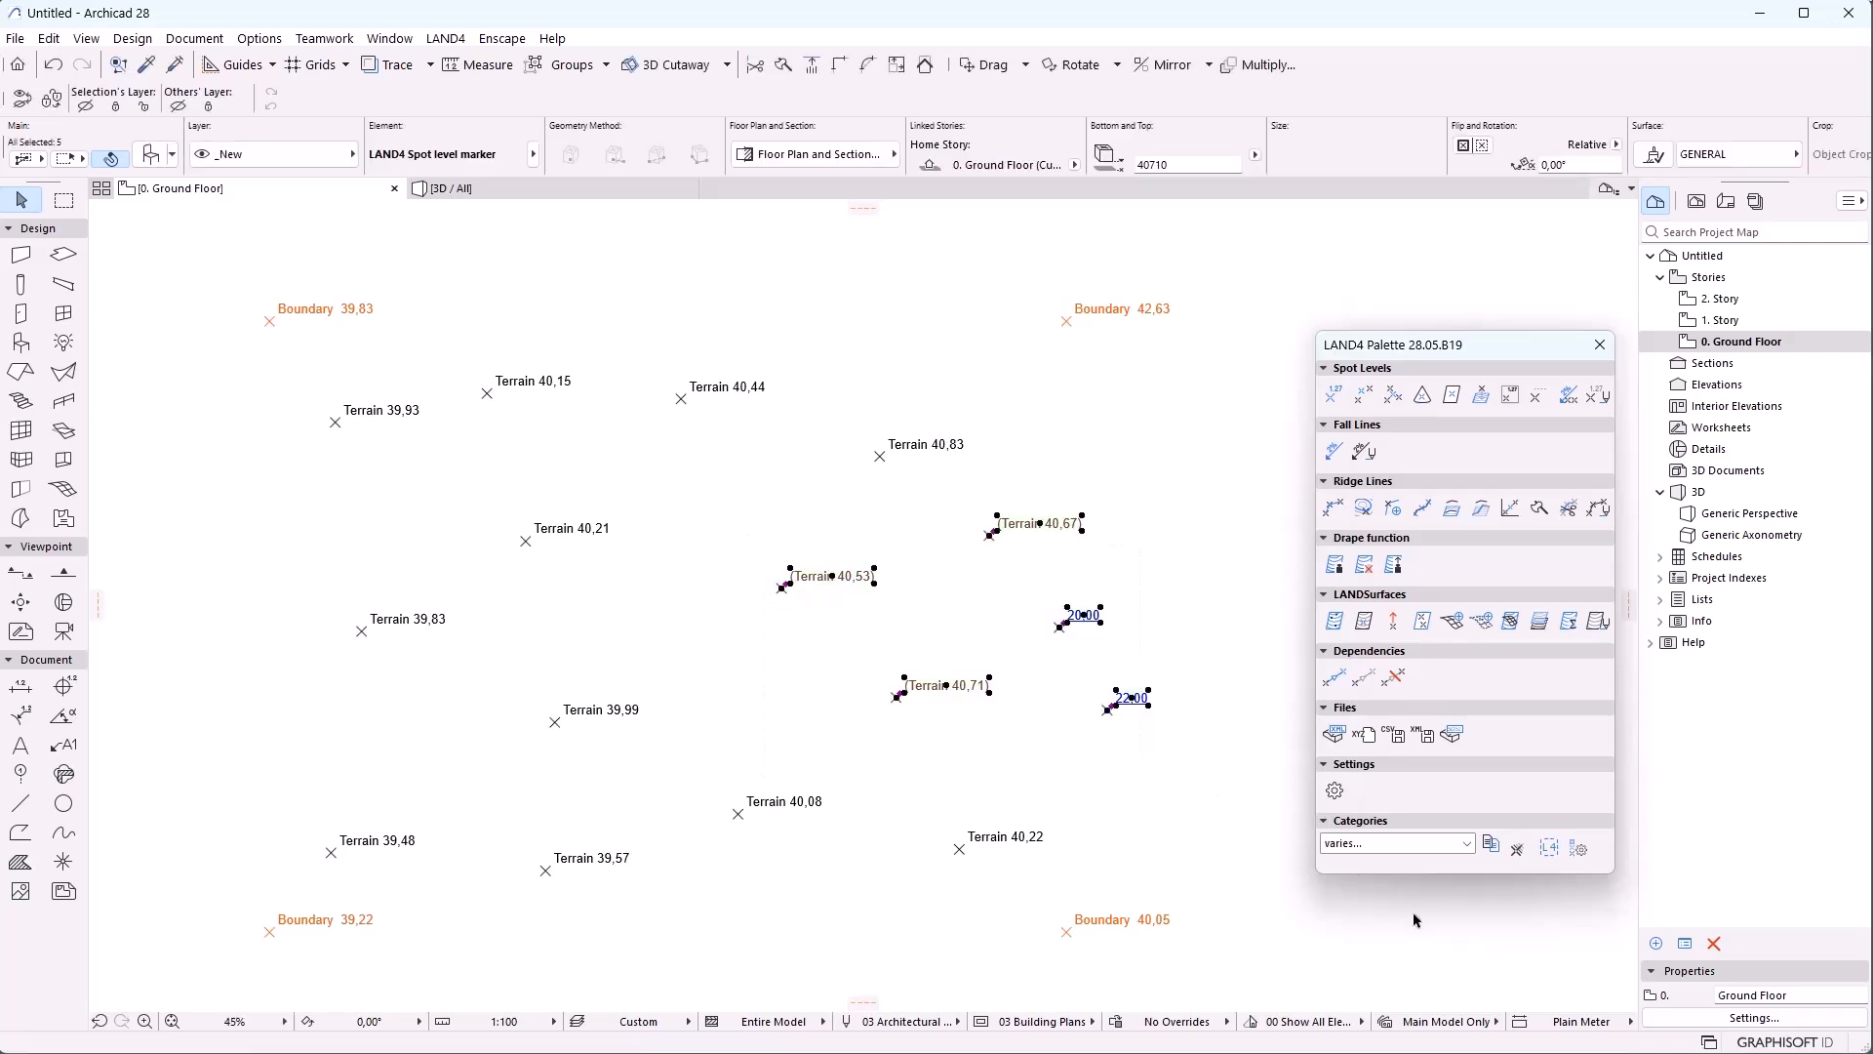
left_click(1385, 845)
left_click(1366, 893)
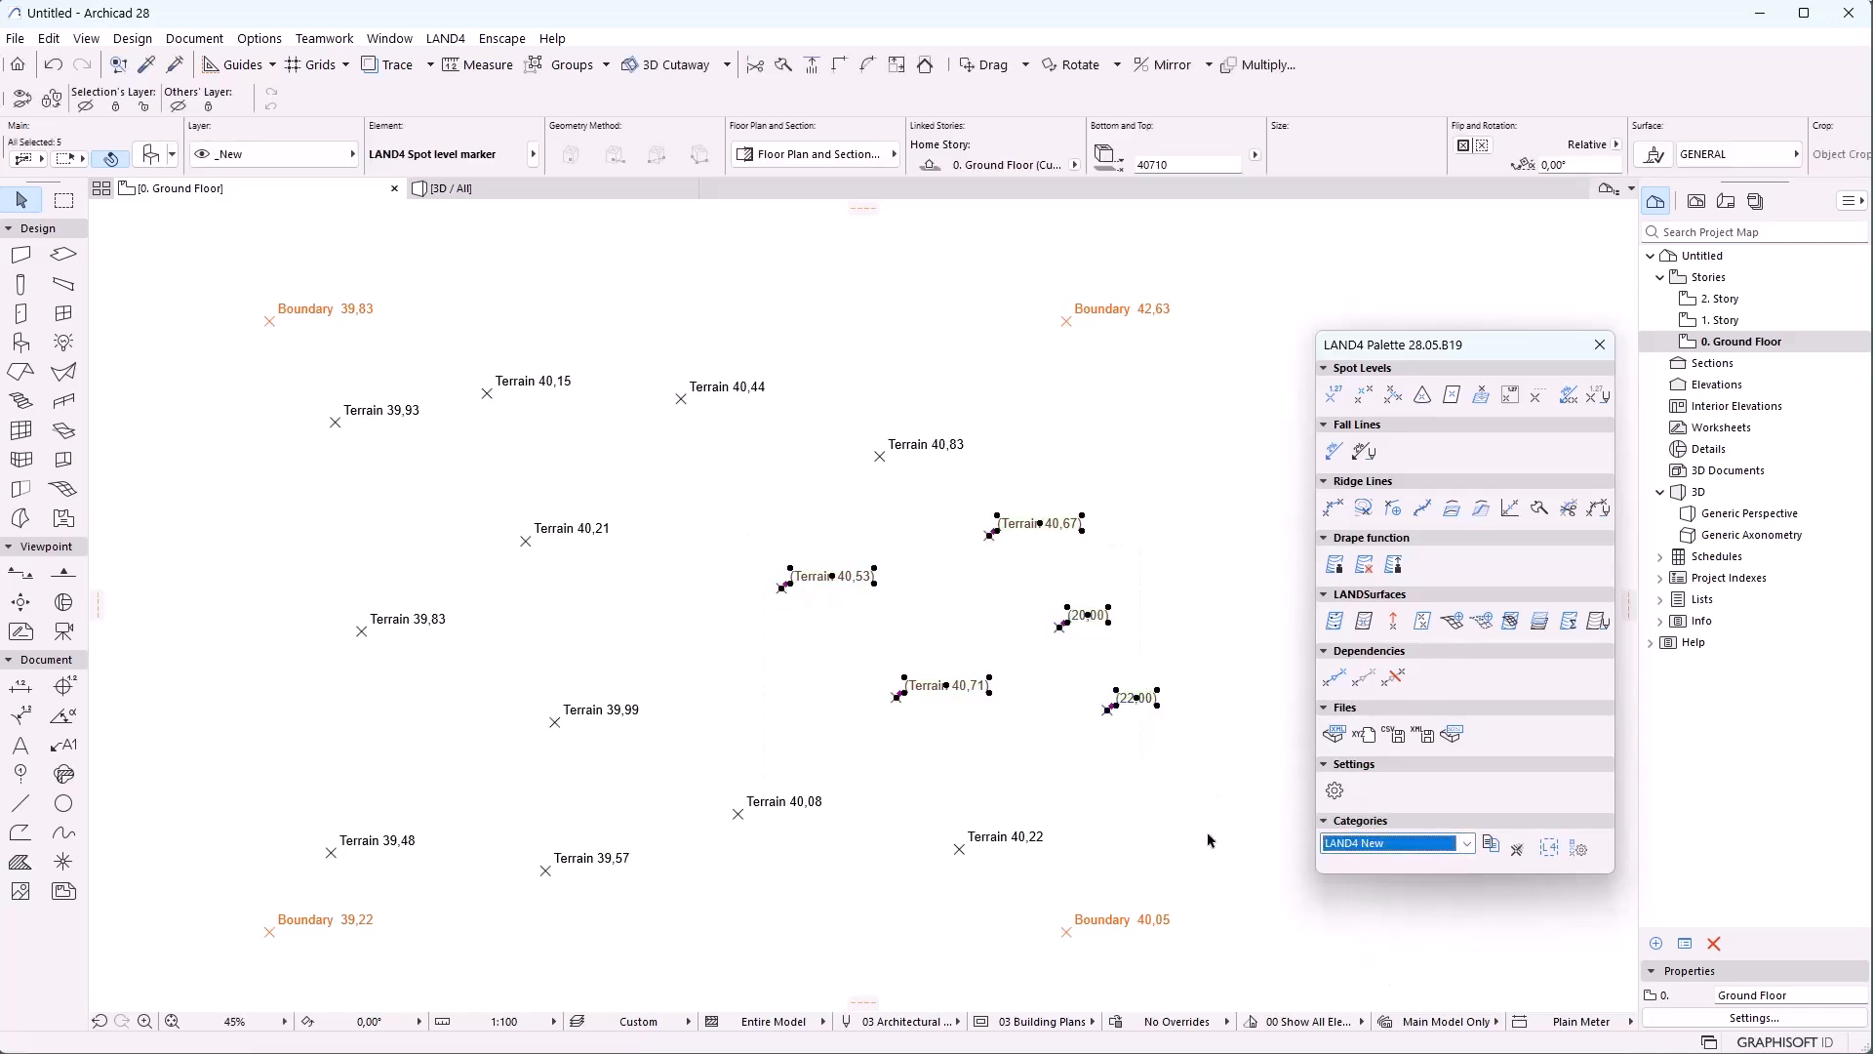
left_click(1125, 815)
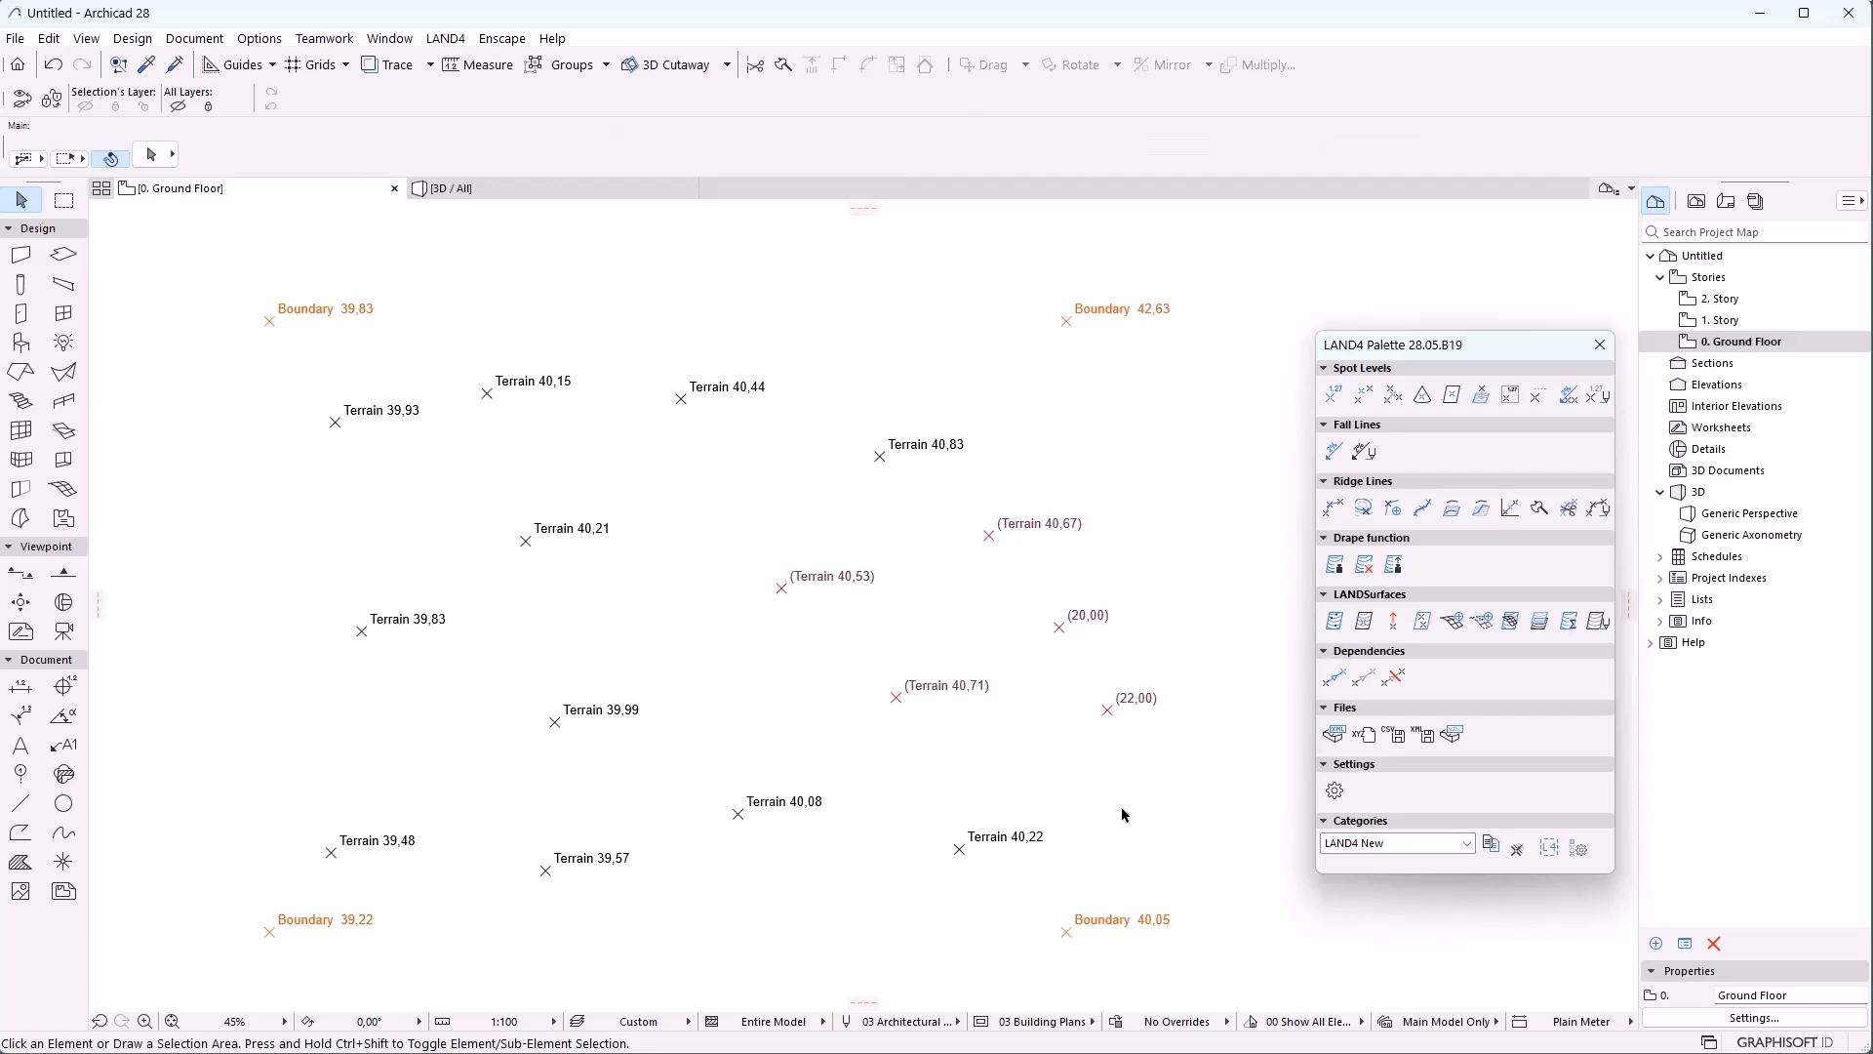
Change the layer of the uncategorized Terrain 40,83 spot level to Archicad Layer
left_click(952, 450)
left_click(1395, 850)
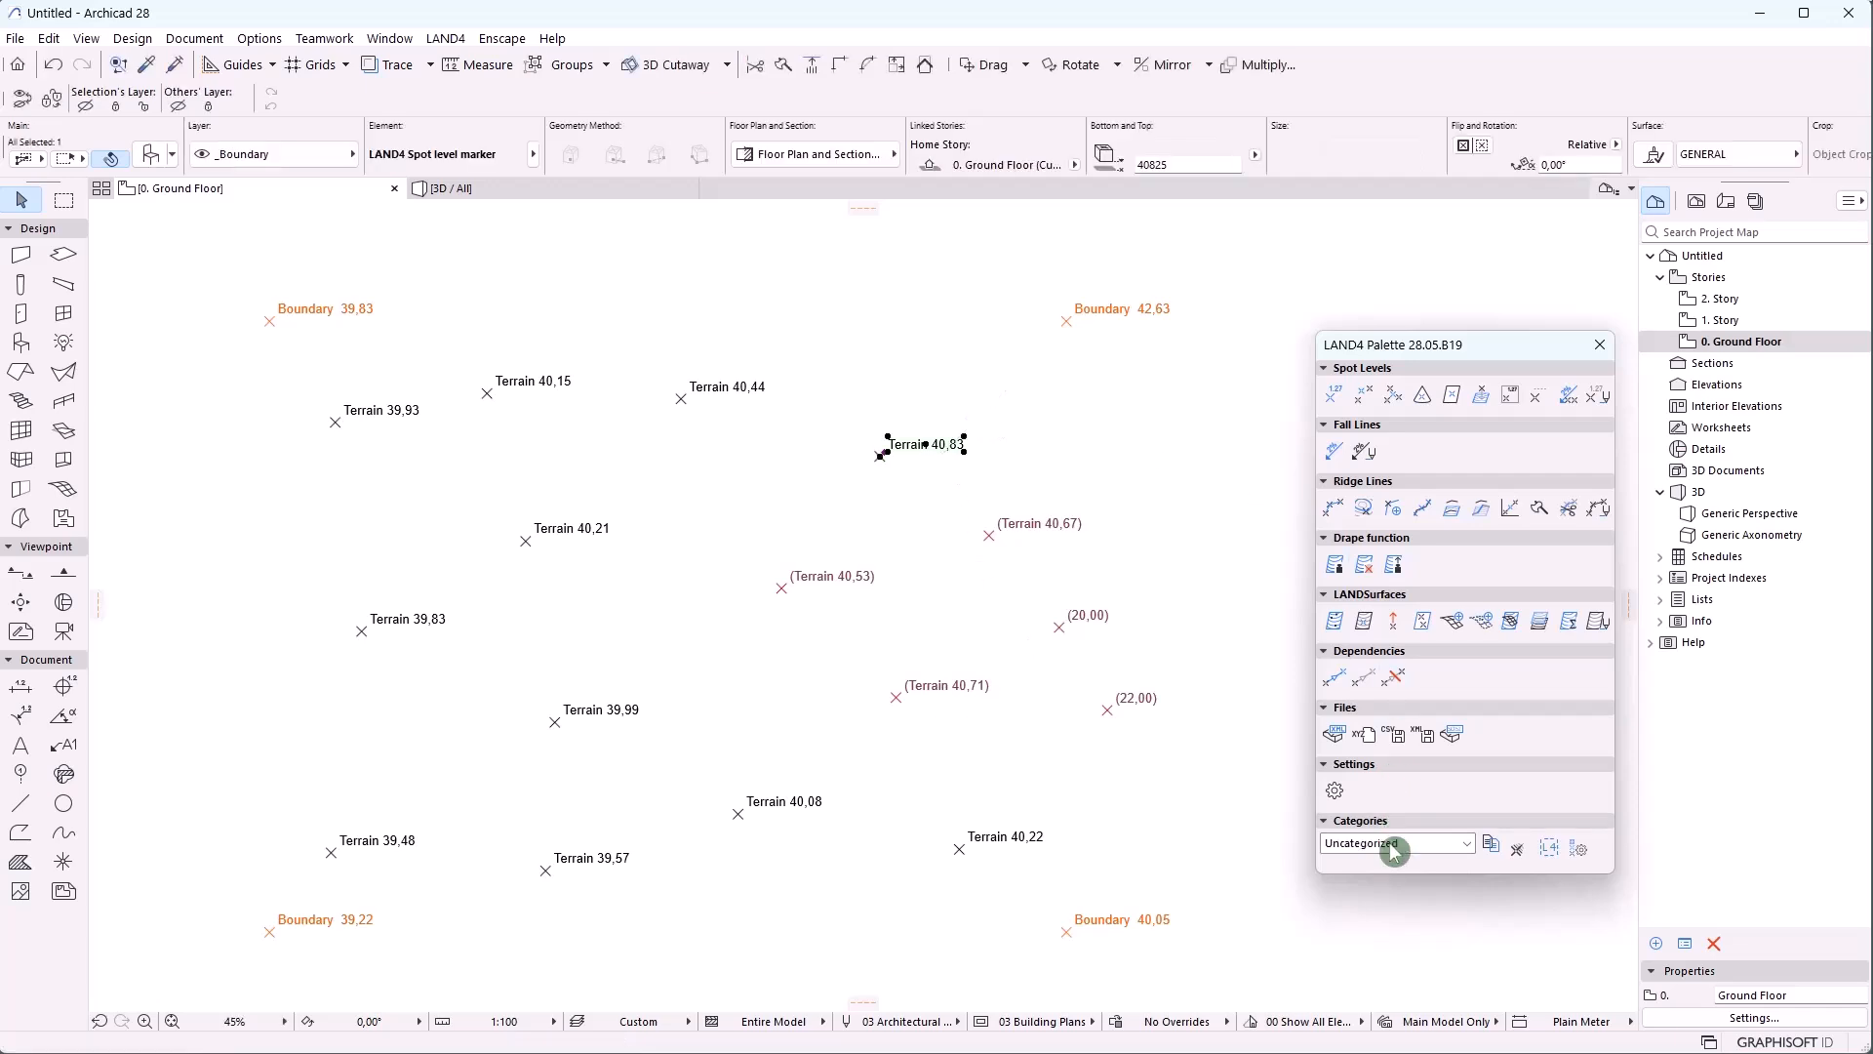
left_click(280, 164)
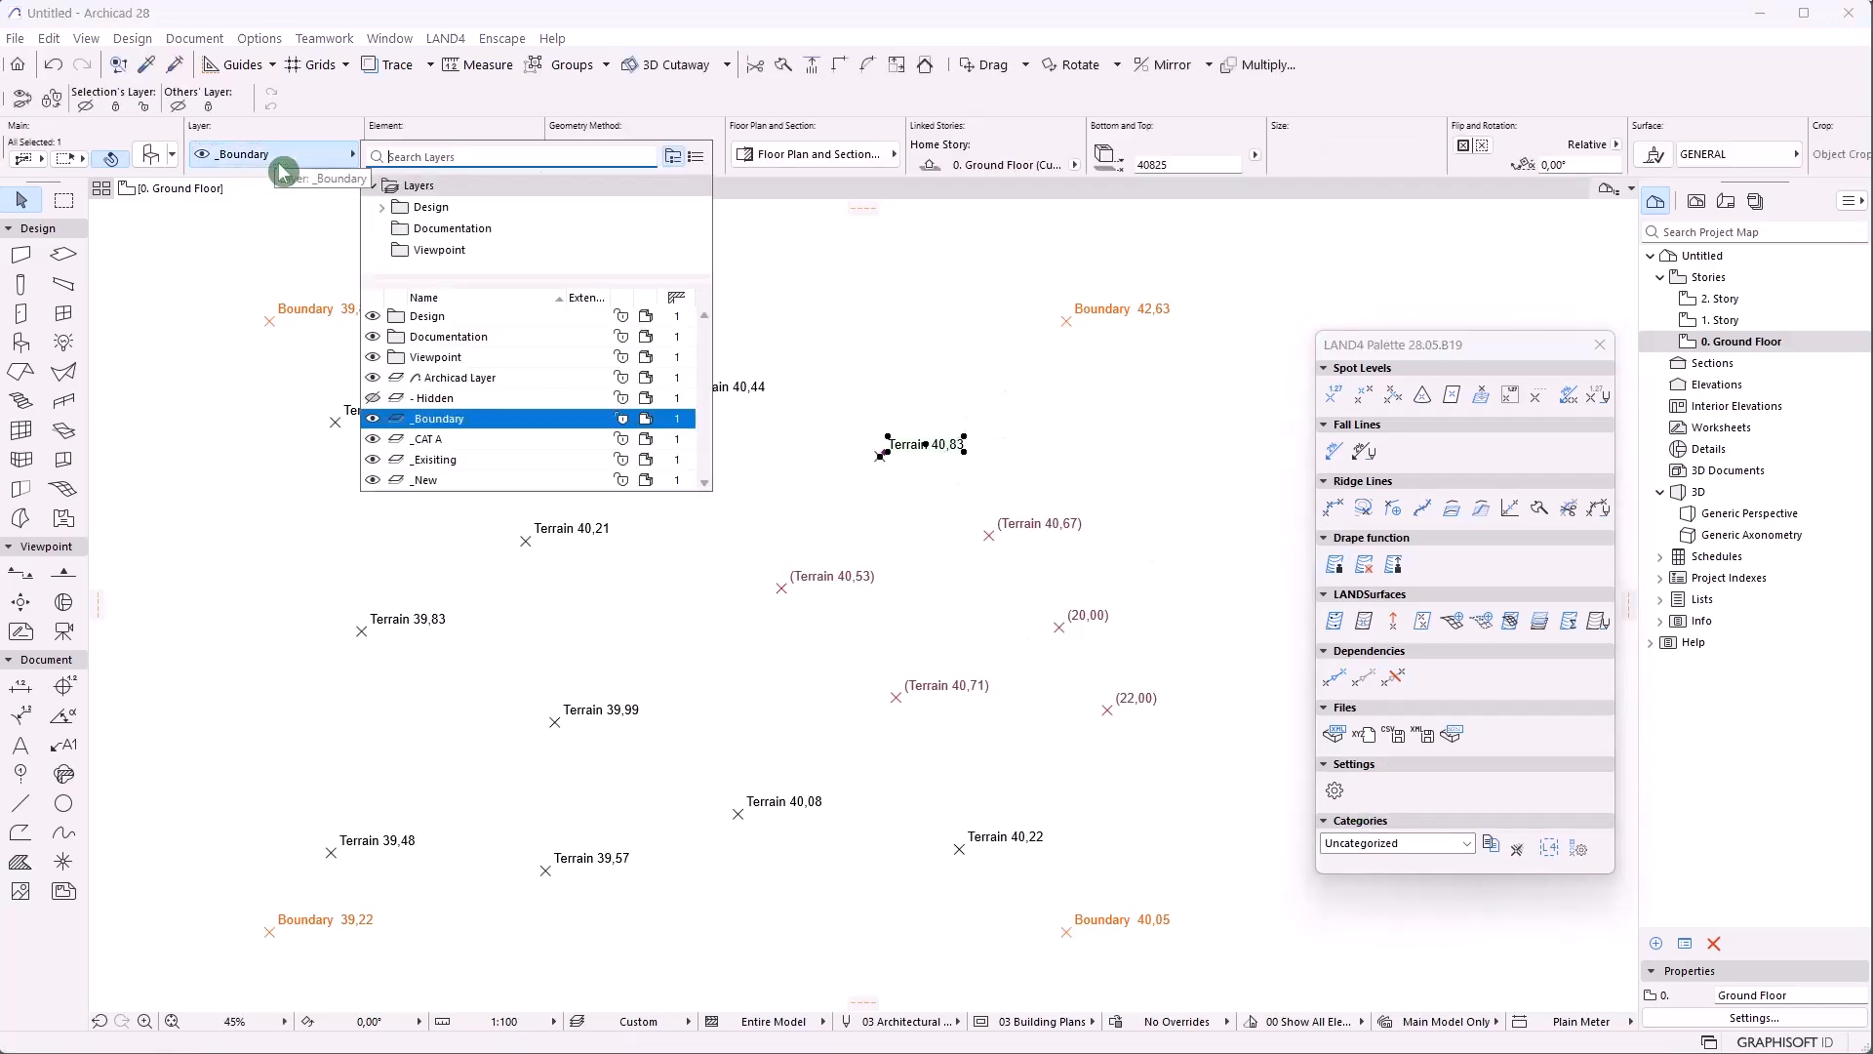
left_click(499, 385)
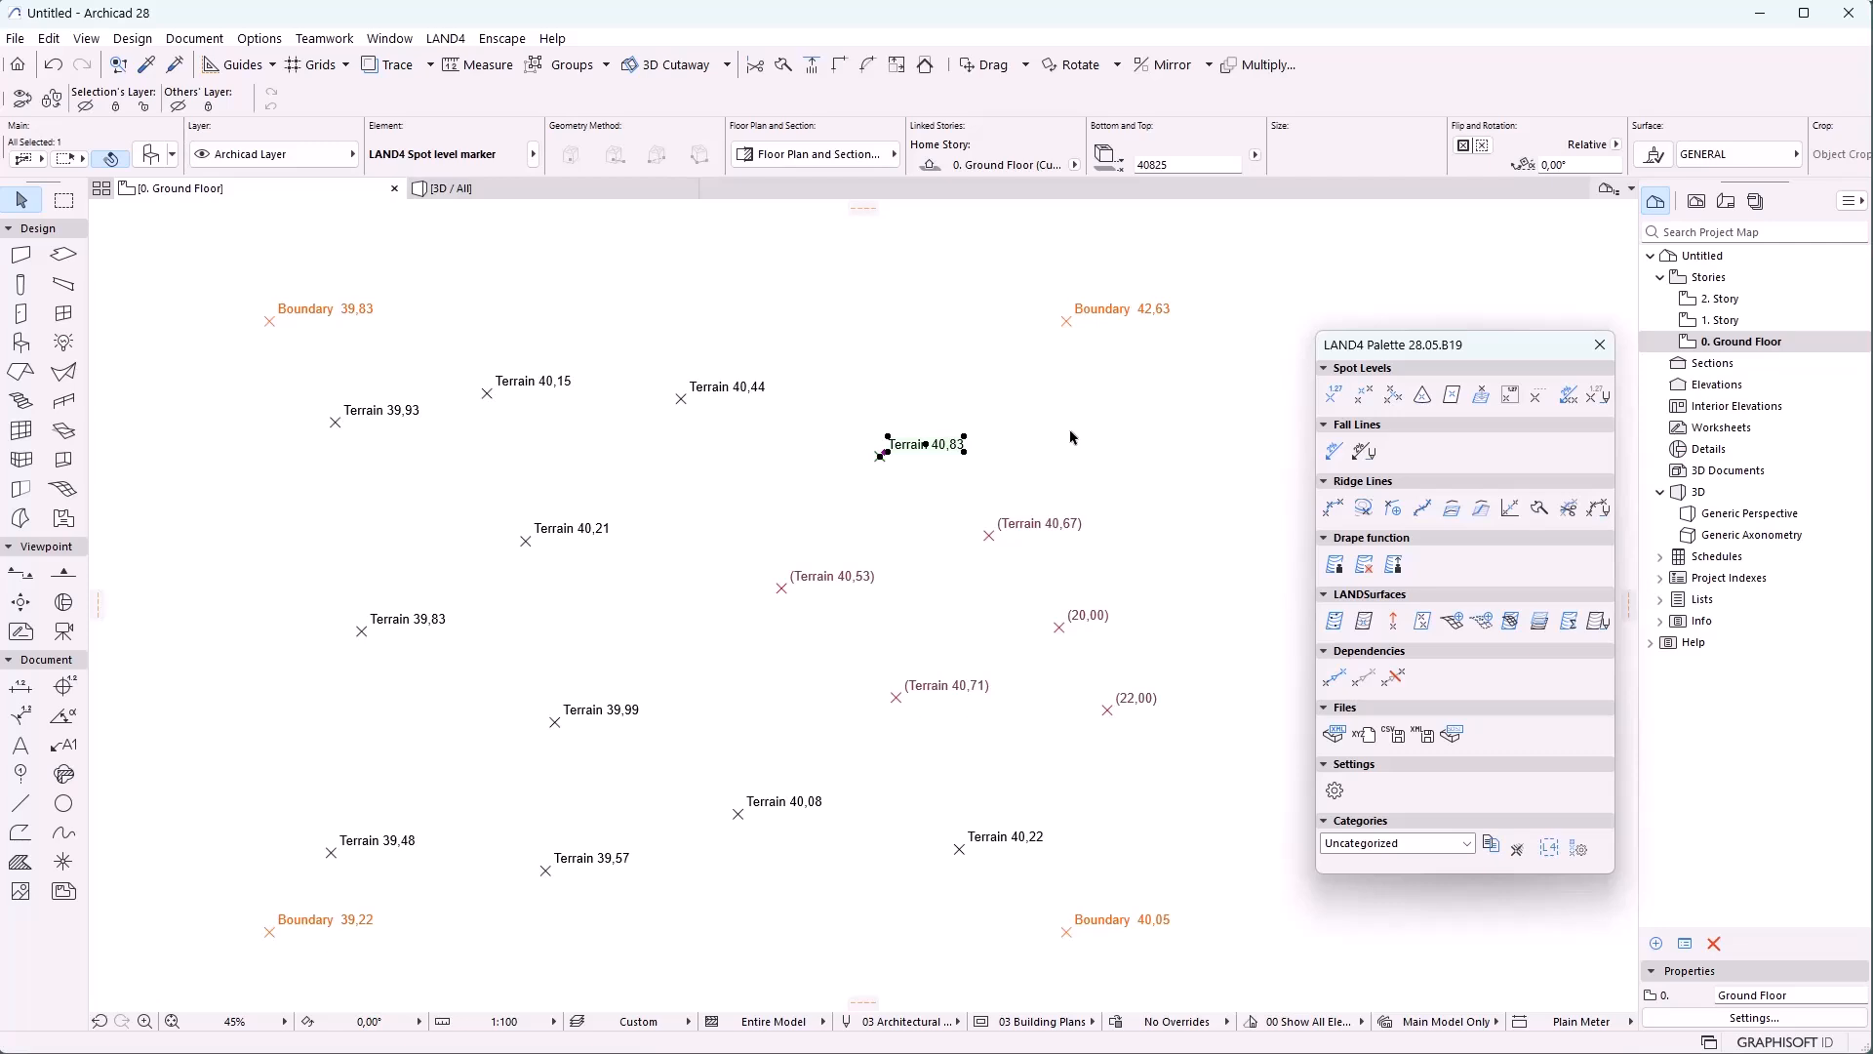
key("Escape")
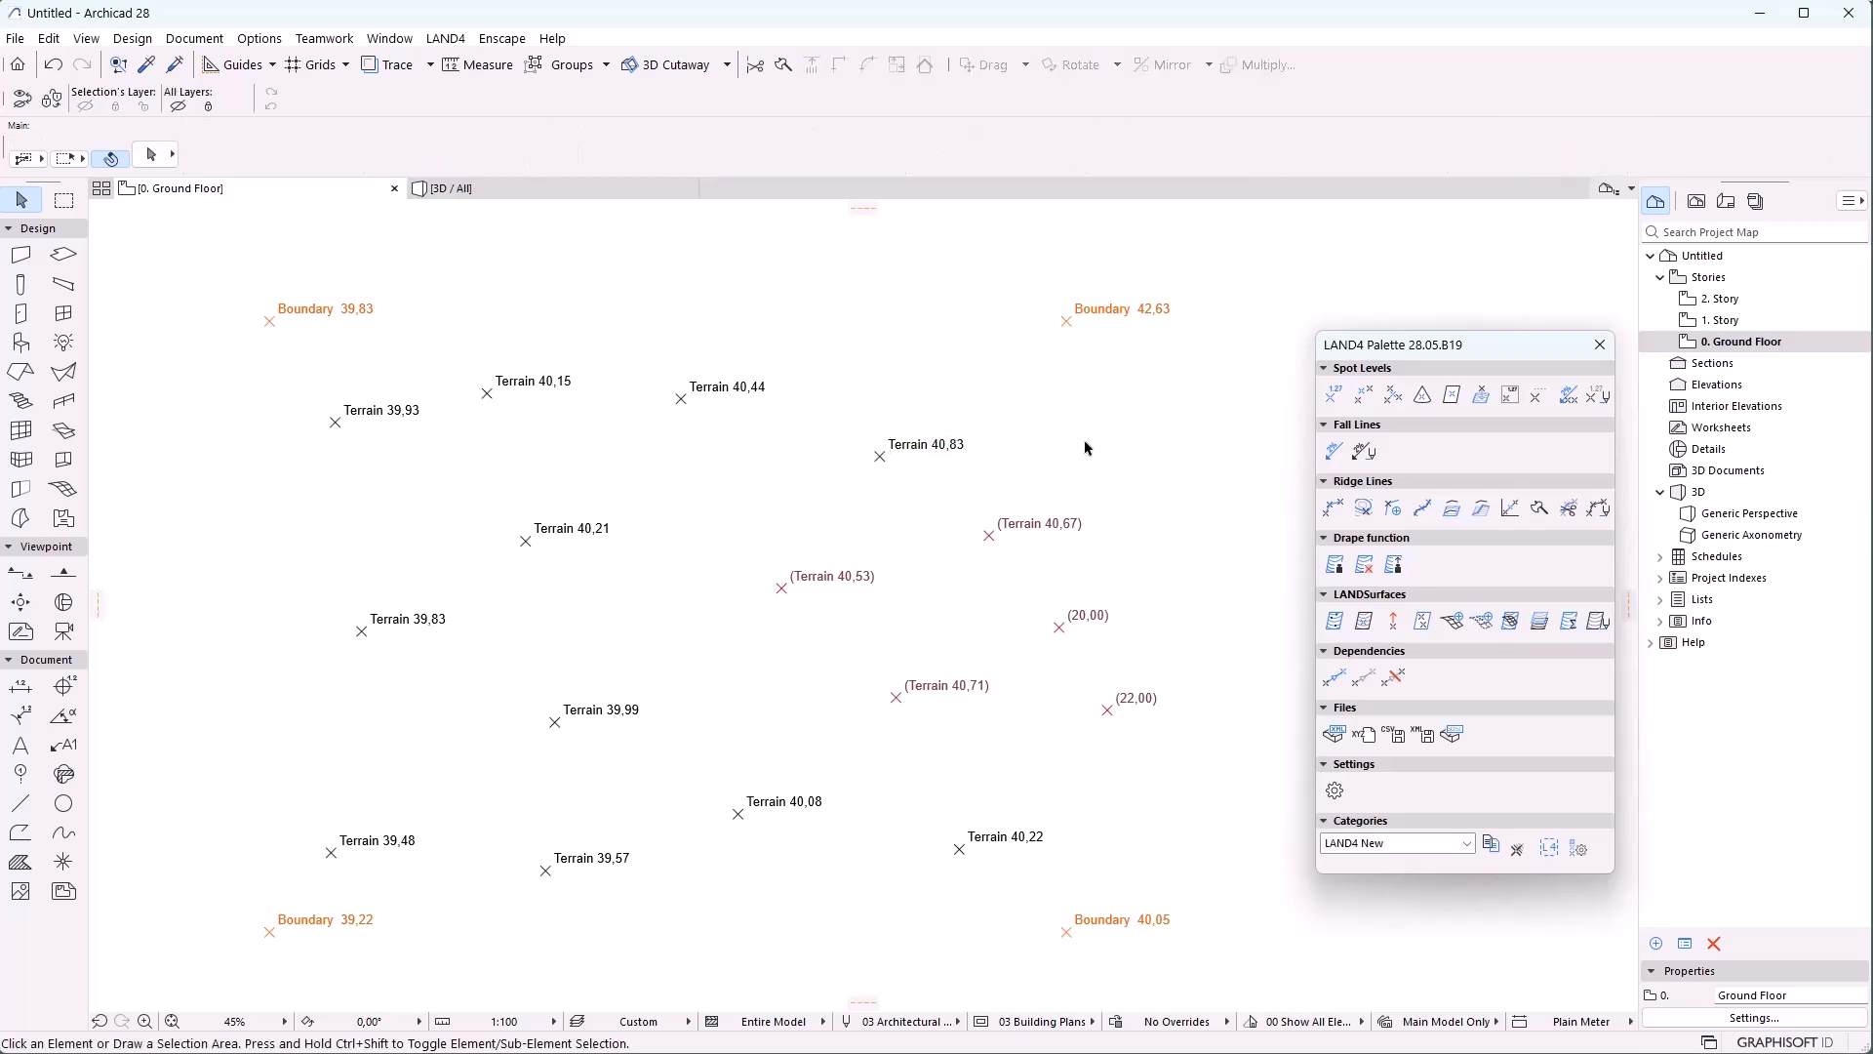
Set the Terrain 40,83 spot level's layer to _Exisiting in its object selection settings
left_click(908, 448)
left_click(1600, 396)
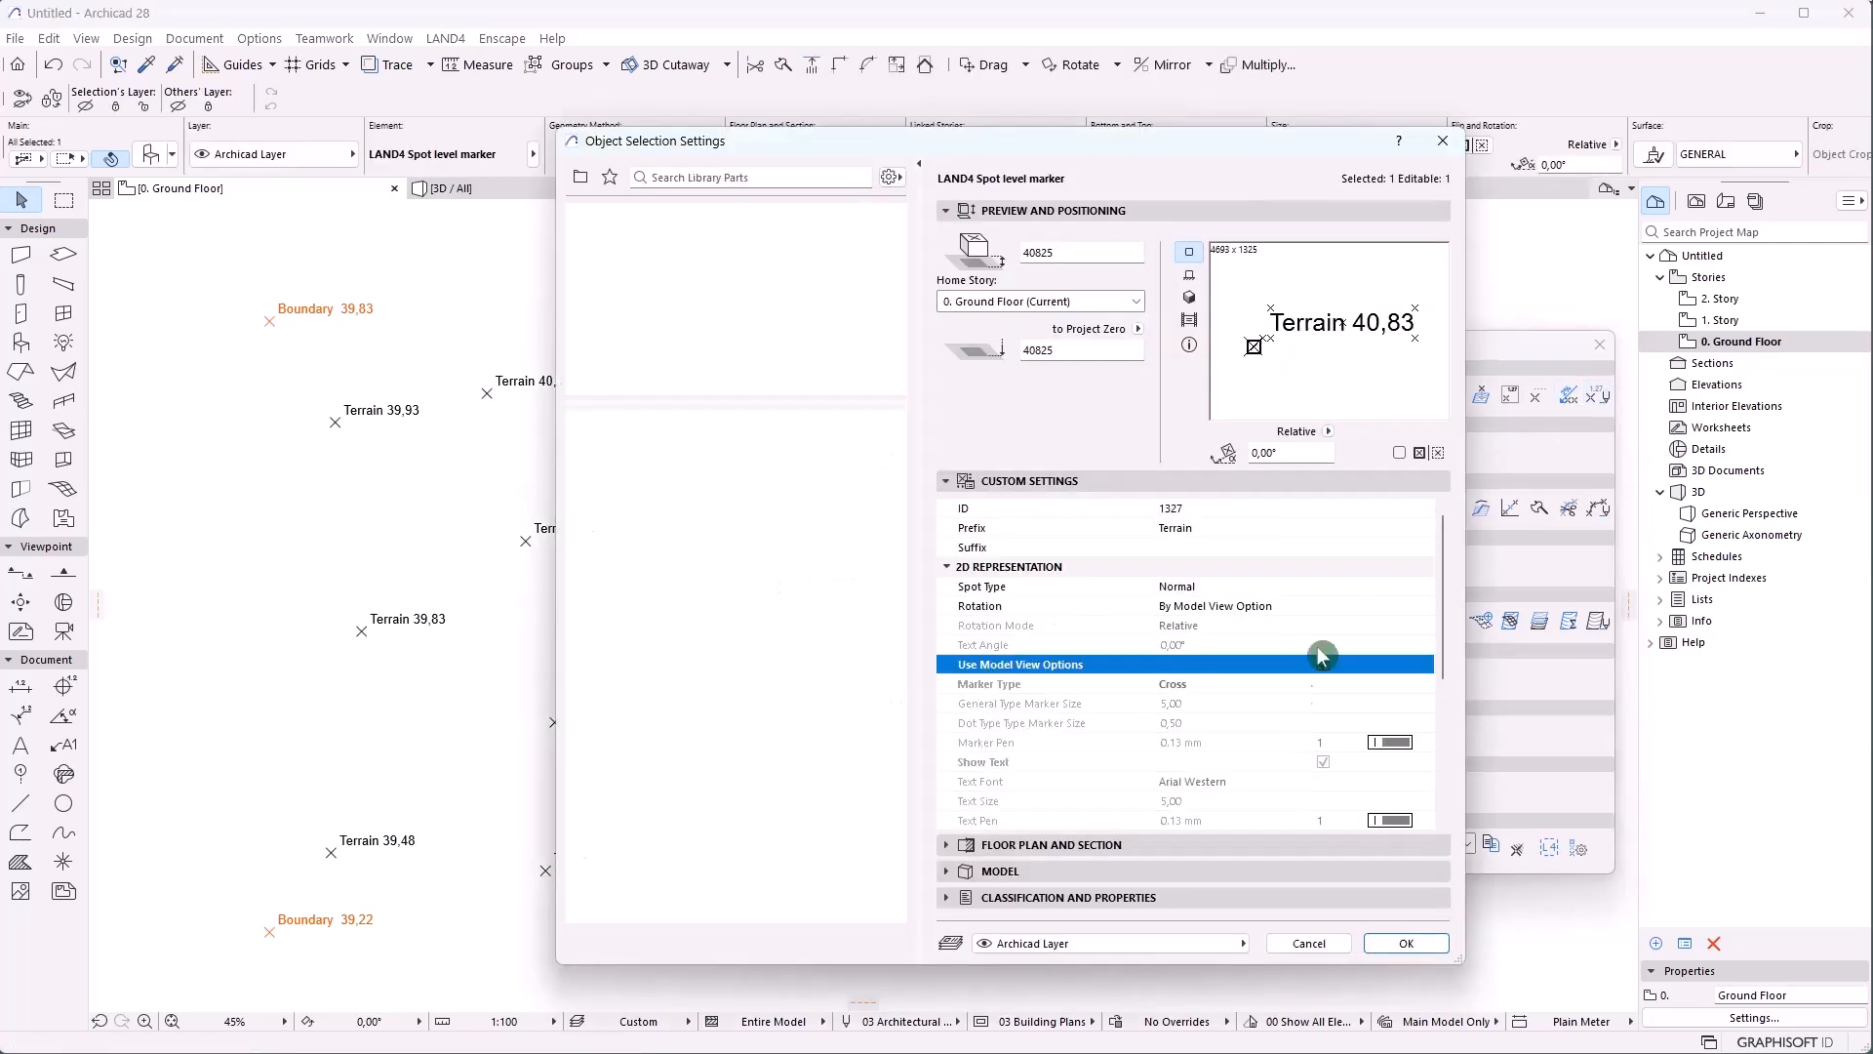
left_click(1110, 949)
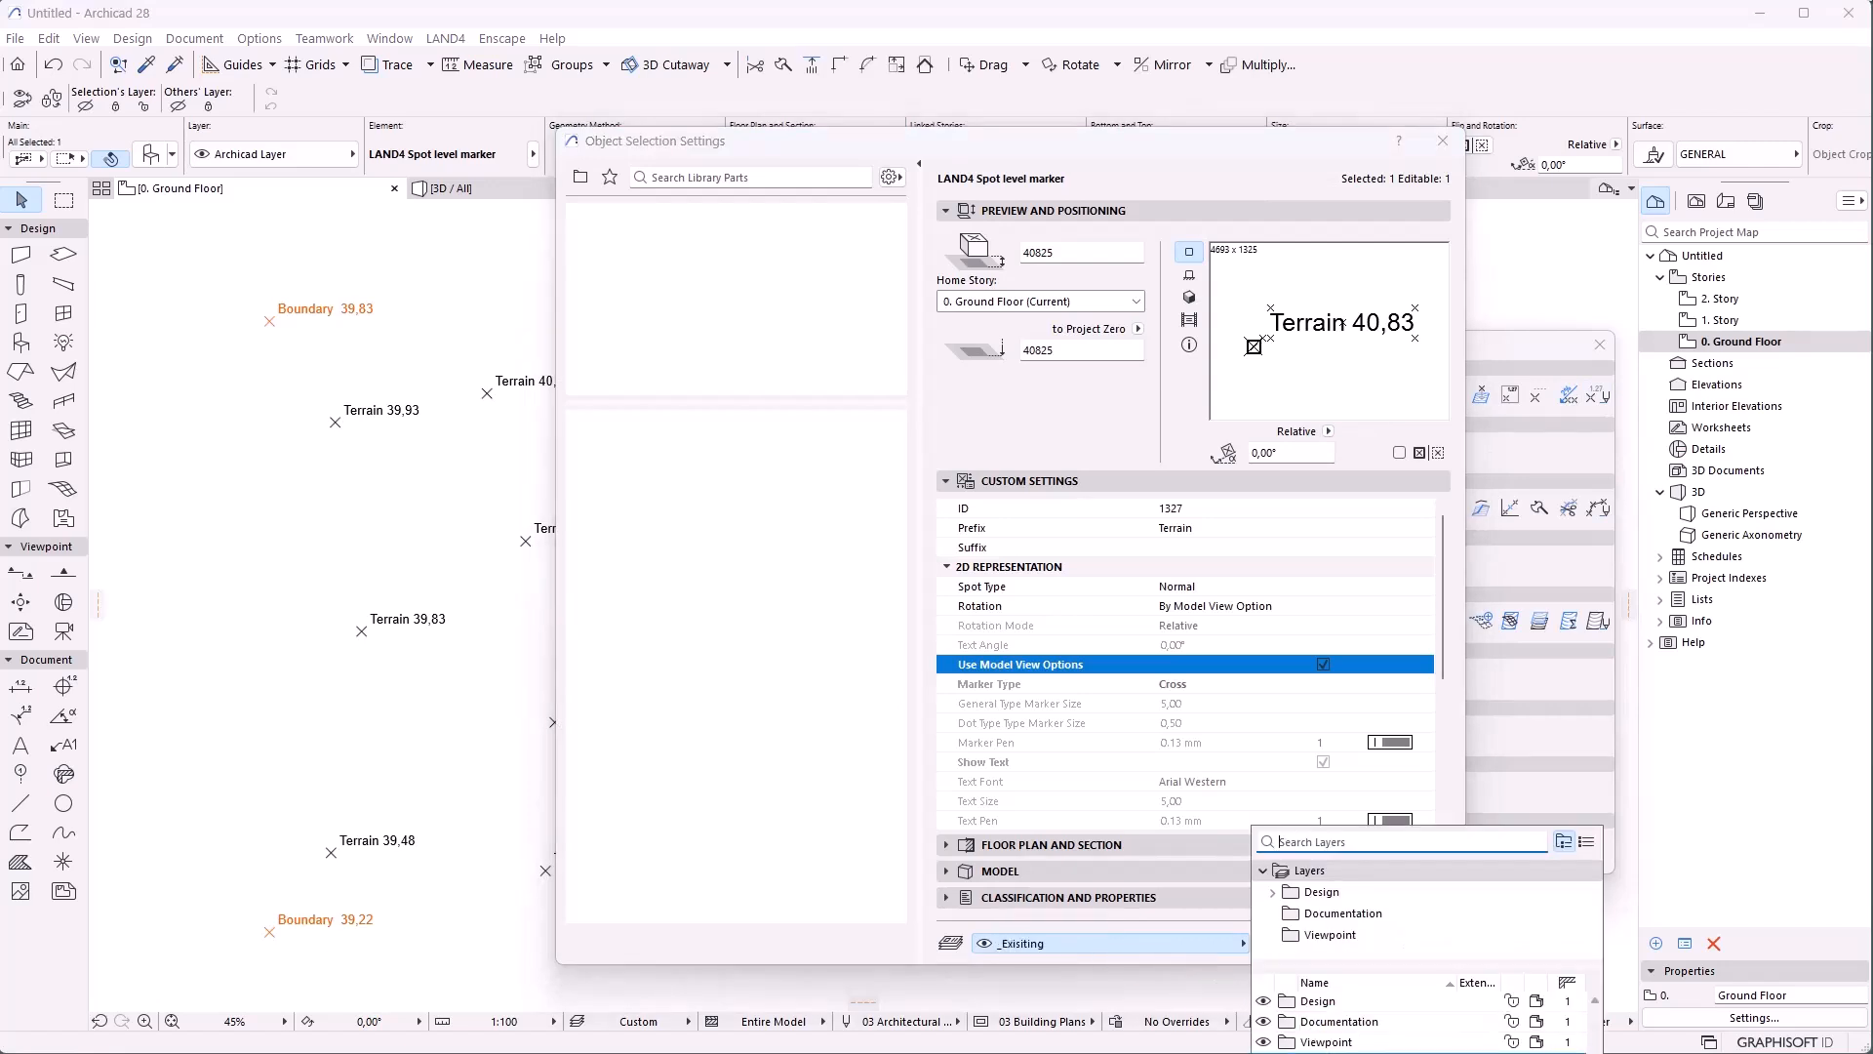
left_click(1312, 1052)
left_click(1420, 947)
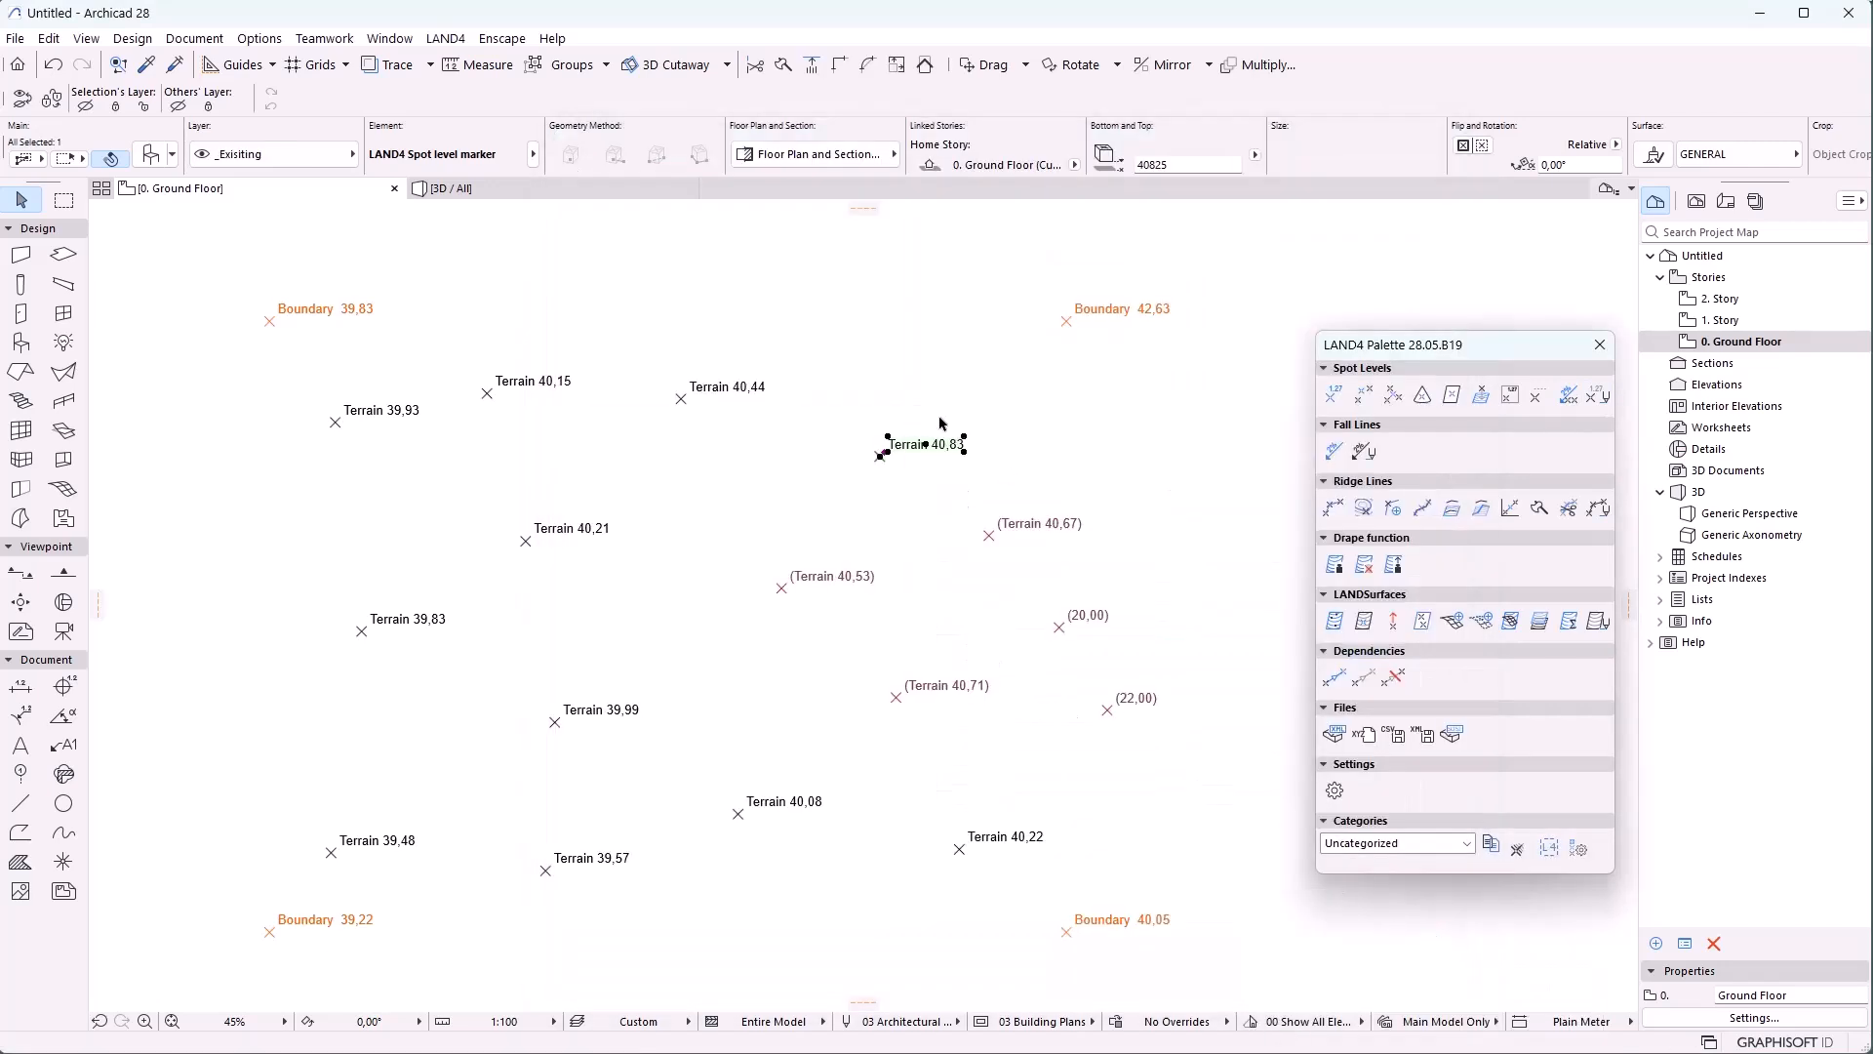
left_click(801, 324)
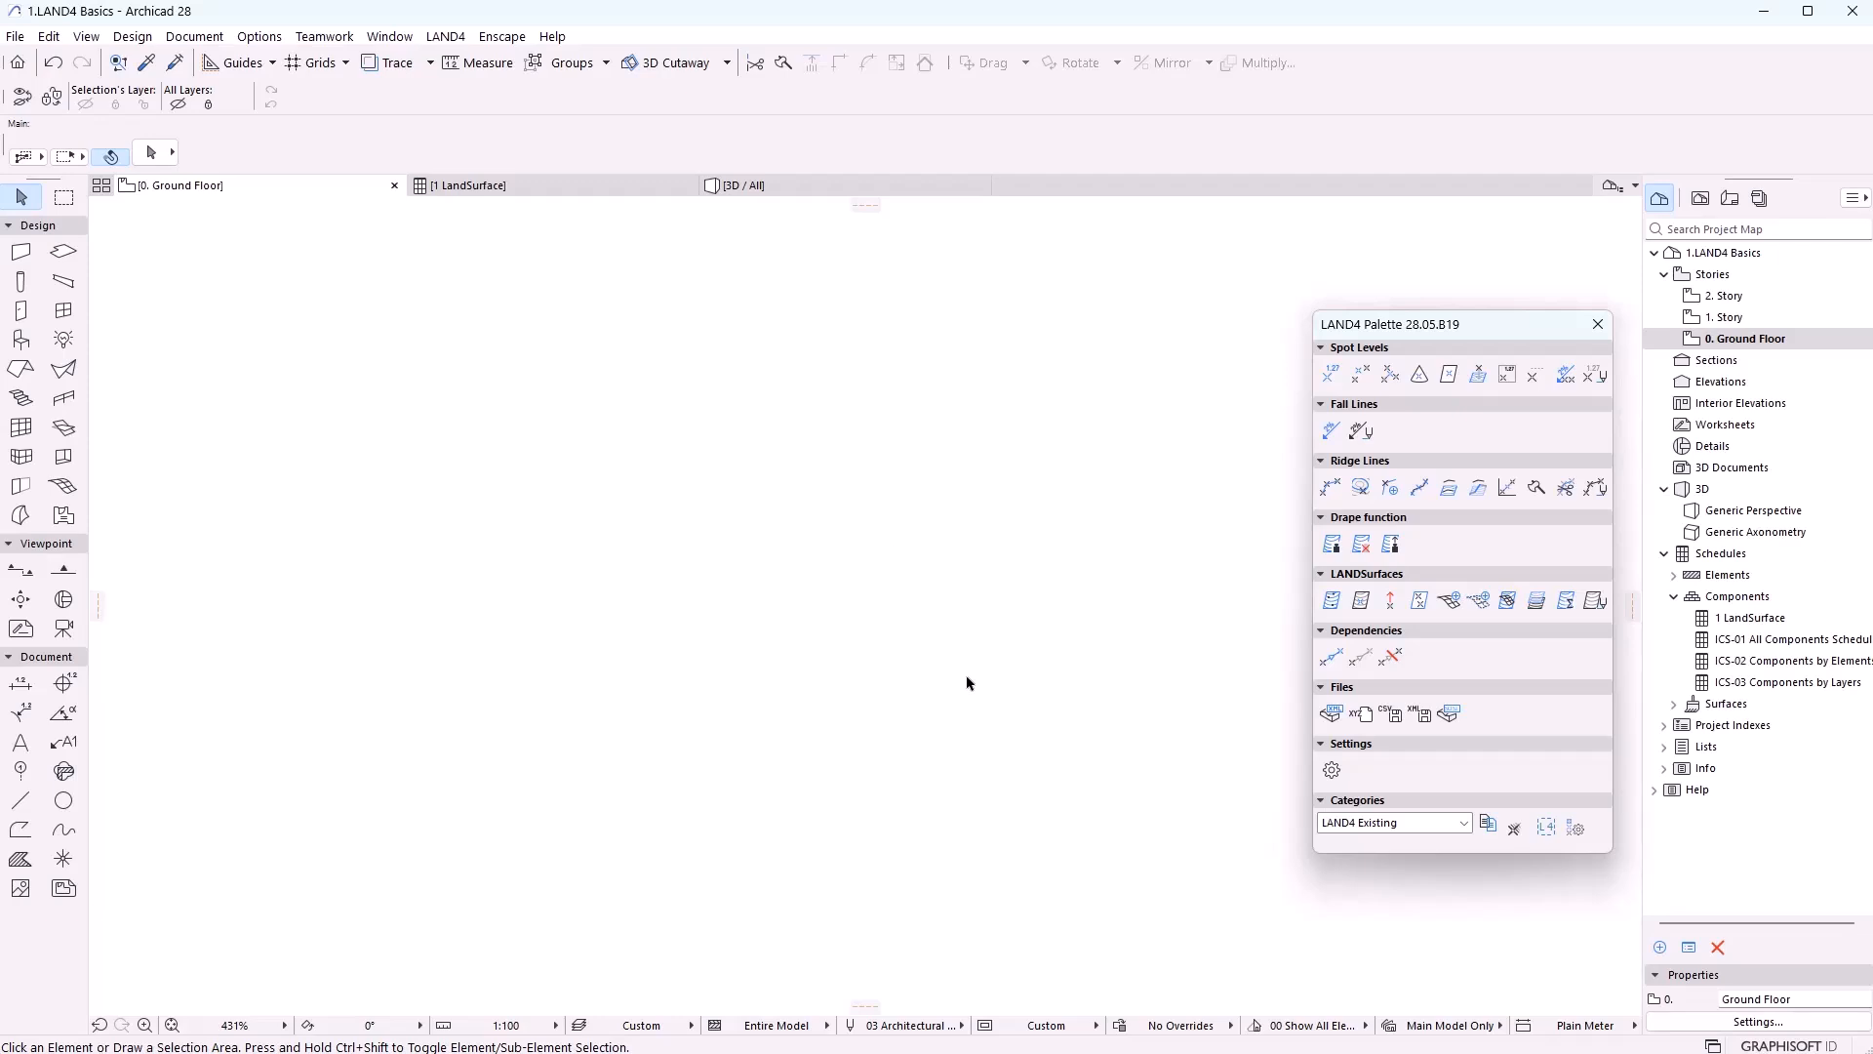
Place one spot level at a level of 20000 to project zero on the empty ground floor plan
left_click(1338, 347)
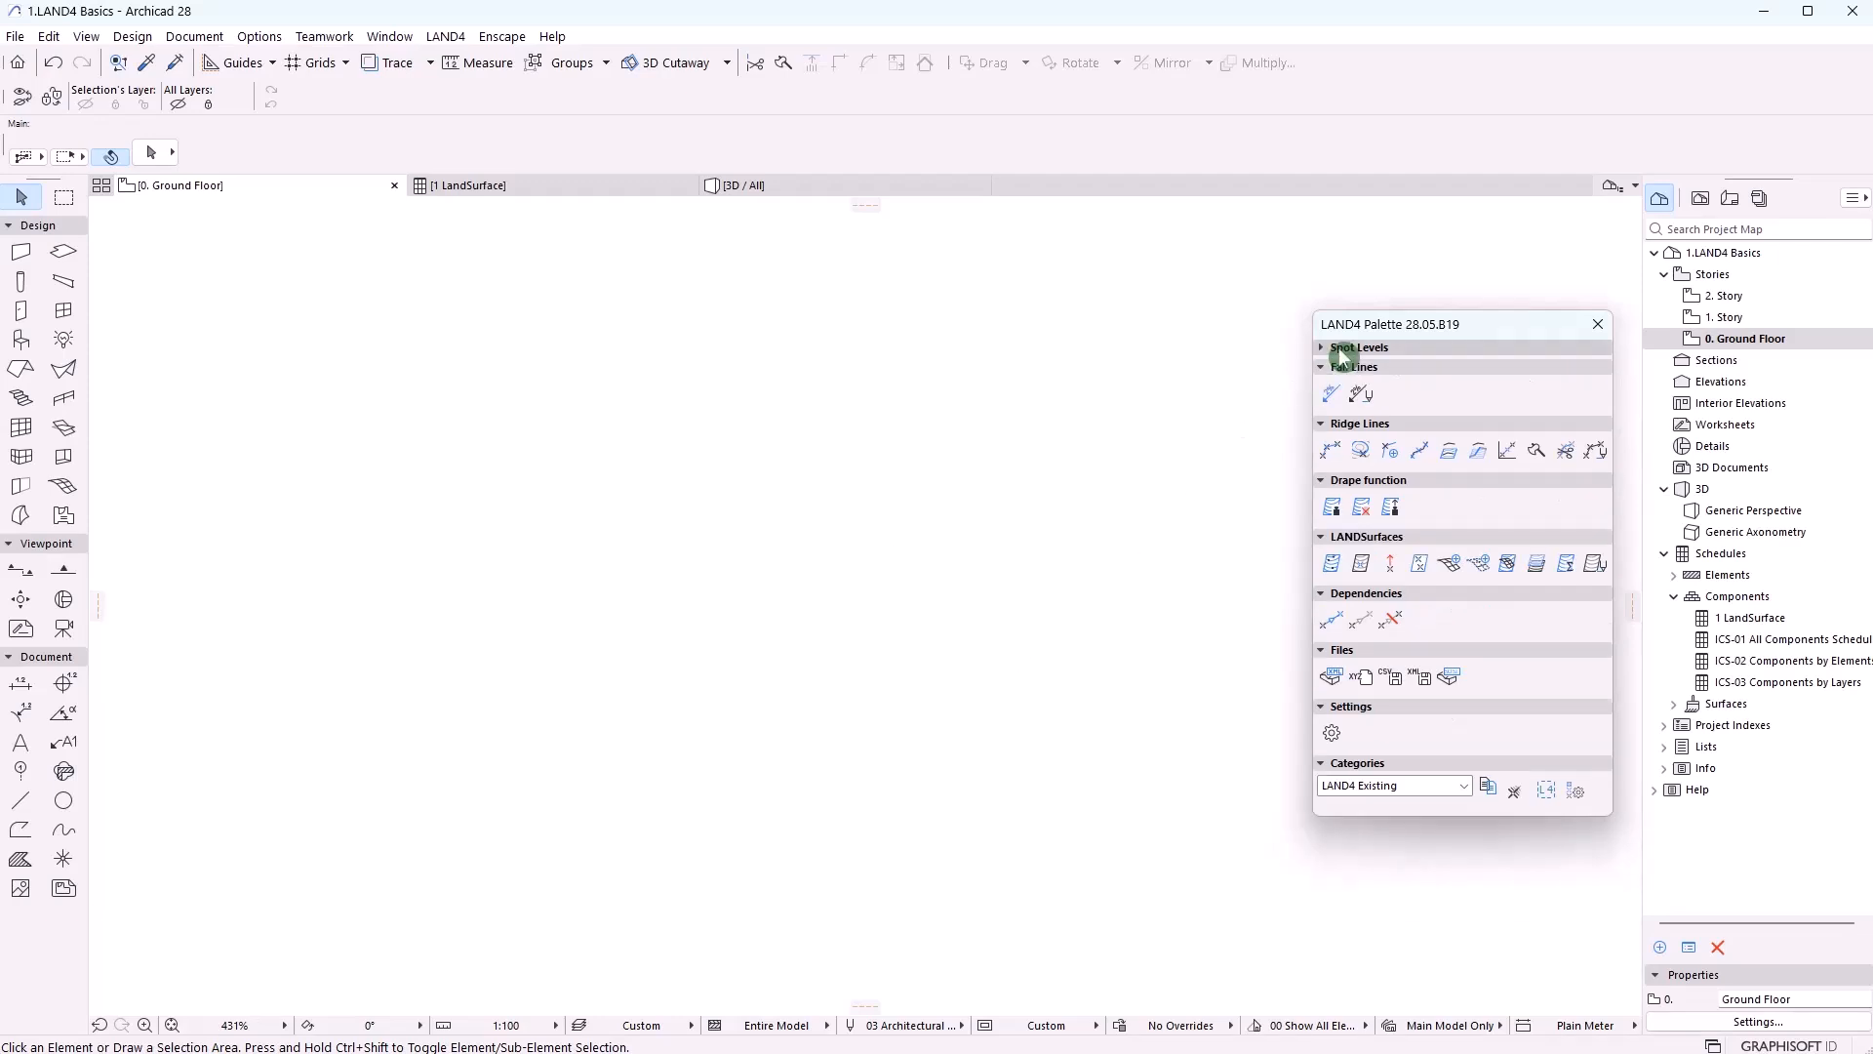
left_click(1341, 351)
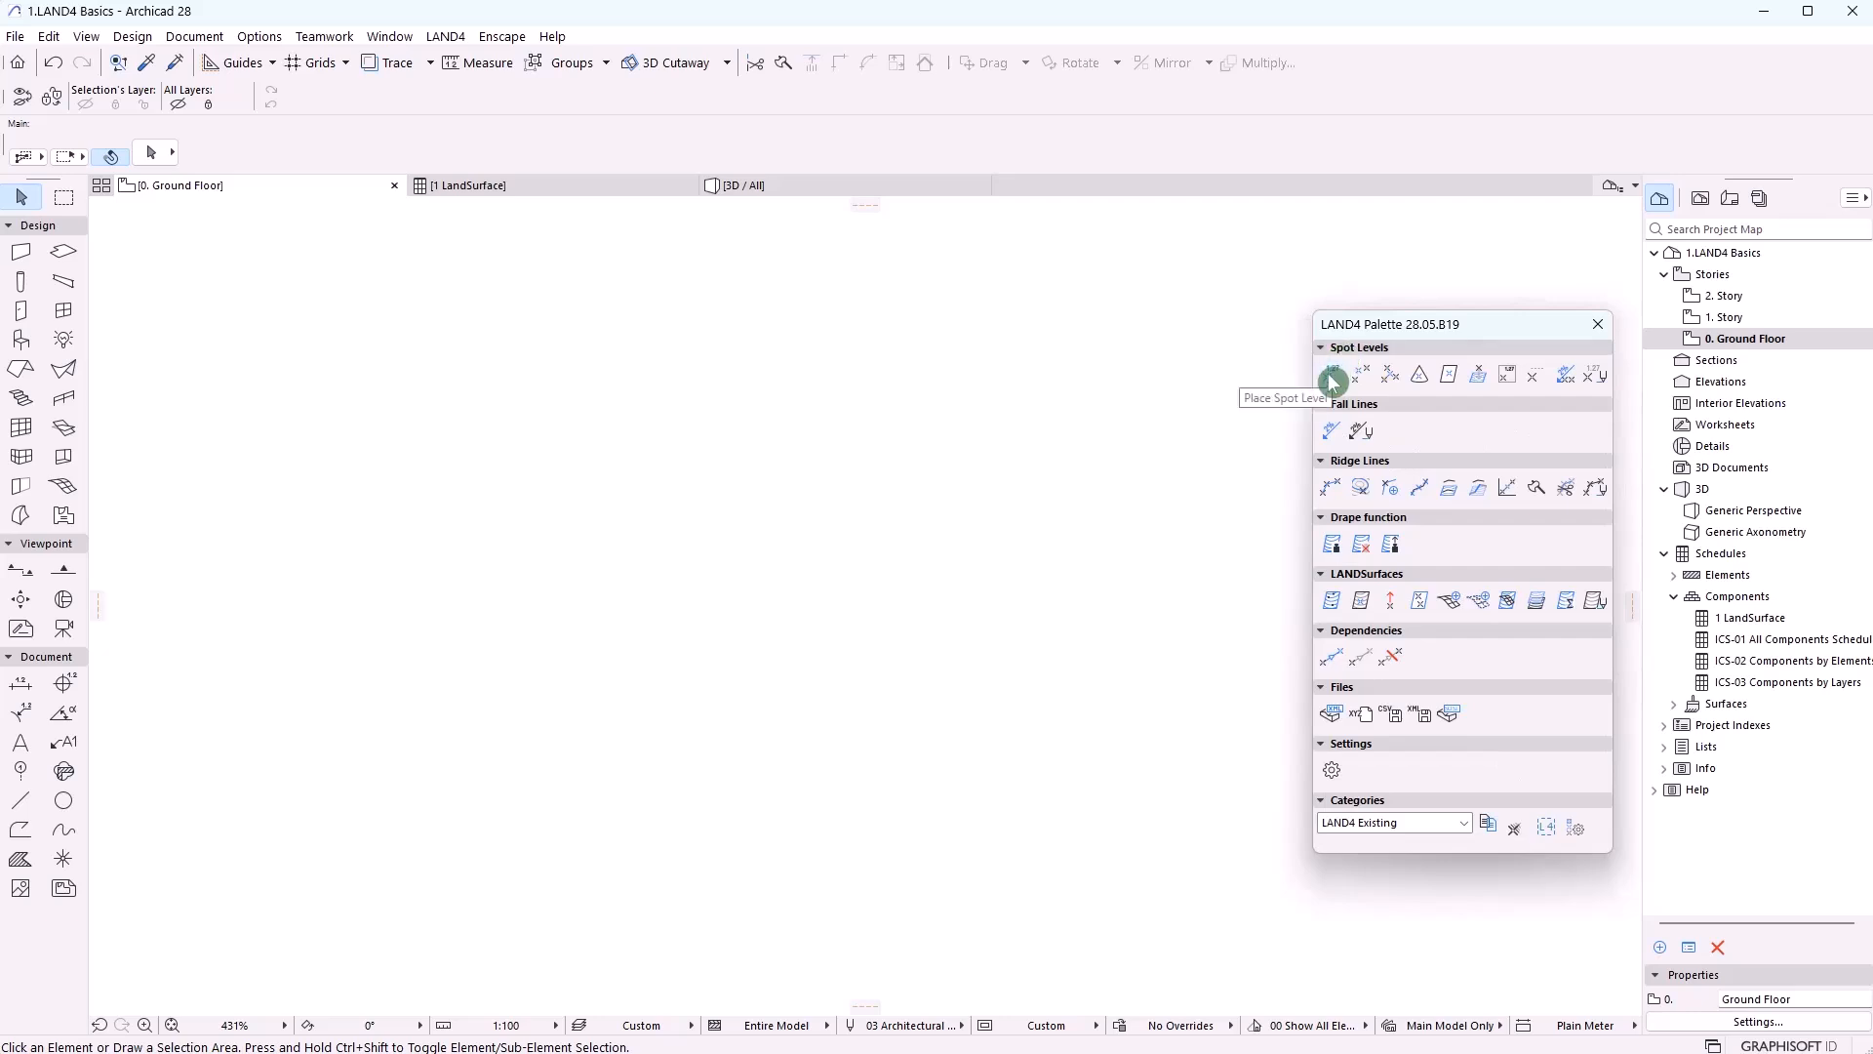
left_click(1331, 379)
type("20000")
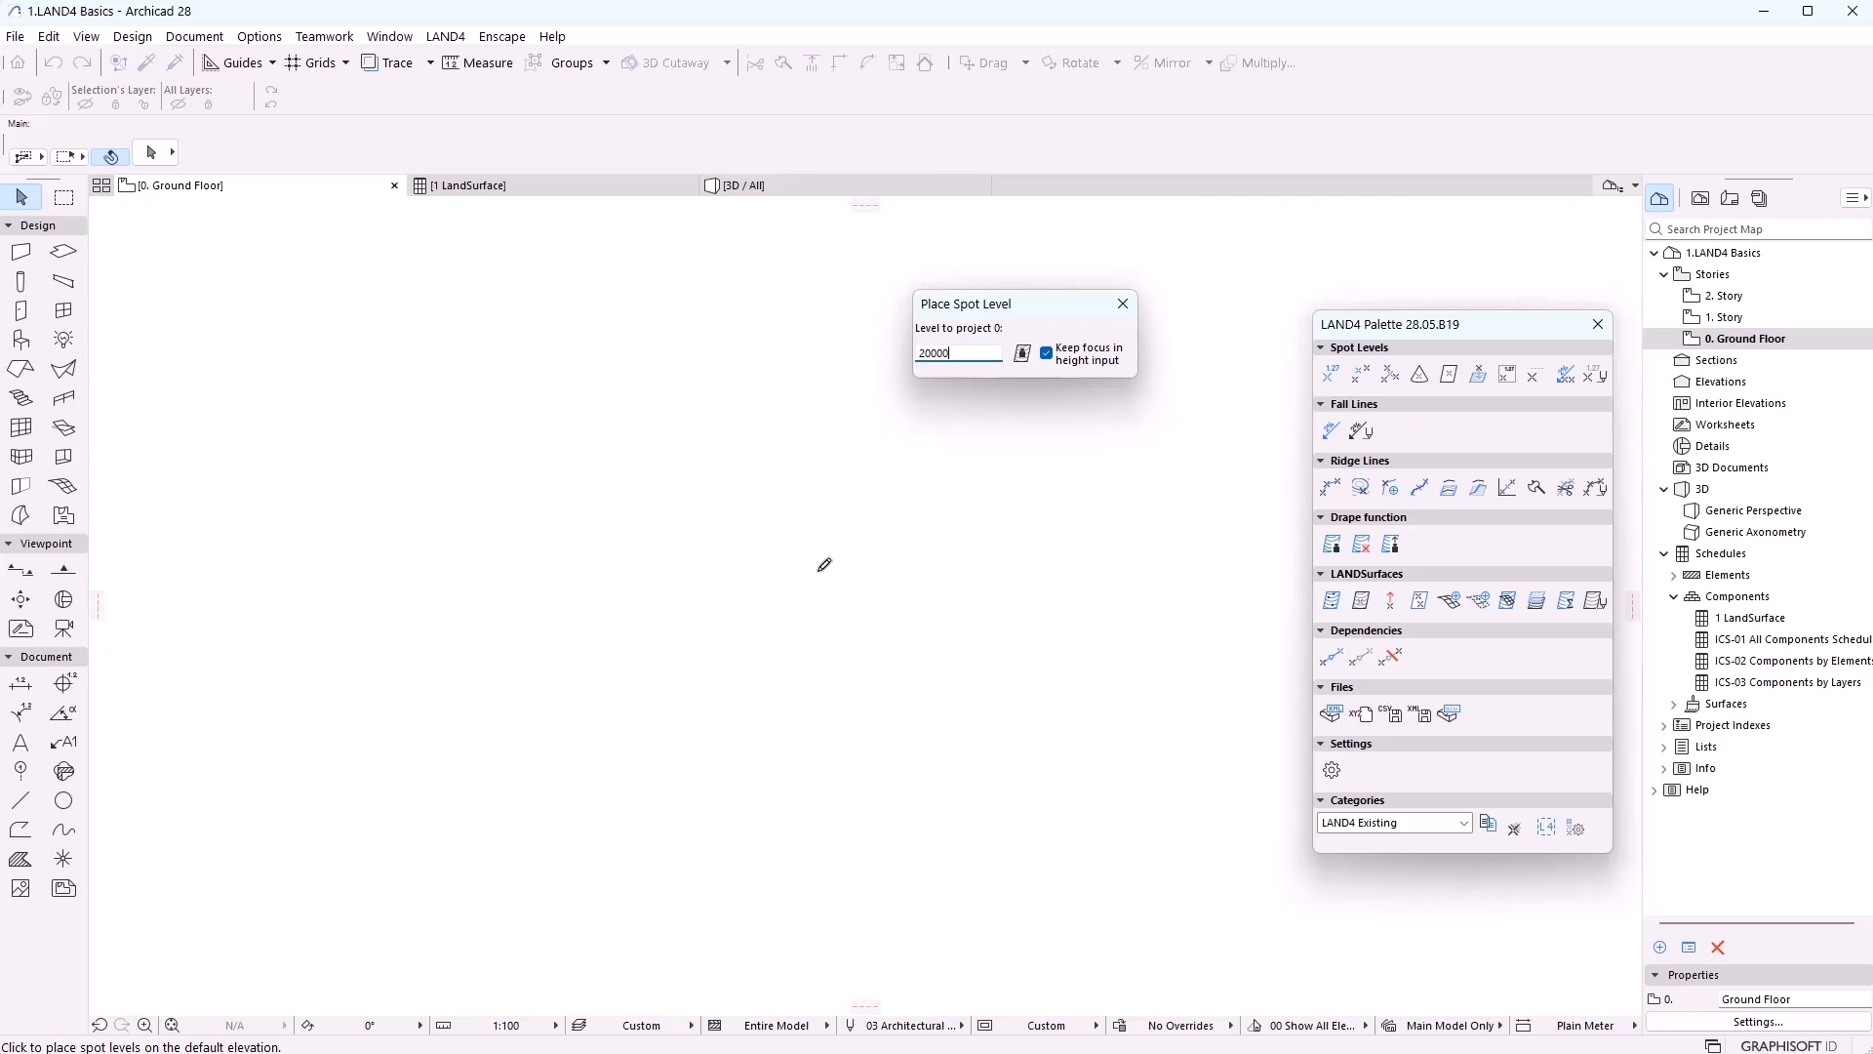
left_click(818, 569)
key("Escape")
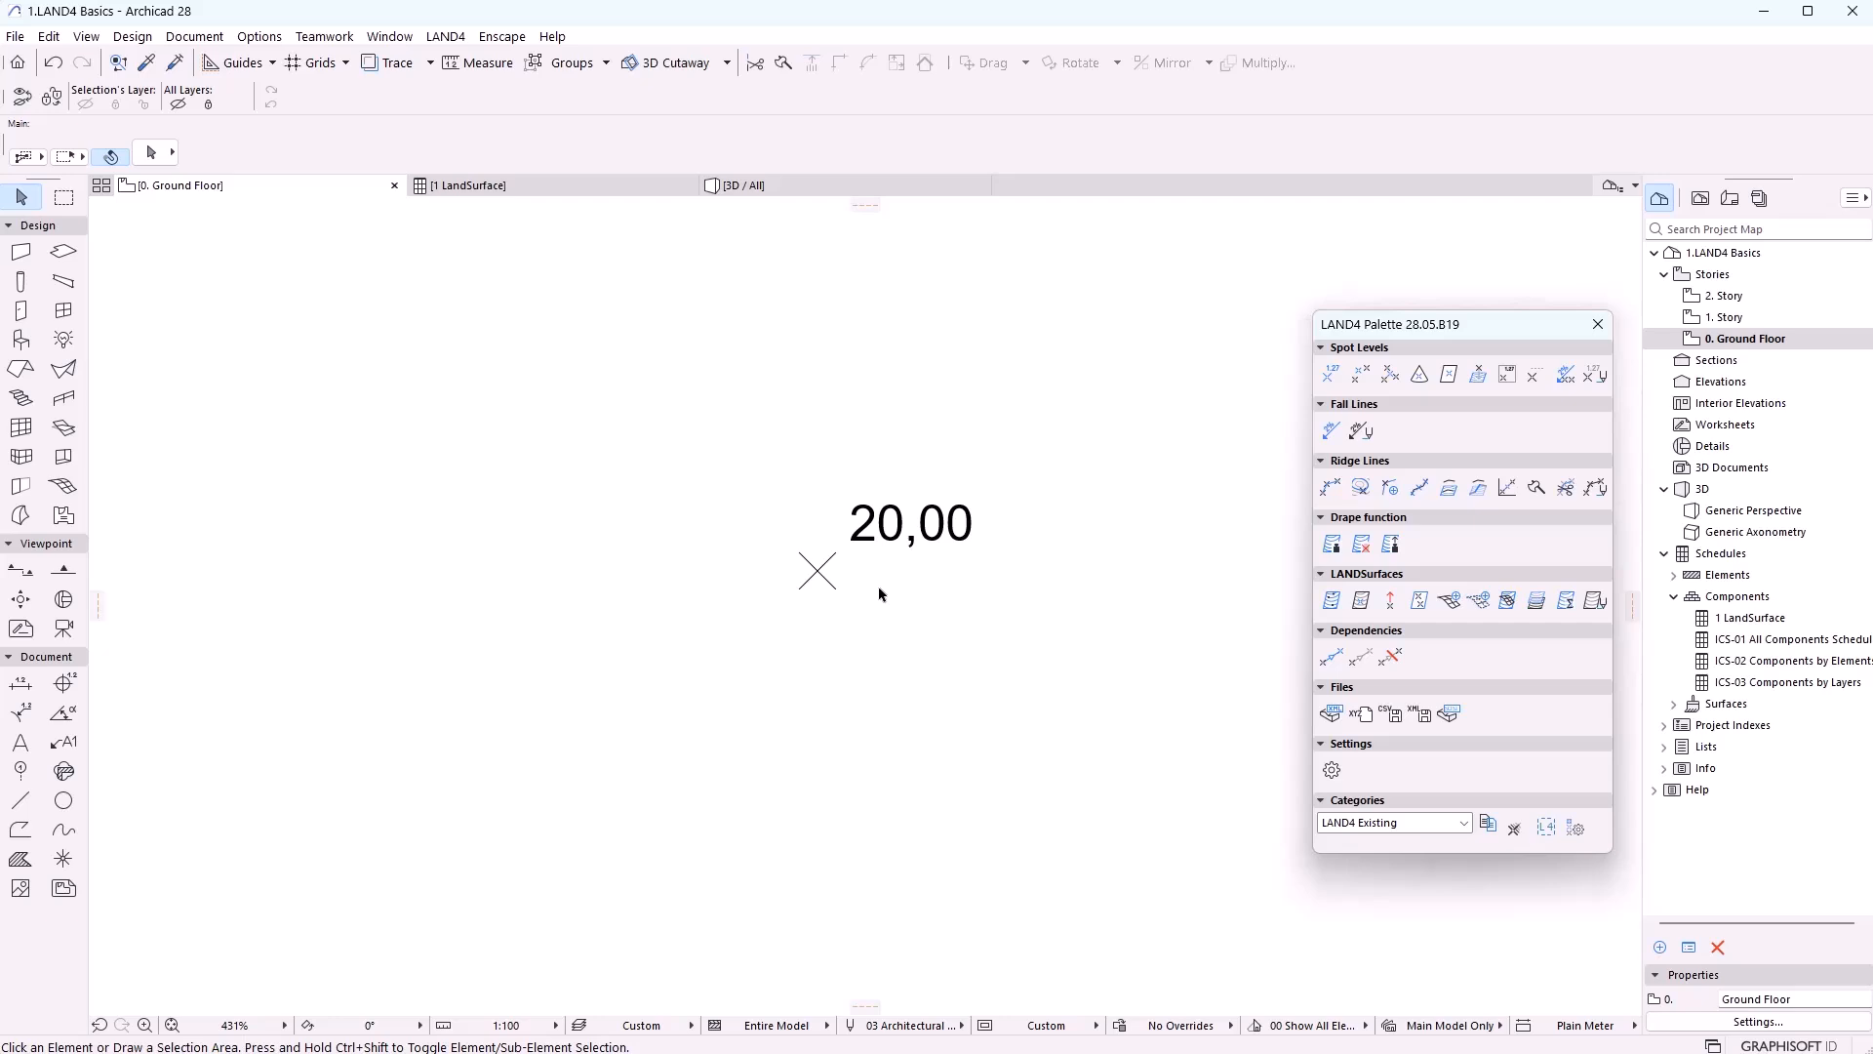
Stretch the 20,00 spot level's text away from its cross marker and return it beside the marker
left_click(937, 527)
scroll(927, 534, "up", 3)
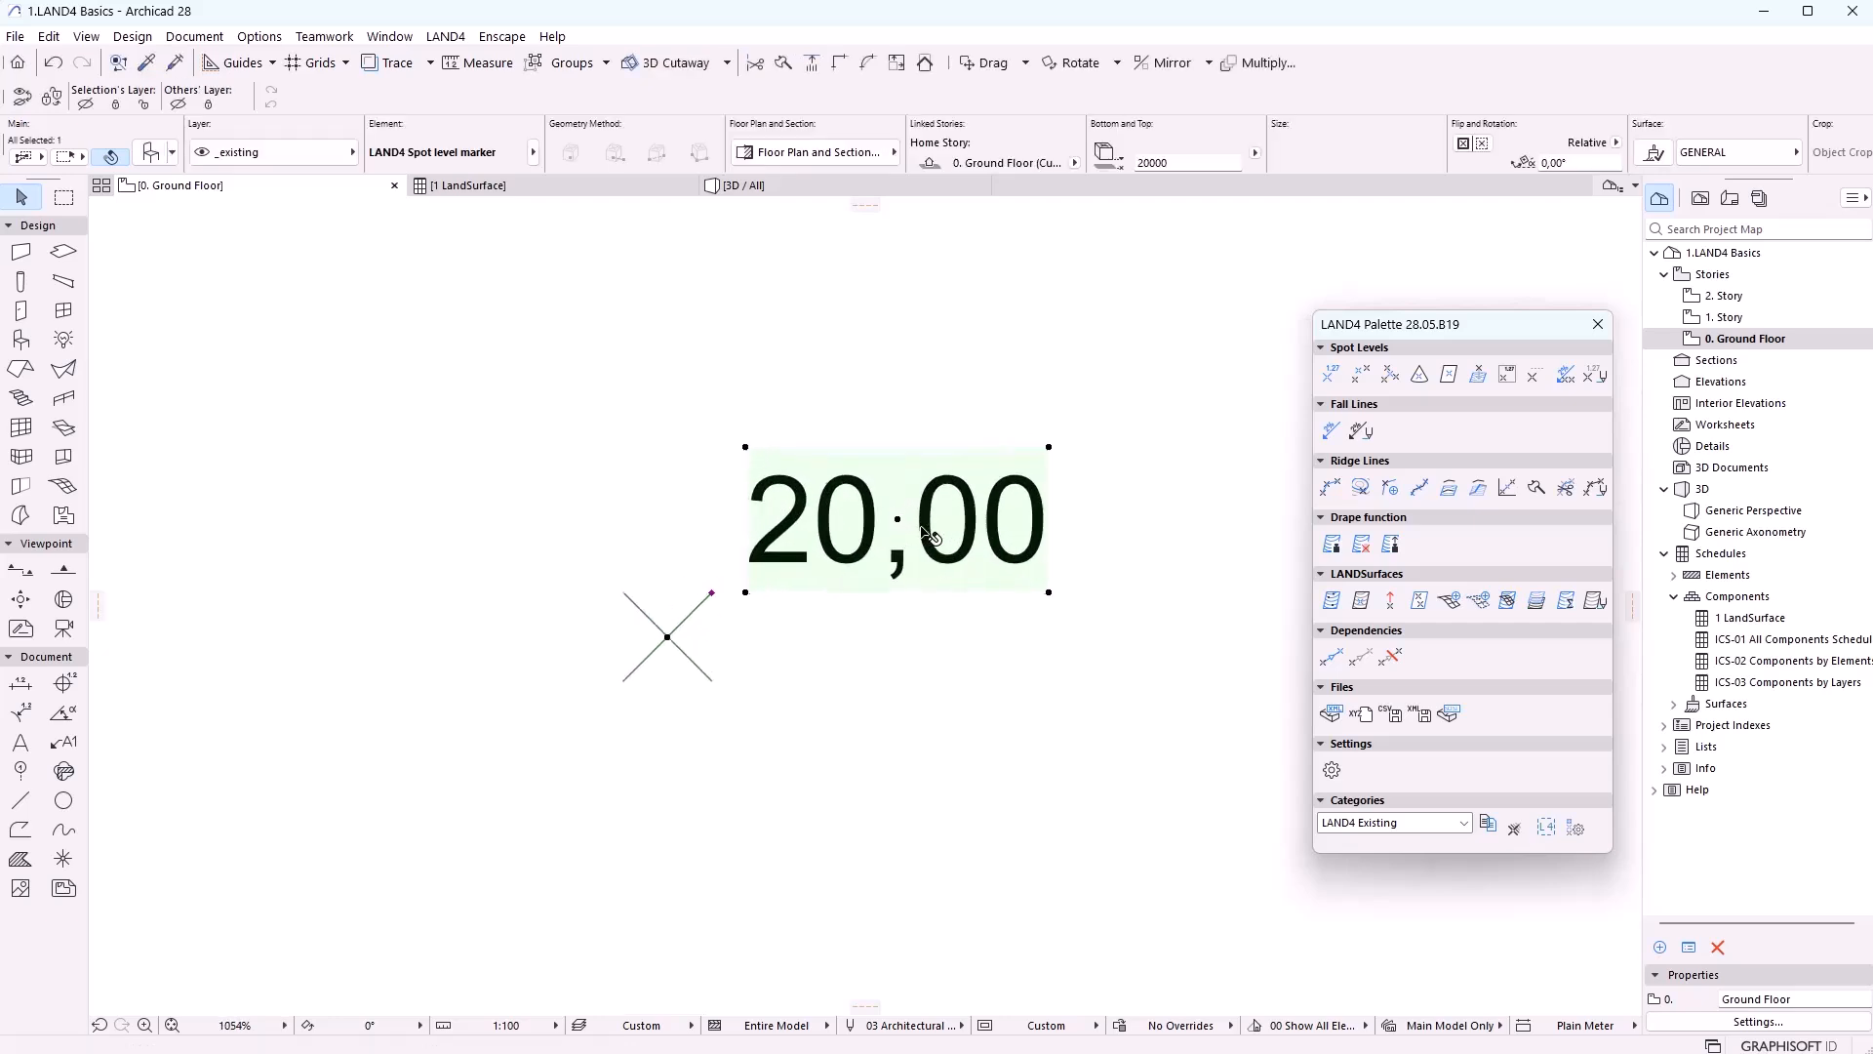
left_click(717, 591)
scroll(560, 648, "down", 1)
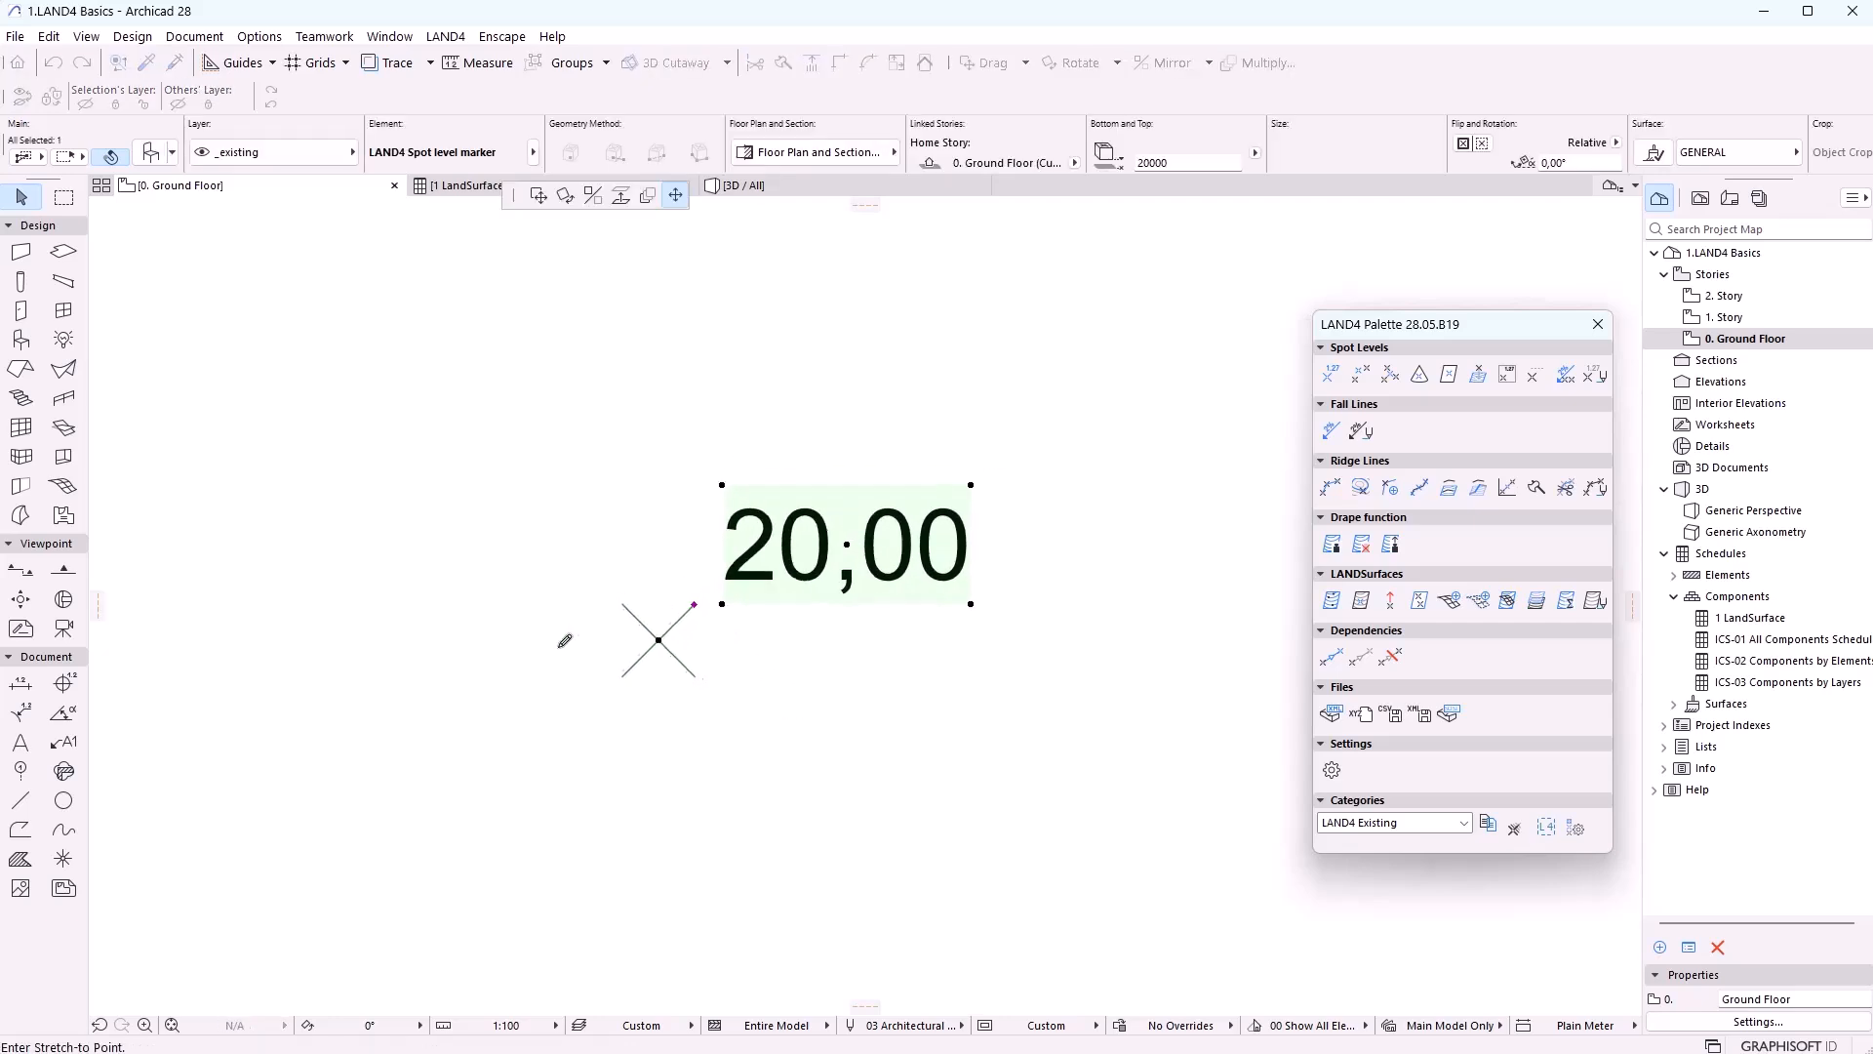
left_click(818, 424)
scroll(711, 667, "down", 1)
scroll(711, 666, "down", 1)
left_click(768, 527)
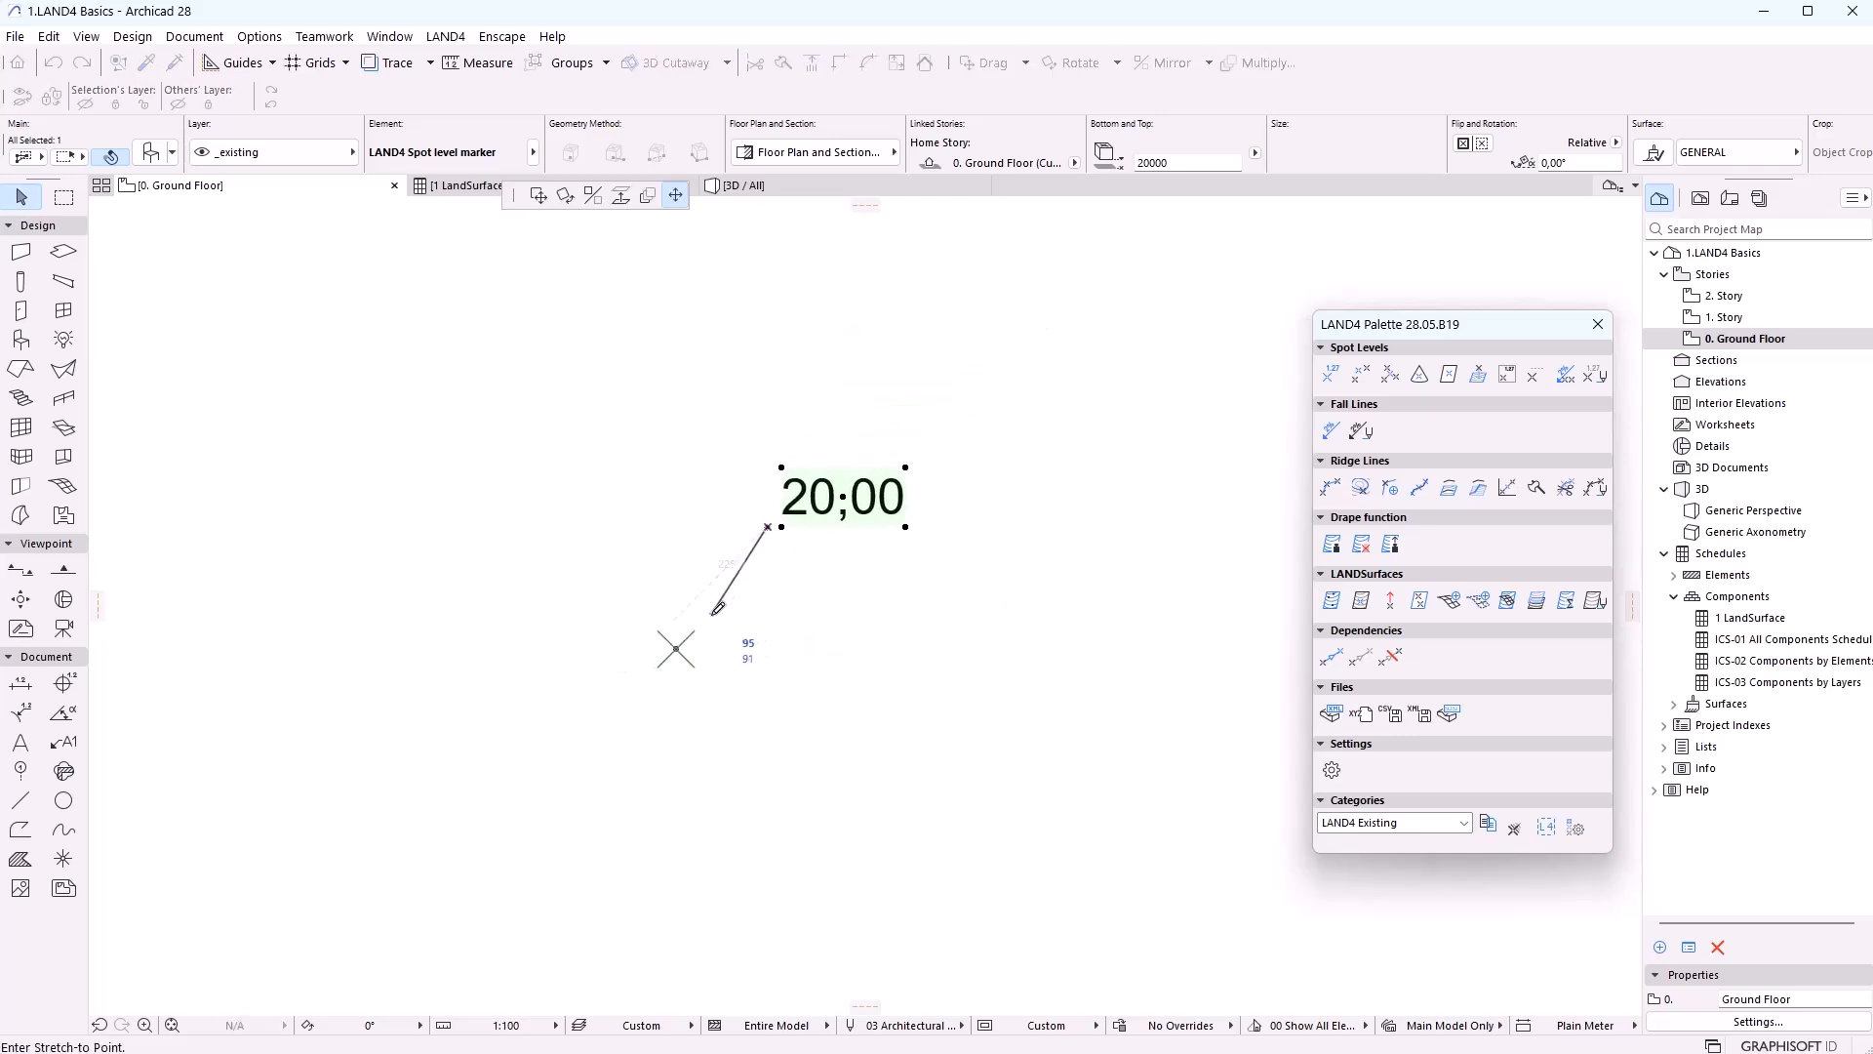
left_click(706, 615)
key("Escape")
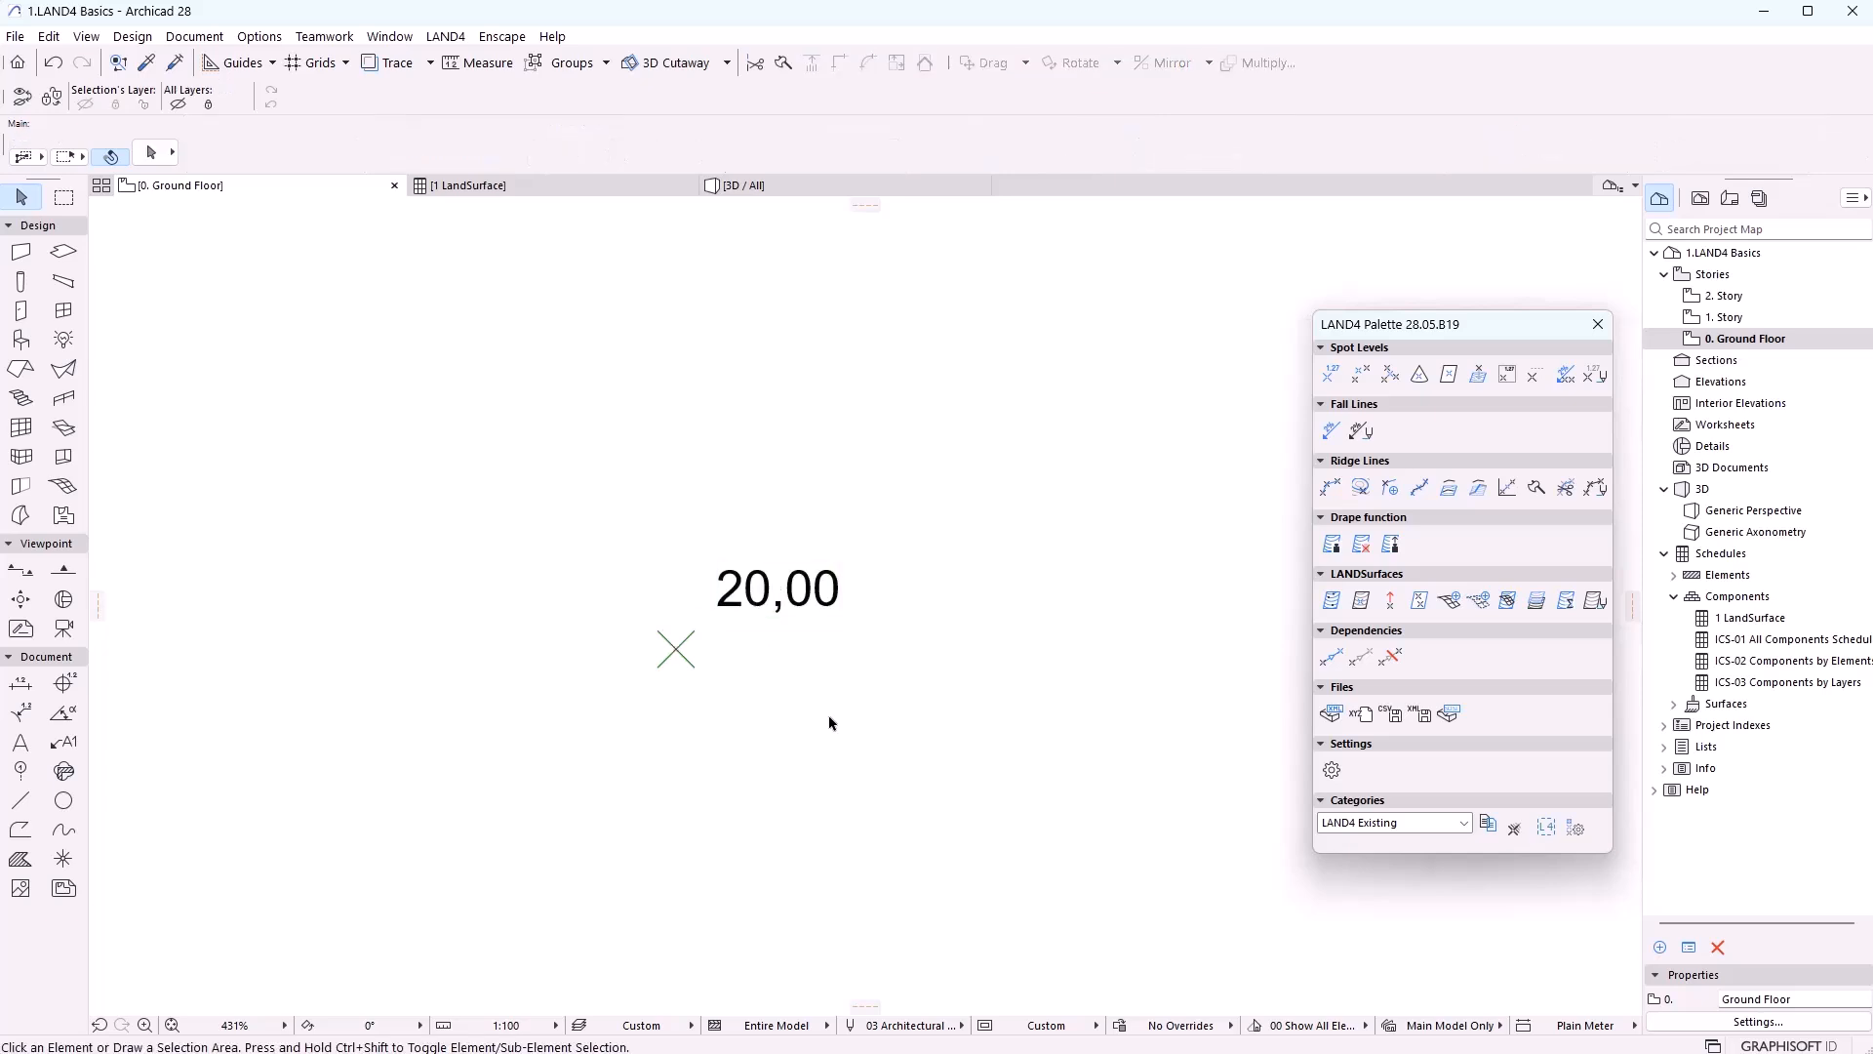
Switch spot level placement to separate text input and place a second 20000 spot level with its text offset from the cross
middle_click_drag(829, 722, 635, 736)
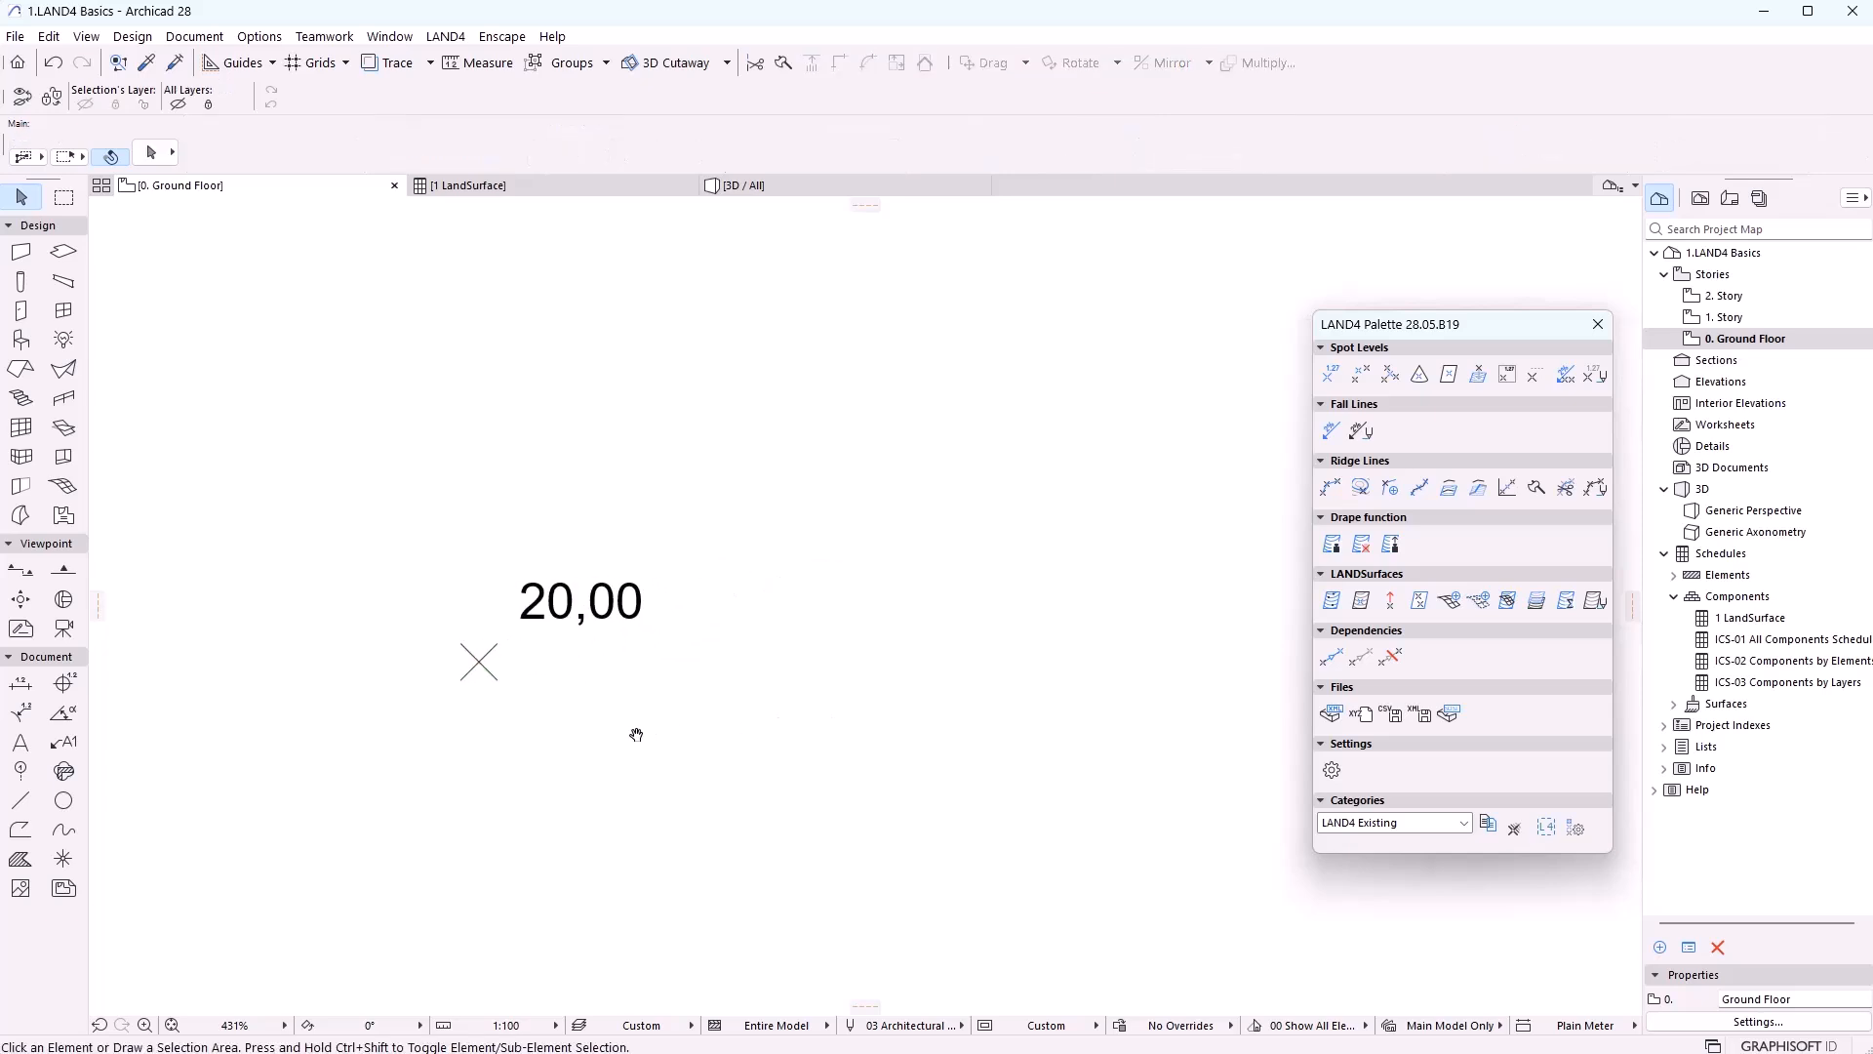
left_click(1507, 380)
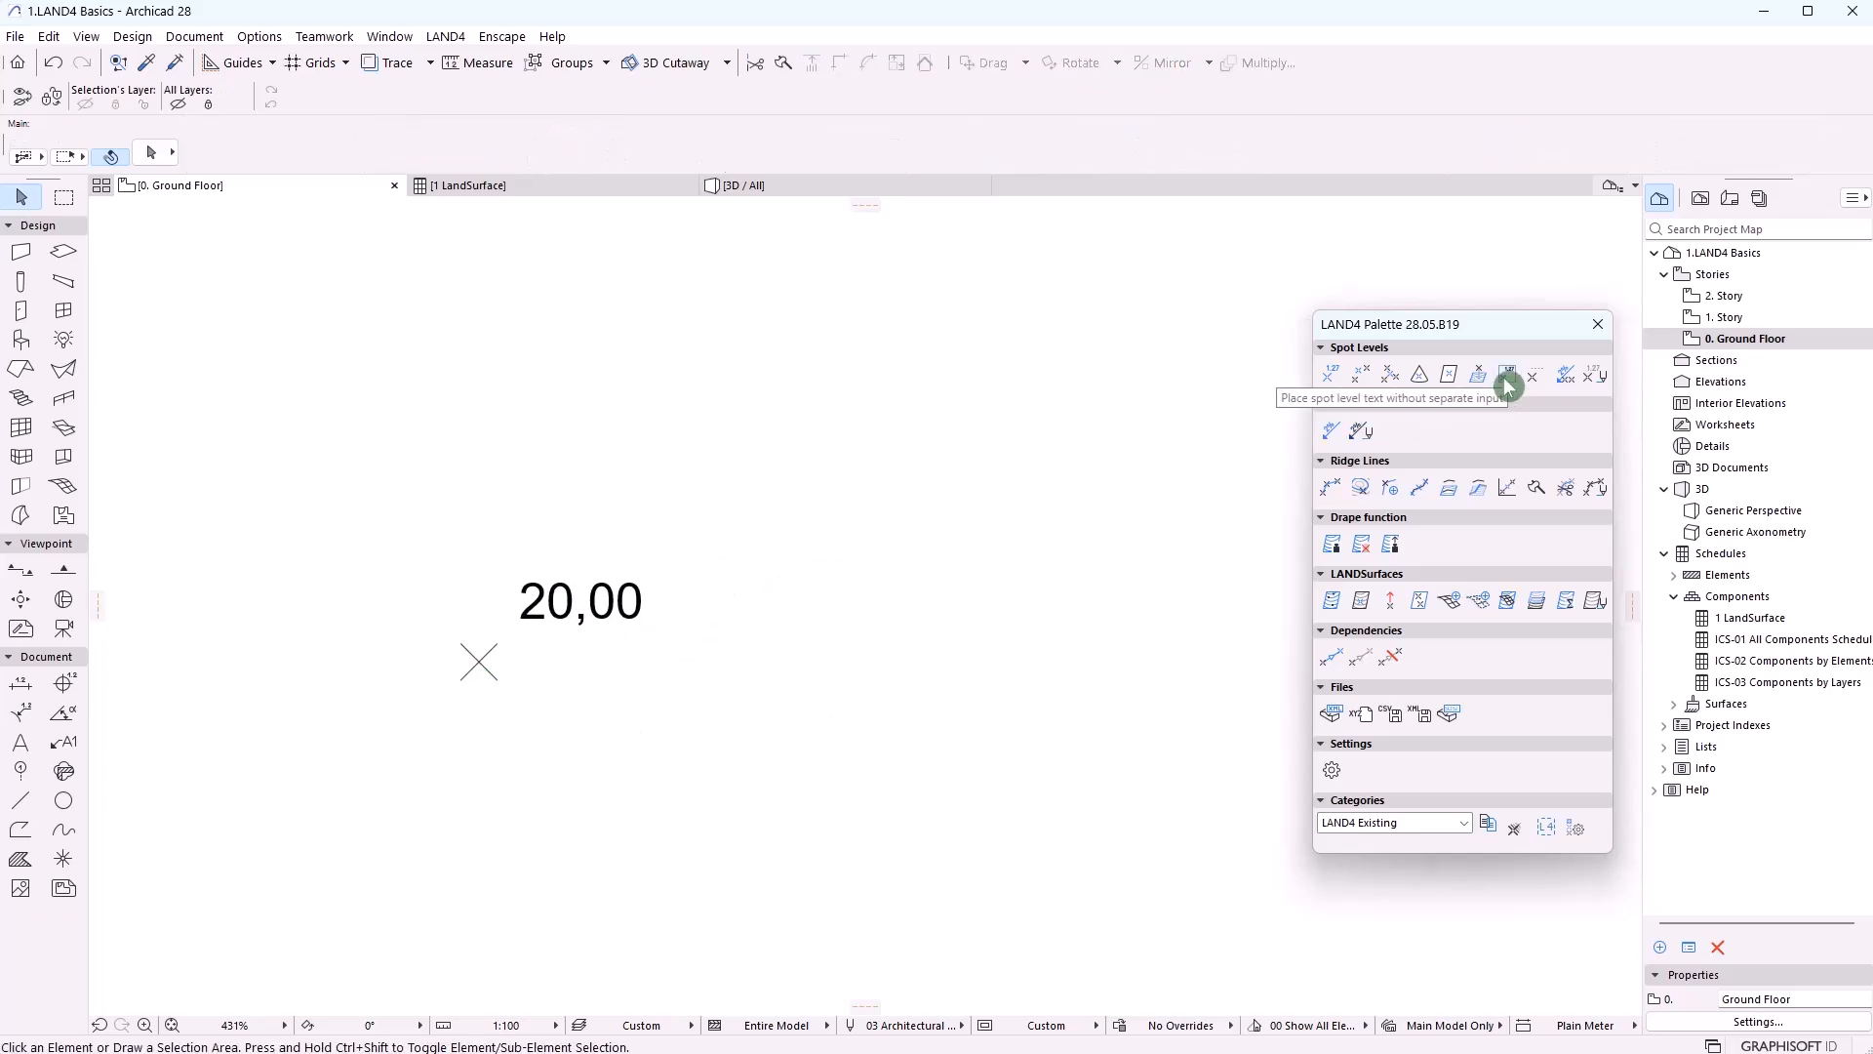
left_click(1330, 375)
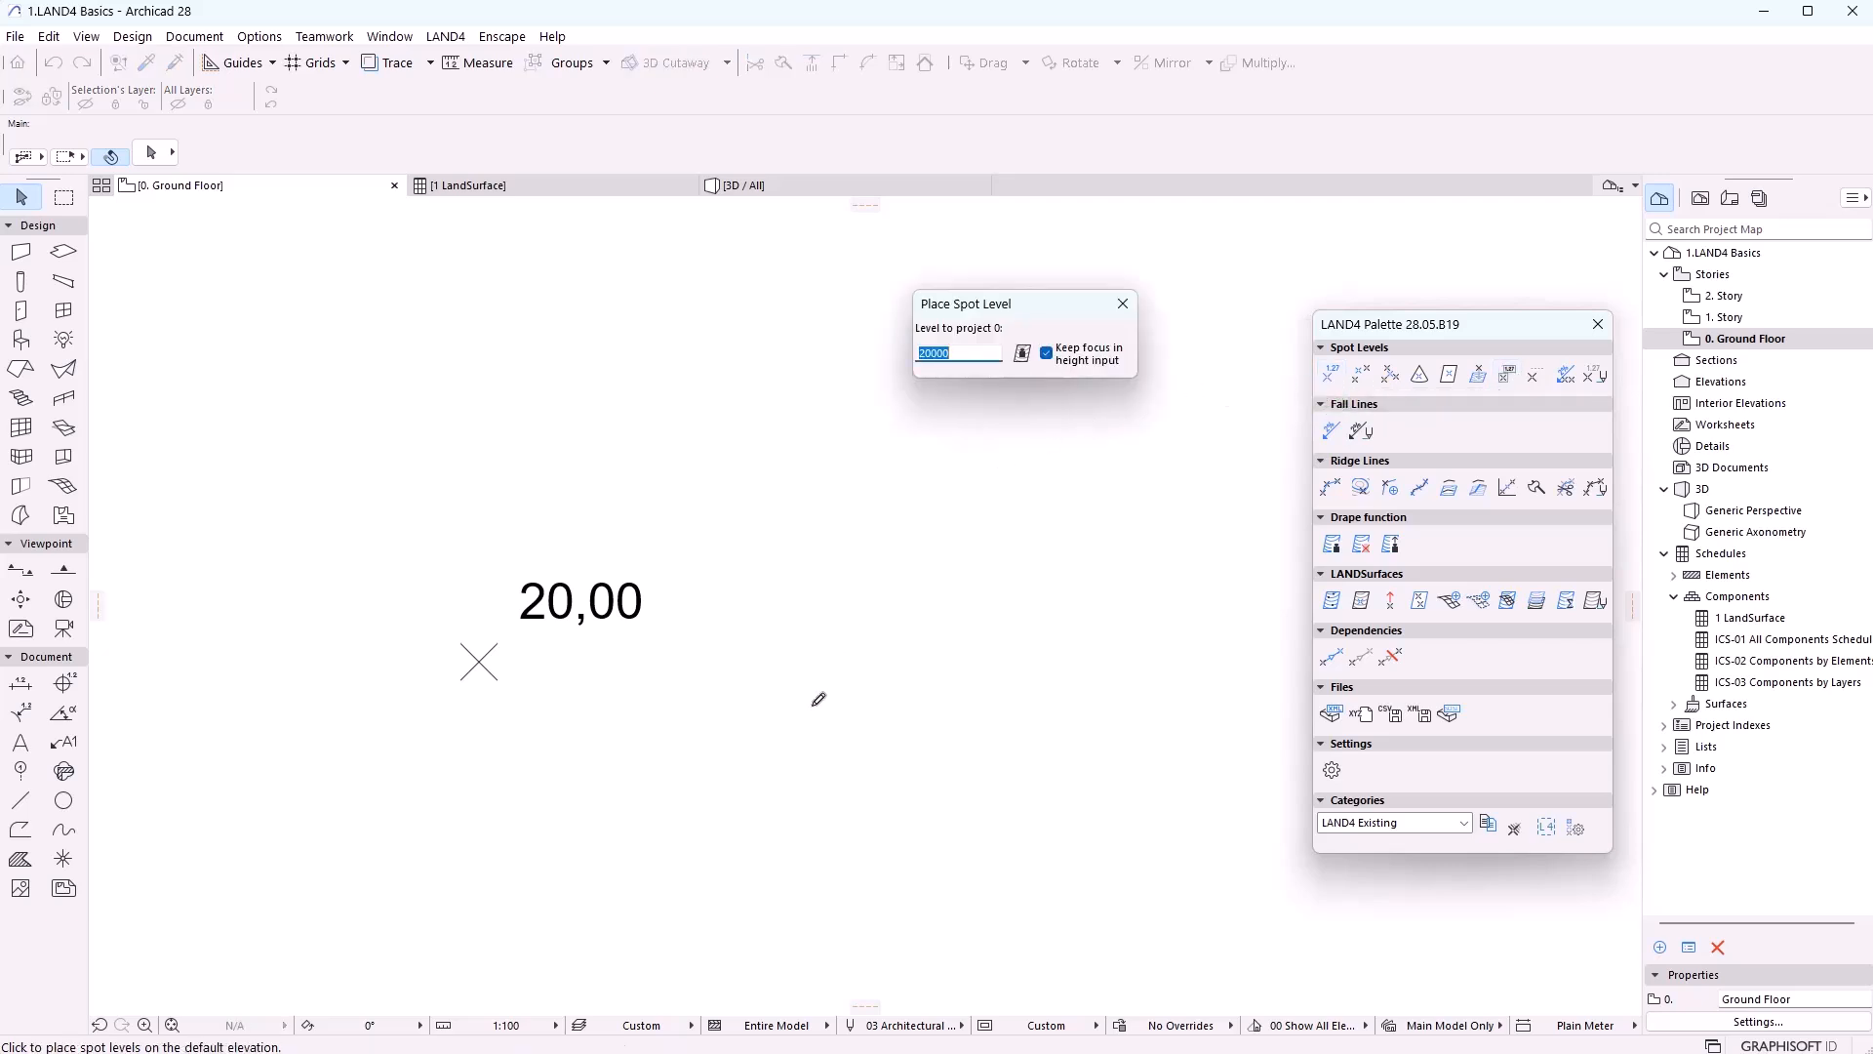
left_click(1008, 584)
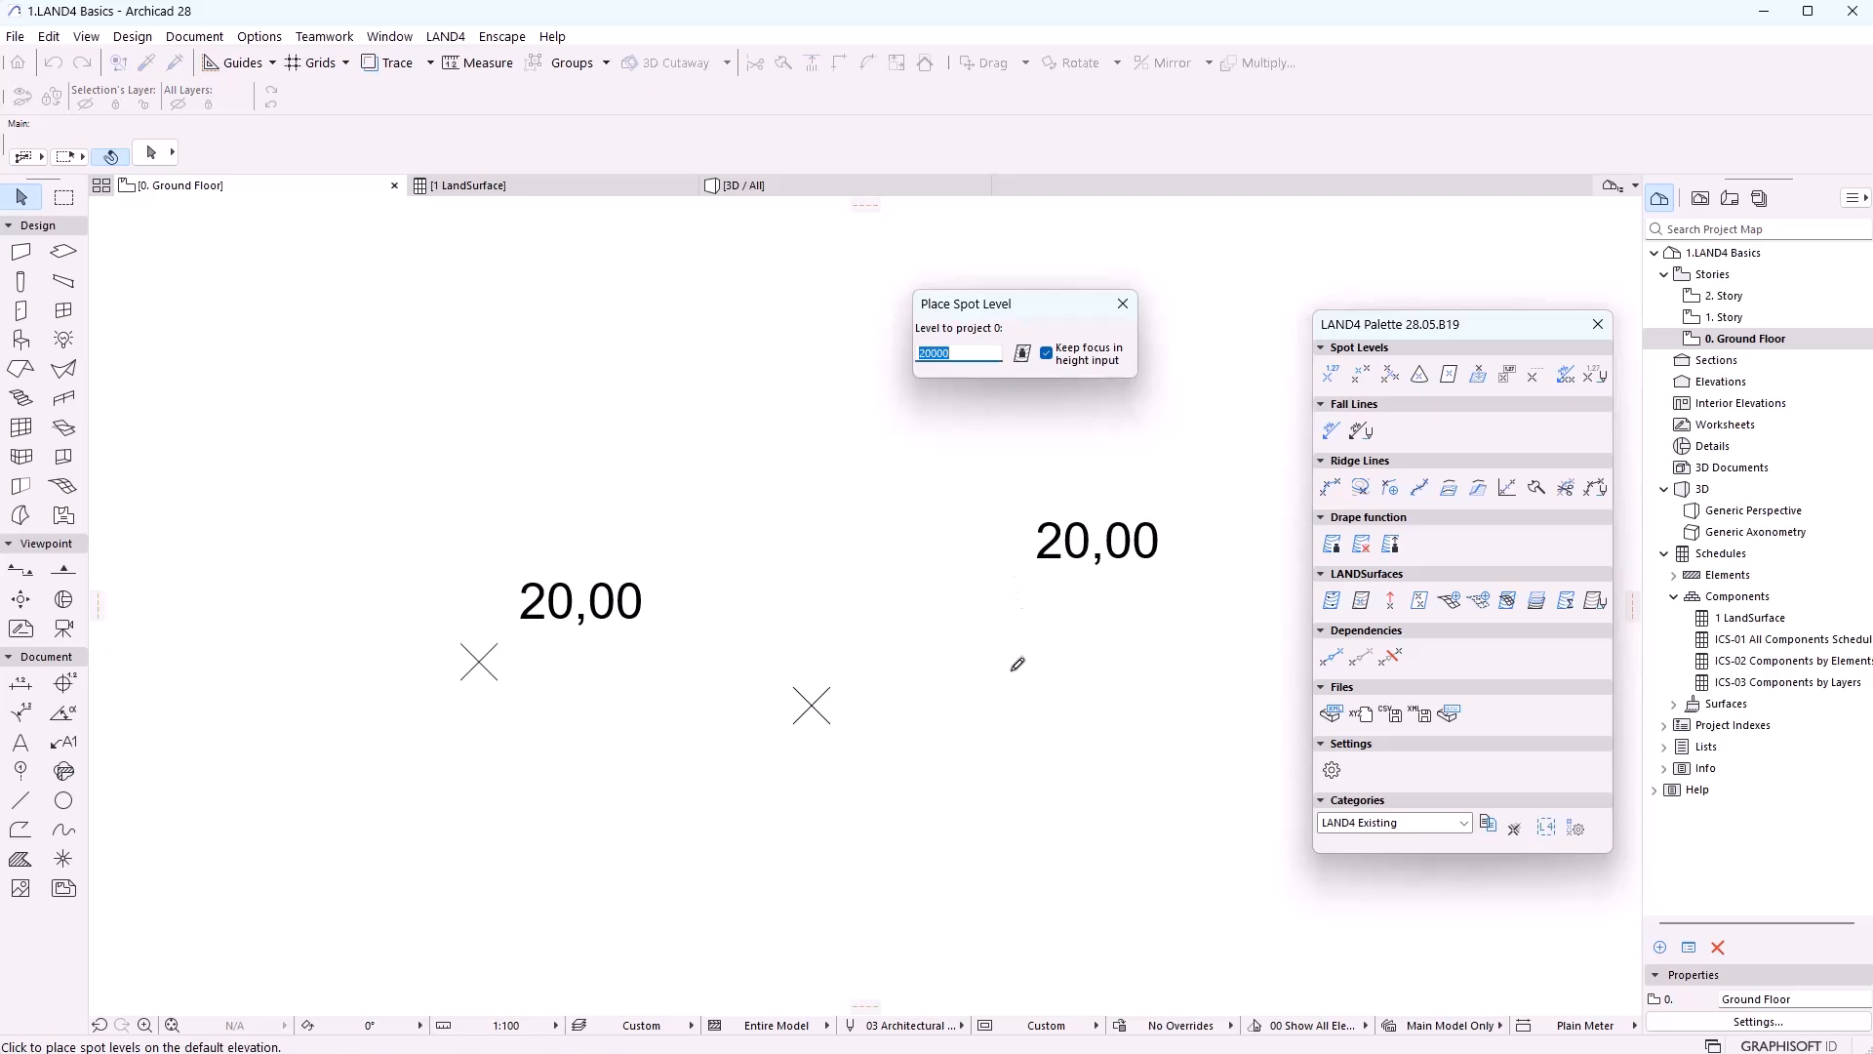
key("Escape")
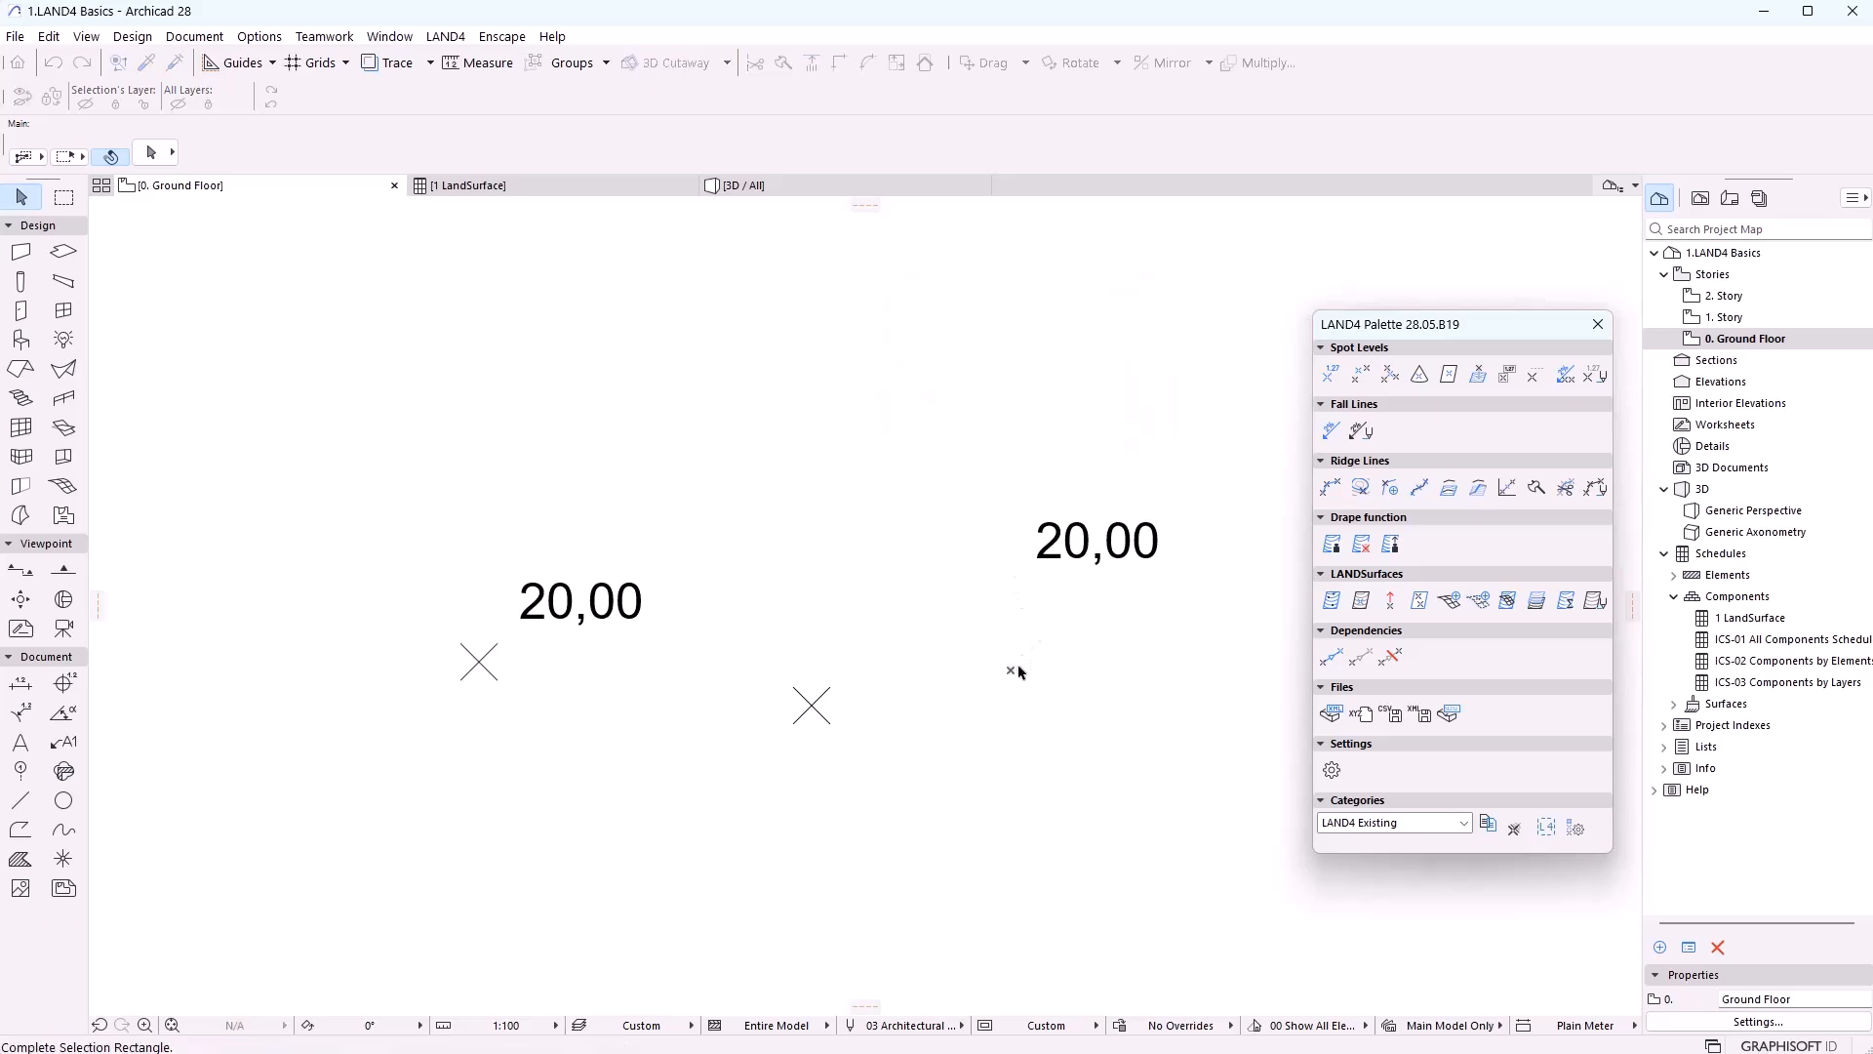
Move the second spot level's text close to its cross, and delete that spot level
left_click(1033, 576)
left_click_drag(1024, 576, 849, 683)
left_click(940, 694)
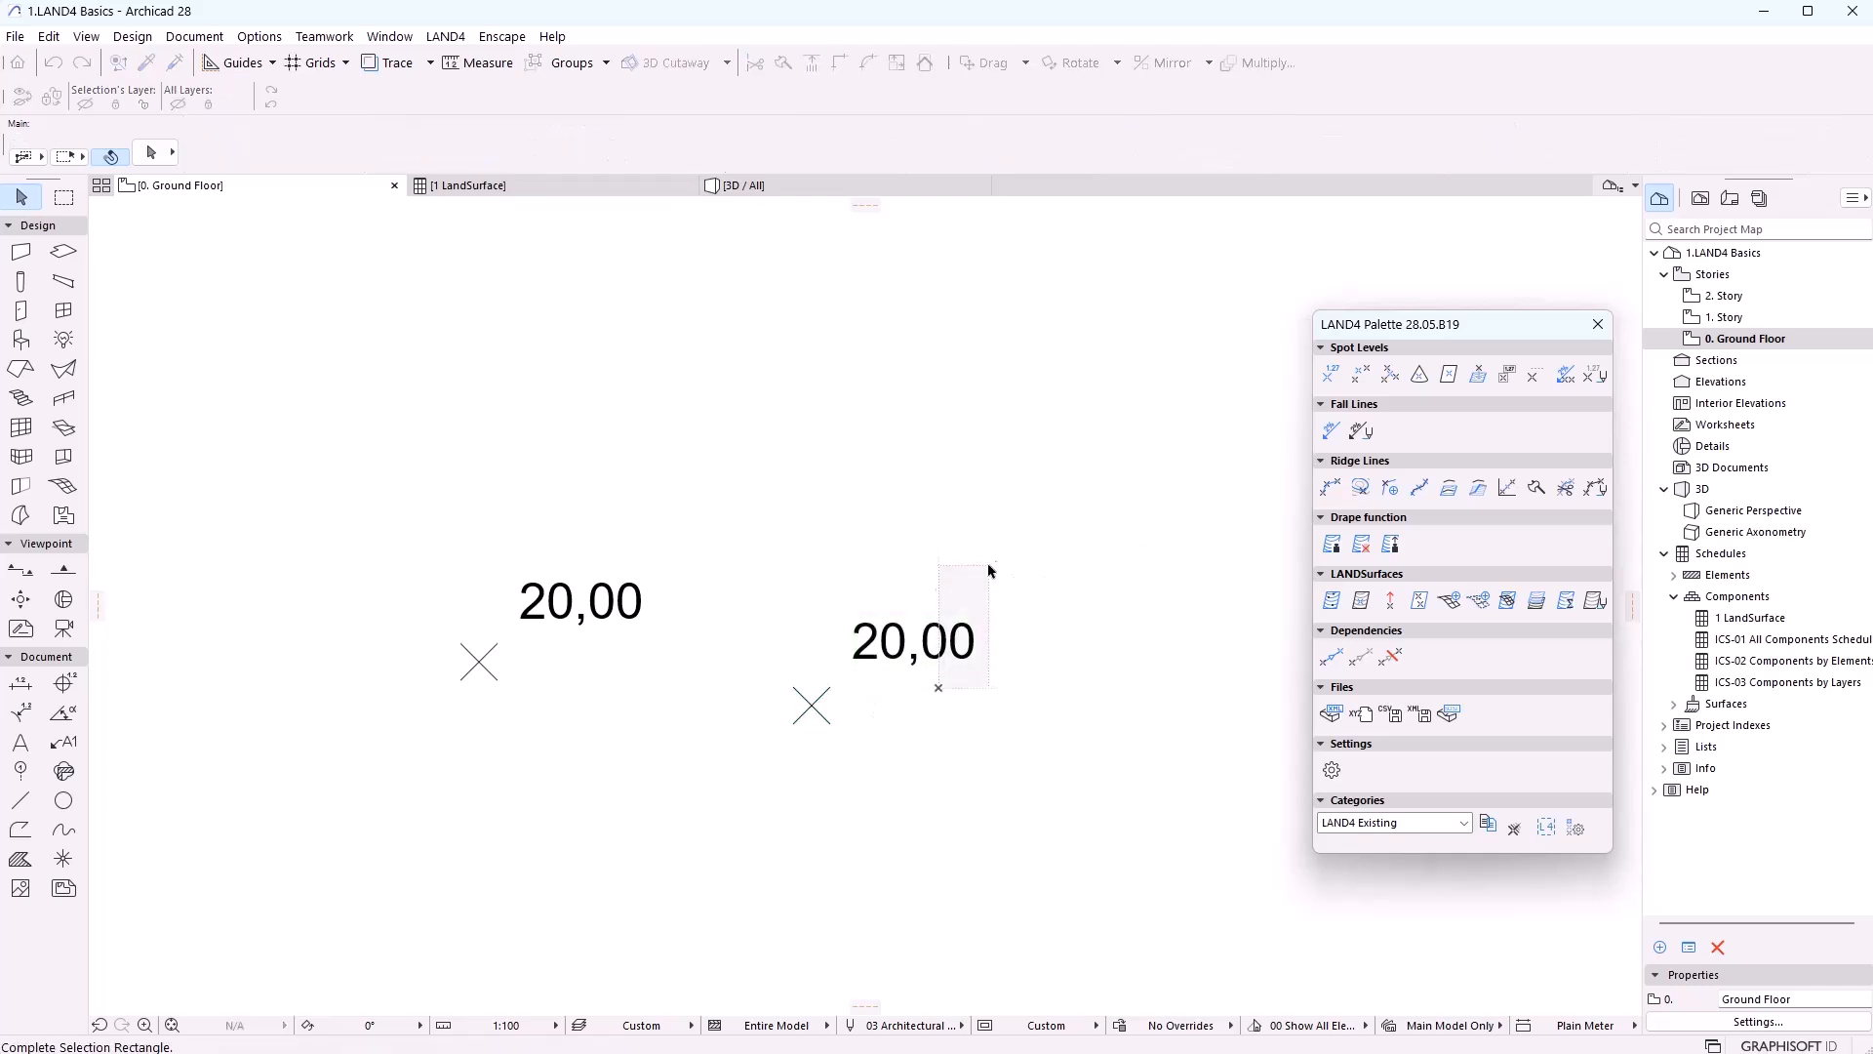
left_click(1015, 563)
key("Delete")
Select the remaining 20,00 spot level and show only that selection in 3D
scroll(464, 613, "up", 1)
right_click(490, 680)
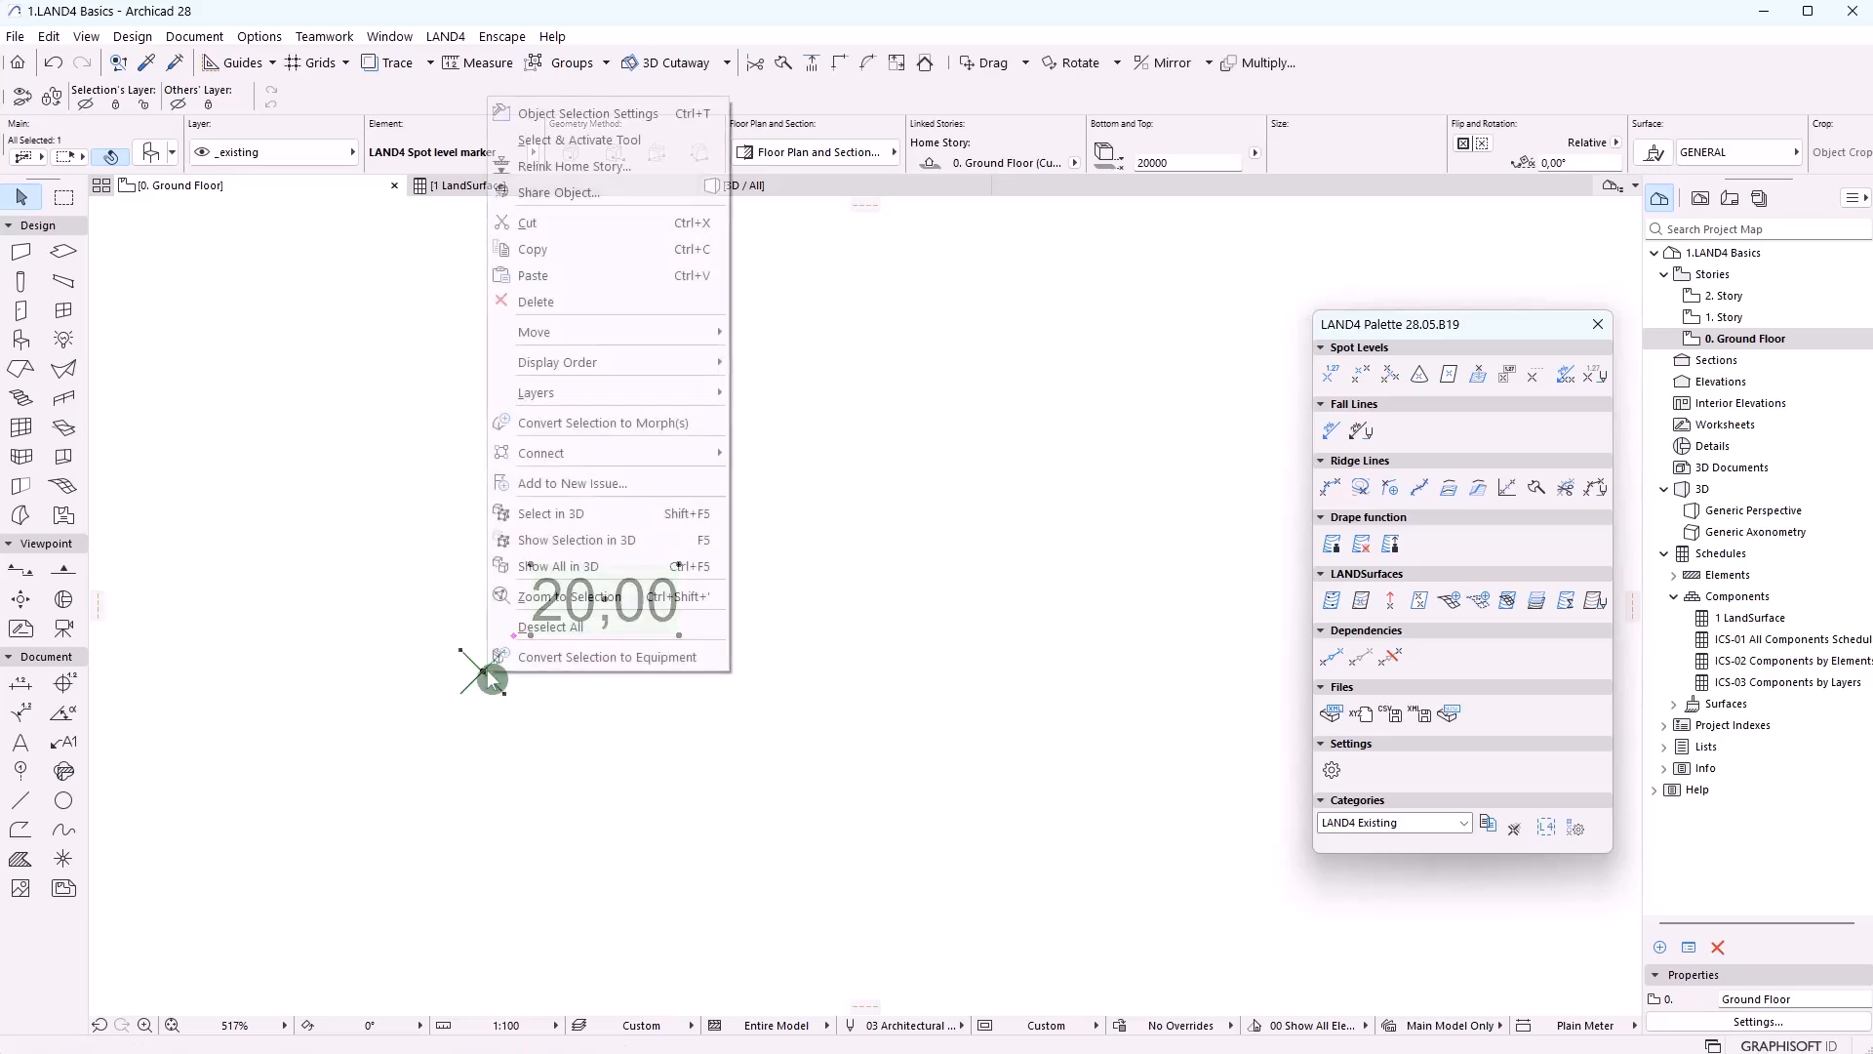
left_click(618, 542)
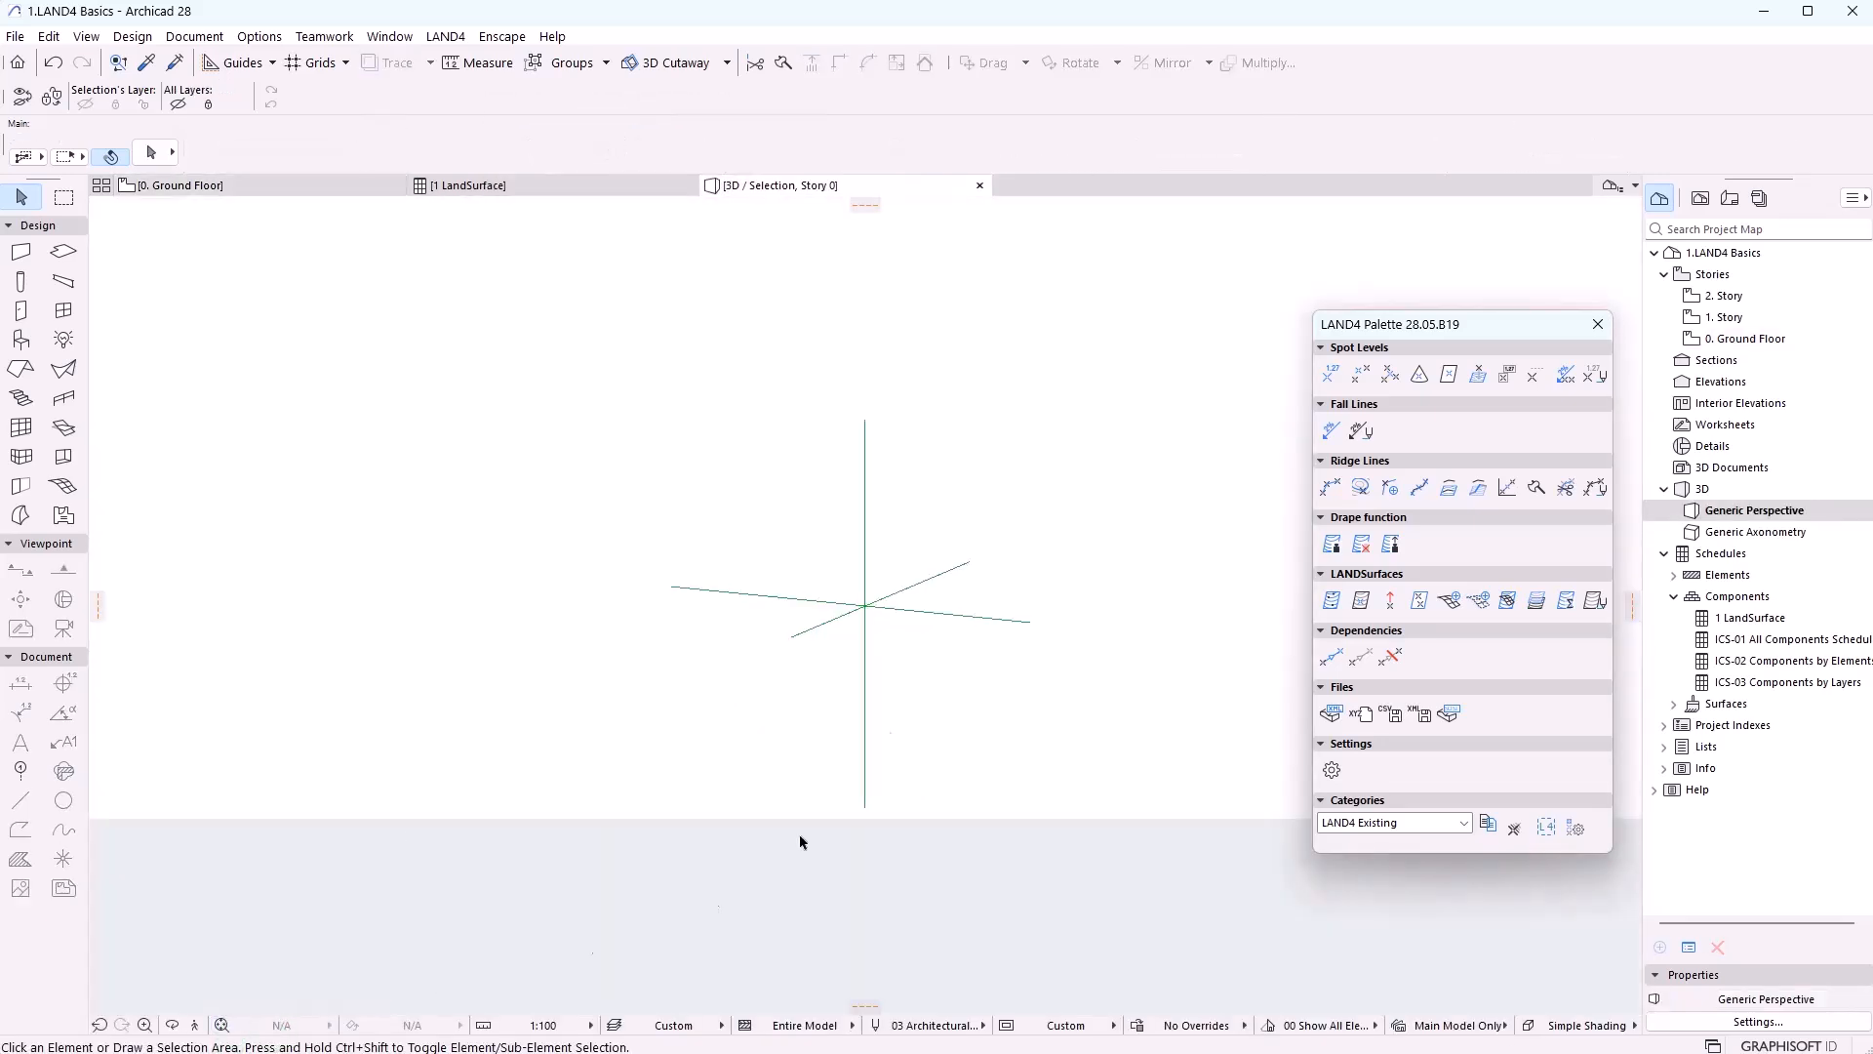
Raise the spot level vertically by 1000 in the 3D view and return to the Ground Floor plan
left_click(866, 607)
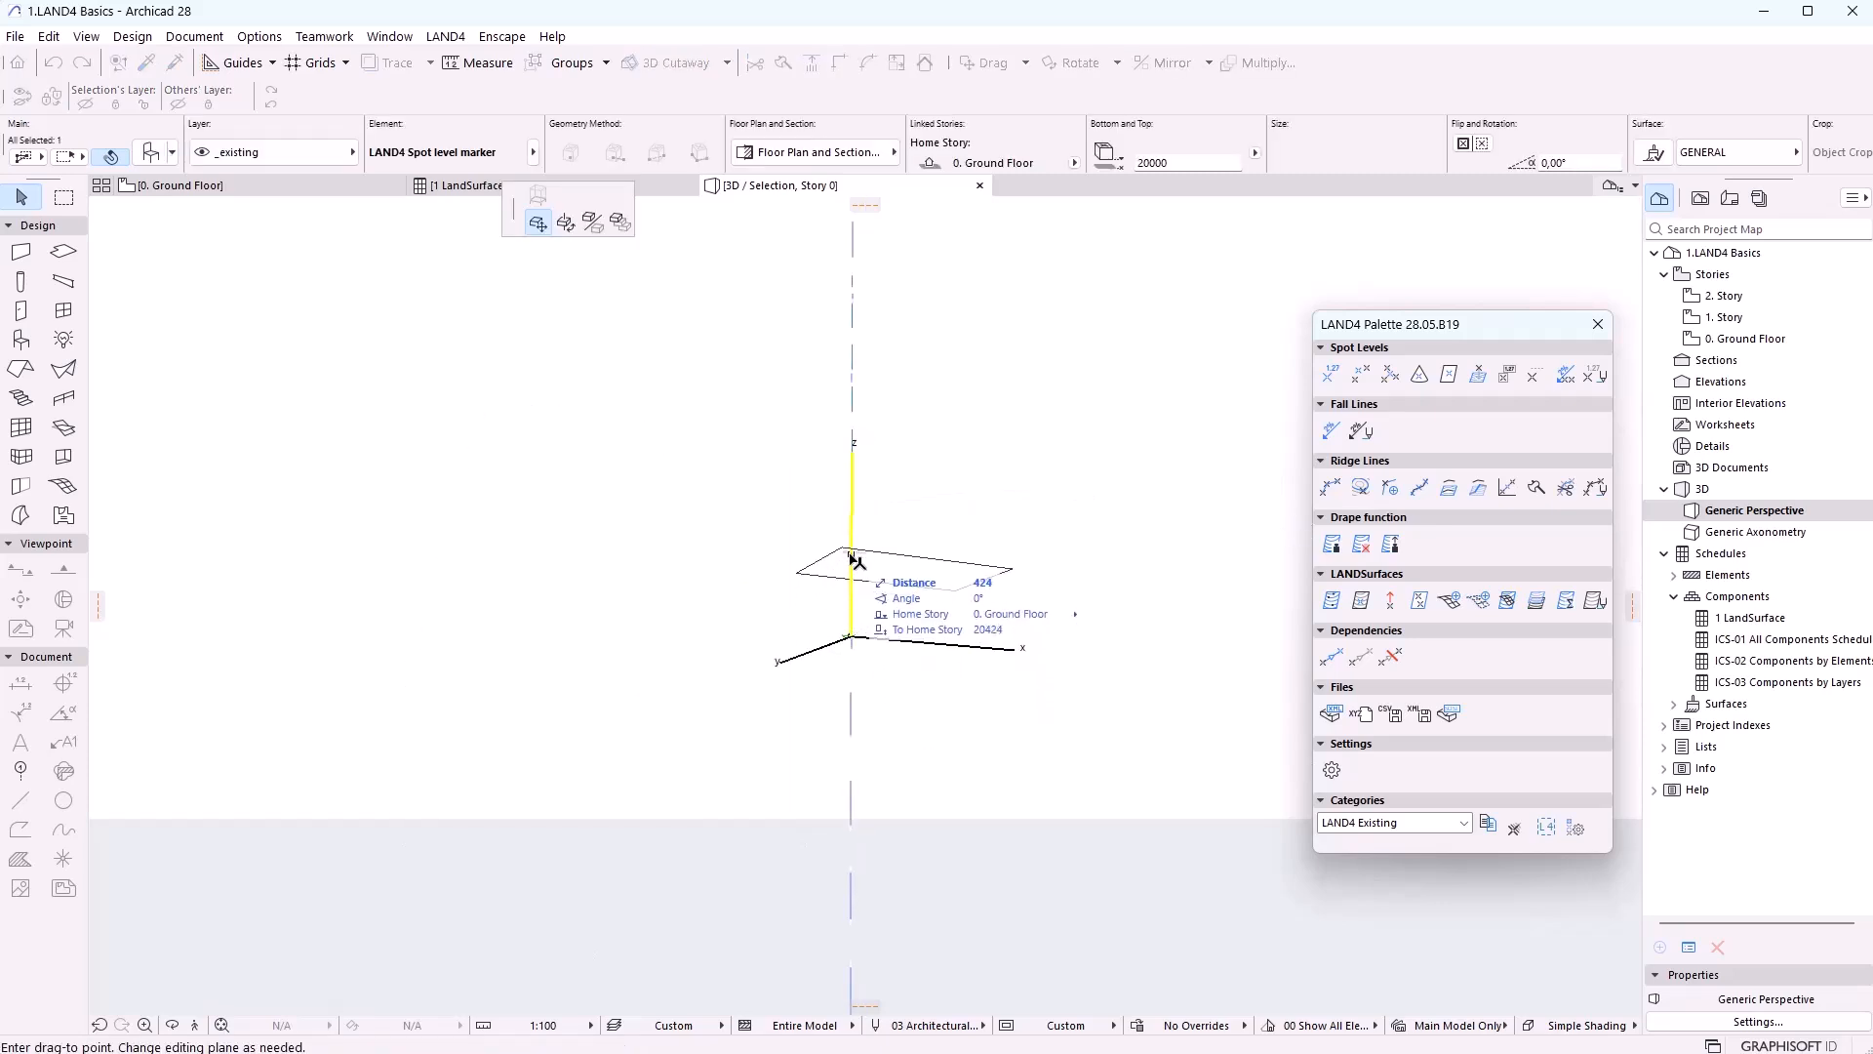
type("1000")
key("Return")
key("Escape")
scroll(840, 350, "up", 2)
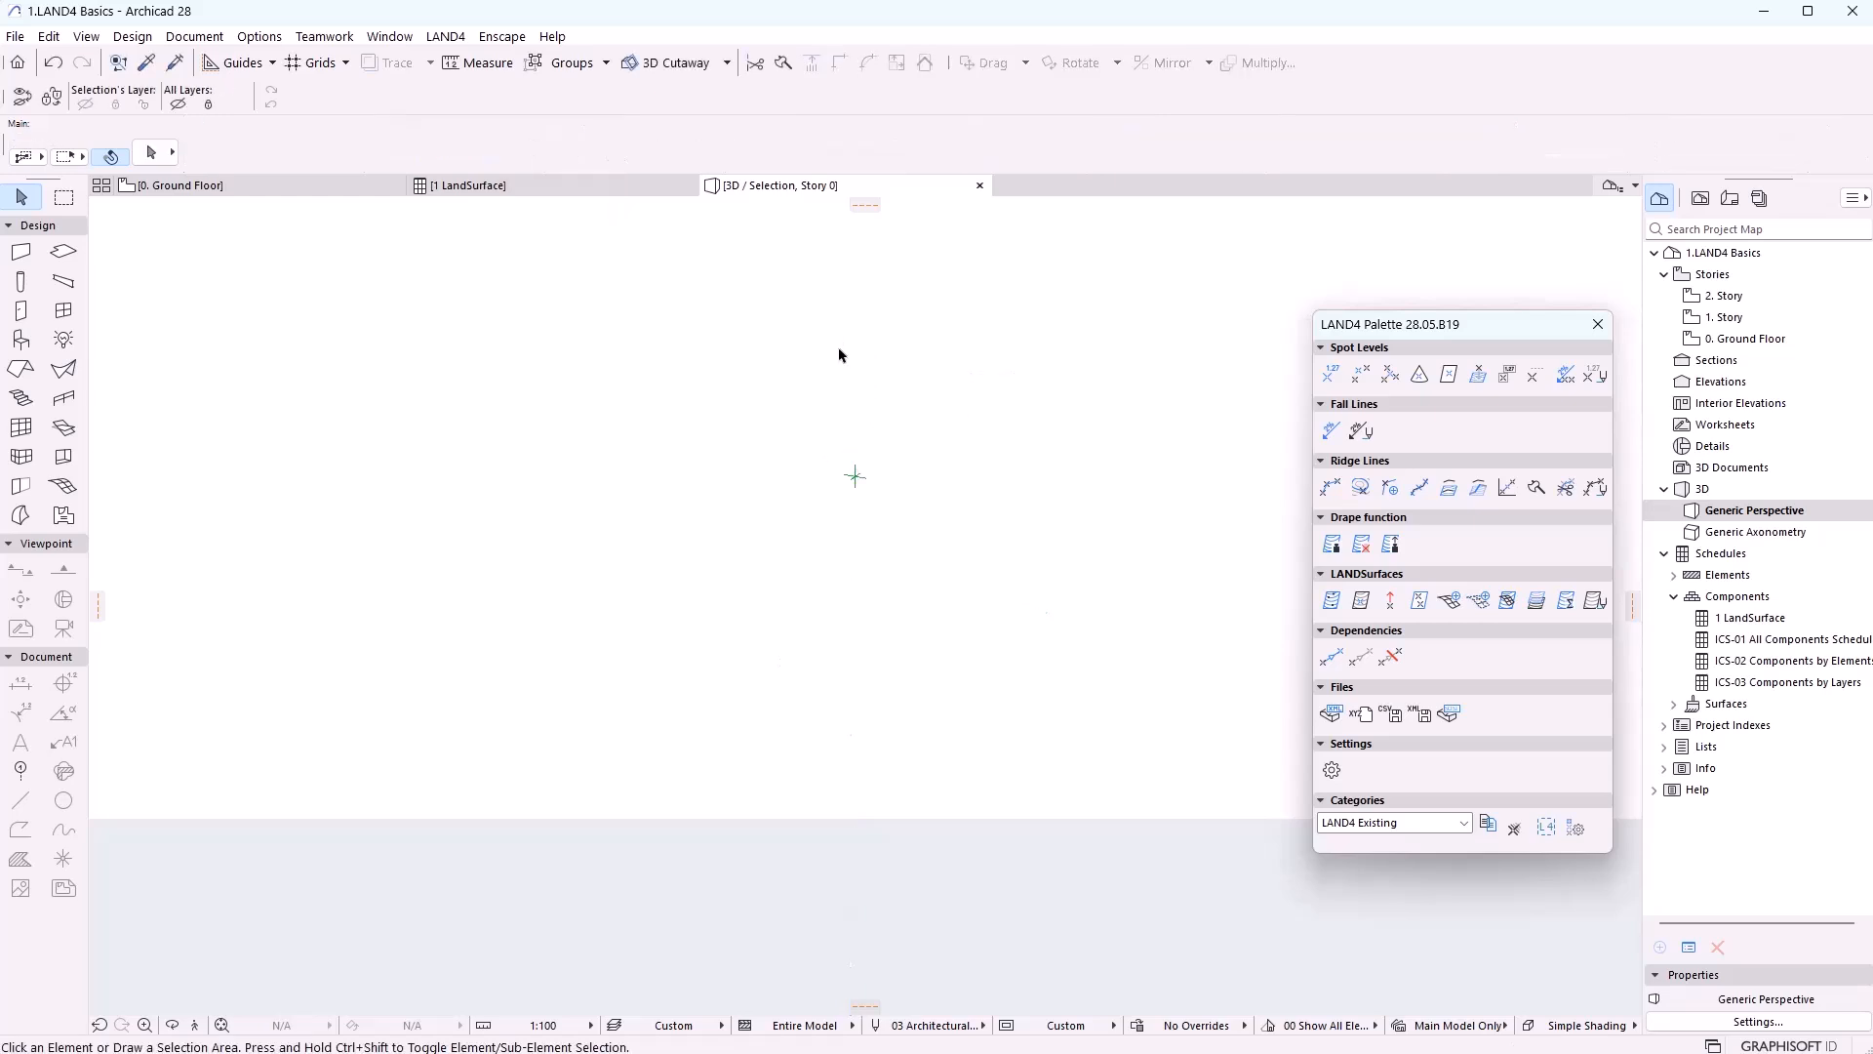
left_click(293, 186)
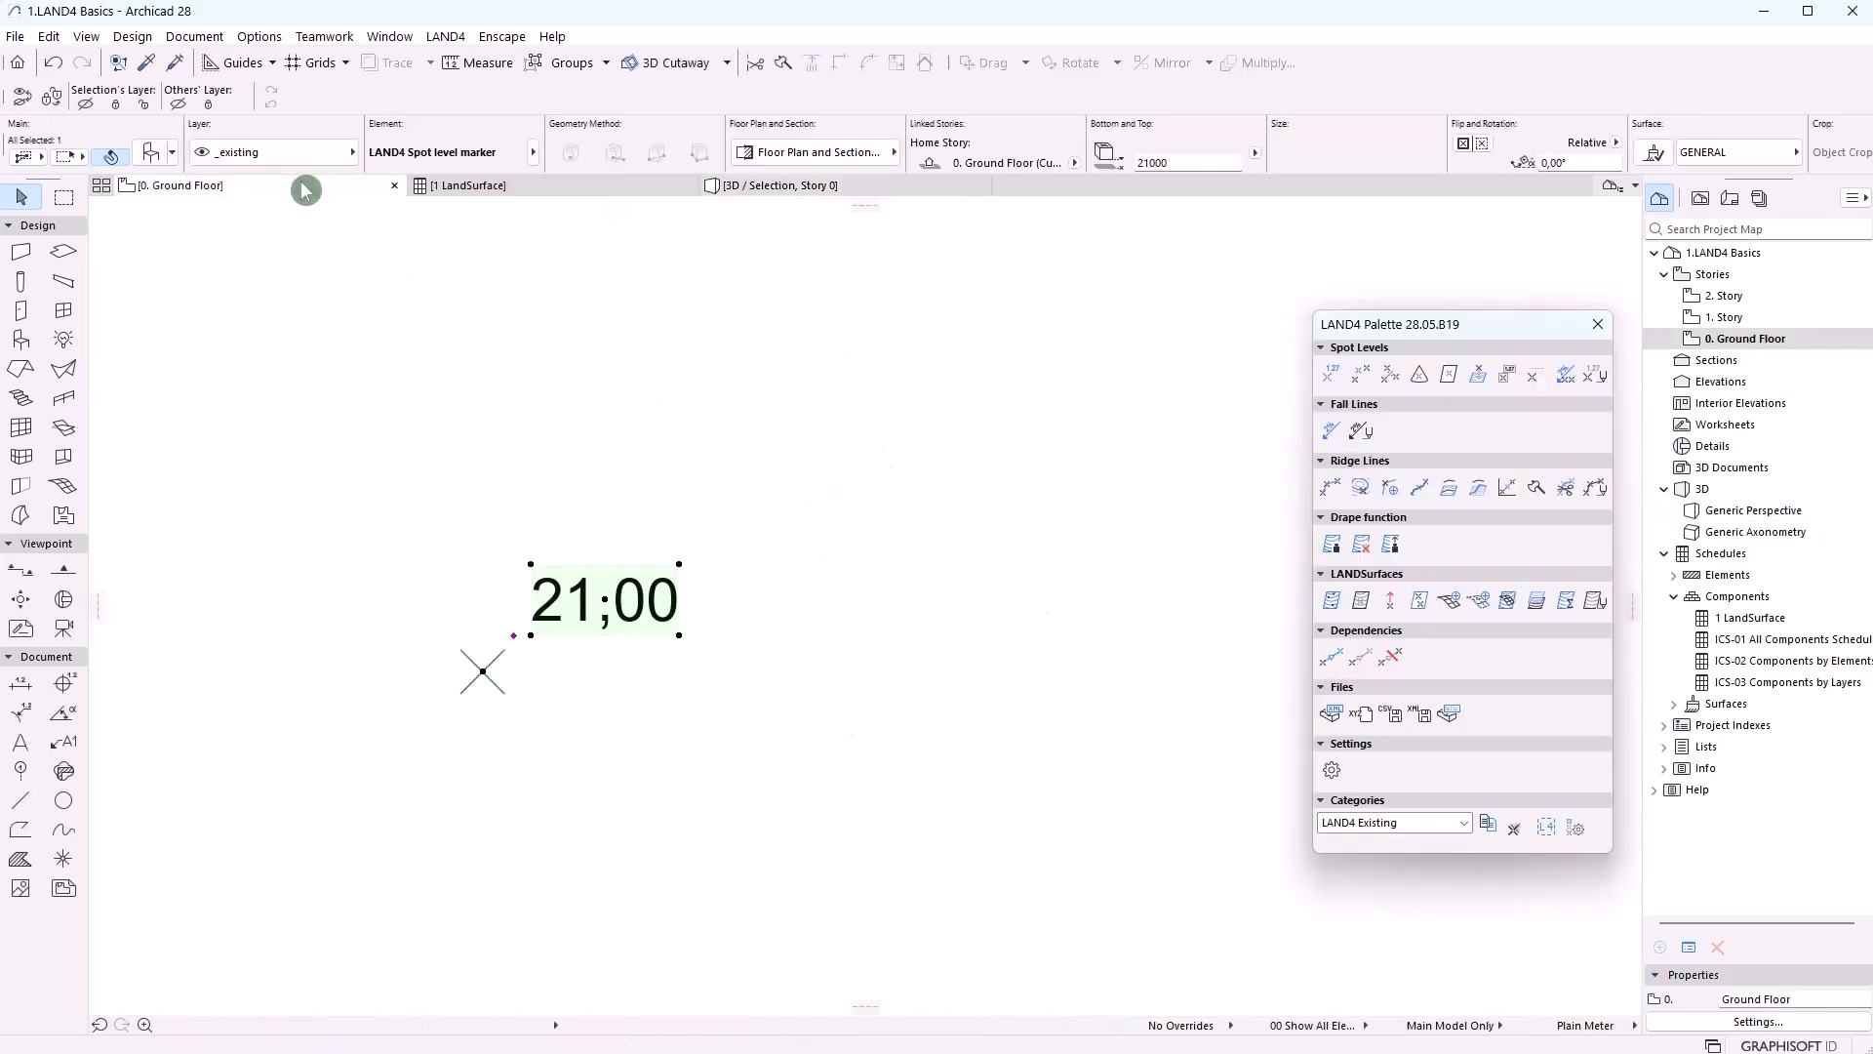
left_click(297, 434)
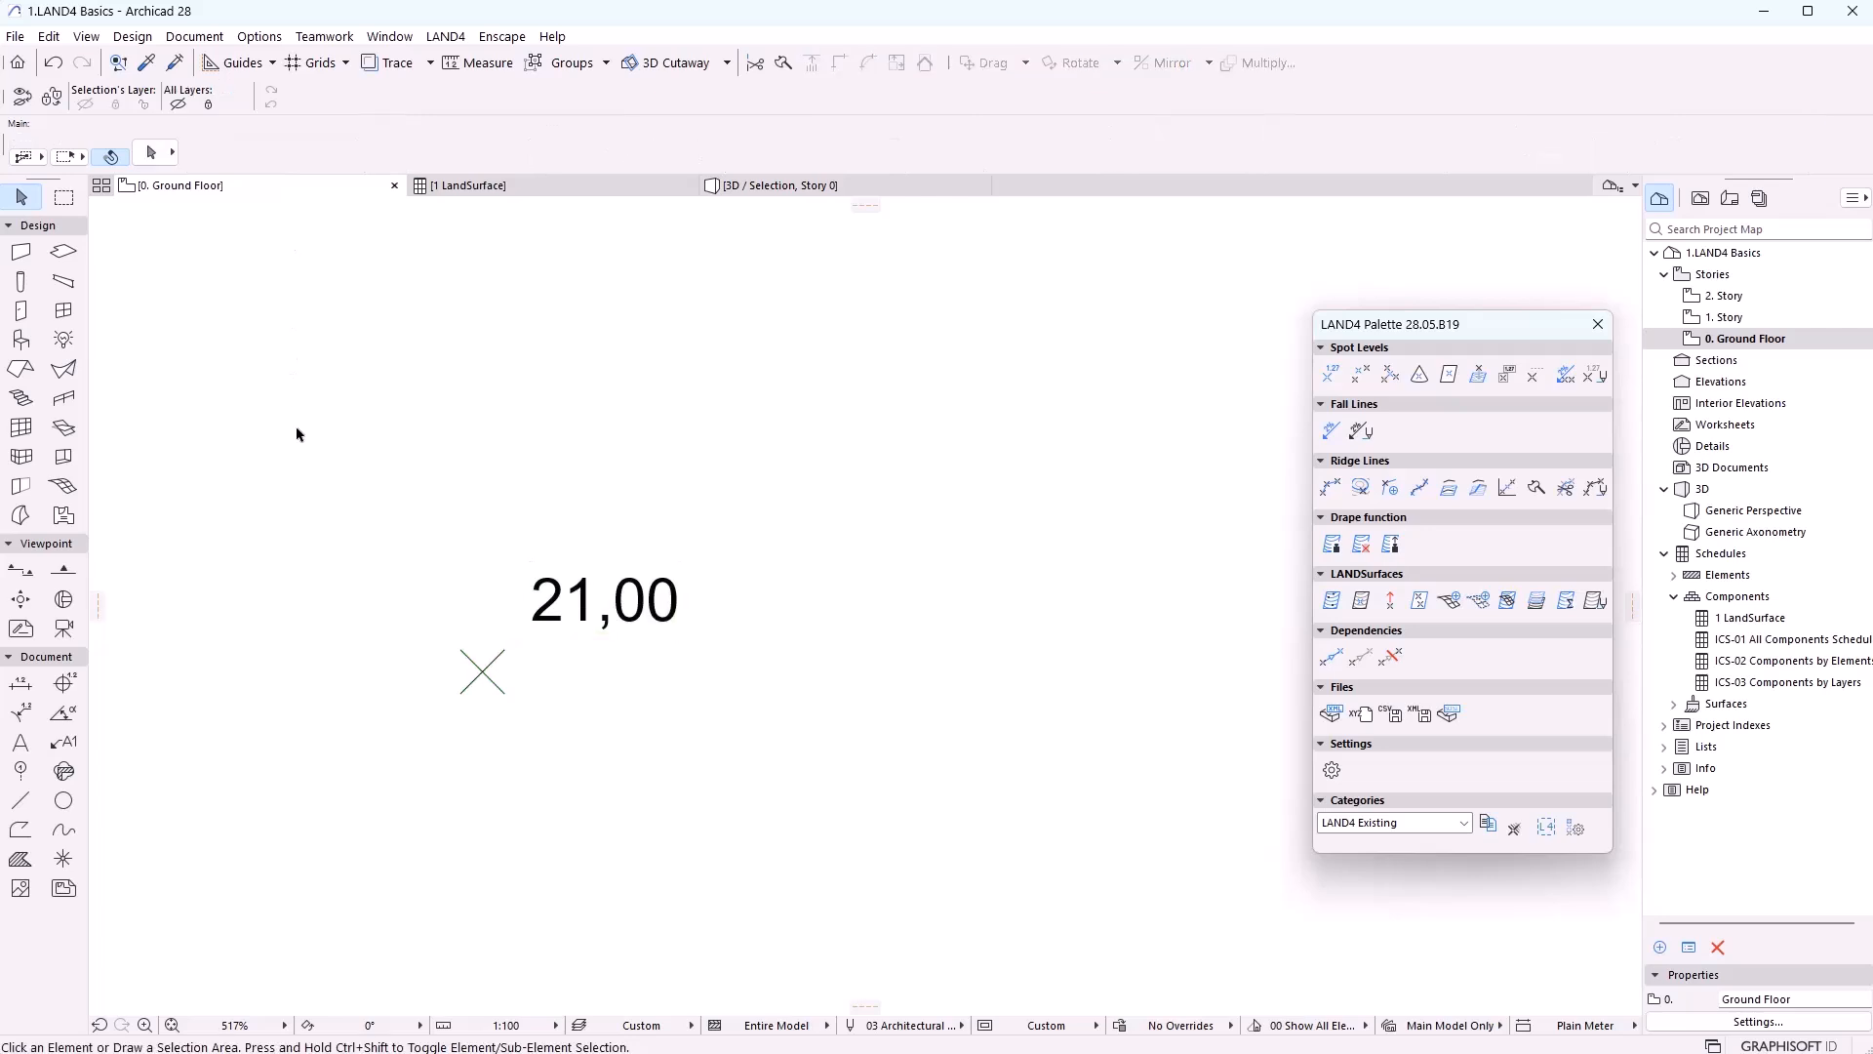
Place a new spot level with an elevation of 20000 beside the 21,00 spot level
left_click(1331, 374)
left_click(933, 611)
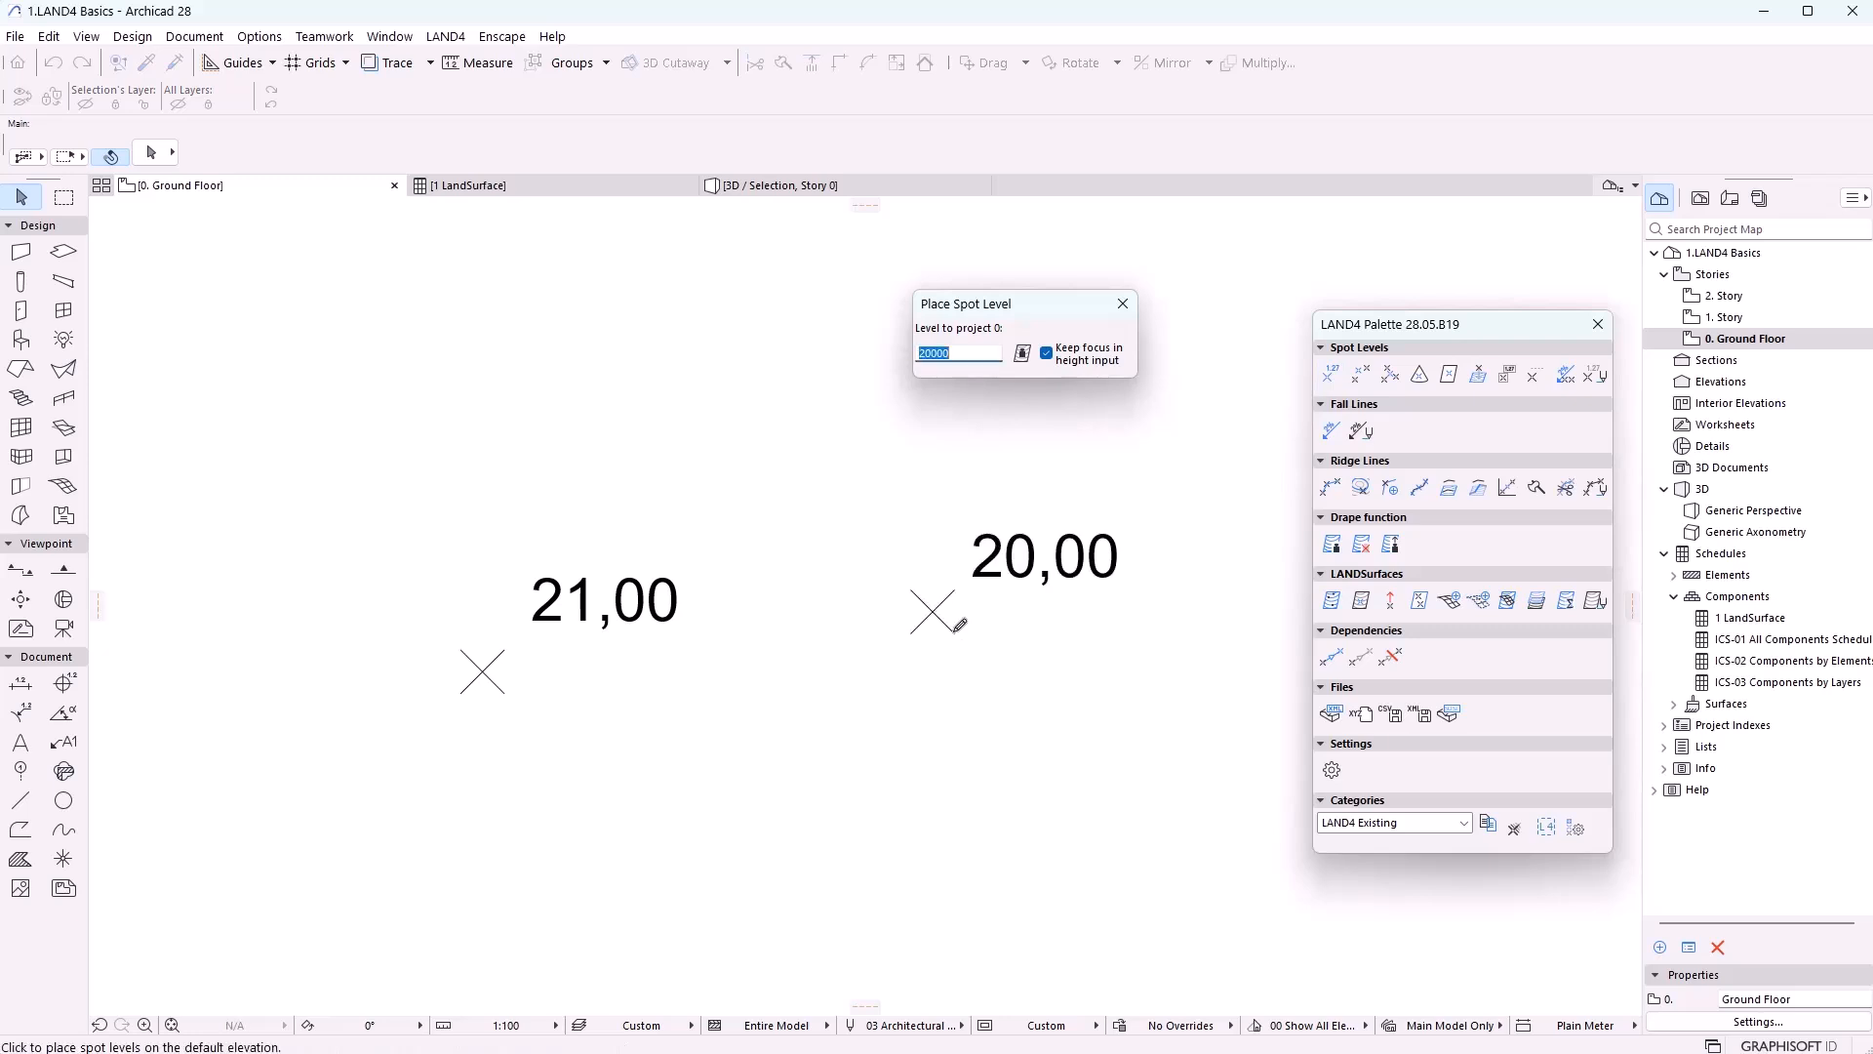
key("Escape")
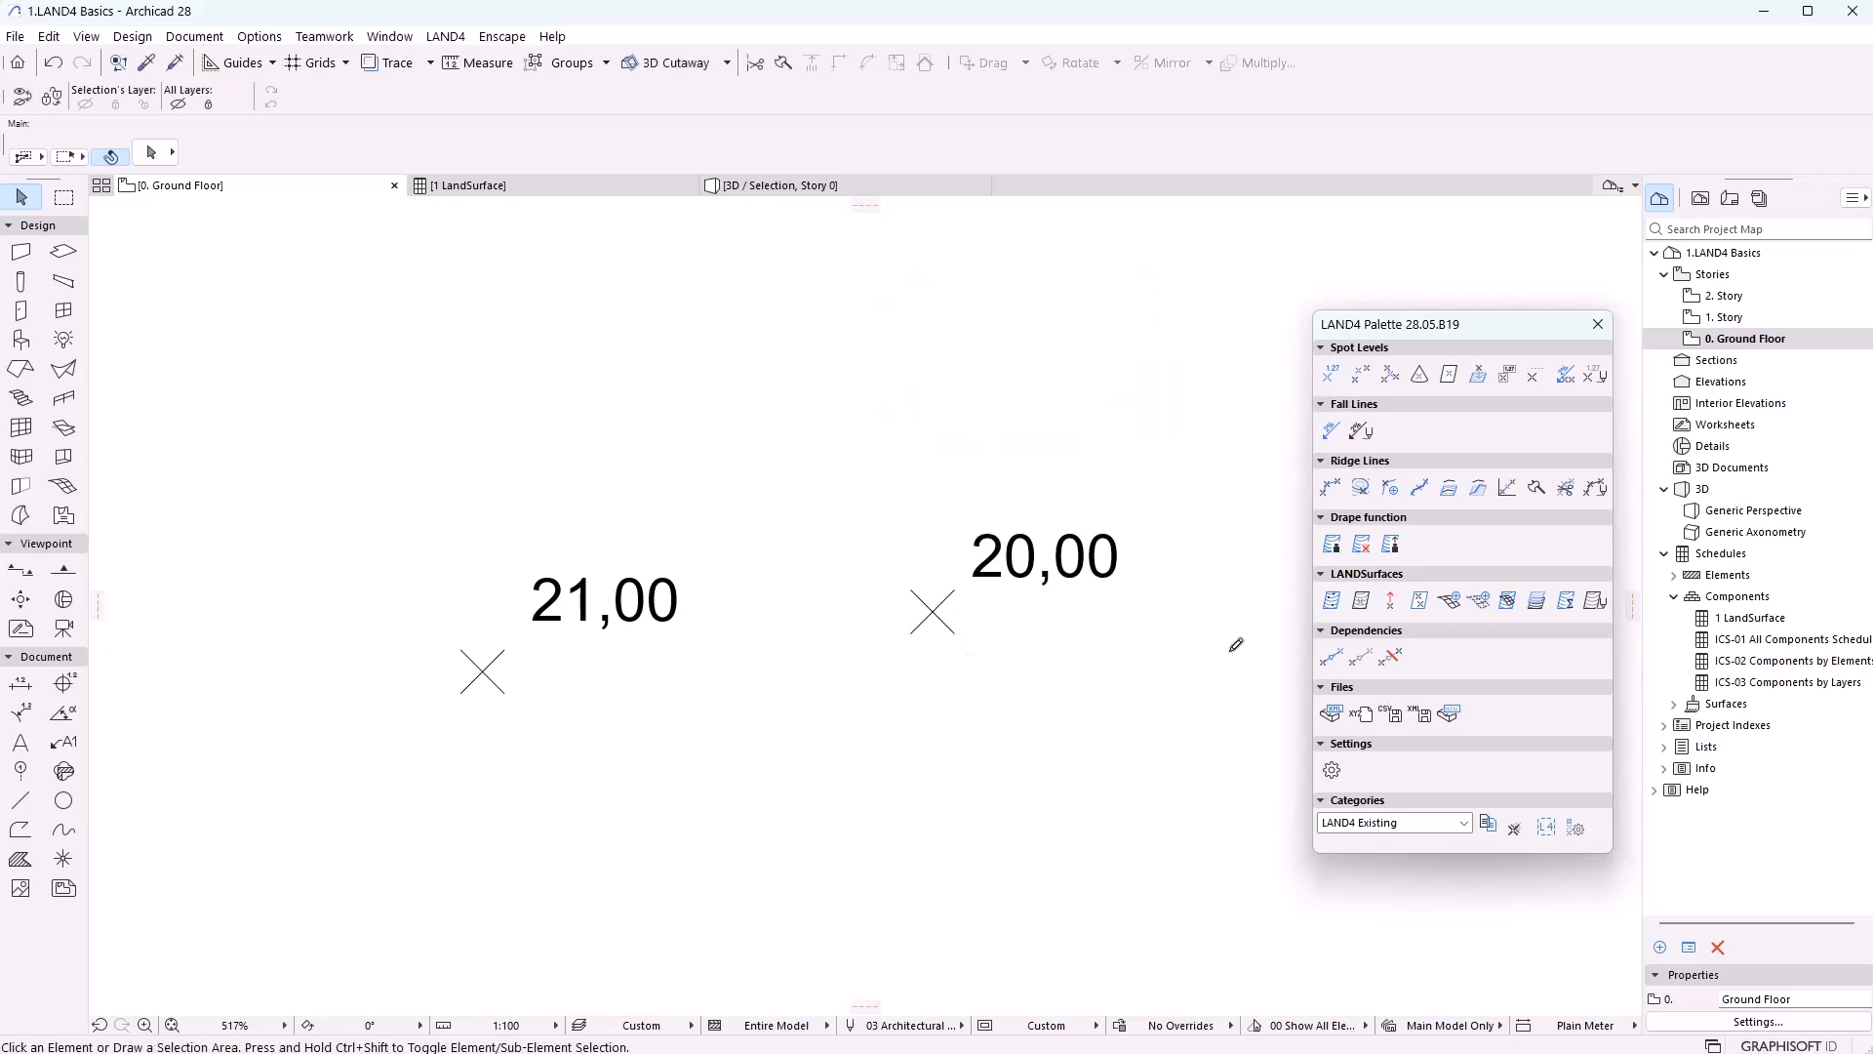
Move the 20,00 spot level farther away from the 21,00 spot level
left_click(1539, 379)
left_click(1539, 380)
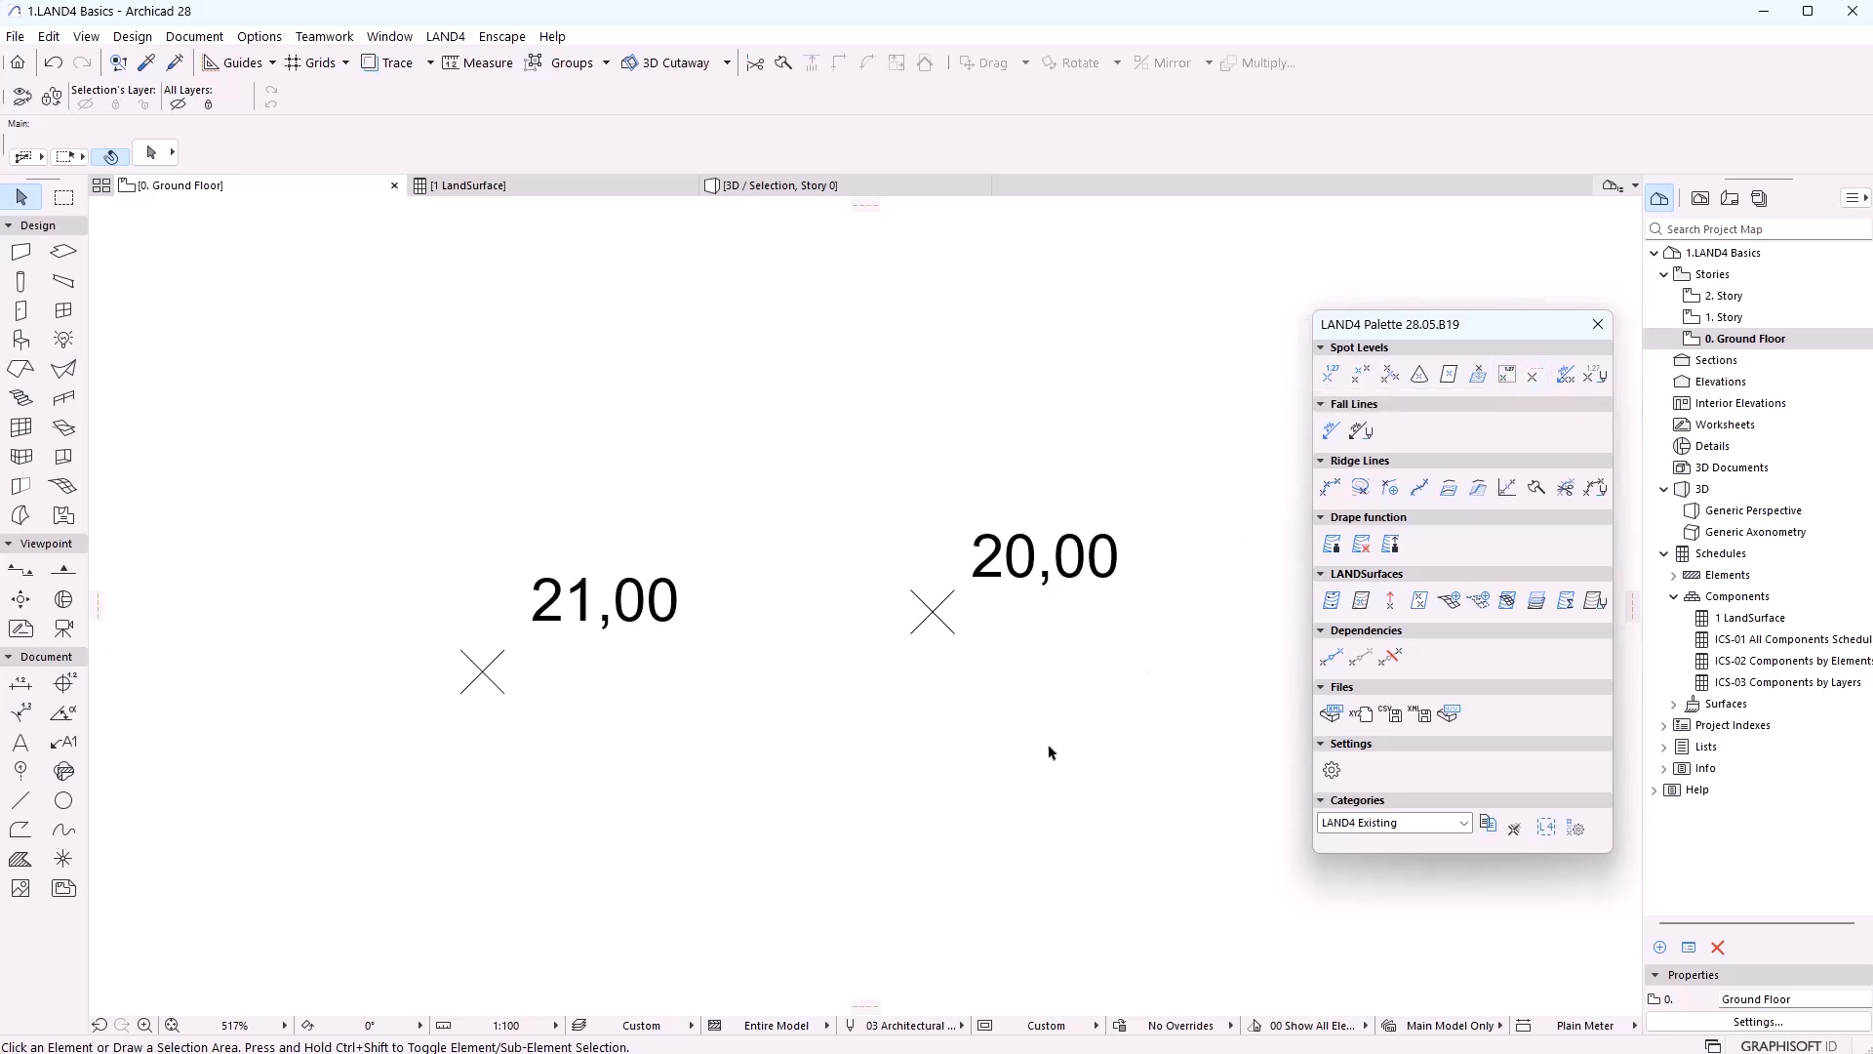
scroll(682, 761, "down", 1)
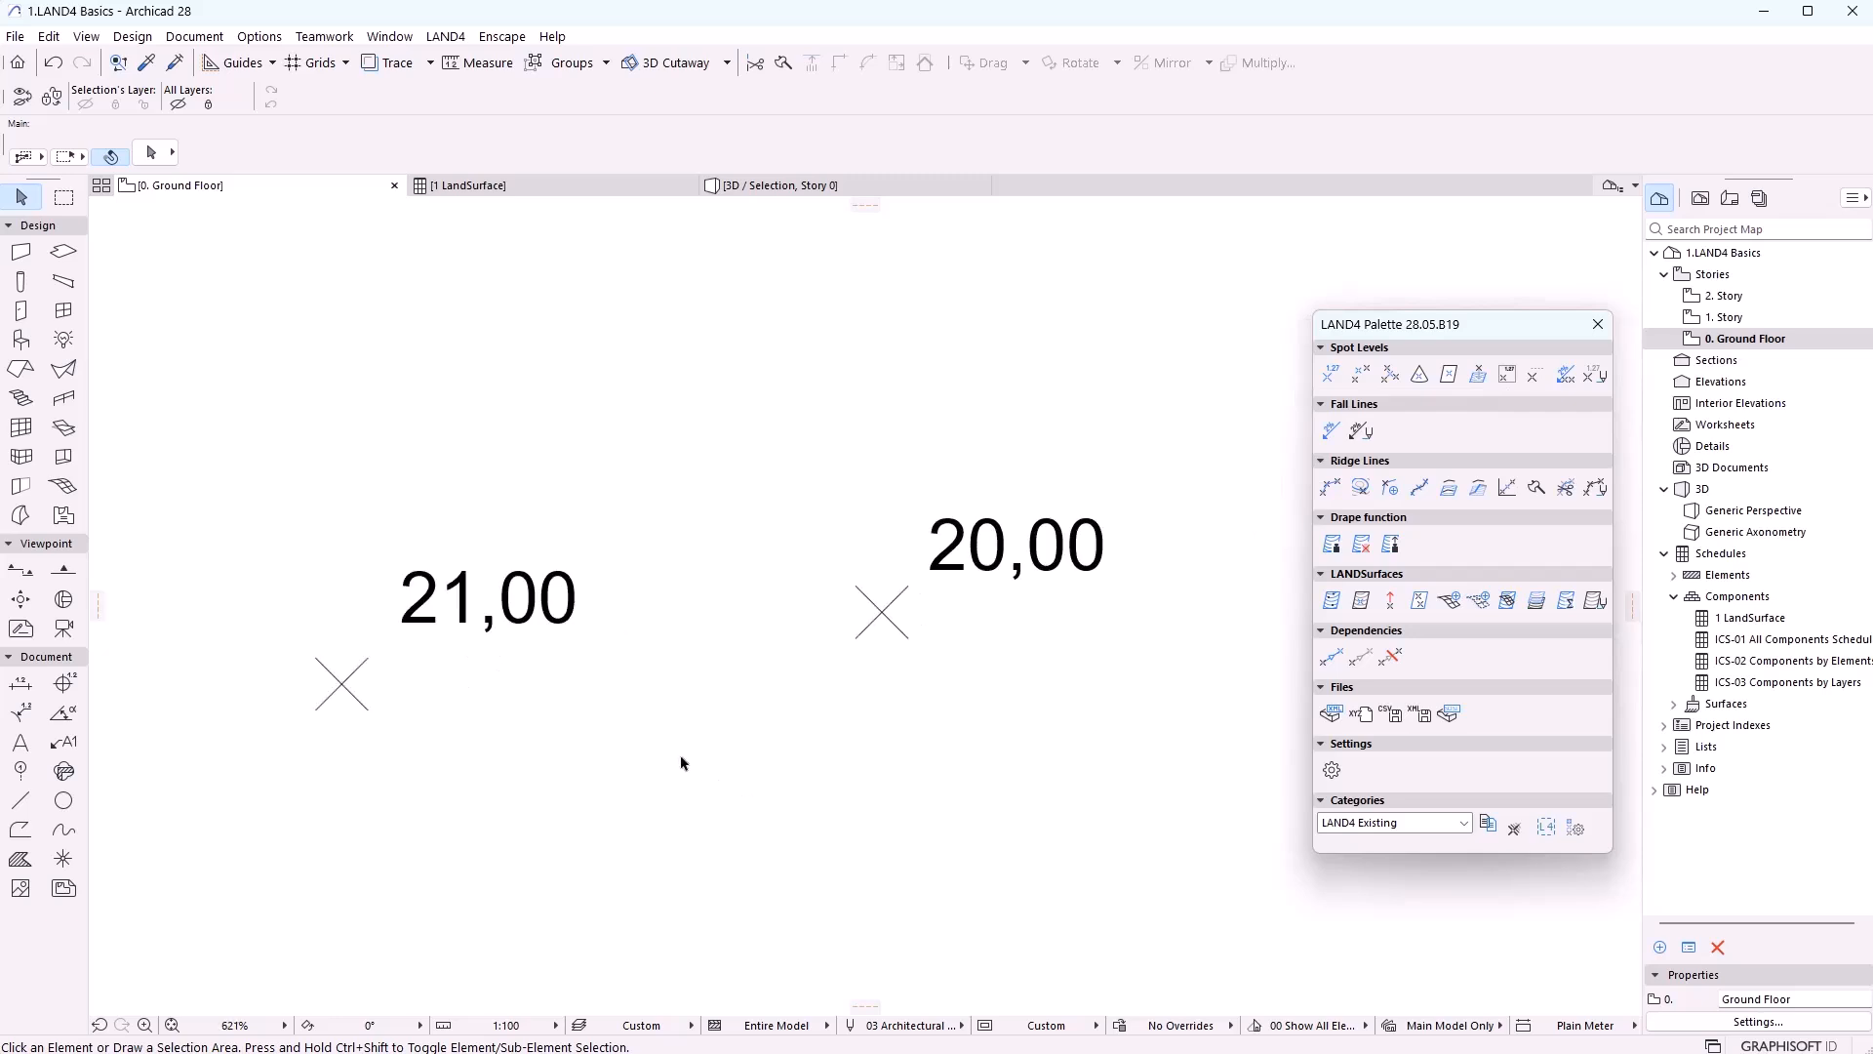
scroll(488, 727, "down", 1)
left_click(646, 665)
left_click_drag(645, 665, 868, 679)
left_click(752, 765)
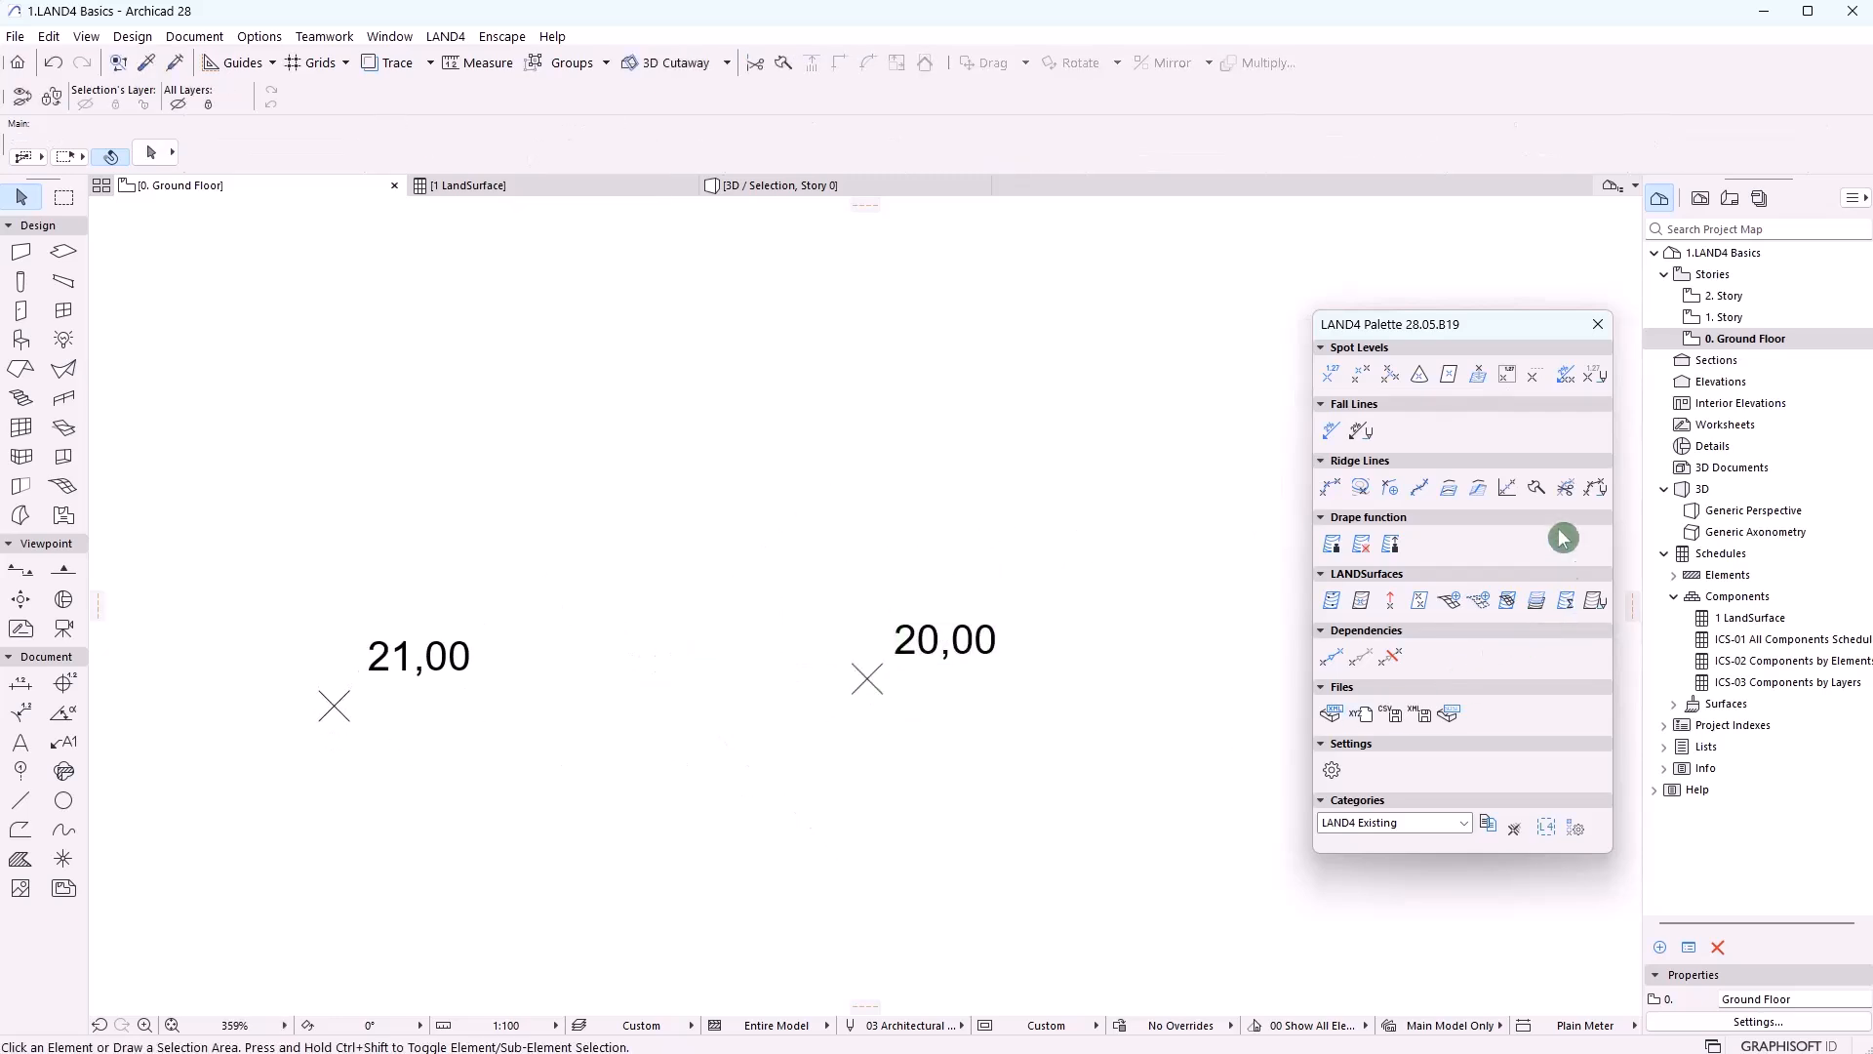
Enable the Elevation Palette for both spot levels, lock the lower 20000 elevation and set the slope between them to 35
left_click(1566, 377)
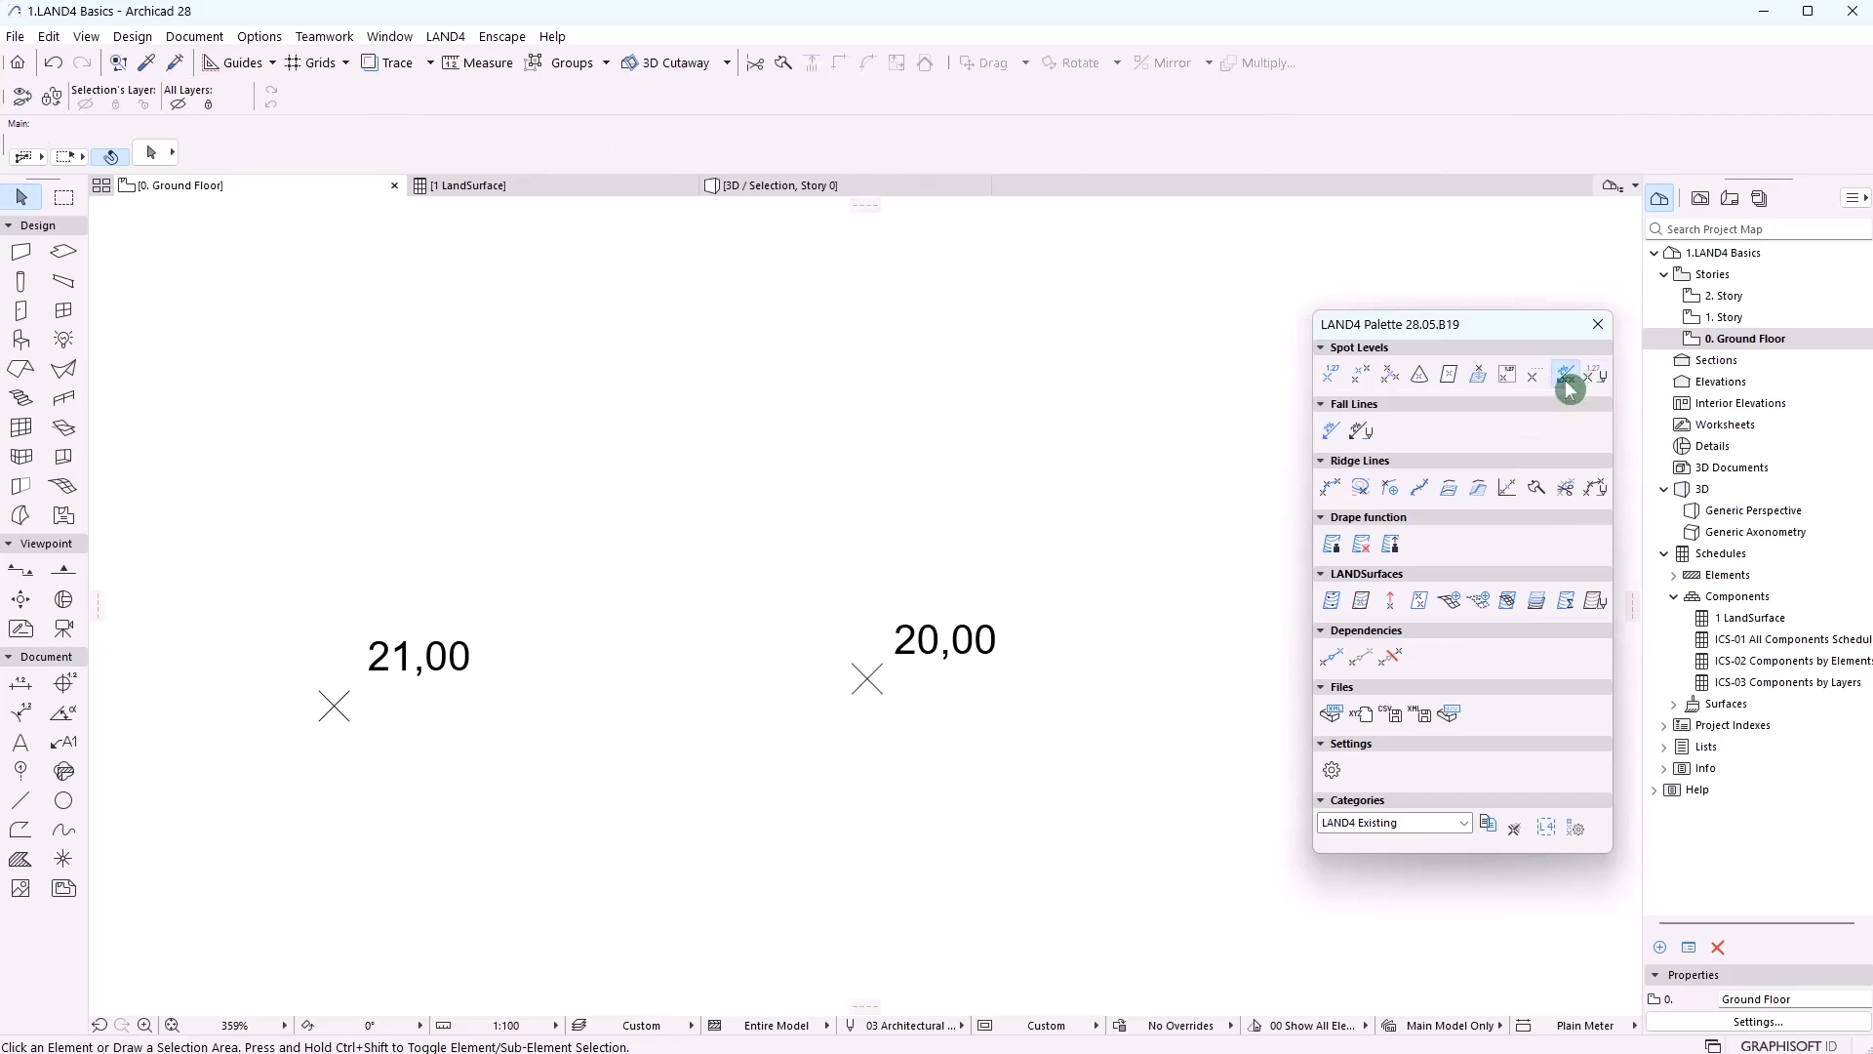
left_click_drag(234, 527, 1115, 788)
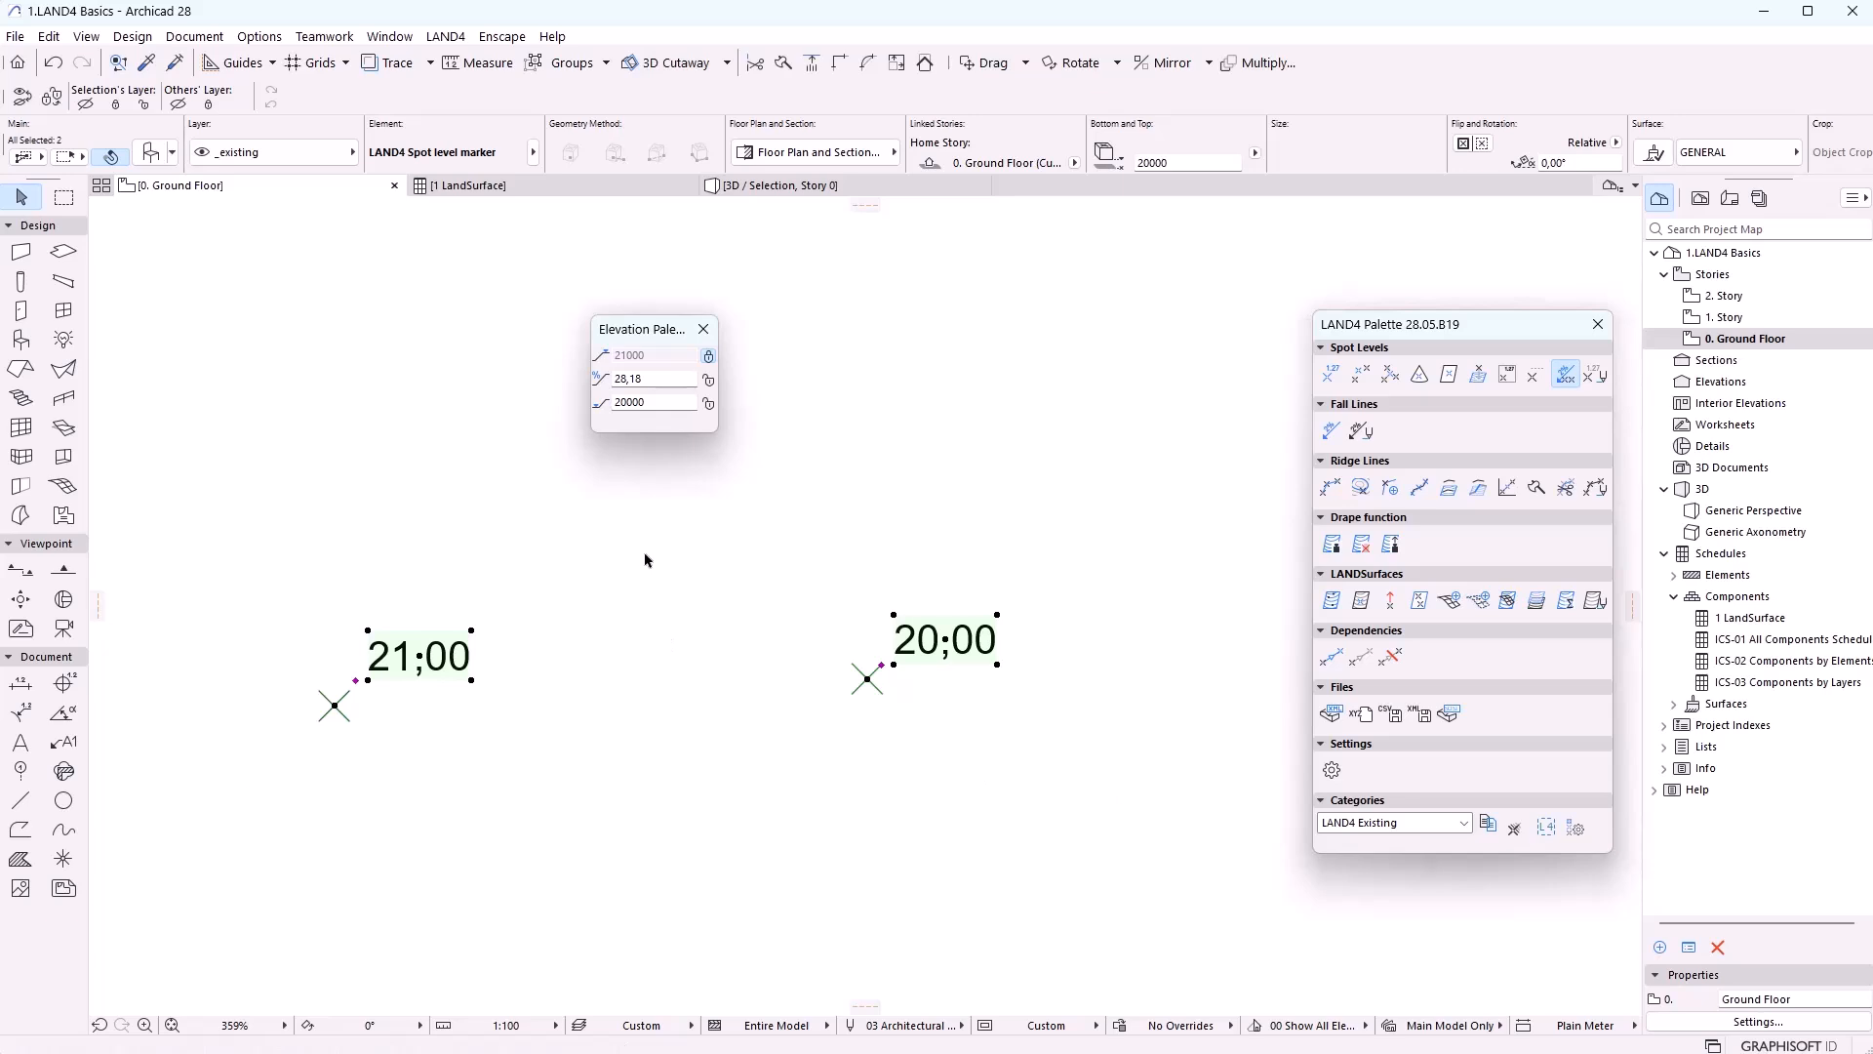
left_click(716, 381)
left_click(710, 406)
left_click(711, 356)
left_click(710, 404)
left_click(668, 380)
type("35")
key("Return")
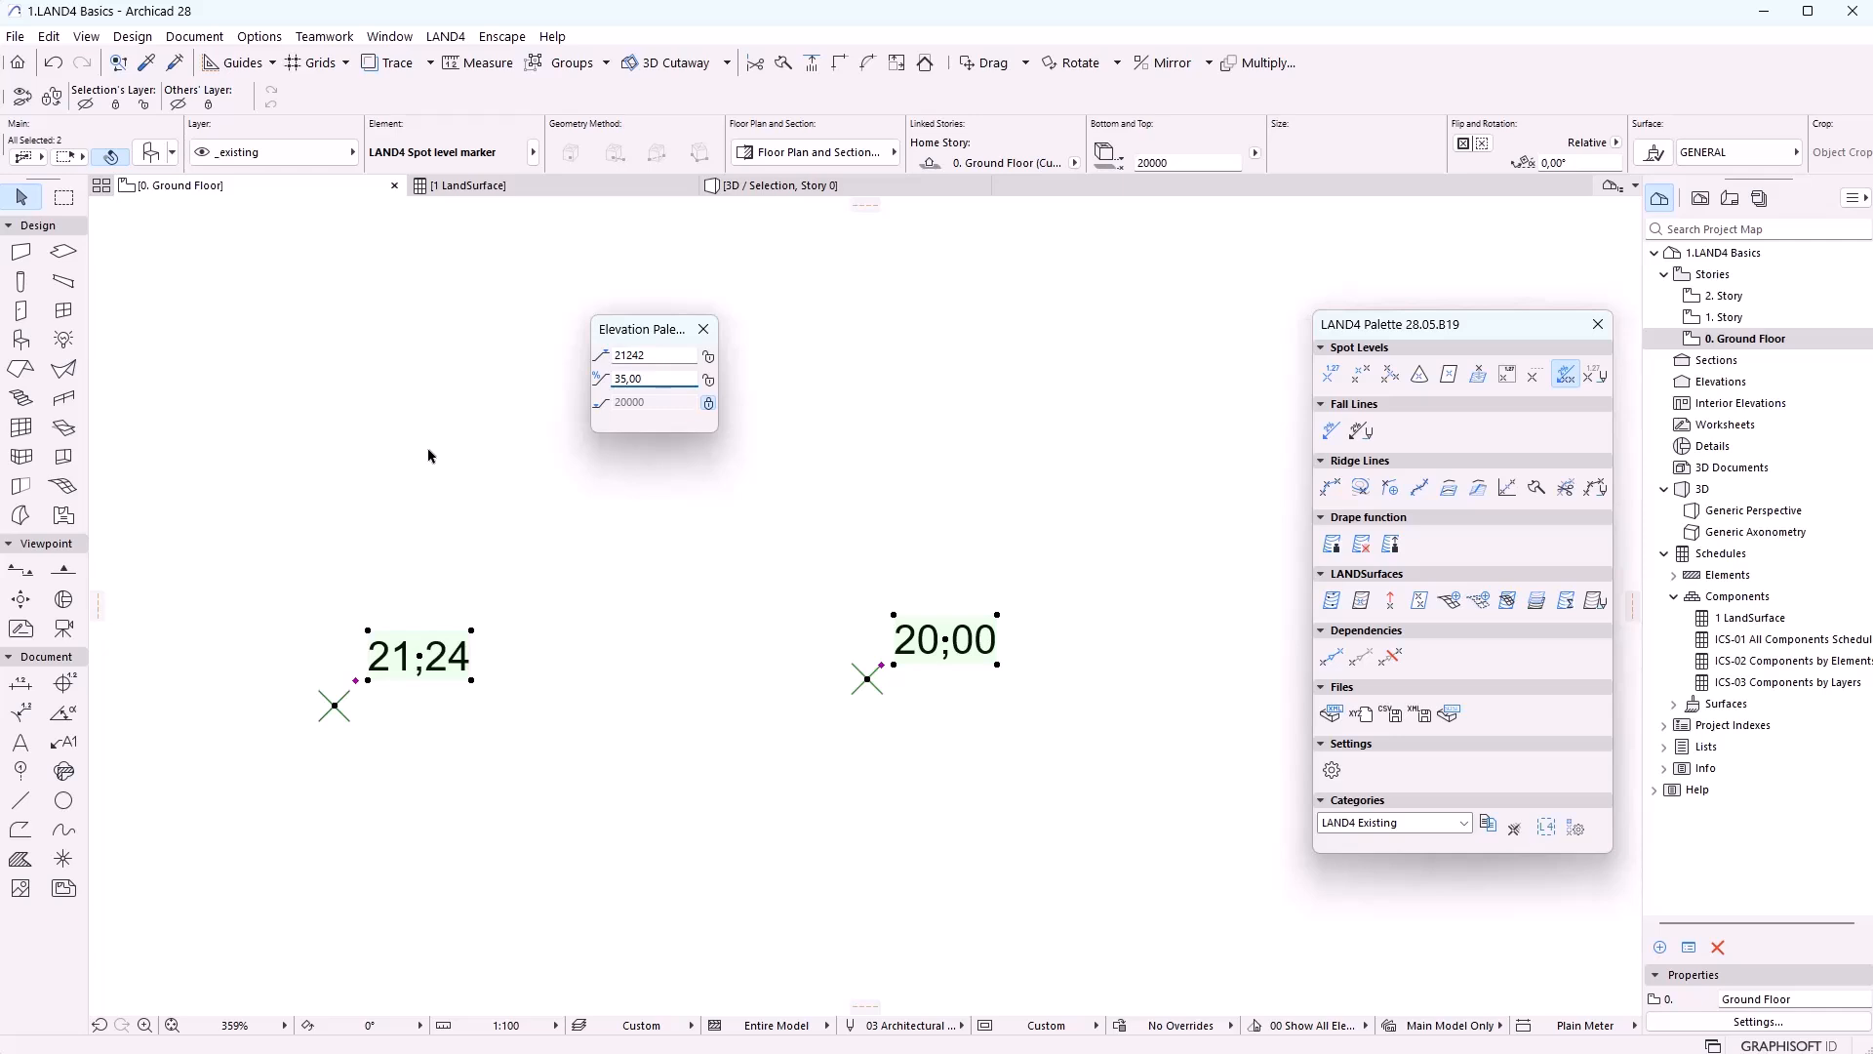
left_click(589, 525)
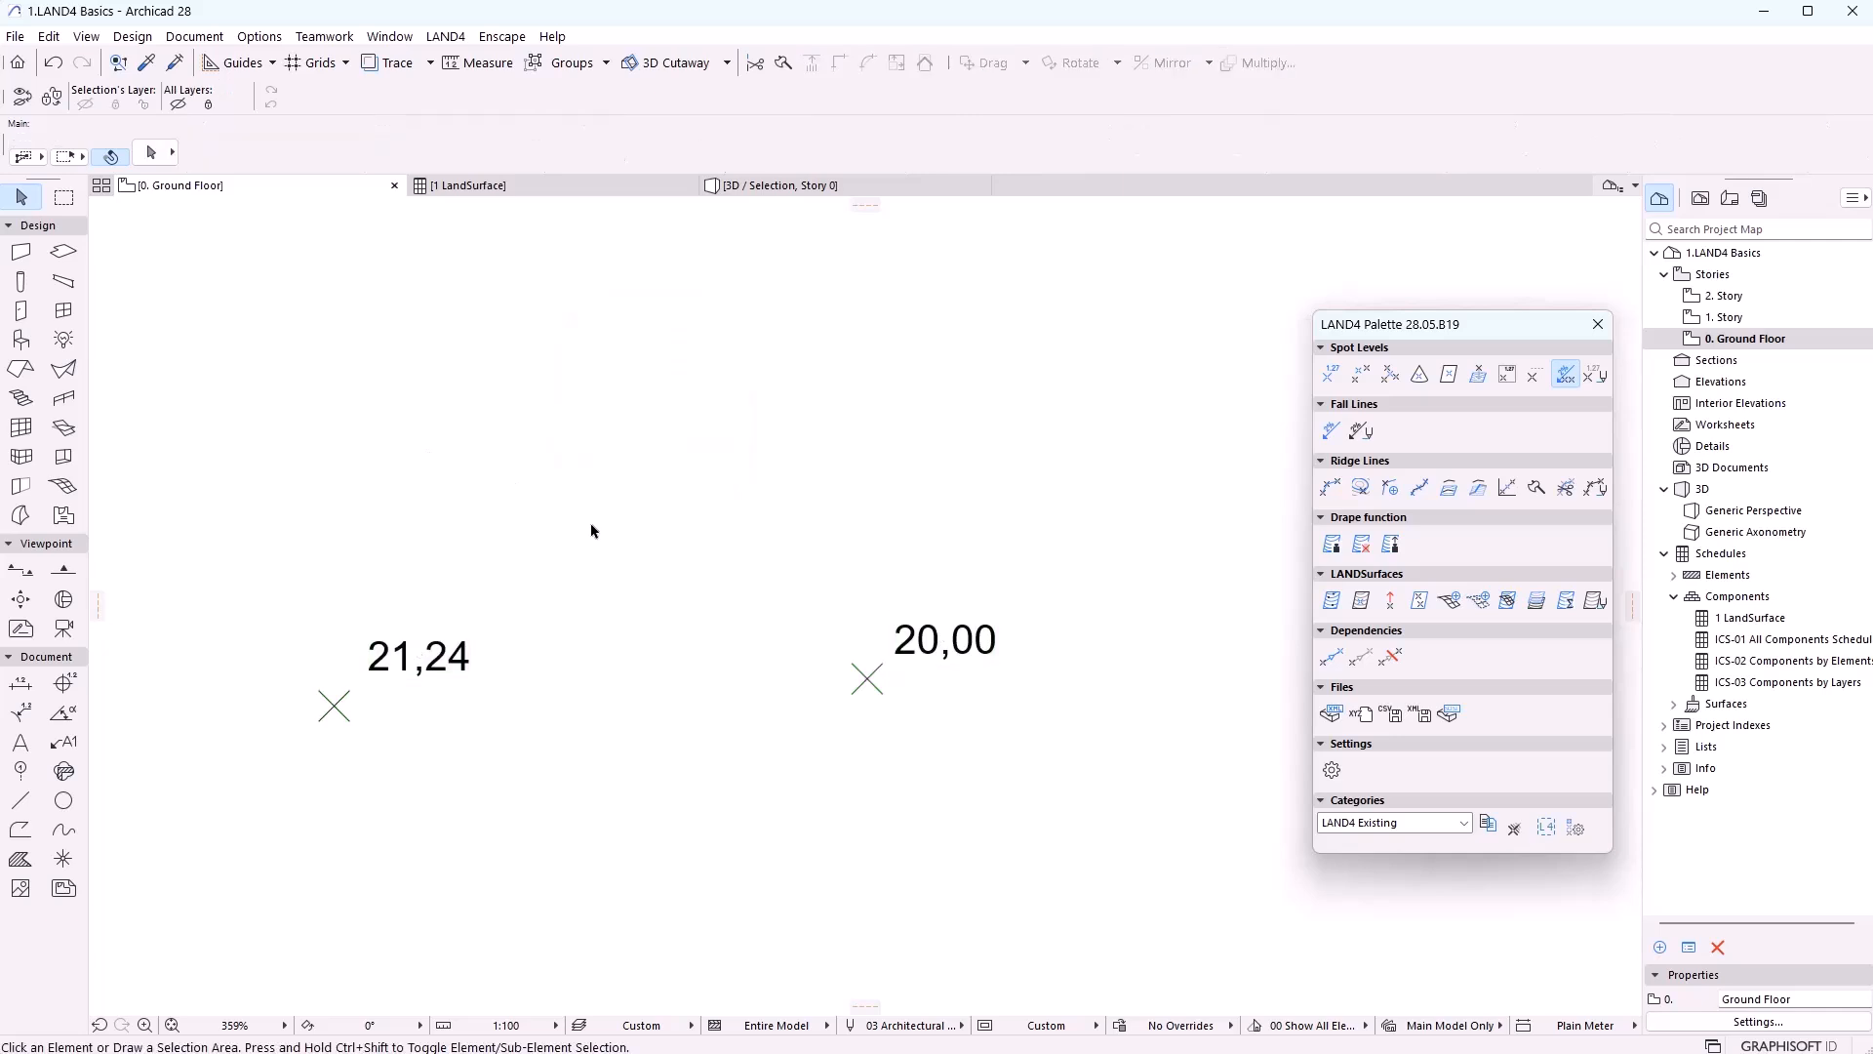
Reselect both spot levels, lock the lower 20000 elevation and set the upper elevation to 22000
left_click_drag(188, 485, 984, 866)
left_click(715, 412)
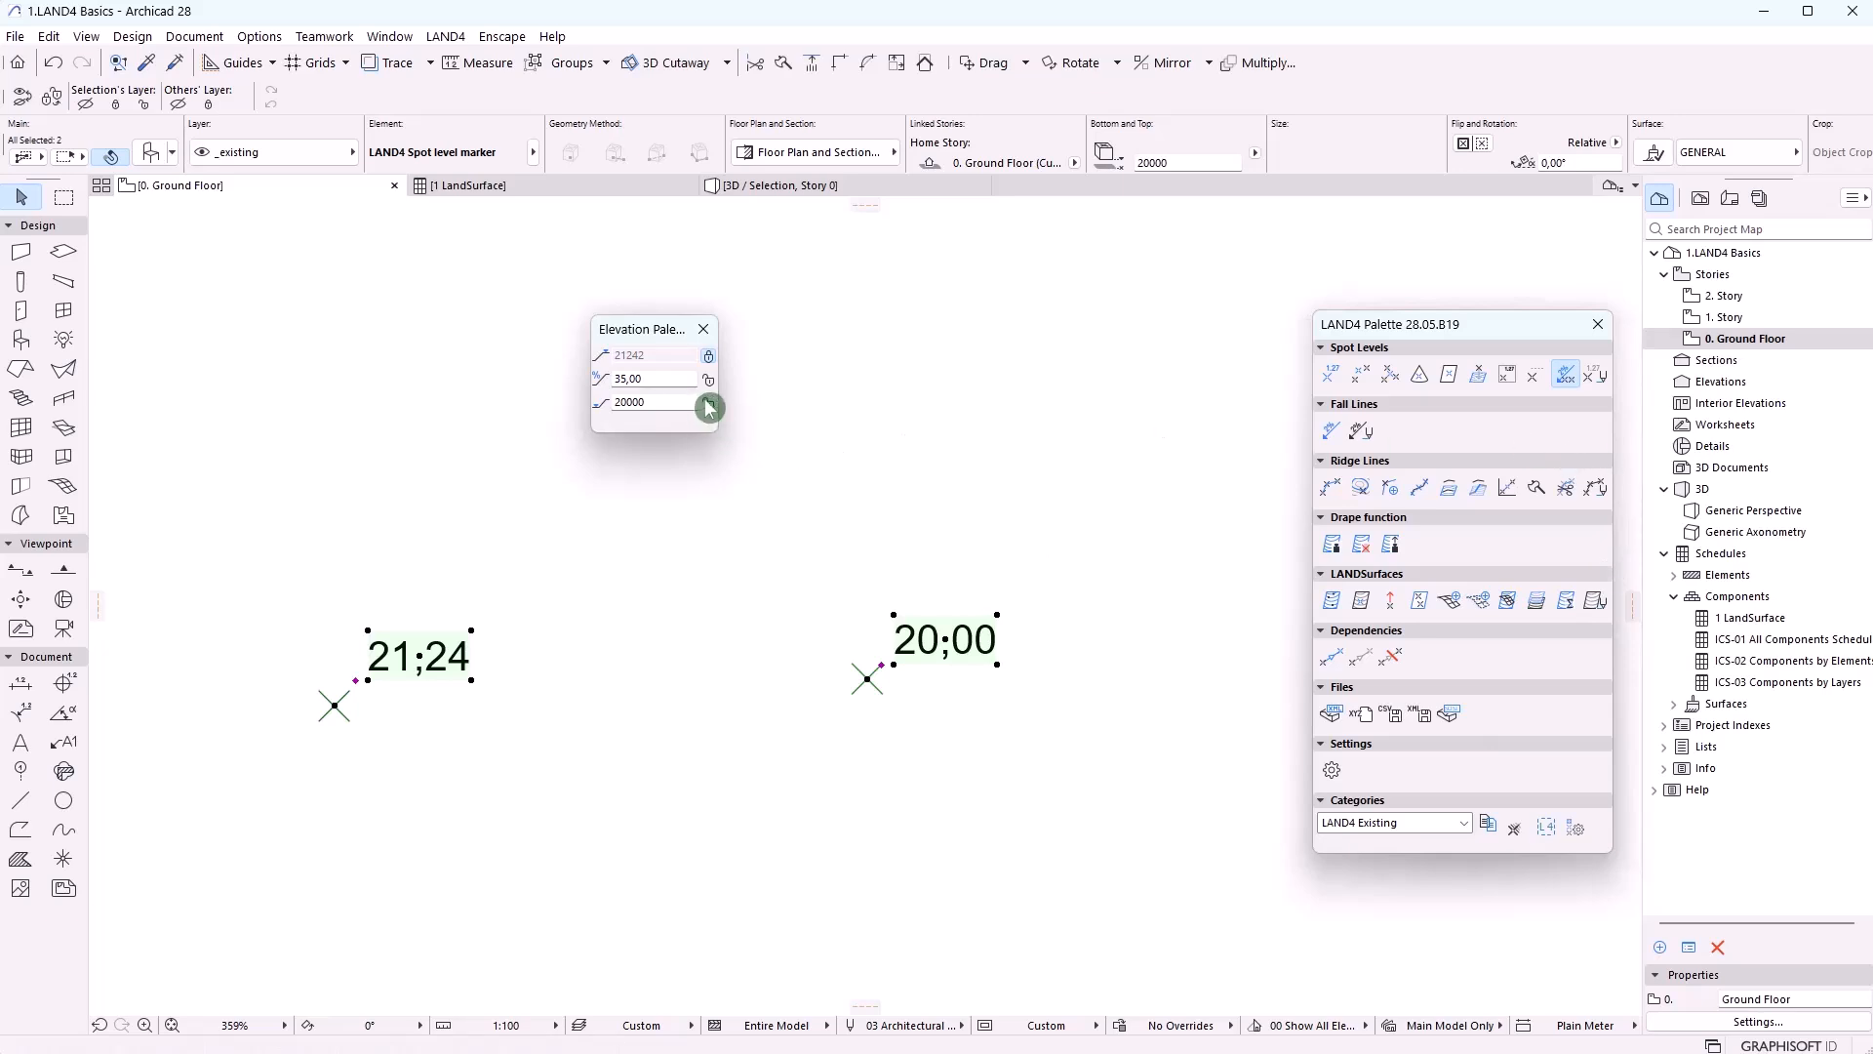
left_click(709, 408)
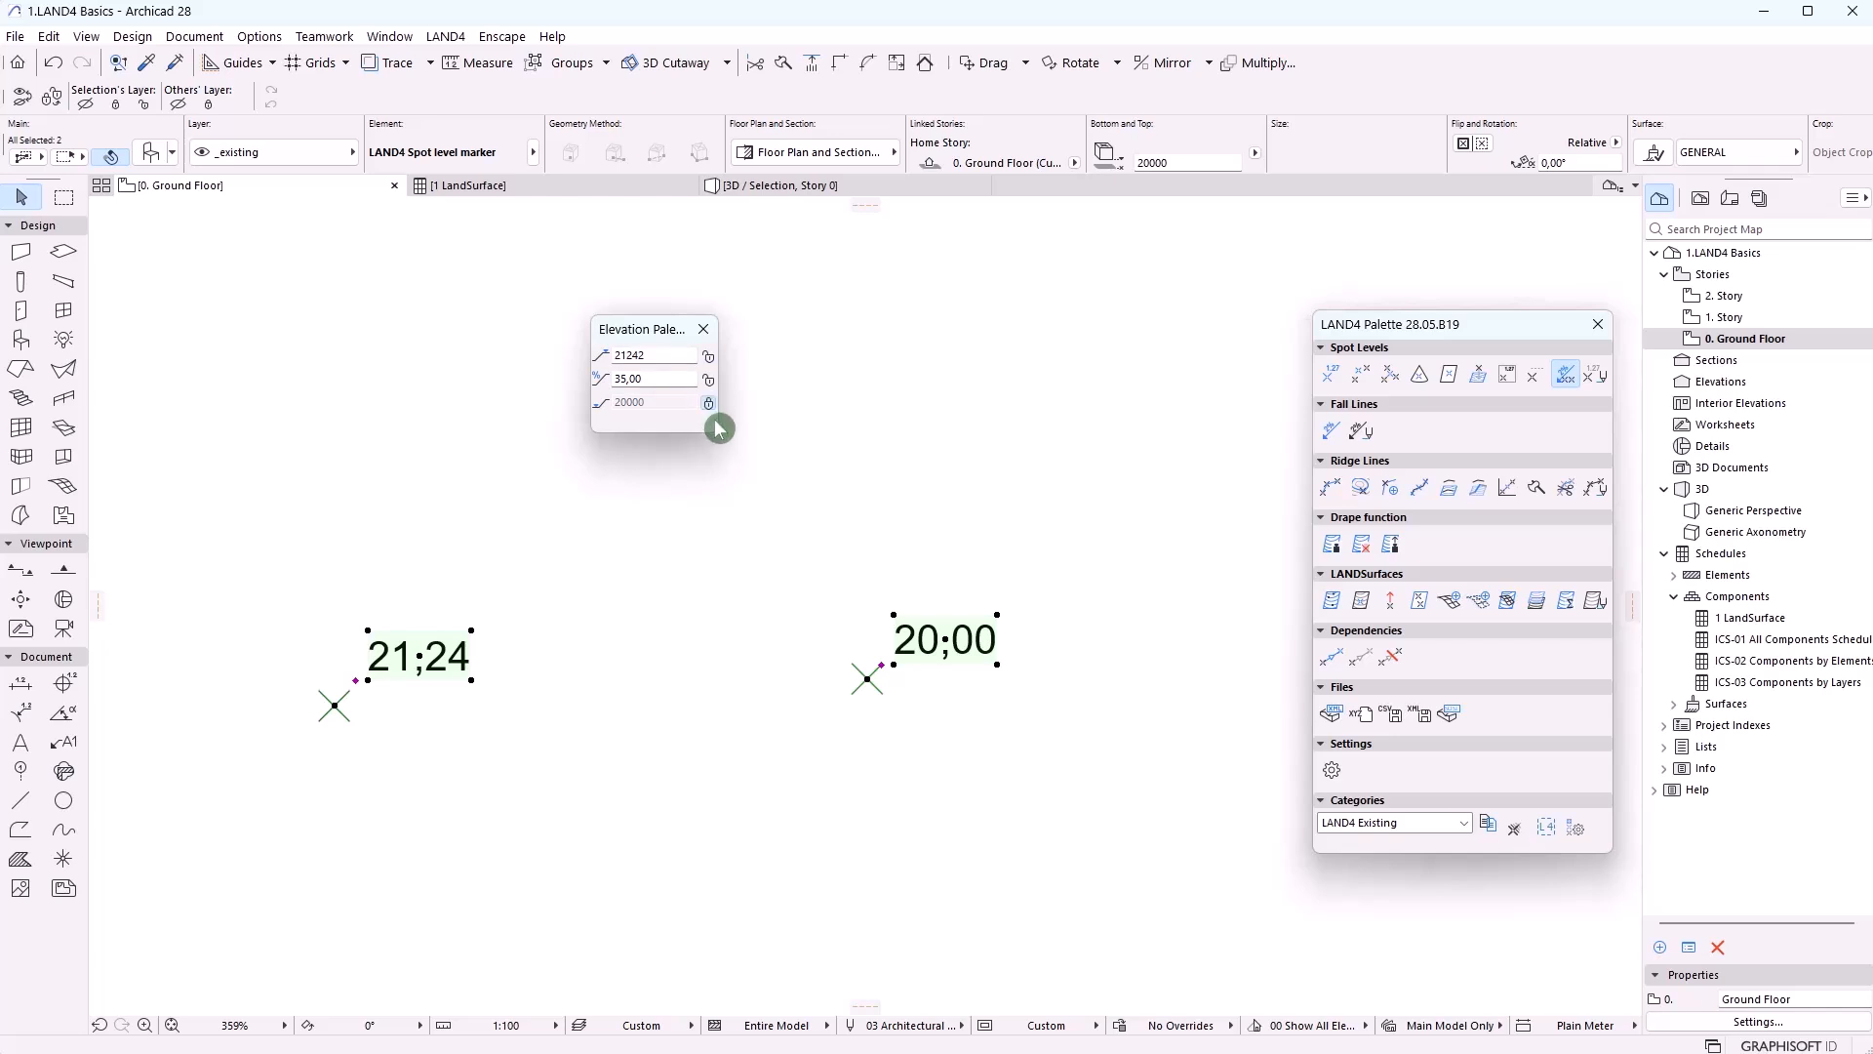
left_click(600, 357)
type("22000")
key("Return")
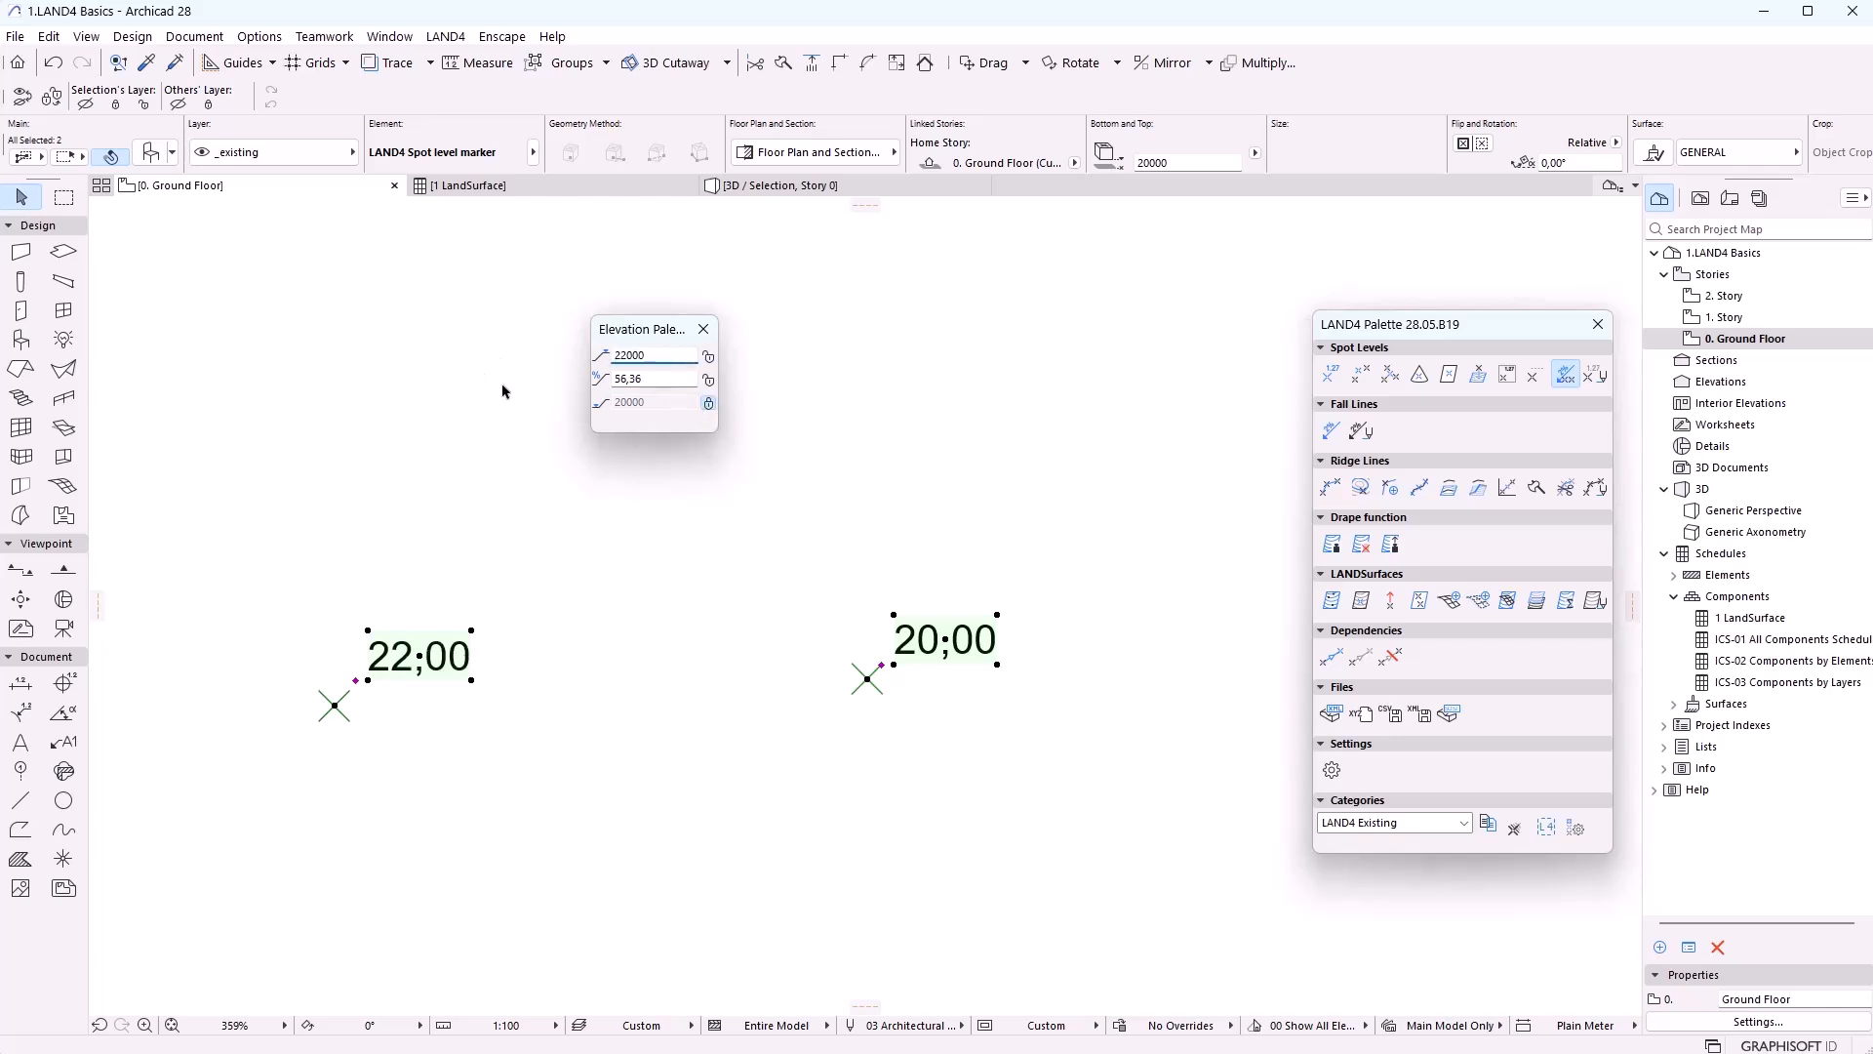
left_click(550, 474)
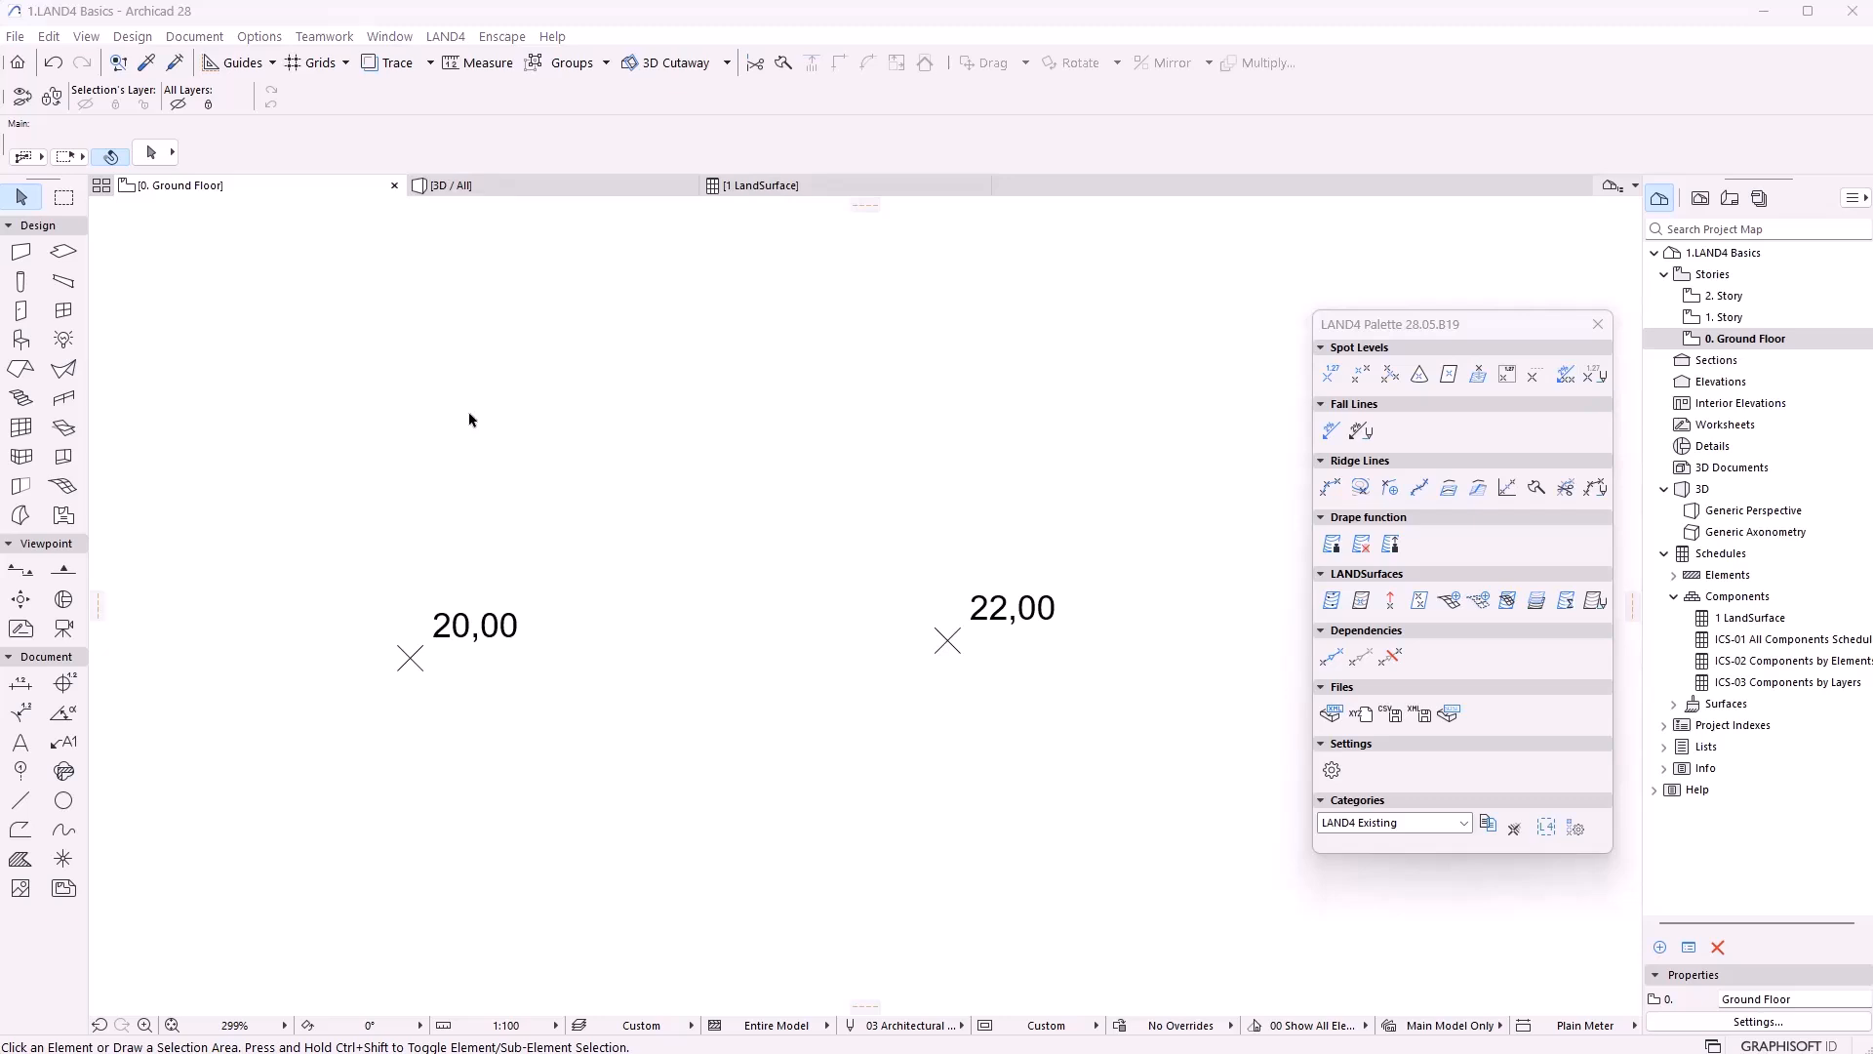
Interpolate three spot levels from the 20,00 and 22,00 ones: one between them, one below 22,00 and one above 20,00
left_click_drag(276, 389, 1134, 803)
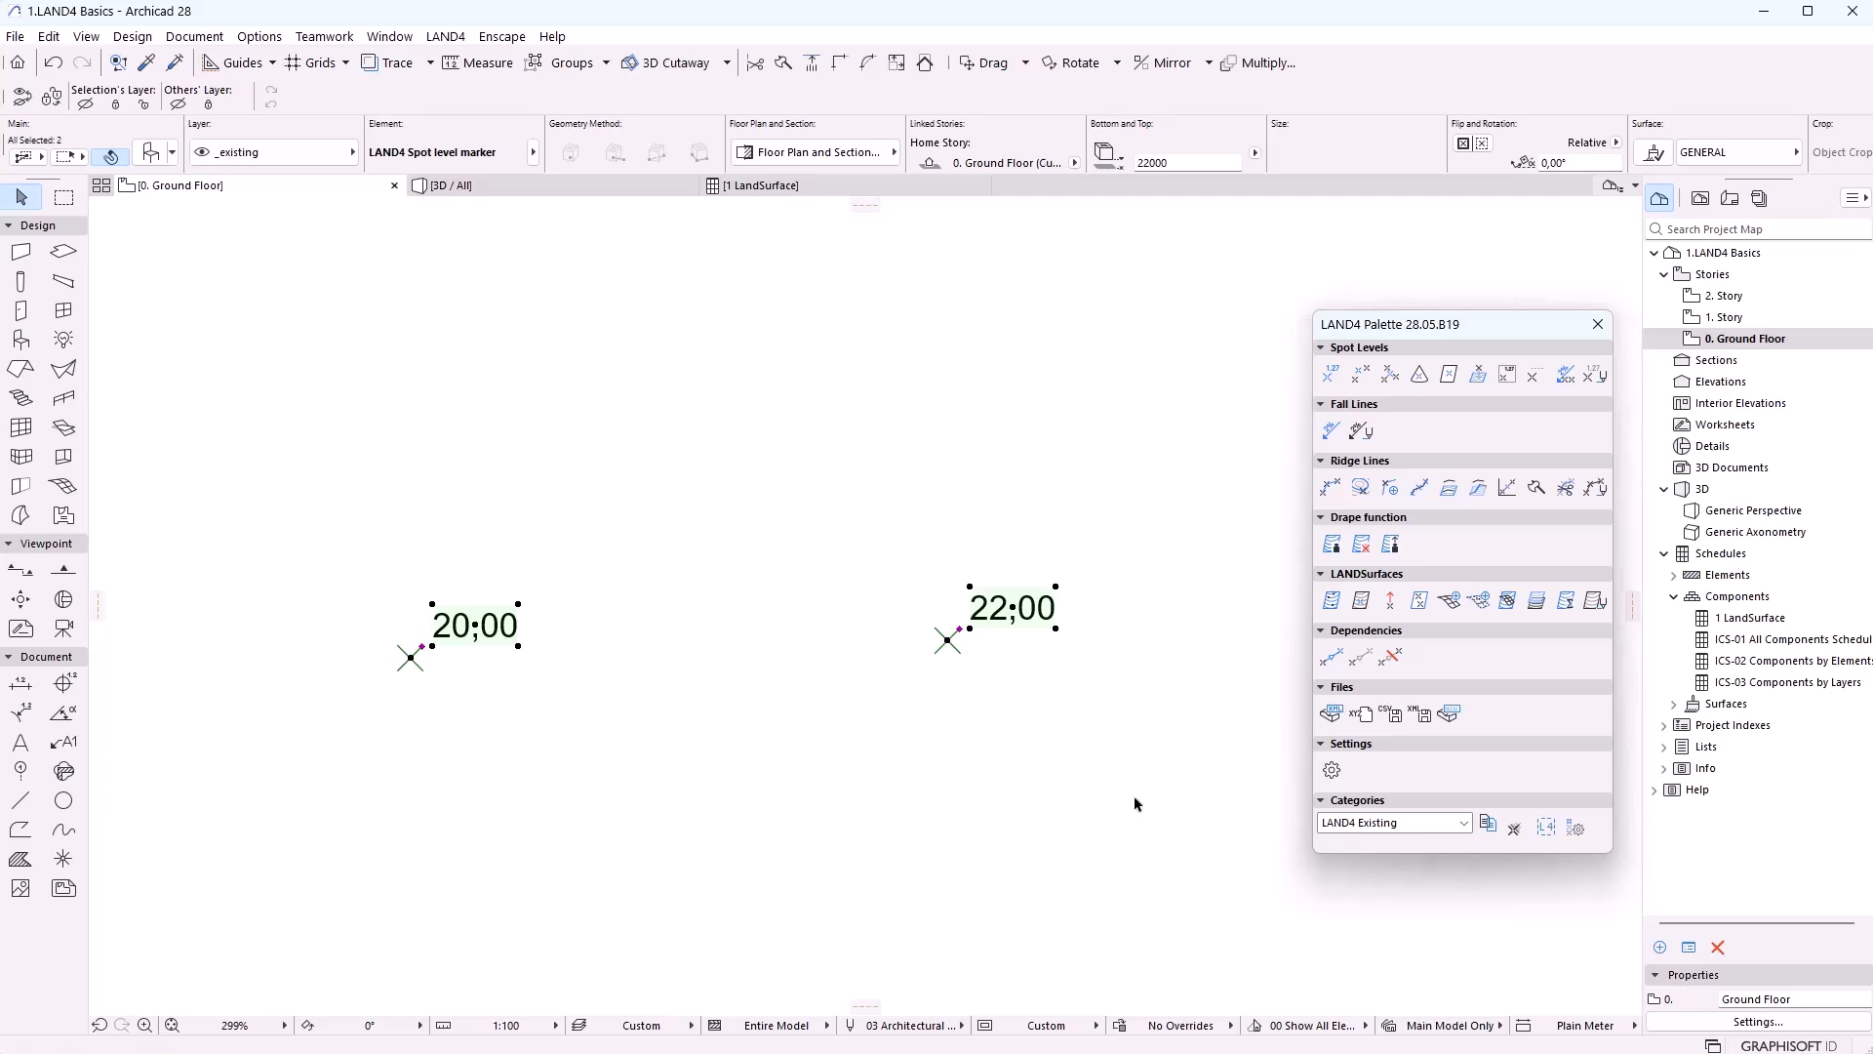
left_click(1368, 384)
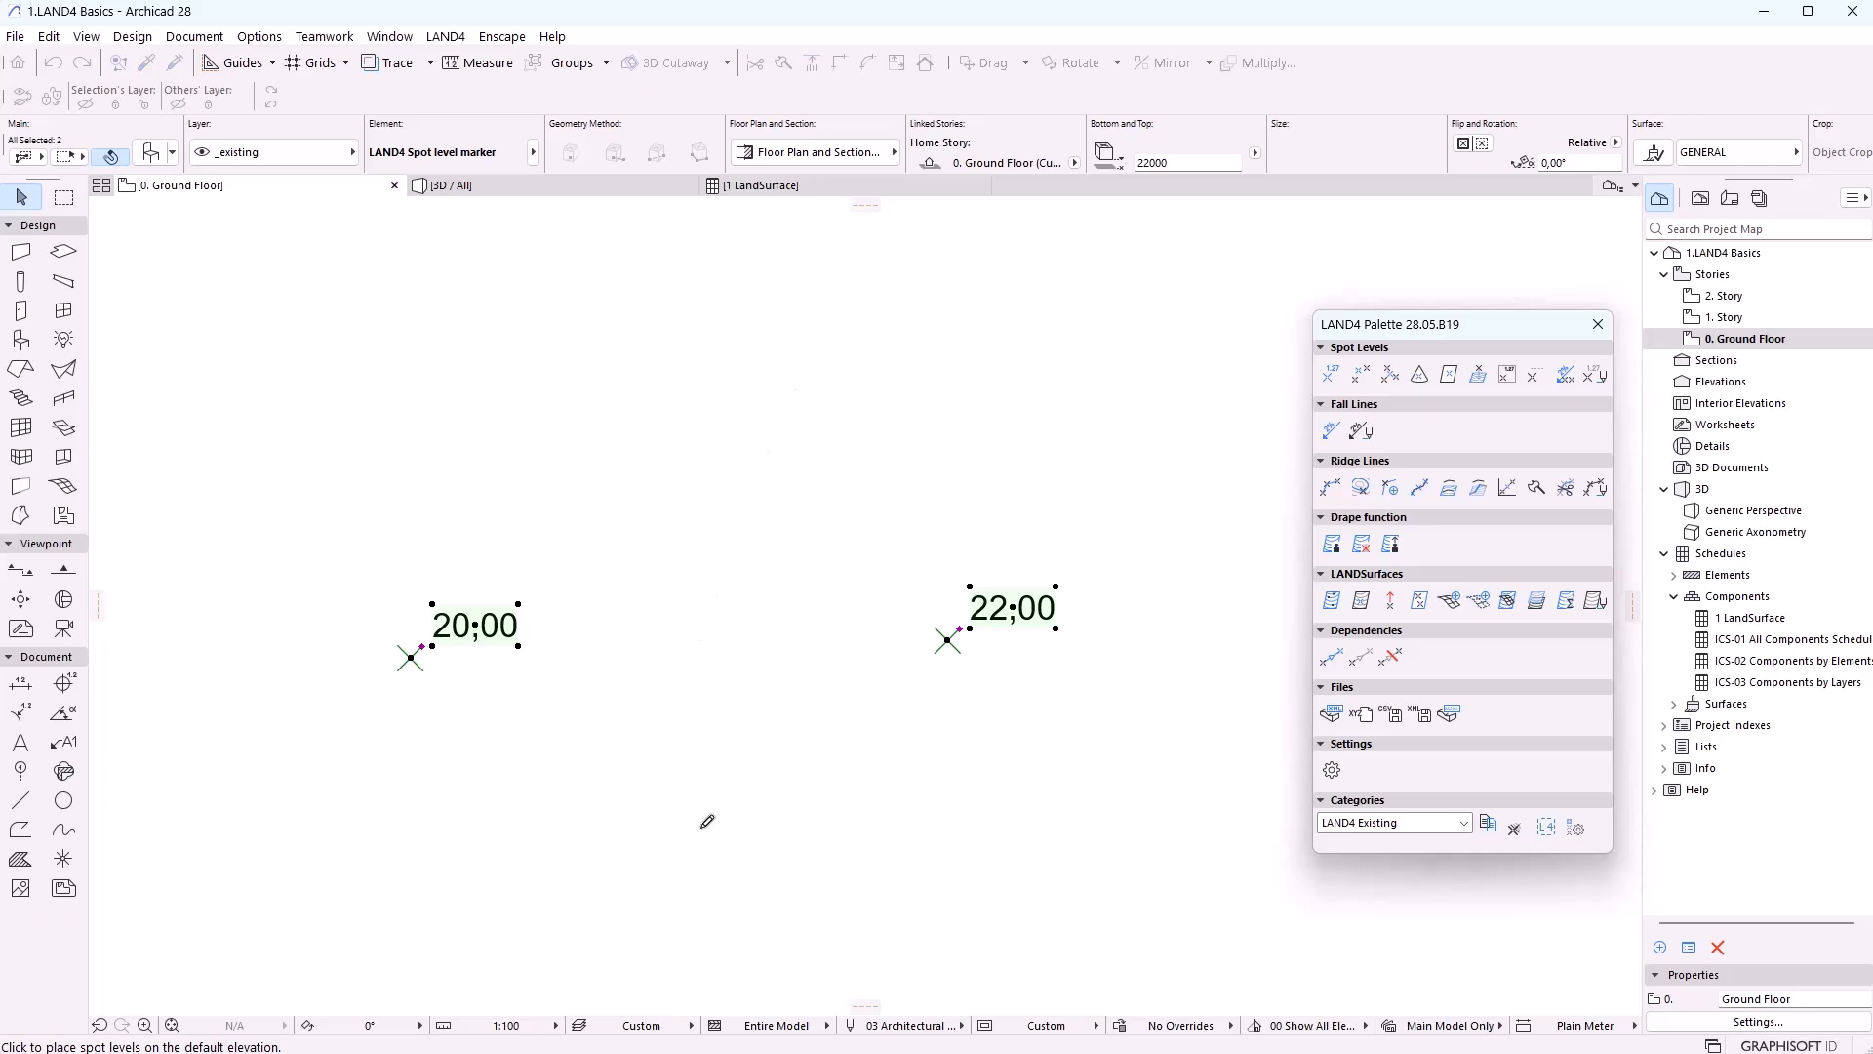
left_click(688, 646)
left_click(979, 808)
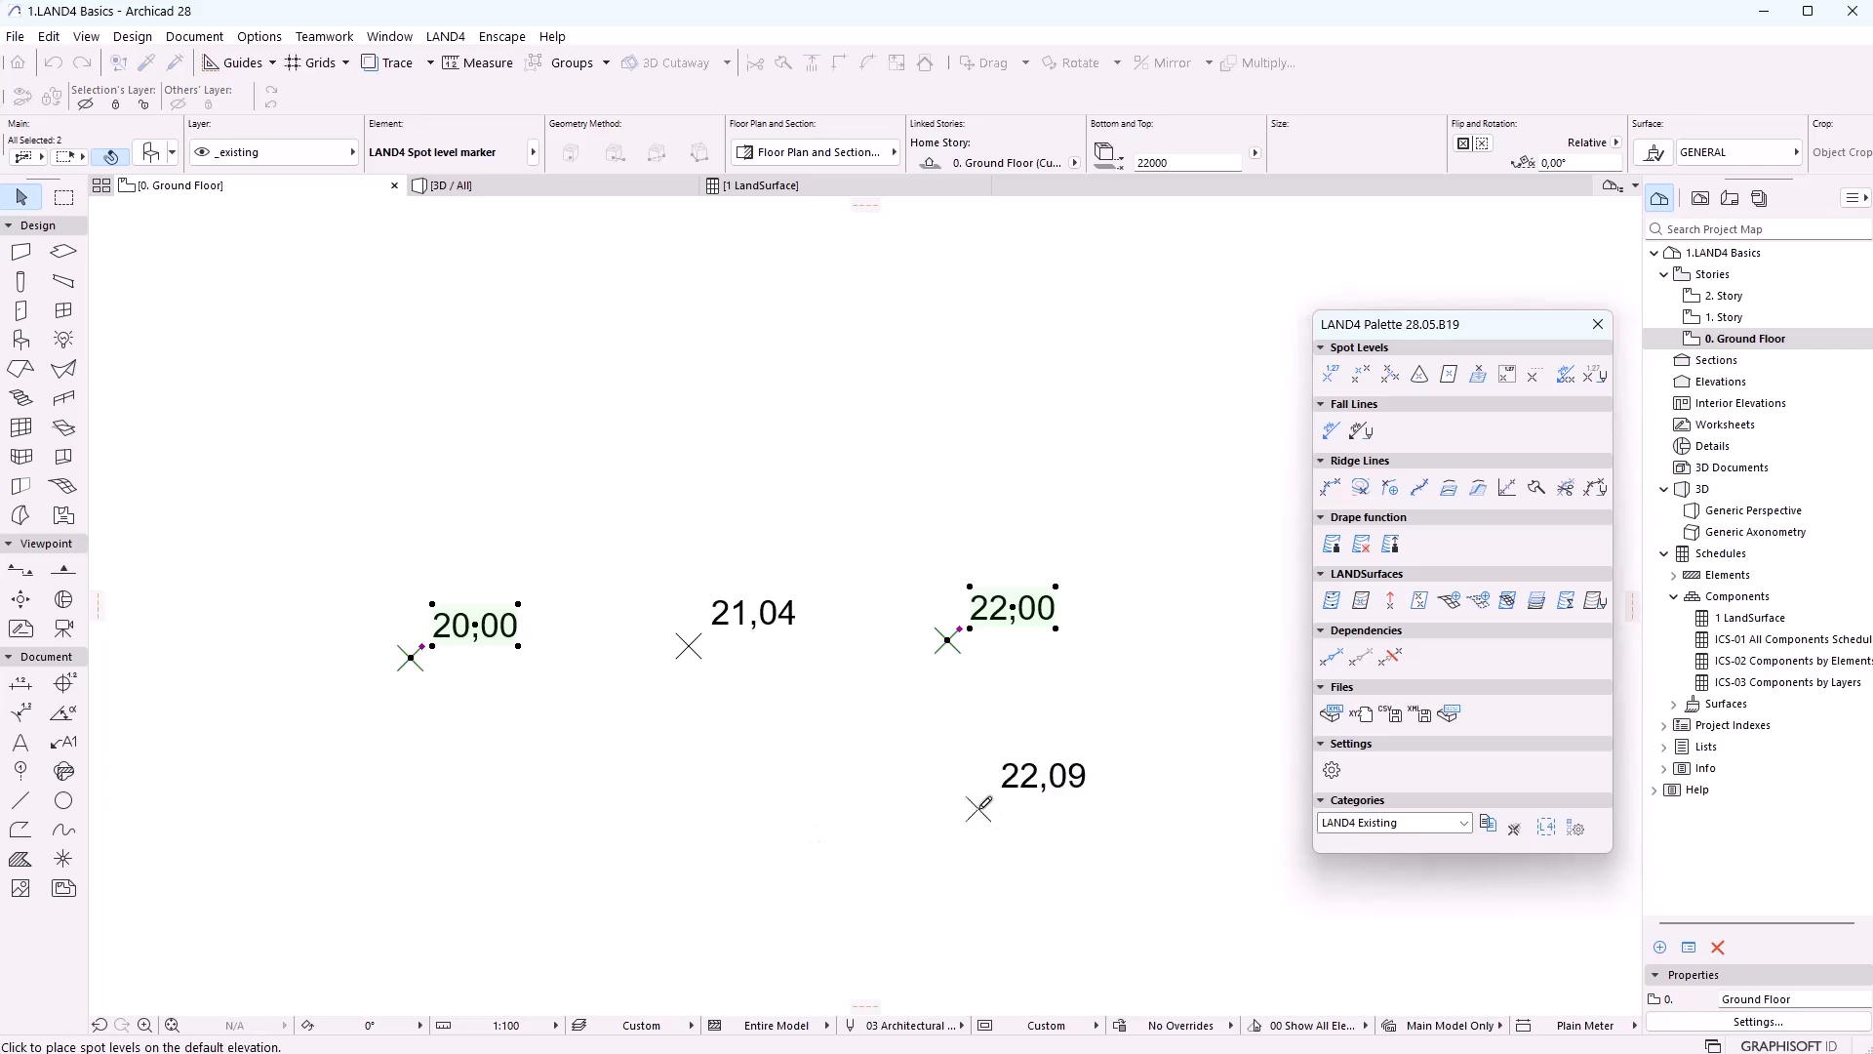
left_click(501, 422)
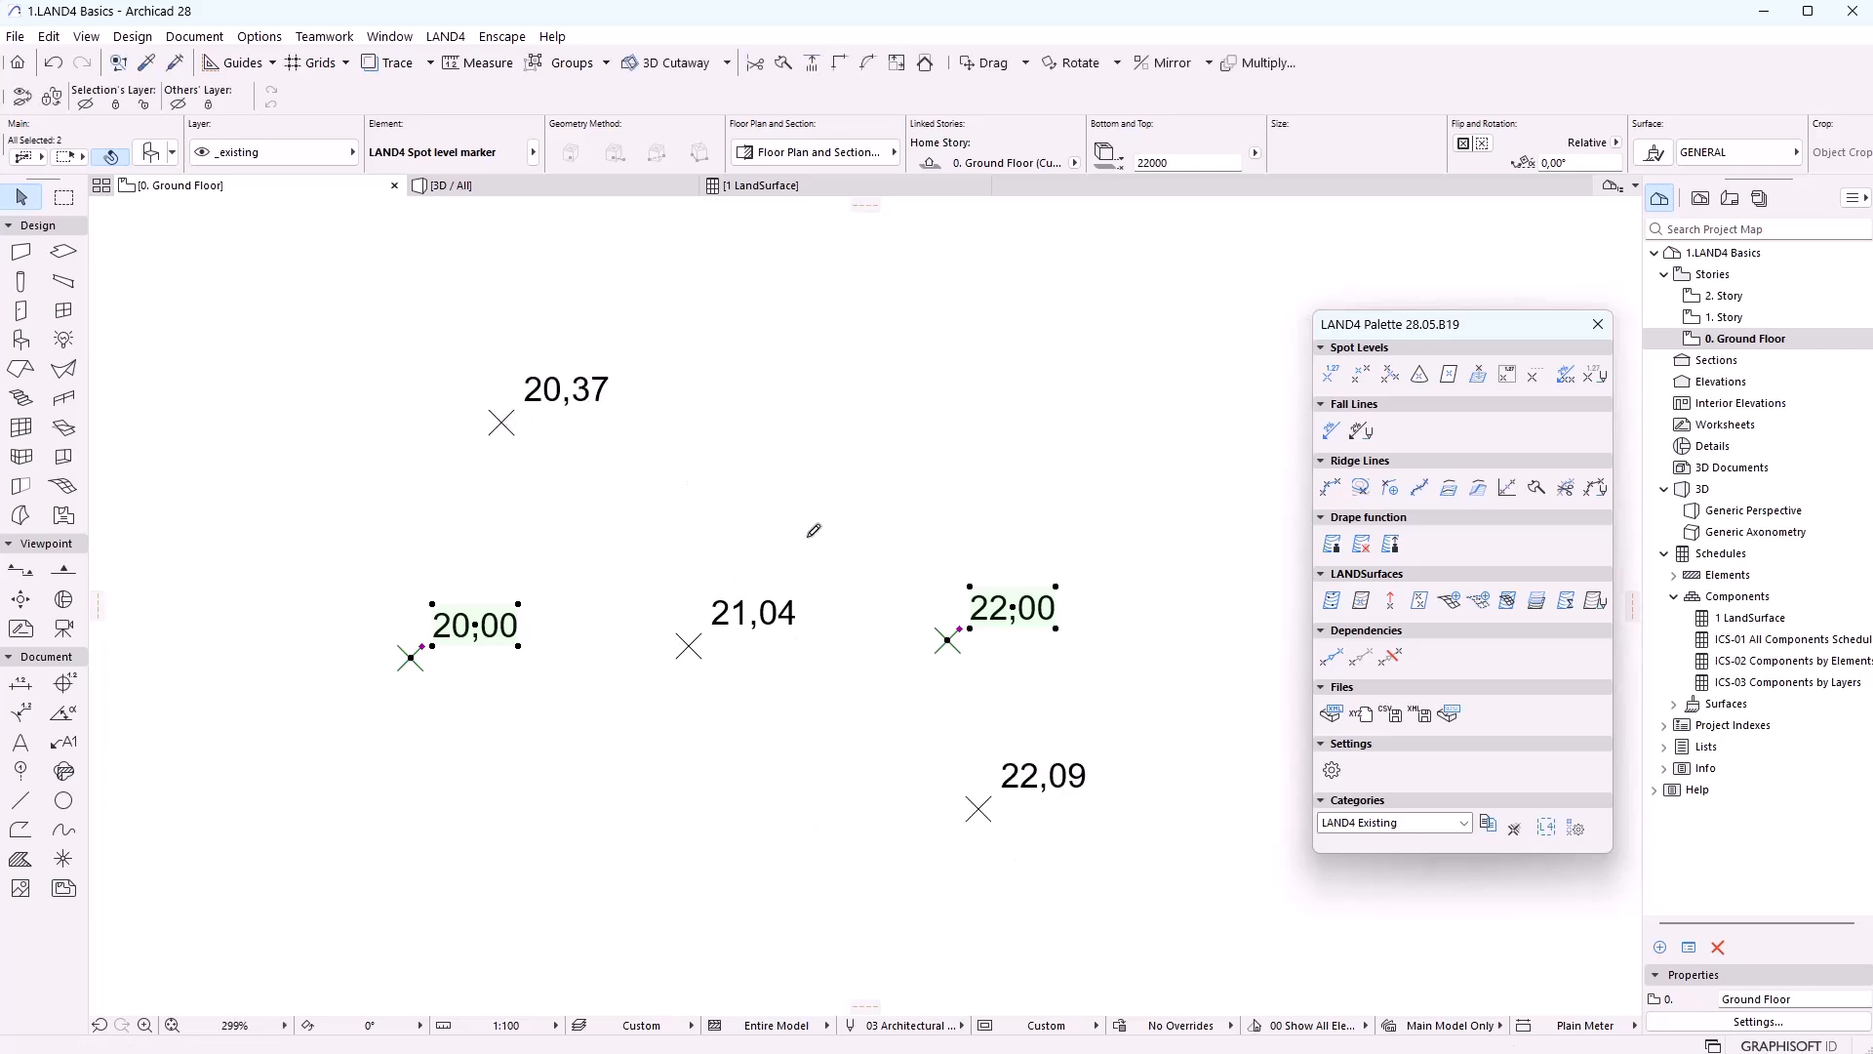
key("Escape")
Show the dependency lines and select the 22,00 and 20,00 source spot levels to examine what depends on them
left_click(1335, 661)
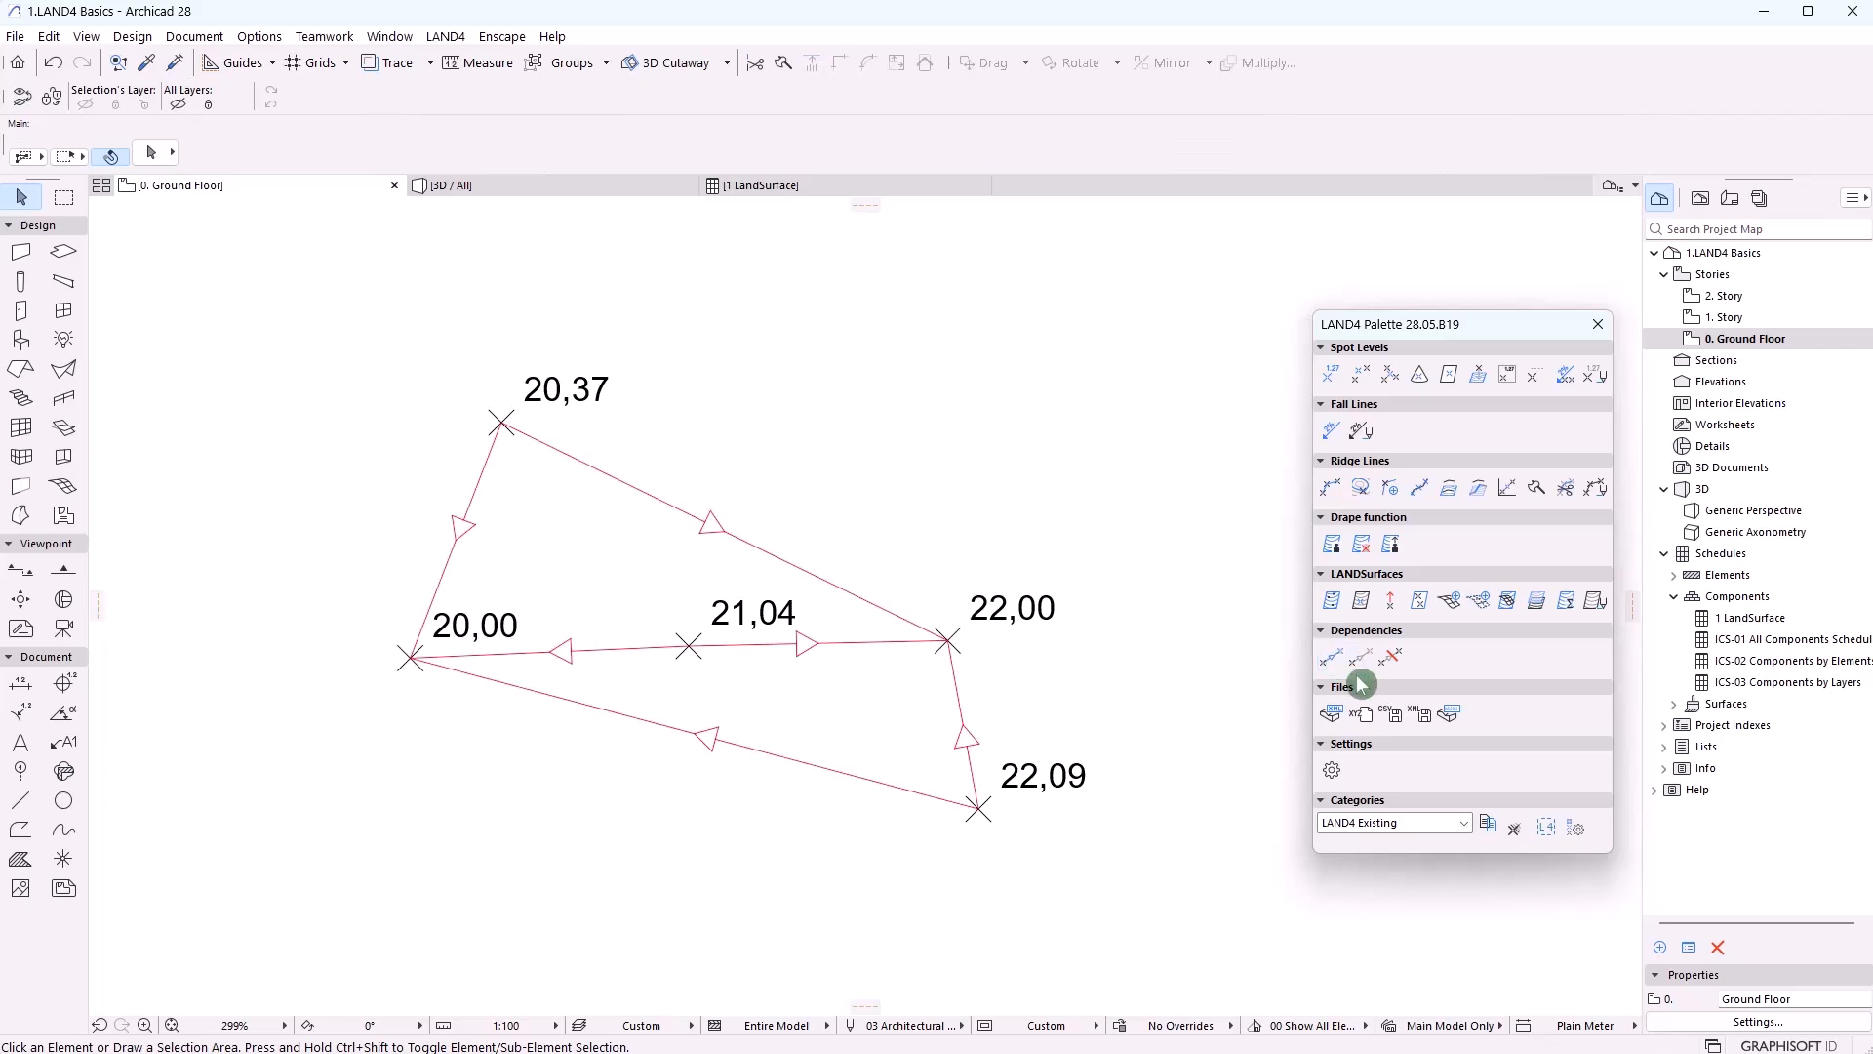
left_click(1009, 610)
left_click(475, 626, "shift")
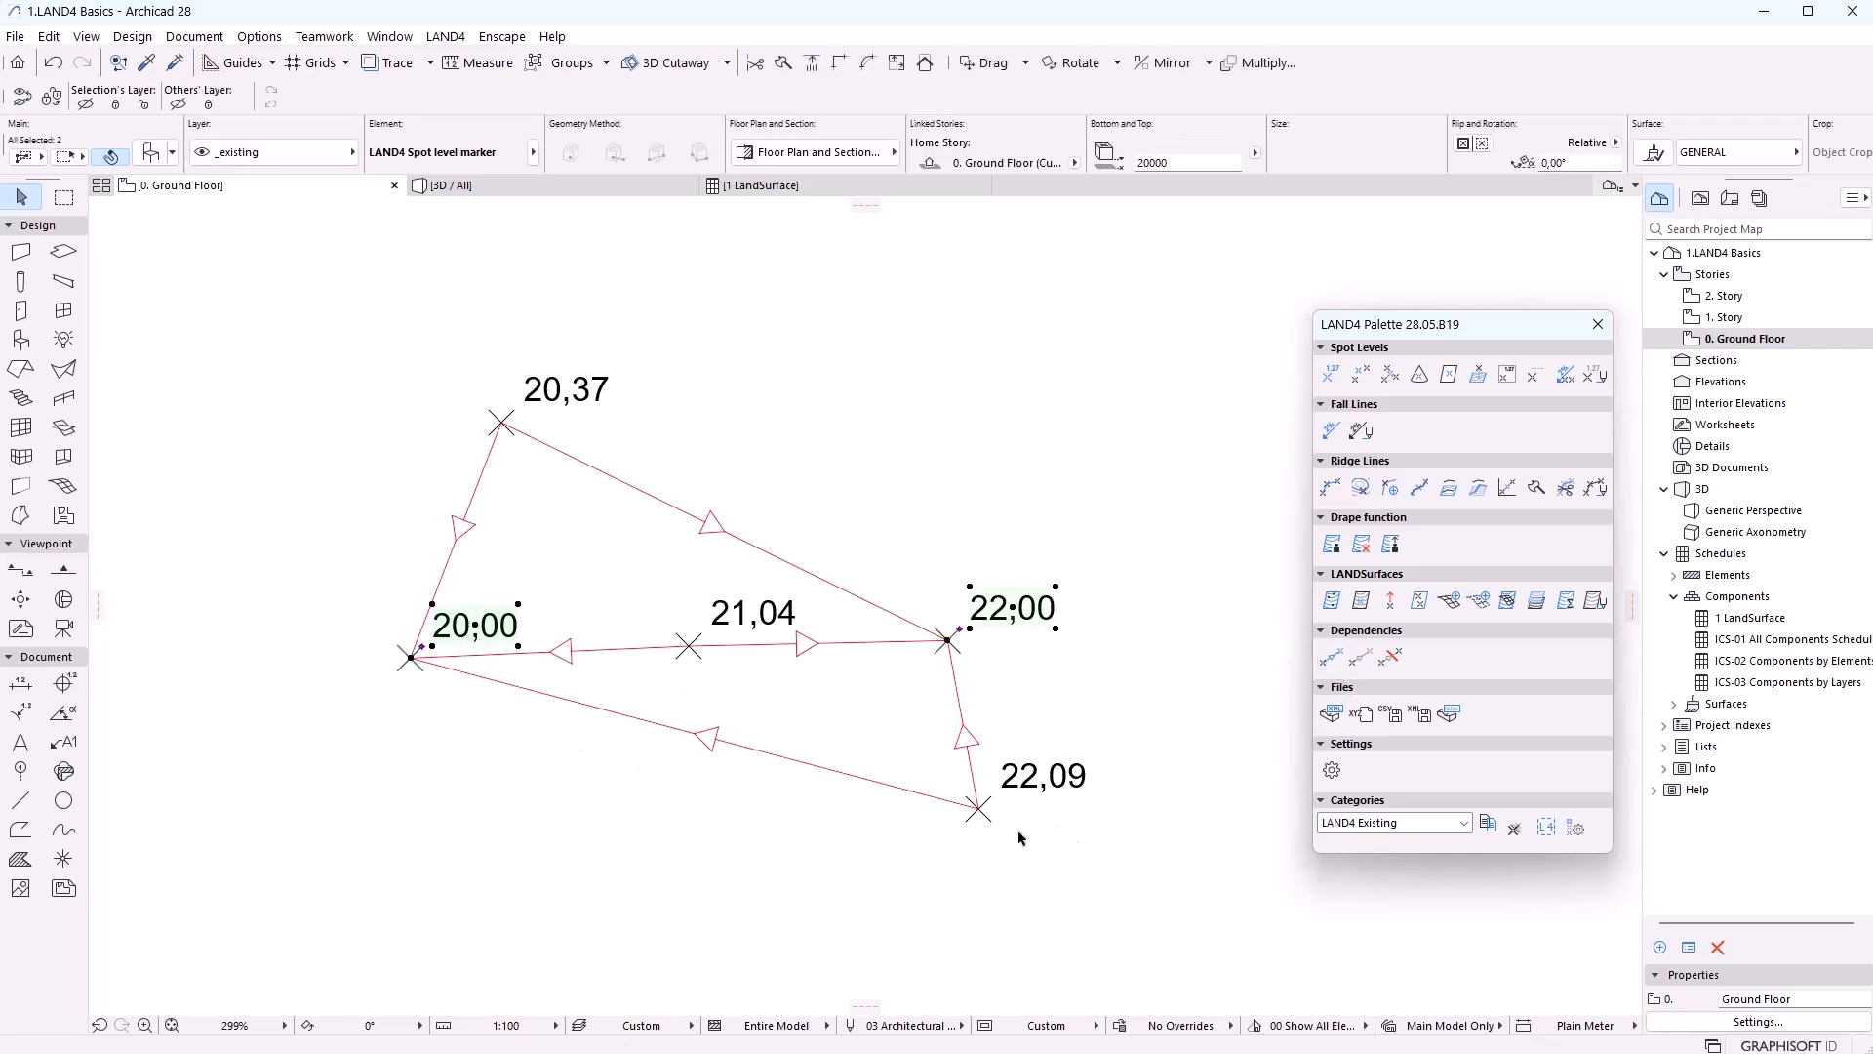
key("Escape")
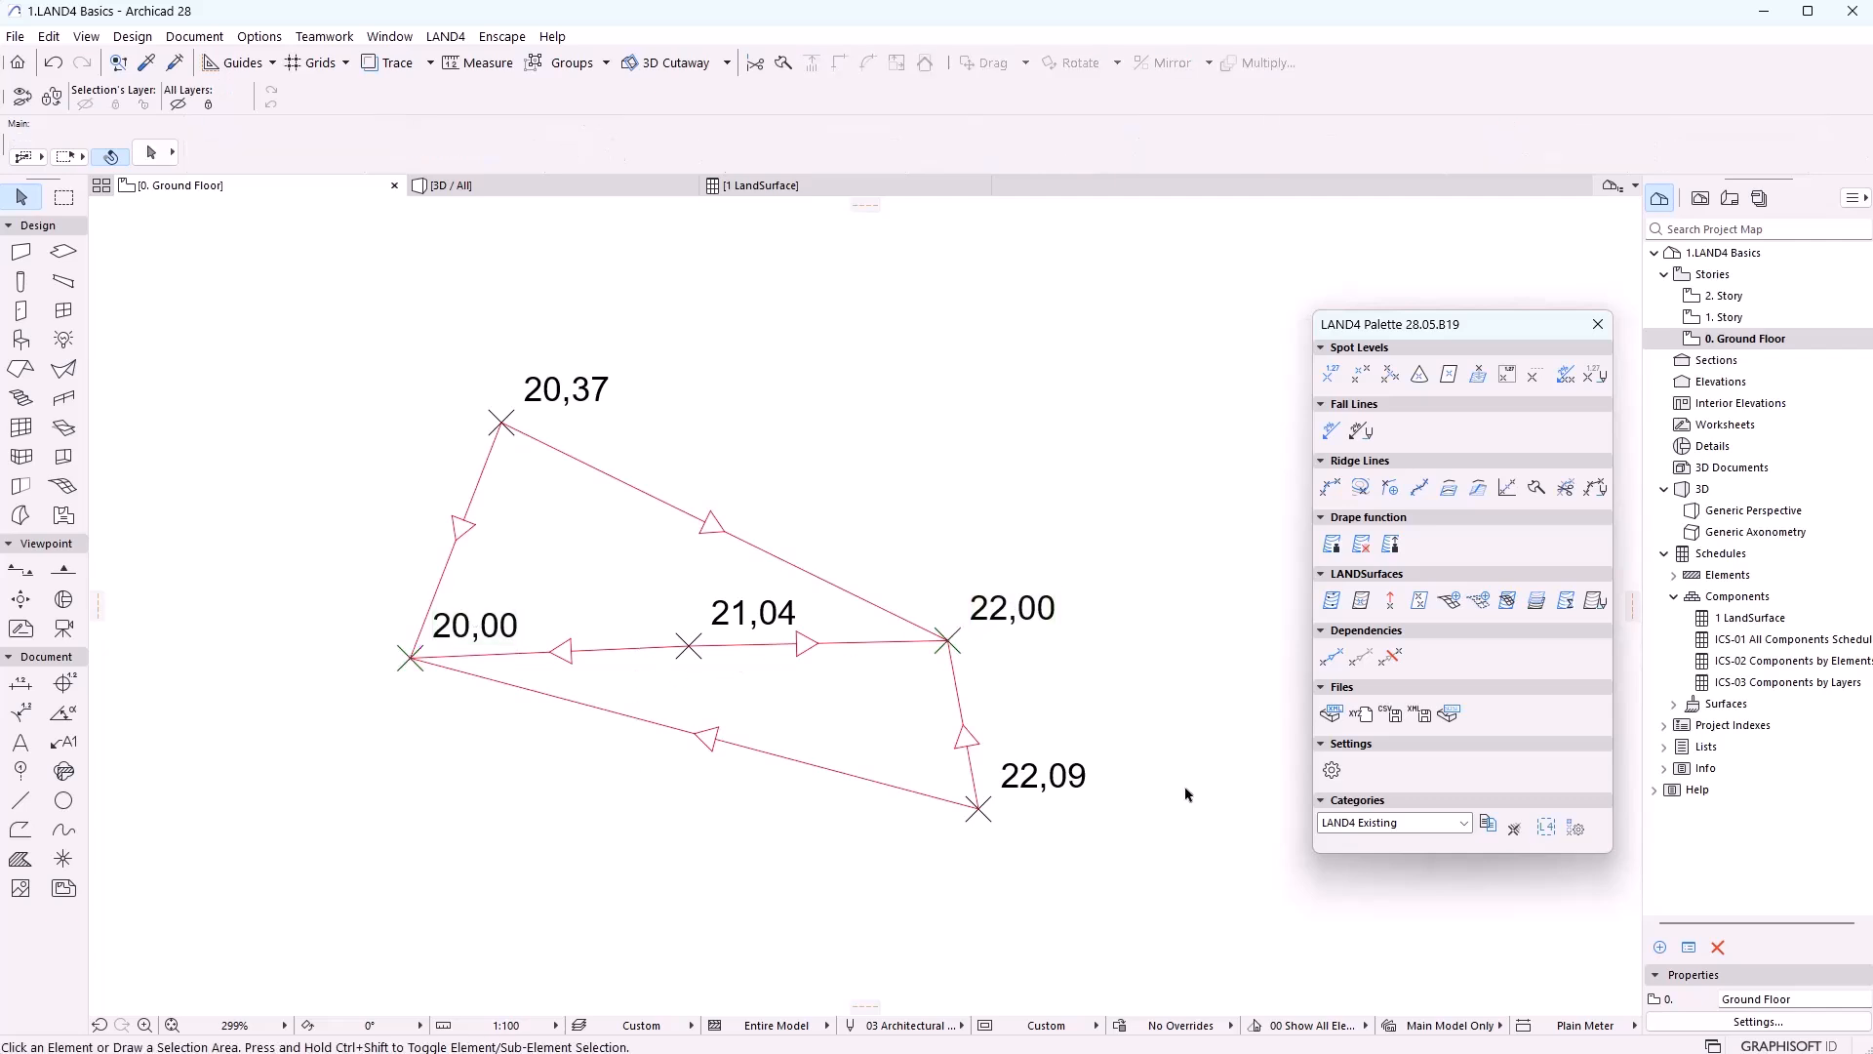
Move the interpolated 22,09 spot level to a point below the 21,04 one, between the two source spot levels
left_click(976, 807)
mouse_move(977, 808)
left_mouse_down()
mouse_move(785, 768)
mouse_move(650, 771)
left_mouse_up()
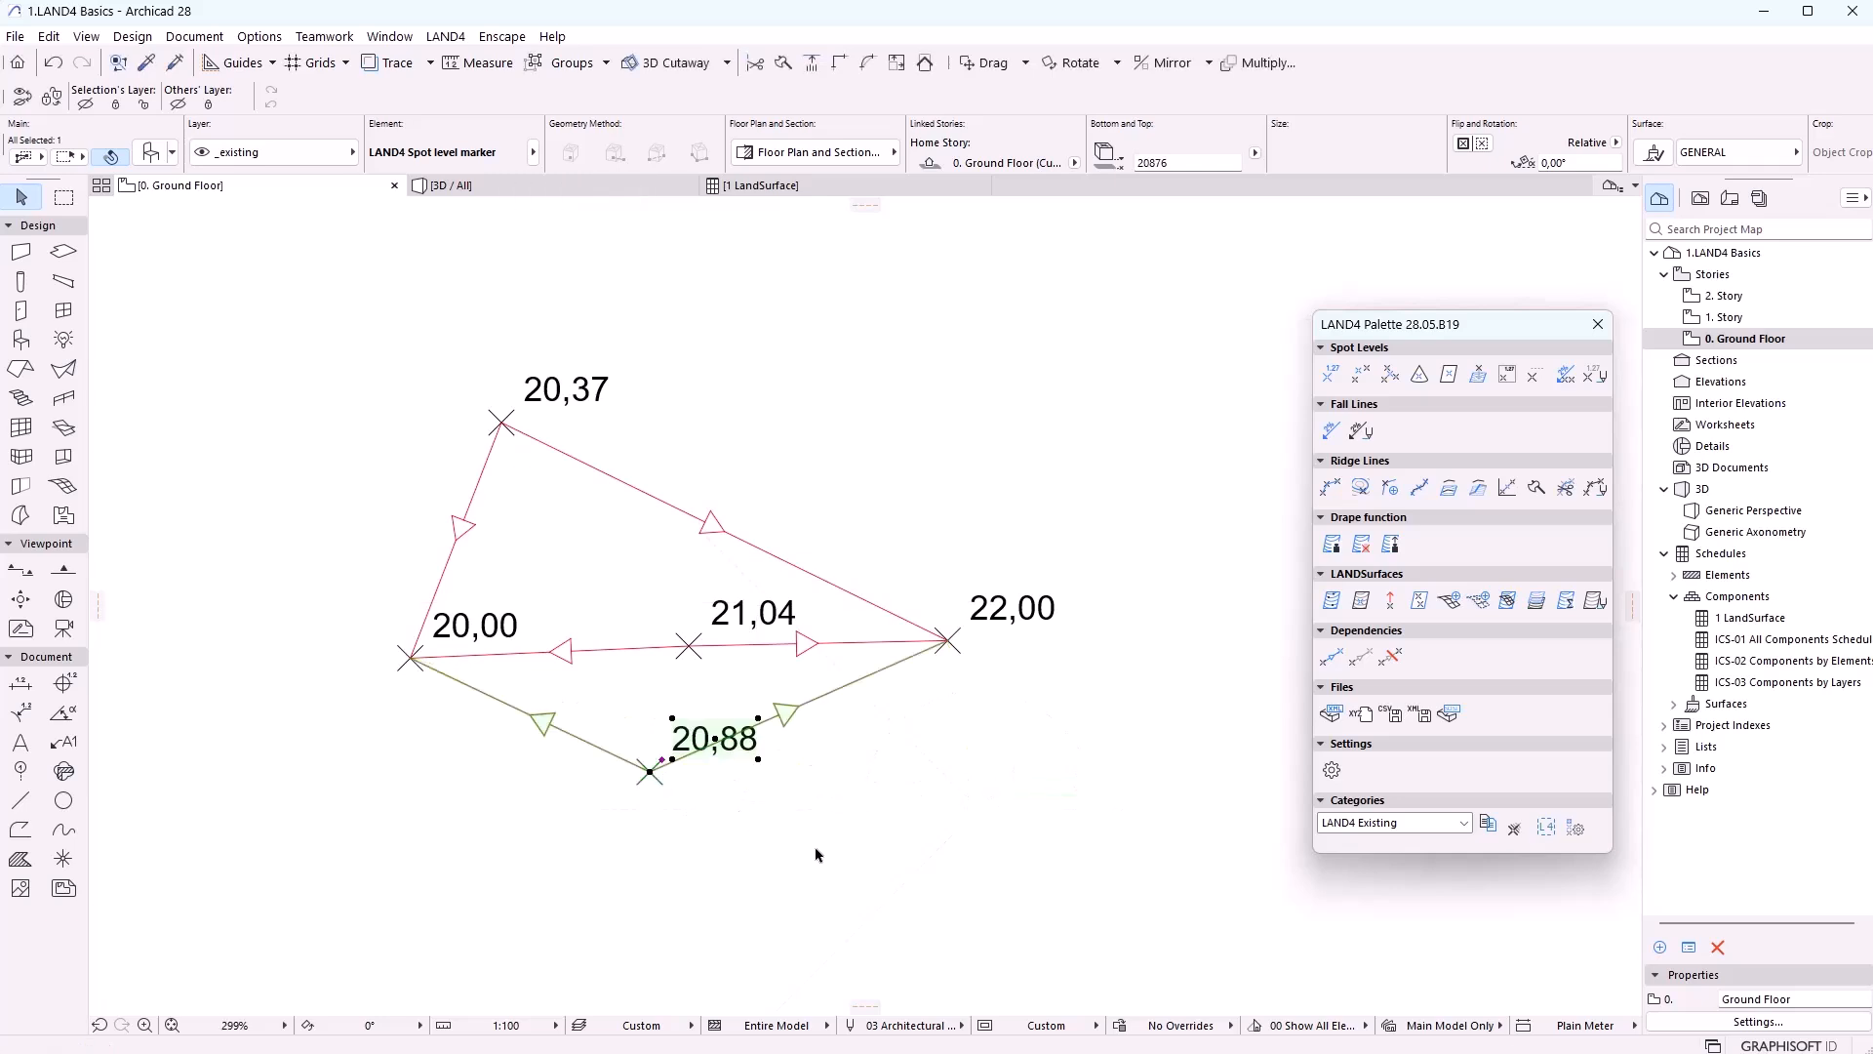
key("Escape")
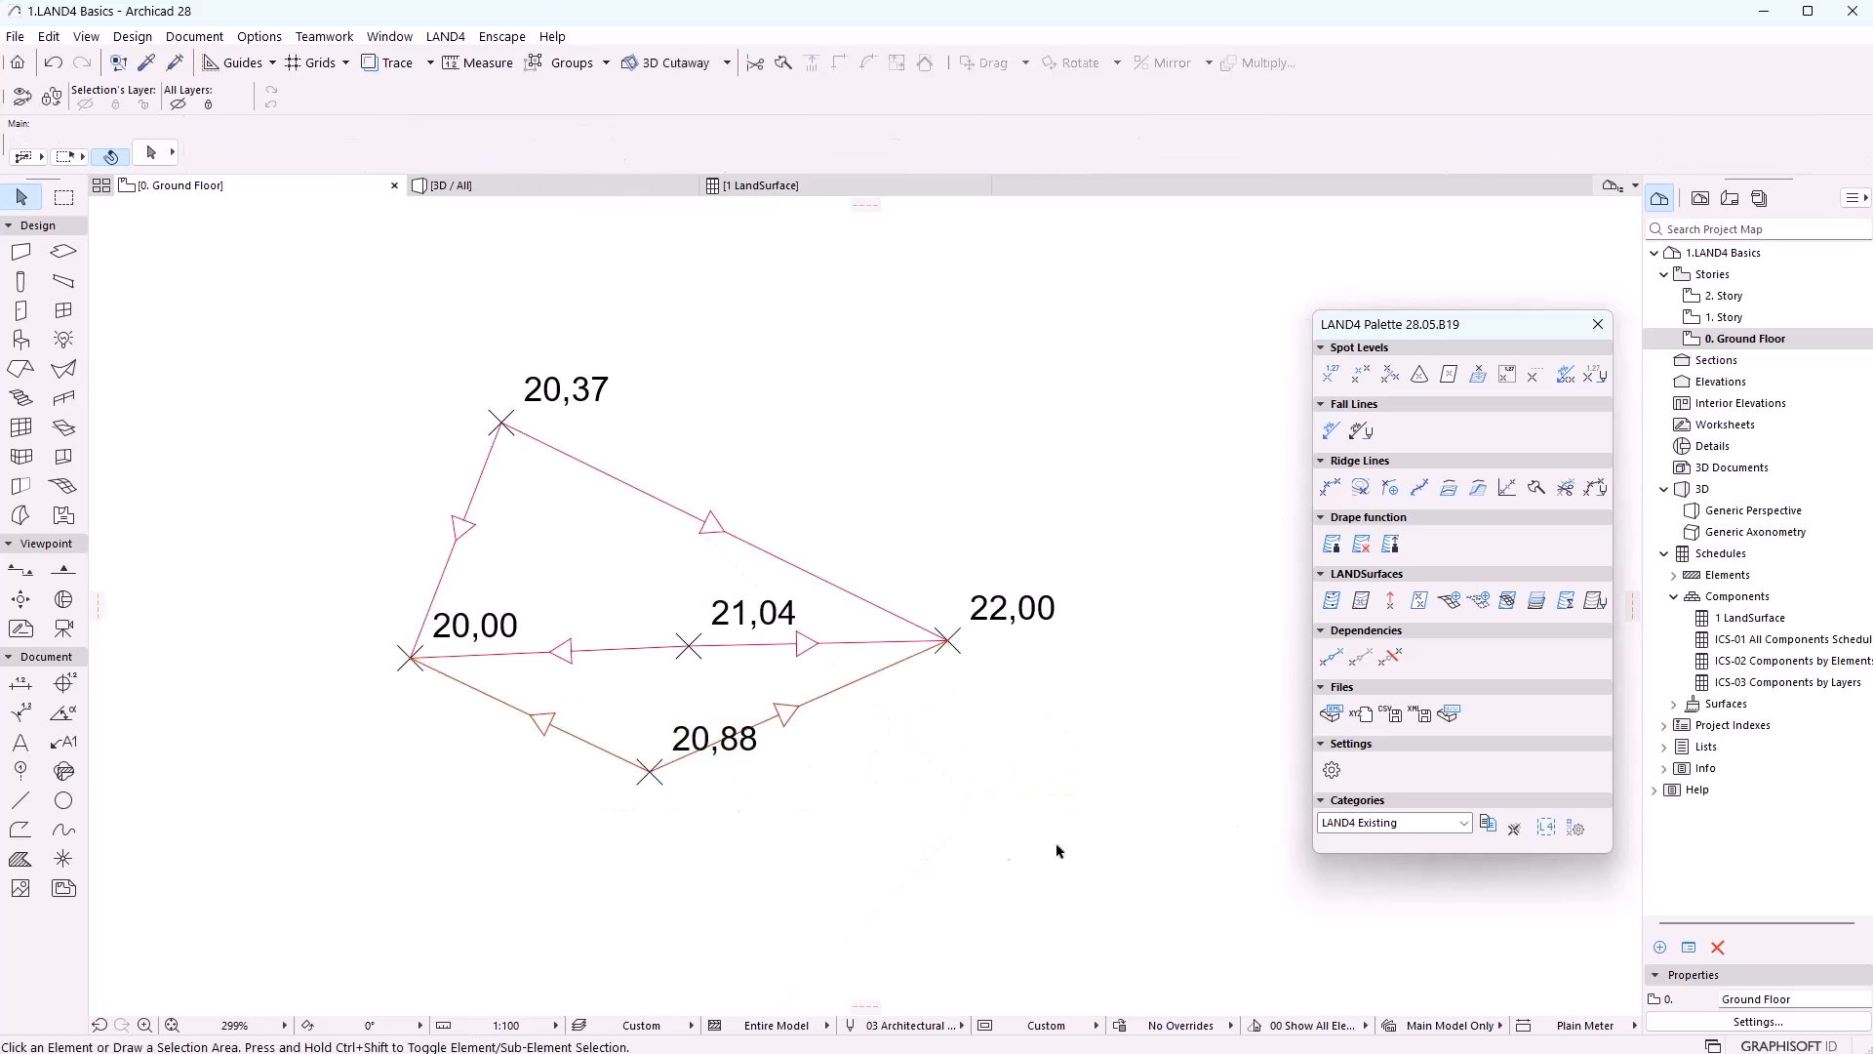
Hide the dependency lines and shift the 21,04 spot level slightly toward the 20,00 one until it reads 21,00
left_click(1361, 657)
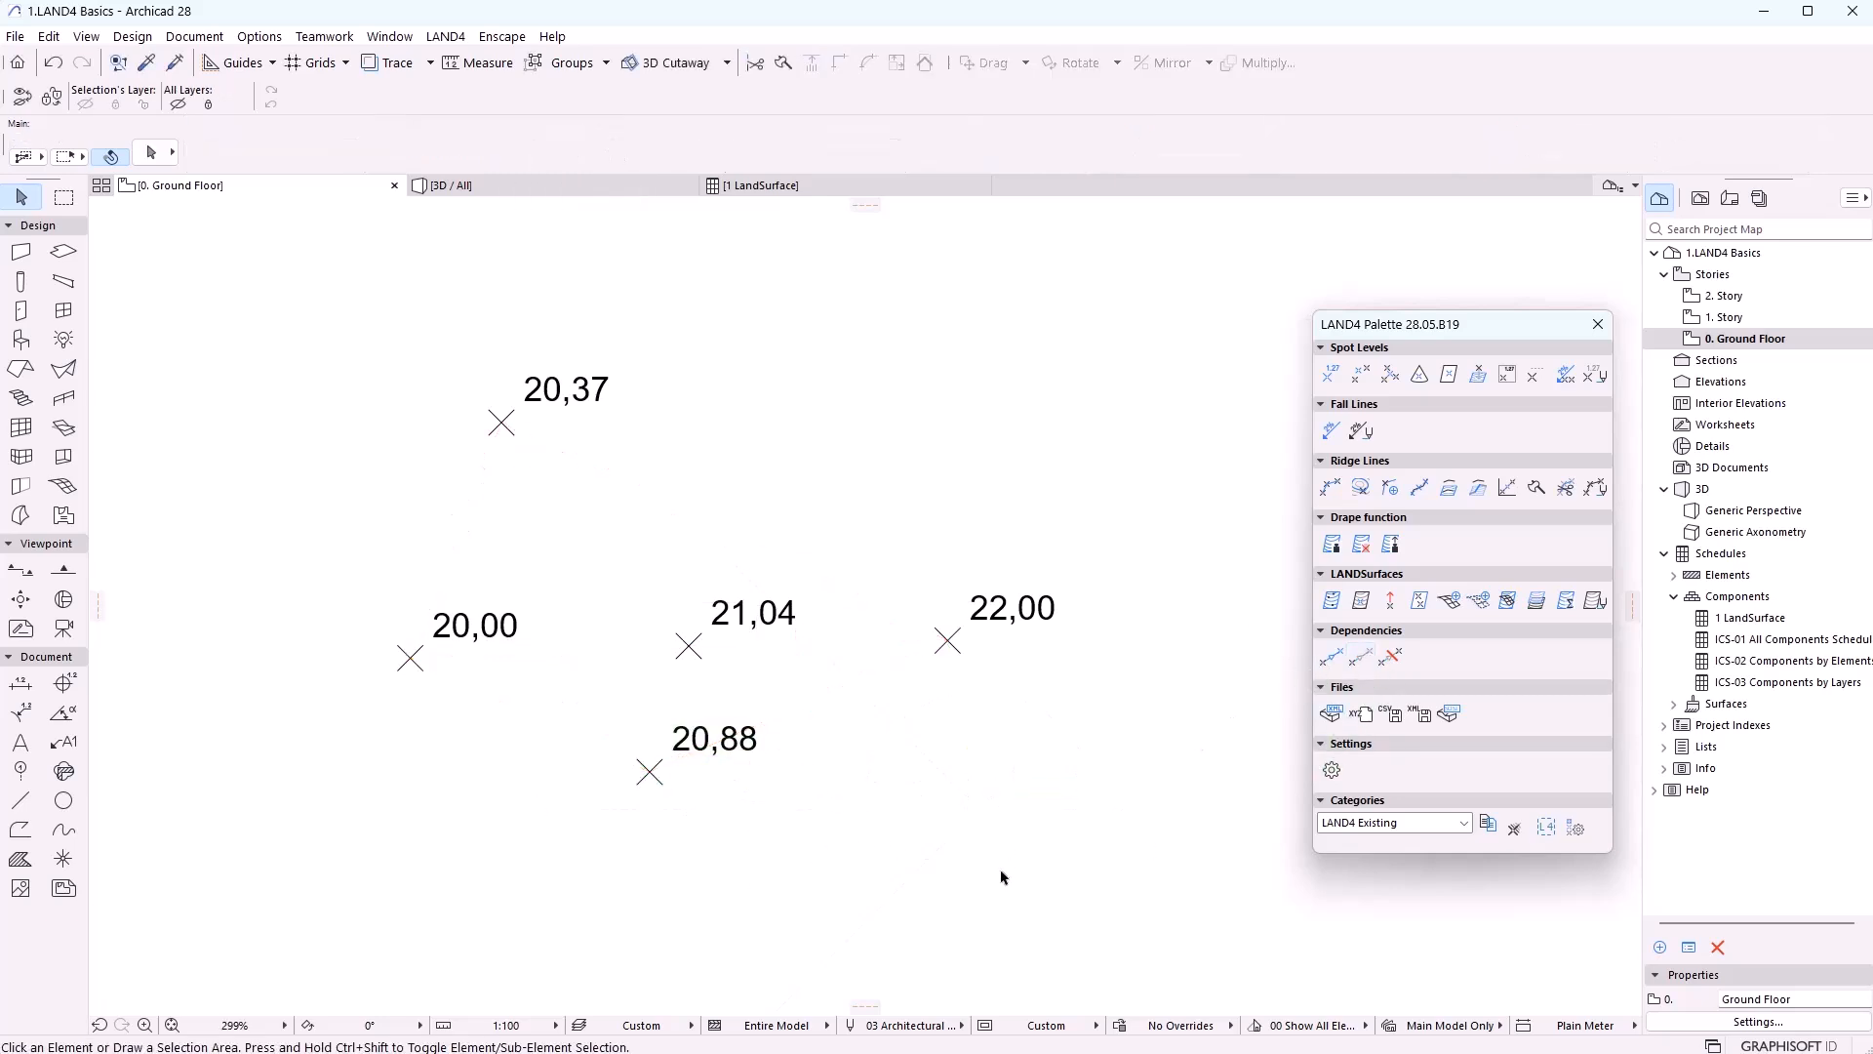
left_click(688, 652)
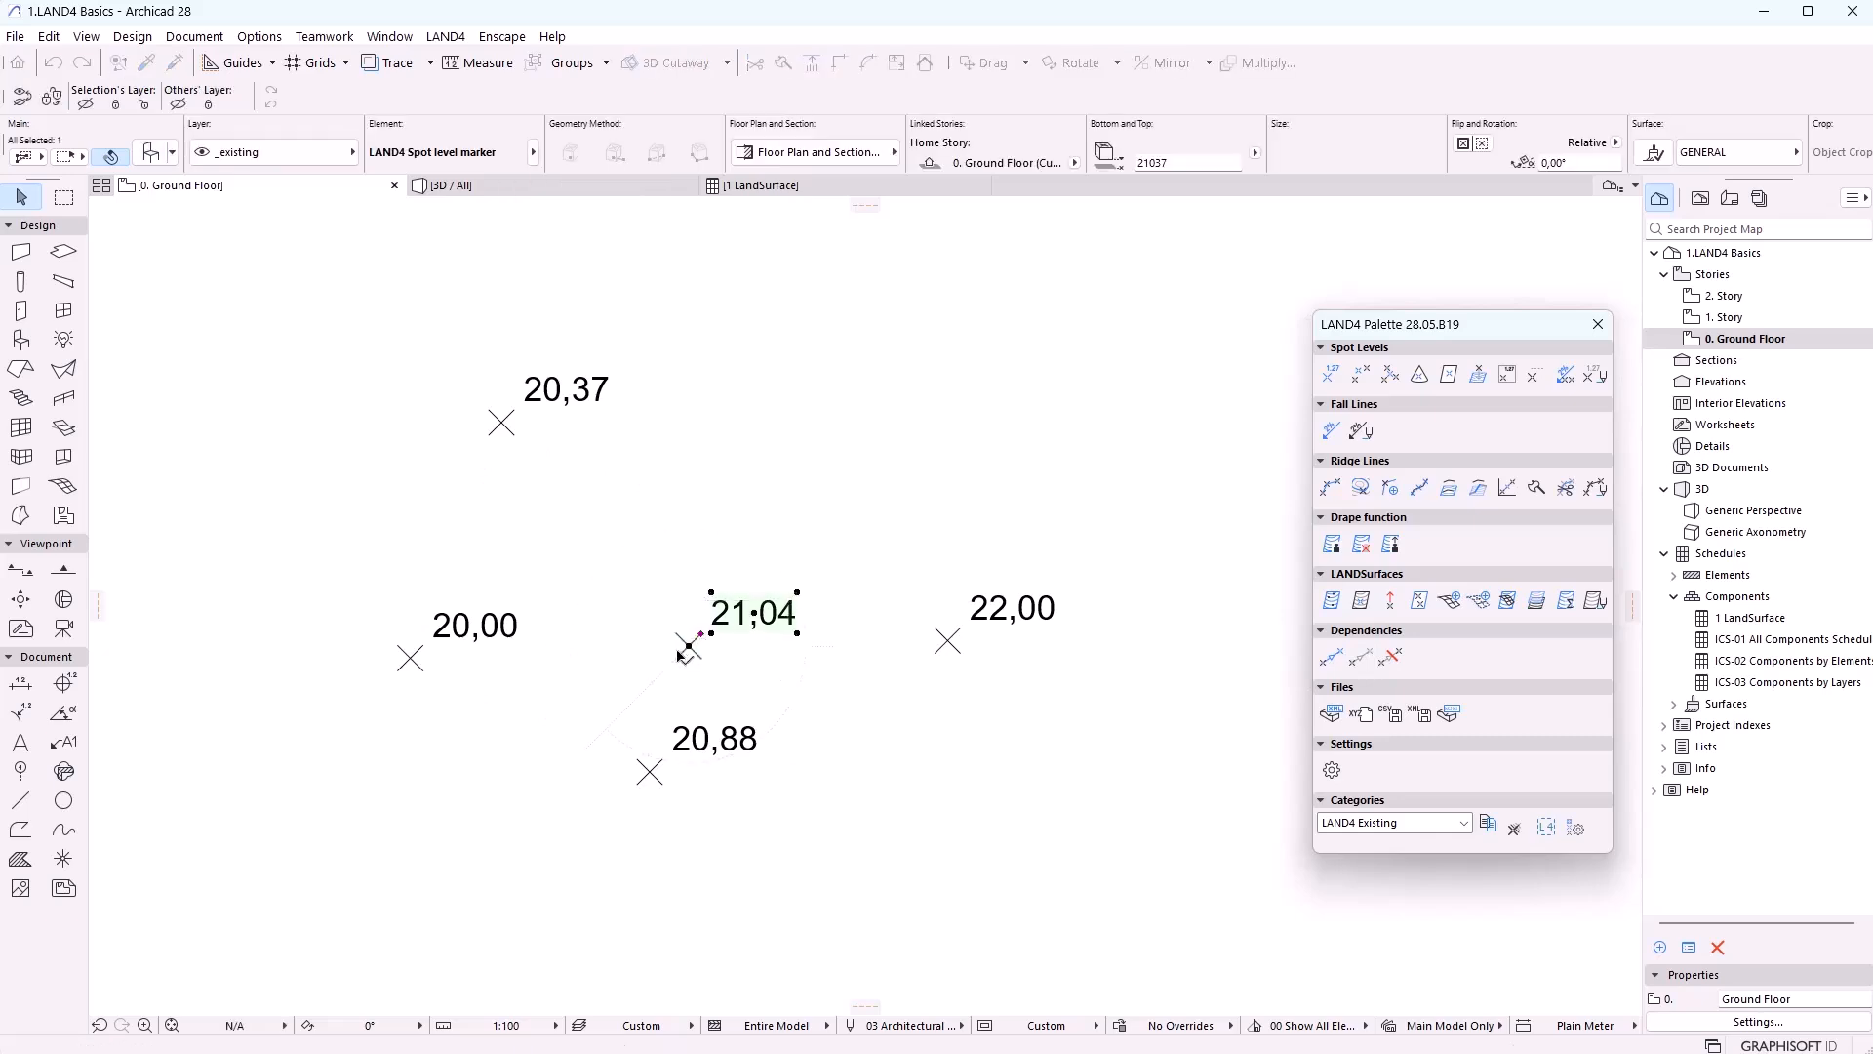
left_click_drag(688, 650, 671, 657)
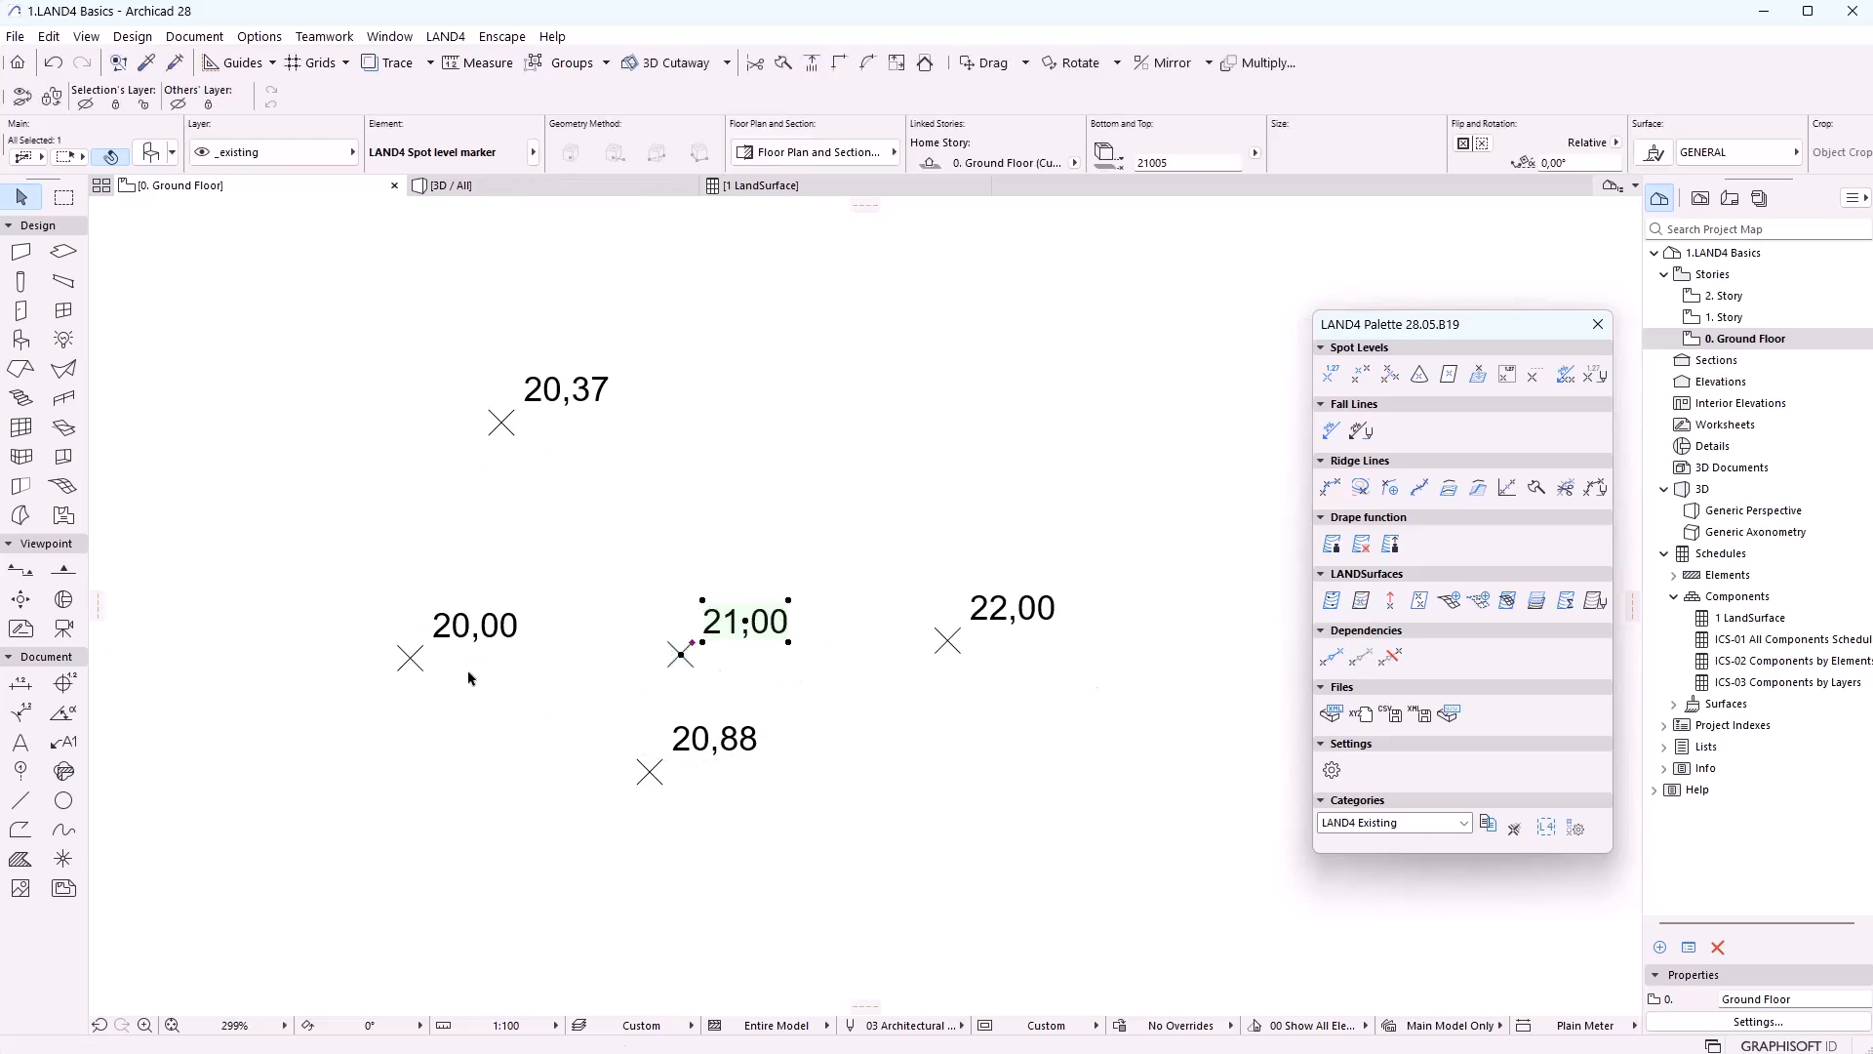
Delete the interpolated 20,88 and 20,37 spot levels
left_click(706, 759)
key("Delete")
left_click_drag(420, 320, 671, 458)
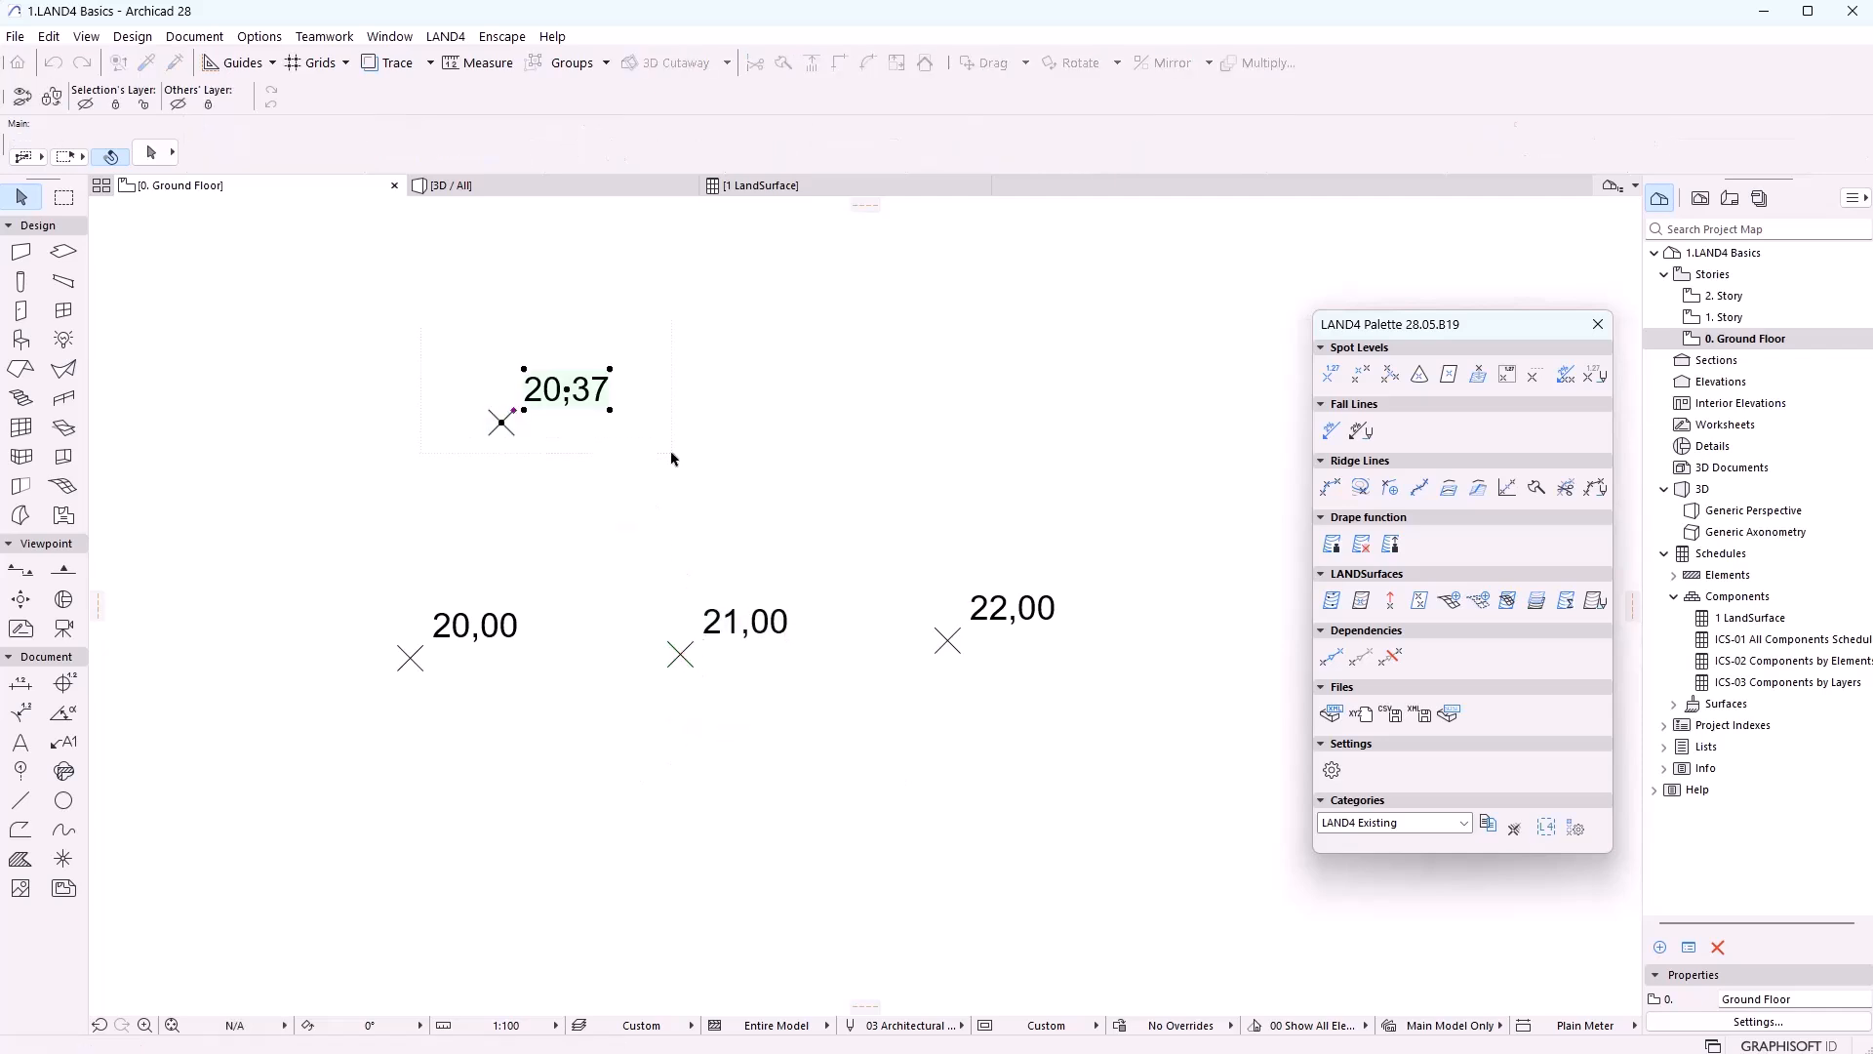
key("Delete")
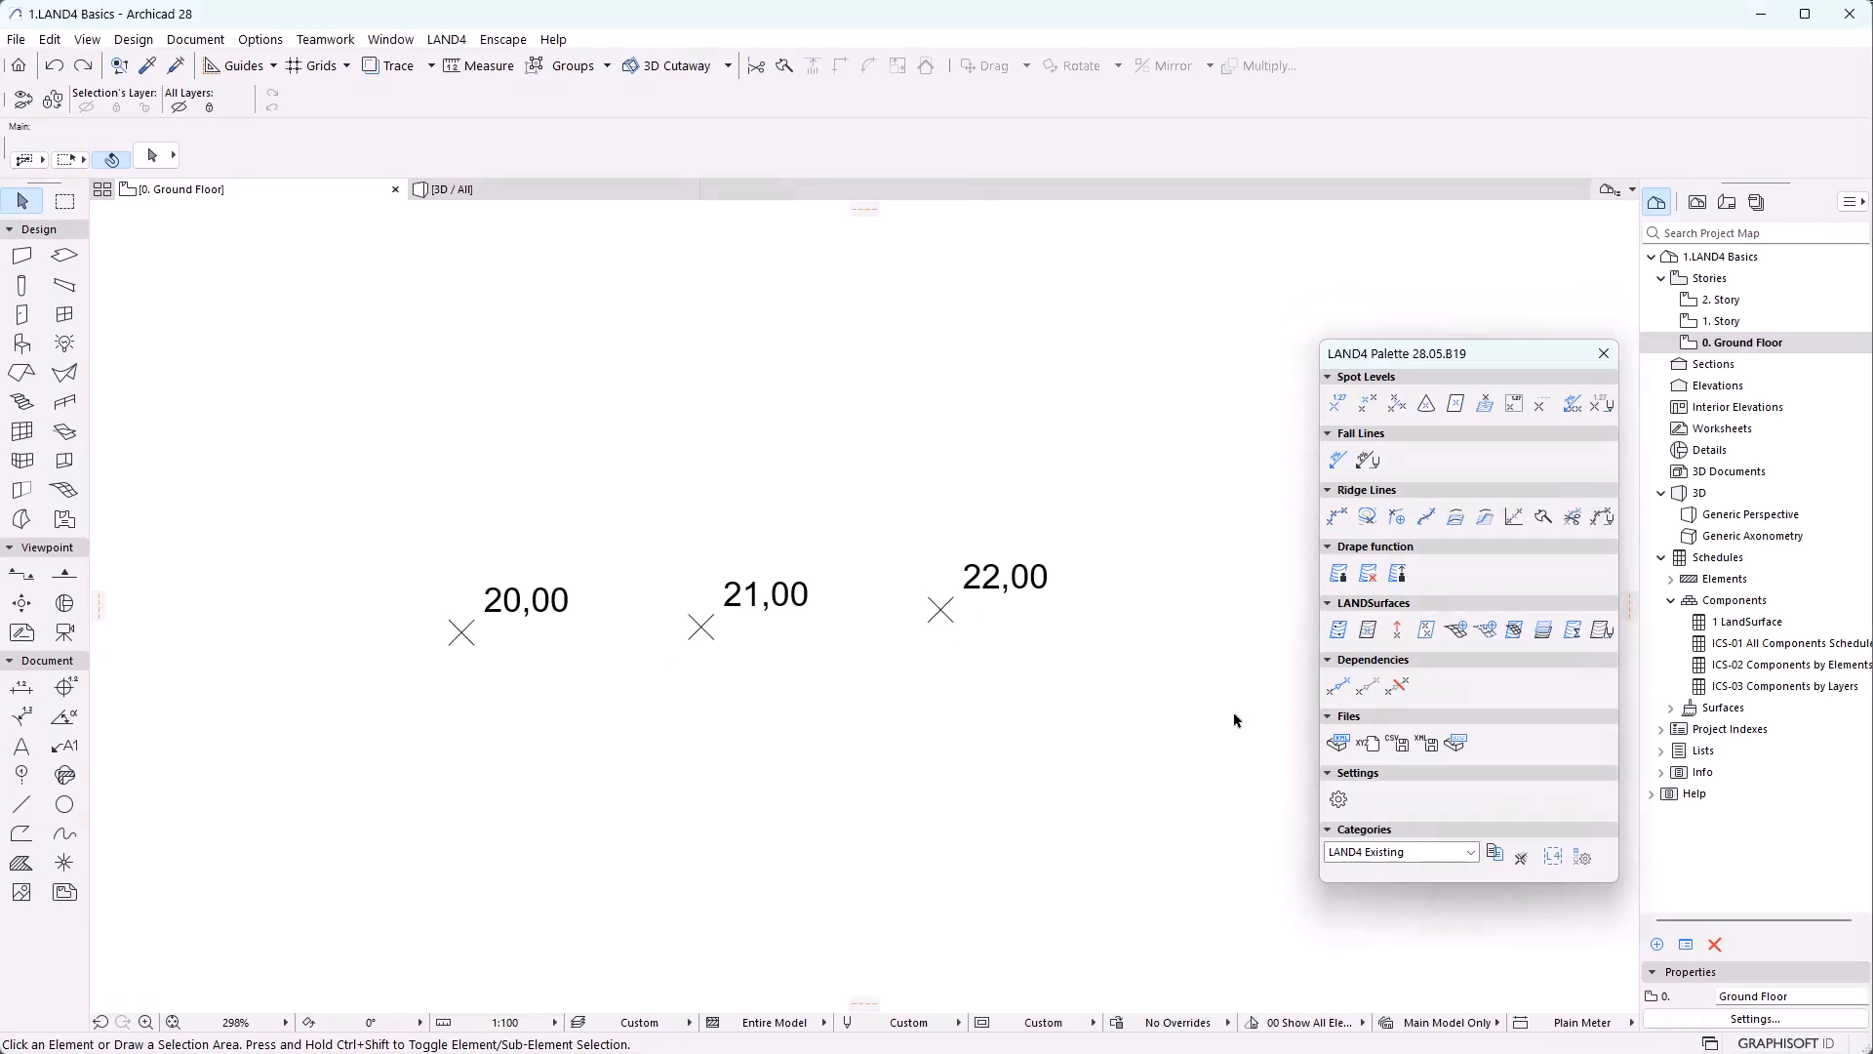
Show the dependency lines and remove the dependencies of the middle 21,00 spot level
left_click(1343, 689)
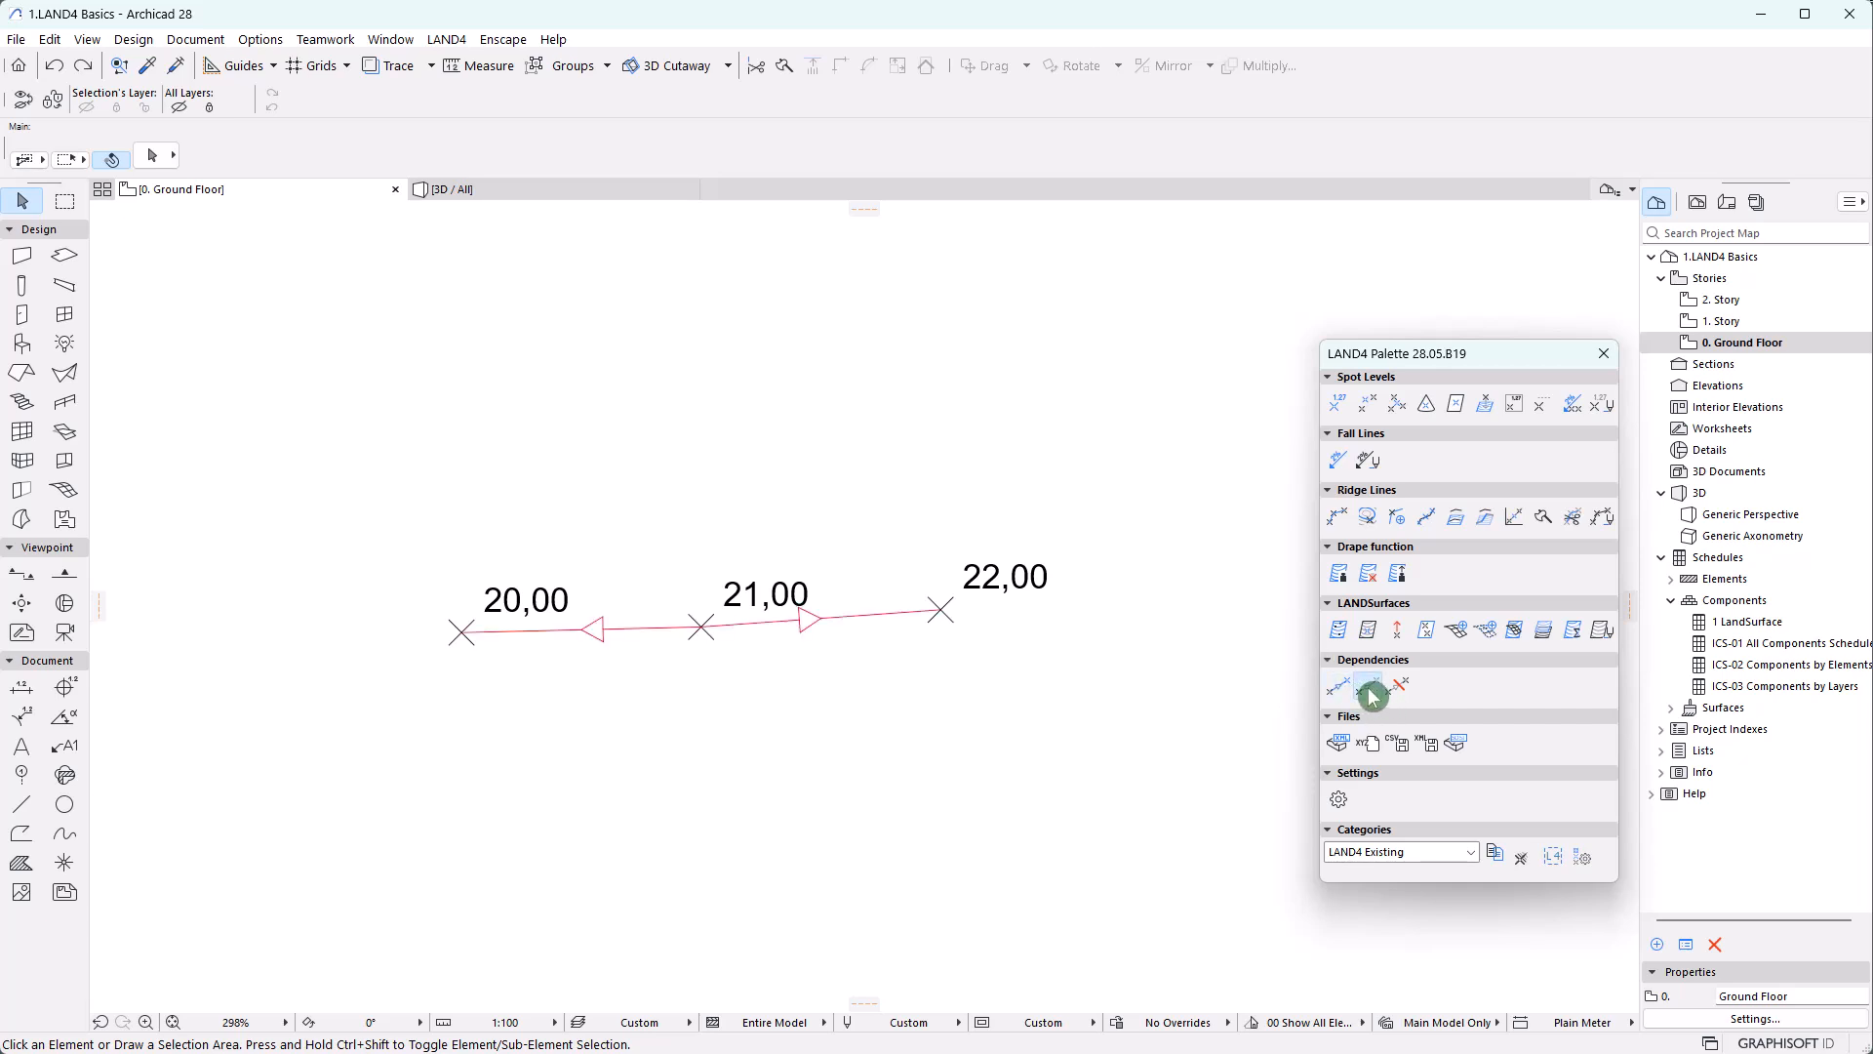
left_click(1369, 690)
left_click(1343, 693)
left_click(786, 597)
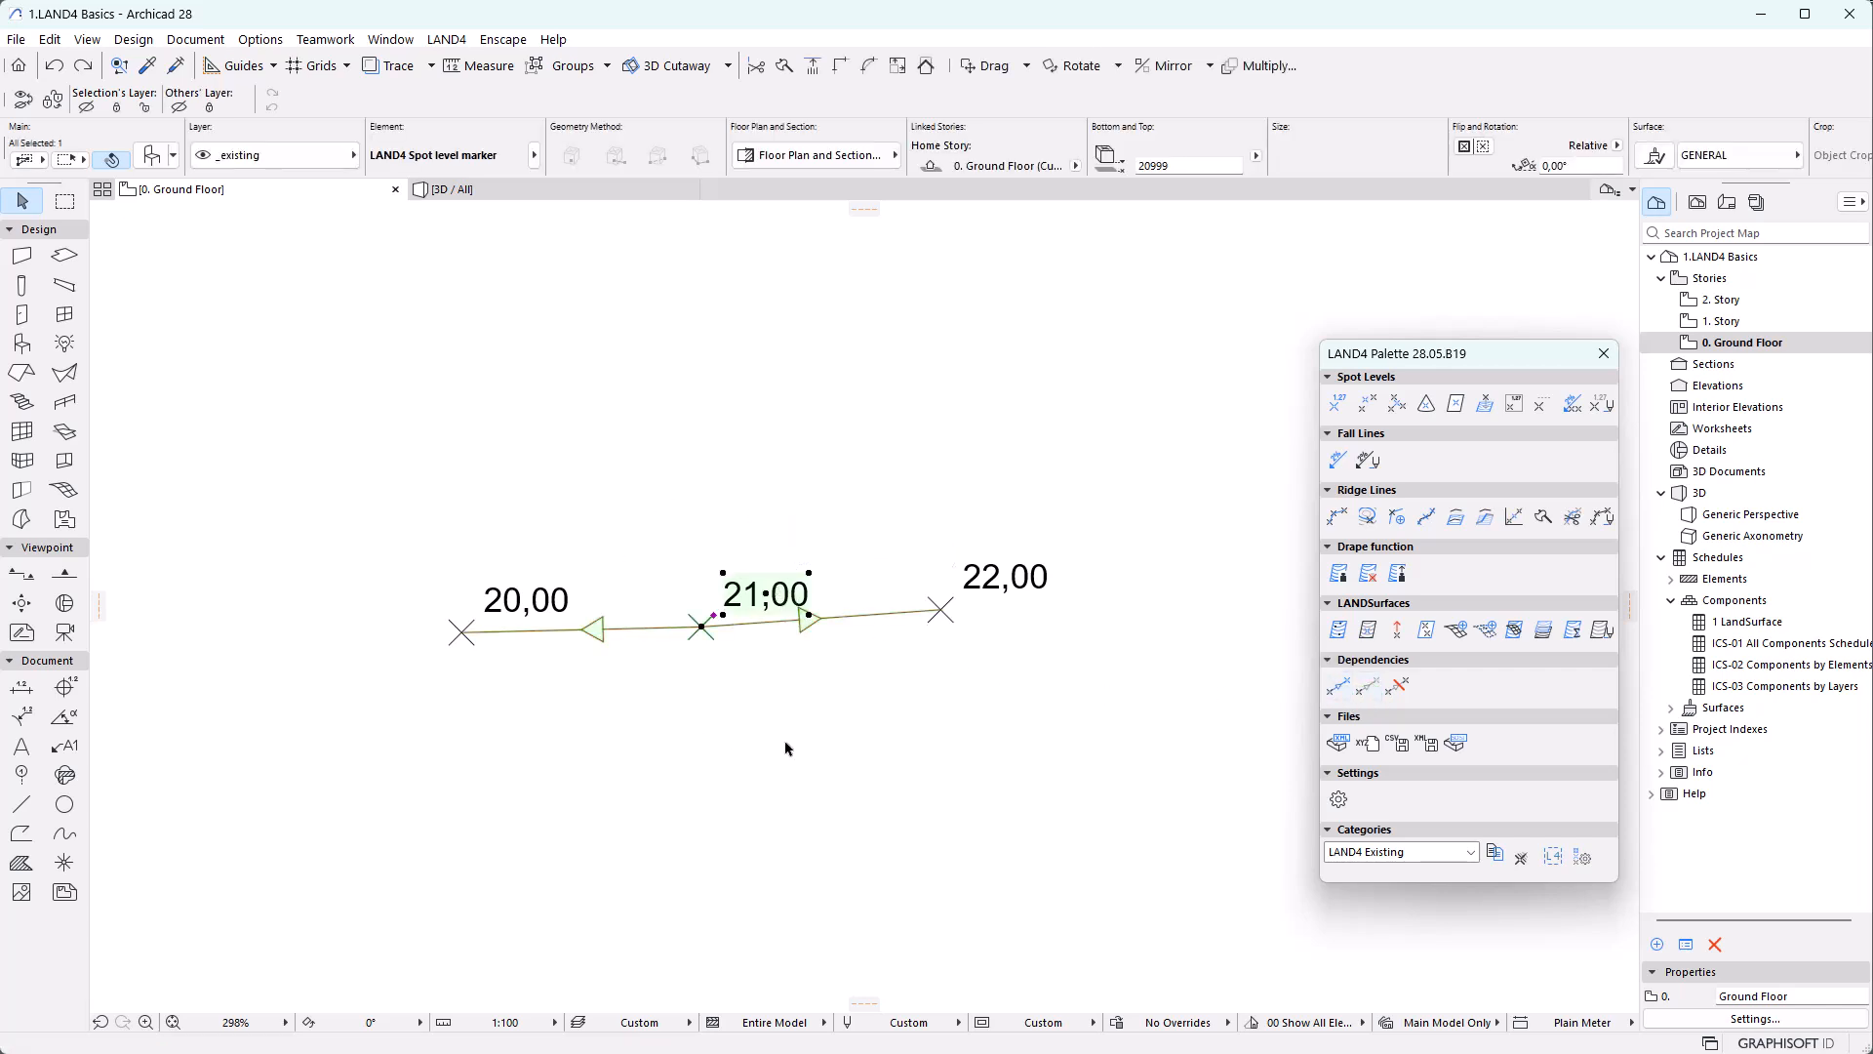
left_click(1412, 688)
key("Escape")
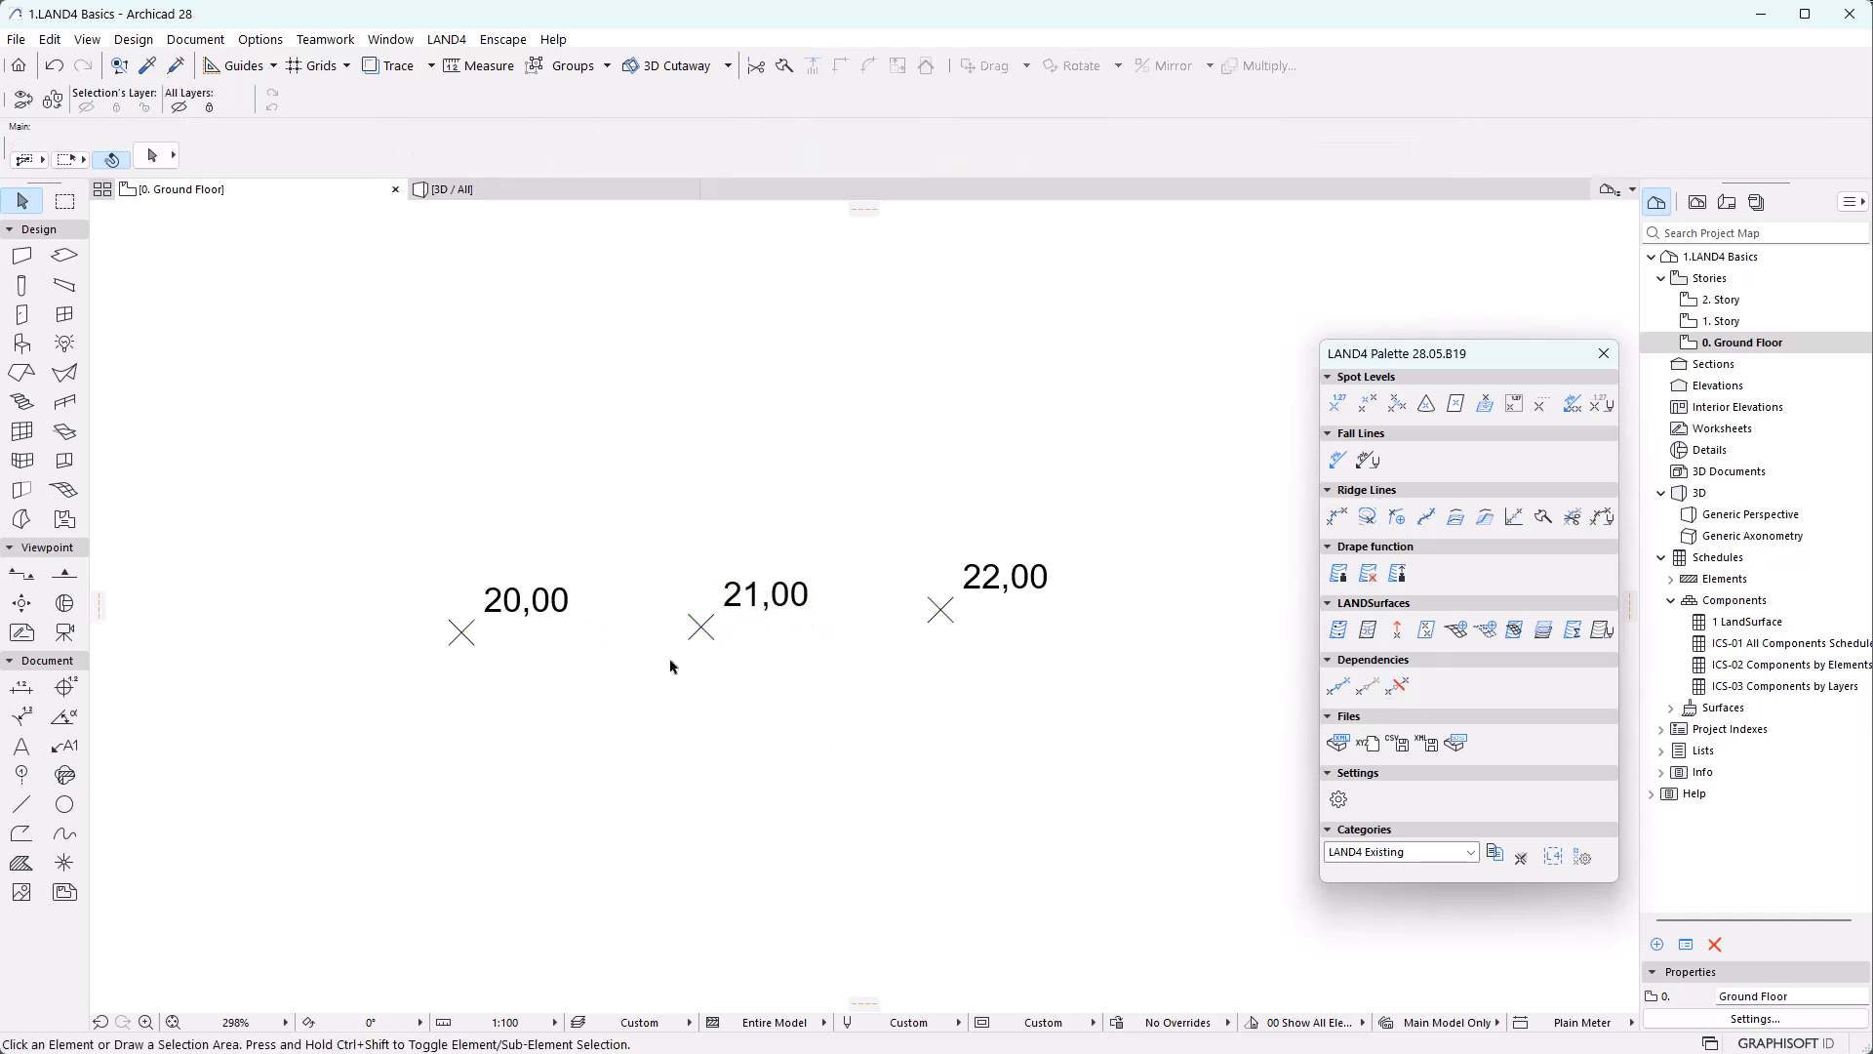
Move the independent 21,00 spot level out of line to a point below the 20,00 and 22,00 ones
left_click(702, 627)
left_click(702, 627)
left_click(822, 780)
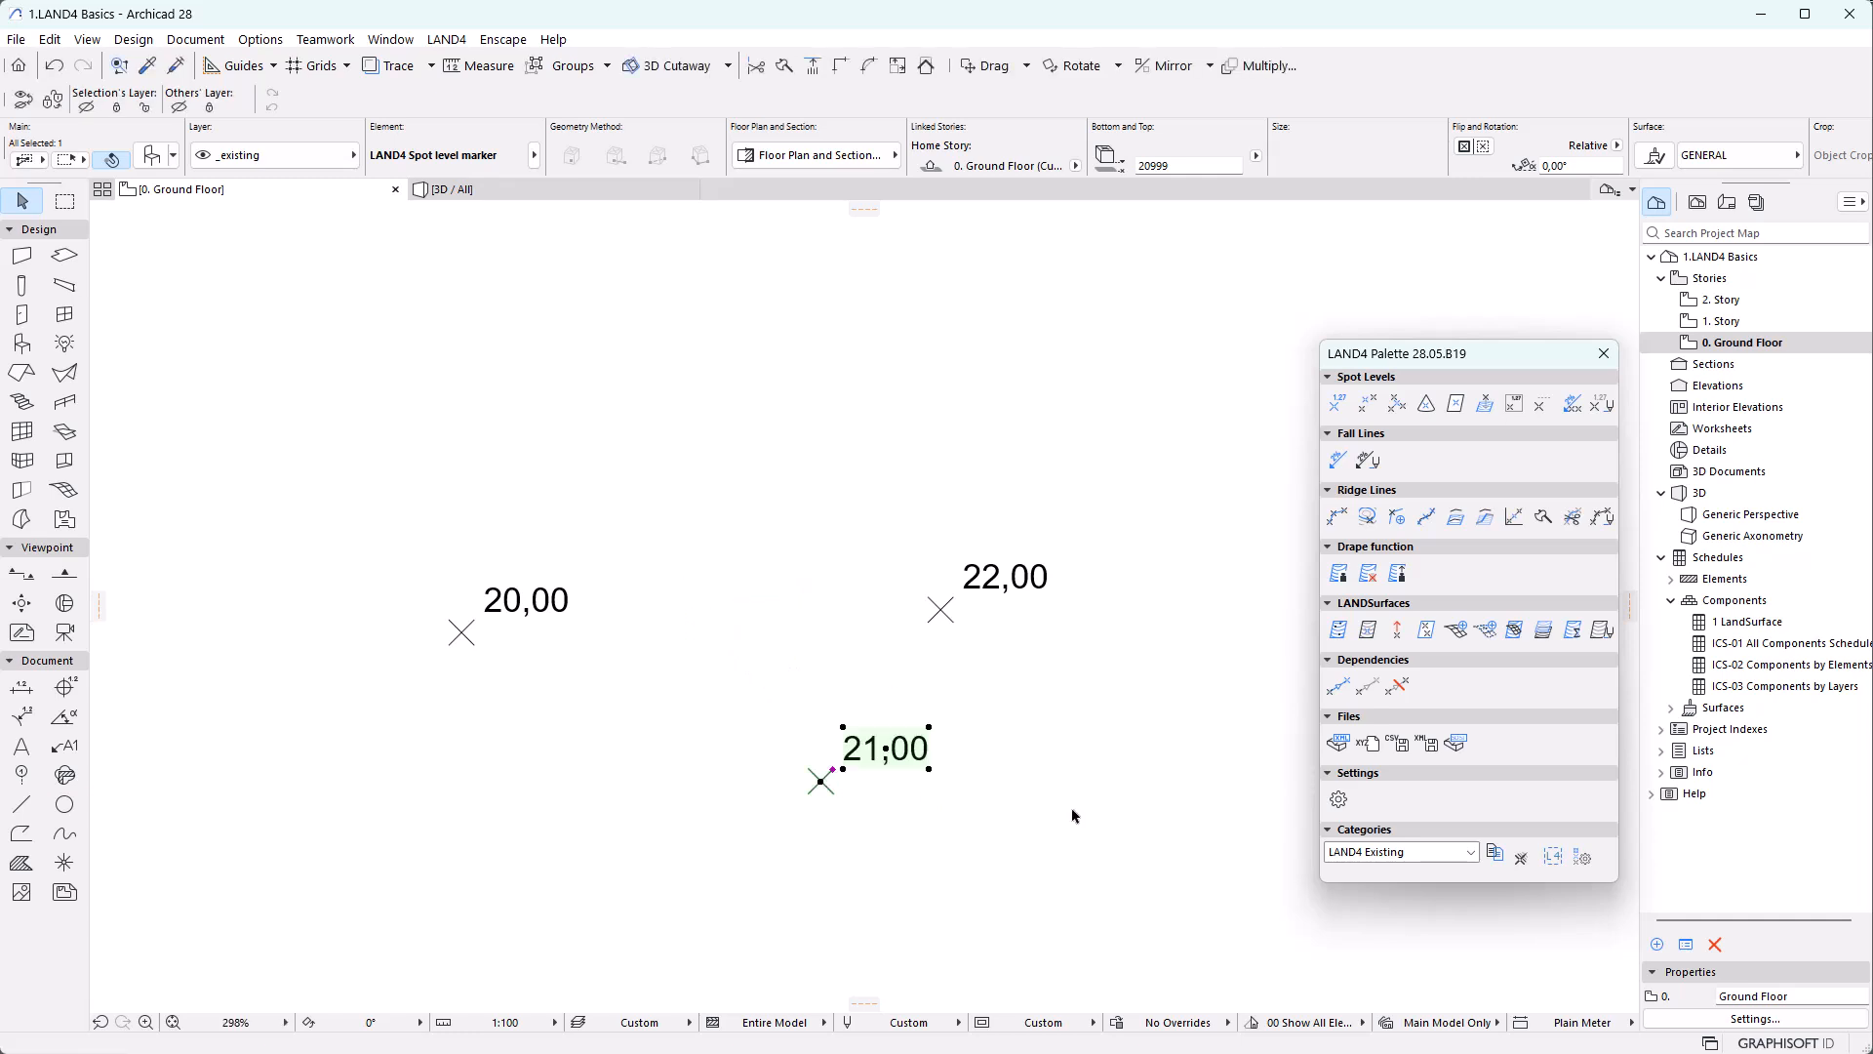
Move the independent 21,00 spot level up to a point about midway between the 20,00 and 22,00 spot levels
left_click(823, 782)
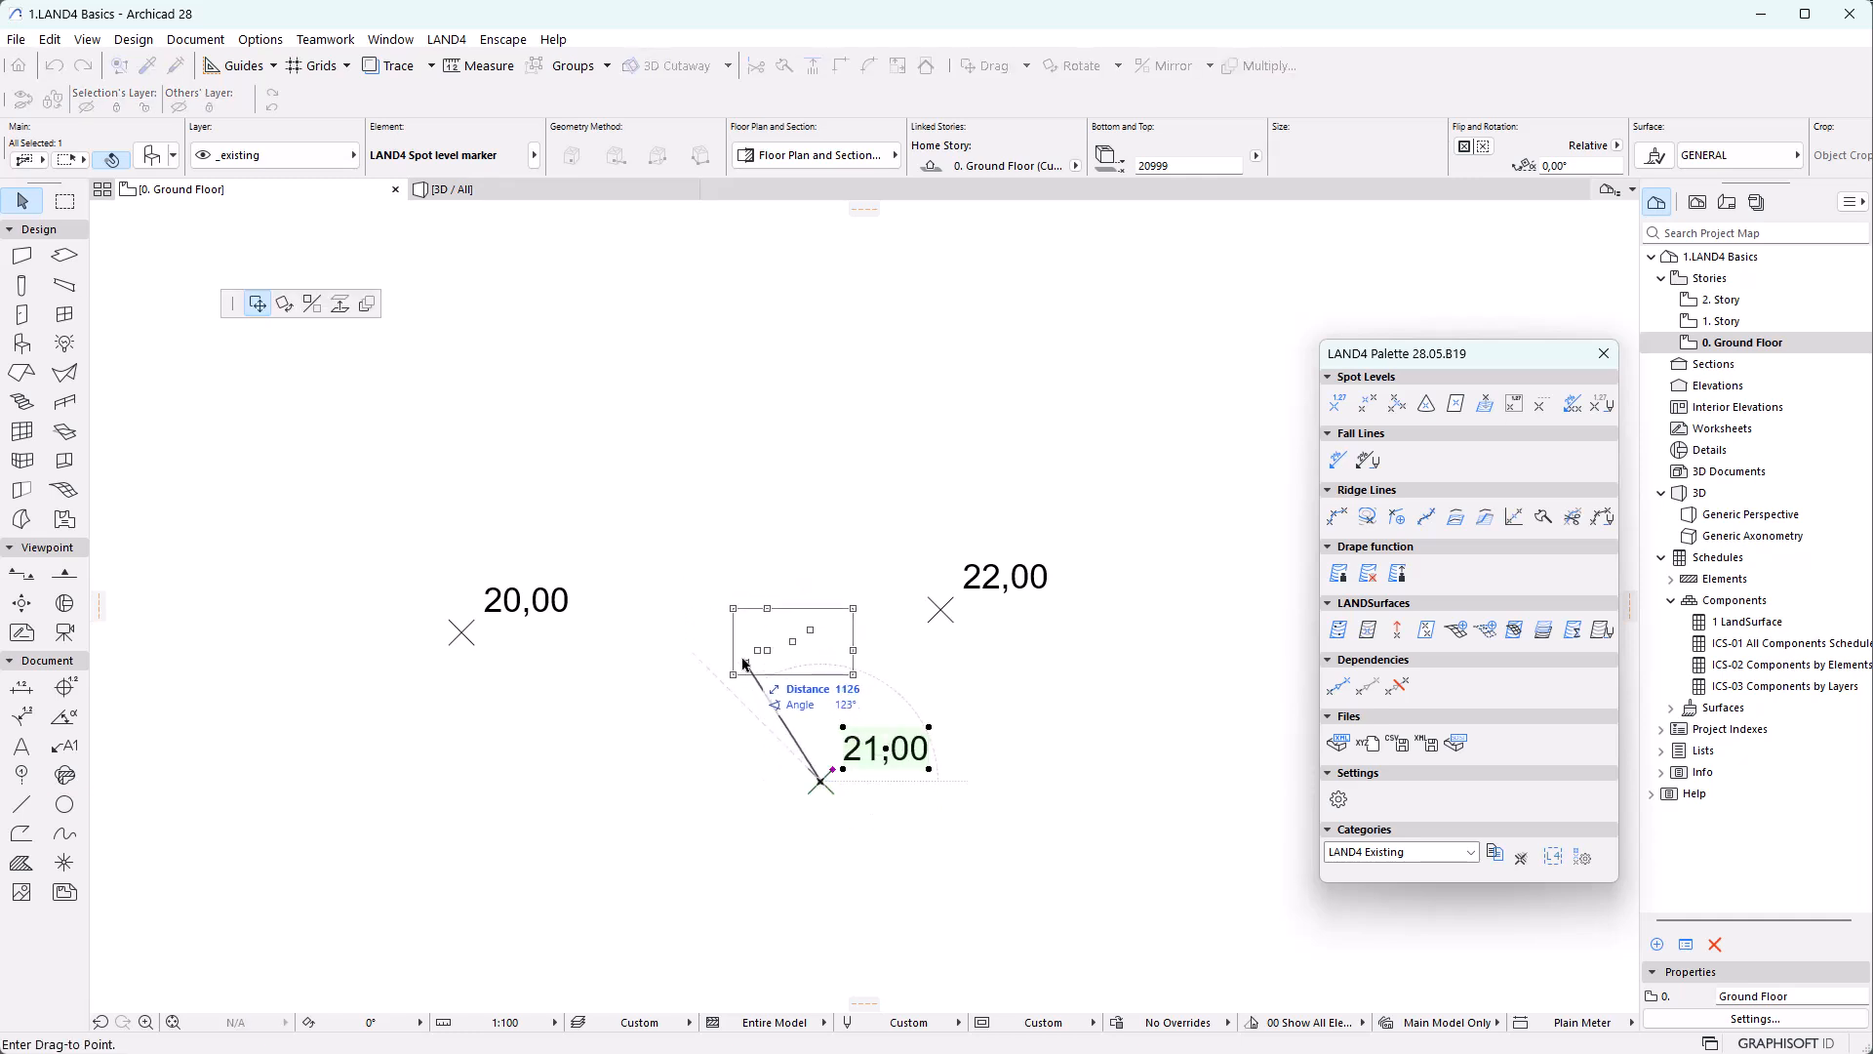
left_click(711, 624)
key("Escape")
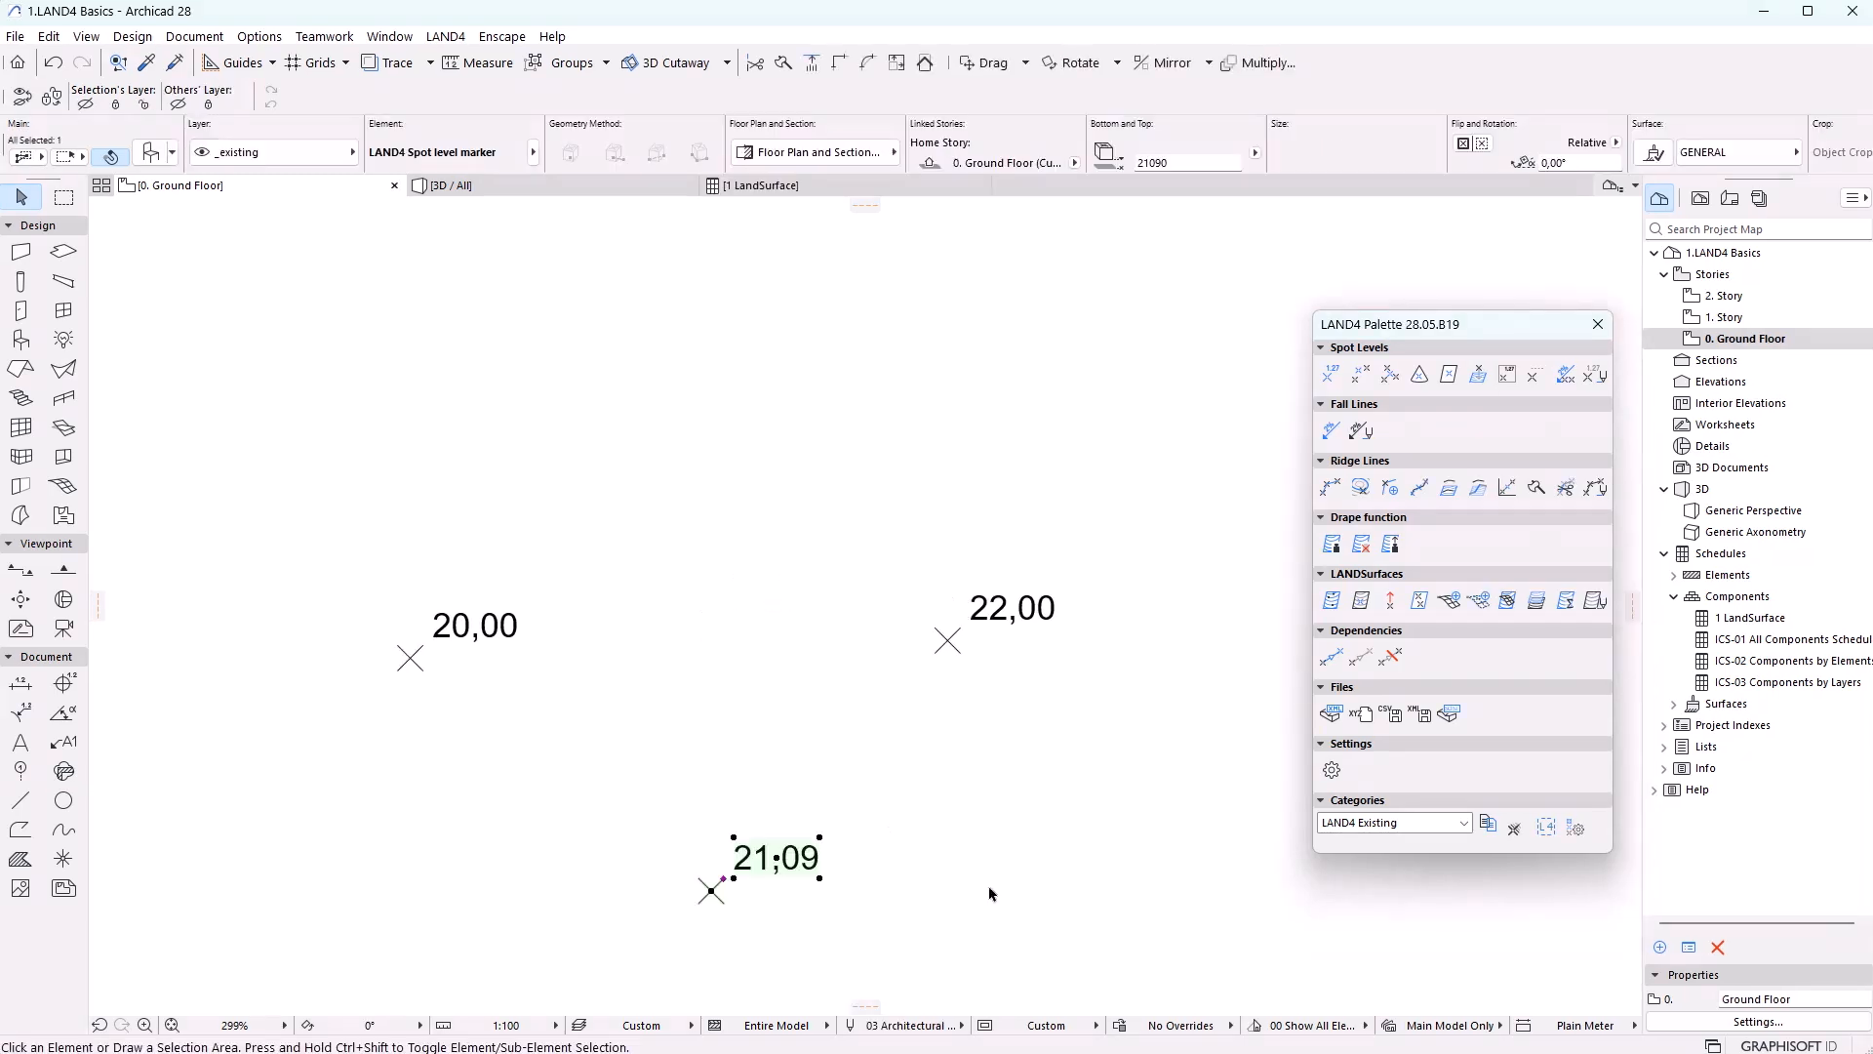
key("Escape")
Interpolate from the 20,00, 22,00 and 21,09 spot levels, placing one new point inside their triangle and one outside above it
left_click_drag(372, 478, 1048, 937)
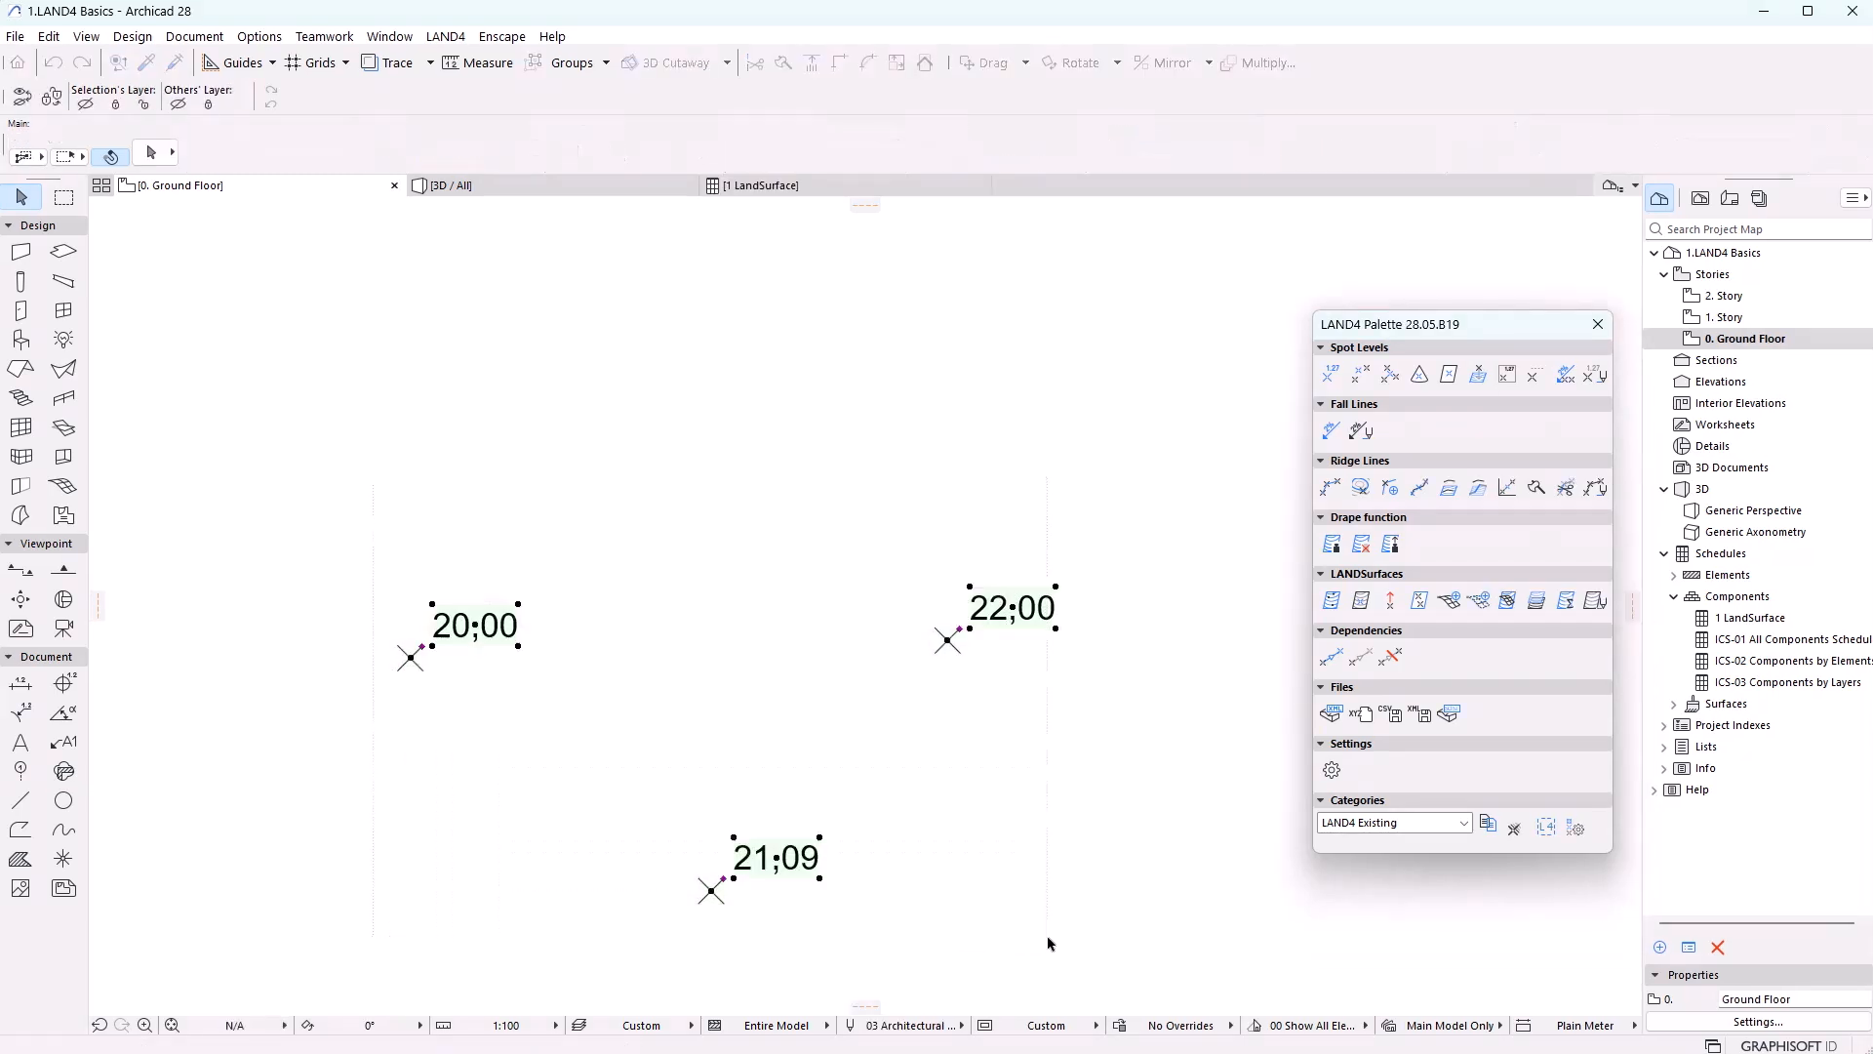
left_click(1049, 941)
left_click(1390, 375)
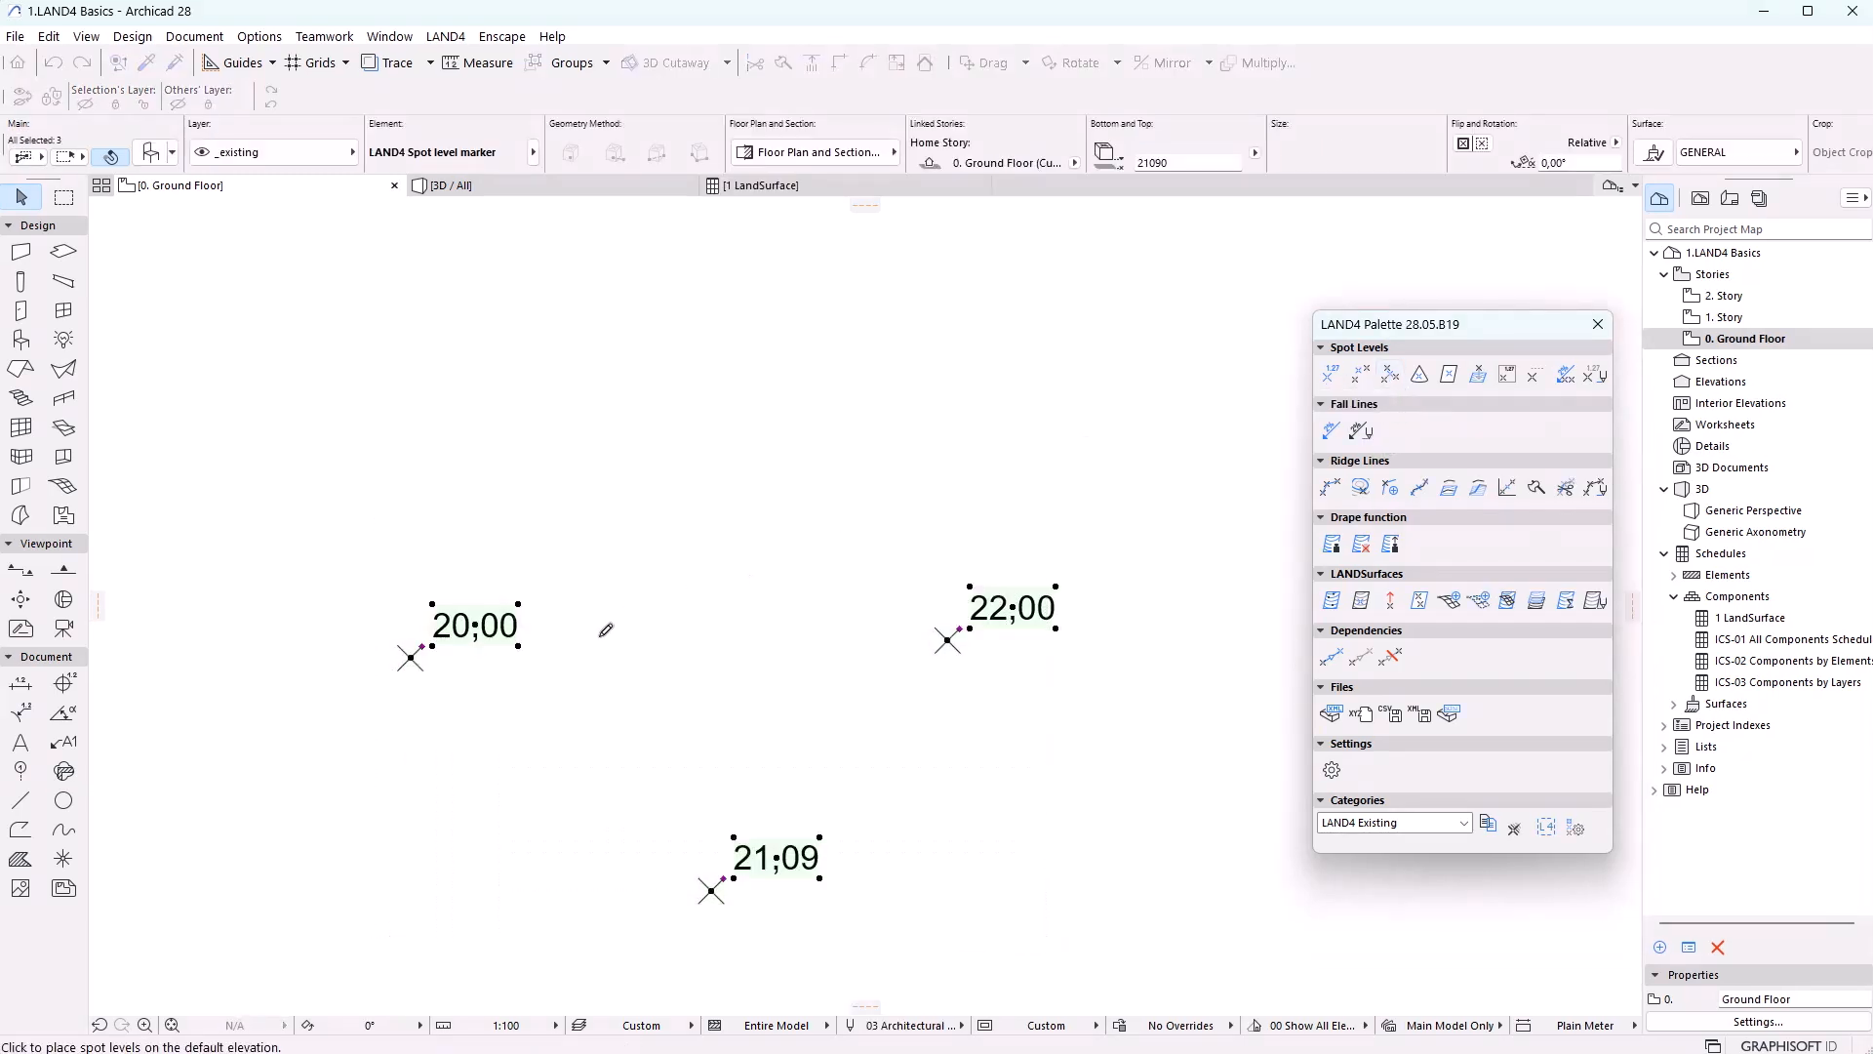
left_click(713, 684)
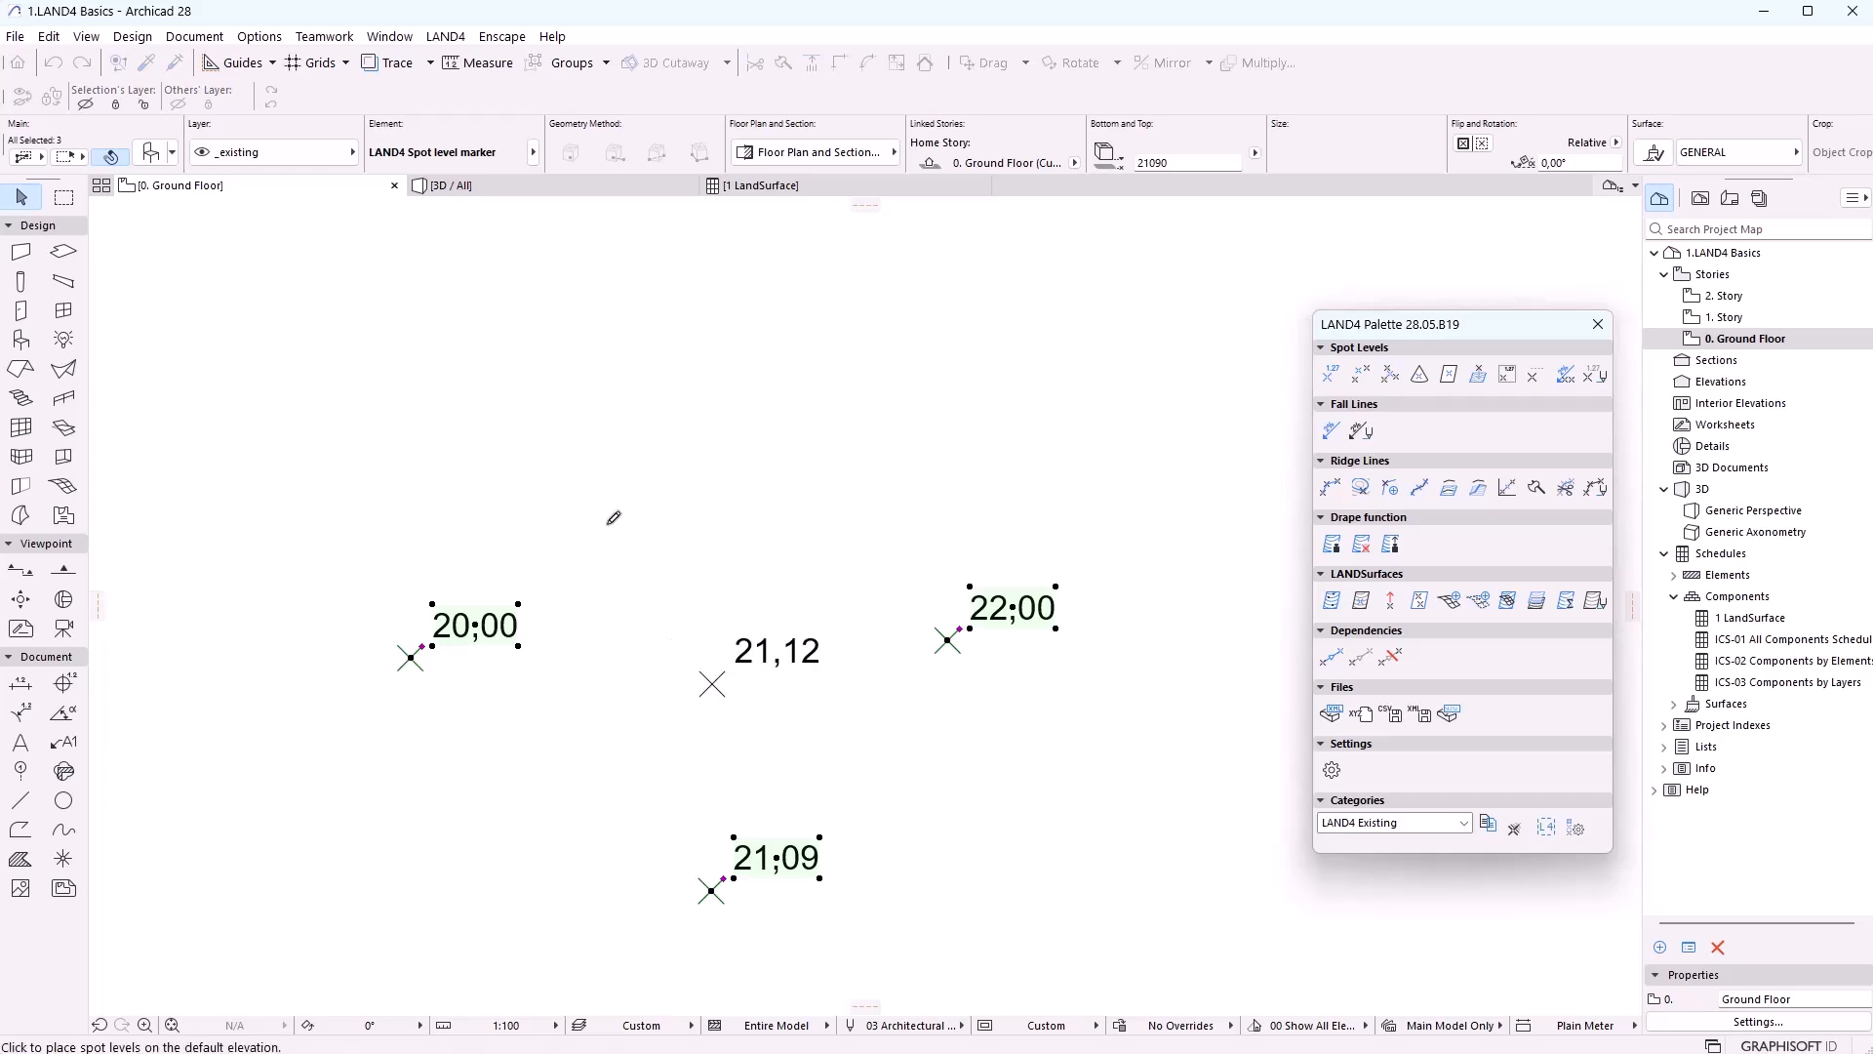
left_click(548, 413)
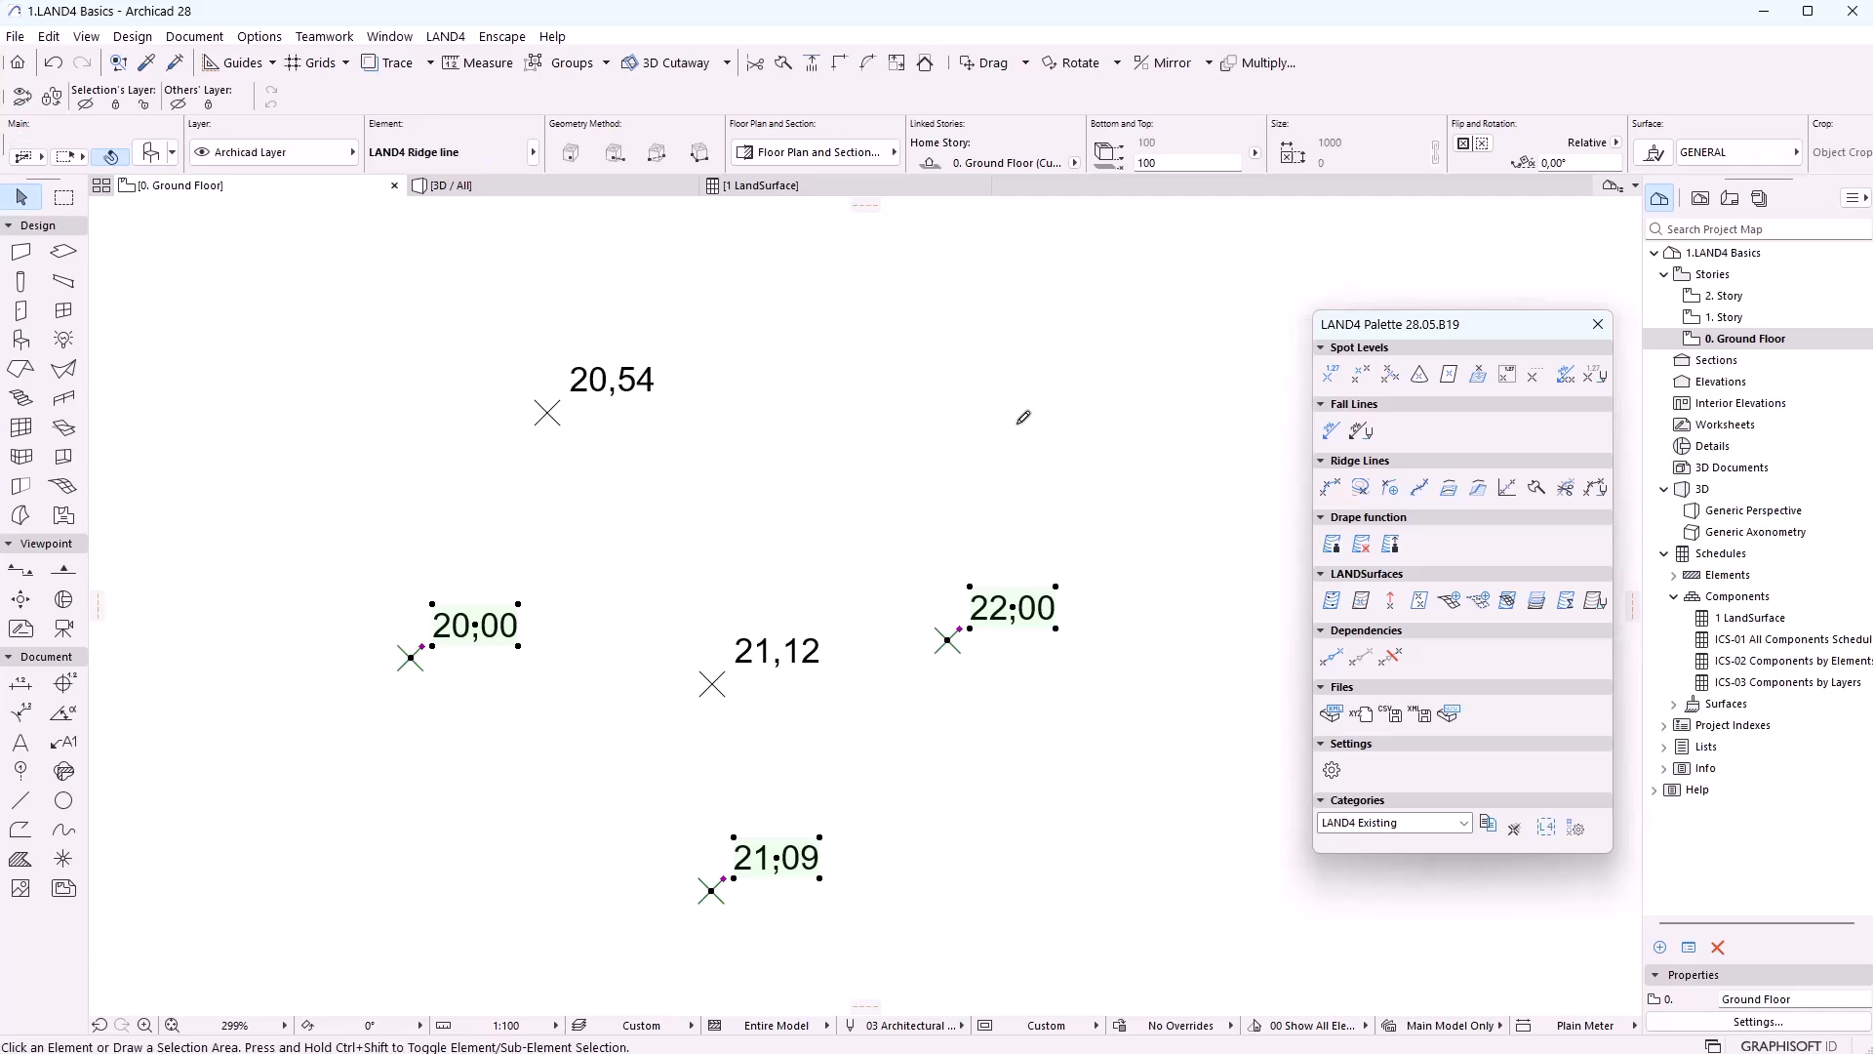
Examine the interpolated spot levels and their dependencies in 3D, and return to the ground floor plan
key("F3")
left_click(172, 1021)
mouse_move(761, 832)
left_mouse_down()
mouse_move(953, 757)
mouse_move(957, 788)
mouse_move(872, 840)
mouse_move(957, 816)
mouse_move(1041, 694)
mouse_move(597, 704)
mouse_move(501, 845)
mouse_move(757, 786)
mouse_move(1004, 640)
mouse_move(1108, 713)
left_mouse_up()
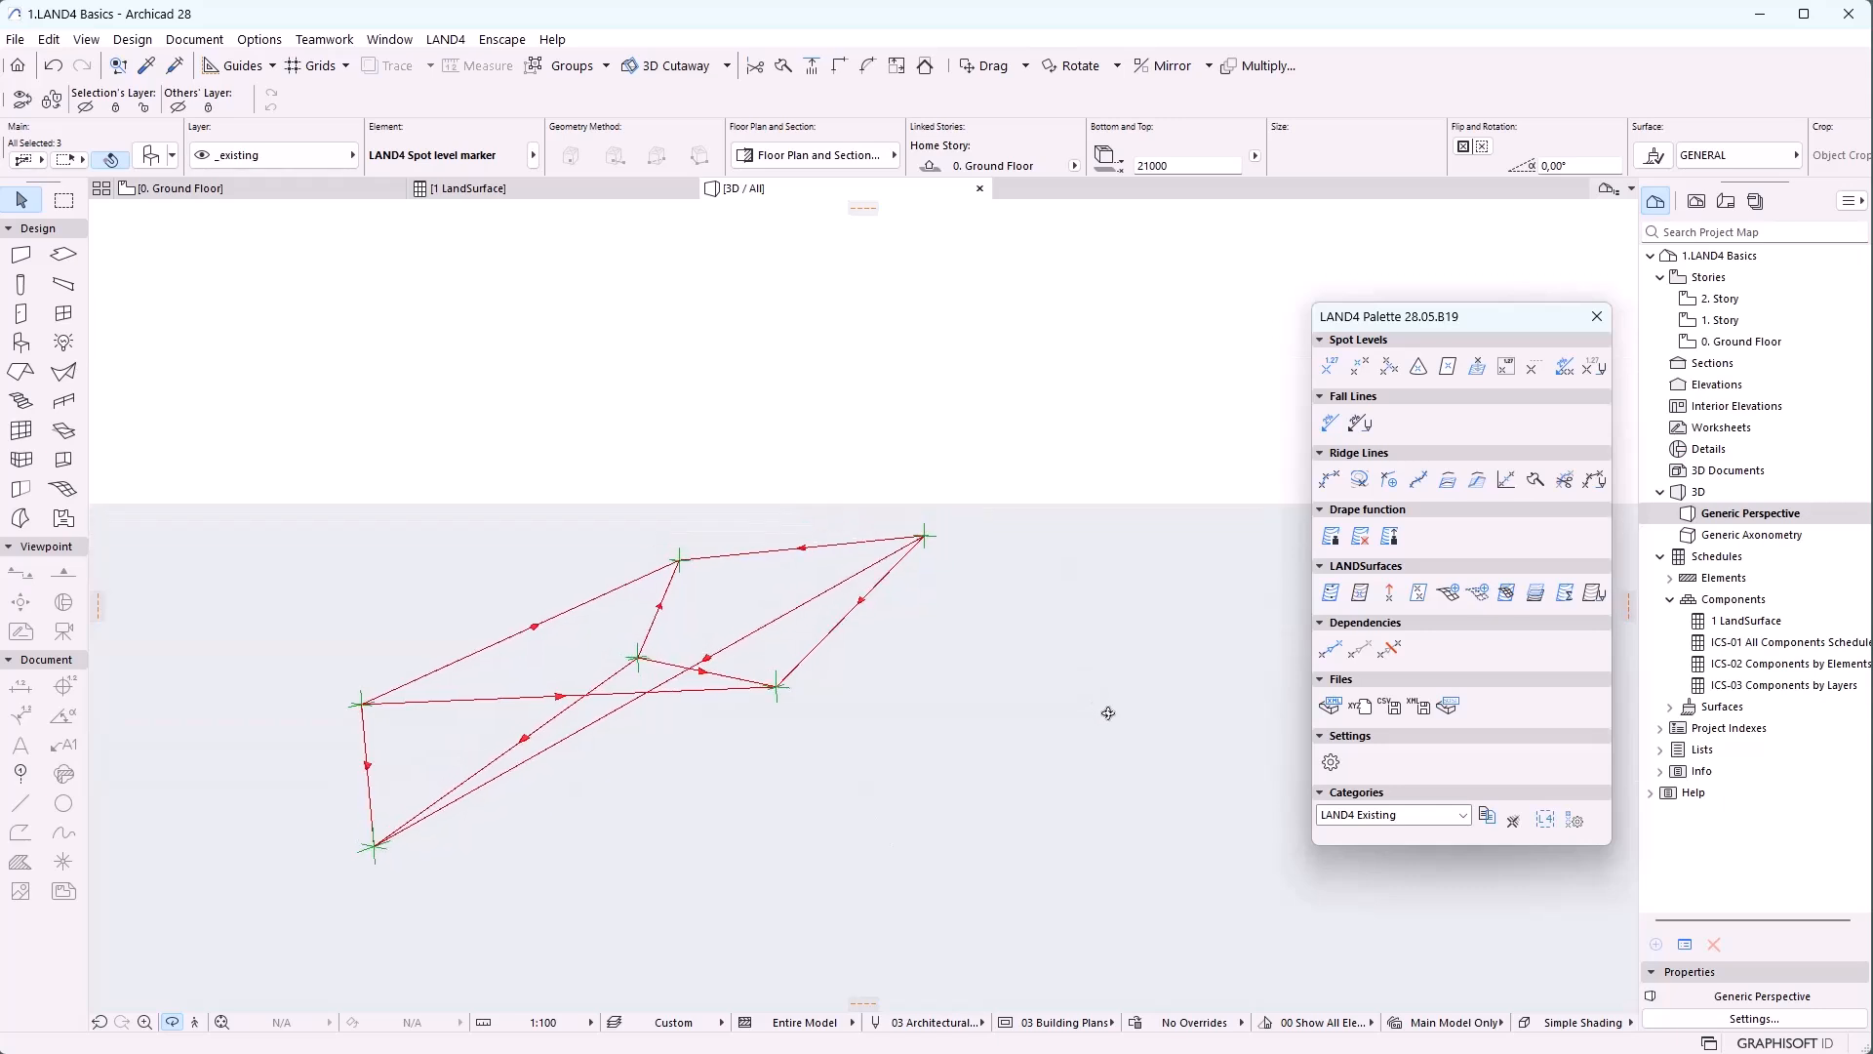
key("Escape")
key("F2")
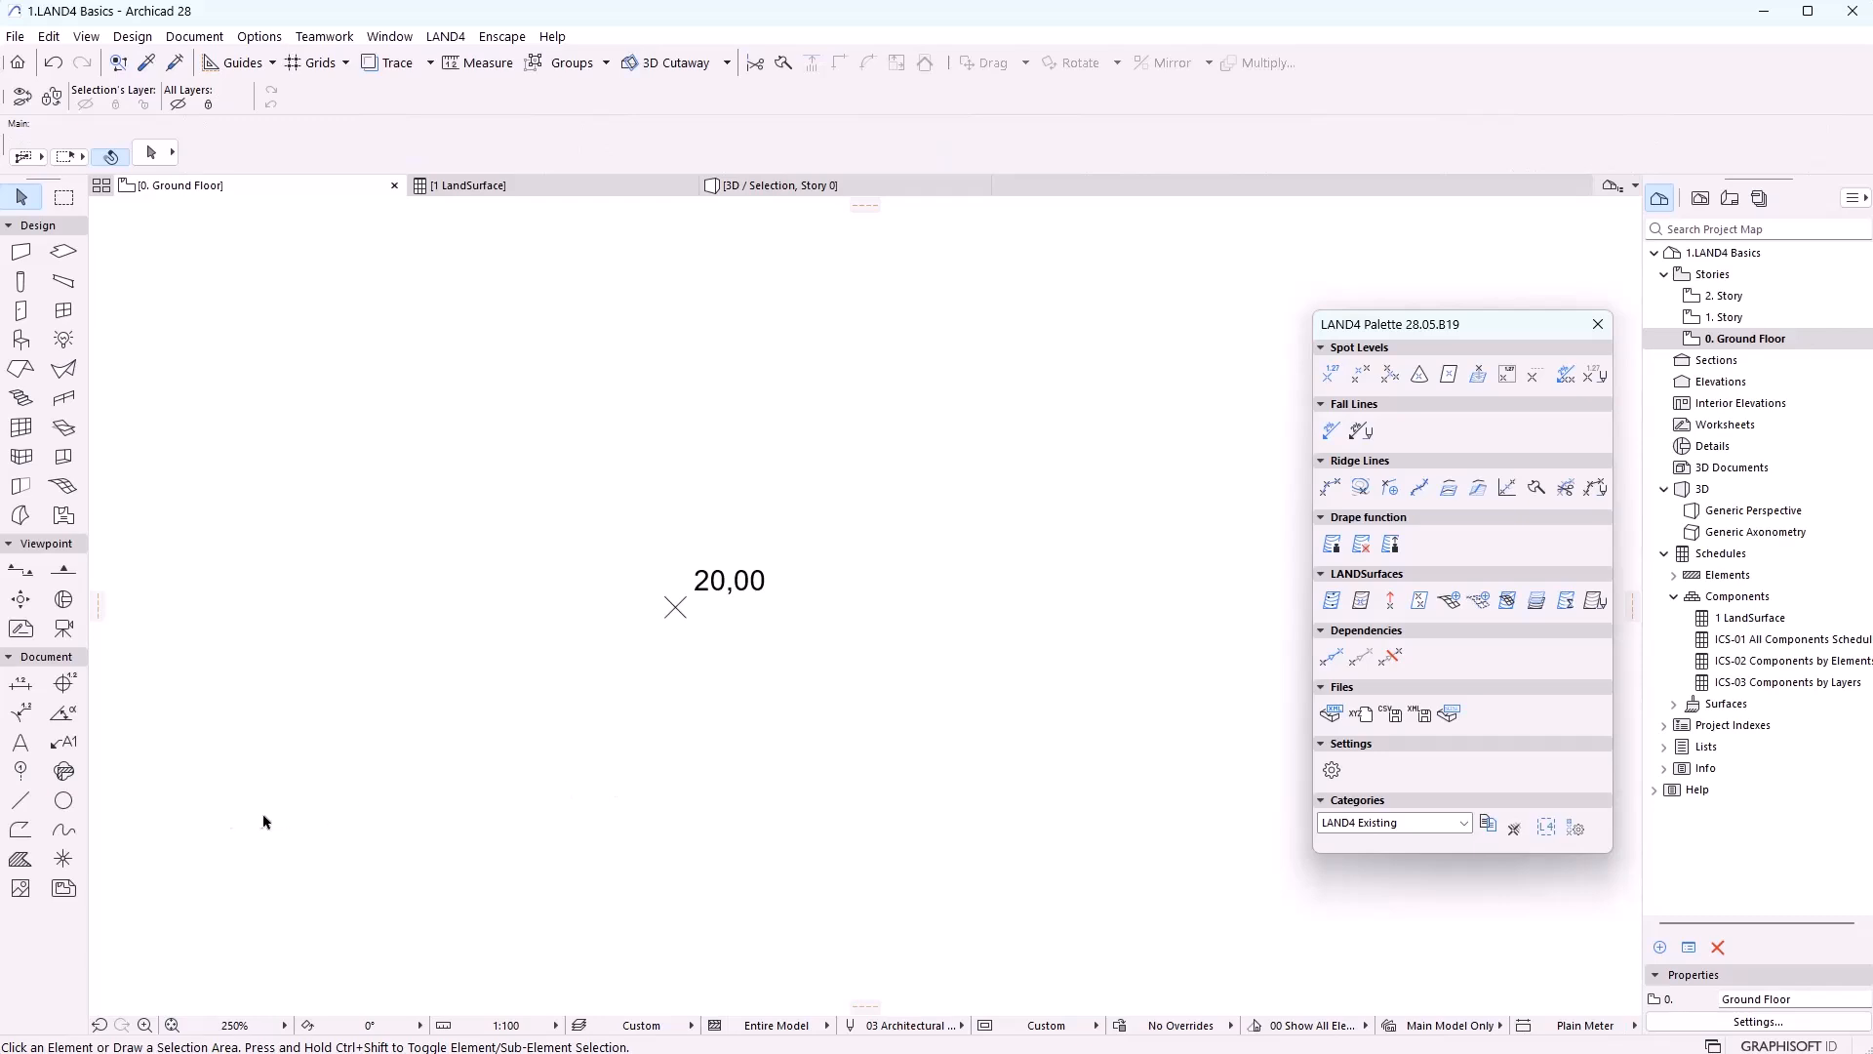
Draw a circle centred on the 20,00 spot level
left_click(64, 800)
left_click(676, 606)
left_click(943, 599)
left_click(942, 599)
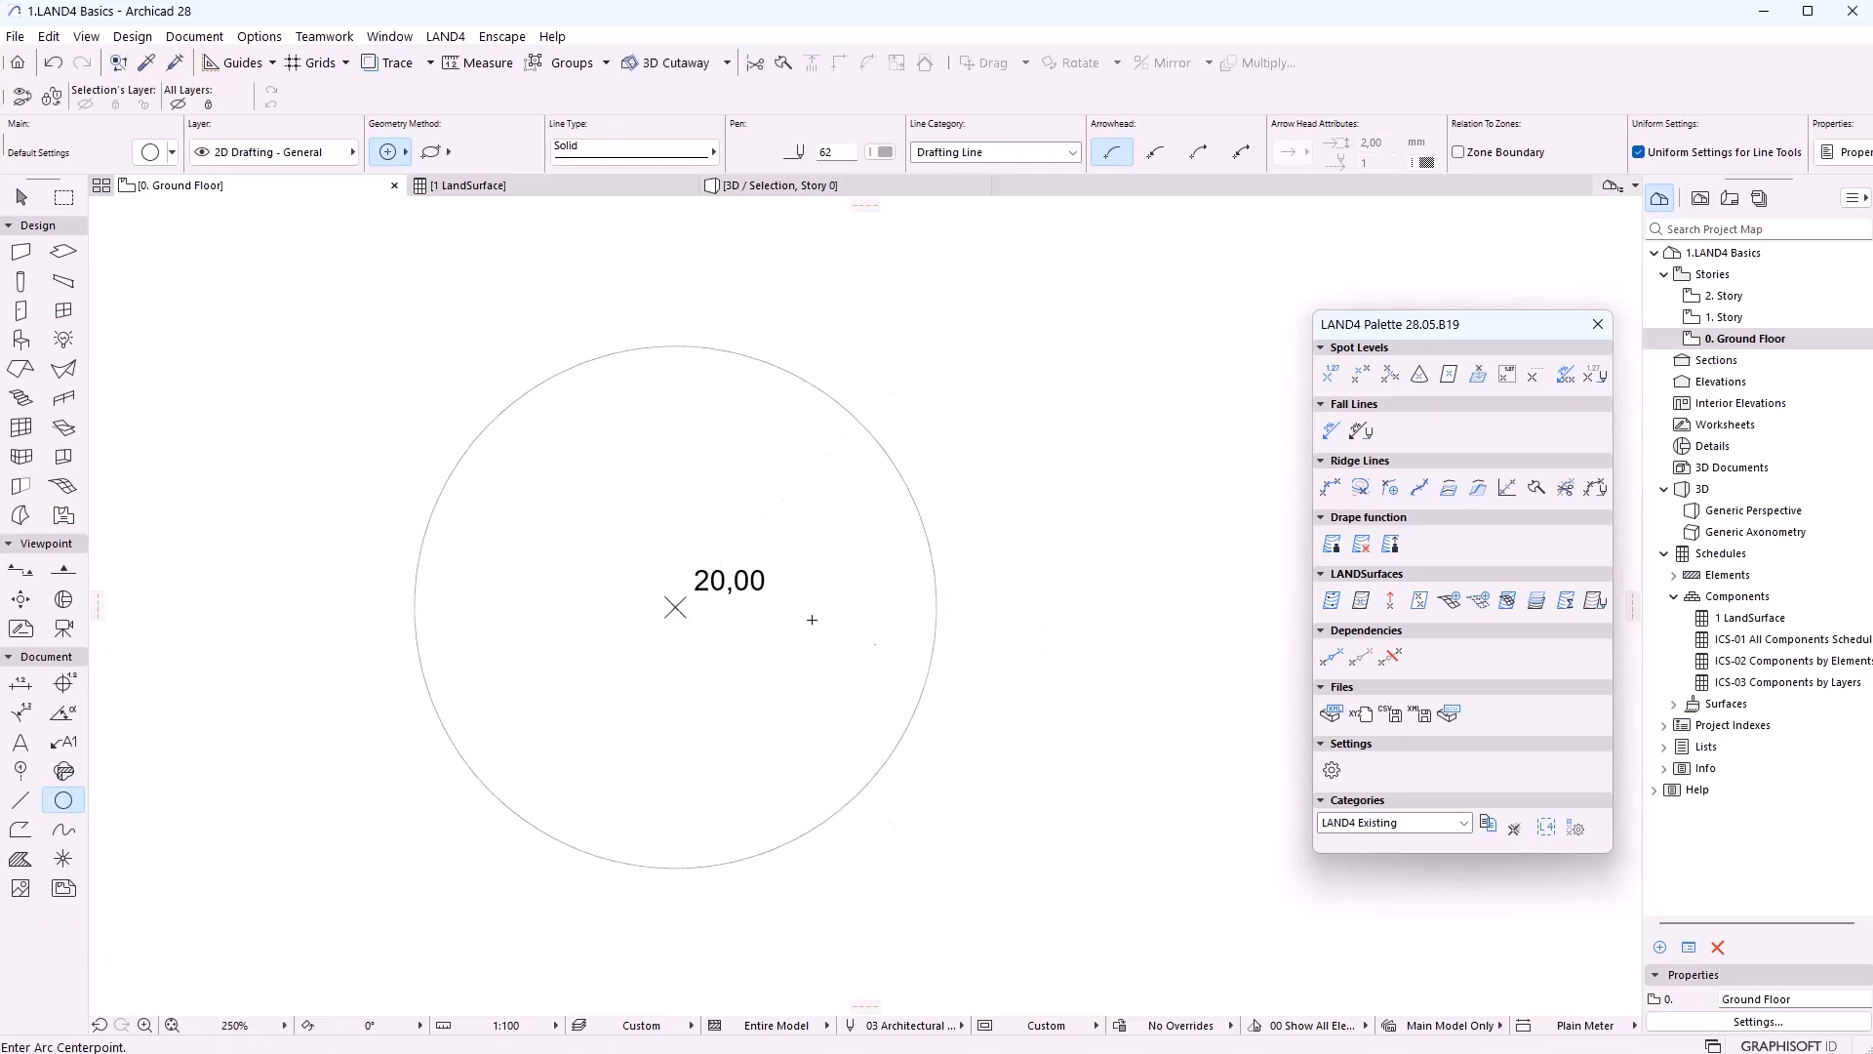
key("Escape")
From the central 20,00 spot level, place four spot levels at the circle's quarter points with a 20% fall
left_click(765, 596)
left_click(1420, 377)
left_click_drag(1112, 356, 1016, 356)
type("20")
left_click(936, 615)
left_click(676, 867)
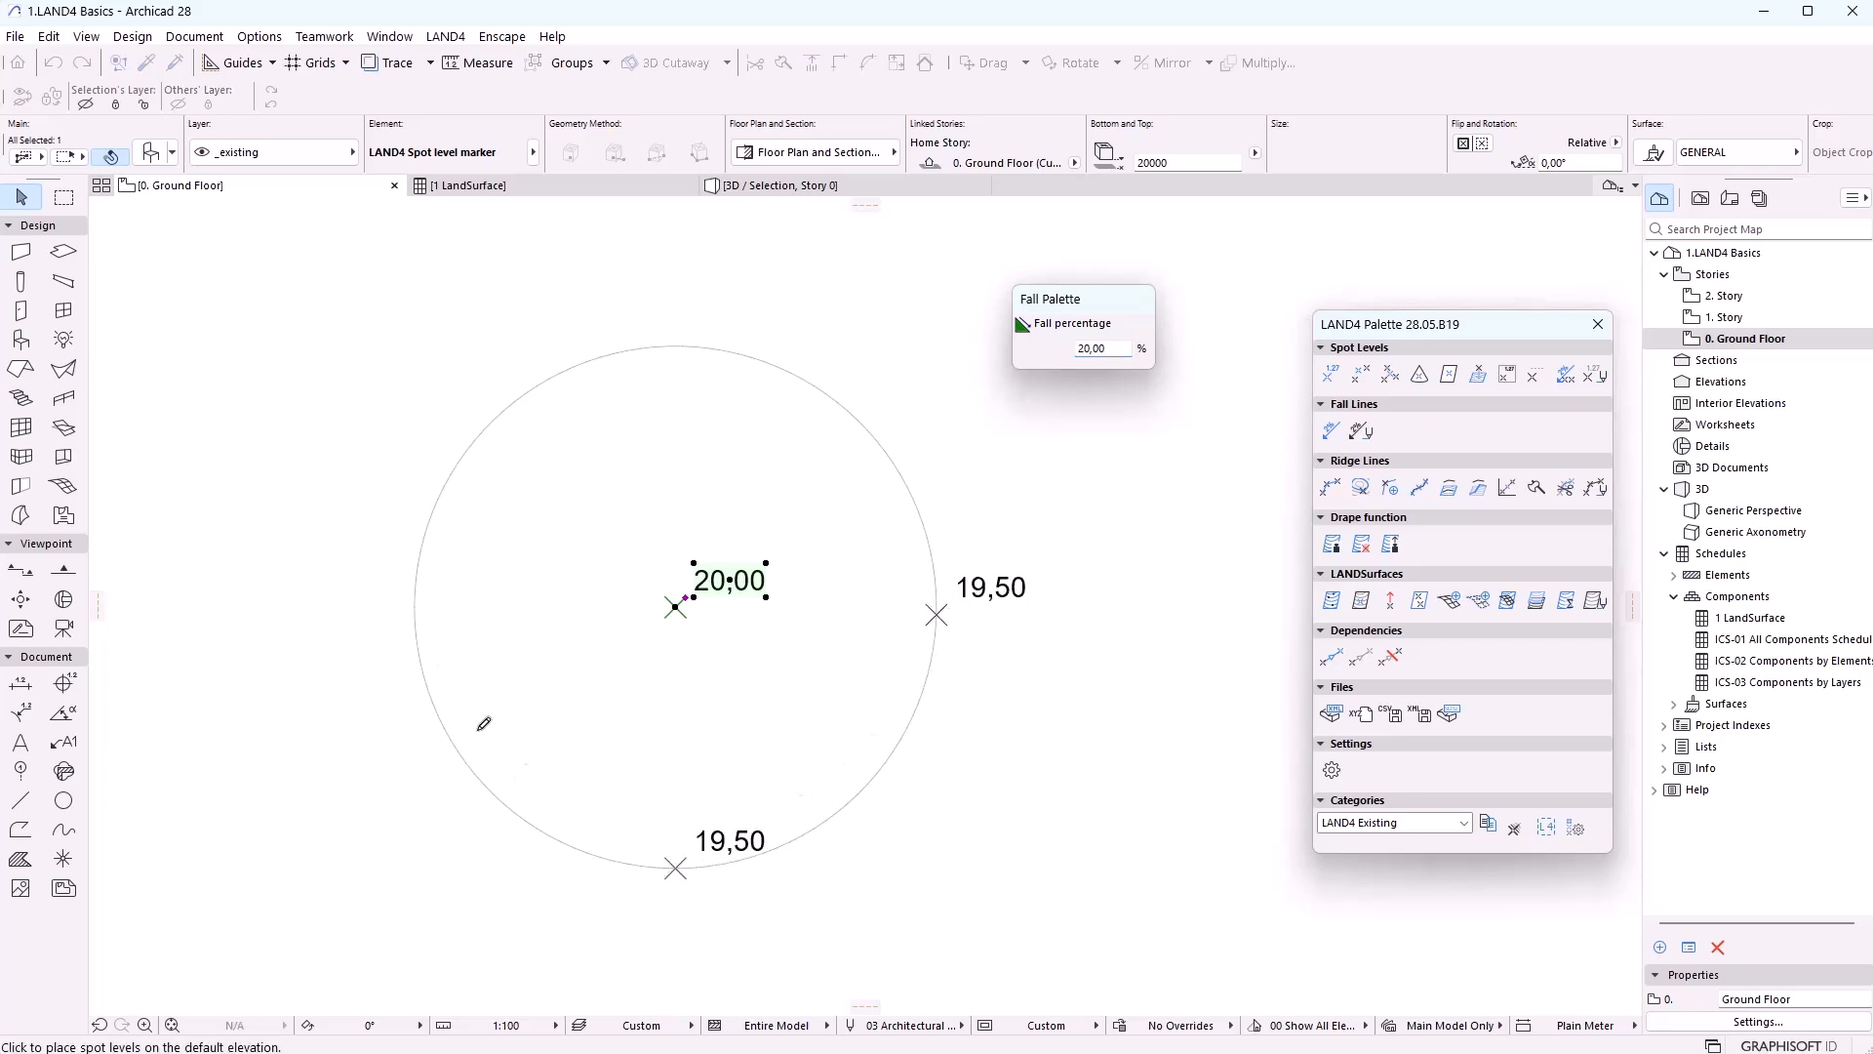
left_click(415, 605)
left_click(671, 343)
key("Escape")
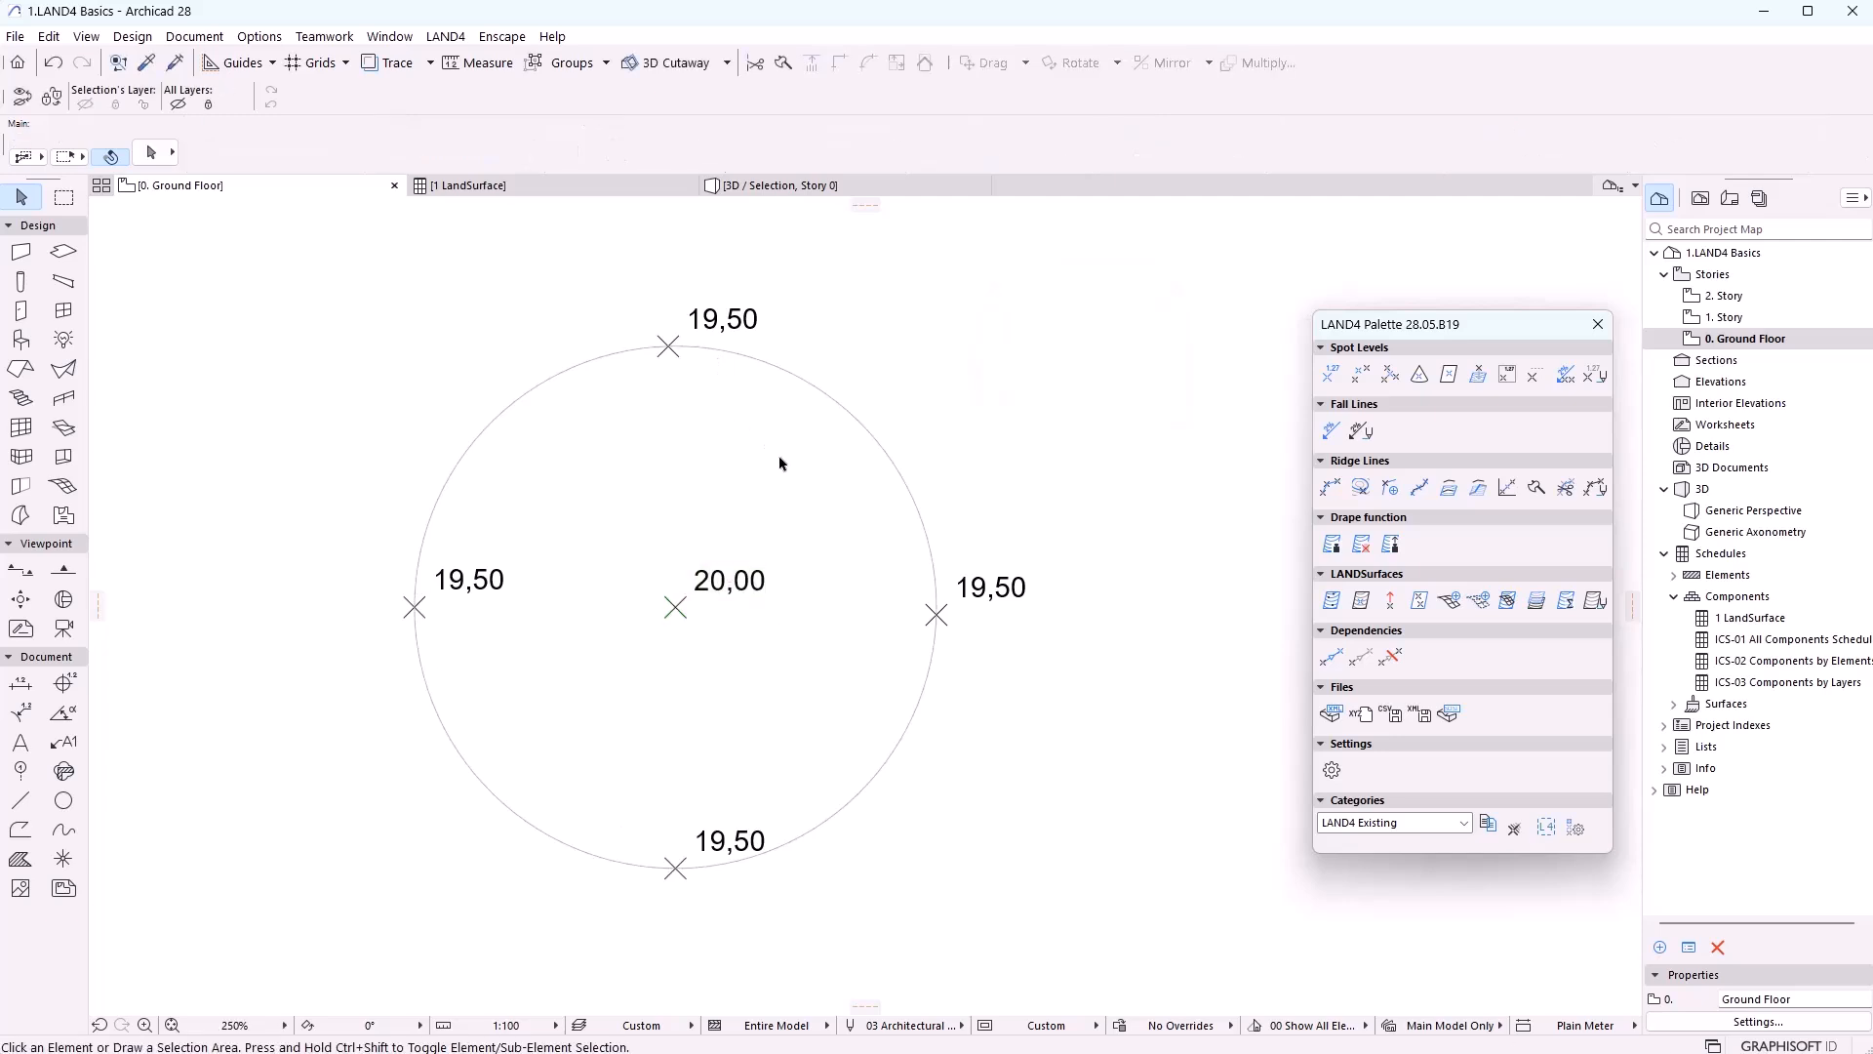
Show and hide the dependency lines around the central spot level and examine the four slopes in 3D
left_click(1333, 661)
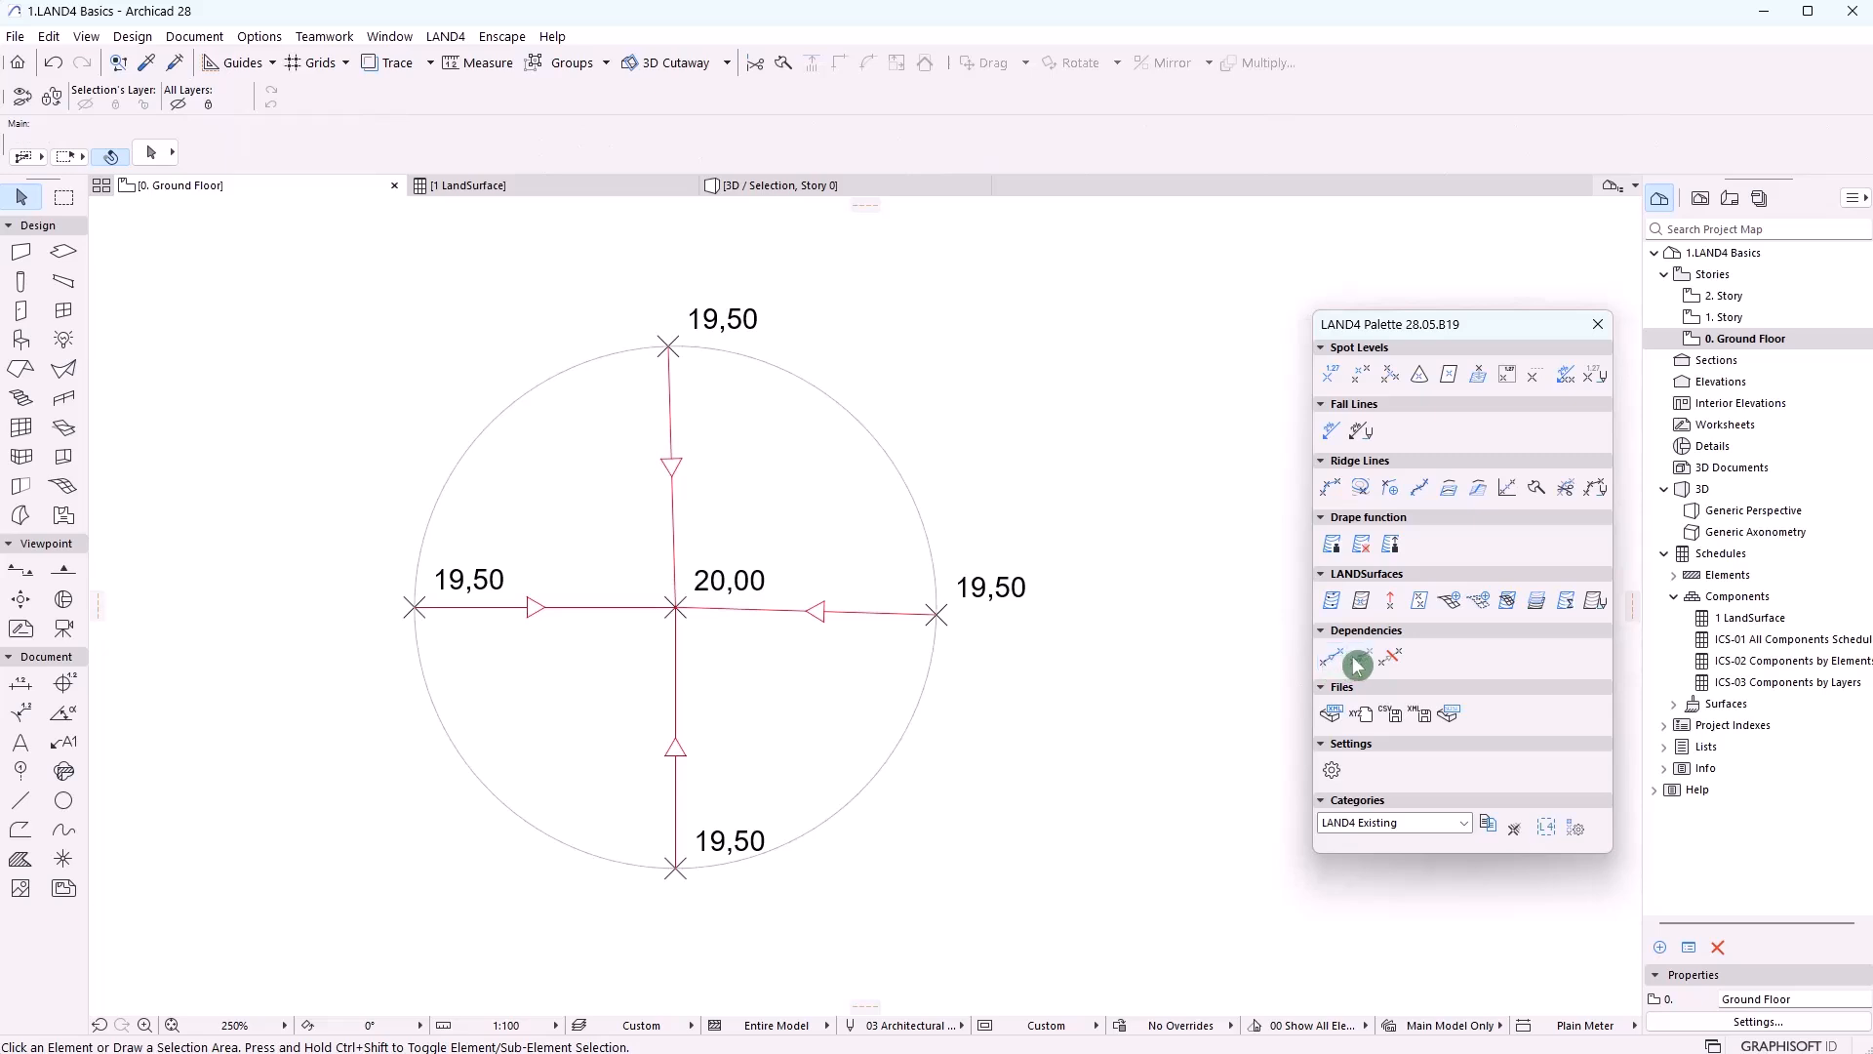
left_click(1360, 659)
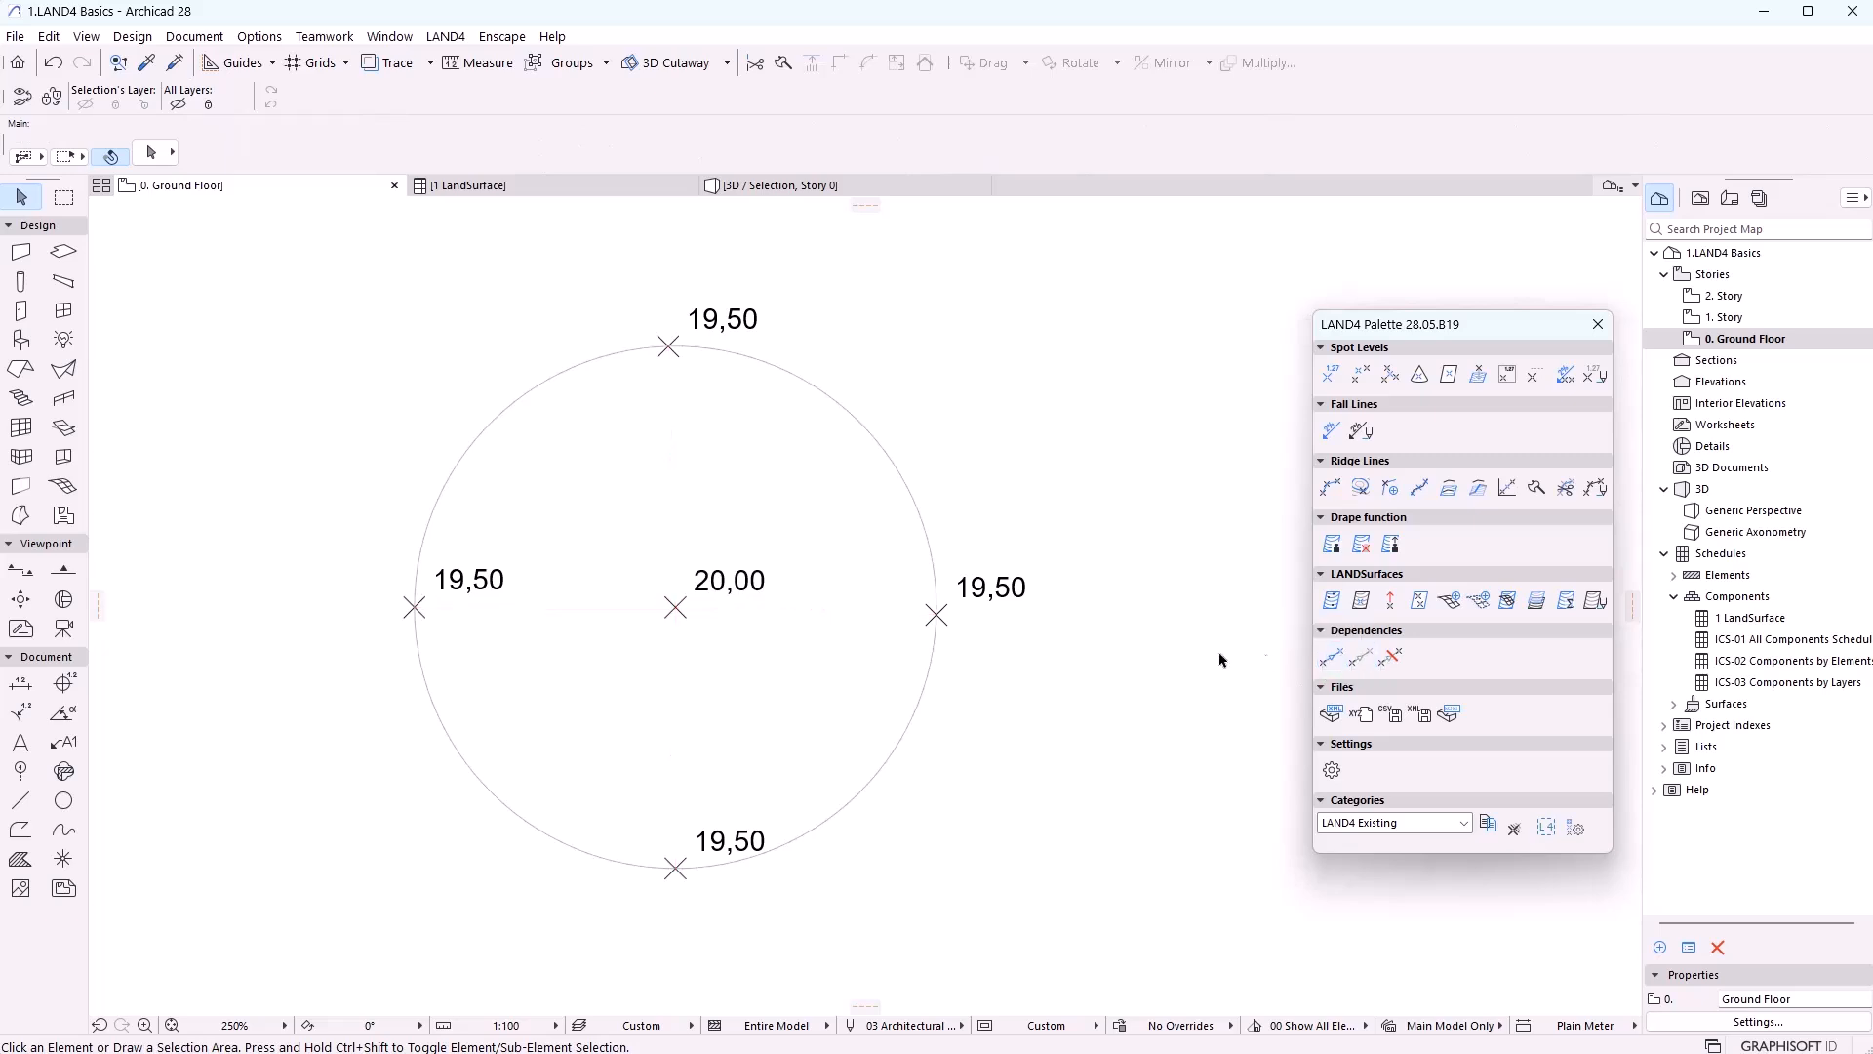
left_click(677, 611)
left_click(704, 590)
mouse_move(675, 607)
left_mouse_down()
mouse_move(780, 608)
mouse_move(695, 782)
mouse_move(675, 607)
left_mouse_up()
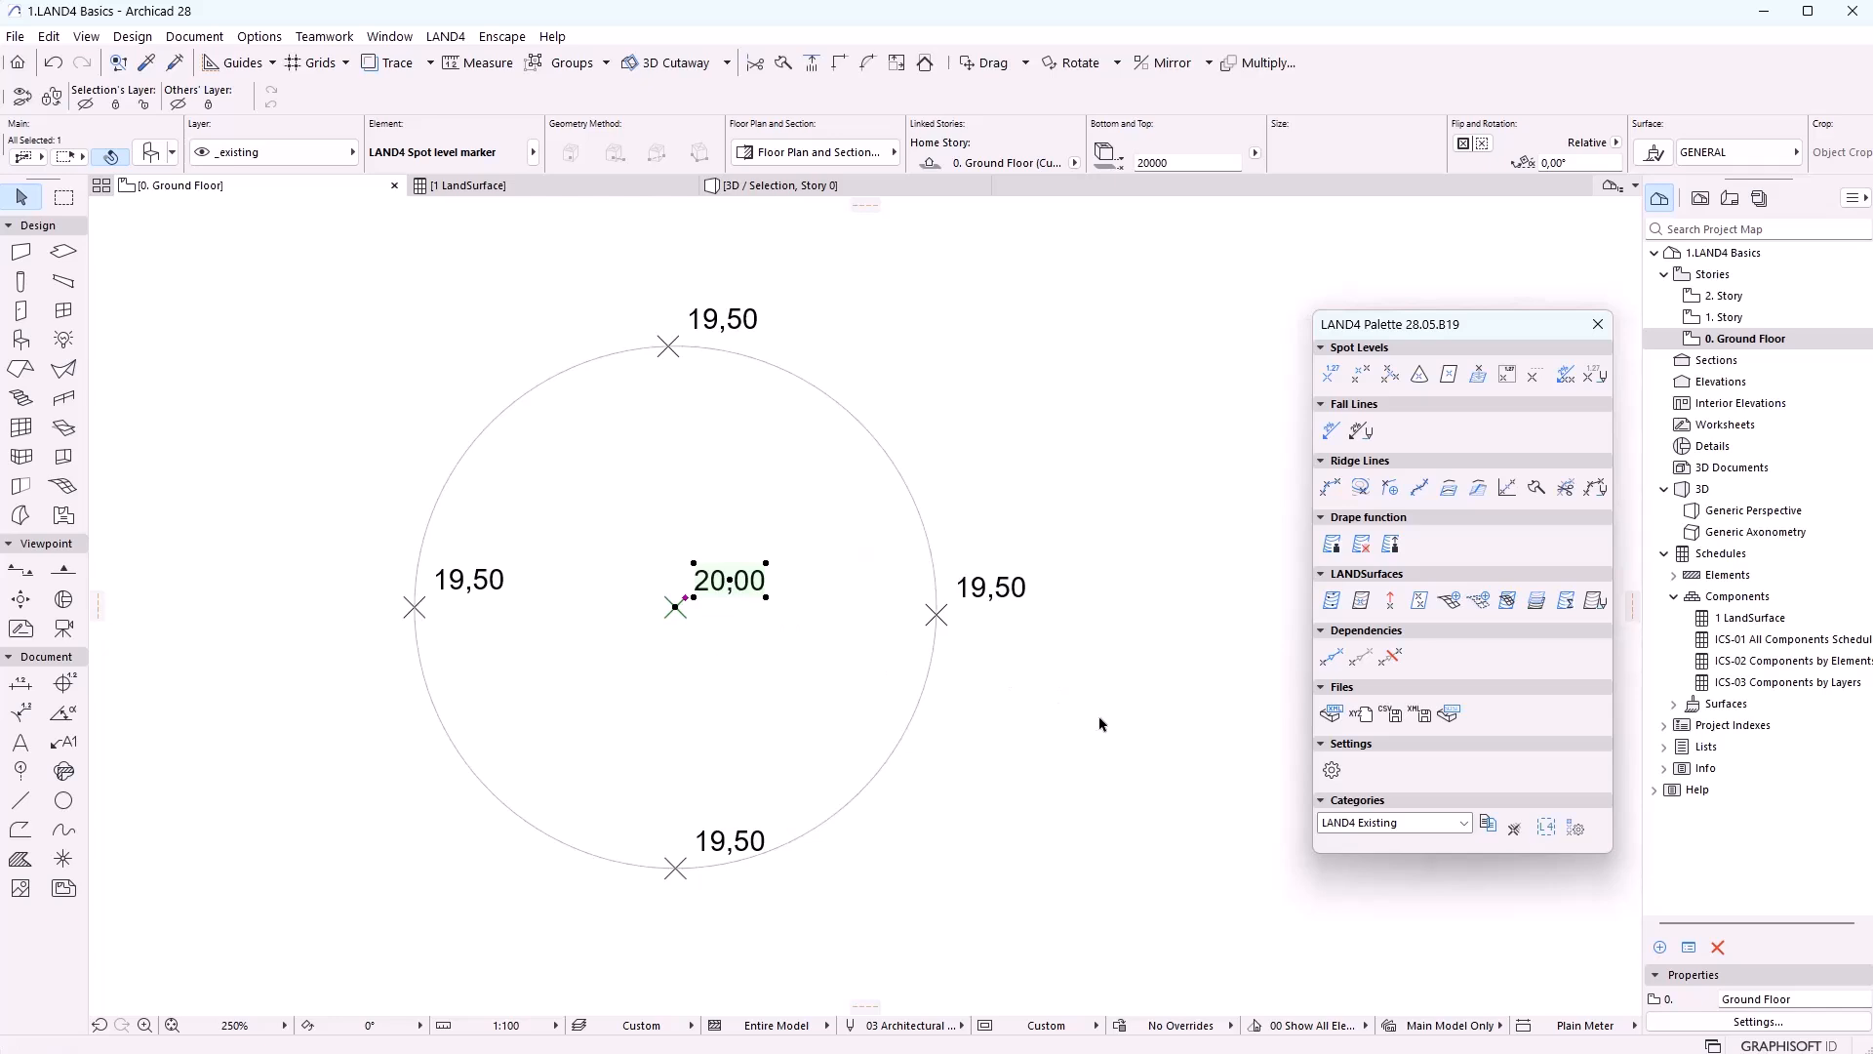
key("Escape")
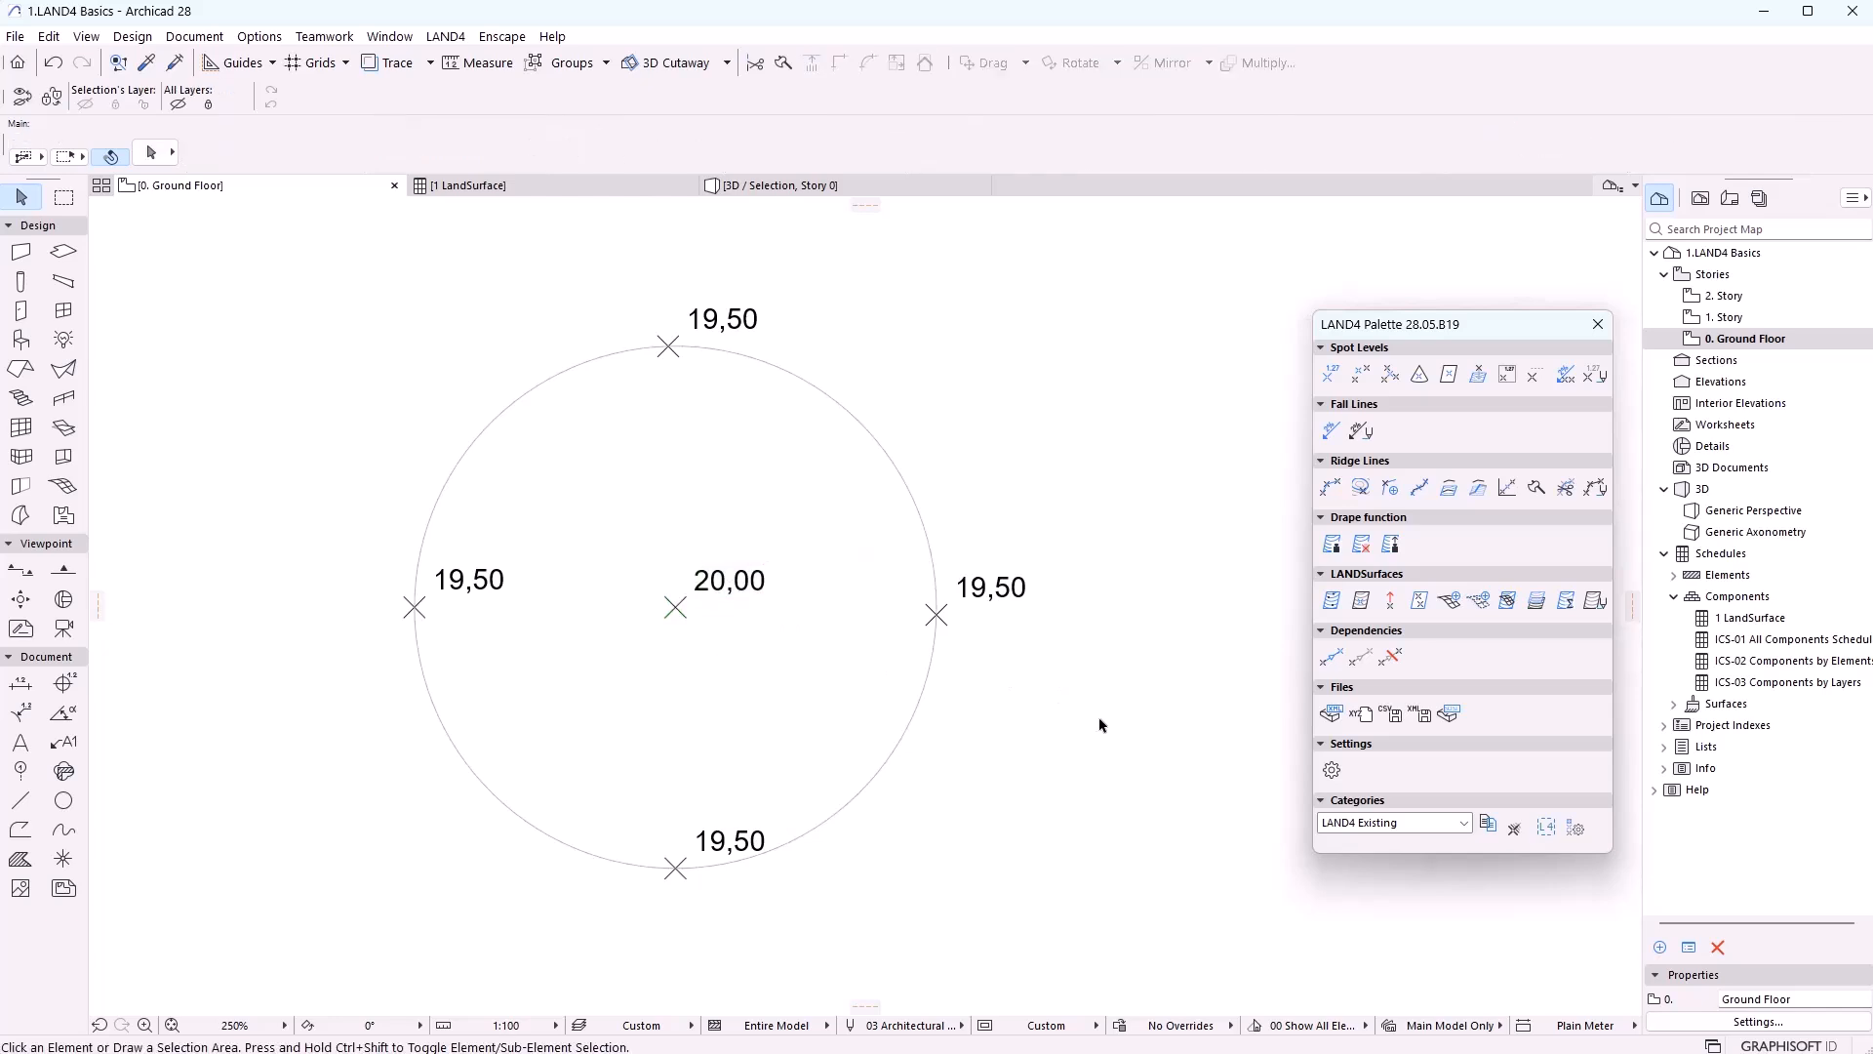
key("F3")
left_click_drag(735, 795, 877, 786)
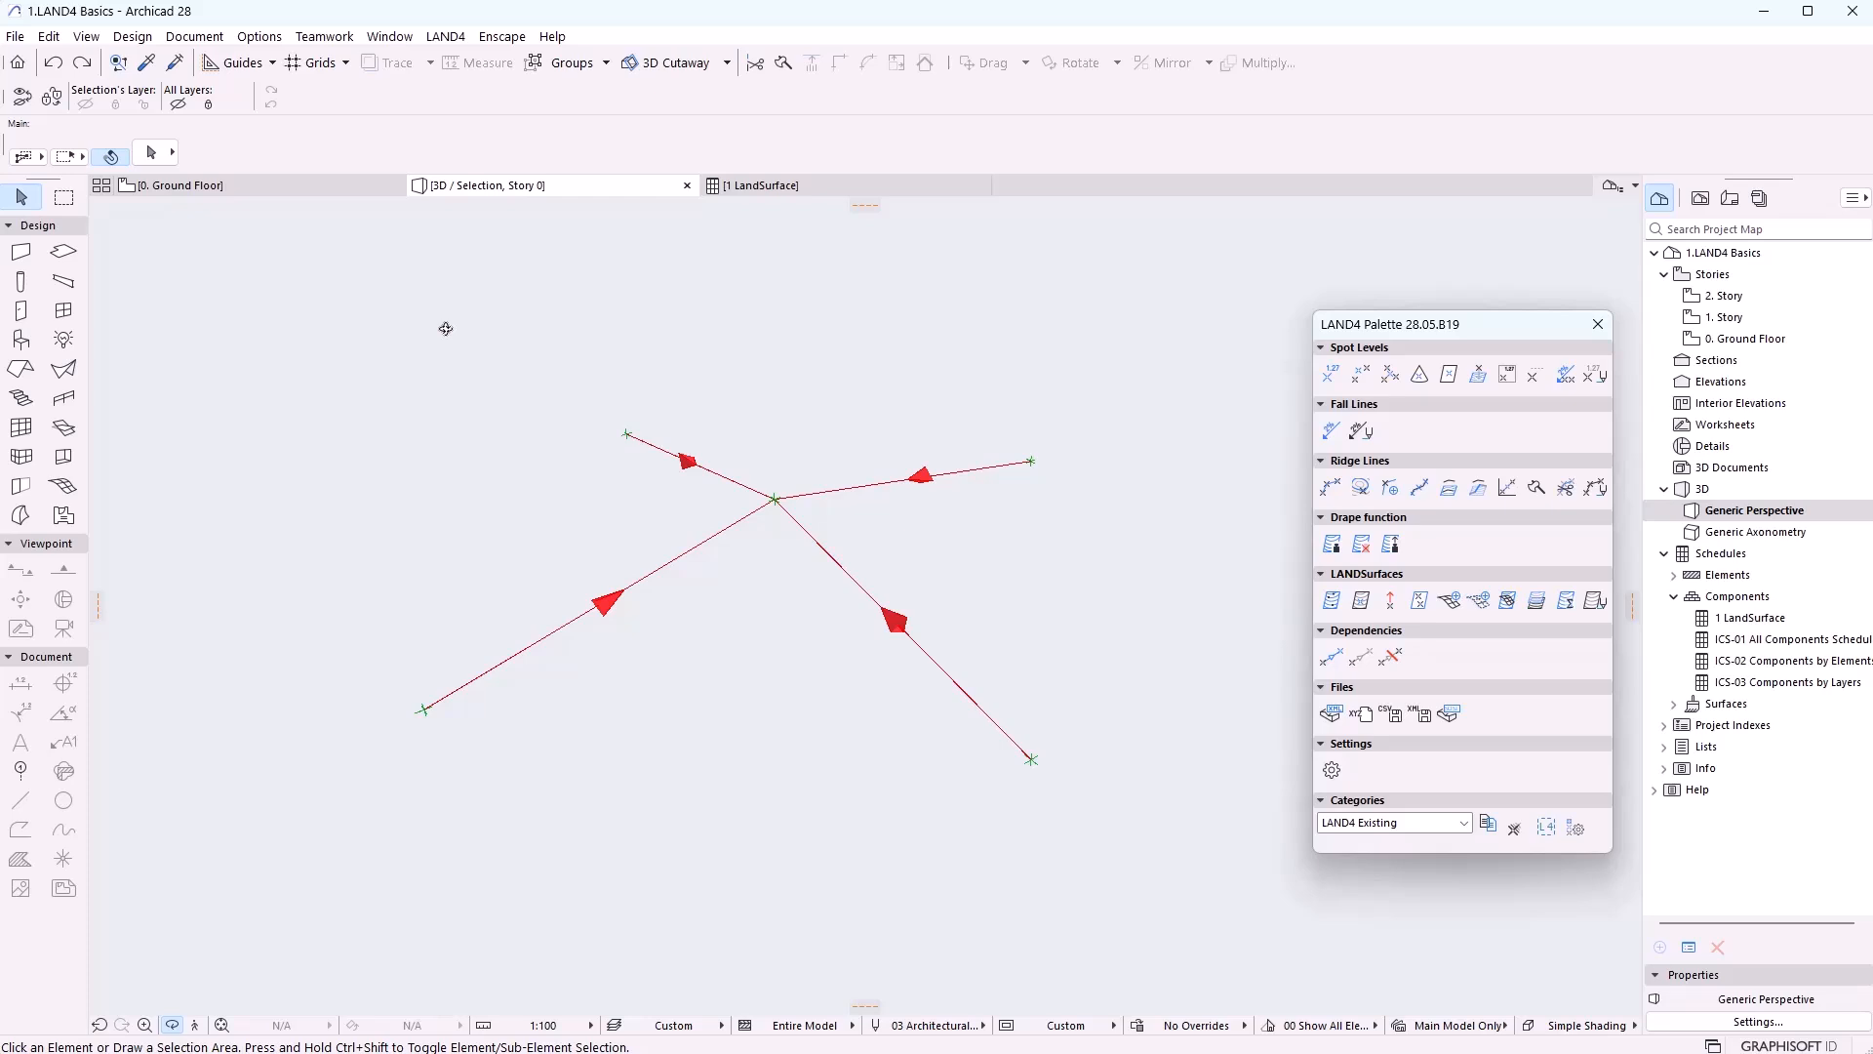
left_click(380, 185)
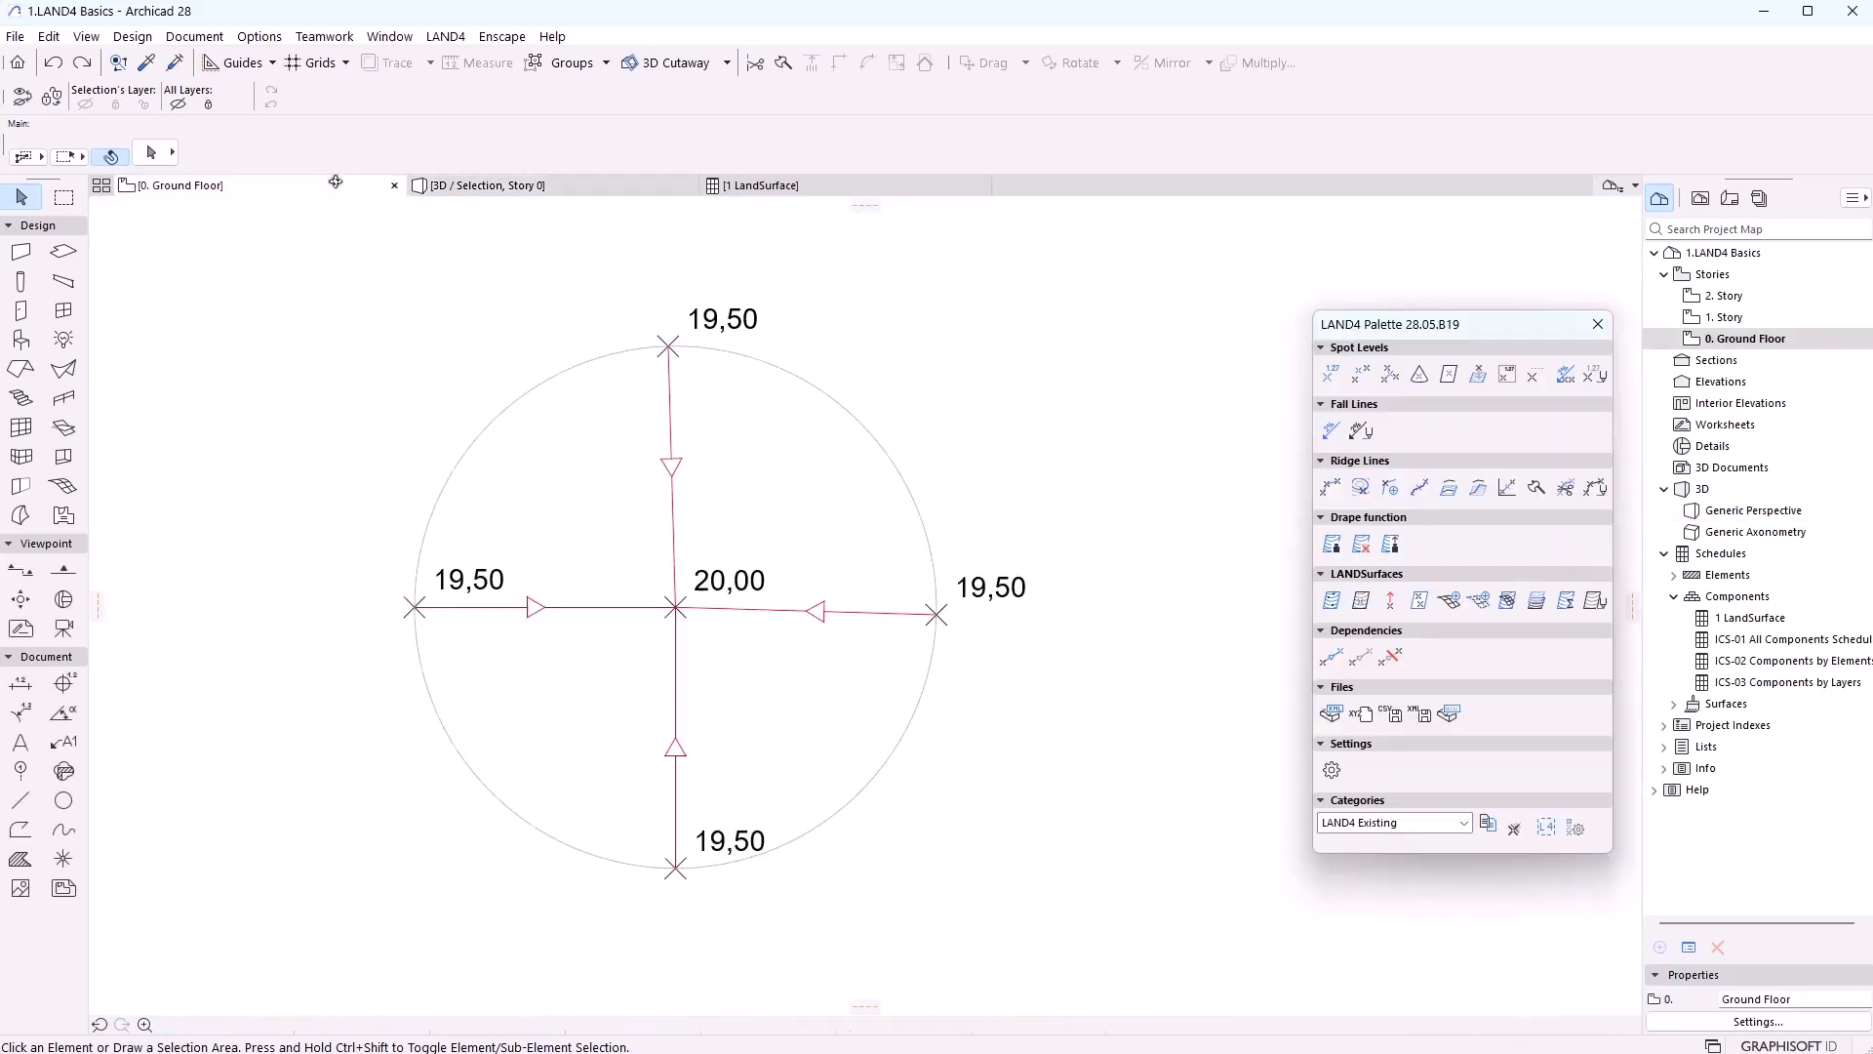
Move the central 20,00 spot level off-centre, down and to the right within the circle, and check the slopes in 3D
left_click(729, 590)
left_click_drag(679, 607, 780, 655)
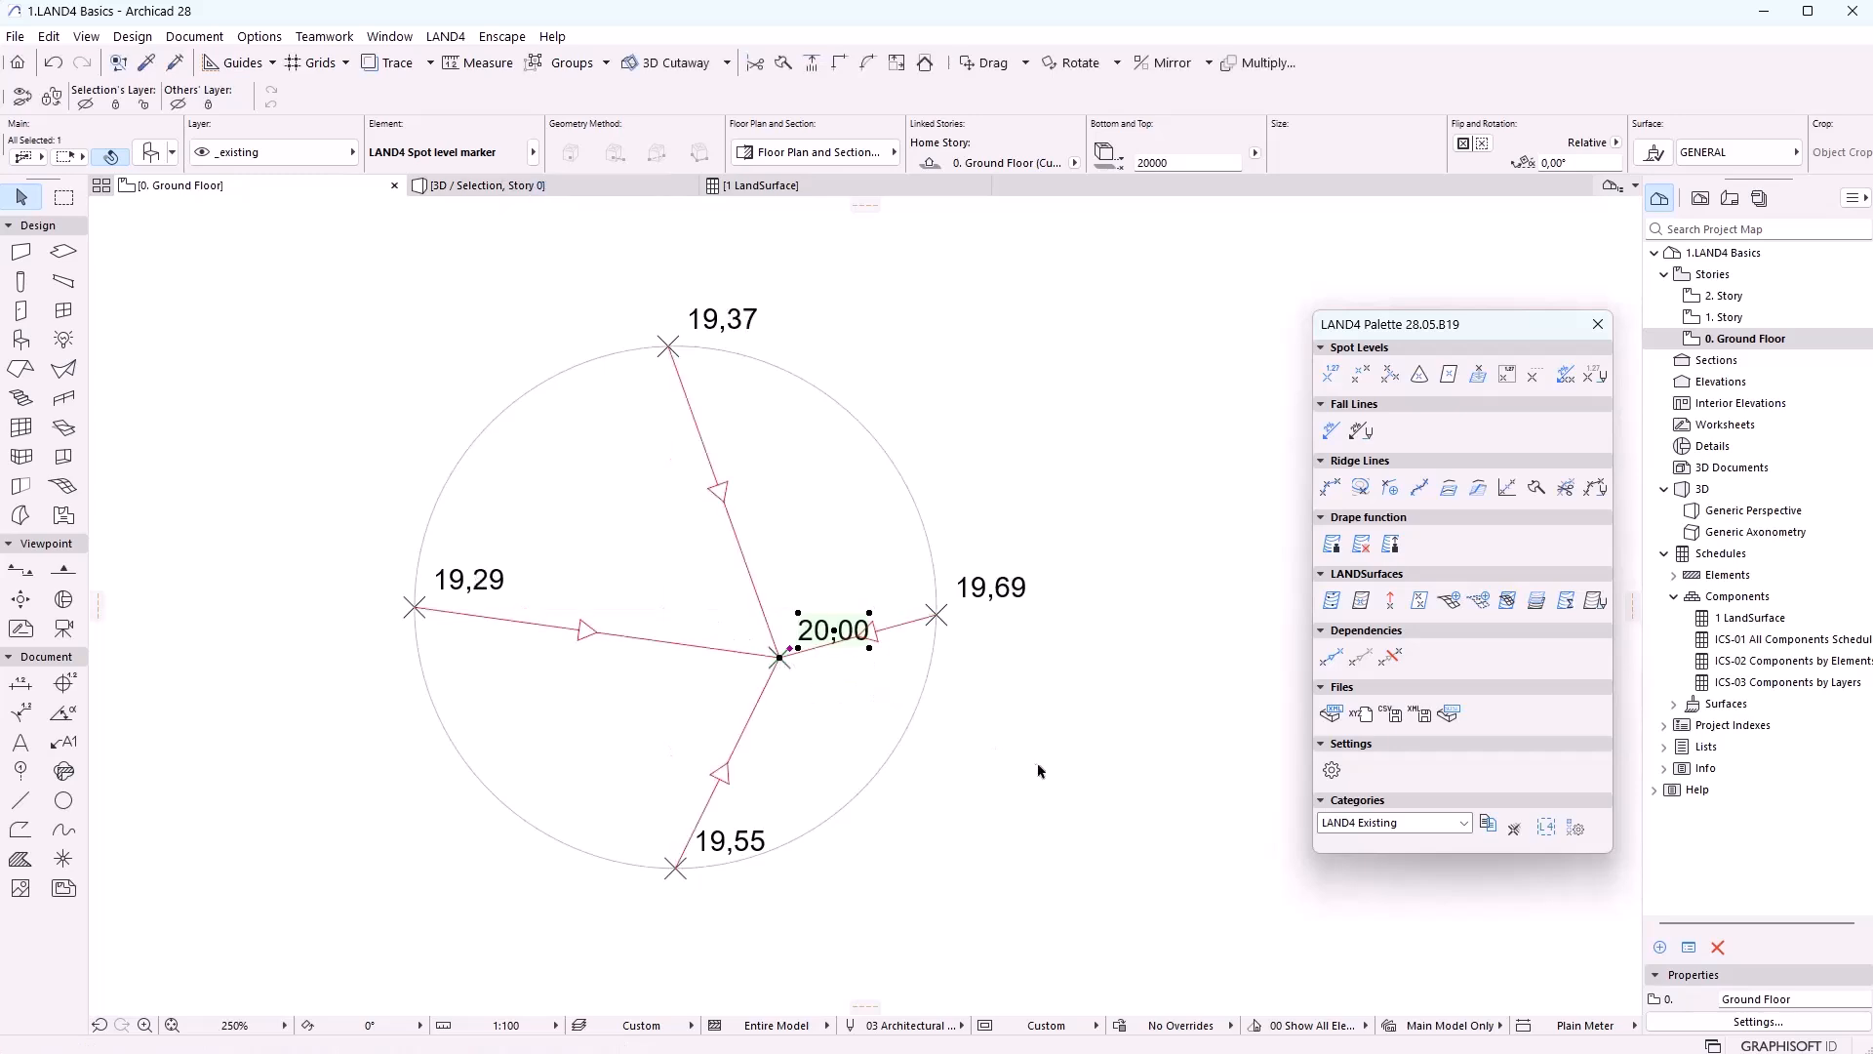
left_click(555, 190)
middle_click_drag(1176, 665, 508, 654, "shift")
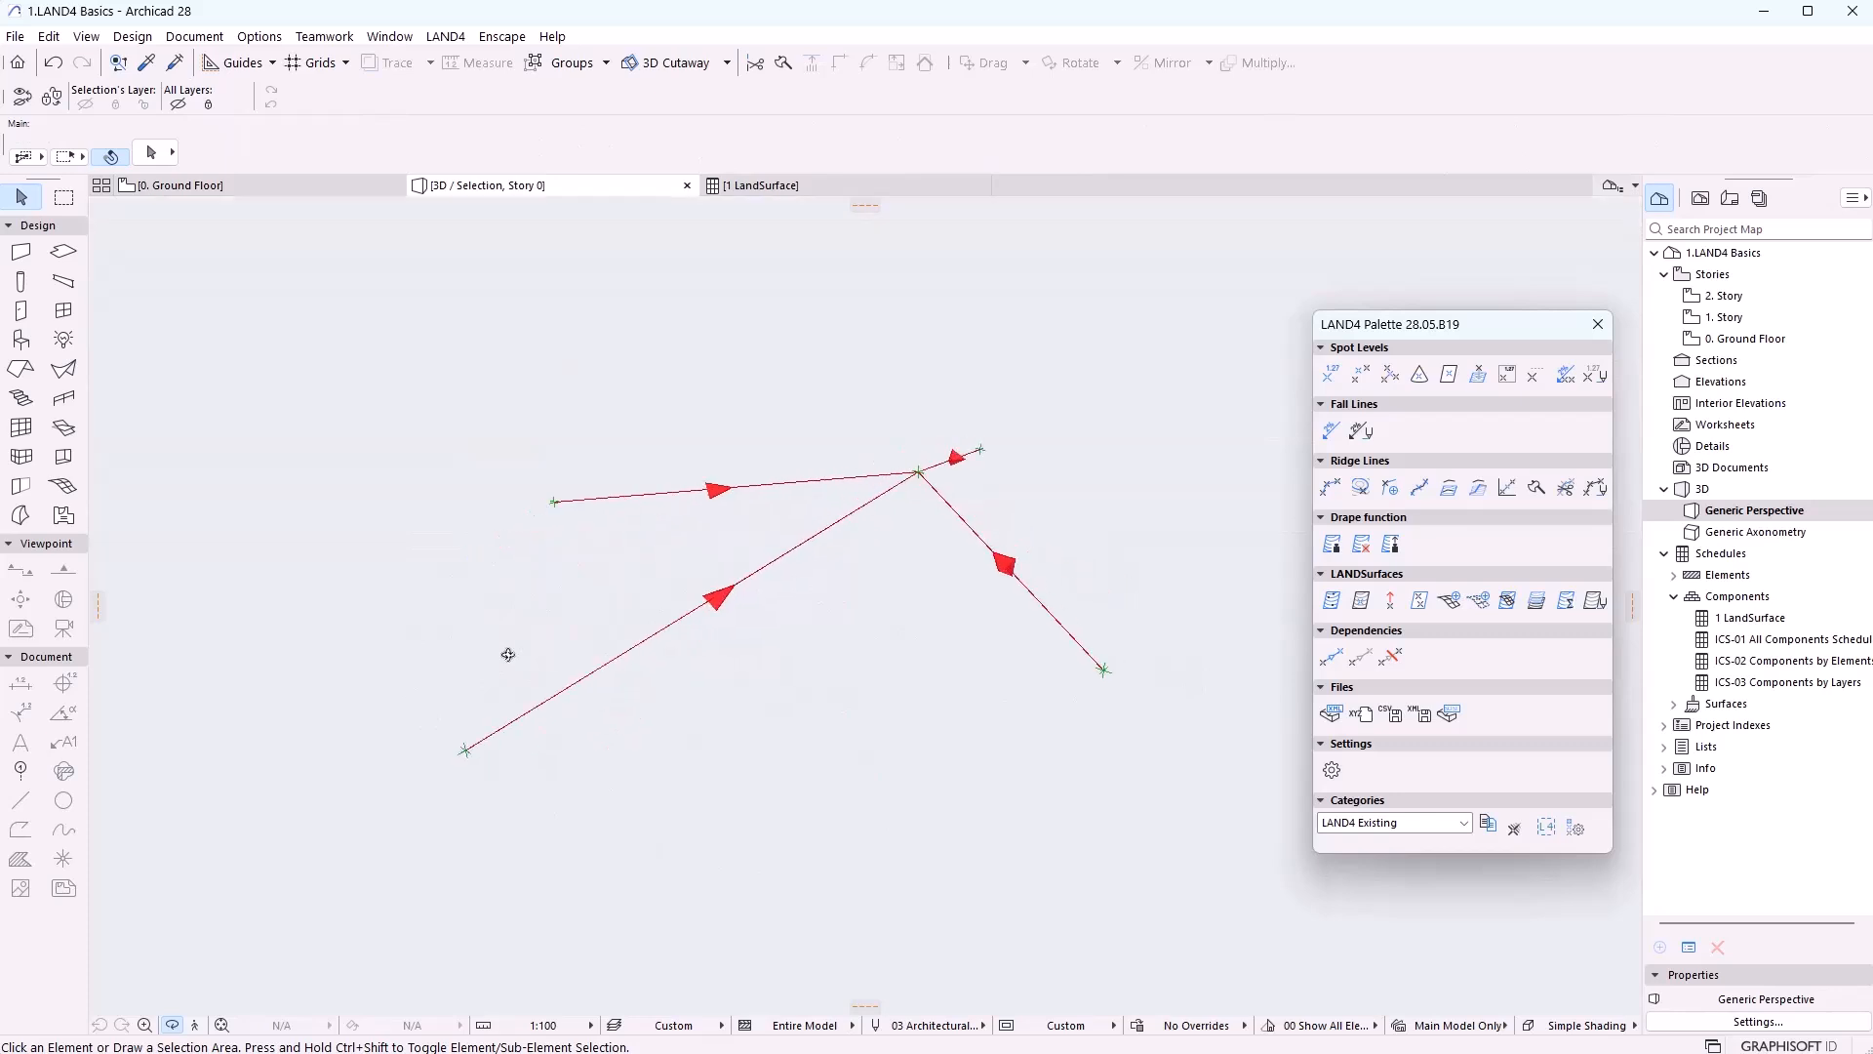
Move the 20,00 spot level back to about the circle's centre and examine the slopes in 3D
left_click(301, 194)
left_click_drag(779, 660, 680, 616)
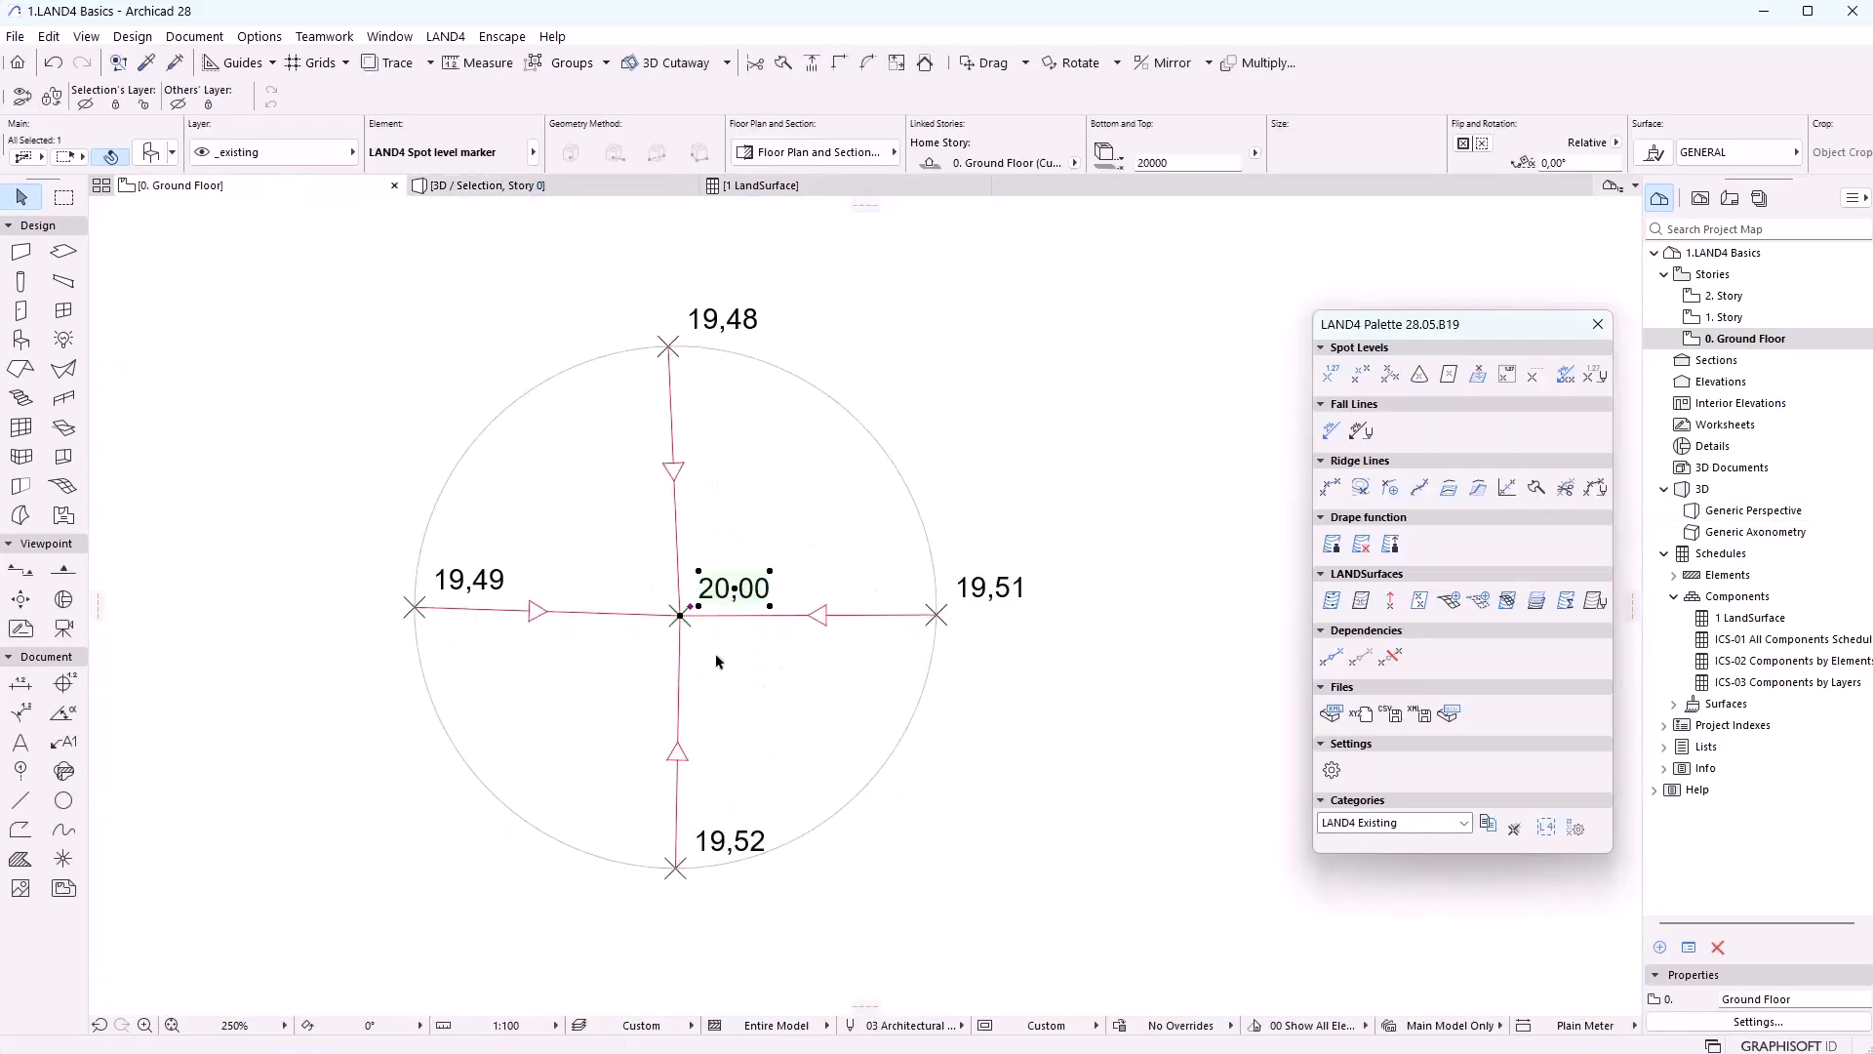
left_click(569, 186)
mouse_move(1210, 771)
middle_mouse_down("shift")
mouse_move(582, 788)
mouse_move(429, 654)
mouse_move(761, 648)
mouse_move(852, 807)
middle_mouse_up("shift")
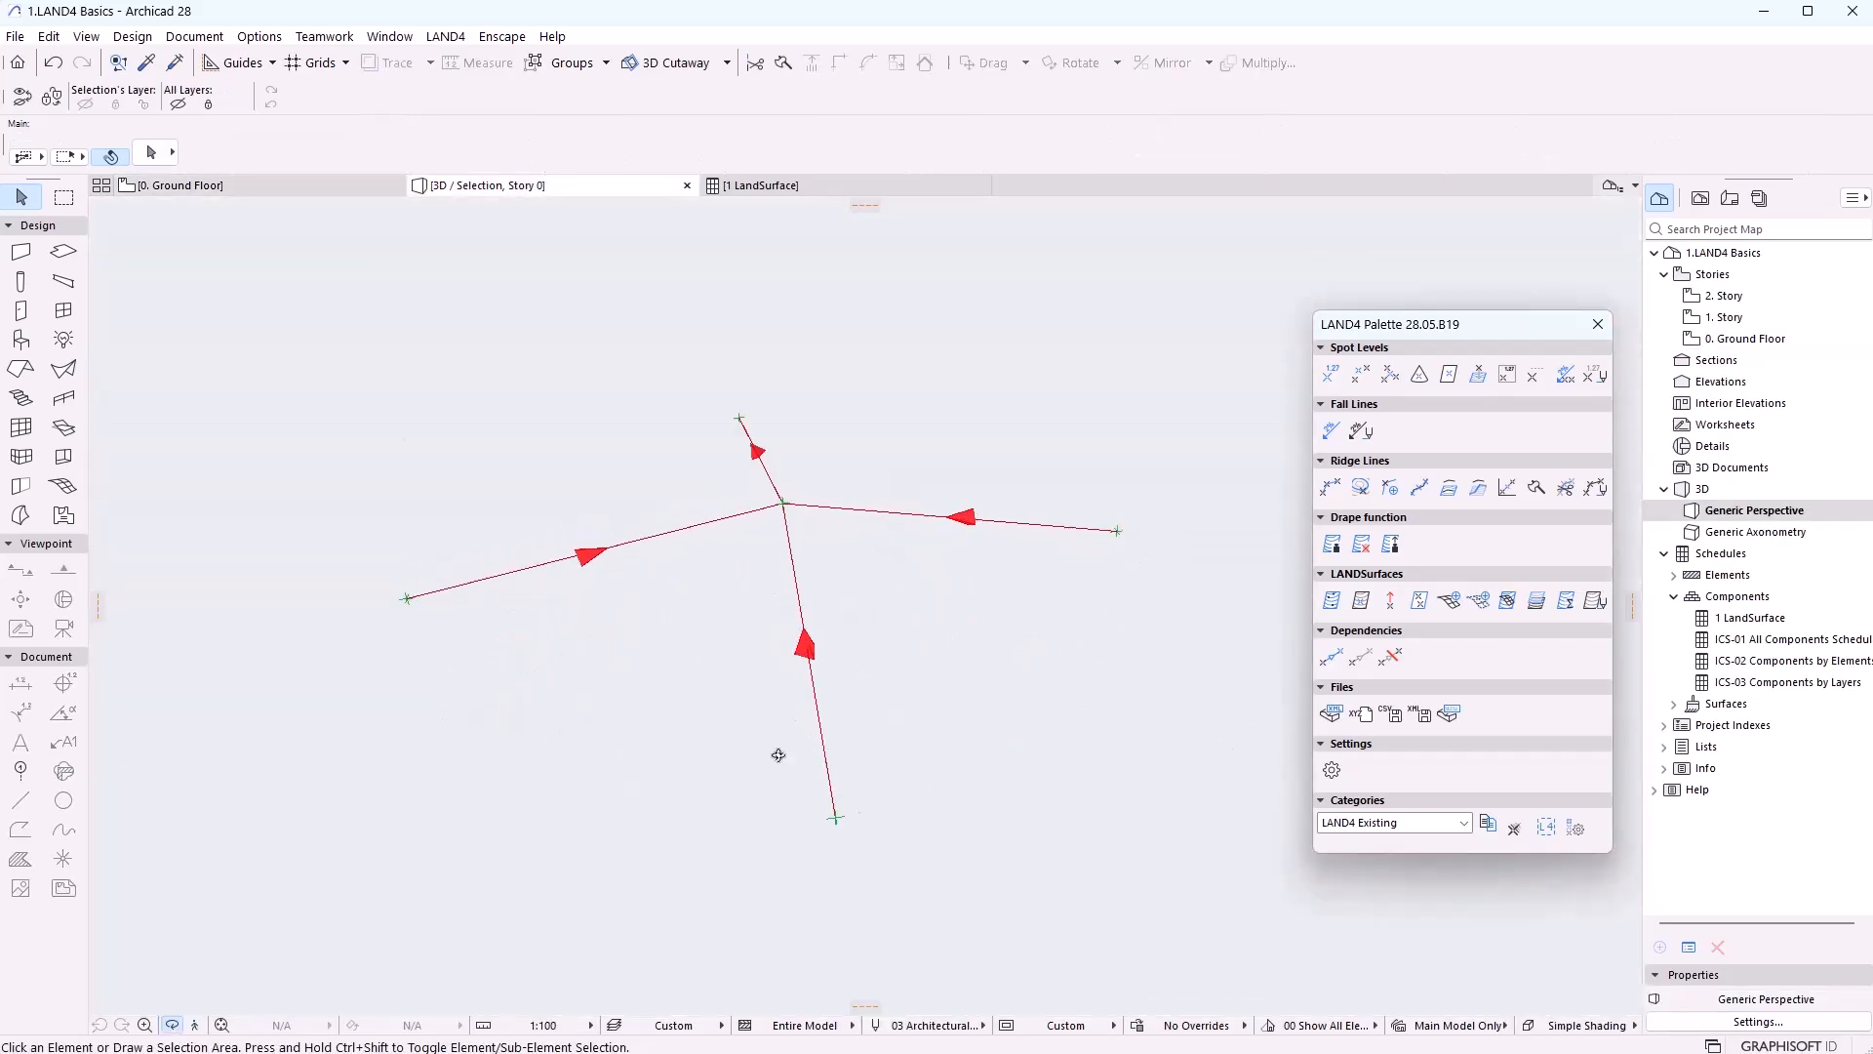
middle_click_drag(861, 606, 509, 456, "shift")
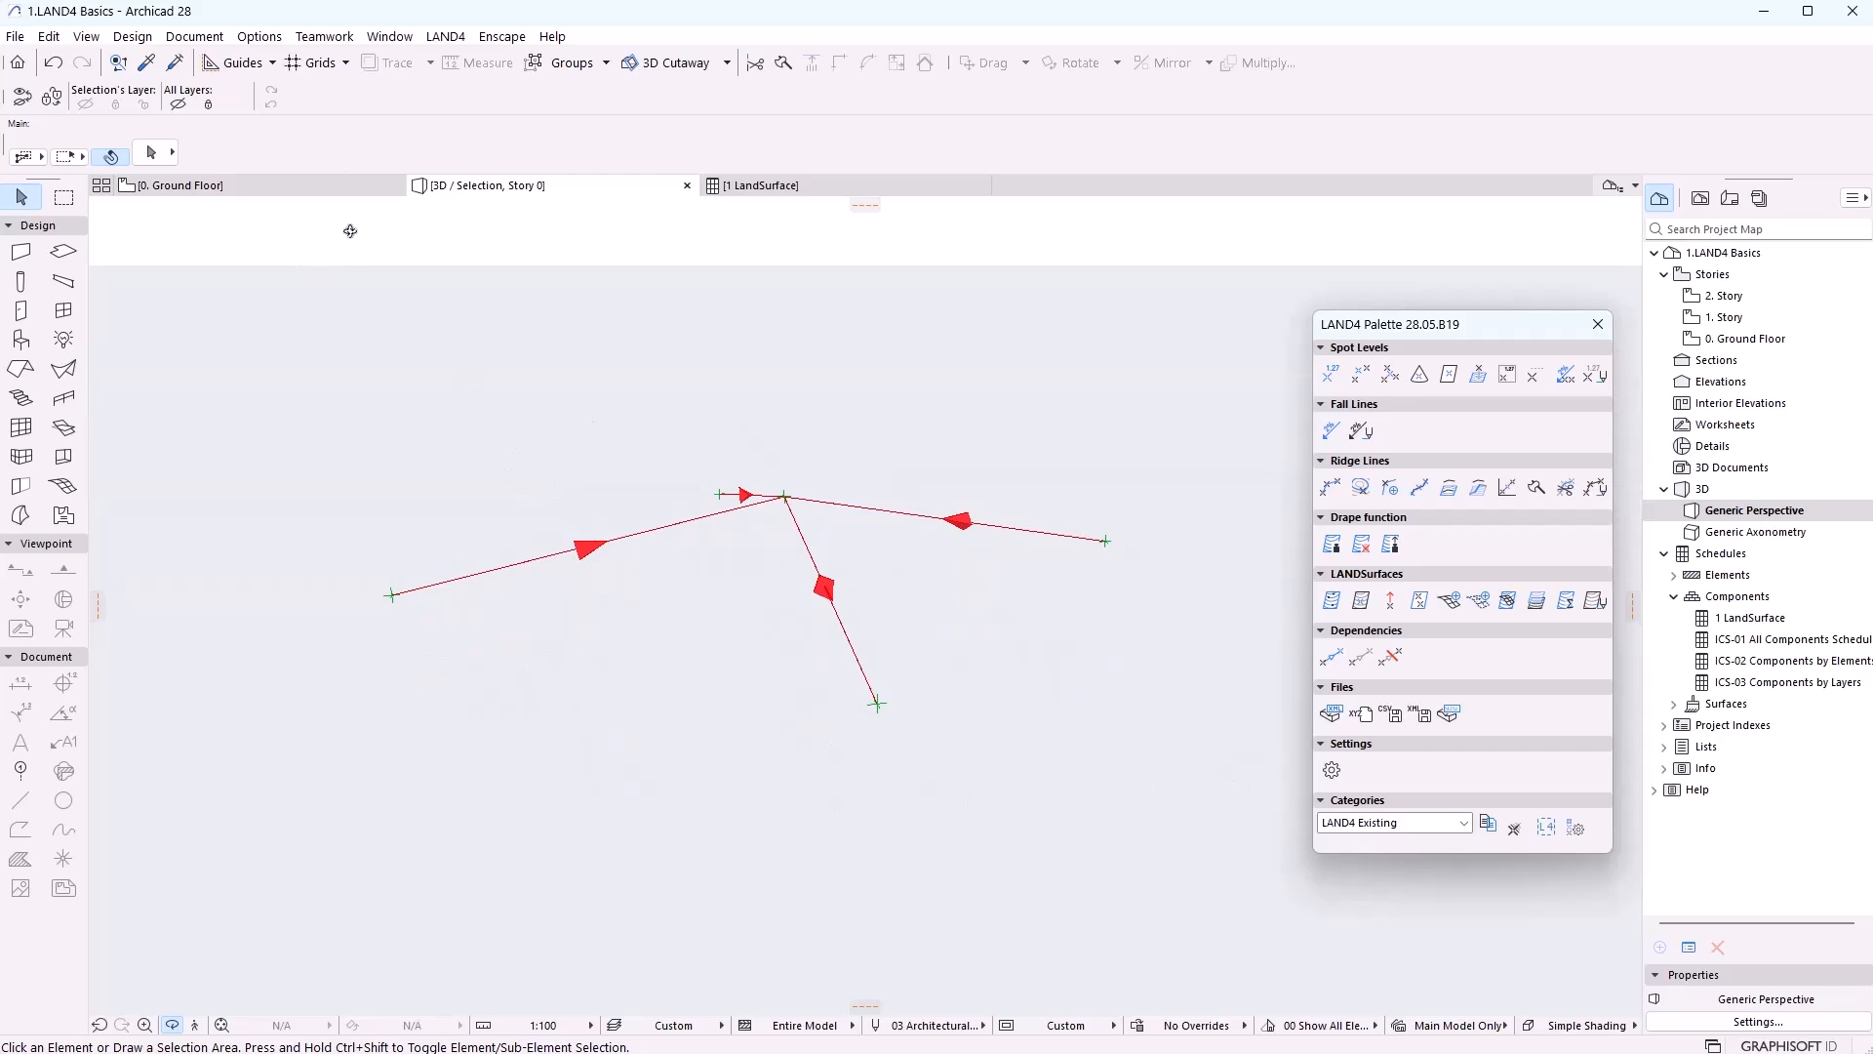
In the floor plan, place four spot levels at the circle's quarter points from the central 20,00 one with a -20% fall
left_click(333, 187)
left_click(706, 599)
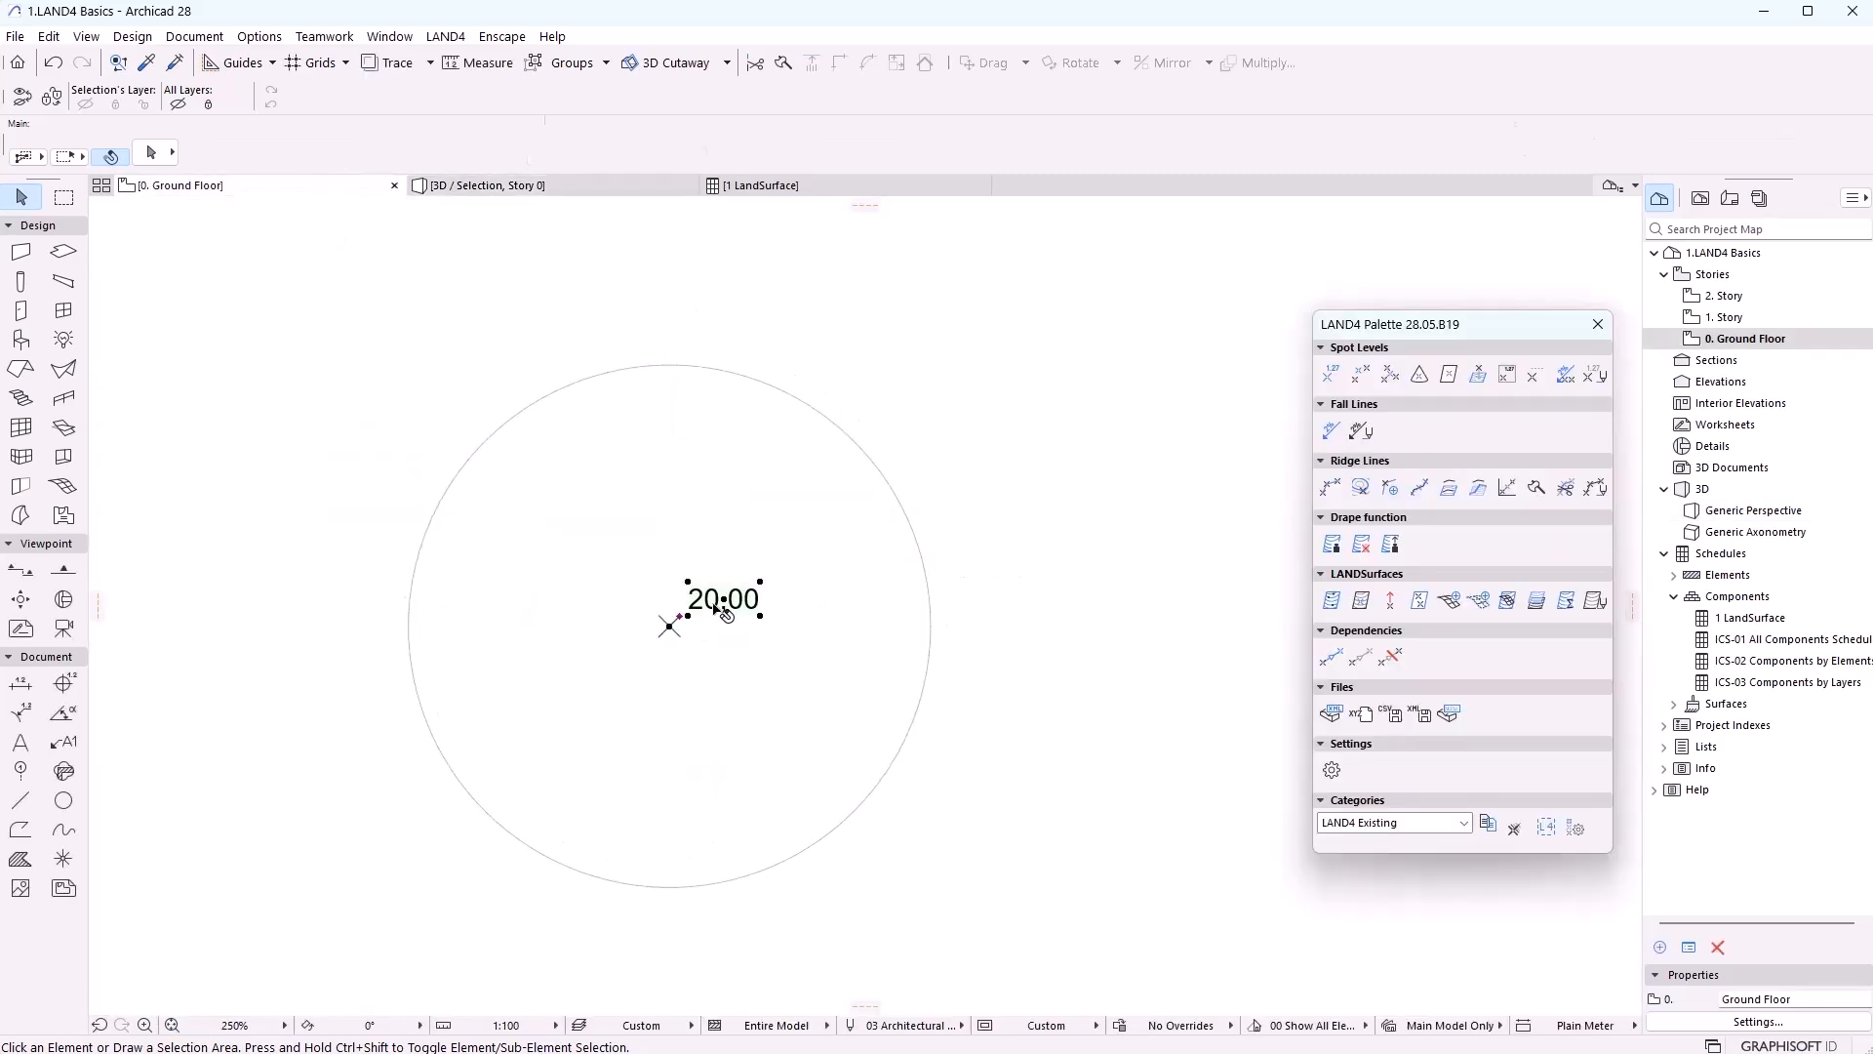
left_click(1422, 376)
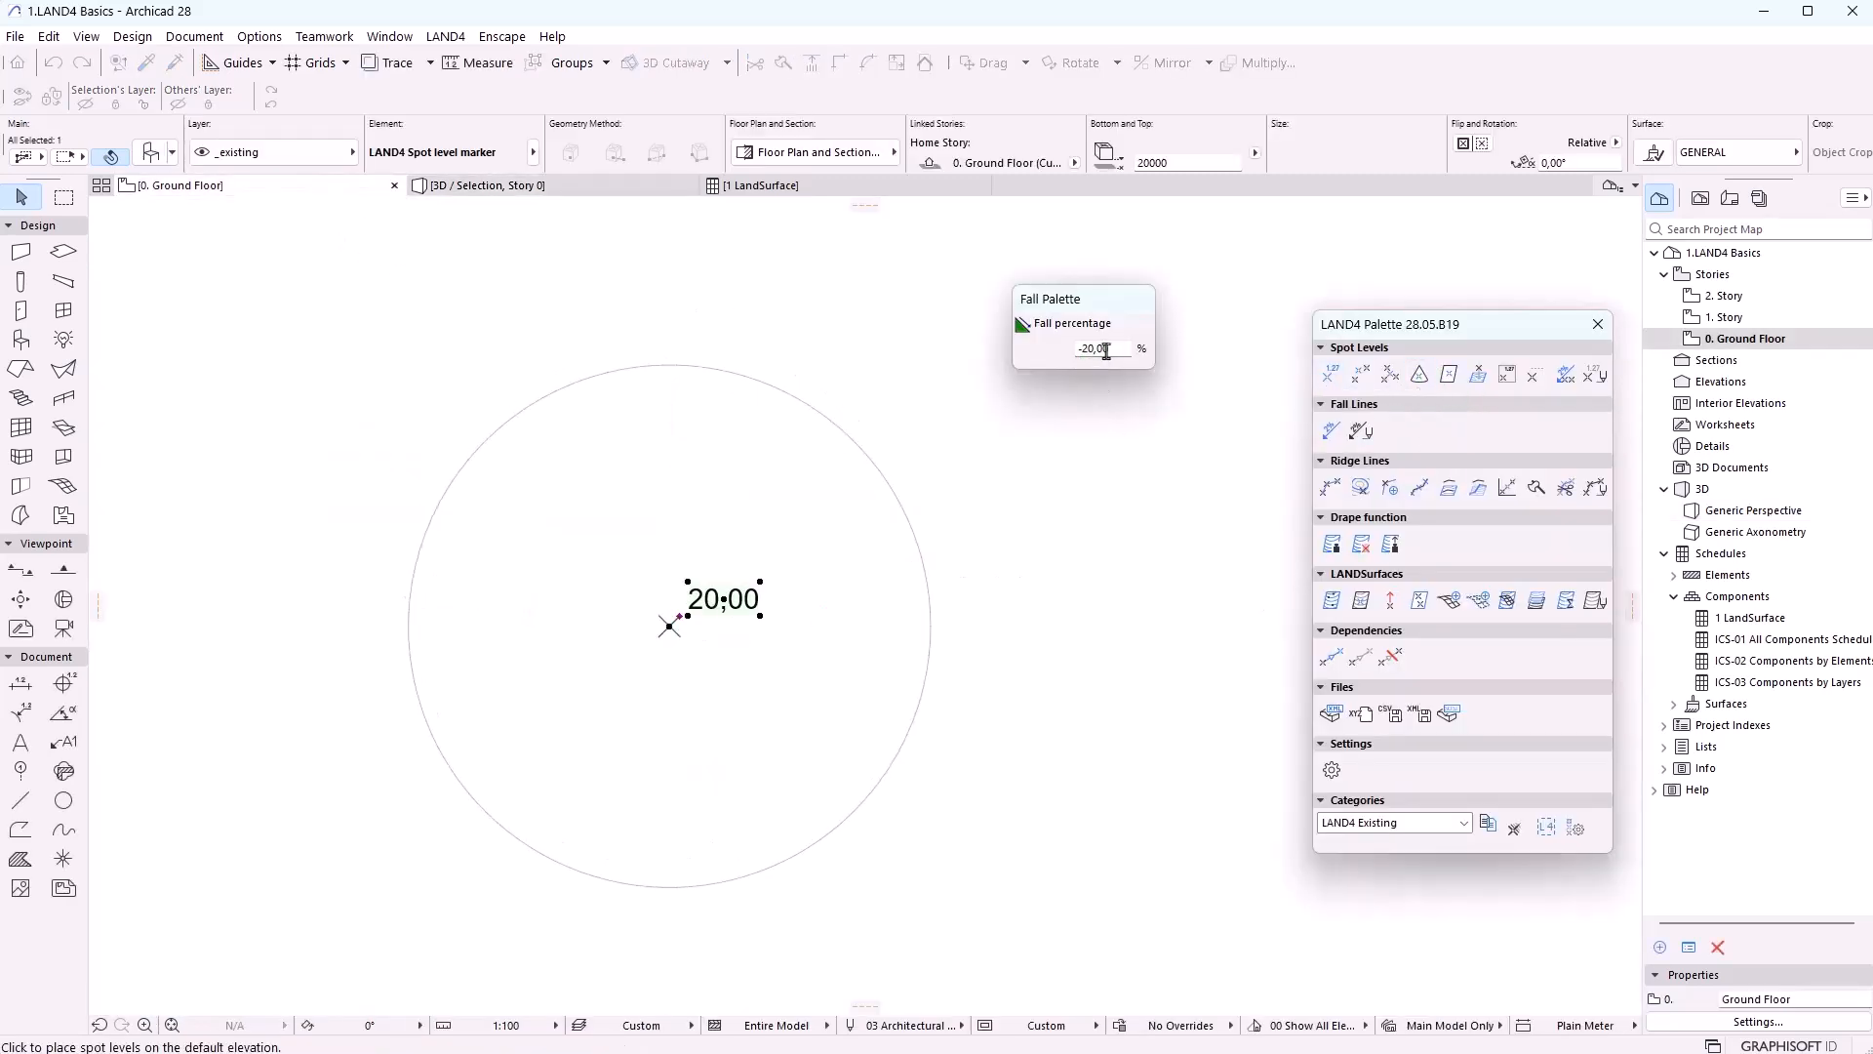
type("-")
left_click(931, 625)
left_click(676, 886)
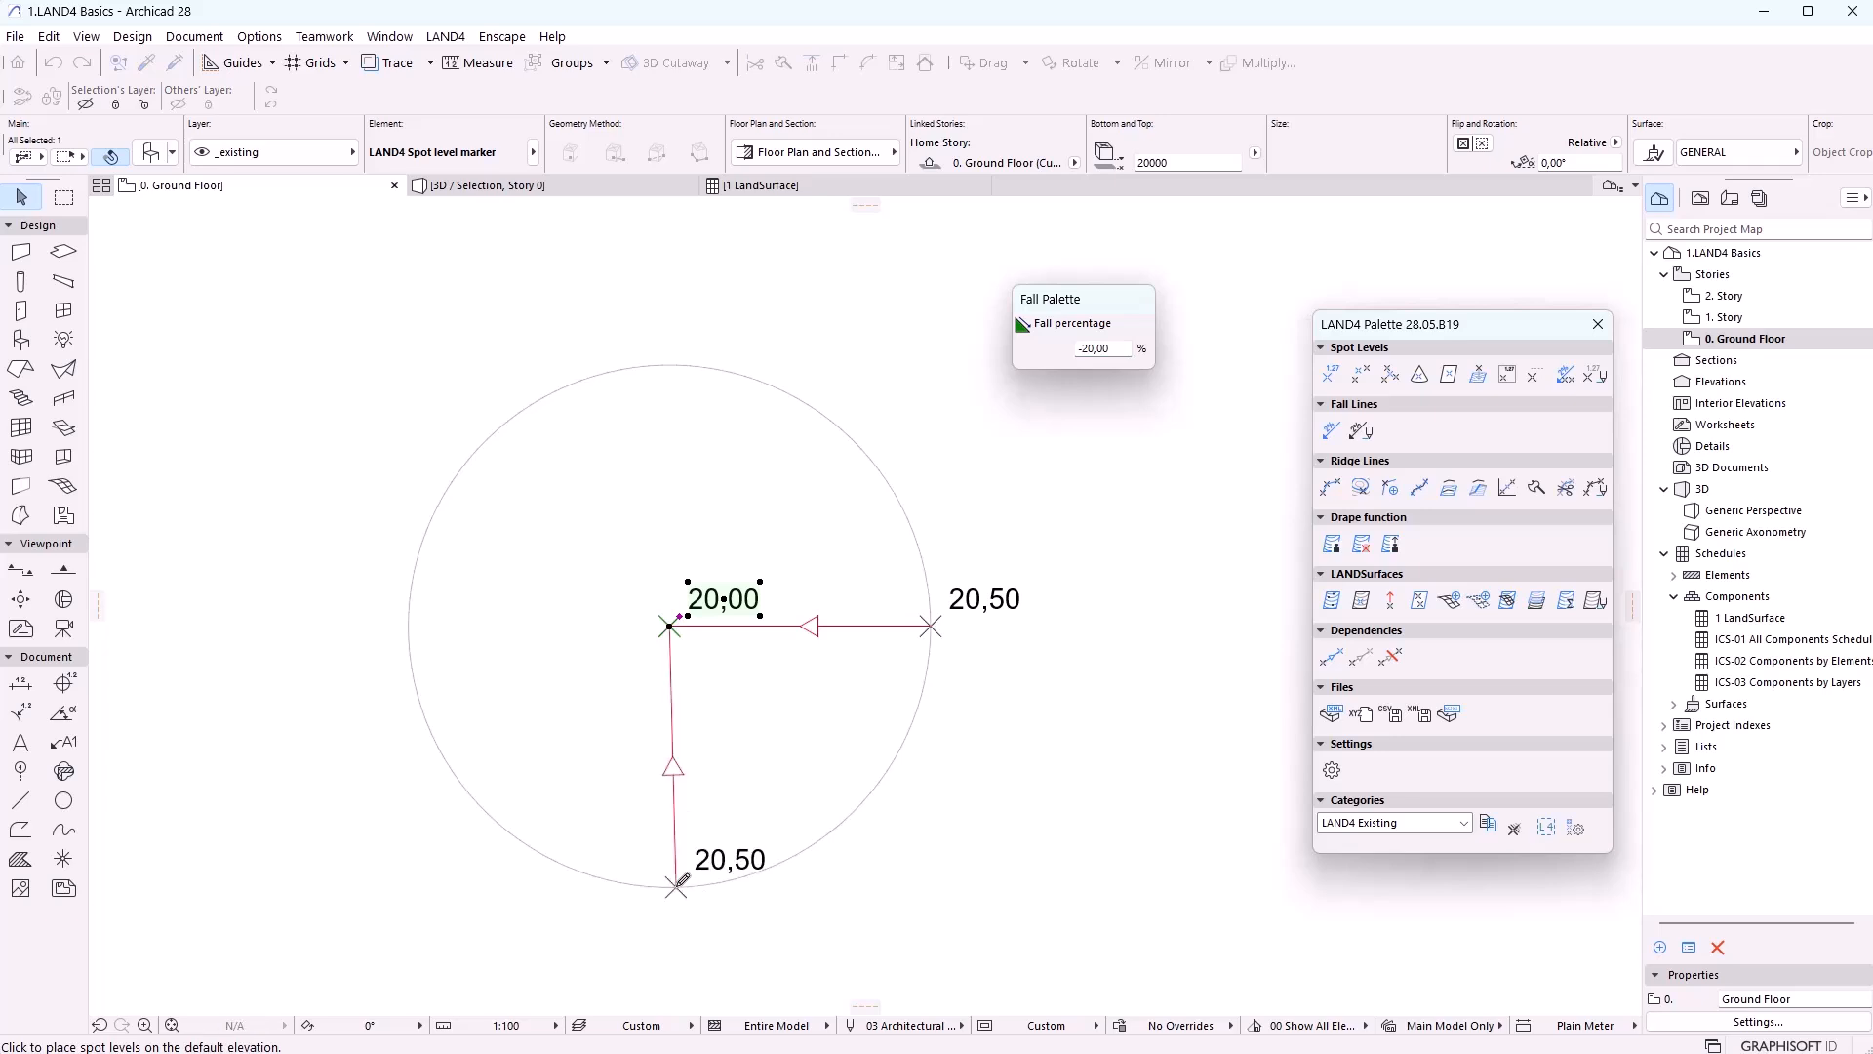
left_click(409, 625)
left_click(658, 366)
mouse_move(669, 627)
left_mouse_down()
mouse_move(573, 741)
mouse_move(690, 621)
left_mouse_up()
left_click(572, 741)
left_click(1164, 697)
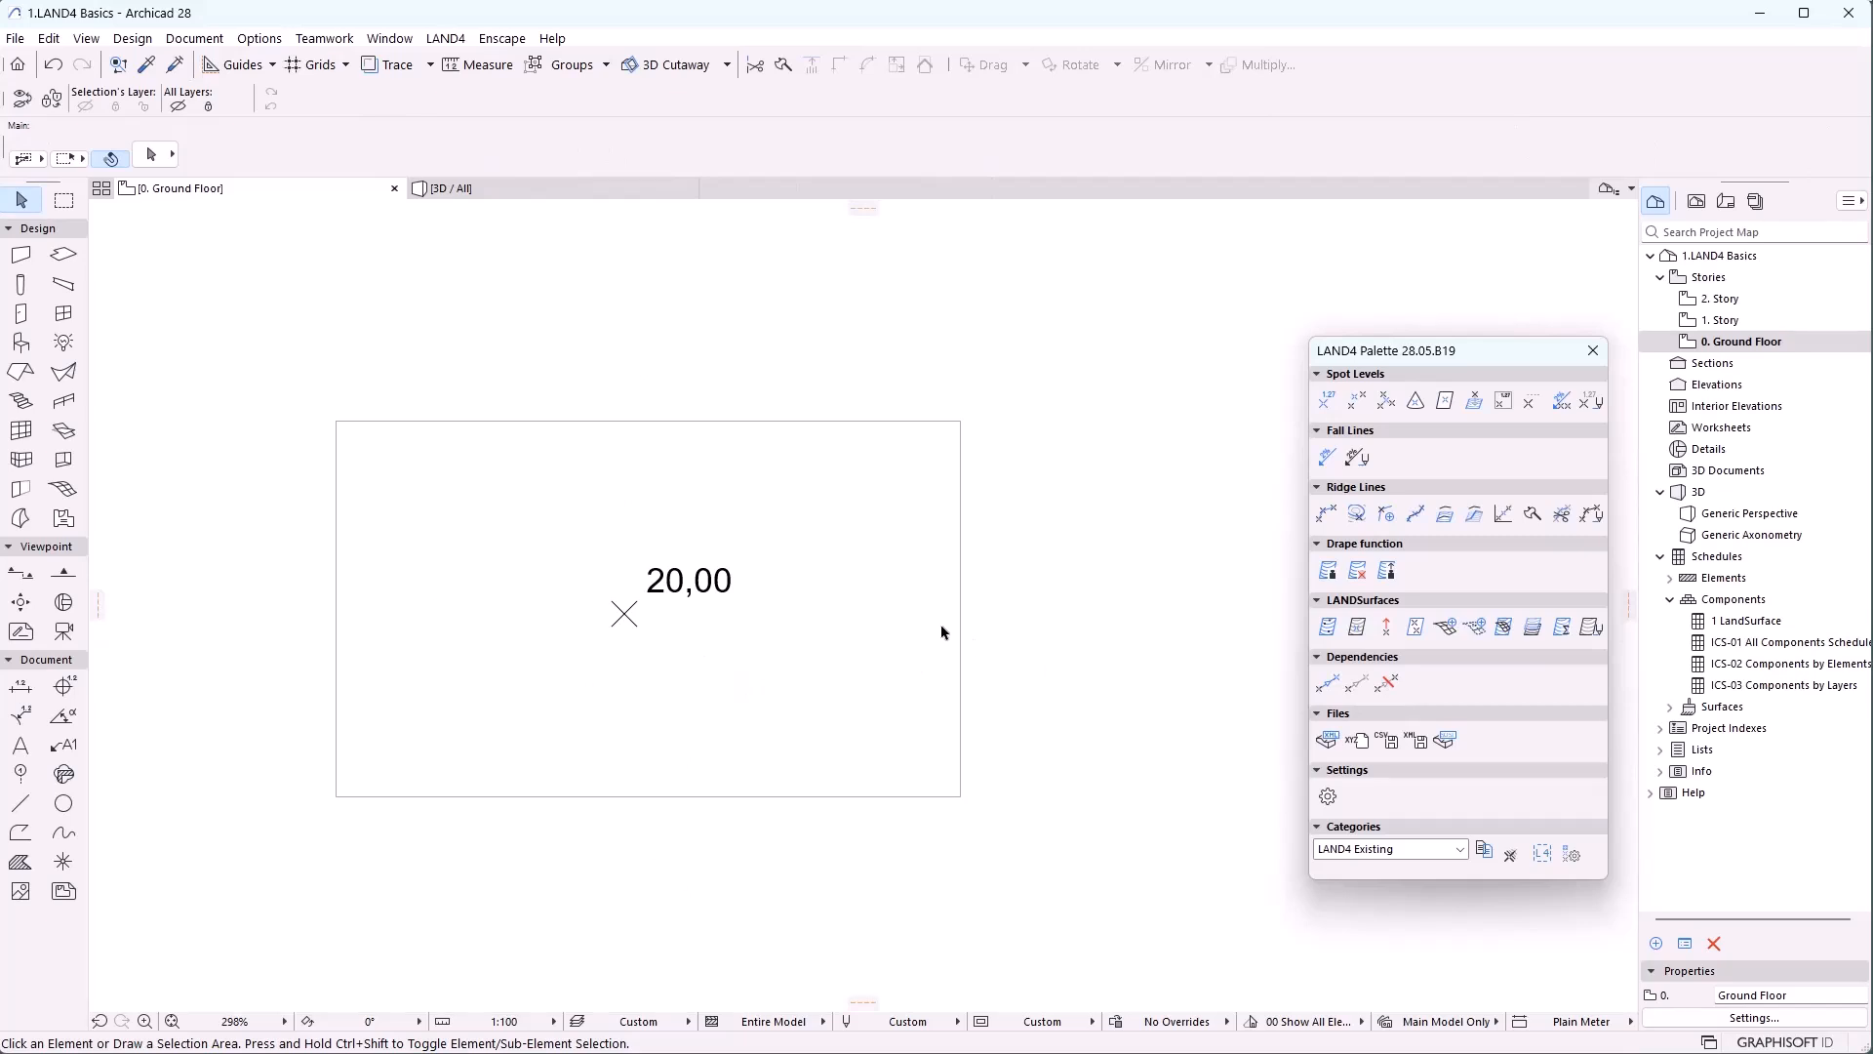
Define a sloping plane from the 20,00 spot level, falling 20% toward the rectangle's lower-right corner
left_click(540, 525)
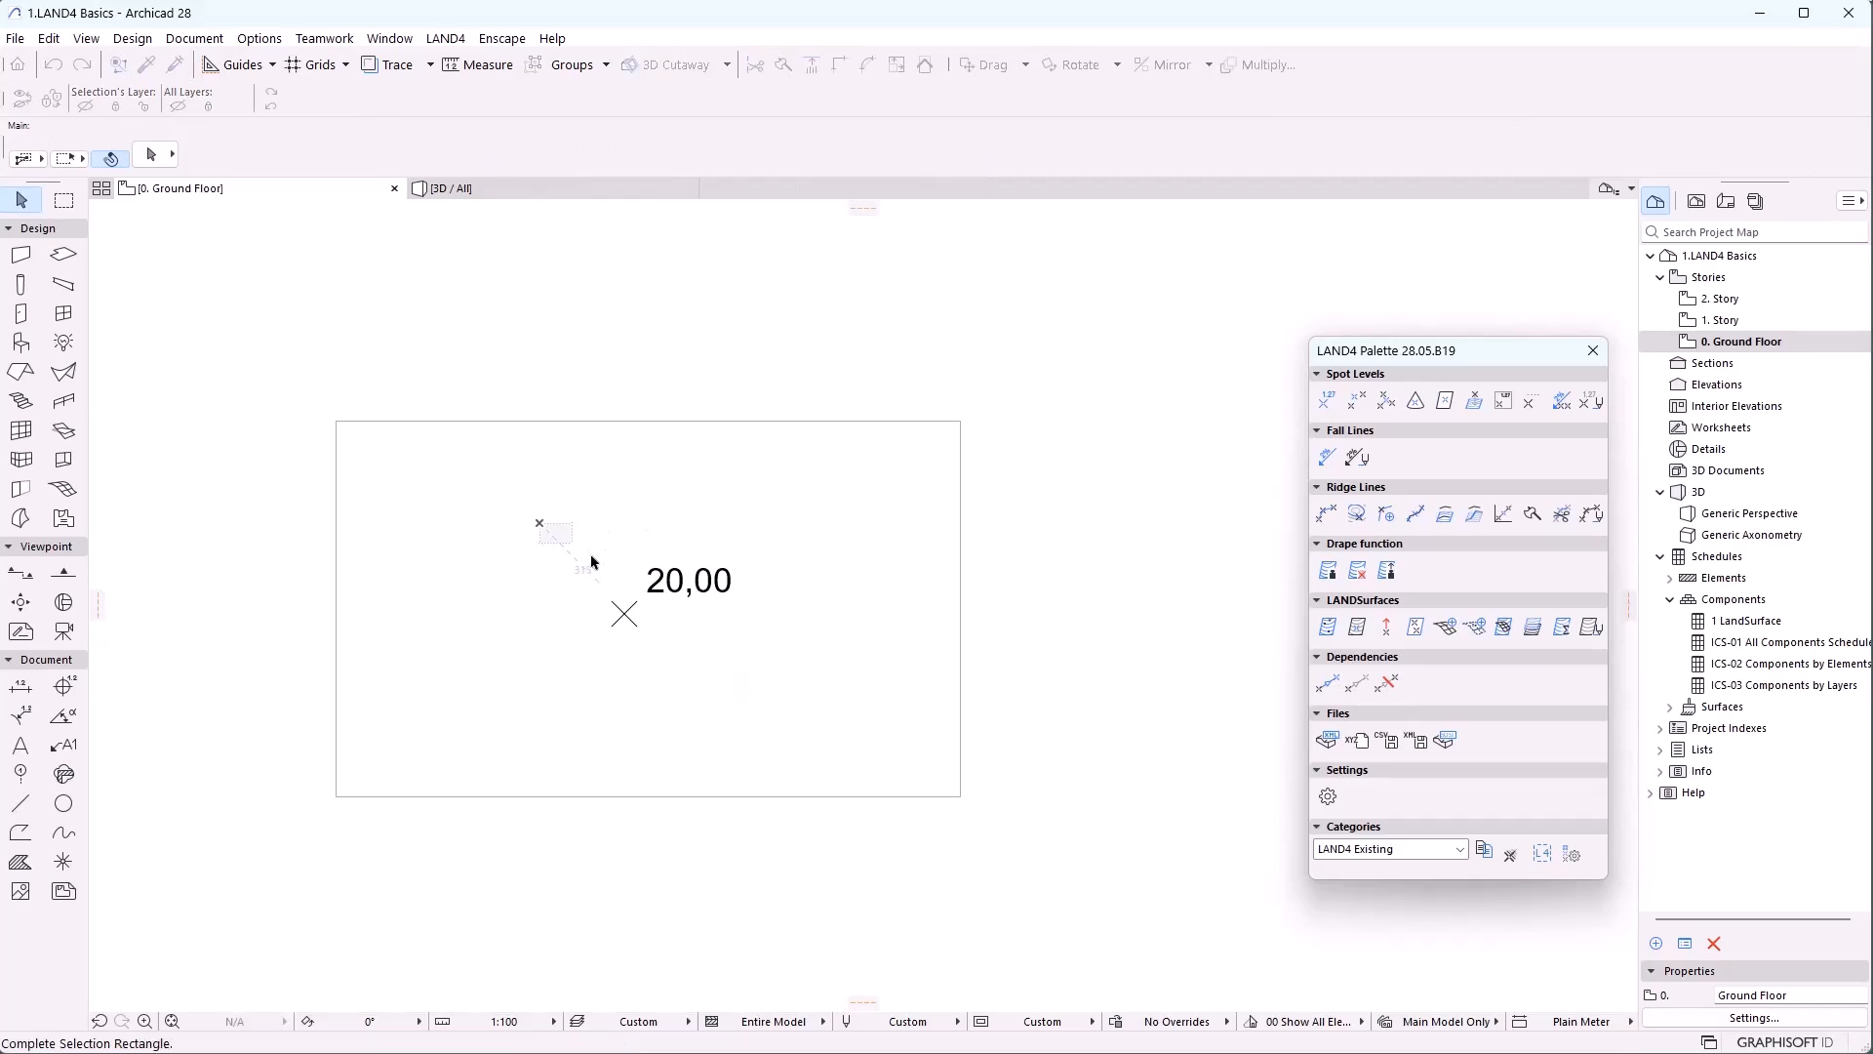
left_click(808, 696)
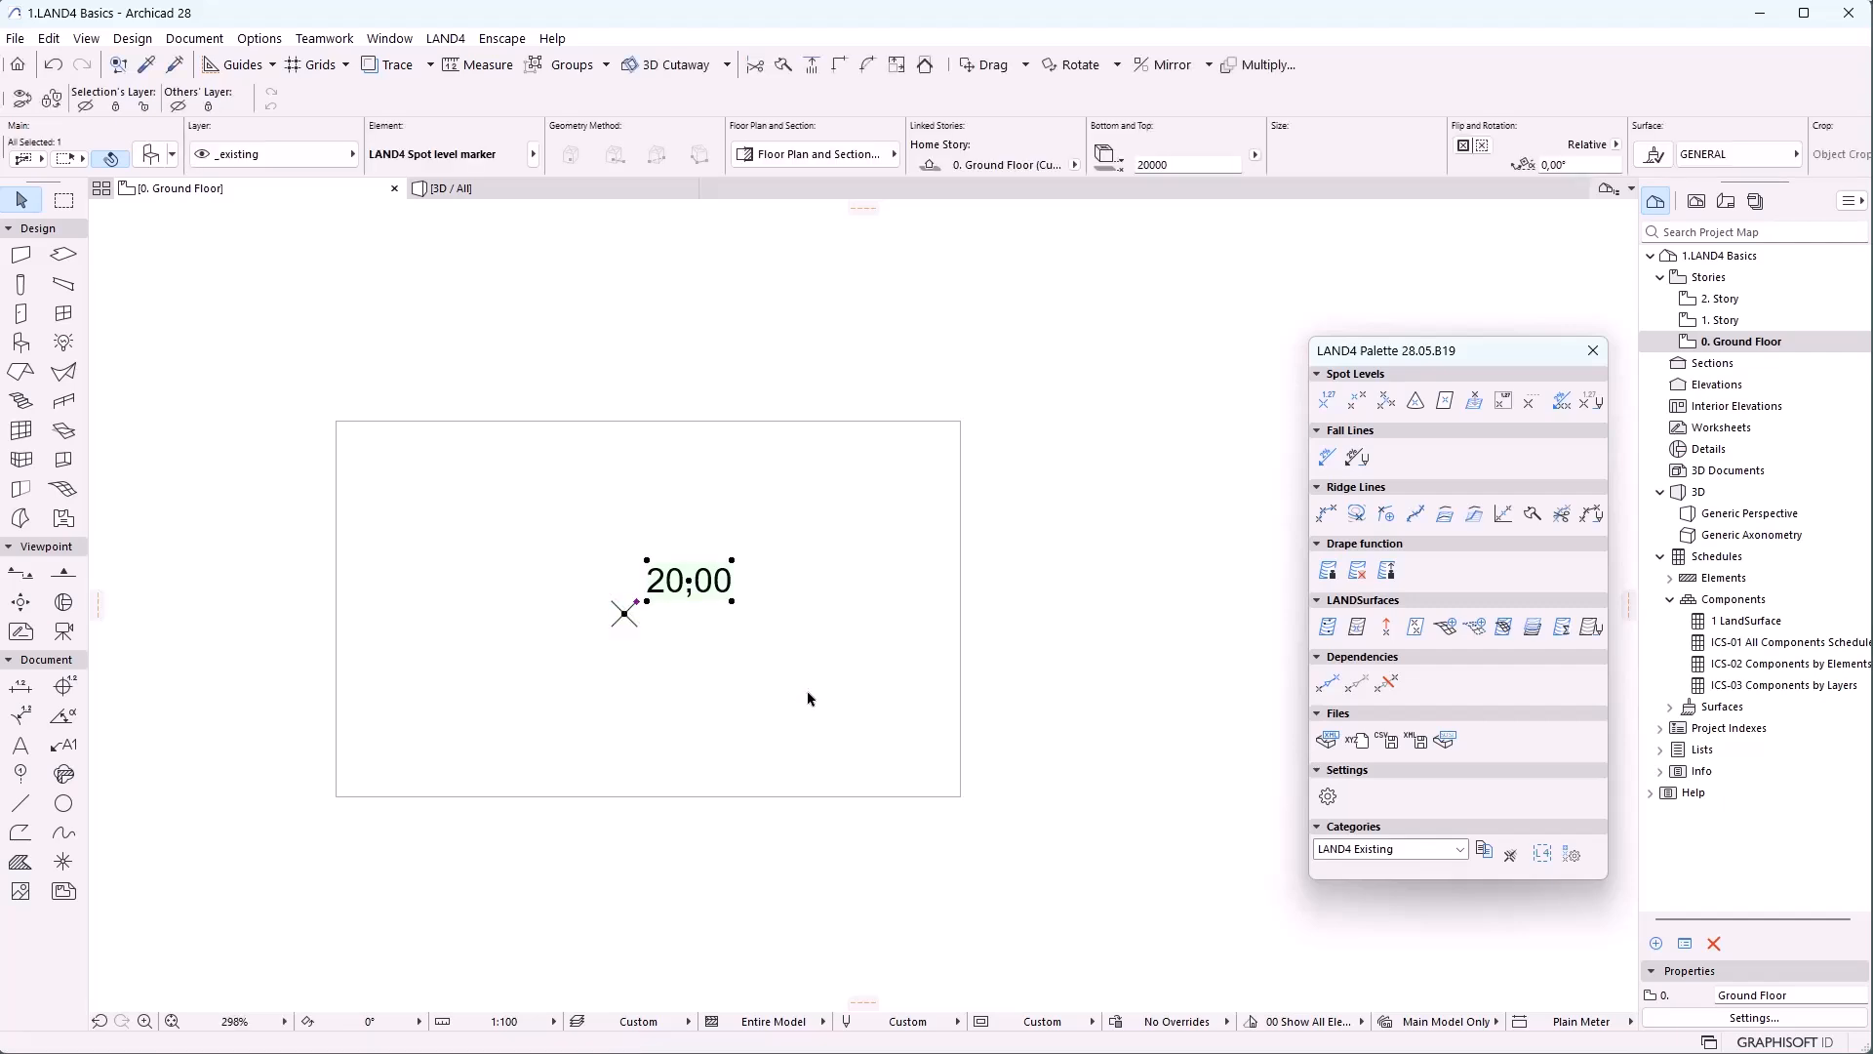
left_click(1446, 401)
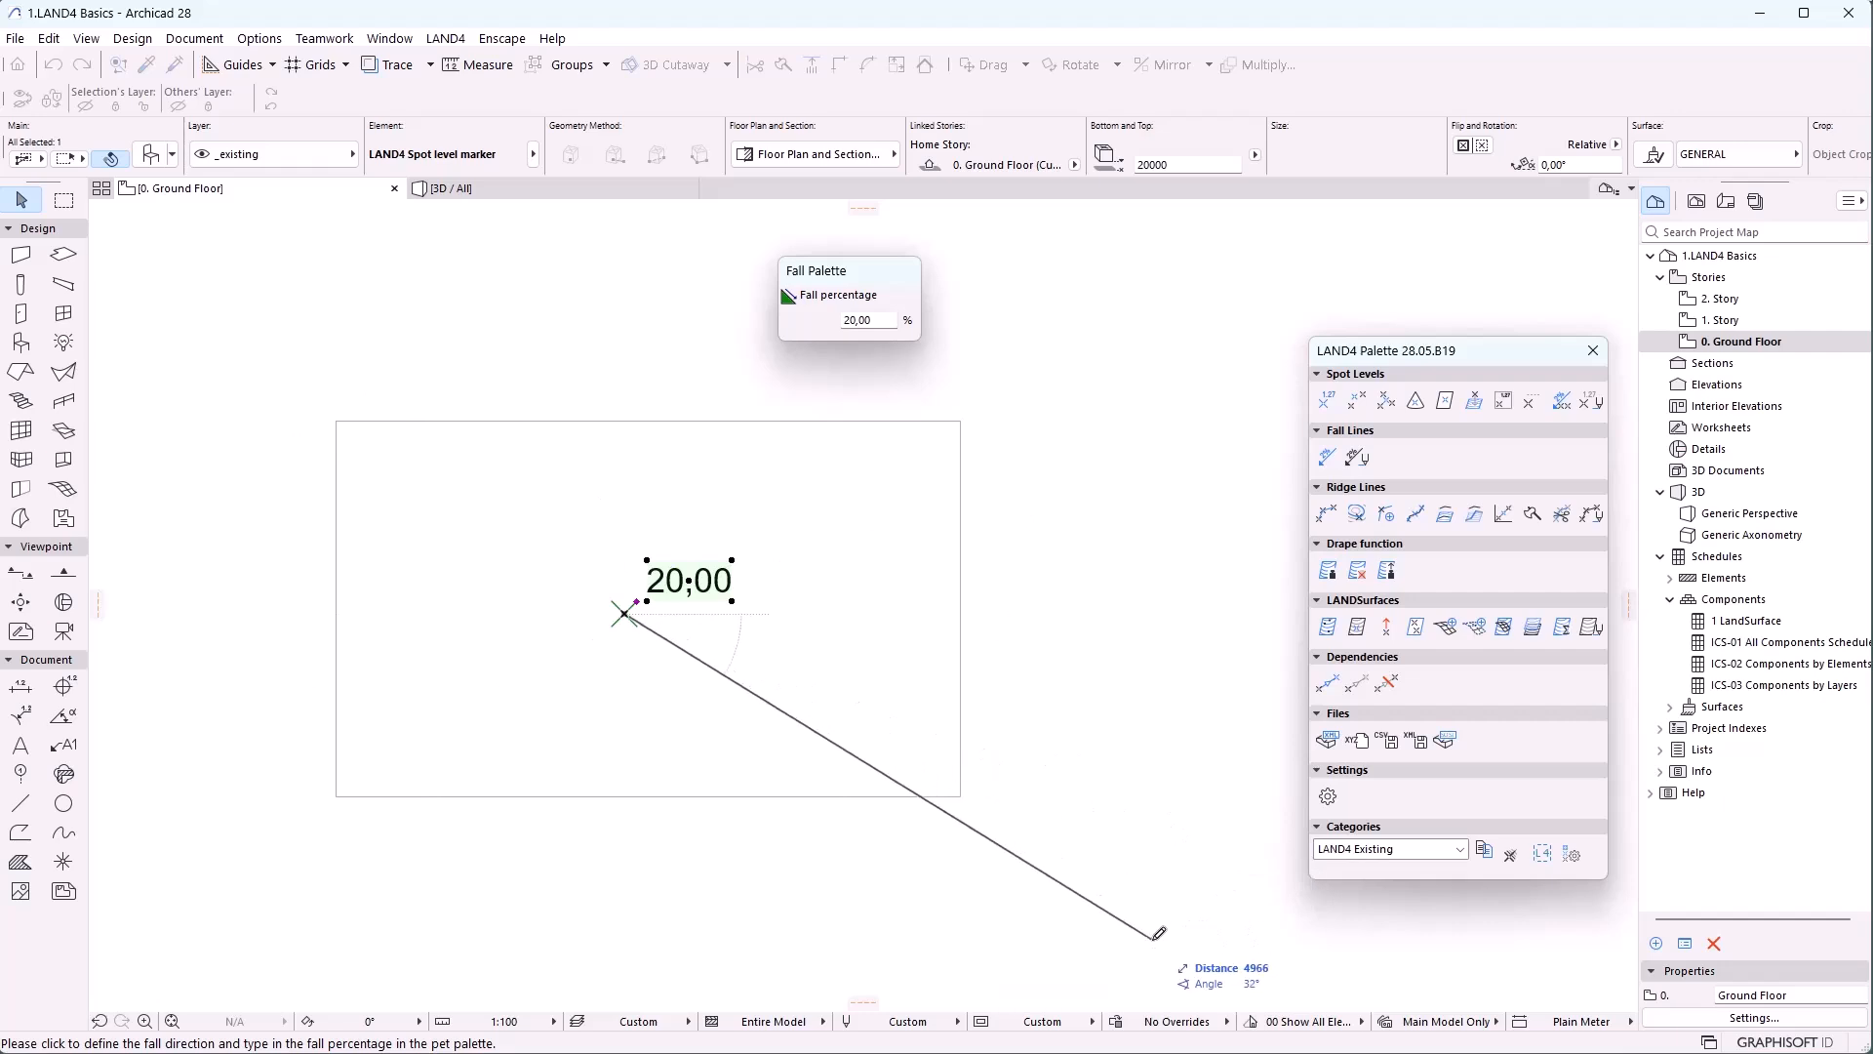
left_click(963, 788)
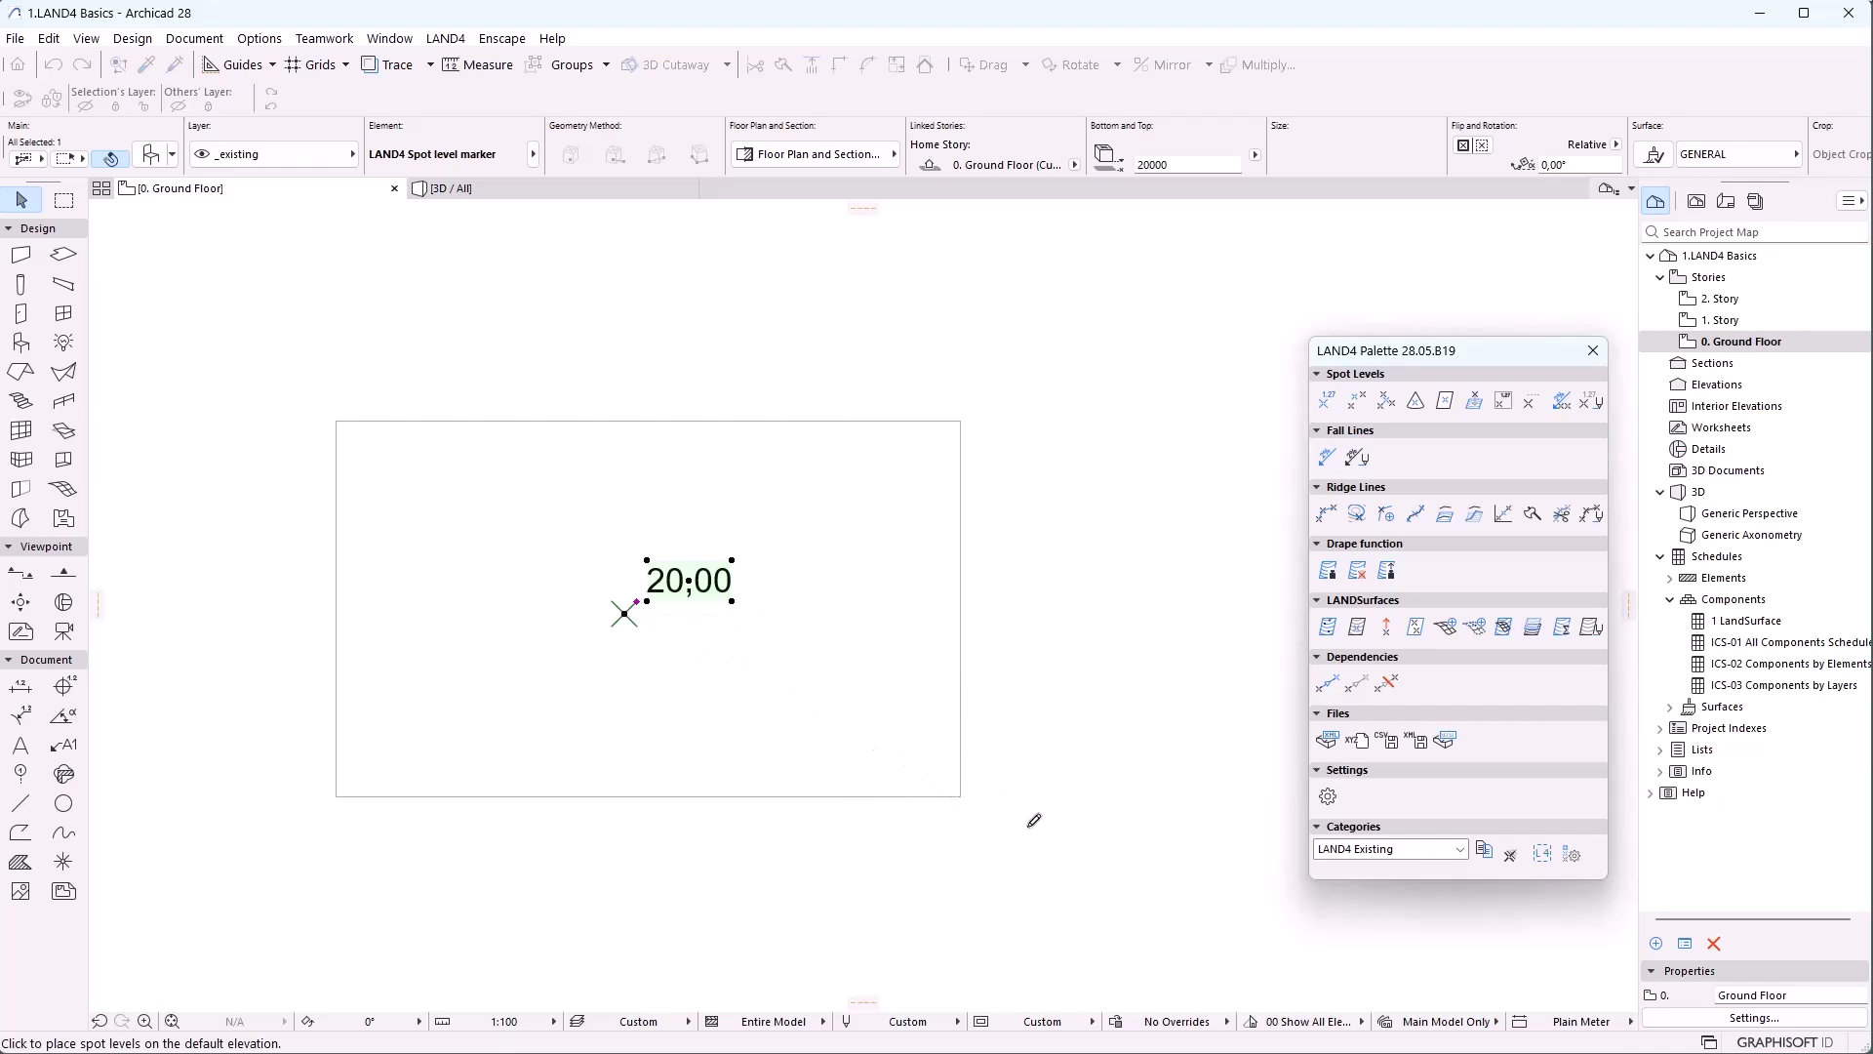
Place spot levels of the sloping plane on all four rectangle corners and show their dependency lines
left_click(961, 796)
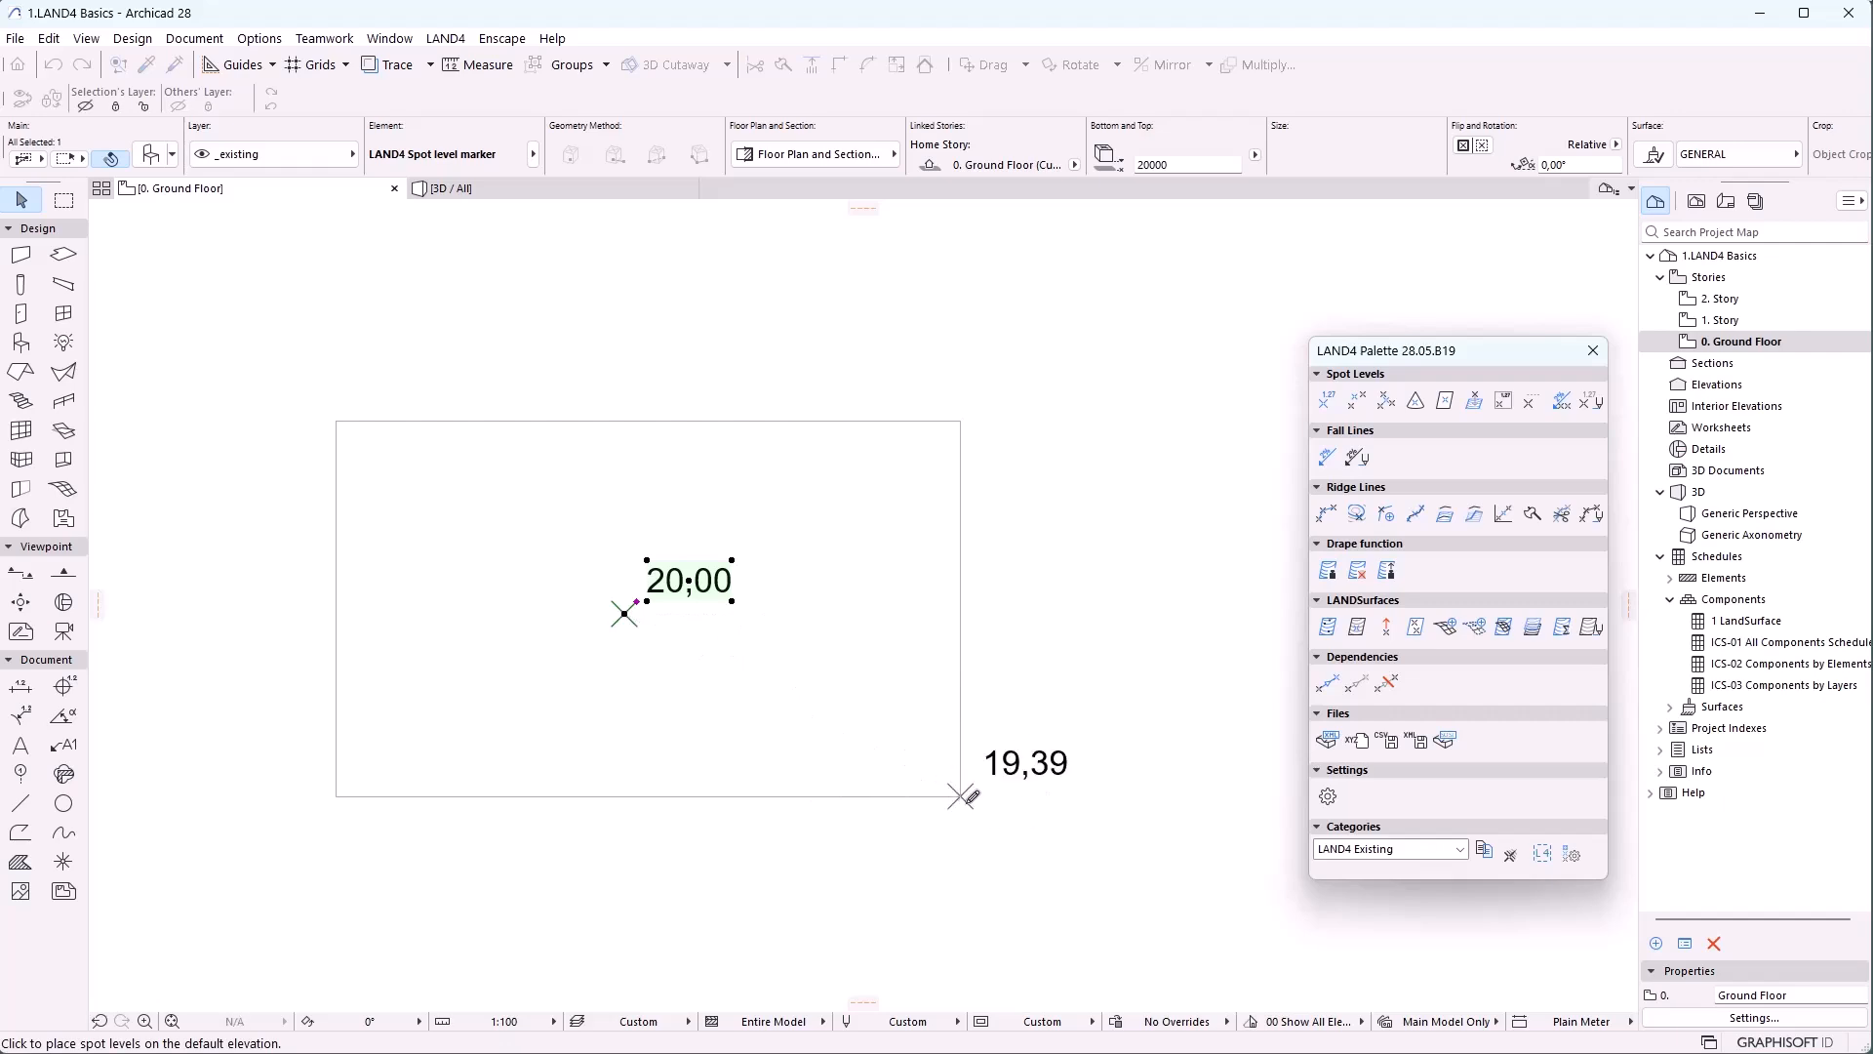
left_click(961, 422)
left_click(337, 421)
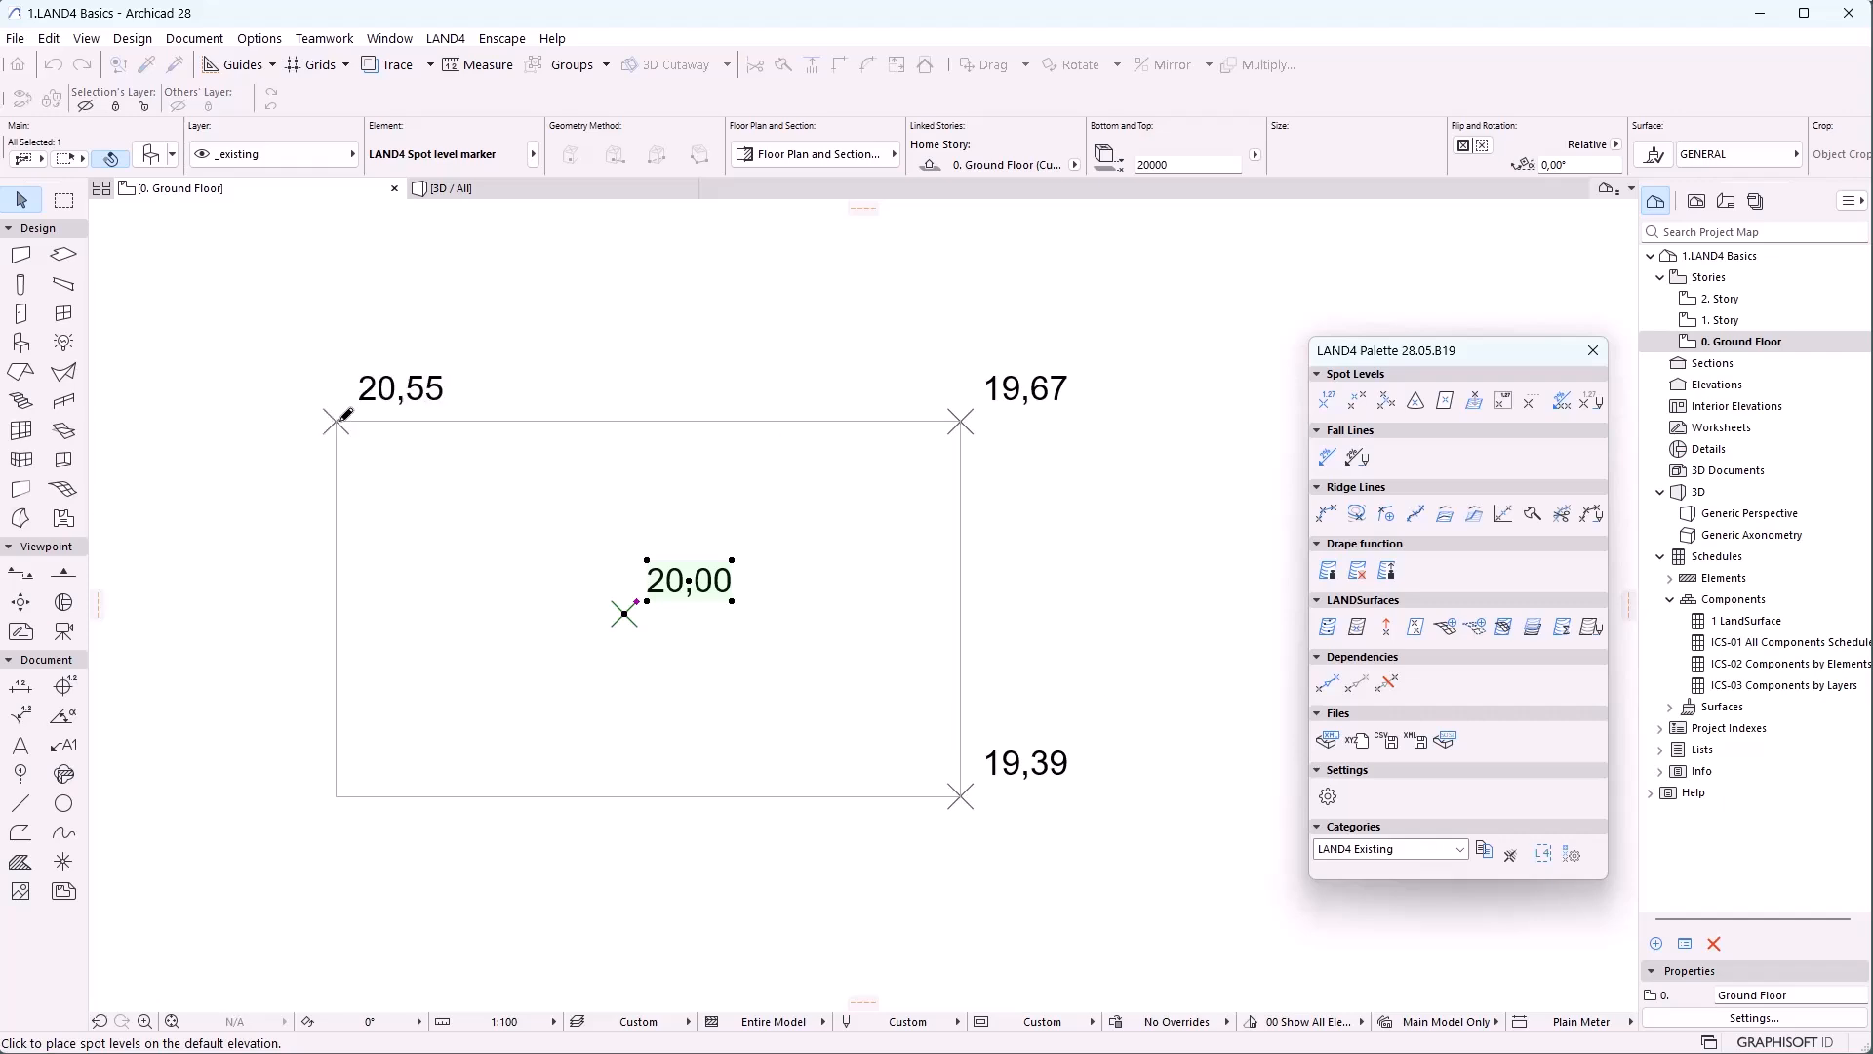
left_click(337, 796)
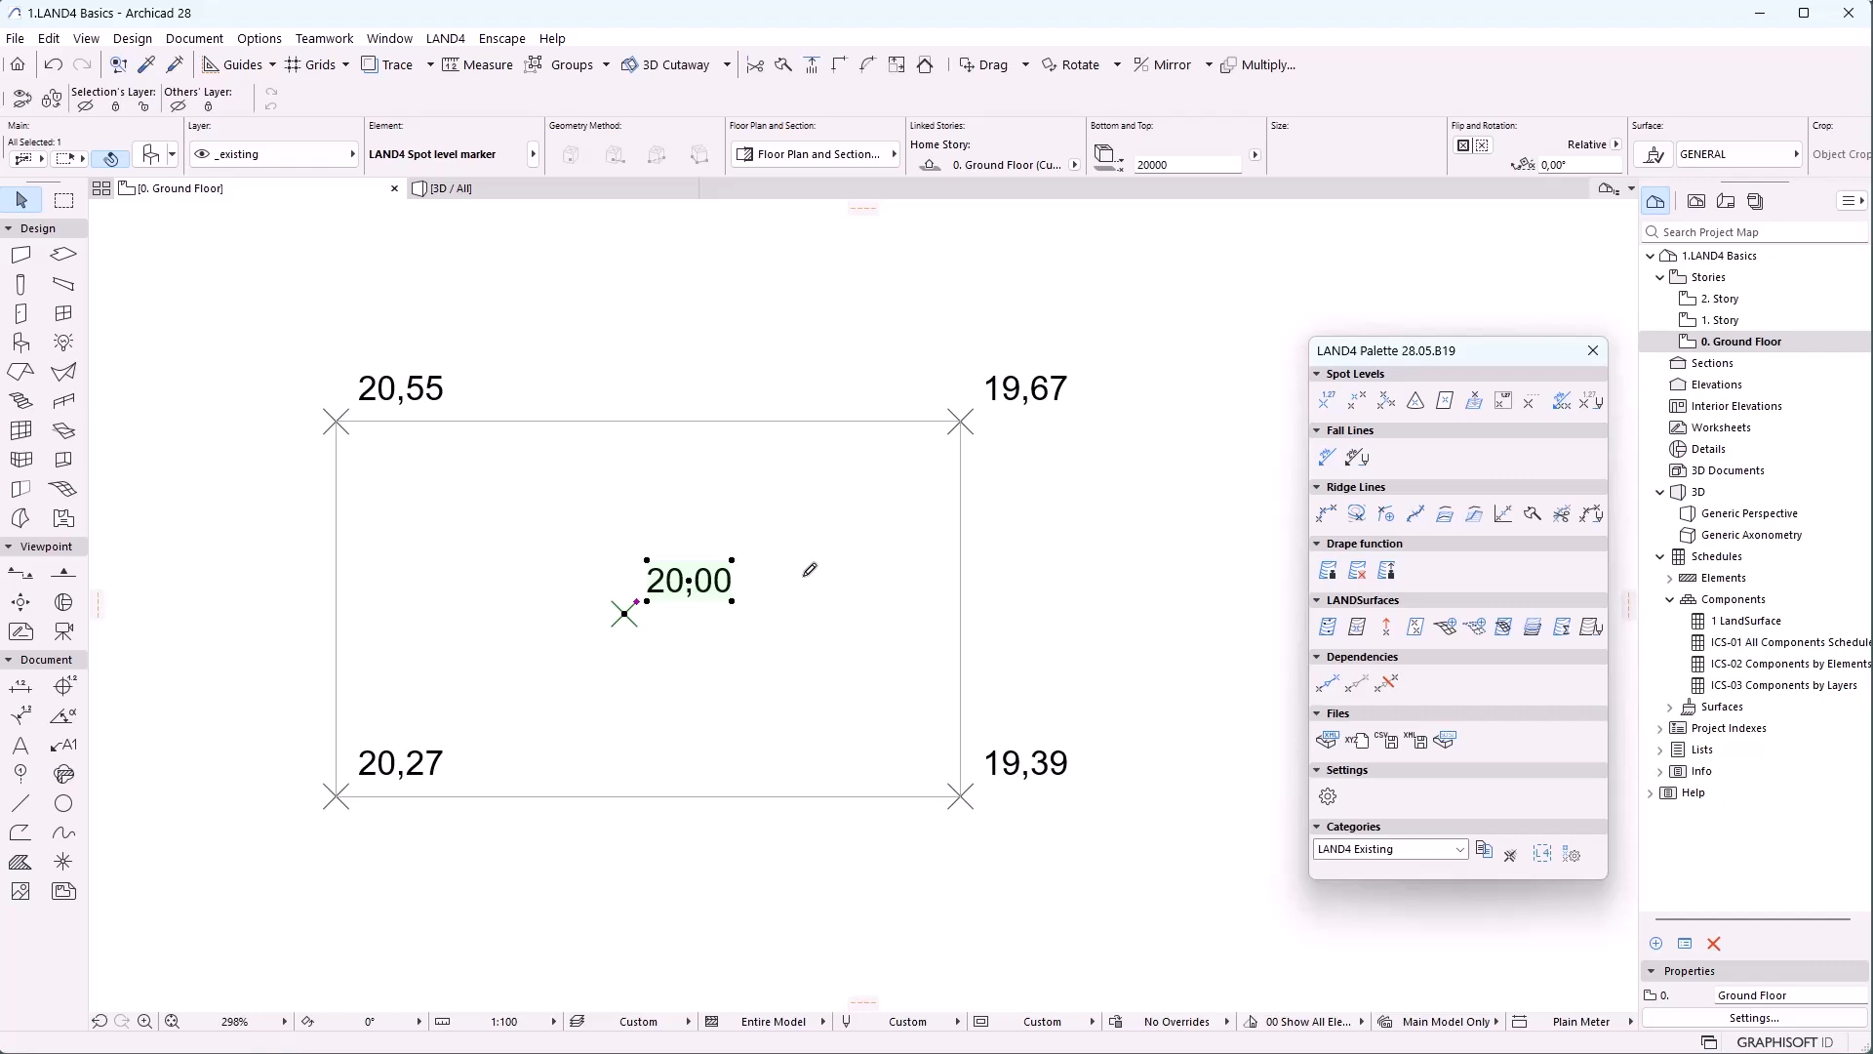
key("Escape")
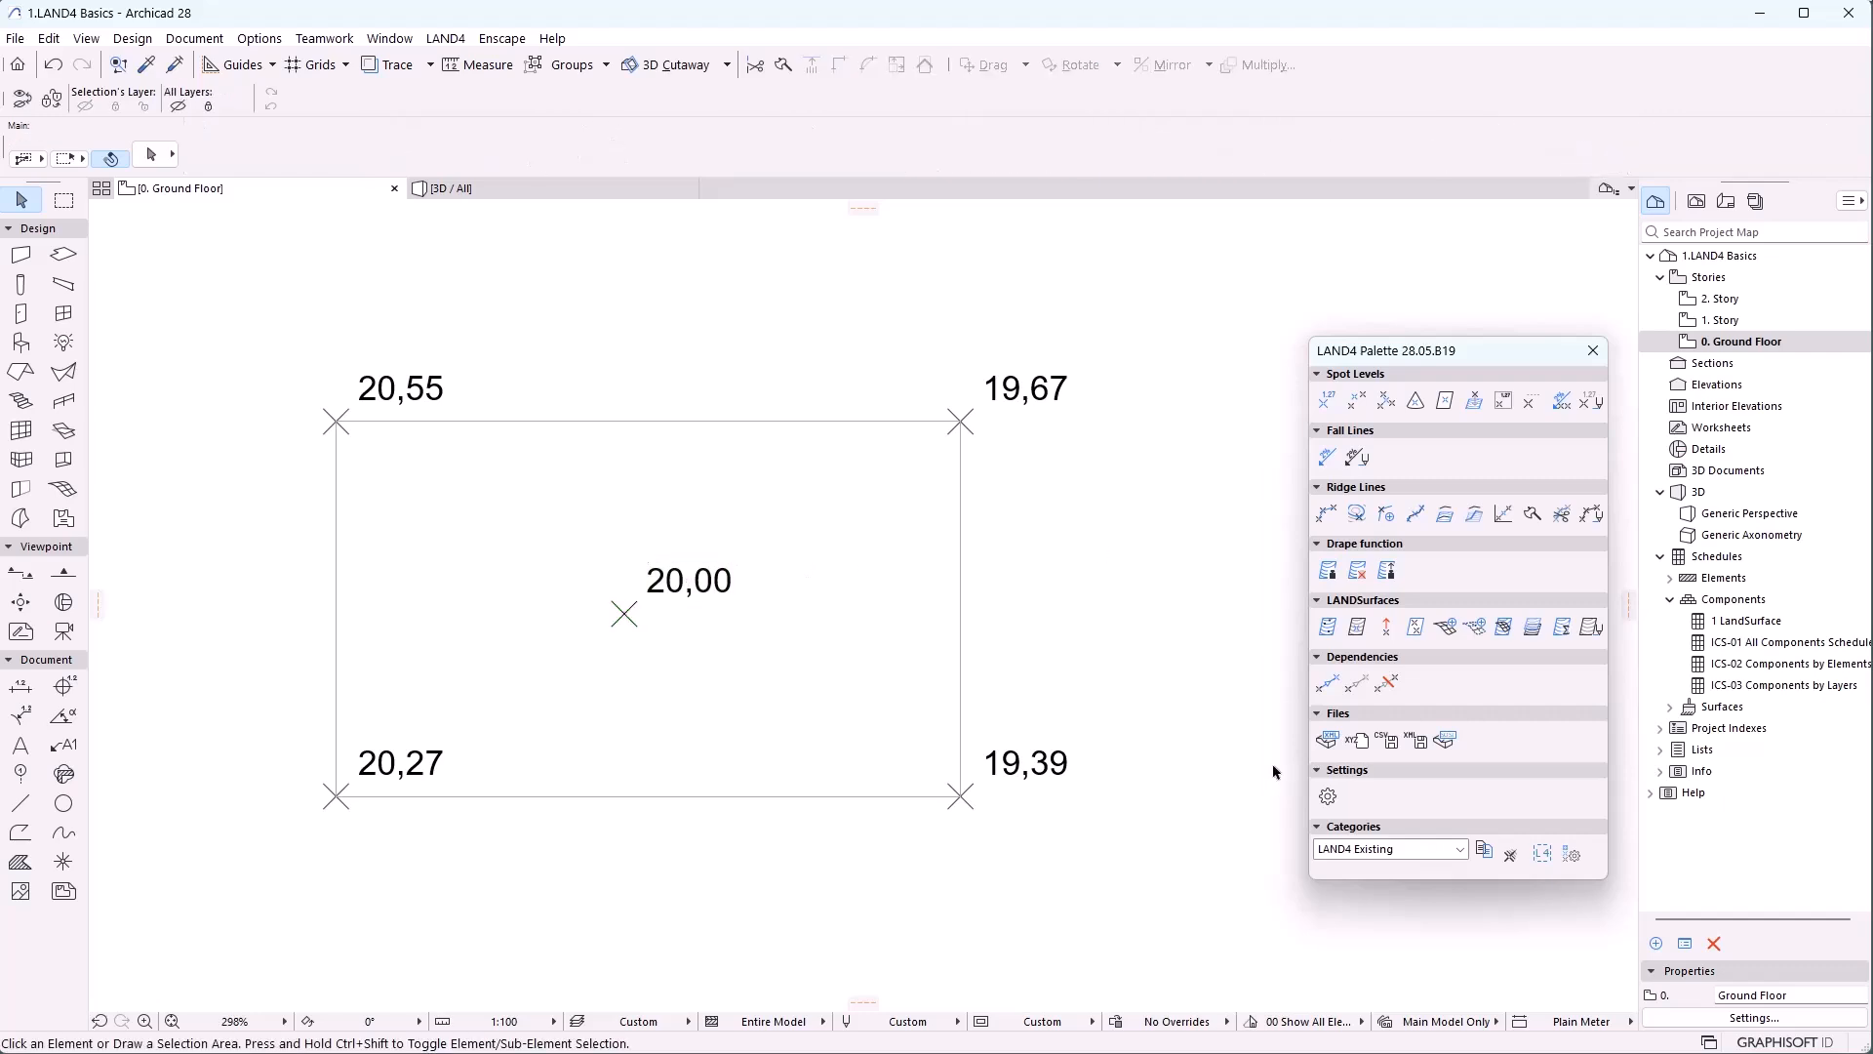
left_click(1327, 683)
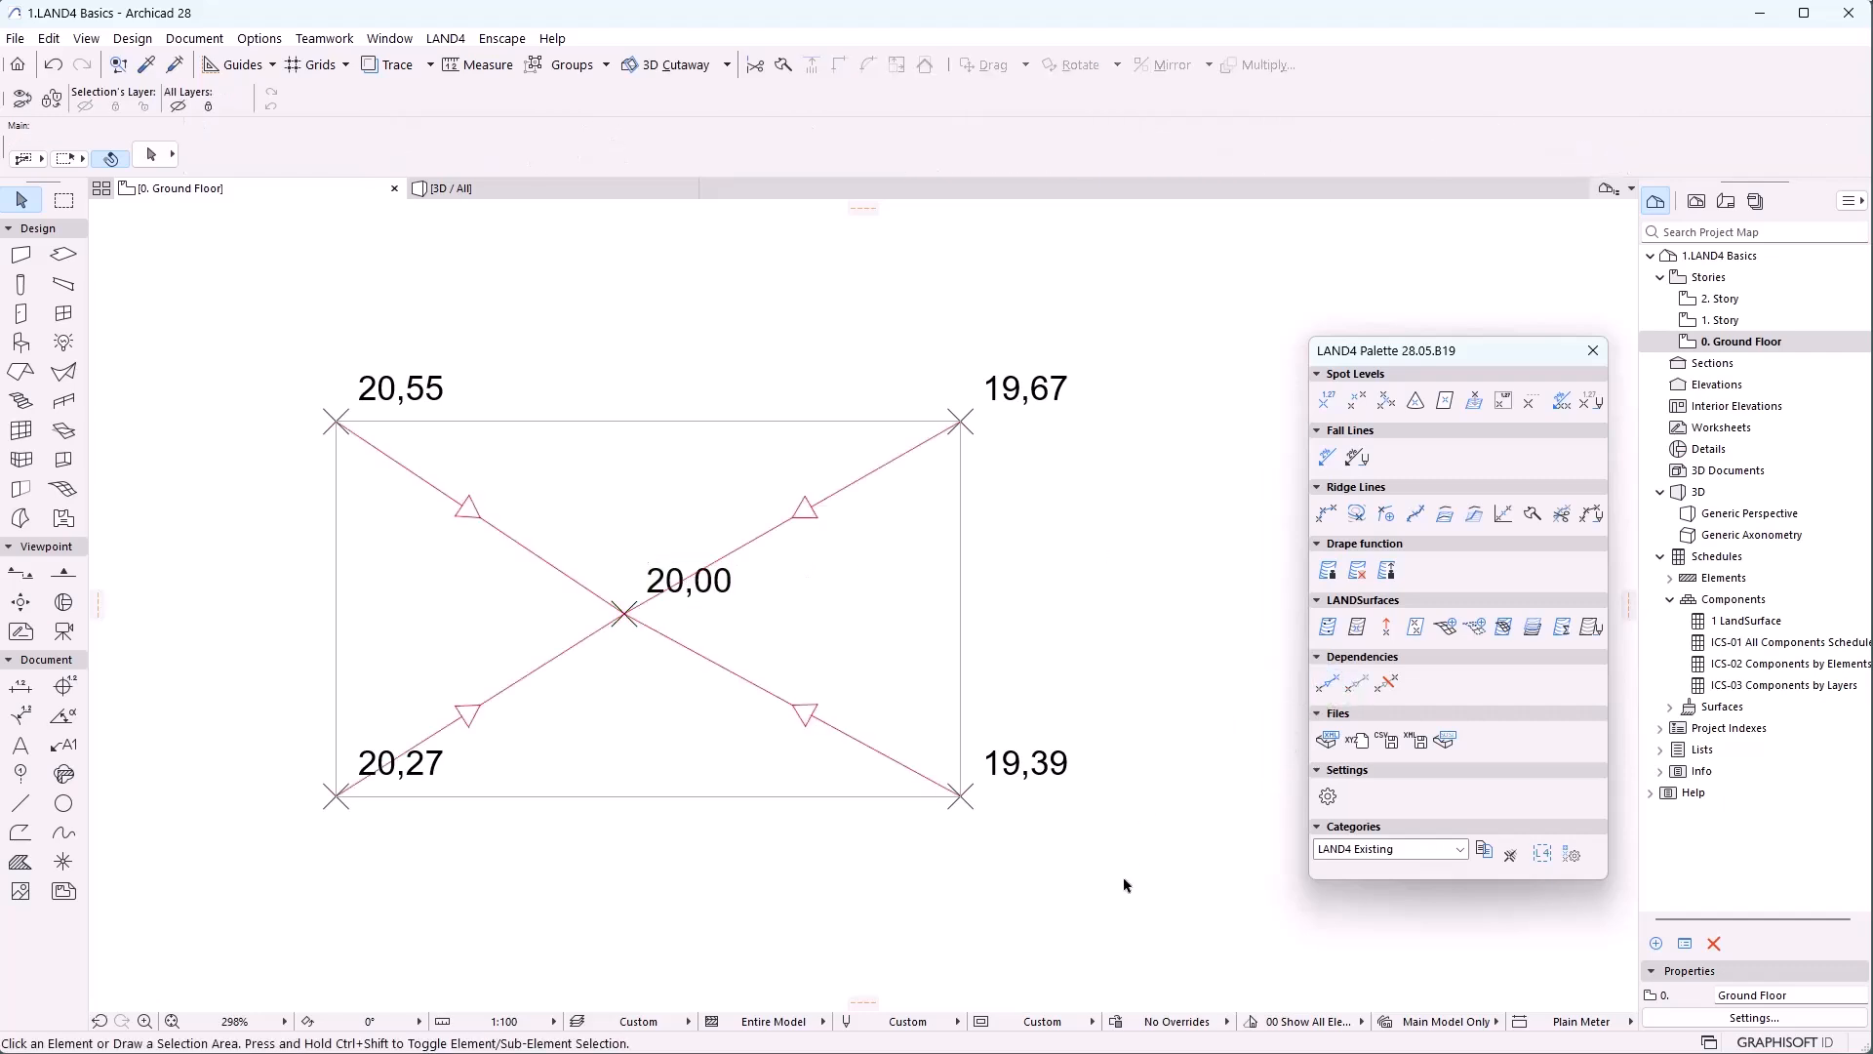
Move the 20,00 spot level around inside the rectangle and back to about its centre, and examine the dependency lines in 3D
left_click(720, 589)
left_click(625, 614)
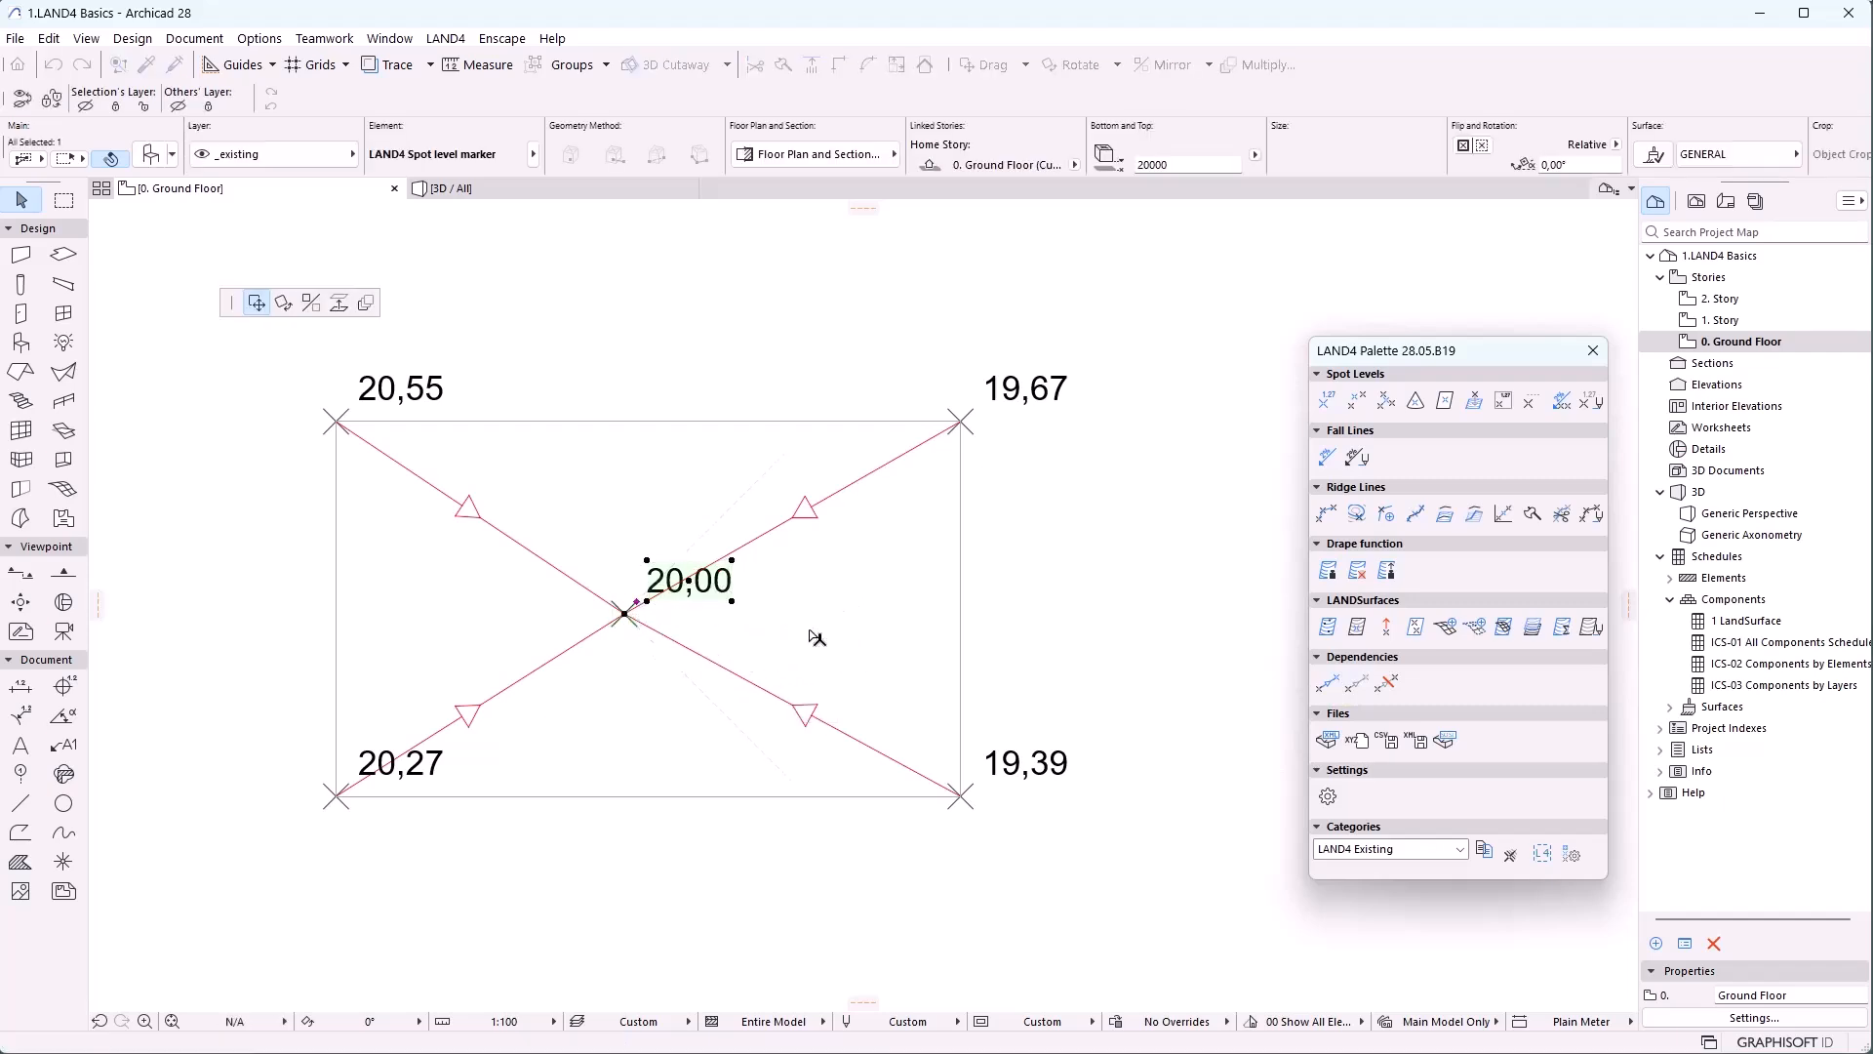
left_click(815, 630)
left_click(815, 629)
left_click(471, 583)
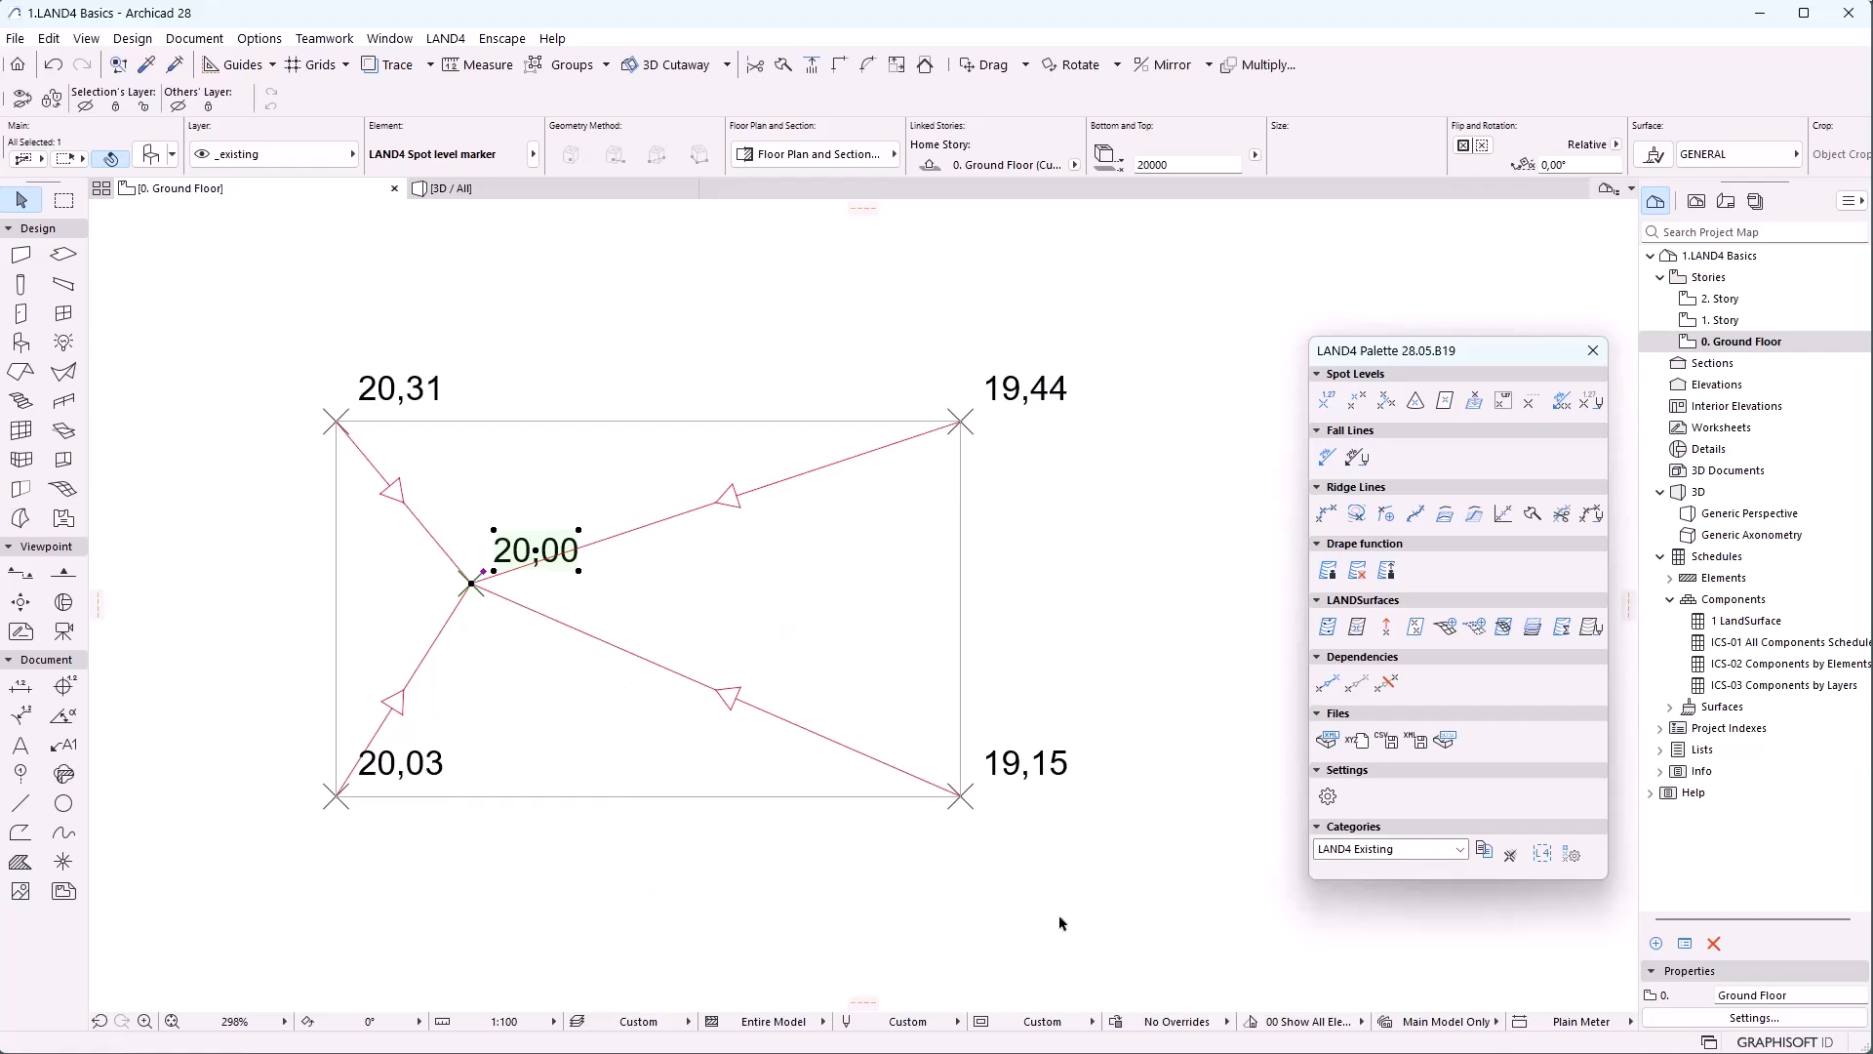
left_click(471, 583)
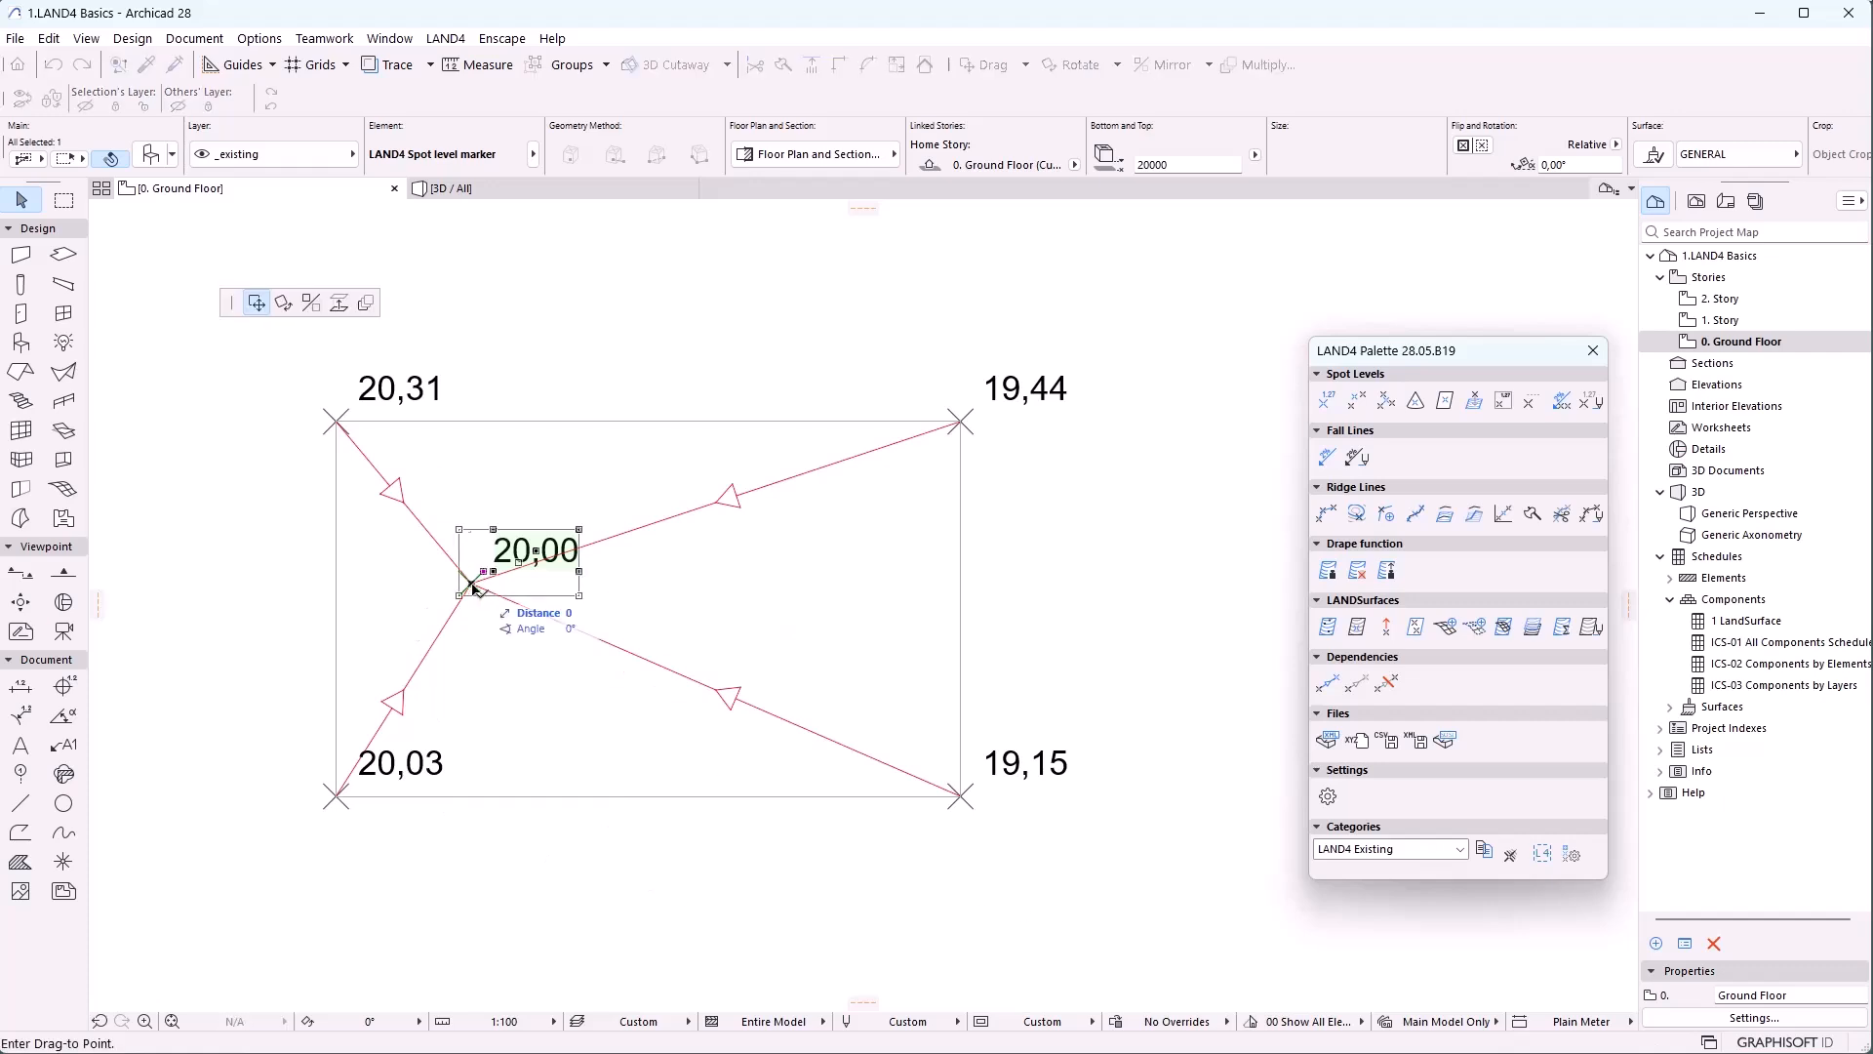
left_click(645, 616)
key("F3")
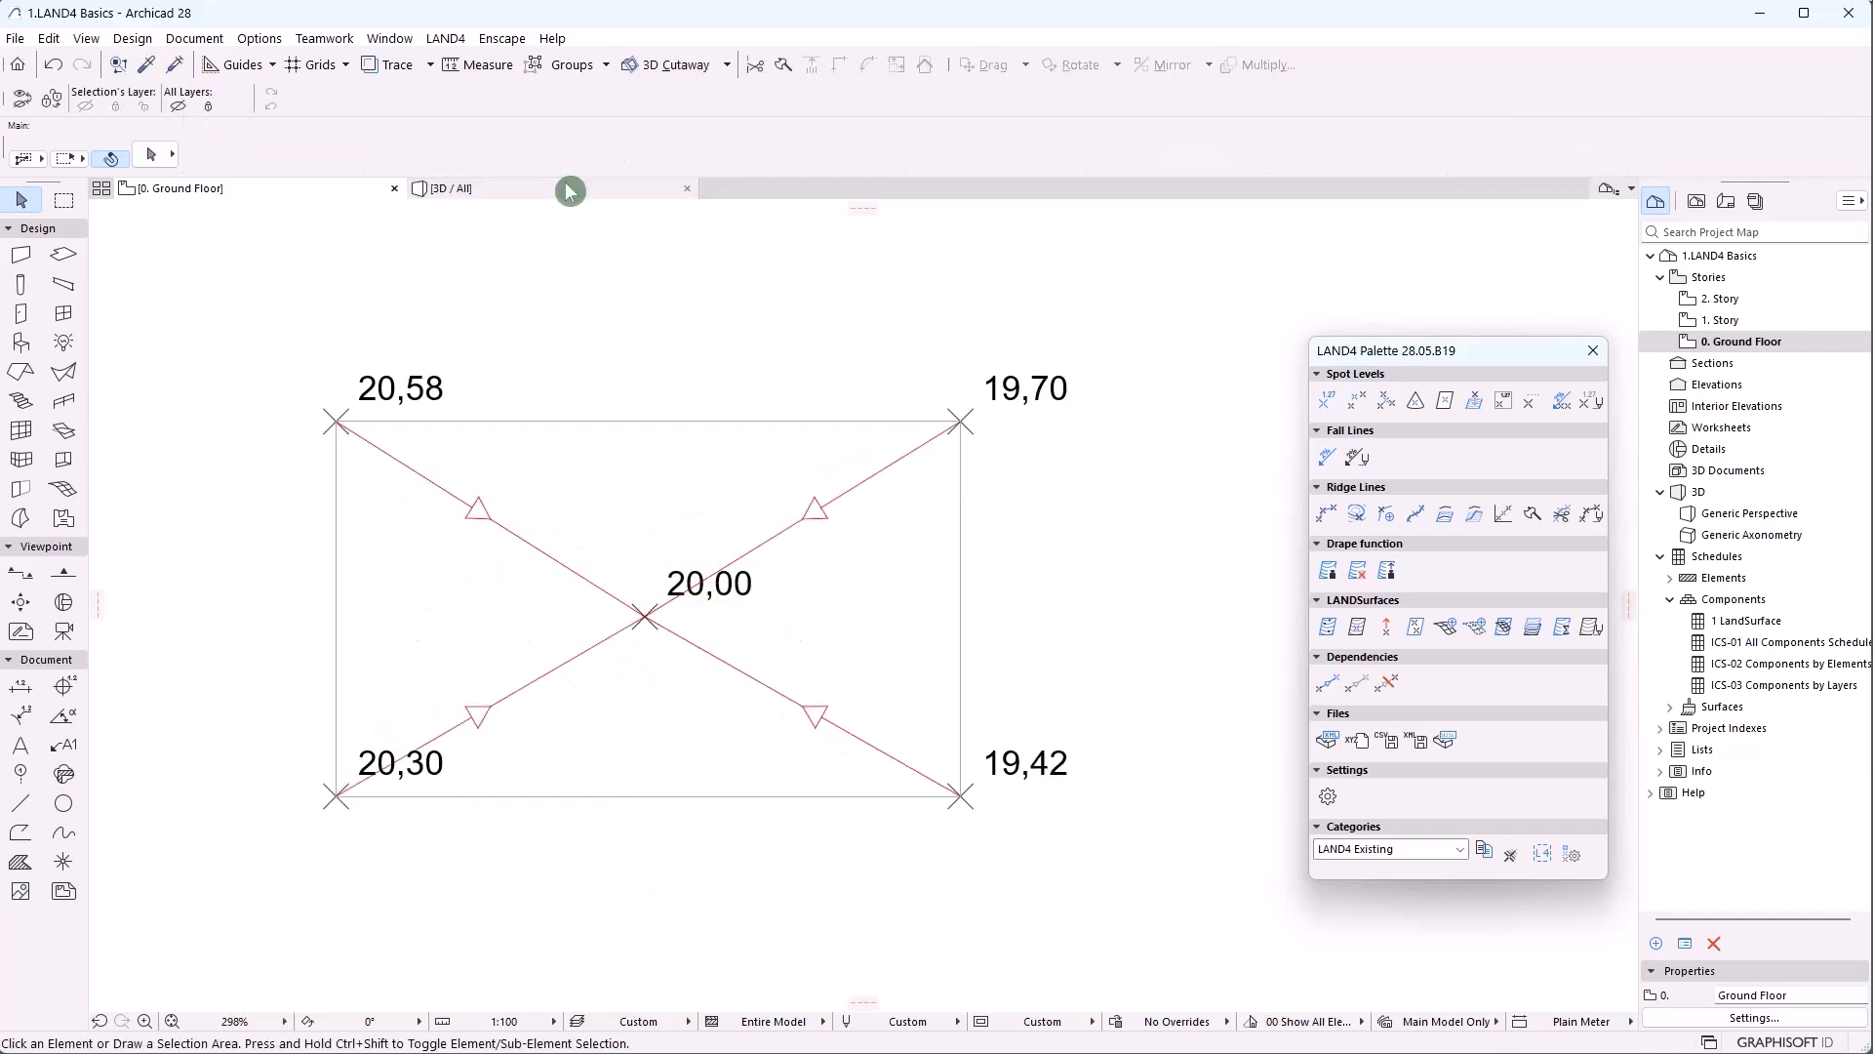
left_click_drag(744, 784, 635, 765)
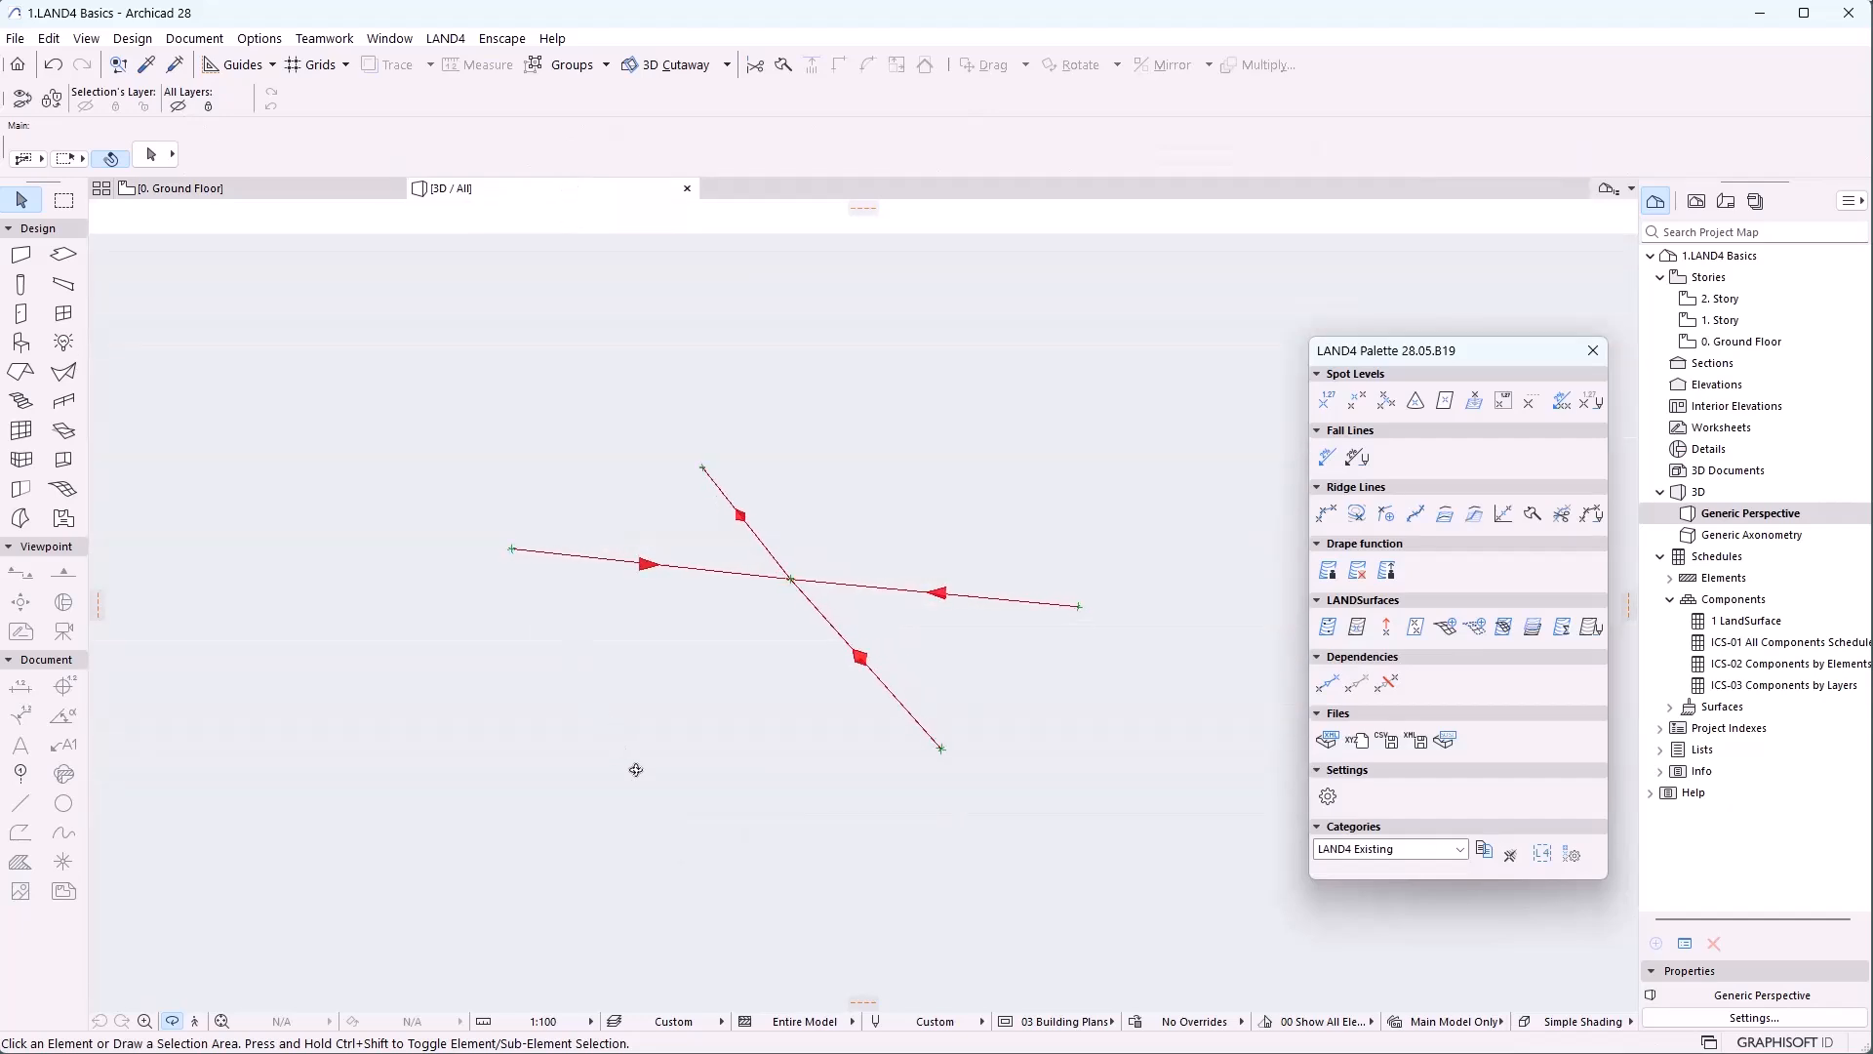
In the floor plan, remove the dependency of the spot level on the rectangle's lower-right corner
left_click(333, 193)
left_click(1062, 764)
left_click(1386, 683)
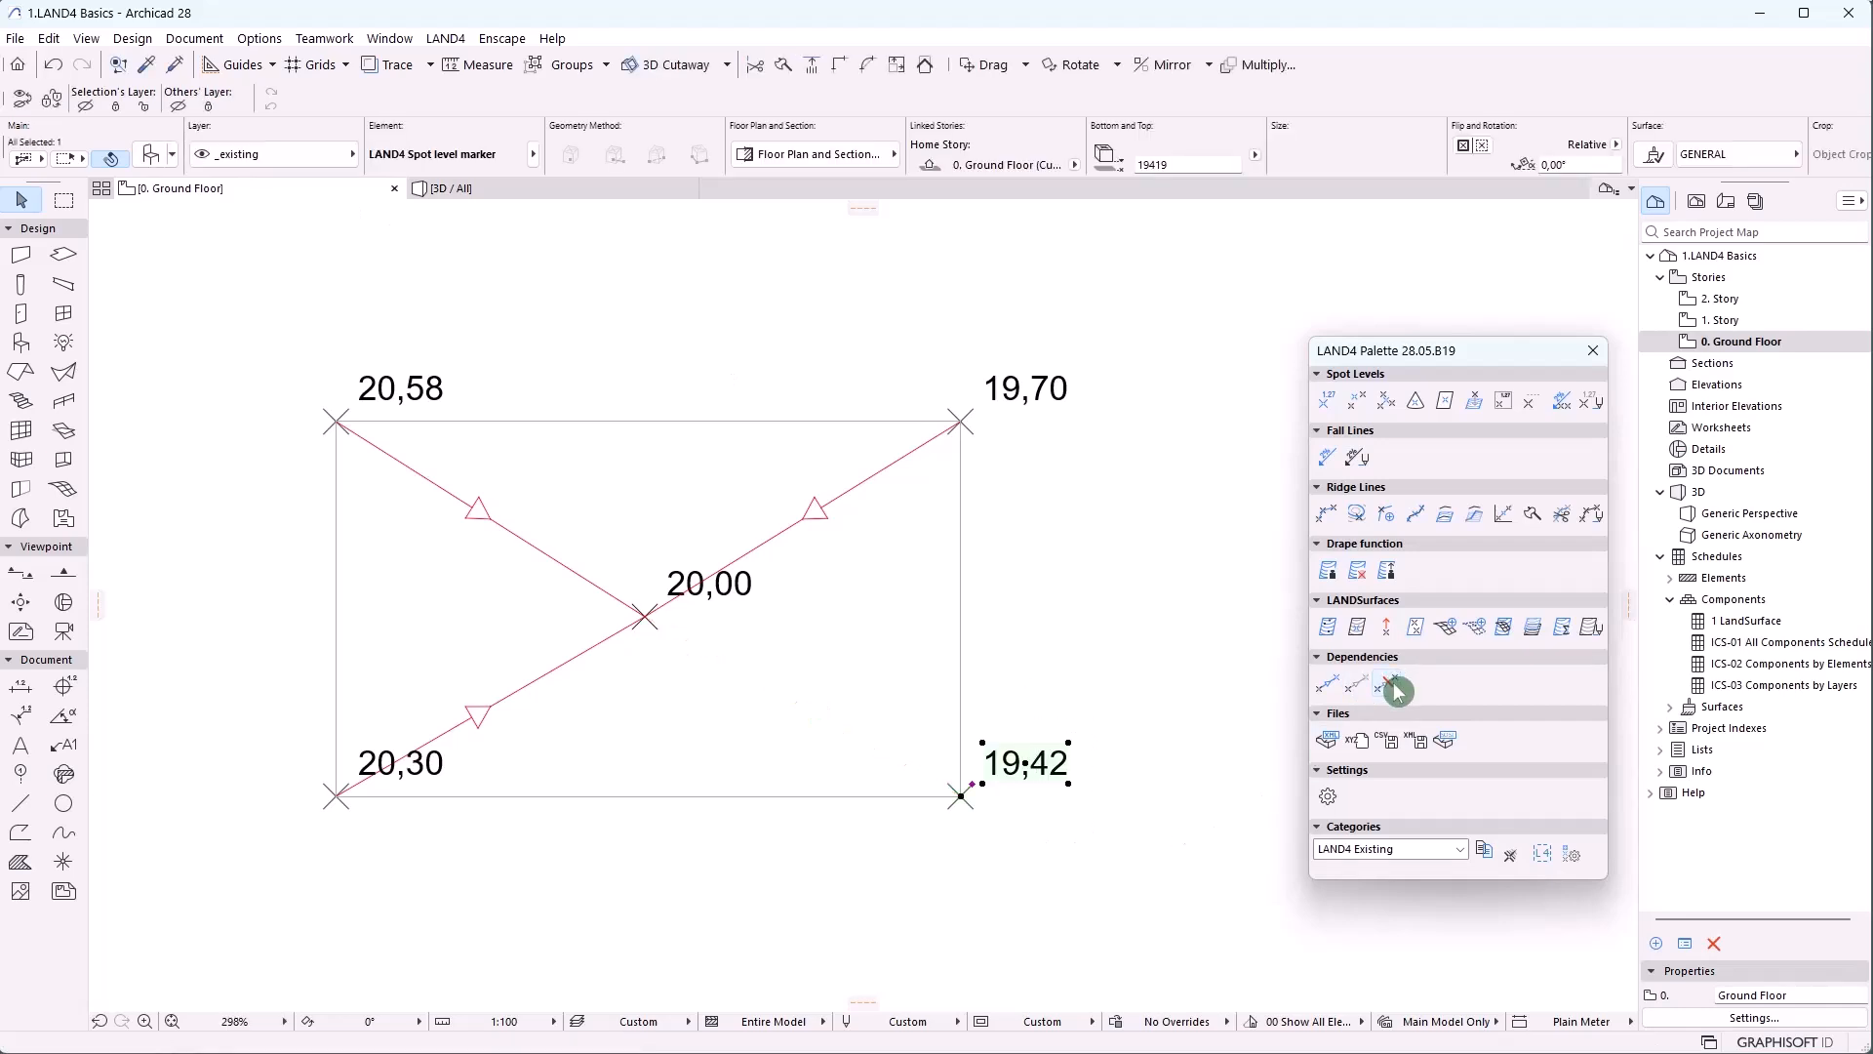
left_click(1122, 836)
Move the 20,00 spot level toward the rectangle's right side, to its upper left, and back to about the centre to test the remaining dependencies
left_click(645, 617)
left_click(802, 636)
left_click(812, 507)
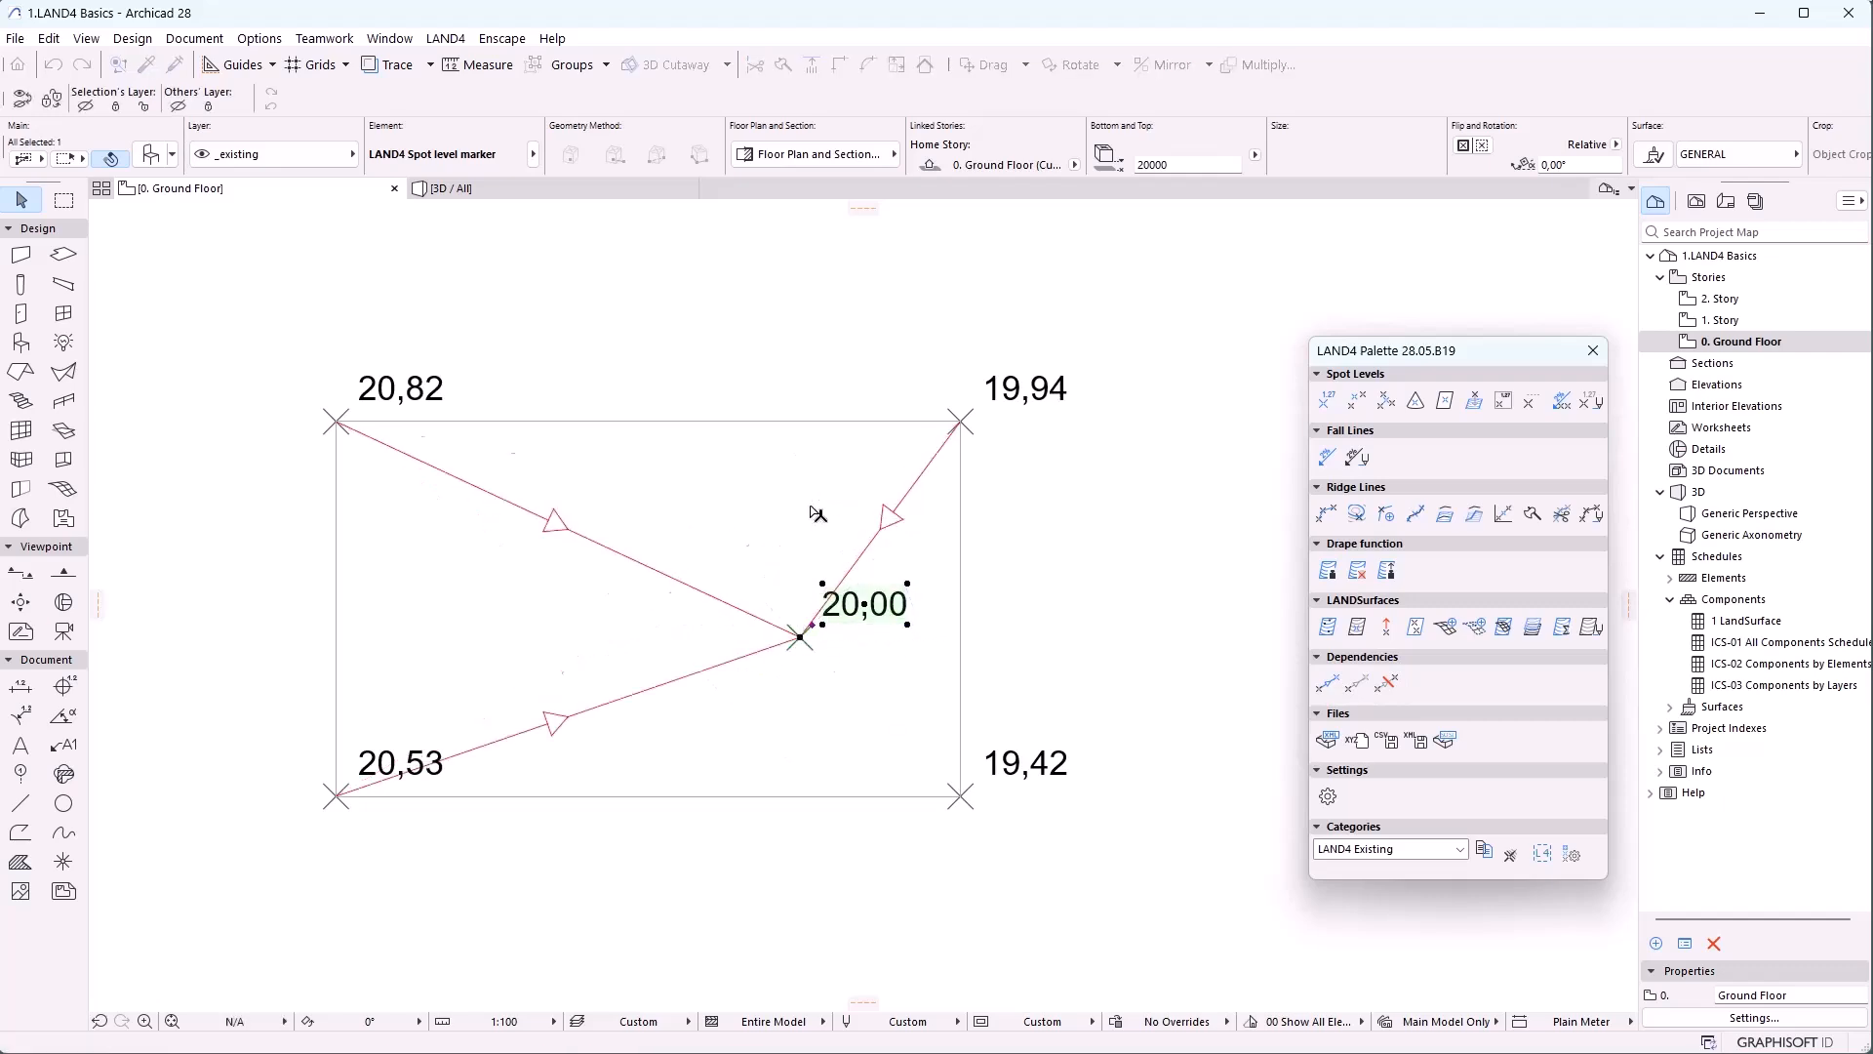
left_click(813, 506)
left_click(471, 539)
left_click(468, 536)
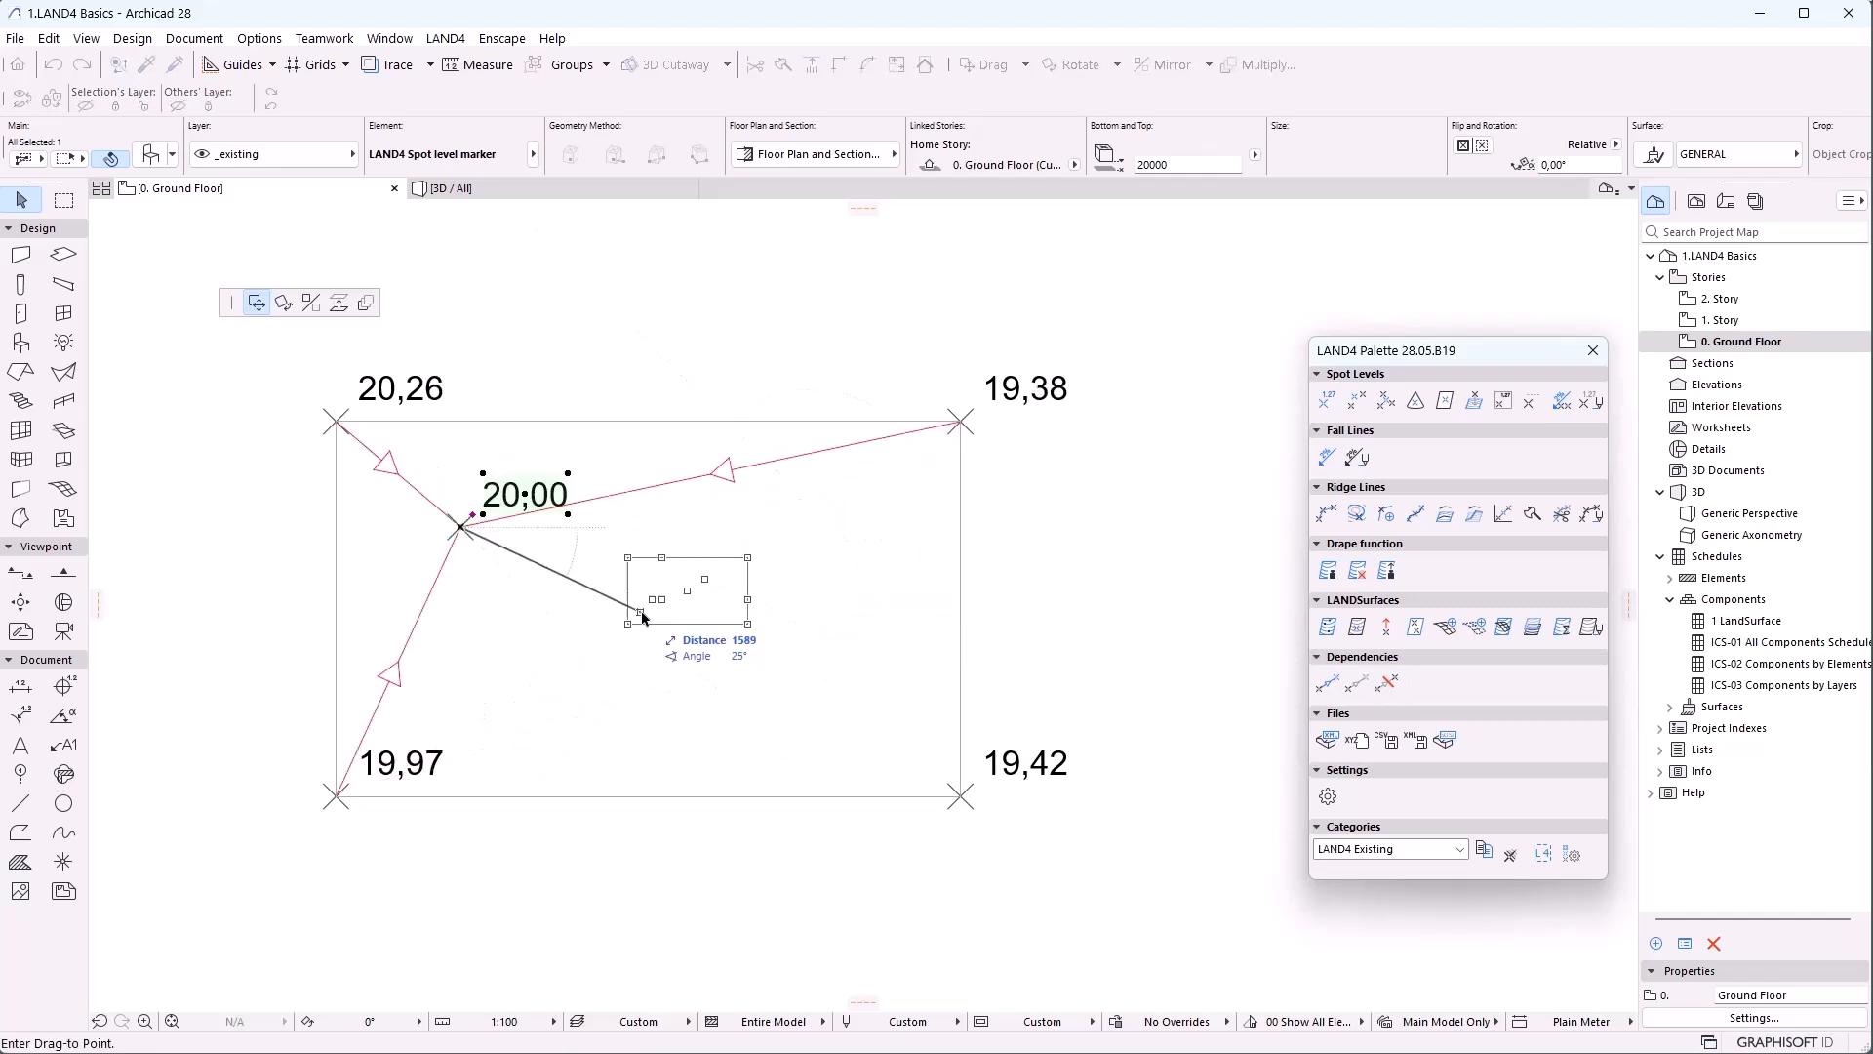
left_click(656, 615)
left_click(1042, 657)
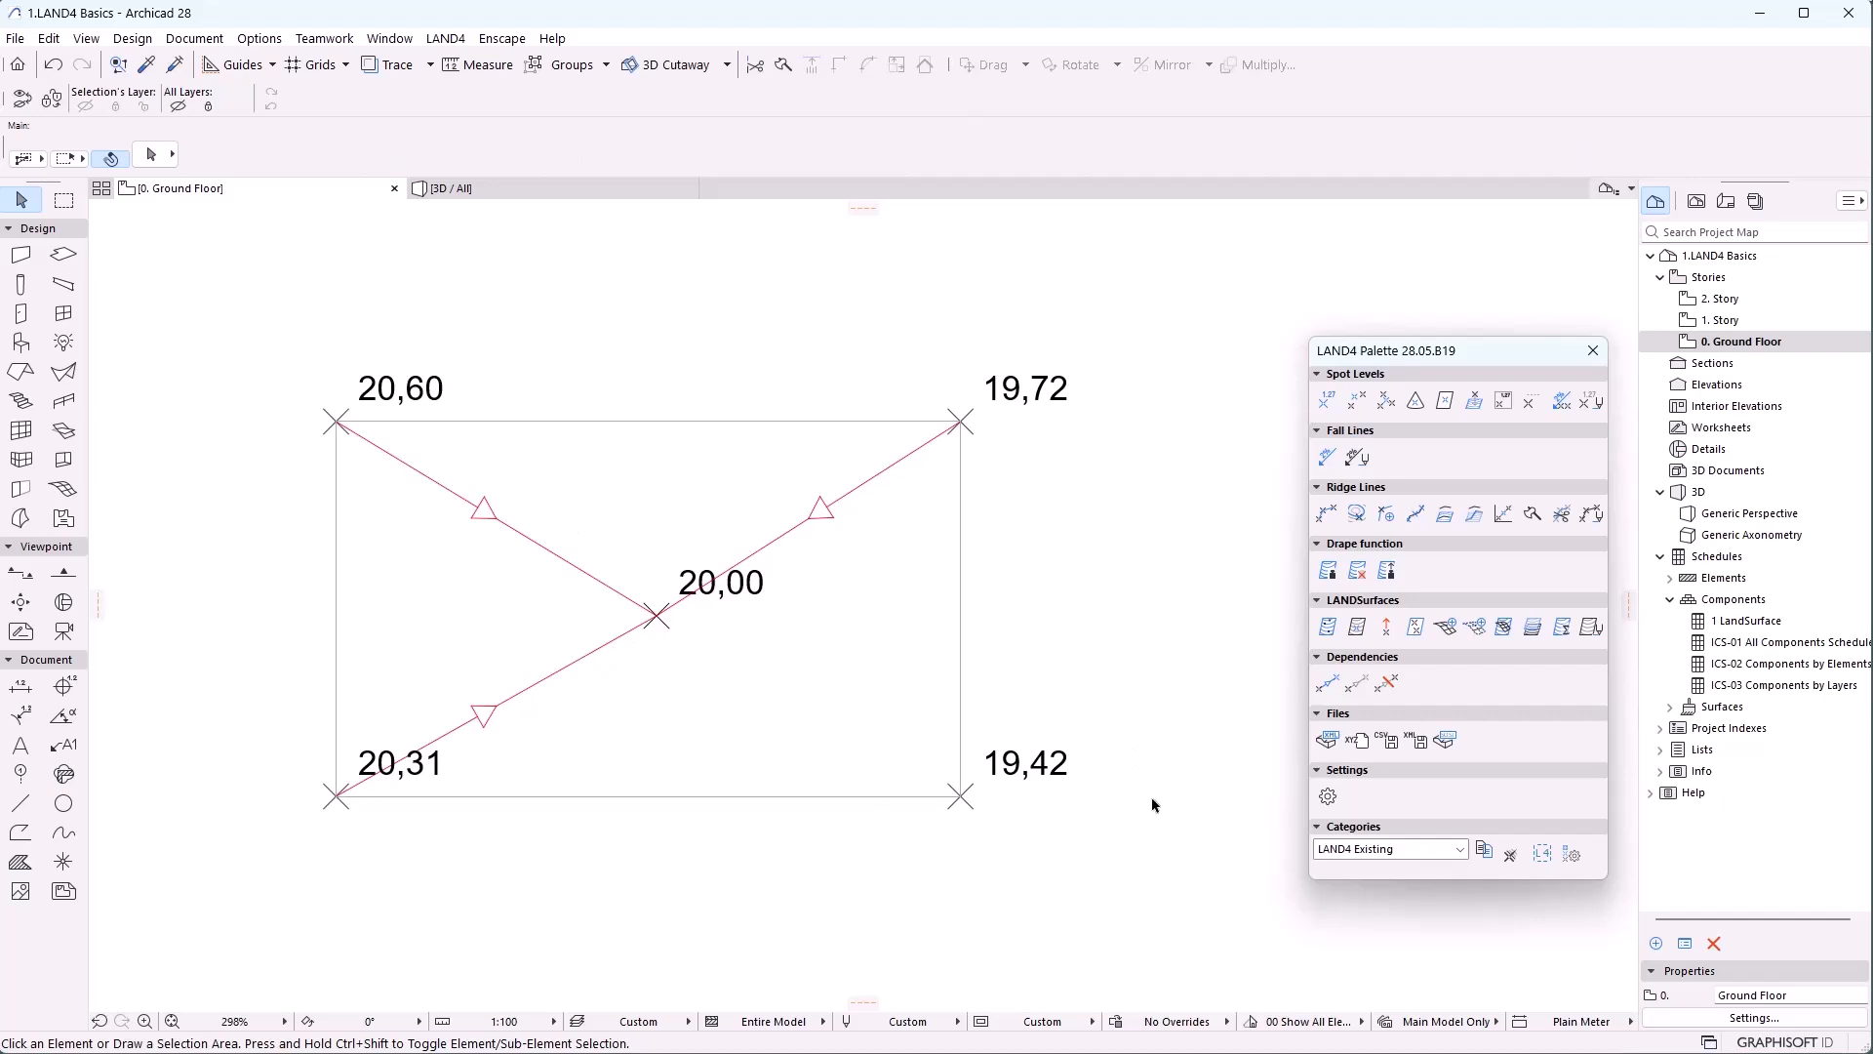
Hide the dependency lines in the floor plan and check how they appear in 3D
left_click(1356, 692)
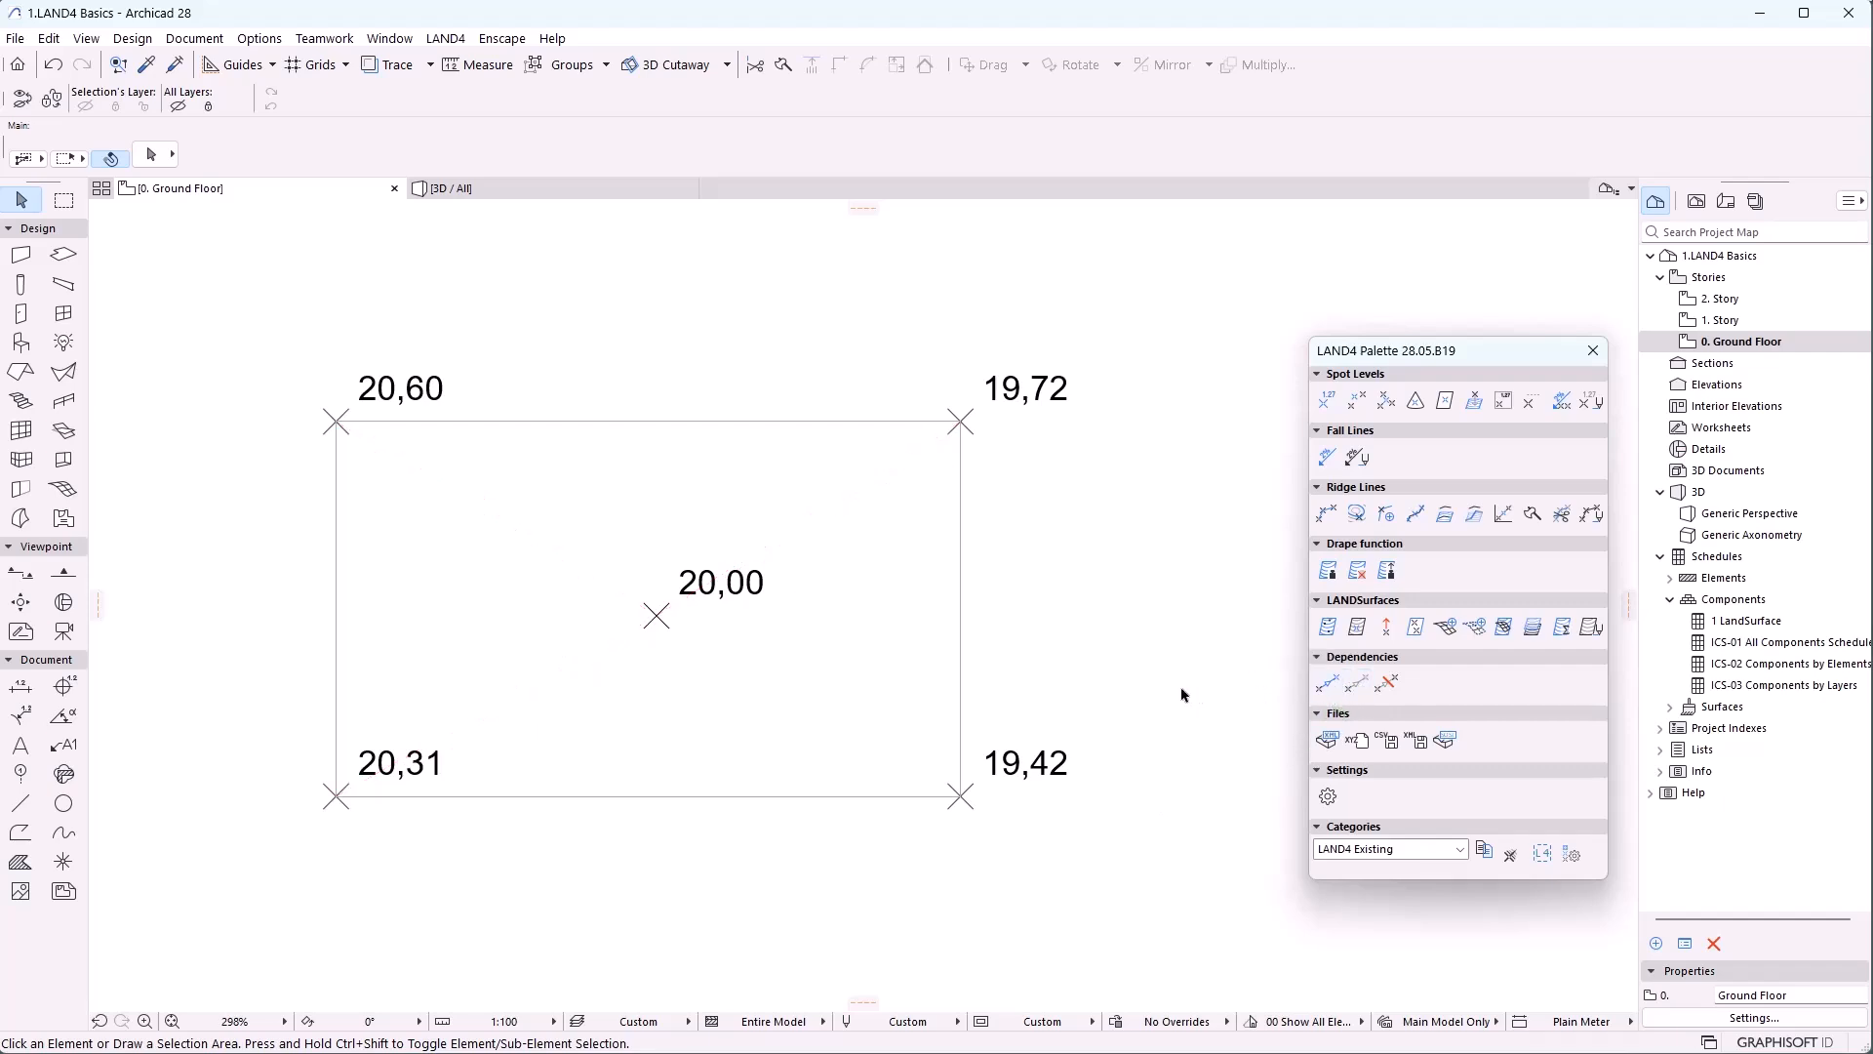
left_click(570, 193)
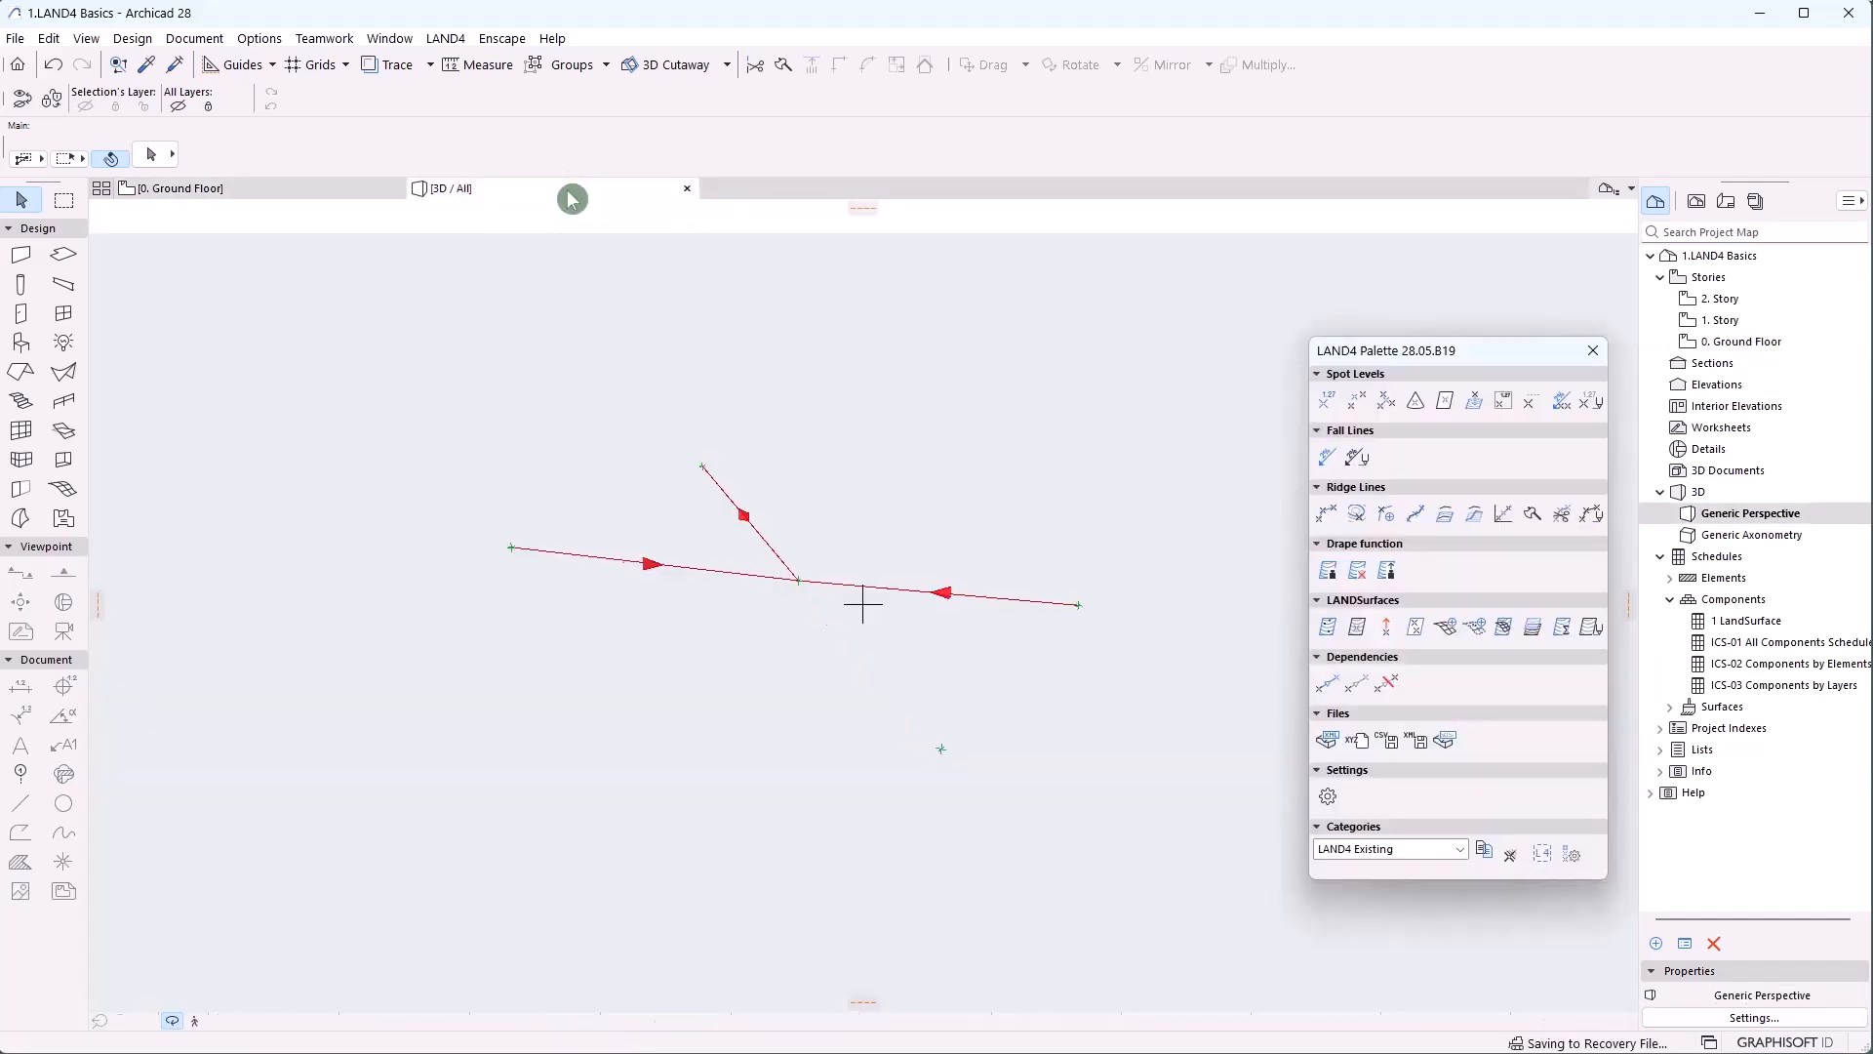
left_click(319, 187)
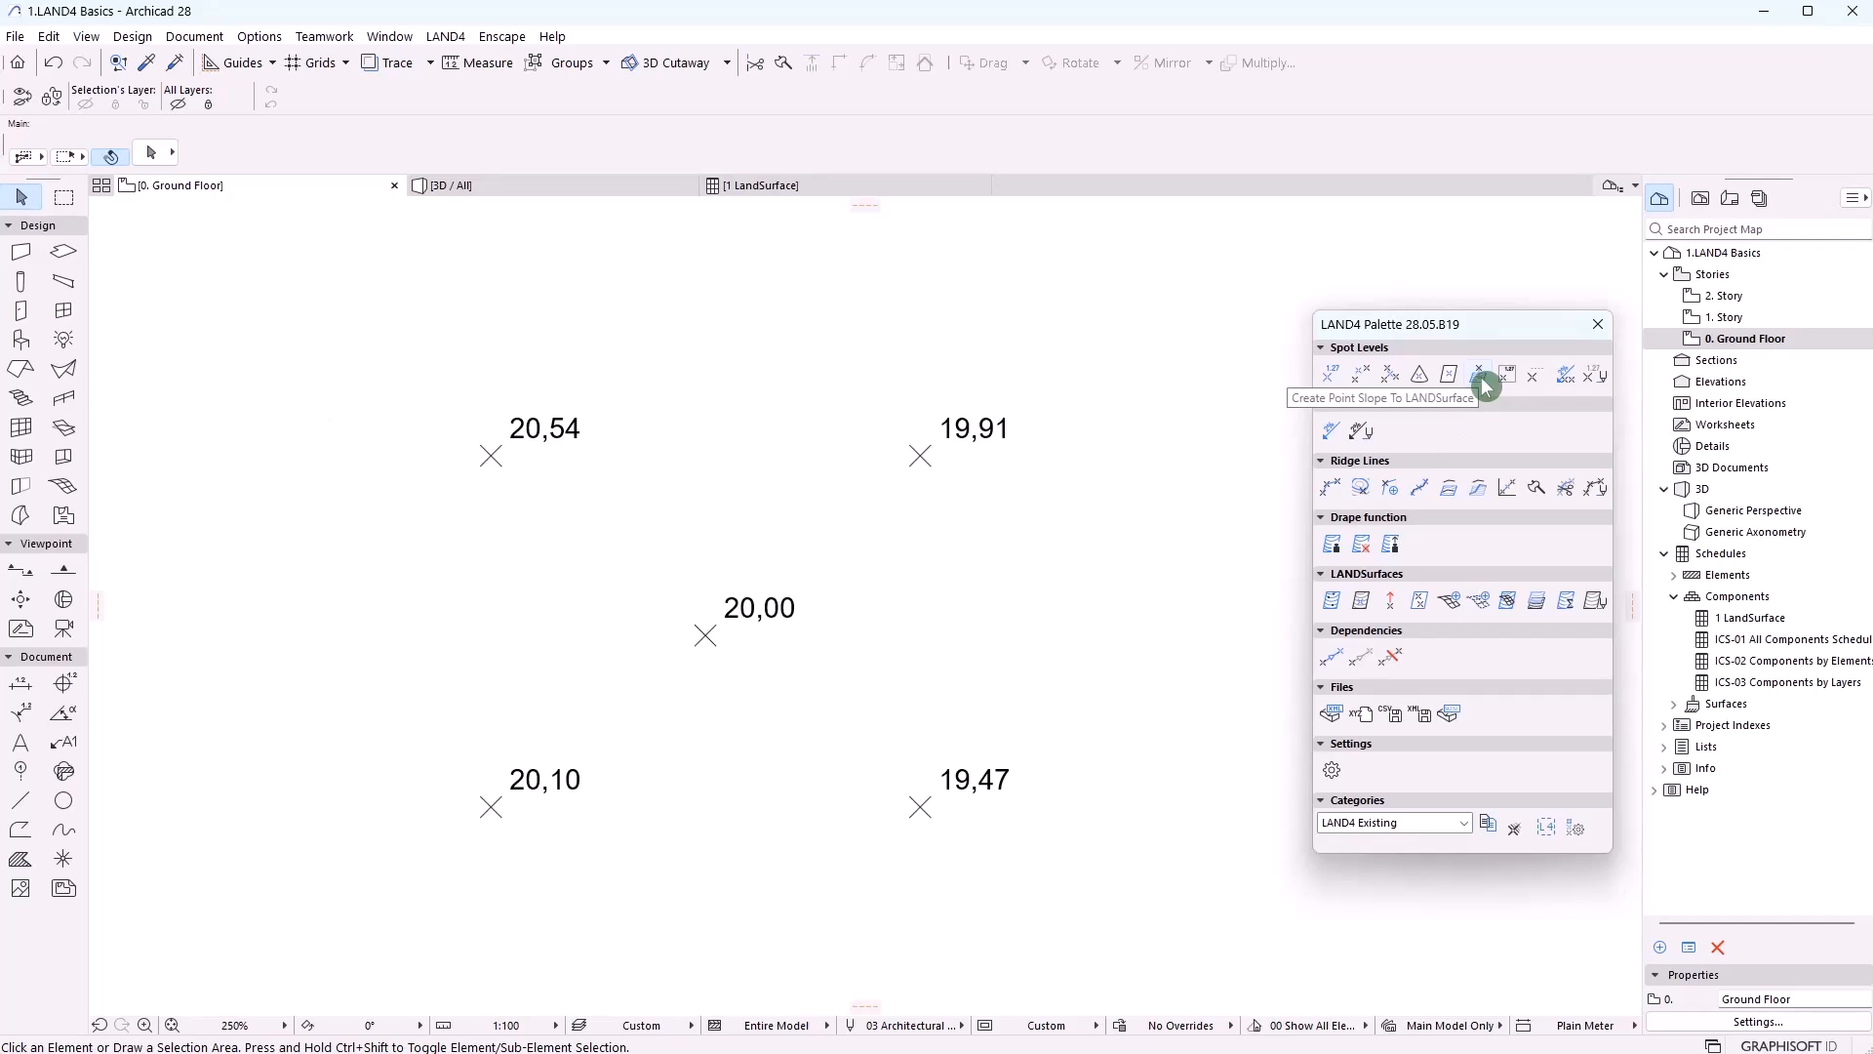
Review the default settings of the LAND4 spot level marker
left_click(1479, 376)
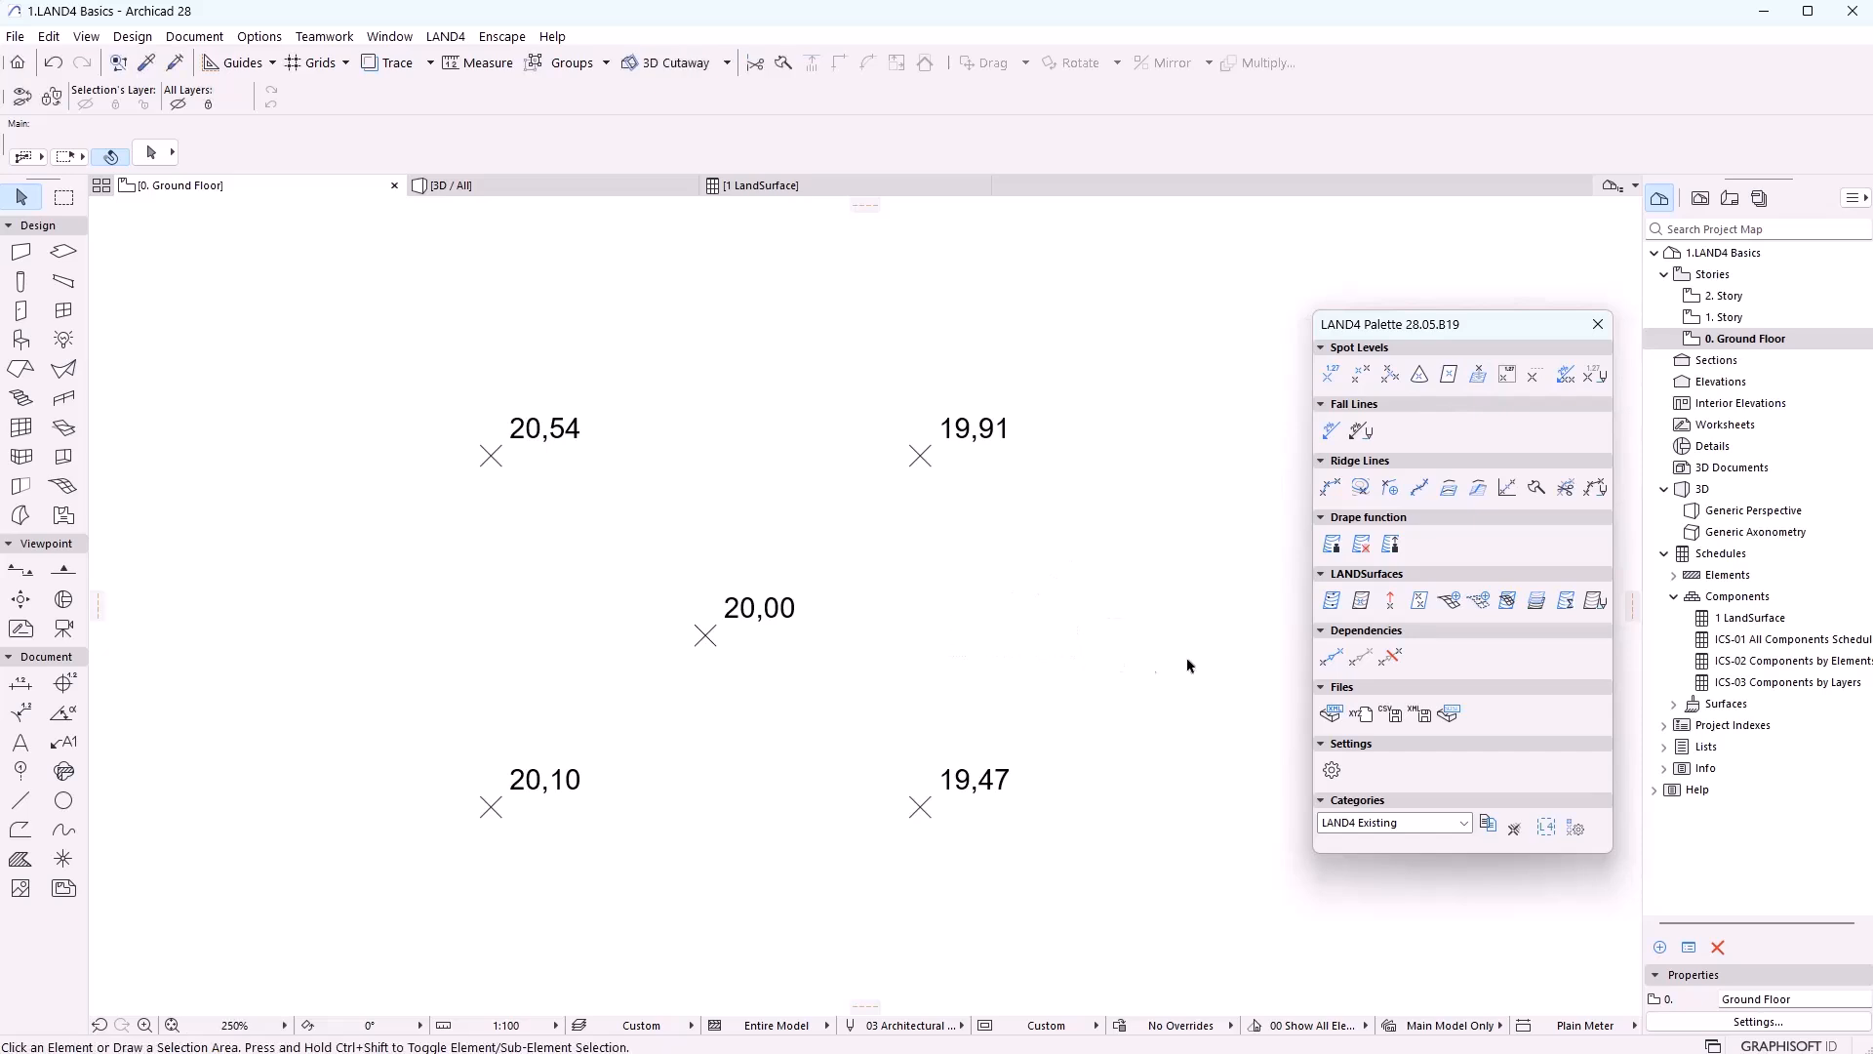
left_click(1606, 384)
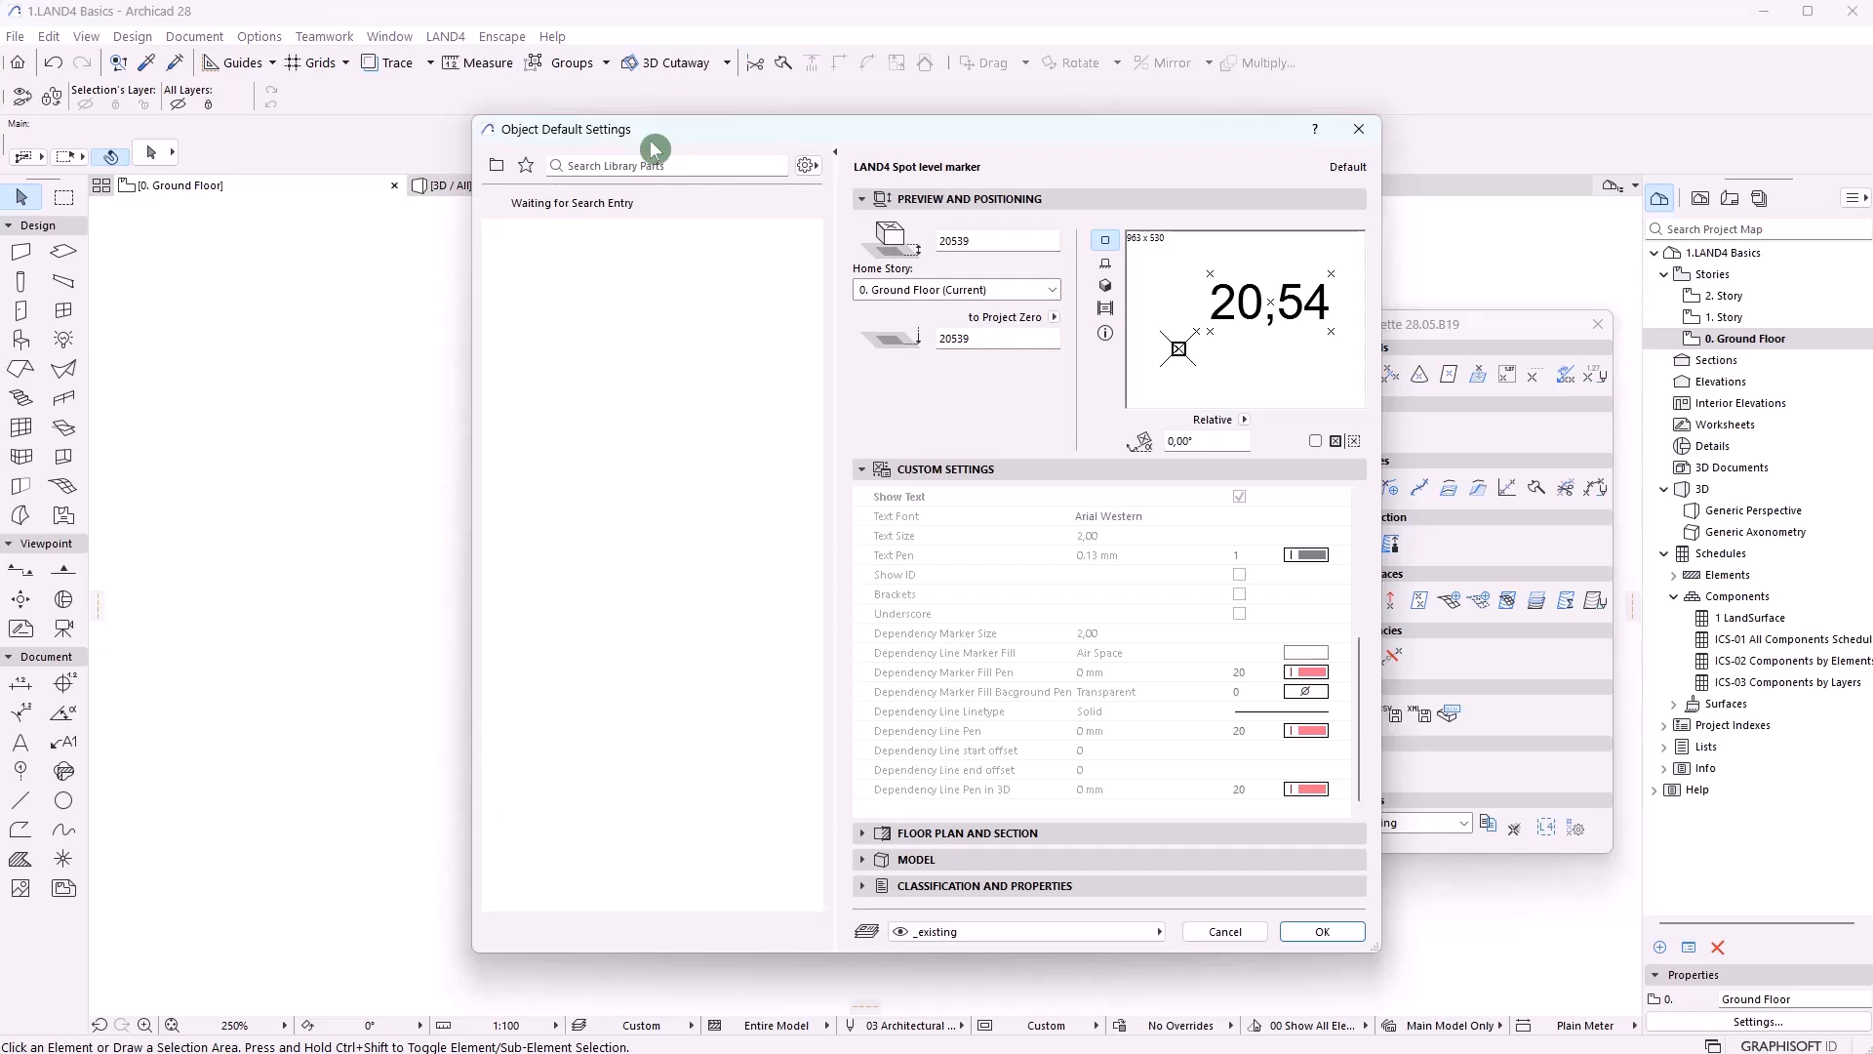
key("Escape")
Turn off Use Model View Options for the 19,91 and 19,47 spot levels and review their individual 2D representation settings
left_click(956, 694)
left_click(1074, 821)
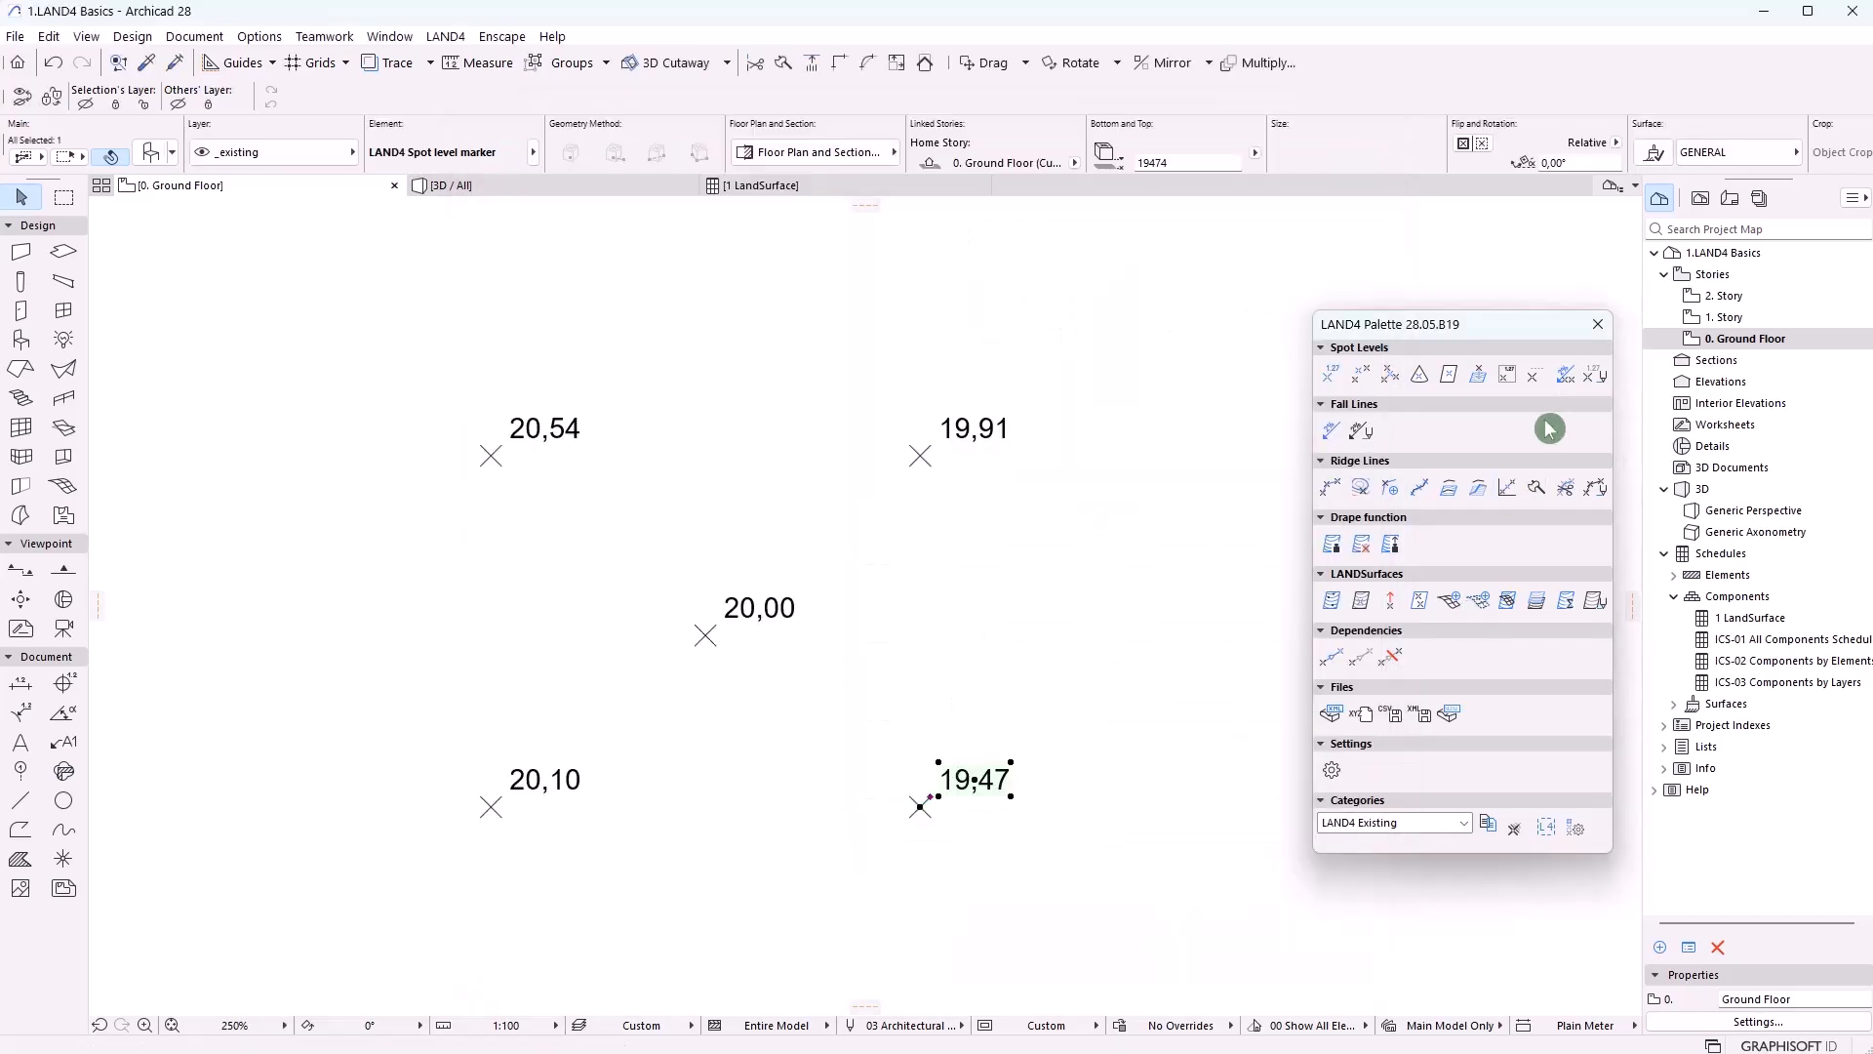
left_click(1095, 371)
left_click(903, 896)
left_click(1566, 383)
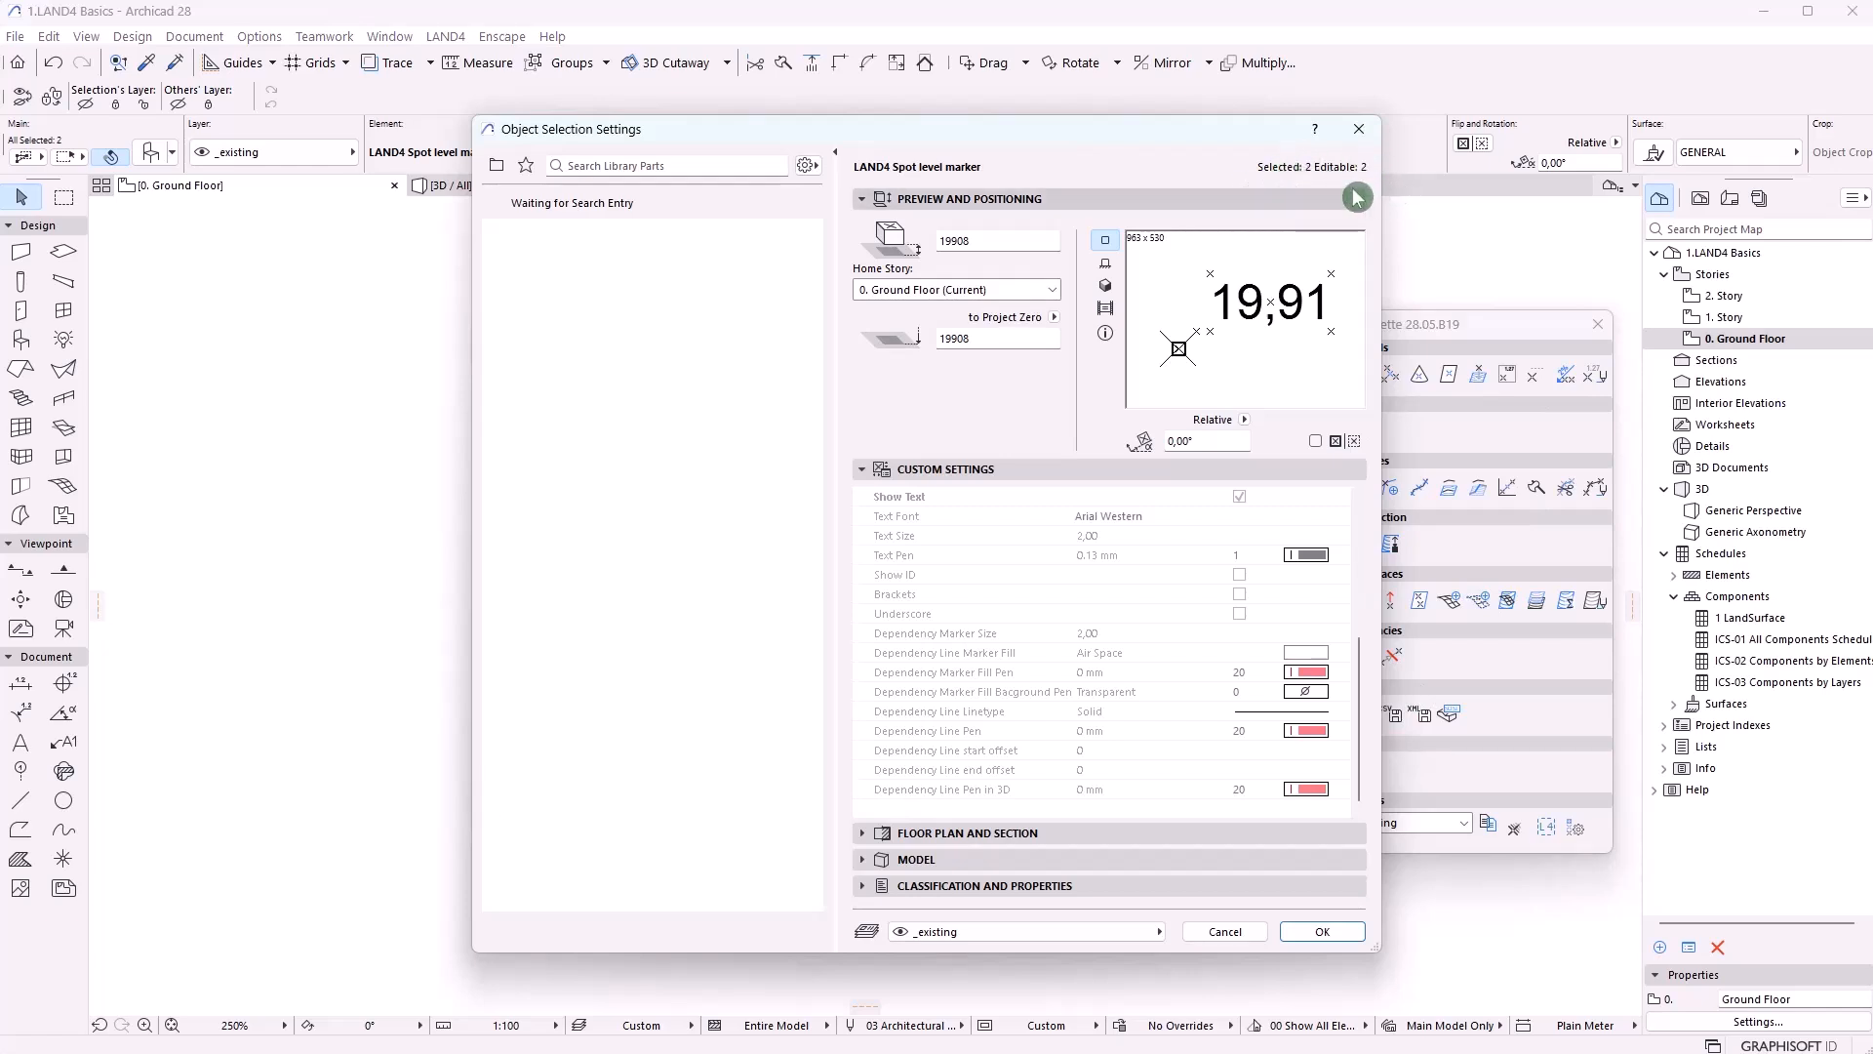
scroll(1192, 648, "up", 5)
left_click(1192, 651)
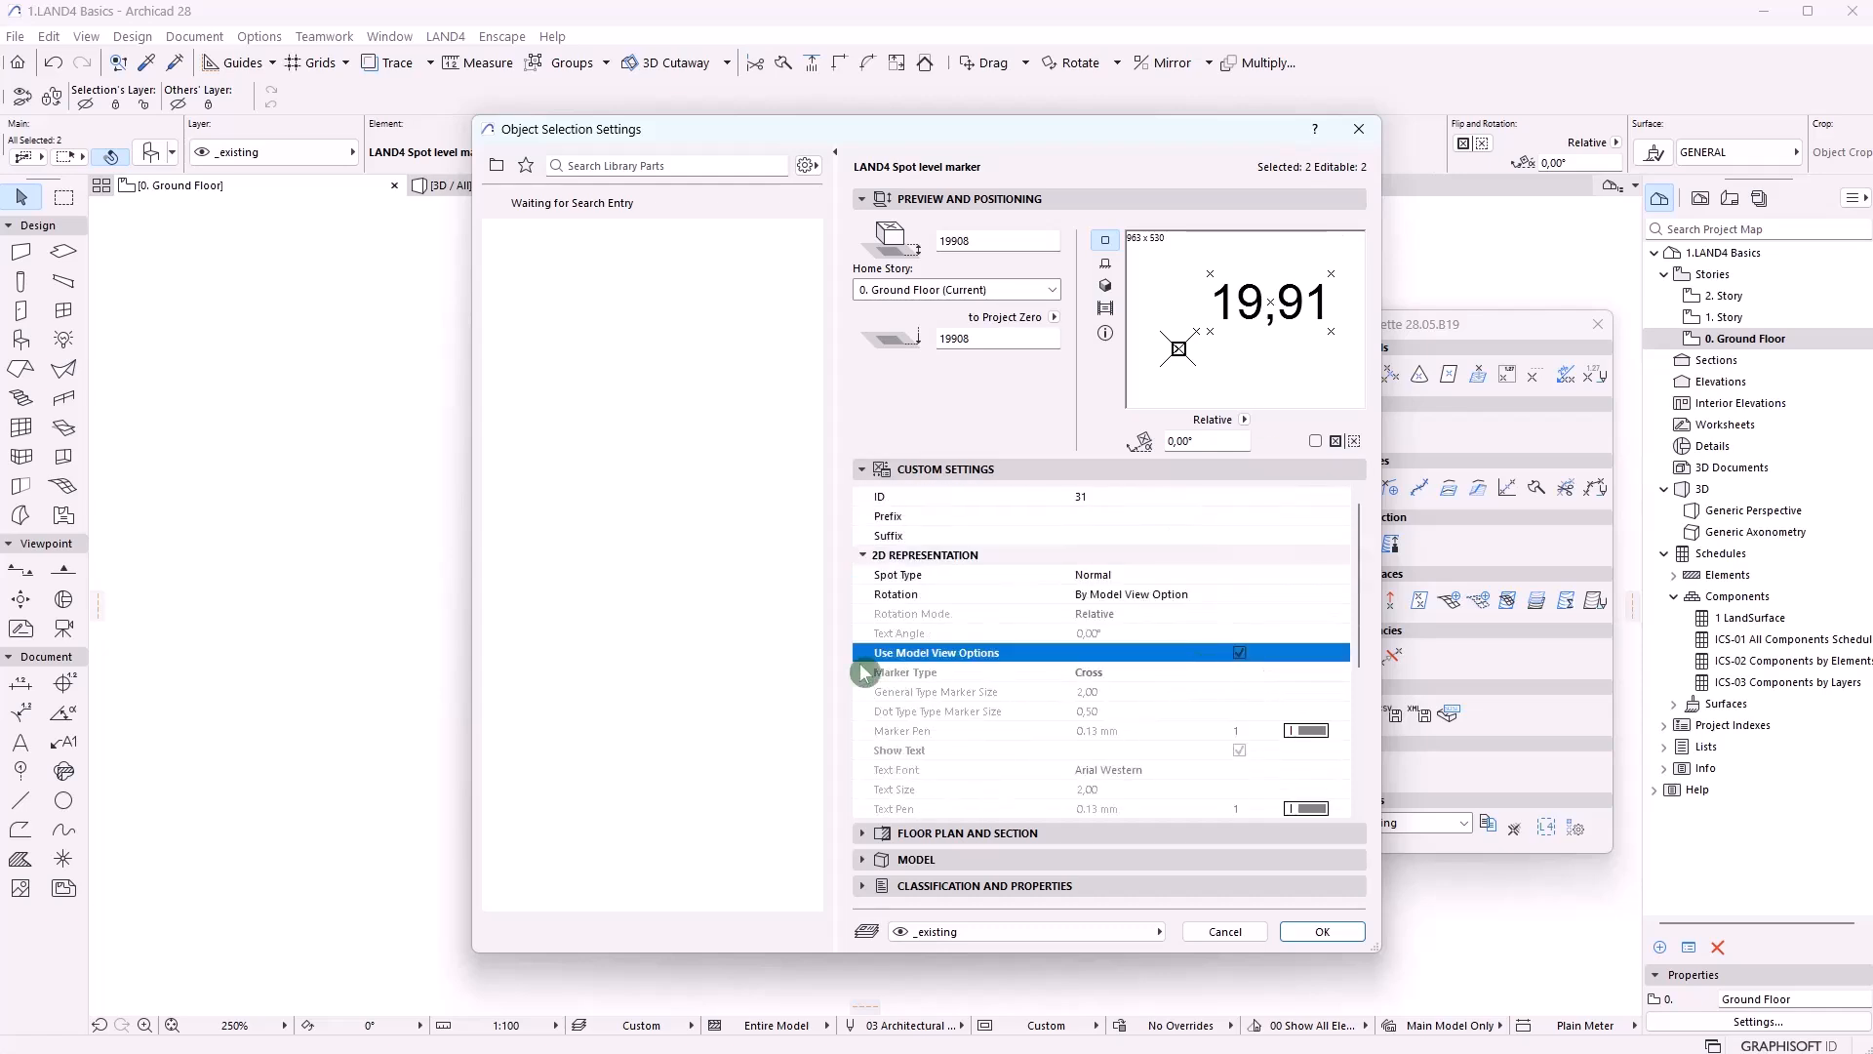
left_click(1259, 659)
left_click_drag(1361, 602, 1355, 761)
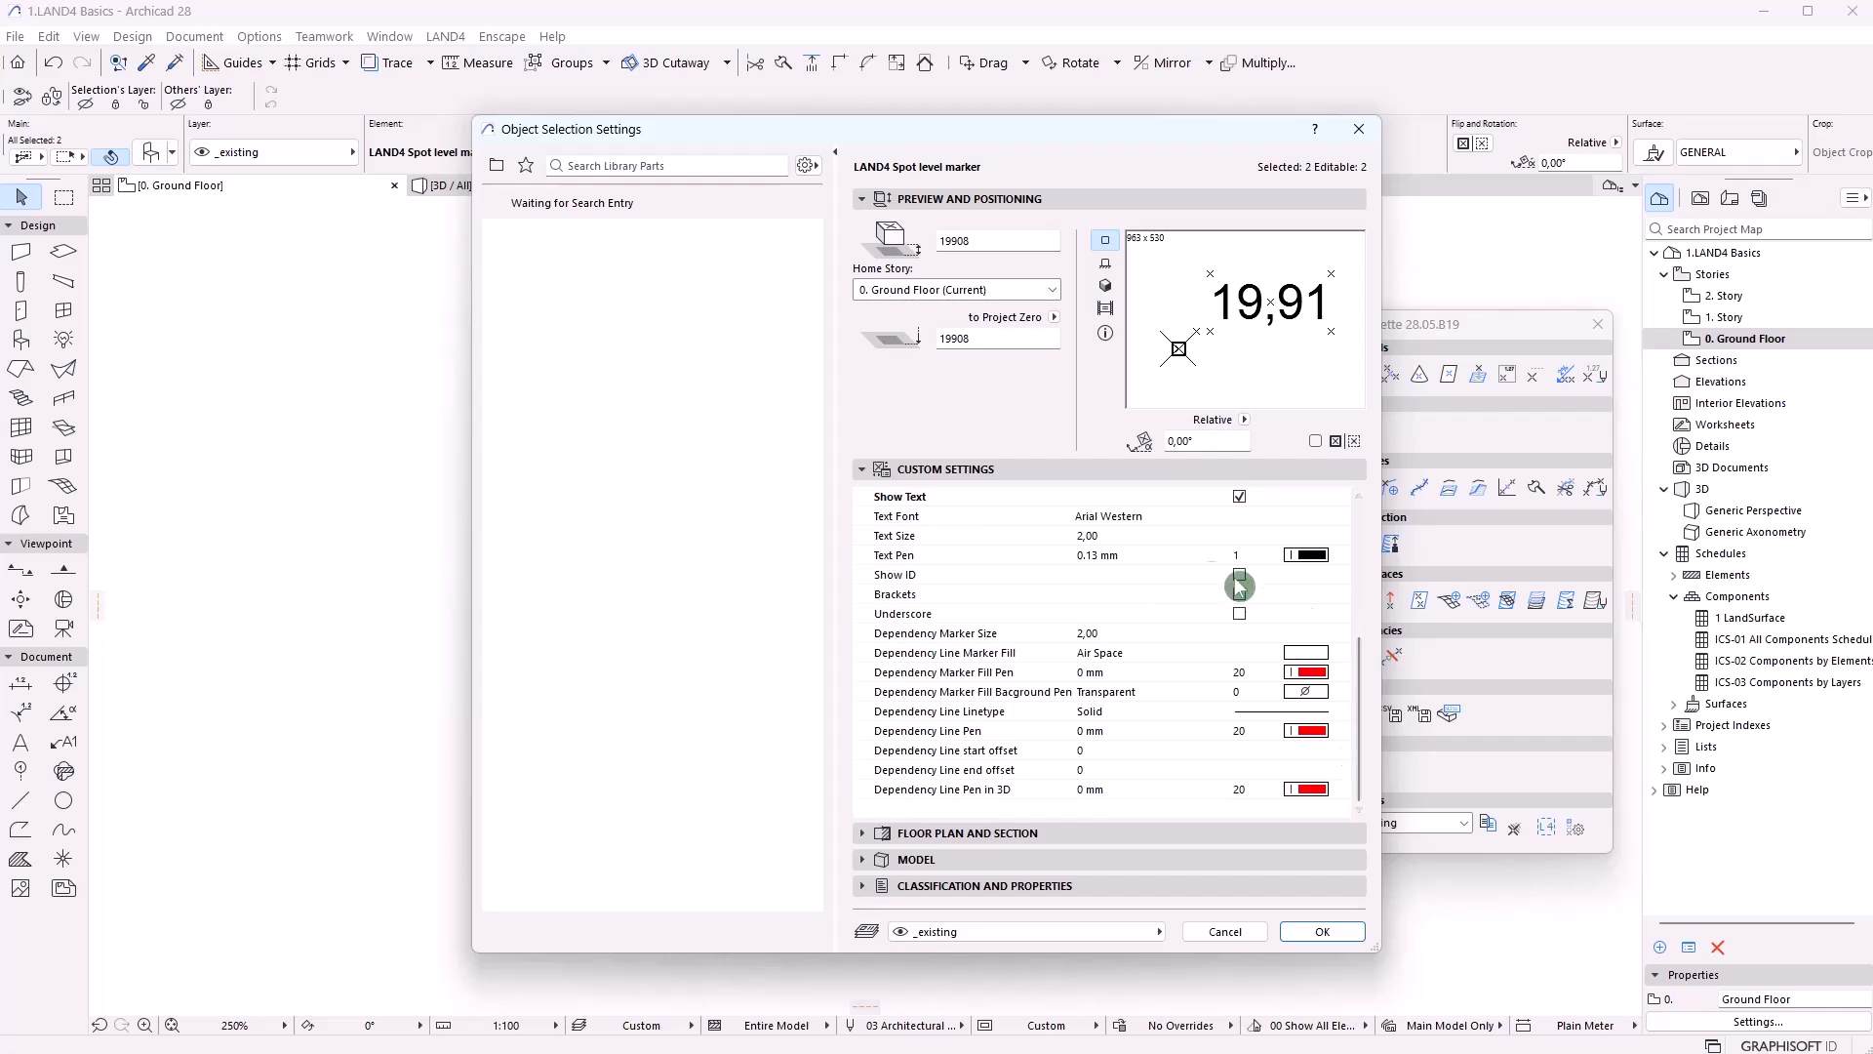
left_click_drag(1359, 685, 1363, 560)
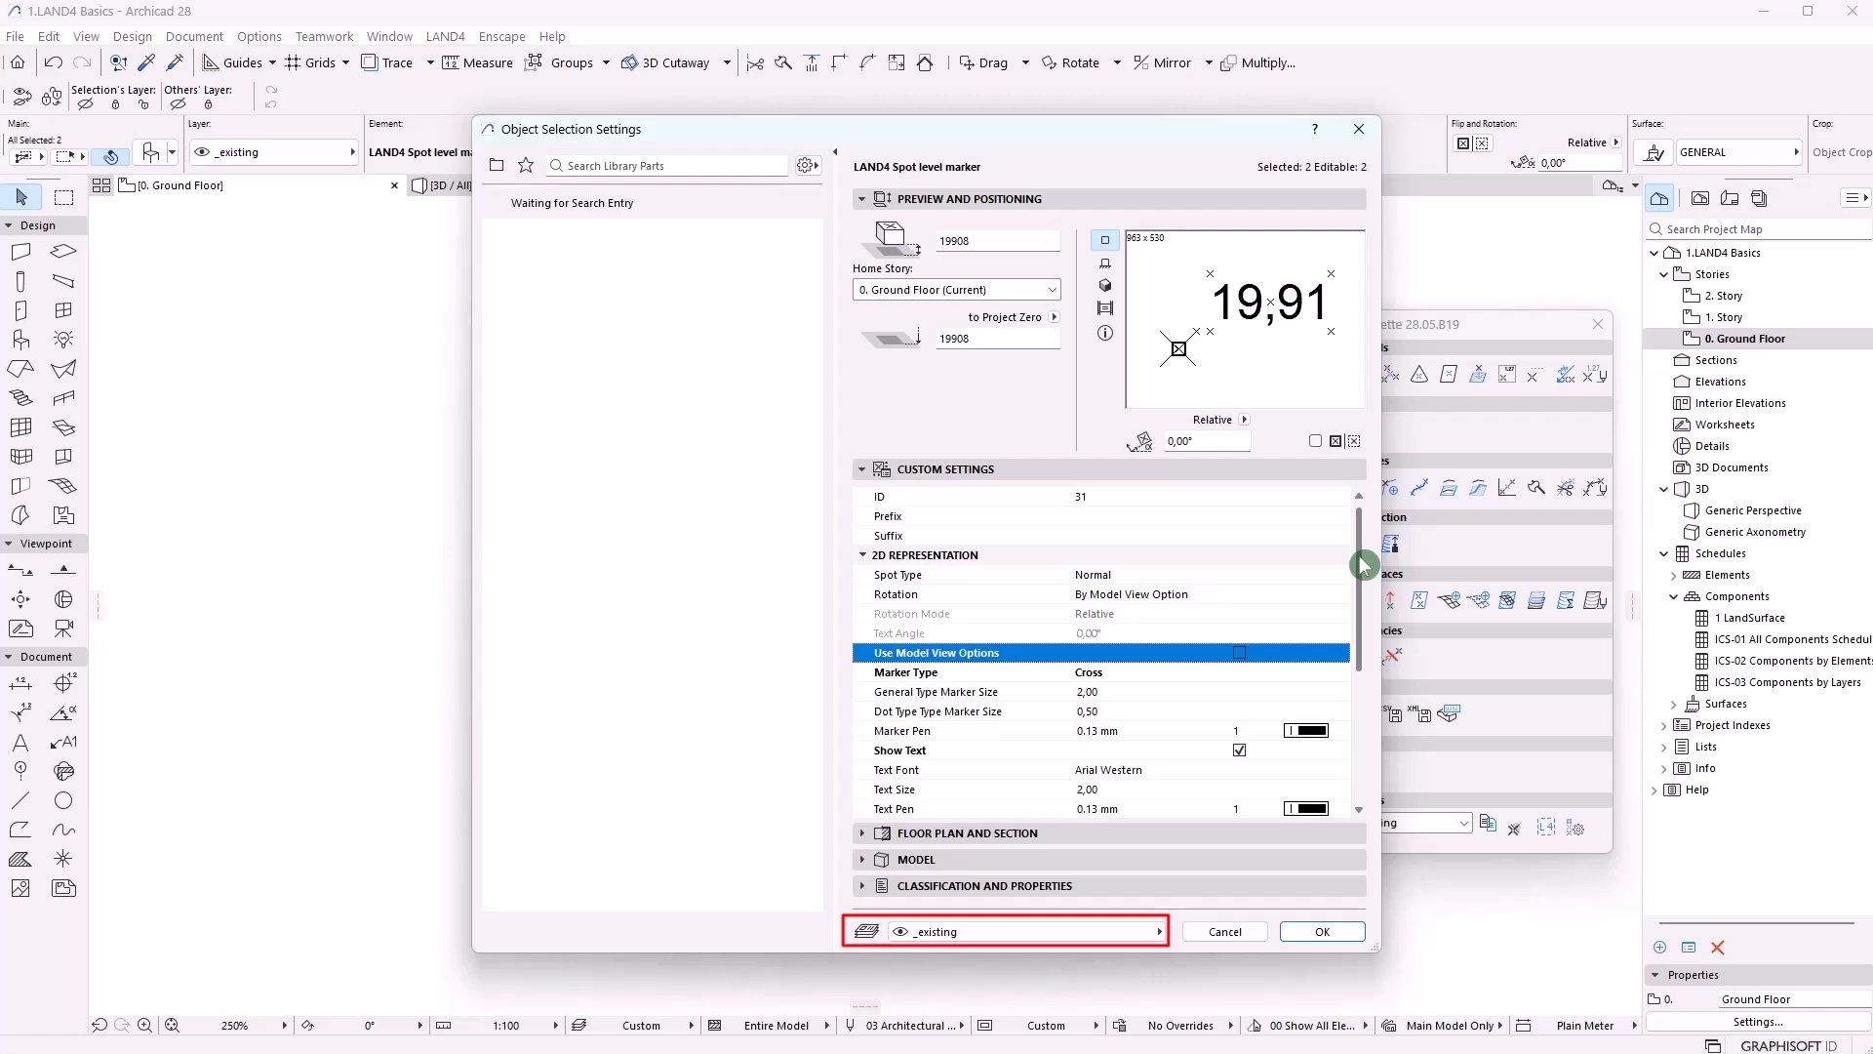
Give the two selected spot levels the prefix PRE and the suffix TEST
left_click(860, 556)
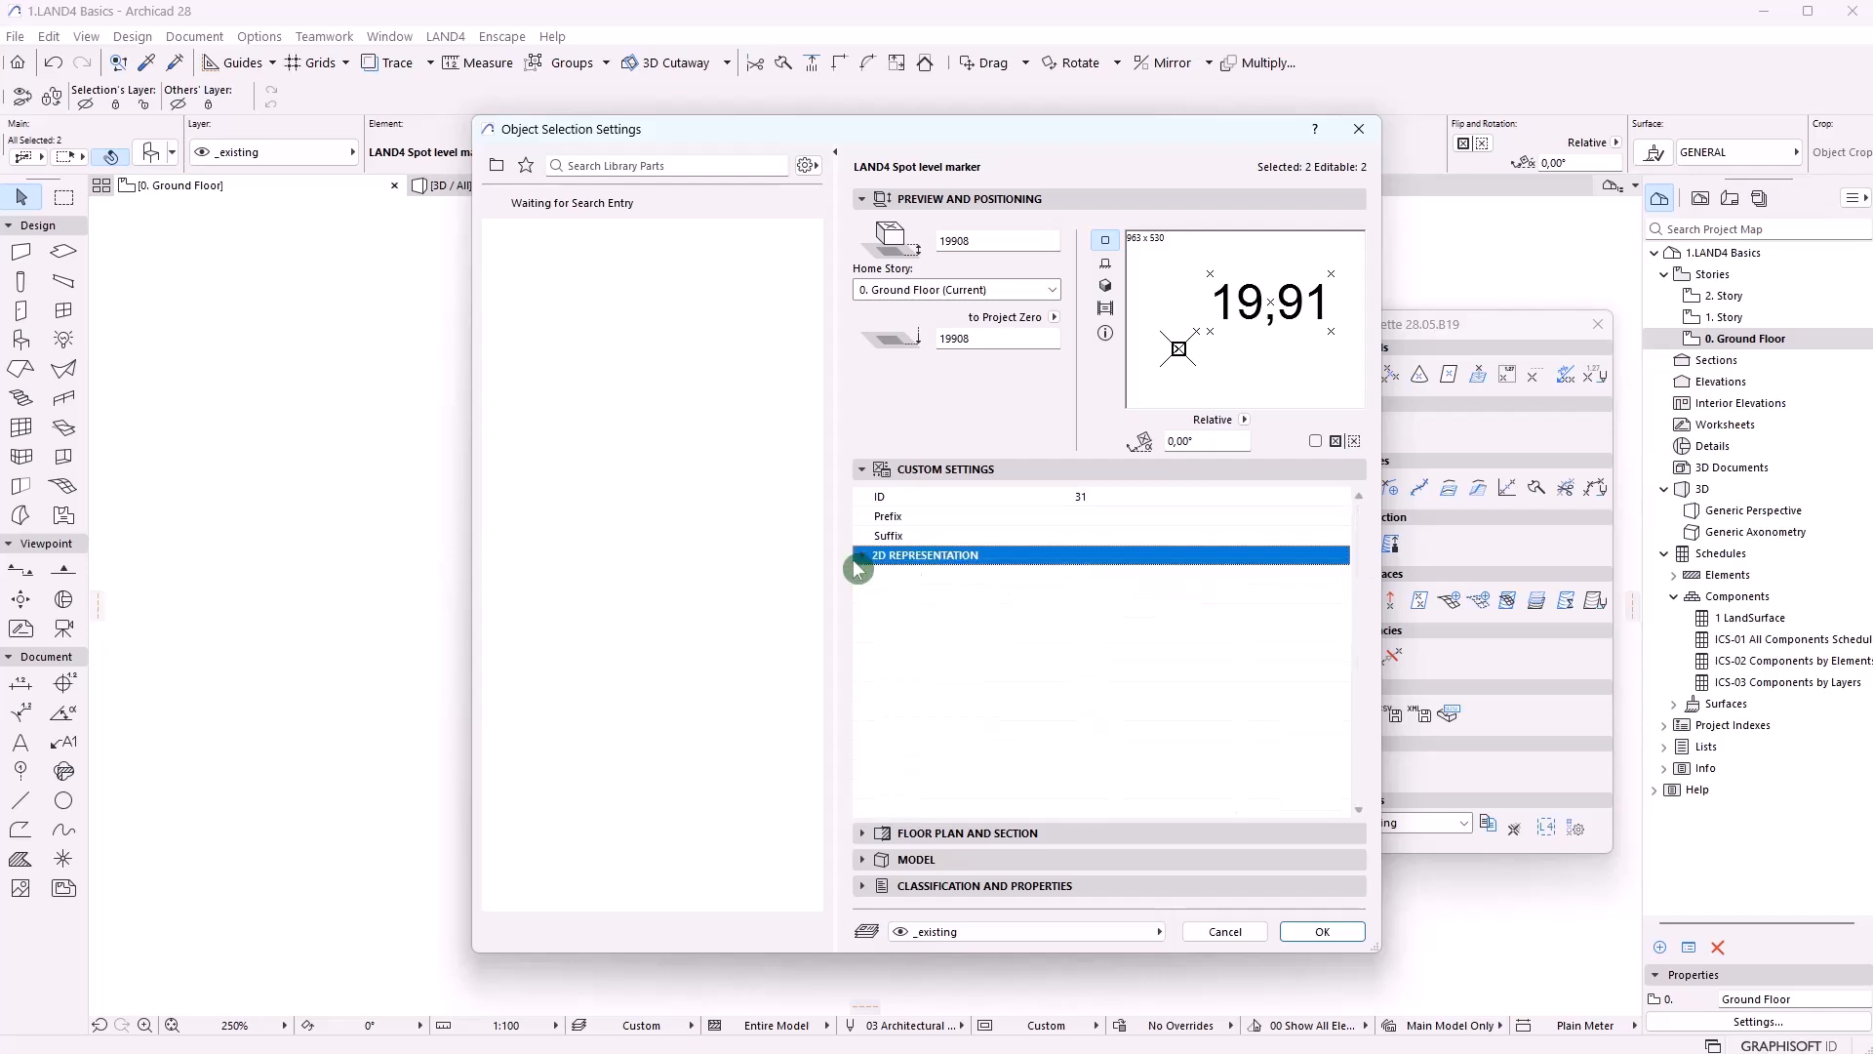
left_click(1105, 498)
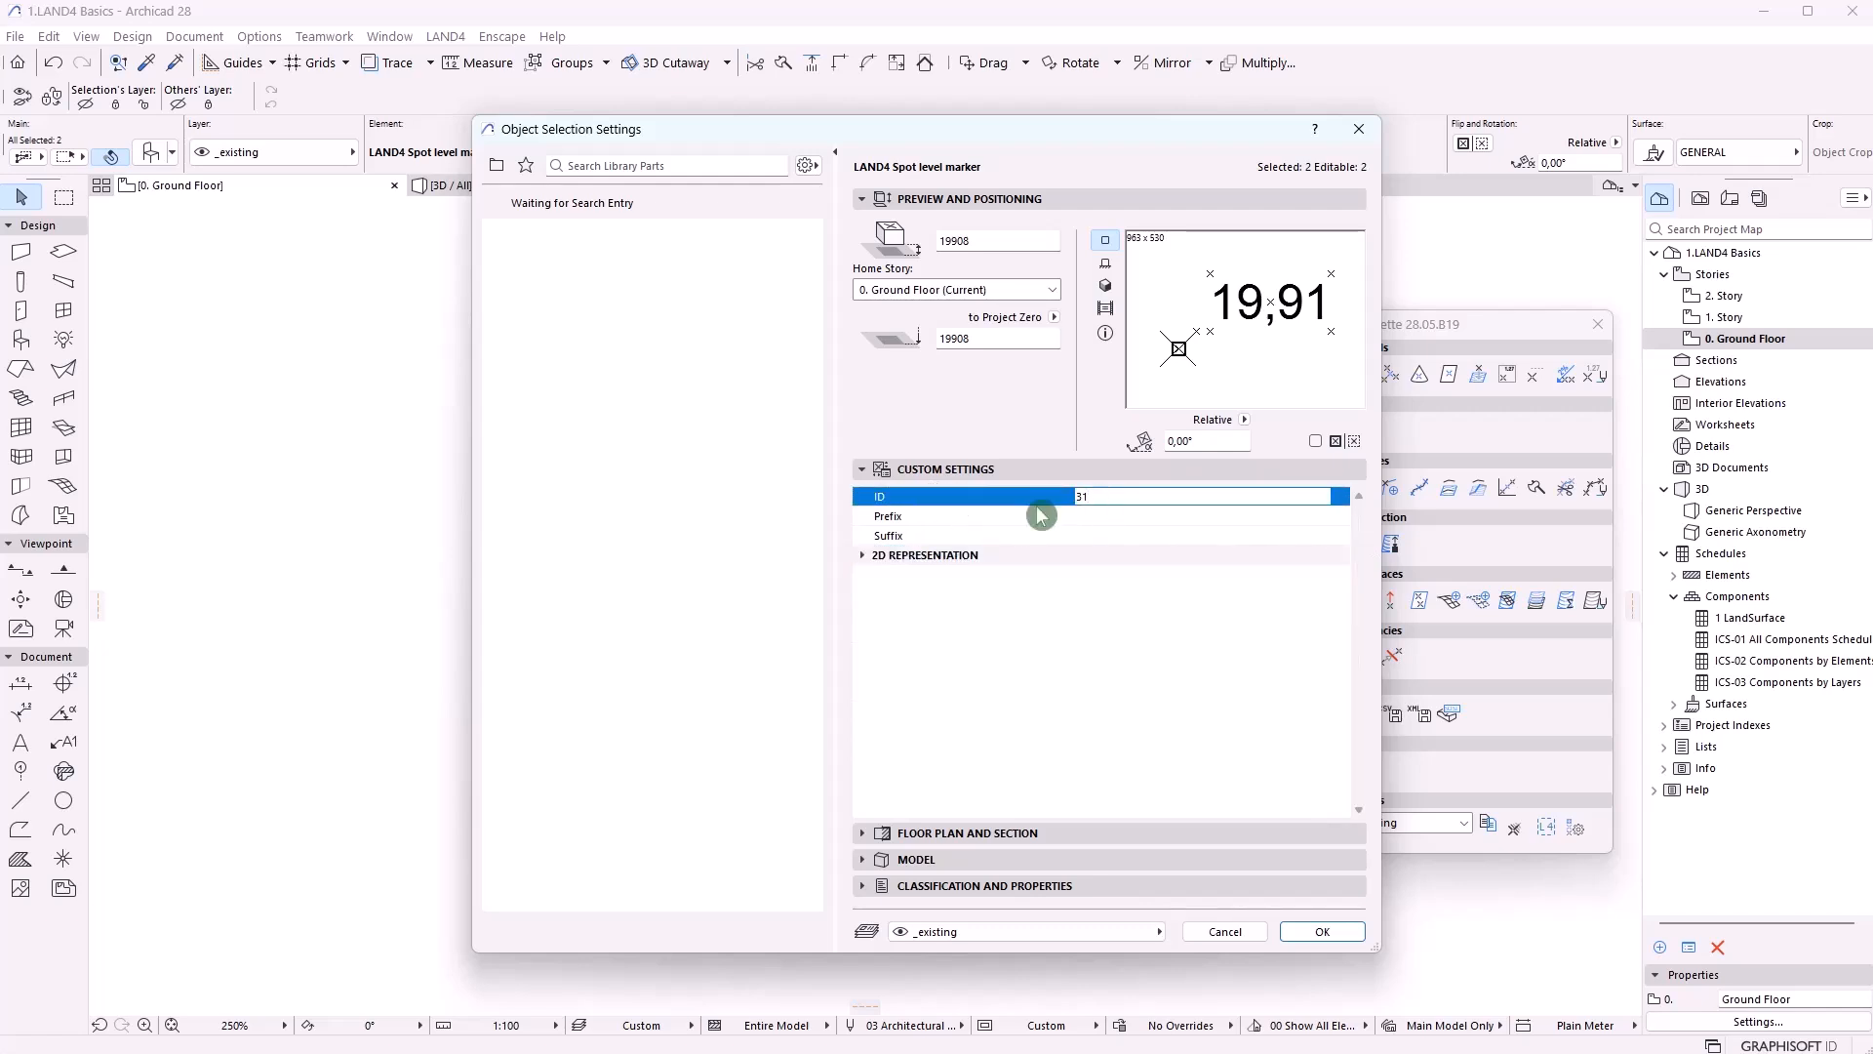
left_click(1079, 515)
left_click(1074, 539)
left_click(1115, 516)
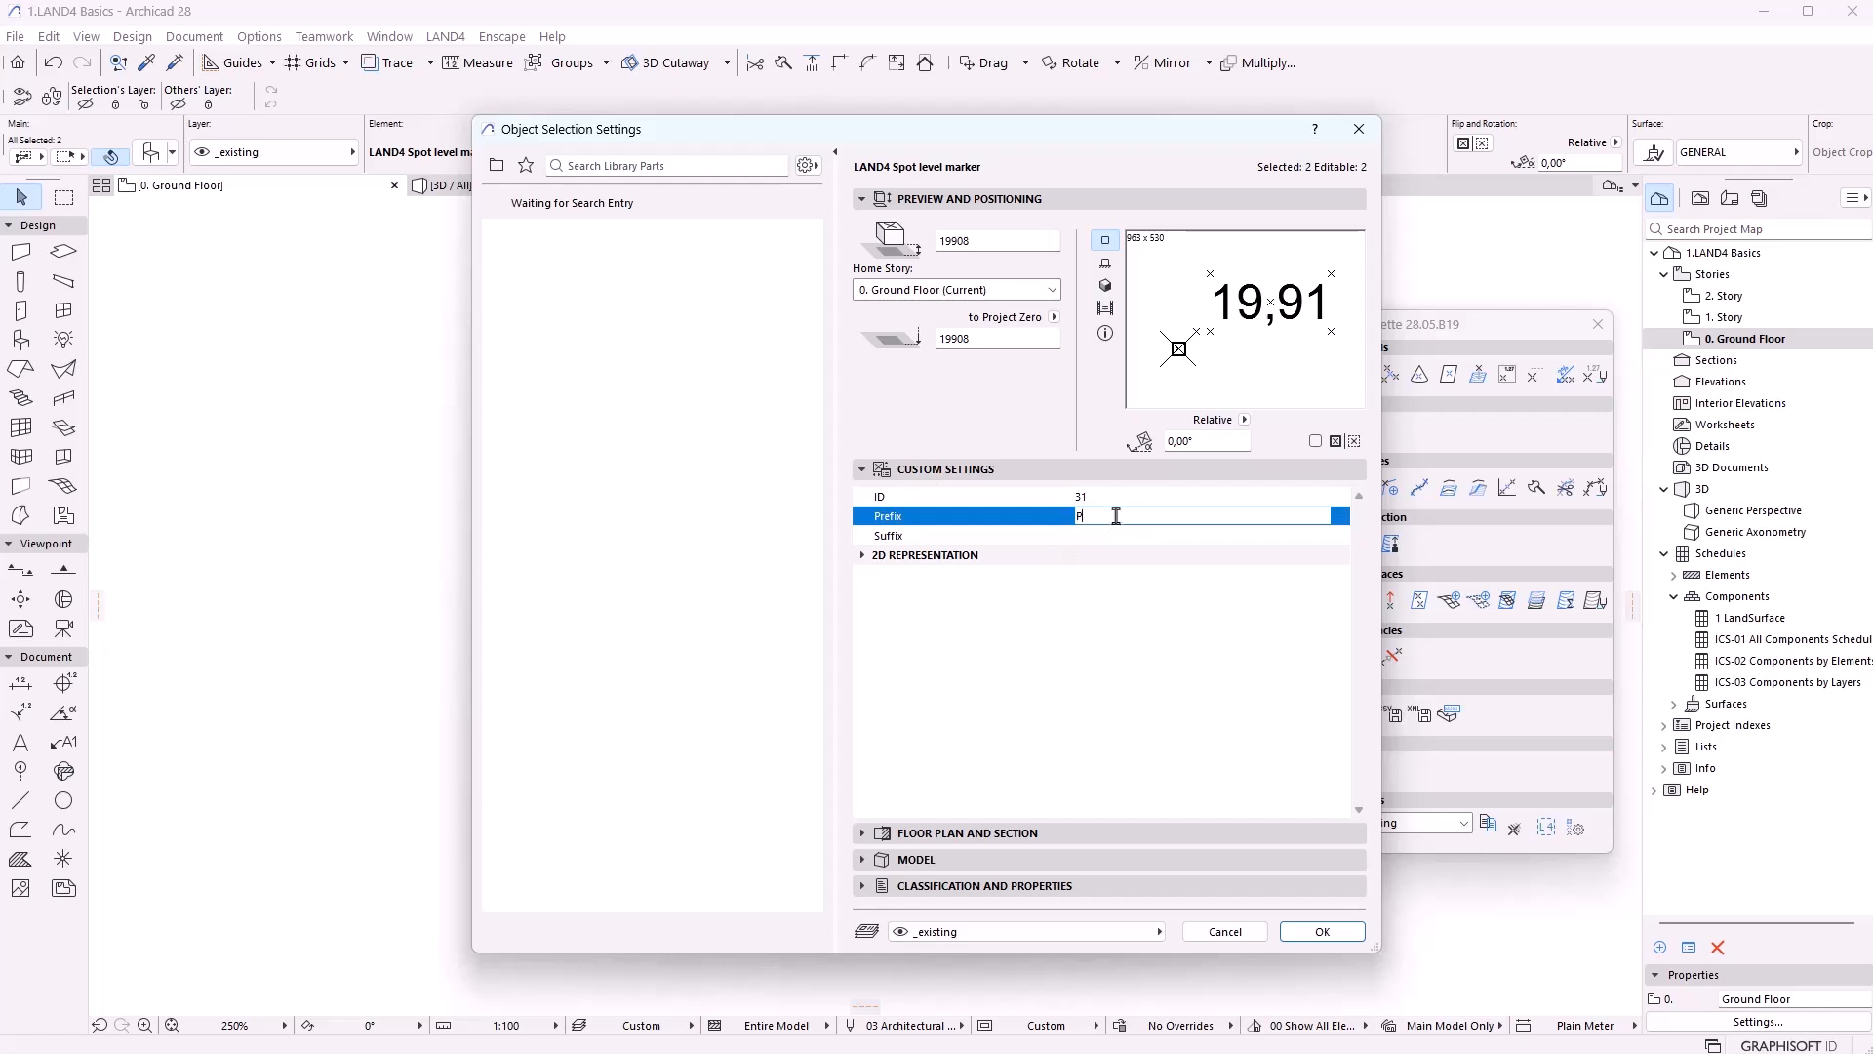
left_click(1121, 535)
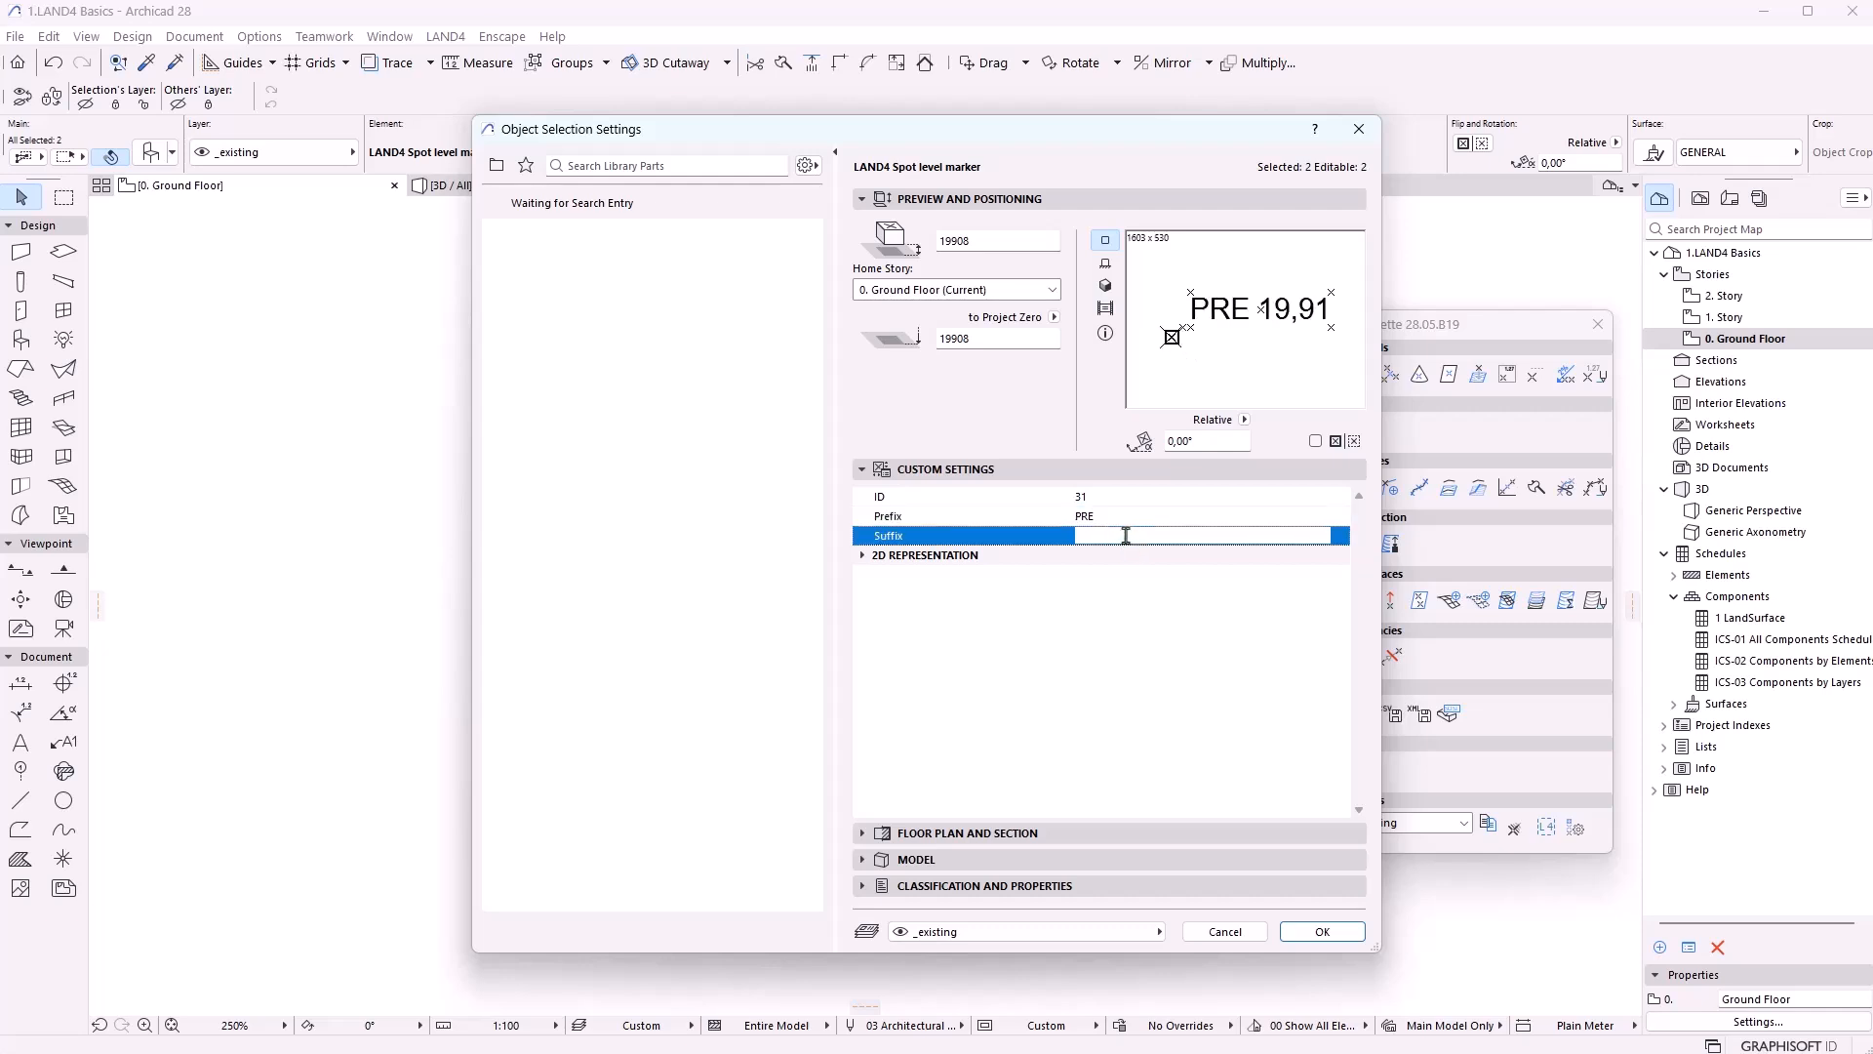
left_click(1173, 520)
left_click(1159, 536)
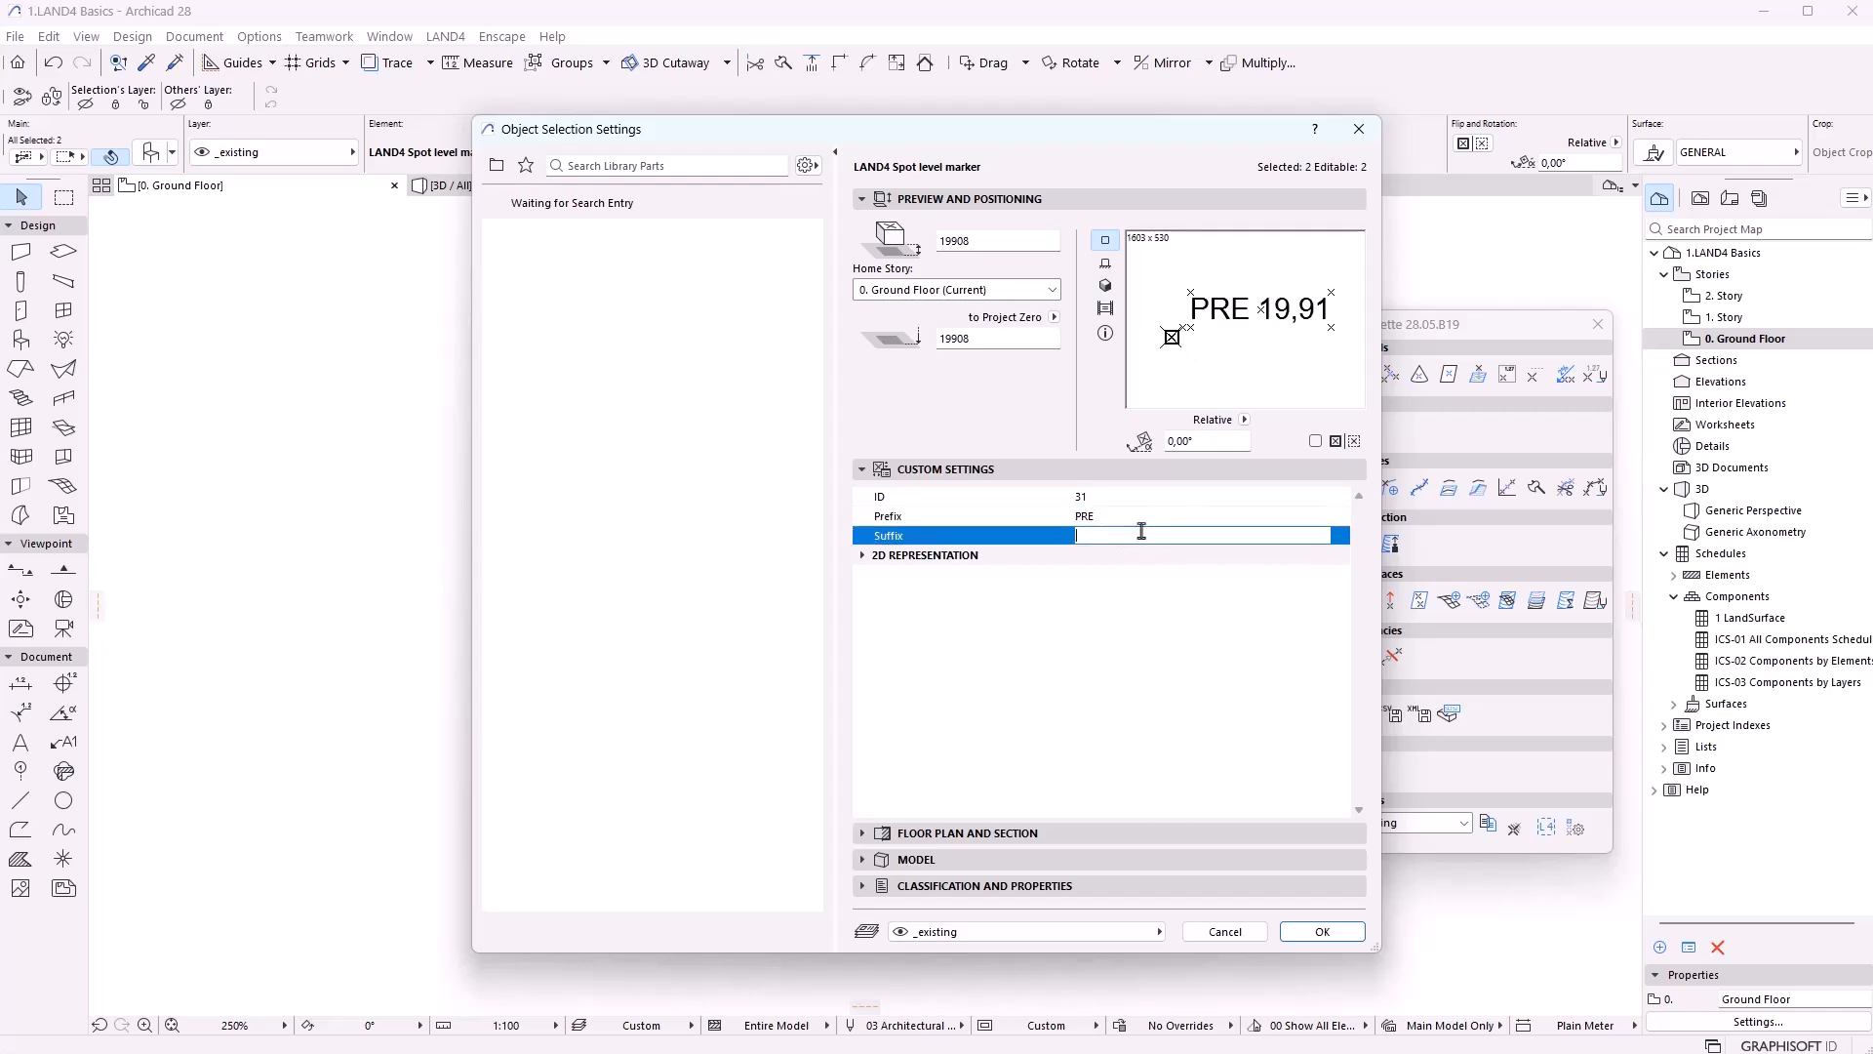
key("Return")
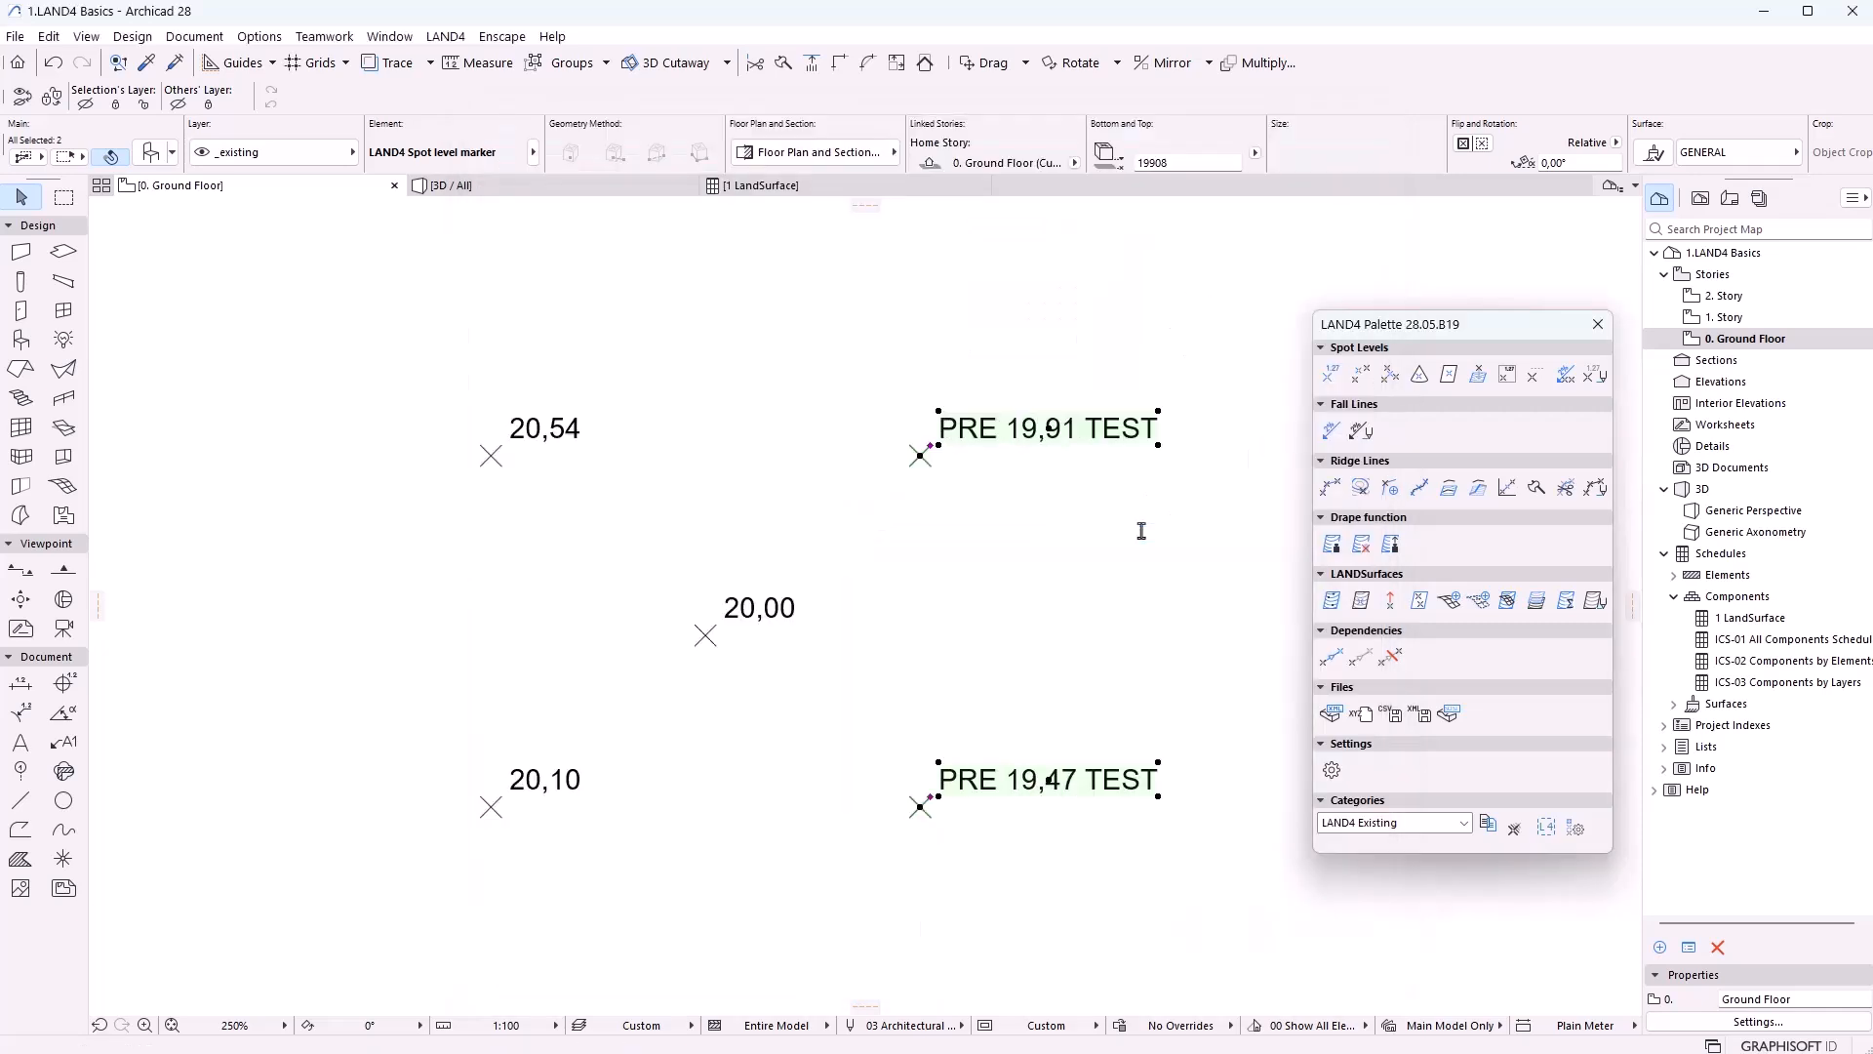
left_click(1141, 530)
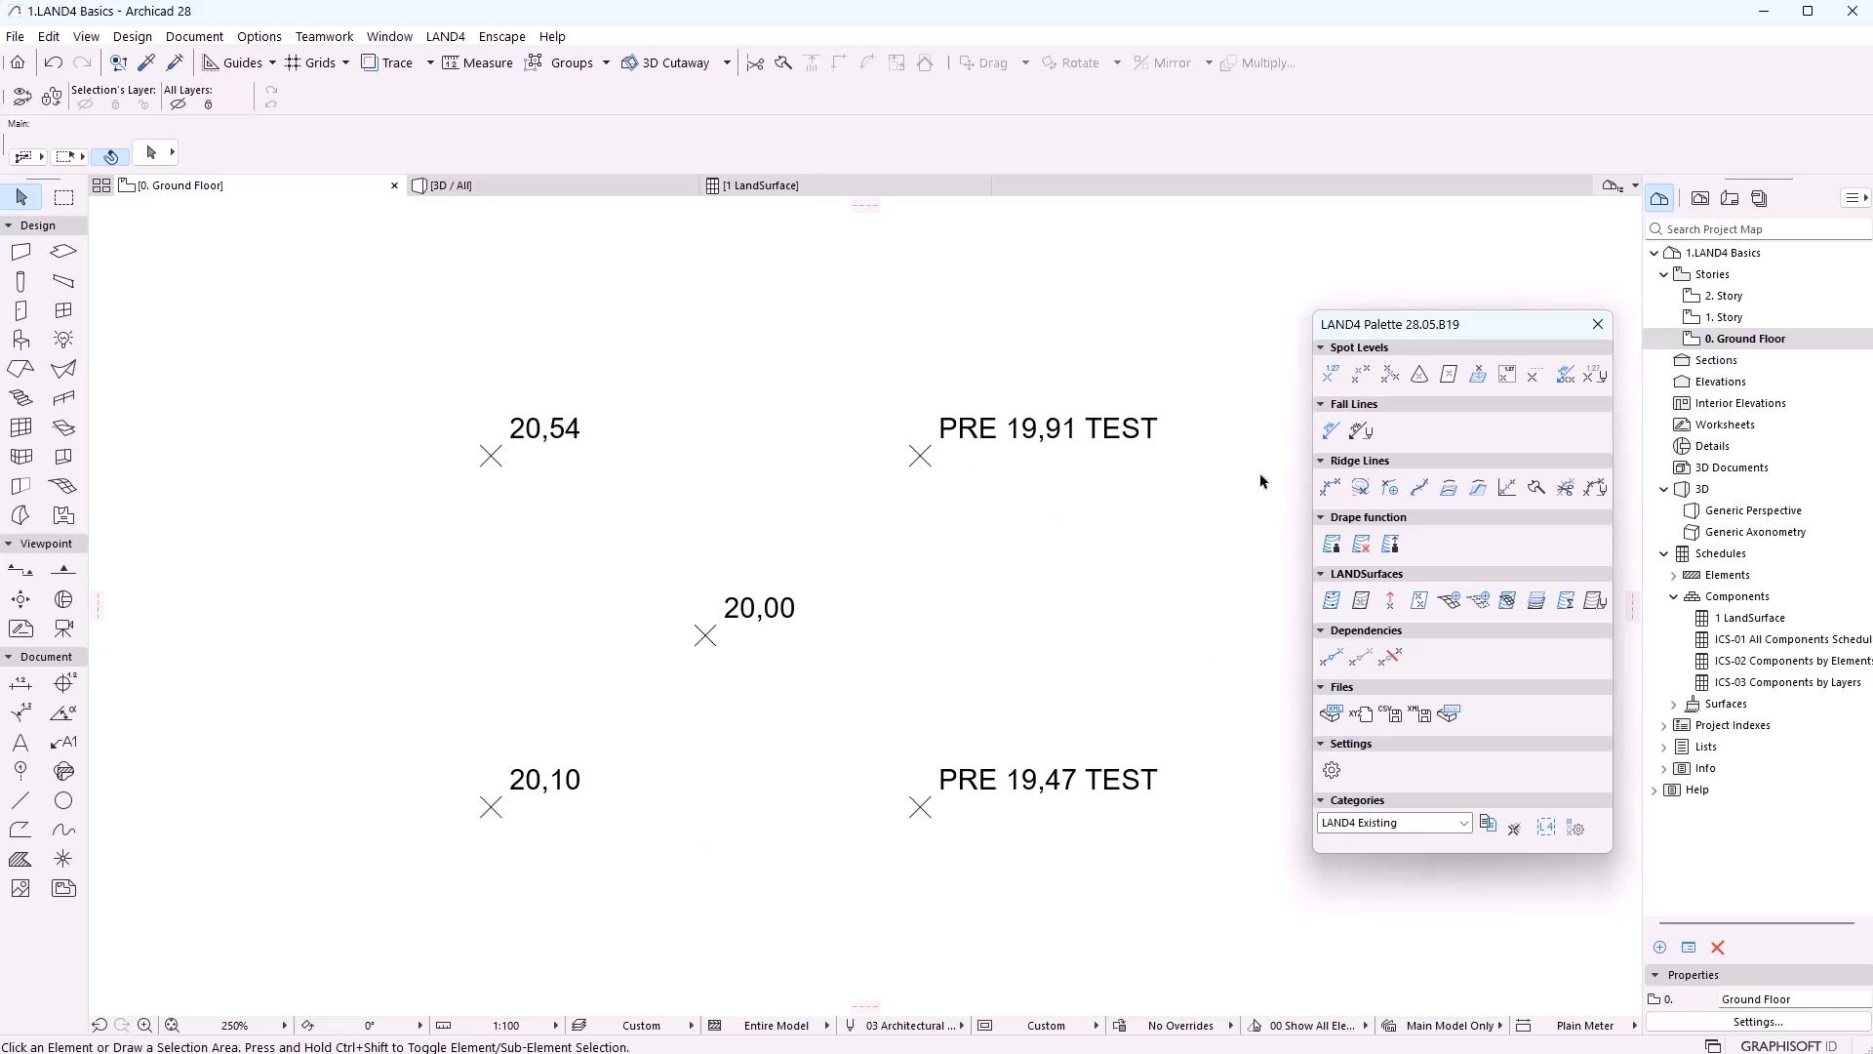
In the LAND4 model view options, set the spot text pen and spot marker pen of the LAND4 Existing category to orange pen 3
left_click(984, 1026)
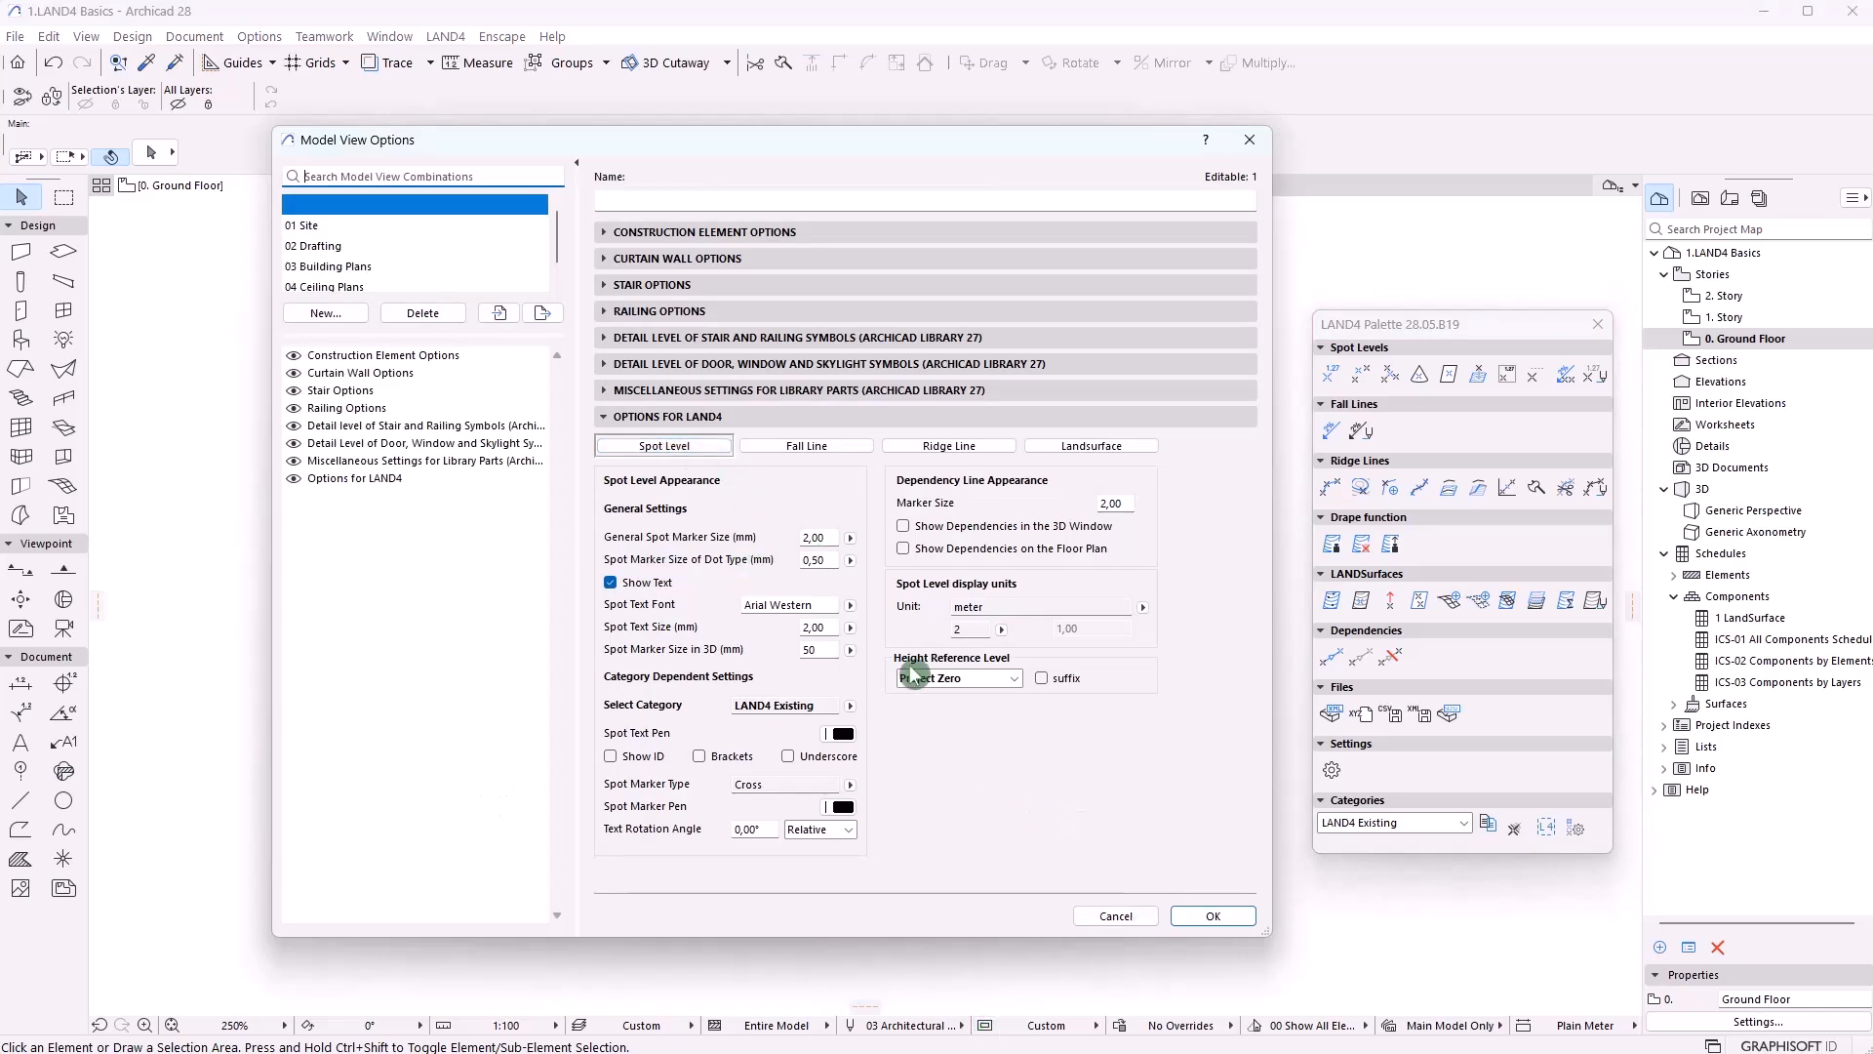
left_click(851, 707)
left_click(851, 706)
left_click(845, 735)
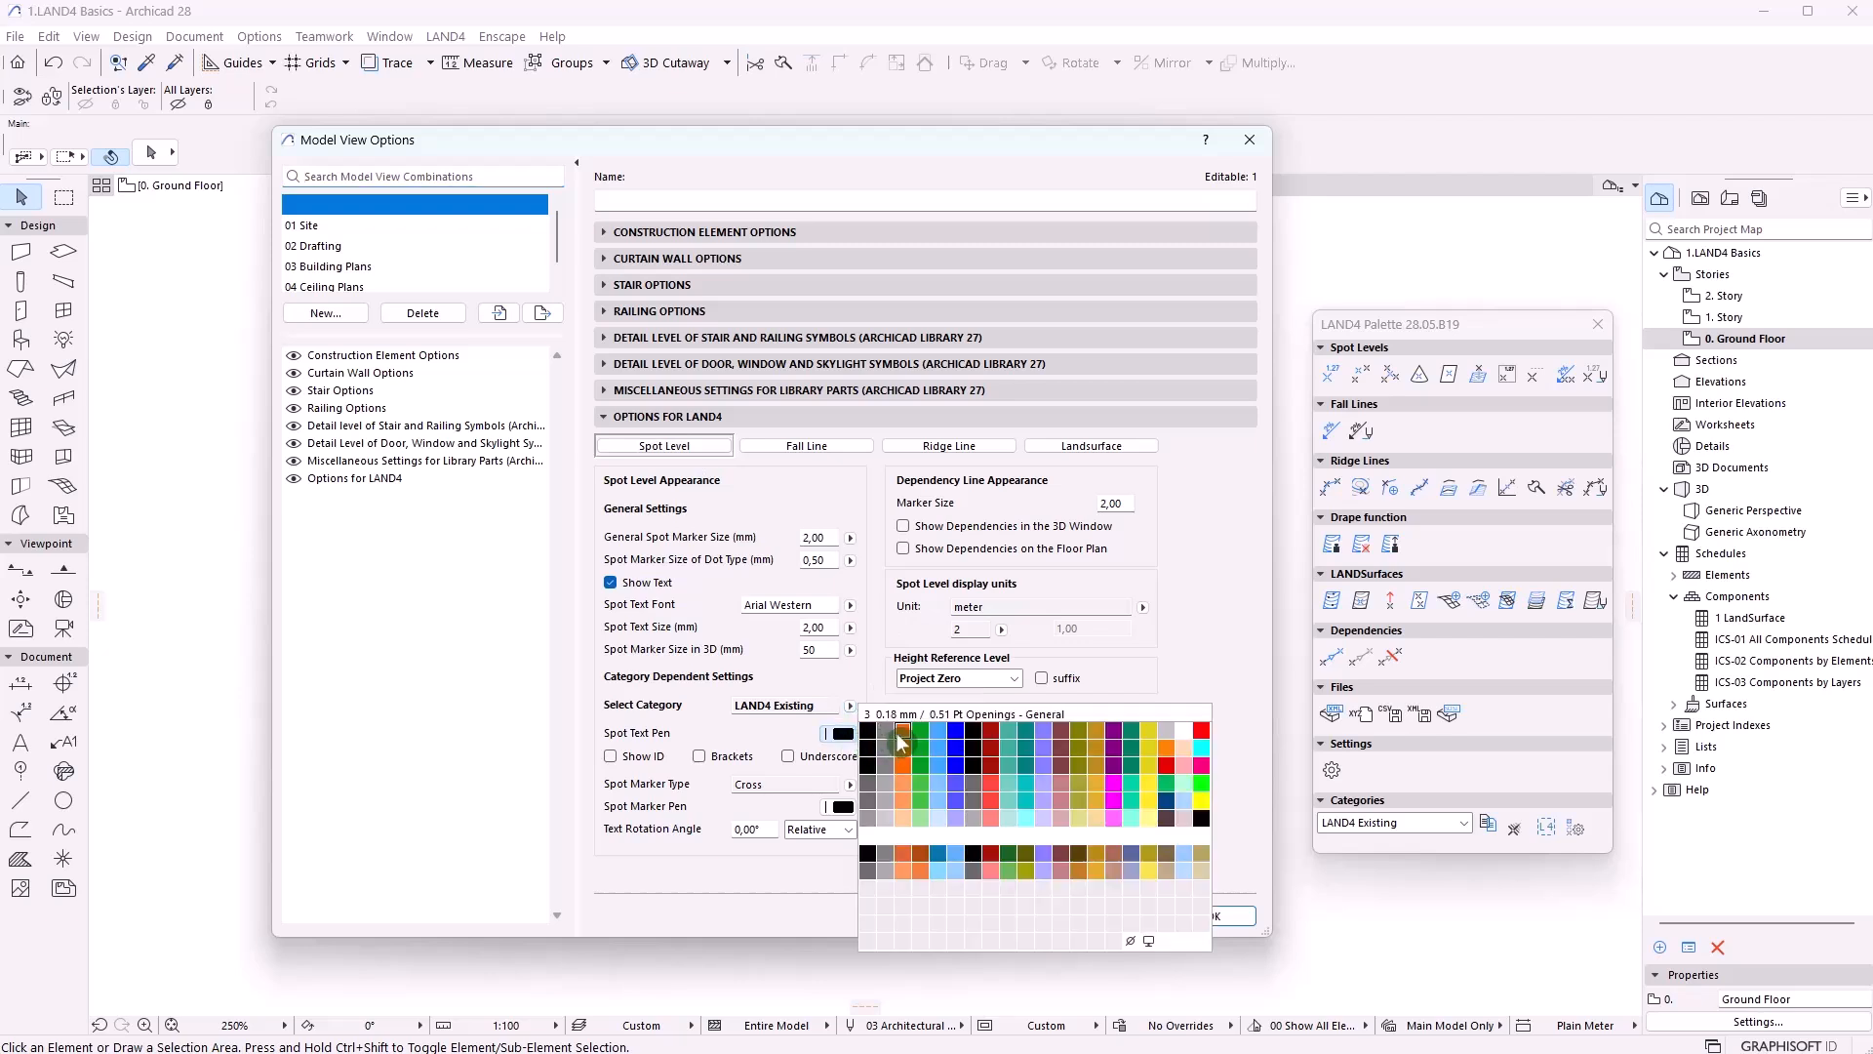
left_click(903, 730)
left_click(843, 807)
left_click(901, 818)
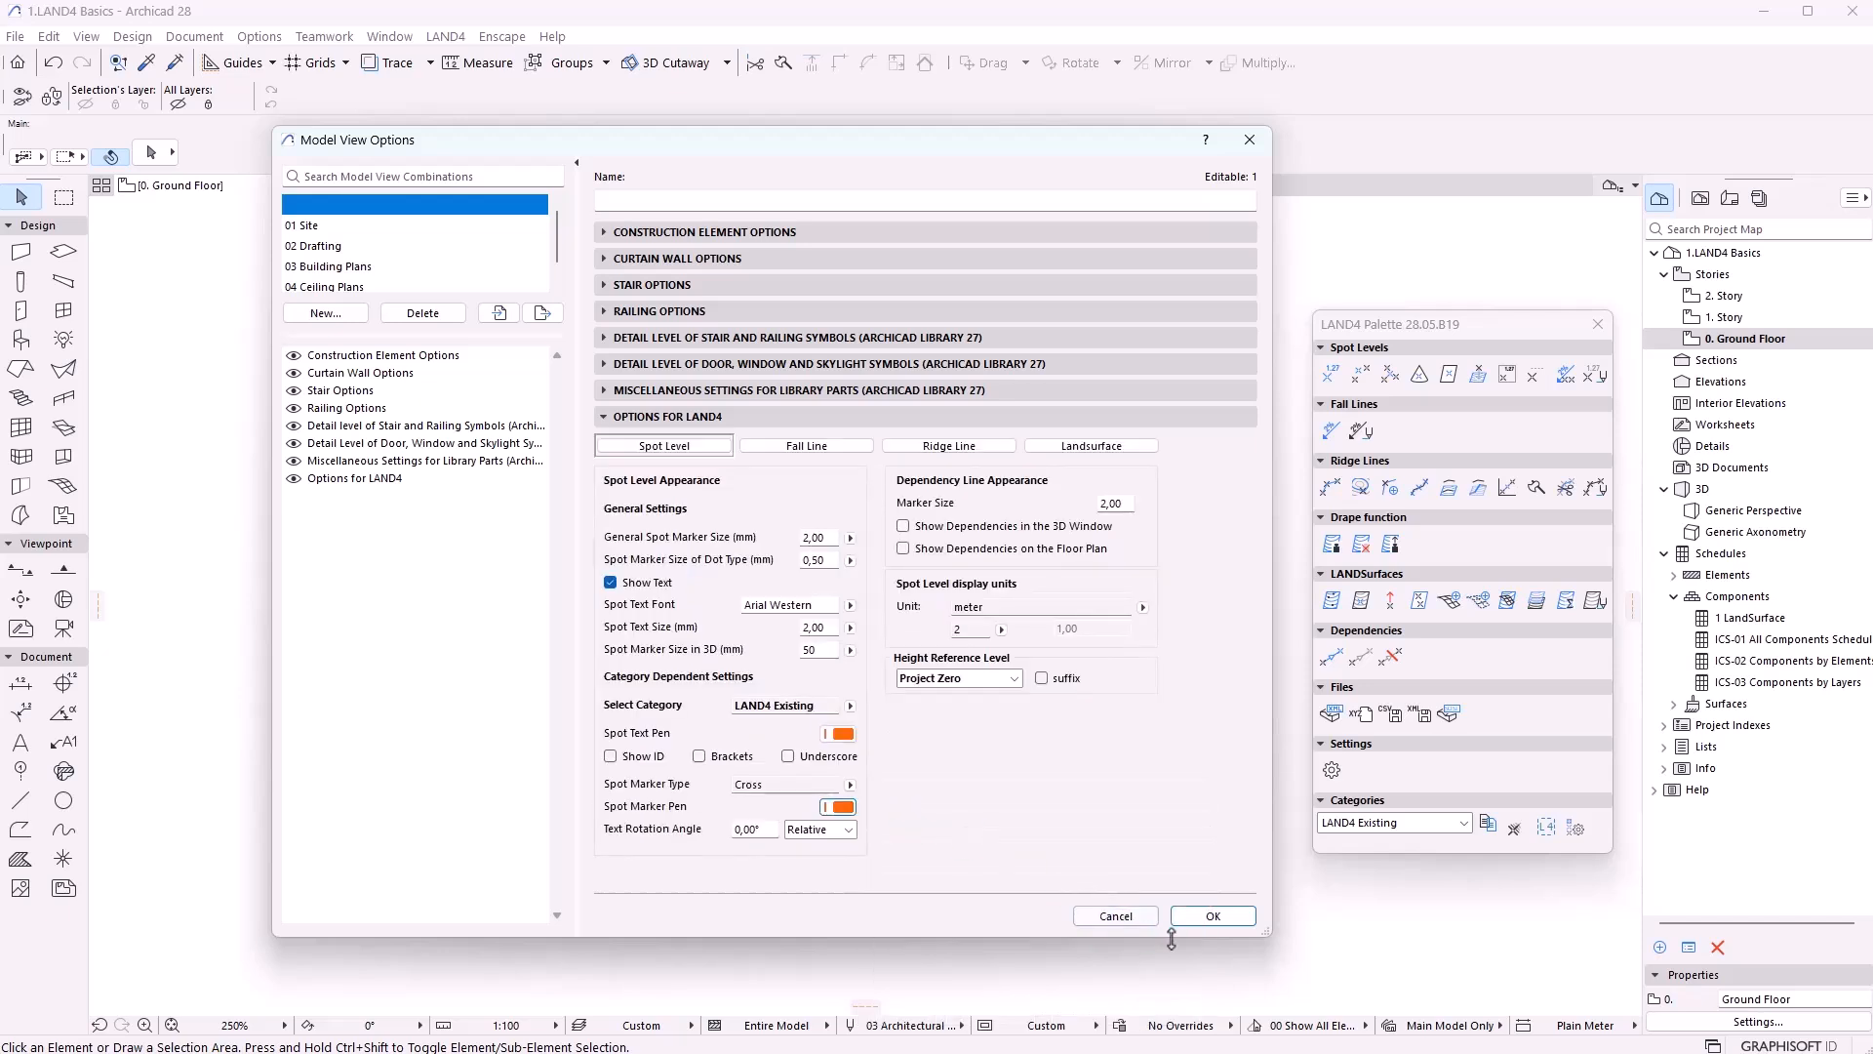
left_click(1203, 925)
Turn Use Model View Options back on for the two spot levels labelled PRE and TEST
left_click_drag(1203, 925, 1064, 820)
key("Escape")
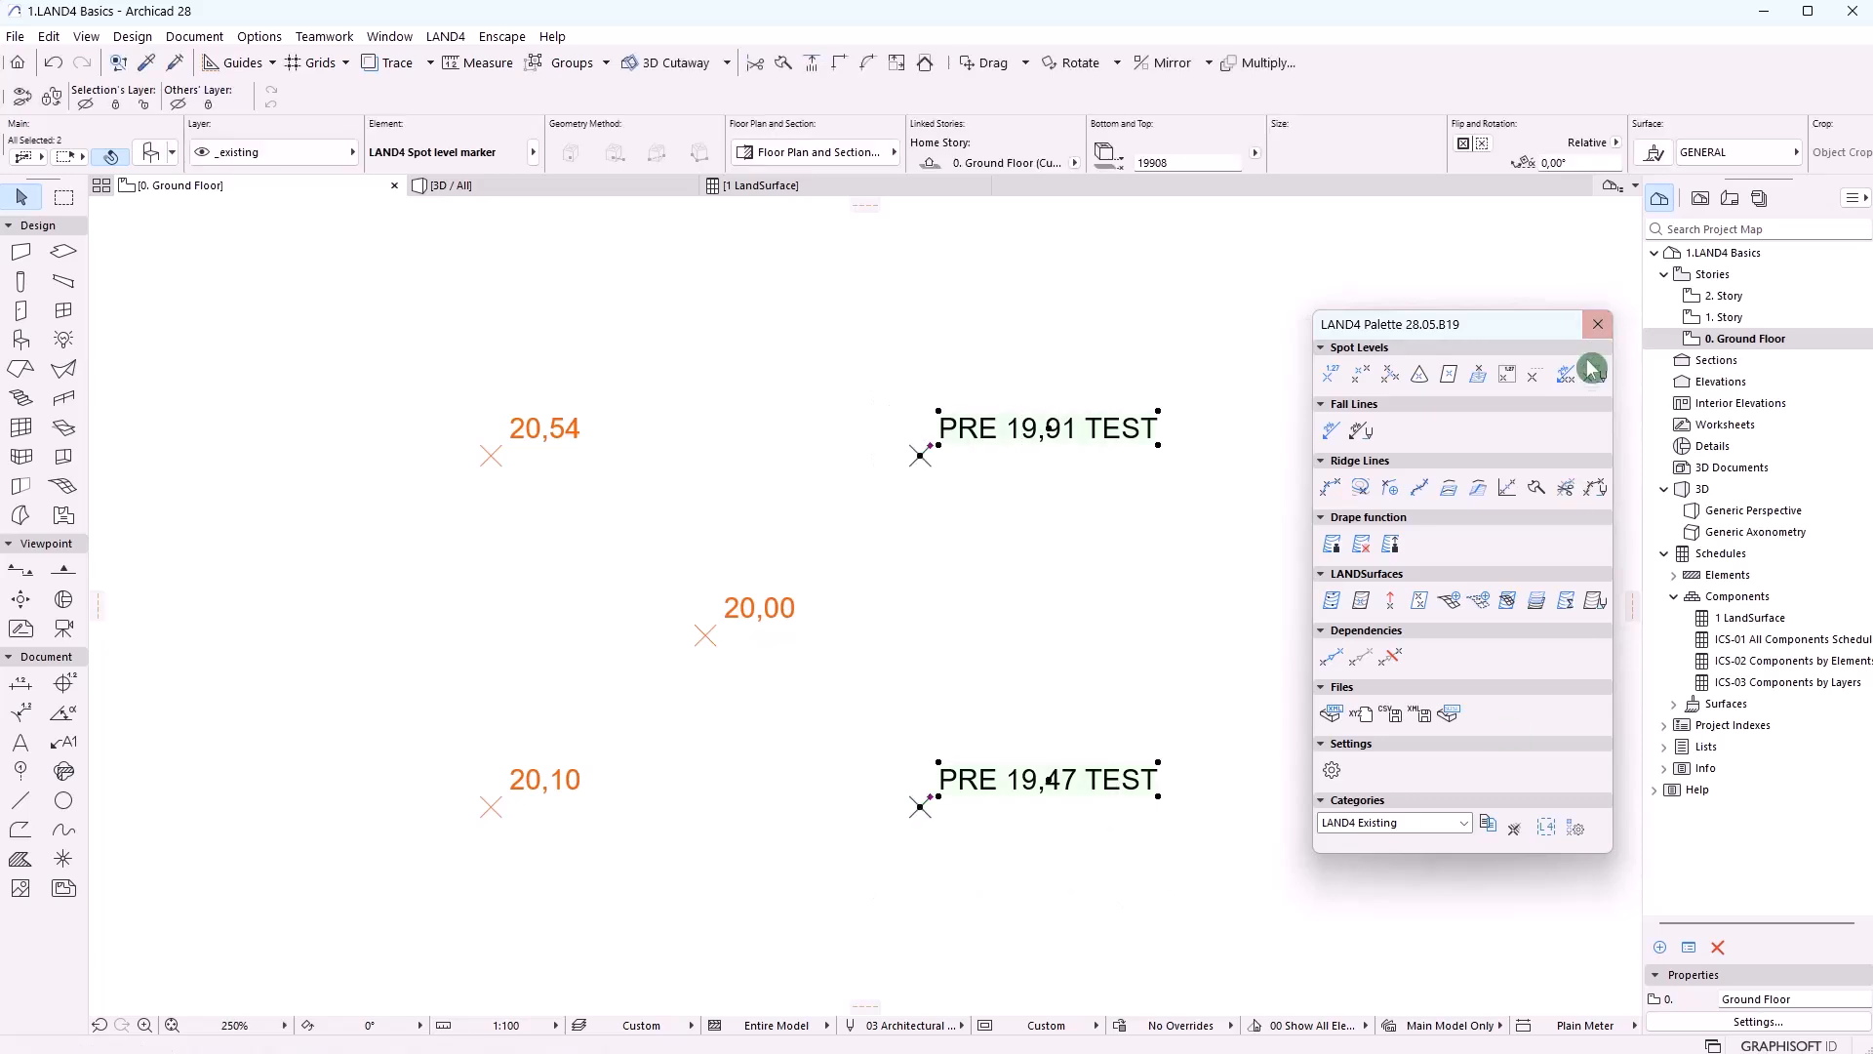
left_click(1590, 371)
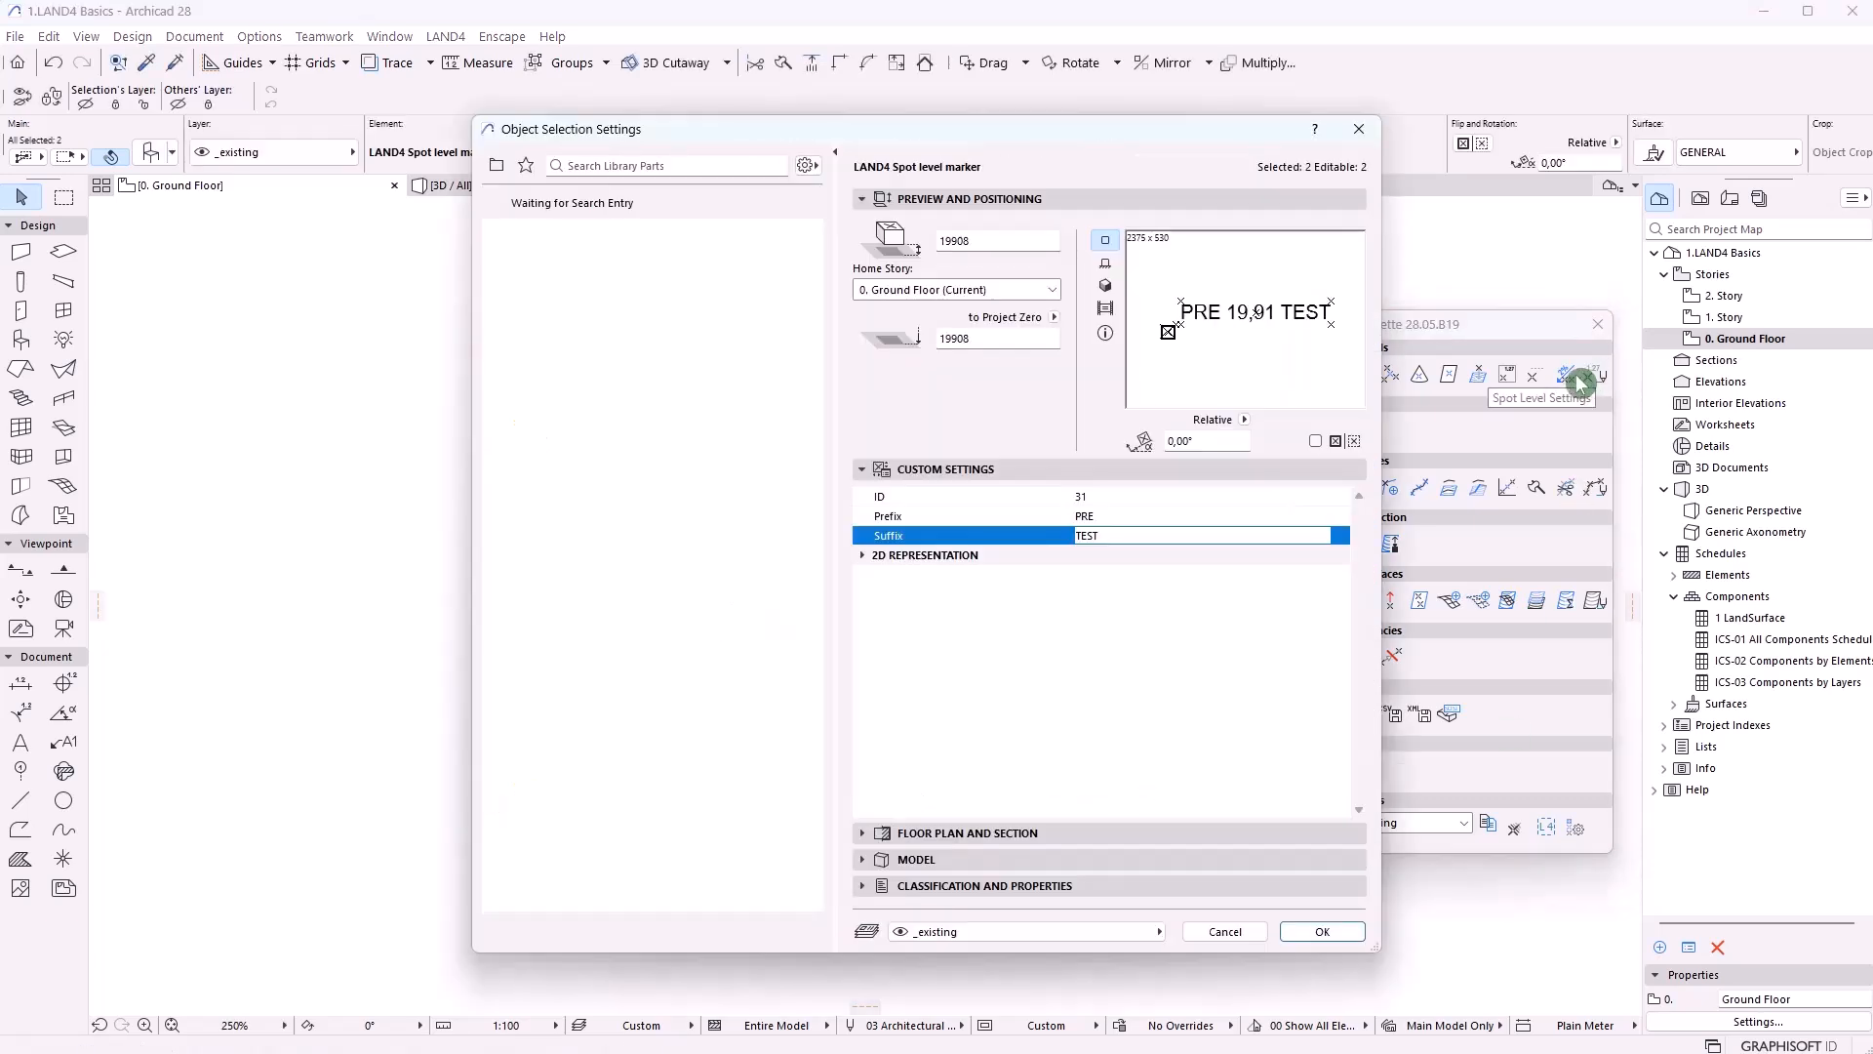
left_click(862, 556)
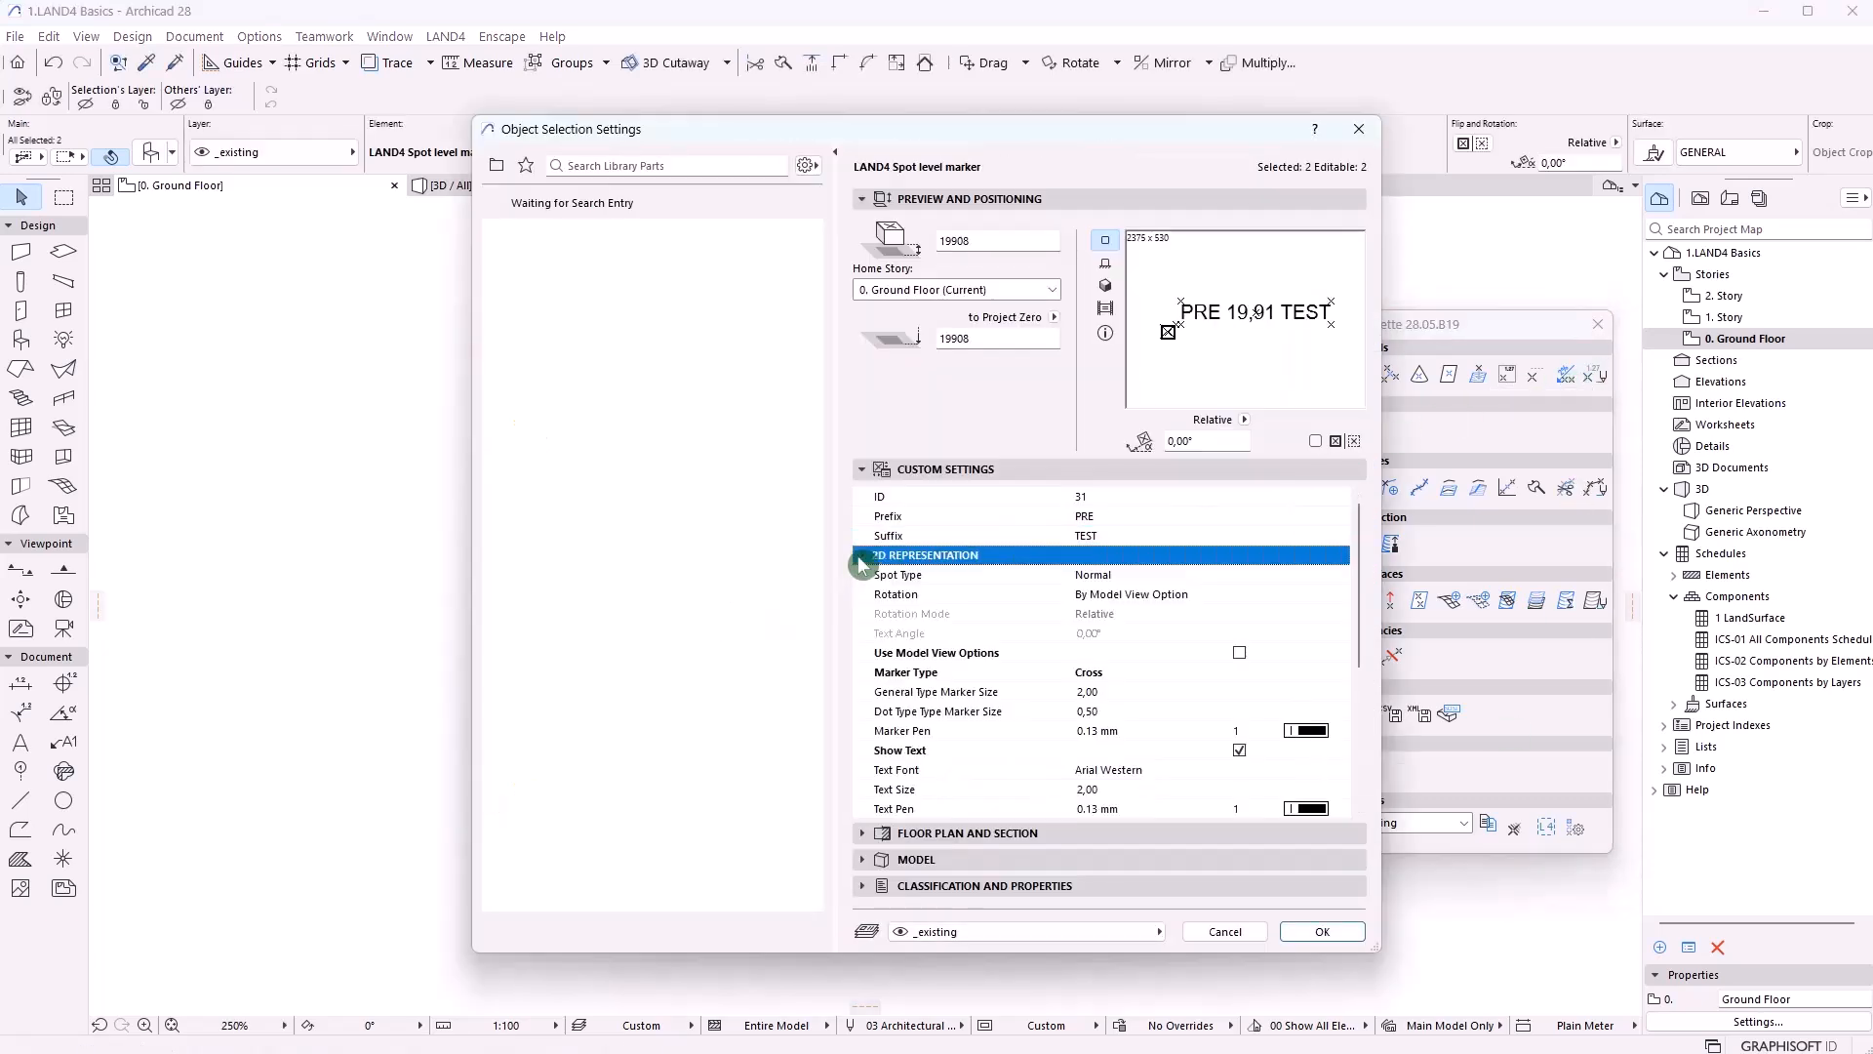
left_click(1239, 652)
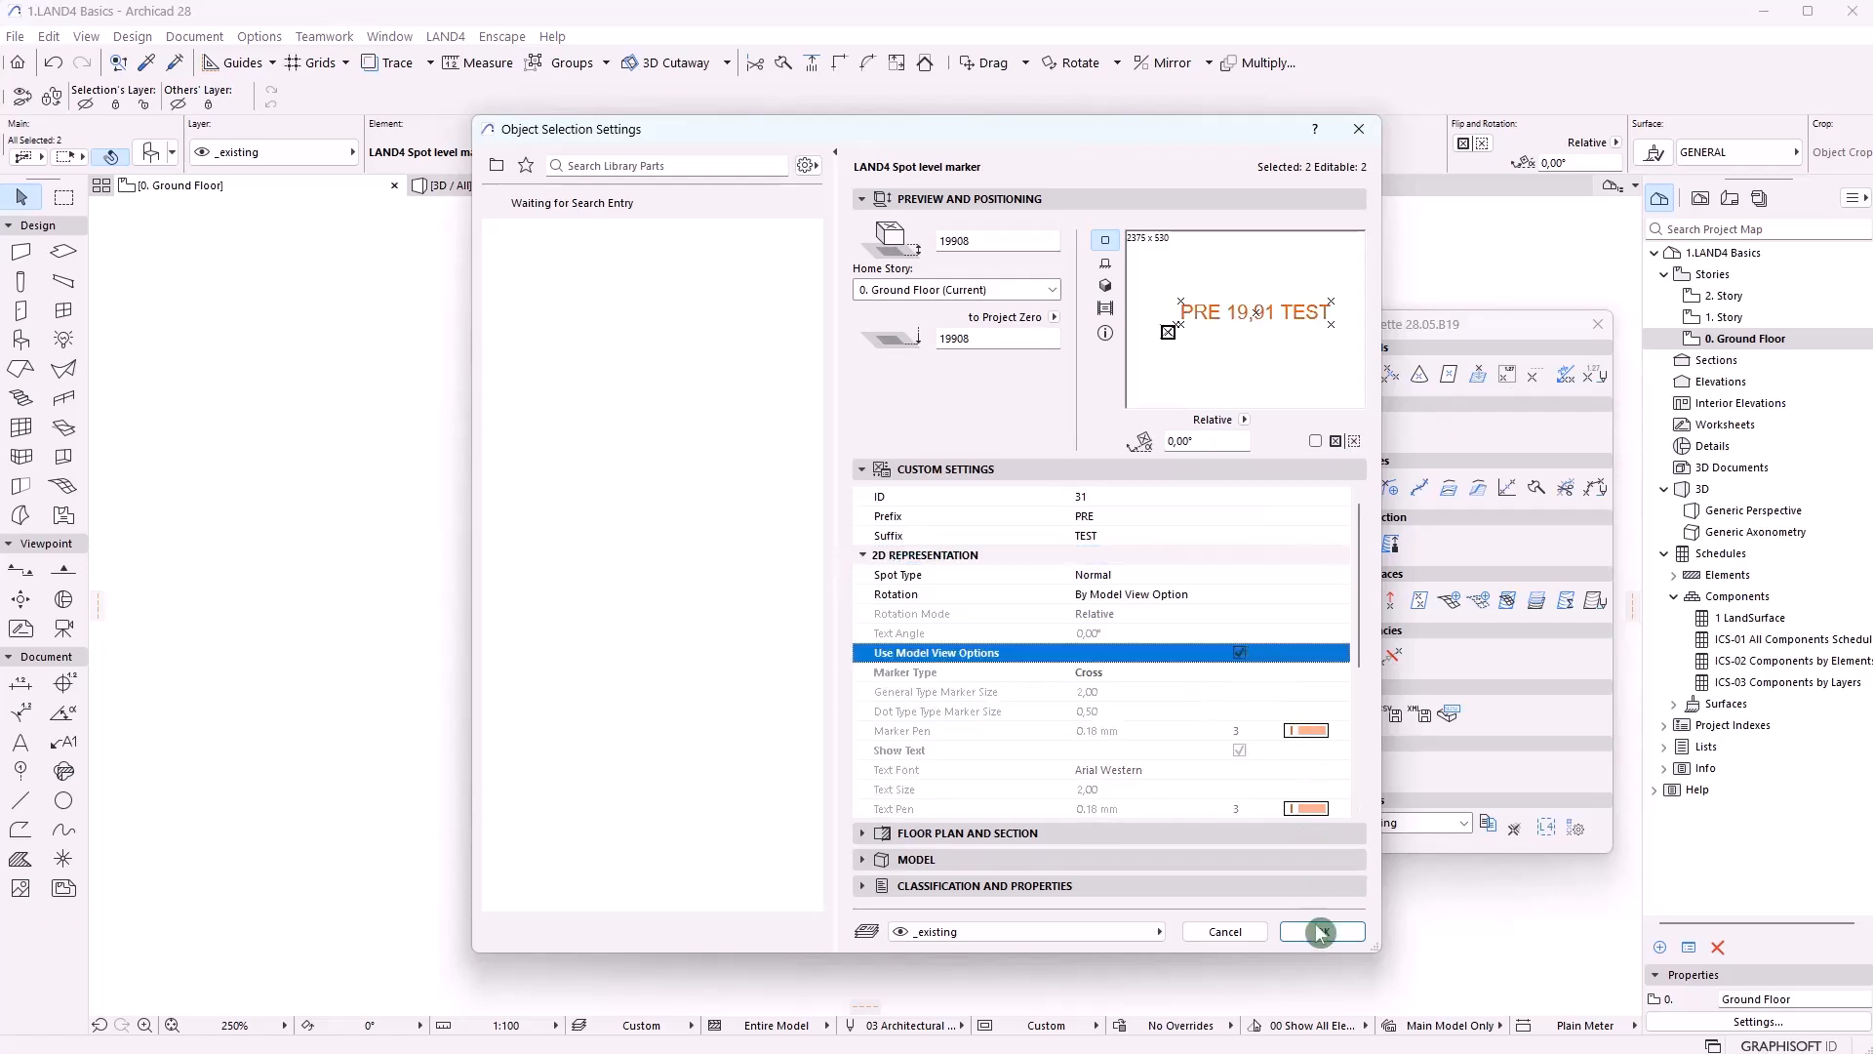
left_click(1322, 932)
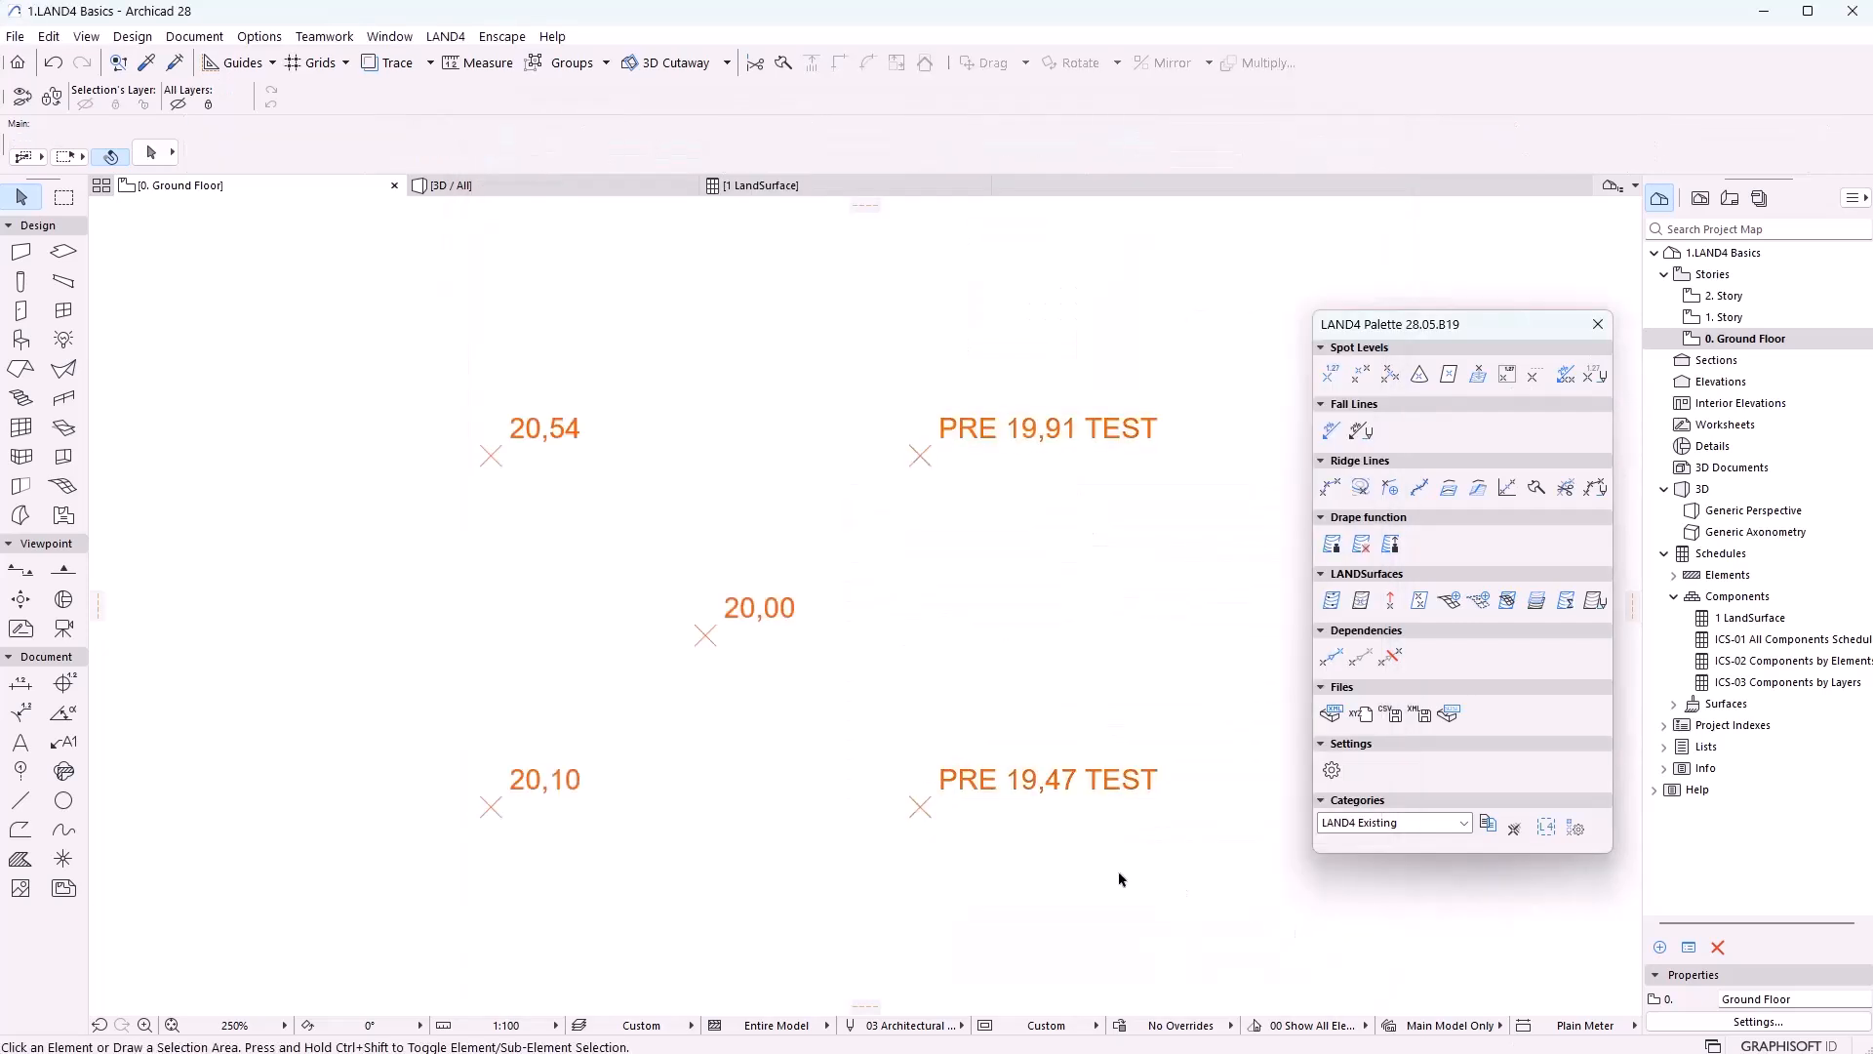
In the LAND4 model view options, enable Brackets and Underscore for the spot levels of the LAND4 Existing category
left_click(985, 1025)
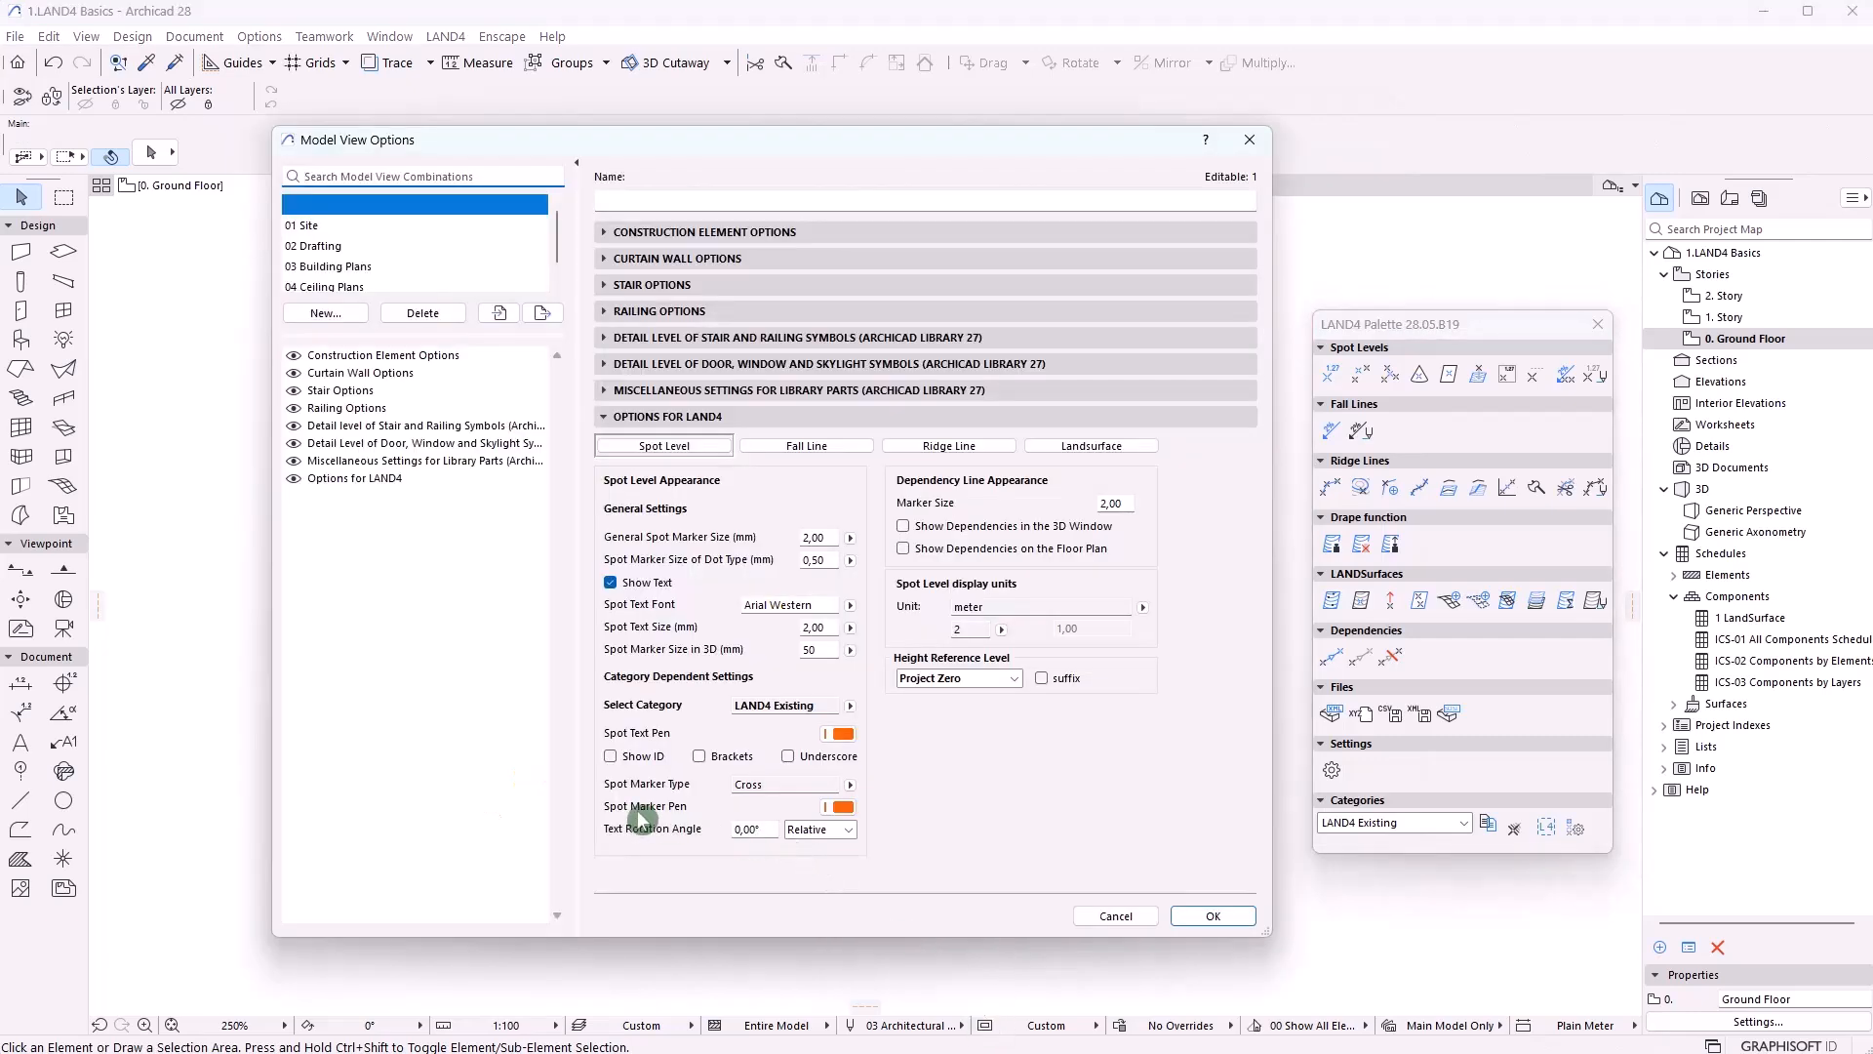
left_click(700, 756)
left_click(812, 757)
left_click(1210, 914)
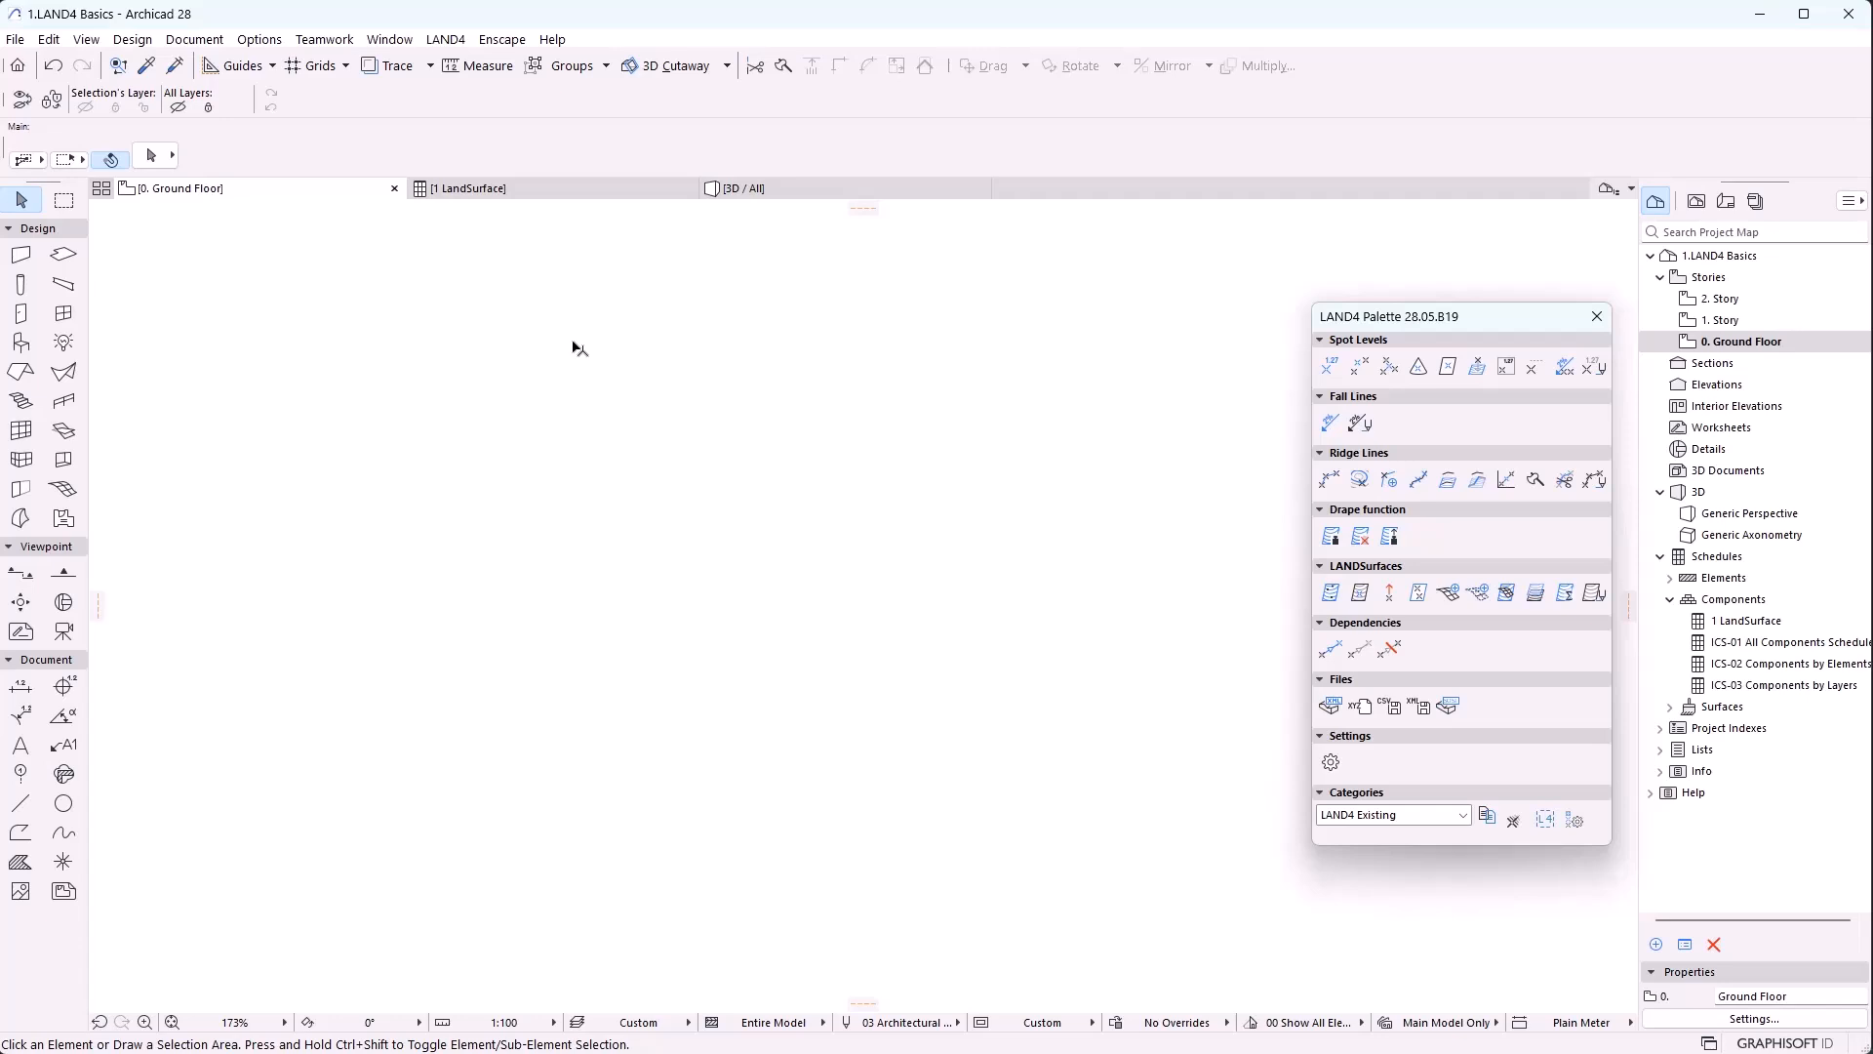
Draw a three-point ridge line with heights of 12000, 12250 and 12750, and view it in 3D
left_click(680, 410)
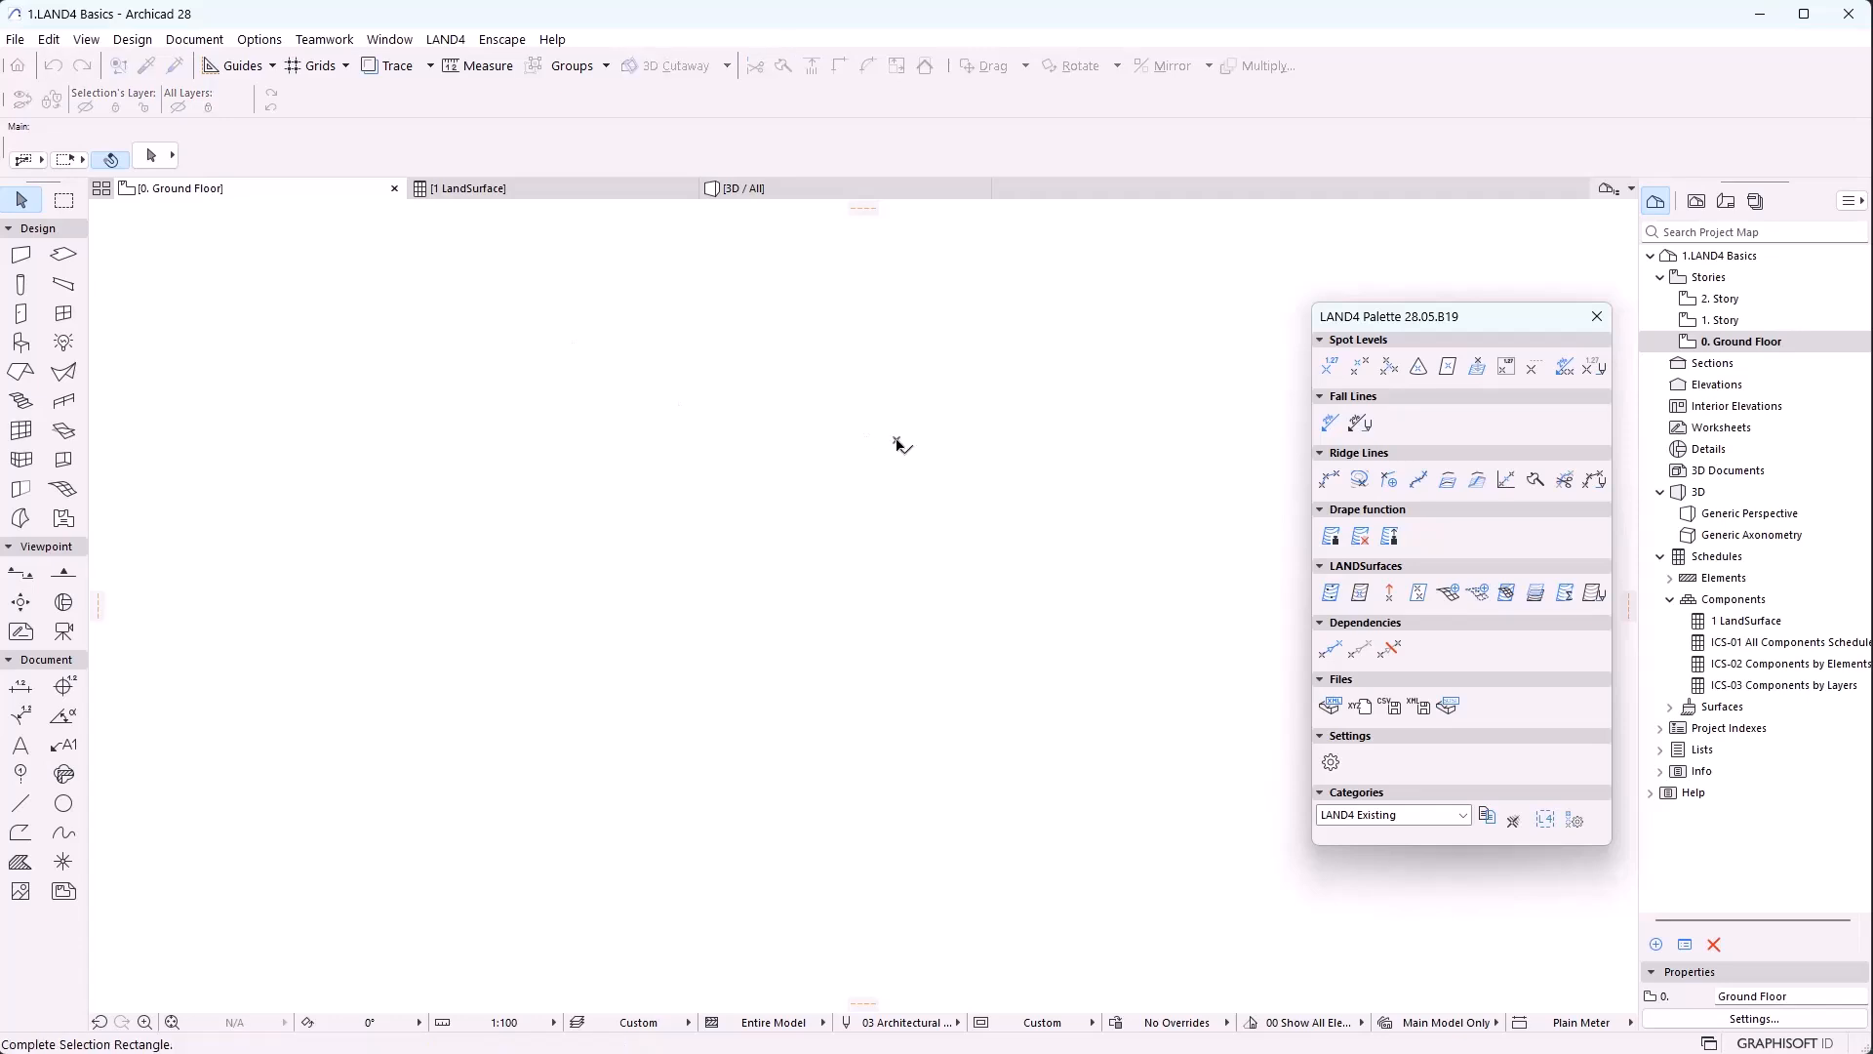
left_click(896, 444)
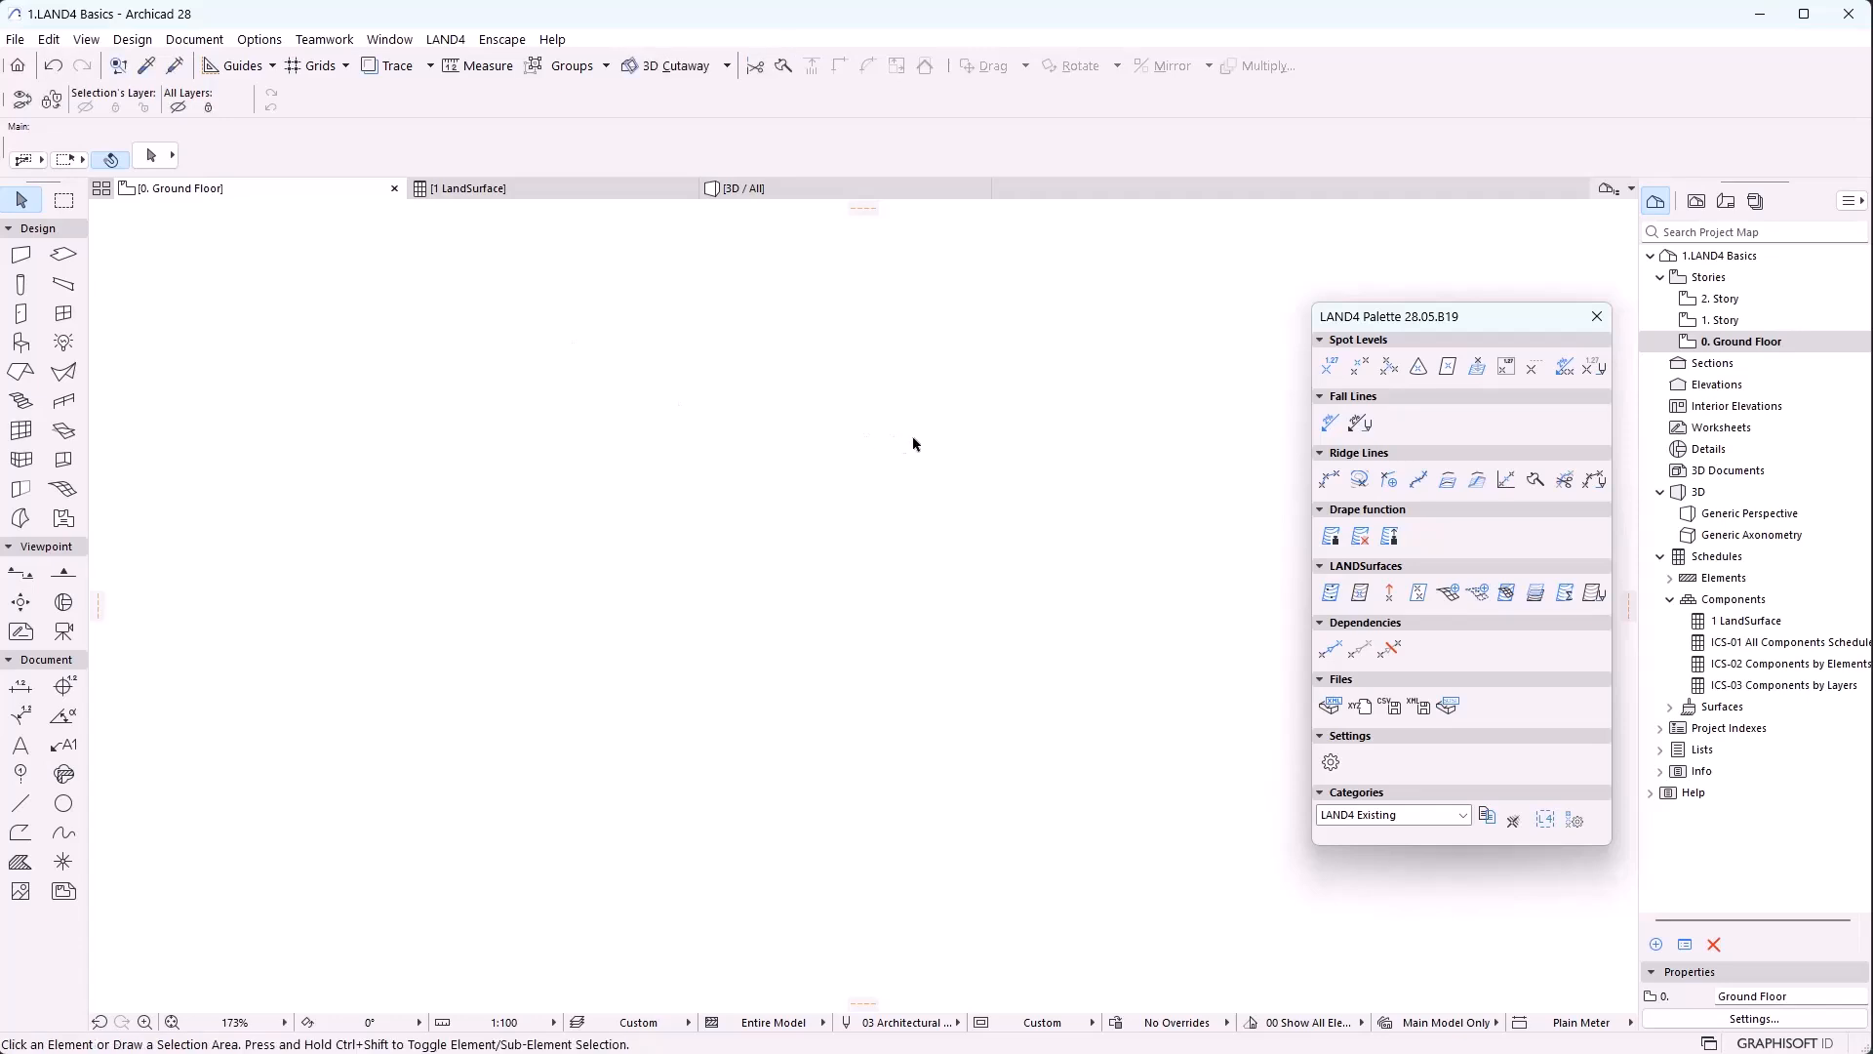
left_click(1331, 482)
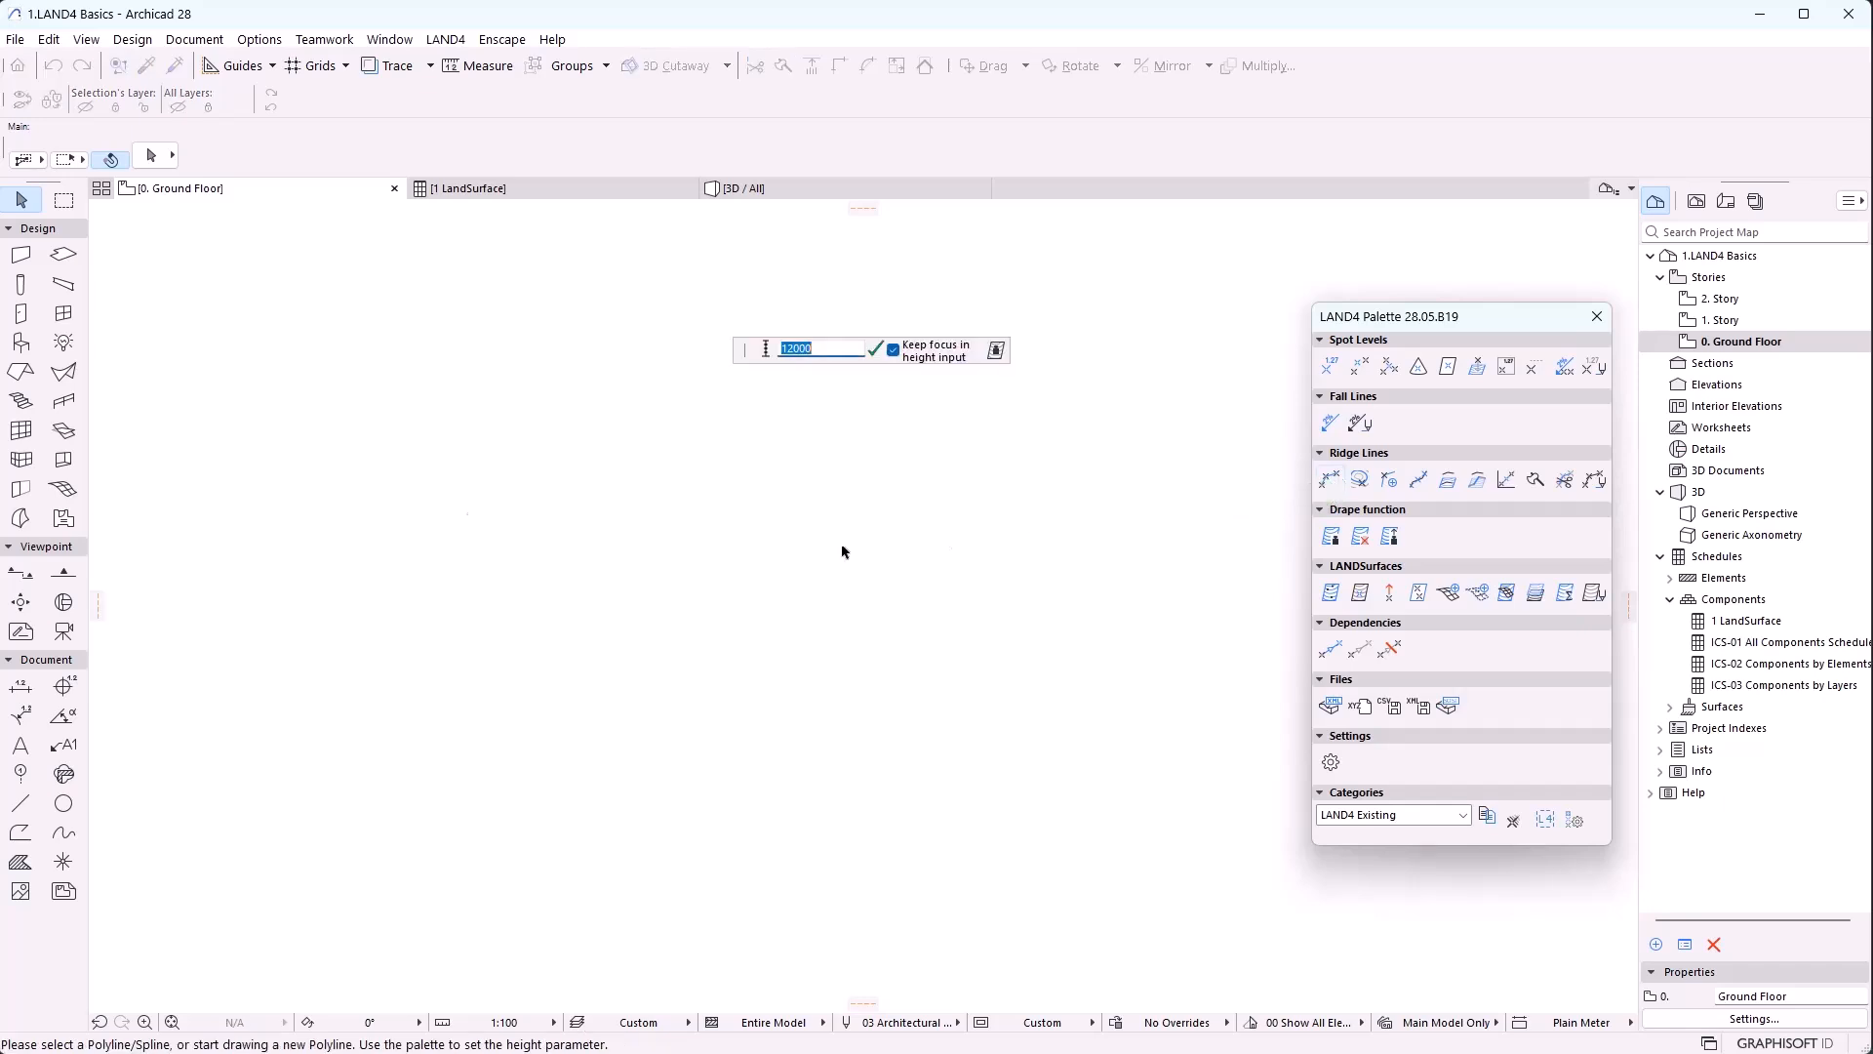
left_click(917, 364)
left_click(352, 514)
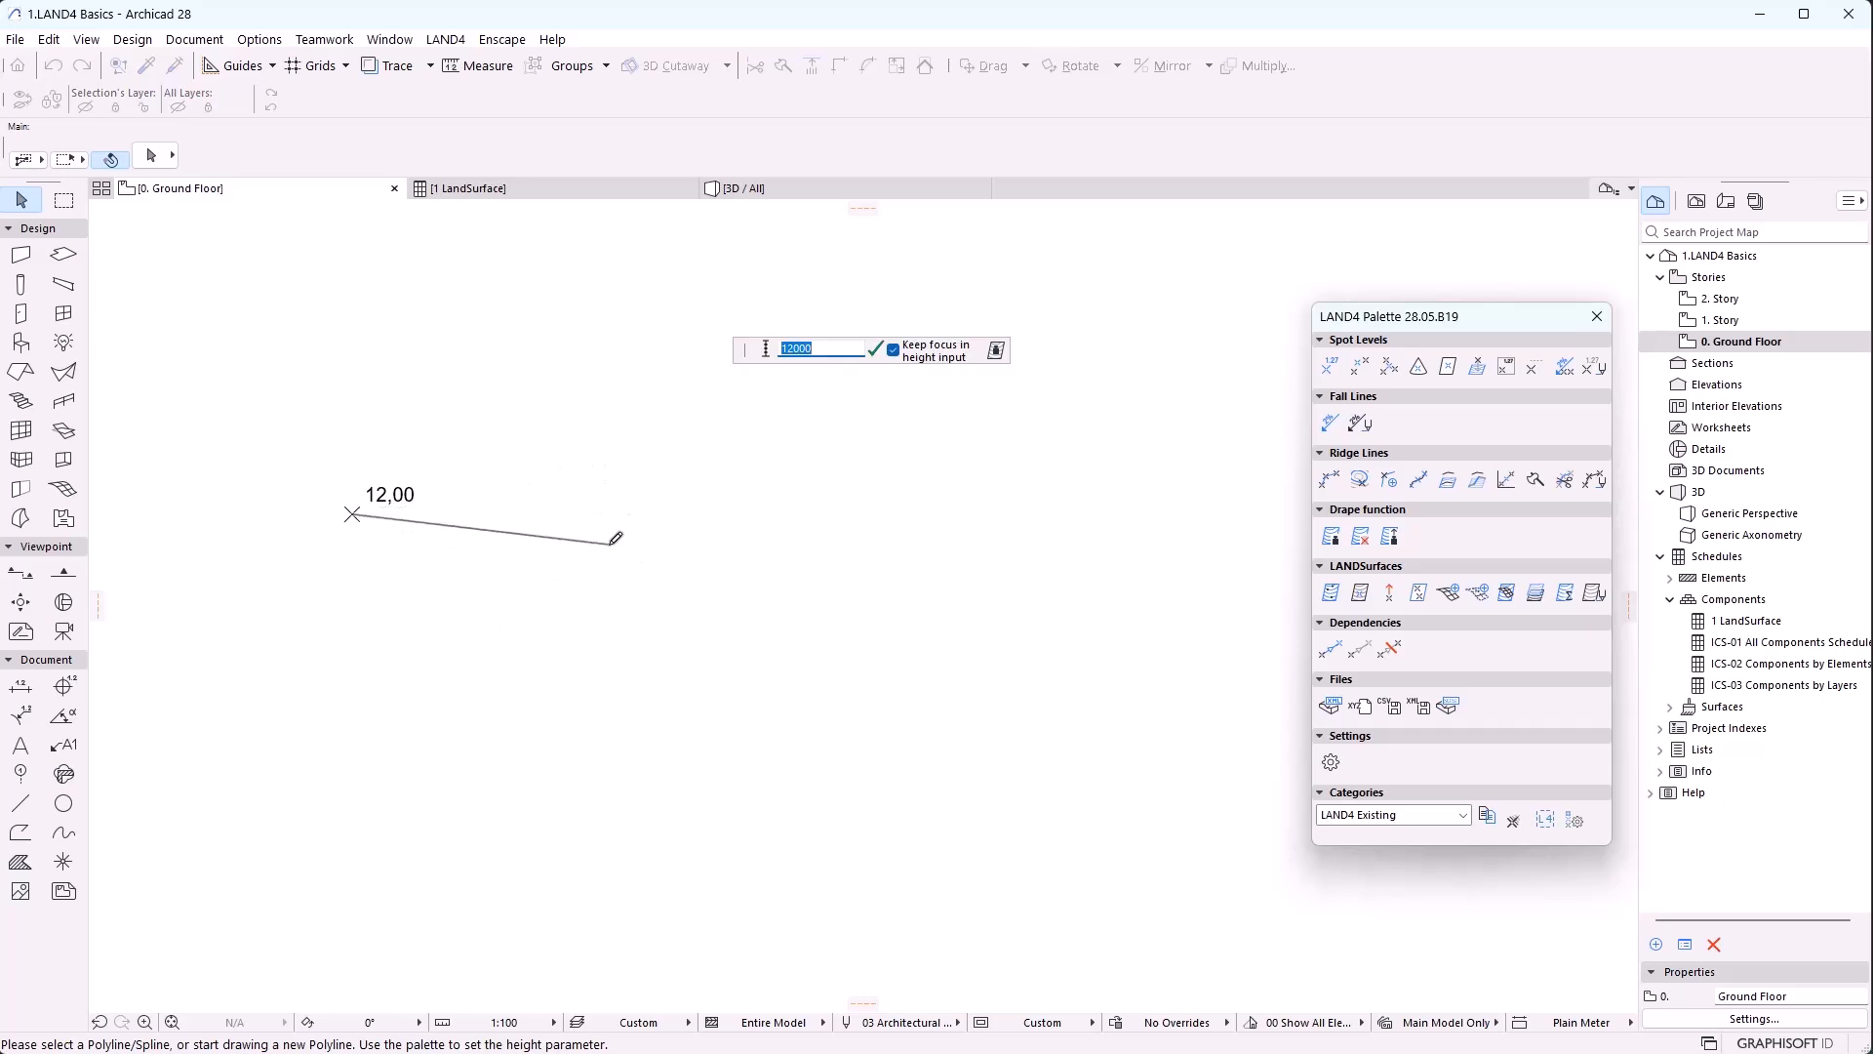
type("1")
left_click(667, 581)
type("1")
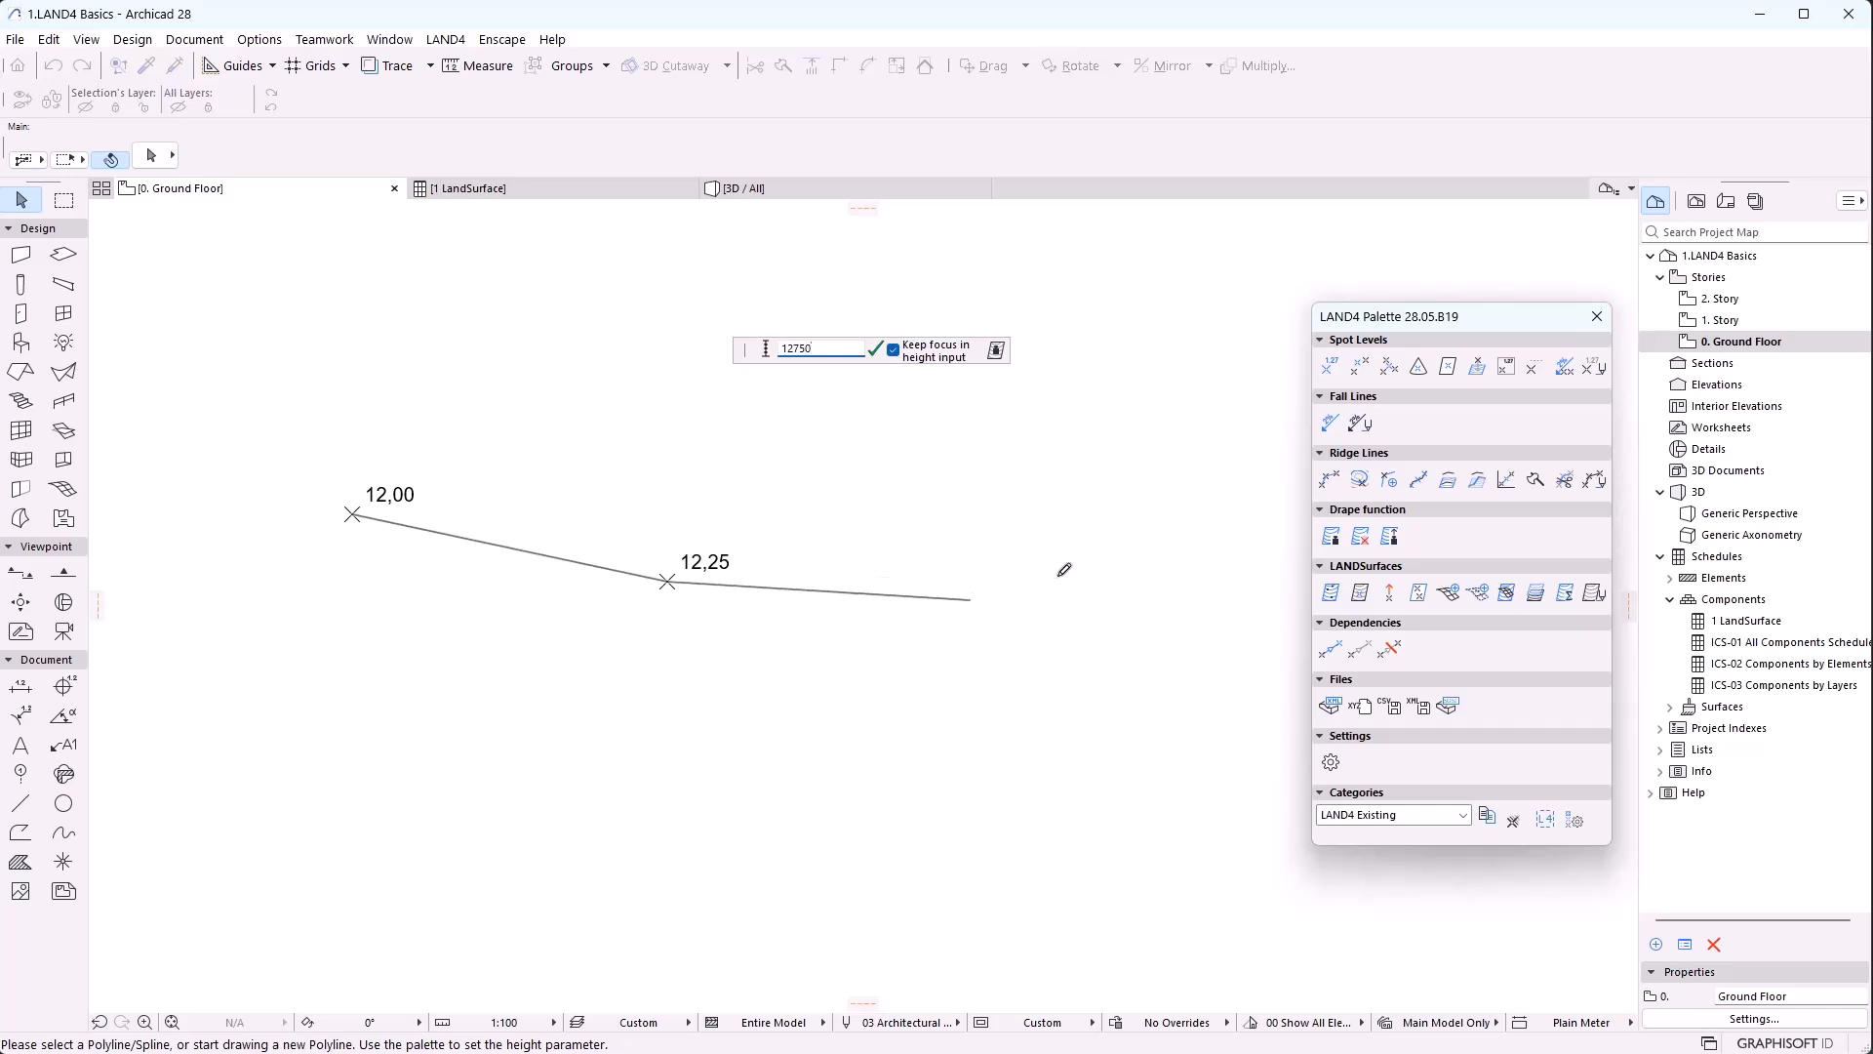
double_click(1139, 554)
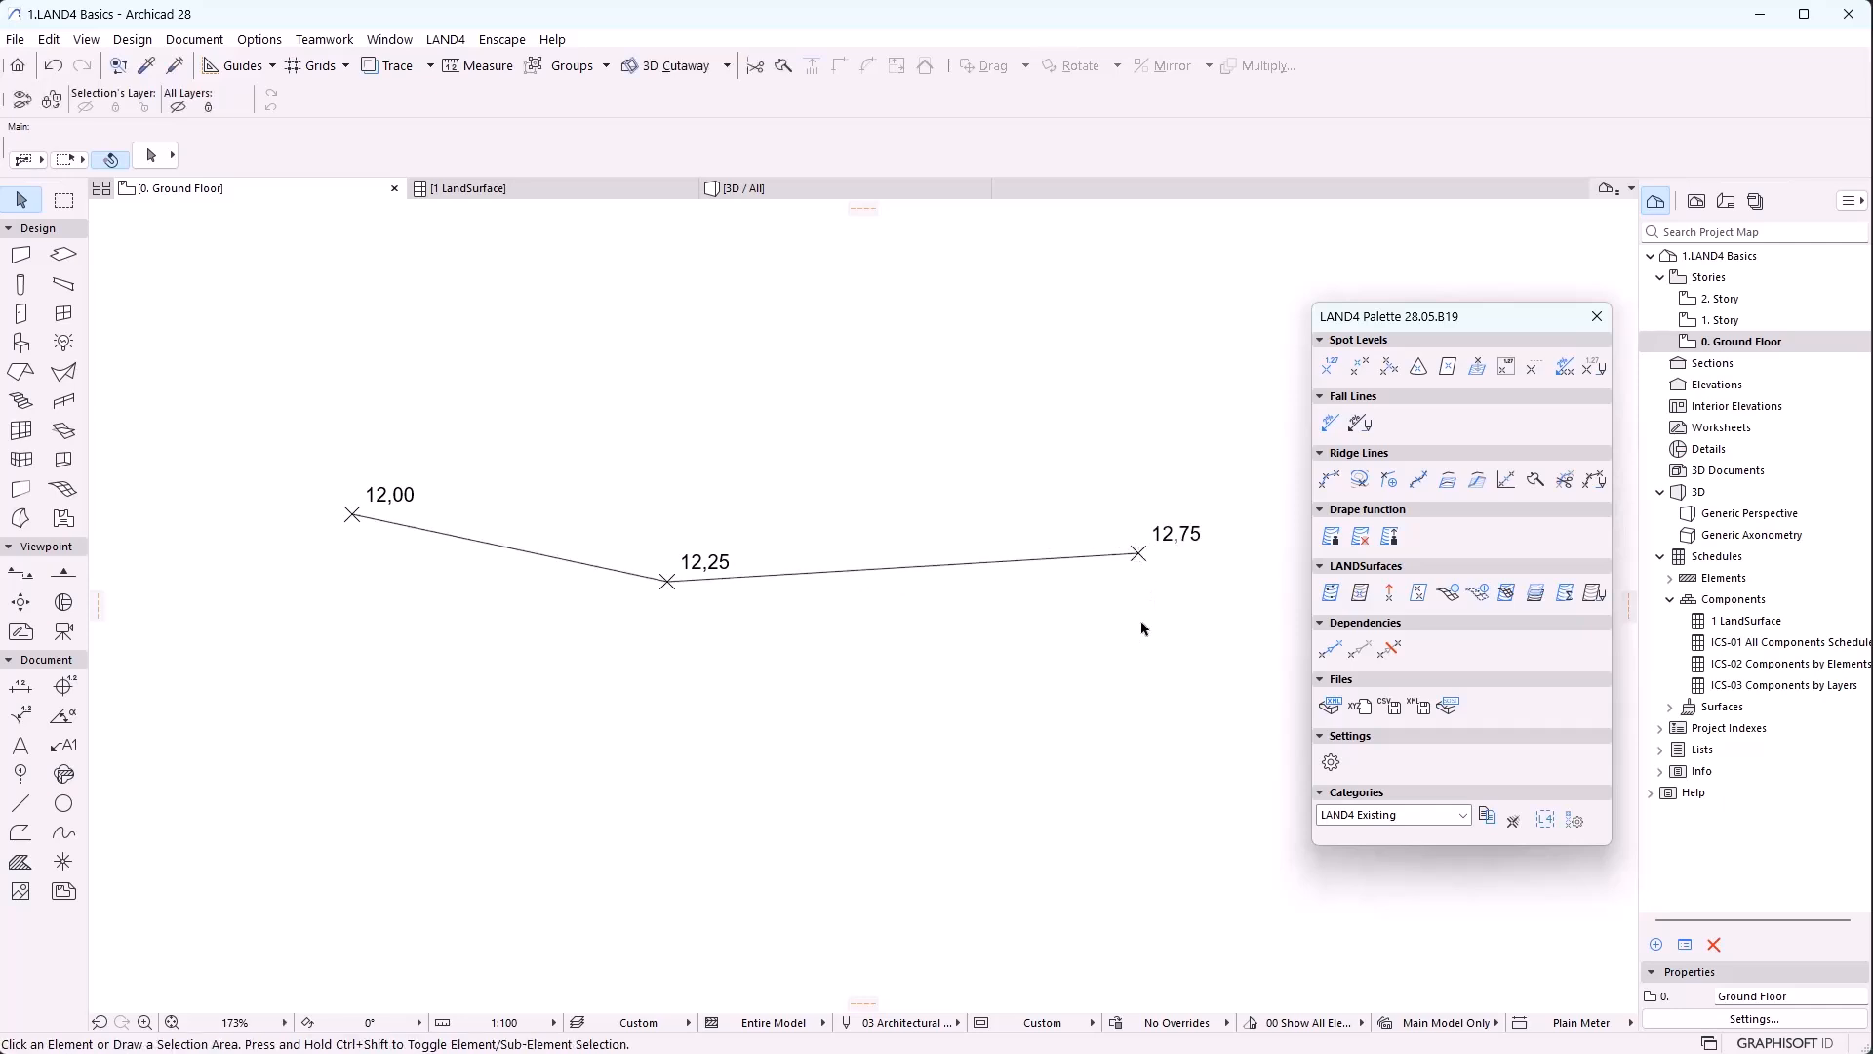
left_click(786, 190)
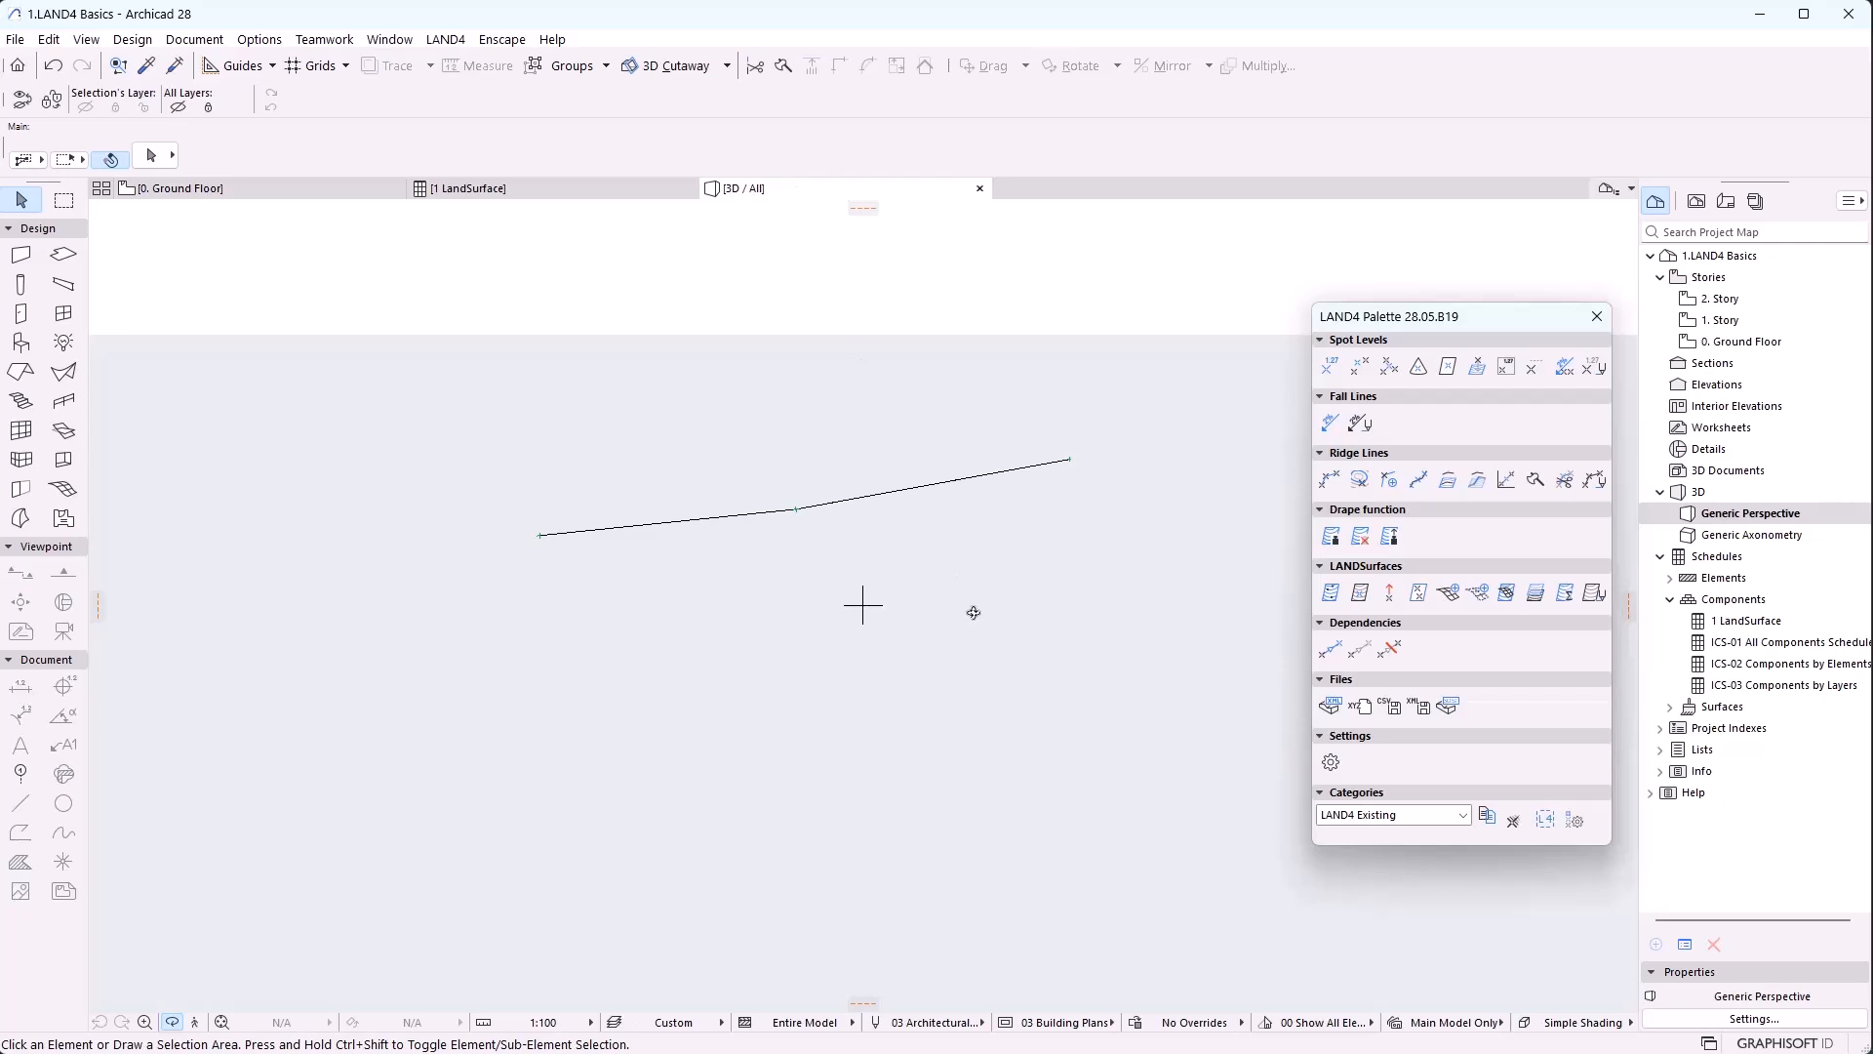
left_click_drag(818, 572, 1073, 616)
left_click(783, 515)
left_click(726, 534)
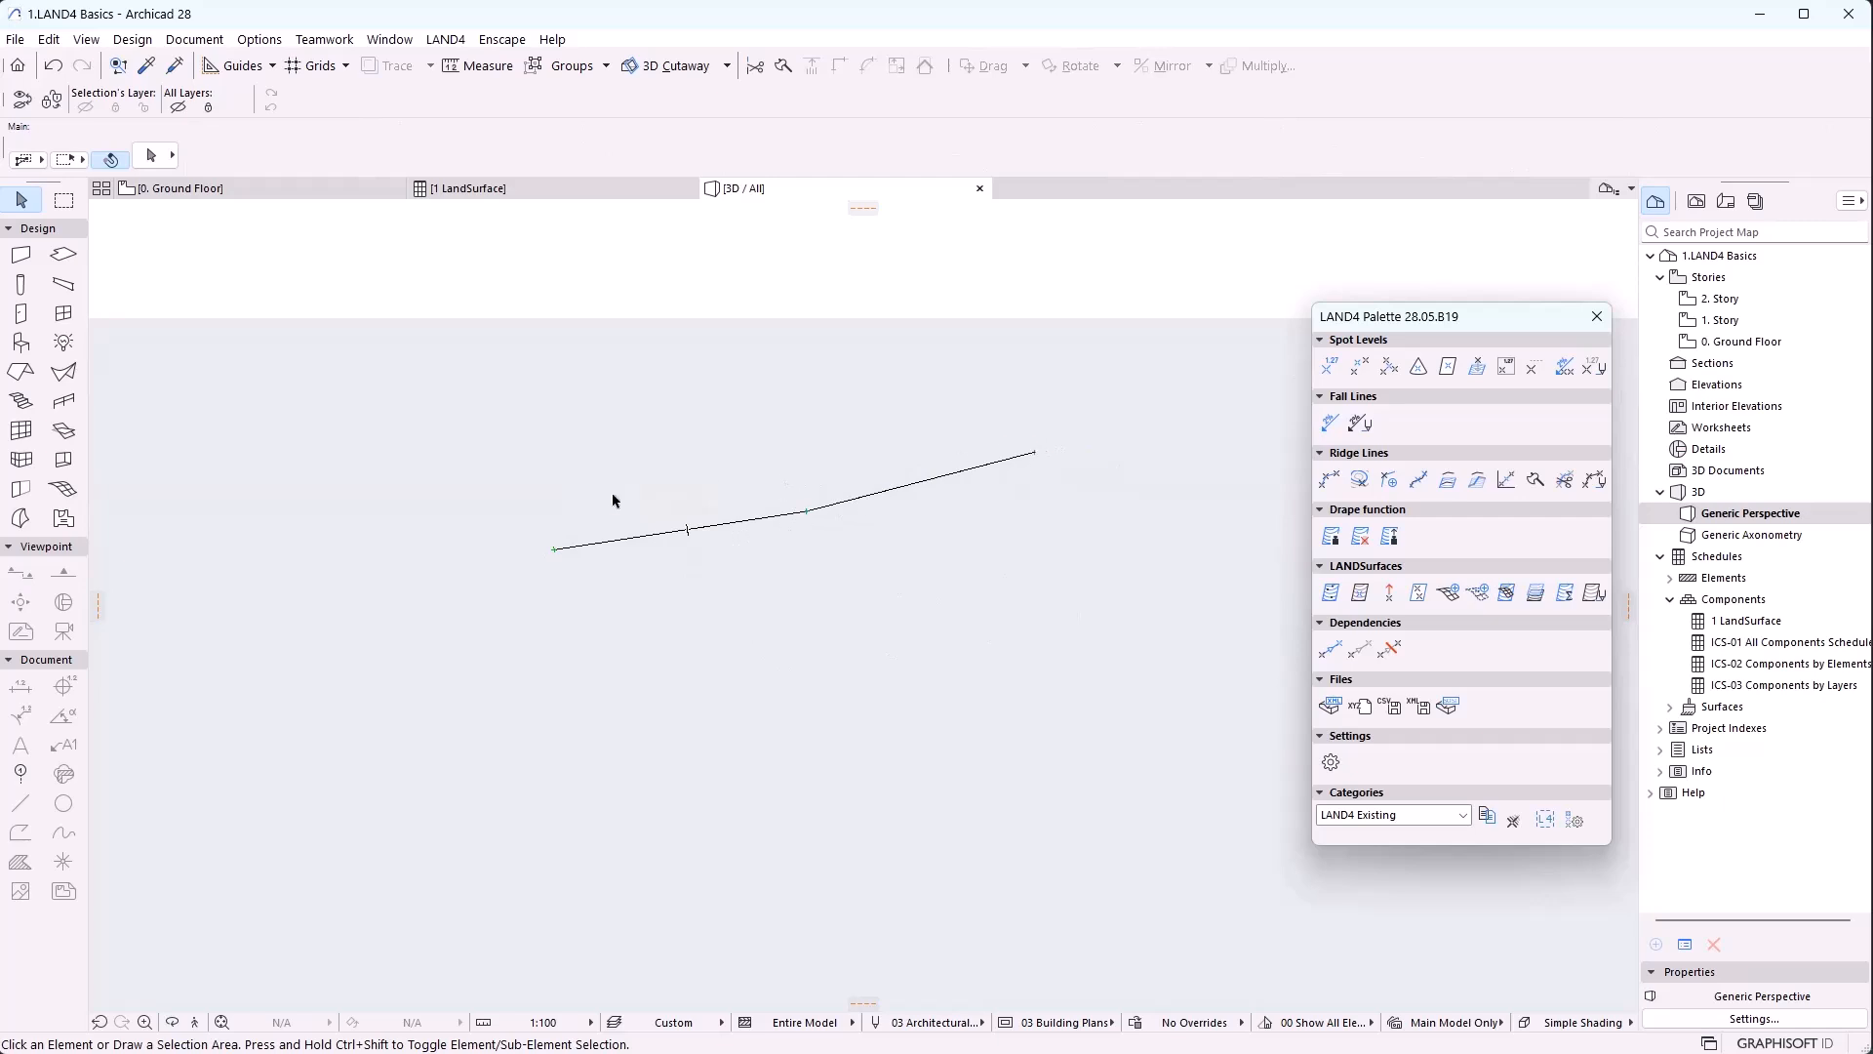
On the ground floor plan, draw a polyline of a straight segment and tangential arcs below the ridge line
left_click(331, 196)
middle_click_drag(680, 598, 634, 450)
left_click(20, 831)
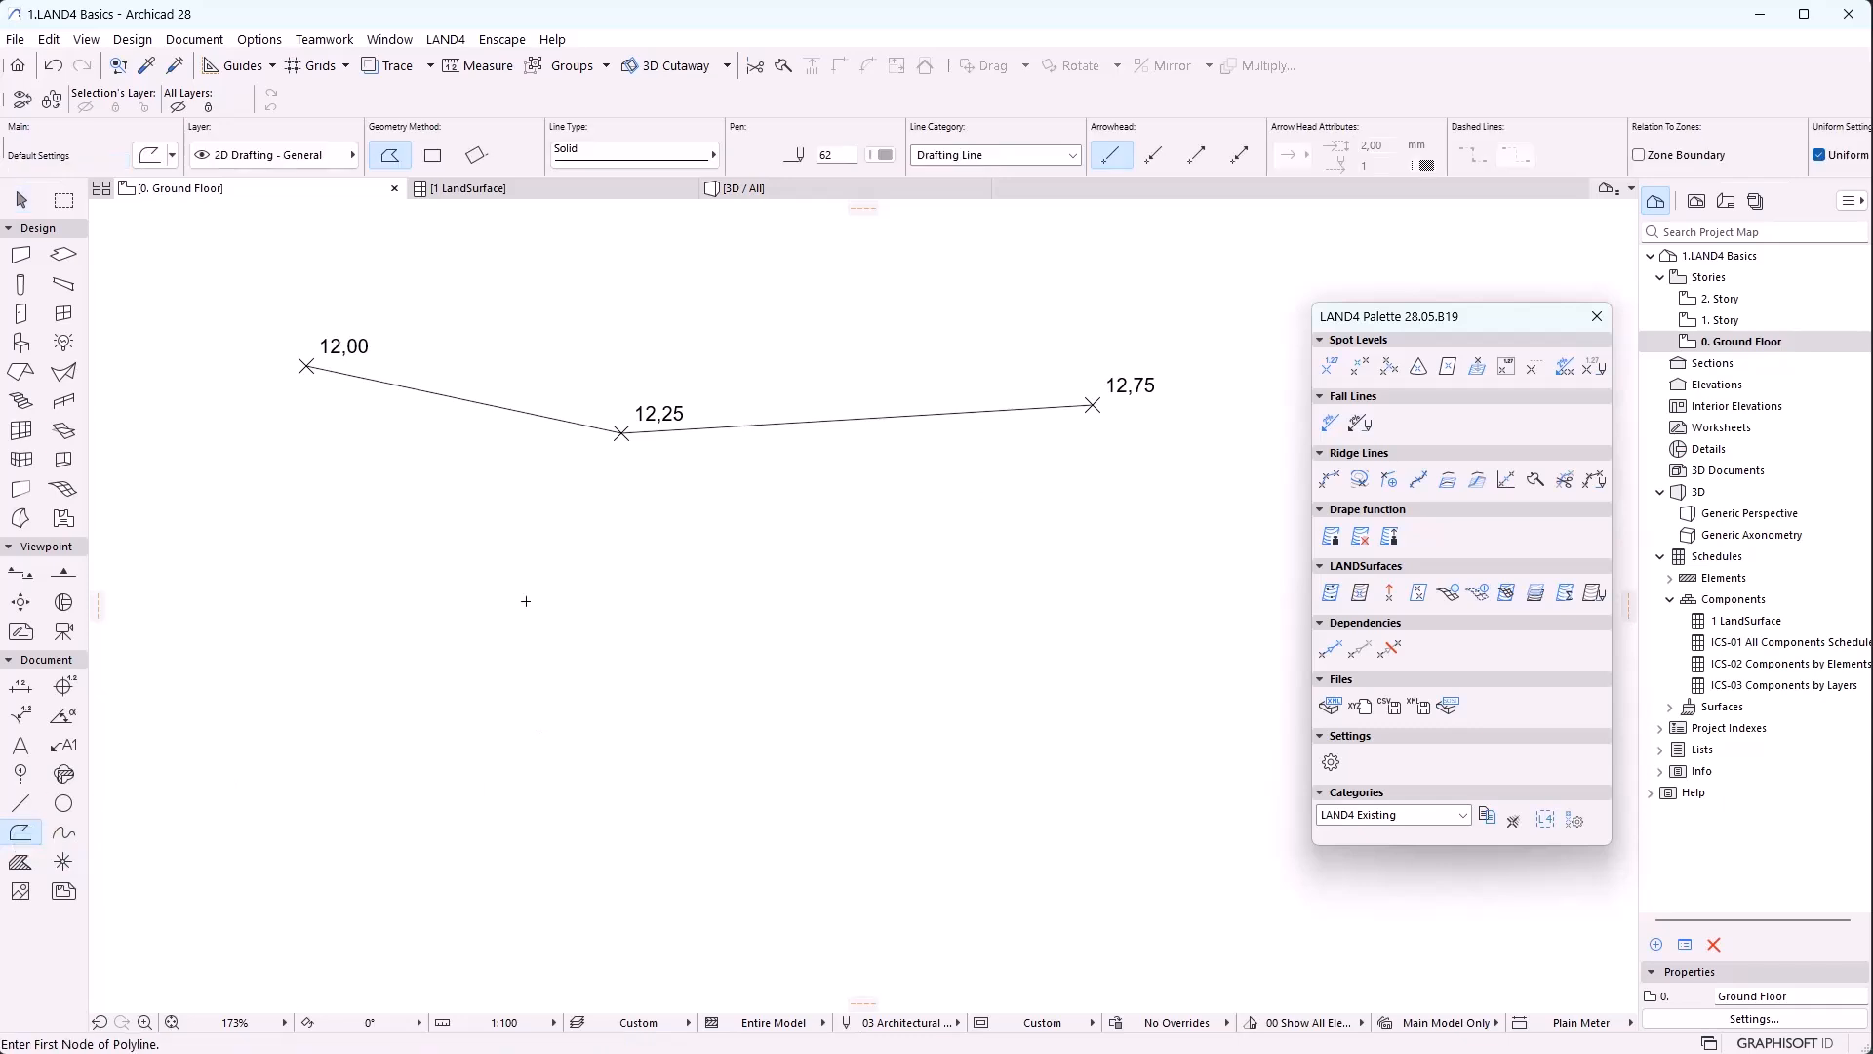
left_click(308, 559)
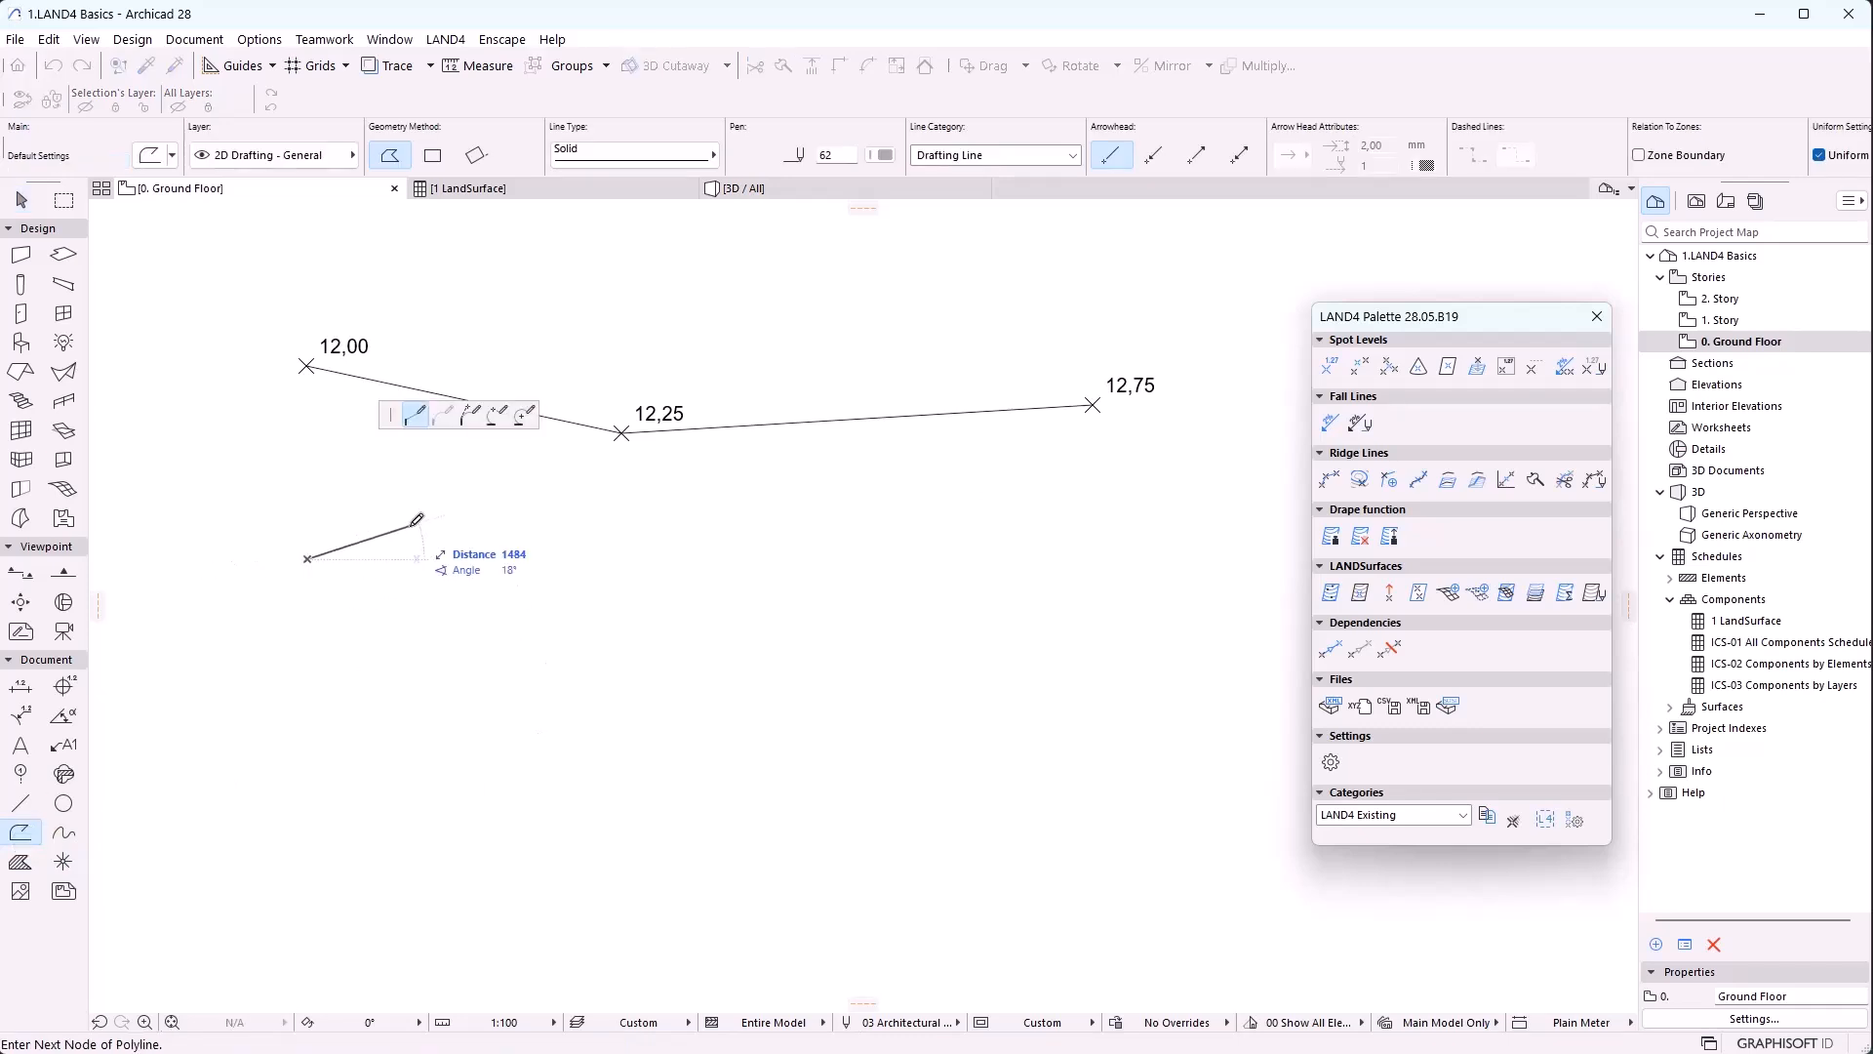
left_click(442, 415)
left_click(731, 614)
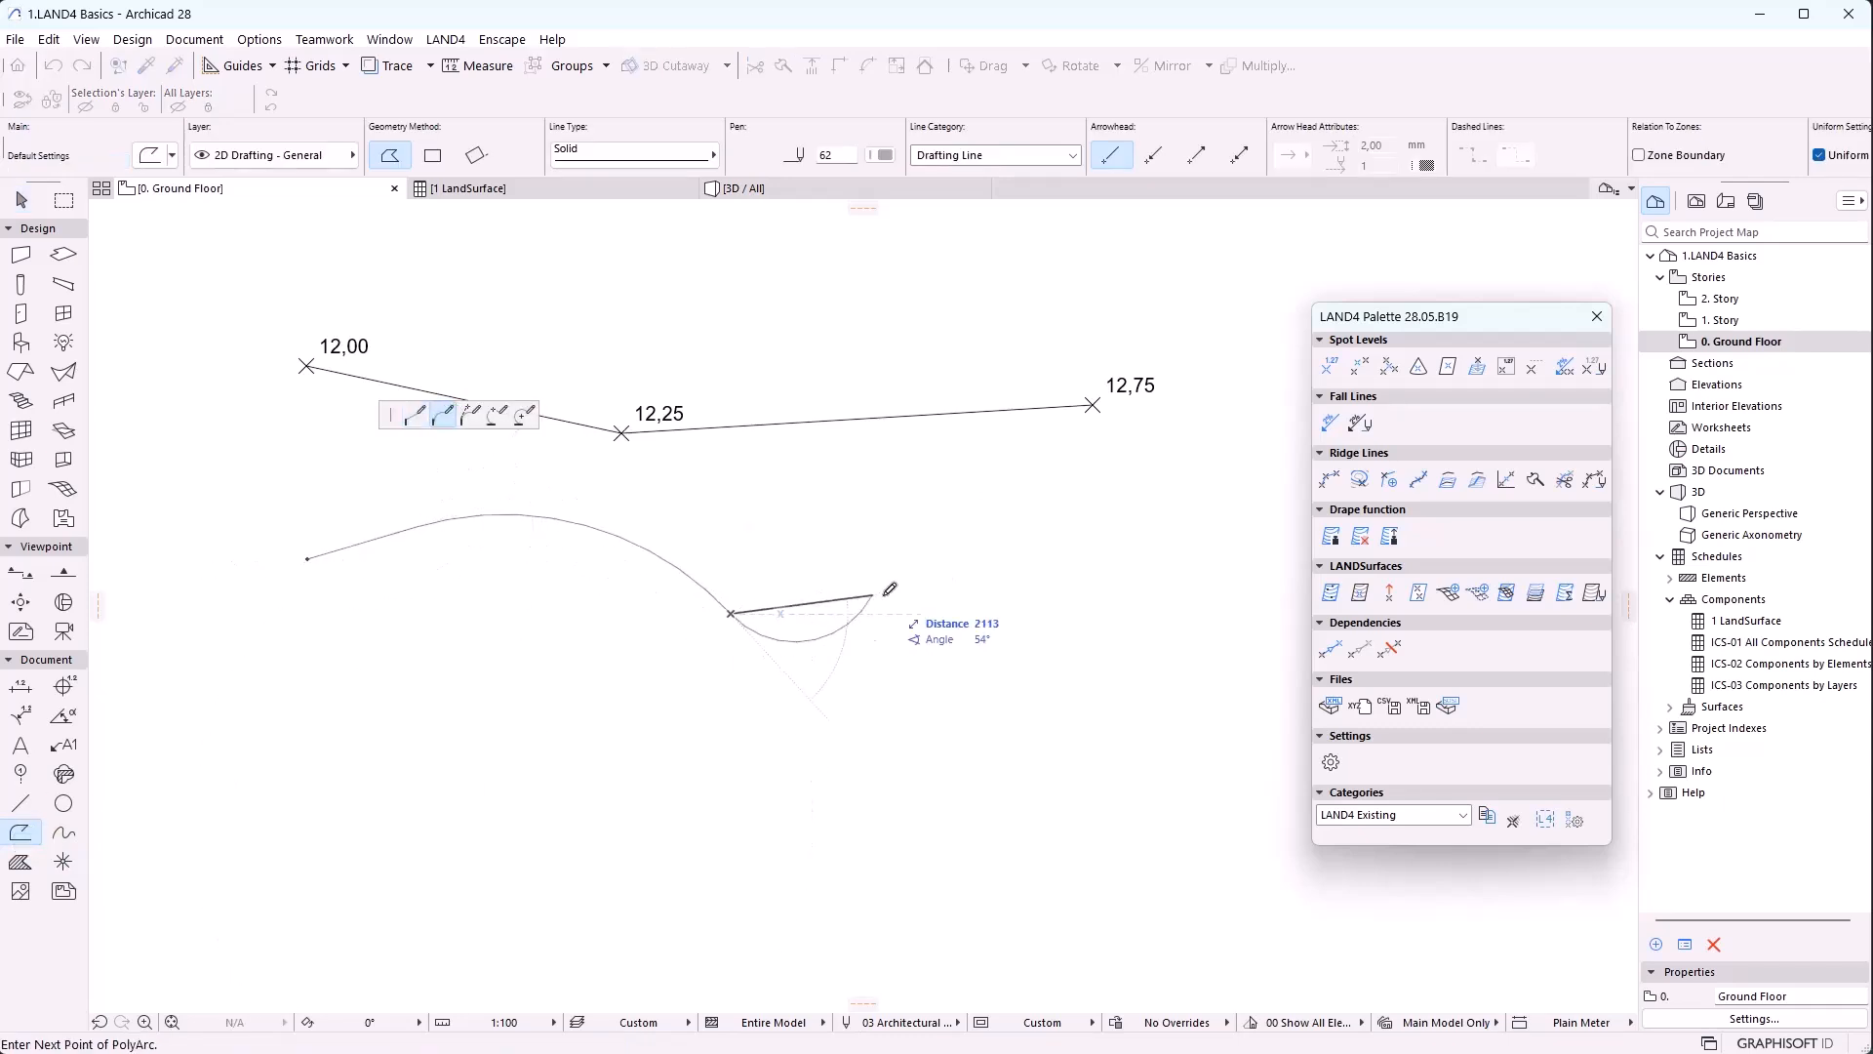
double_click(1149, 541)
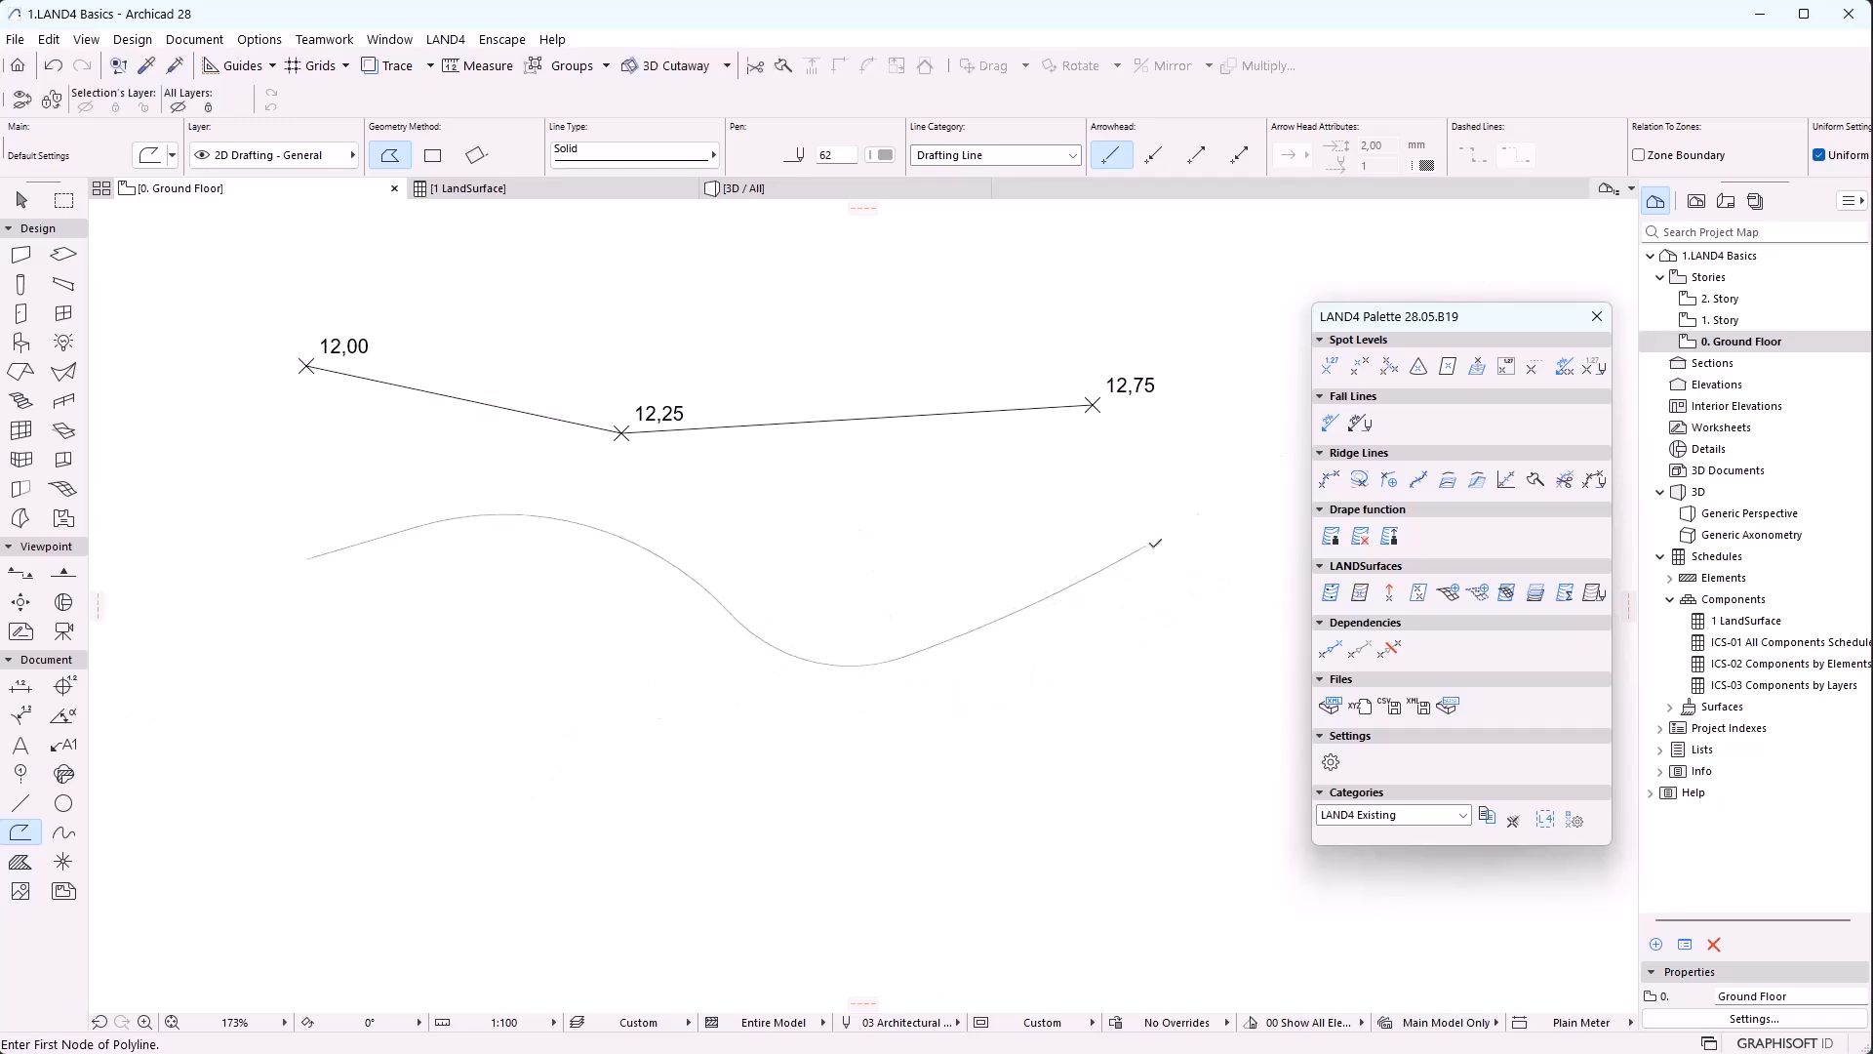
Draw a wavy spline below the polyline, running across roughly the same width
left_click(64, 833)
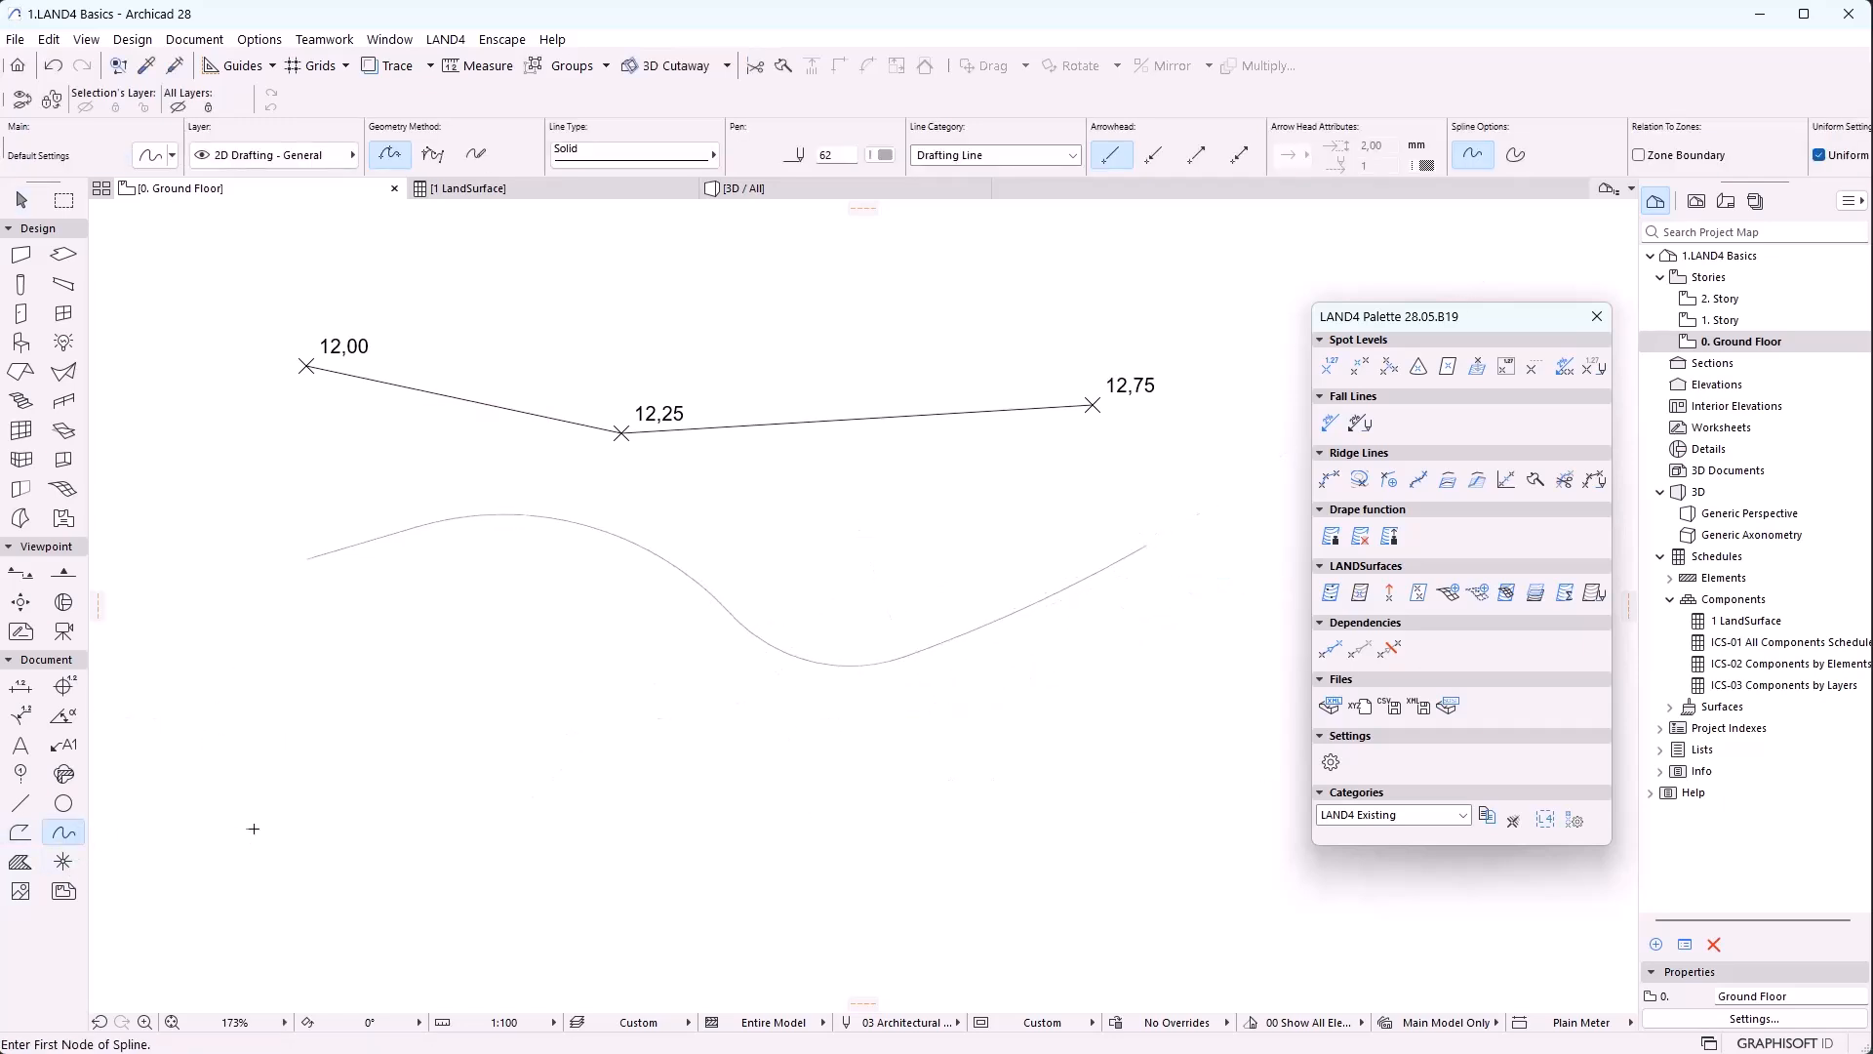
left_click(330, 787)
left_click(459, 756)
left_click(637, 839)
left_click(912, 810)
left_click(1154, 734)
double_click(1190, 740)
Place spot levels of 12000 at the start, 12550 along the lower bend and 12750 at the end of both curves
left_click(1328, 366)
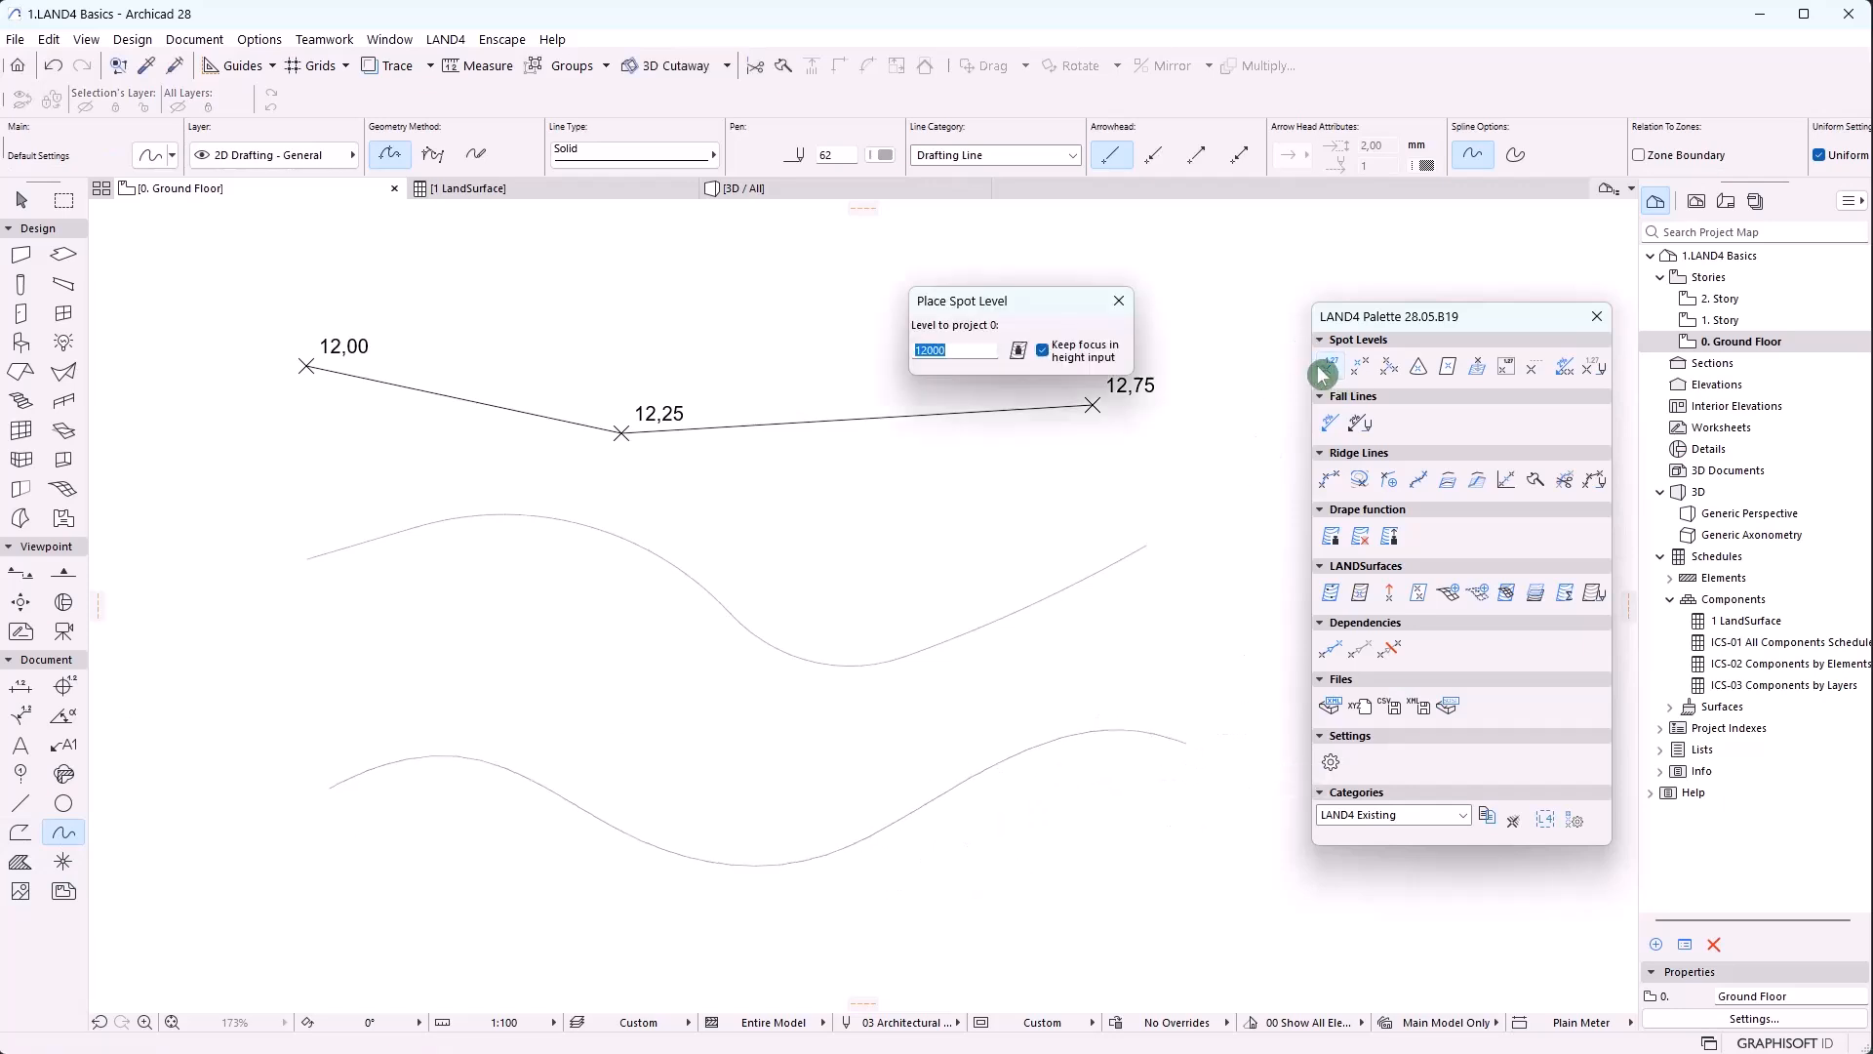
left_click(307, 558)
left_click(337, 778)
type("12550")
left_click(865, 665)
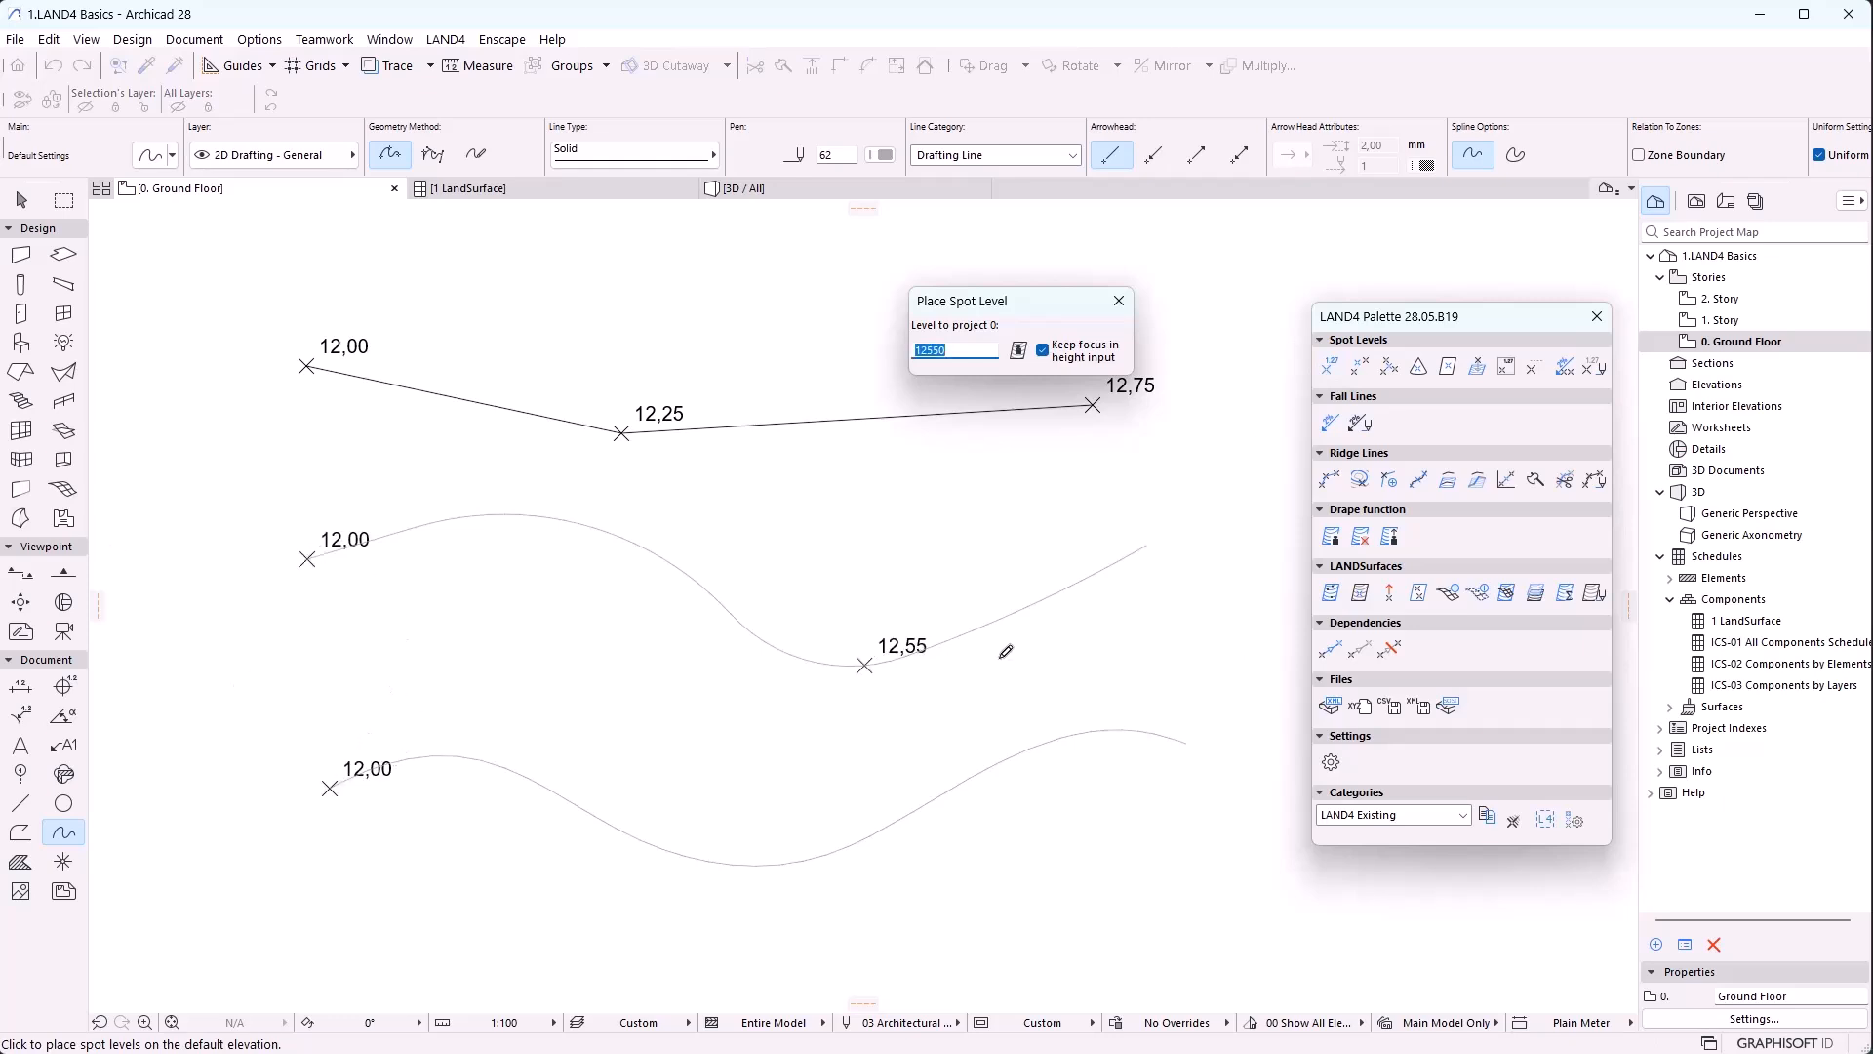
type("12750")
left_click(1146, 545)
left_click(1186, 743)
type("125")
left_click(768, 861)
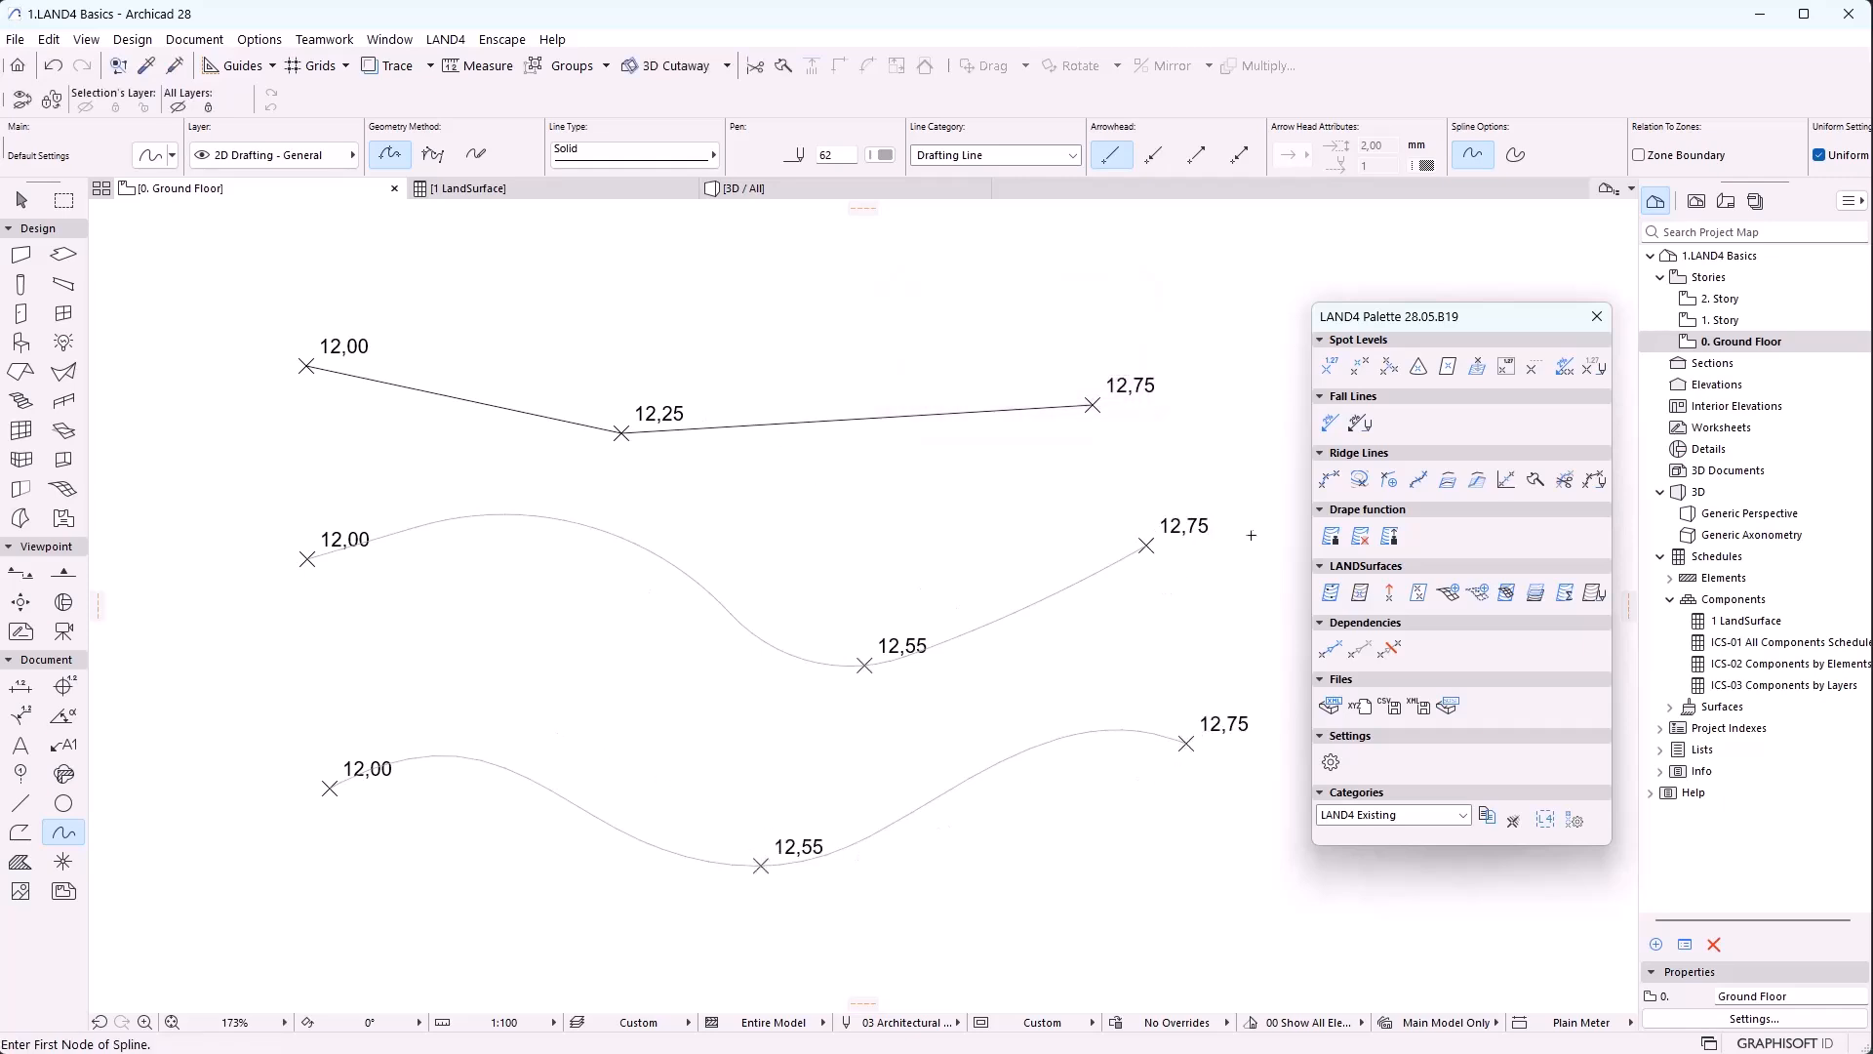
key("Escape")
Examine the polyline and the spline on the plan, and check how they and their spot levels appear in 3D
left_click(661, 556)
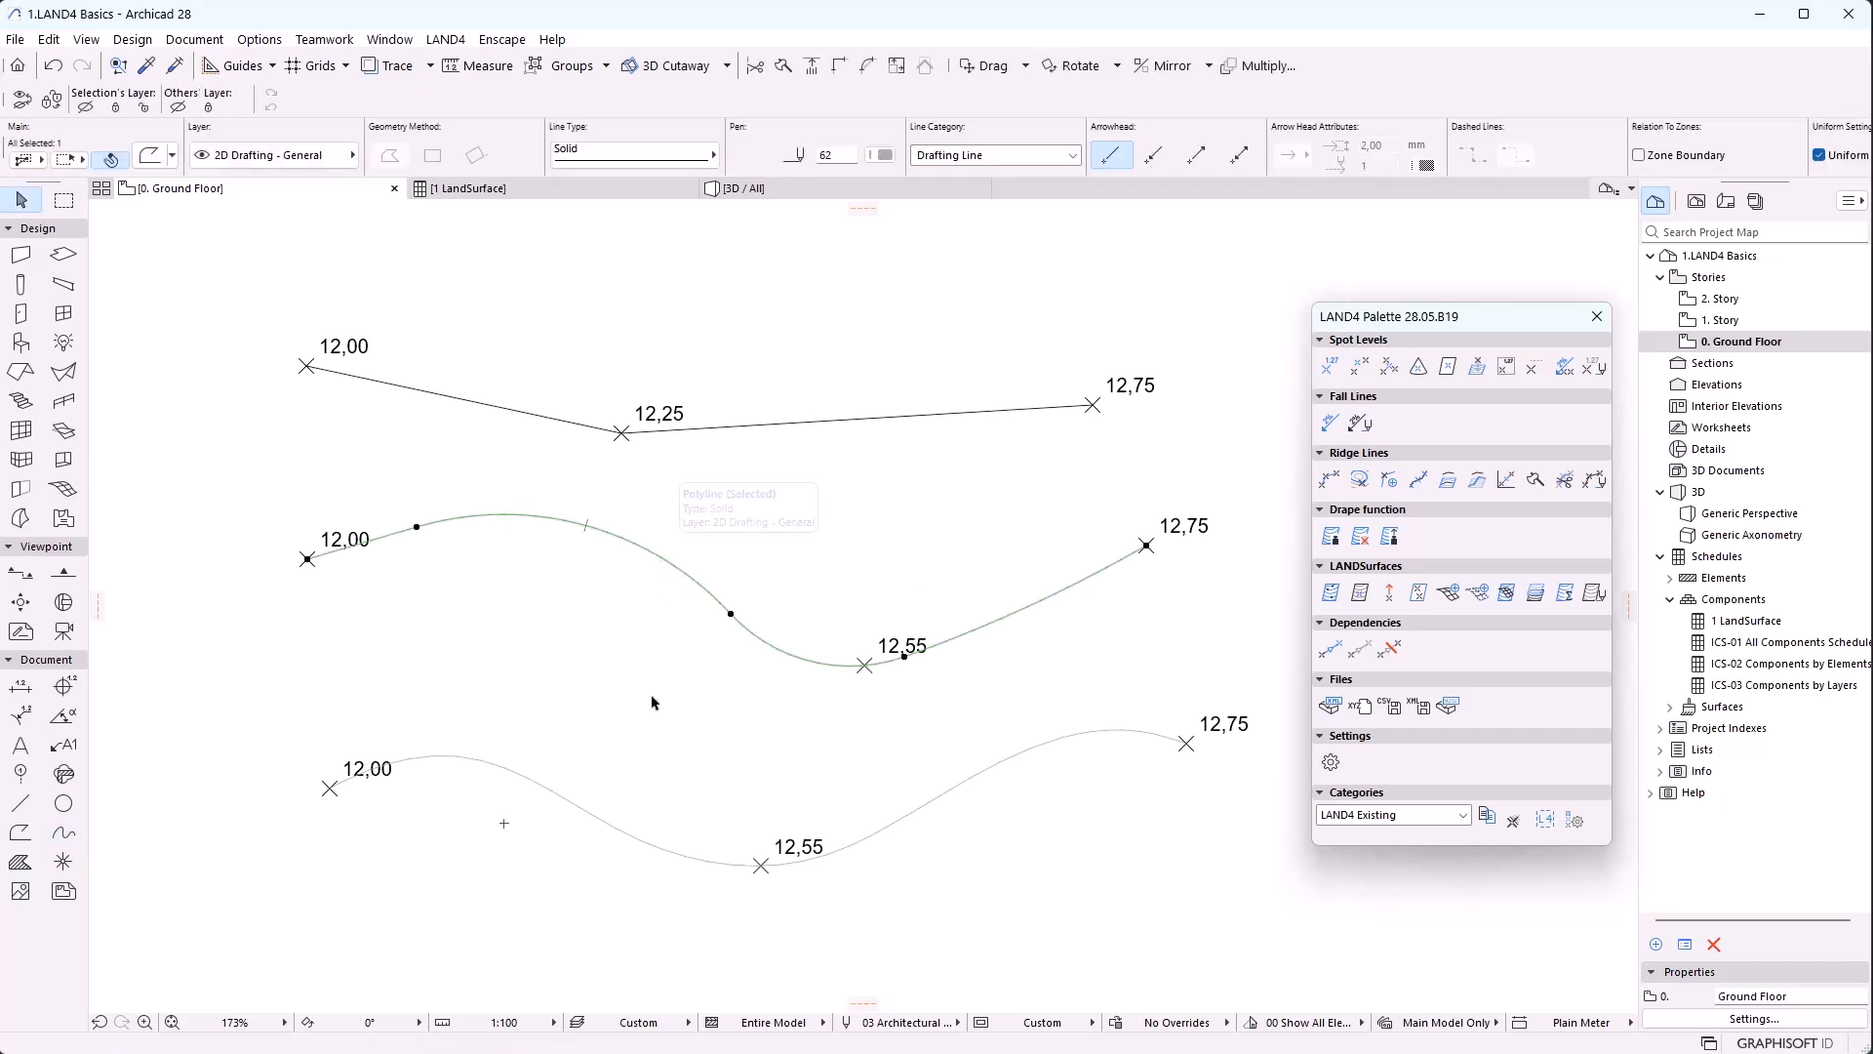
key("Escape")
left_click(600, 822)
key("Escape")
left_click(800, 202)
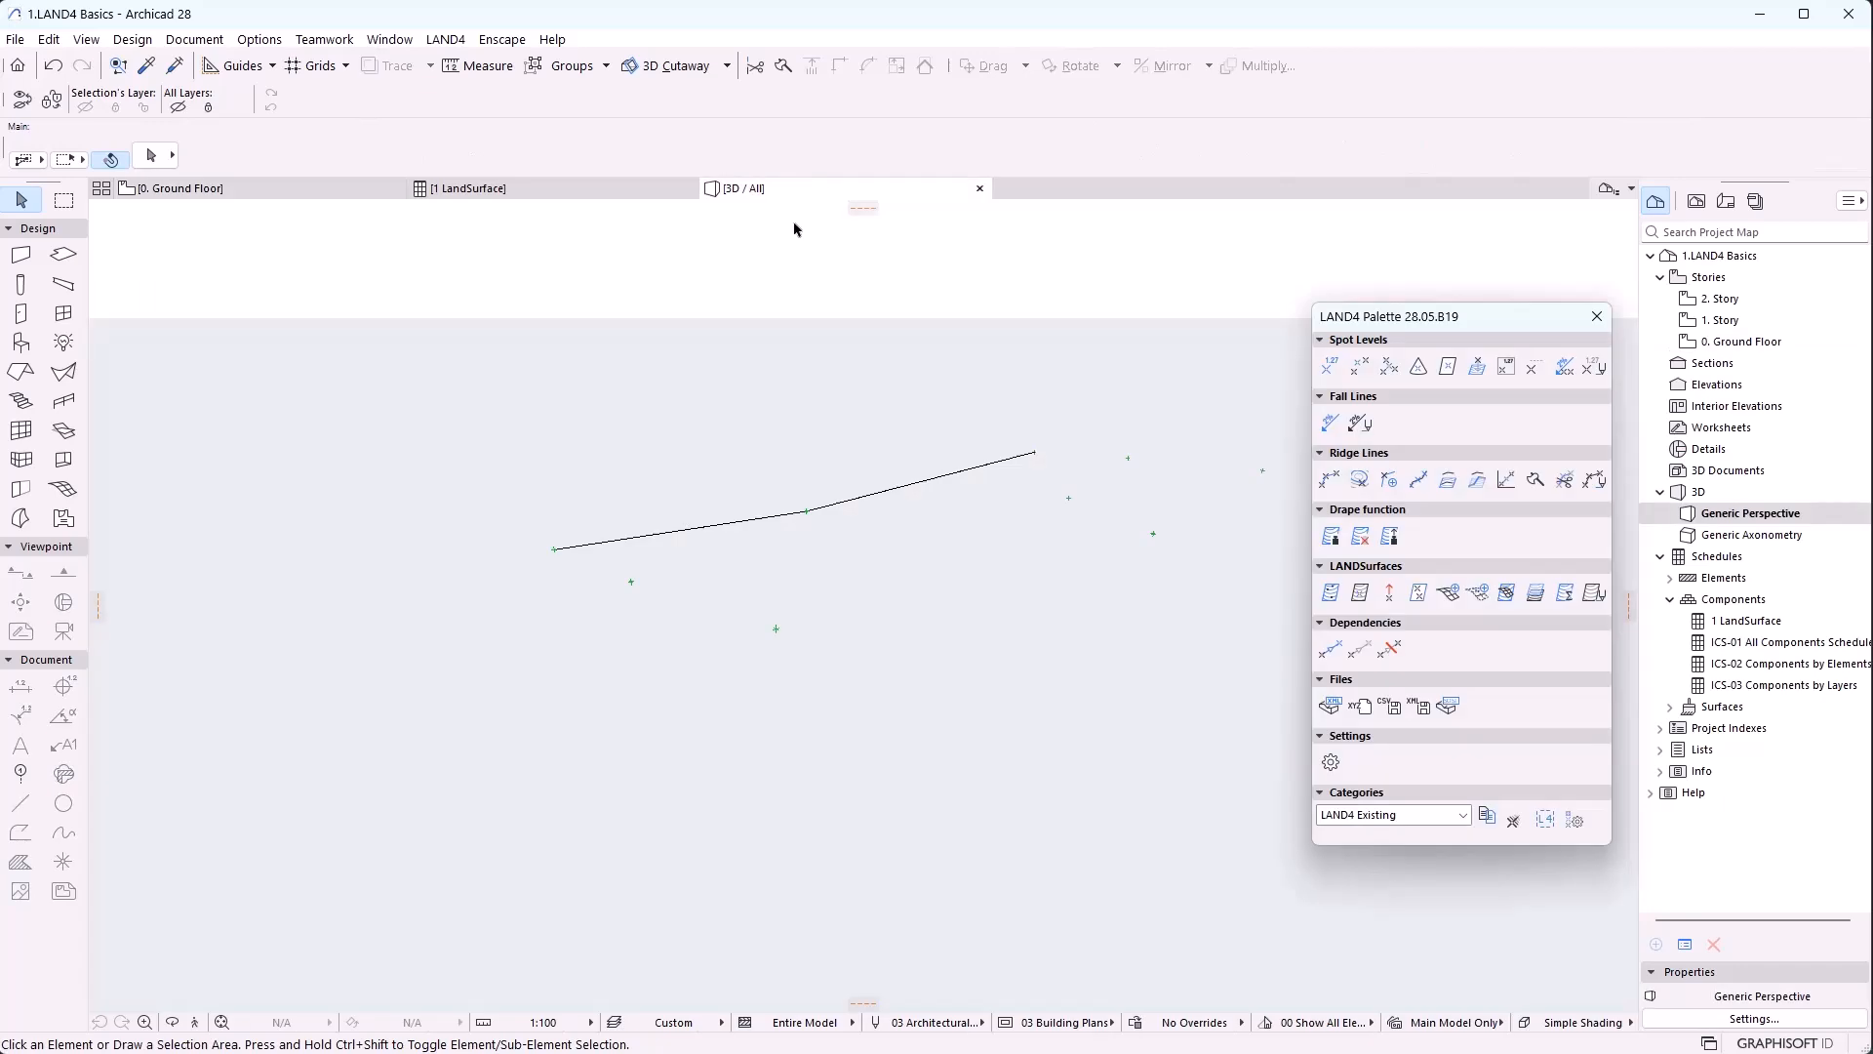
middle_click_drag(956, 562, 733, 592)
left_click(172, 1022)
mouse_move(794, 875)
left_mouse_down()
mouse_move(648, 832)
mouse_move(661, 792)
mouse_move(776, 886)
left_mouse_up()
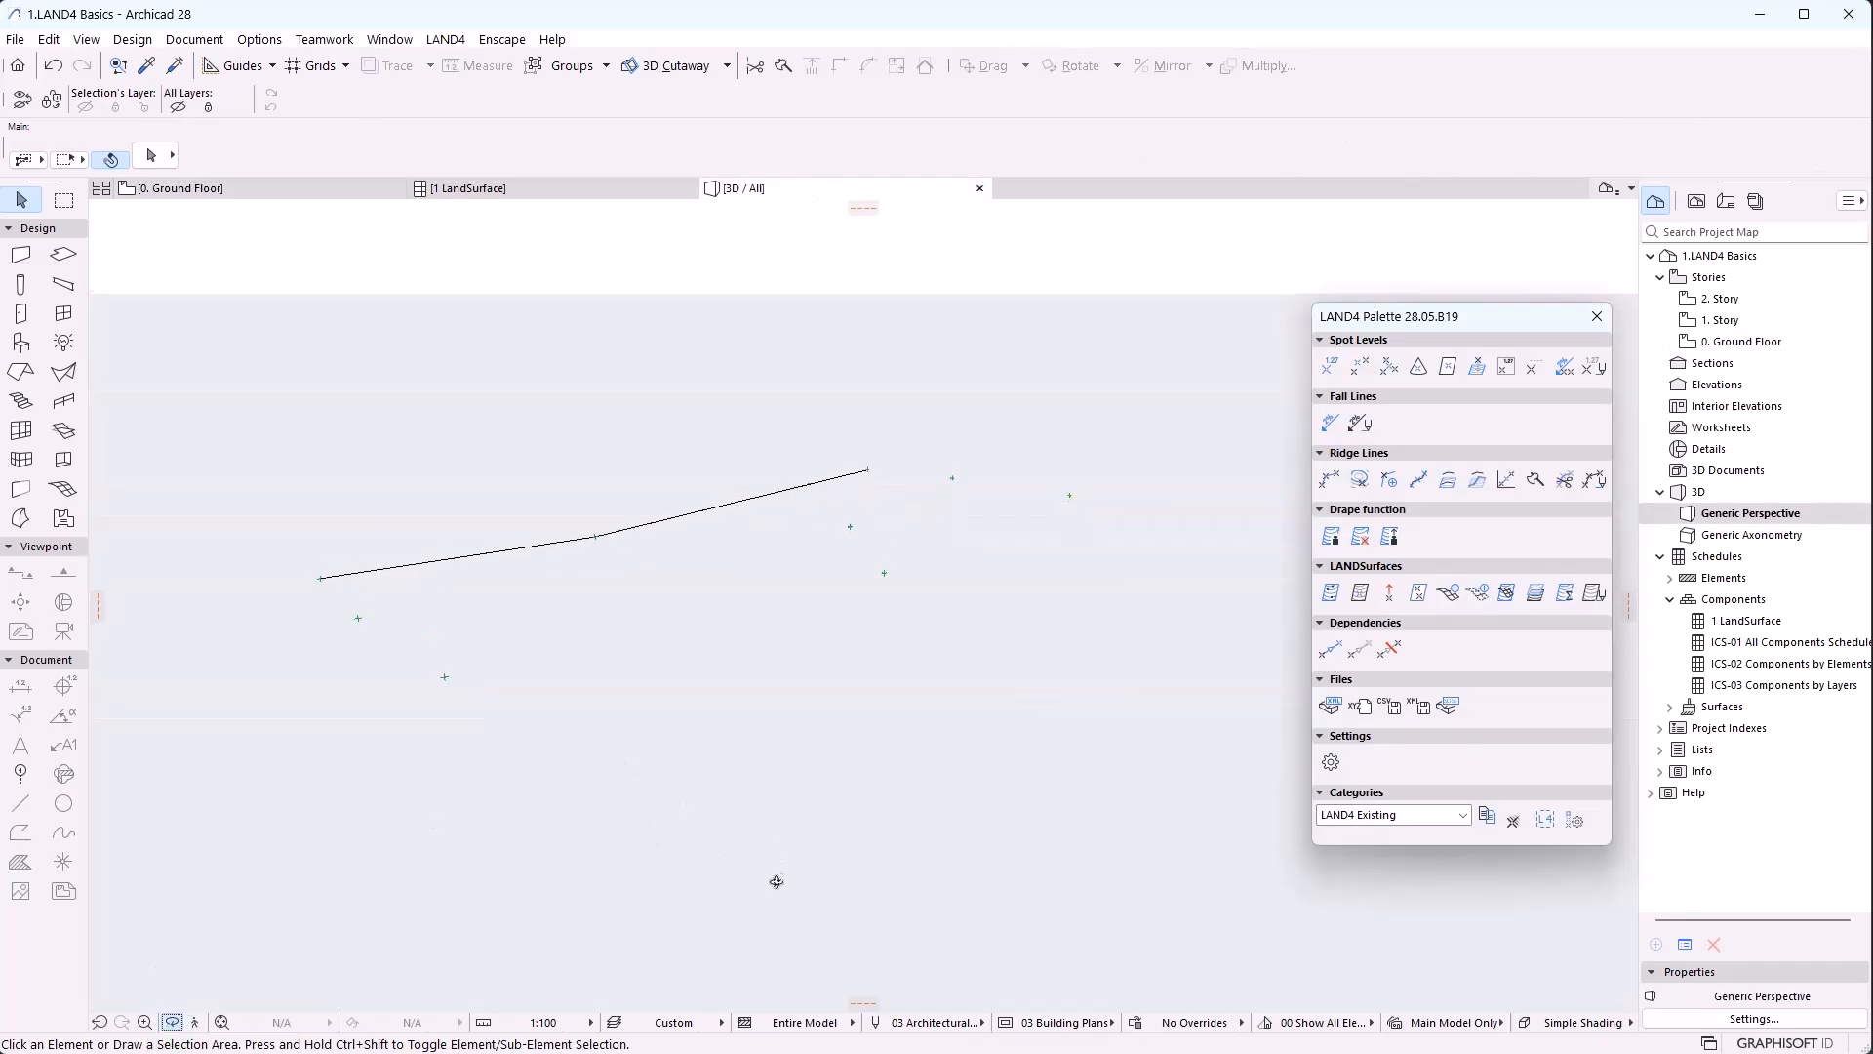
Create a ridge line from the curved polyline and its three spot levels, and view it in 3D
left_click(324, 196)
left_click_drag(275, 490, 1207, 646)
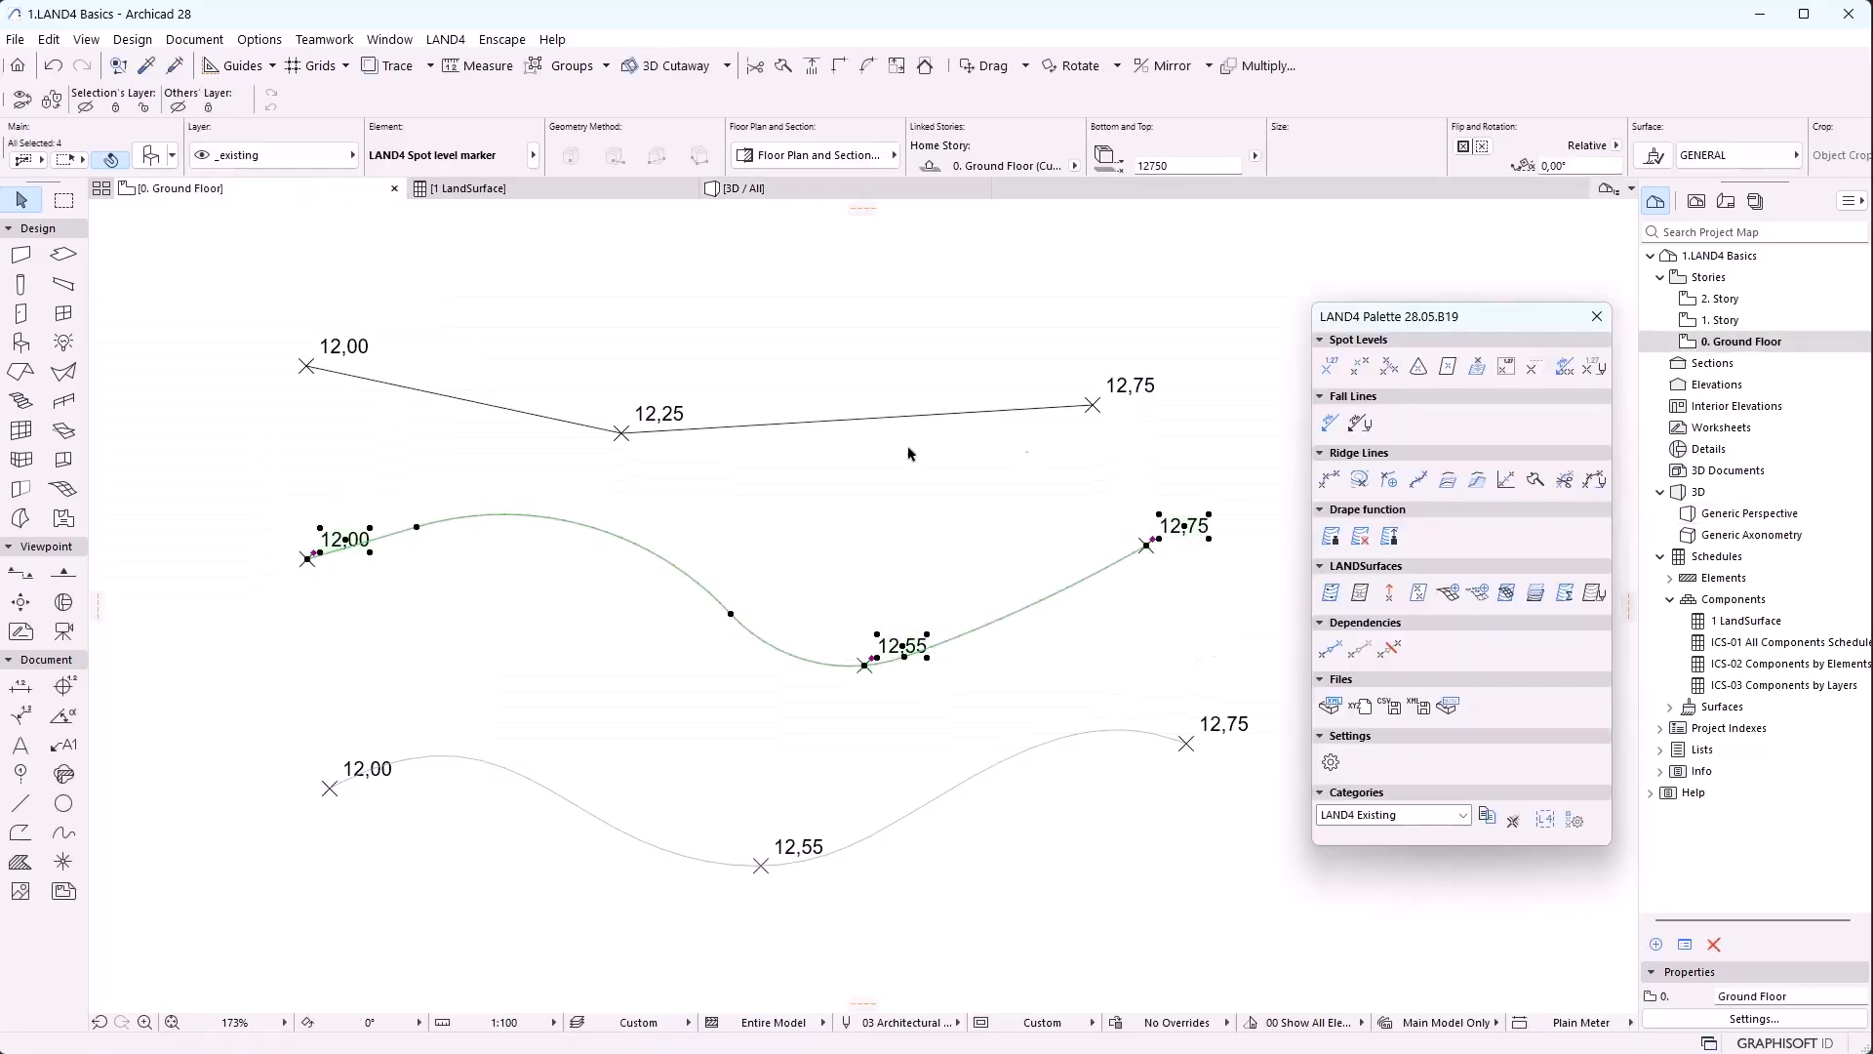
left_click(1331, 484)
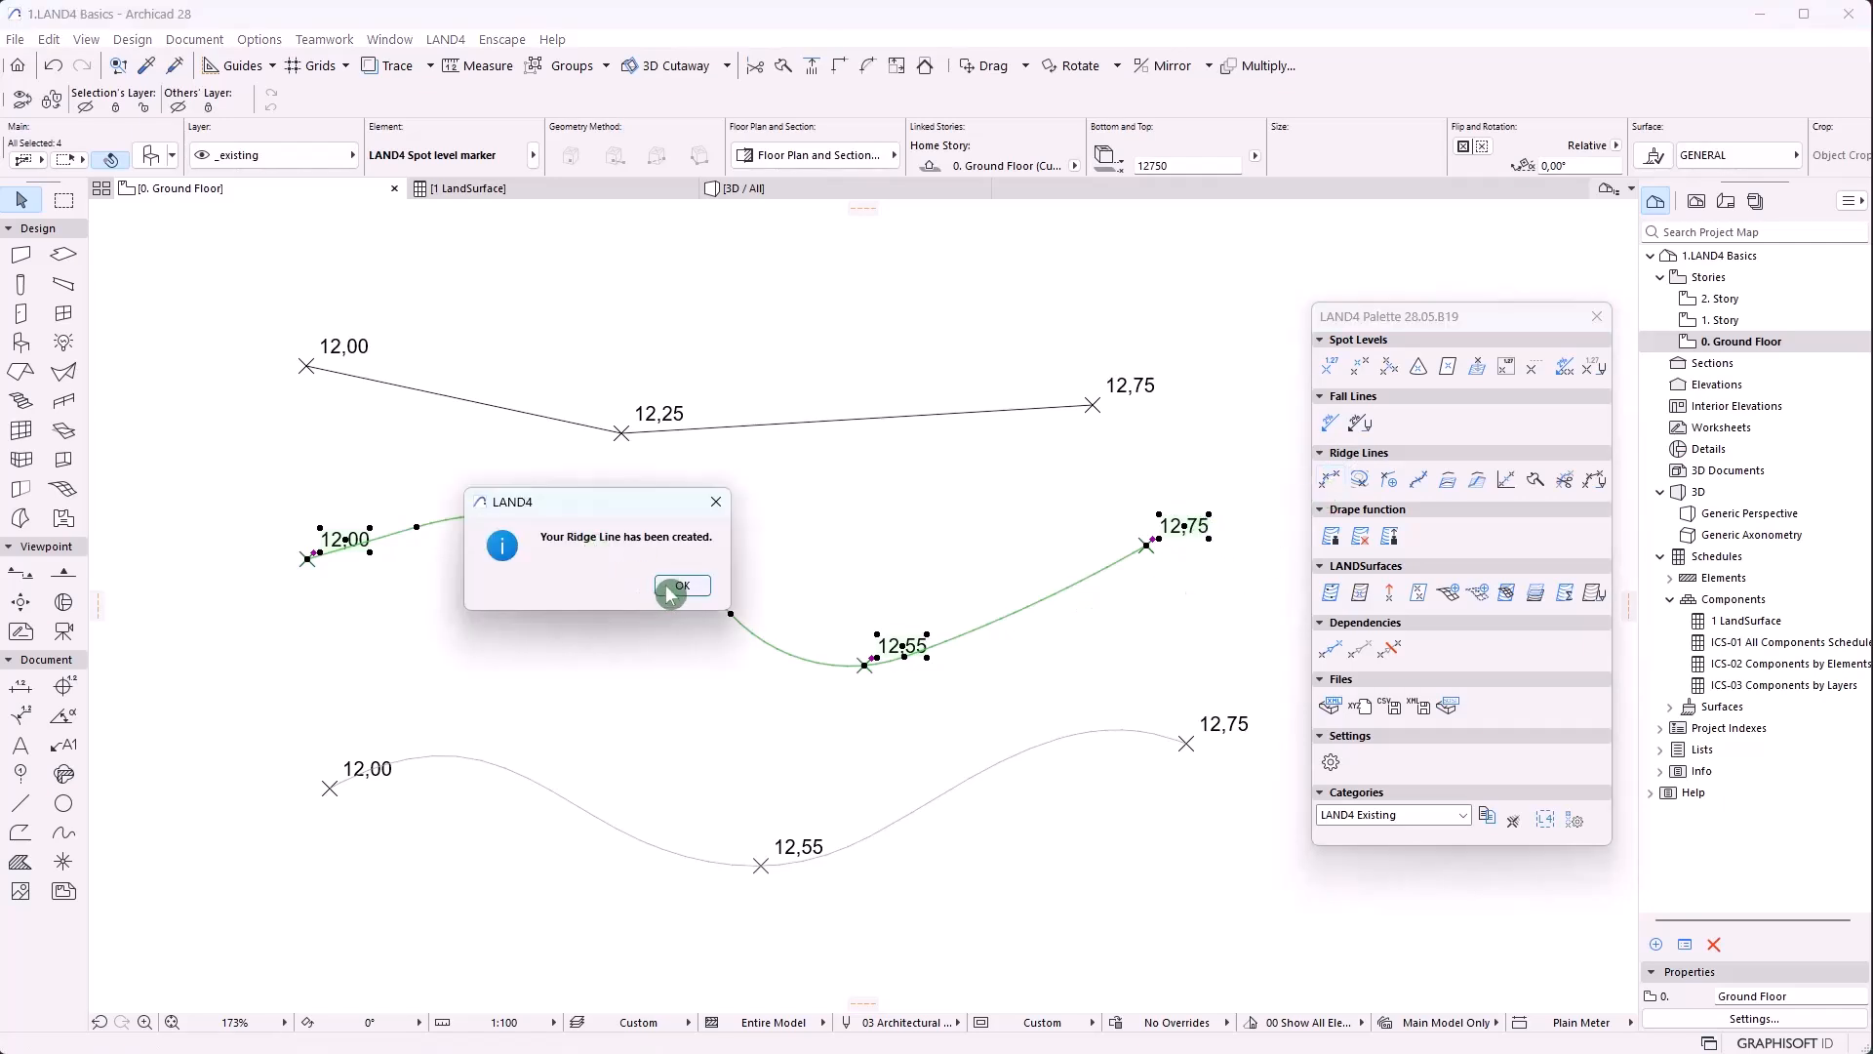
left_click(681, 585)
left_click(920, 682)
left_click(791, 189)
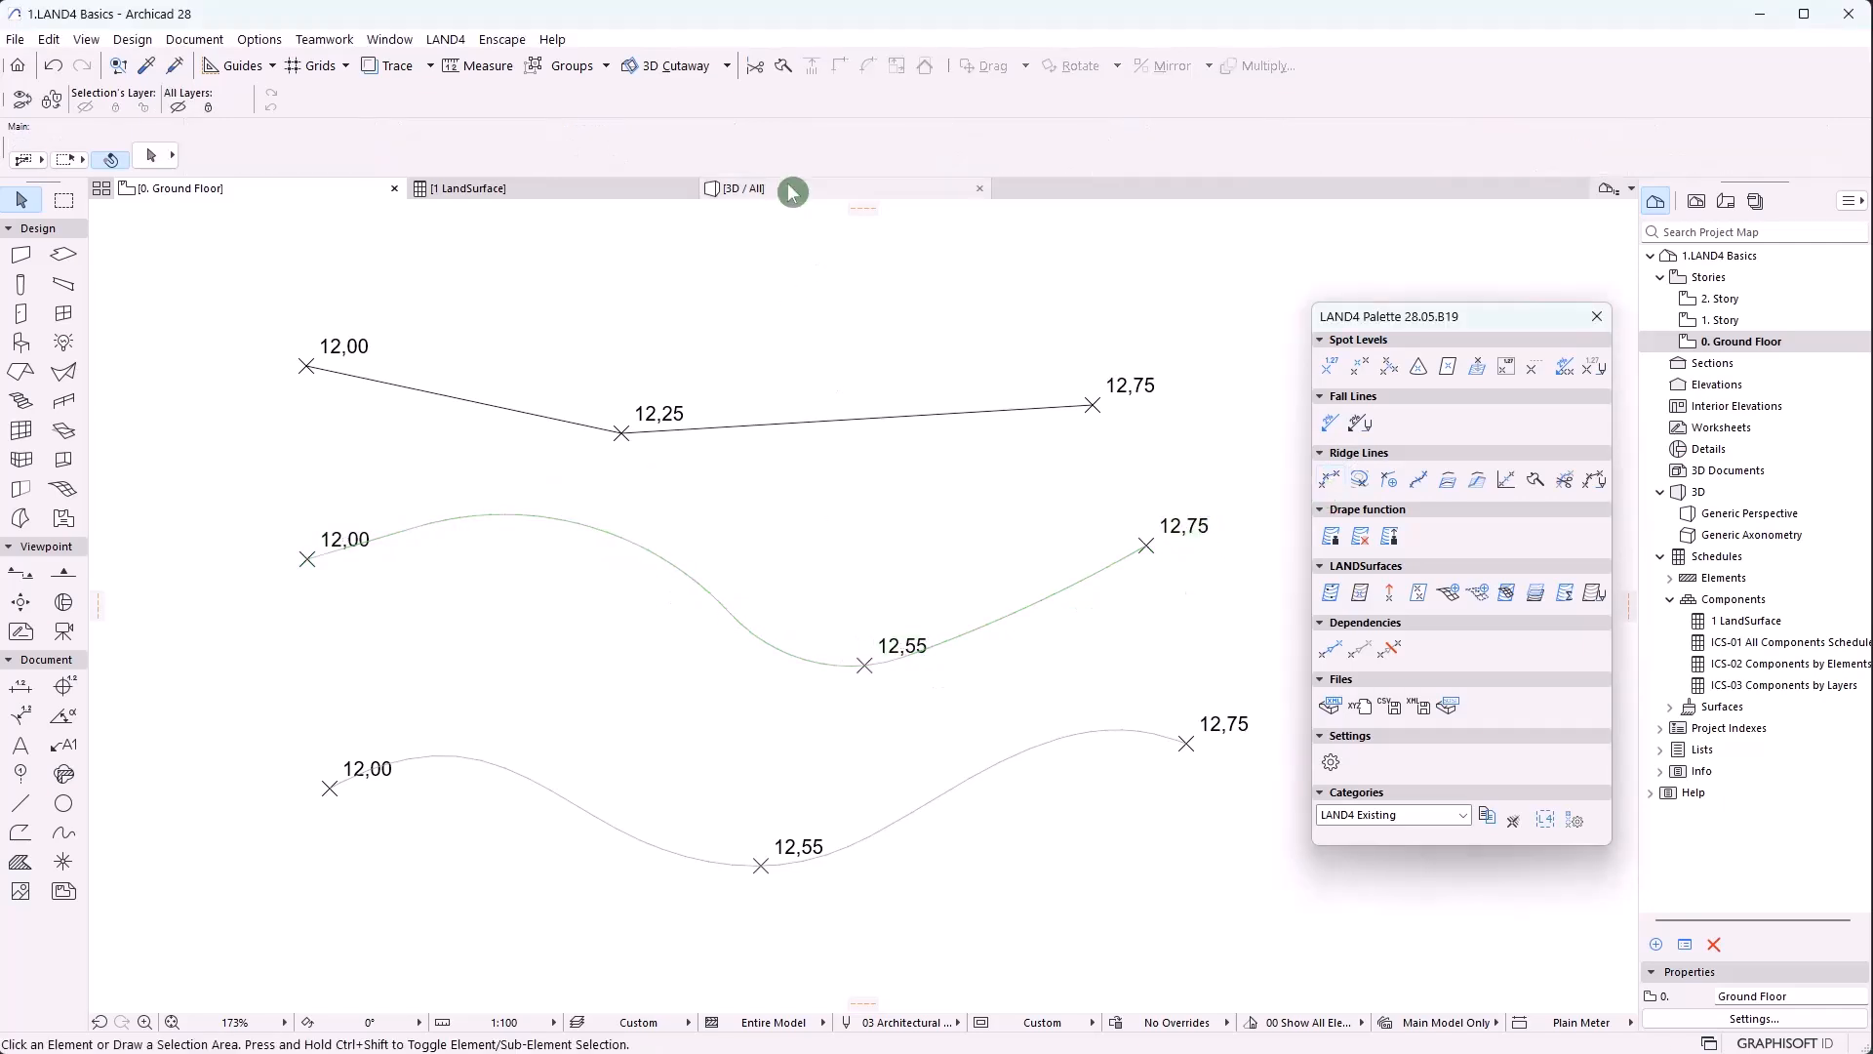
mouse_move(412, 664)
left_mouse_down()
mouse_move(800, 656)
mouse_move(1033, 594)
mouse_move(732, 586)
mouse_move(565, 514)
mouse_move(480, 694)
mouse_move(406, 627)
mouse_move(413, 690)
left_mouse_up()
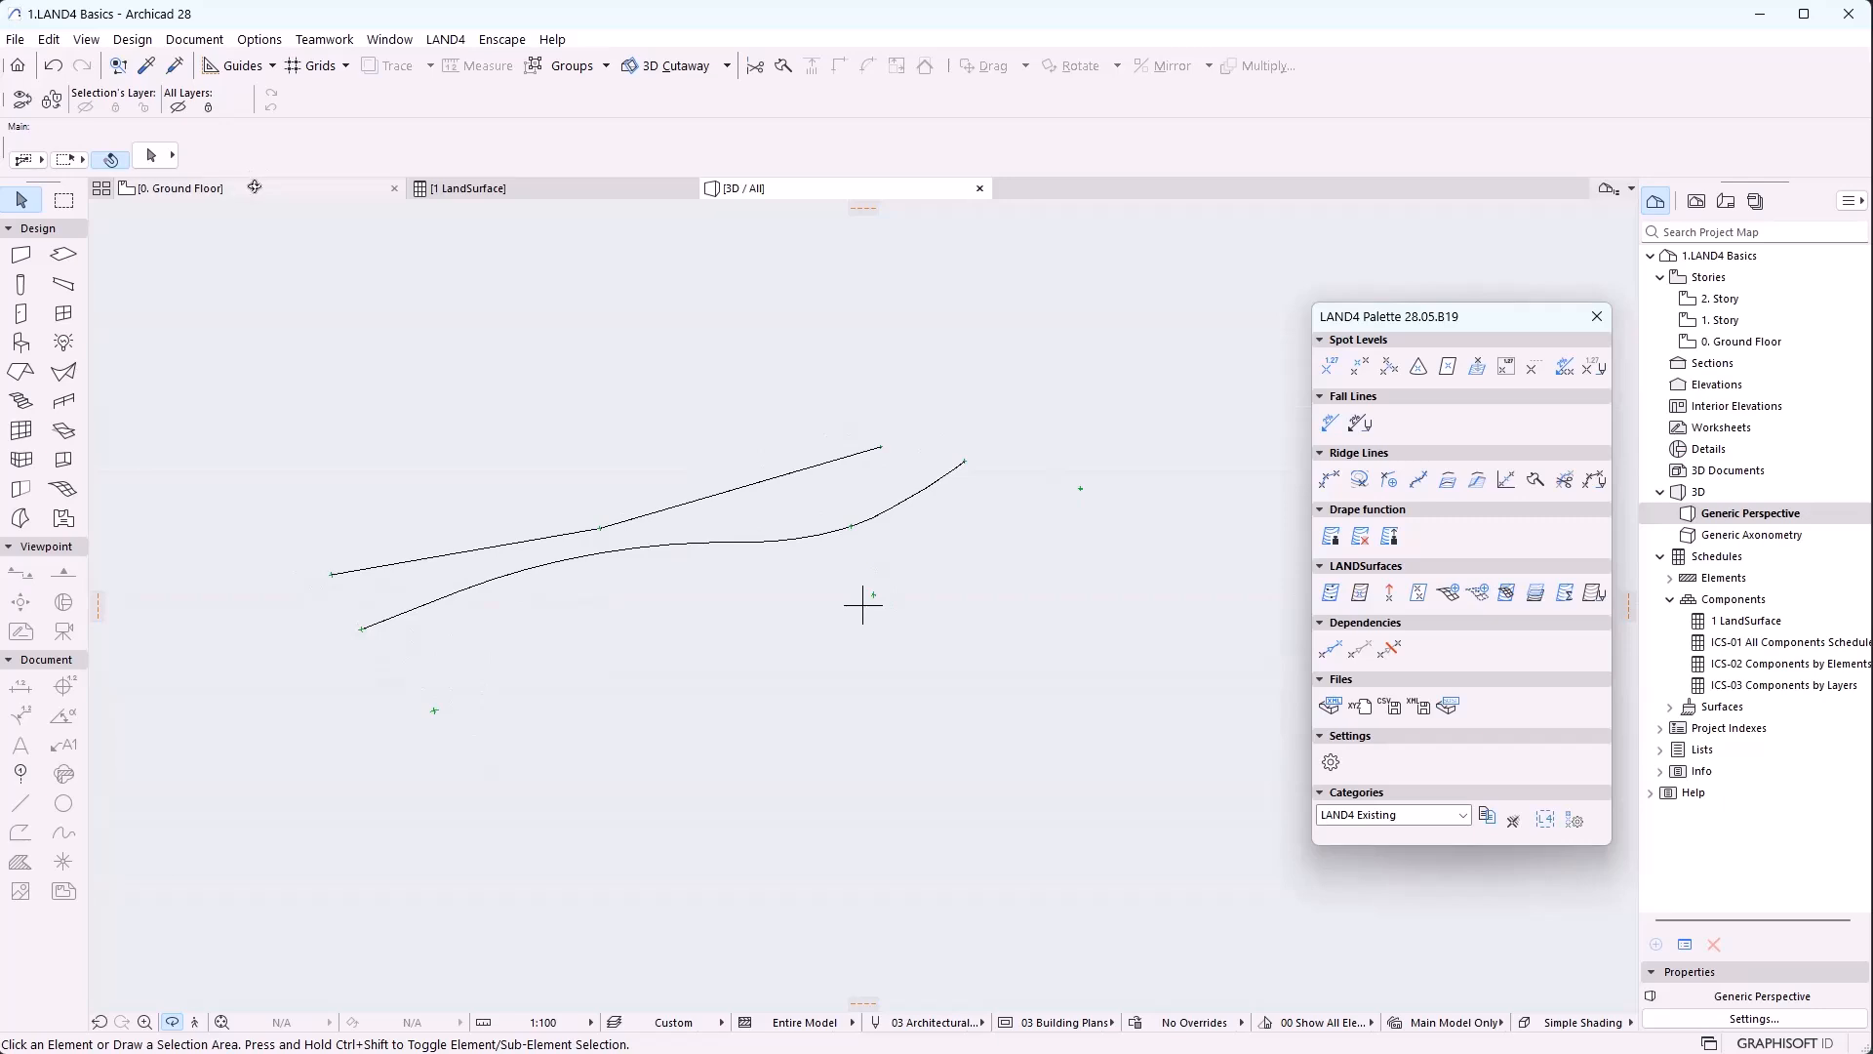
Create a ridge line from the lower spline and its three spot levels, and view it in 3D
left_click(249, 188)
left_click(287, 675)
left_click(1267, 922)
left_click(1330, 479)
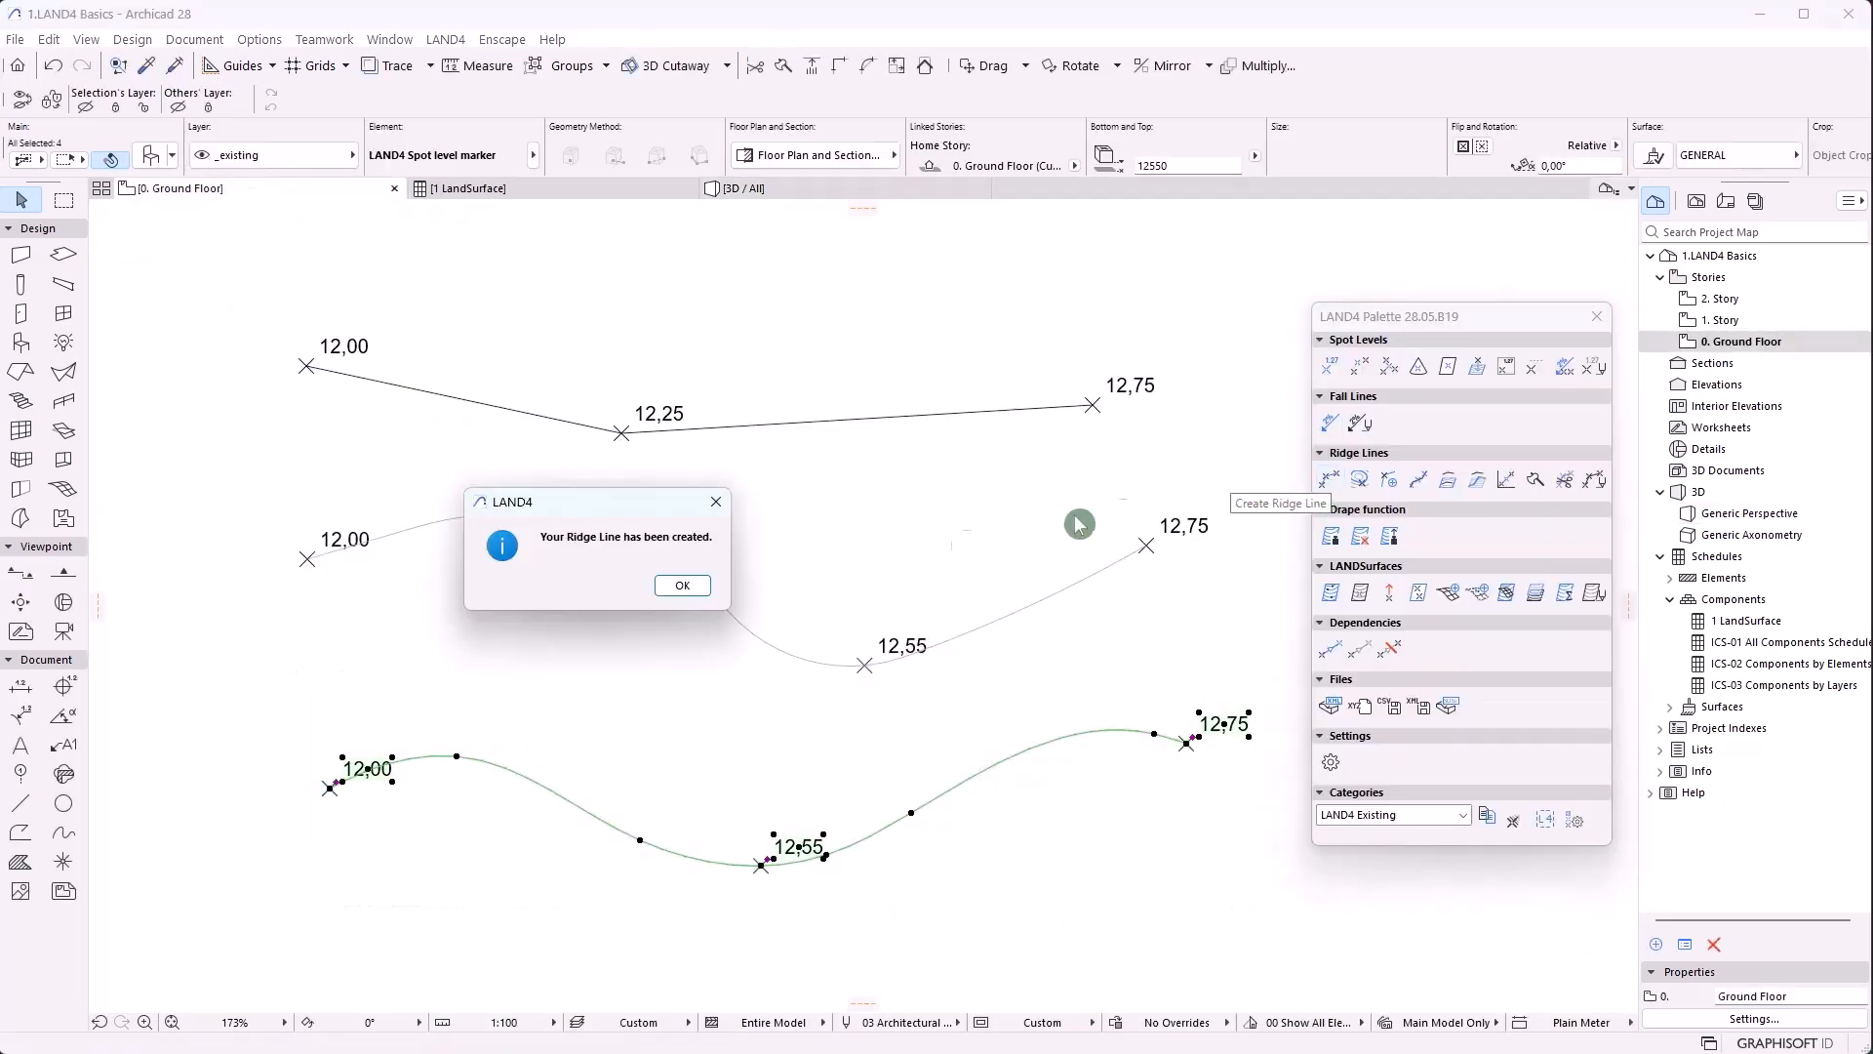
left_click(683, 587)
left_click(727, 582)
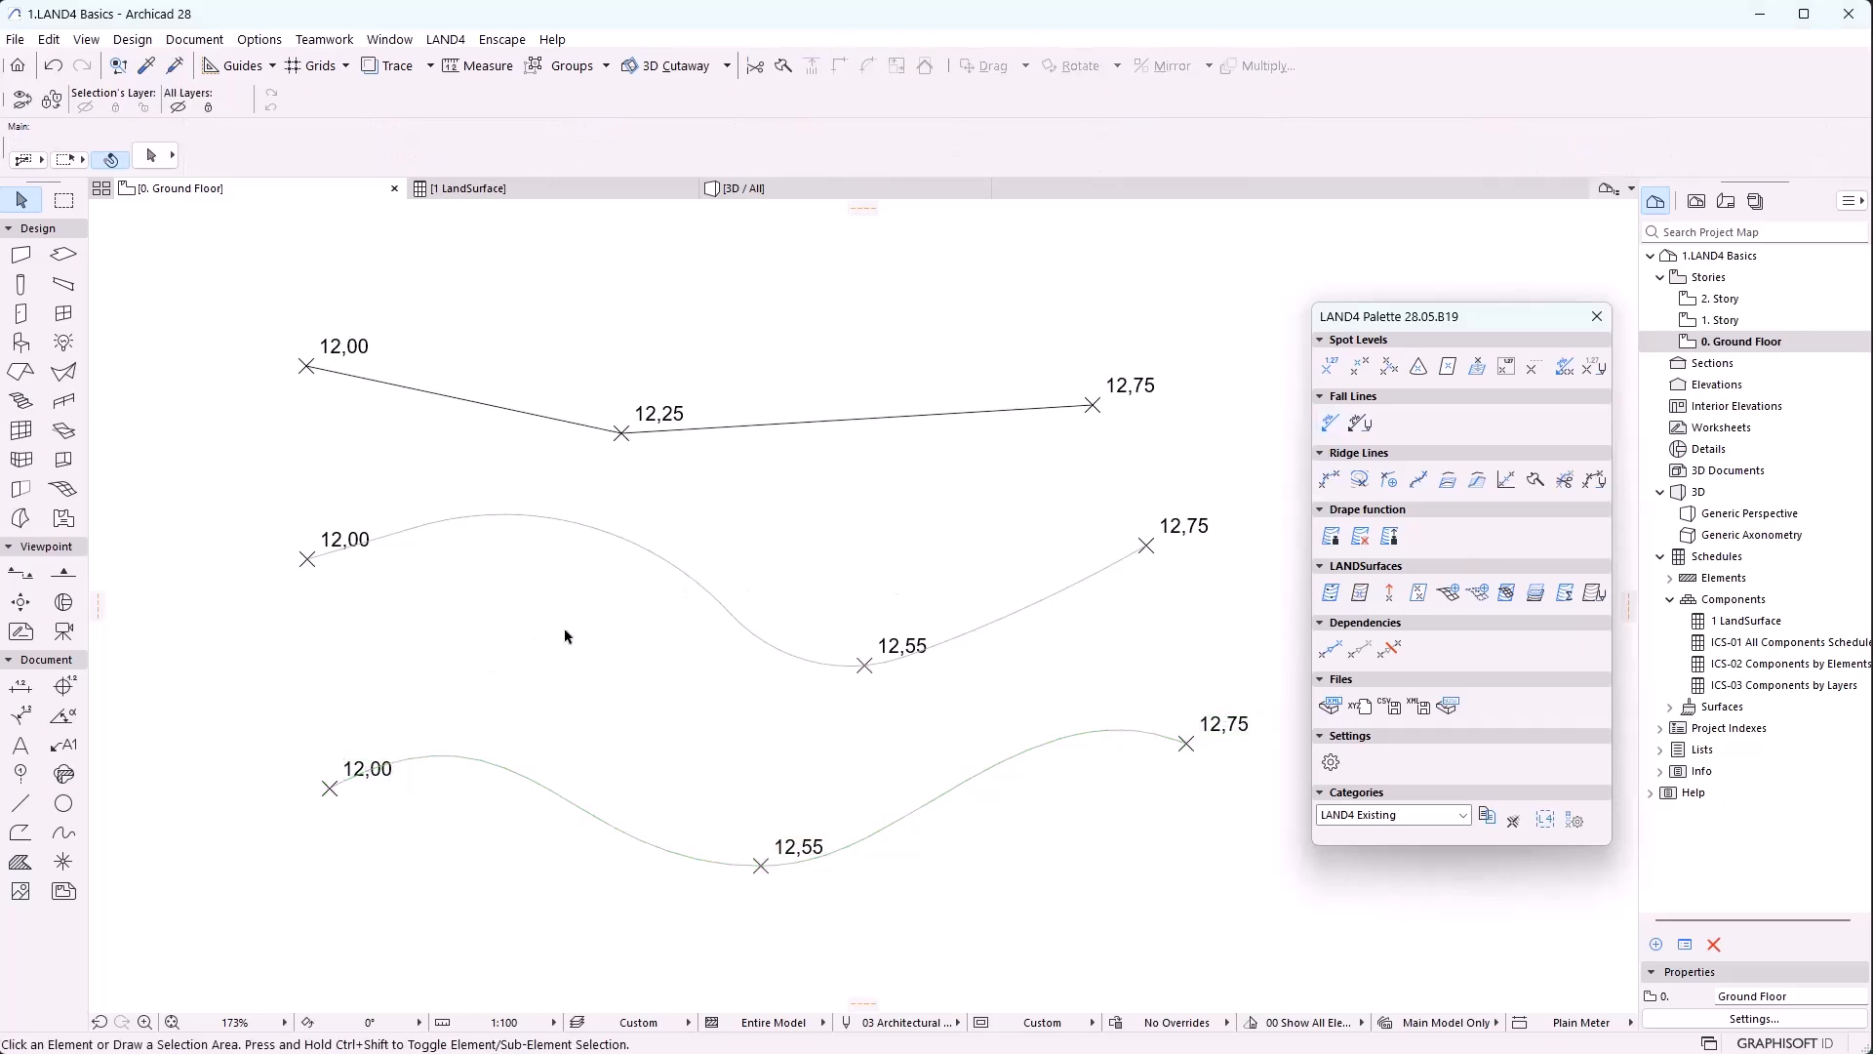
left_click(747, 192)
middle_click_drag(992, 852, 842, 836, "shift")
Turn the spline on the ground floor plan into a constant-height ridge line at 12750 and view it in 3D
key("F2")
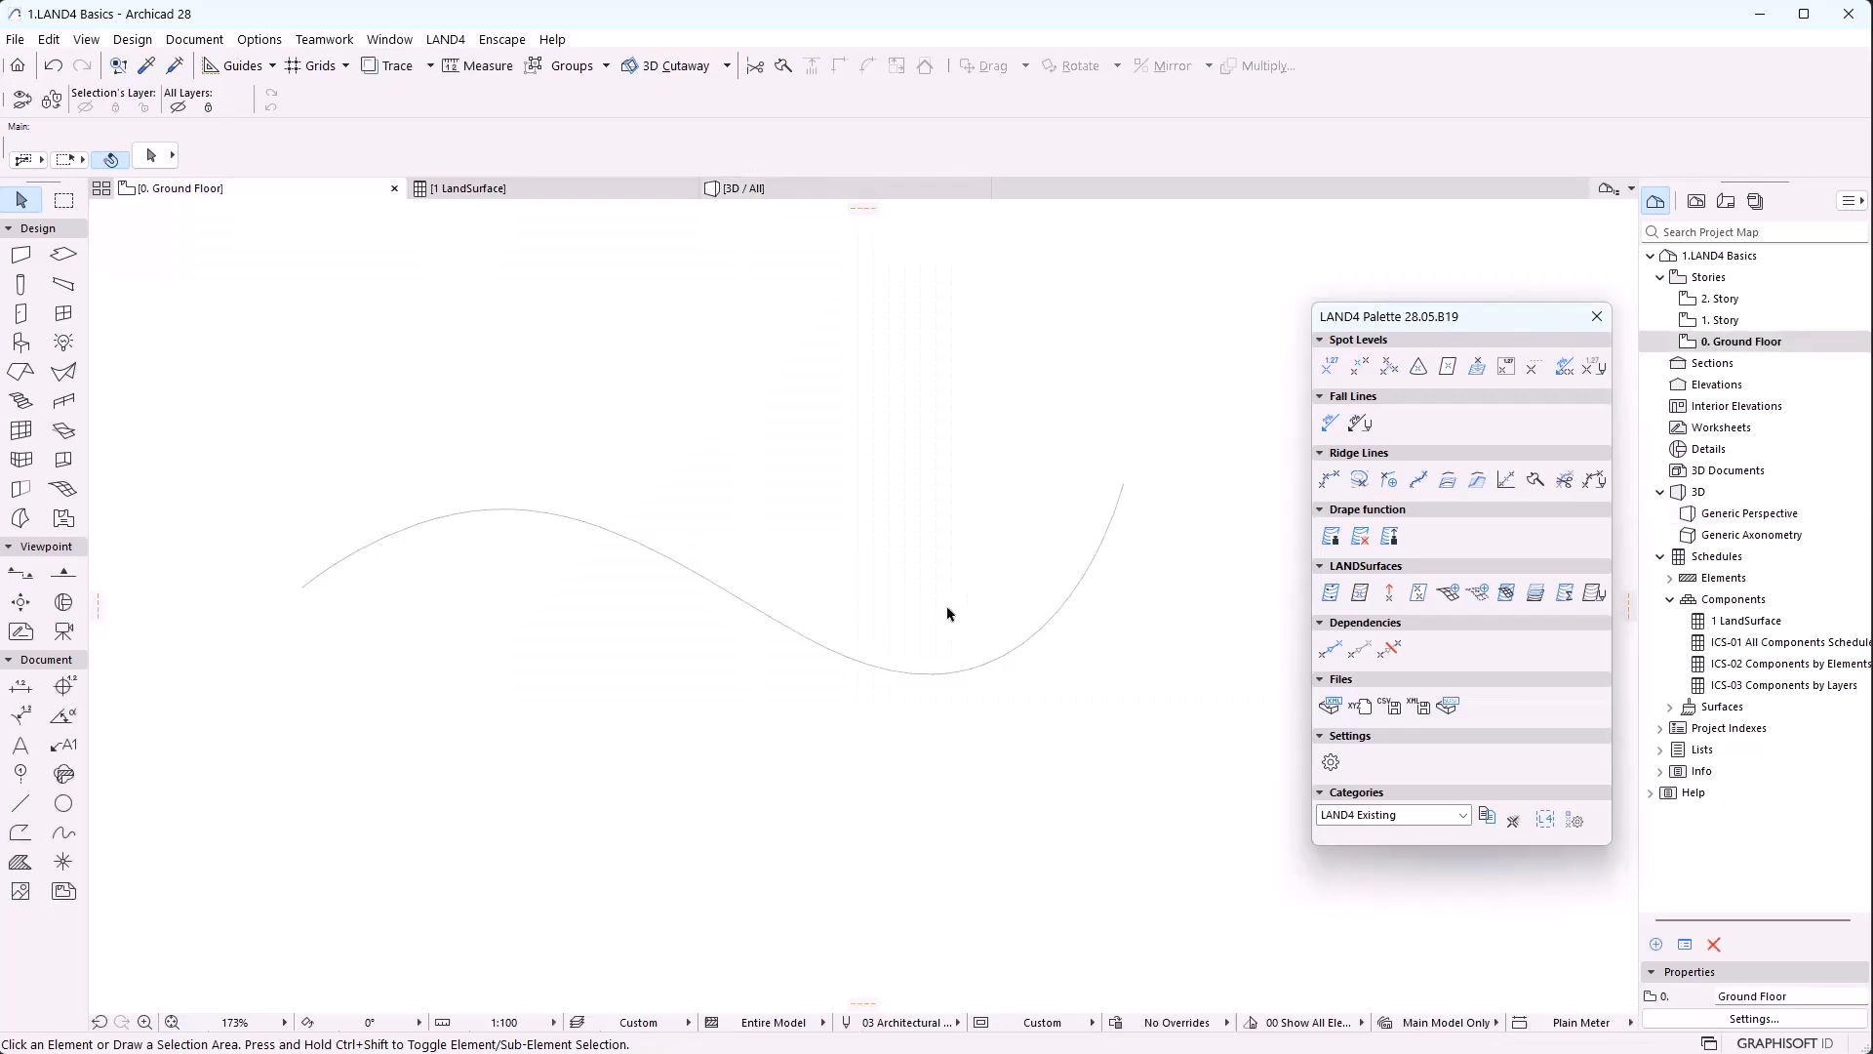
left_click(1358, 488)
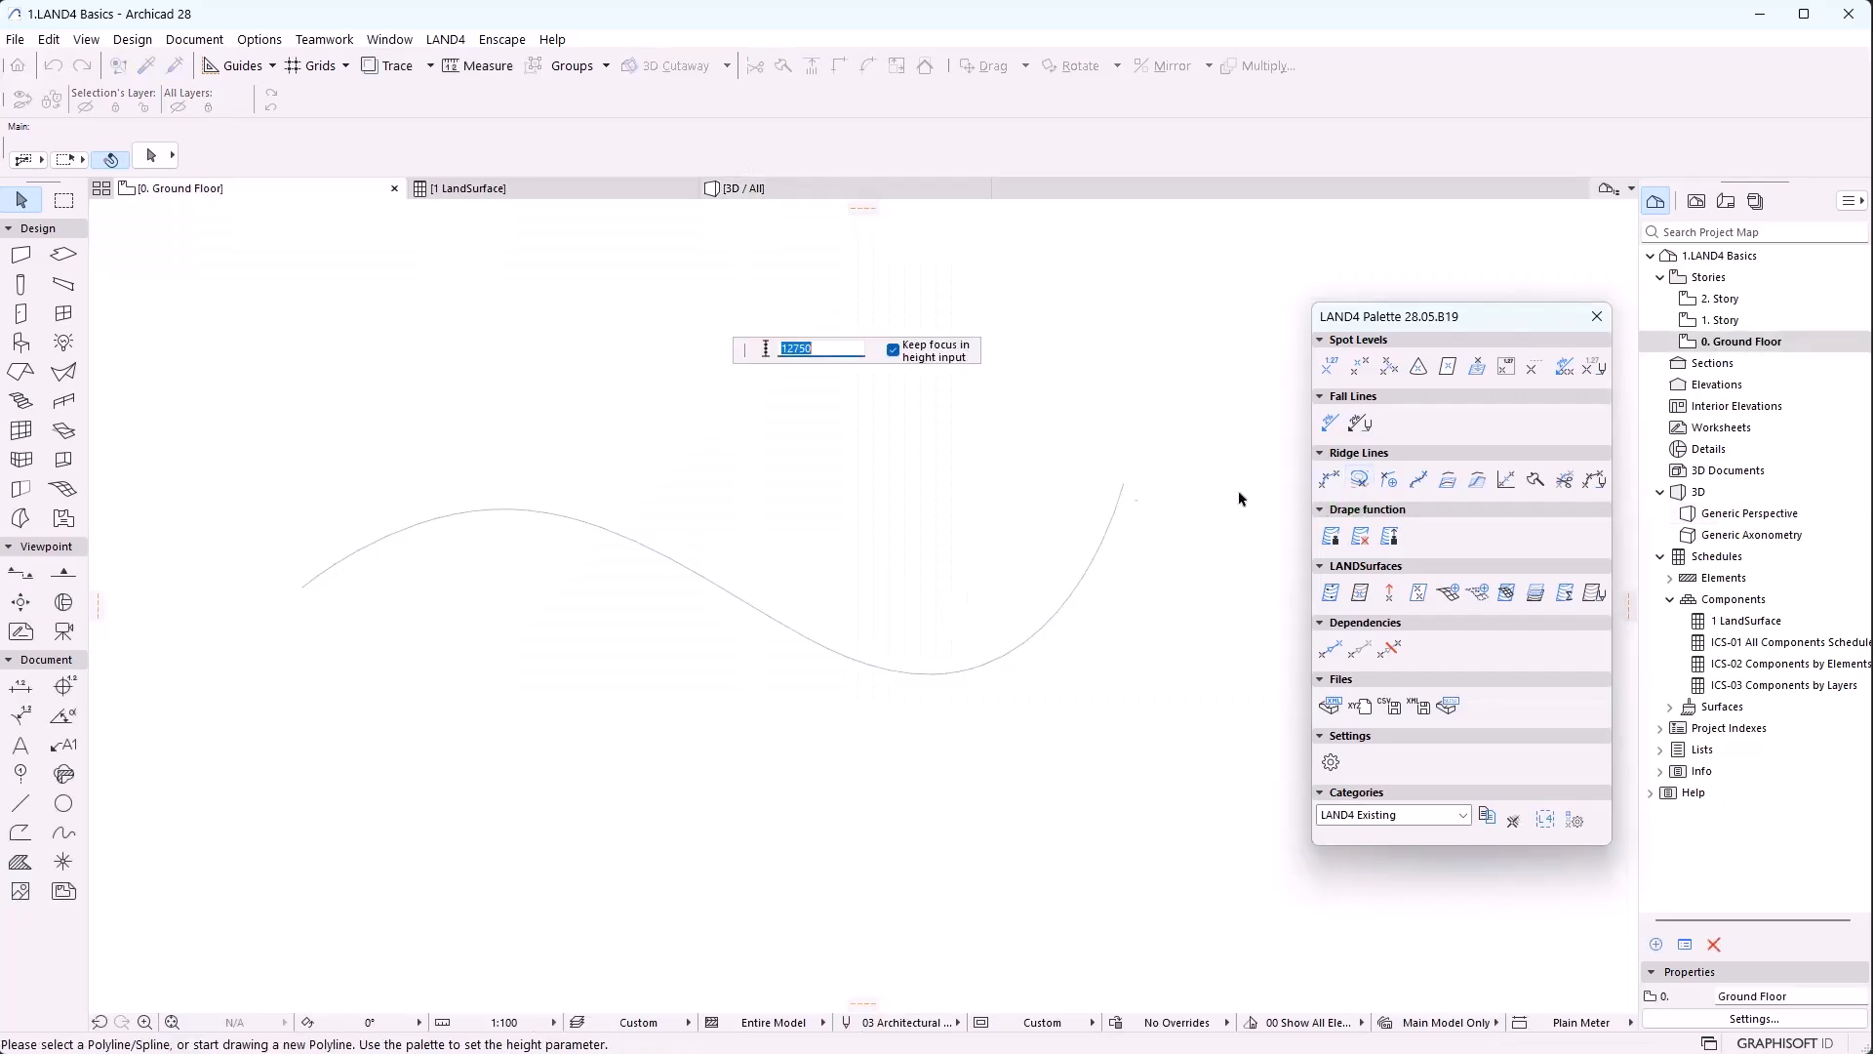
left_click(308, 576)
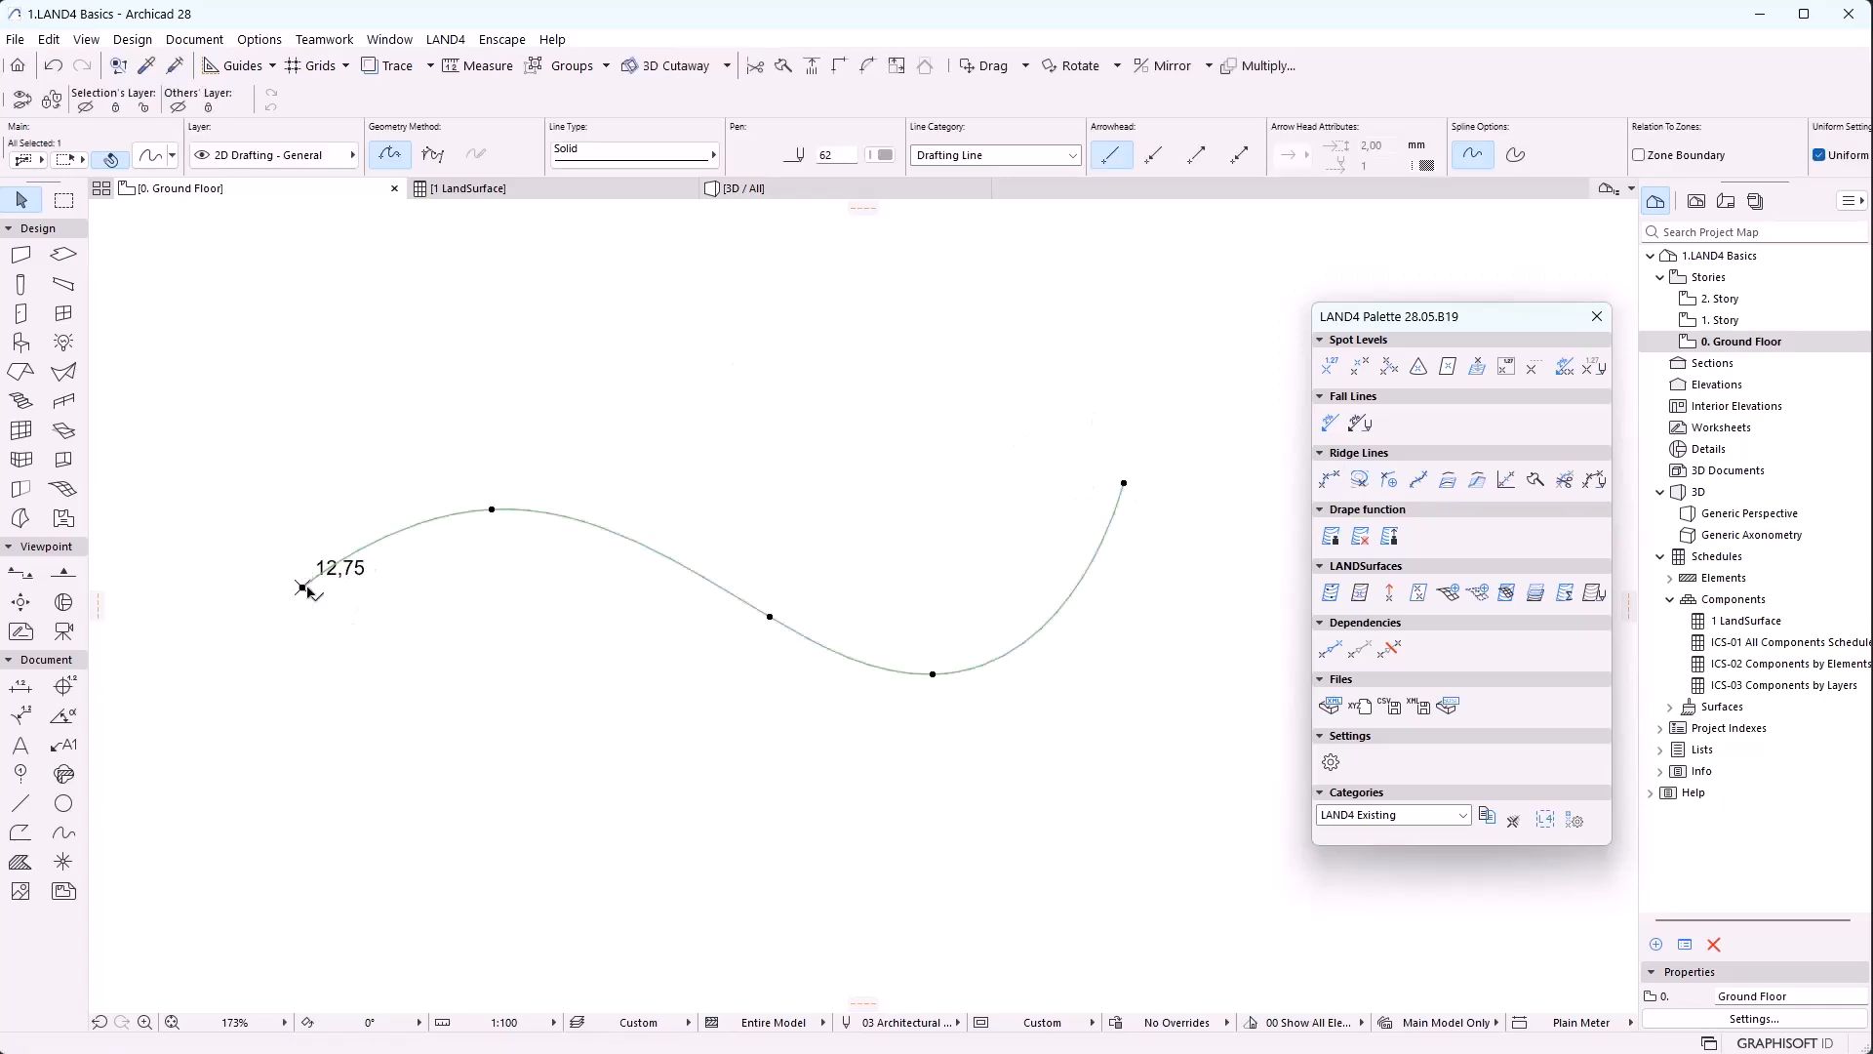
left_click(524, 760)
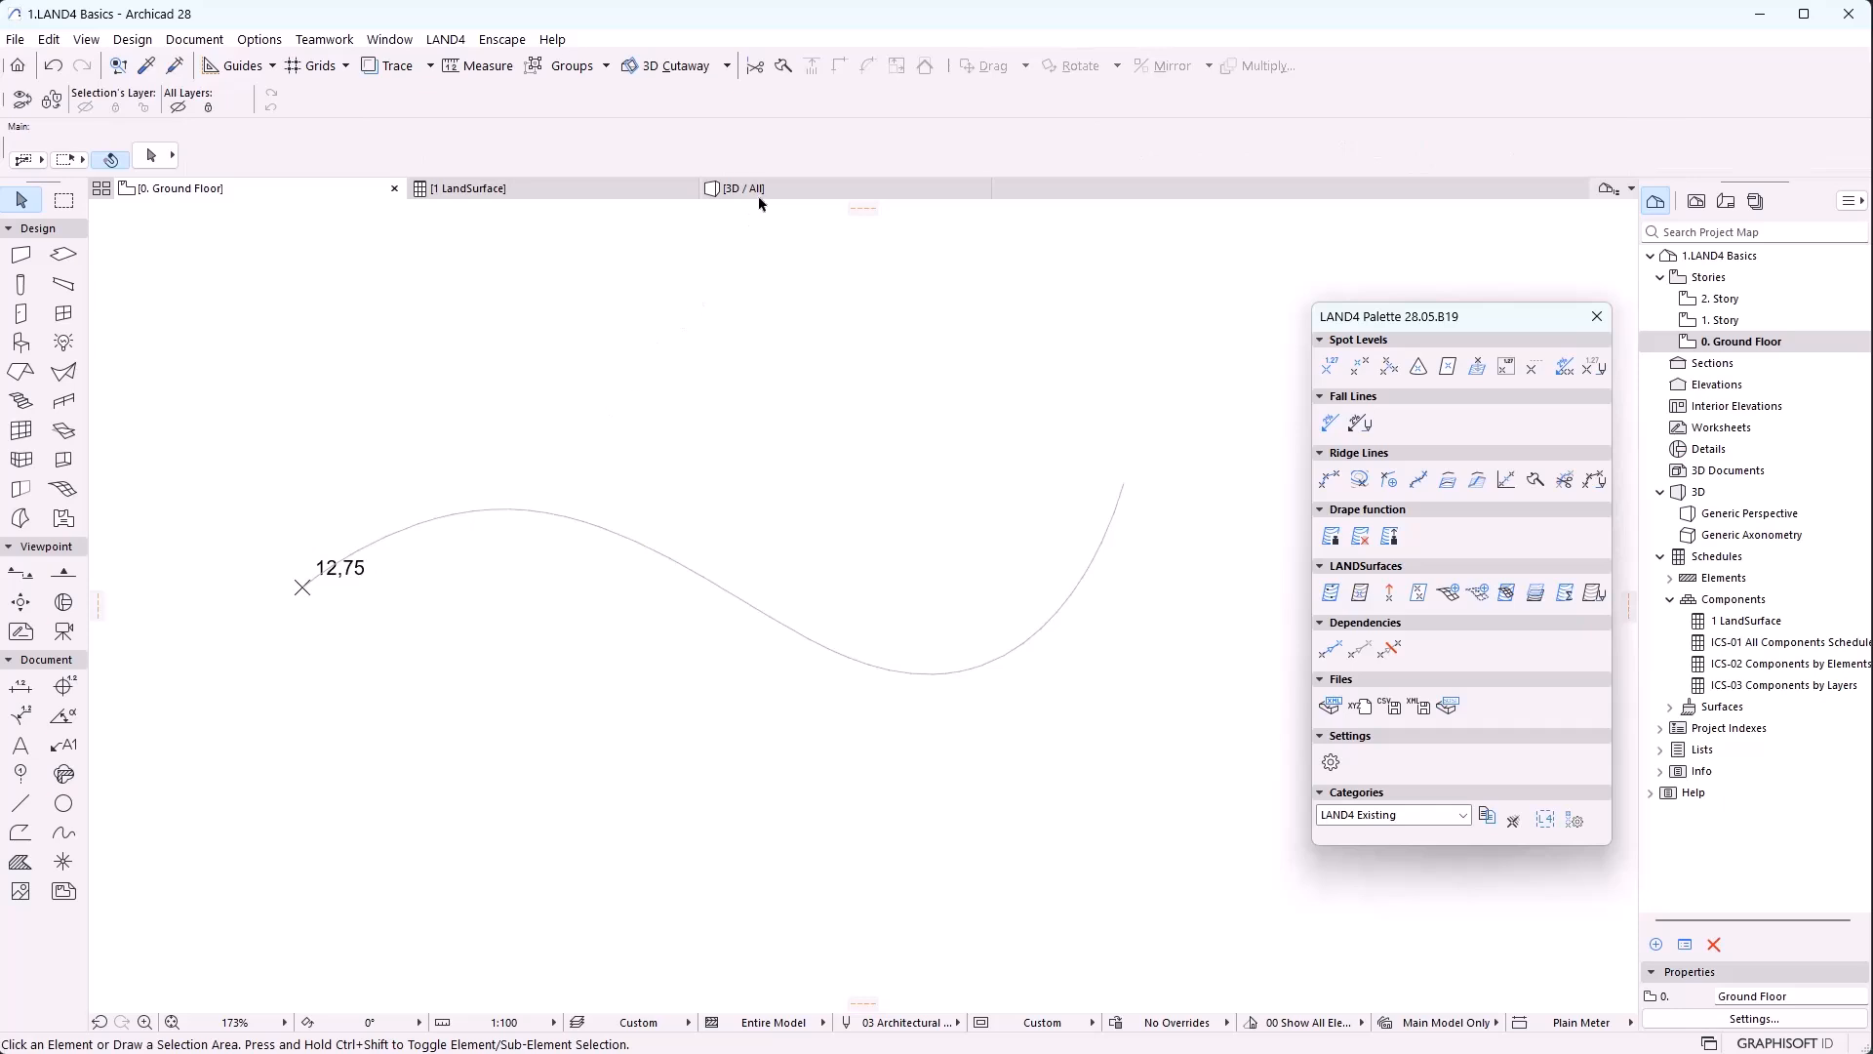
left_click(751, 189)
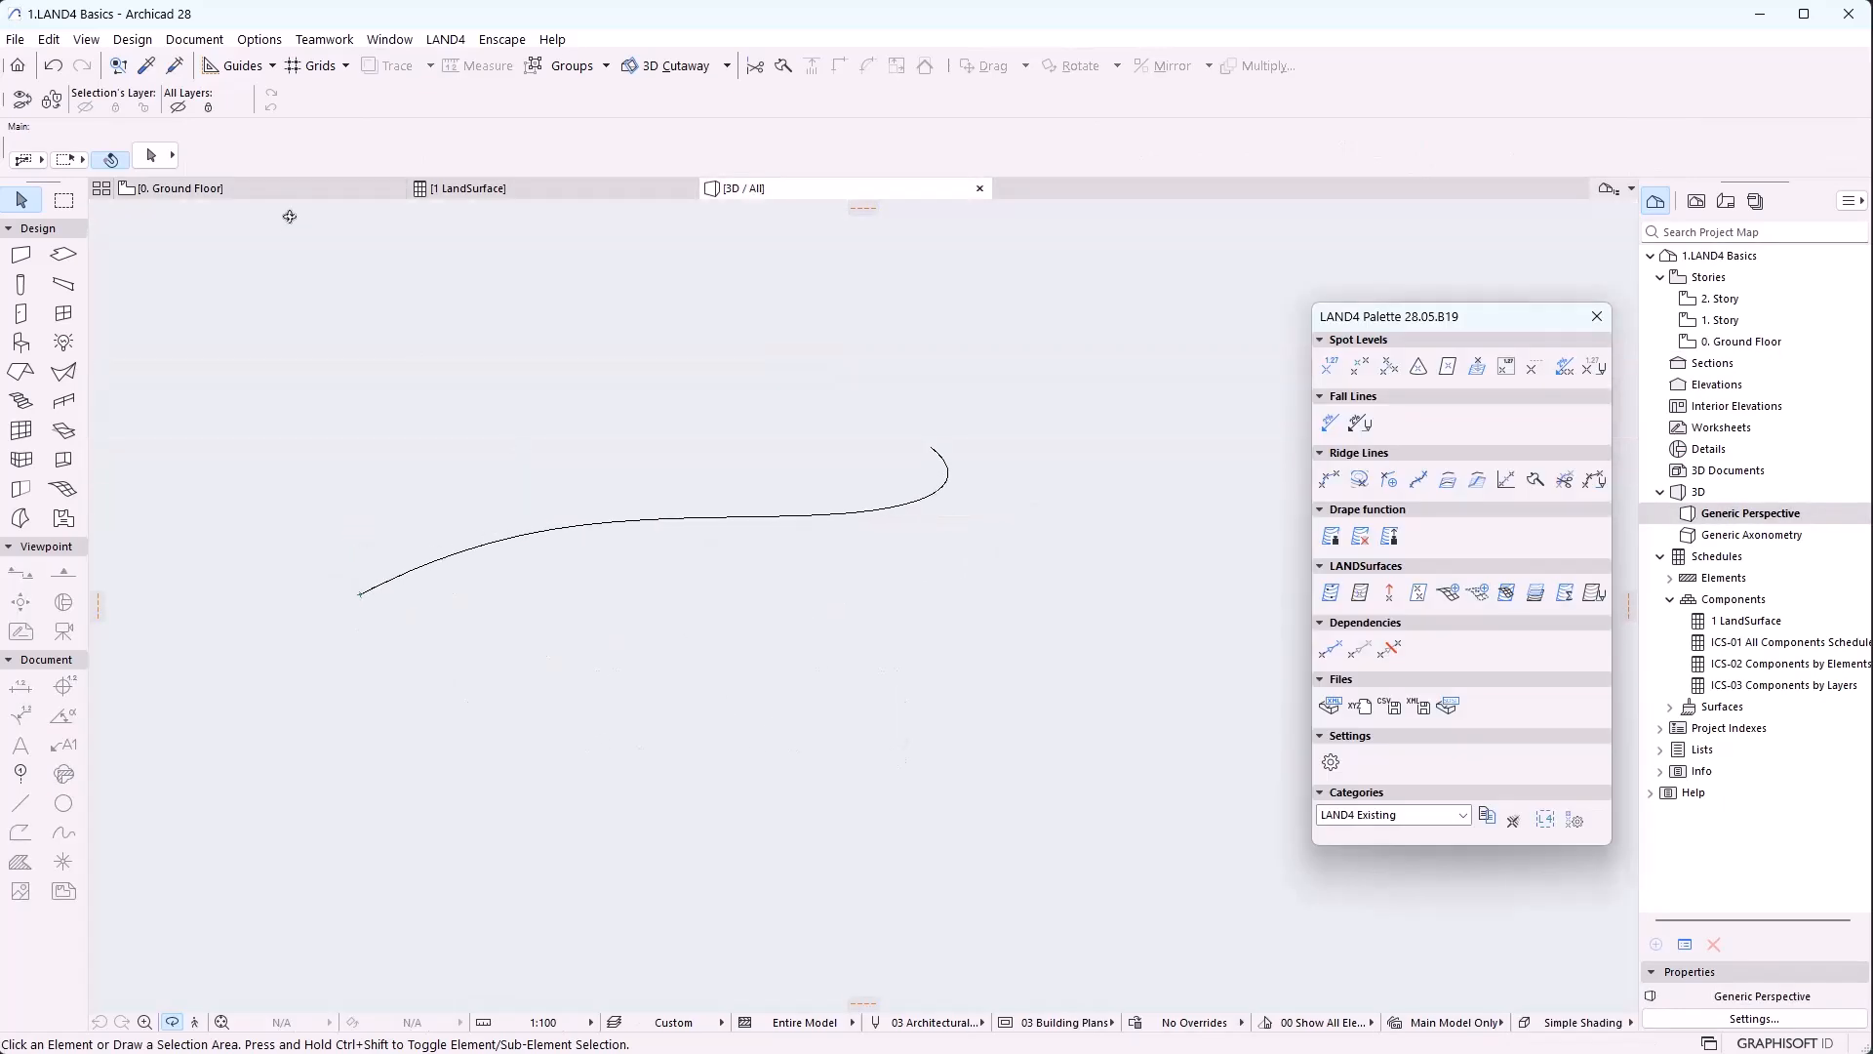
On the ground floor plan, draw a second wavy spline below the constant-height ridge line
left_click(283, 187)
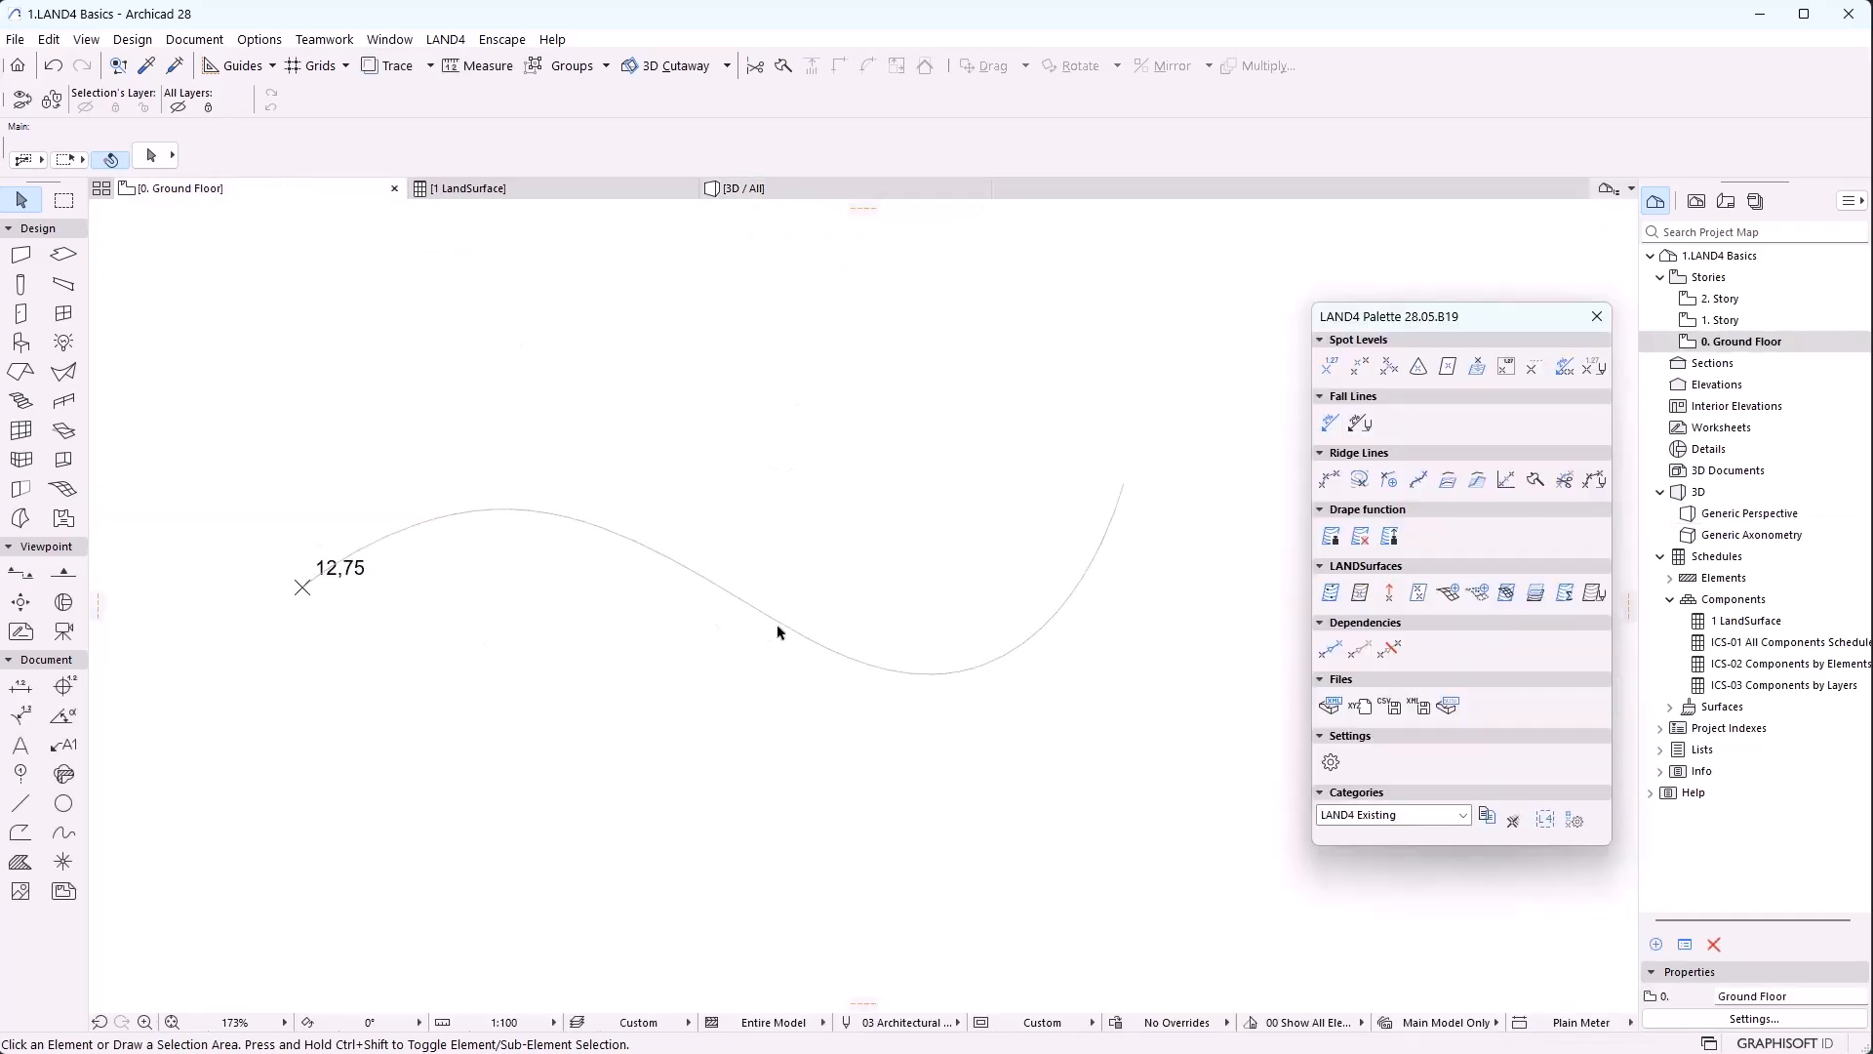
left_click(63, 832)
left_click(255, 847)
left_click(495, 784)
left_click(870, 880)
left_click(1061, 858)
left_click(1129, 757)
left_click(1129, 757)
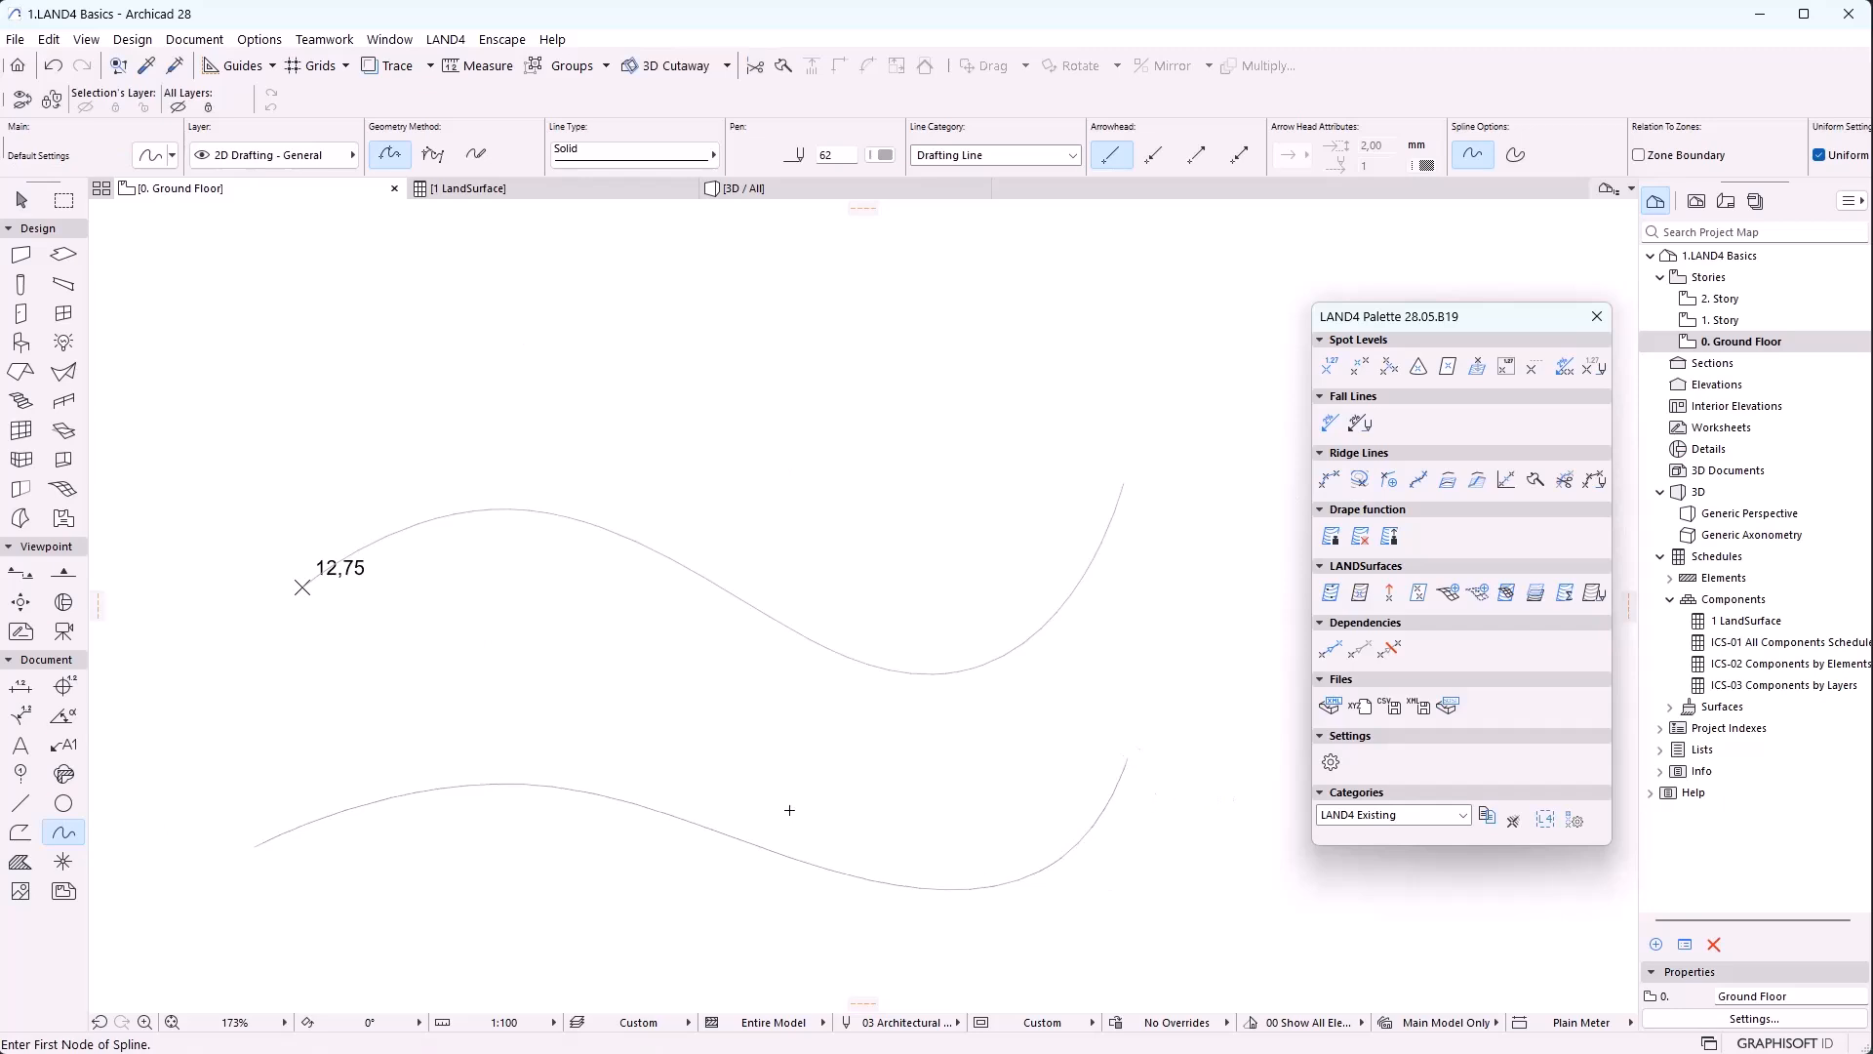
middle_click_drag(791, 800, 800, 727)
key("Escape")
Place a 12550 spot level at the lower spline's start, create a ridge line from the two, and view it in 3D
left_click(1323, 365)
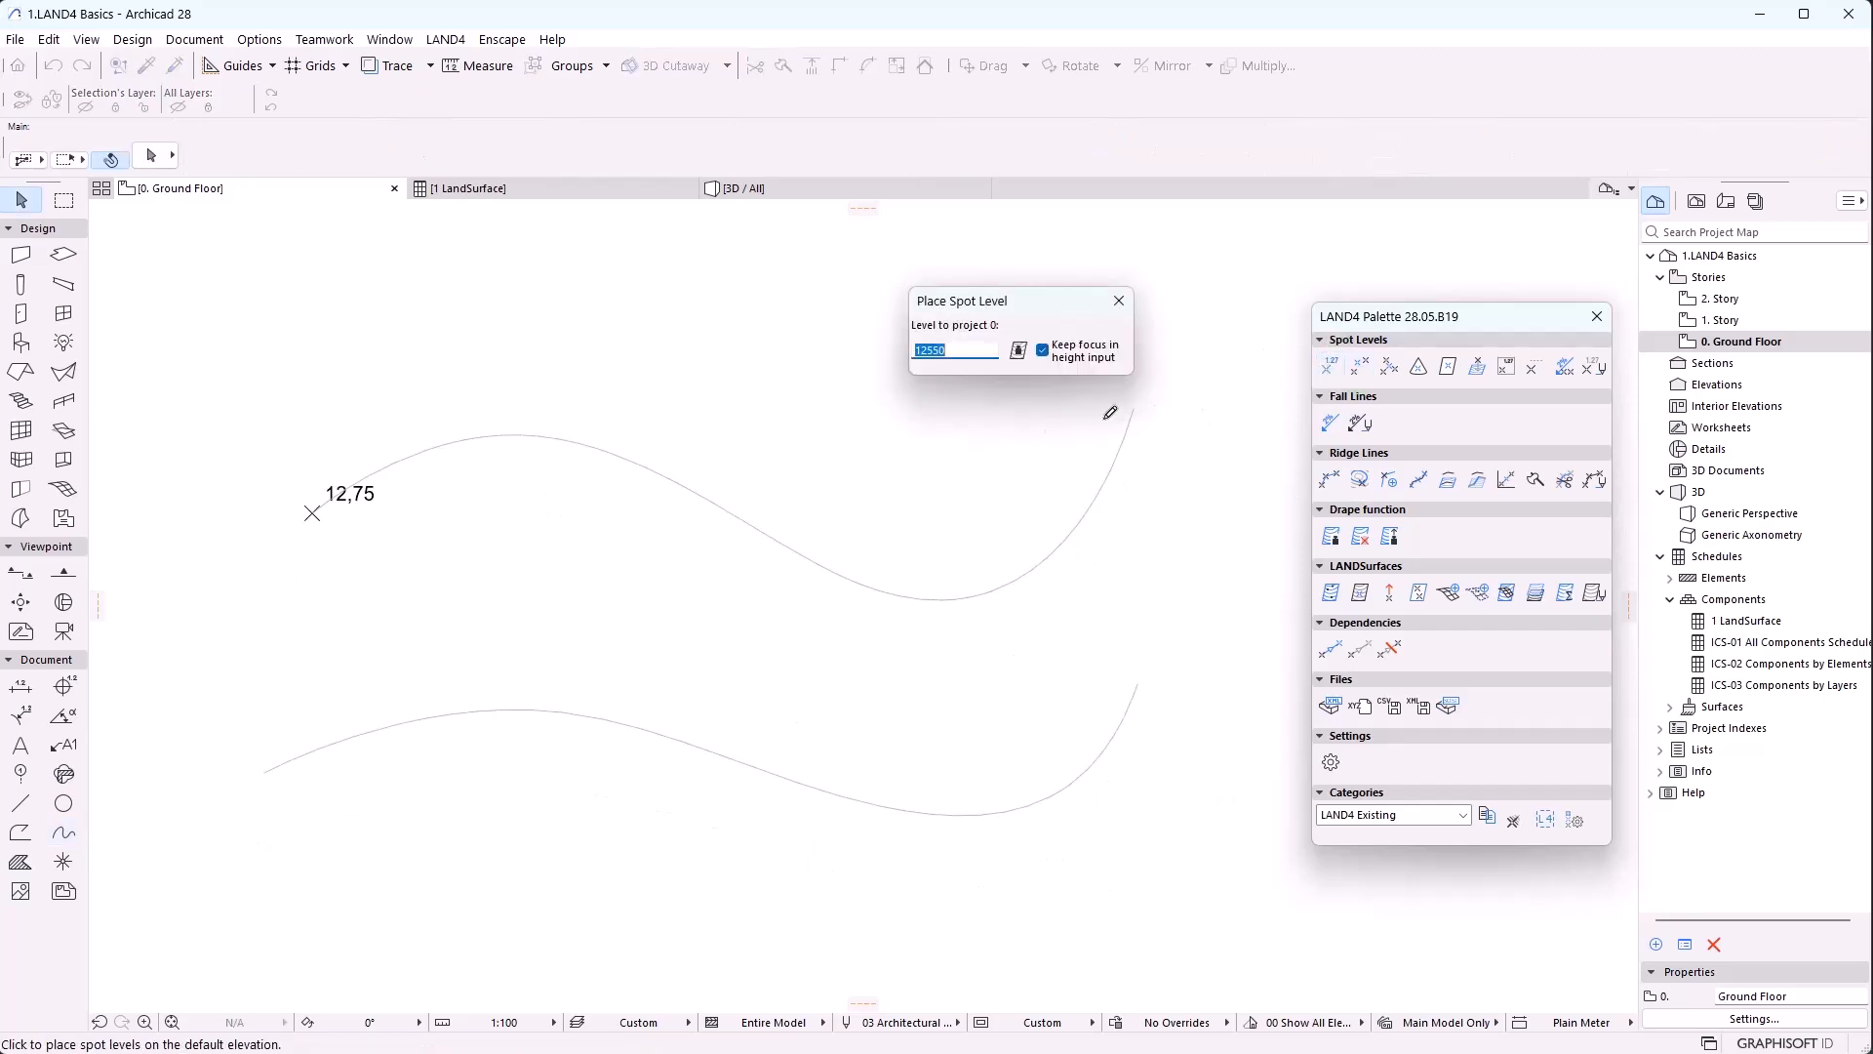
left_click(264, 772)
key("Escape")
left_click_drag(215, 717, 351, 805)
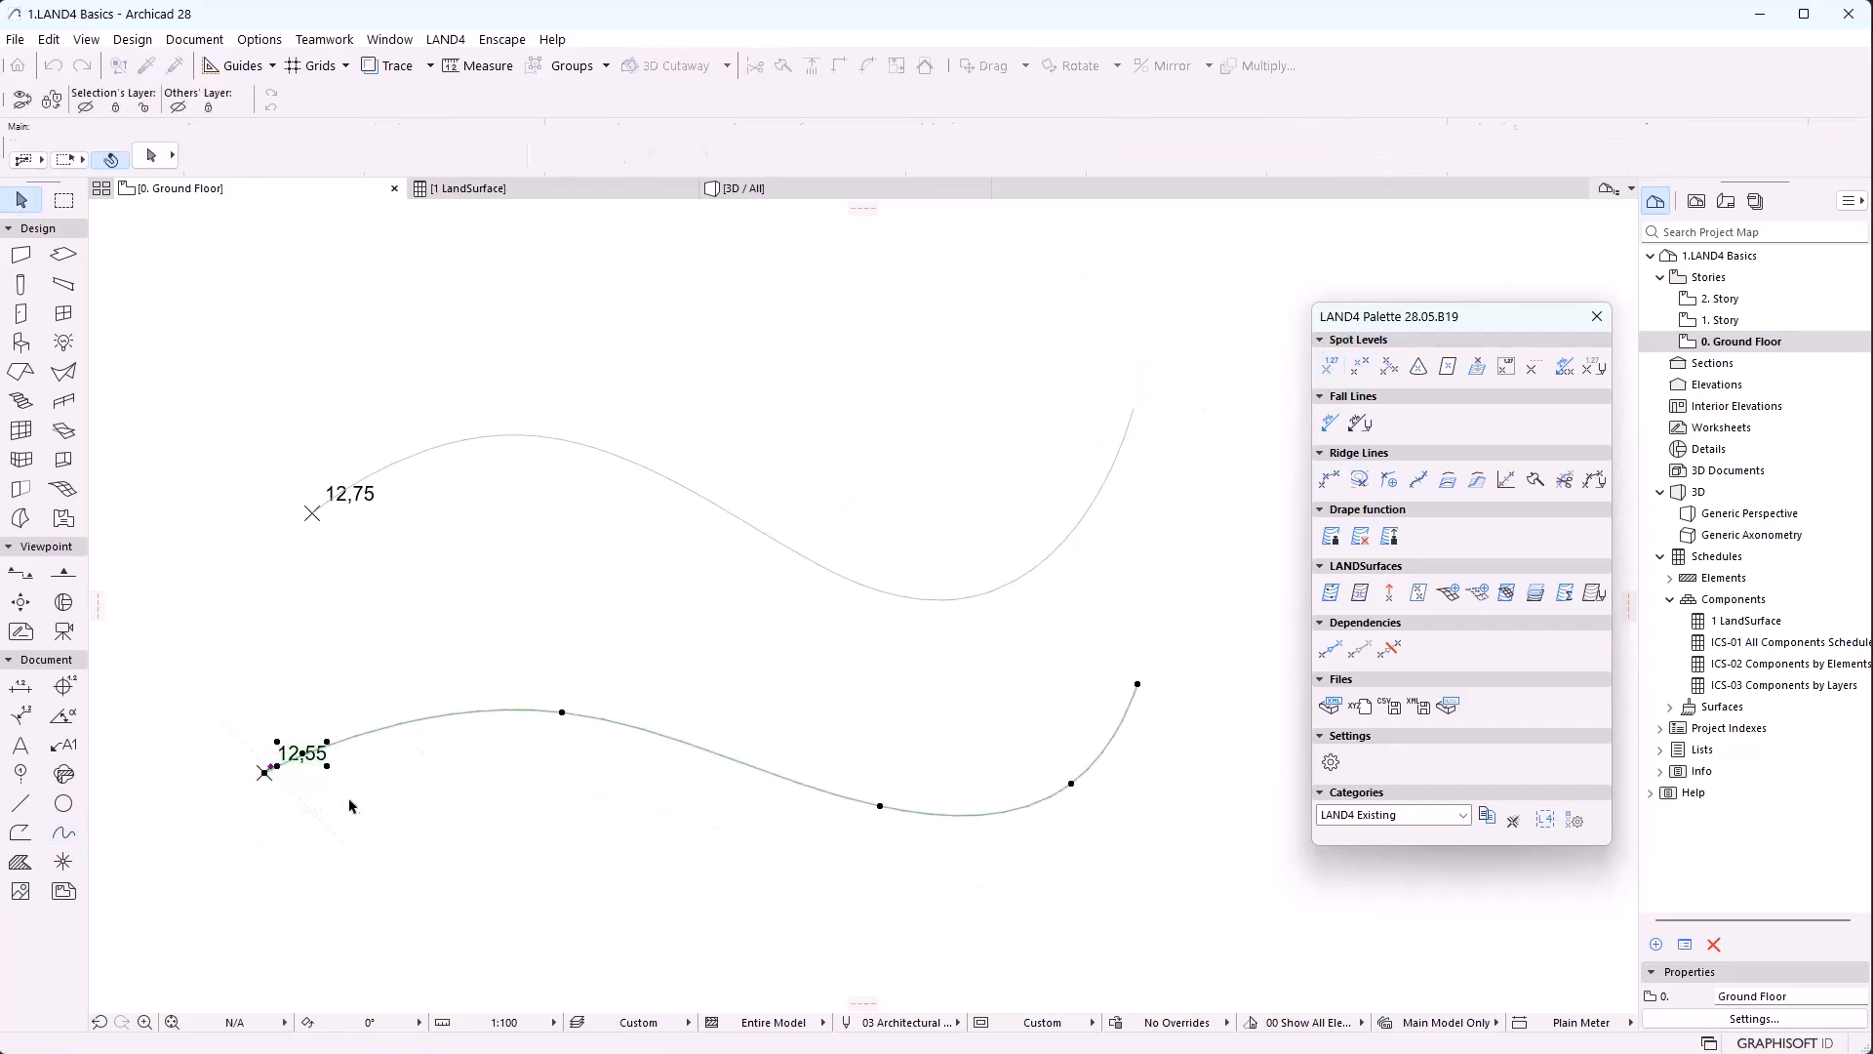
left_click(1359, 479)
left_click(670, 596)
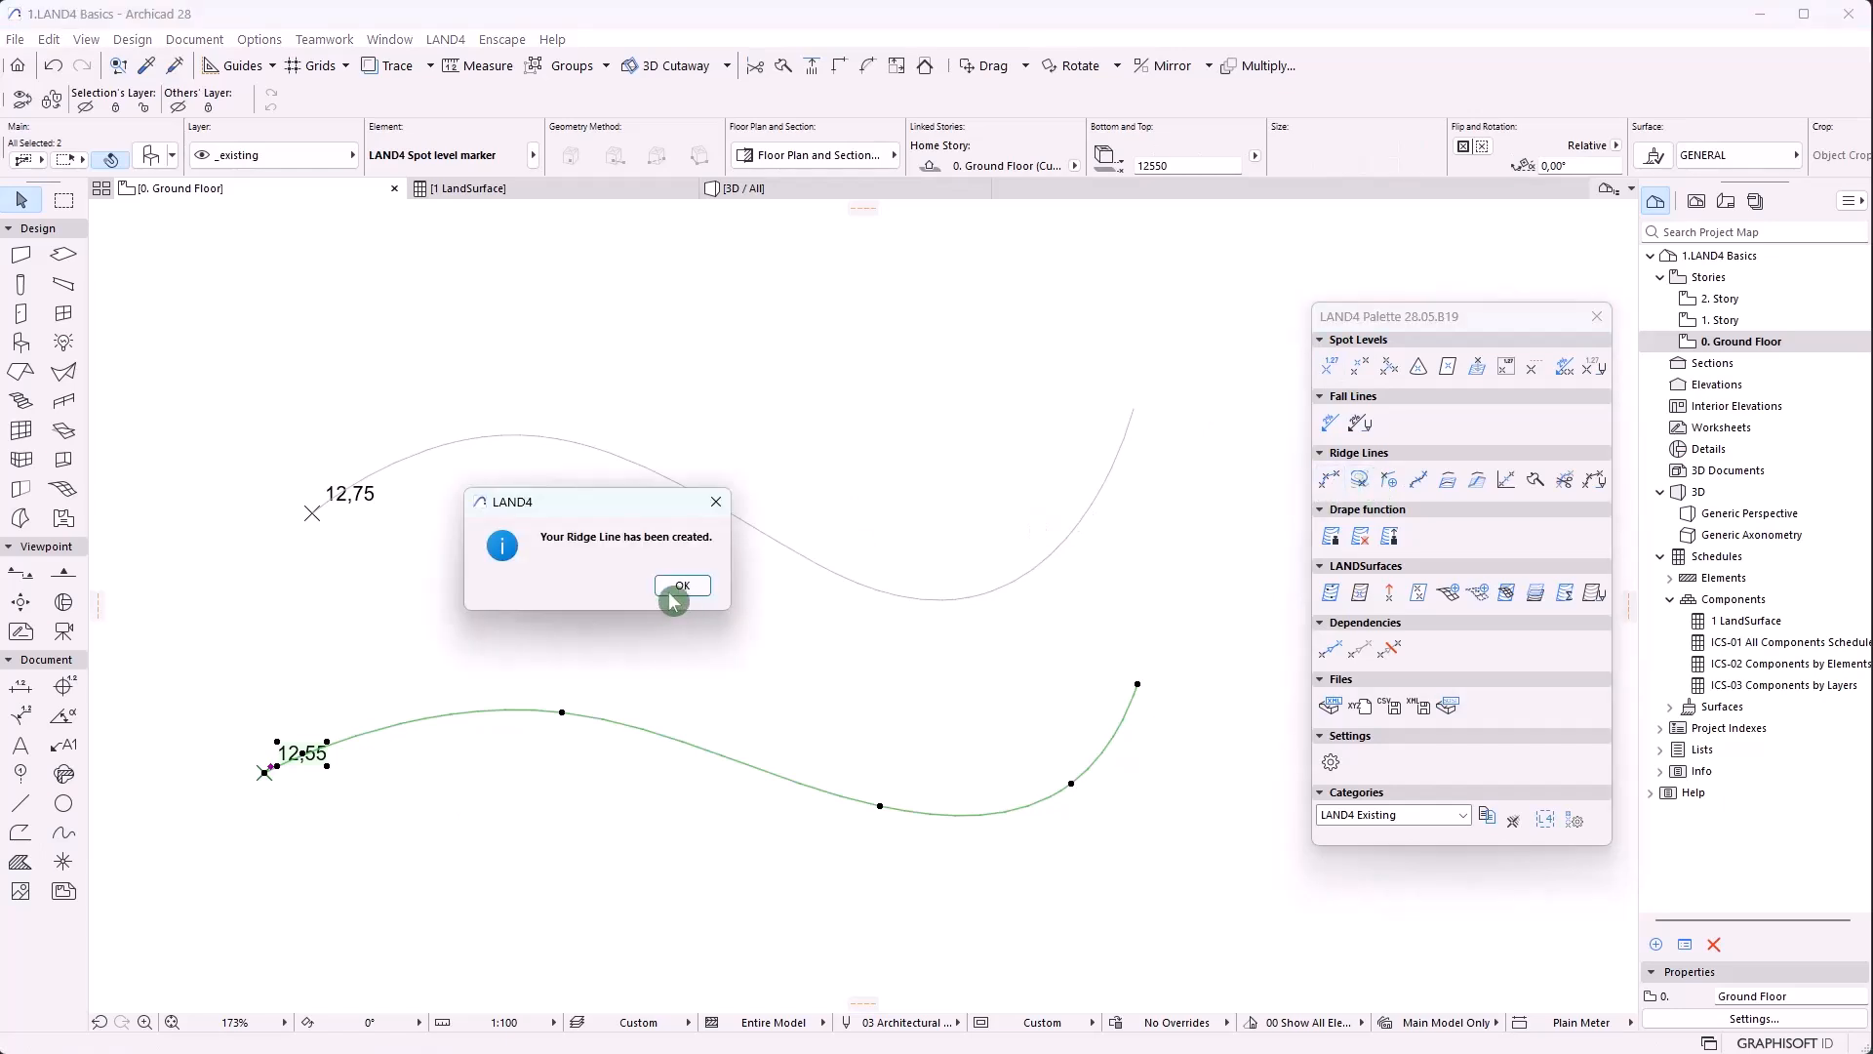
key("Escape")
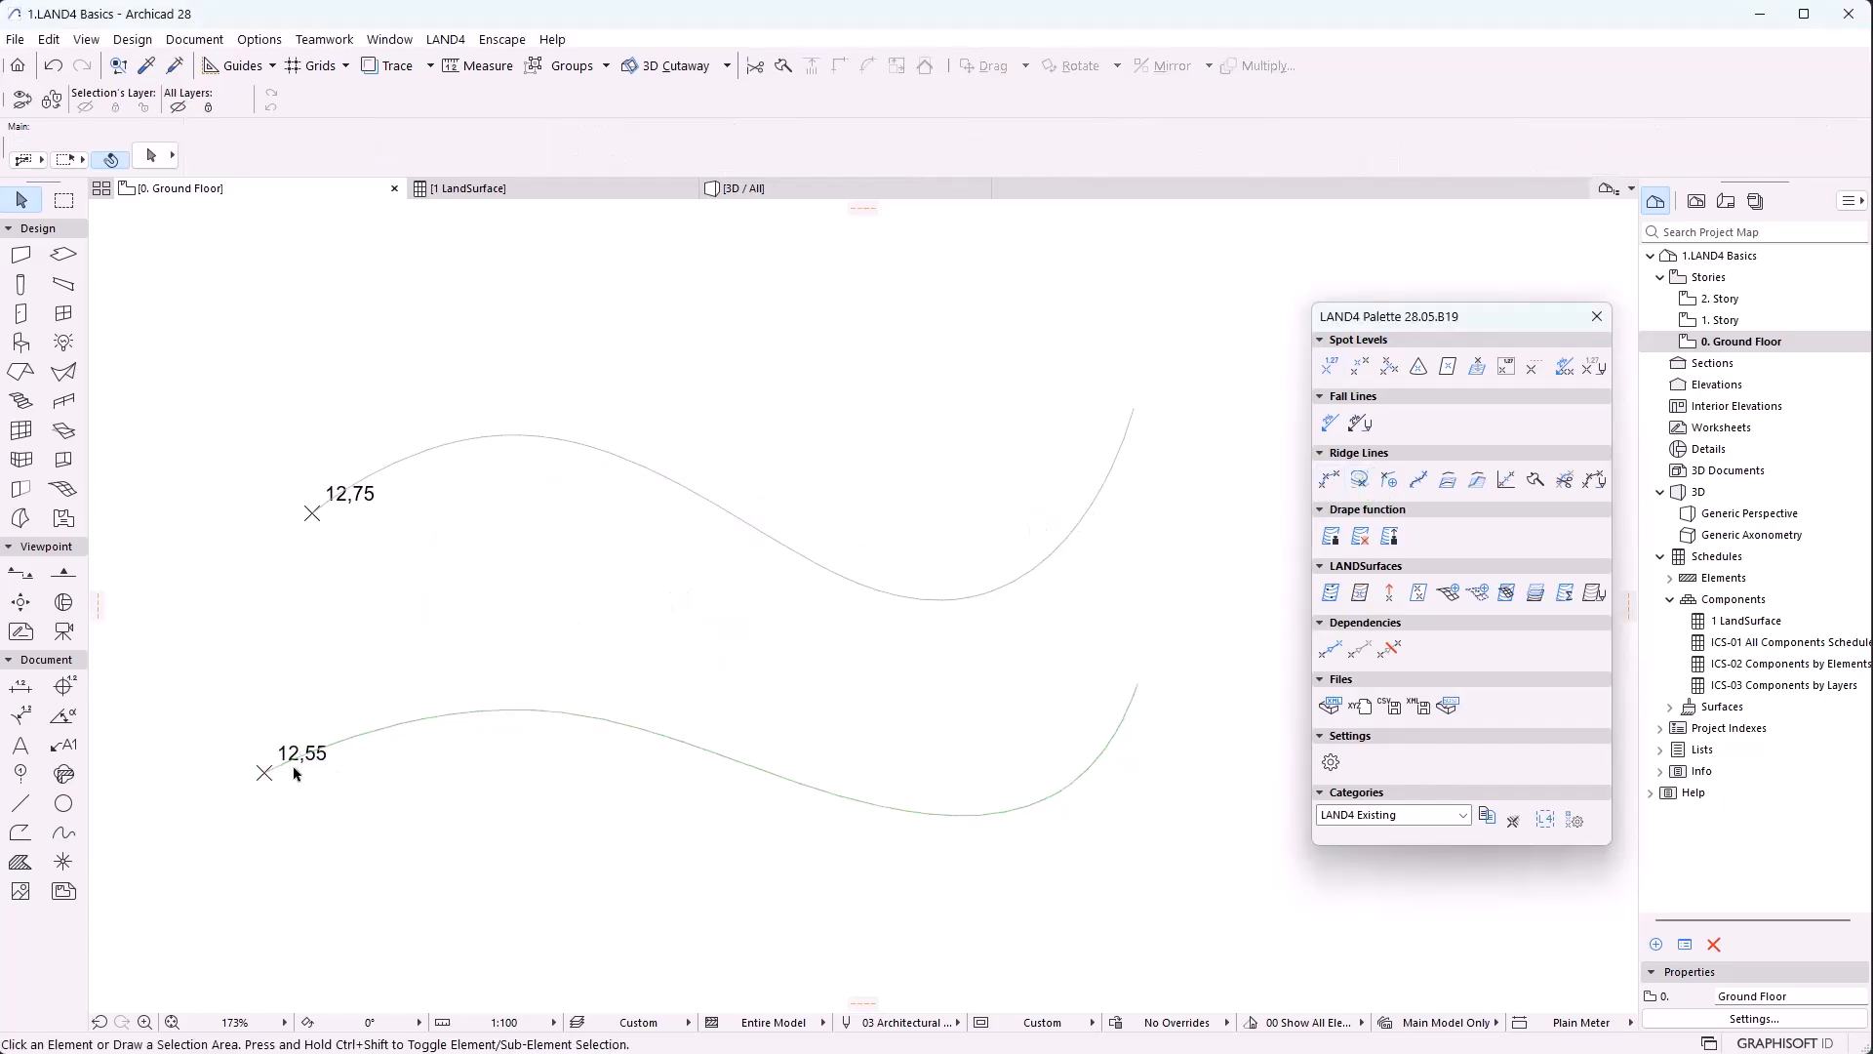
left_click(743, 188)
middle_click_drag(736, 401, 688, 701, "shift")
left_click(285, 190)
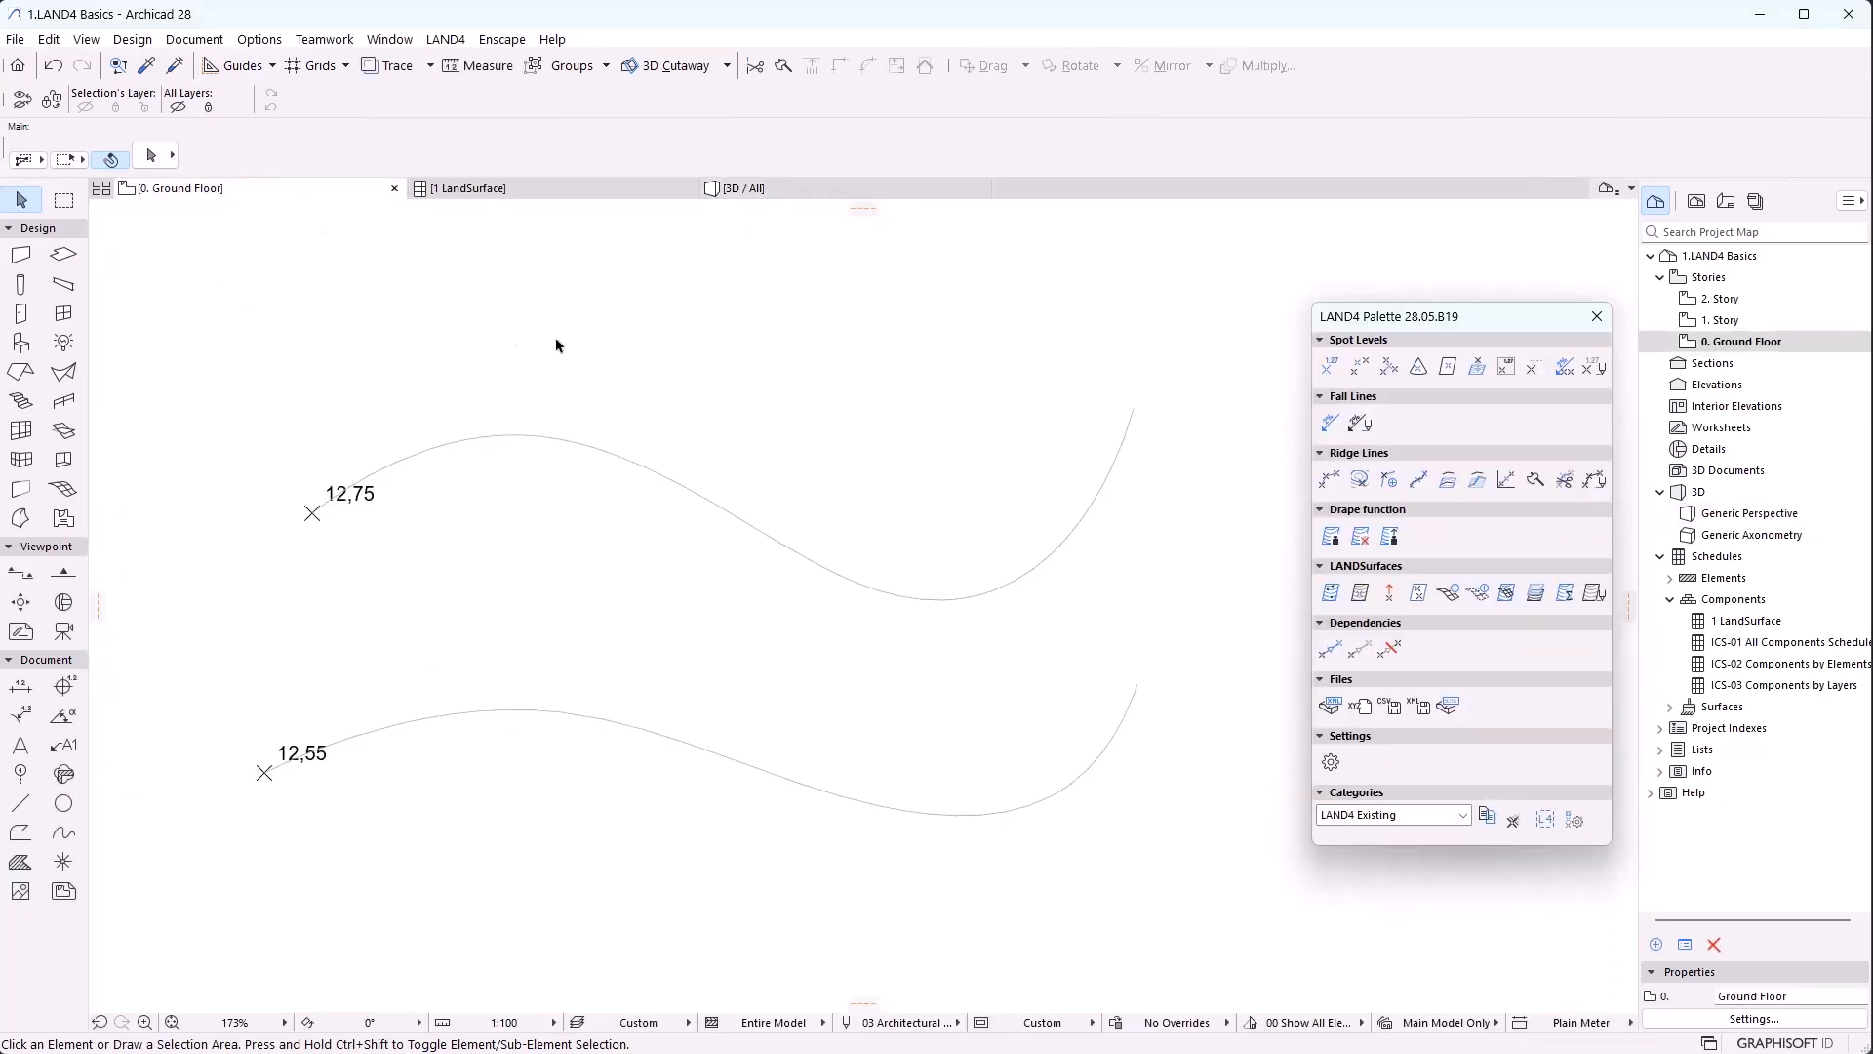
Reshape the upper ridge line's spline by stretching its middle node up and its valley node down, and view it in 3D
left_click_drag(736, 523, 796, 576)
left_click(784, 544)
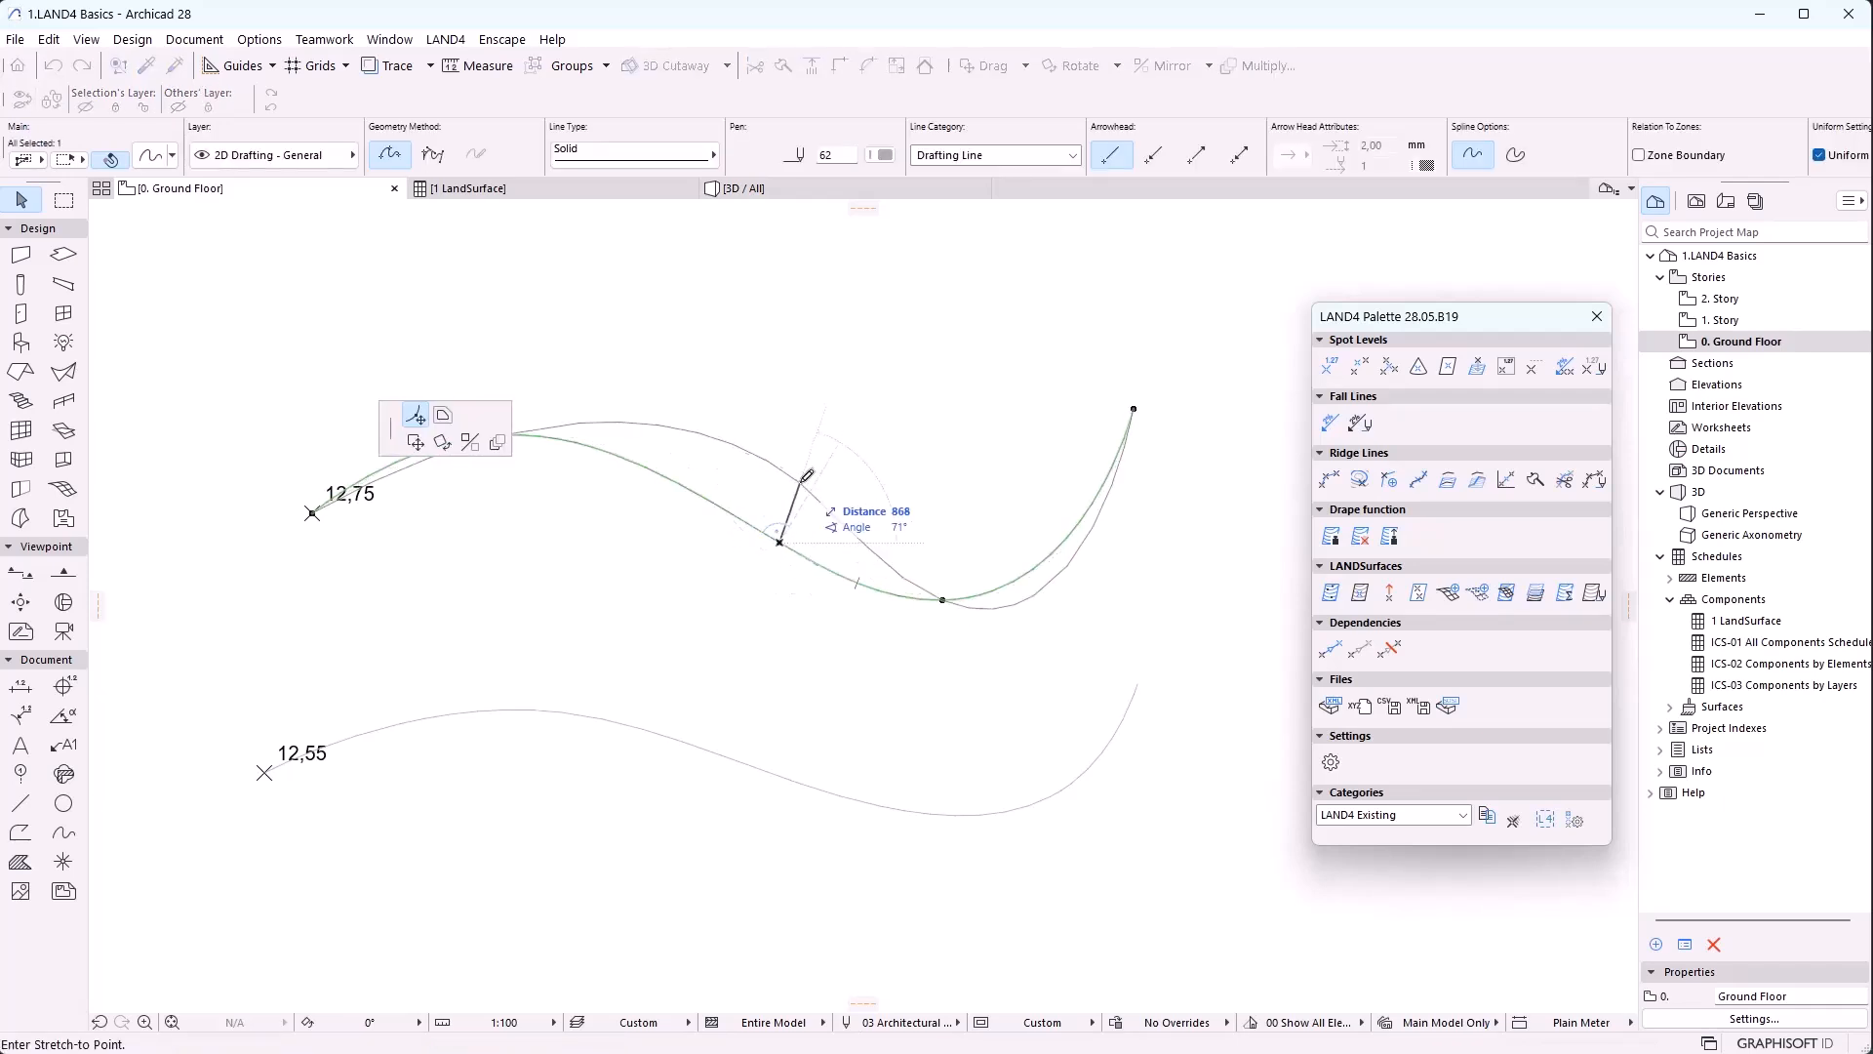
left_click(795, 451)
left_click(944, 601)
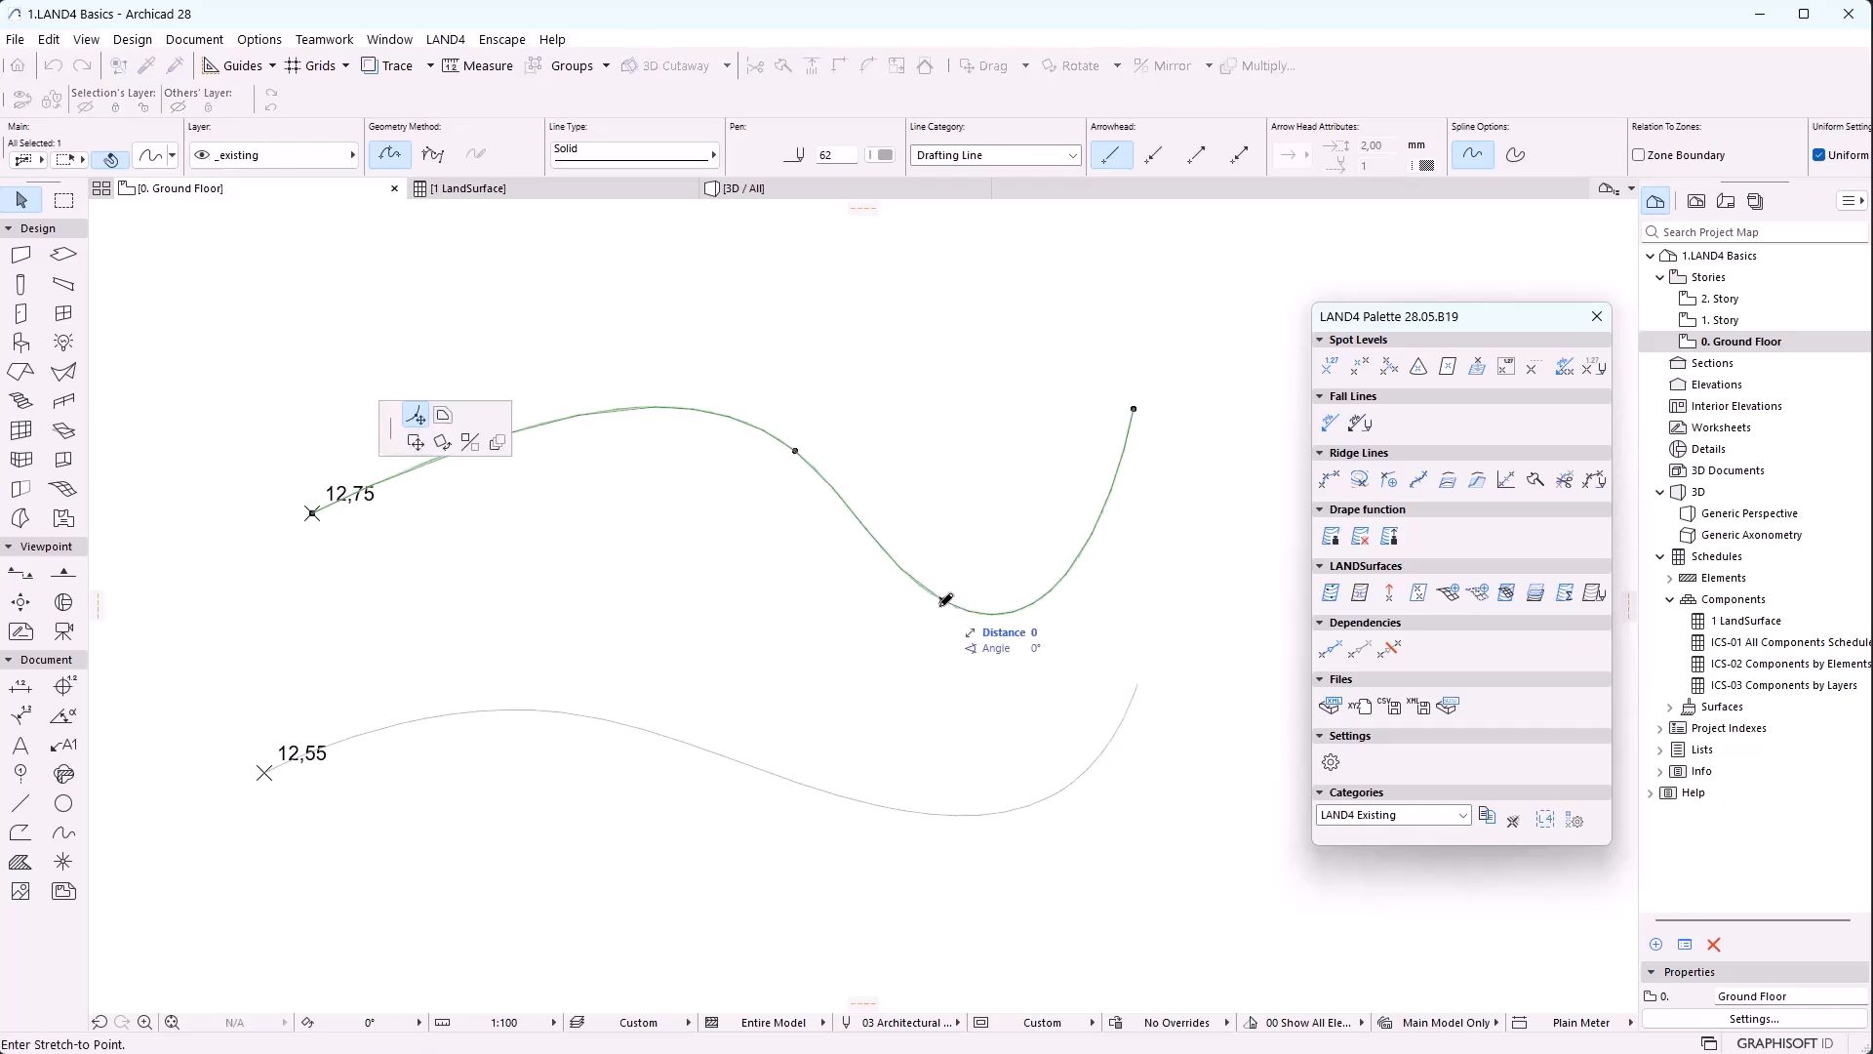
left_click(918, 646)
key("Escape")
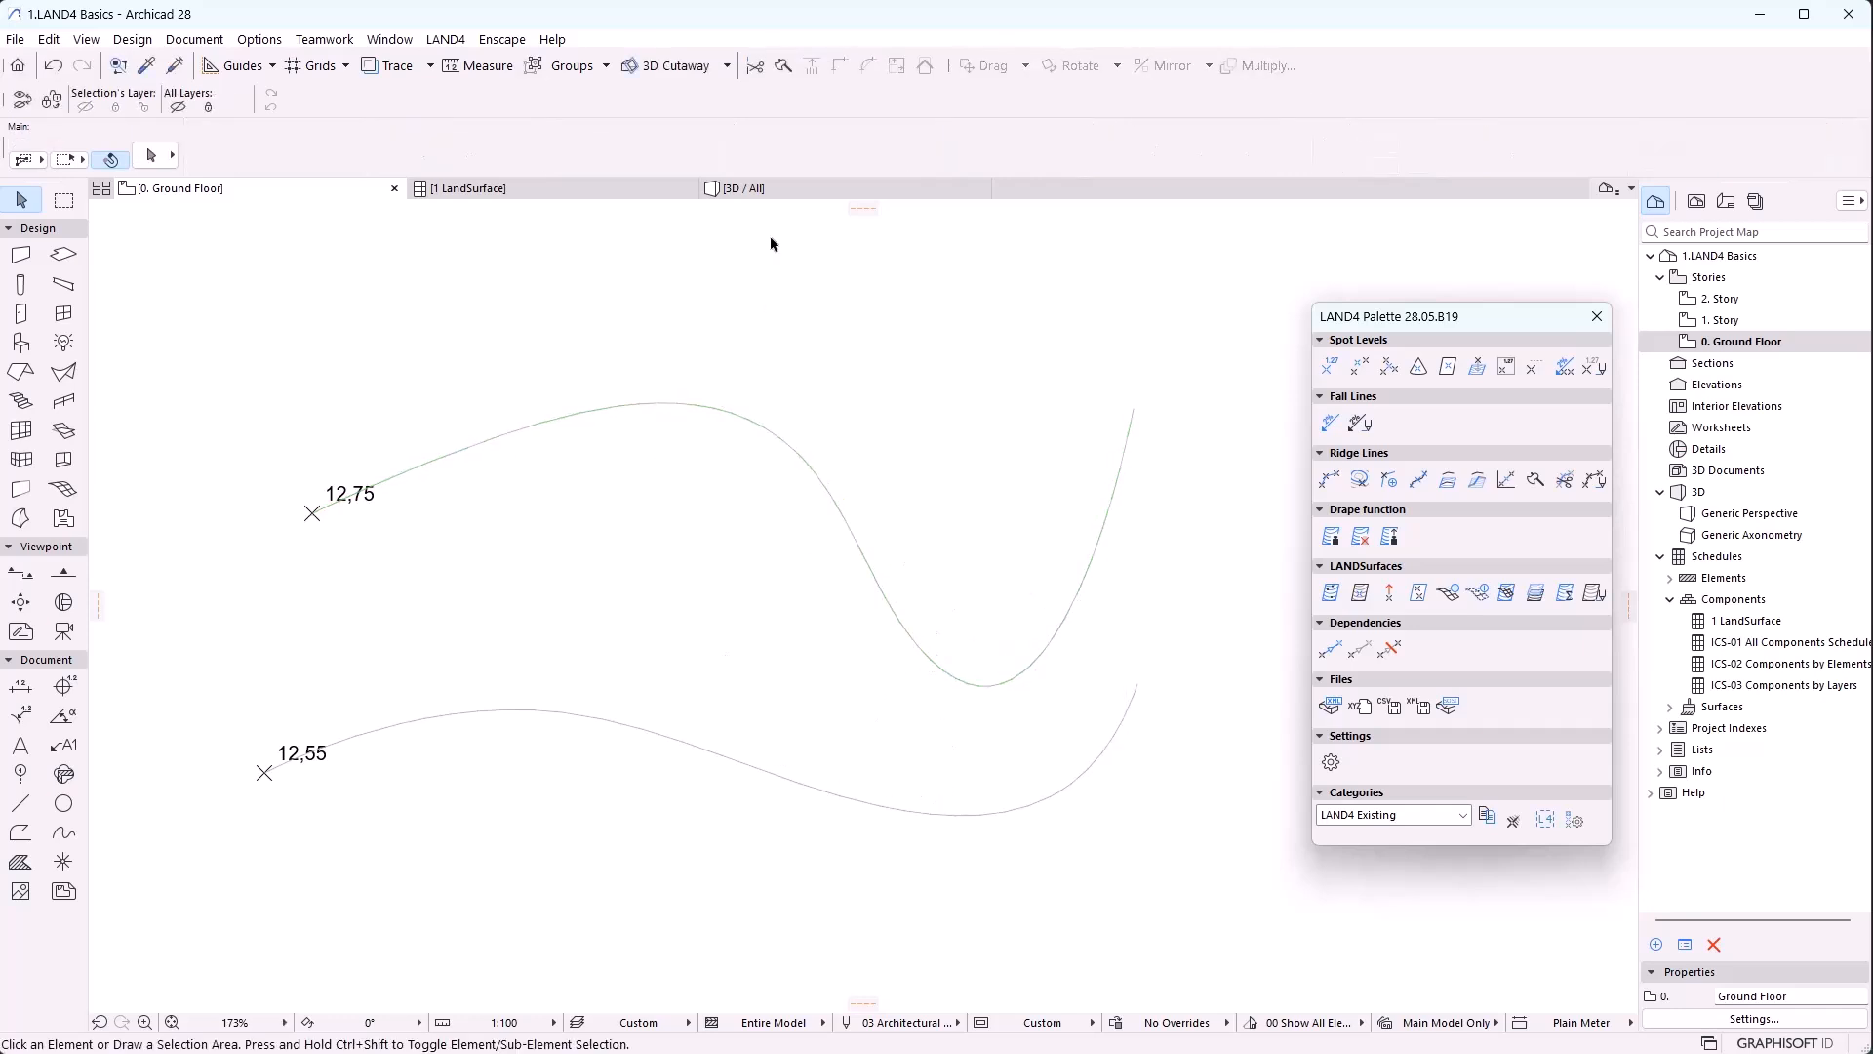
left_click(759, 192)
left_click_drag(683, 616, 610, 606)
key("F2")
Add spot levels of 13000 on the upper ridge line's descending curve and 13250 at its end, and view it in 3D
left_click(1408, 625)
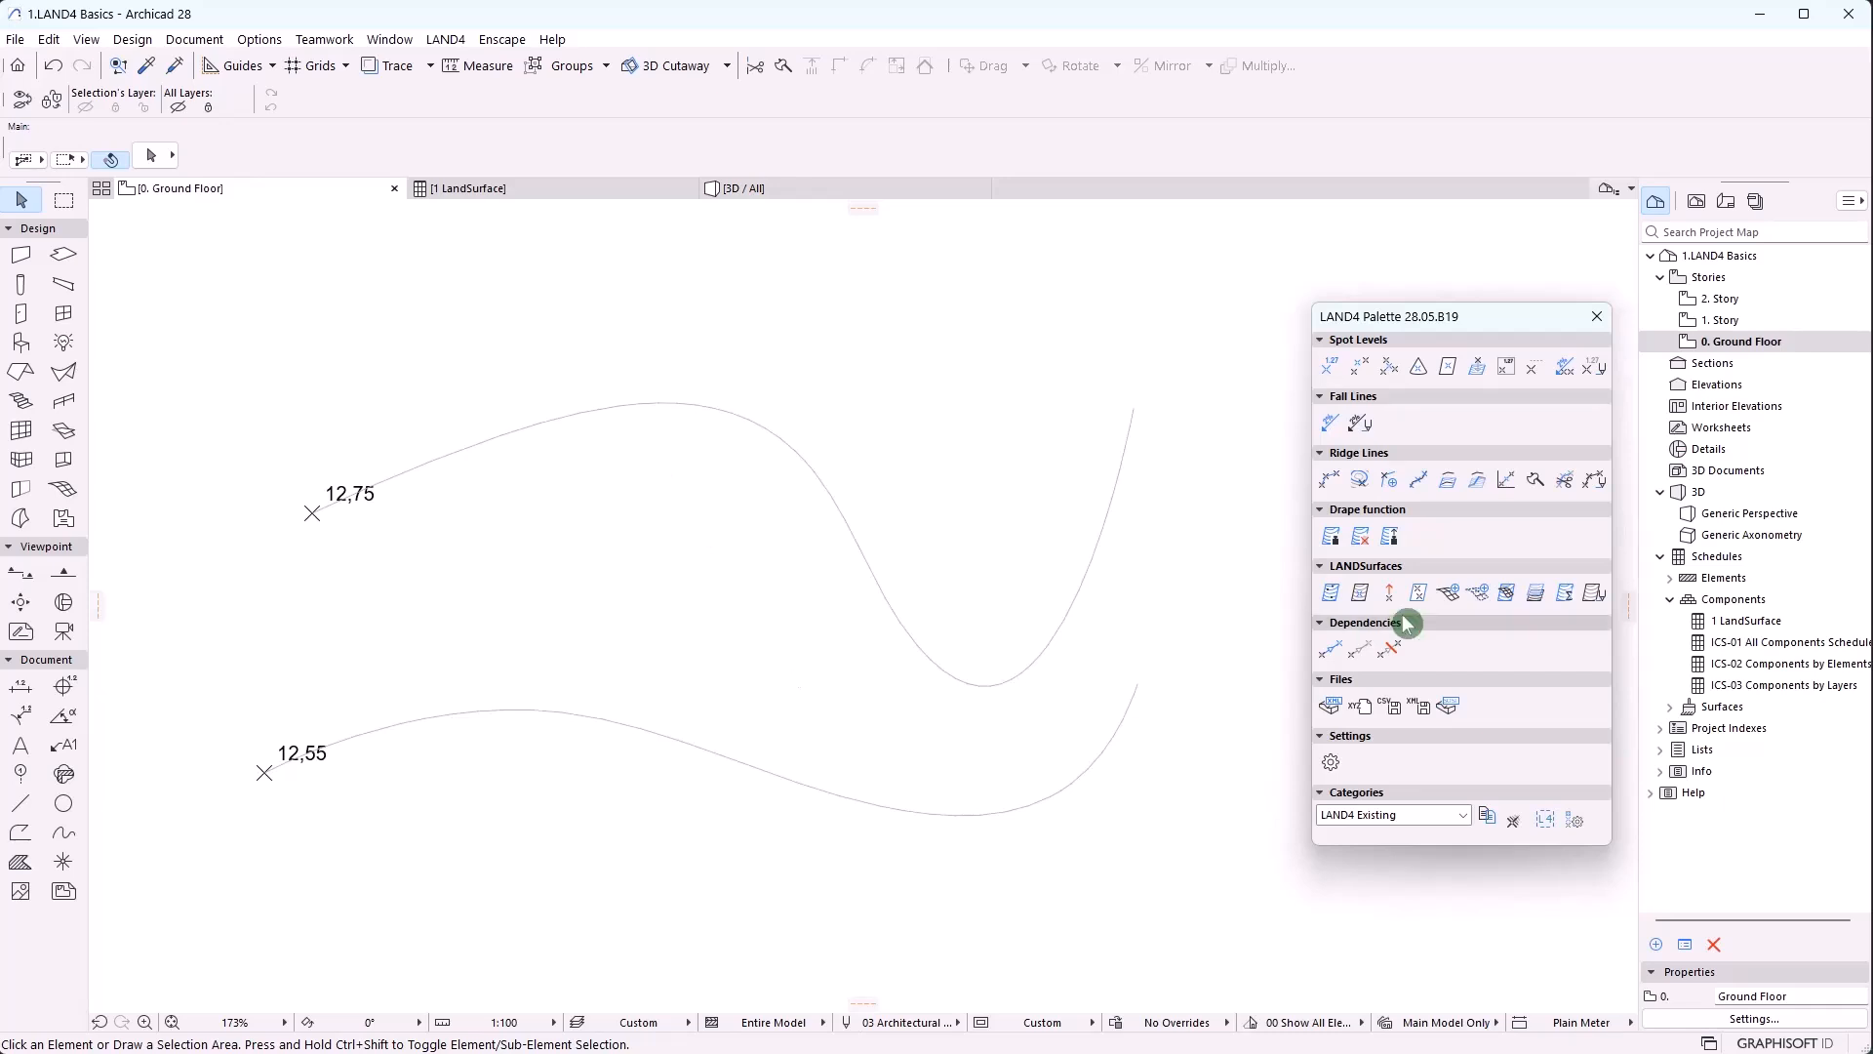
left_click(1390, 482)
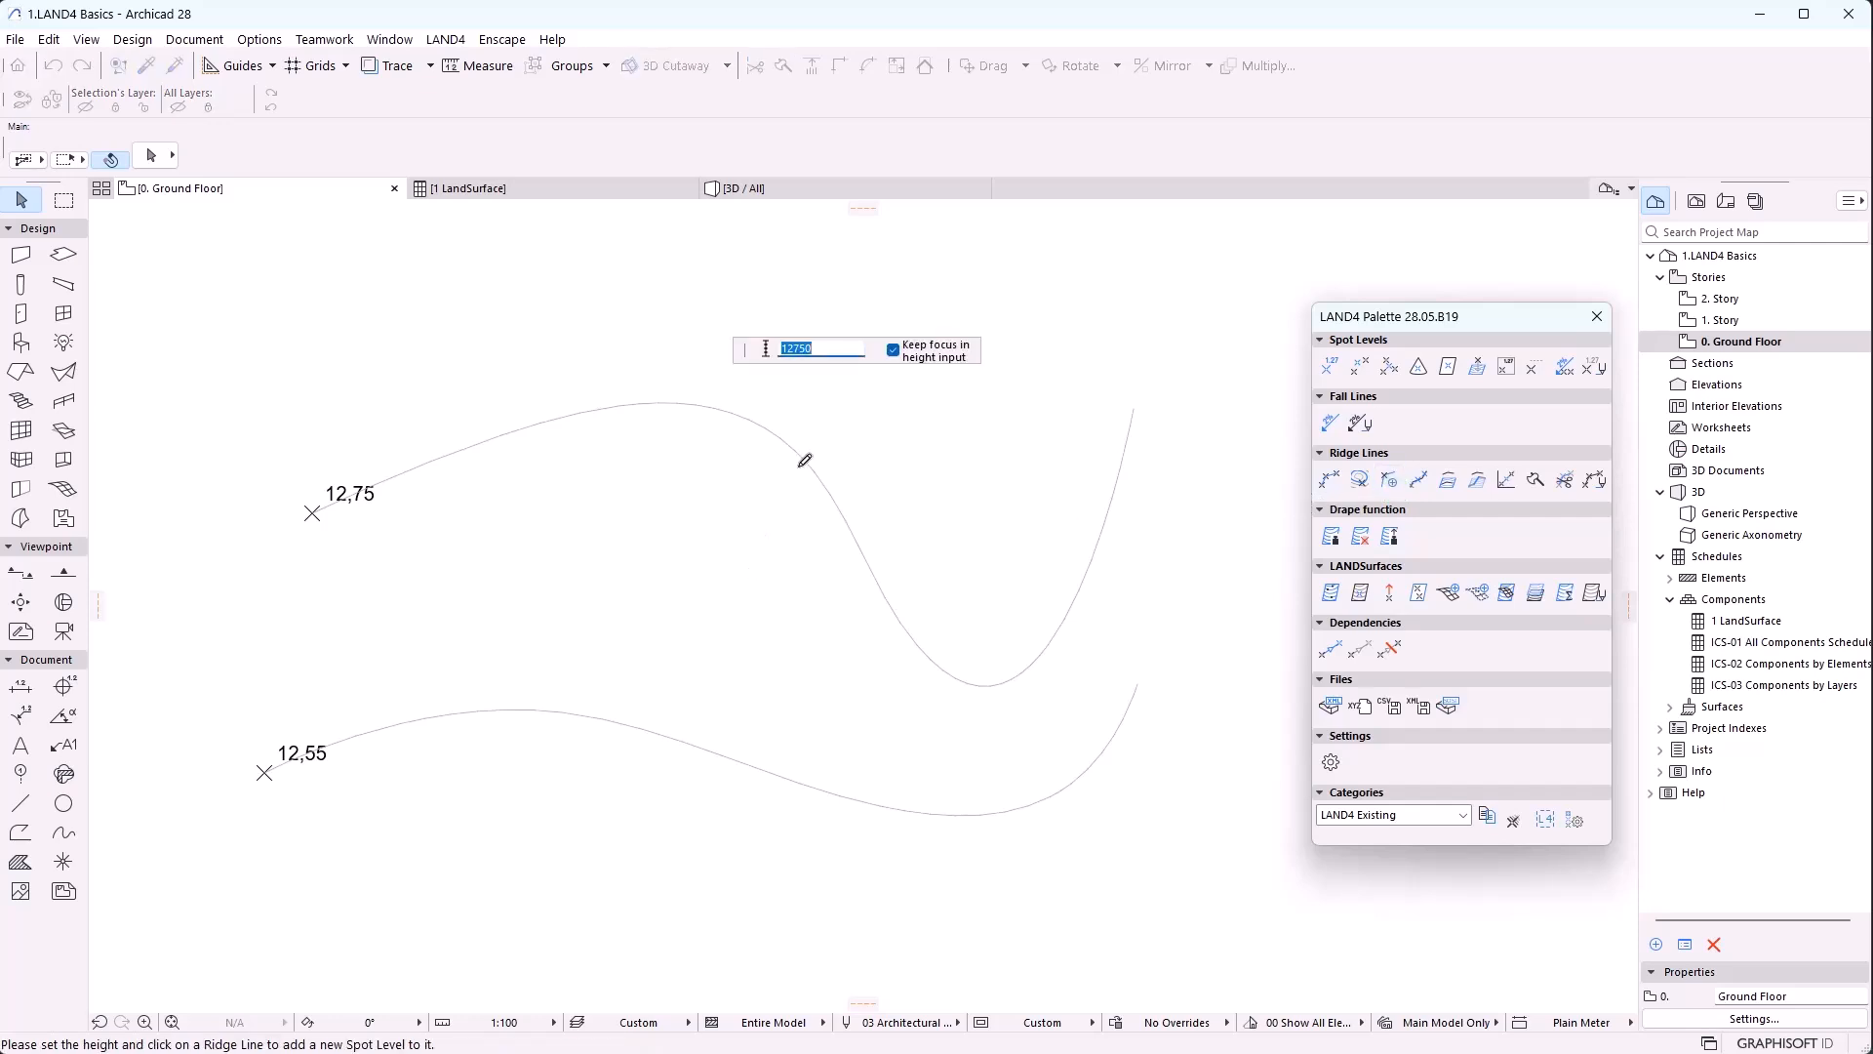
type("13000")
left_click(782, 439)
type("13")
left_click(1133, 409)
key("Escape")
left_click(800, 190)
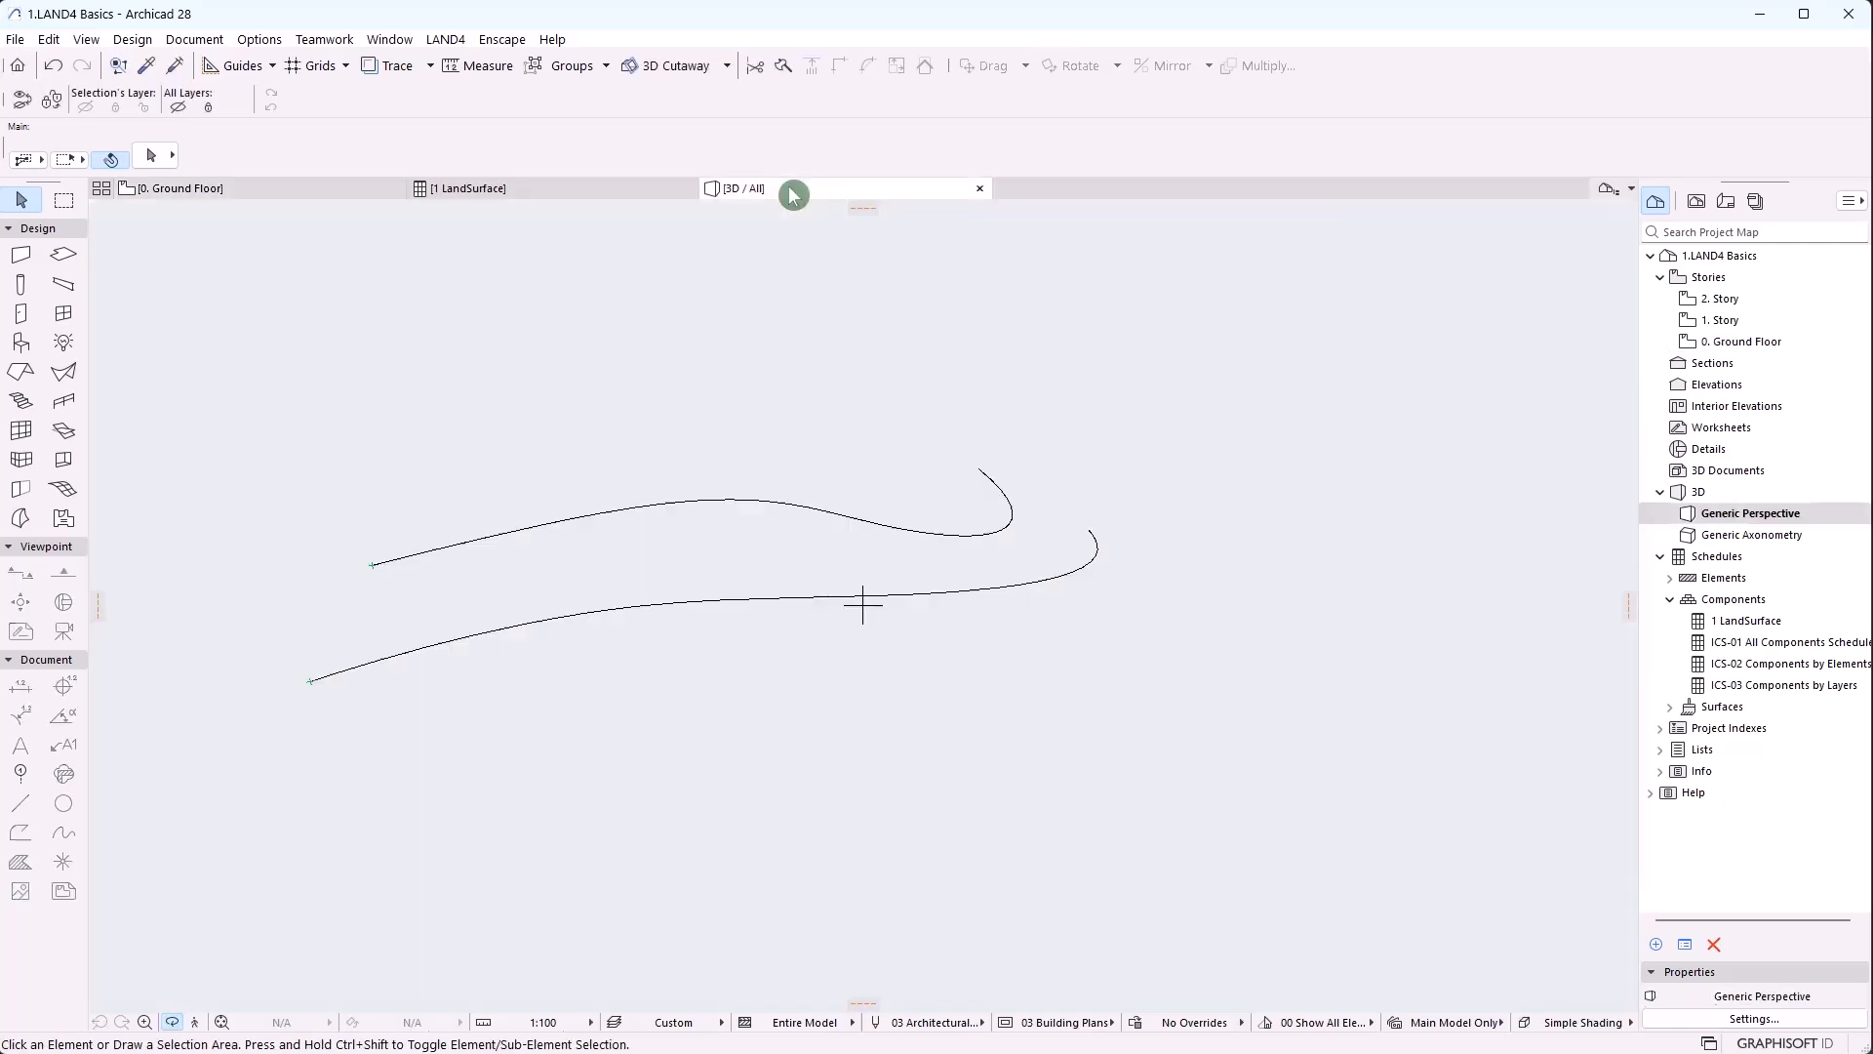
left_click_drag(547, 854, 598, 741)
left_click(325, 193)
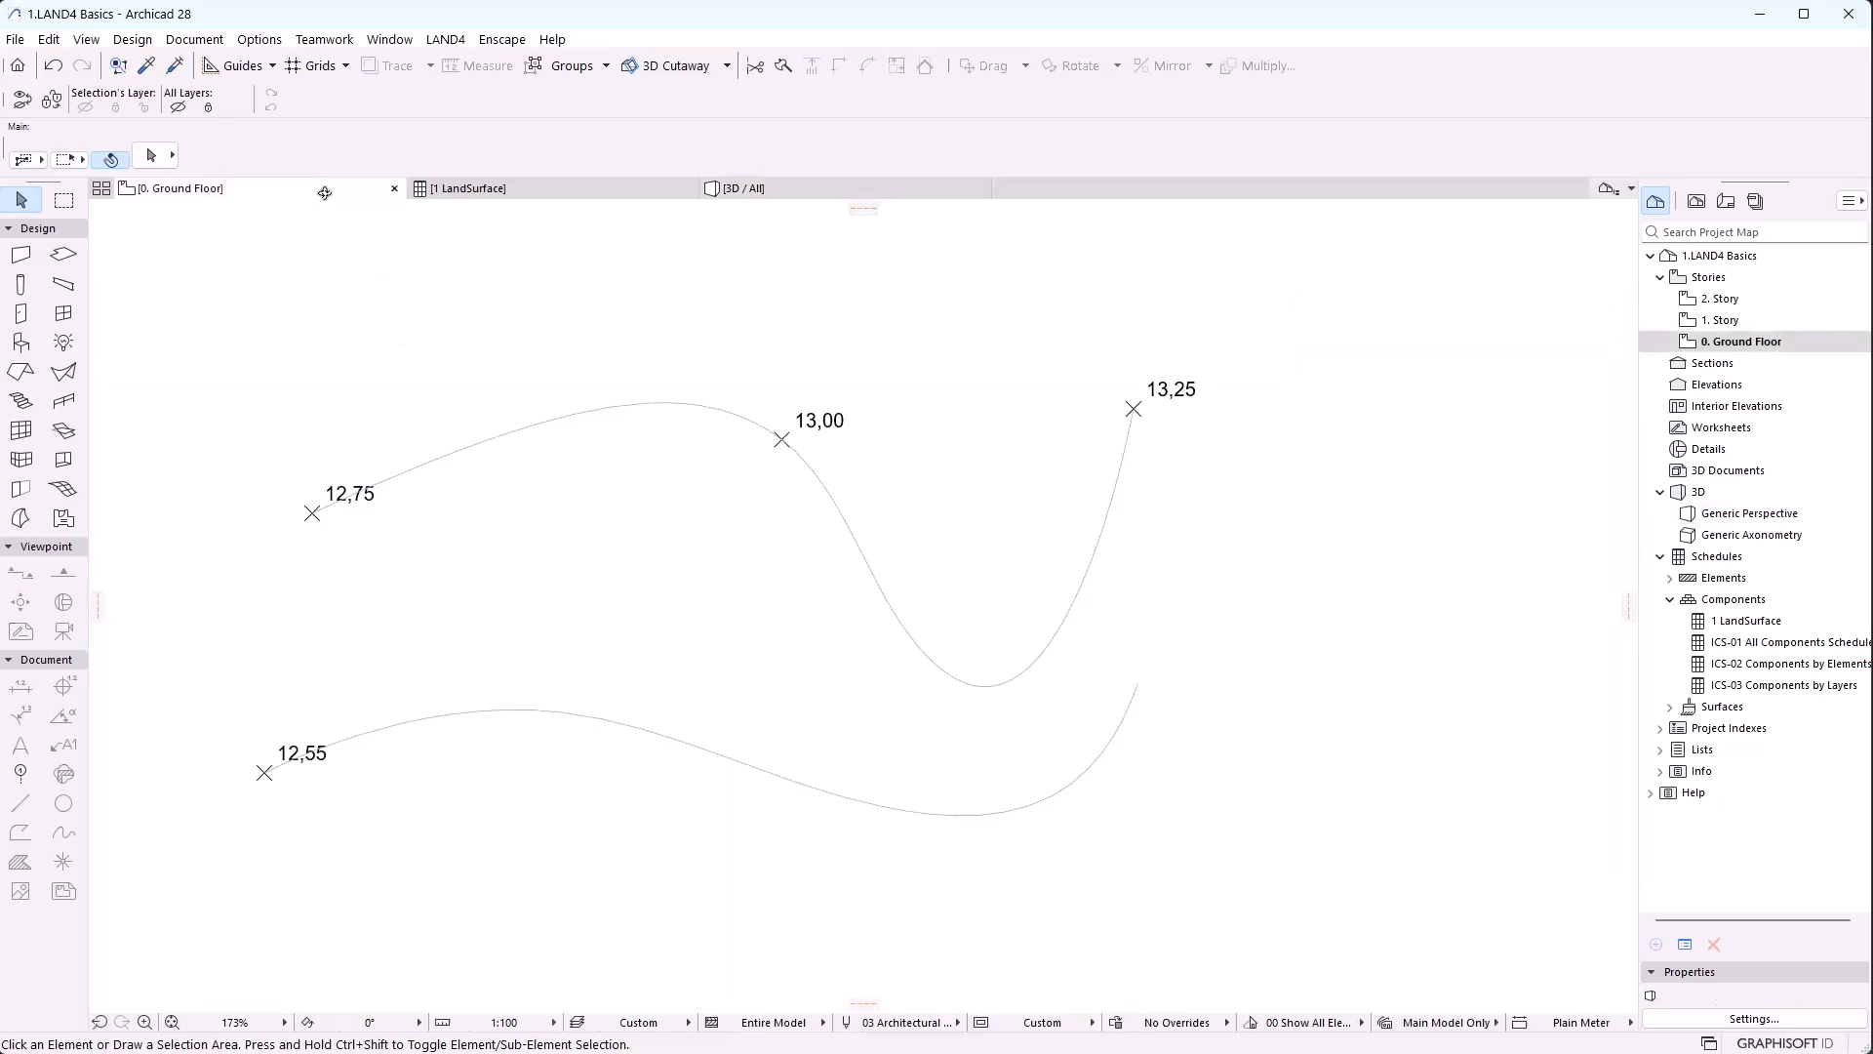
Place spot levels of 13000 near the lower spline's middle and 13250 at its end
left_click(1330, 367)
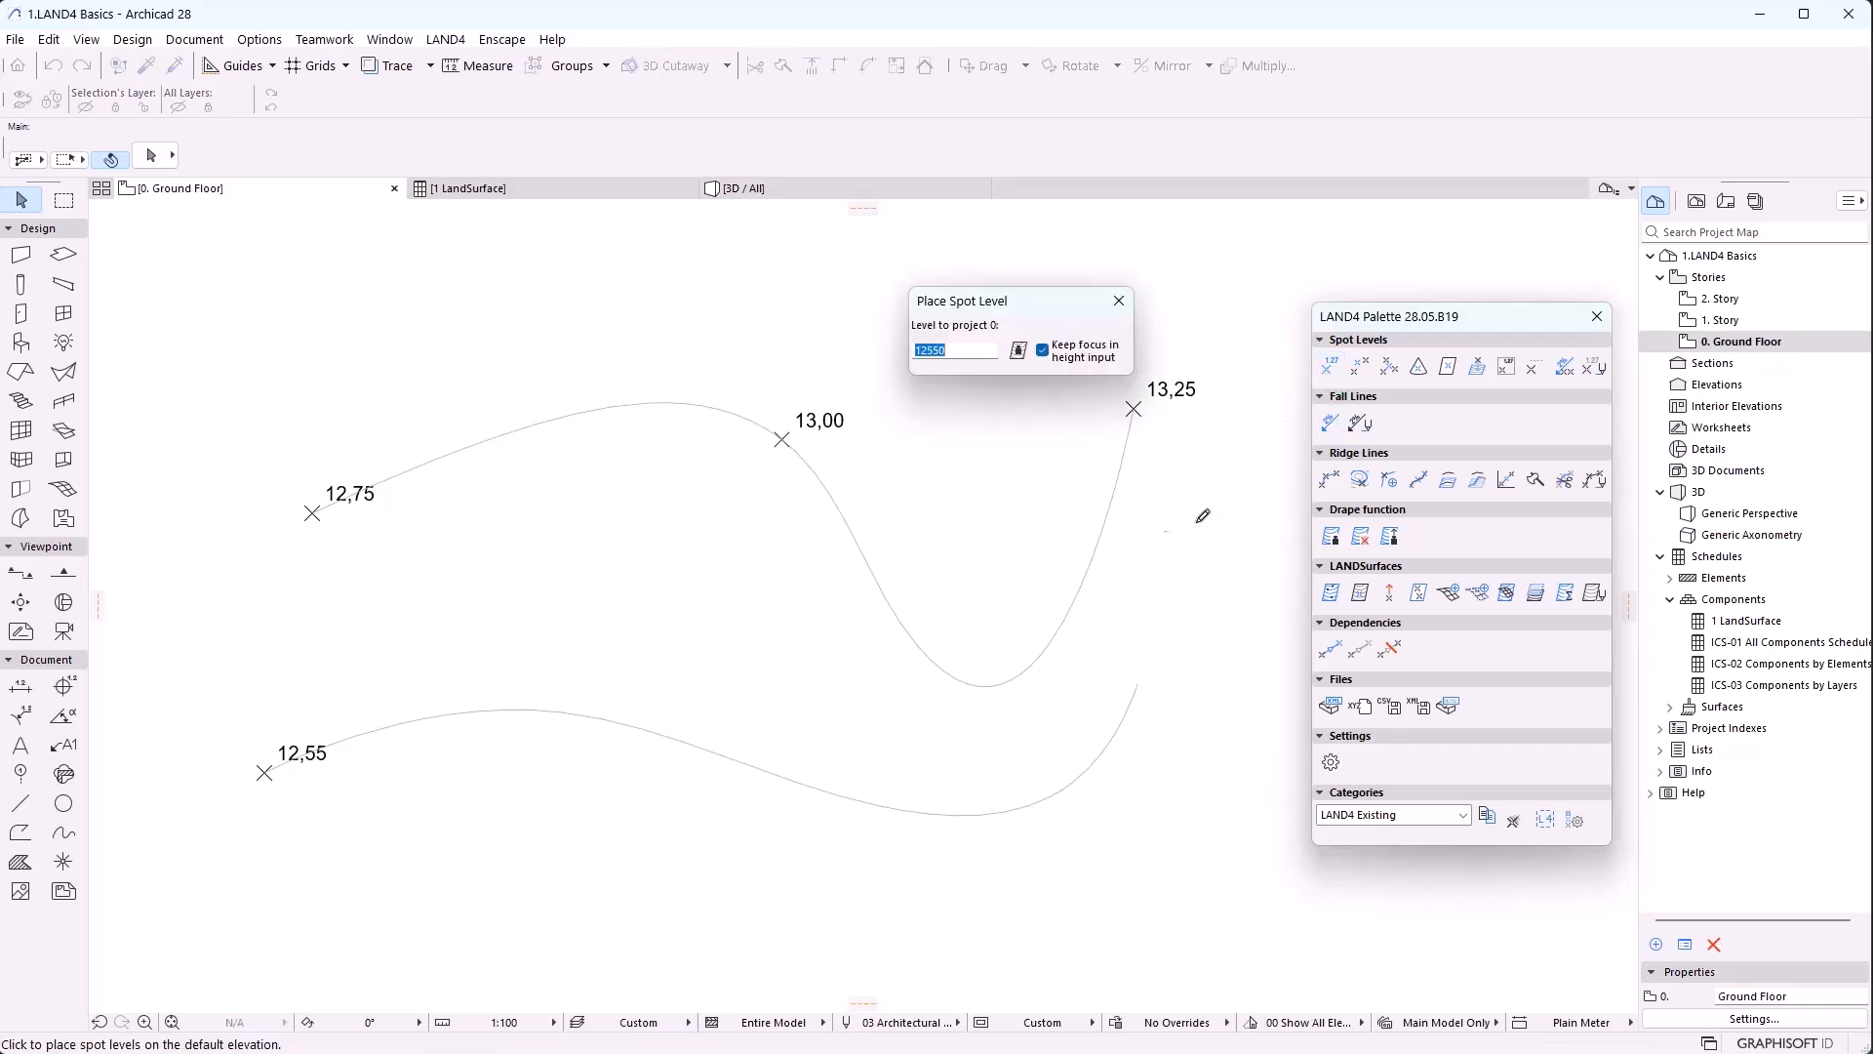
type("1")
left_click(707, 749)
type("13")
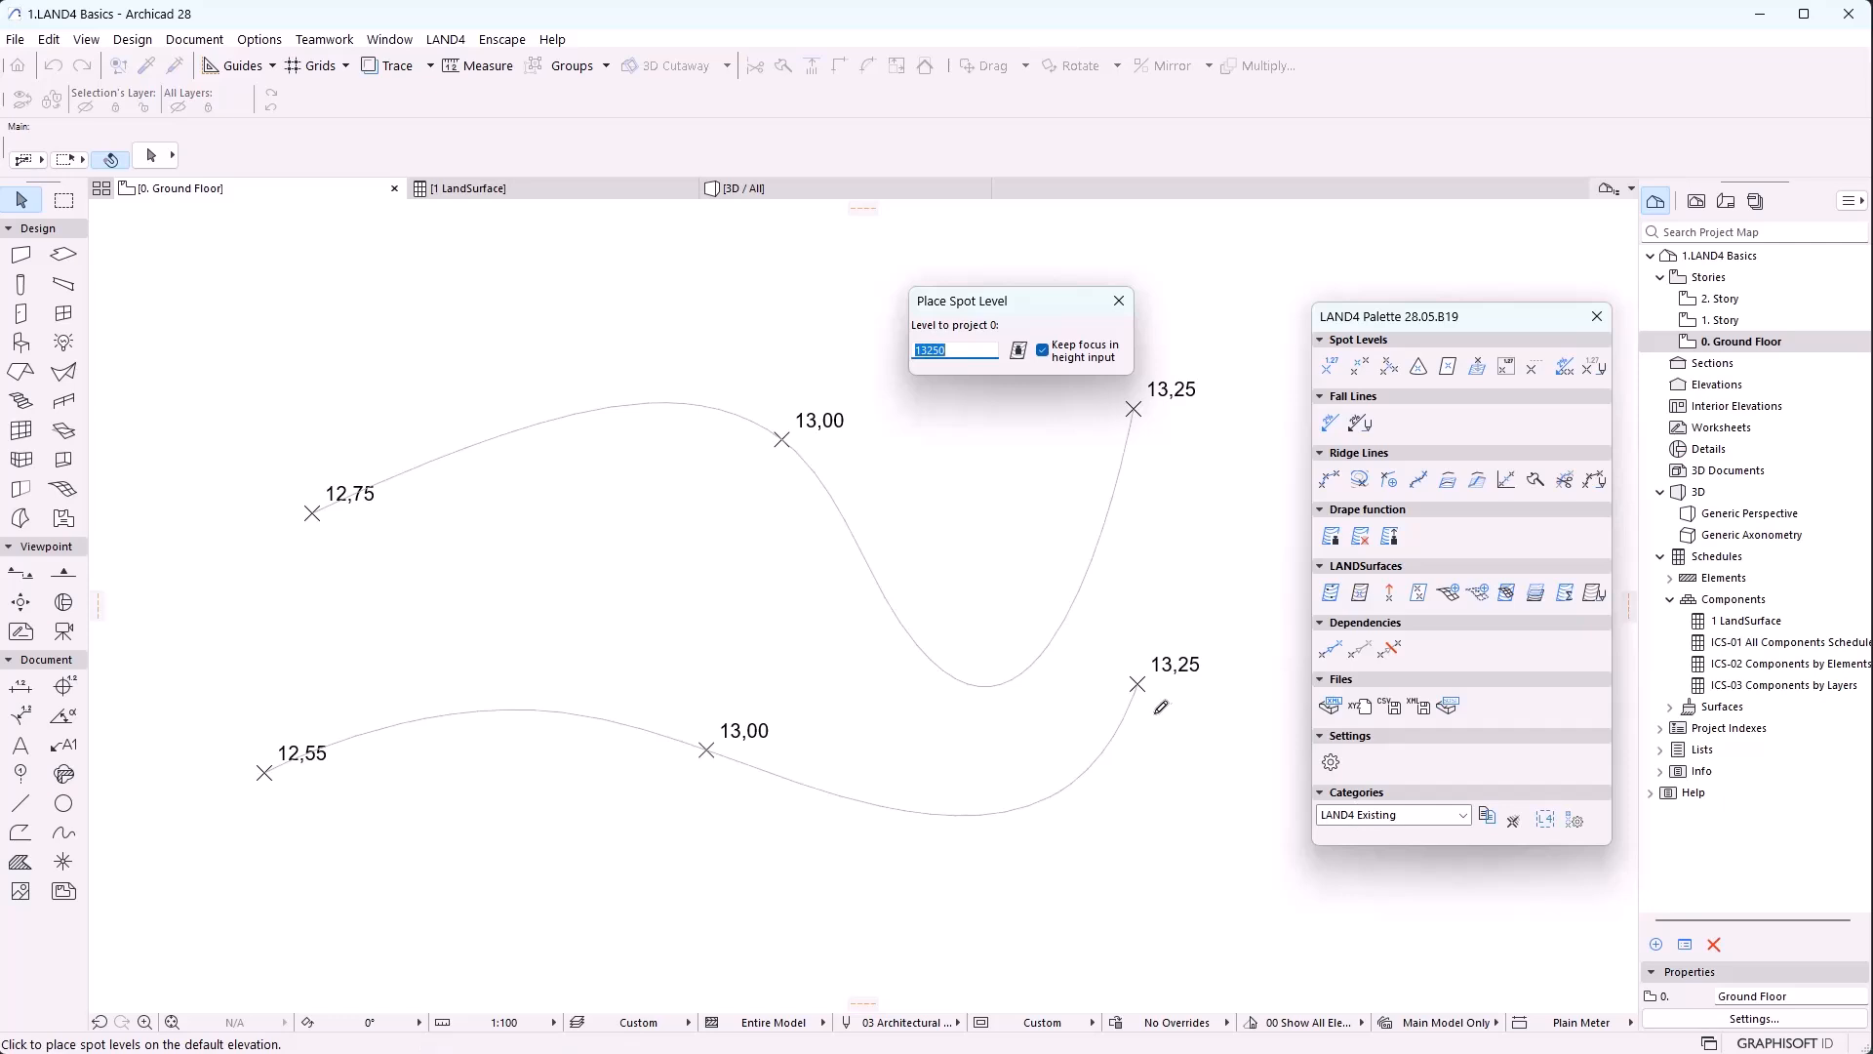
key("Escape")
Add the 13,00 and 13,25 spot levels to the lower ridge line and view it in 3D
left_click(827, 800)
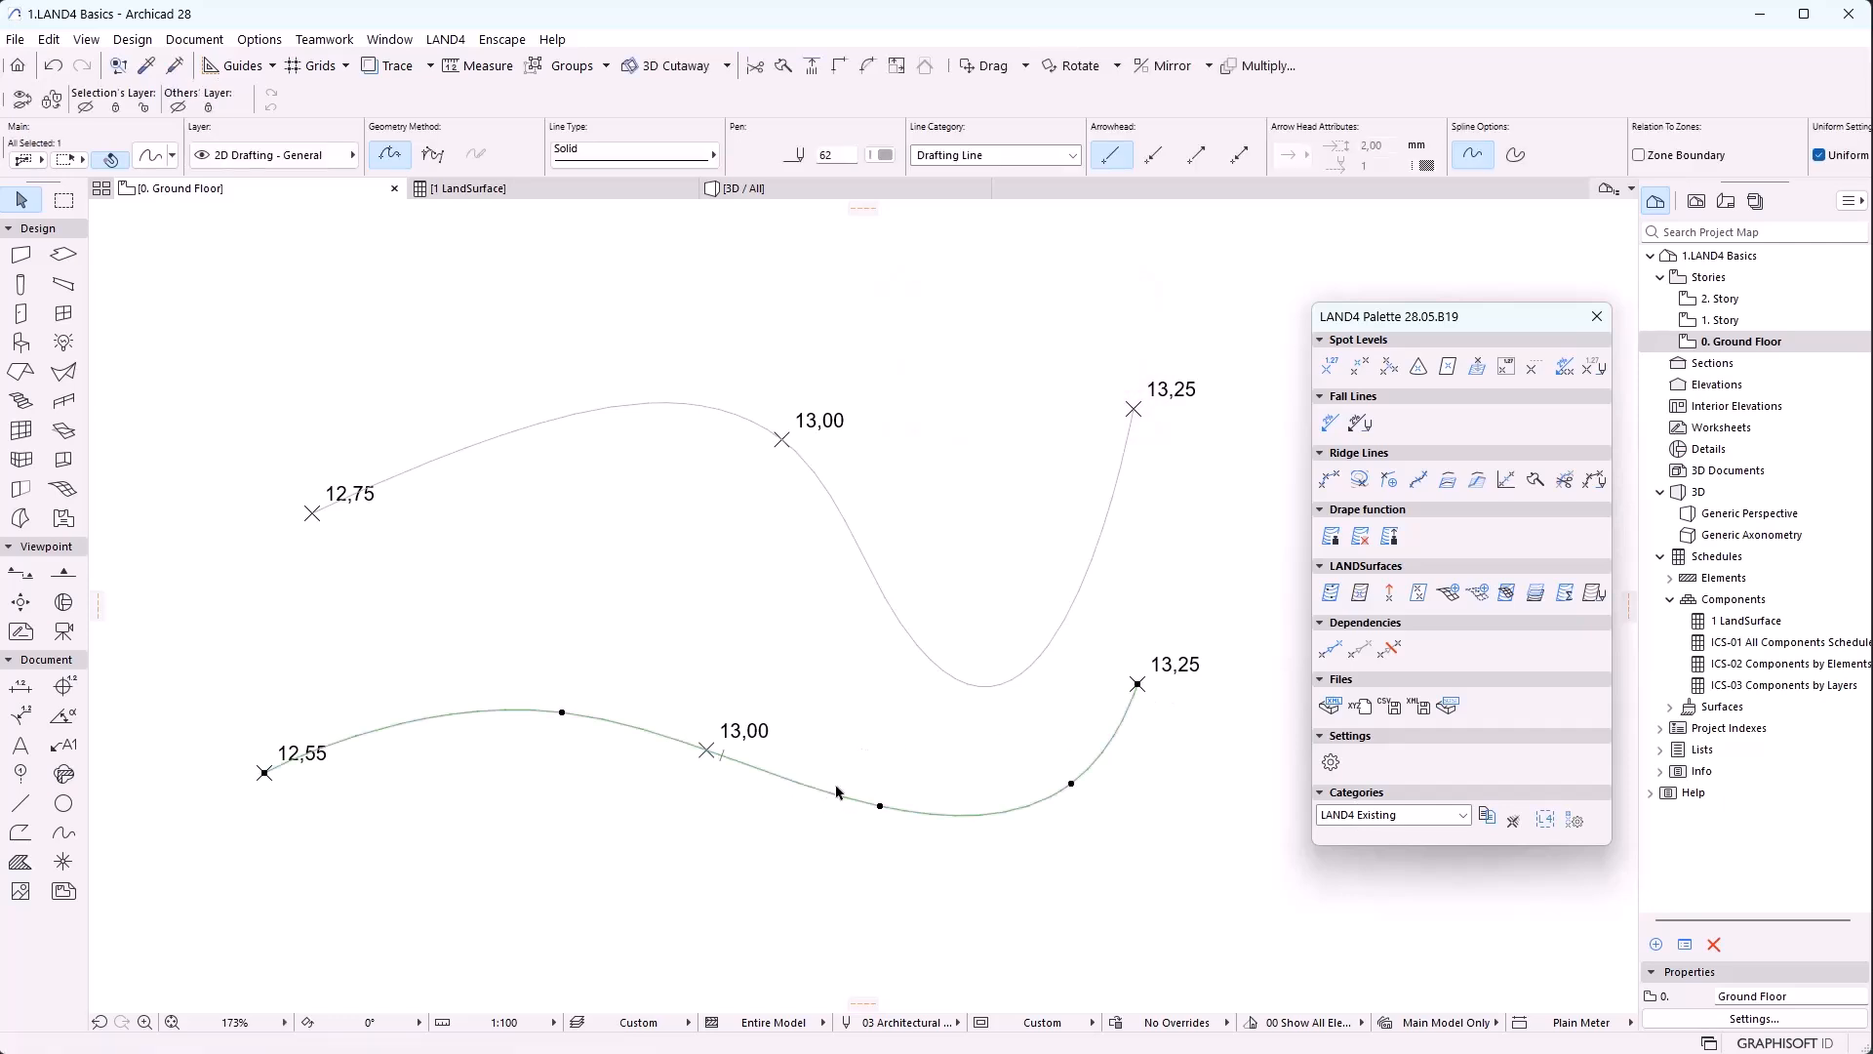
left_click(738, 738, "shift")
left_click(1179, 667, "shift")
left_click(1393, 481)
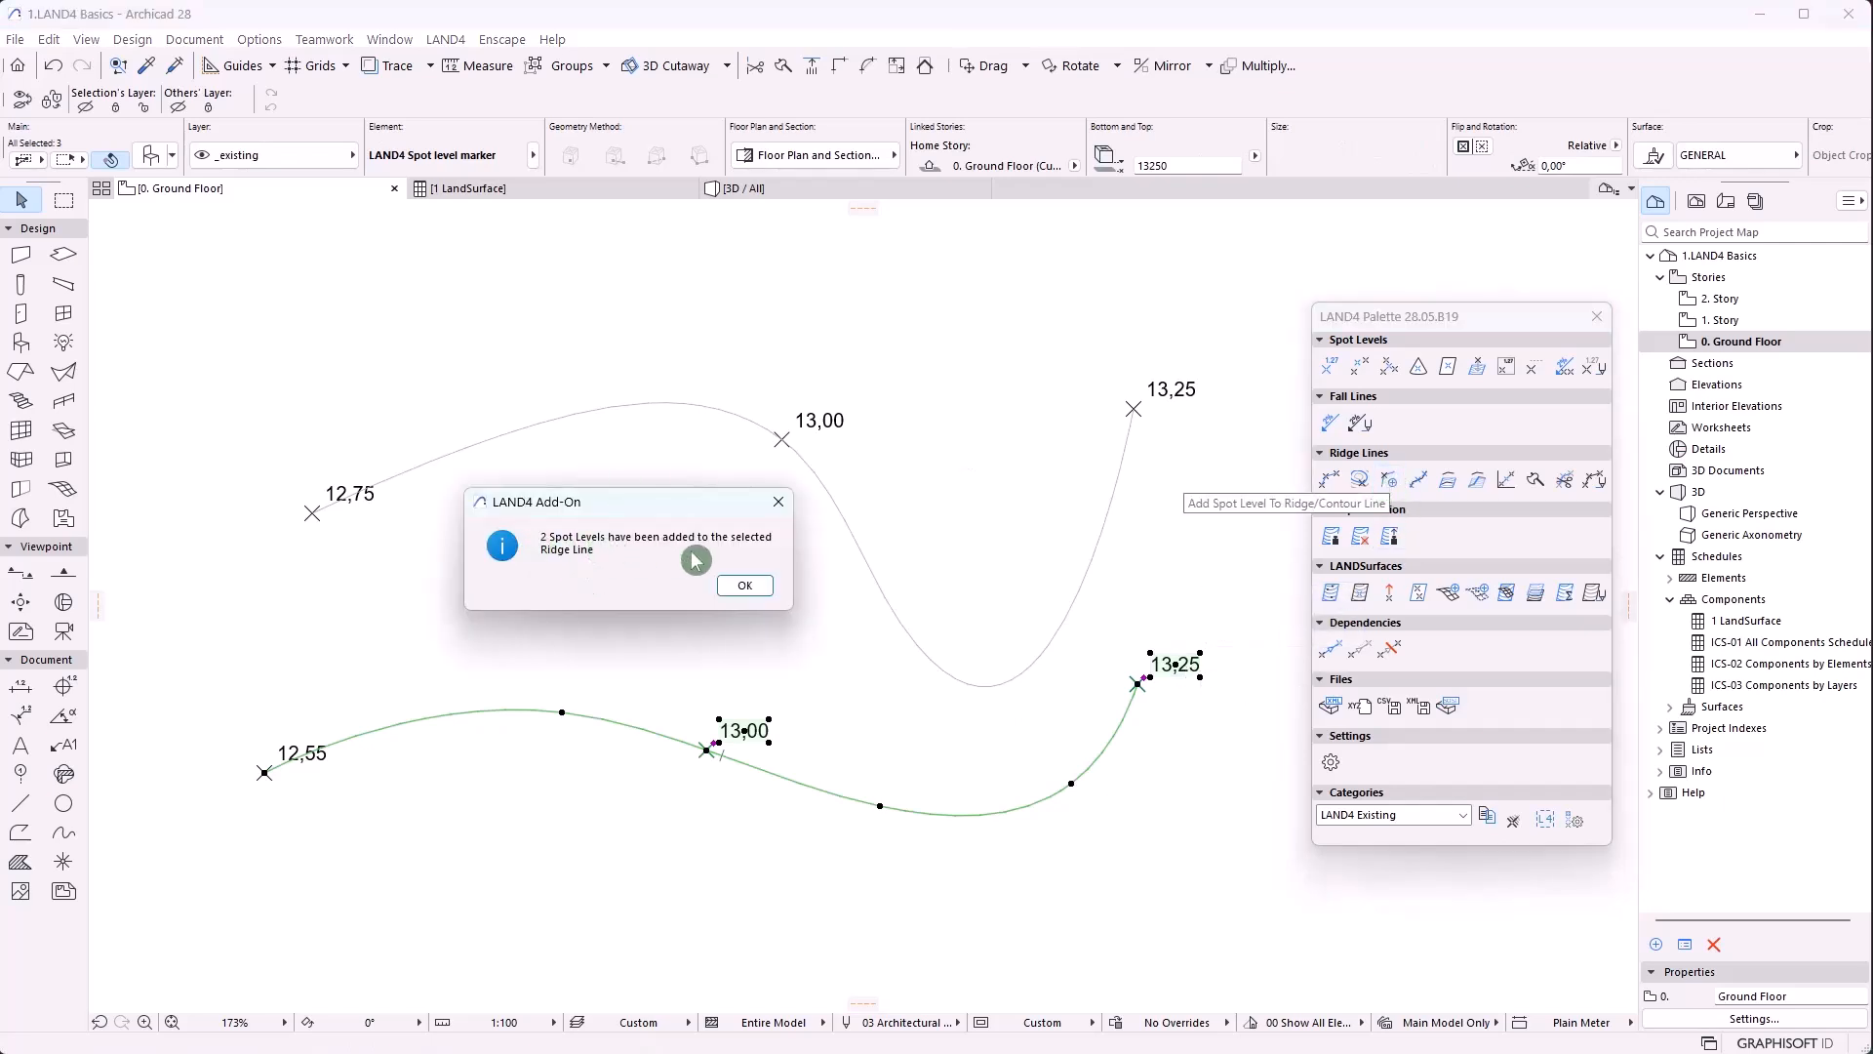
left_click(745, 589)
left_click(743, 592)
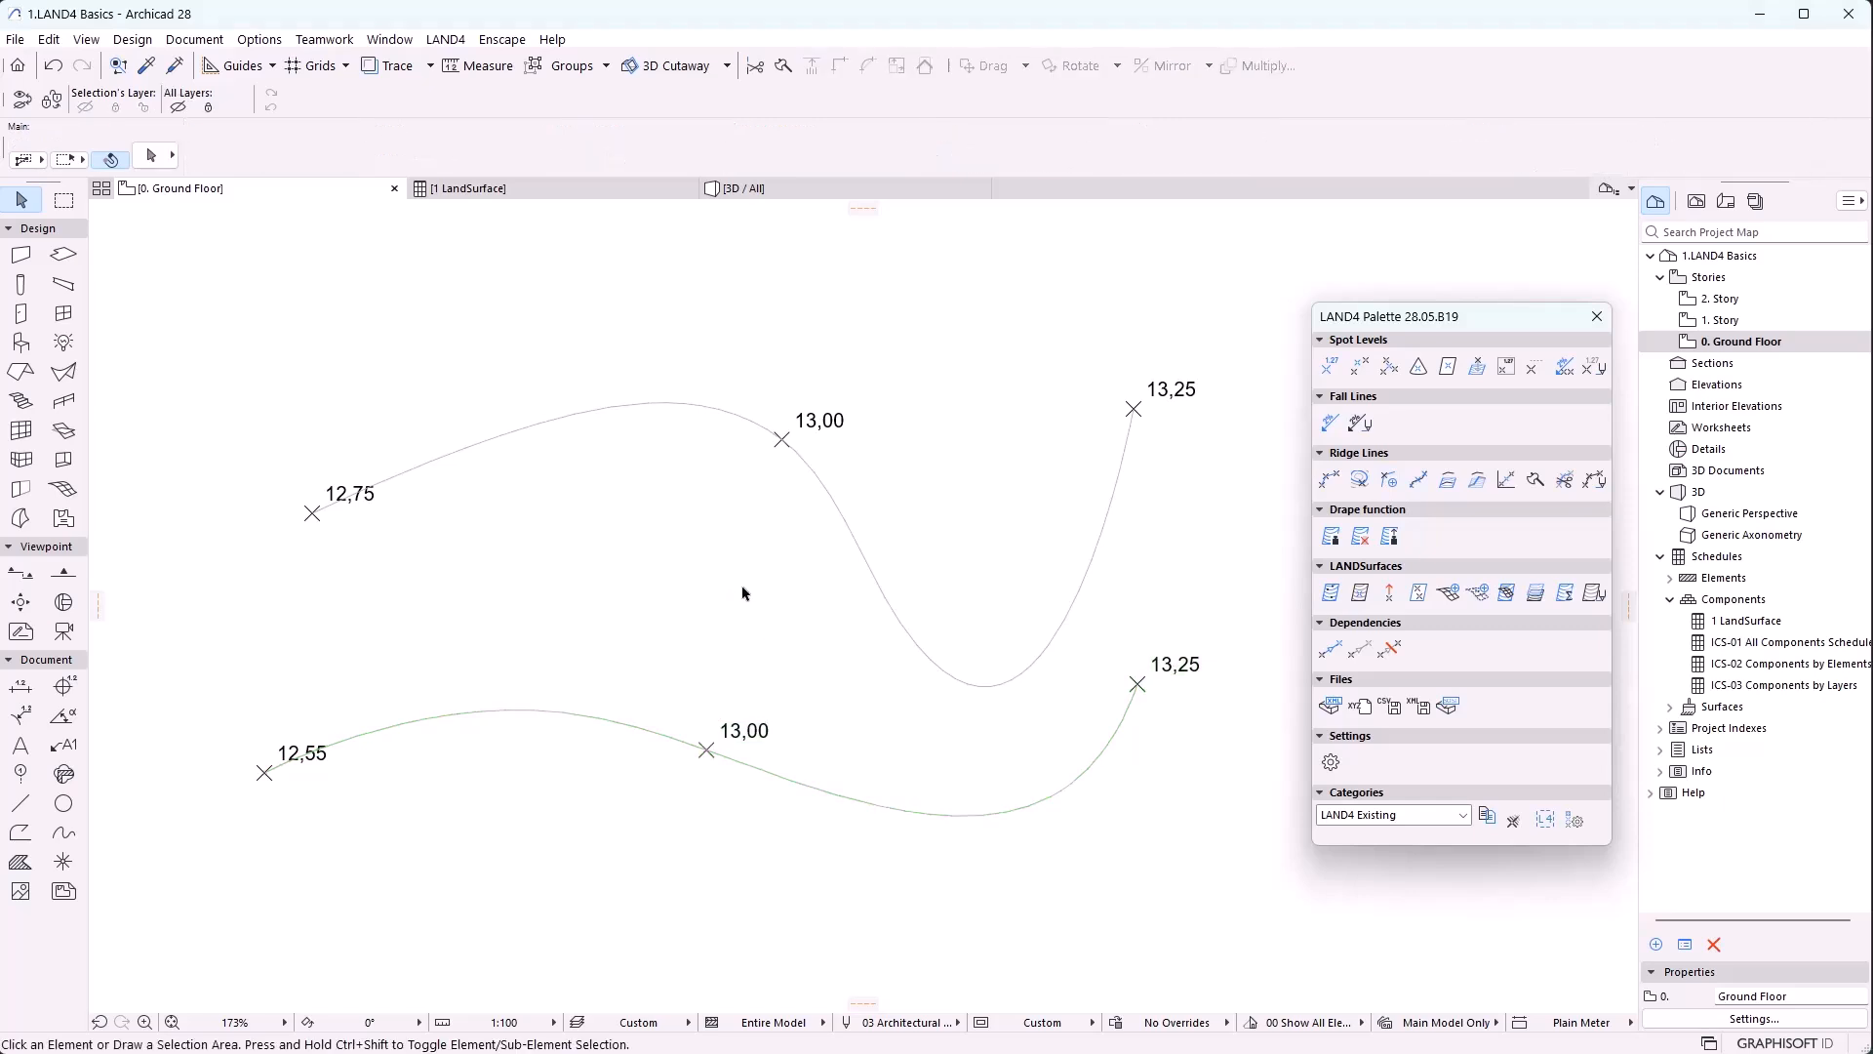
left_click(749, 188)
left_click_drag(303, 698, 268, 734)
On the ground floor plan, place a 13250 spot level on the upper curve's rising part and check the ridge line's connected elements
left_click(324, 188)
left_click(1329, 366)
left_click(526, 426)
key("Escape")
left_click(887, 600)
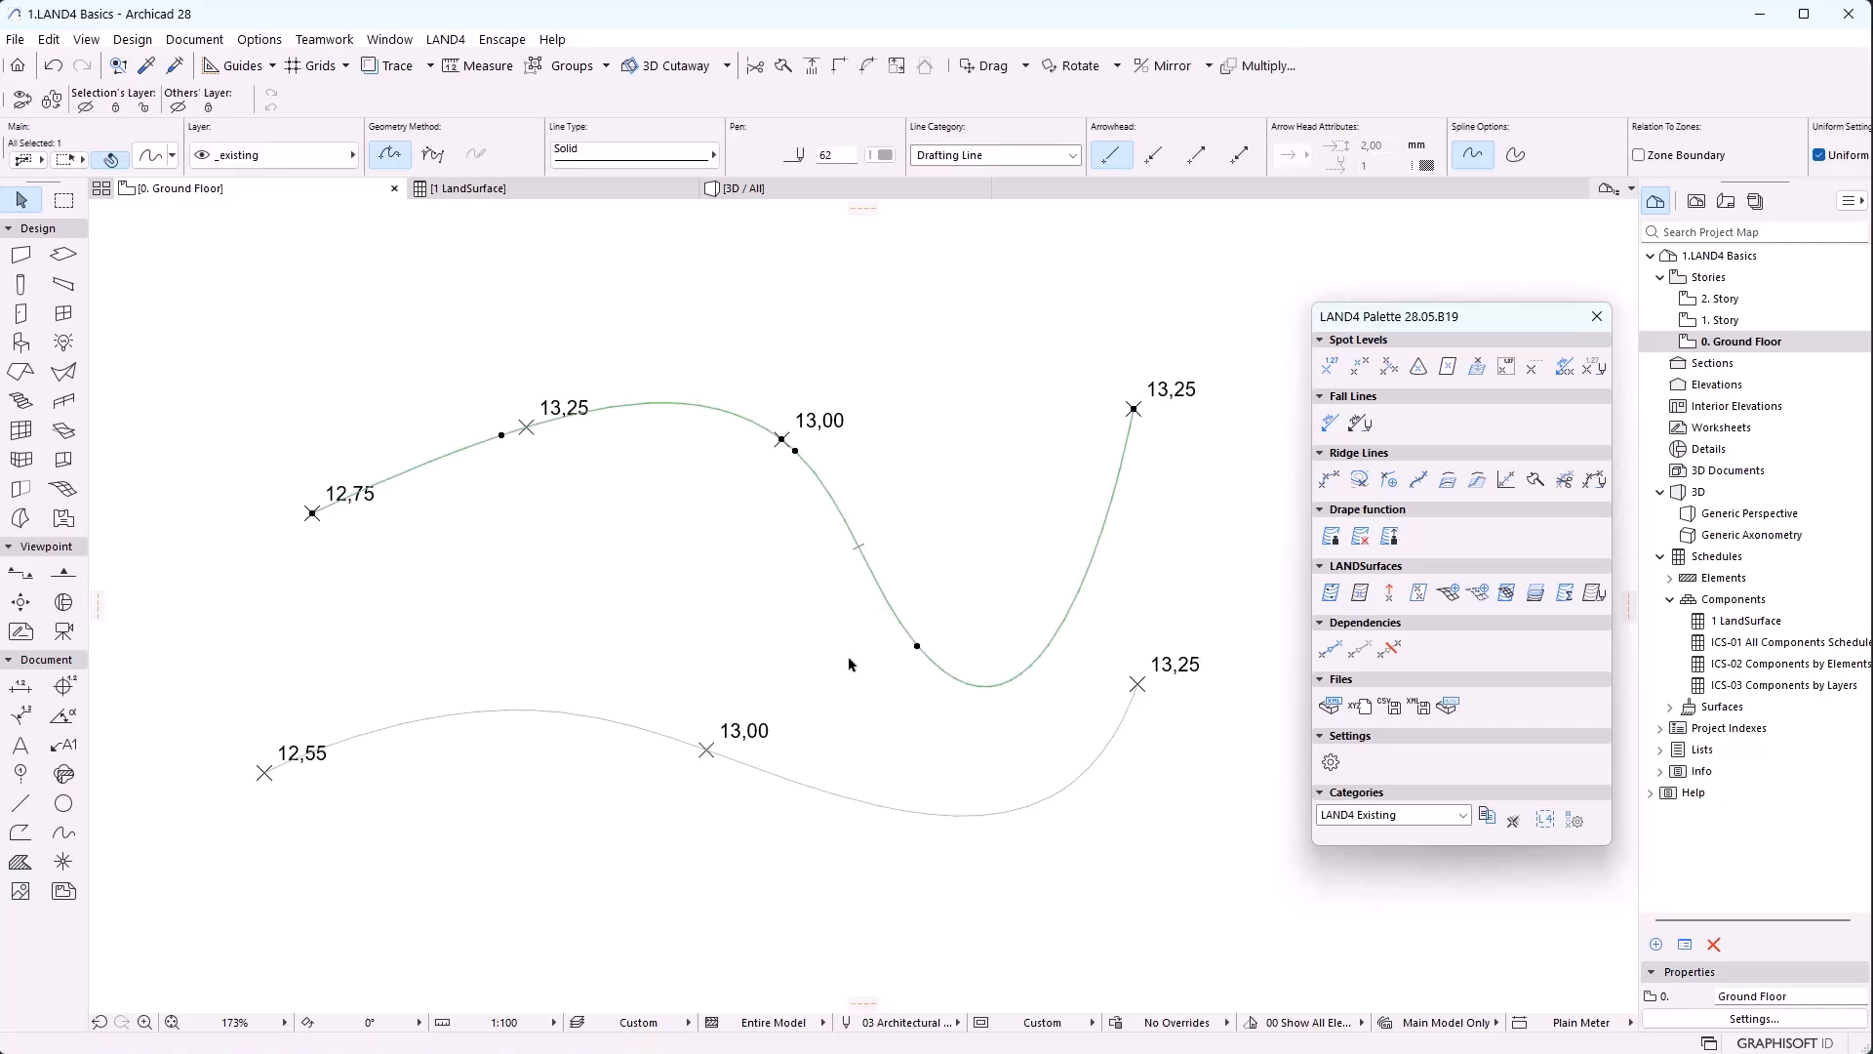
left_click(1330, 479)
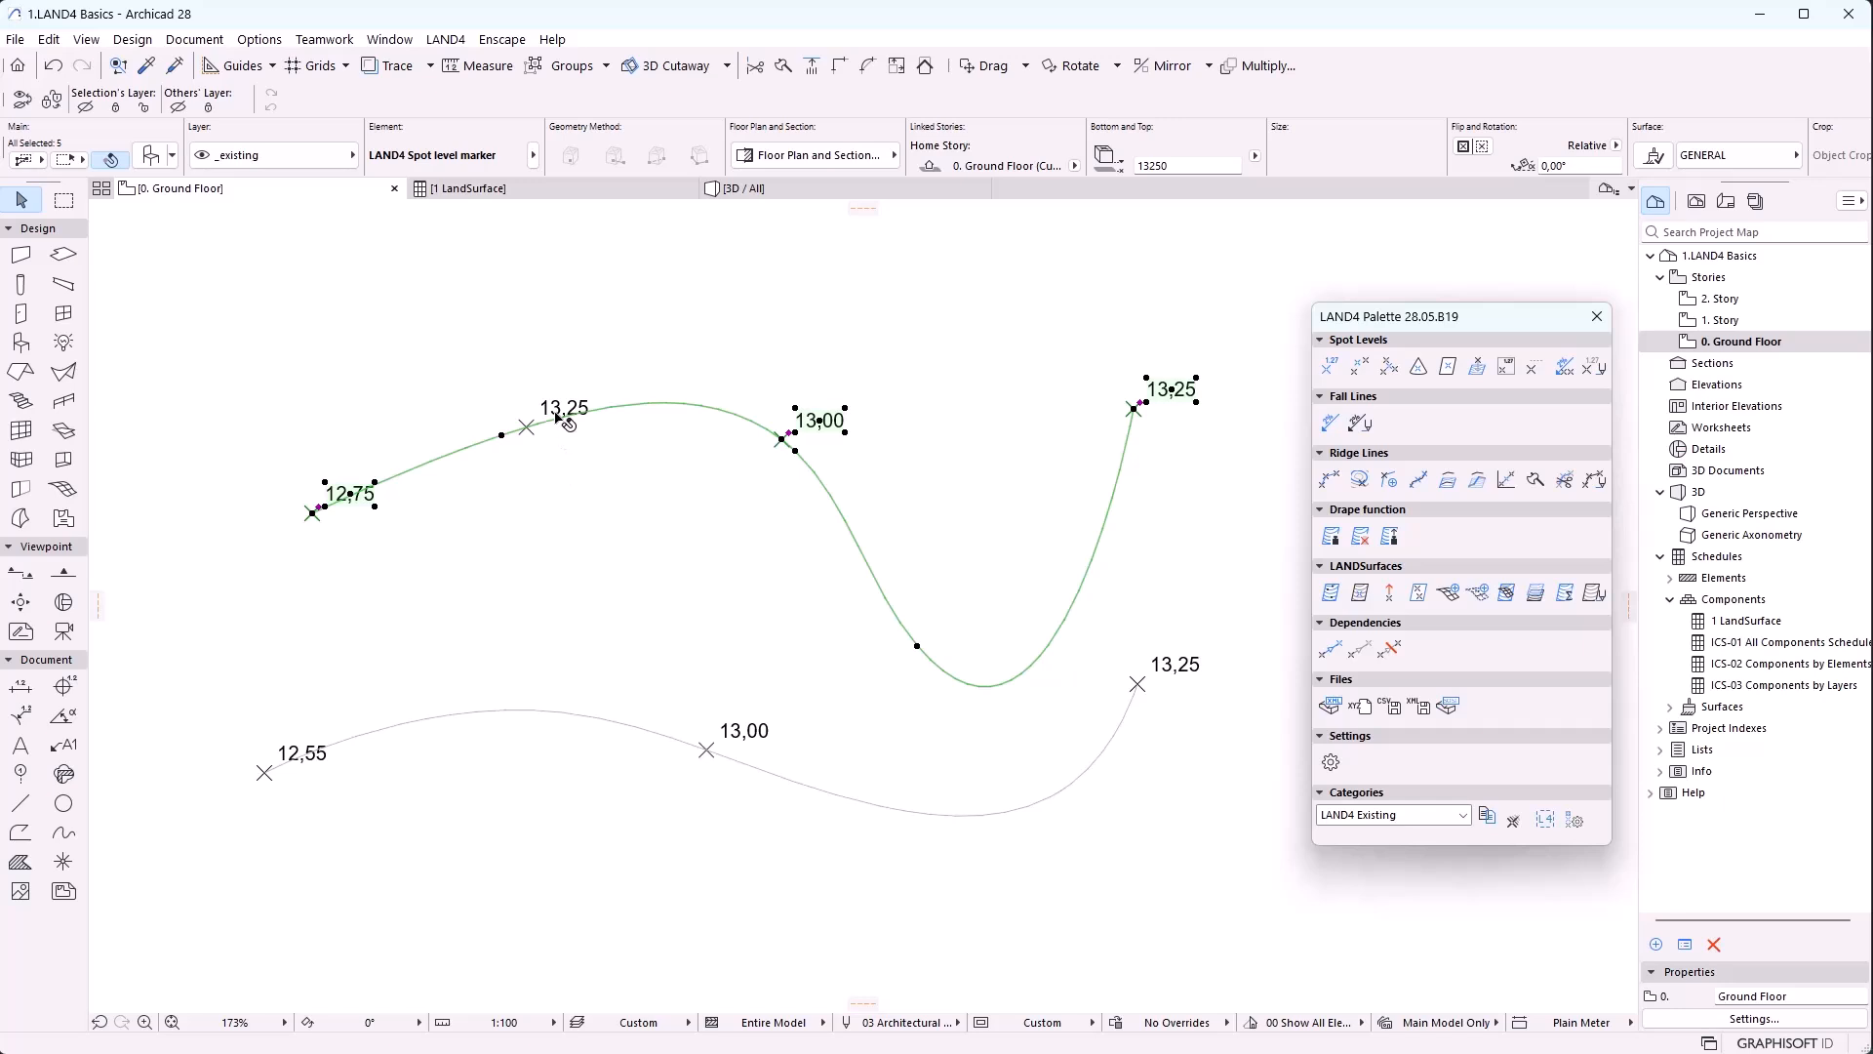
key("Escape")
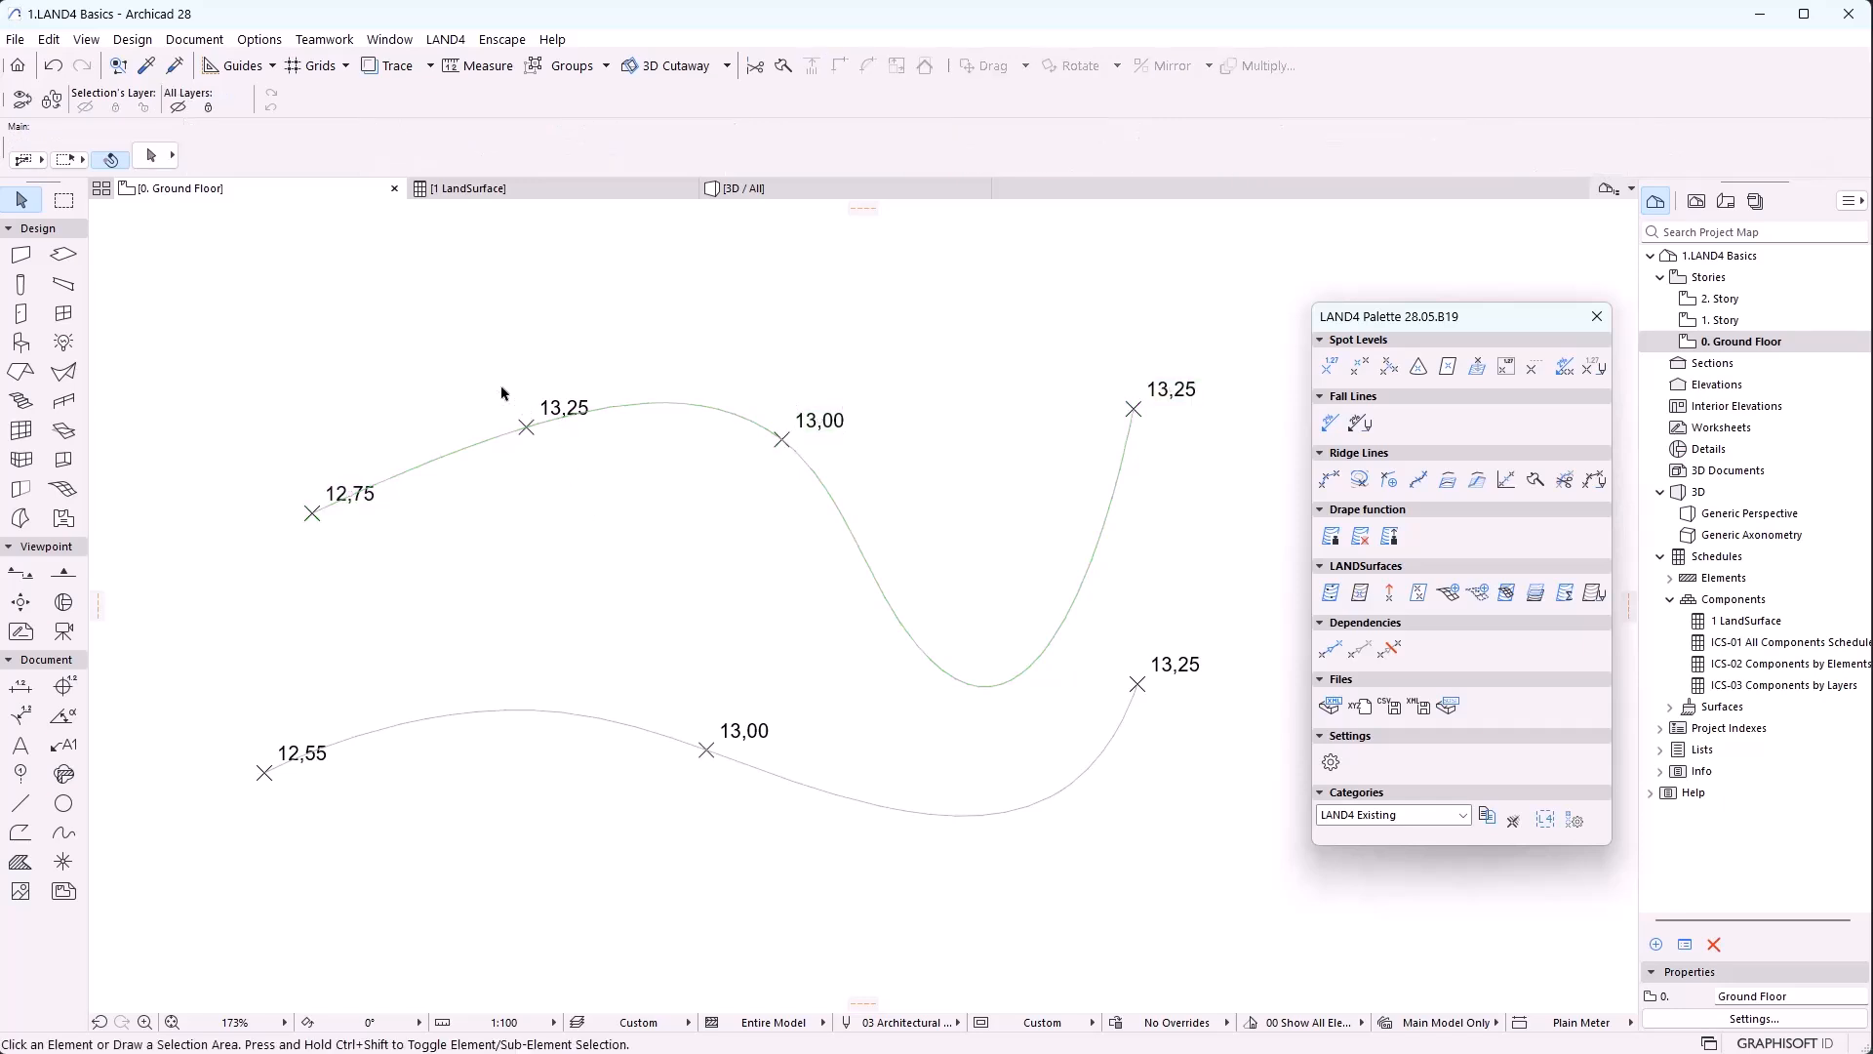
Add the 13,25 spot level on the rising part to the upper ridge line and view it in 3D
left_click_drag(518, 406, 576, 516)
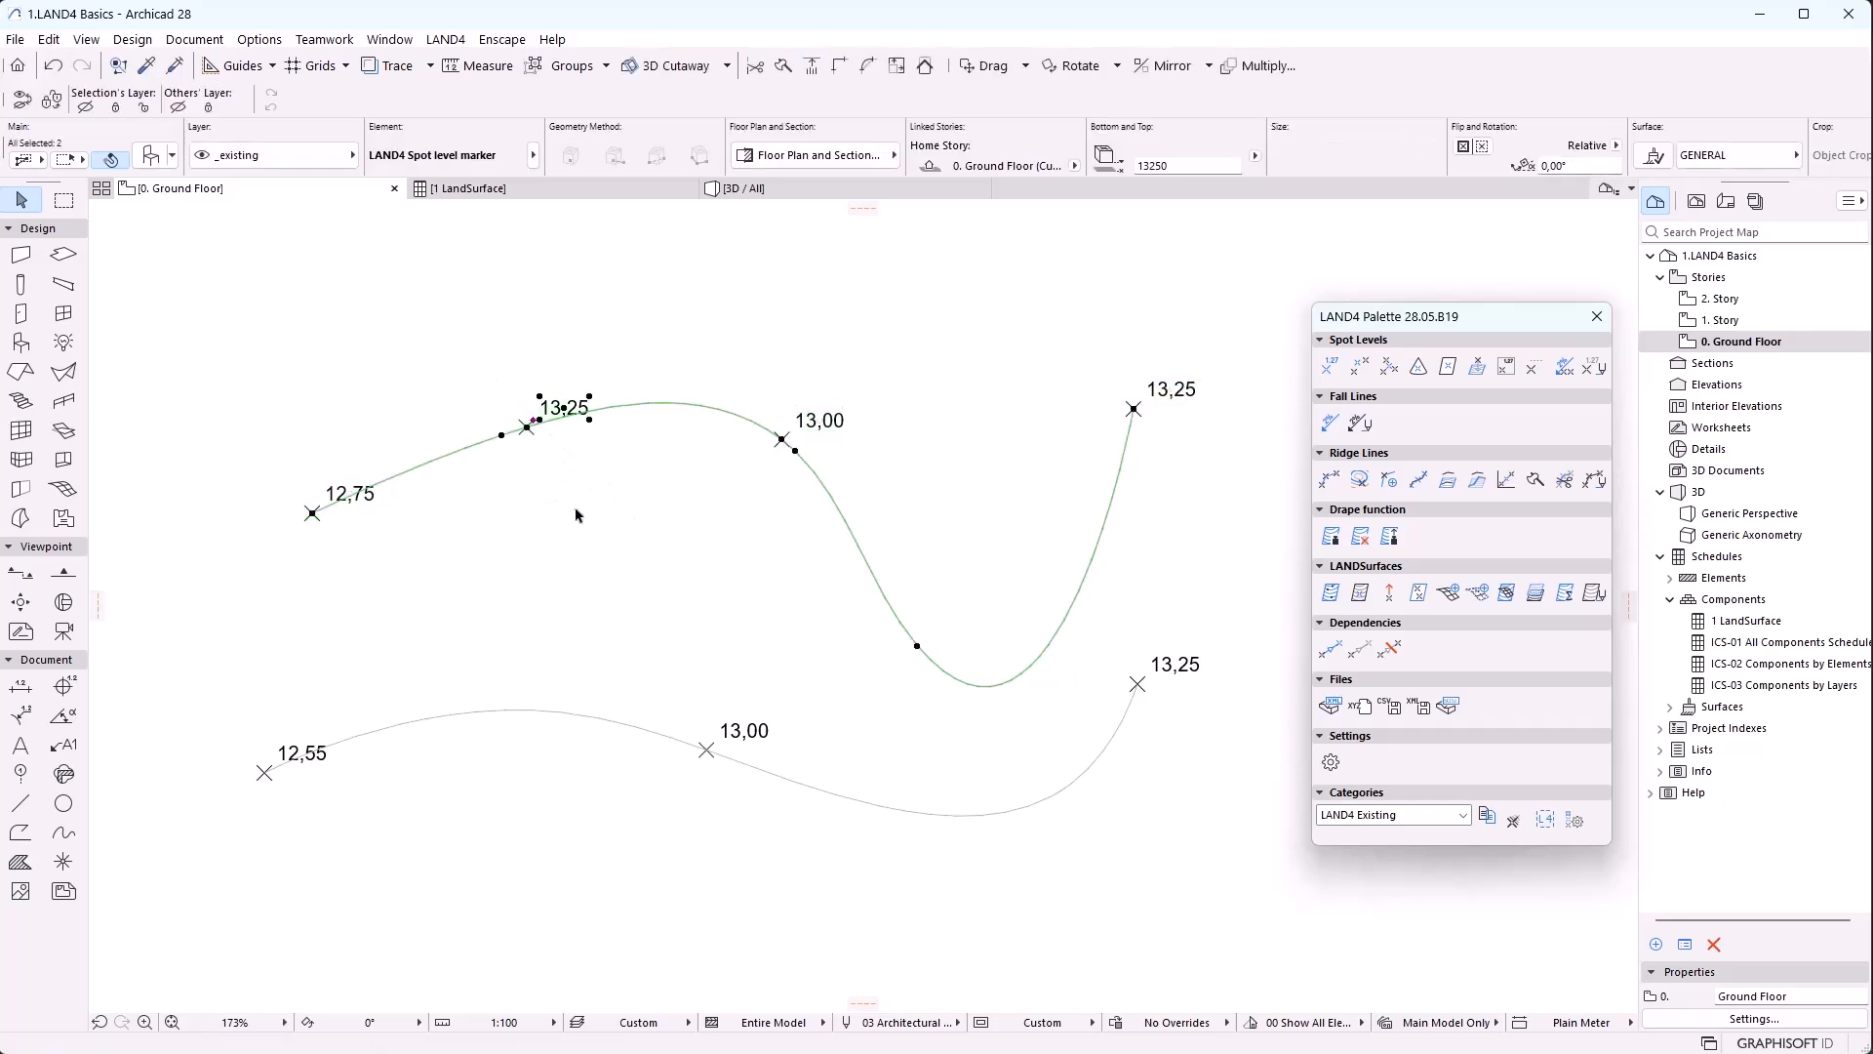
left_click(1389, 480)
left_click(772, 588)
key("Escape")
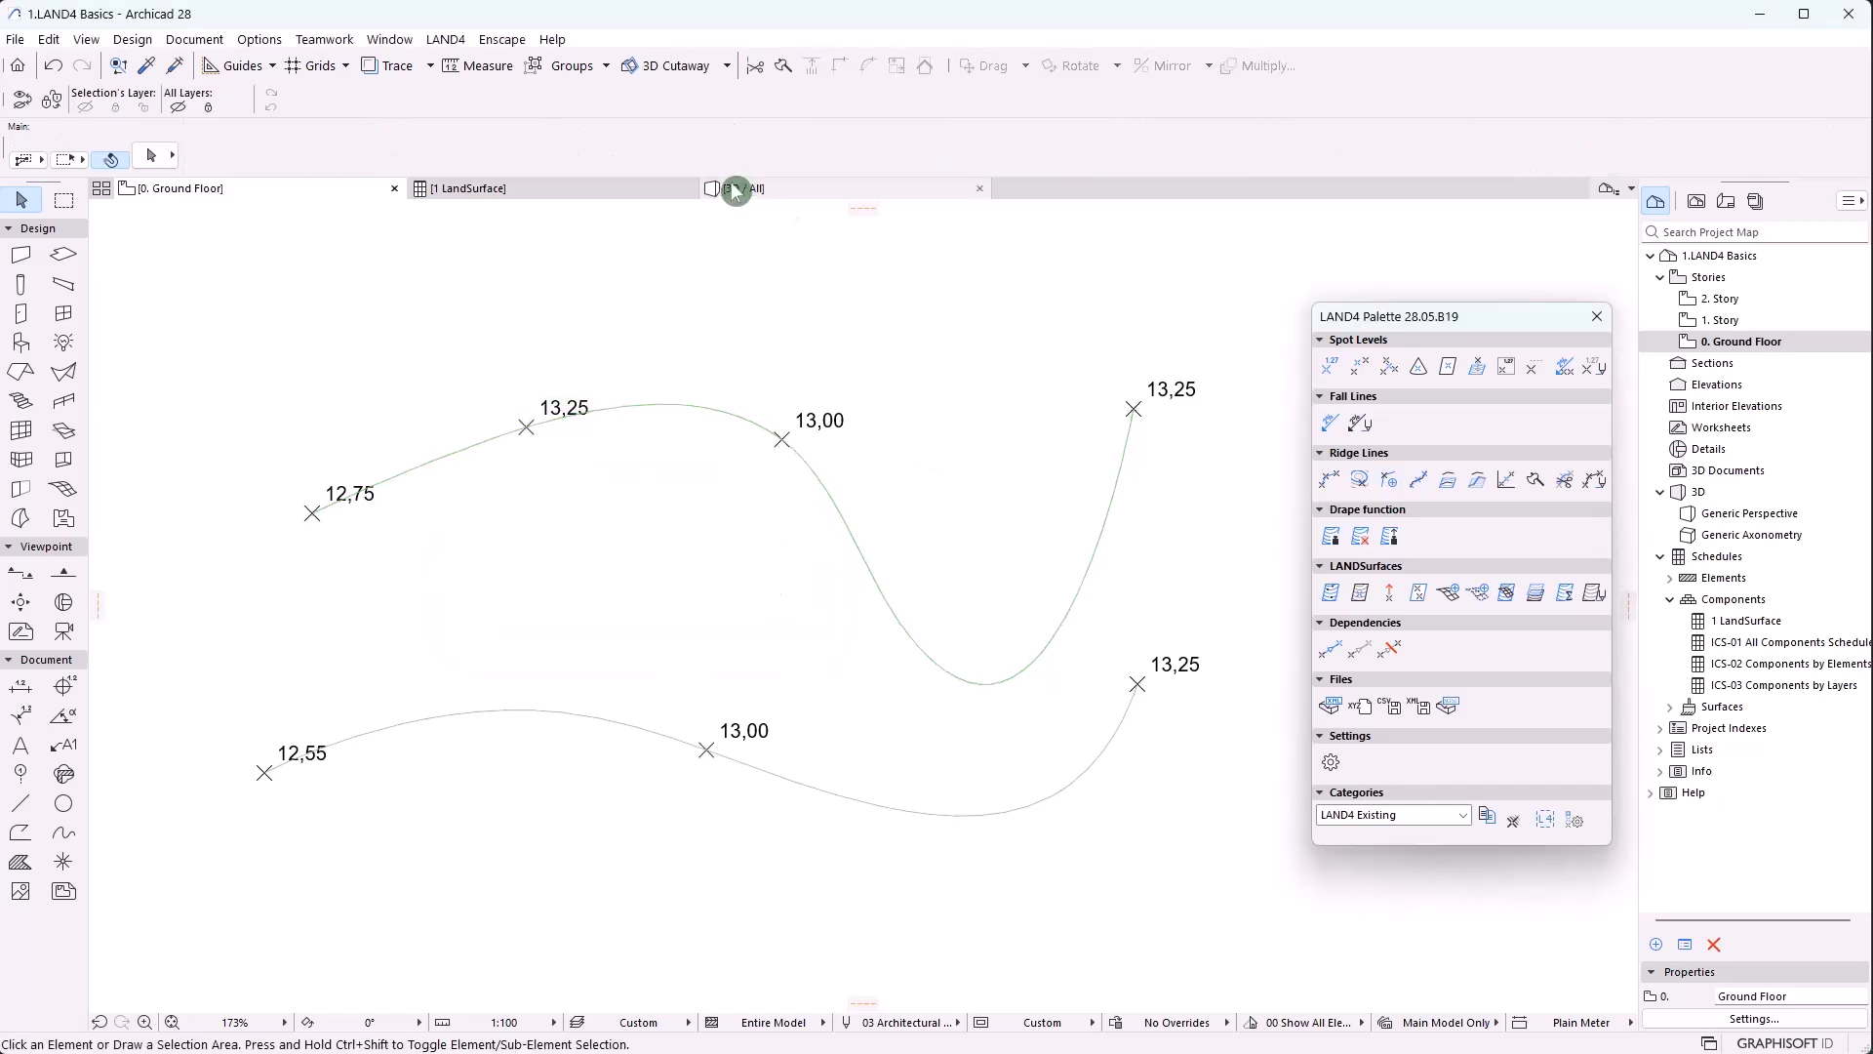
left_click(735, 190)
middle_click_drag(779, 609, 732, 652, "shift")
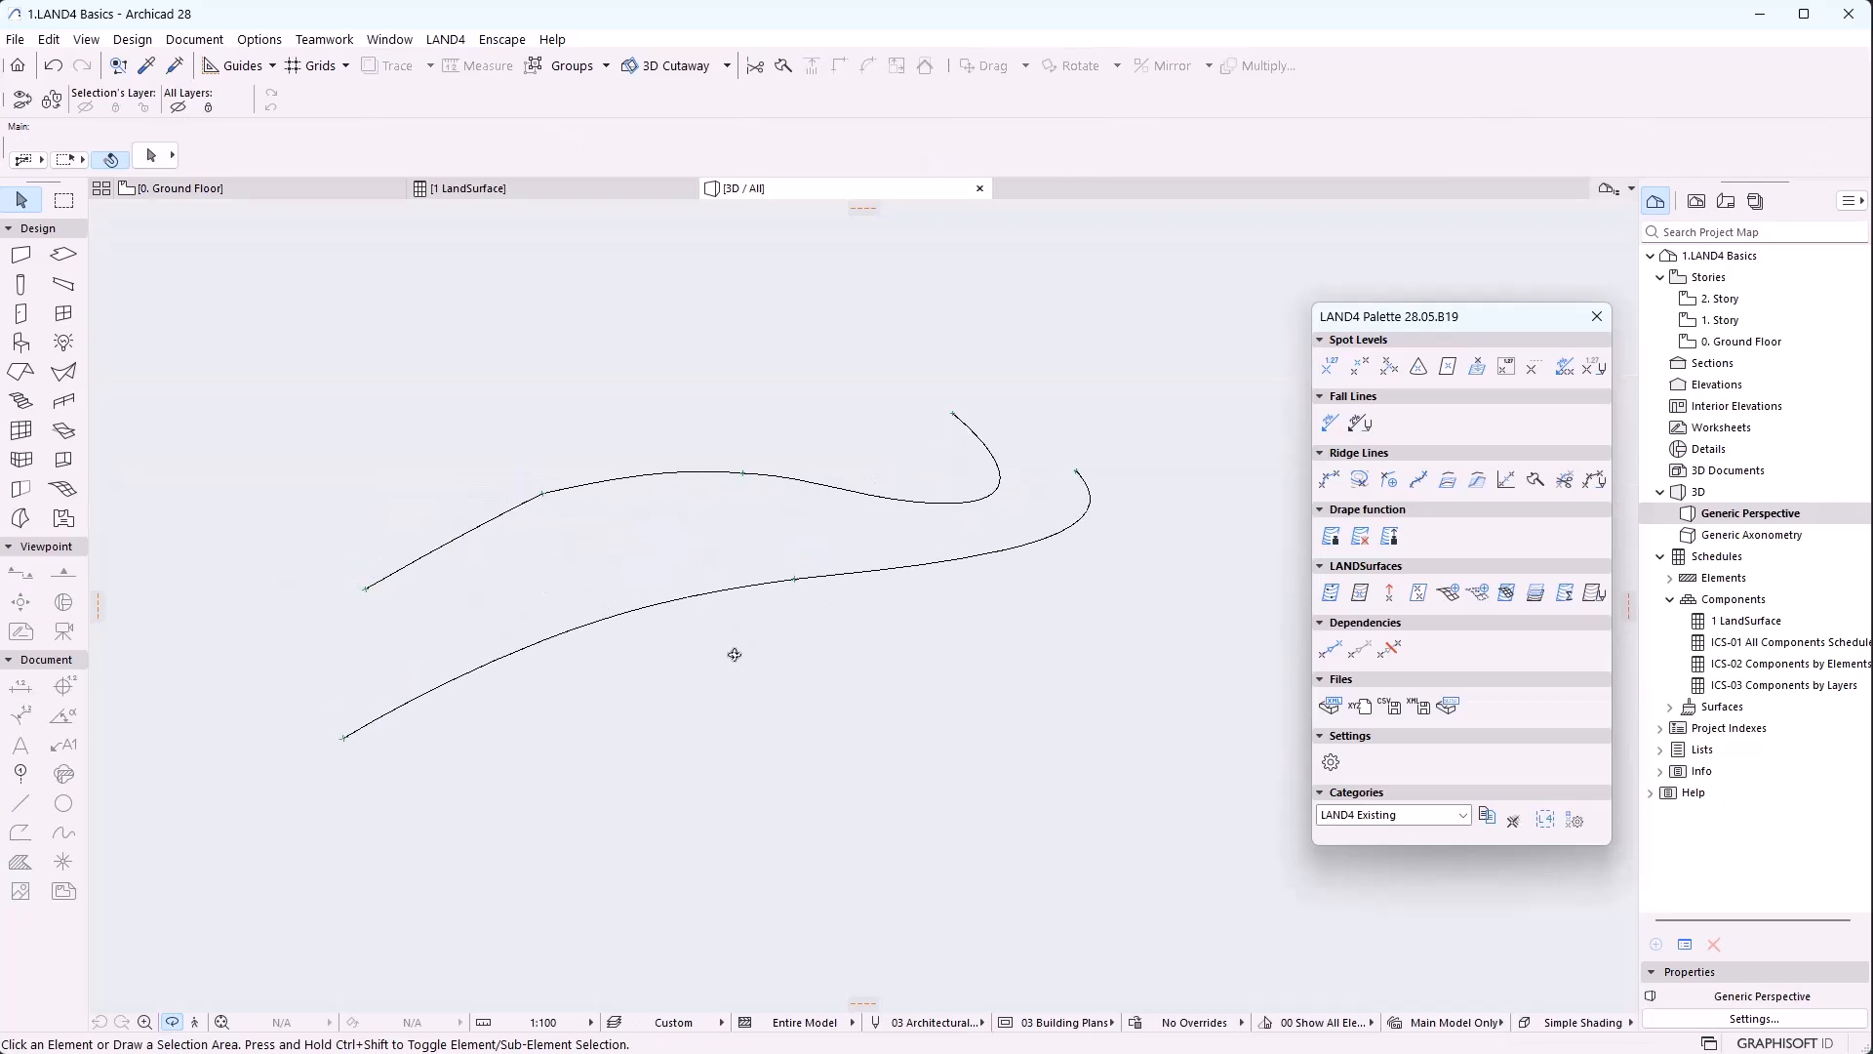
left_click(288, 195)
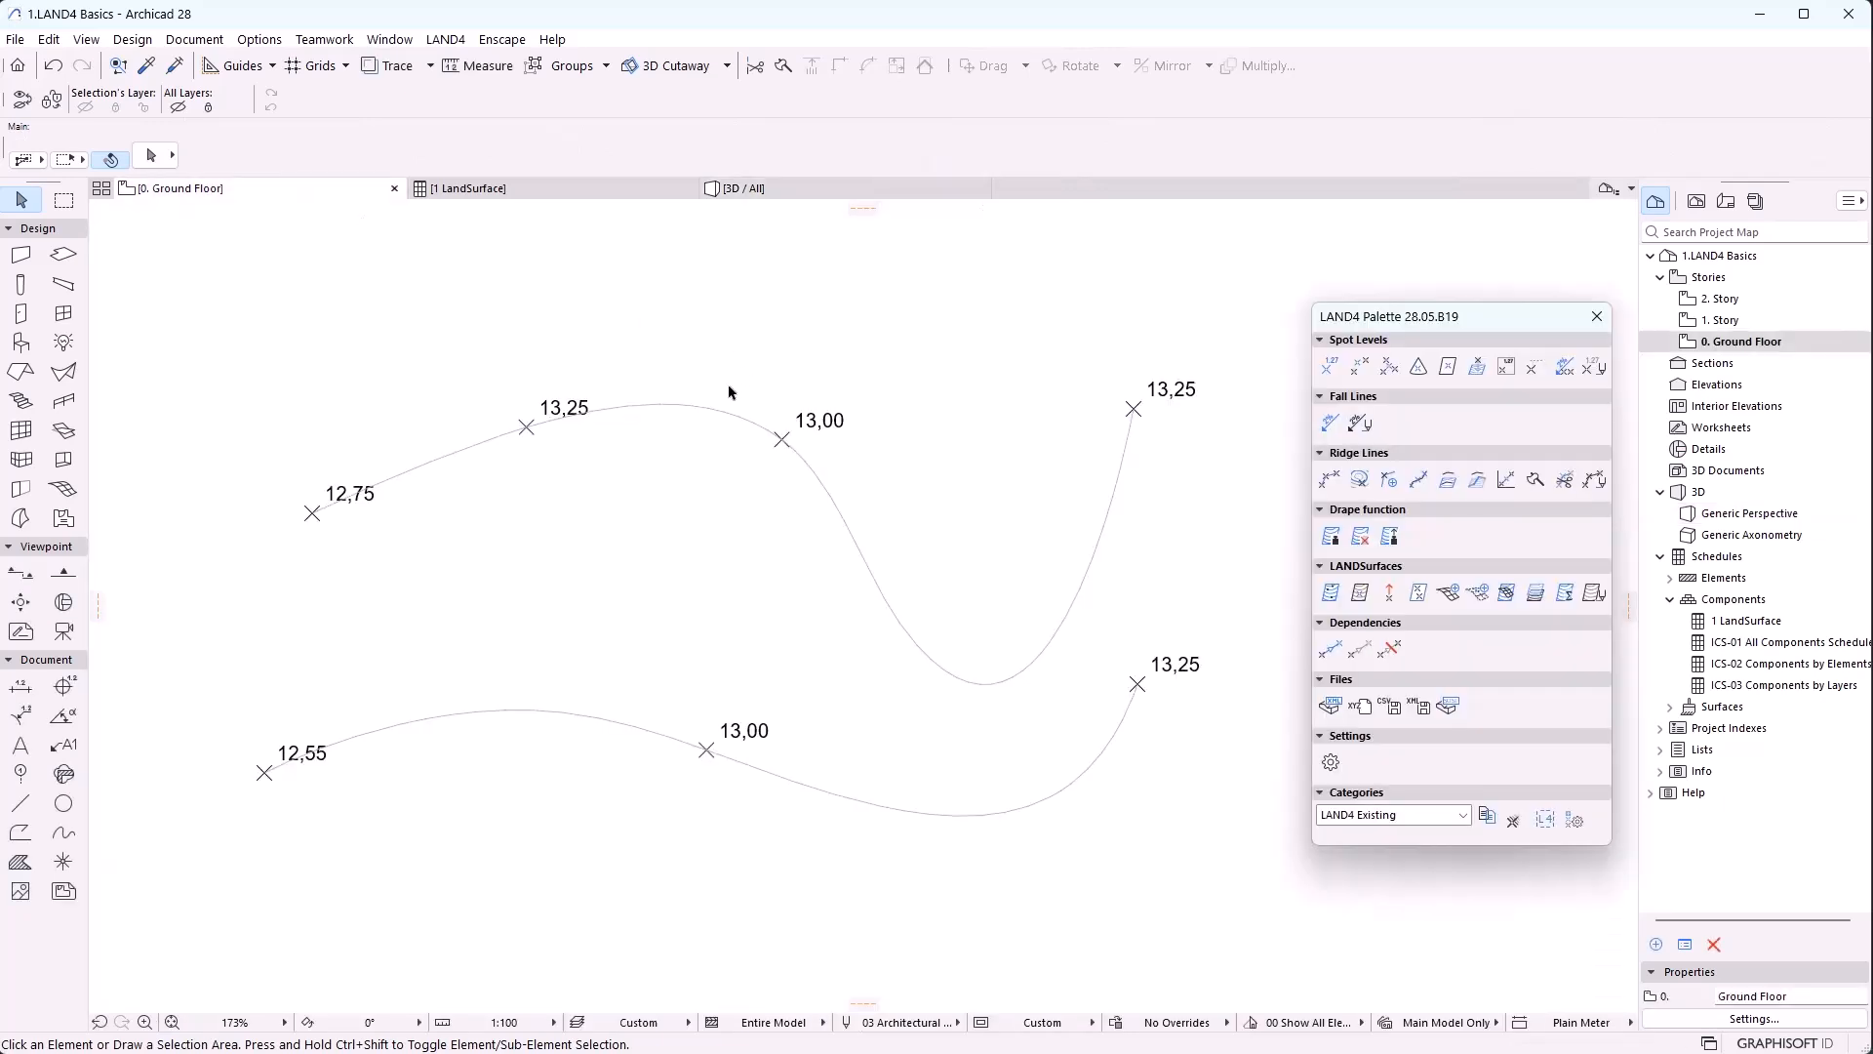
left_click(711, 407)
left_click(1324, 483)
Draw a new wavy spline below the existing ridge lines on the ground floor plan
middle_click_drag(819, 886, 796, 552)
left_click(37, 861)
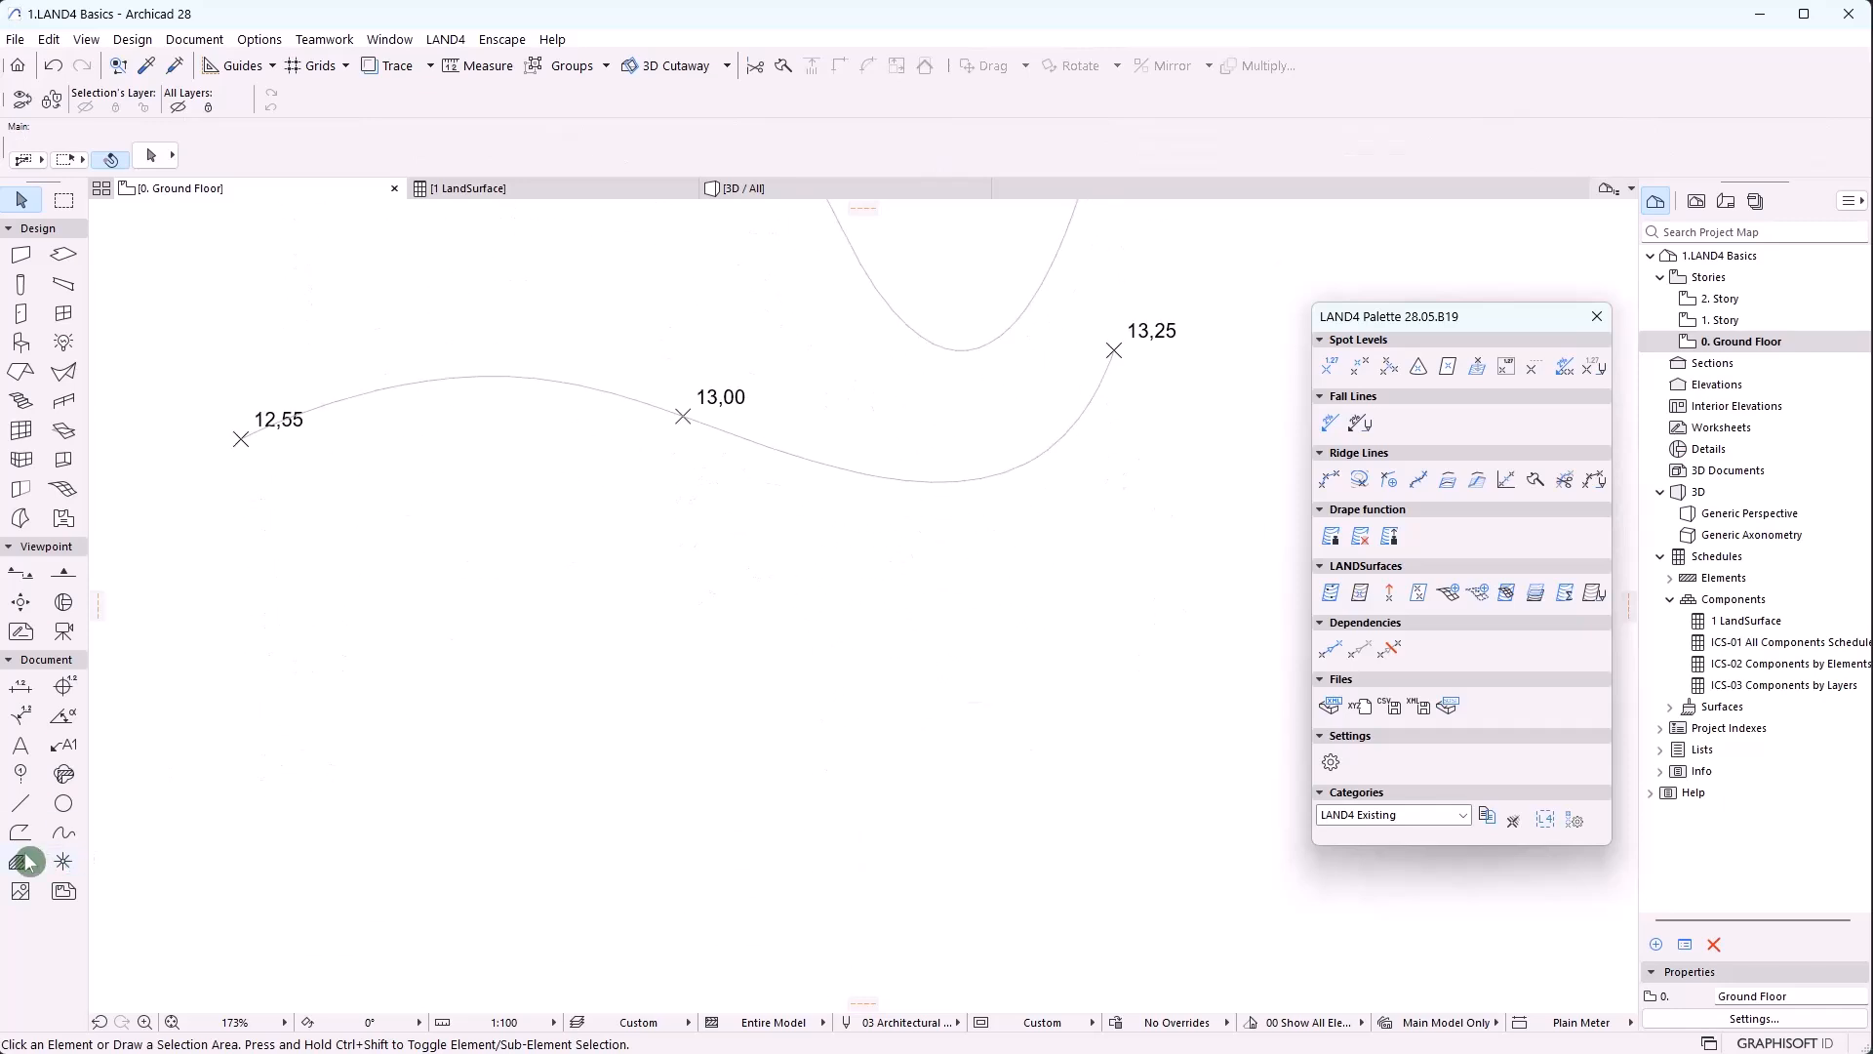
left_click(63, 832)
left_click(257, 816)
left_click(494, 692)
left_click(902, 831)
key("Escape")
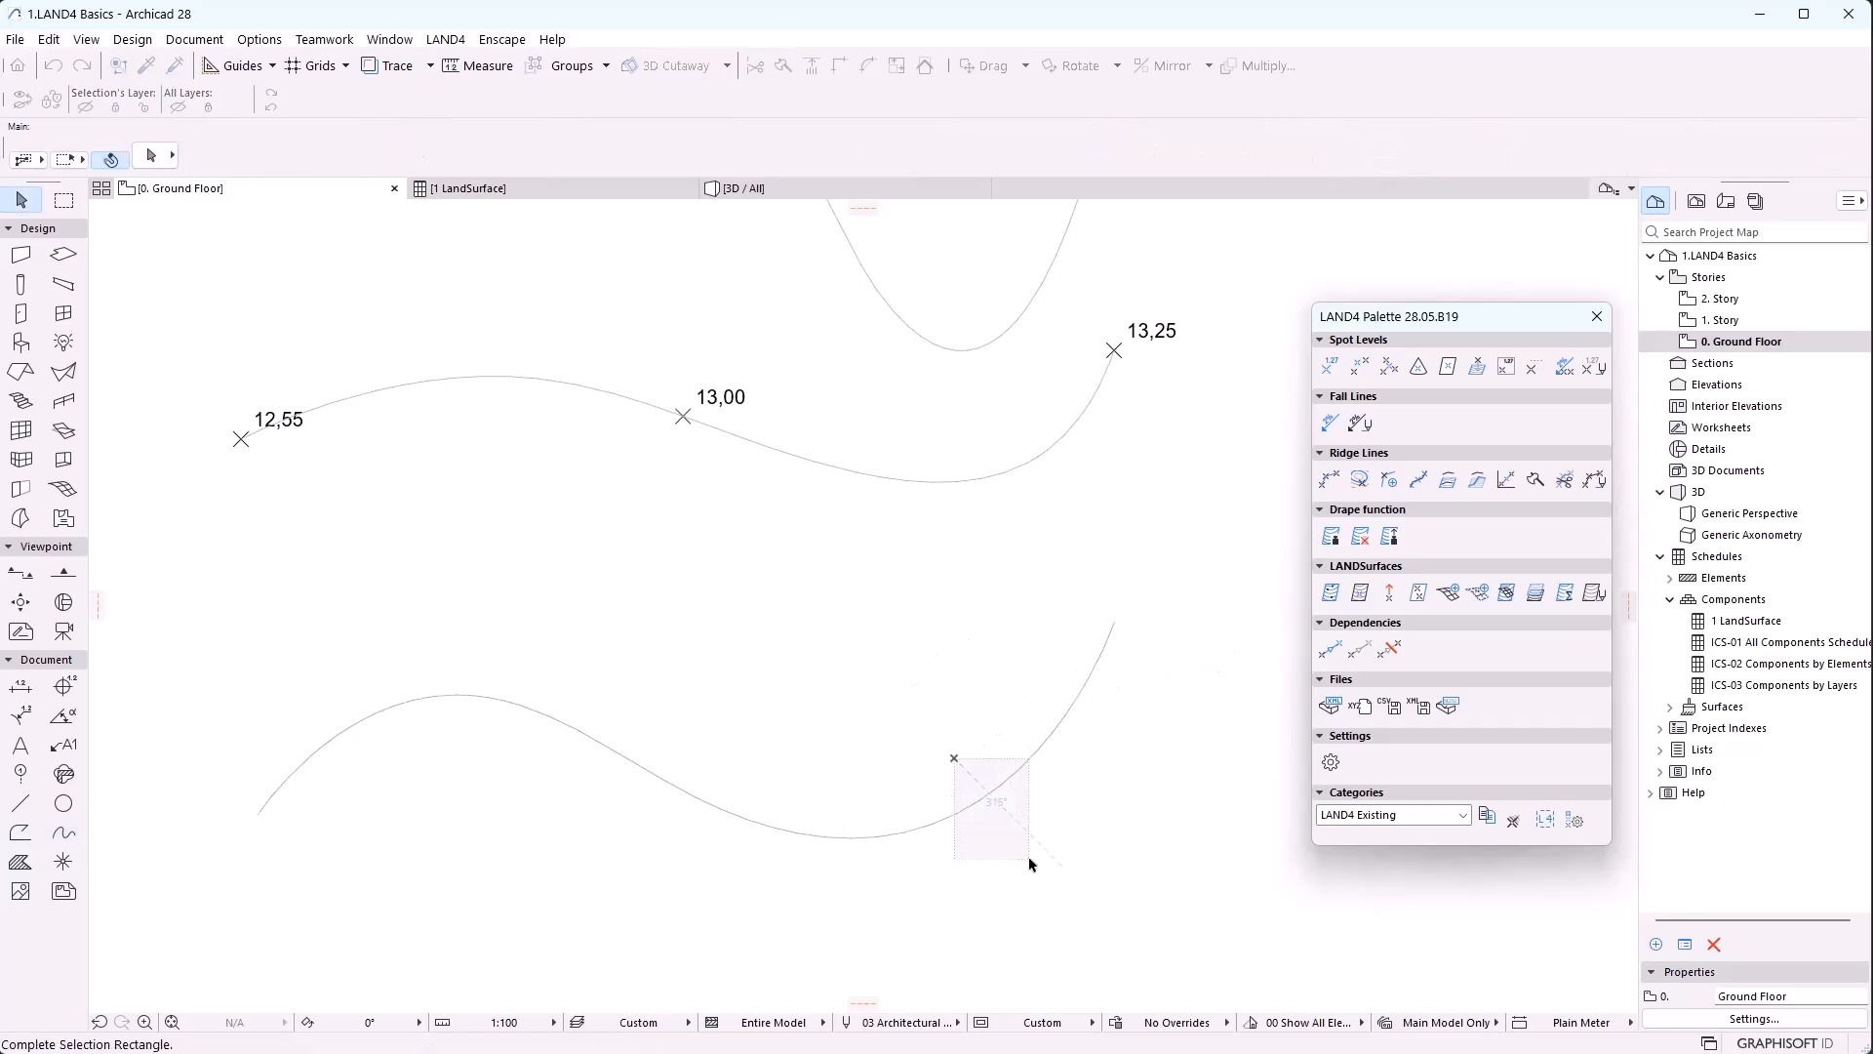
Create sloped spot levels and a ridge line along the new spline, starting at 12500 with 5% slope and fixed distances of 1000
left_click(954, 806)
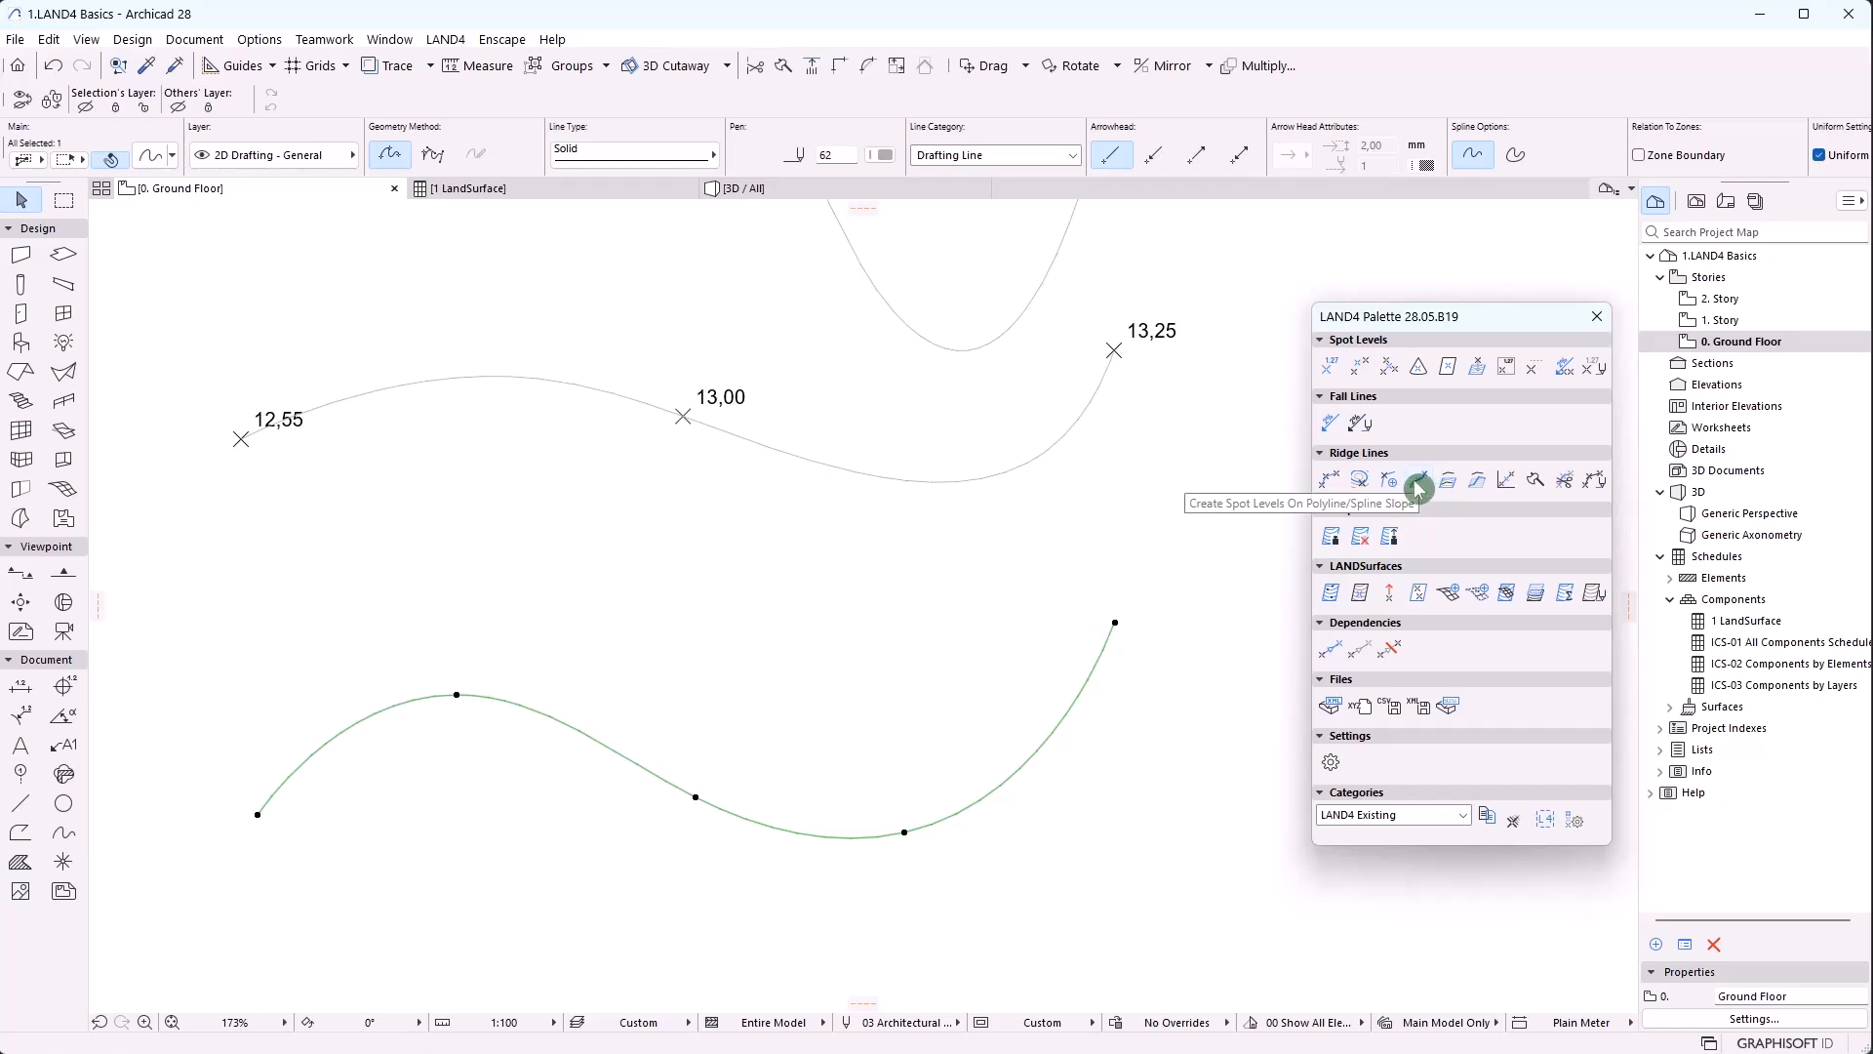
left_click(1358, 483)
left_click_drag(647, 276, 406, 524)
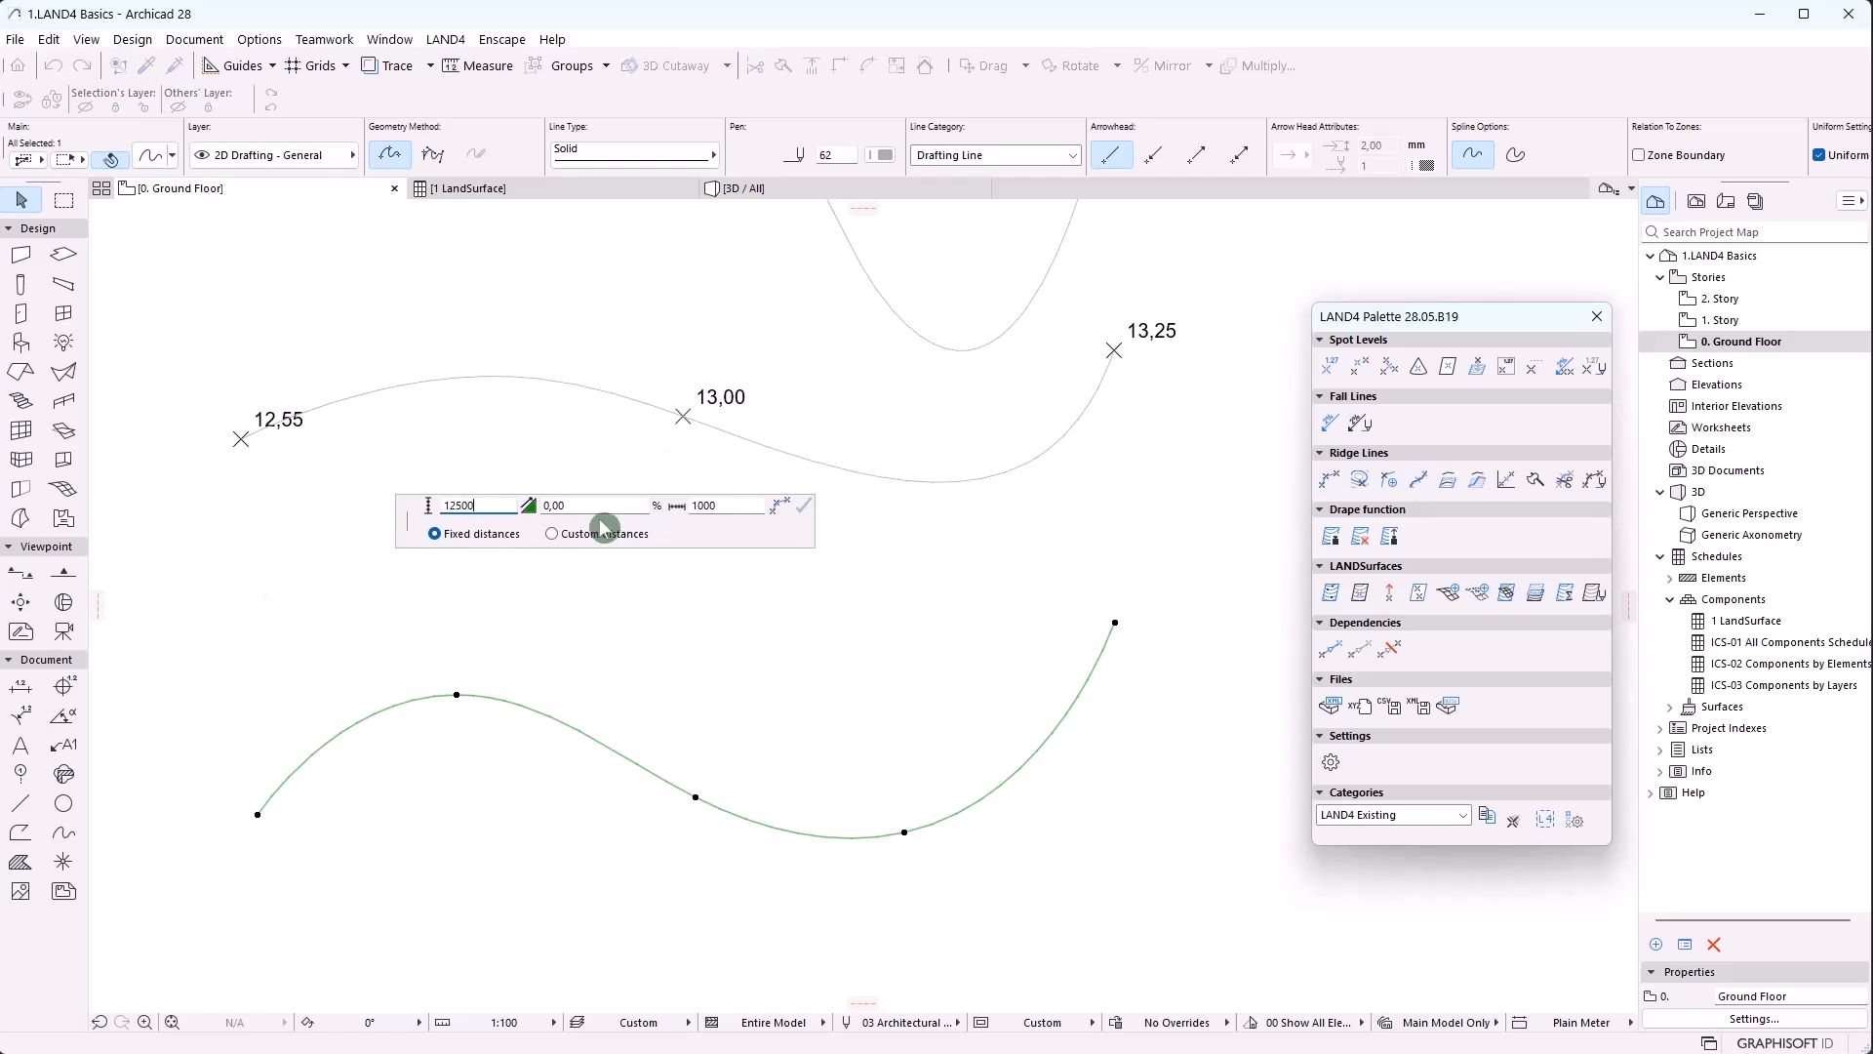
left_click(561, 507)
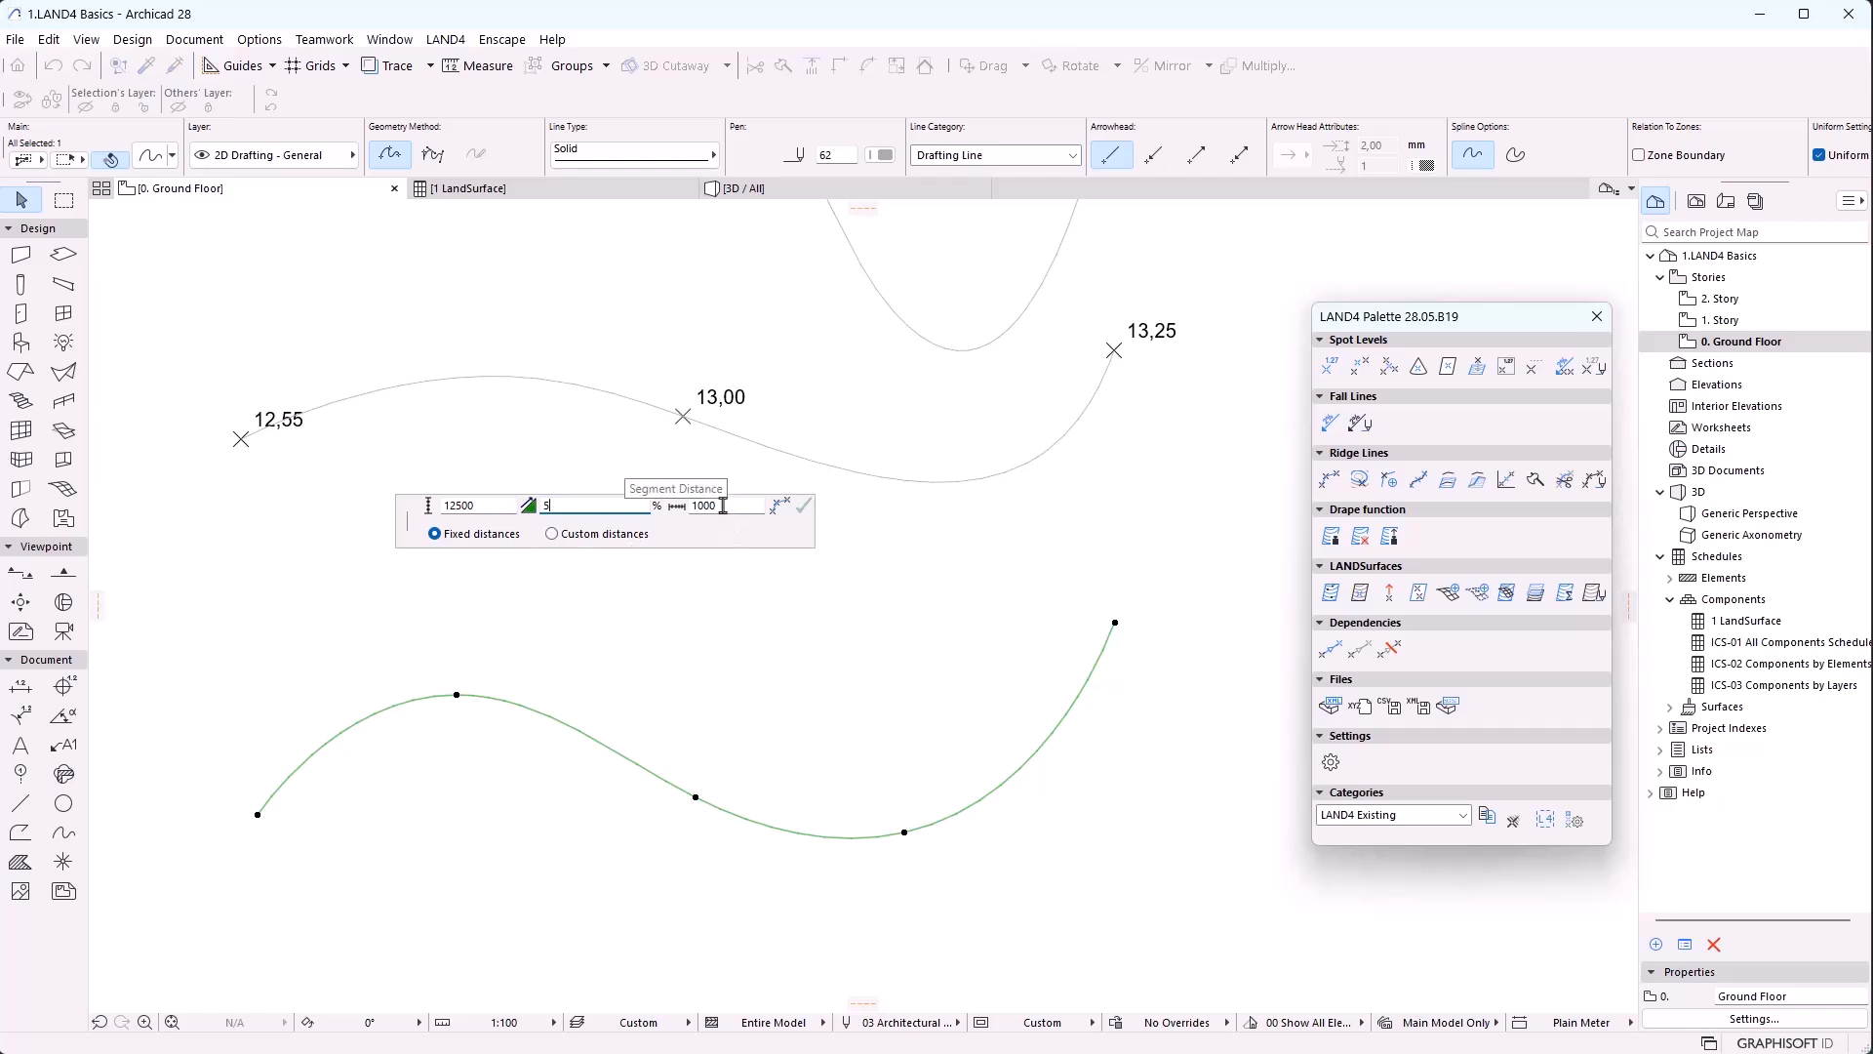
left_click(777, 512)
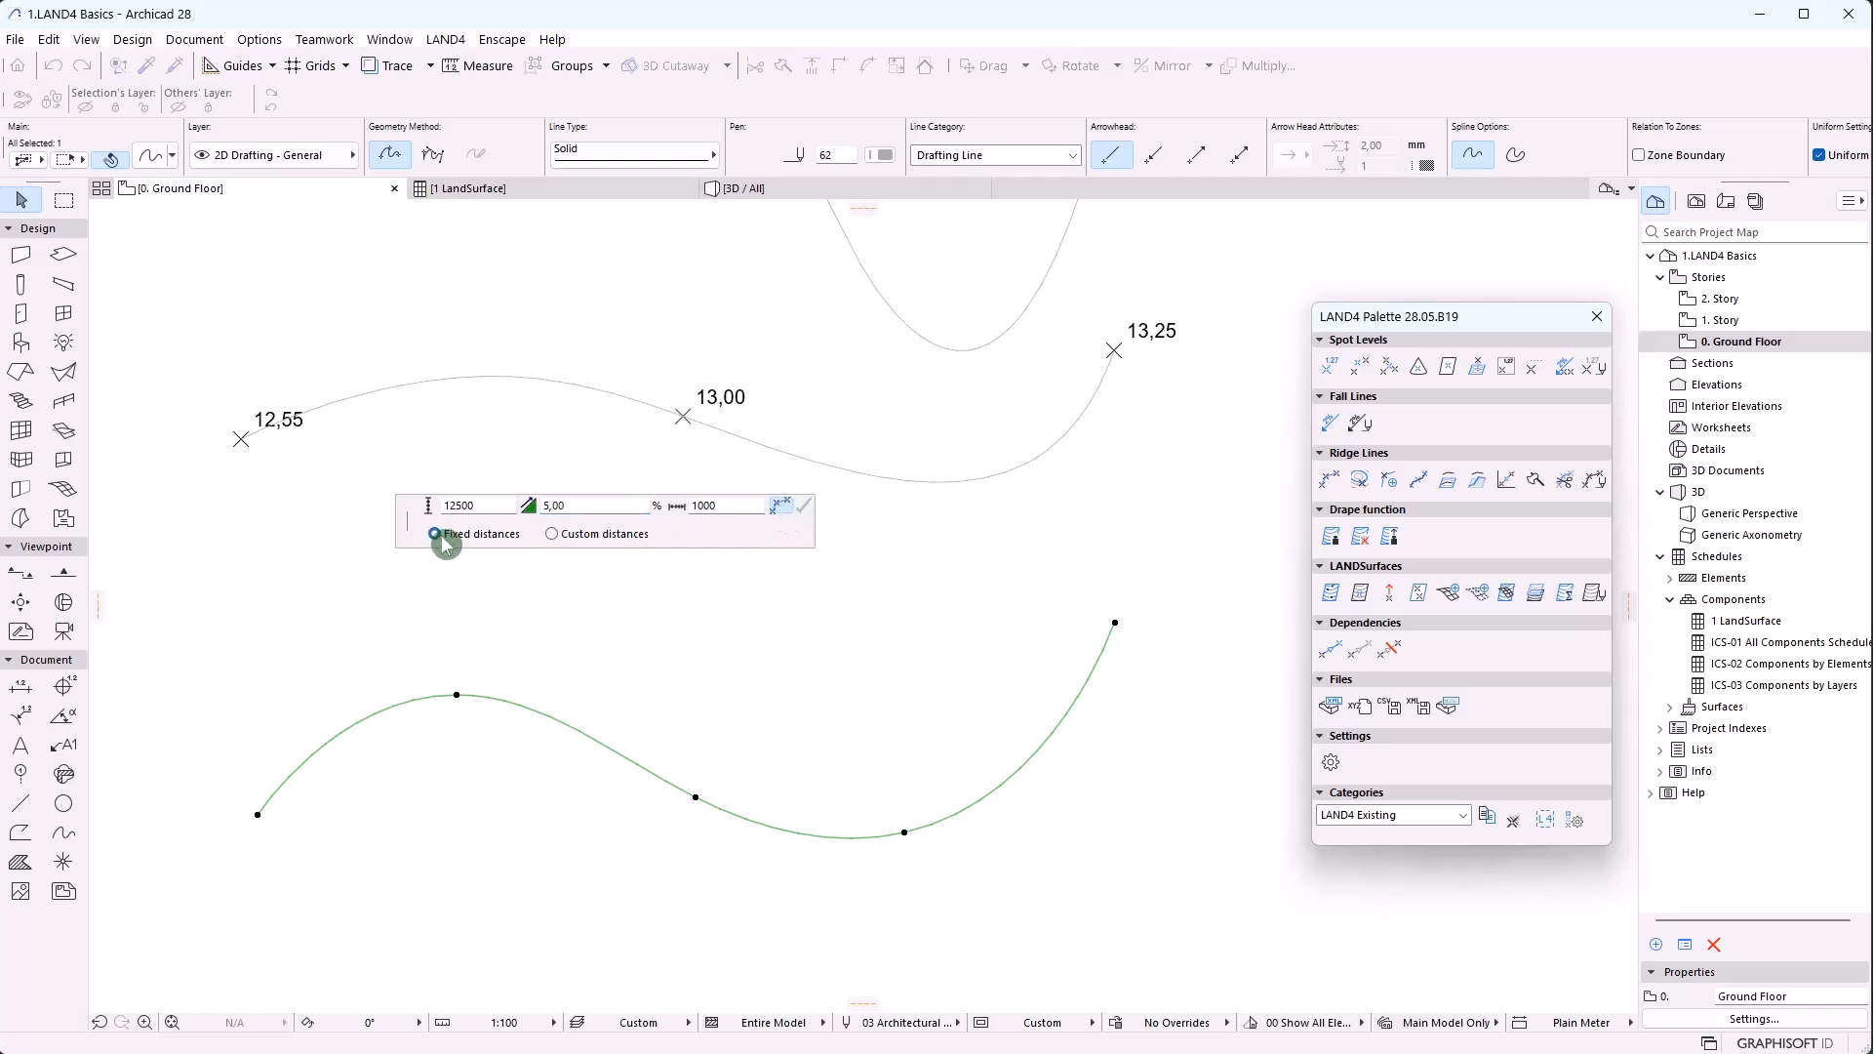
double_click(733, 512)
left_click(259, 813)
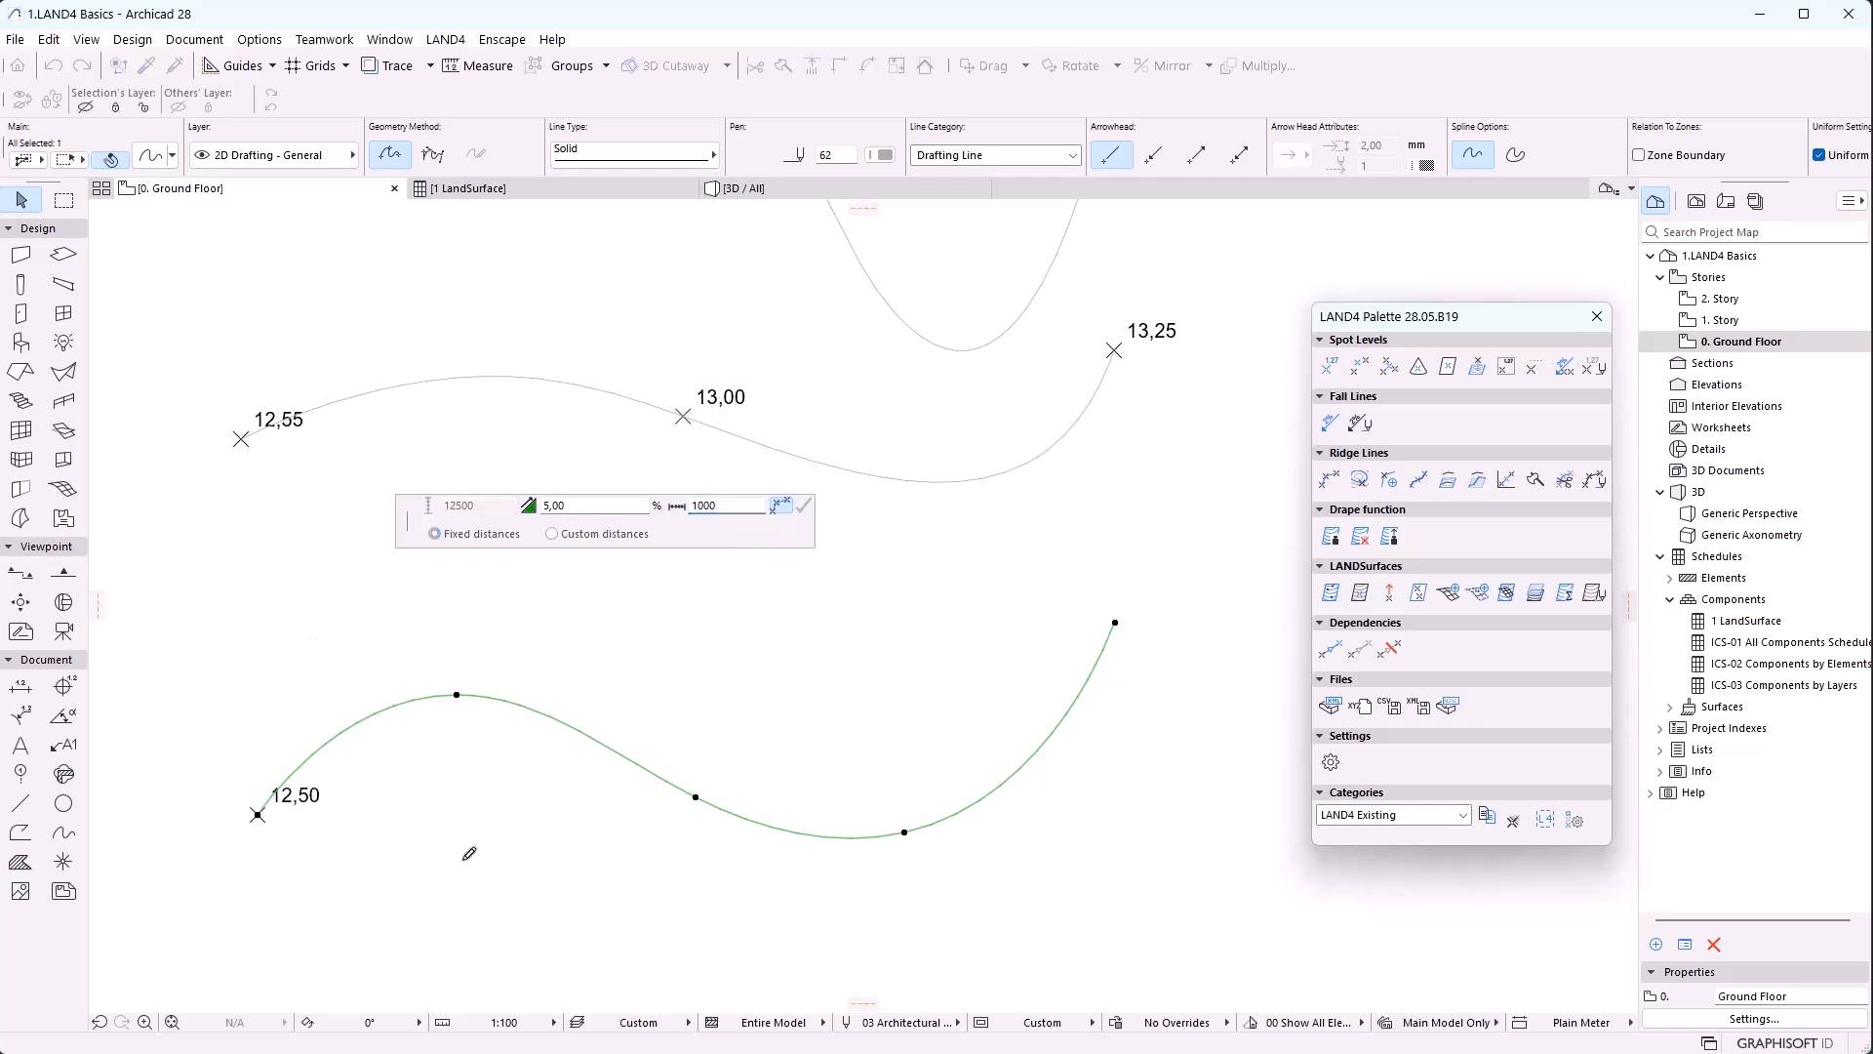
left_click(1118, 618)
left_click(1150, 767)
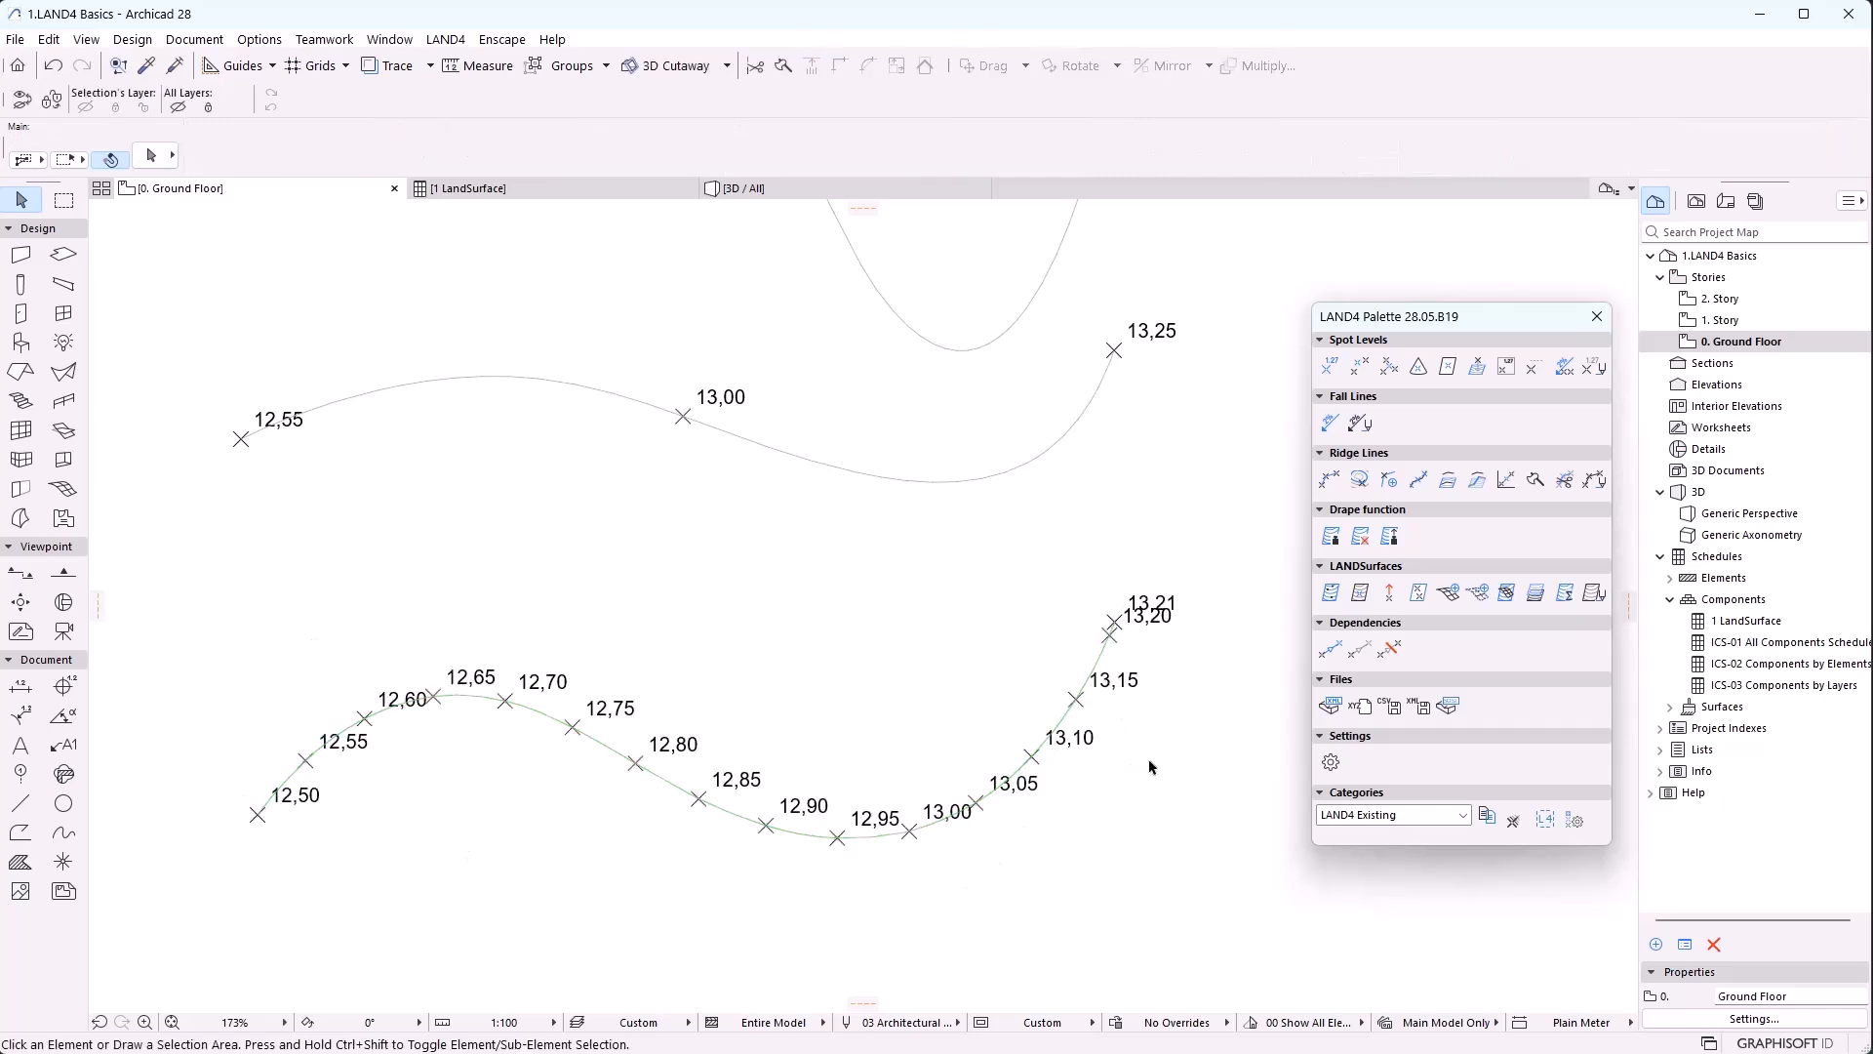
Copy the sloped ridge line's spline below the original, including its ridge line and spot levels, and view the copy in 3D
middle_click_drag(706, 913, 753, 598)
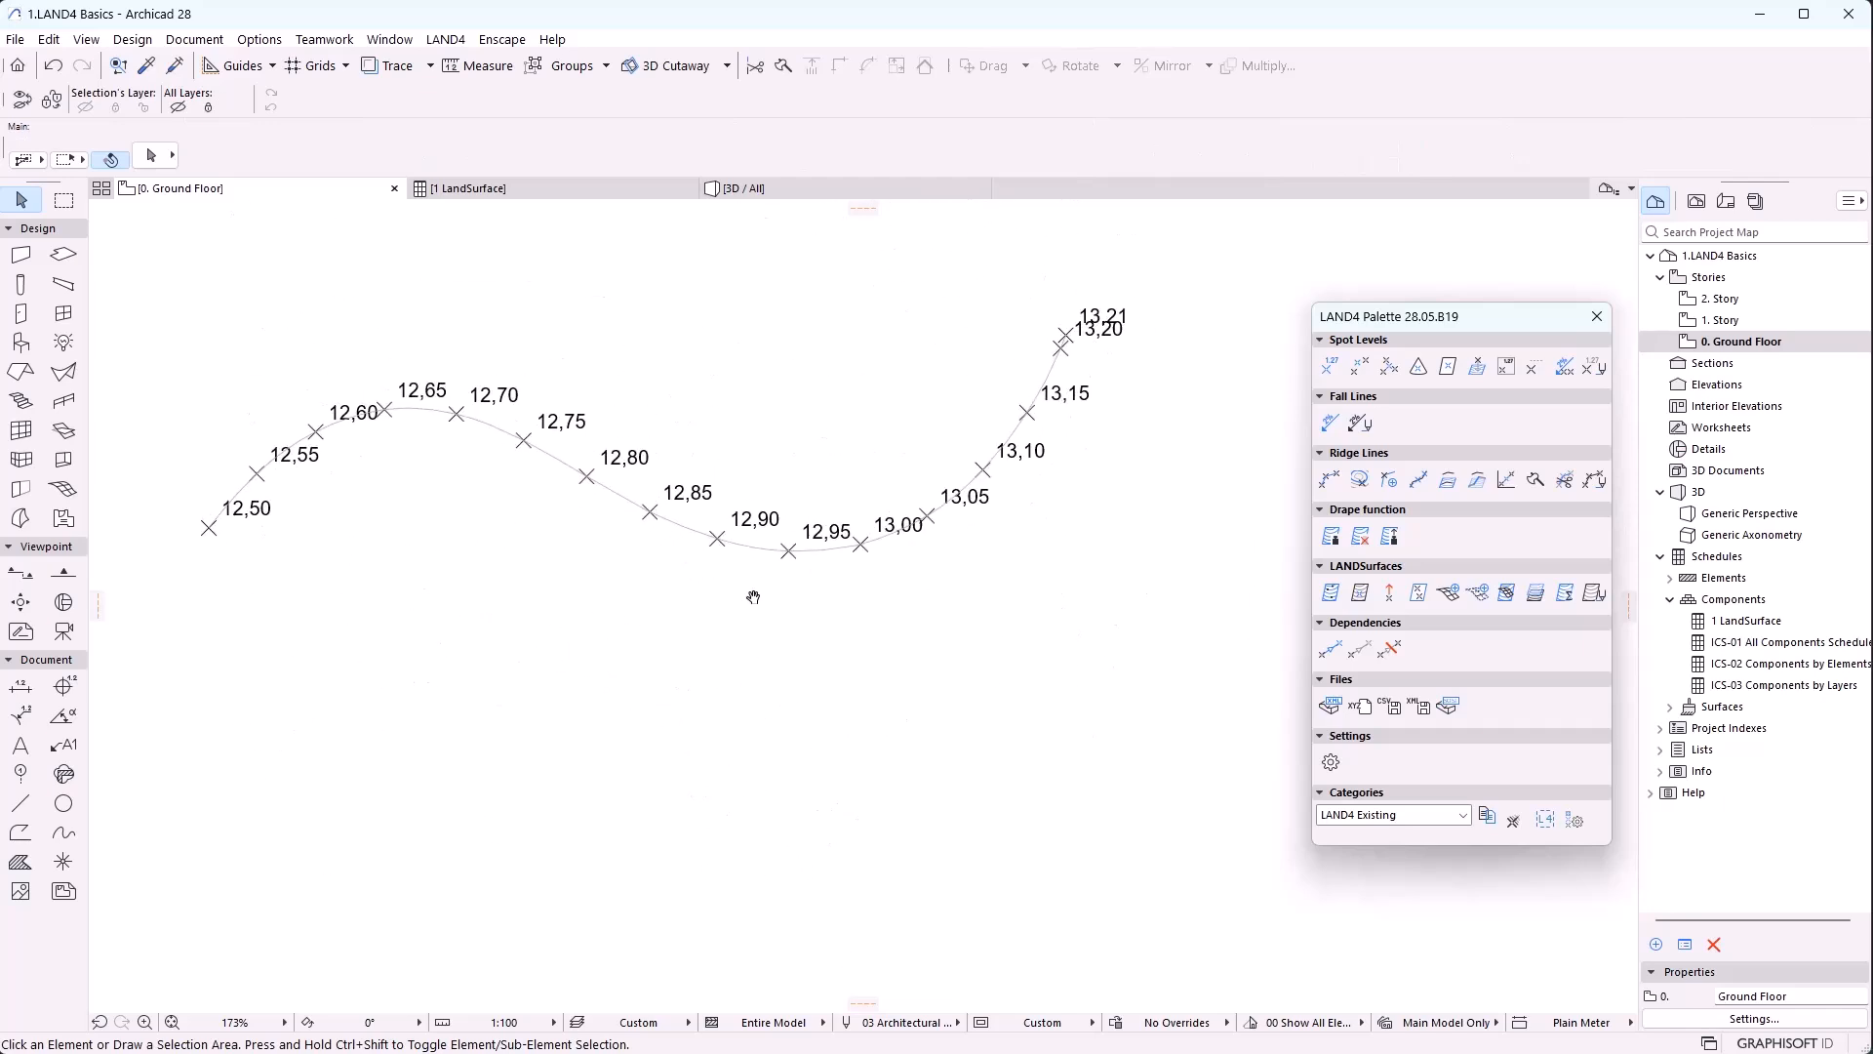
scroll(747, 597, "down", 1)
left_click(713, 552)
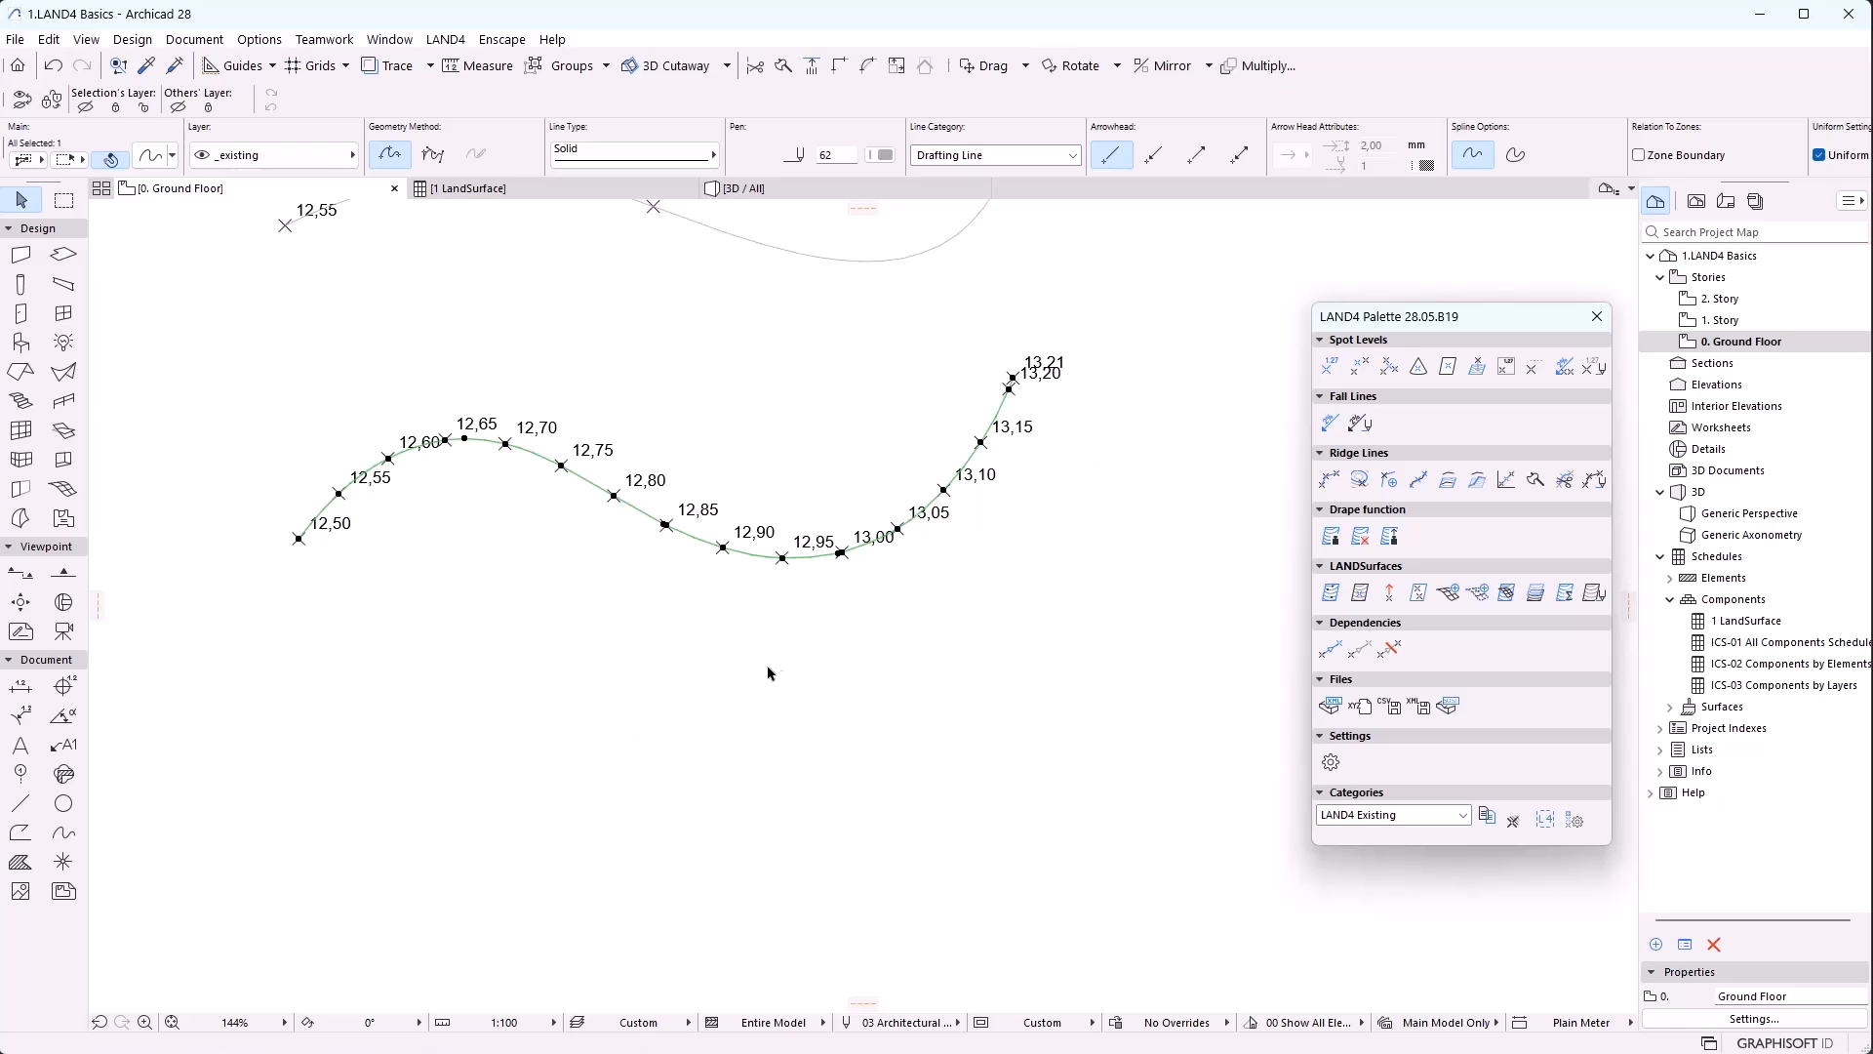
key("ctrl+d")
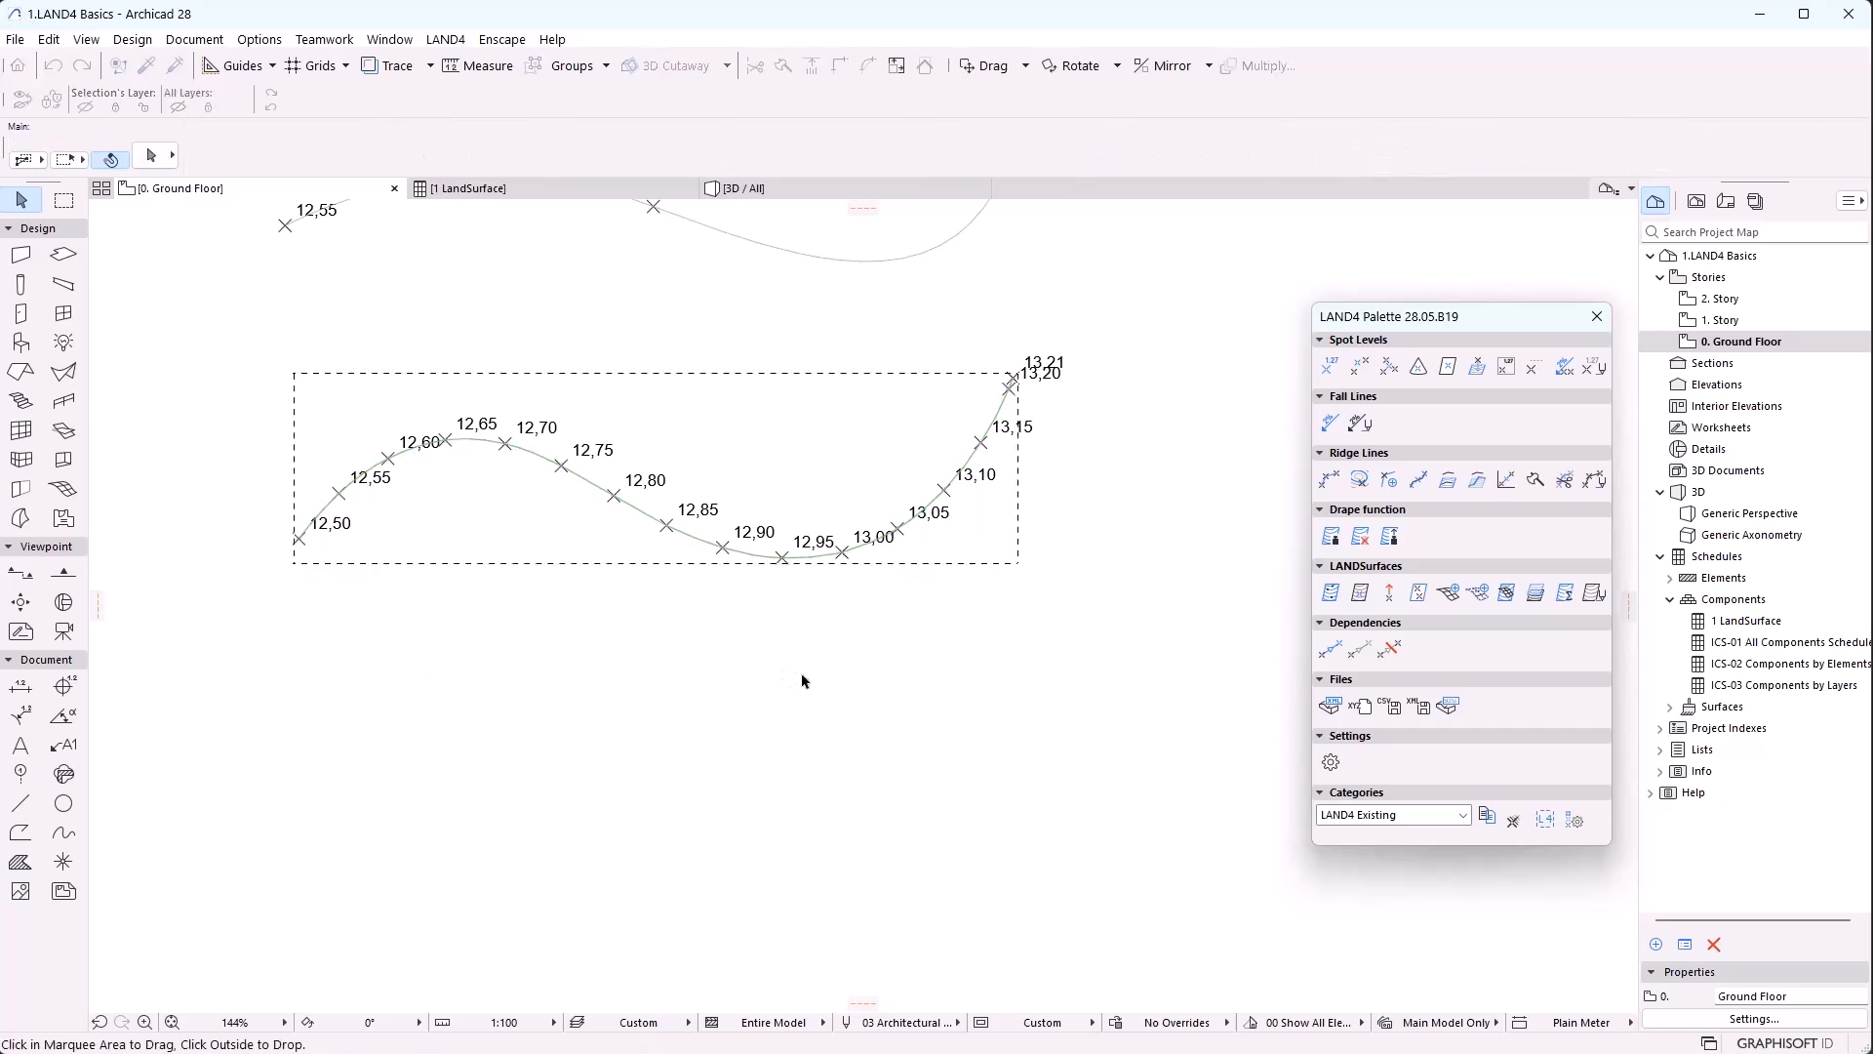
left_click(698, 538)
left_click(703, 863)
key("ctrl+c")
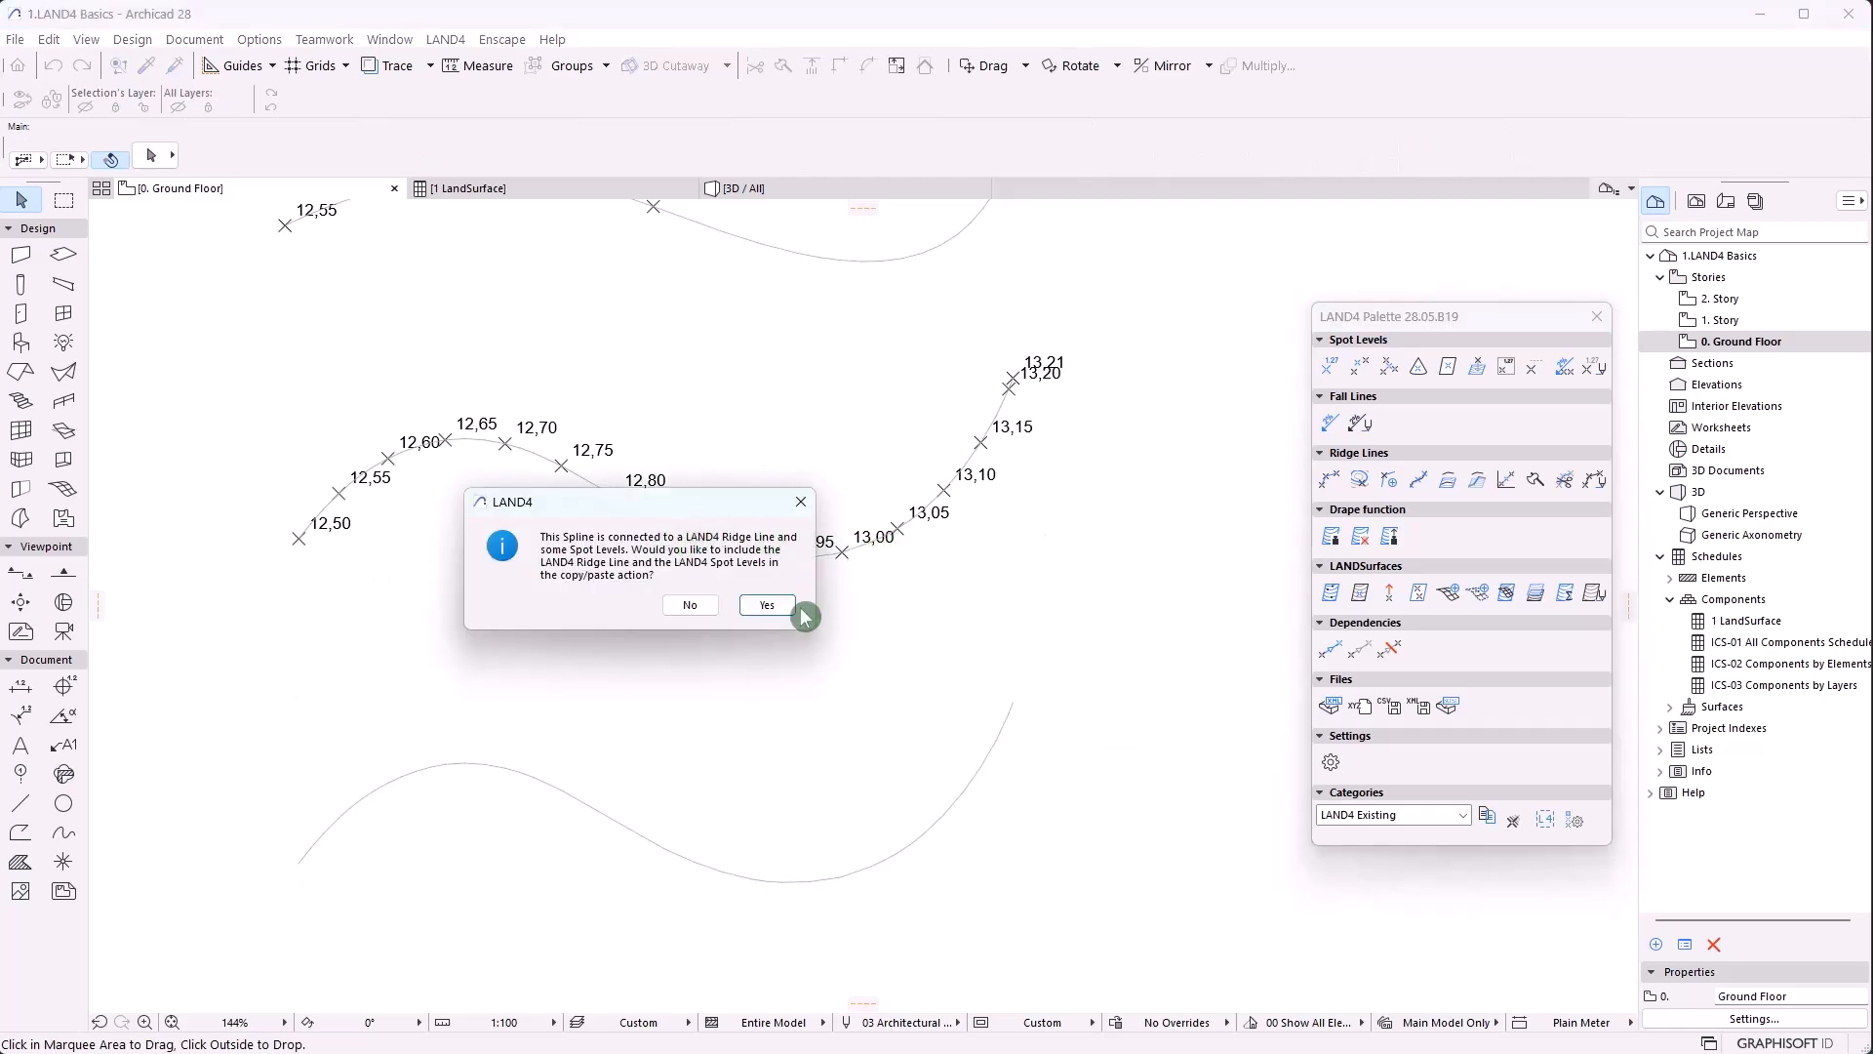
left_click(769, 607)
middle_click_drag(810, 711, 829, 585)
left_click(736, 745)
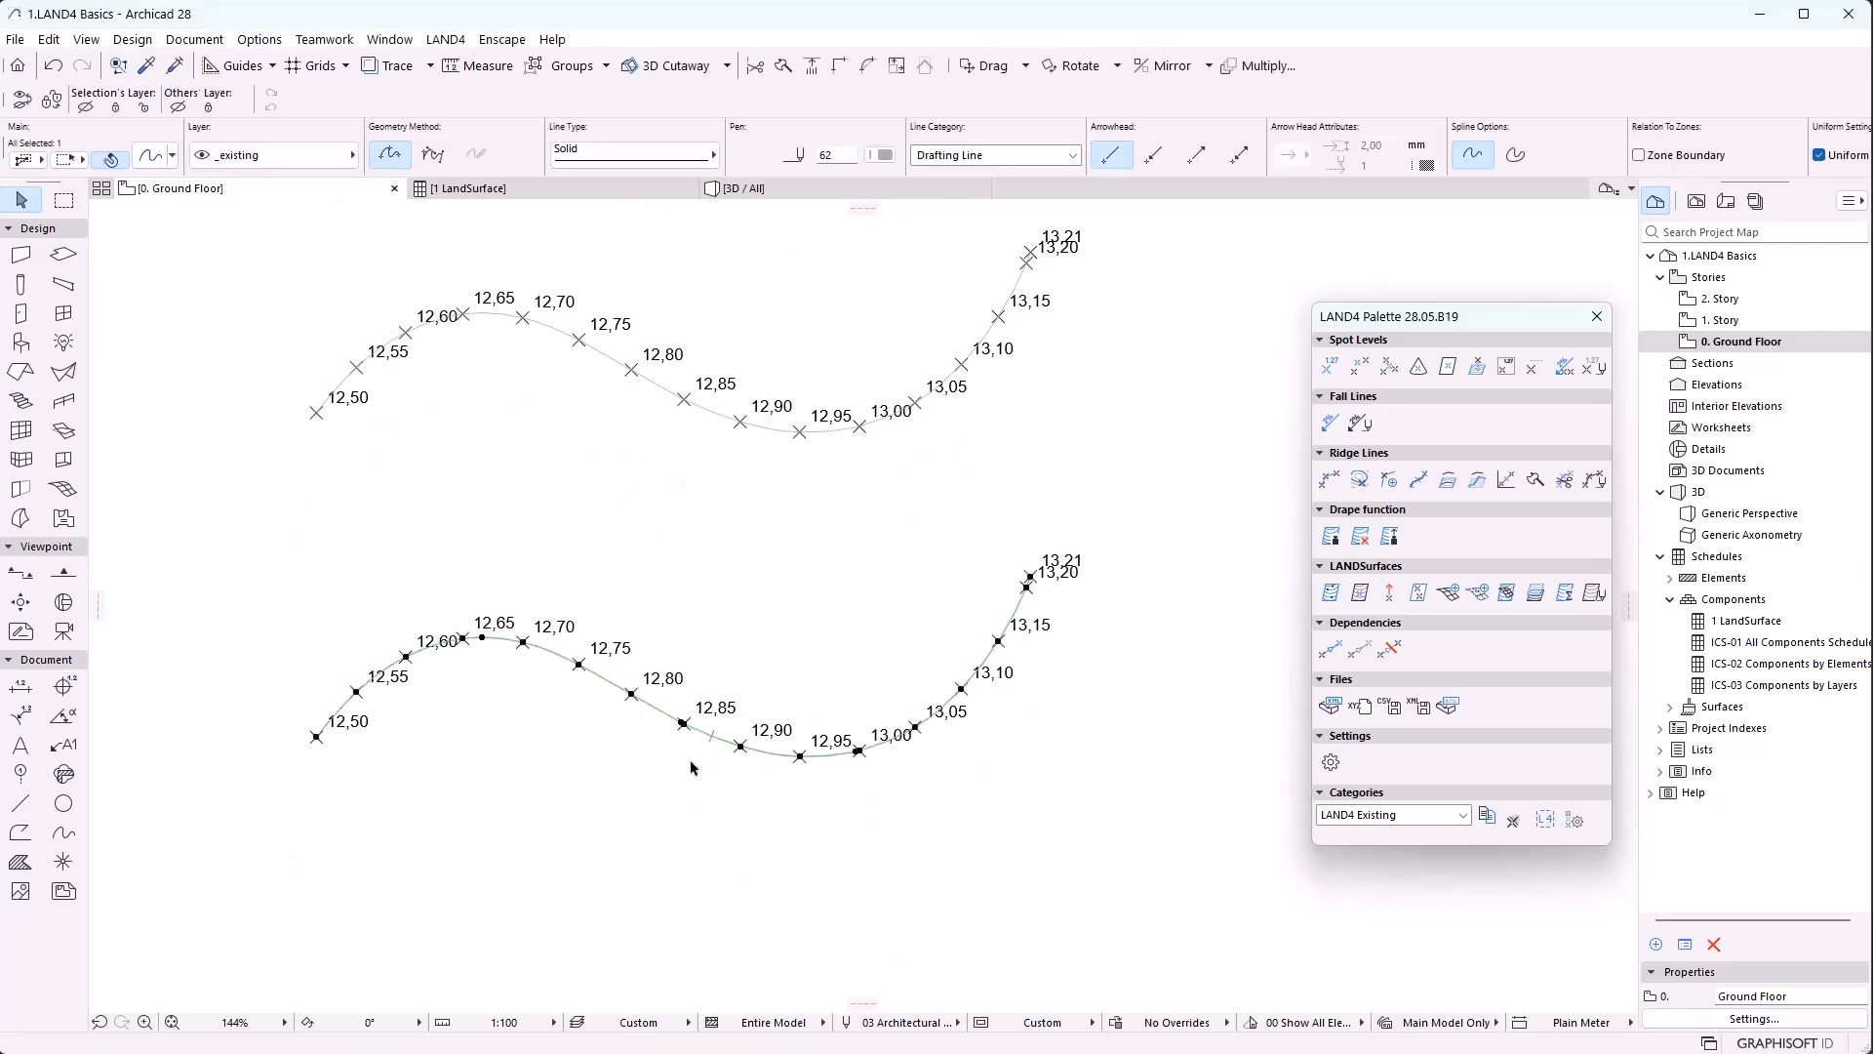
left_click(769, 194)
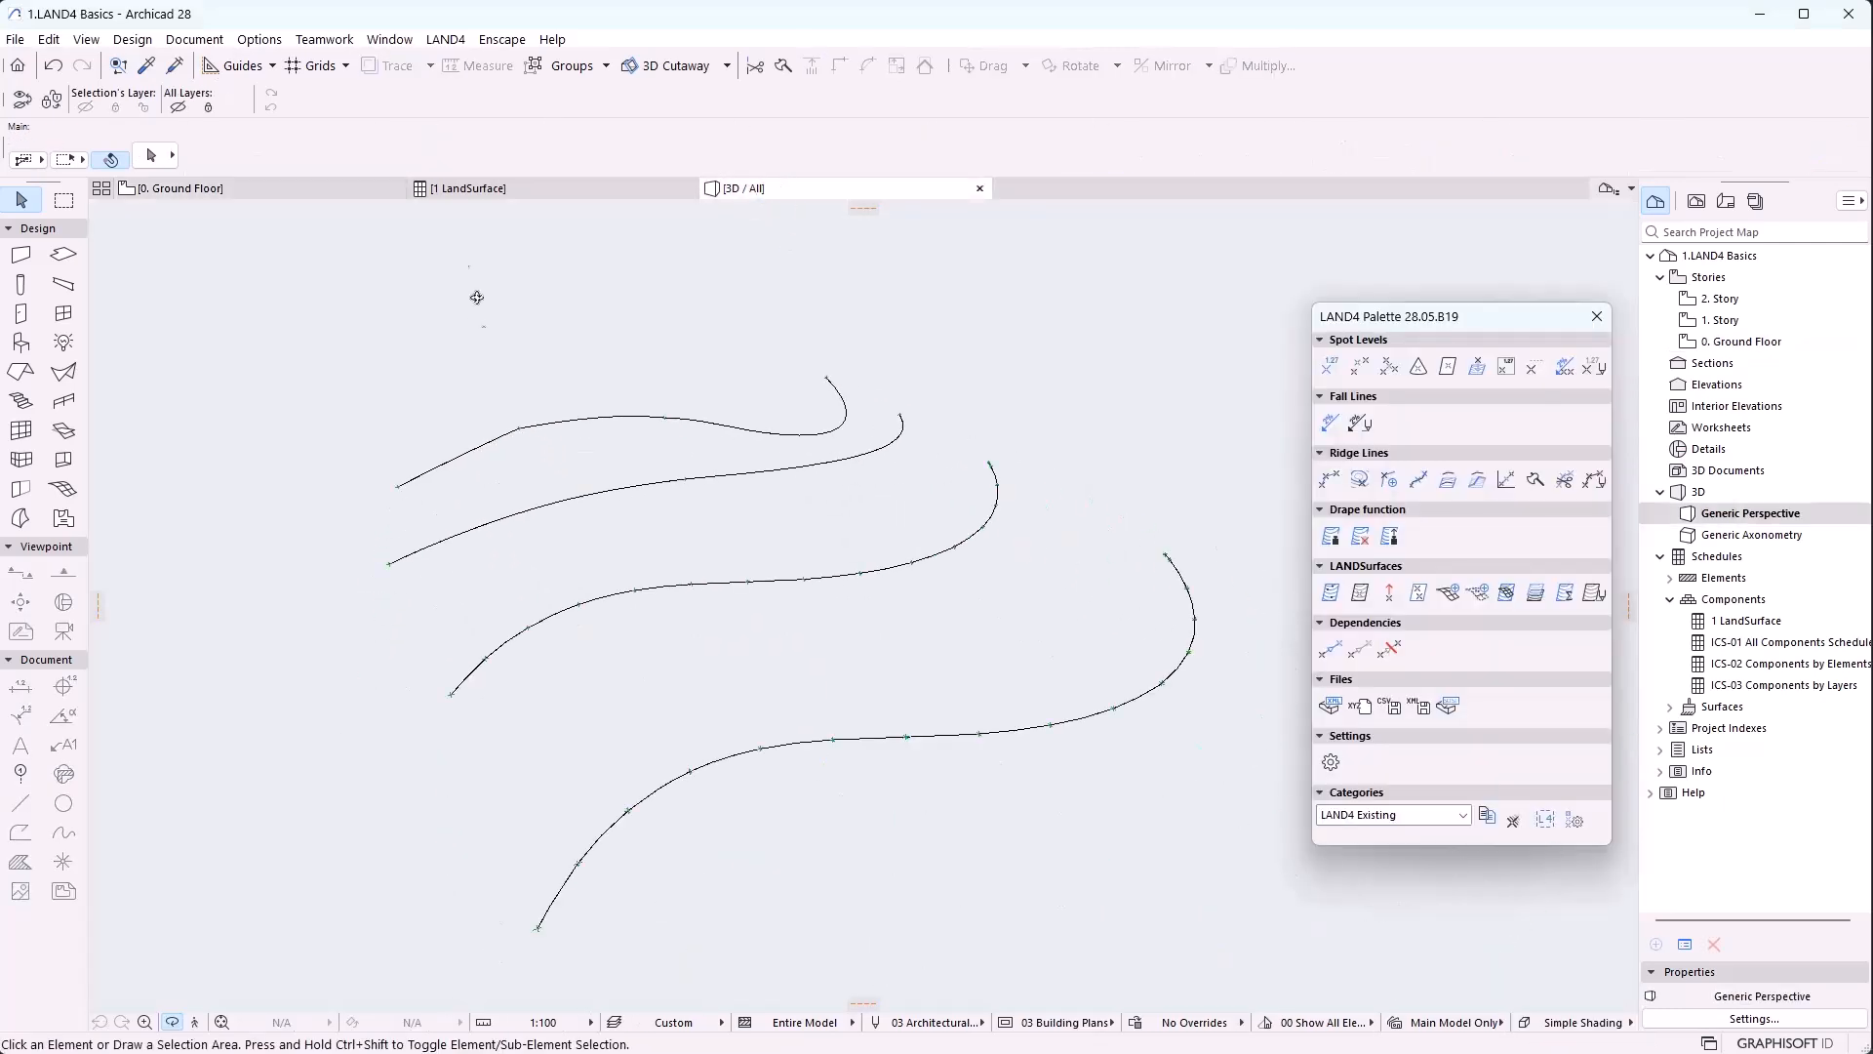
left_click(309, 190)
Begin moving the spline of the lower, copied sloped ridge line
left_click(658, 710)
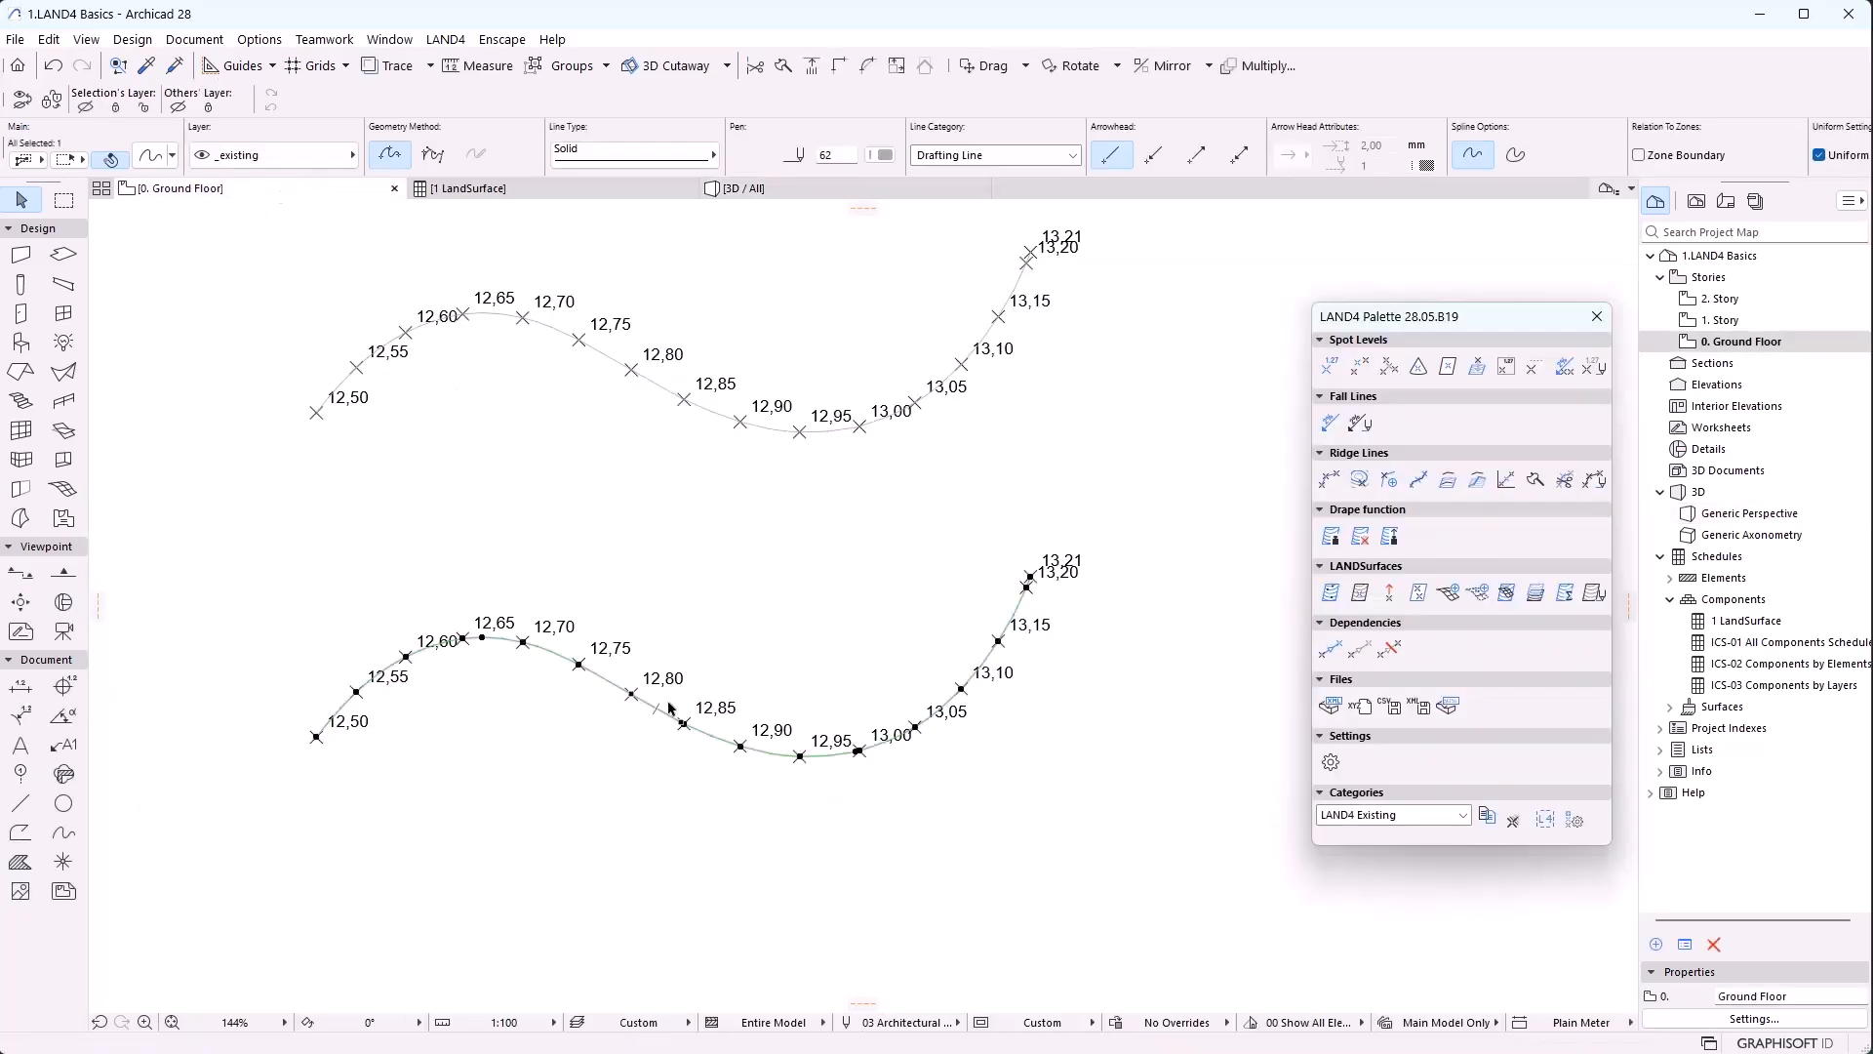
key("ctrl+d")
left_click(715, 744)
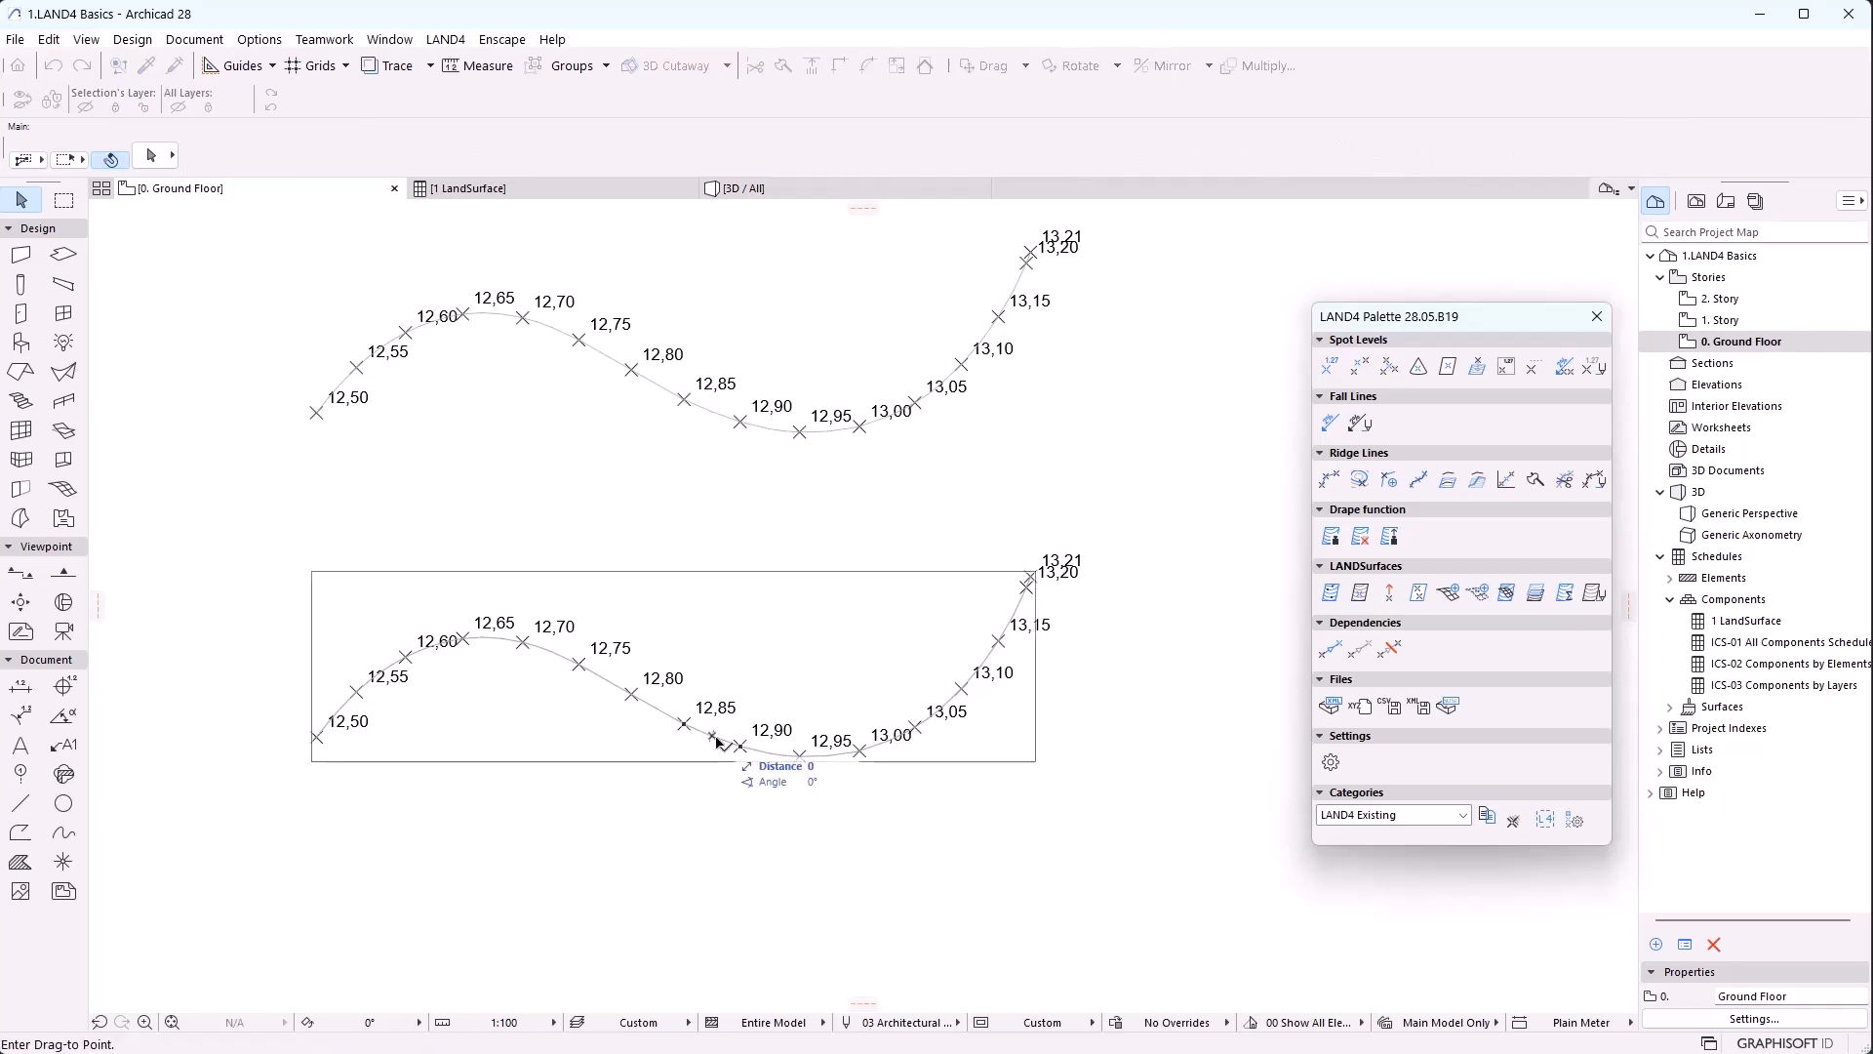
Place a copy of the plain spline about 4280 mm straight below the lowest ridge line in the floor plan
scroll(715, 520, "down", 1)
scroll(720, 523, "down", 1)
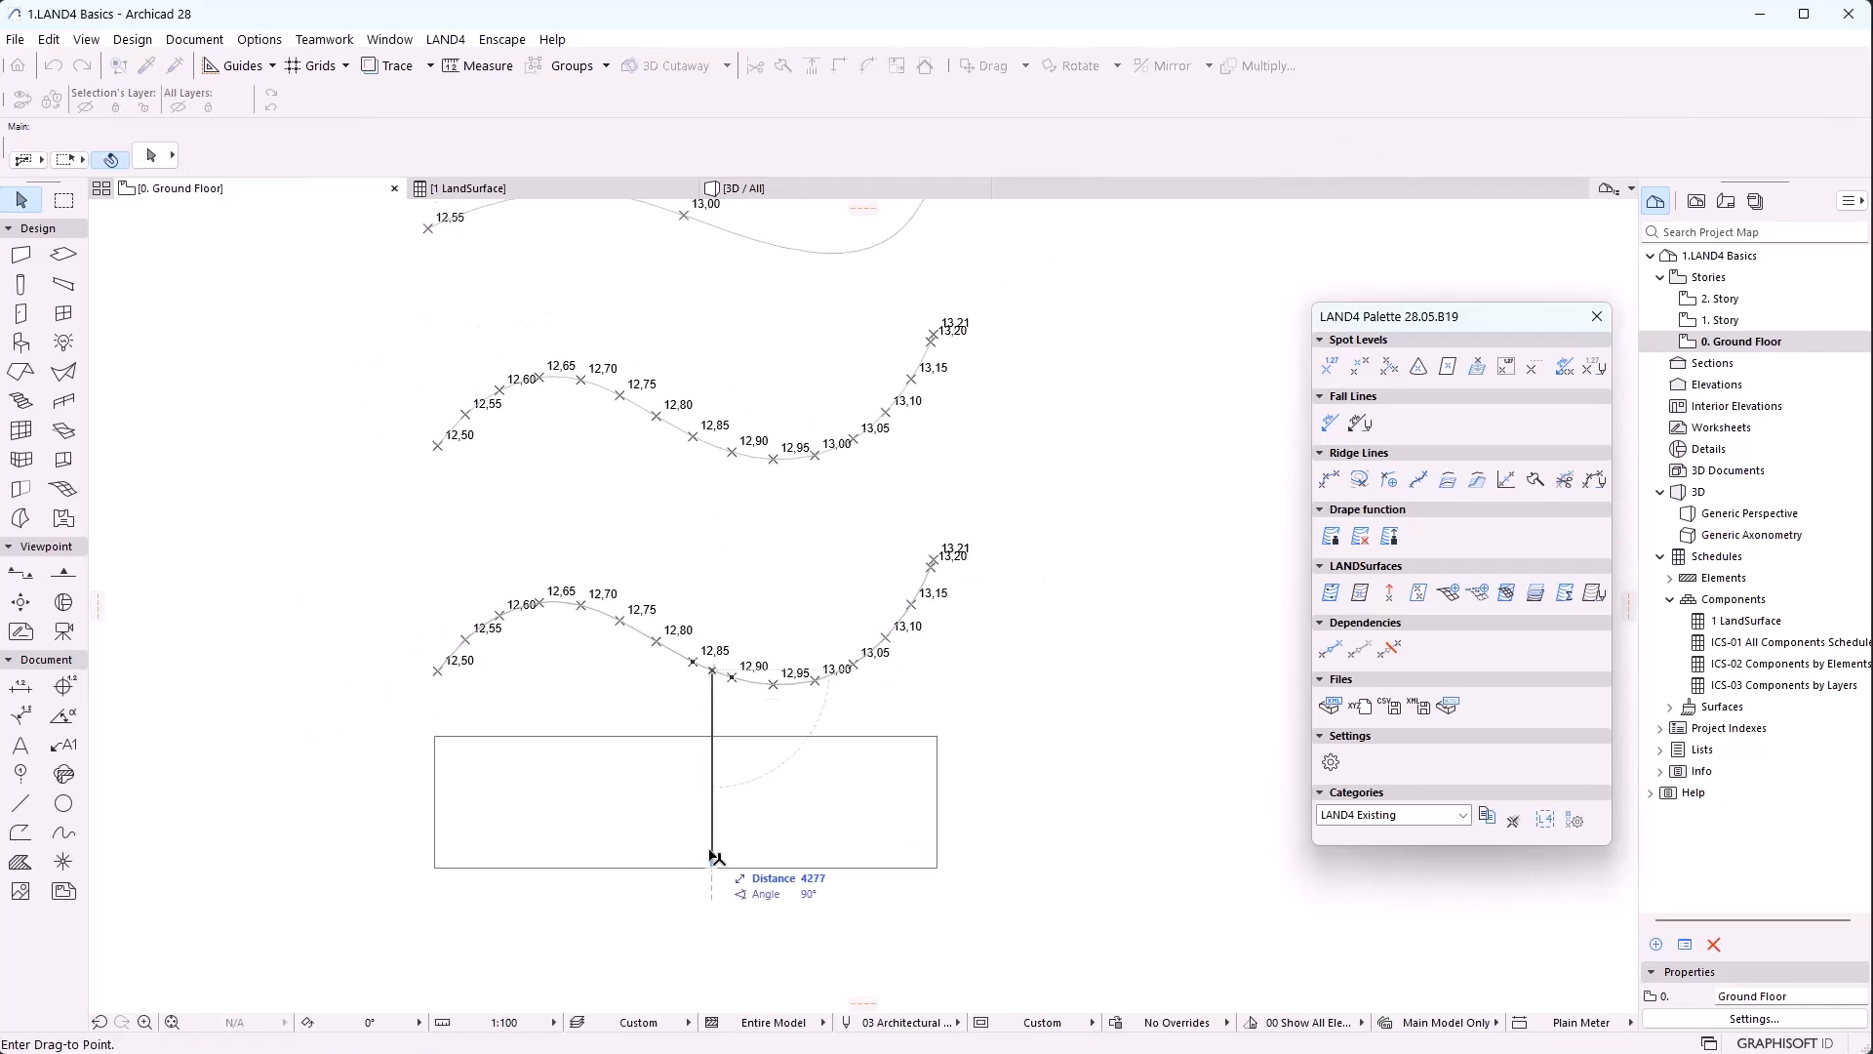
left_click(715, 863)
left_click(912, 891)
left_click(701, 612)
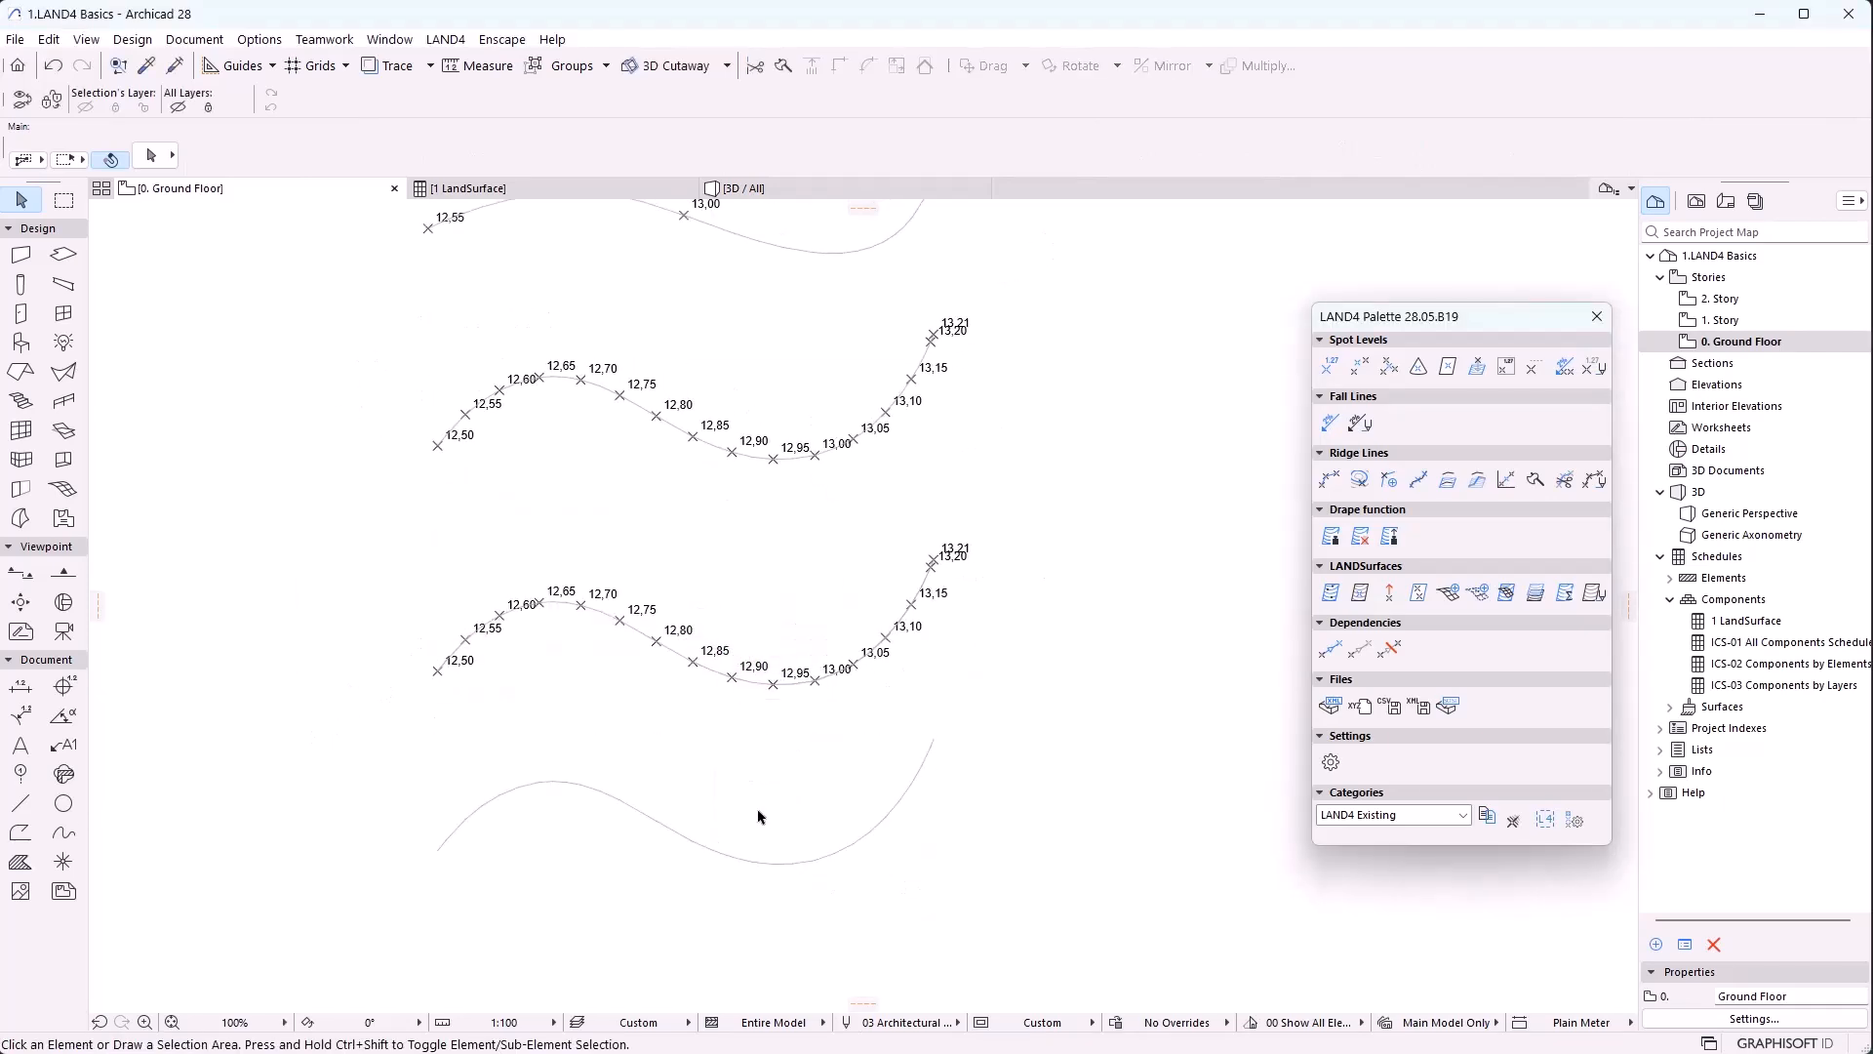
middle_click_drag(750, 833, 776, 706)
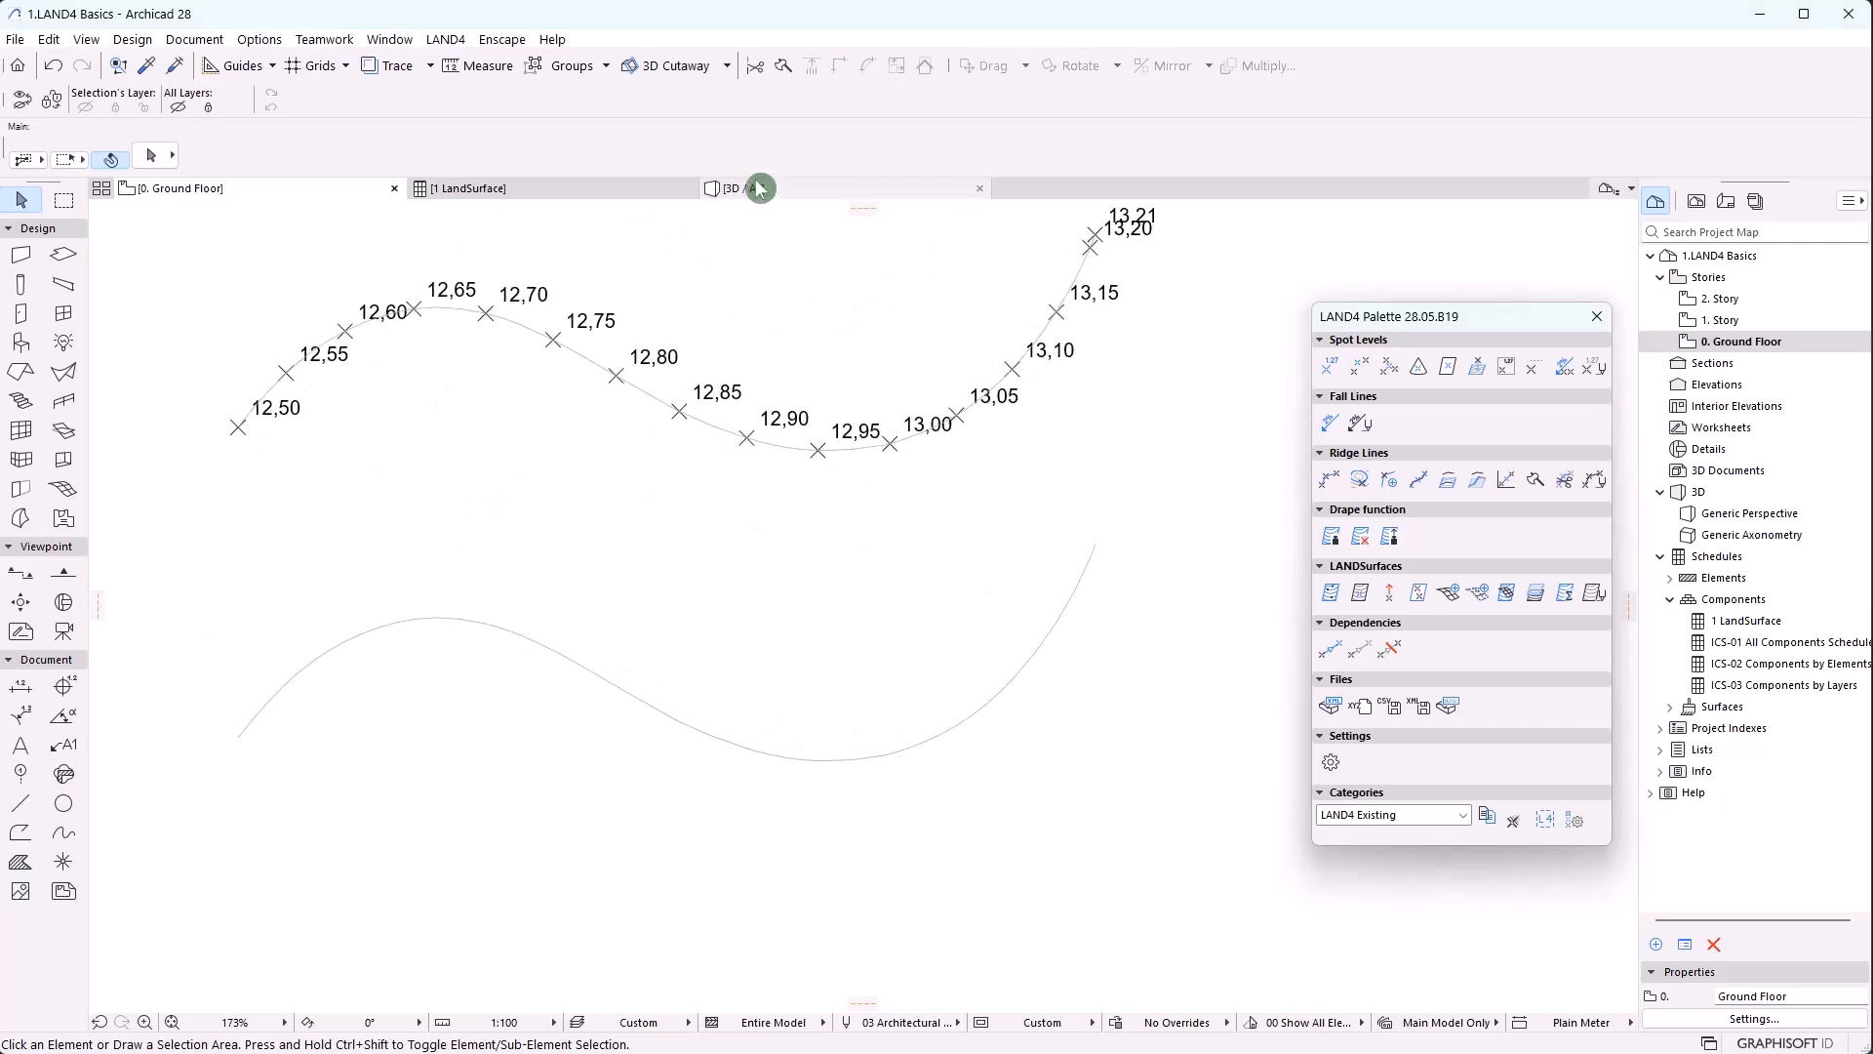
Create a sloped ridge line on the copied spline from 12500 at 5,00 %, using custom distances with spot levels at start, an intermediate vertex and end
left_click(757, 191)
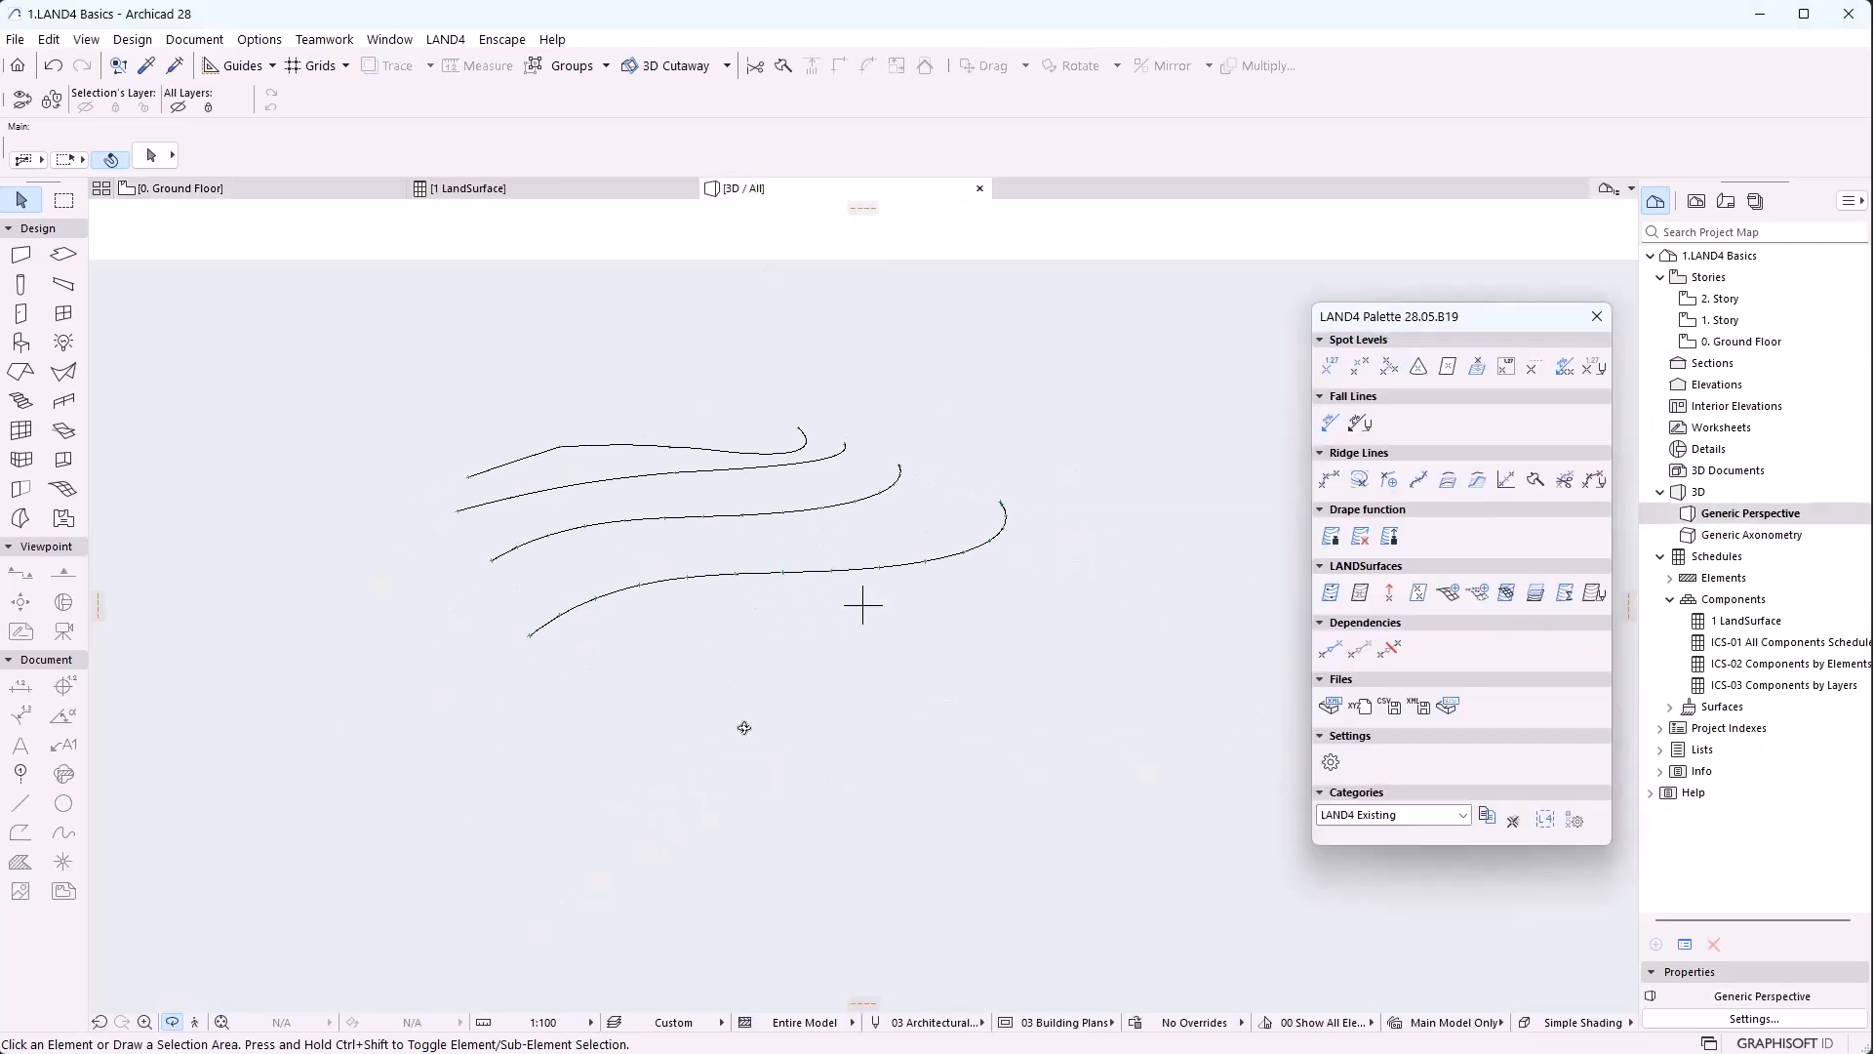
left_click(302, 191)
left_click(820, 760)
left_click(1366, 527)
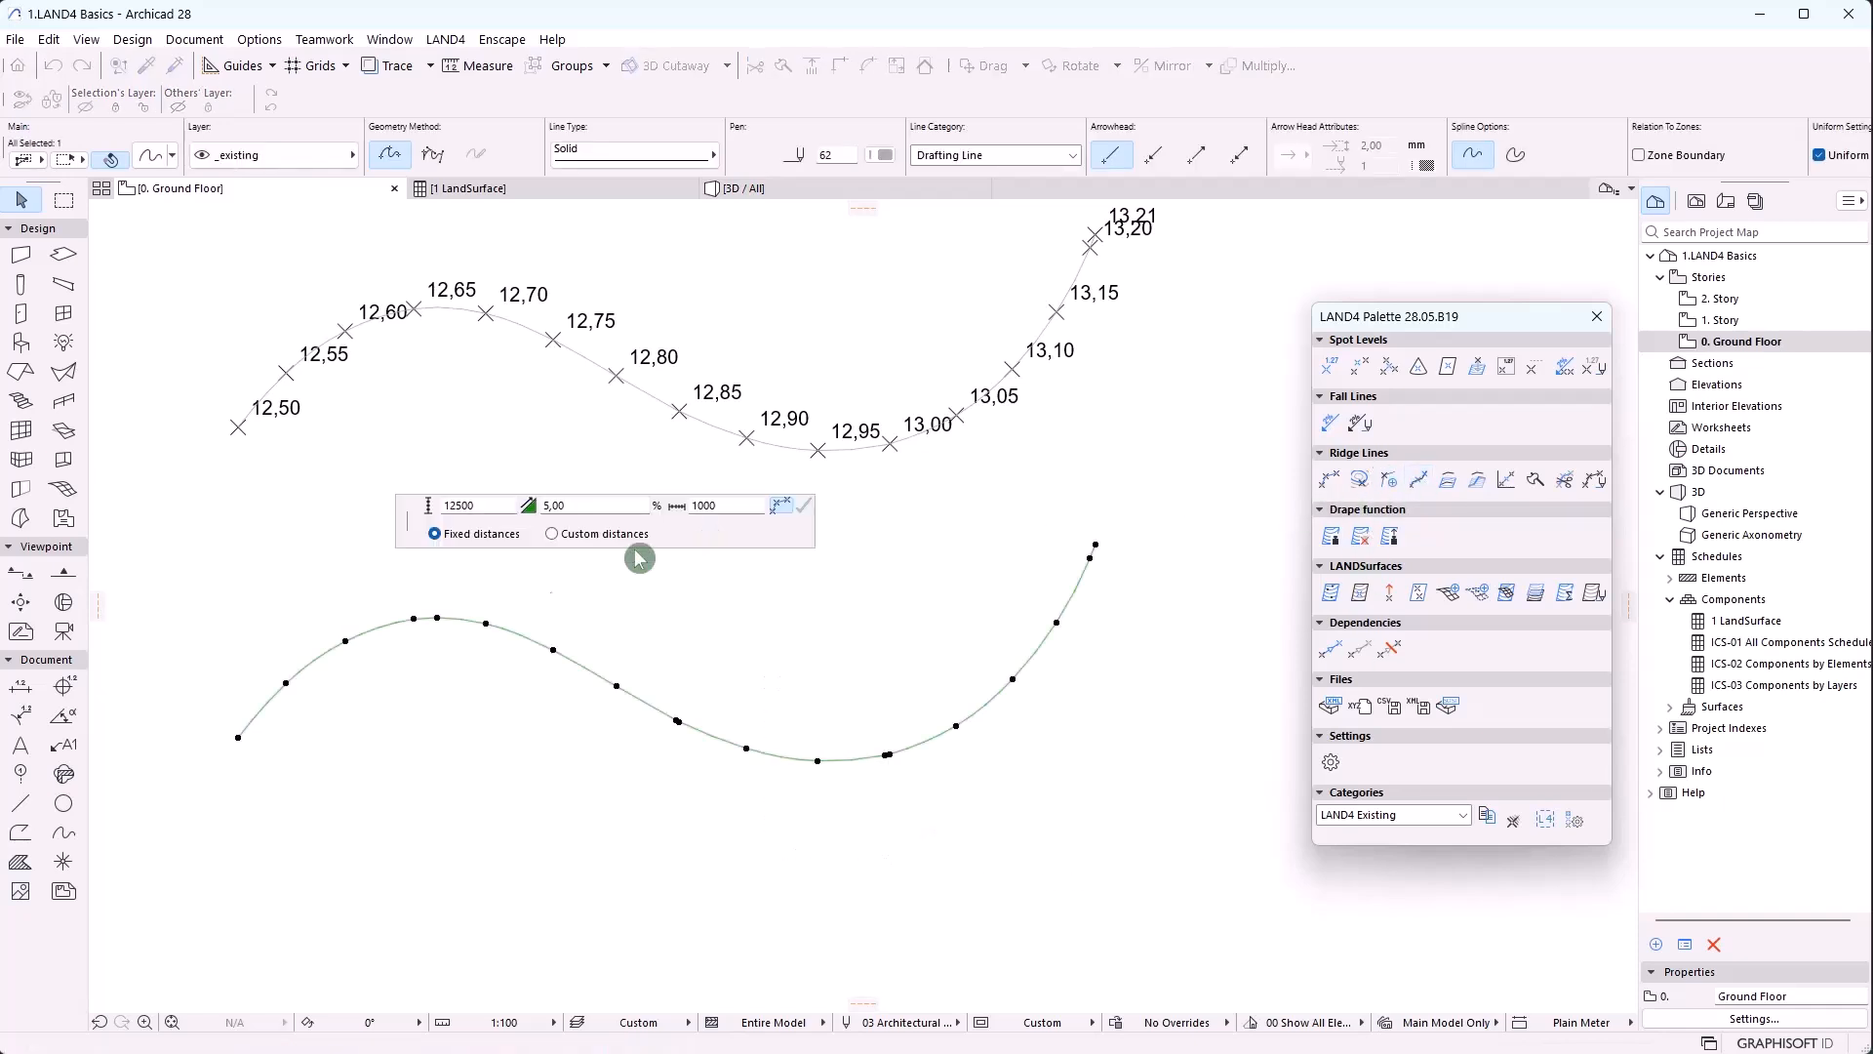
left_click(554, 535)
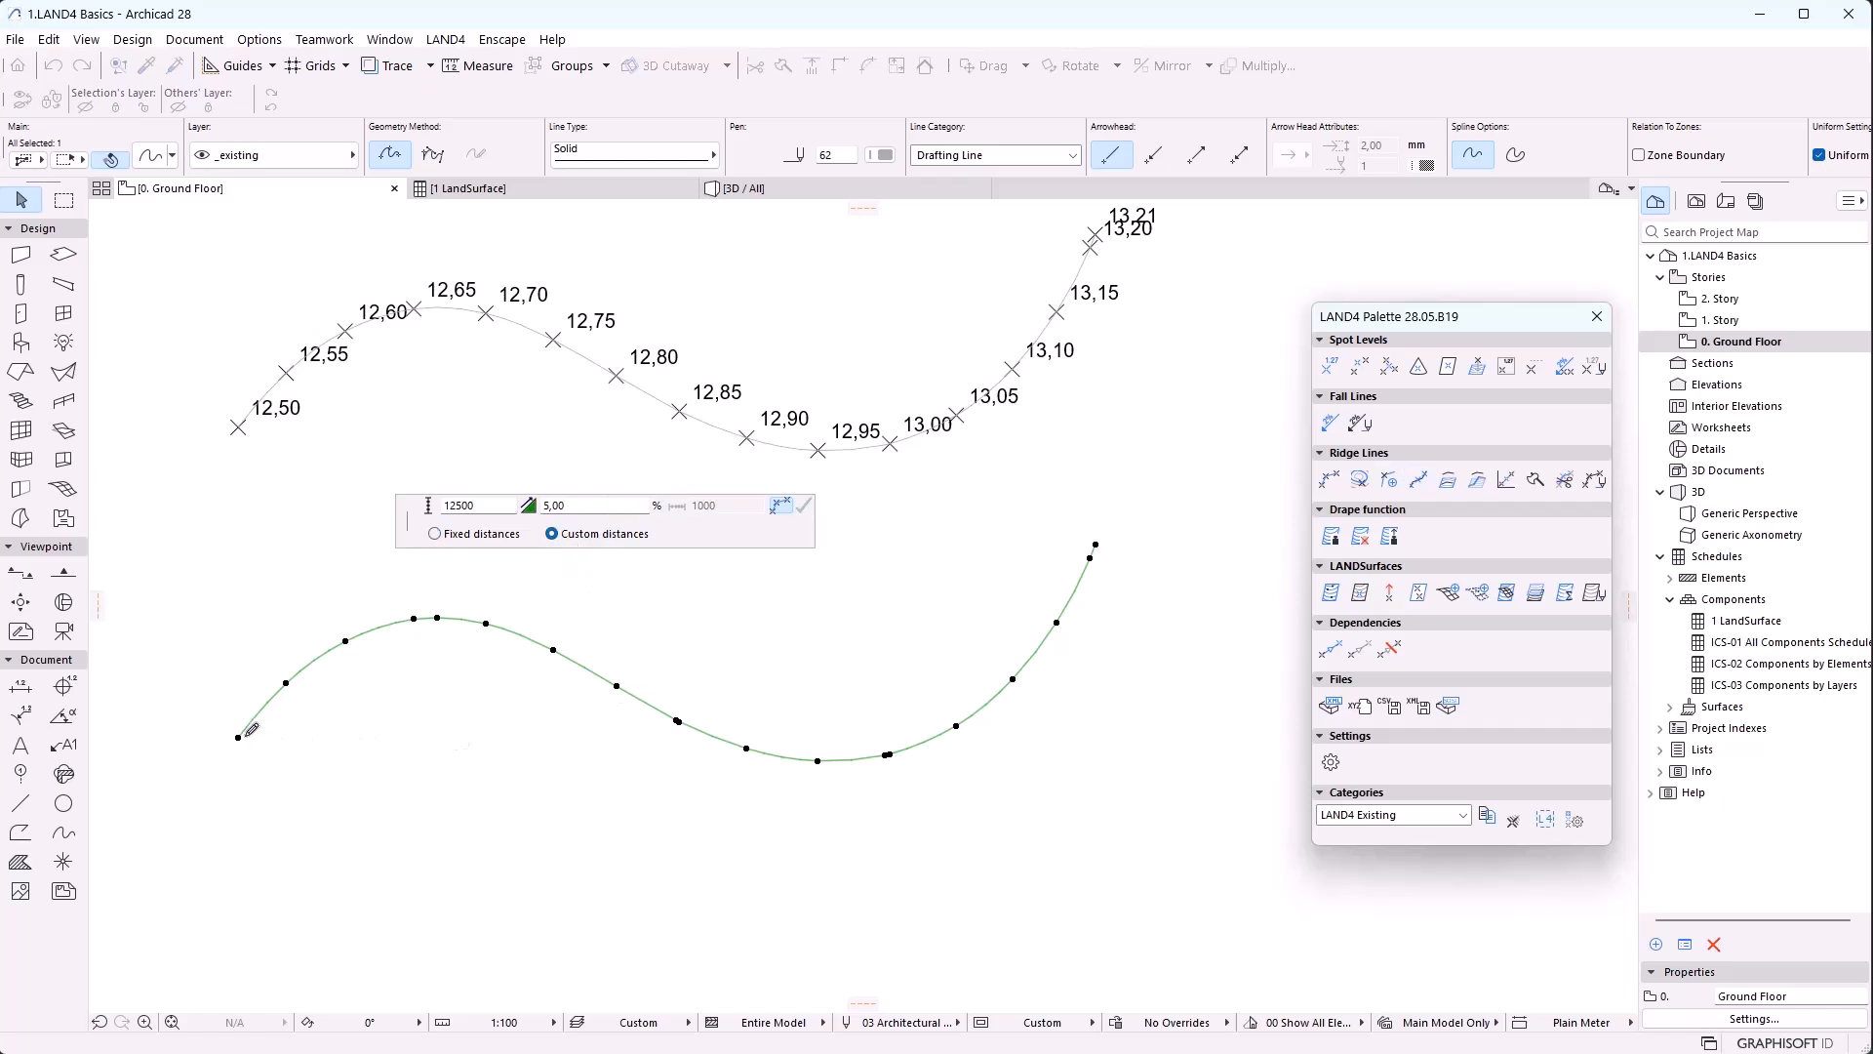
left_click(239, 738)
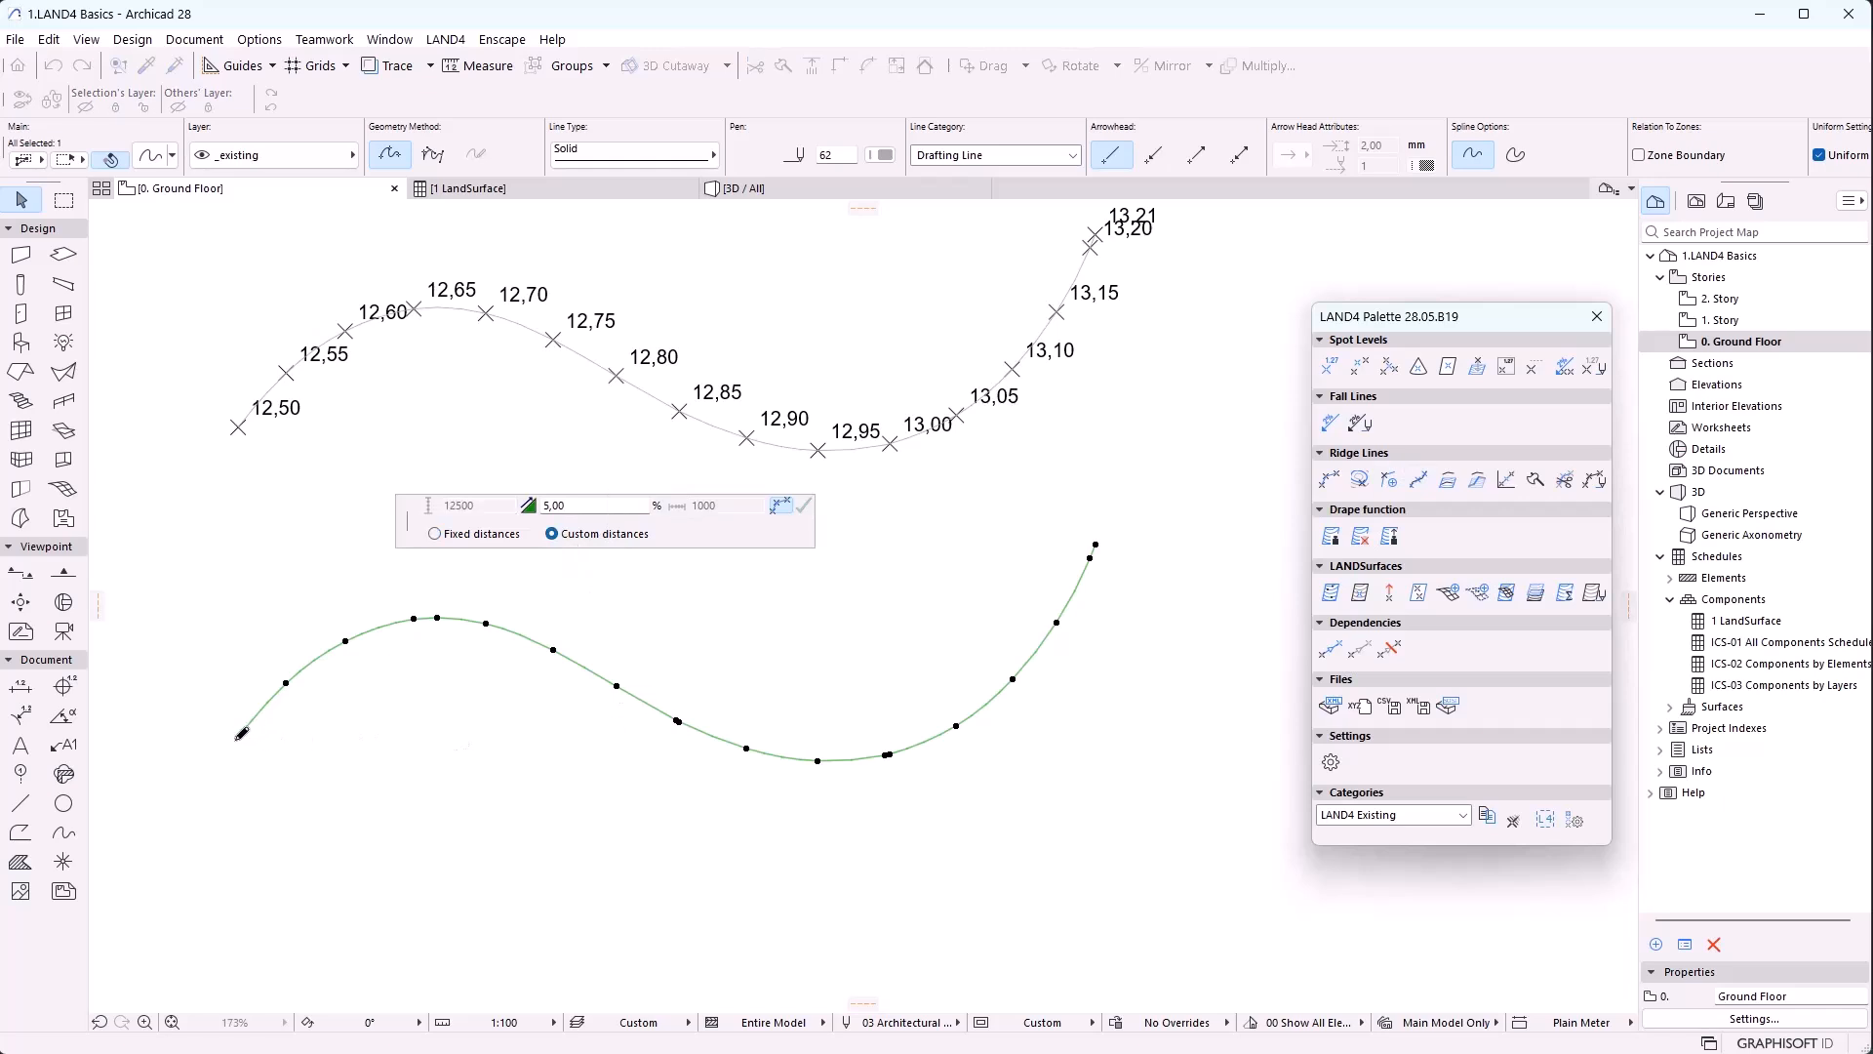
left_click(747, 747)
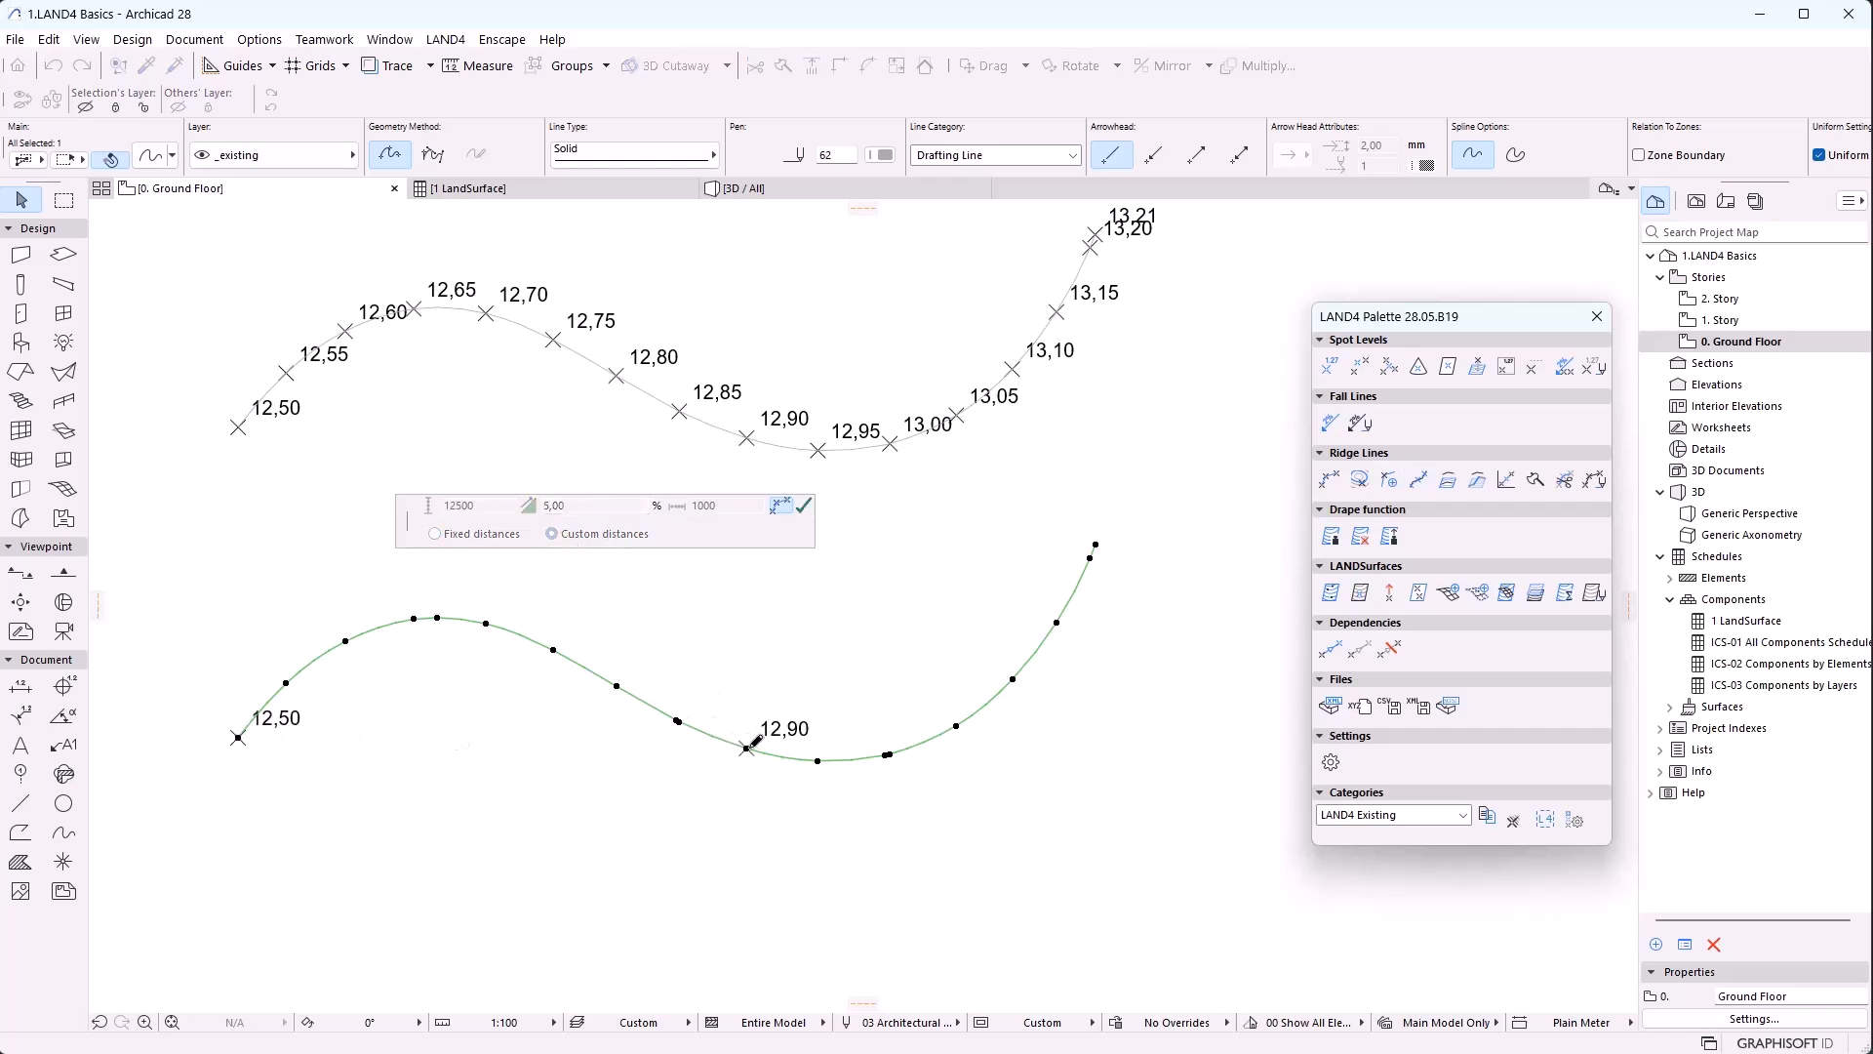
left_click(1094, 545)
left_click(807, 509)
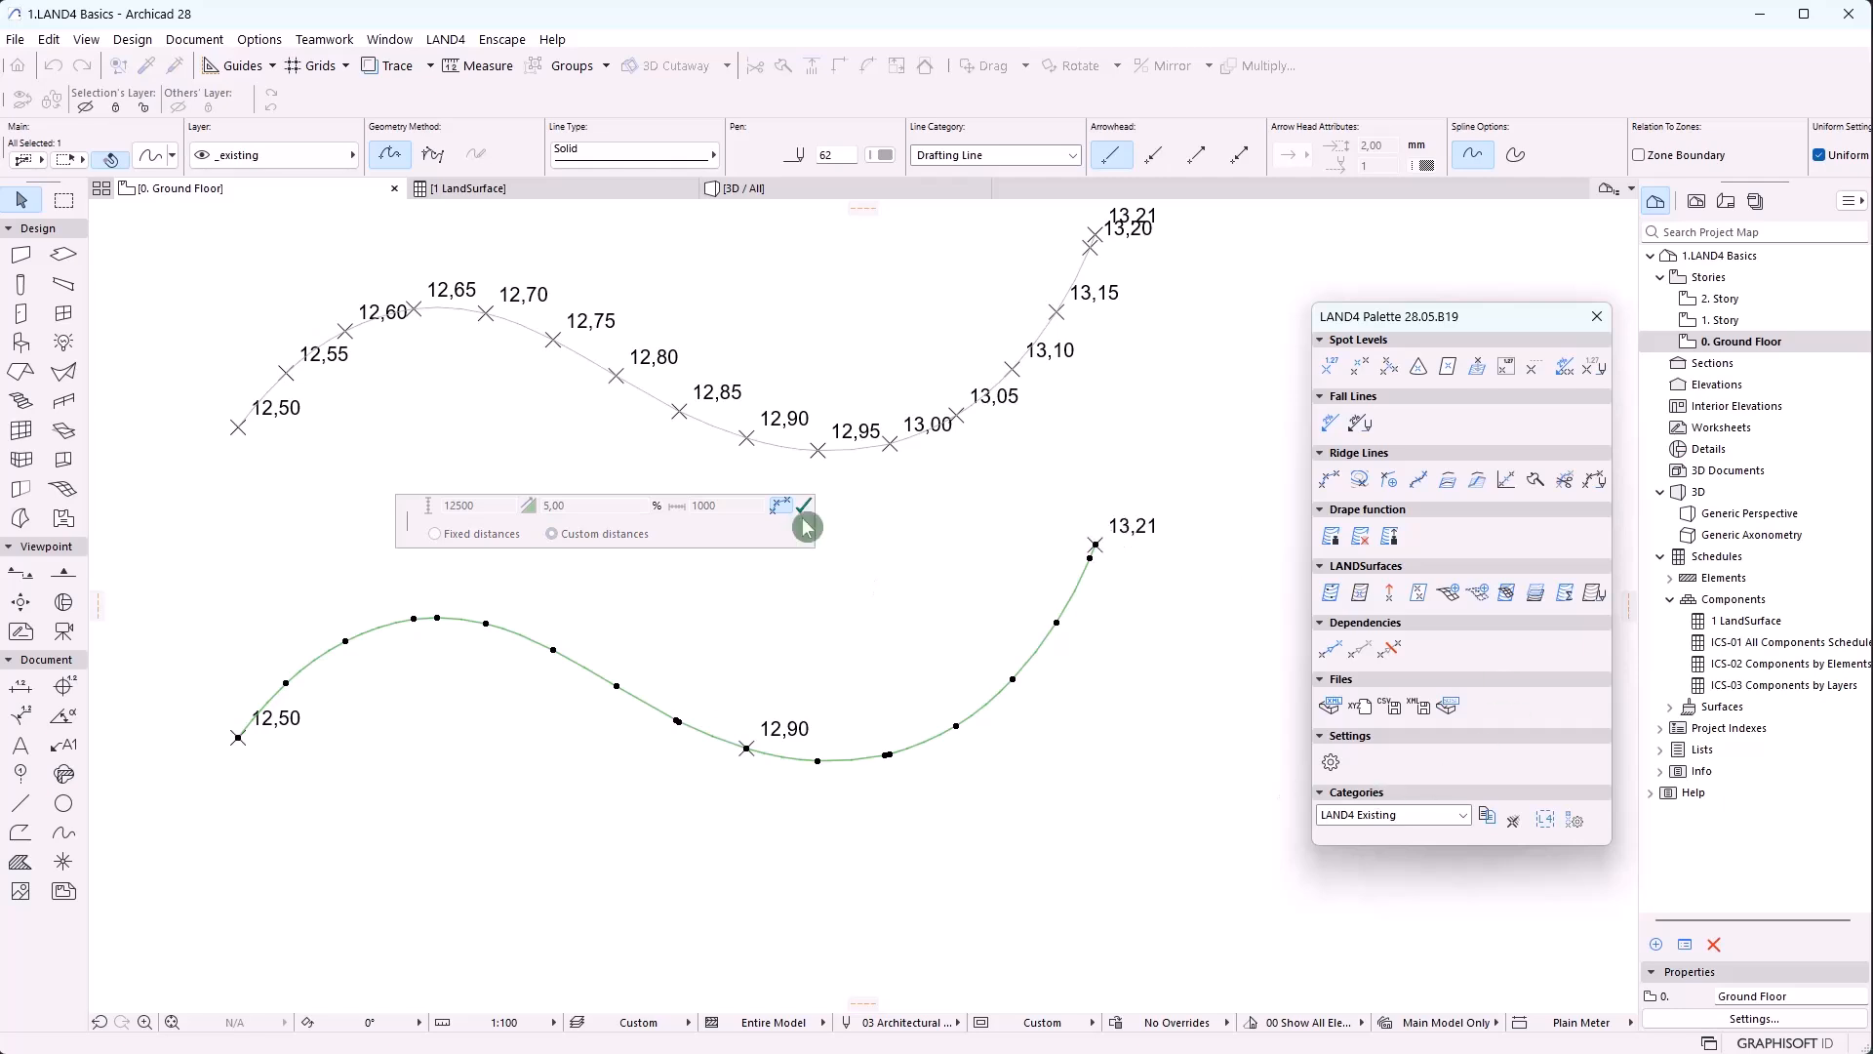
left_click(836, 575)
Add four more spot levels on the lowest ridge line: three between its start and the 12,90 level, one between 12,90 and its end
left_click(751, 188)
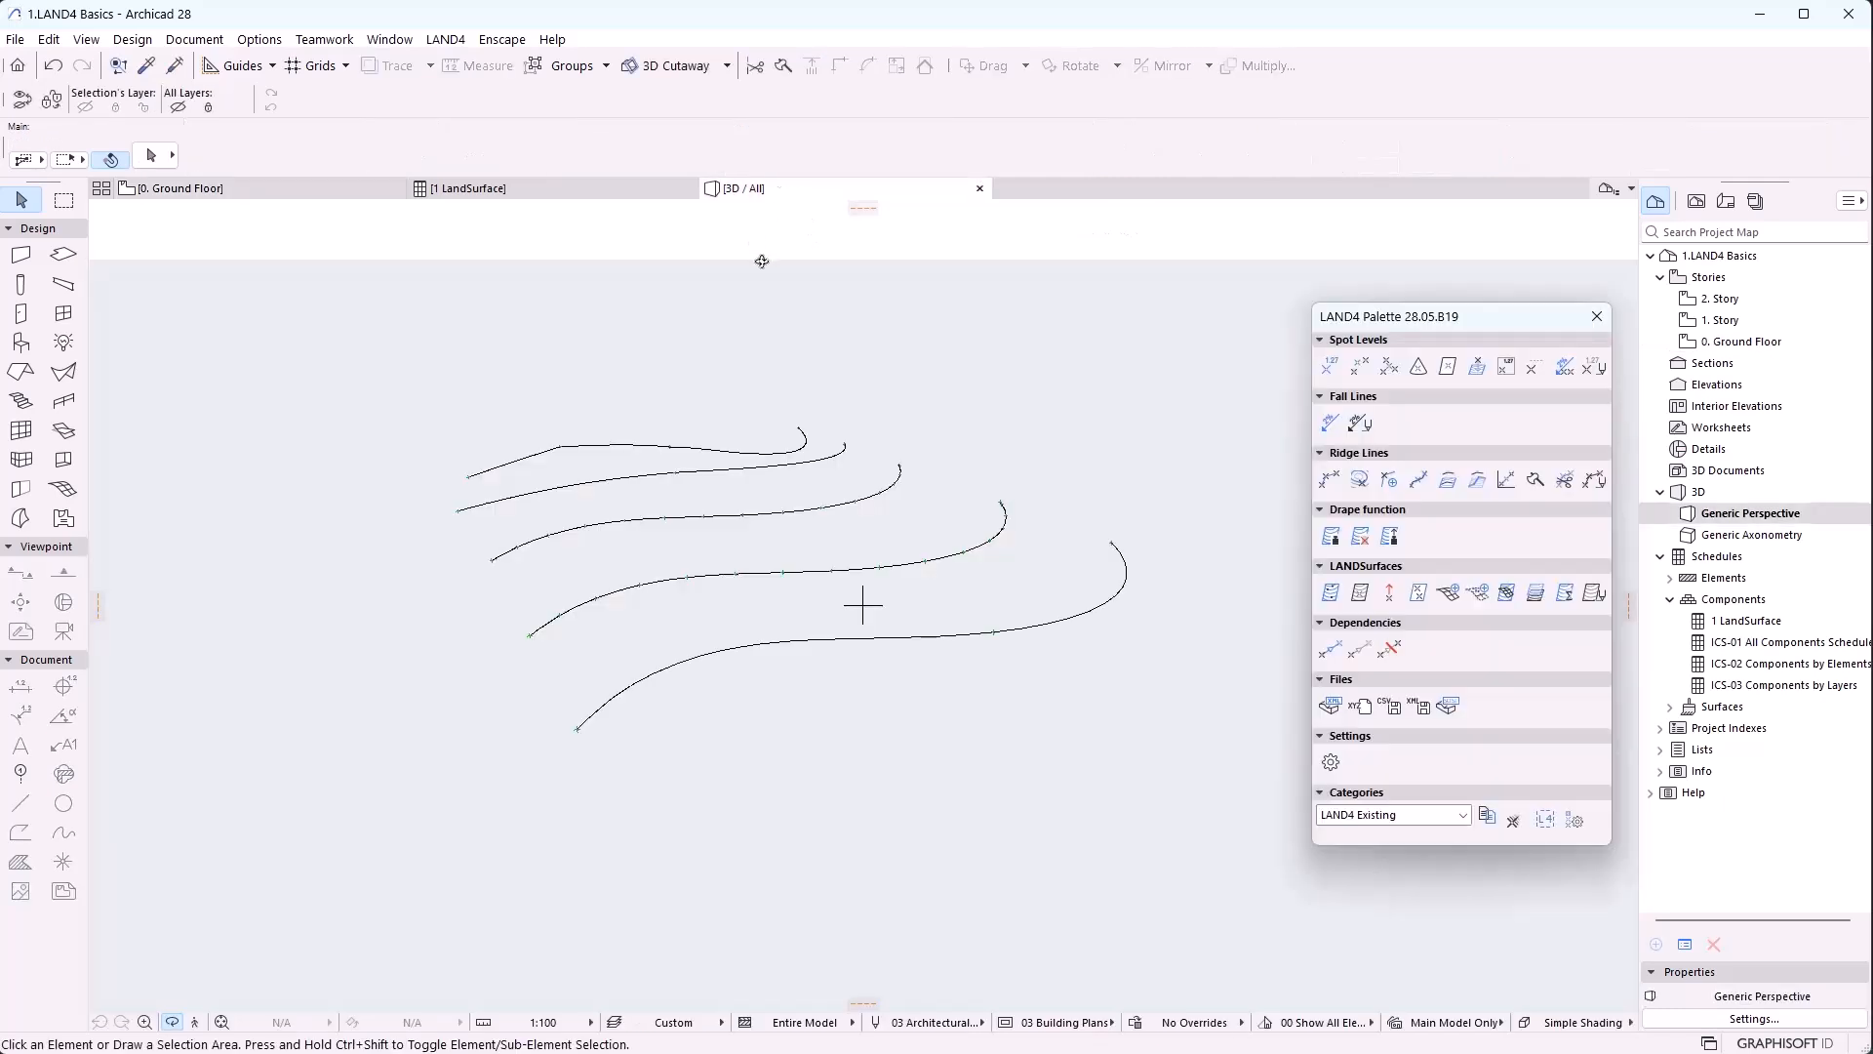
scroll(854, 676, "up", 4)
left_click_drag(864, 696, 970, 669)
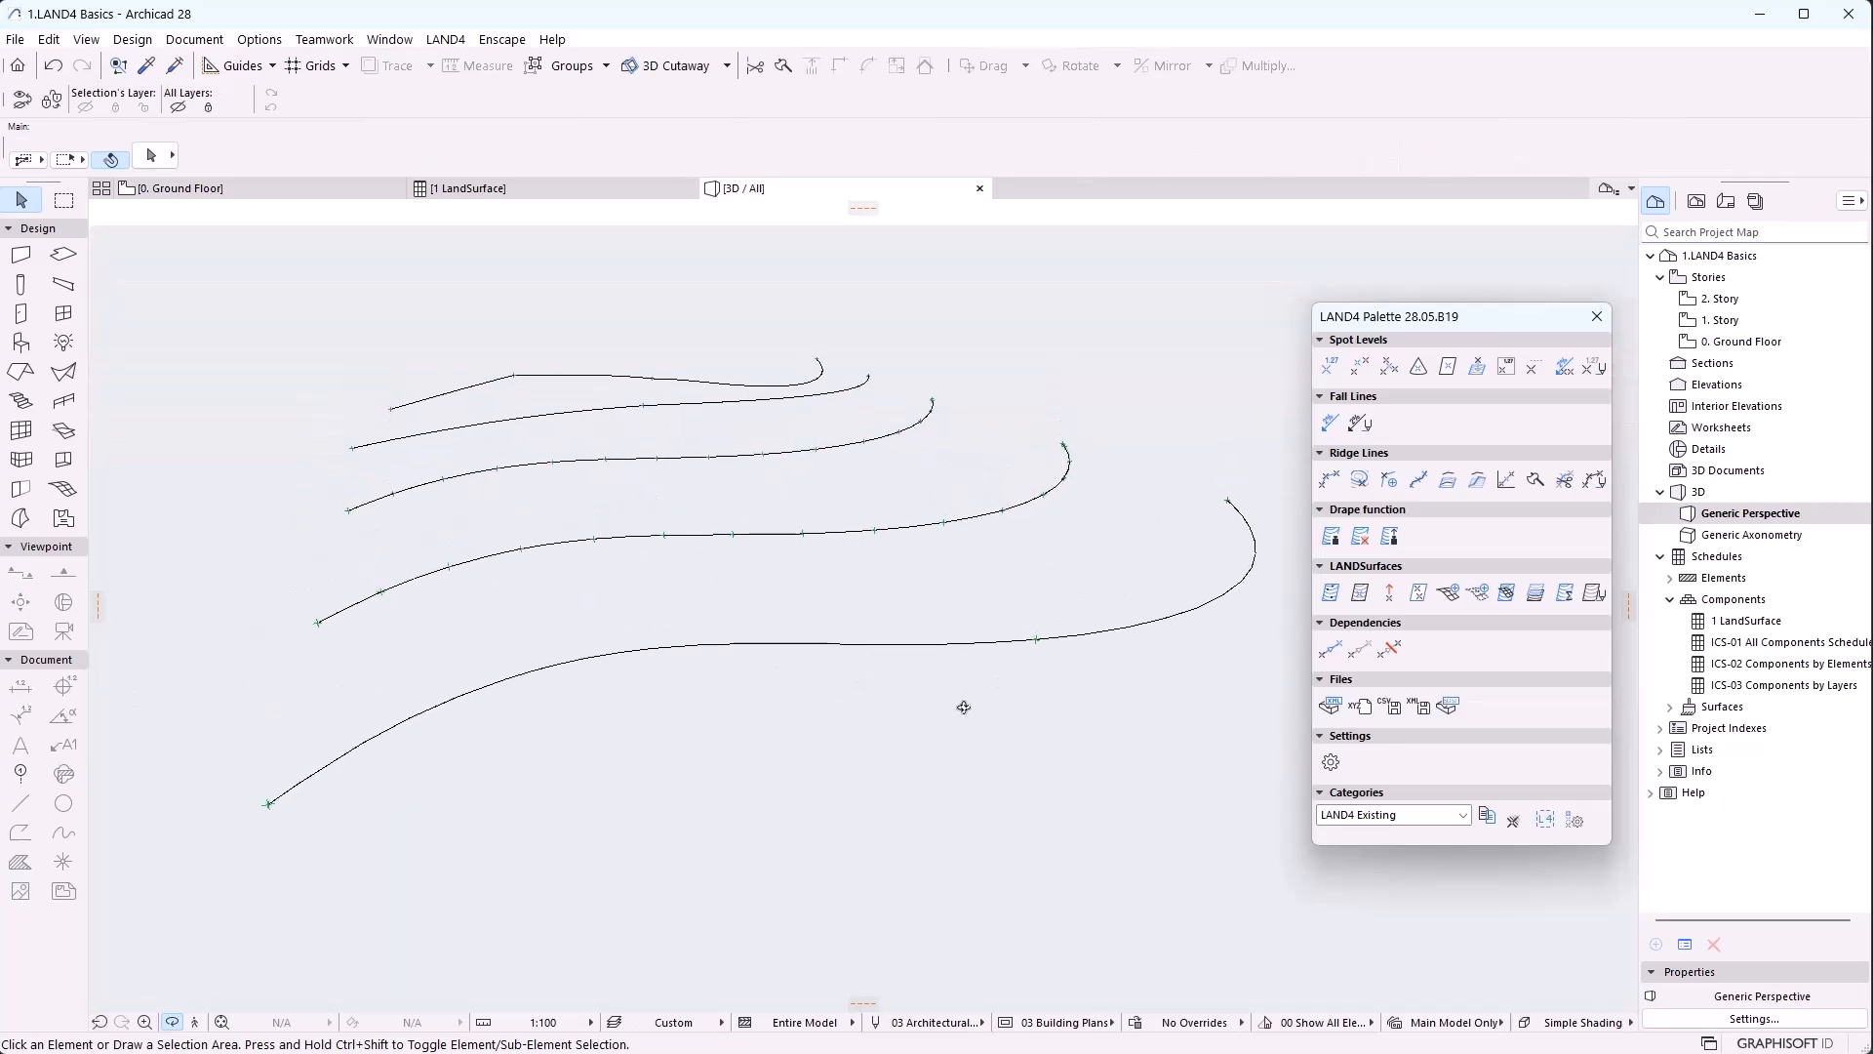
left_click(333, 200)
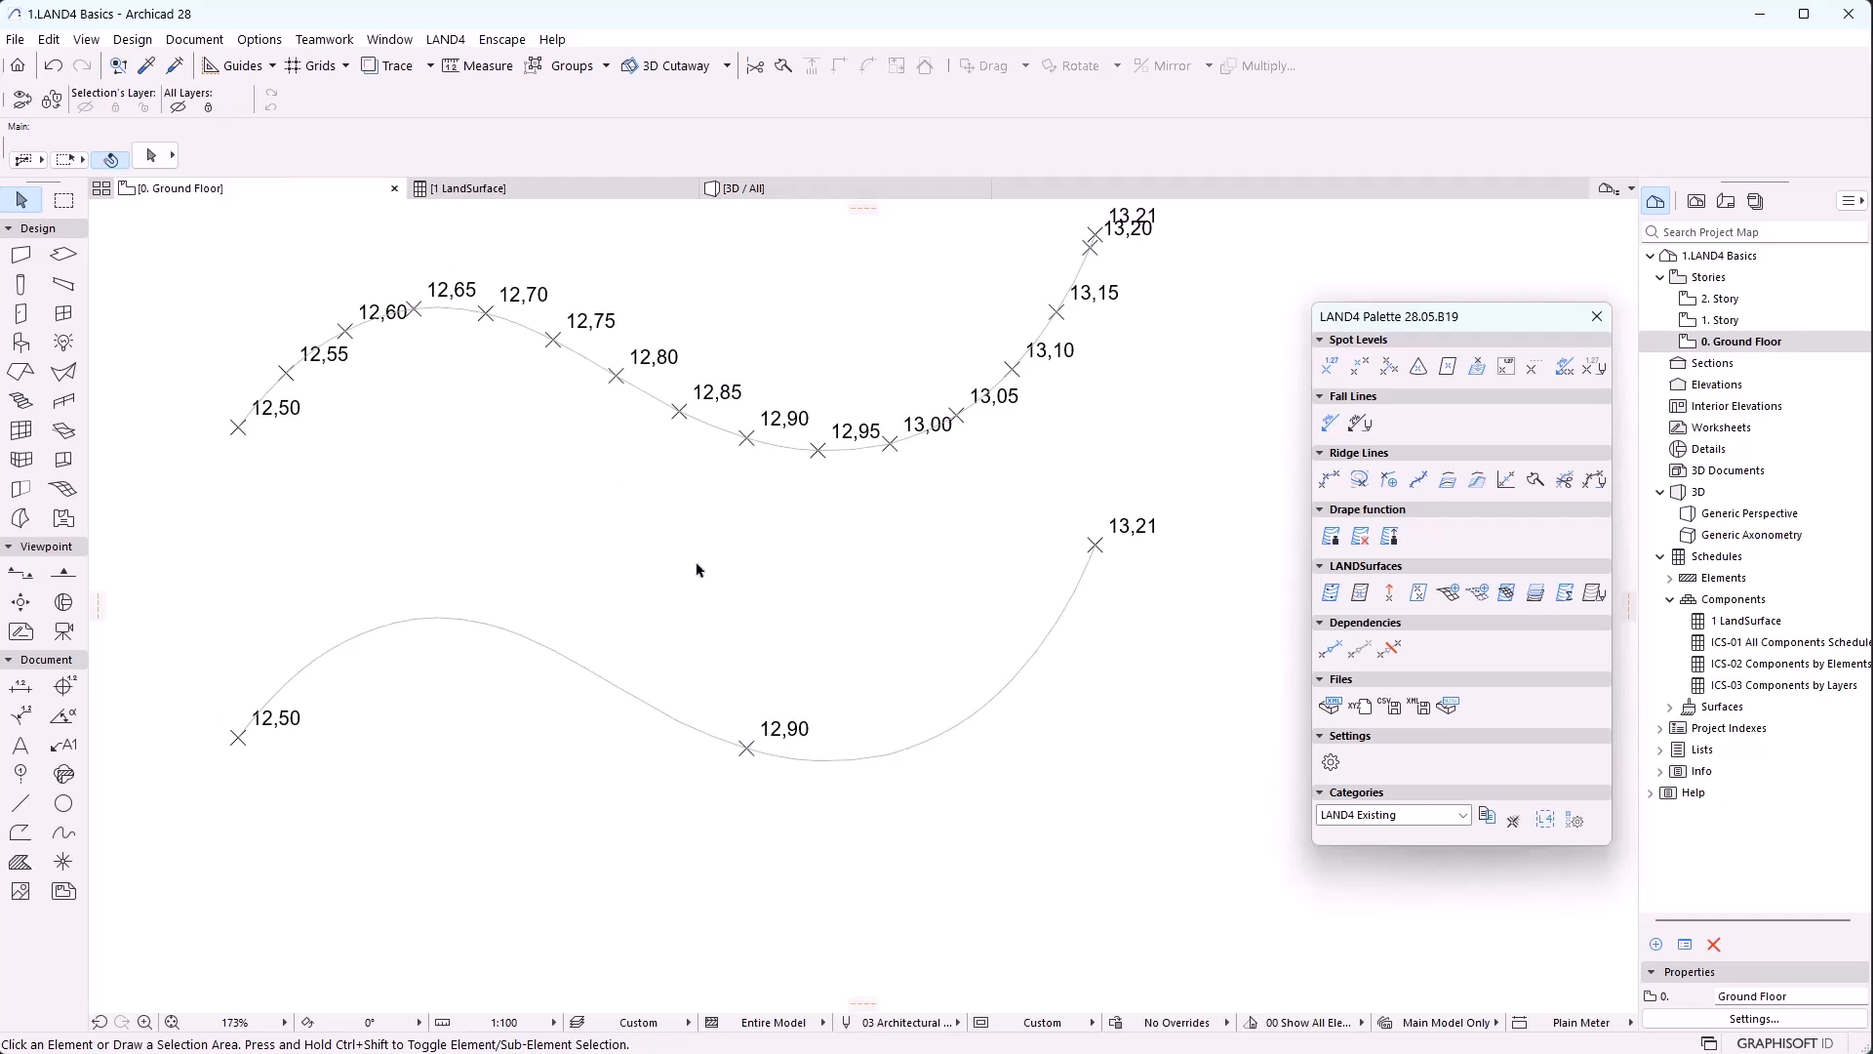
left_click(930, 746)
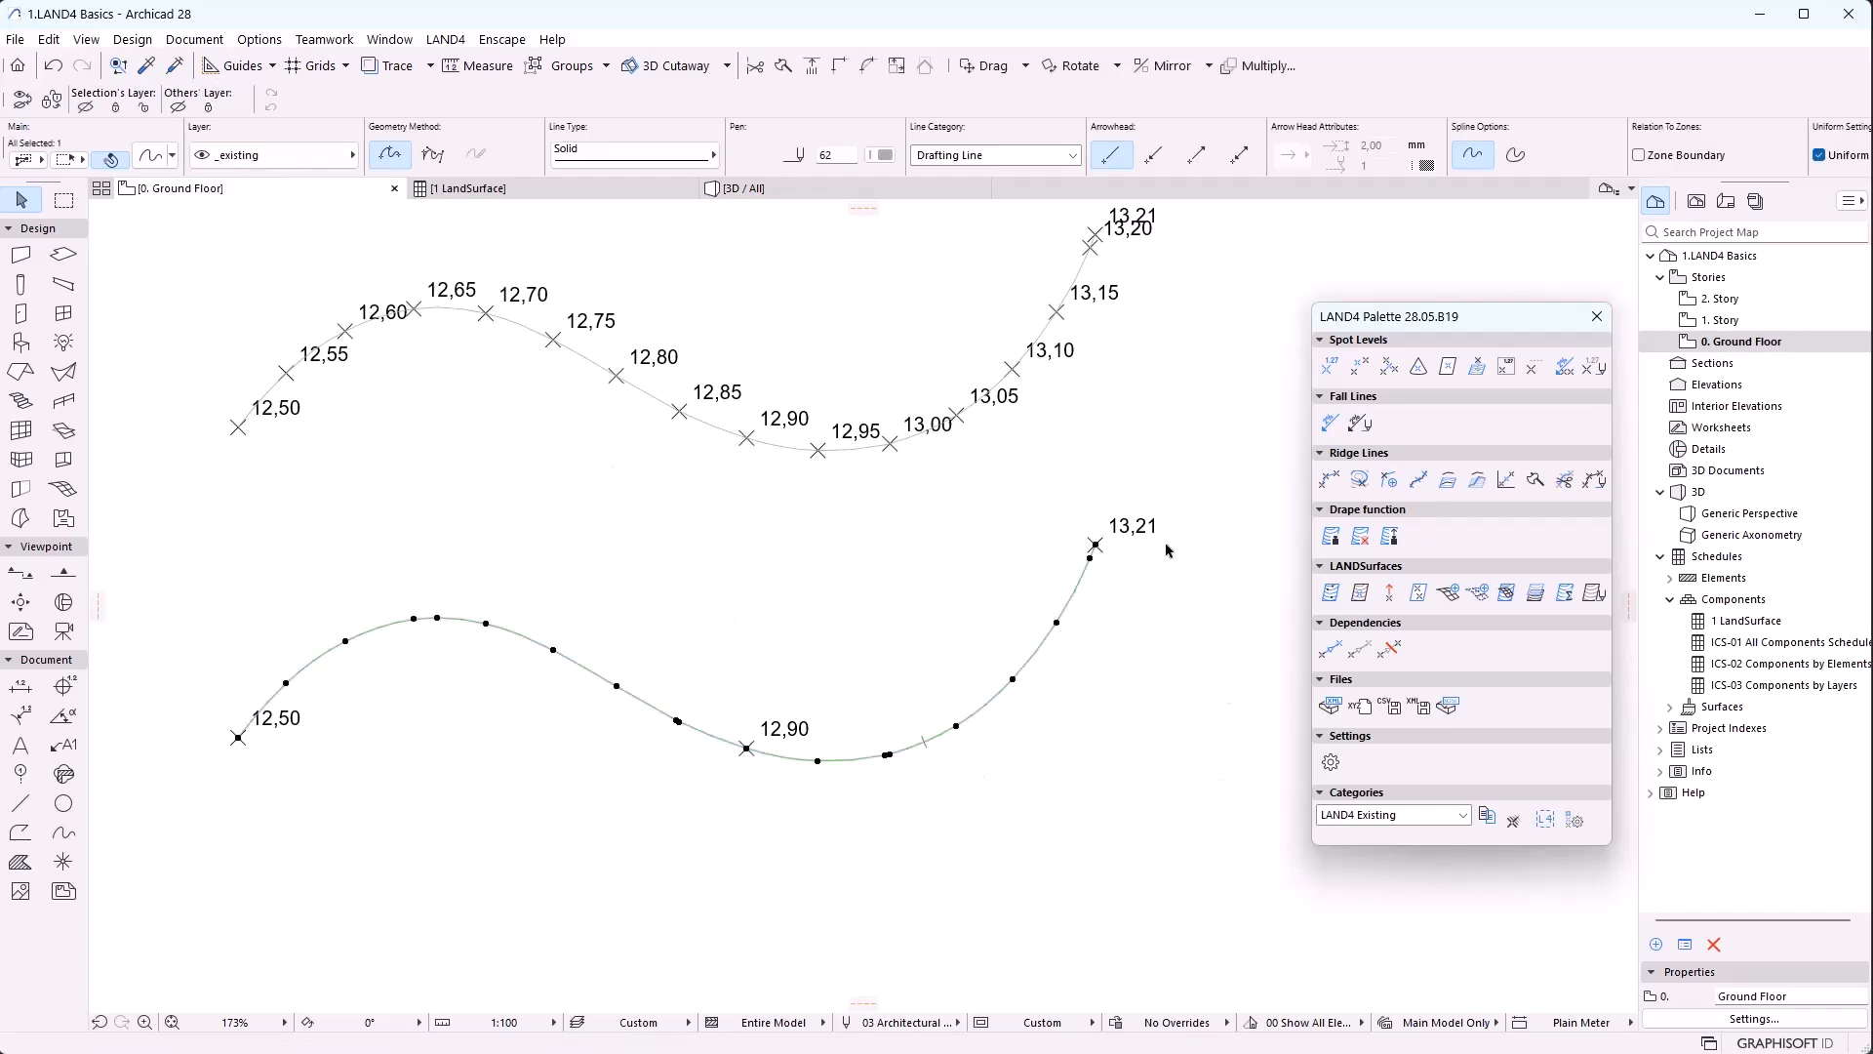
left_click(1510, 480)
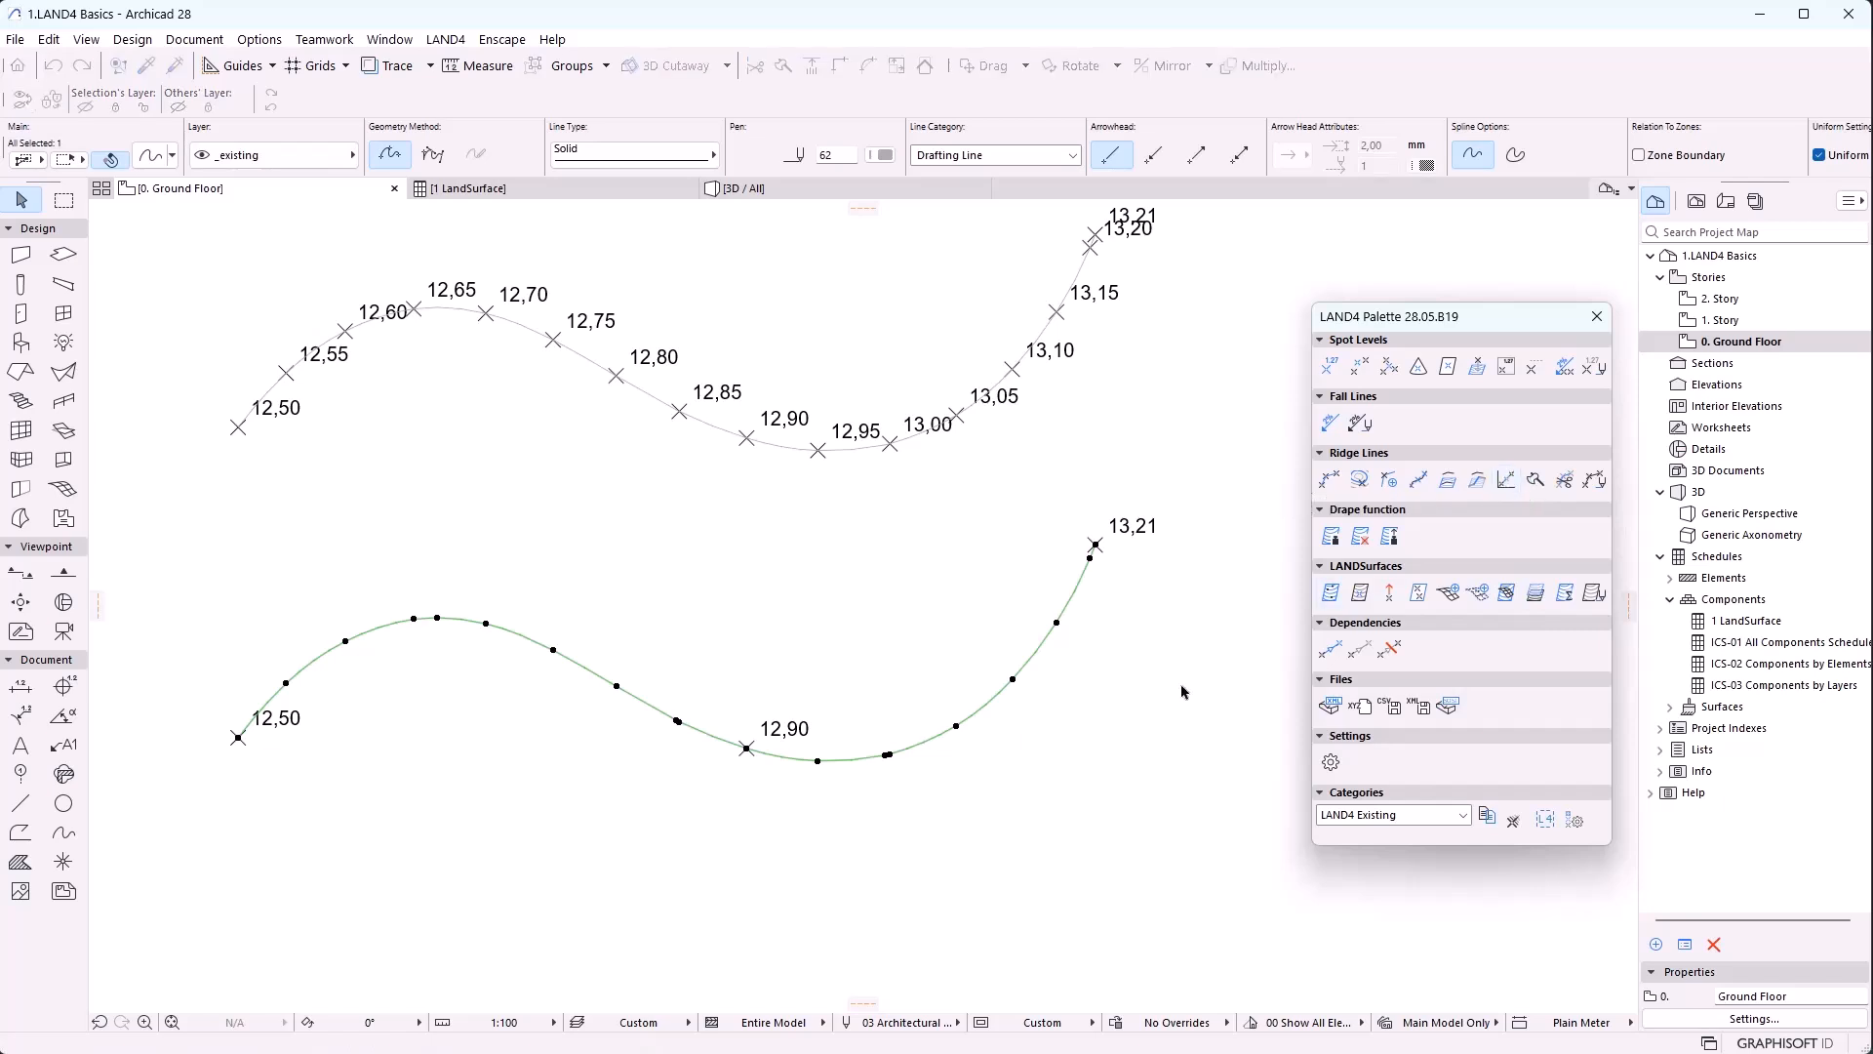
left_click(958, 725)
left_click(647, 704)
left_click(287, 681)
left_click(486, 621)
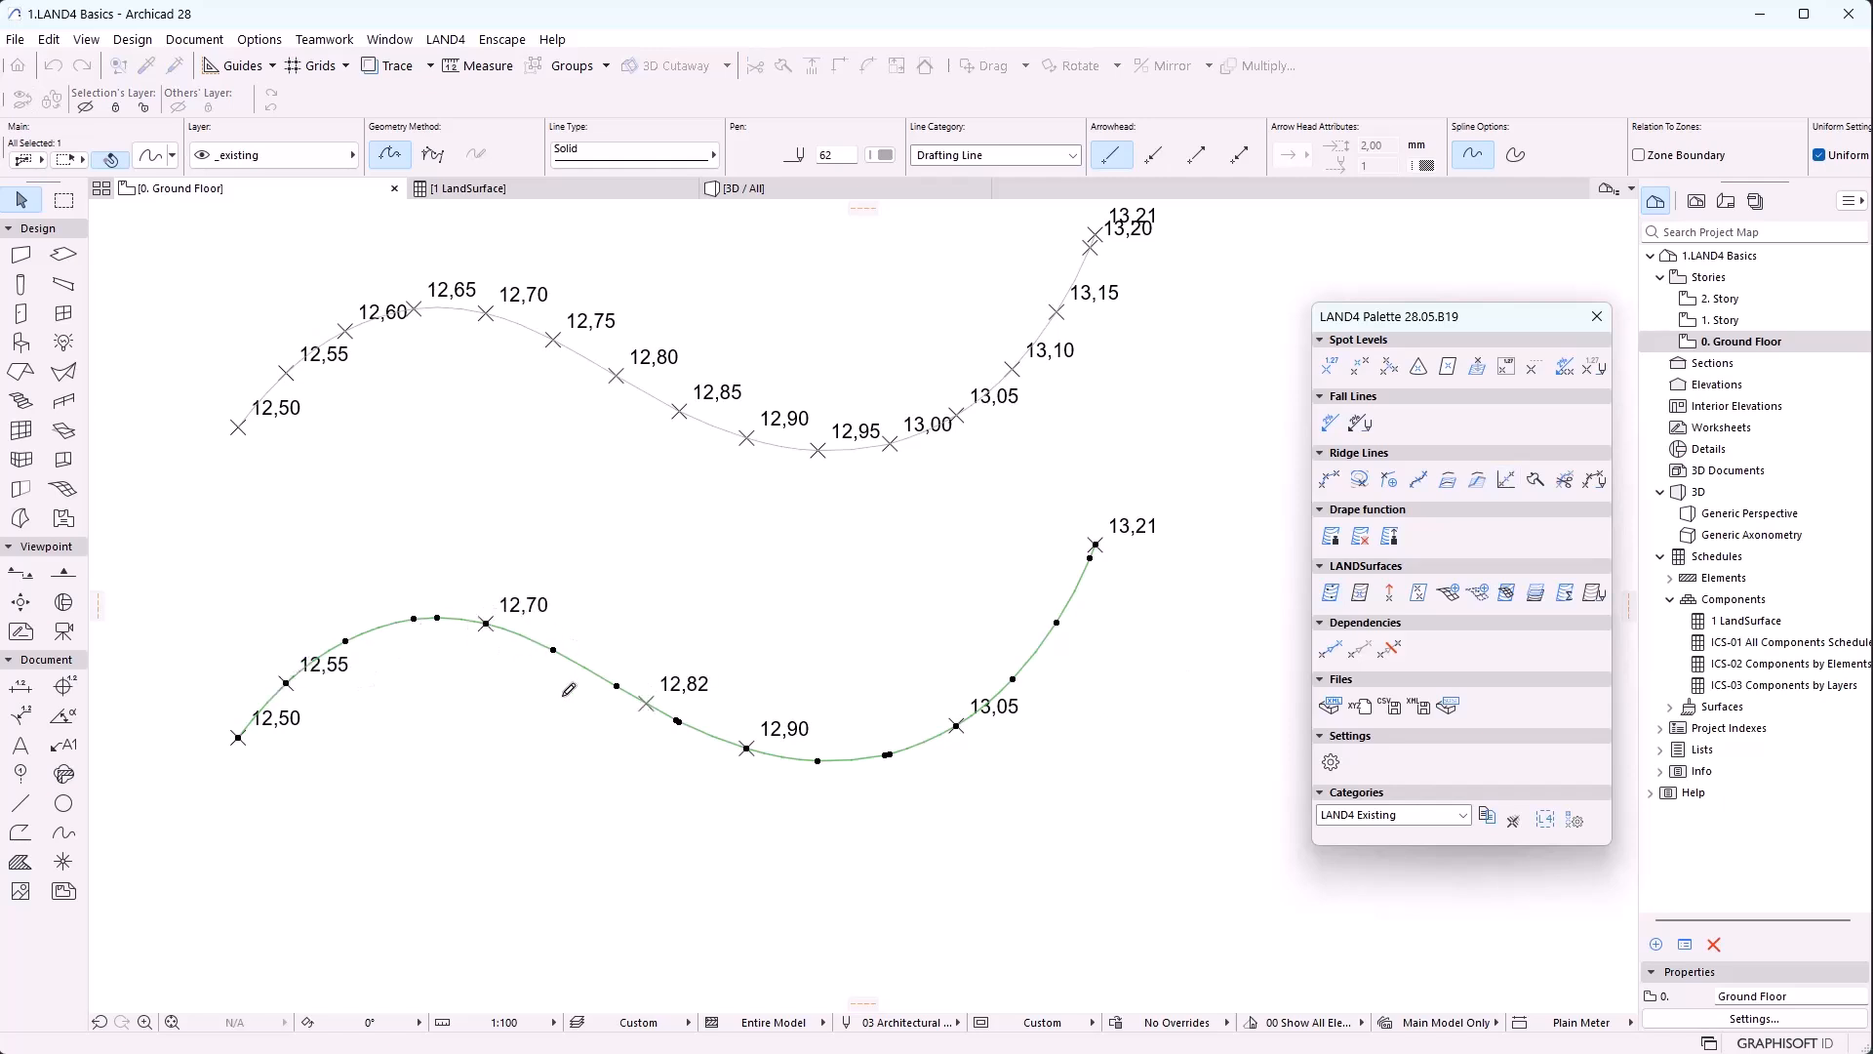
key("Escape")
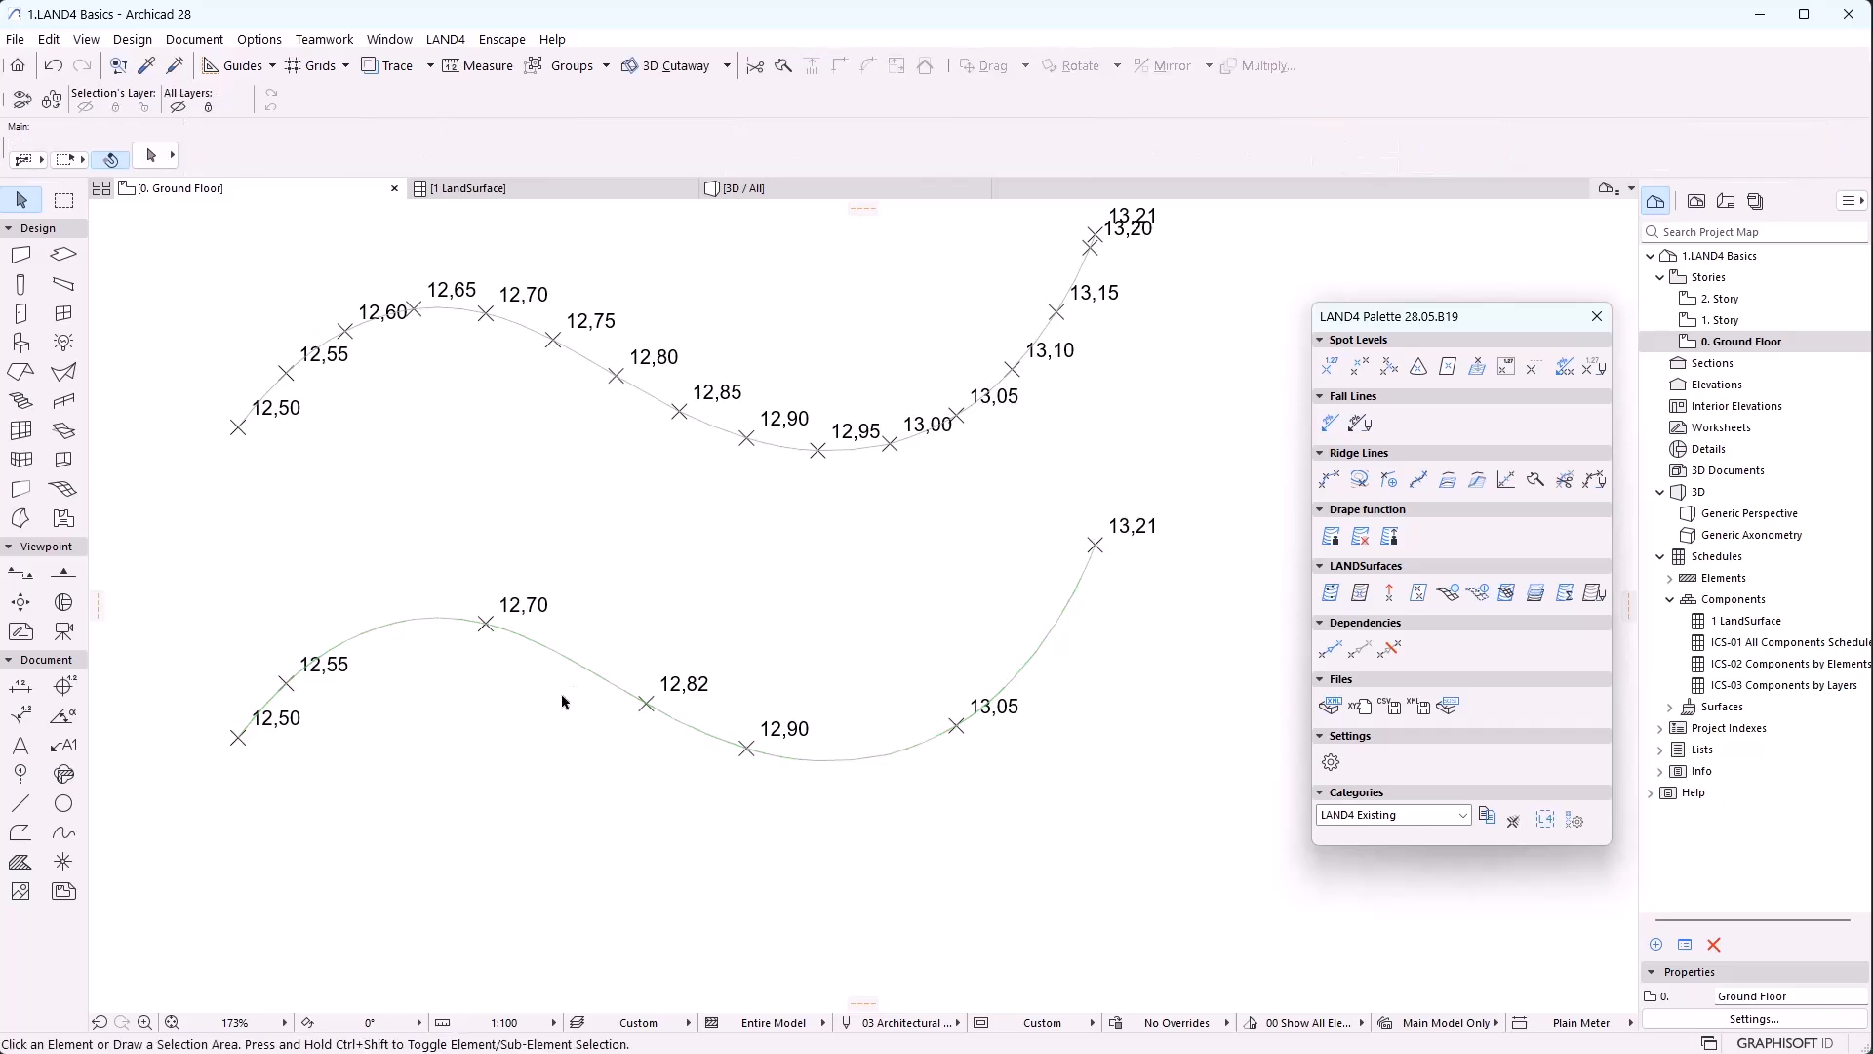
Attach the new 12,70 and 12,82 spot levels to the lowest ridge line with Add Spot Level To Ridge/Contour Line
left_click(874, 759)
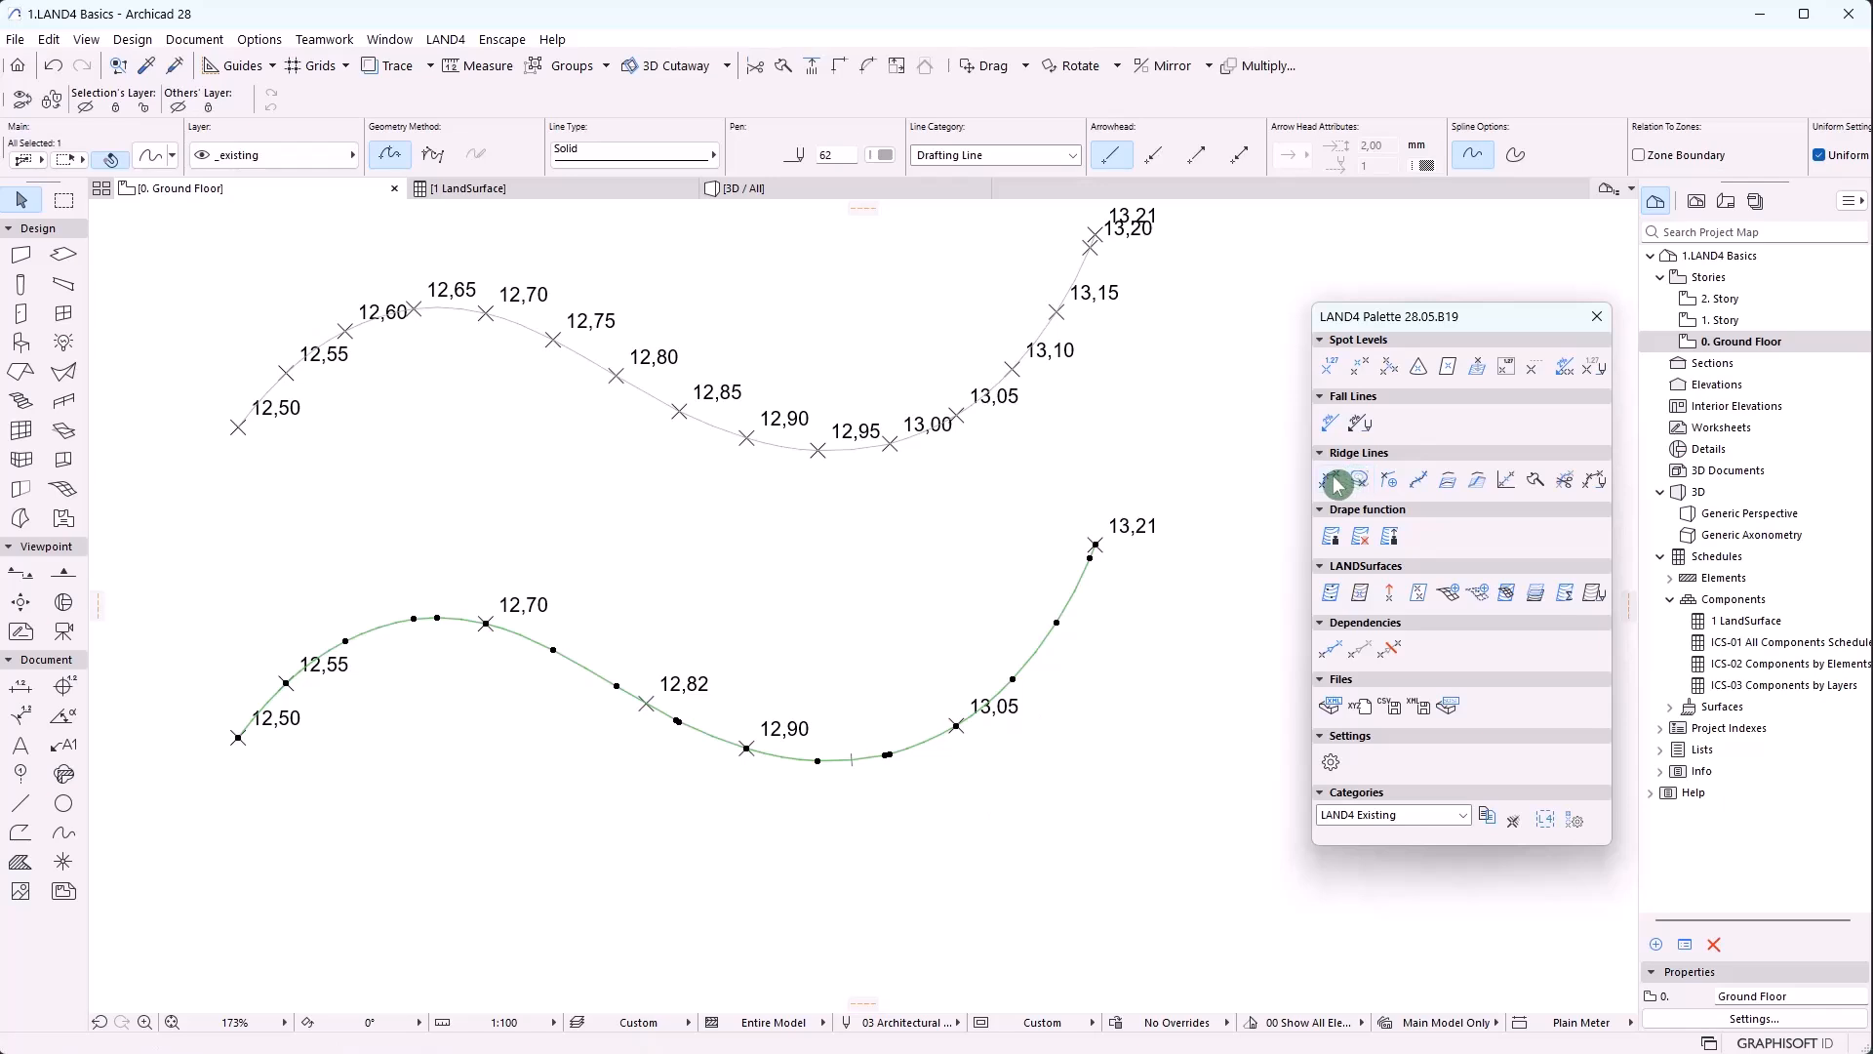
left_click(1359, 479)
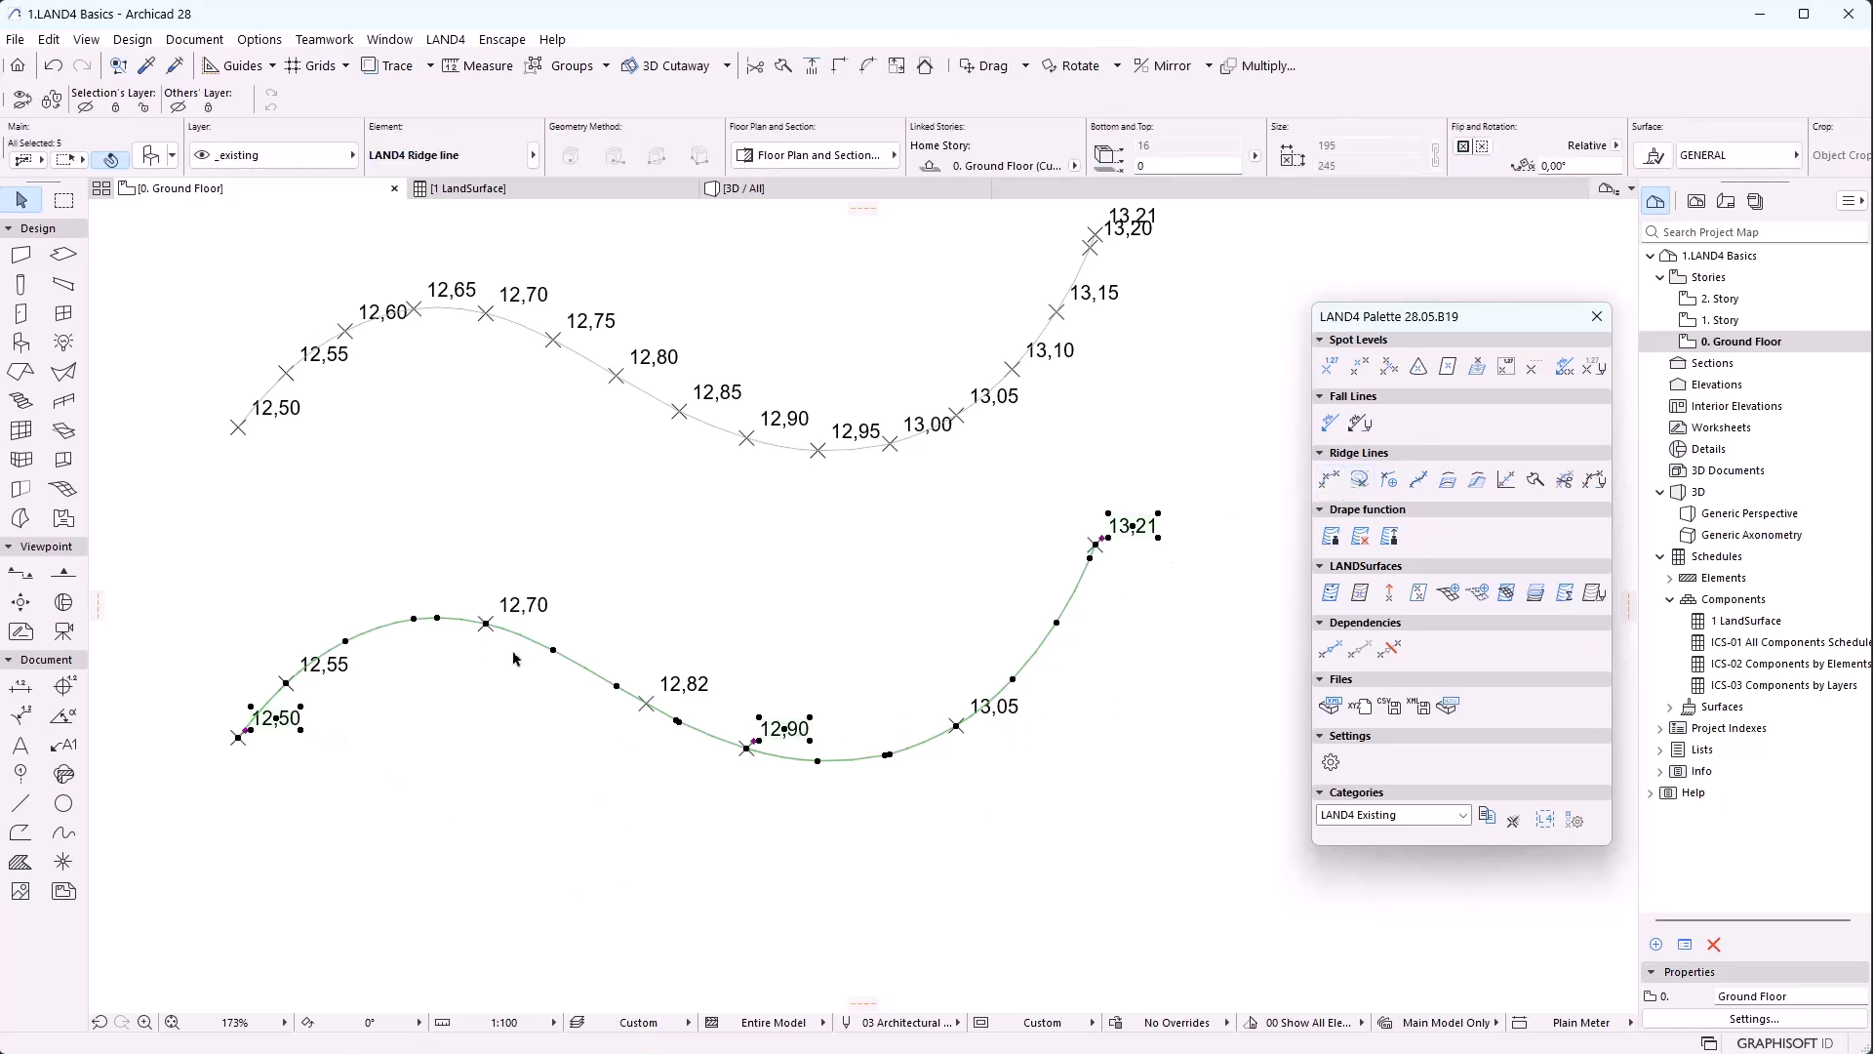
left_click(506, 690)
left_click_drag(462, 559, 692, 790)
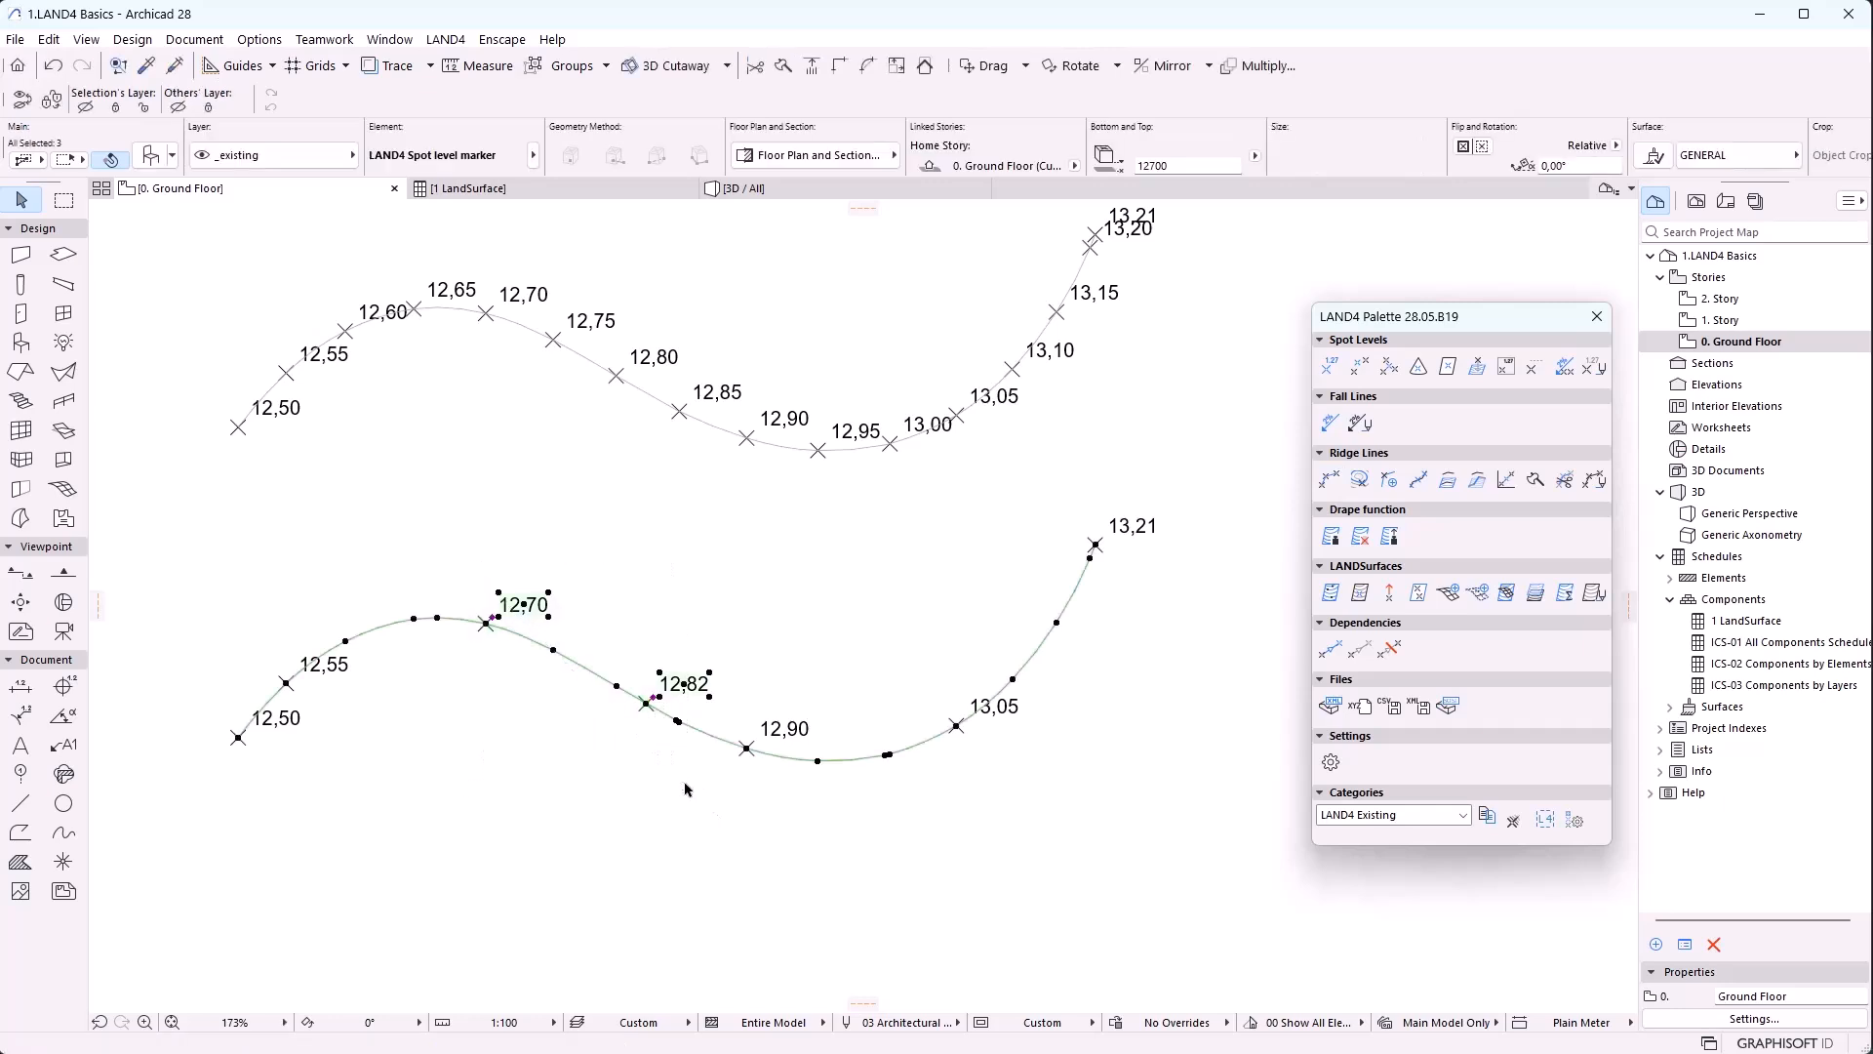
left_click(1392, 480)
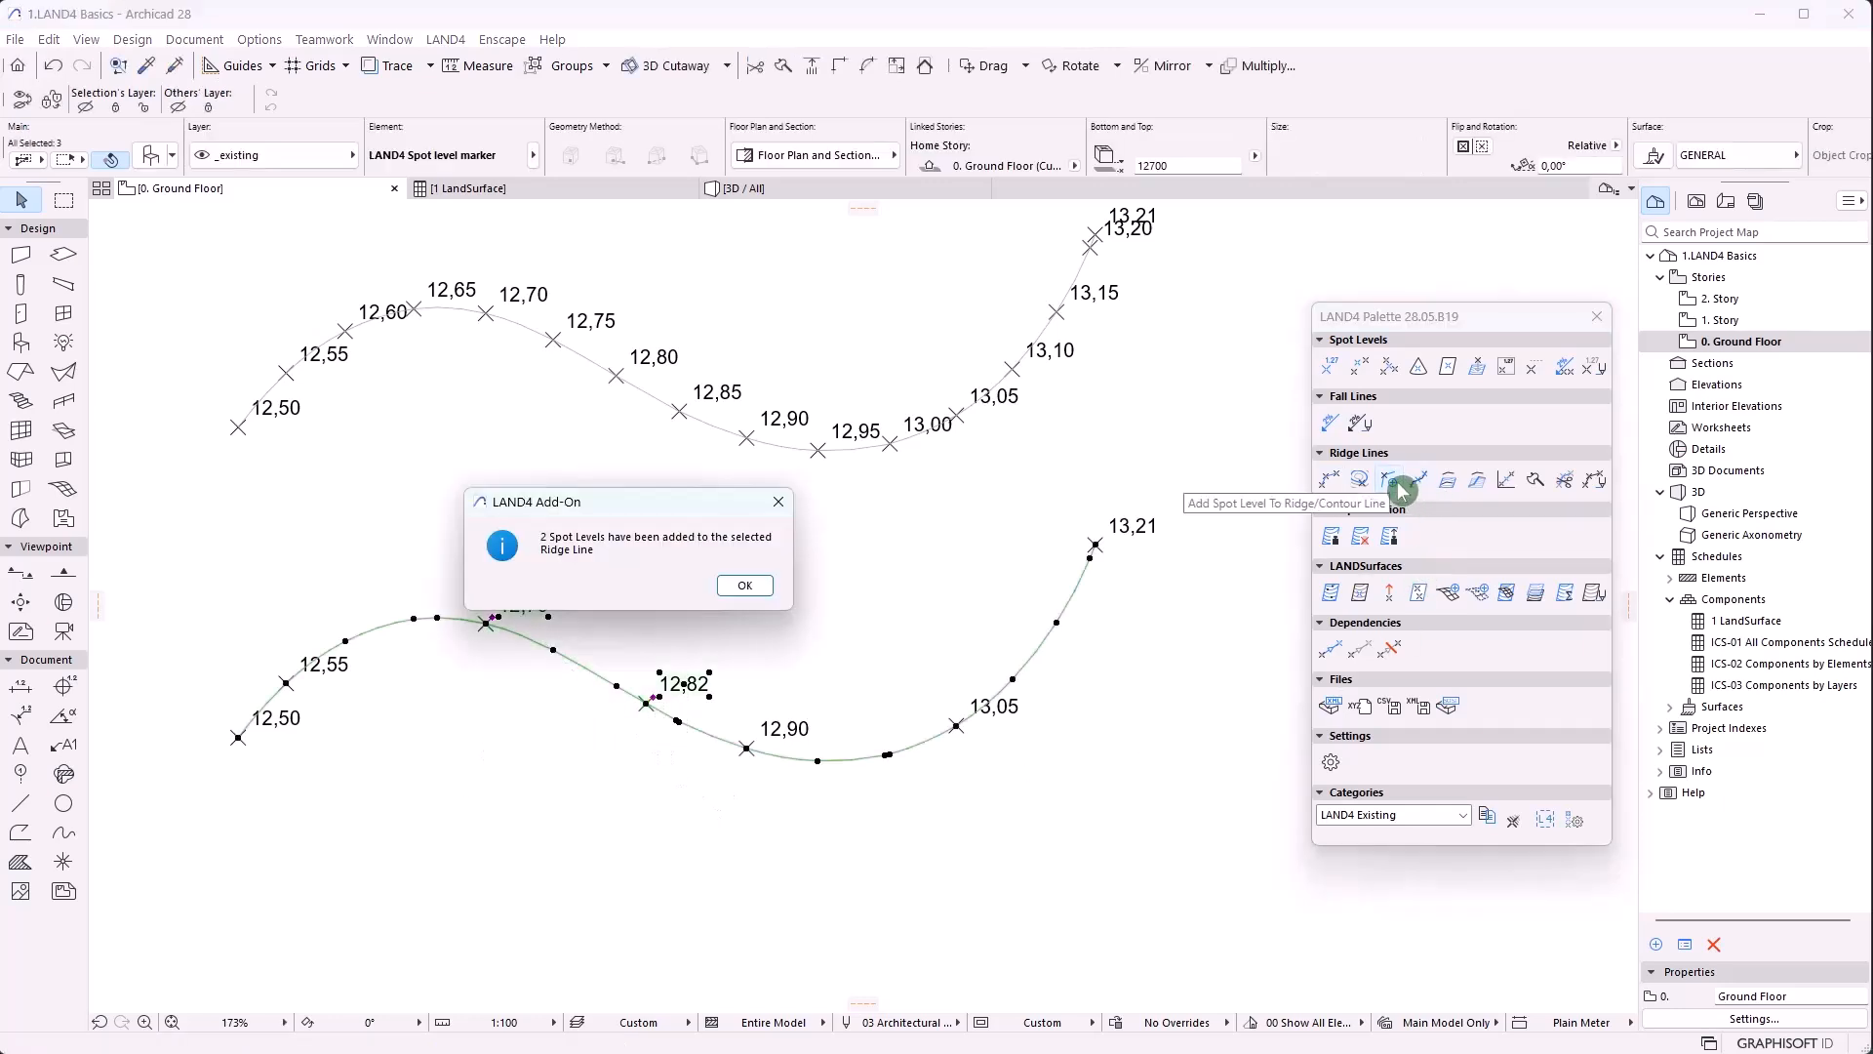
left_click(744, 587)
left_click(744, 594)
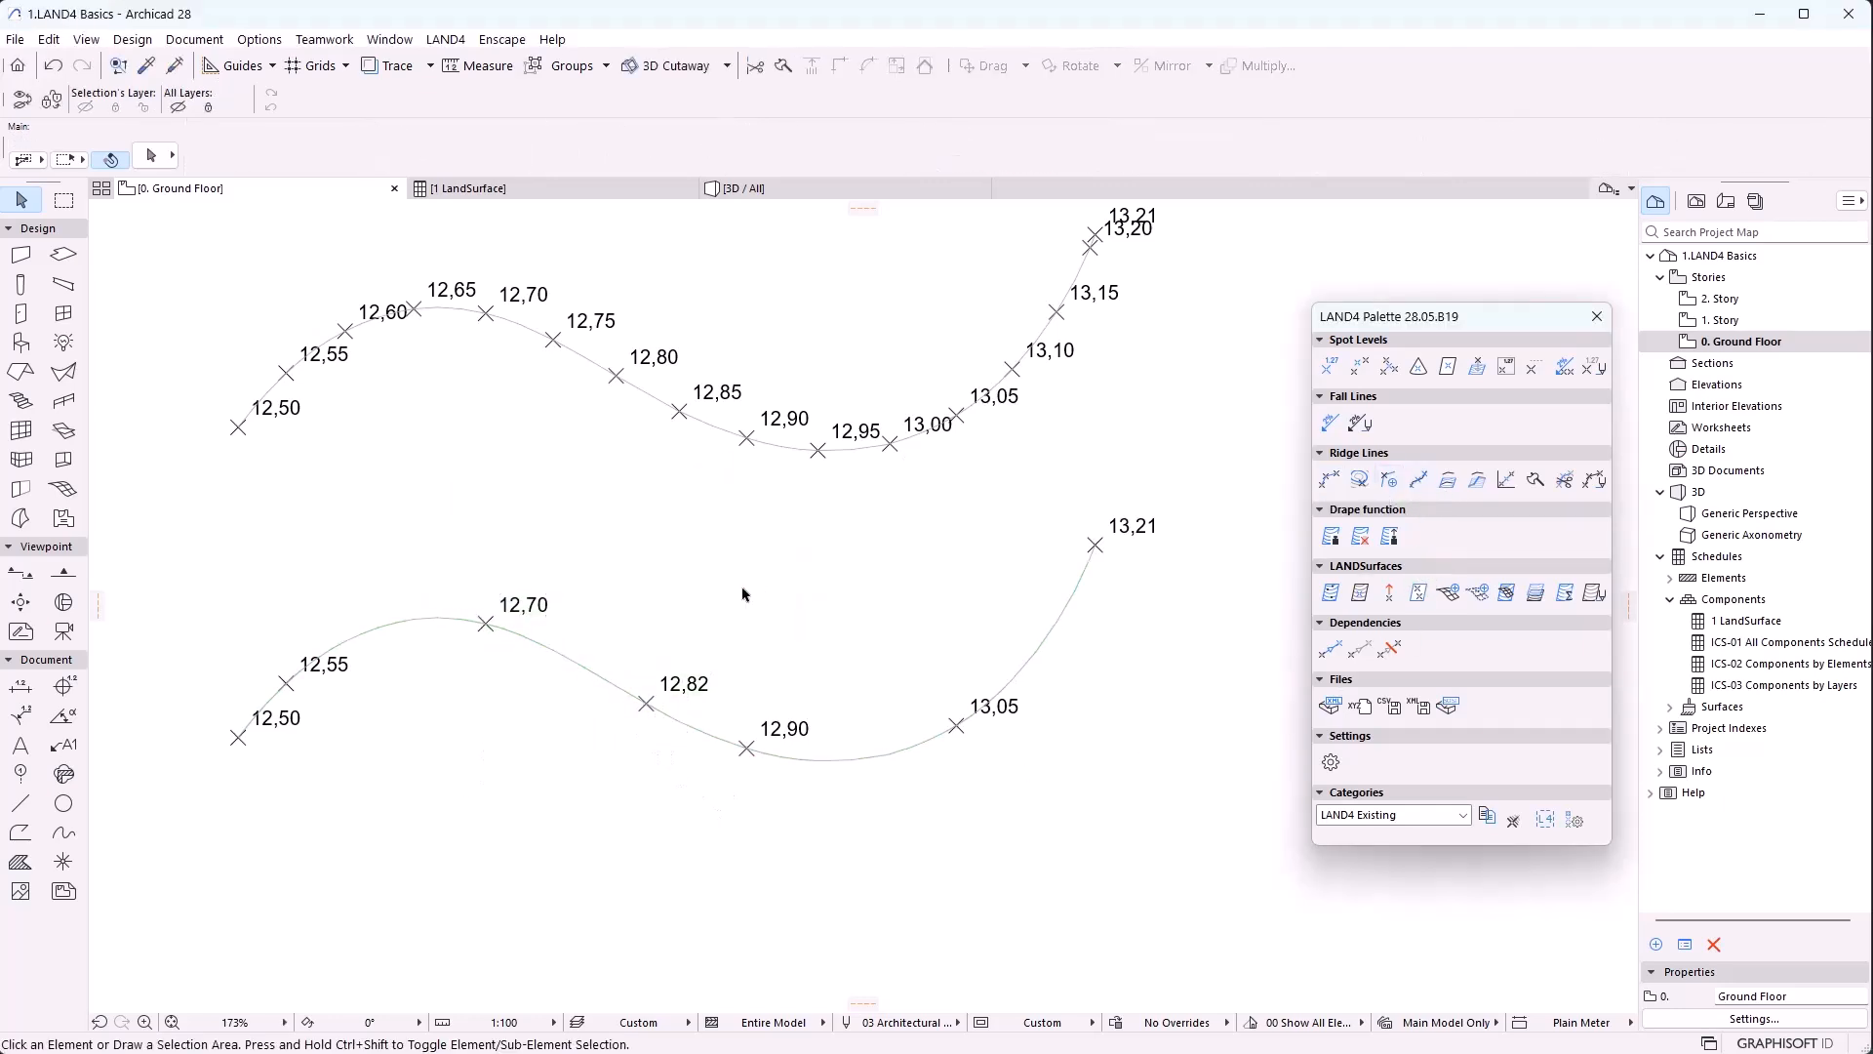
Split the lowest ridge line at its 12,90 spot level
left_click(747, 189)
left_click_drag(533, 736, 628, 757)
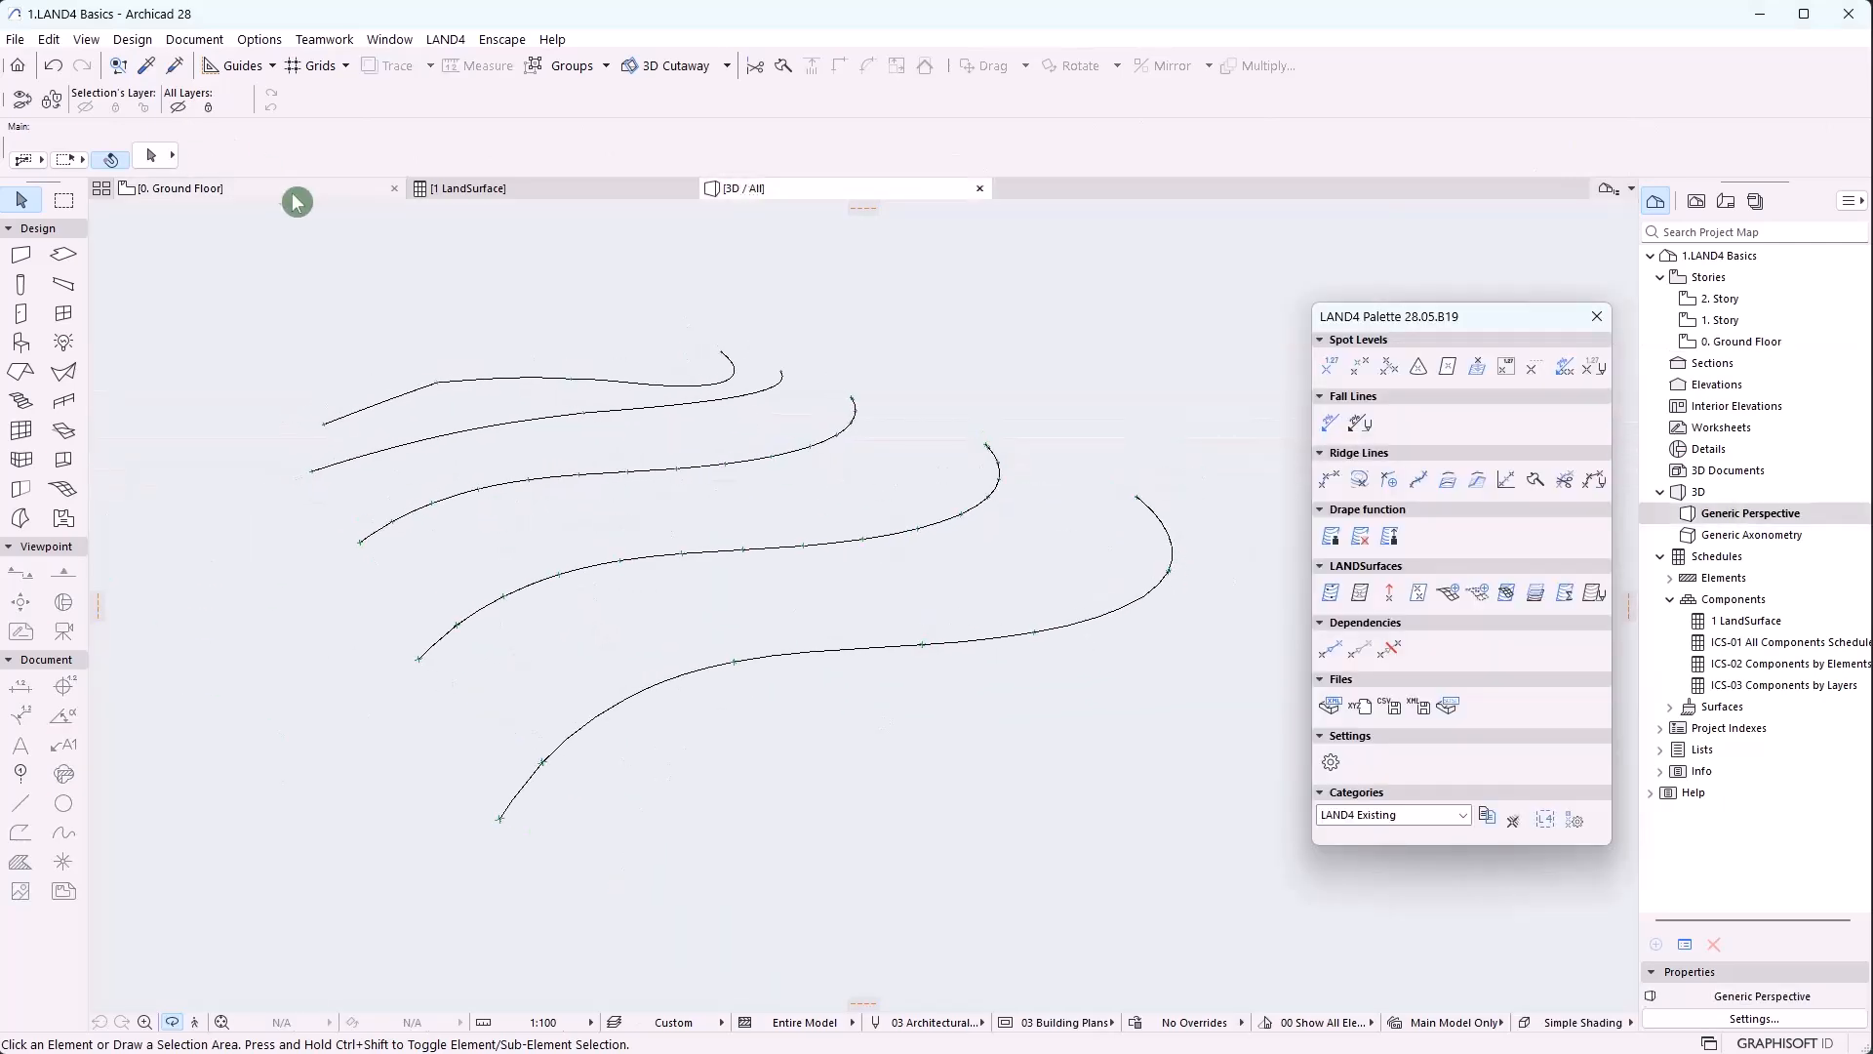
left_click(289, 191)
scroll(576, 851, "up", 3)
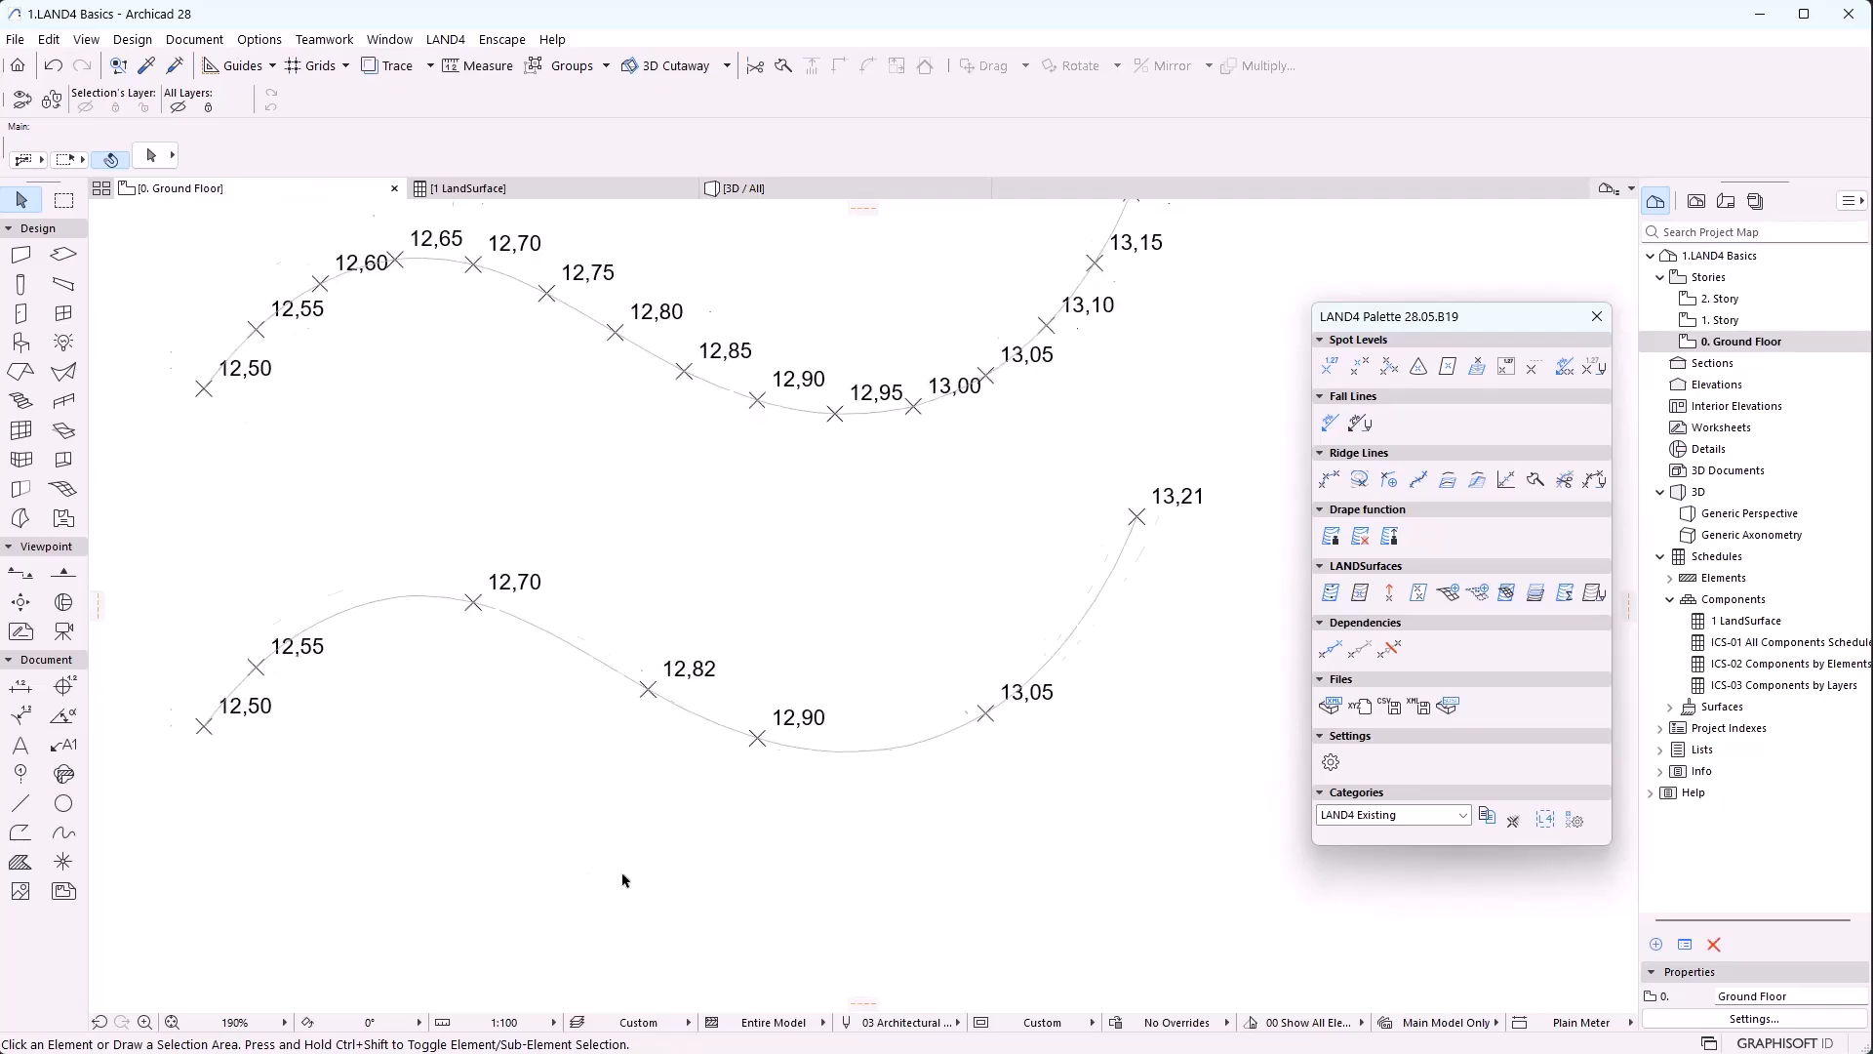
left_click(899, 705)
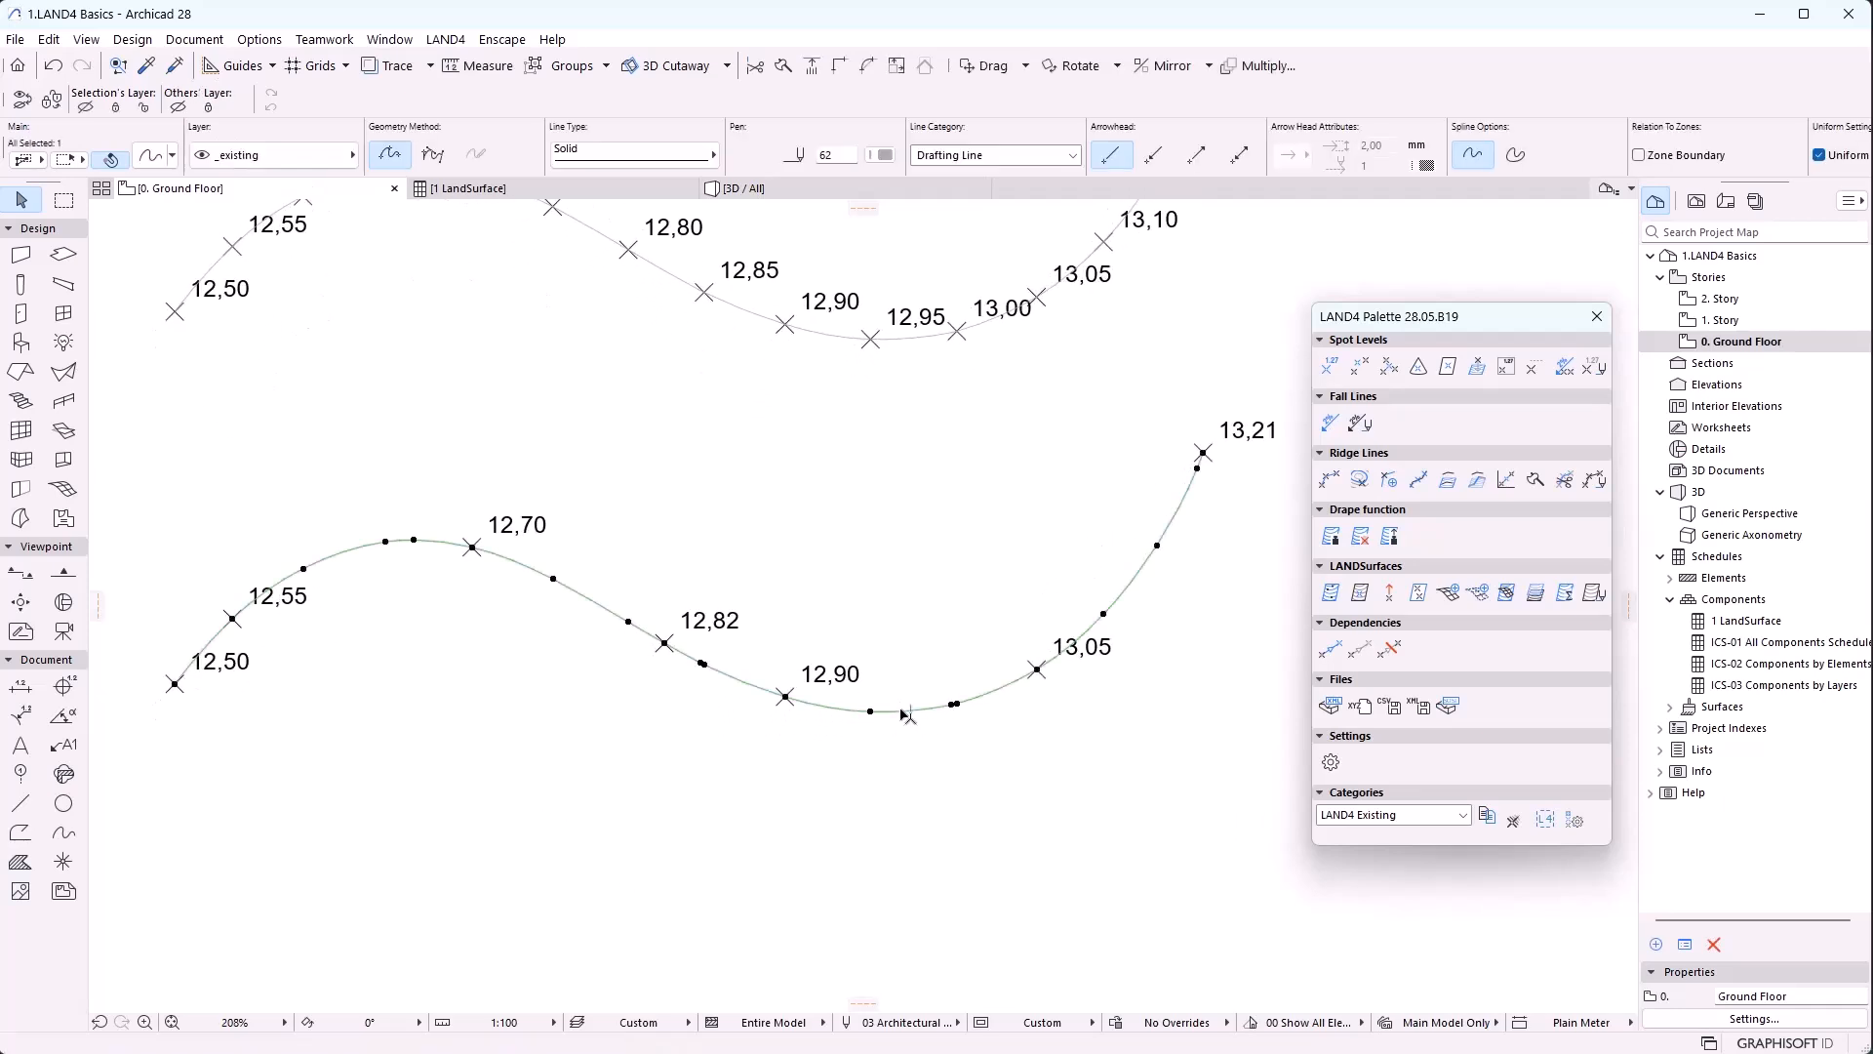
left_click(1538, 483)
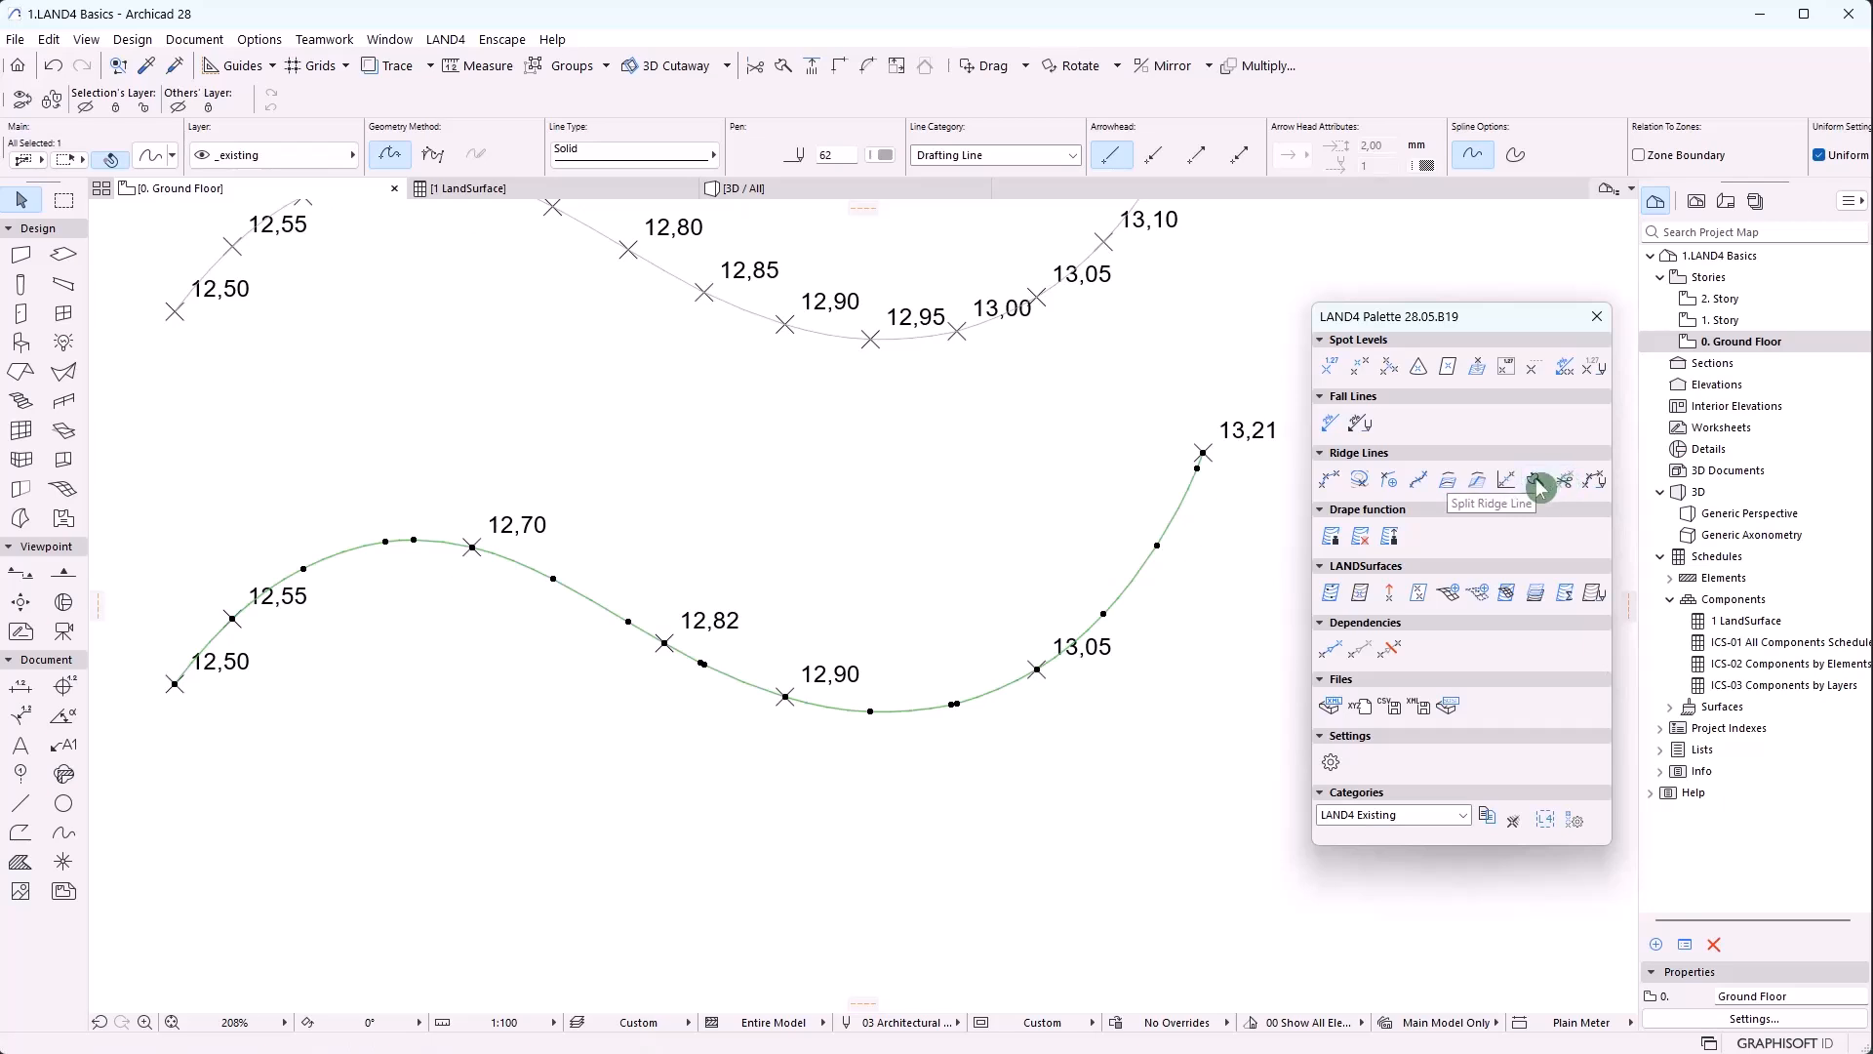
left_click(785, 695)
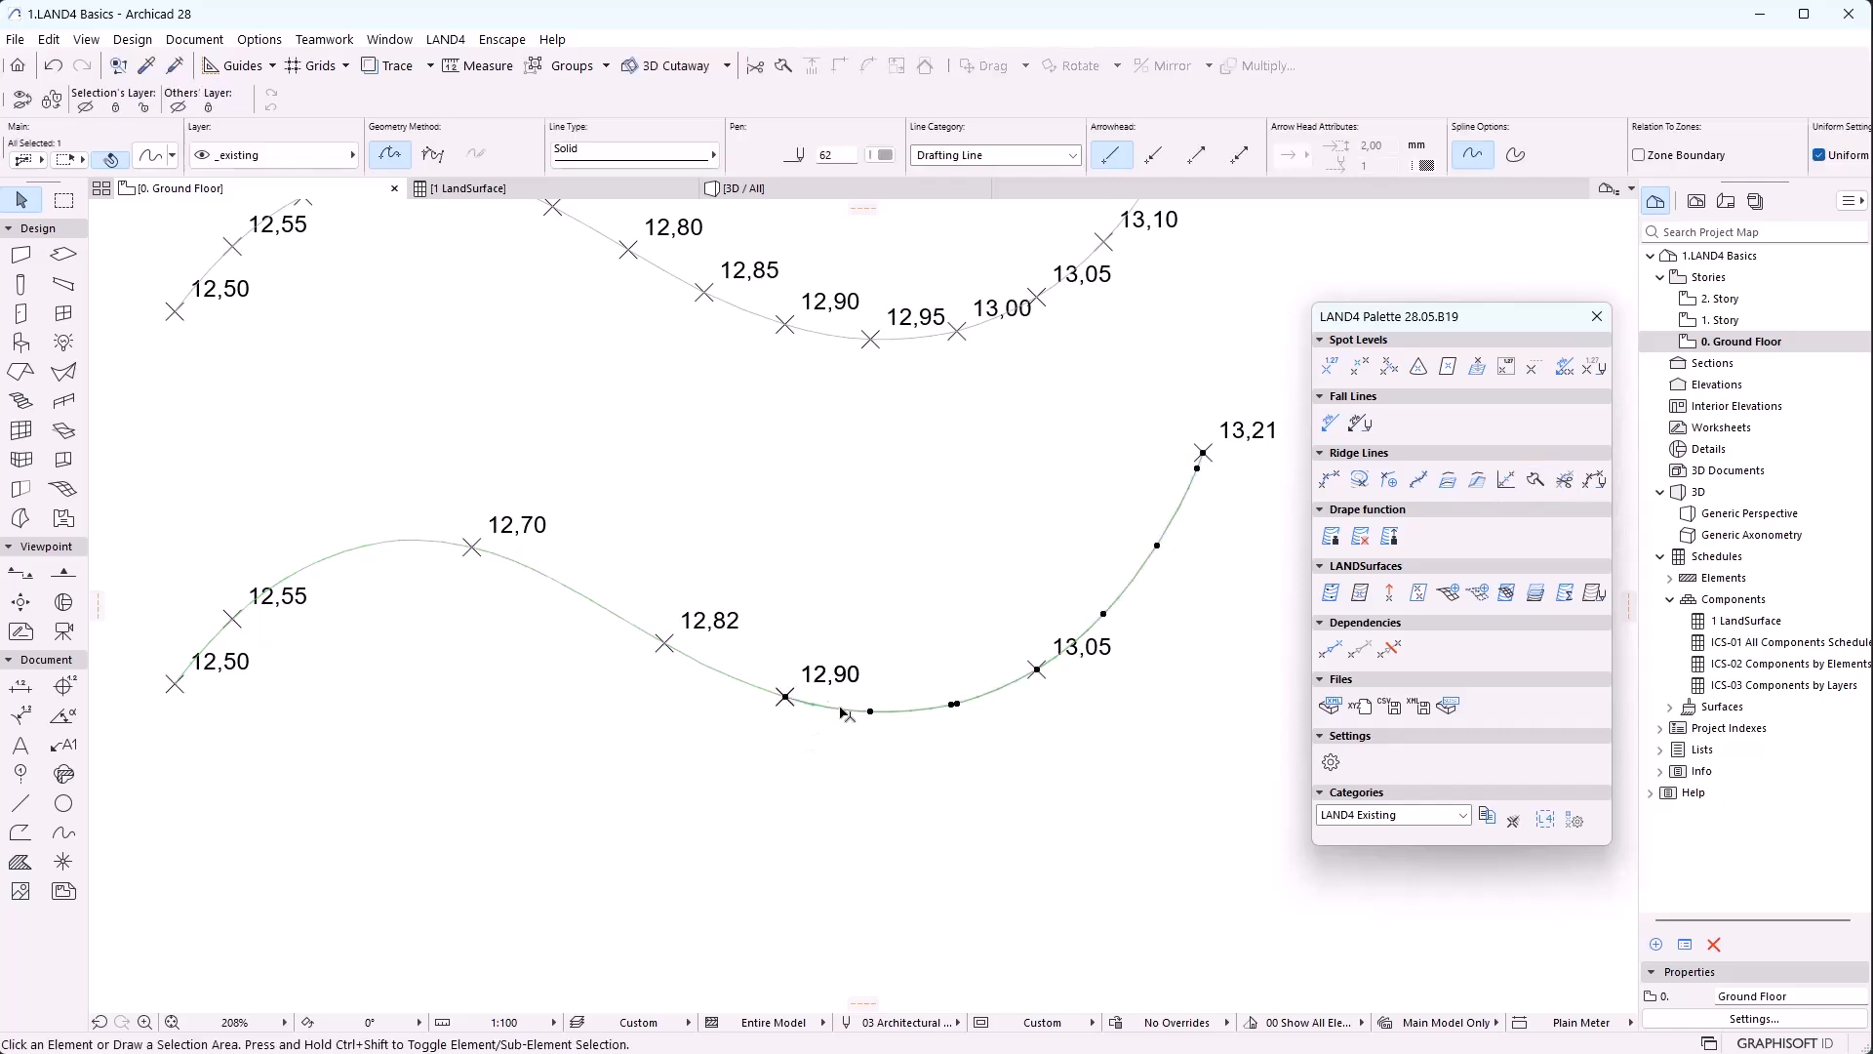
left_click(749, 691)
left_click(769, 773)
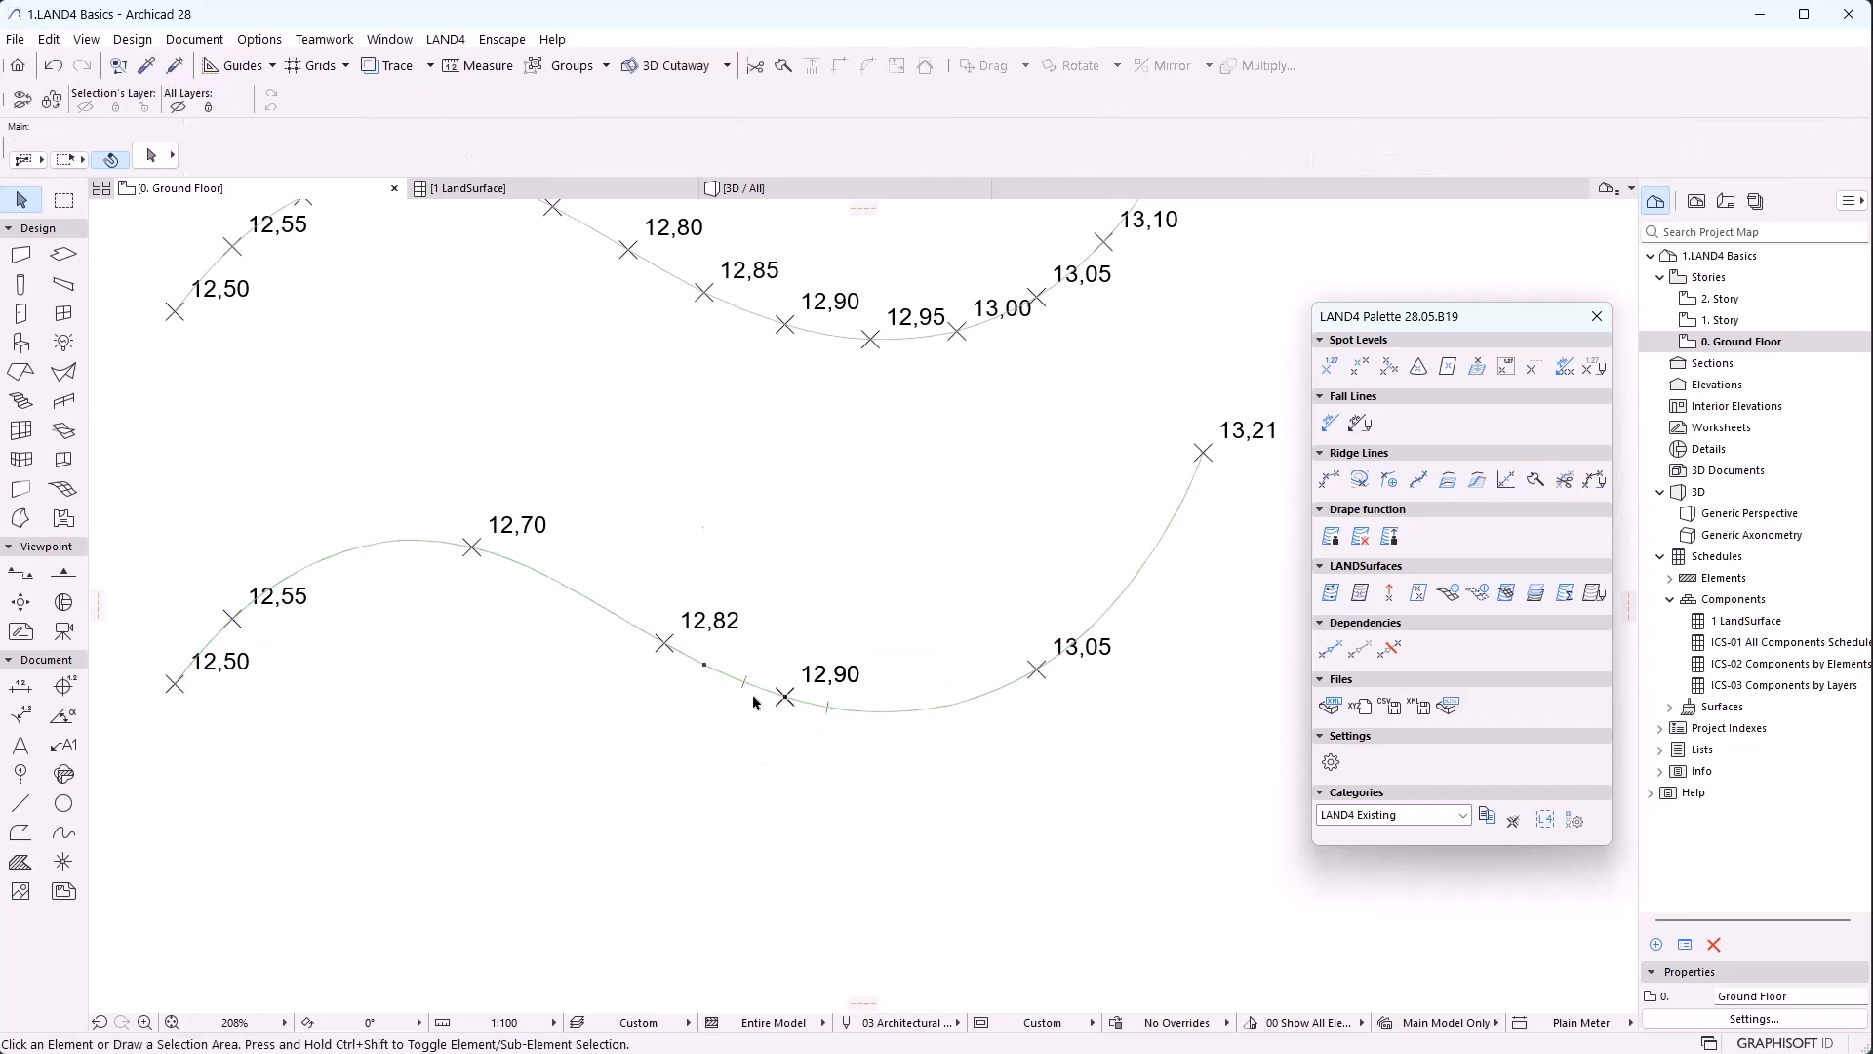
Check both split segments in 3D and move the higher segment's 12,90 spot level down and left, off the split point
left_click(744, 188)
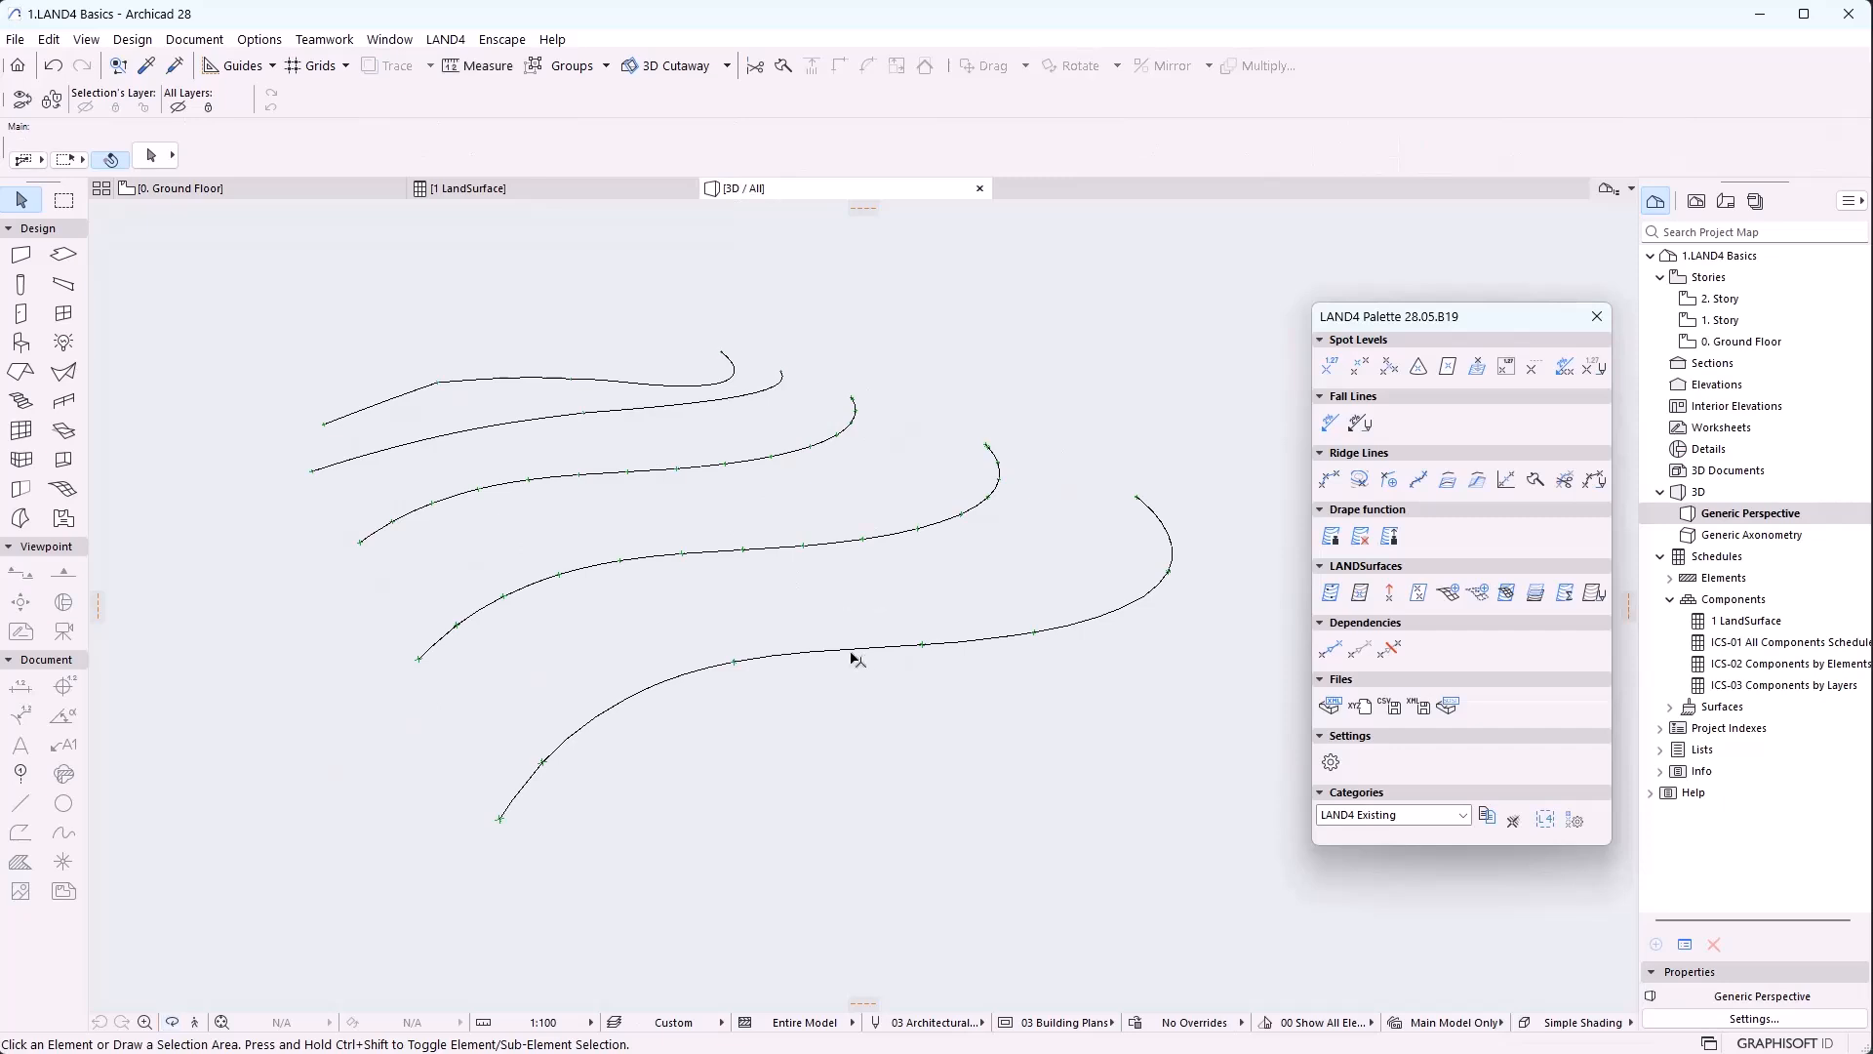
left_click(849, 652)
left_click(1108, 613)
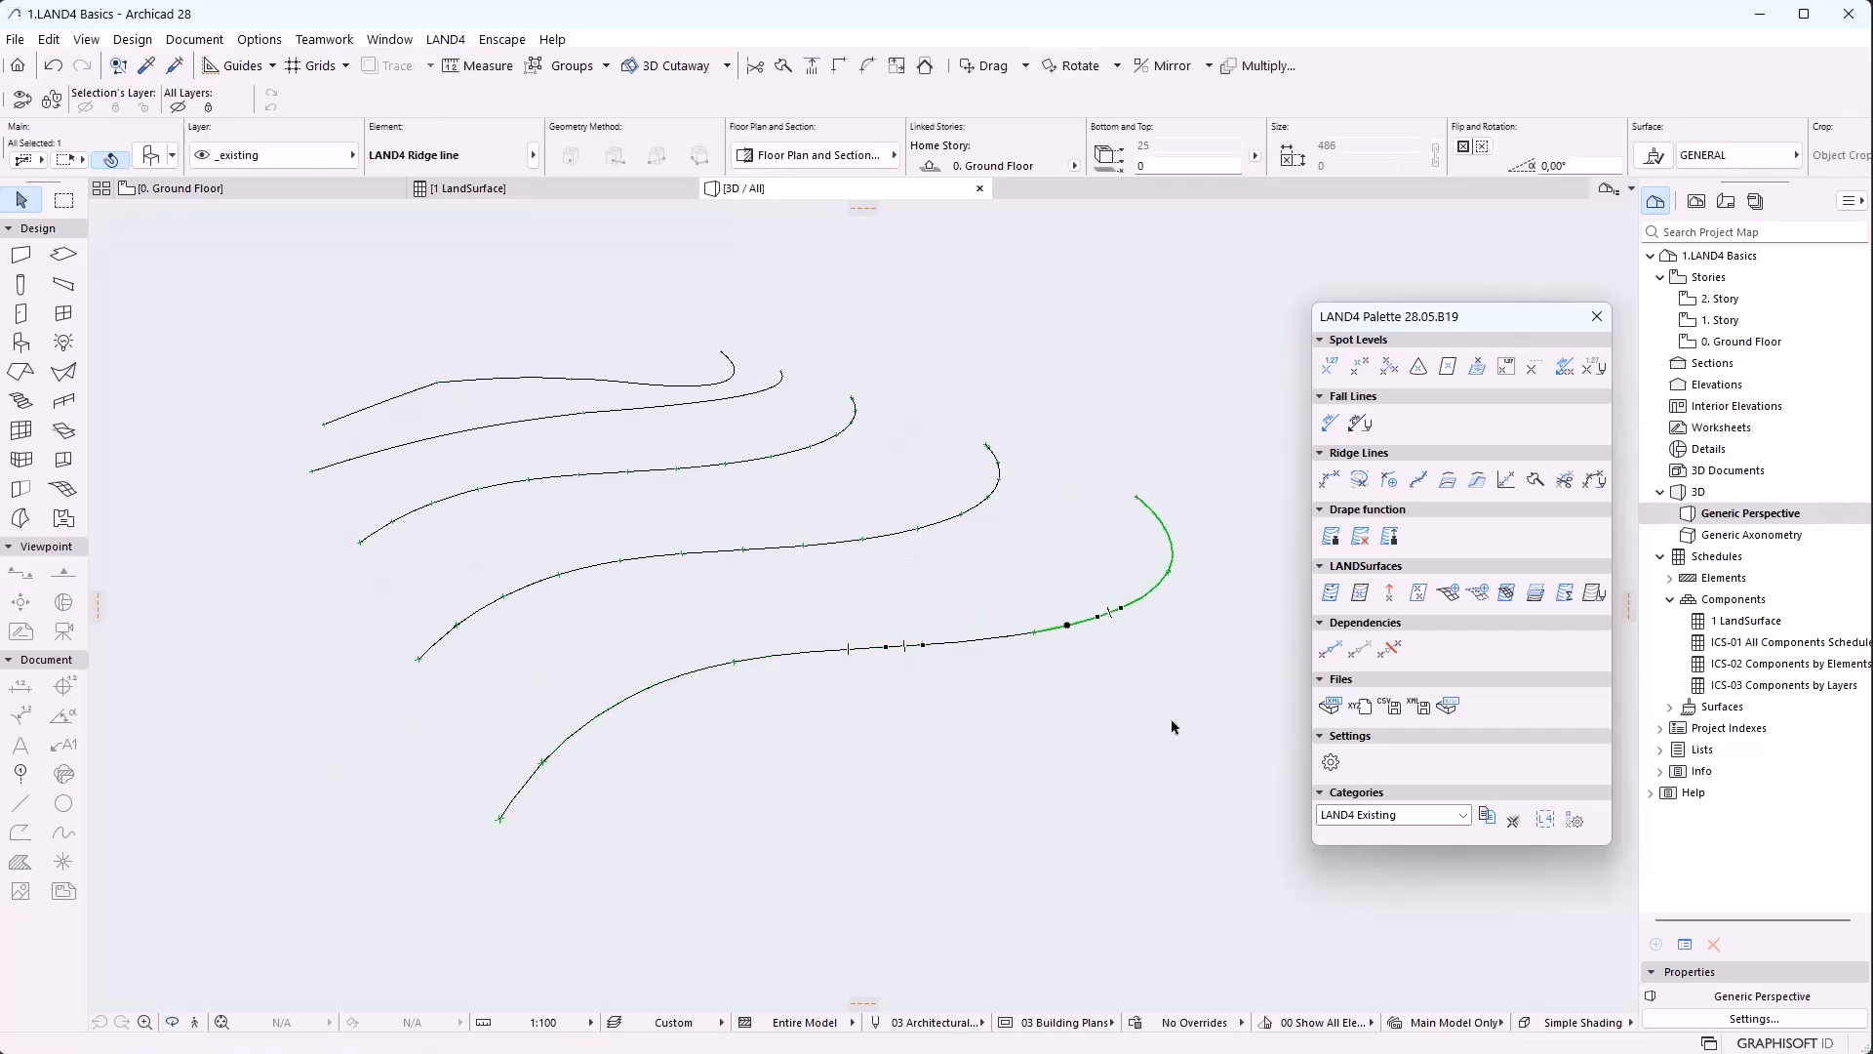
left_click(1172, 720)
left_click(293, 190)
left_click(786, 696)
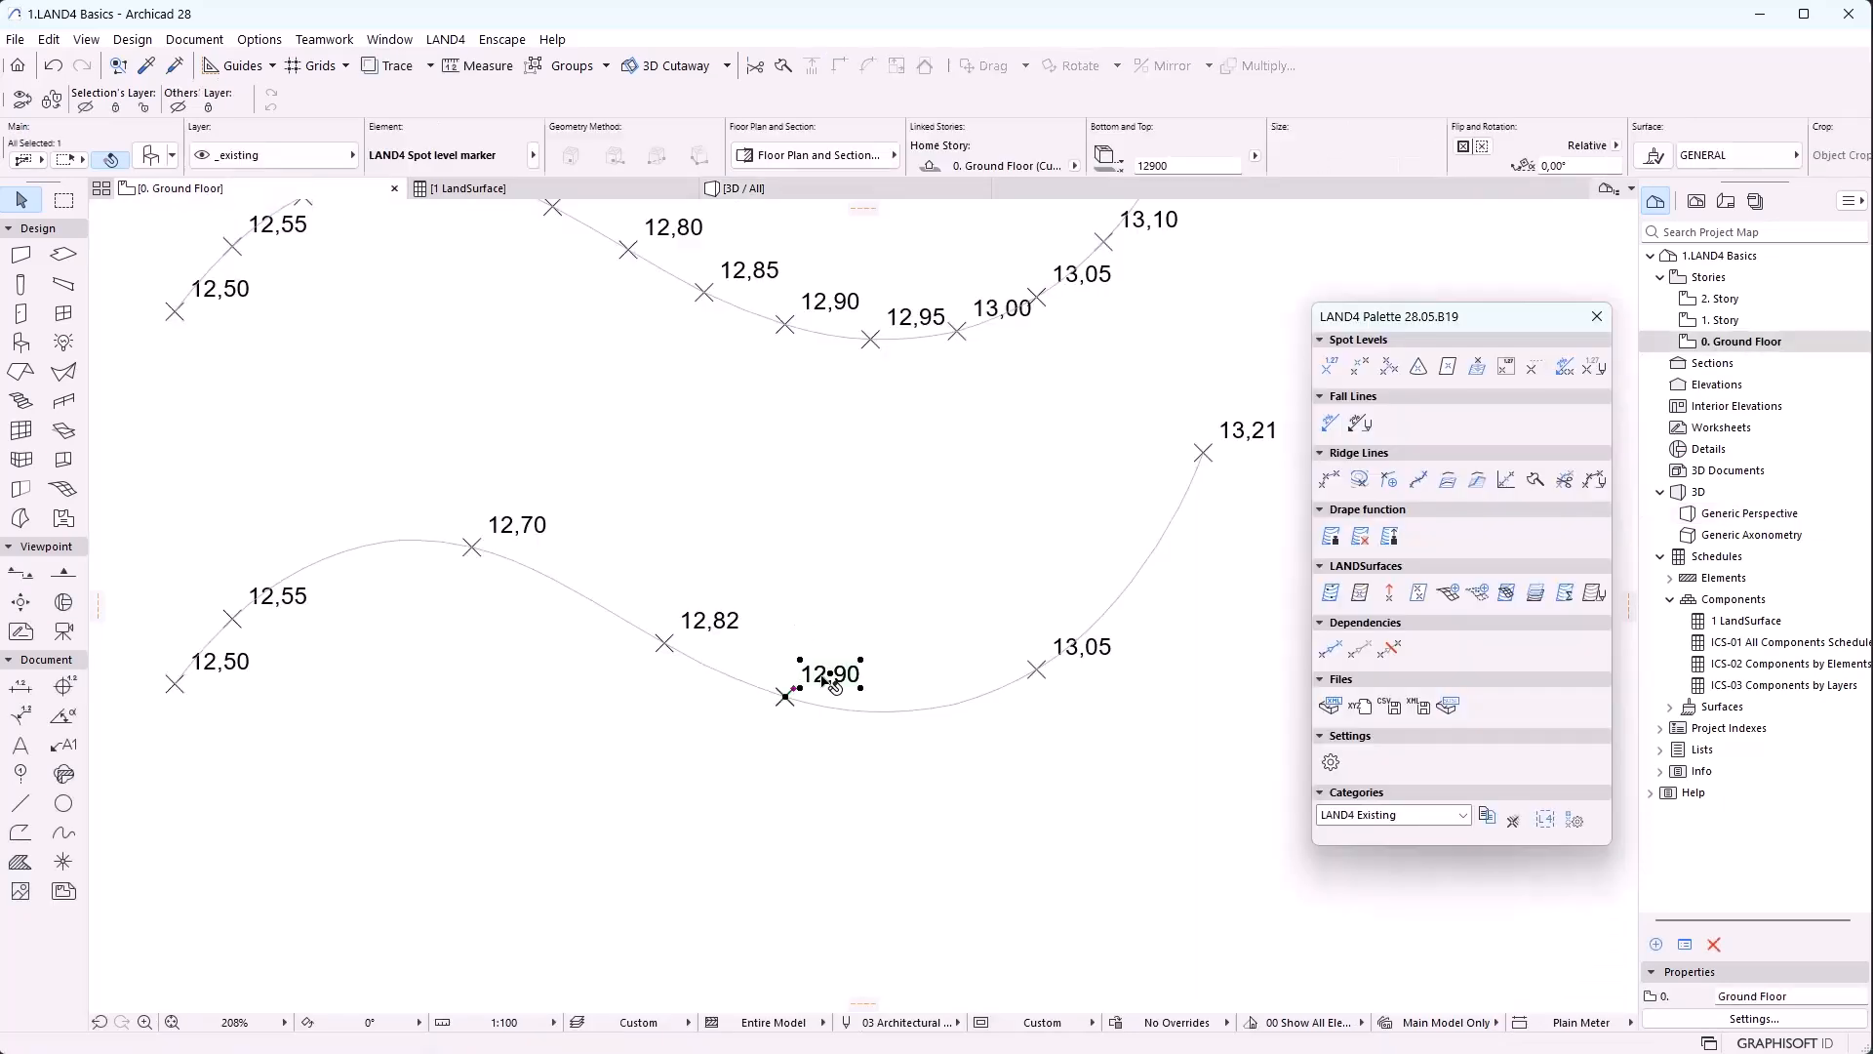
left_click(786, 699)
left_click(736, 746)
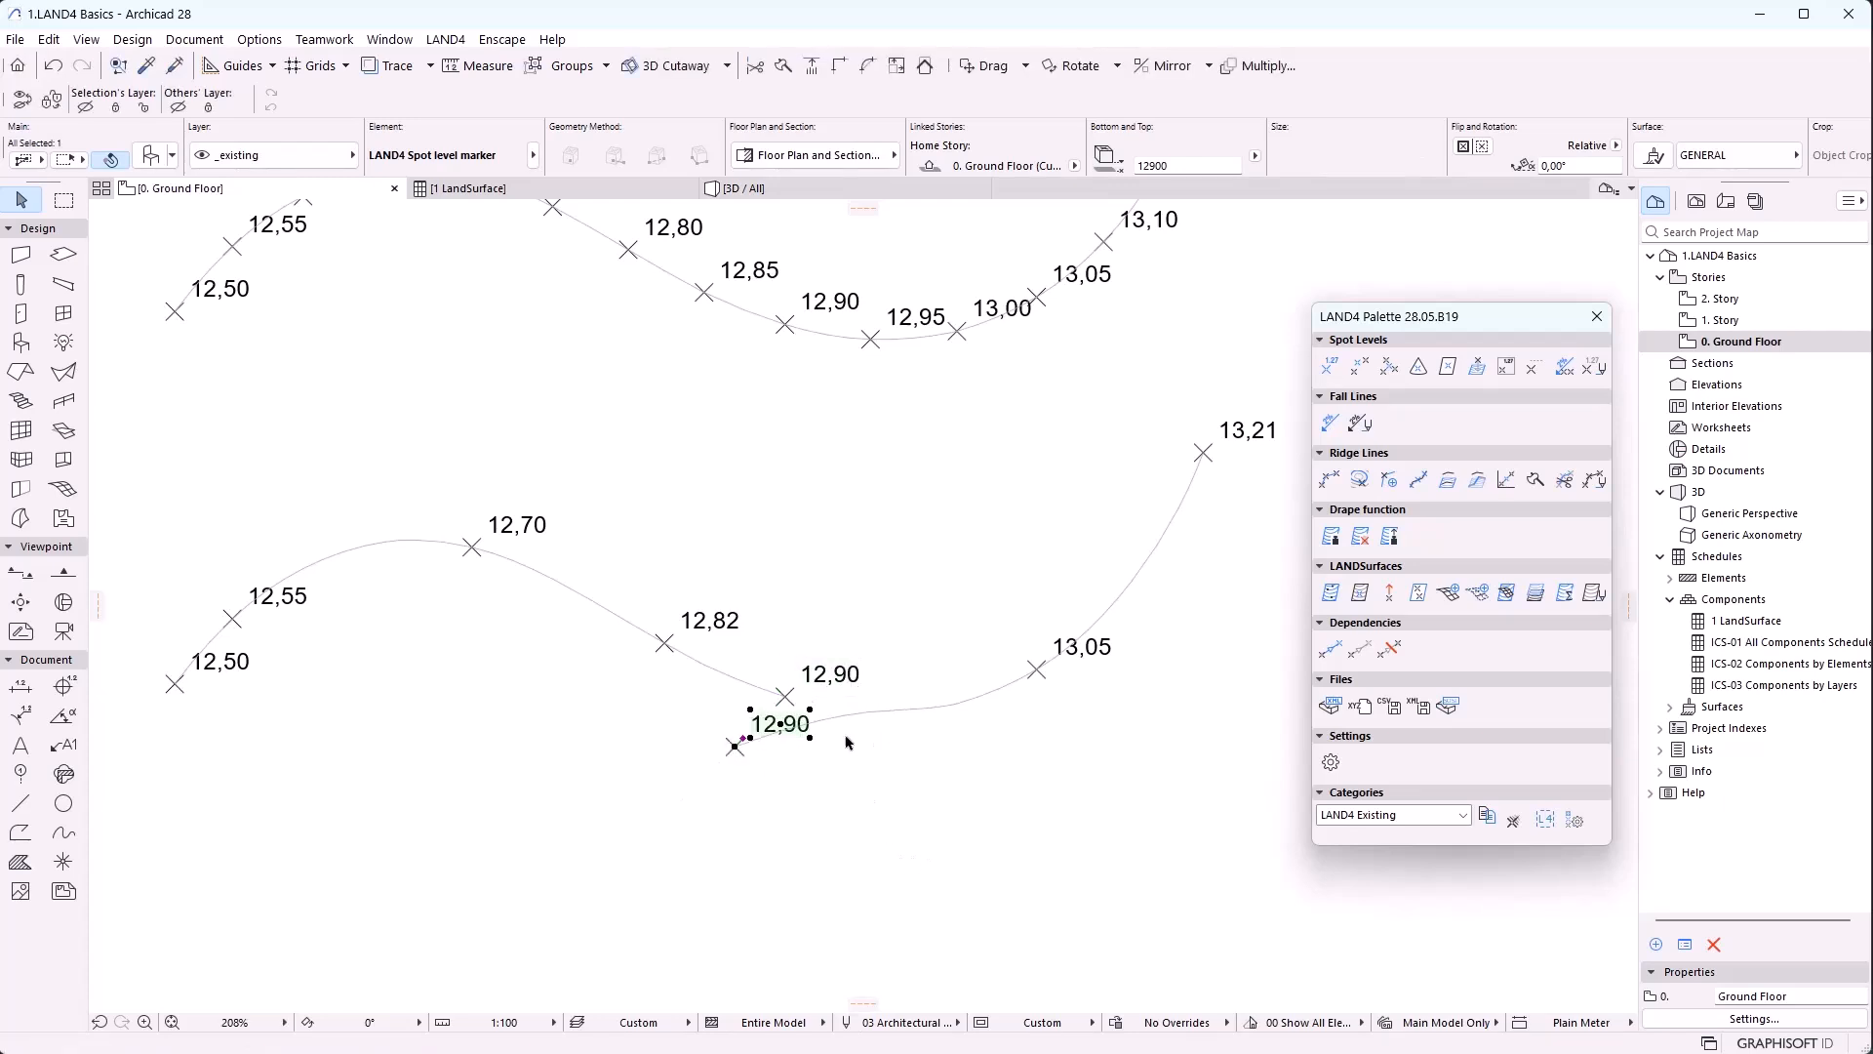
Move the lower segment's 12,90 end spot level up and slightly right, away from the split point, and view the result in 3D
left_click(786, 697)
left_click(785, 696)
left_click(809, 638)
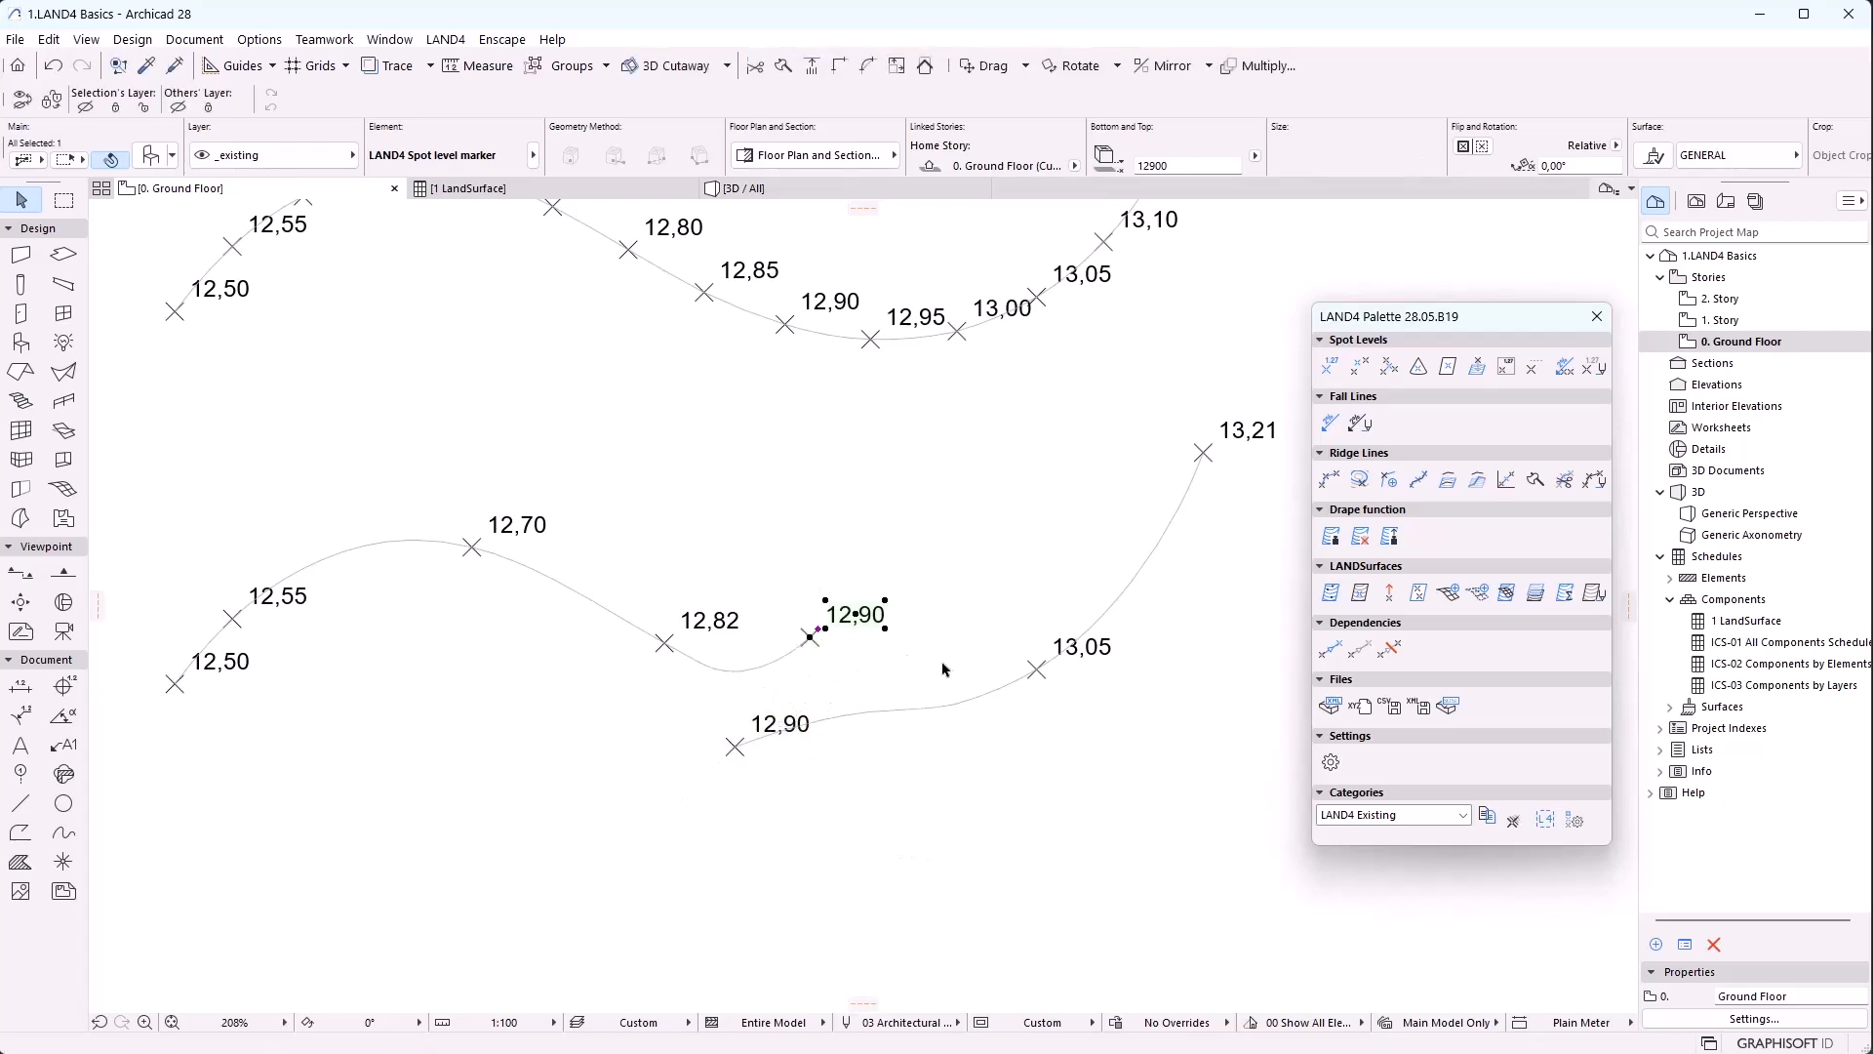
left_click(949, 782)
scroll(515, 838, "down", 3)
left_click(742, 189)
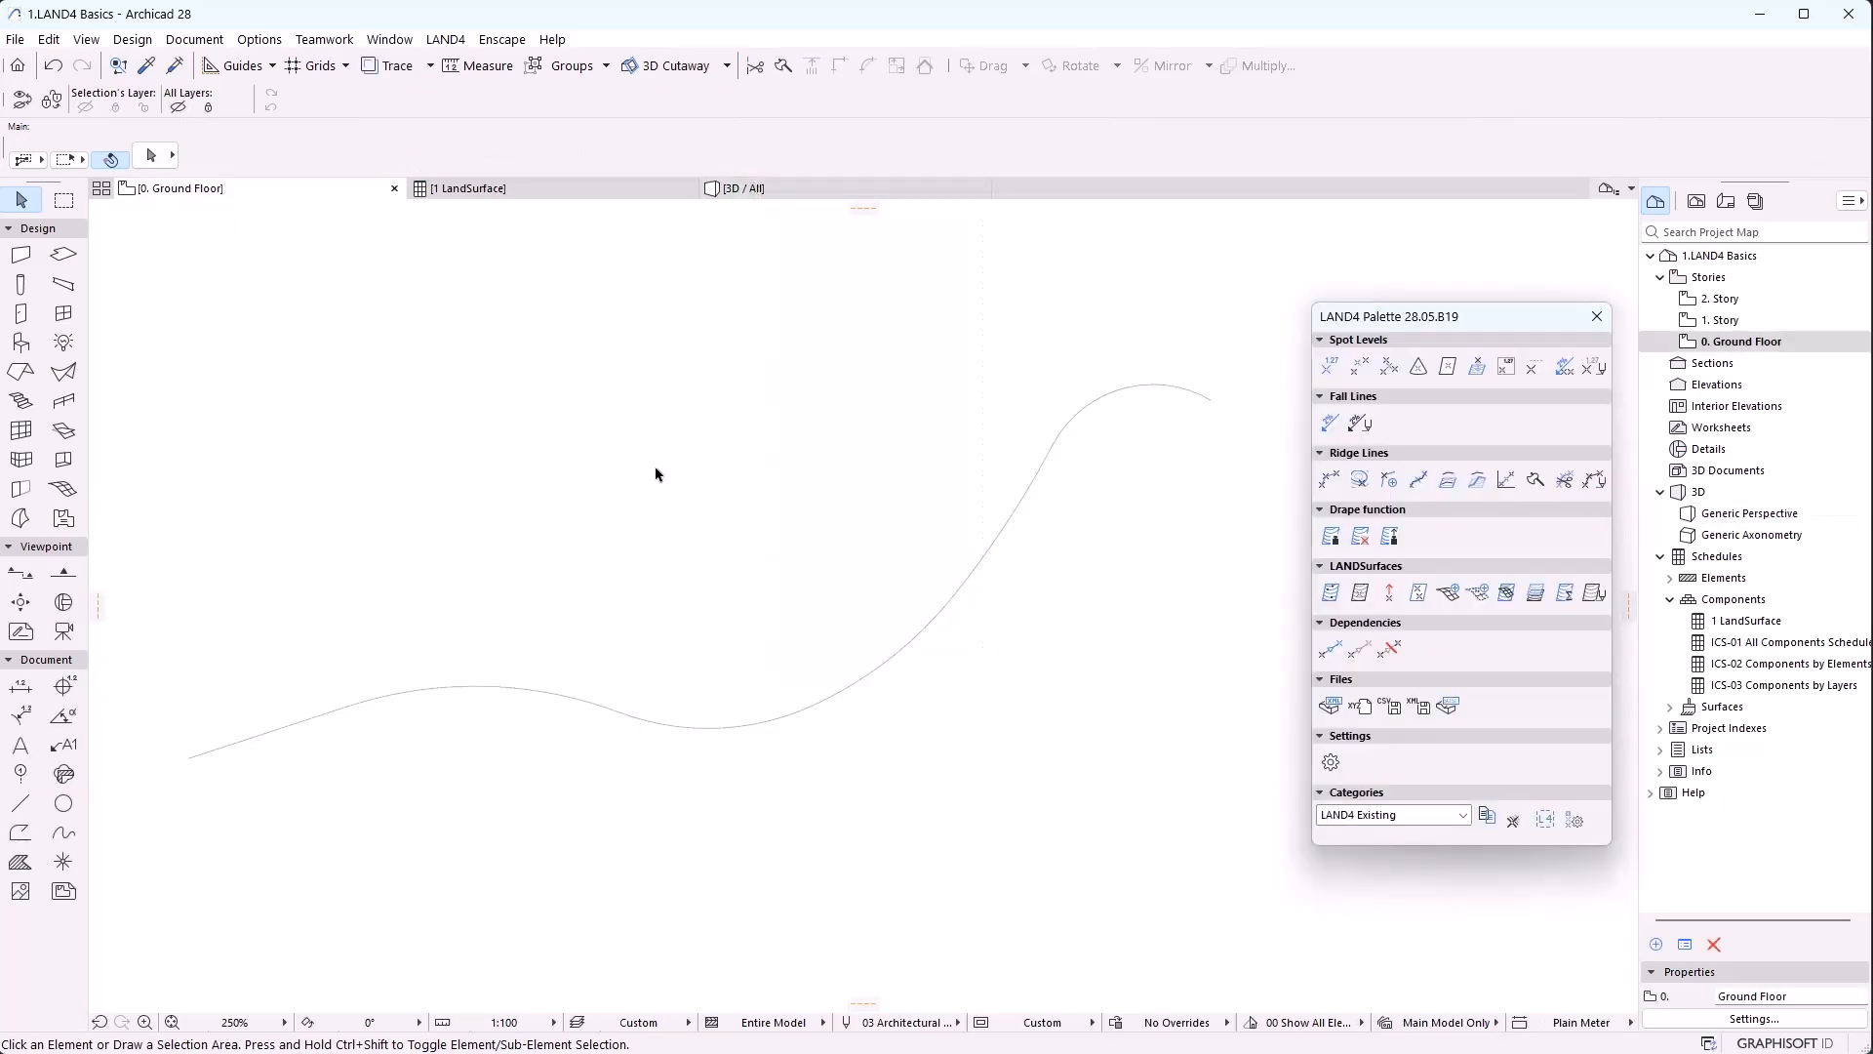
Create a ridge line on the polyline with a spot level of 14500 at its upper end and 13500 at its lower end
left_click(655, 469)
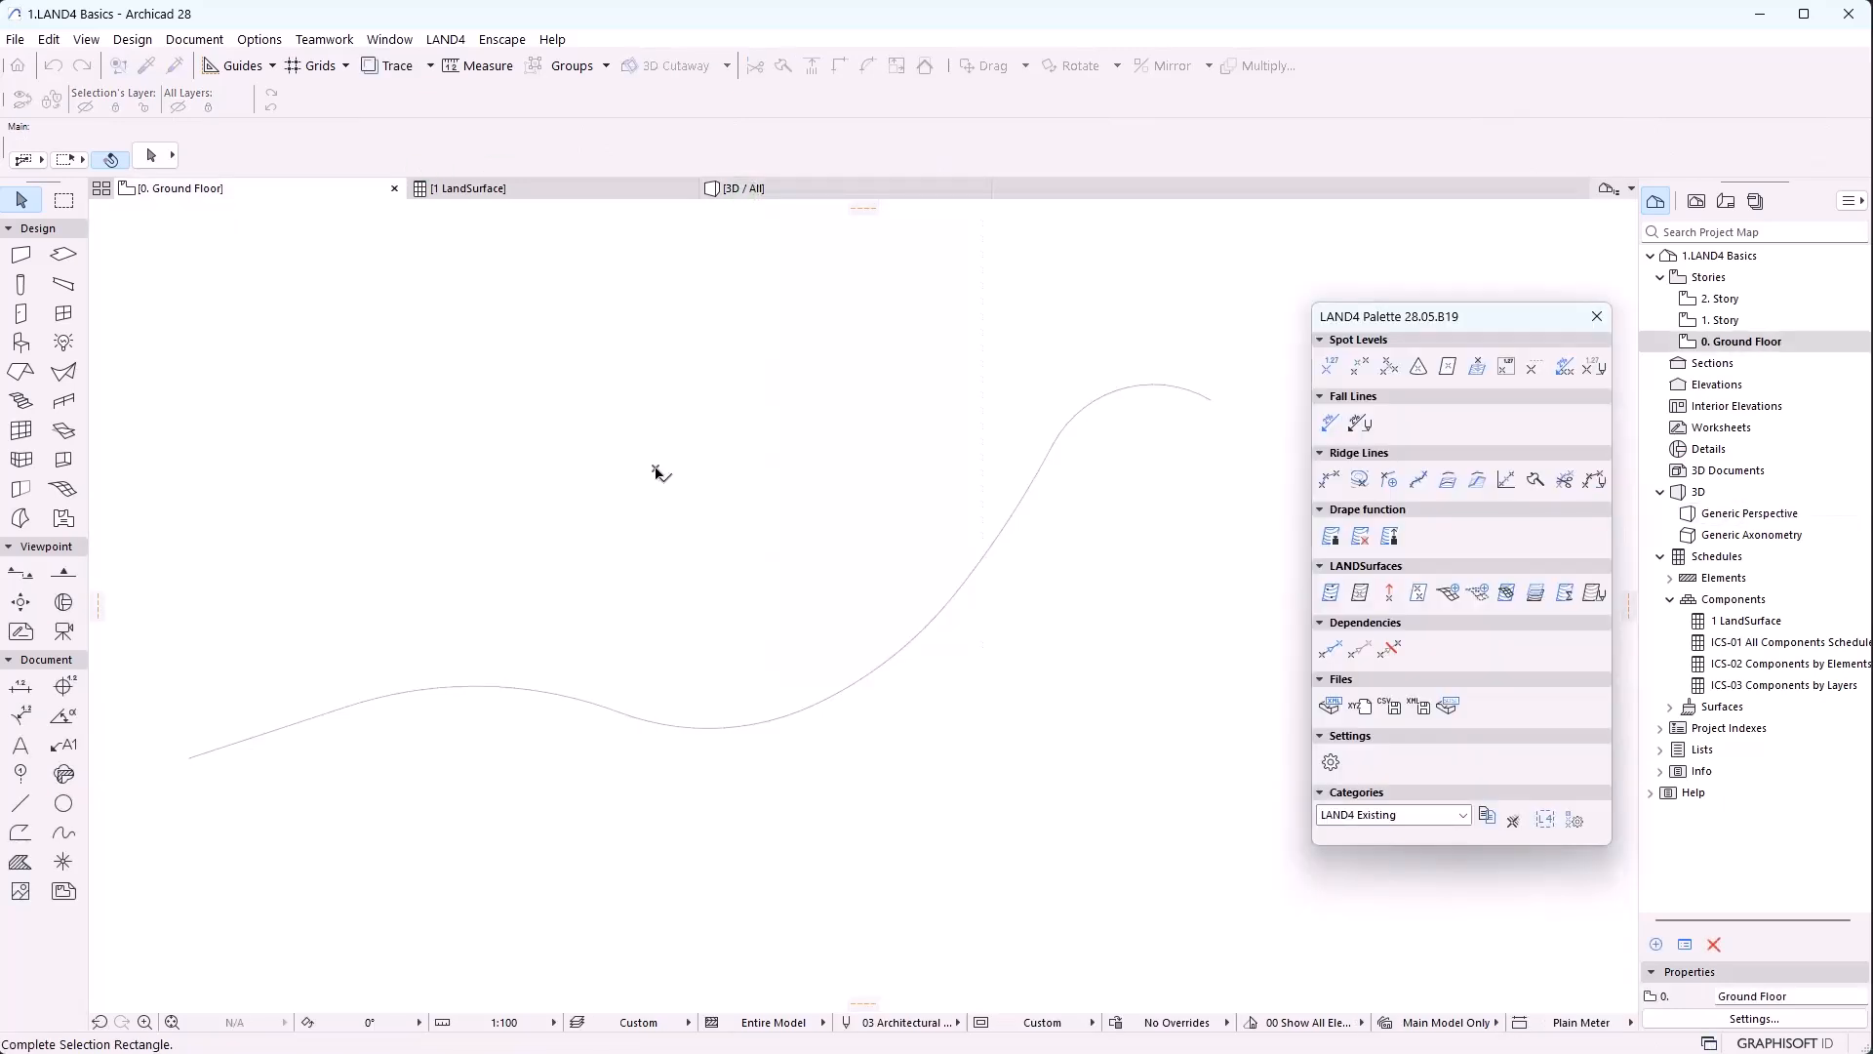
left_click(934, 817)
left_click(1329, 479)
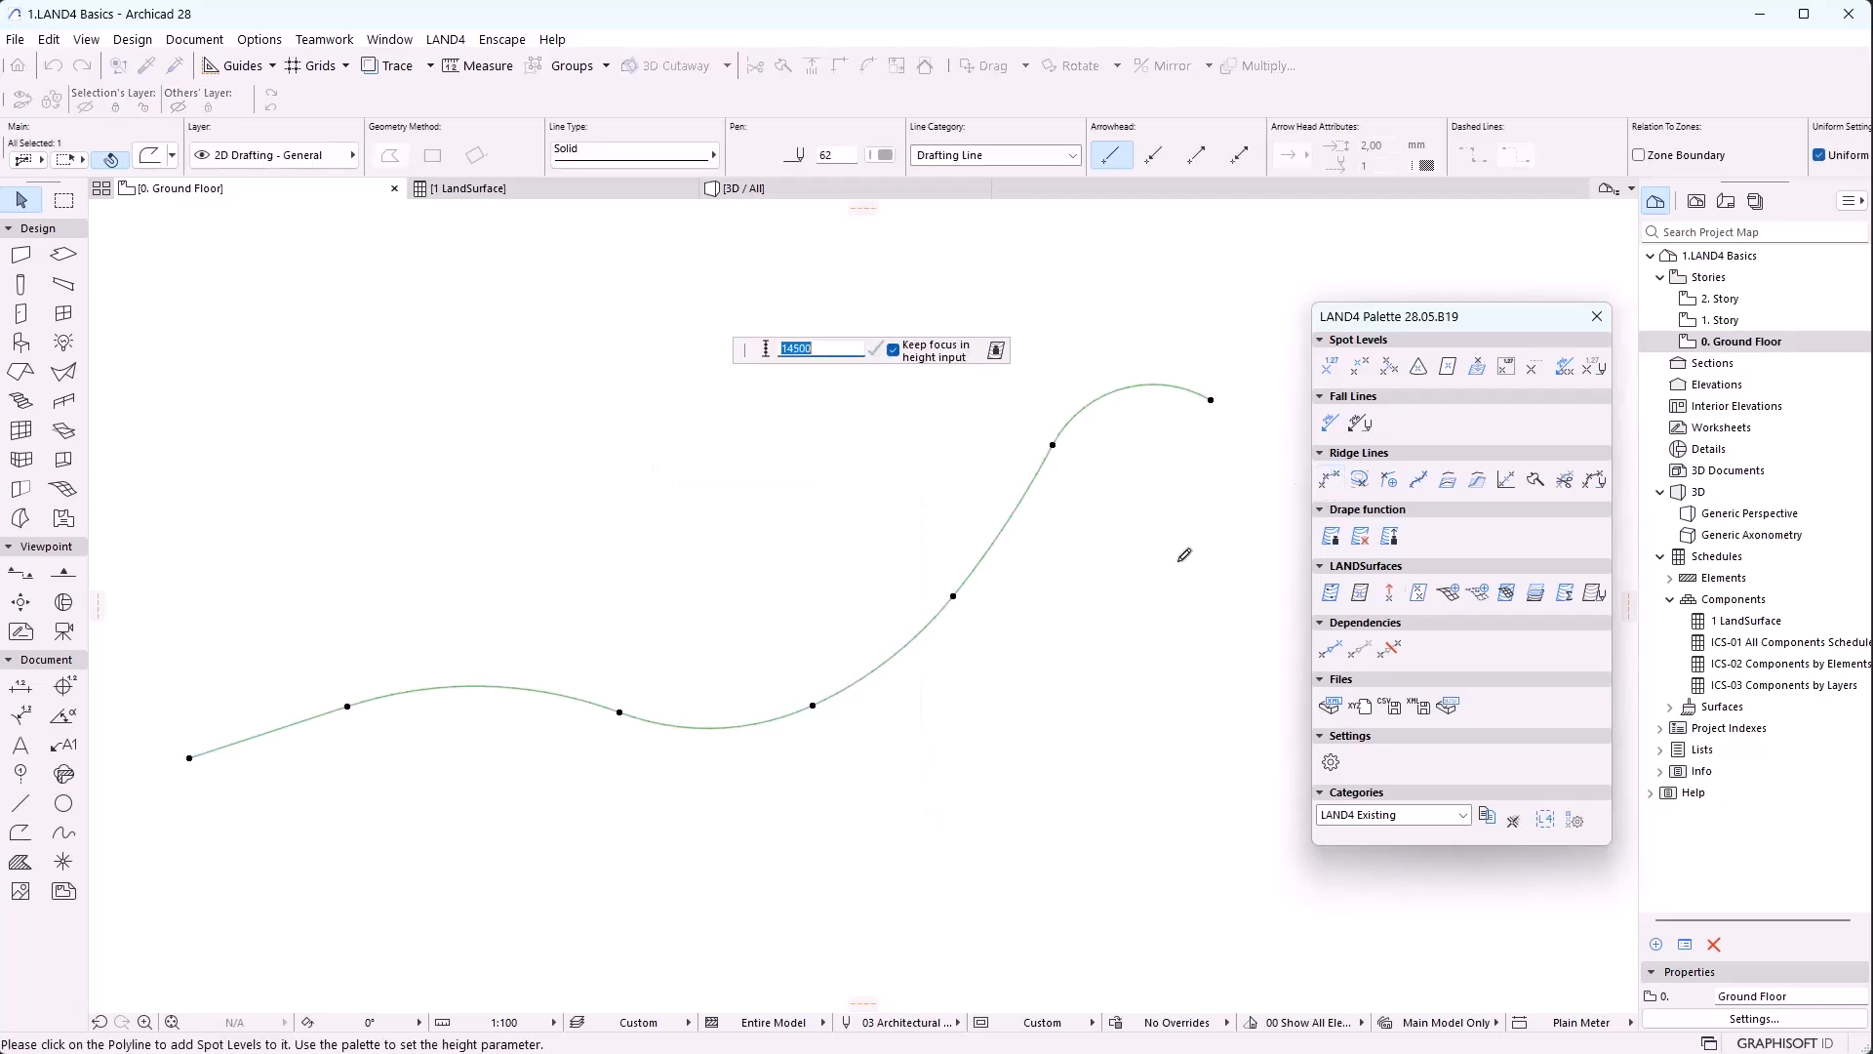
left_click(1210, 399)
type("13")
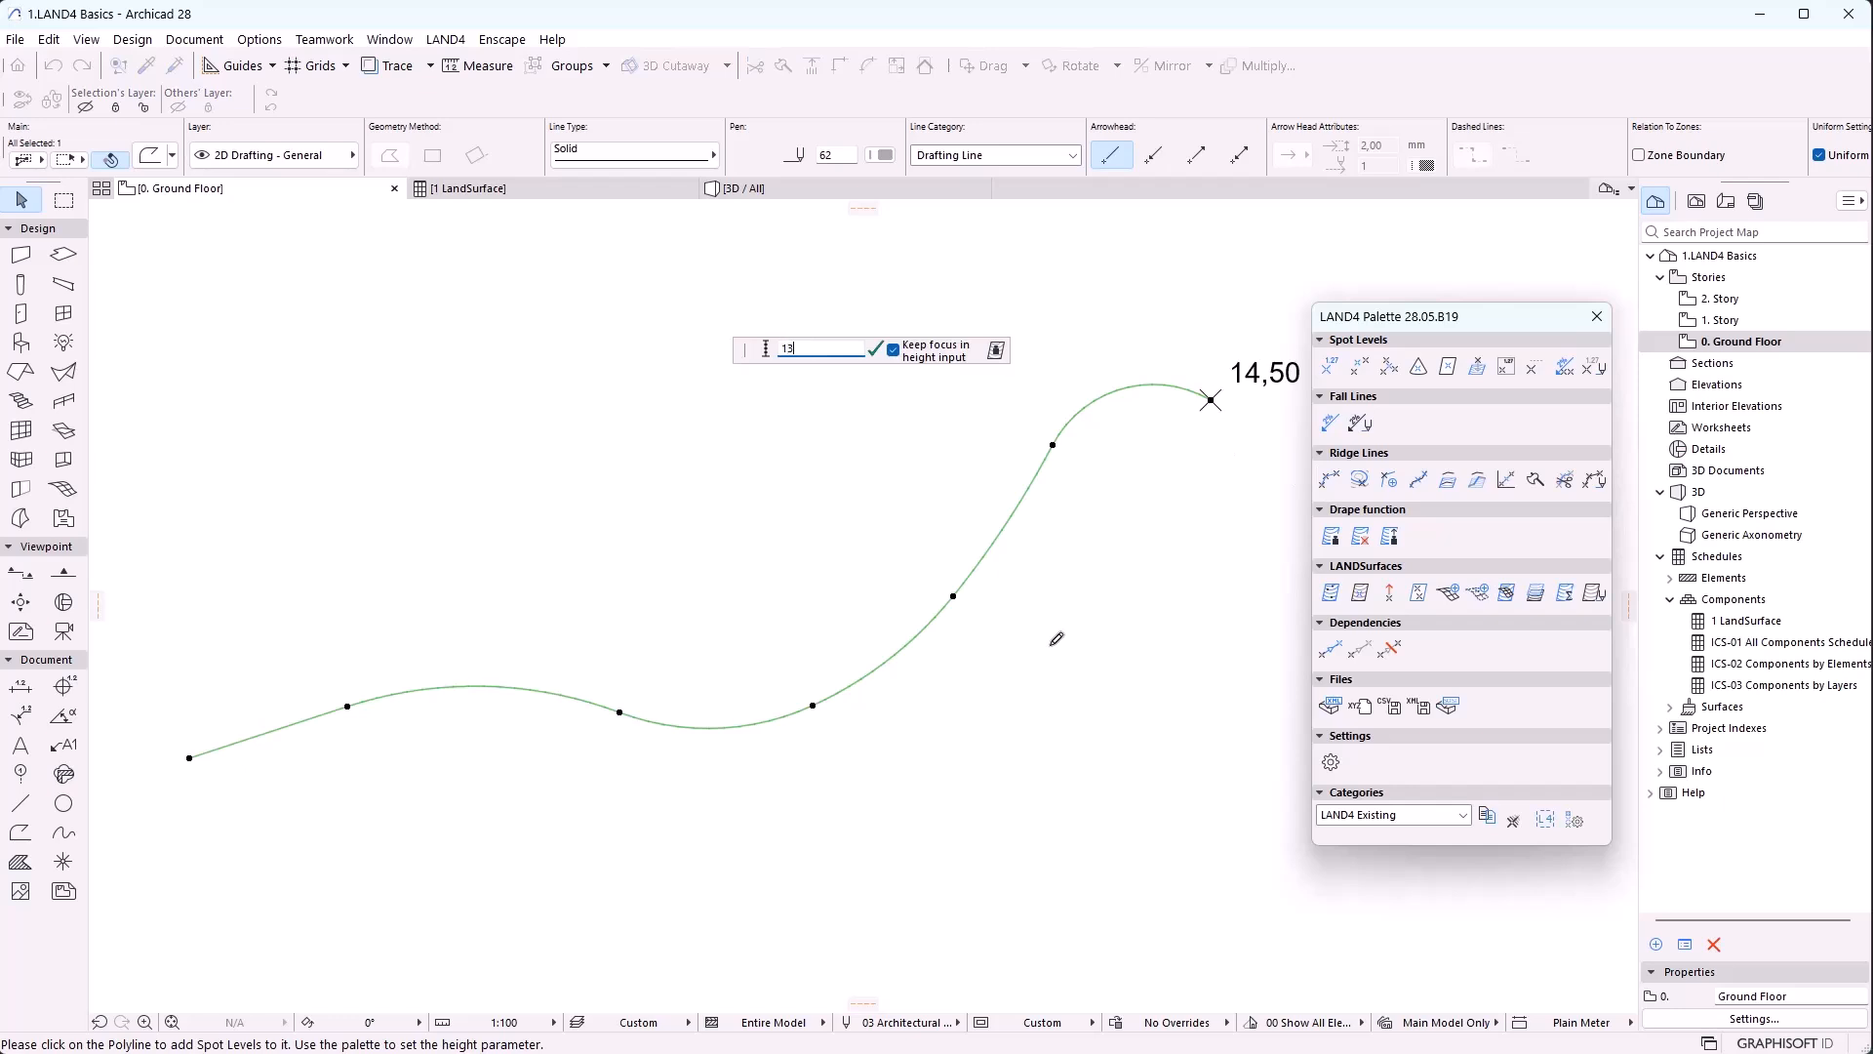
type("500")
left_click(189, 757)
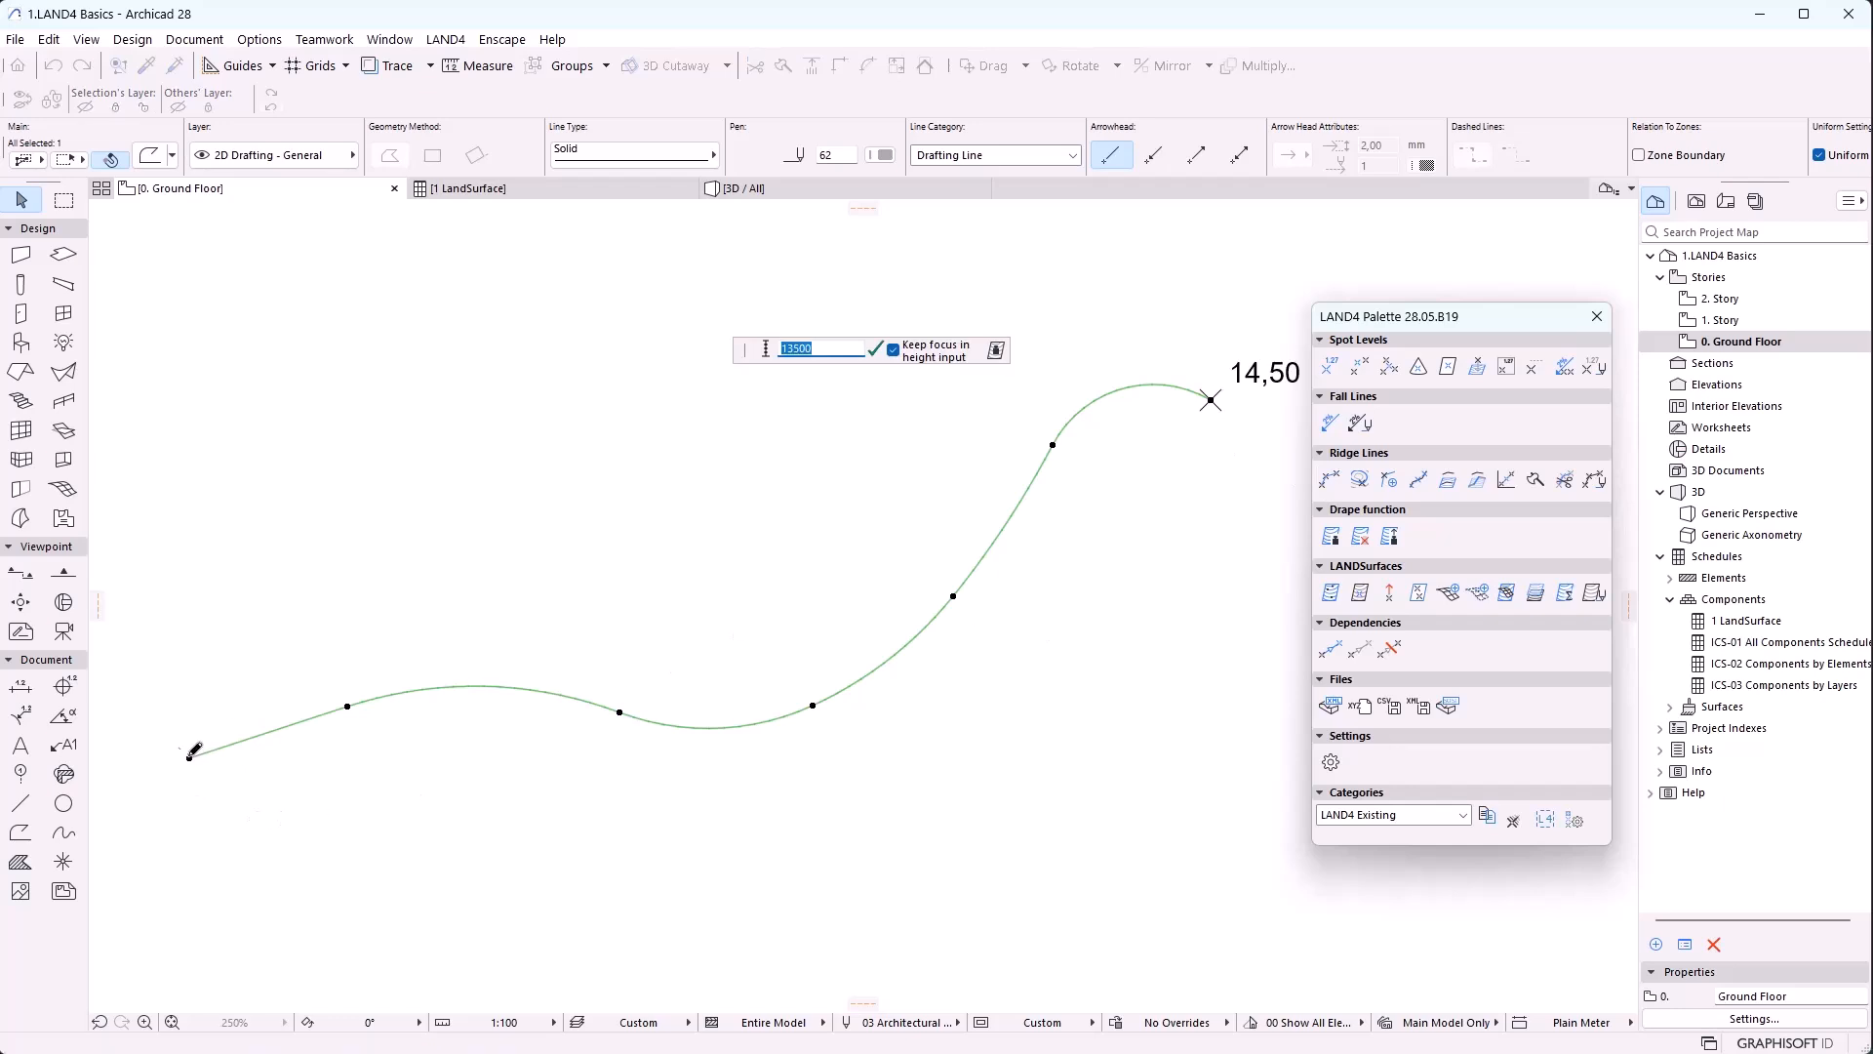
left_click(875, 349)
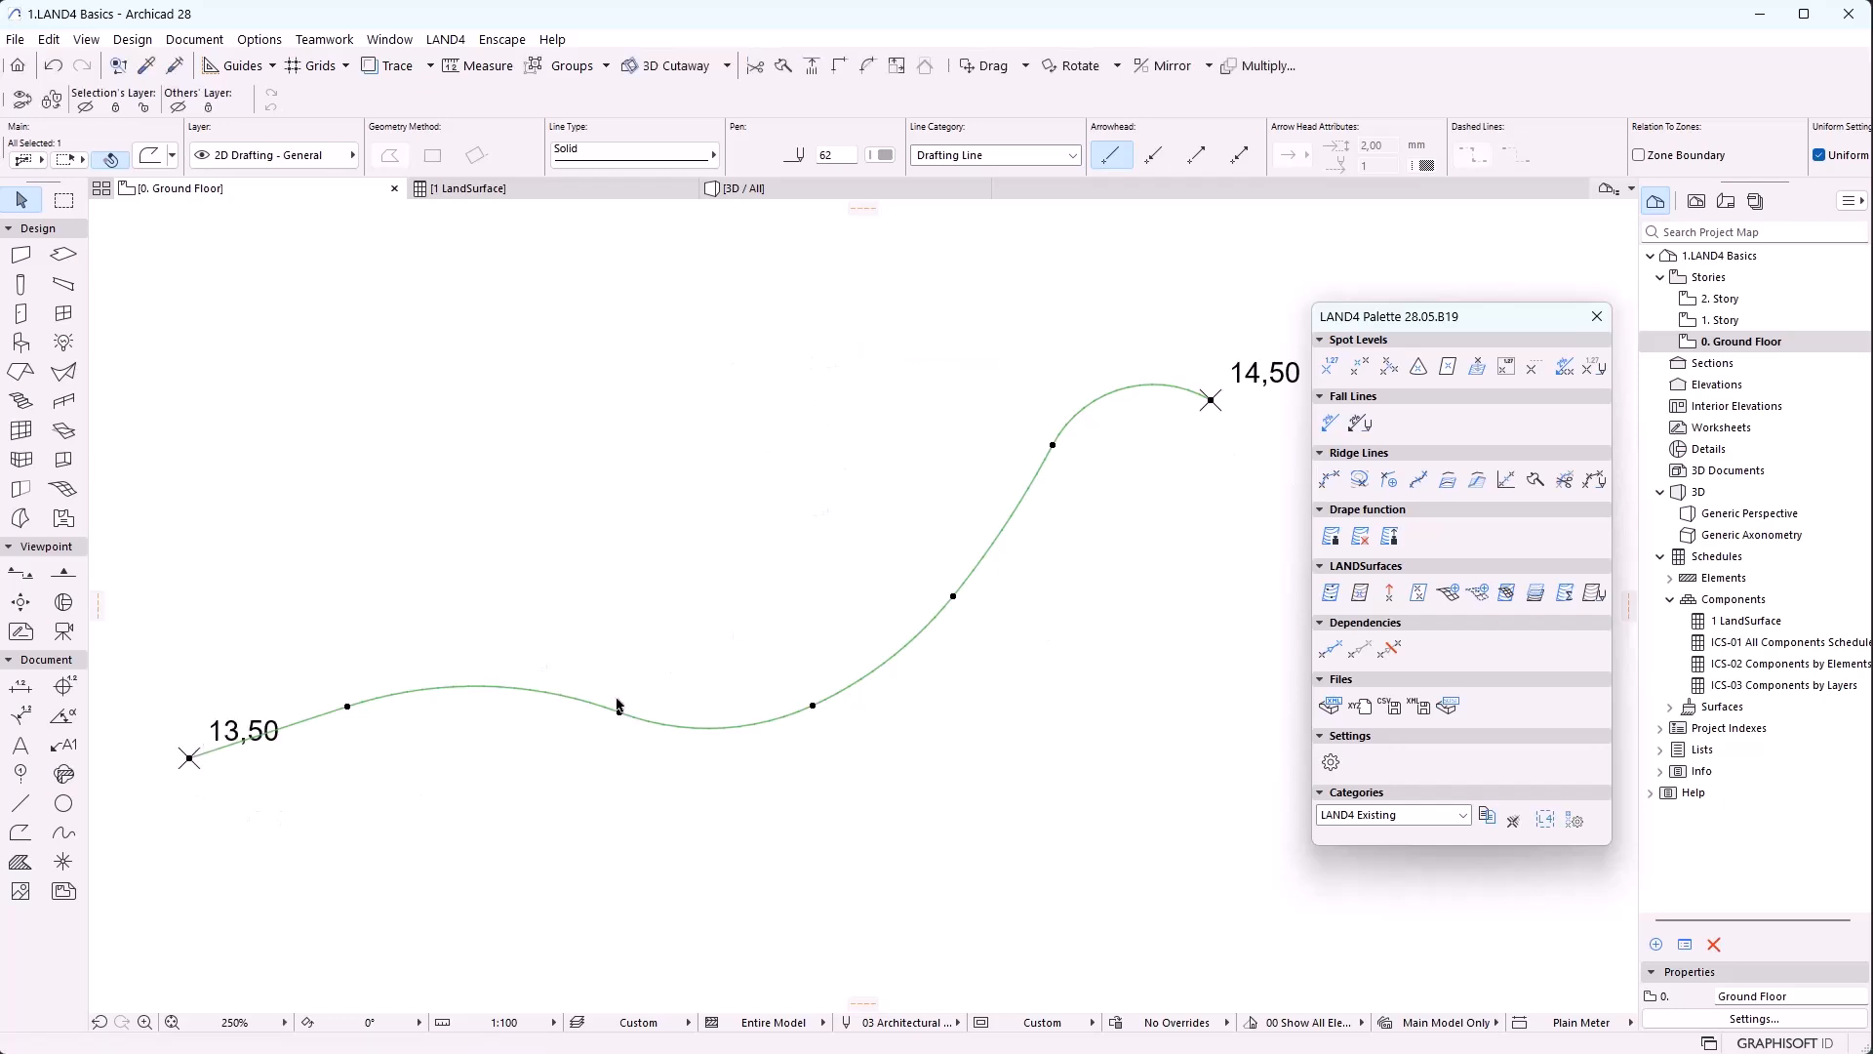
Trim the ridge line's sagging arc between its third and fourth nodes from the lower end, and check the gap in 3D
left_click(1564, 480)
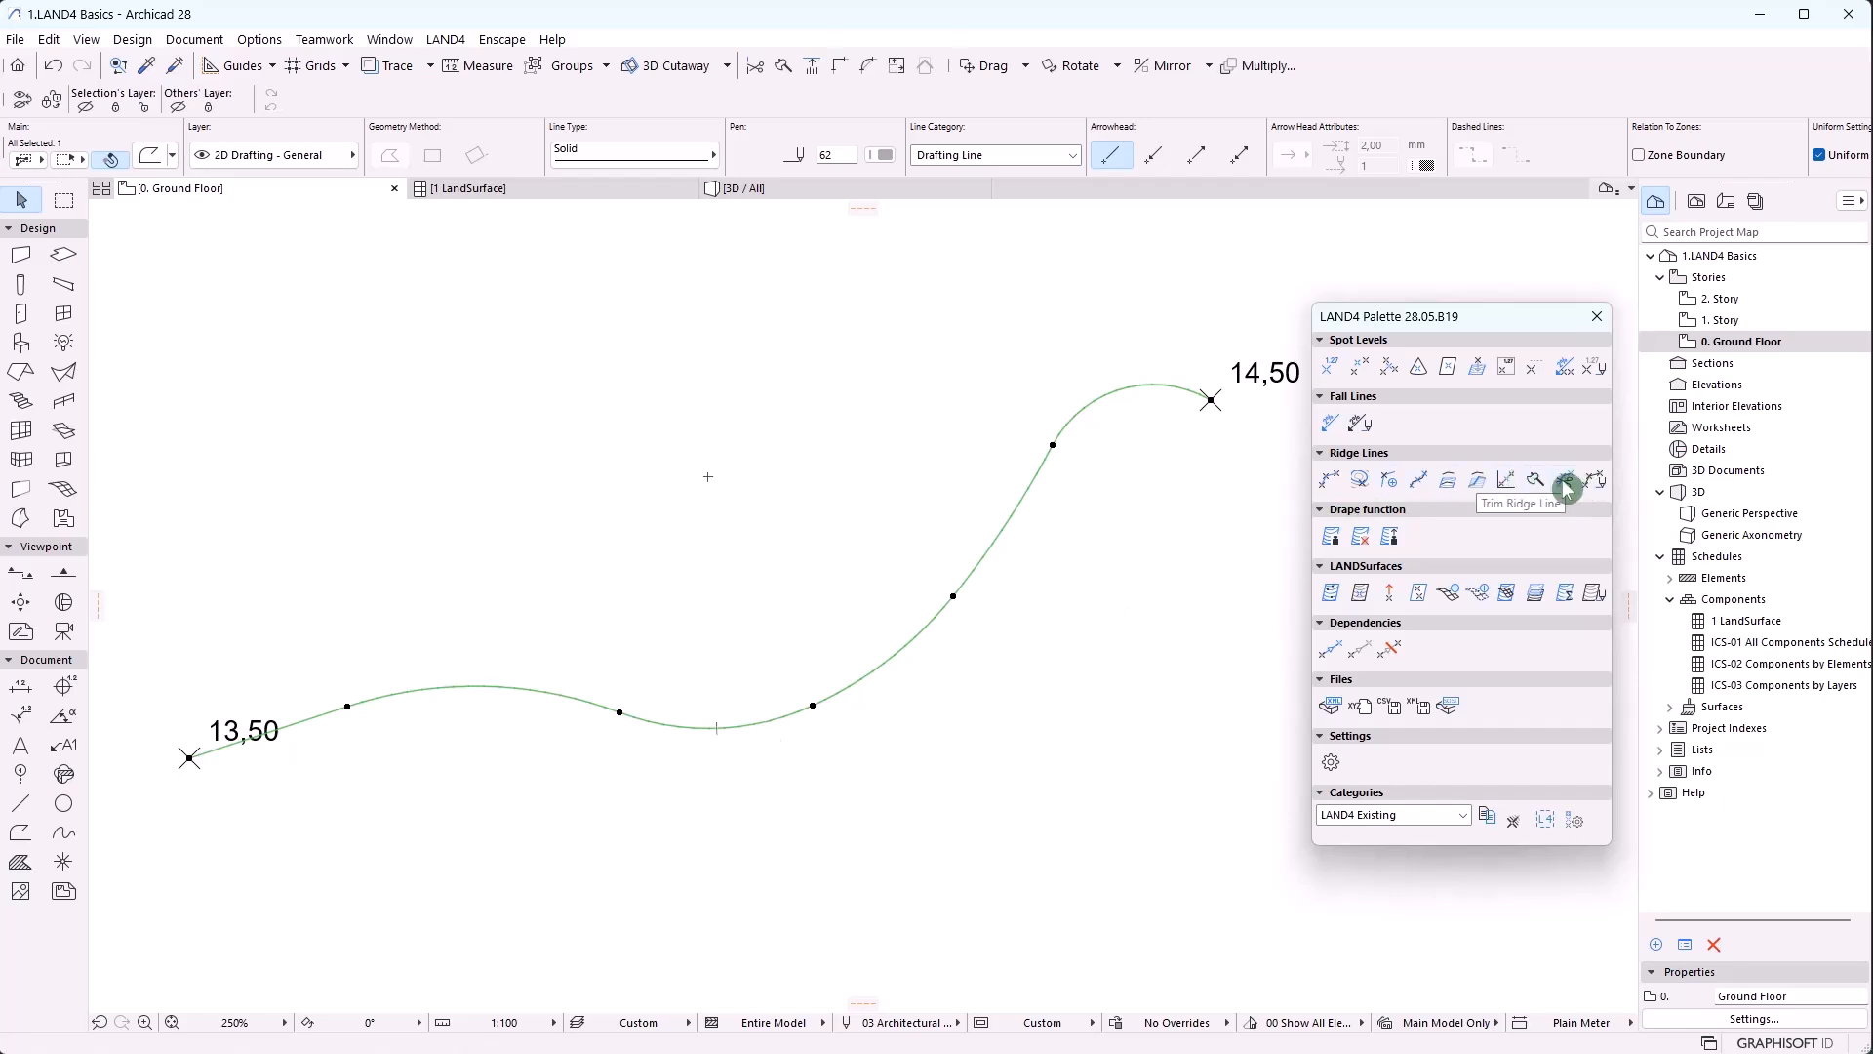
left_click(717, 727)
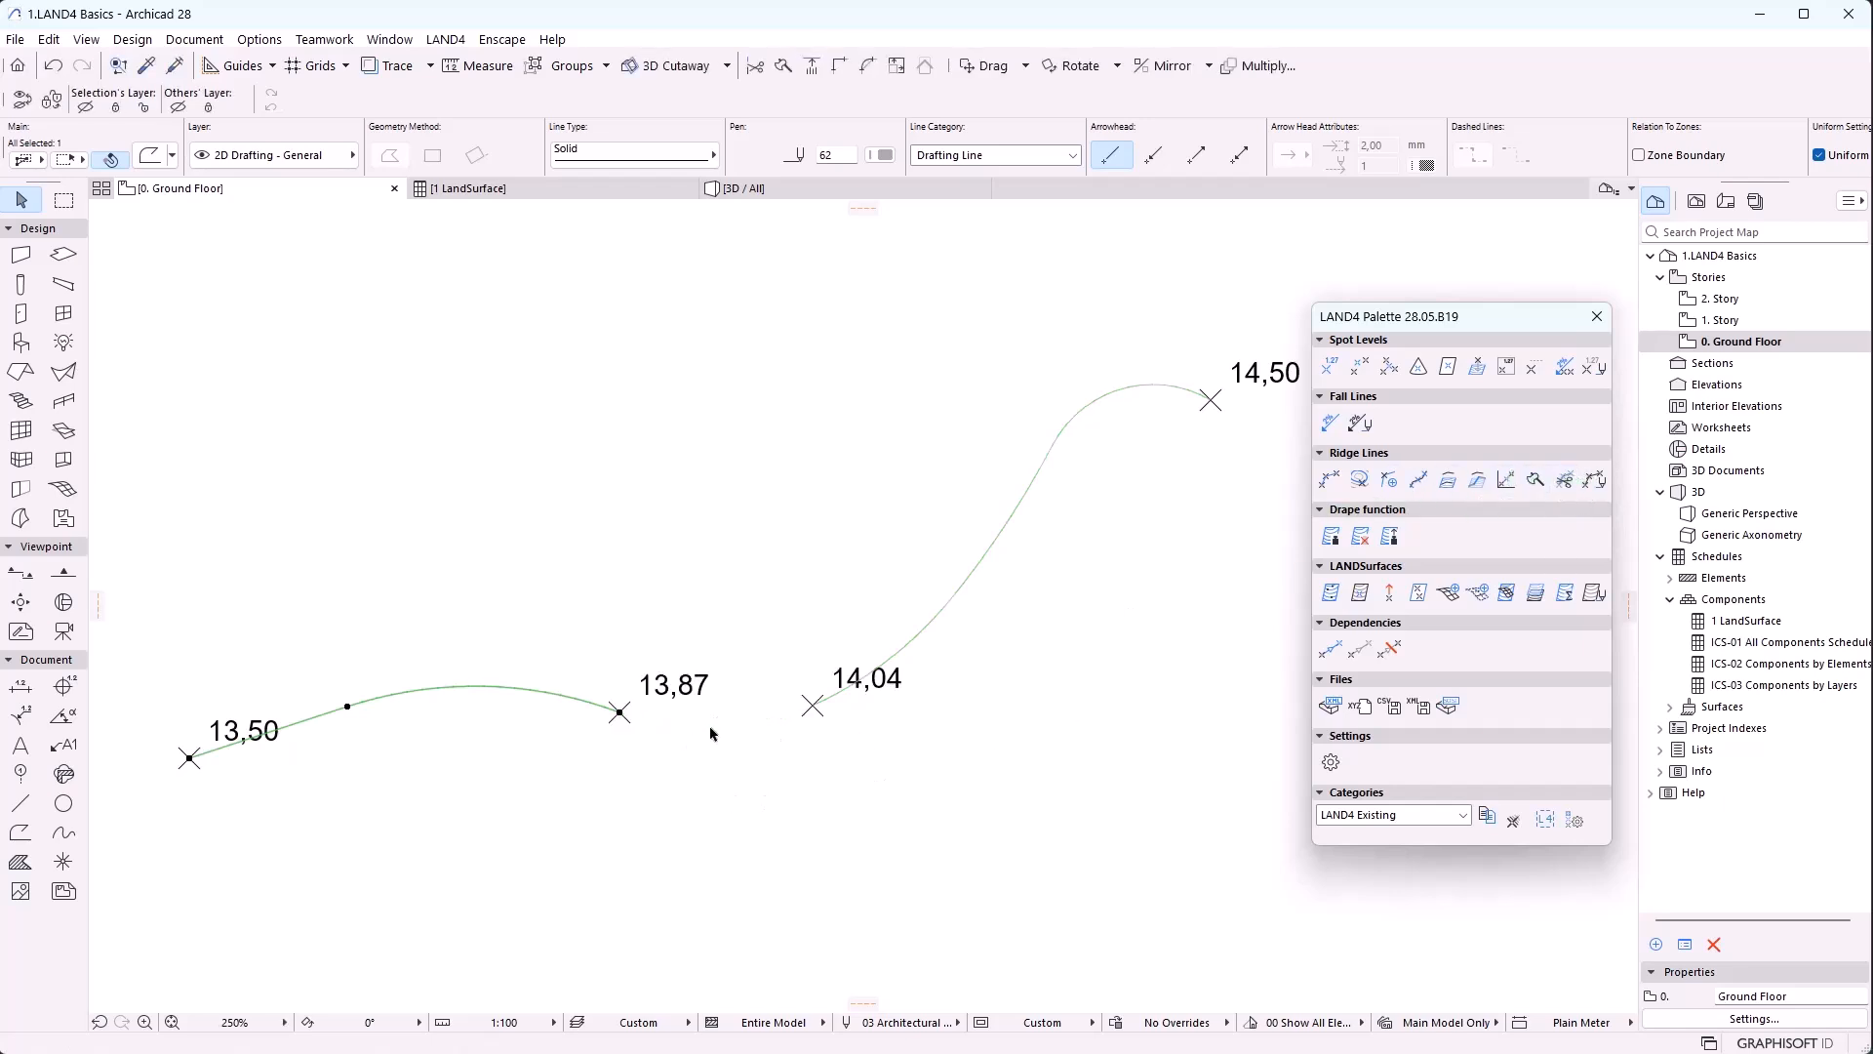
middle_click_drag(782, 786, 760, 783)
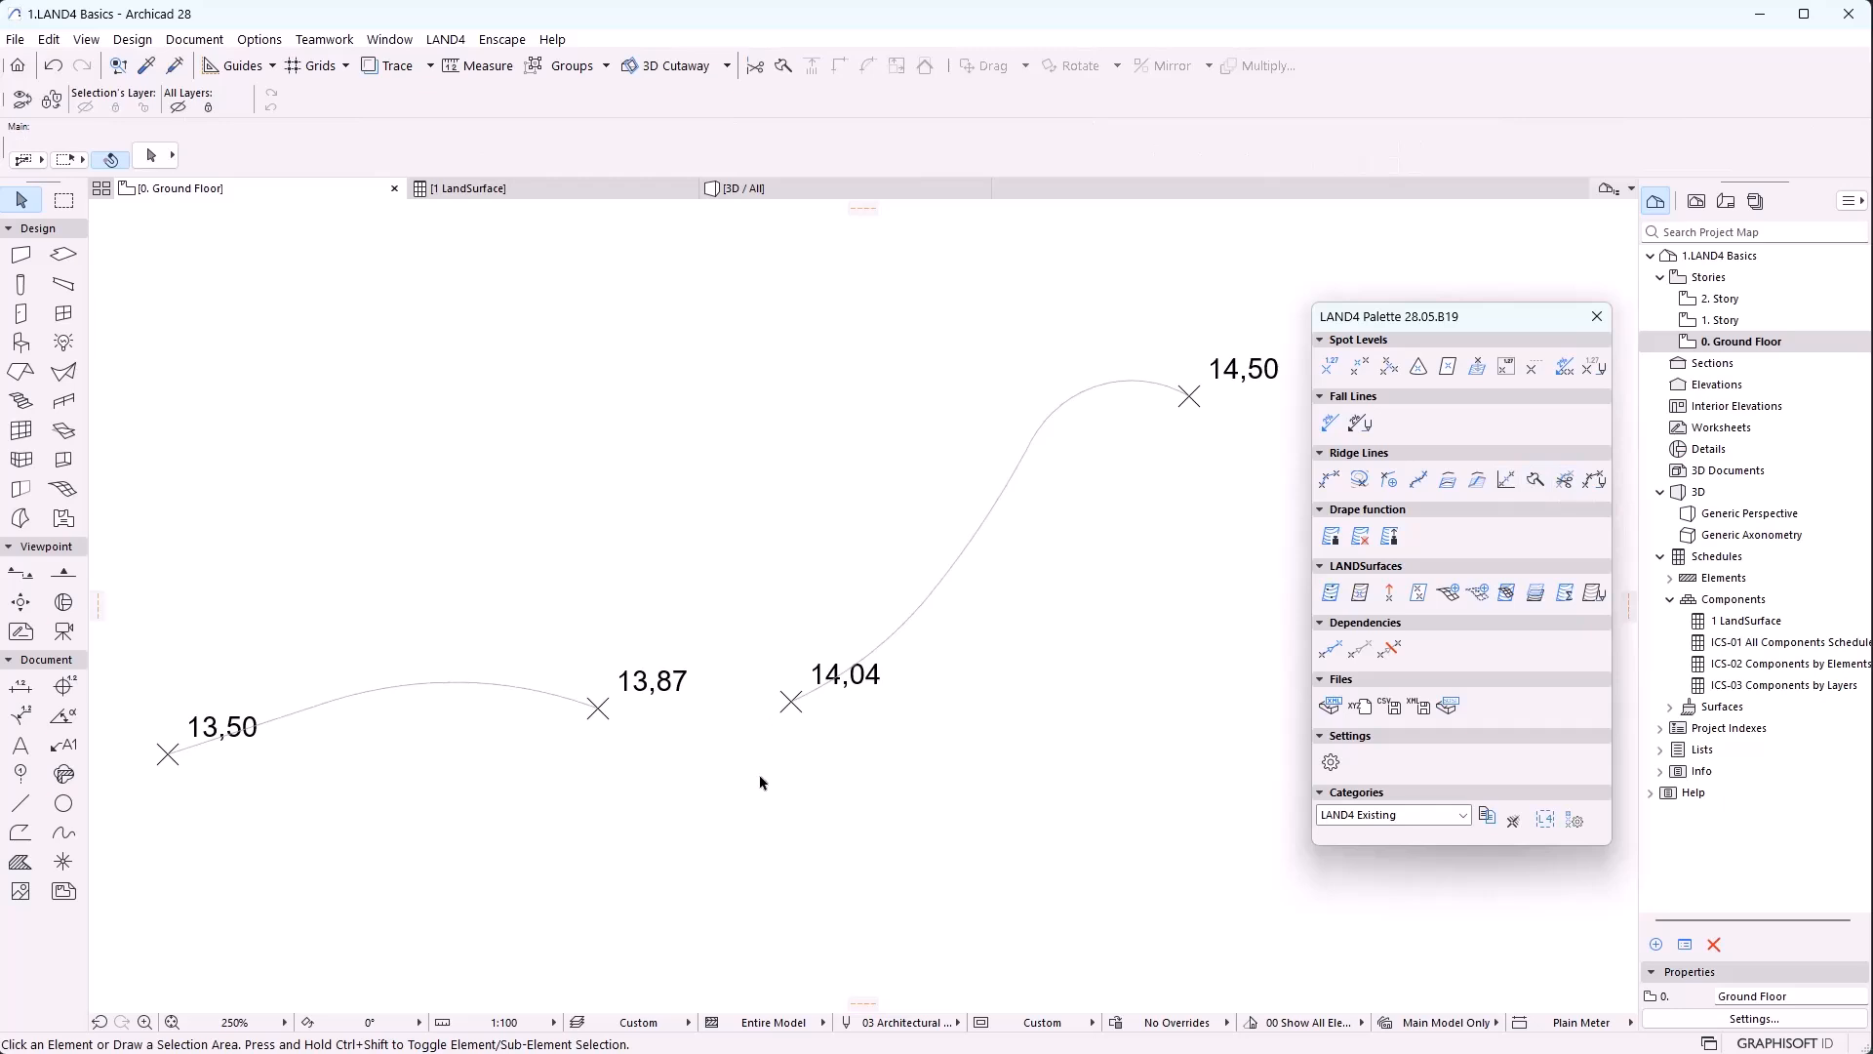
left_click(769, 195)
left_click(271, 188)
Trim the middle segment of the ridge line between the 14,04 and 14,50 spot levels, and check the result in 3D
left_click(934, 563)
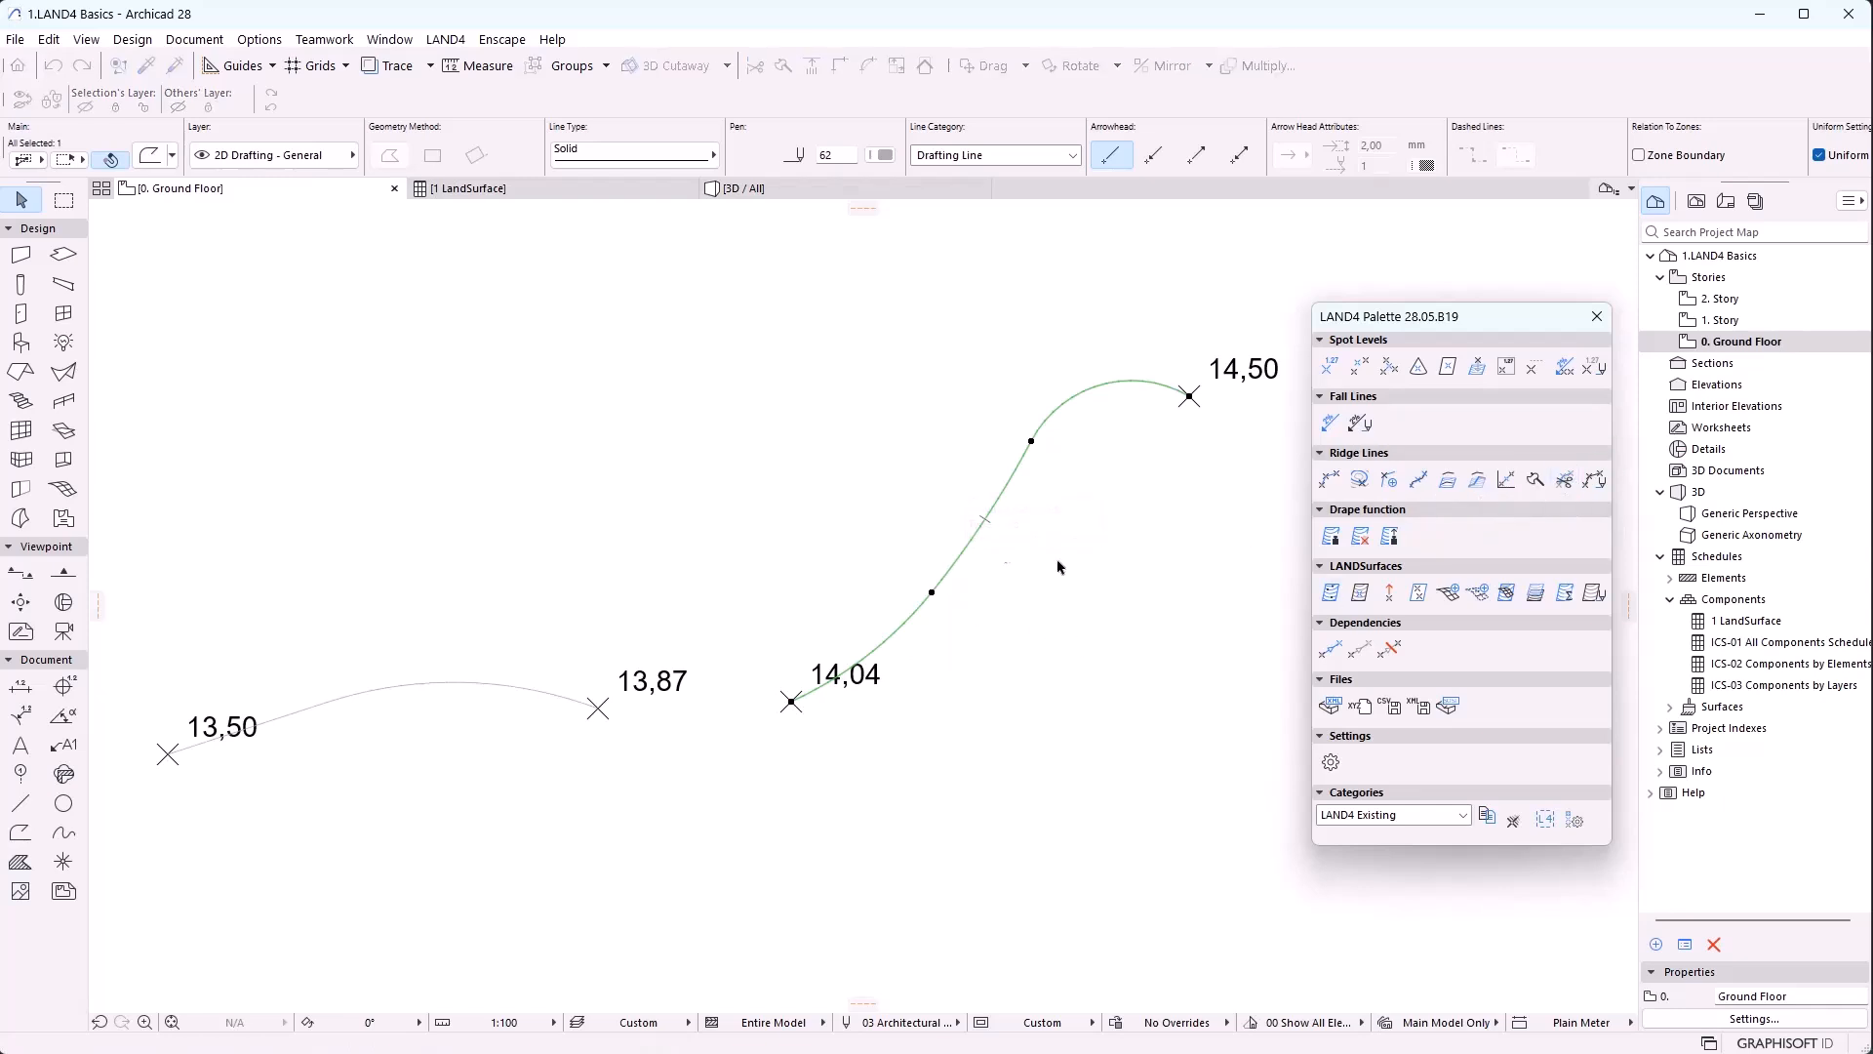
left_click(979, 524)
left_click(1003, 683)
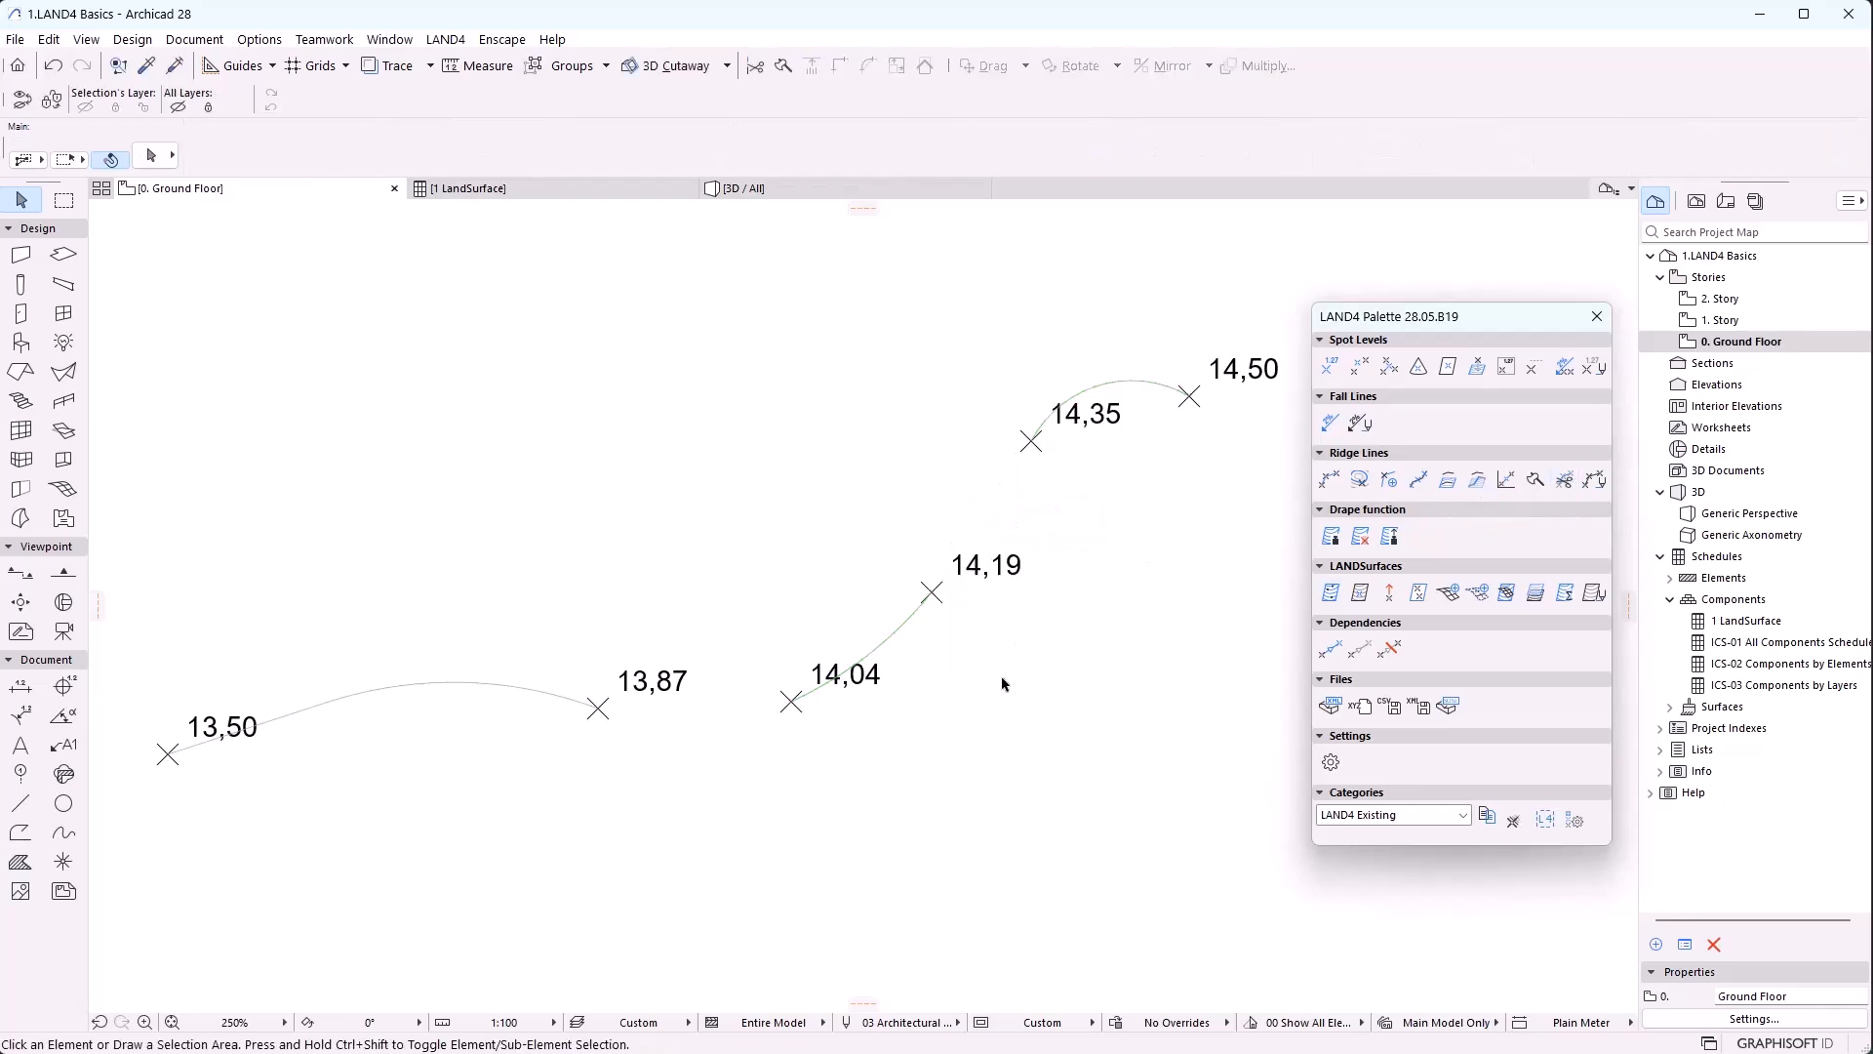
left_click(756, 188)
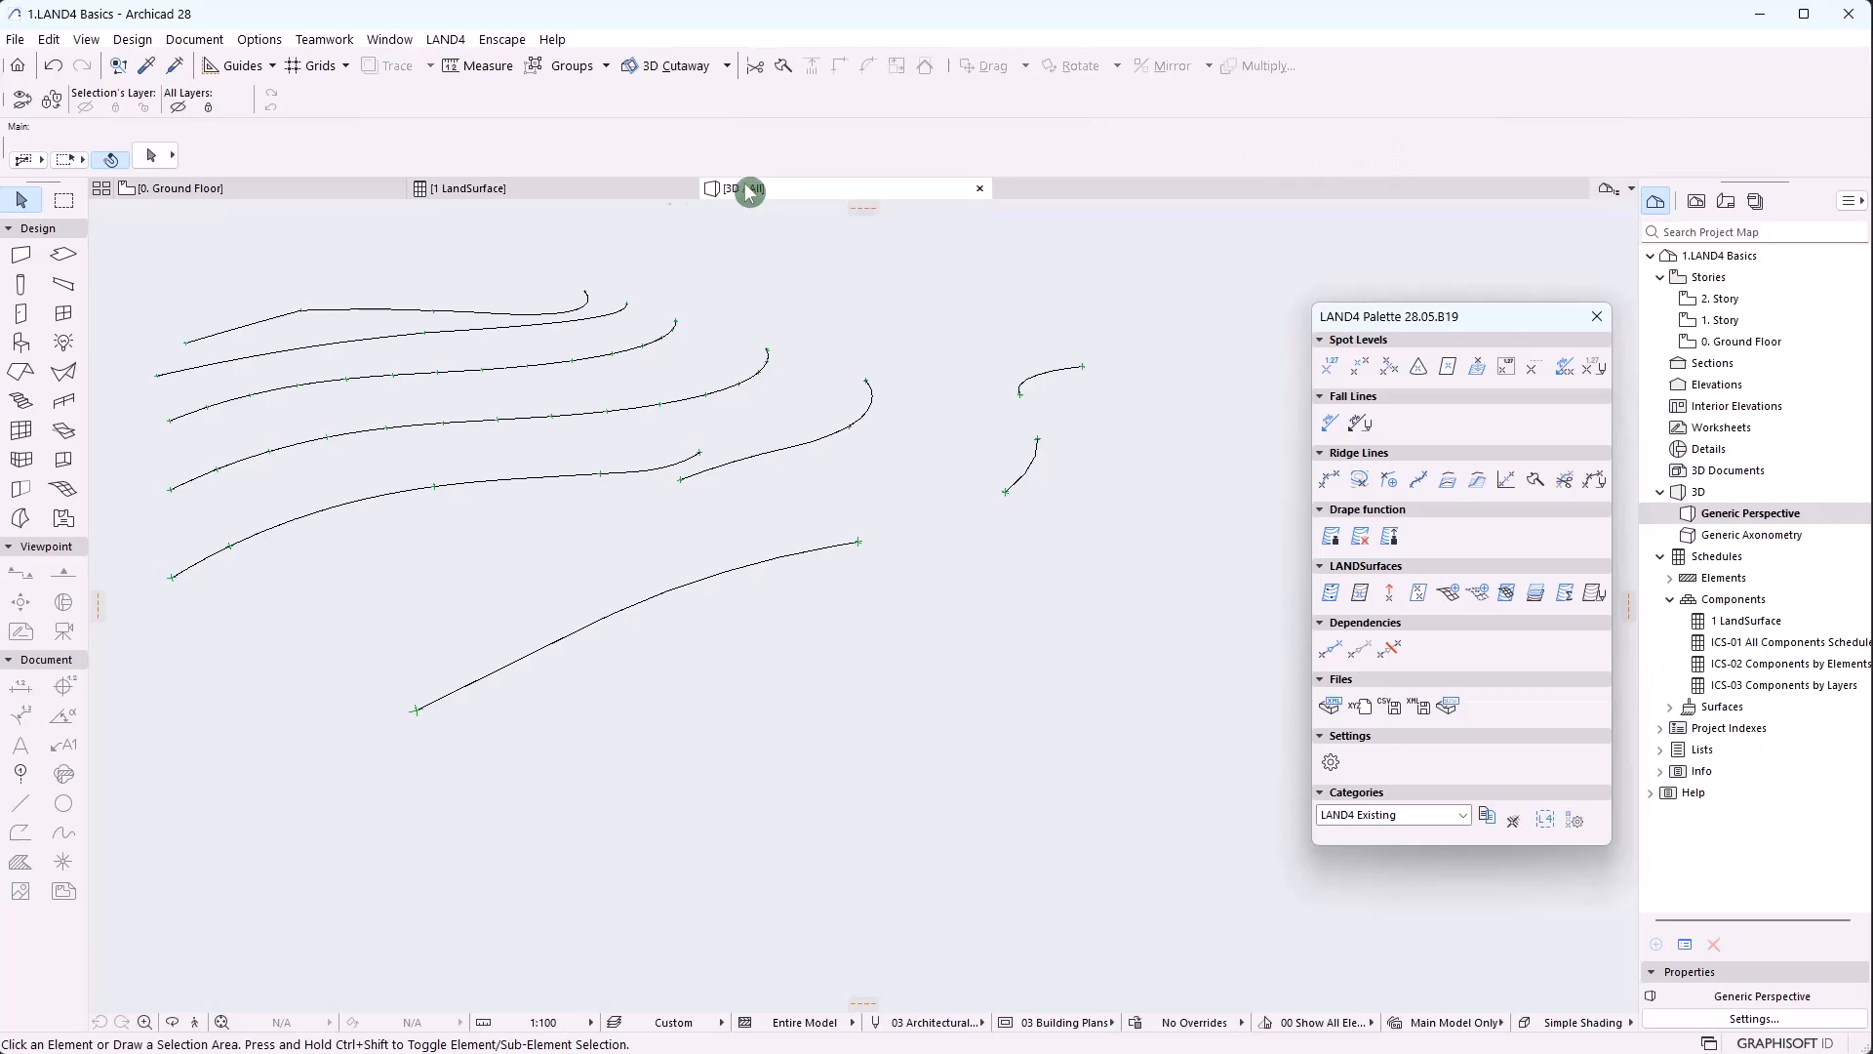
left_click(273, 189)
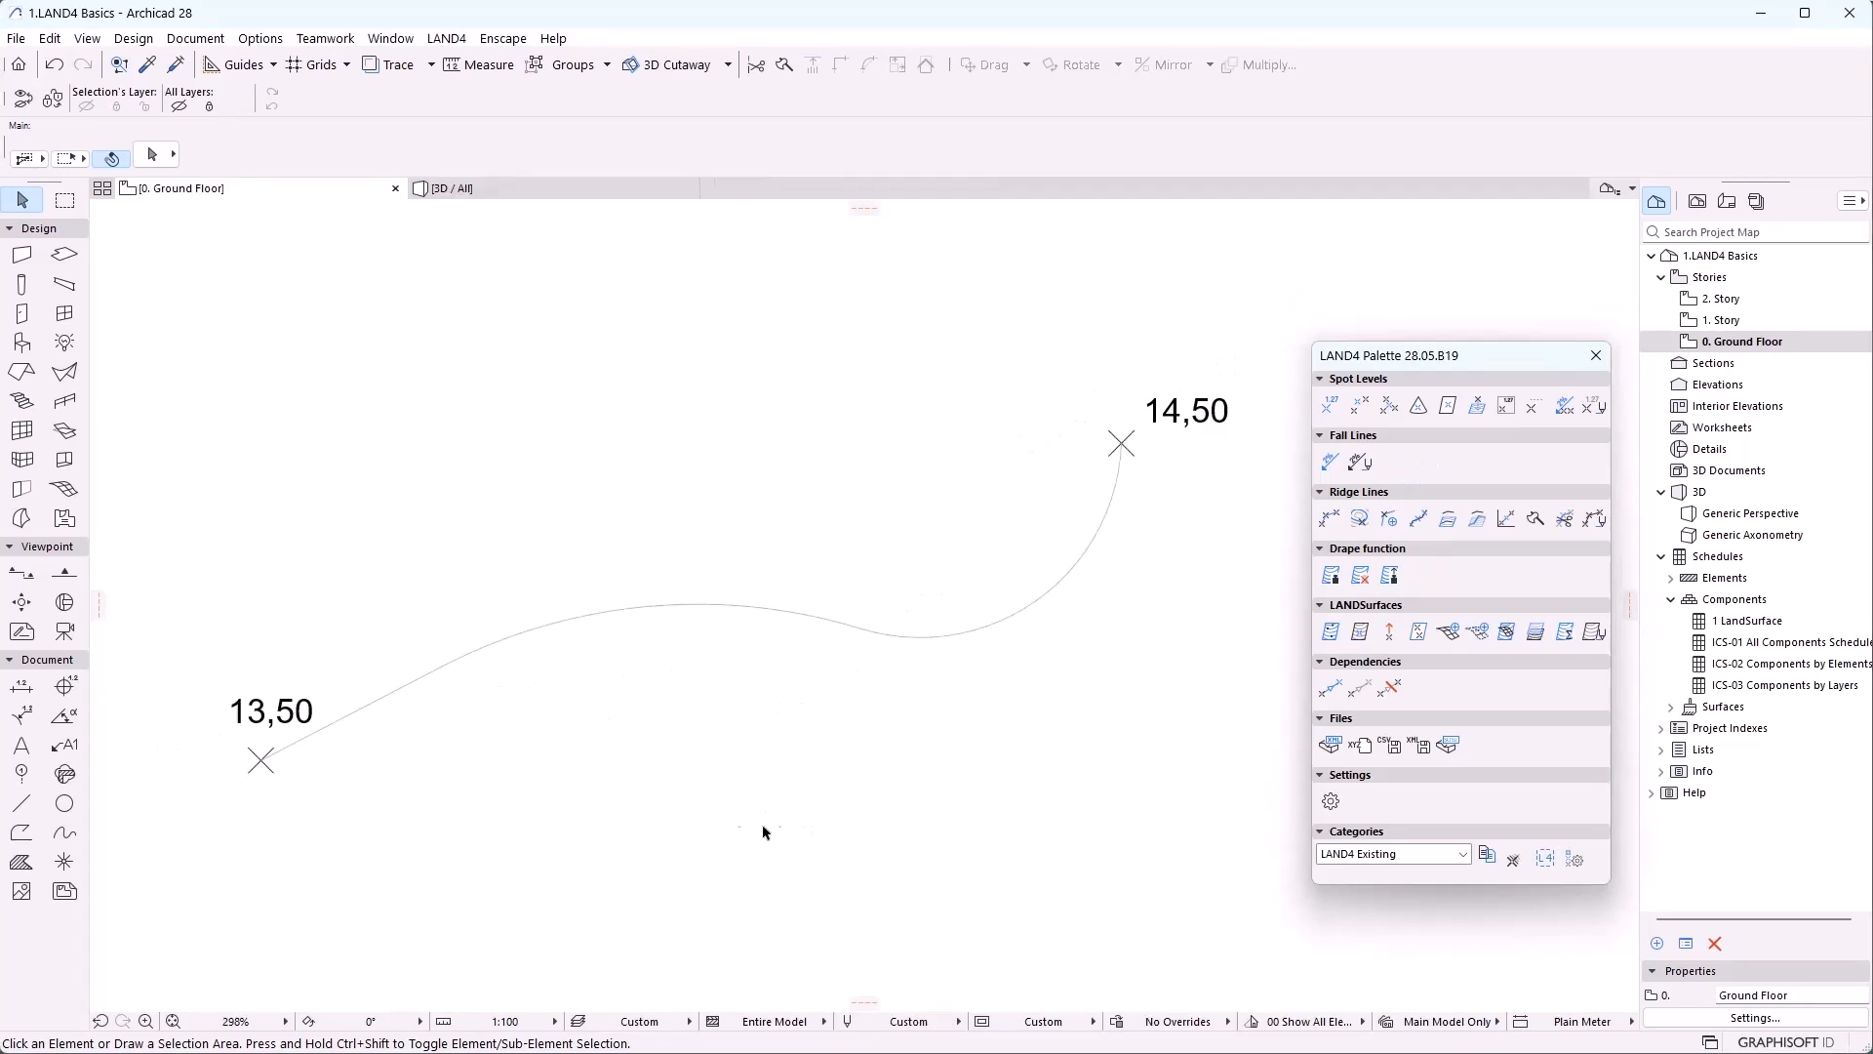
Draw two curved splines that cross the ridge line between its 13,50 and 14,50 spot levels
left_click(65, 832)
left_click(432, 535)
left_click(527, 594)
left_click(588, 715)
double_click(687, 793)
left_click(689, 792)
key("Escape")
left_click(749, 478)
left_click(783, 697)
double_click(871, 751)
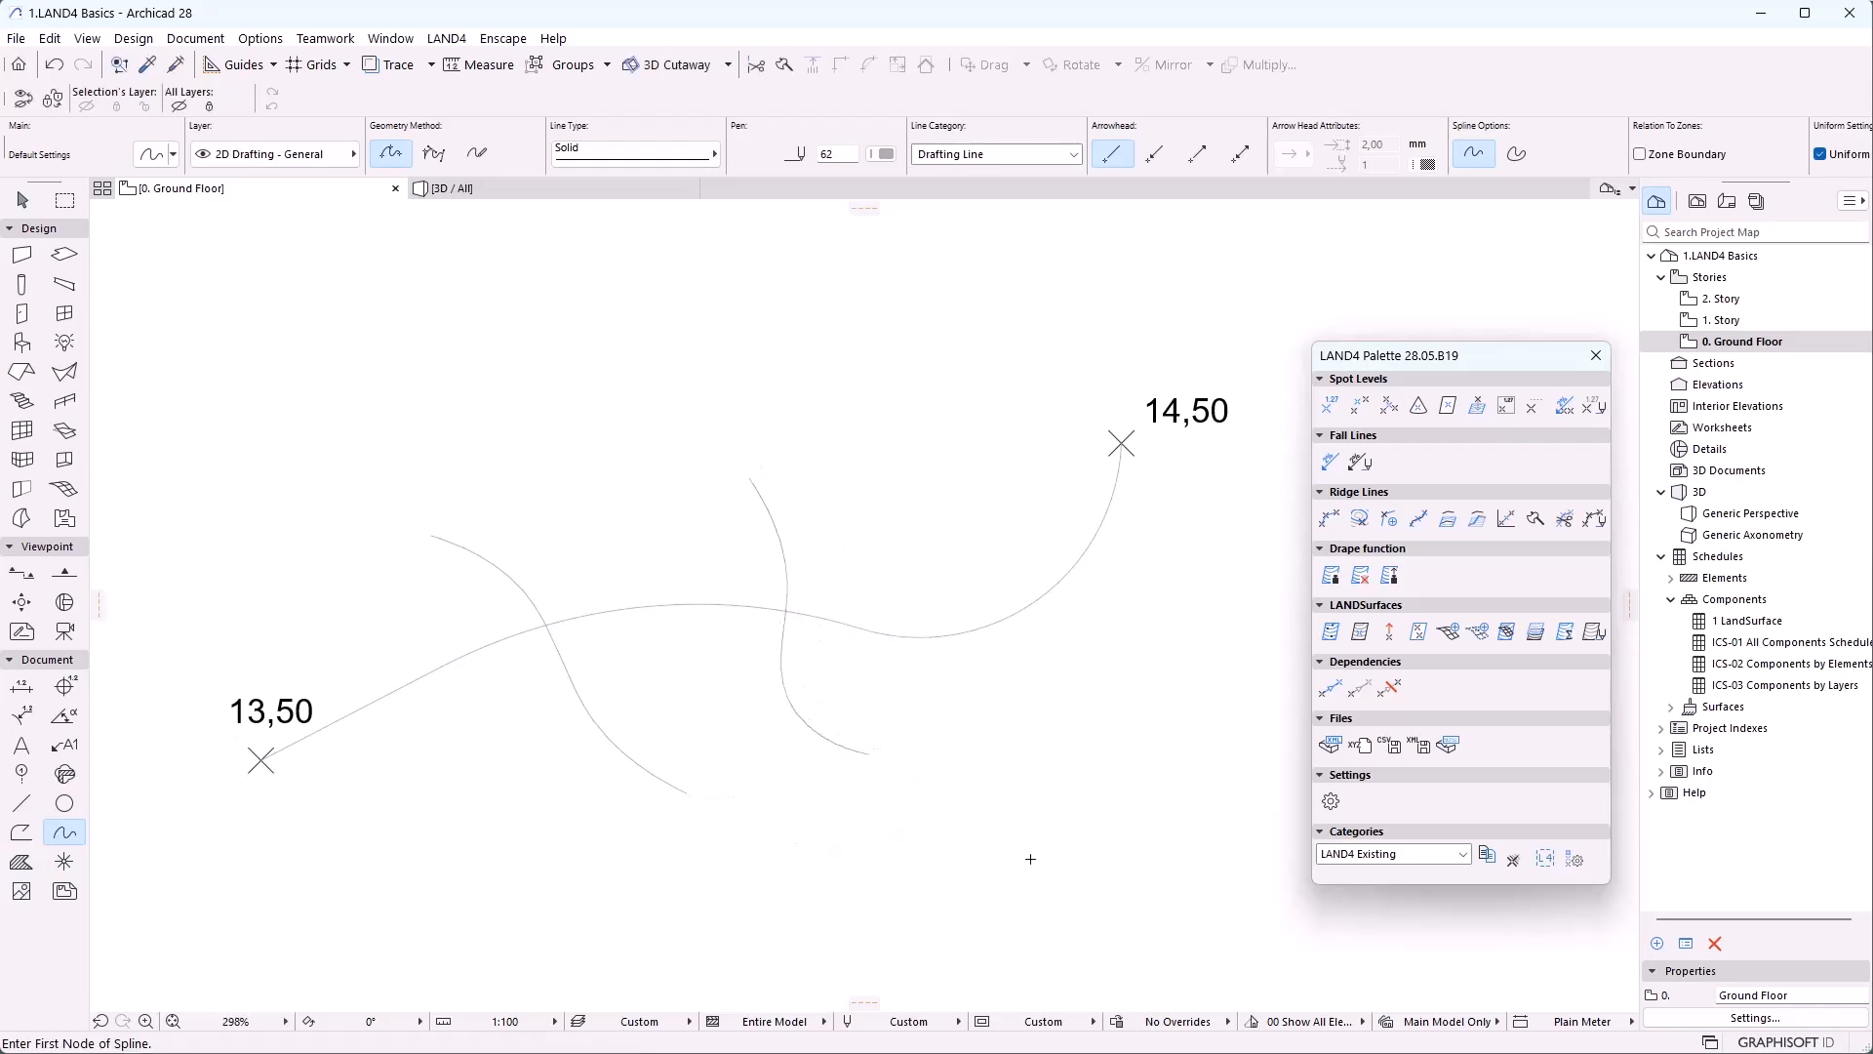
key("Escape")
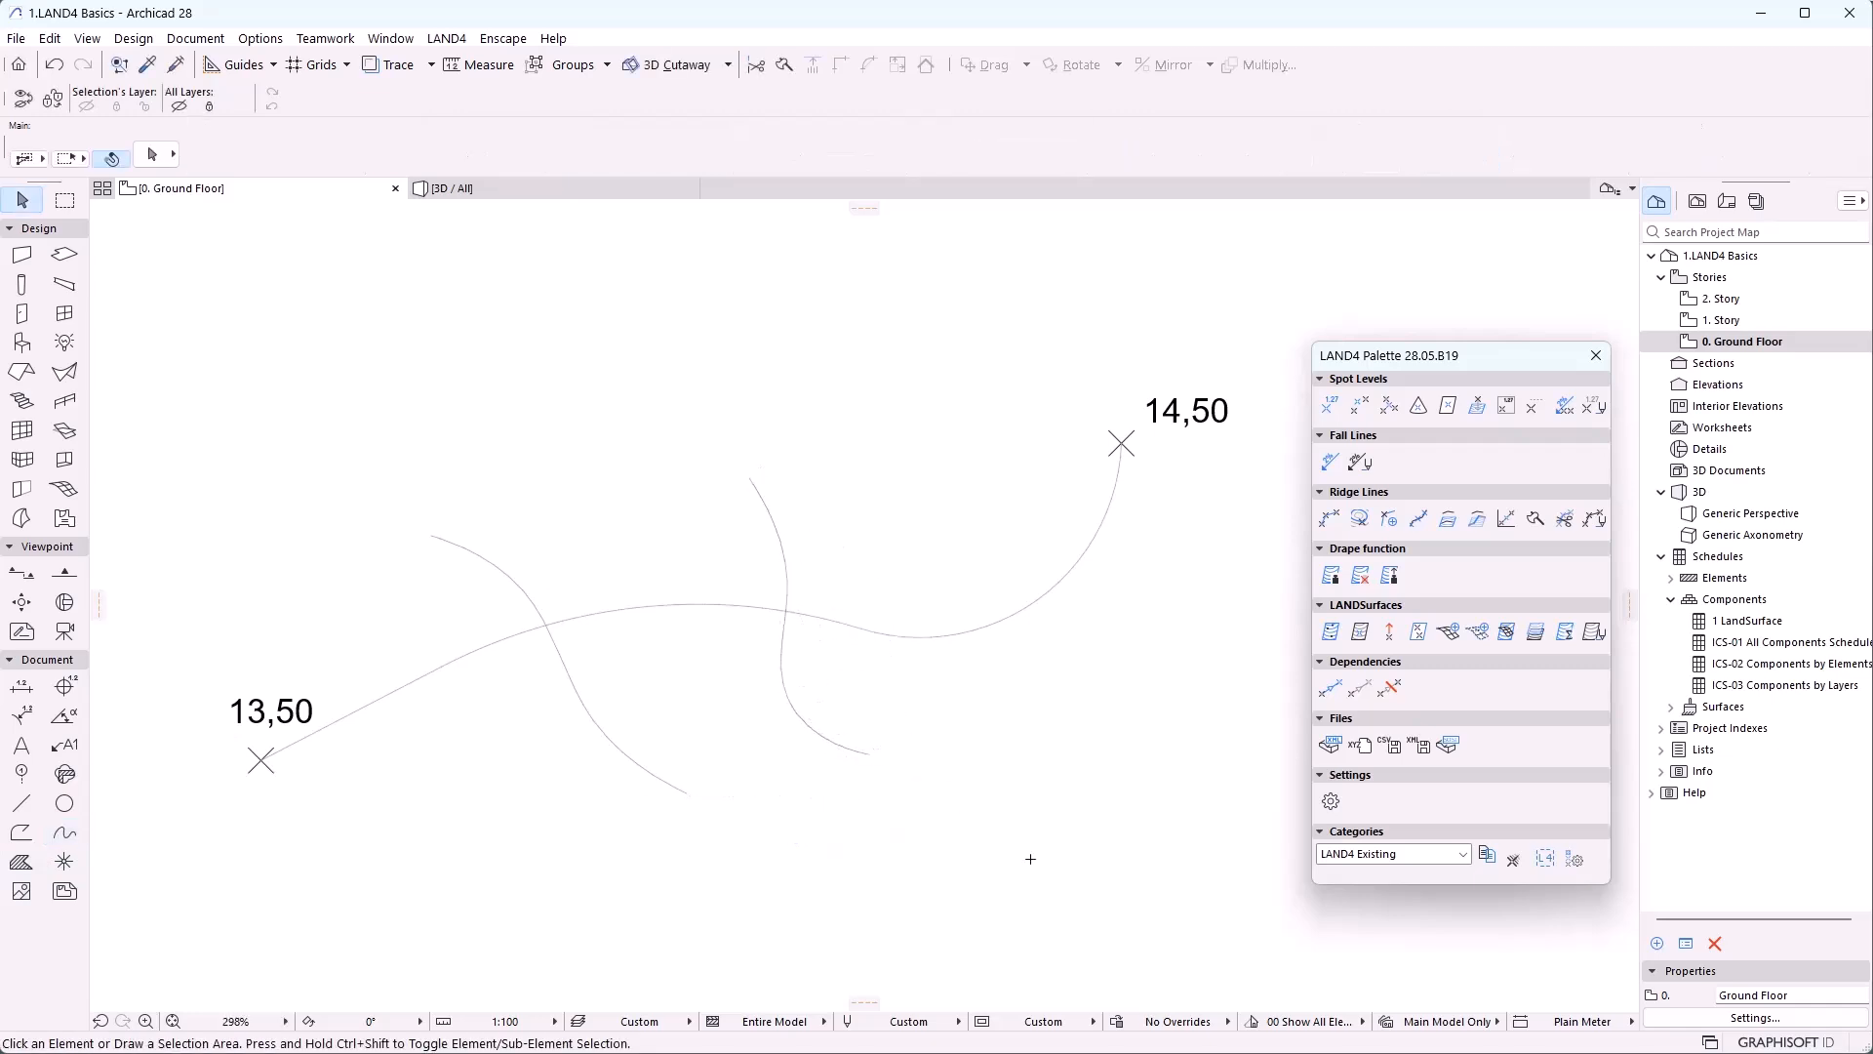
Trim away the part of the ridge line between the two crossing splines and view the remaining pieces in 3D
left_click(992, 638)
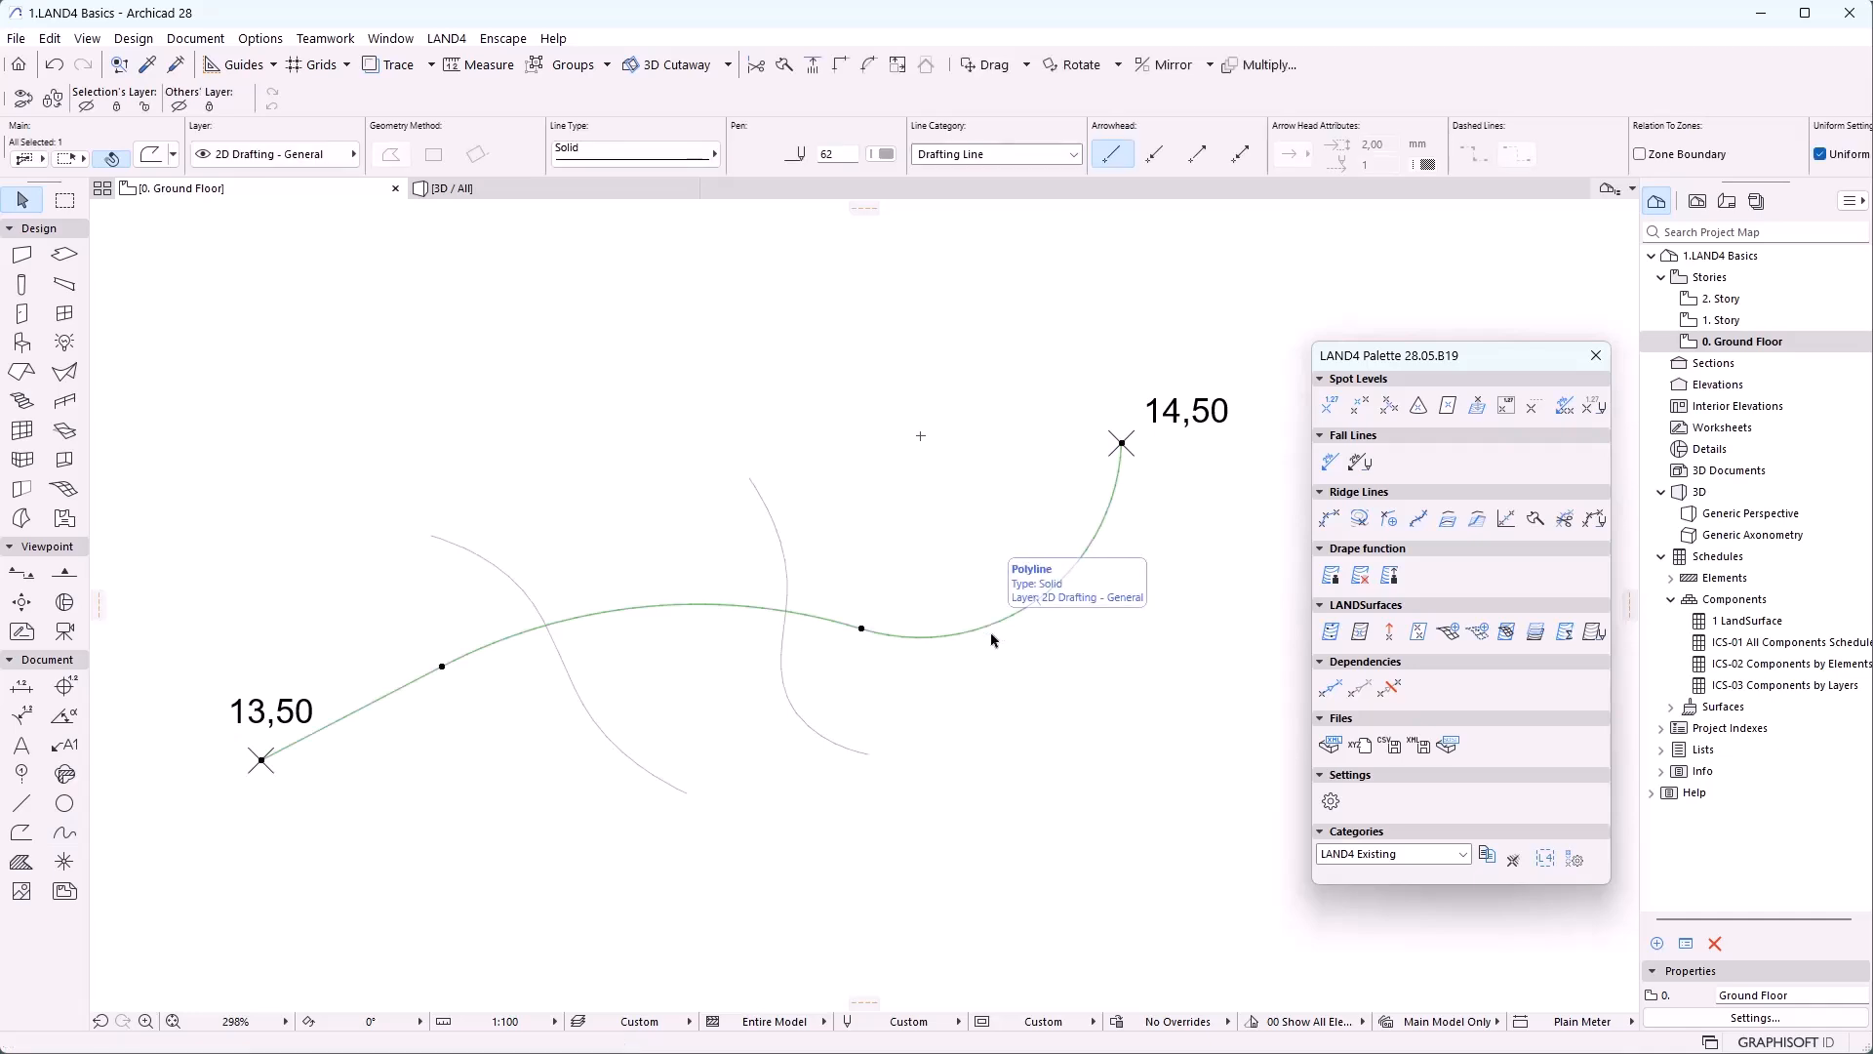
left_click(1565, 519)
left_click(646, 597)
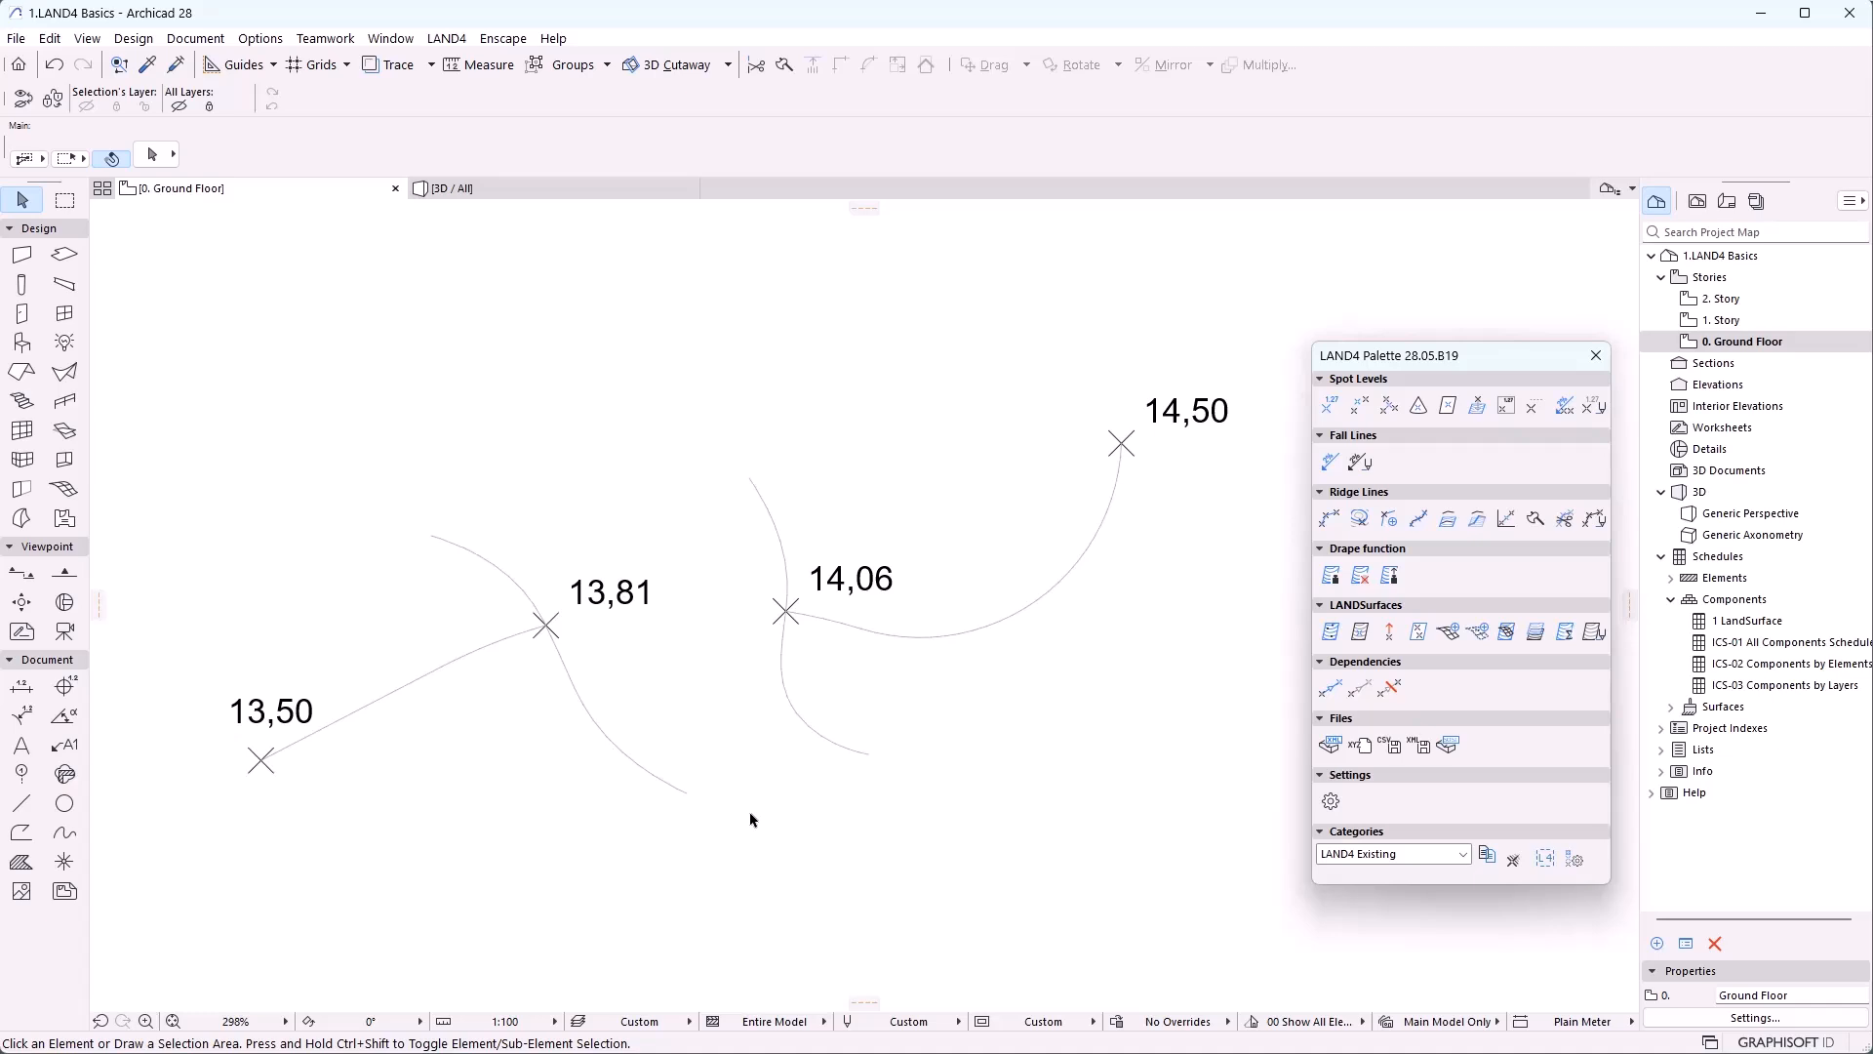
left_click(535, 187)
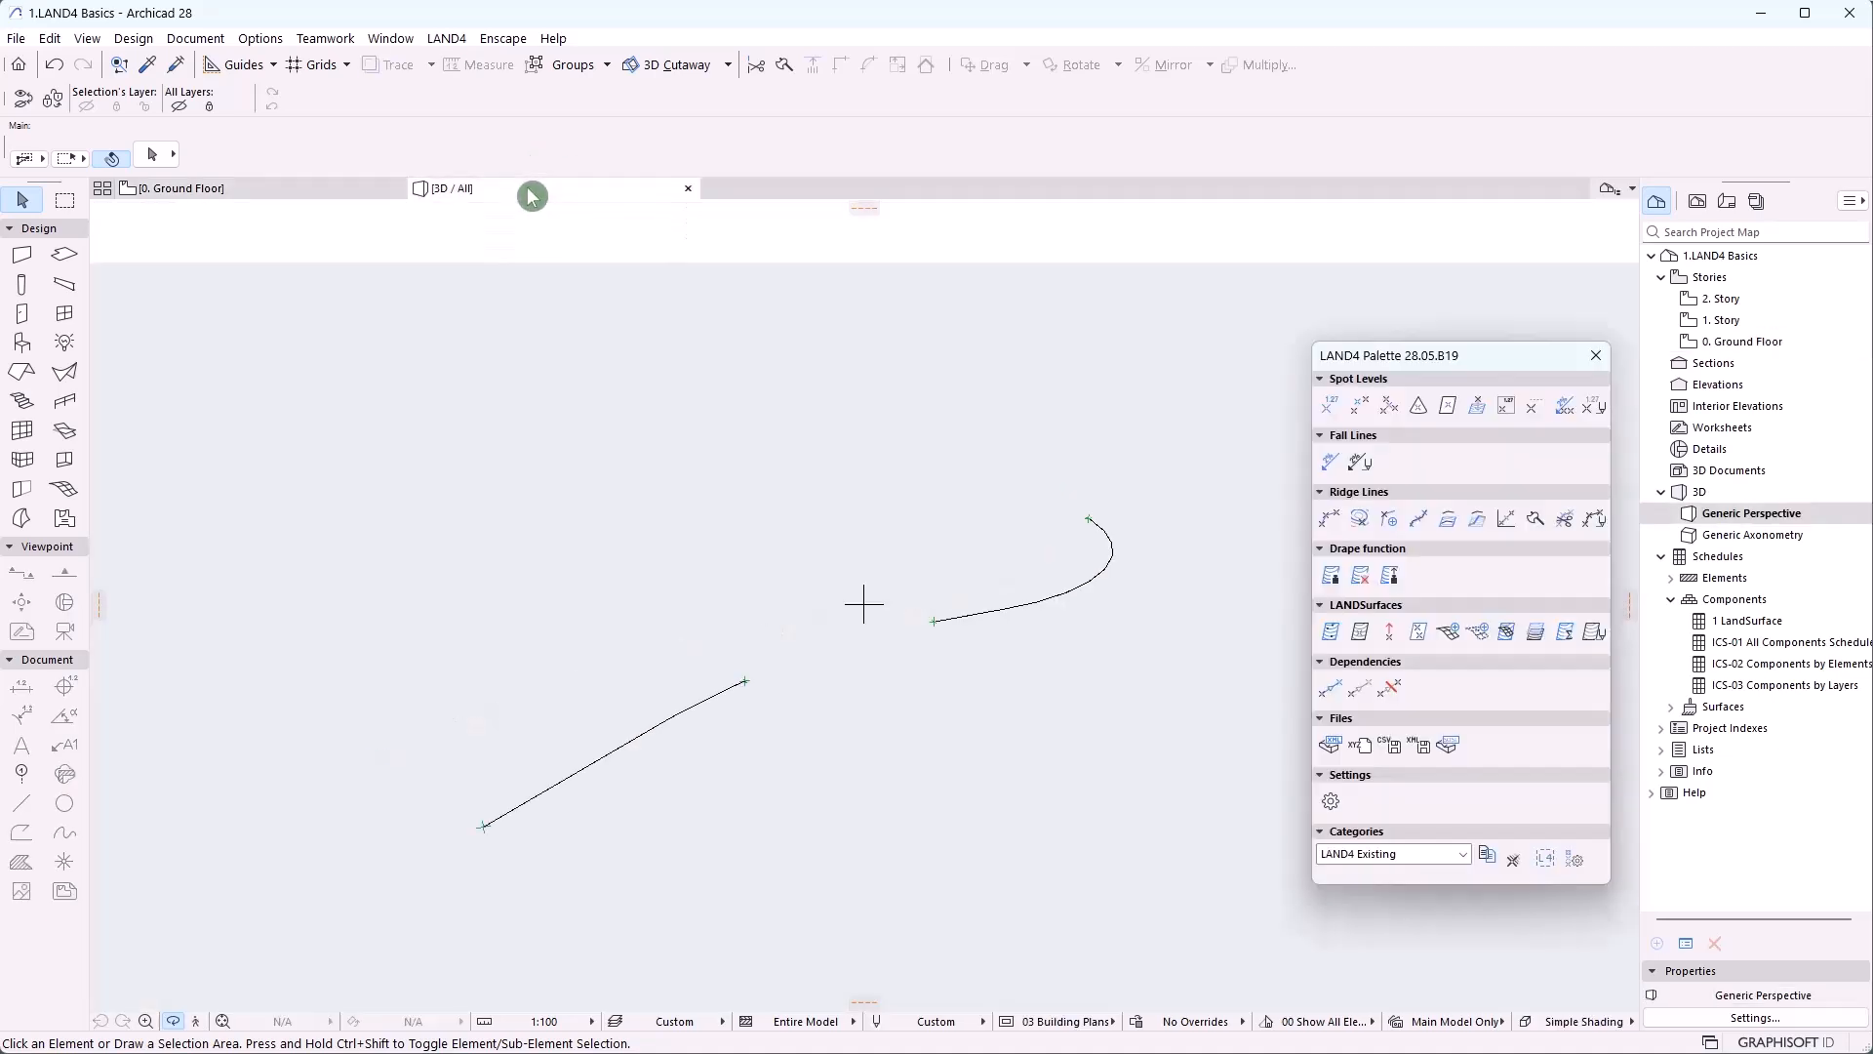
mouse_move(885, 743)
left_mouse_down()
mouse_move(560, 640)
mouse_move(878, 648)
mouse_move(916, 741)
left_mouse_up()
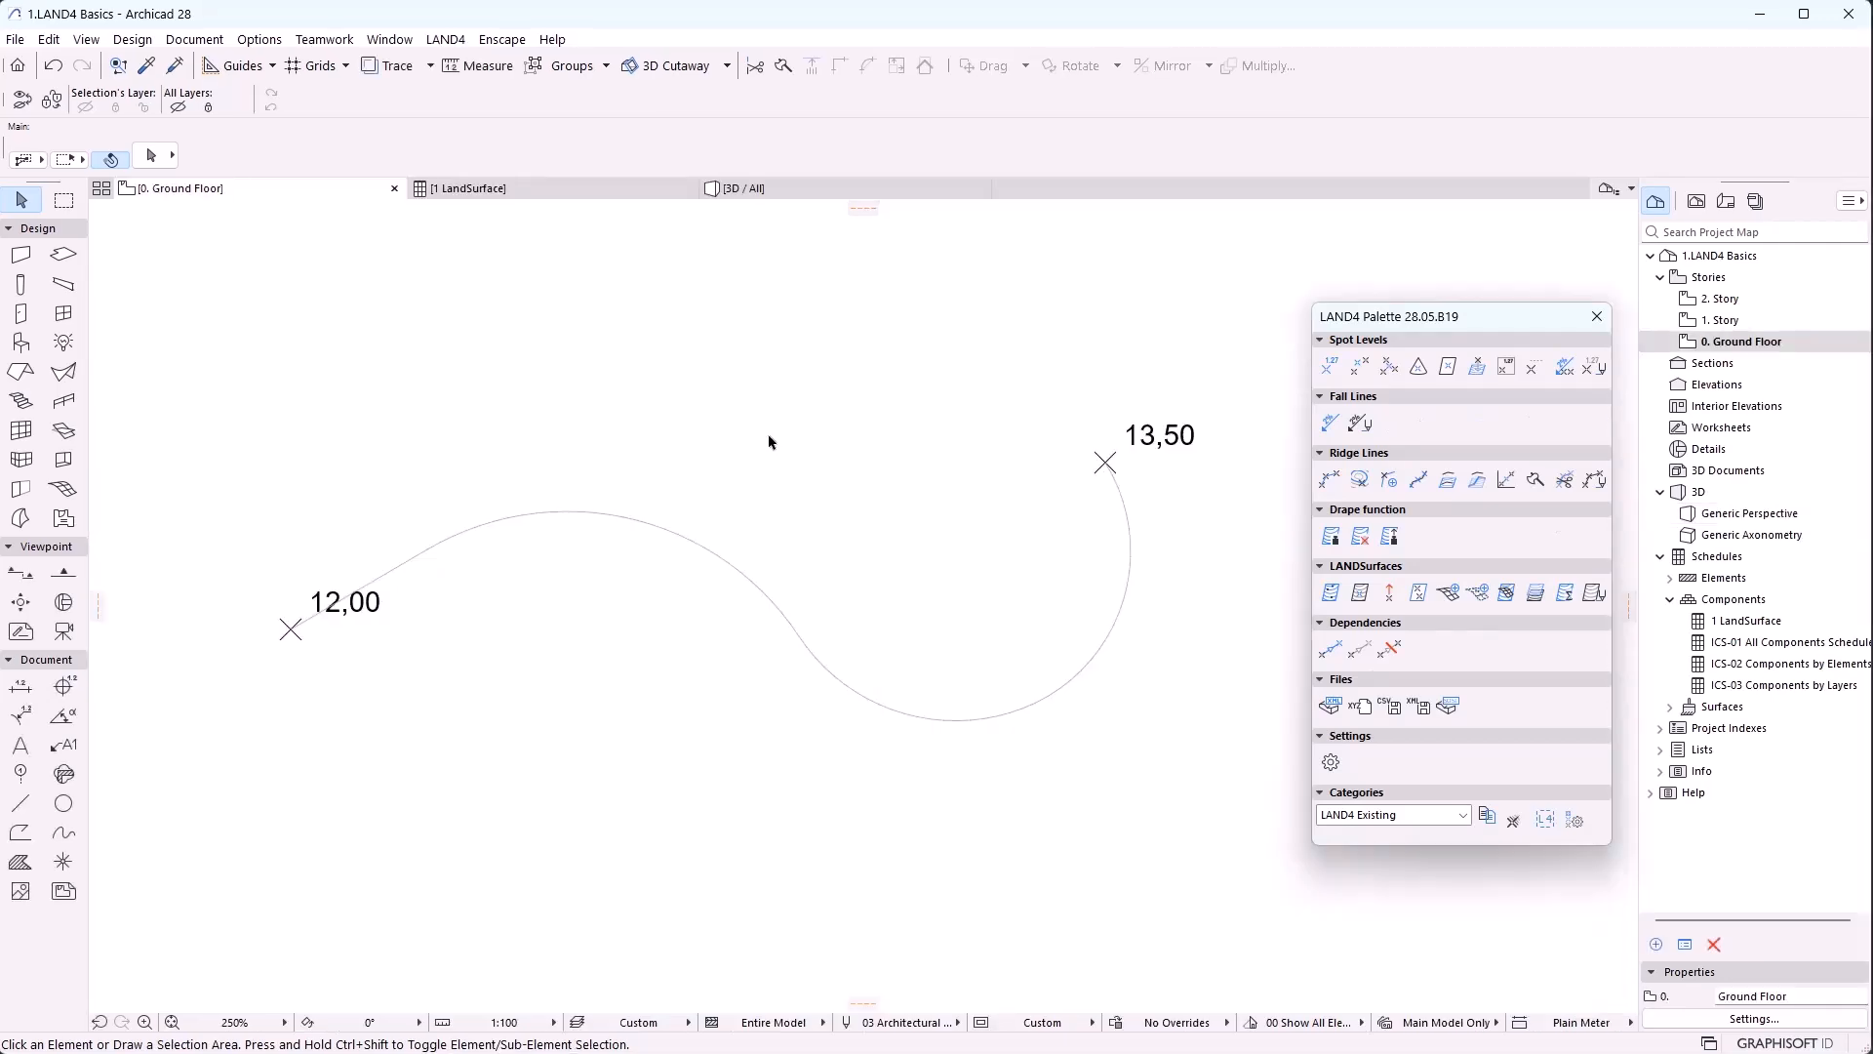
View the 12,00 to 13,50 ridge line in 3D, set its polyline's Arc Segmentation Distance to 1000, and compare the 3D shape
left_click(757, 195)
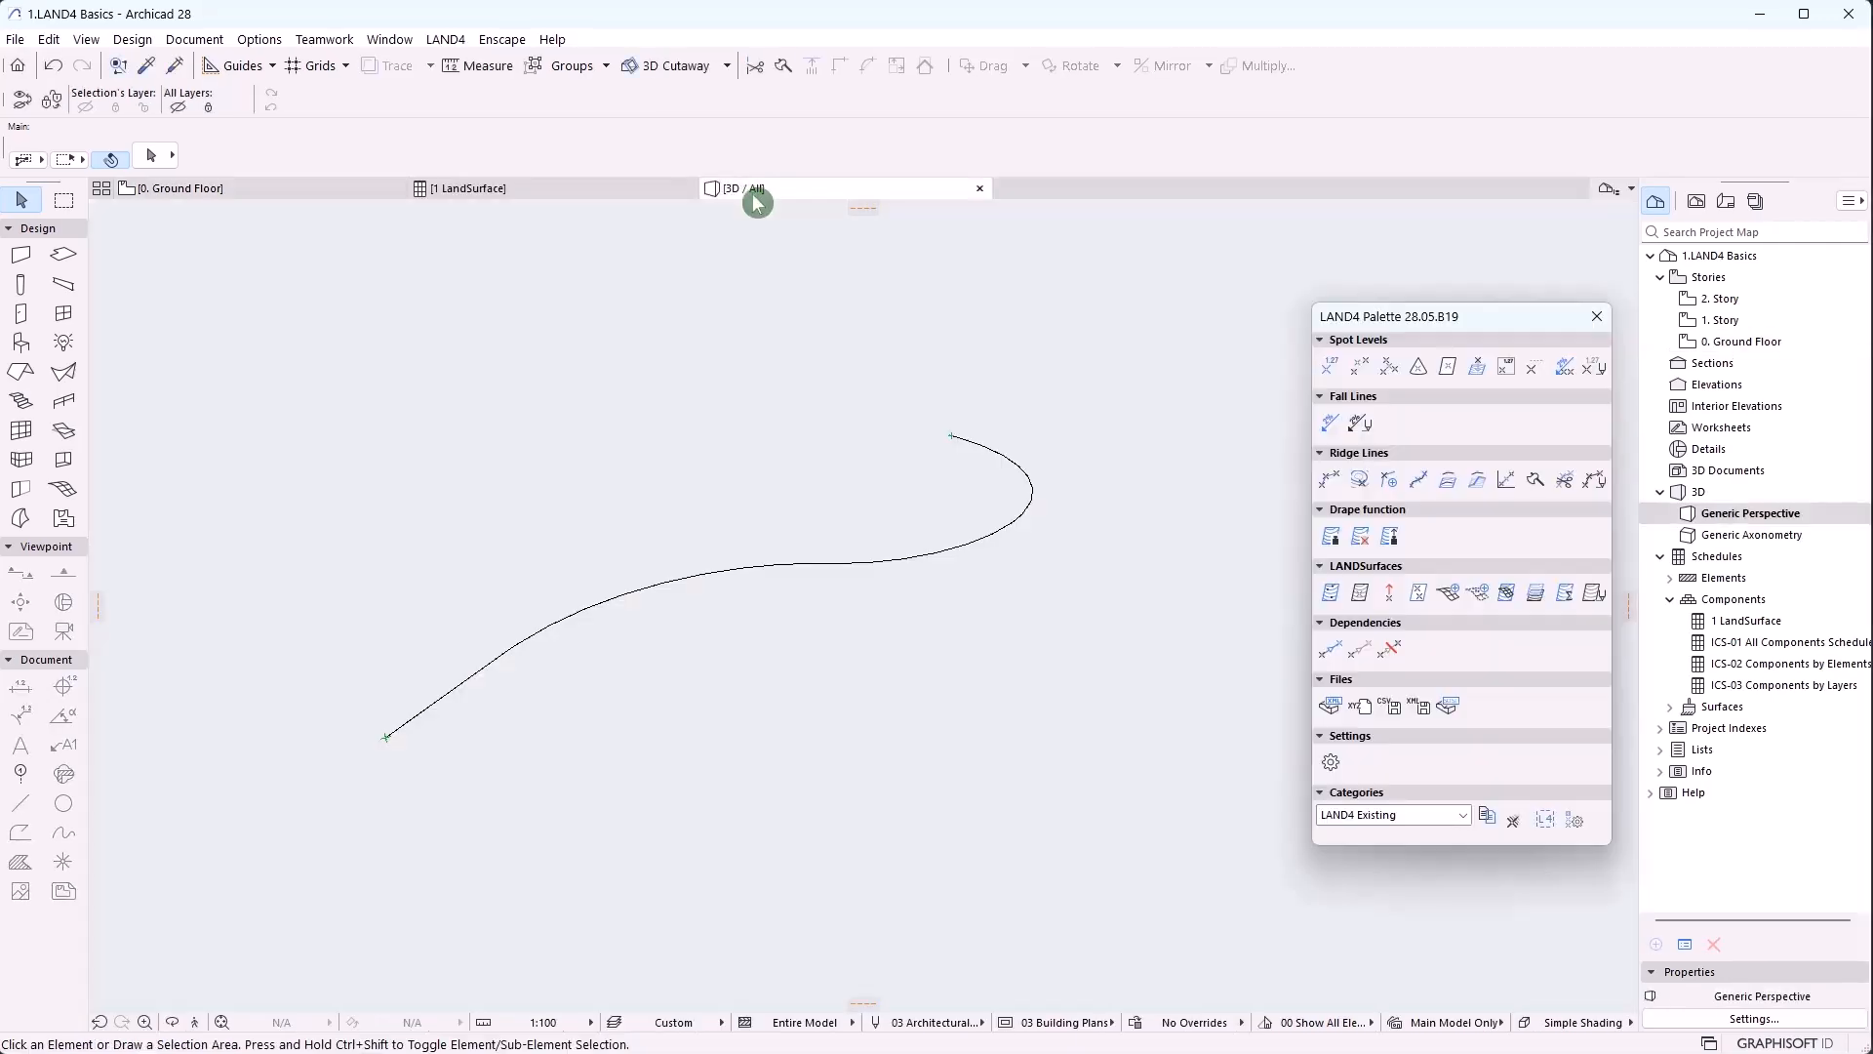
left_click(172, 1021)
left_click_drag(523, 677, 614, 669)
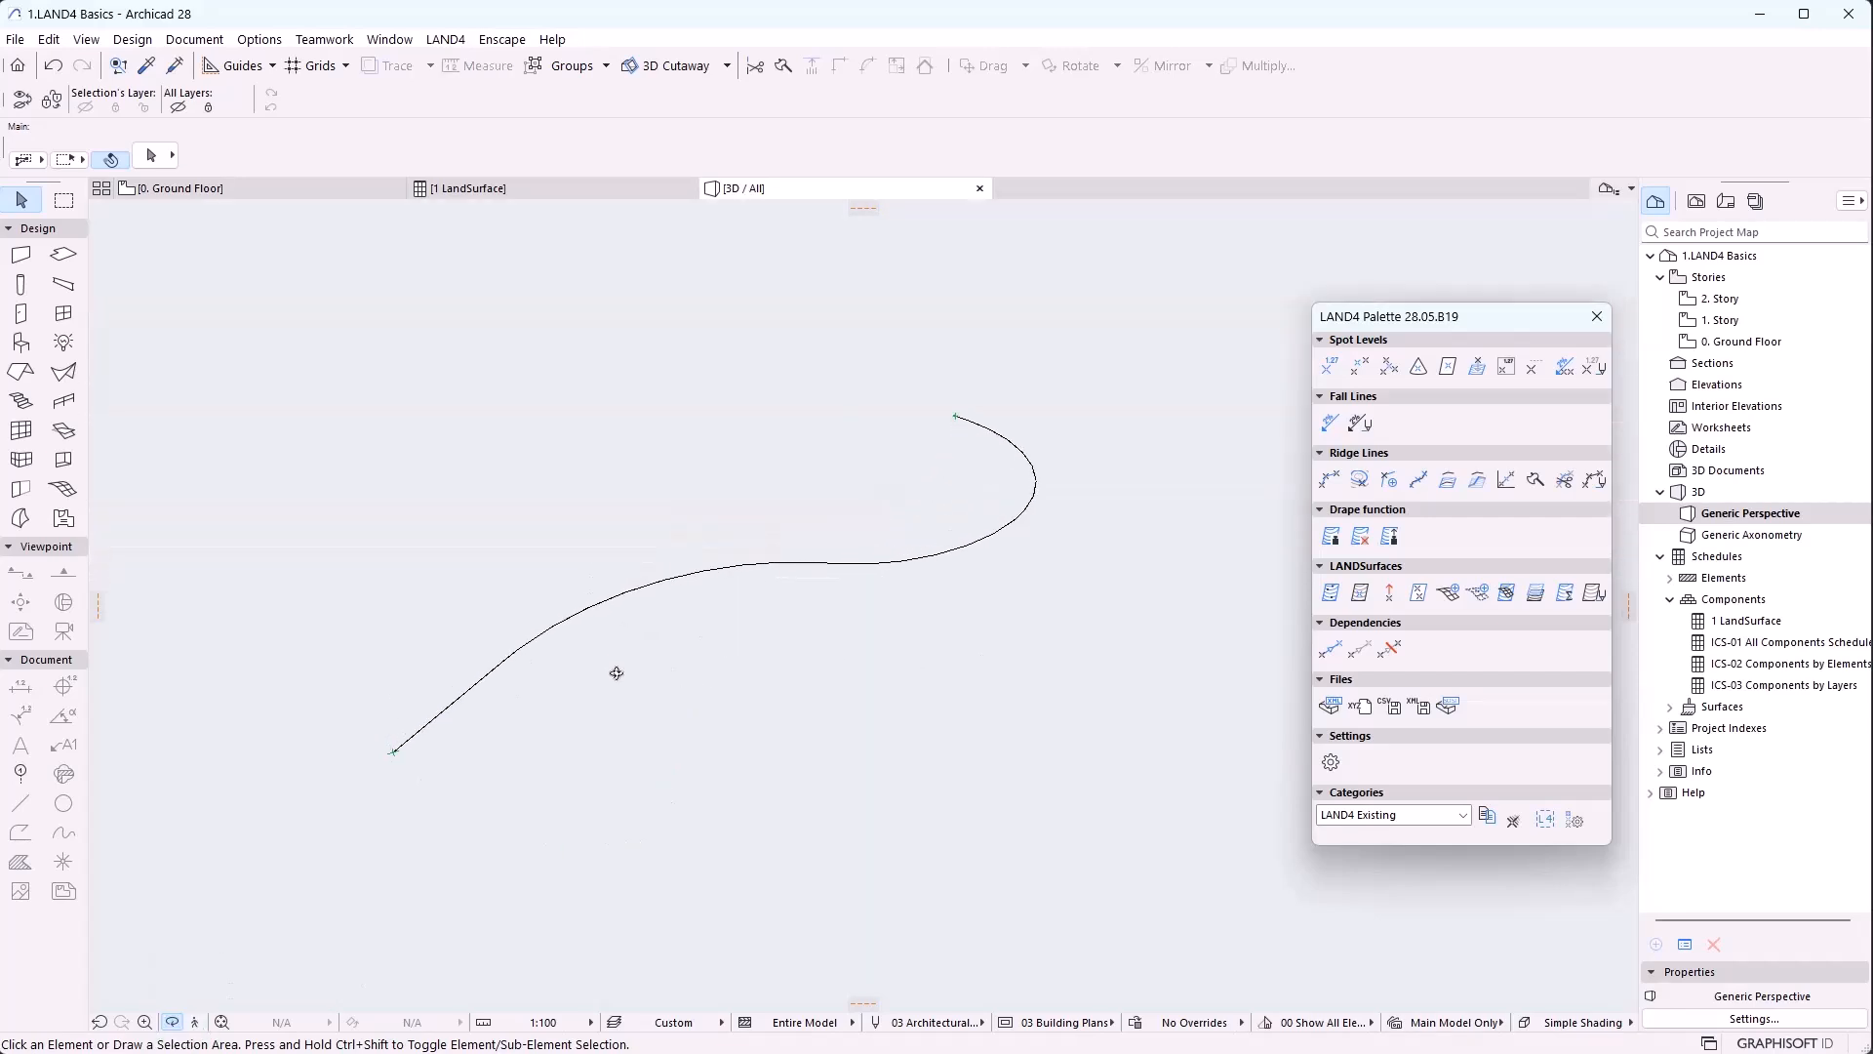
left_click(297, 193)
left_click(759, 594)
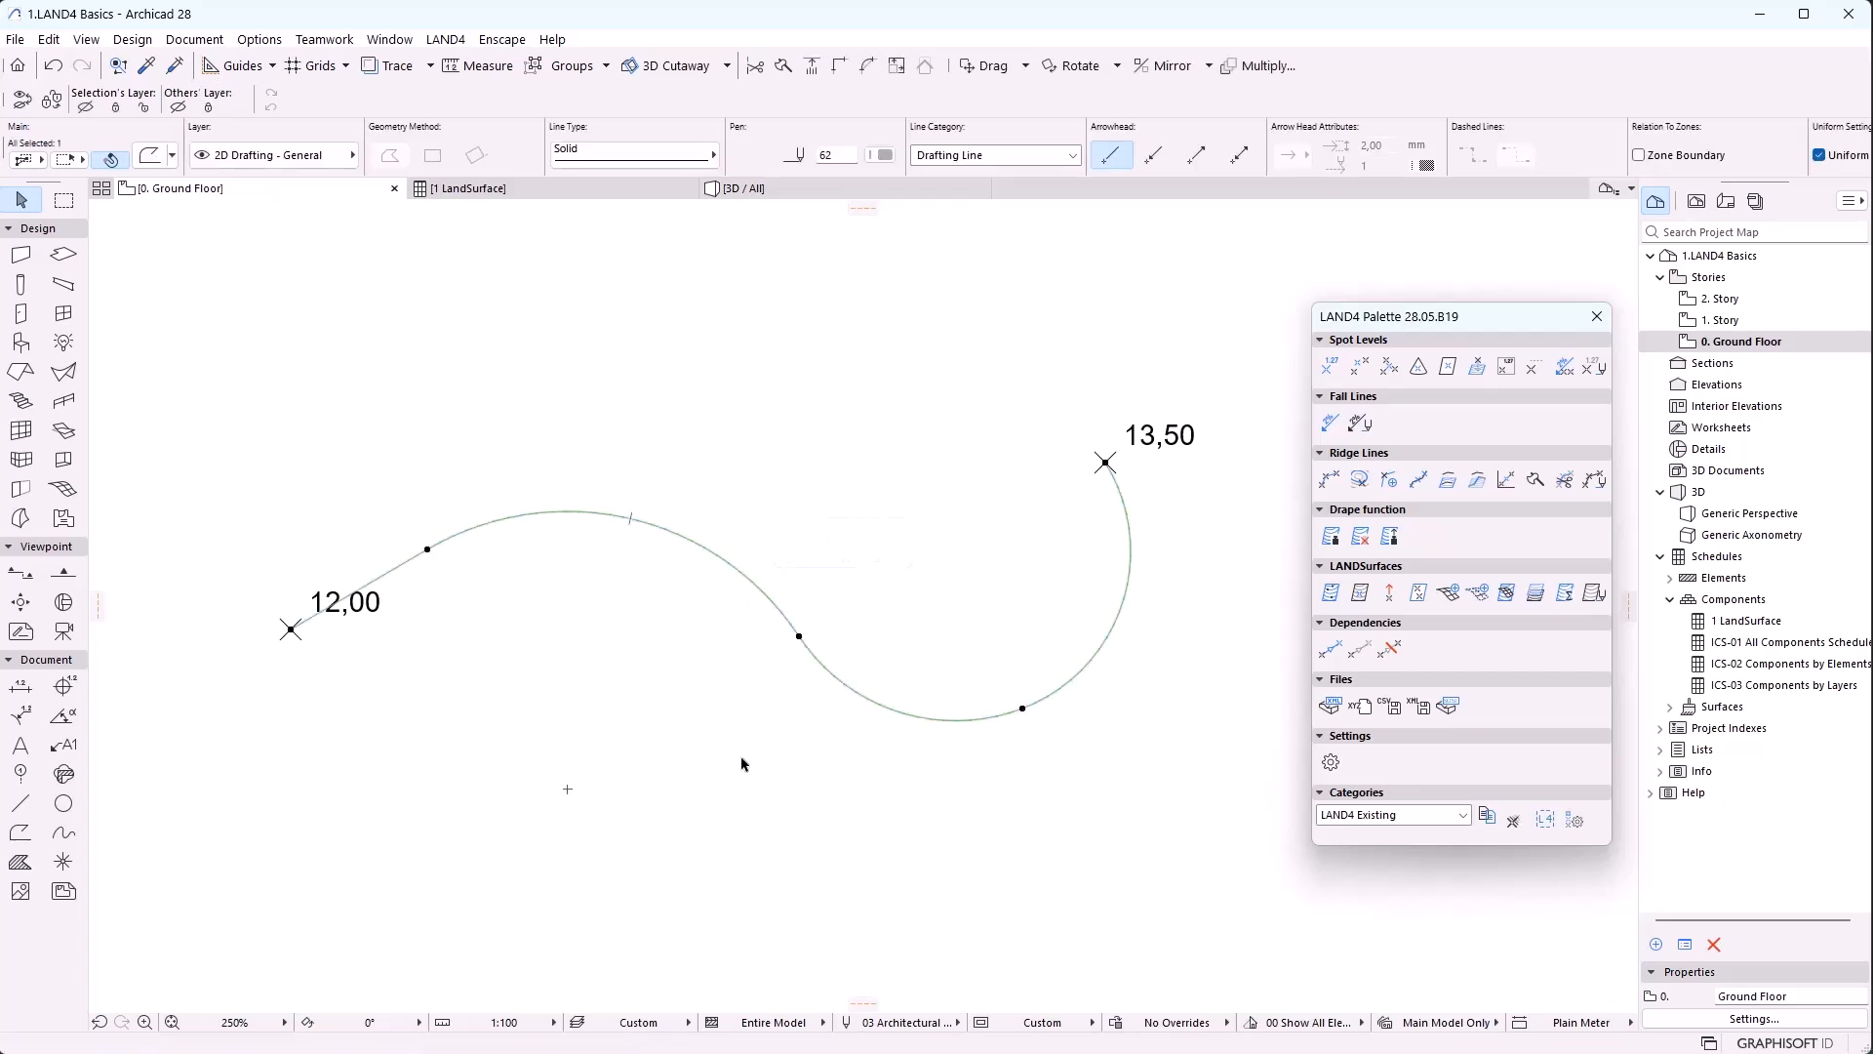
left_click(151, 158)
left_click(152, 161)
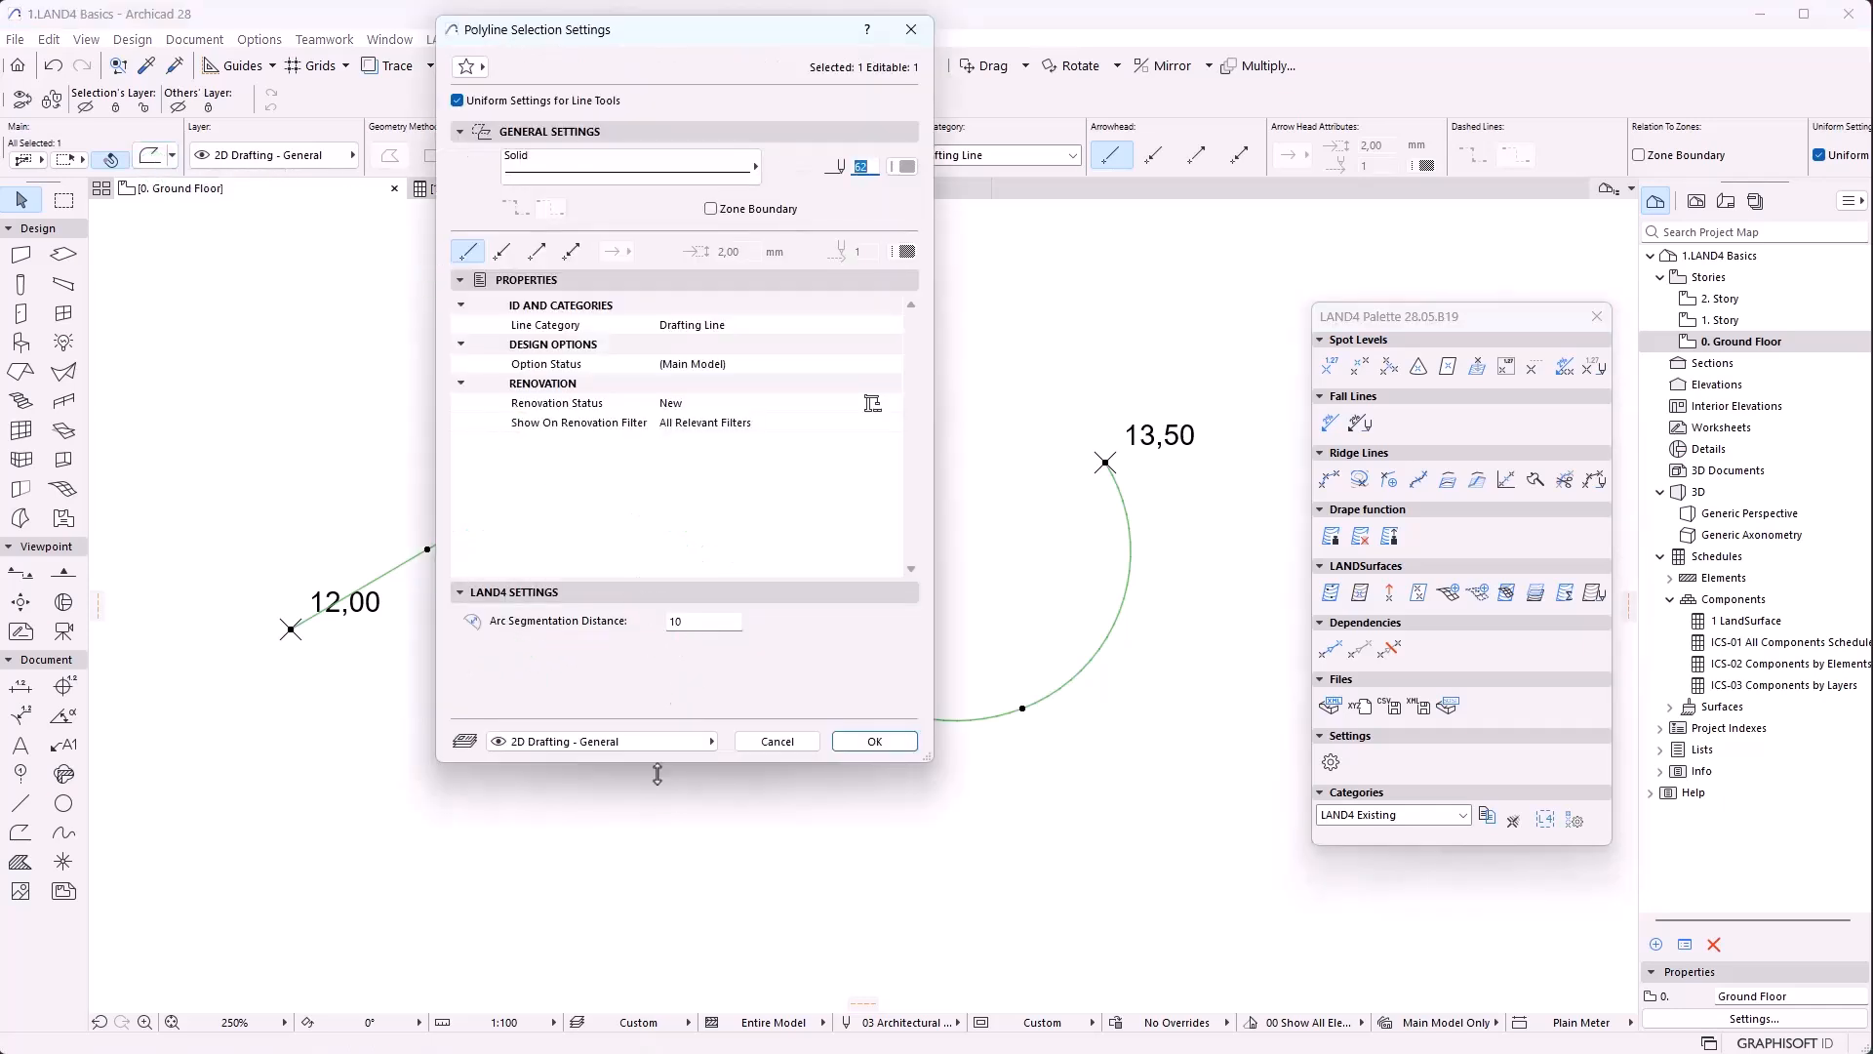
left_click(695, 622)
type("00")
key("Return")
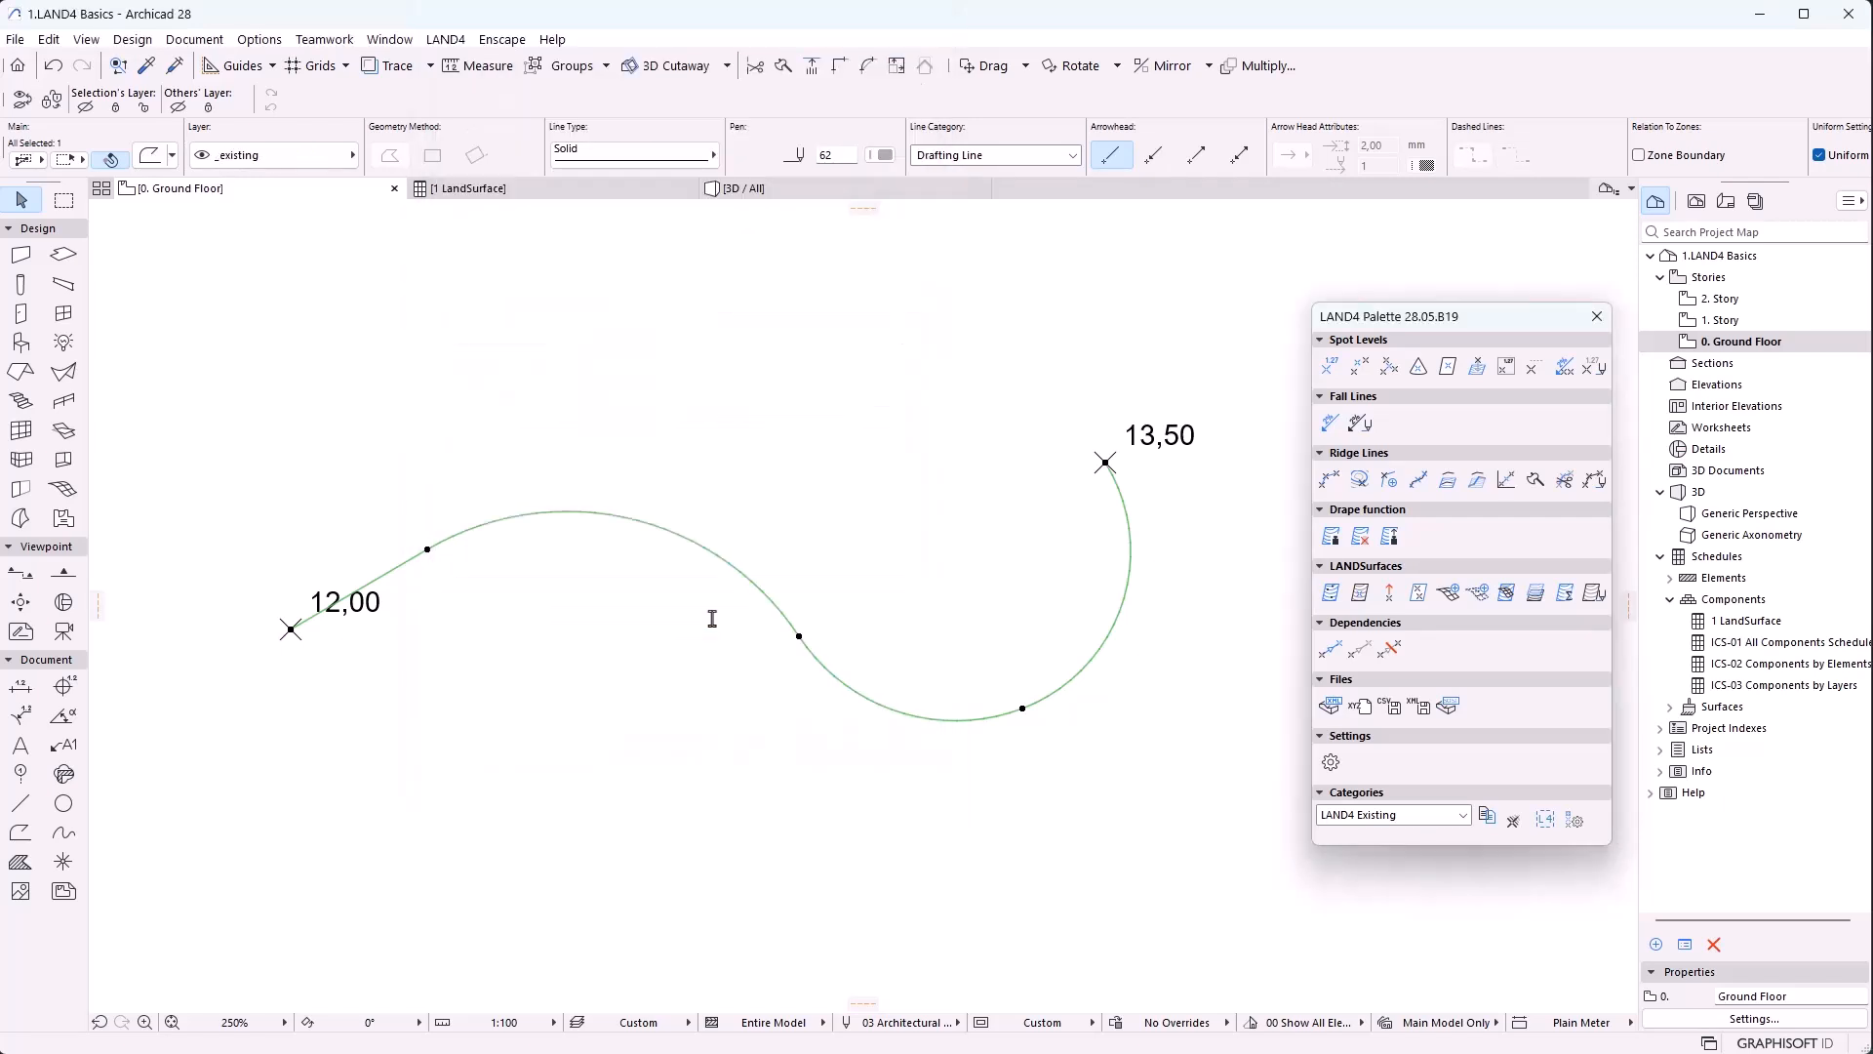
left_click(746, 195)
middle_click_drag(609, 725, 836, 728, "shift")
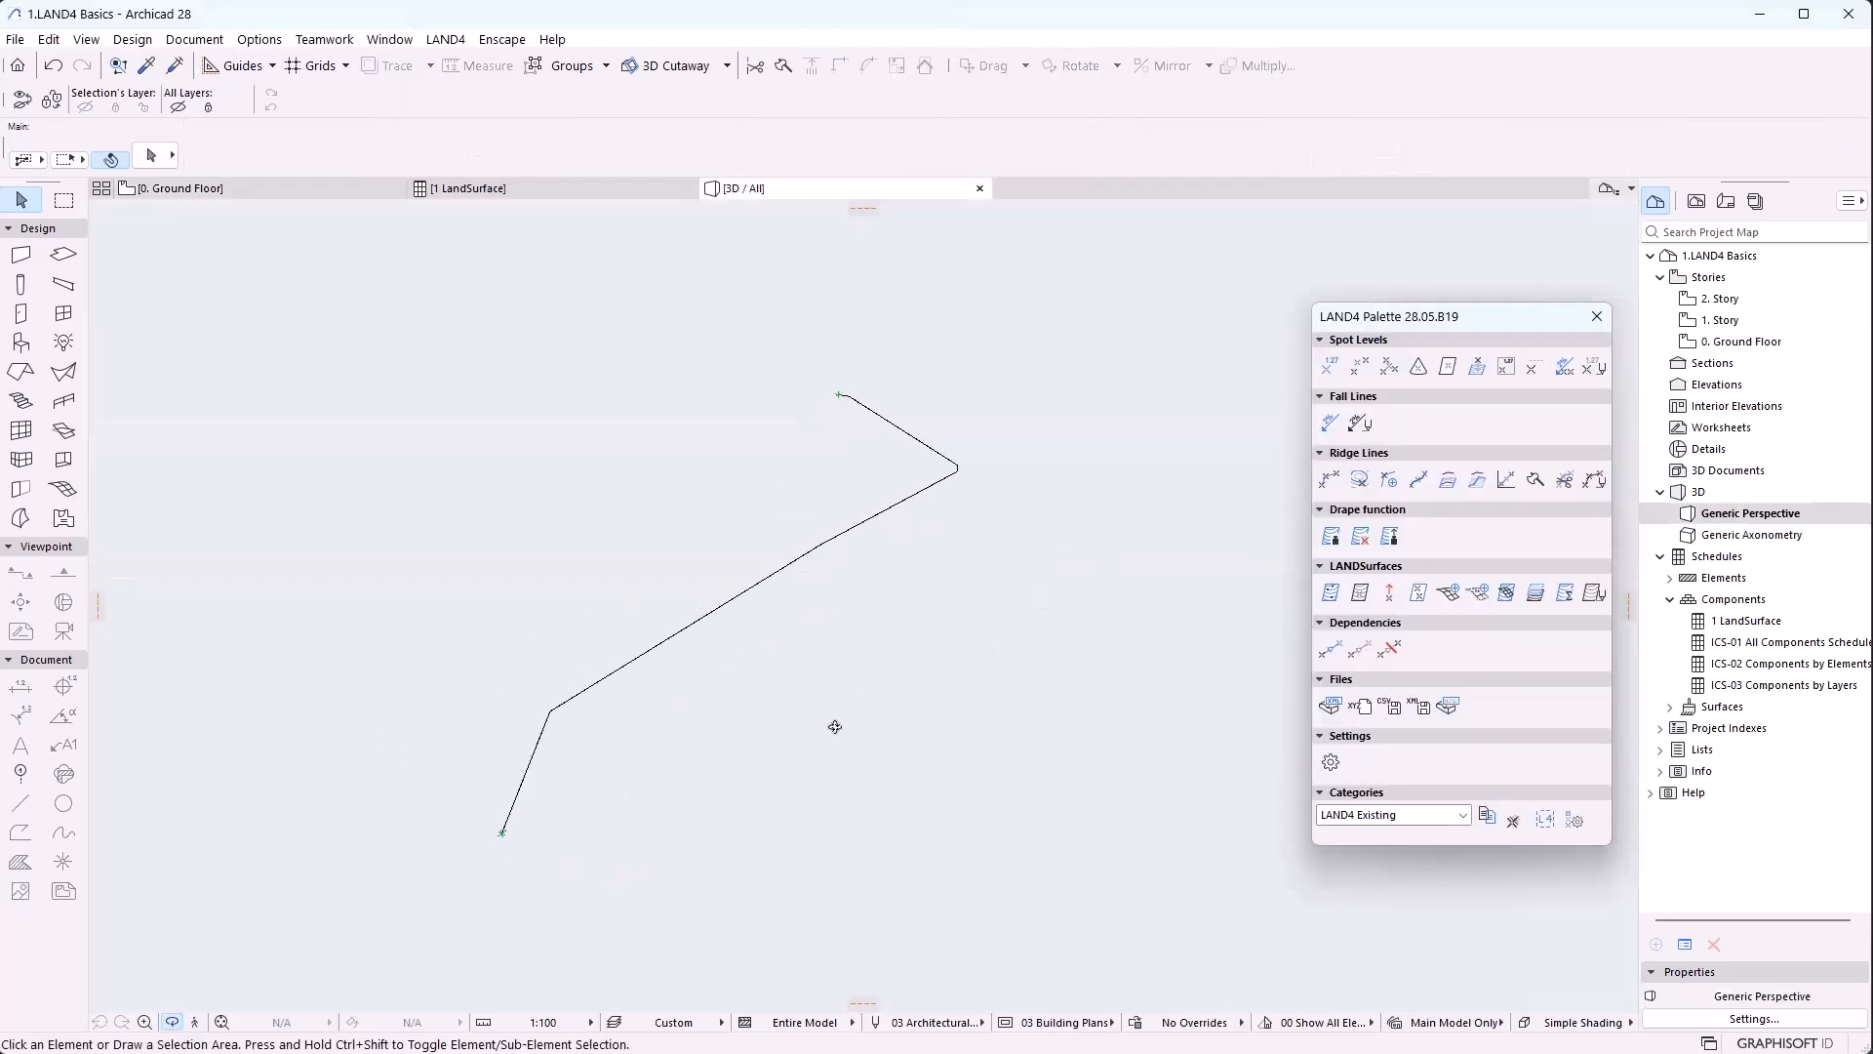
Set the ridge line polyline's Arc Segmentation Distance to 100 and inspect its arcs in 3D
left_click(302, 190)
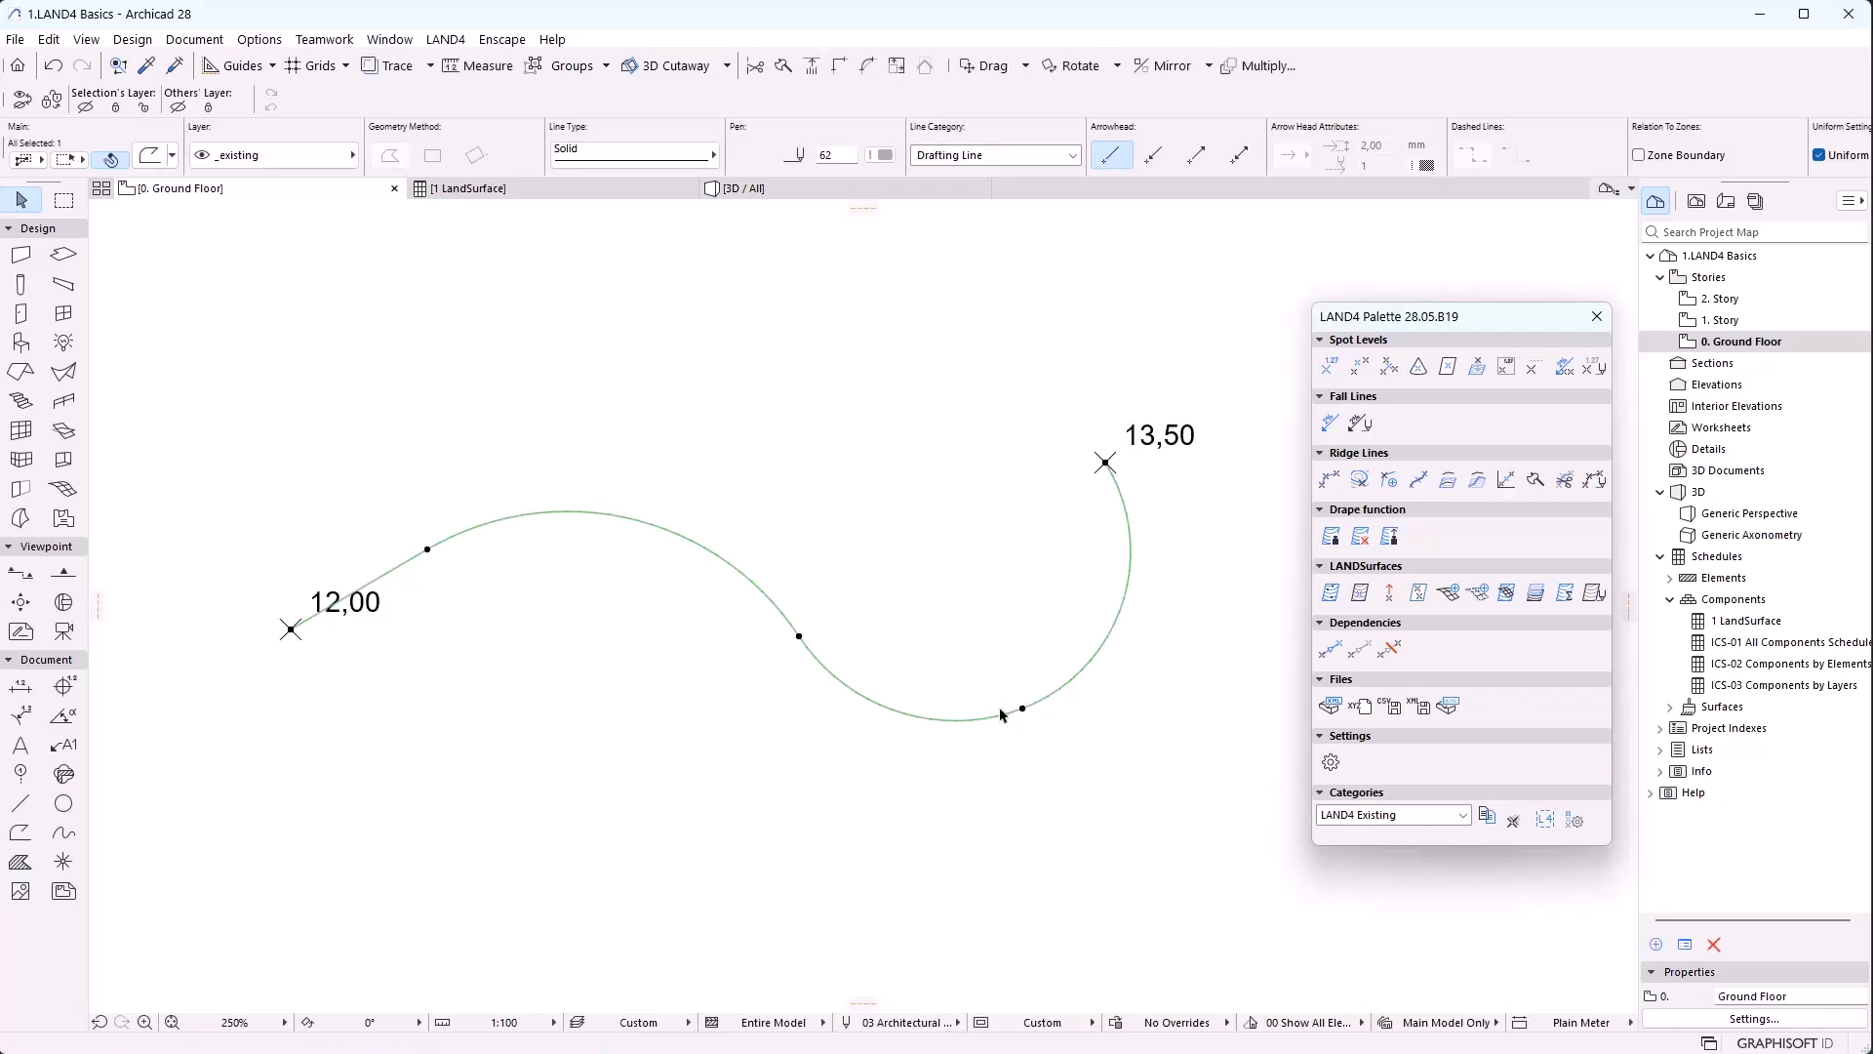
left_click(150, 154)
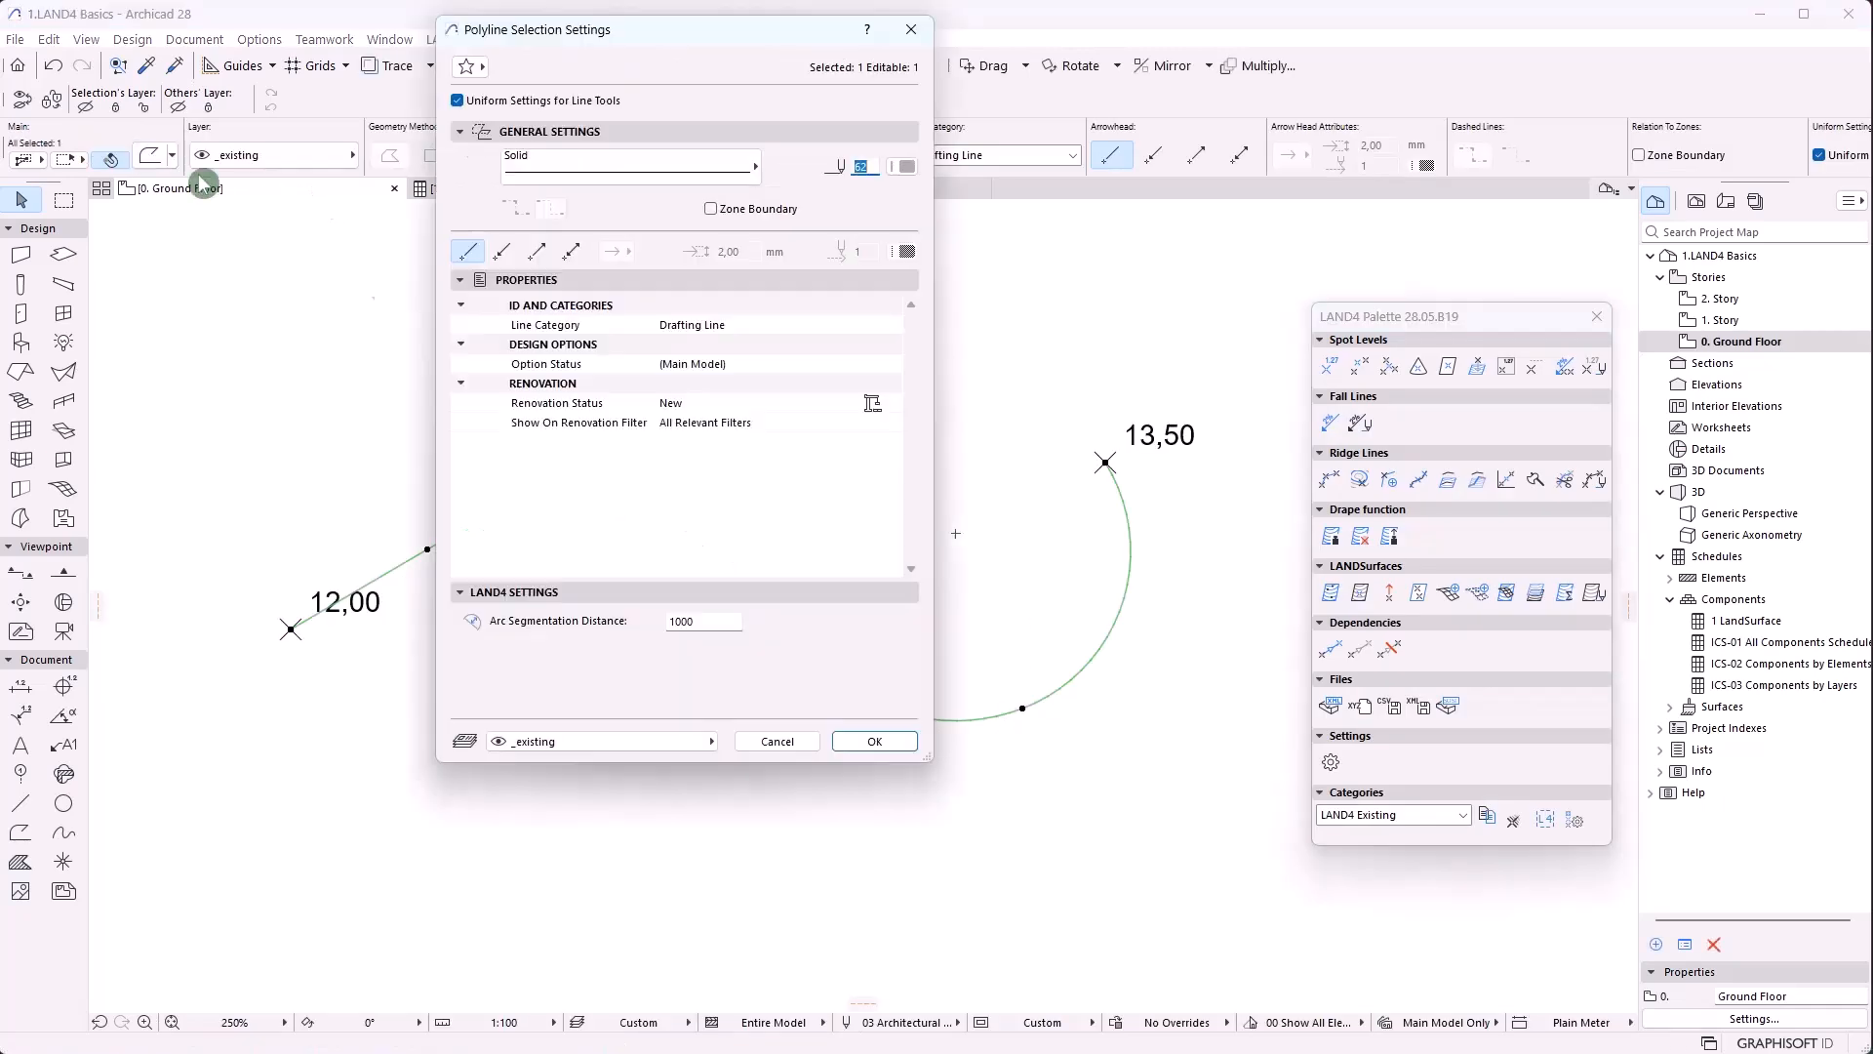
type("100")
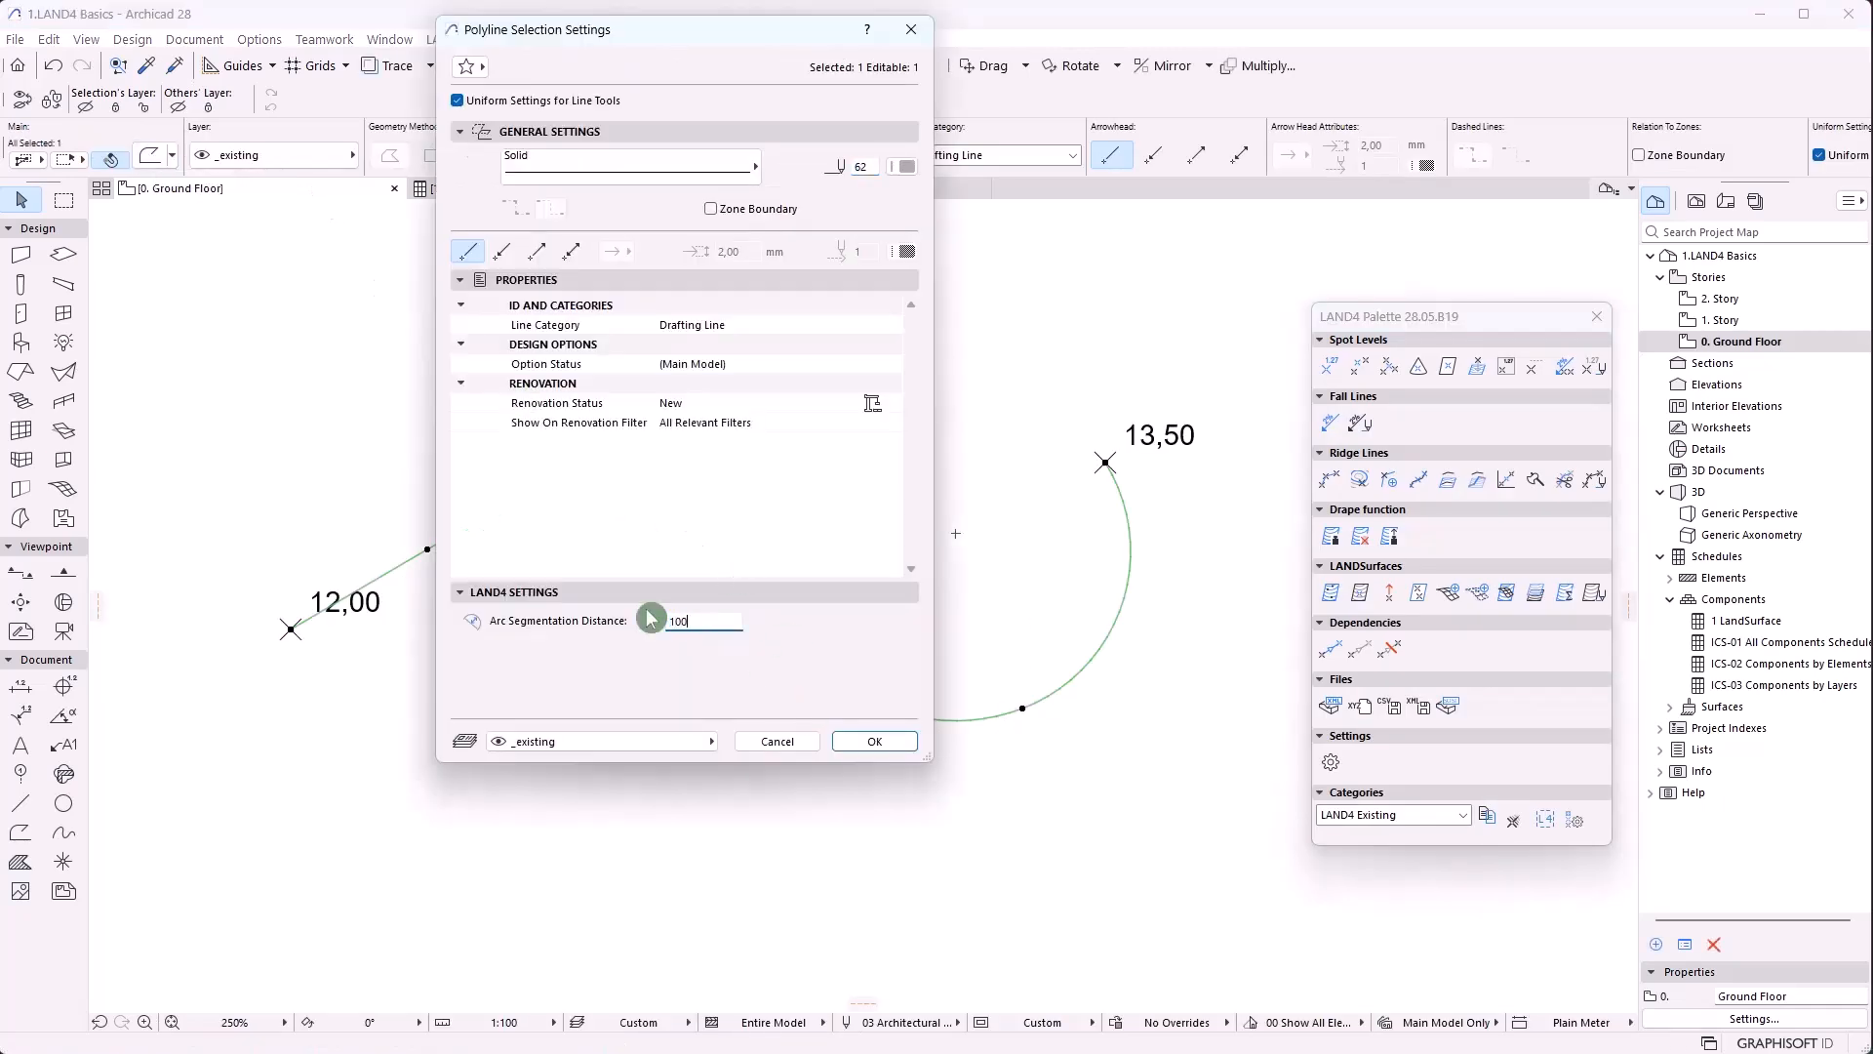
key("Return")
left_click(925, 183)
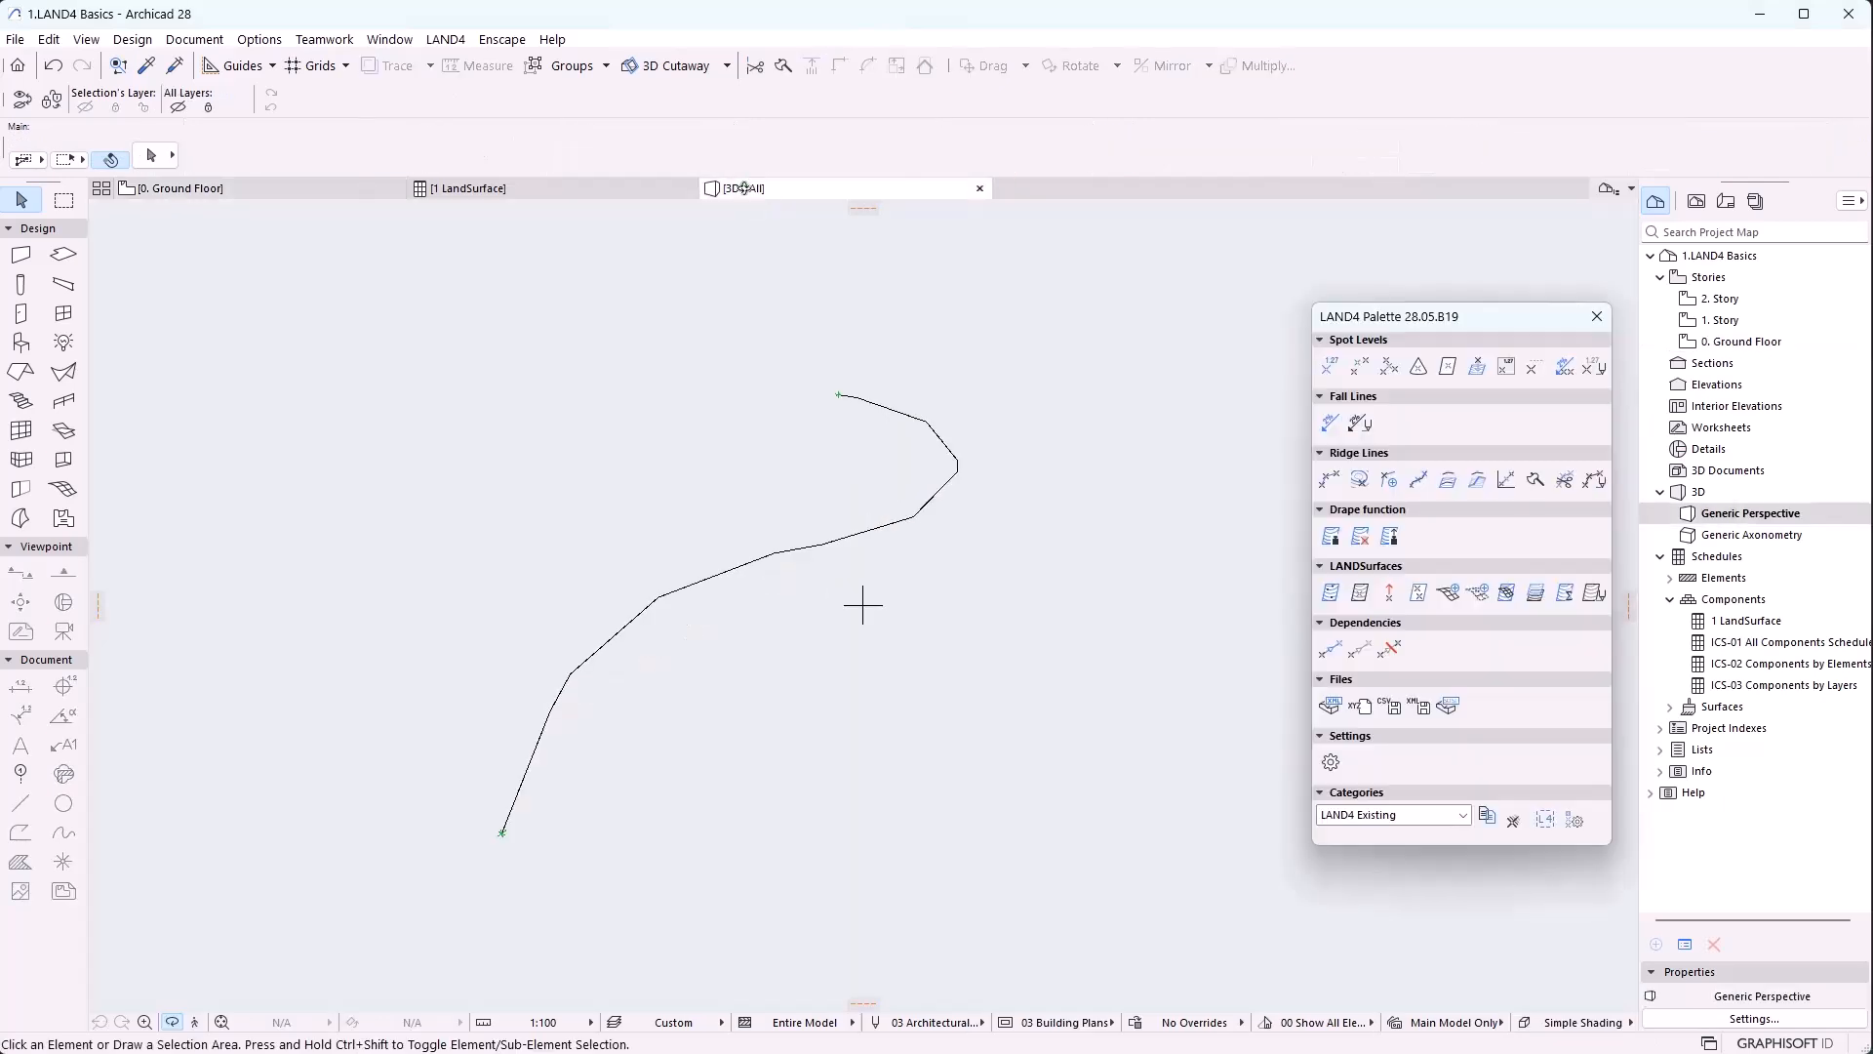
left_click_drag(1001, 722, 362, 845)
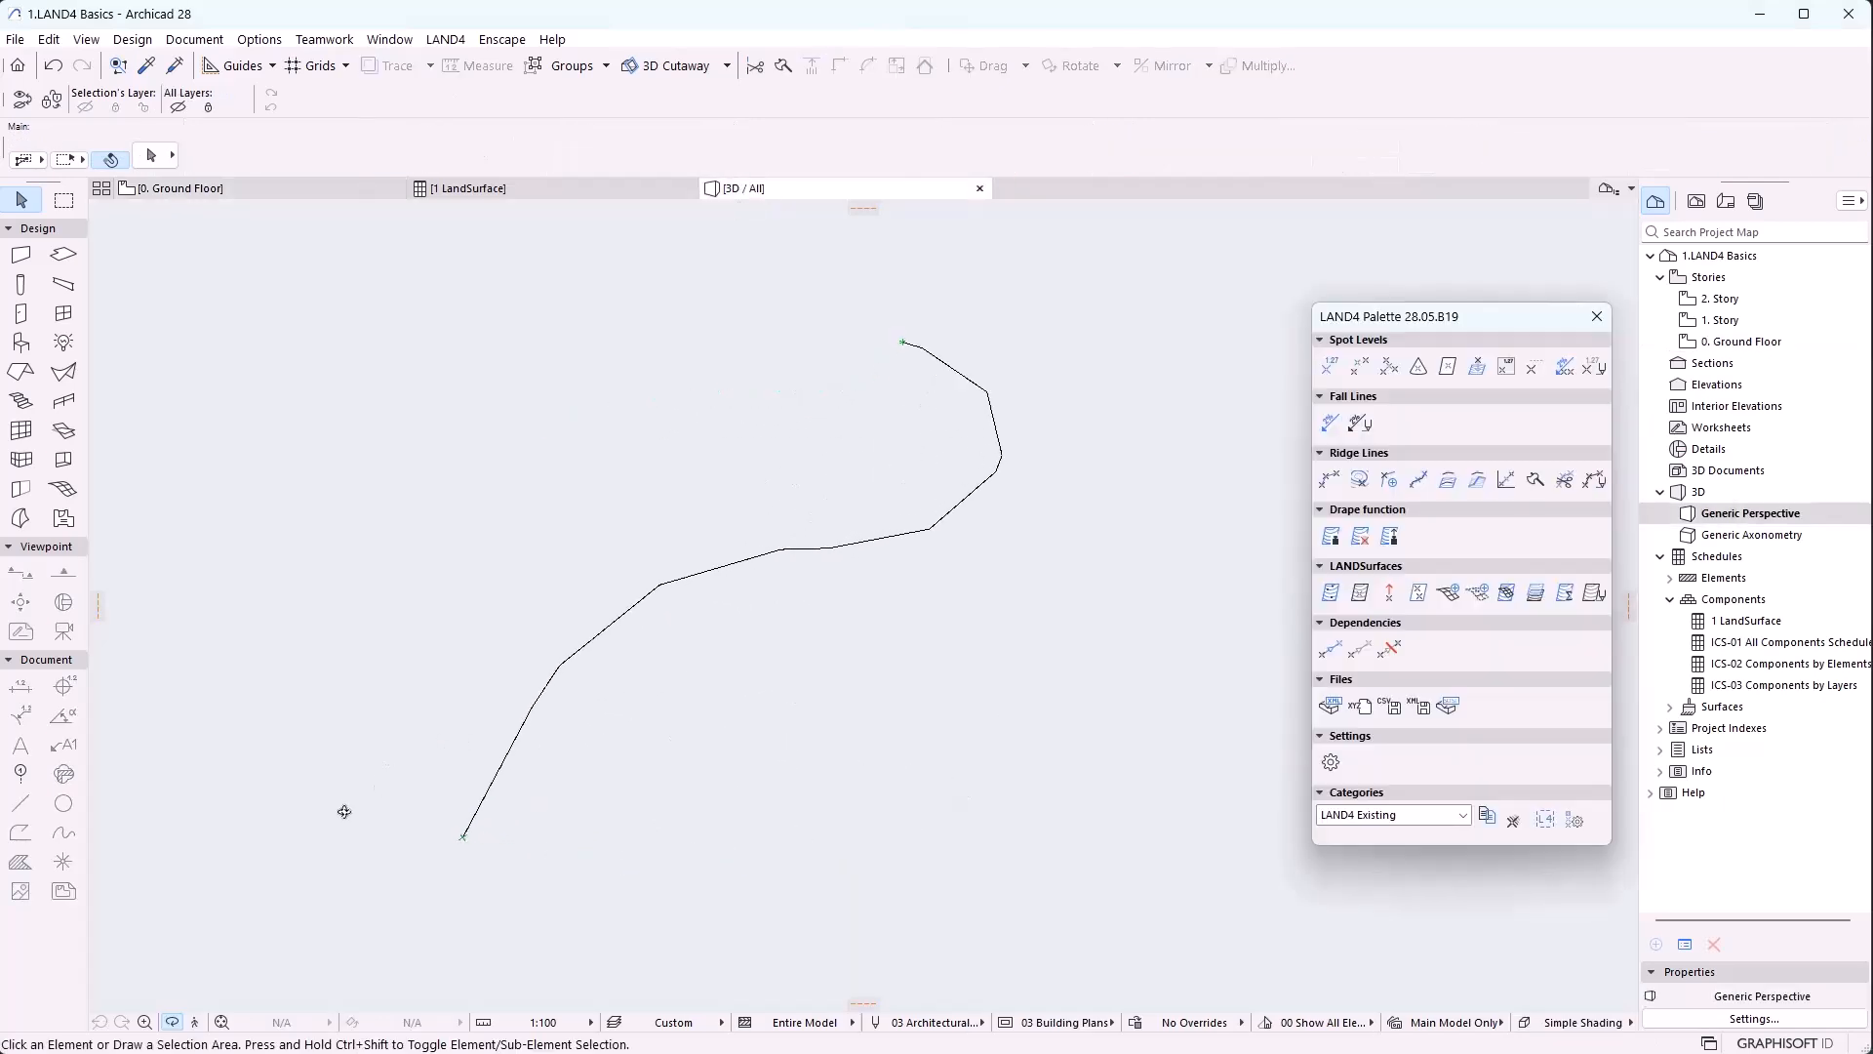
Reduce the polyline's Arc Segmentation Distance further for smooth arcs, inspect the curve closely in 3D, and return to the Ground Floor plan
left_click(325, 195)
left_click(151, 156)
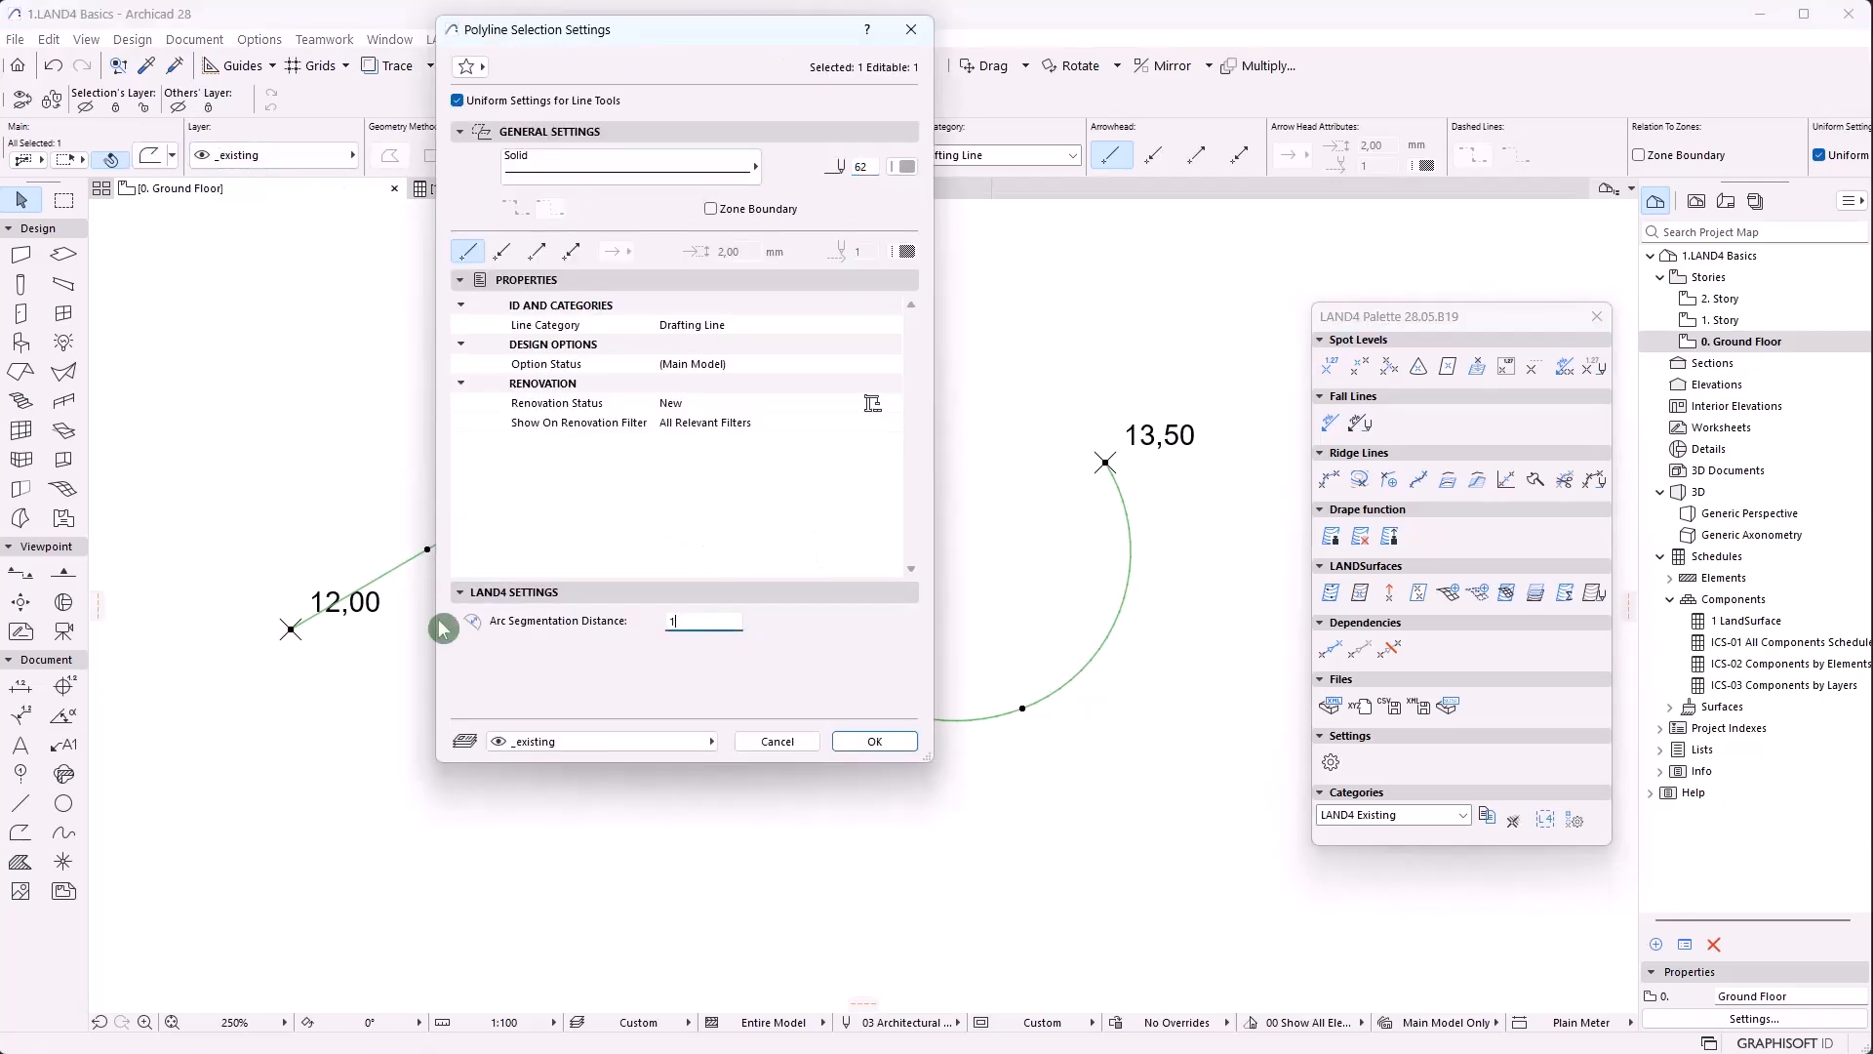
key("Return")
left_click(756, 188)
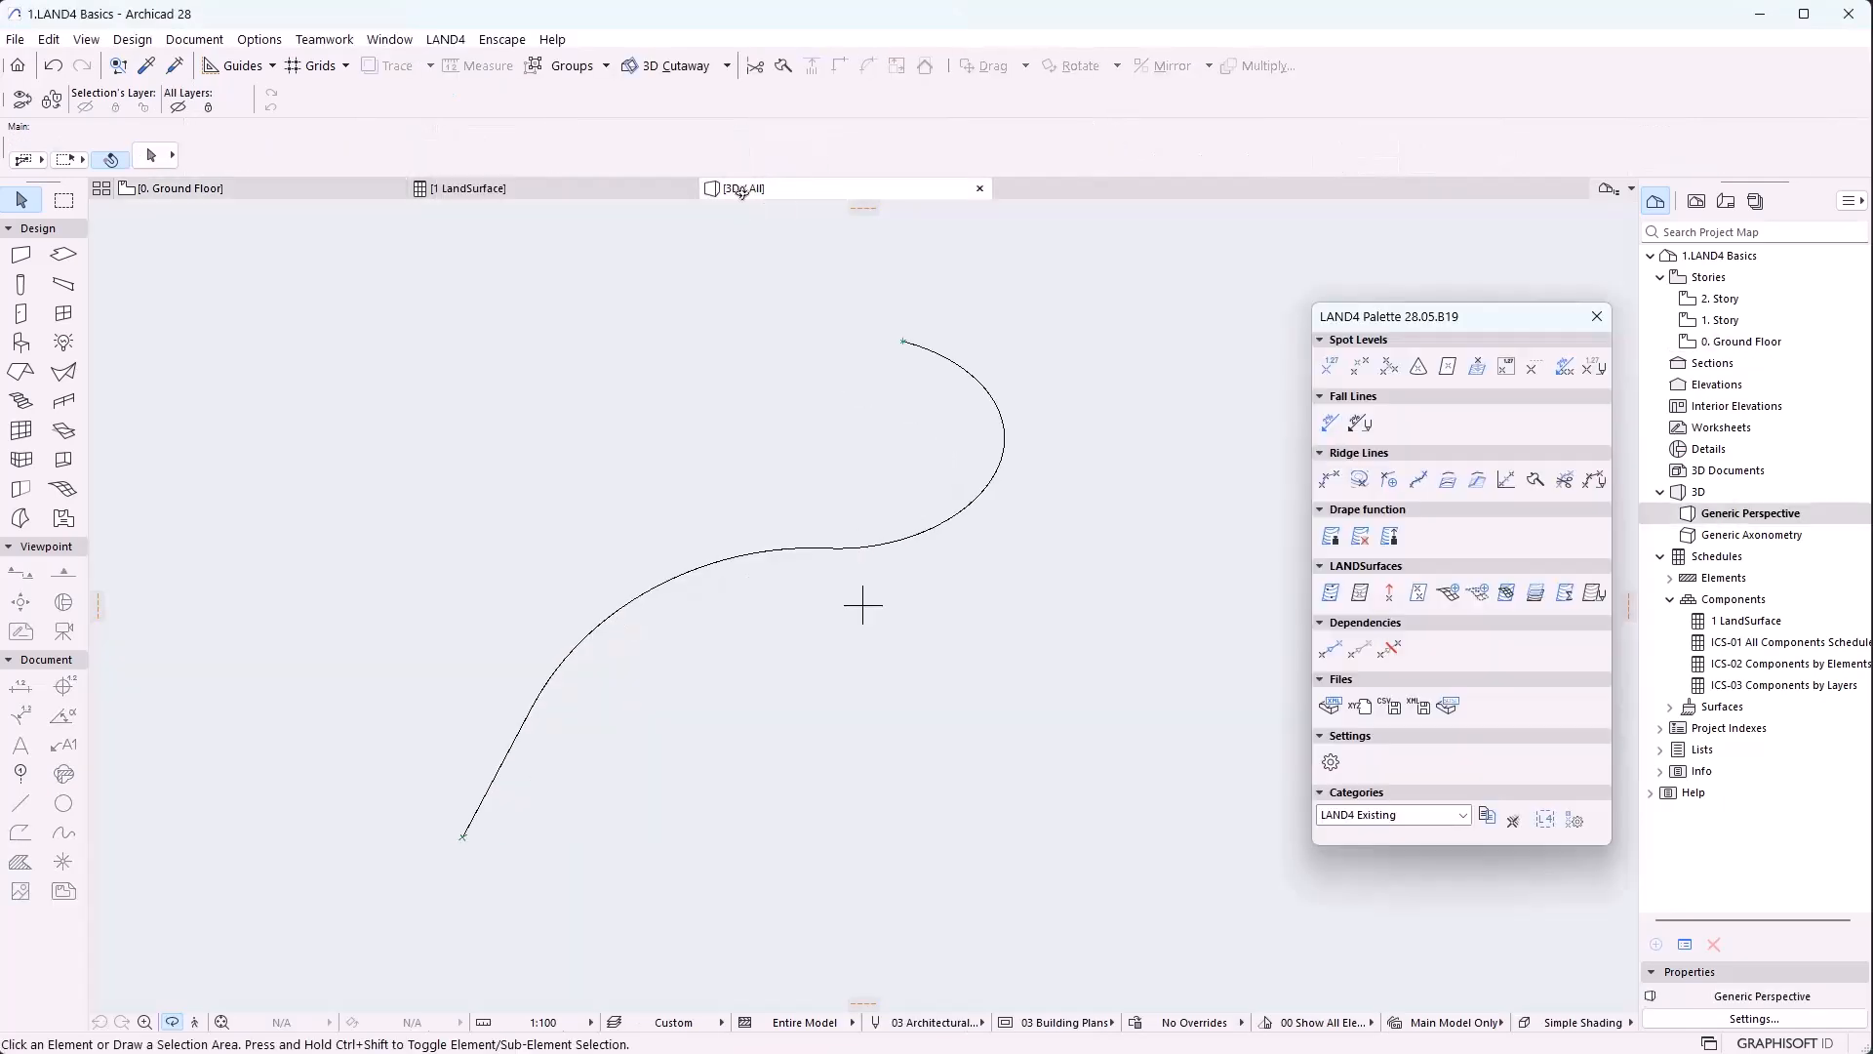
scroll(930, 545, "up", 5)
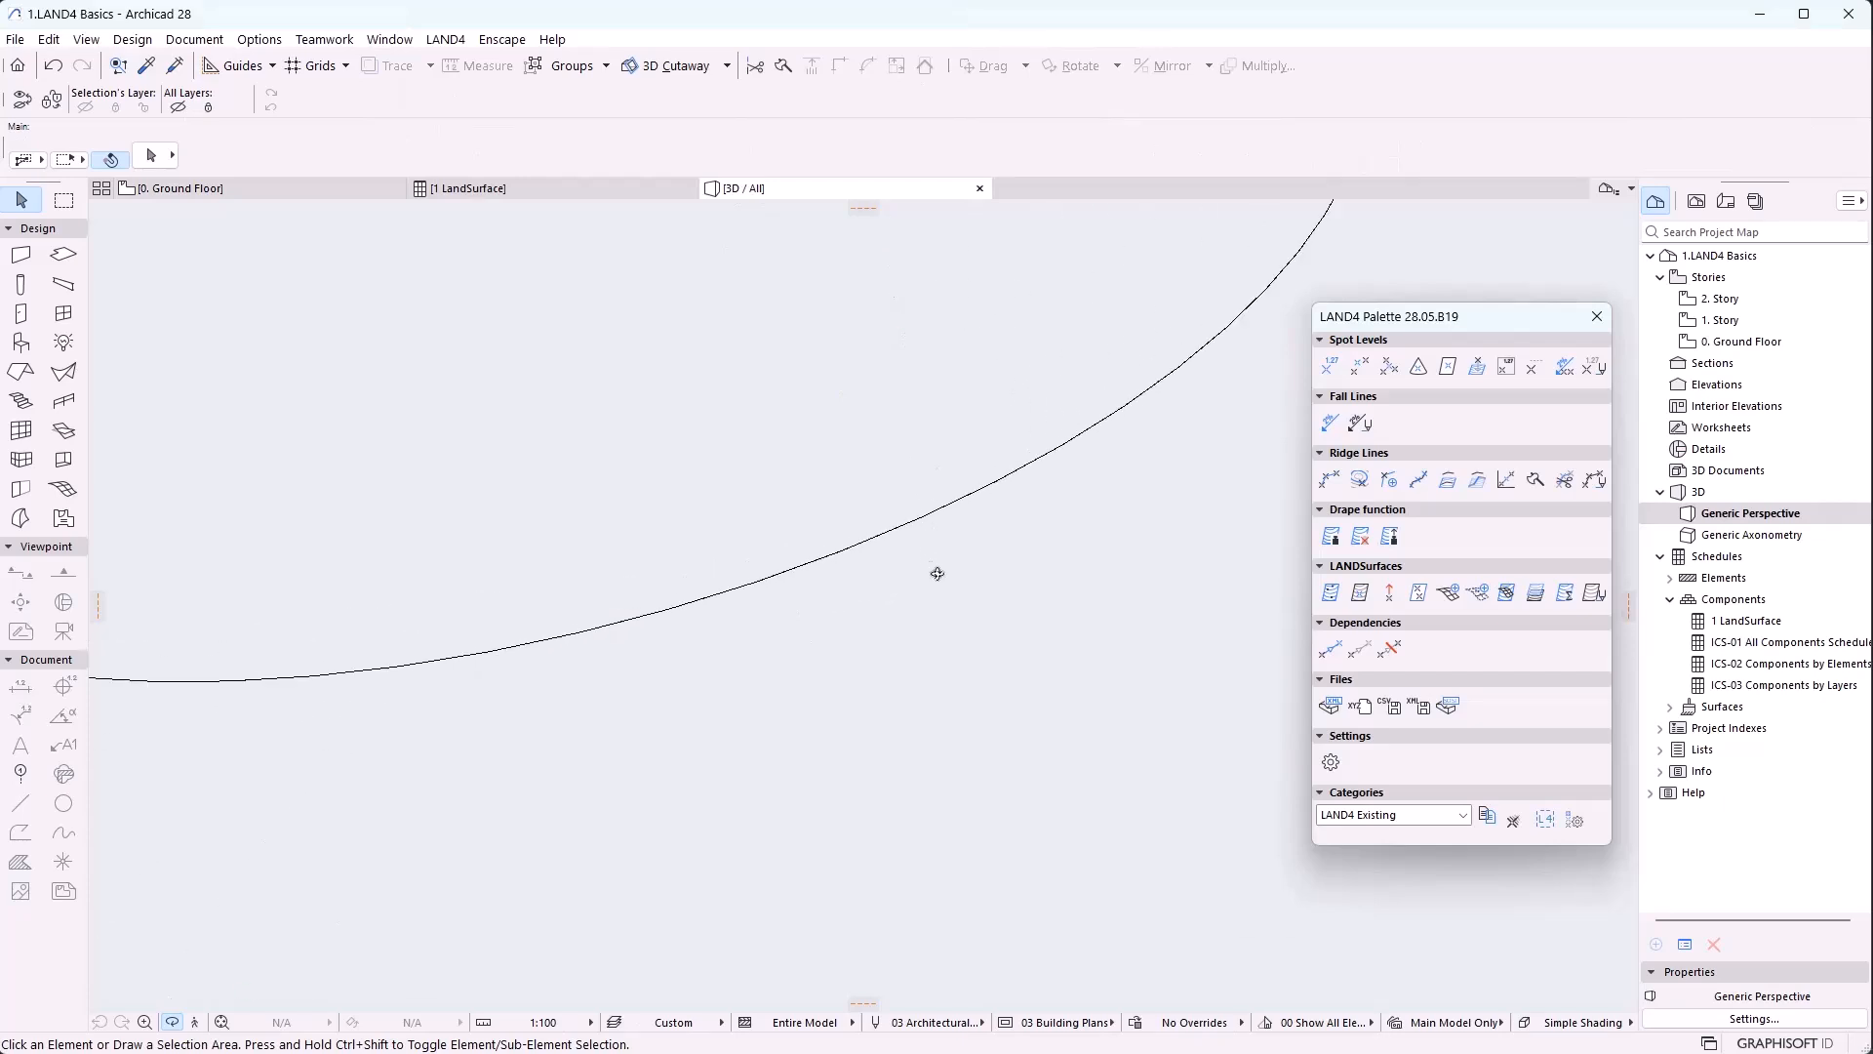
key("Escape")
middle_click_drag(975, 608, 1021, 444, "shift")
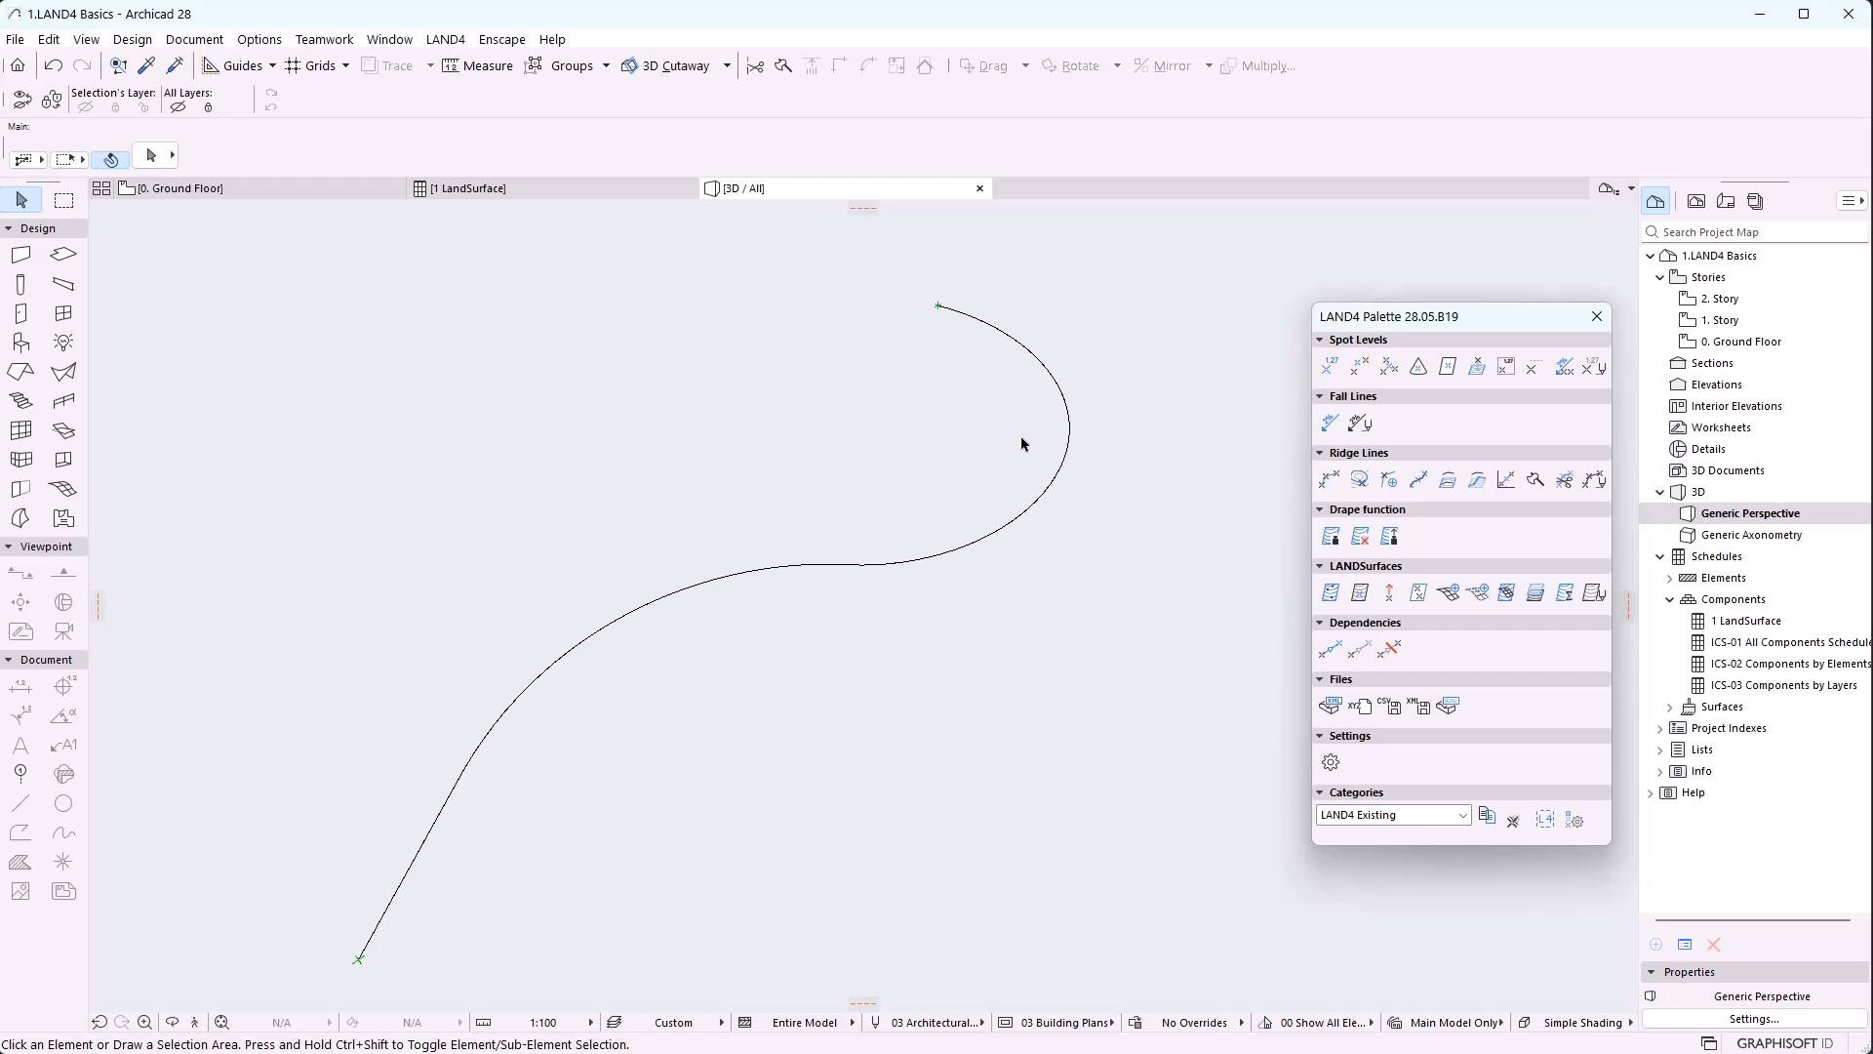
middle_click_drag(1022, 443, 1014, 434, "shift")
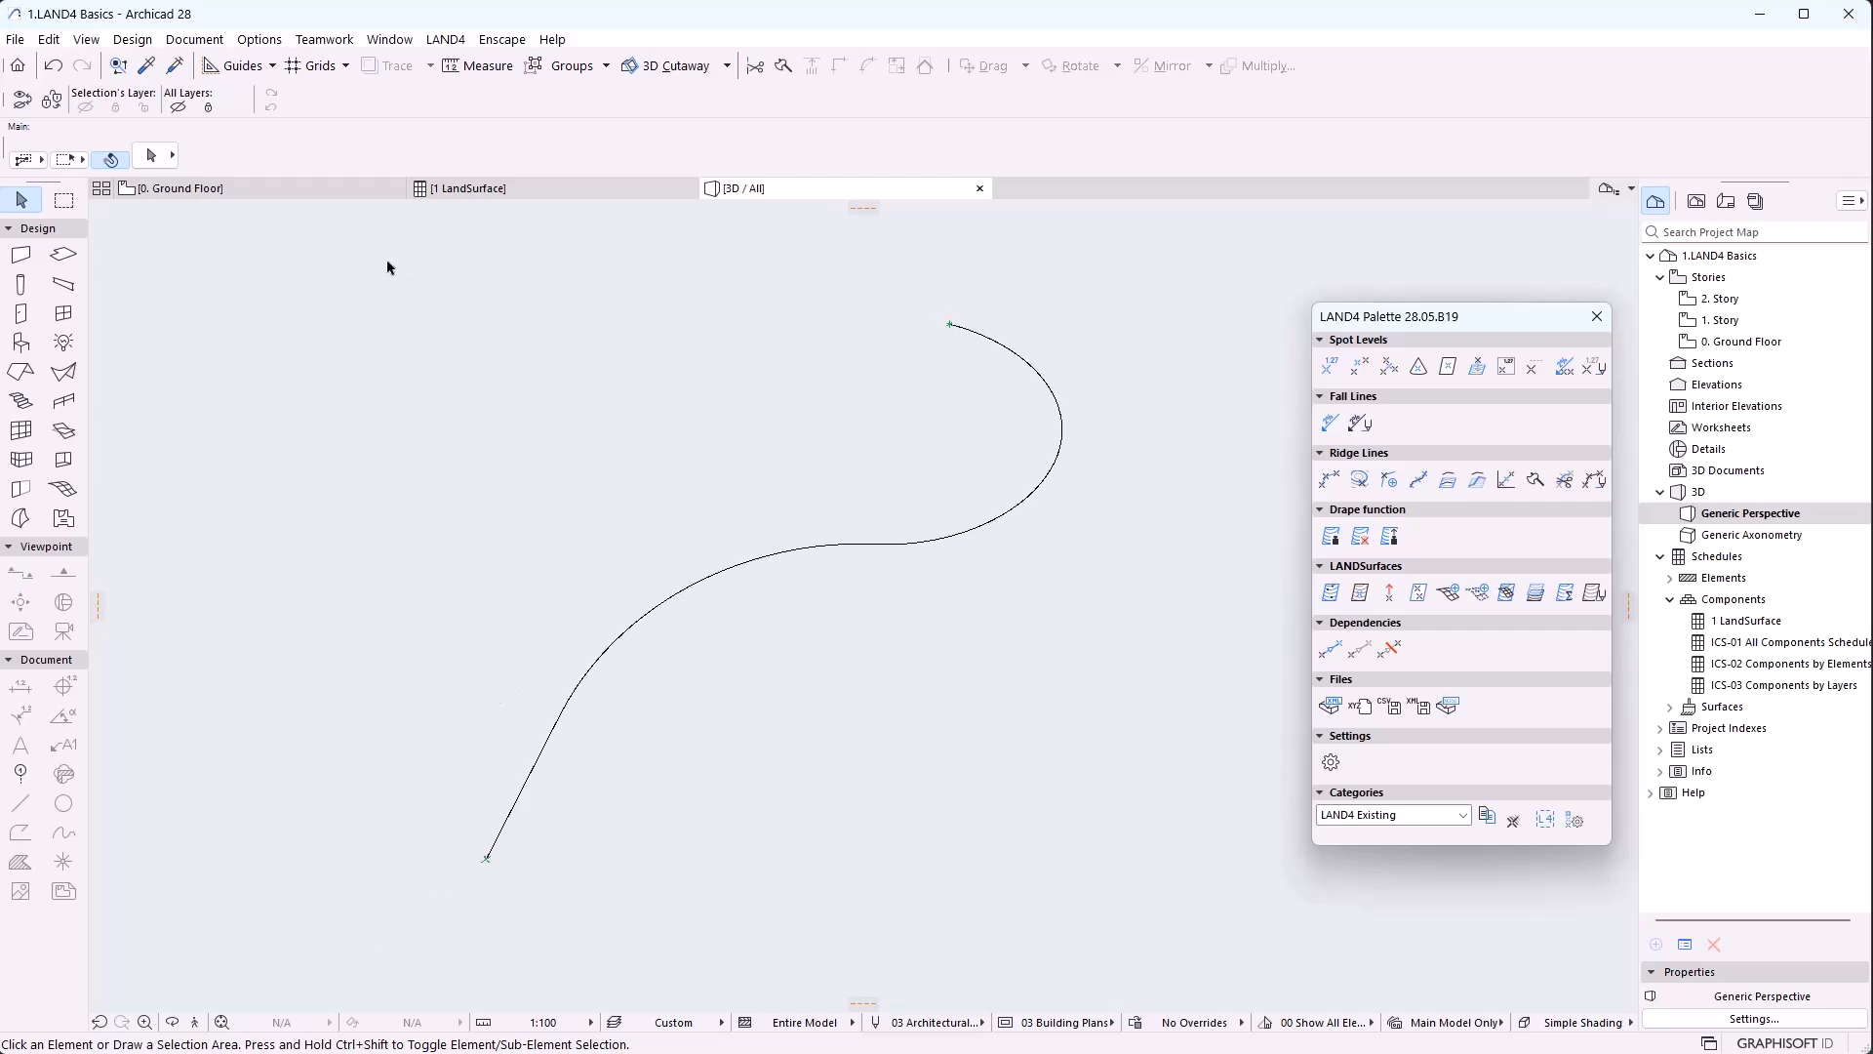
left_click(332, 192)
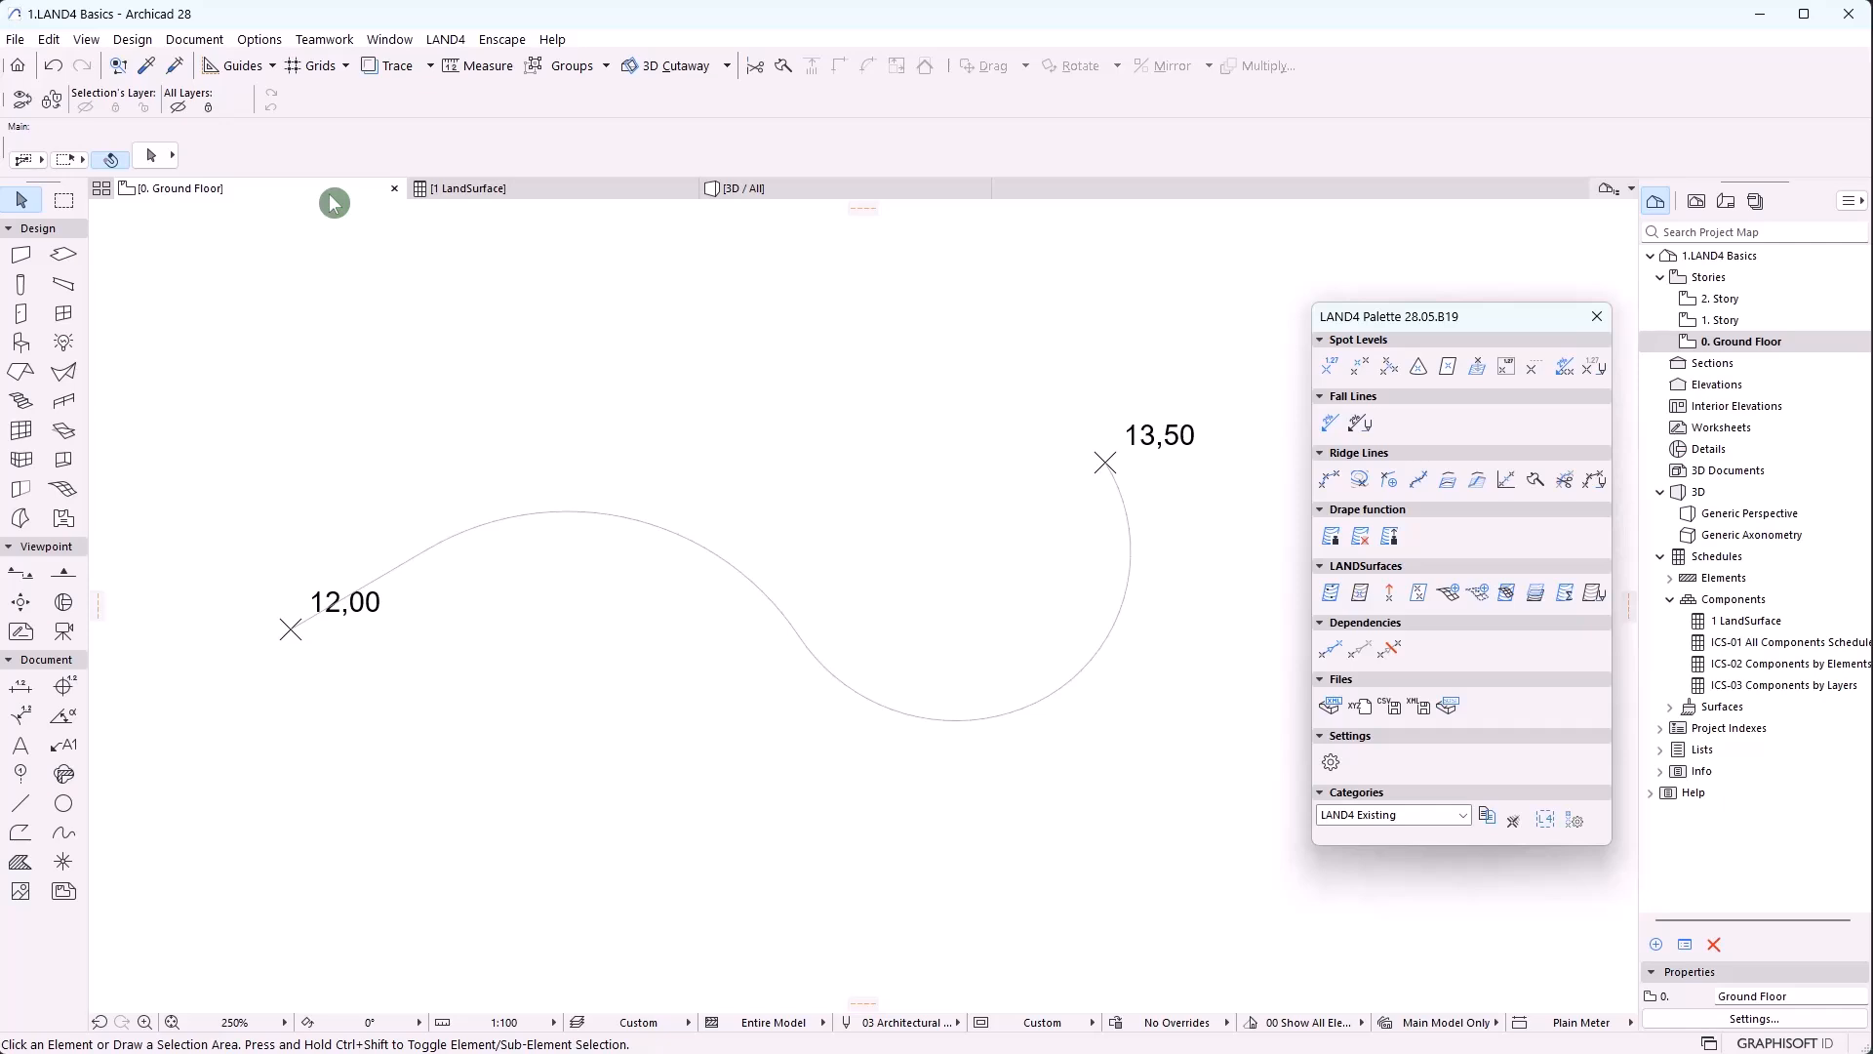
Change the pen of the 12,00 to 13,50 ridge line's polyline to blue pen 6 and deselect it
left_click(785, 614)
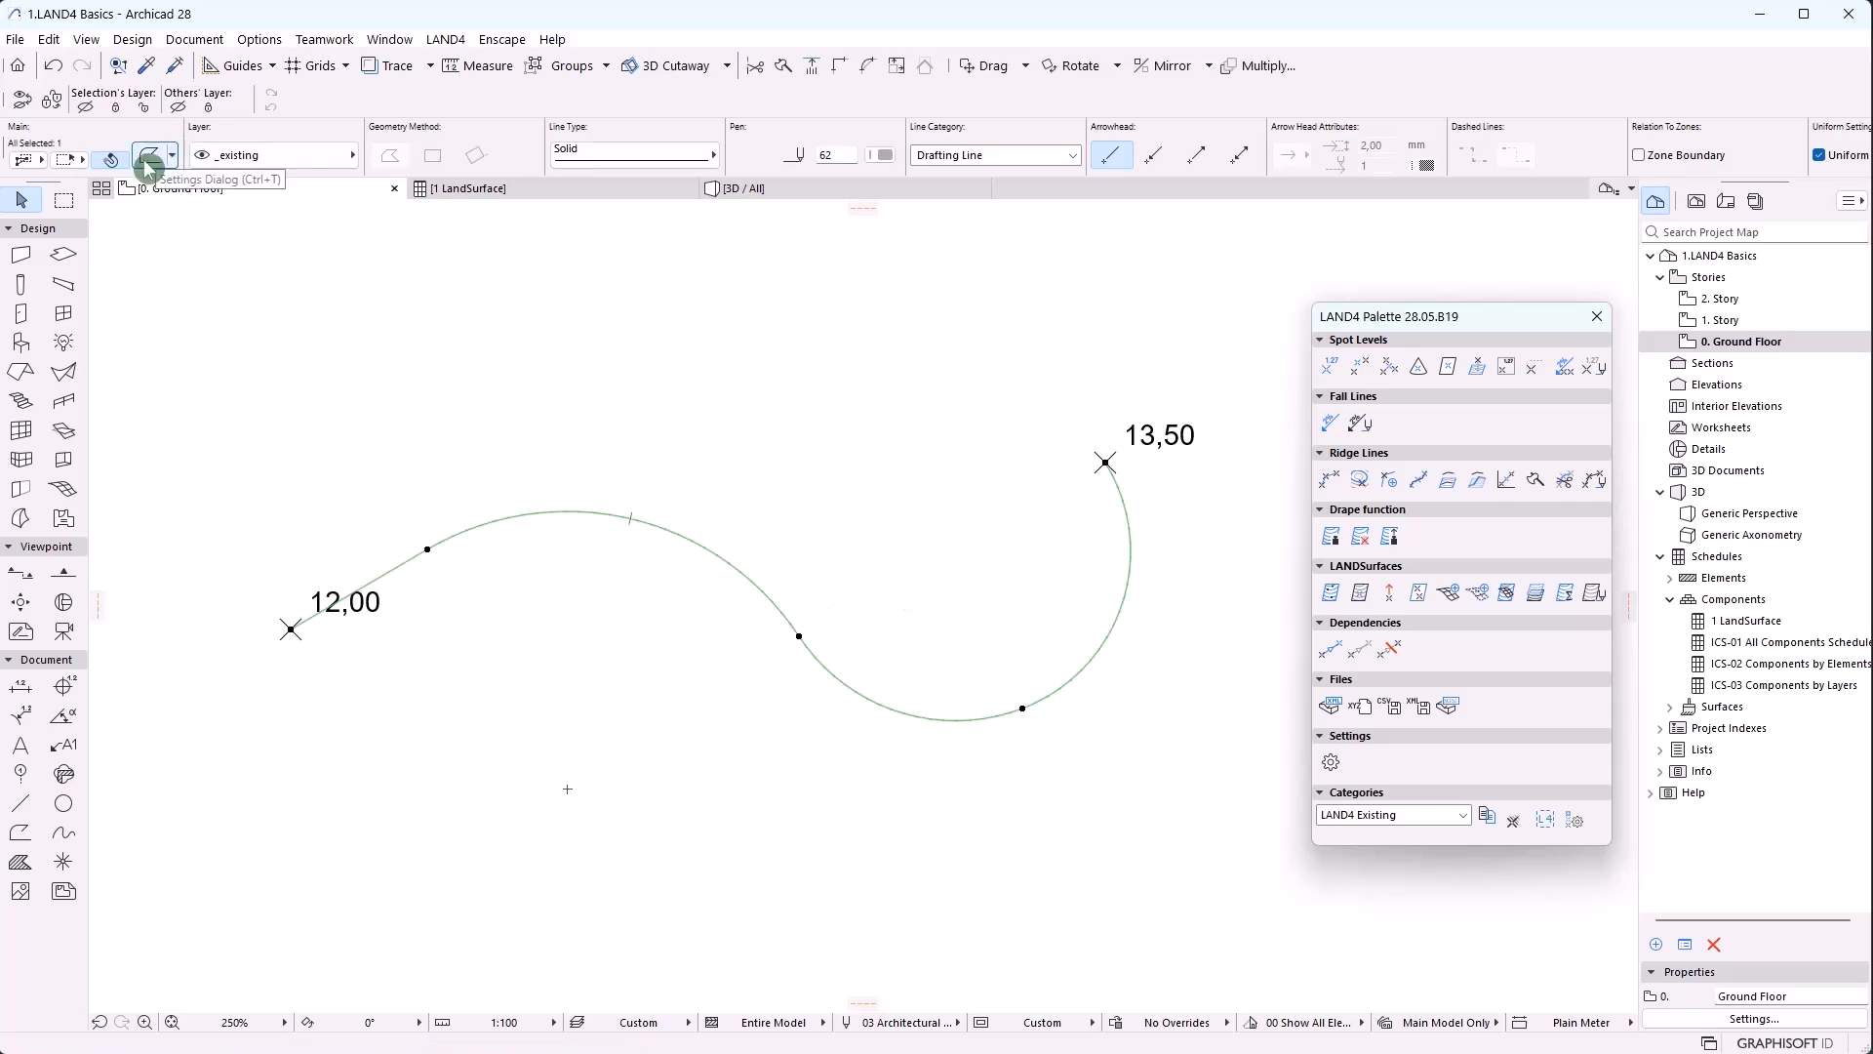
left_click(881, 154)
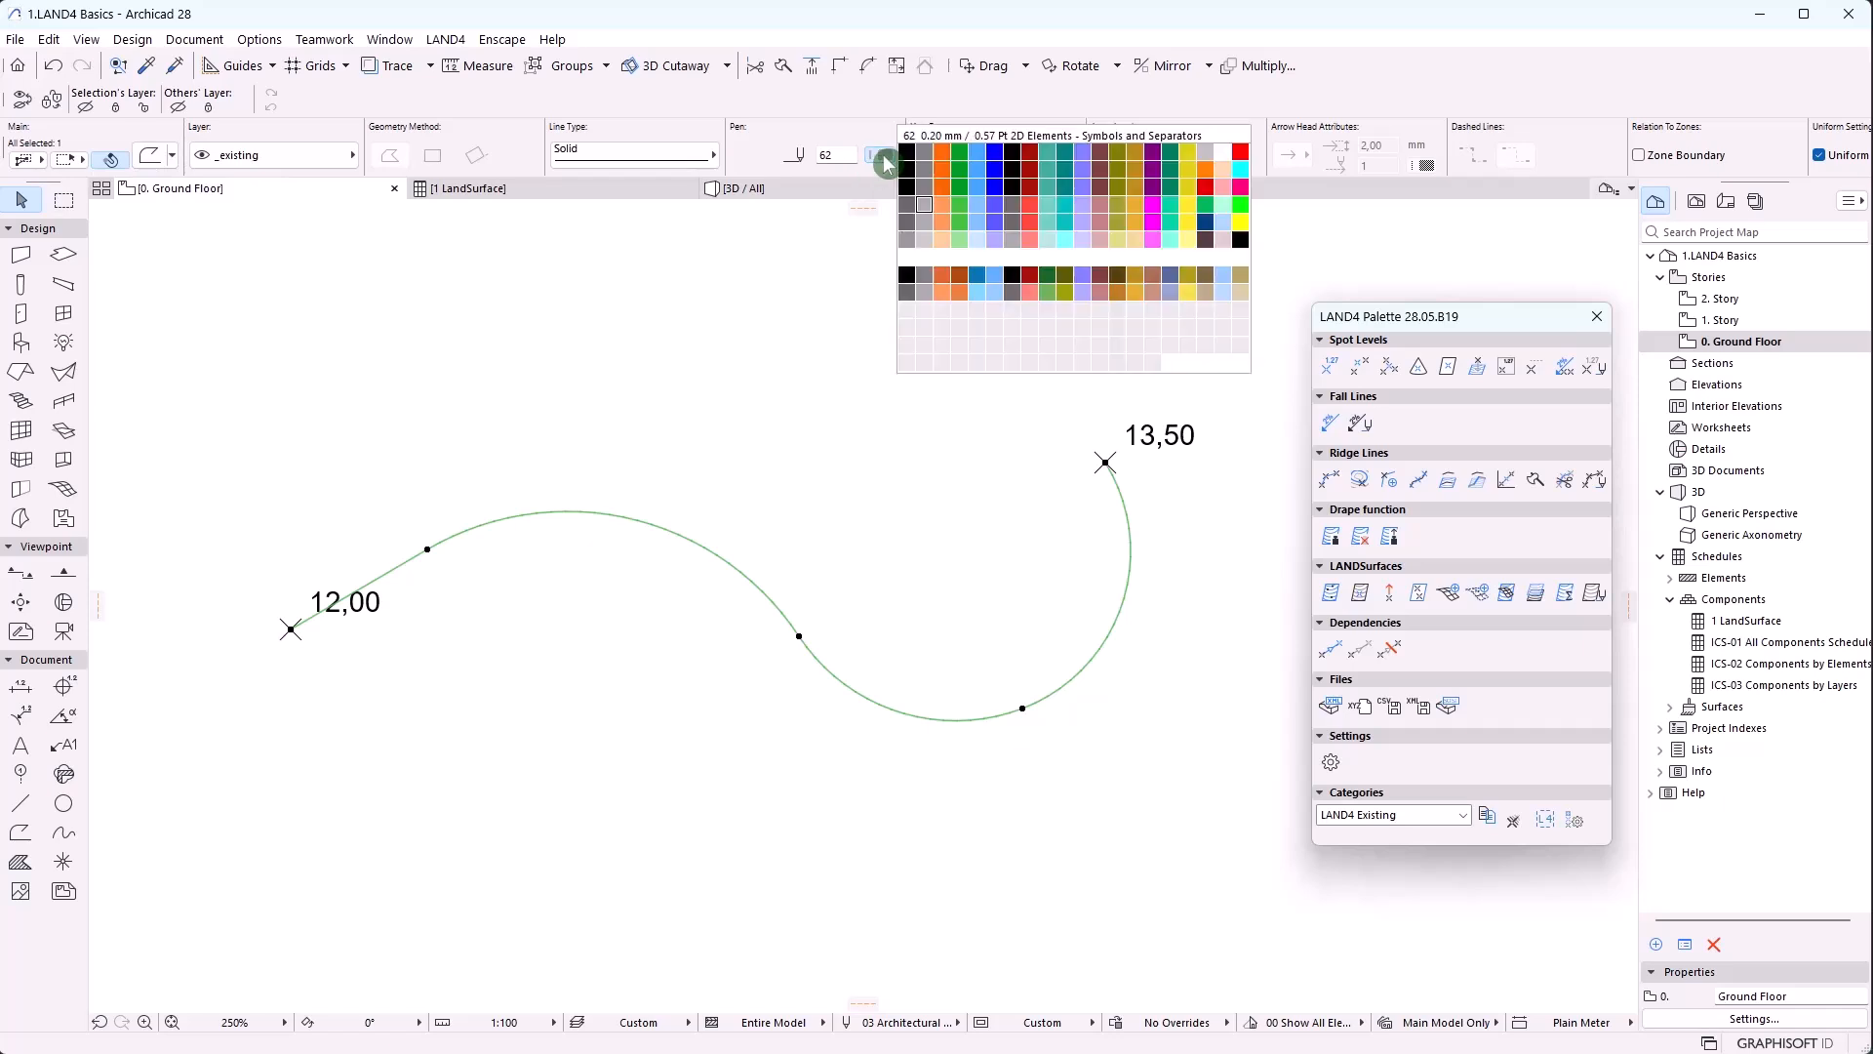
left_click(994, 153)
left_click(848, 370)
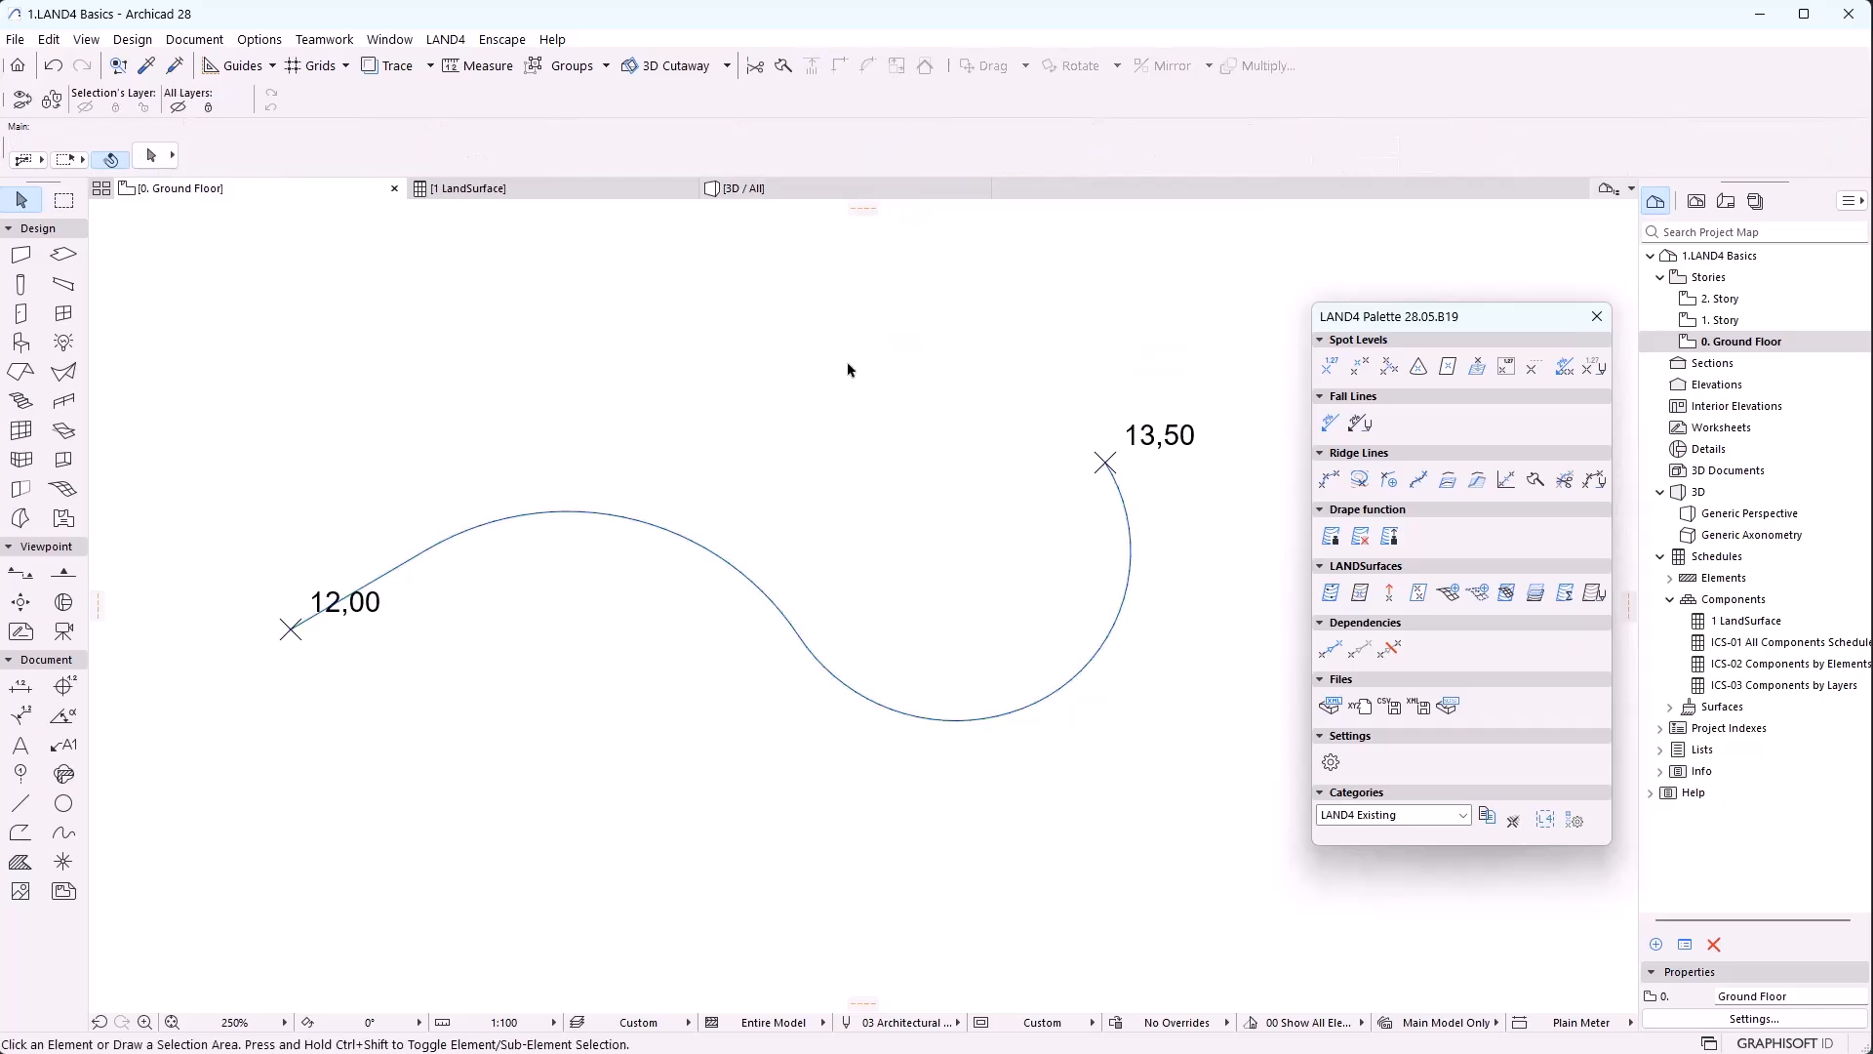
Temporarily switch off Use Model View Option in the ridge line's settings to examine its individual pen and marker parameters, restoring it before closing
left_click(735, 566)
left_click(741, 581)
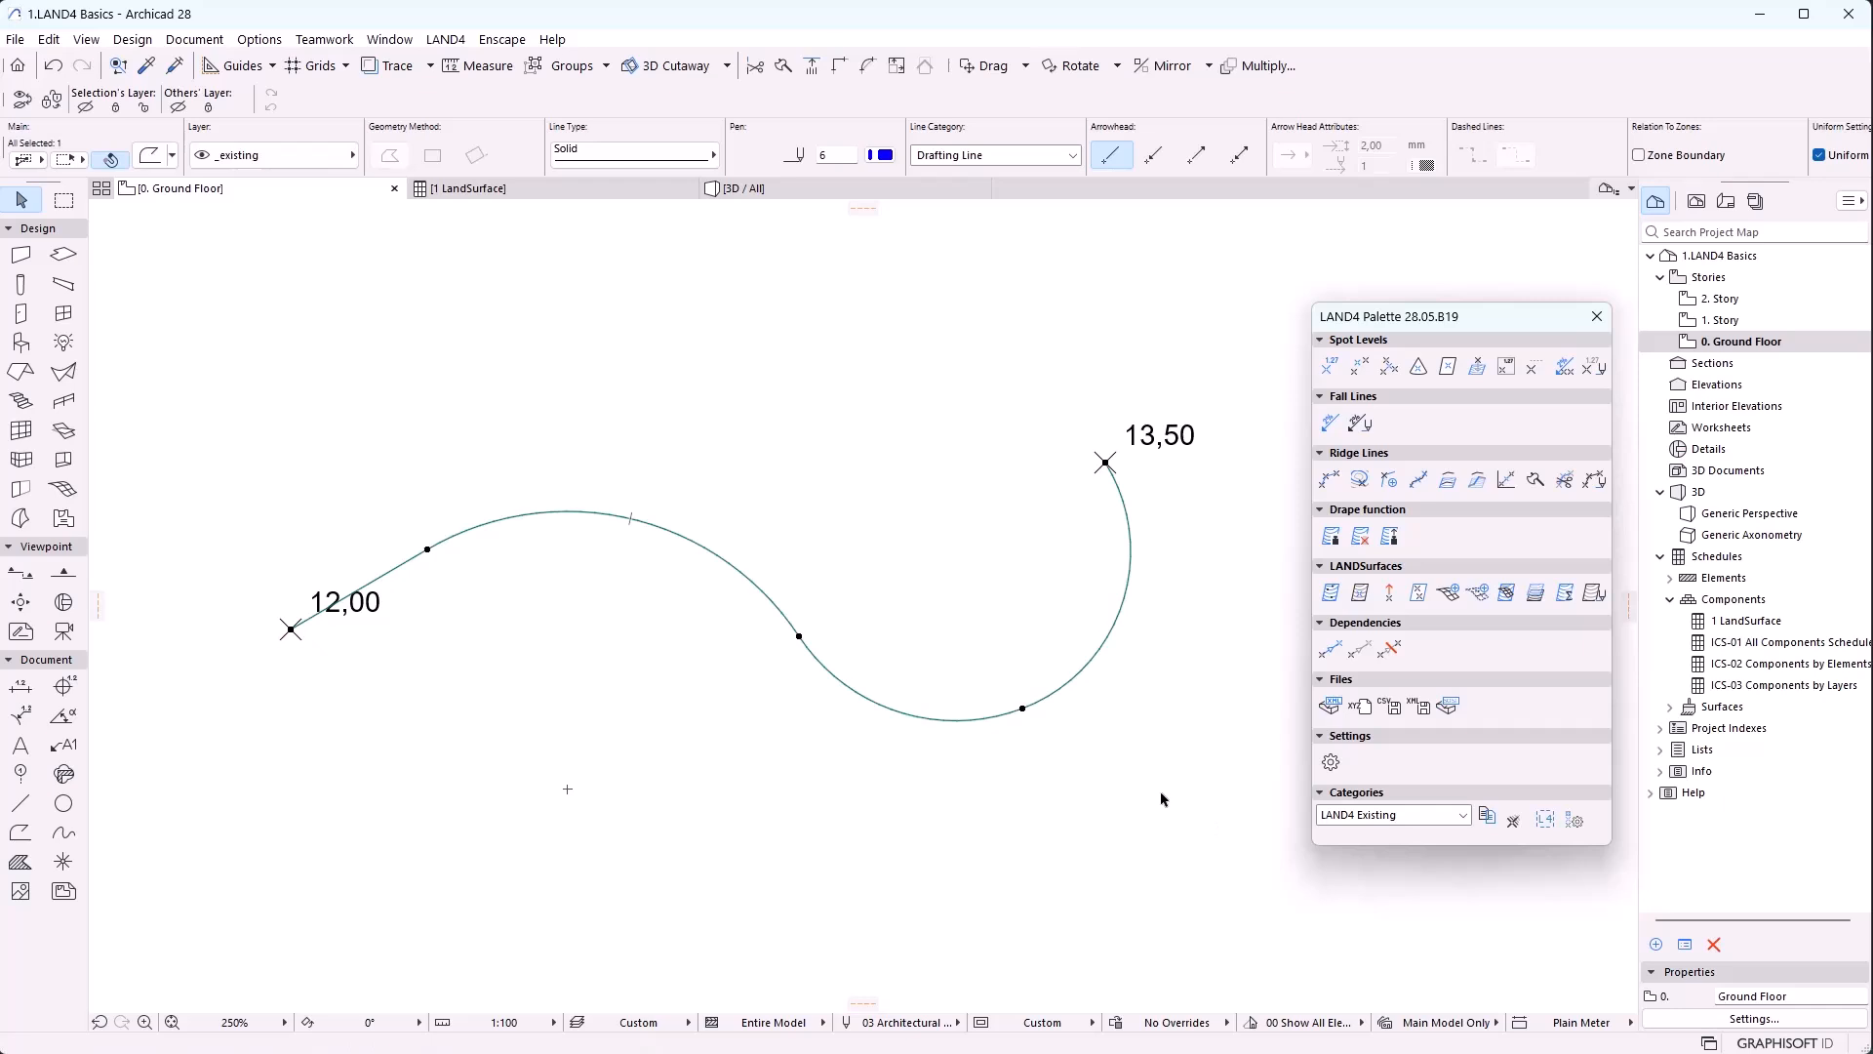
left_click(1596, 483)
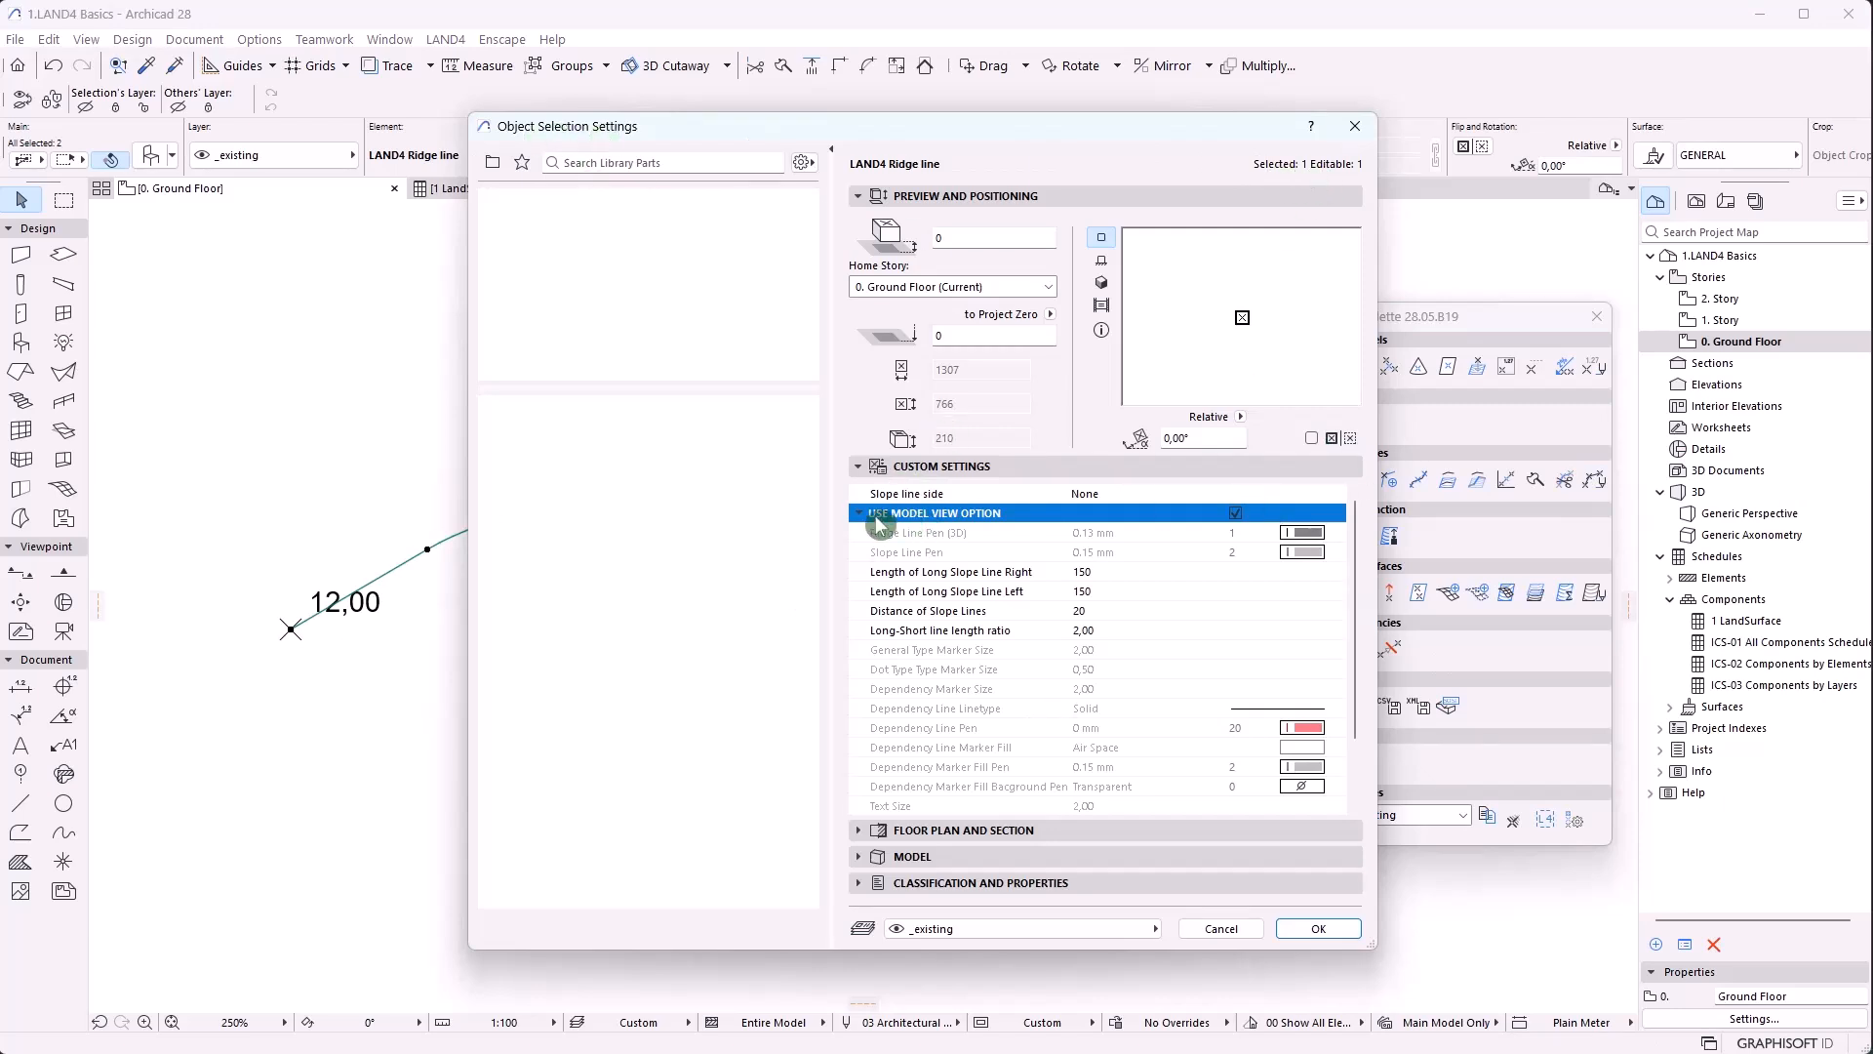
left_click(1235, 514)
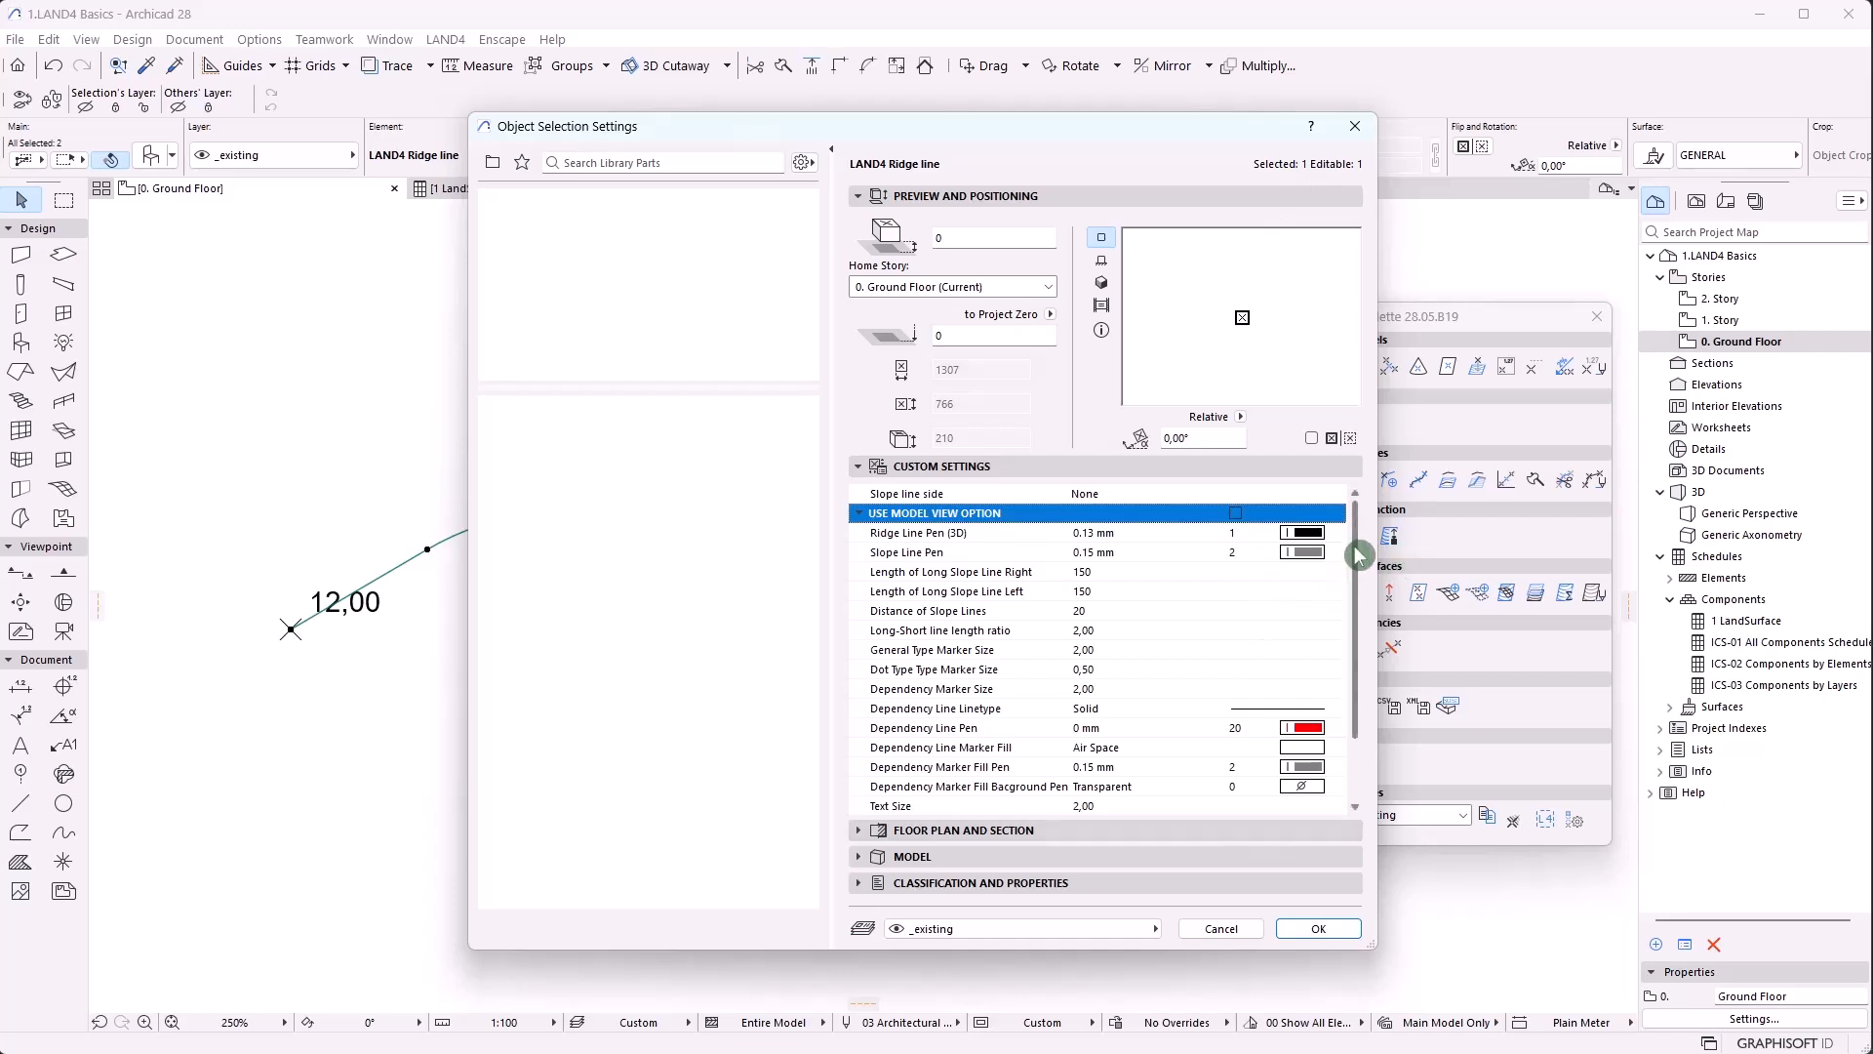
scroll(1351, 688, "down", 2)
scroll(1356, 609, "up", 2)
left_click(1237, 515)
key("Return")
left_click(1059, 717)
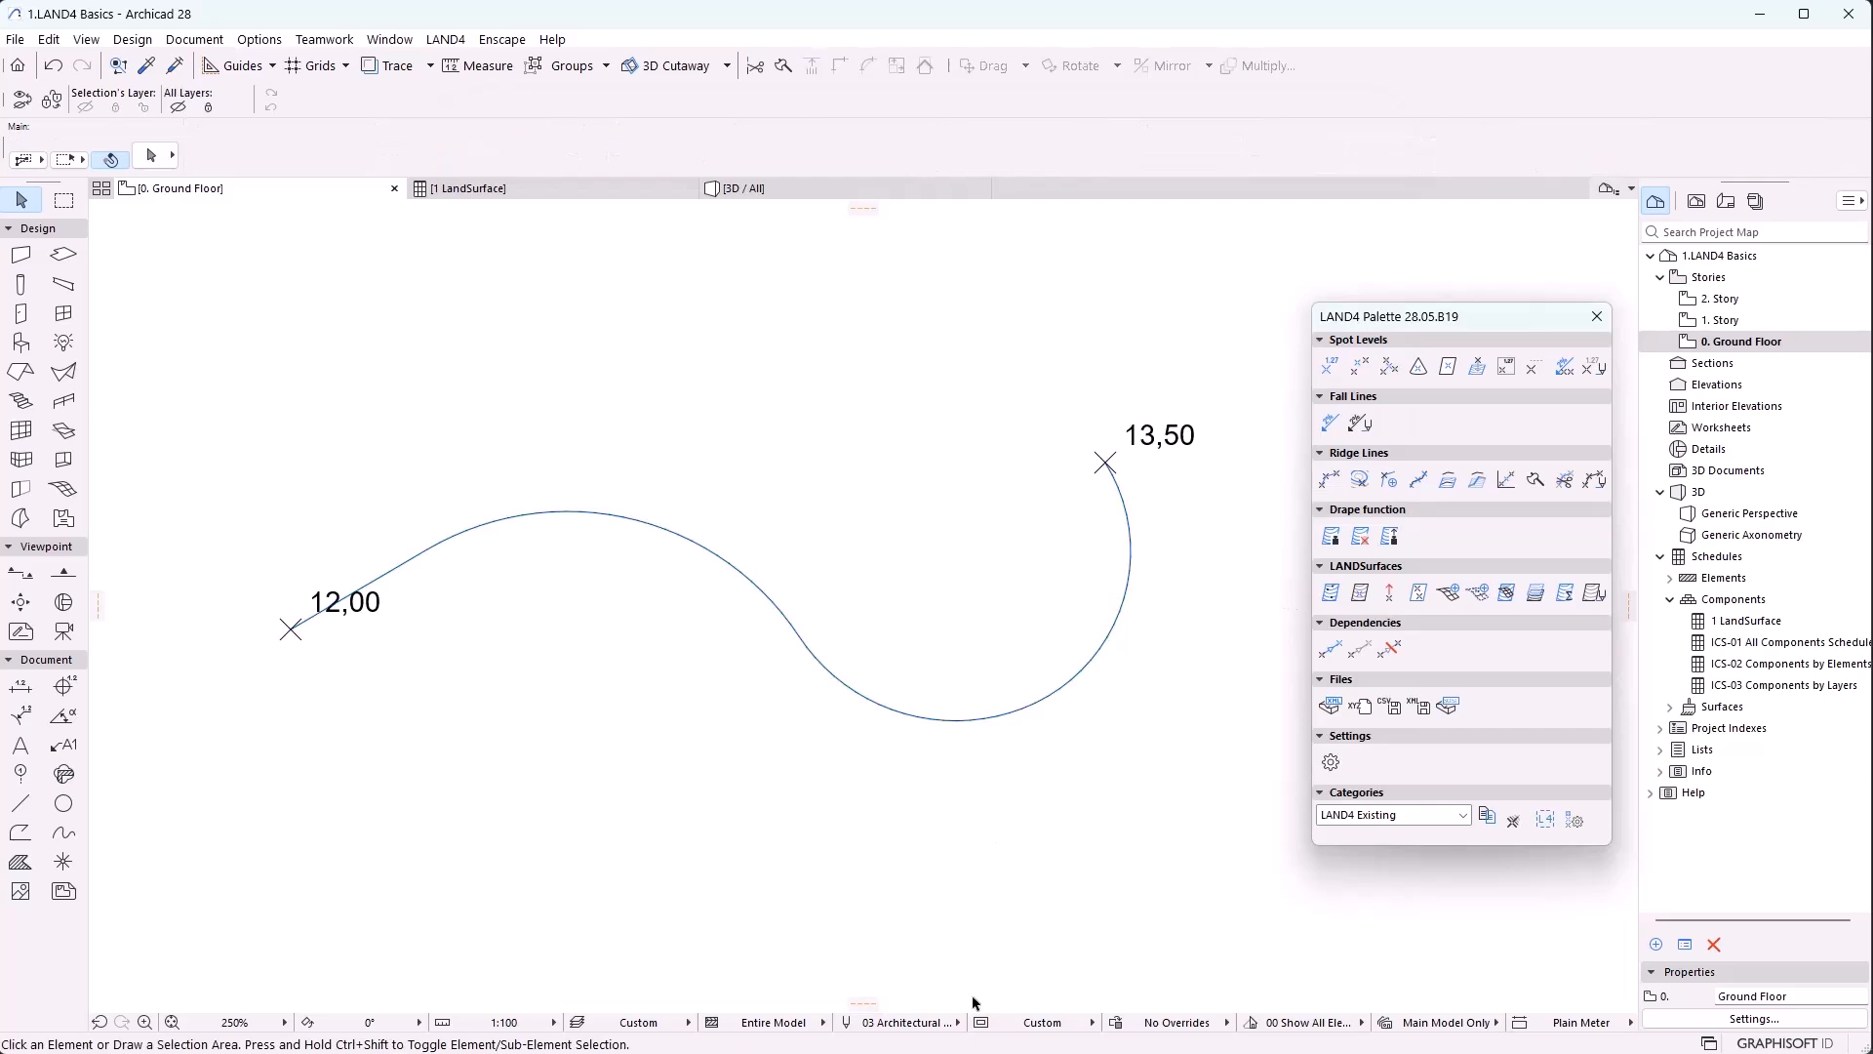
Review the LAND4 ridge line appearance options in the Model View Options and close them without changes
left_click(981, 1022)
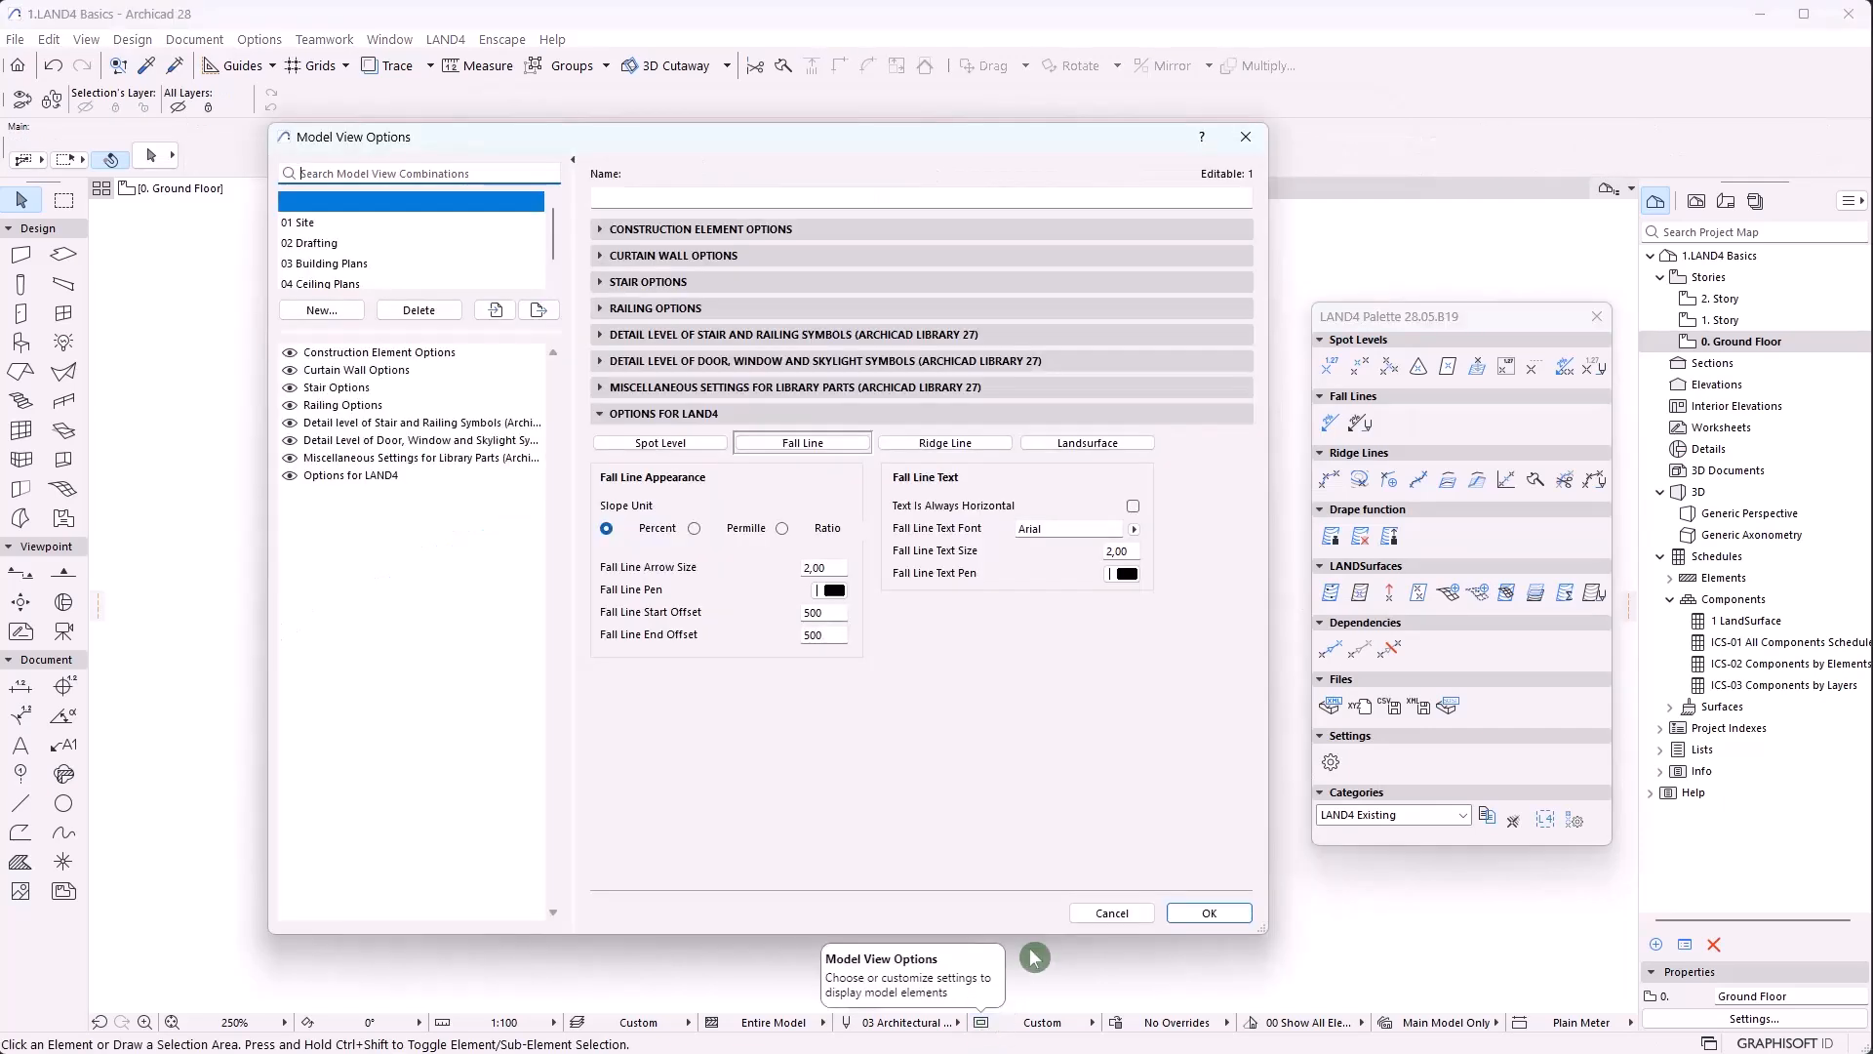
left_click(934, 443)
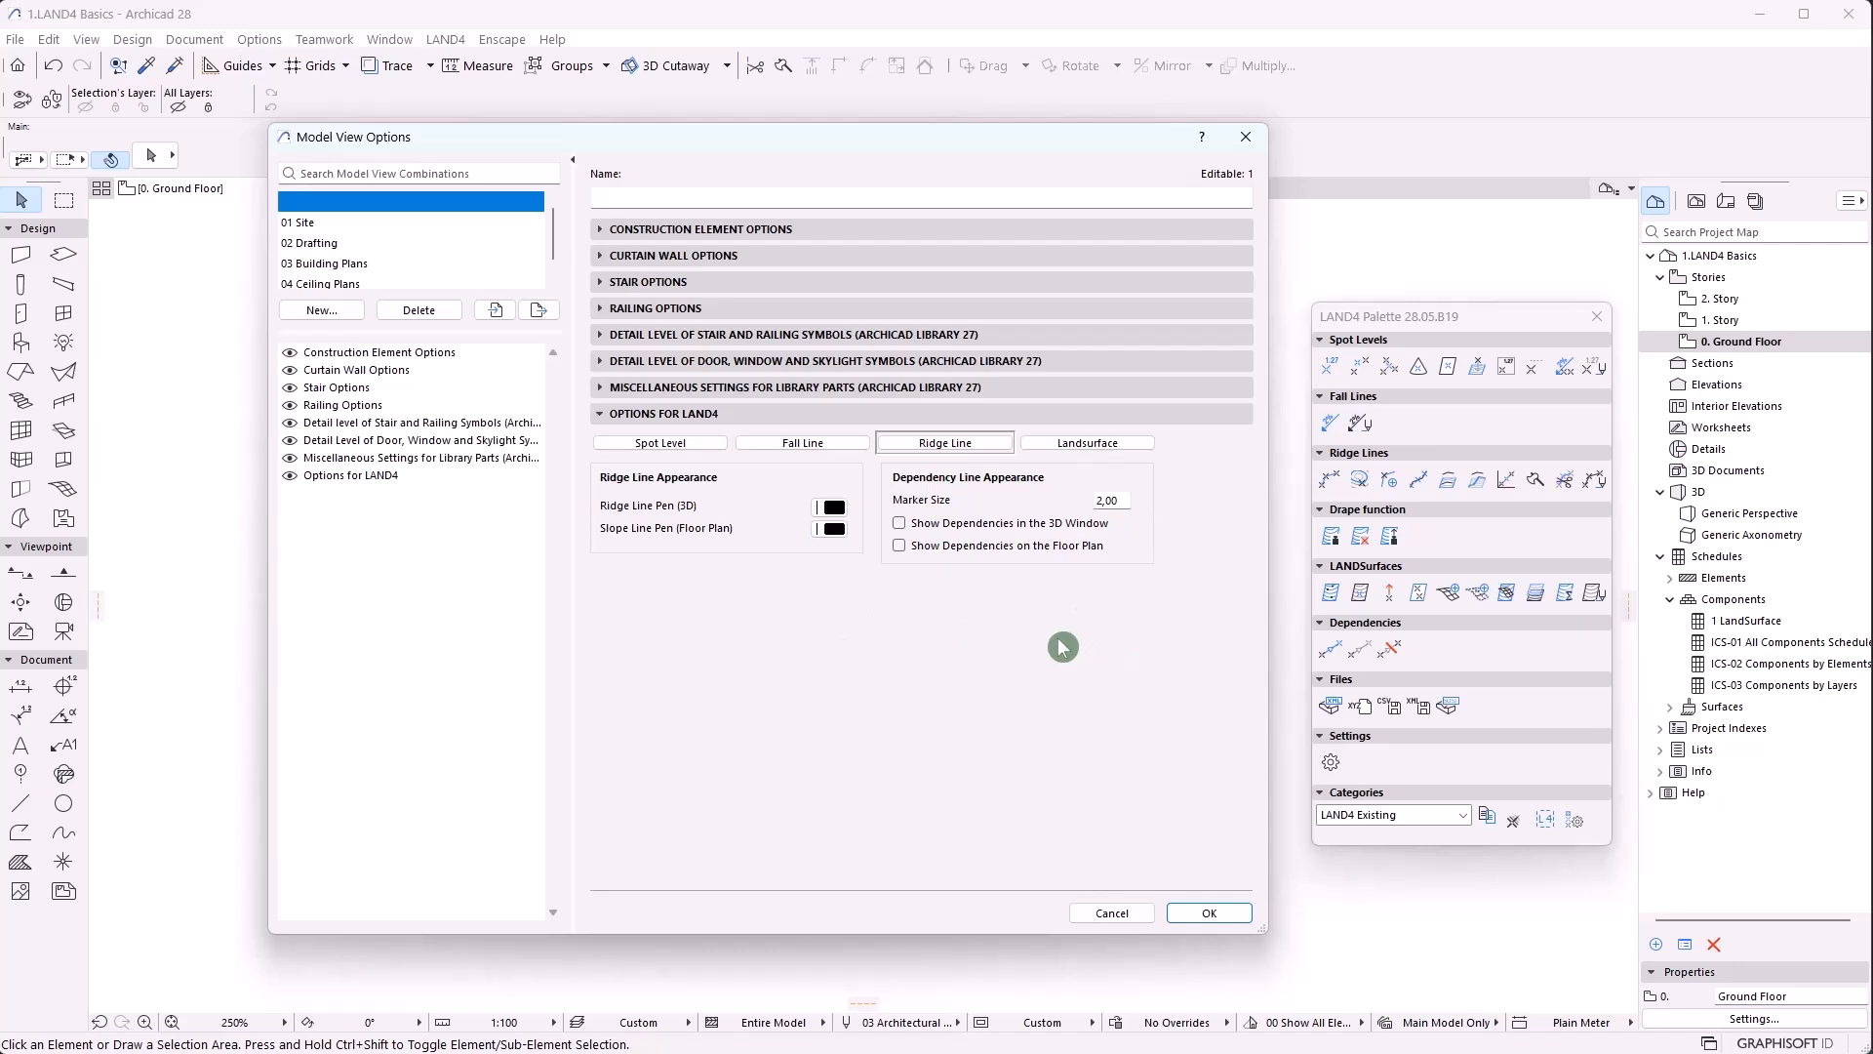
key("Escape")
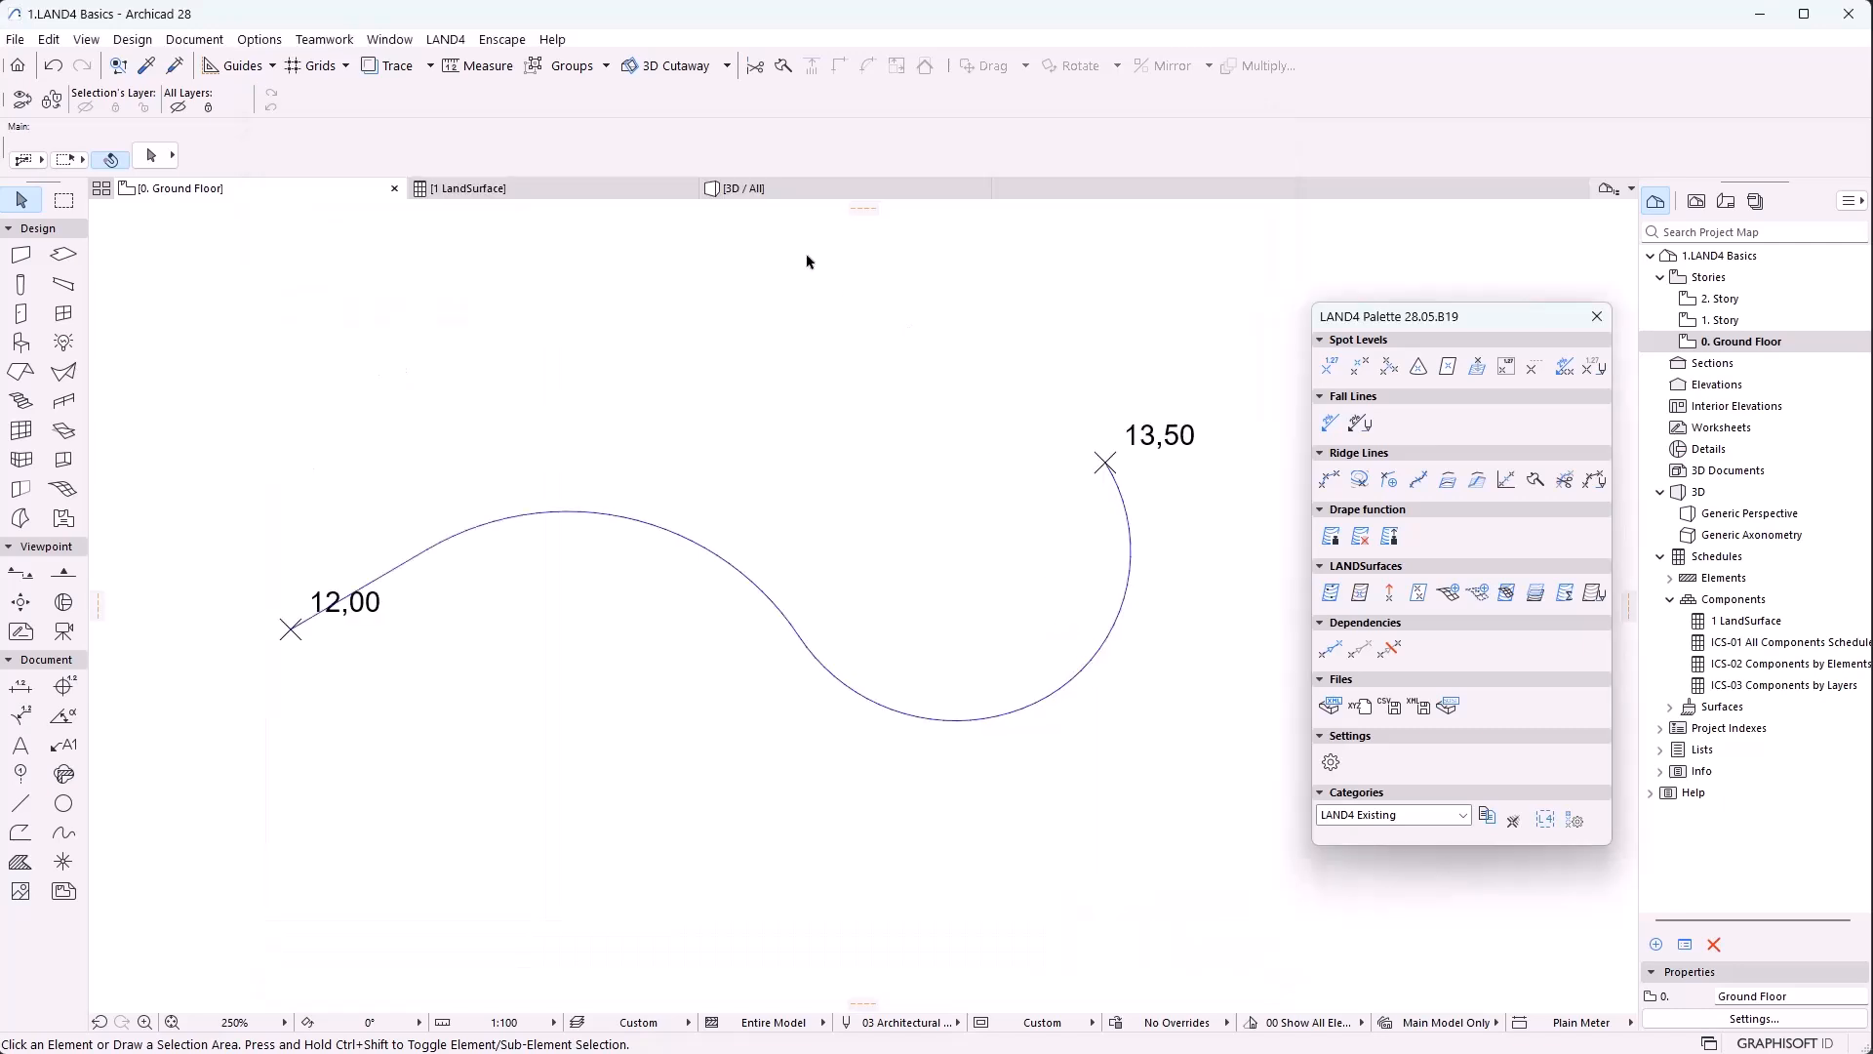
In 3D, turn off Use Model View Option for the ridge line and set its Ridge Line Pen (3D) to blue pen 6
left_click(761, 189)
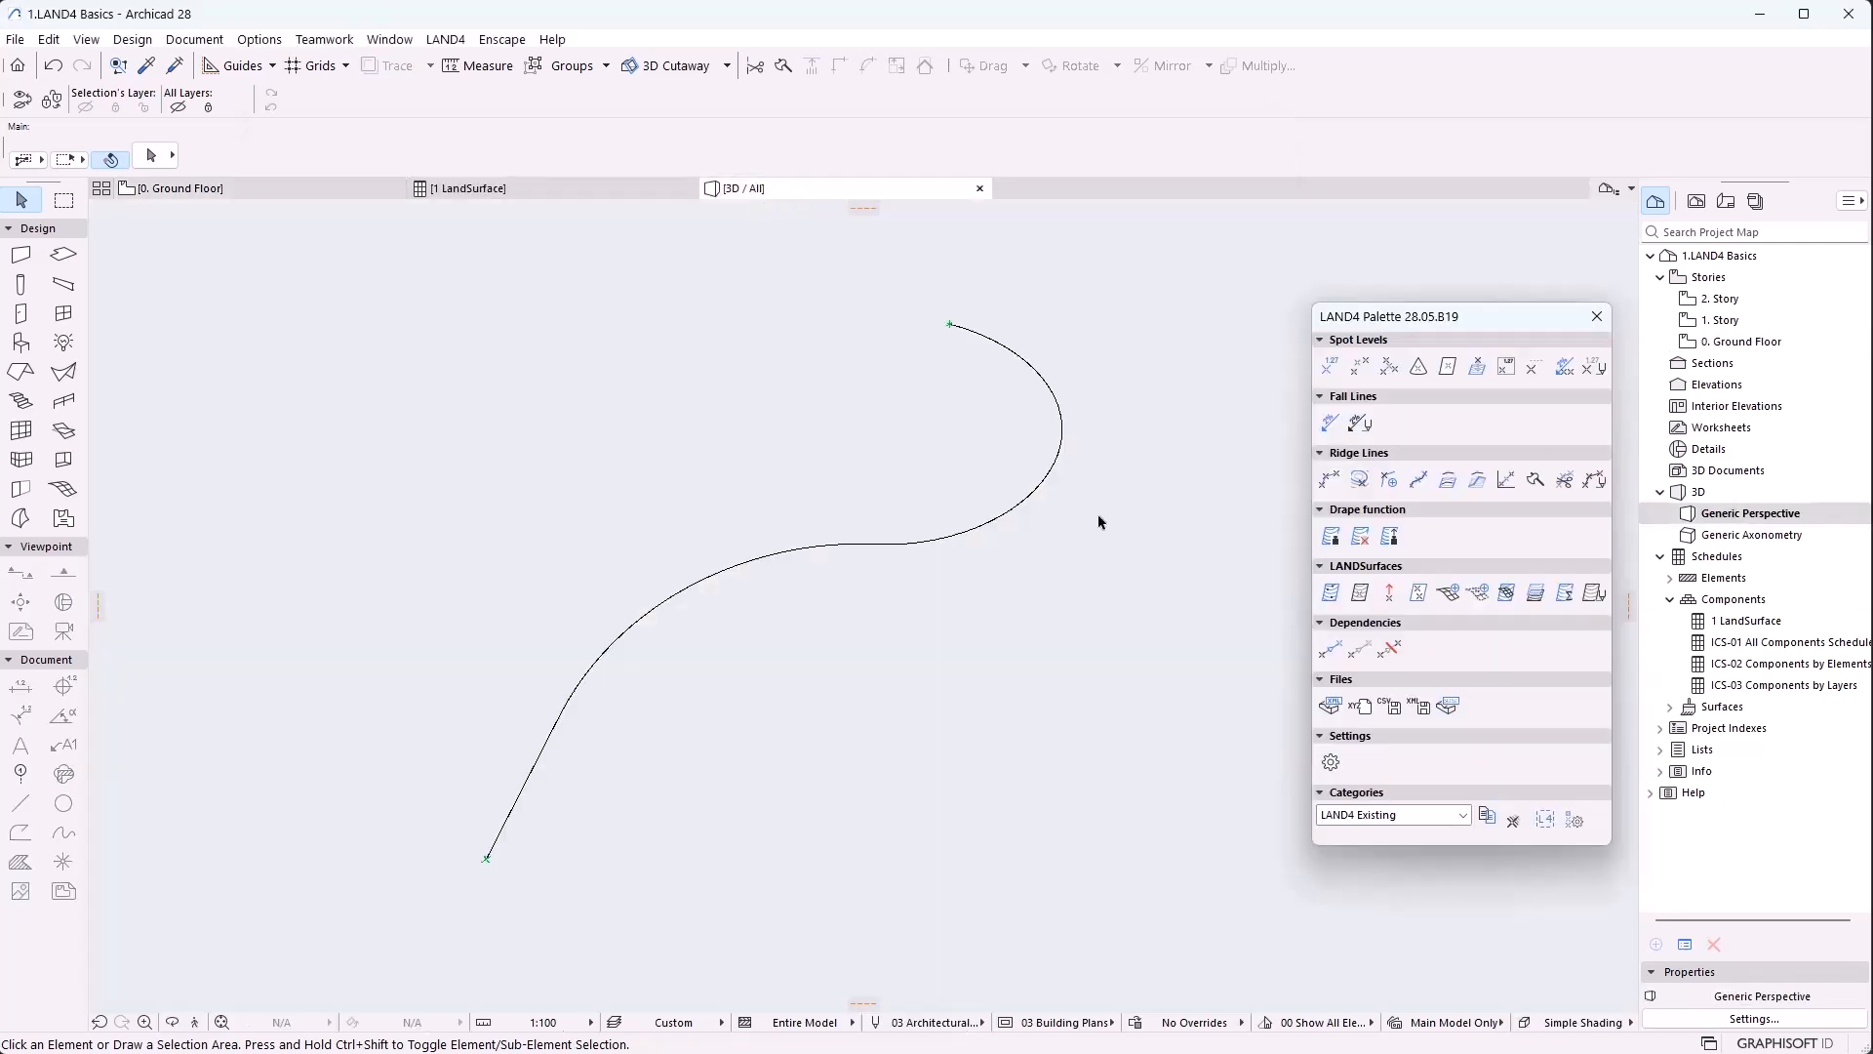
left_click(969, 536)
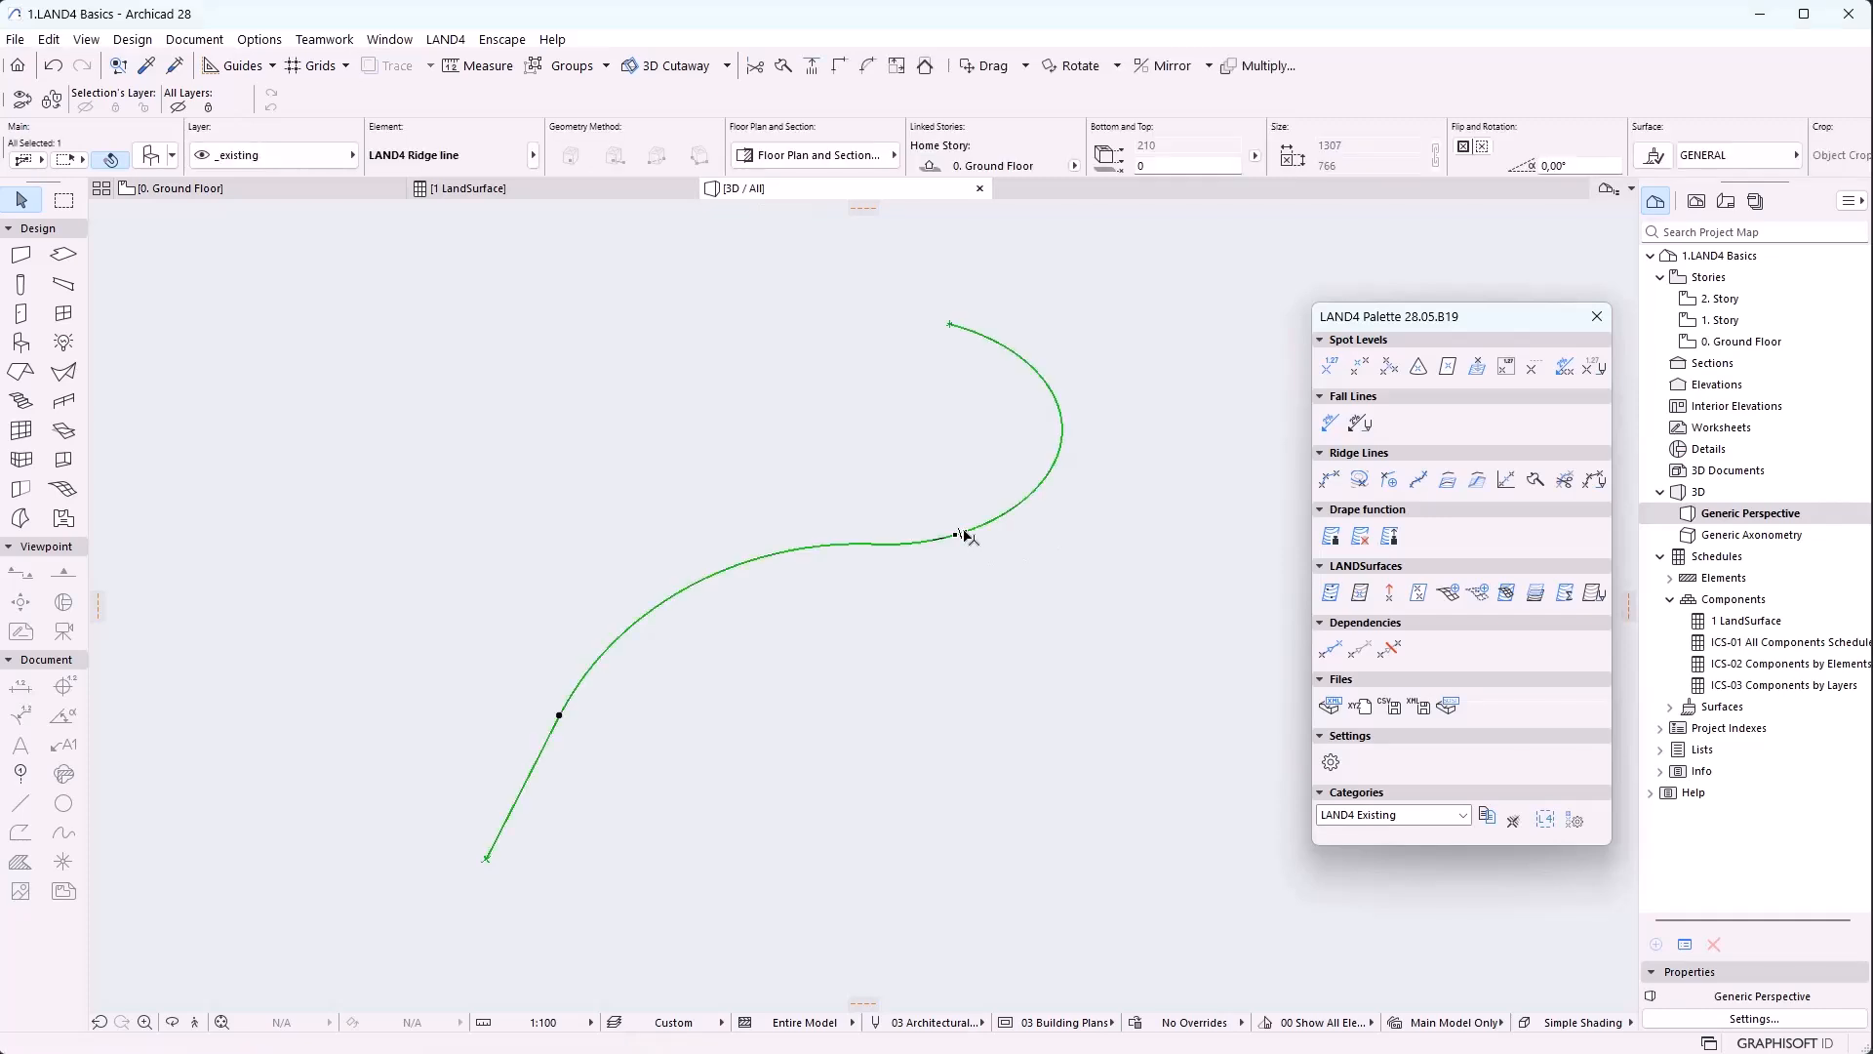
left_click(1596, 480)
left_click(1235, 514)
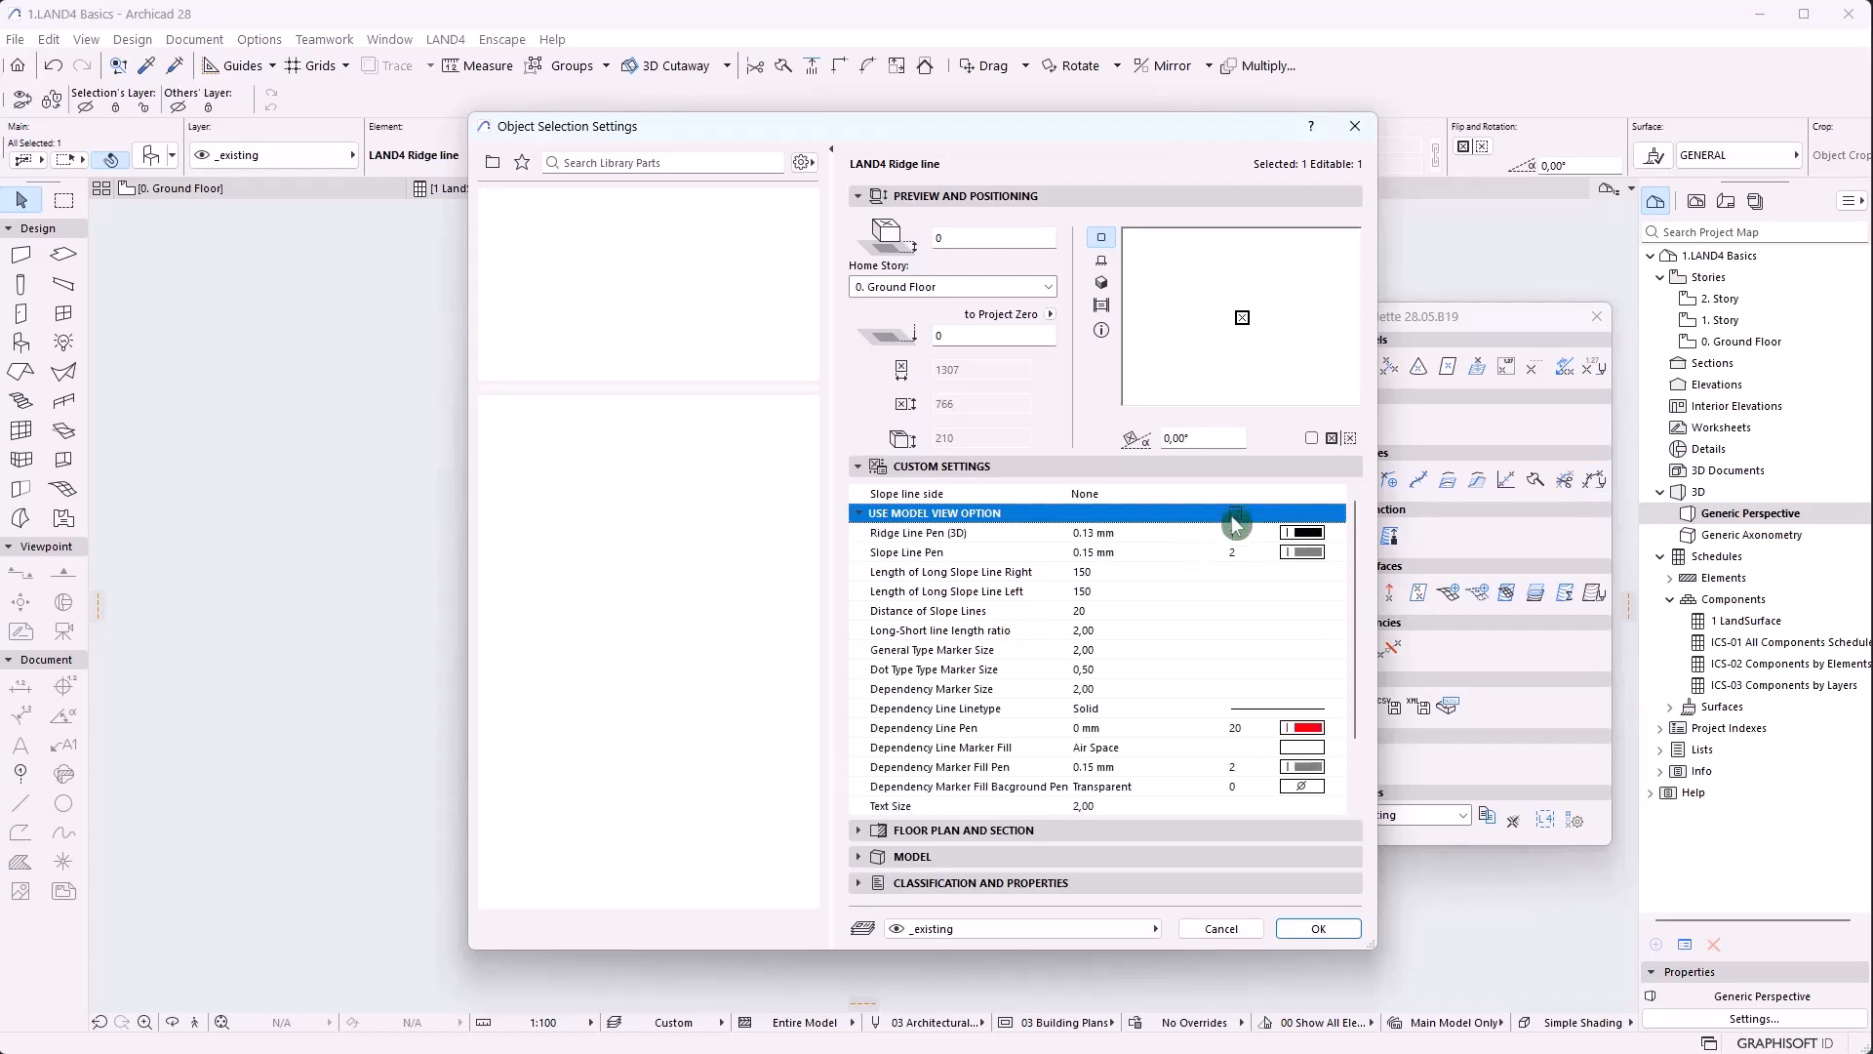
left_click(1323, 540)
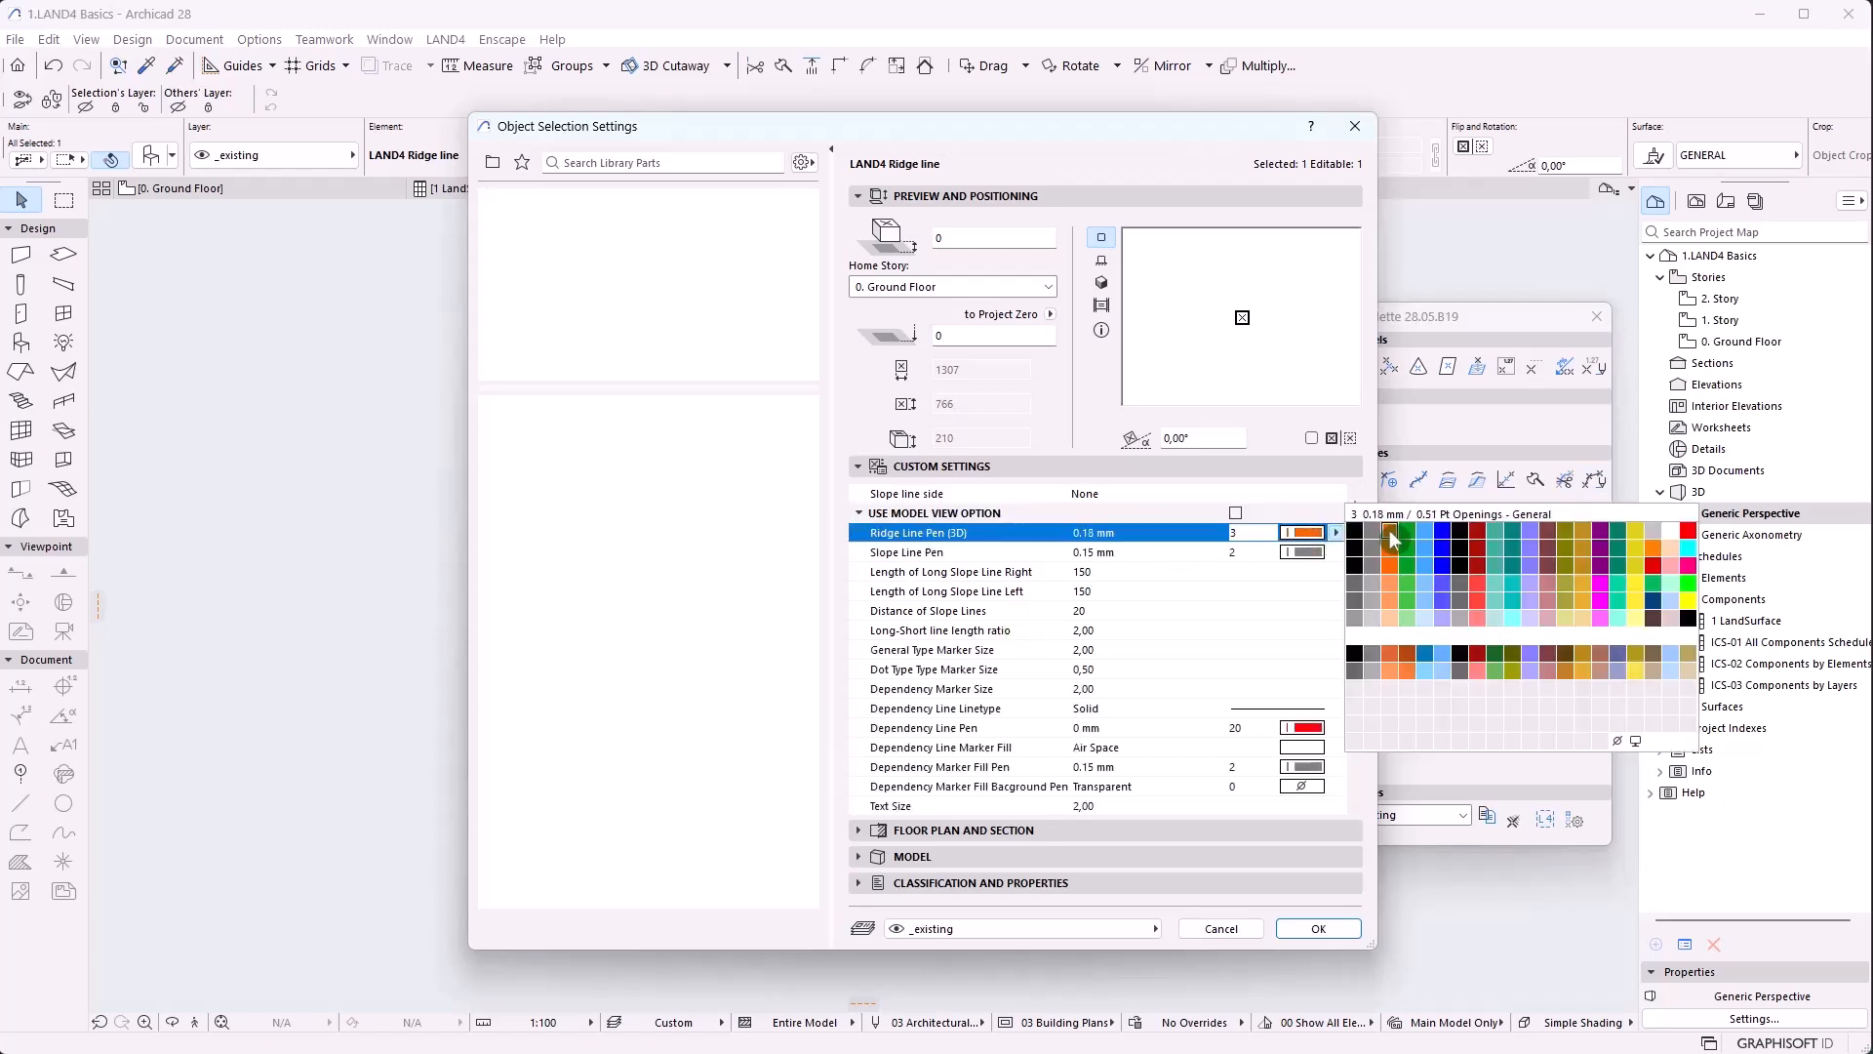
left_click(1440, 531)
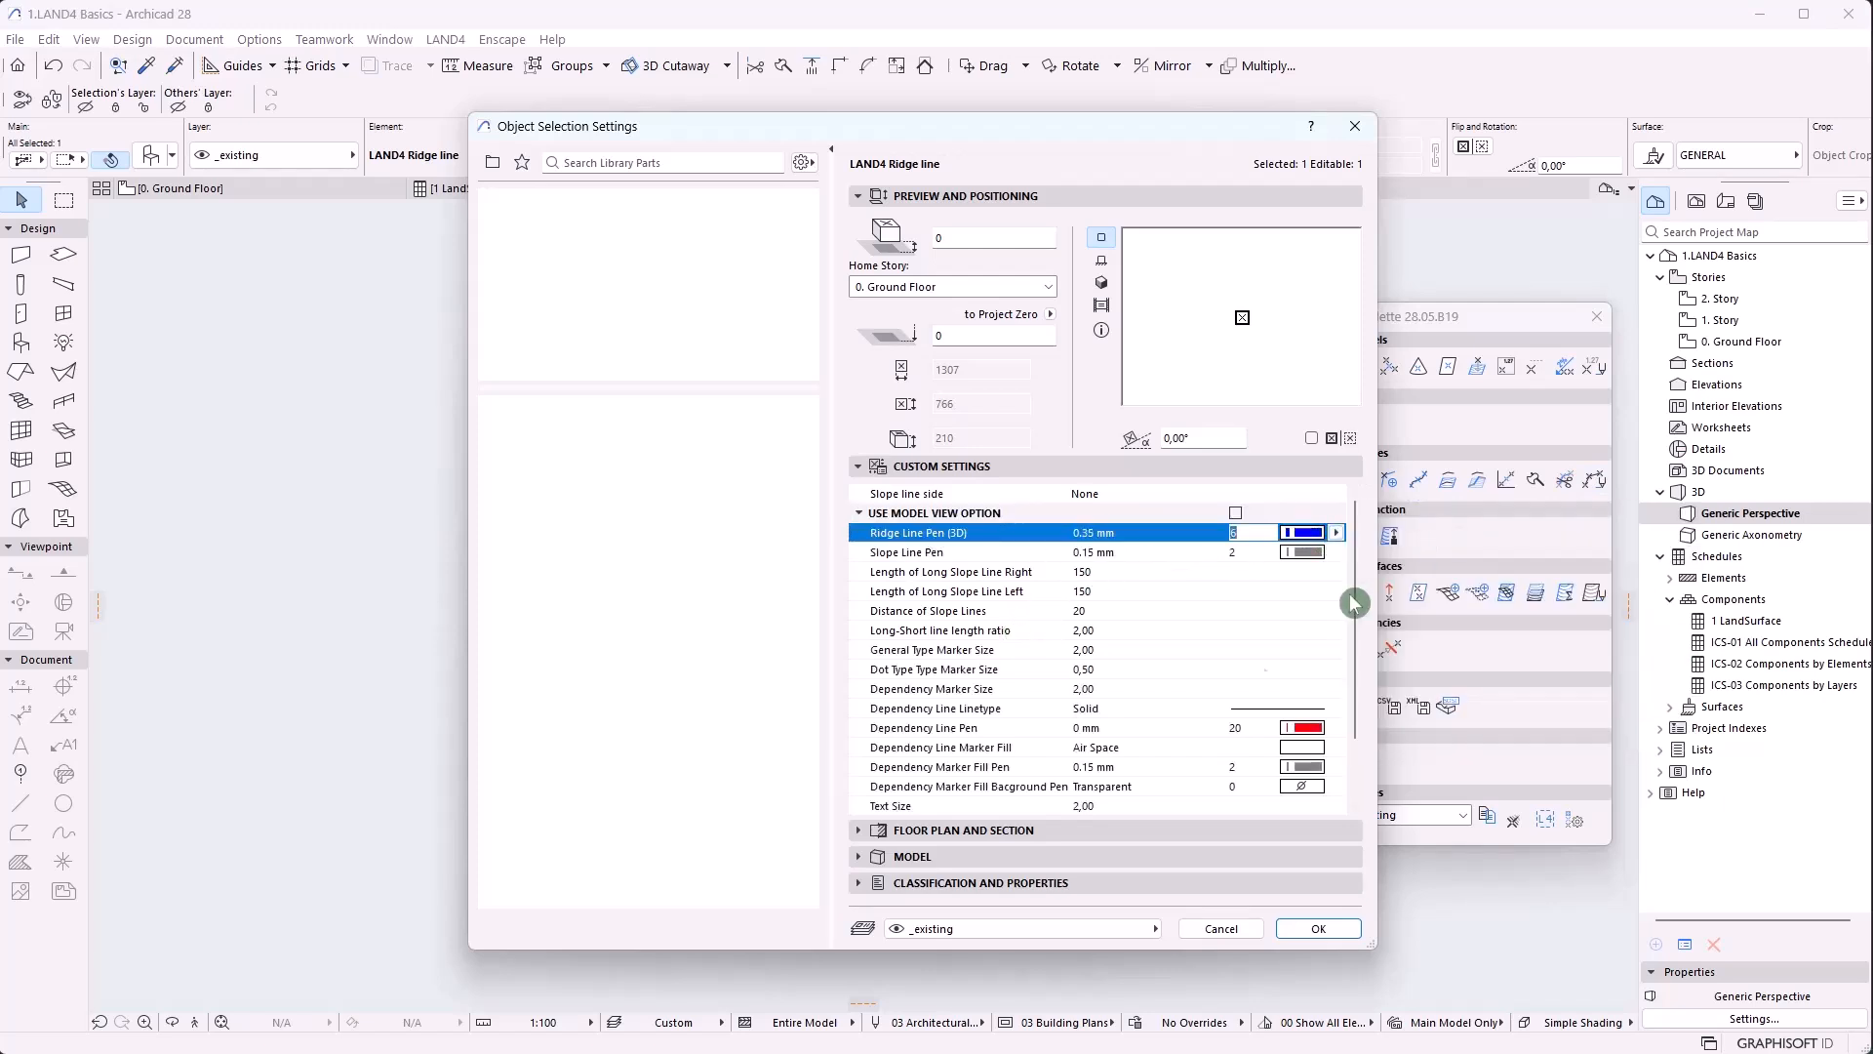
left_click(1316, 927)
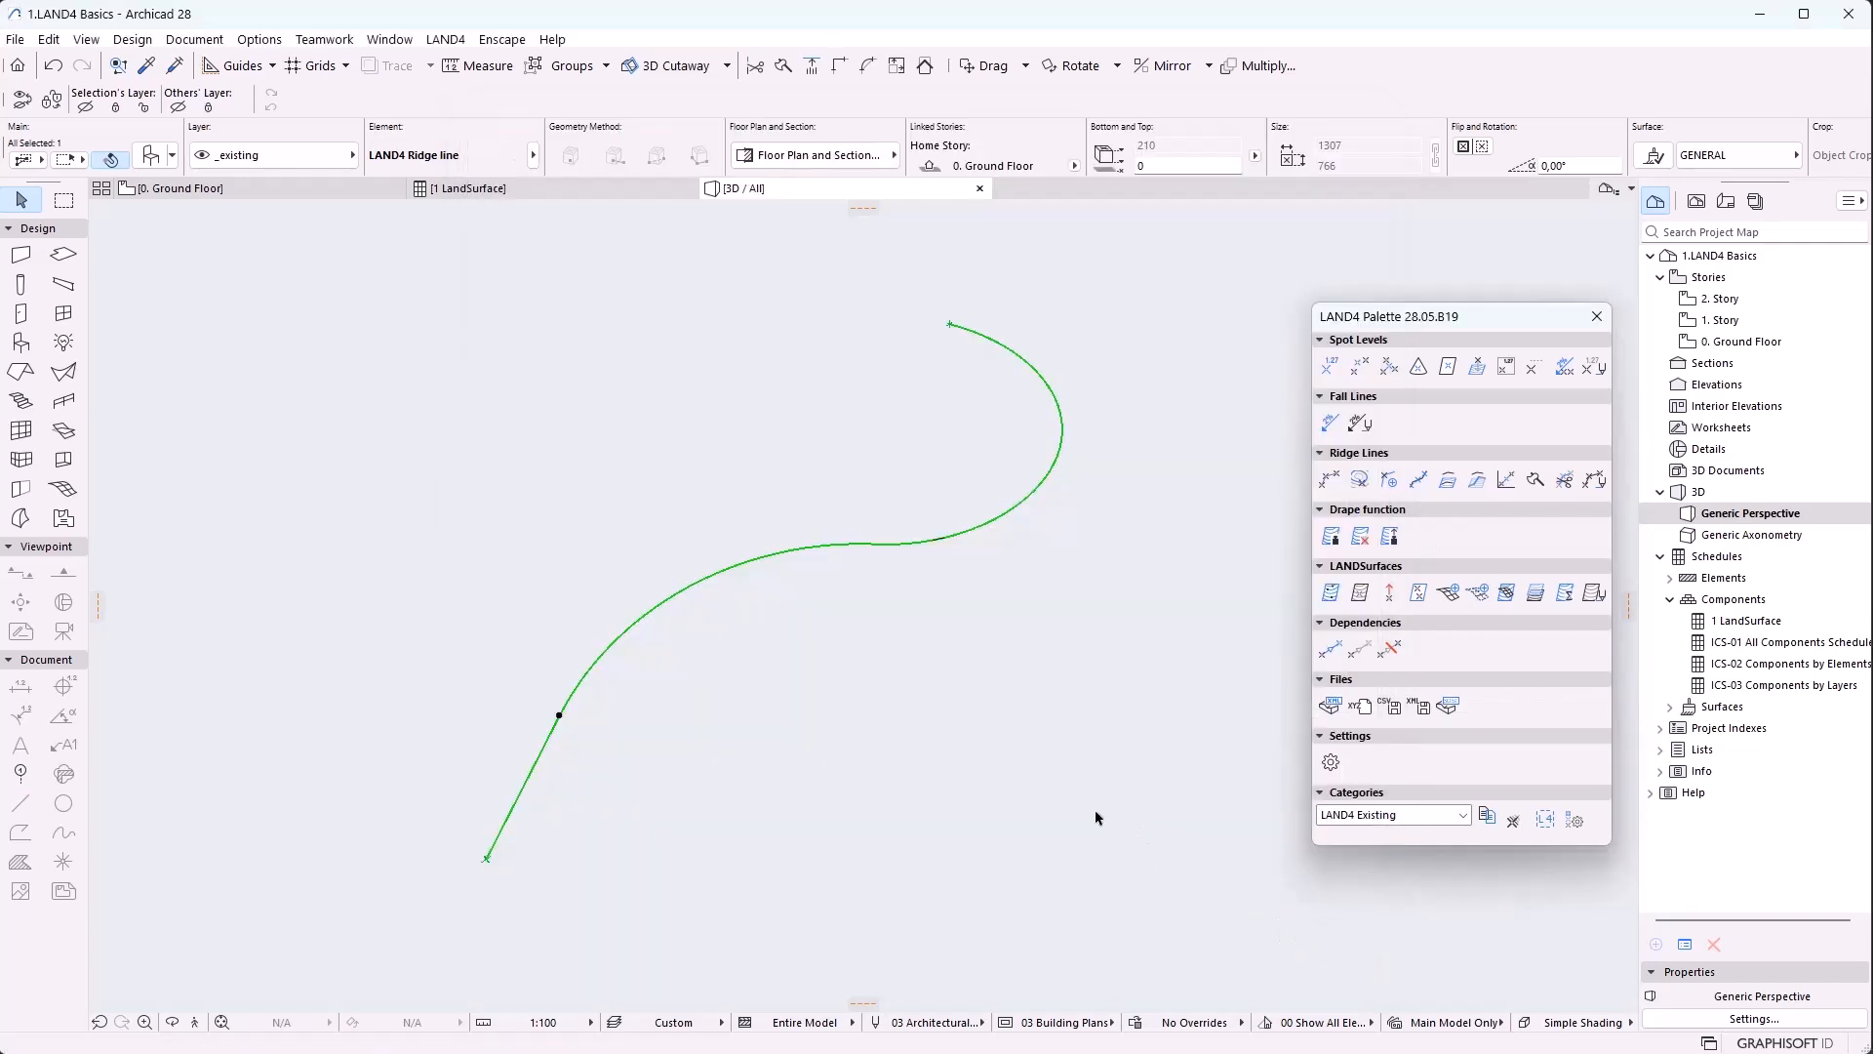
Set the LAND4 Ridge Line Pen (3D) to green in the 03 Building Plans model view options
left_click(1006, 1022)
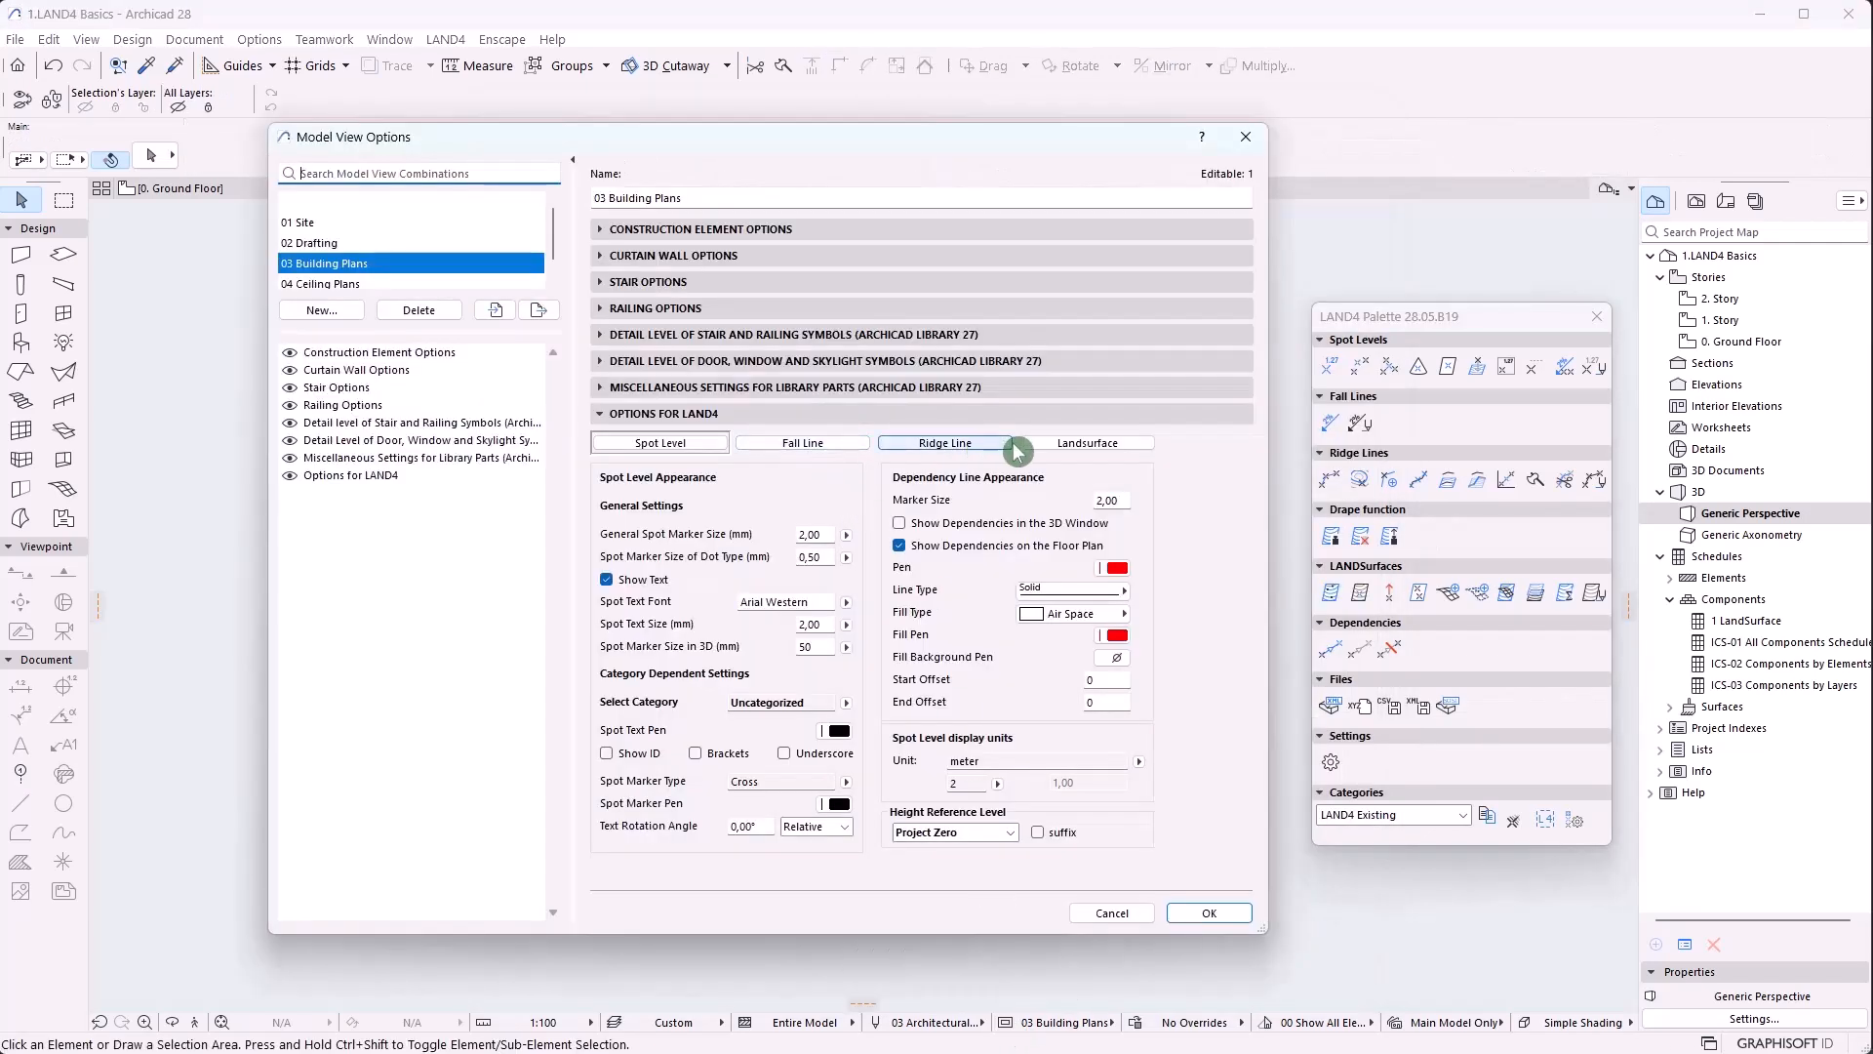
left_click(944, 444)
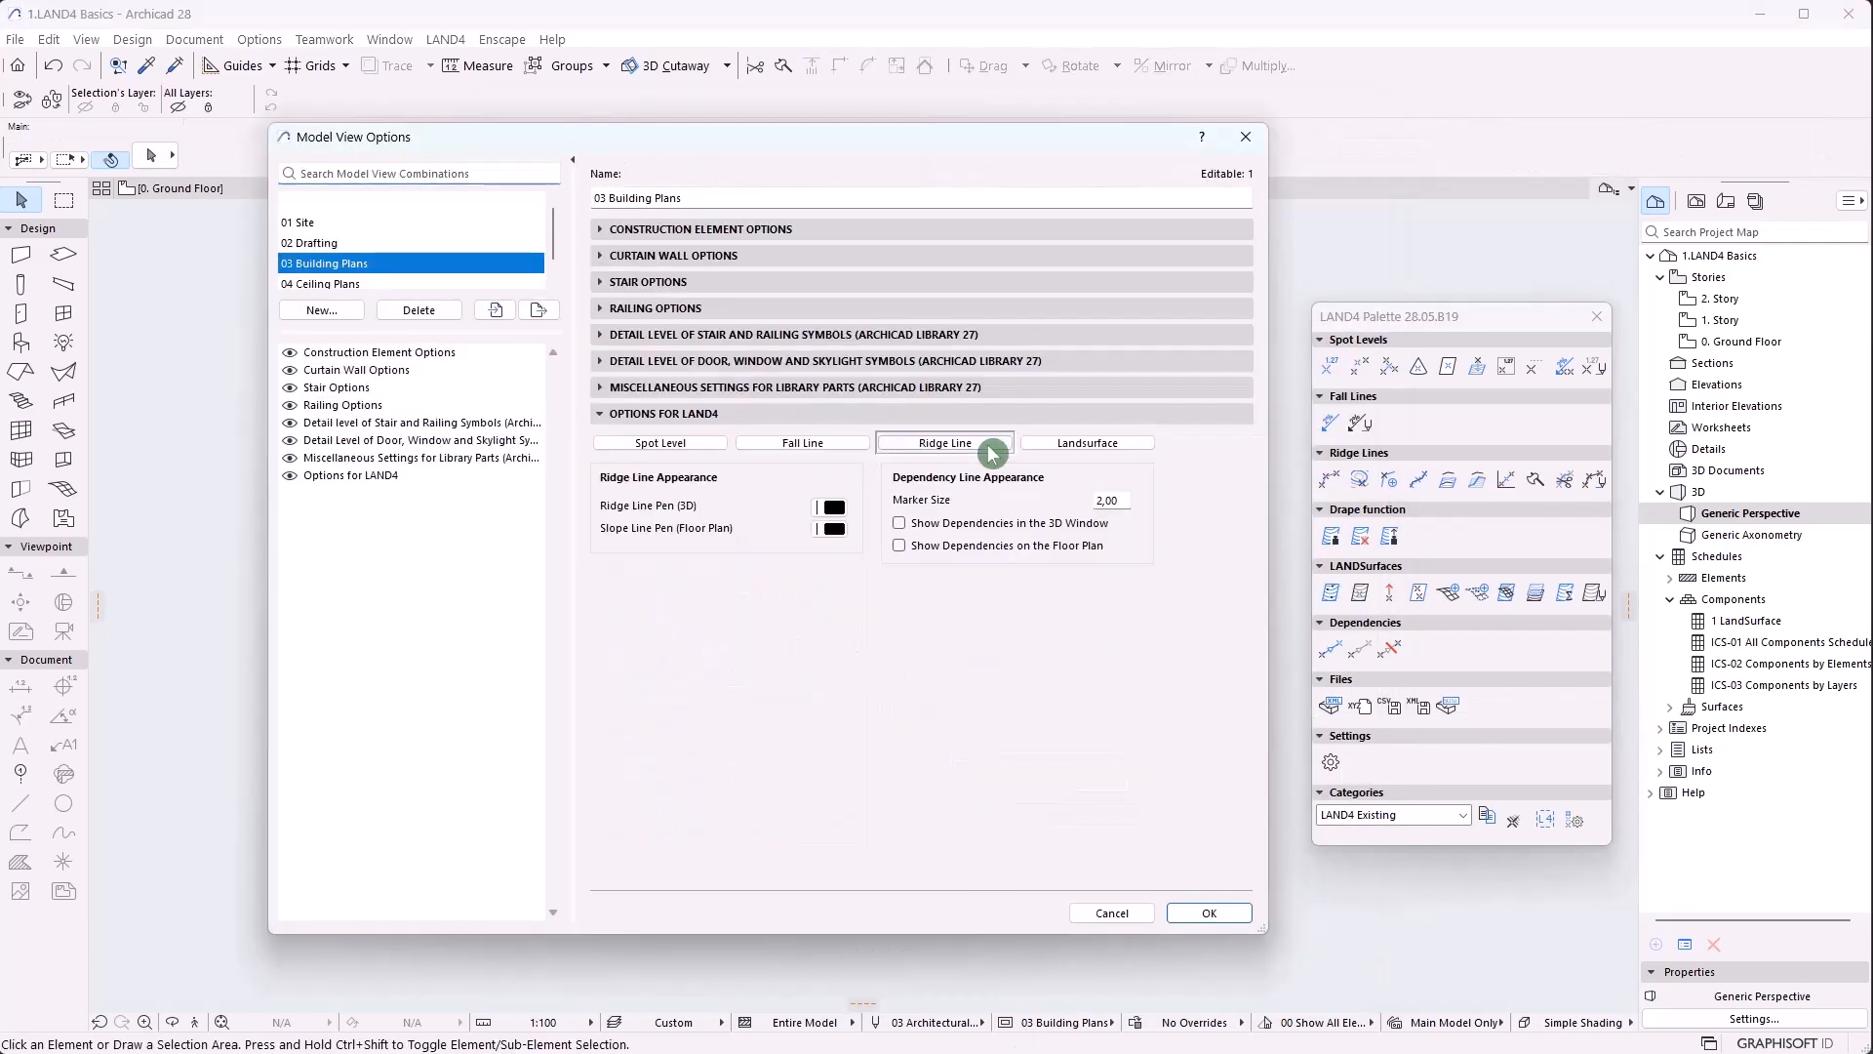
left_click(845, 507)
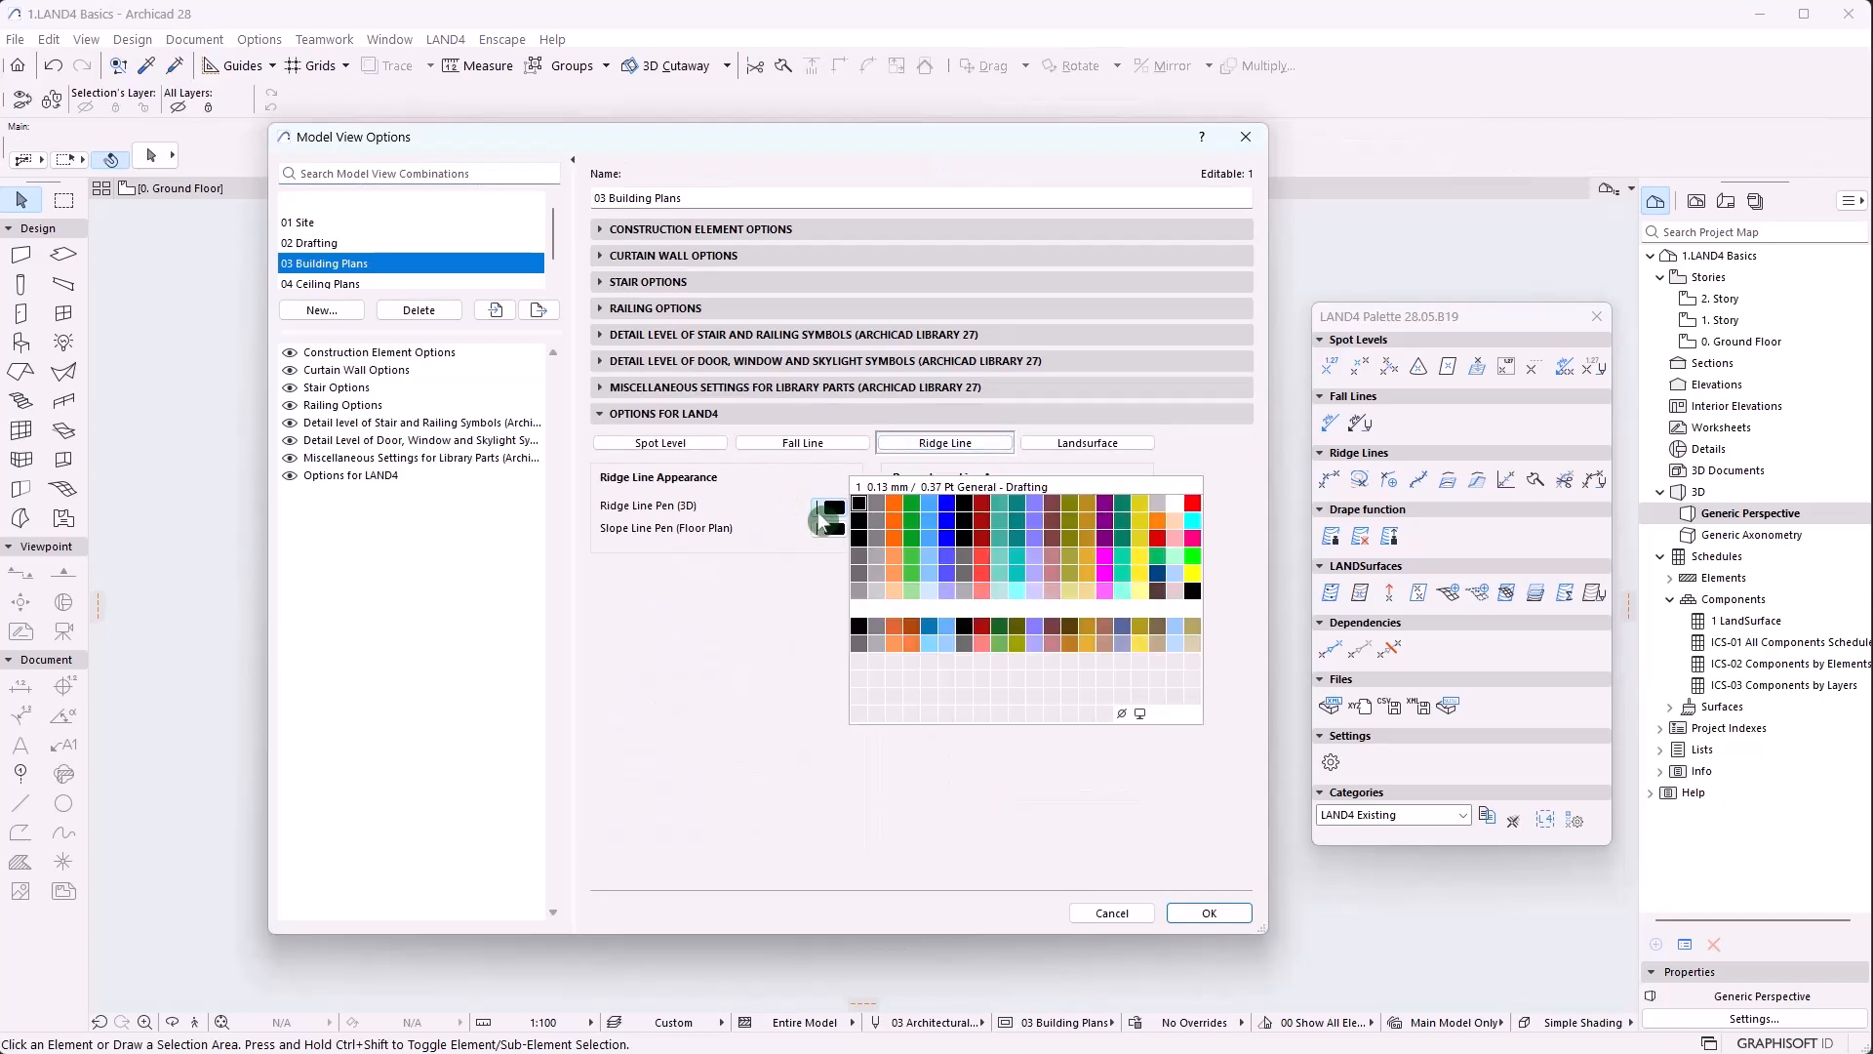
left_click(907, 508)
left_click(1209, 913)
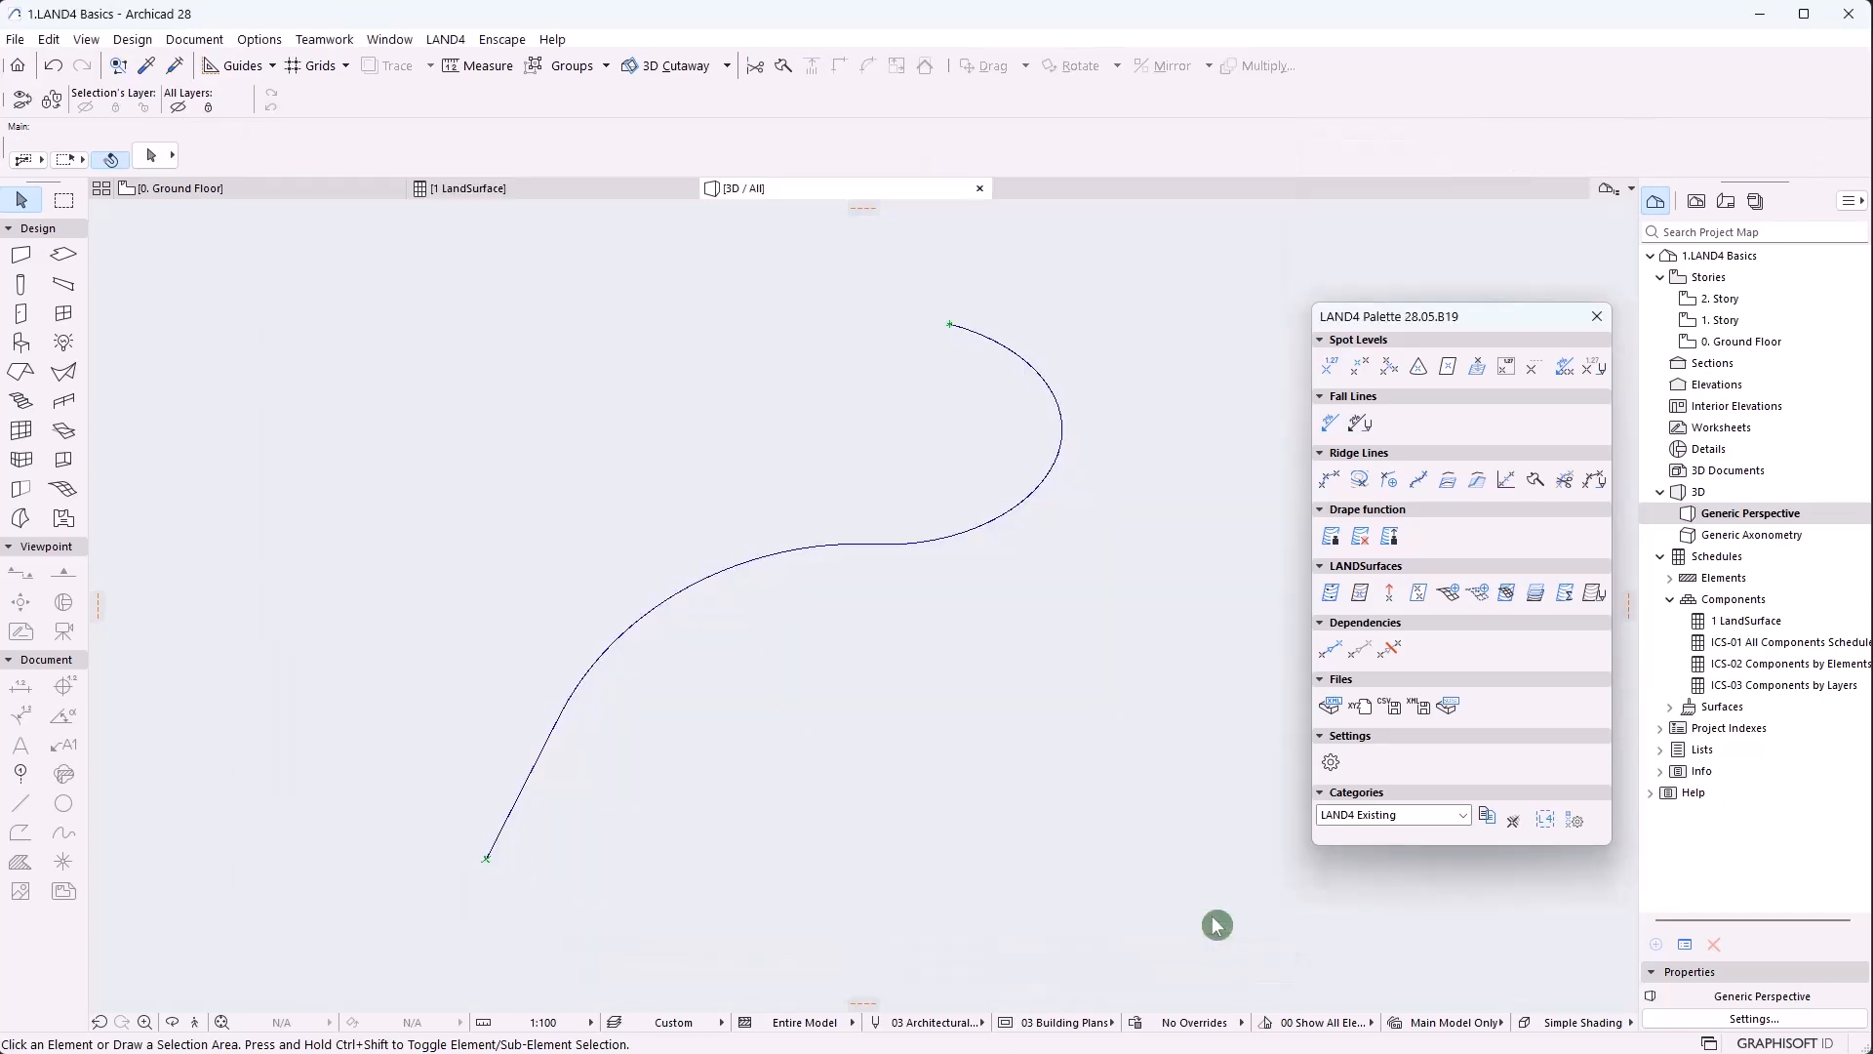
Turn Use Model View Option back on for the ridge line and check its pen colour in 3D
left_click(993, 531)
left_click(1596, 482)
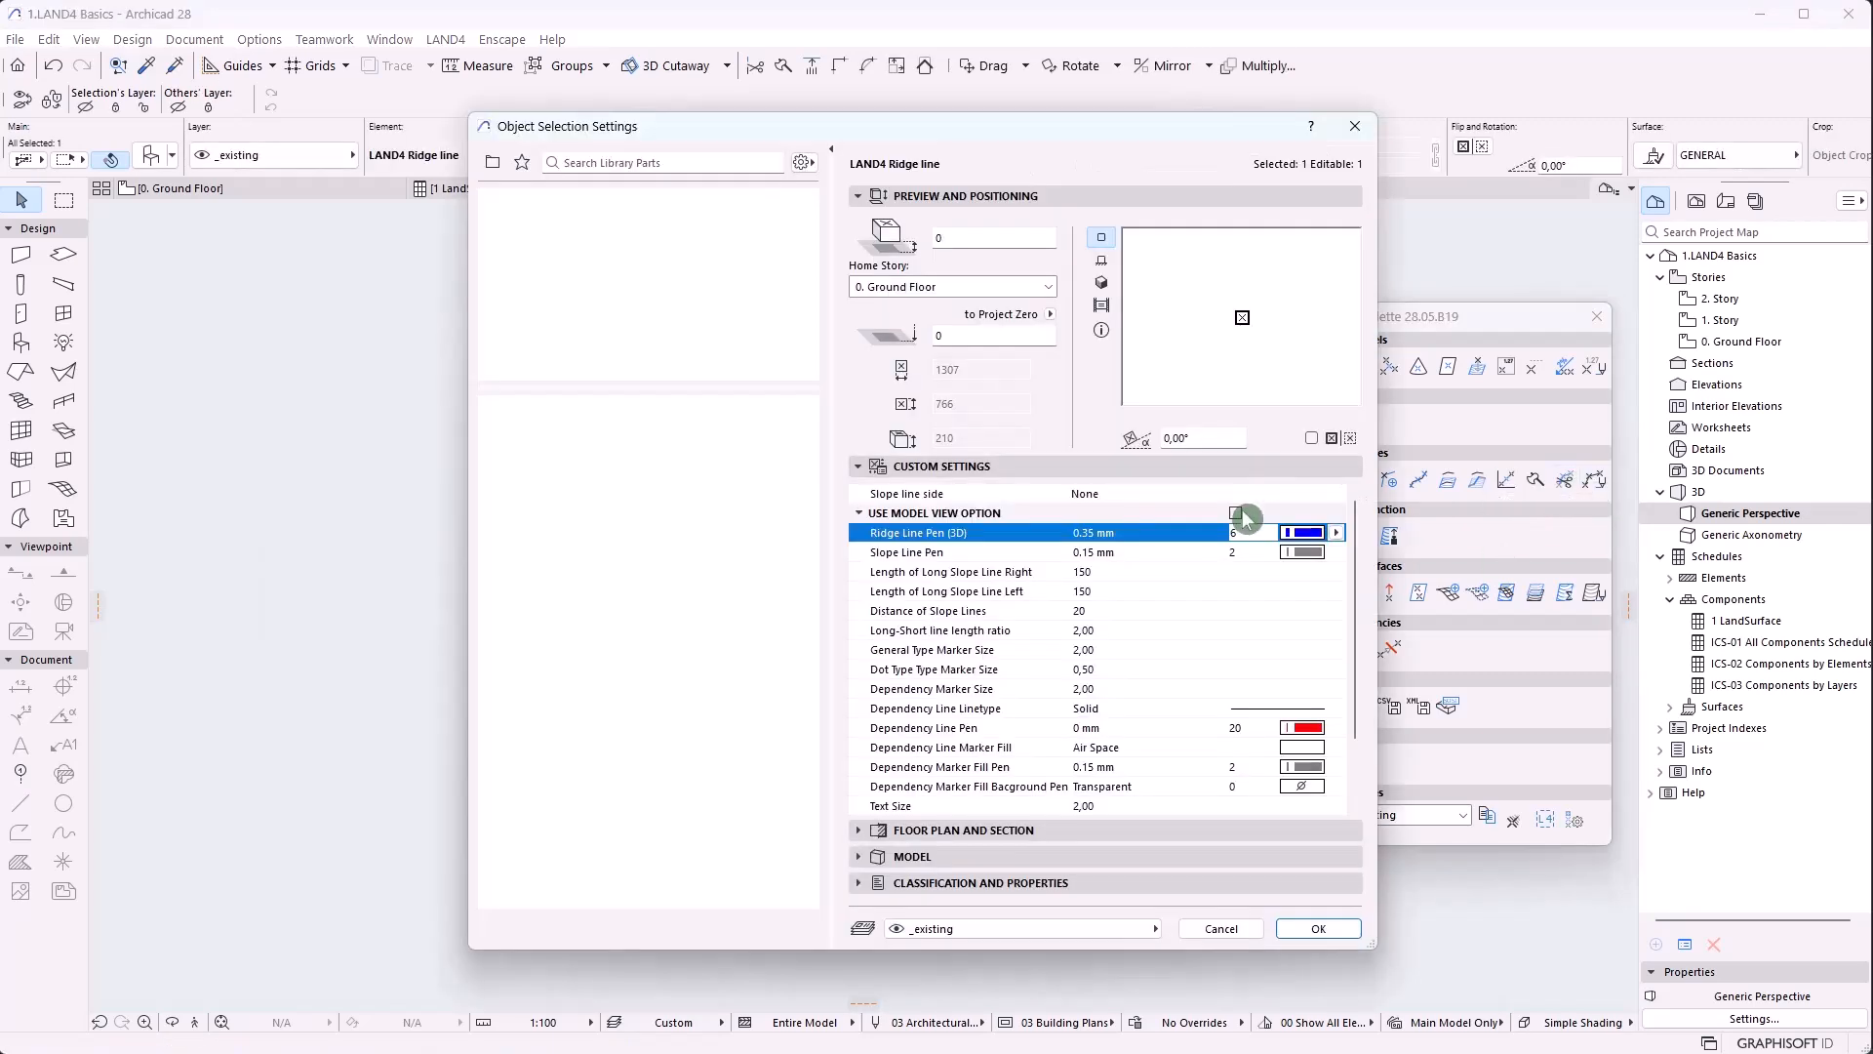
left_click(1236, 513)
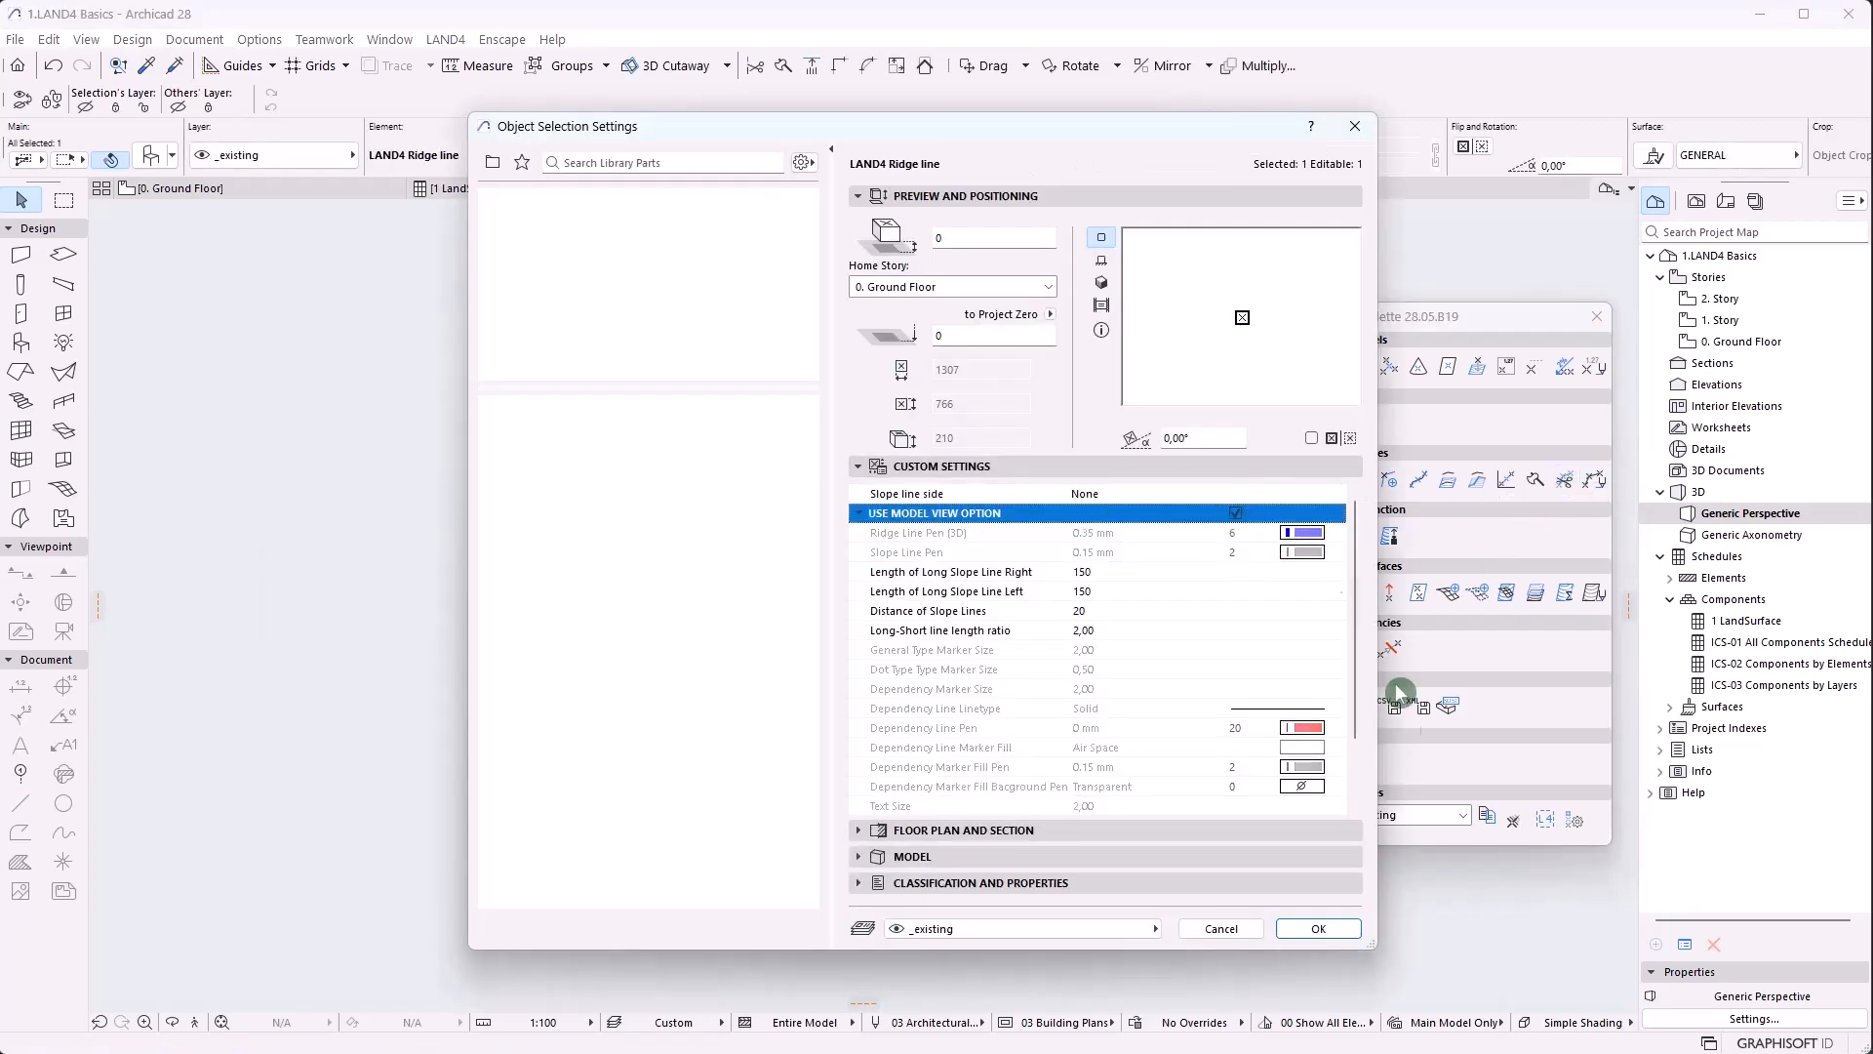
left_click(1328, 929)
left_click(1007, 783)
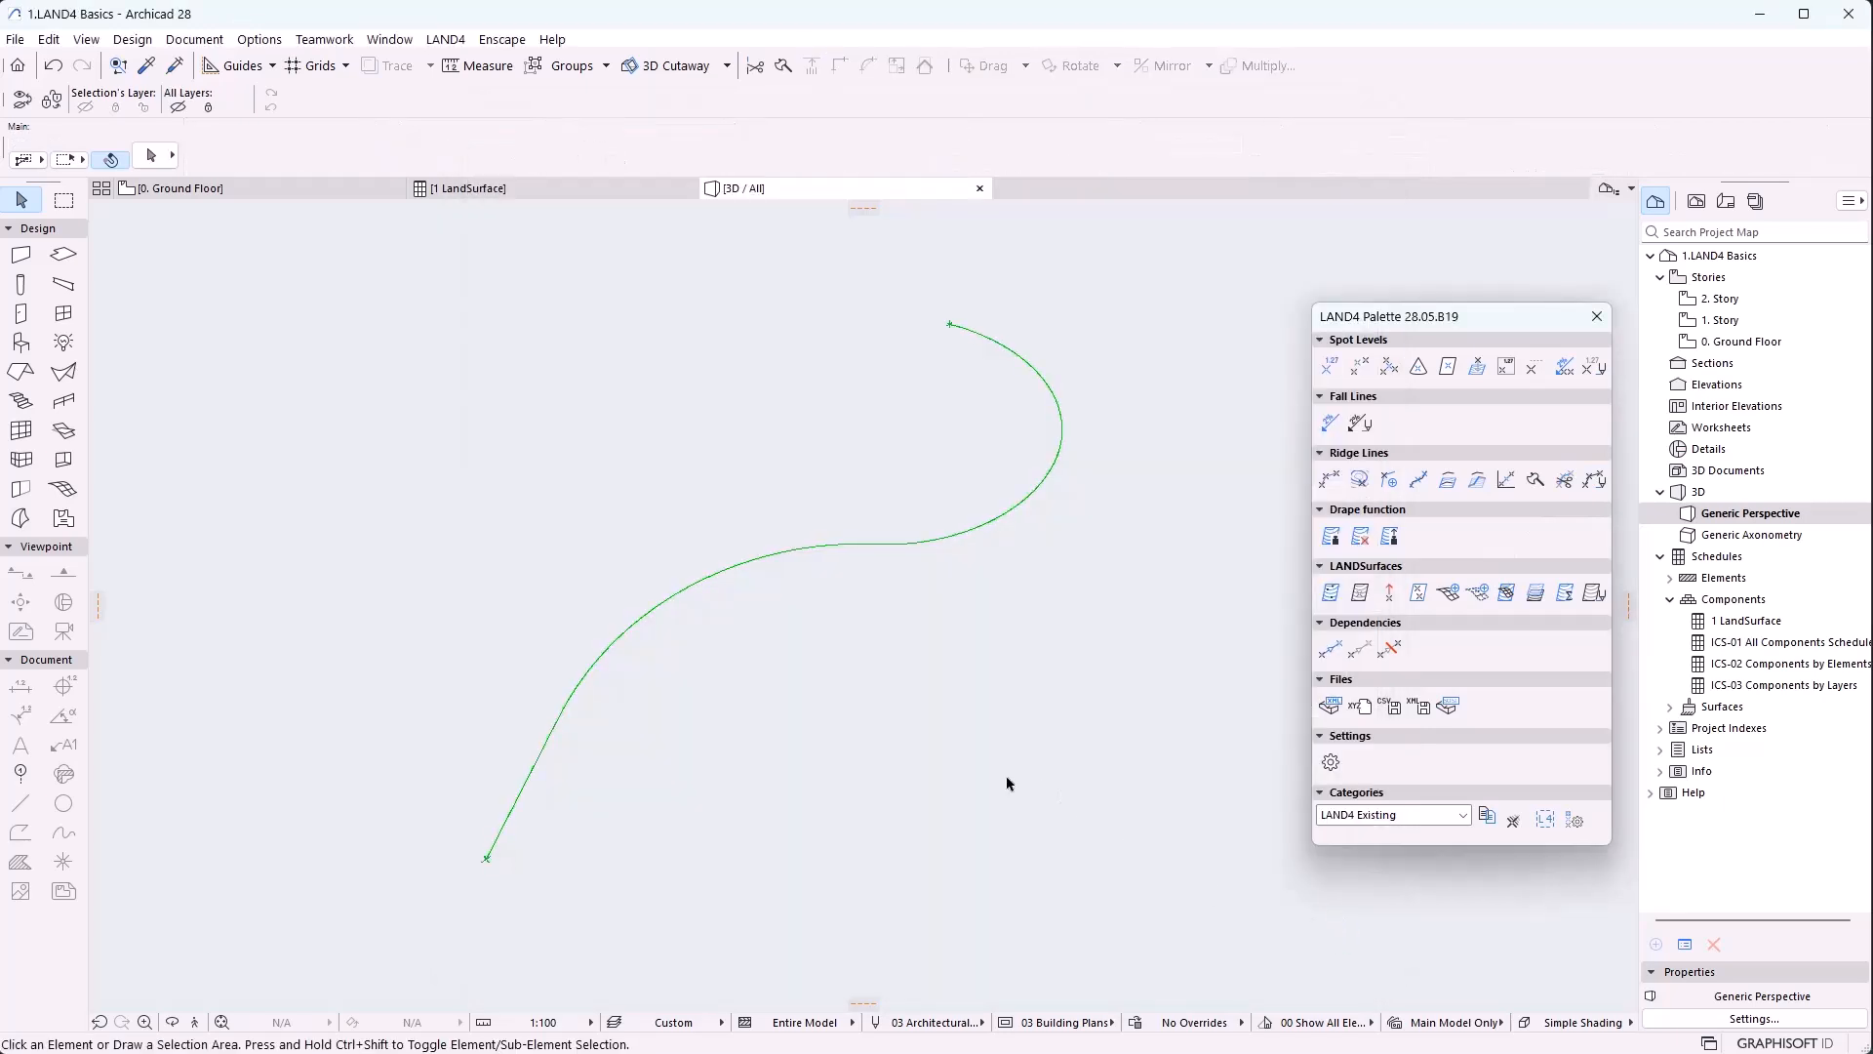
scroll(949, 542, "up", 5)
scroll(909, 574, "down", 4)
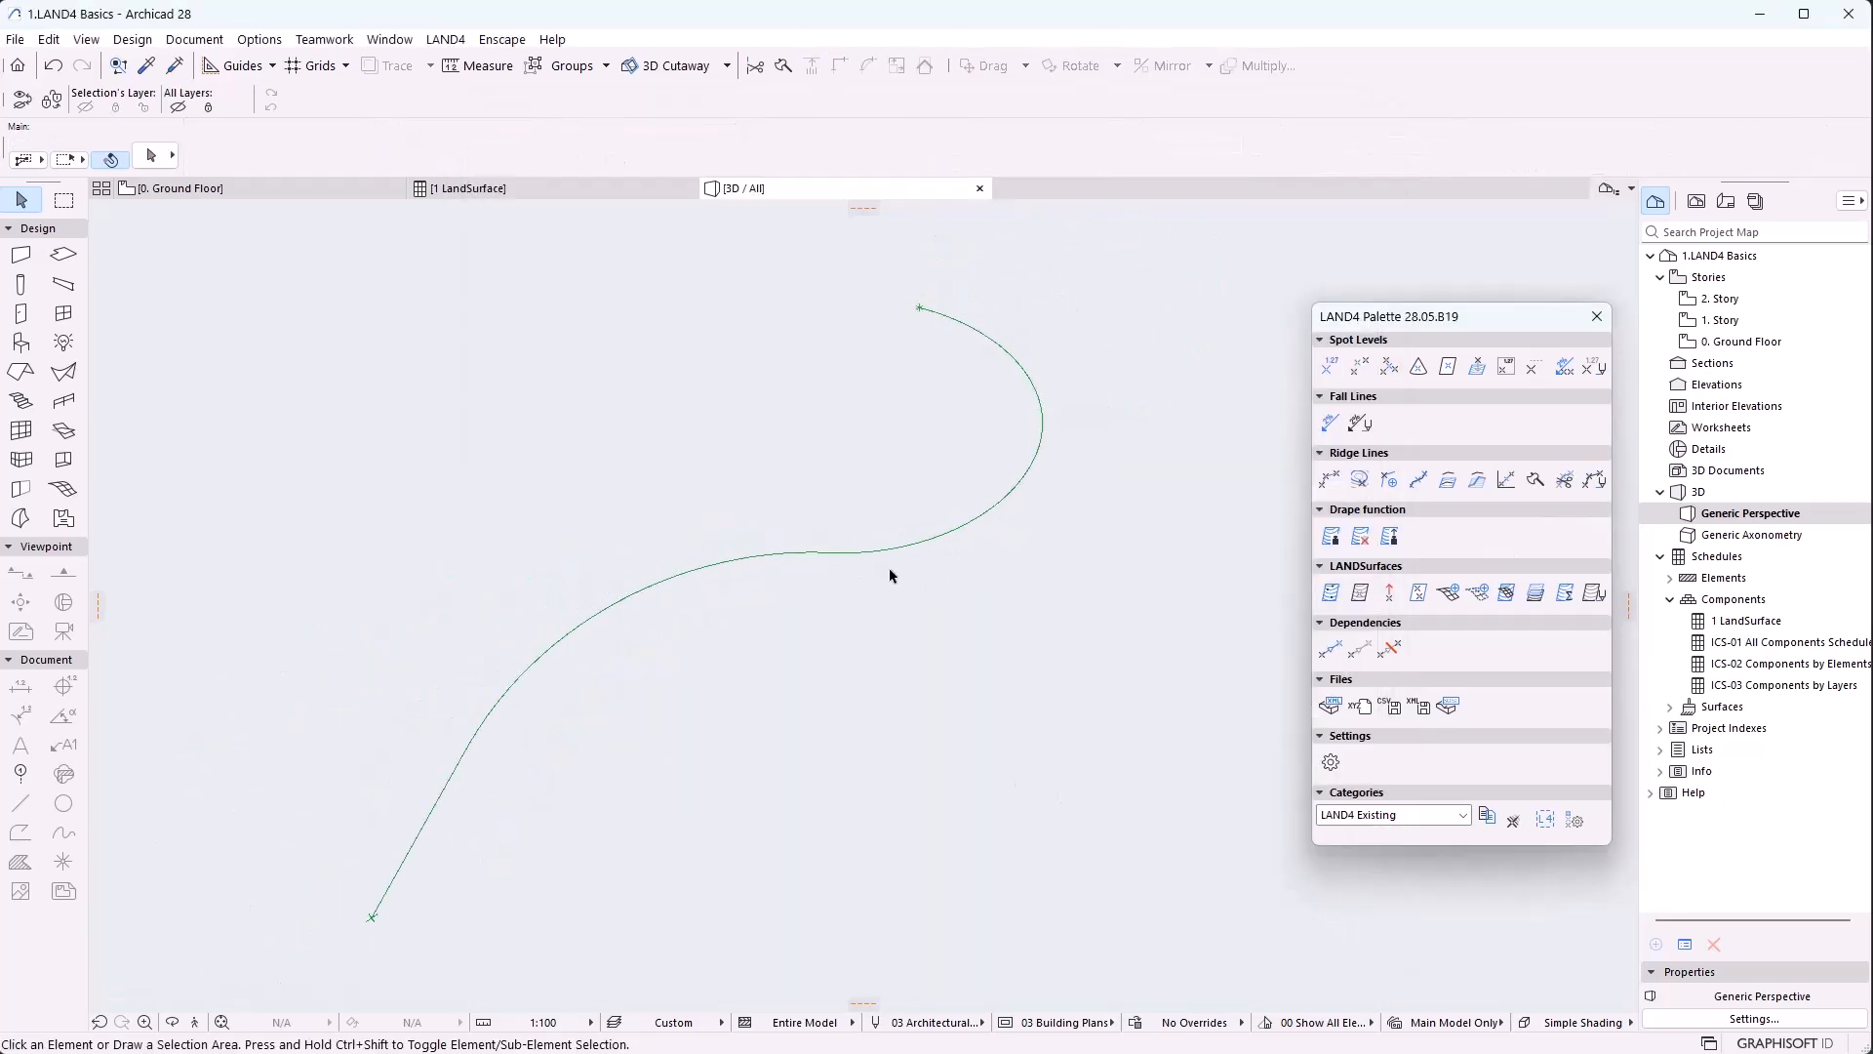
On the Ground Floor plan, set the Slope line side of the 12,00 to 13,50 ridge line to Right
key("F2")
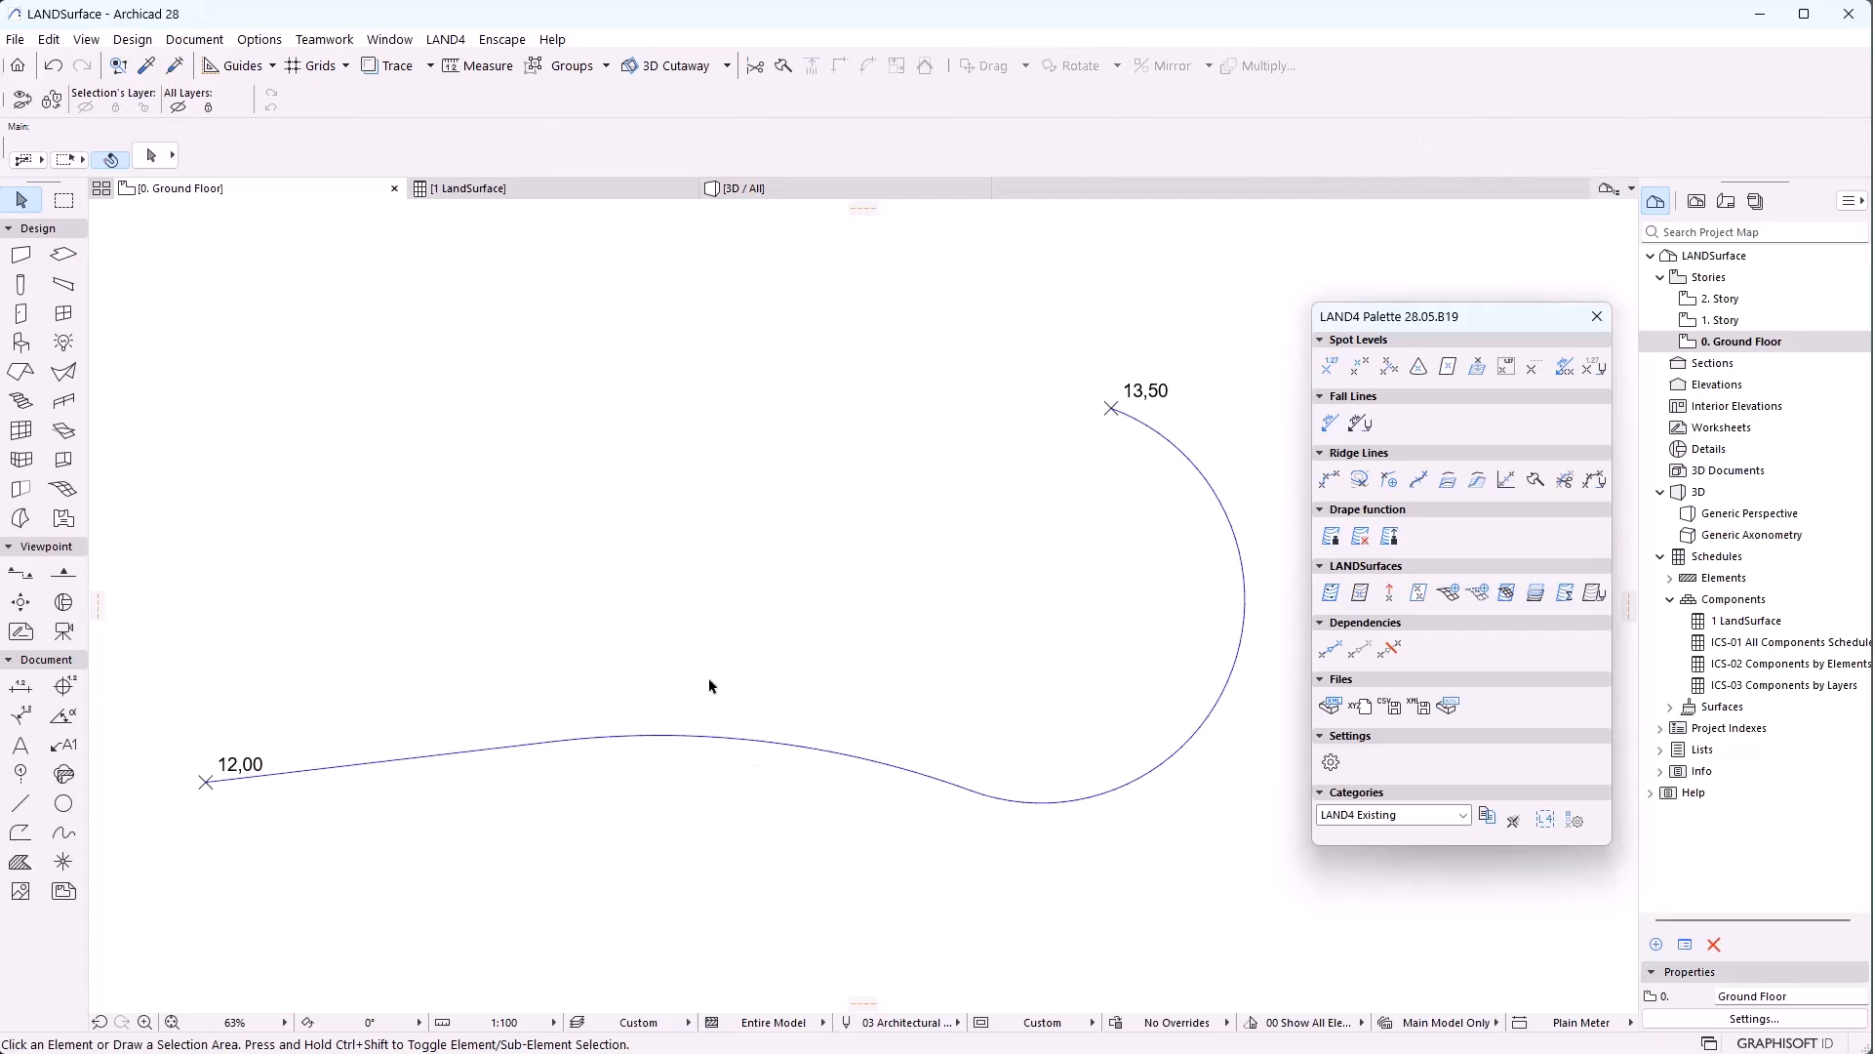
left_click_drag(710, 686, 805, 826)
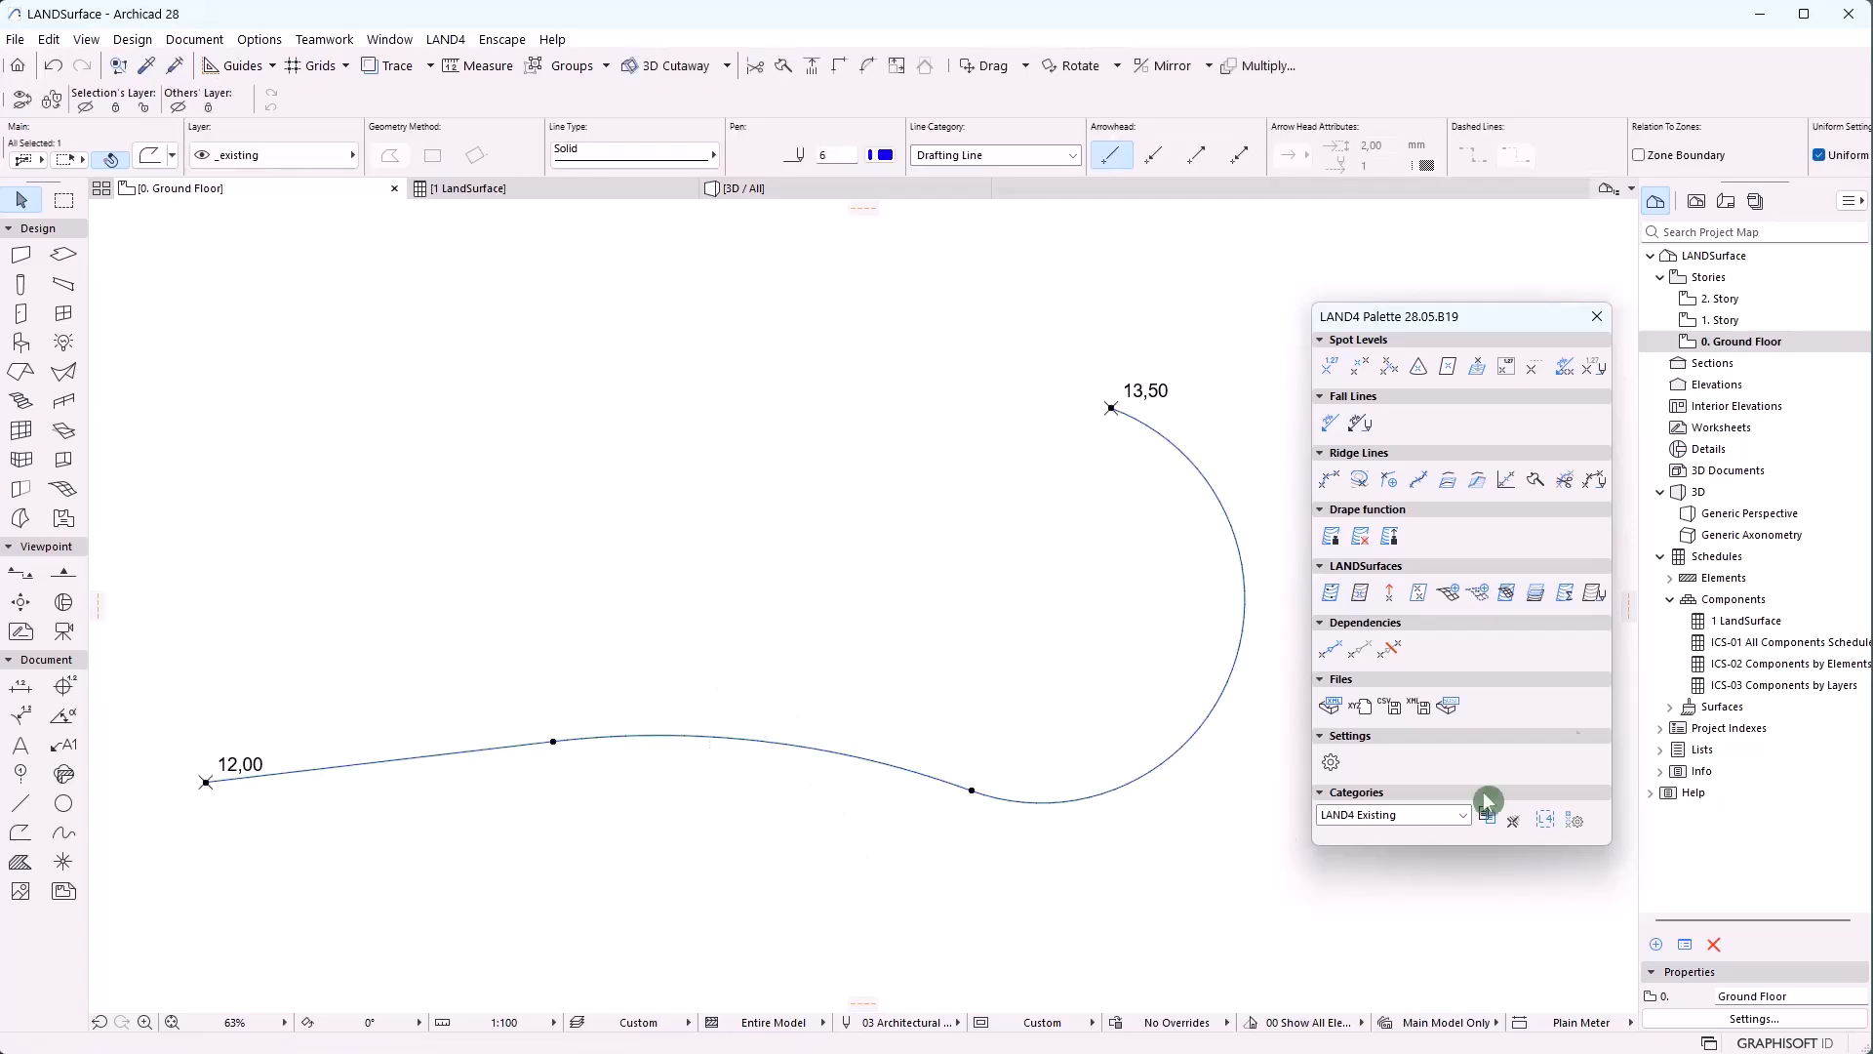
left_click(1596, 484)
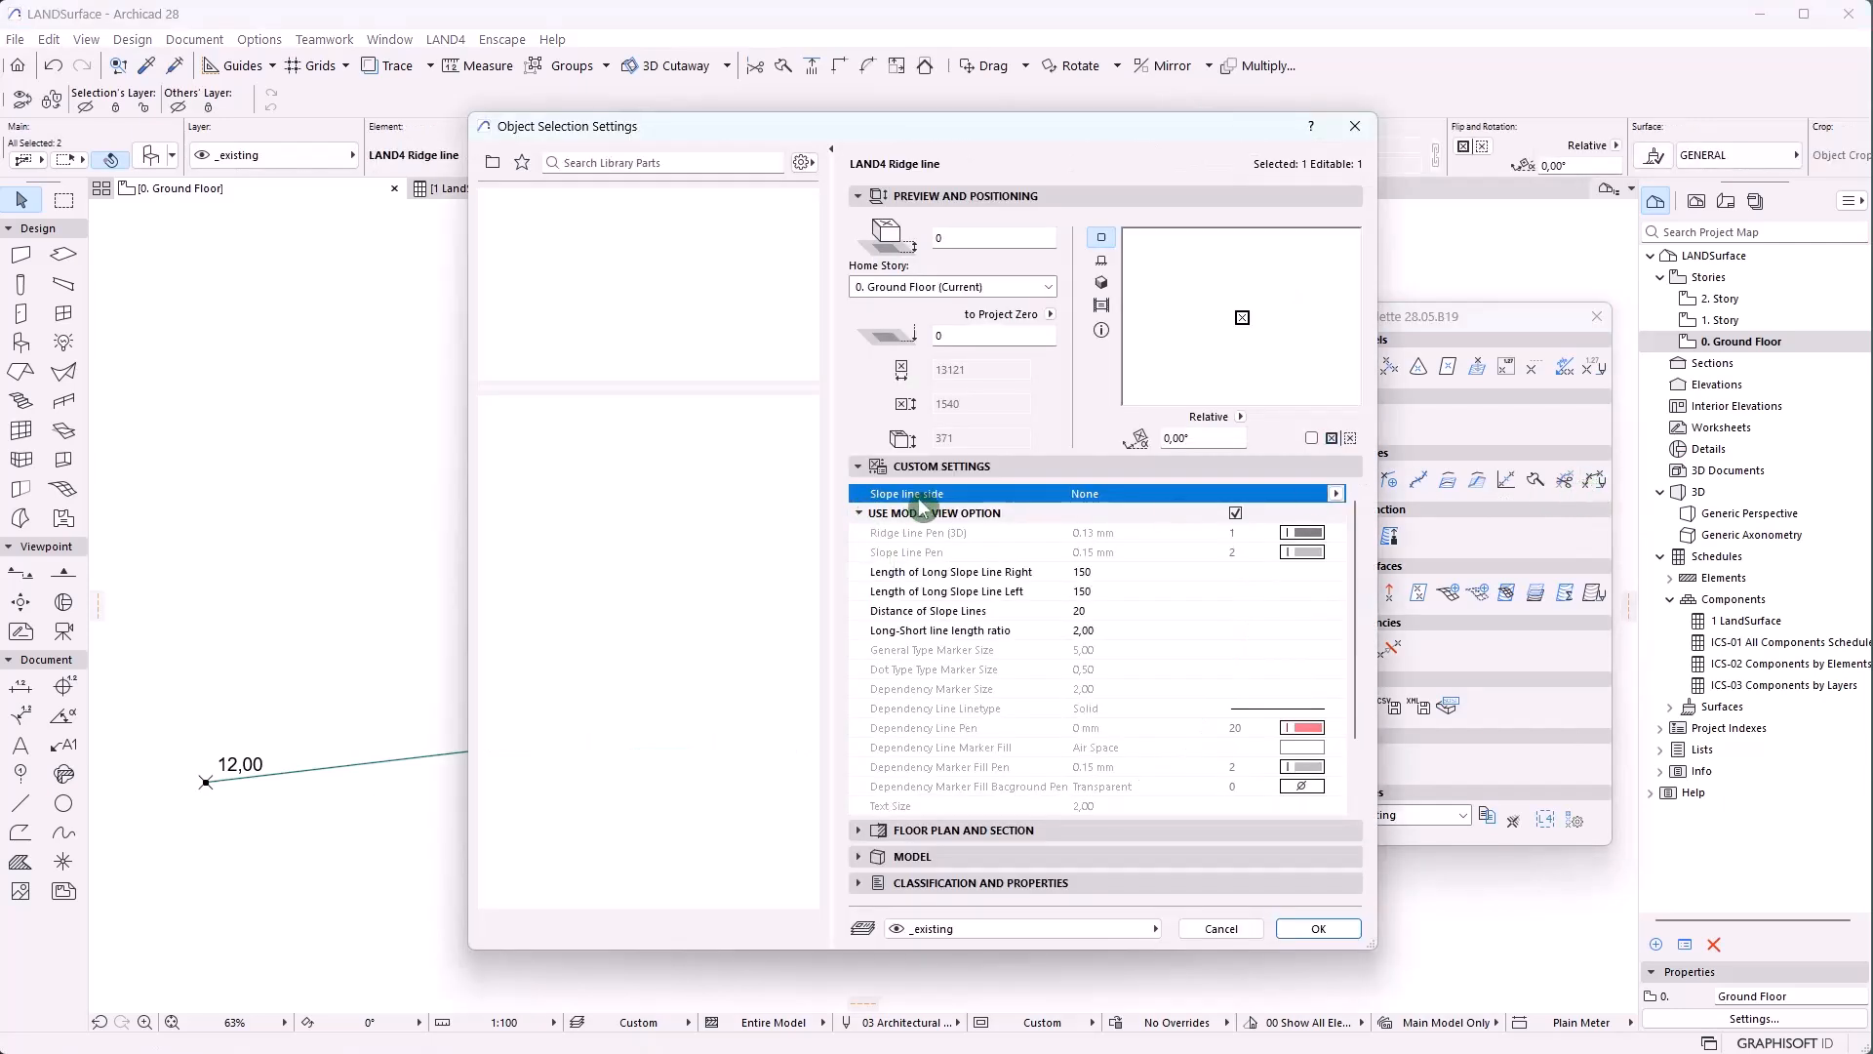
left_click(1335, 495)
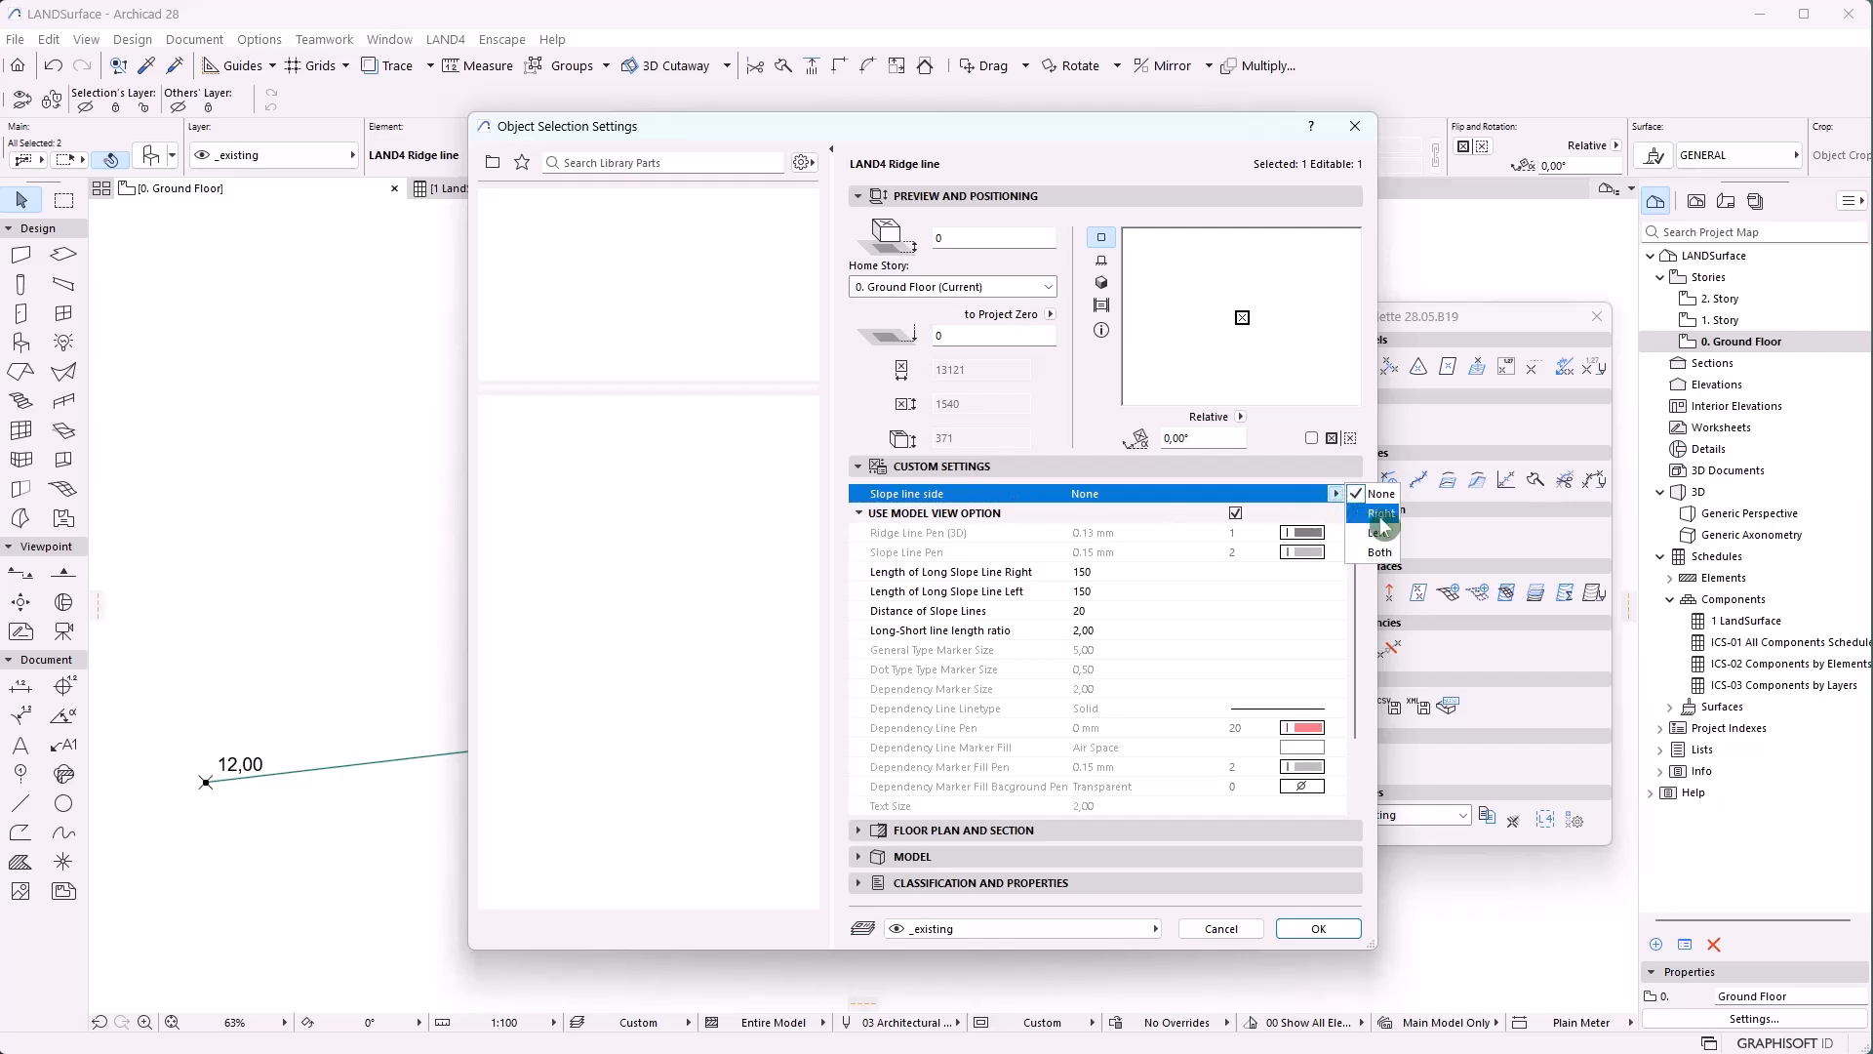
left_click(1376, 513)
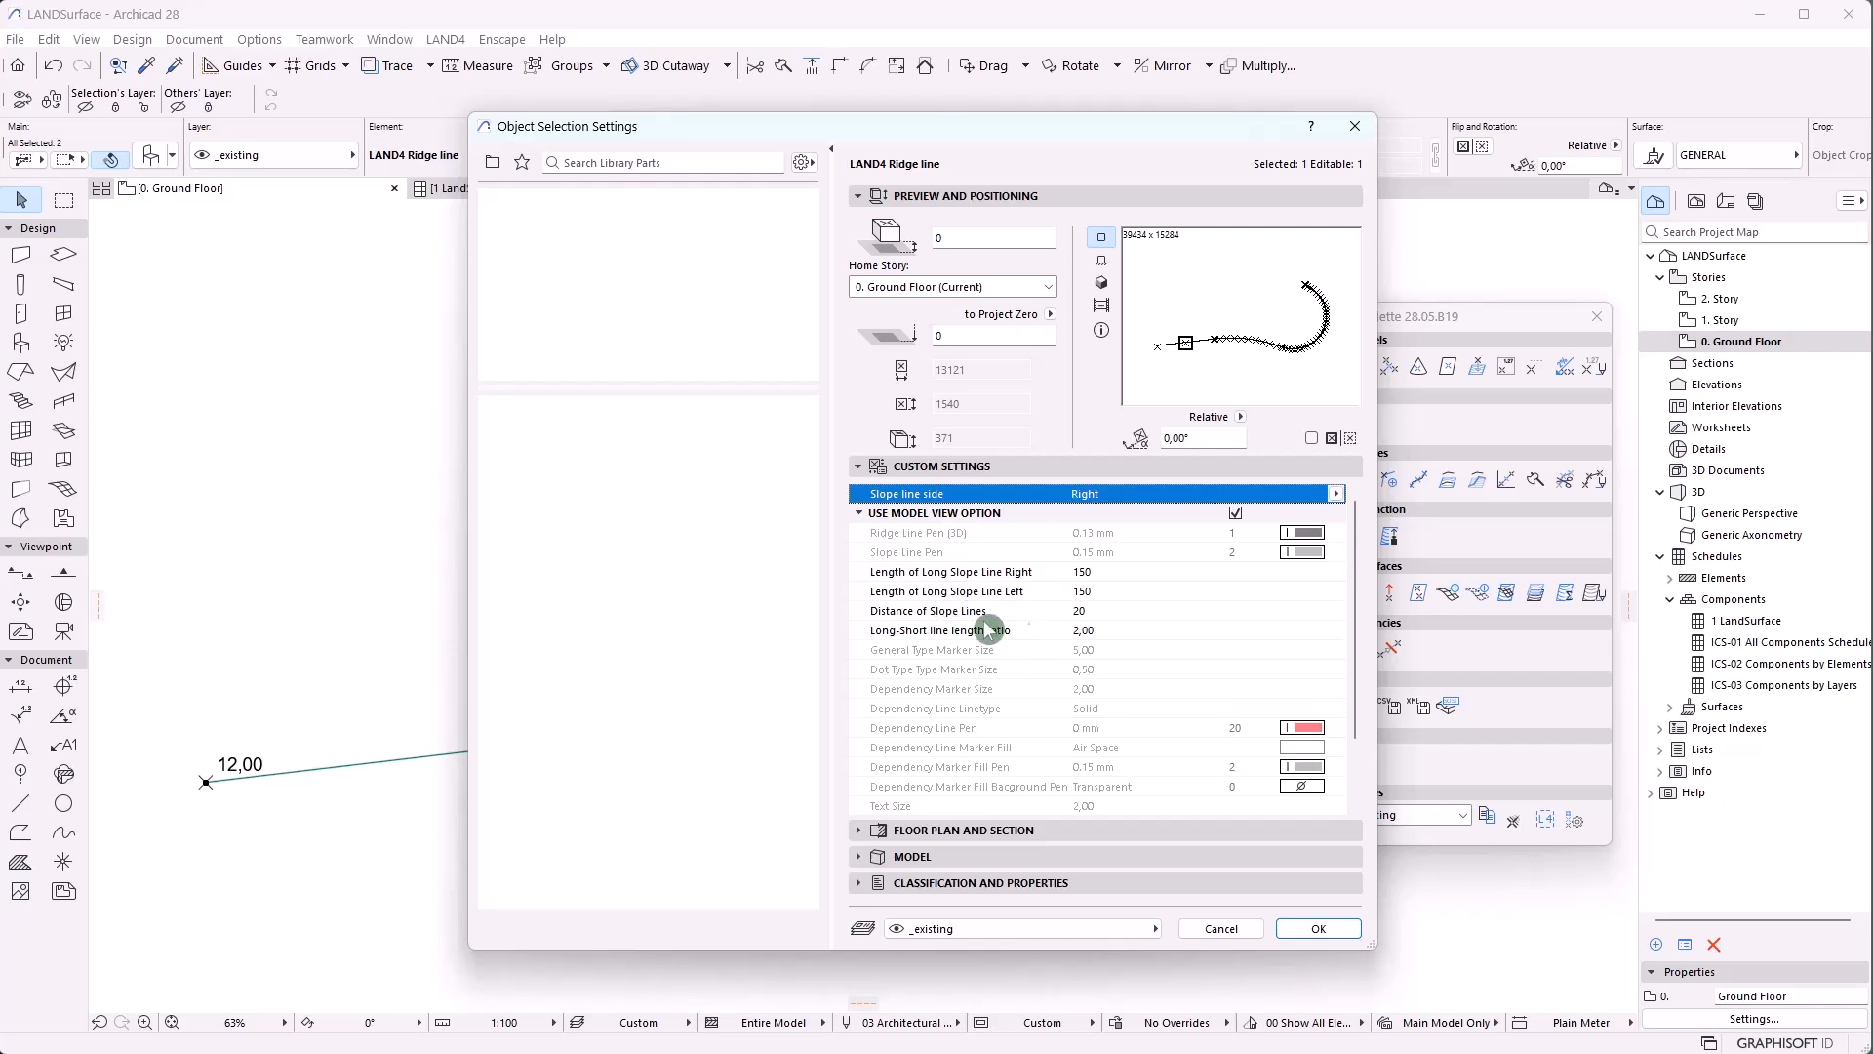
left_click(1318, 929)
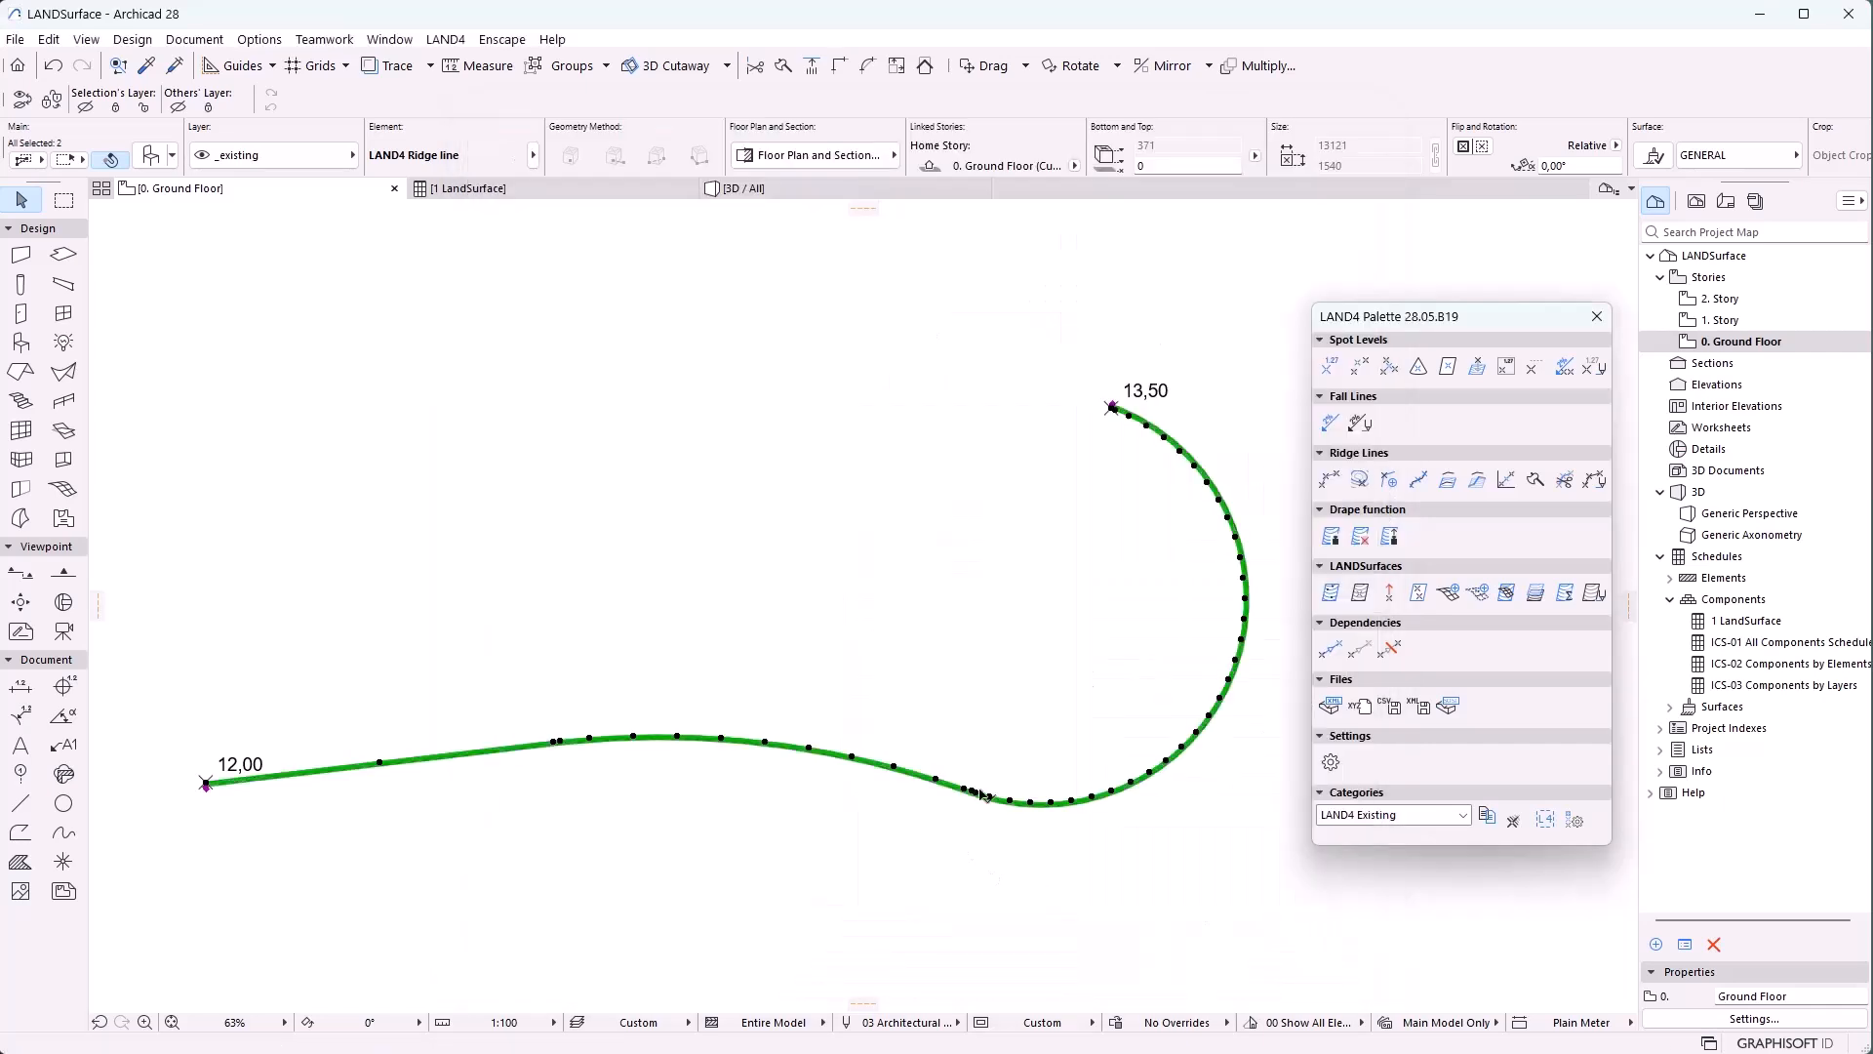
Set the ridge line's Length of Long Slope Line Right and Left to 1500 and the Distance of Slope Lines to 200
scroll(654, 727, "up", 10)
left_click(704, 780)
left_click_drag(881, 758, 976, 849)
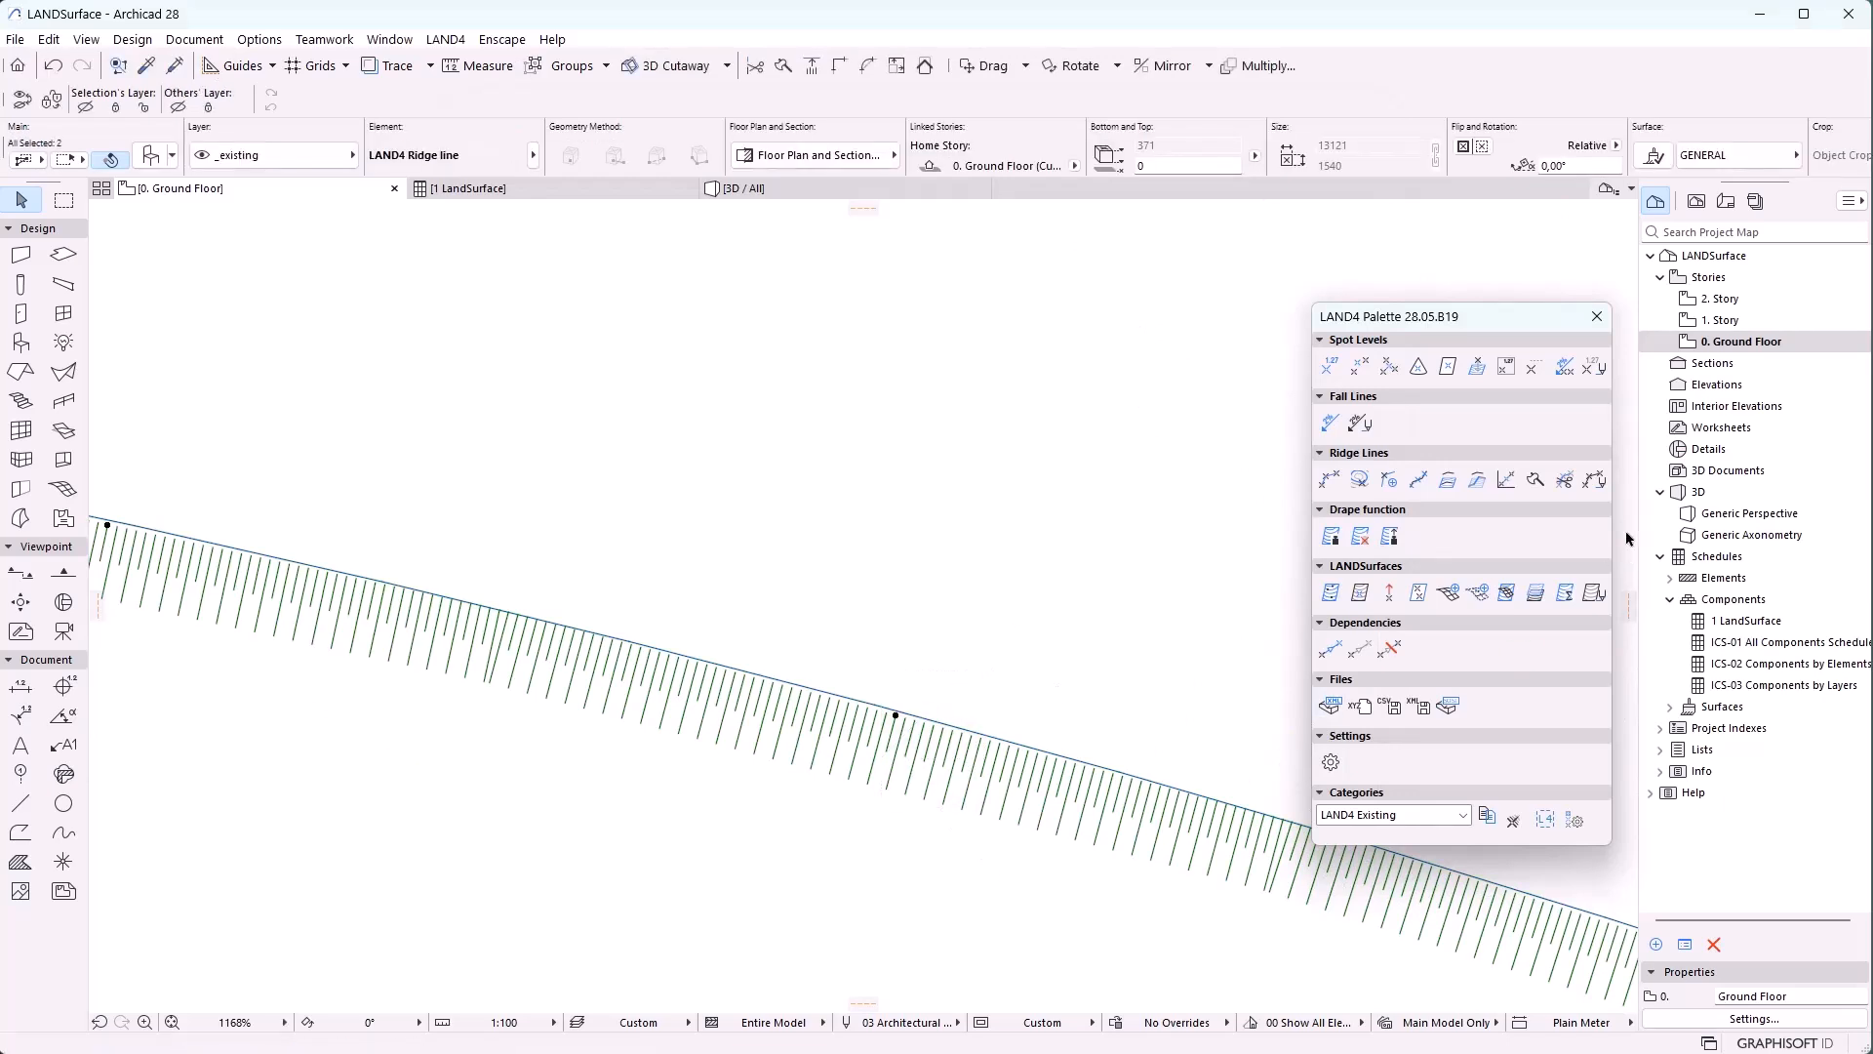
left_click(1594, 479)
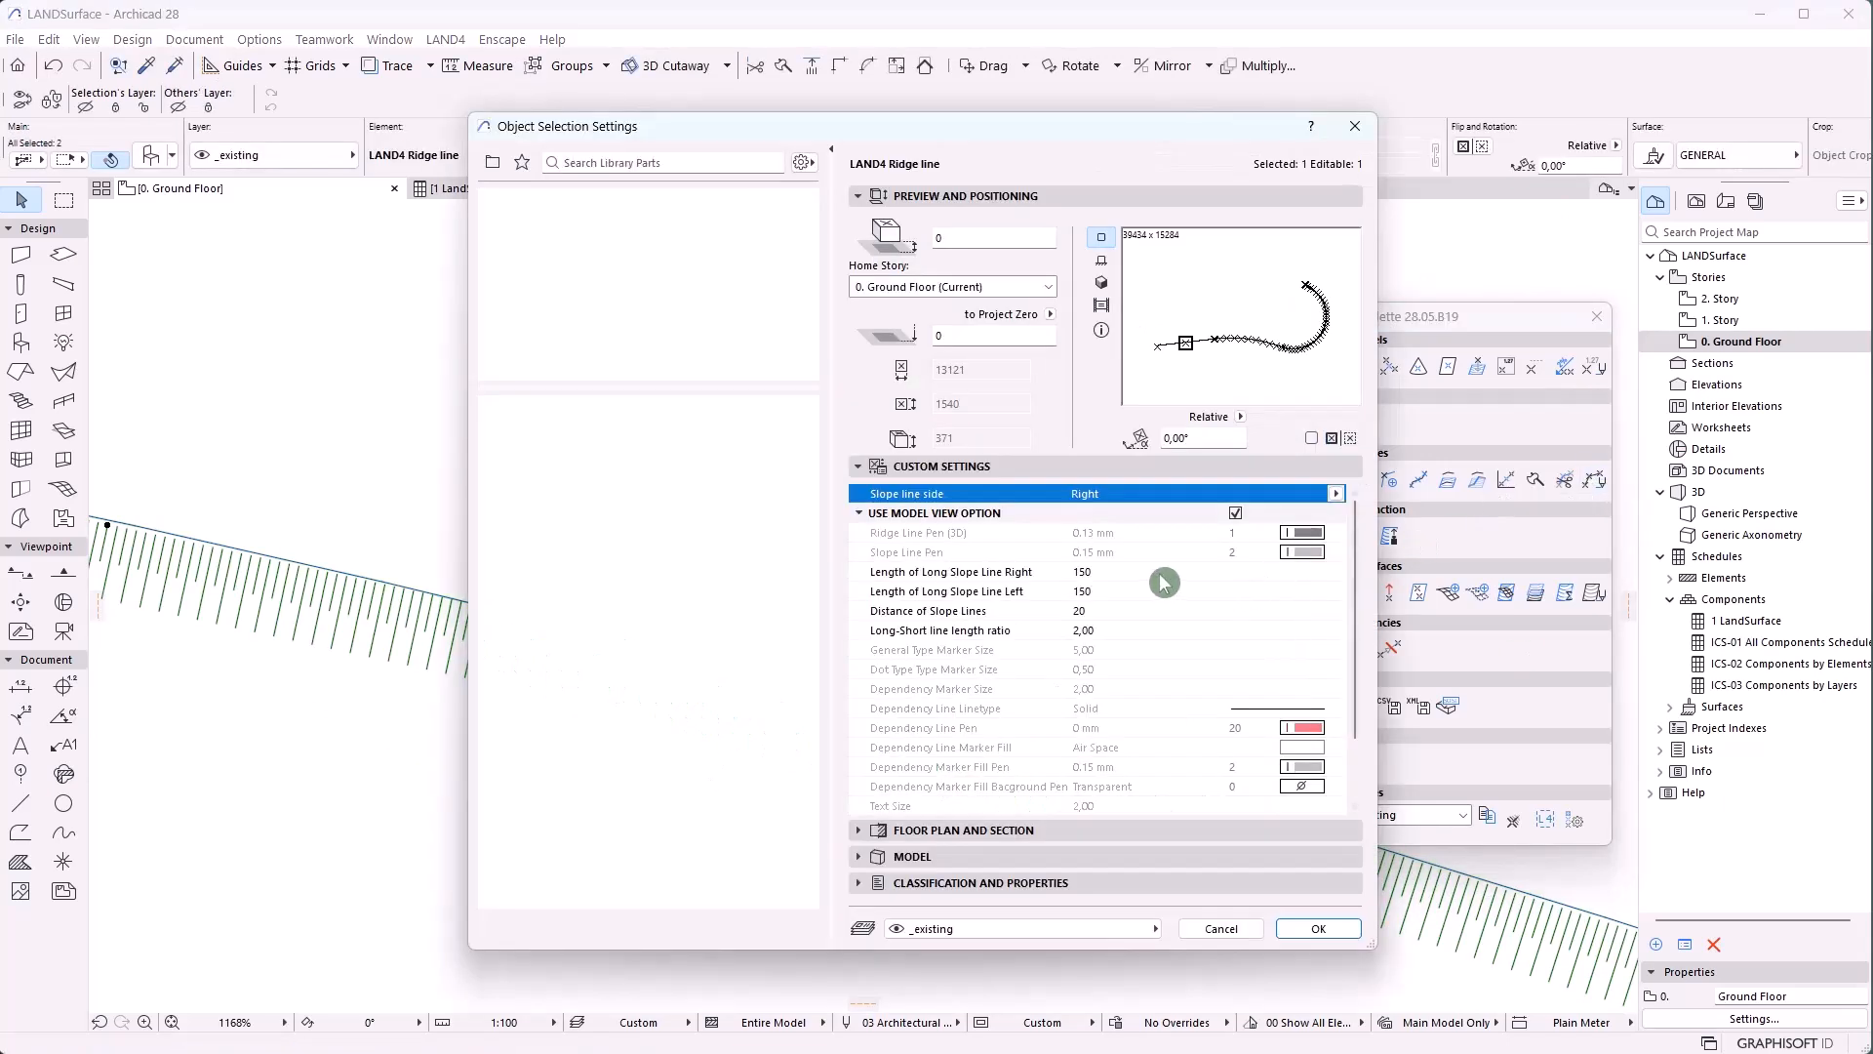
left_click(1156, 575)
type("0")
left_click(1140, 592)
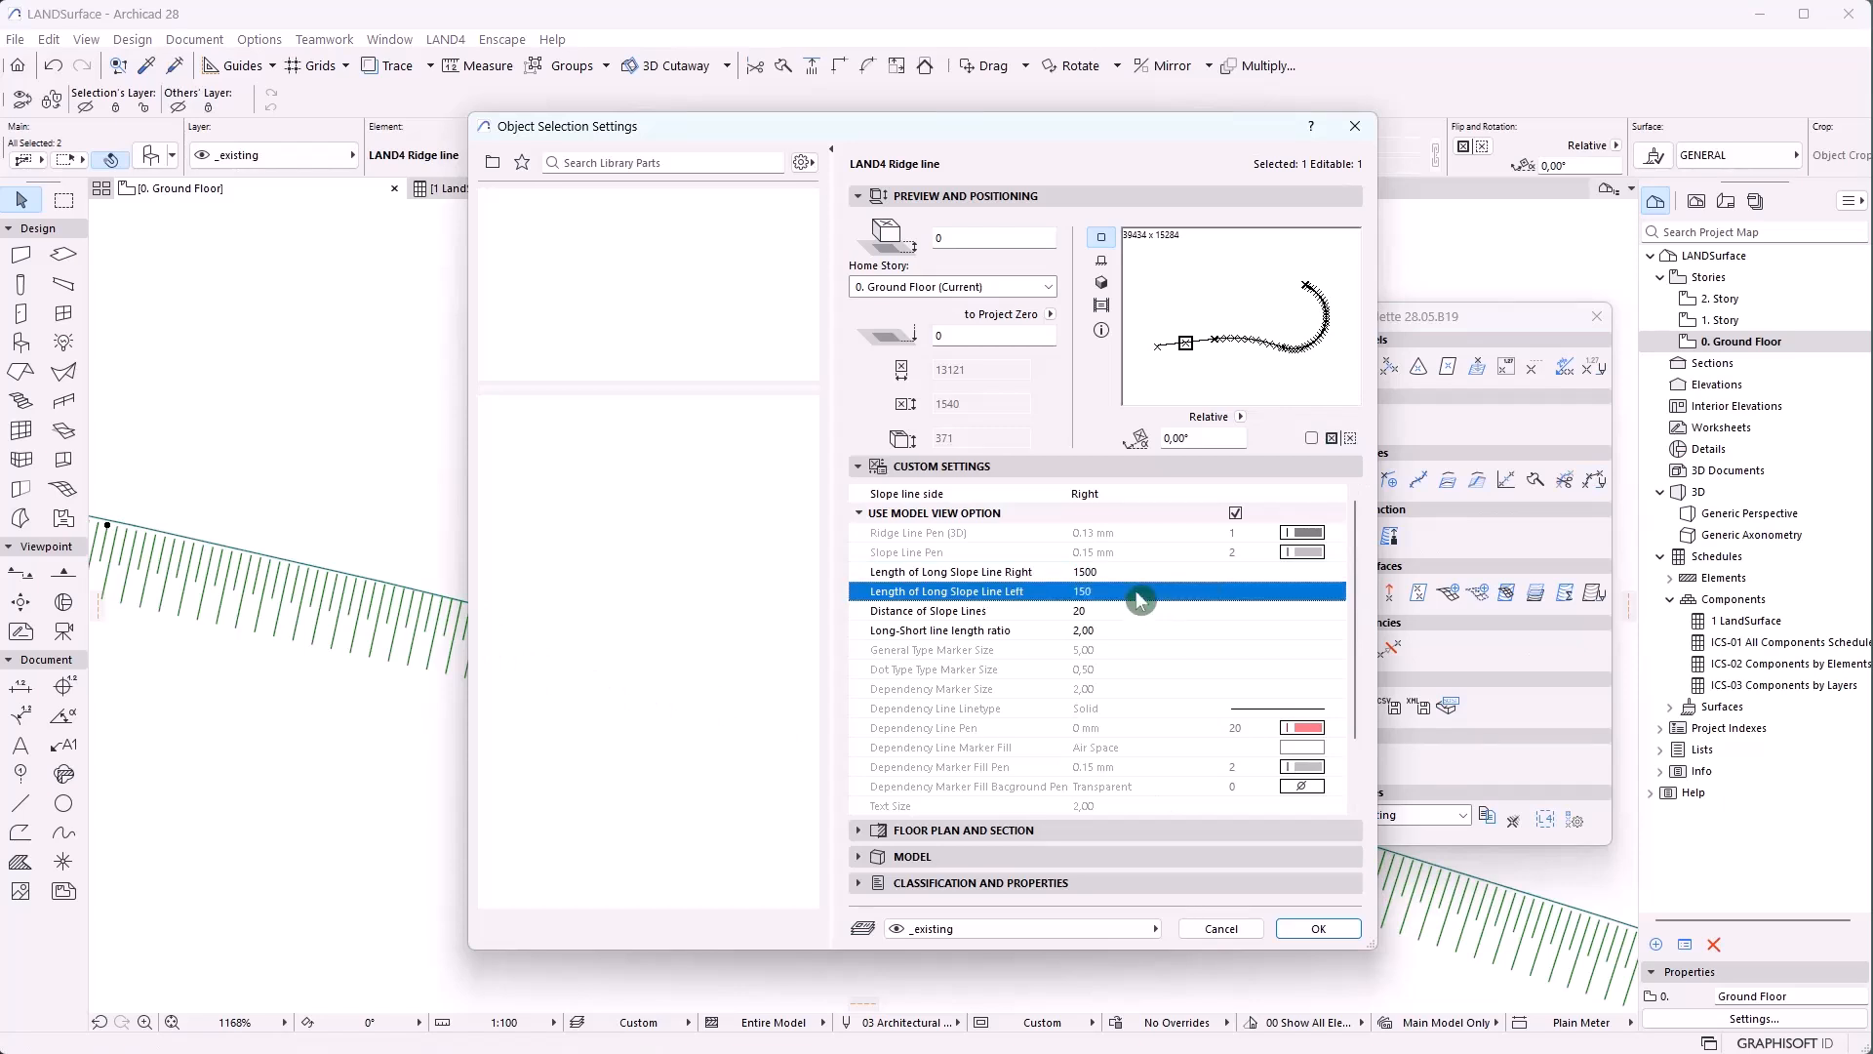
type("0")
left_click(1124, 611)
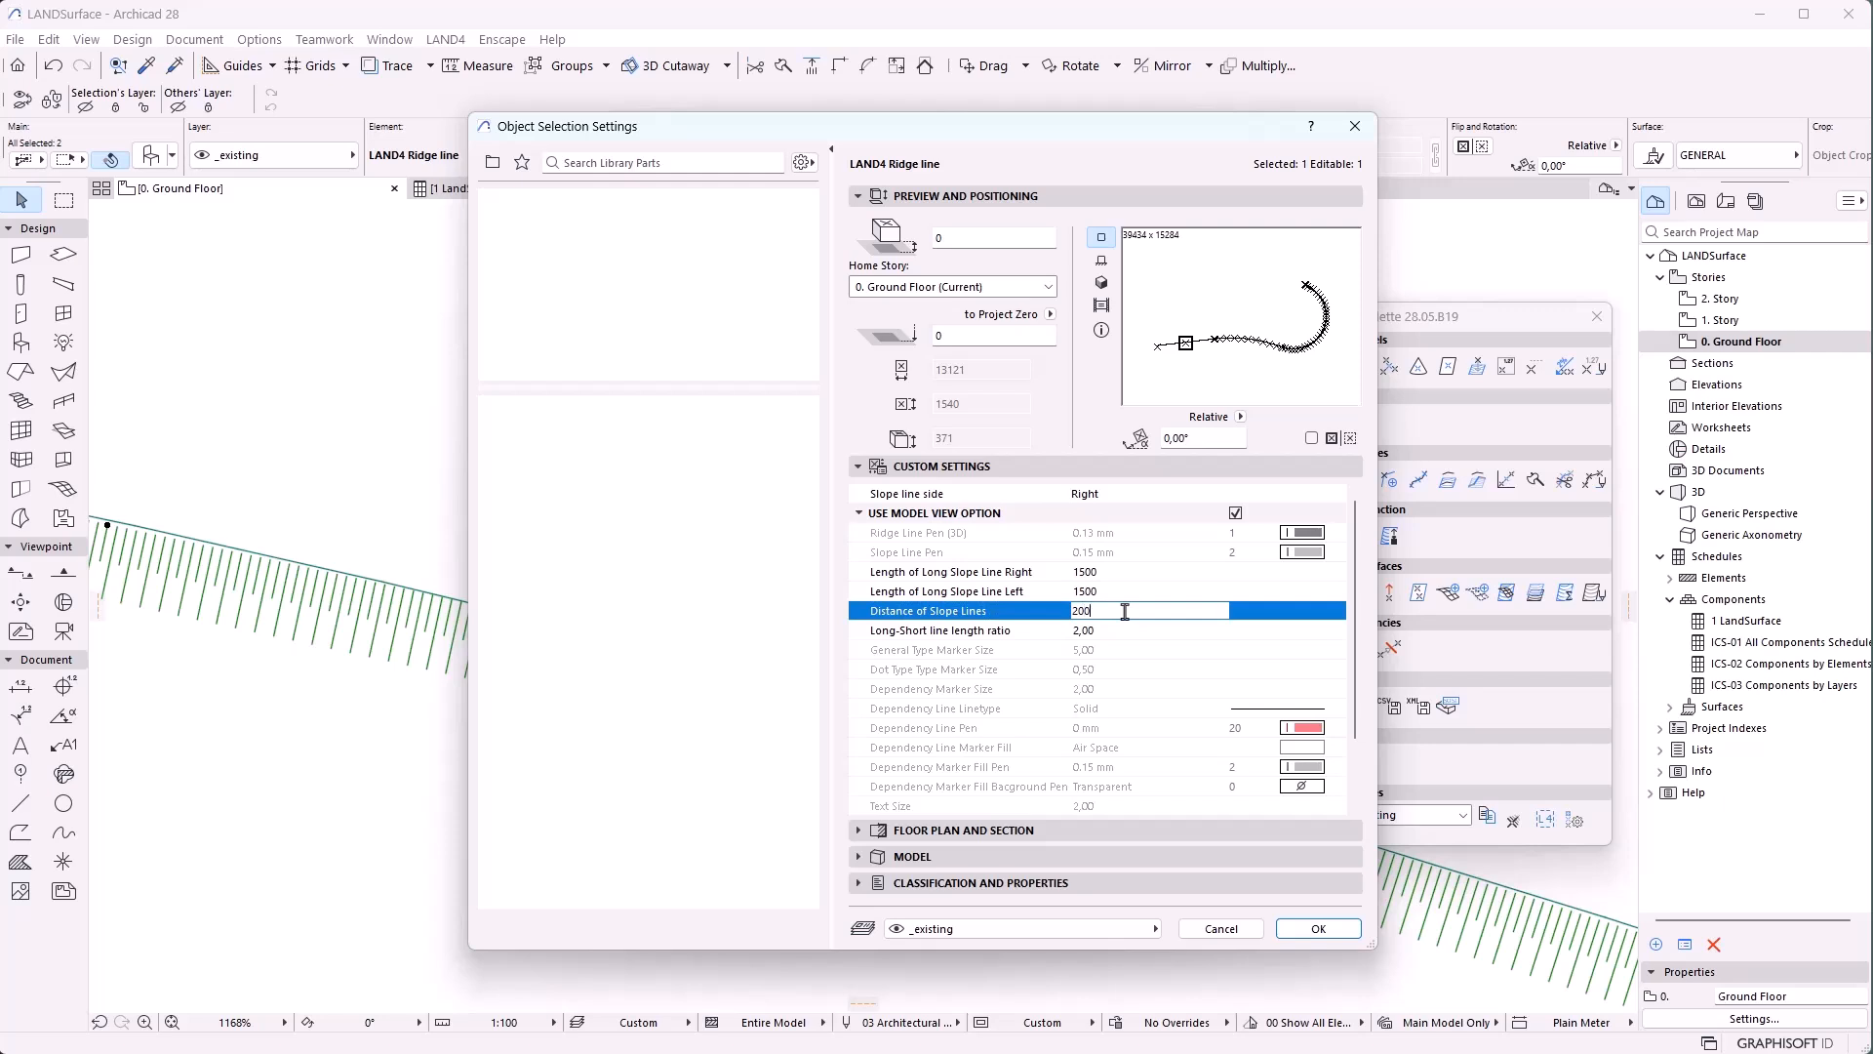
left_click(1318, 928)
scroll(945, 868, "down", 5)
scroll(494, 751, "up", 2)
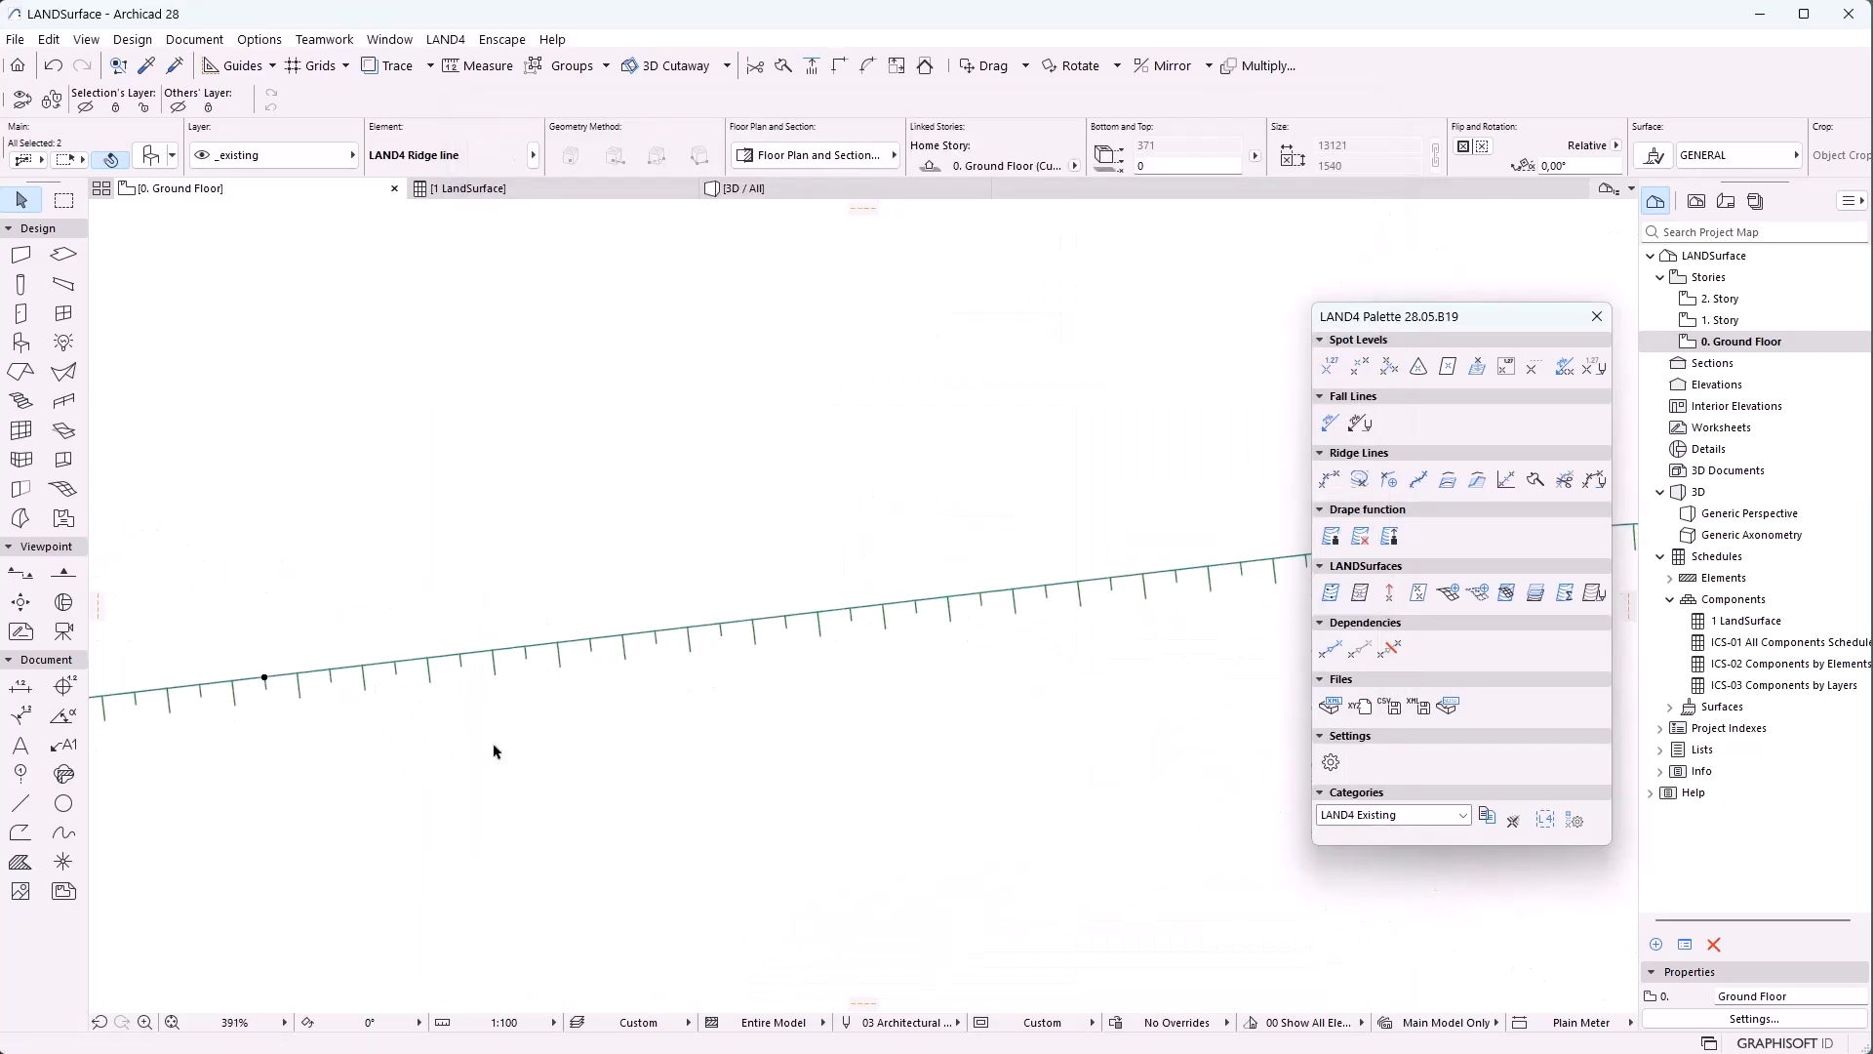
Set the Slope line side of the selected ridge line to Both
left_click(1600, 478)
left_click(1227, 495)
left_click(1335, 494)
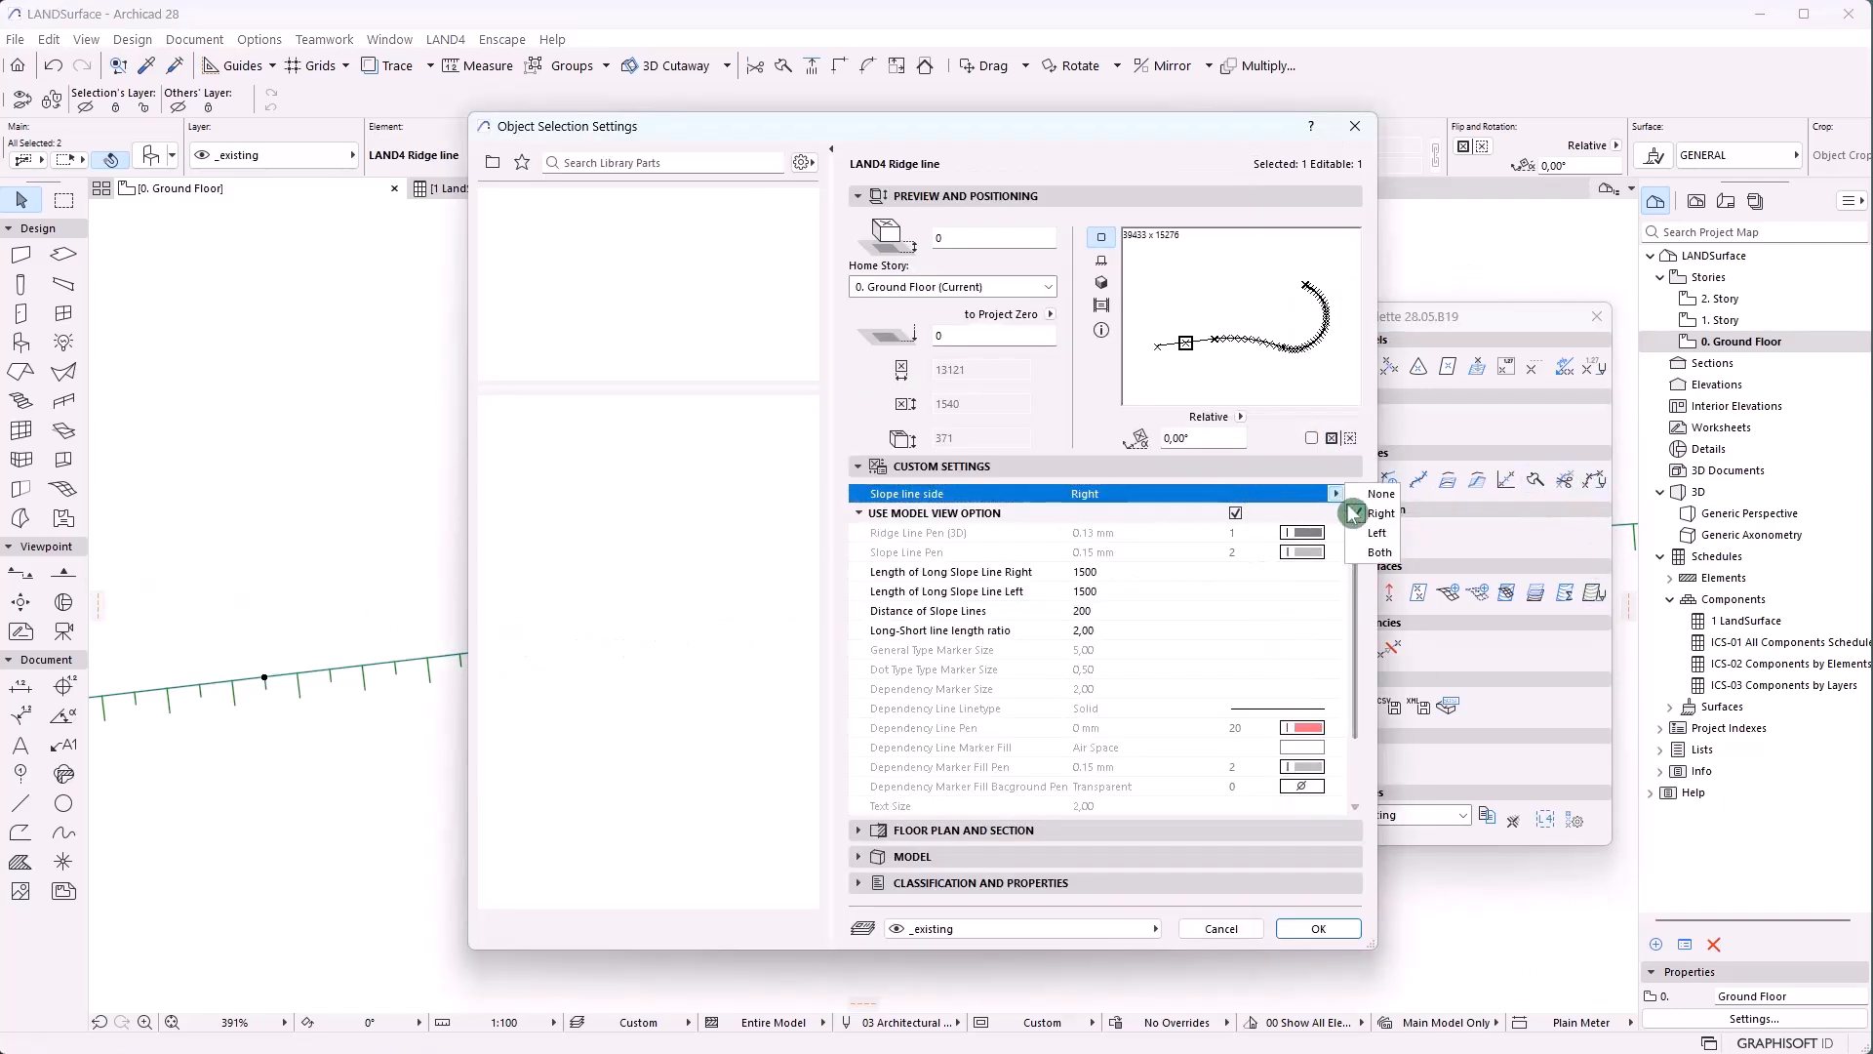
left_click(1380, 552)
left_click(1318, 928)
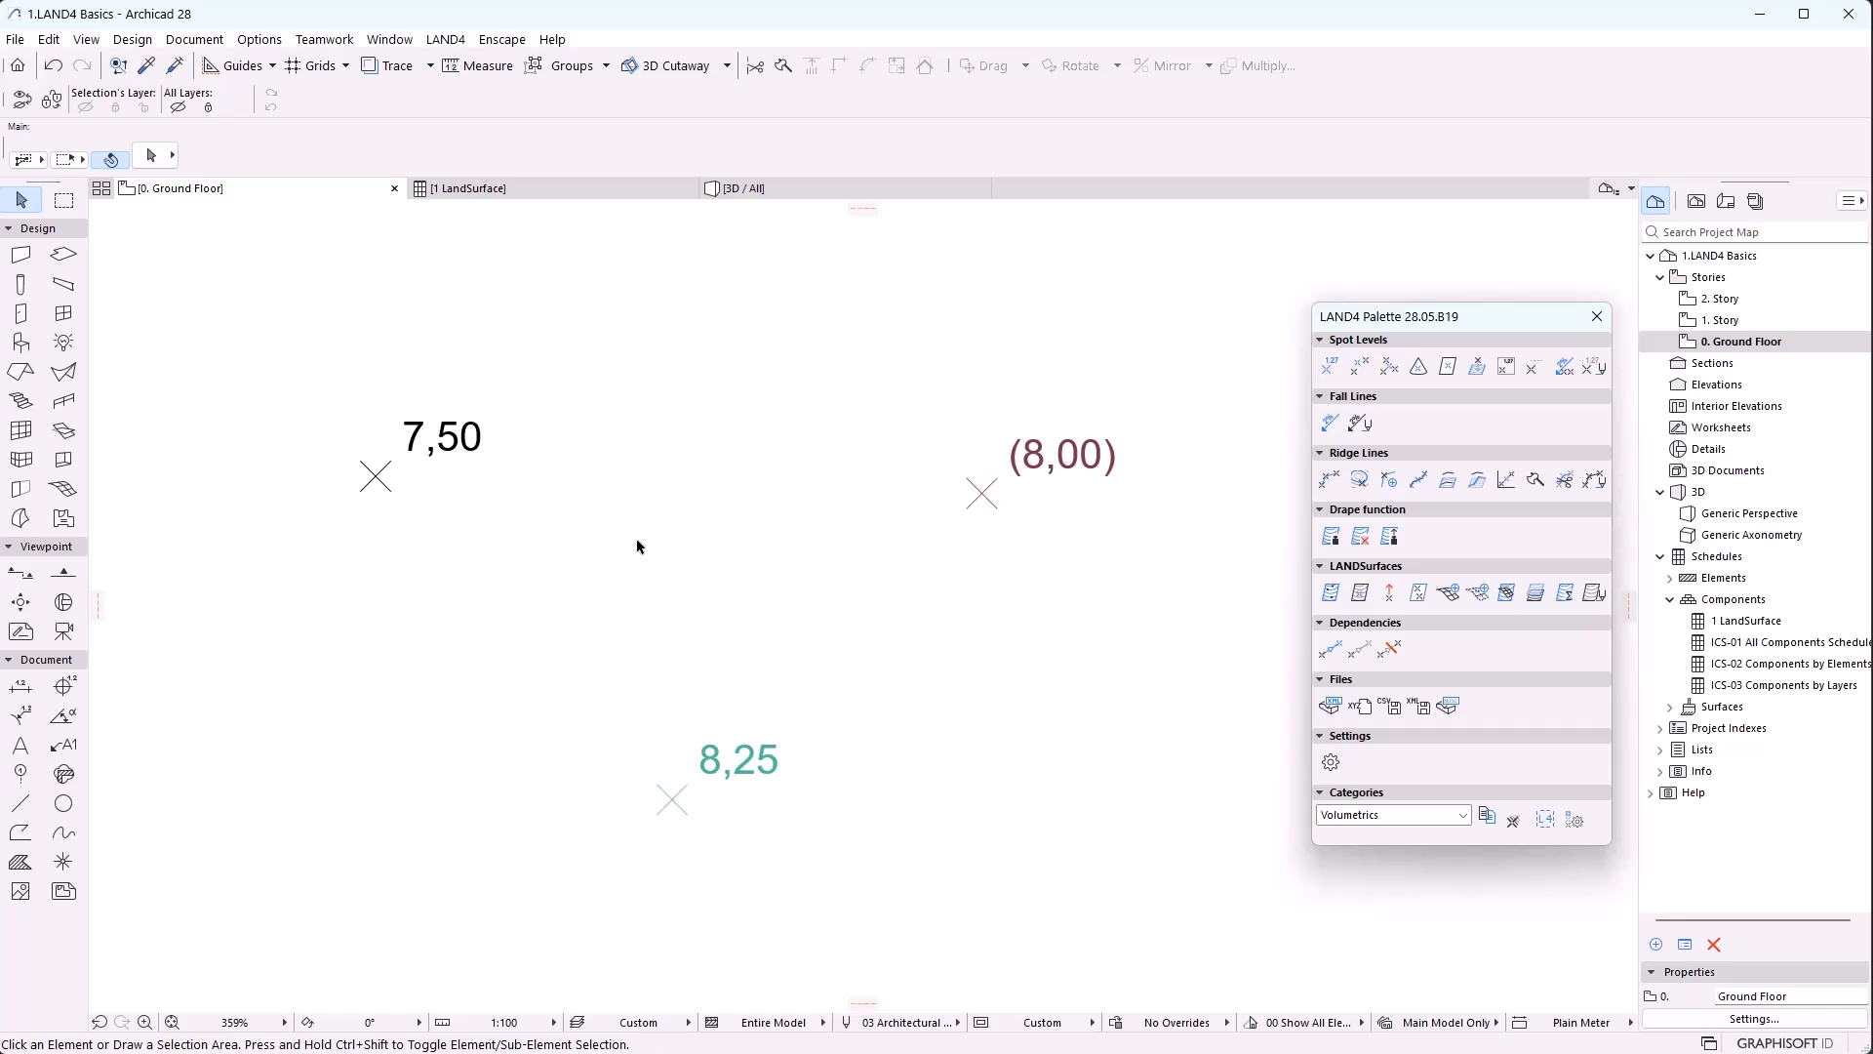
Create LAND4 fall lines from the 7,50 spot level to the (8,00) and 8,25 spot levels
left_click(1329, 426)
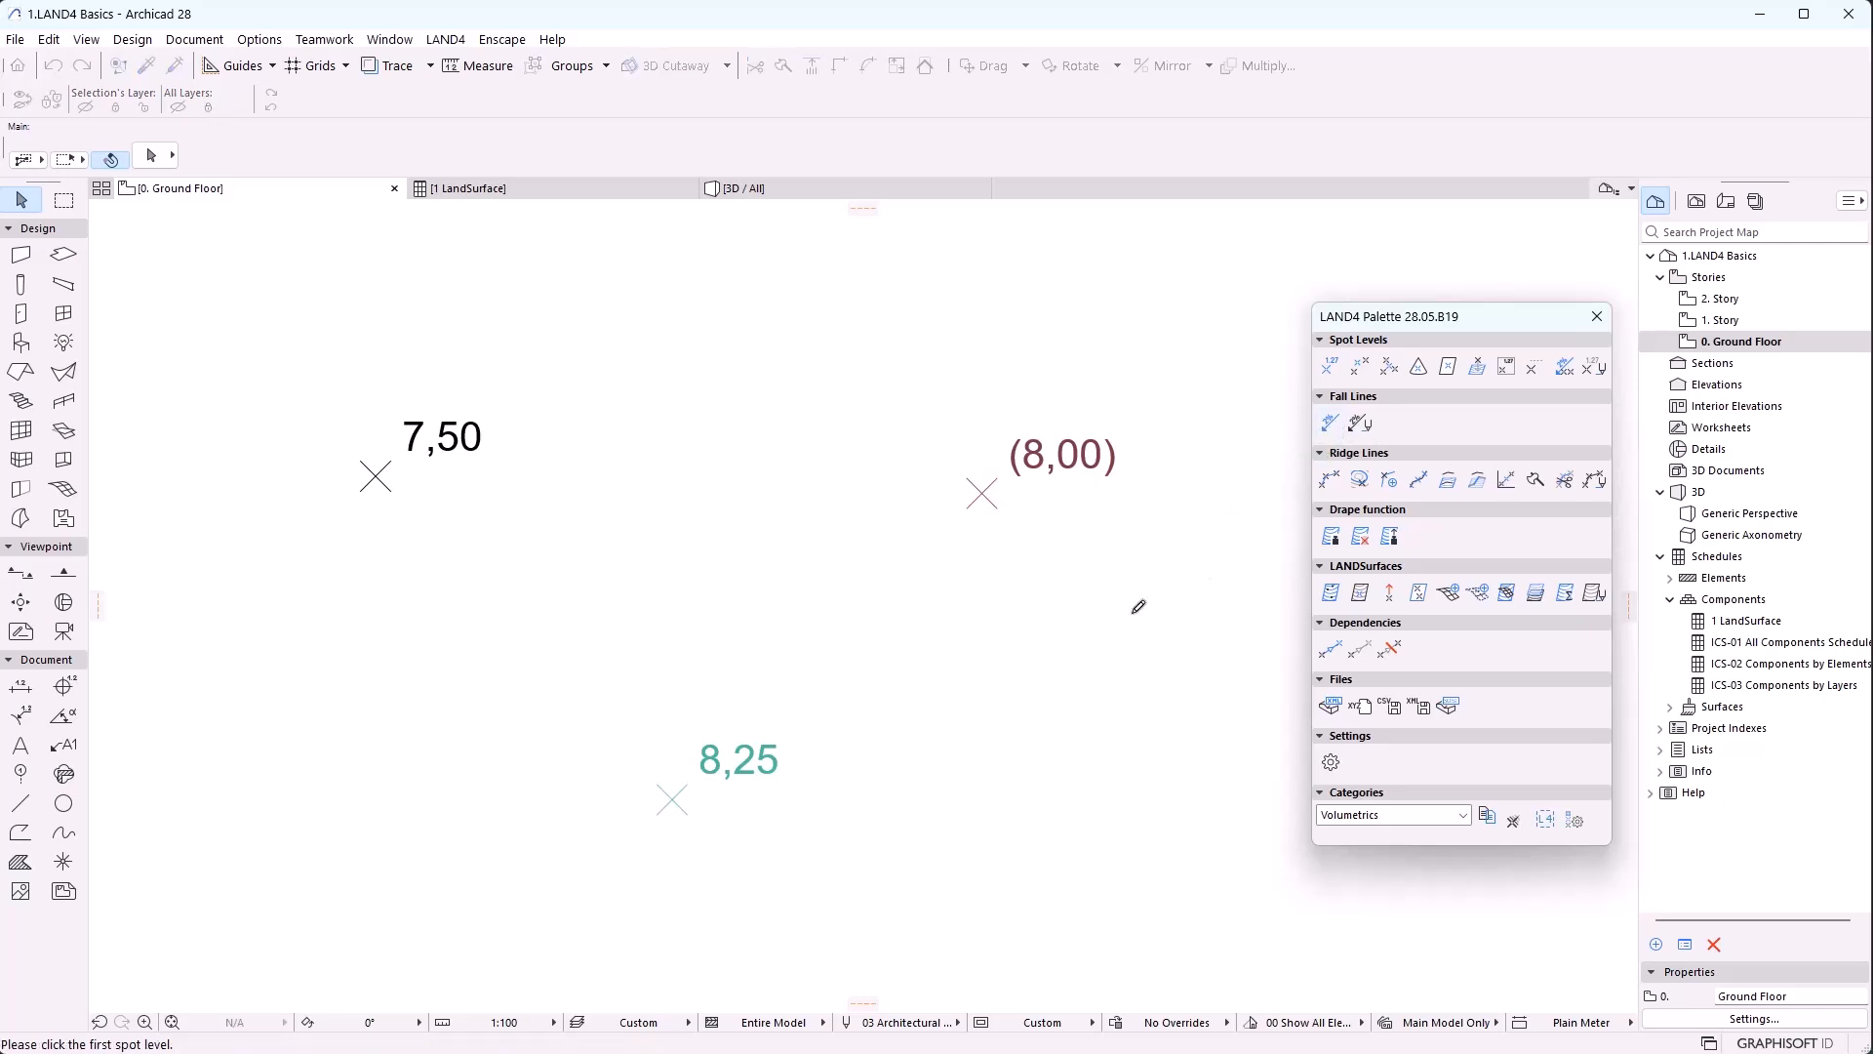
left_click(377, 474)
left_click(983, 491)
left_click(376, 476)
left_click(673, 798)
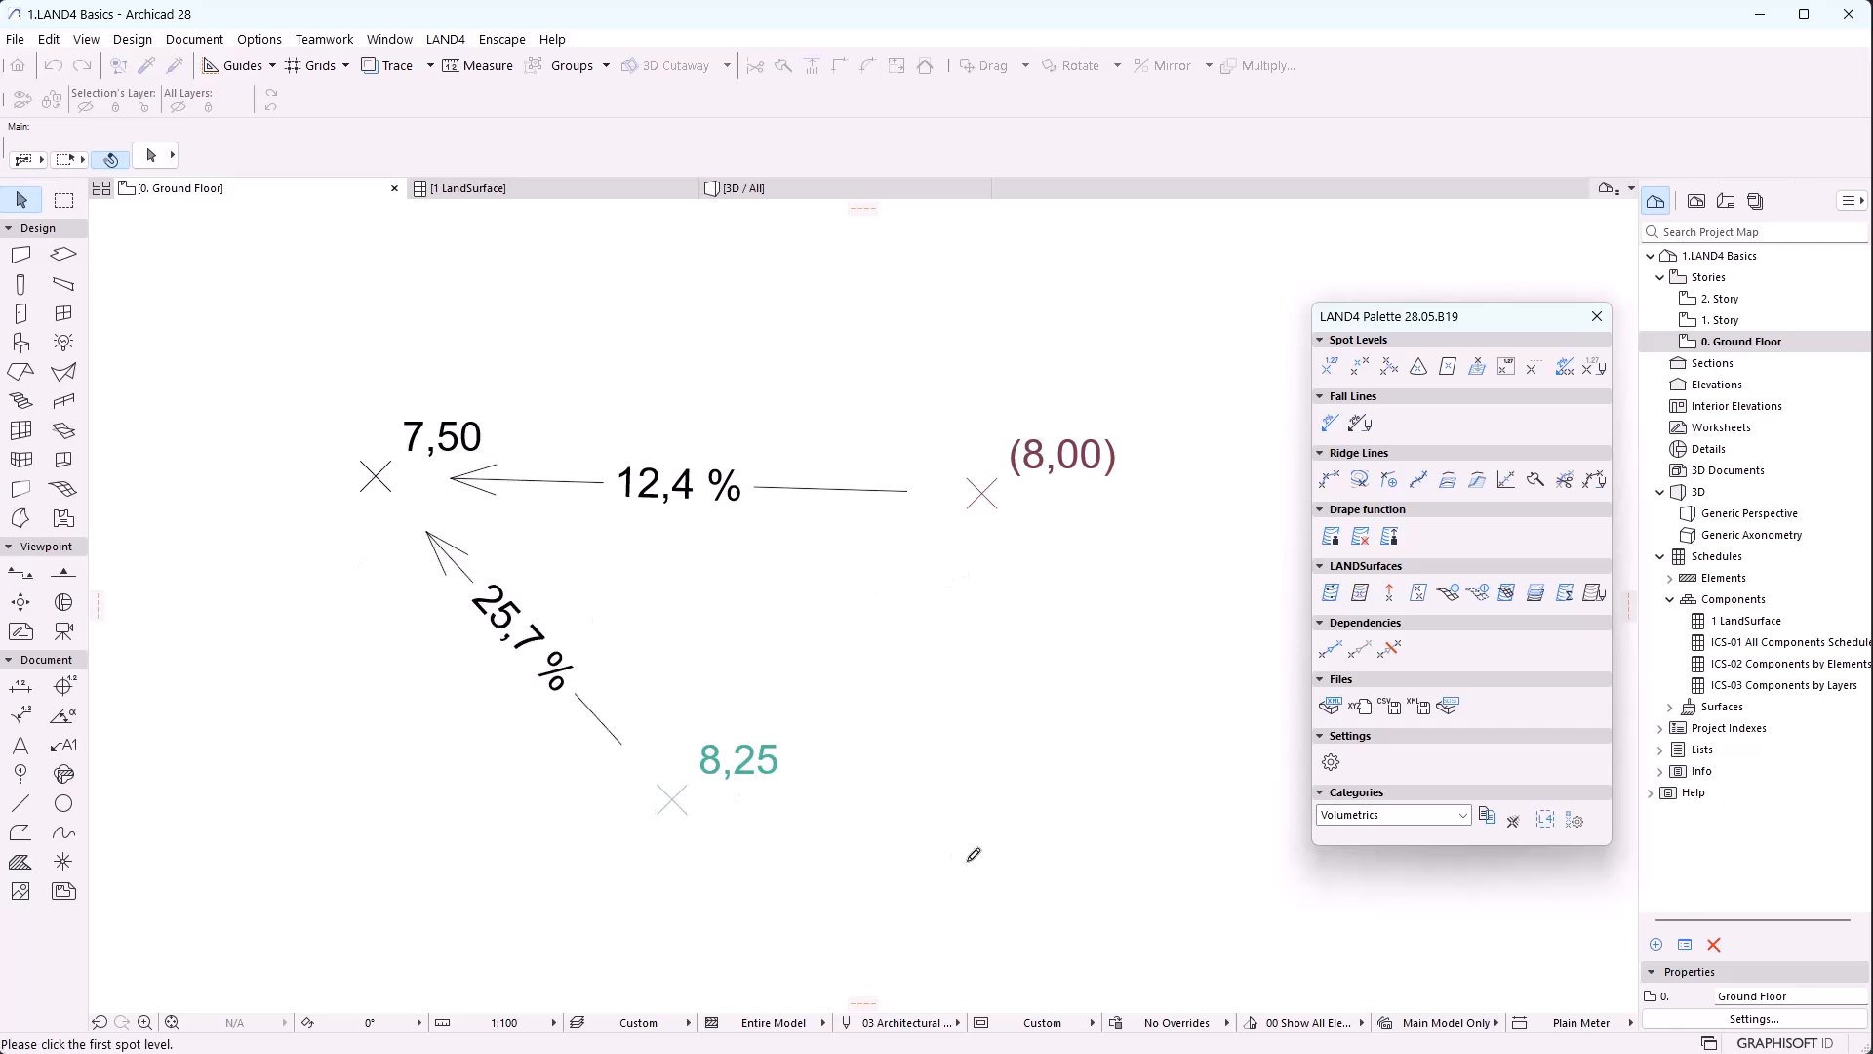
key("Escape")
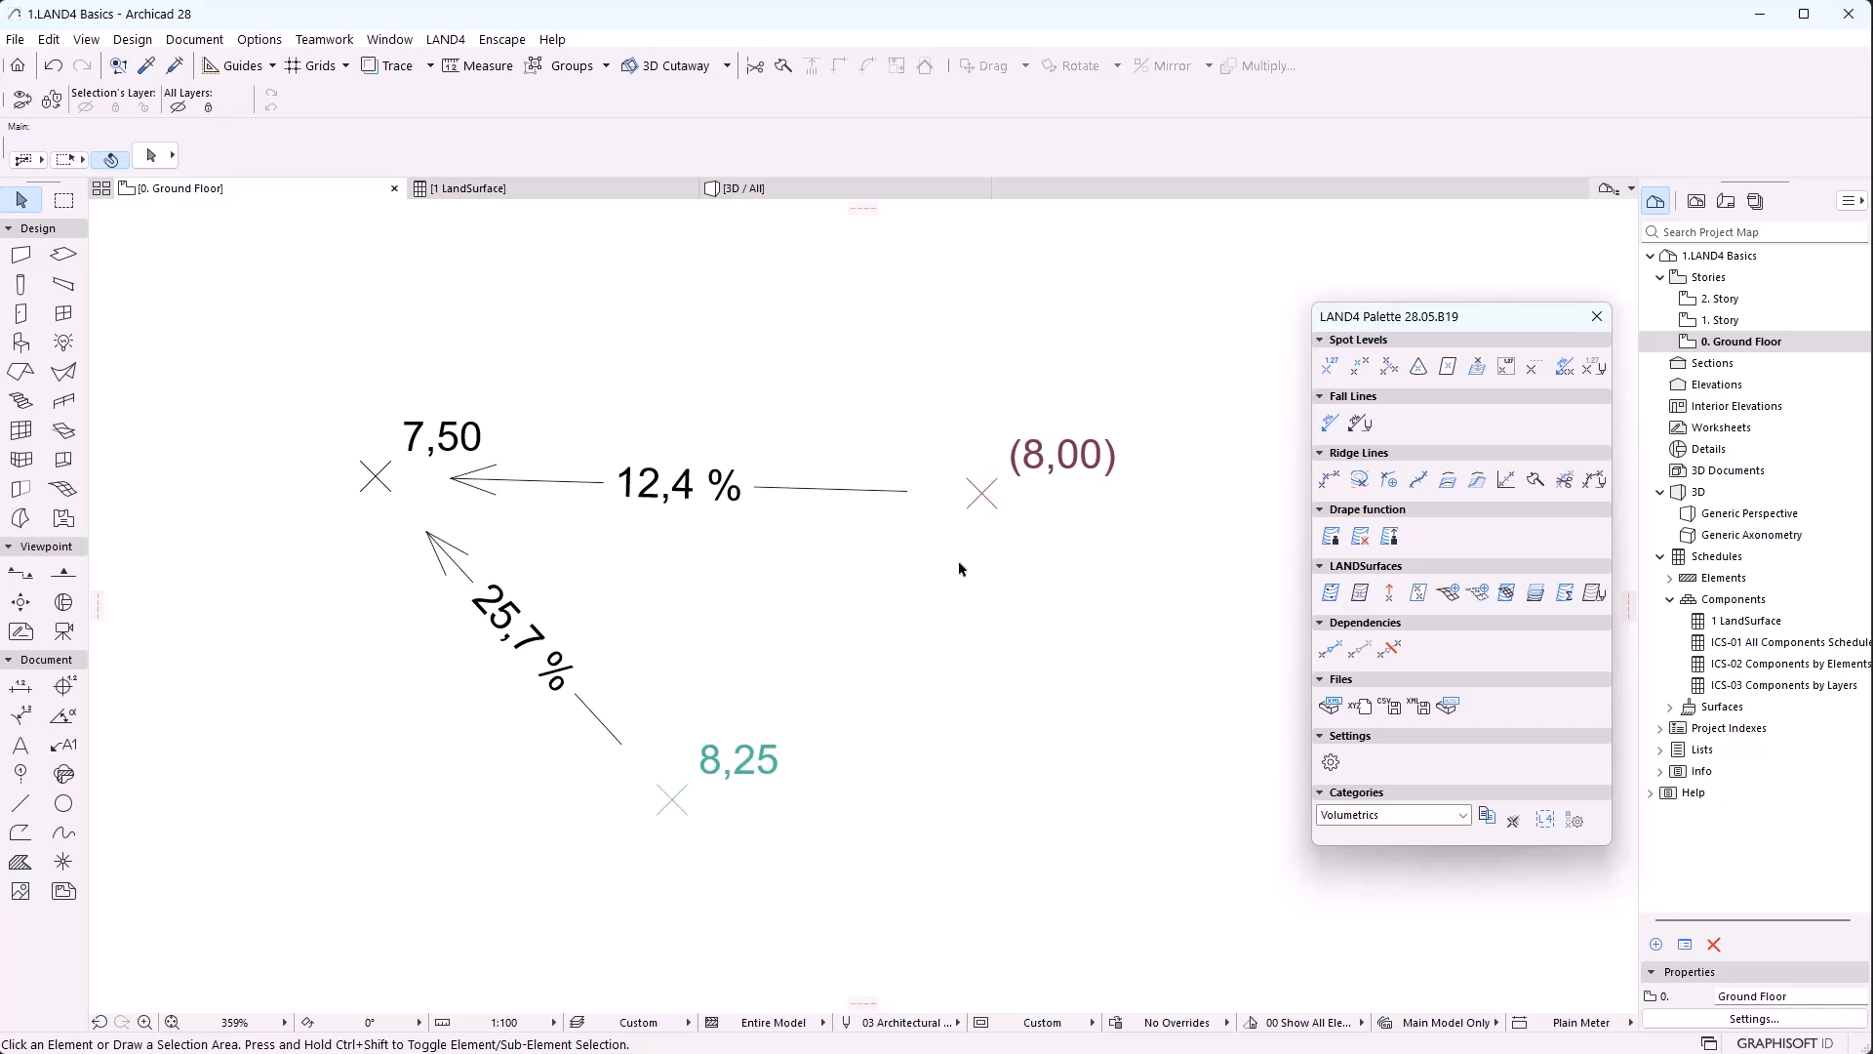
Move the 8,25 spot level a short distance down and to the right on the plan
left_click(673, 800)
left_click(672, 800)
left_click(773, 833)
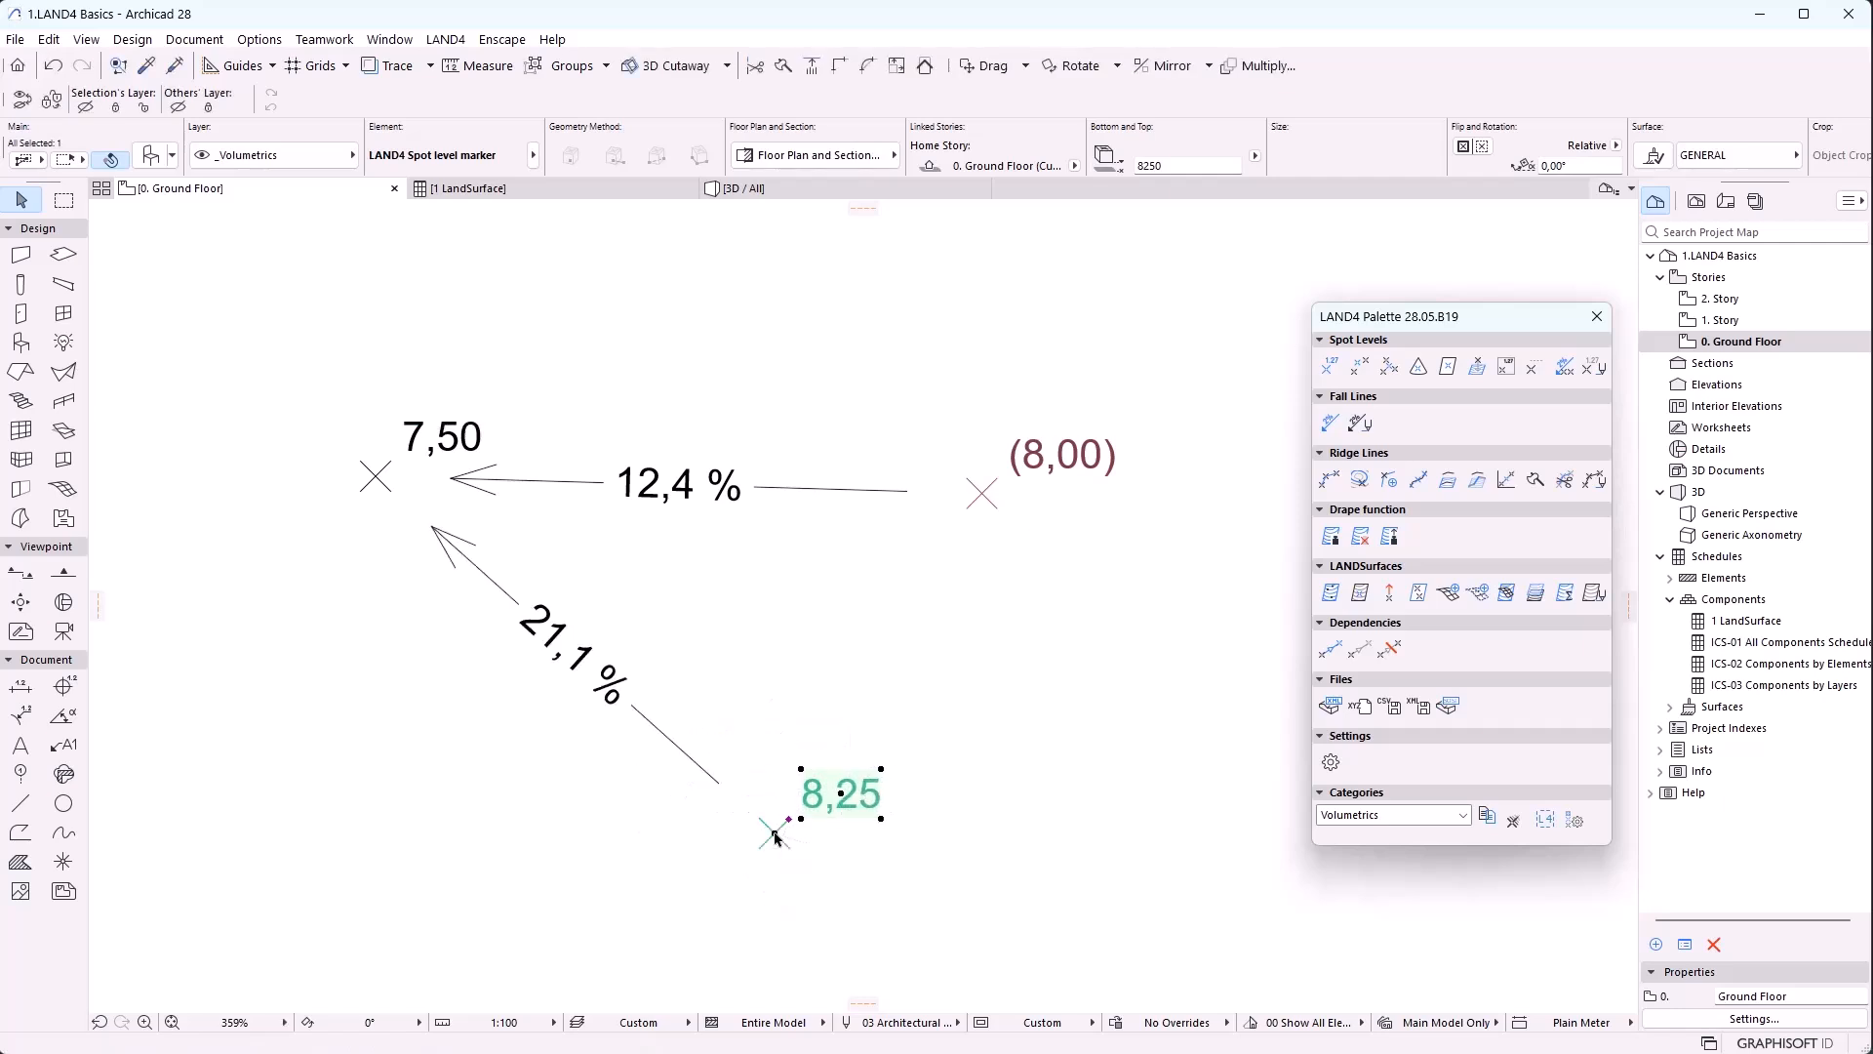
Elevate the selected 8,25 spot level by 1000
right_click(825, 804)
mouse_move(958, 470)
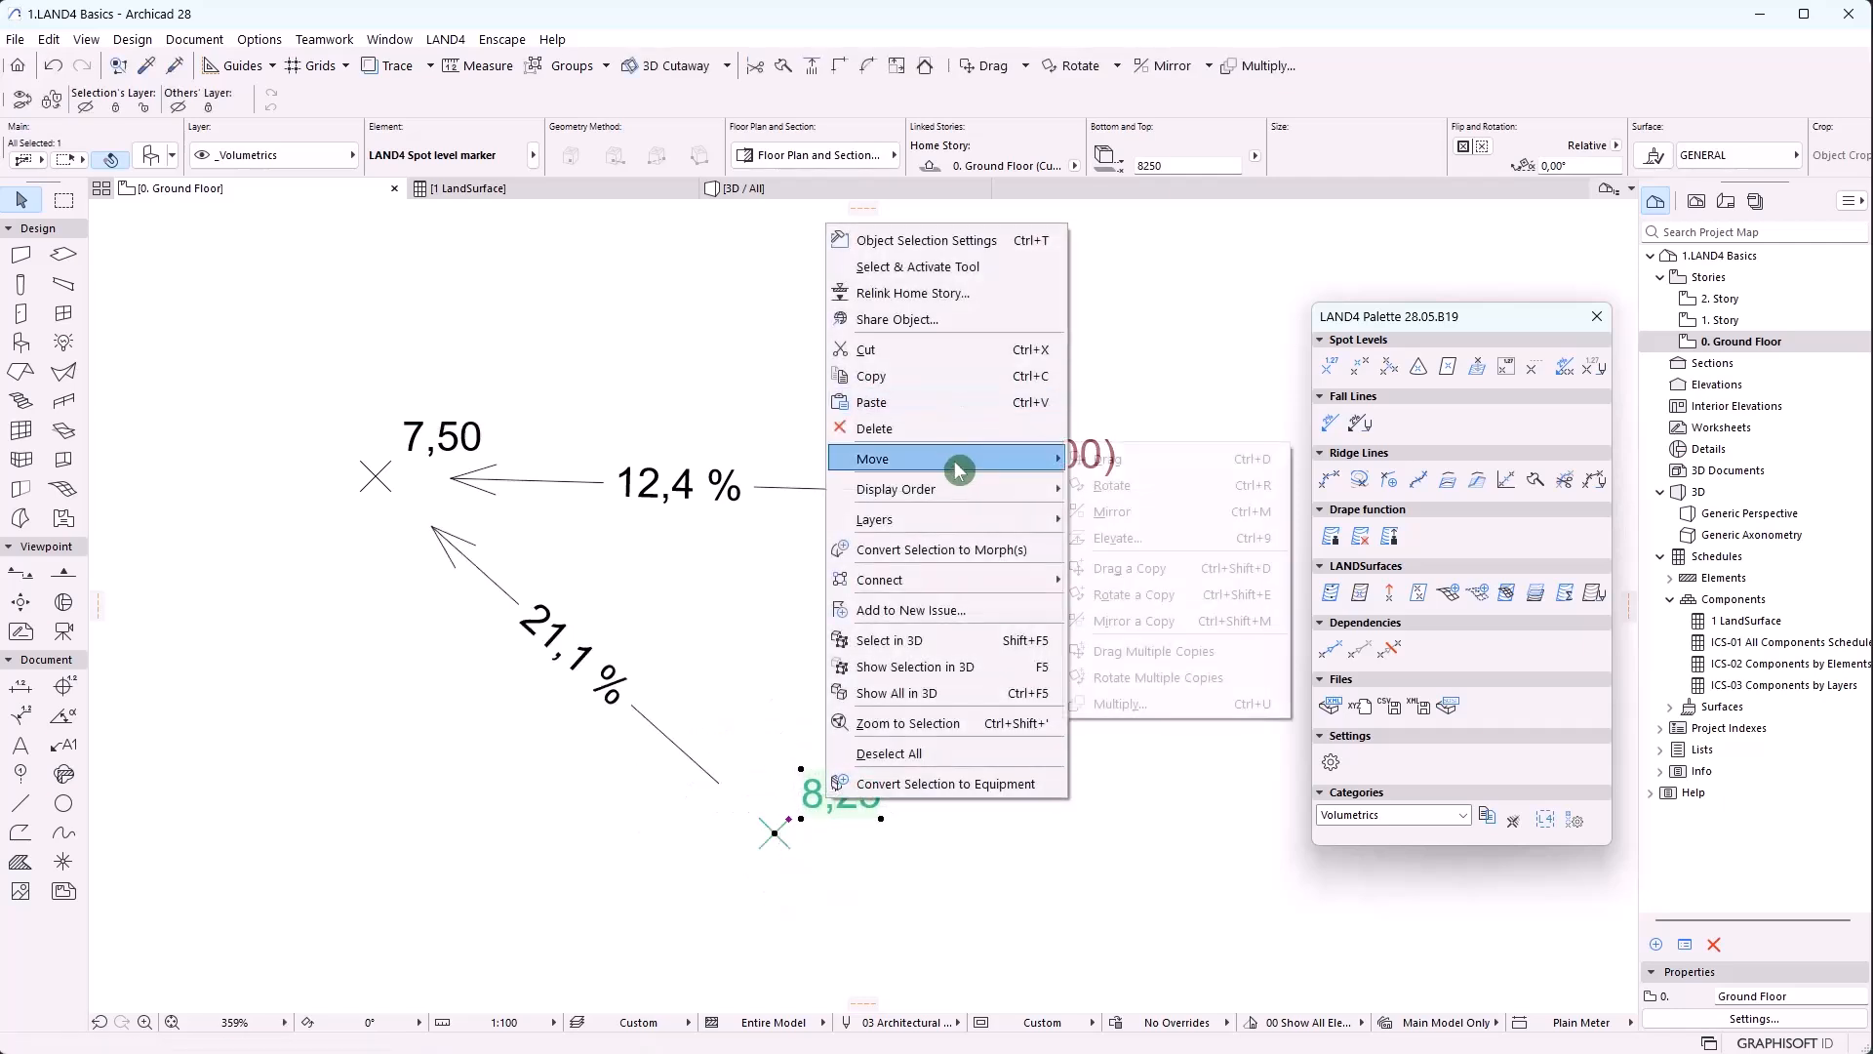
left_click(1100, 538)
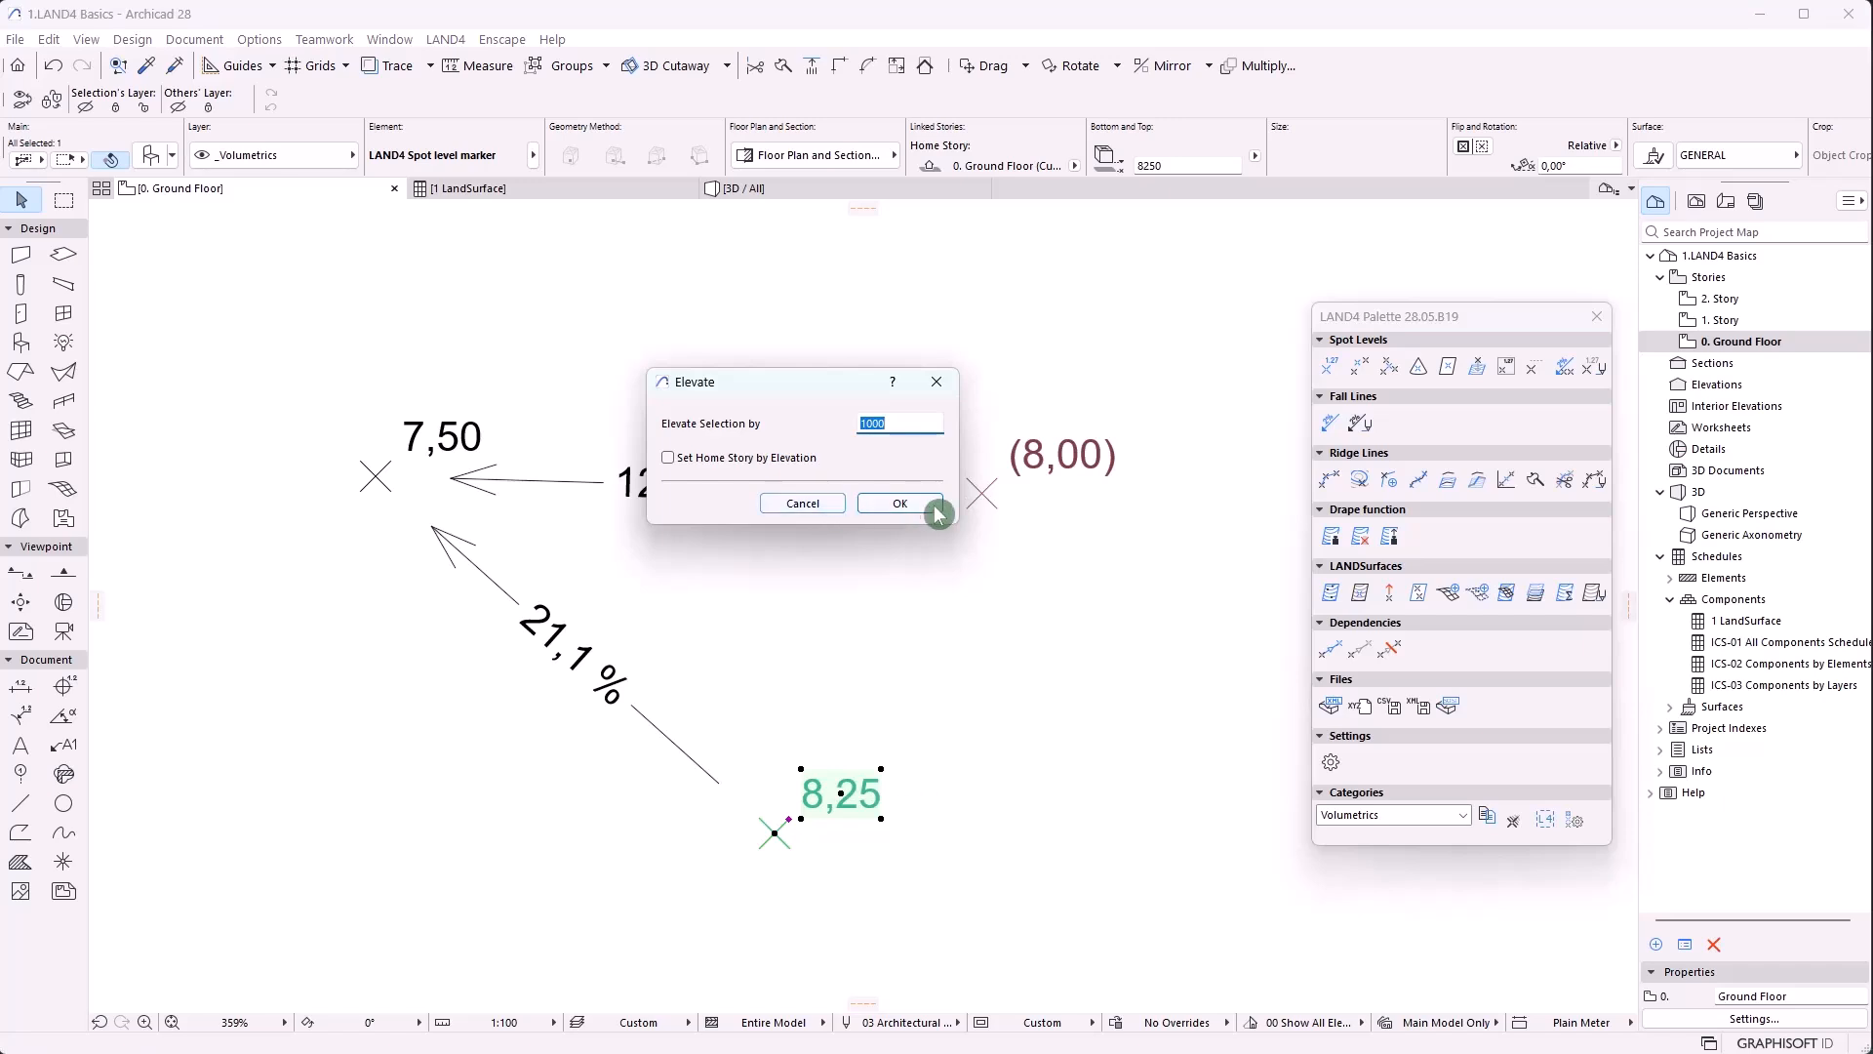
left_click(942, 504)
left_click(1022, 717)
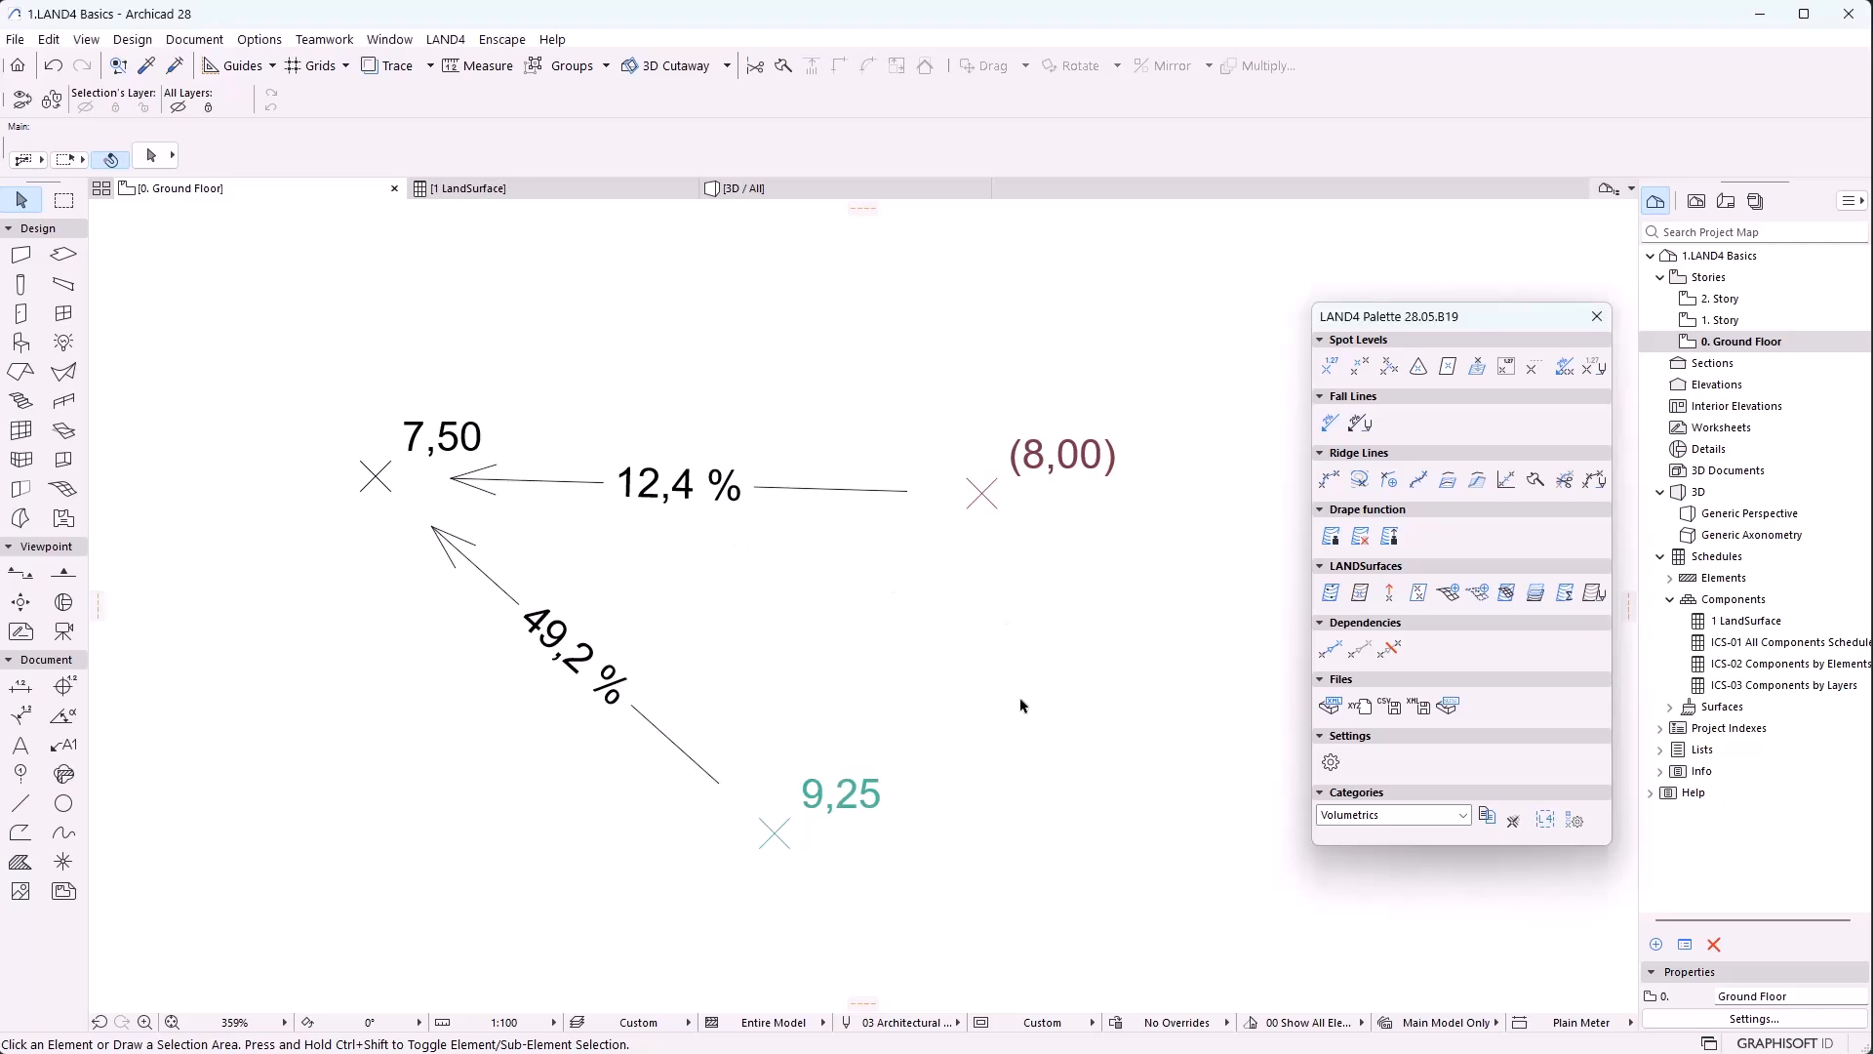
Create a fall line between the 9,25 and (8,00) spot levels by preselecting both markers
left_click(841, 805)
left_click(1081, 466, "shift")
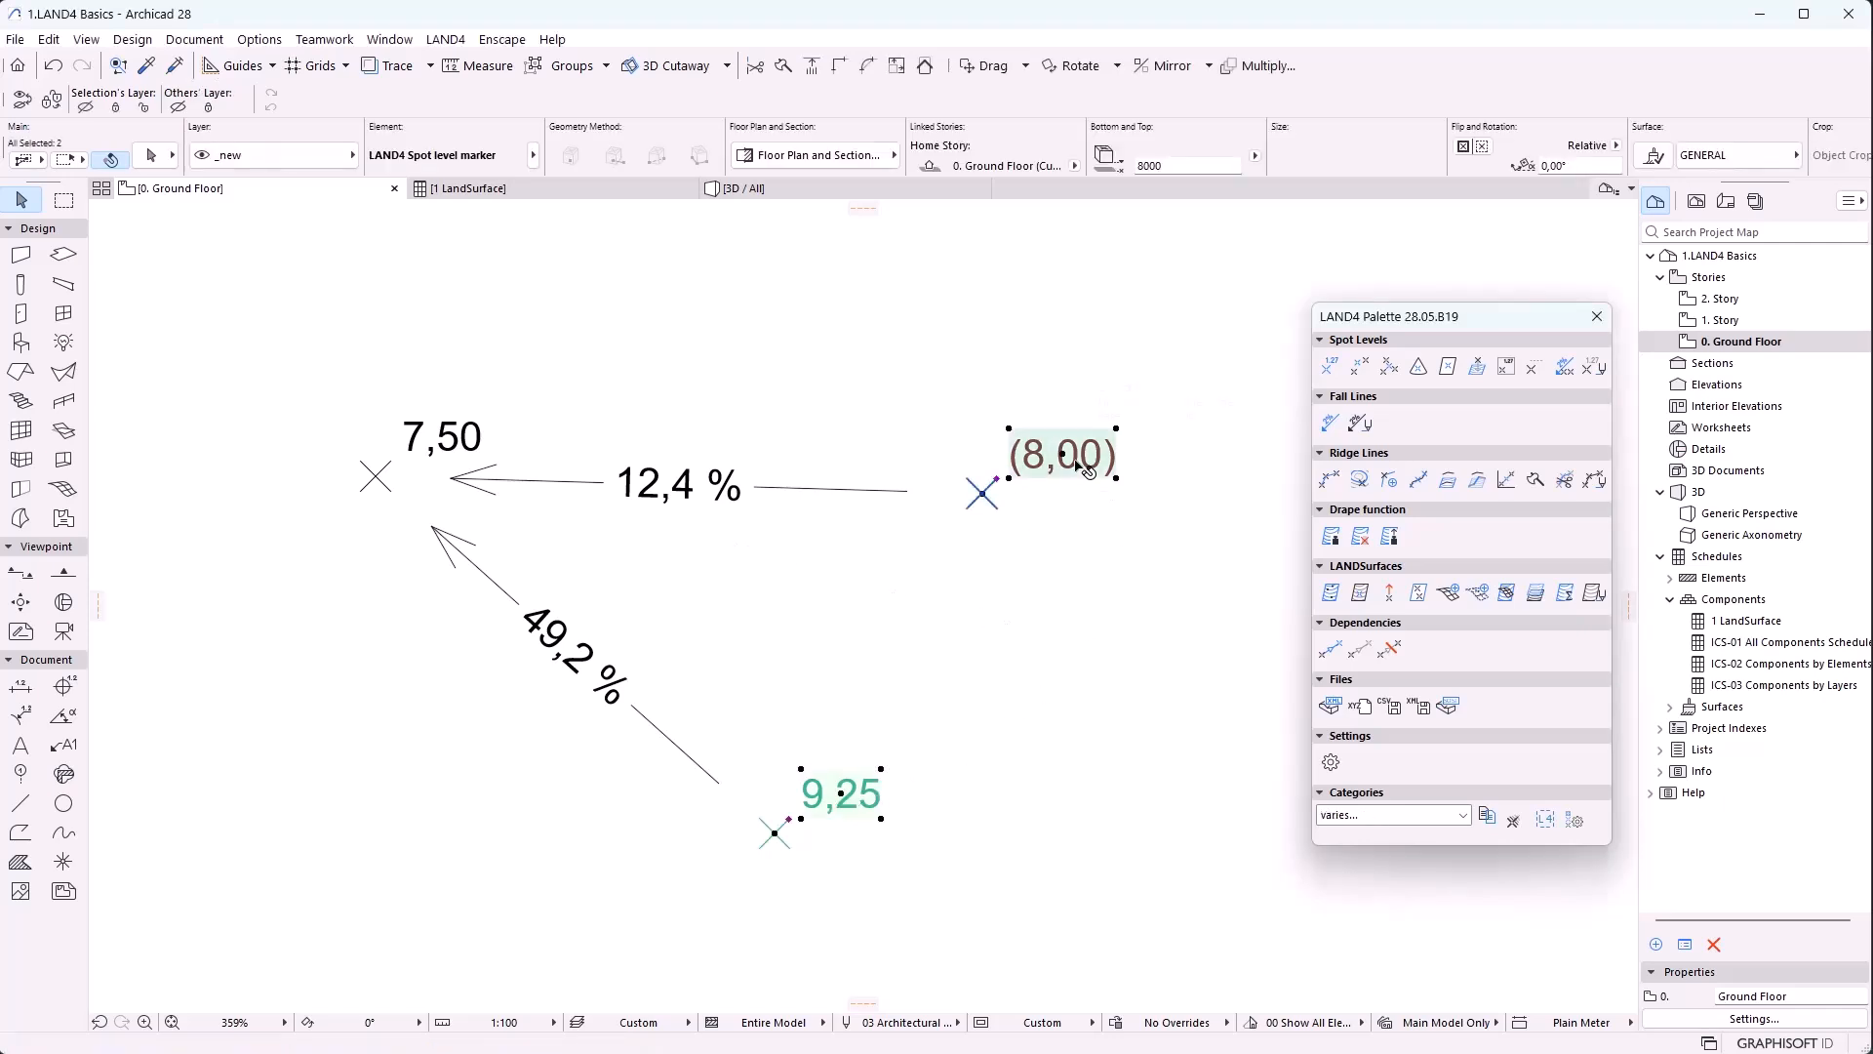
left_click(1329, 422)
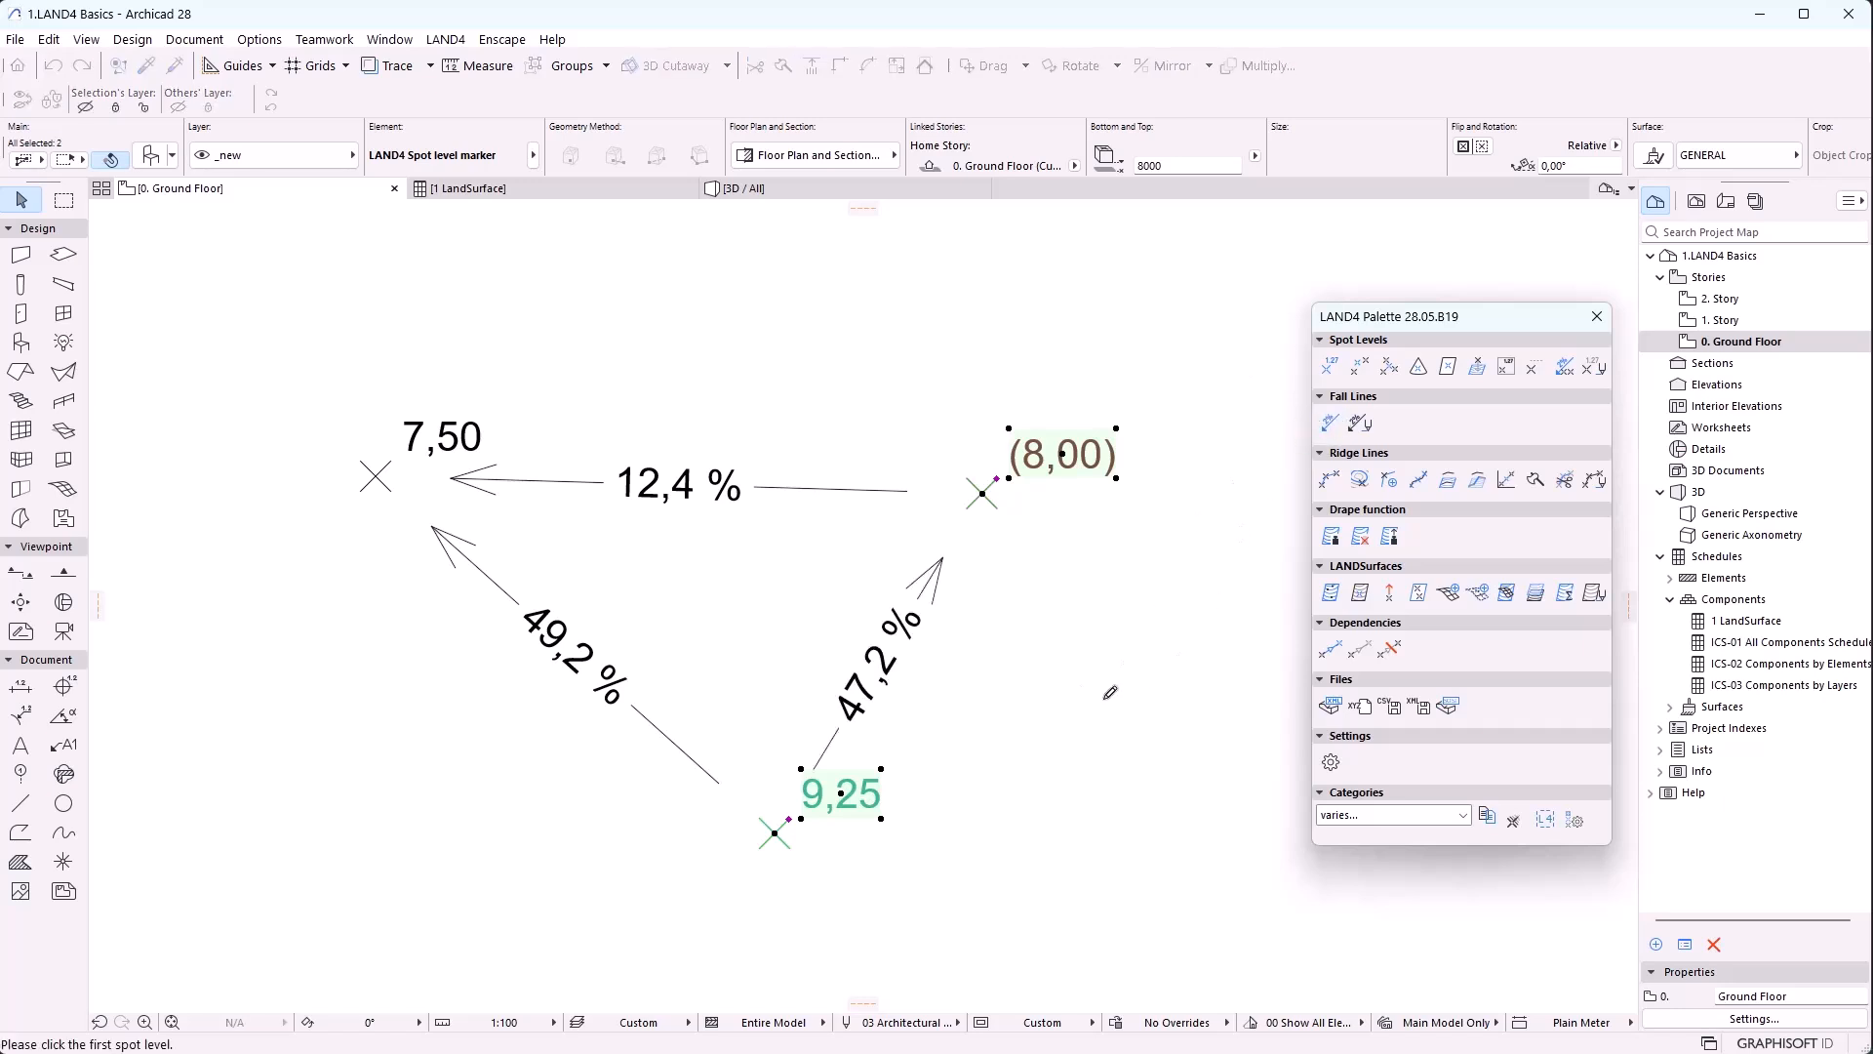
key("Escape")
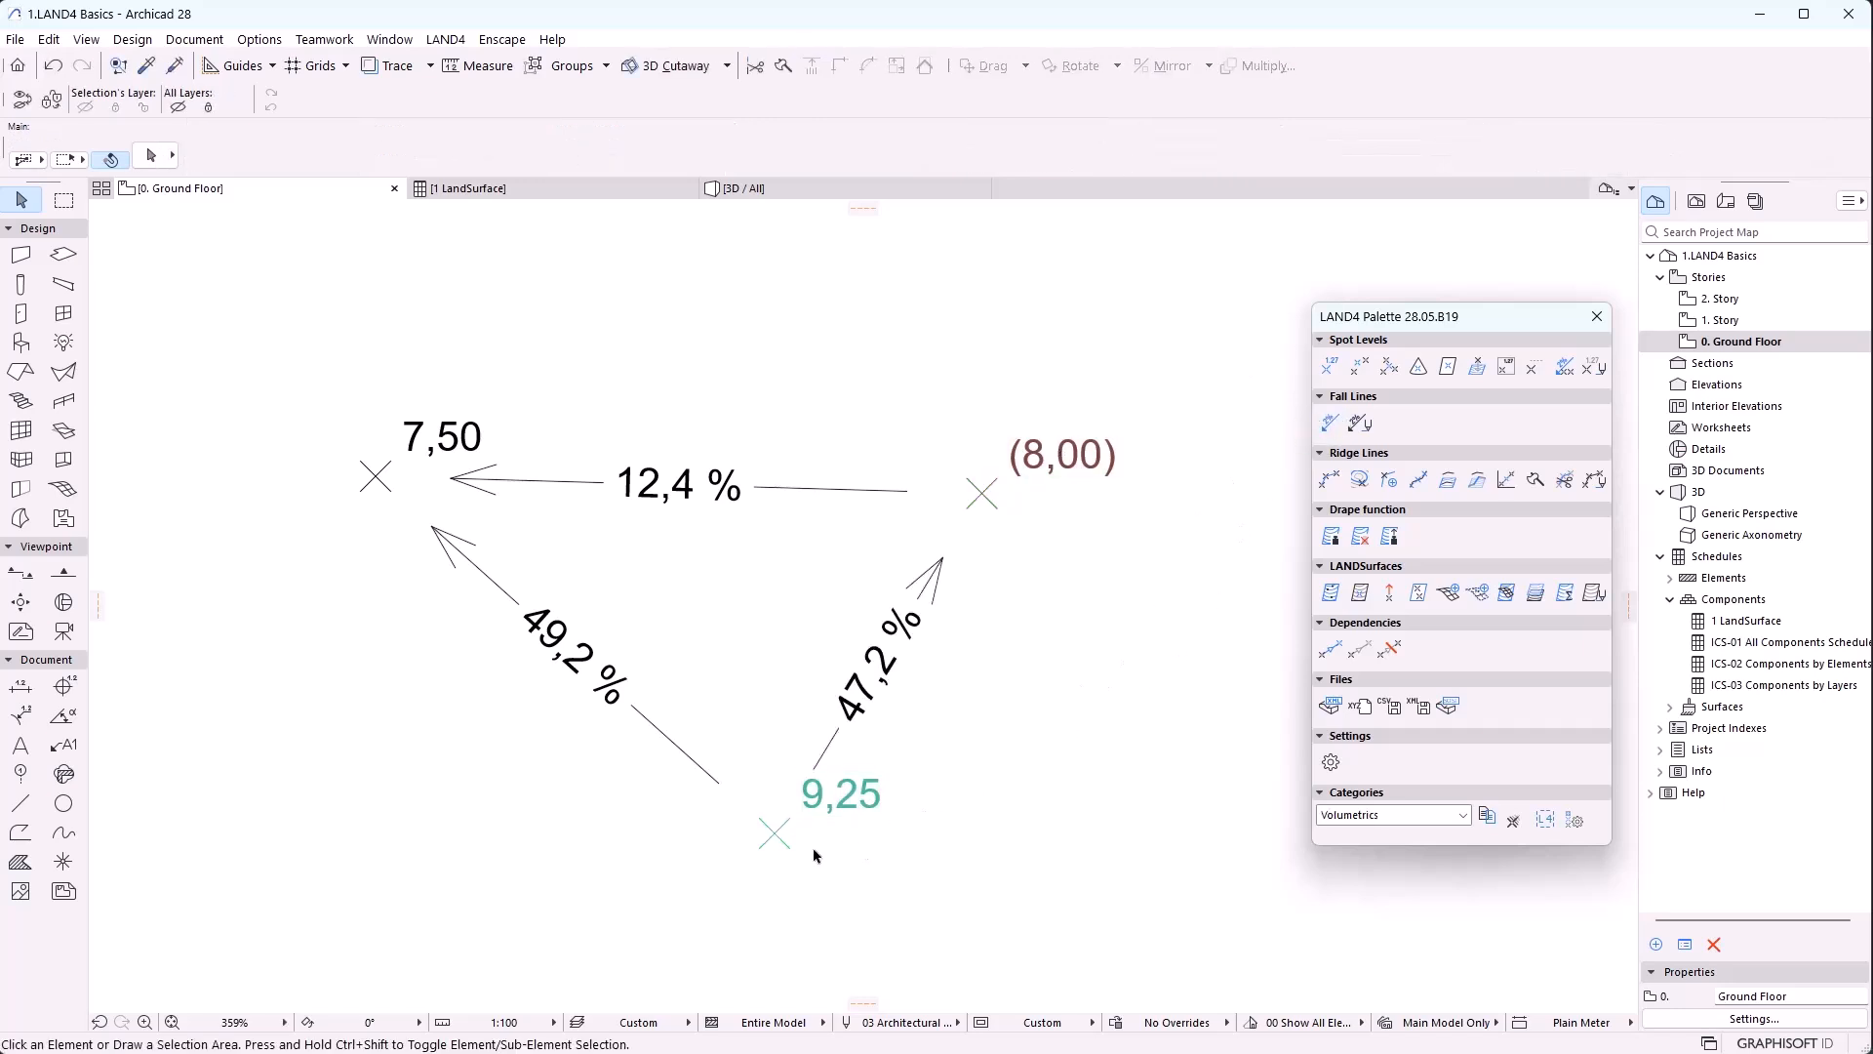
Move the 9,25 spot level down and to the left, below the middle of the two upper spot levels
left_click(773, 834)
left_click_drag(774, 834, 660, 914)
left_click(660, 915)
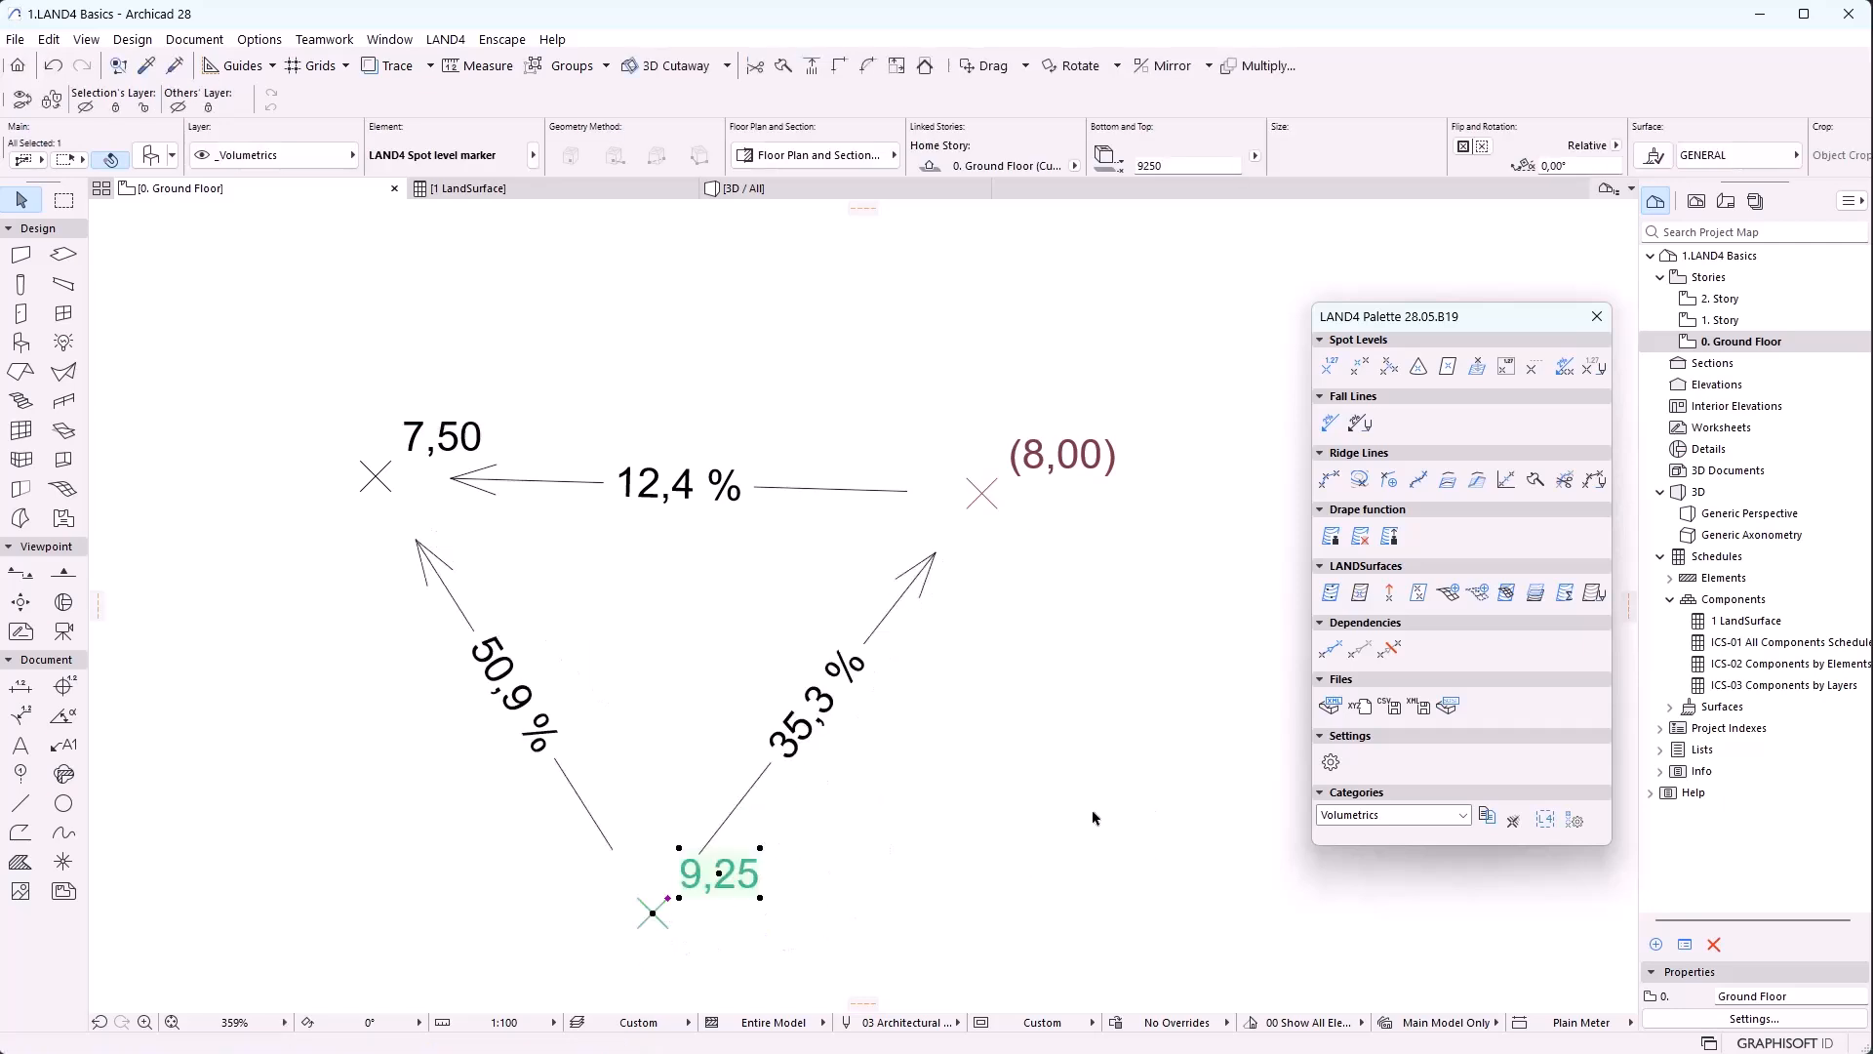
scroll(1044, 615, "down", 2)
middle_click_drag(1015, 685, 1007, 645)
left_click(1028, 678)
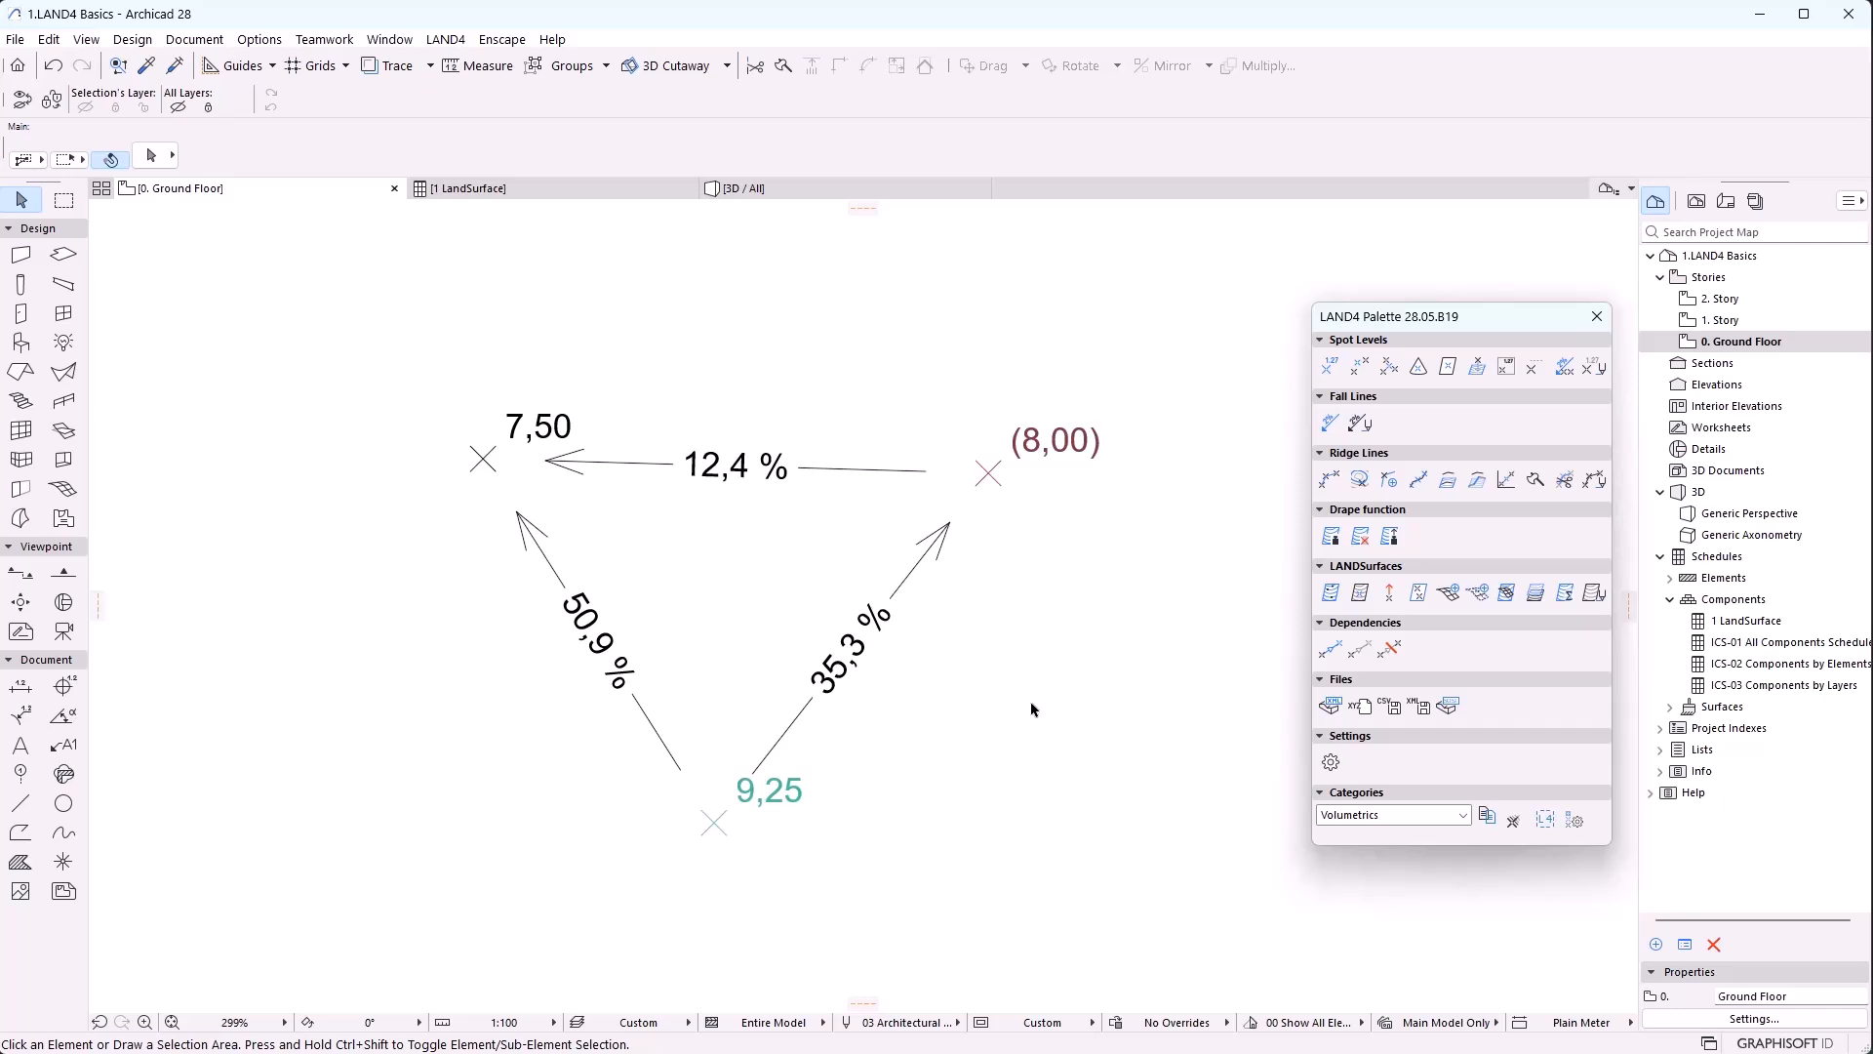
Set the LAND4 Fall Line Slope Unit to Permille in the model view options
left_click(984, 1023)
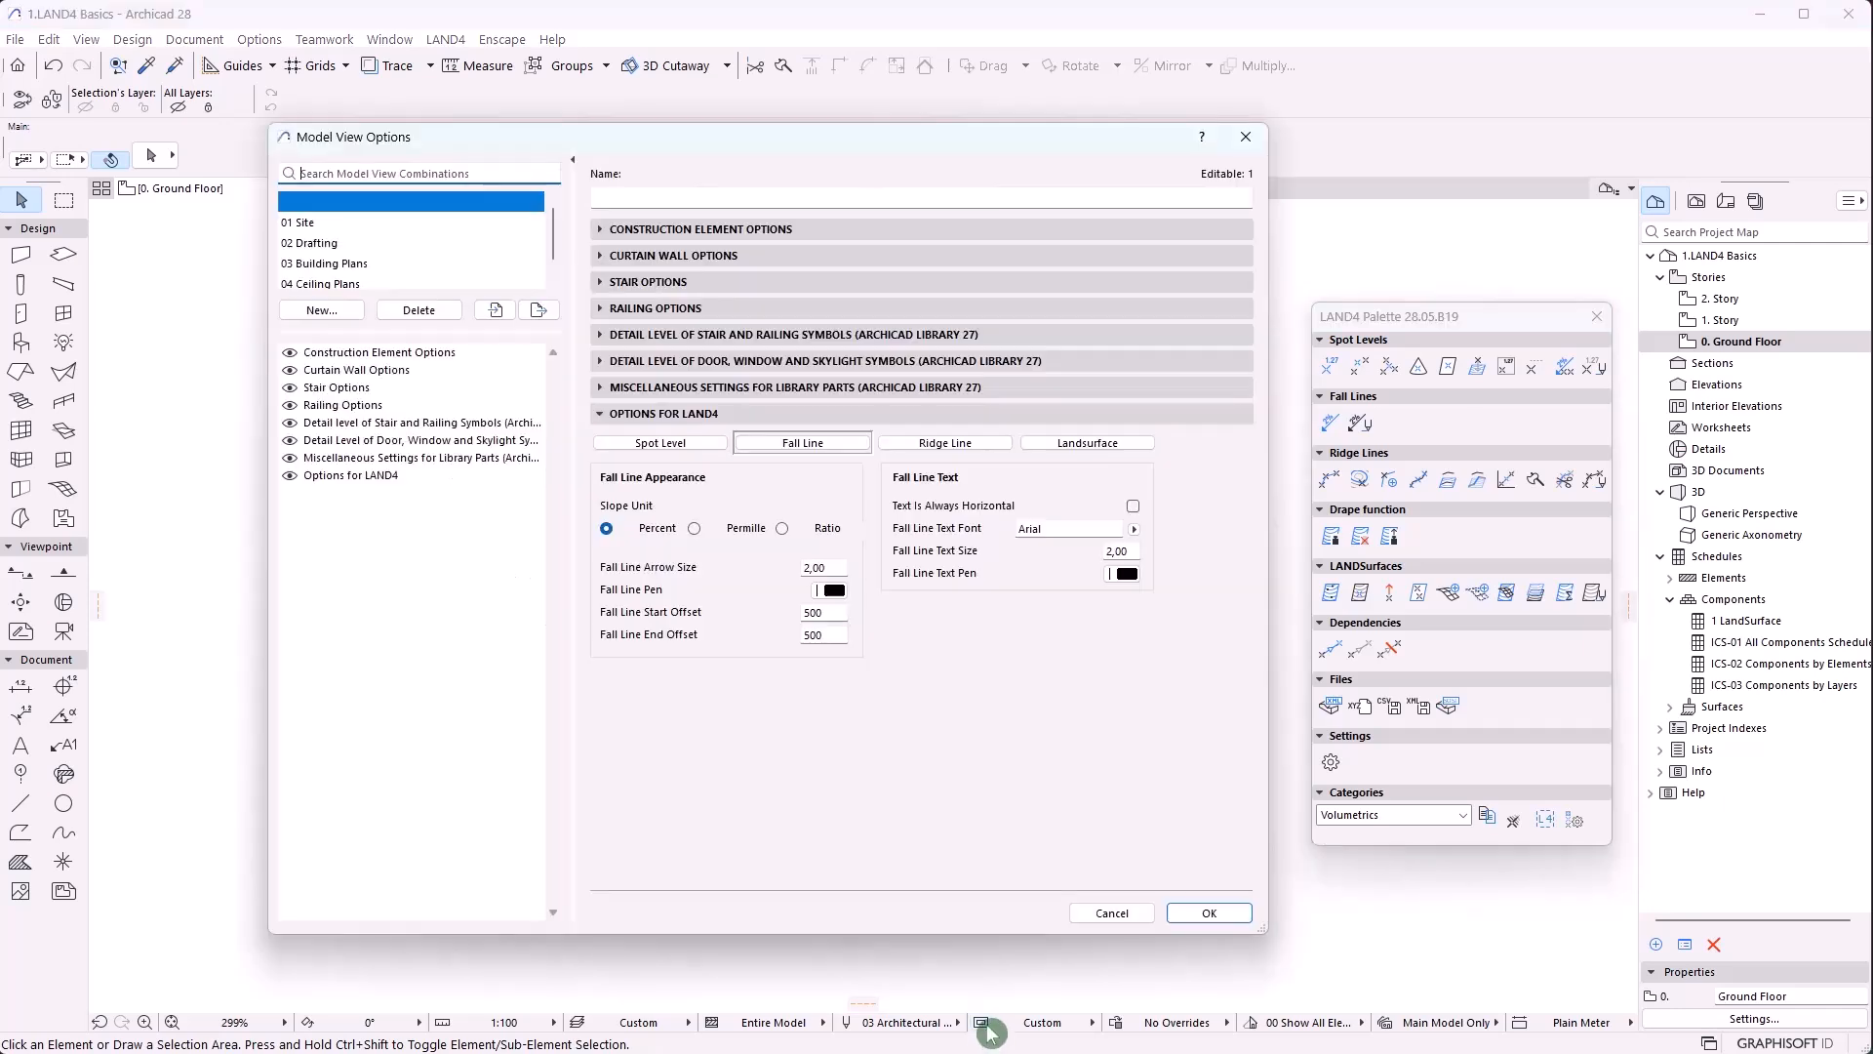
left_click(712, 419)
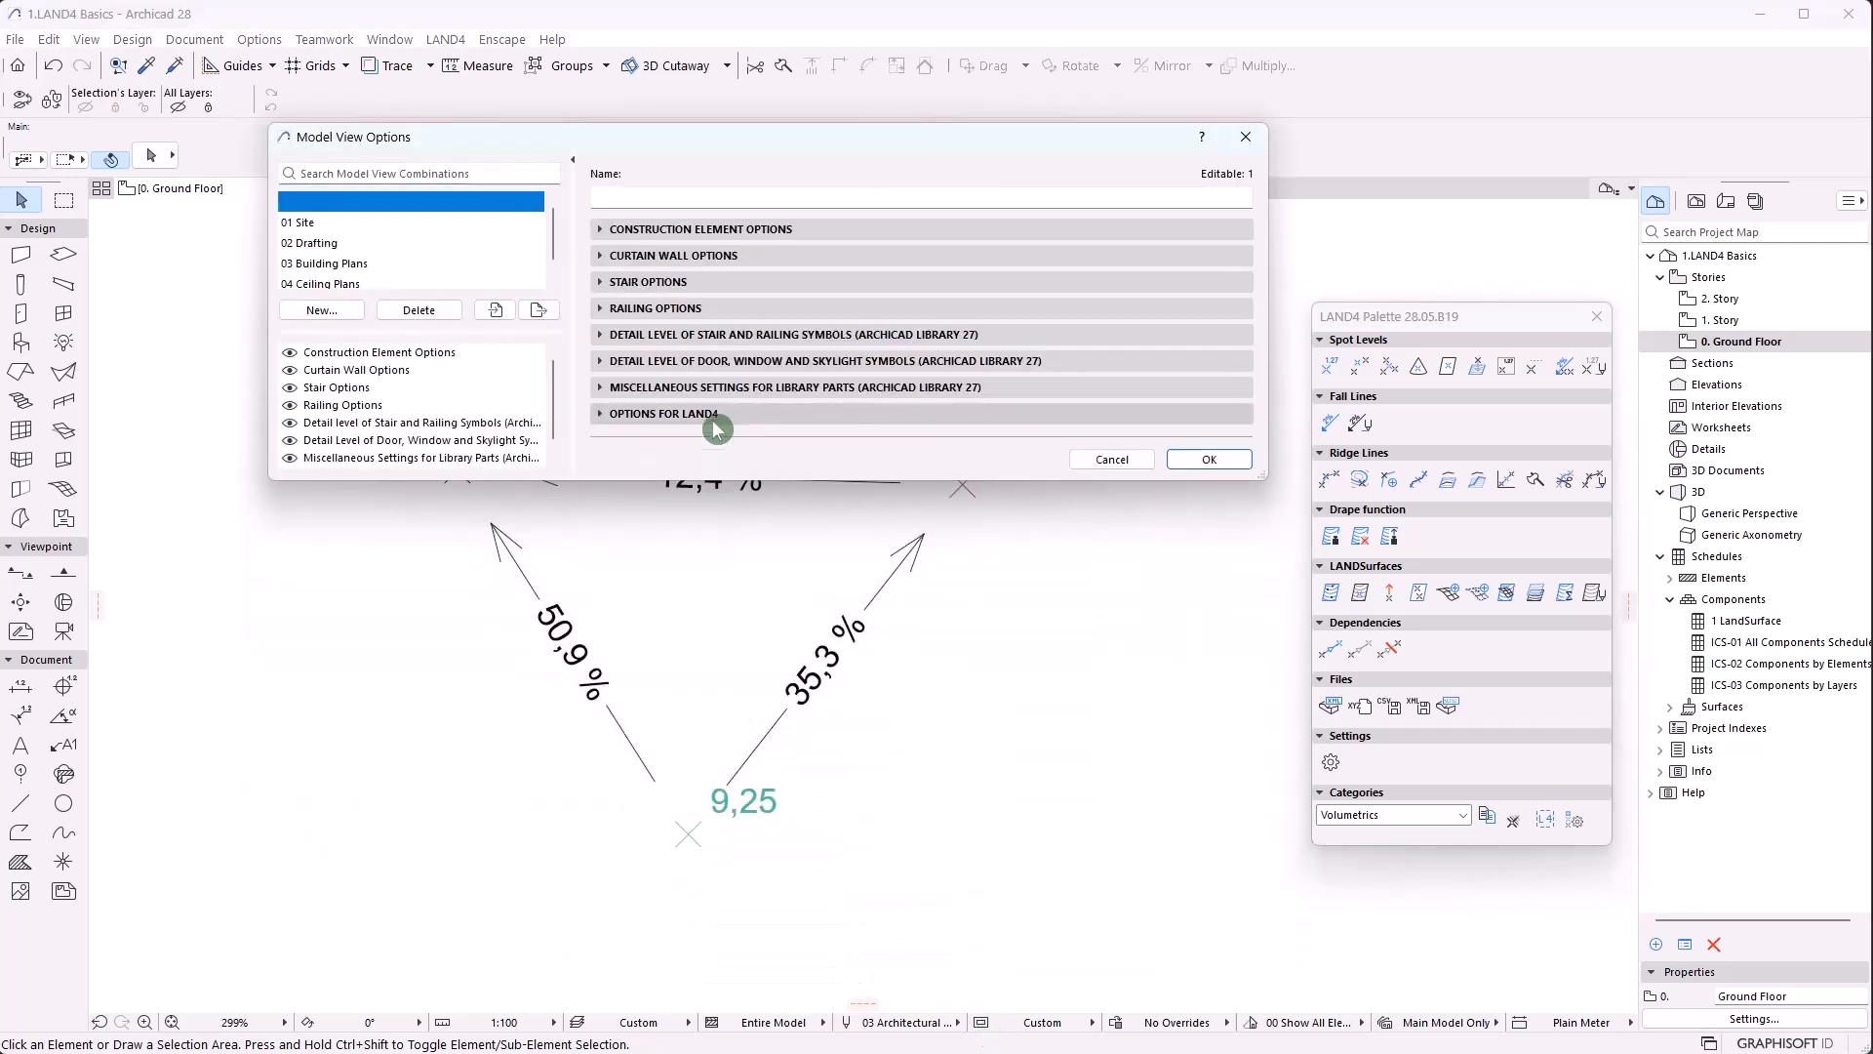
left_click(713, 419)
left_click(764, 445)
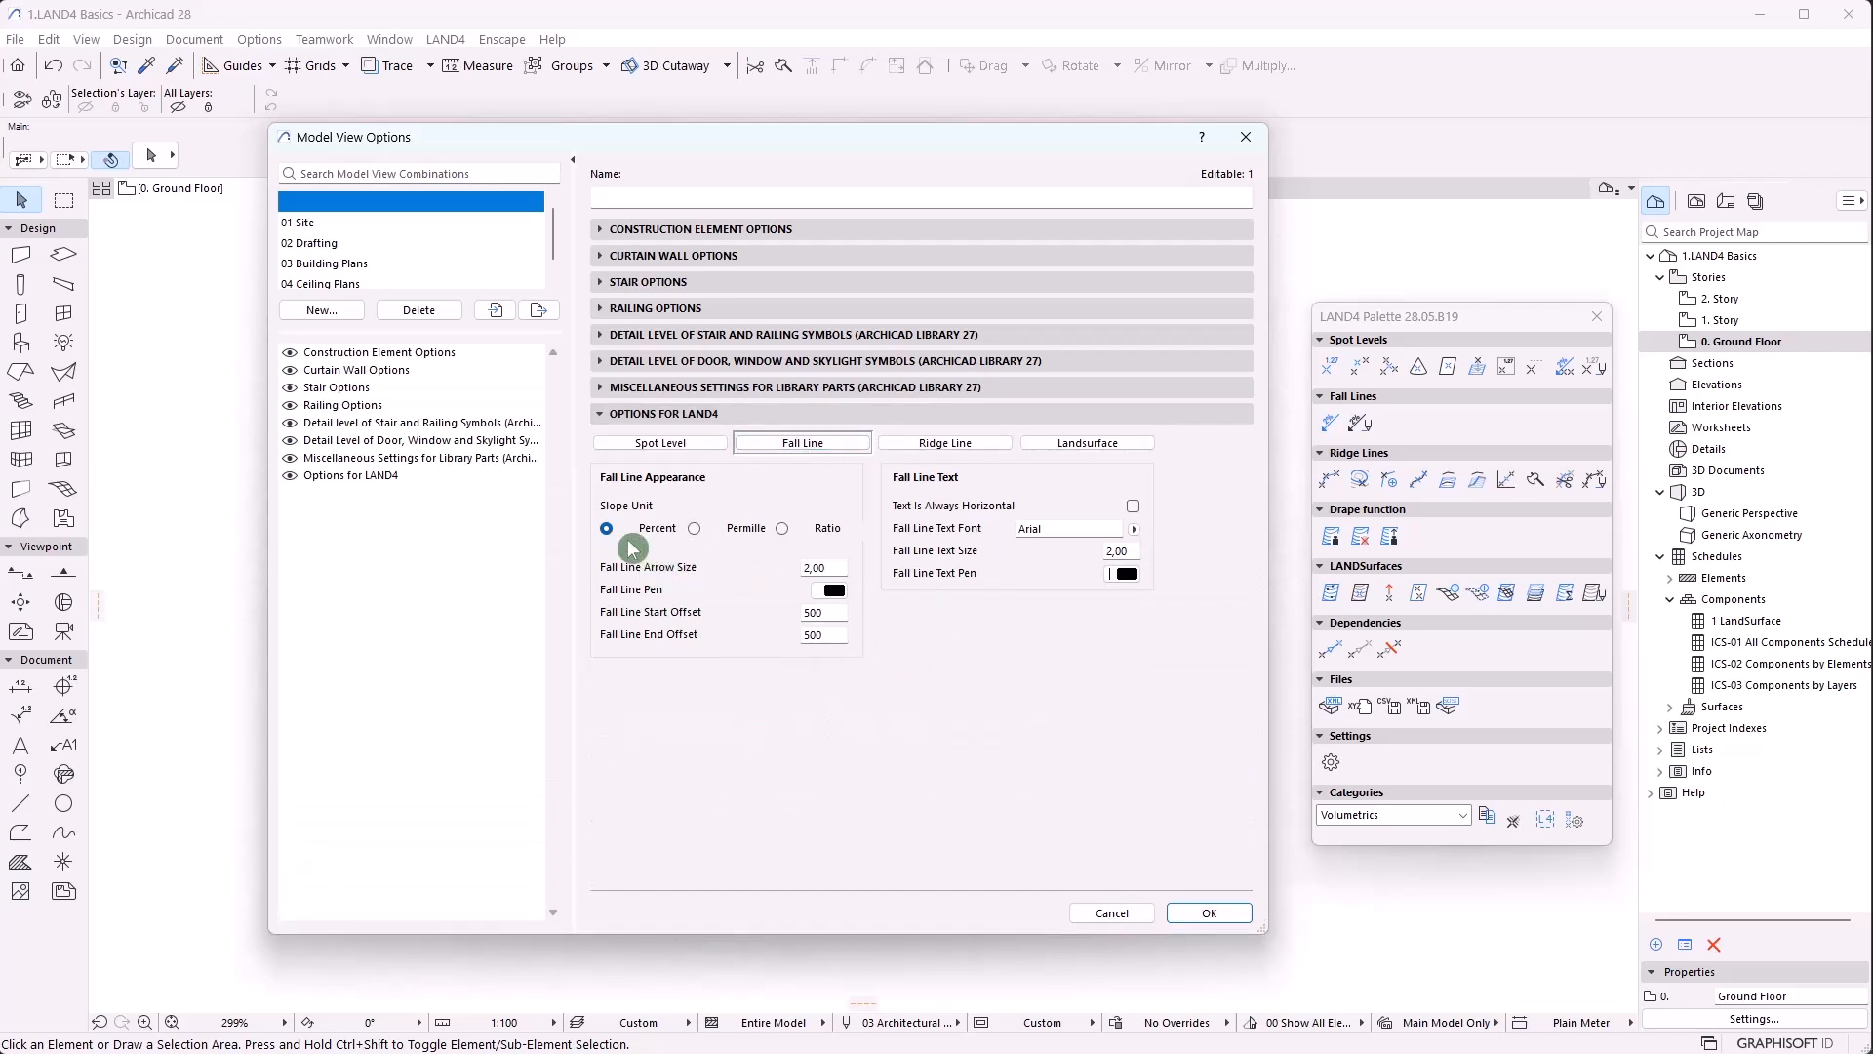
left_click(695, 529)
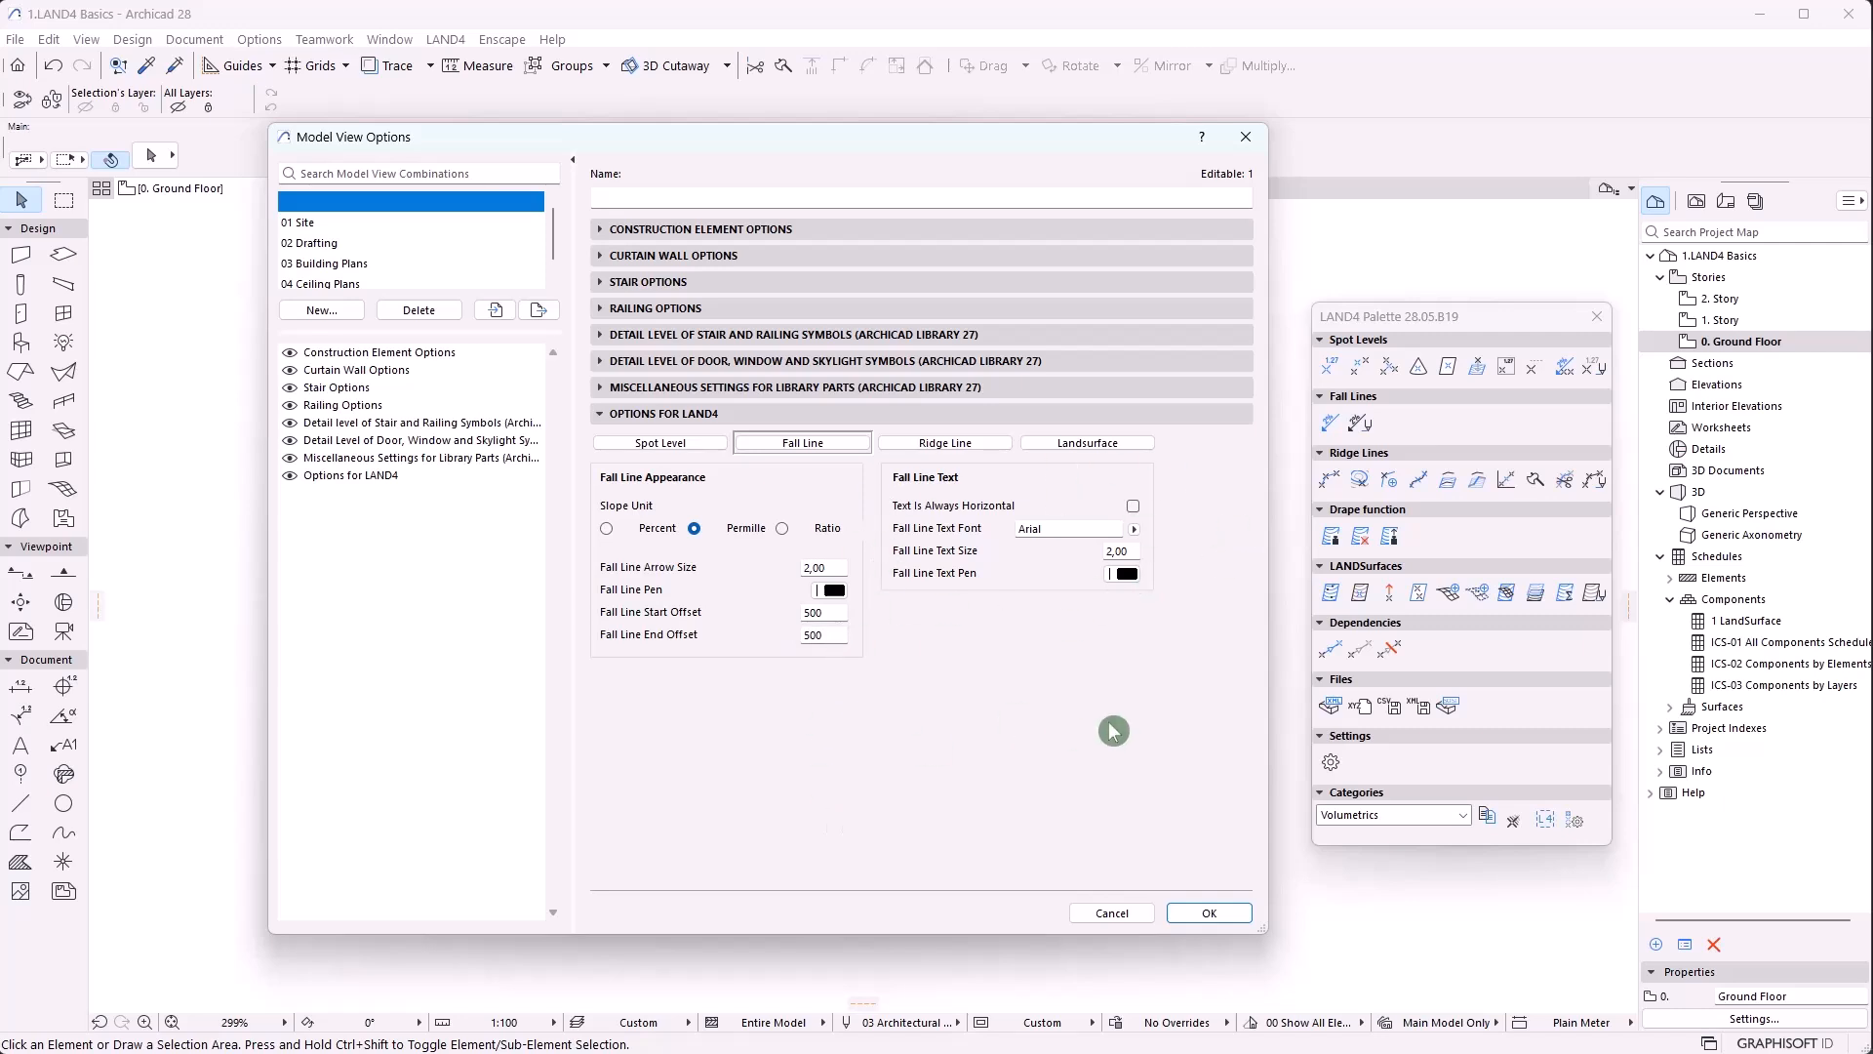
left_click(1209, 912)
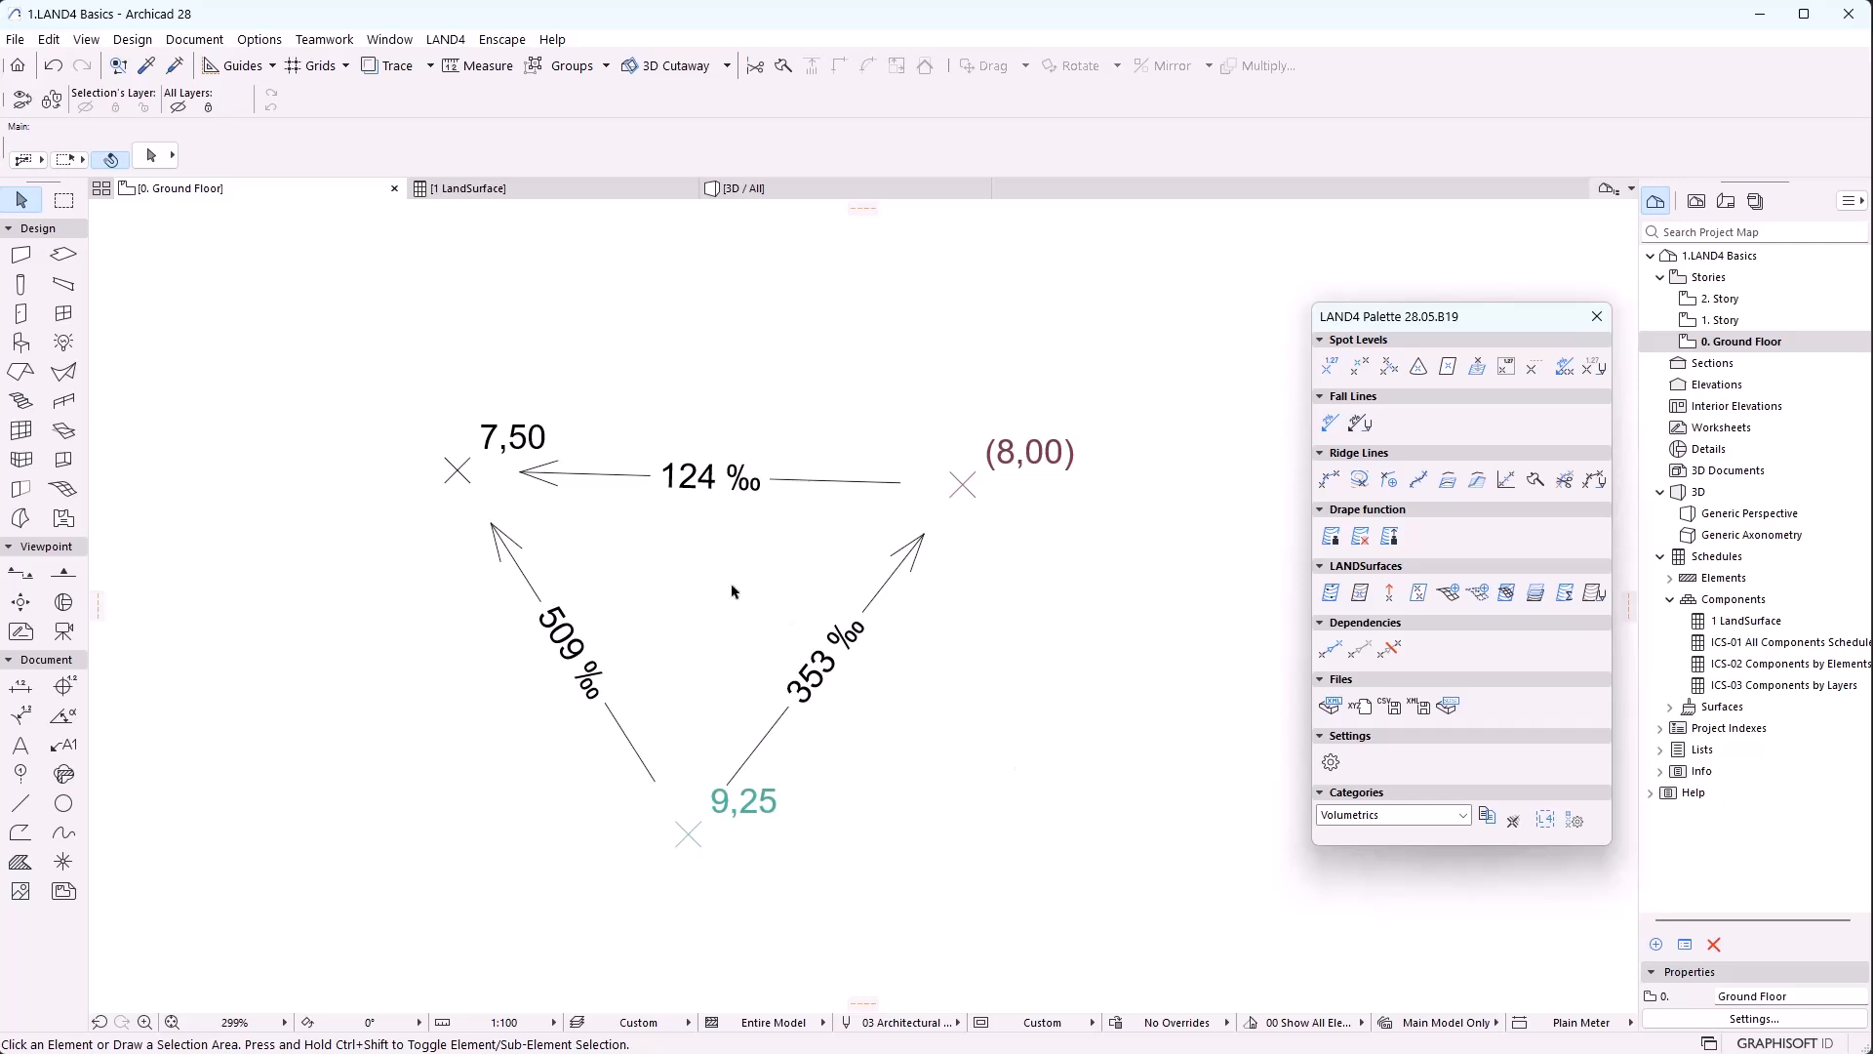
Turn off Use Model View Option for the fall line between 9,25 and (8,00) and set its arrow and text pens to green pen 4
left_click(864, 609)
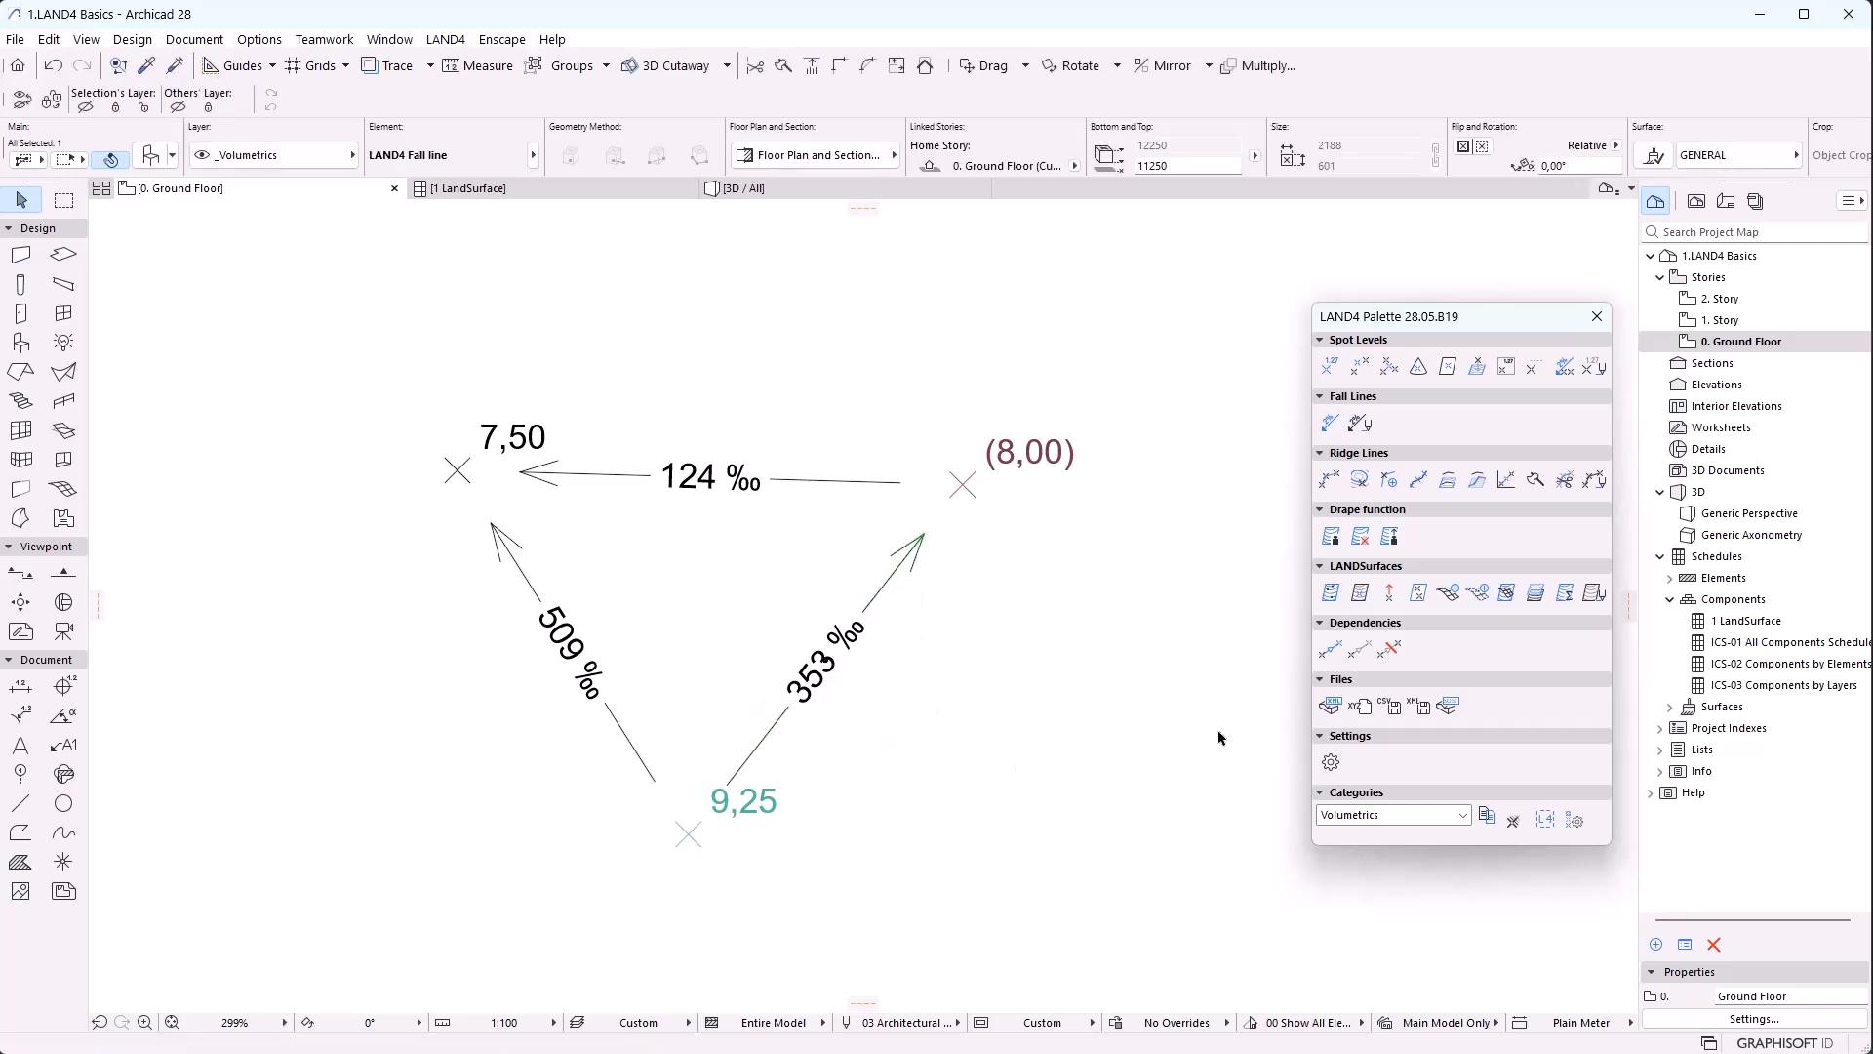
left_click(1366, 425)
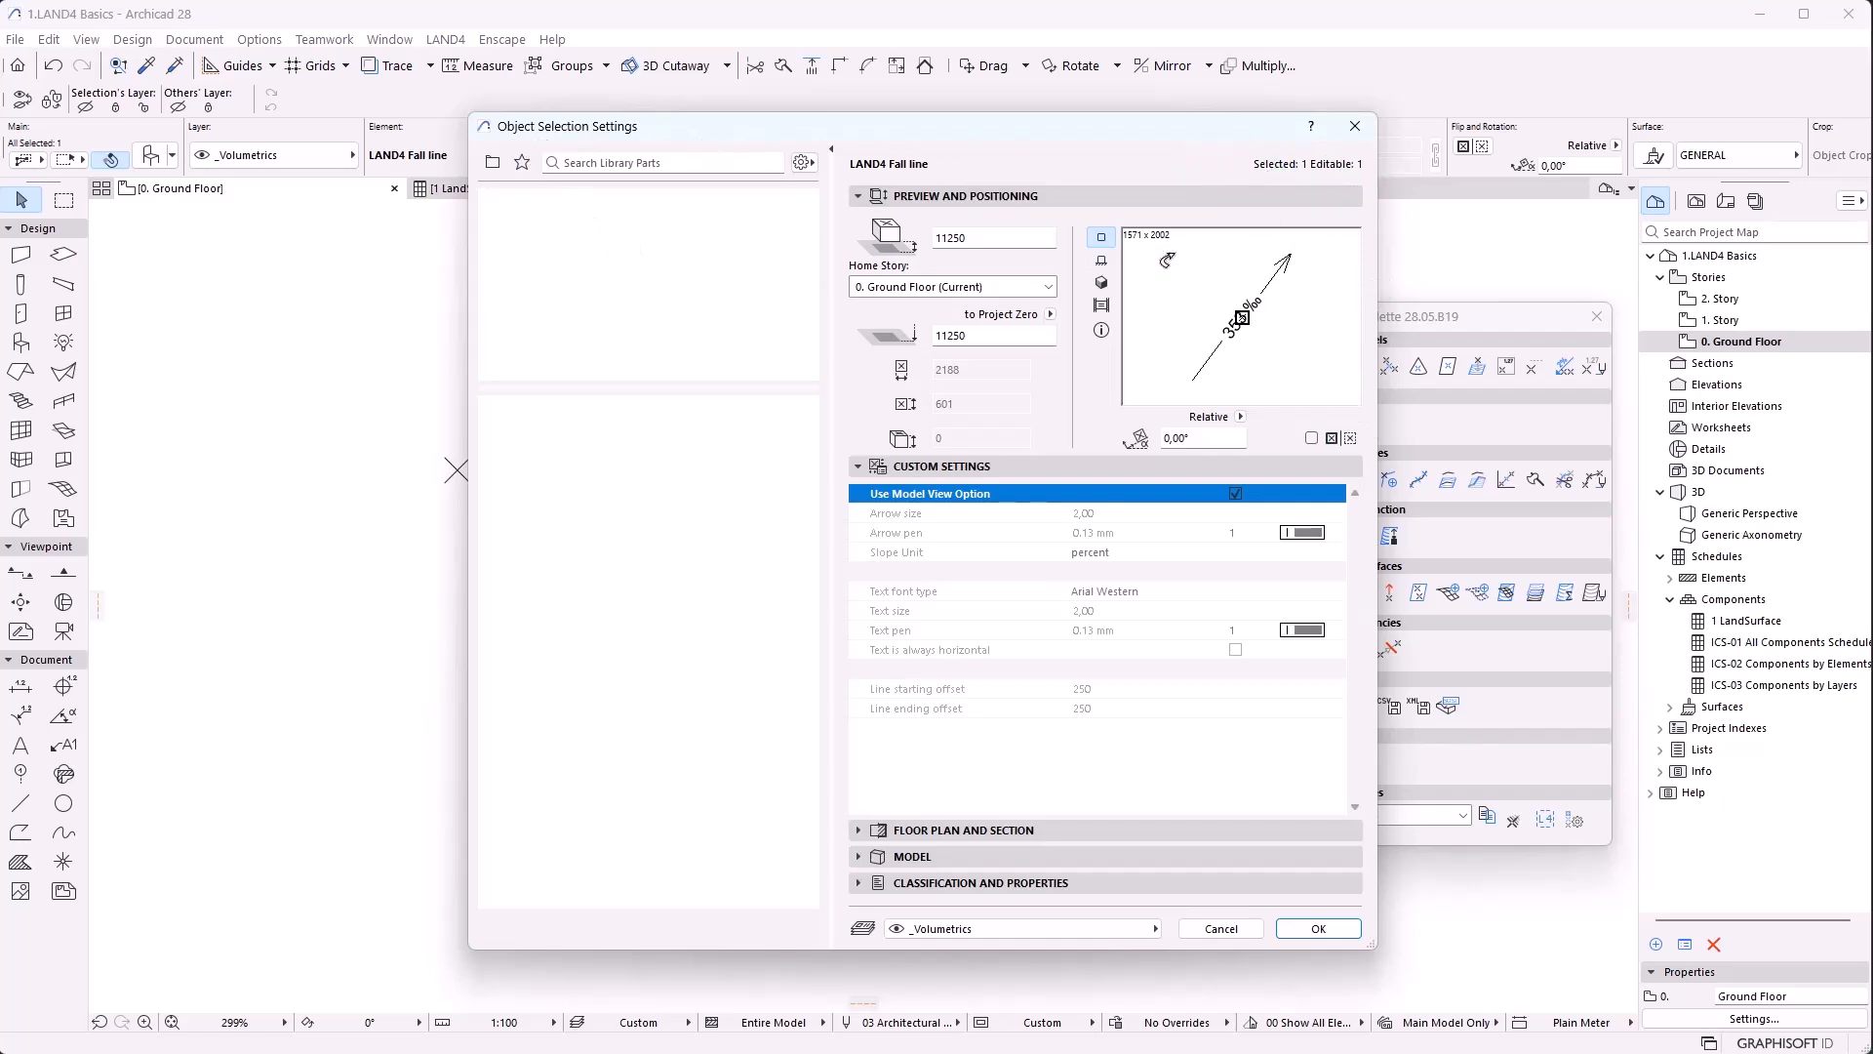
left_click(1236, 493)
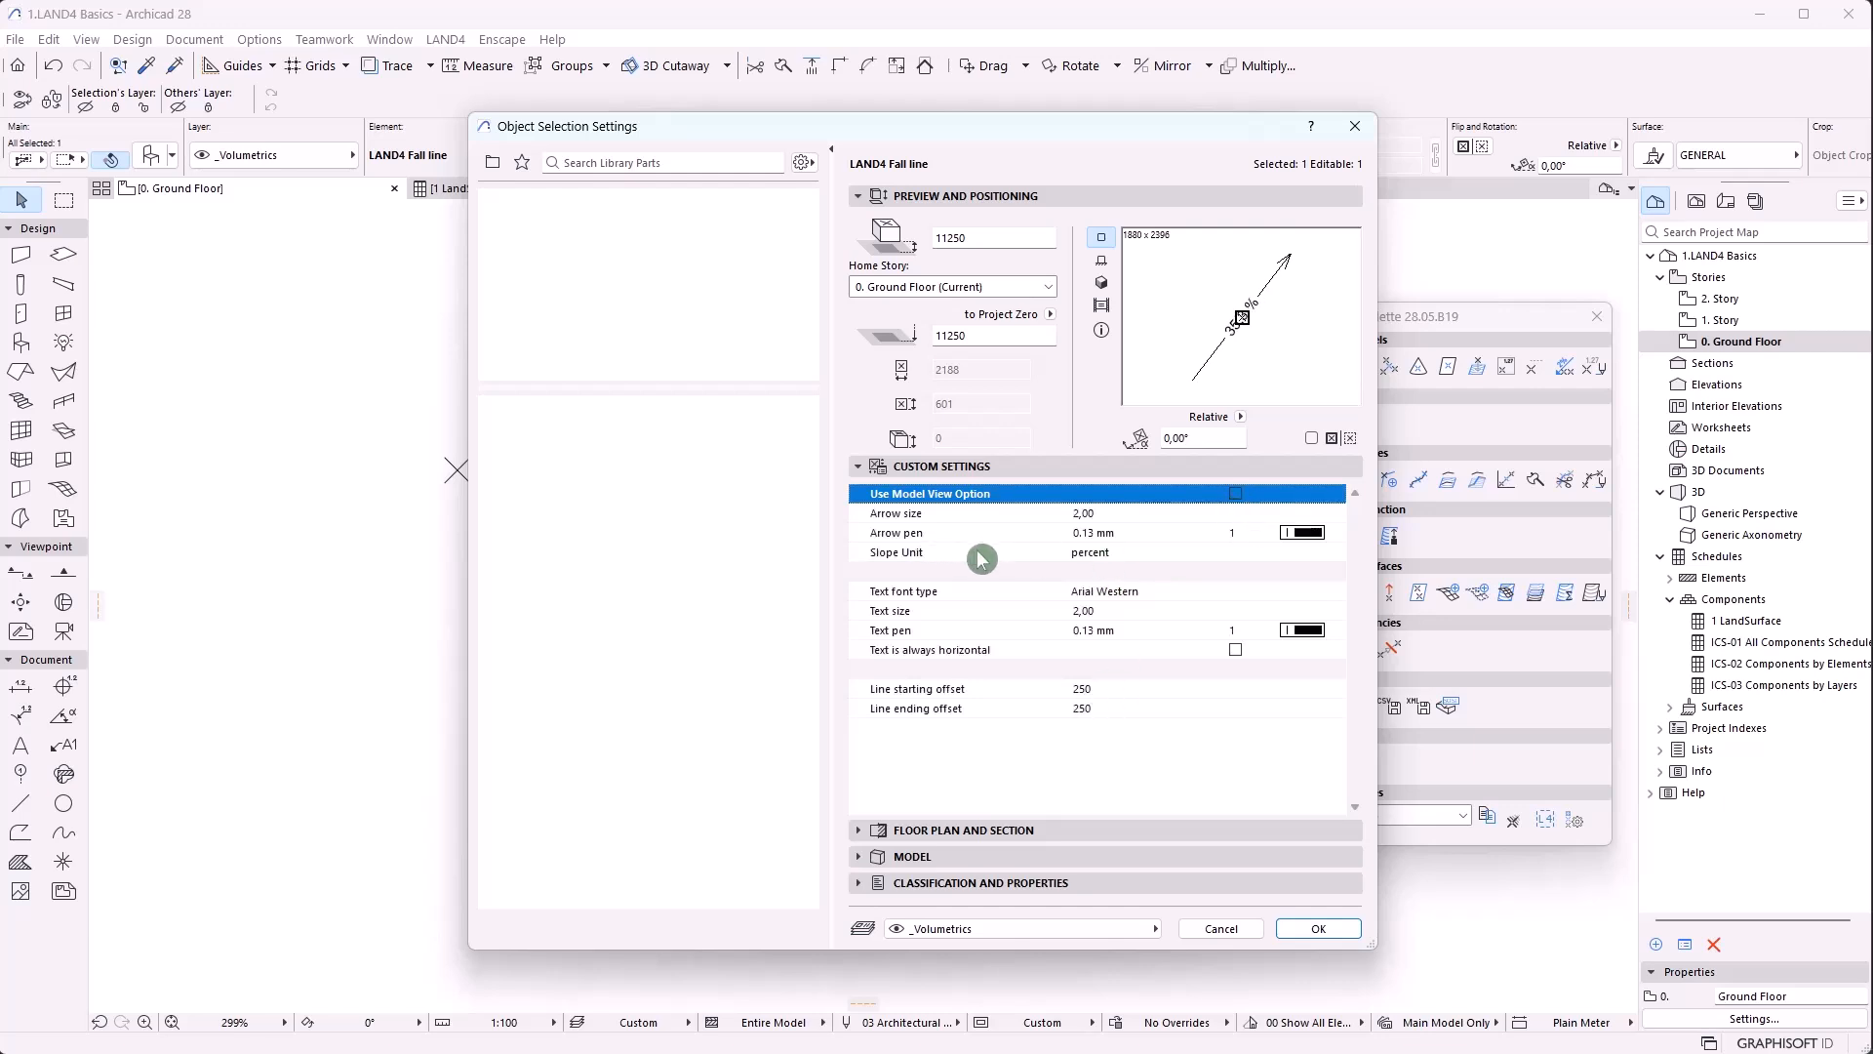
left_click(1118, 554)
left_click(1331, 535)
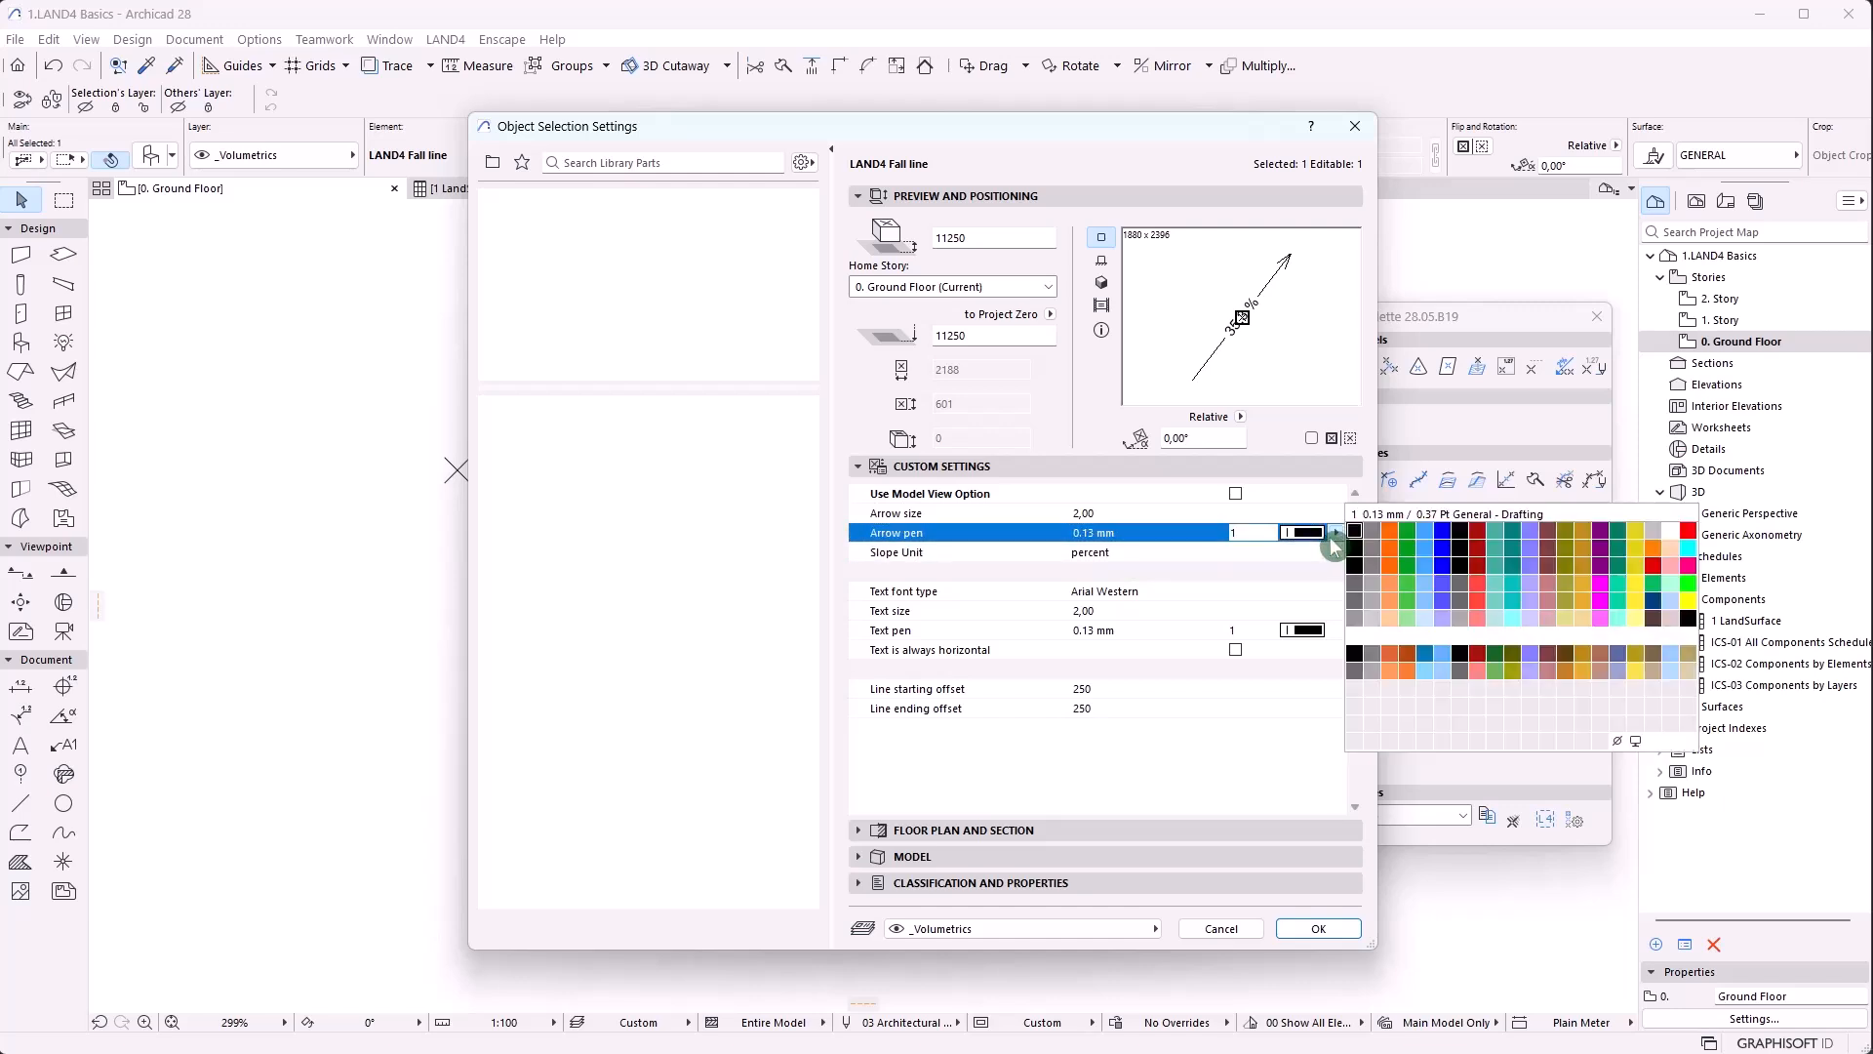
left_click(1414, 544)
left_click(1307, 630)
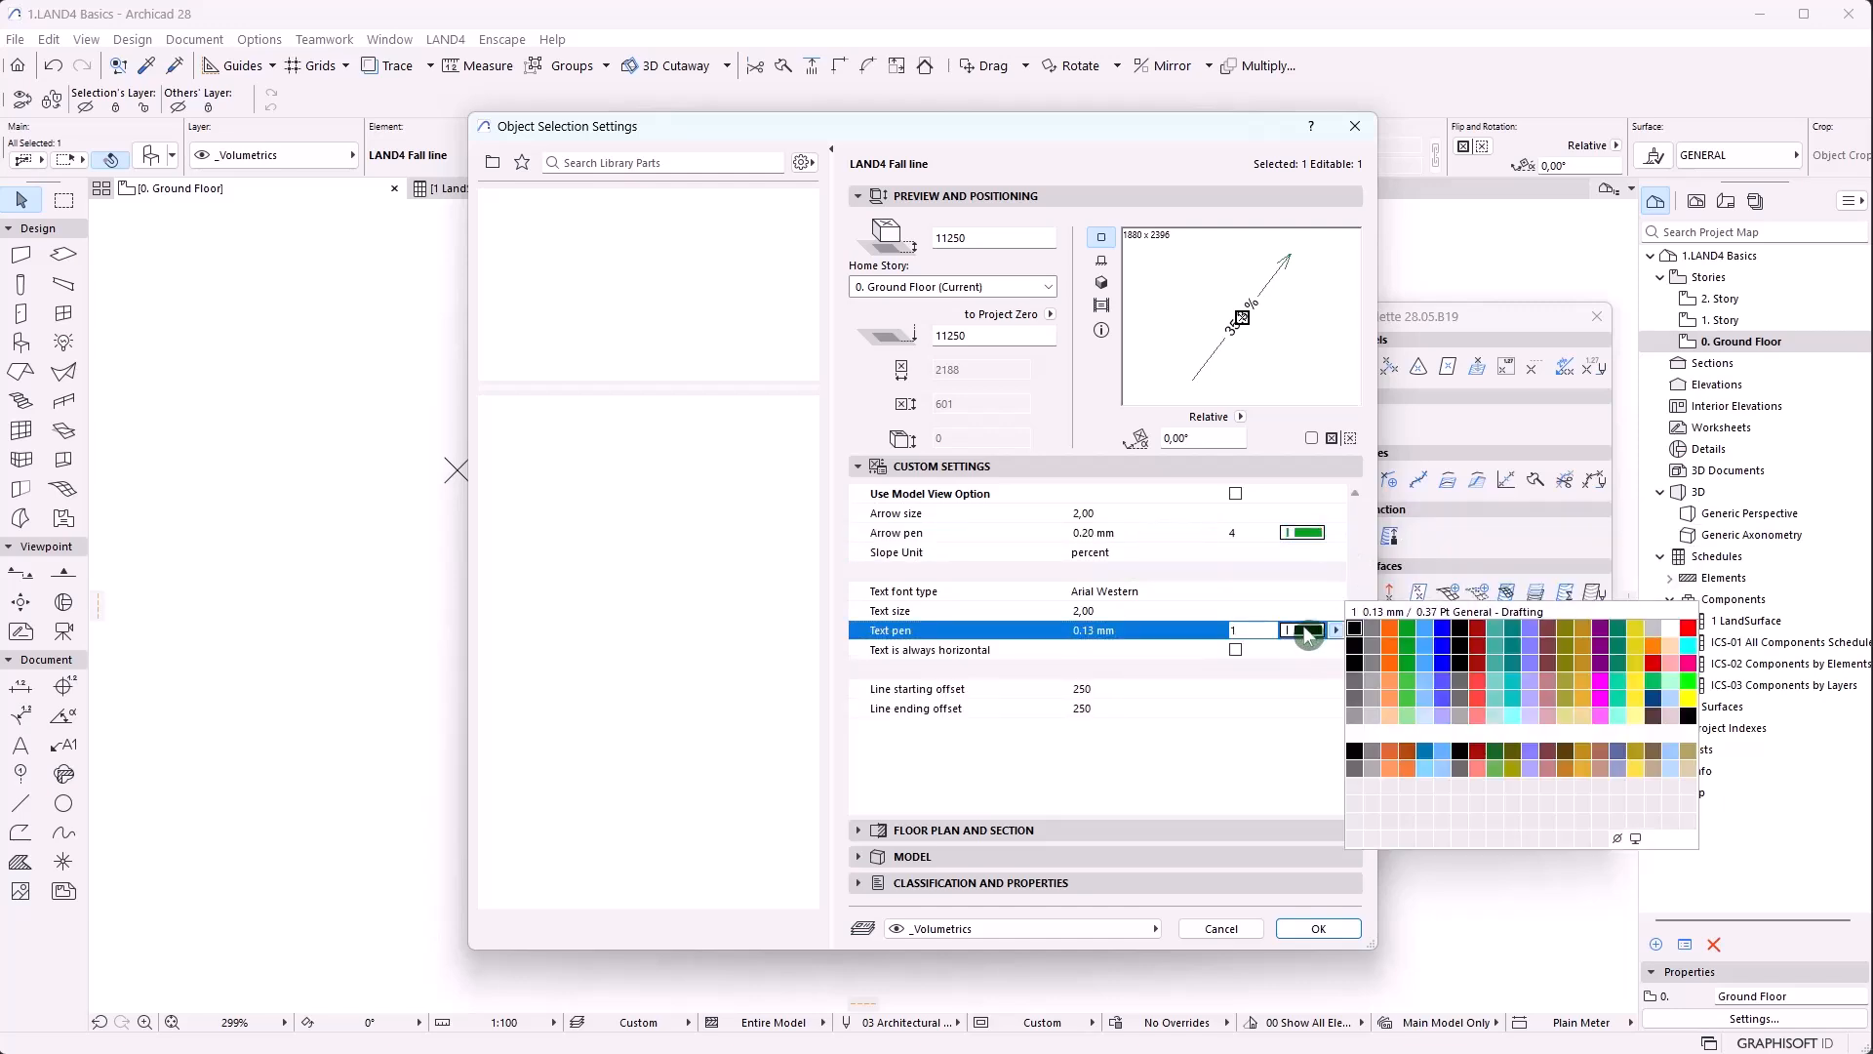
left_click(1412, 634)
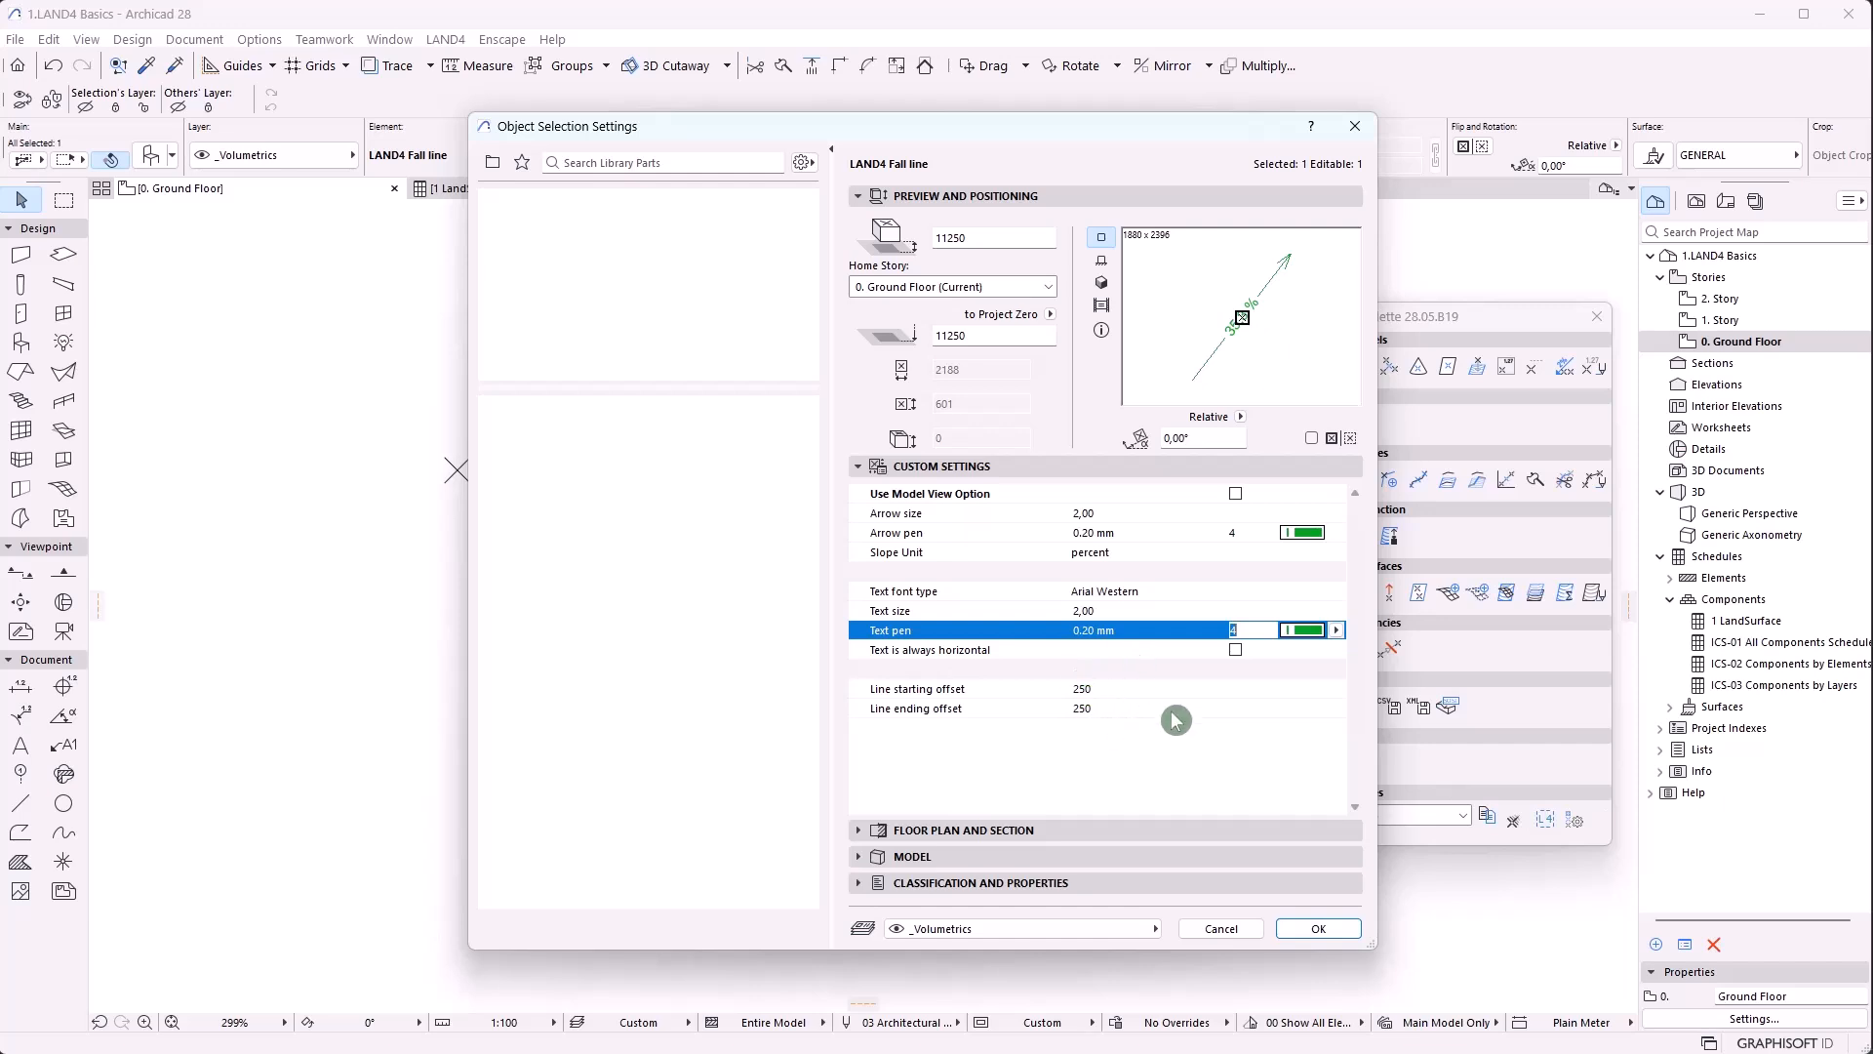
left_click(1317, 927)
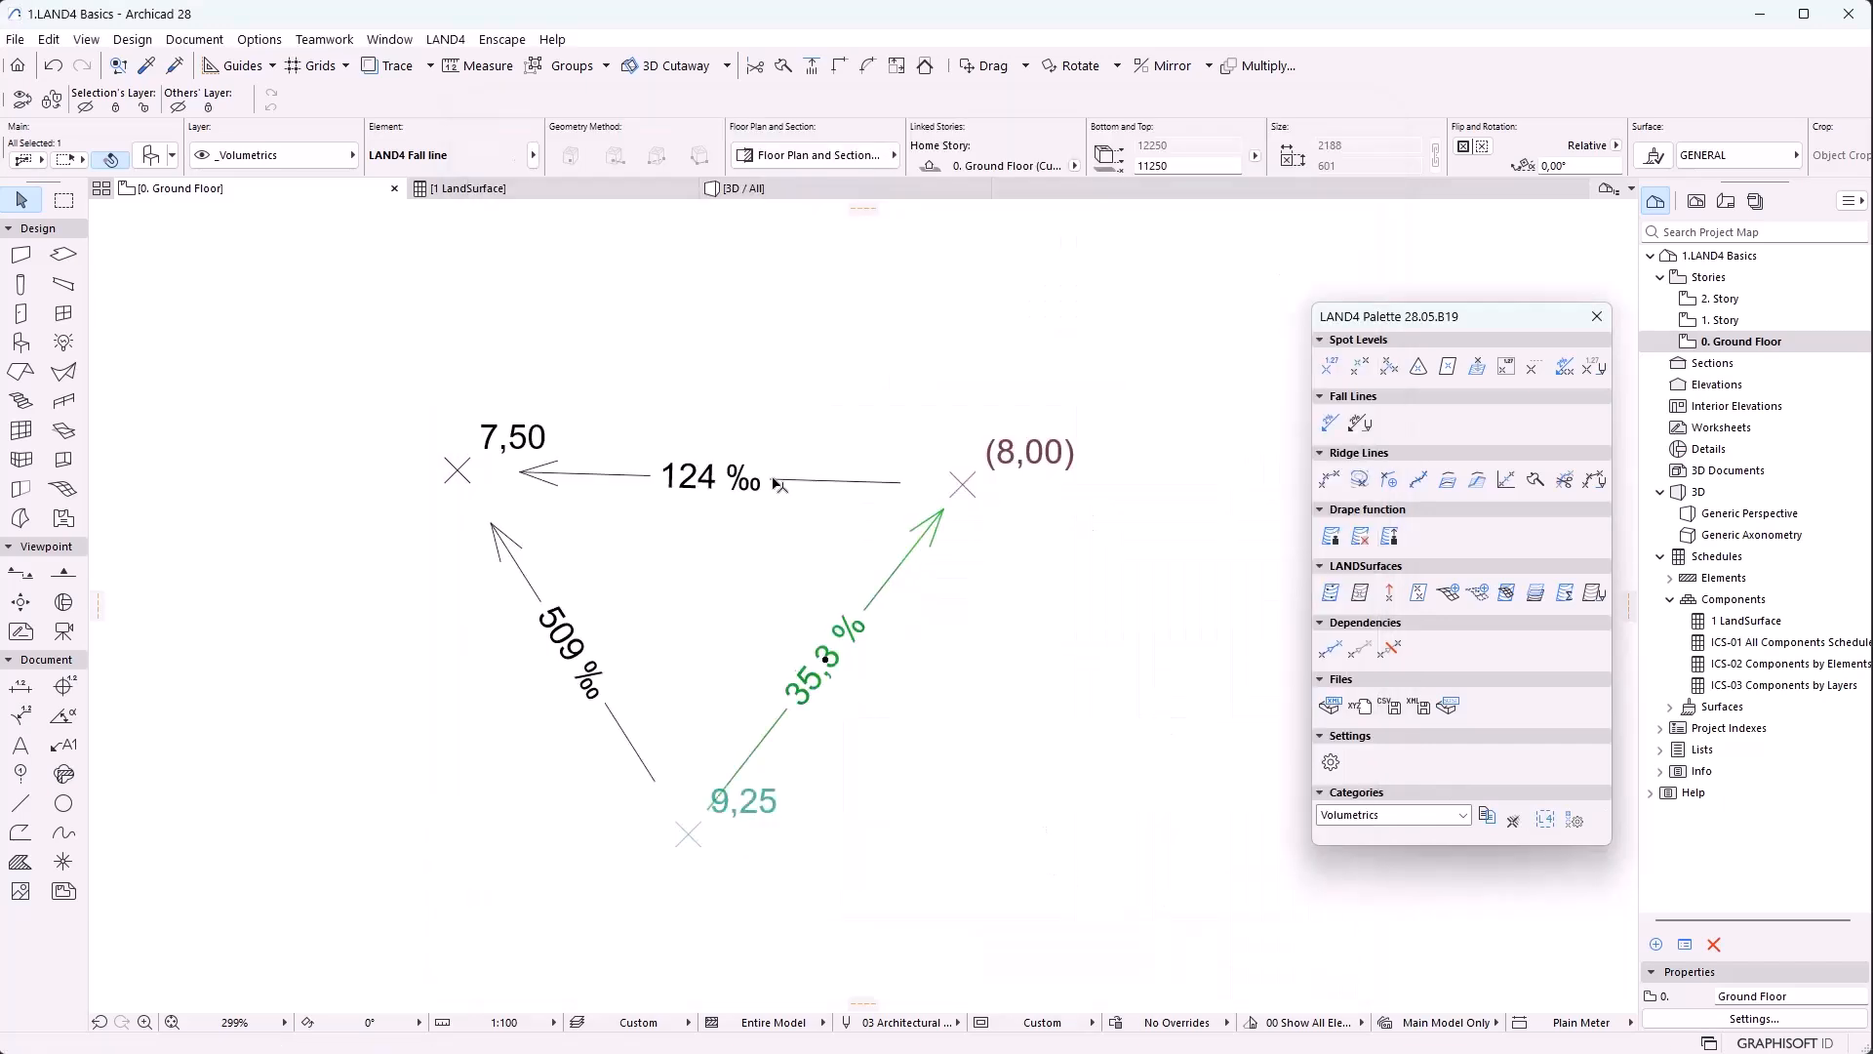
Use Measure to check the reference points at the (8,00) and 7,50 spot levels
key("m")
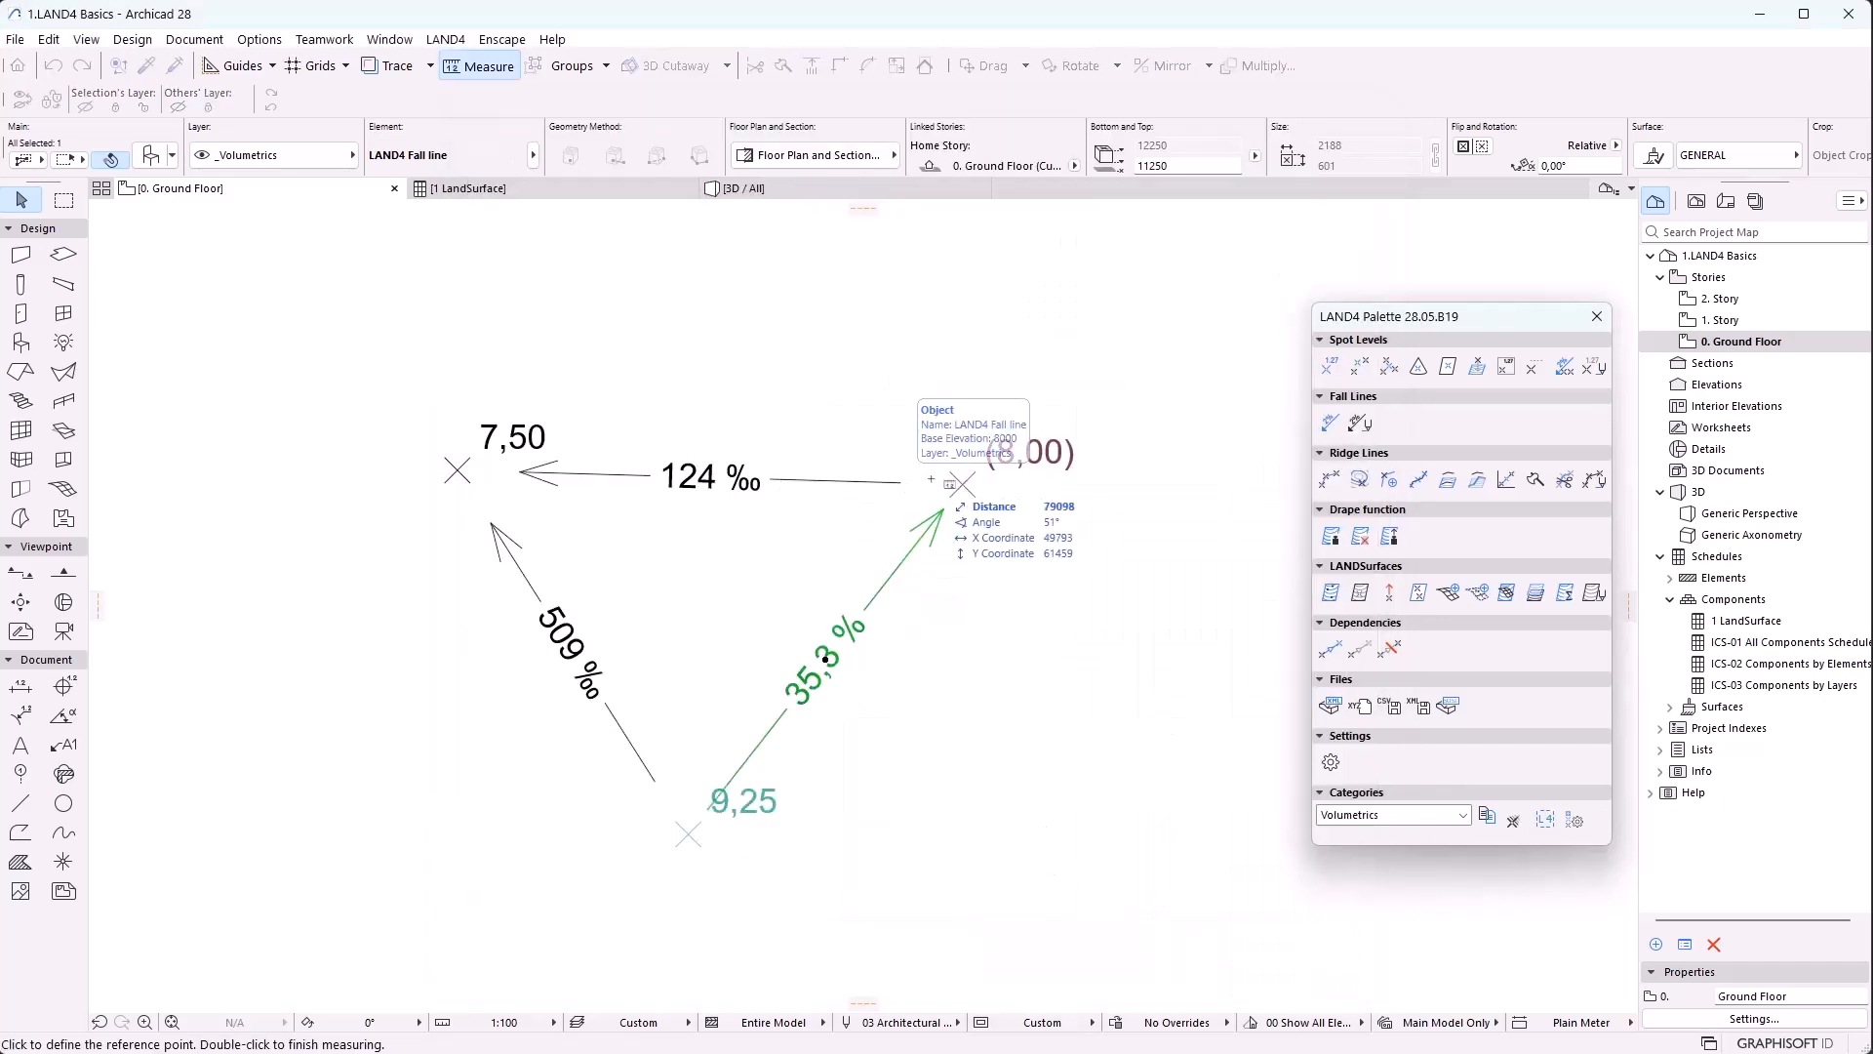
left_click(963, 482)
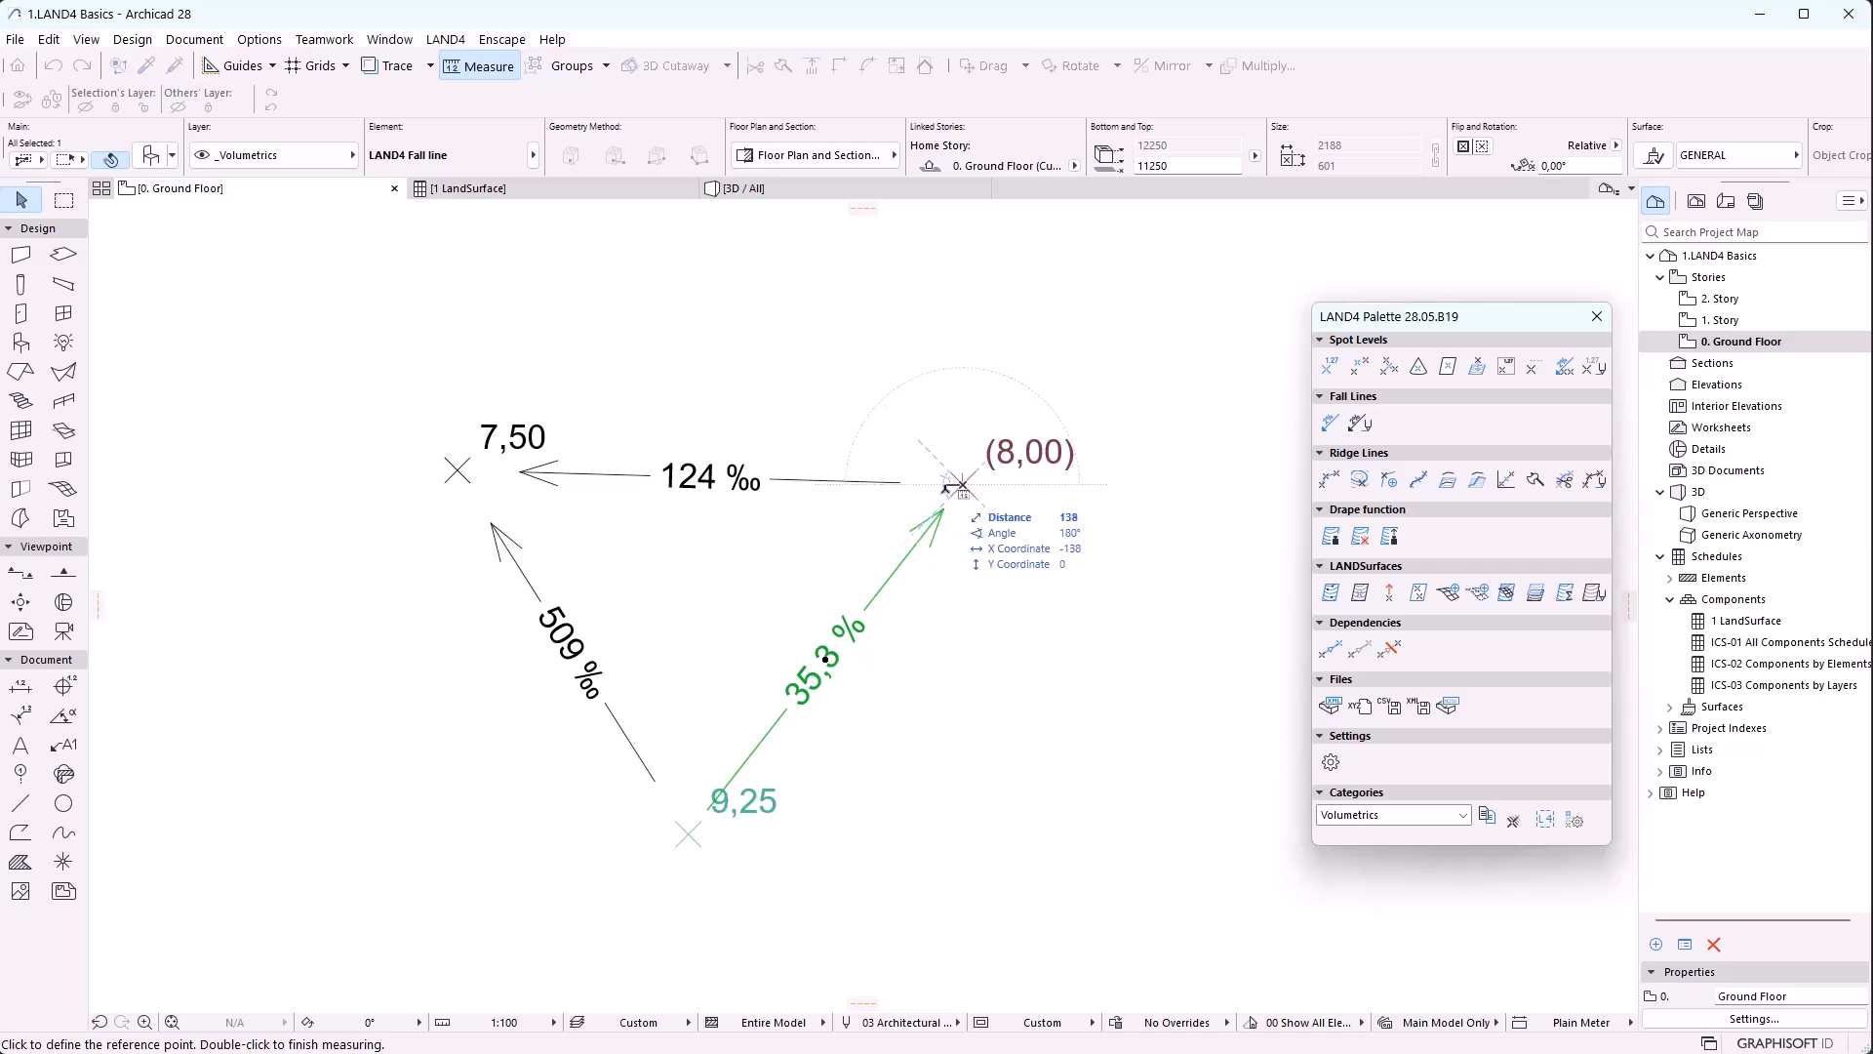
key("Escape")
key("m")
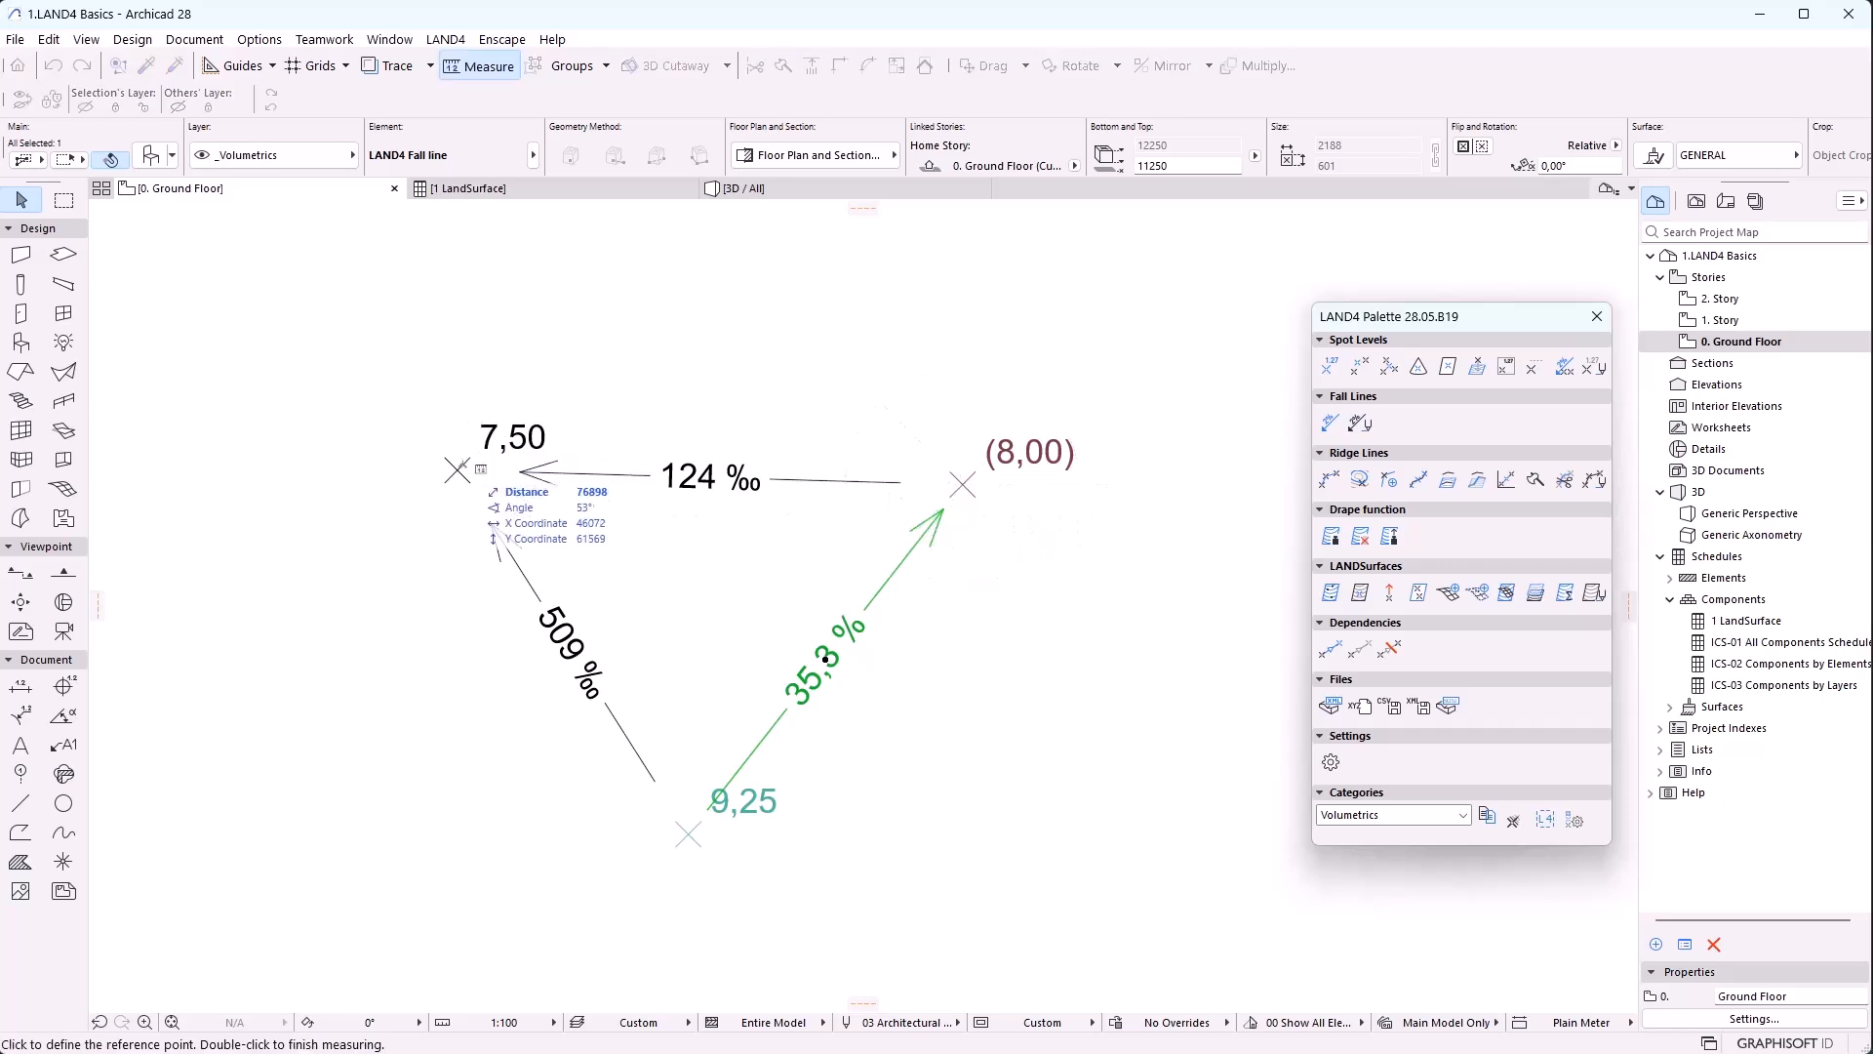
left_click(456, 471)
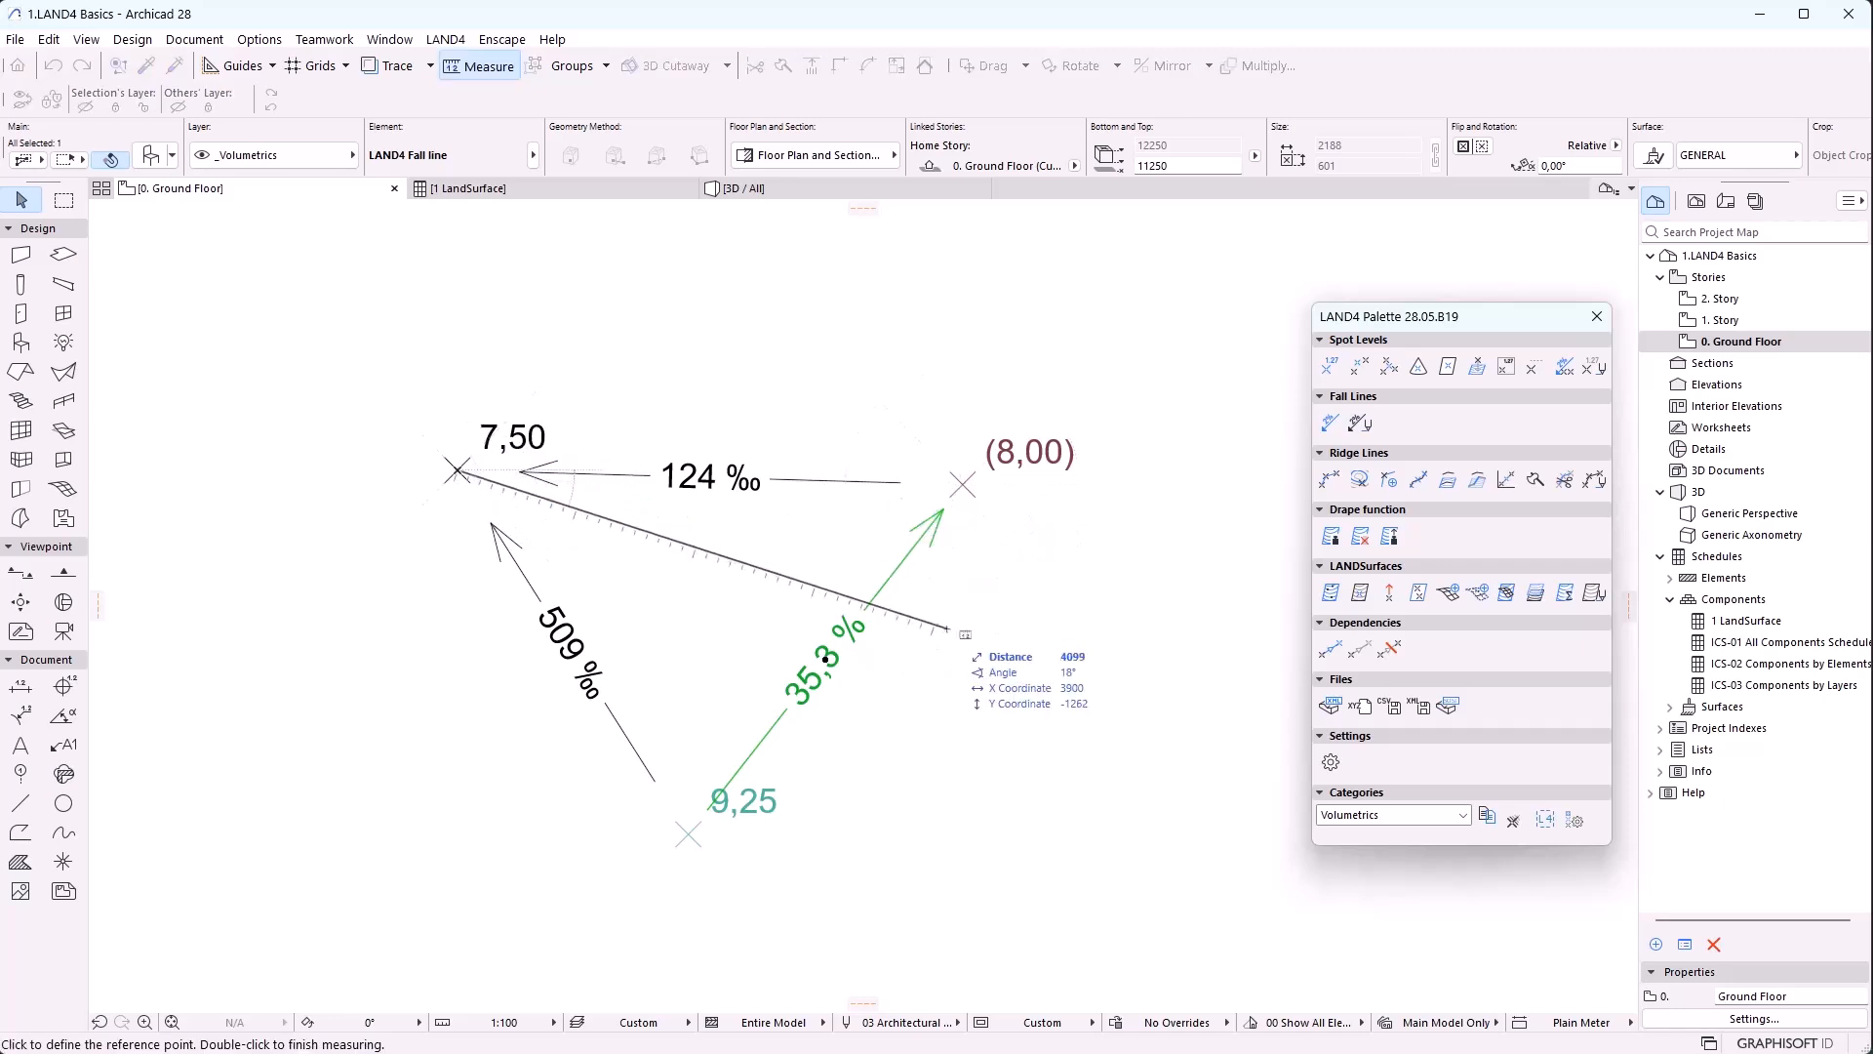
key("Escape")
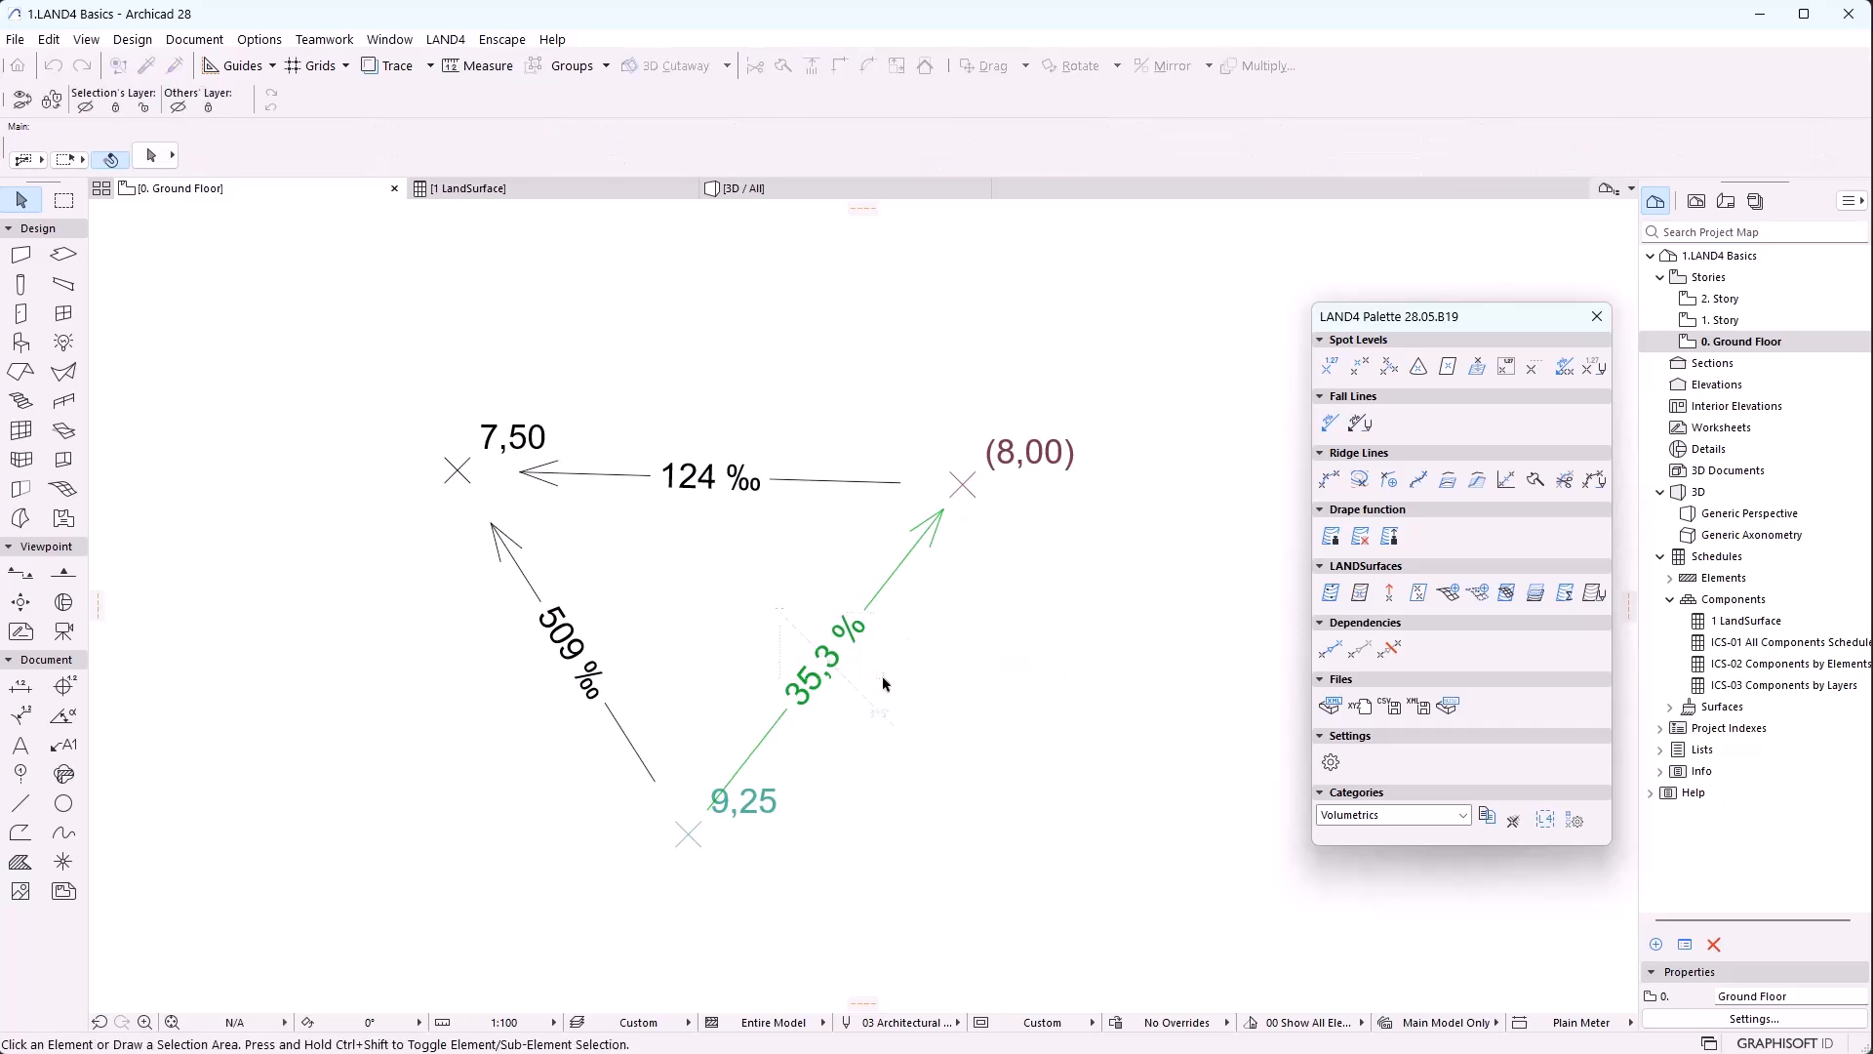
Turn Use Model View Option back on for the green fall line between 9,25 and (8,00)
left_click(825, 656)
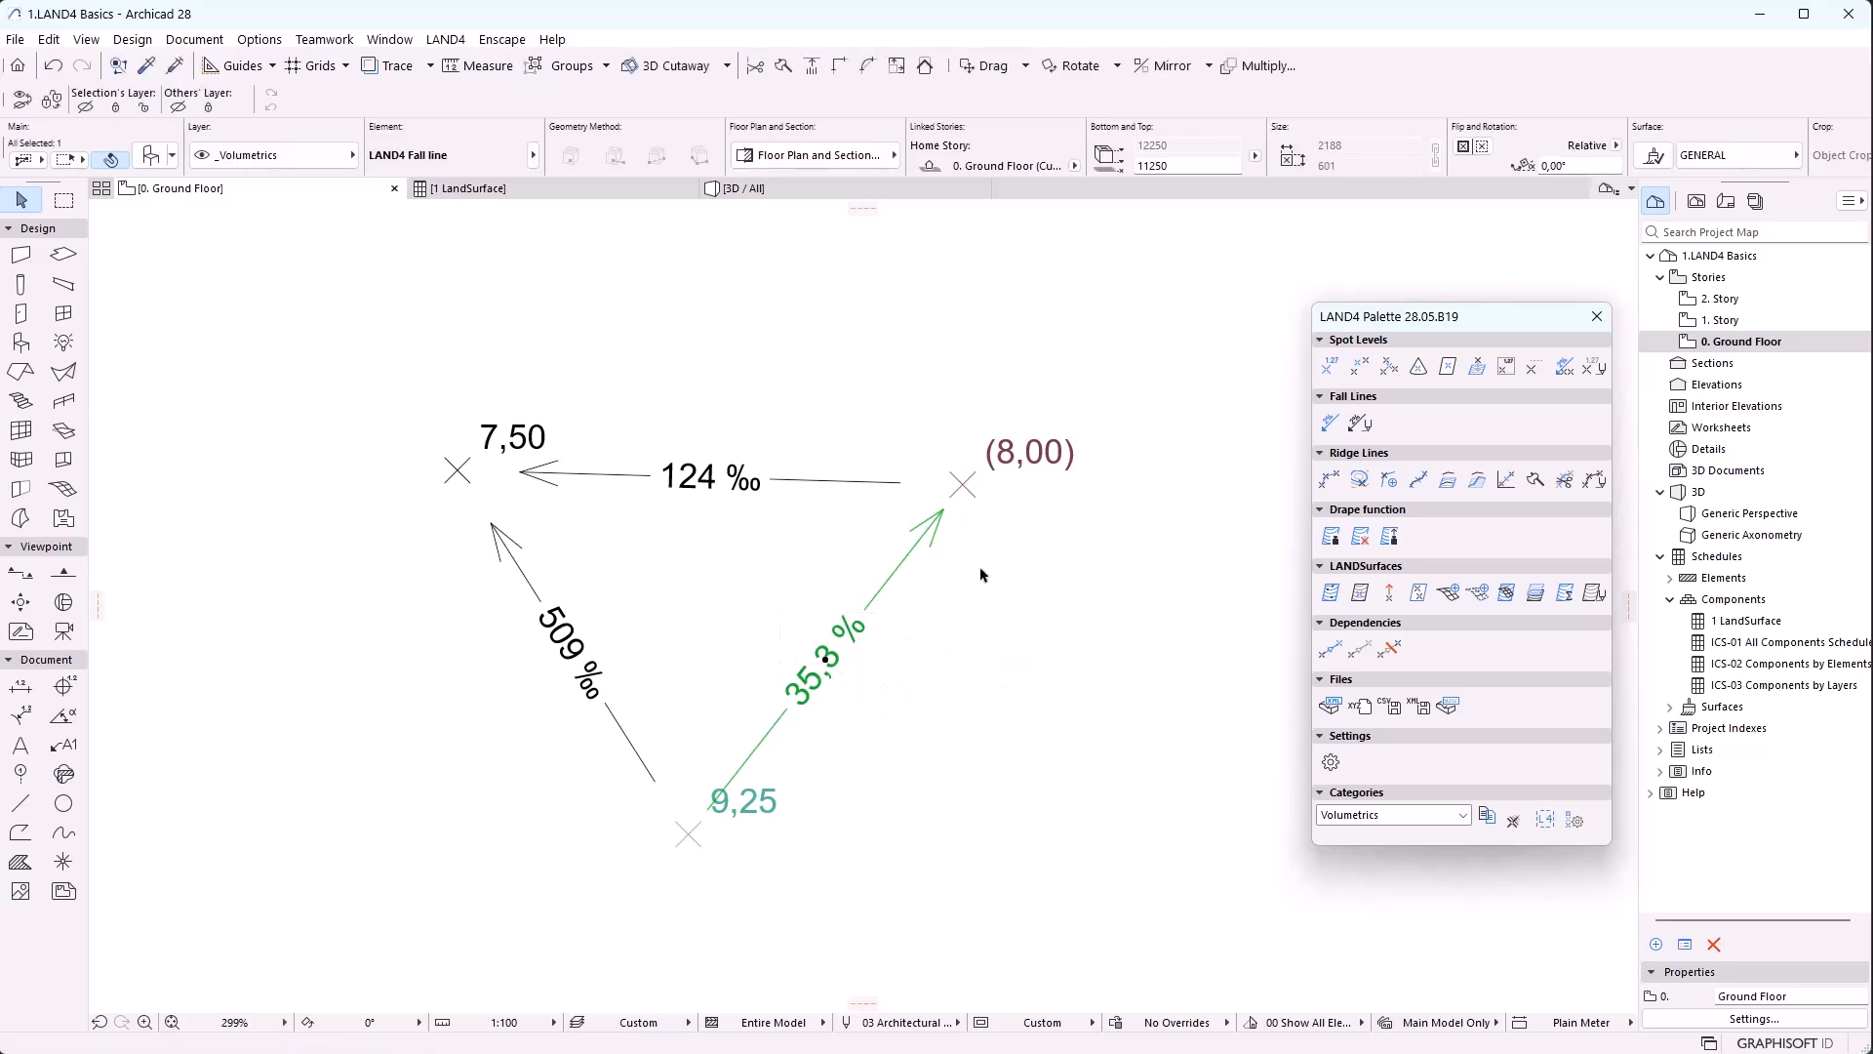
left_click(1362, 425)
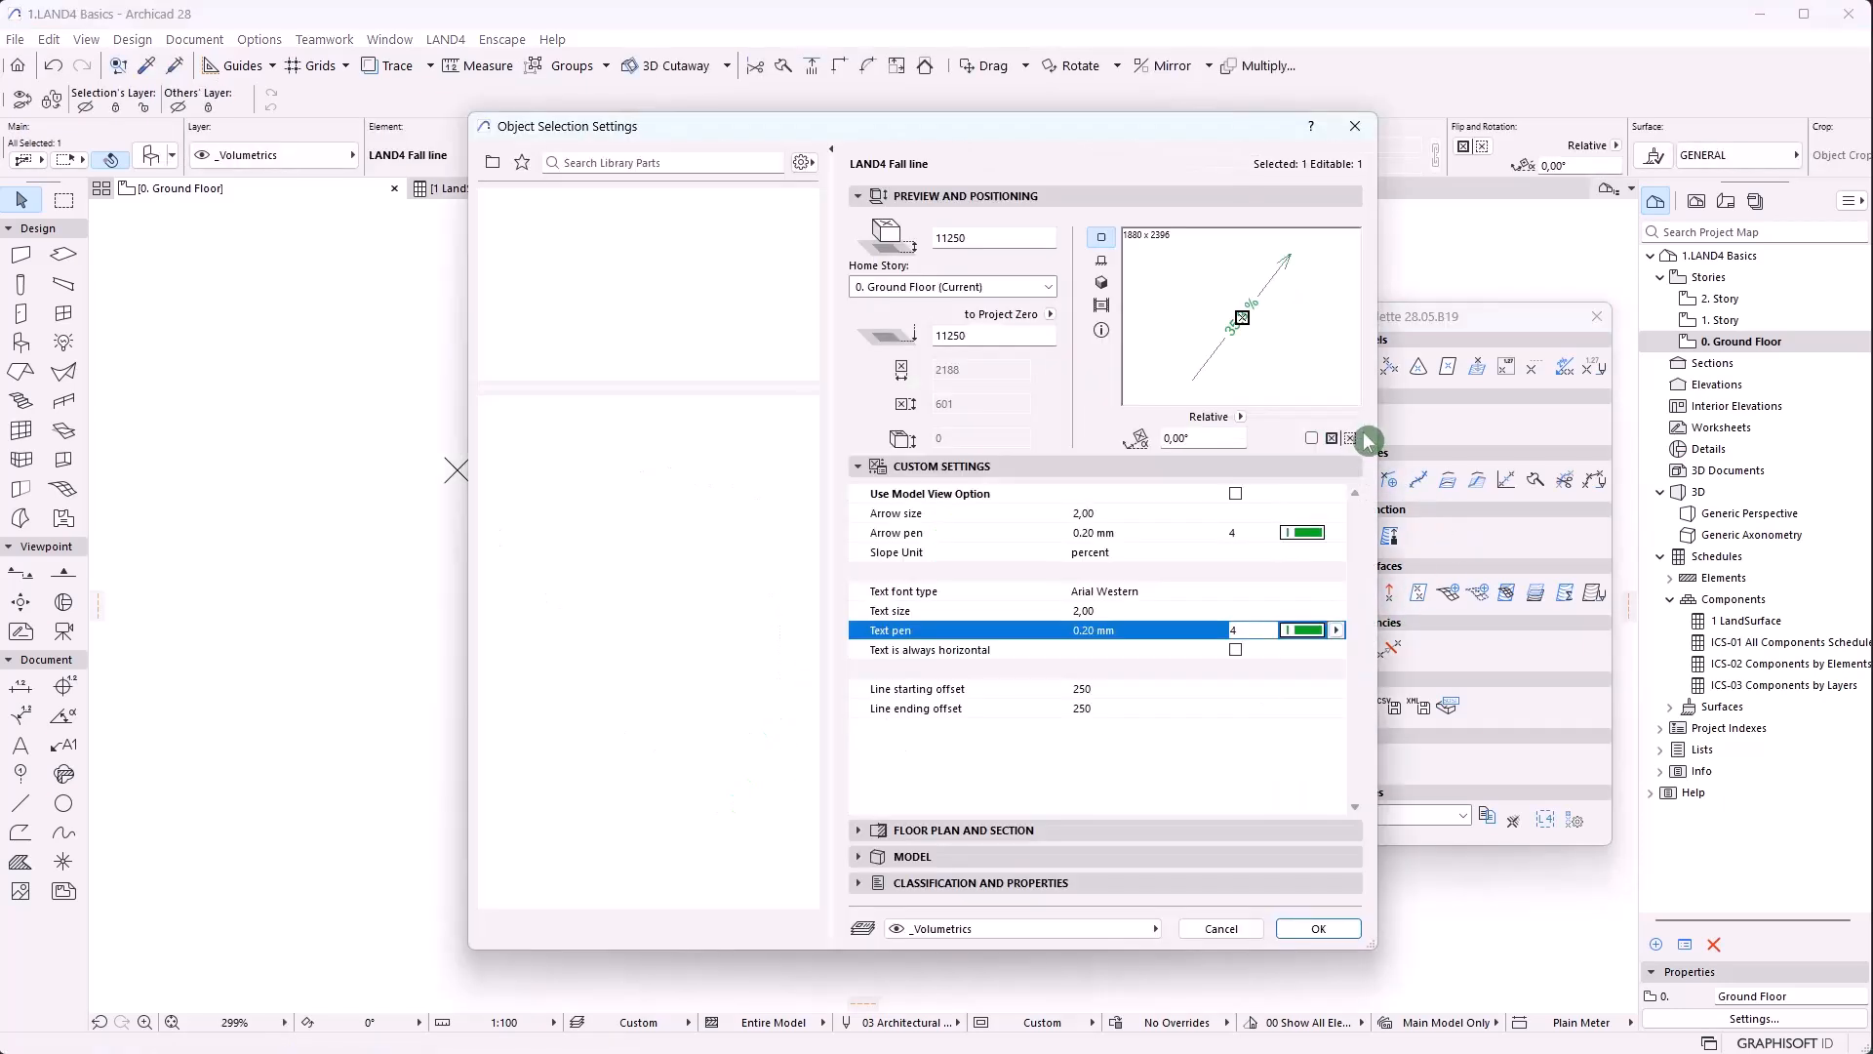
left_click(1235, 494)
left_click(1322, 928)
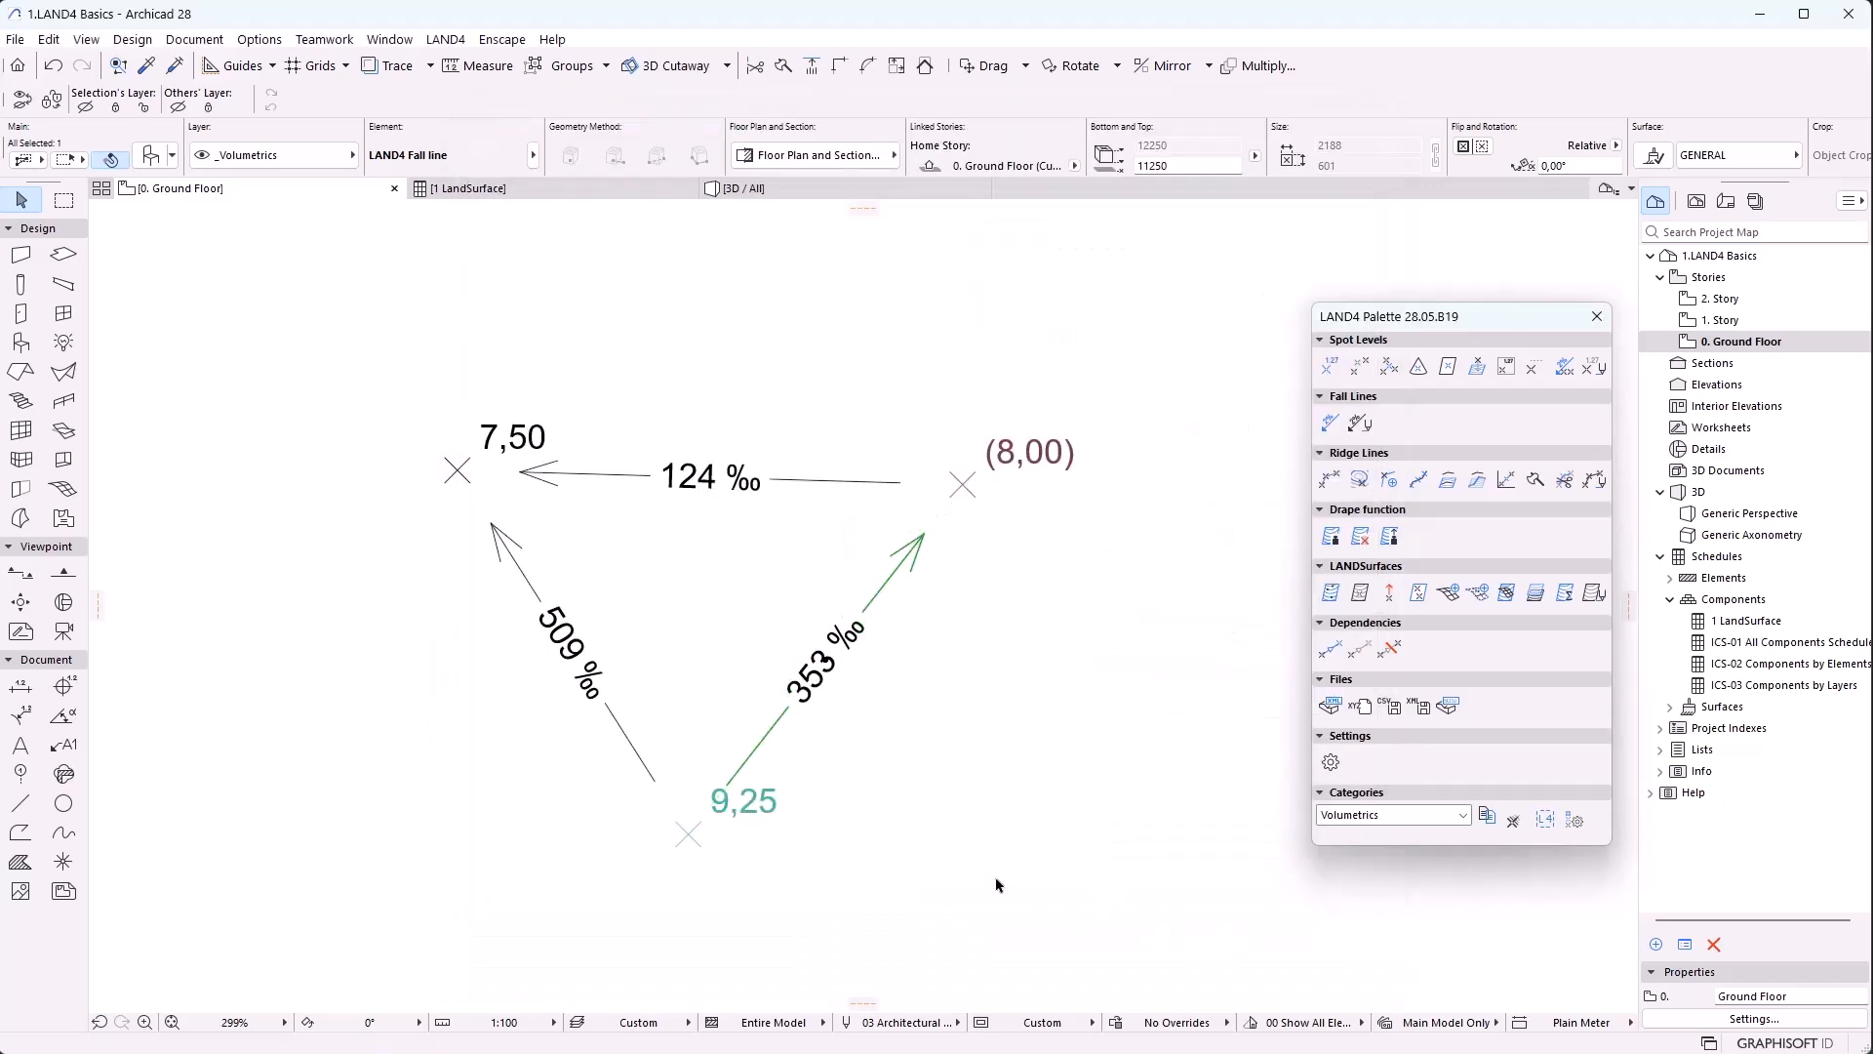
left_click(985, 763)
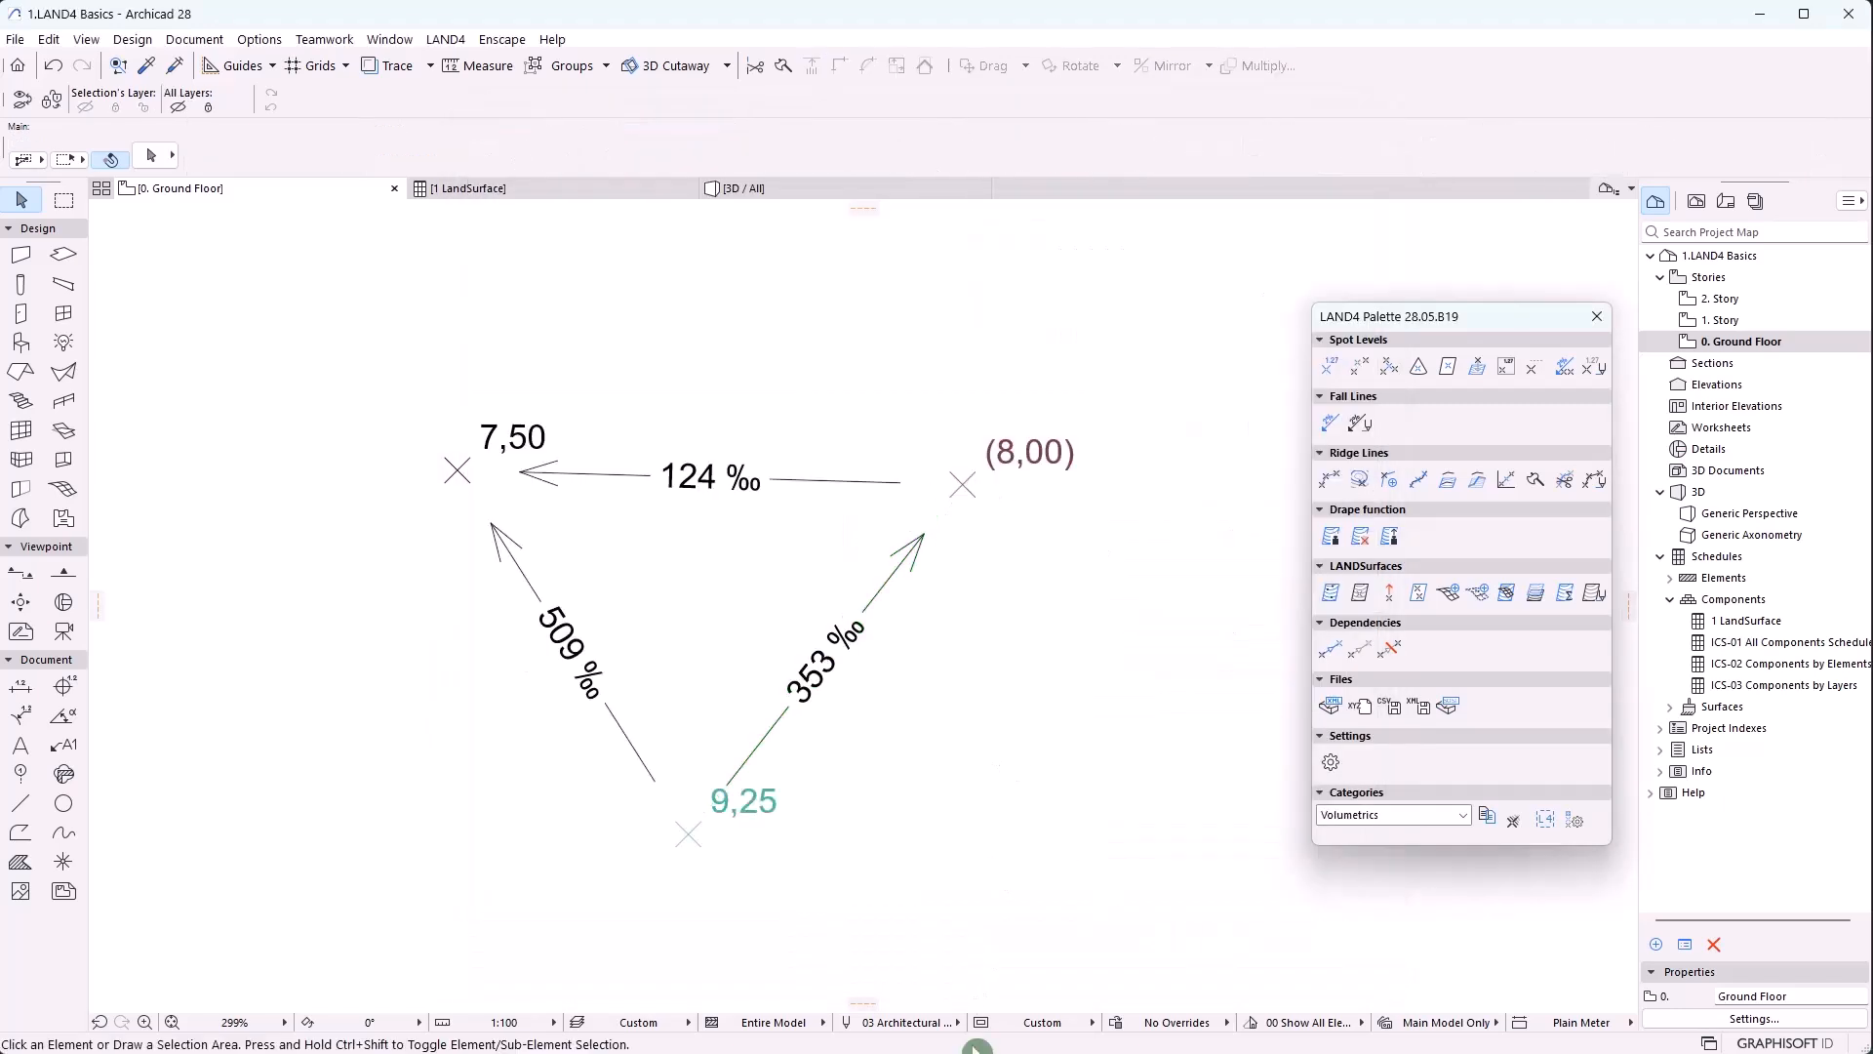
Set the LAND4 Fall Line Slope Unit to Percent in the model view options
left_click(983, 1023)
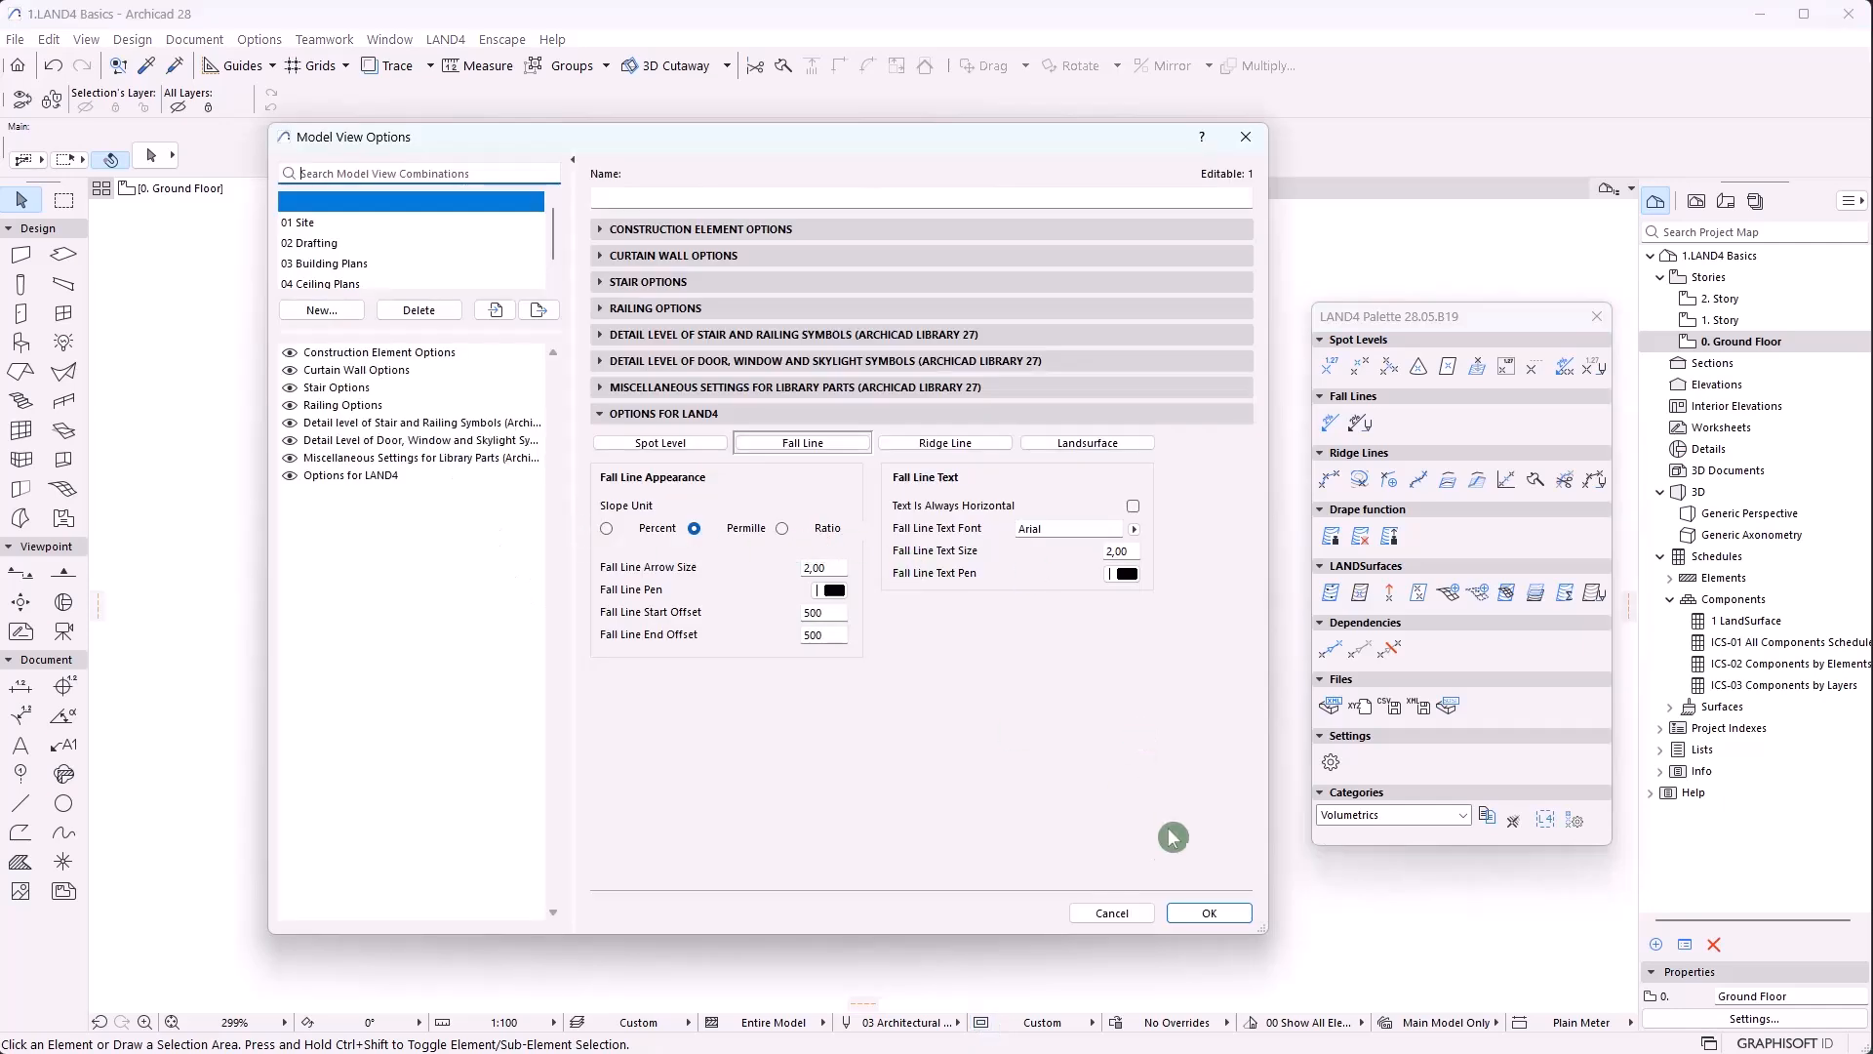
left_click(607, 530)
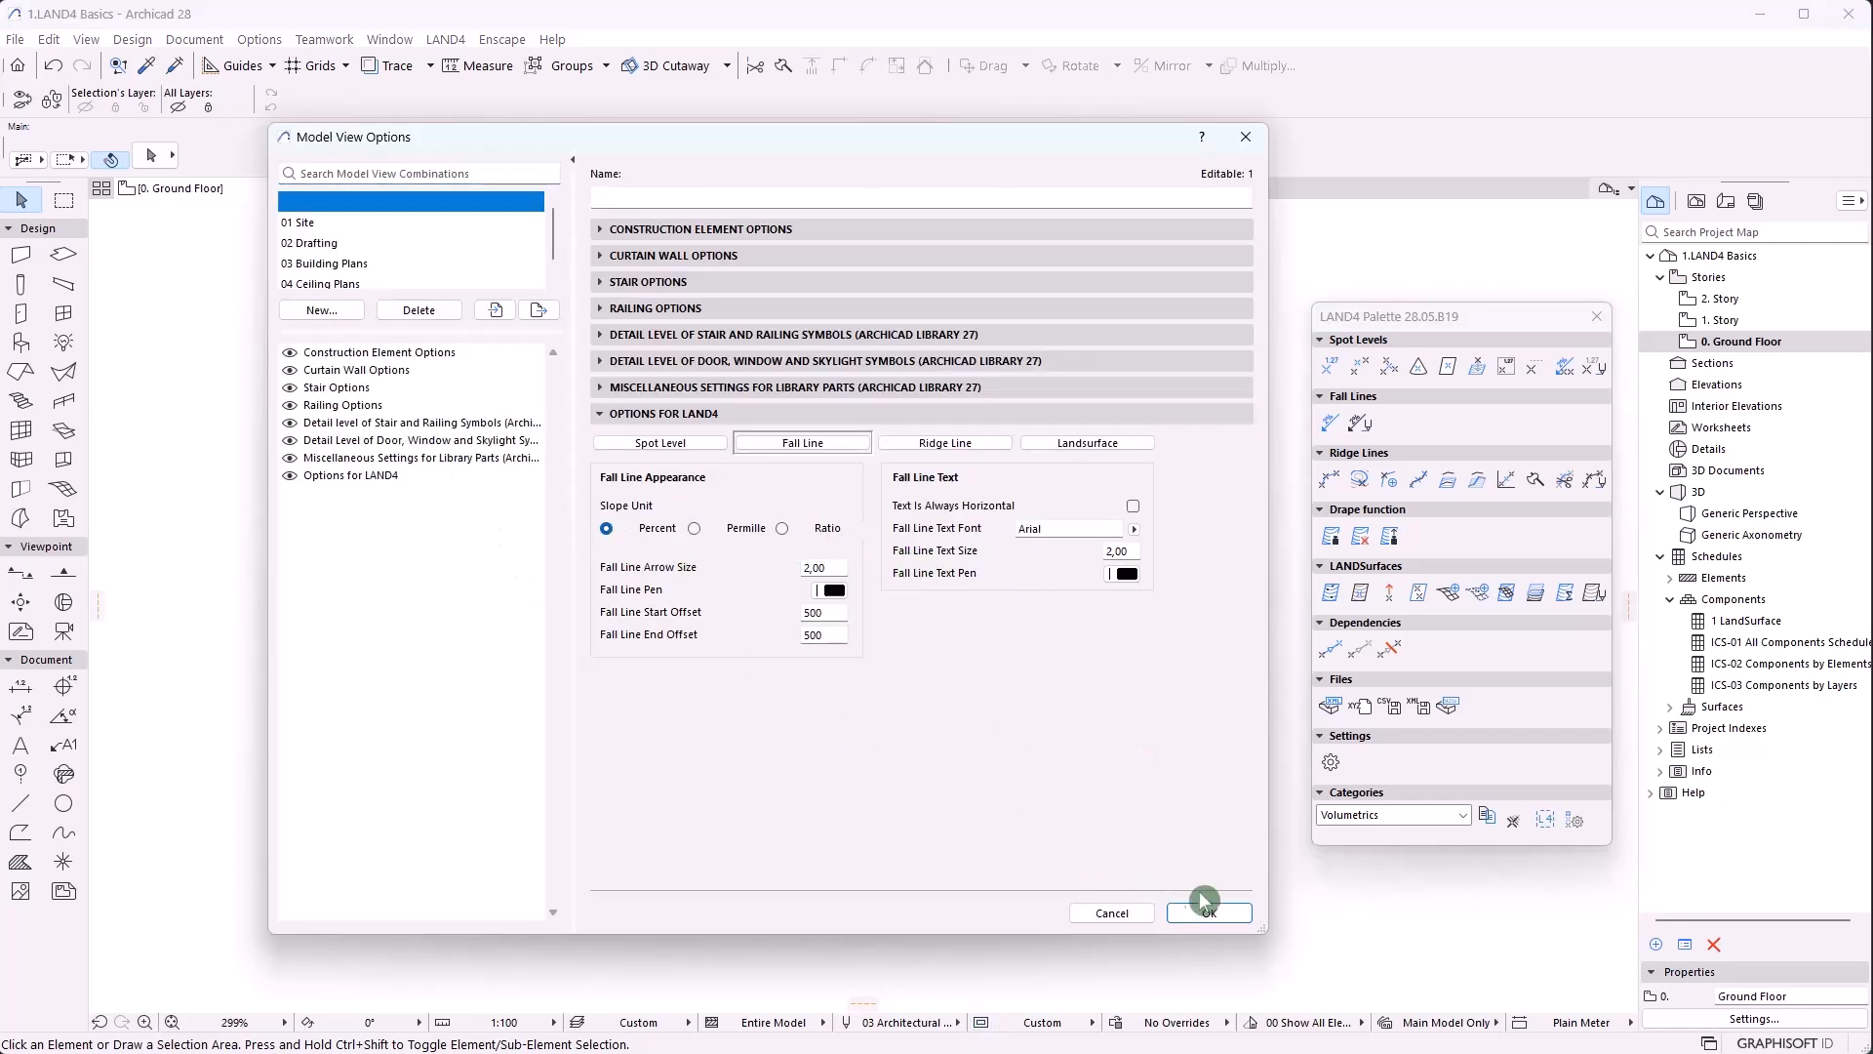
left_click(1204, 912)
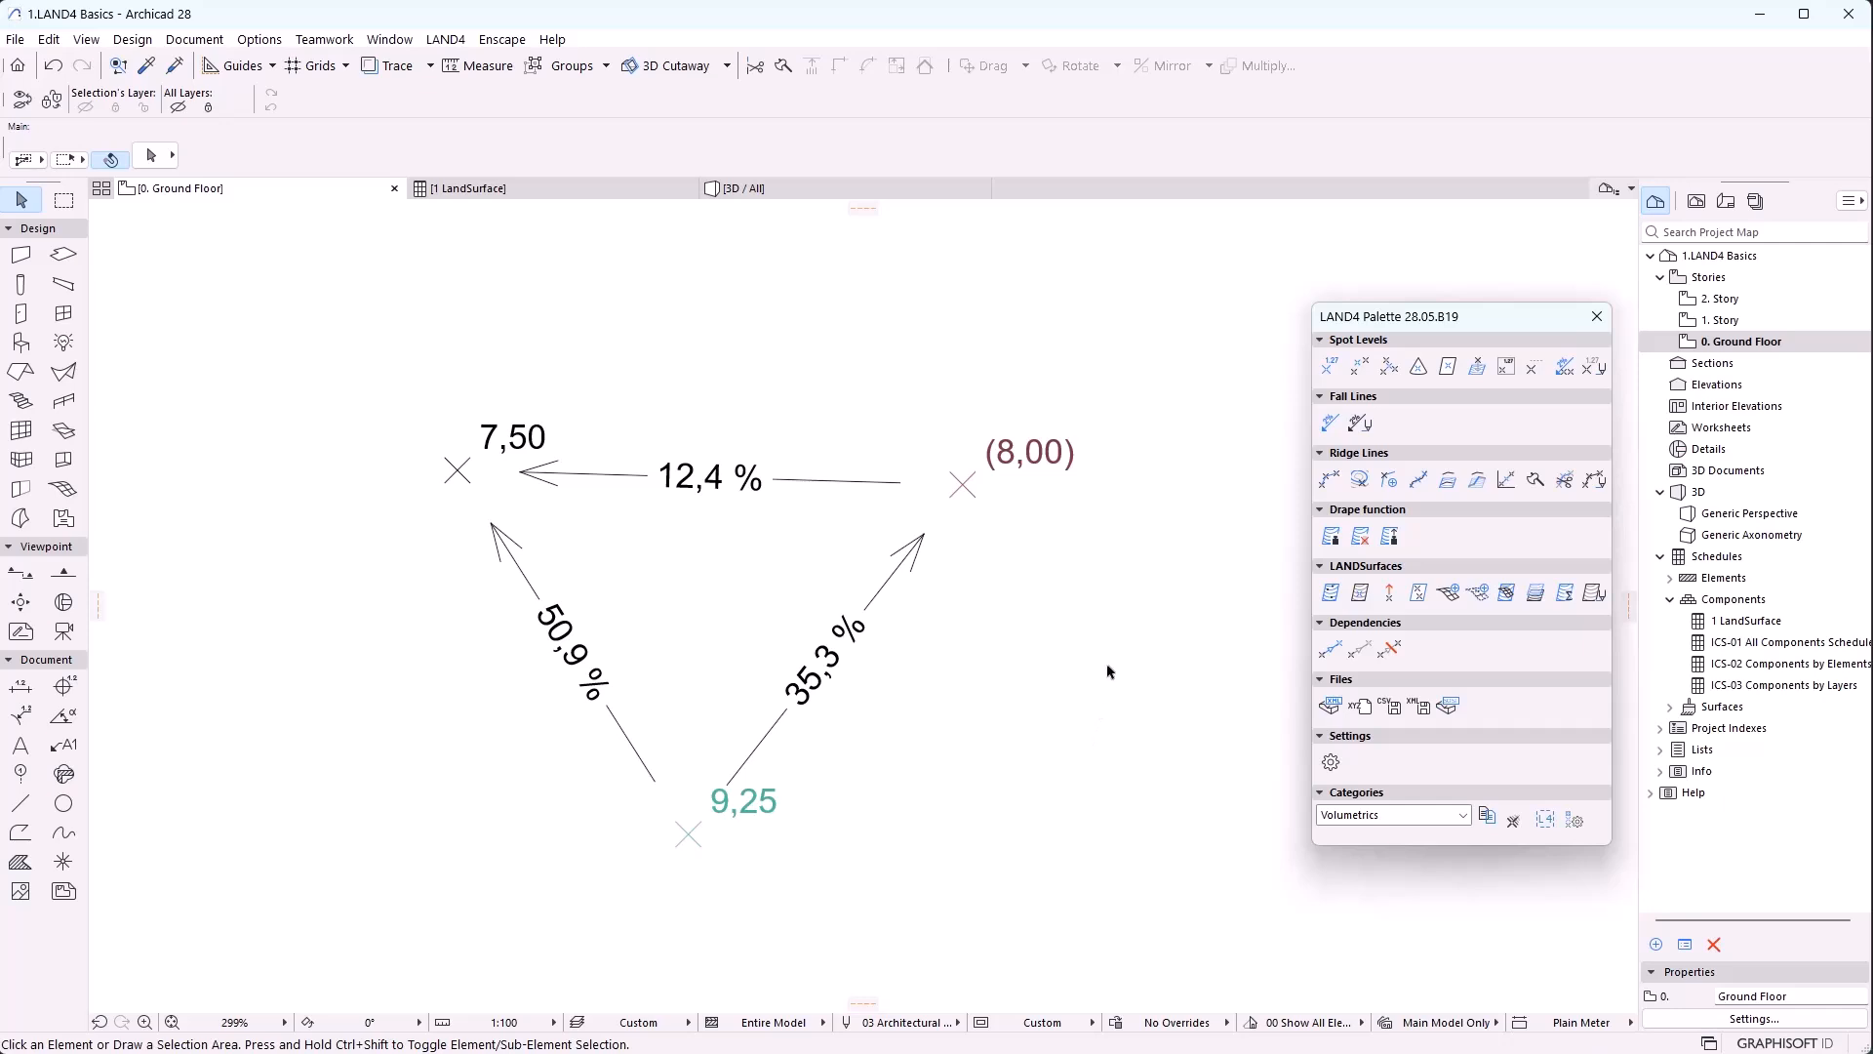
Examine the end elevations and slope of each of the three fall lines in the Elevation Palette
left_click(1565, 369)
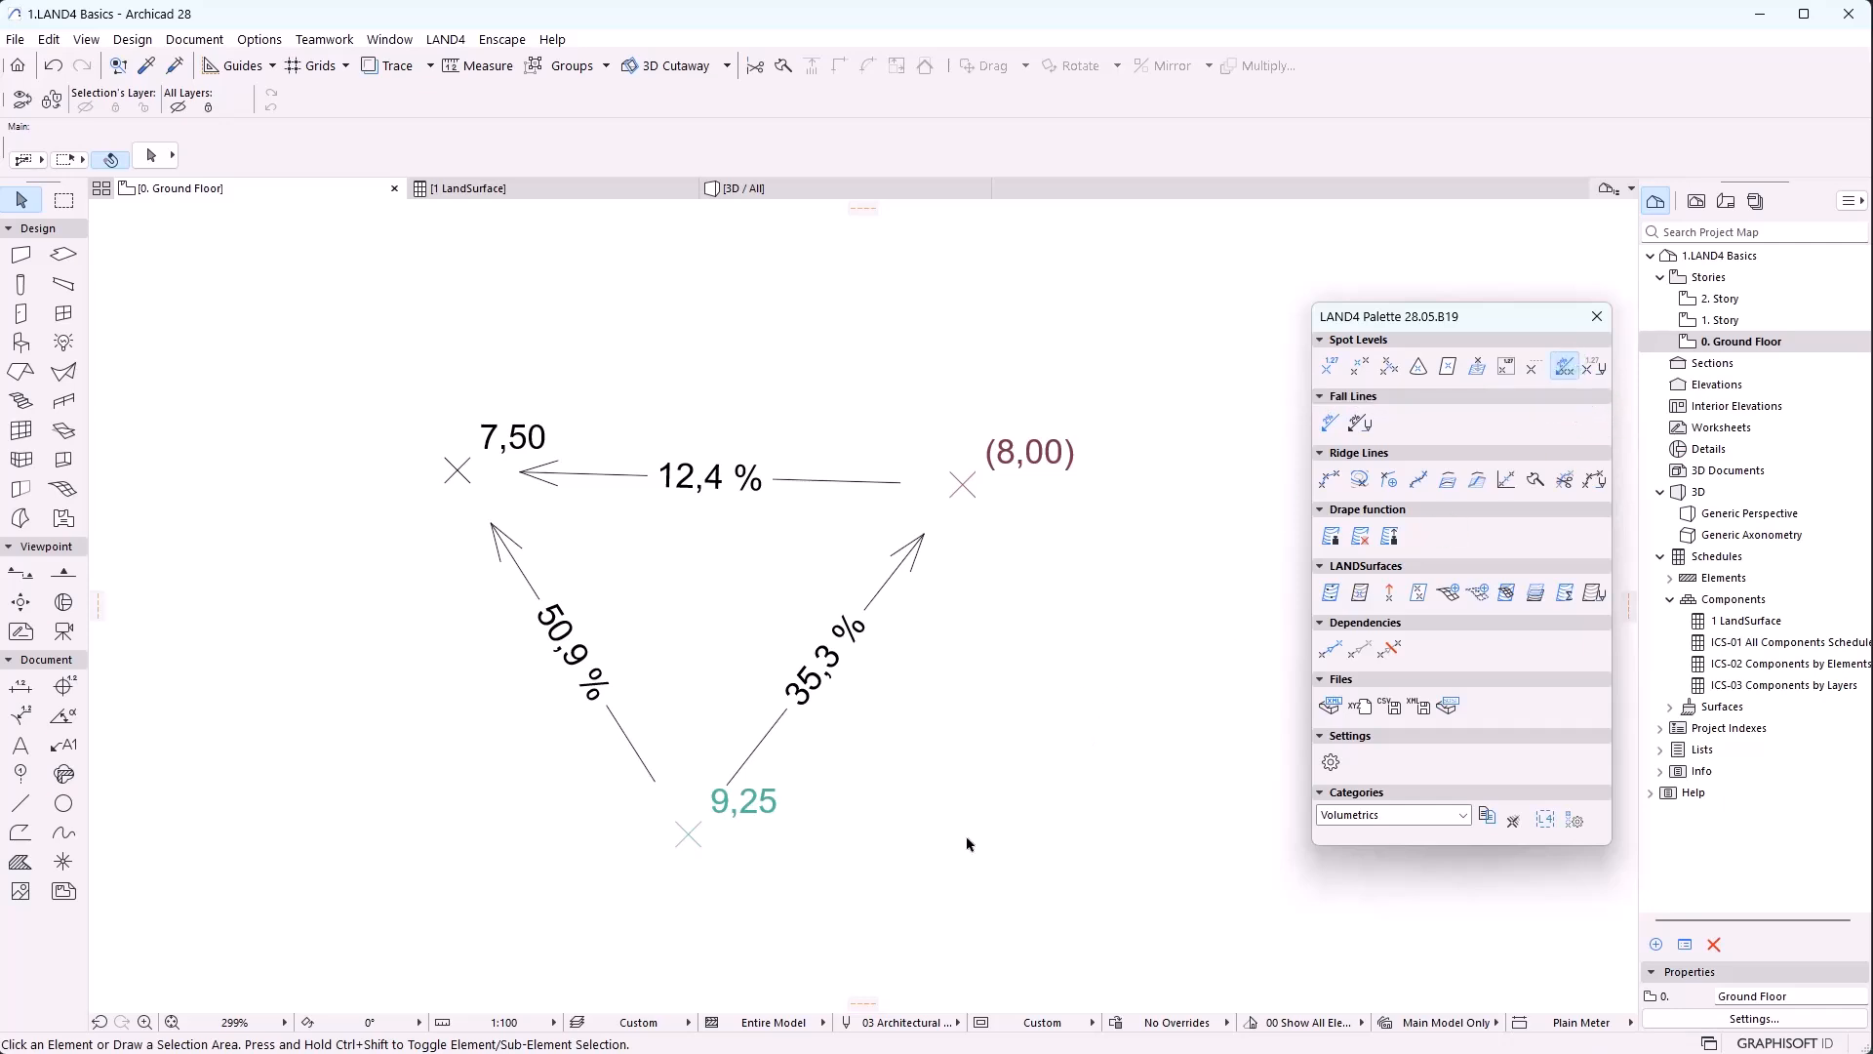
left_click(699, 481)
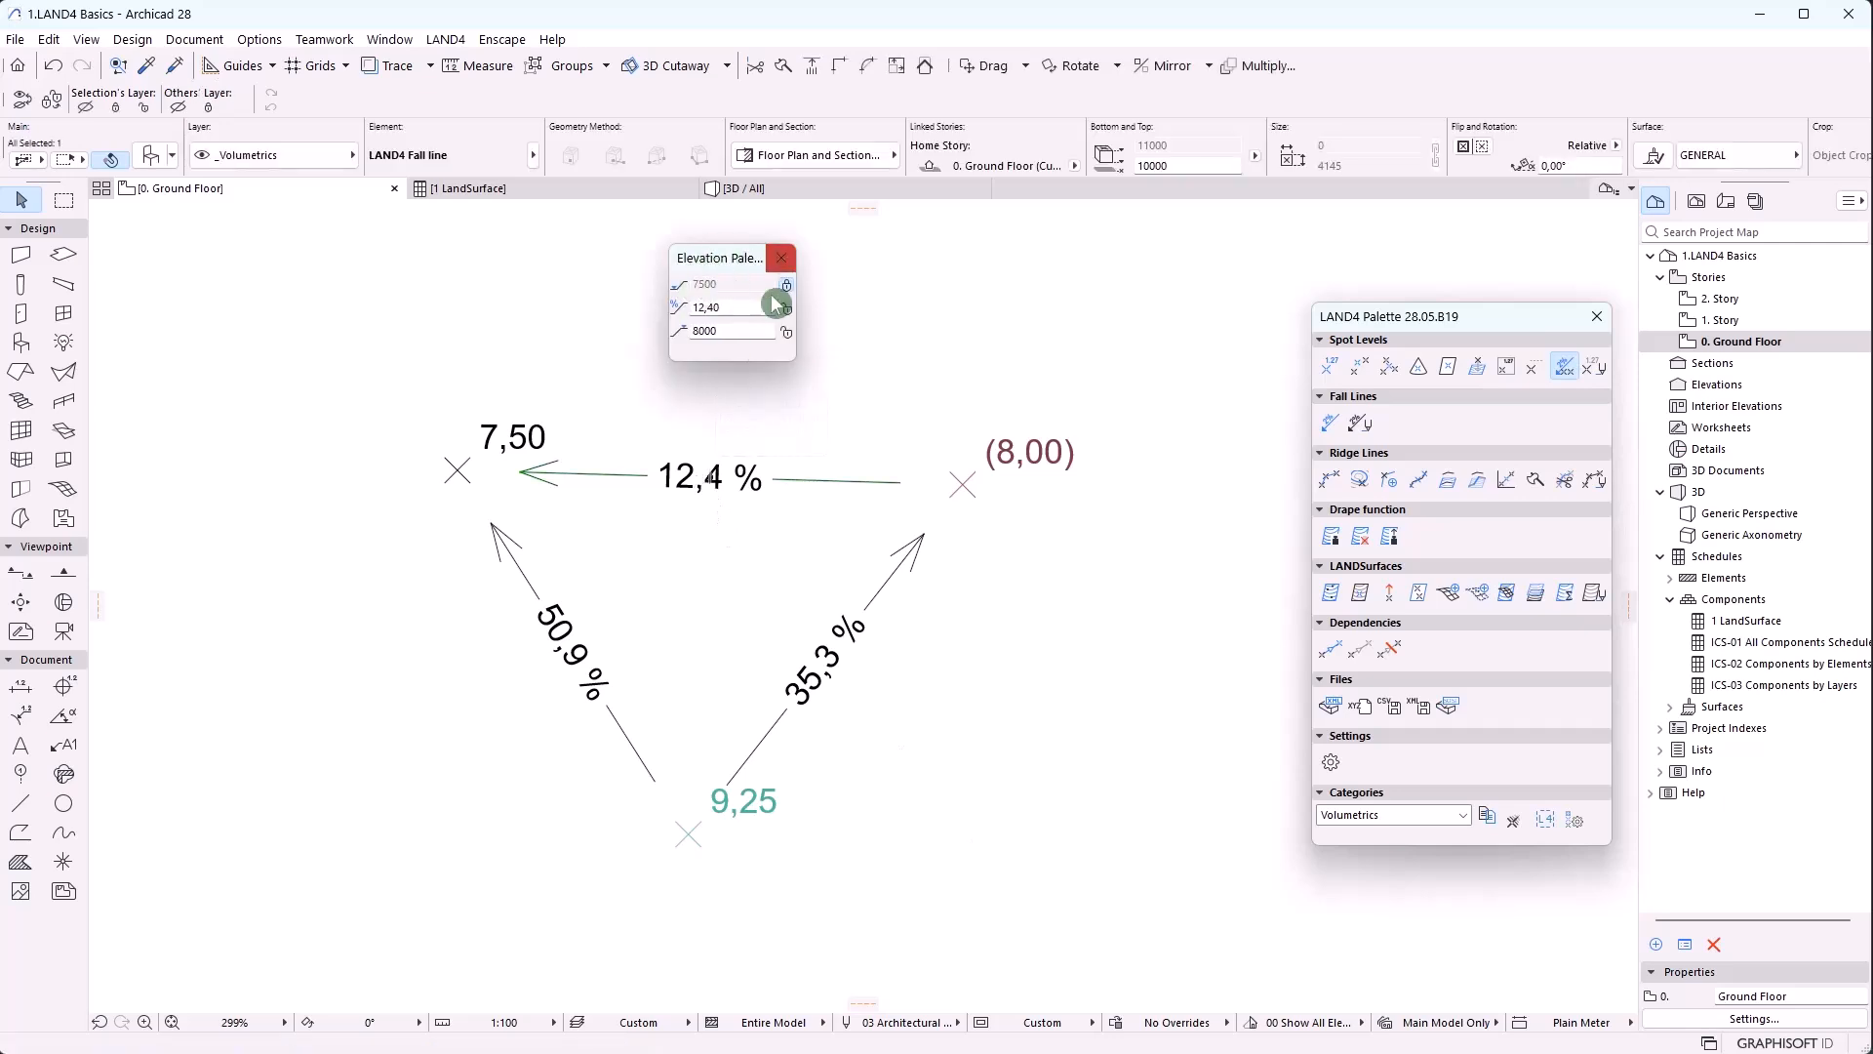
left_click(997, 846)
left_click_drag(766, 588, 921, 747)
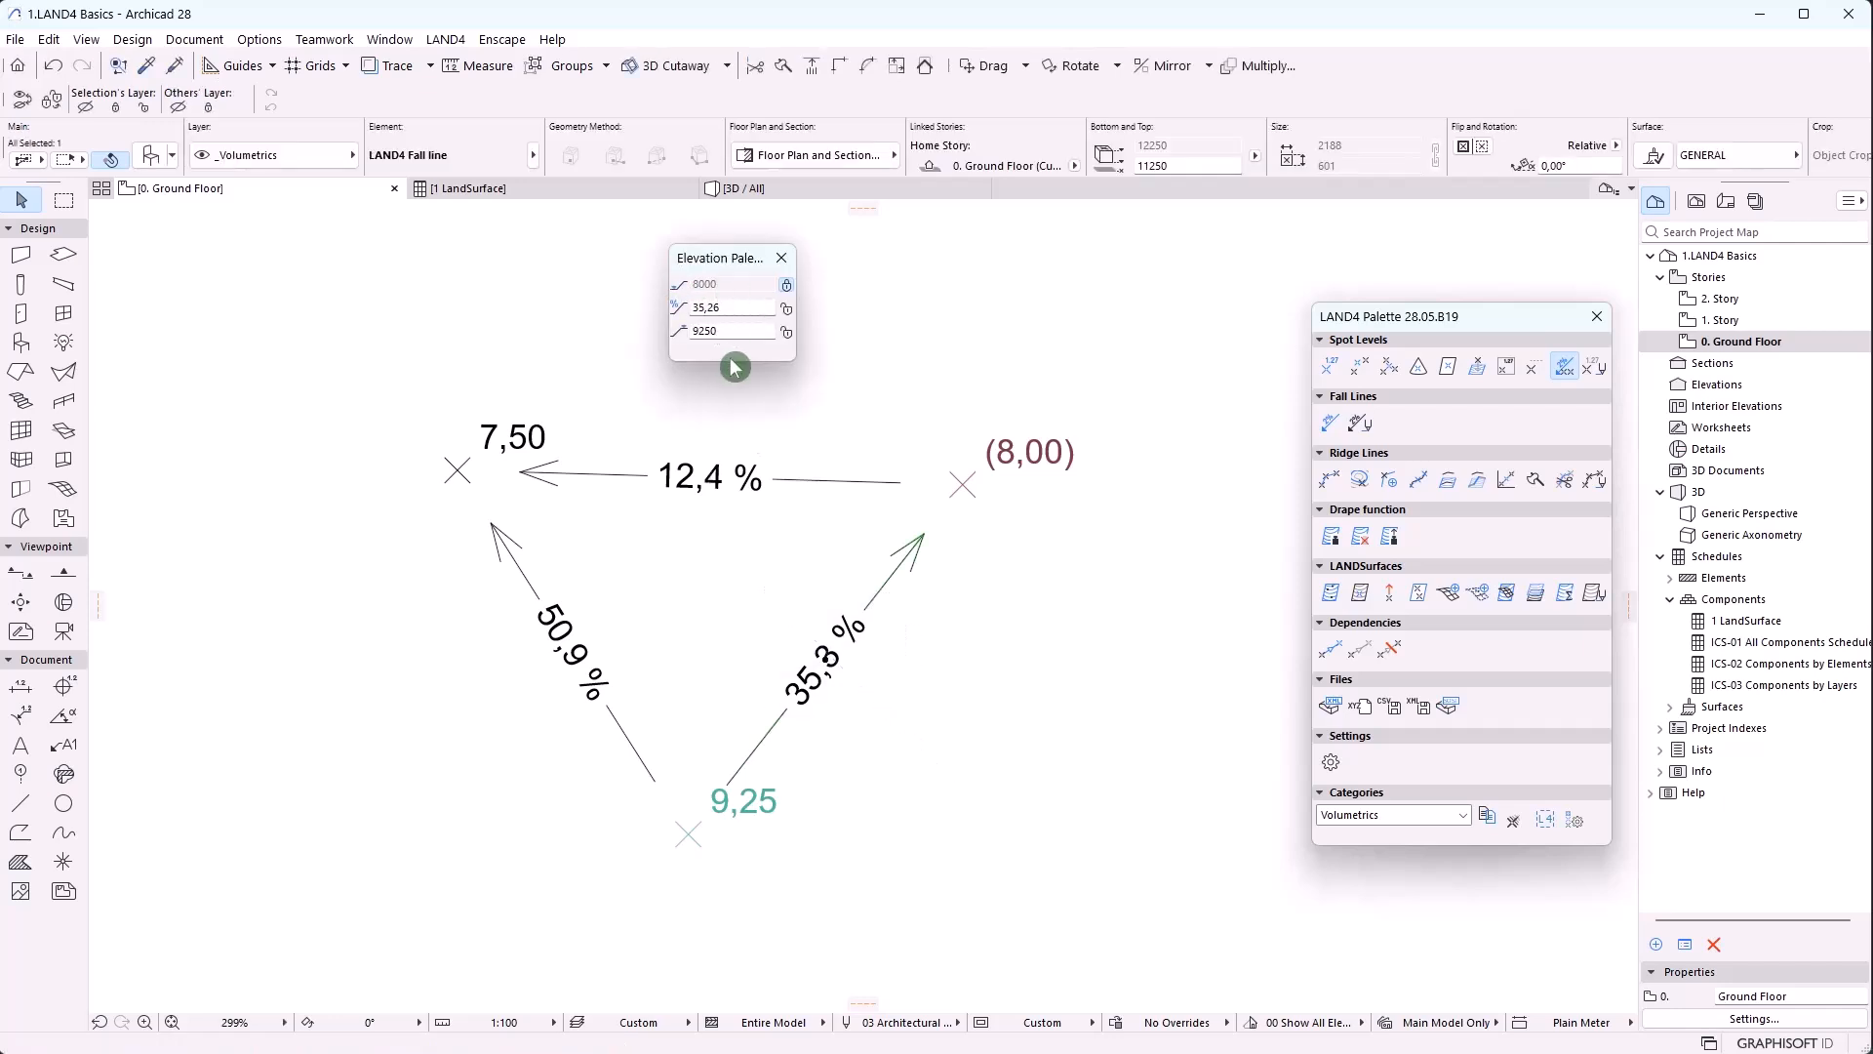
left_click(753, 334)
left_click(1004, 764)
left_click_drag(558, 646, 724, 719)
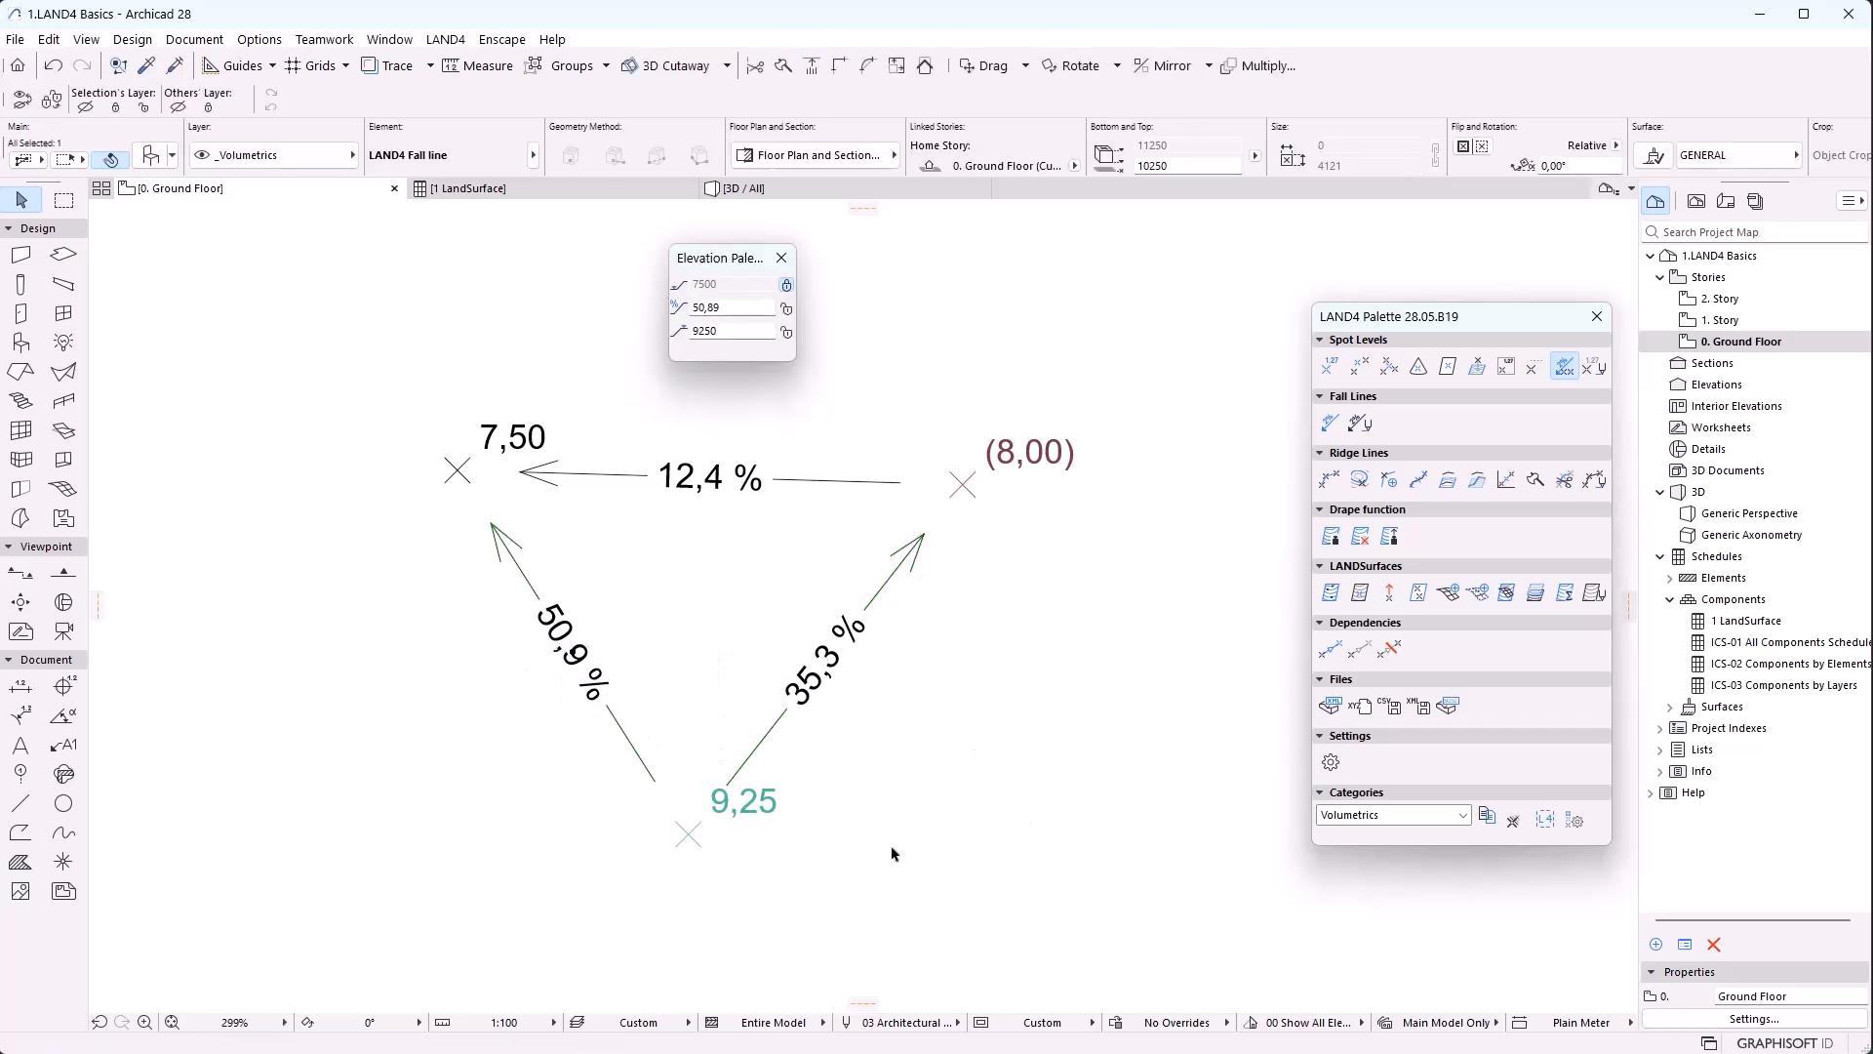
left_click(782, 259)
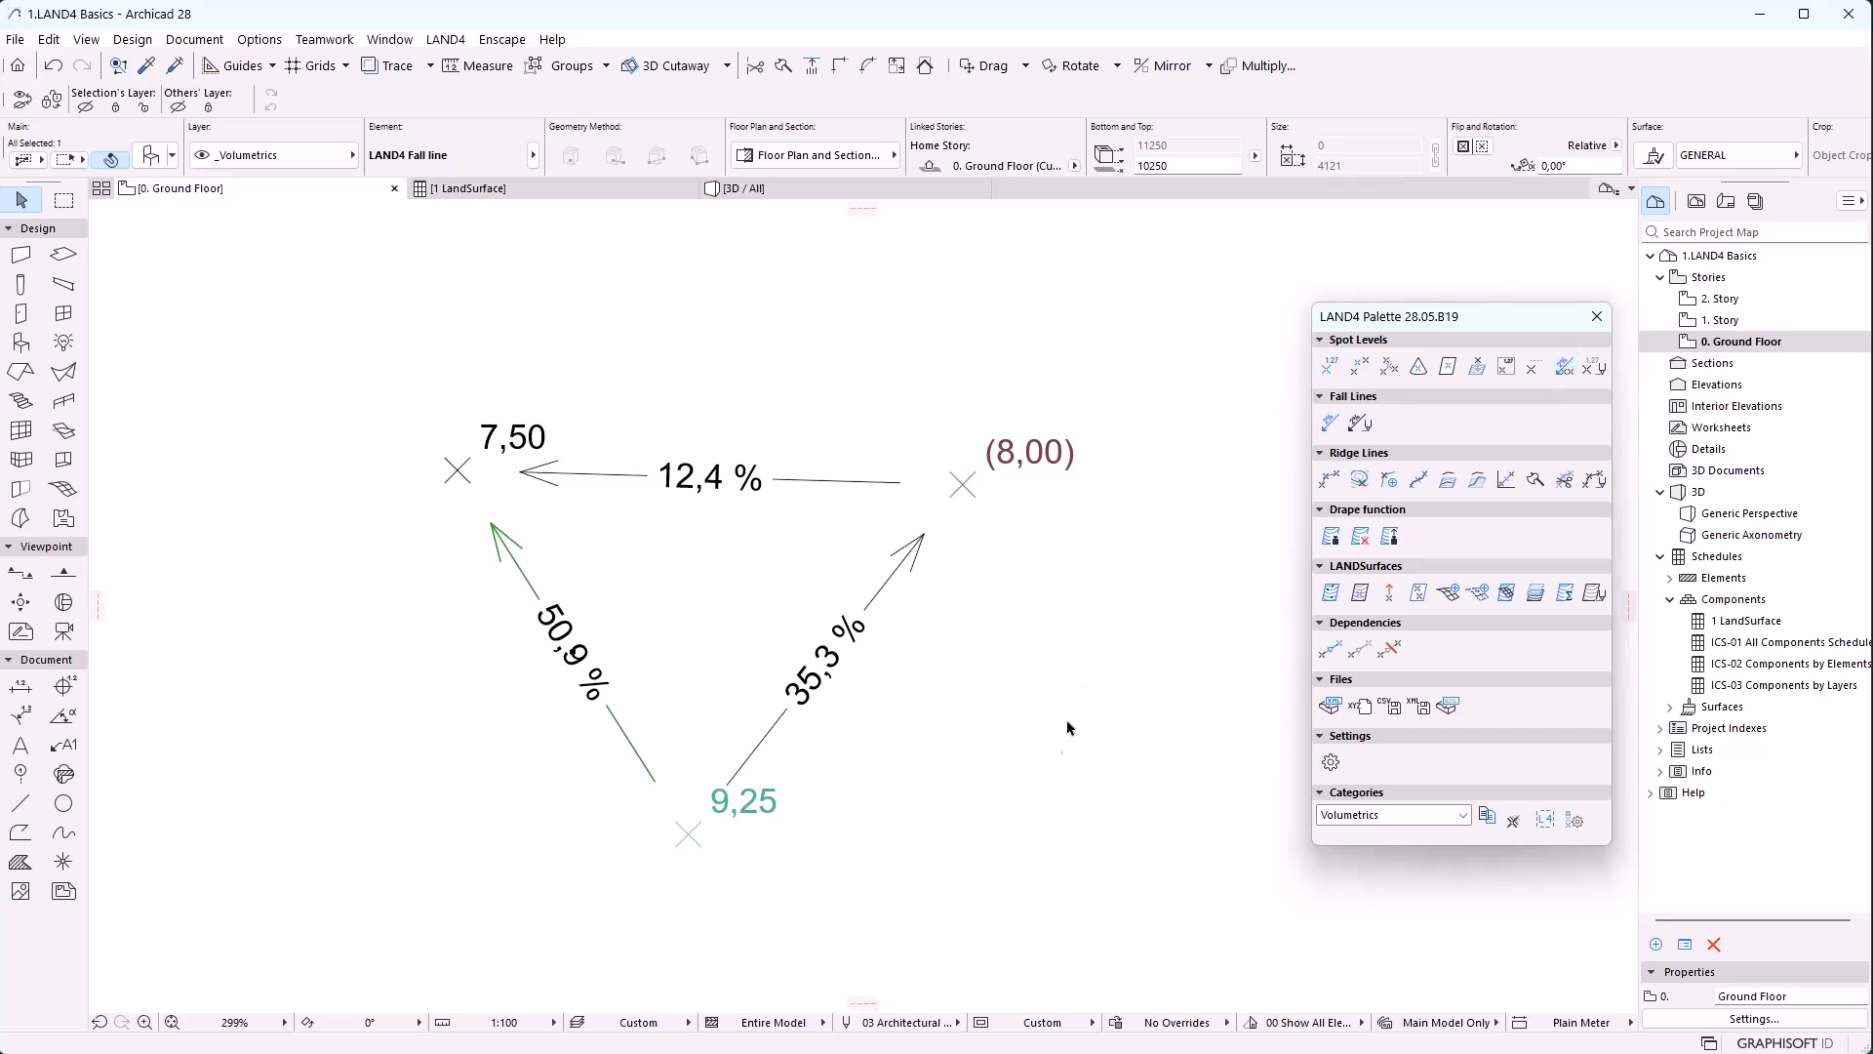
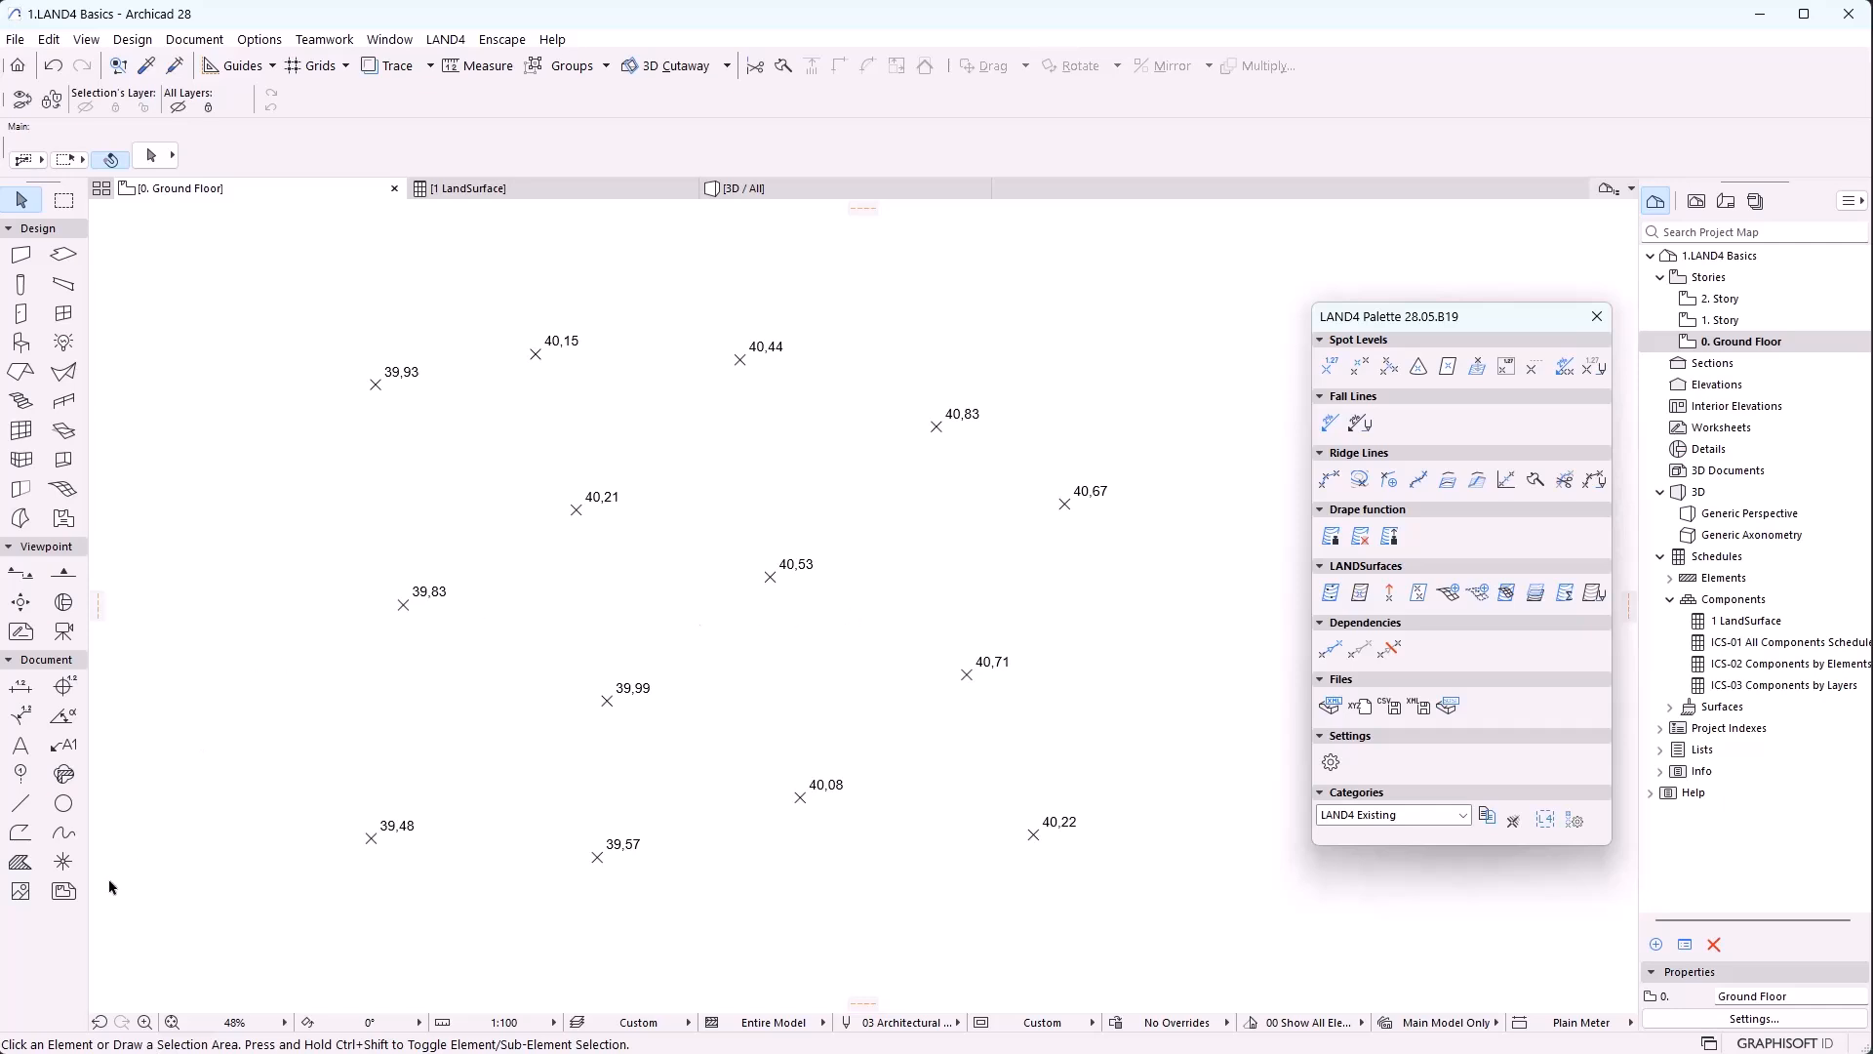
Look through the Fill tool's pen colours and default settings
left_click(21, 861)
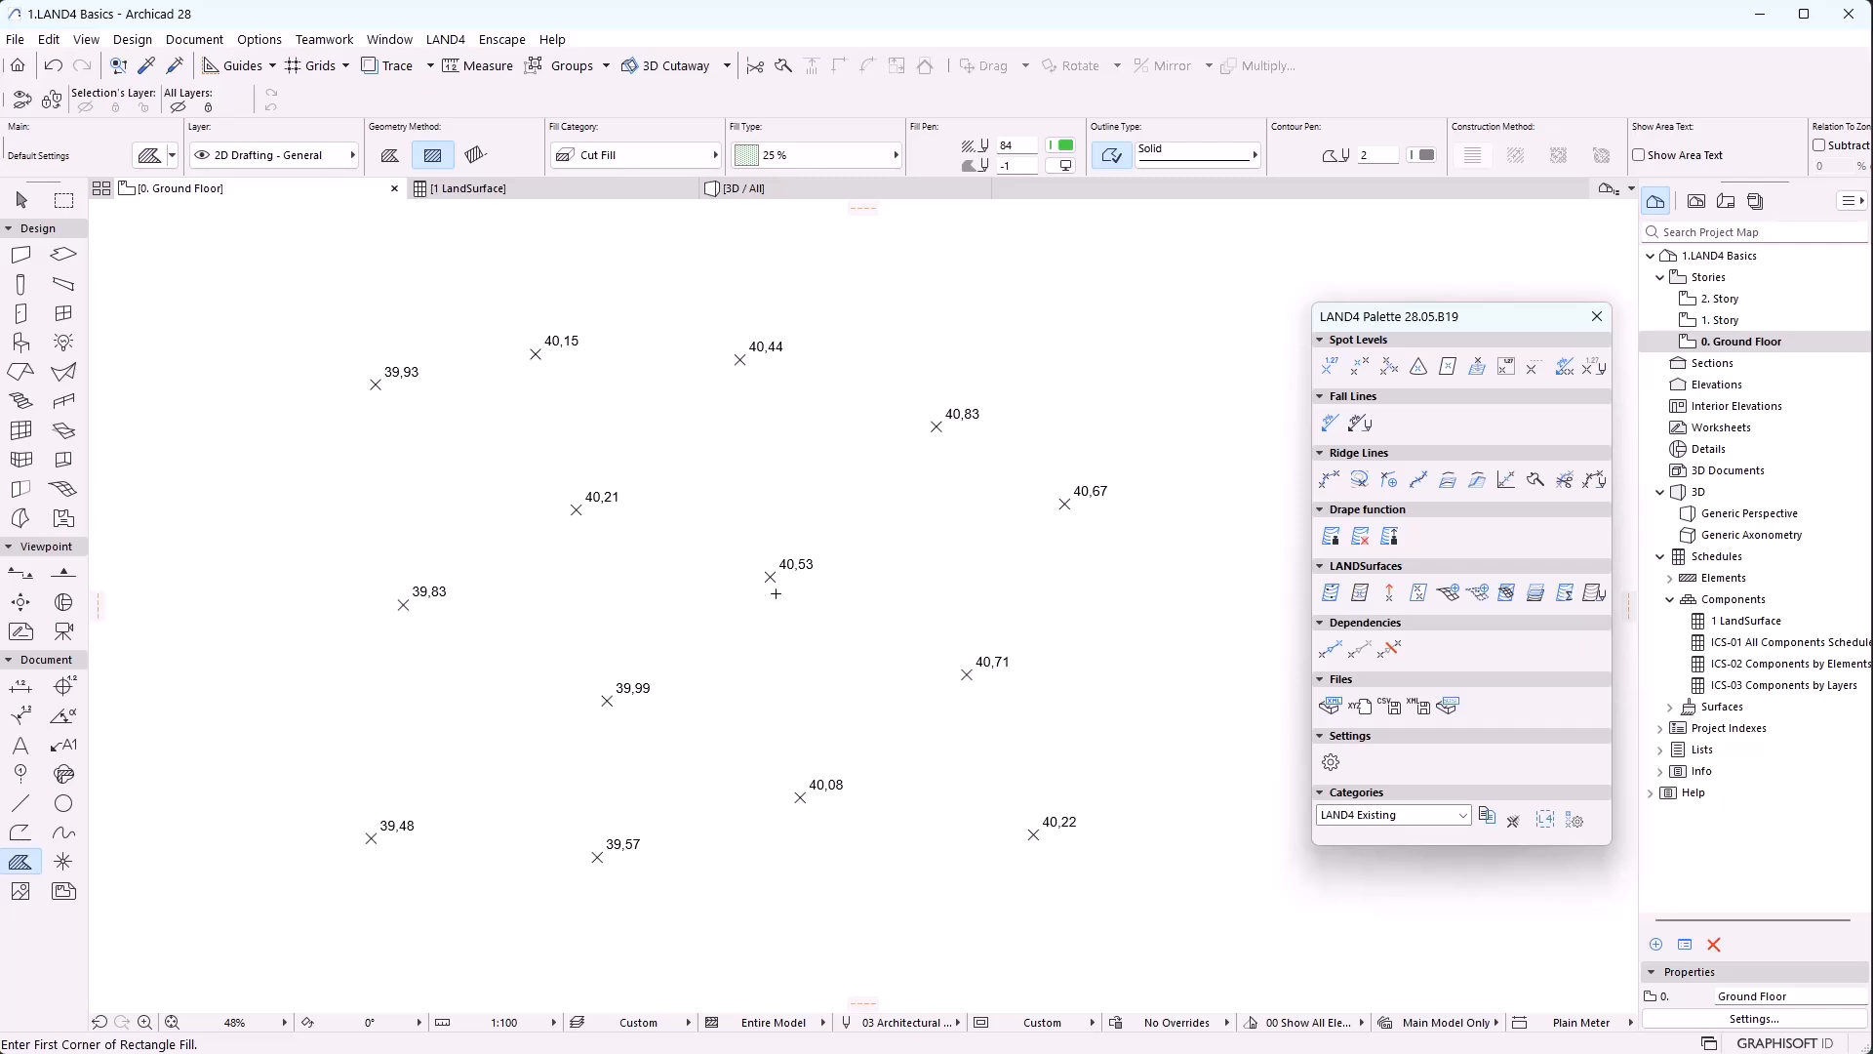
left_click(1065, 145)
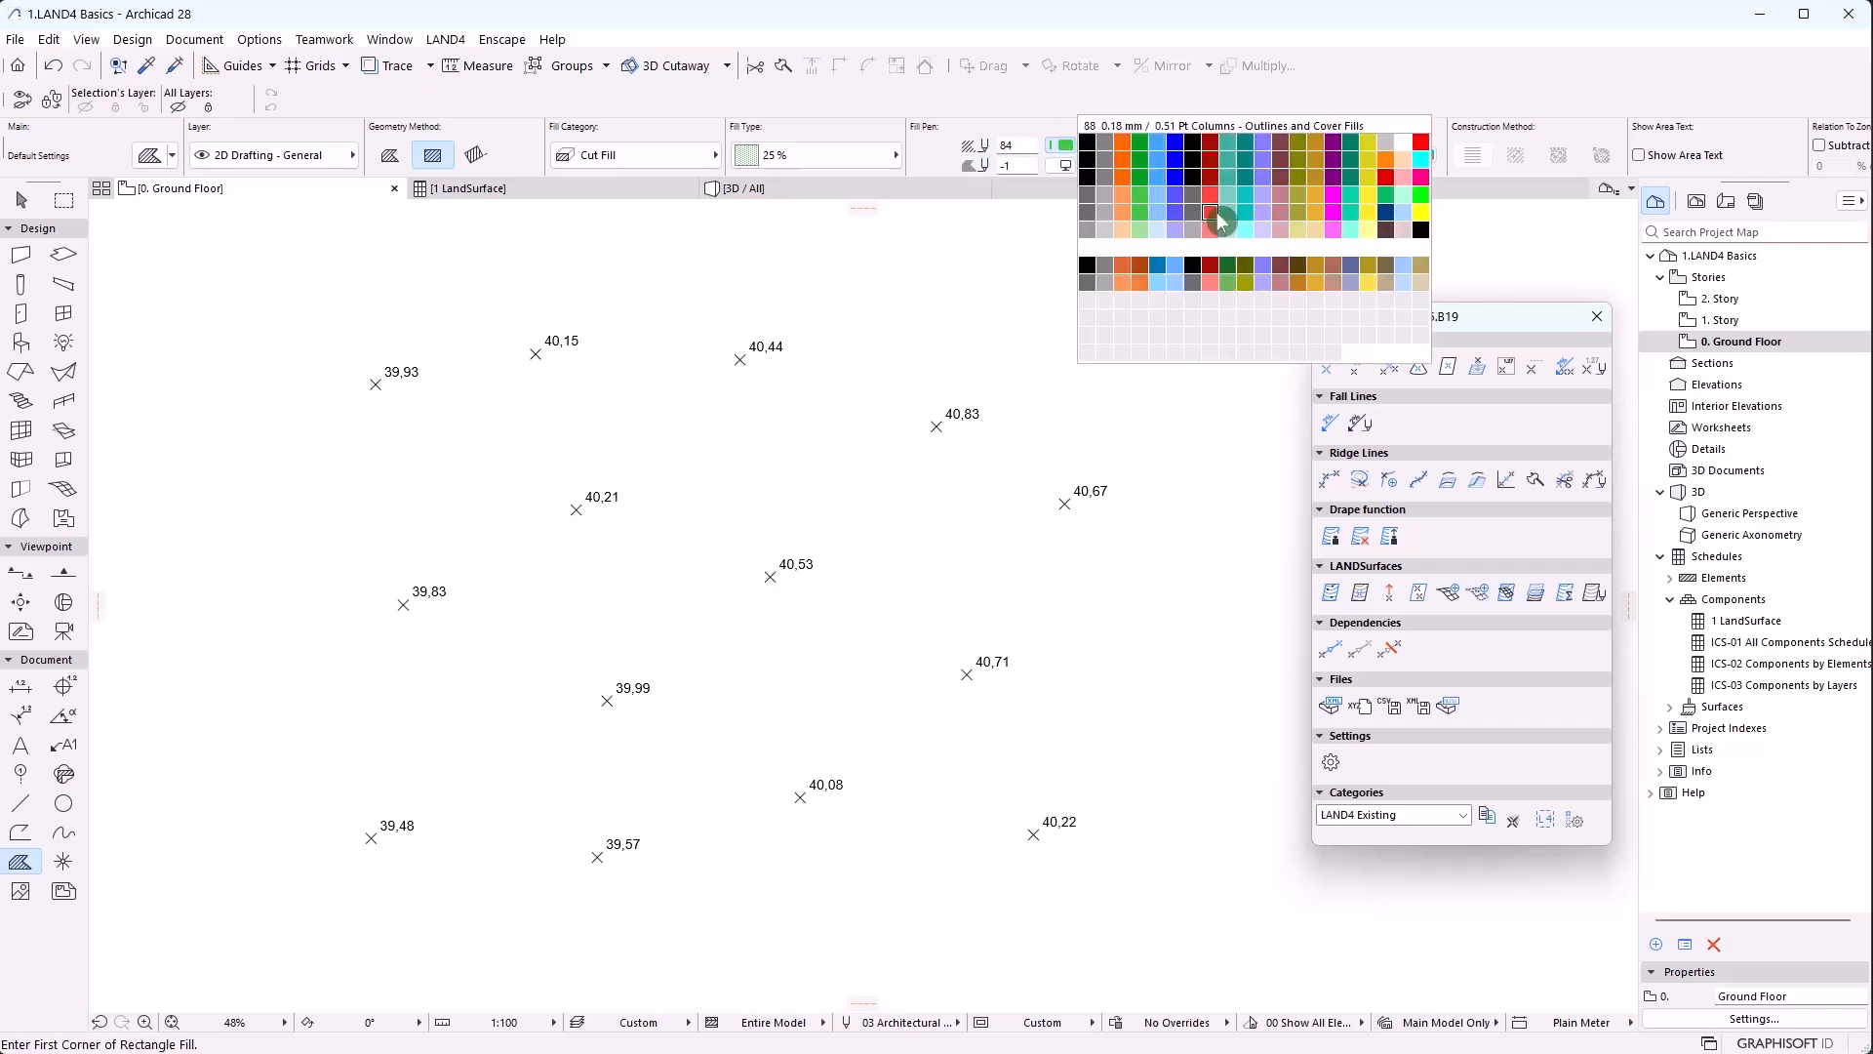
left_click(150, 155)
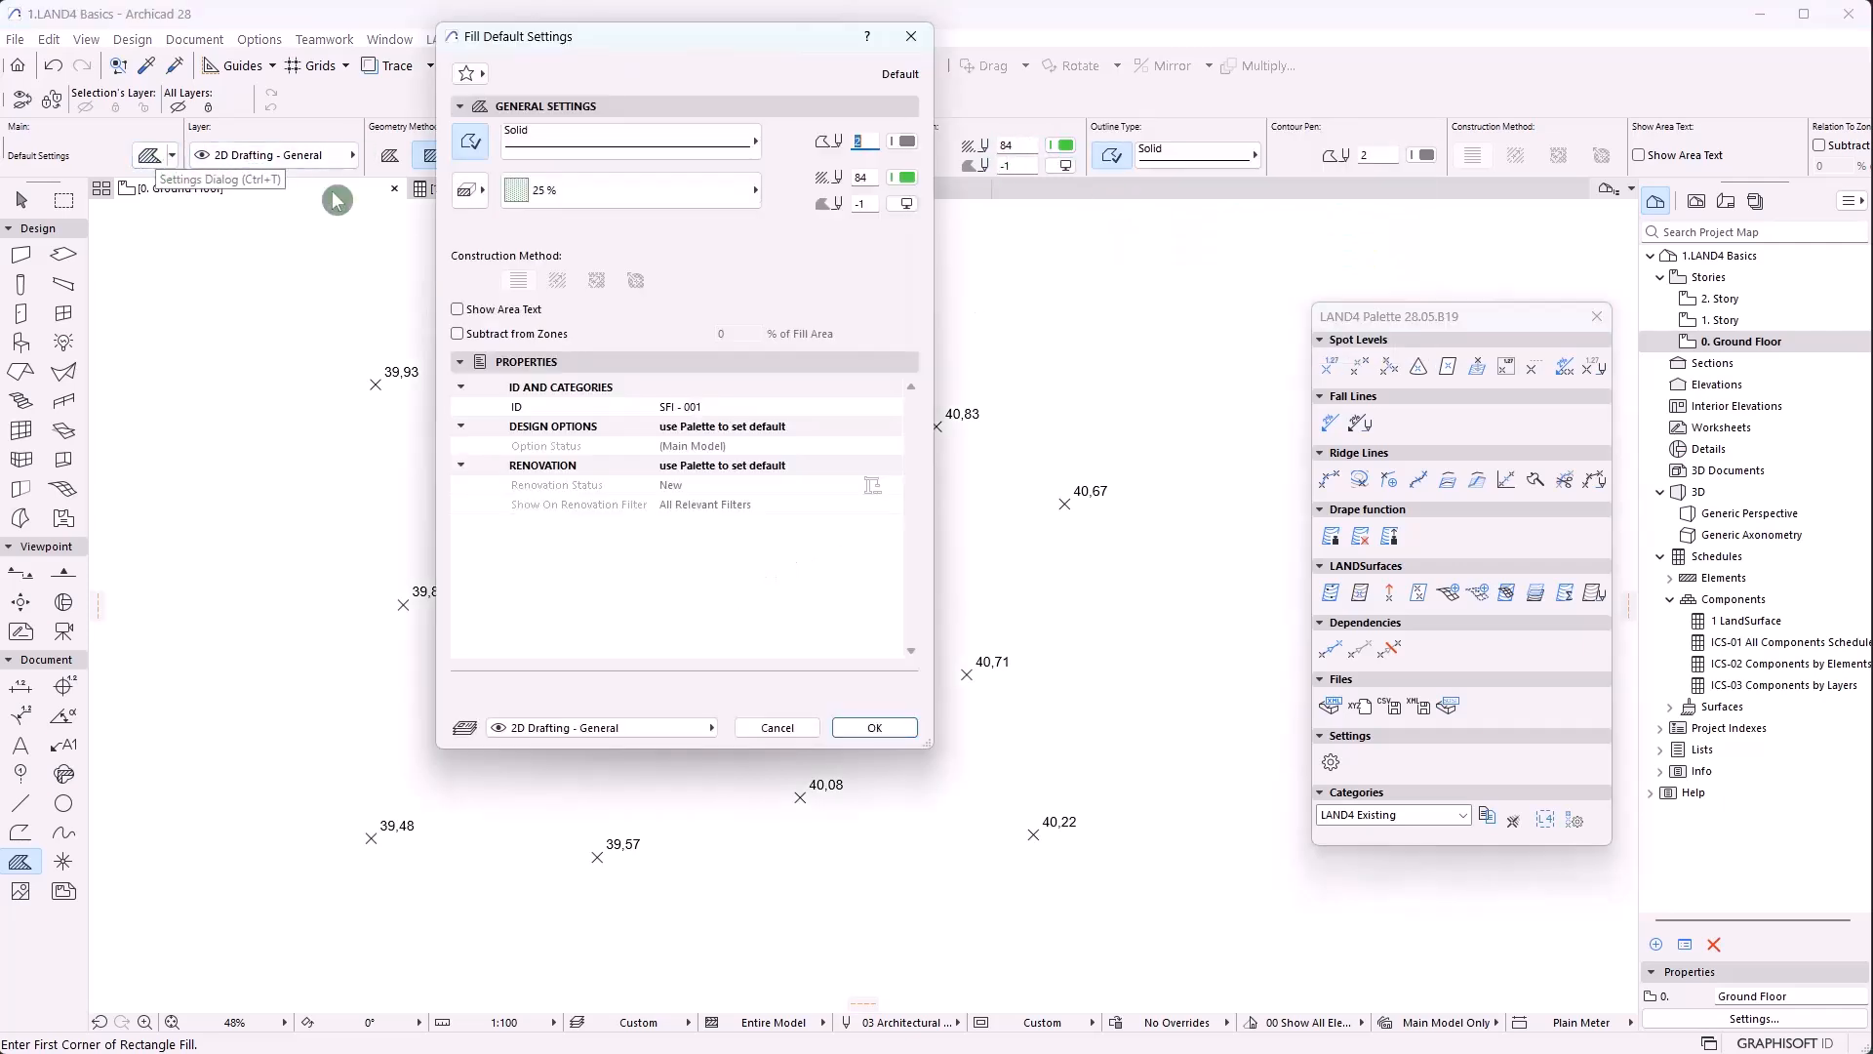
key("Return")
key("Escape")
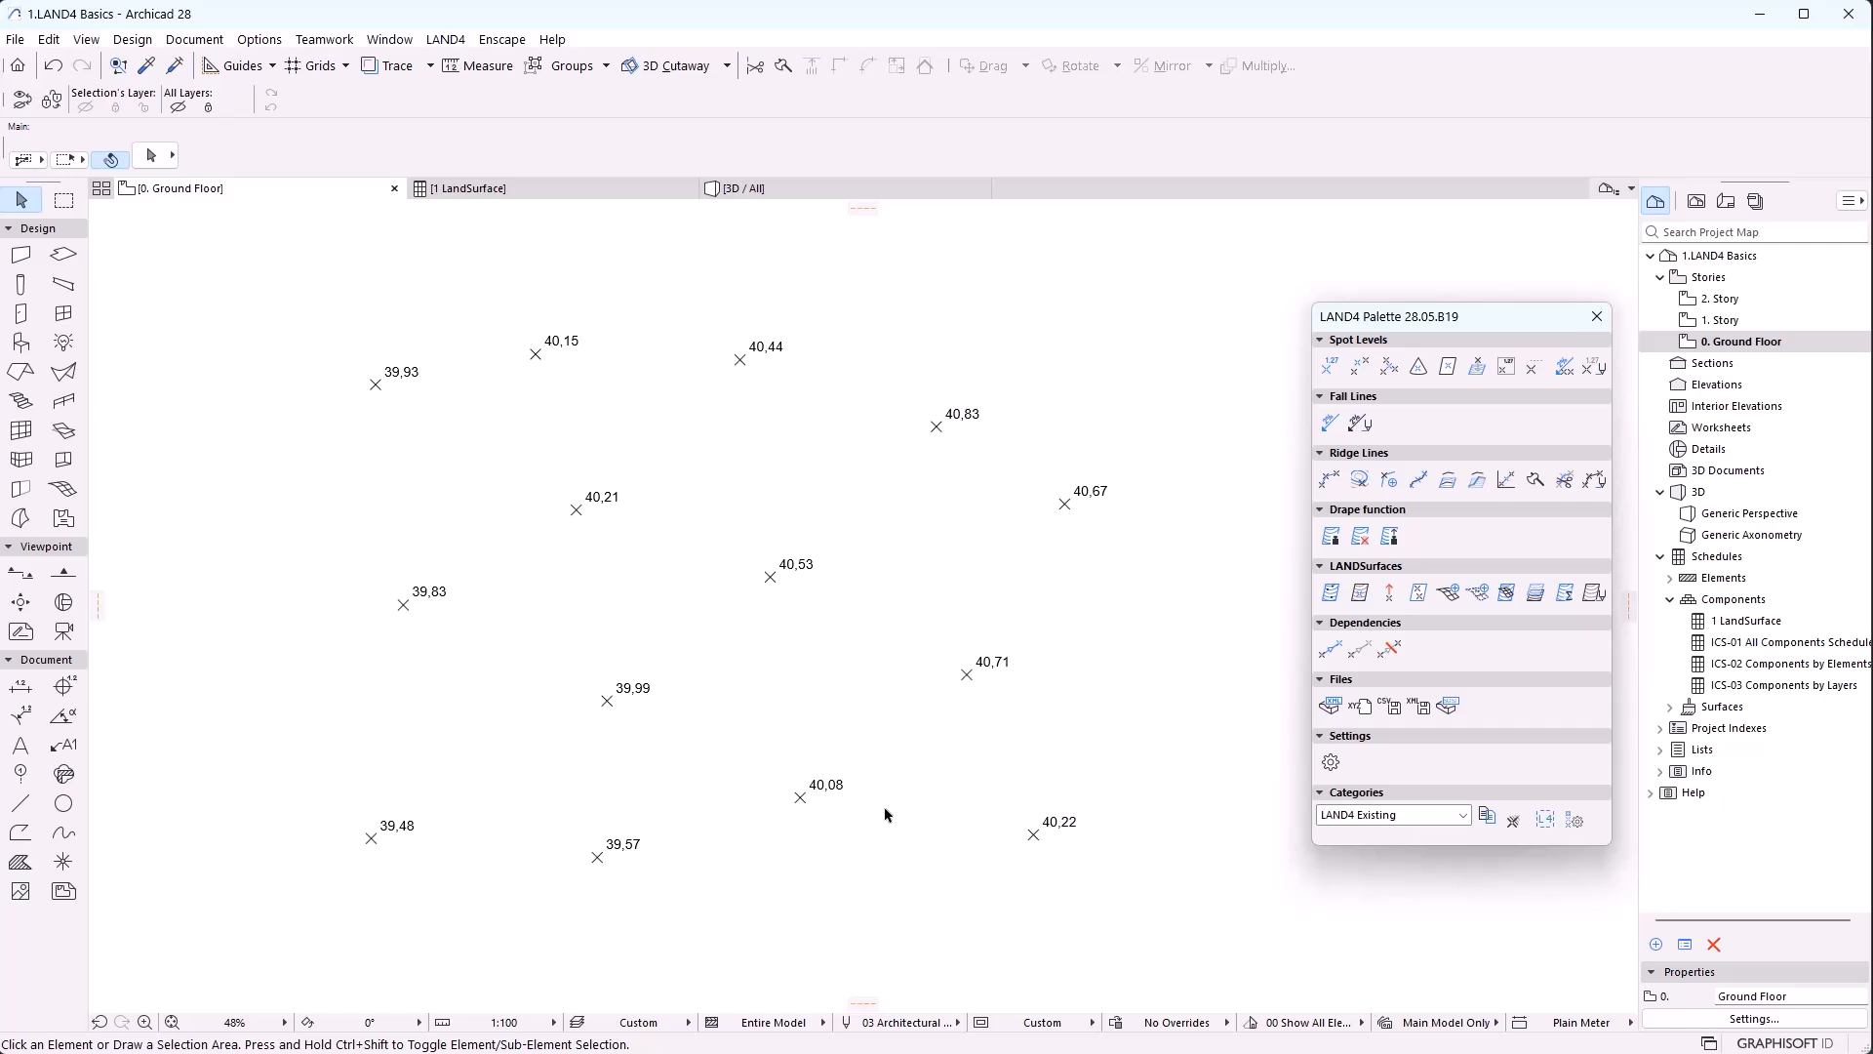
Create a LANDsurface from all existing spot levels, with straight sides and a tangential arc closing the boundary around the three inner levels
left_click(1333, 593)
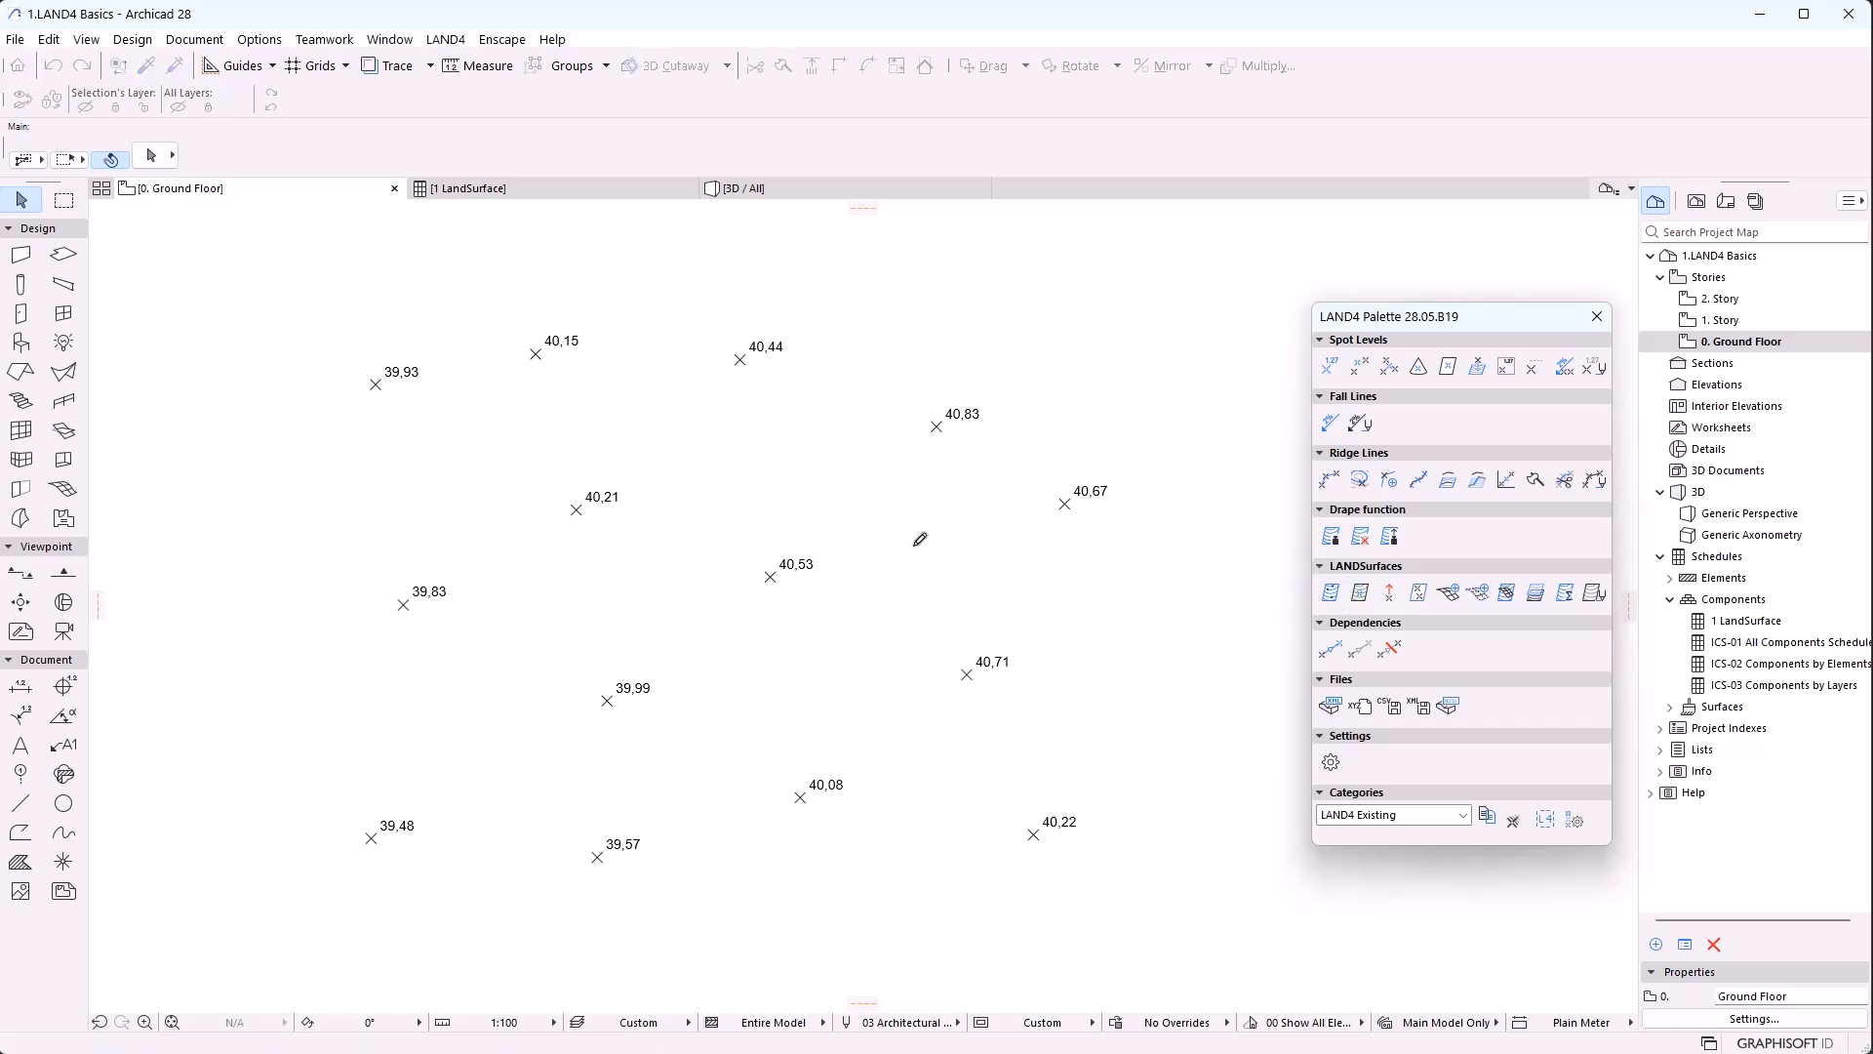
left_click(681, 441)
left_click(513, 470)
left_click(494, 726)
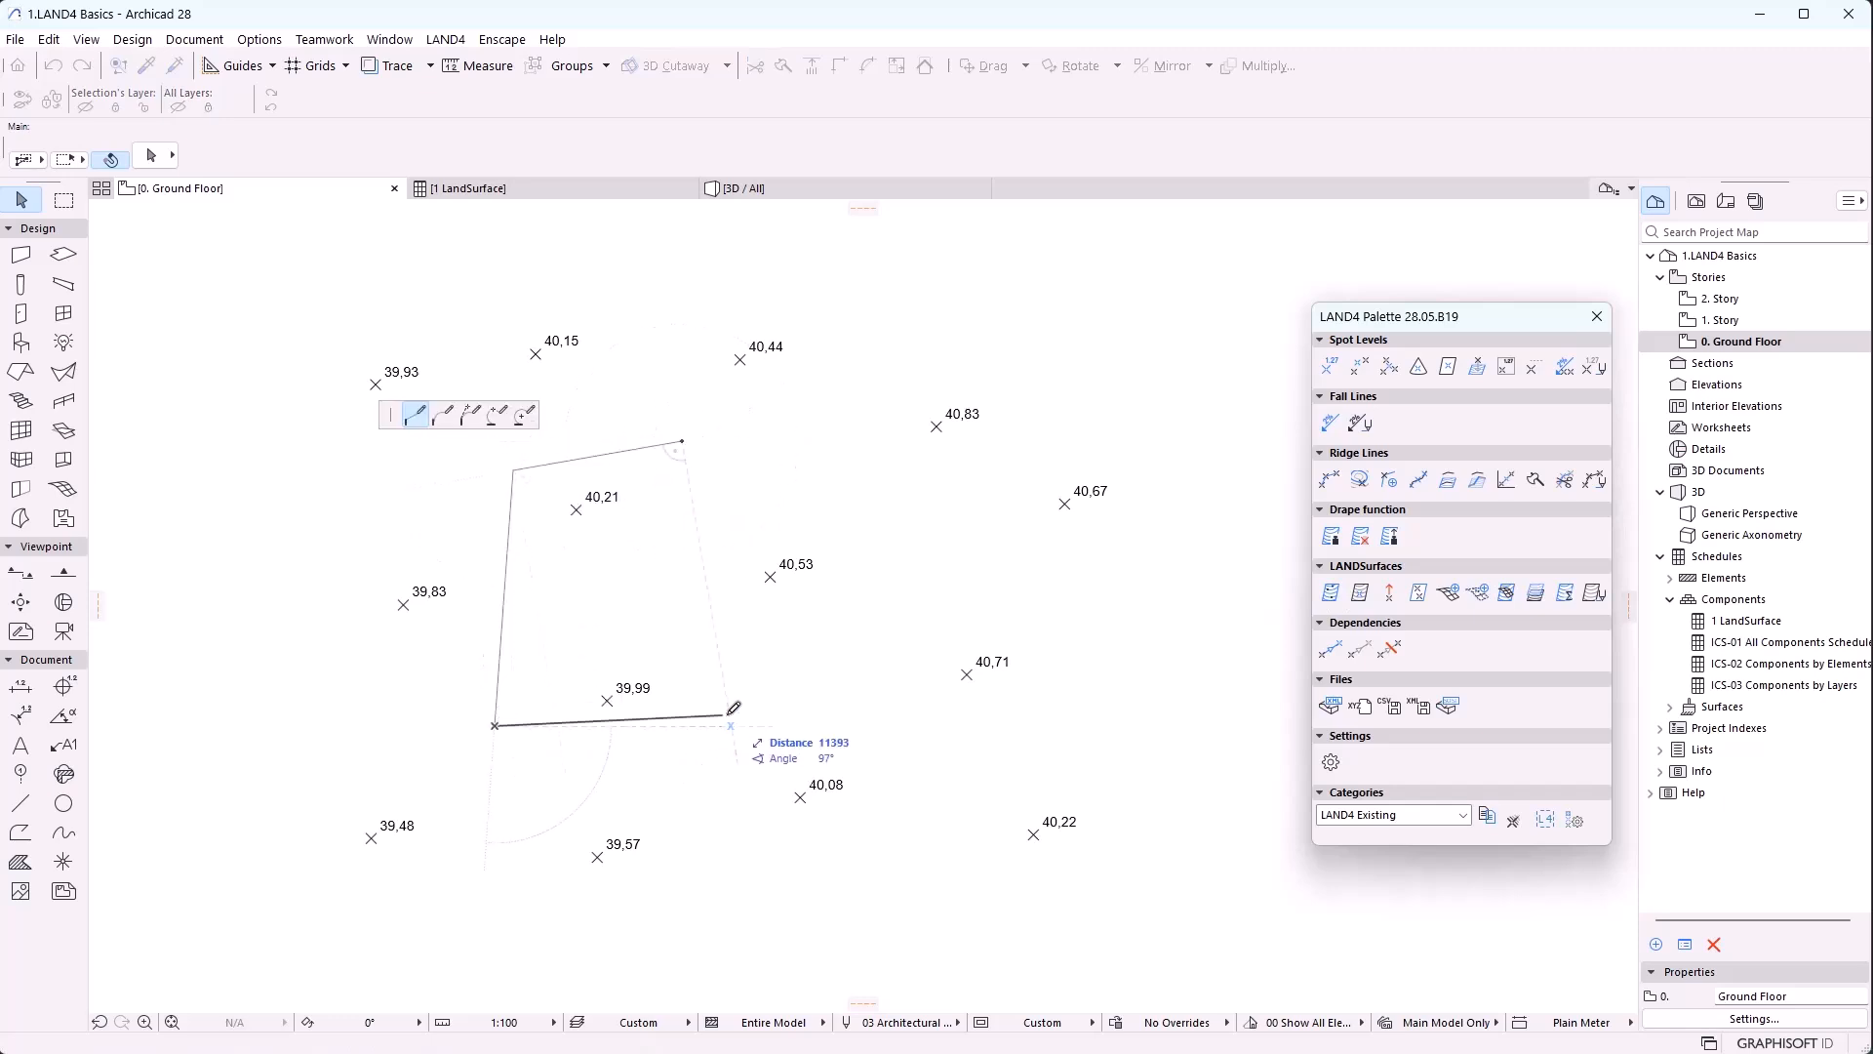
left_click(797, 720)
left_click(443, 413)
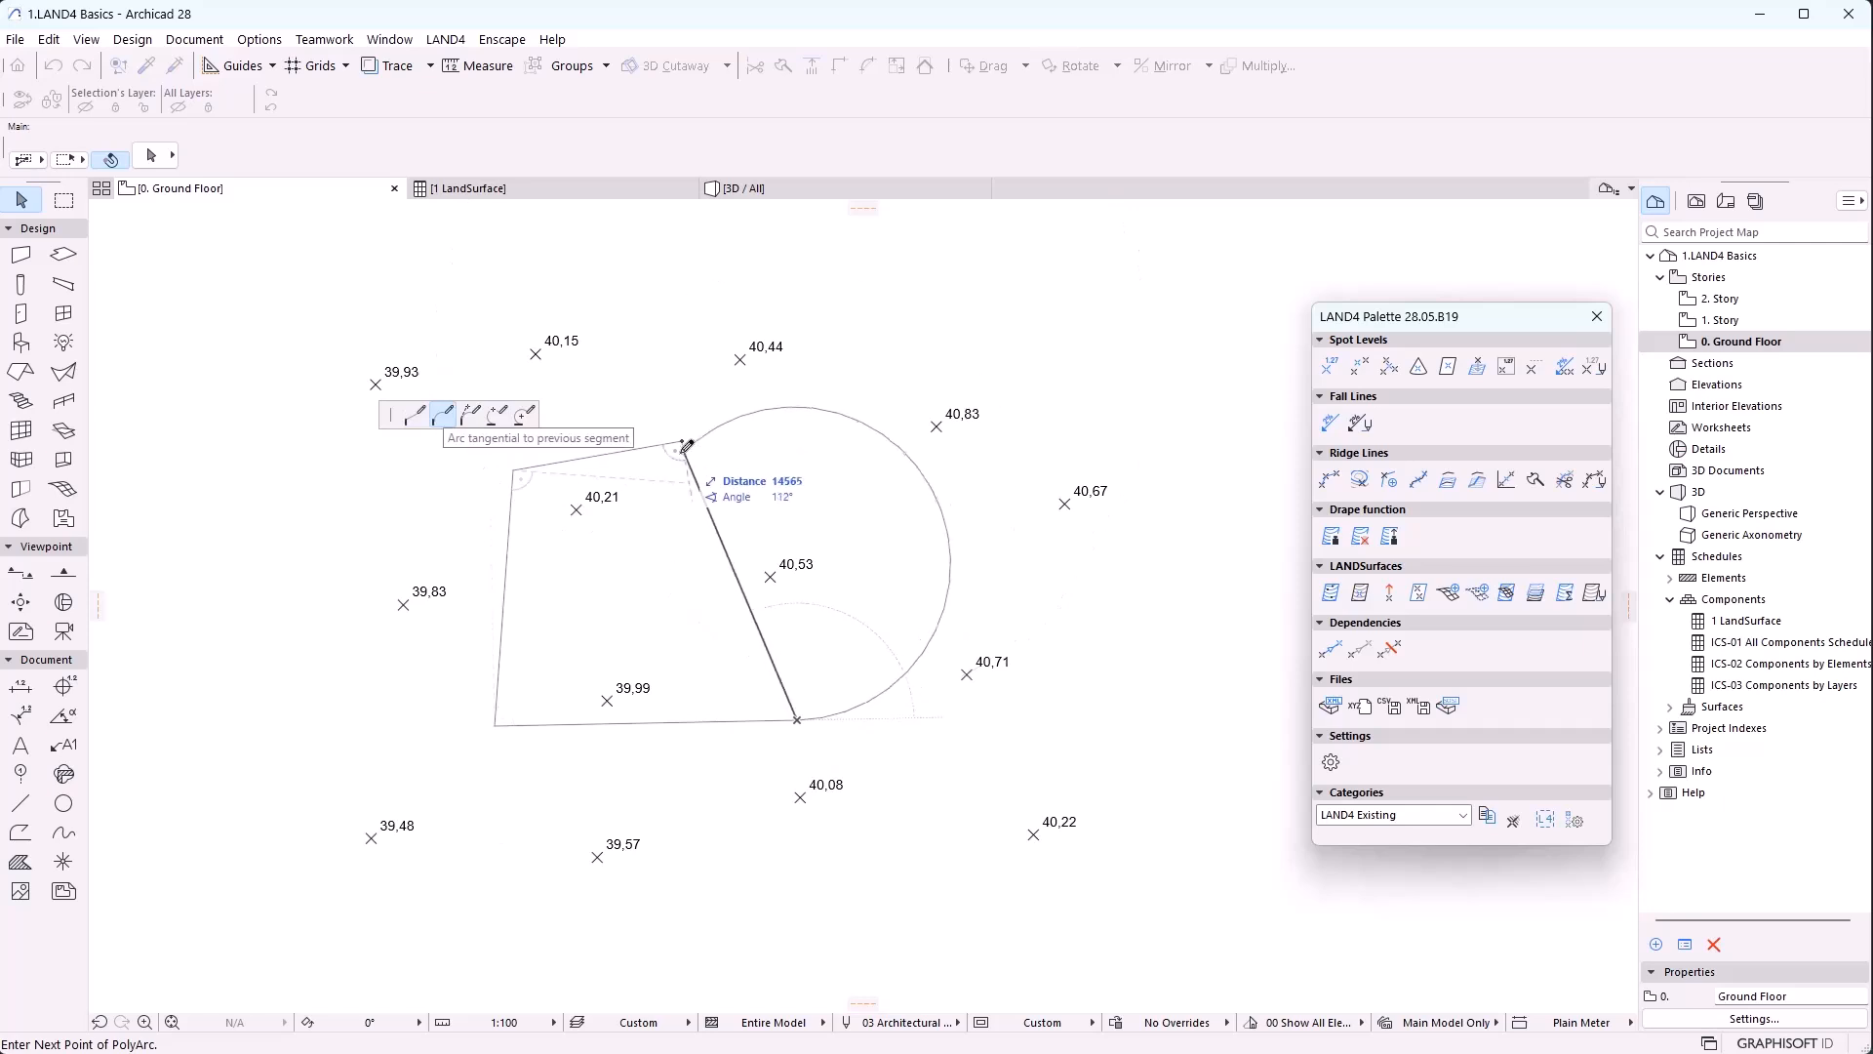
left_click(896, 504)
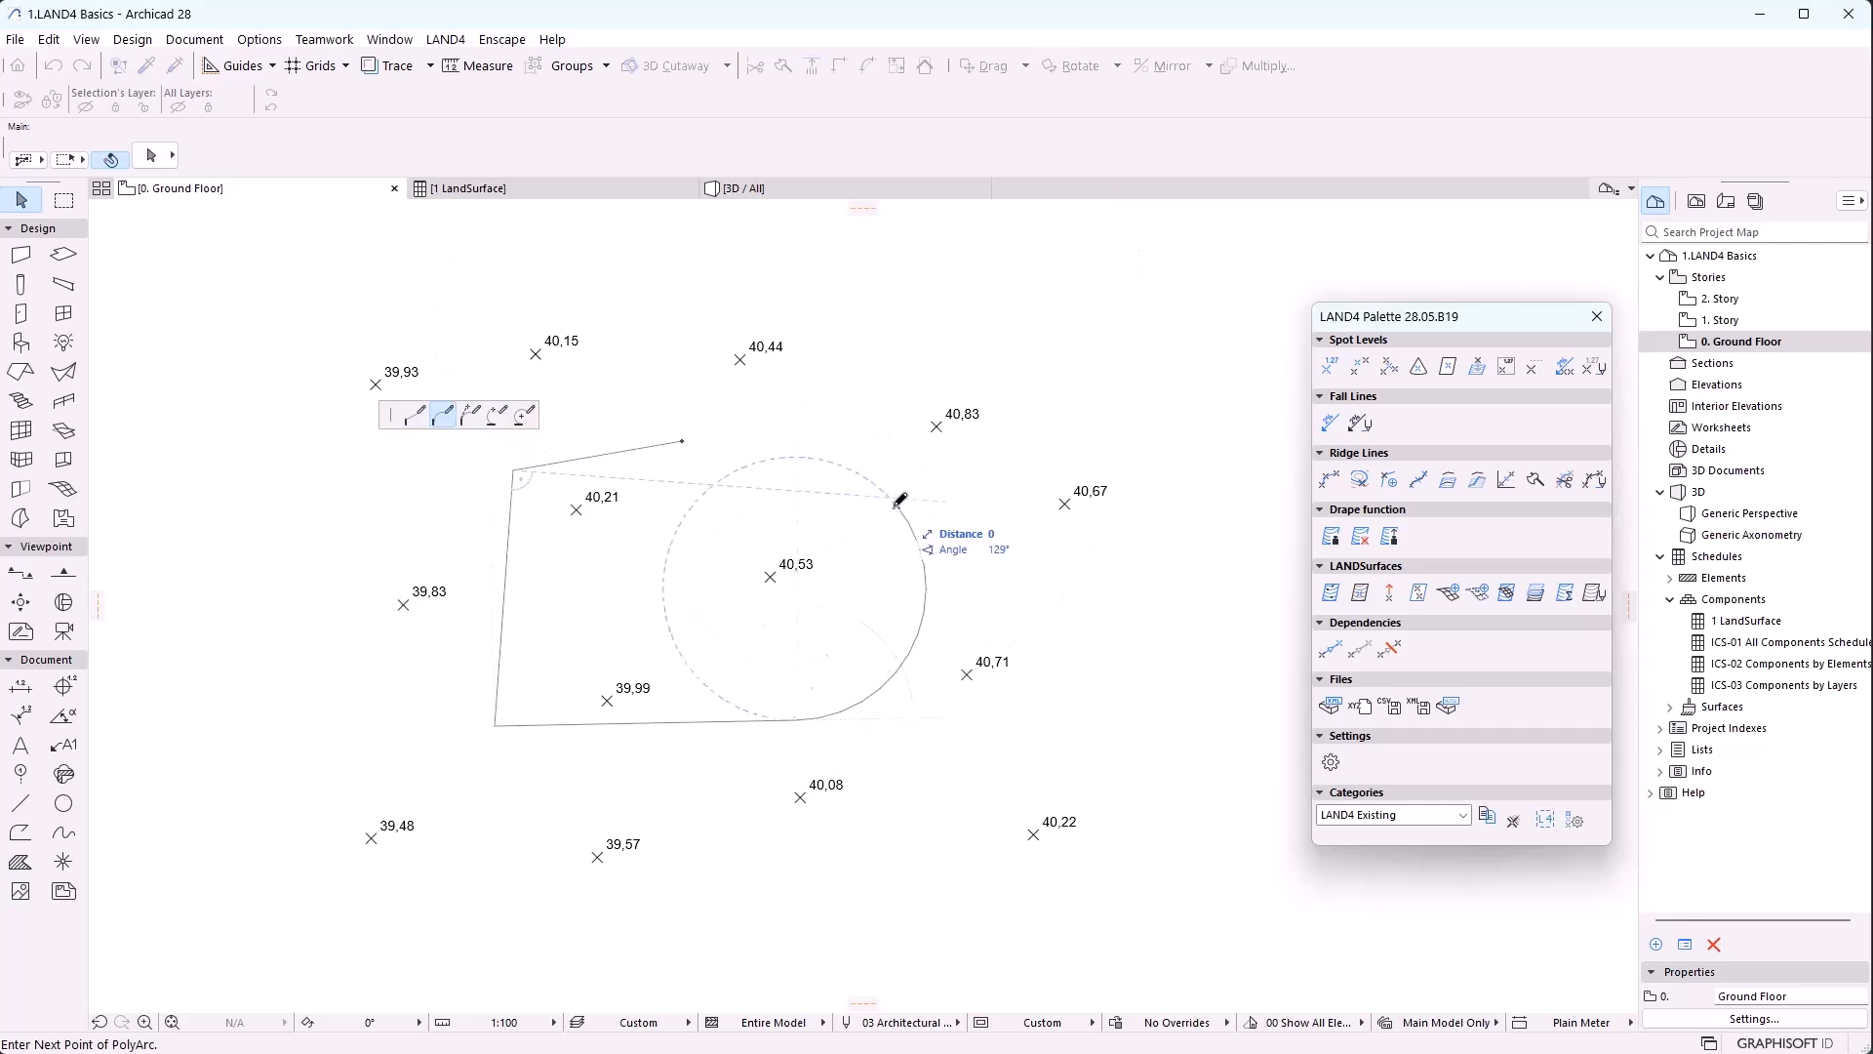
left_click(681, 441)
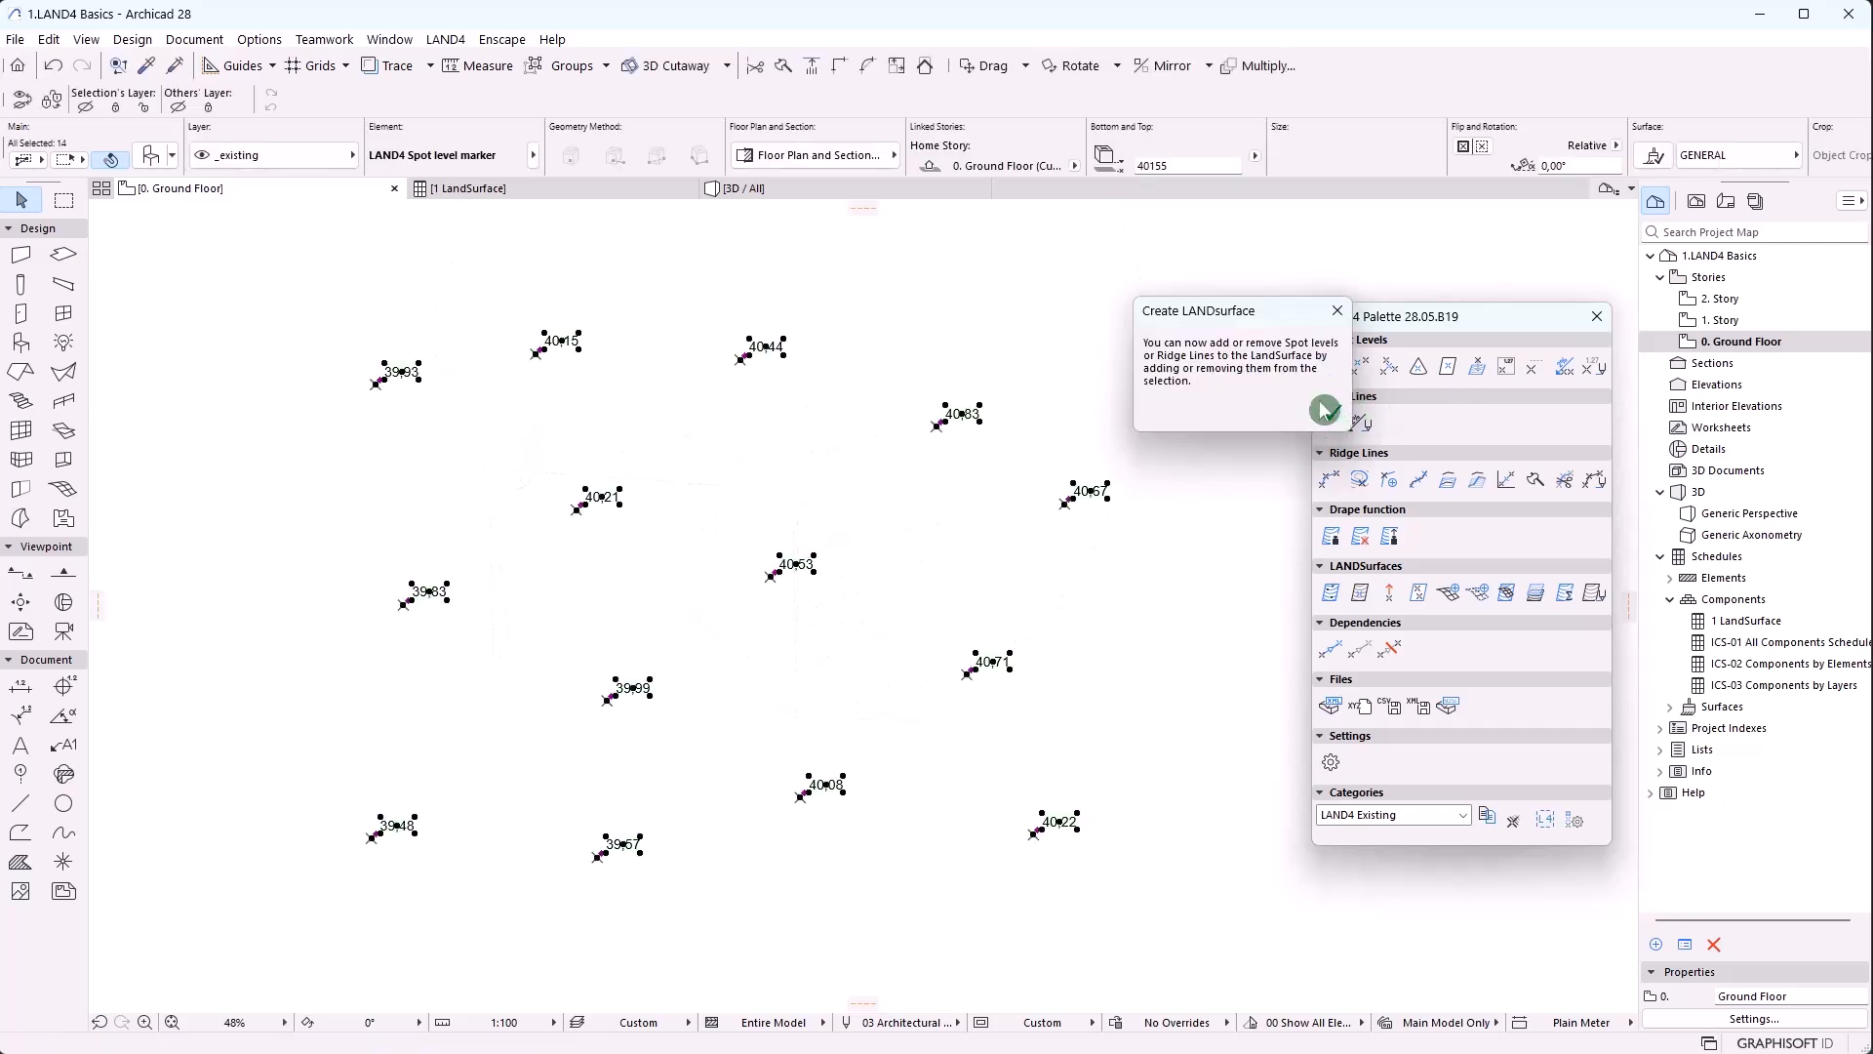
left_click_drag(1256, 306, 1172, 257)
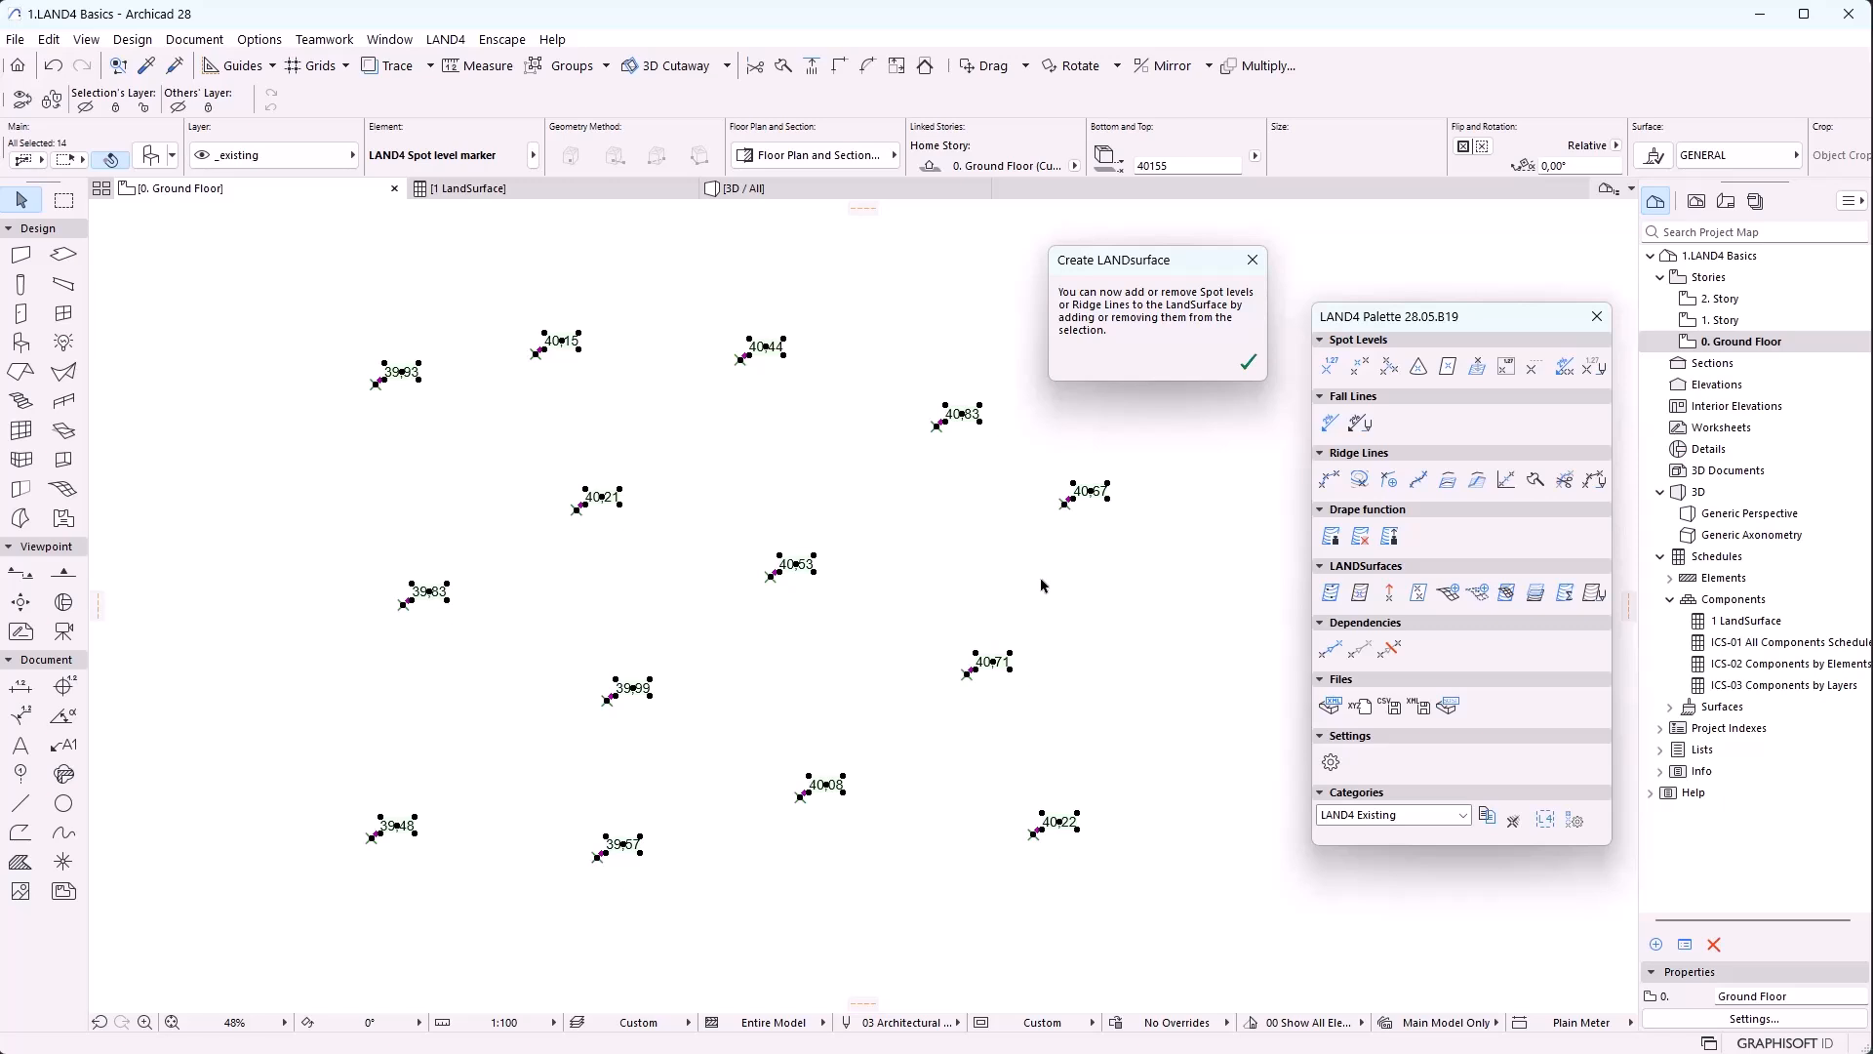
left_click(1249, 362)
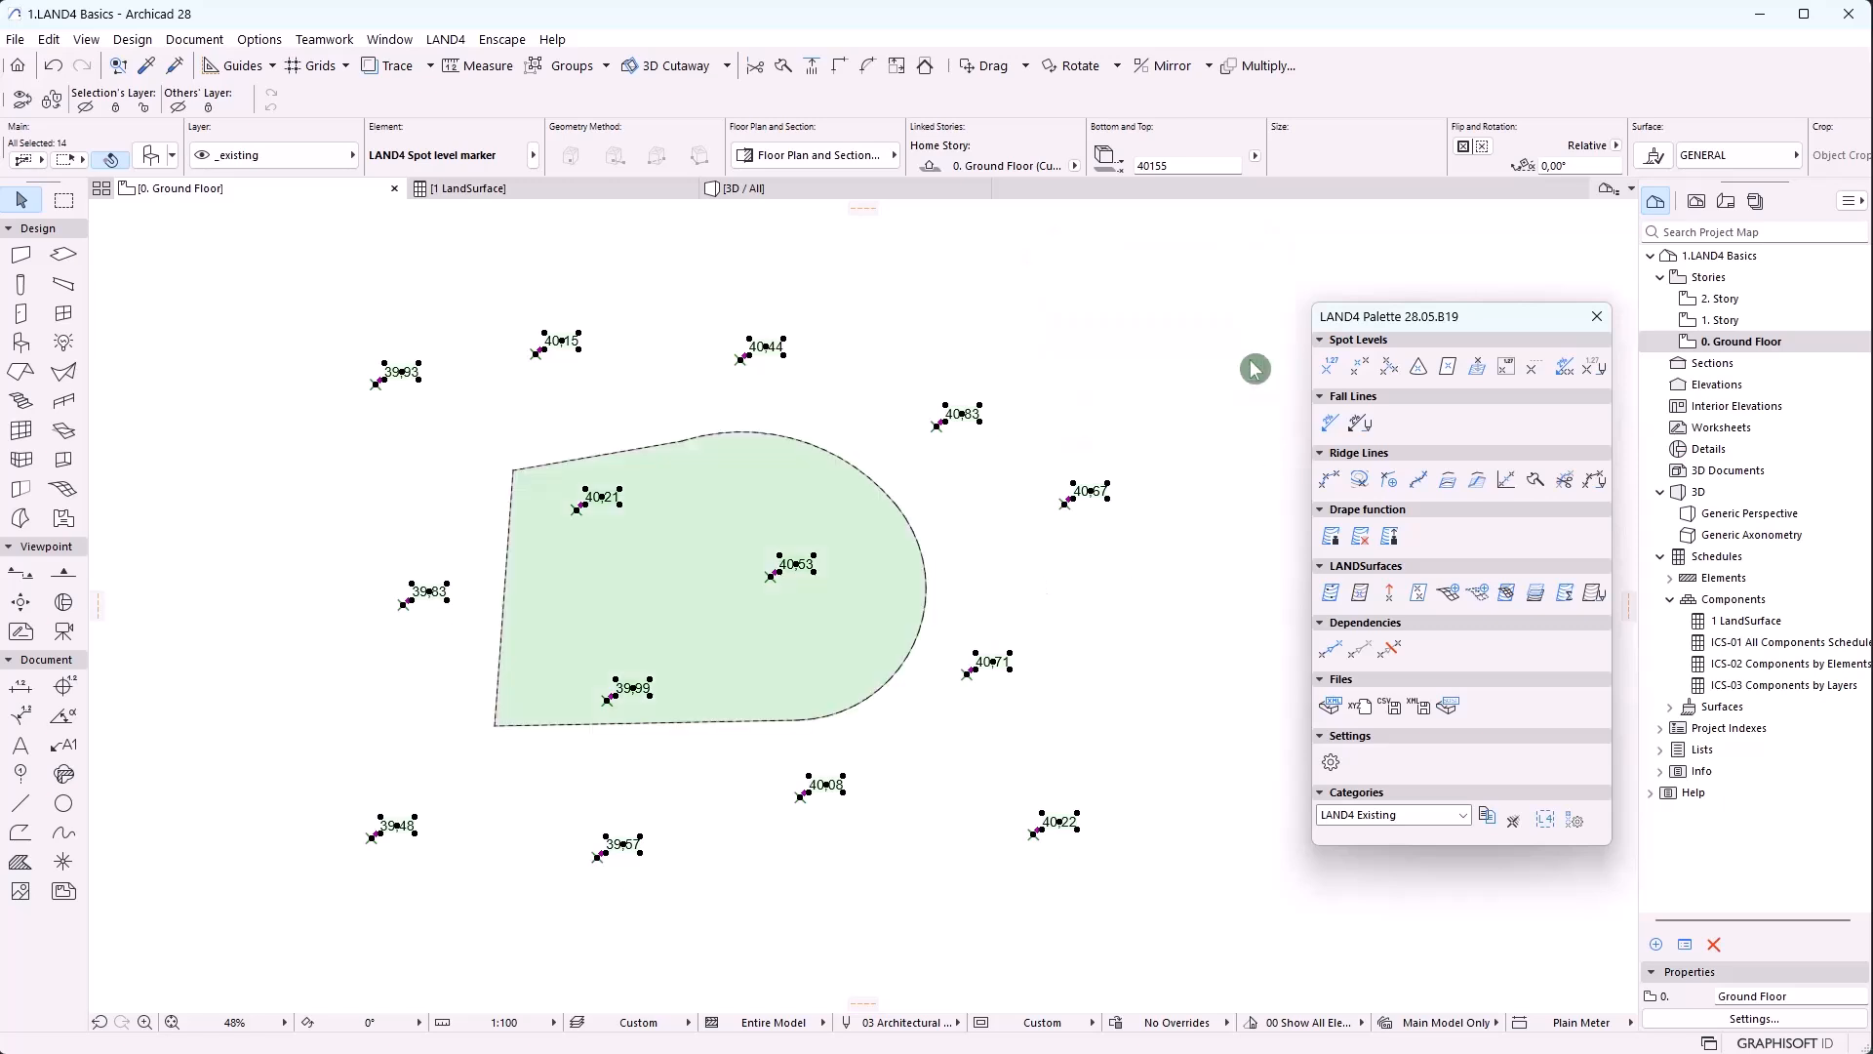
Inspect the arc-edged LANDsurface in 3D and delete it from the ground floor plan
left_click(751, 188)
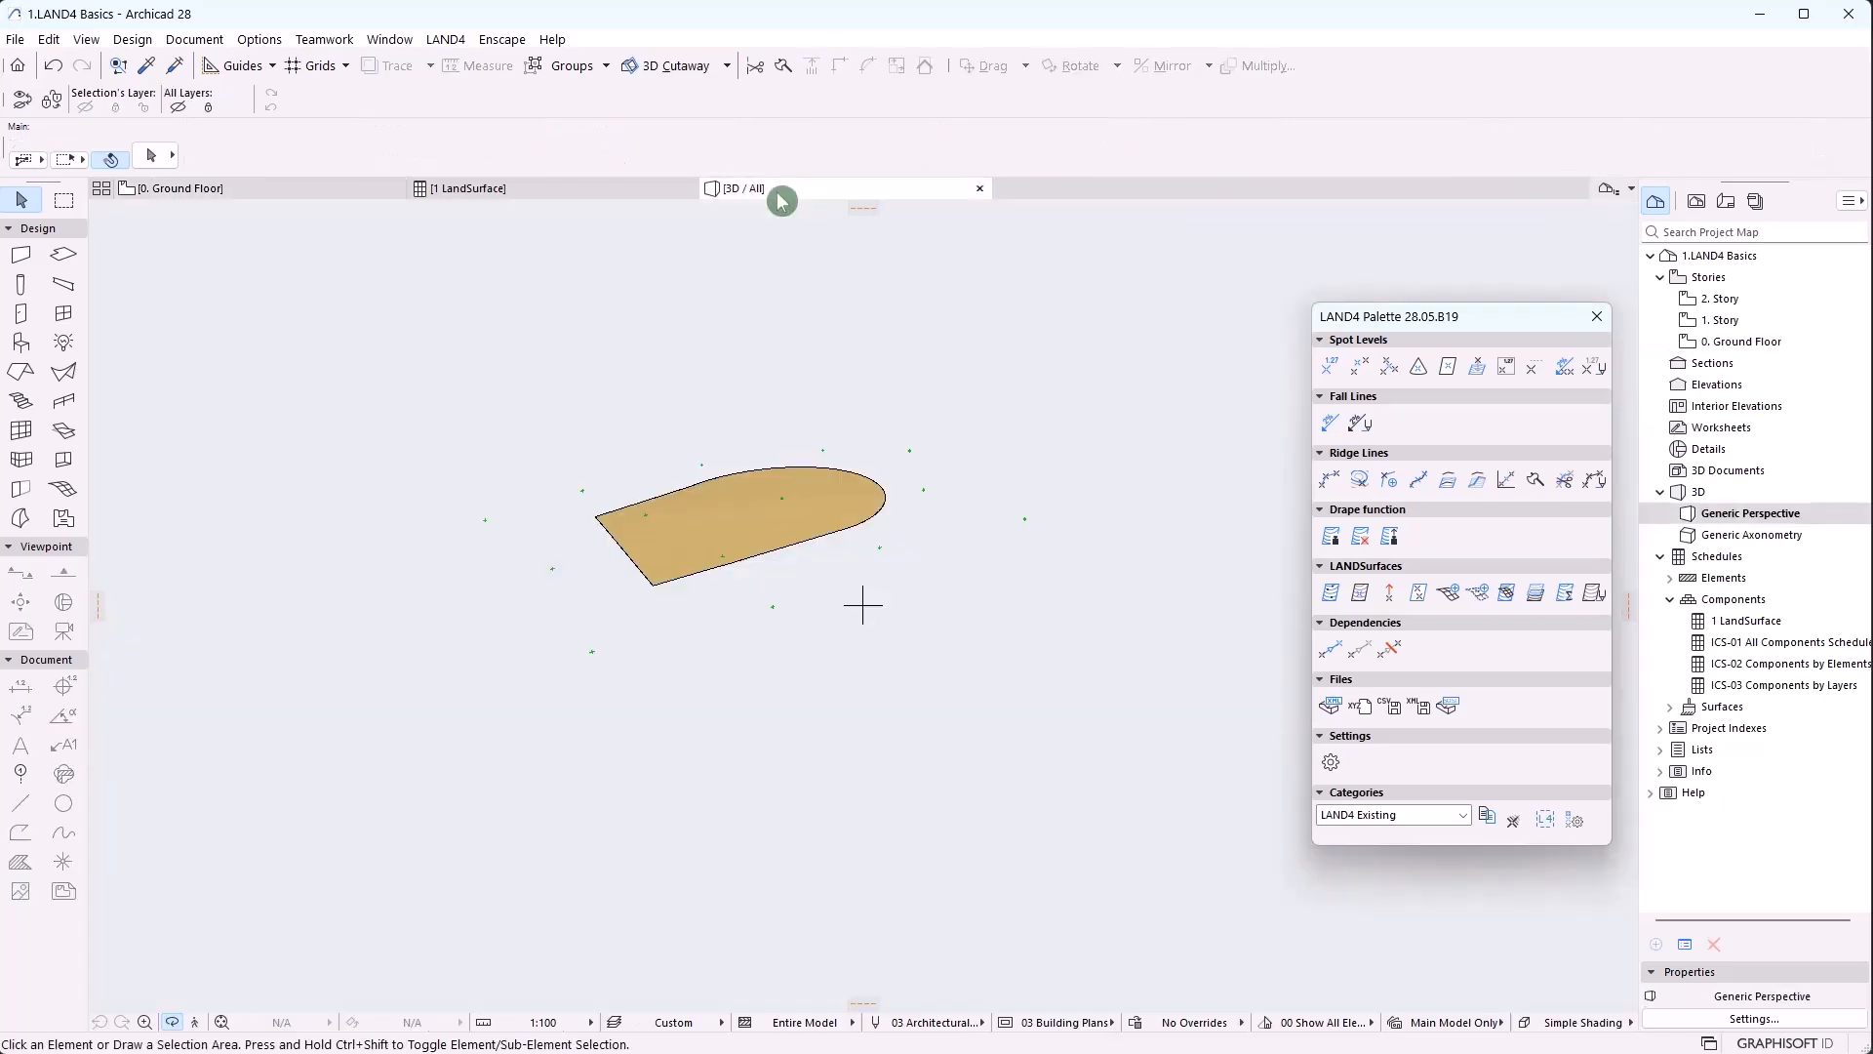
middle_click_drag(573, 352, 476, 585, "shift")
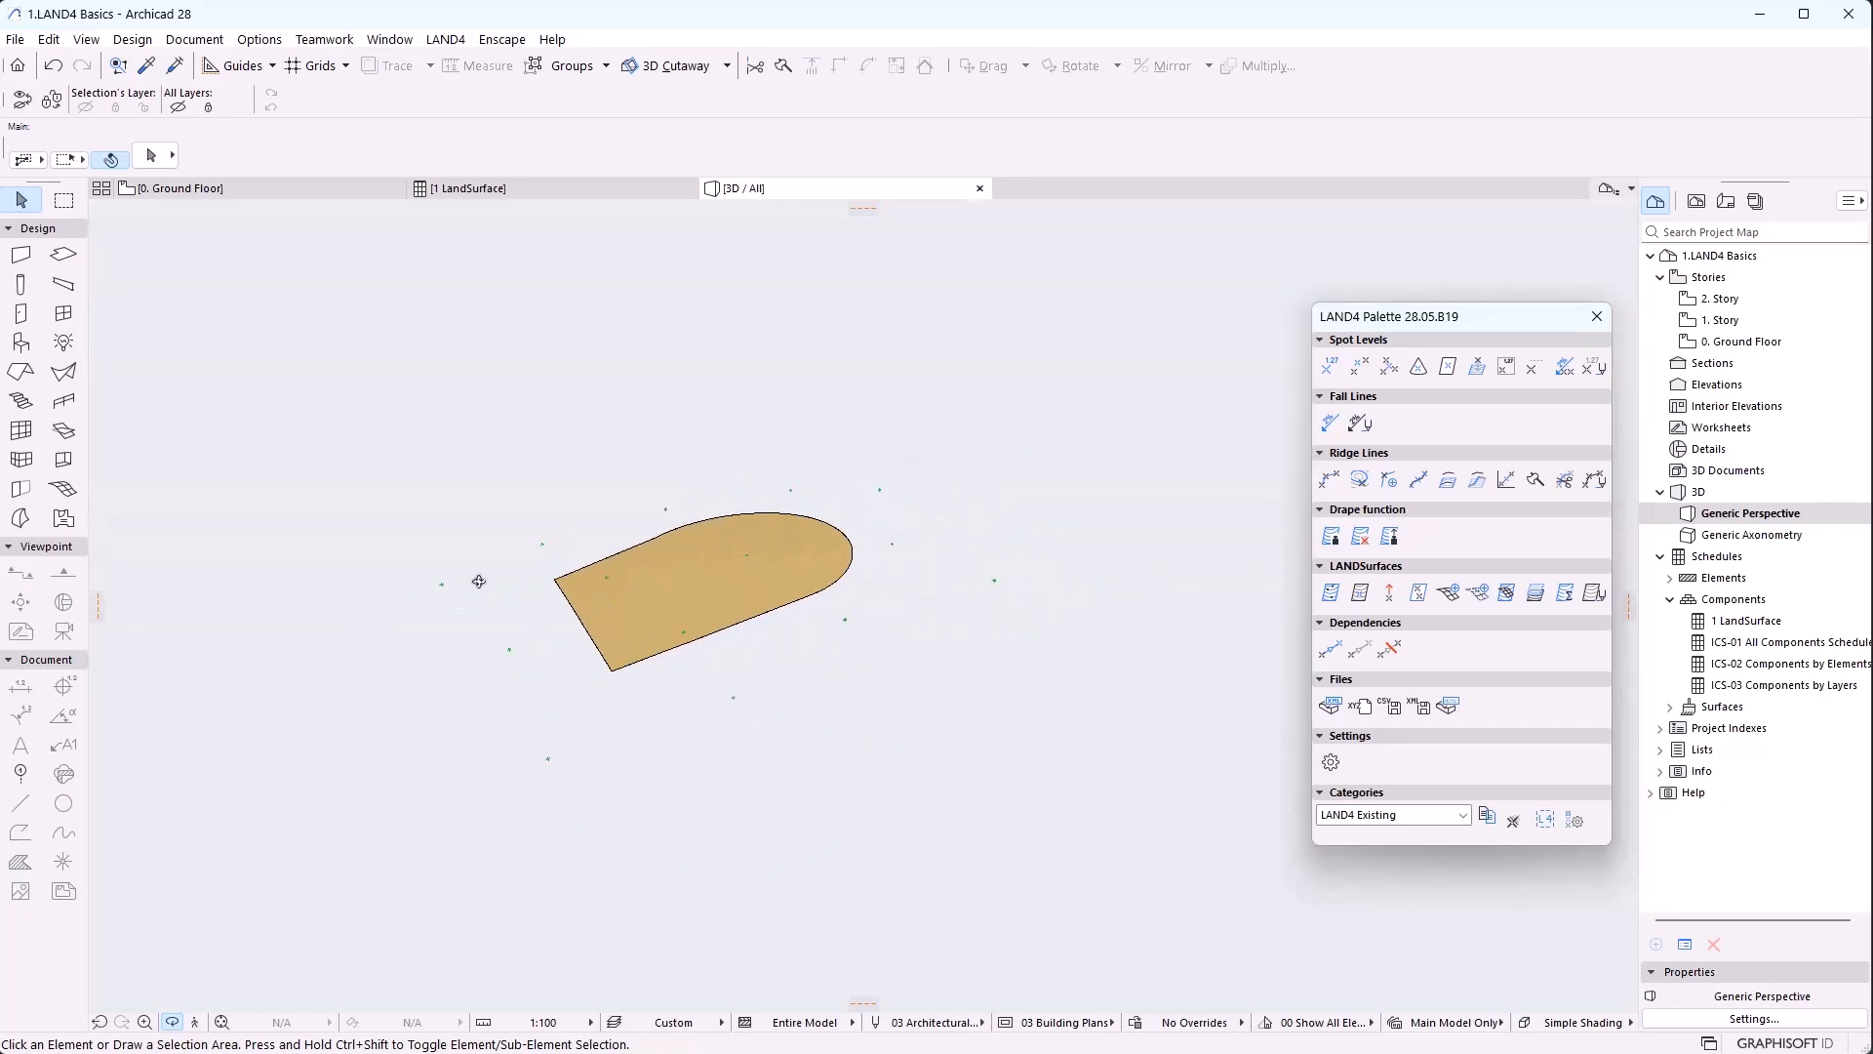
left_click(278, 193)
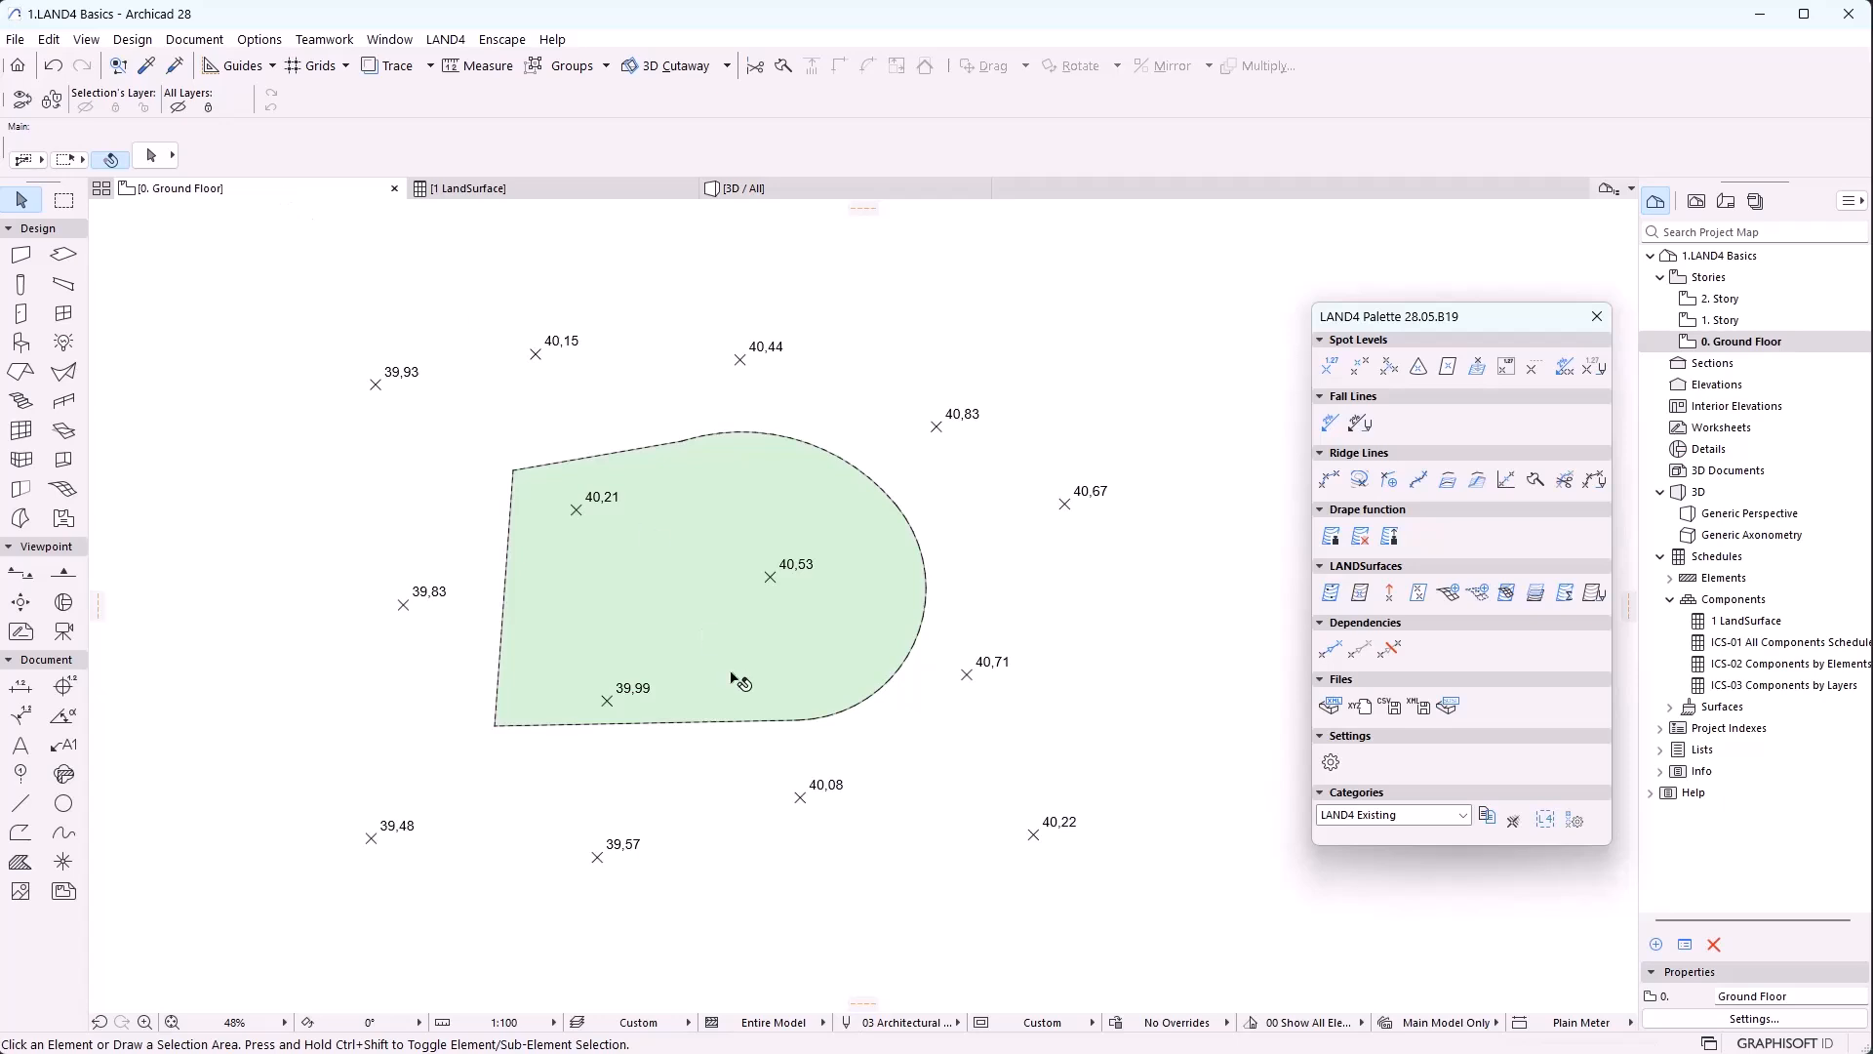
left_click(739, 680)
key("Delete")
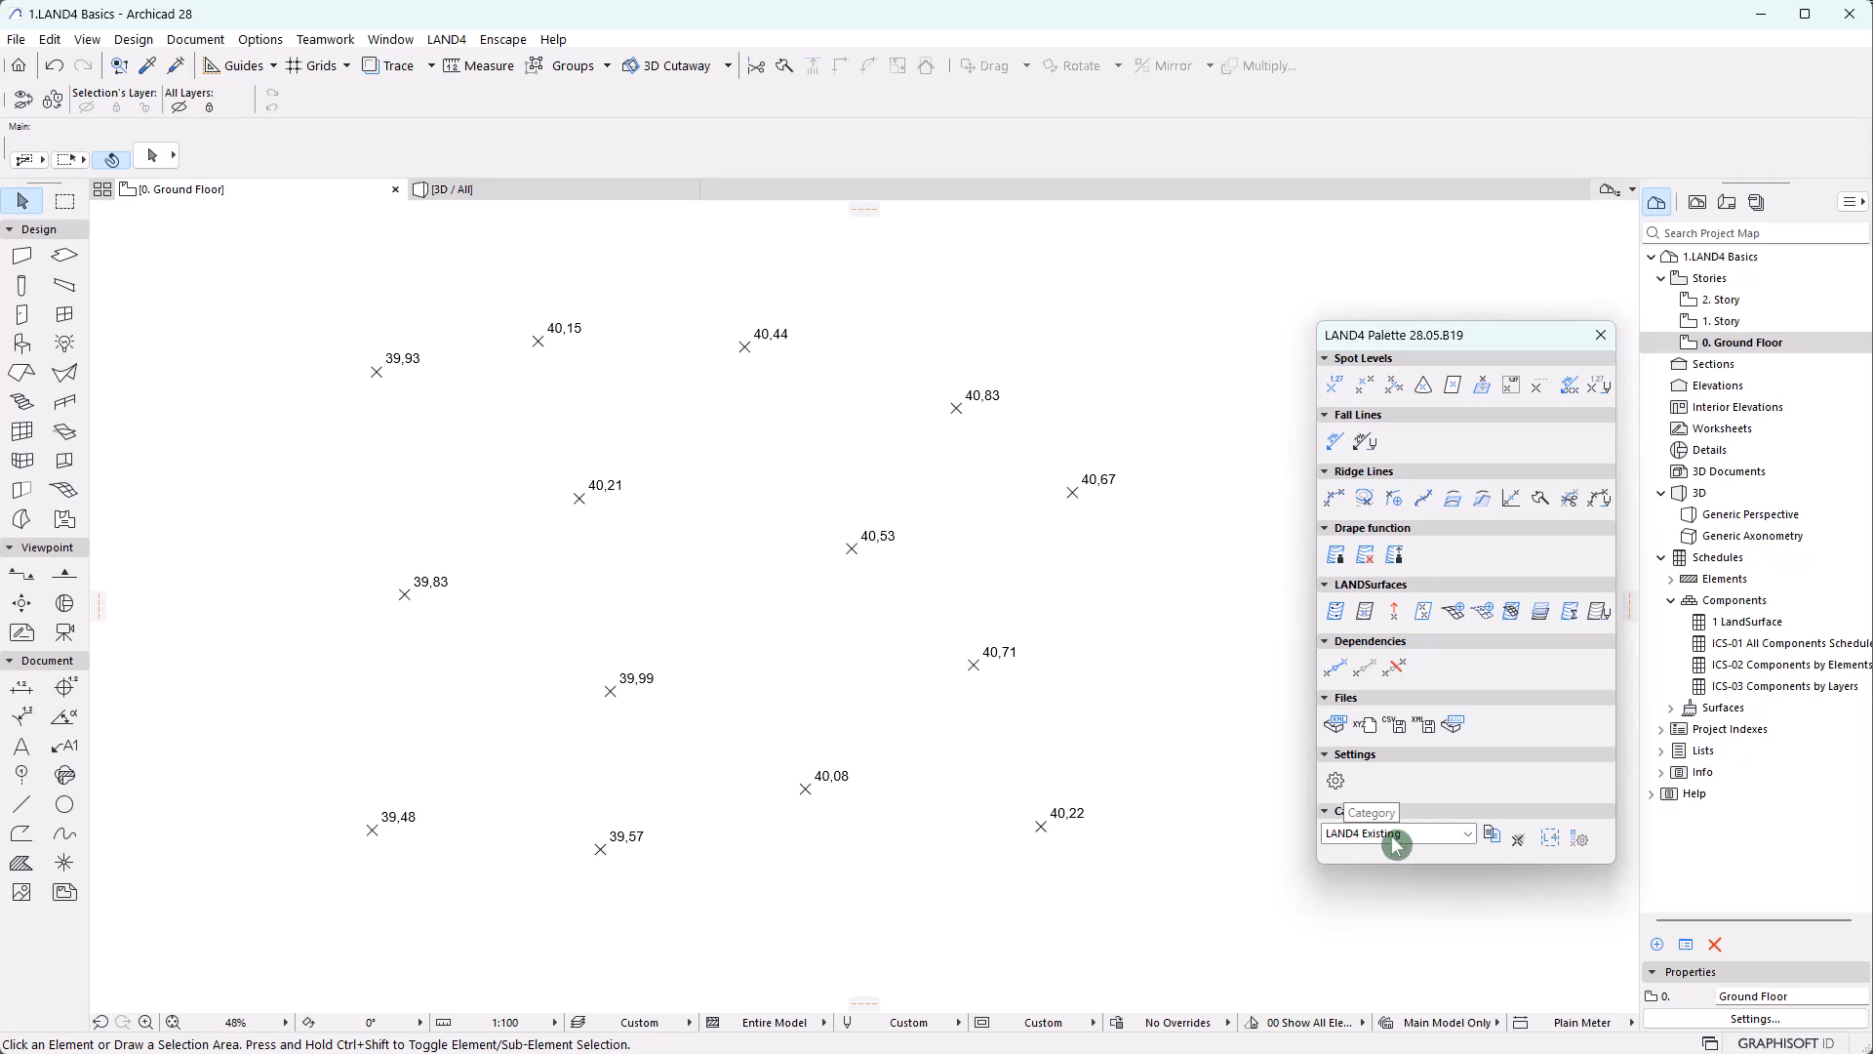
left_click(1335, 611)
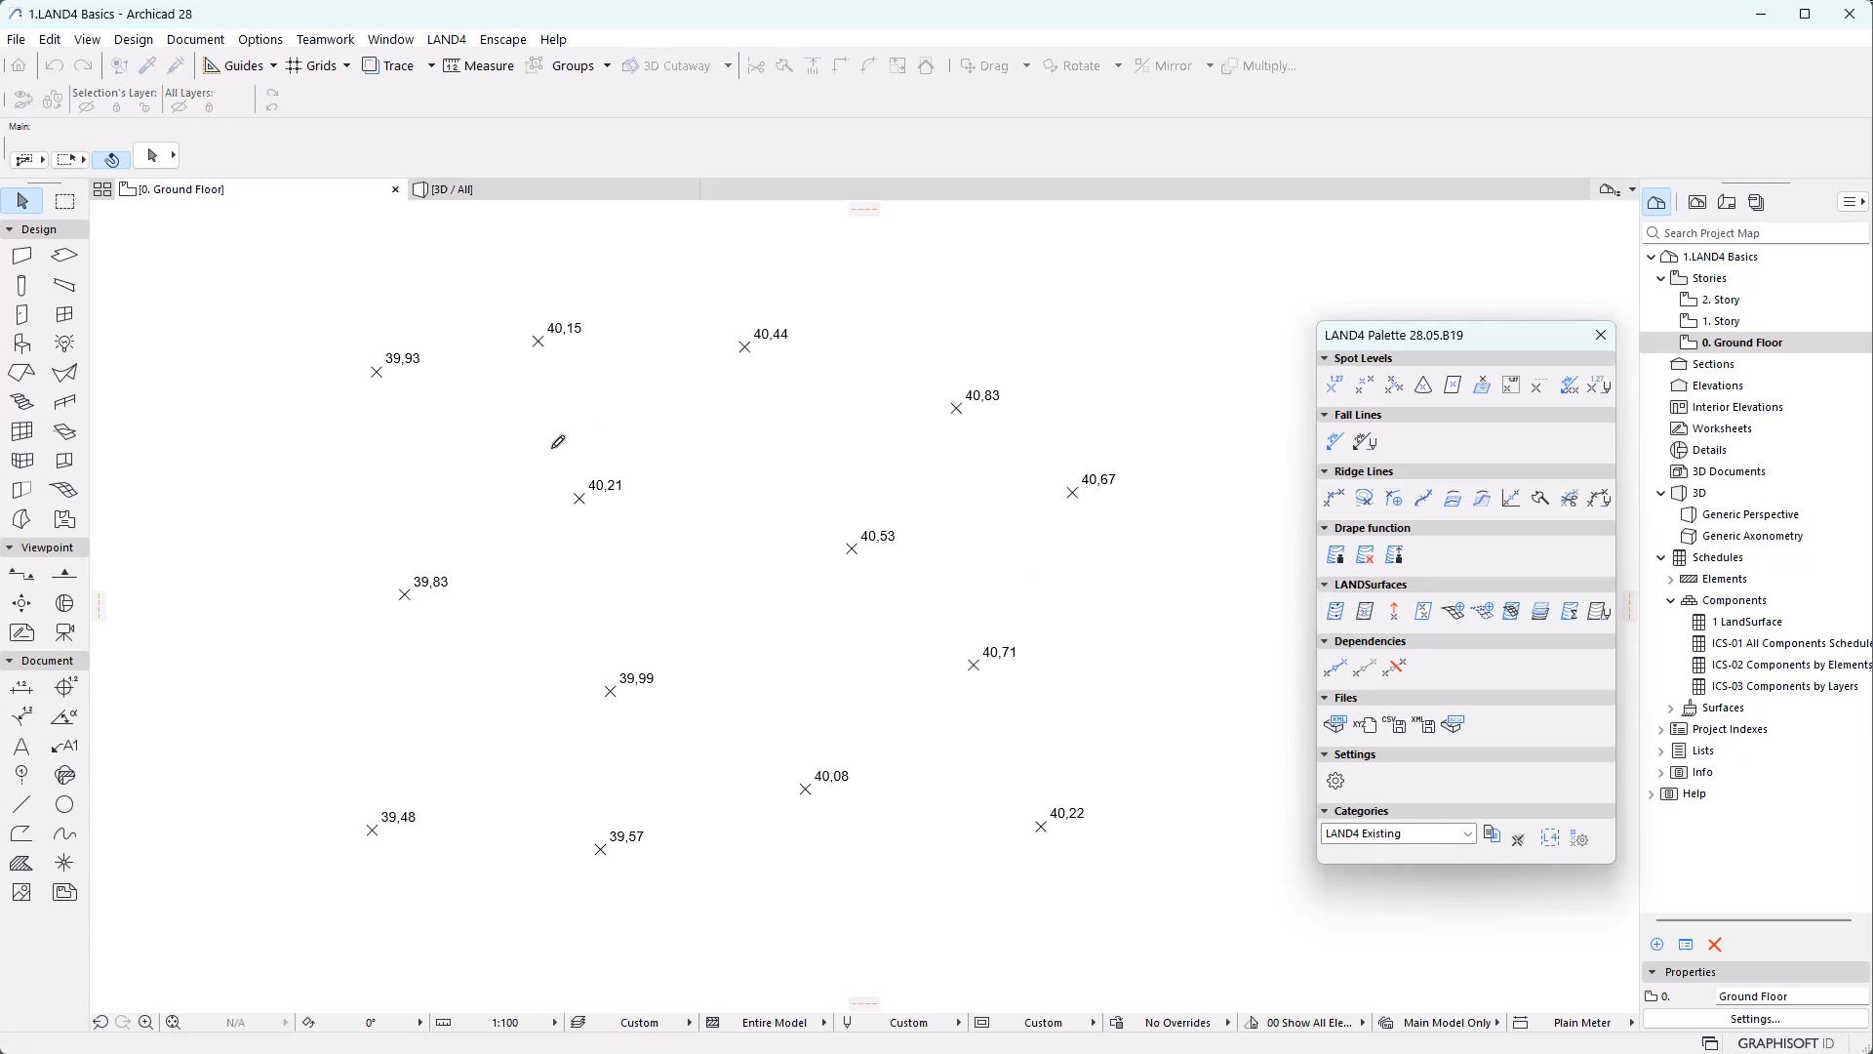
left_click(546, 453)
left_click(518, 650)
left_click(766, 738)
left_click(888, 648)
left_click(947, 510)
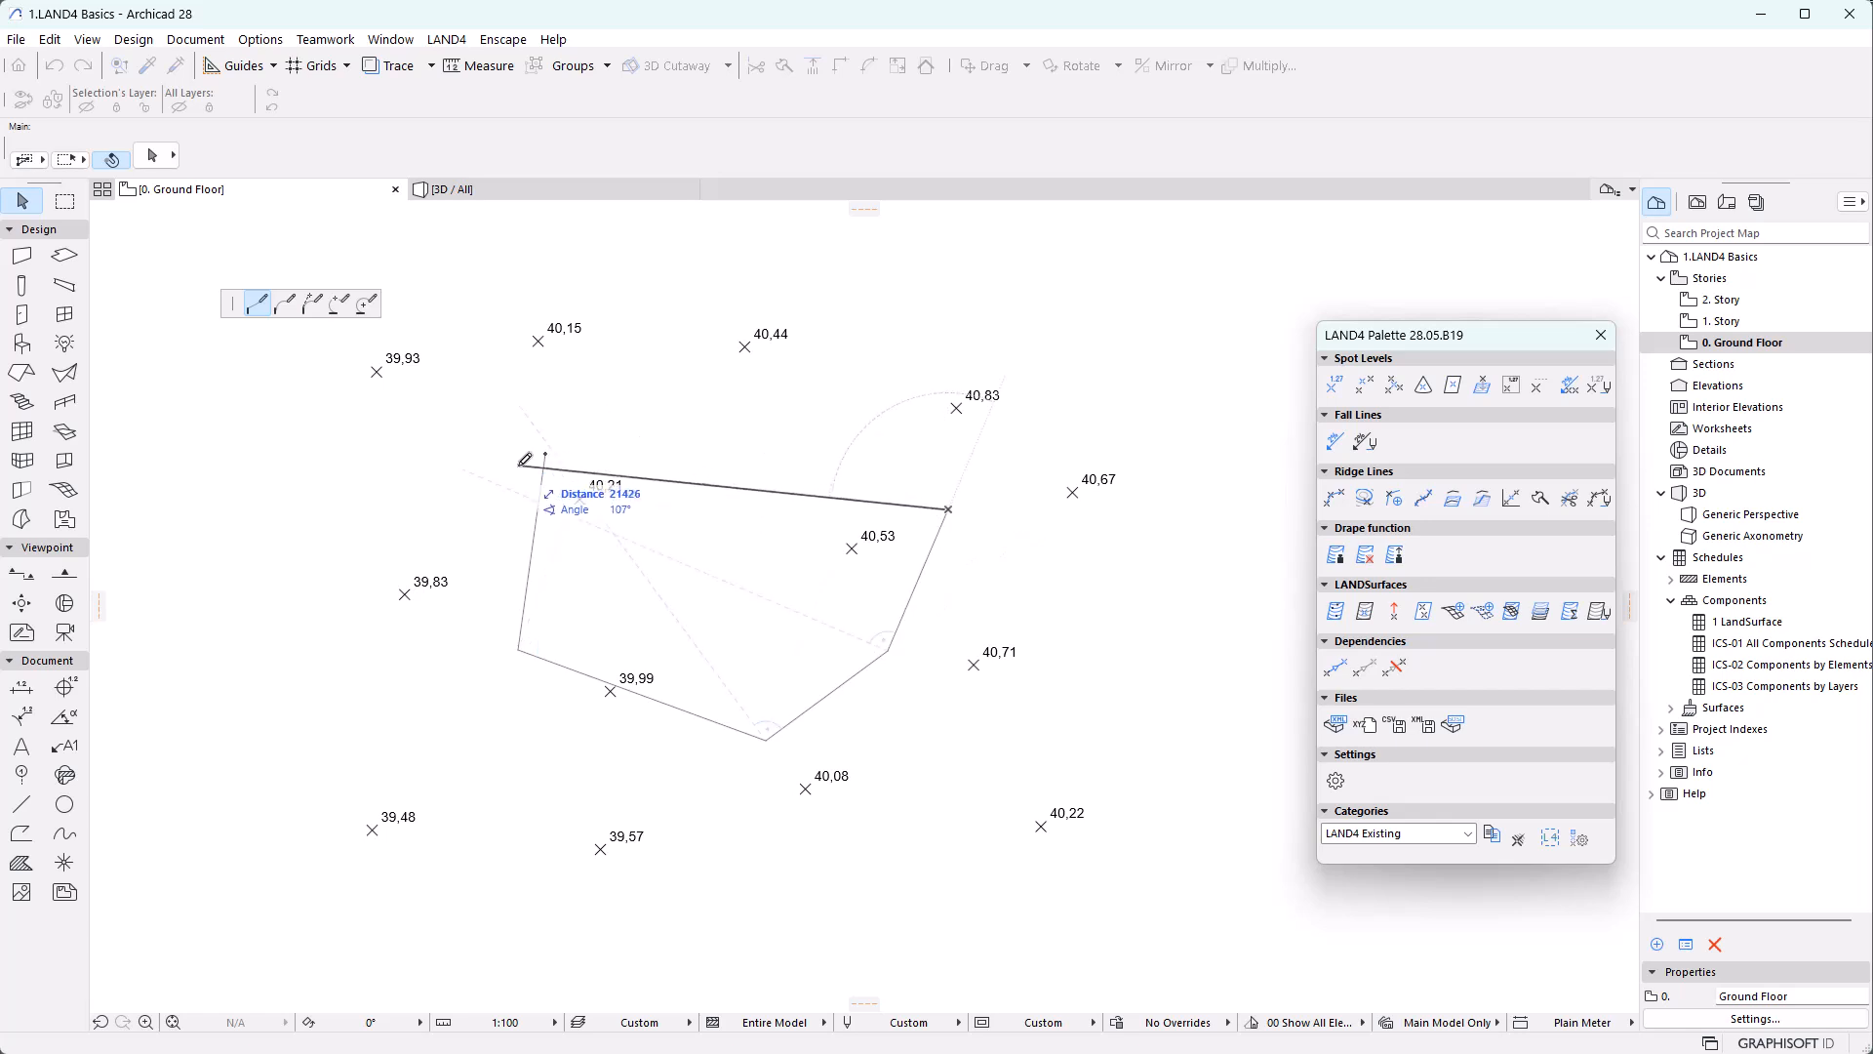
left_click(546, 453)
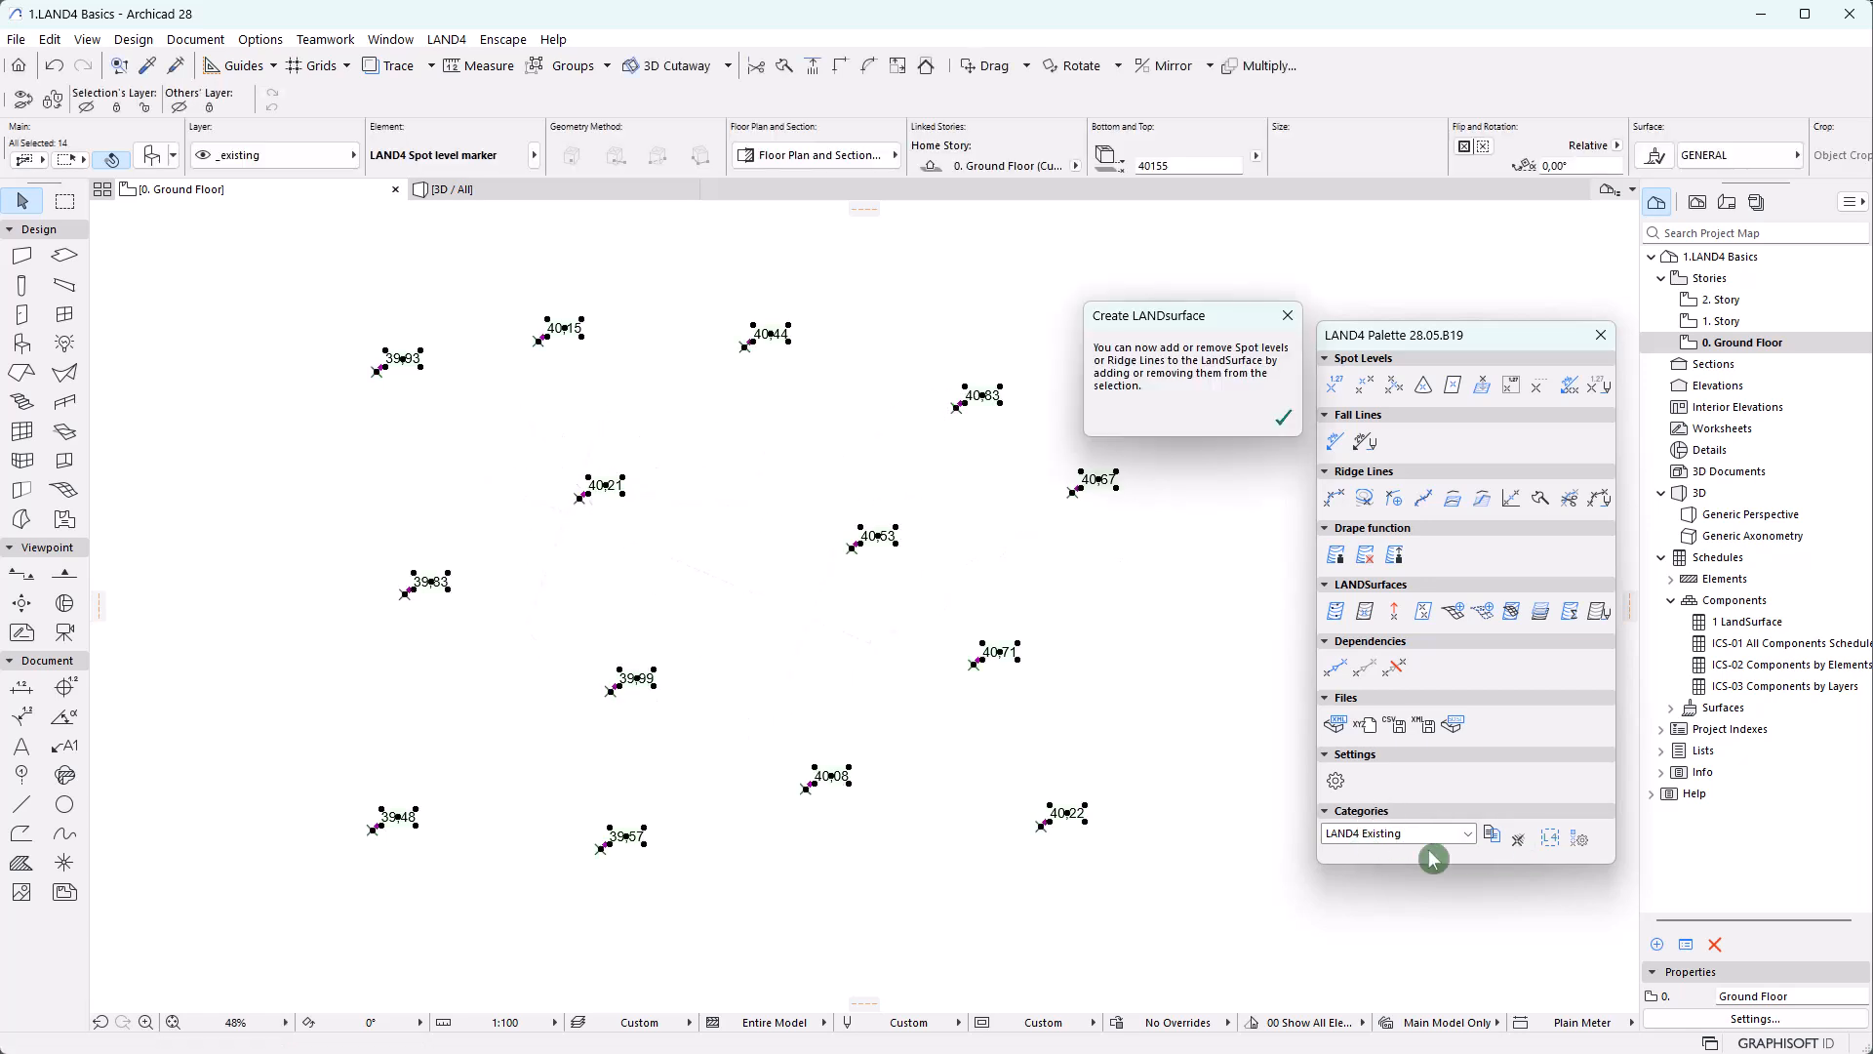
left_click(1288, 315)
key("Escape")
Assign the 40,21 and 40,53 spot levels to the LAND4 New category
left_click_drag(568, 447, 919, 597)
left_click(1398, 833)
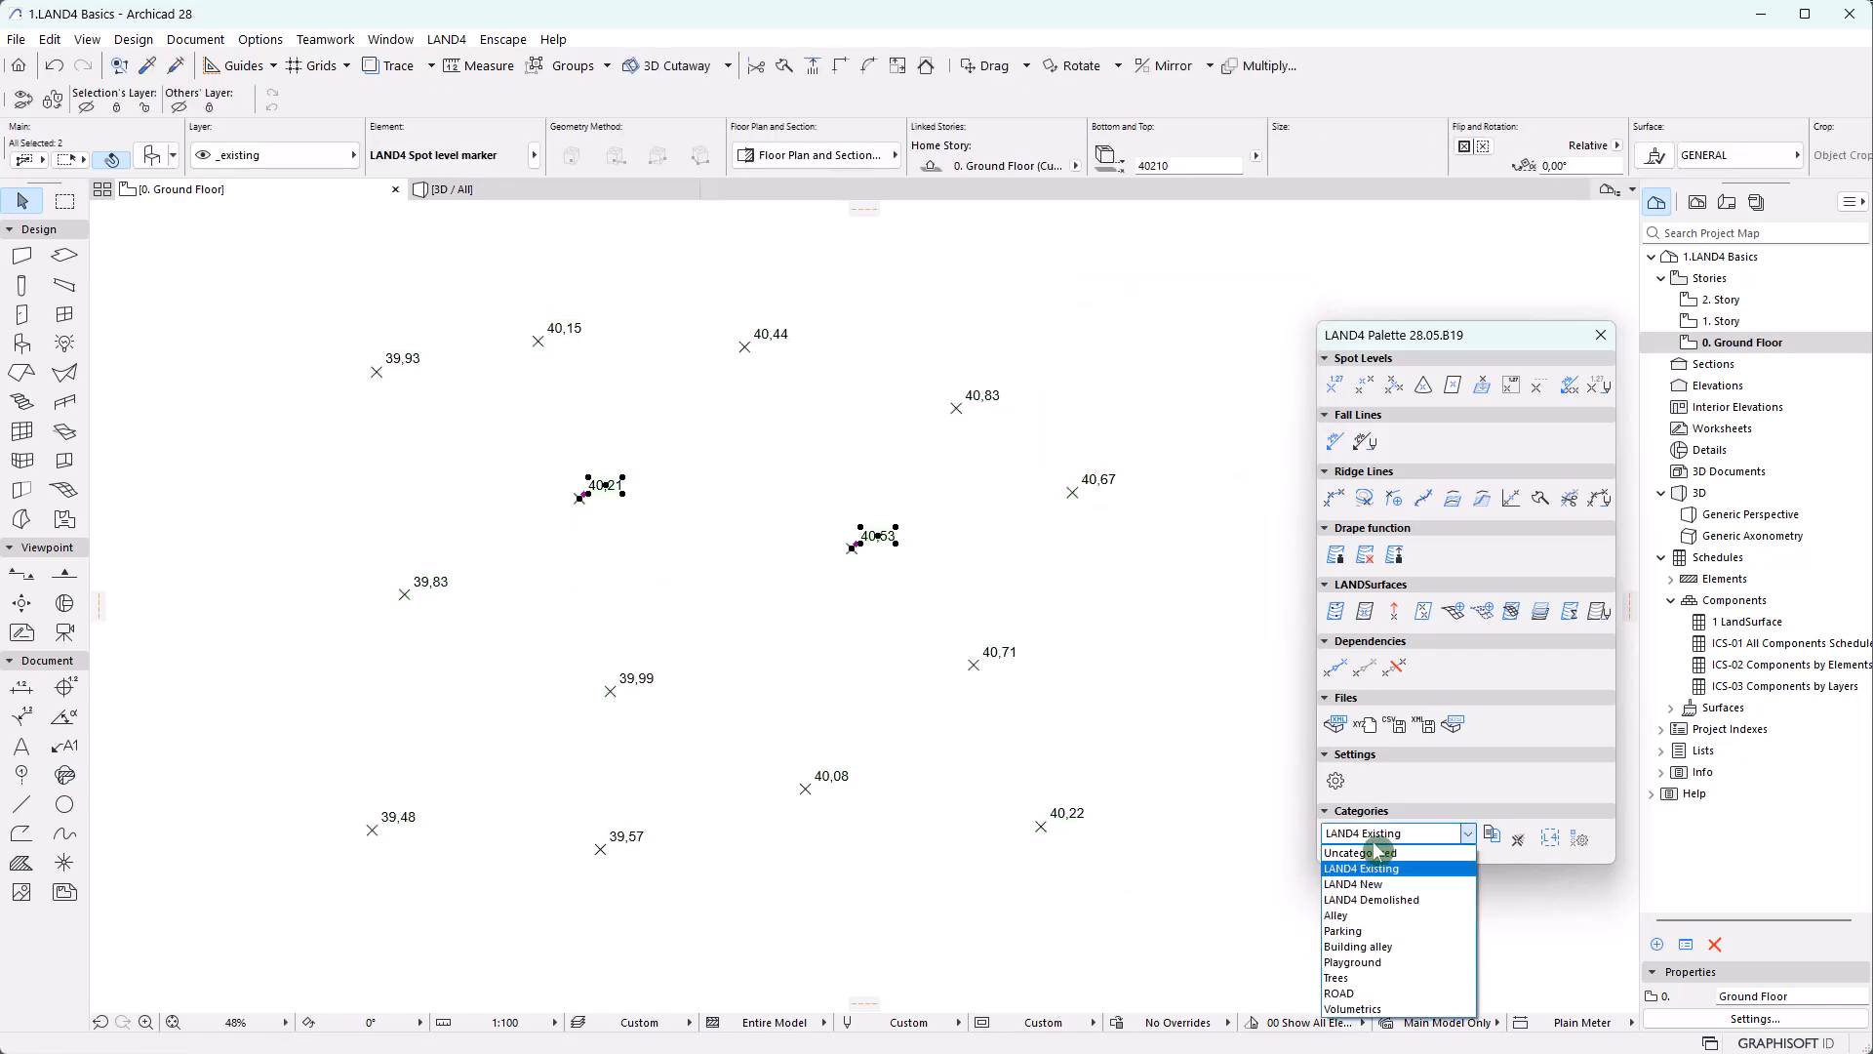
left_click(1384, 887)
left_click(1206, 762)
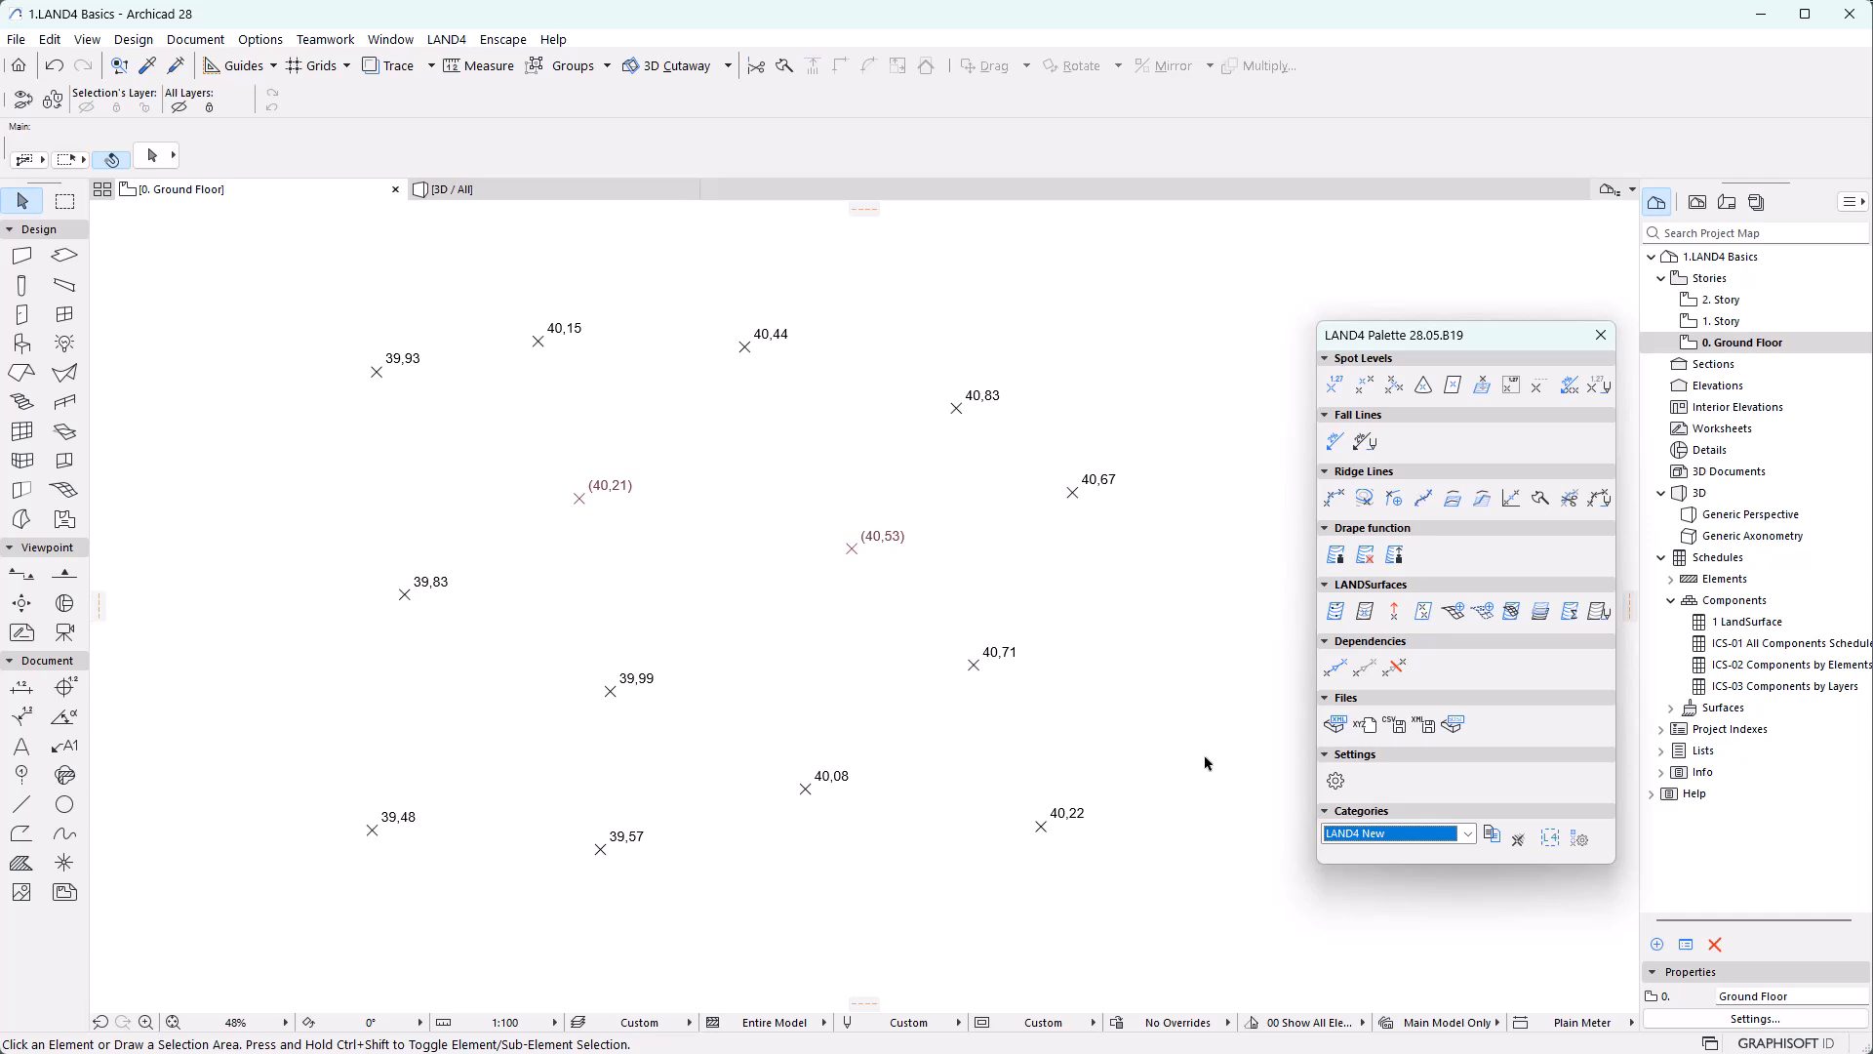
Set the active category to LAND4 Existing and outline a four-sided LANDsurface around the (40,21), (40,53) and 39,99 spot levels
left_click(1362, 832)
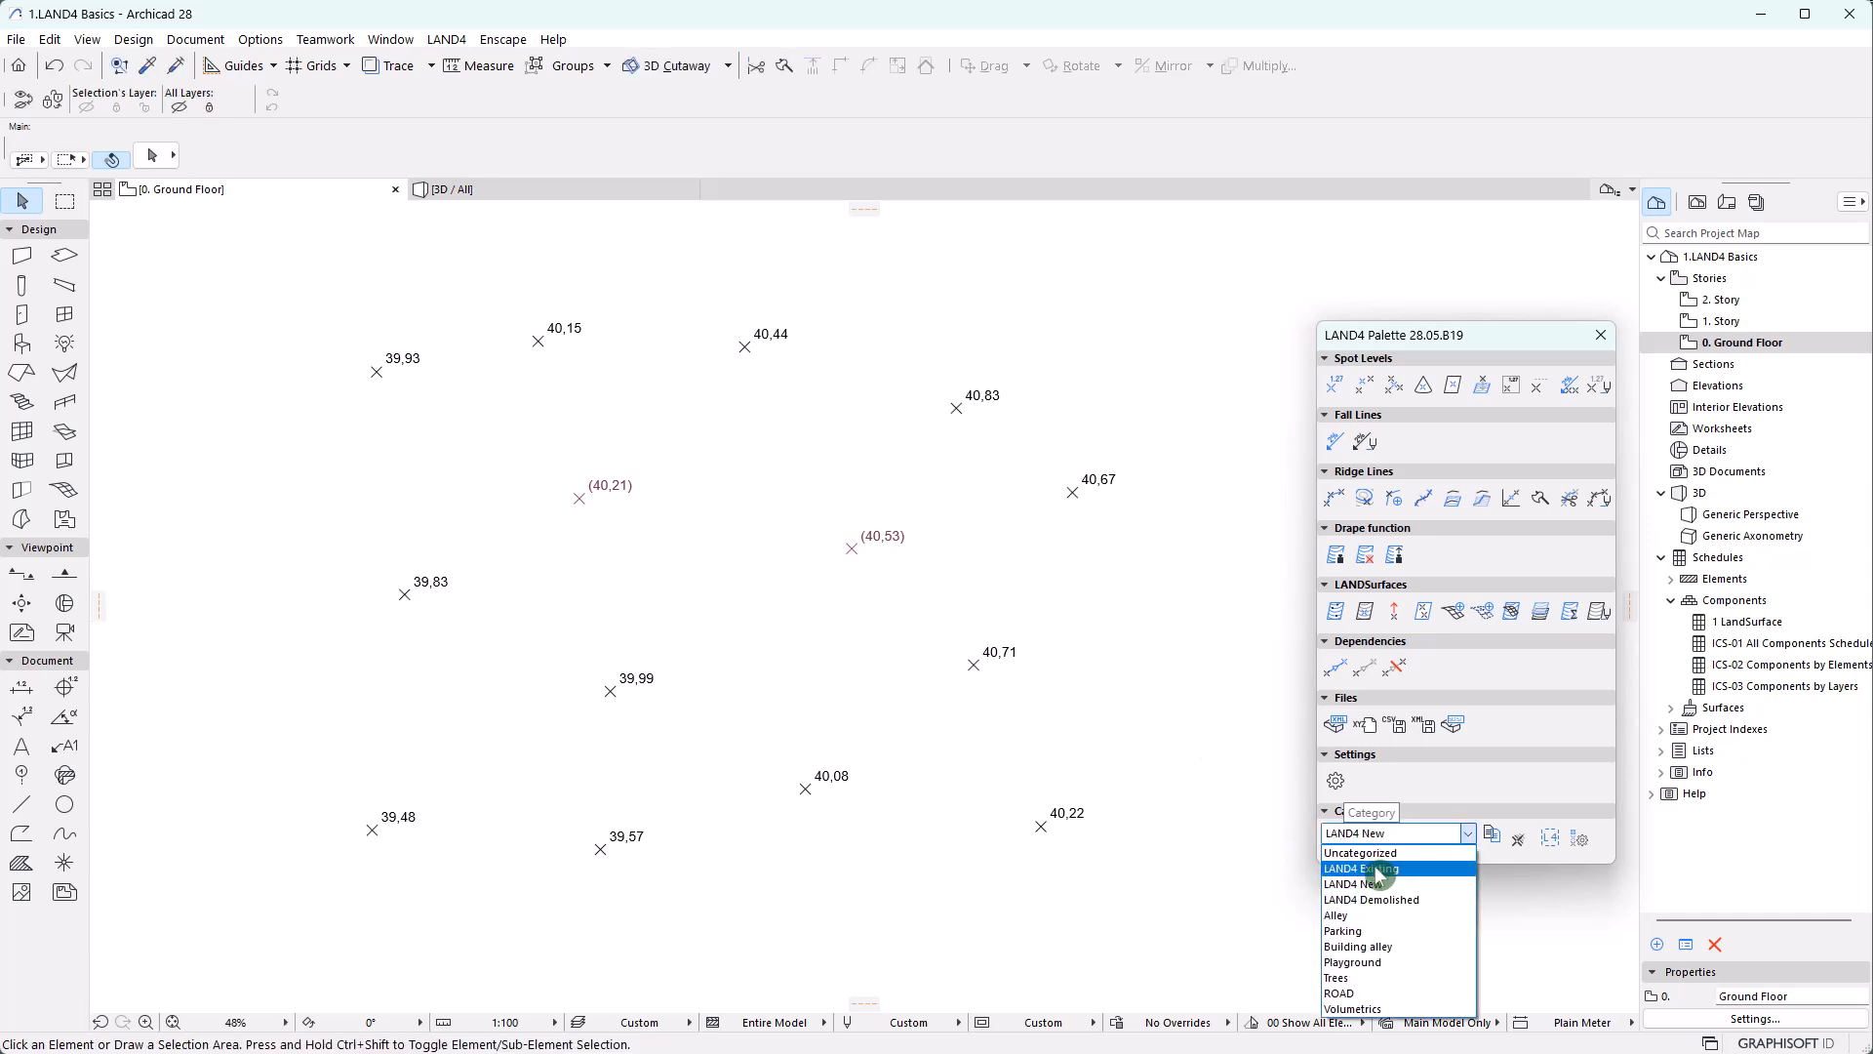
left_click(1379, 868)
left_click(1336, 610)
left_click(517, 448)
left_click(496, 765)
left_click(937, 730)
left_click(977, 510)
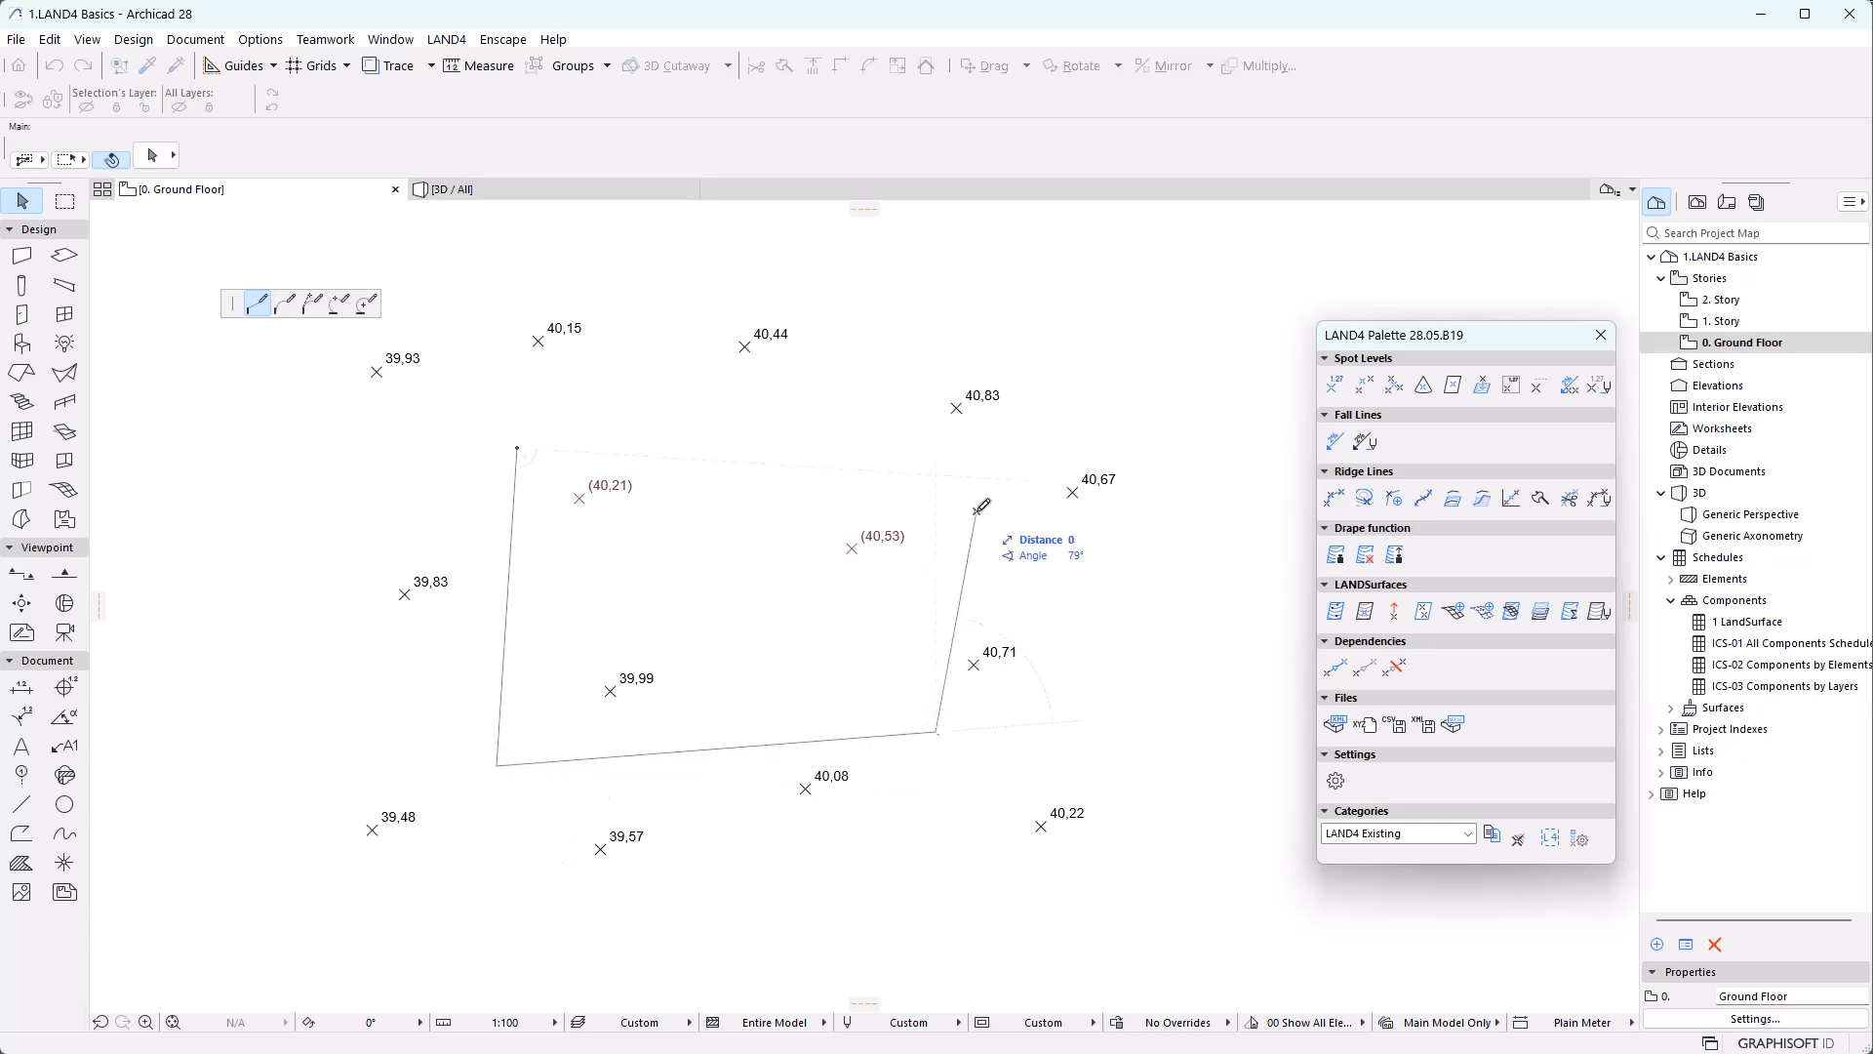
left_click(519, 449)
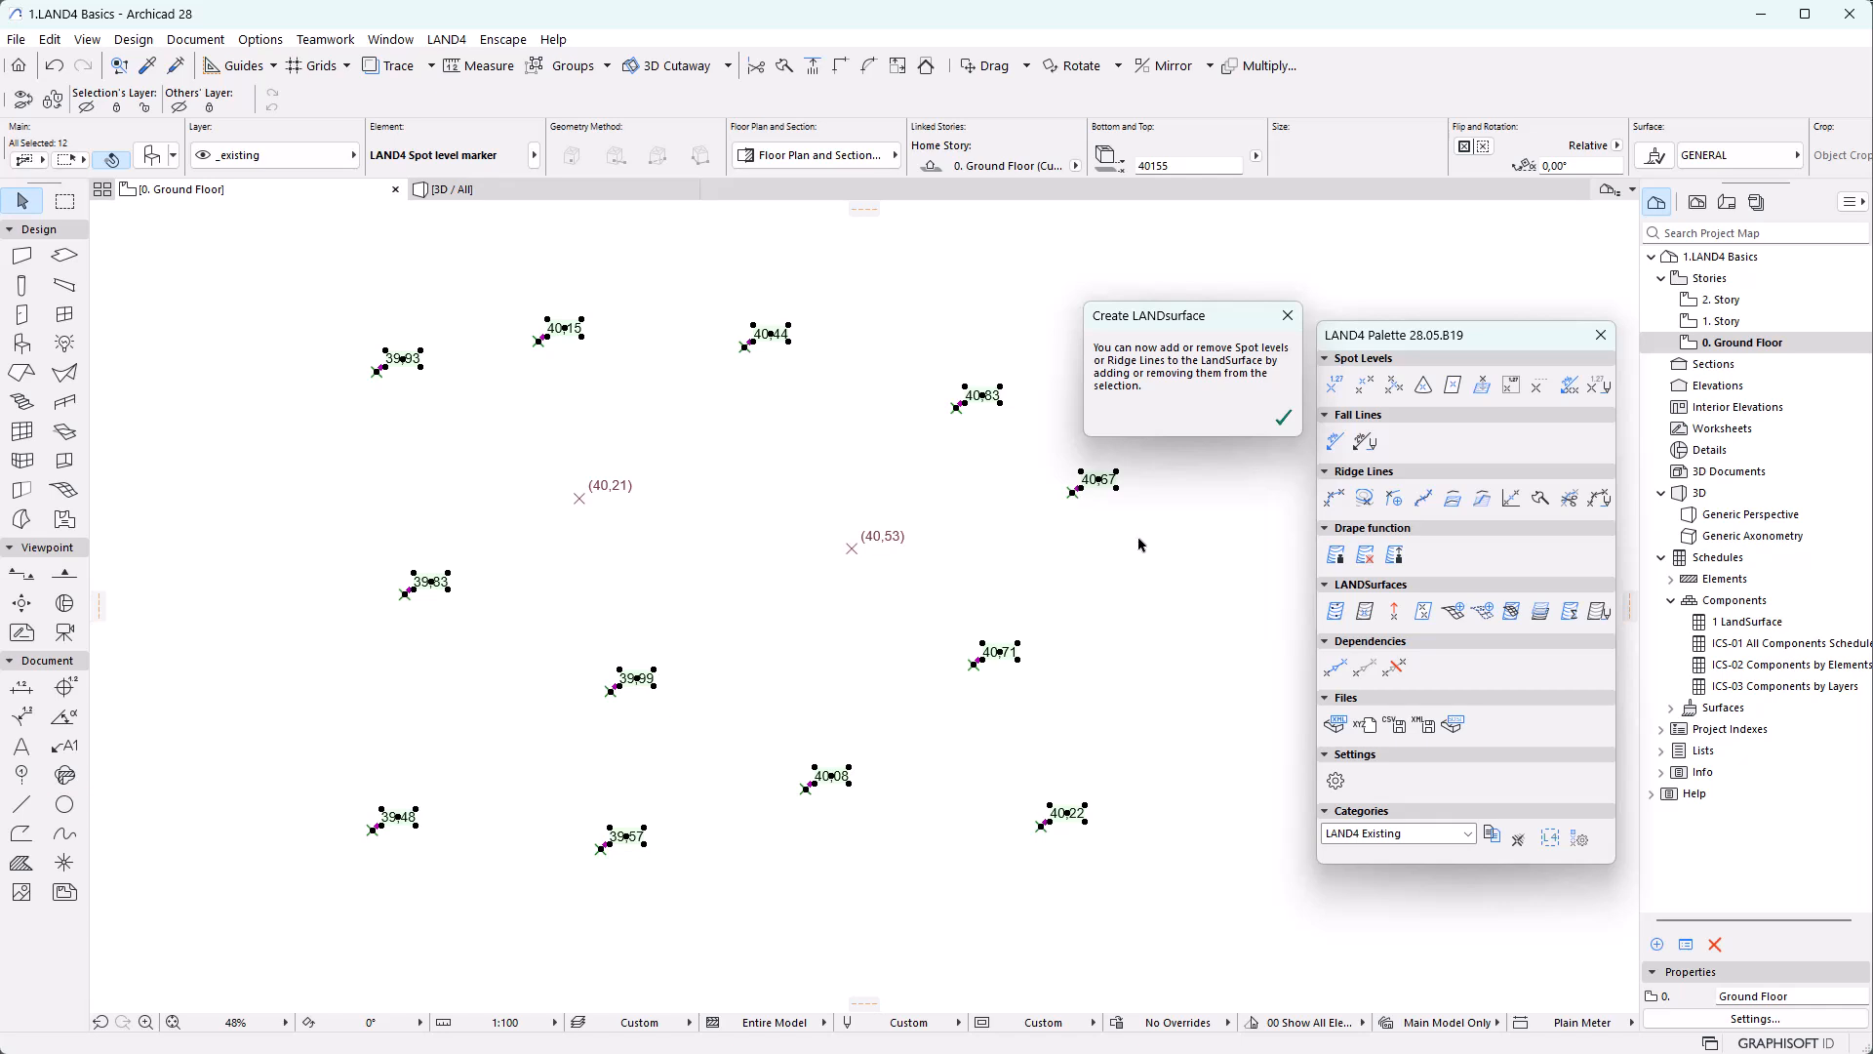
Create the LANDsurface named LandSurface1 from the existing-category spot levels, leaving the (40,21) and (40,53) levels out
left_click(878, 536, "shift")
left_click(609, 491, "shift")
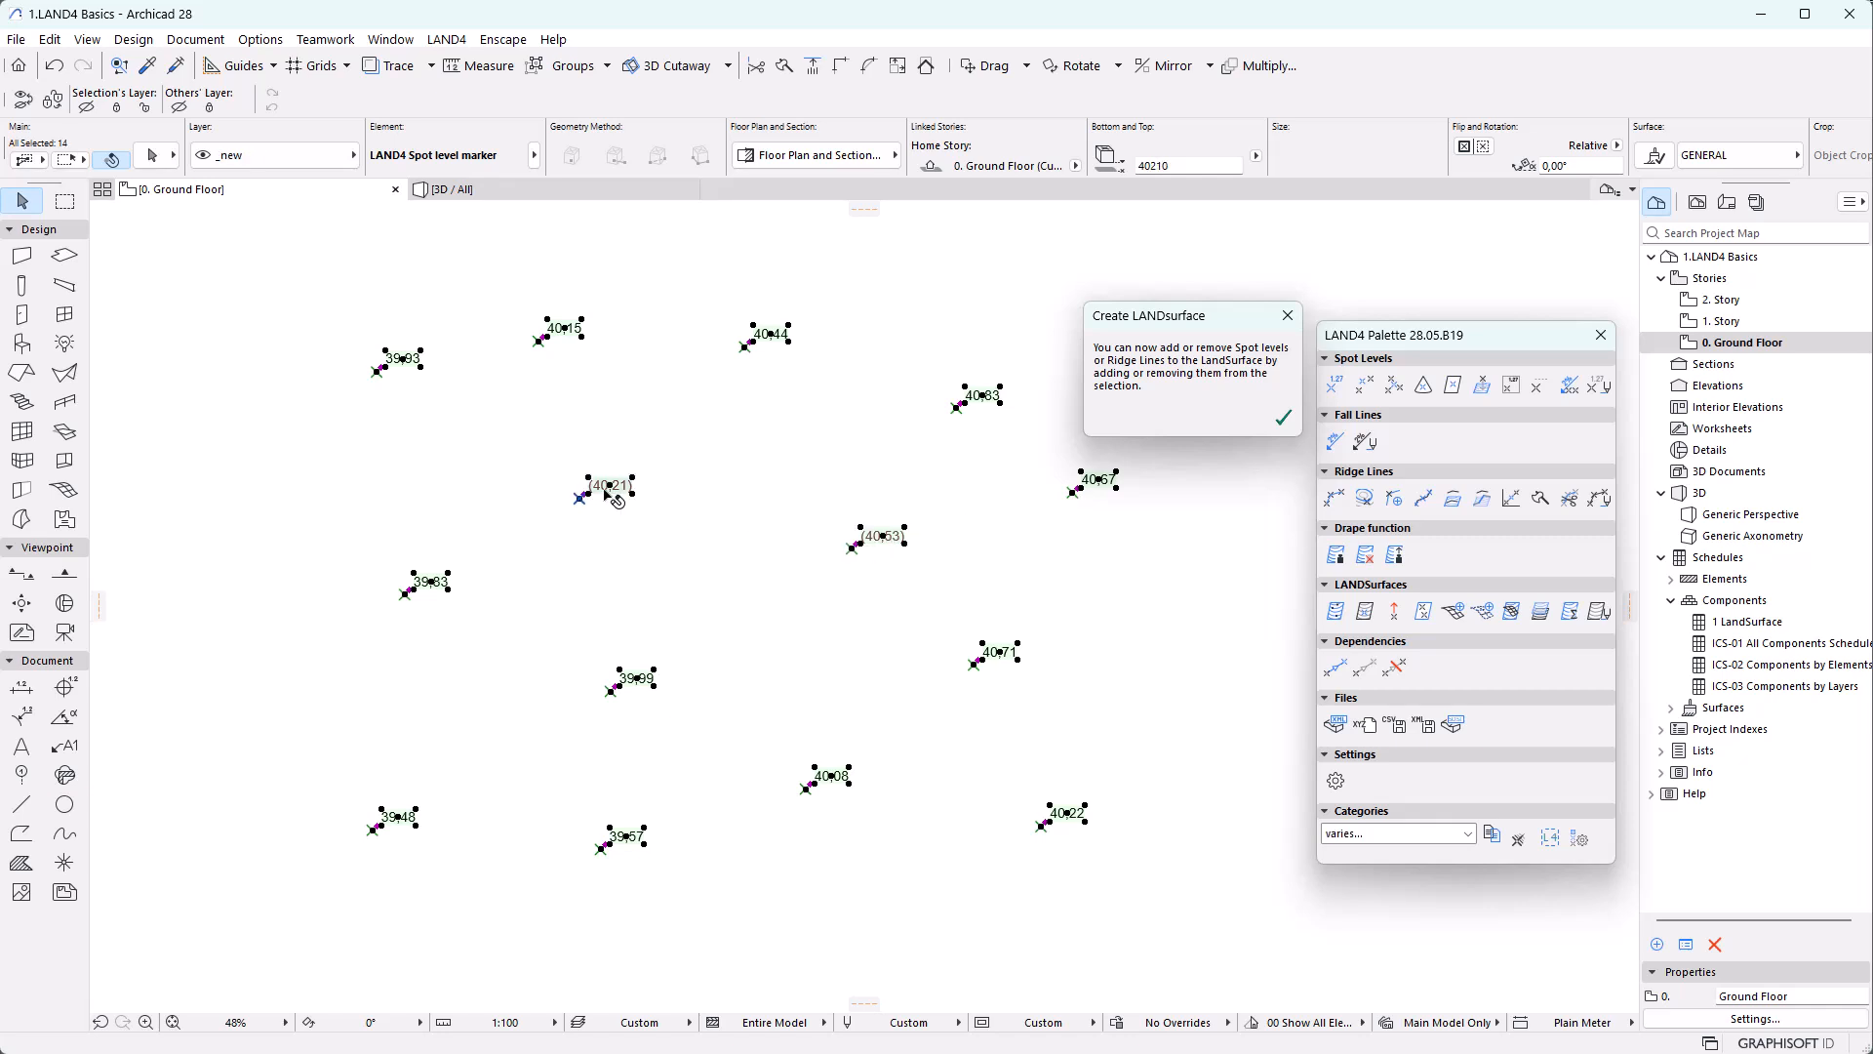
left_click(610, 491, "shift")
left_click(878, 536, "shift")
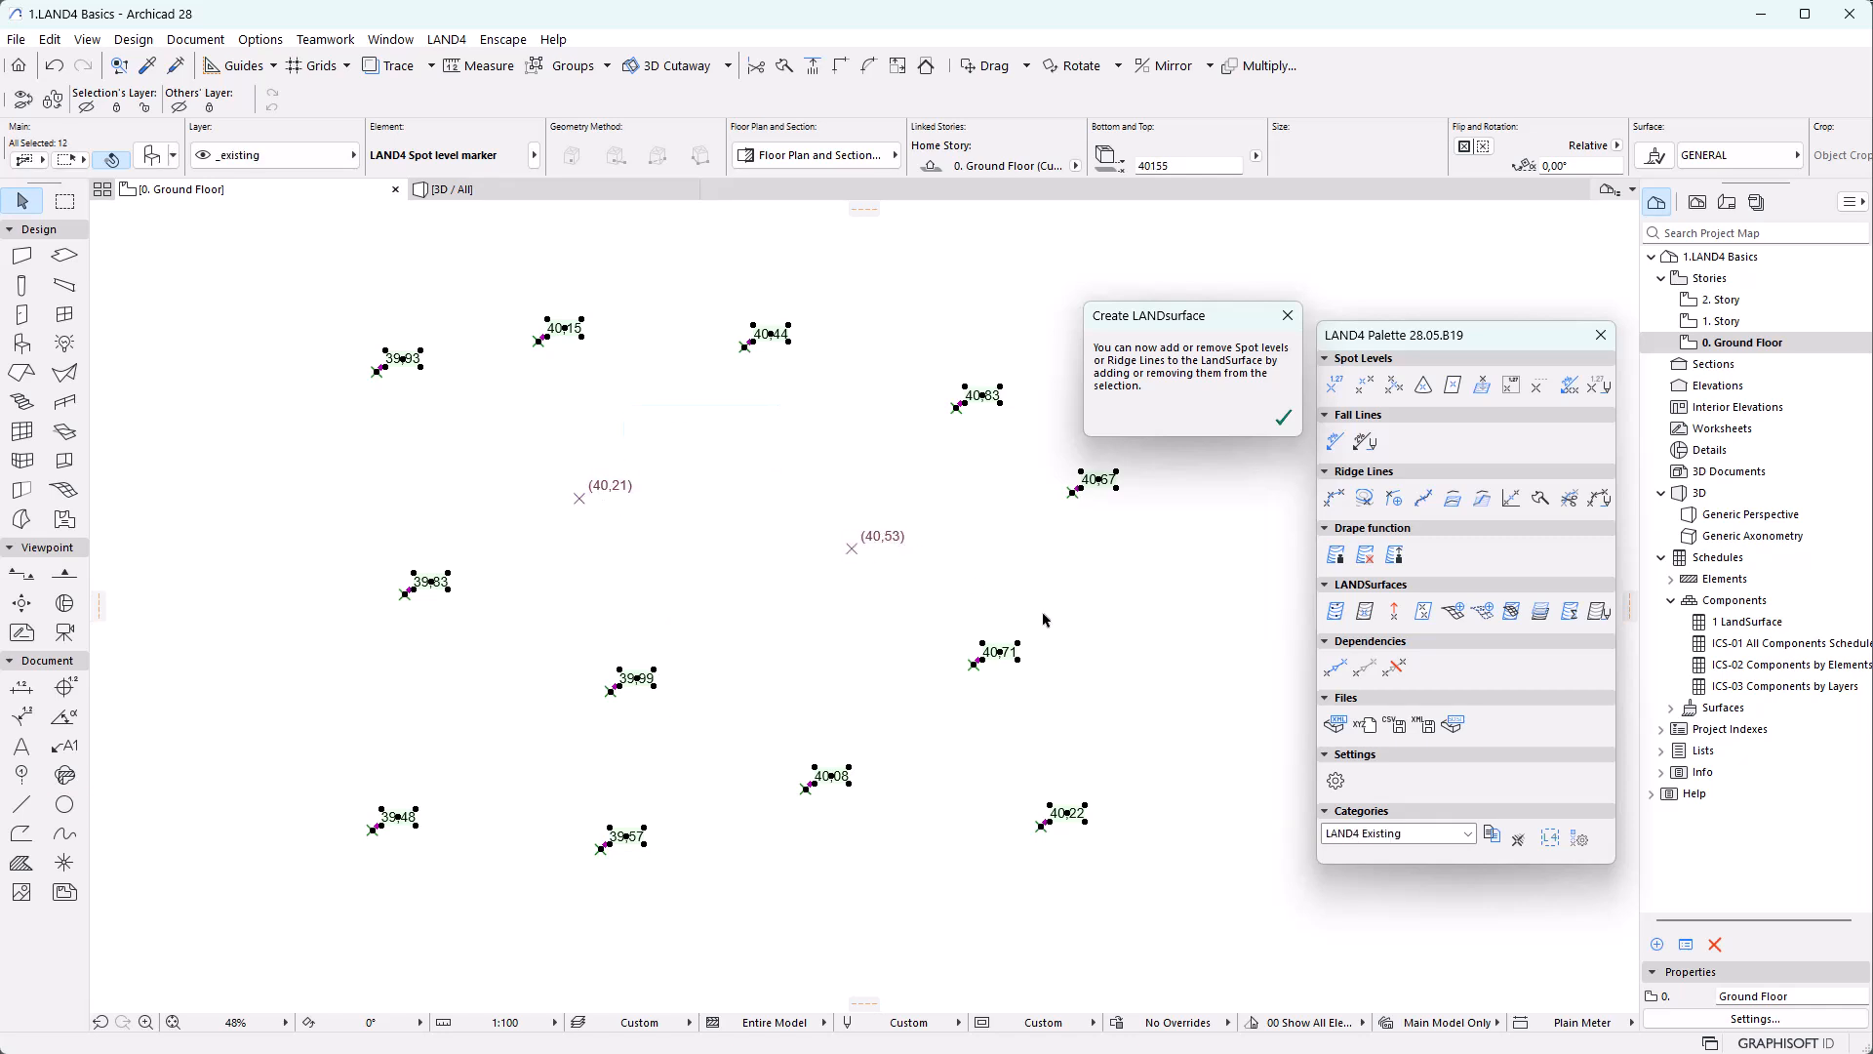
left_click(1283, 418)
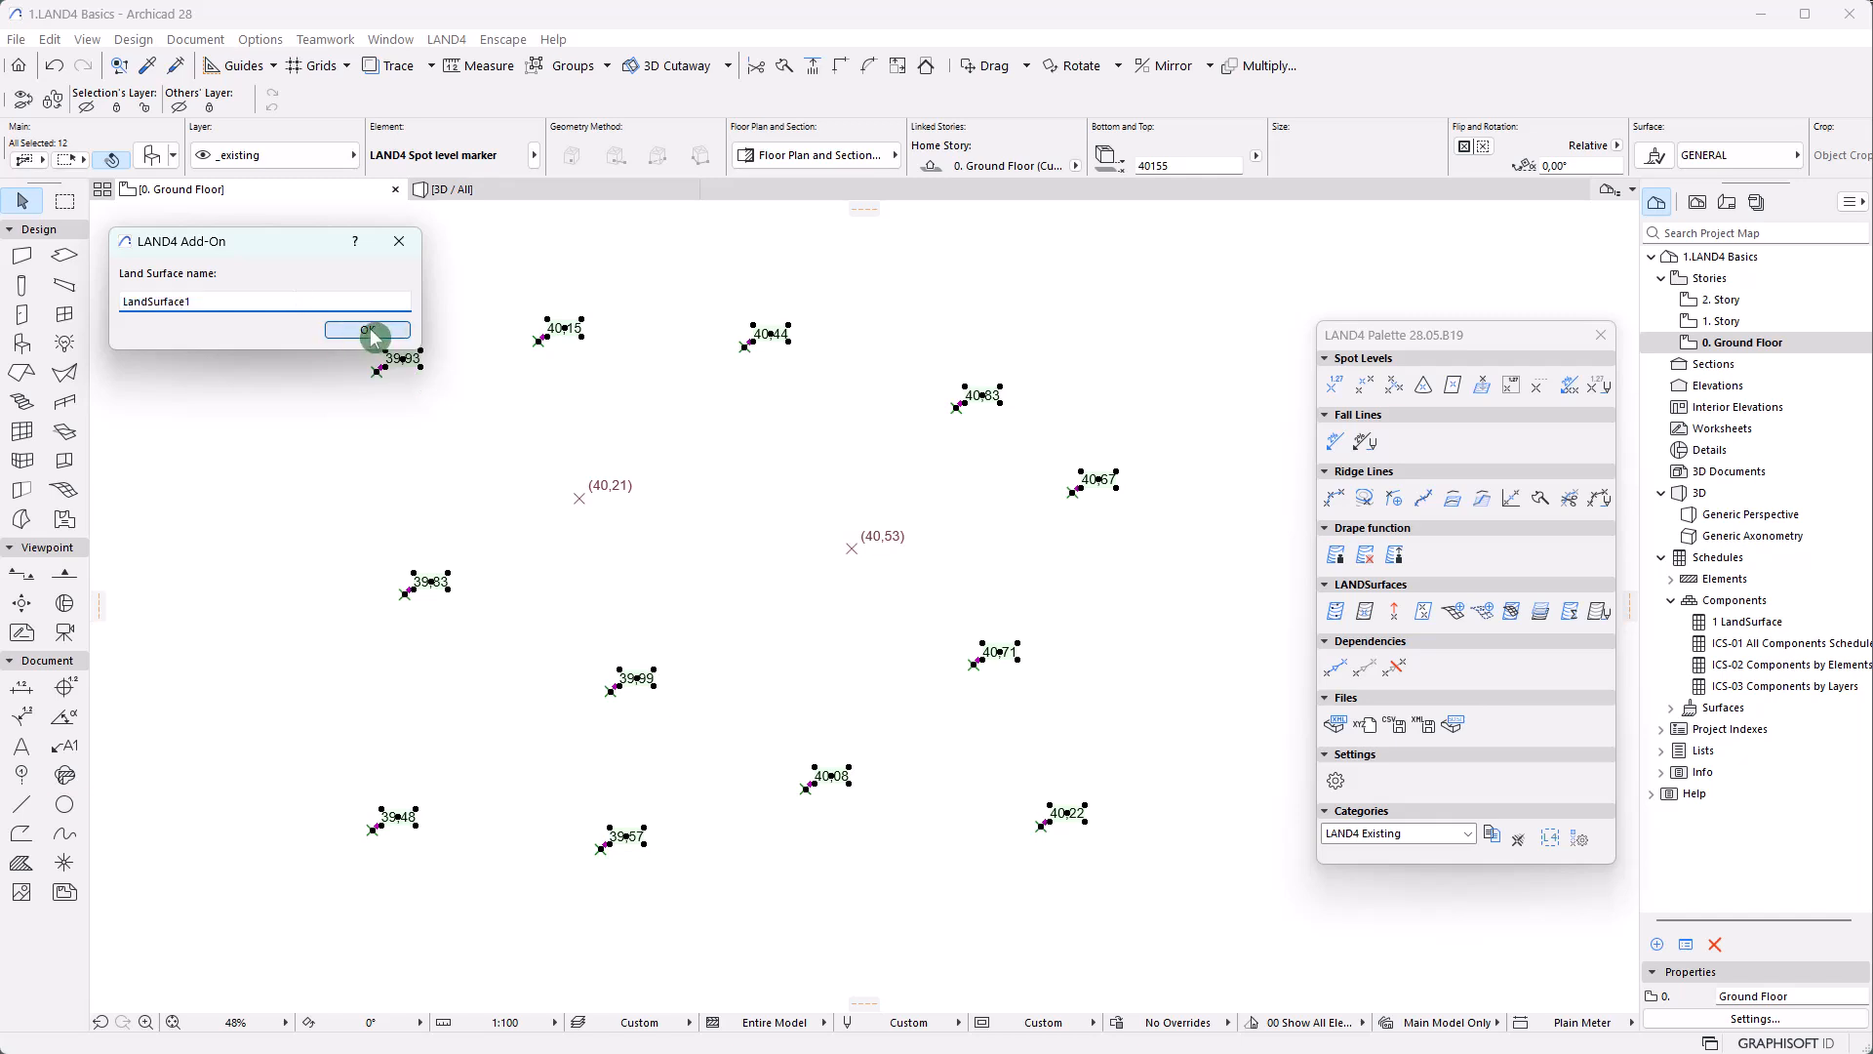
left_click(374, 333)
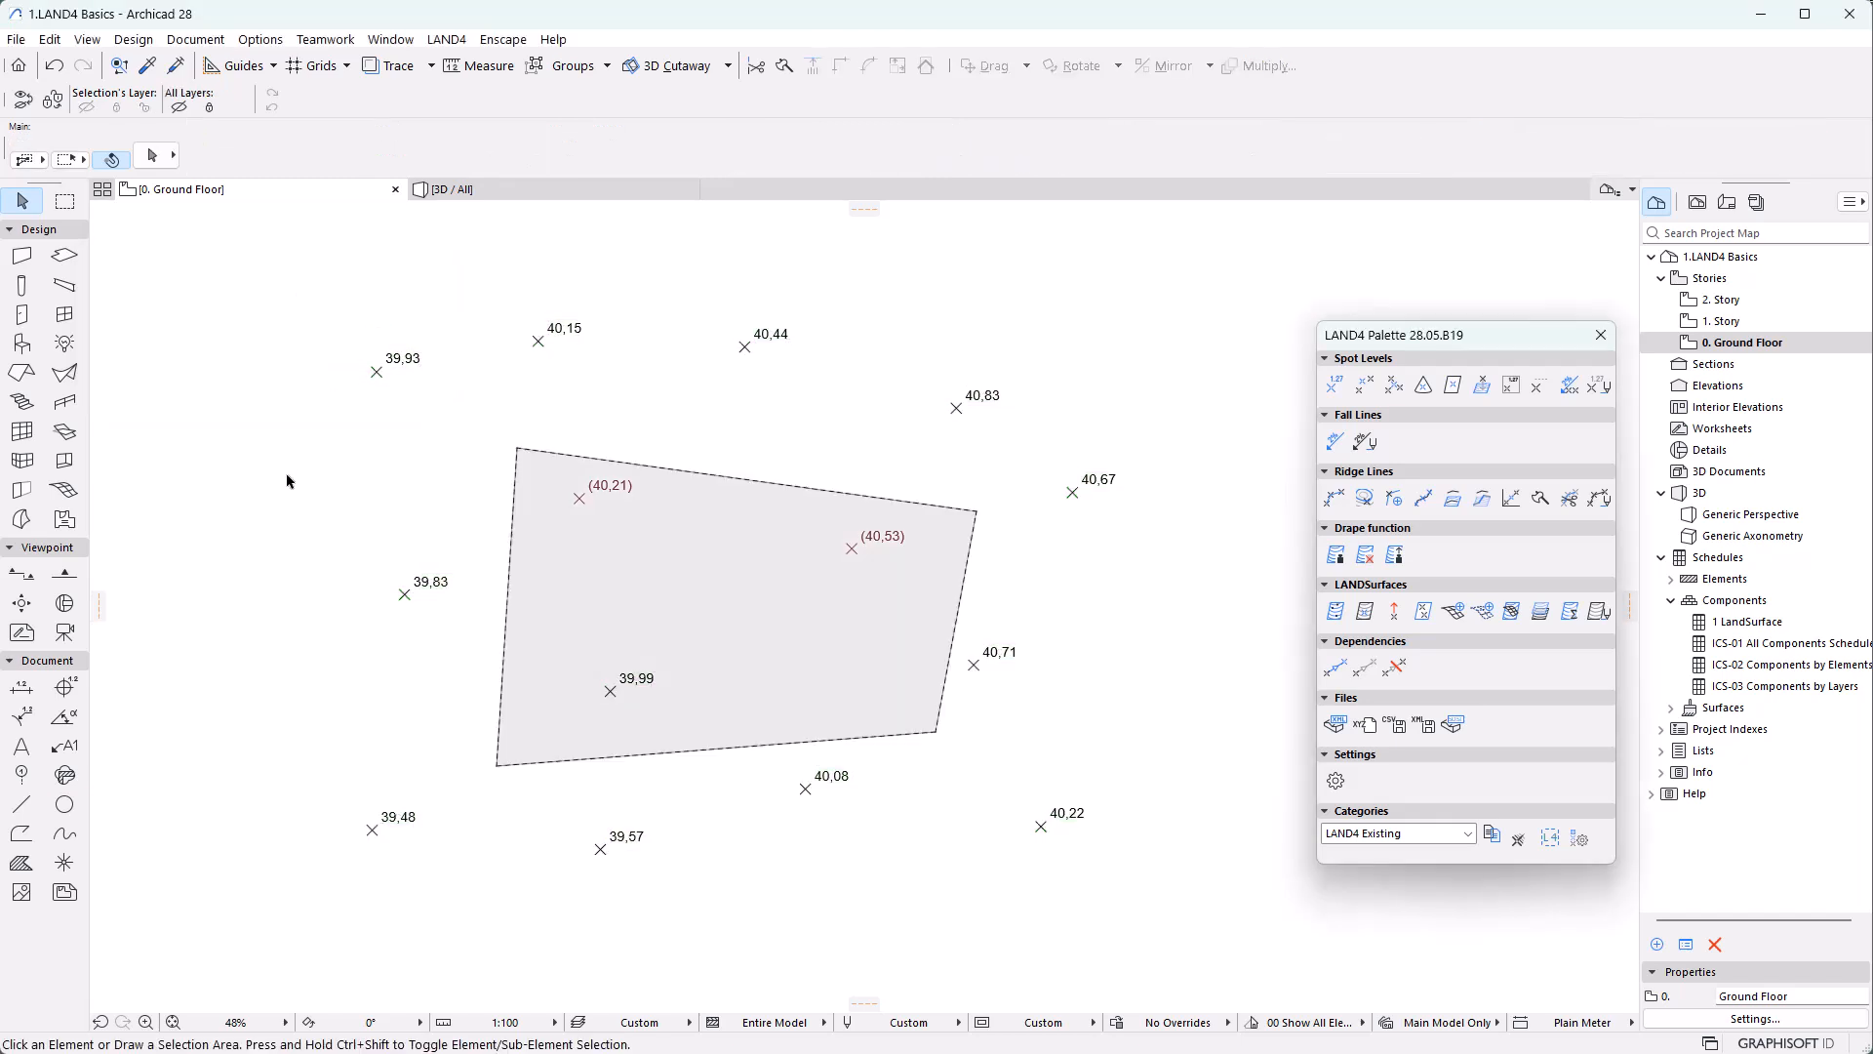
Review which spot levels are linked to the four-sided LANDsurface, leaving its links as they are
left_click(761, 614)
left_click(1423, 610)
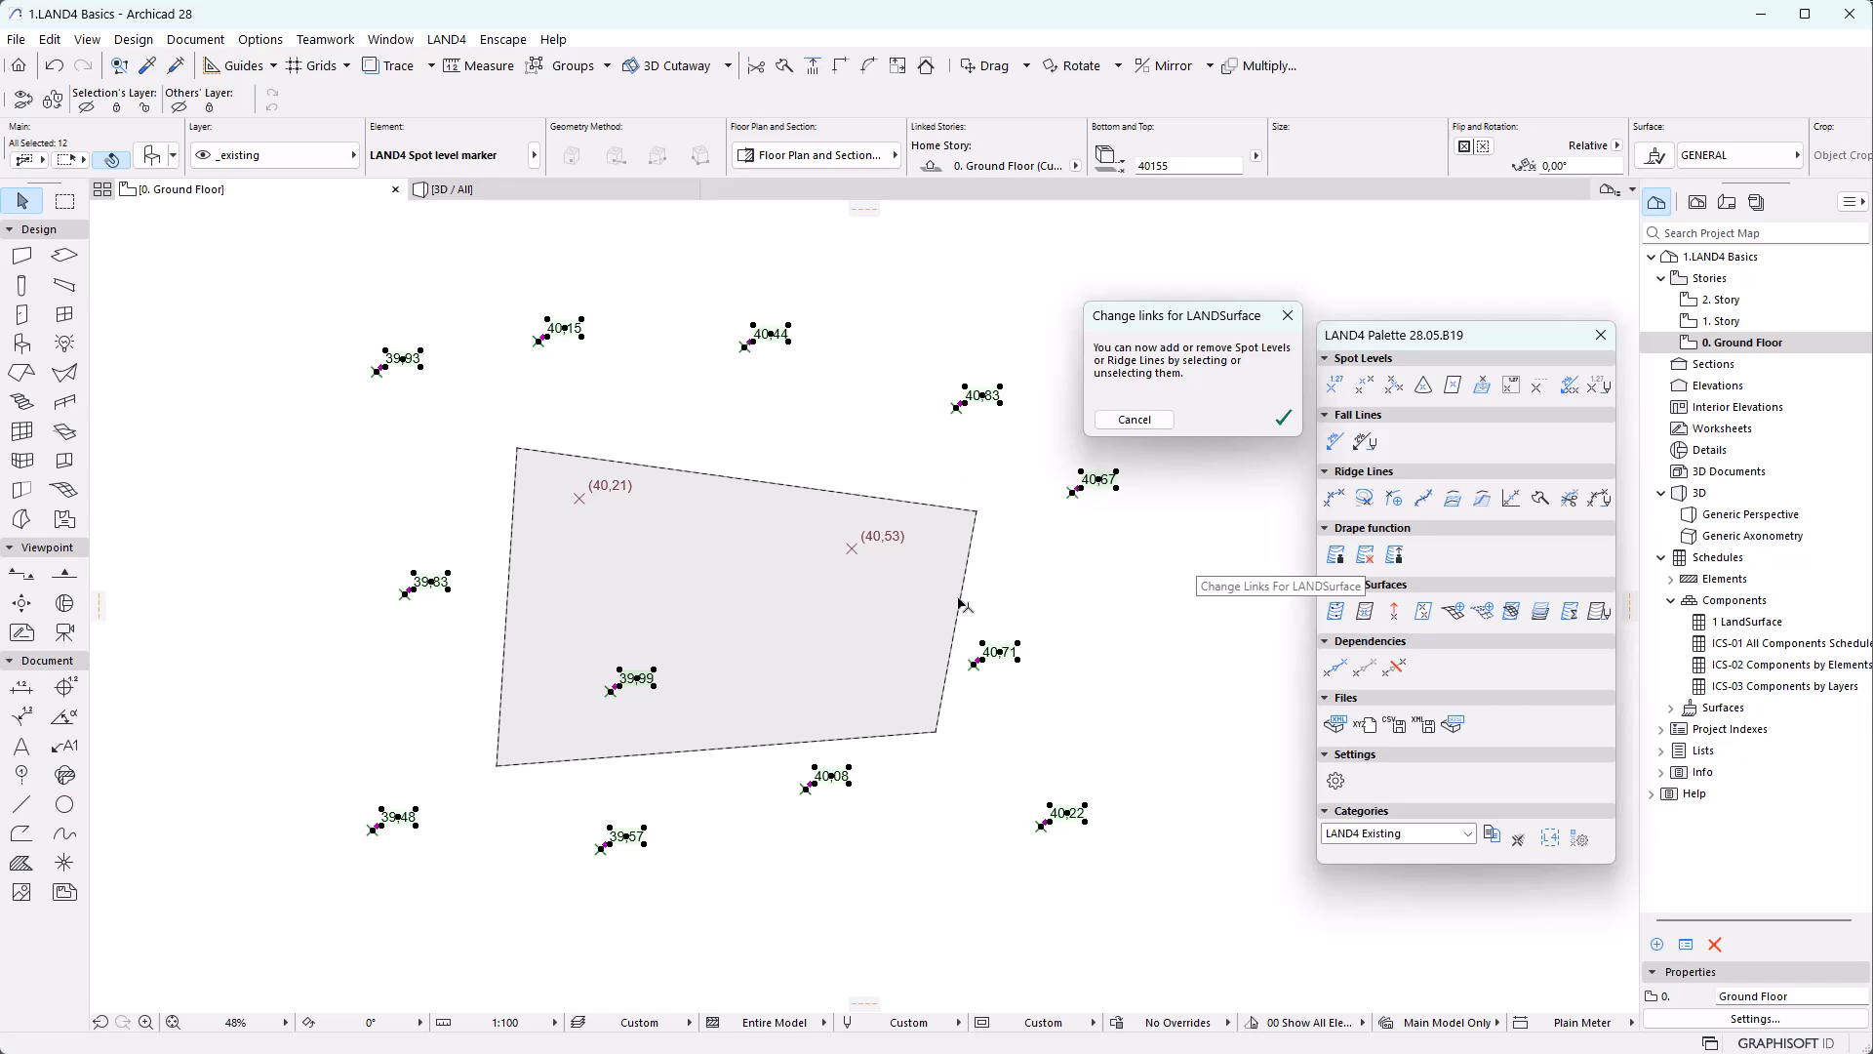
left_click(1133, 420)
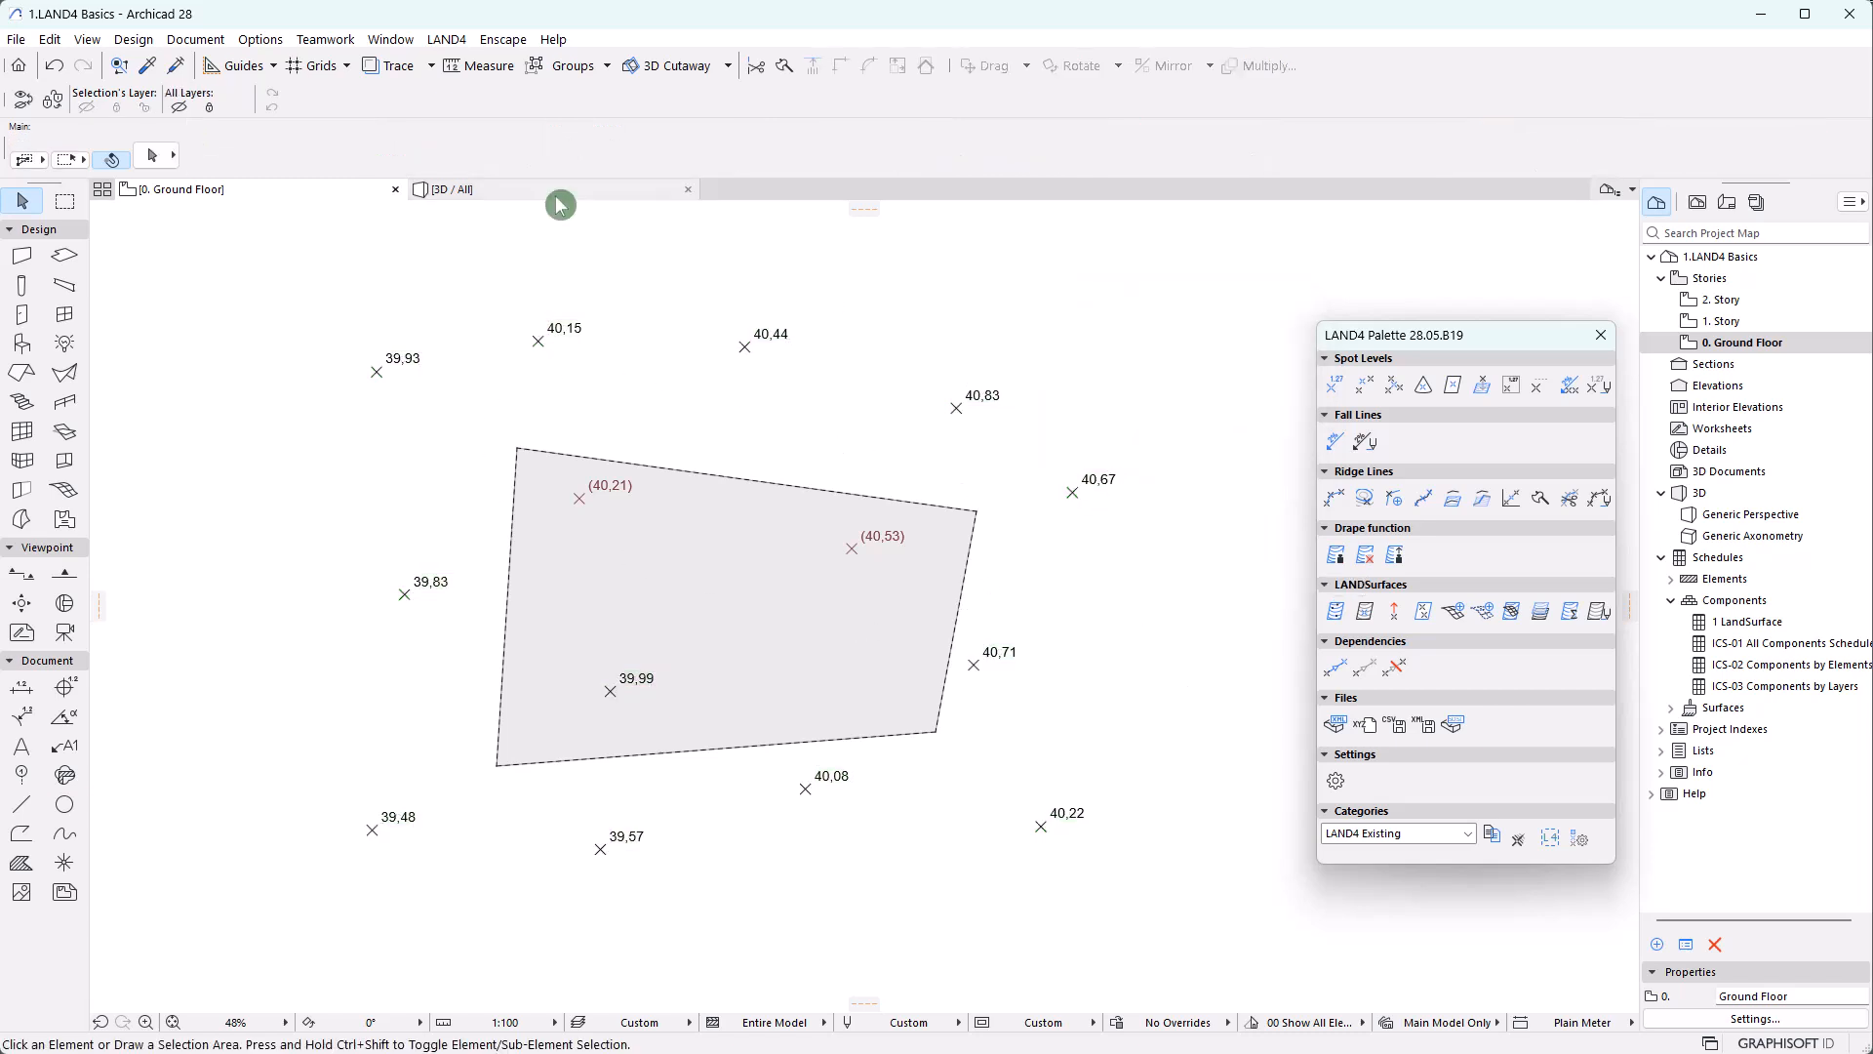
Lower the 40,15, 40,44 and 40,83 spot levels together in 3D to 37,99, 38,28 and 38,66, and check the surface and plan
left_click(552, 192)
left_click_drag(764, 631, 925, 543)
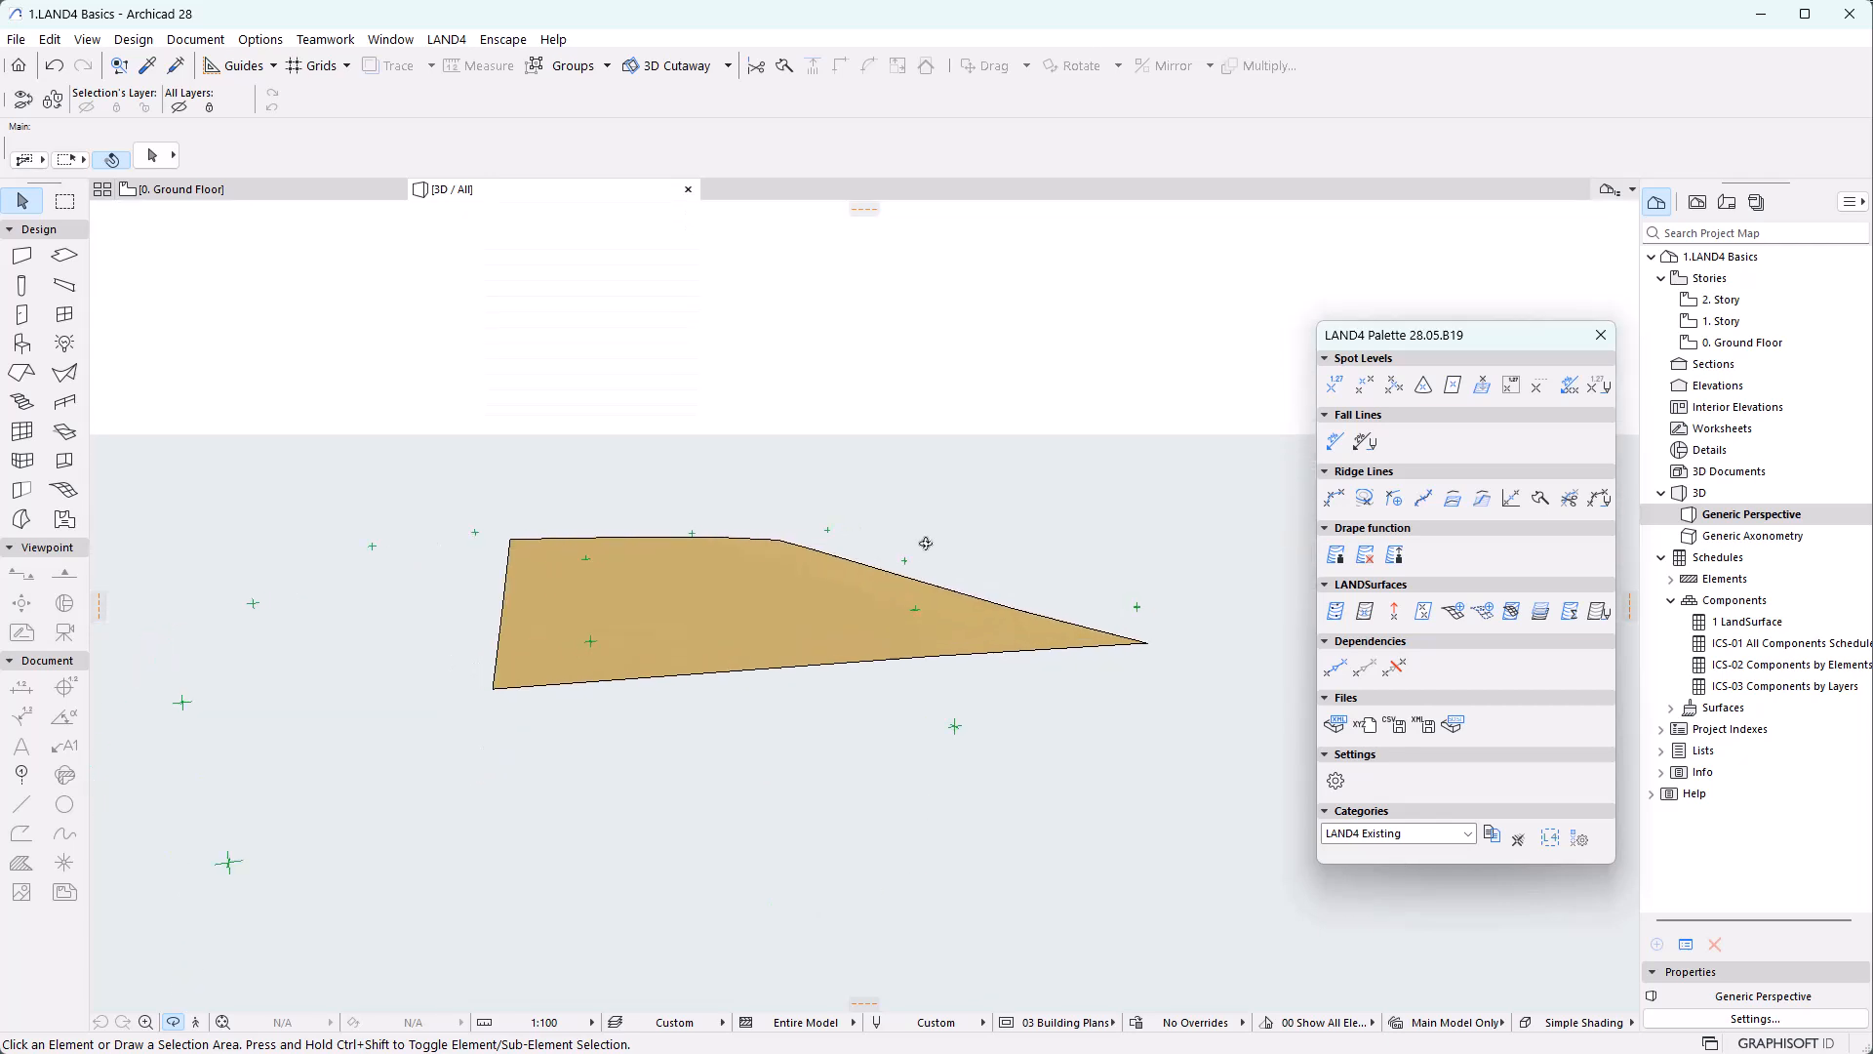
left_click(182, 703)
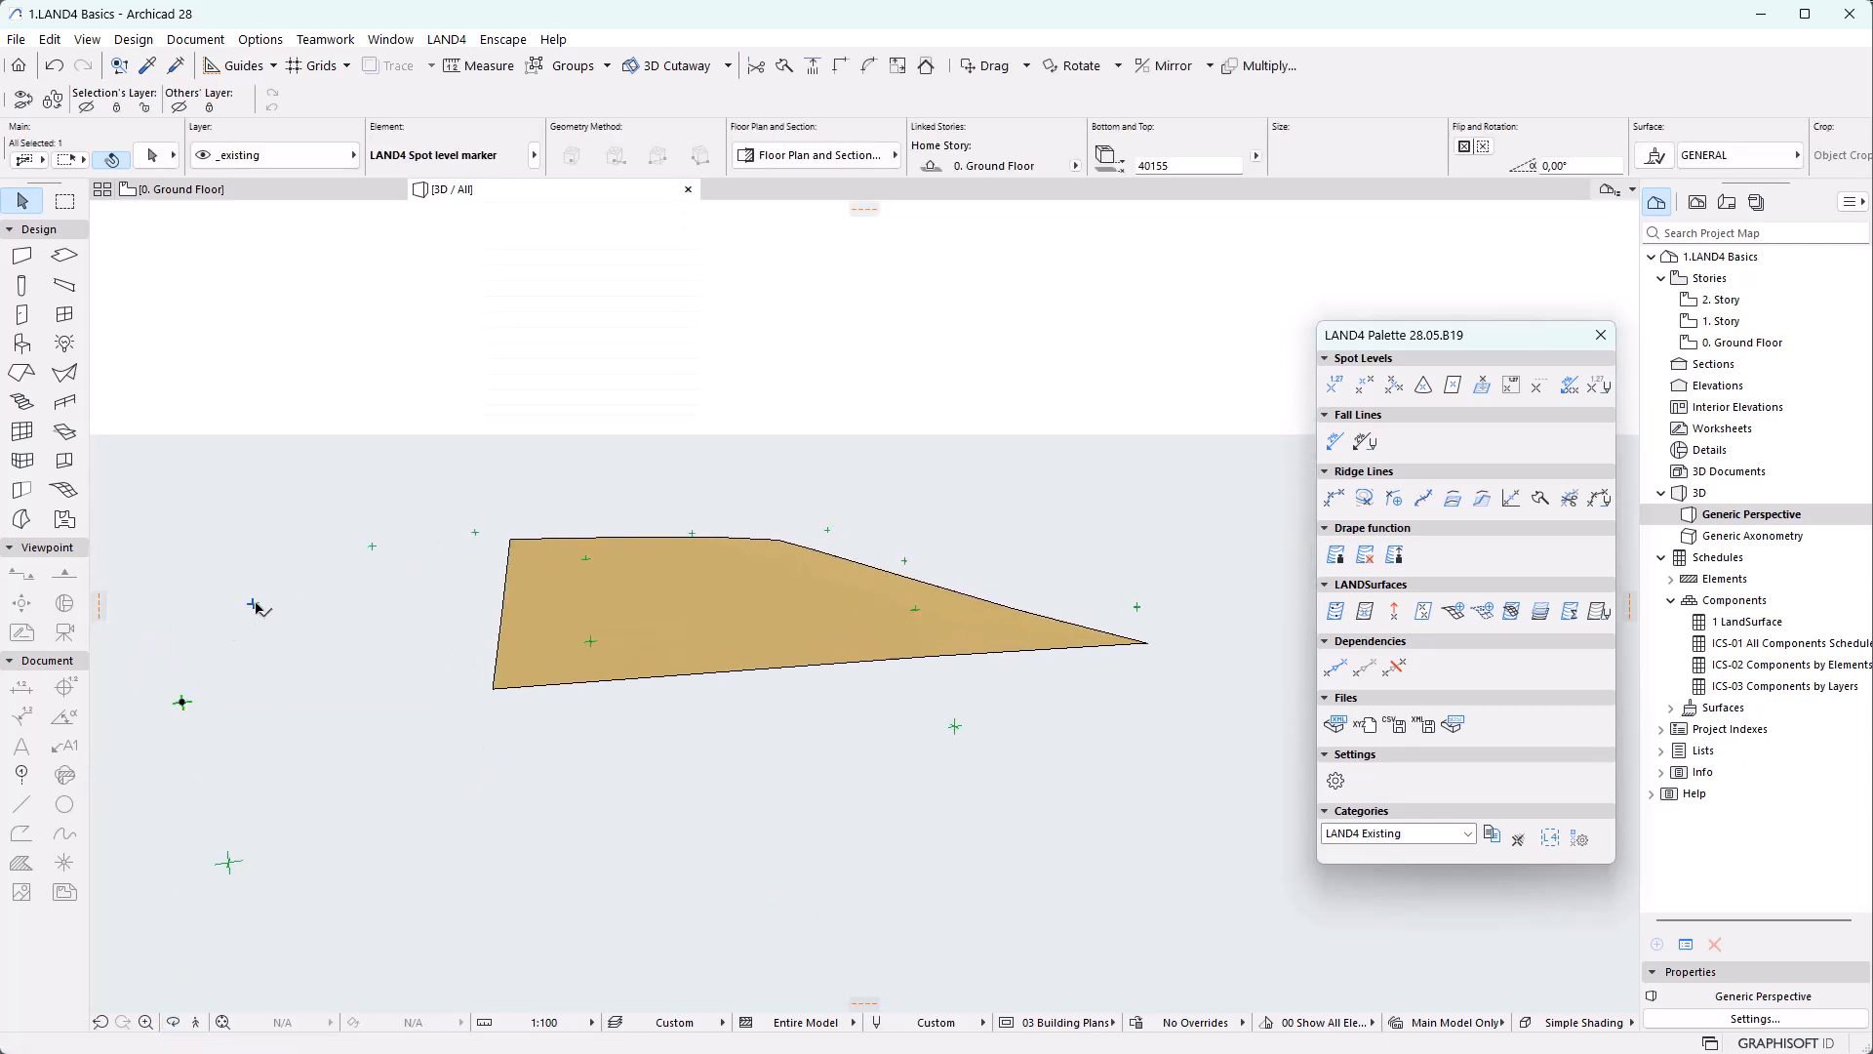
left_click(373, 546)
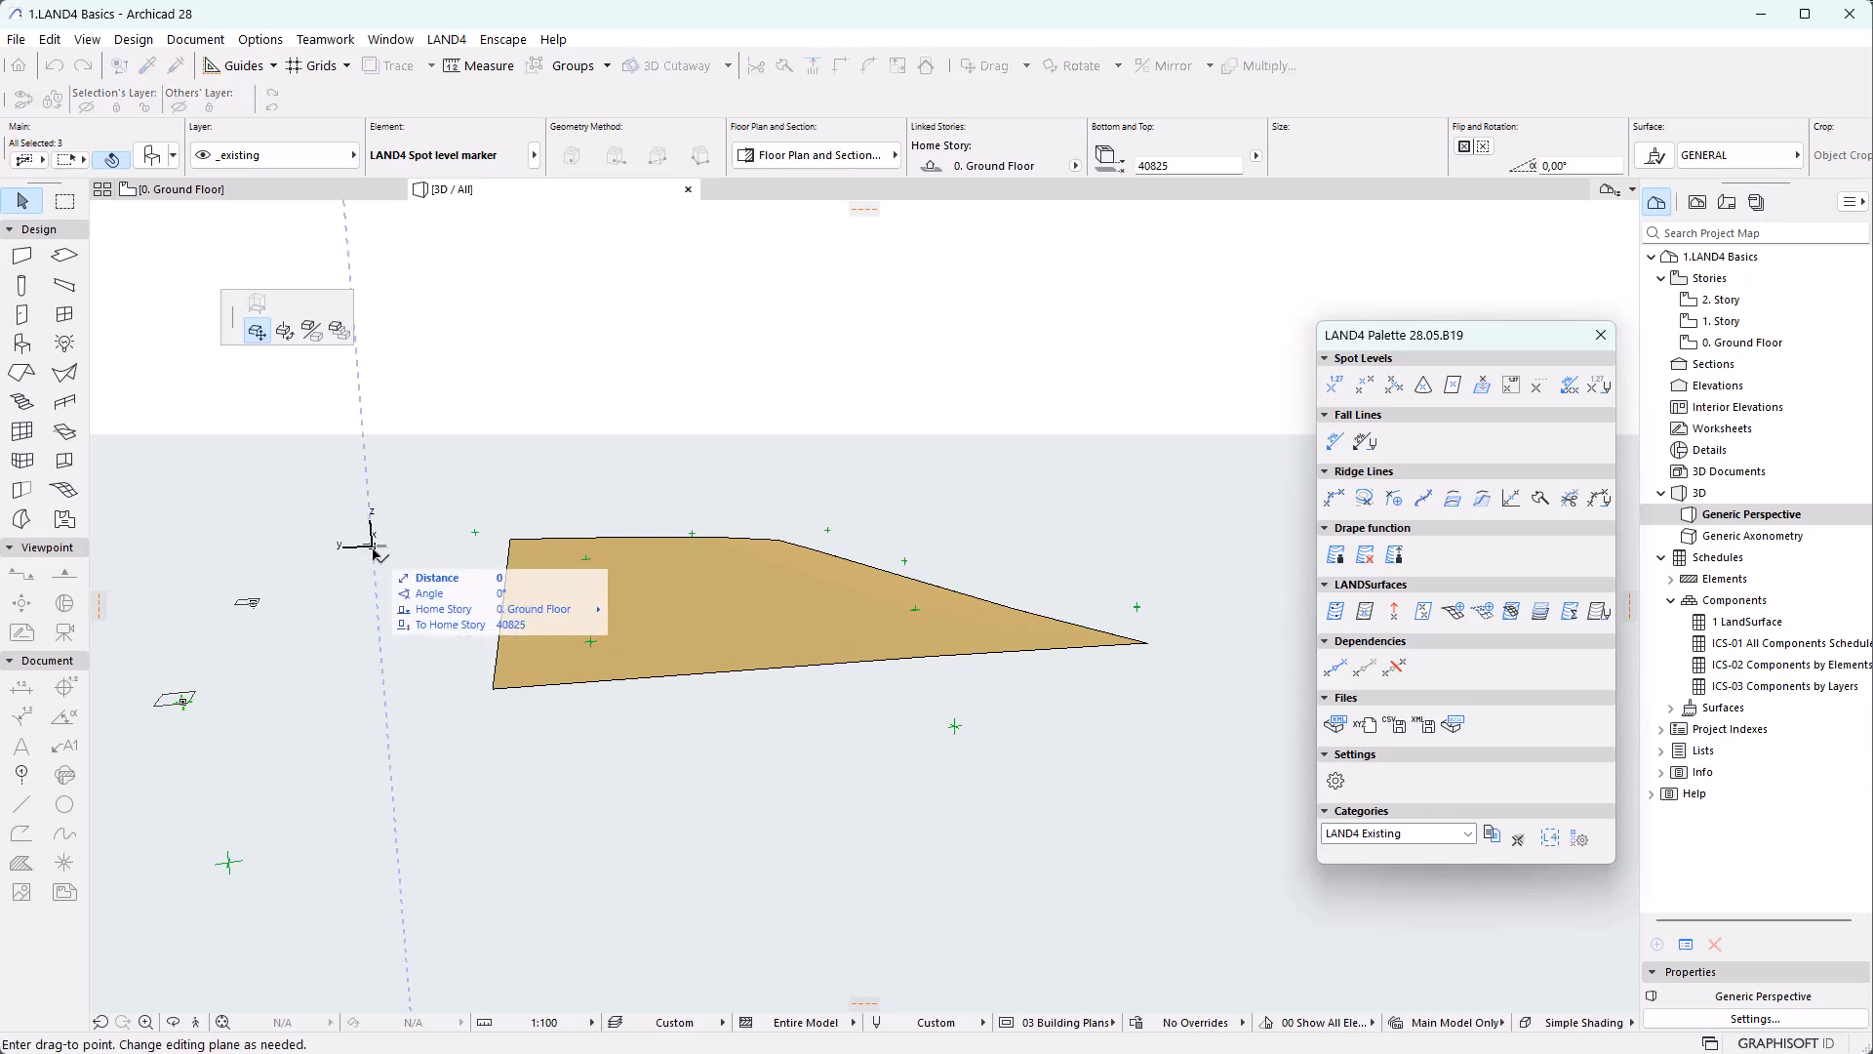
left_click(376, 603)
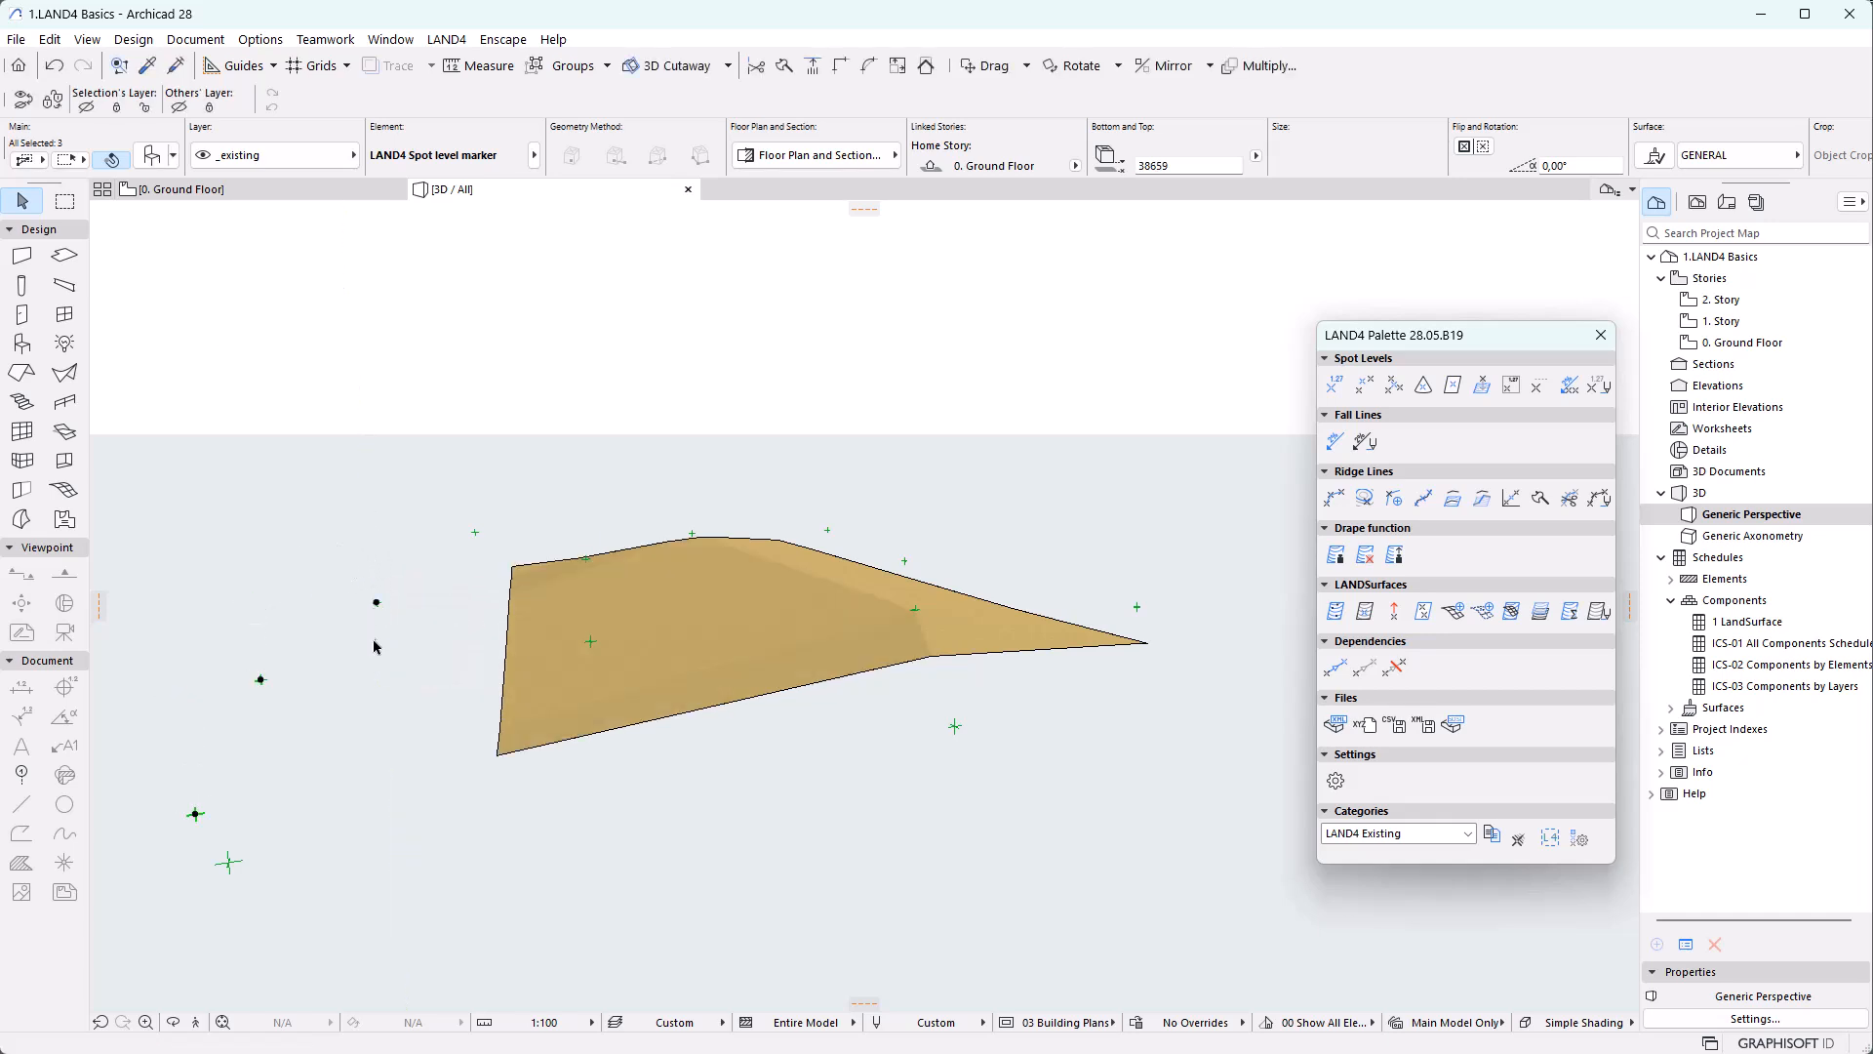
left_click(373, 644)
left_click_drag(551, 842, 396, 886)
left_click(295, 188)
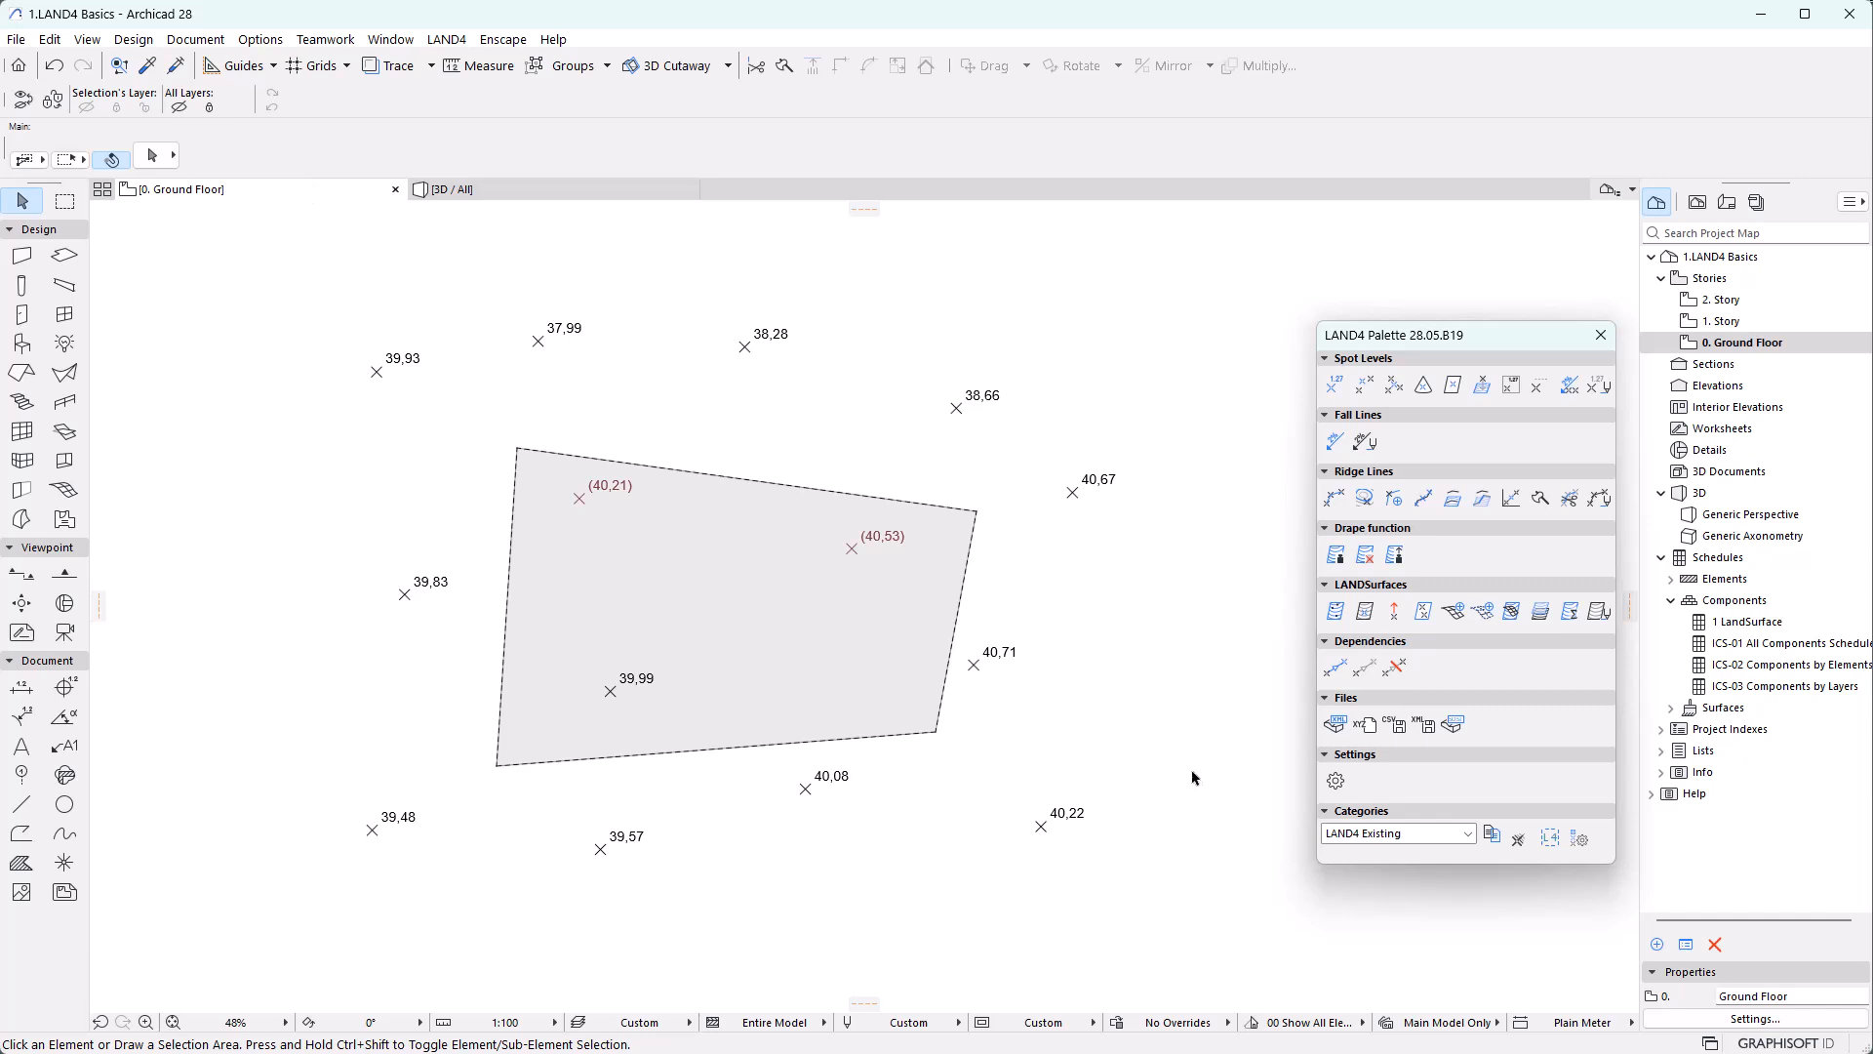
left_click(1387, 839)
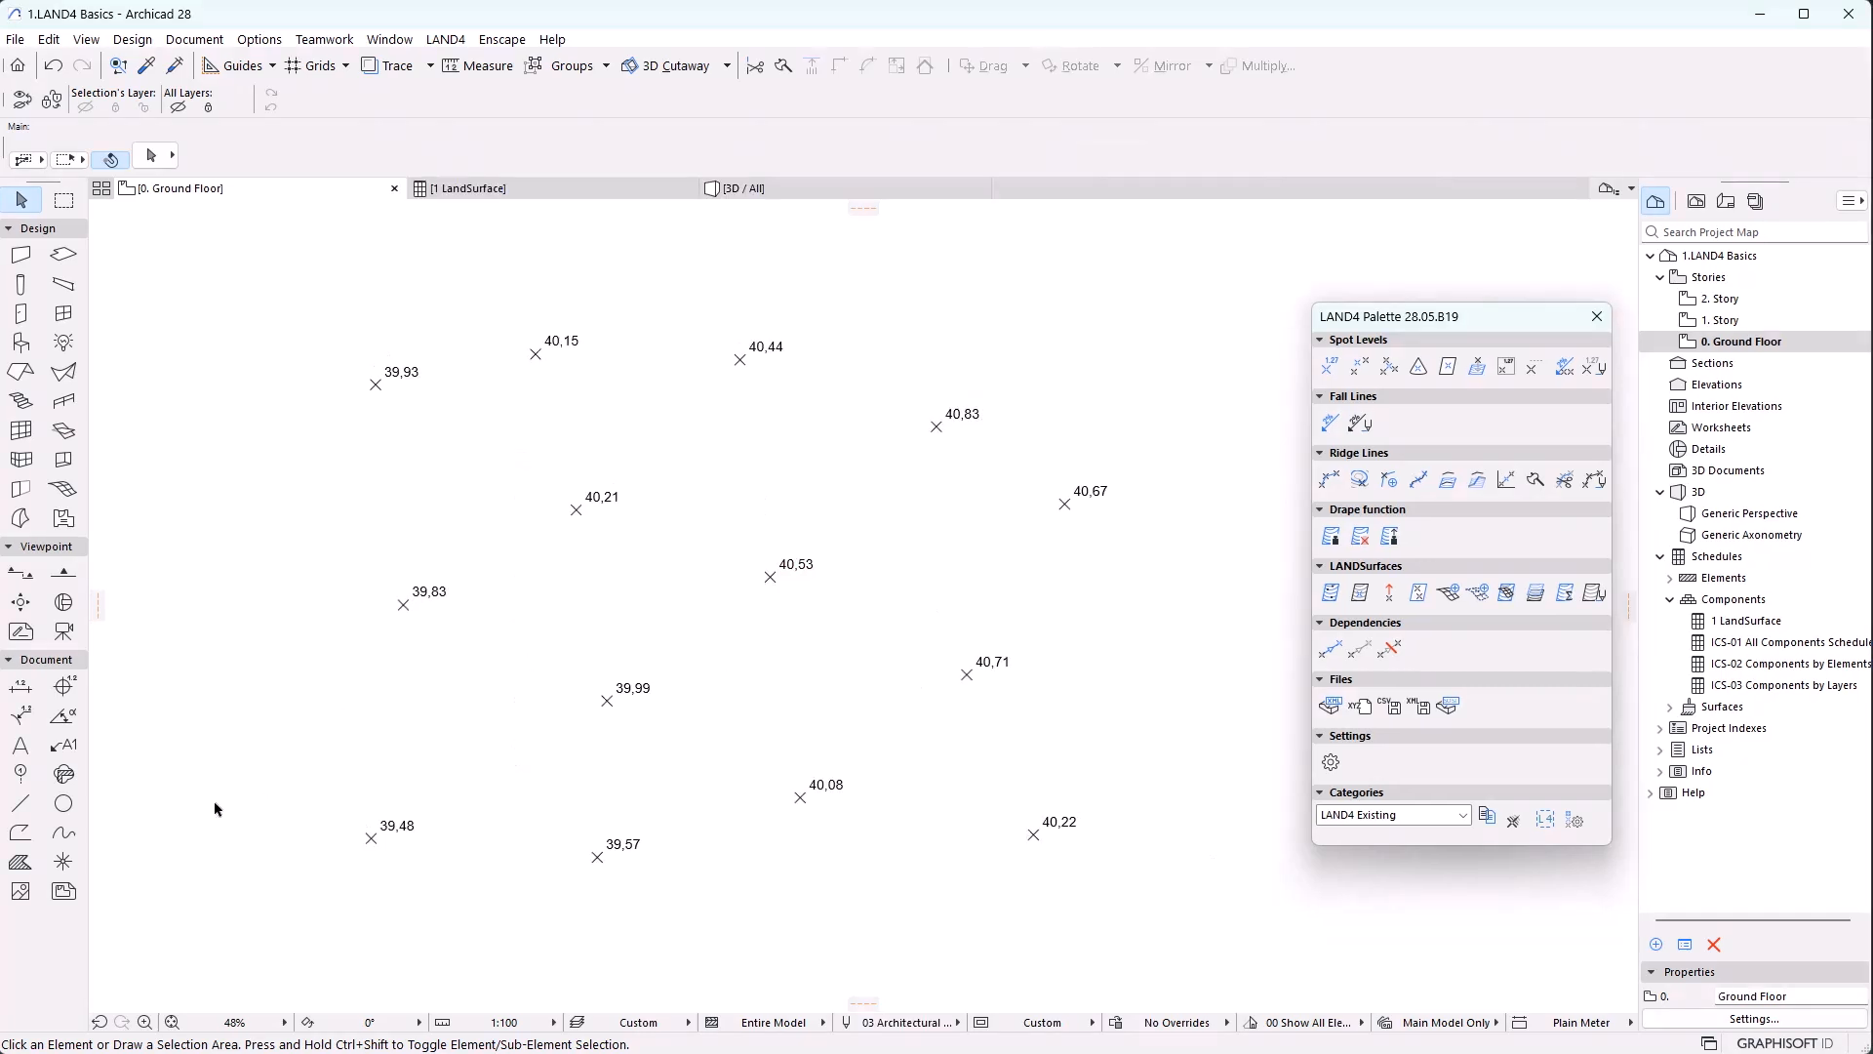
Draw a large polyline rectangle around all spot levels and a small one around the 40,53 level
left_click(21, 832)
left_click(306, 278)
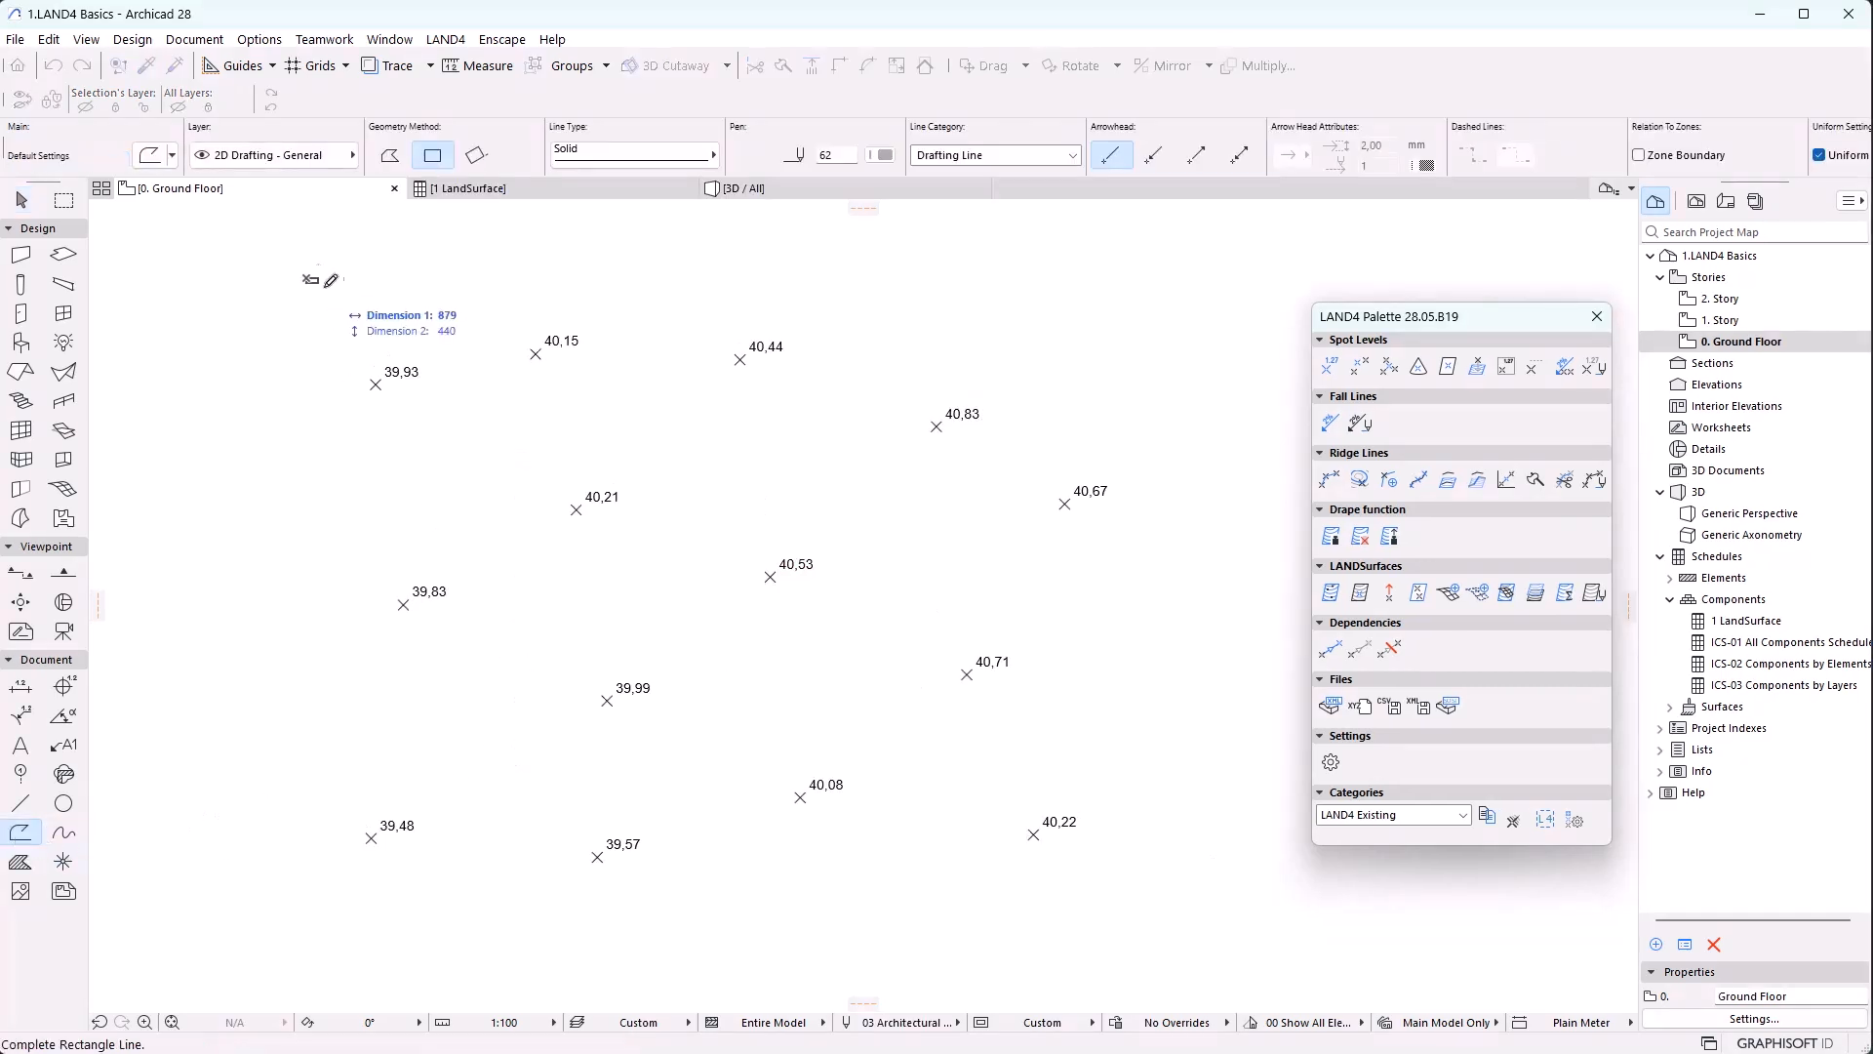
left_click(1147, 921)
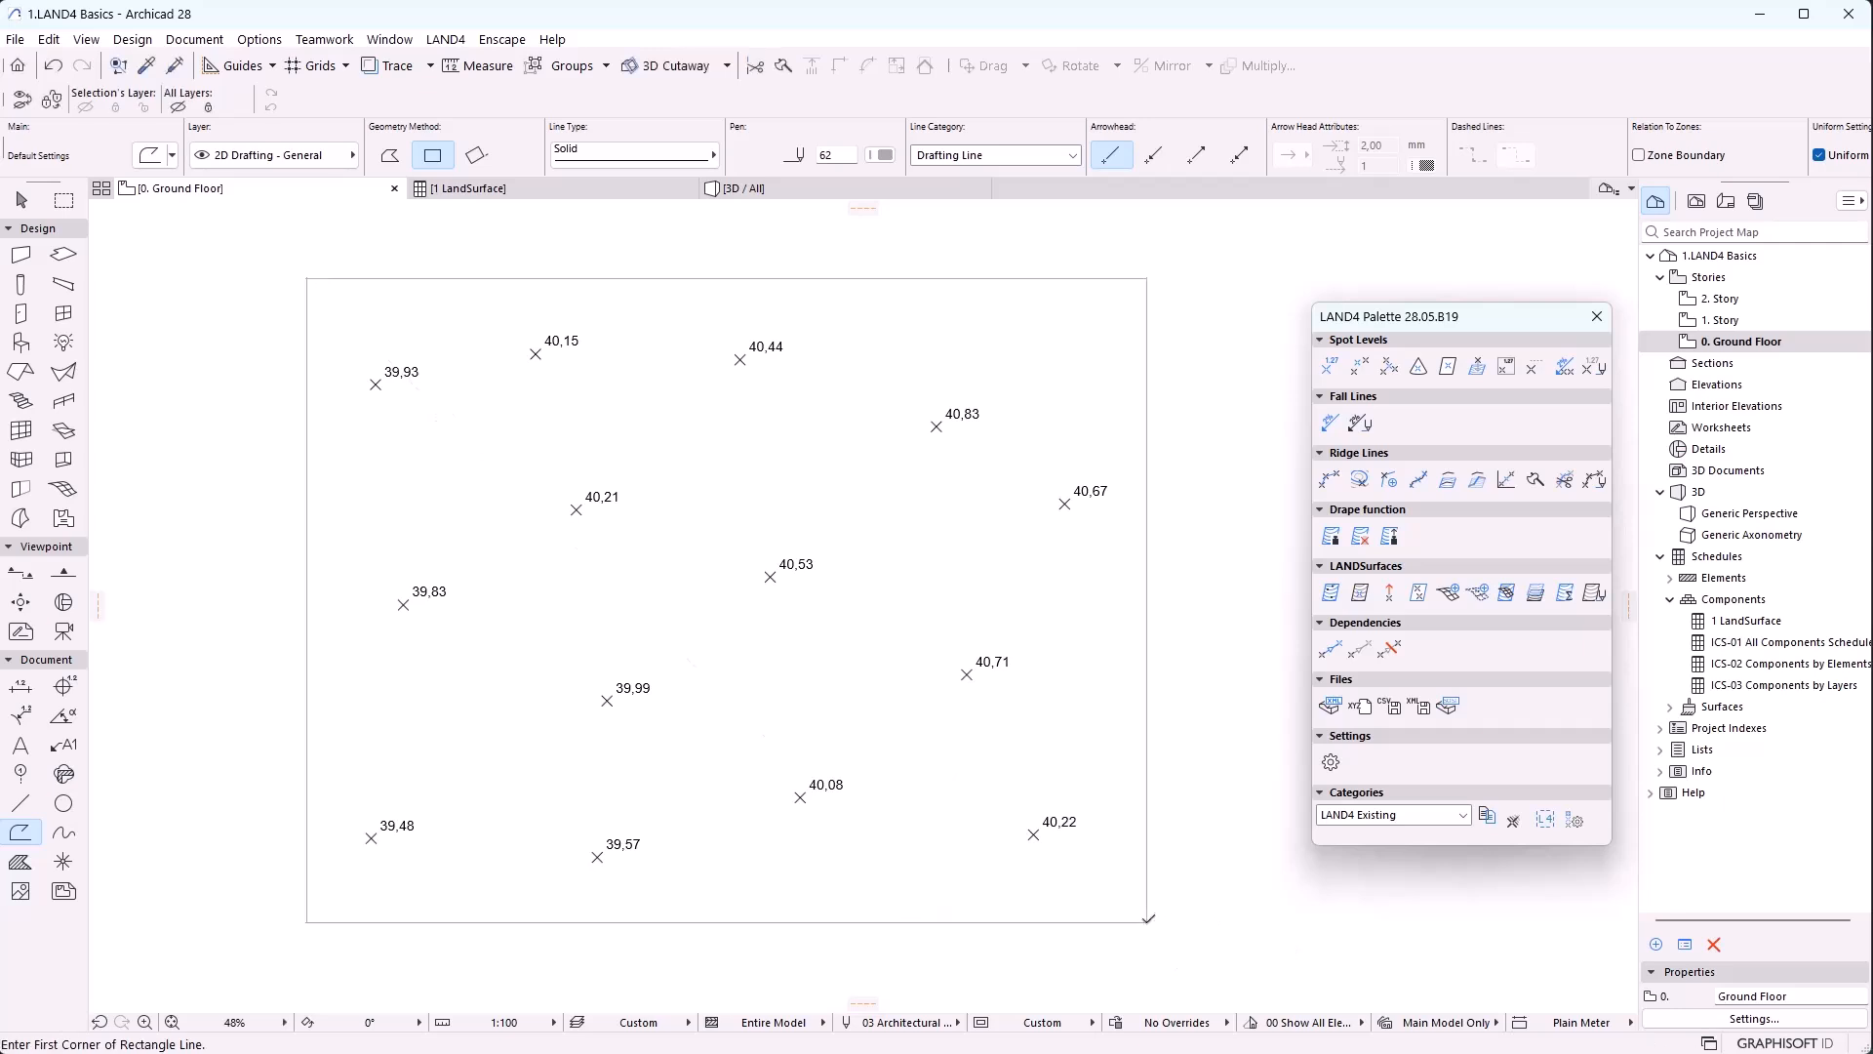
left_click(669, 531)
left_click(880, 667)
key("Escape")
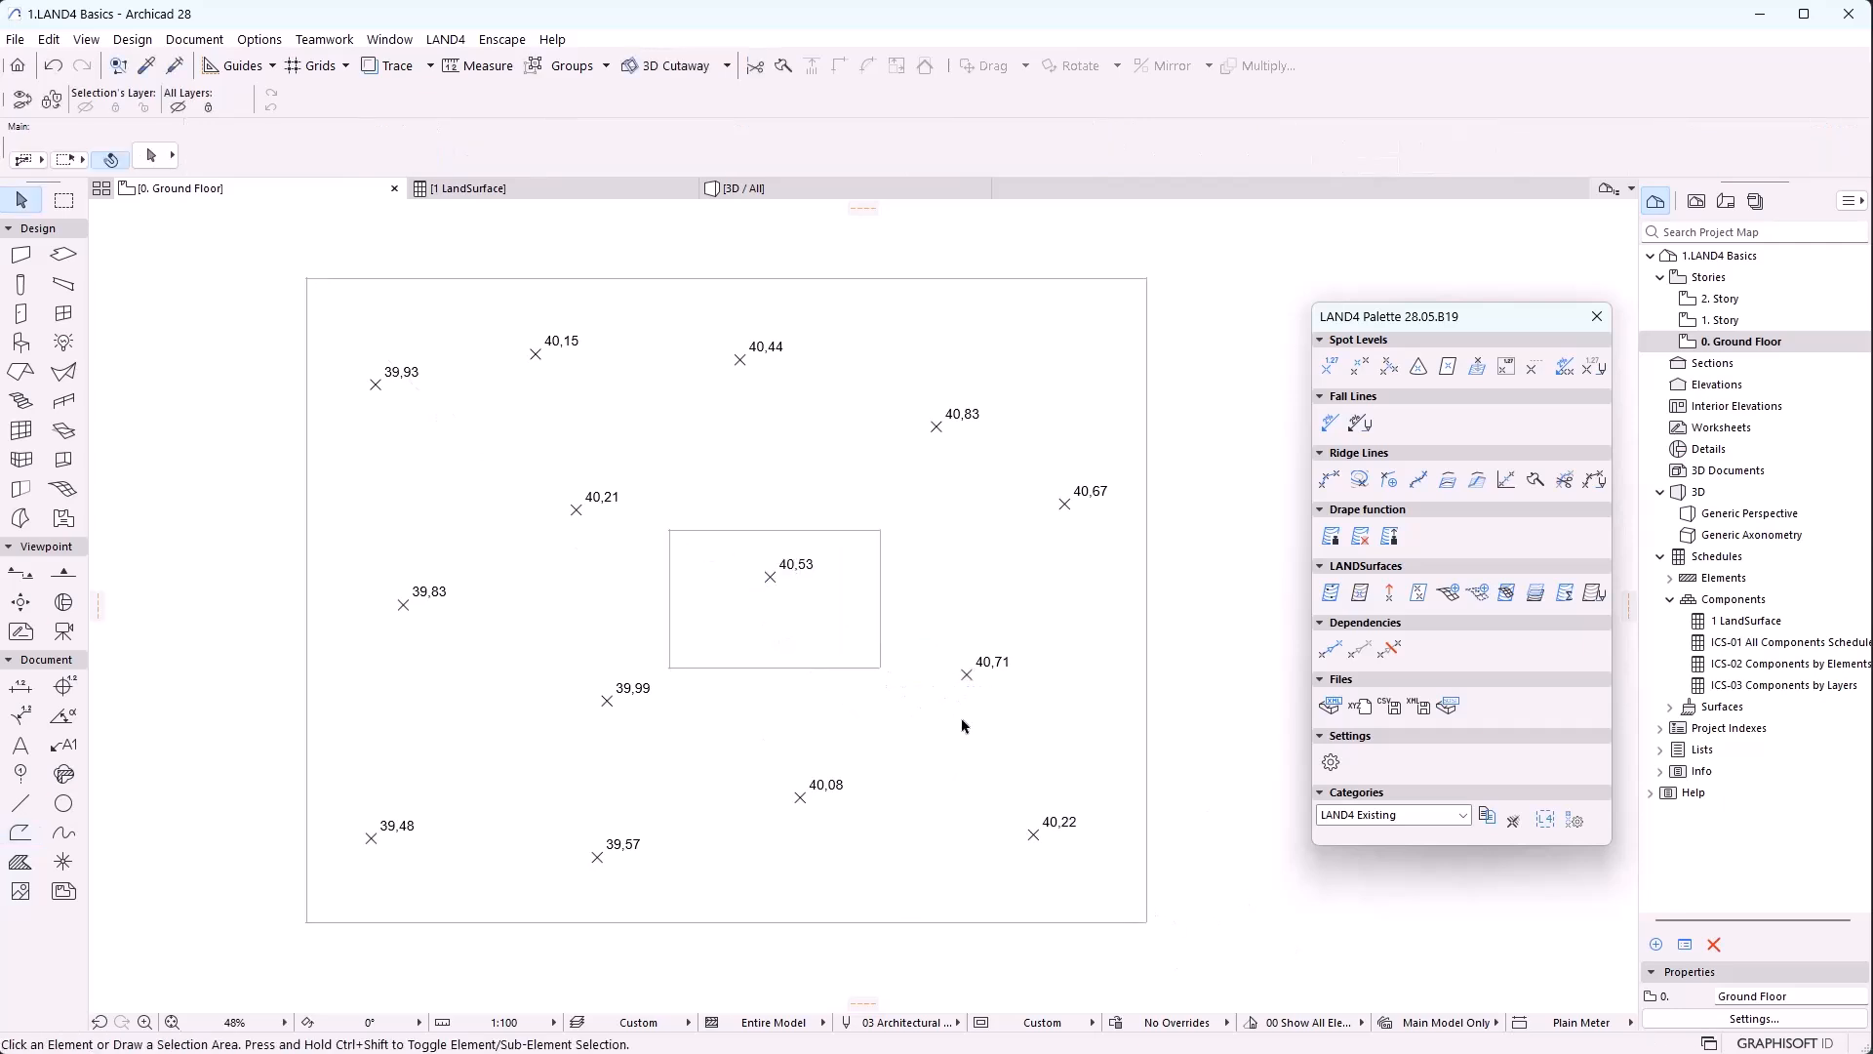
Create a LANDsurface from all spot levels bounded by the small rectangle around 40,53, and view it in 3D
left_click(1330, 592)
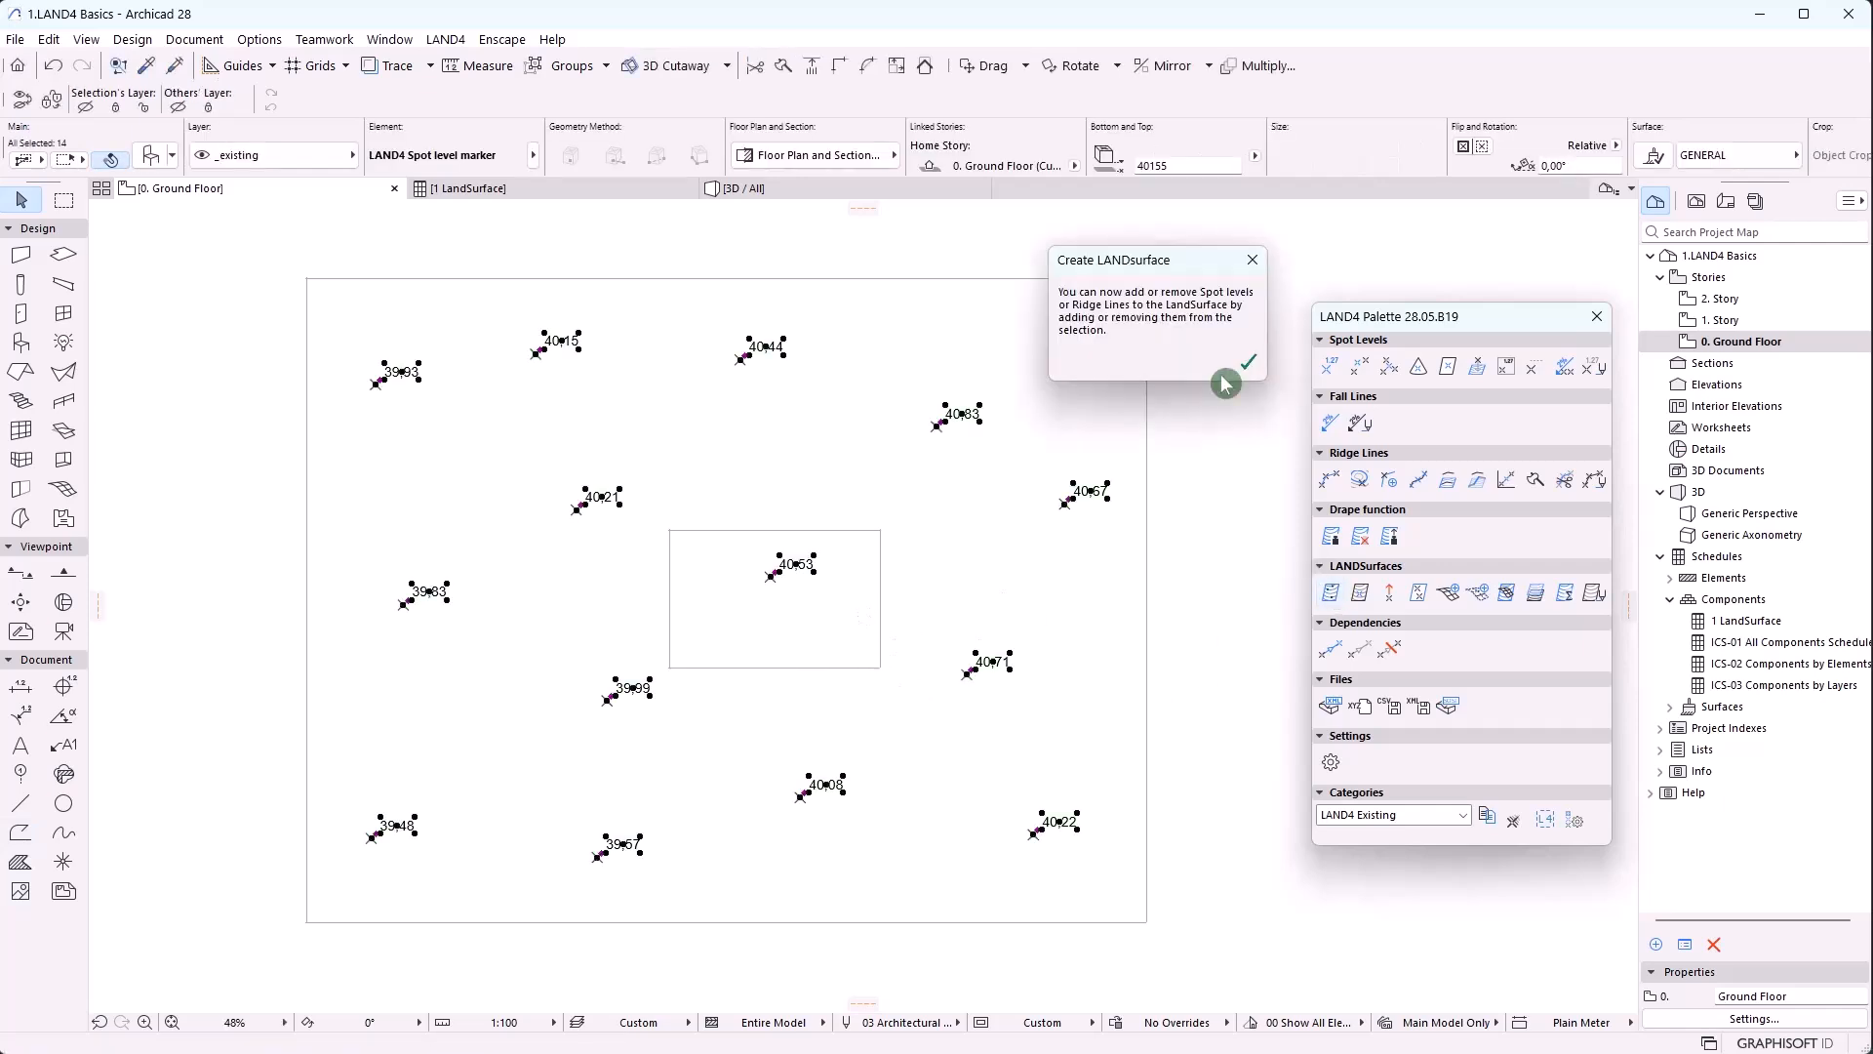
left_click(1248, 362)
key("Escape")
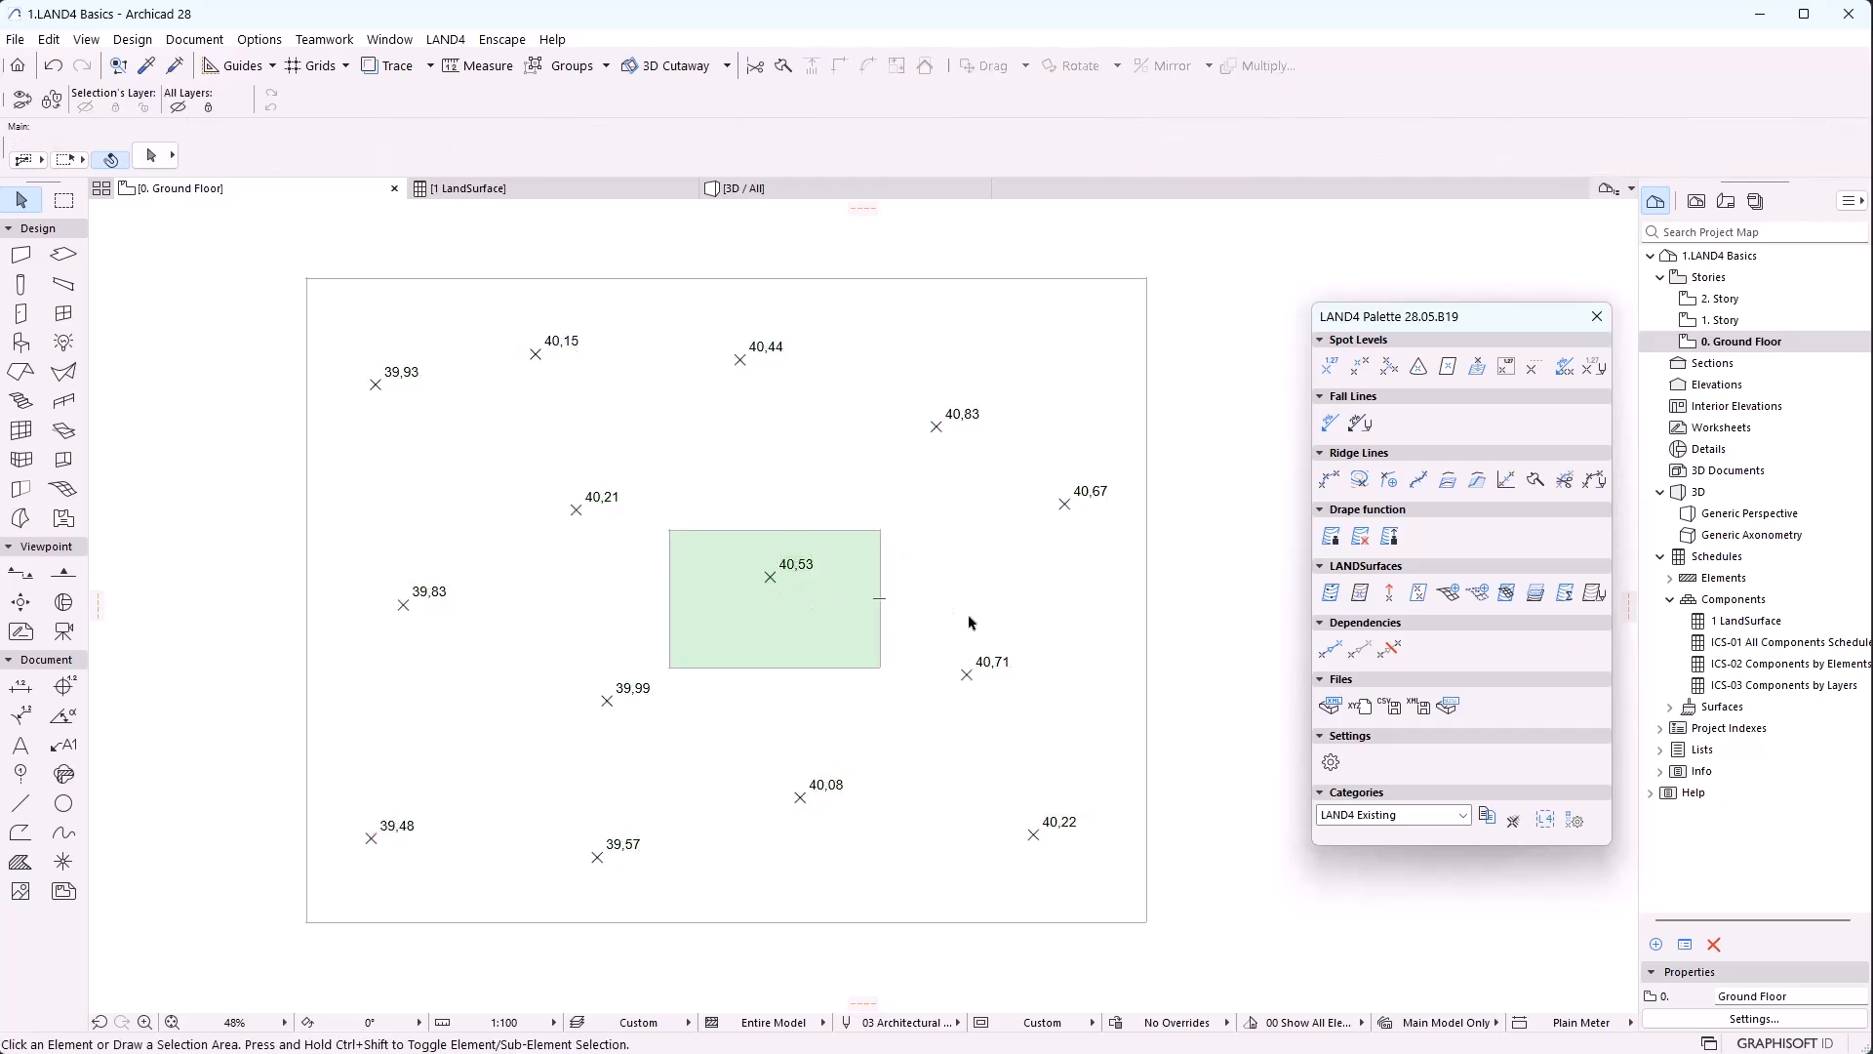
left_click(768, 187)
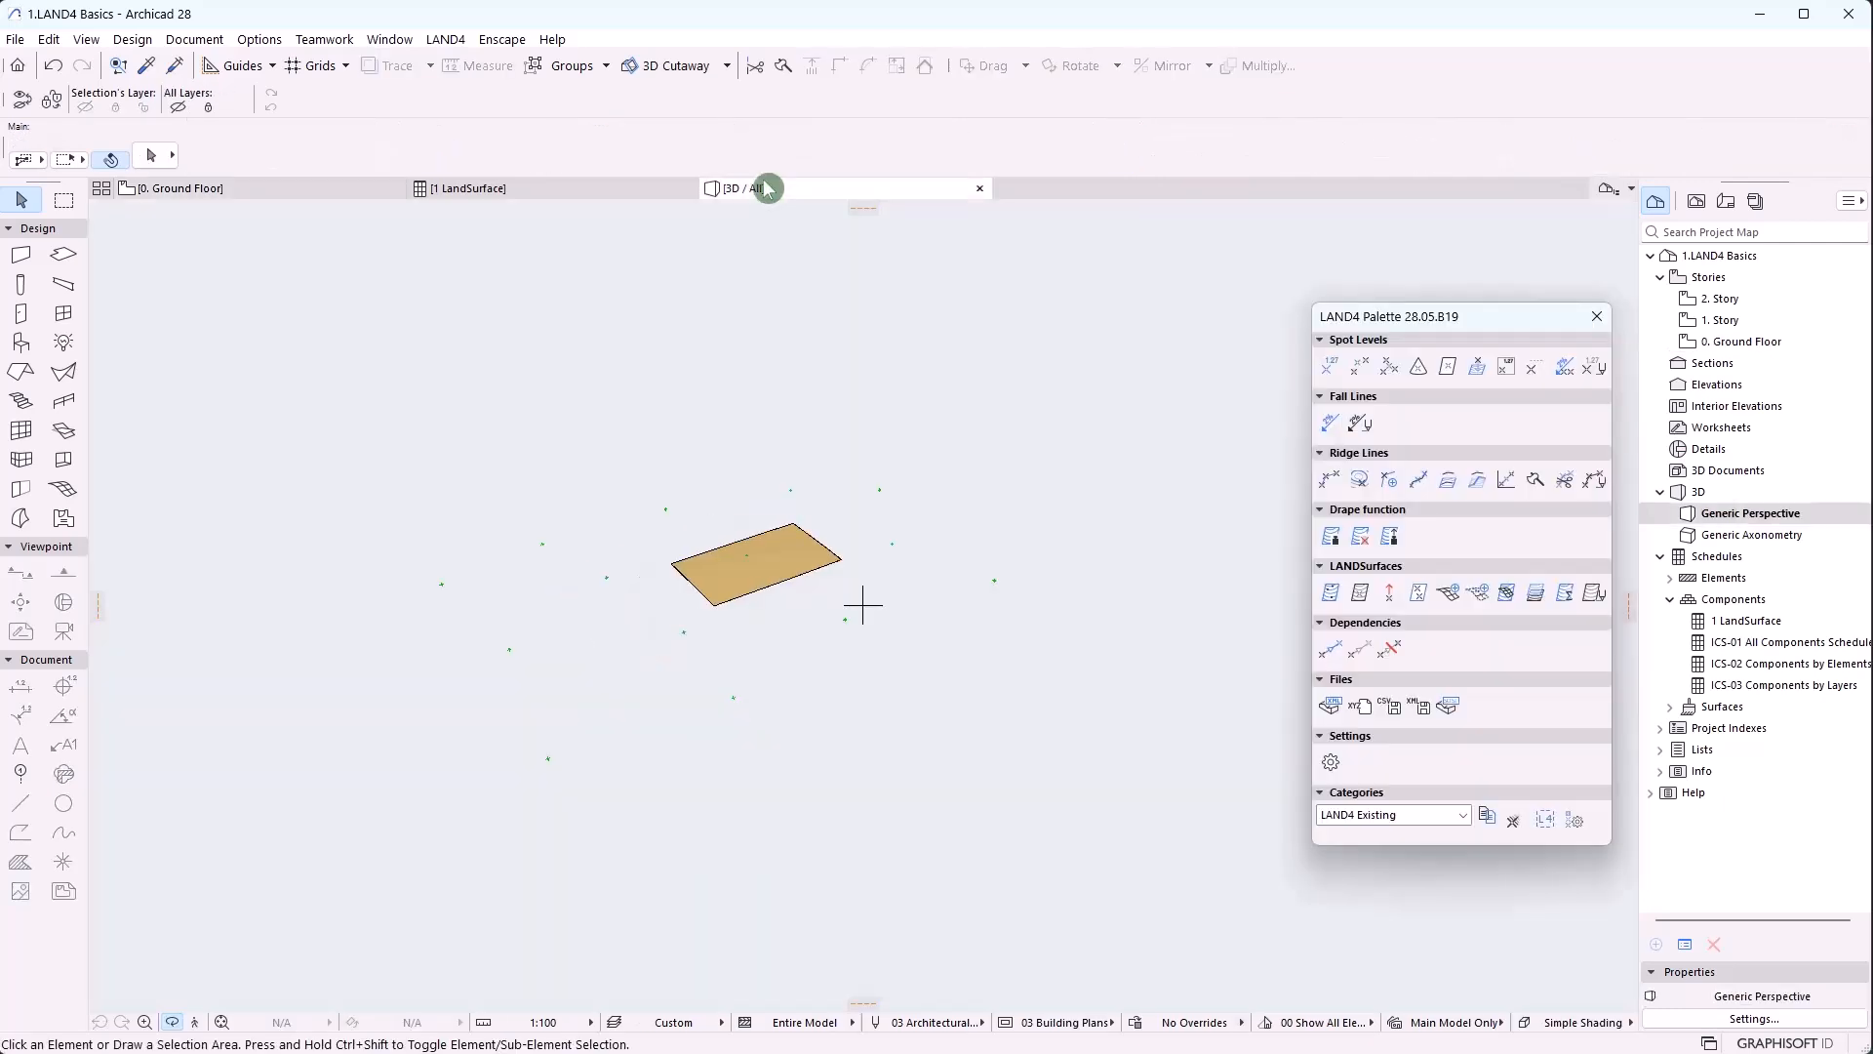
left_click(308, 188)
Curve the LANDsurface boundary edge facing the 39,83 level outward into an arc of about 4 m radius and inspect it in 3D
left_click(722, 630)
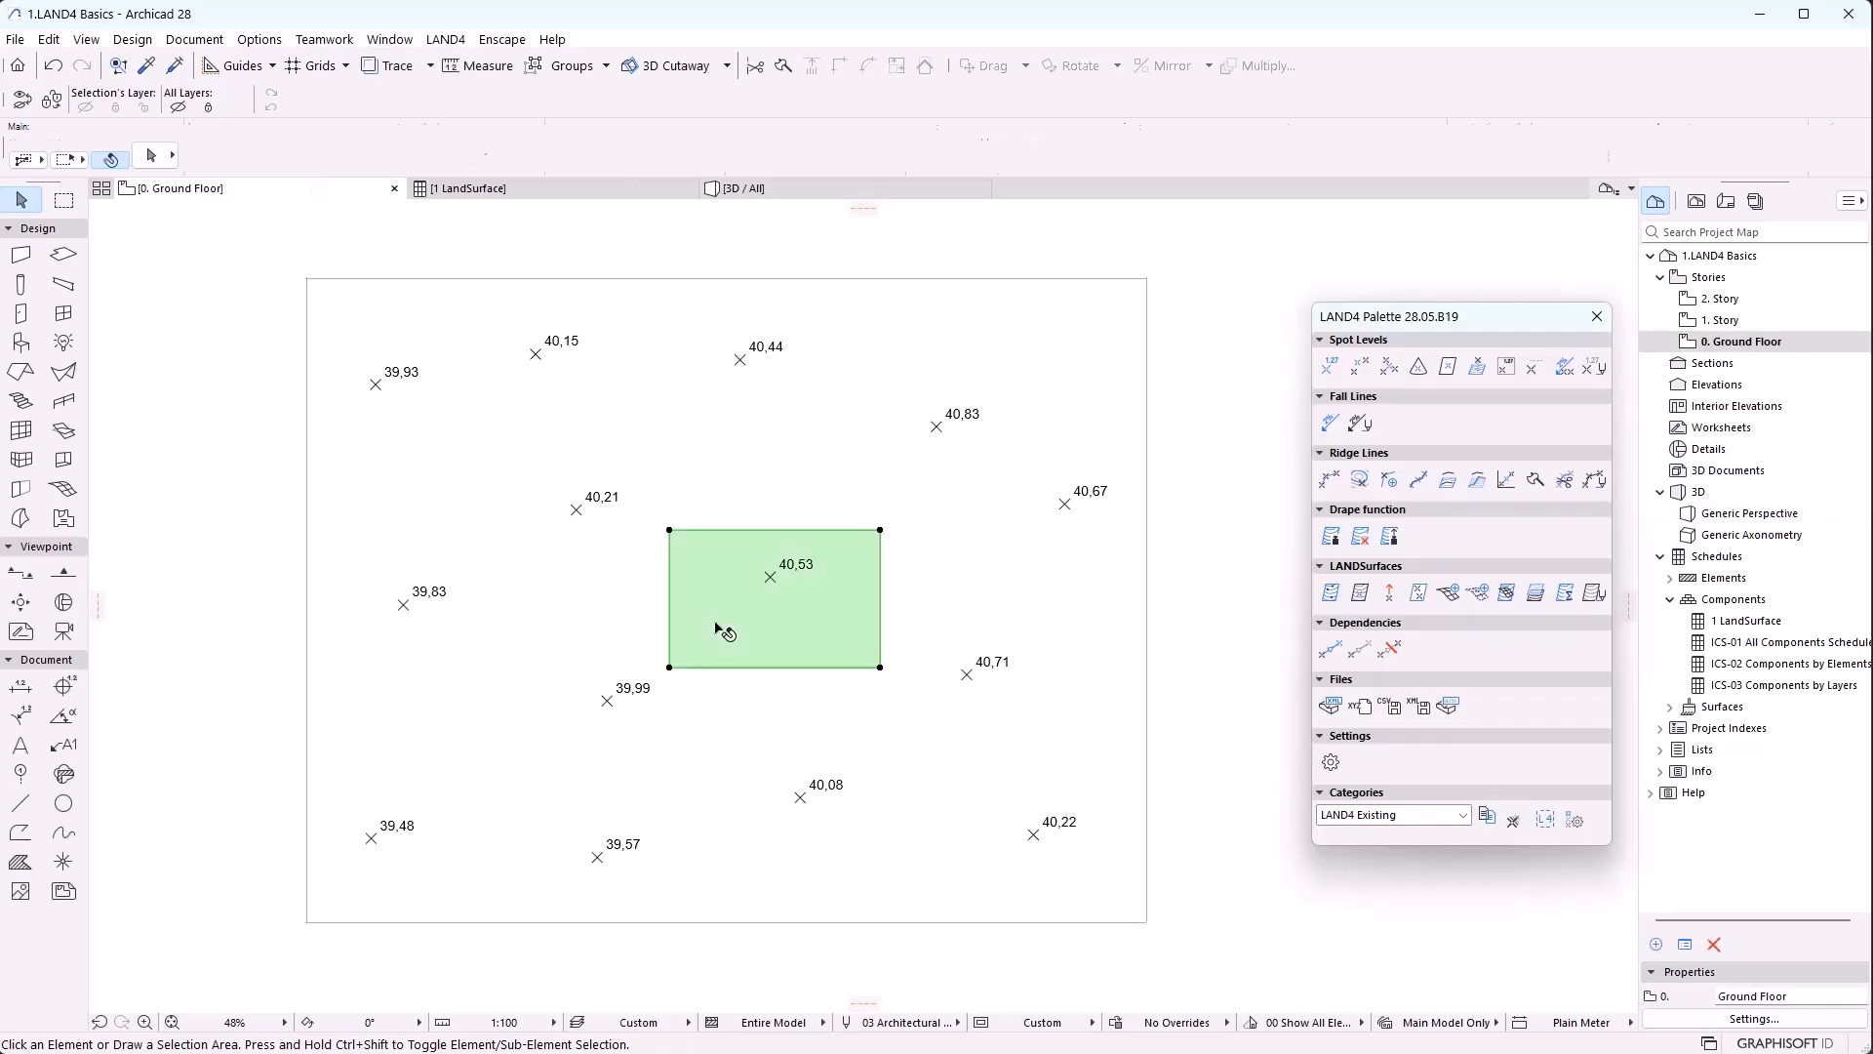
left_click(668, 603)
left_click(442, 415)
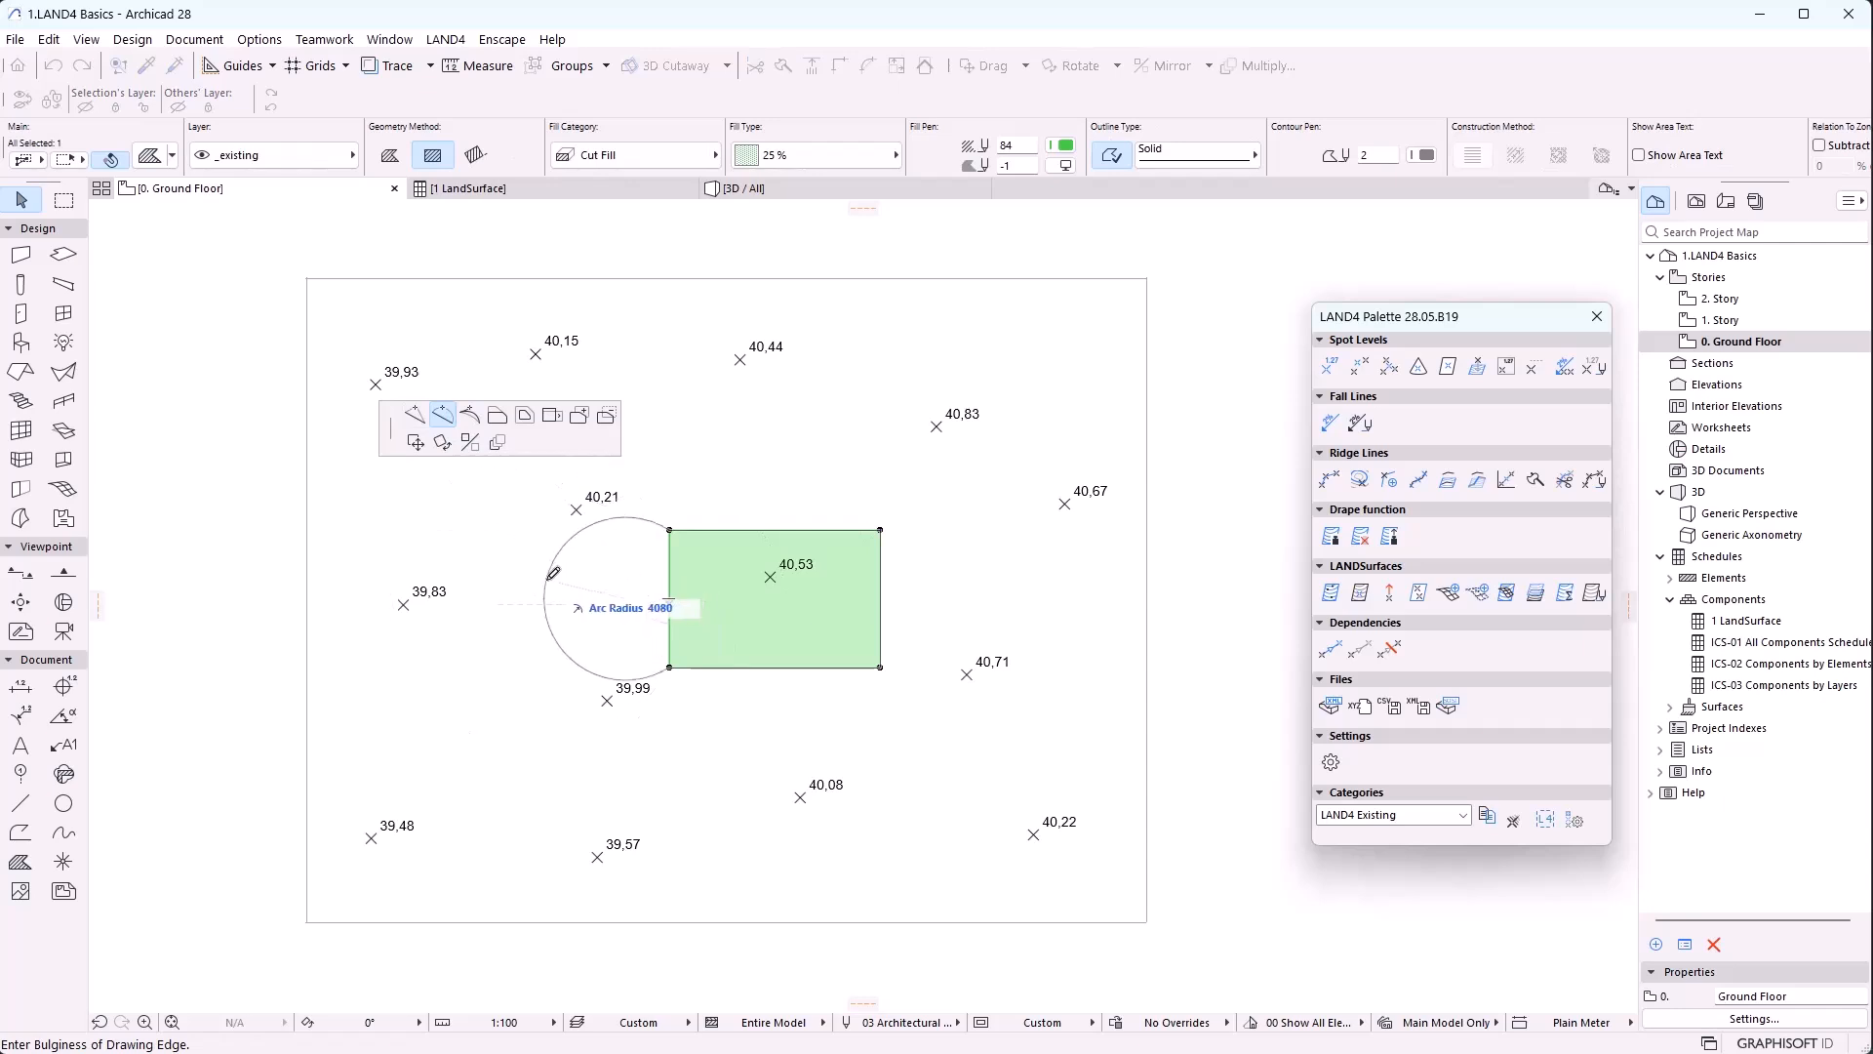
left_click(558, 571)
left_click(746, 695)
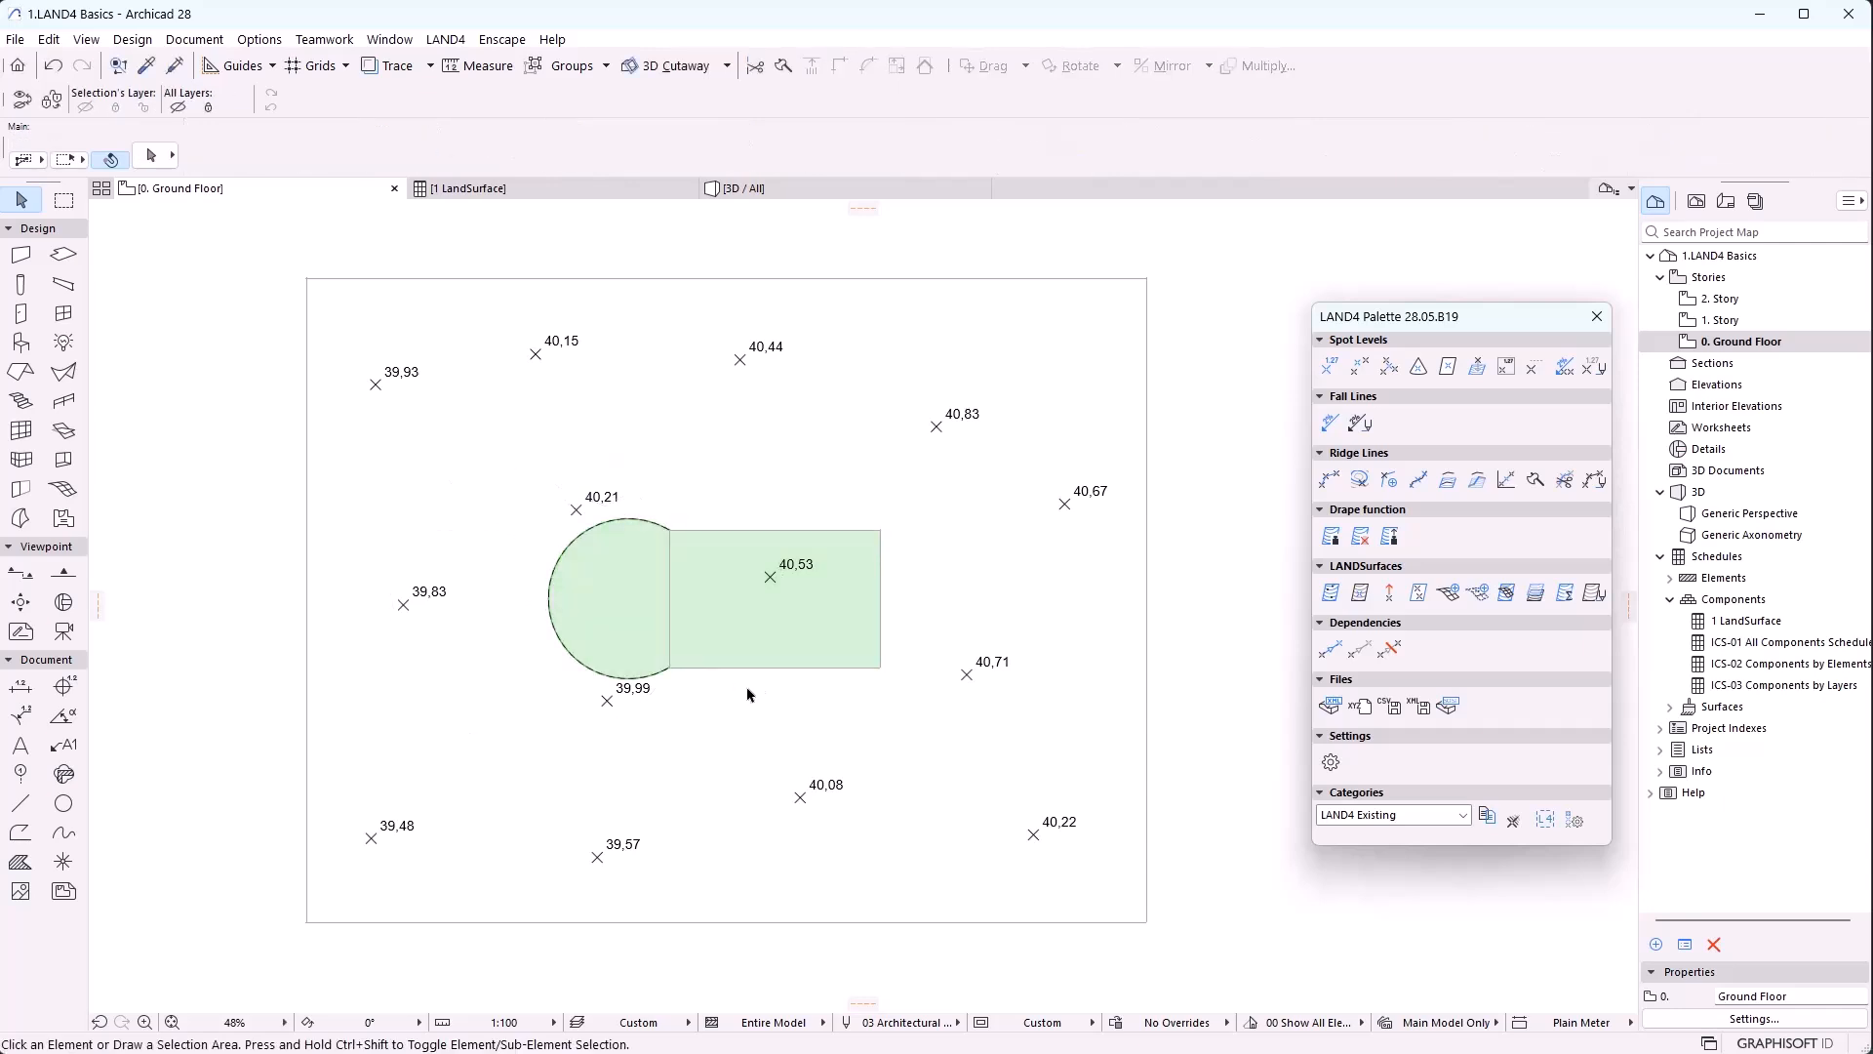
left_click(761, 188)
left_click_drag(631, 474, 763, 804)
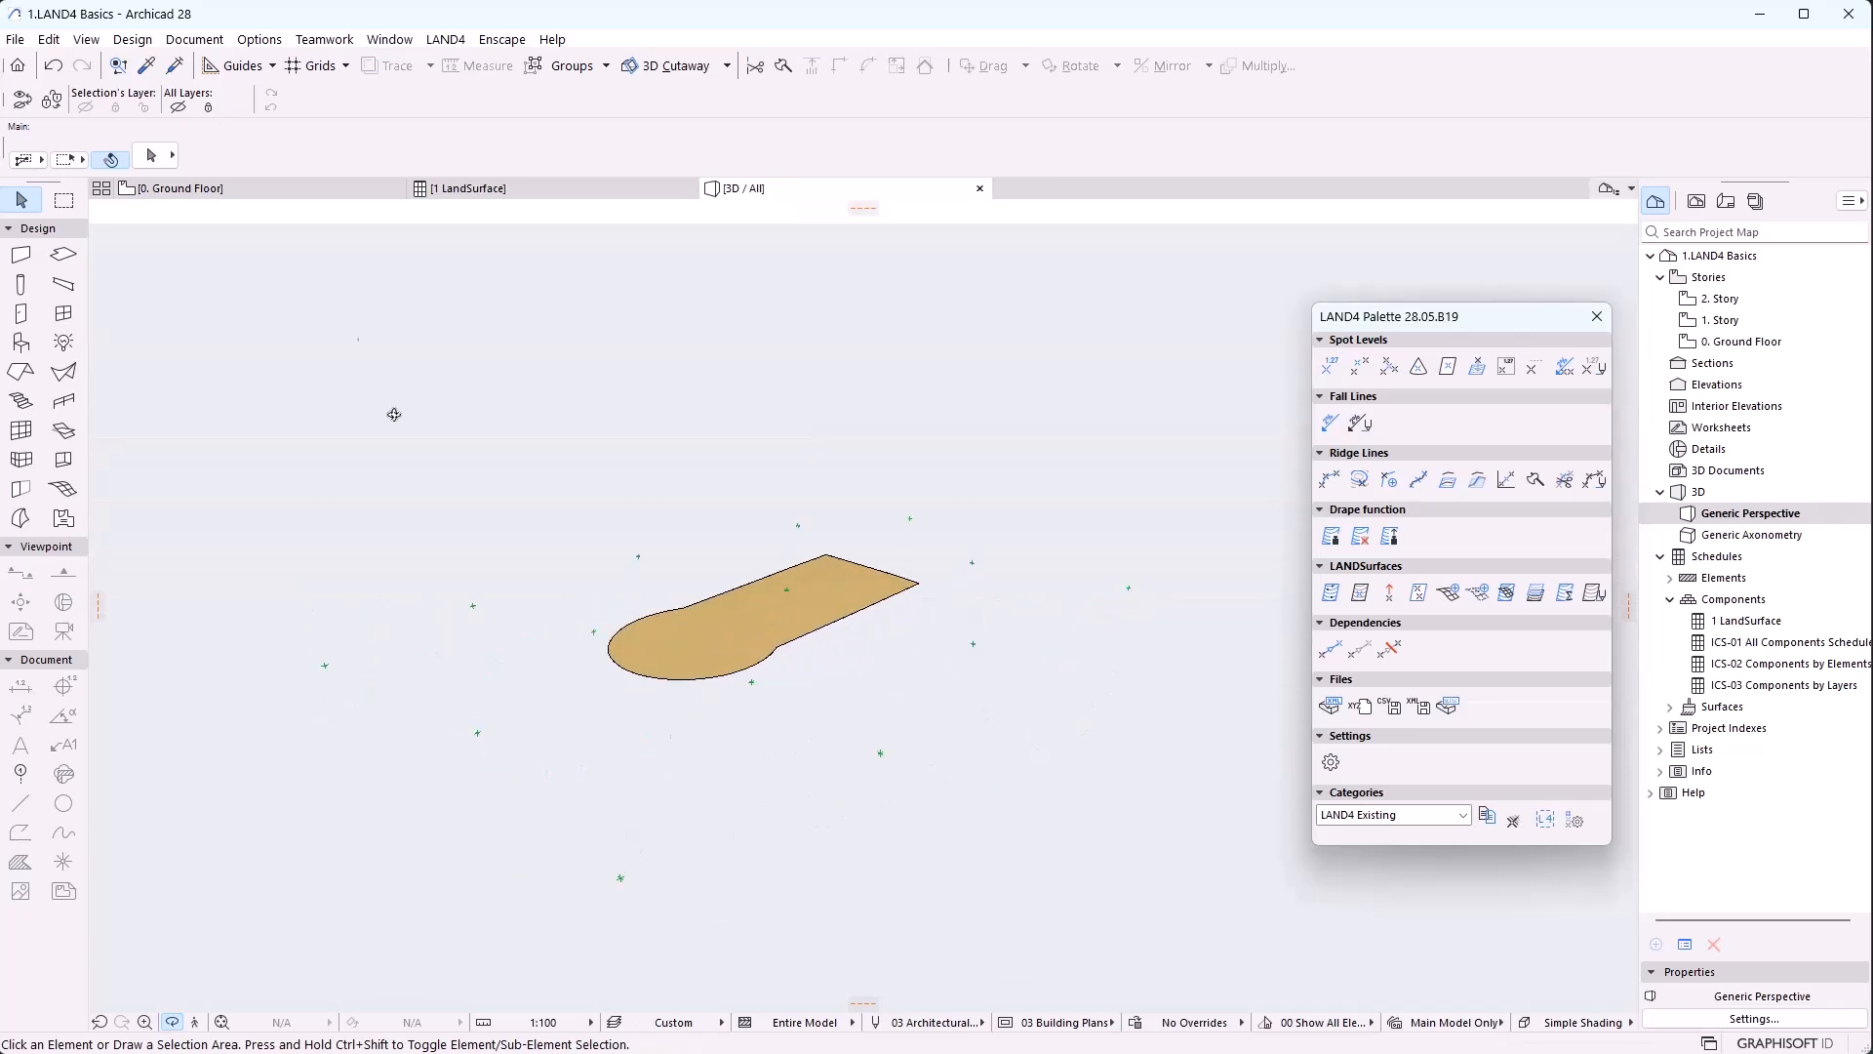
left_click(311, 192)
Delete the rounded LANDsurface with its boundary fill and the small inner rectangle, and check the removal in 3D
left_click(663, 593)
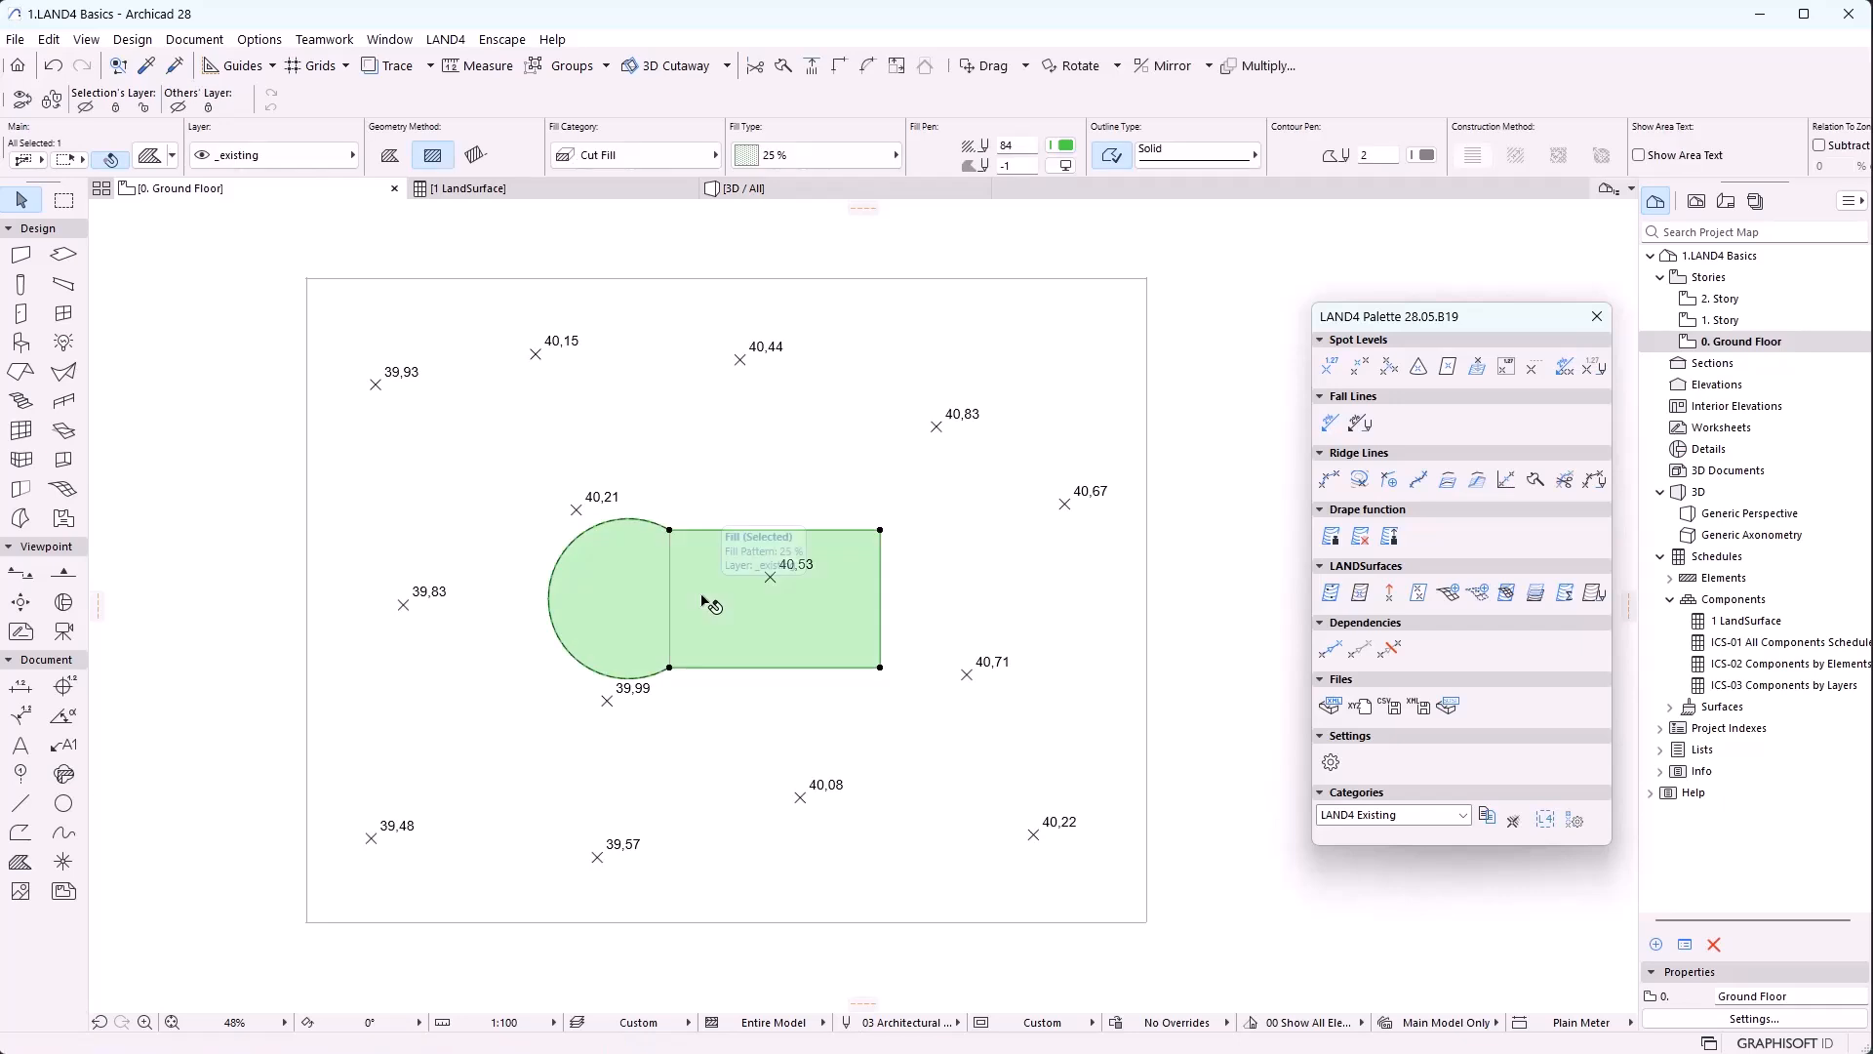
key("Delete")
mouse_move(608, 586)
left_mouse_down()
mouse_move(655, 624)
mouse_move(621, 581)
left_mouse_up()
key("Delete")
left_click_drag(1203, 570, 1123, 664)
left_click(1243, 657)
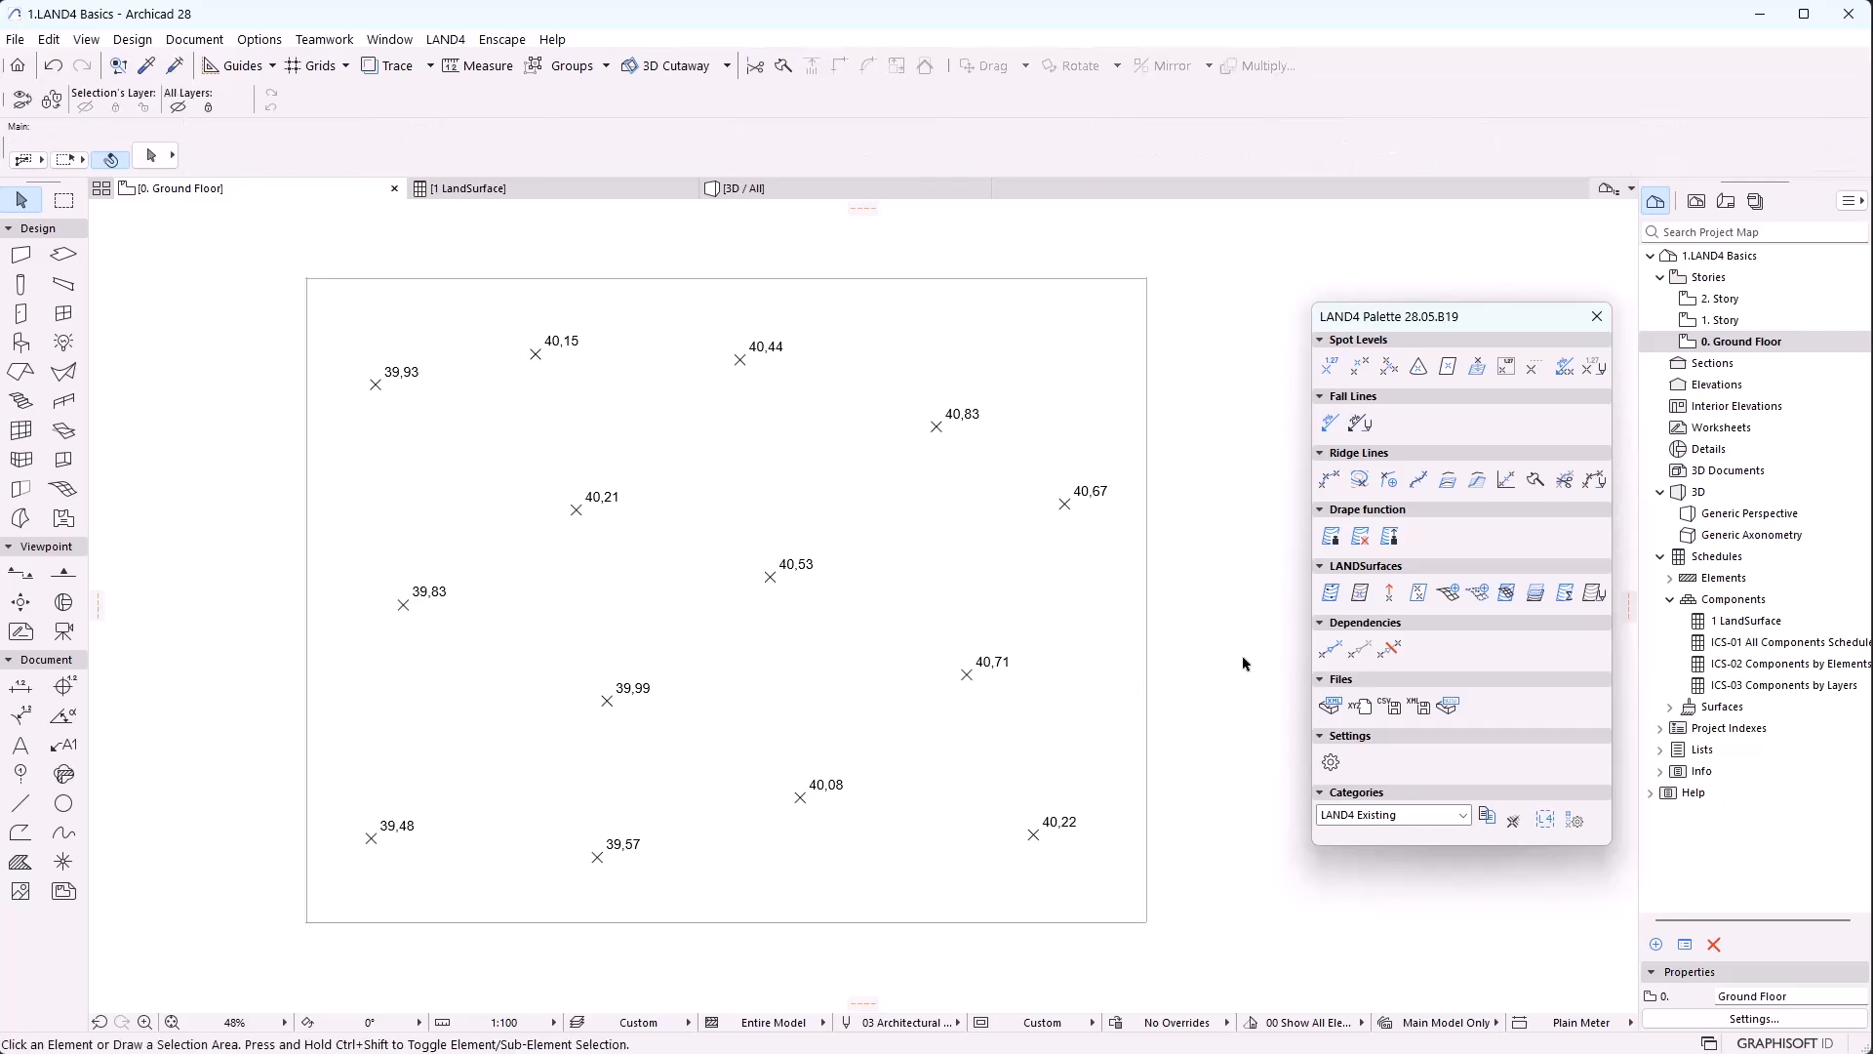
left_click(778, 186)
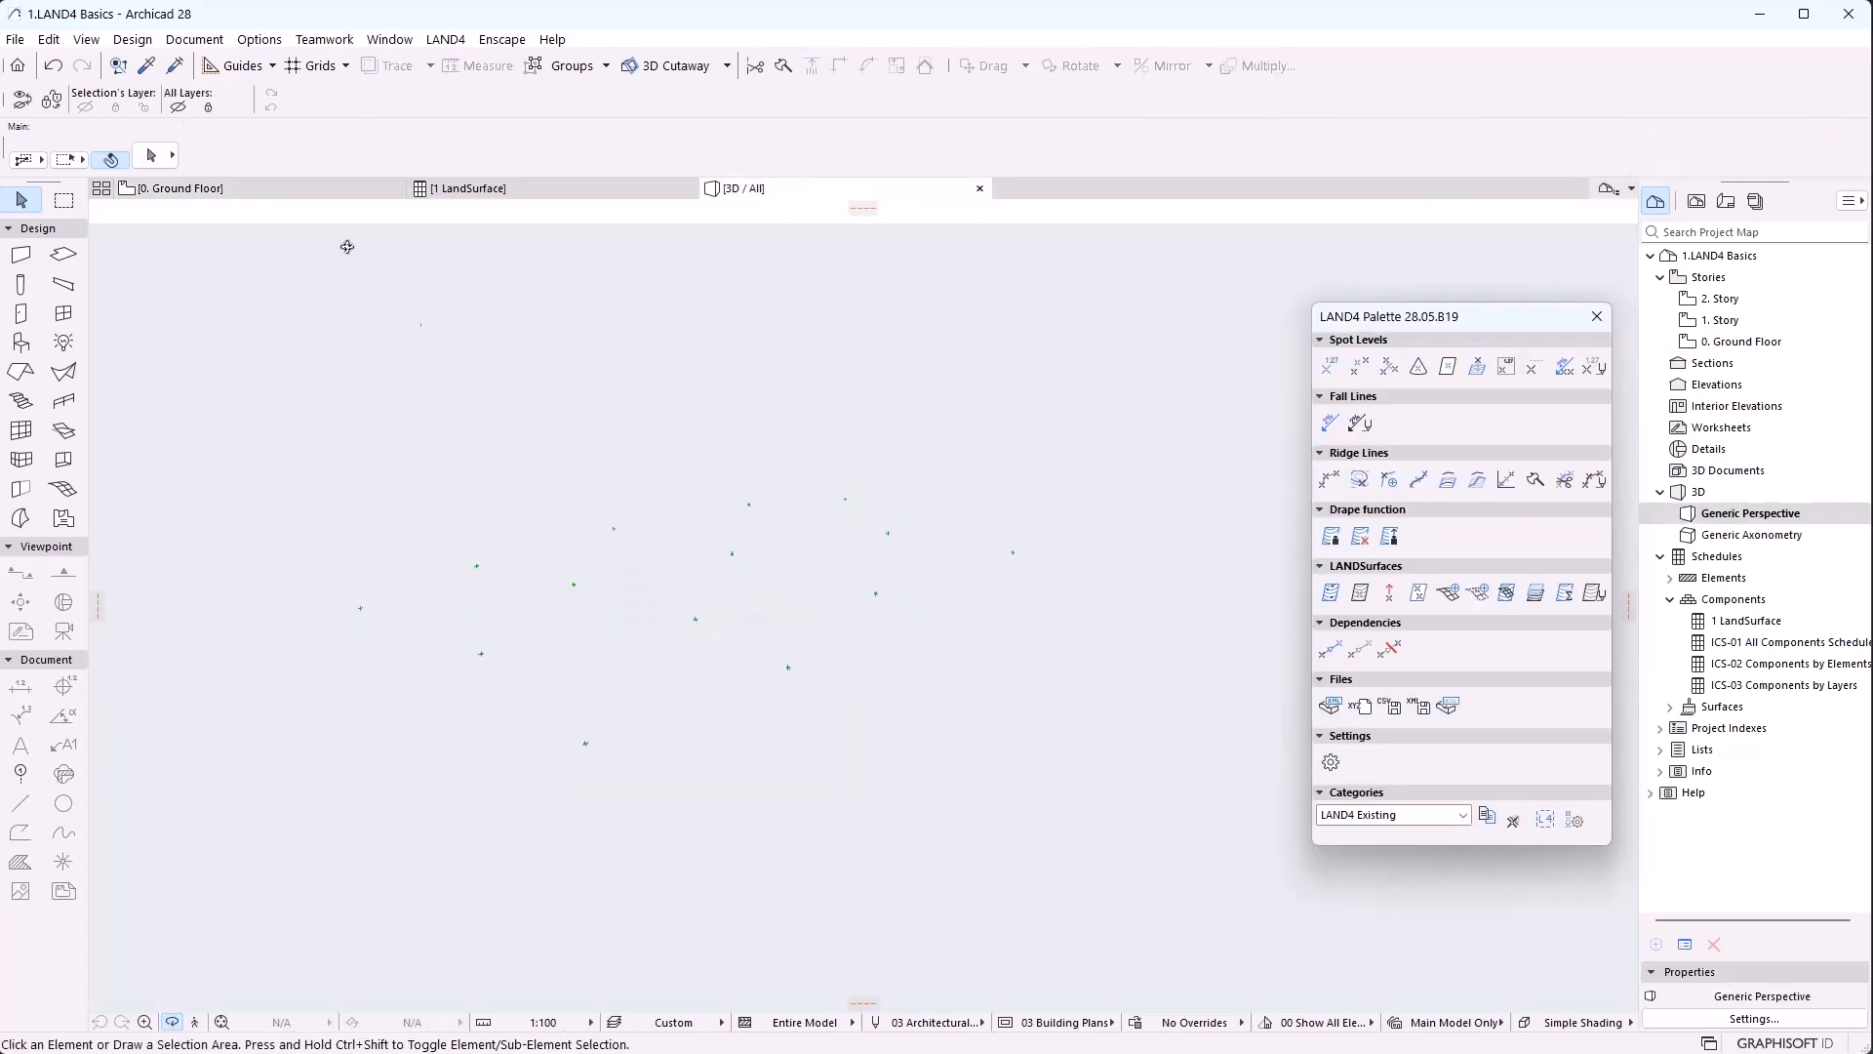
left_click(293, 189)
Create a LANDsurface from all spot levels using the large rectangle as its boundary
left_click(1323, 598)
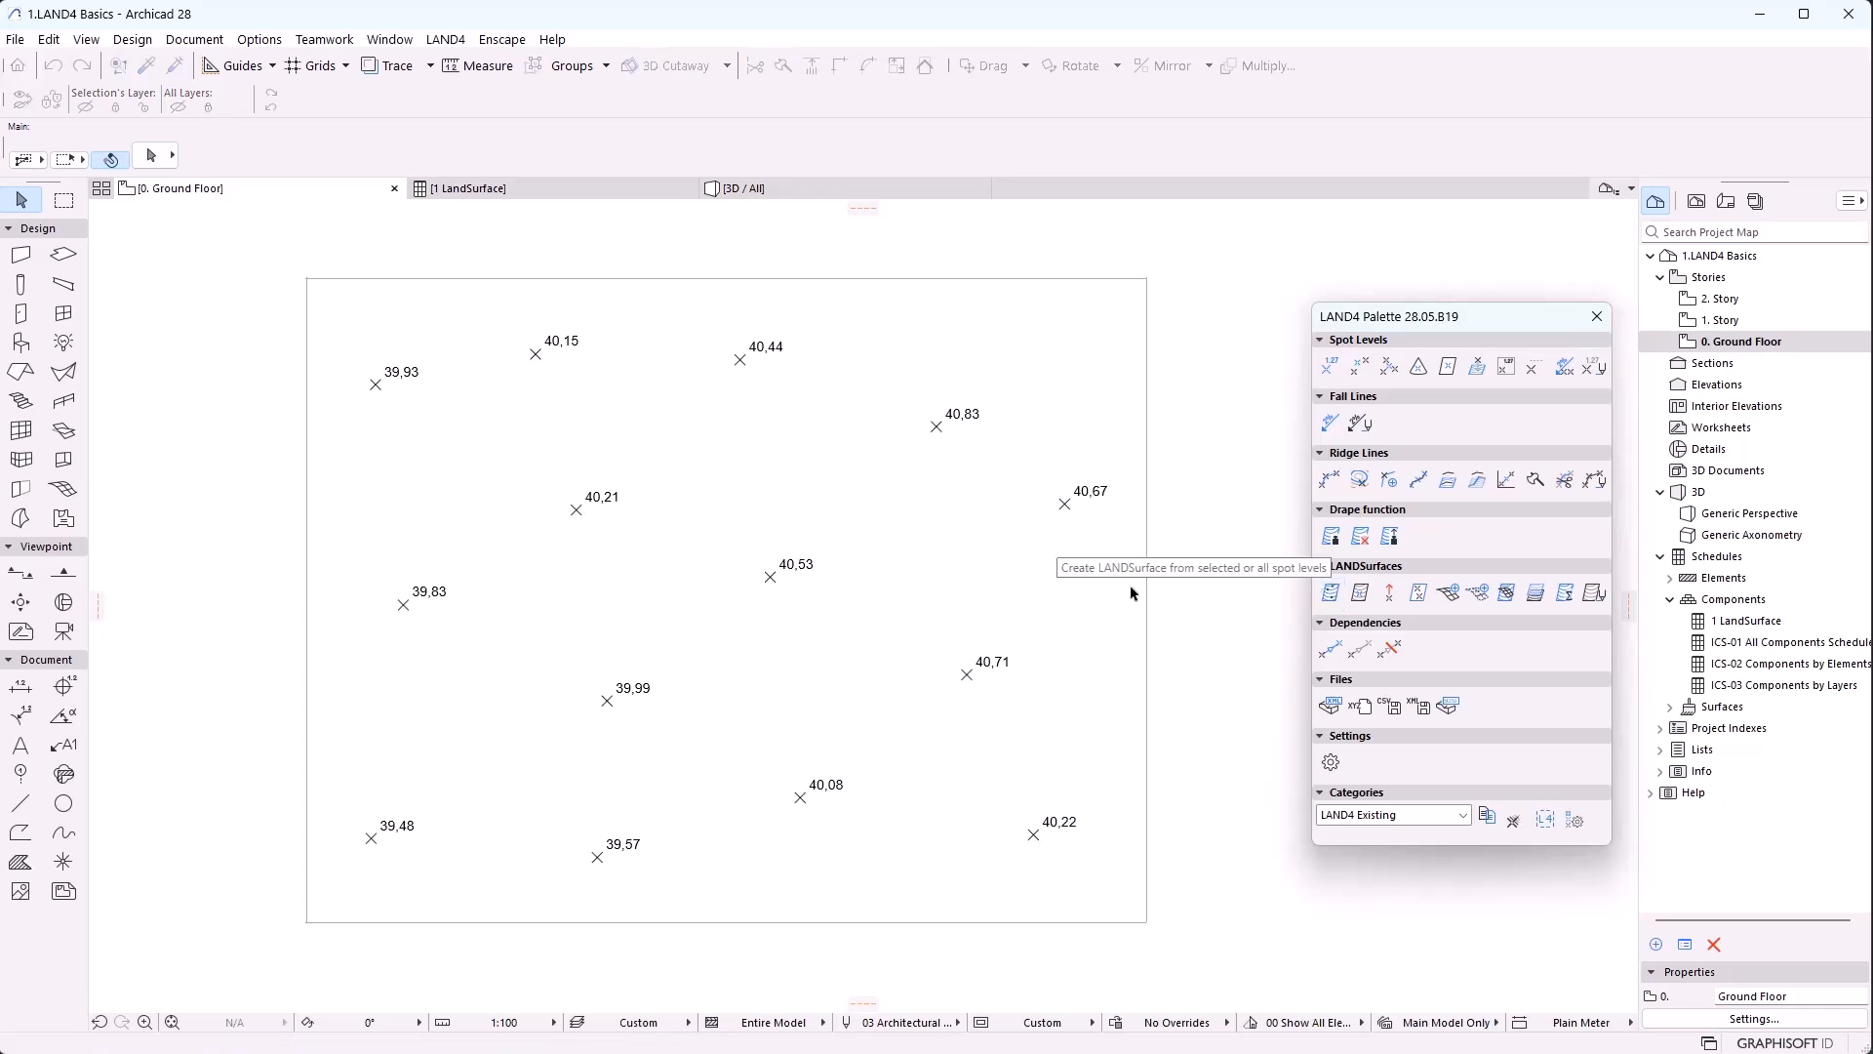
left_click(1246, 371)
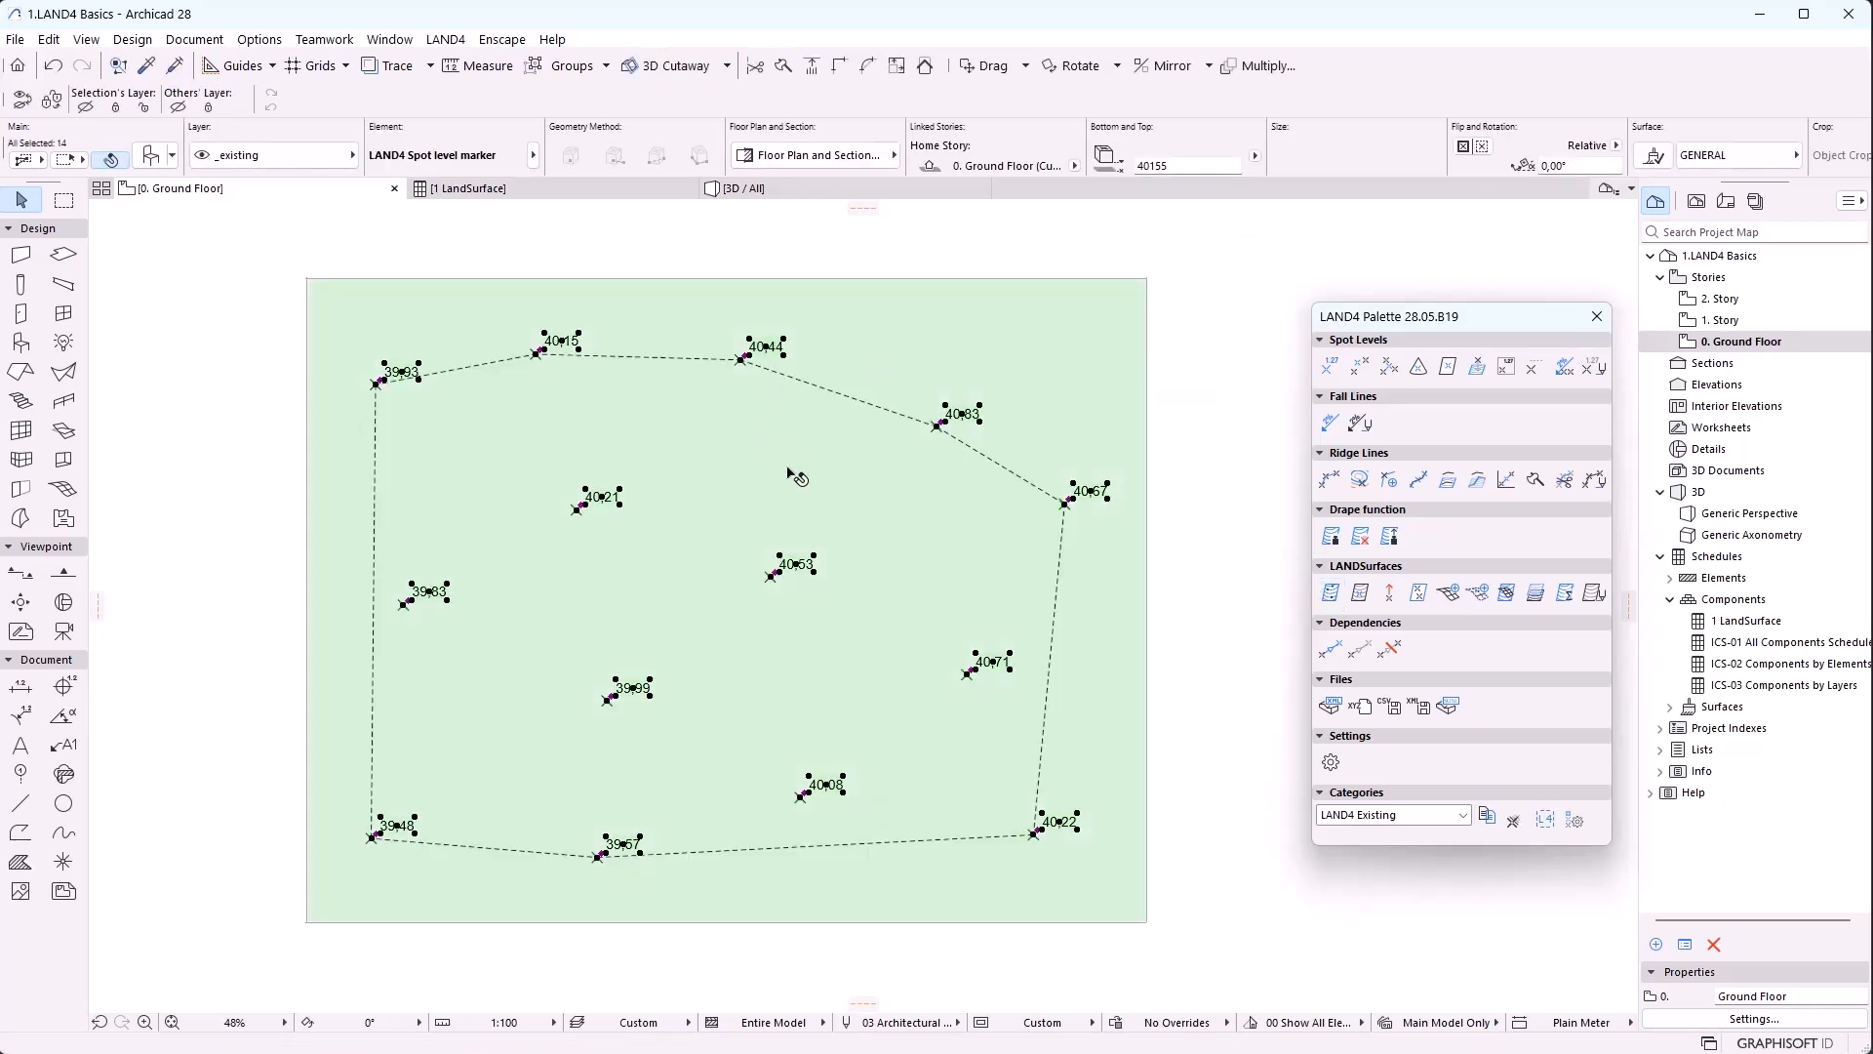
key("Escape")
Compare the LANDsurface's extent with the large rectangle on the ground floor plan and examine the 3D model
left_click(1058, 561)
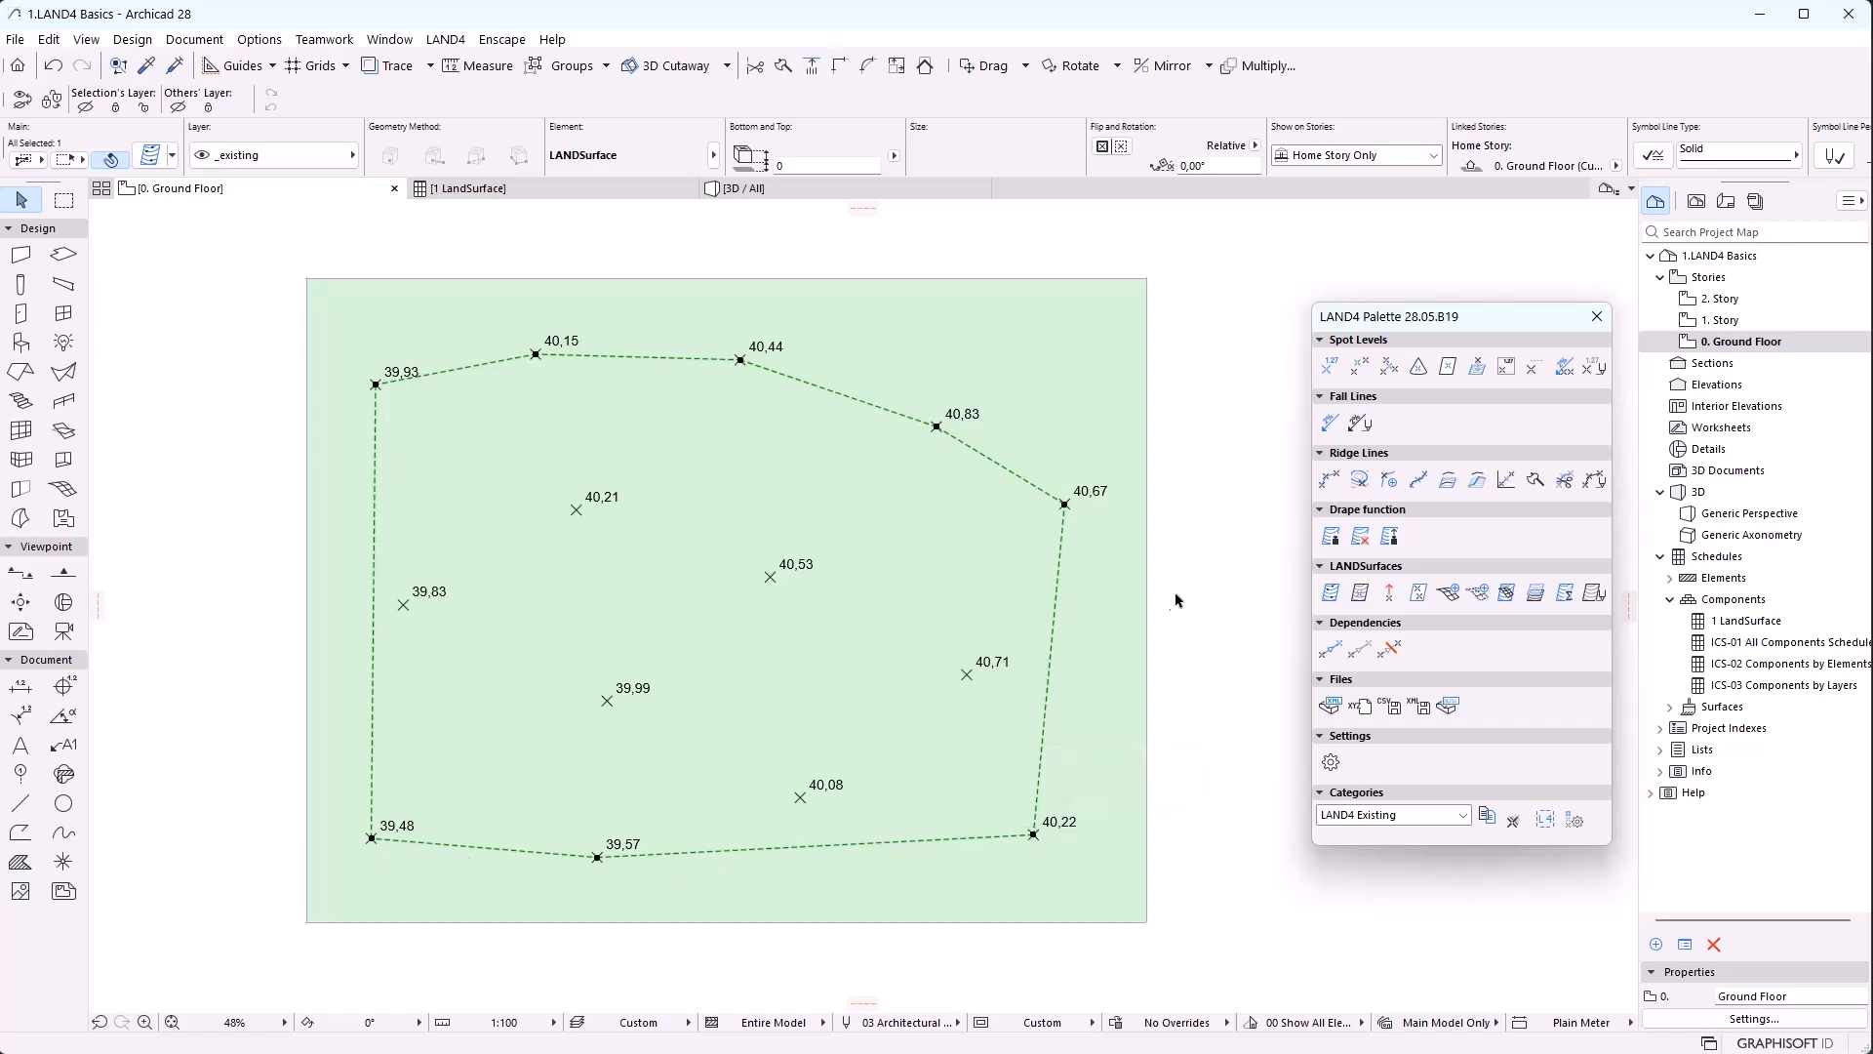
left_click(1202, 634)
left_click(794, 191)
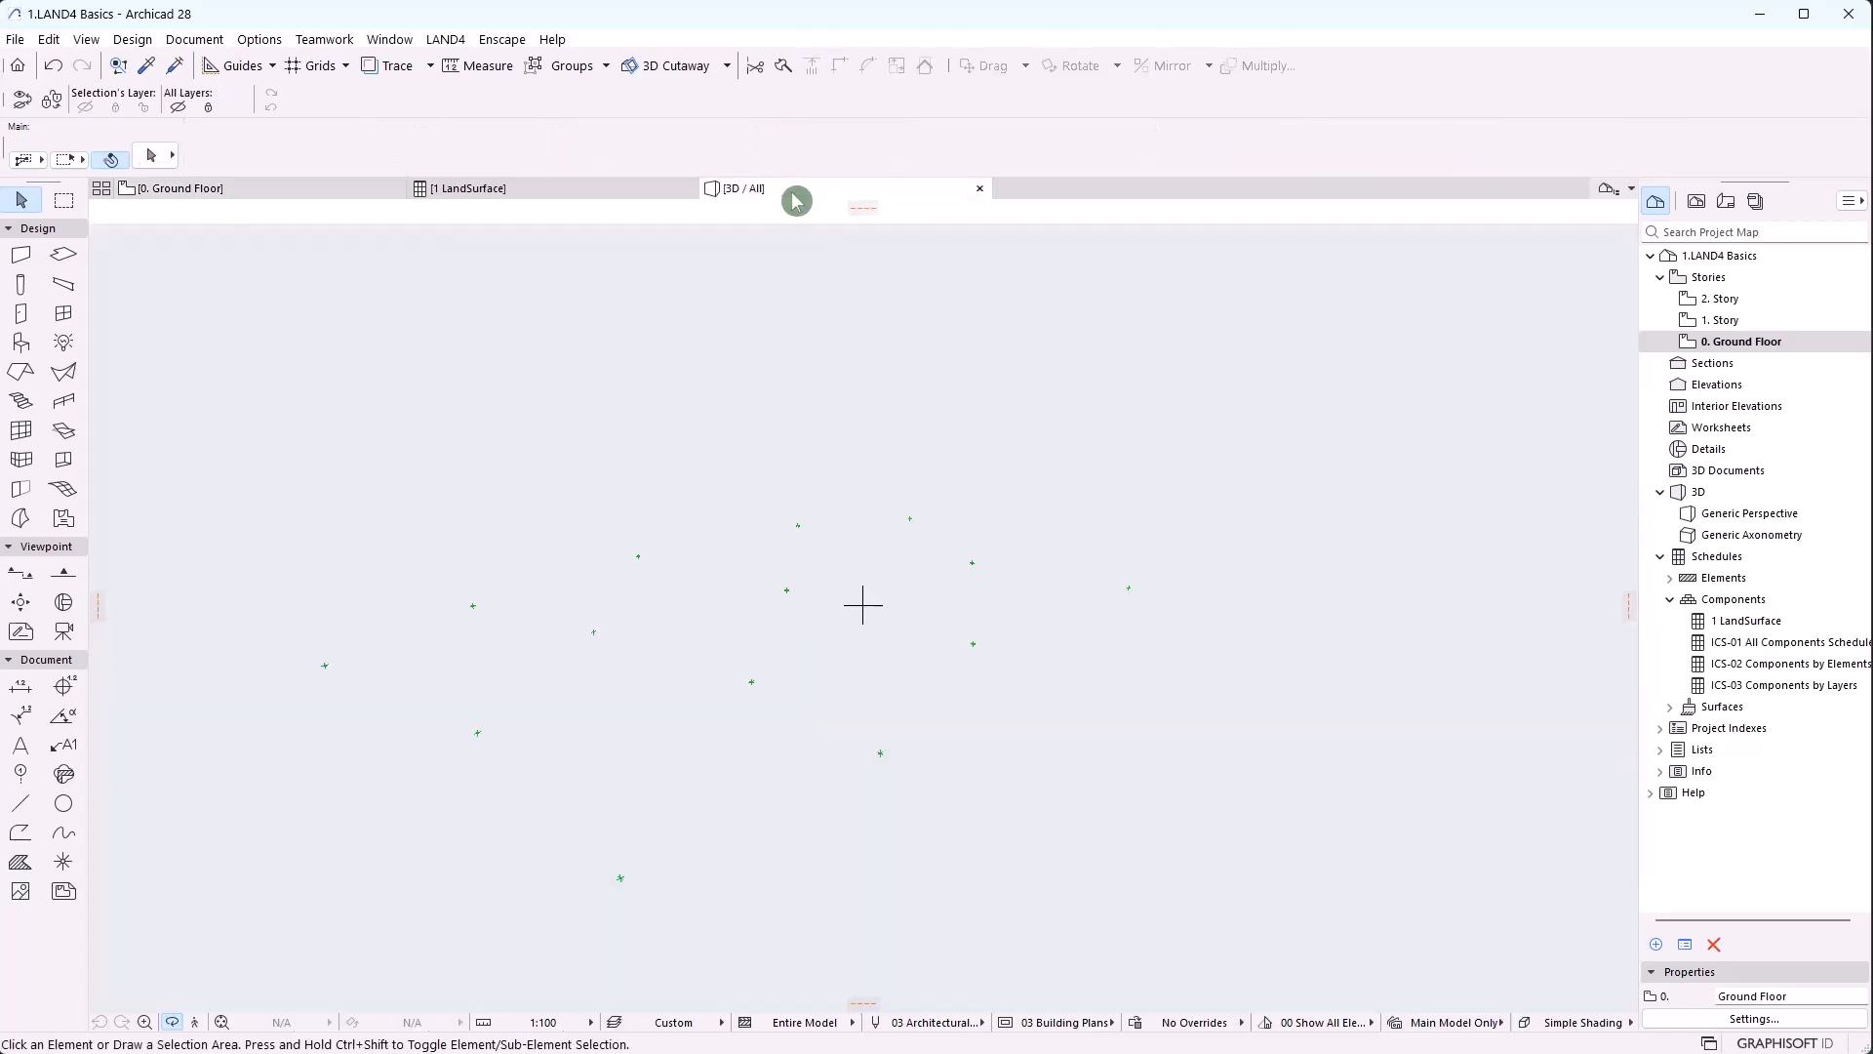
left_click(302, 189)
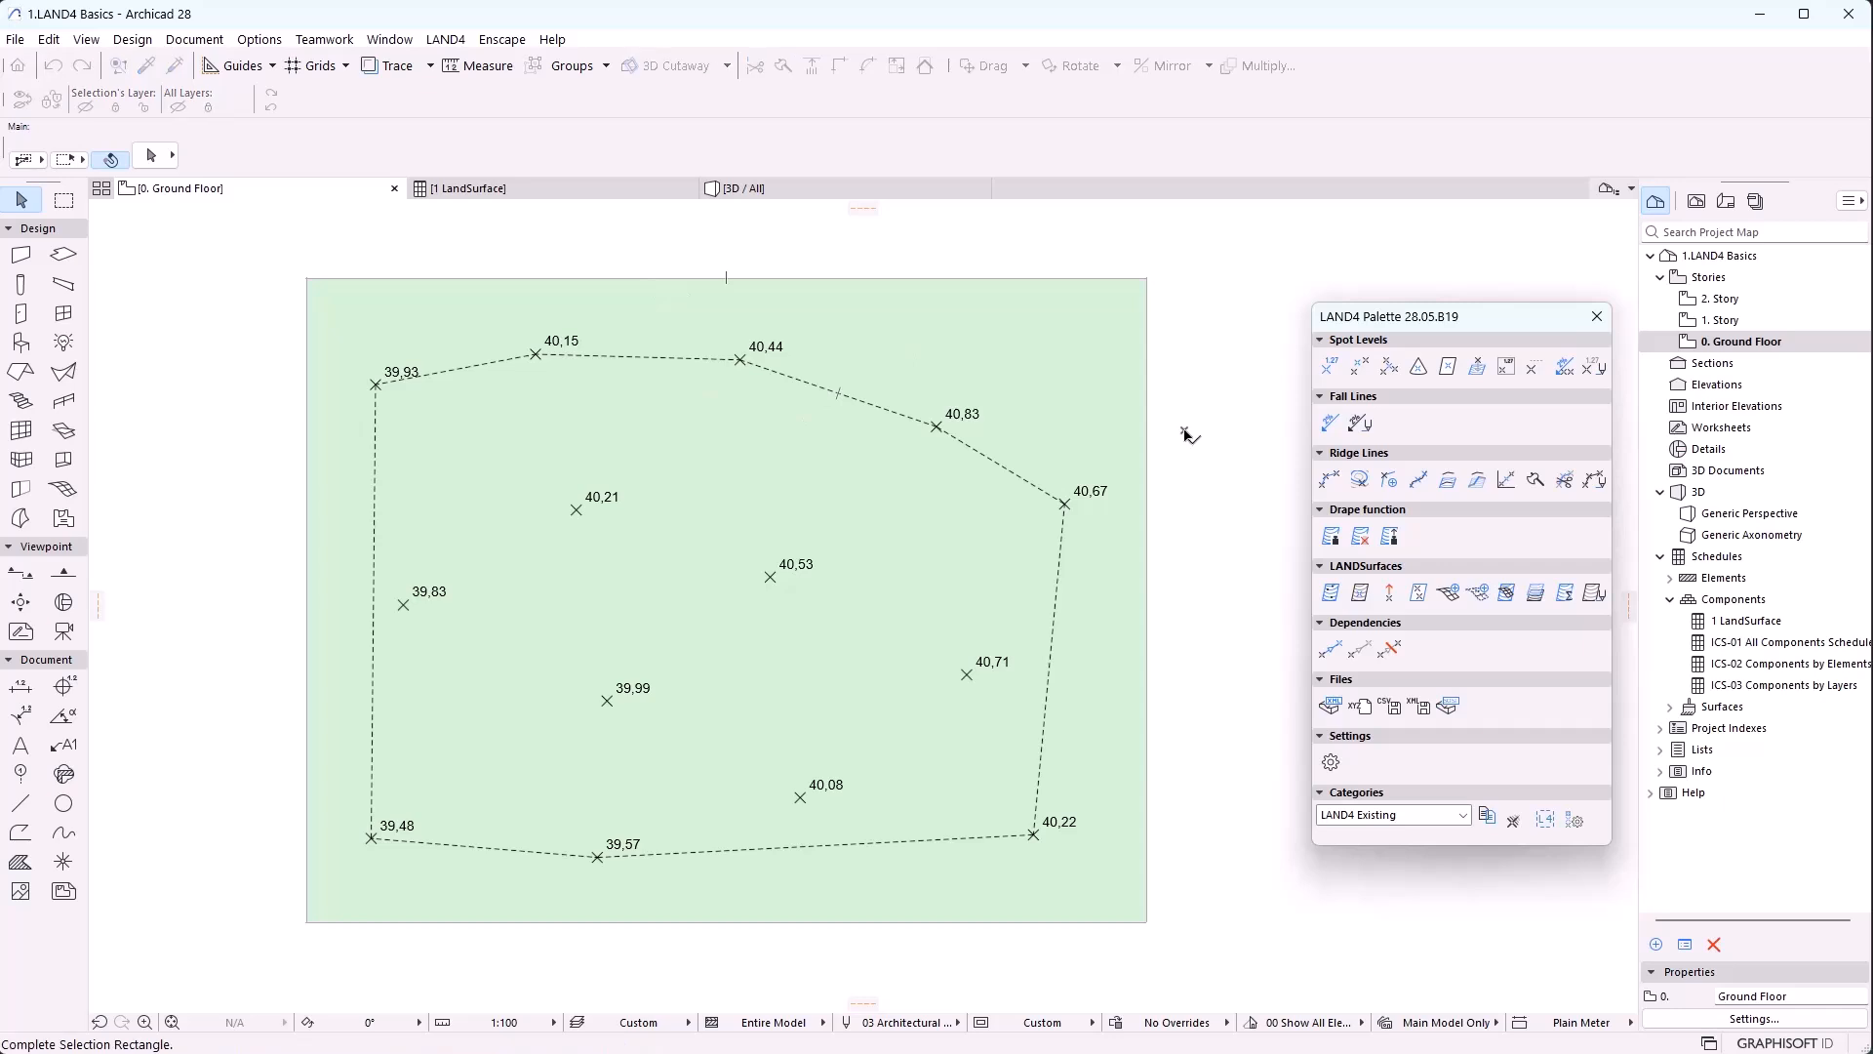
left_click(1148, 389)
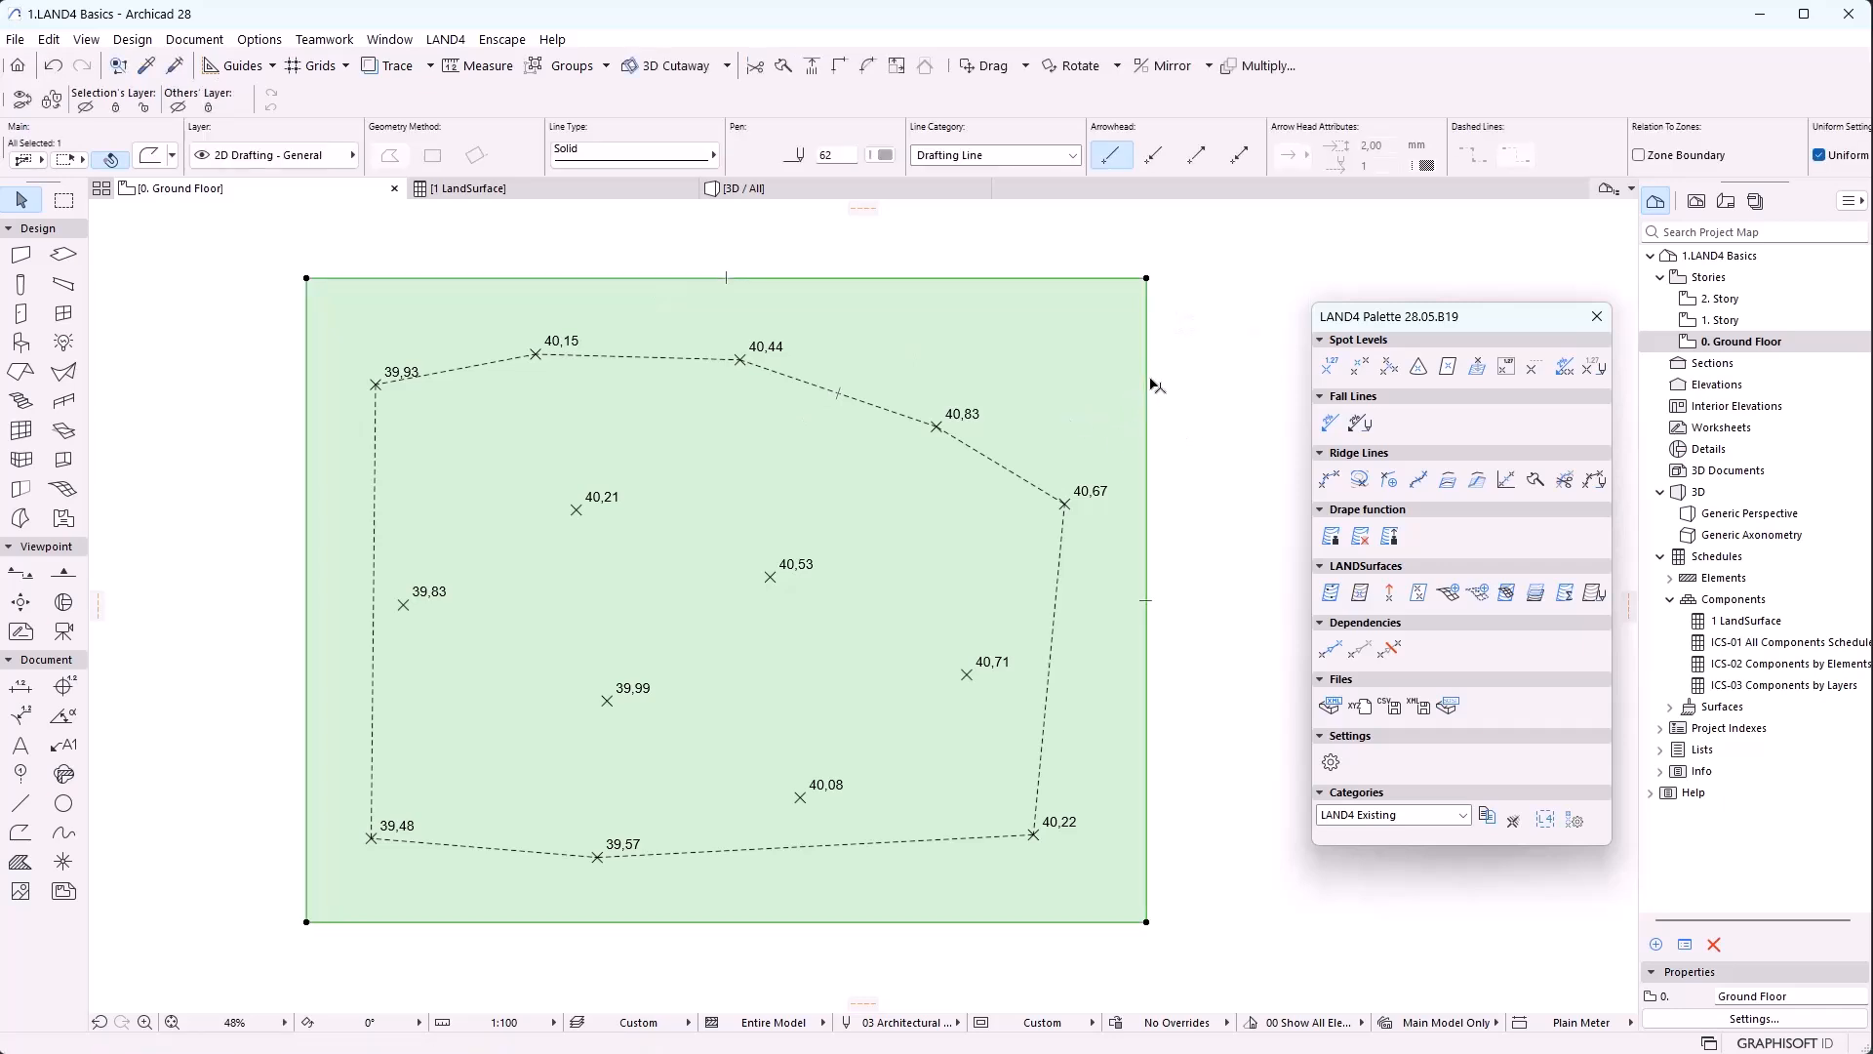
left_click(1103, 428)
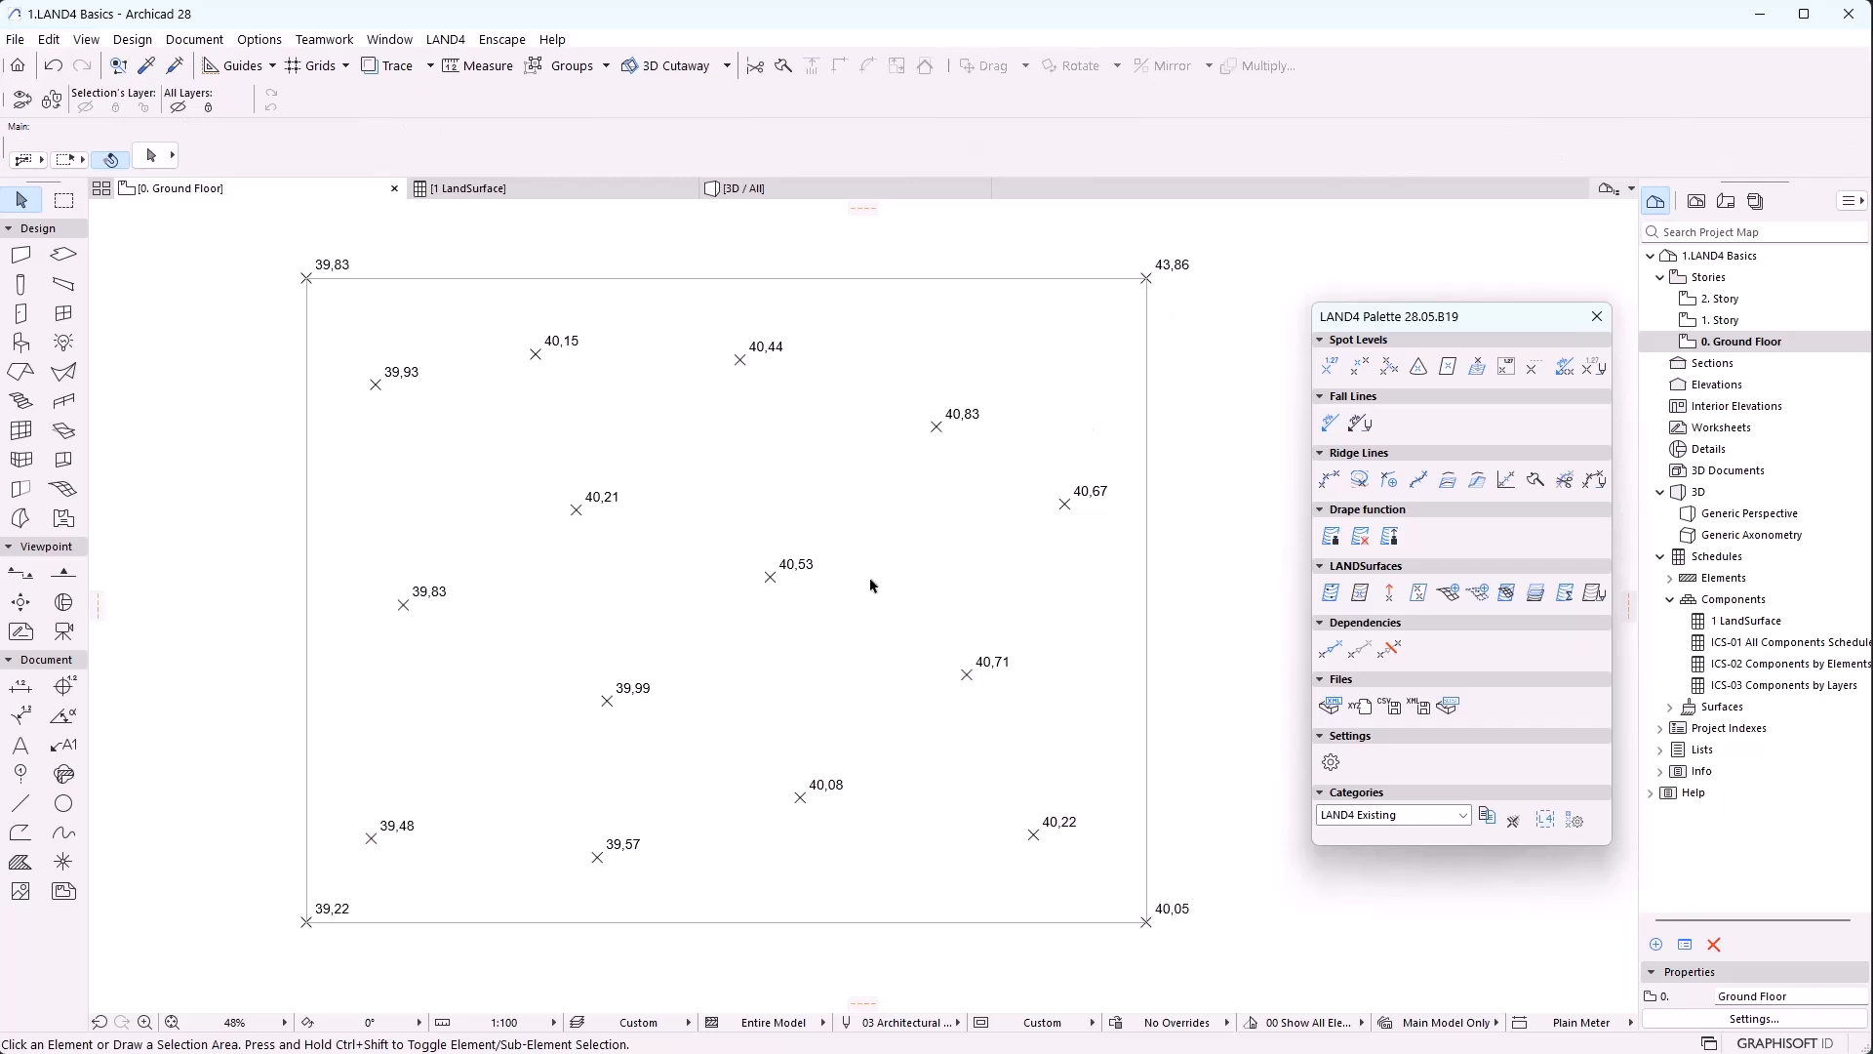
Create a new LANDsurface from all spot levels, including the four corner levels, using the large rectangle as its boundary
left_click(785, 195)
middle_click_drag(285, 839, 474, 747, "shift")
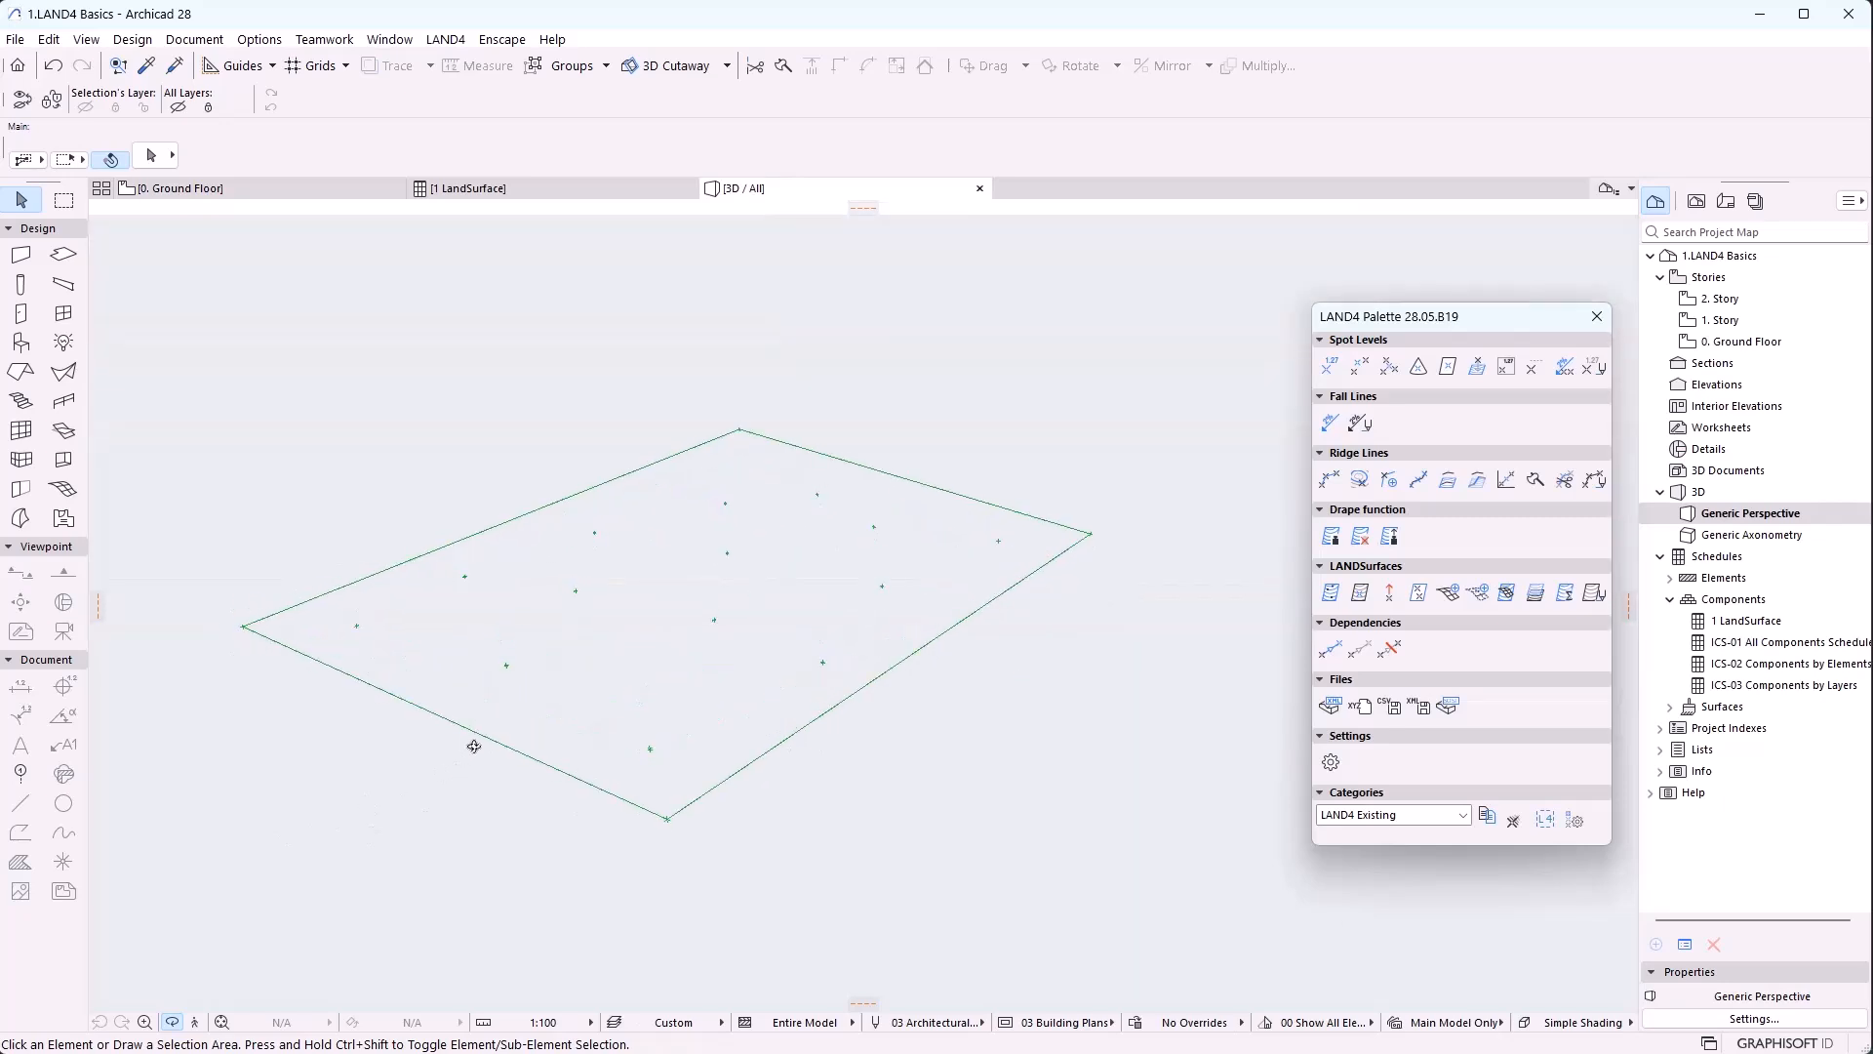
left_click(480, 741)
left_click(284, 191)
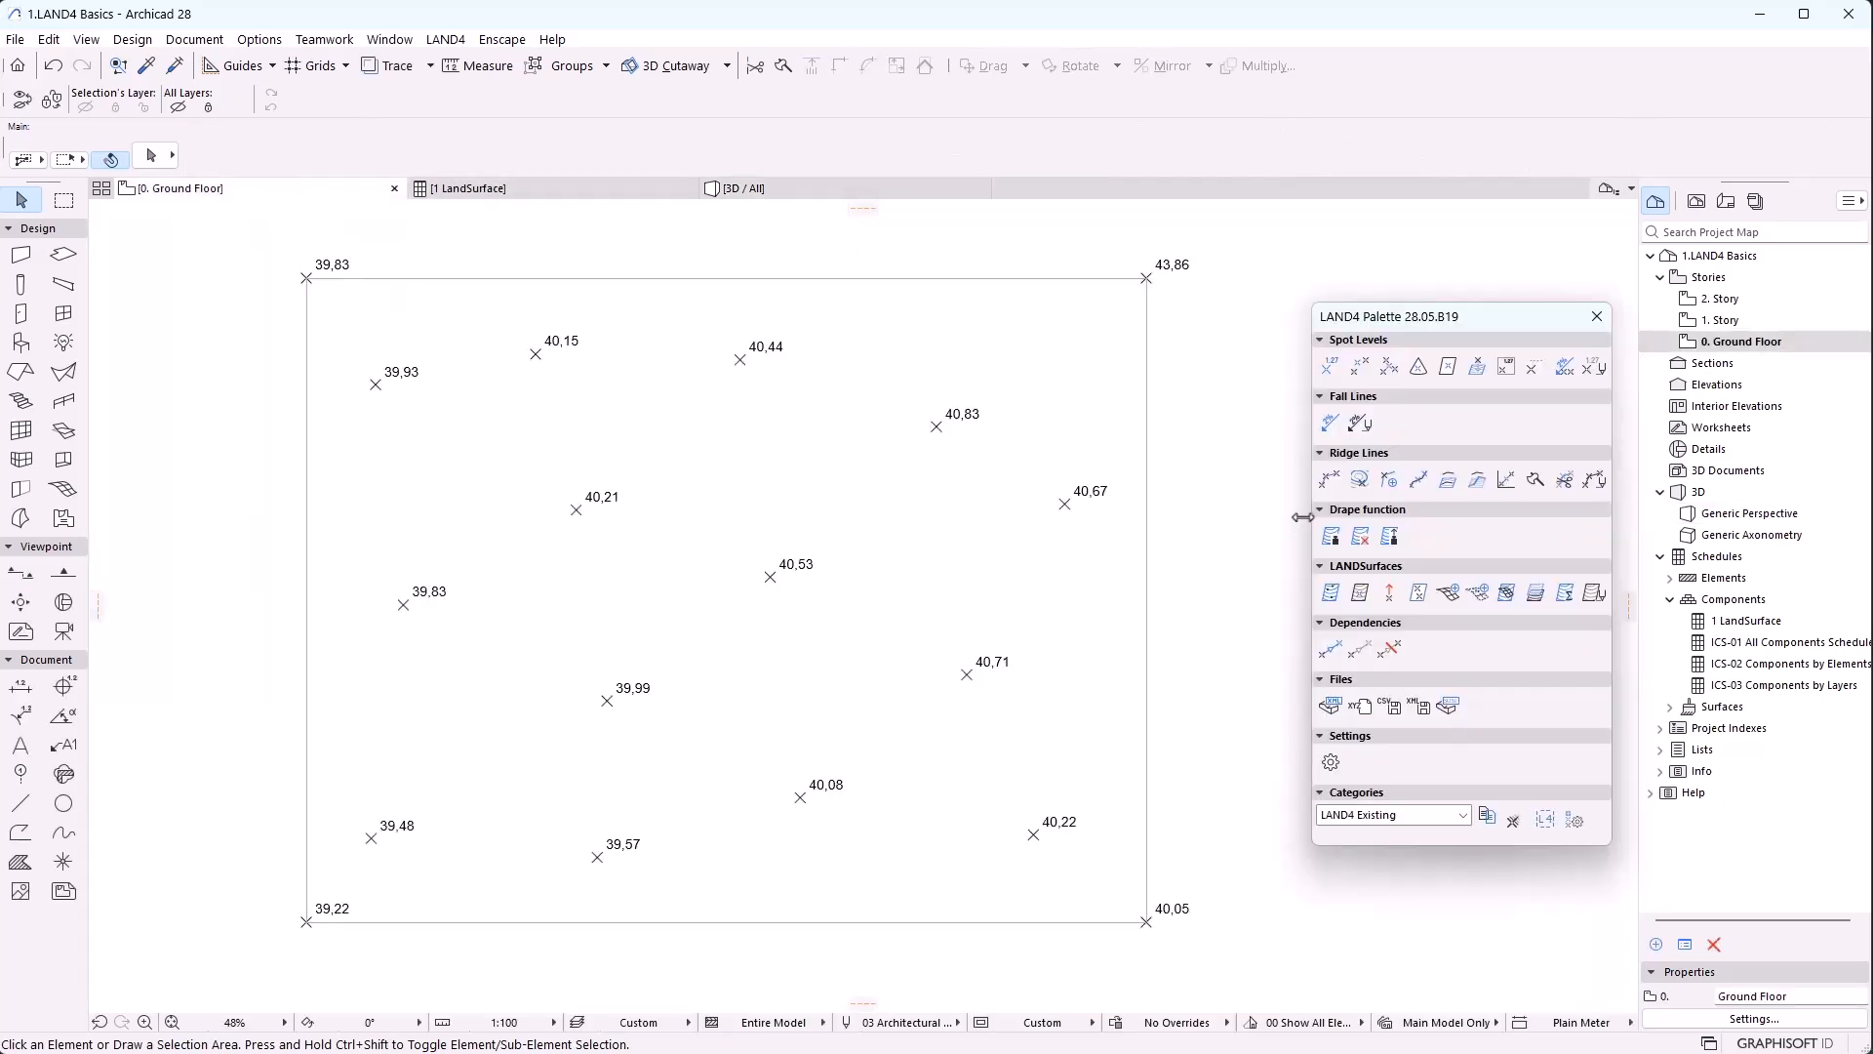
left_click(1329, 594)
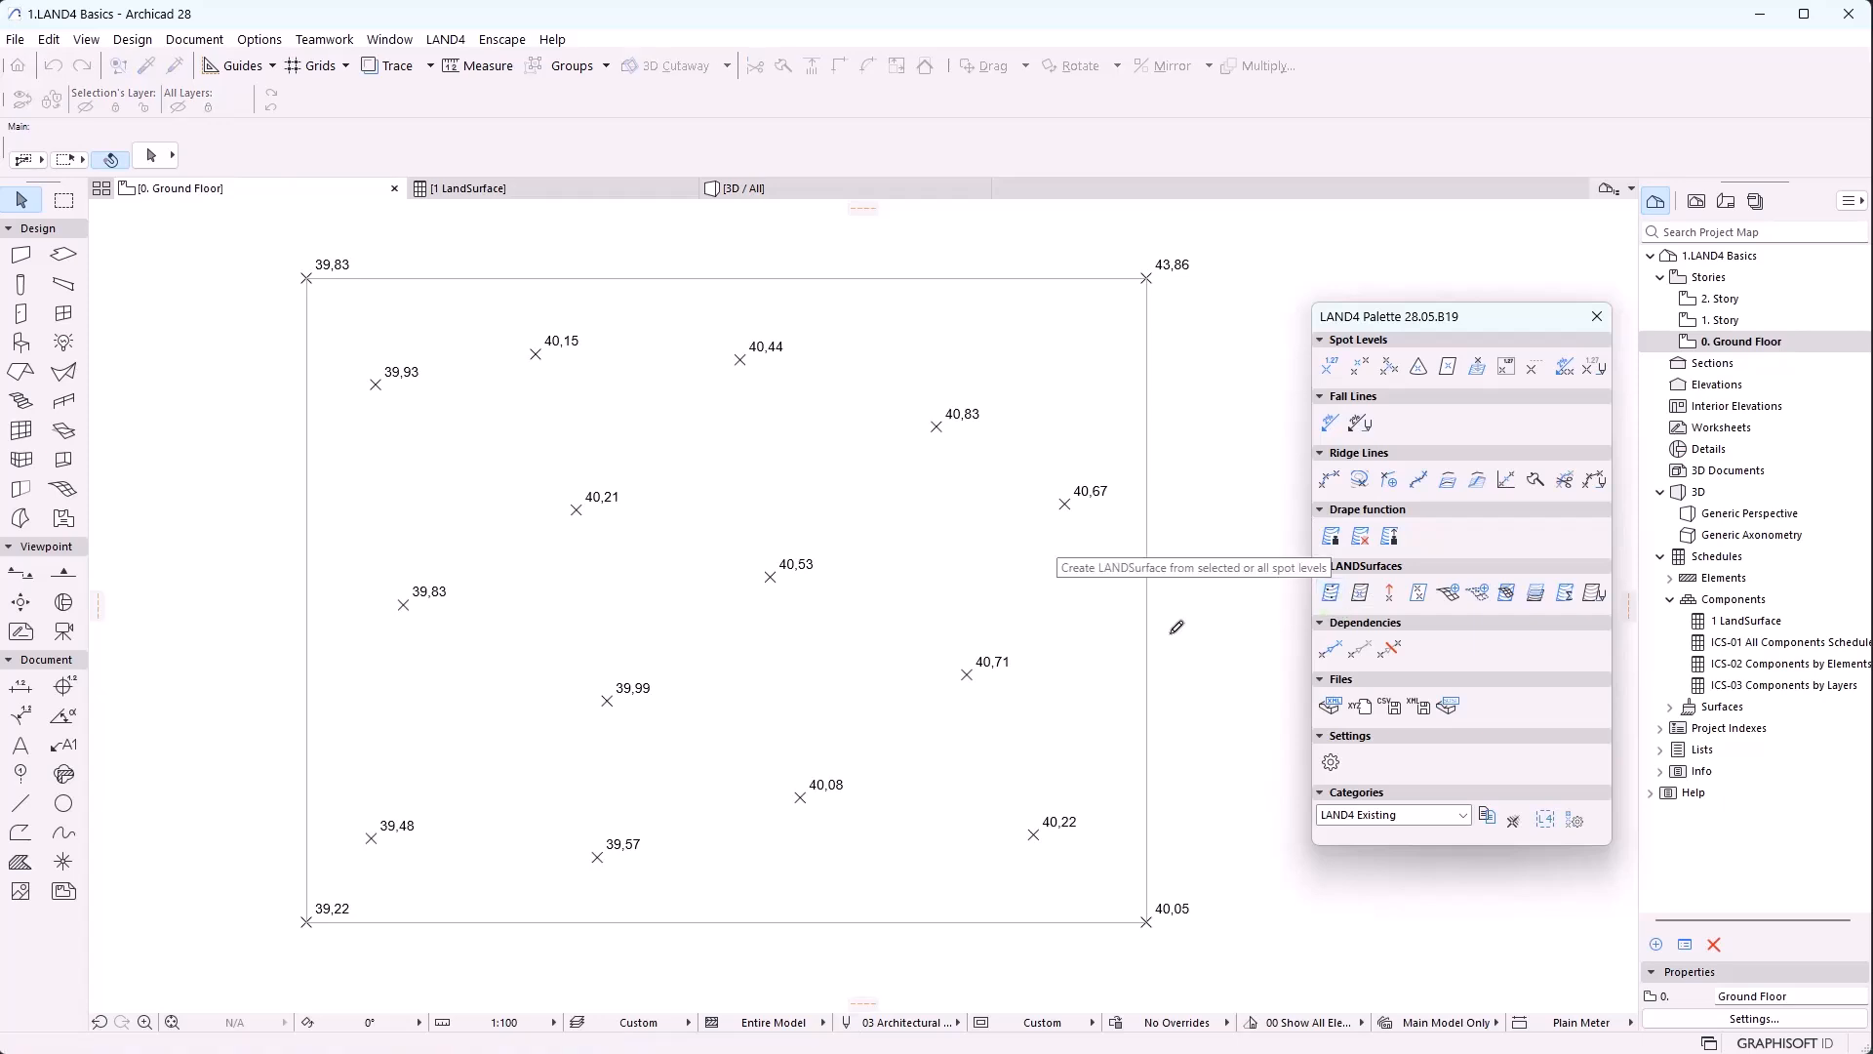
left_click_drag(1140, 283, 765, 414)
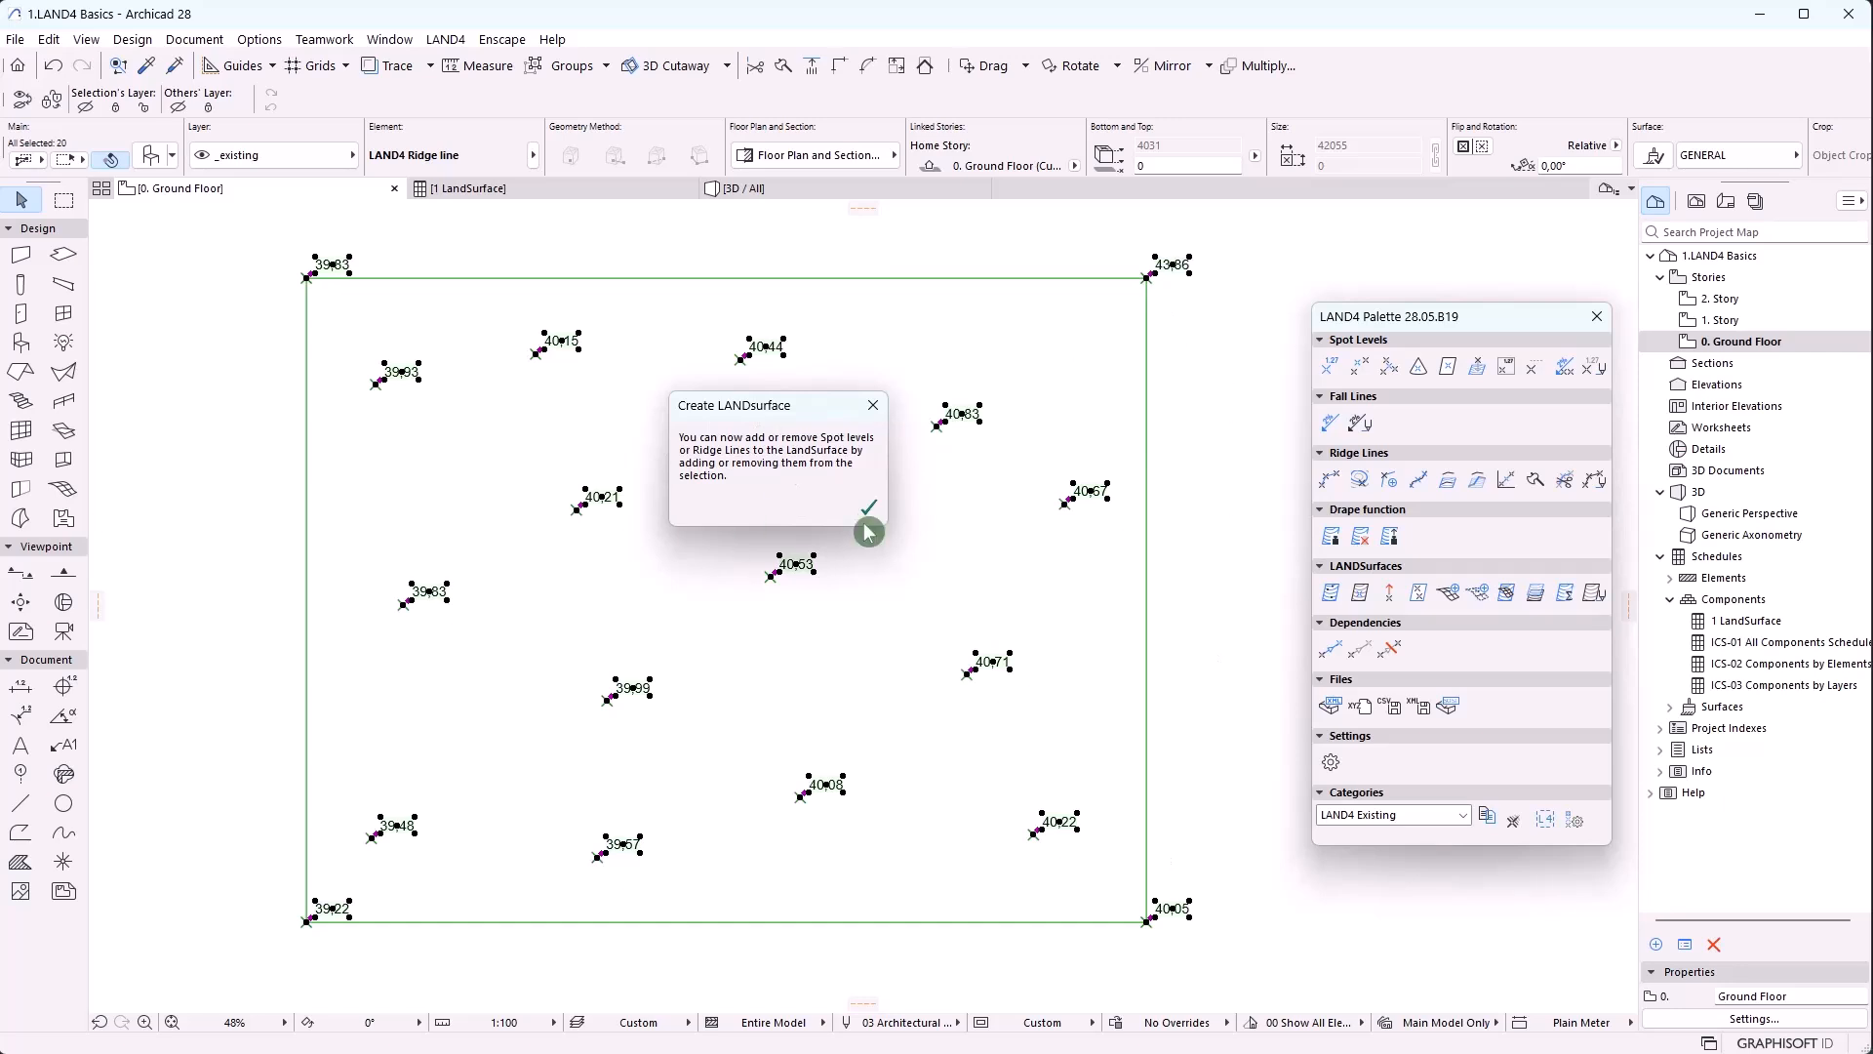
left_click(867, 519)
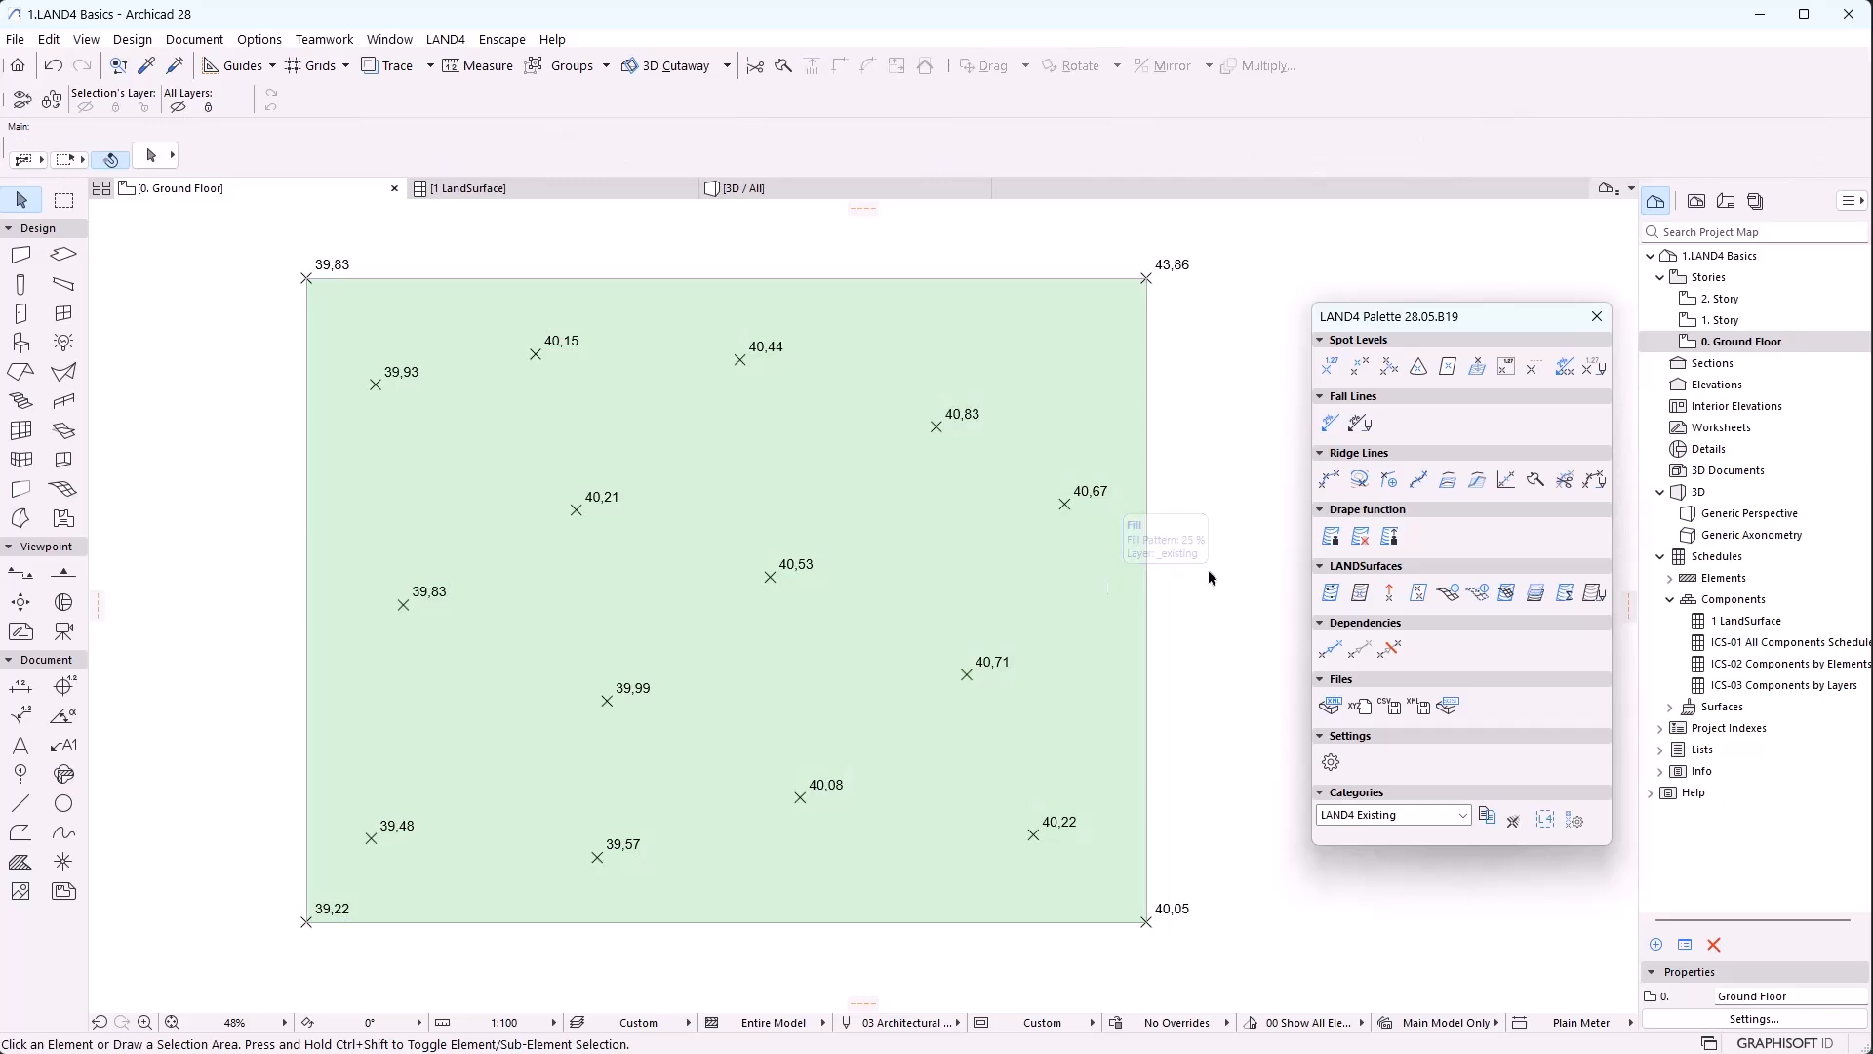
Examine the new LANDsurface's boundary edges on the ground floor plan and its shape in 3D
left_click(1144, 570)
left_click(1148, 565)
left_click(1147, 572)
key("Escape")
left_click(761, 195)
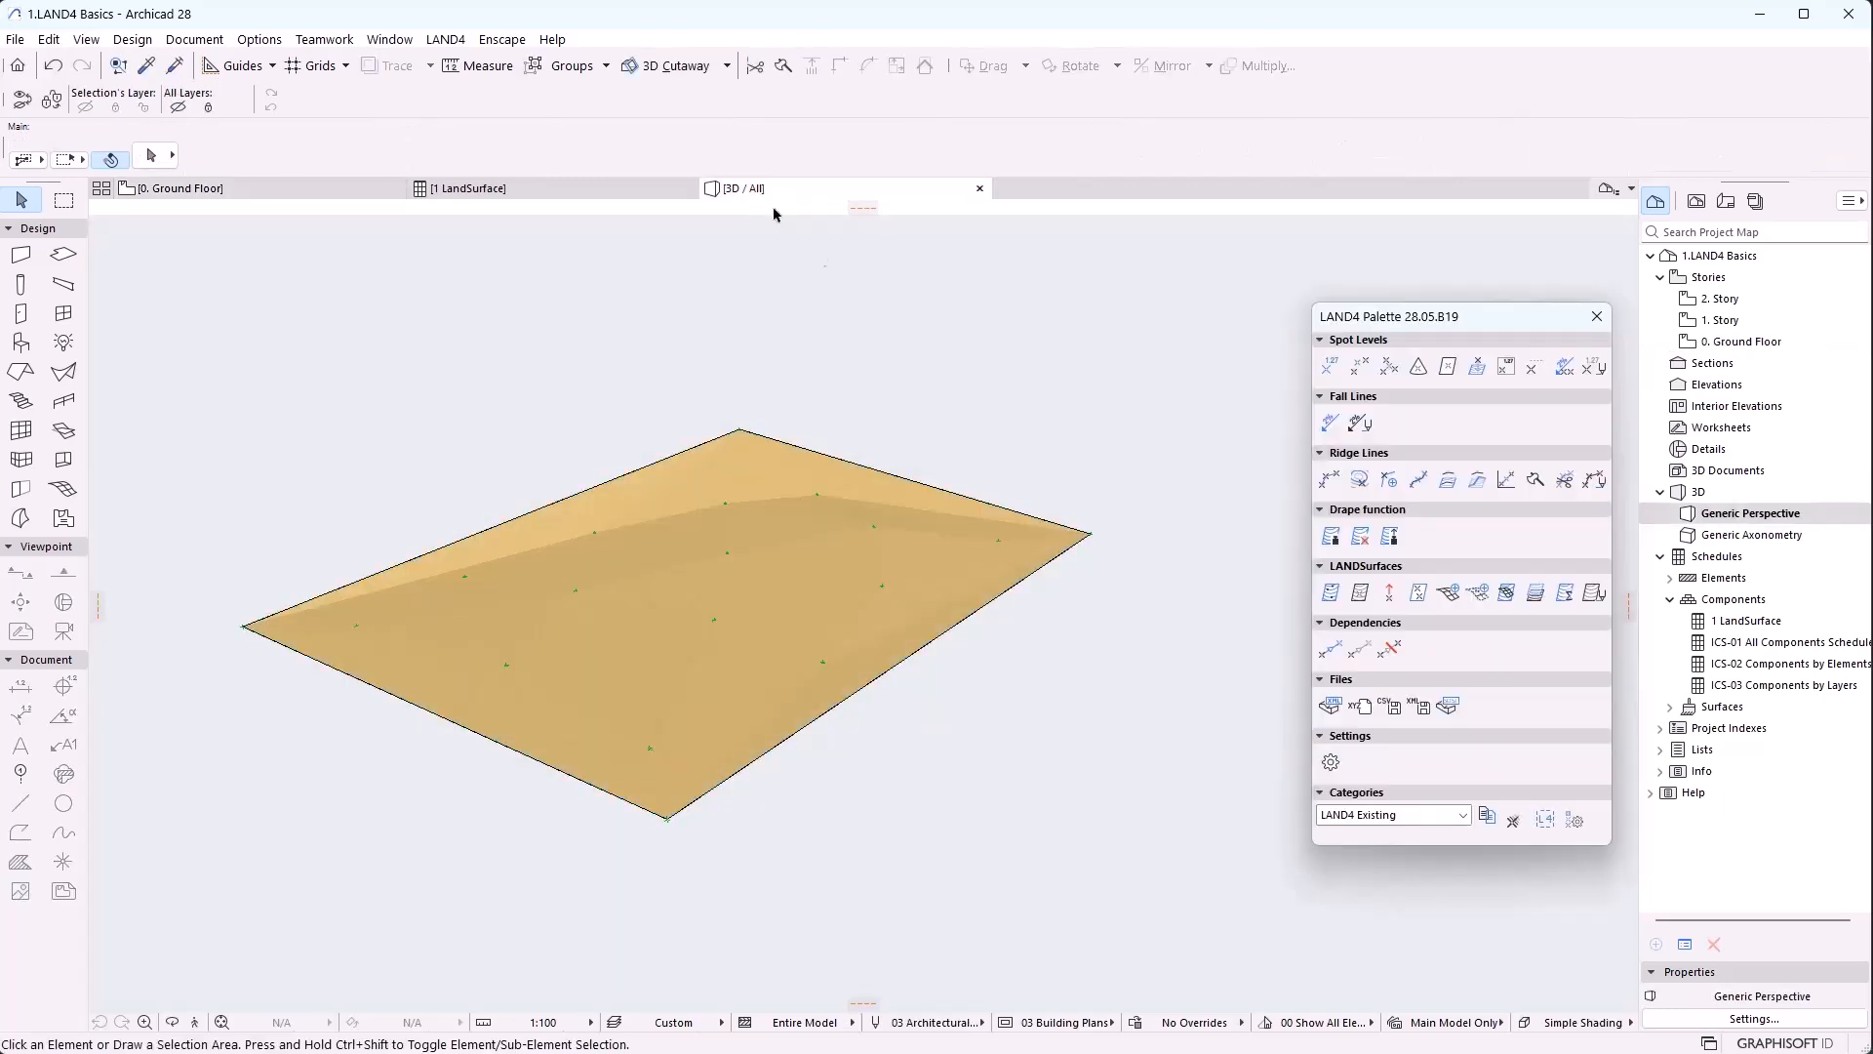
left_click(837, 457)
key("Escape")
left_click(351, 188)
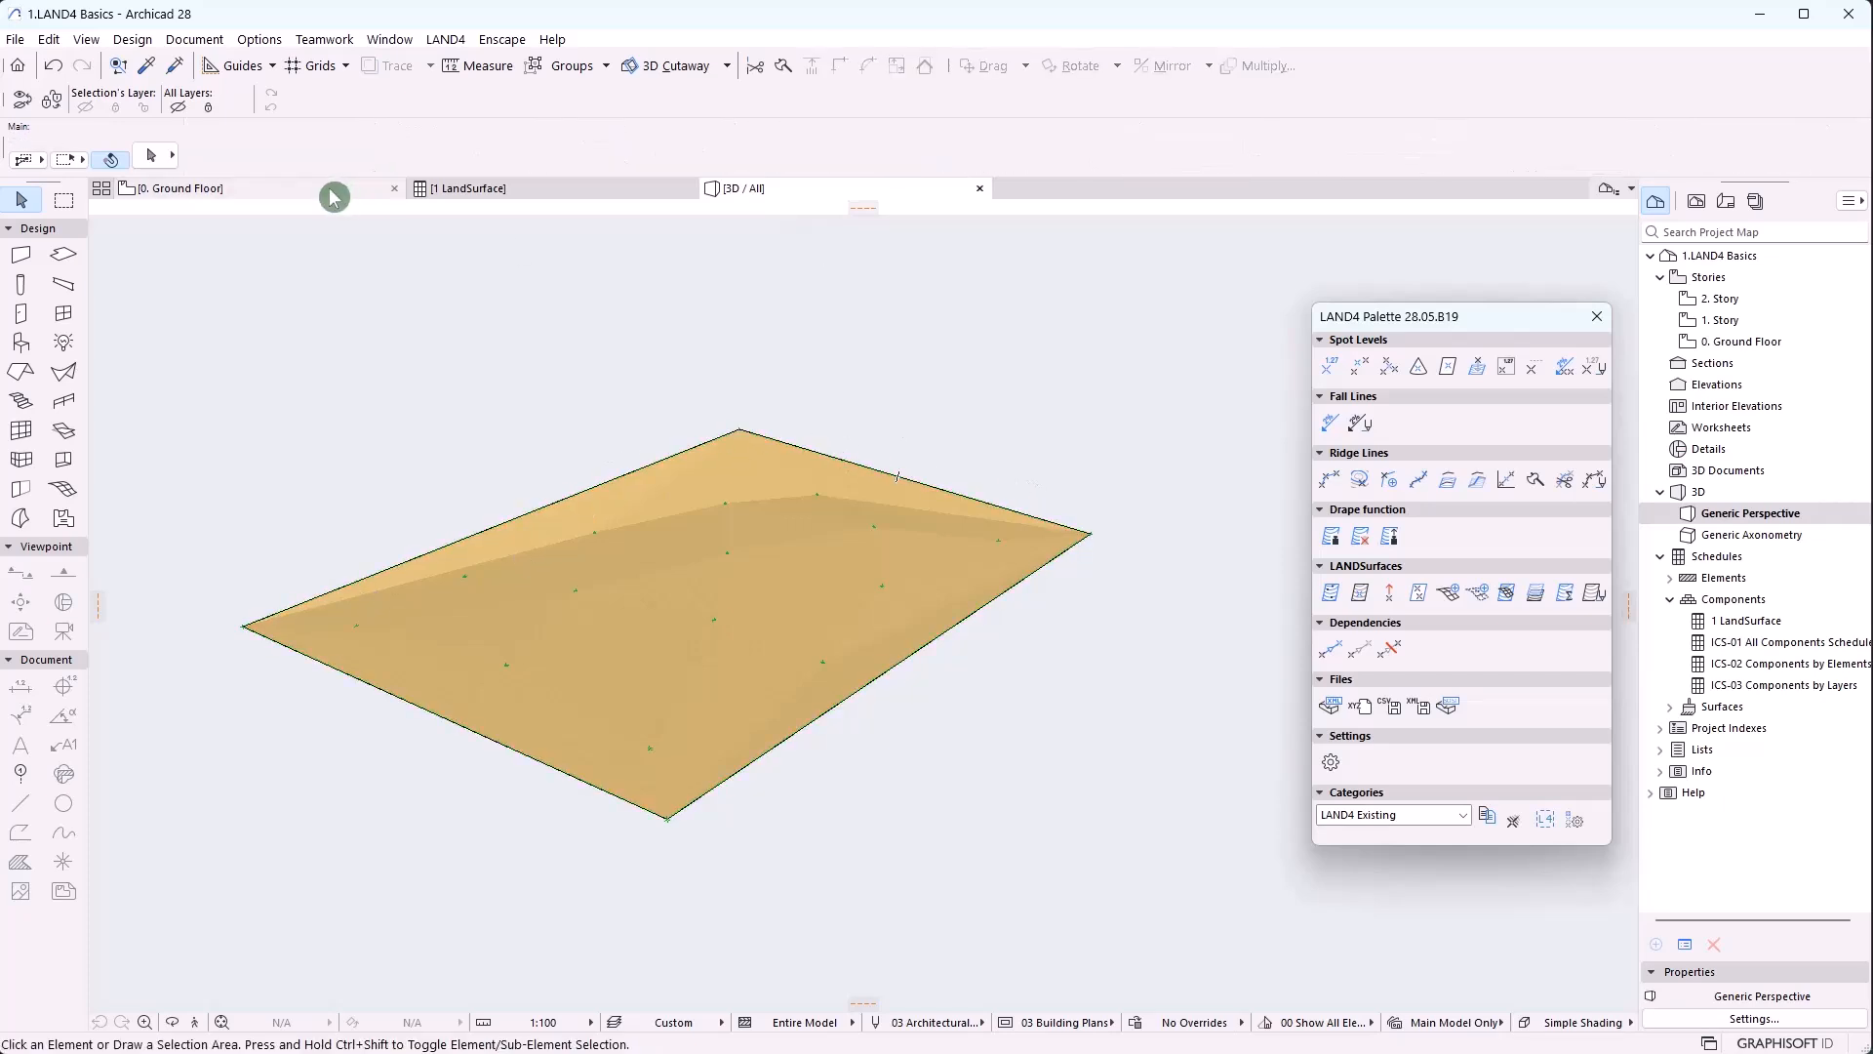
Curve the boundary polyline's edge between the 39,83 and 39,22 corner levels outward to a radius of about 35 m and inspect it in 3D
left_click(308, 613)
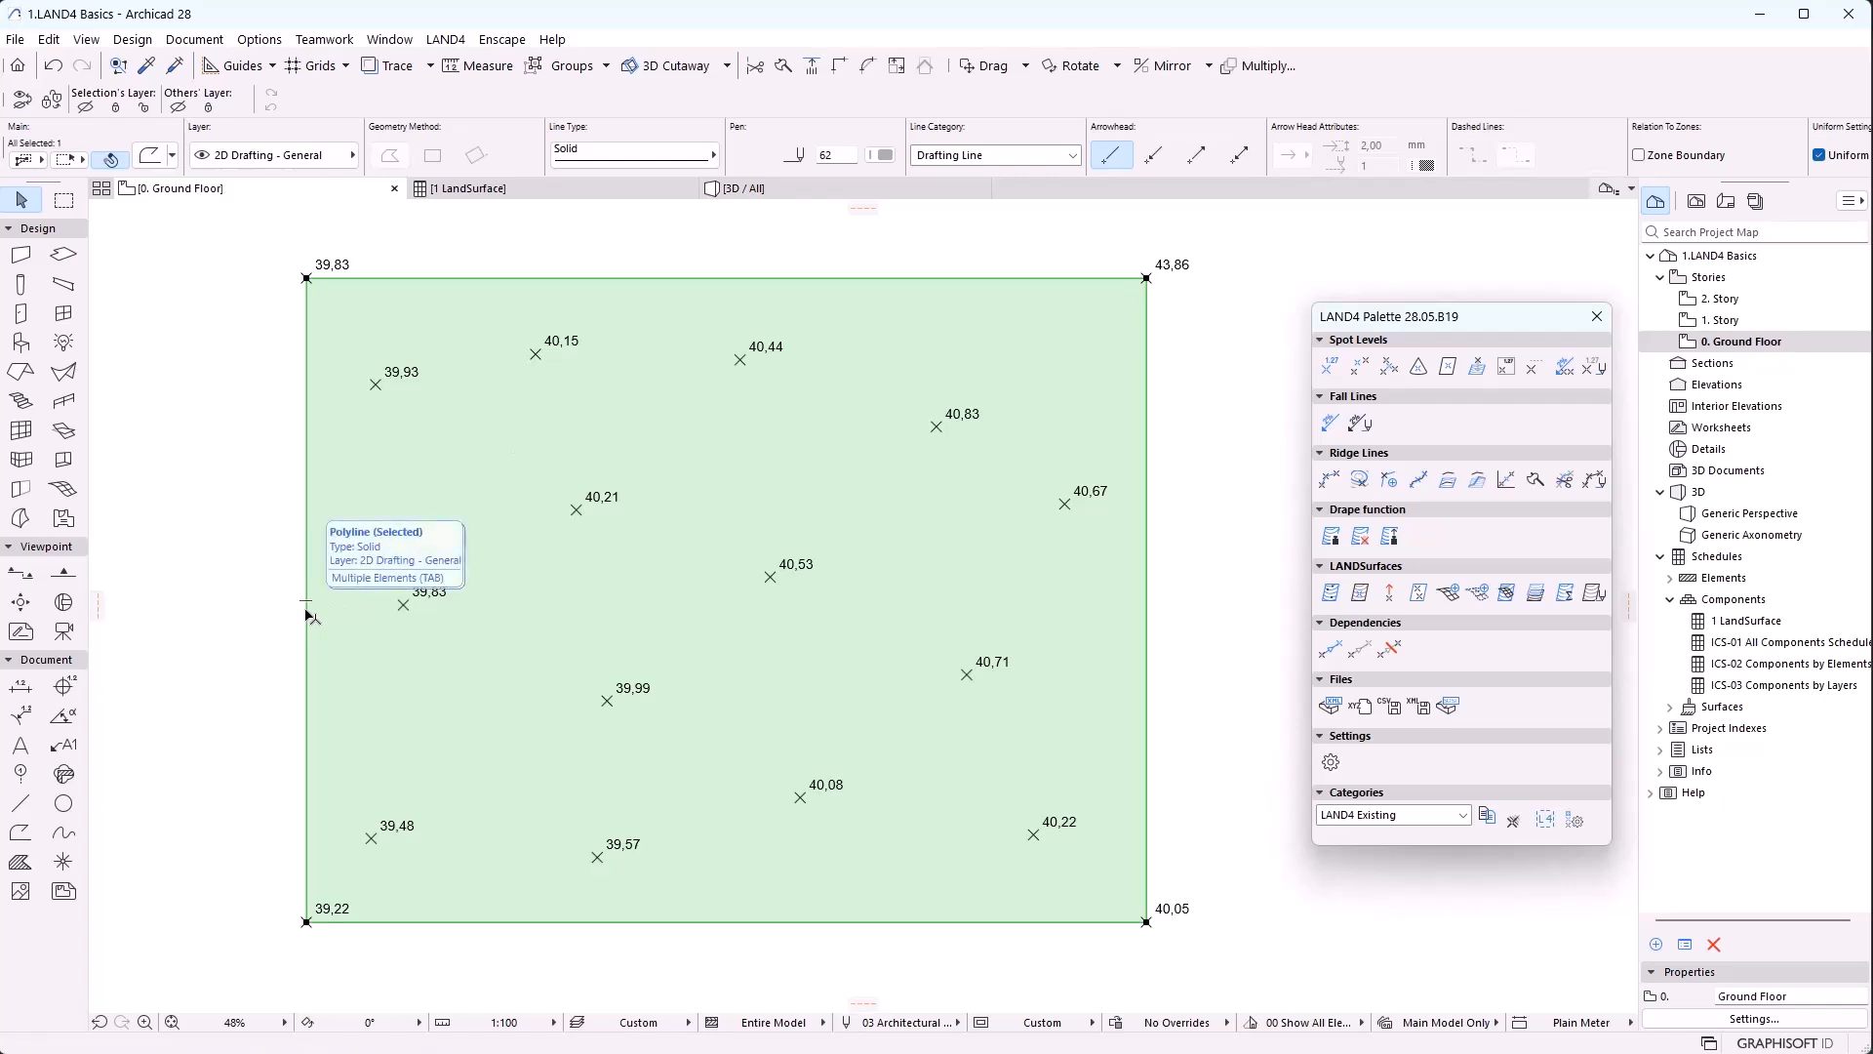
left_click(307, 612)
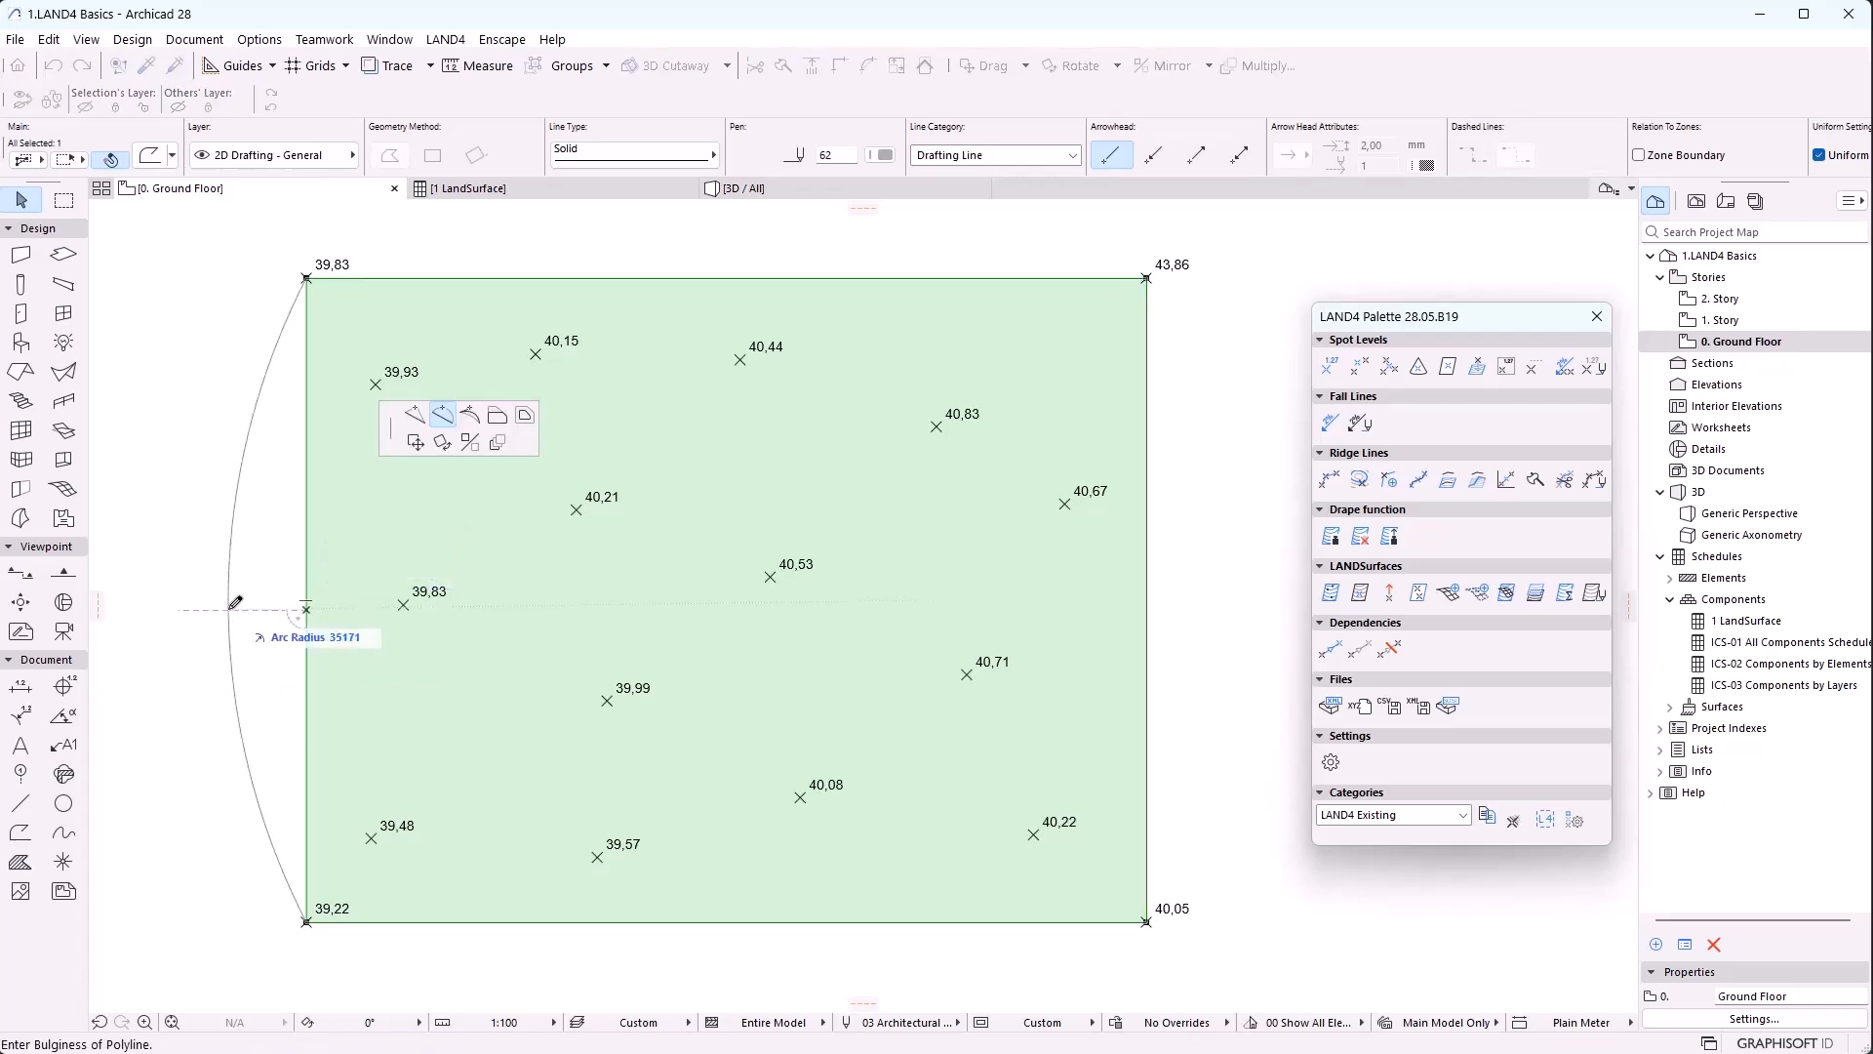
left_click(235, 602)
key("Escape")
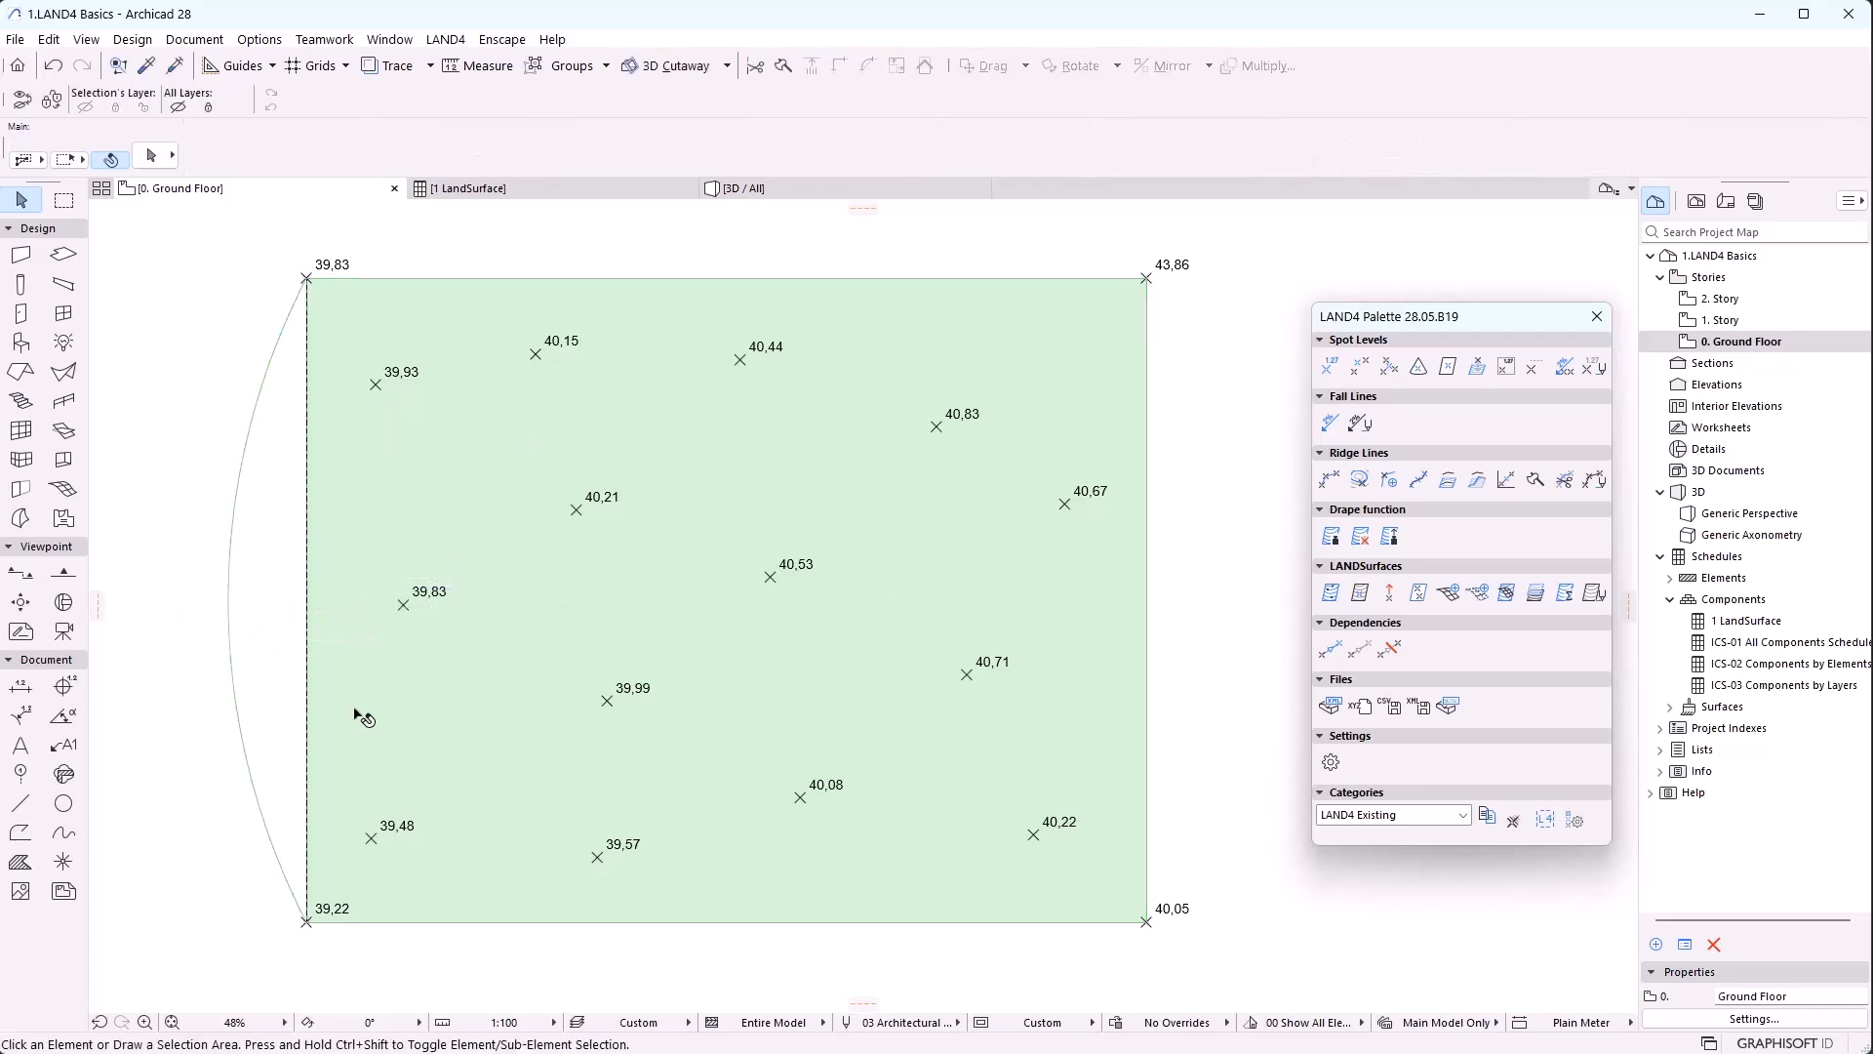
left_click(775, 189)
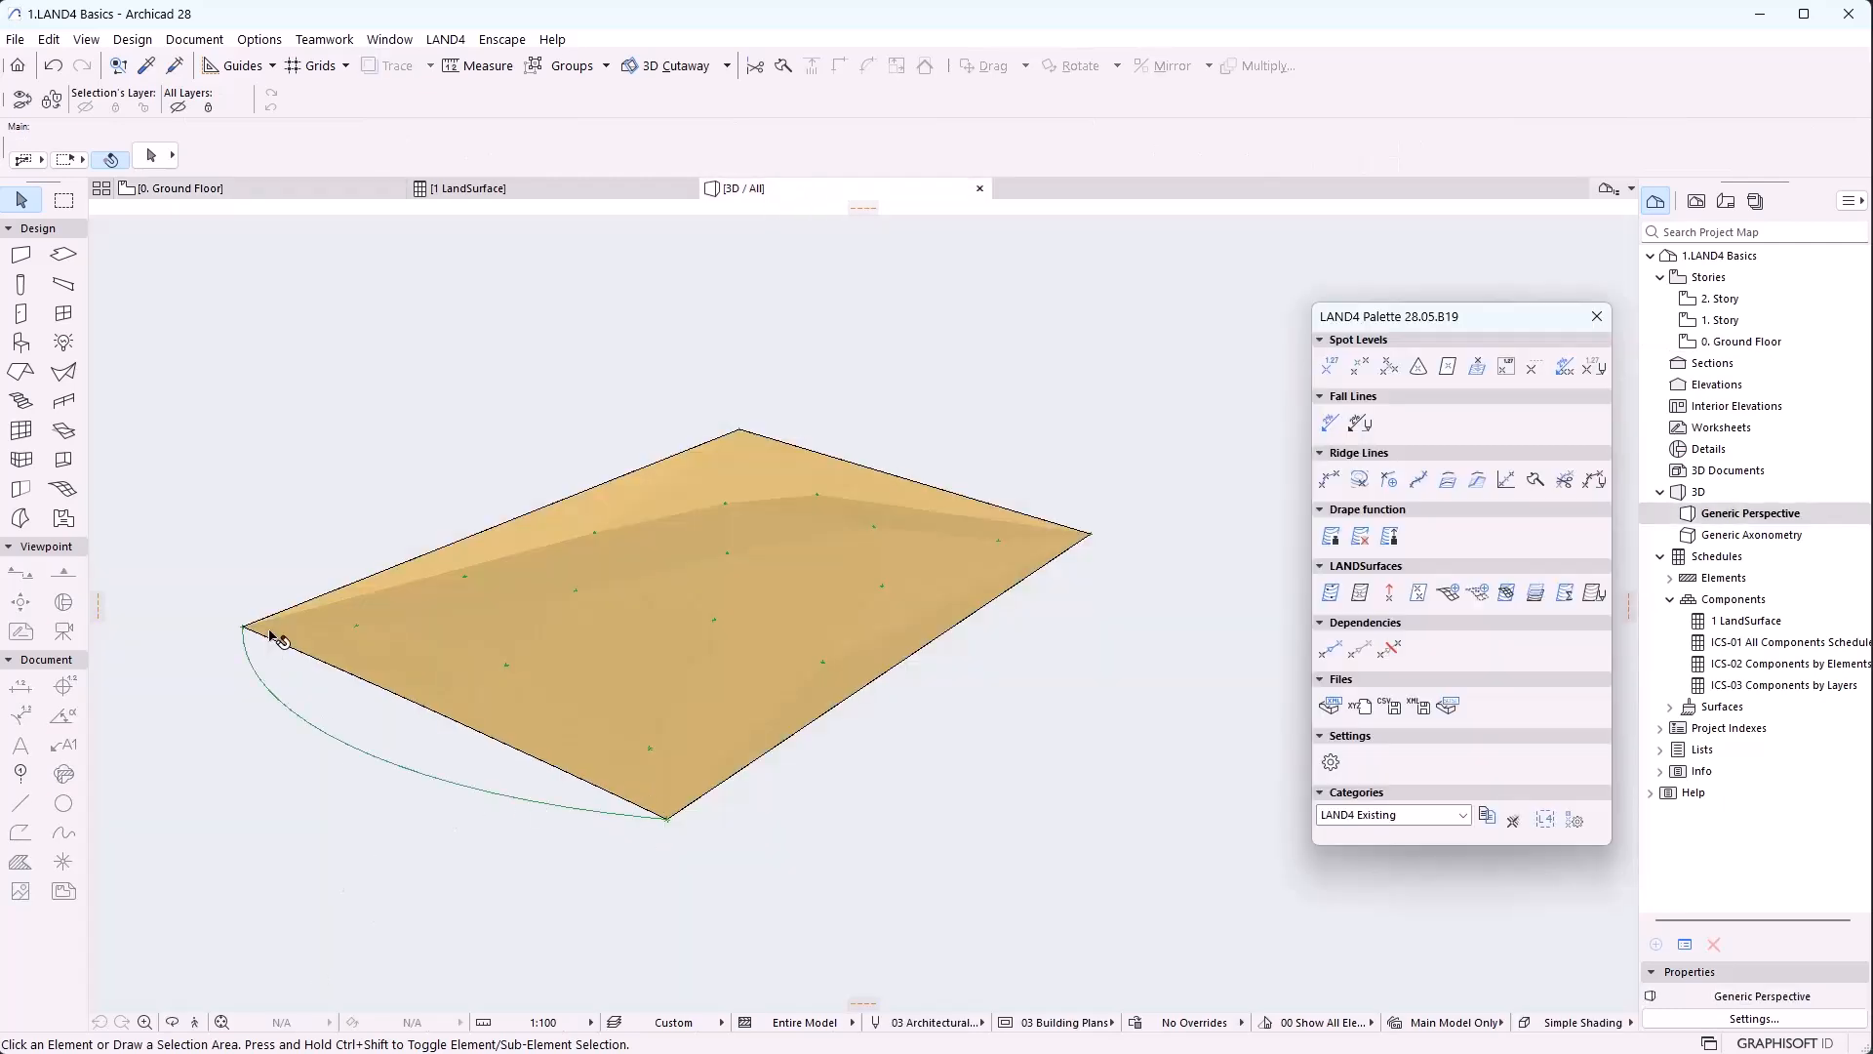
left_click(284, 191)
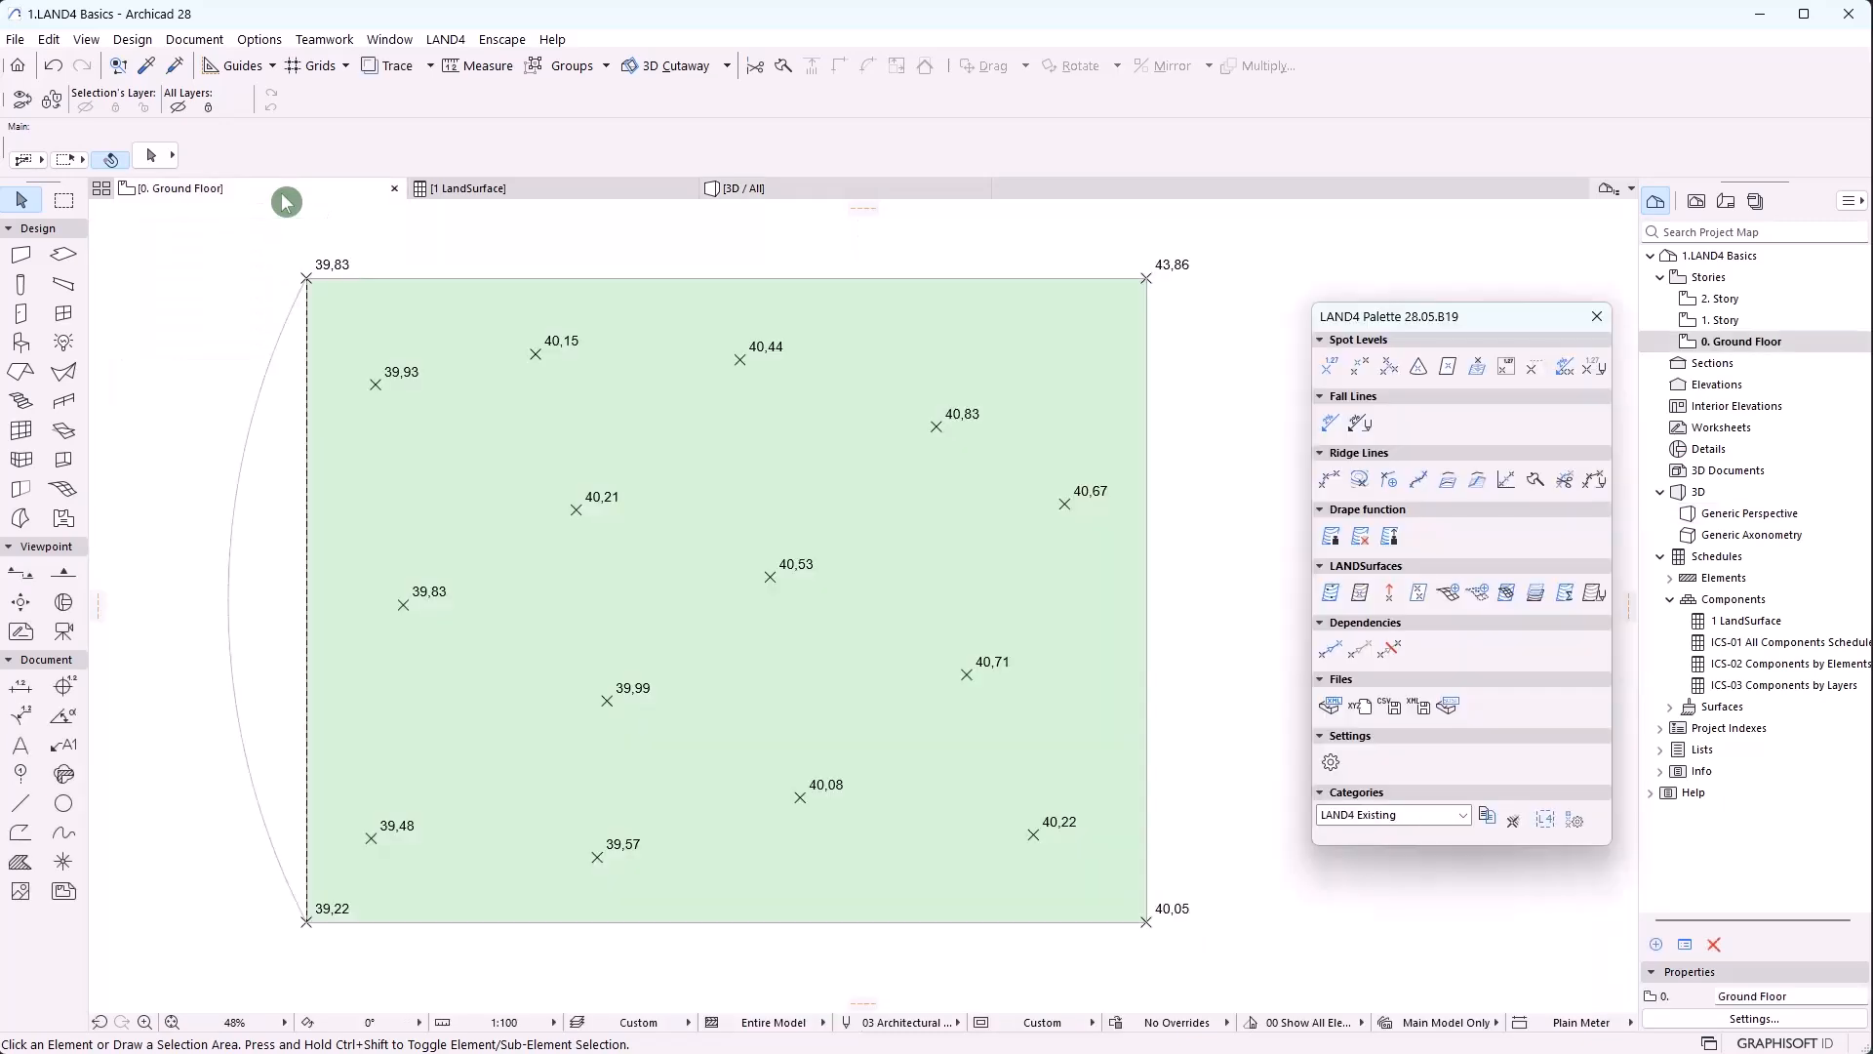
Curve the LANDsurface fill's edge between the 39,83 and 39,22 corner levels out to the polyline's arc and inspect the surface in 3D
left_click(453, 538)
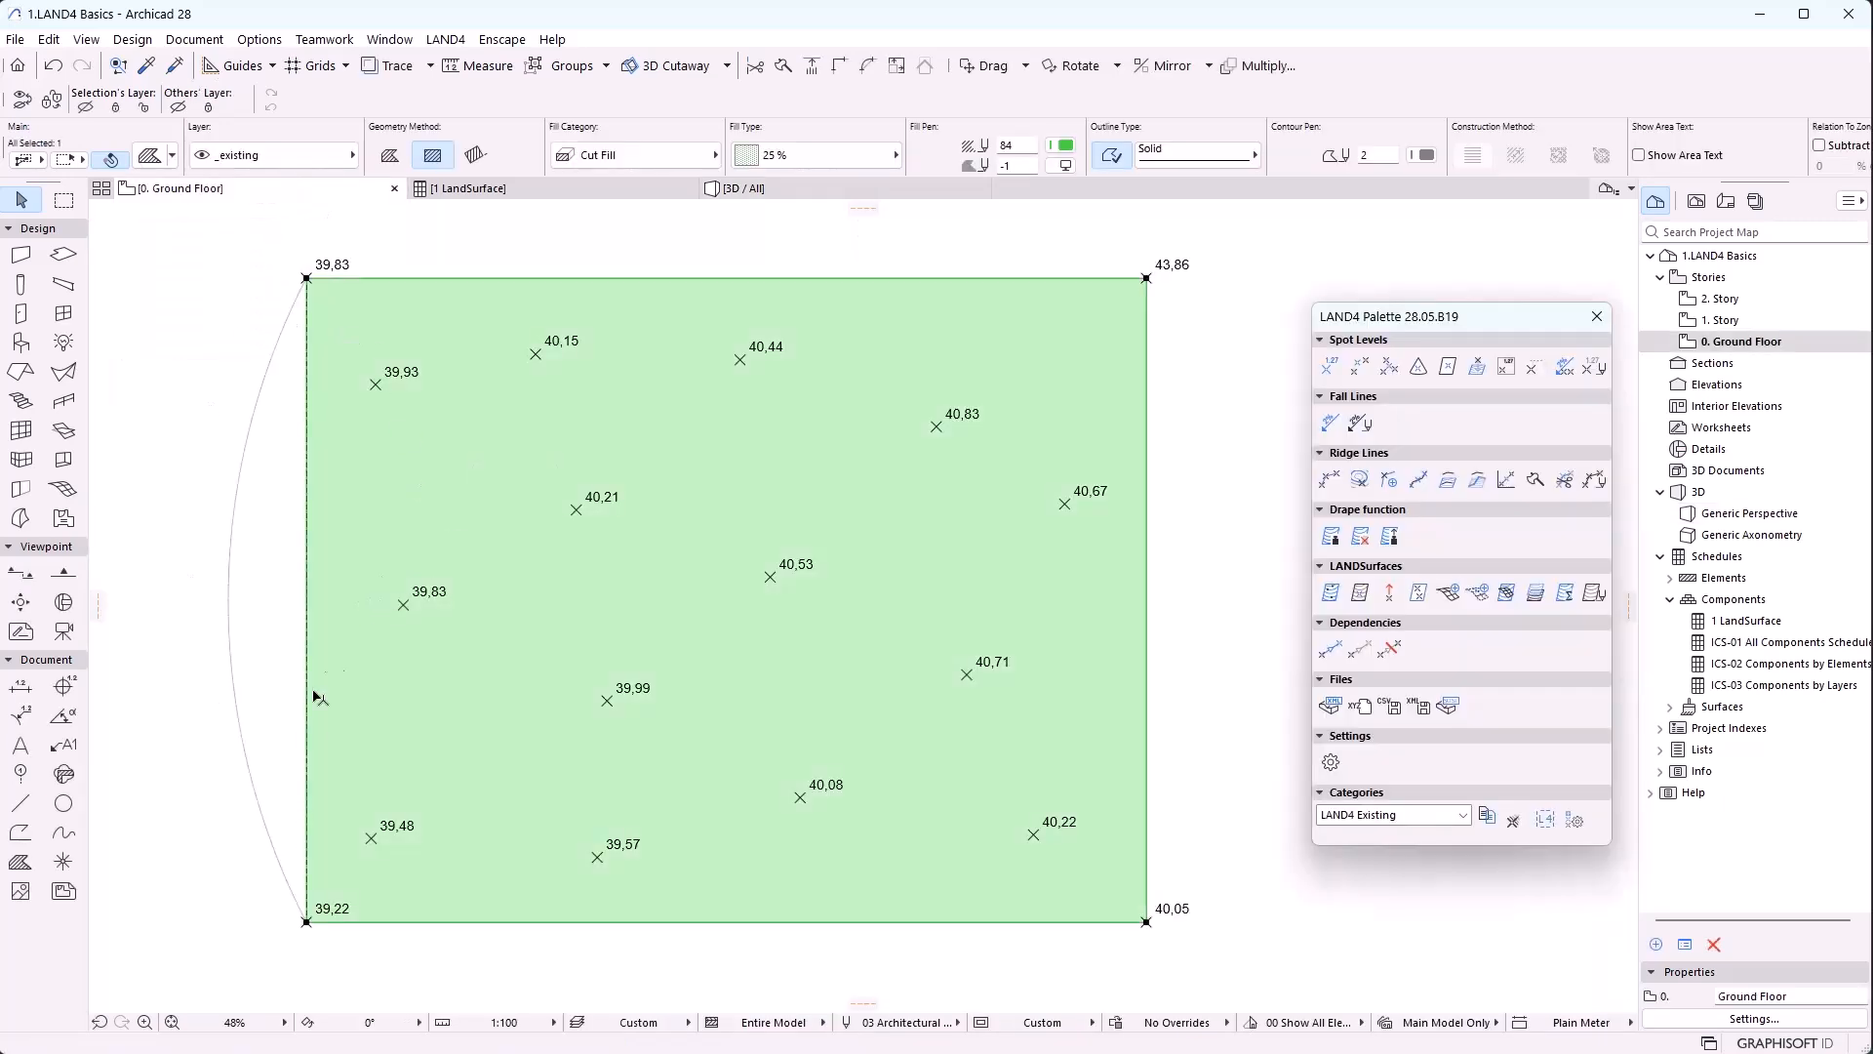
left_click(271, 592)
left_click(333, 598)
left_click(247, 589)
left_click(308, 599)
left_click(229, 598)
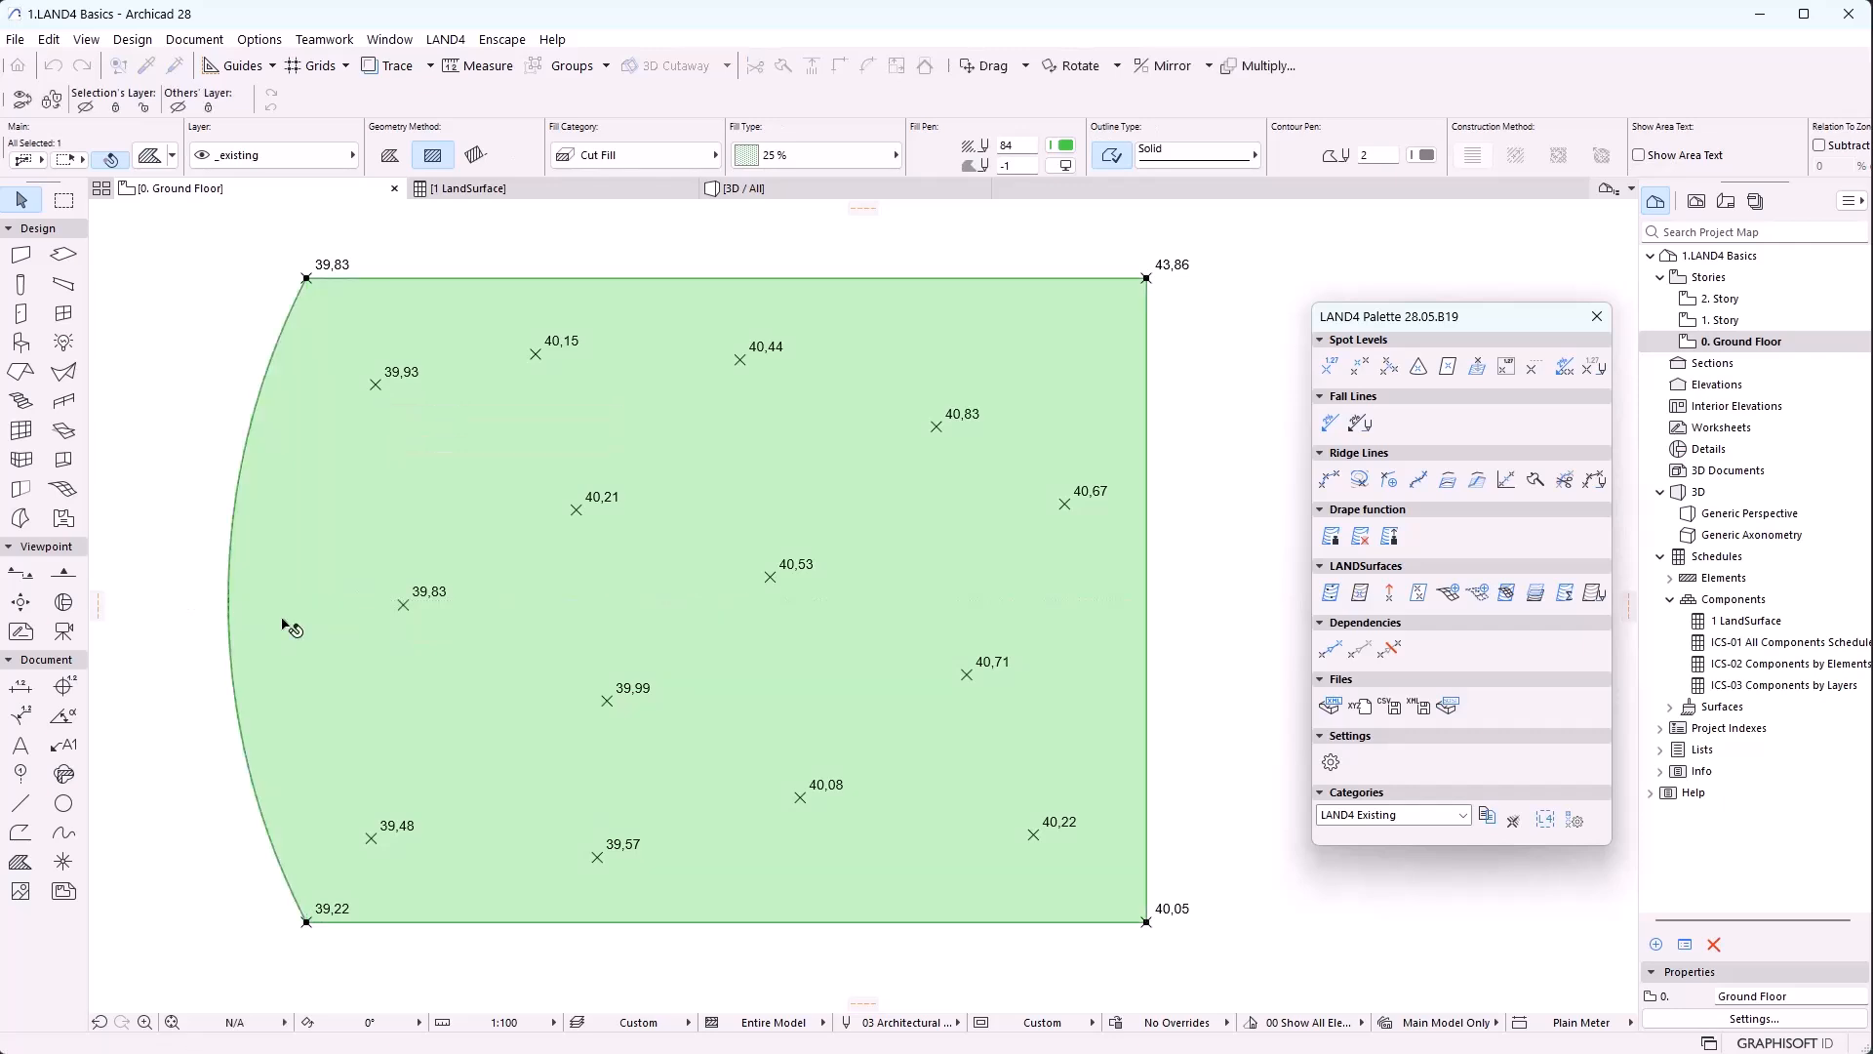
left_click(627, 231)
left_click(785, 188)
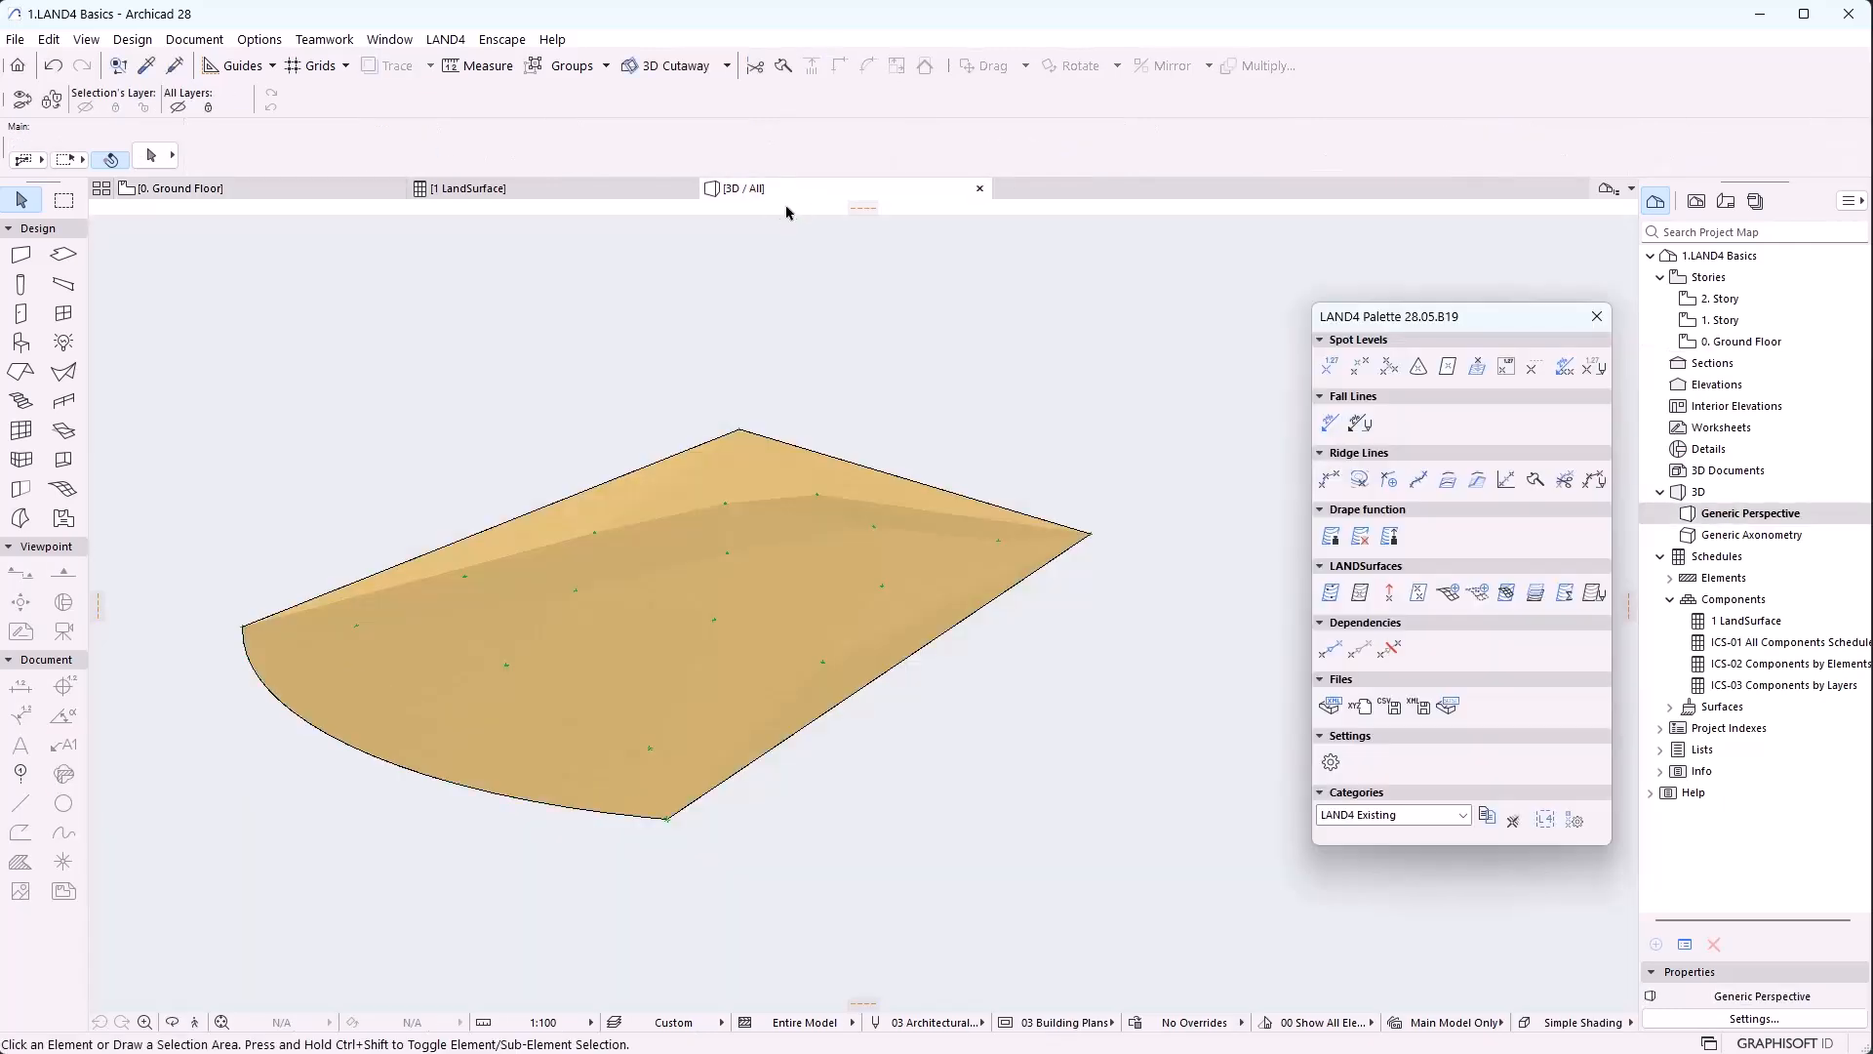
left_click(172, 1022)
left_click_drag(610, 928, 776, 766)
left_click(173, 188)
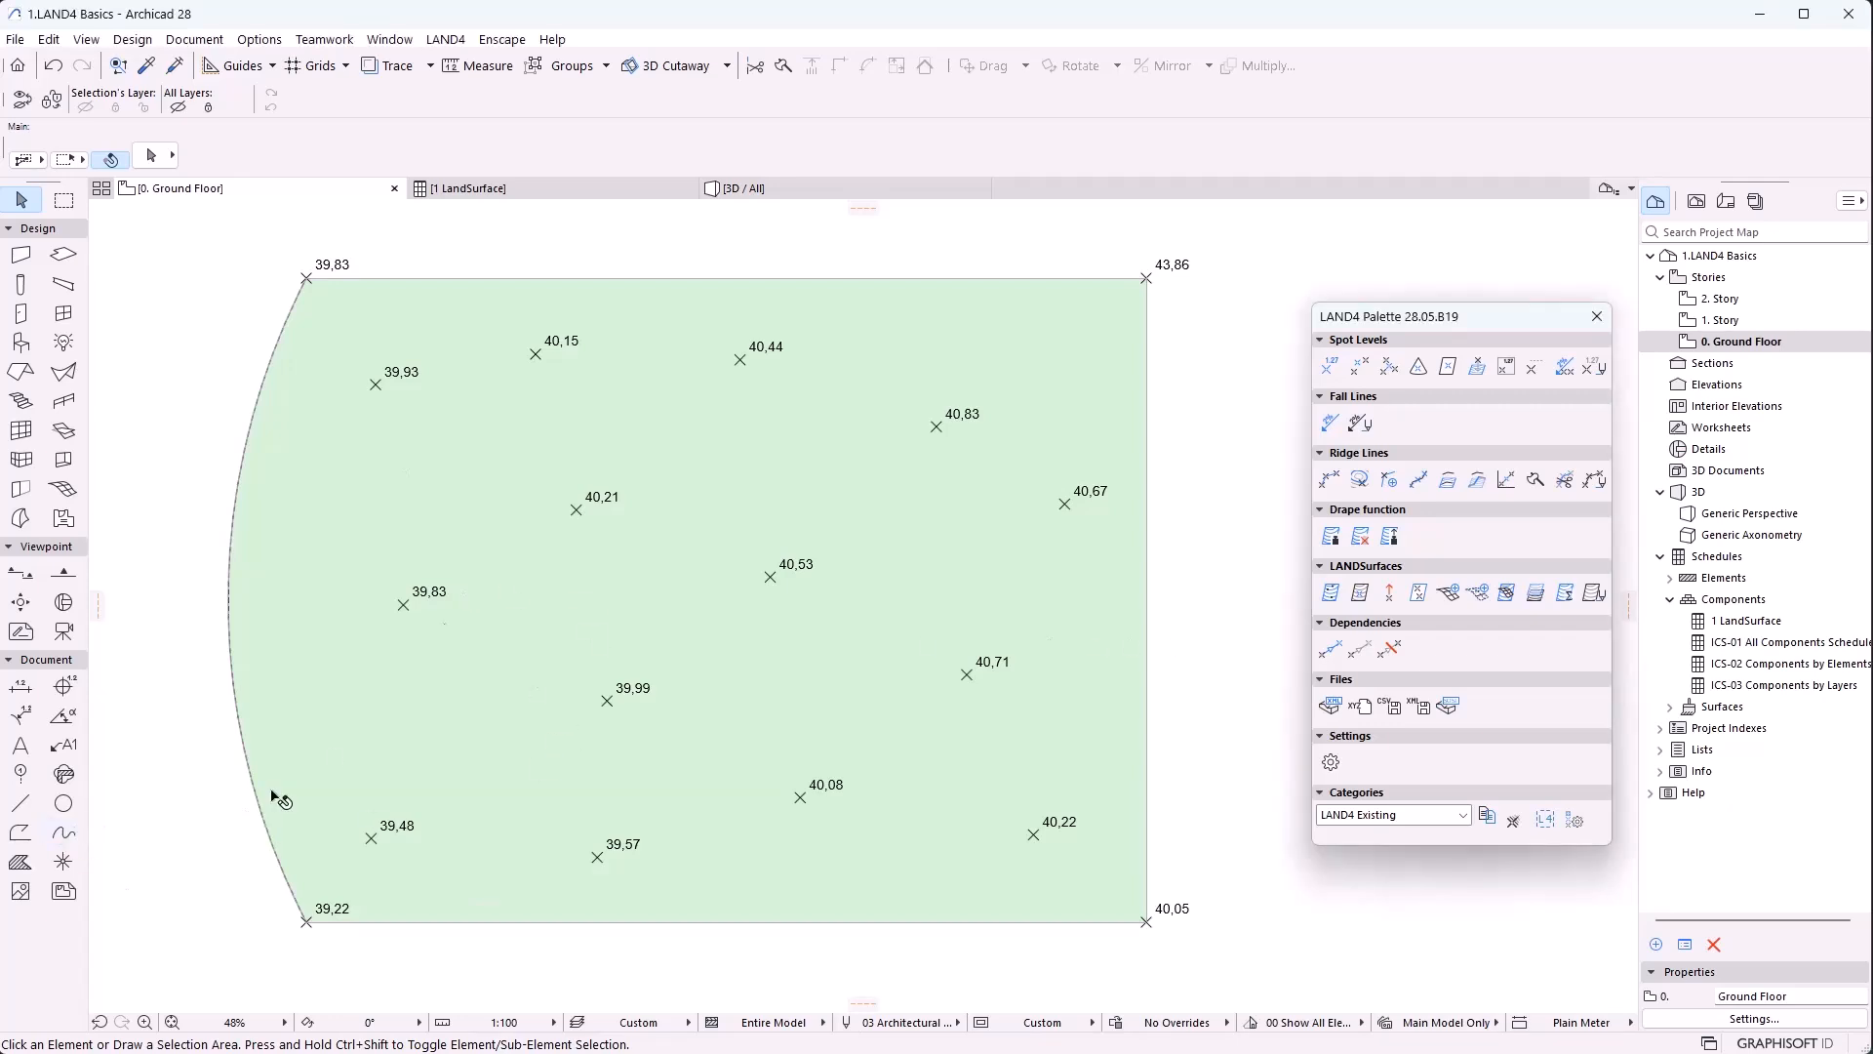
Draw a closed, roughly oval spline around the 40,53 spot level on the LANDsurface
left_click(63, 832)
left_click(681, 541)
left_click(862, 500)
left_click(944, 583)
left_click(867, 702)
left_click(735, 718)
left_click(629, 656)
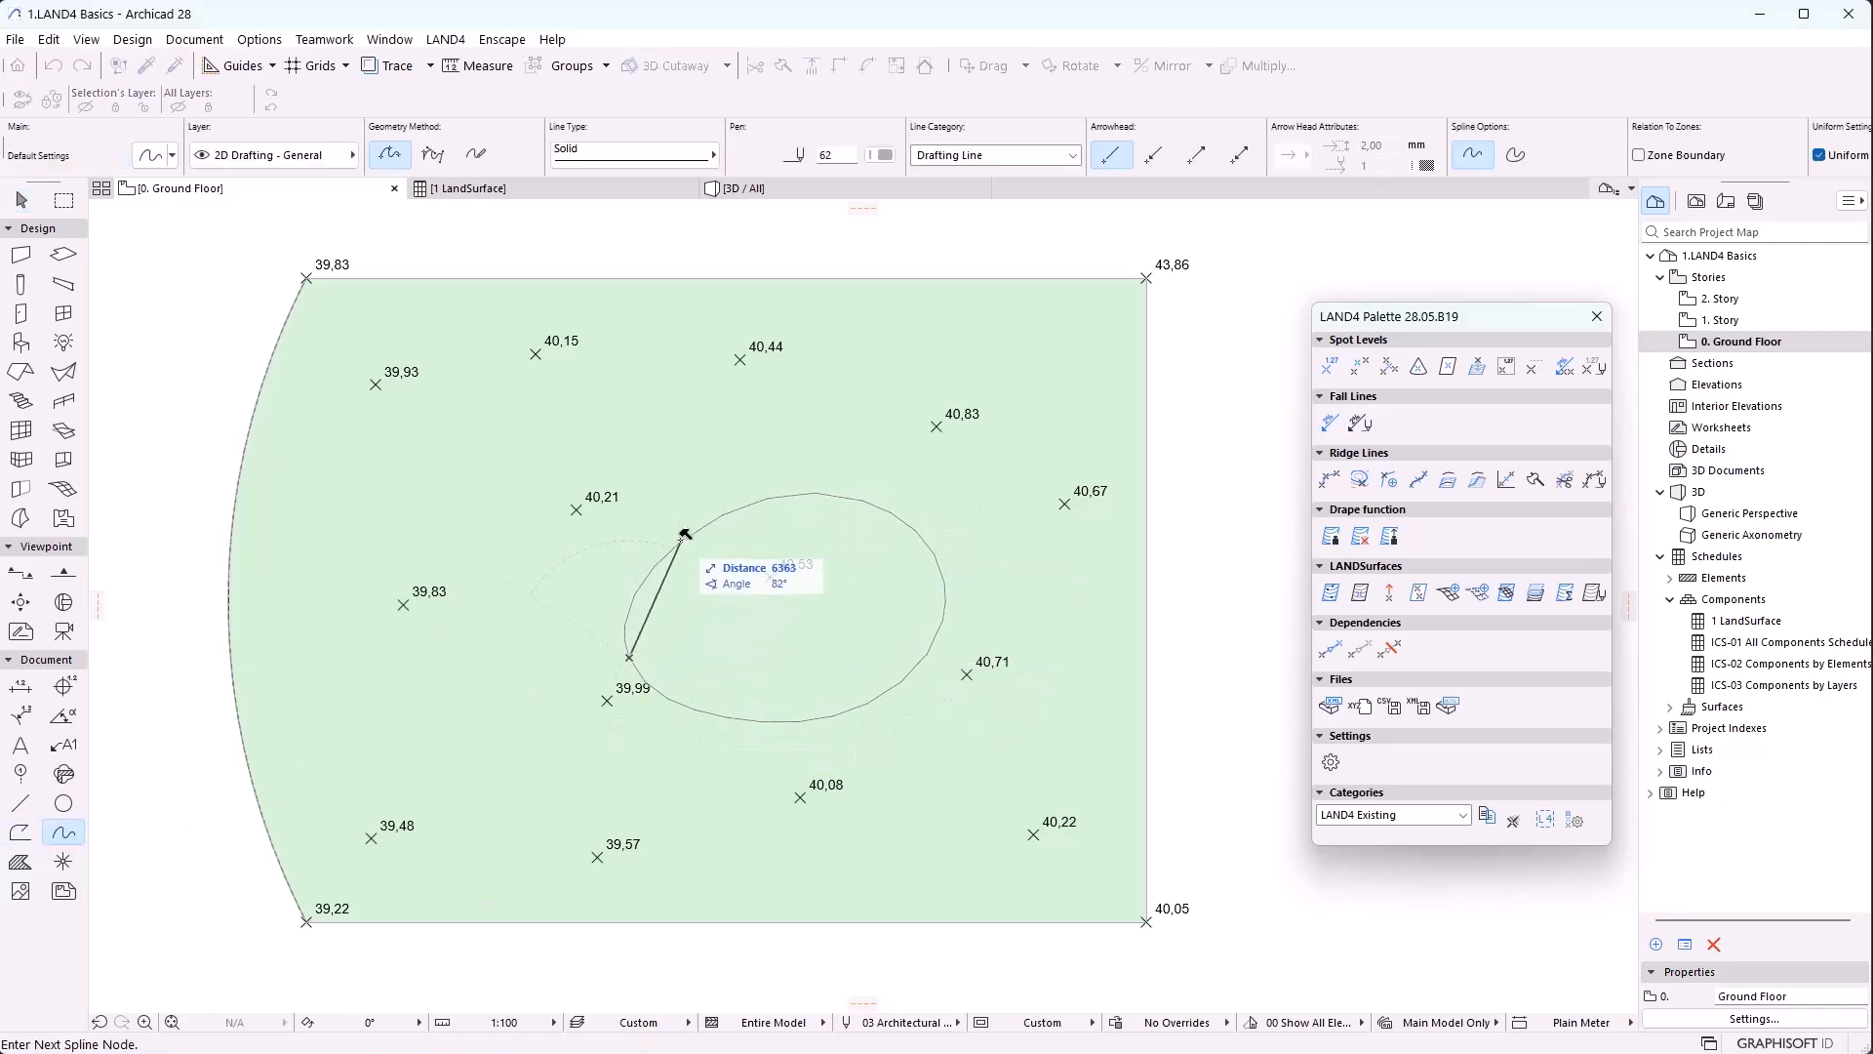
left_click(682, 538)
key("Escape")
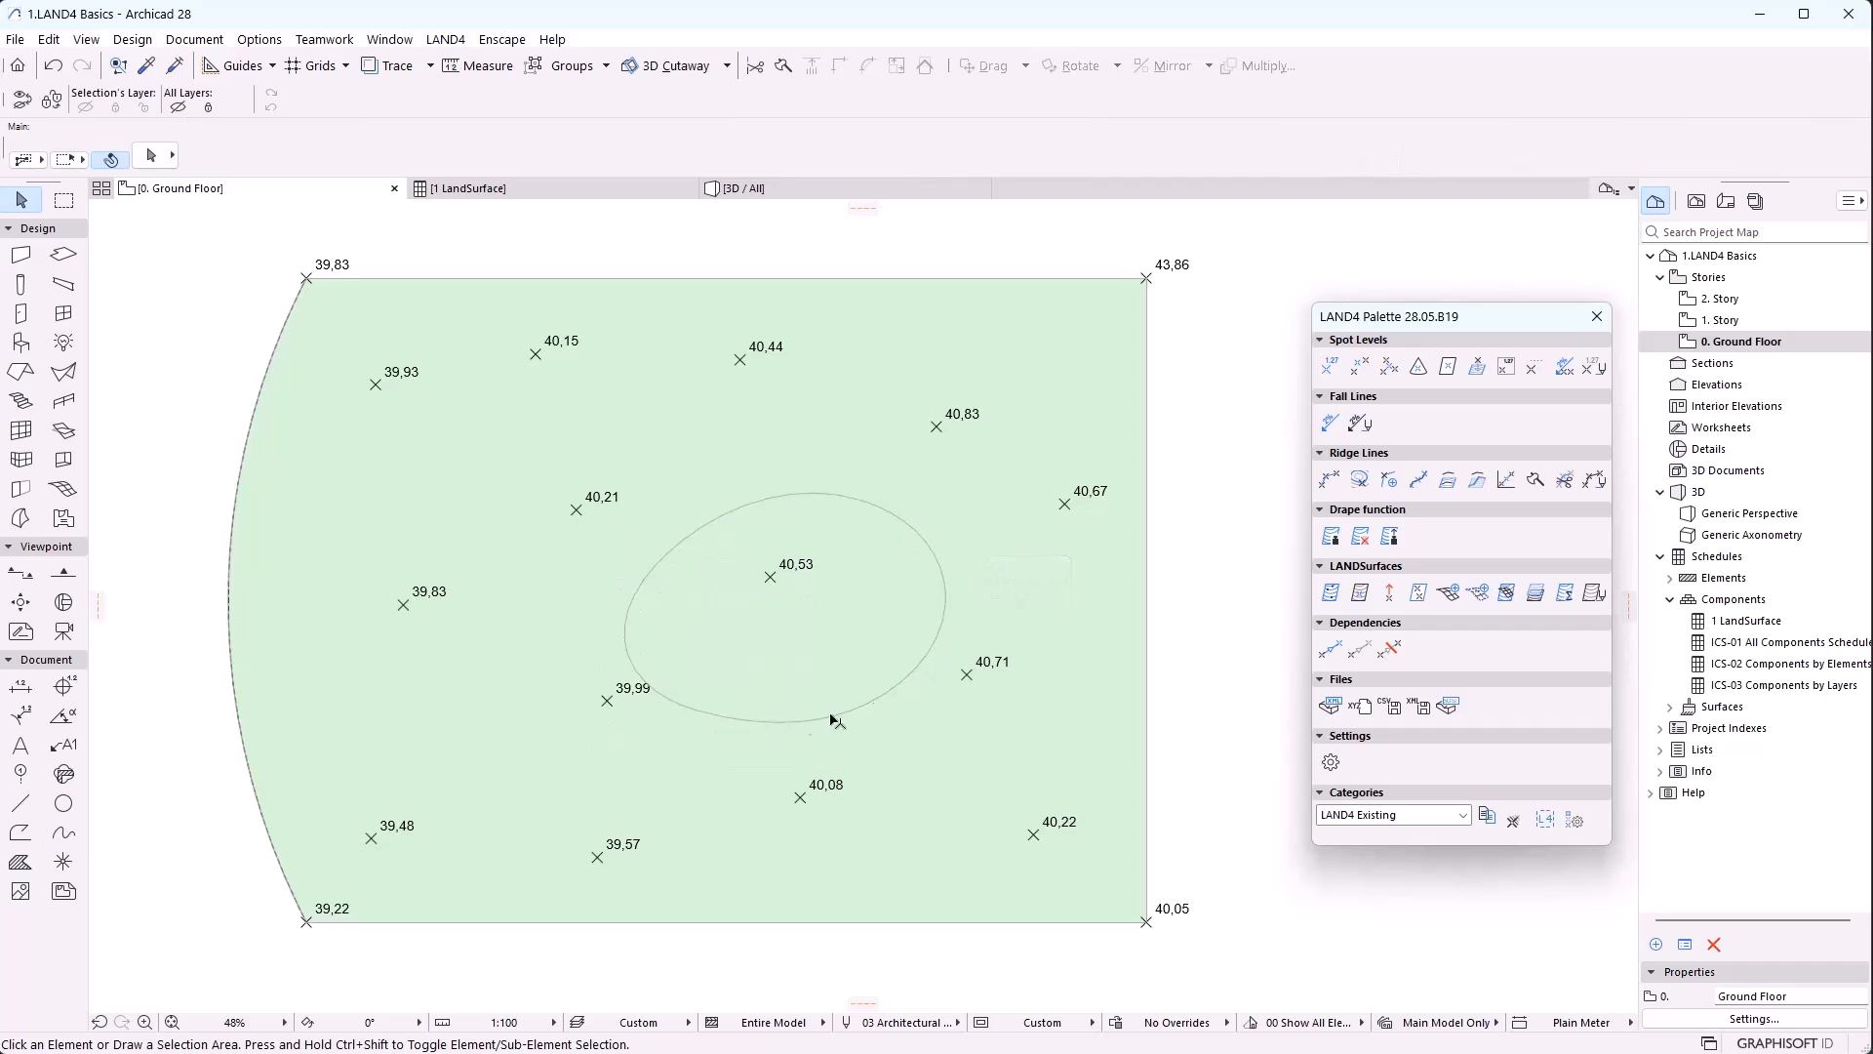
Cut a hole in the LANDsurface fill following the closed spline around the 40,53 level and view it in 3D
left_click(908, 754)
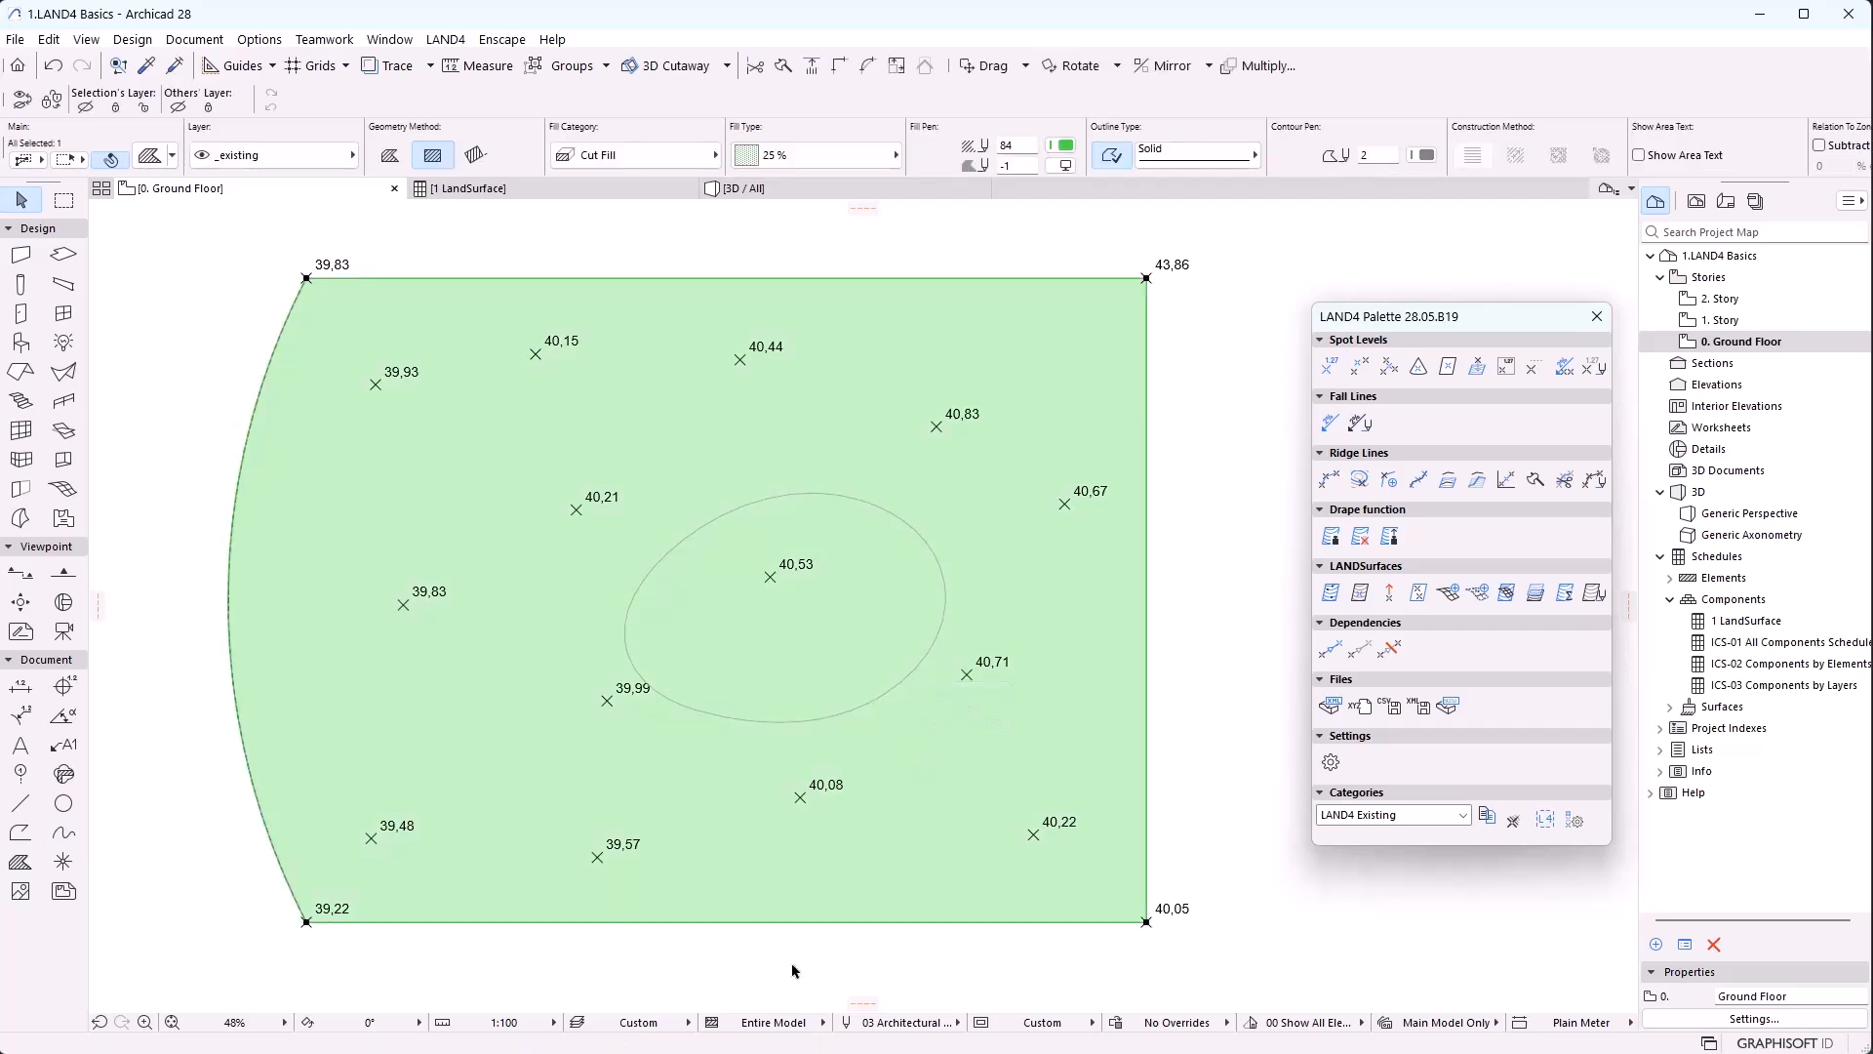
left_click(21, 862)
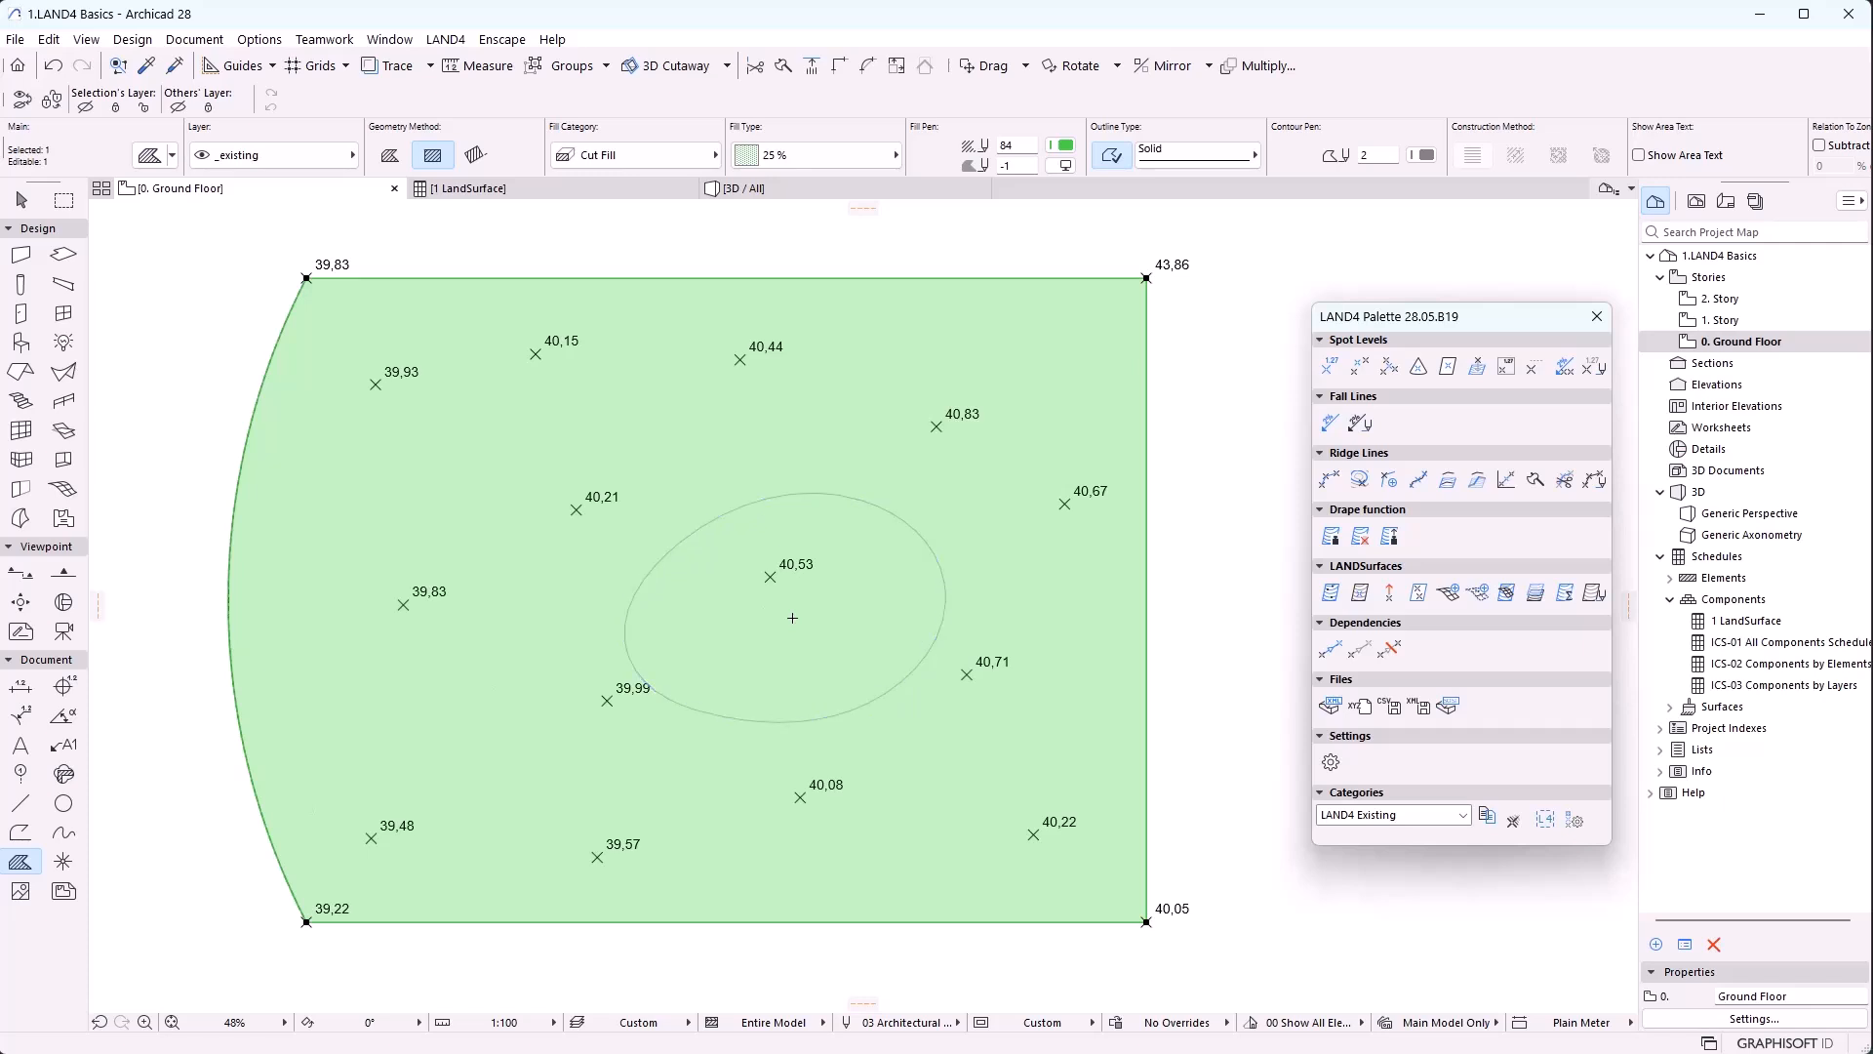
left_click(878, 621)
key("Escape")
left_click(752, 189)
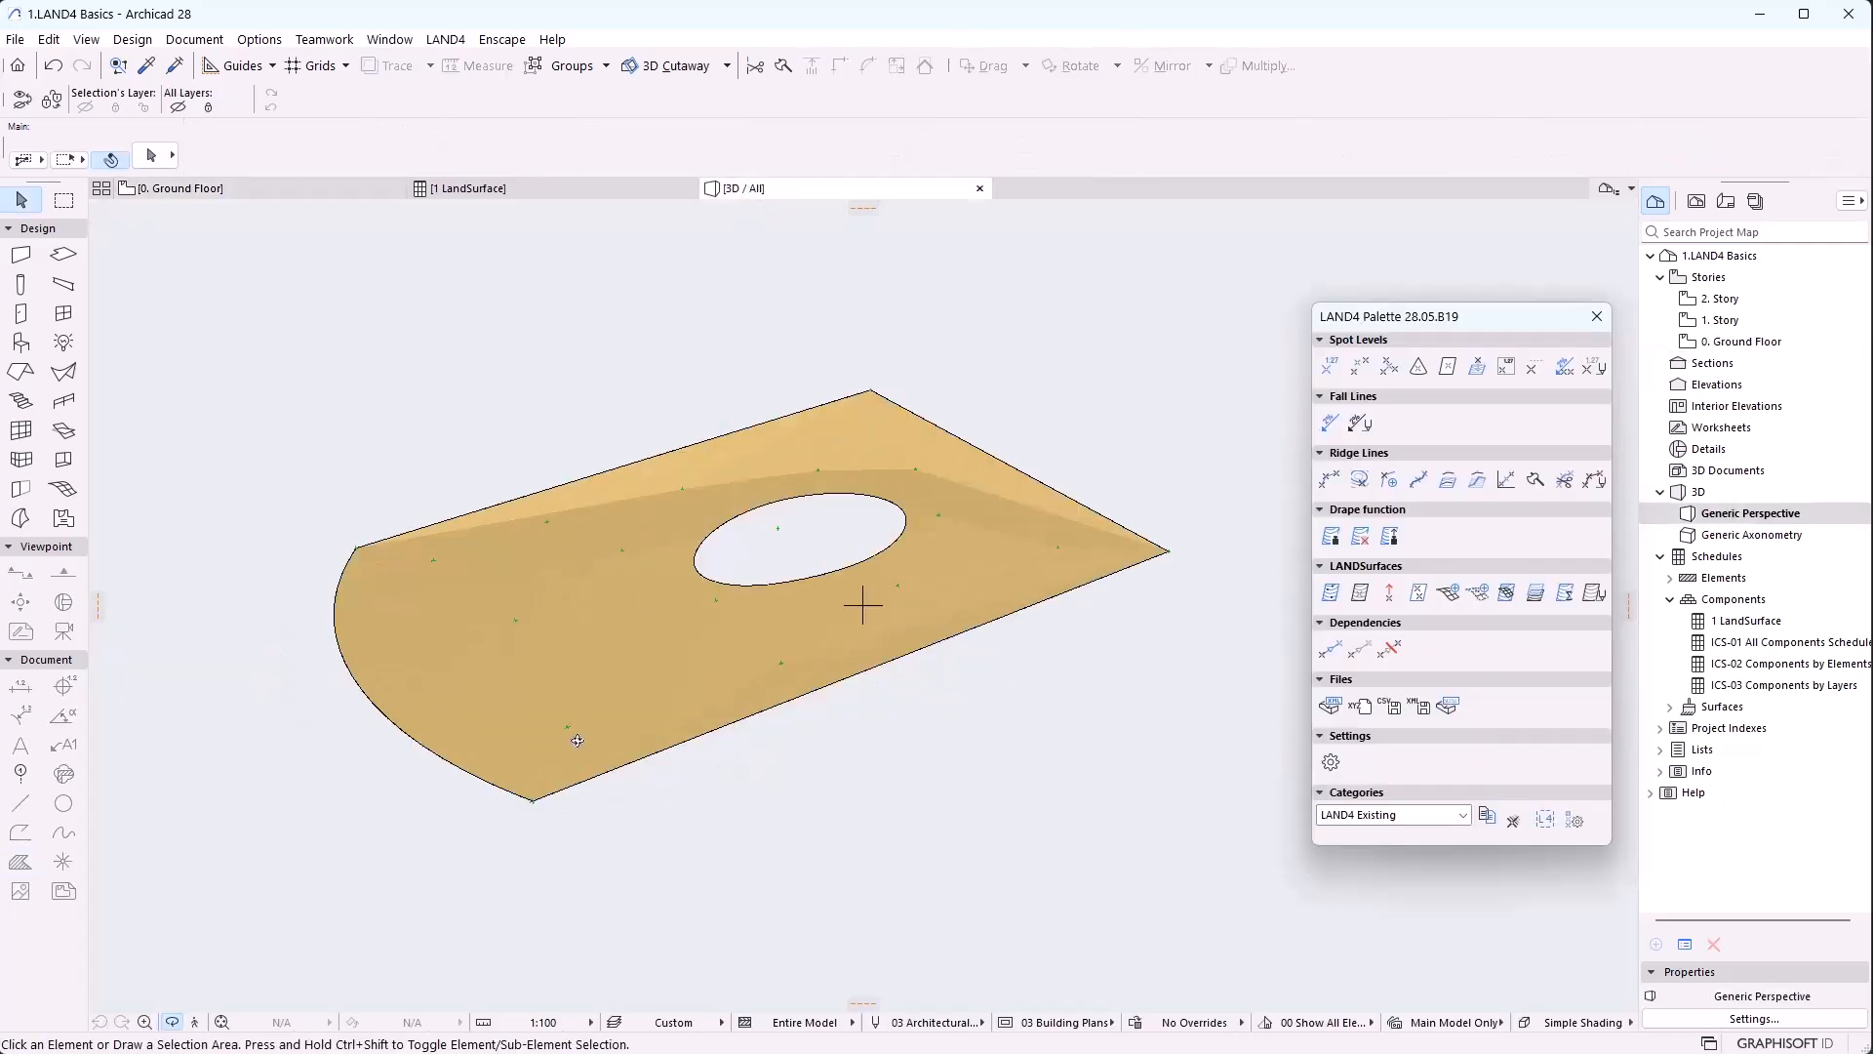
left_click_drag(995, 692, 557, 759)
key("F2")
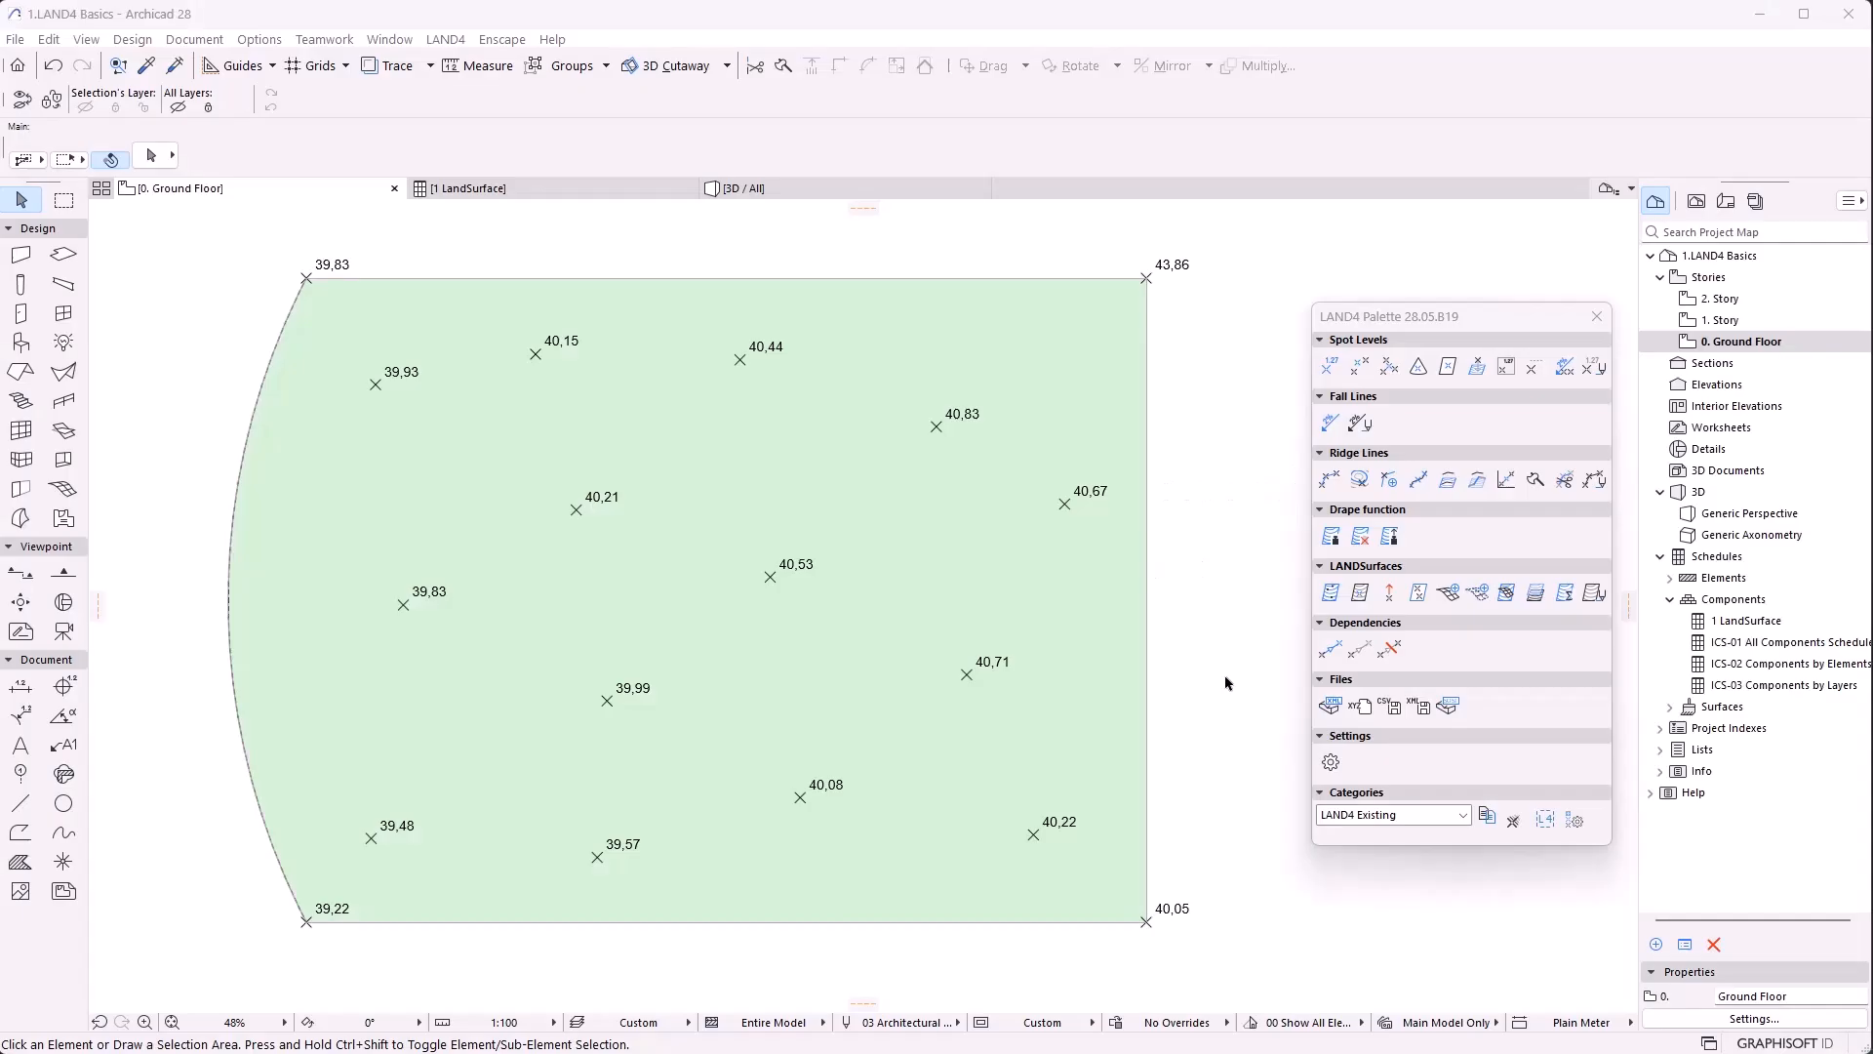
Add the spline ridge line between the 40,07 and 39,77 levels to the LANDsurface and inspect its effect in 3D
left_click(1358, 595)
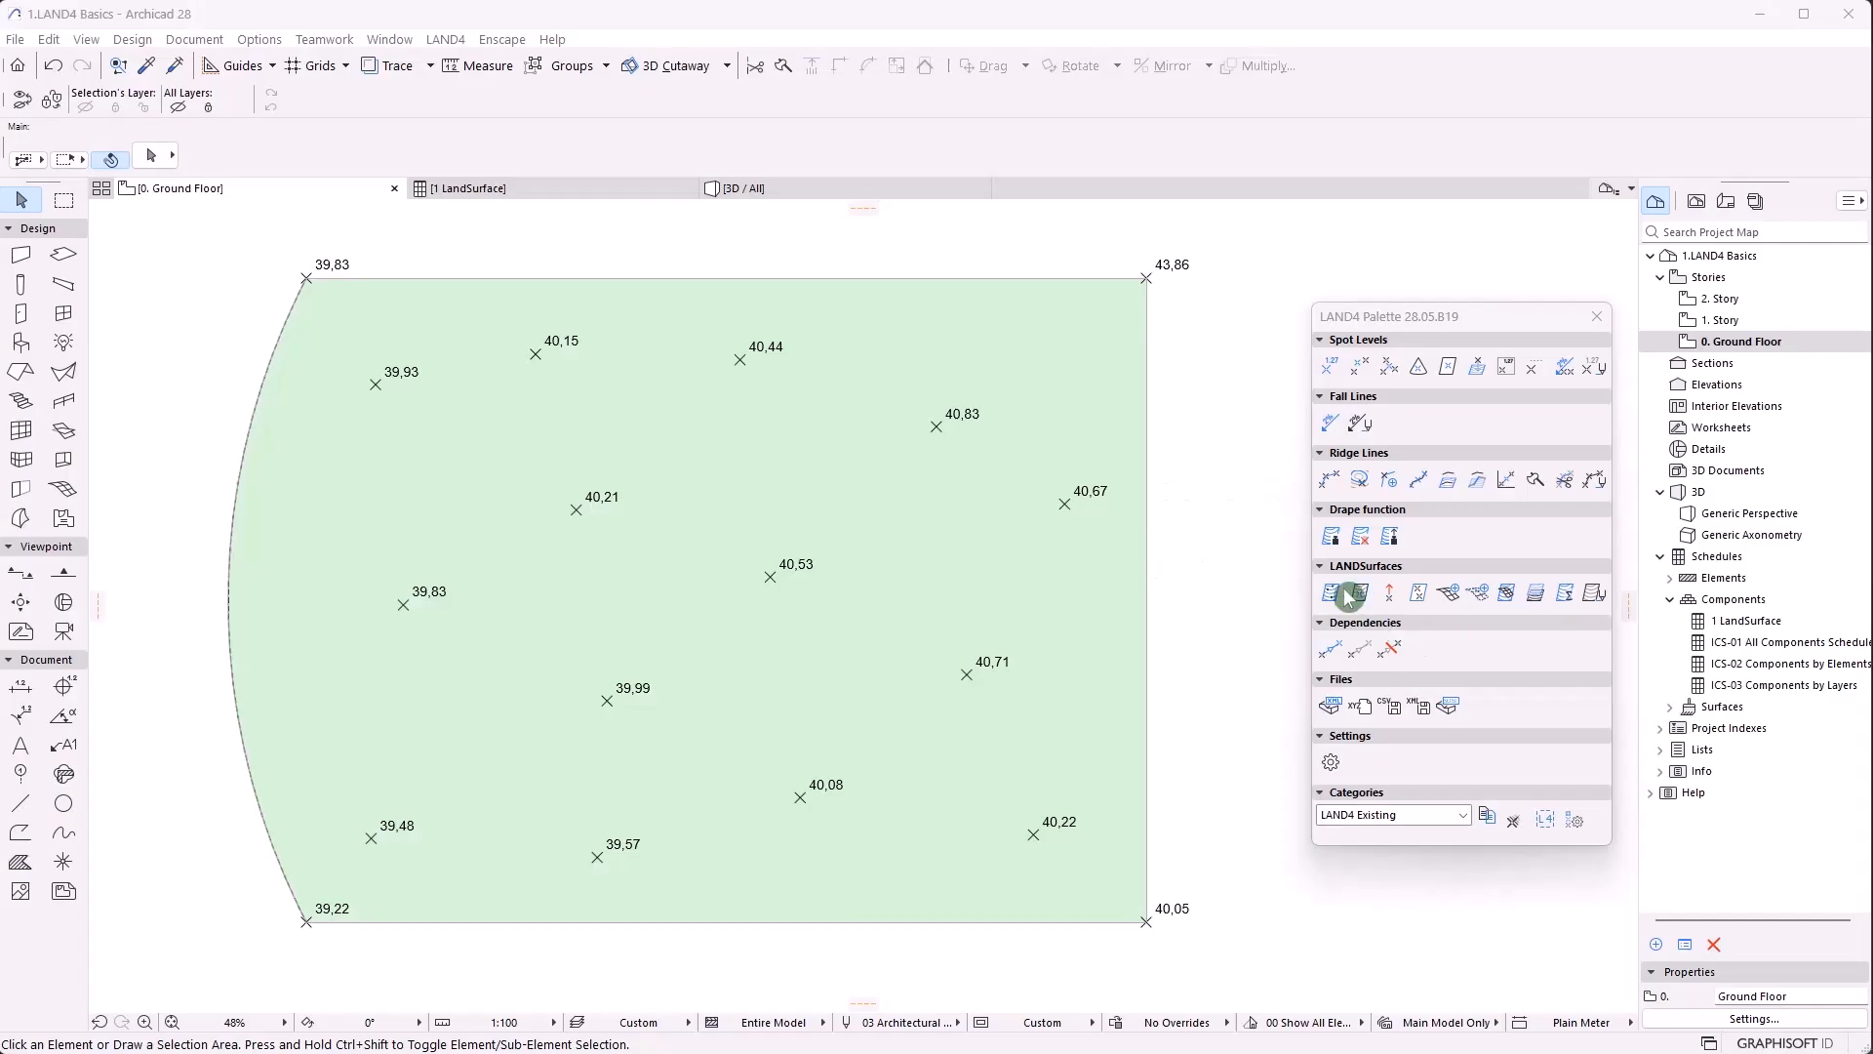
left_click(1392, 595)
left_click(542, 581)
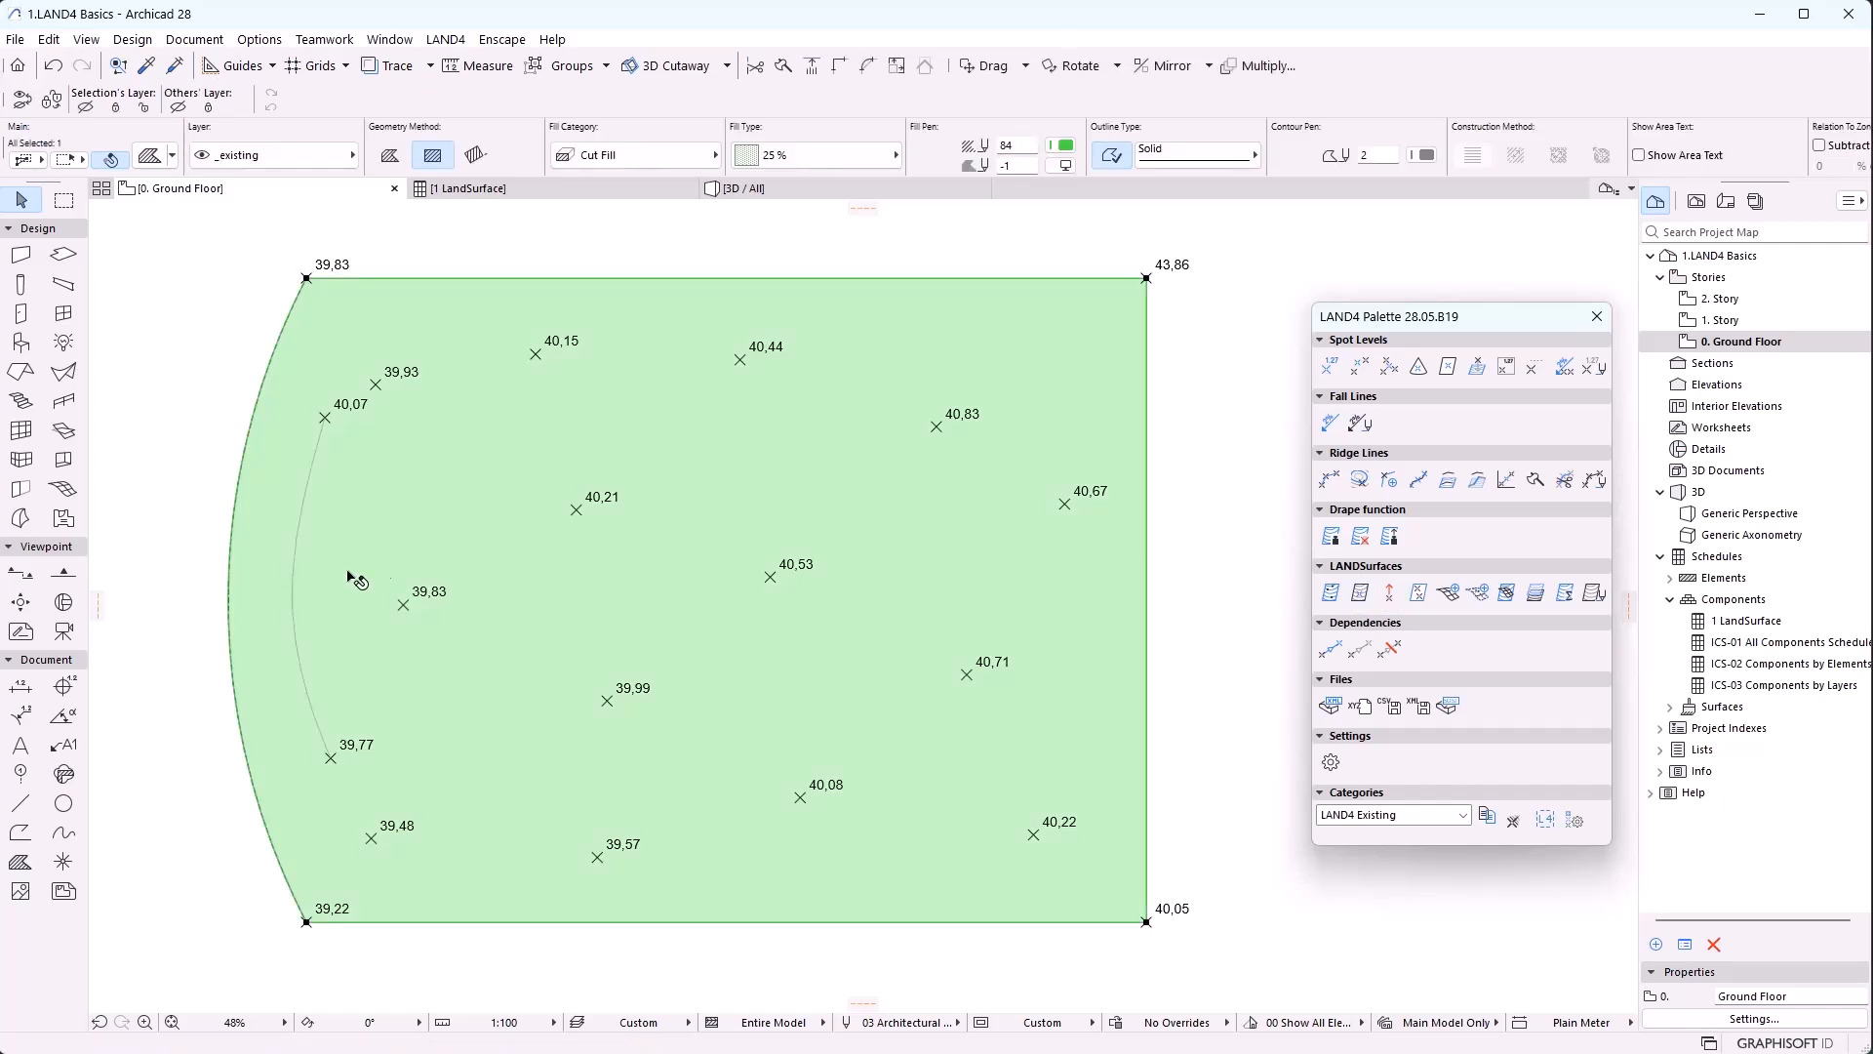
left_click(294, 587, "shift")
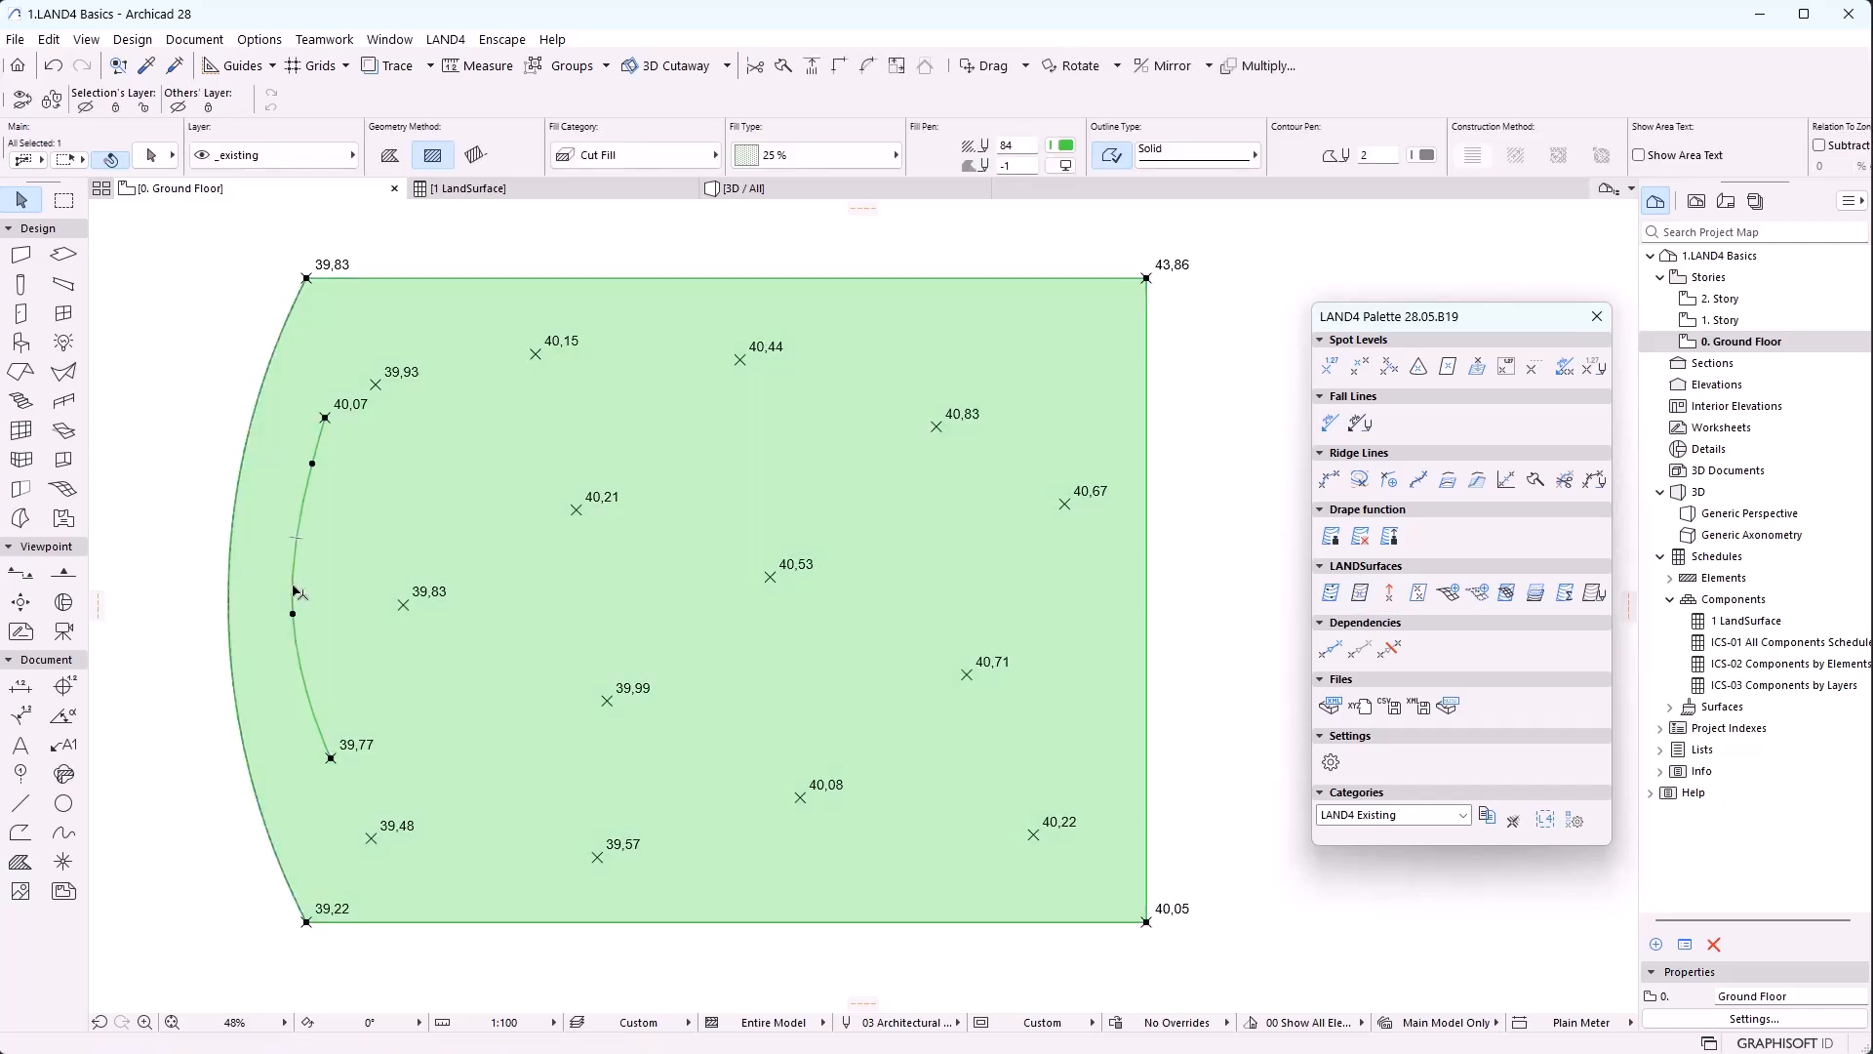
left_click(1359, 595)
left_click(760, 587)
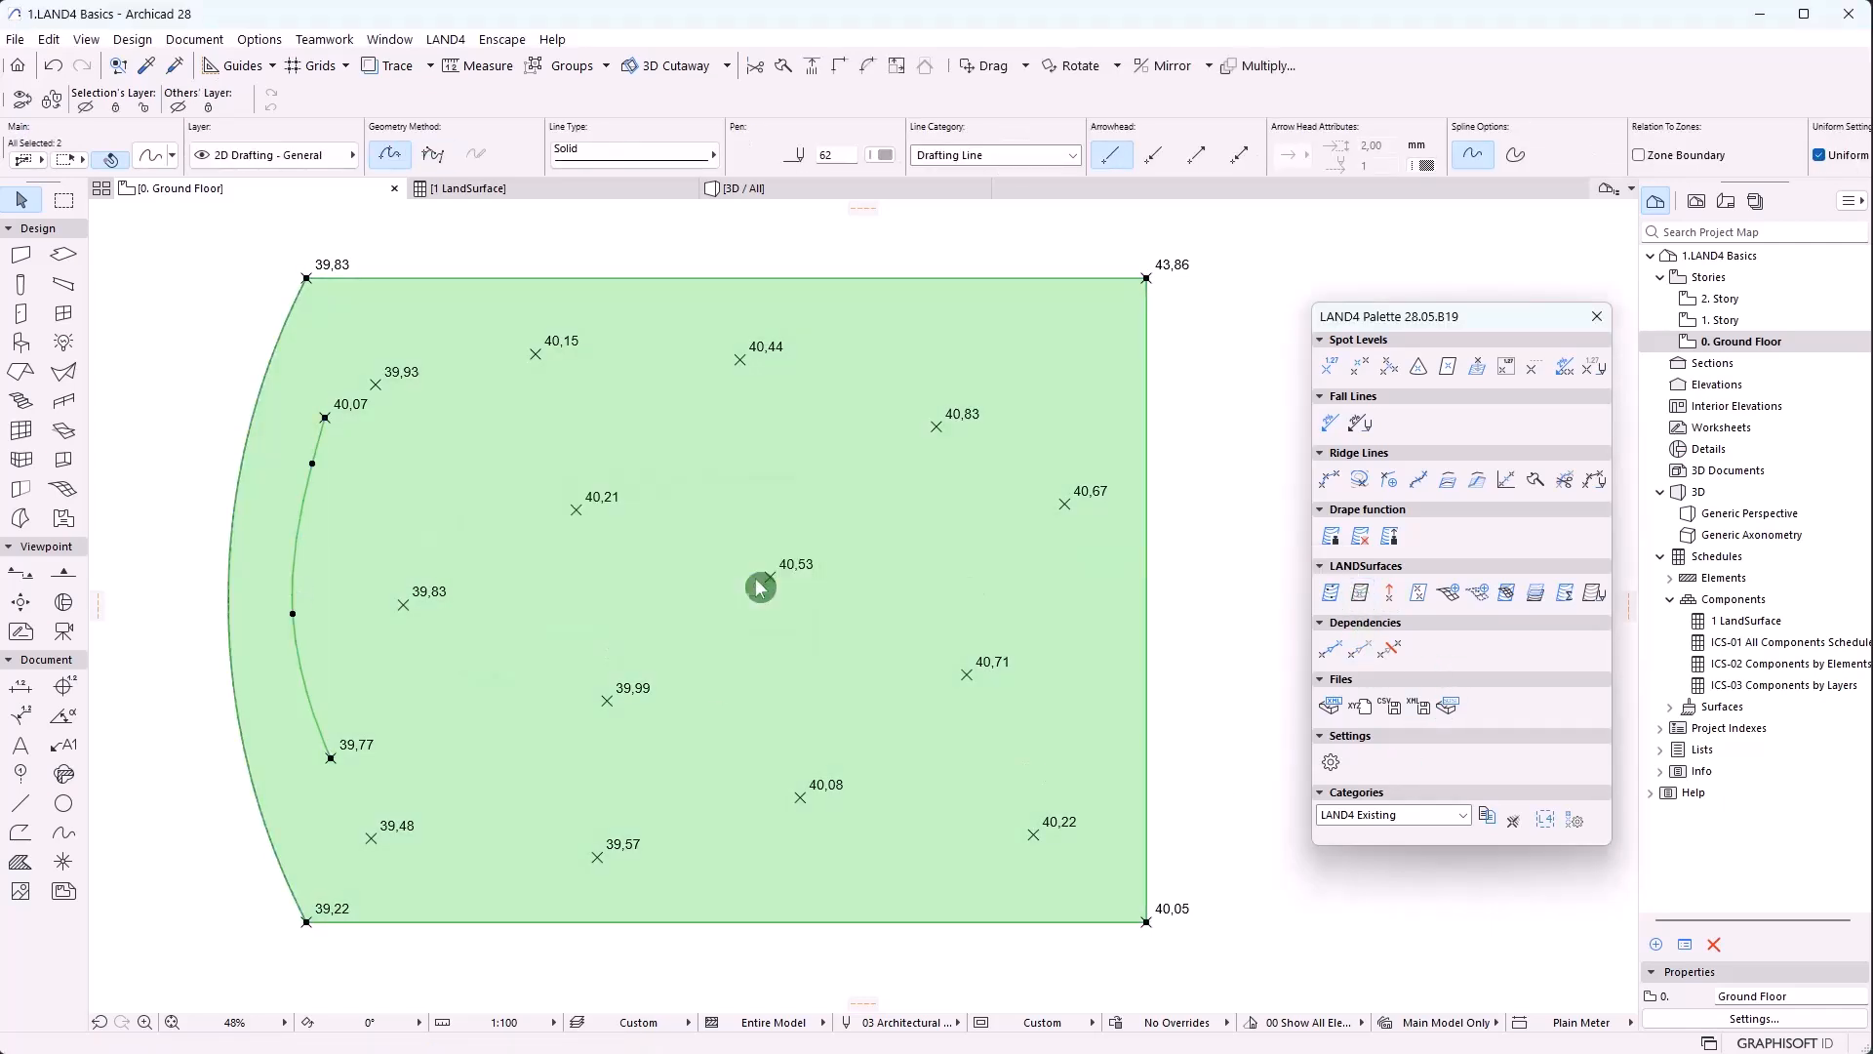
left_click(751, 195)
middle_click_drag(1116, 621, 1199, 465, "shift")
left_click_drag(1223, 497, 1241, 615)
scroll(602, 890, "down", 3)
left_click(286, 192)
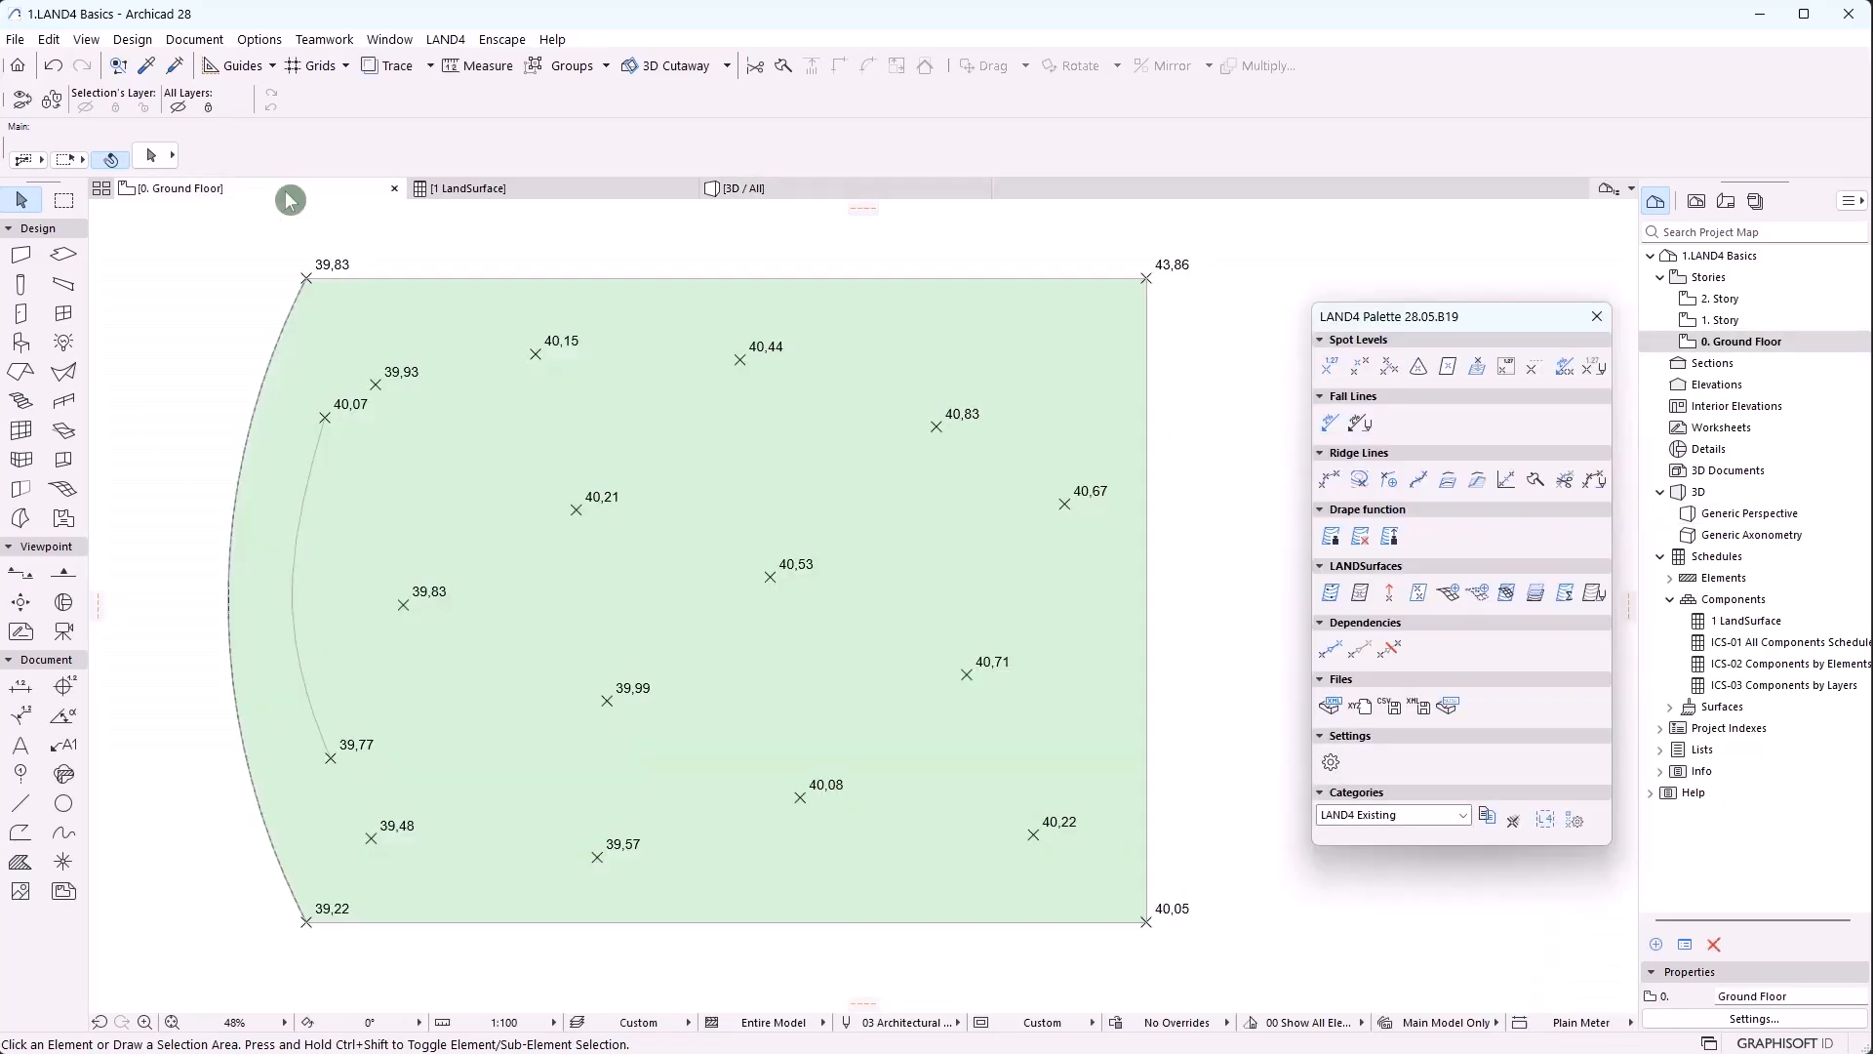
Review which spot levels and ridge lines are linked to the LANDsurface, leaving the links as they are
left_click(290, 595)
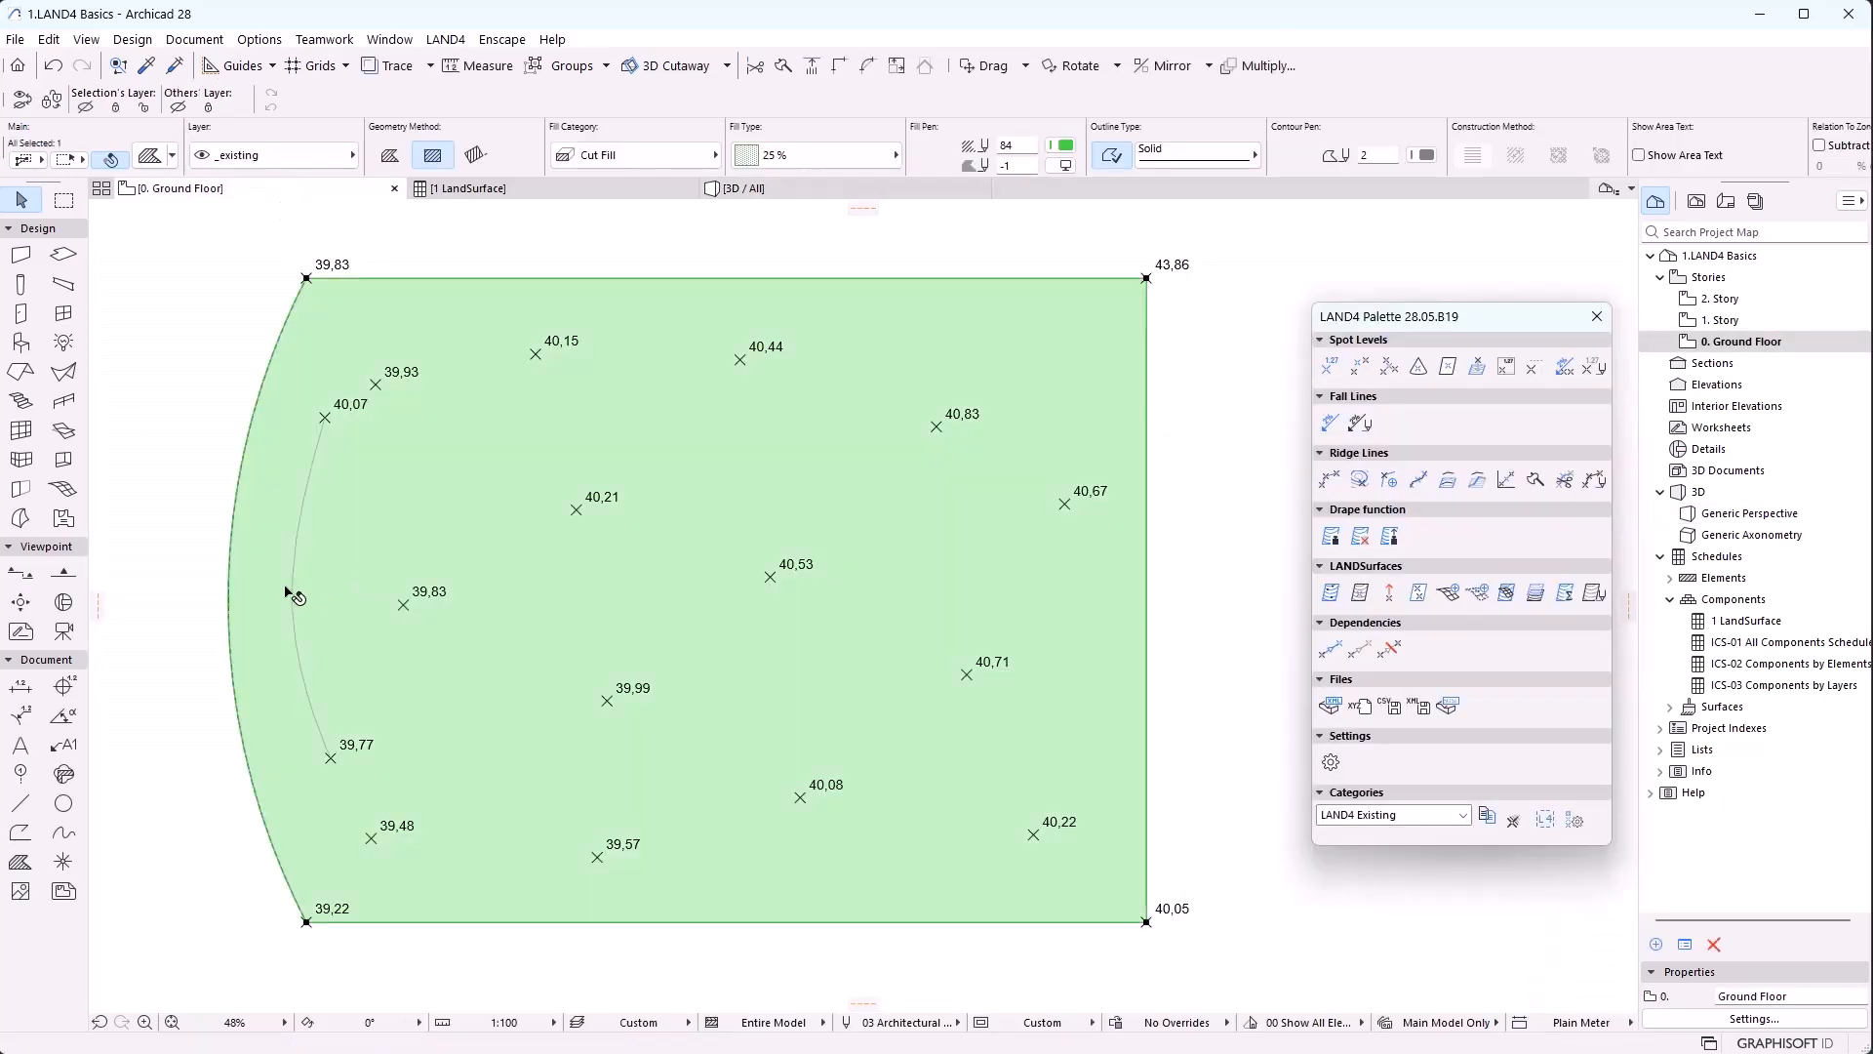
left_click(1418, 598)
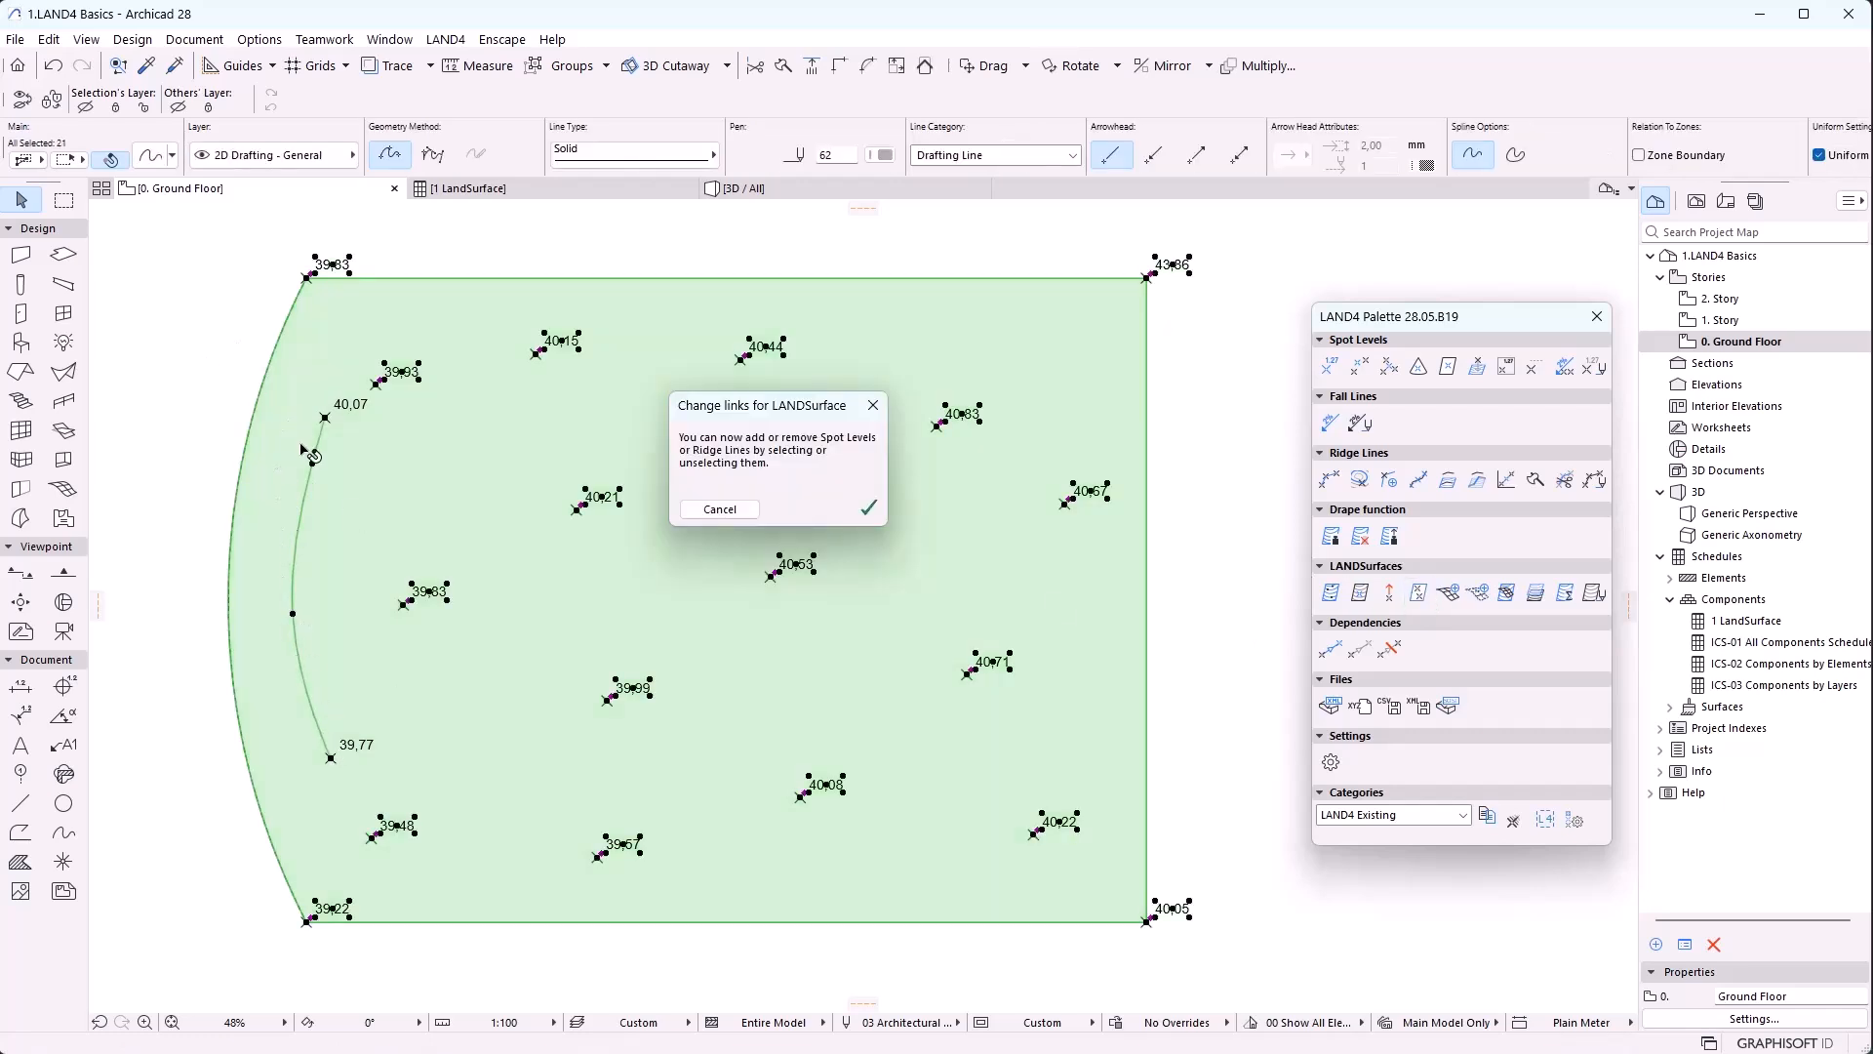
left_click(695, 515)
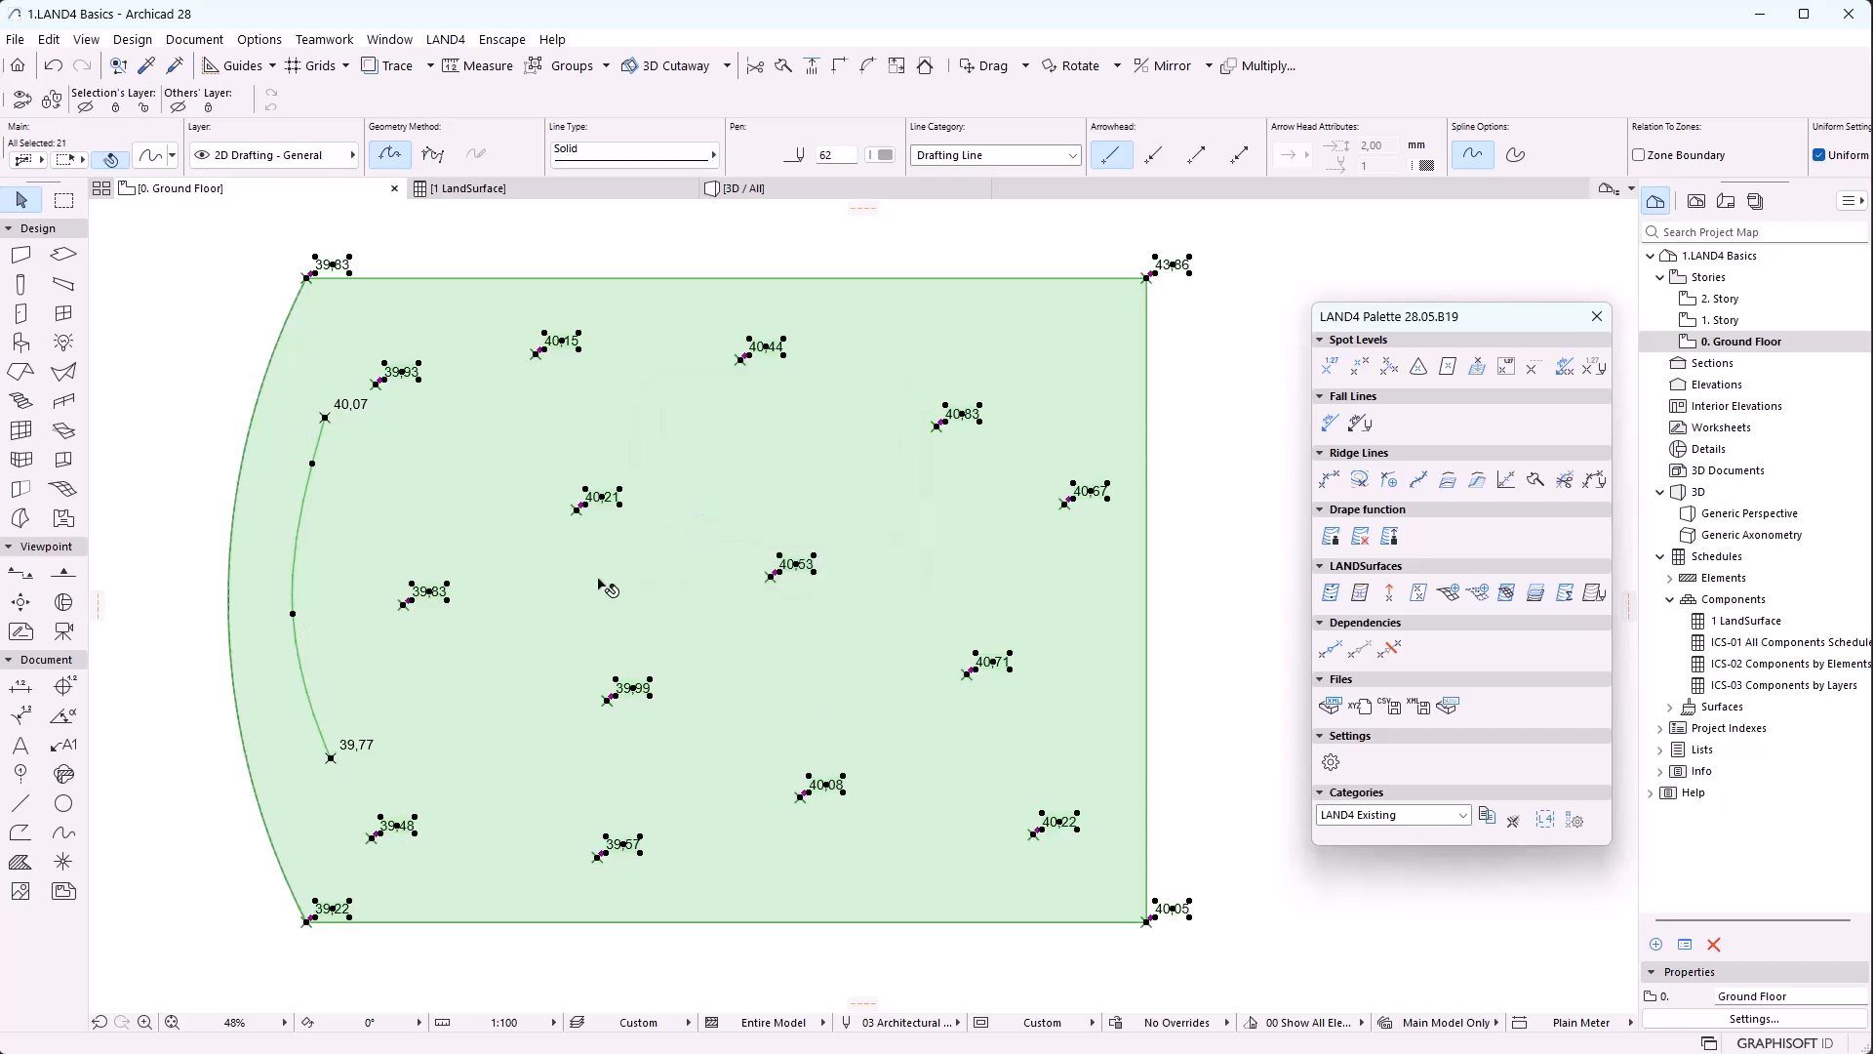
Release the spline ridge line and its 40,07 and 39,77 levels from the LANDsurface and check the surface in 3D
left_click(298, 581, "shift")
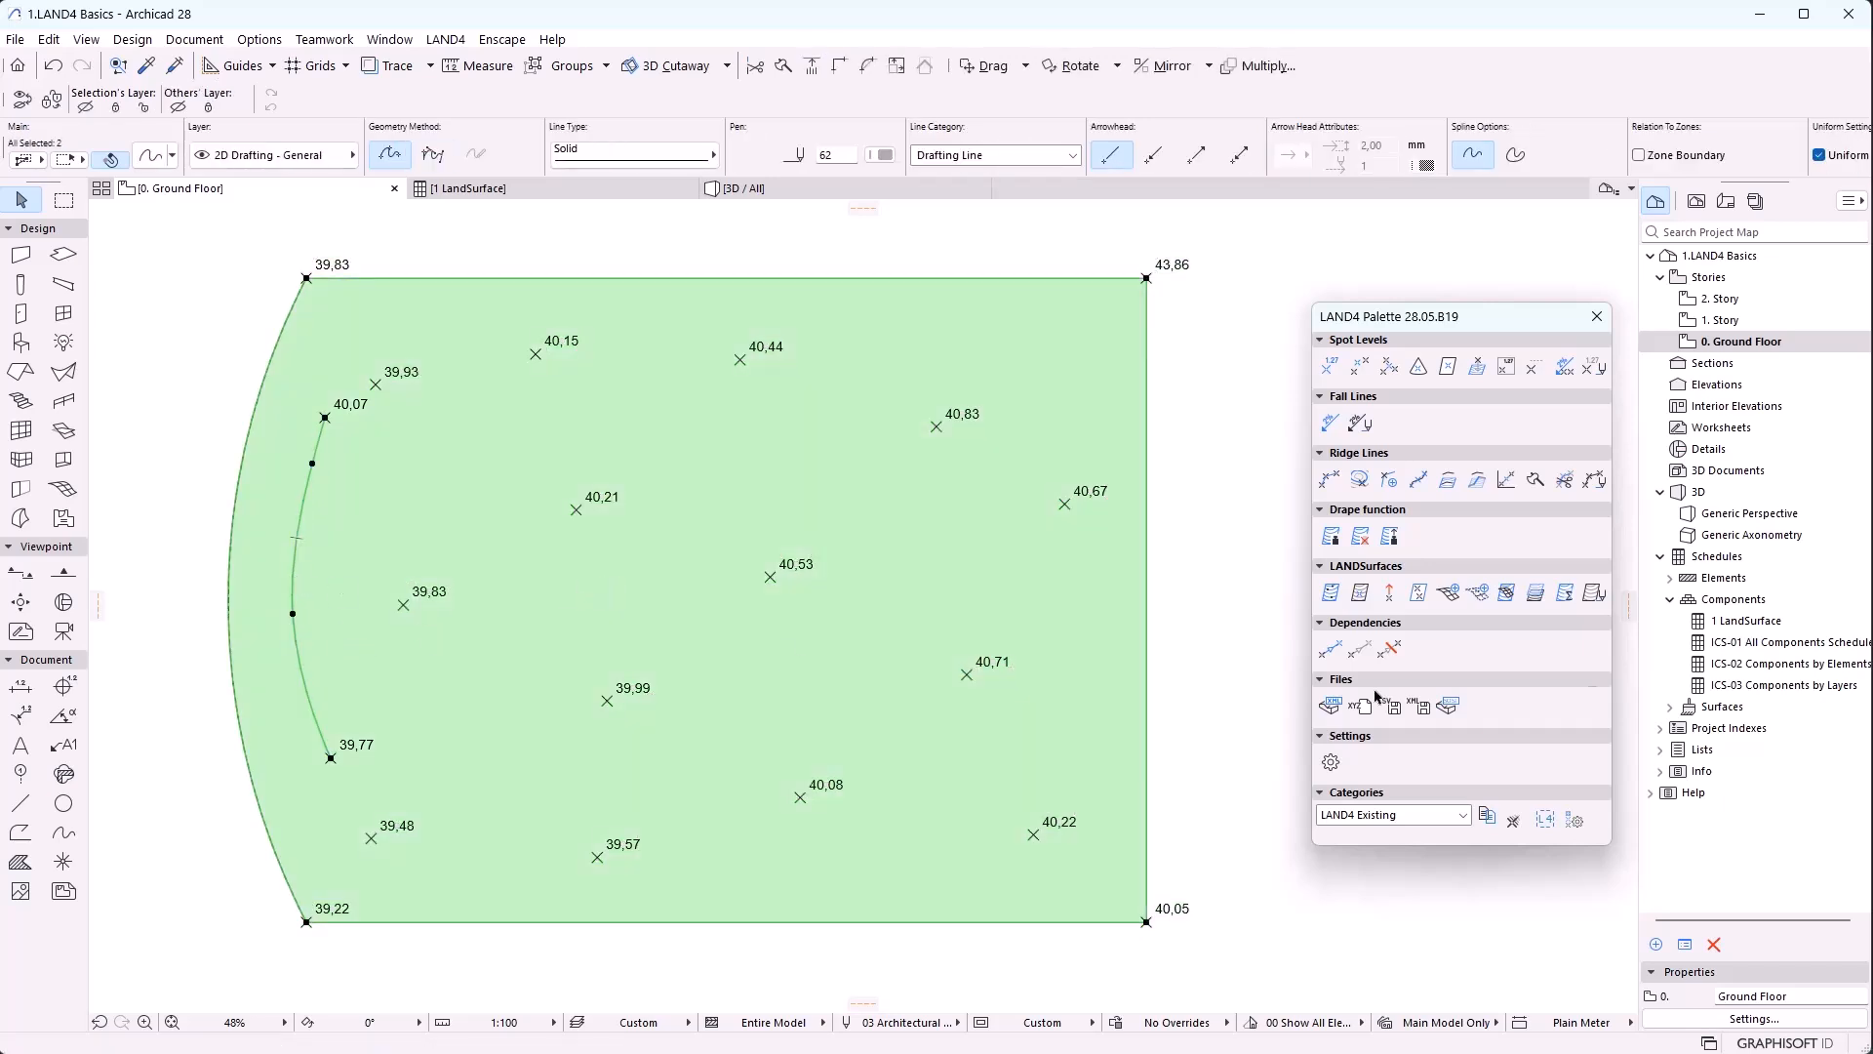
left_click(1389, 592)
left_click(959, 524)
left_click(716, 586)
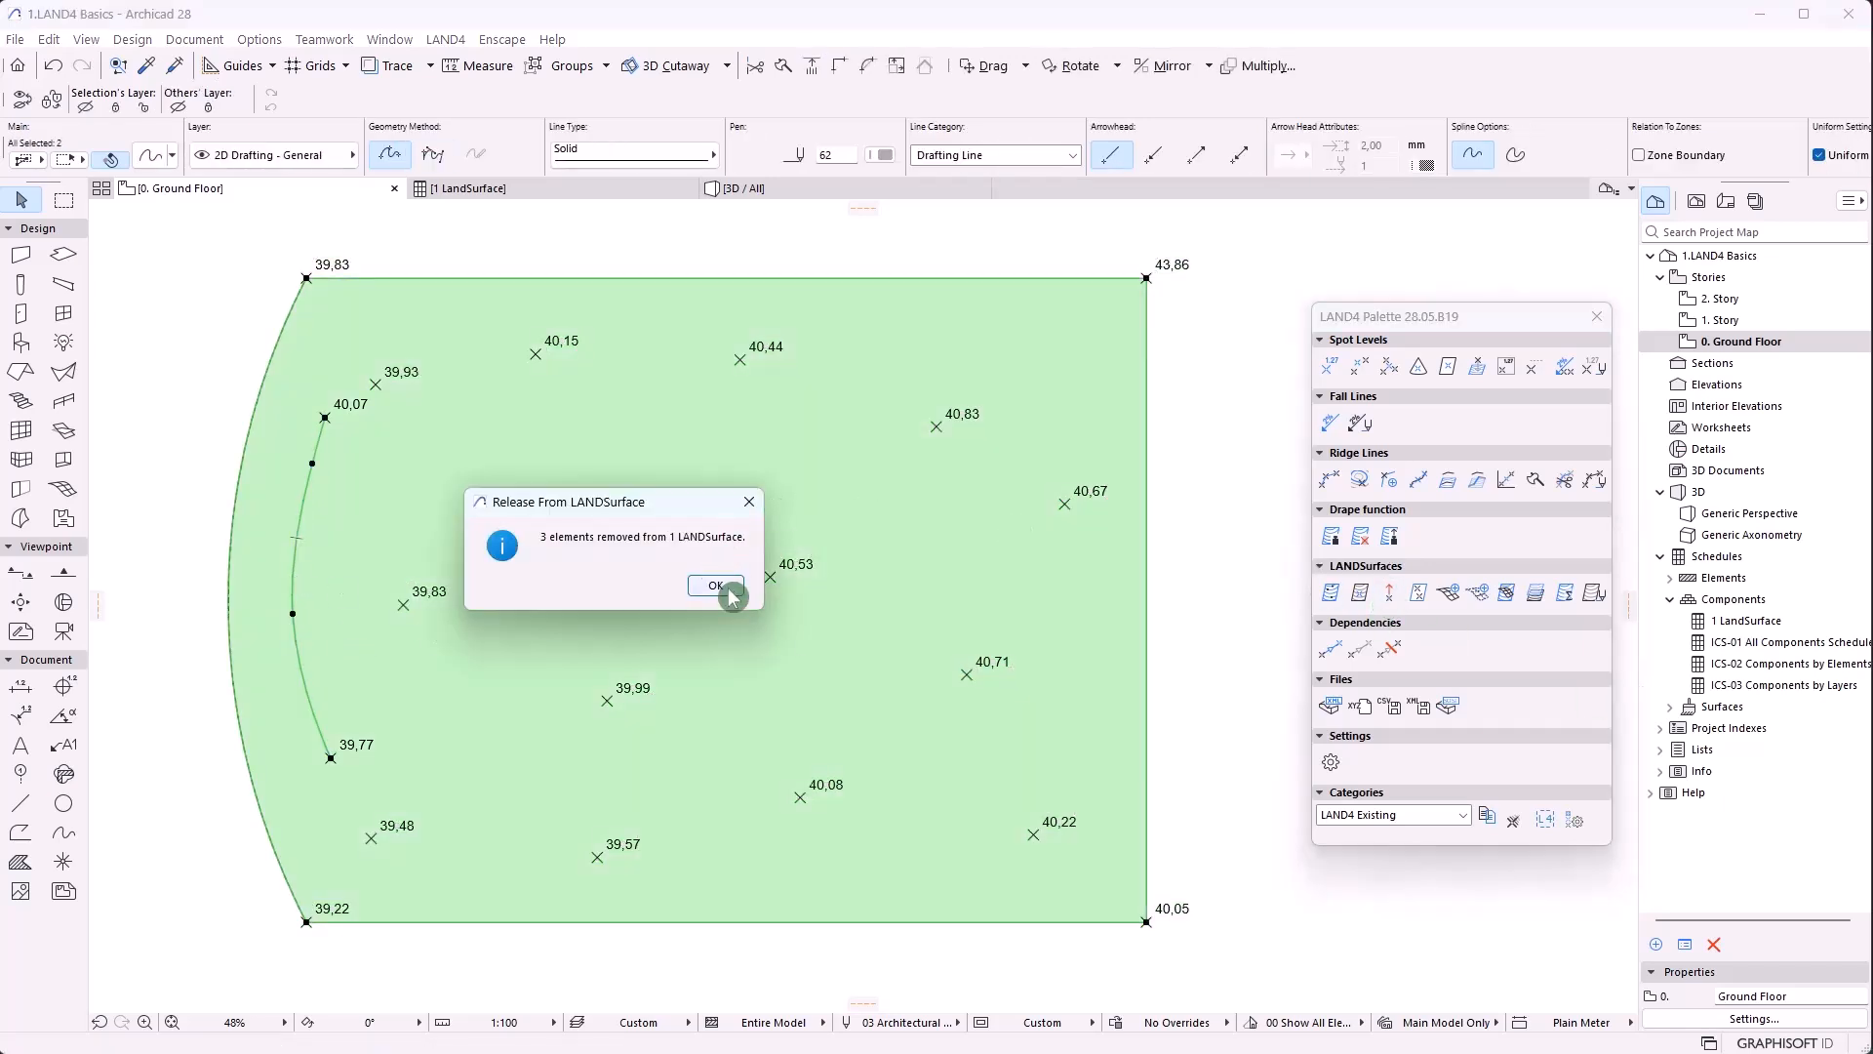
left_click(780, 195)
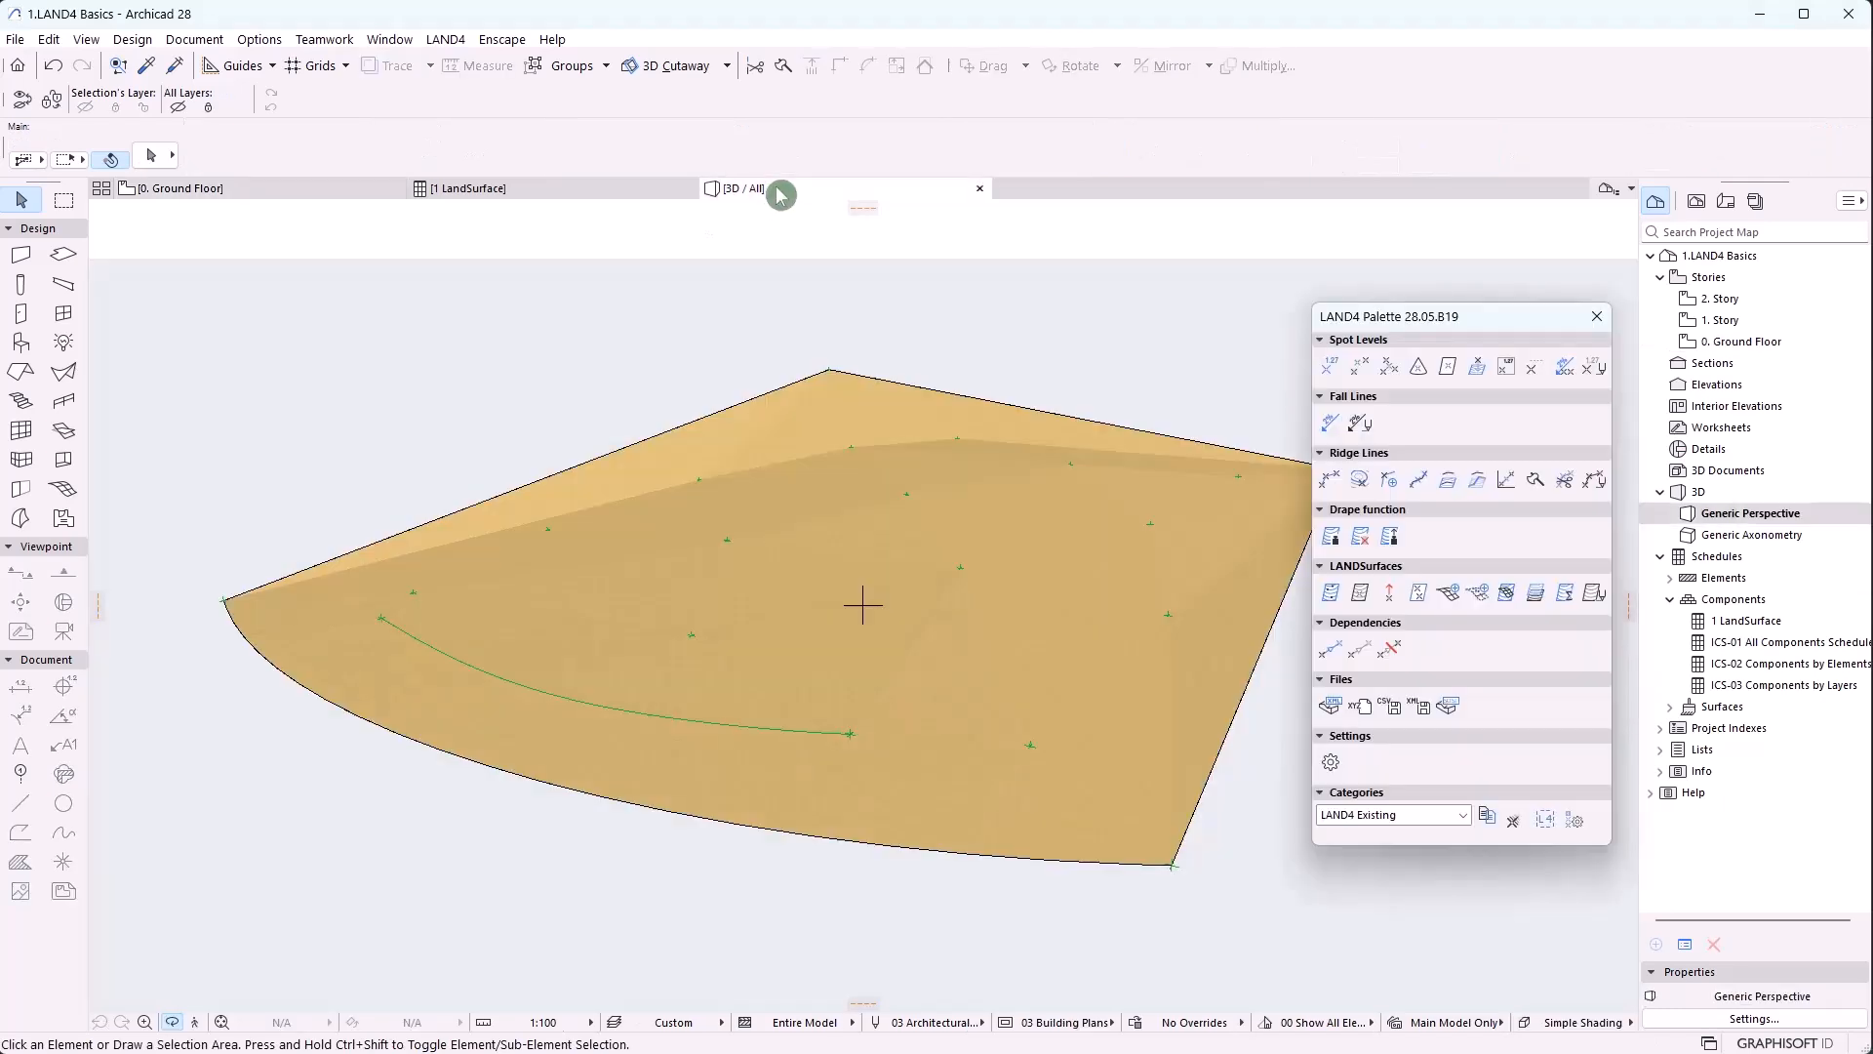
Check on the floor plan which spot levels are linked to the LANDsurface and cancel without changing any links
left_click(176, 188)
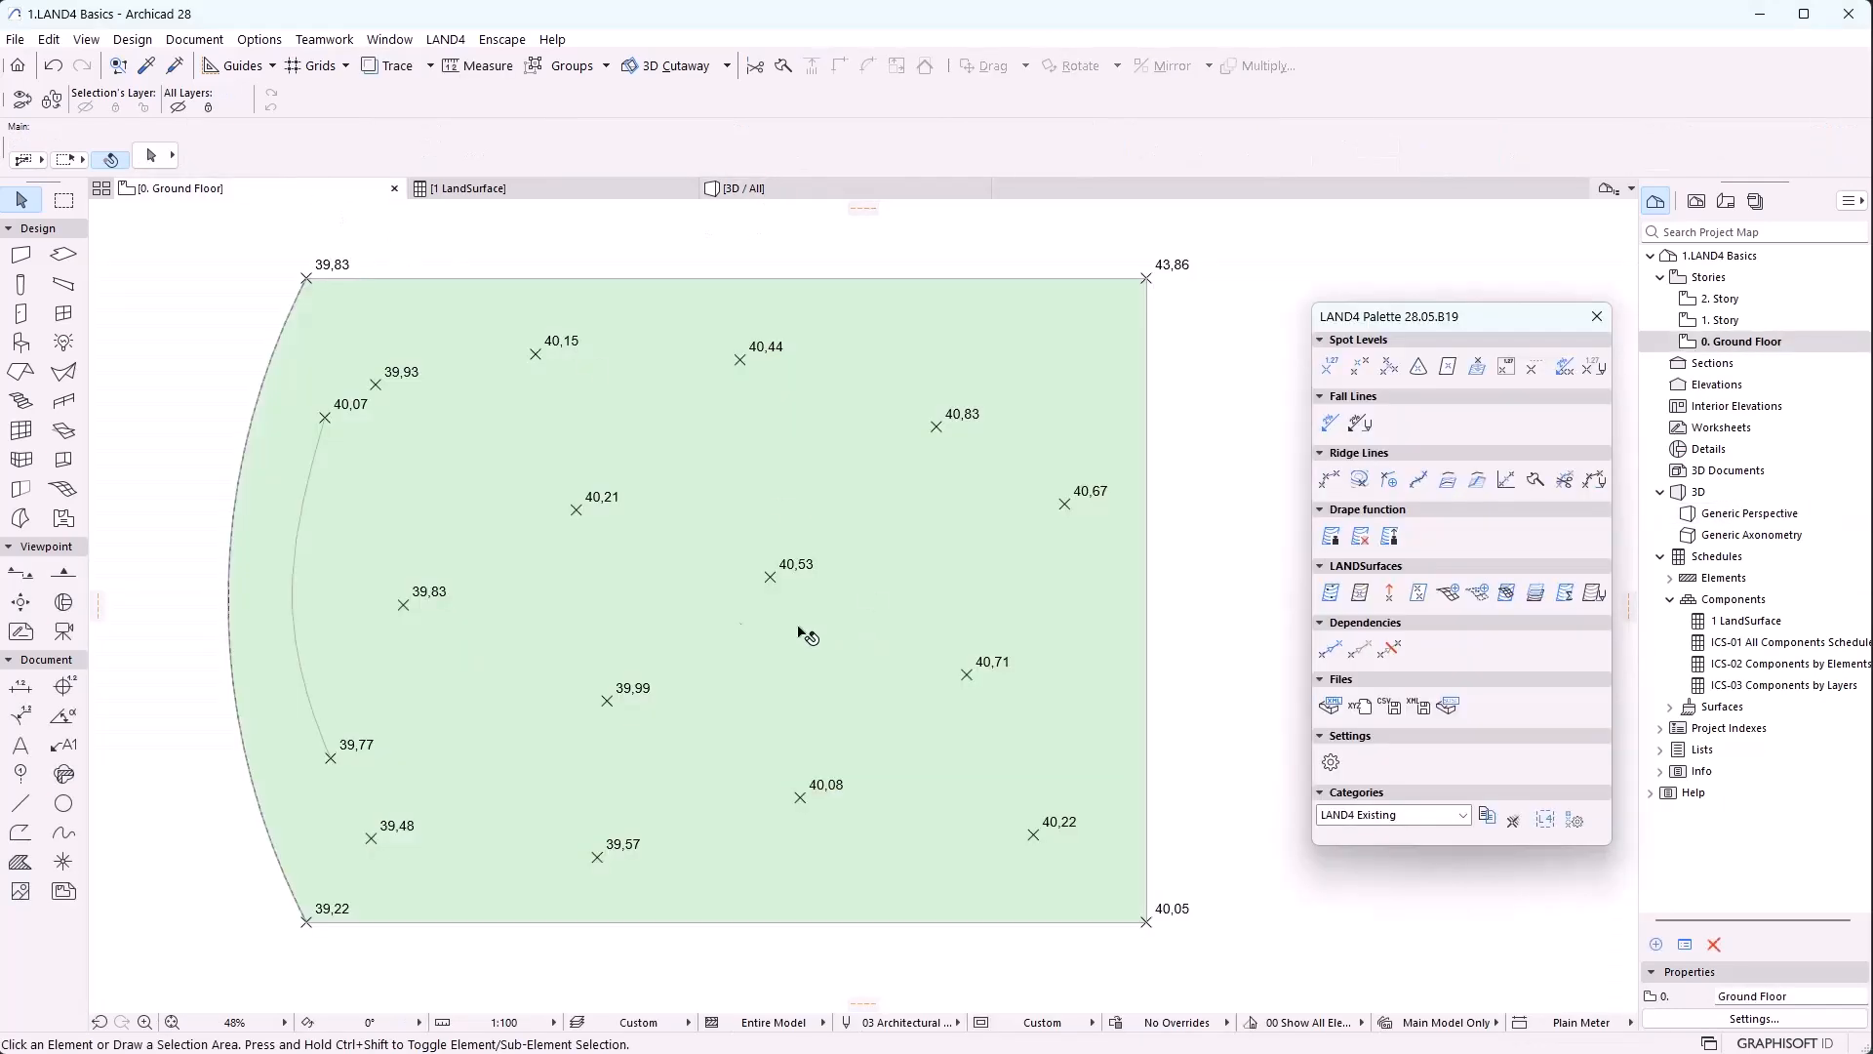
left_click(748, 633)
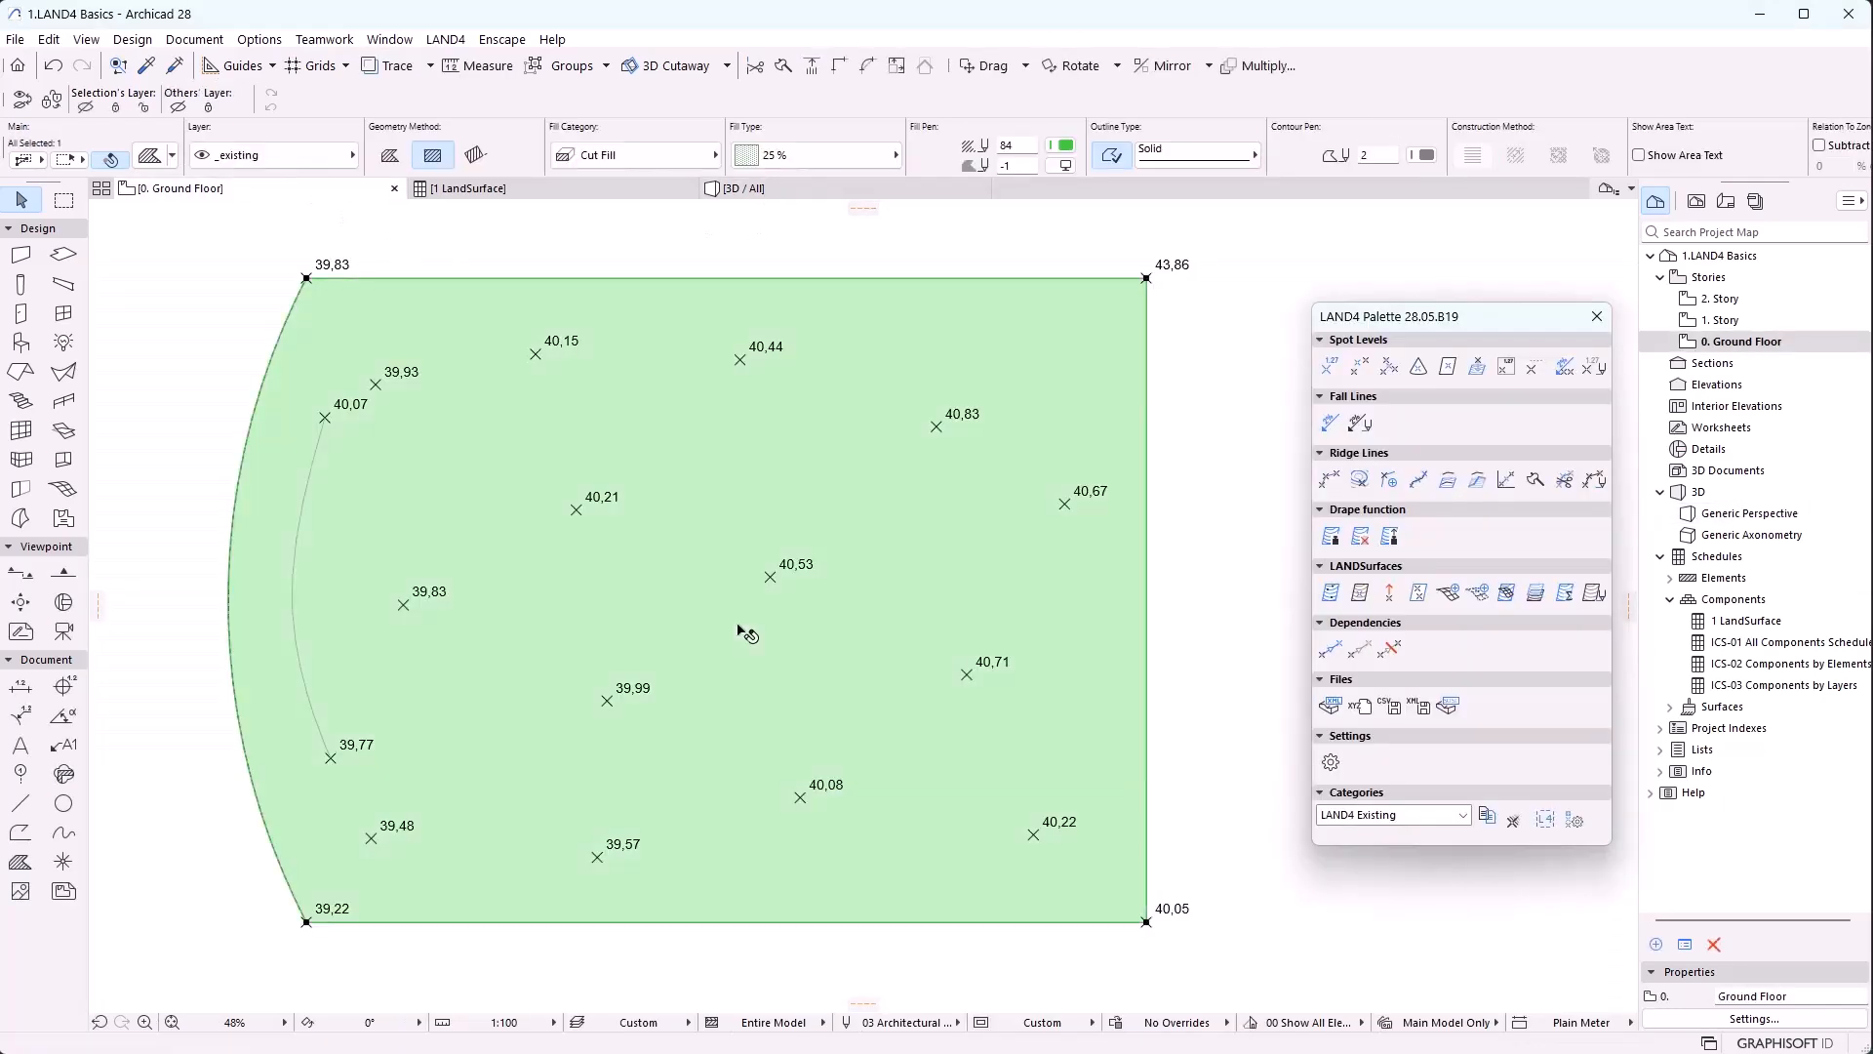
left_click(1421, 600)
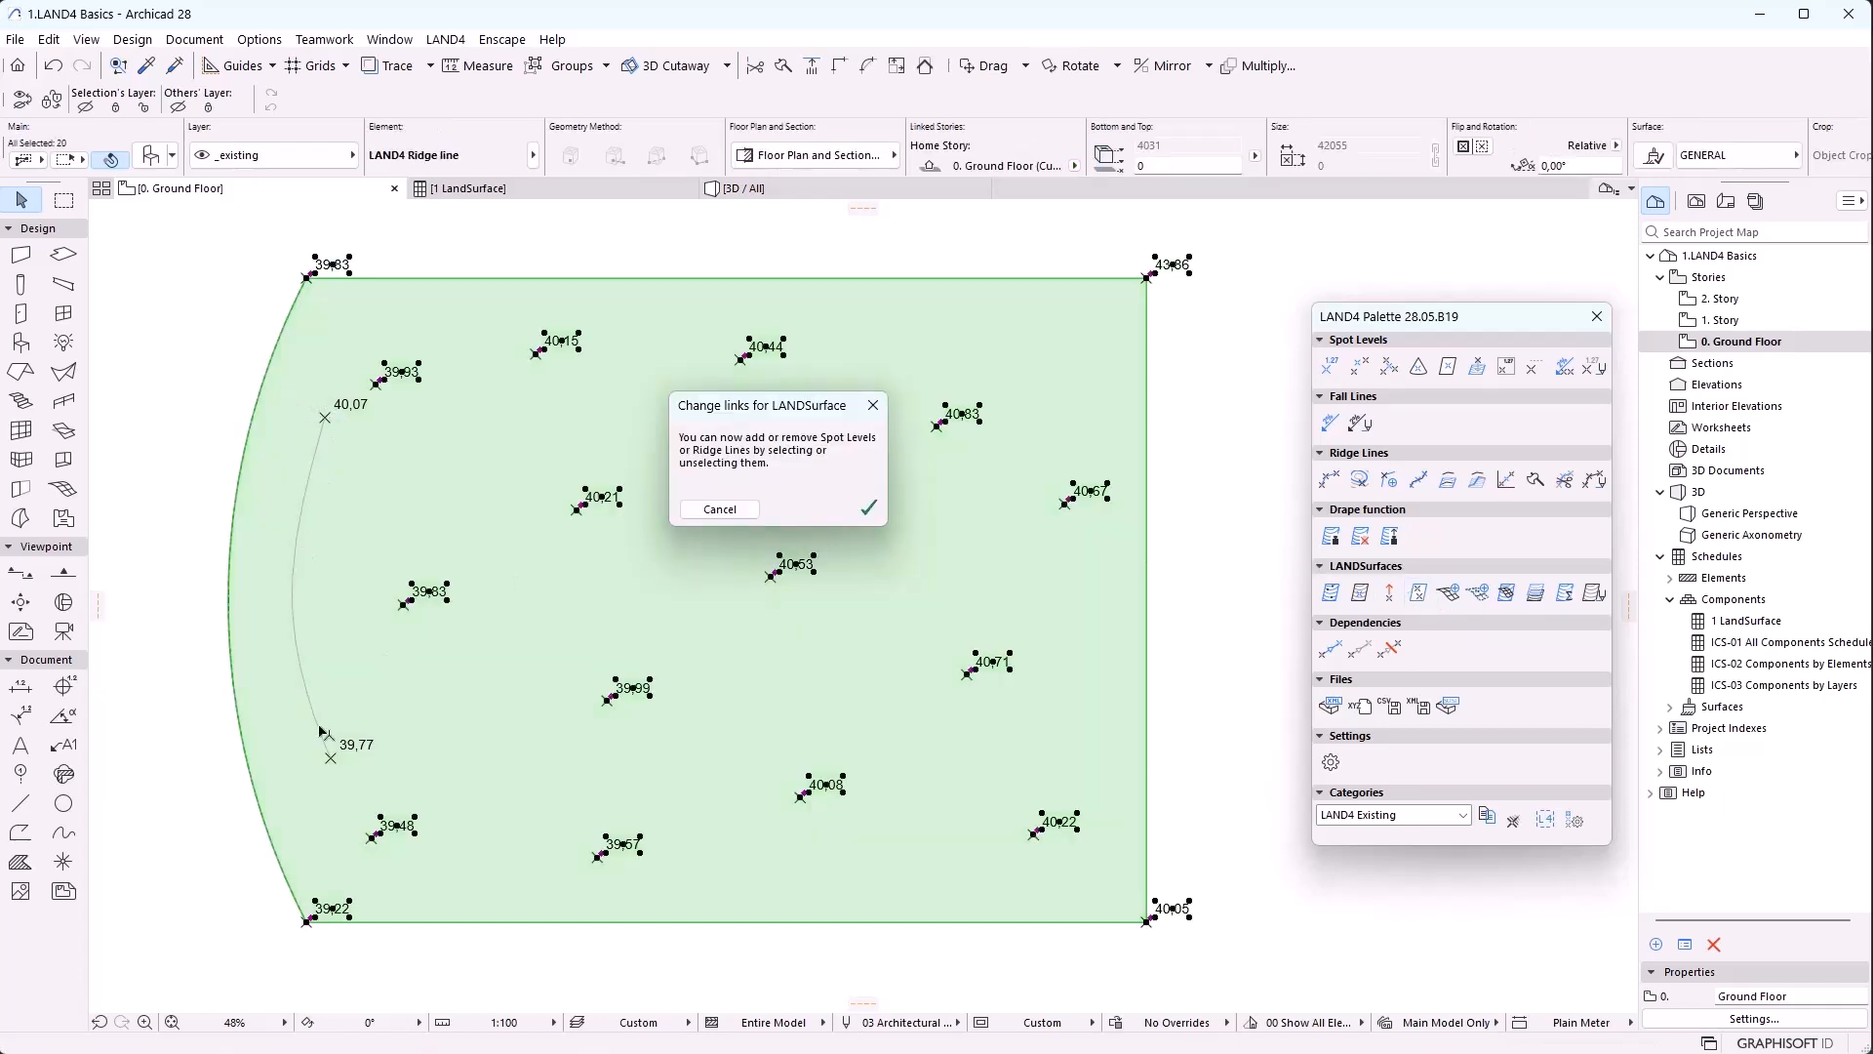
left_click(732, 511)
key("Escape")
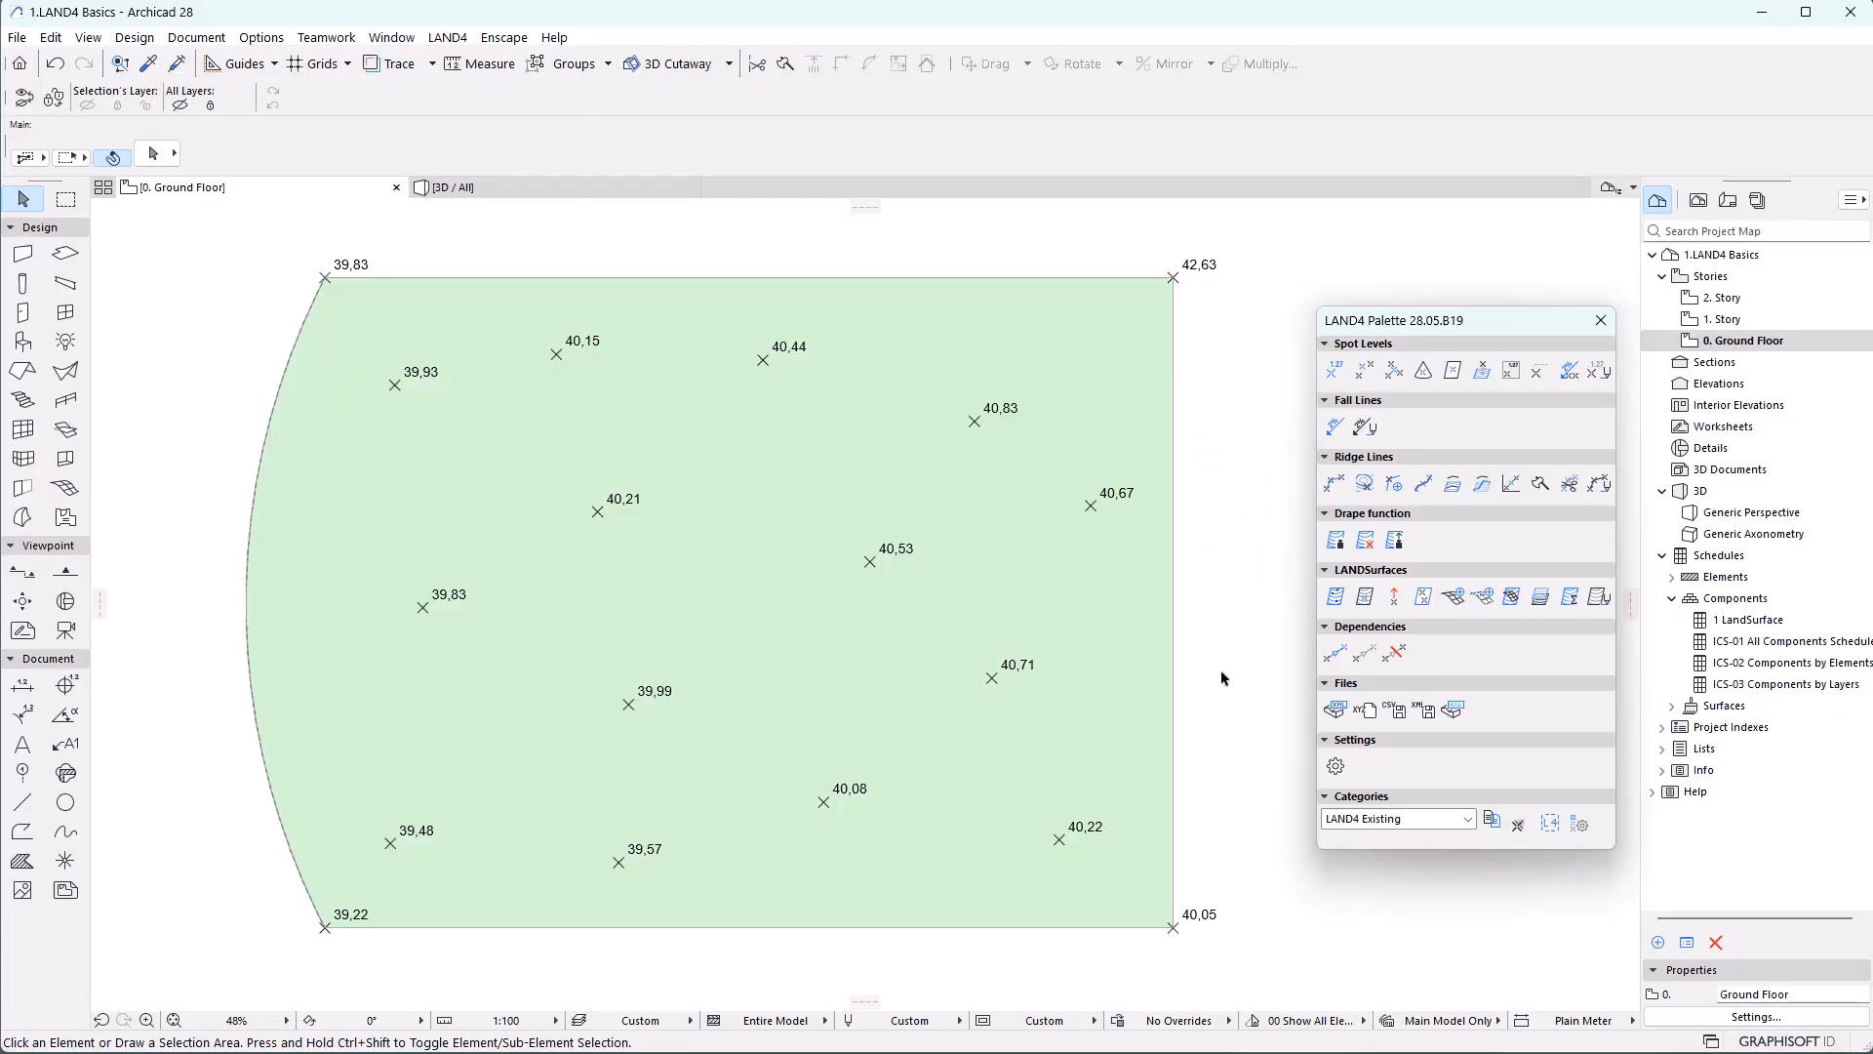
Convert the LANDsurface into an Archicad mesh and move the mesh clear of the original, beside its straight edge
left_click(1008, 615)
left_click(1427, 601)
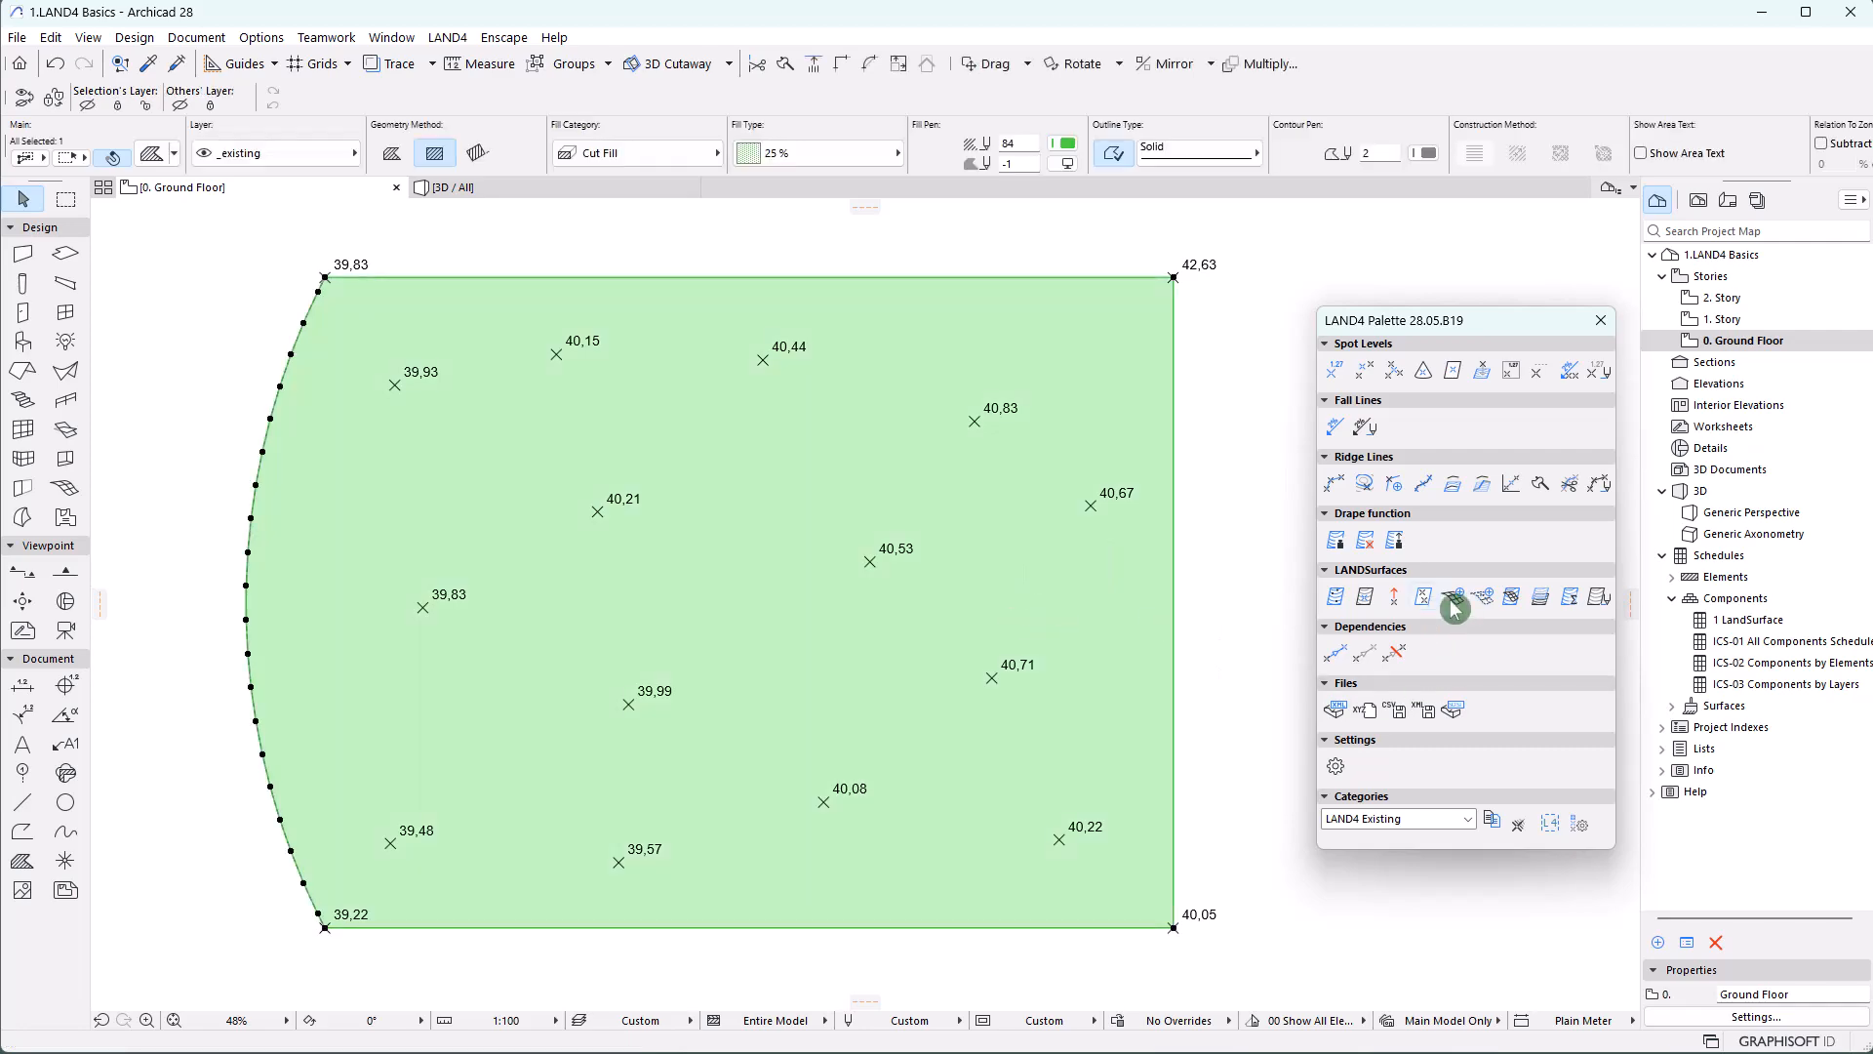
left_click(1454, 599)
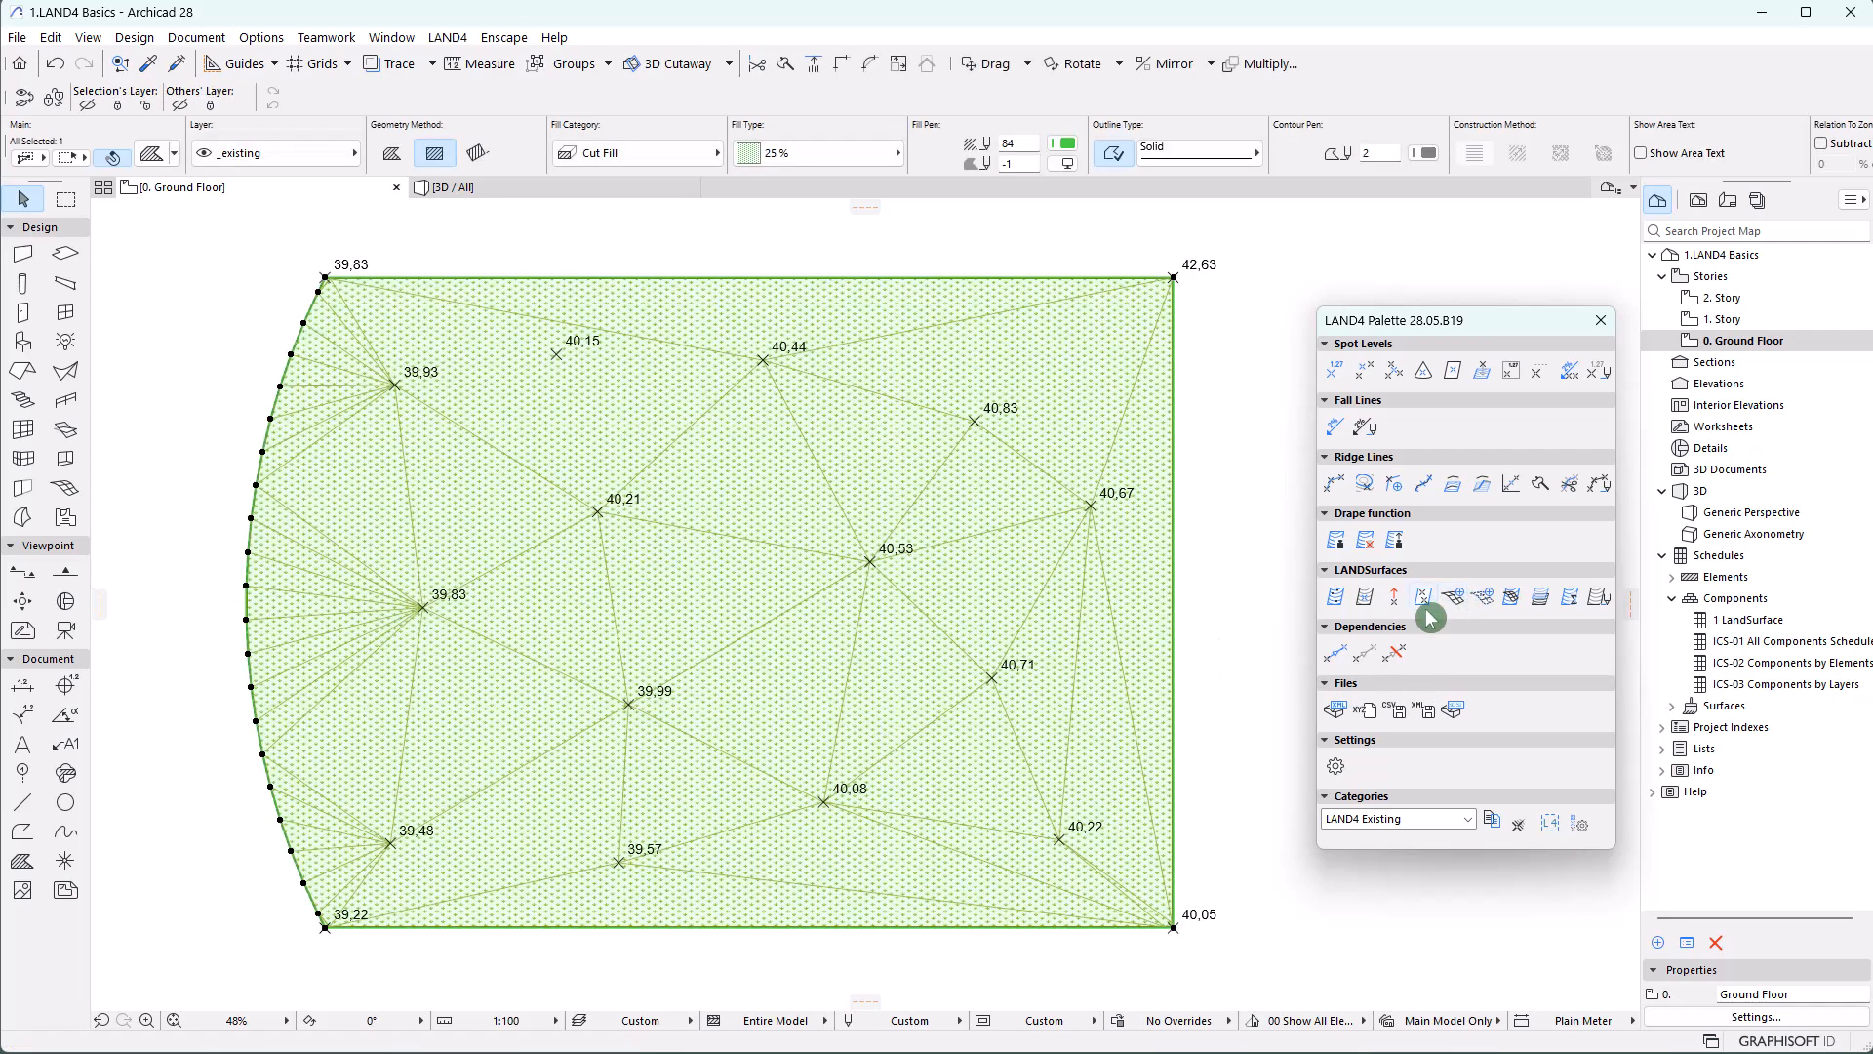
key("ctrl+d")
left_click(688, 618)
scroll(448, 644, "down", 3)
middle_click_drag(973, 646, 767, 647)
left_click(1020, 636)
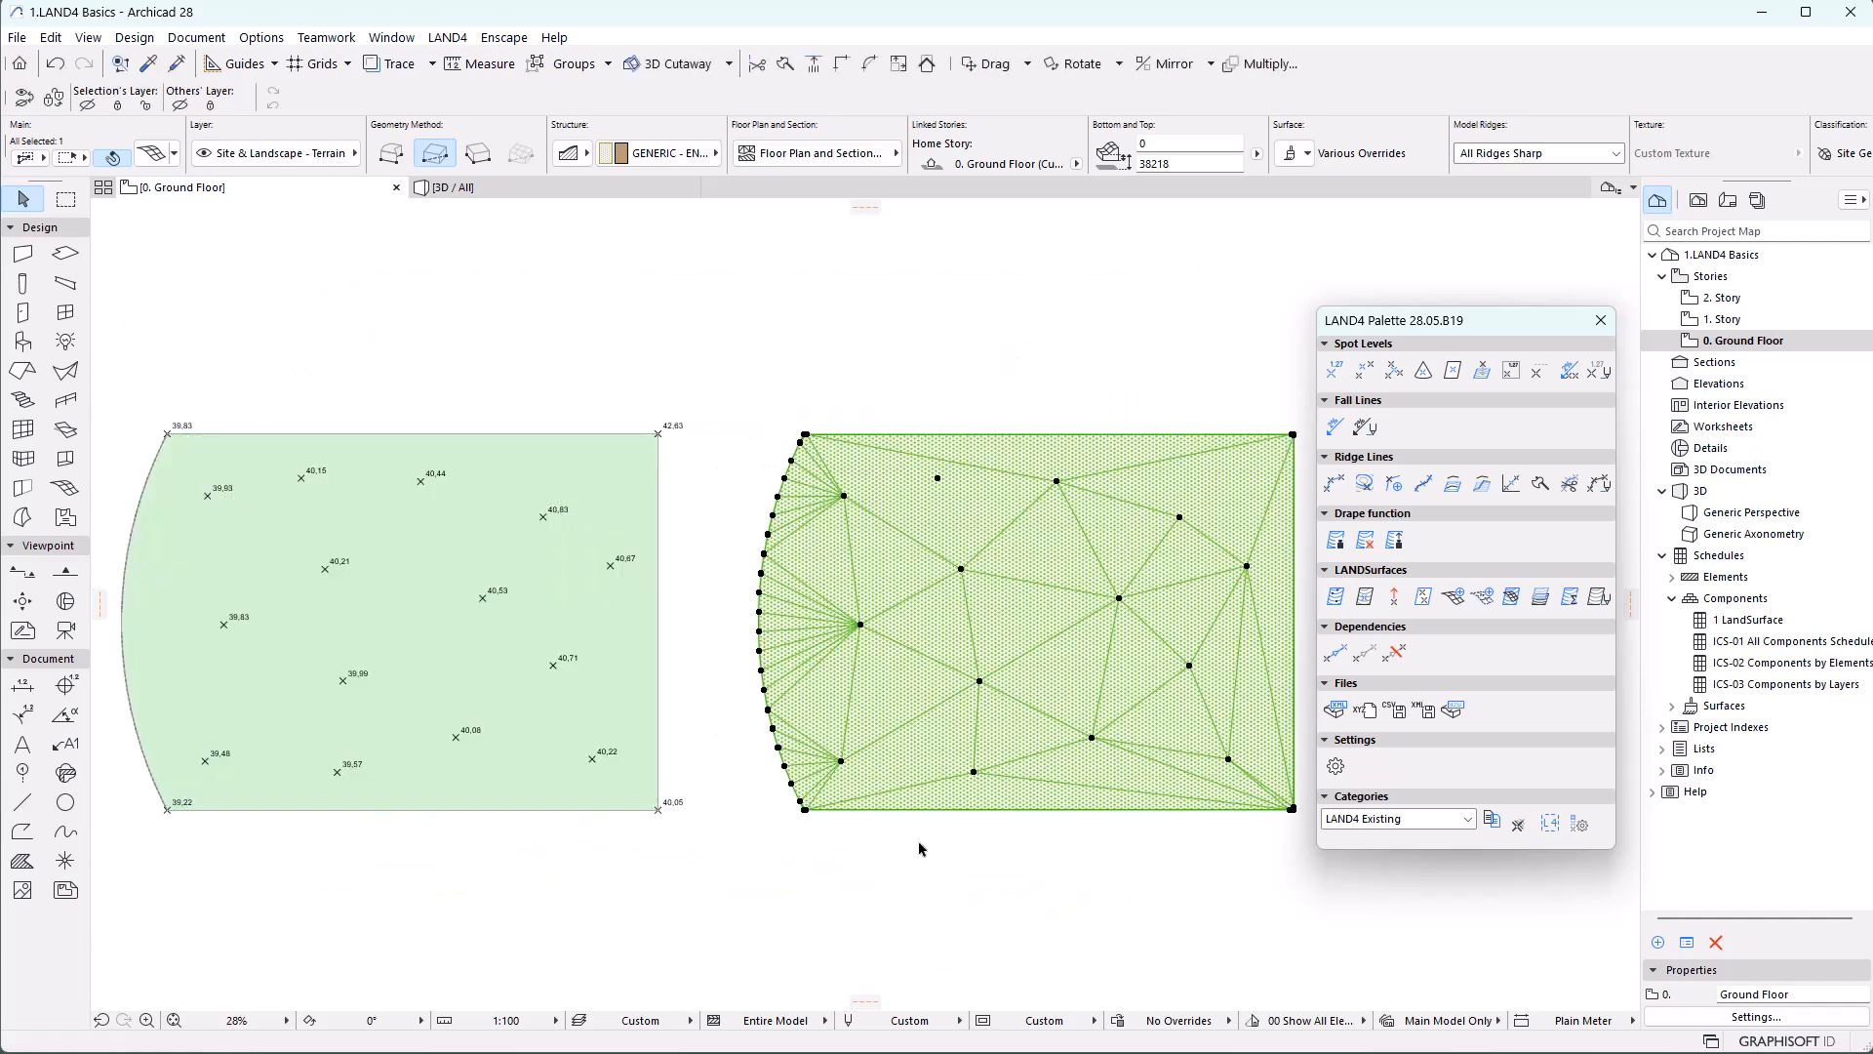
Compare the mesh with the LANDsurface in the 3D view and check the mesh's element type by selecting it
left_click(573, 190)
middle_click_drag(876, 547, 556, 639, "shift")
middle_click_drag(1166, 698, 1079, 670, "shift")
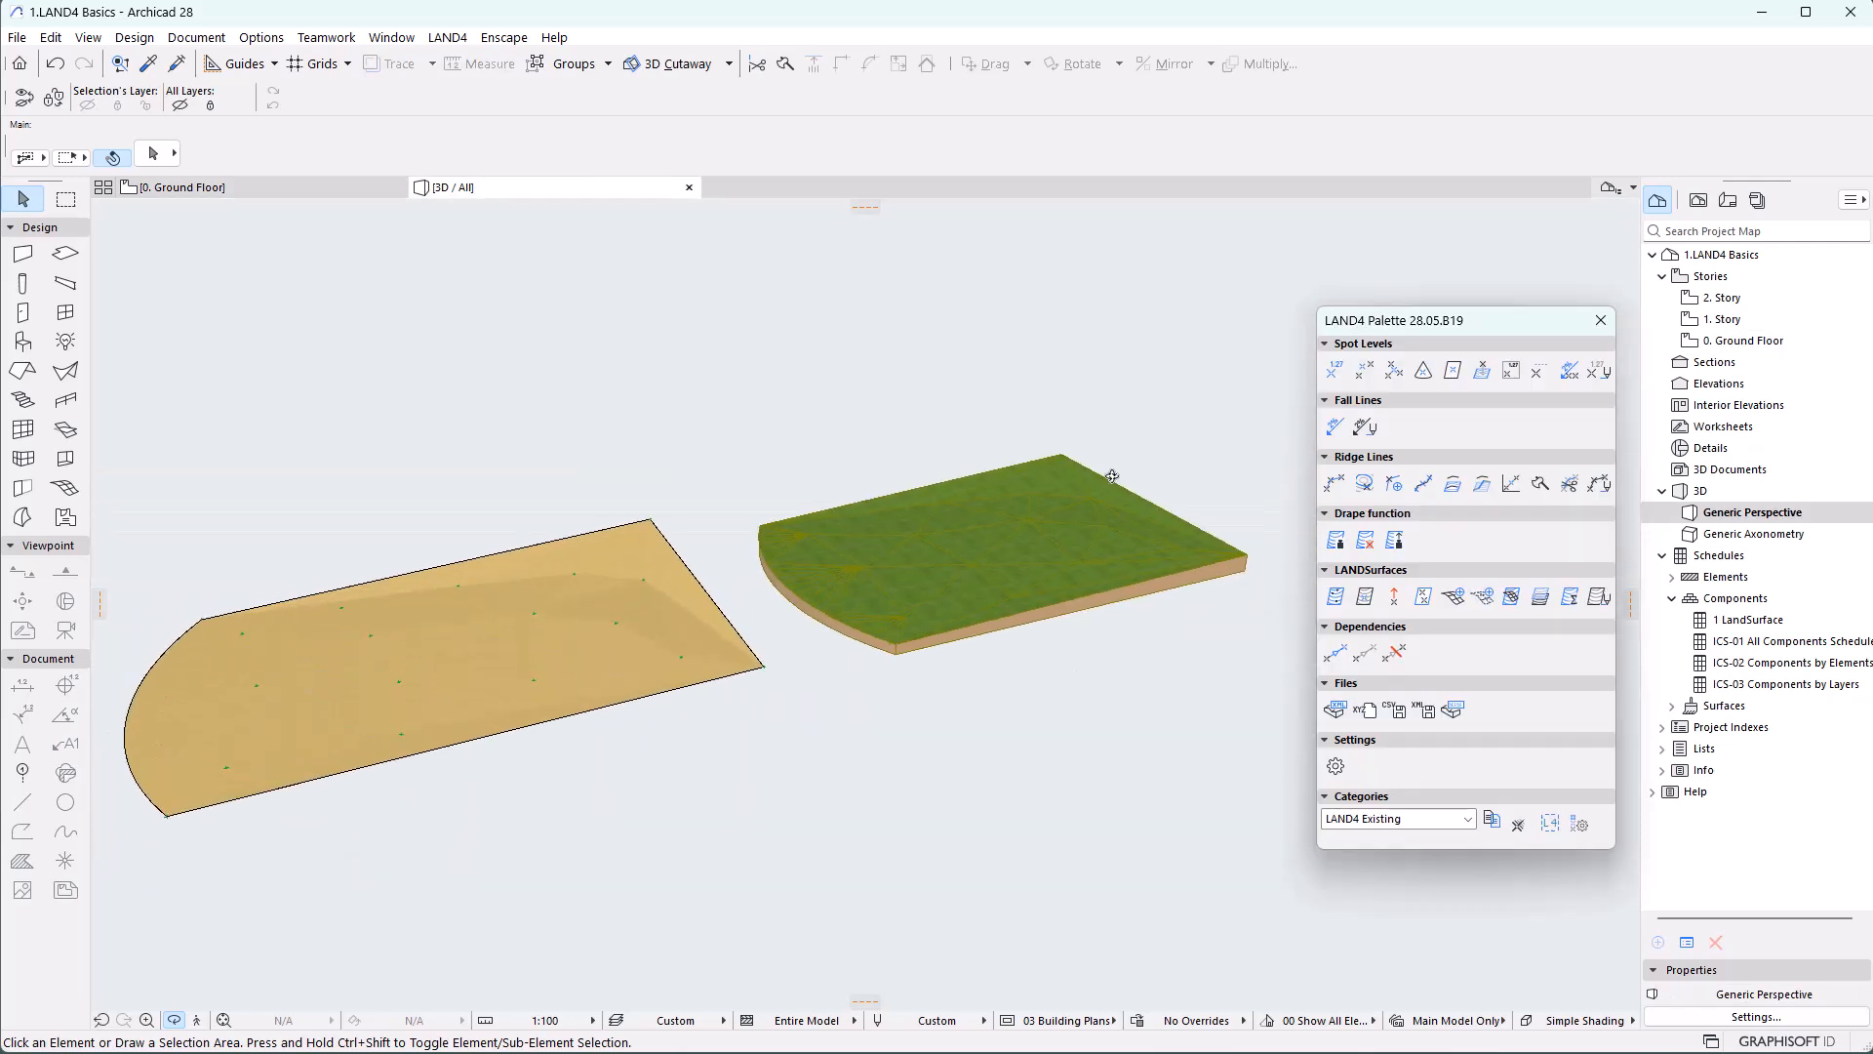
key("Escape")
left_click(1023, 565)
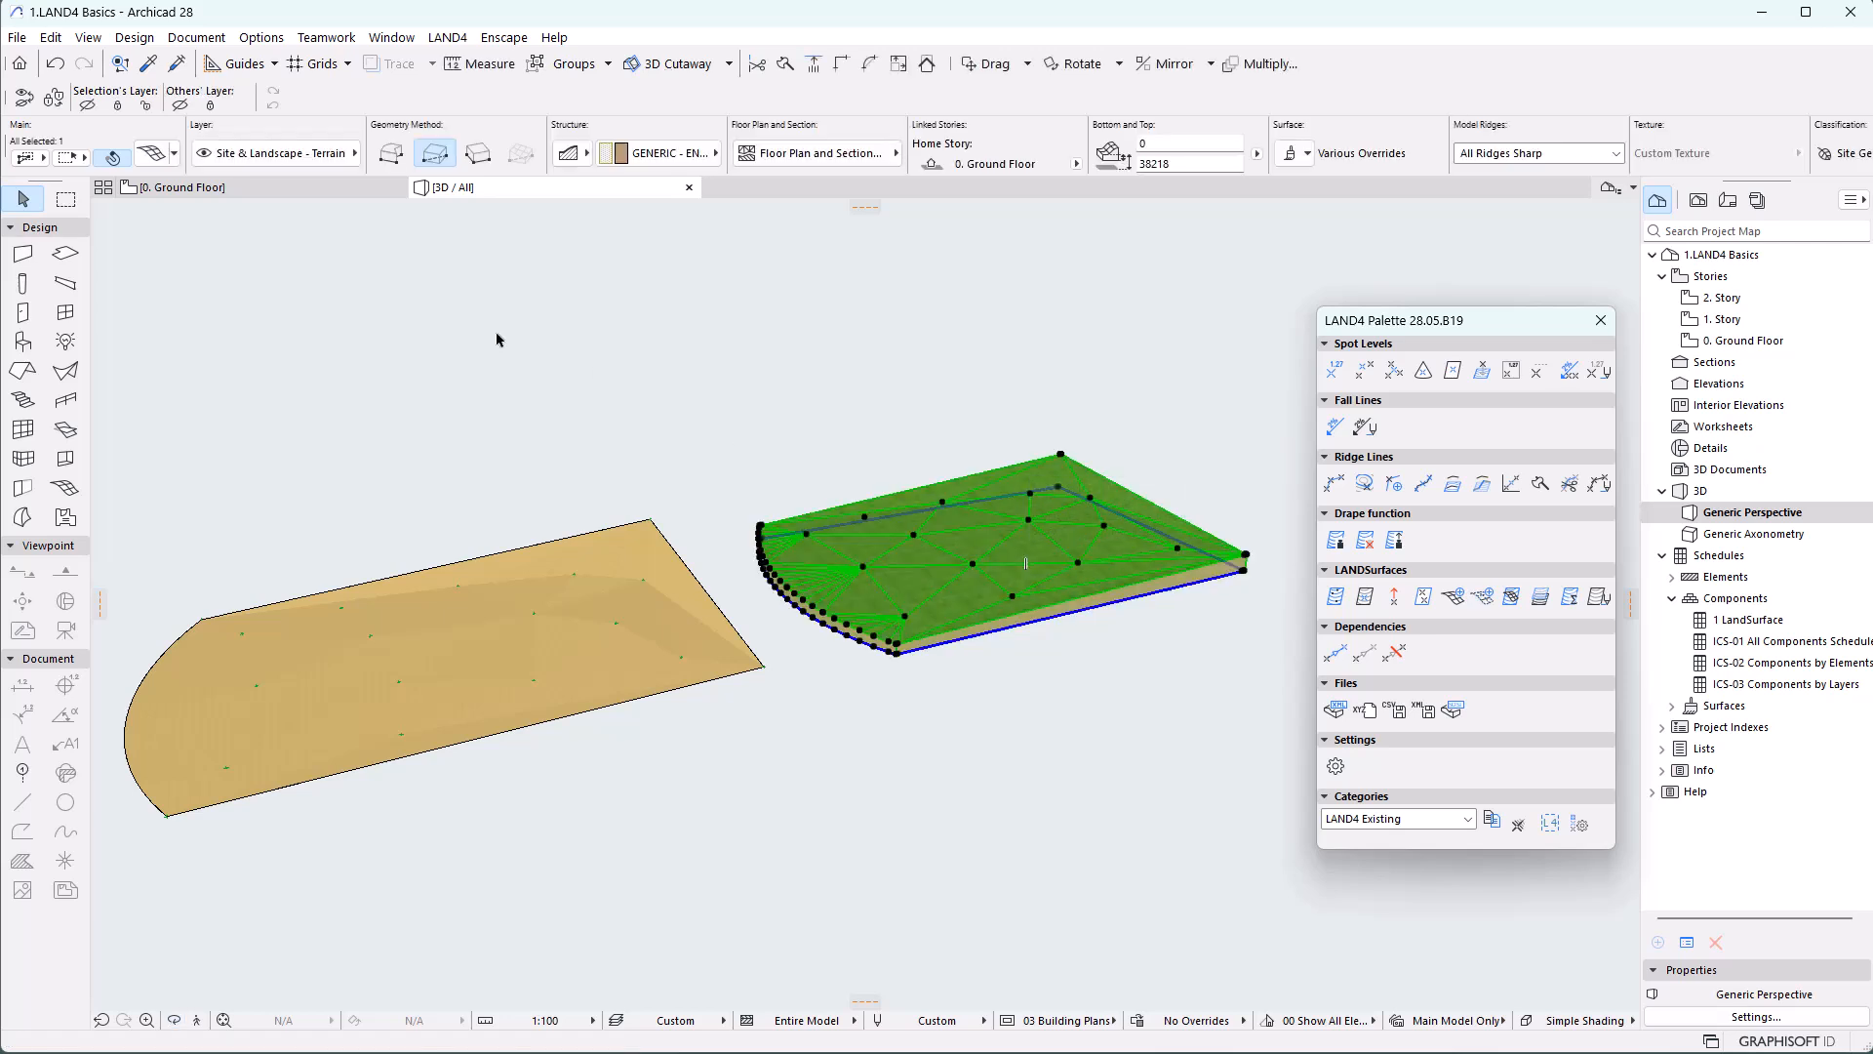
left_click(157, 162)
left_click_drag(329, 0, 466, 65)
key("Escape")
key("Escape")
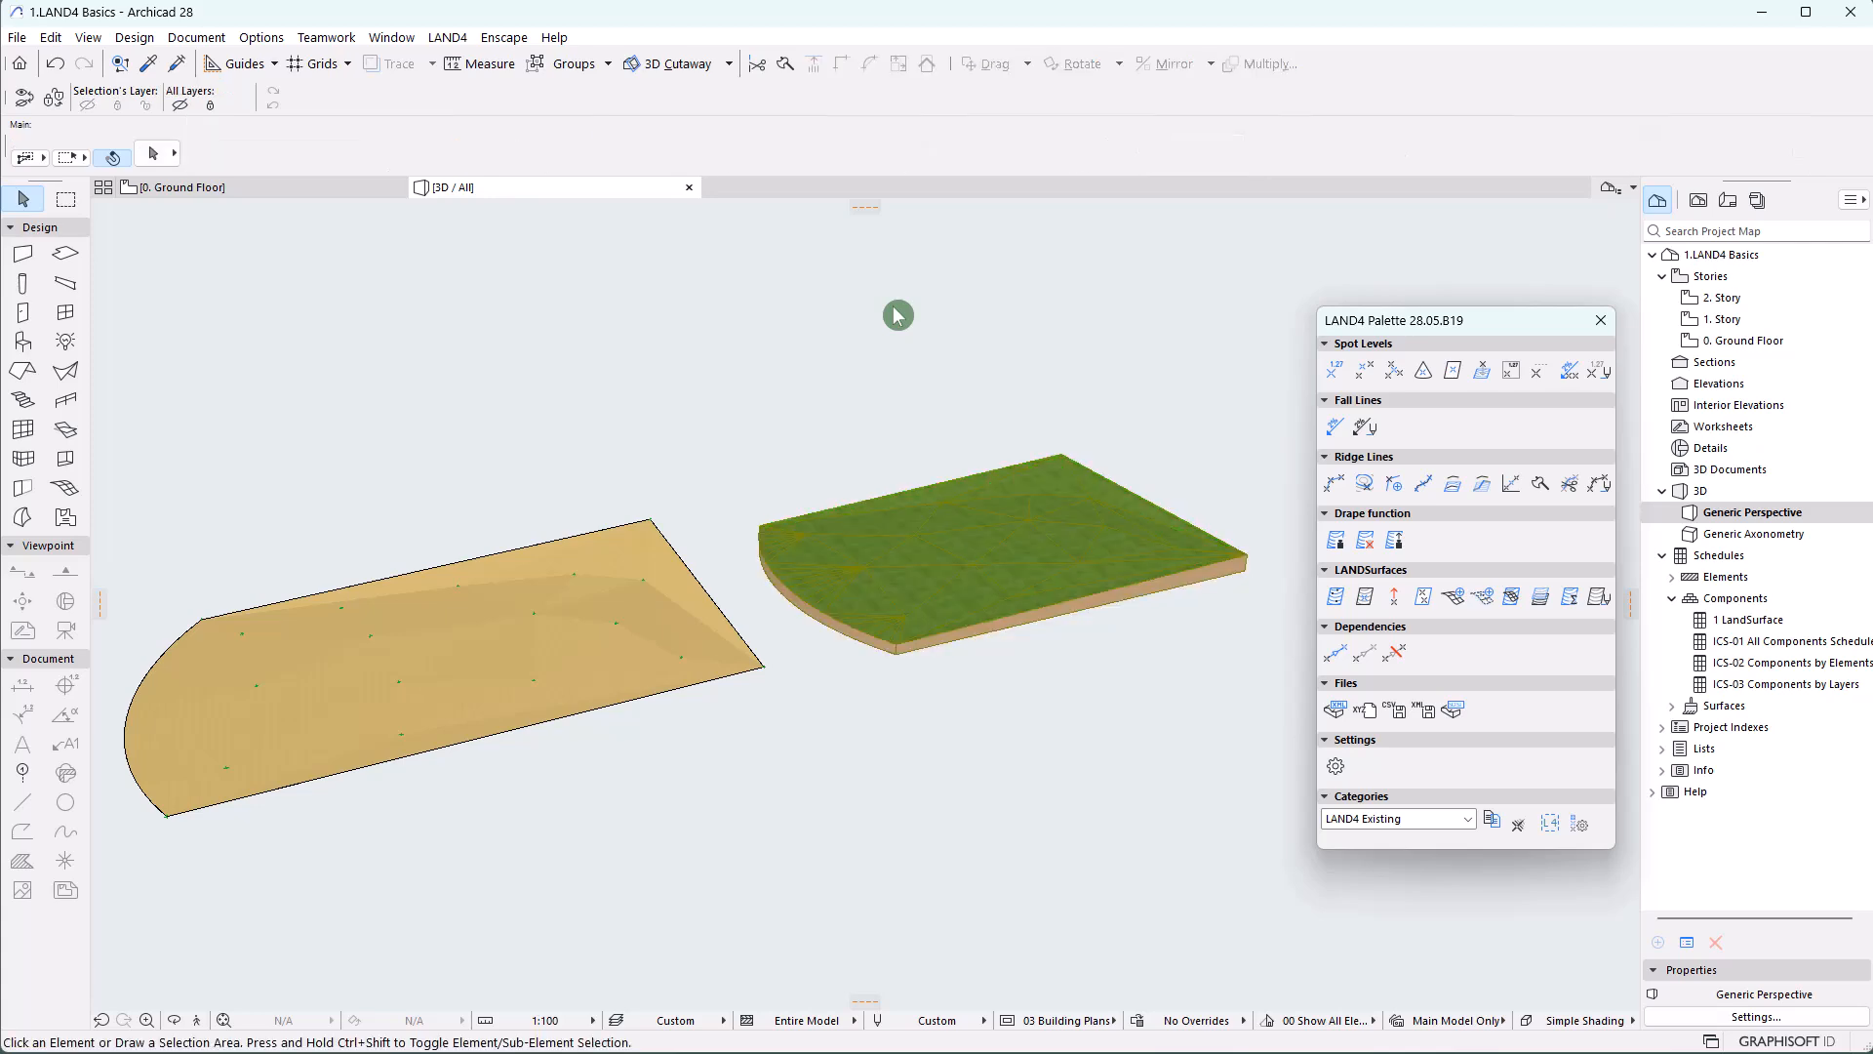
Examine the closely spaced mesh points at the lower corner opposite the curved edge on the floor plan
left_click(301, 193)
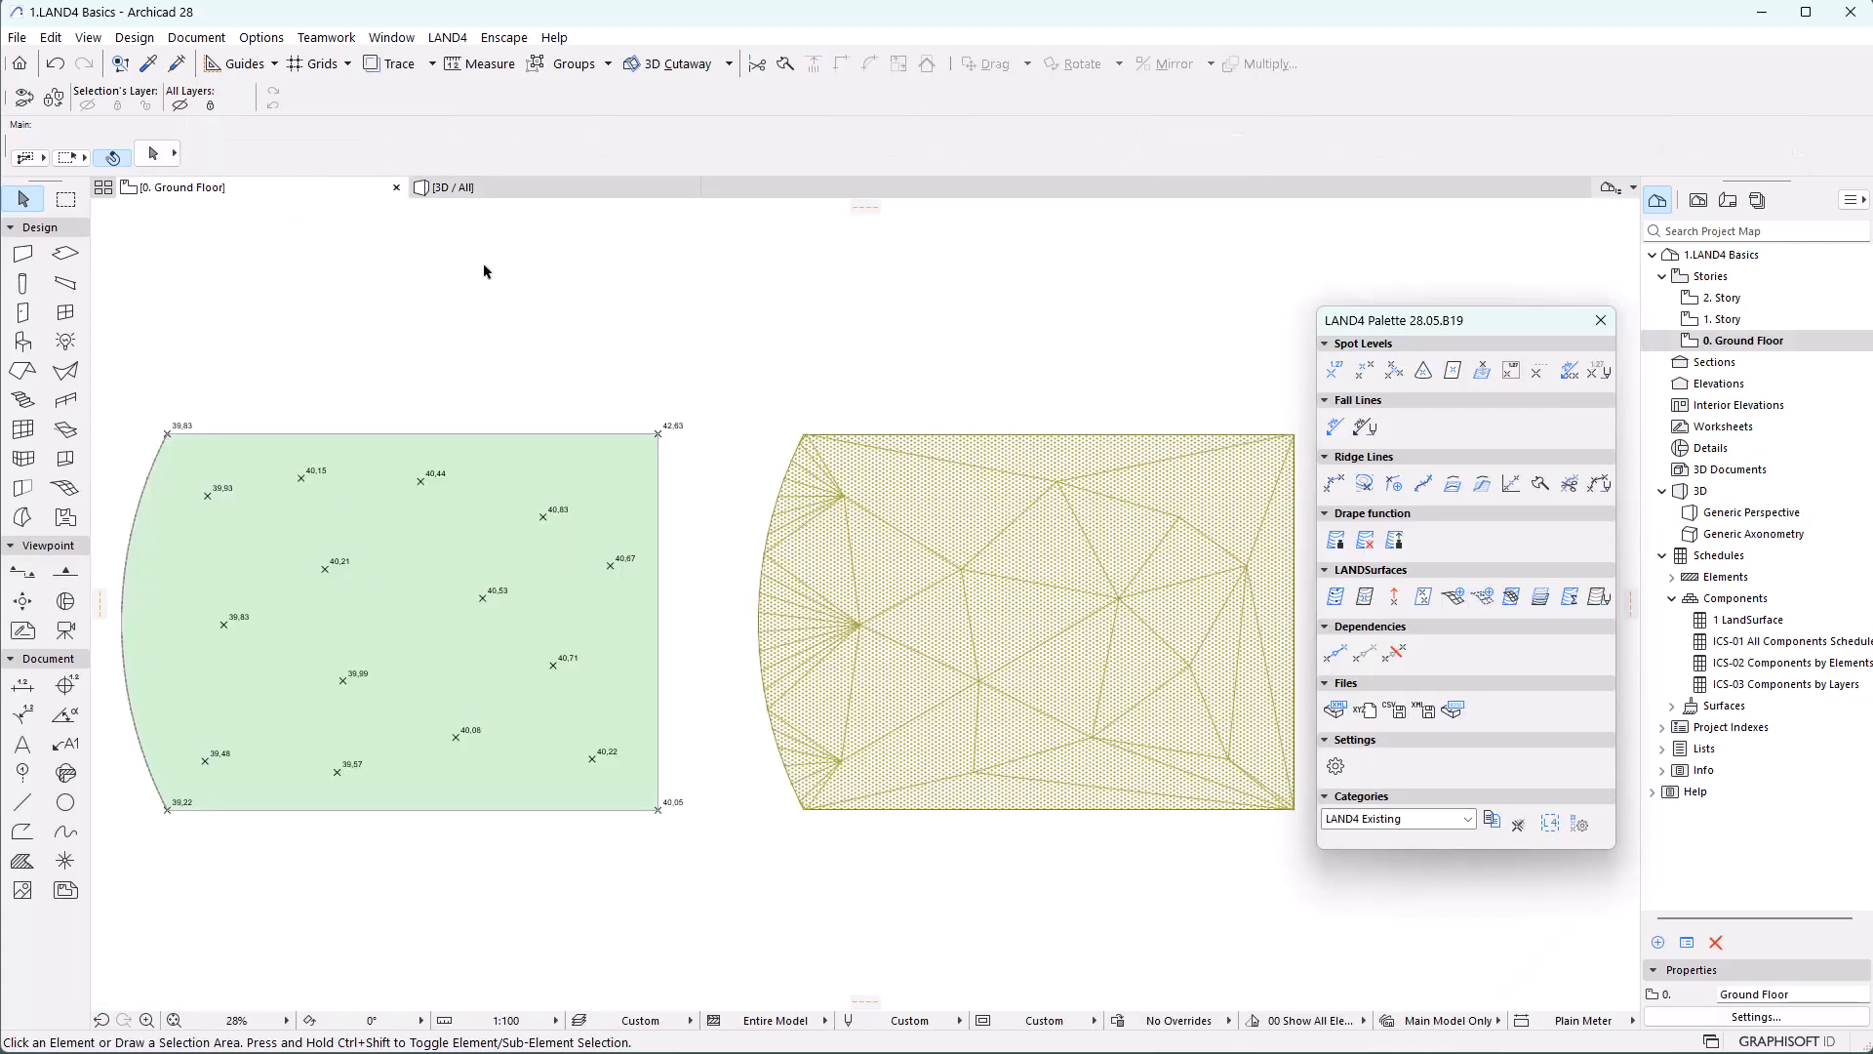
scroll(1181, 649, "up", 3)
left_click(956, 609)
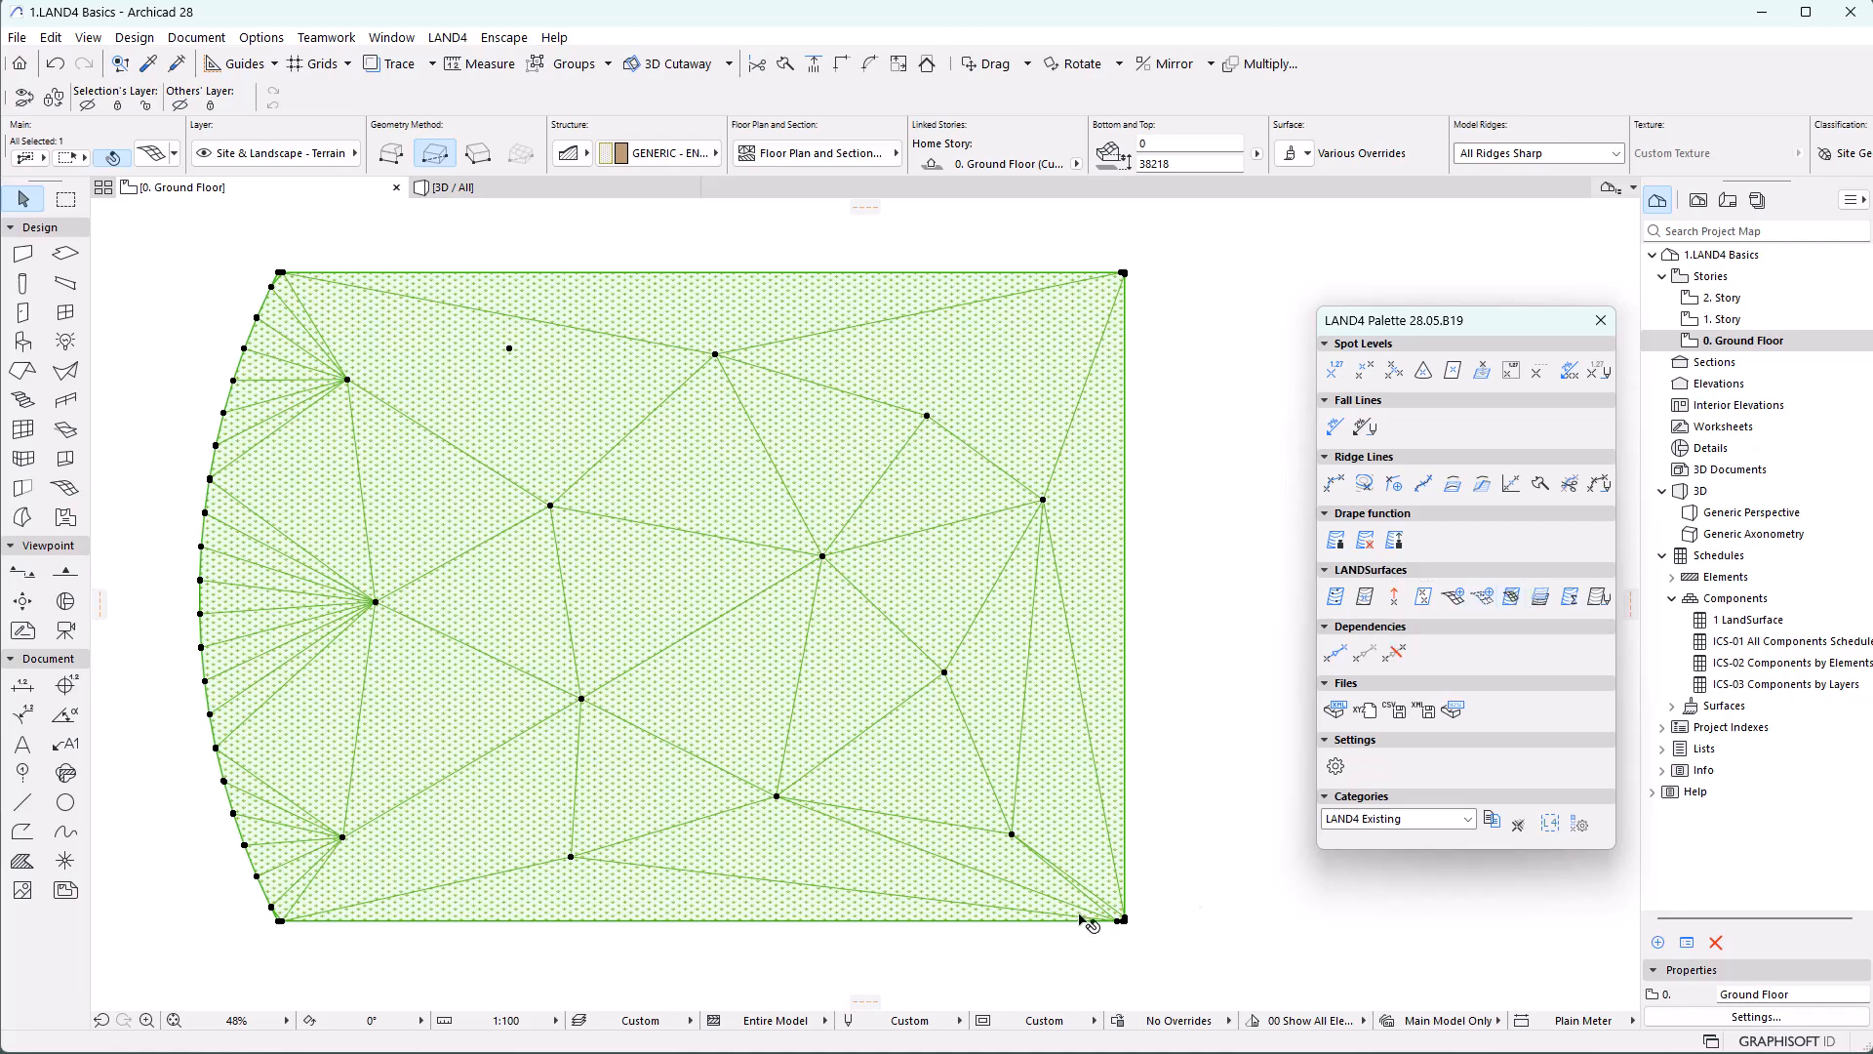
scroll(1089, 934, "up", 5)
scroll(1116, 944, "up", 4)
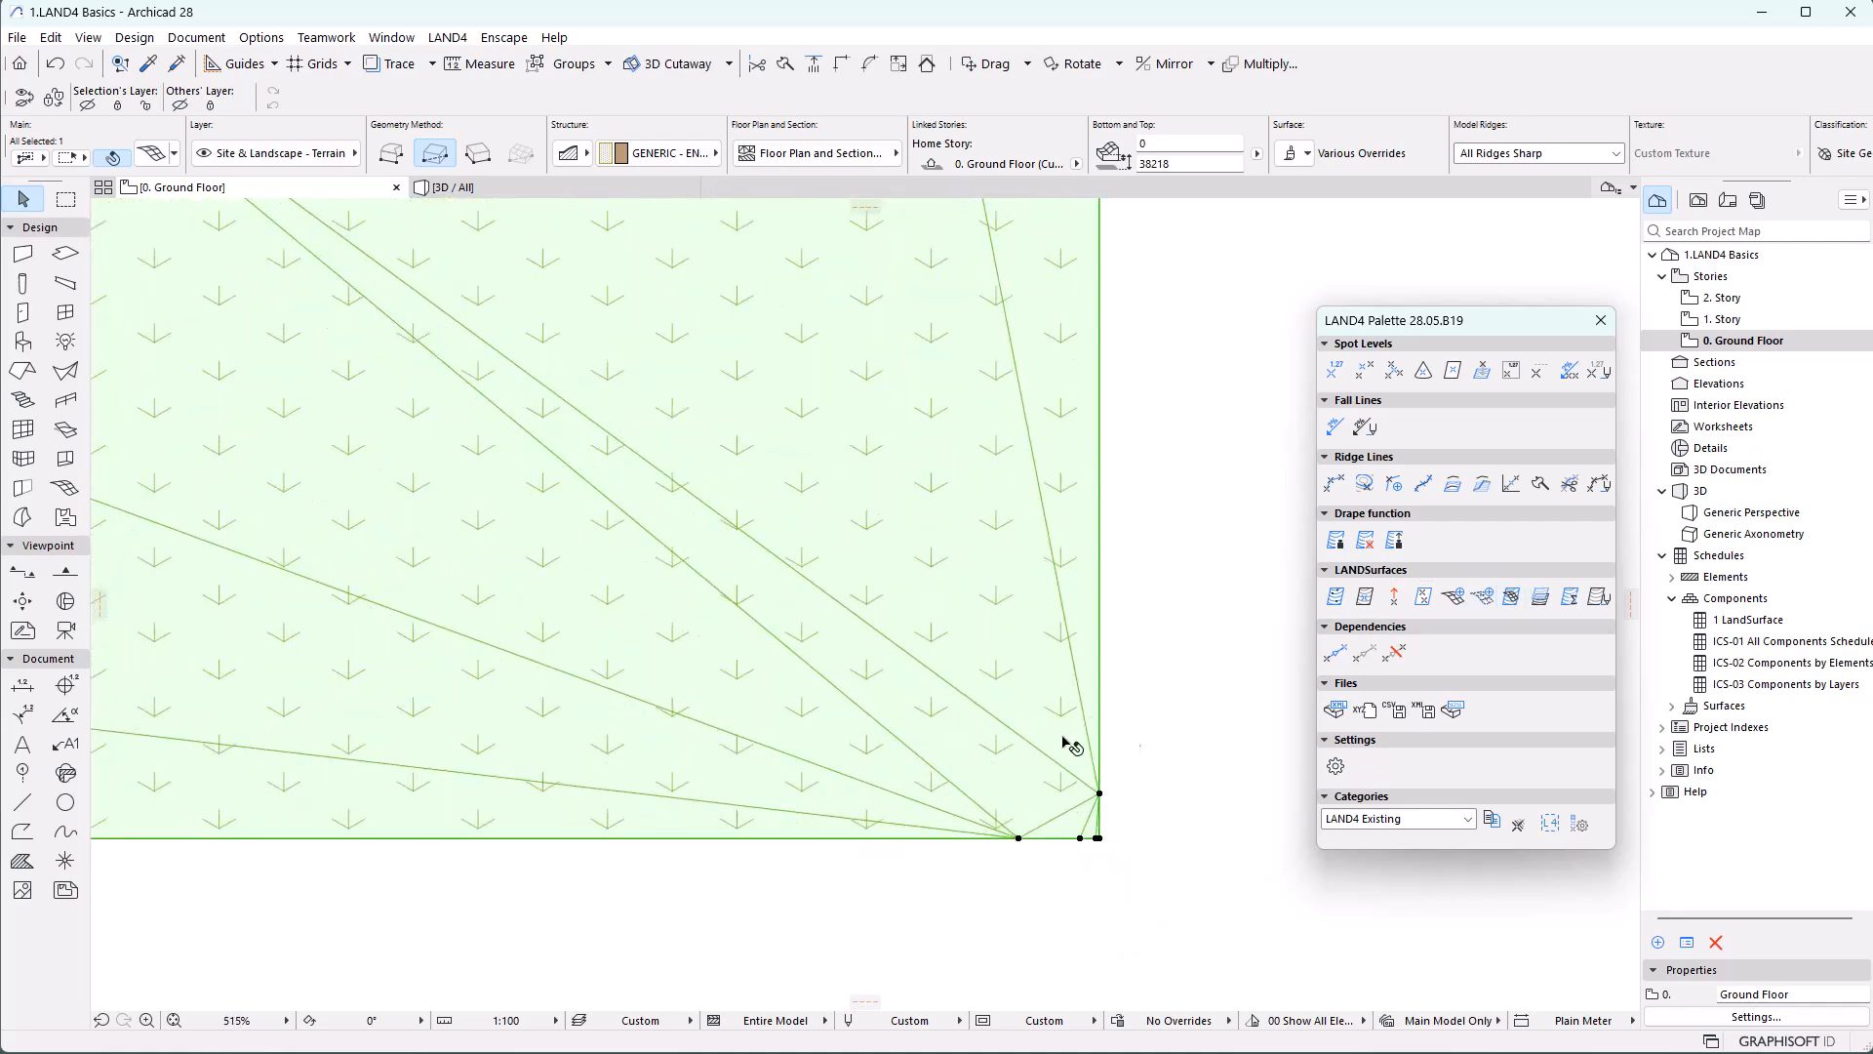
scroll(1064, 858, "up", 3)
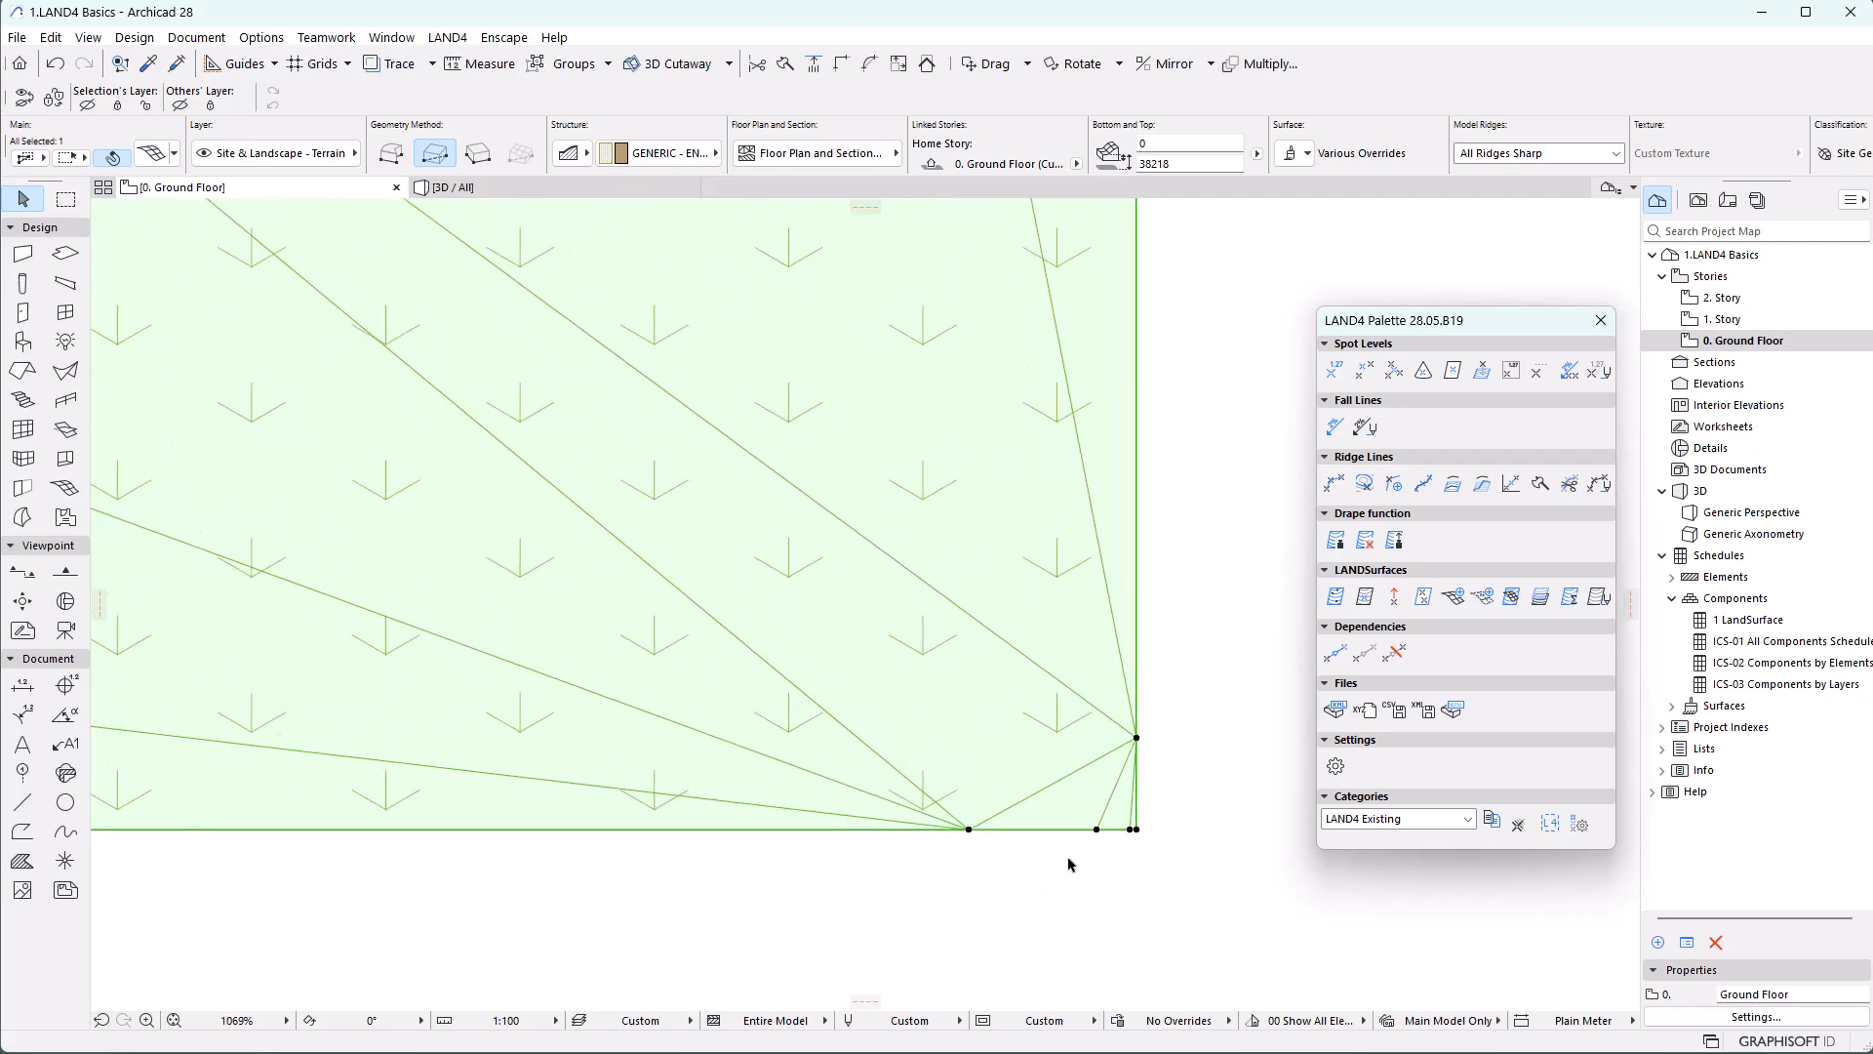
scroll(1069, 865, "down", 8)
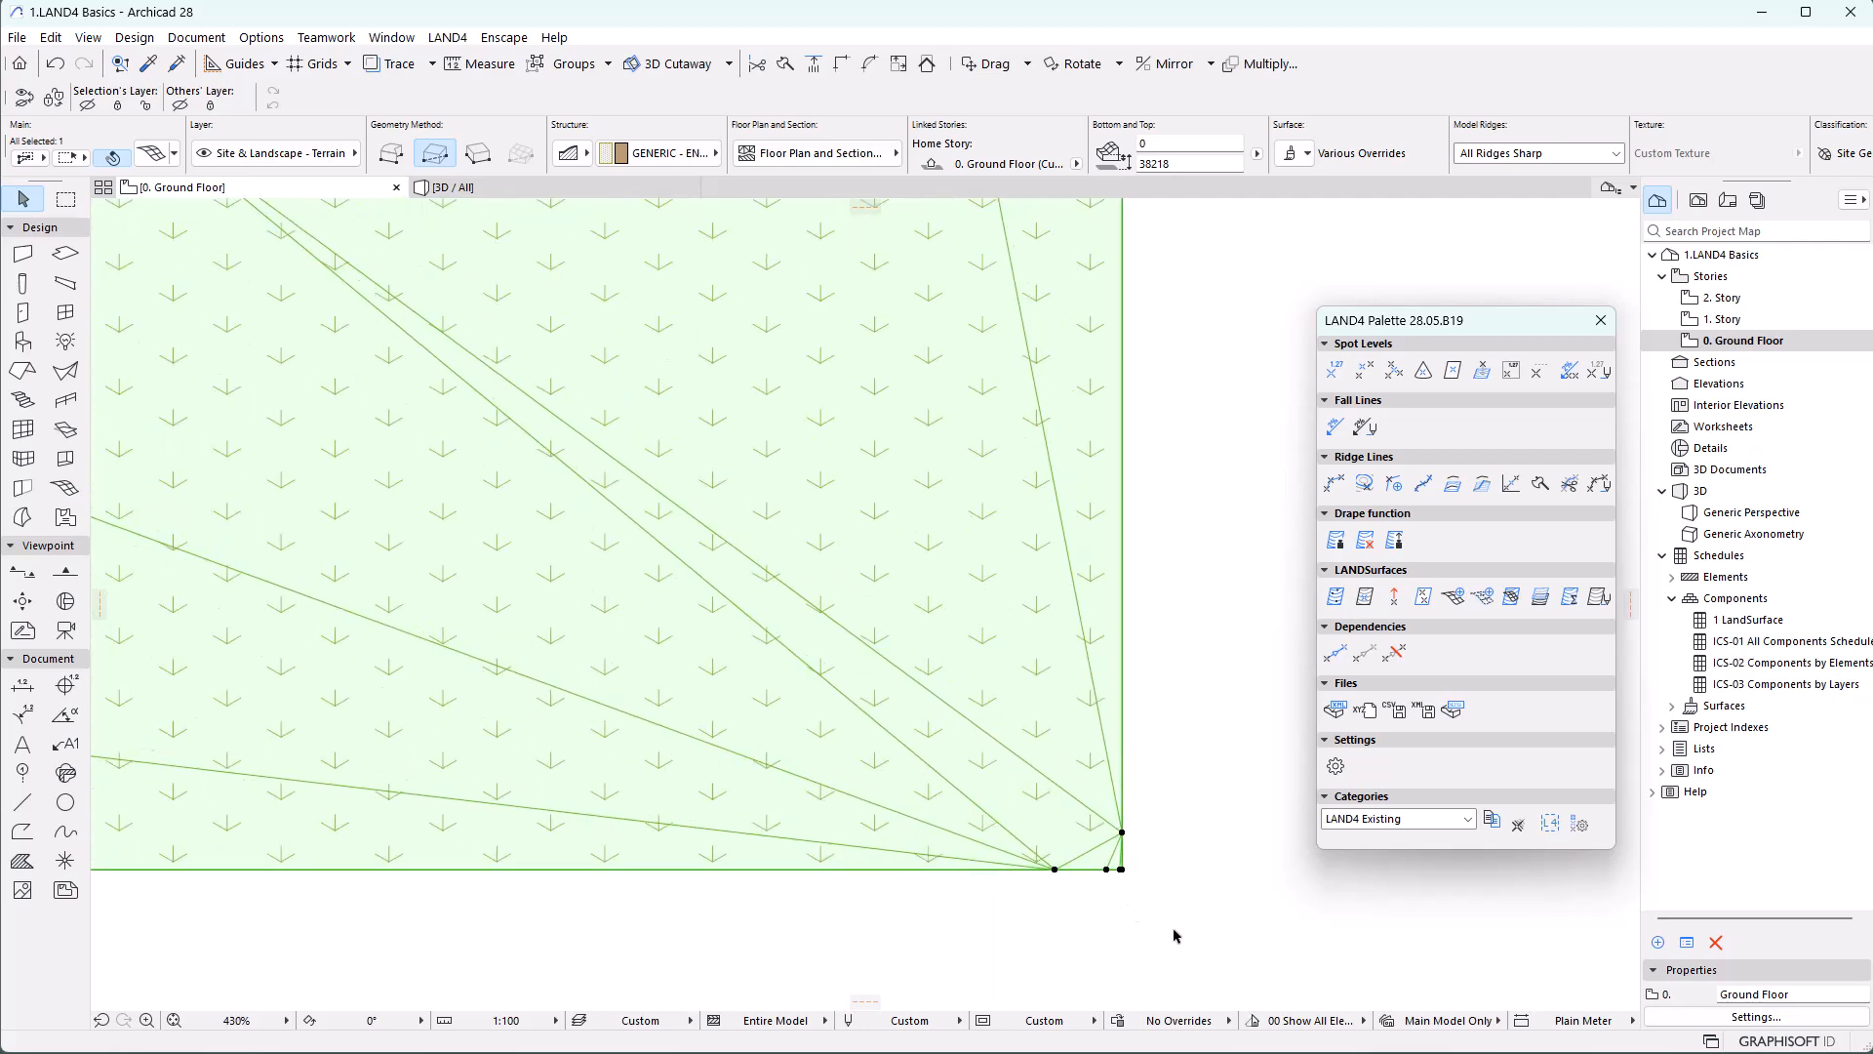
scroll(1103, 956, "down", 4)
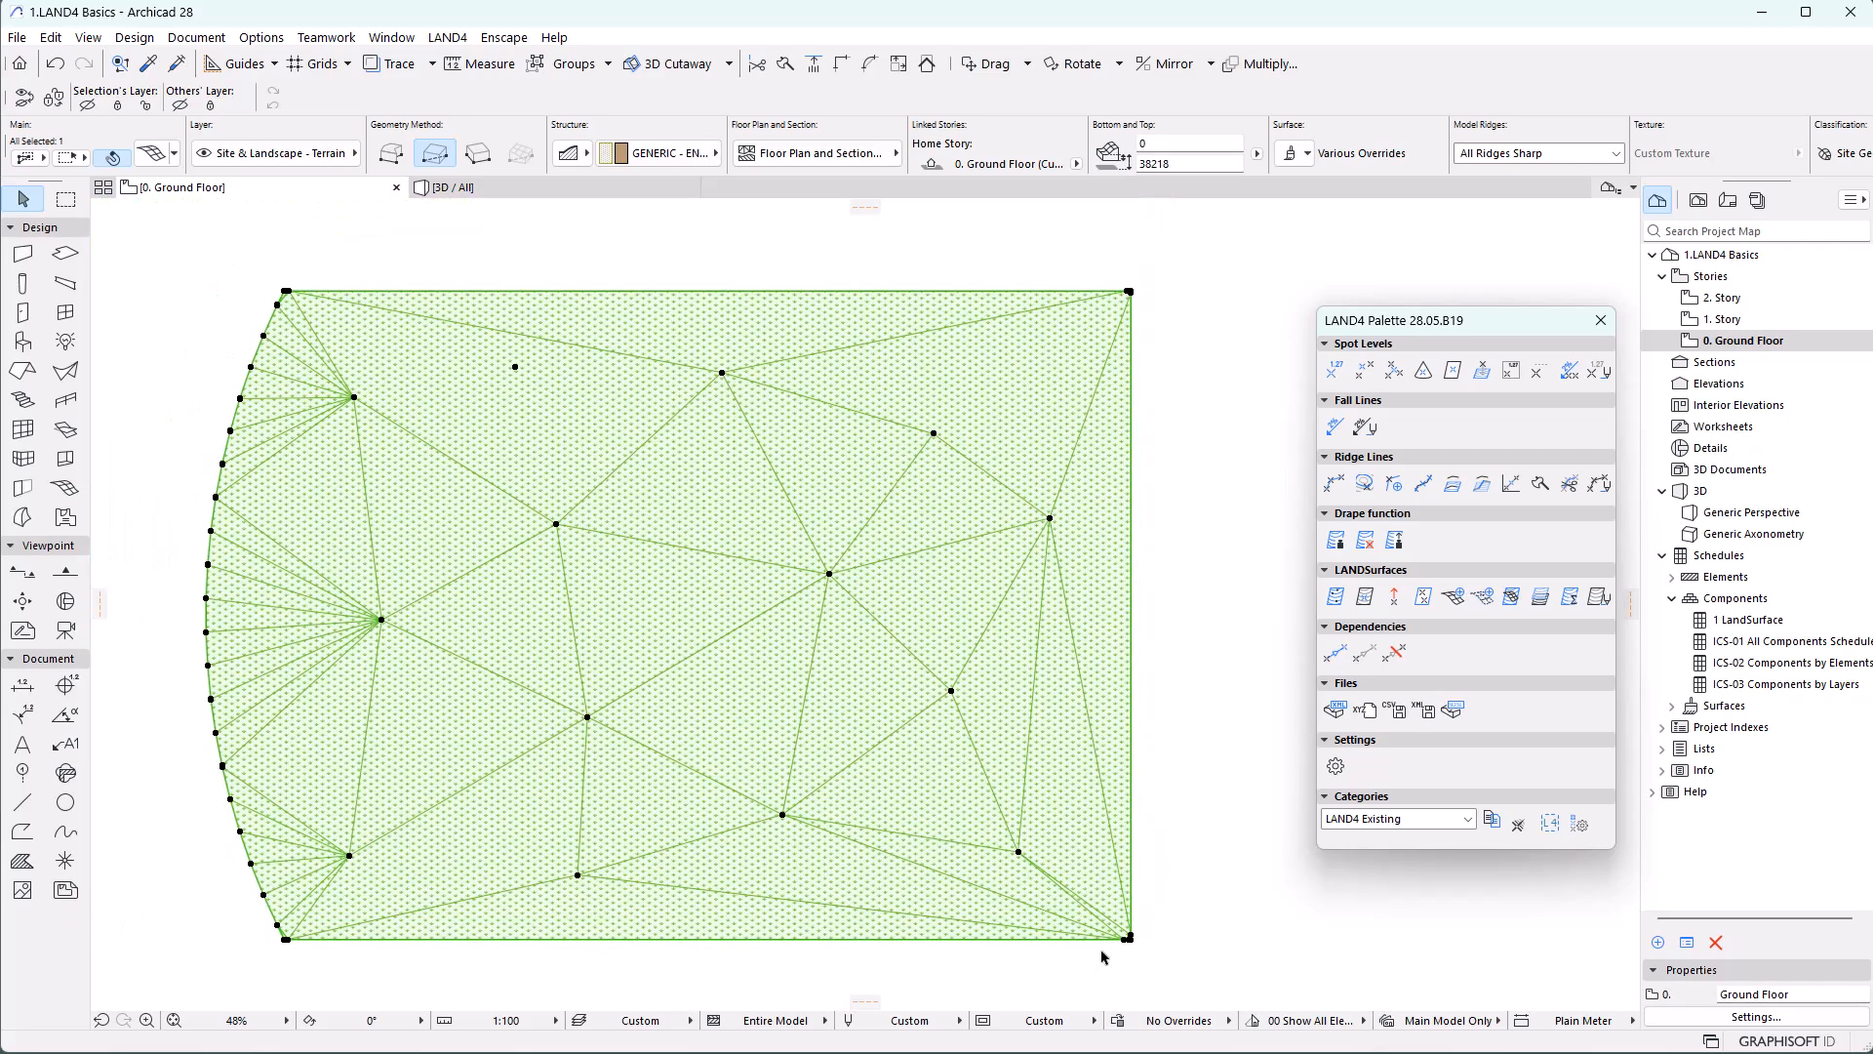
Convert the mesh into a LANDsurface with grid-based point filtering off, accepting the default surface name
left_click(1511, 596)
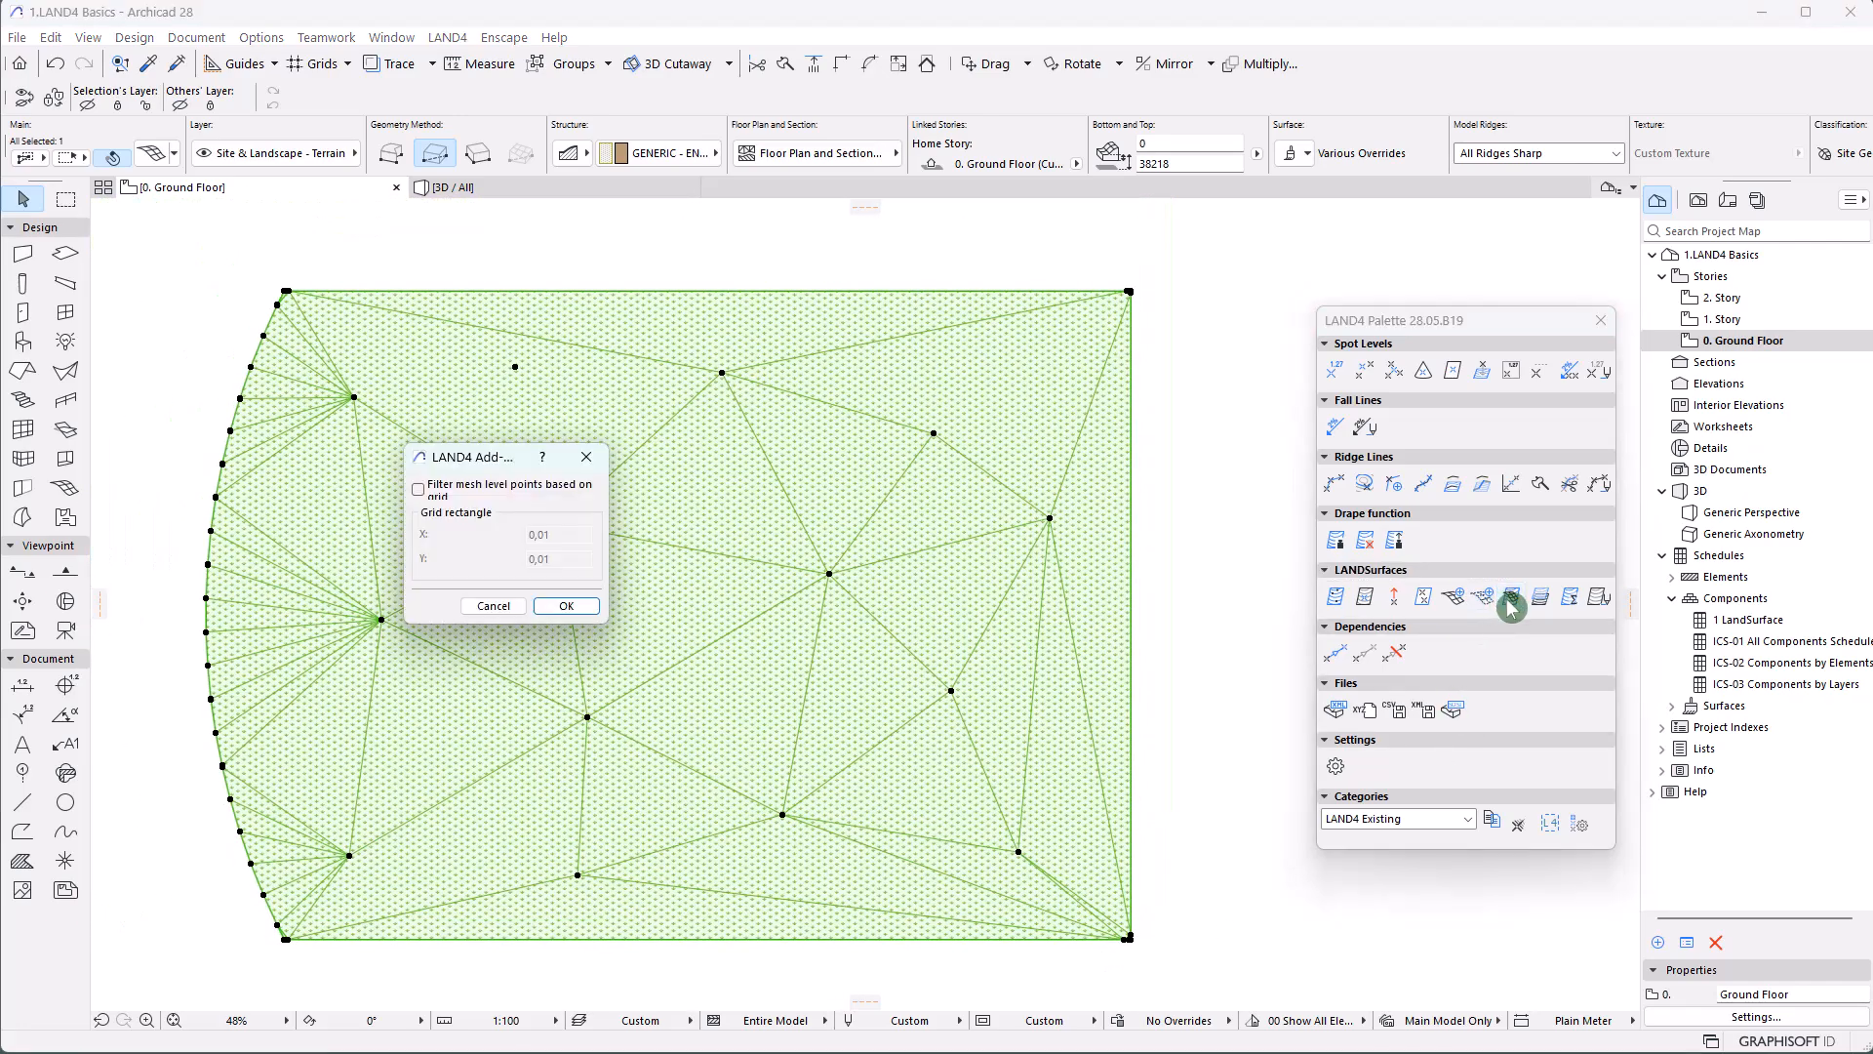
left_click(441, 492)
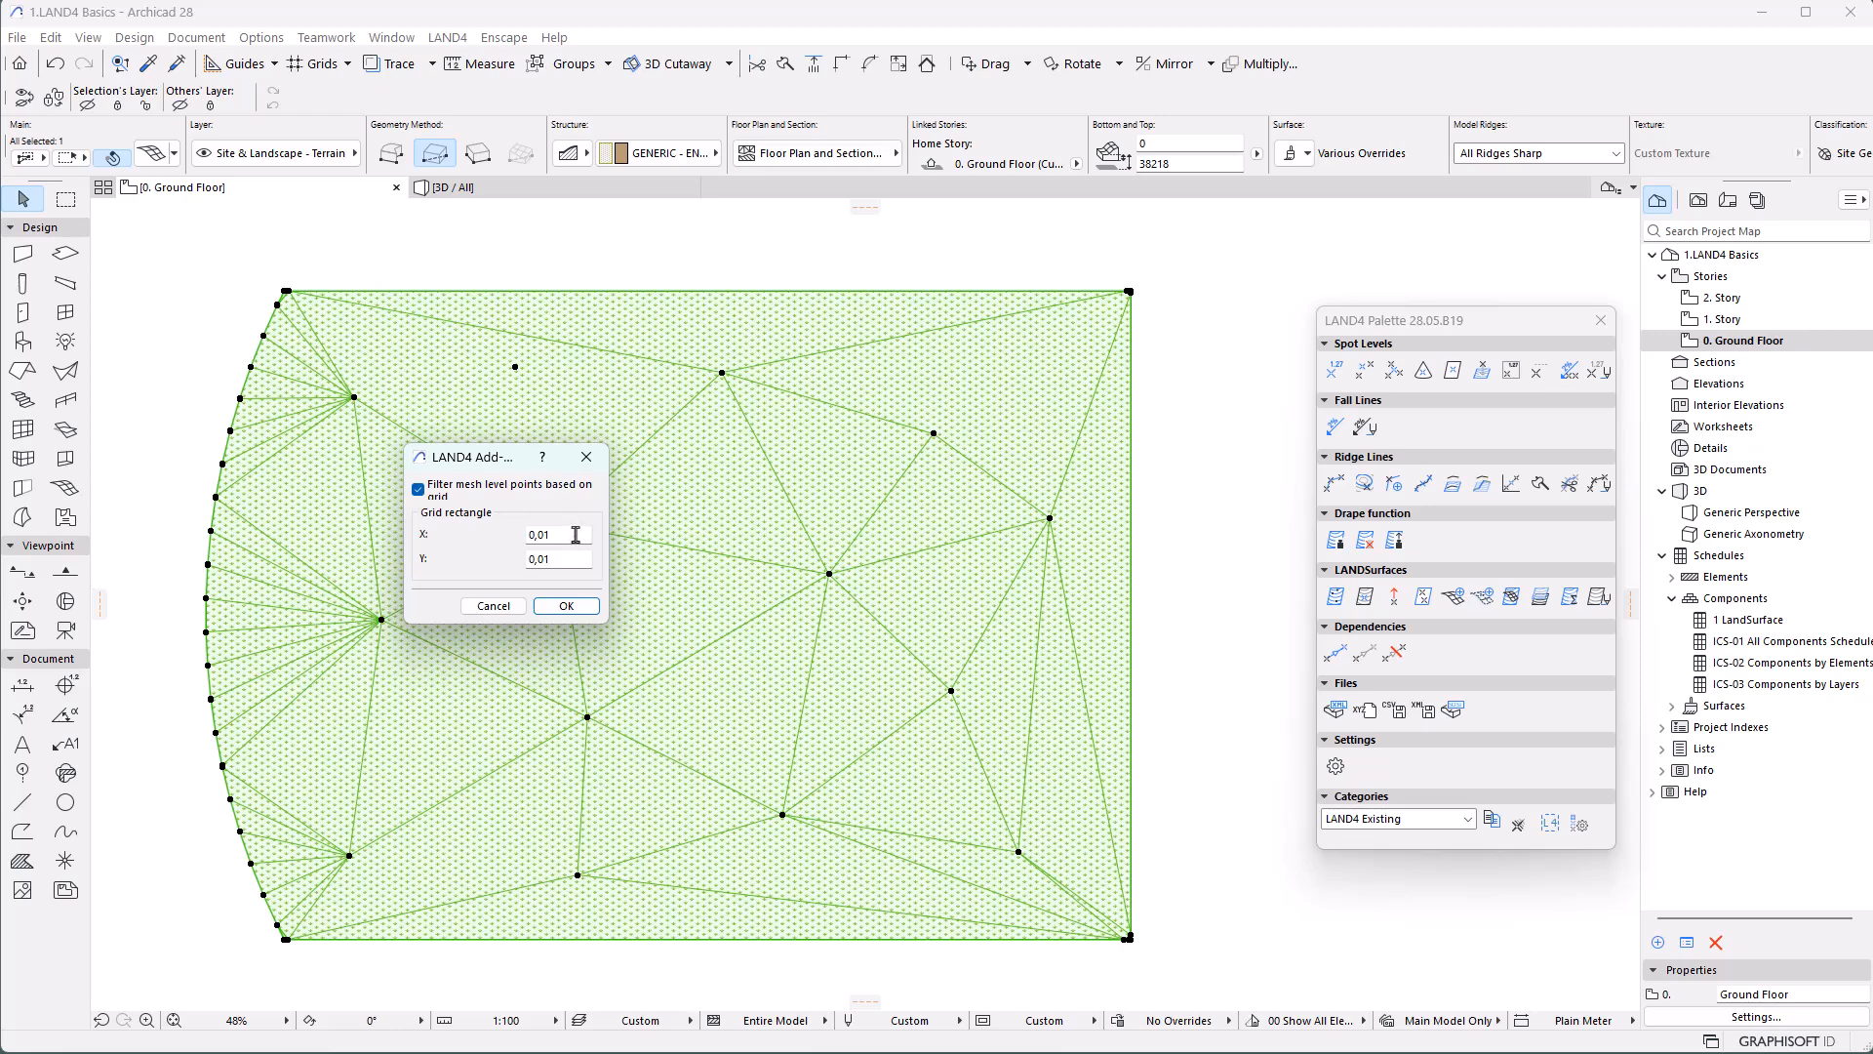
left_click(522, 530)
left_click(419, 489)
left_click(565, 601)
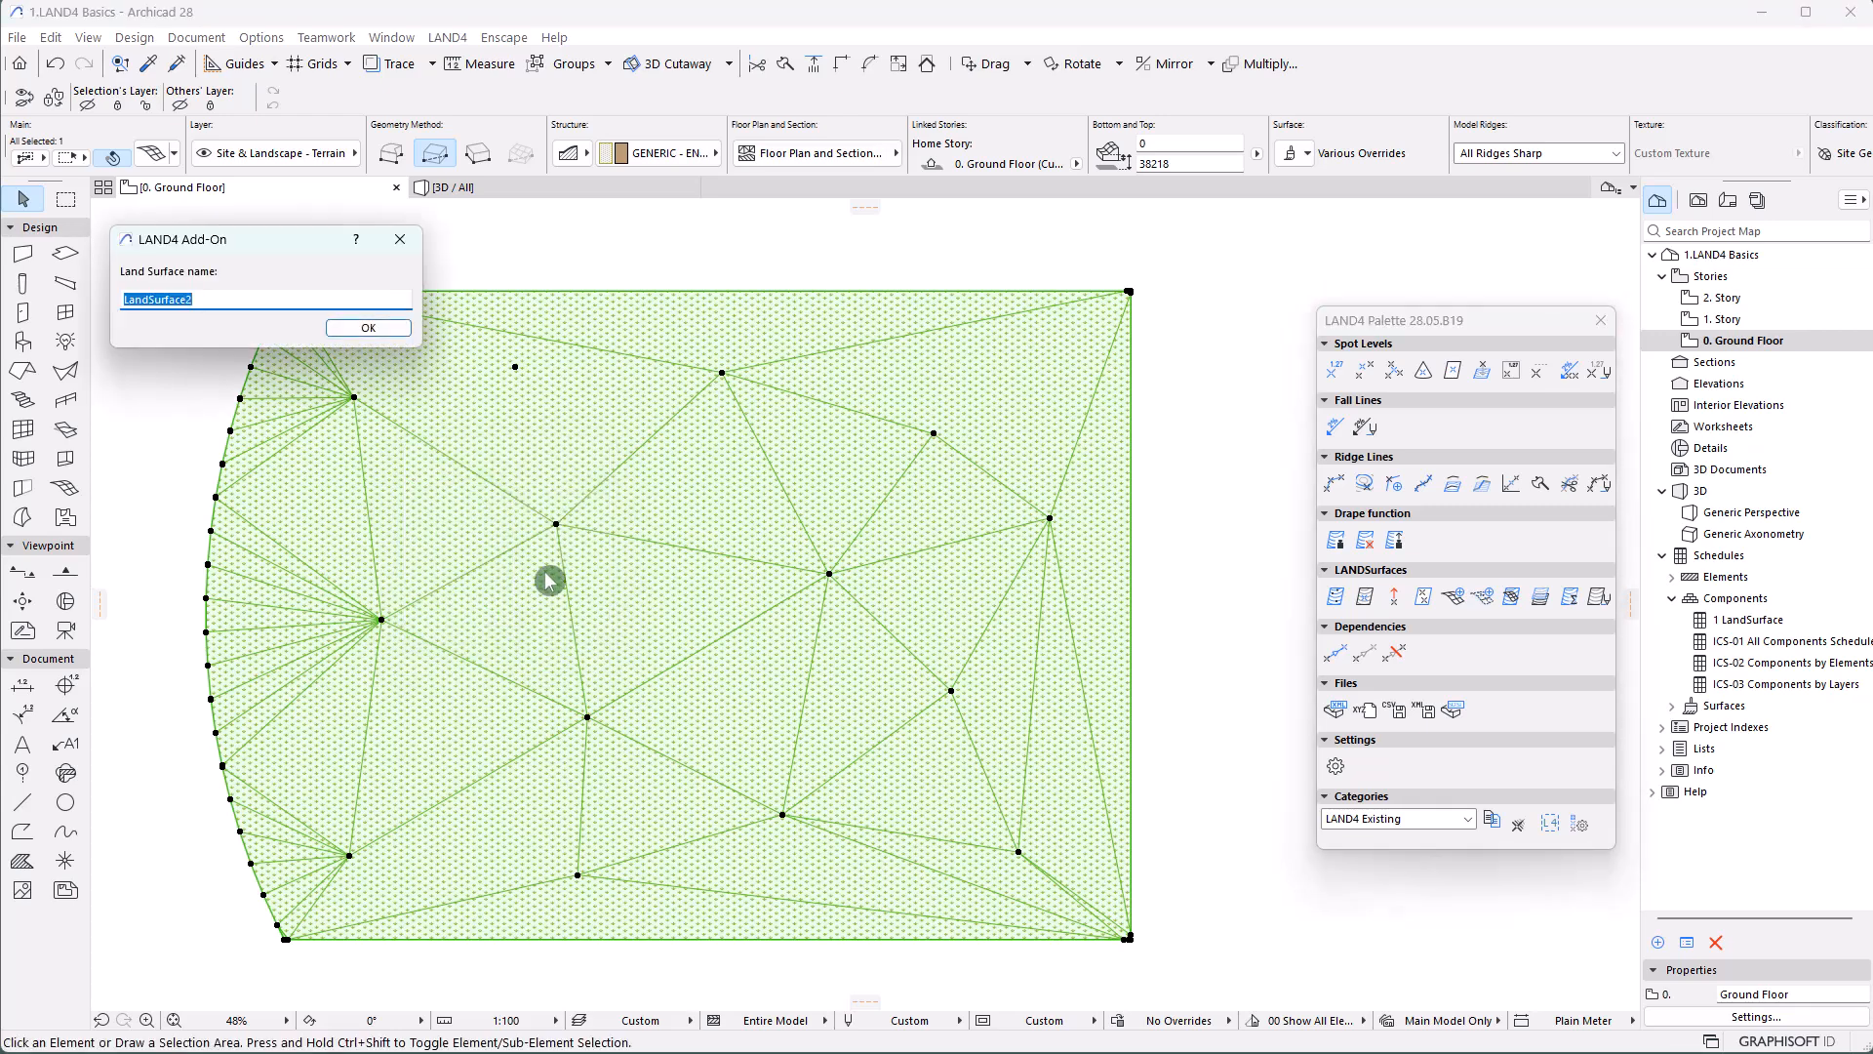
key("Return")
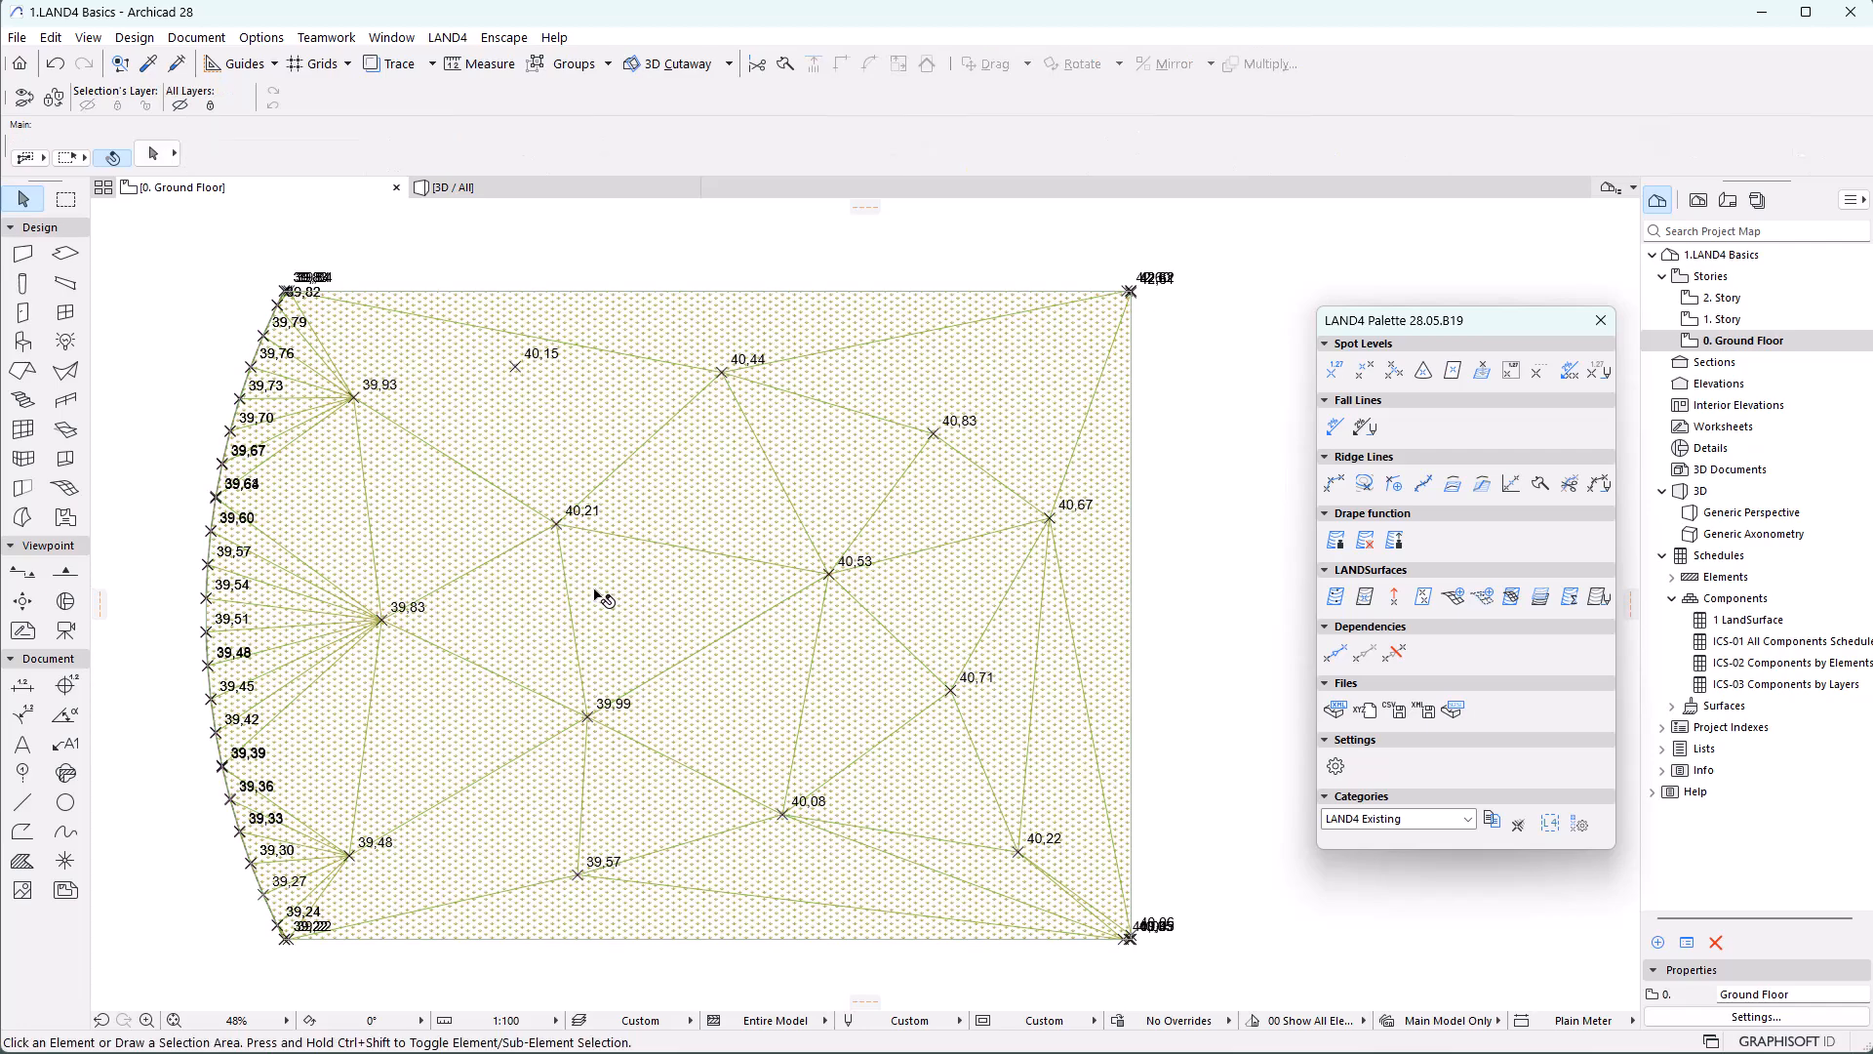
Move the mesh horizontally off the newly created LANDsurface so the two lie side by side
key("ctrl+d")
left_click(595, 591)
scroll(325, 629, "down", 2)
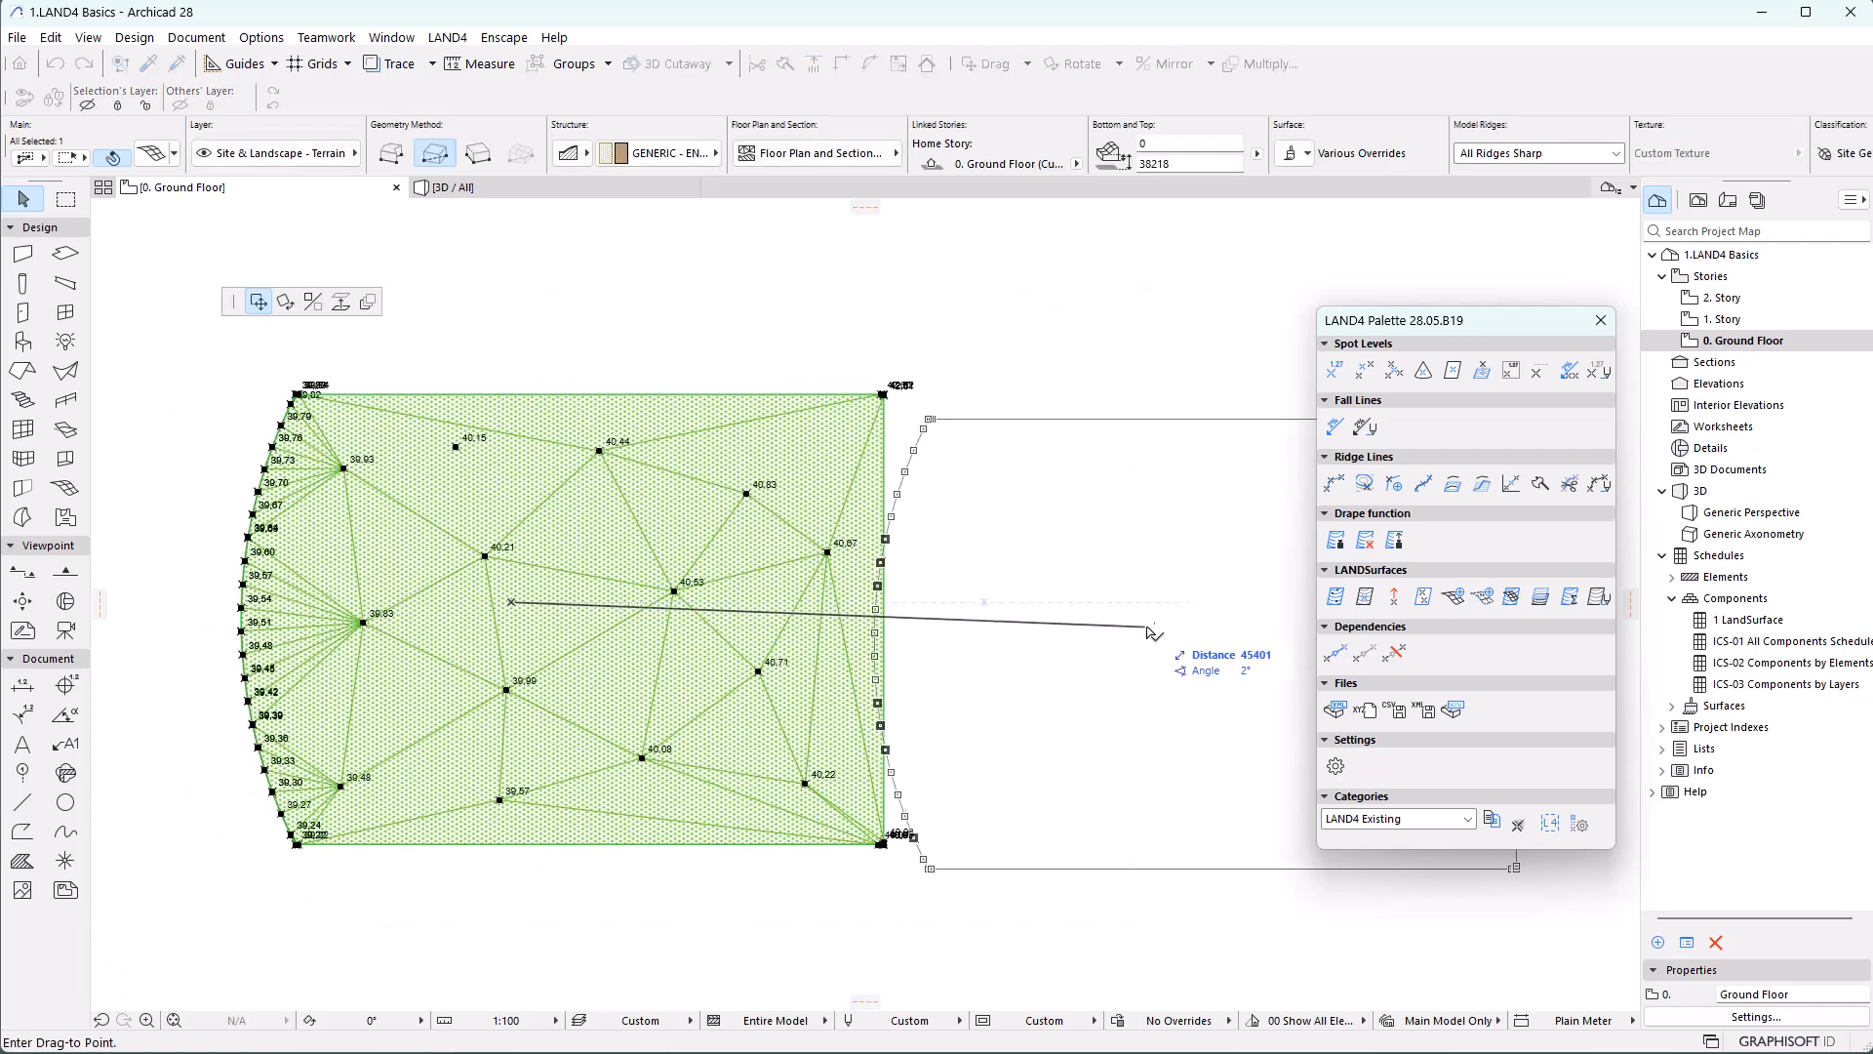
left_click(1227, 608)
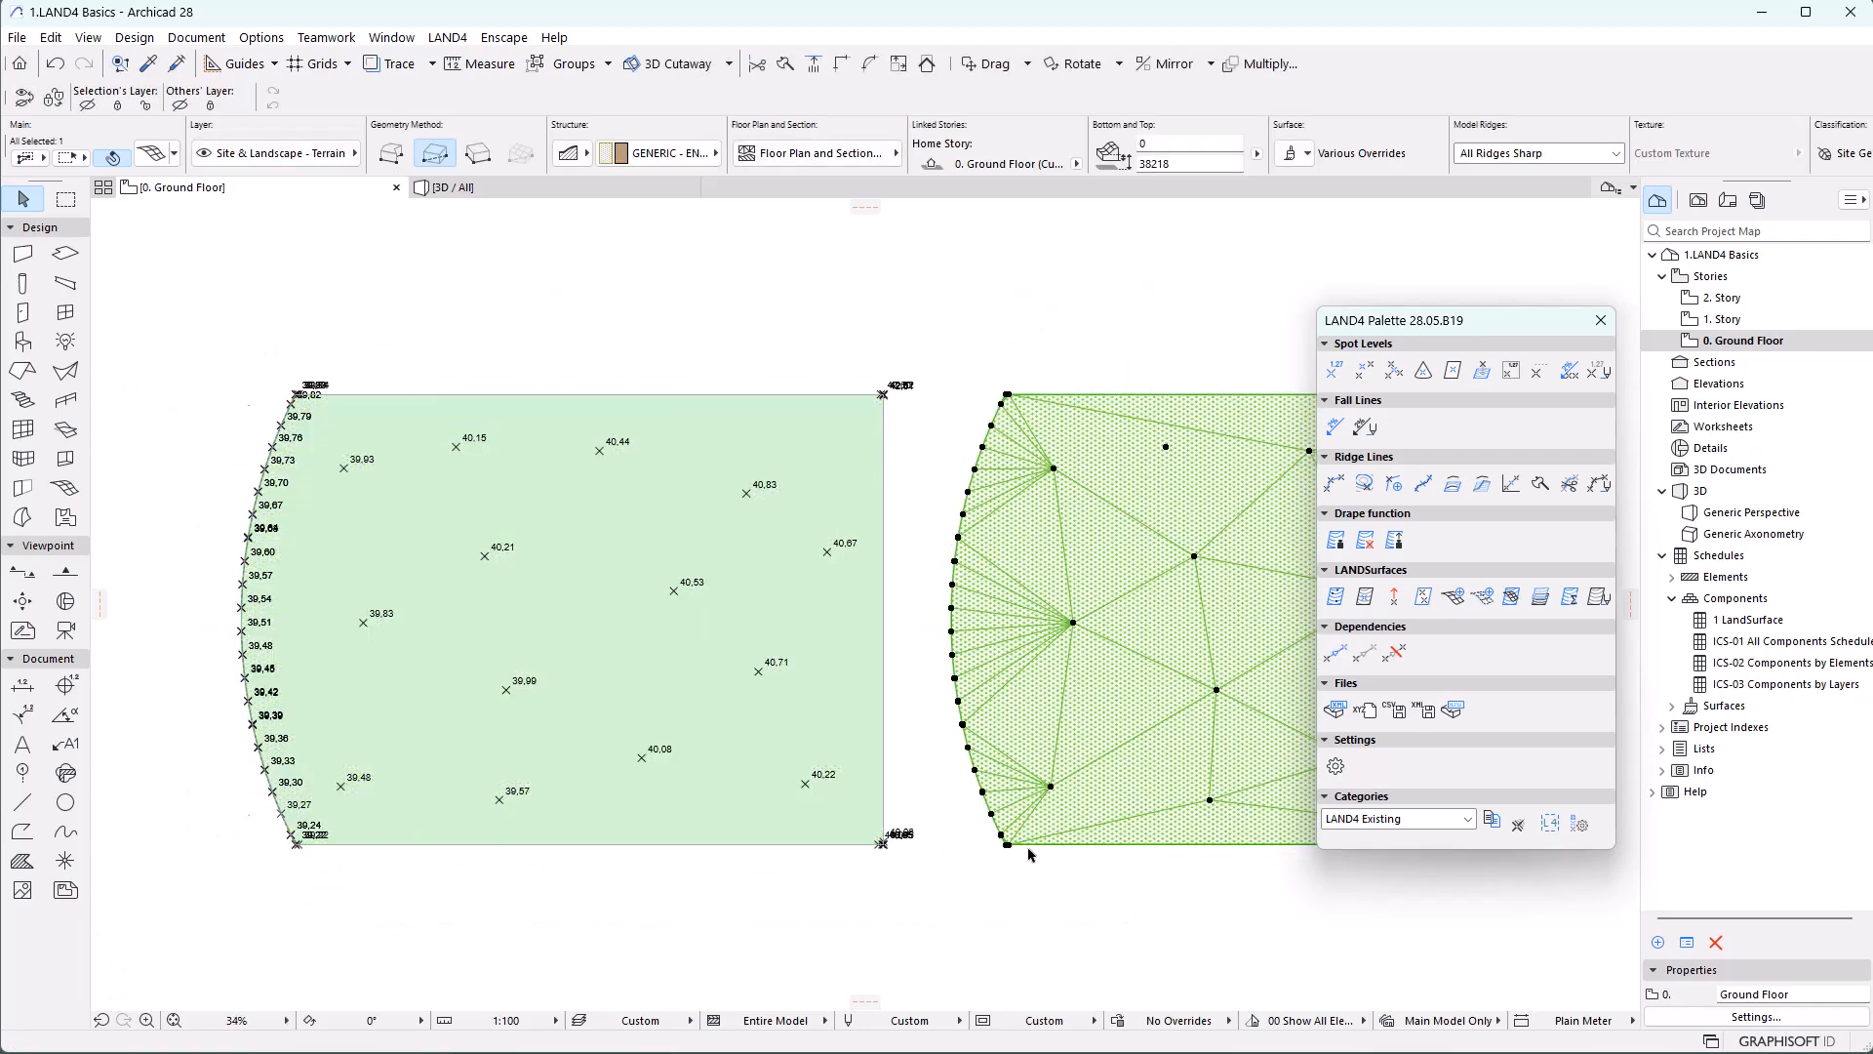
Compare the mesh's corner points with the overlapping spot levels at the unfiltered LANDsurface's lower corner
scroll(1029, 856, "up", 10)
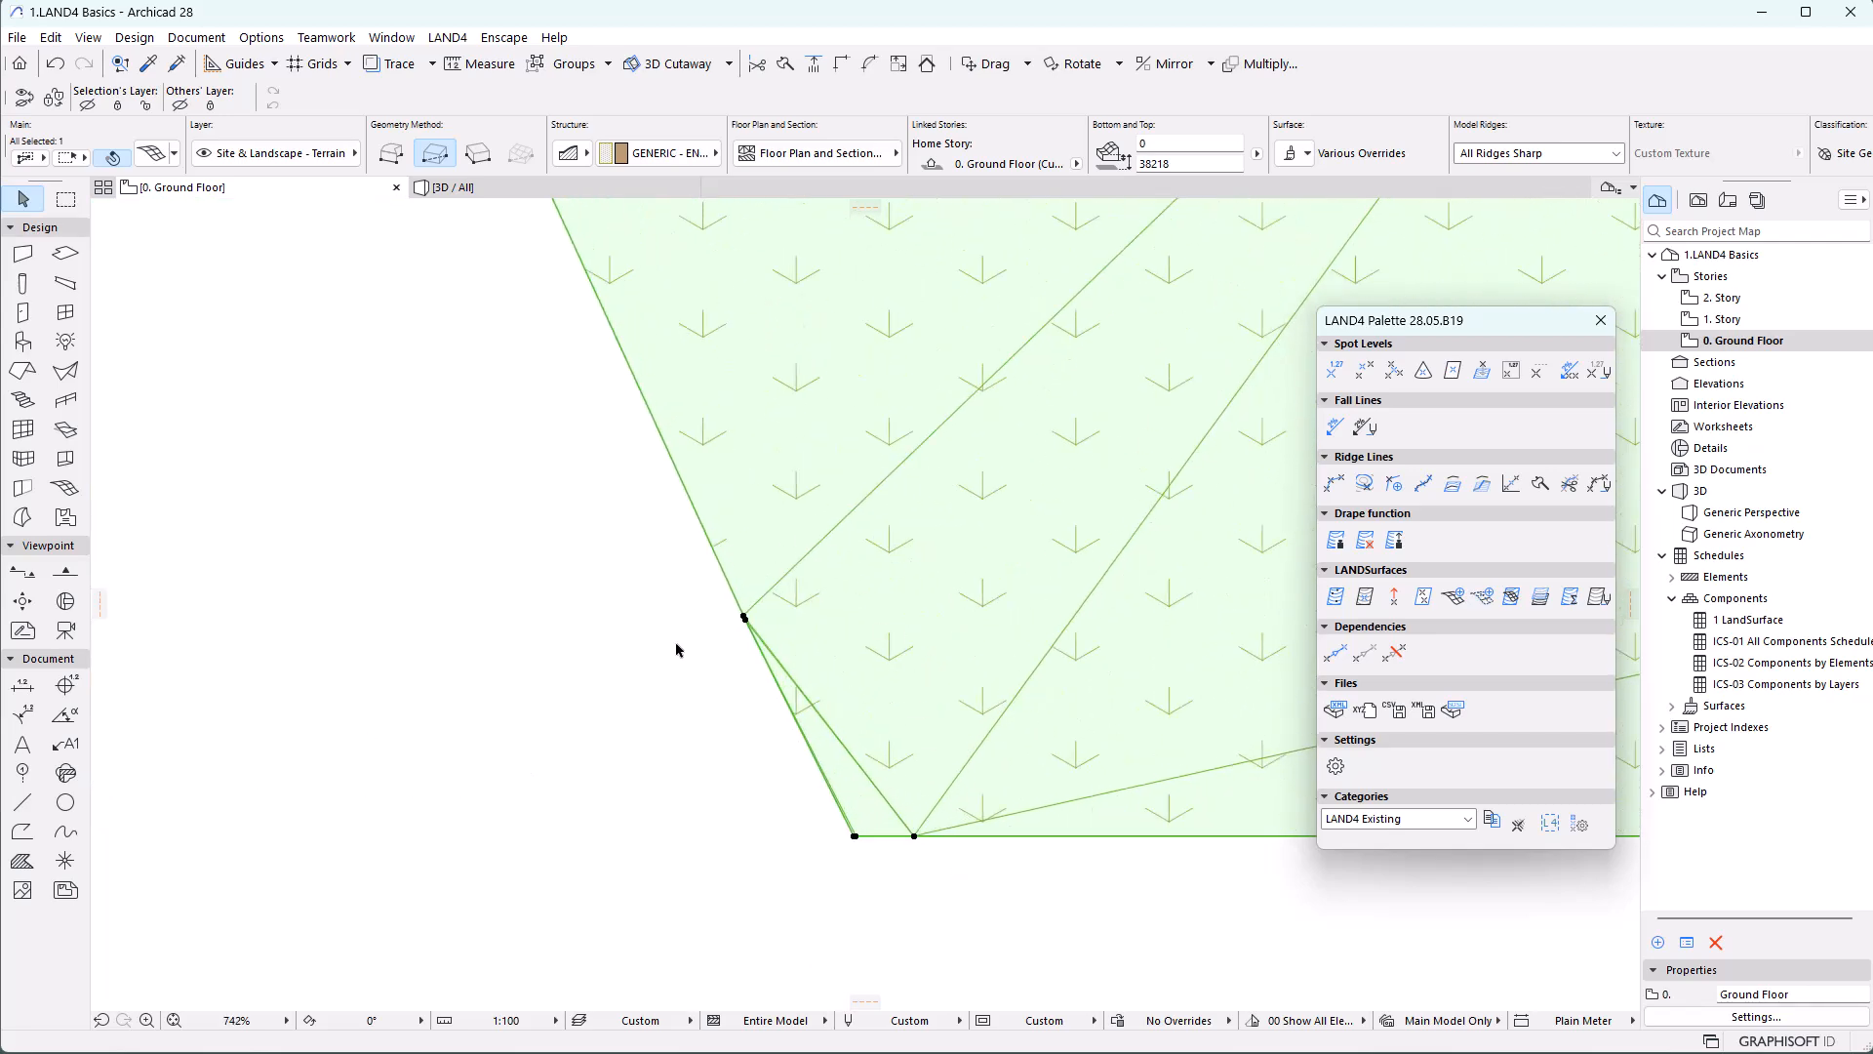
scroll(745, 767, "down", 5)
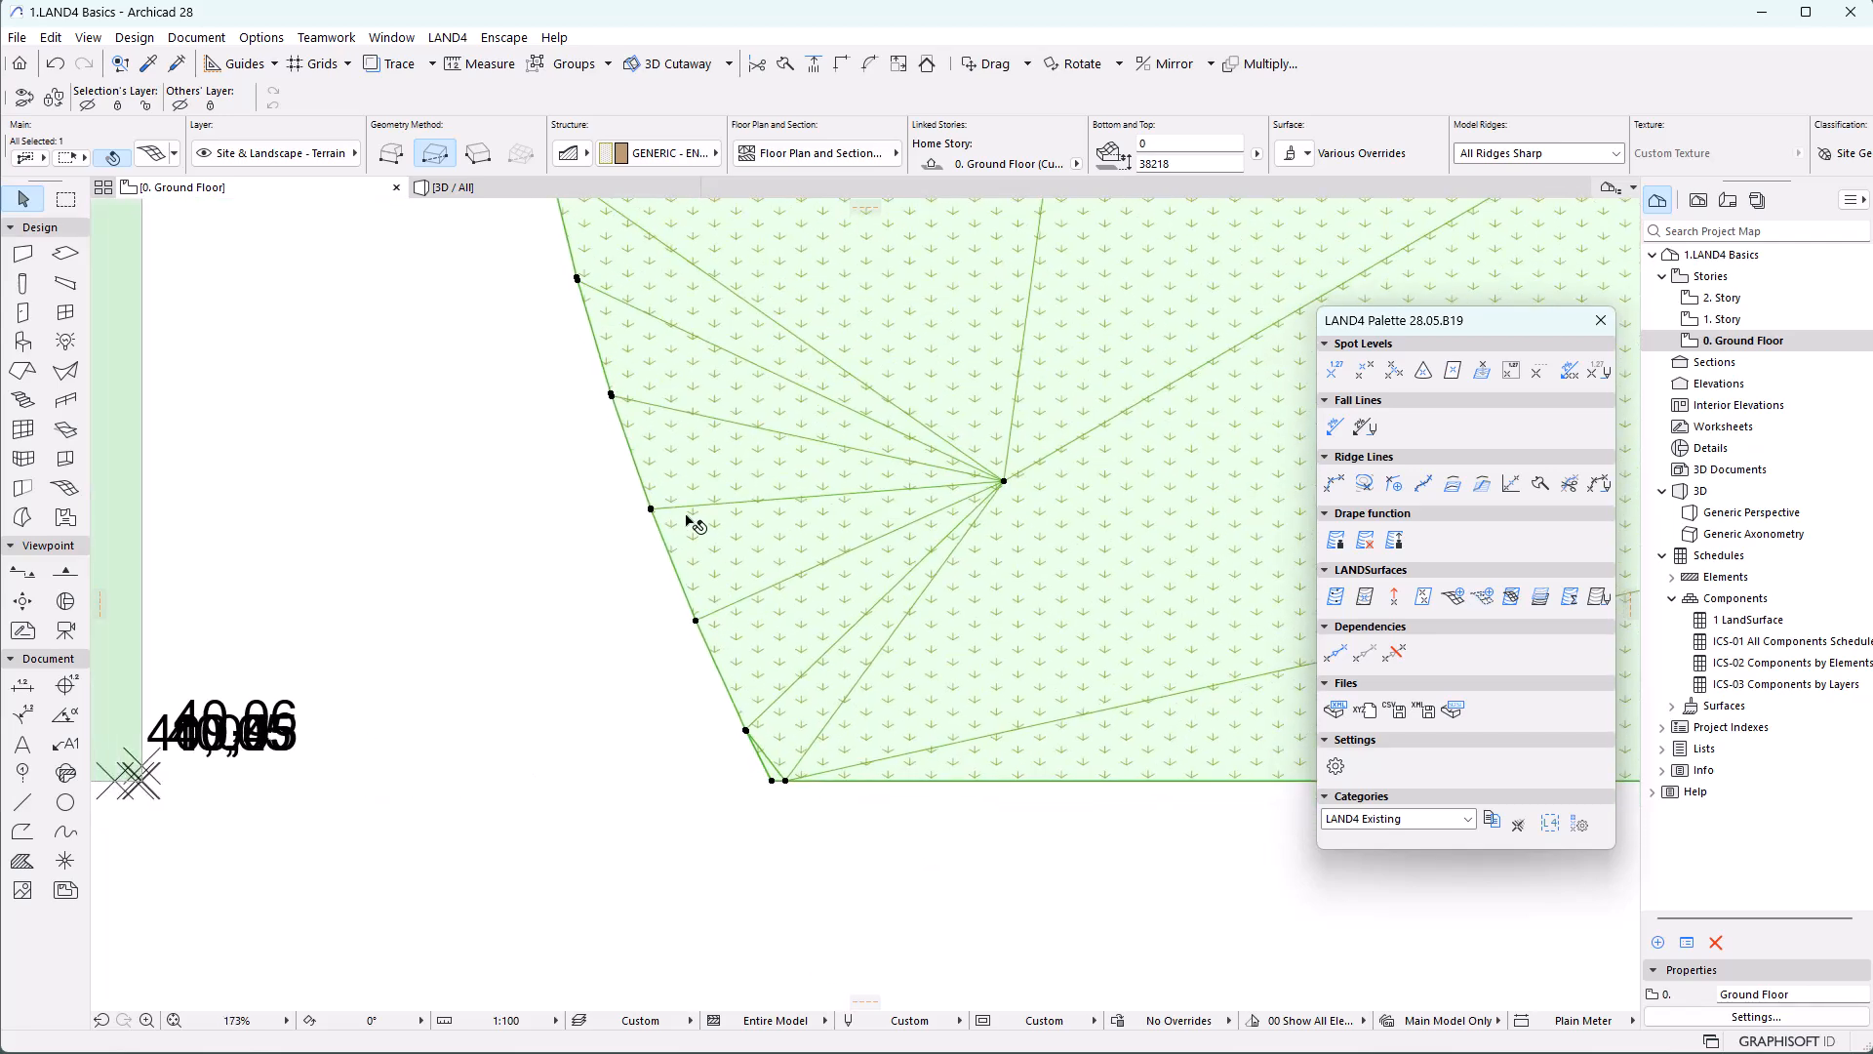
middle_click_drag(400, 770, 611, 768)
scroll(606, 784, "up", 5)
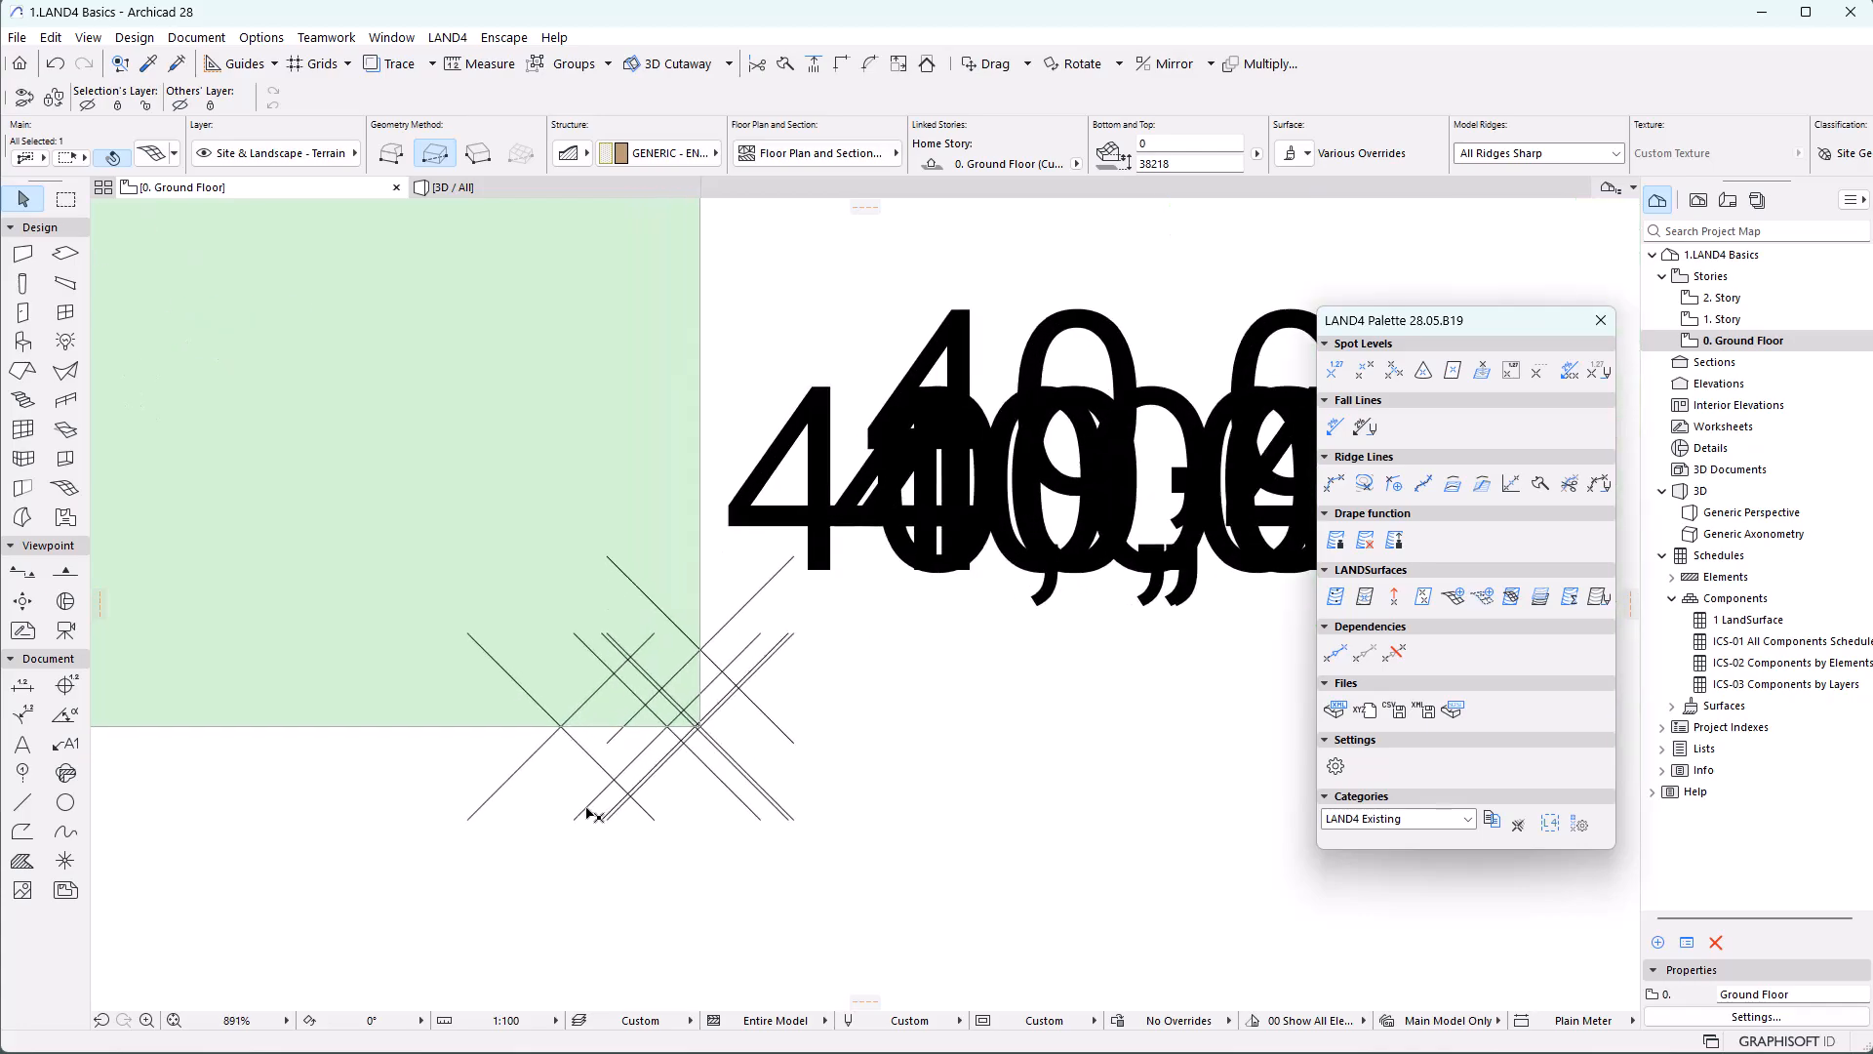
scroll(589, 814, "down", 8)
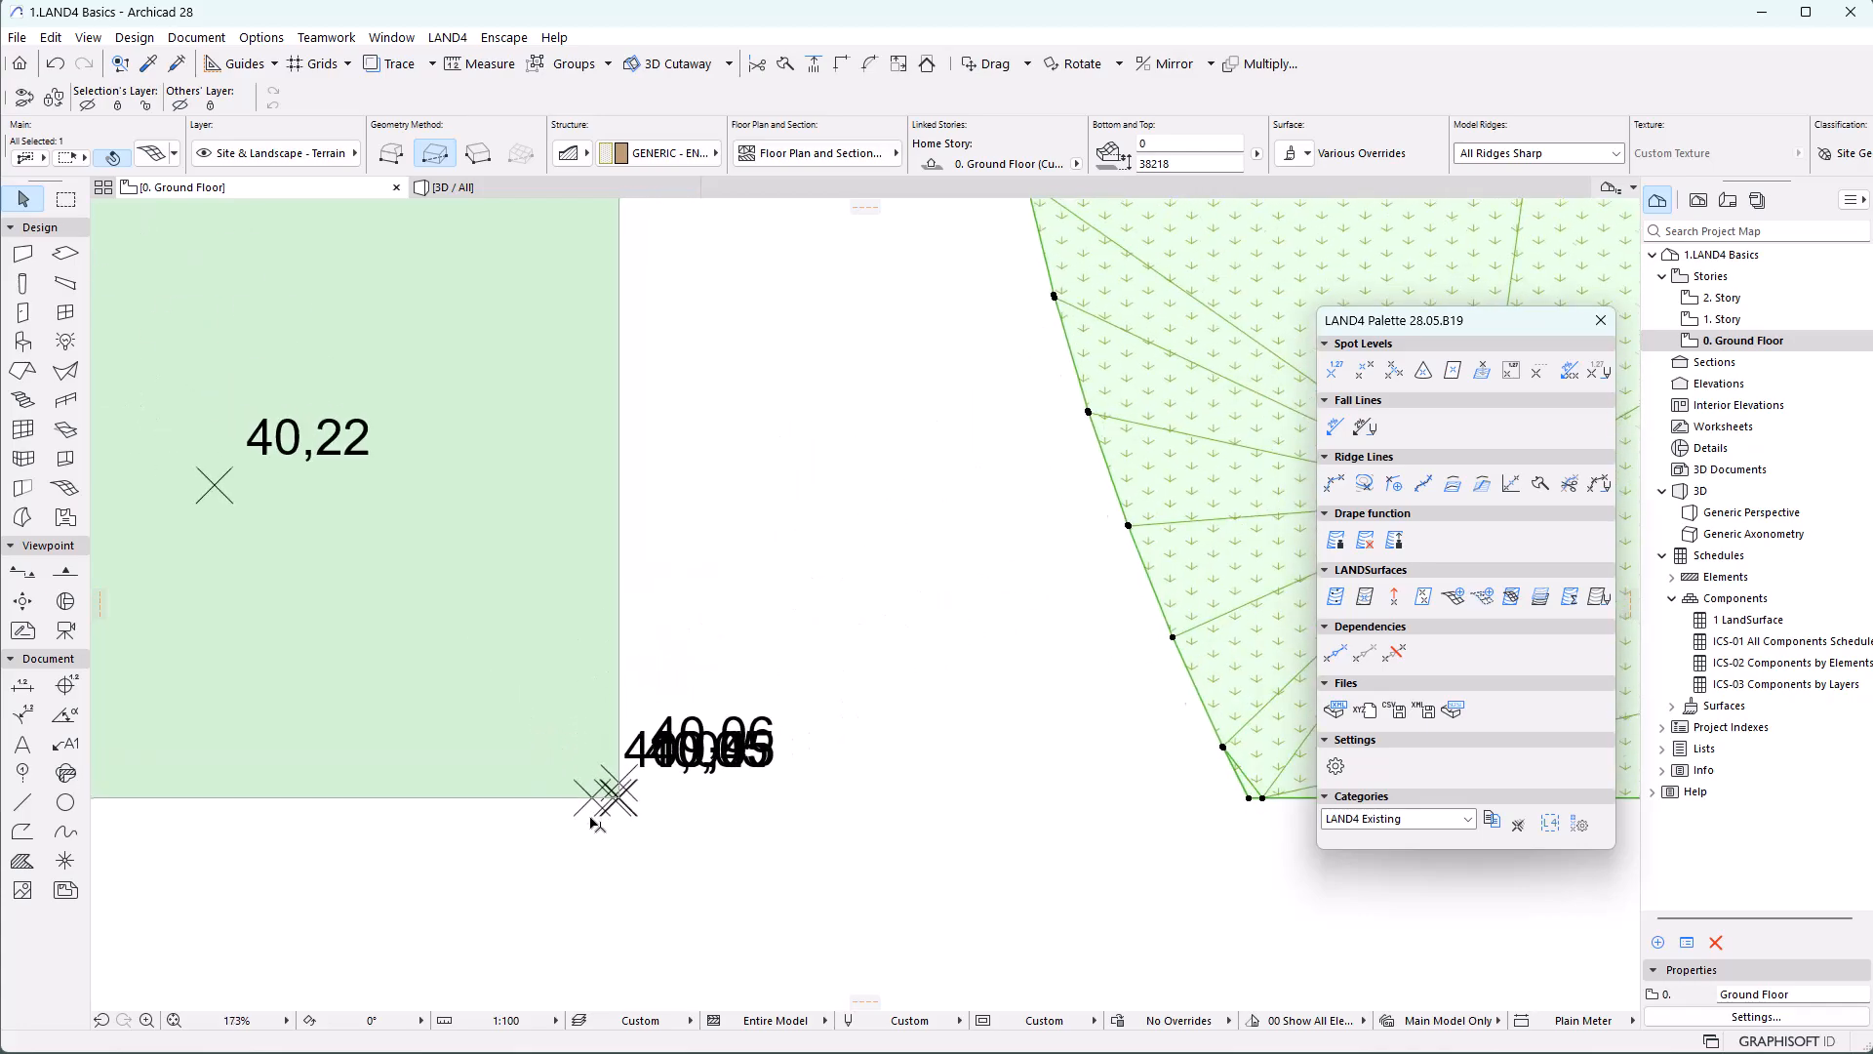
scroll(365, 812, "down", 2)
scroll(1025, 619, "up", 1)
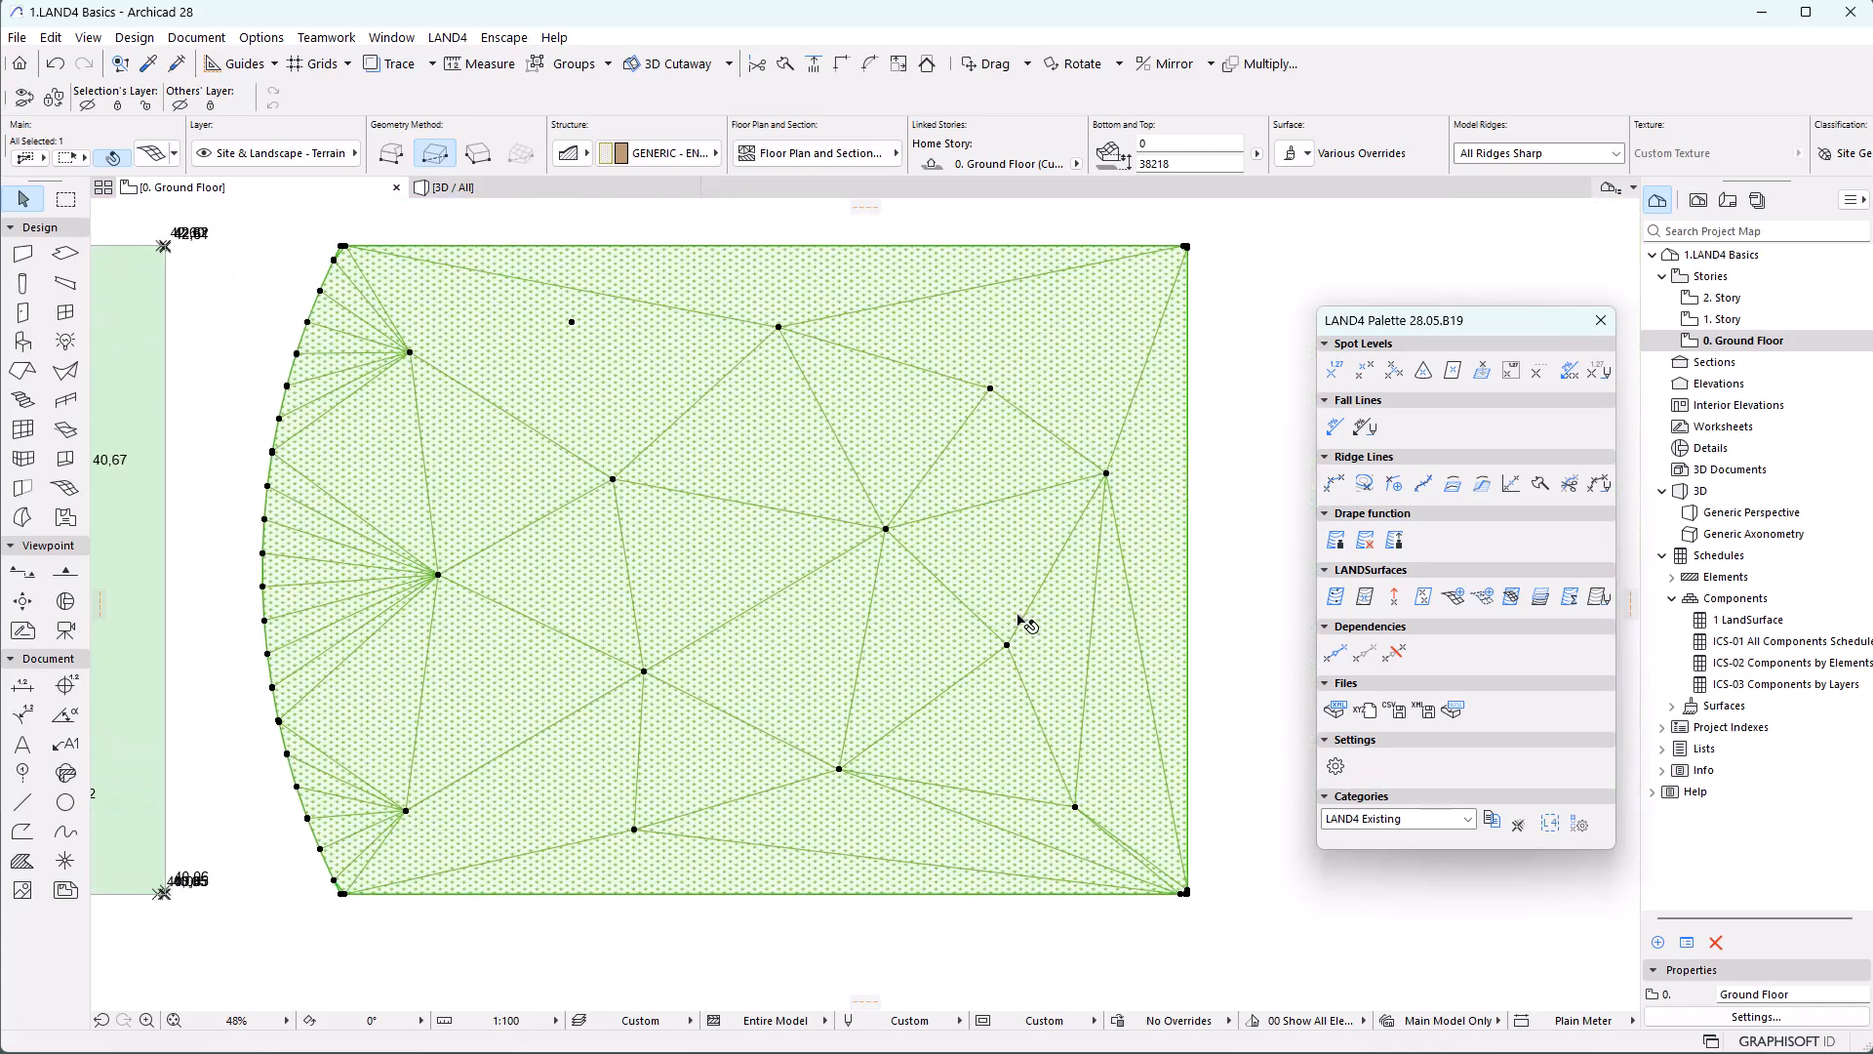
Convert the moved mesh into another LANDsurface, filtering level points with a 500 by 500 grid and accepting the default name
left_click(1288, 683)
left_click(993, 580)
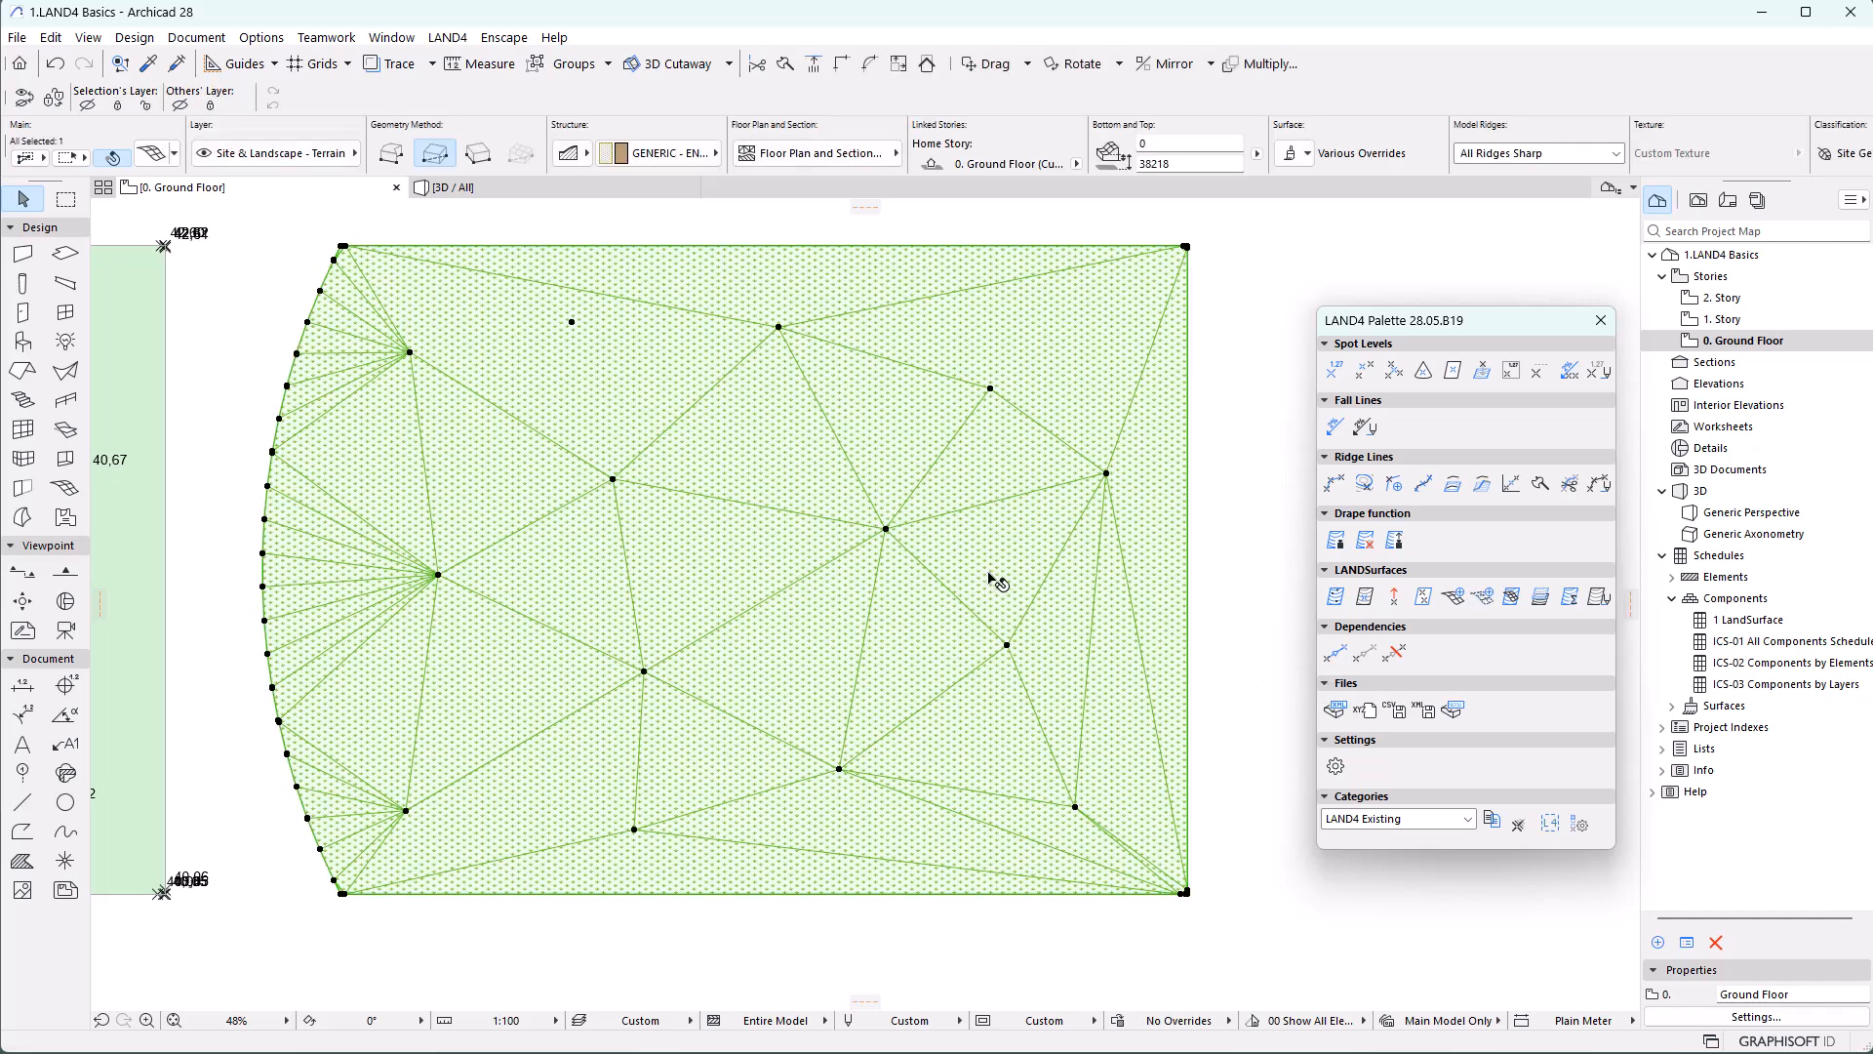
left_click(1512, 597)
left_click(418, 489)
key("Tab")
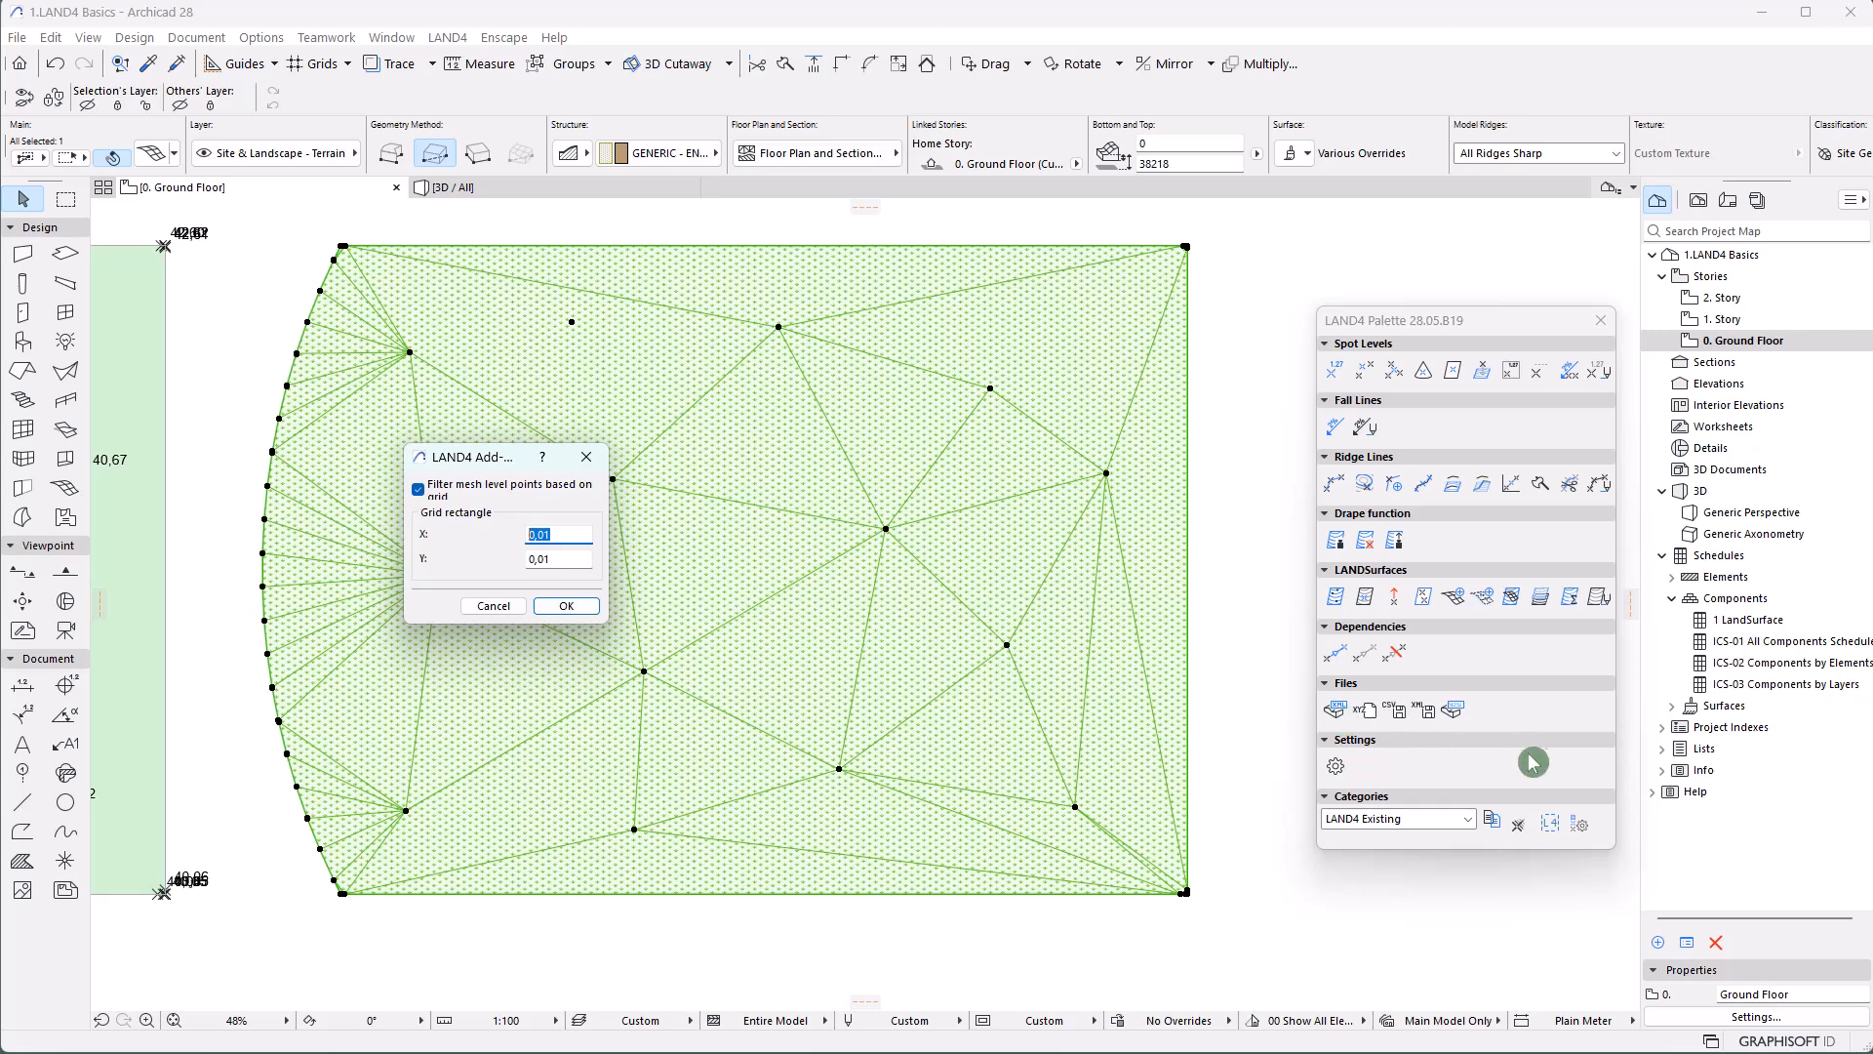
type("500")
key("Tab")
type("500")
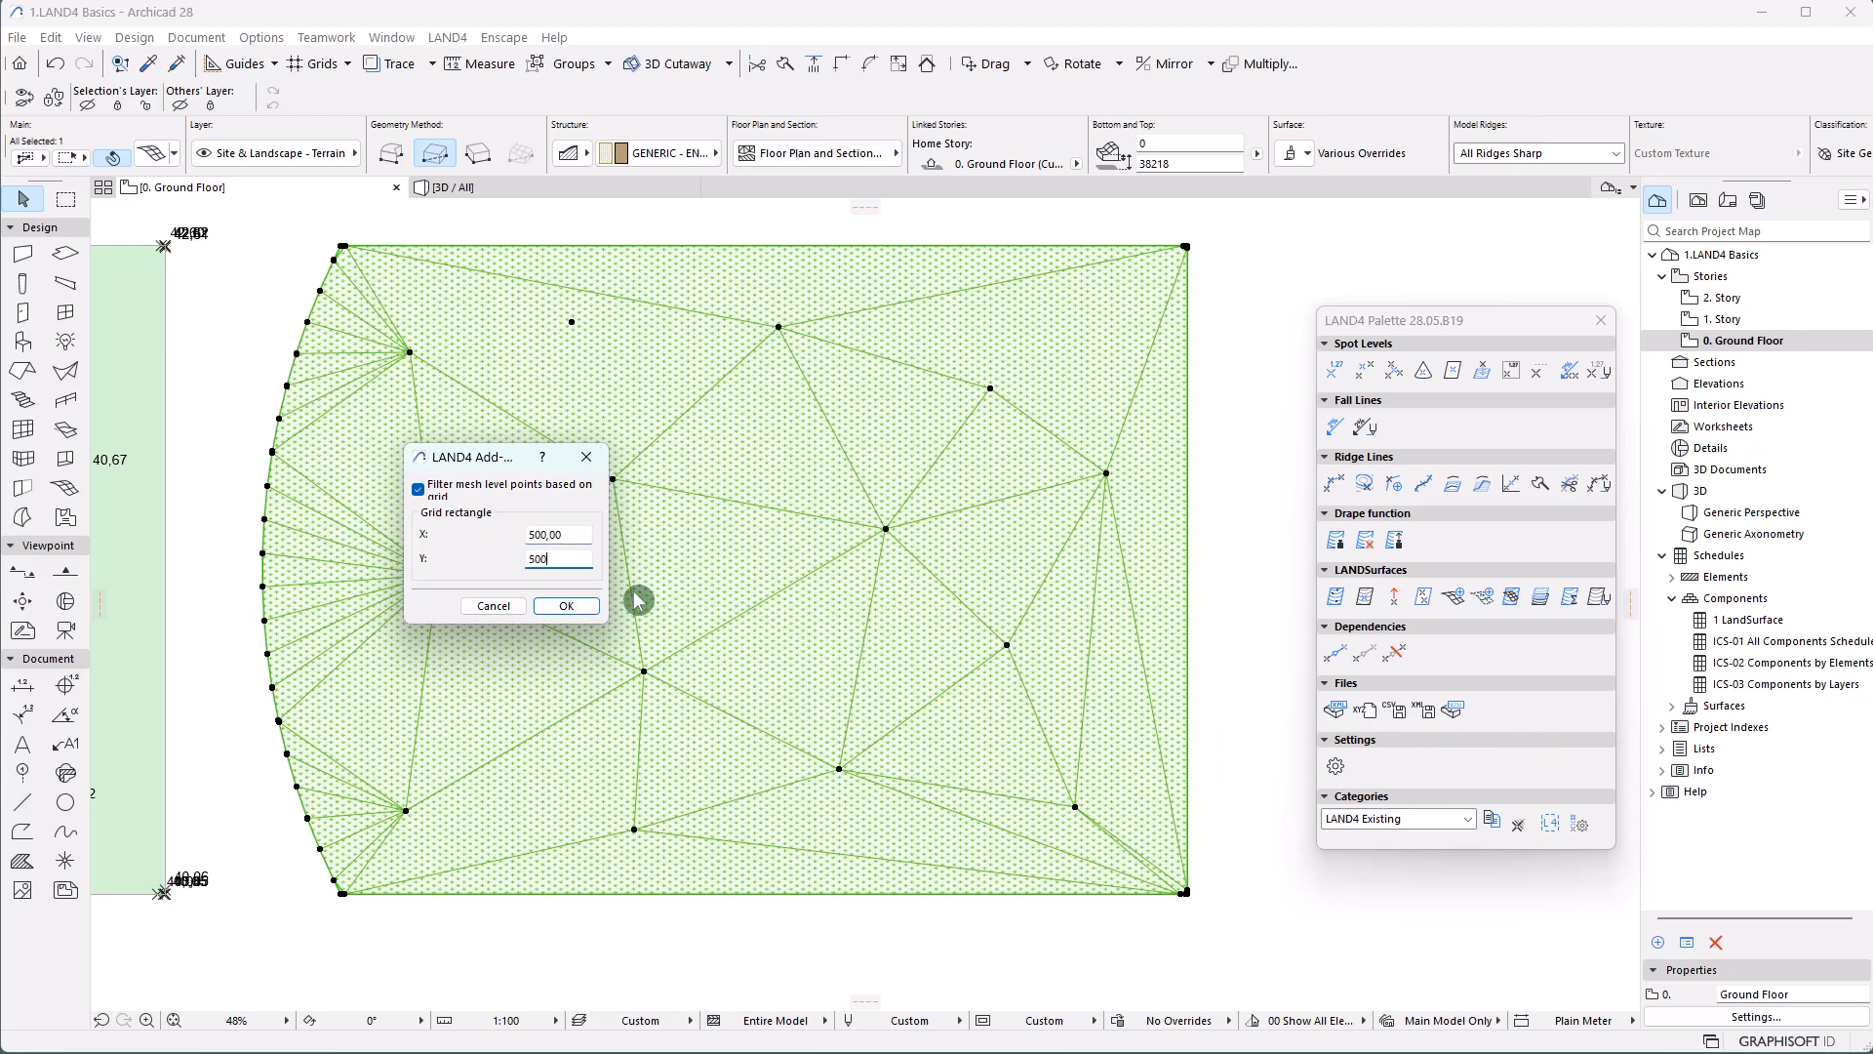
left_click(570, 606)
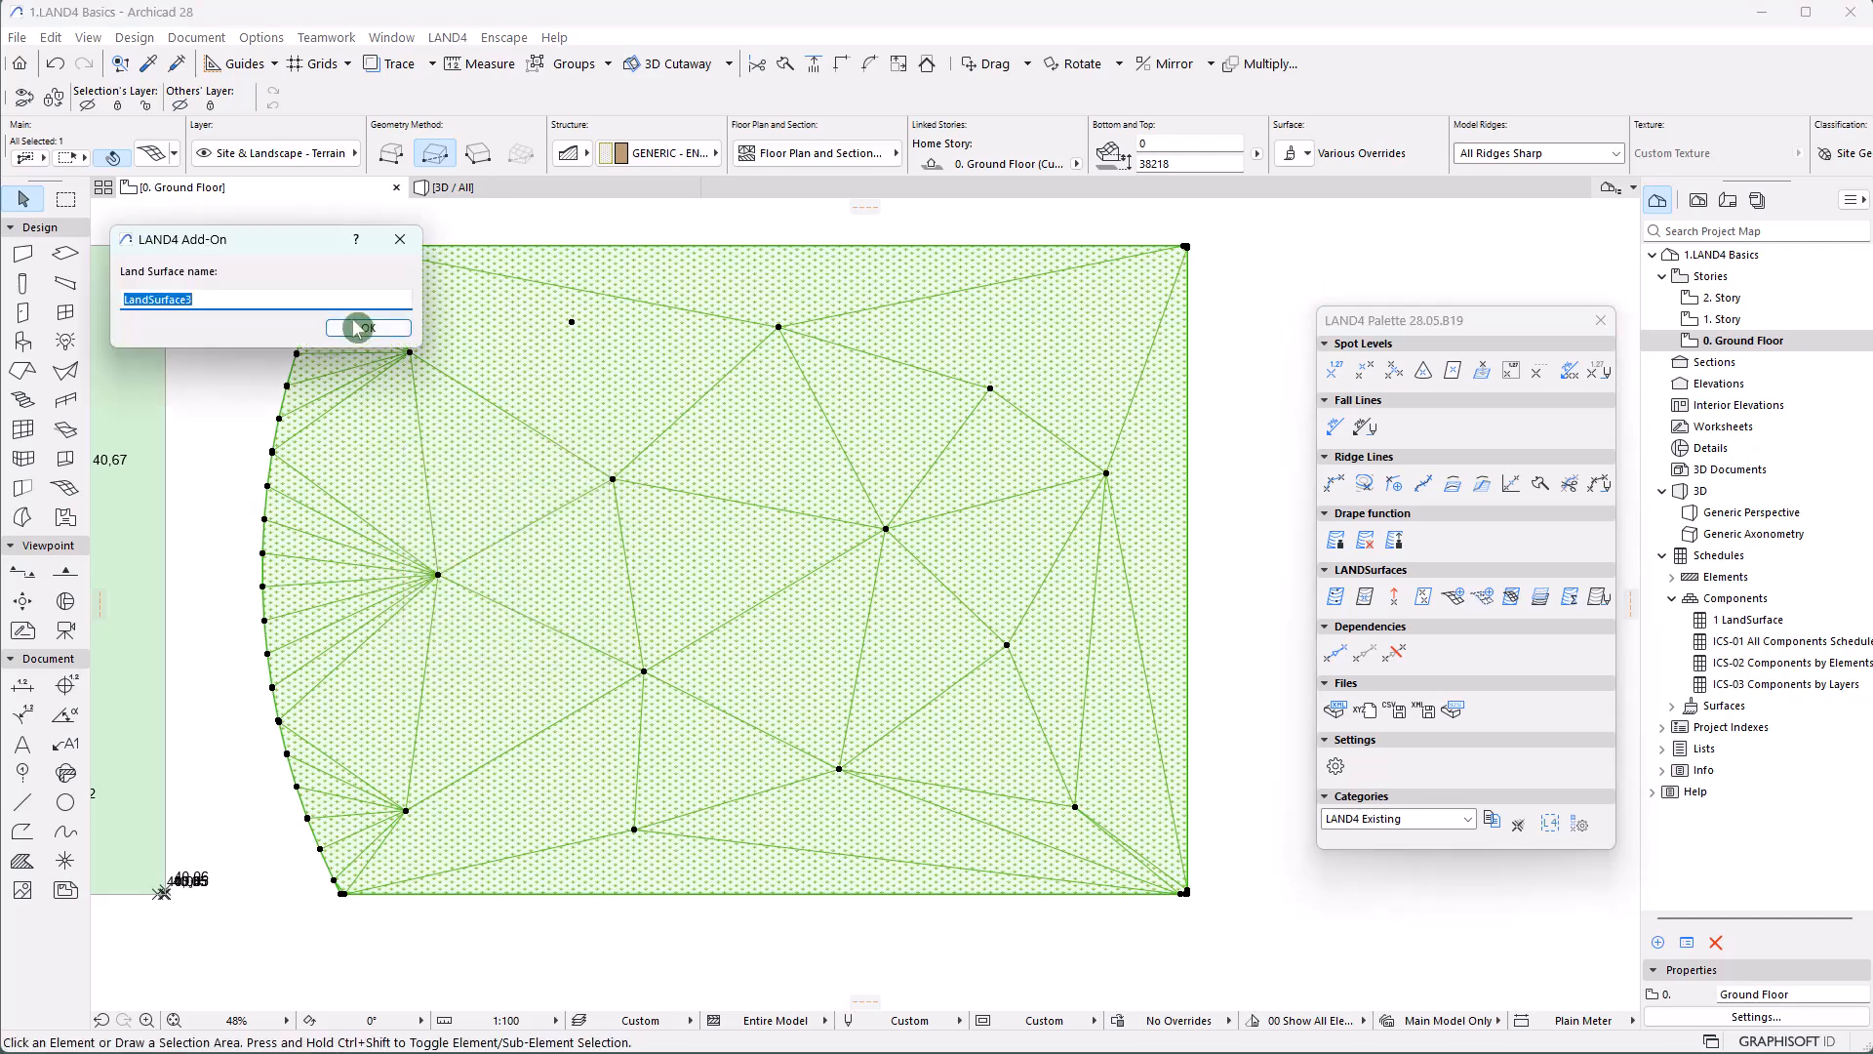
left_click(361, 324)
key("Escape")
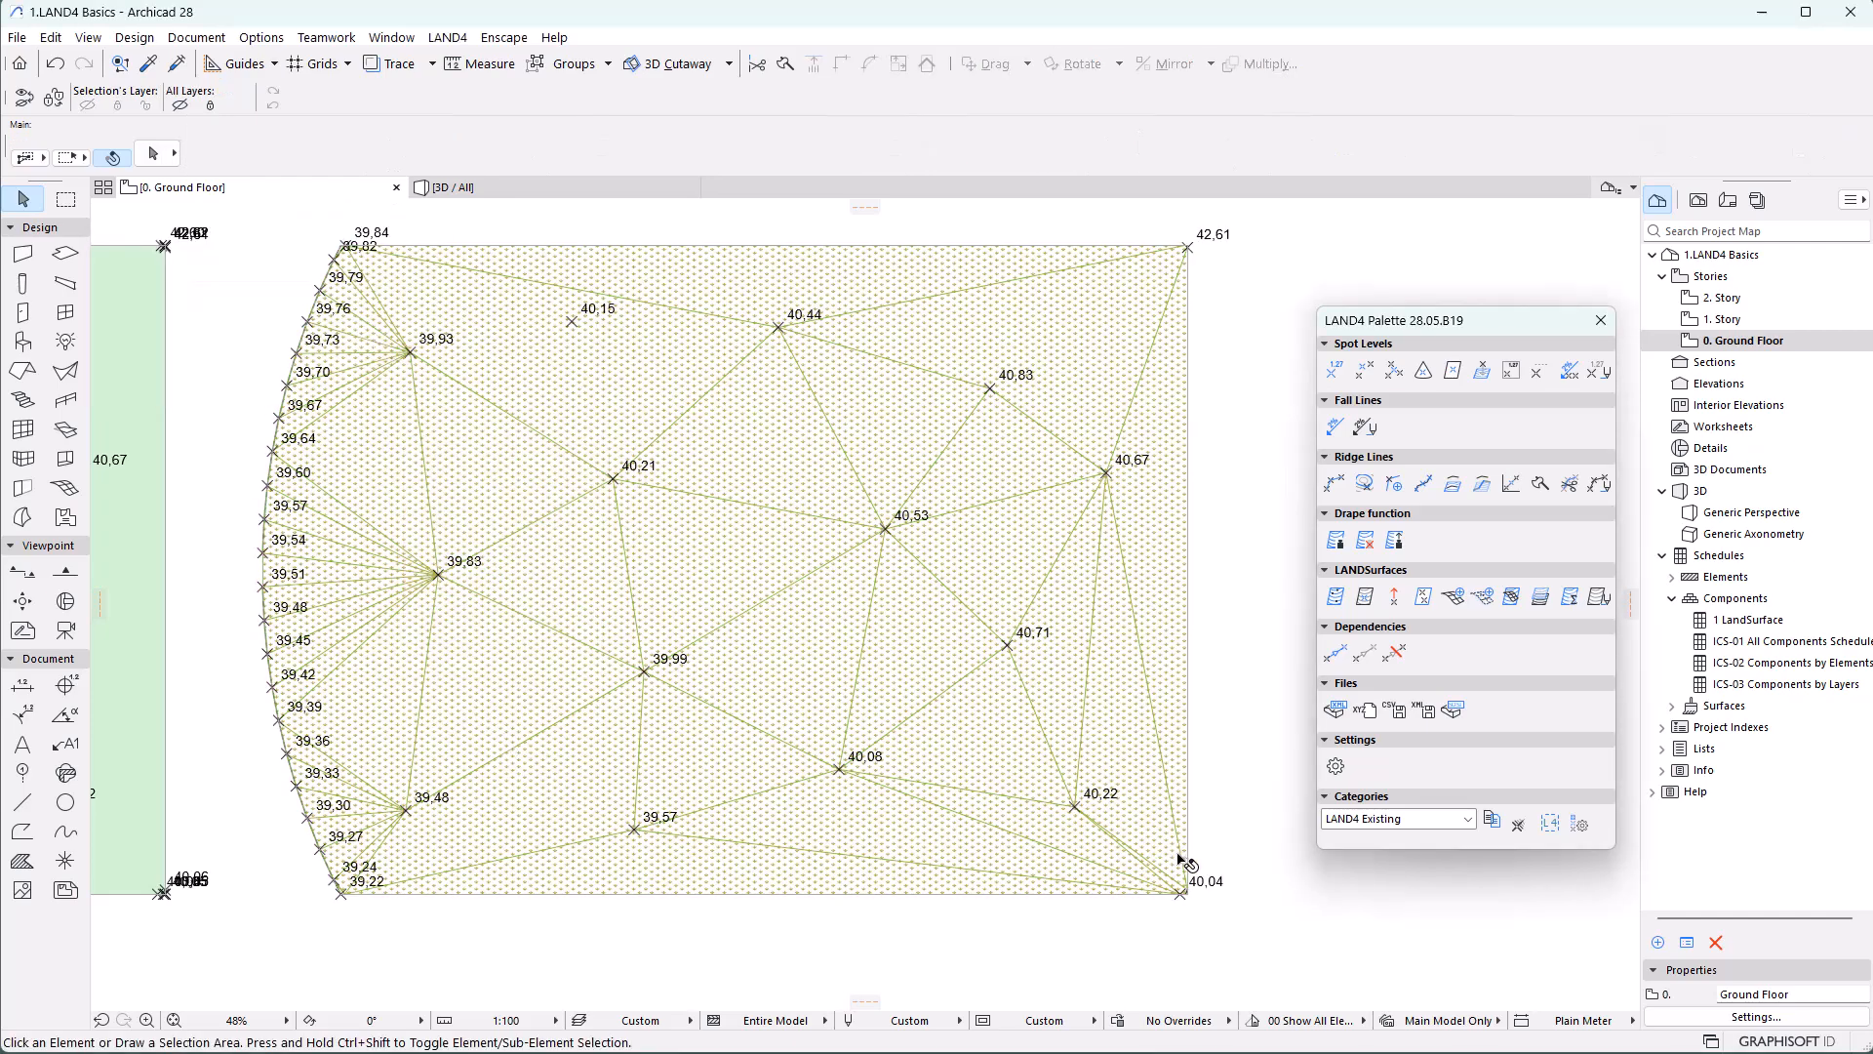
Examine the filtered spot levels at the lower corners around the 40,04 and 39,22 levels
scroll(1193, 878, "up", 4)
scroll(1190, 922, "up", 1)
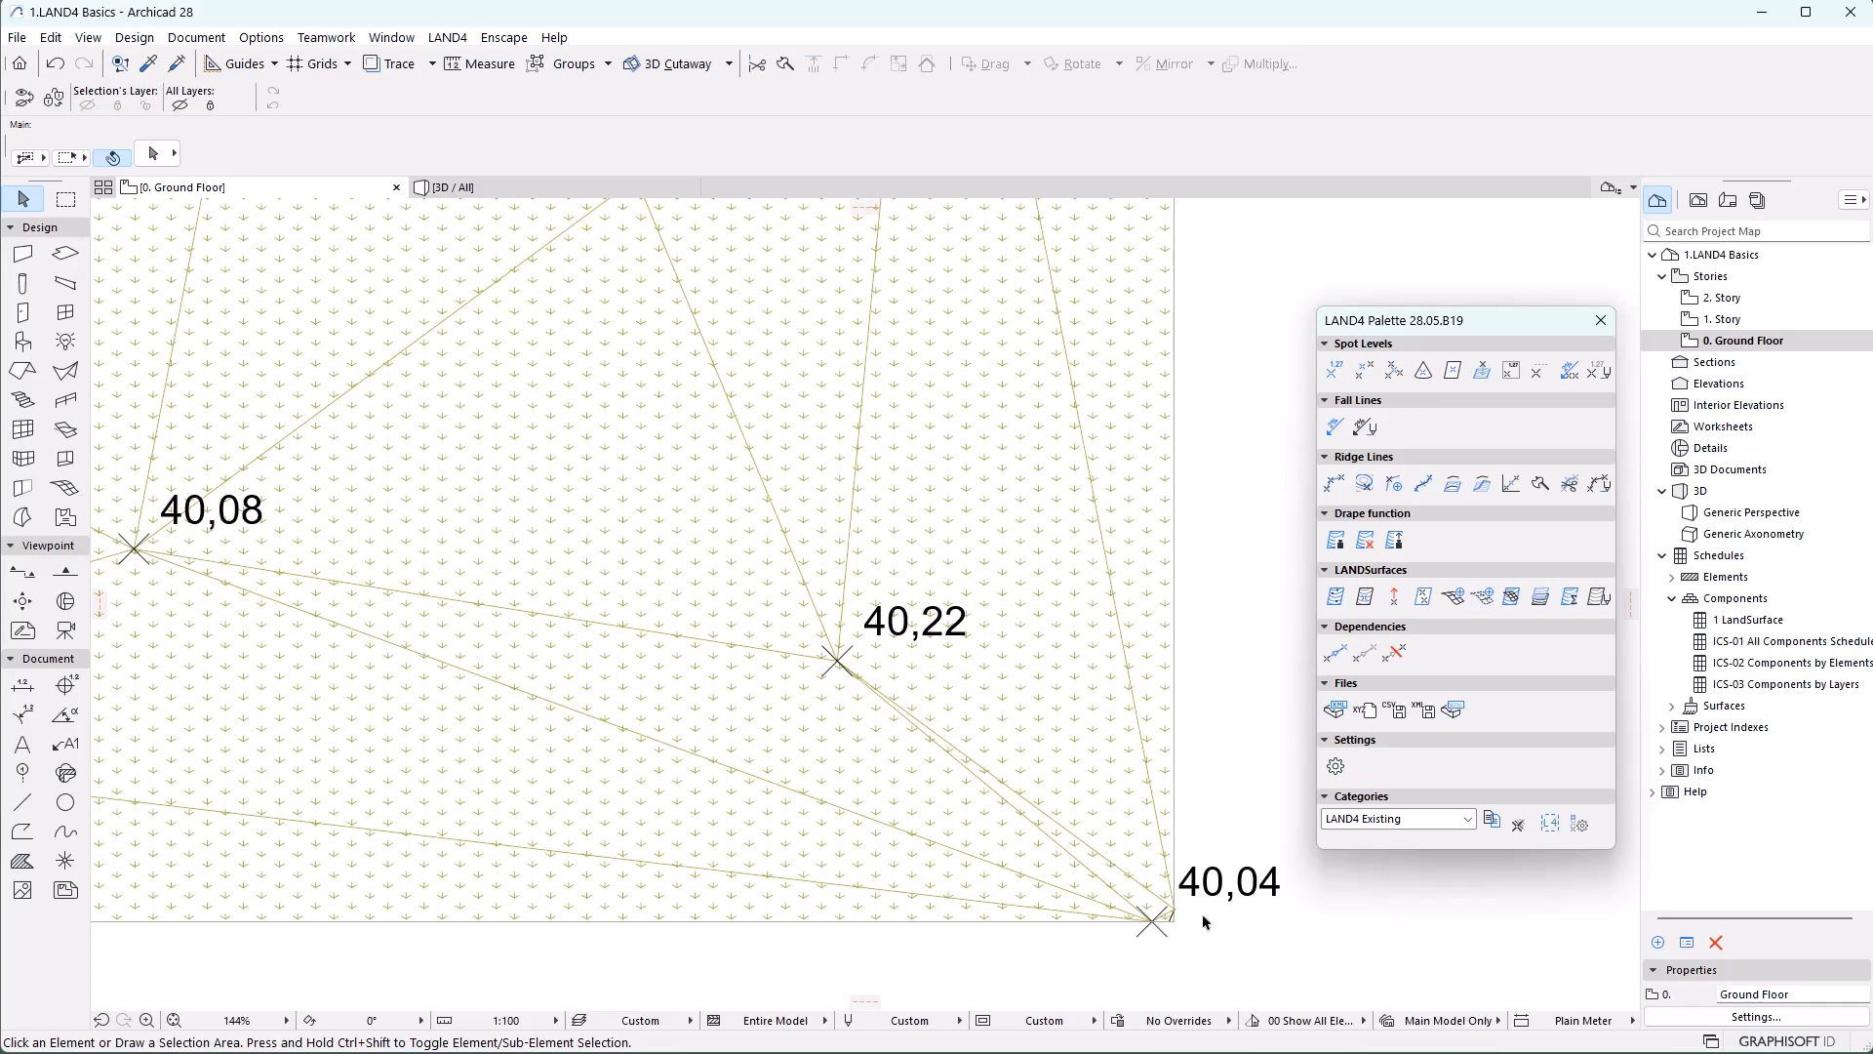
scroll(1209, 925, "down", 4)
scroll(646, 907, "up", 5)
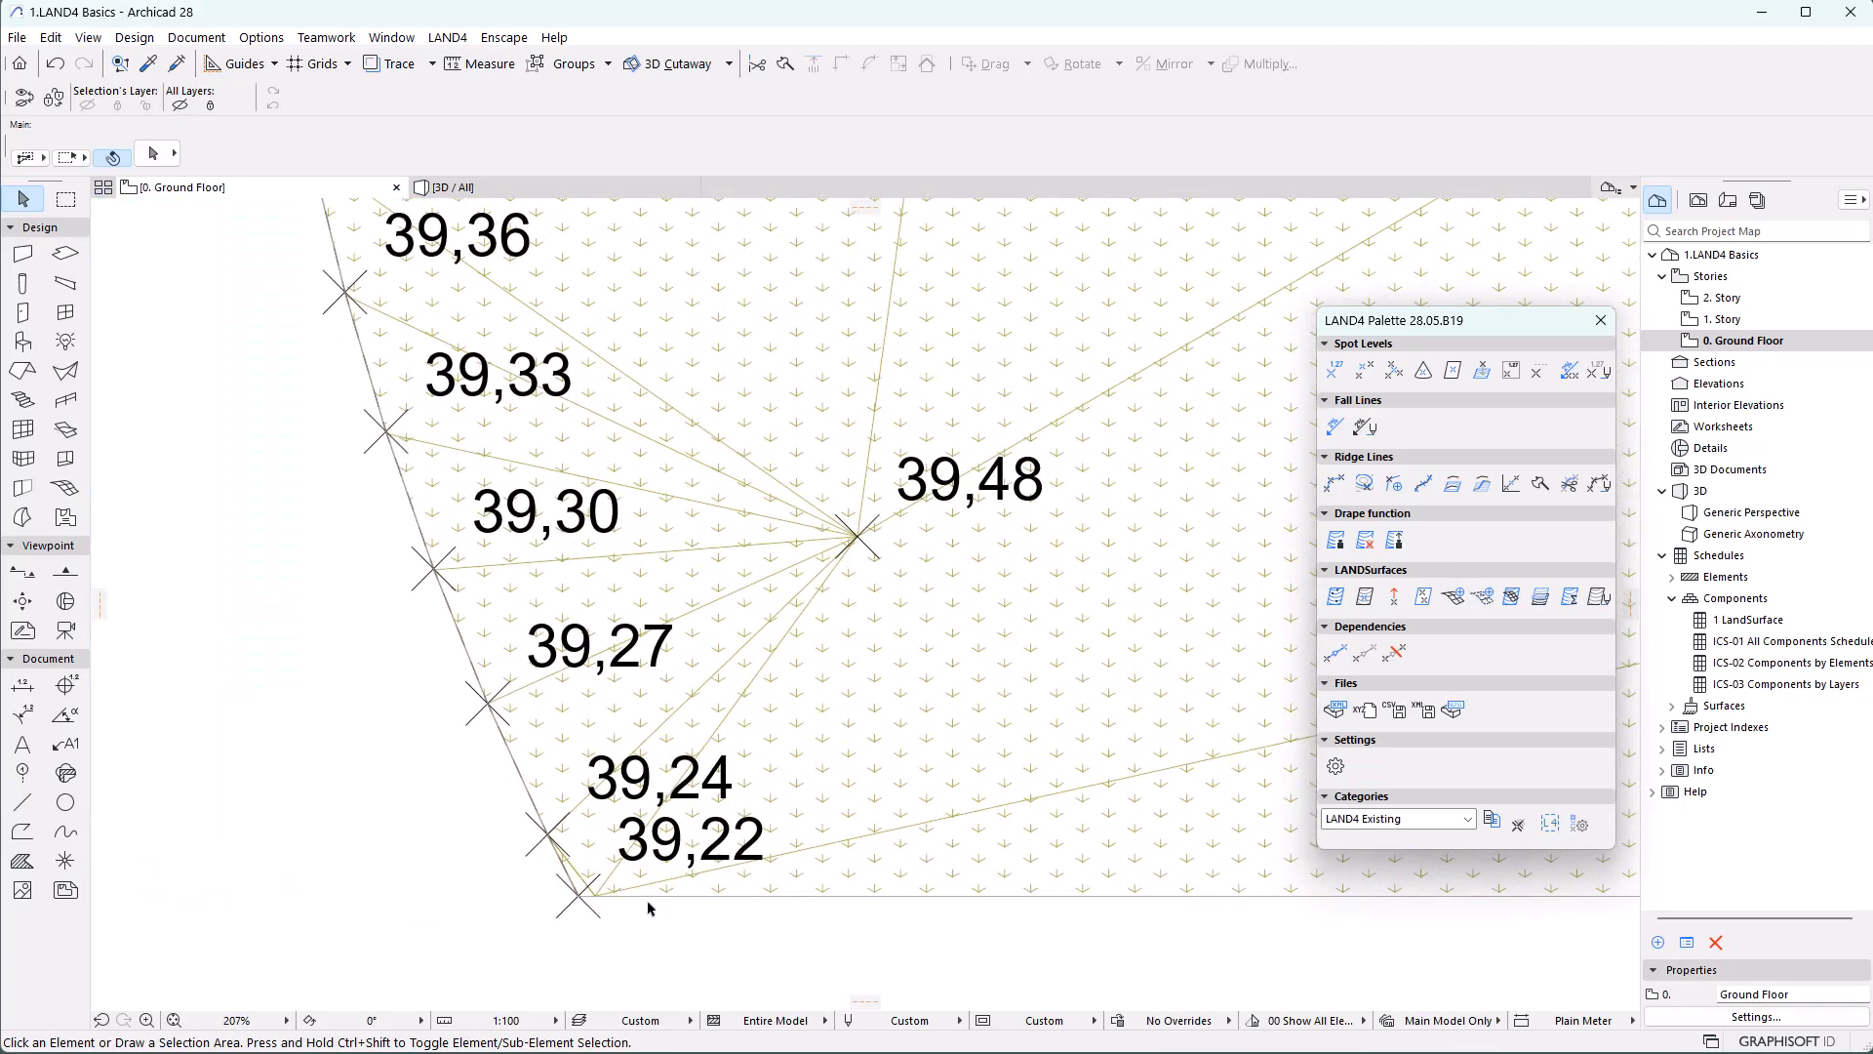
scroll(556, 917, "up", 1)
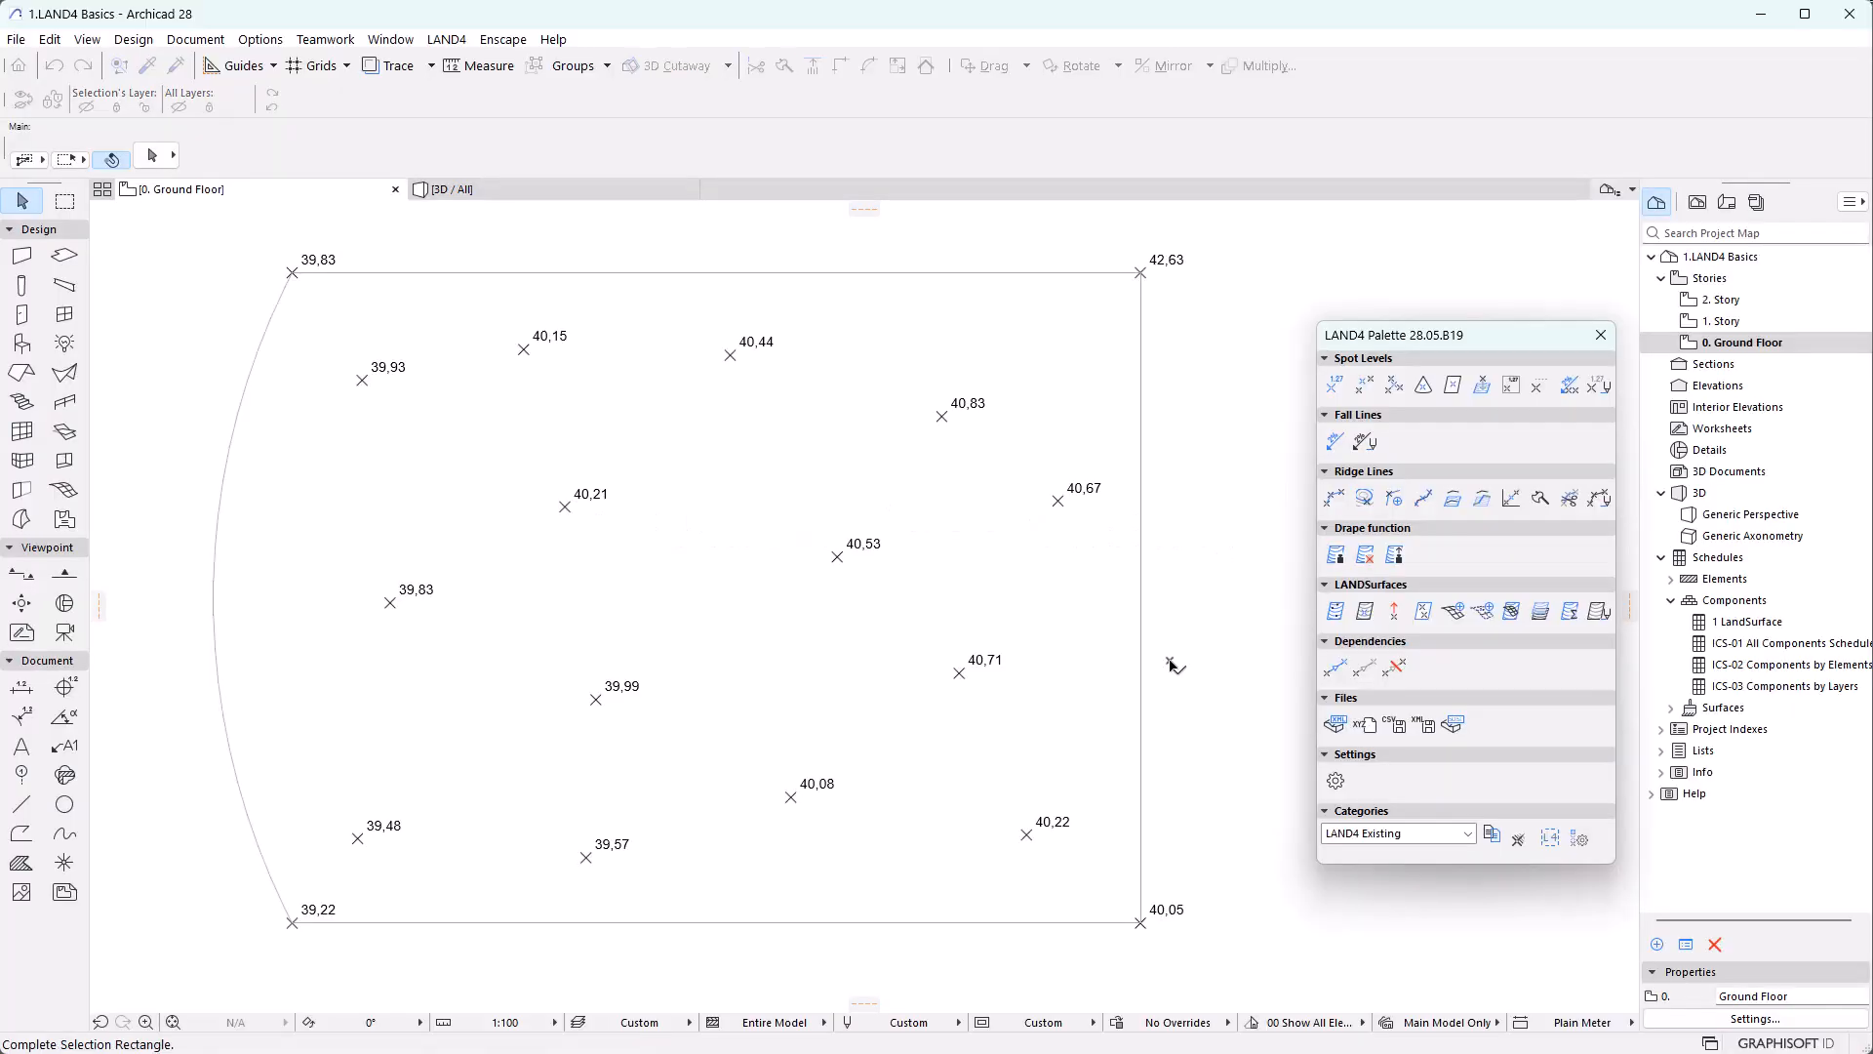
Open the LANDSurface default settings and review the options for 3D structure, level lines, surface settings and volumetrics
left_click(1600, 615)
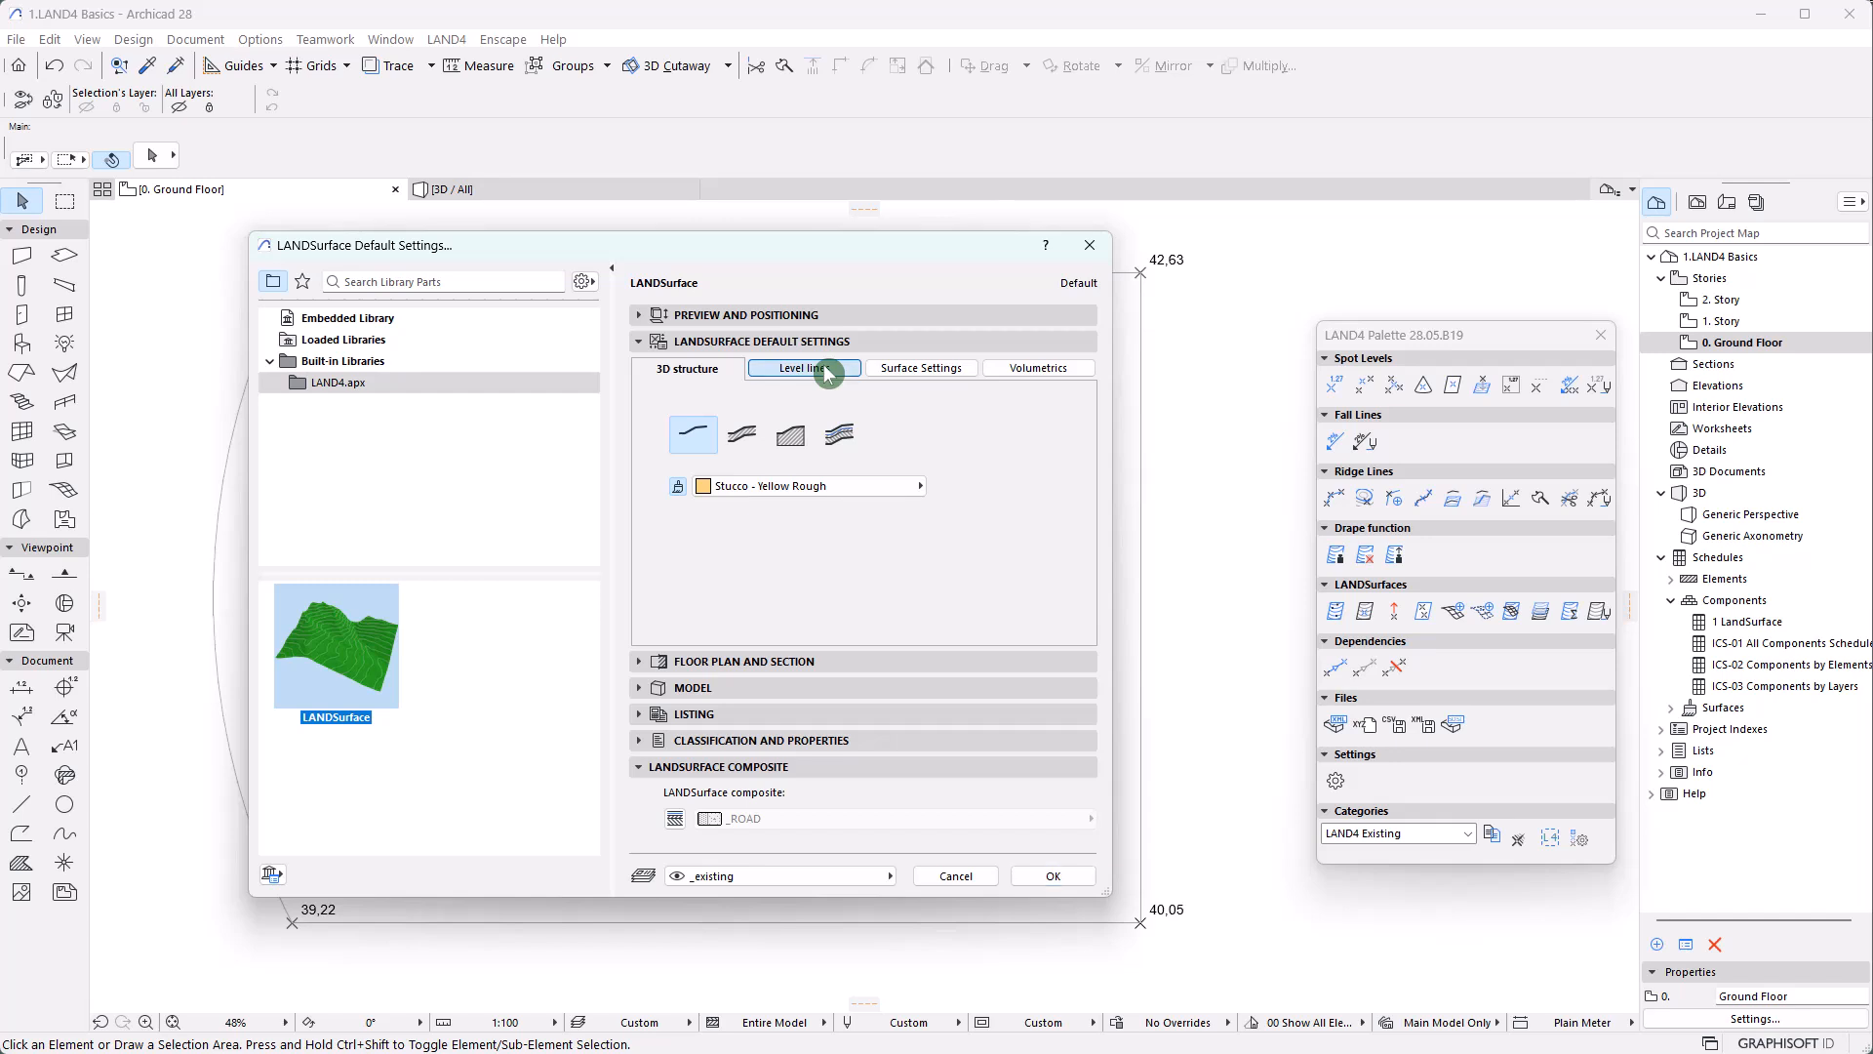
left_click(825, 370)
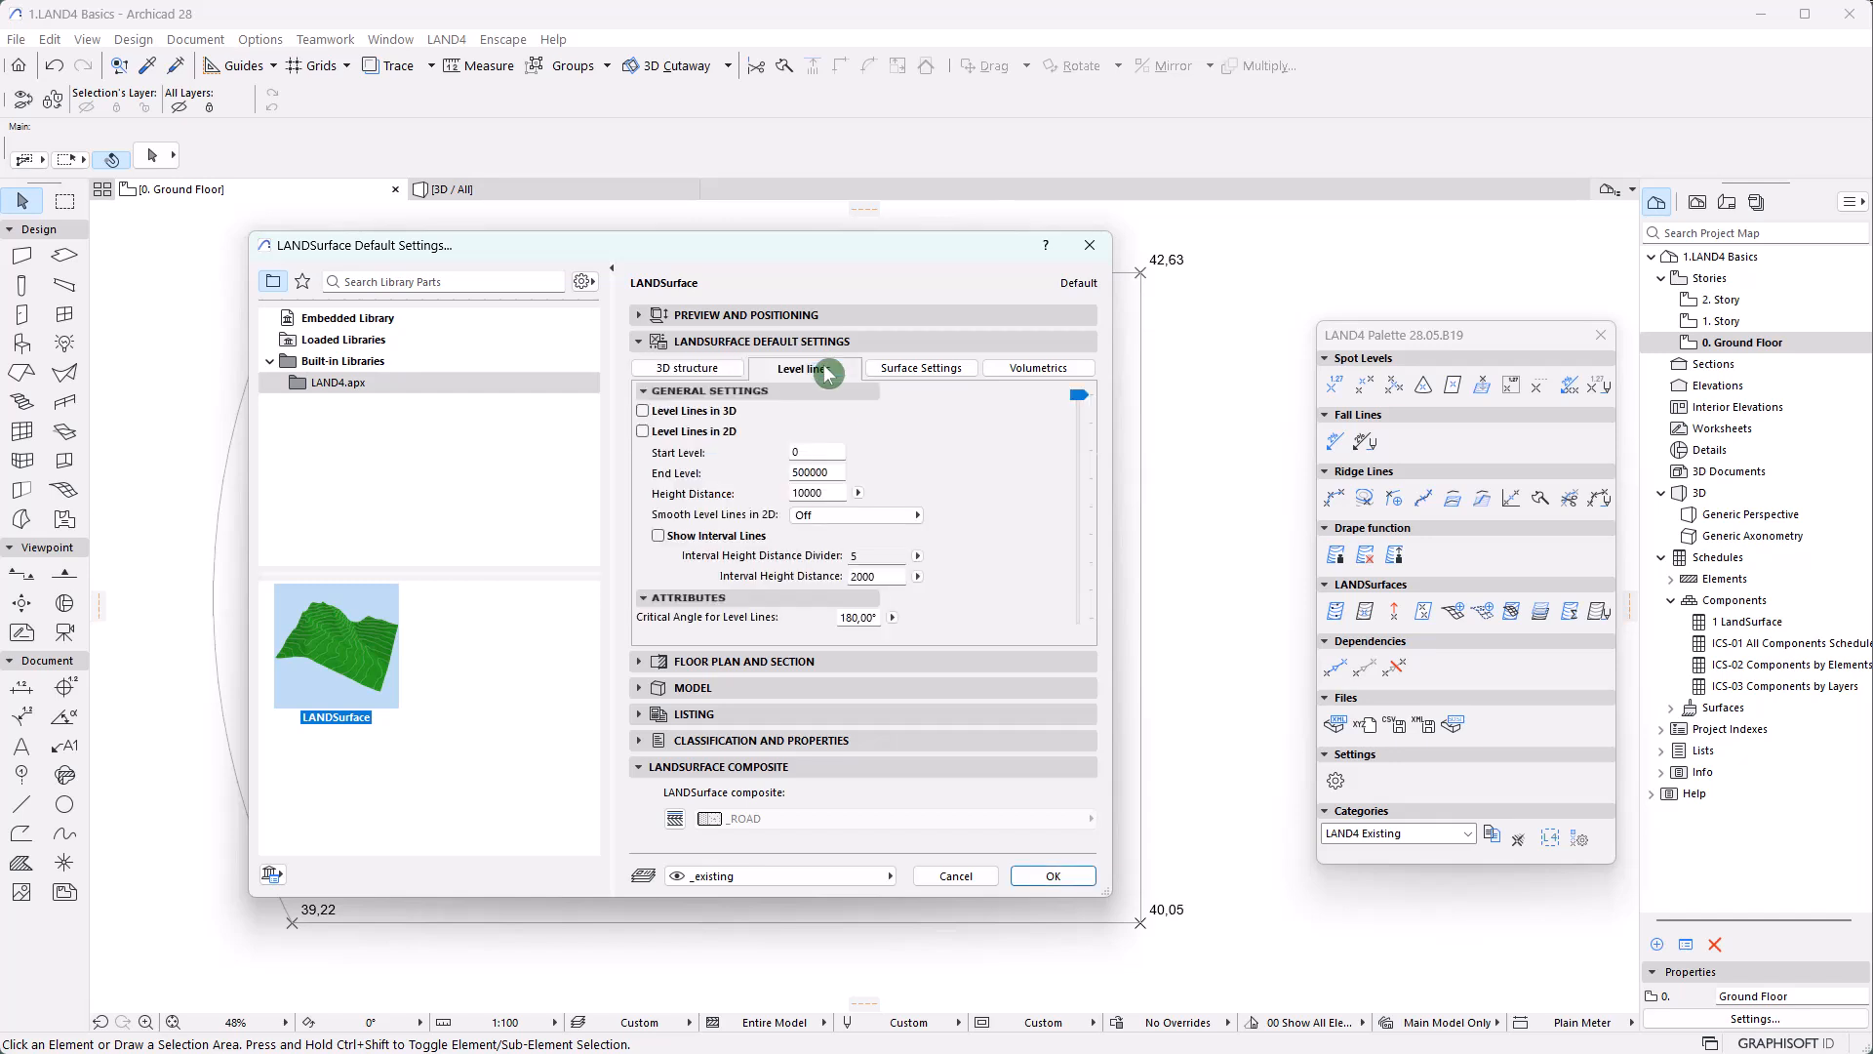
left_click(912, 373)
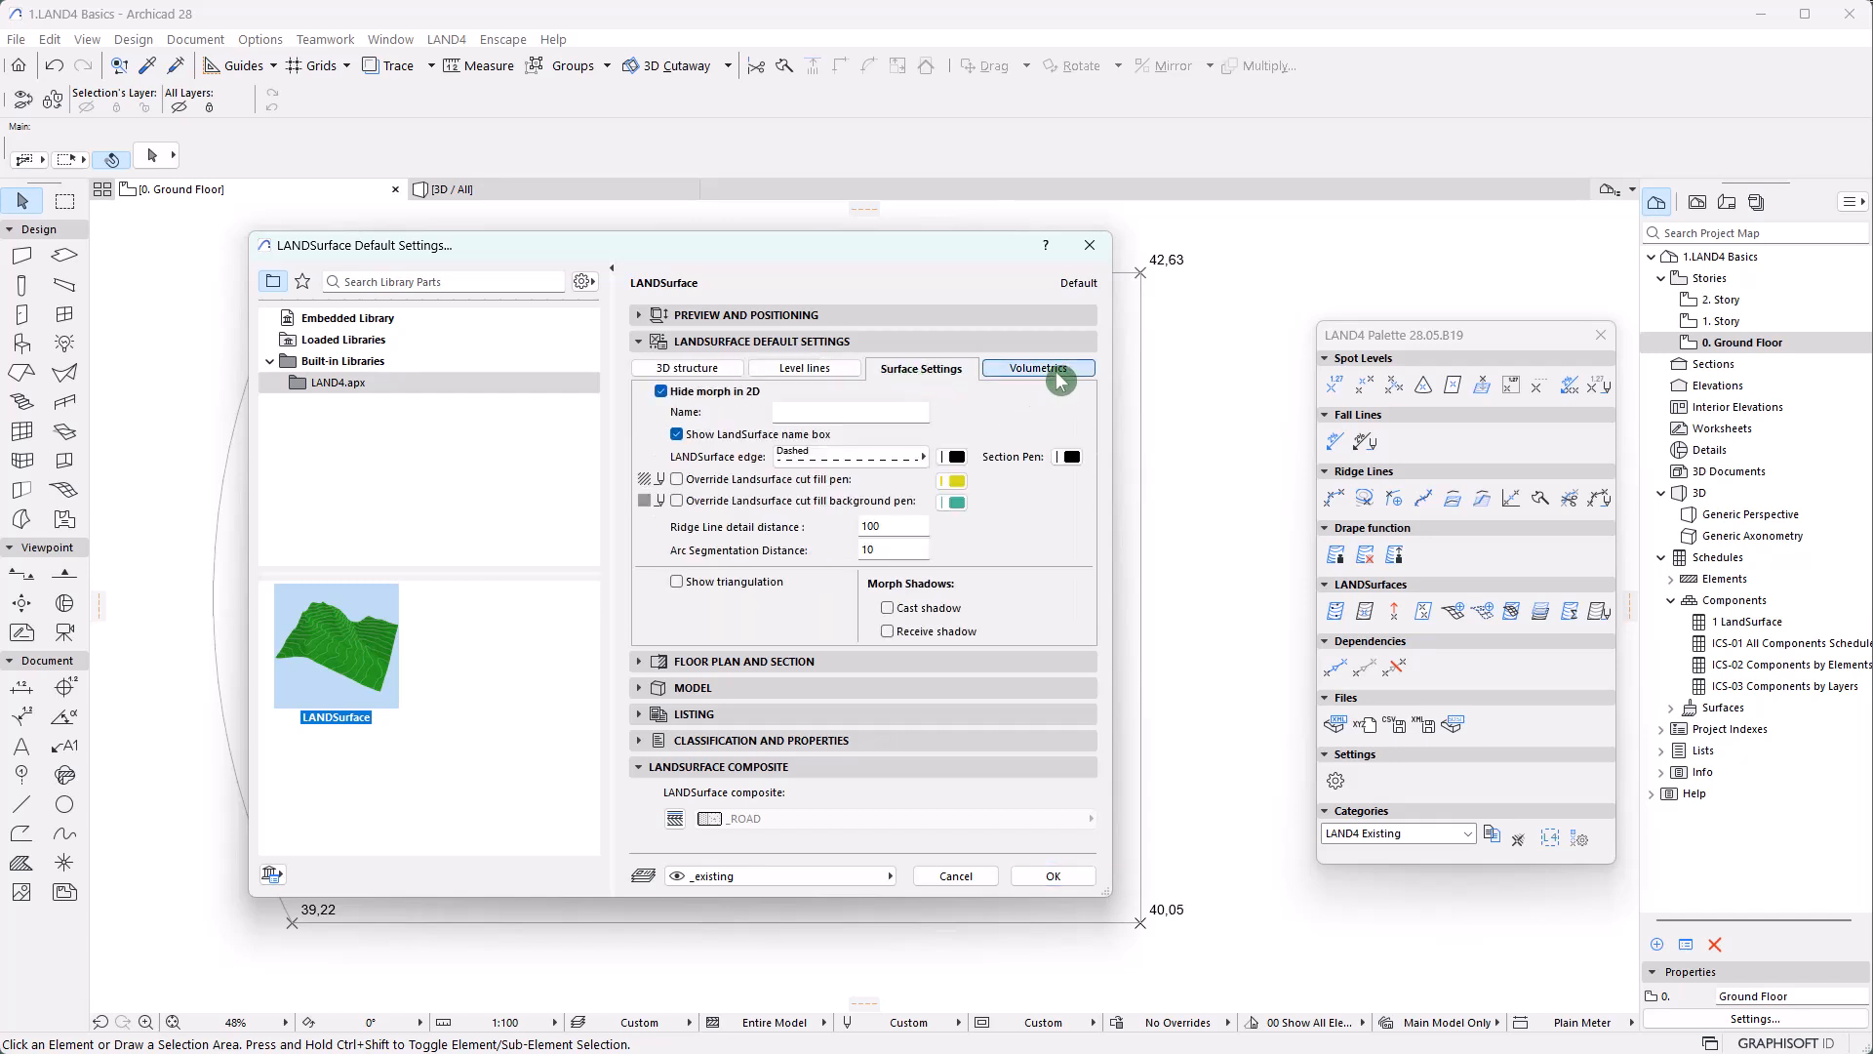
left_click(1054, 369)
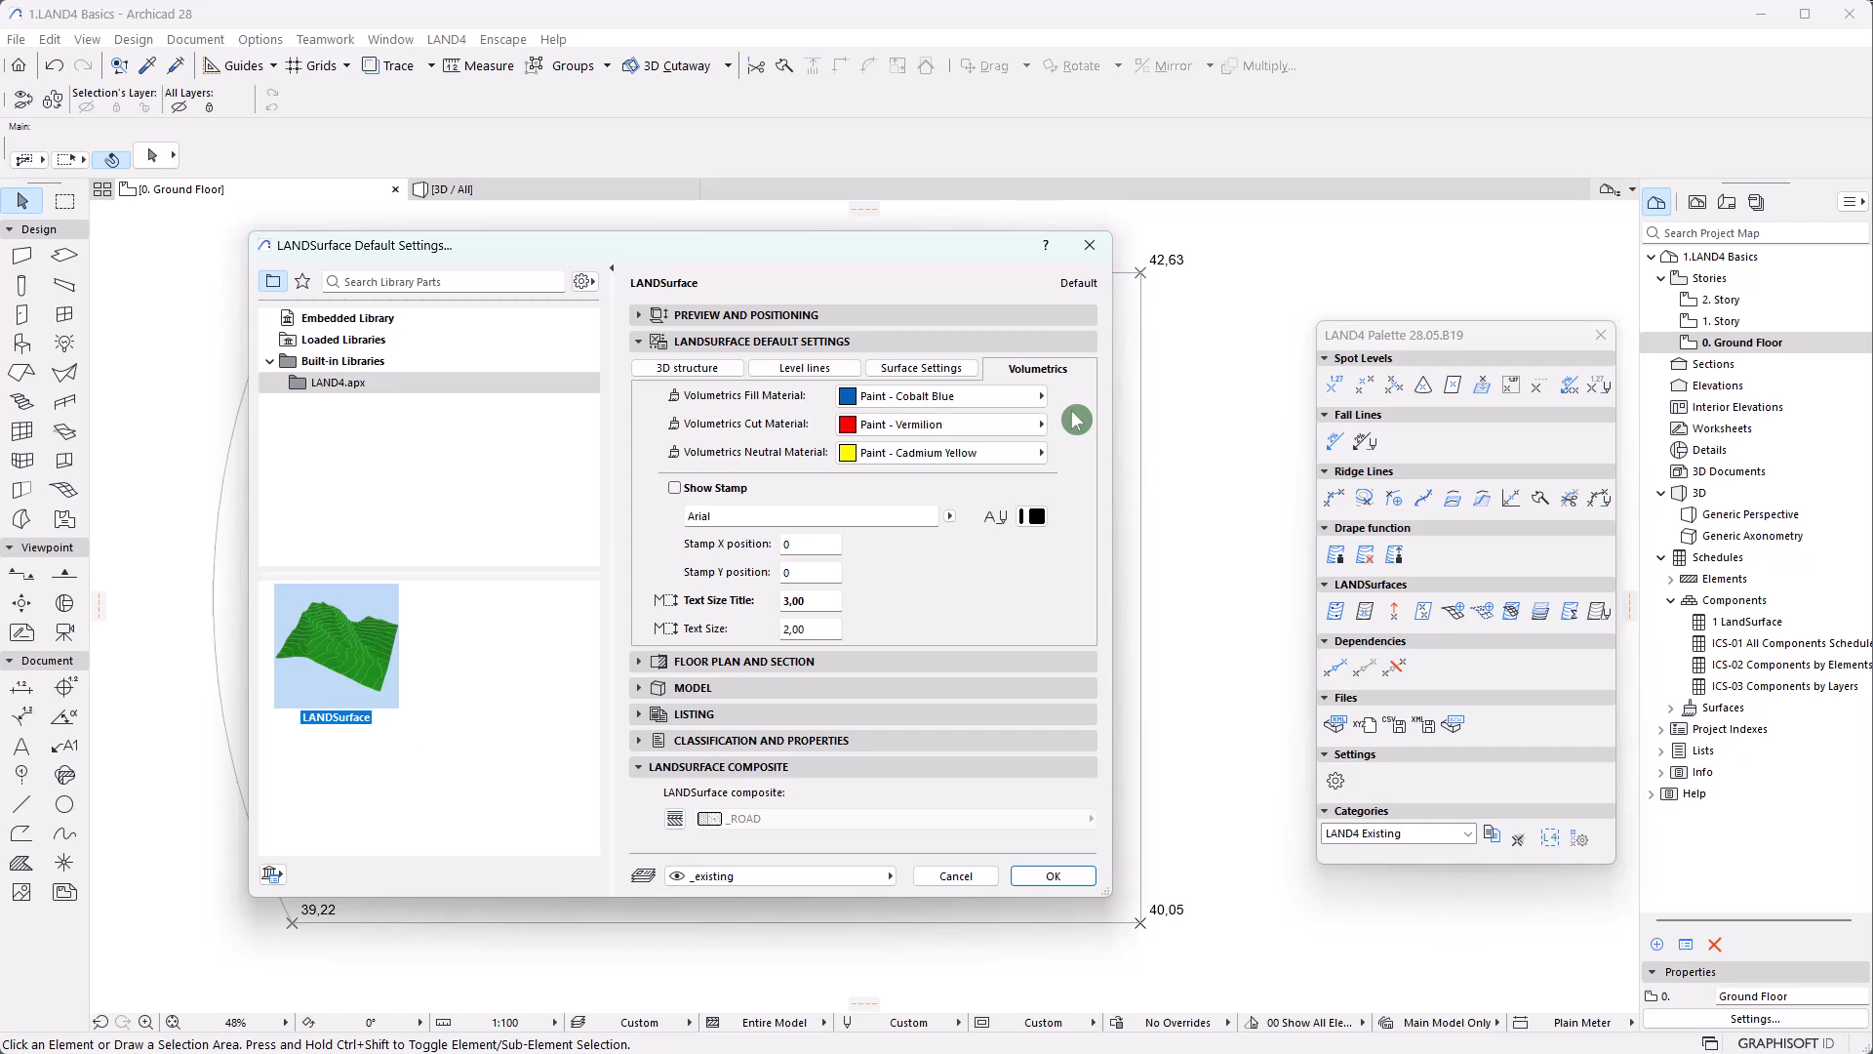
left_click(697, 371)
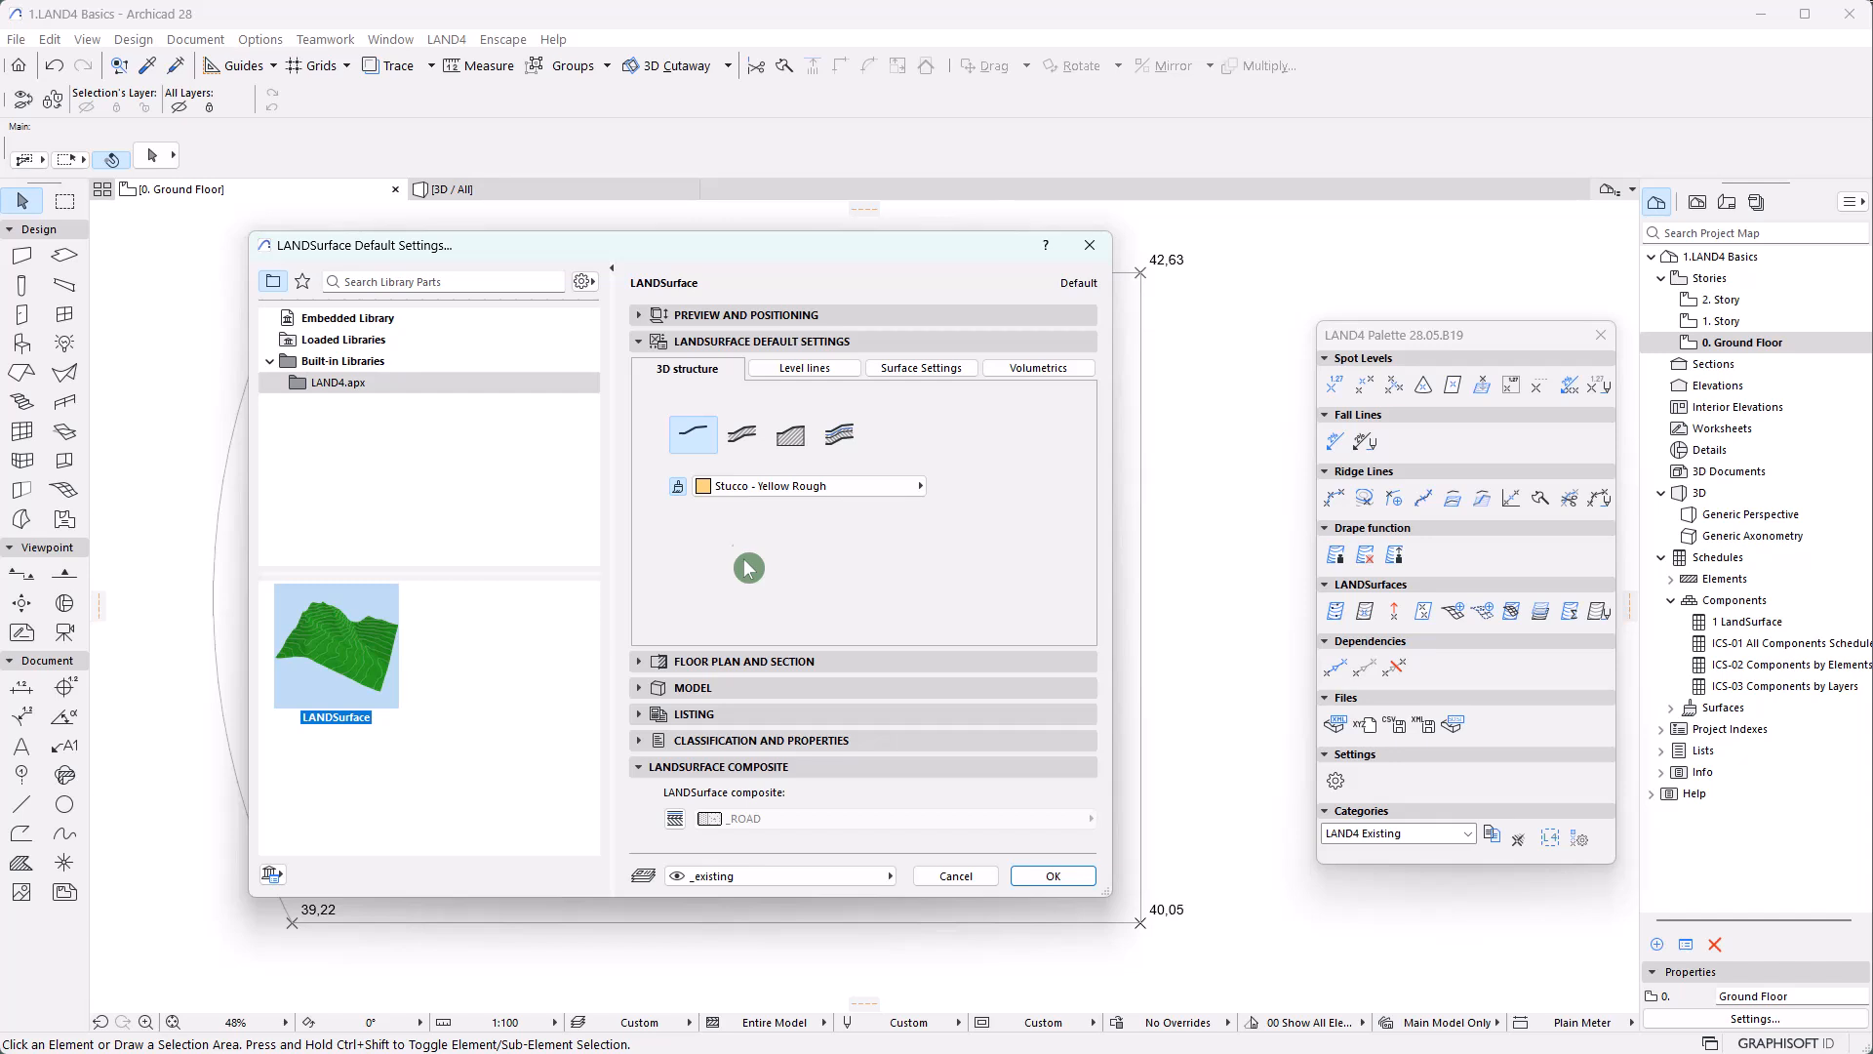
Review the uniform-thickness, base-level, composite and single-surface options of the default 3D structure
left_click(743, 441)
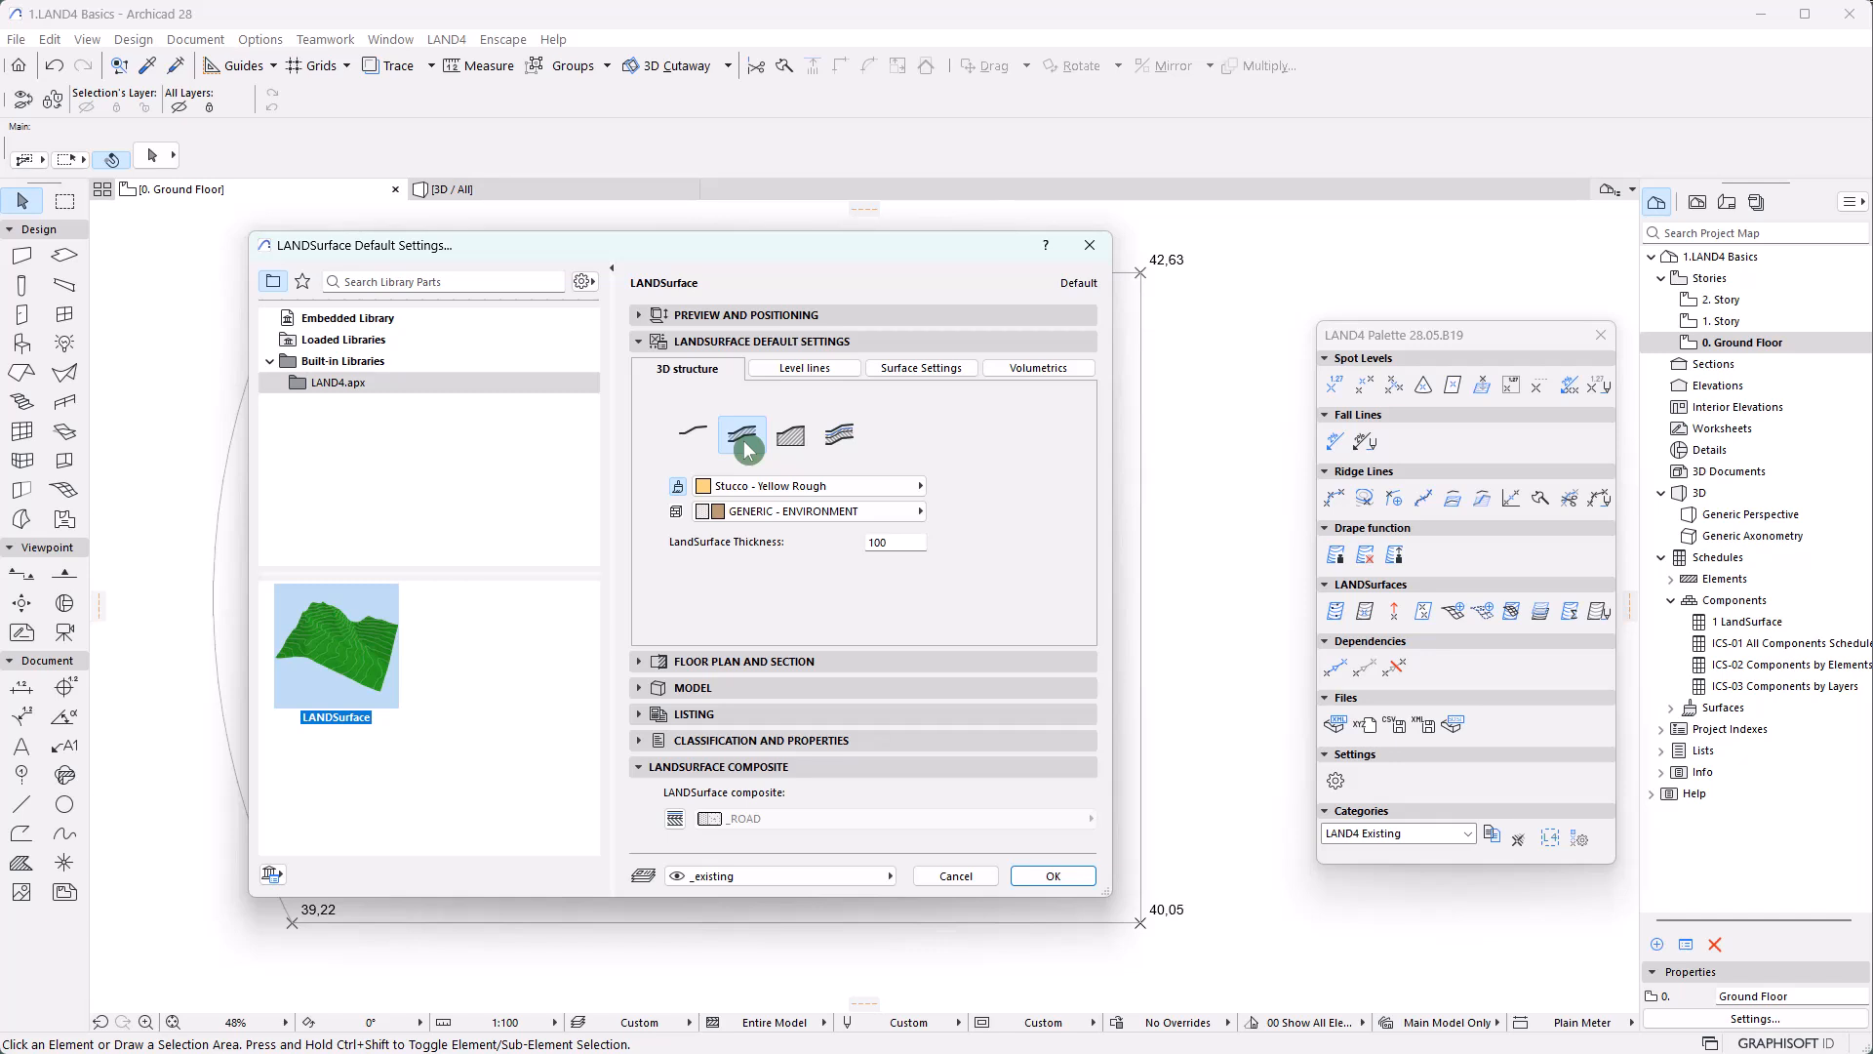
double_click(909, 543)
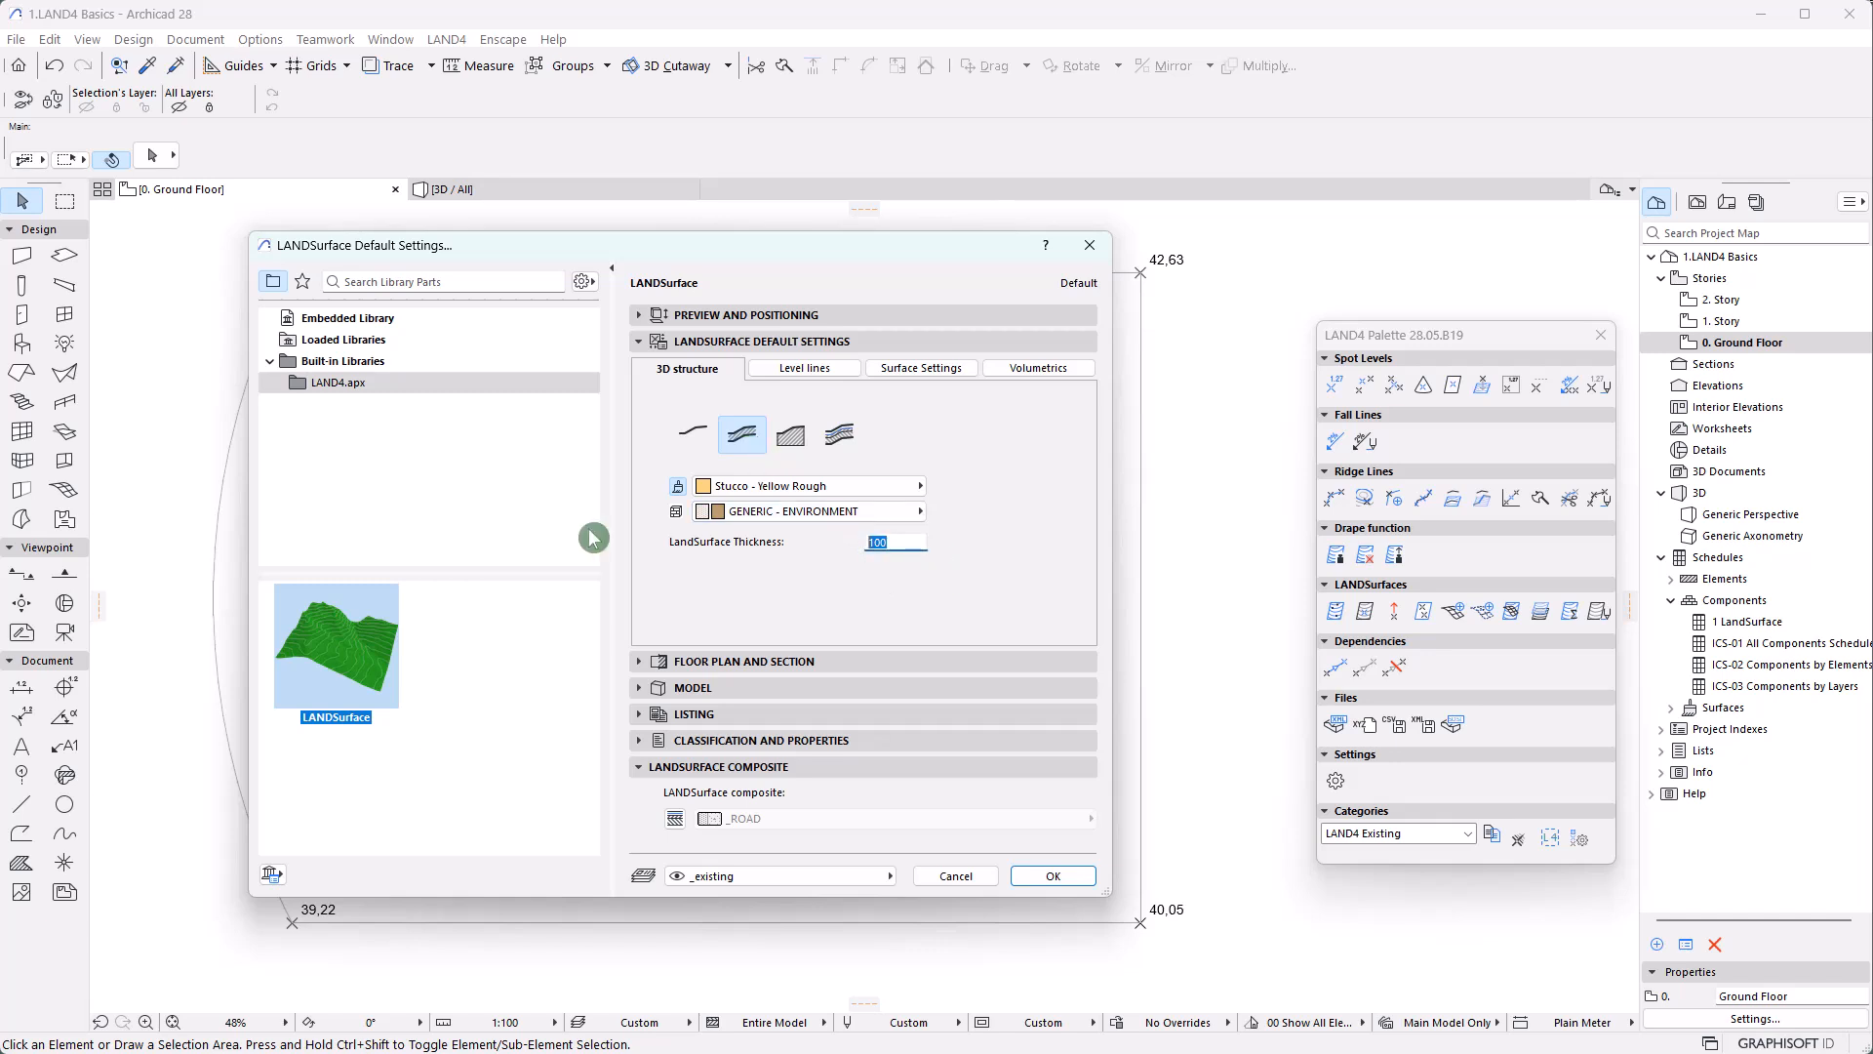
left_click(759, 514)
left_click(759, 514)
left_click(790, 434)
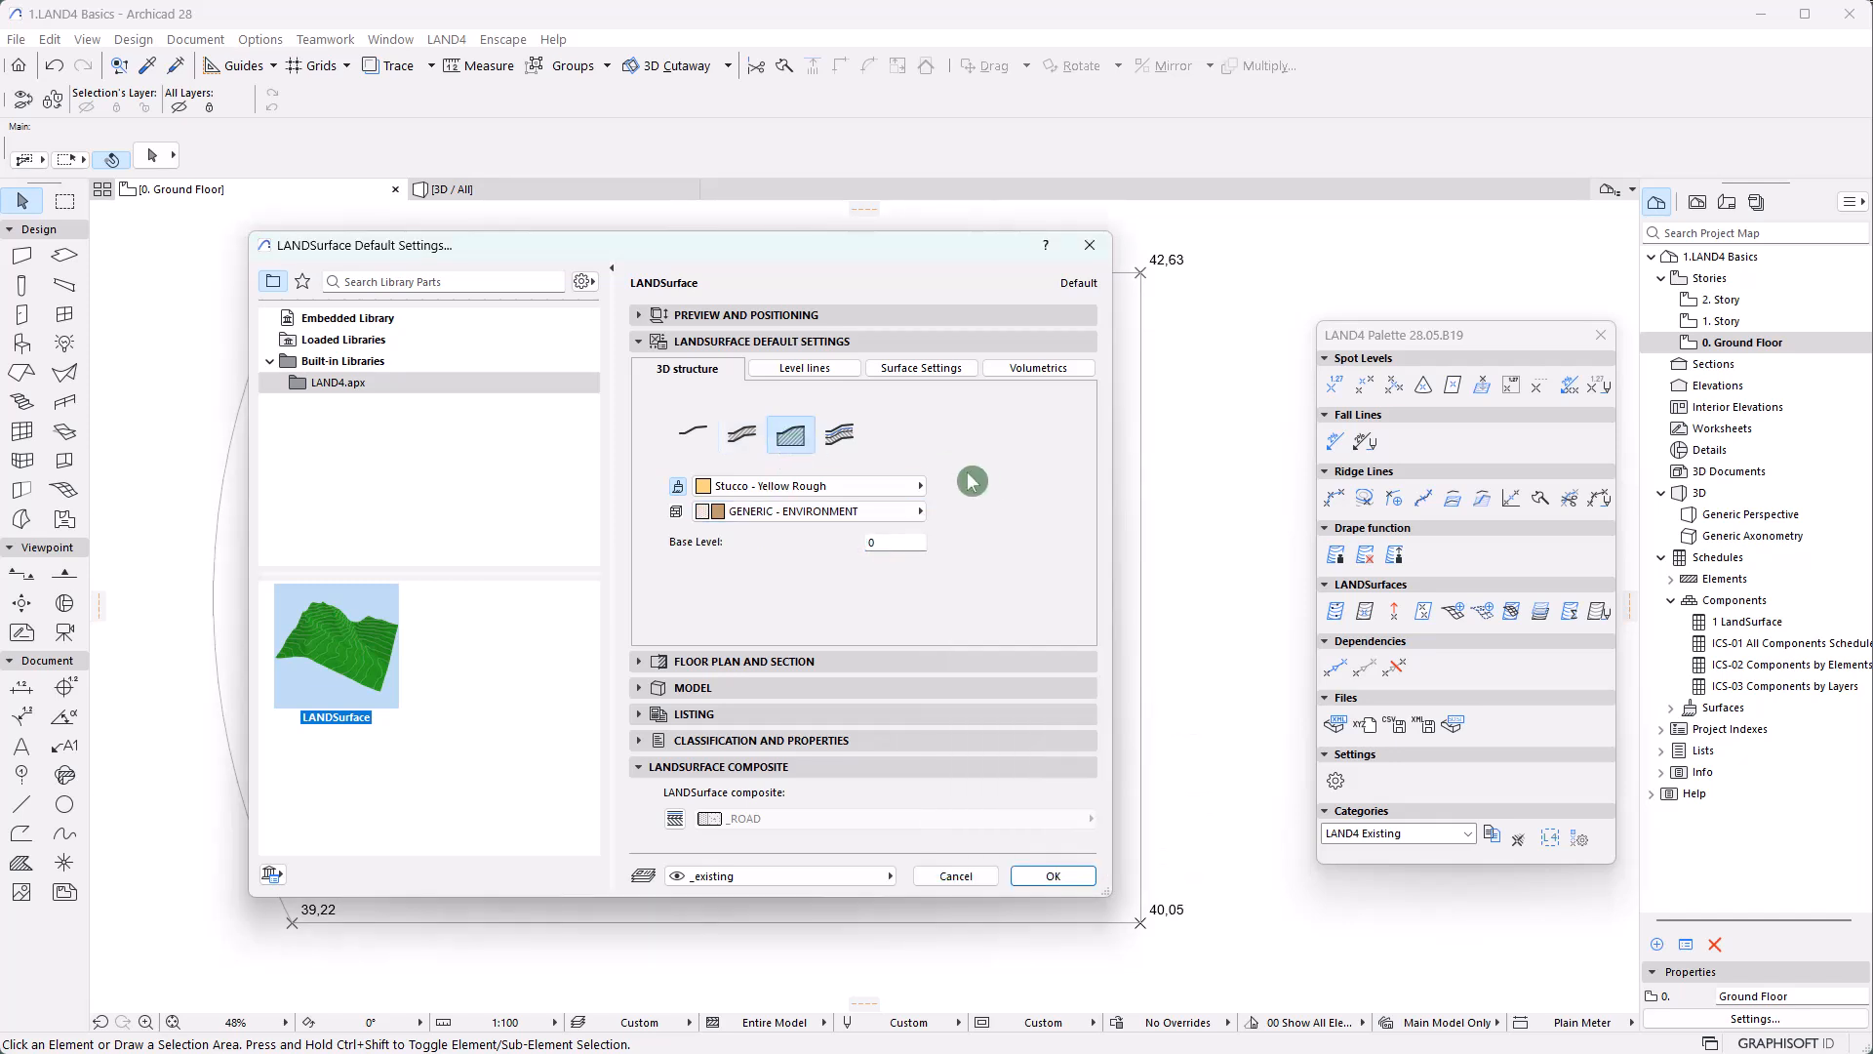
left_click(912, 543)
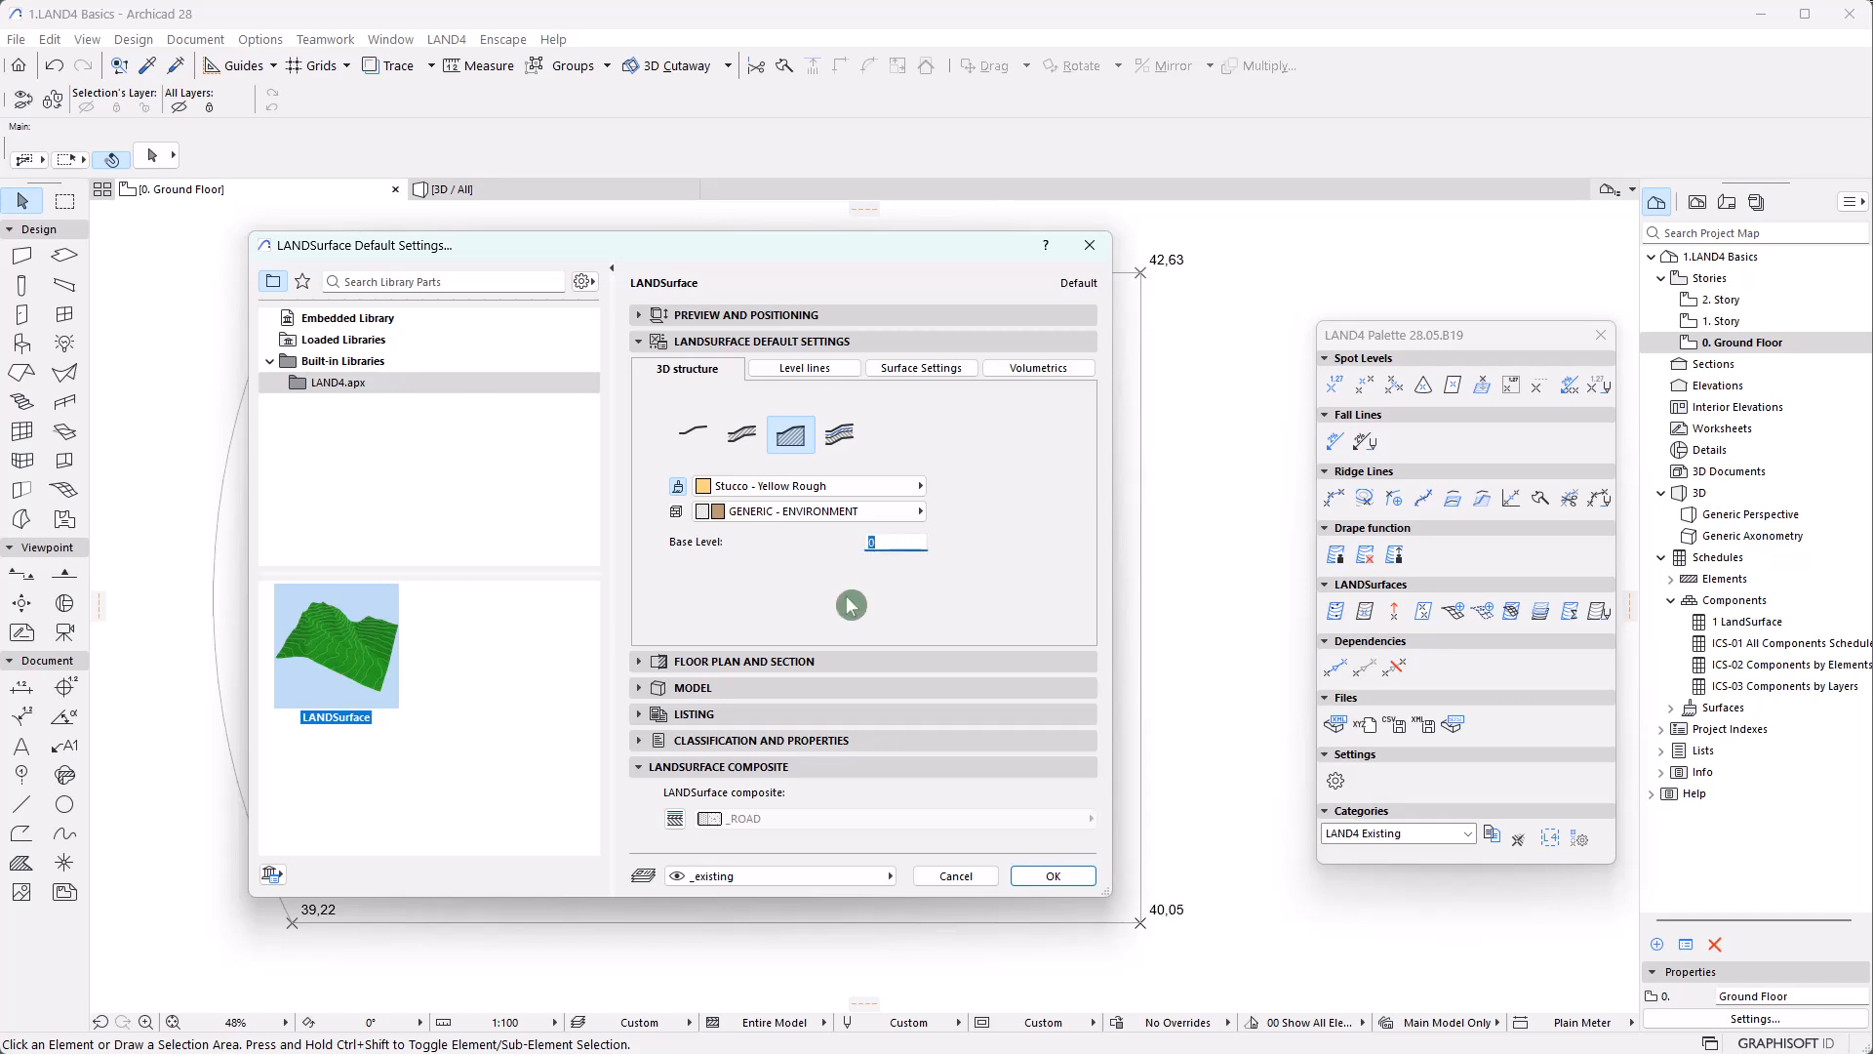
left_click(824, 512)
left_click(824, 512)
left_click(841, 443)
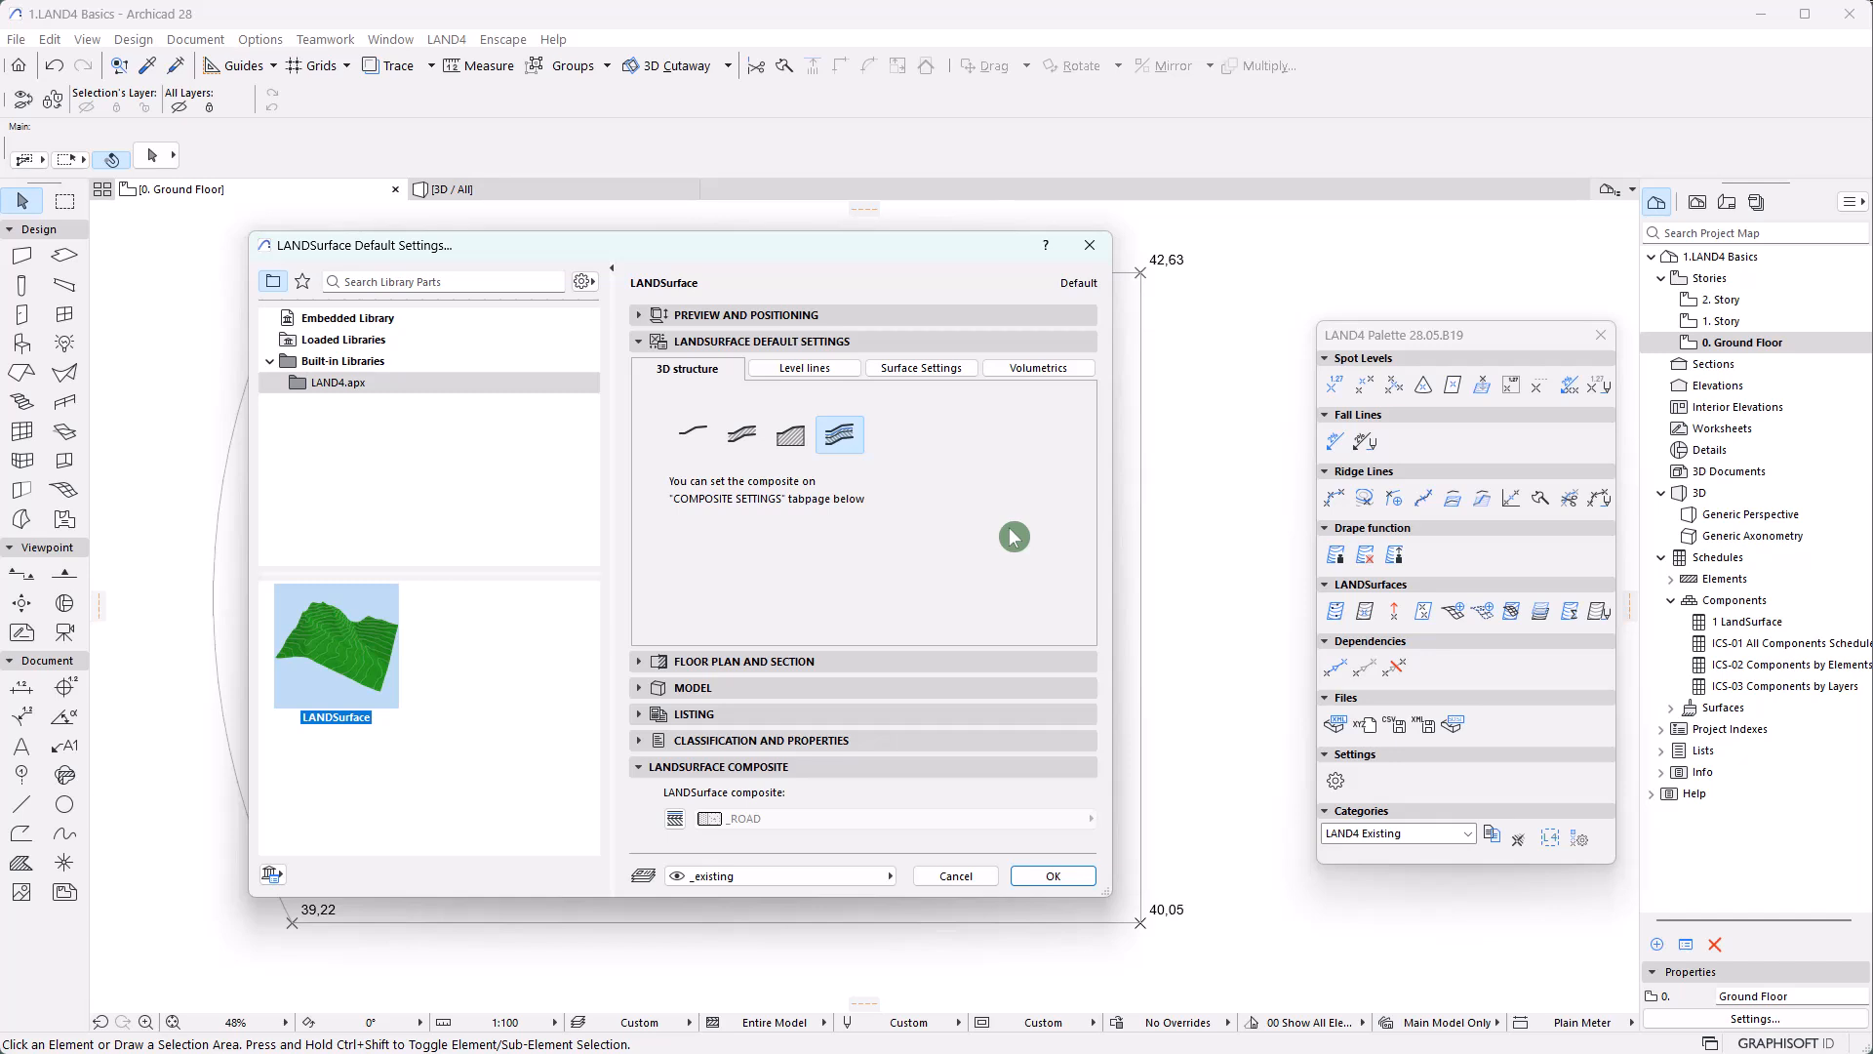
left_click(696, 434)
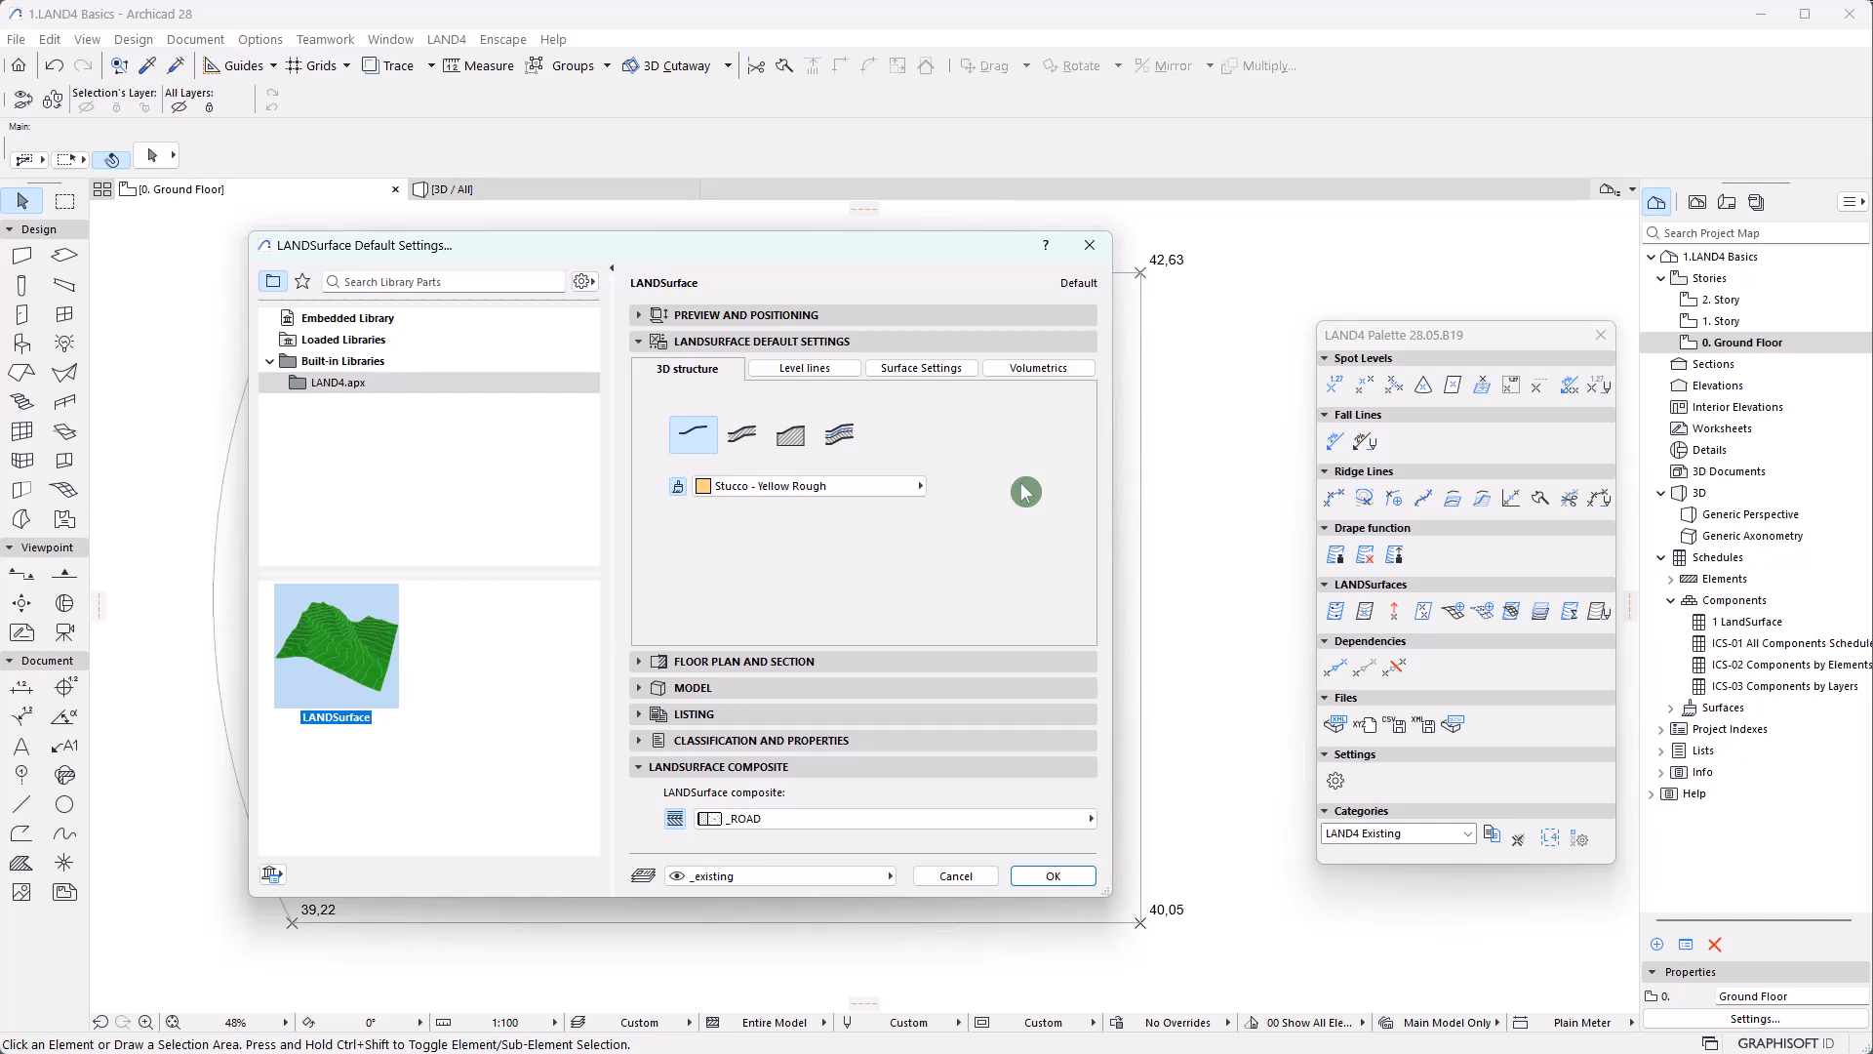
Set the default 3D structure to uniform thickness with Grass - Brown surface, Soil material and a 1000 thickness
left_click(762, 446)
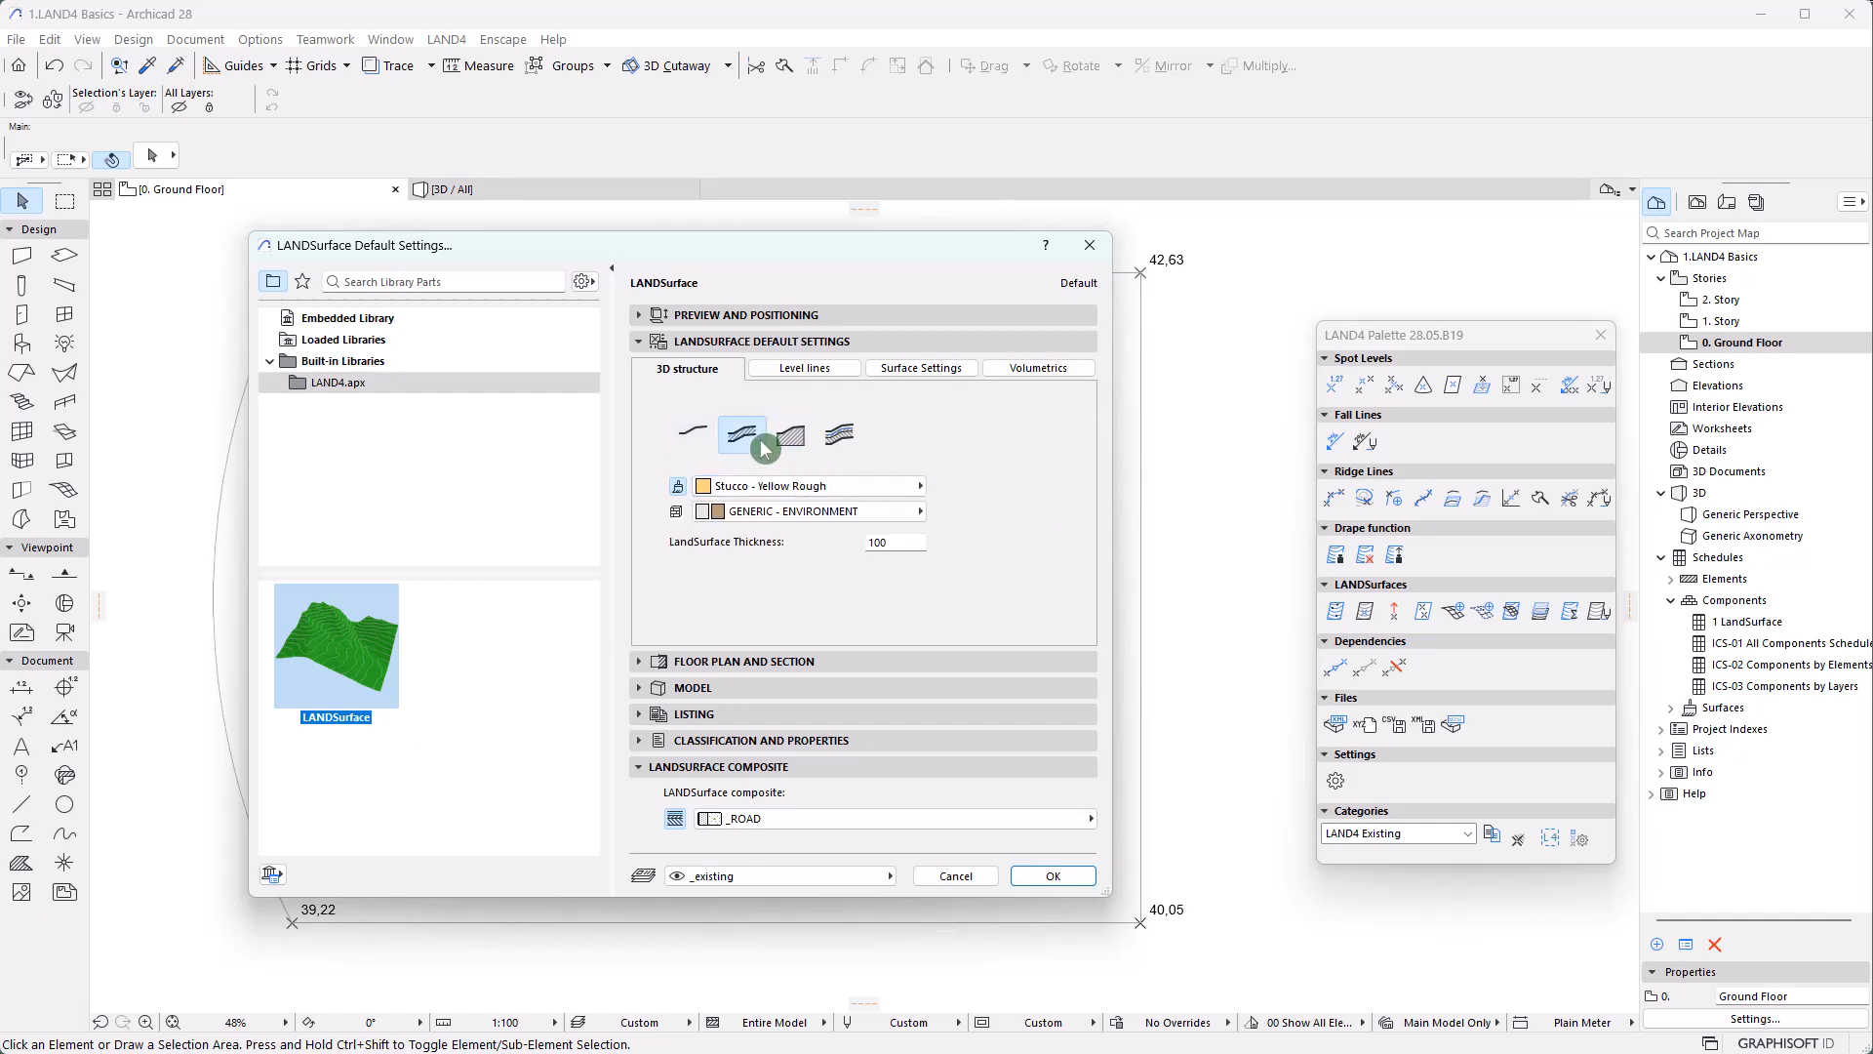
left_click(824, 485)
left_click(1124, 34)
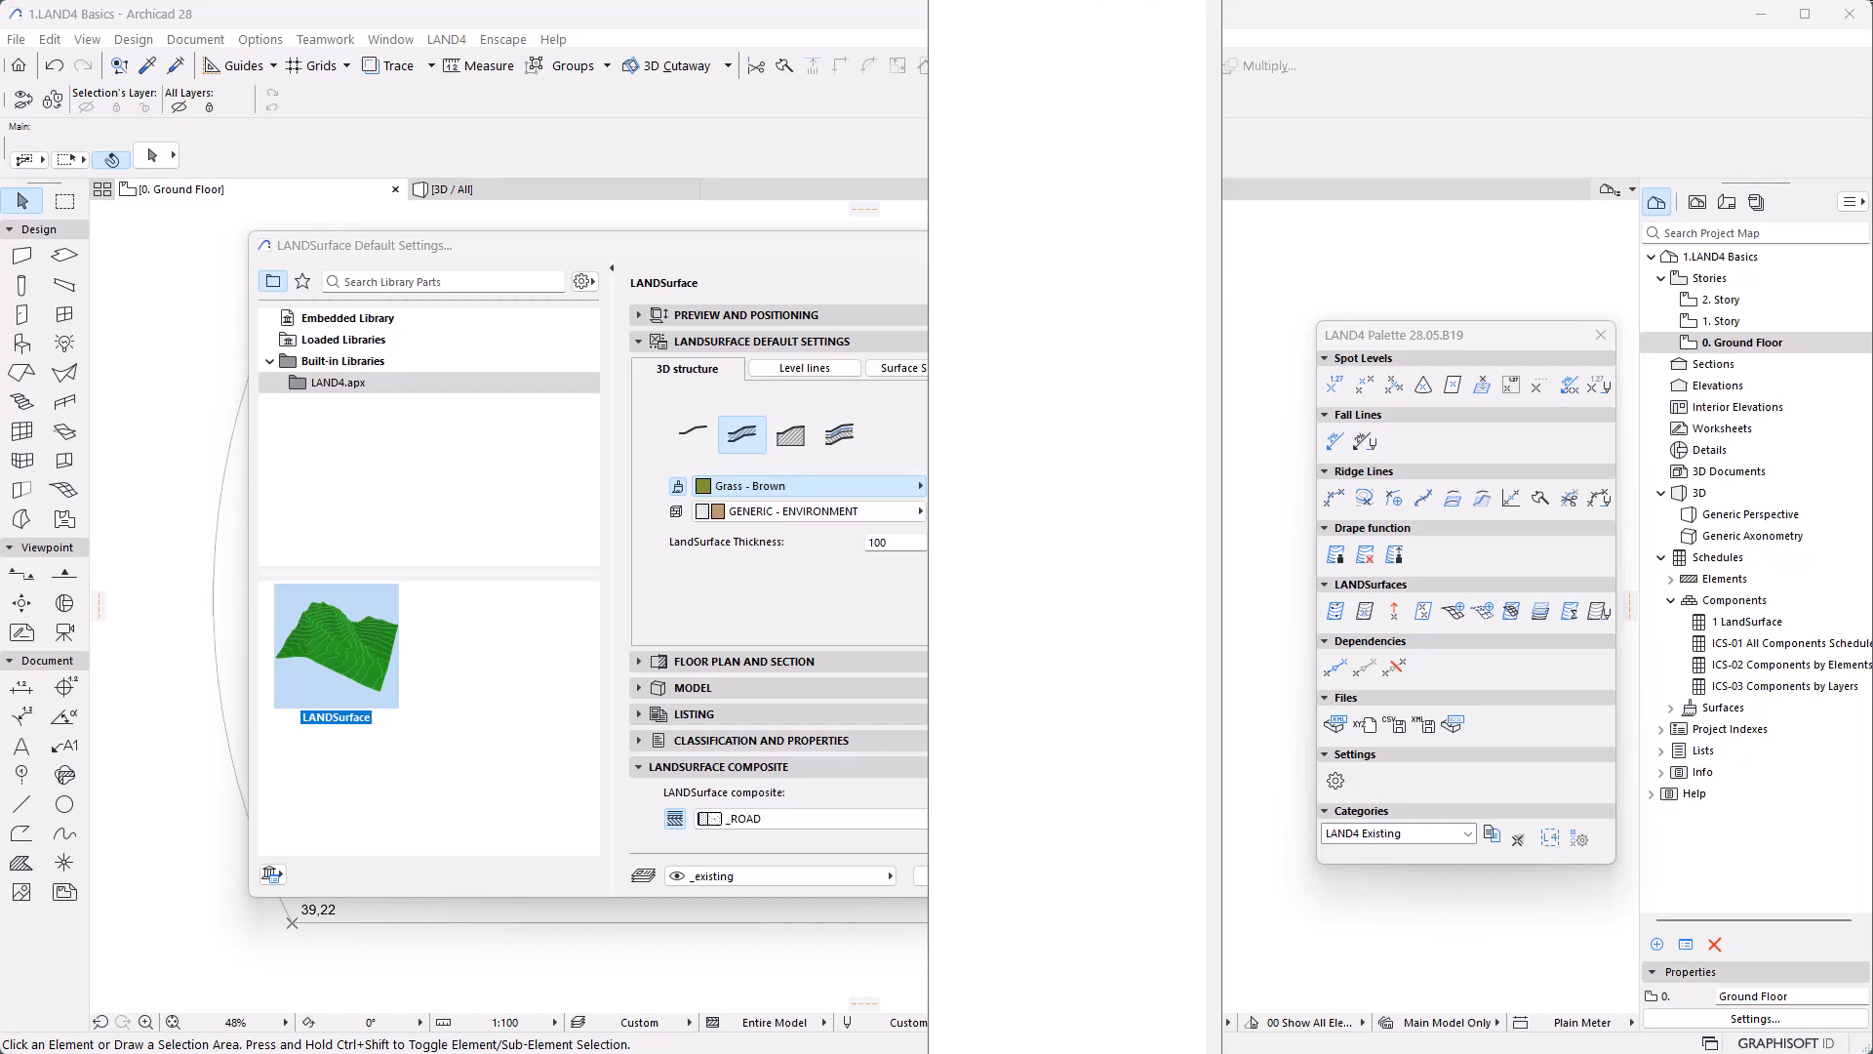
left_click(877, 519)
left_click(1010, 792)
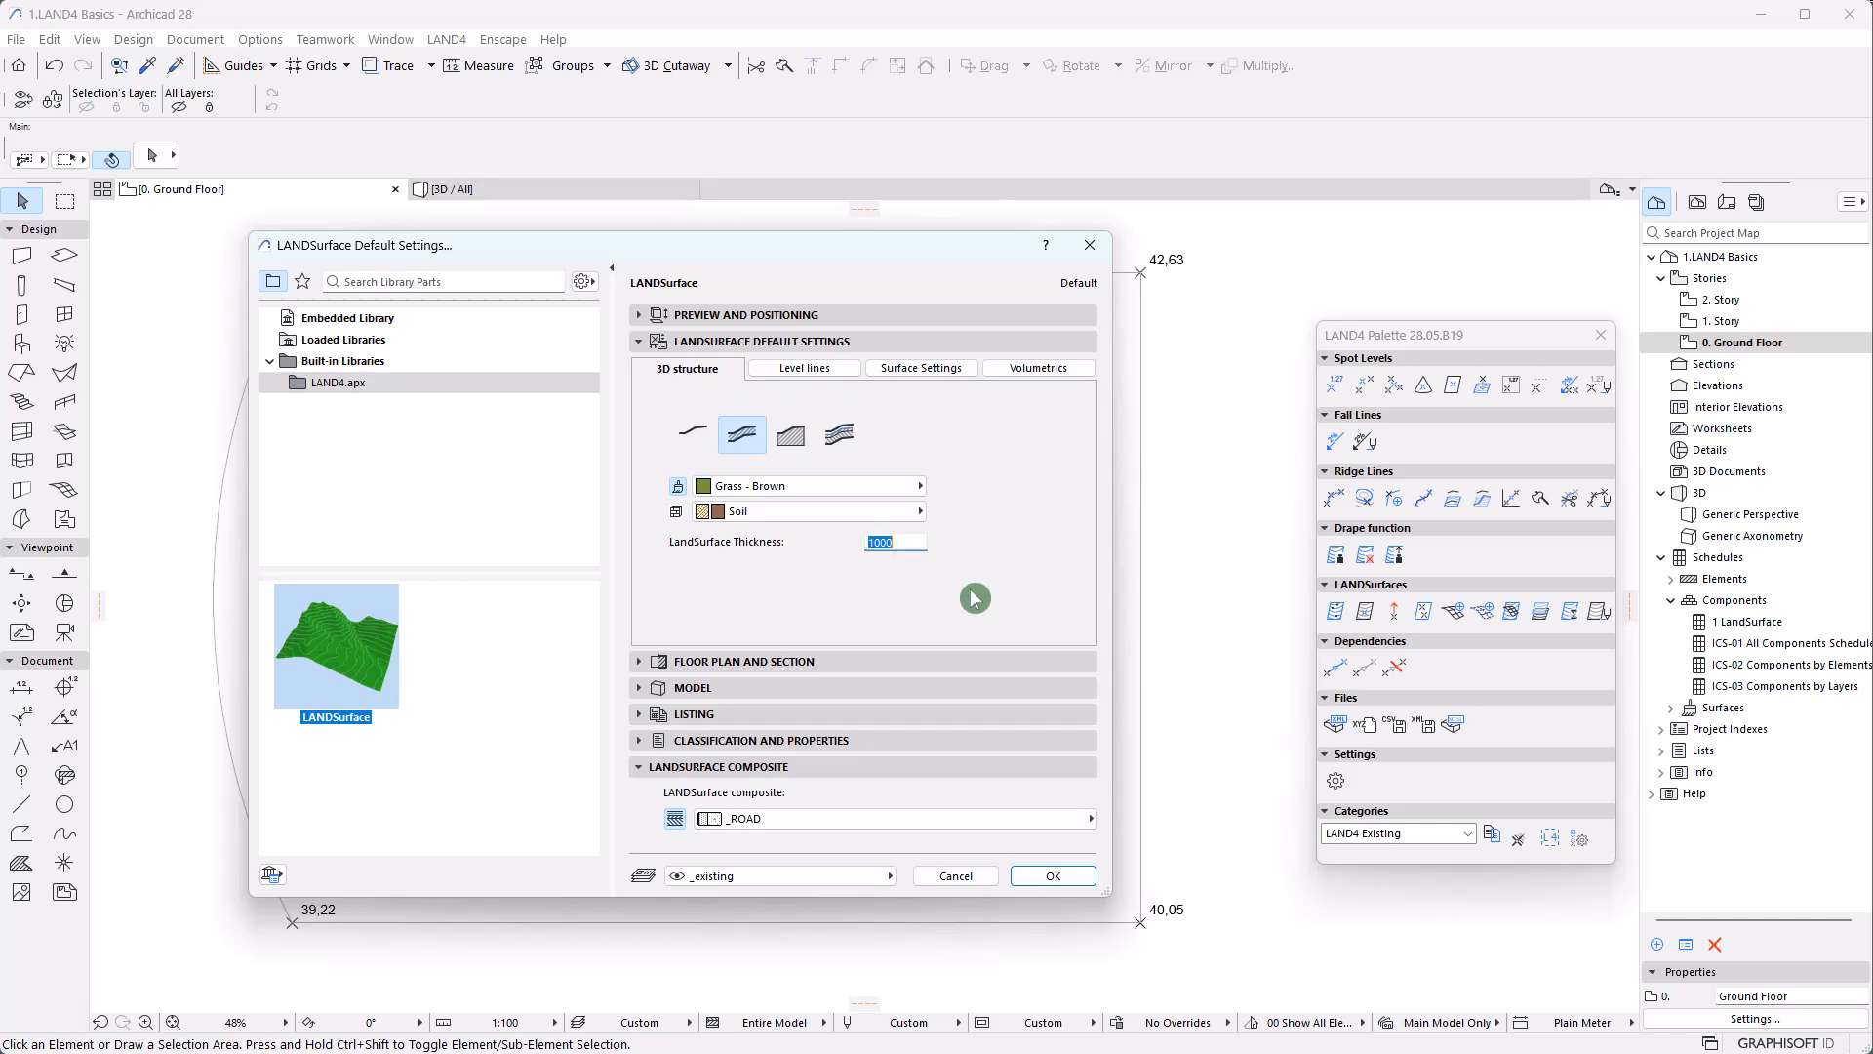
left_click(1085, 878)
Create a LANDSurface from the curved boundary outline and its spot levels, and view the result in 3D
left_click(1336, 615)
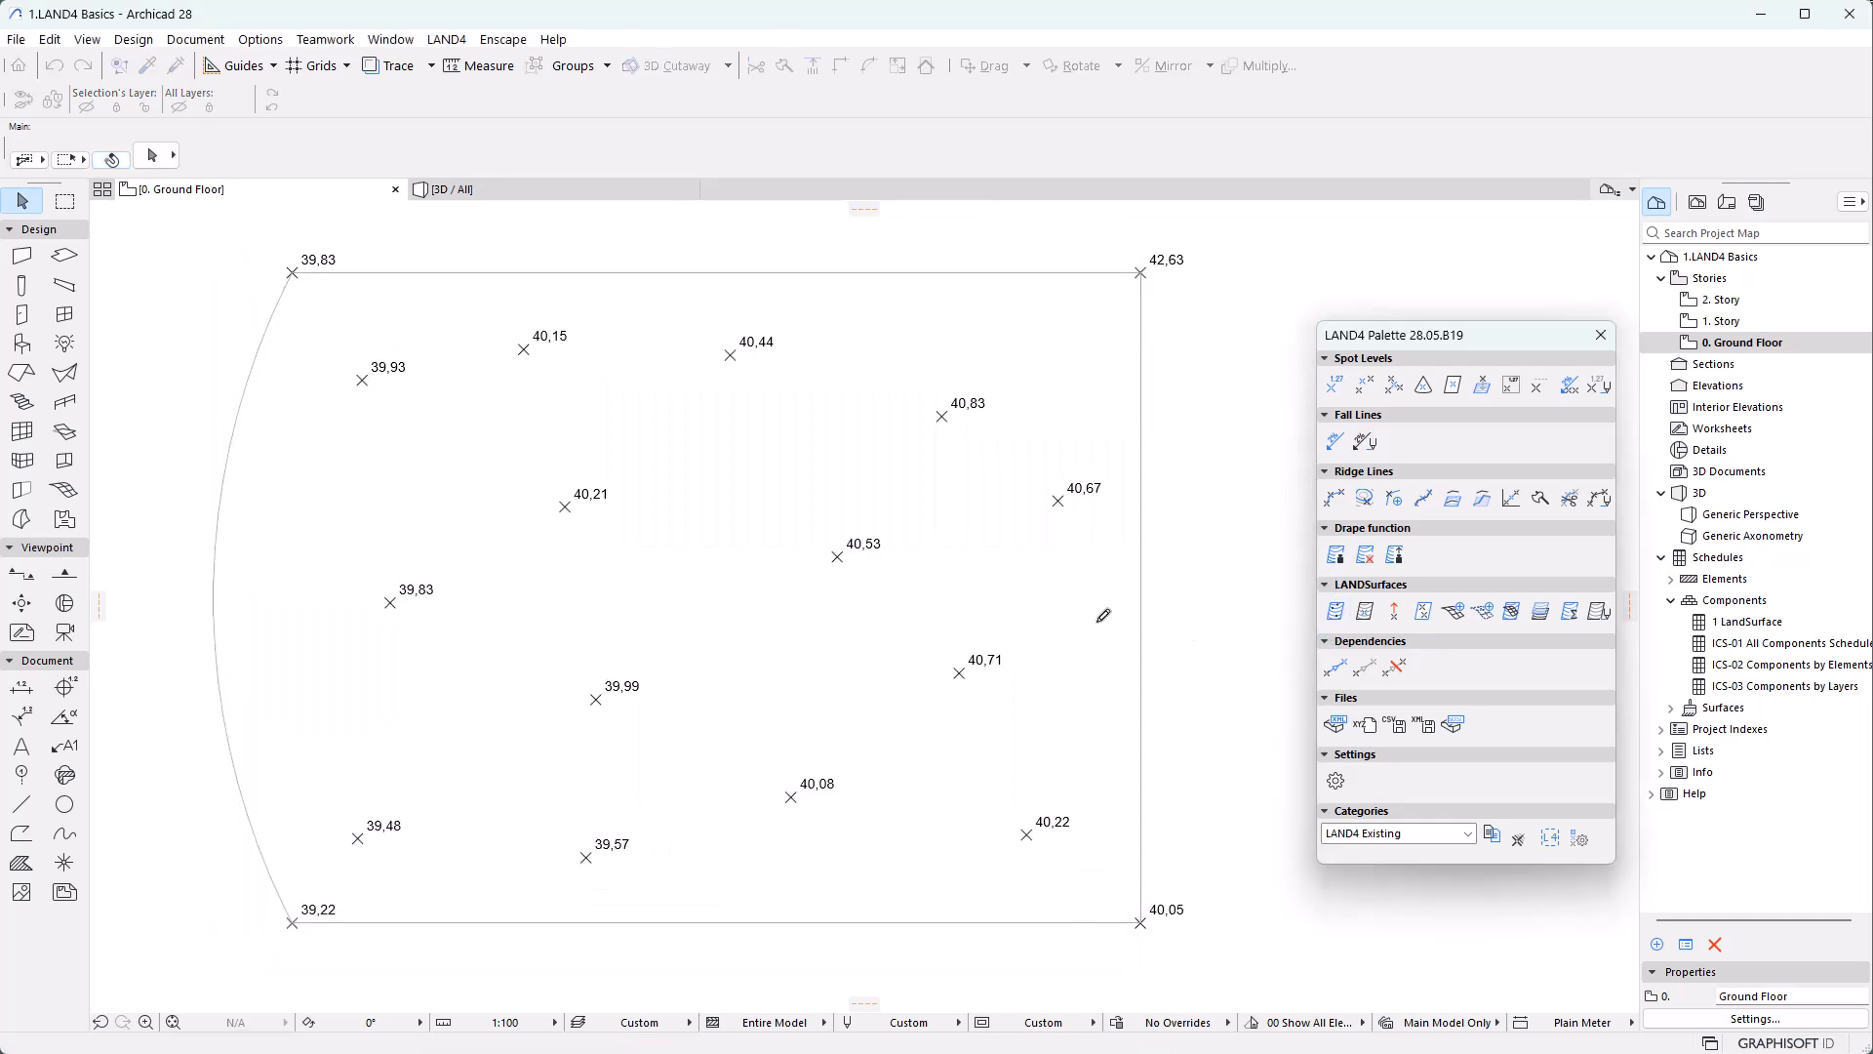
left_click(1283, 417)
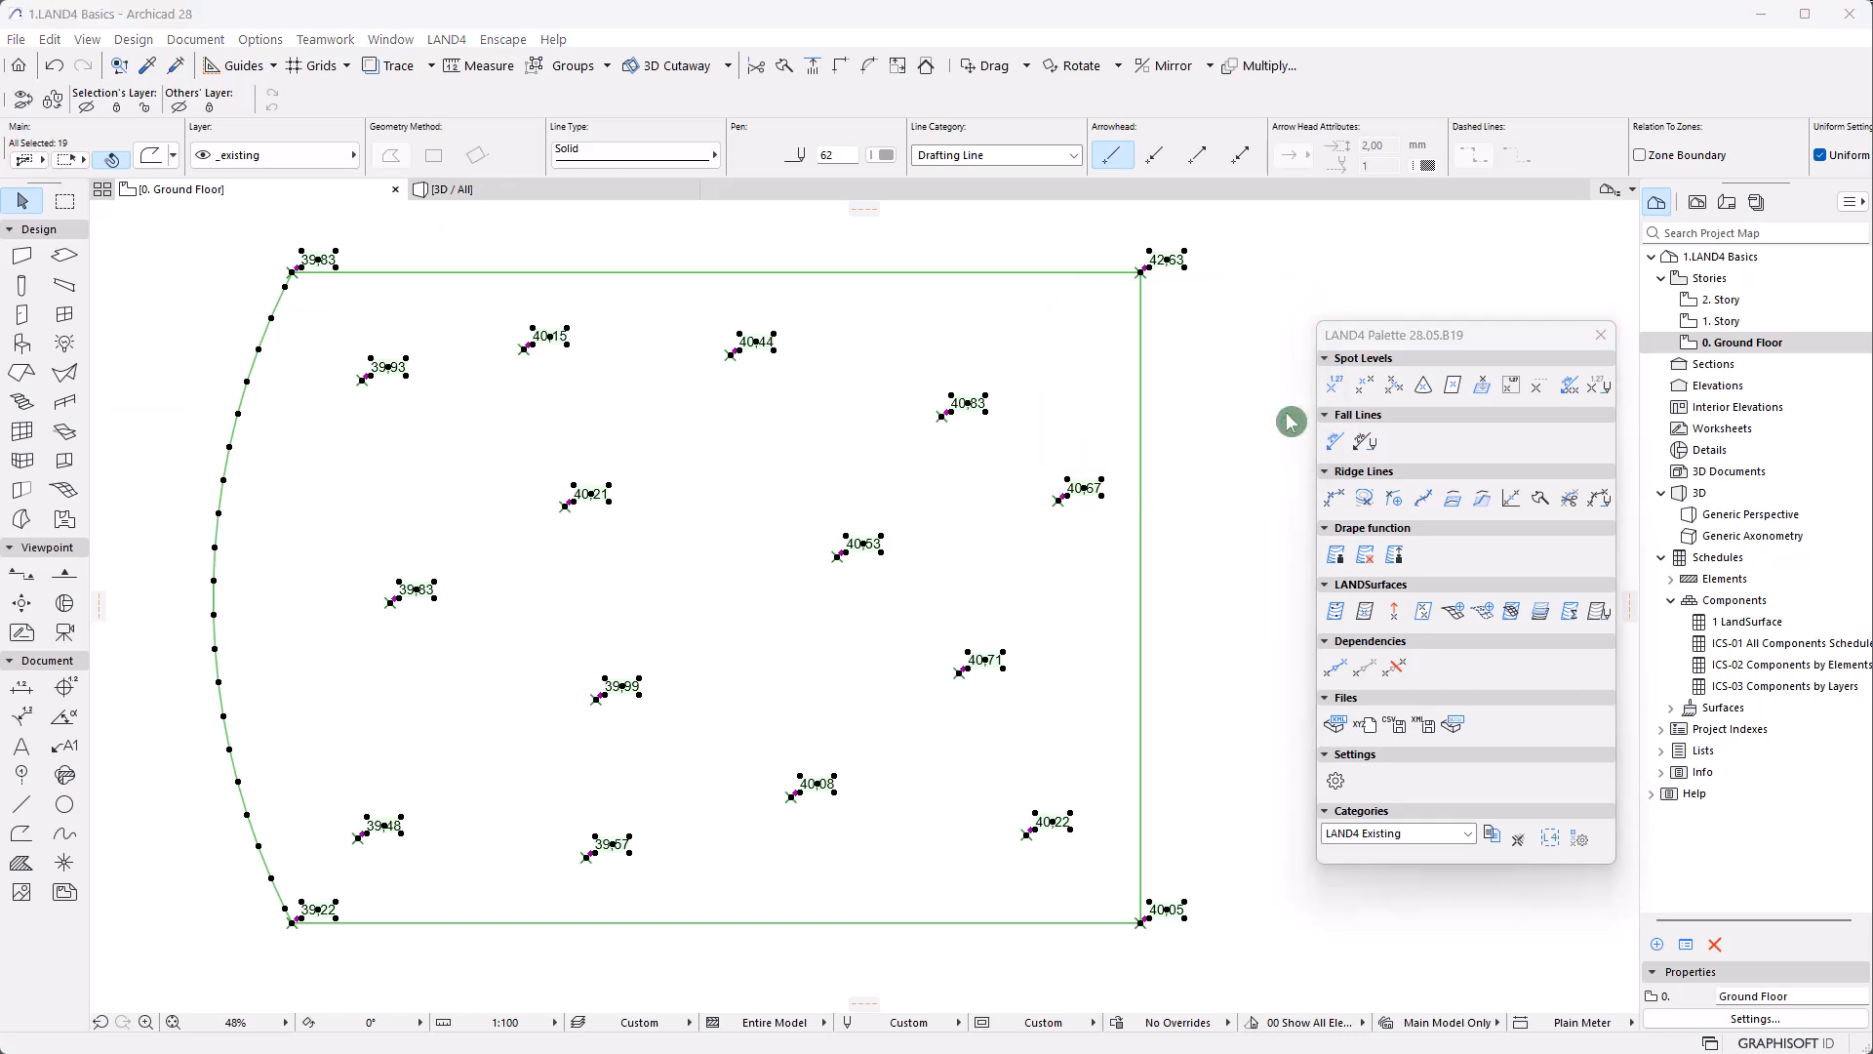
left_click(365, 335)
left_click(495, 199)
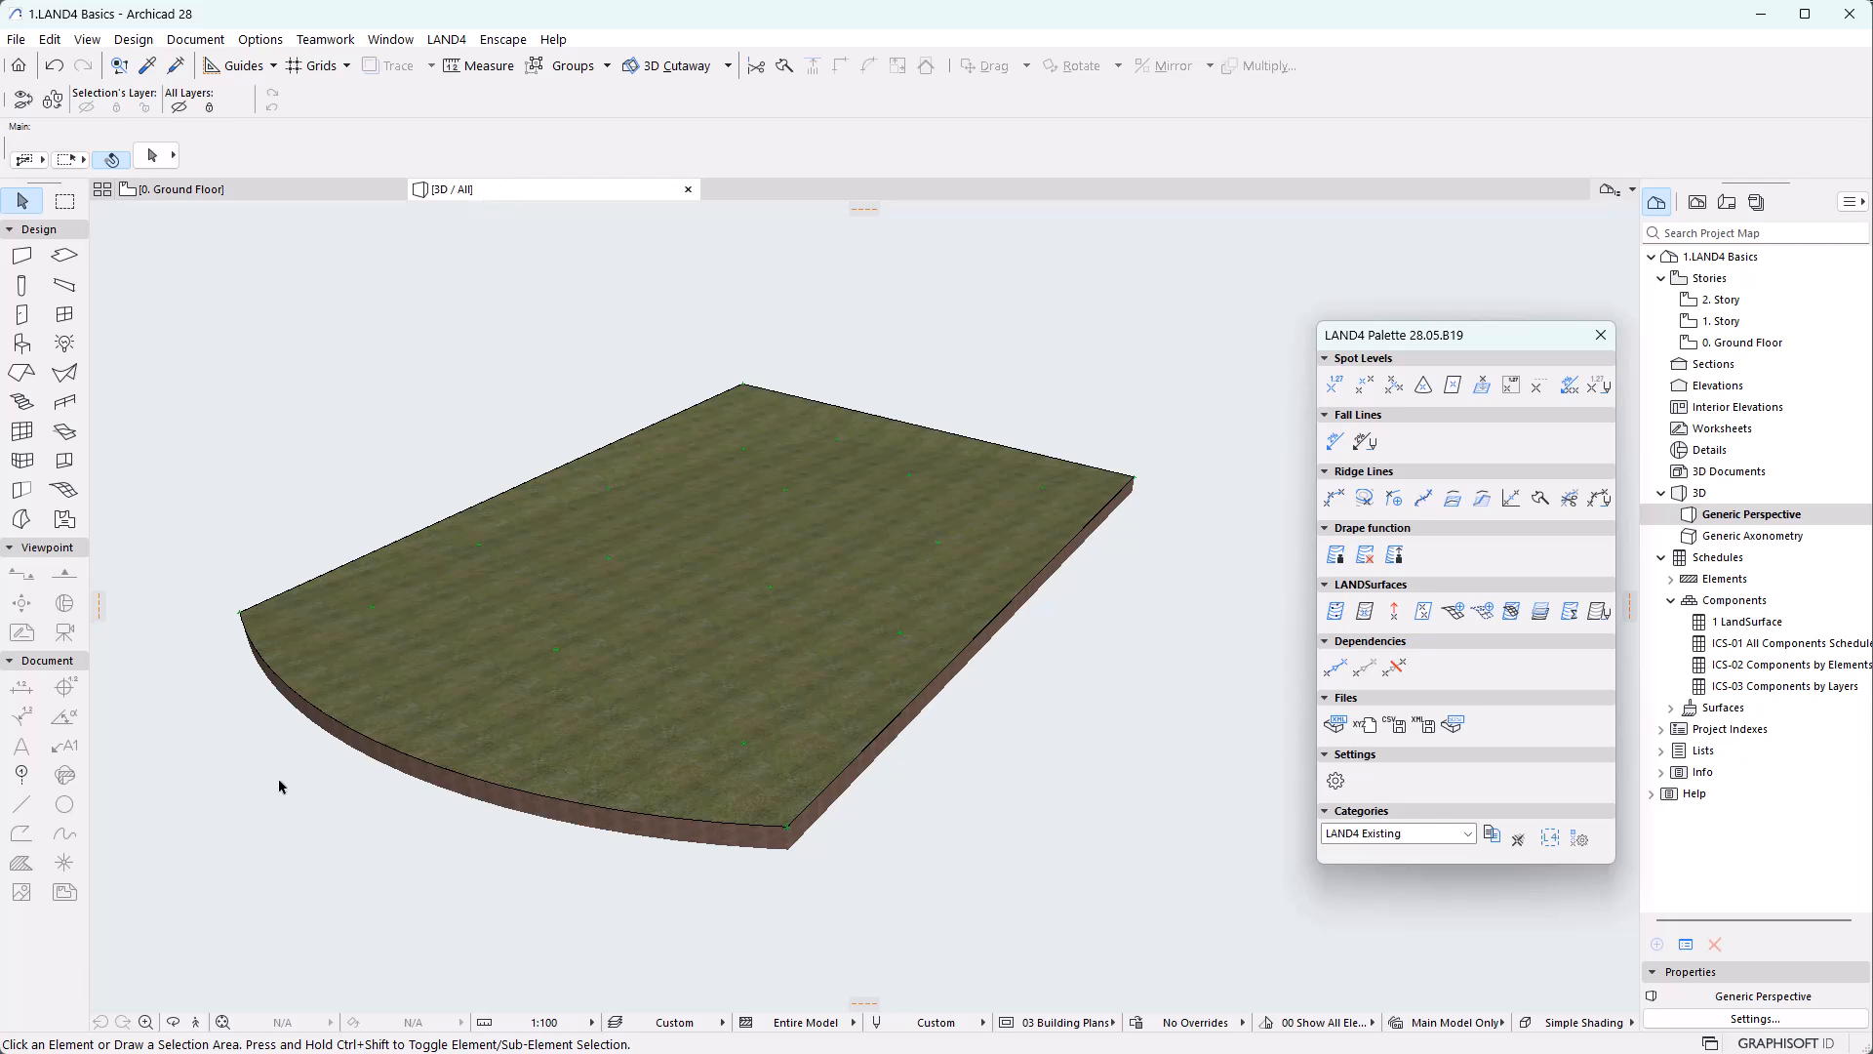
mouse_move(898, 878)
left_mouse_down()
mouse_move(686, 828)
mouse_move(806, 741)
mouse_move(841, 743)
mouse_move(881, 867)
left_mouse_up()
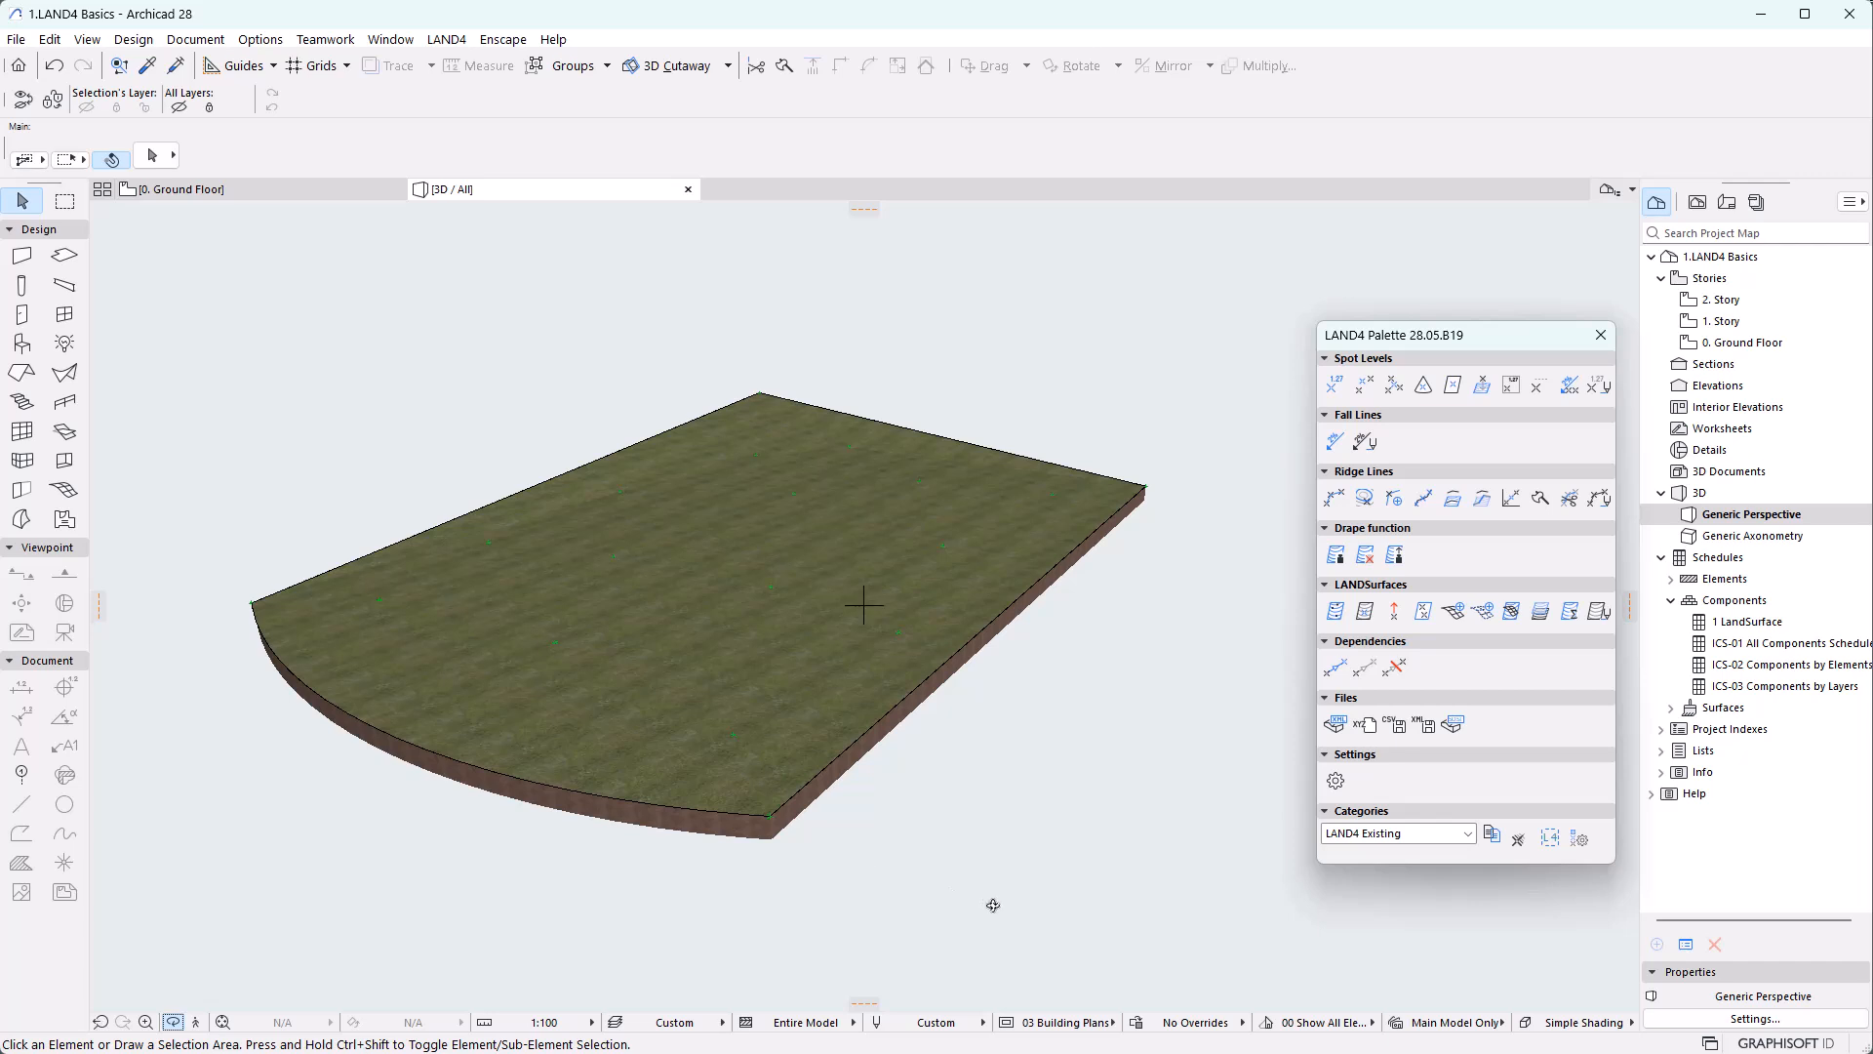
key("Escape")
Change the created LANDSurface's 3D structure to a single surface without thickness
left_click(837, 617)
left_click(1597, 611)
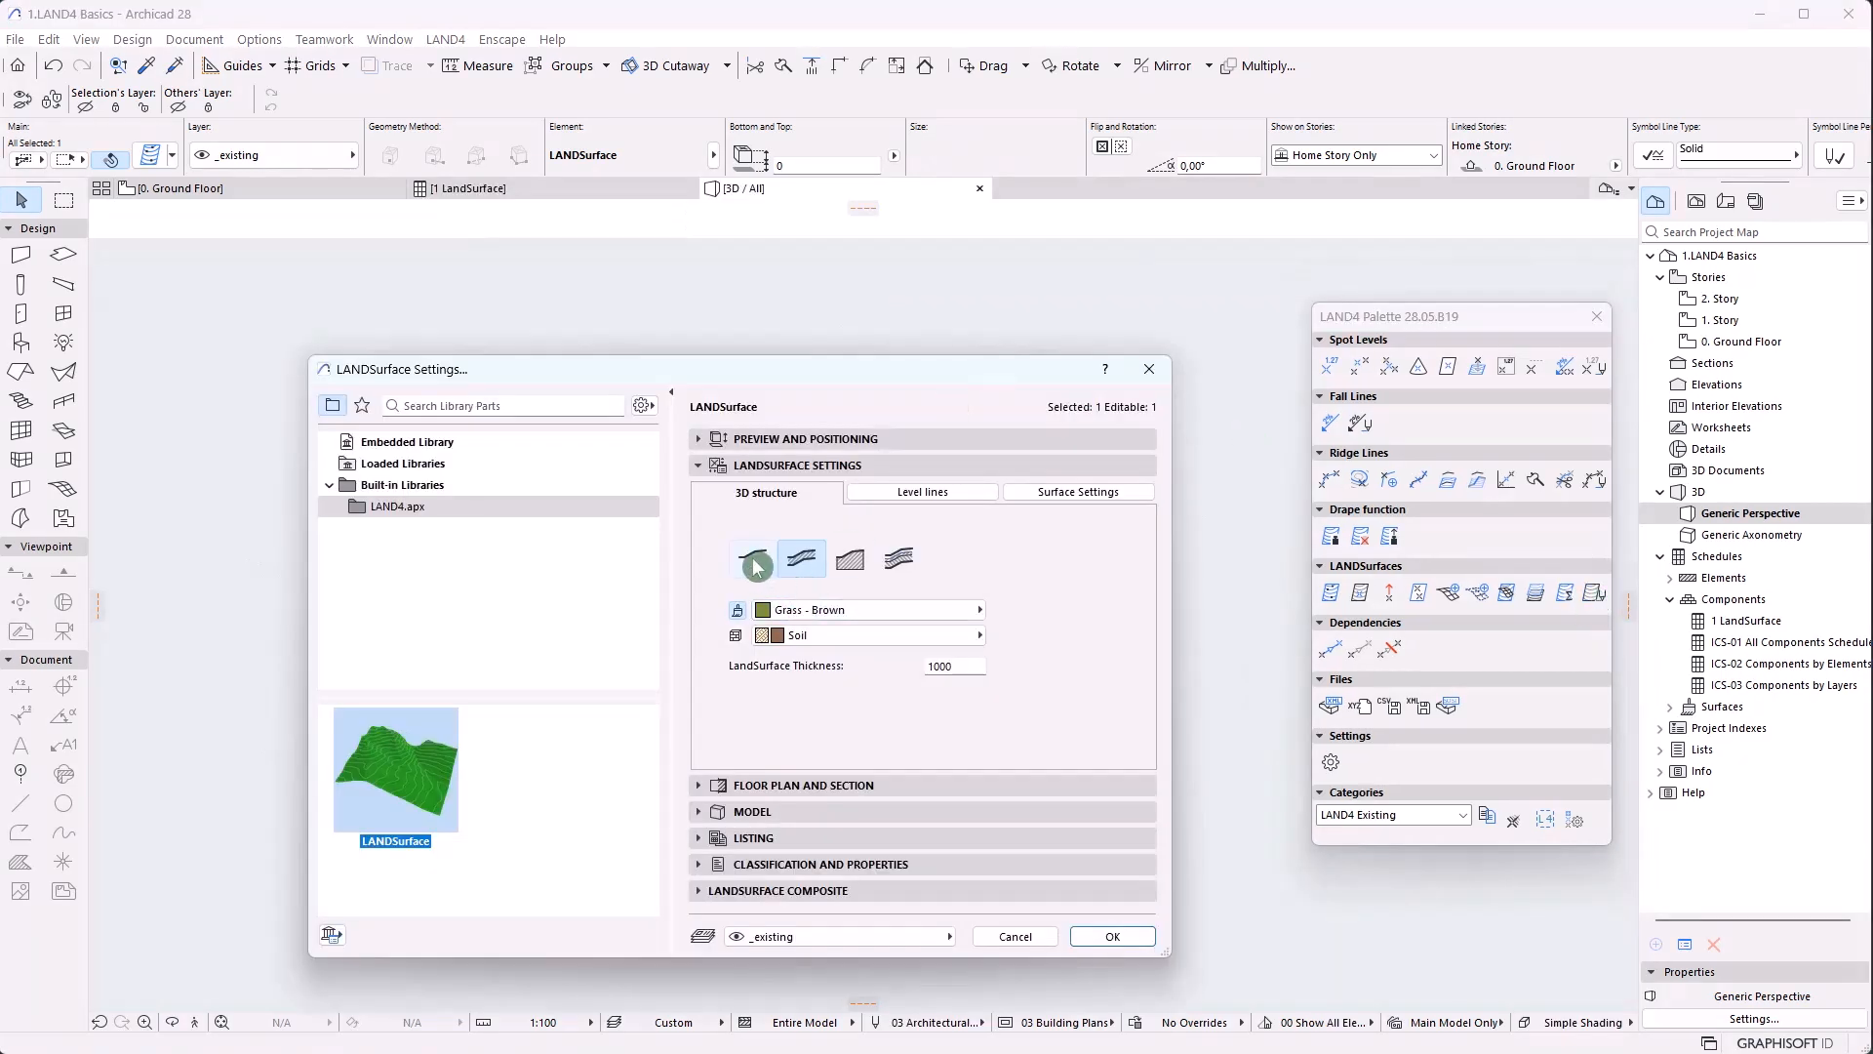
left_click(753, 558)
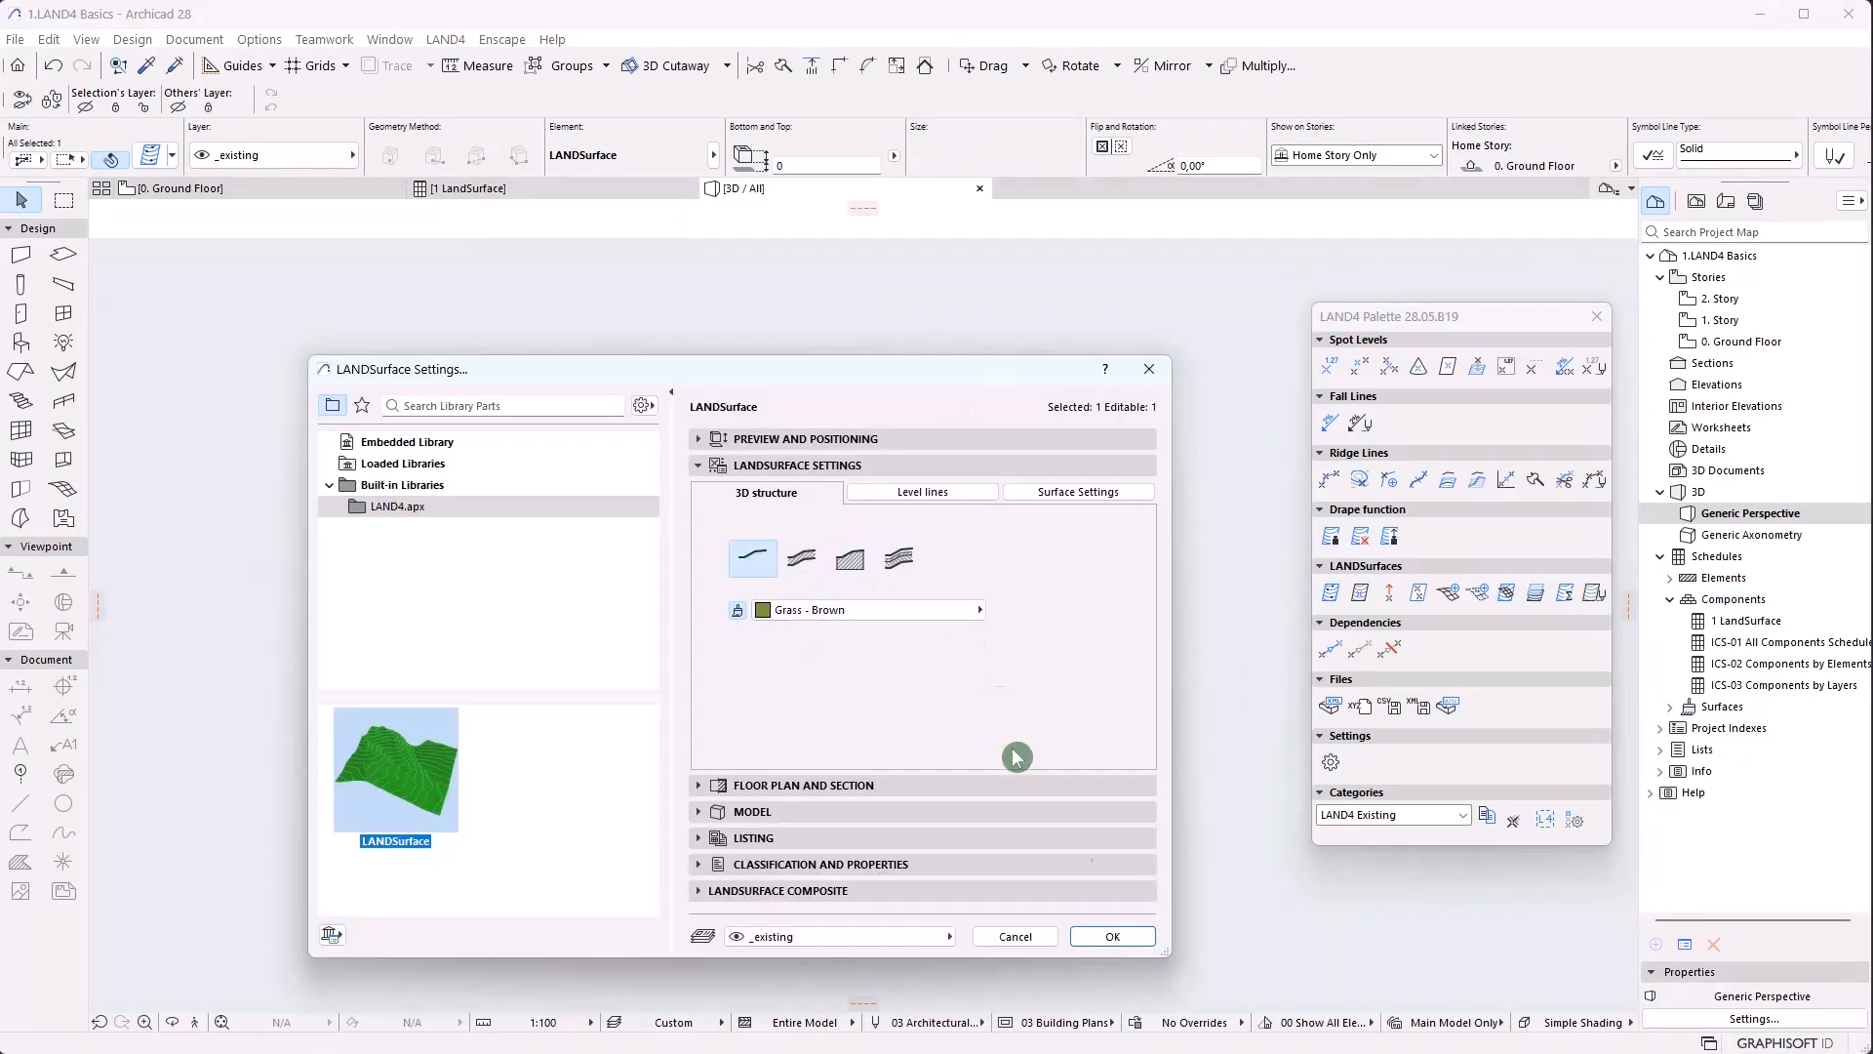
left_click(1117, 934)
Change the LANDSurface's 3D structure to a solid body with base level 30000 and inspect its flat underside
left_click(1592, 595)
left_click(849, 571)
left_click(945, 668)
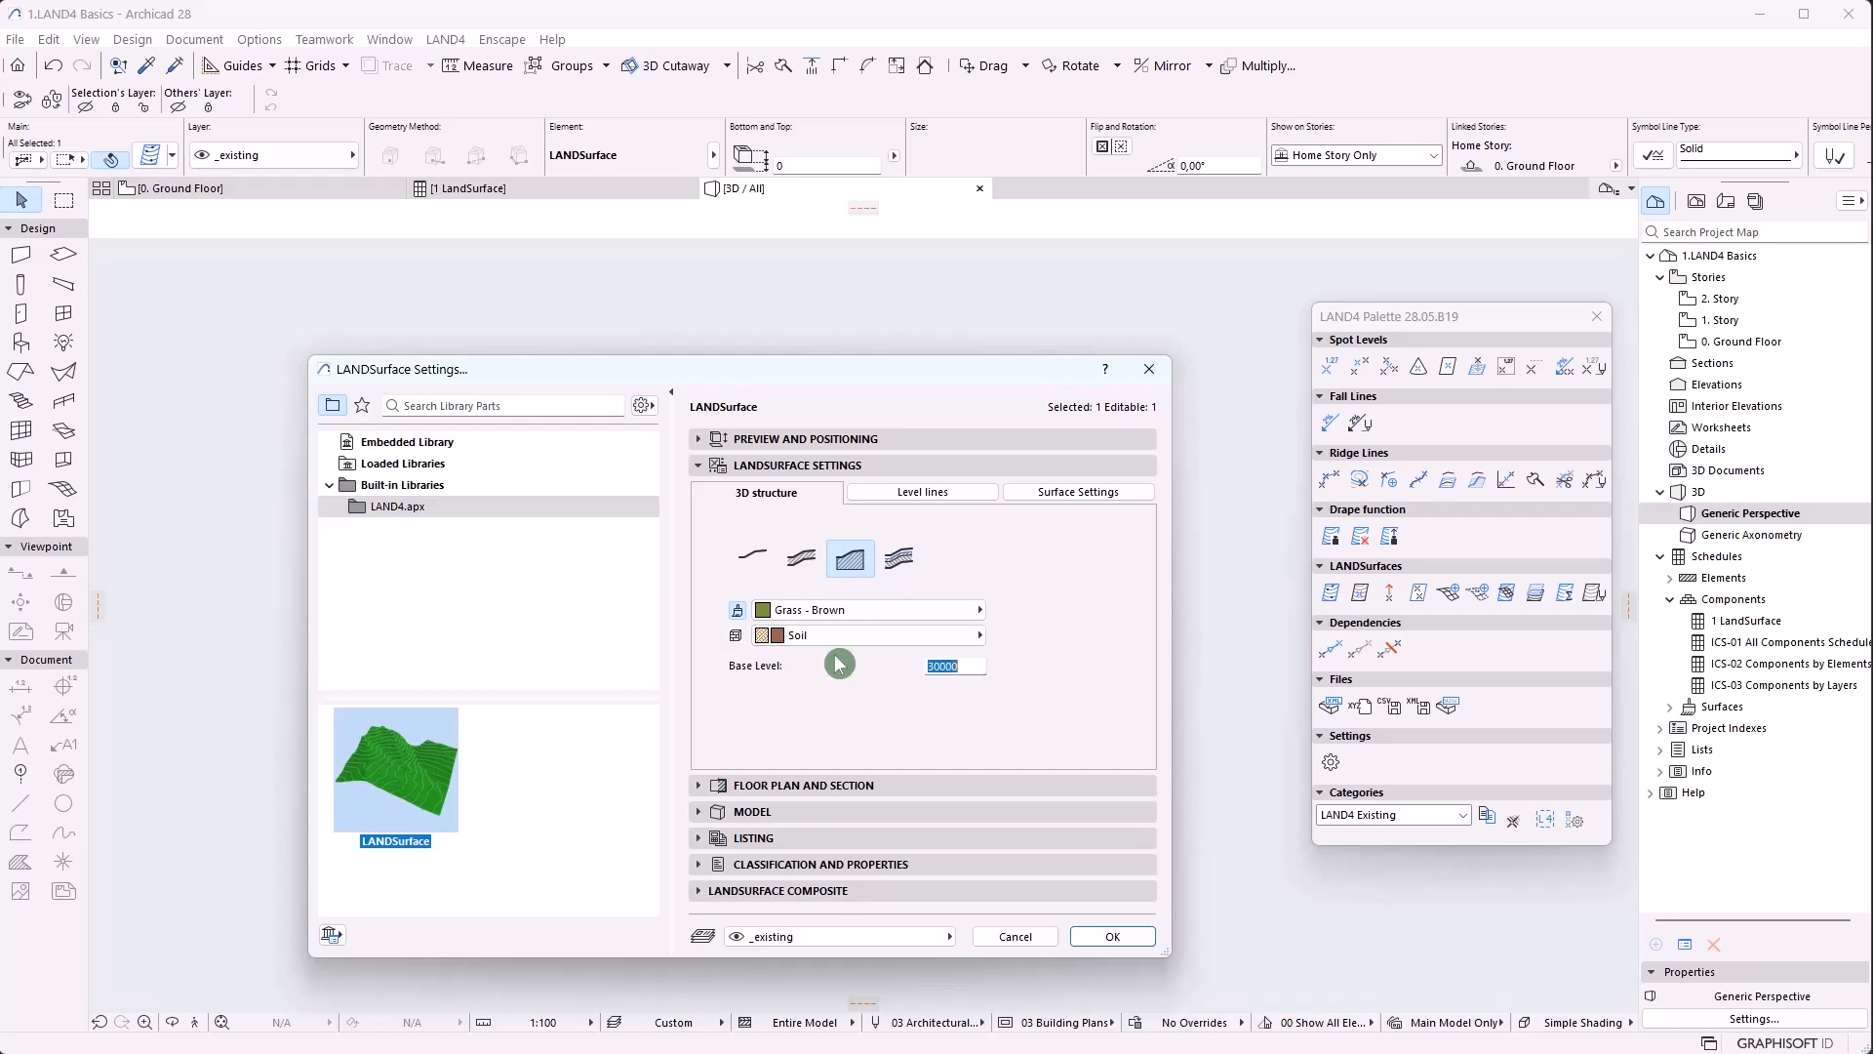
key("Return")
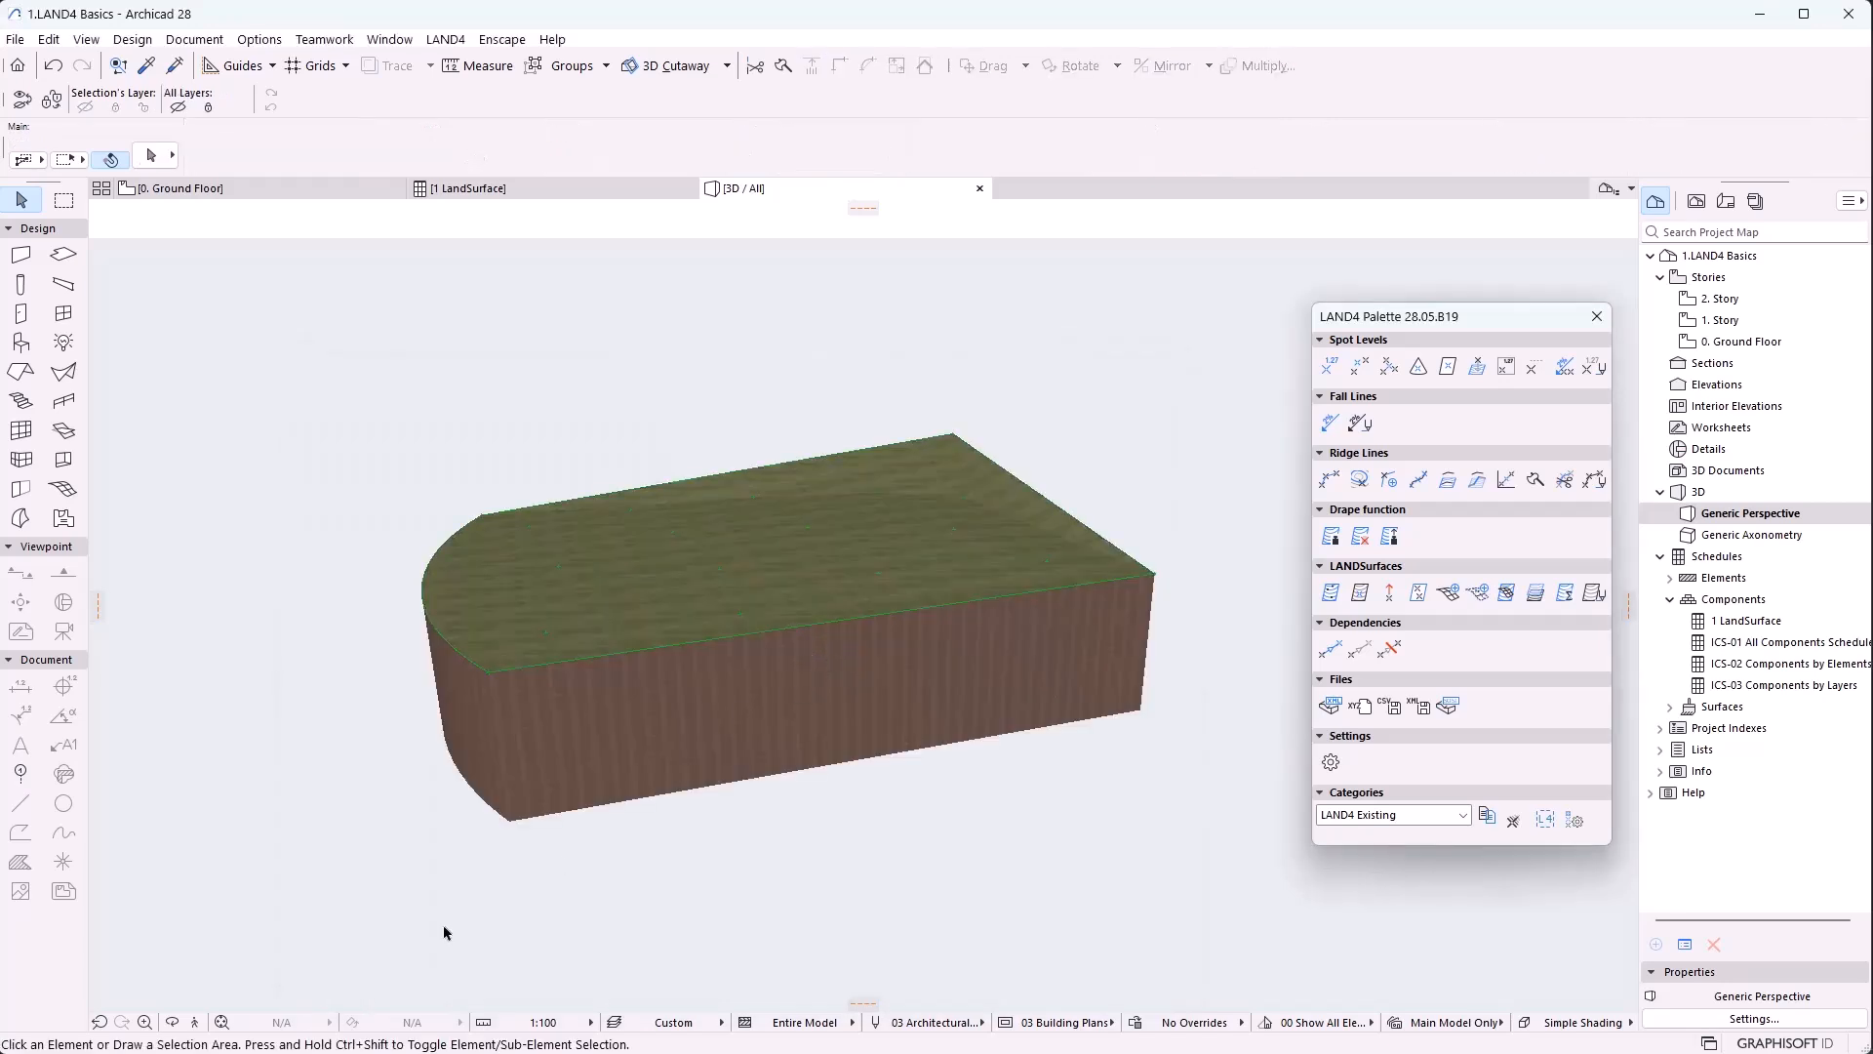
left_click(172, 1022)
left_click_drag(536, 928, 700, 738)
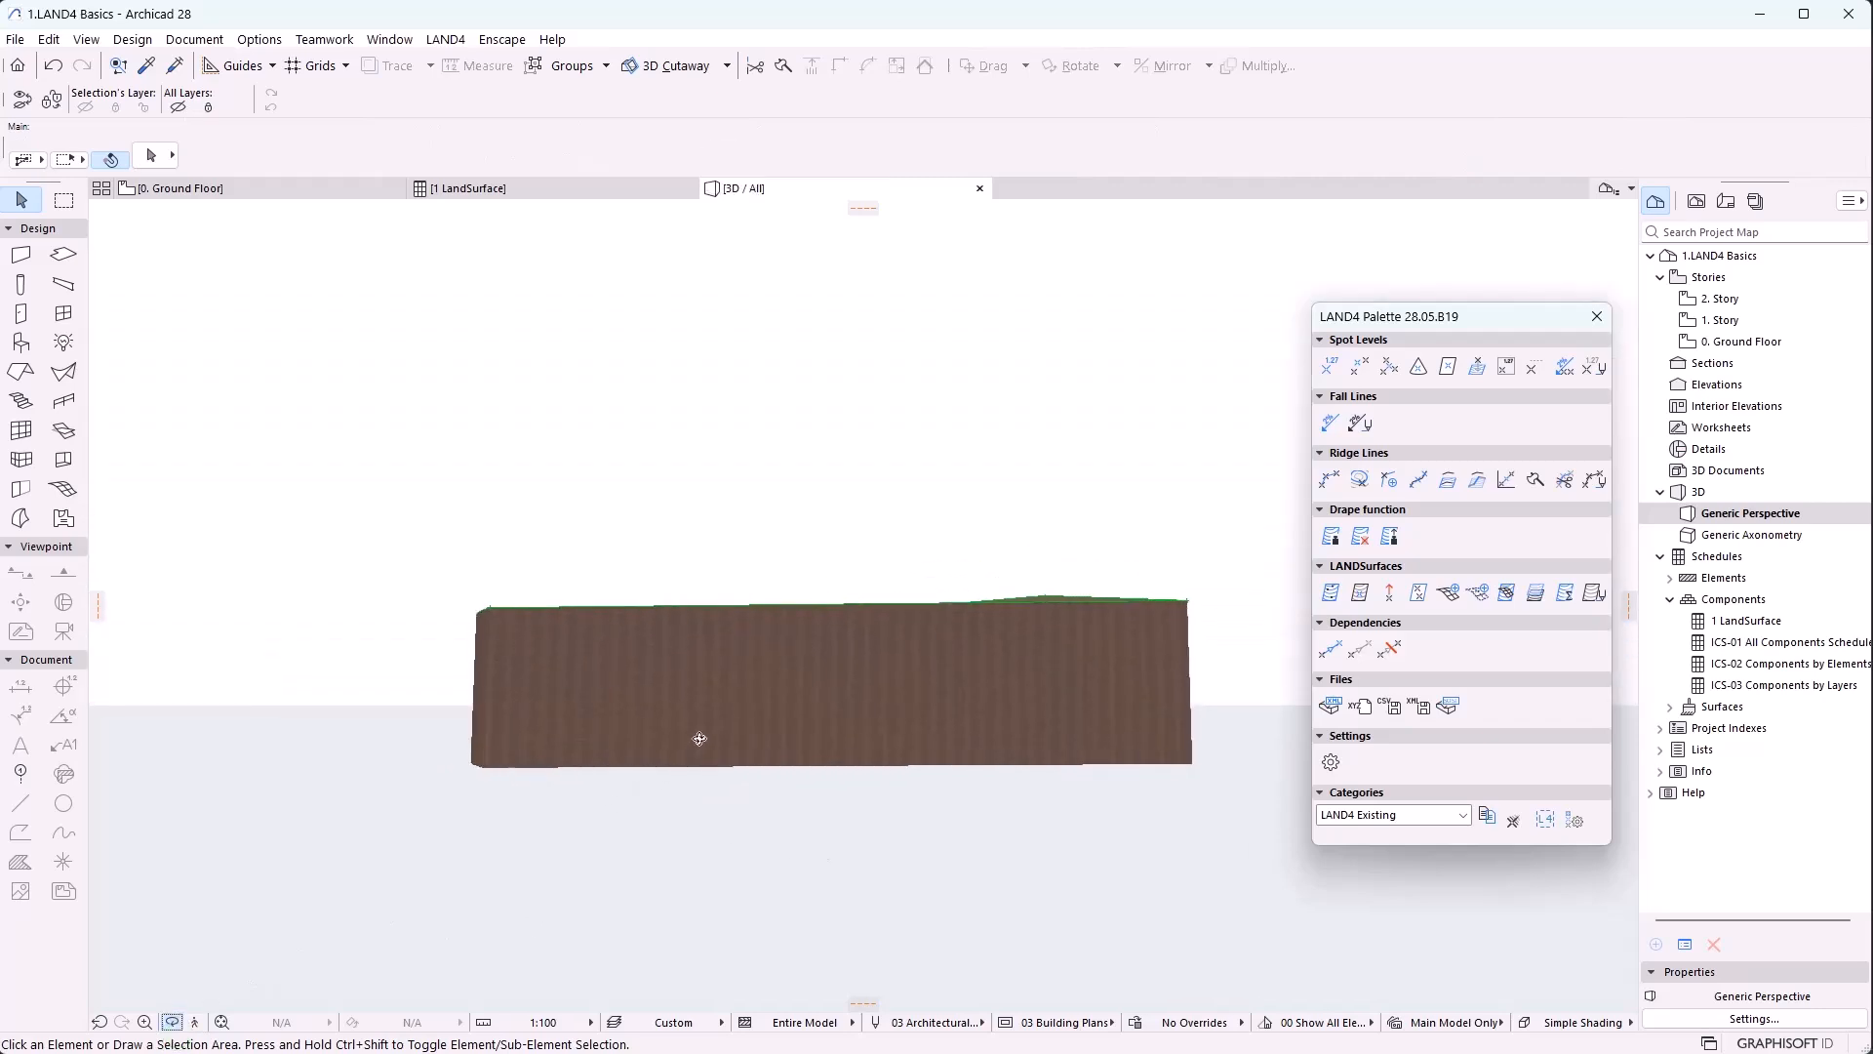
left_click_drag(1071, 777, 673, 869)
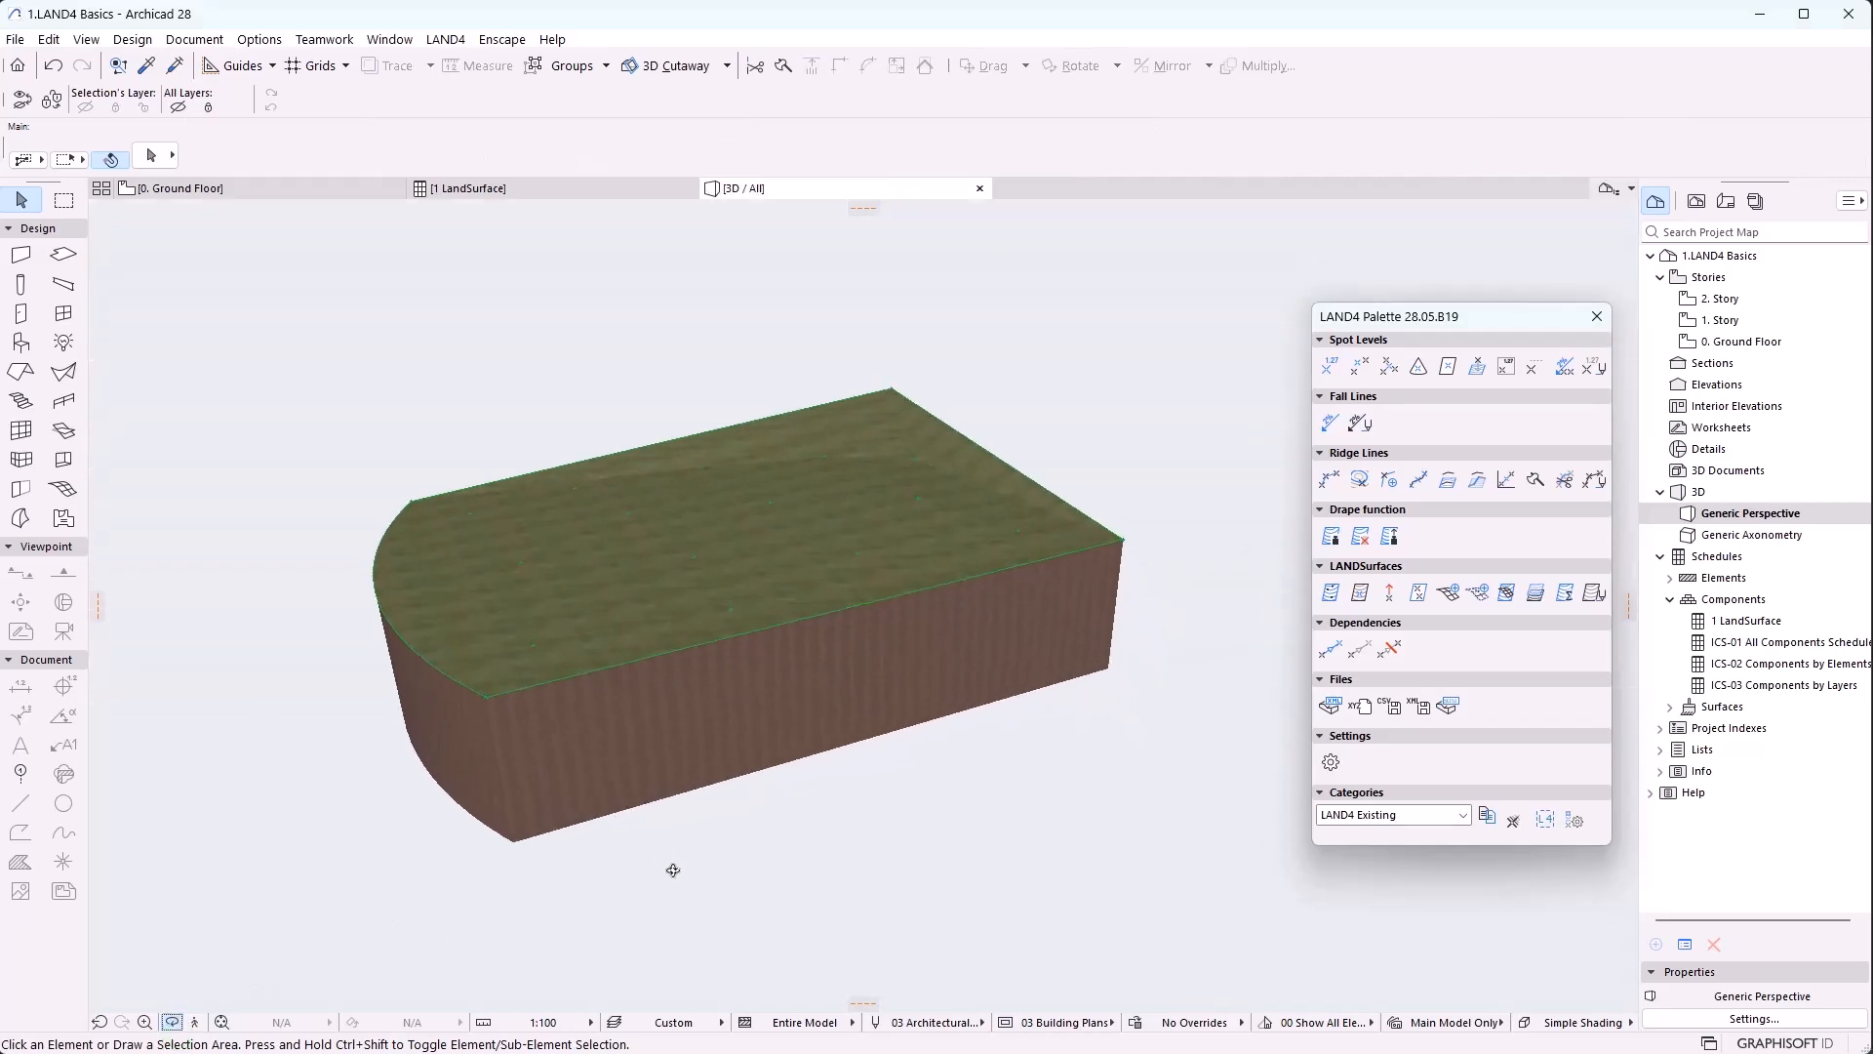
key("Escape")
Change the LANDSurface's 3D structure to composite and assign the _ROAD composite
left_click(920, 622)
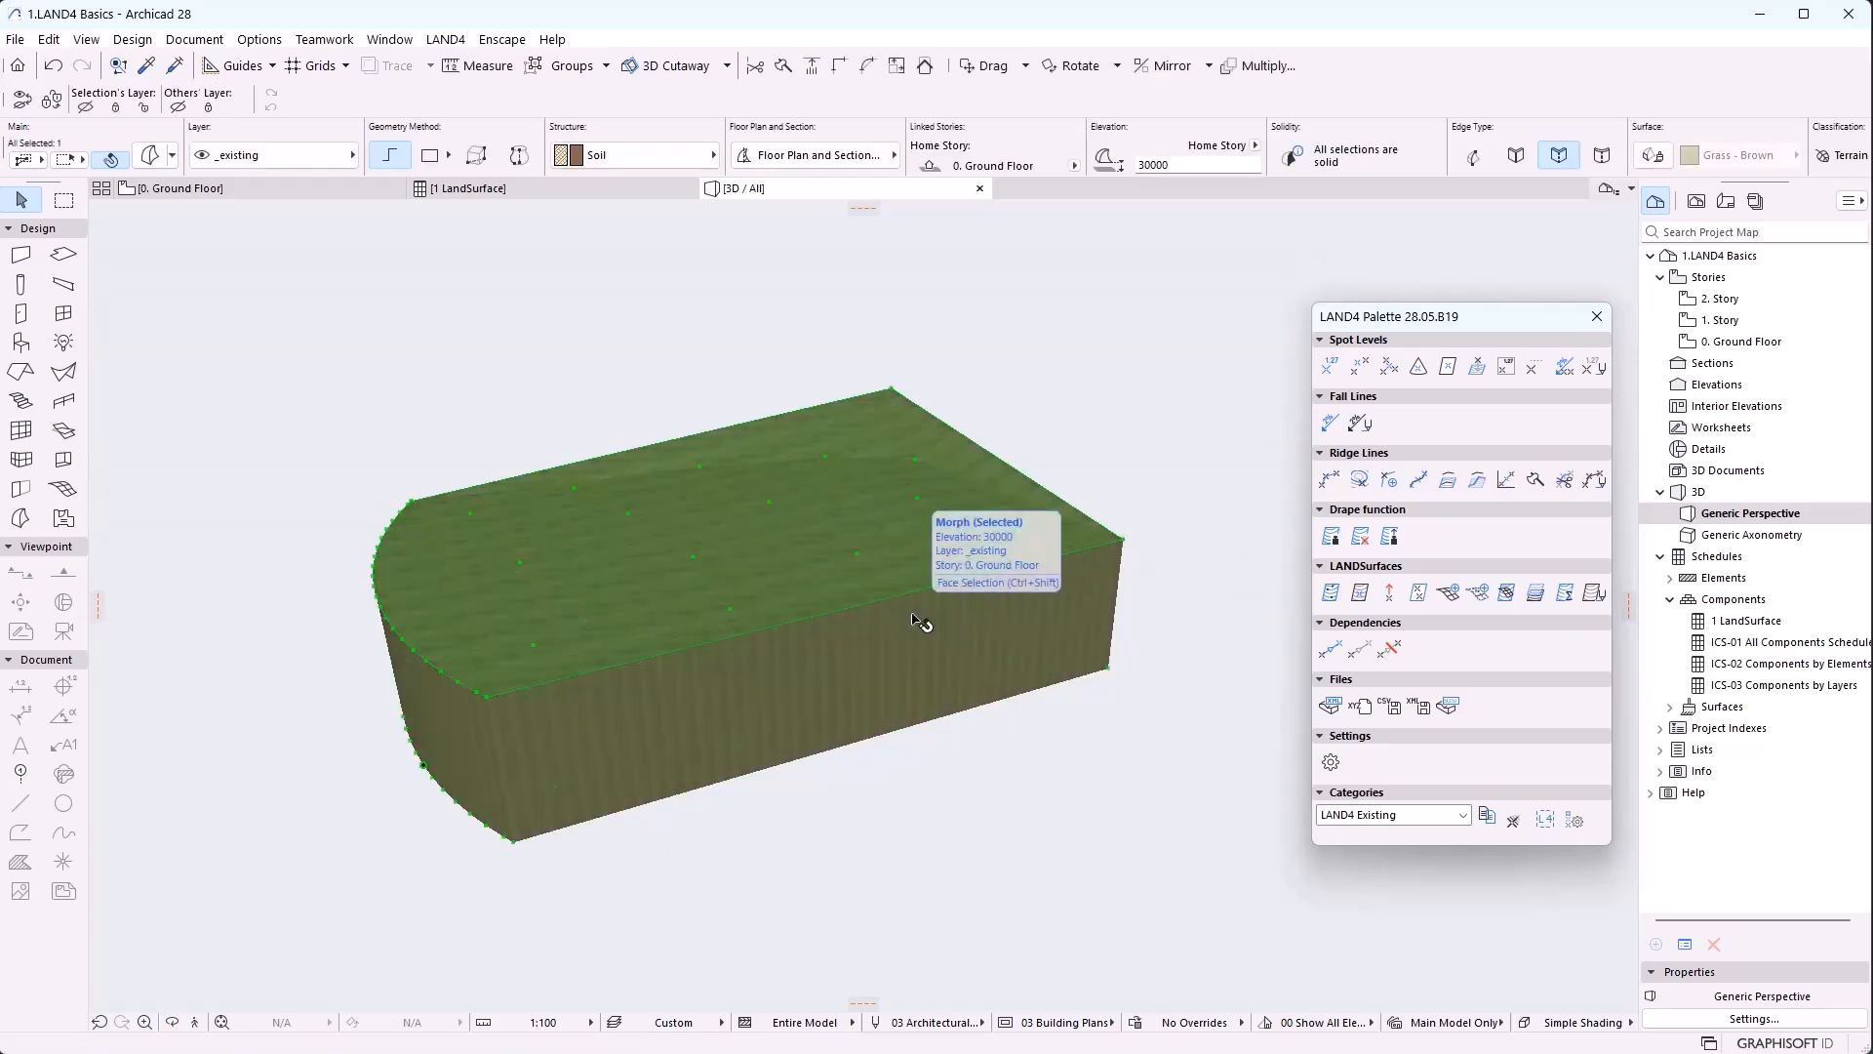
left_click(1598, 596)
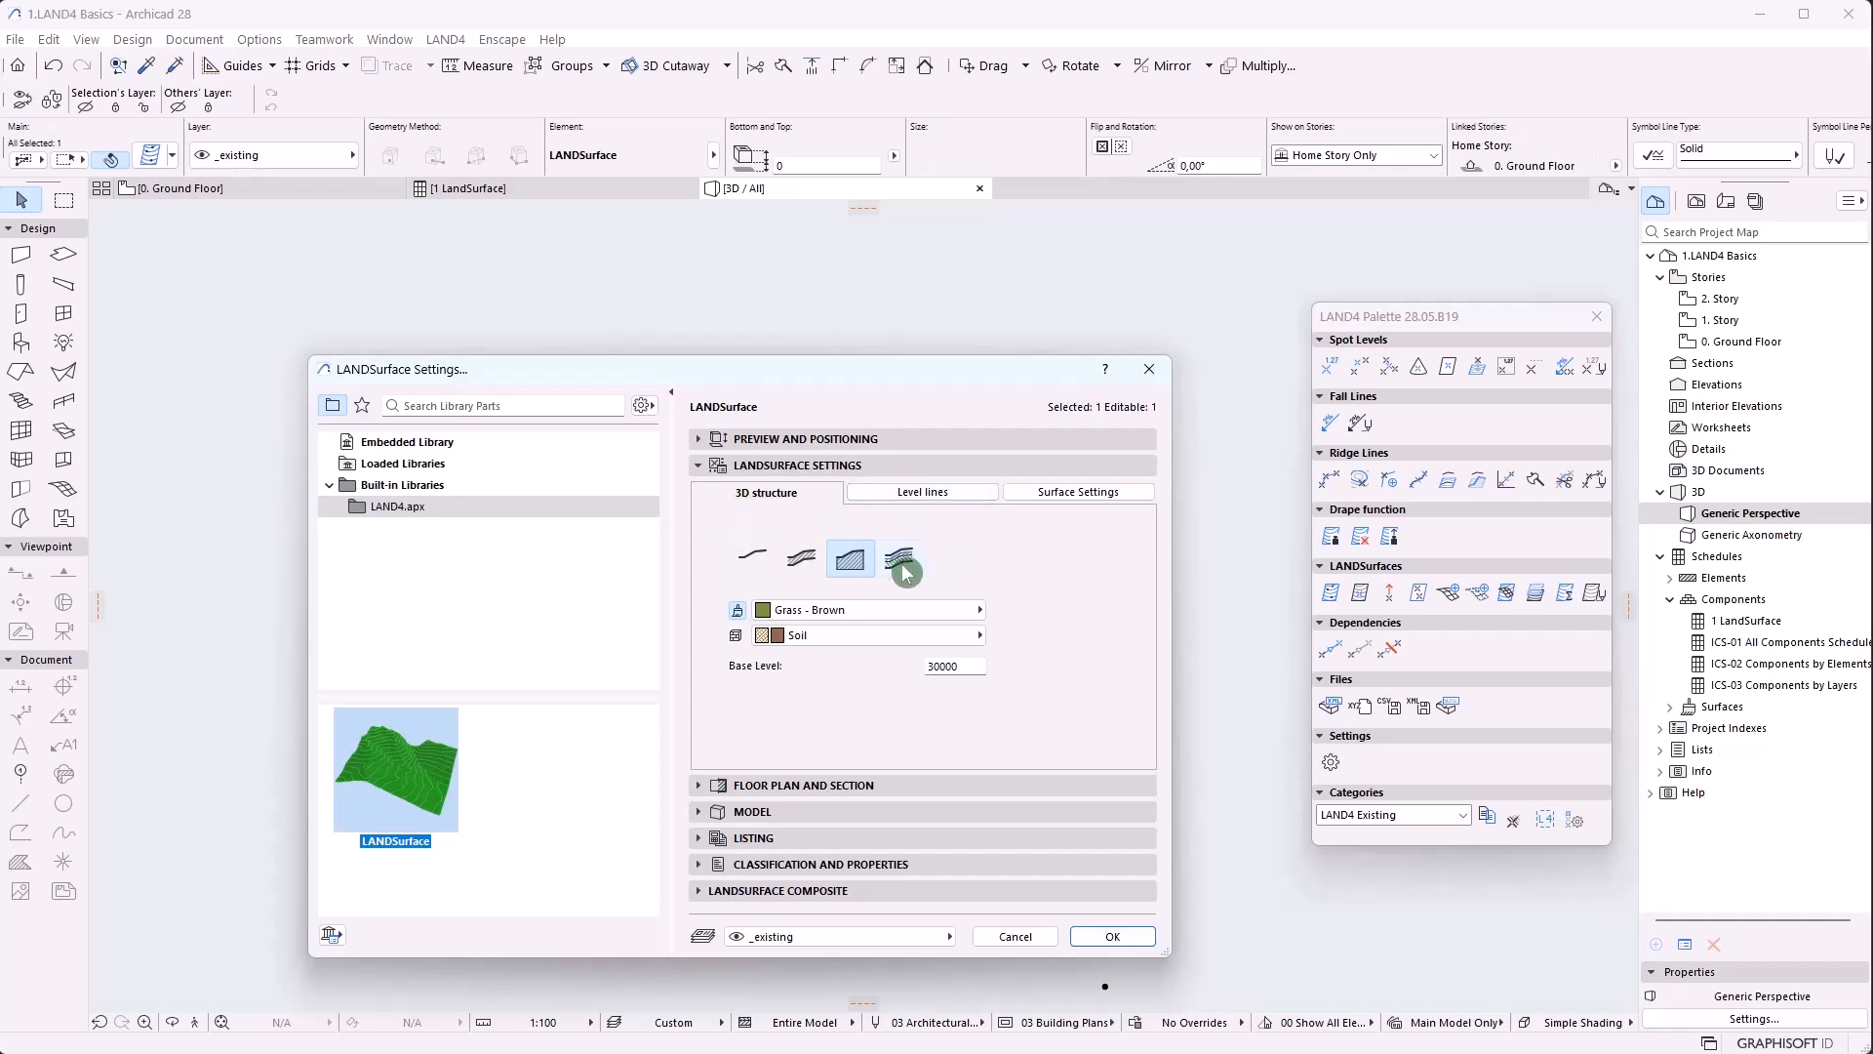
left_click(903, 568)
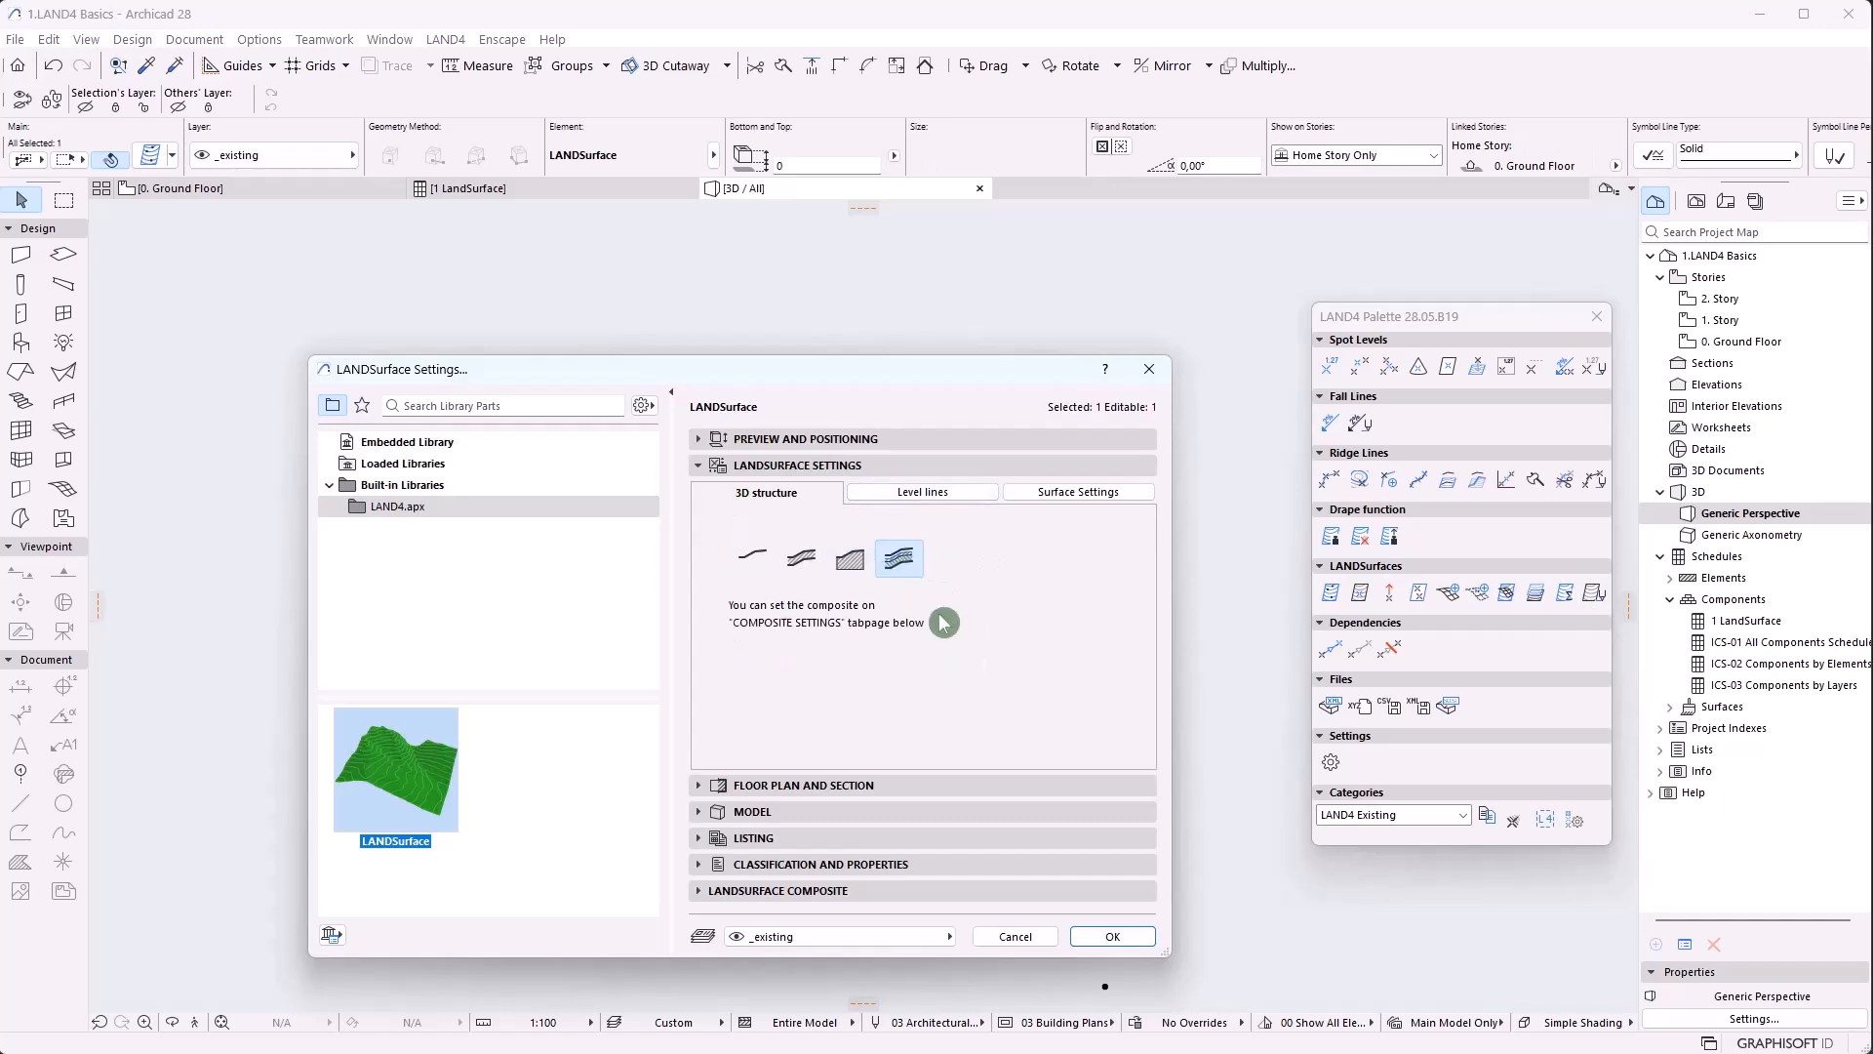
left_click_drag(741, 379, 727, 244)
left_click(693, 757)
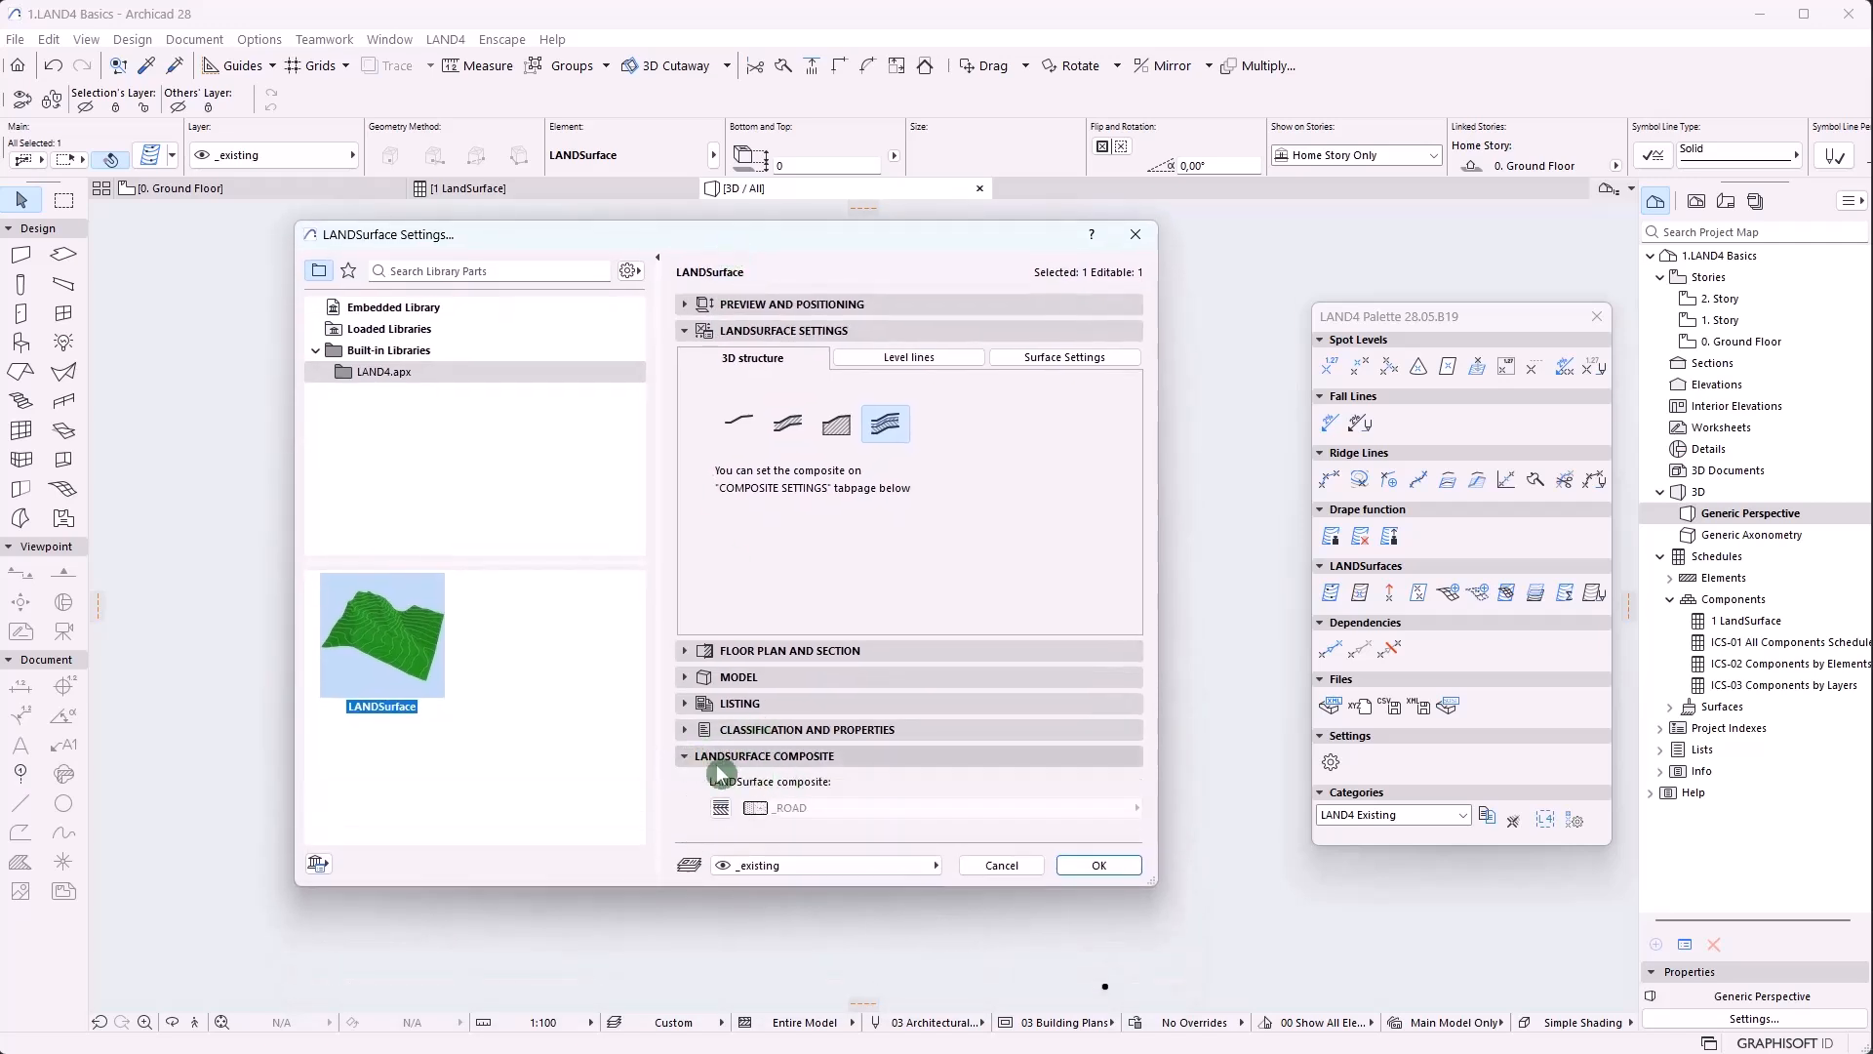
left_click(747, 816)
left_click(790, 809)
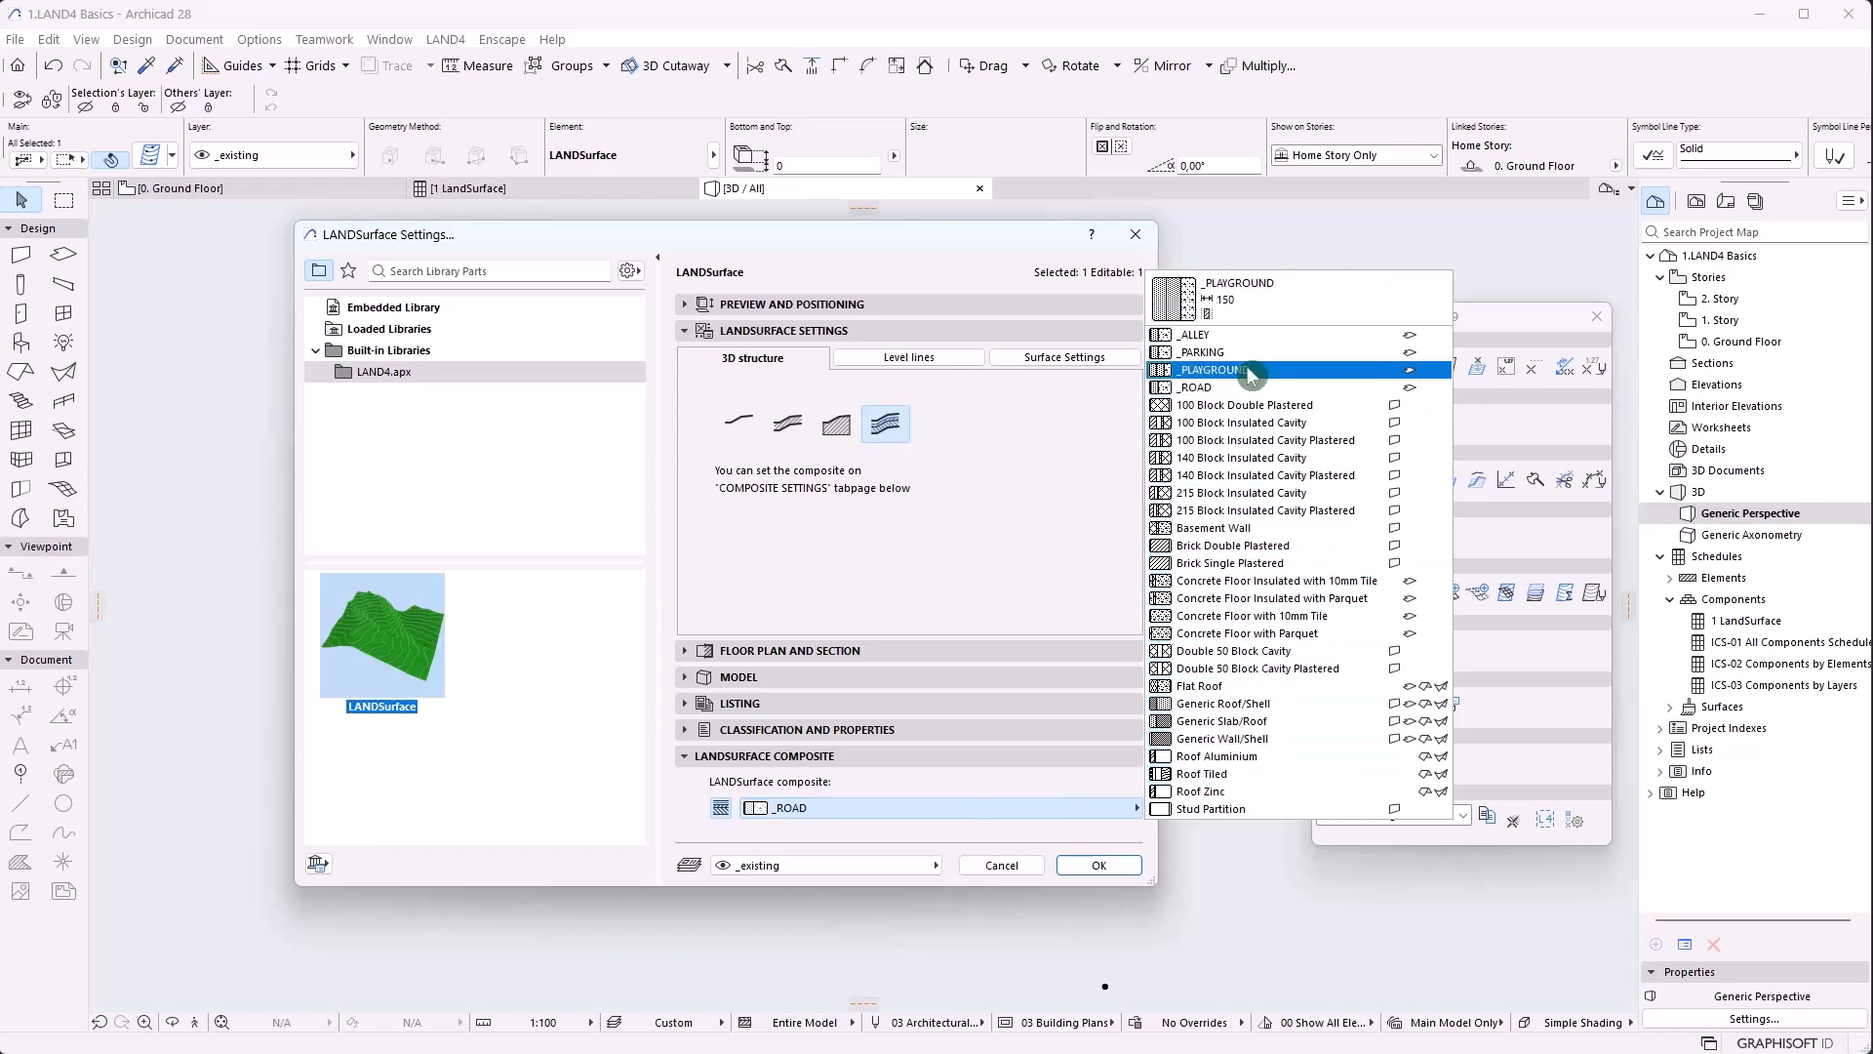
left_click(1220, 387)
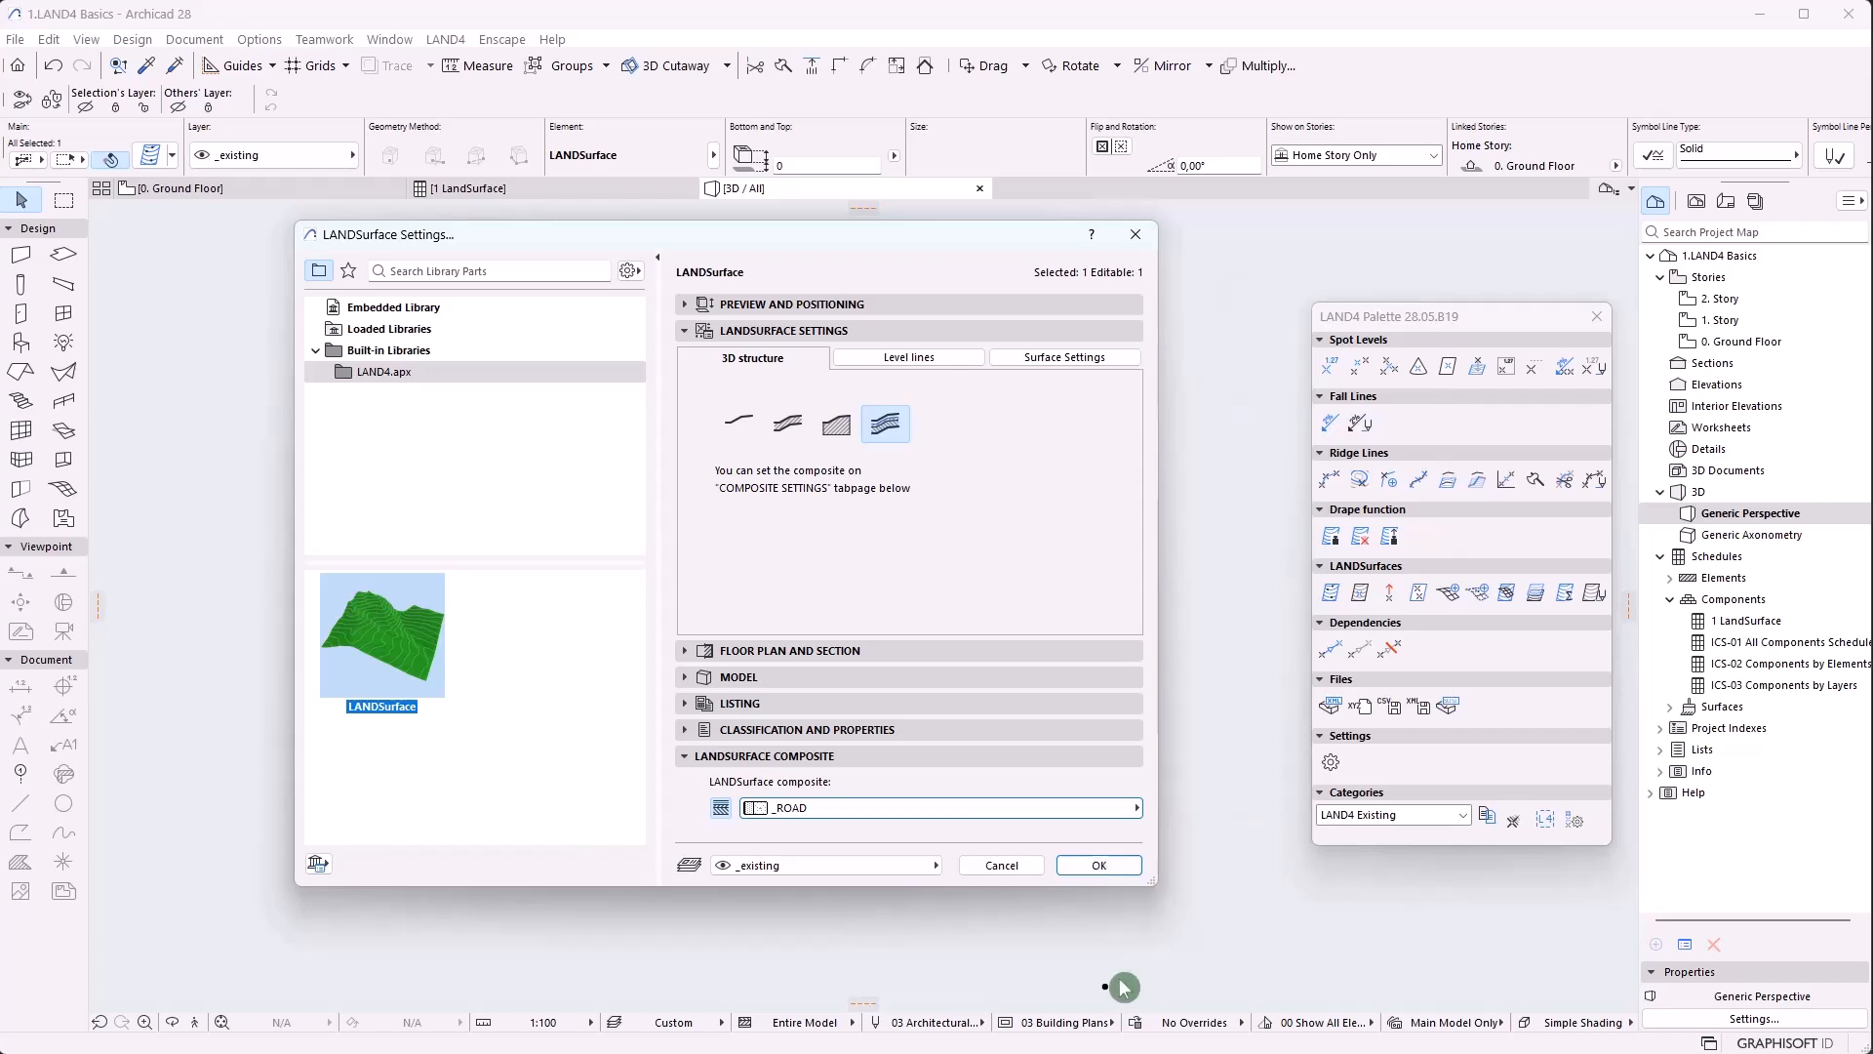
left_click(927, 808)
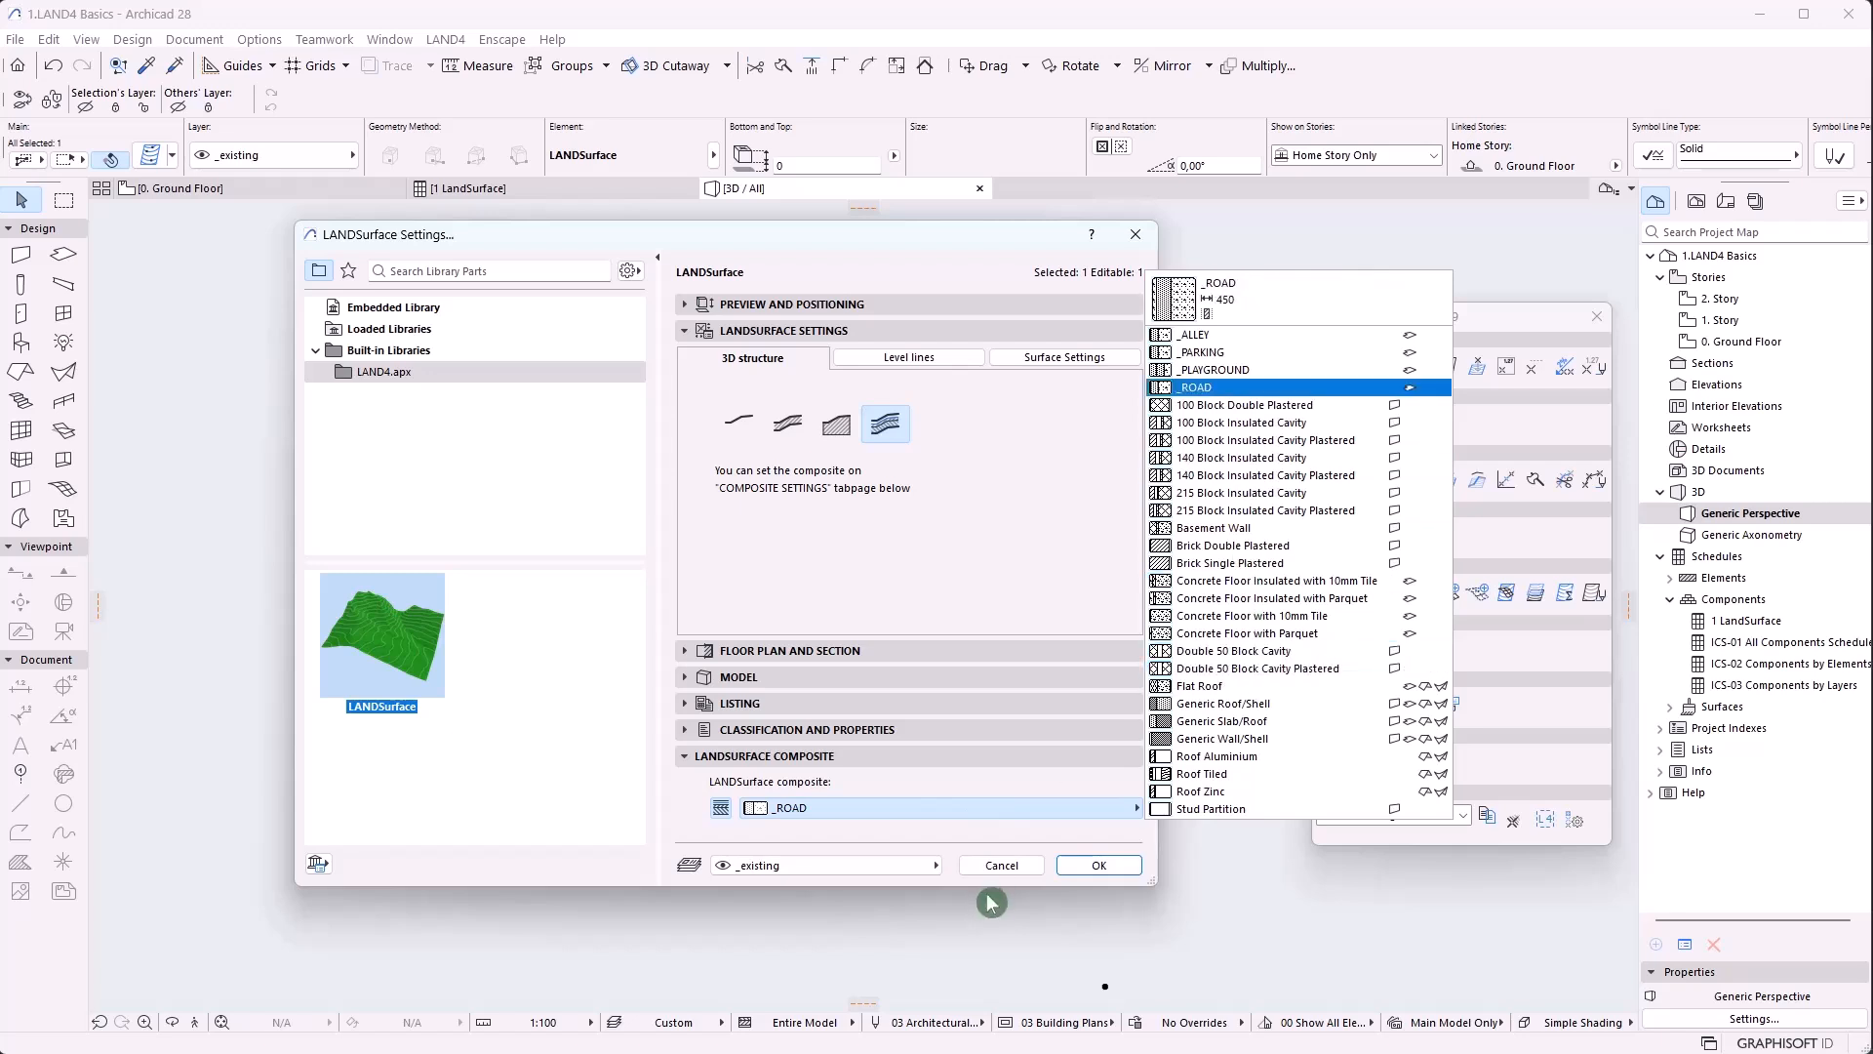
left_click(880, 418)
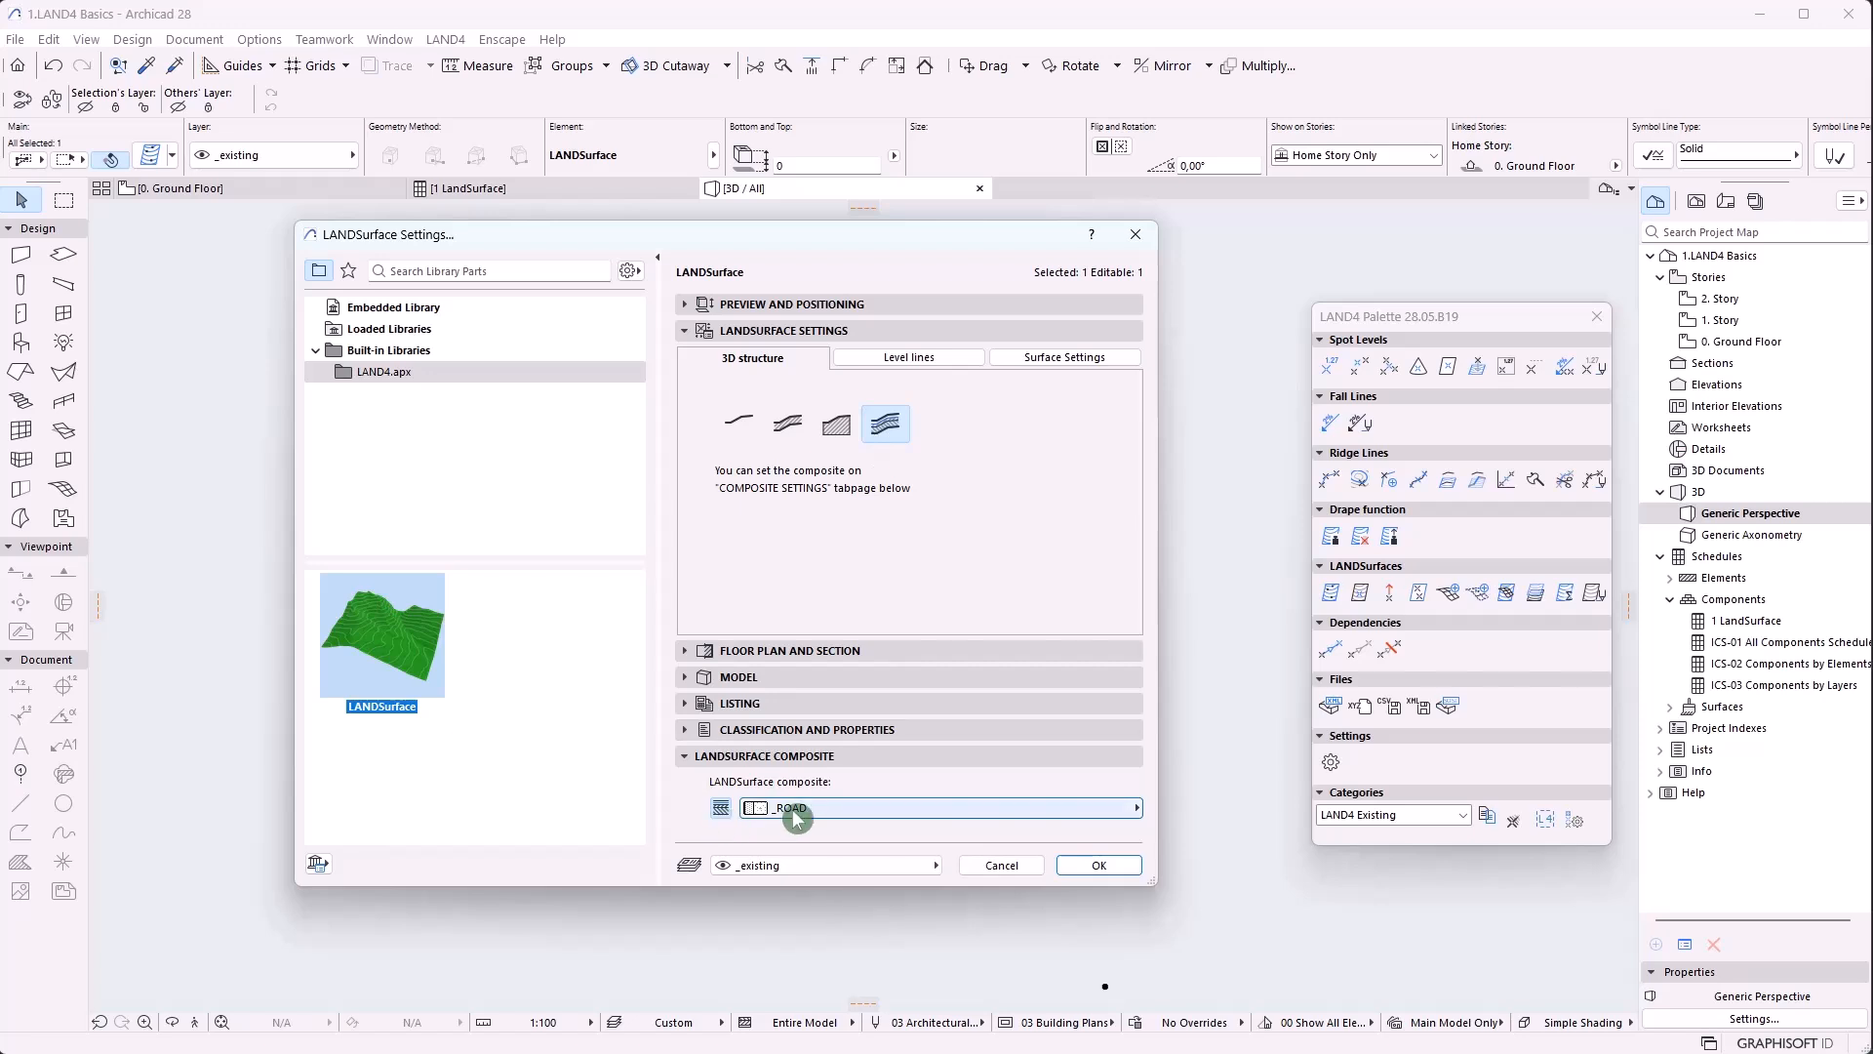
left_click(1094, 866)
left_click(1078, 845)
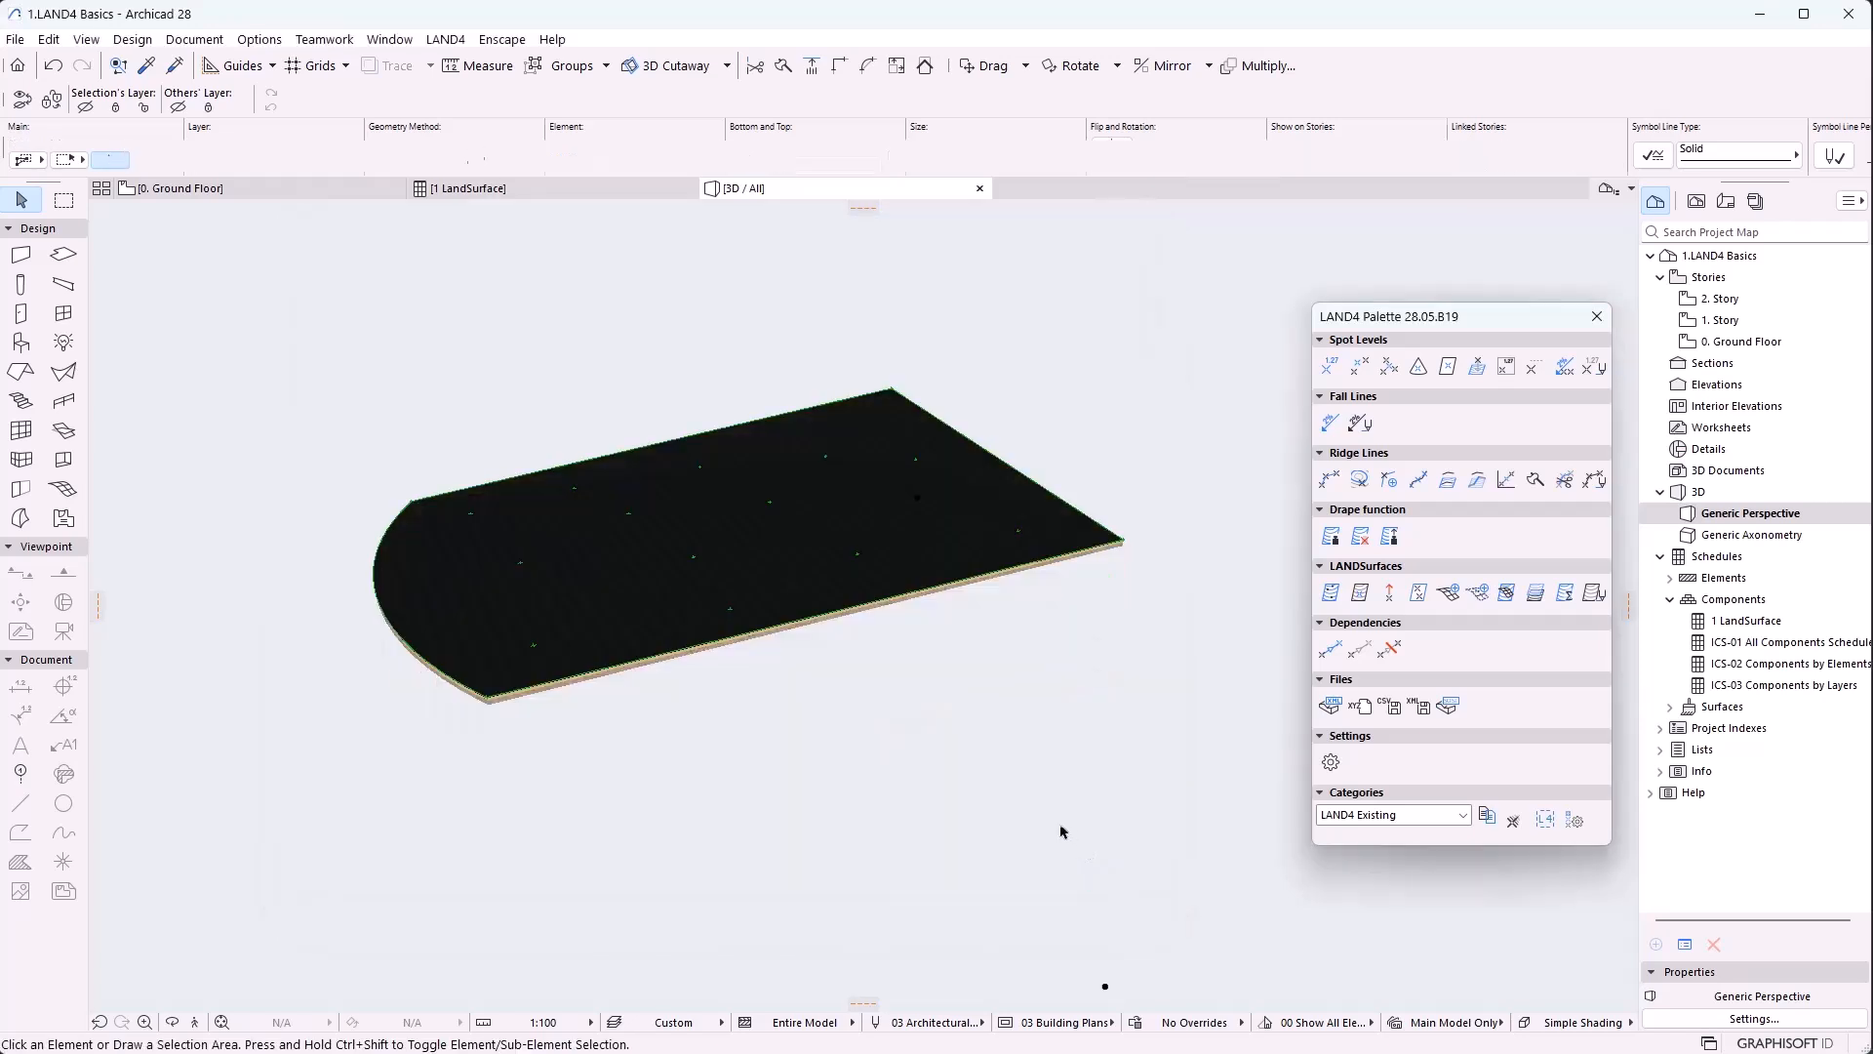
Examine the composite layers along the LANDSurface's curved and straight edges in 3D
scroll(467, 566, "up", 5)
scroll(527, 767, "up", 4)
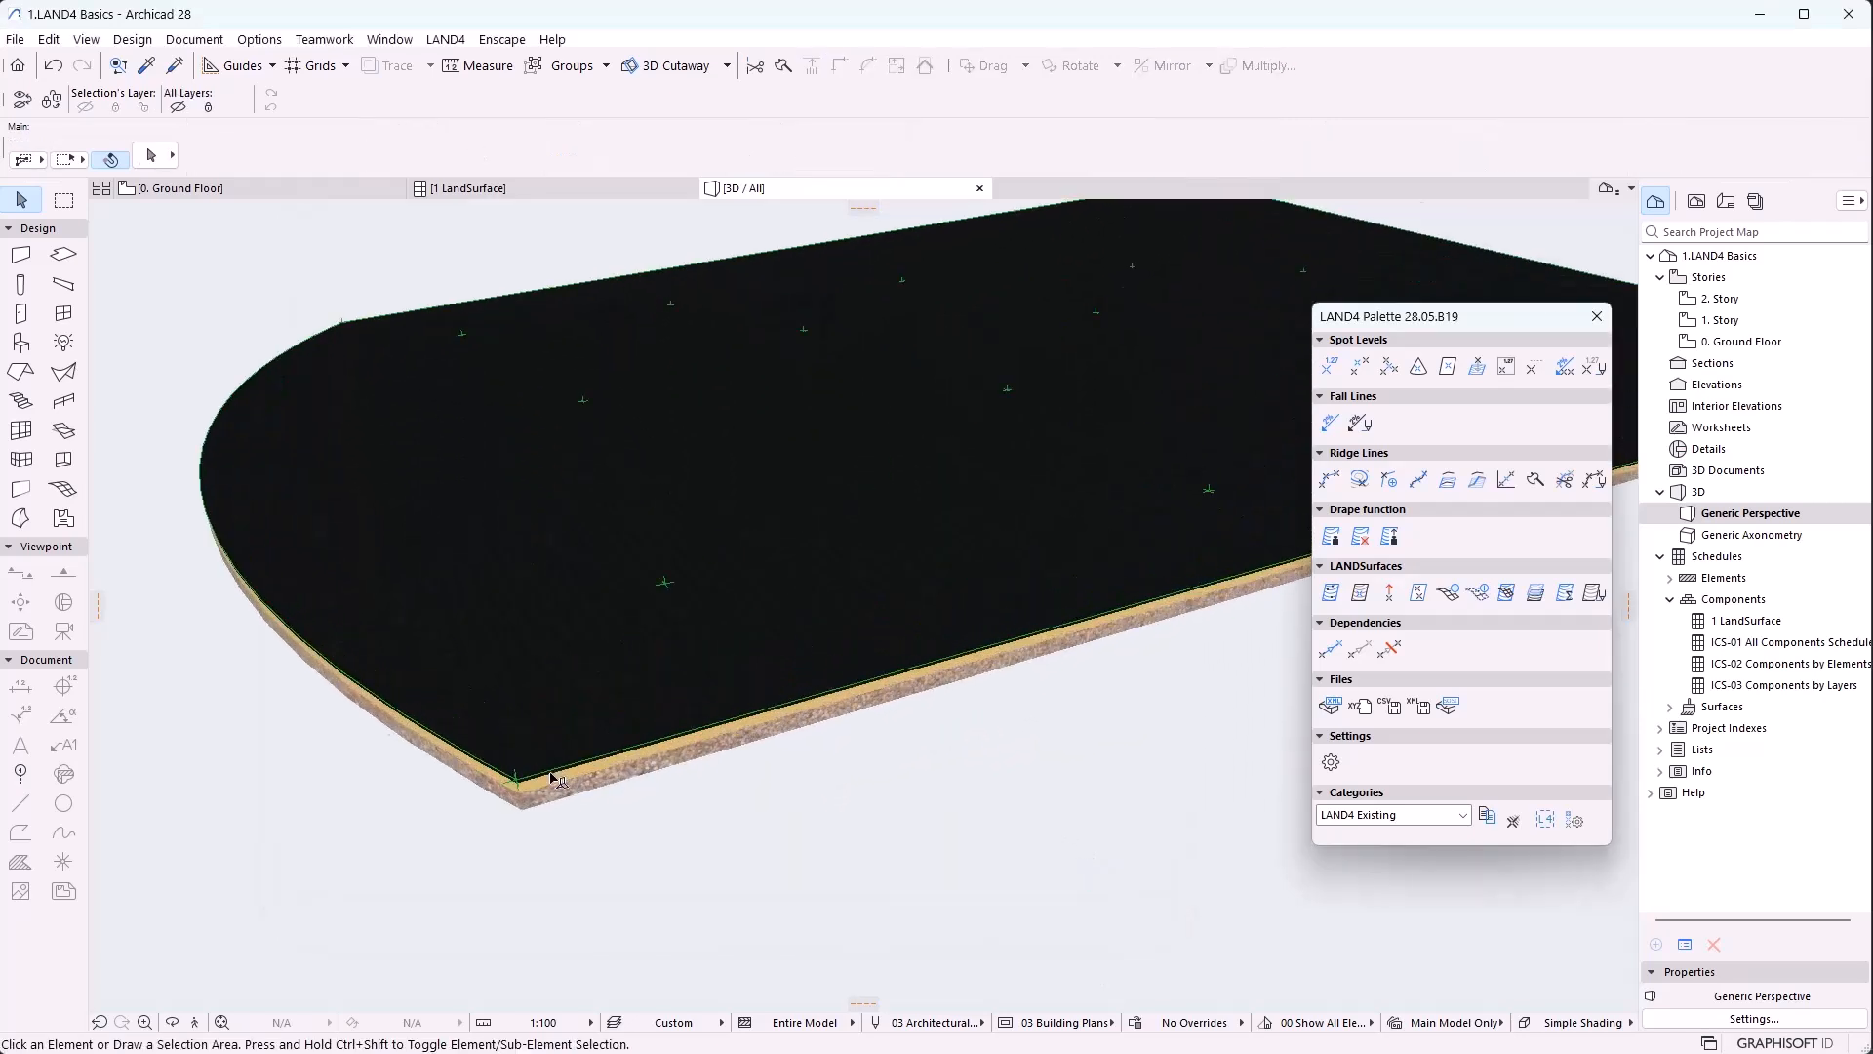
left_click(170, 1021)
left_click_drag(460, 858, 558, 803)
scroll(635, 681, "down", 5)
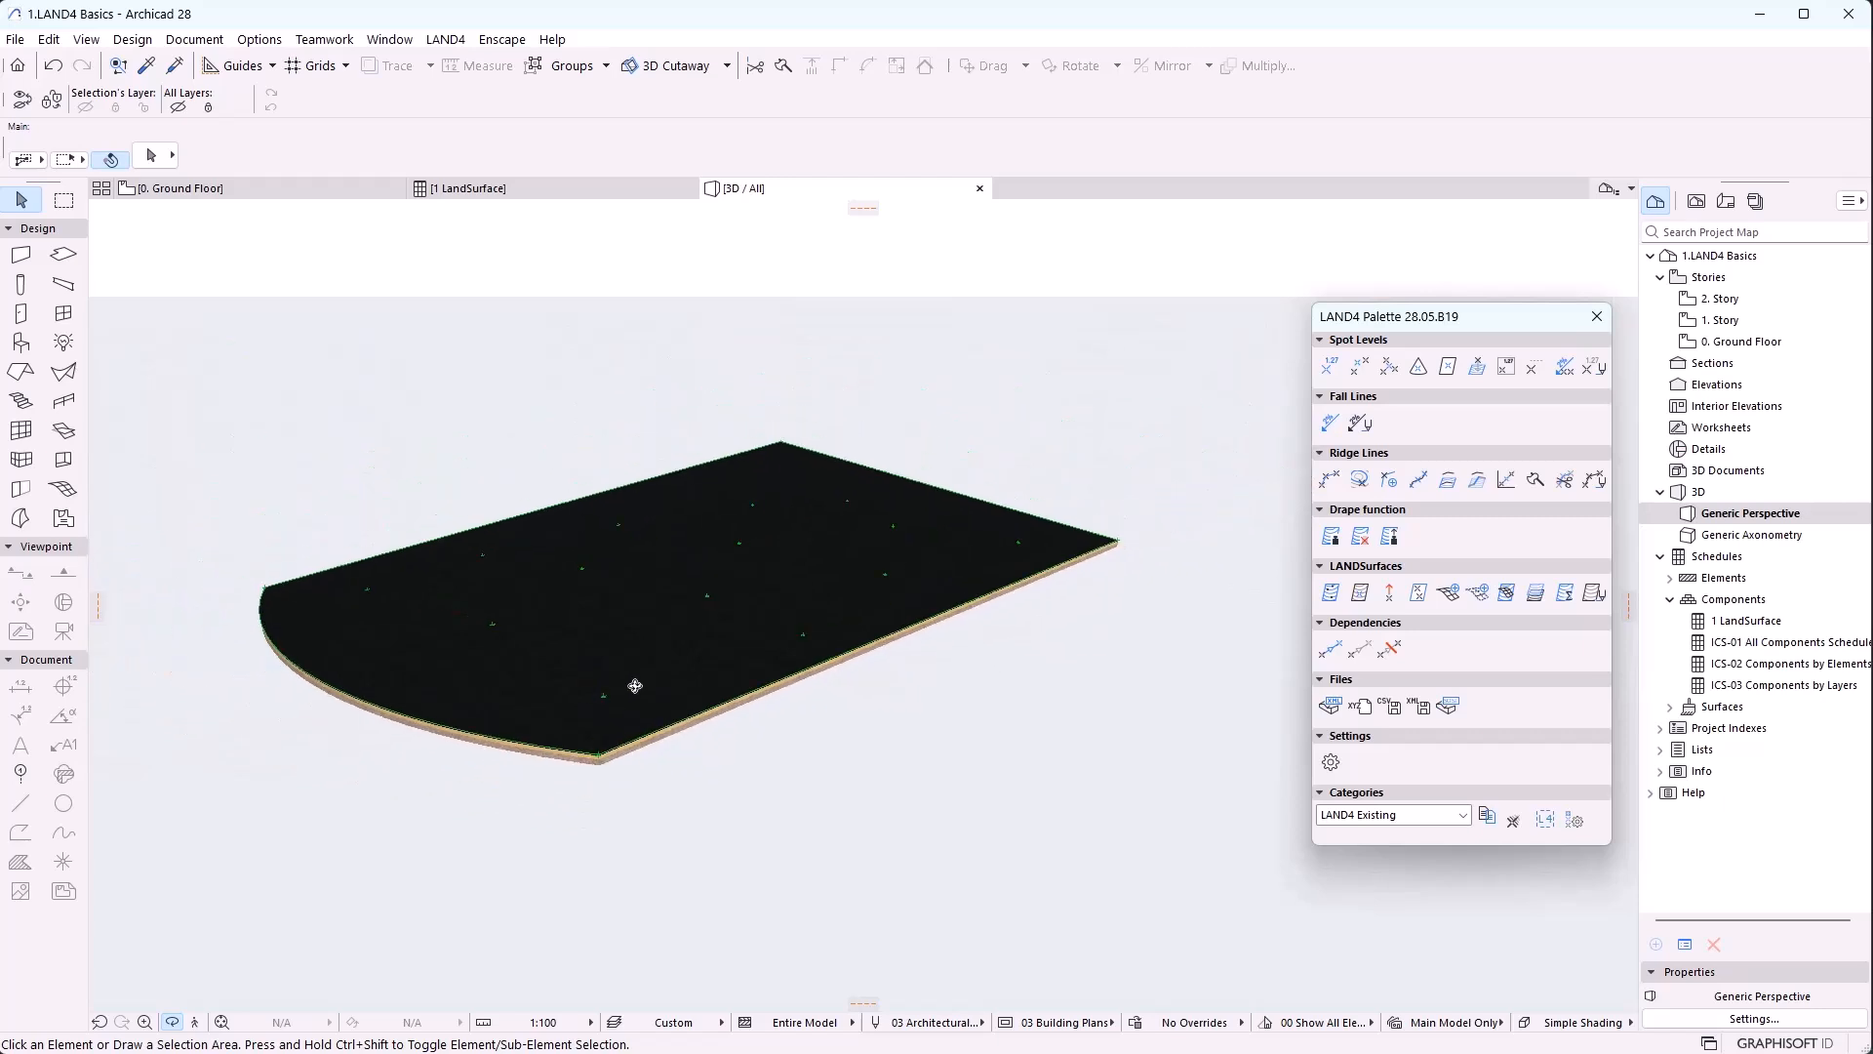
Enable the LANDSurface's level lines in both 3D and 2D with a height distance of 300
key("Escape")
left_click(751, 668)
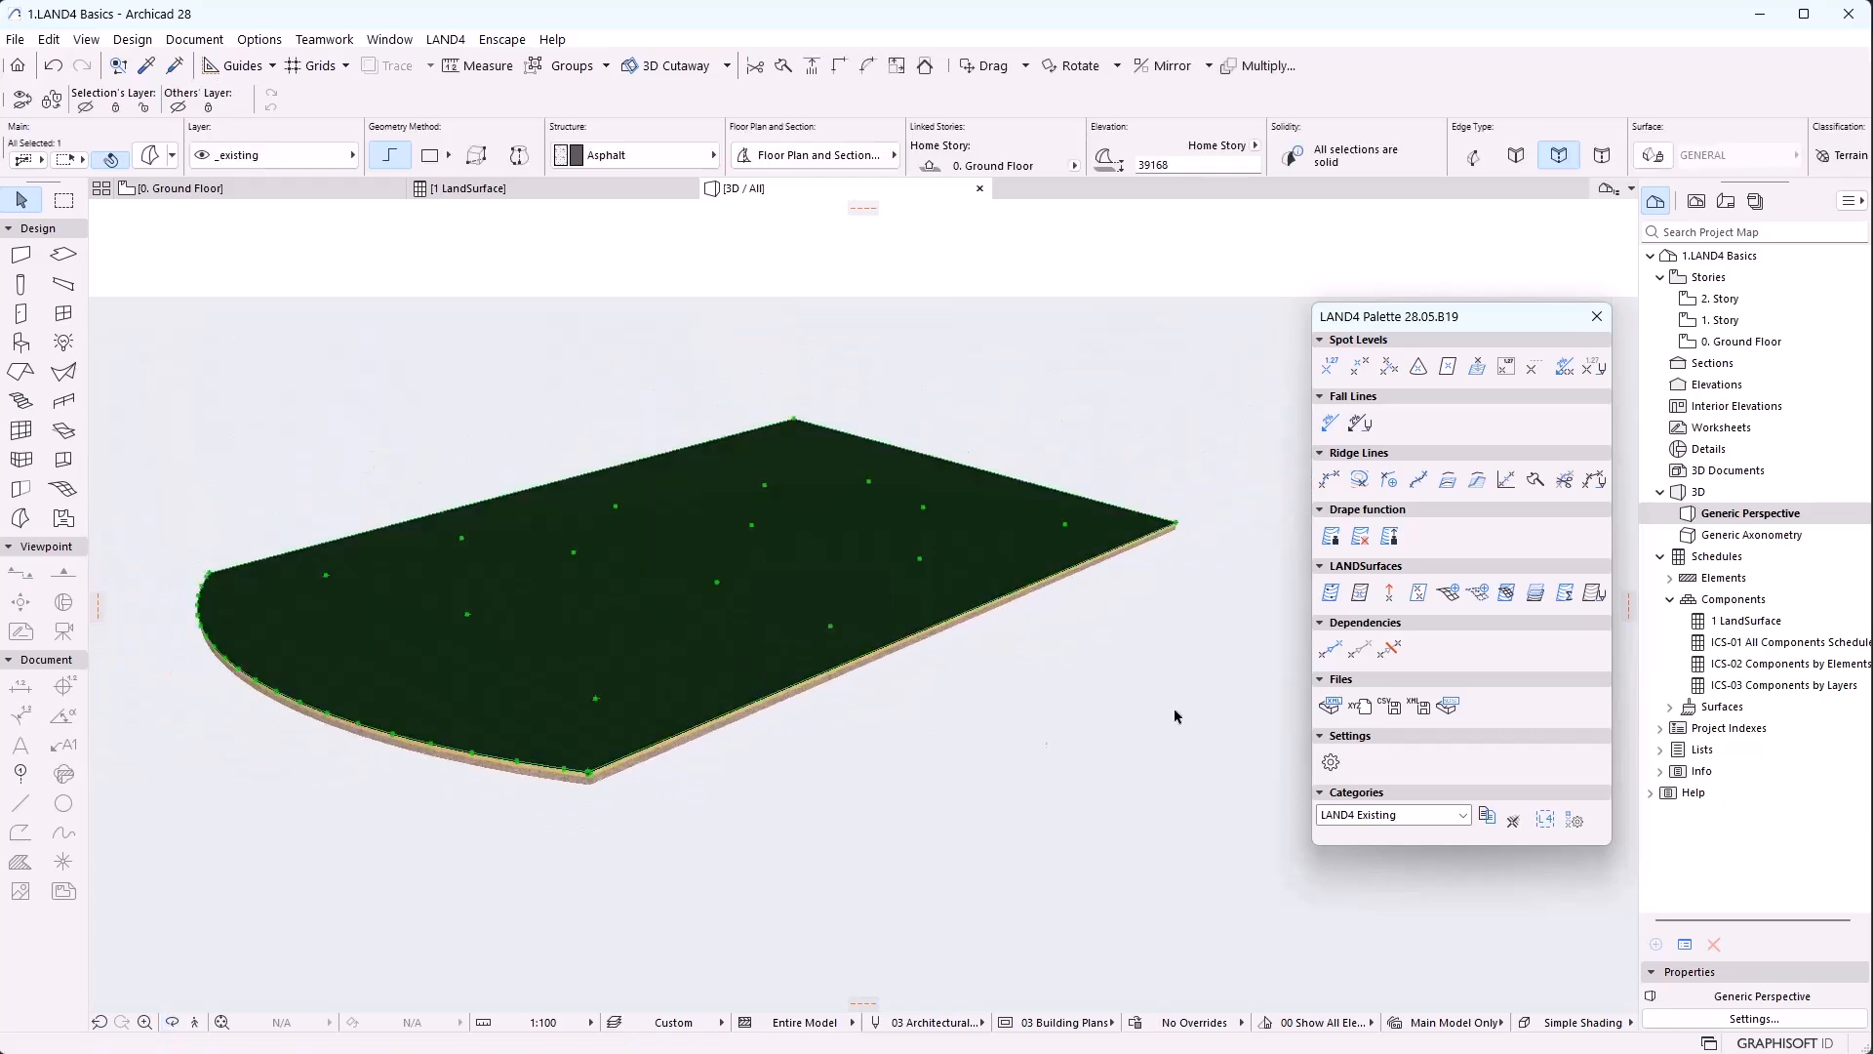
left_click(1596, 593)
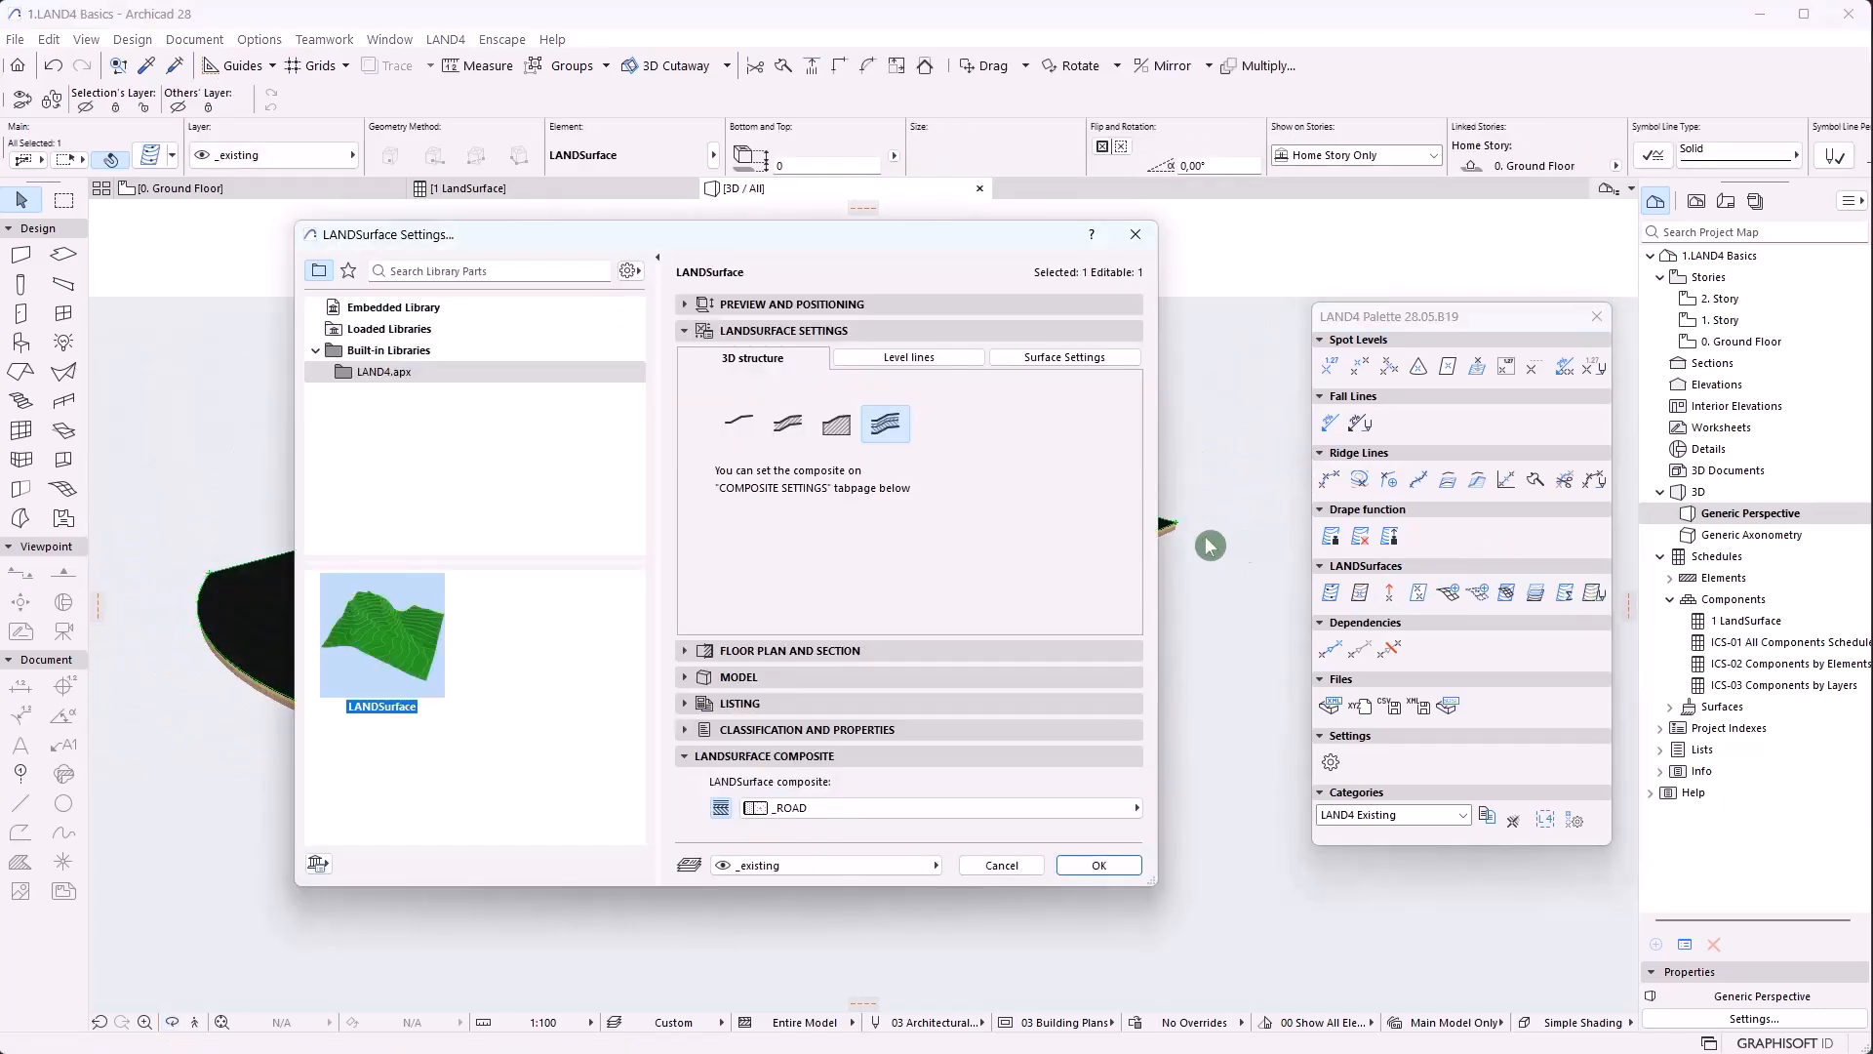
left_click(946, 366)
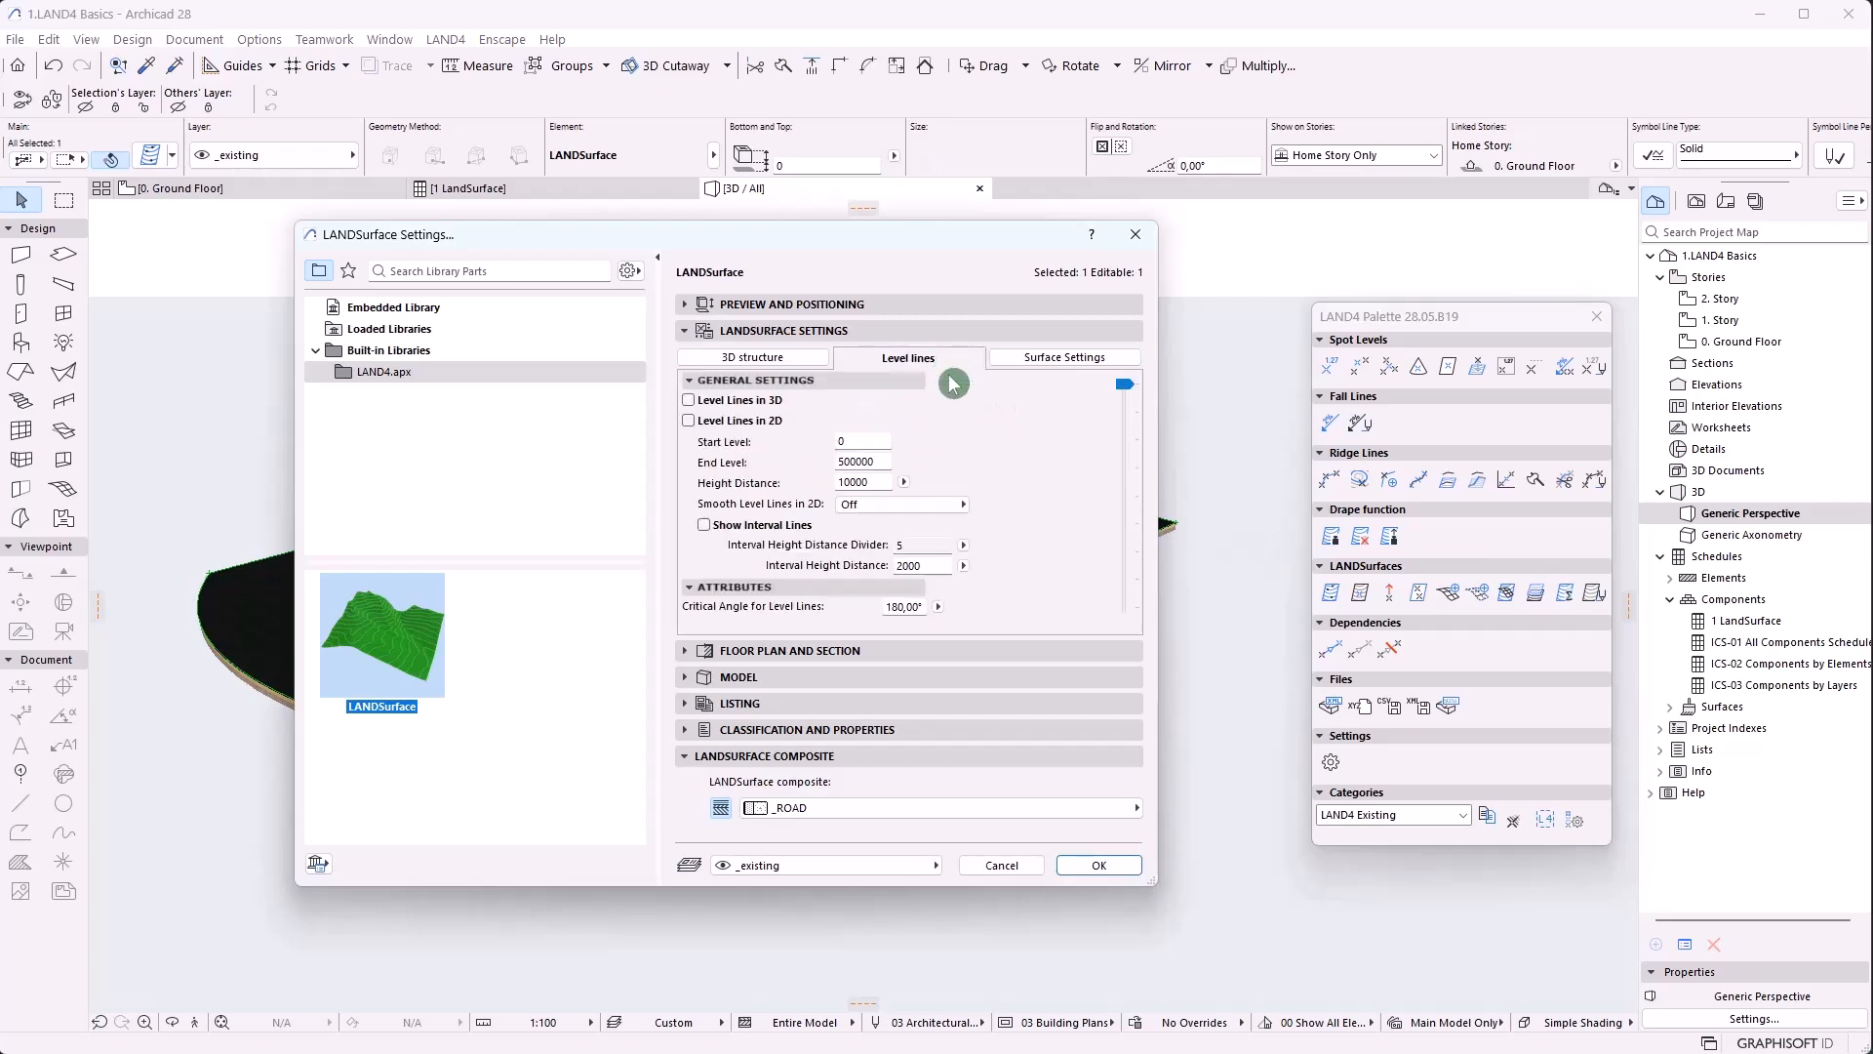
left_click(689, 400)
left_click(689, 421)
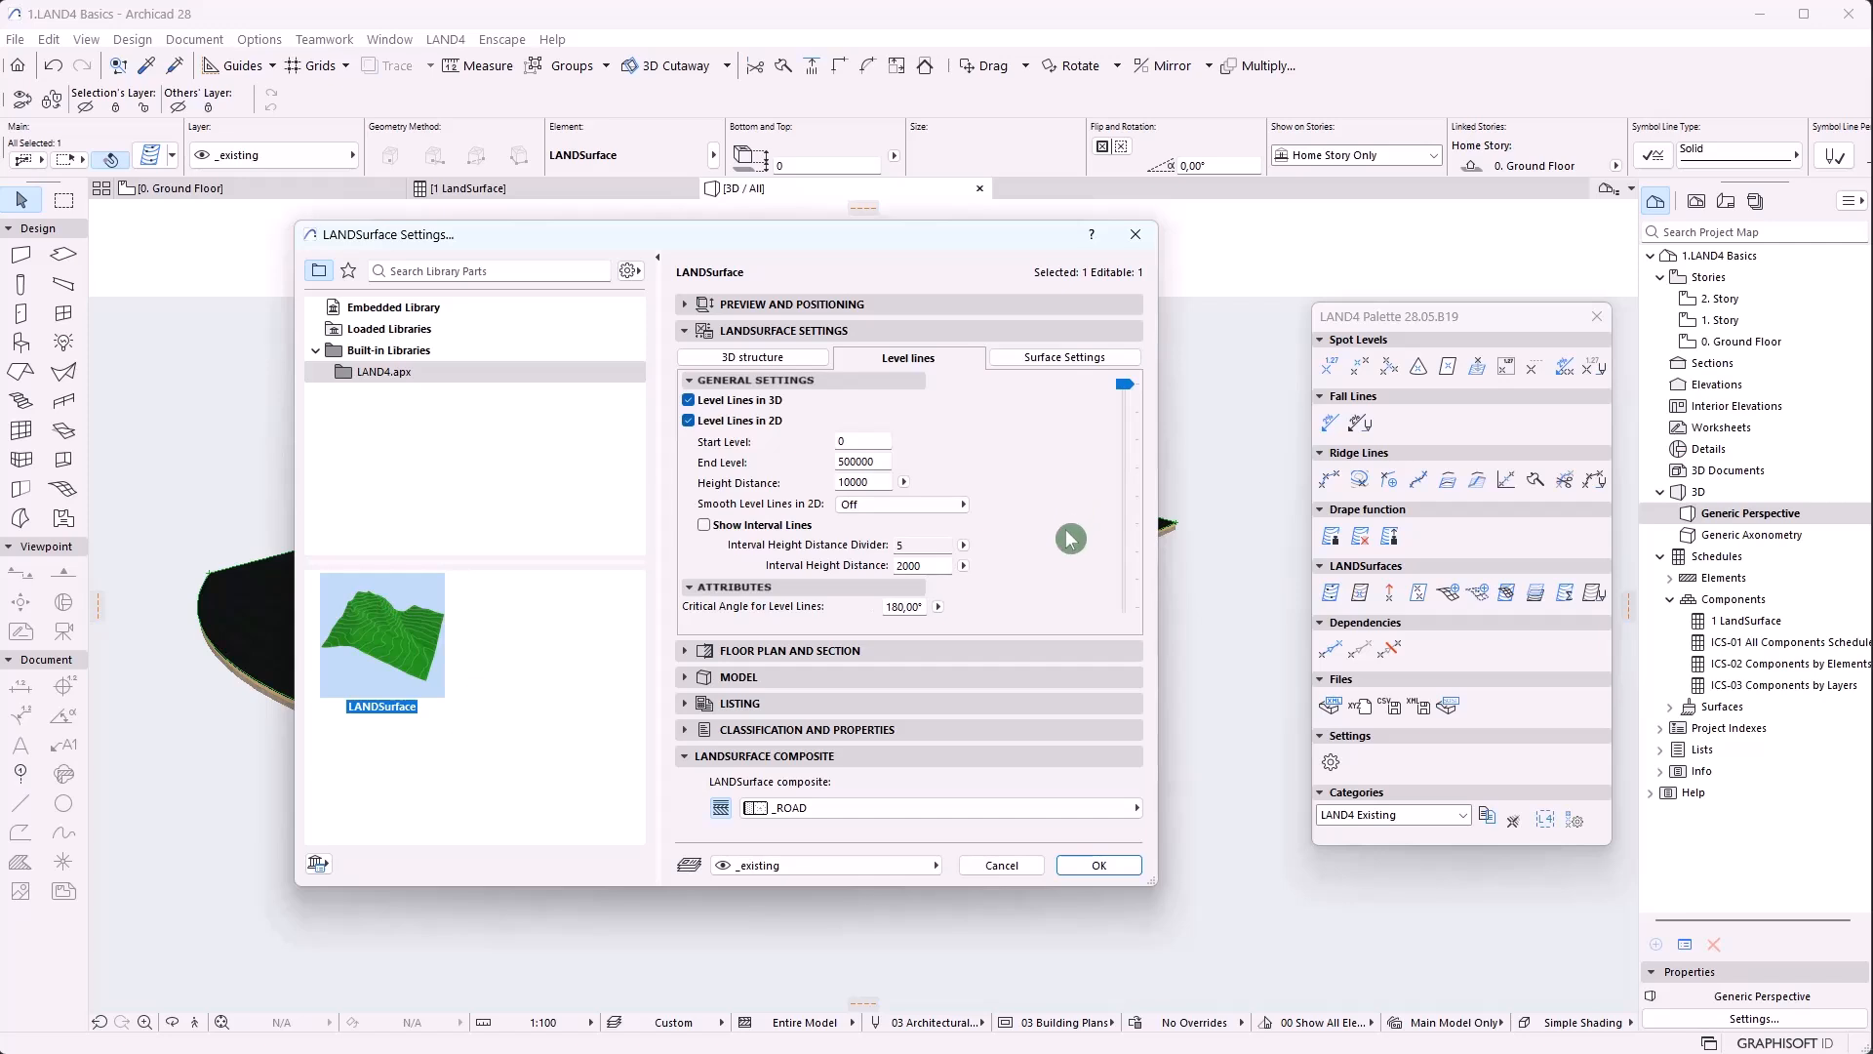
left_click(852, 442)
left_click(852, 485)
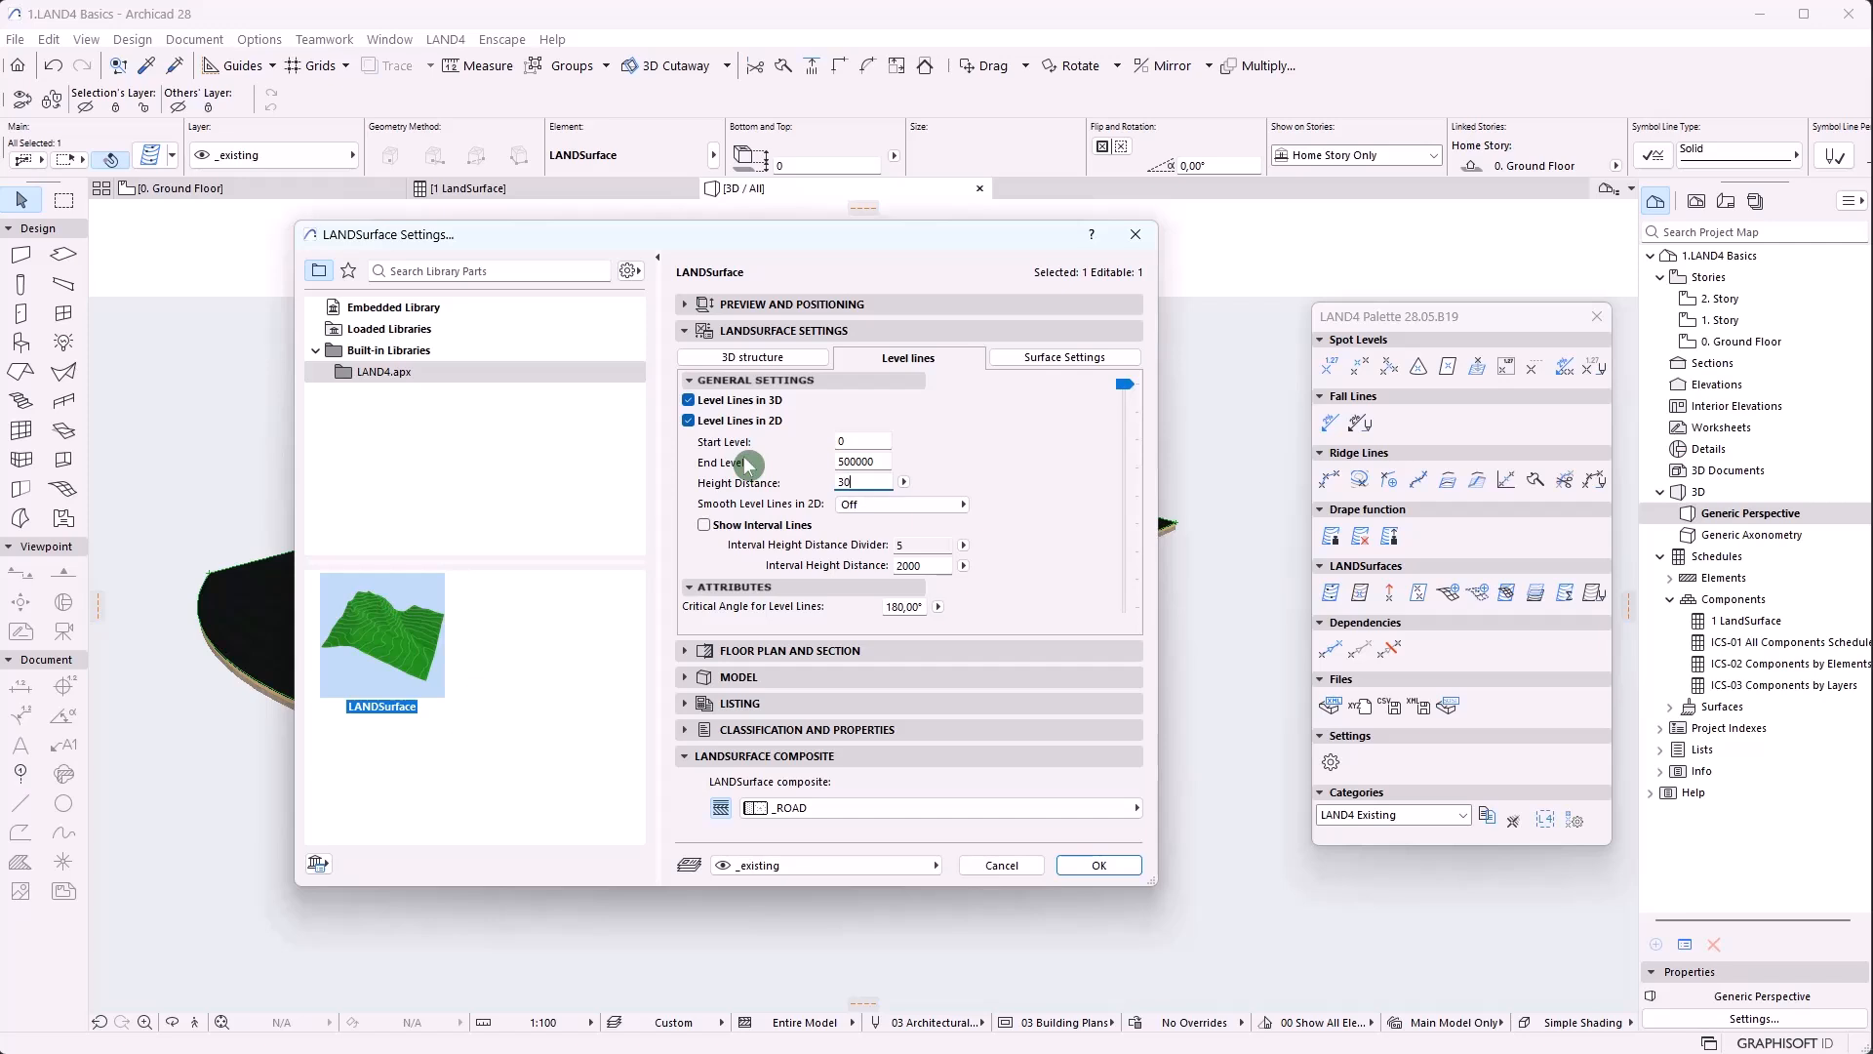
left_click(1107, 481)
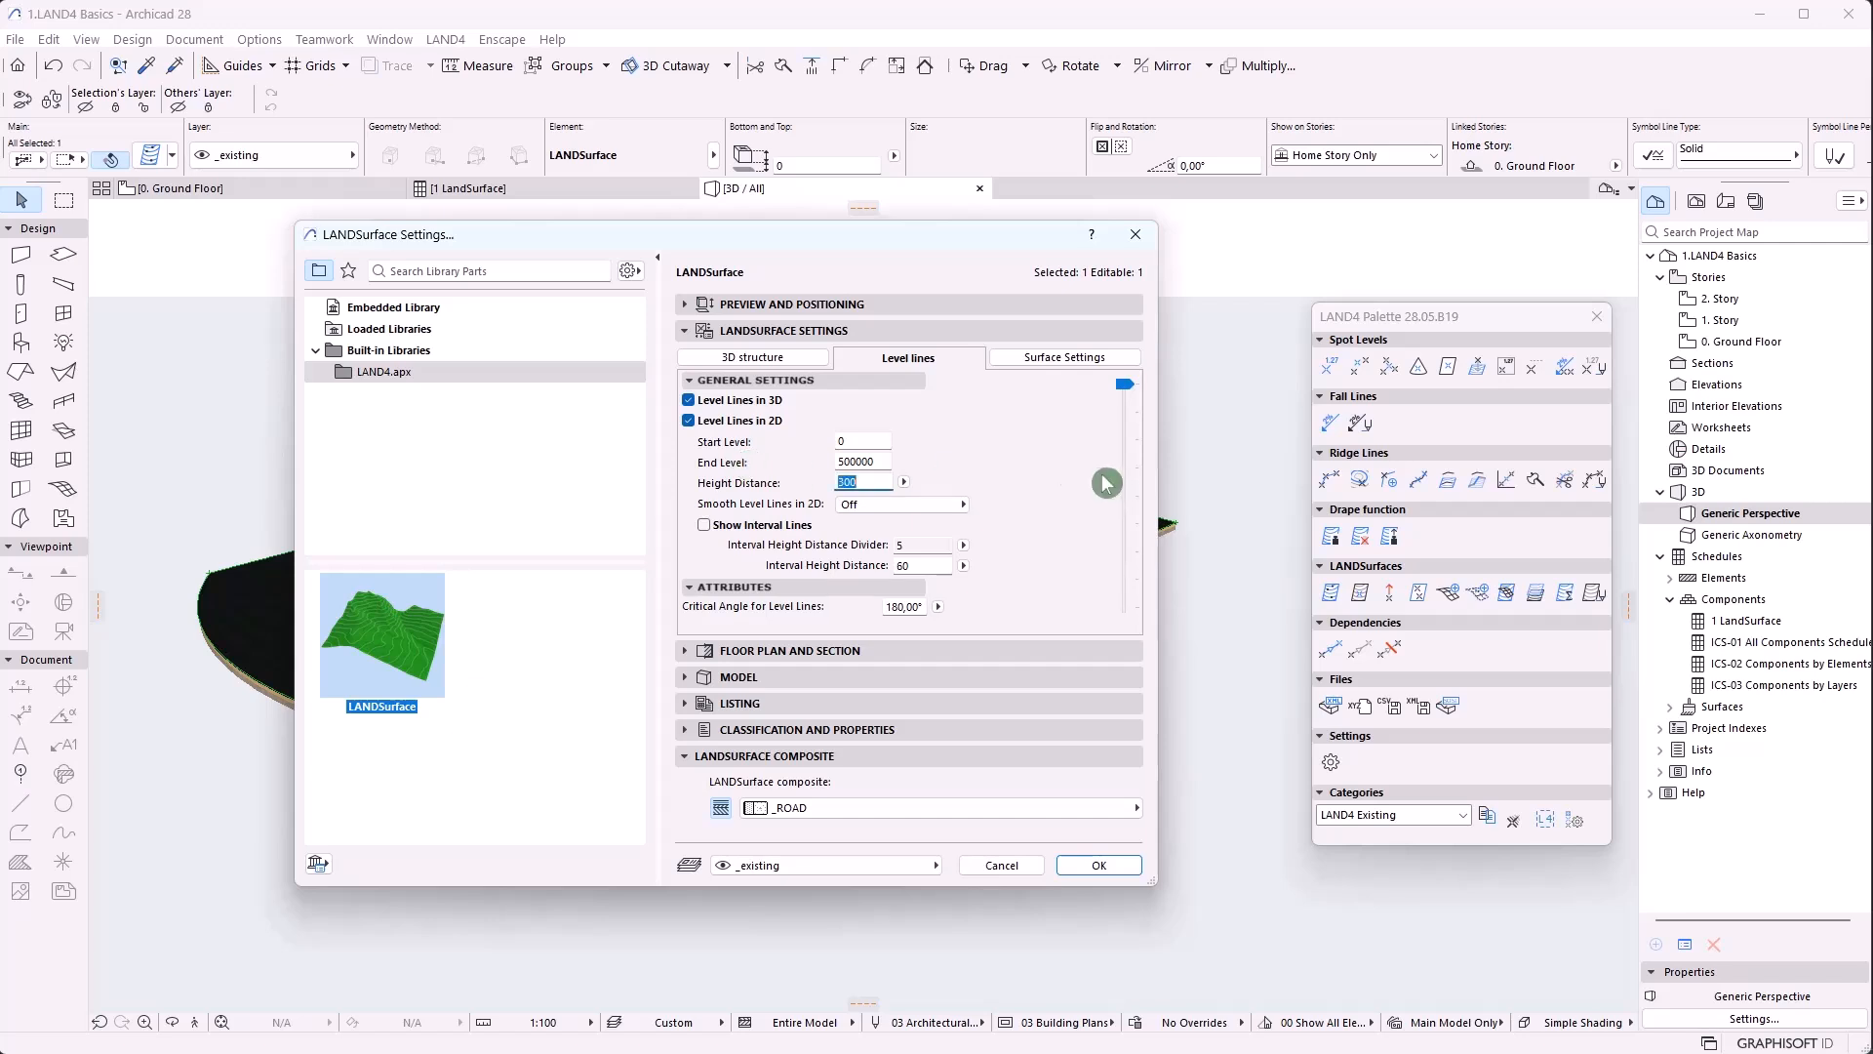
left_click(1109, 870)
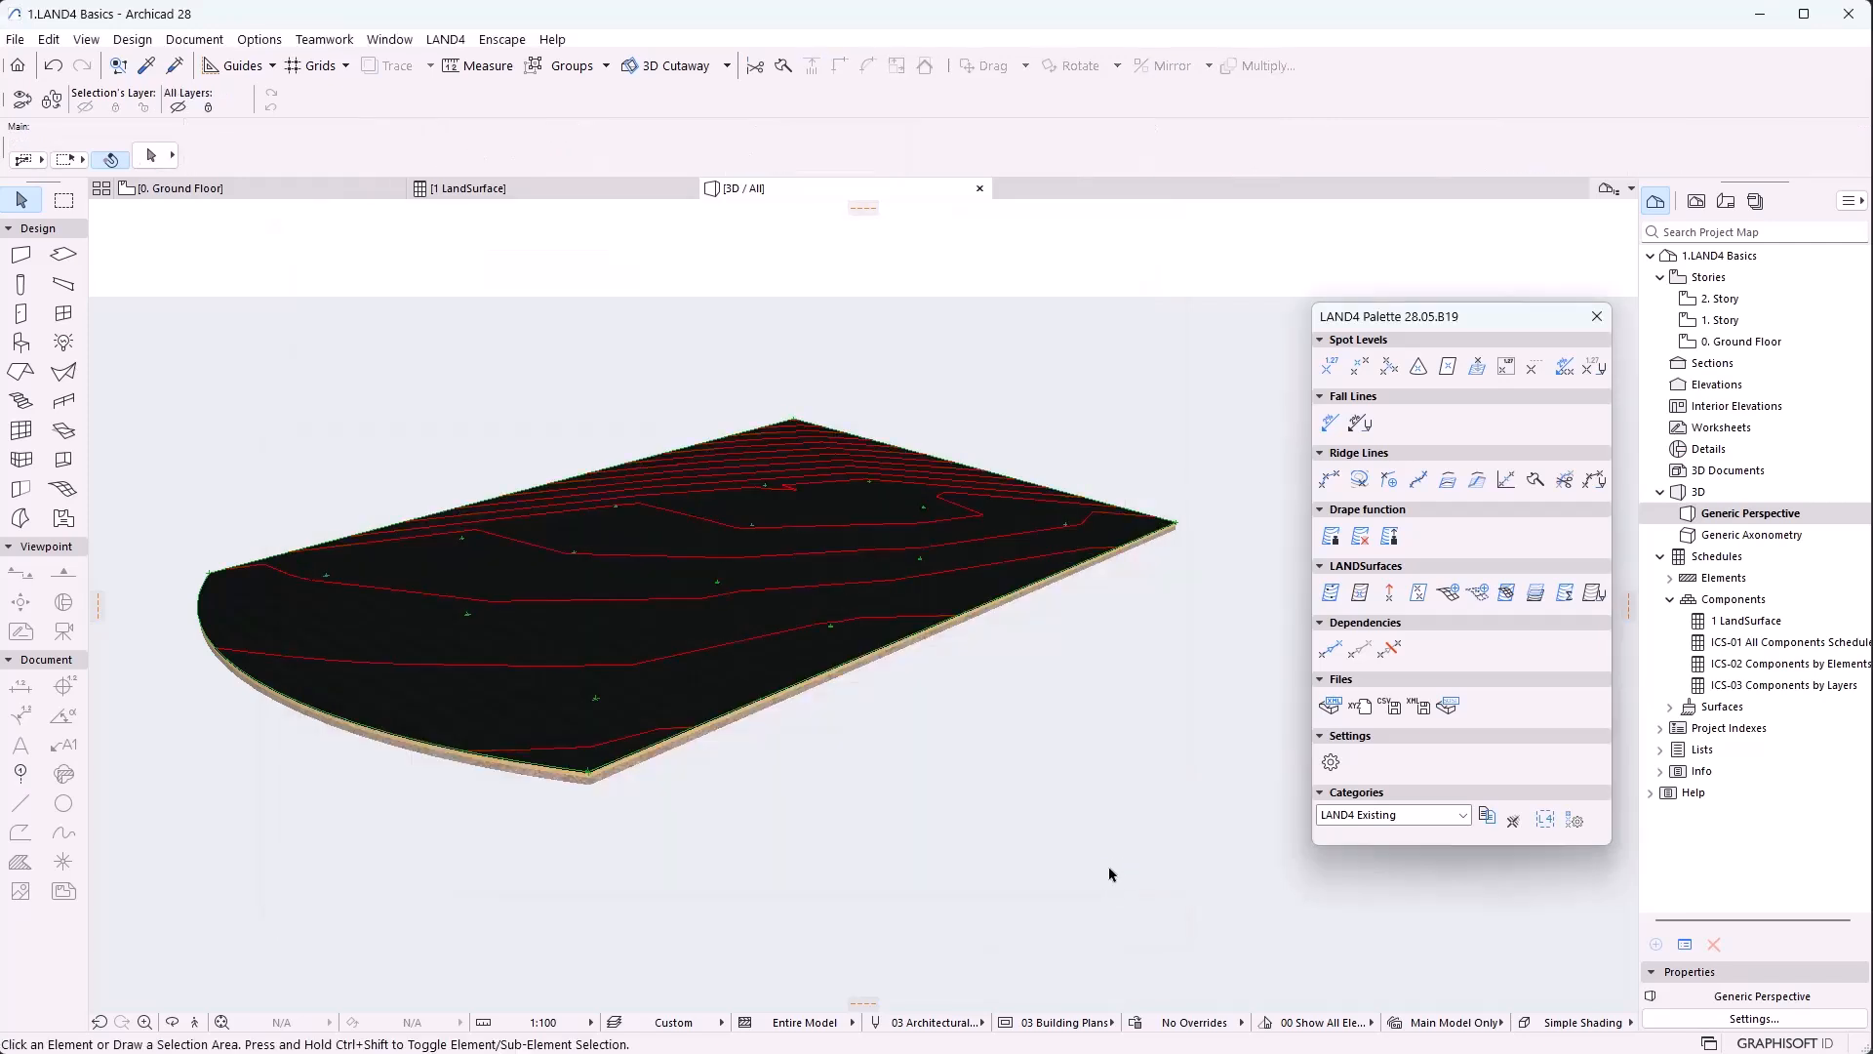
left_click(172, 1021)
left_click_drag(846, 495, 586, 689)
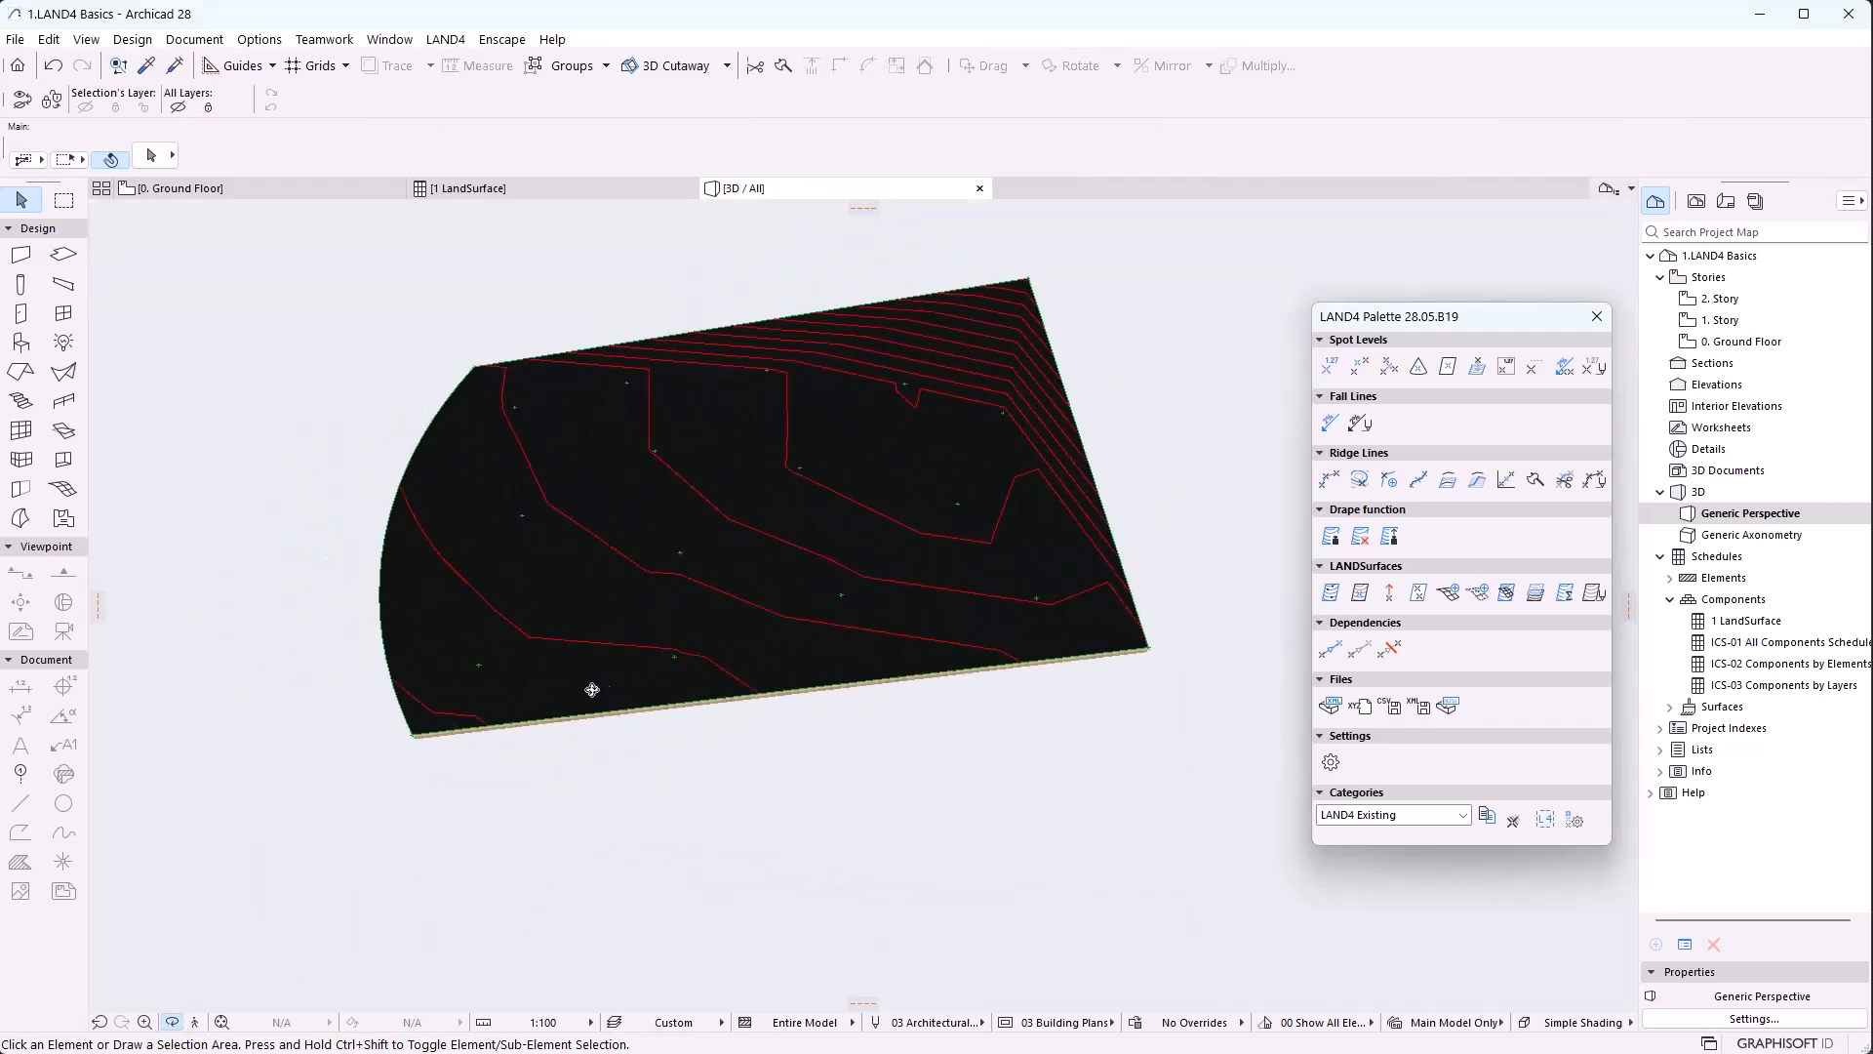
Show interval lines on the LANDSurface with an interval height distance divider of 4
left_click(252, 193)
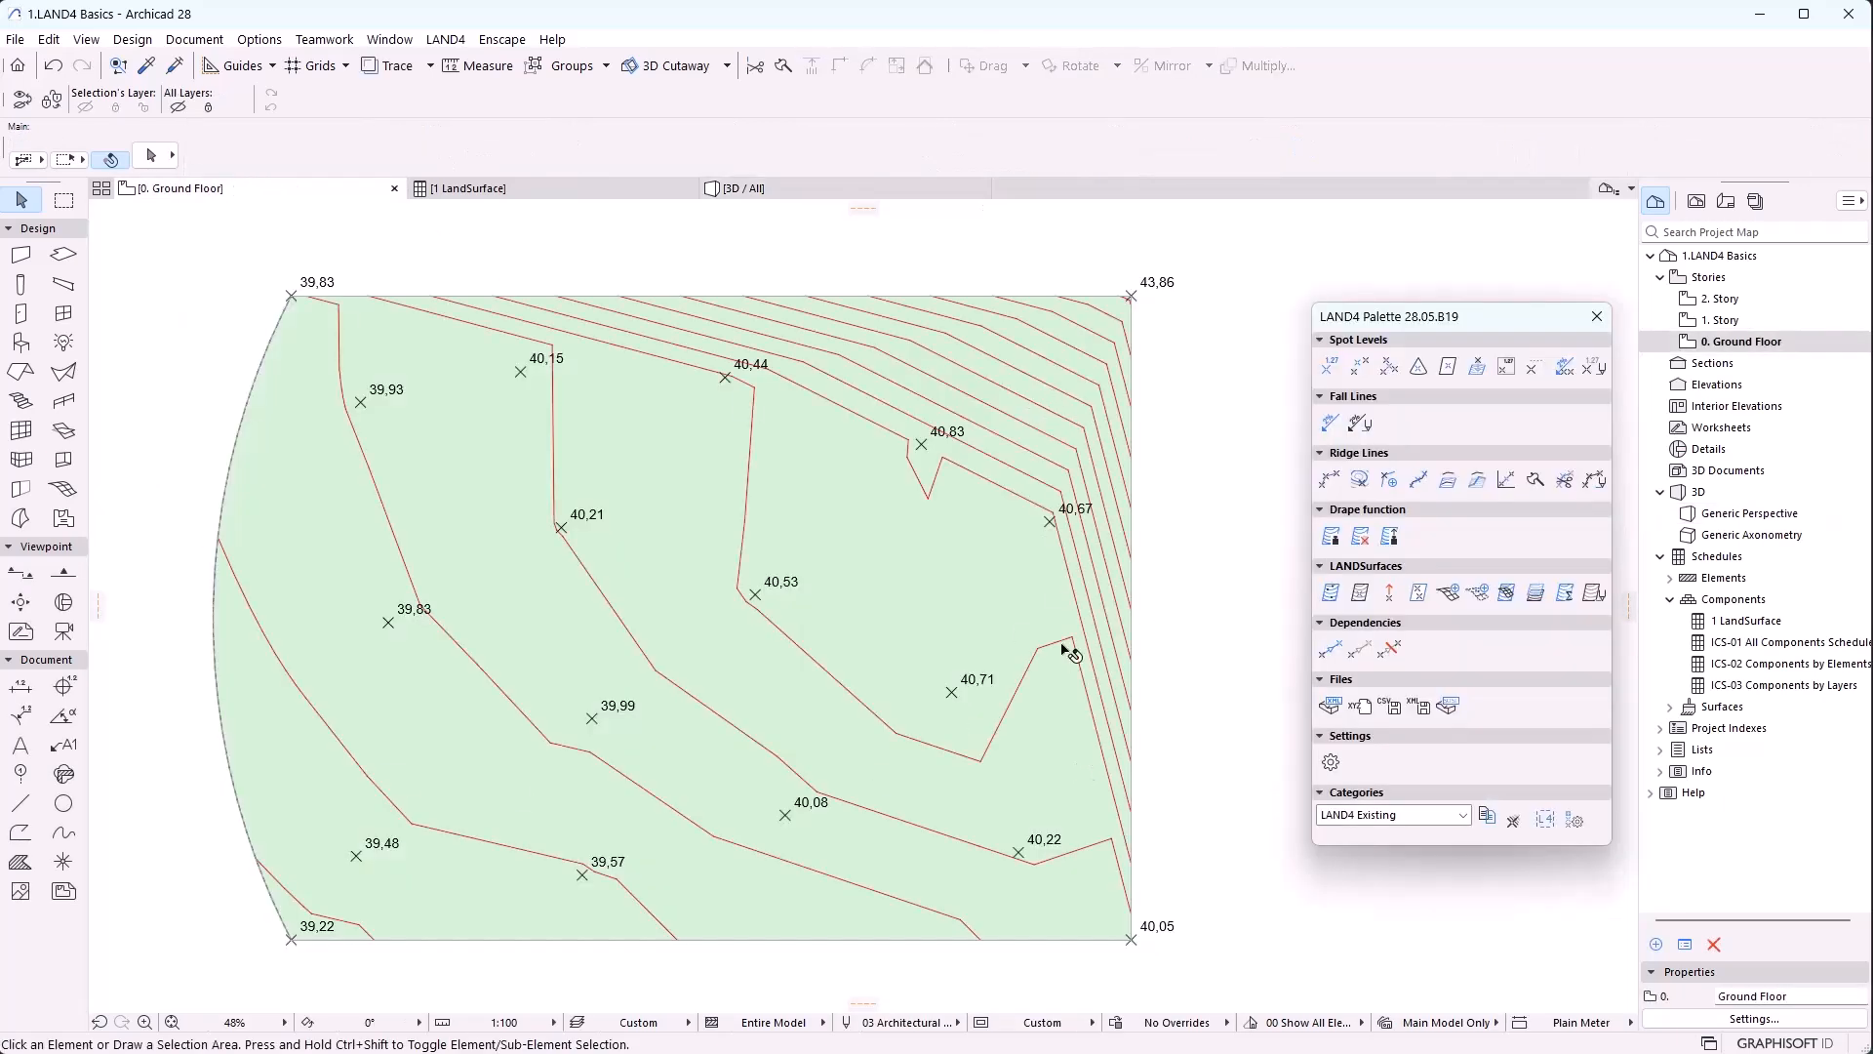
left_click(876, 595)
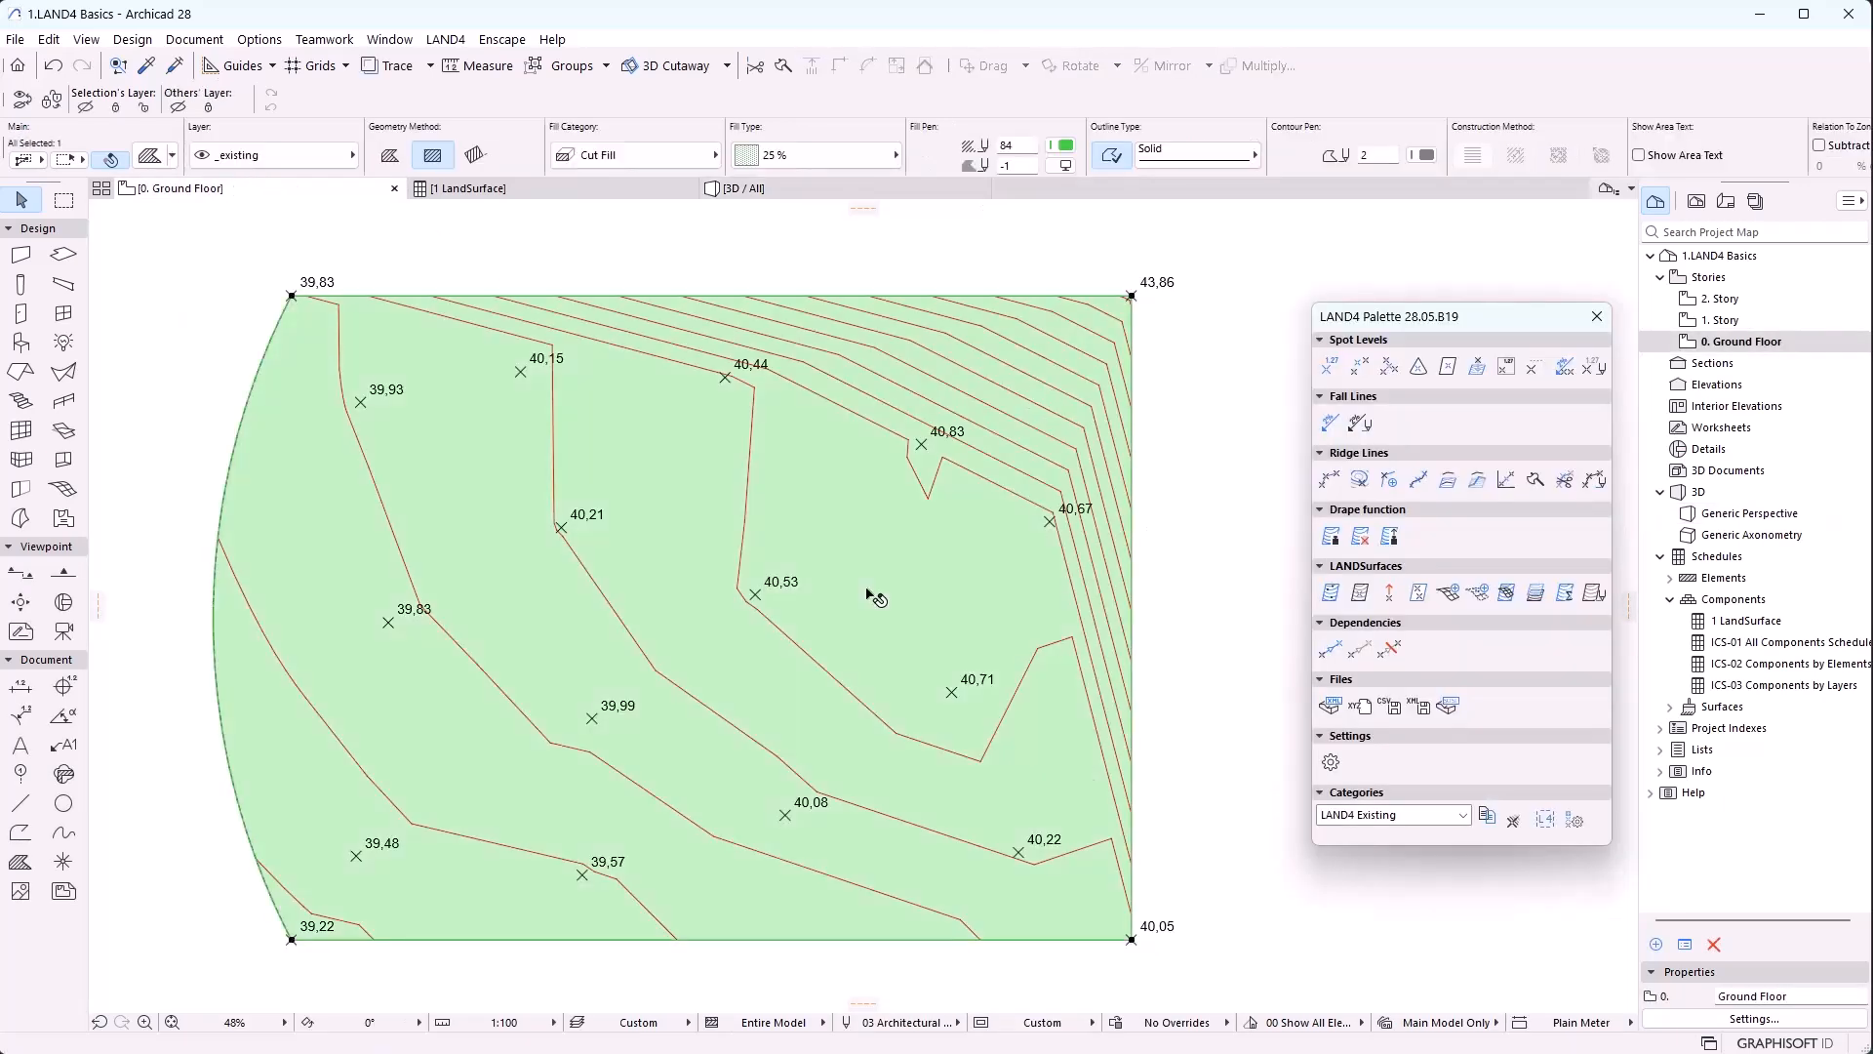
left_click(1601, 596)
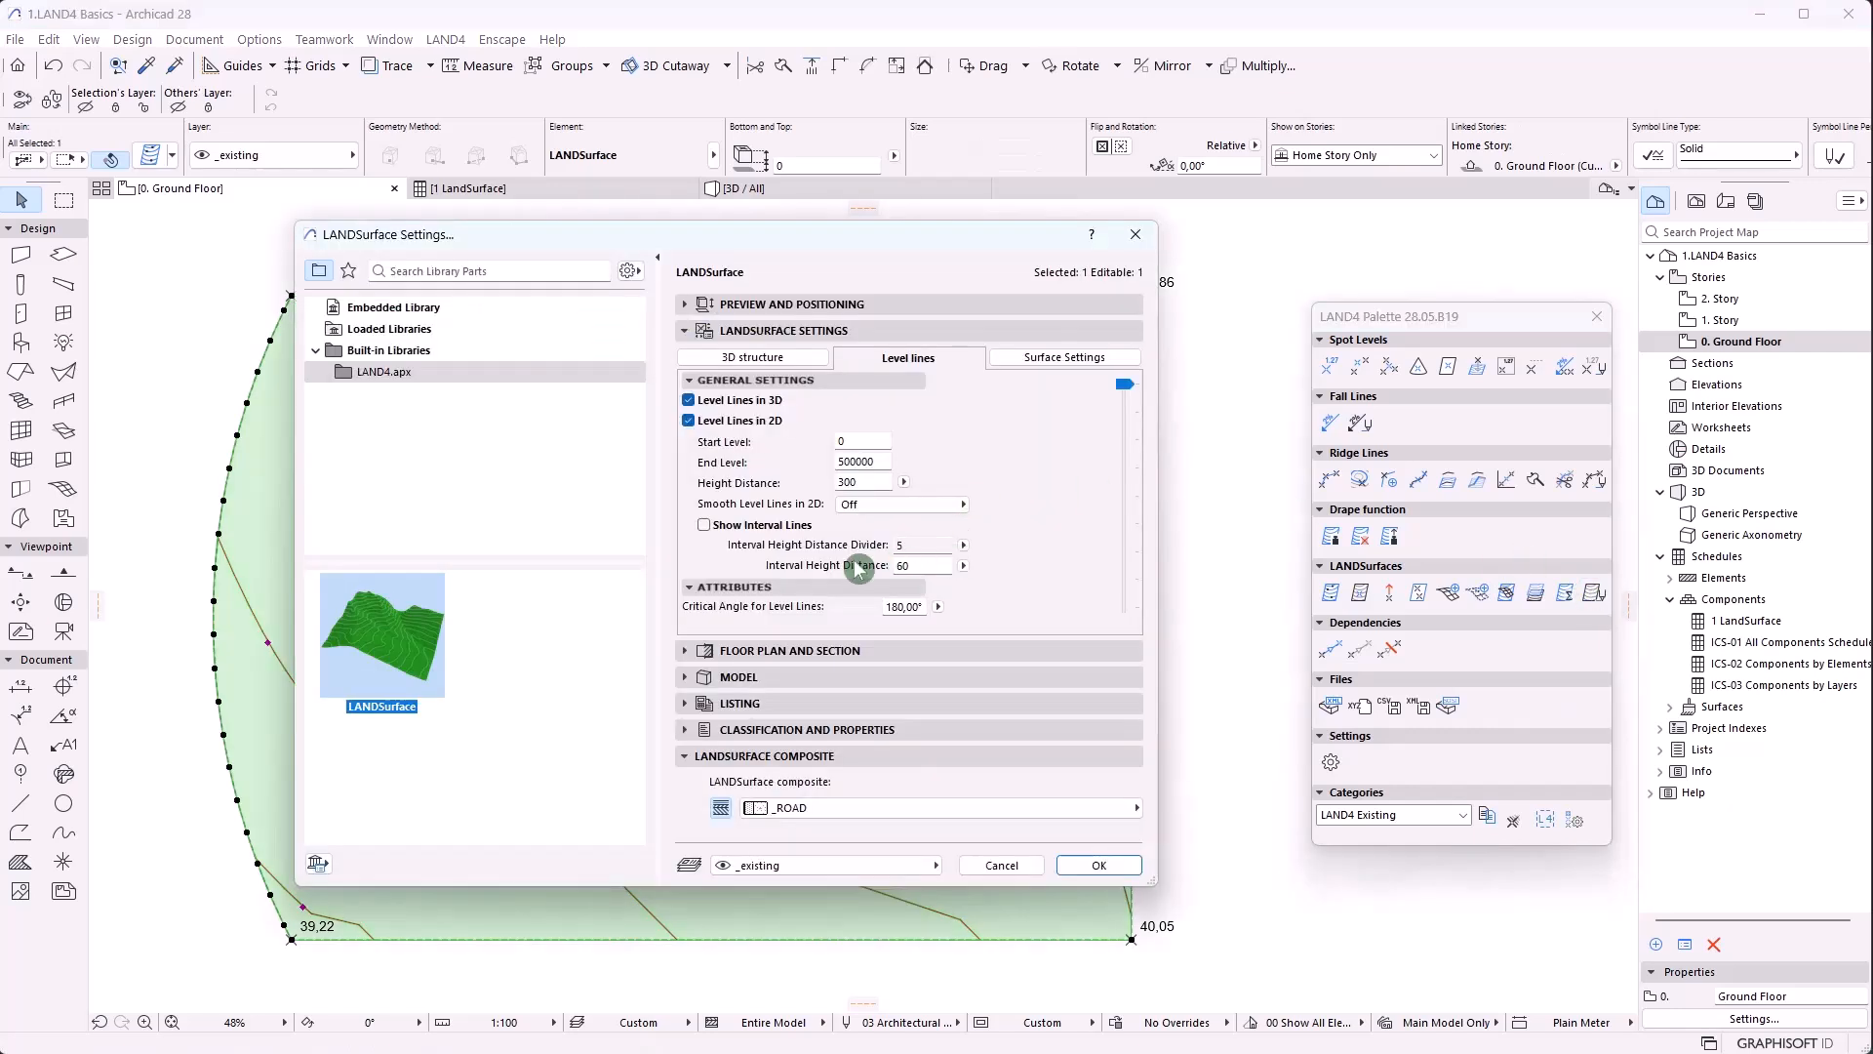
left_click(715, 527)
left_click(963, 546)
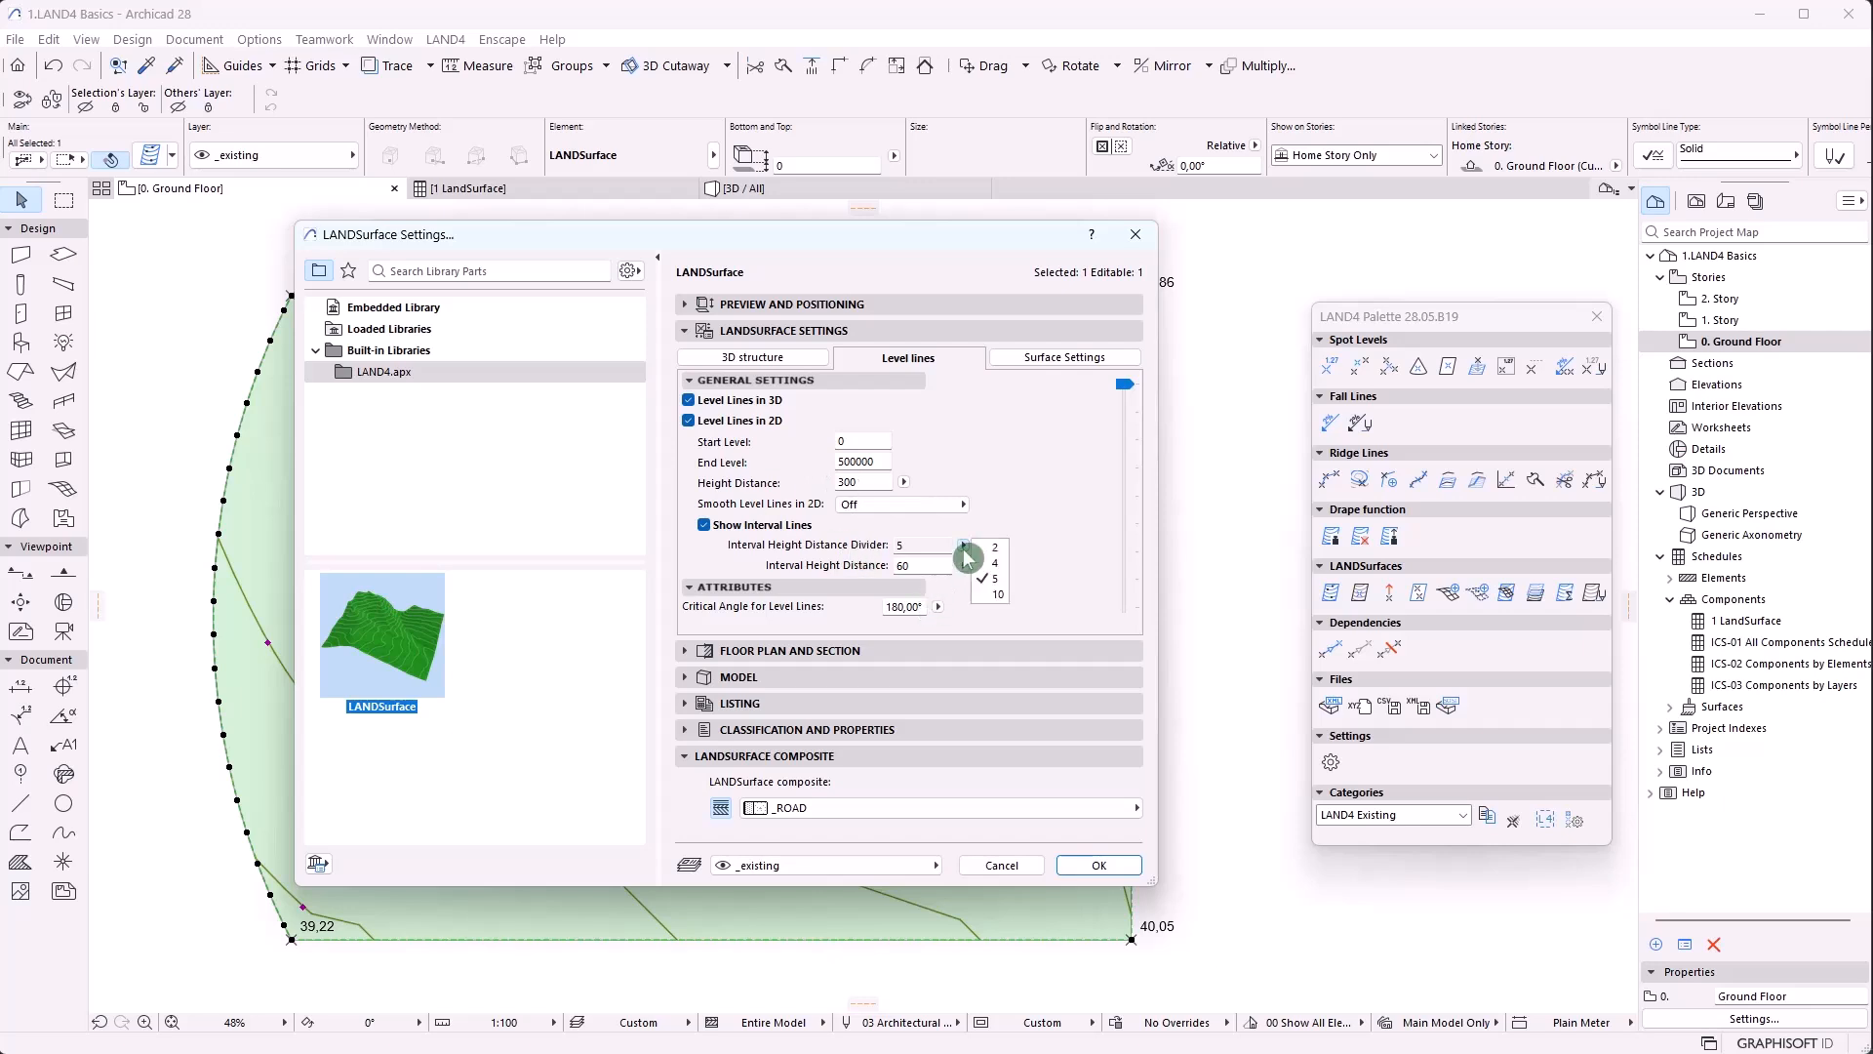
left_click(989, 565)
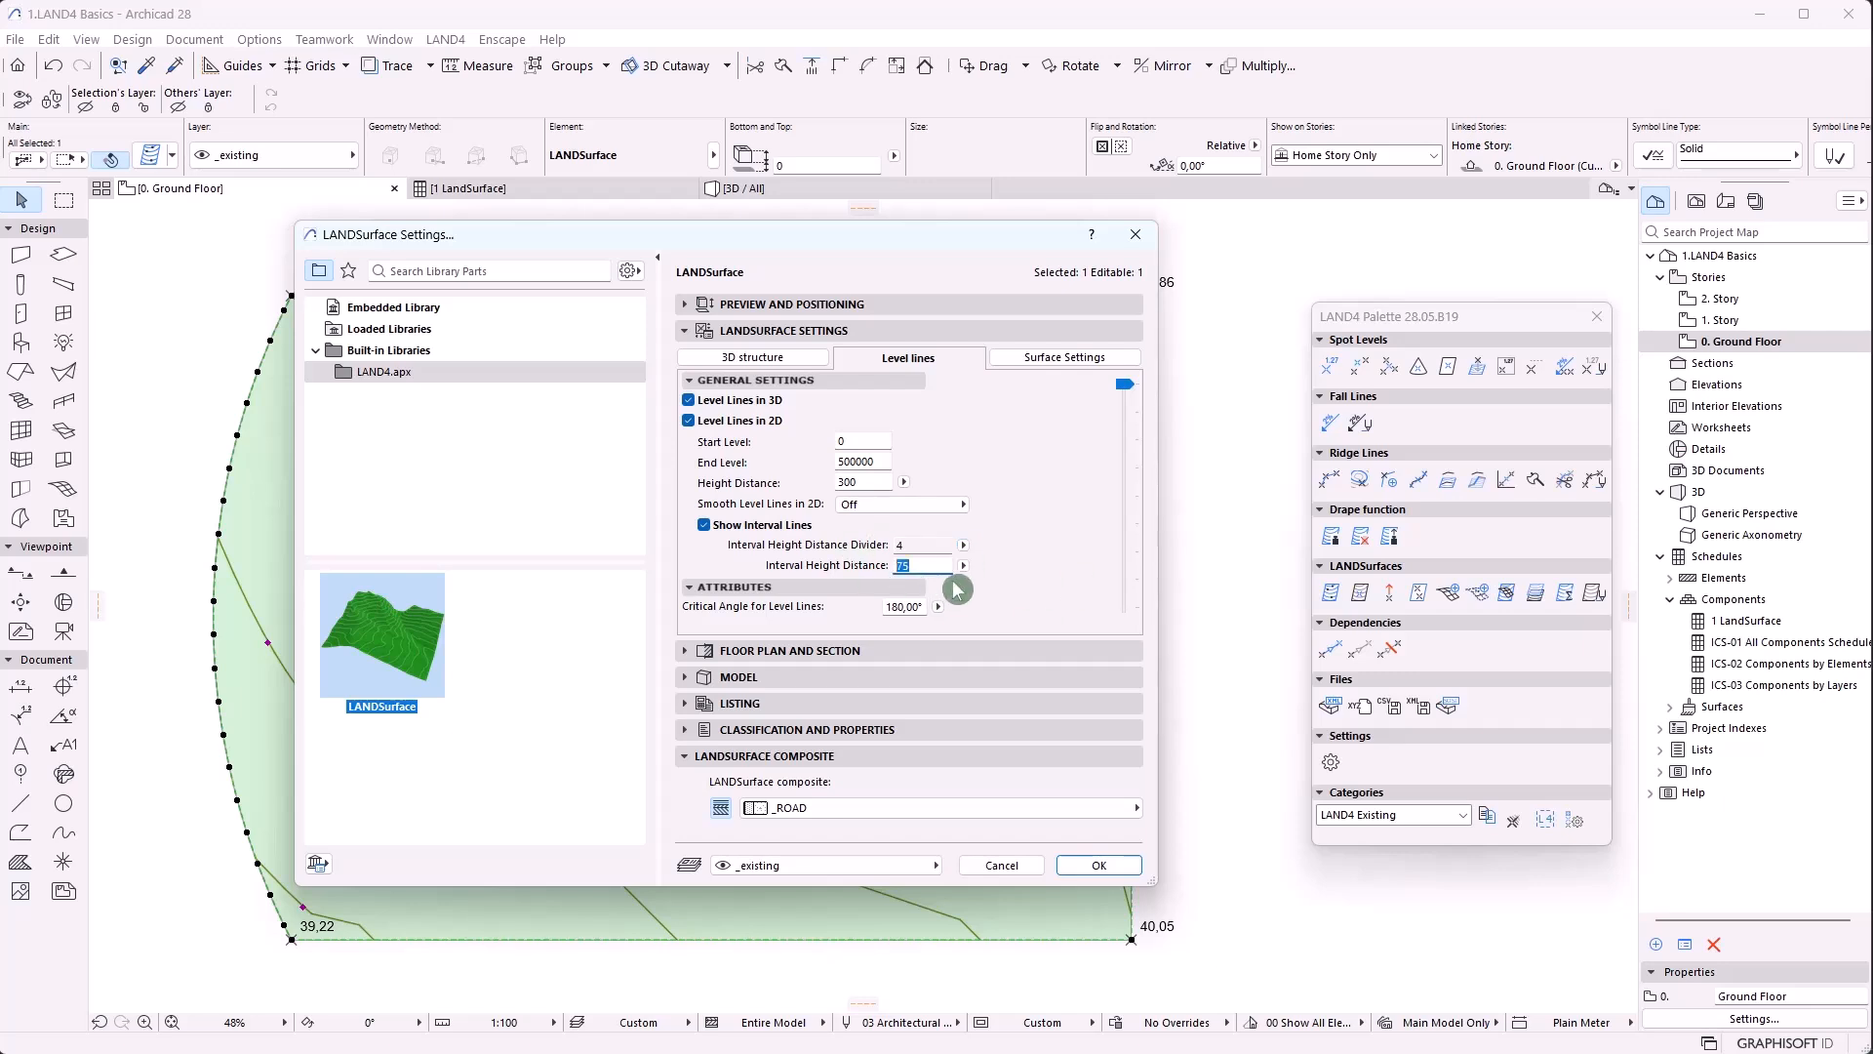
left_click(1099, 862)
left_click(1185, 596)
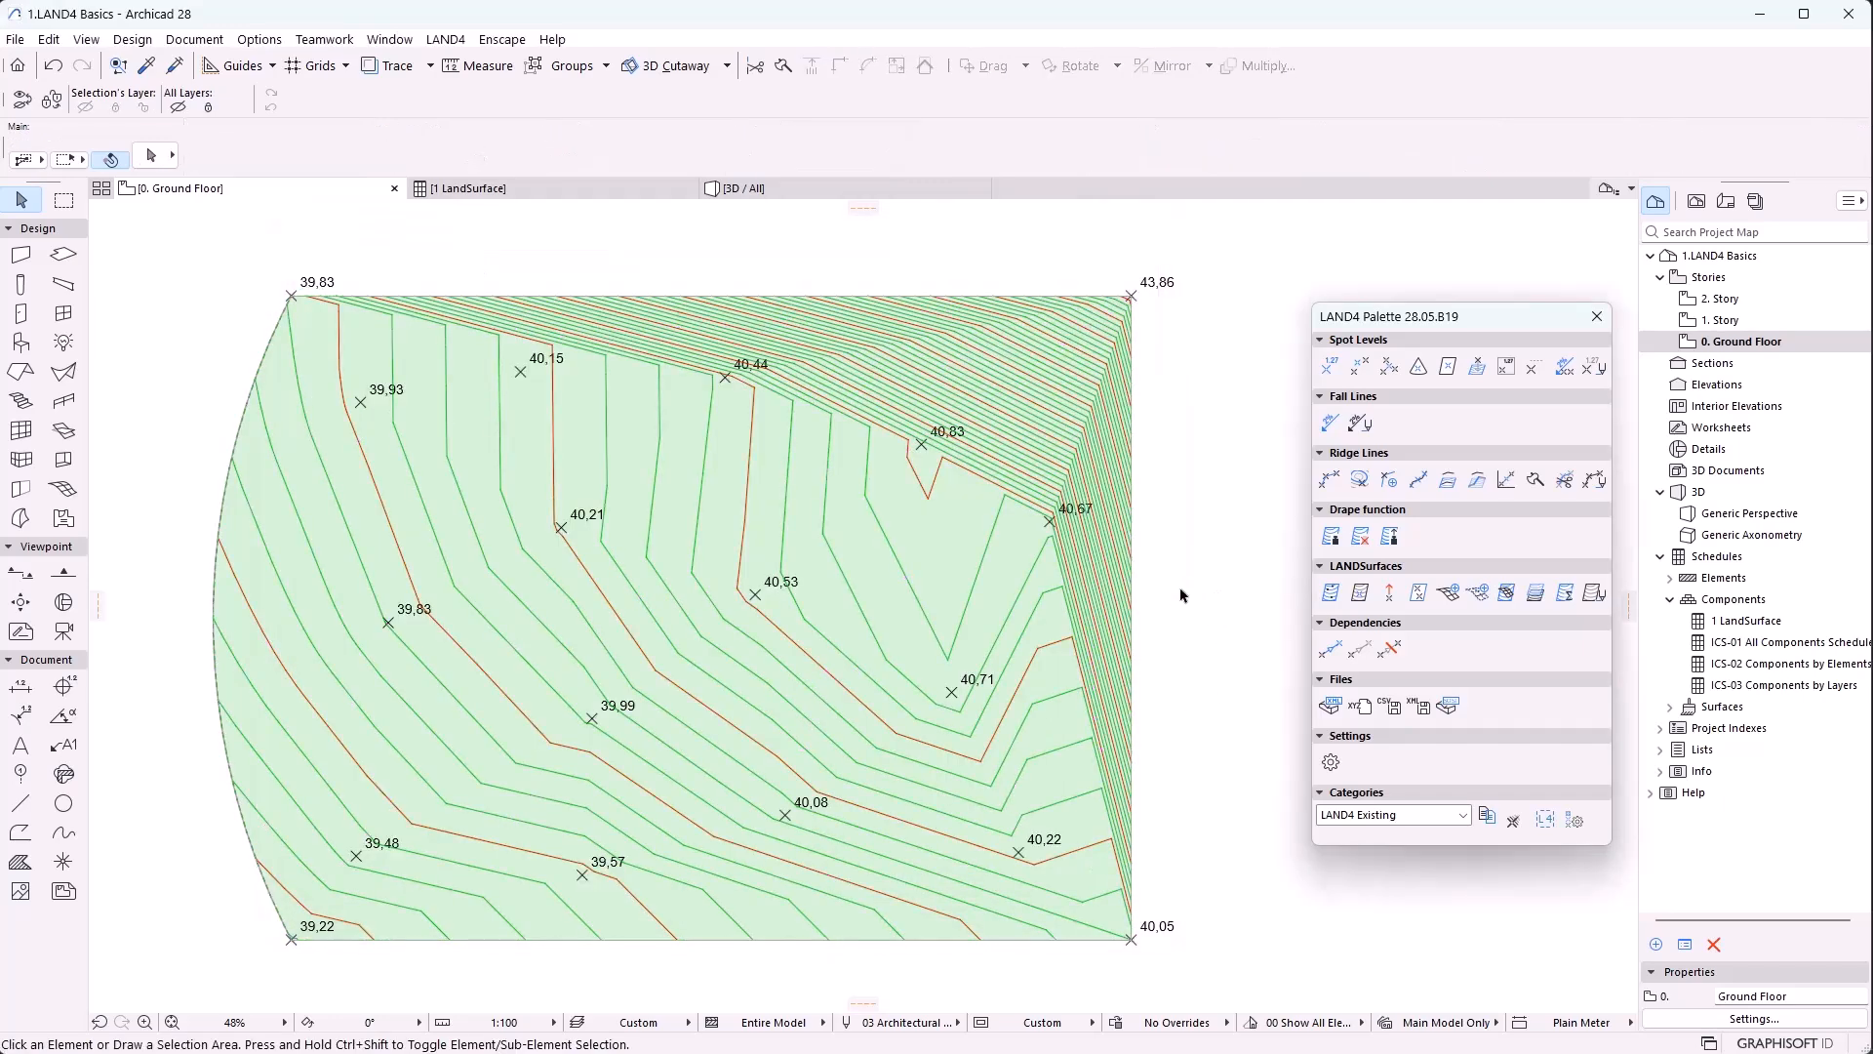
Change the line type of the LANDSurface's interval lines to Dashed Small
left_click(976, 608)
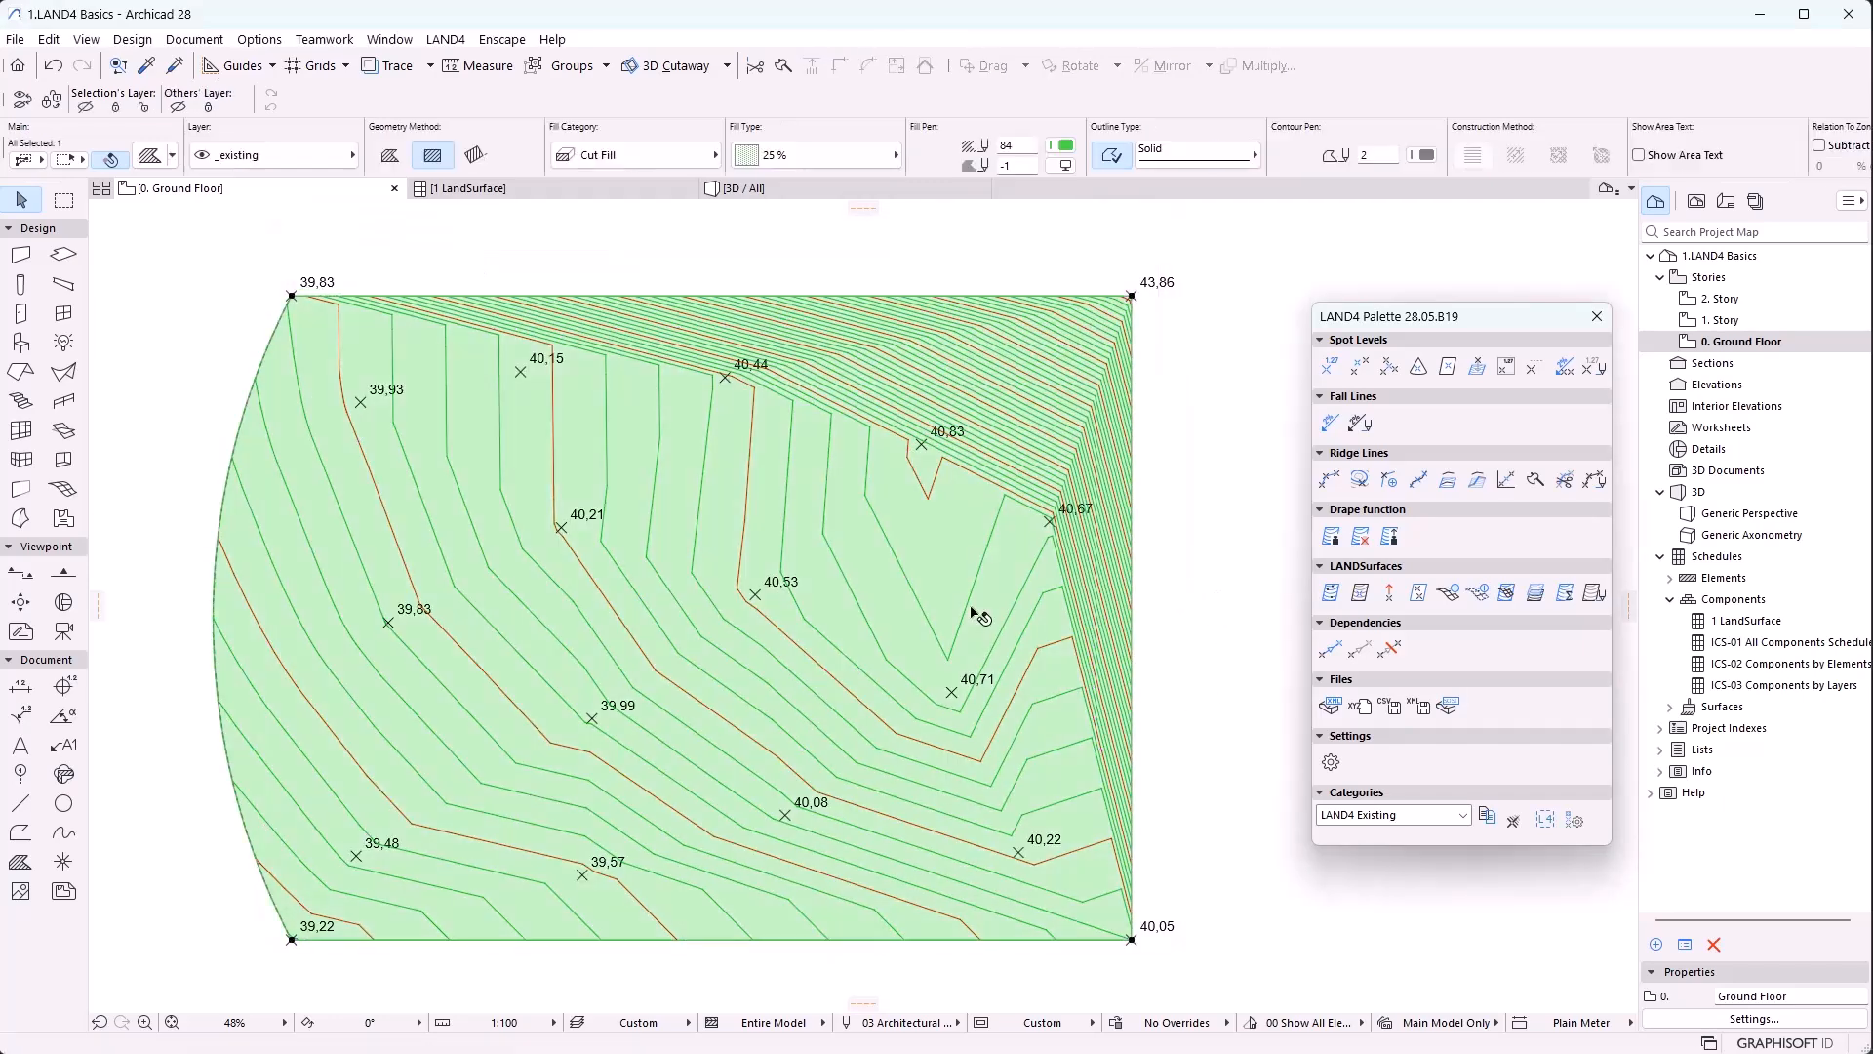
left_click(1597, 598)
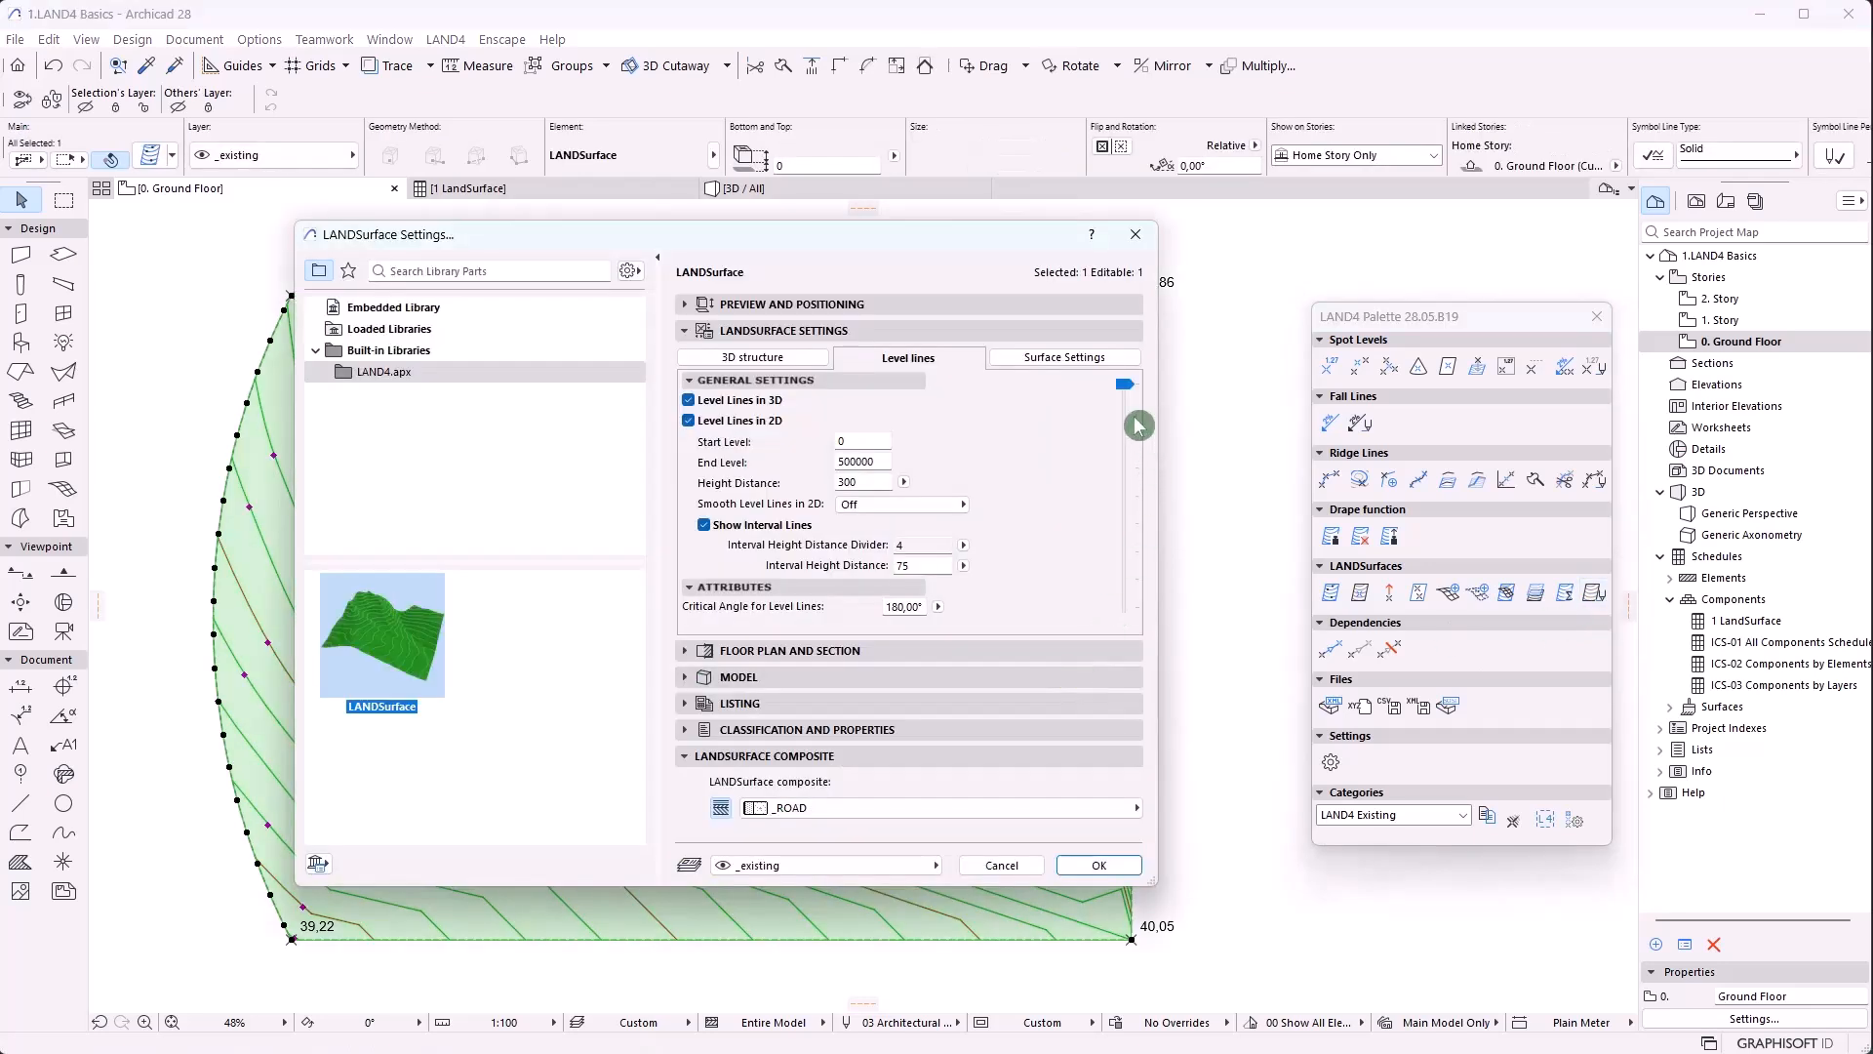
left_click_drag(1124, 393, 1130, 640)
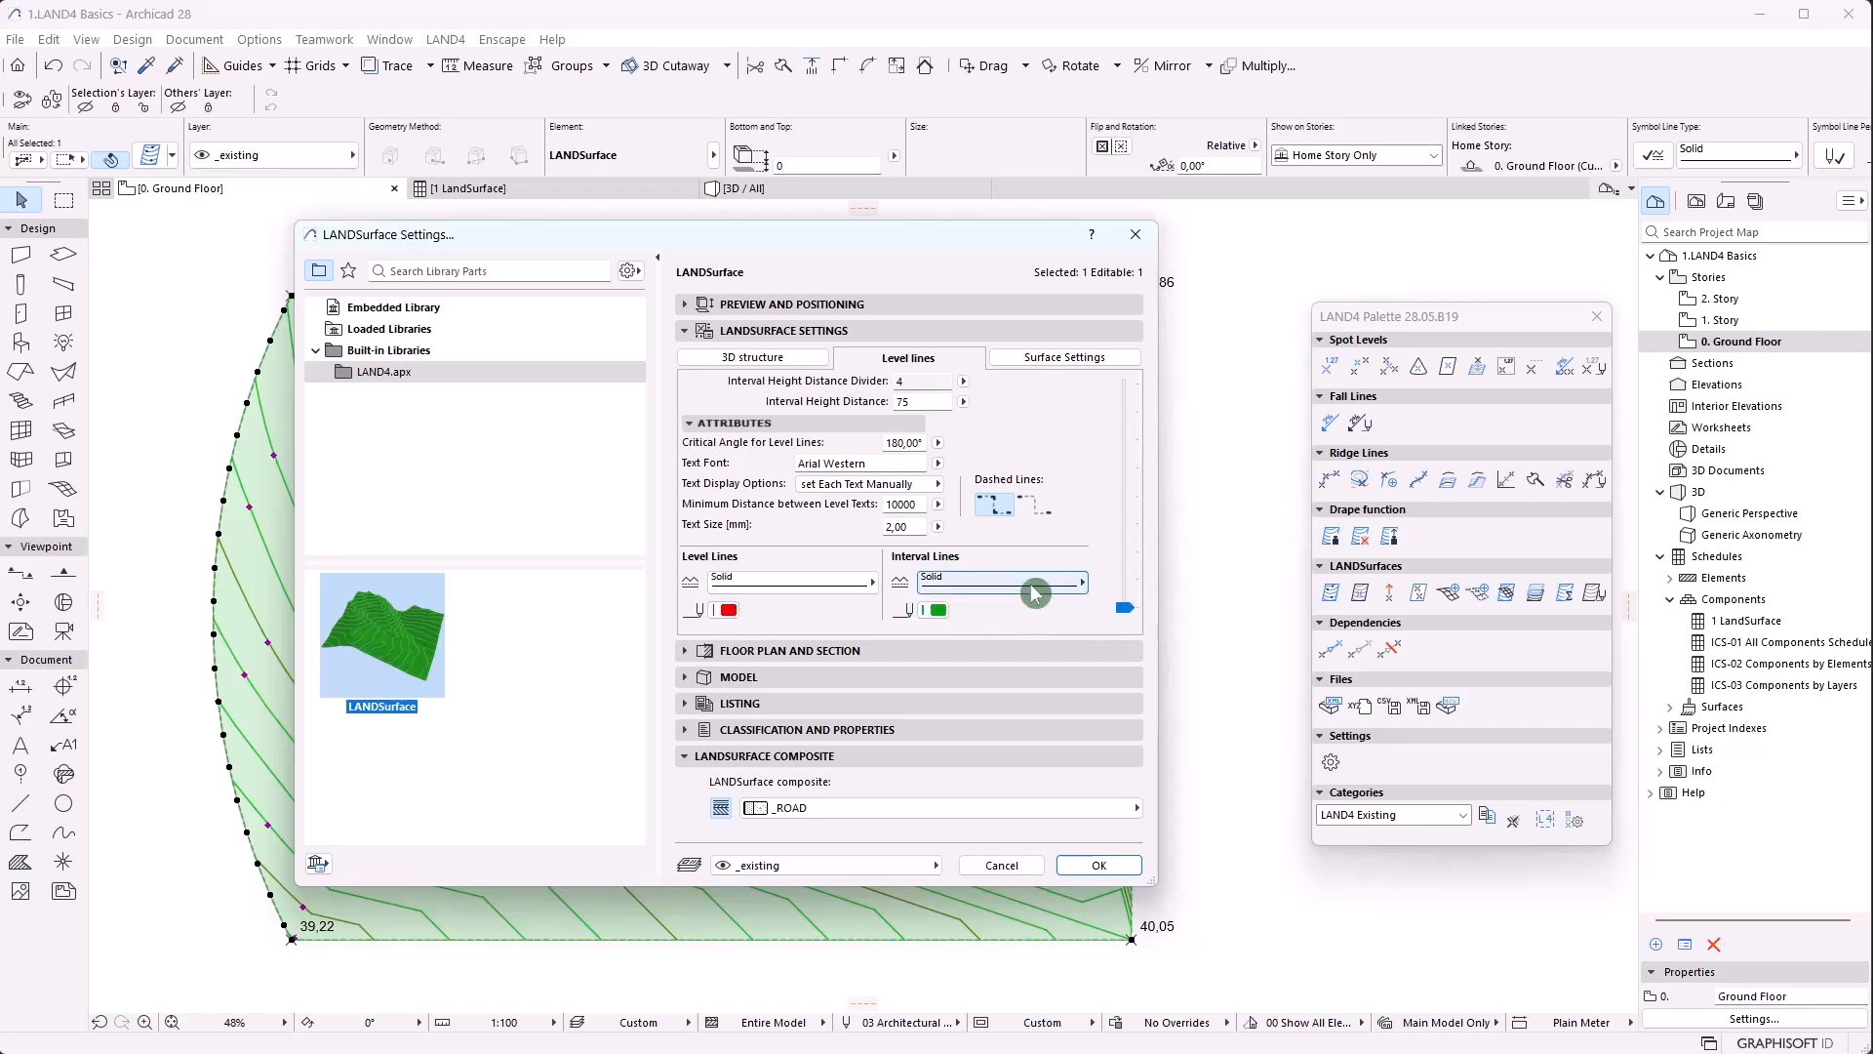
left_click(1078, 582)
left_click(1206, 732)
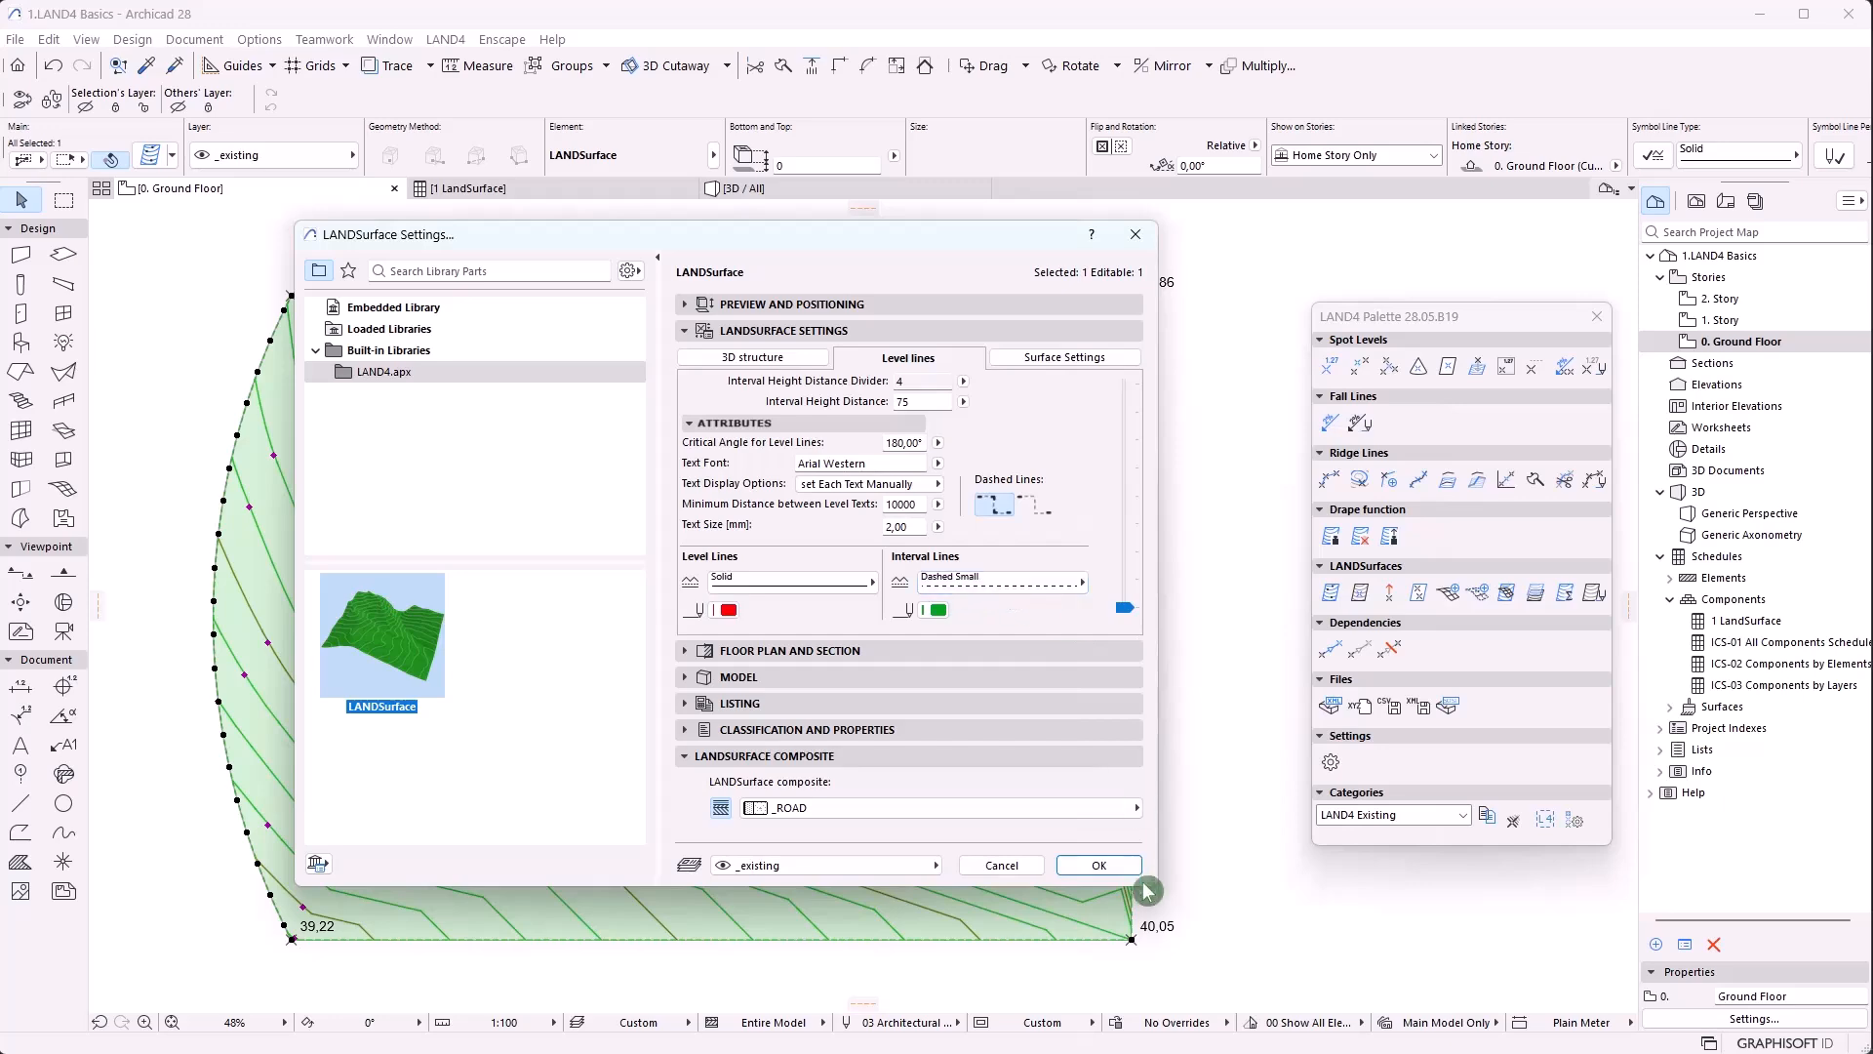
left_click(1110, 867)
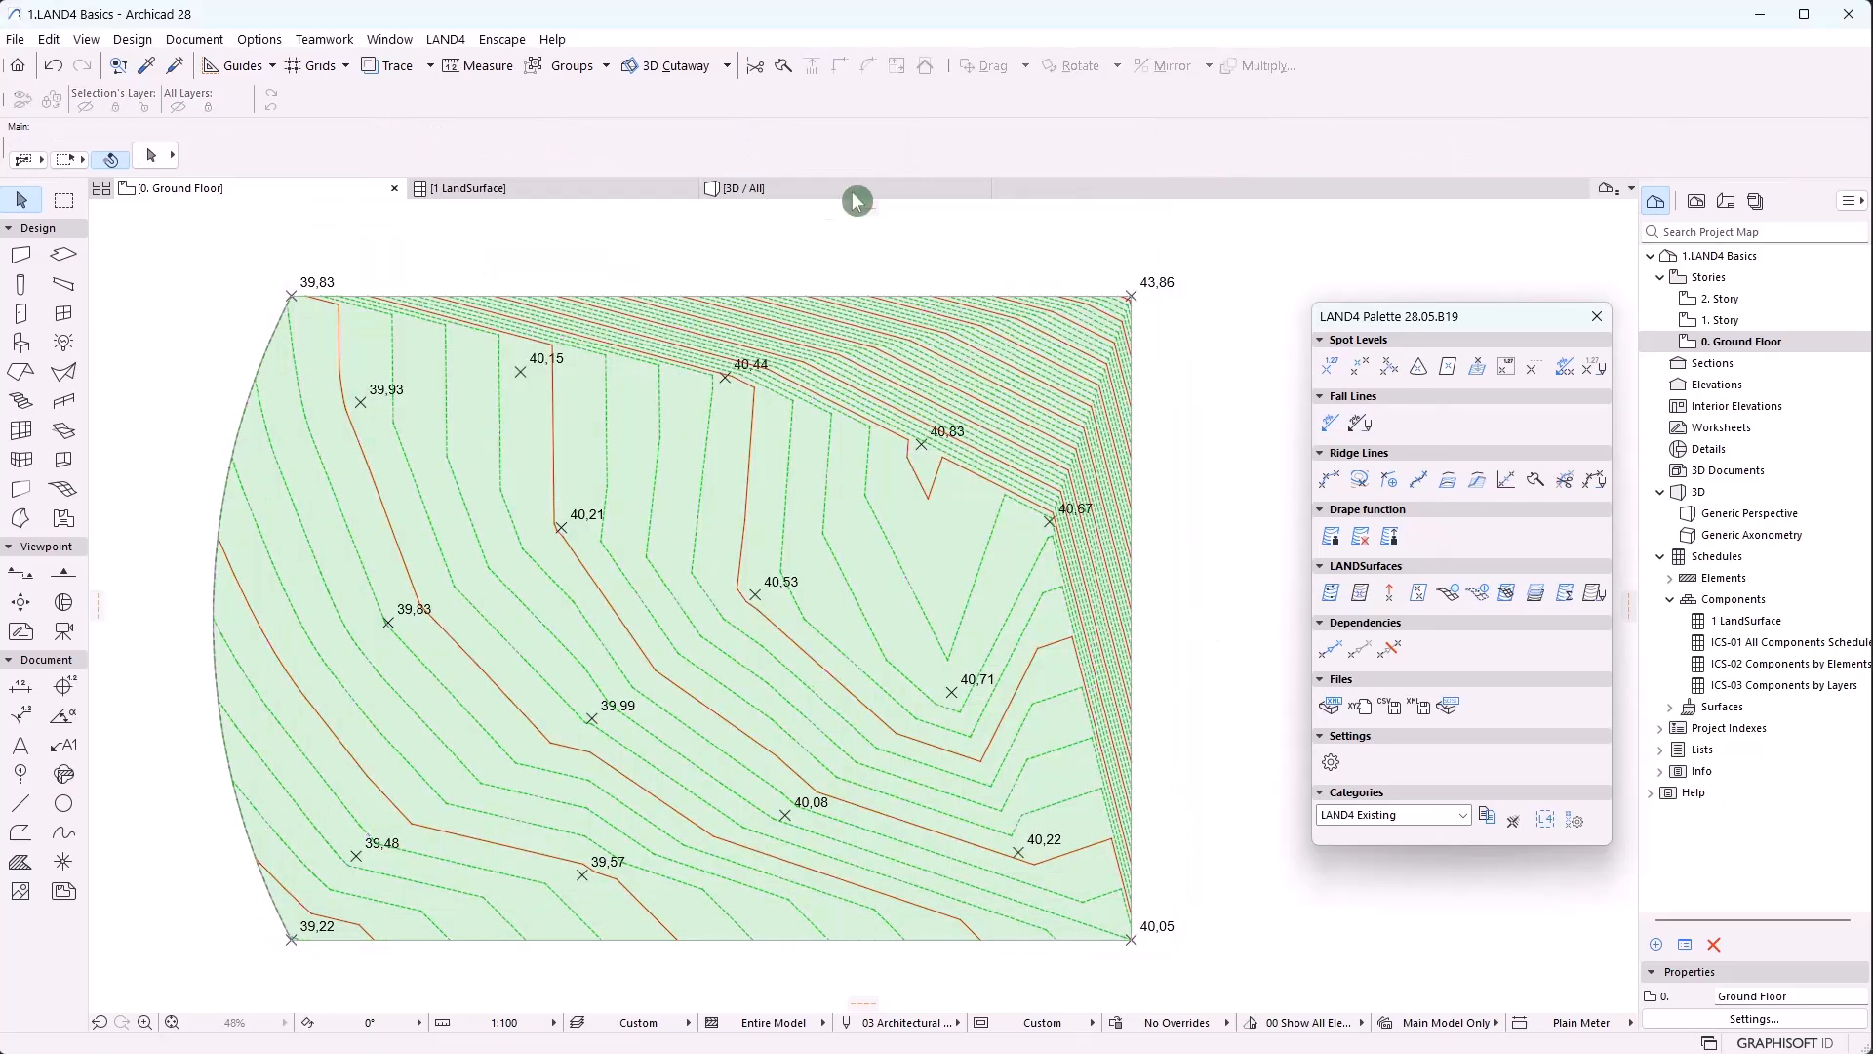
Set the interval height distance divider of the LANDSurface to 2 from the 3D view
left_click(744, 191)
left_click(174, 1023)
middle_click_drag(805, 436, 732, 511)
scroll(739, 513, "up", 2)
left_click_drag(740, 514, 1053, 449)
left_click(961, 578)
left_click(954, 581)
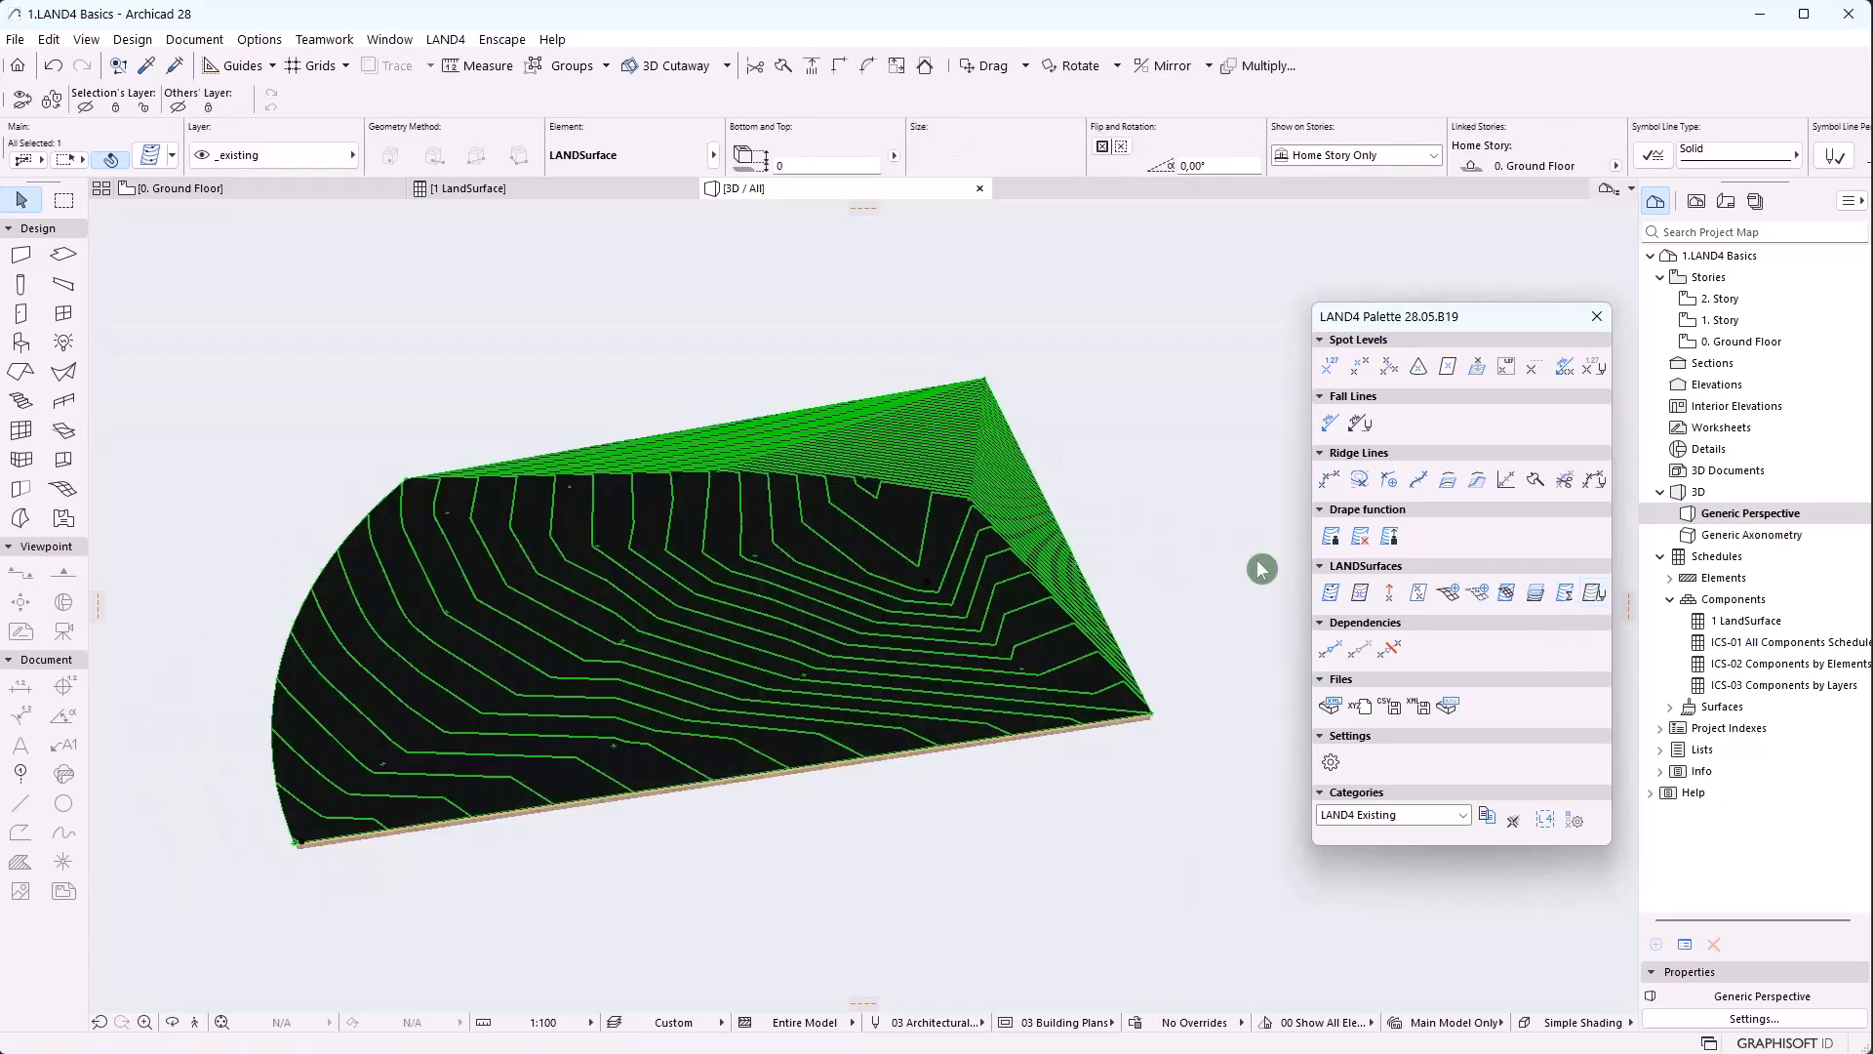
key("ctrl+t")
left_click(965, 382)
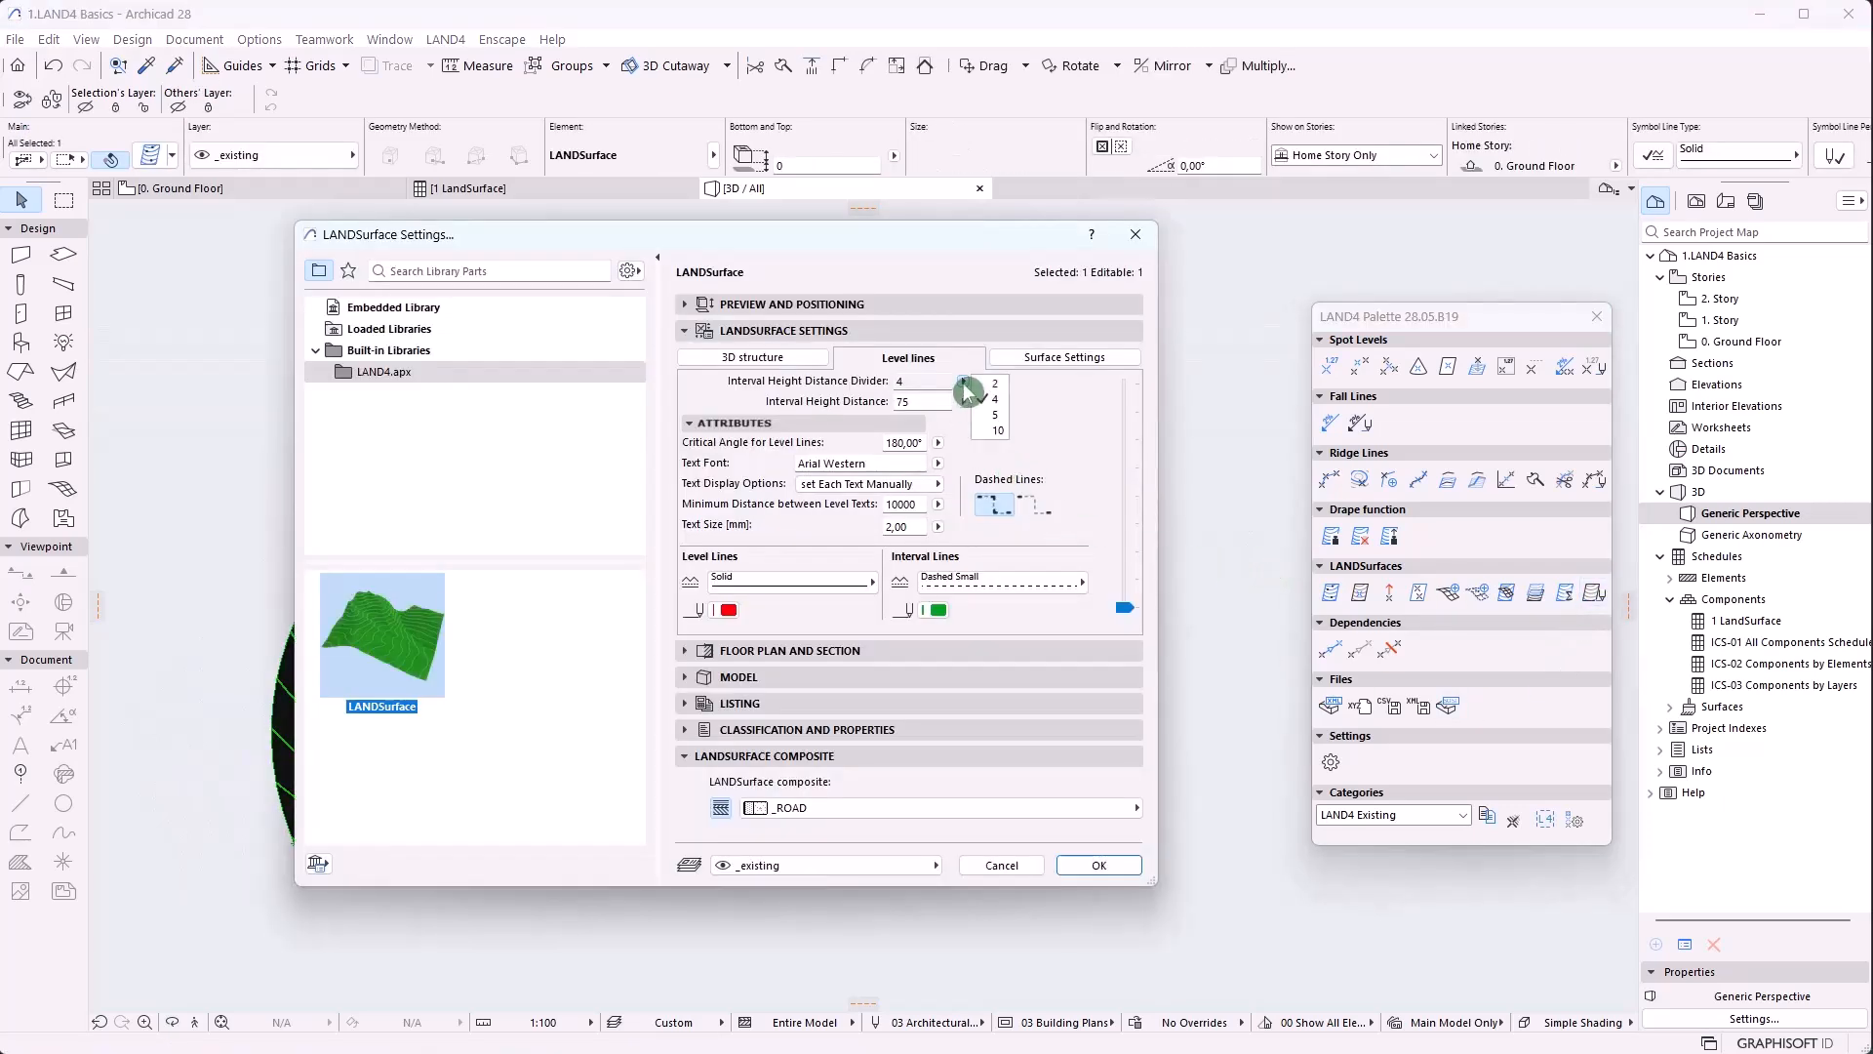
left_click(995, 382)
left_click(1099, 864)
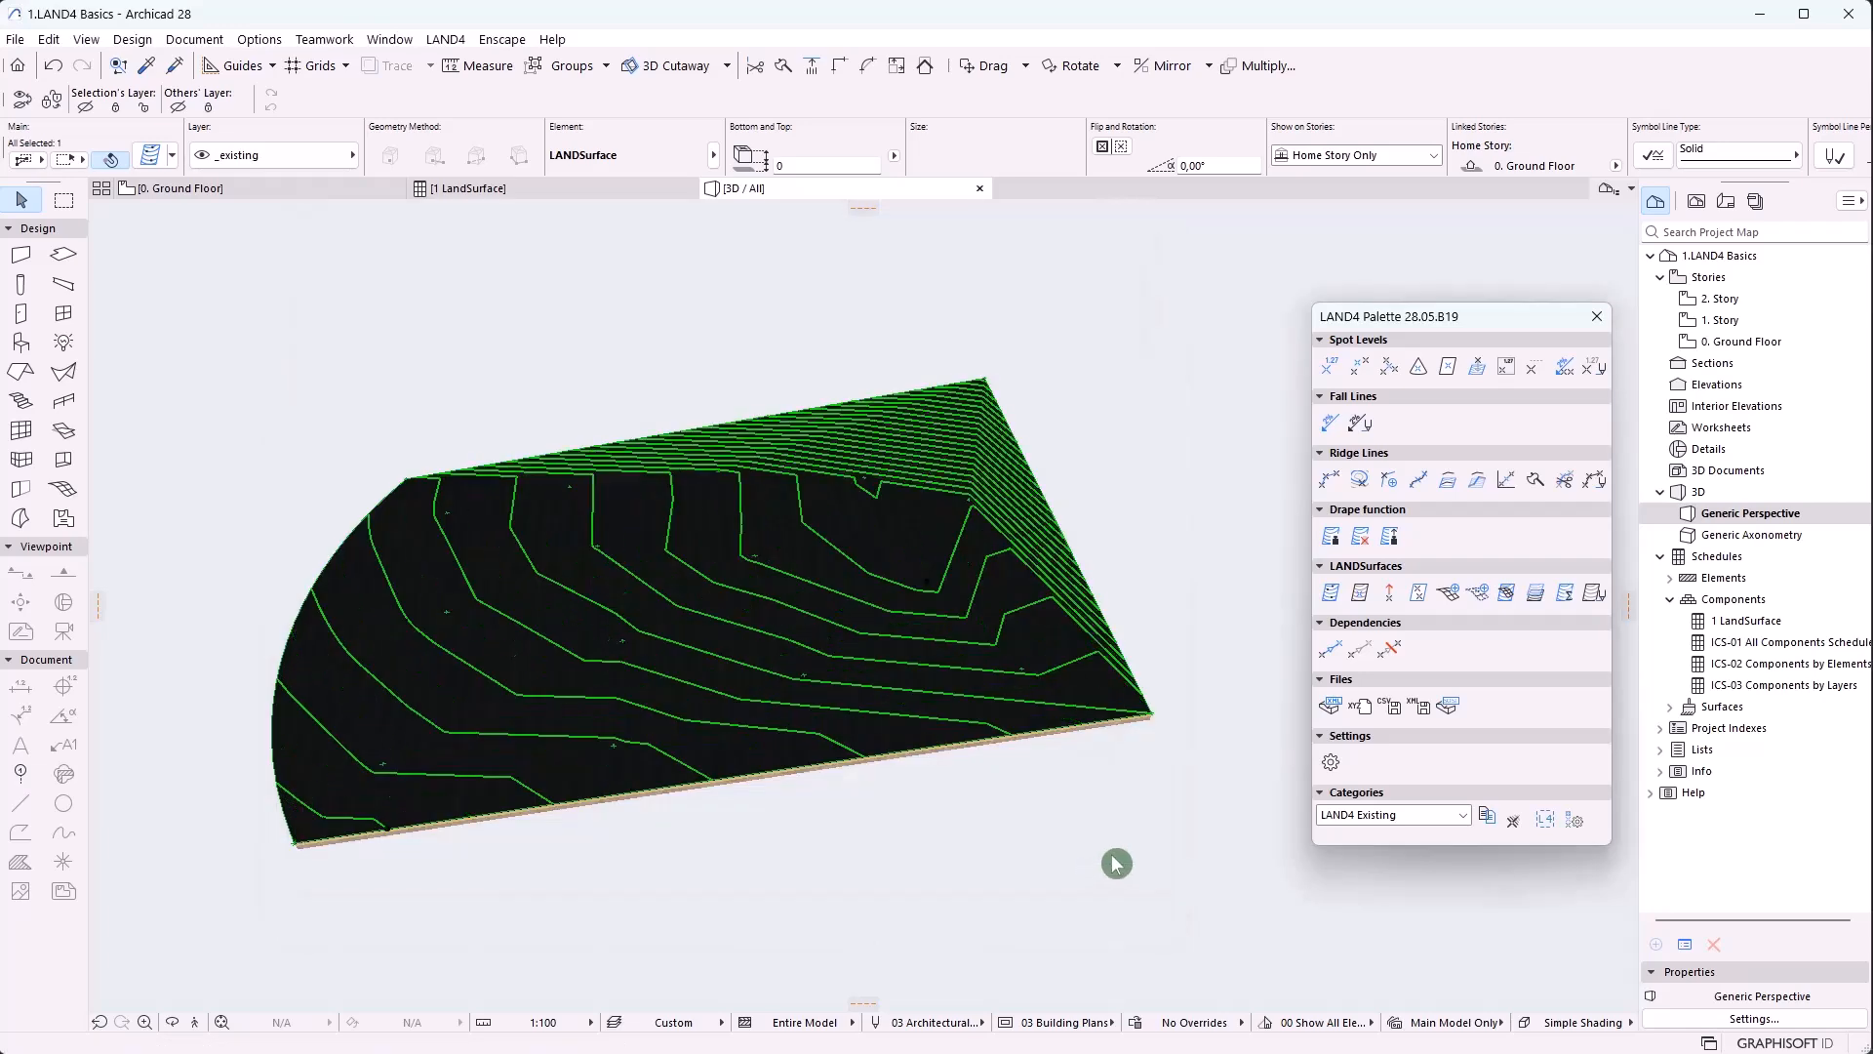
left_click(1116, 863)
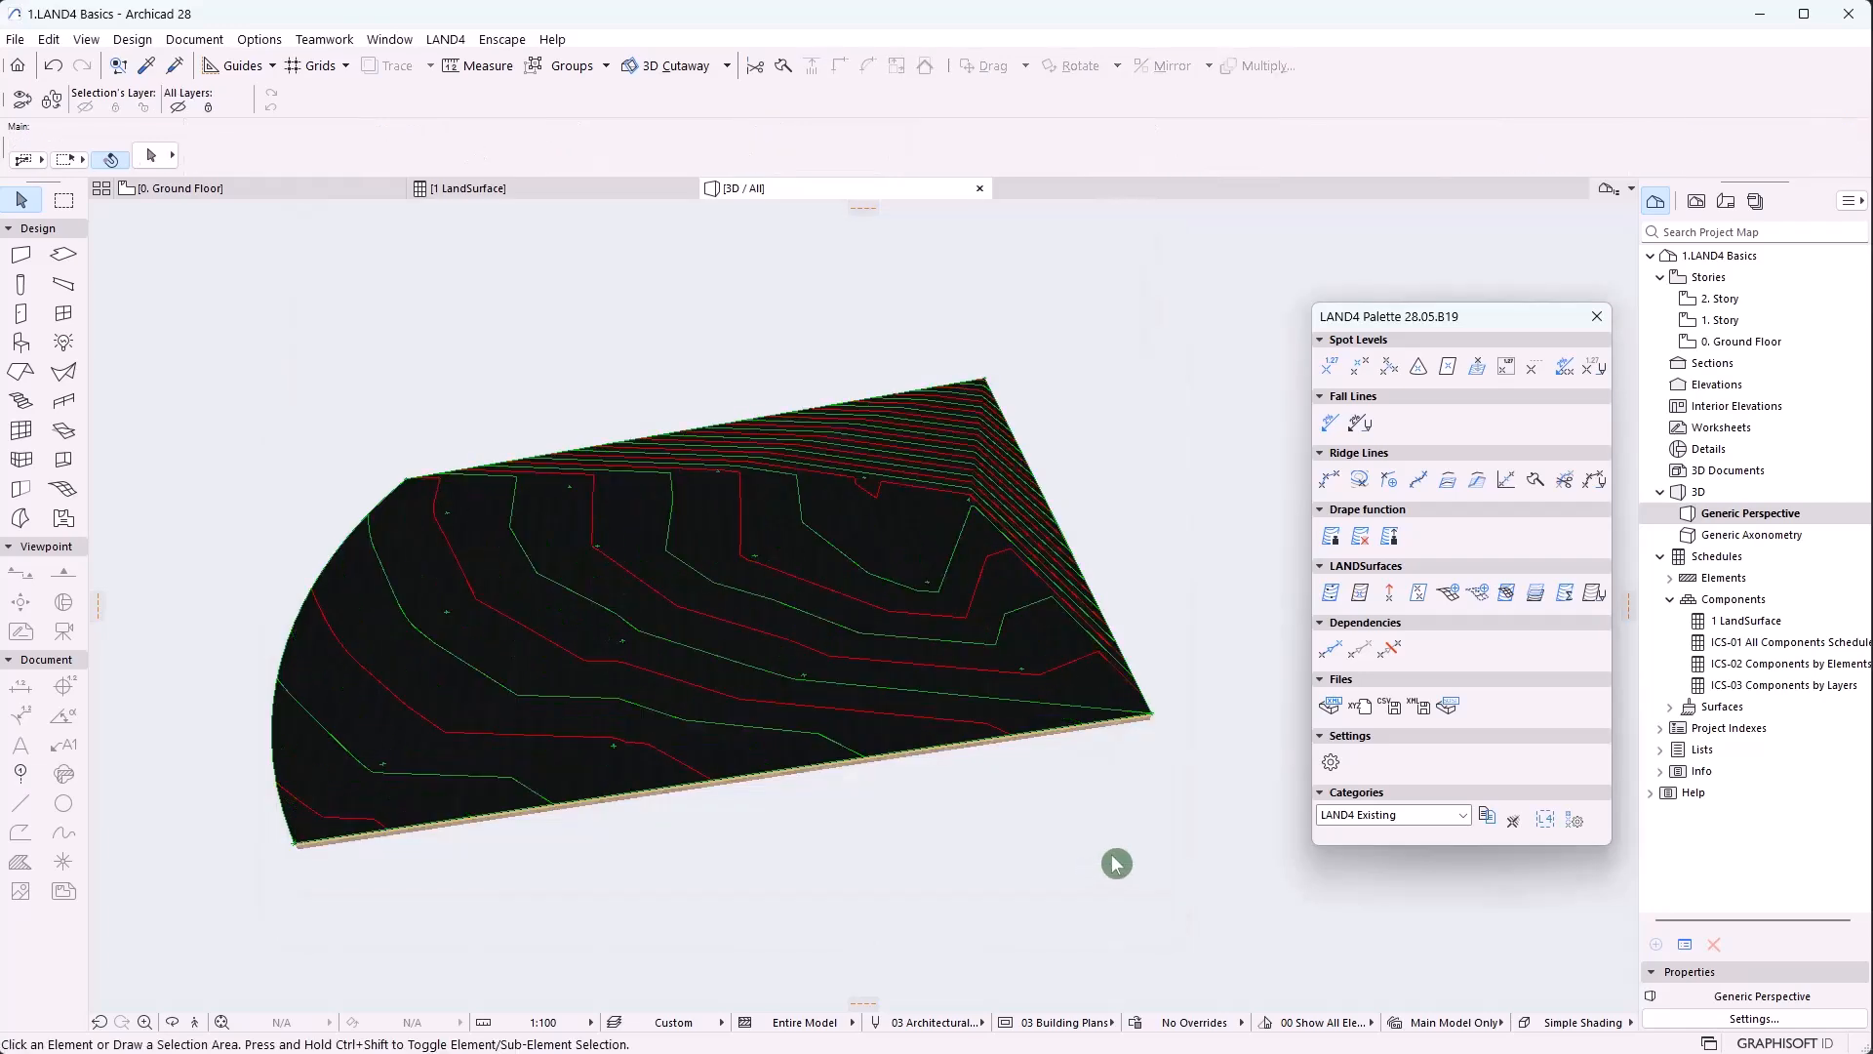
Move the 40,83 spot level inward, toward the 40,71 spot level, and check the updated level lines in 3D
left_click(288, 188)
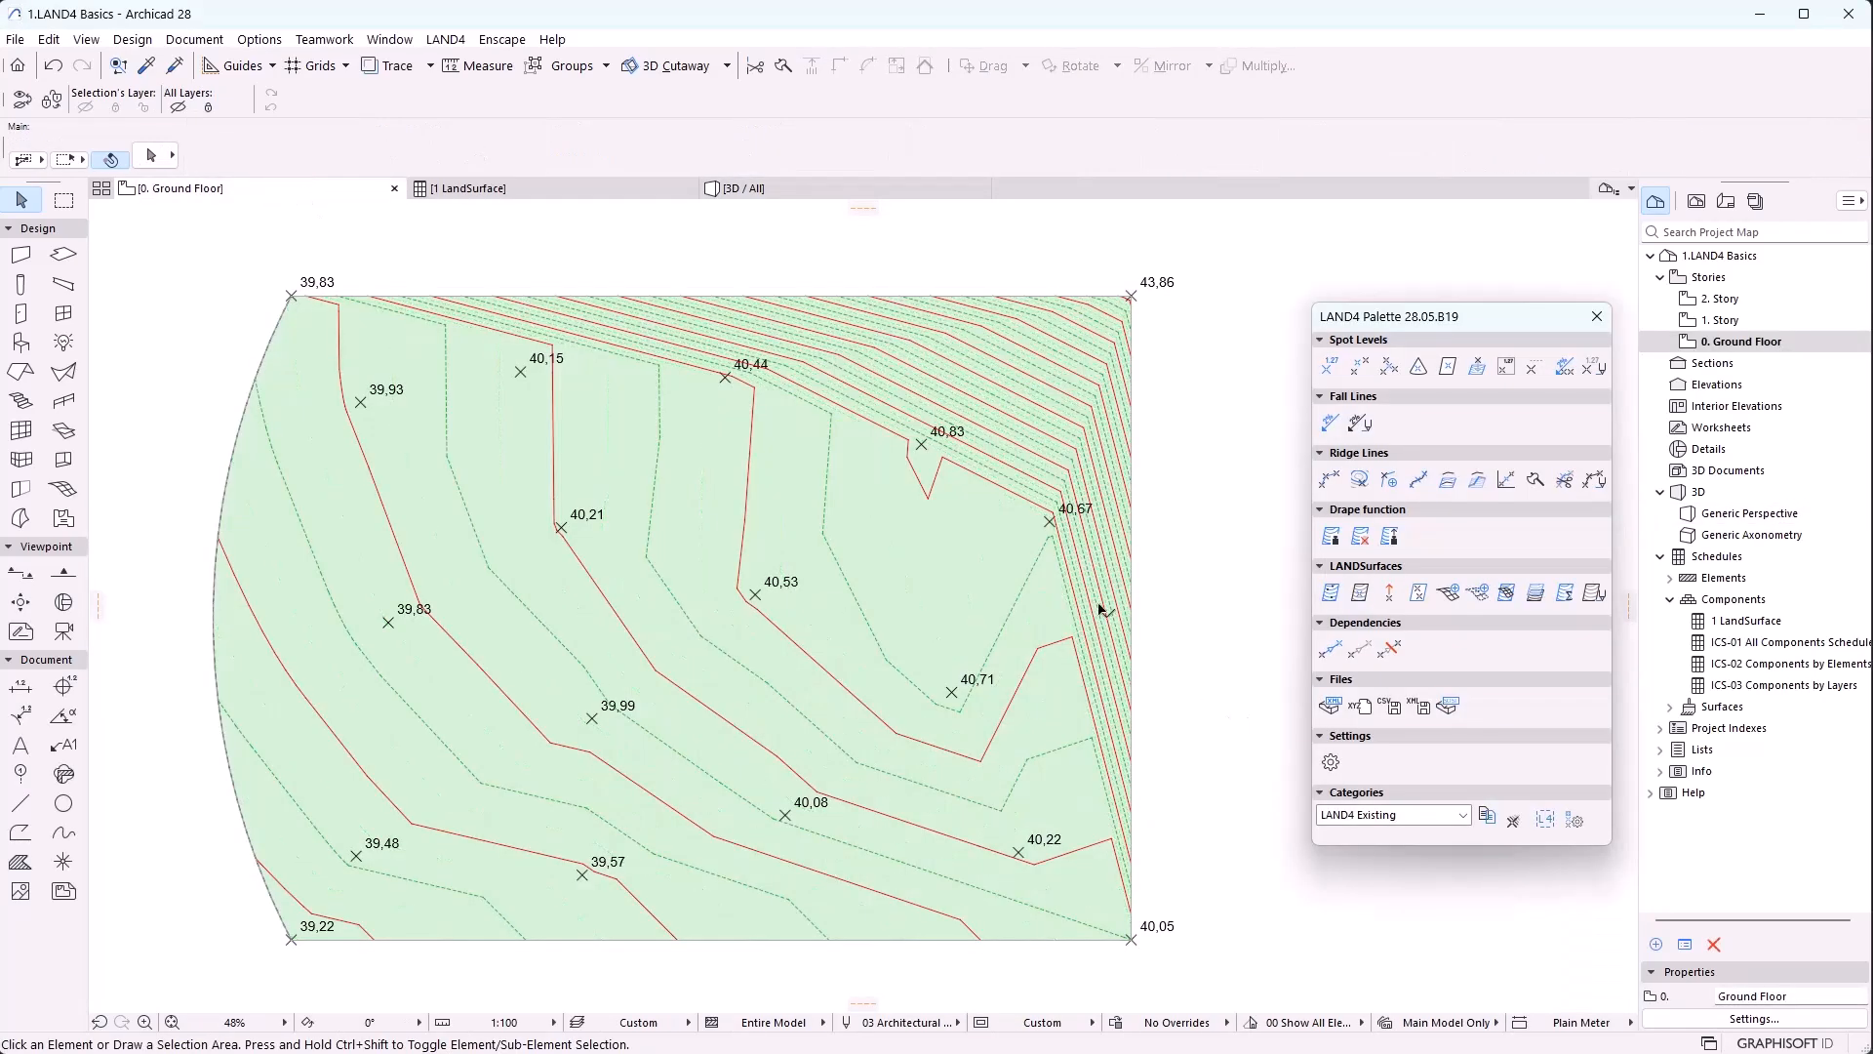
left_click(921, 444)
left_click(922, 444)
left_click(903, 525)
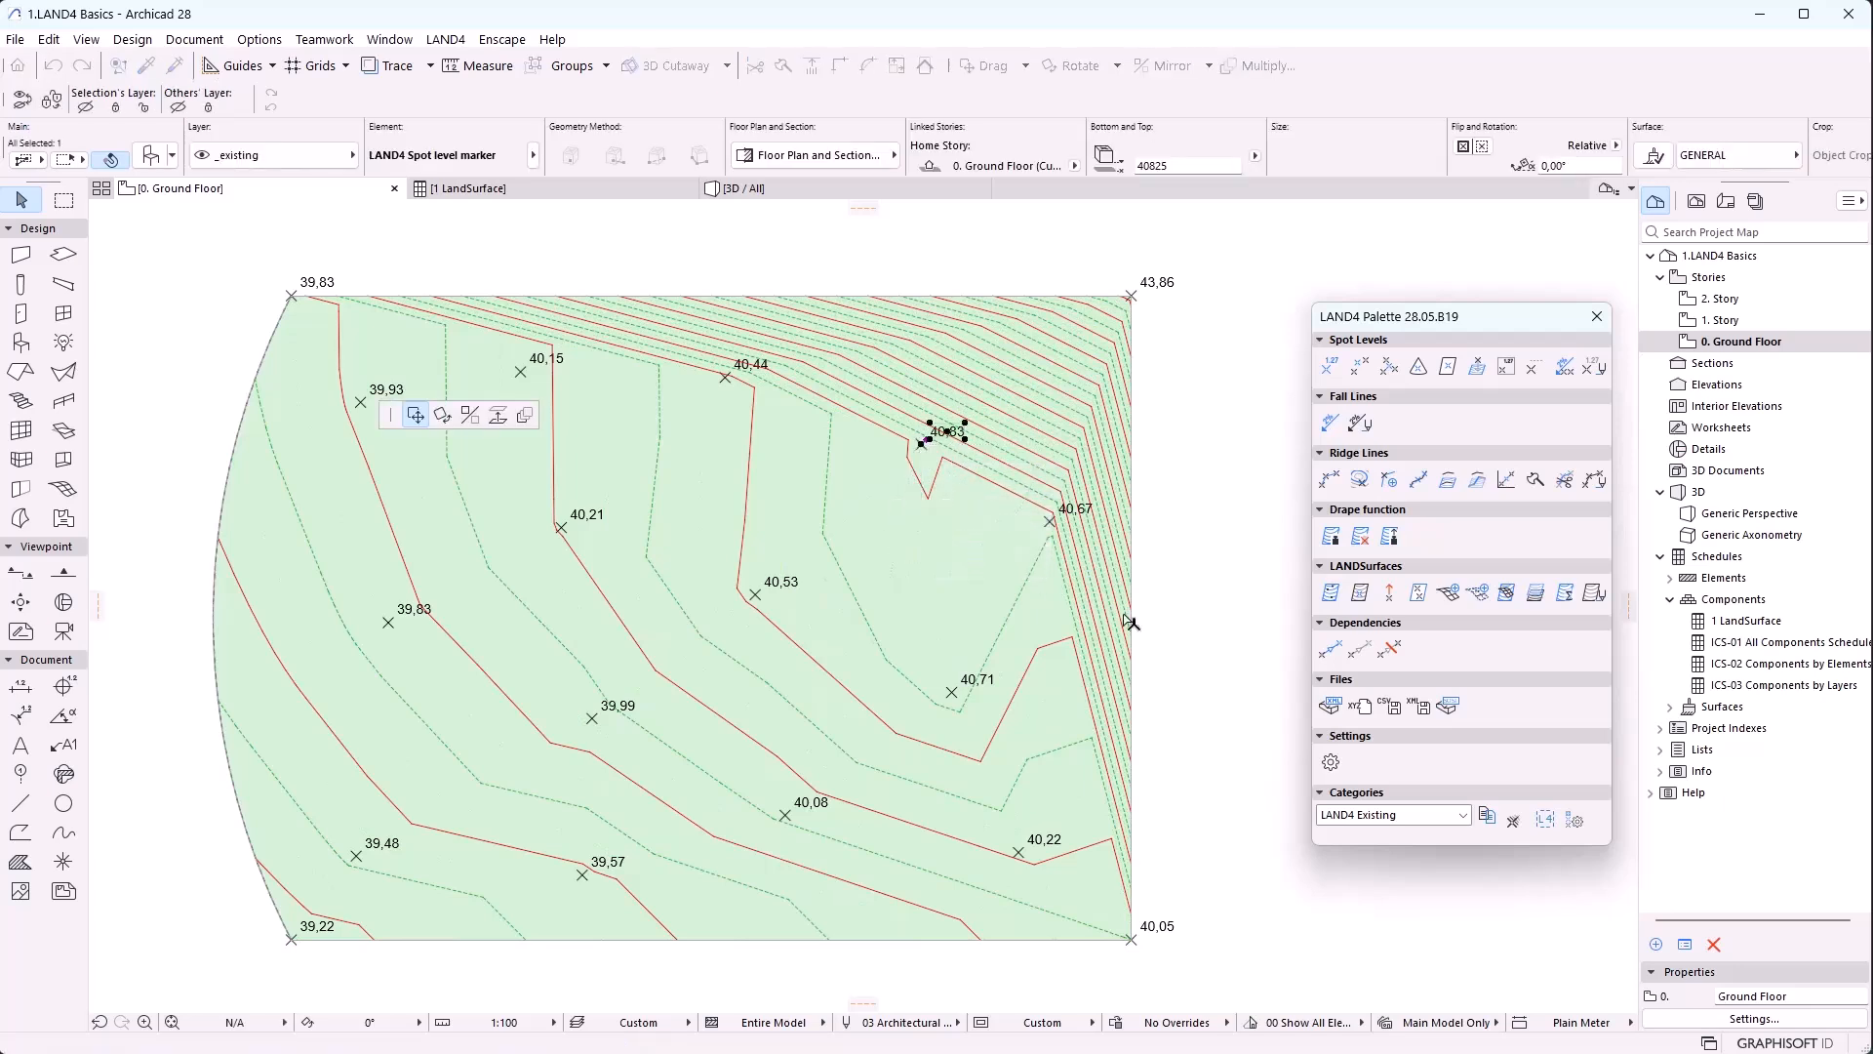
left_click(1036, 609)
left_click(756, 190)
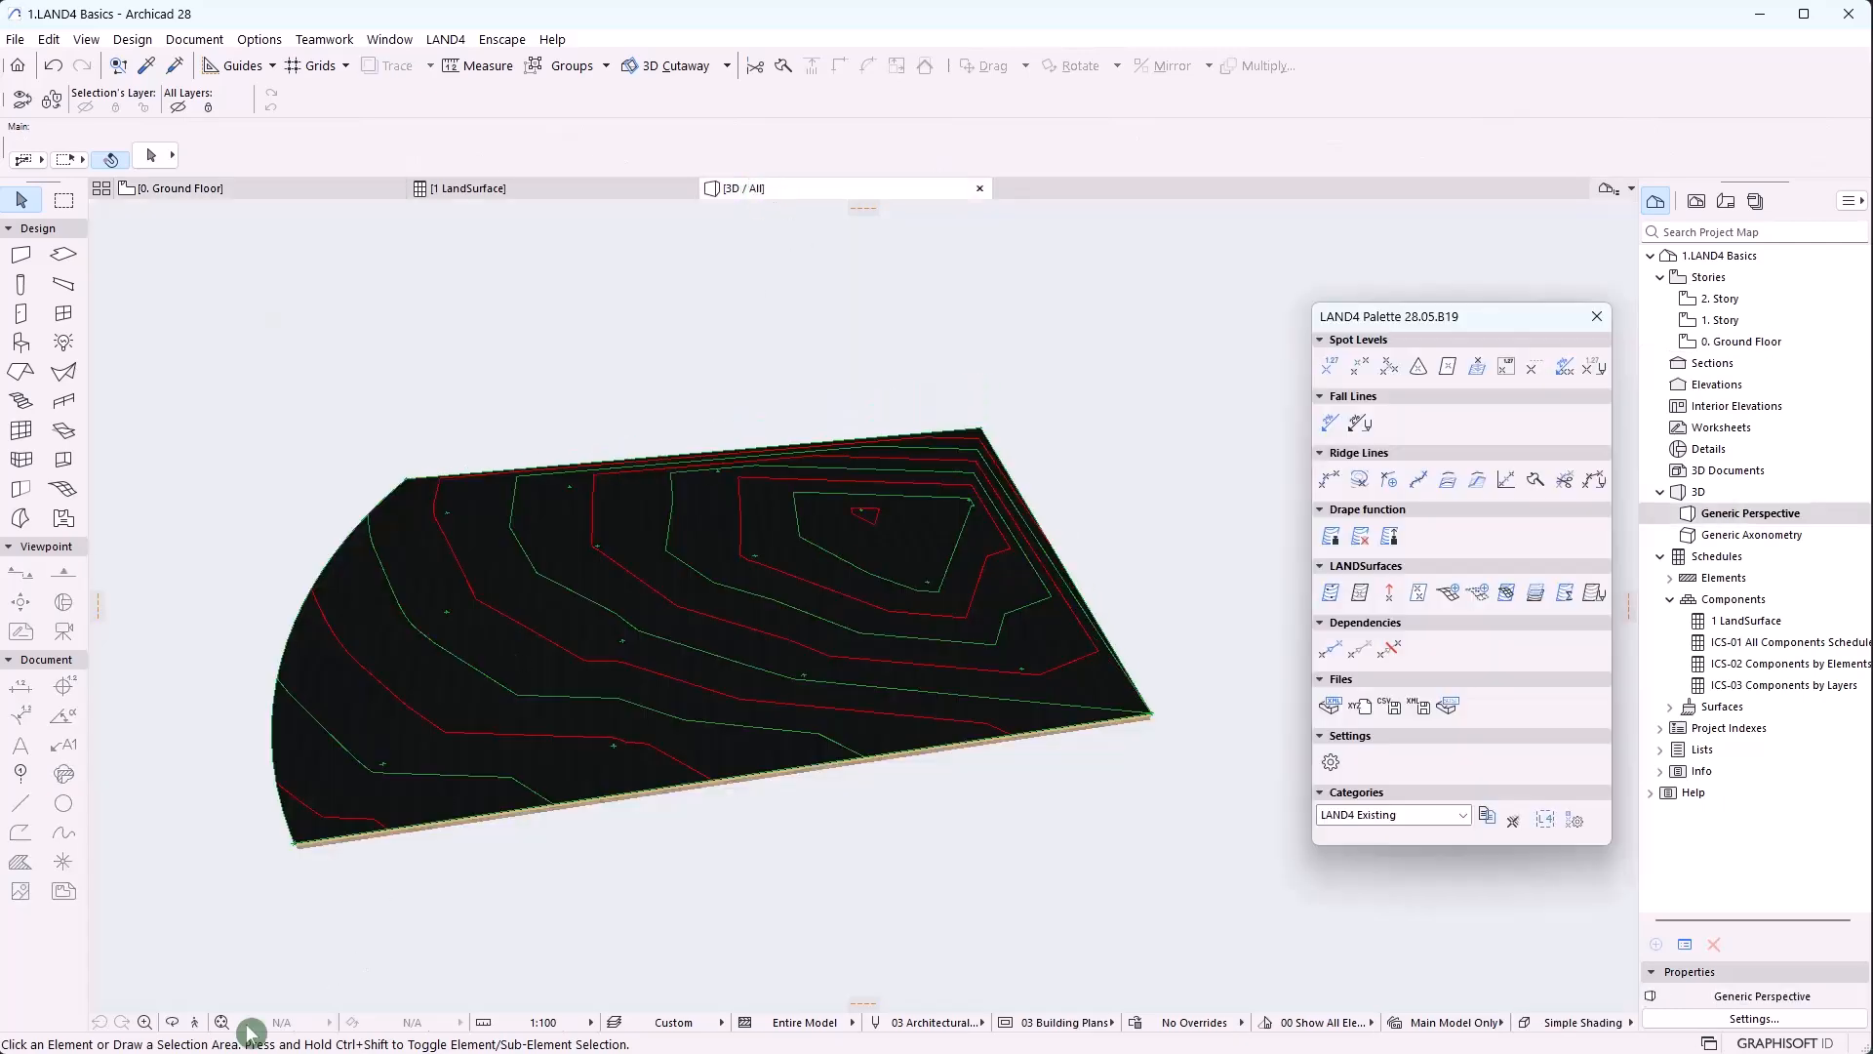
left_click(171, 1021)
left_click_drag(330, 873, 320, 229)
Move the 40,83 spot level back toward the surface's upper edge, between the 40,44 and 40,67 spot levels, and check it in 3D
left_click(291, 191)
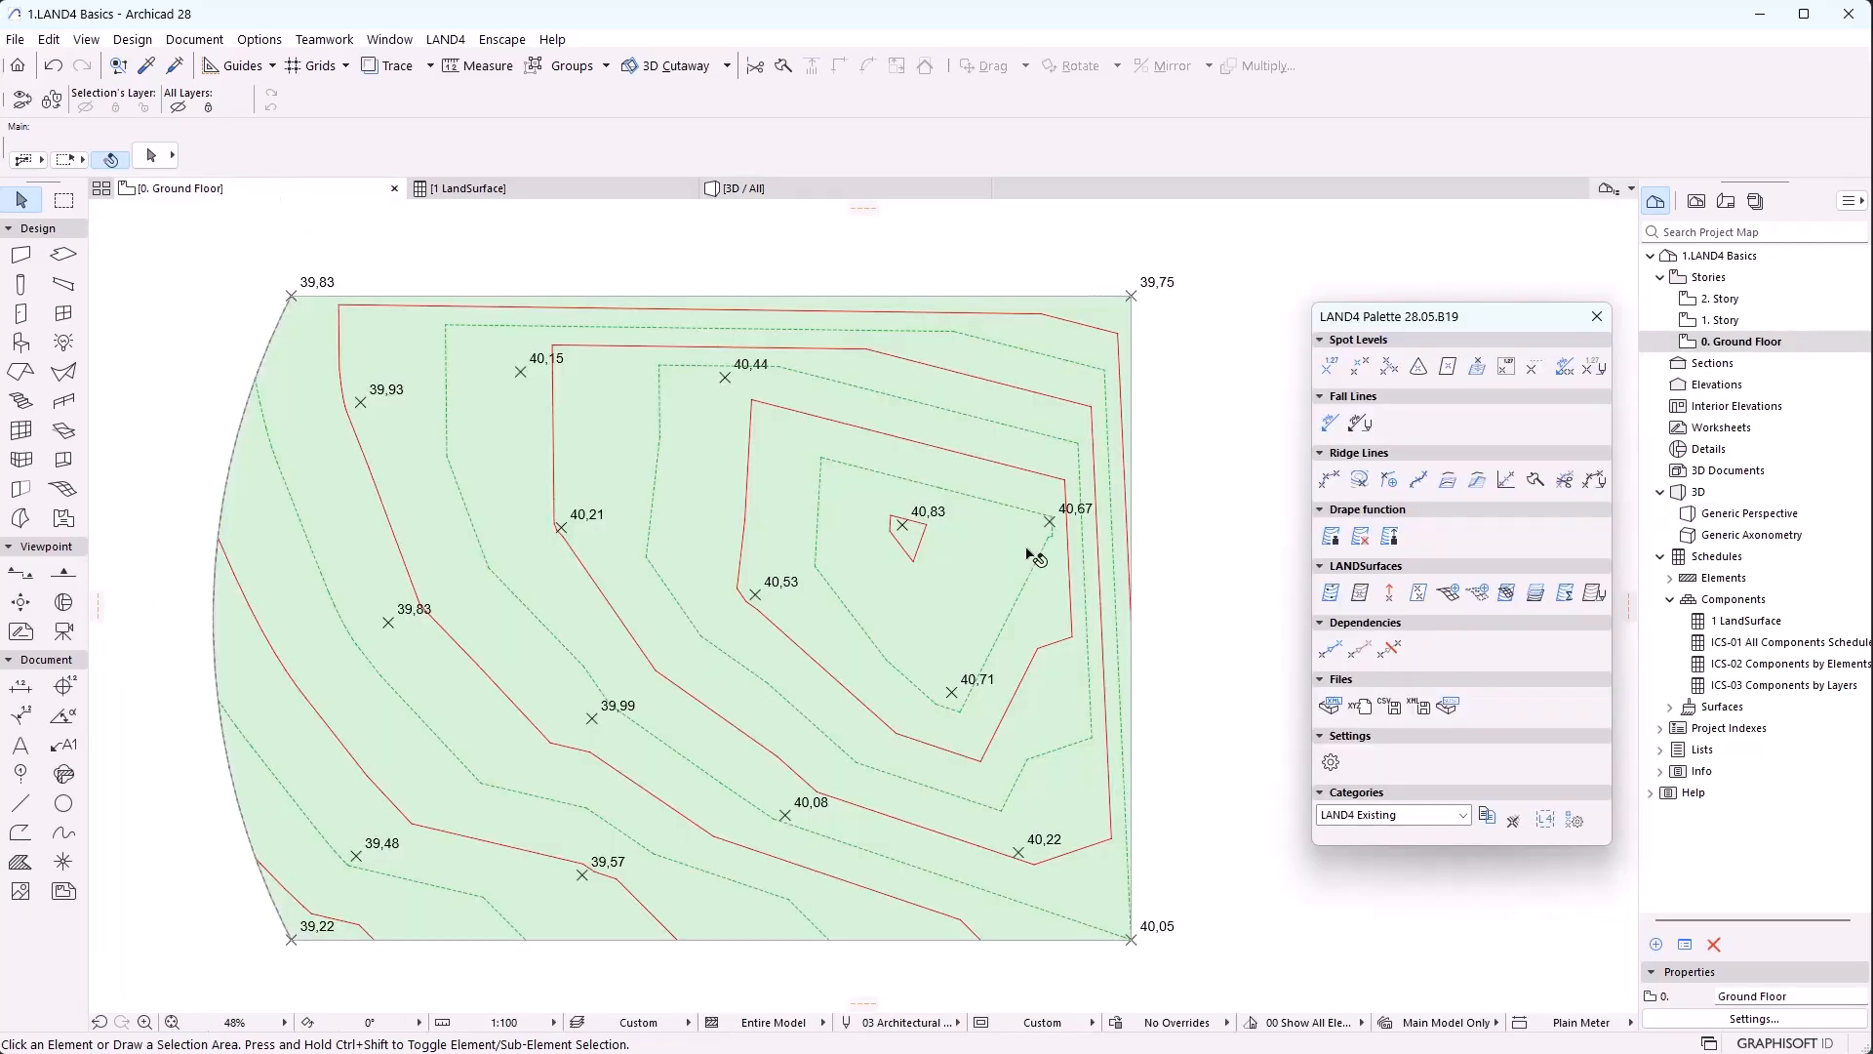
left_click(902, 525)
left_click(903, 525)
left_click(934, 438)
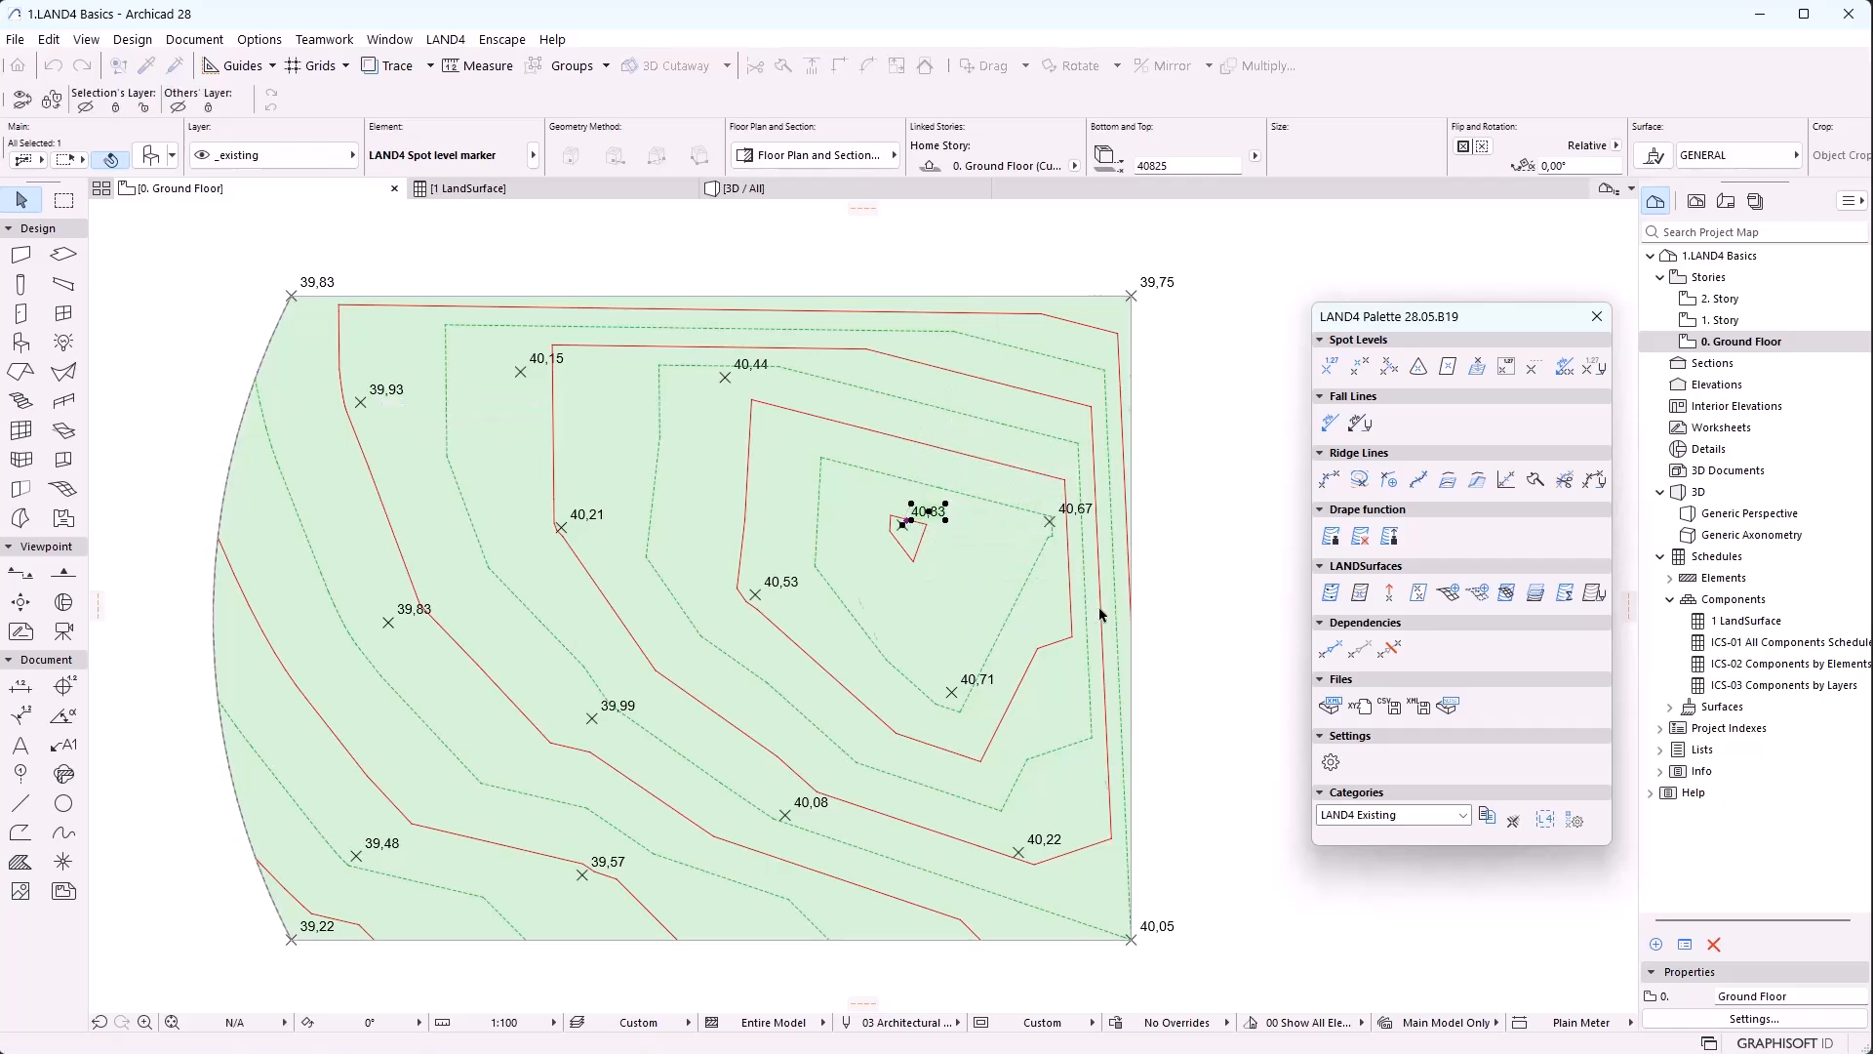
left_click(765, 191)
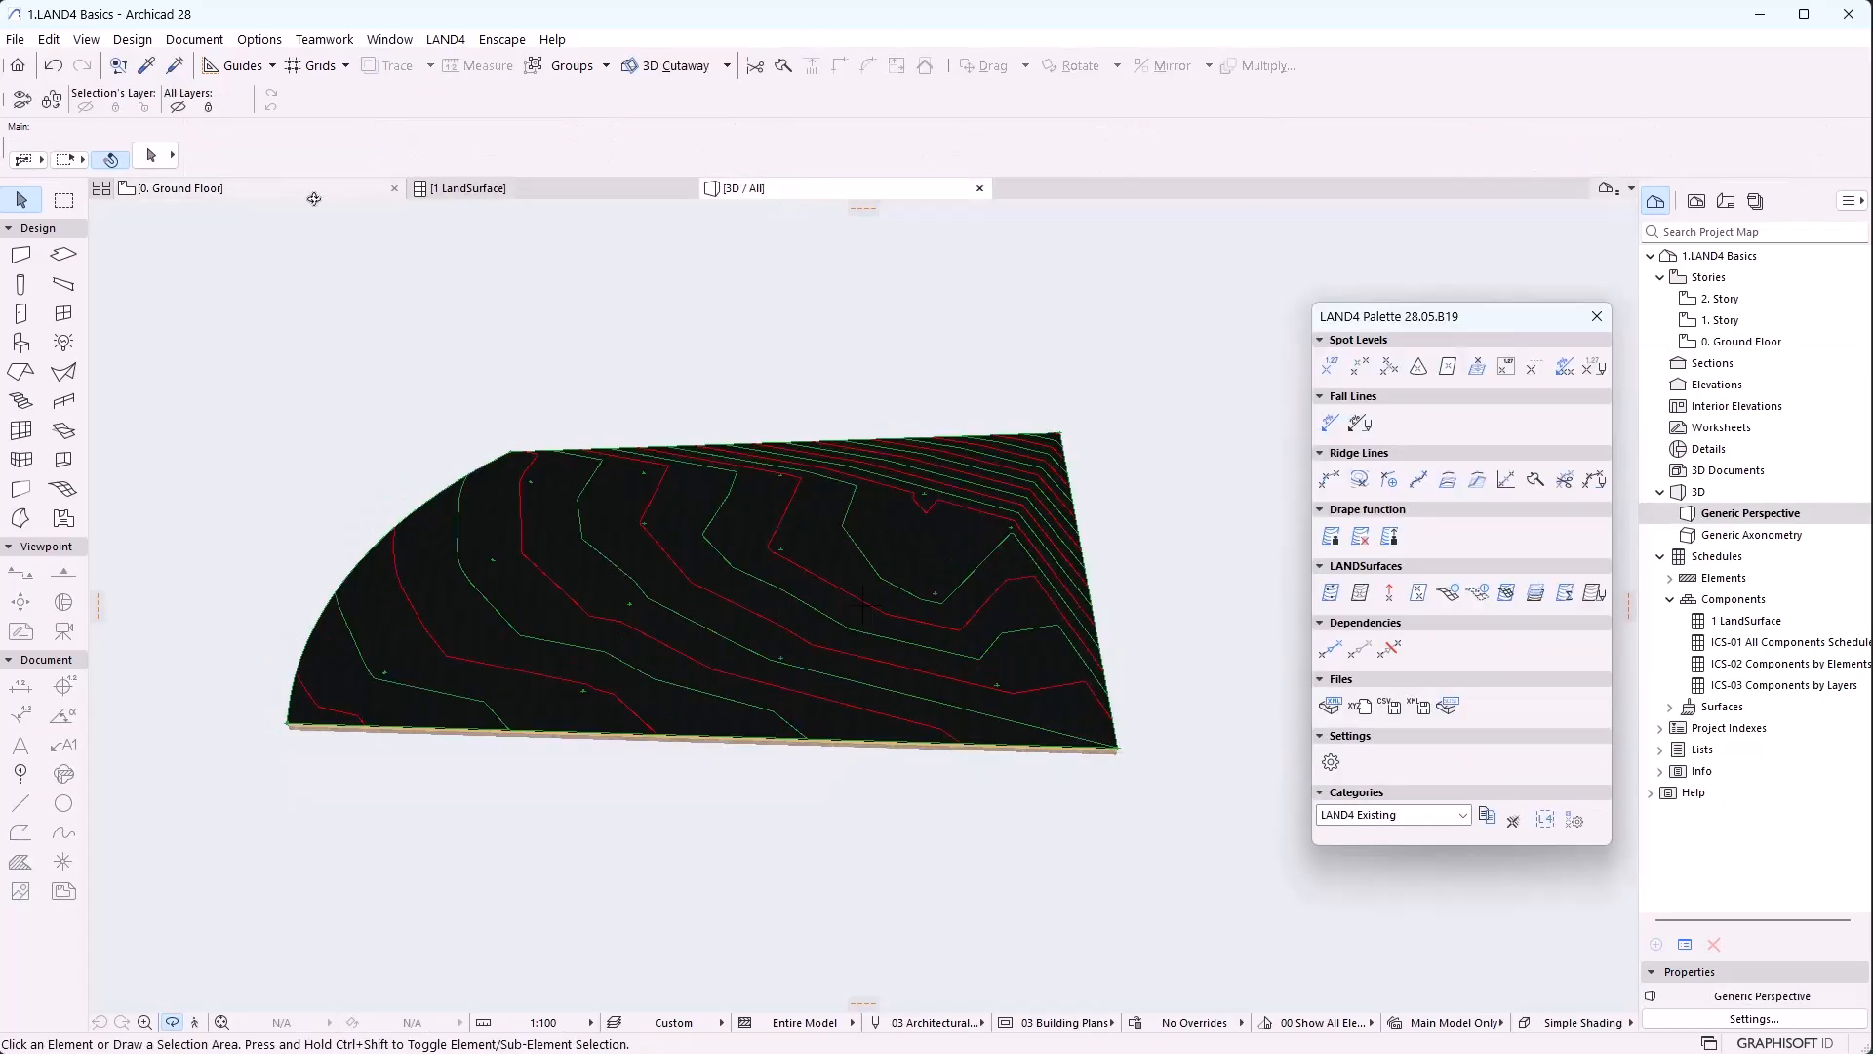
Draw a vertical section line through the full LANDSurface, facing the 40,67 side of the plan, and open the section to view its composite layers
left_click(309, 192)
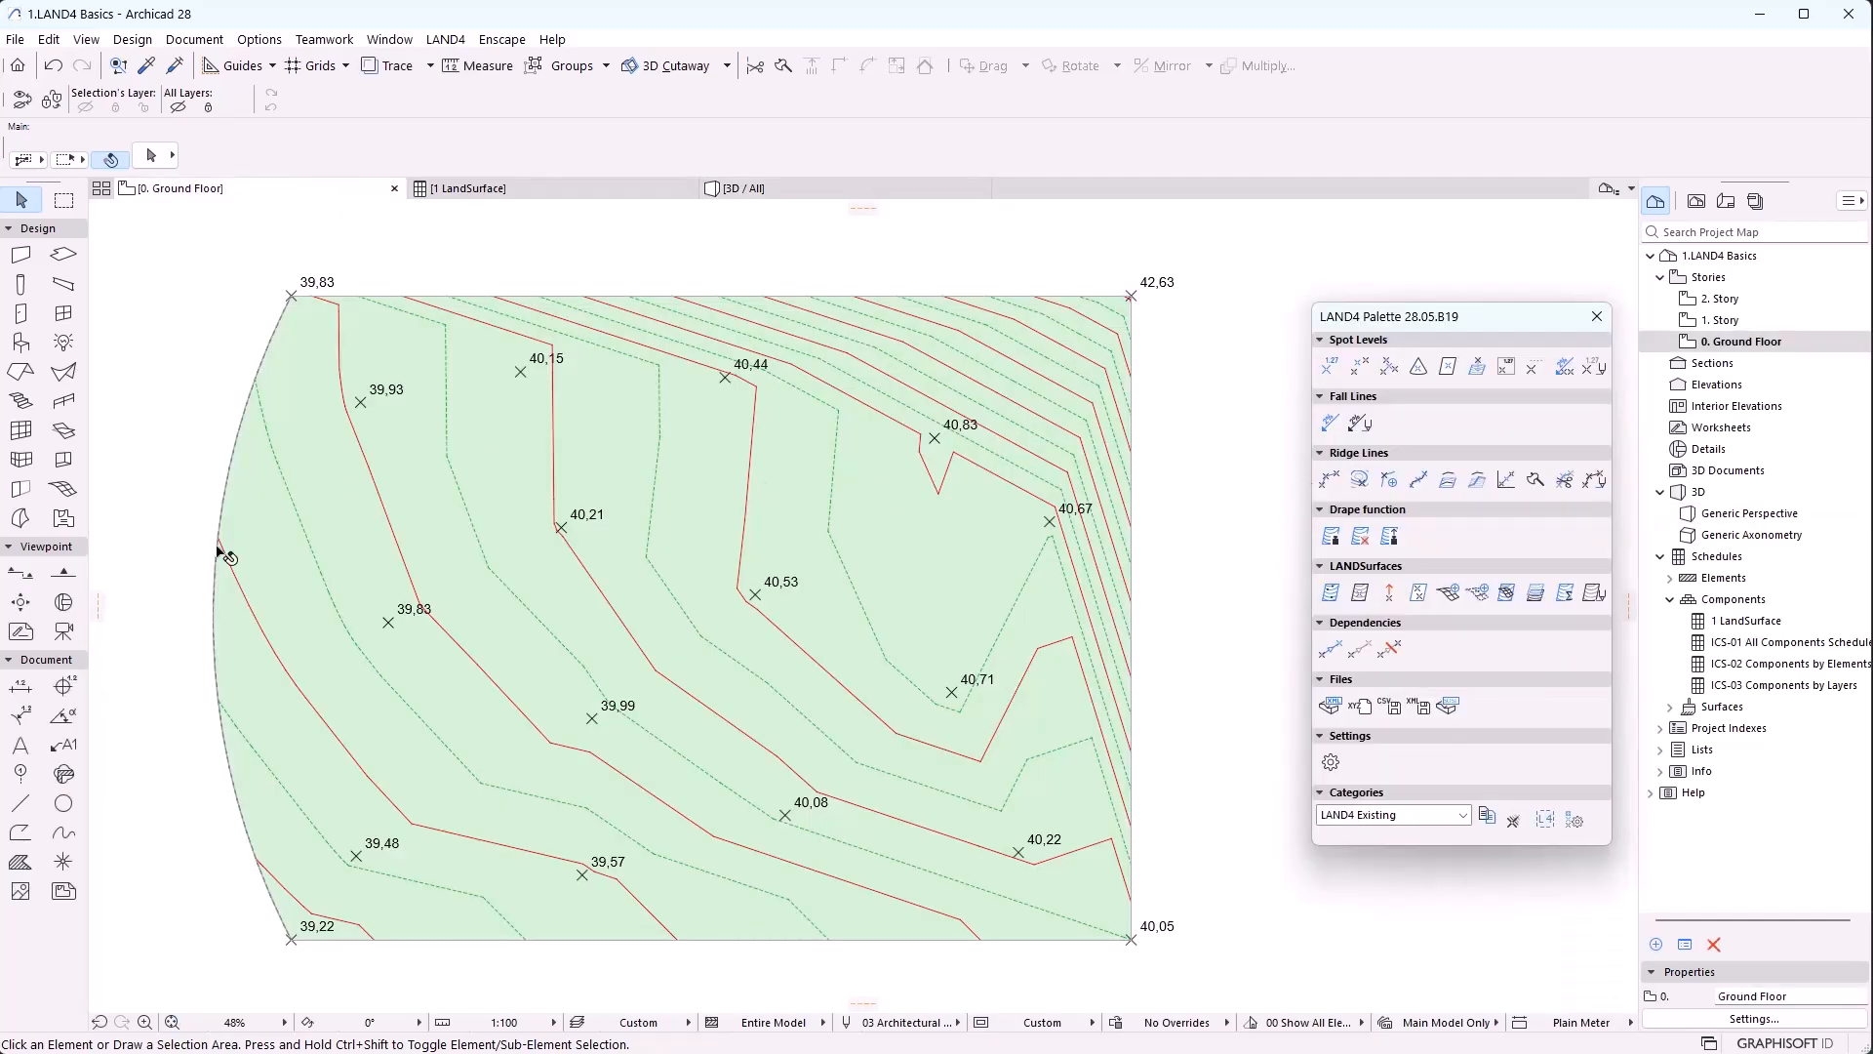
left_click(21, 572)
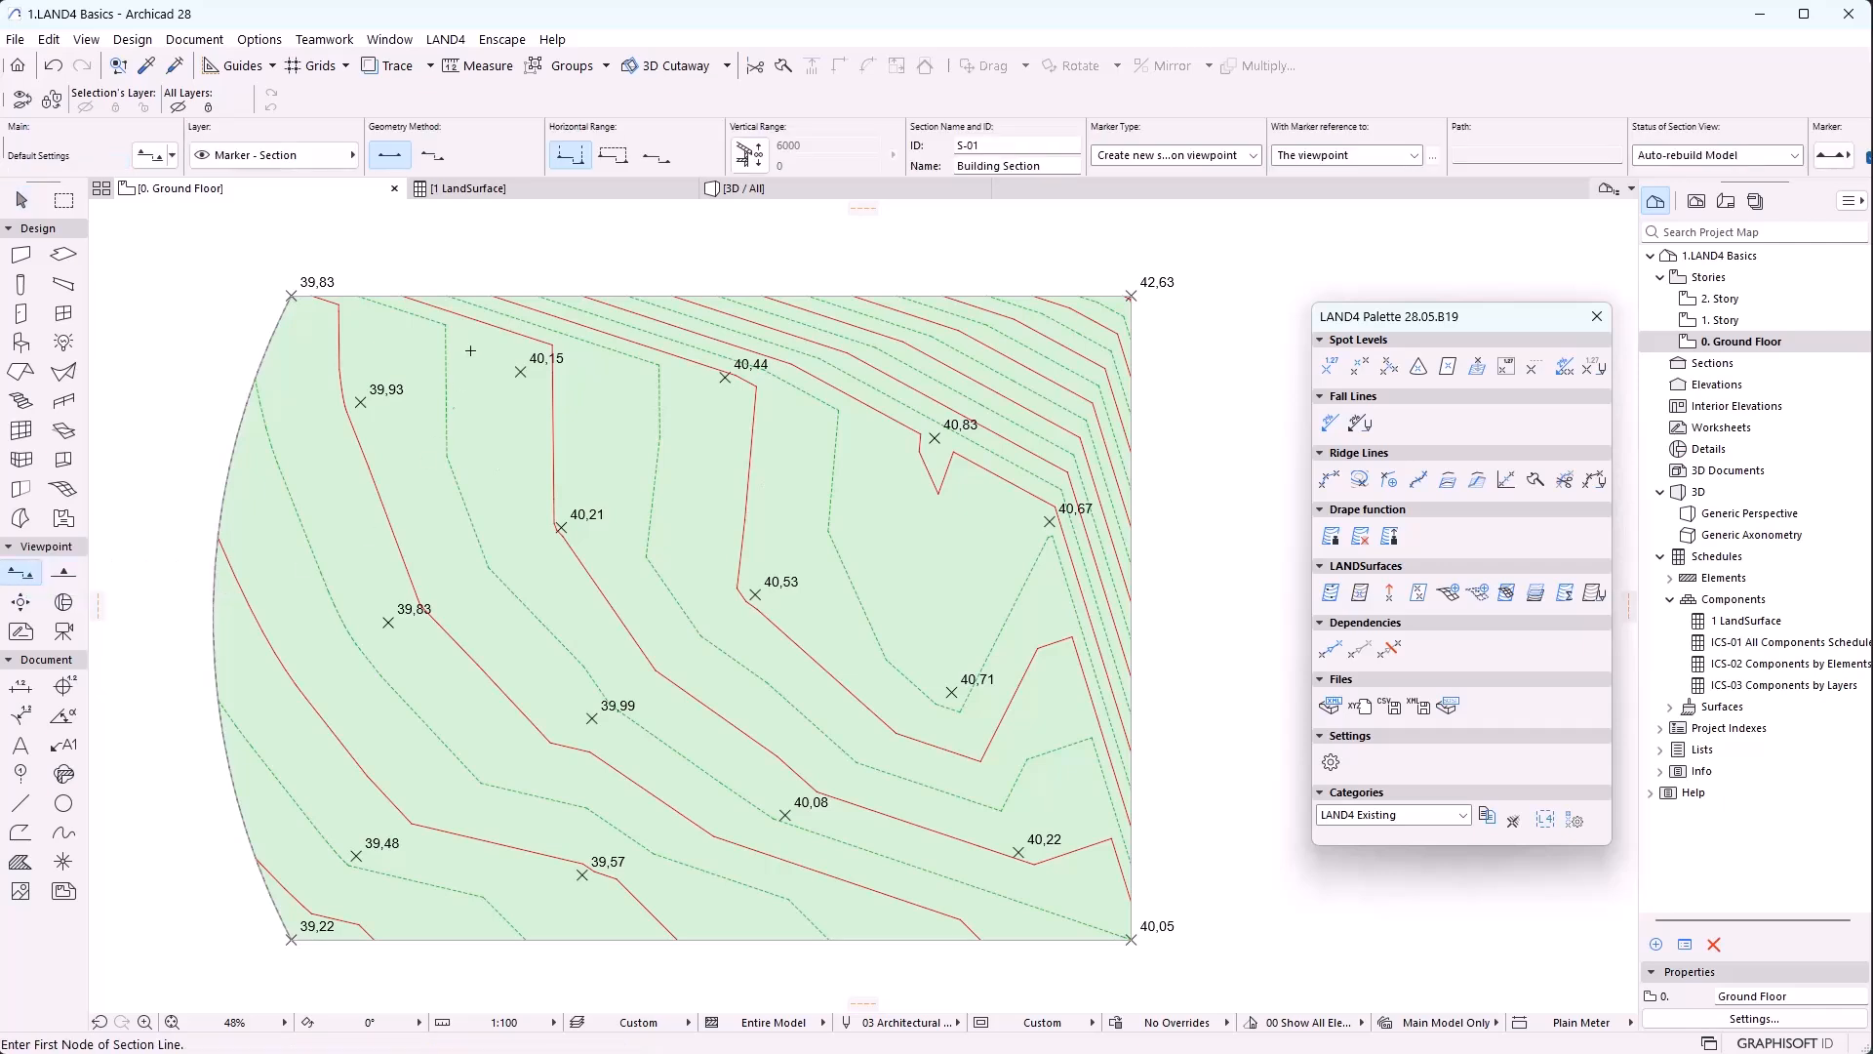
left_click(851, 264)
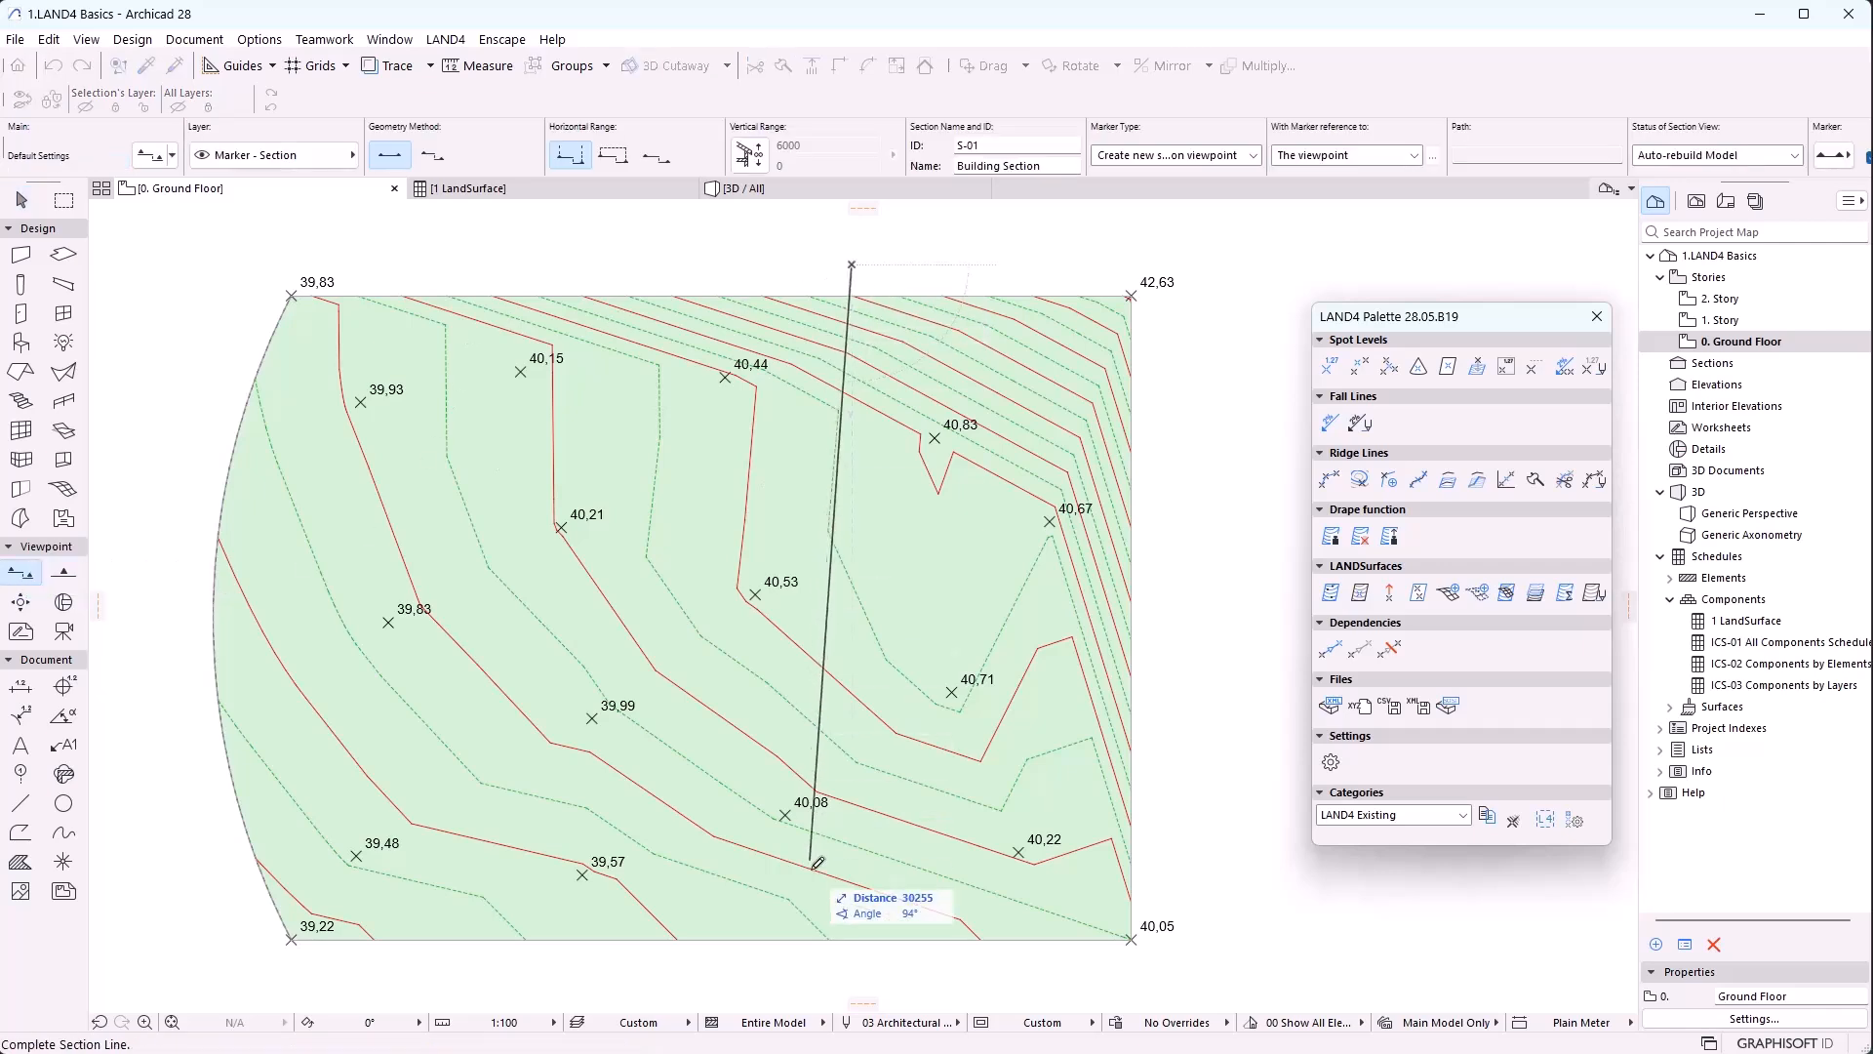
left_click(853, 966)
left_click(947, 967)
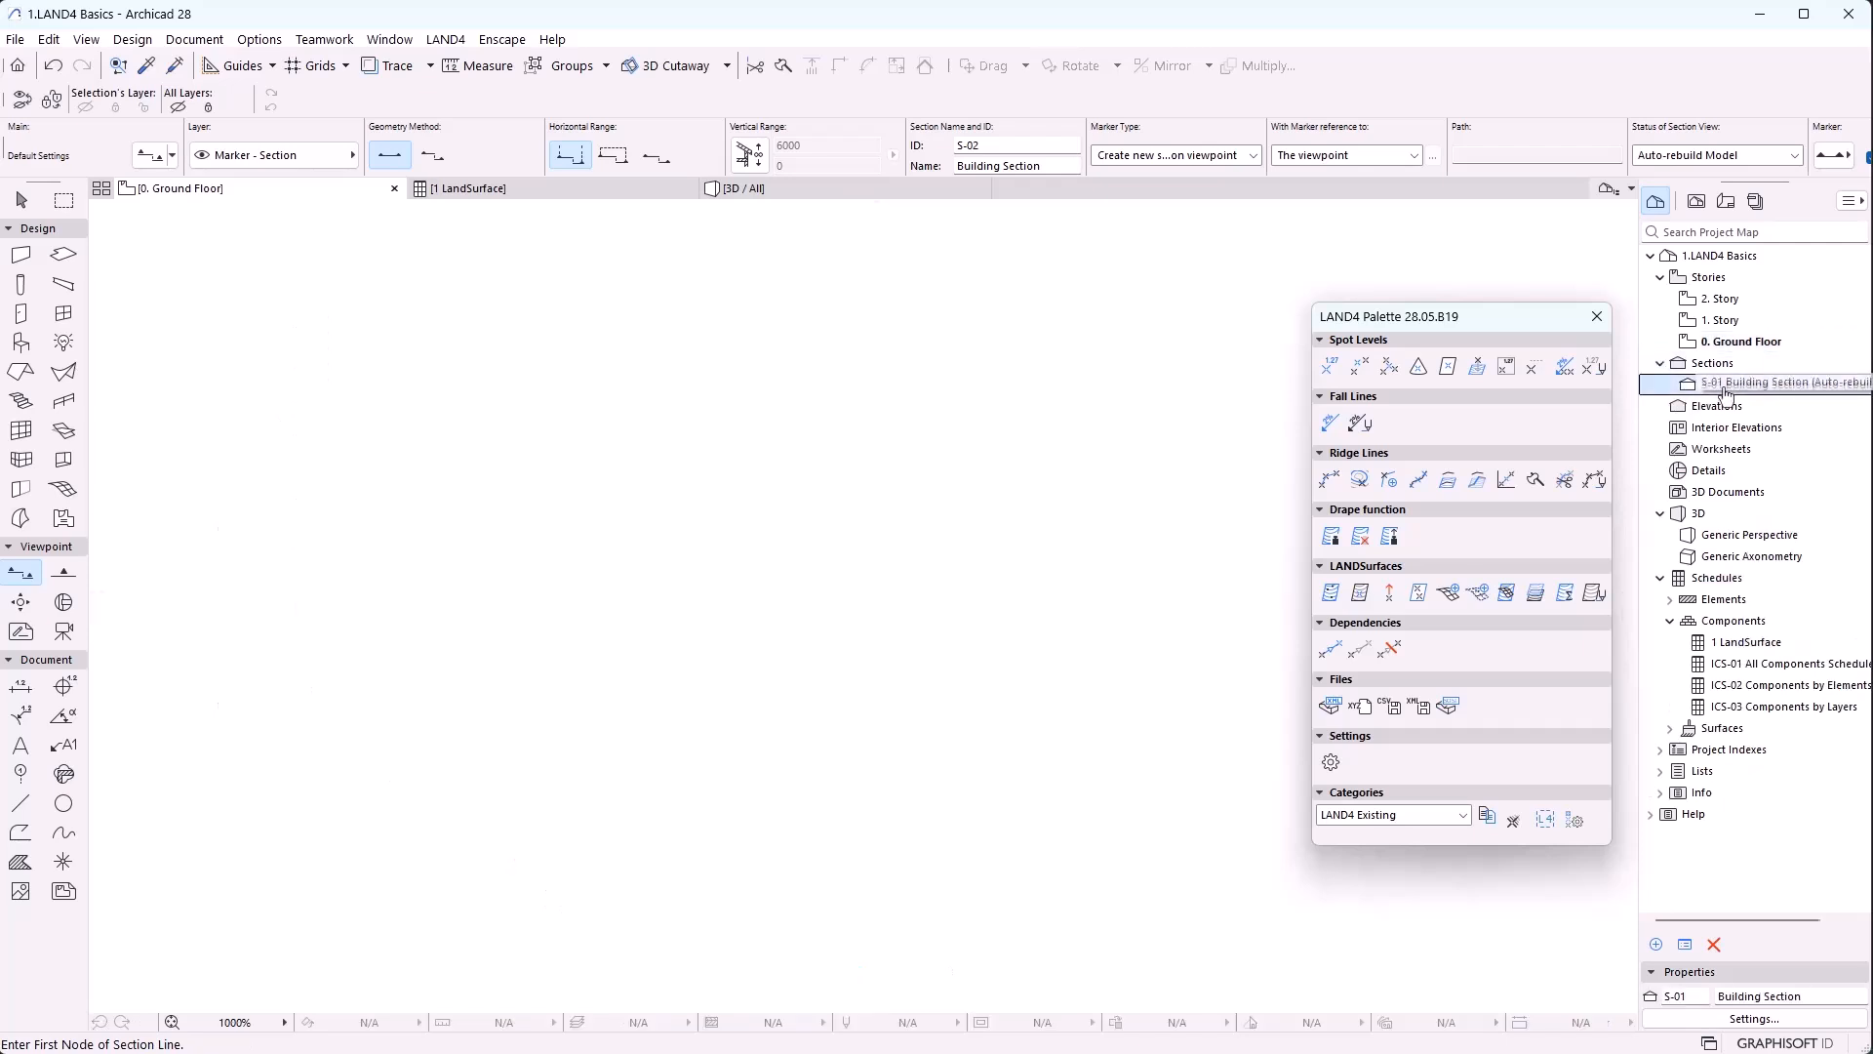
scroll(683, 224, "up", 5)
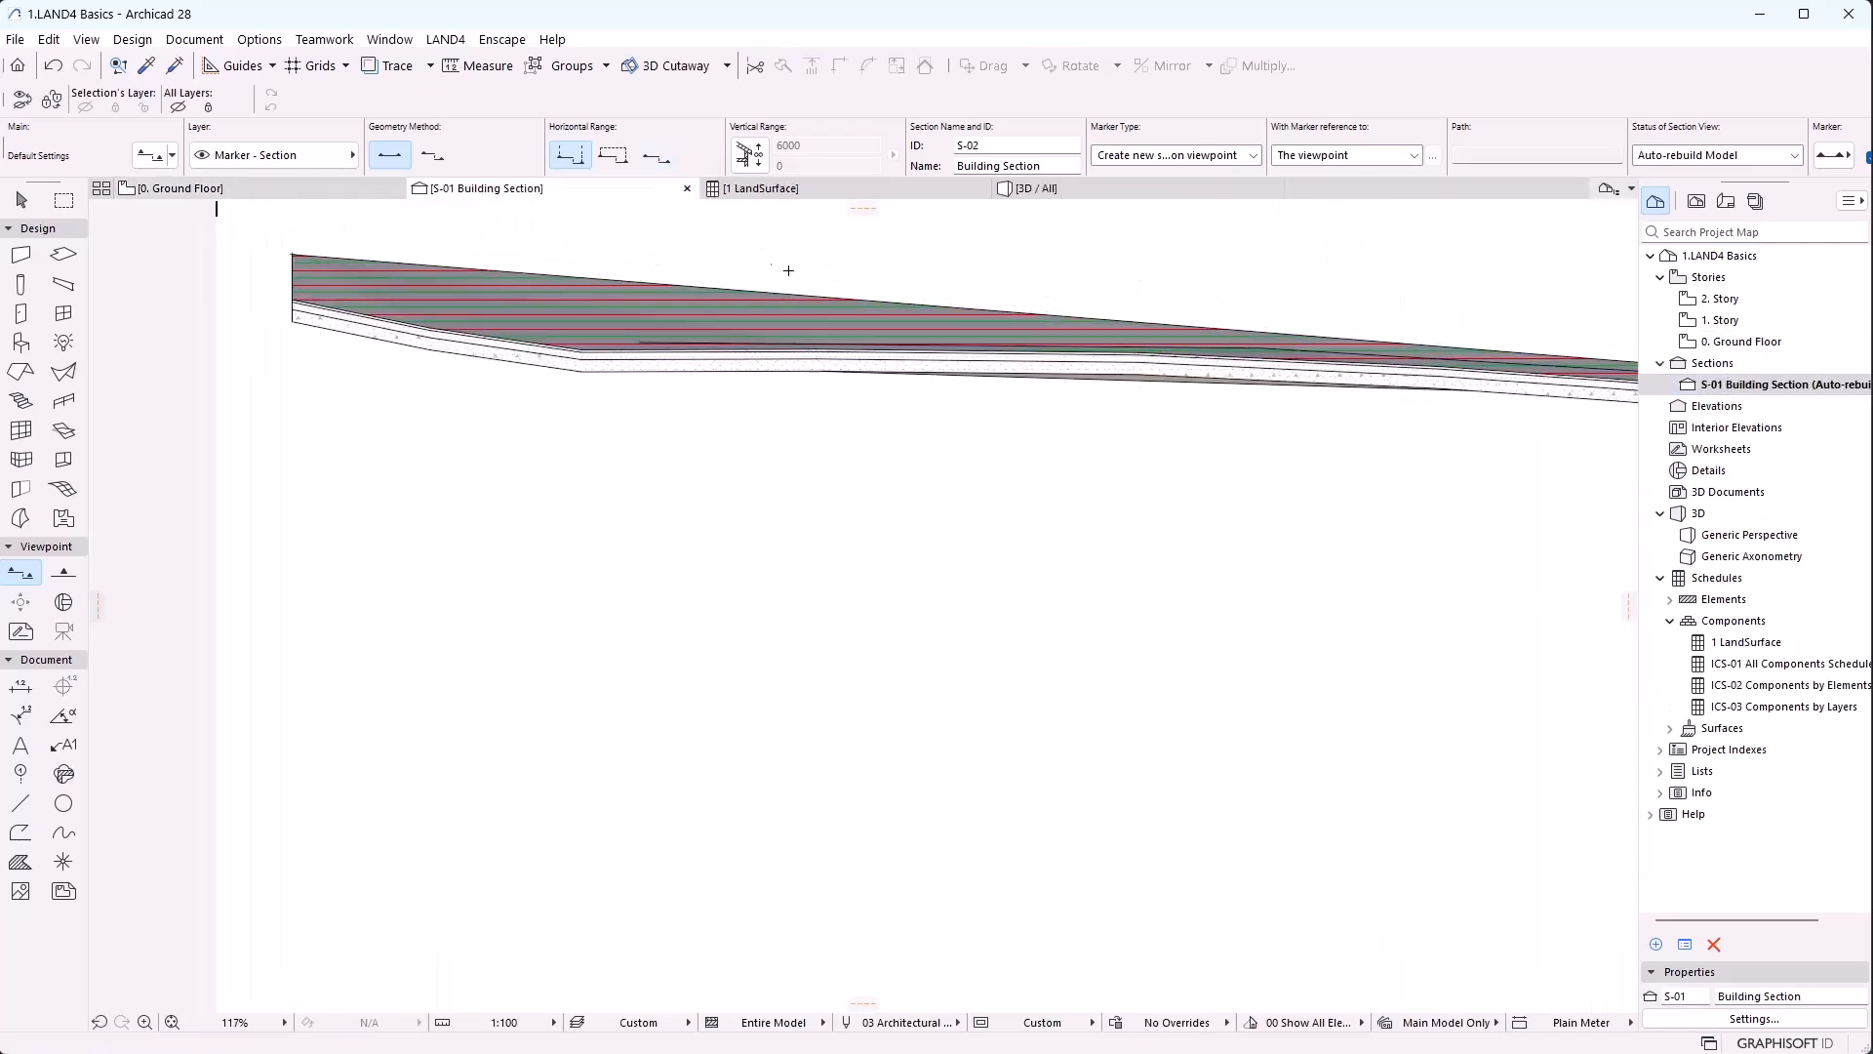
middle_click_drag(706, 364, 644, 396)
scroll(644, 396, "down", 2)
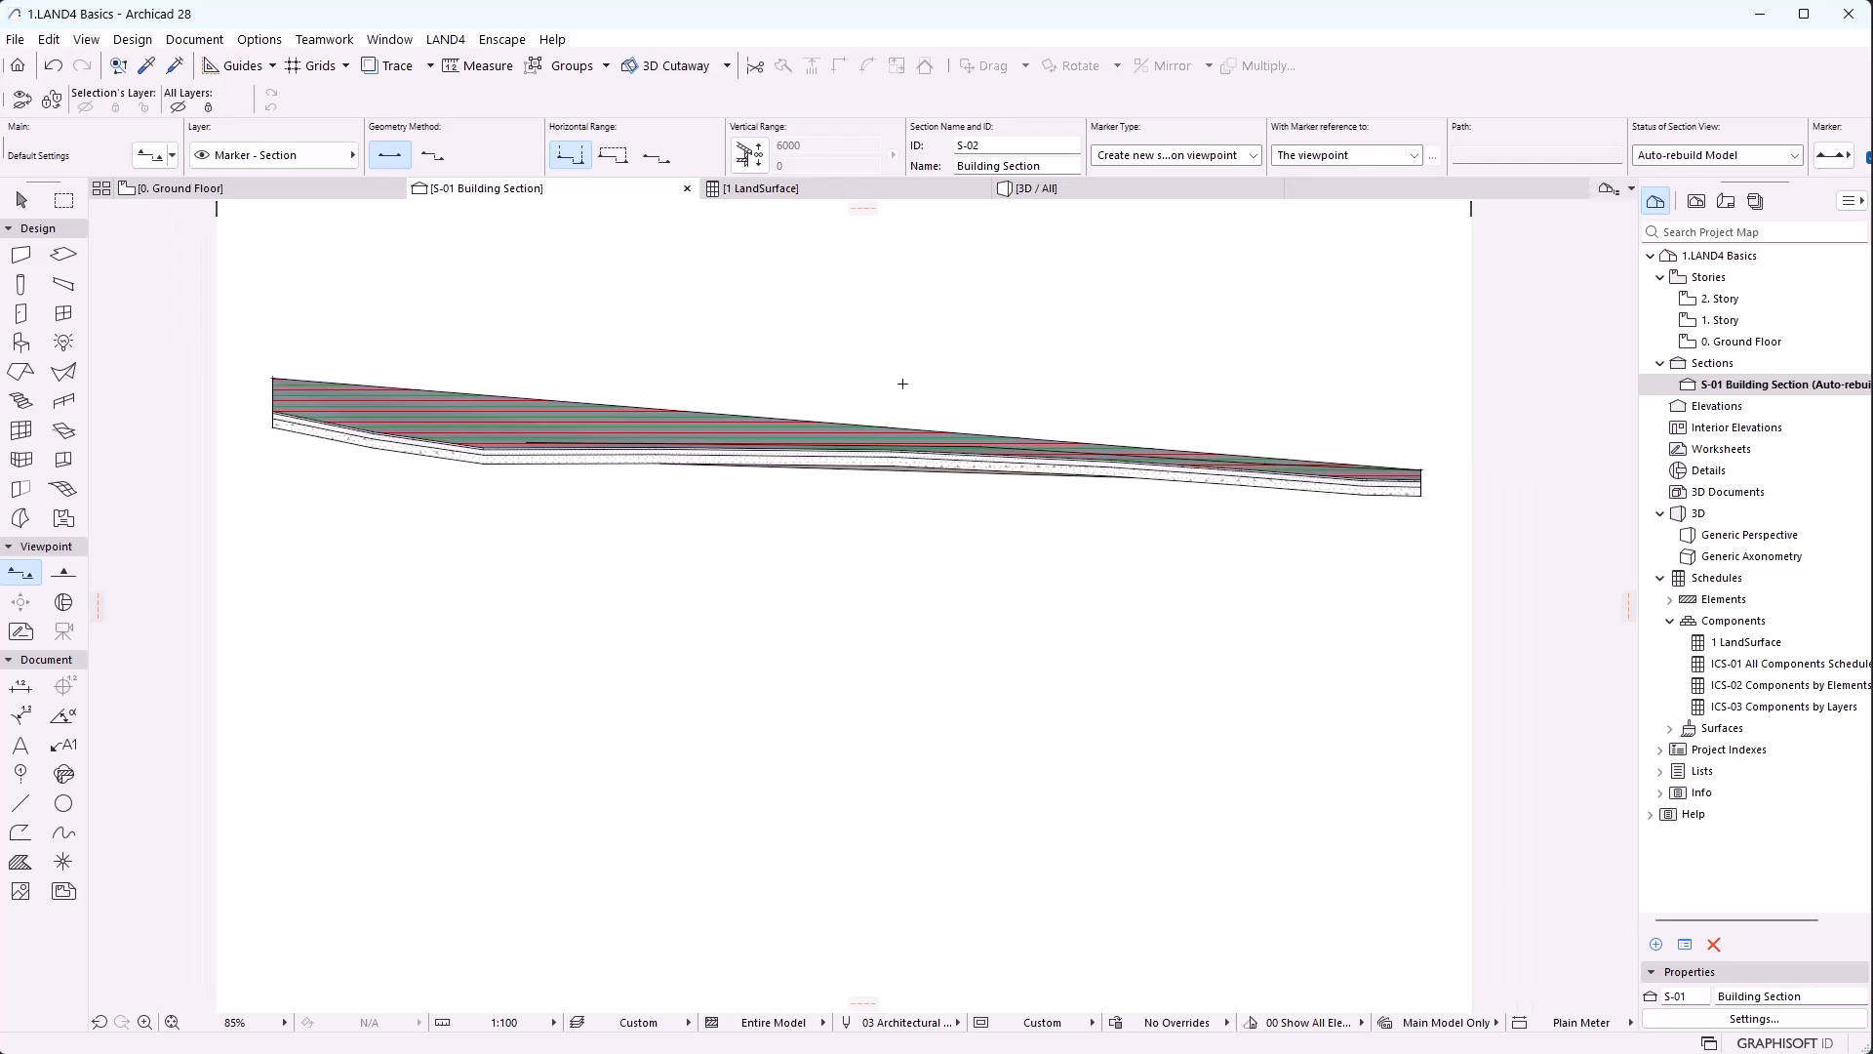
Enable the LANDSurface name box in the surface settings of the LANDSurface on the ground floor plan
left_click(308, 188)
key("Escape")
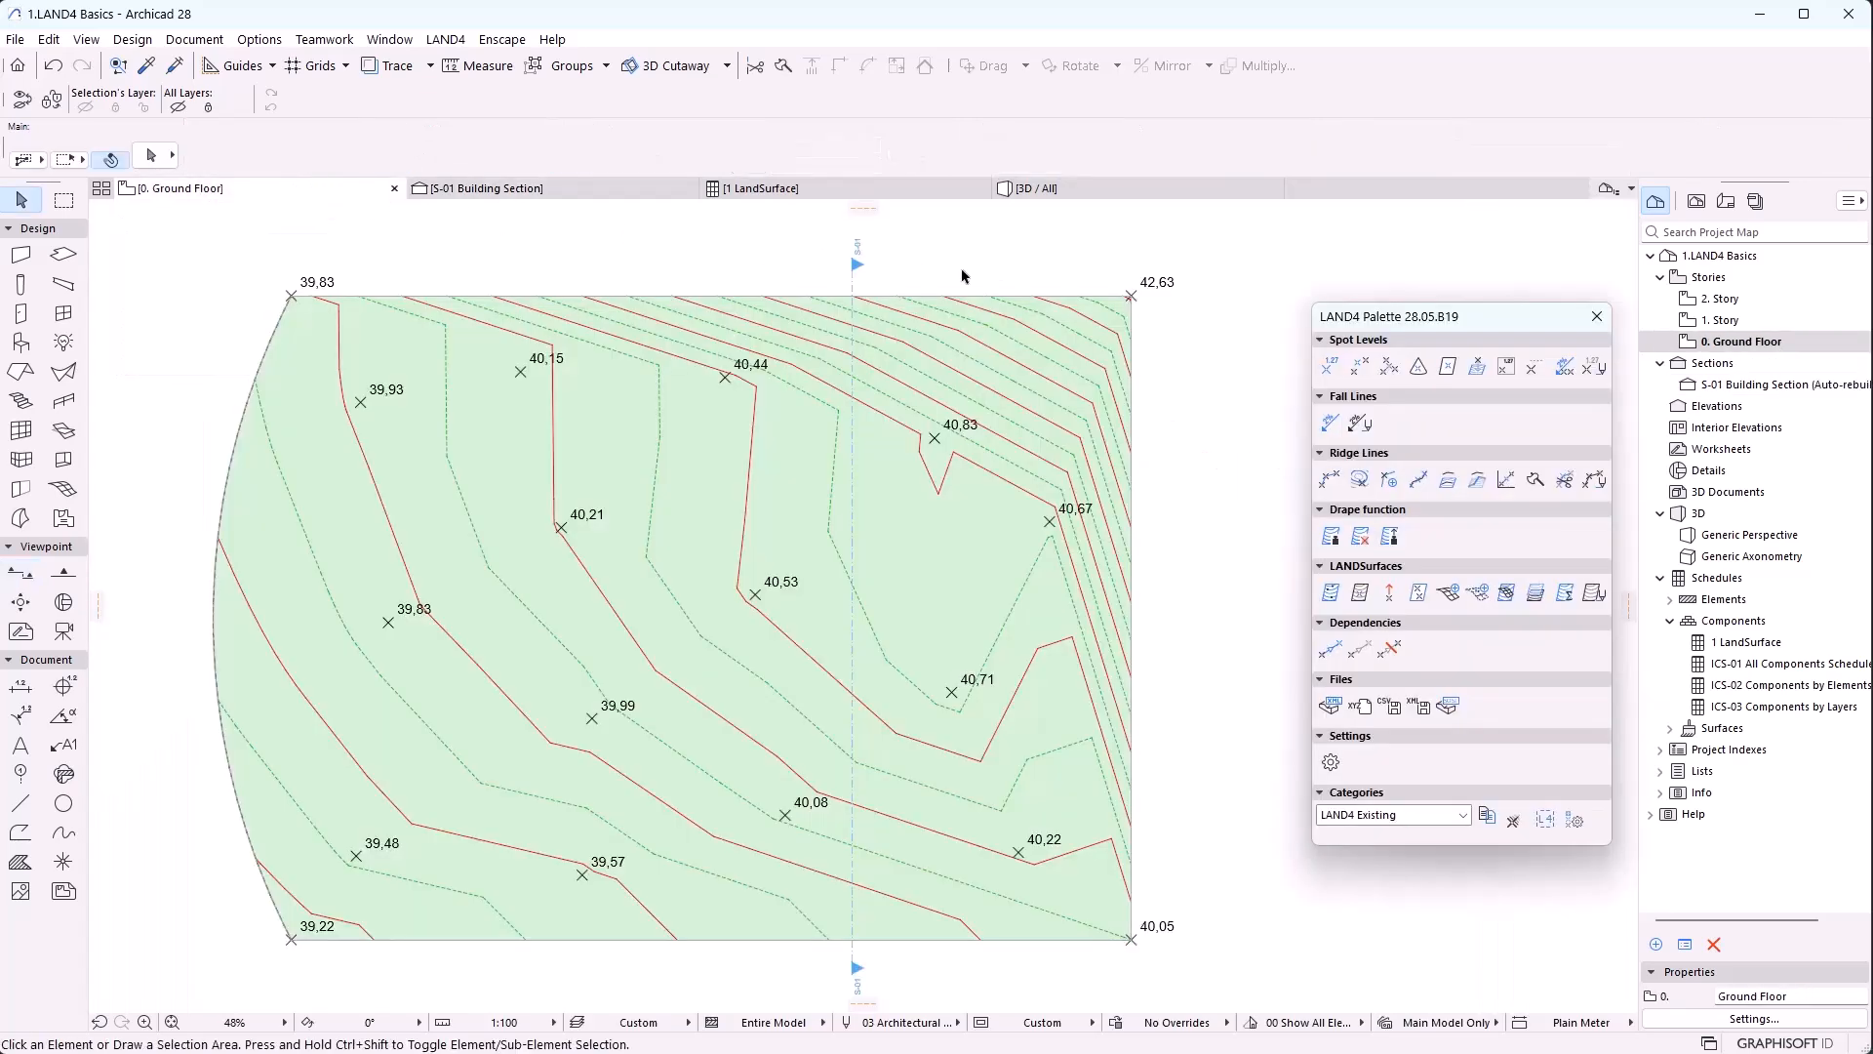
left_click(975, 505)
left_click(1600, 597)
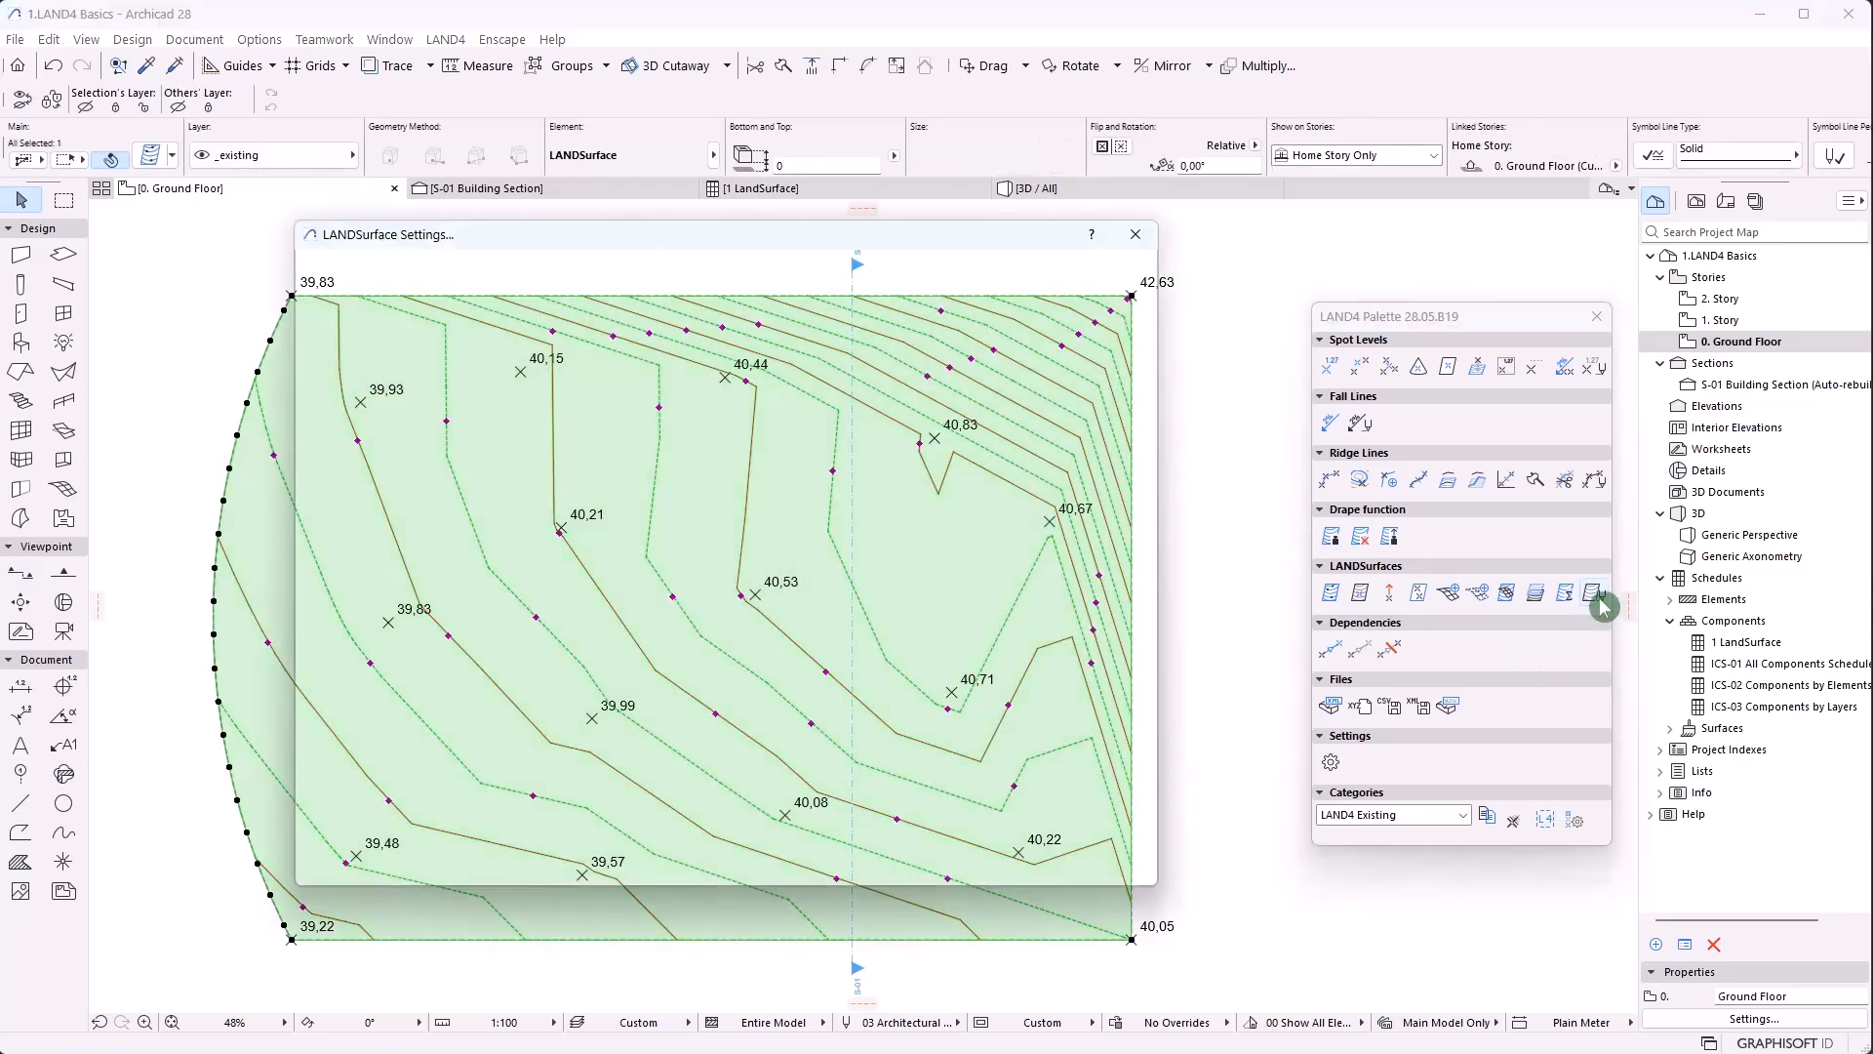
left_click(1081, 372)
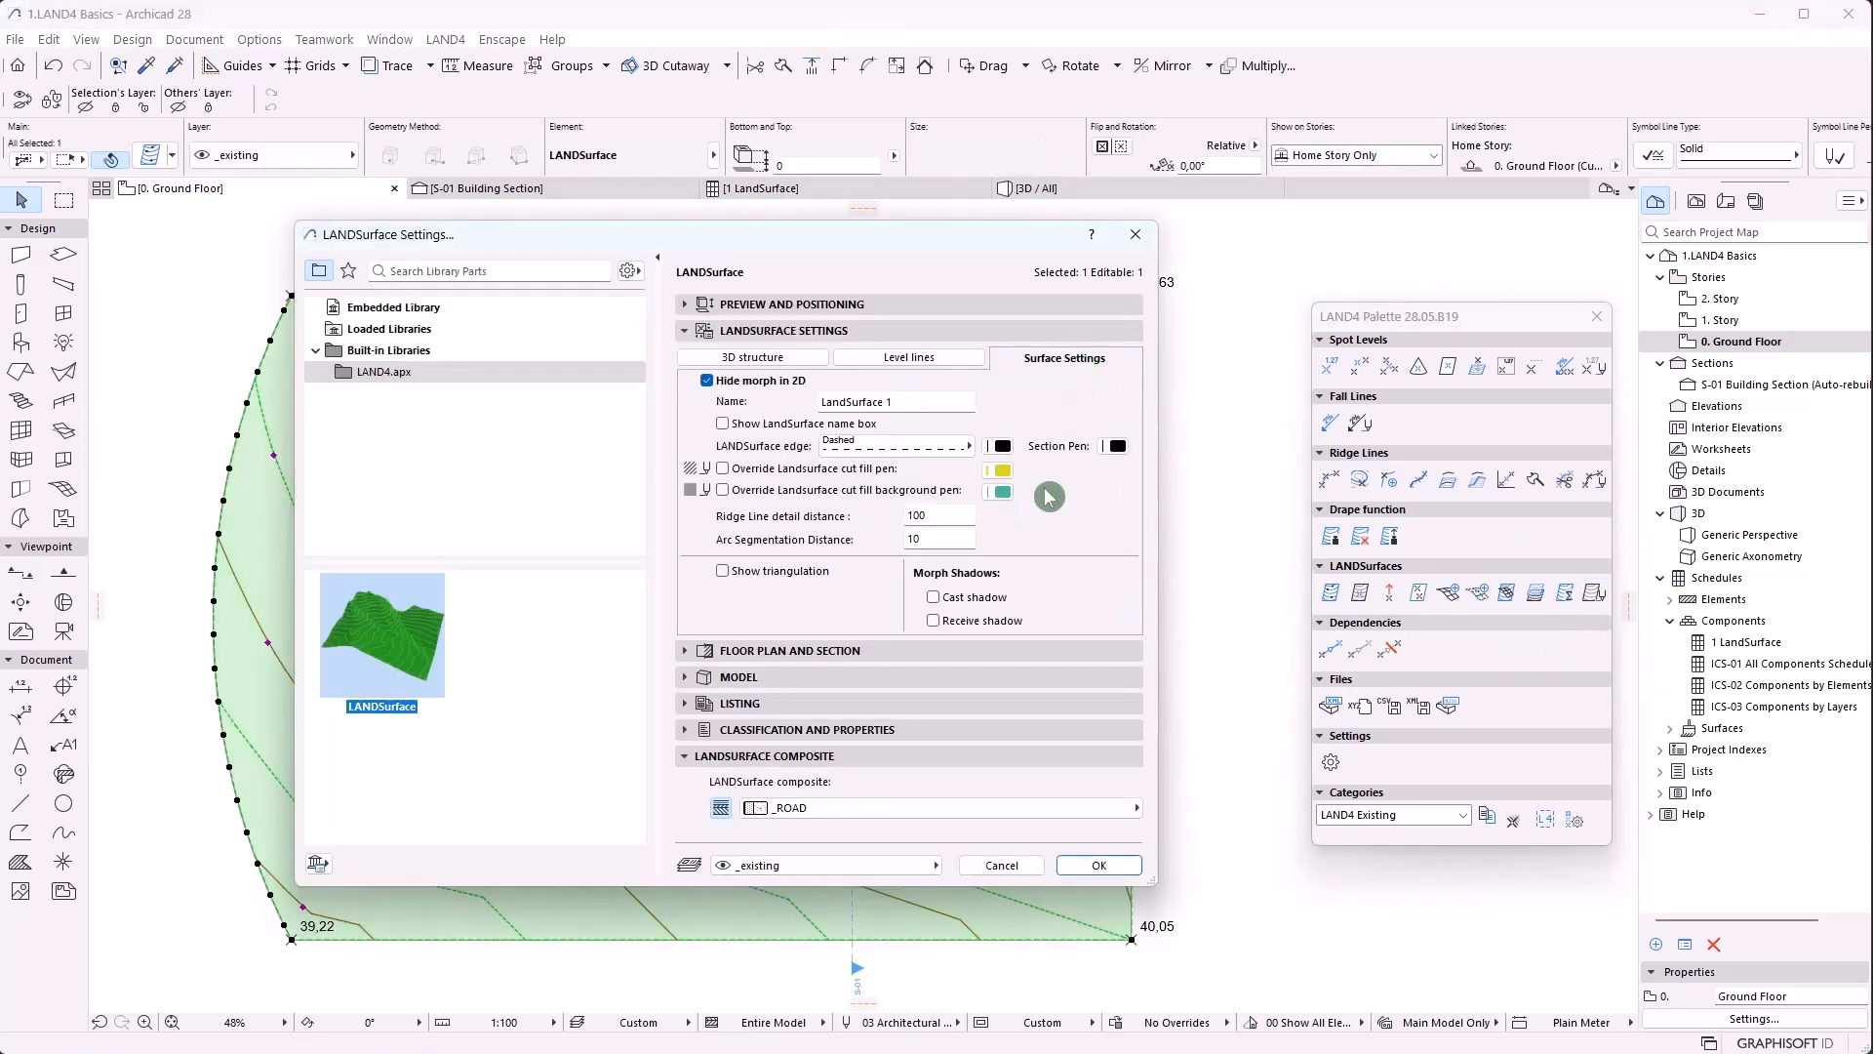
left_click(817, 400)
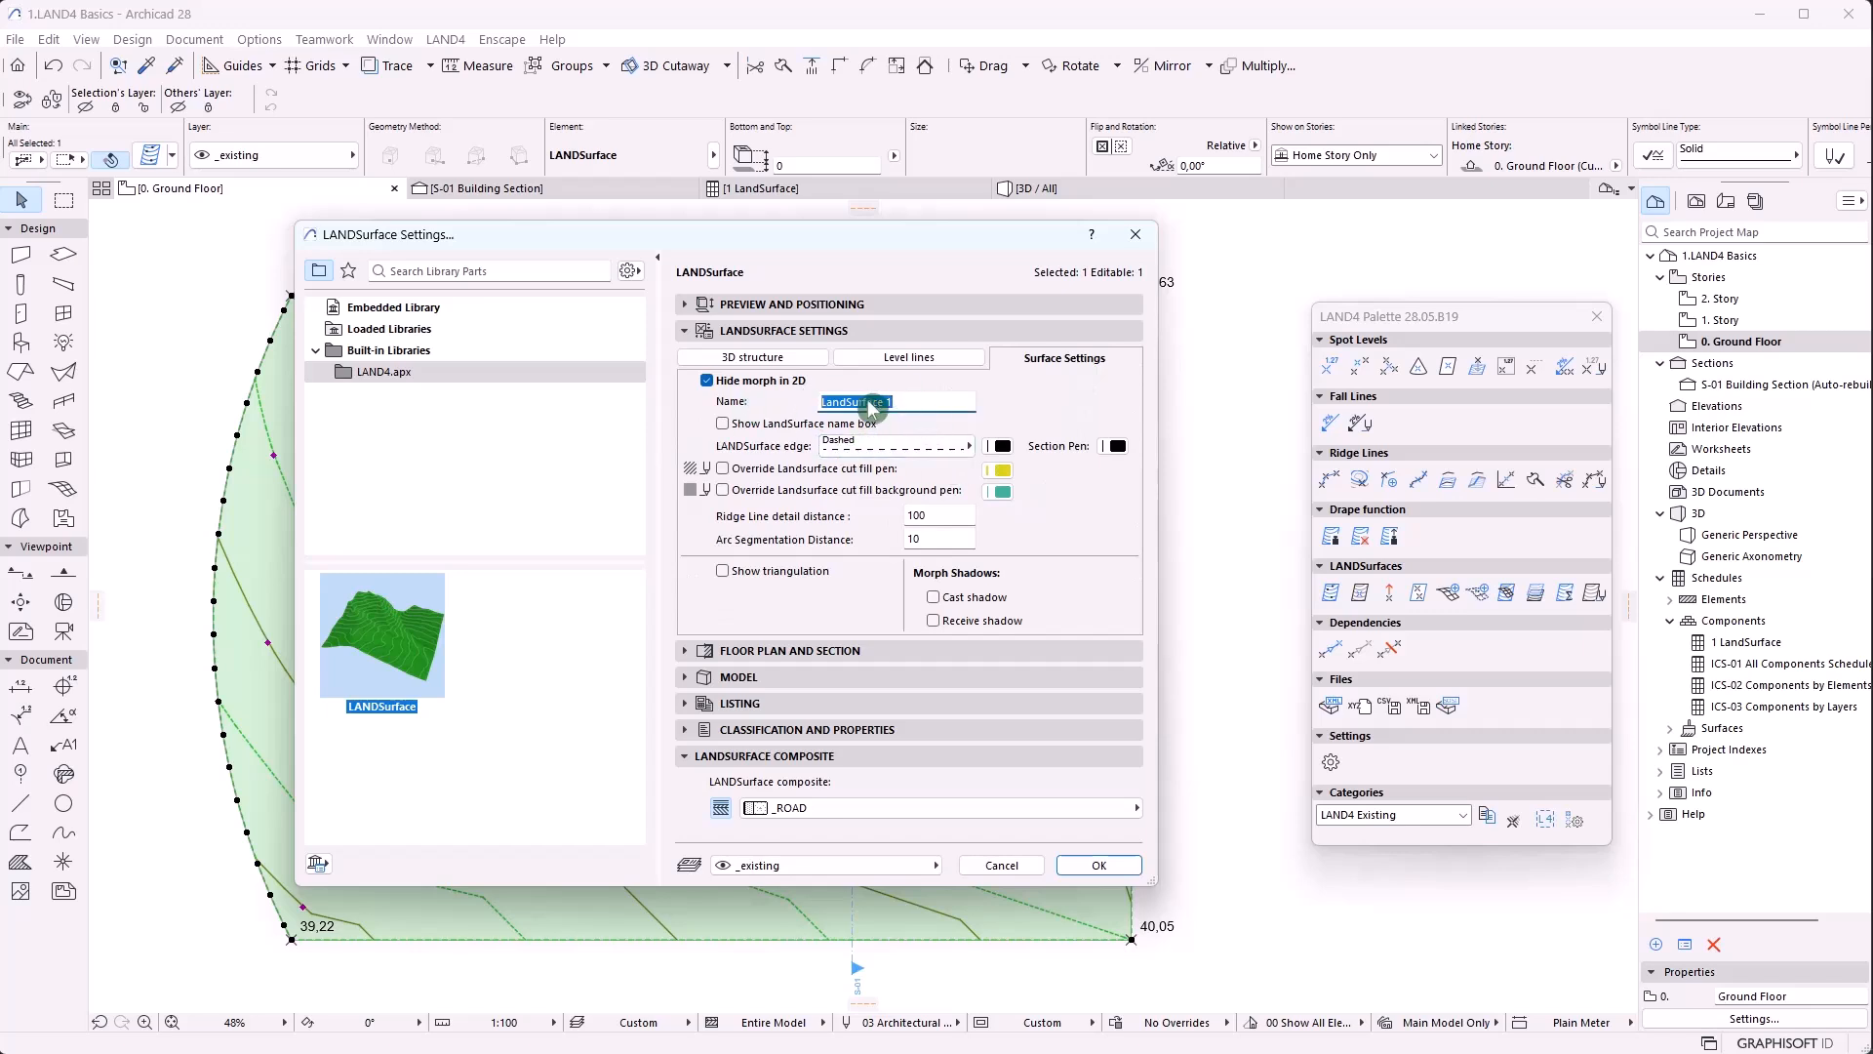
left_click(727, 425)
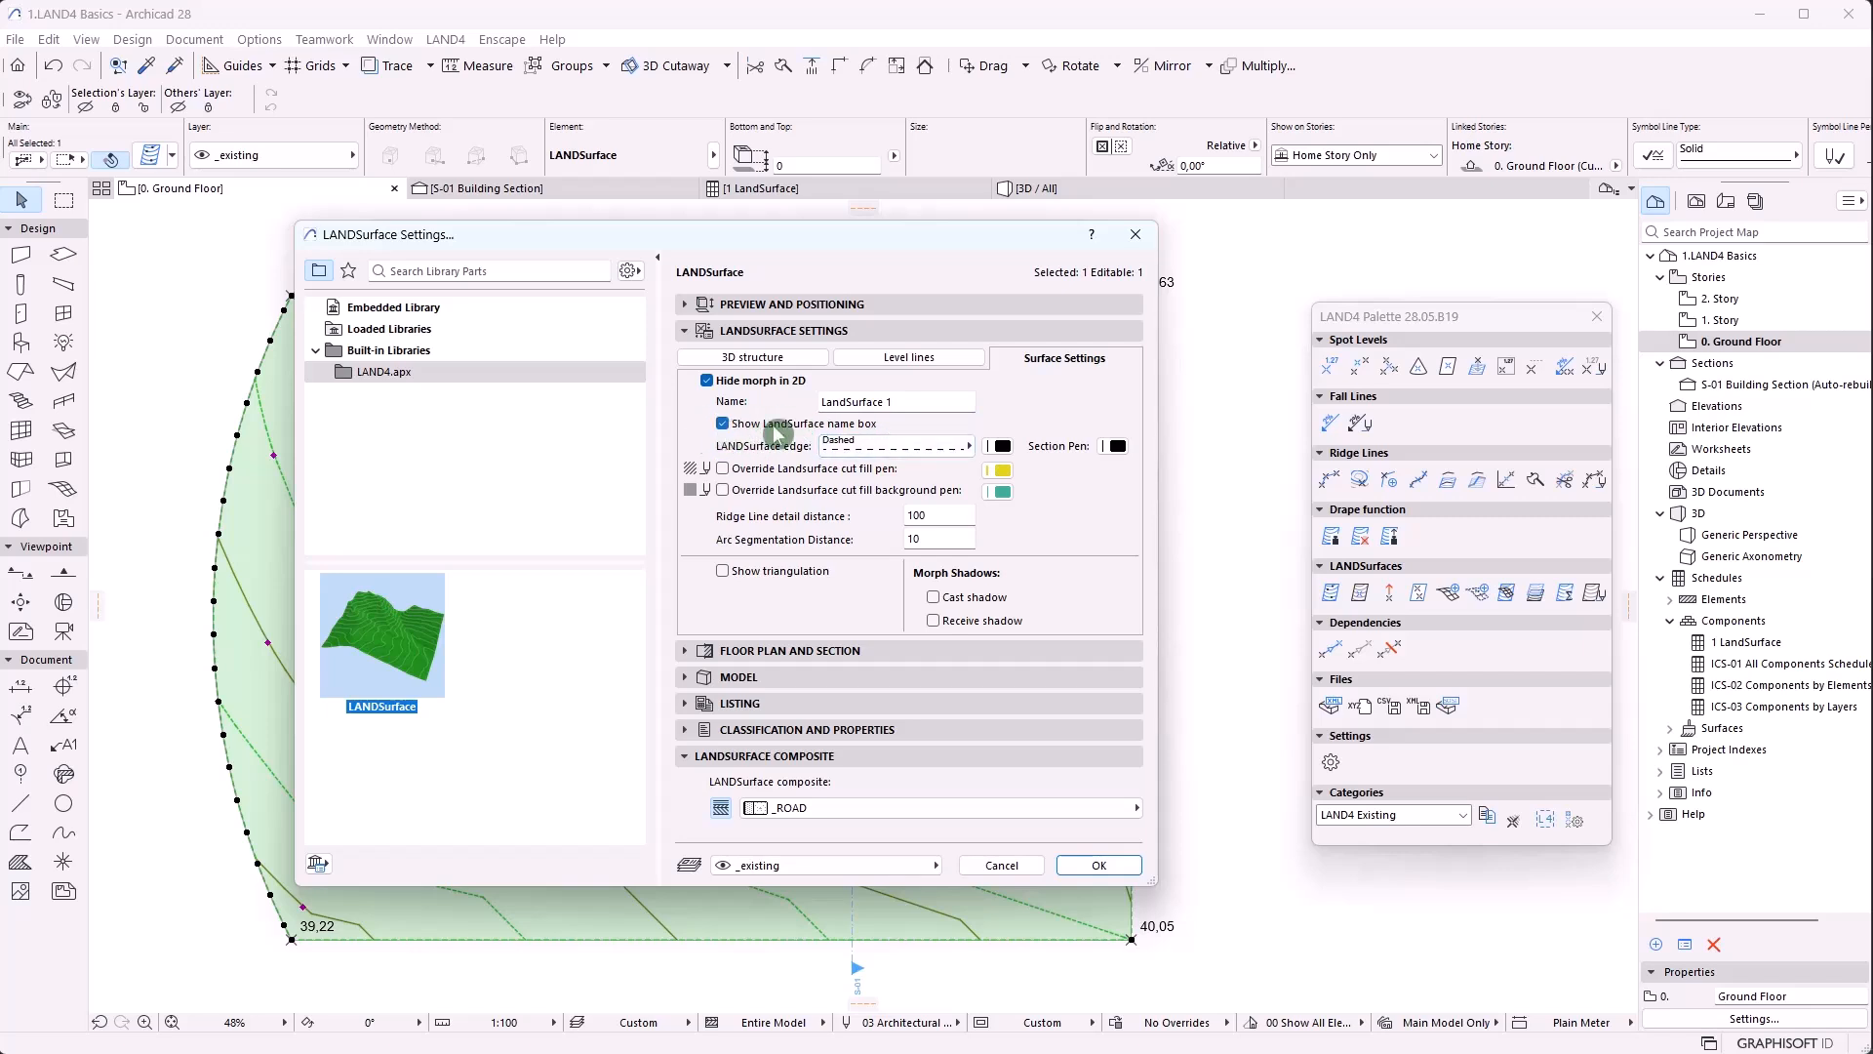
left_click(1098, 865)
Delete the existing LANDSurface and its fill, keeping the spot levels and the boundary outline
key("Delete")
left_click(960, 623)
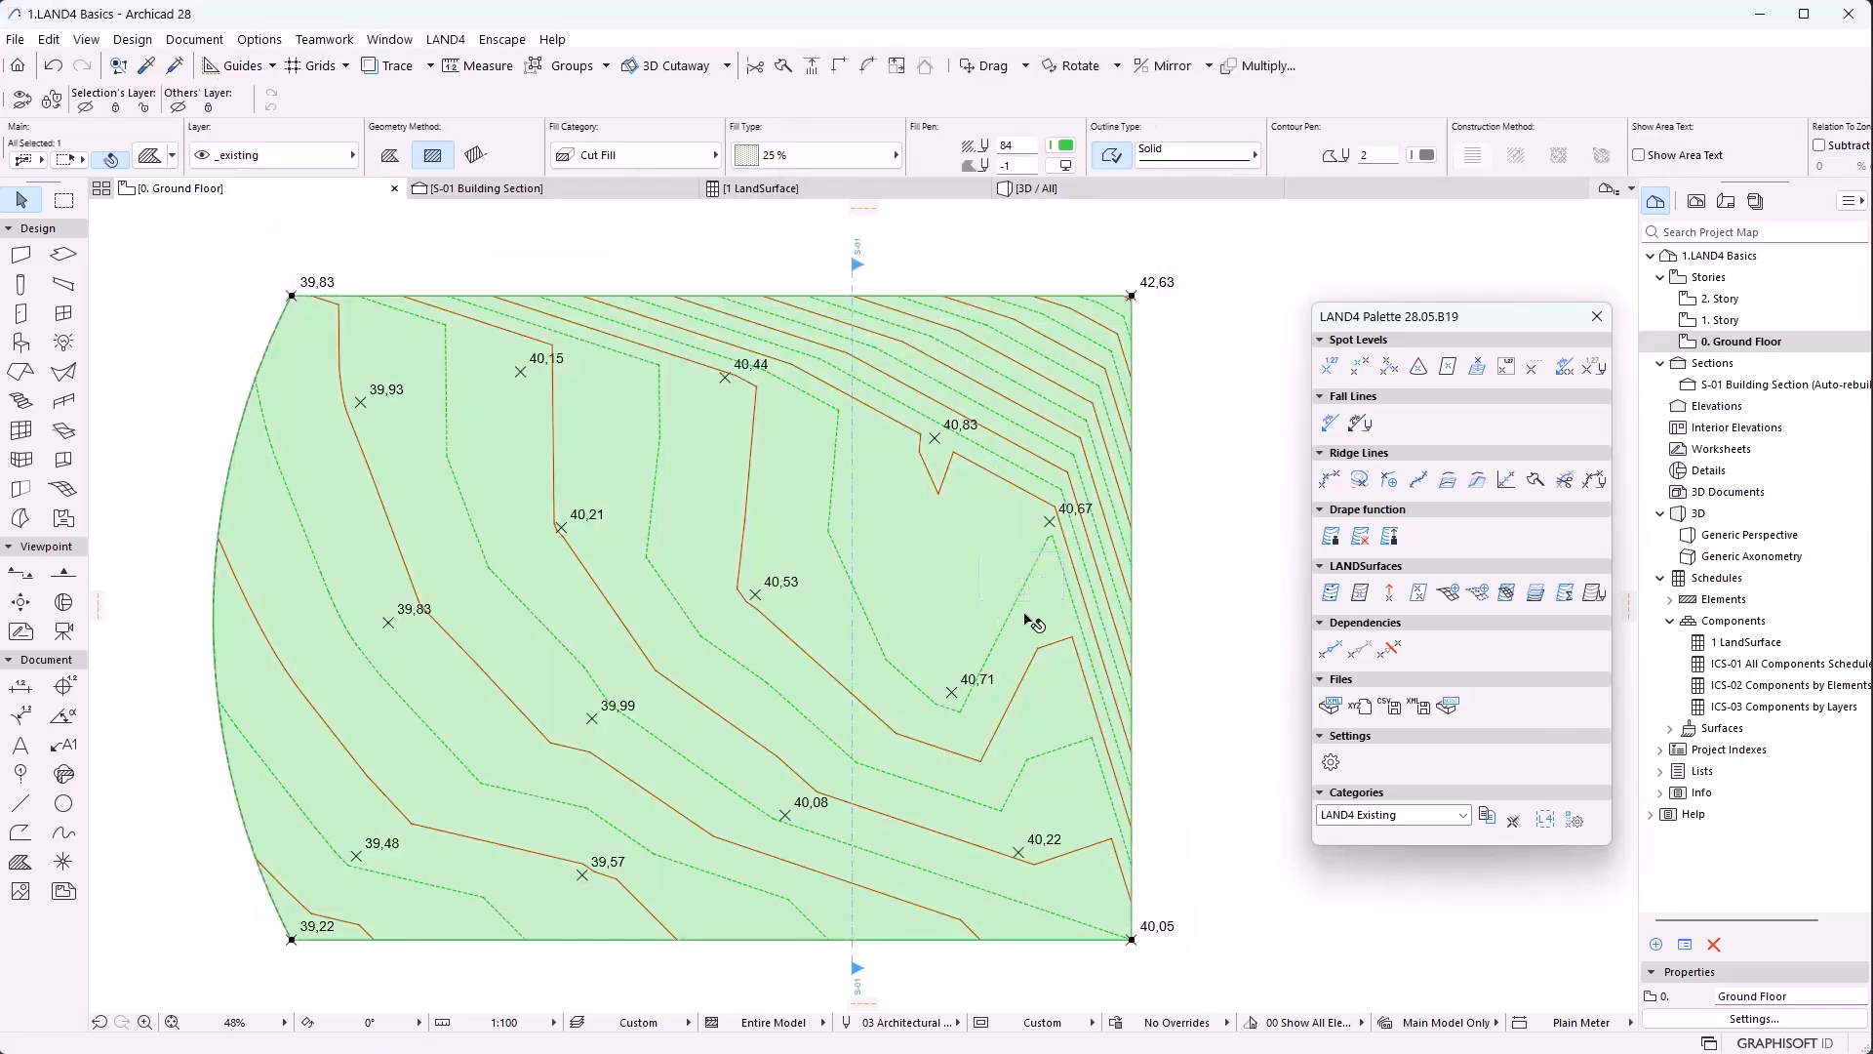
key("Delete")
Review the default surface settings and create a new LANDSurface named Terrain from the spot levels within the boundary outline
left_click(1572, 599)
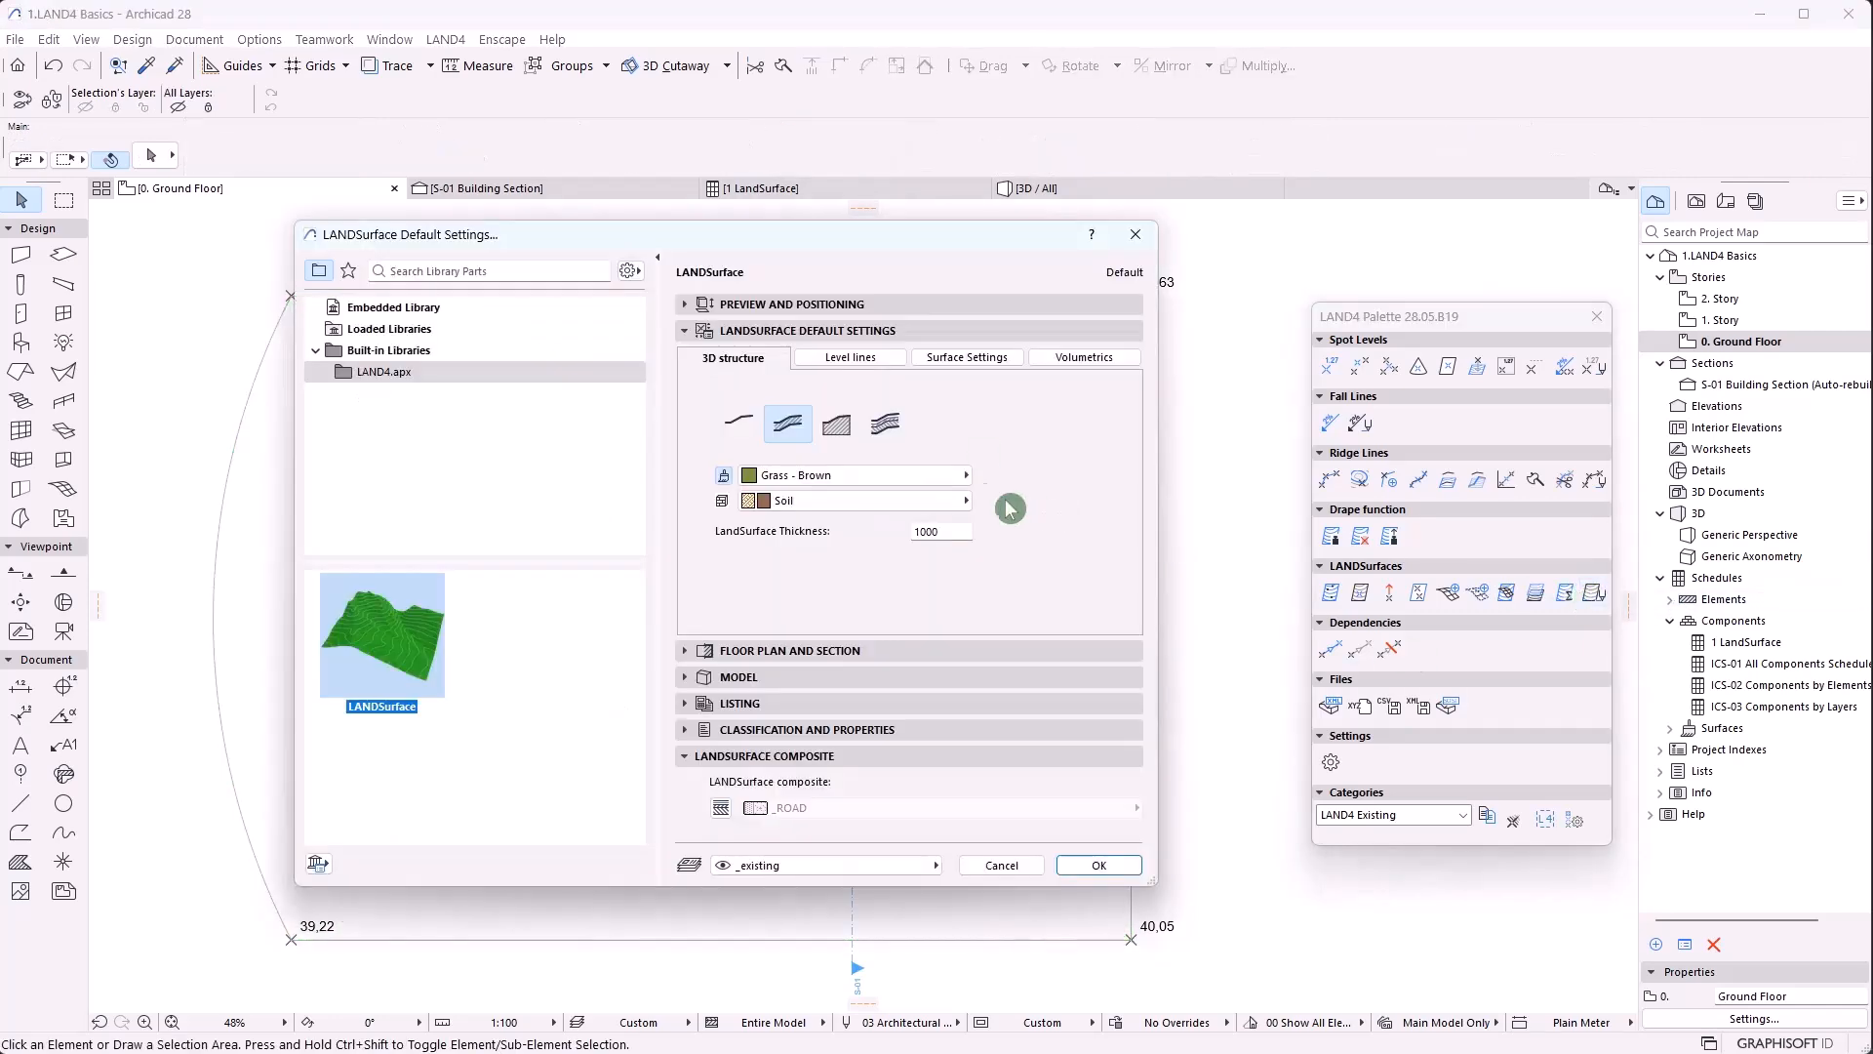
left_click(937, 366)
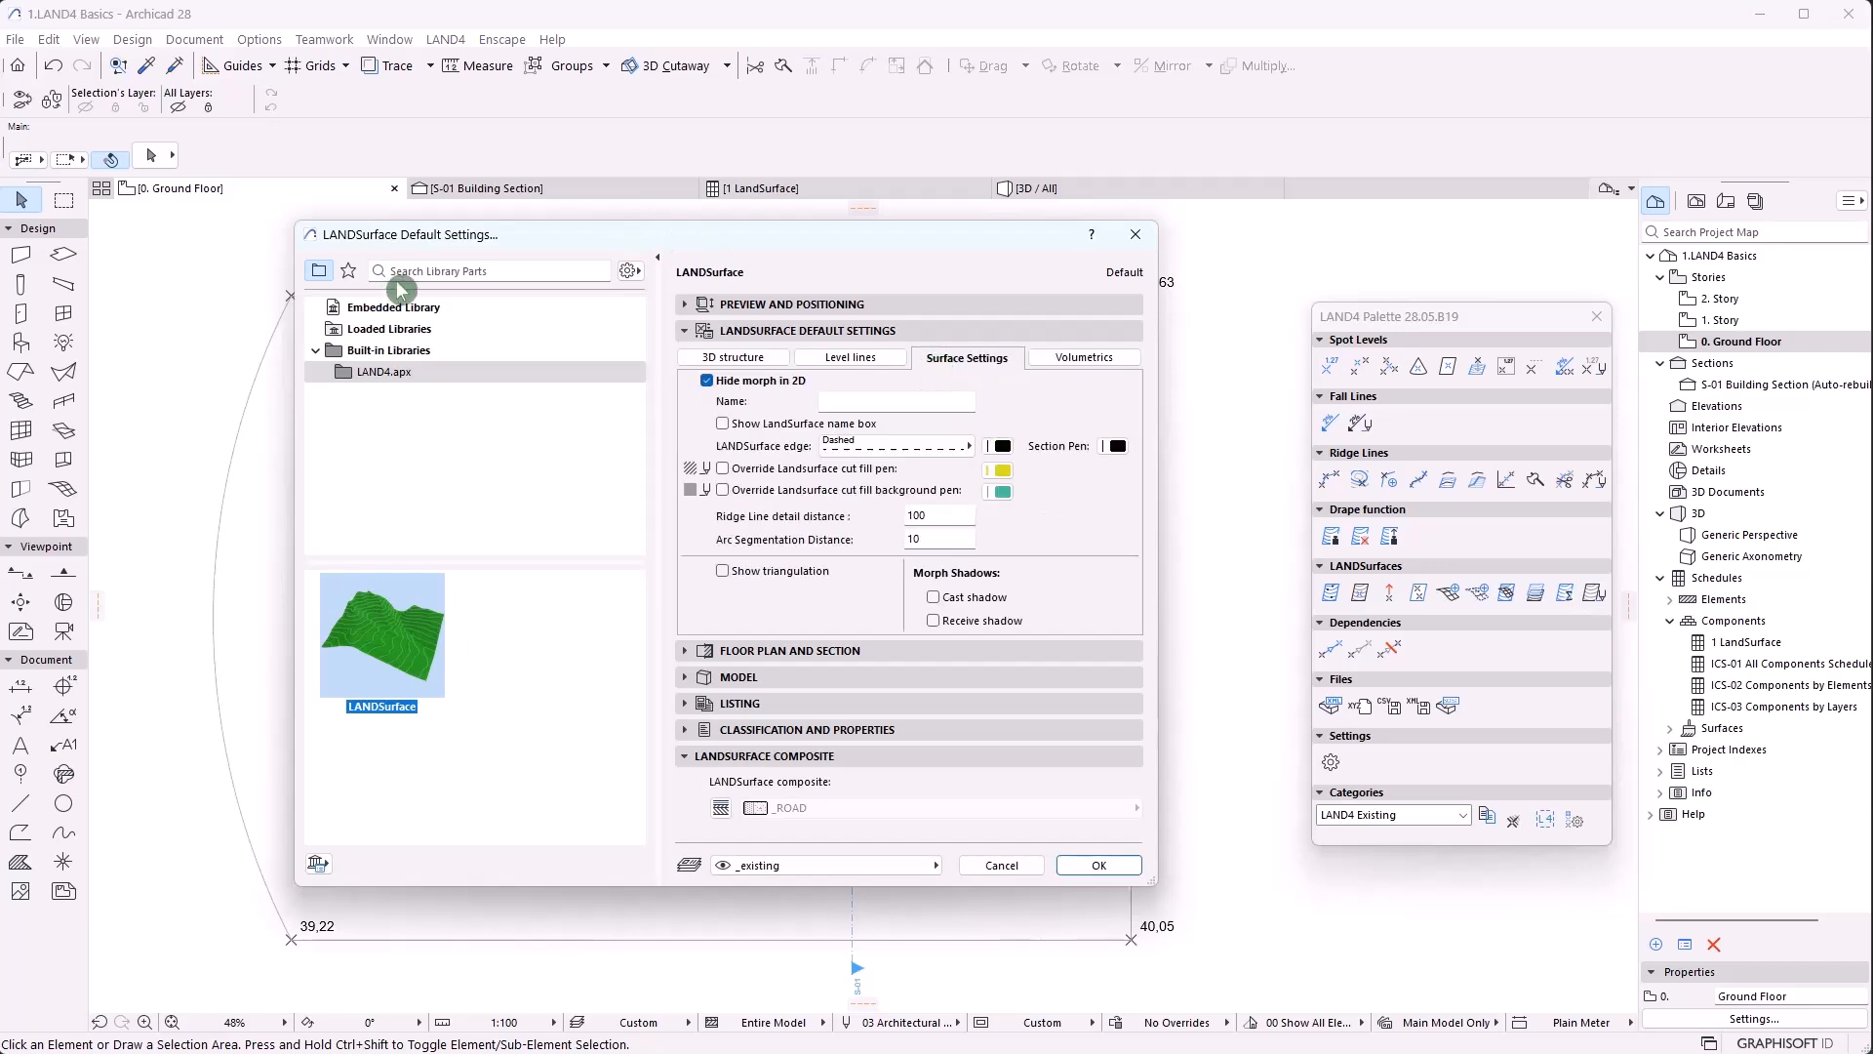
left_click(1112, 865)
left_click(1357, 593)
left_click(966, 517)
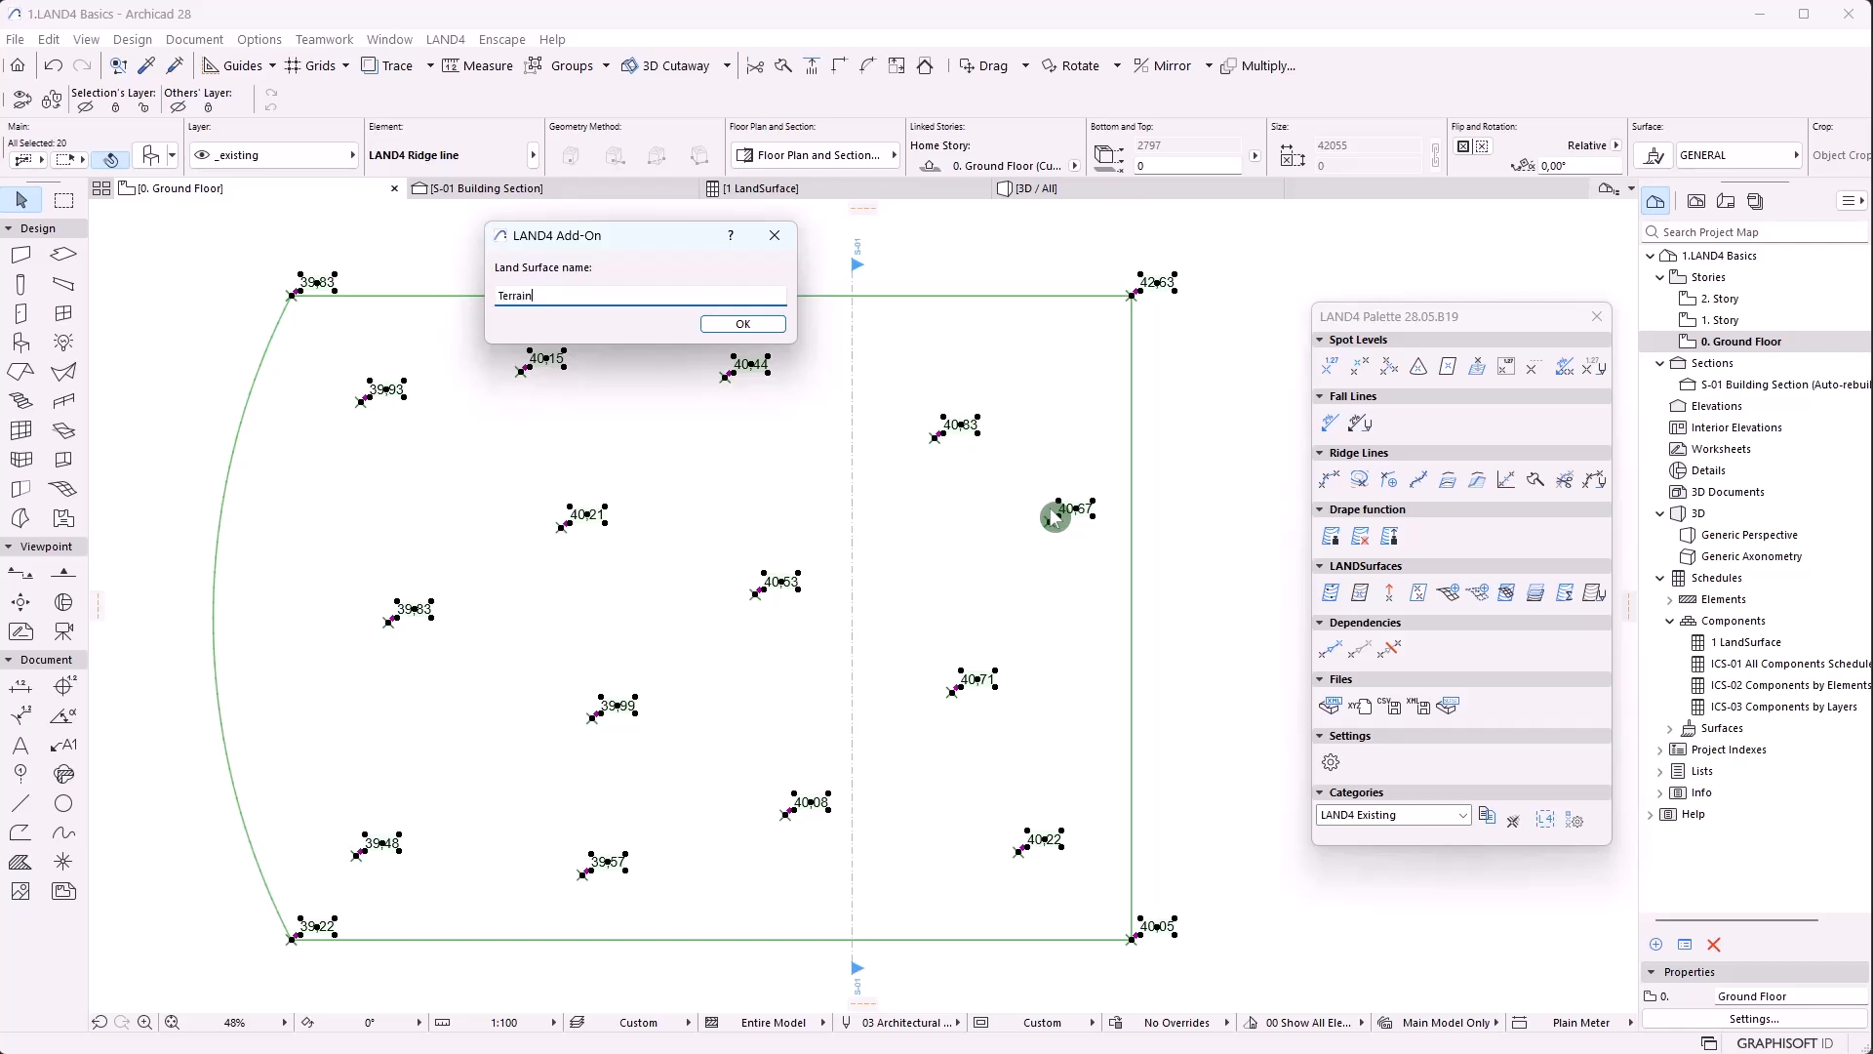
Create the land surface with the name Terrain and turn on its triangulation display
key("Return")
left_click(1102, 602)
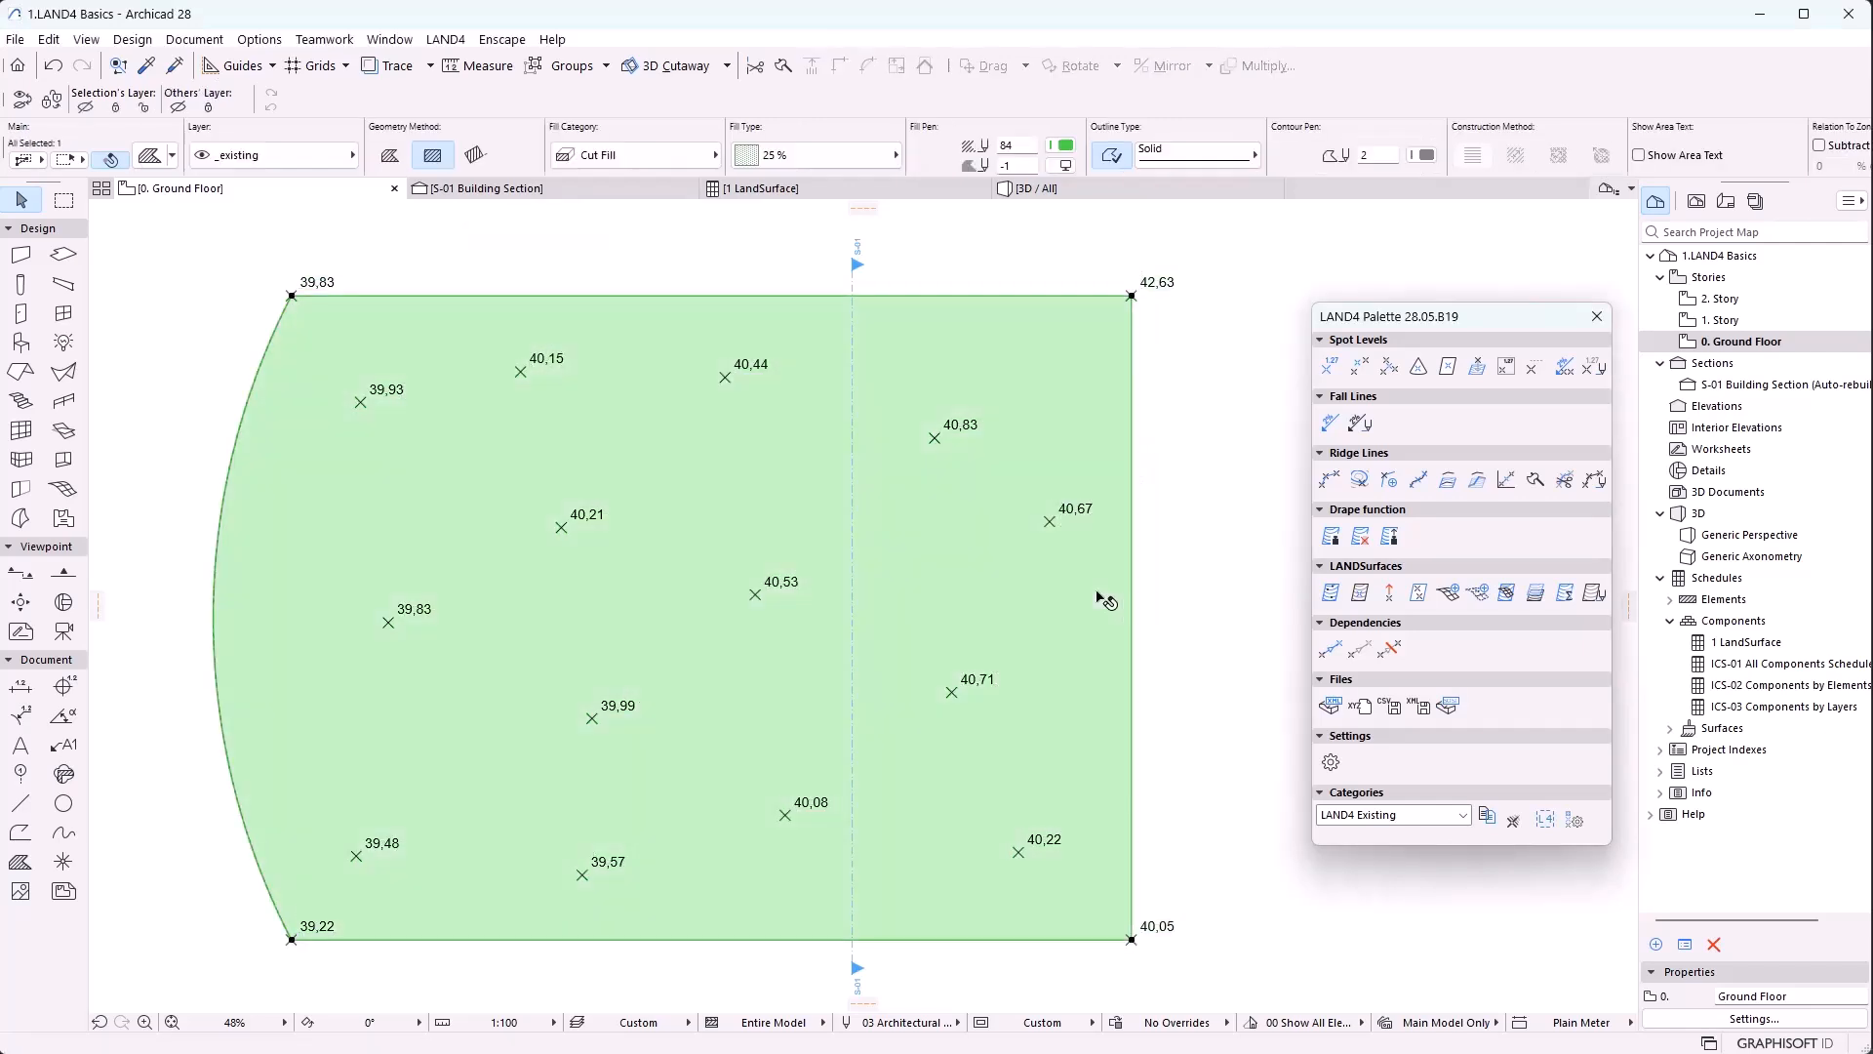
left_click(1590, 595)
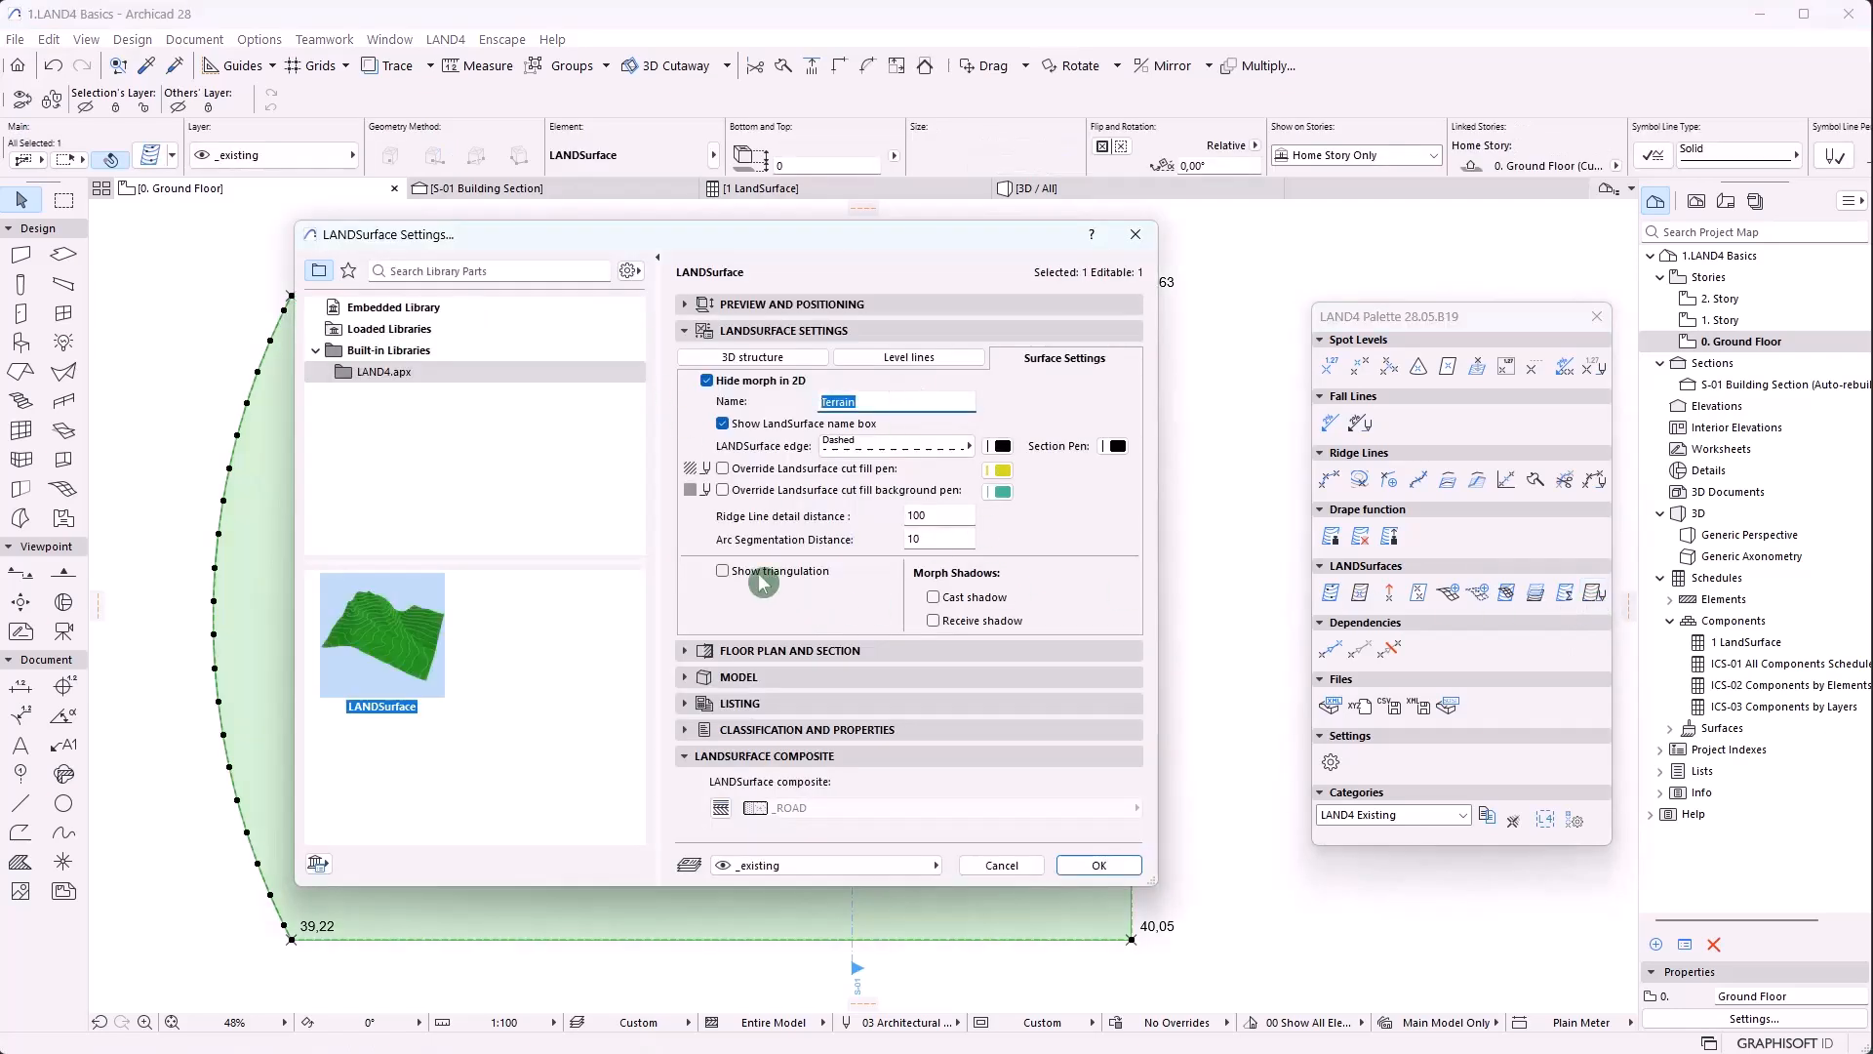
left_click(1102, 866)
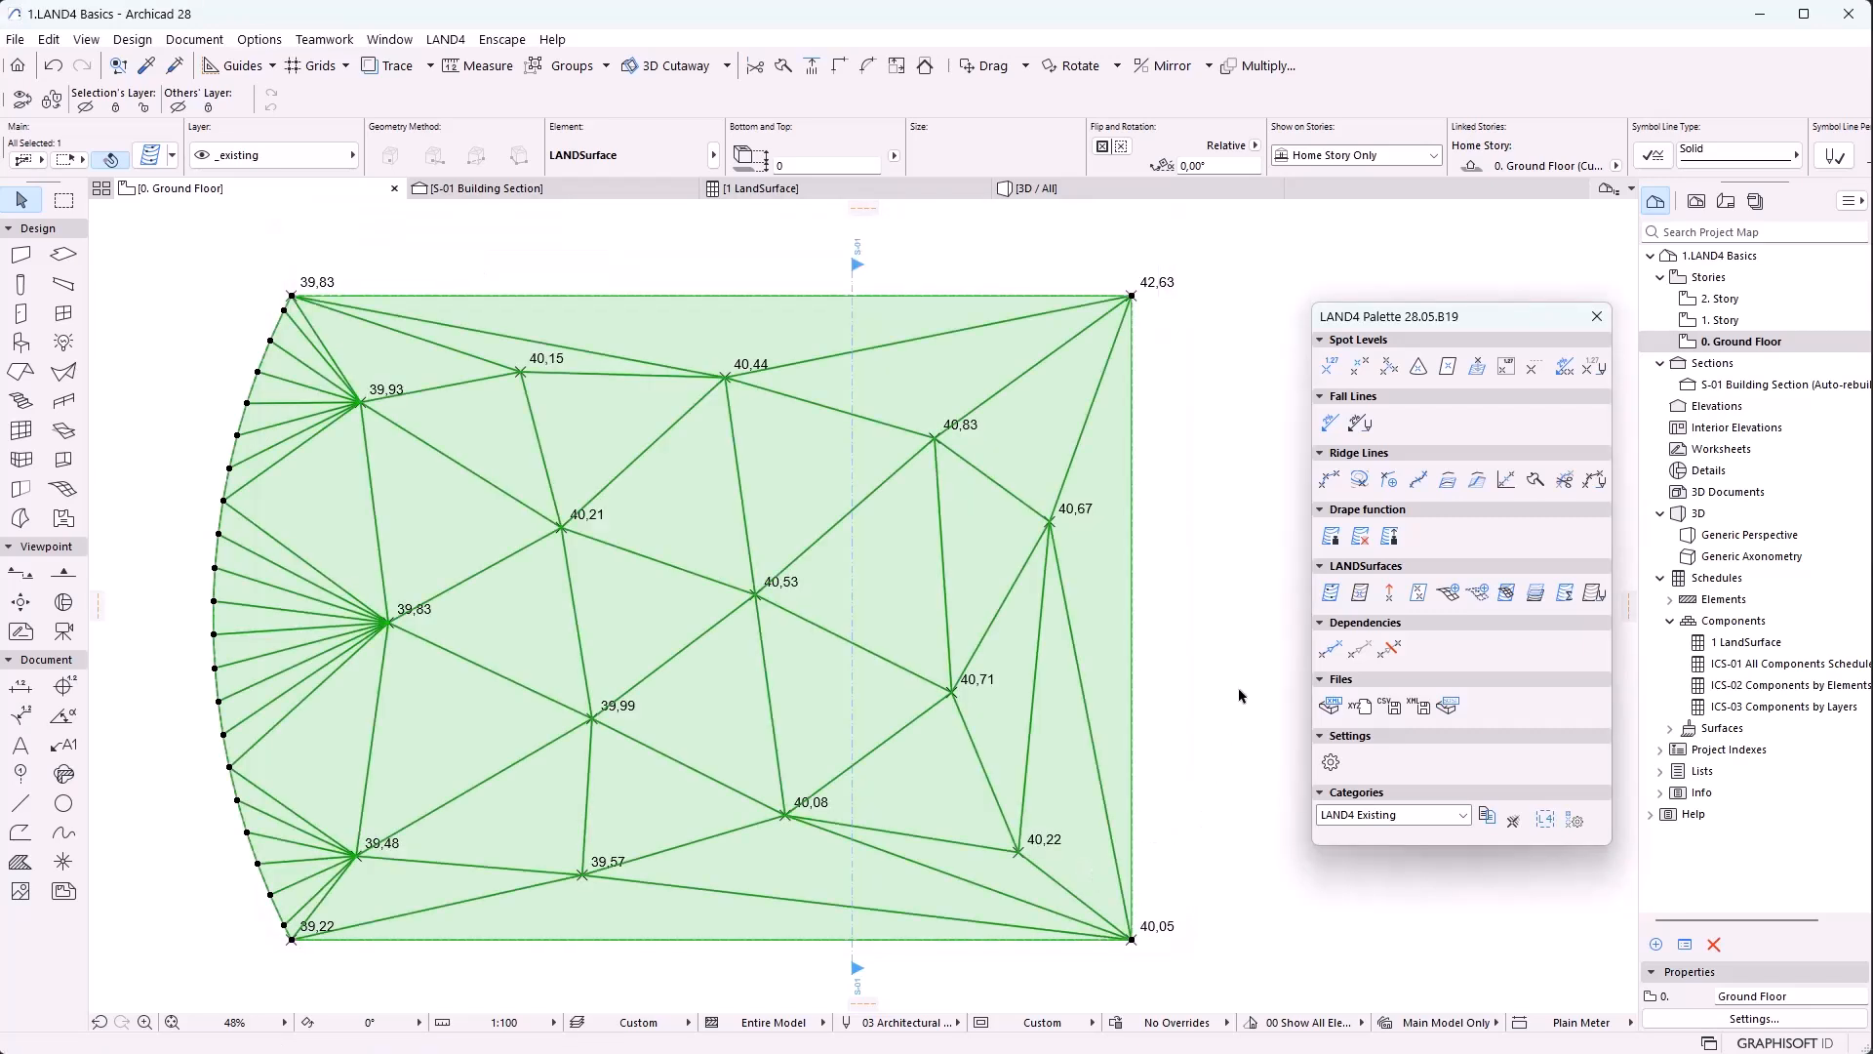
Move the 40,53 spot level inside the terrain a short distance towards the section line
left_click(769, 591)
left_click_drag(761, 592, 830, 575)
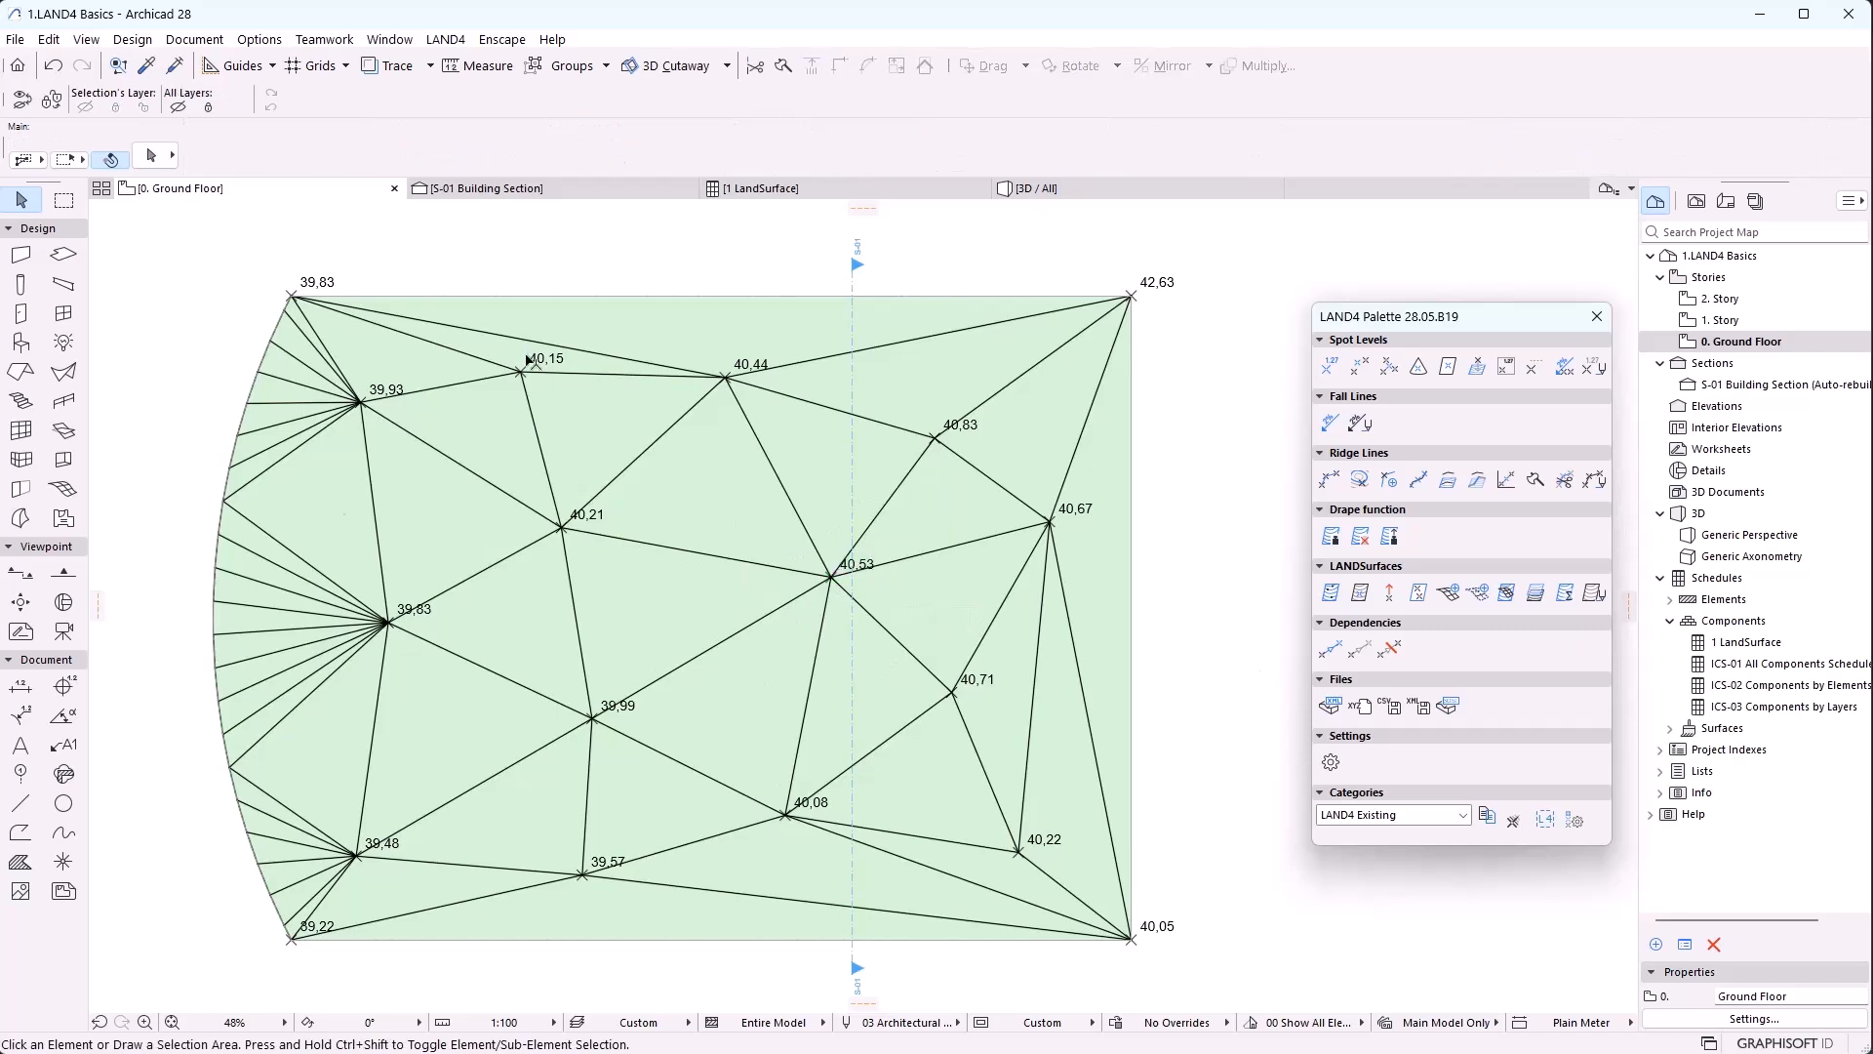
Set the Terrain surface's section pen to blue in its LANDSurface settings
left_click(1093, 584)
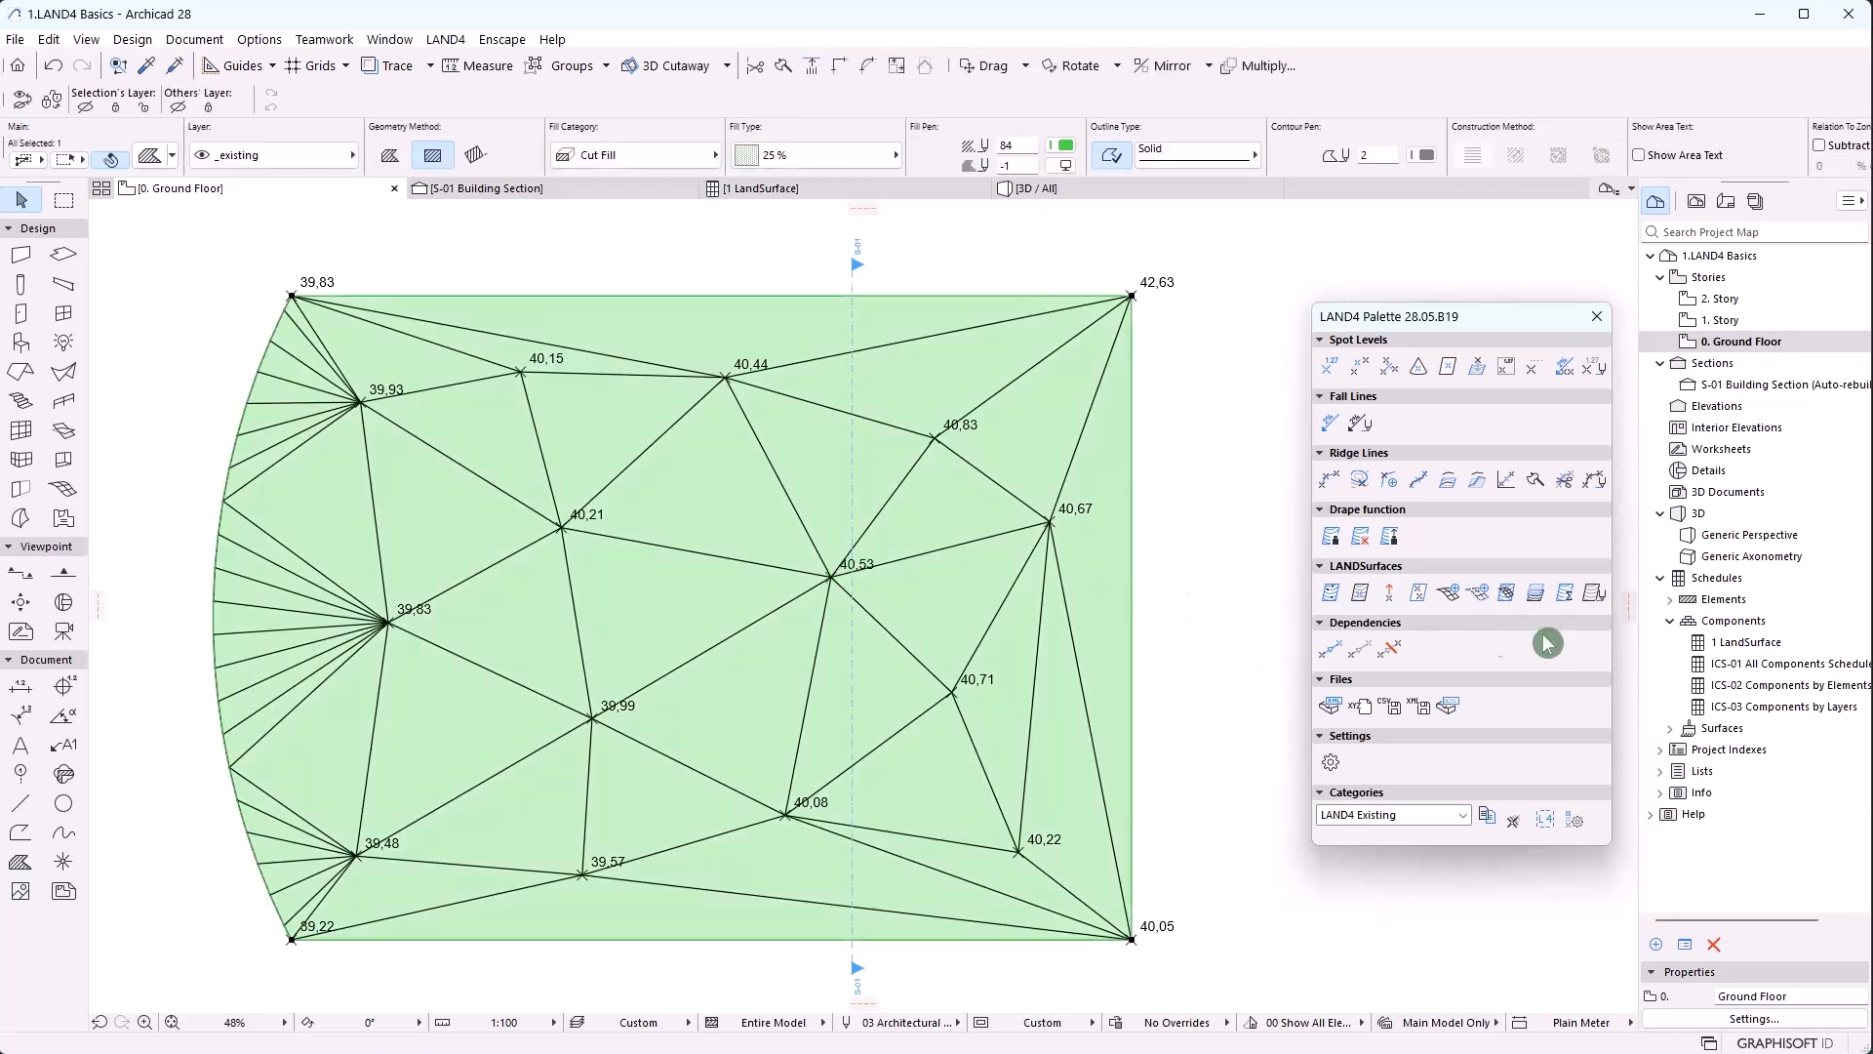
left_click(1592, 594)
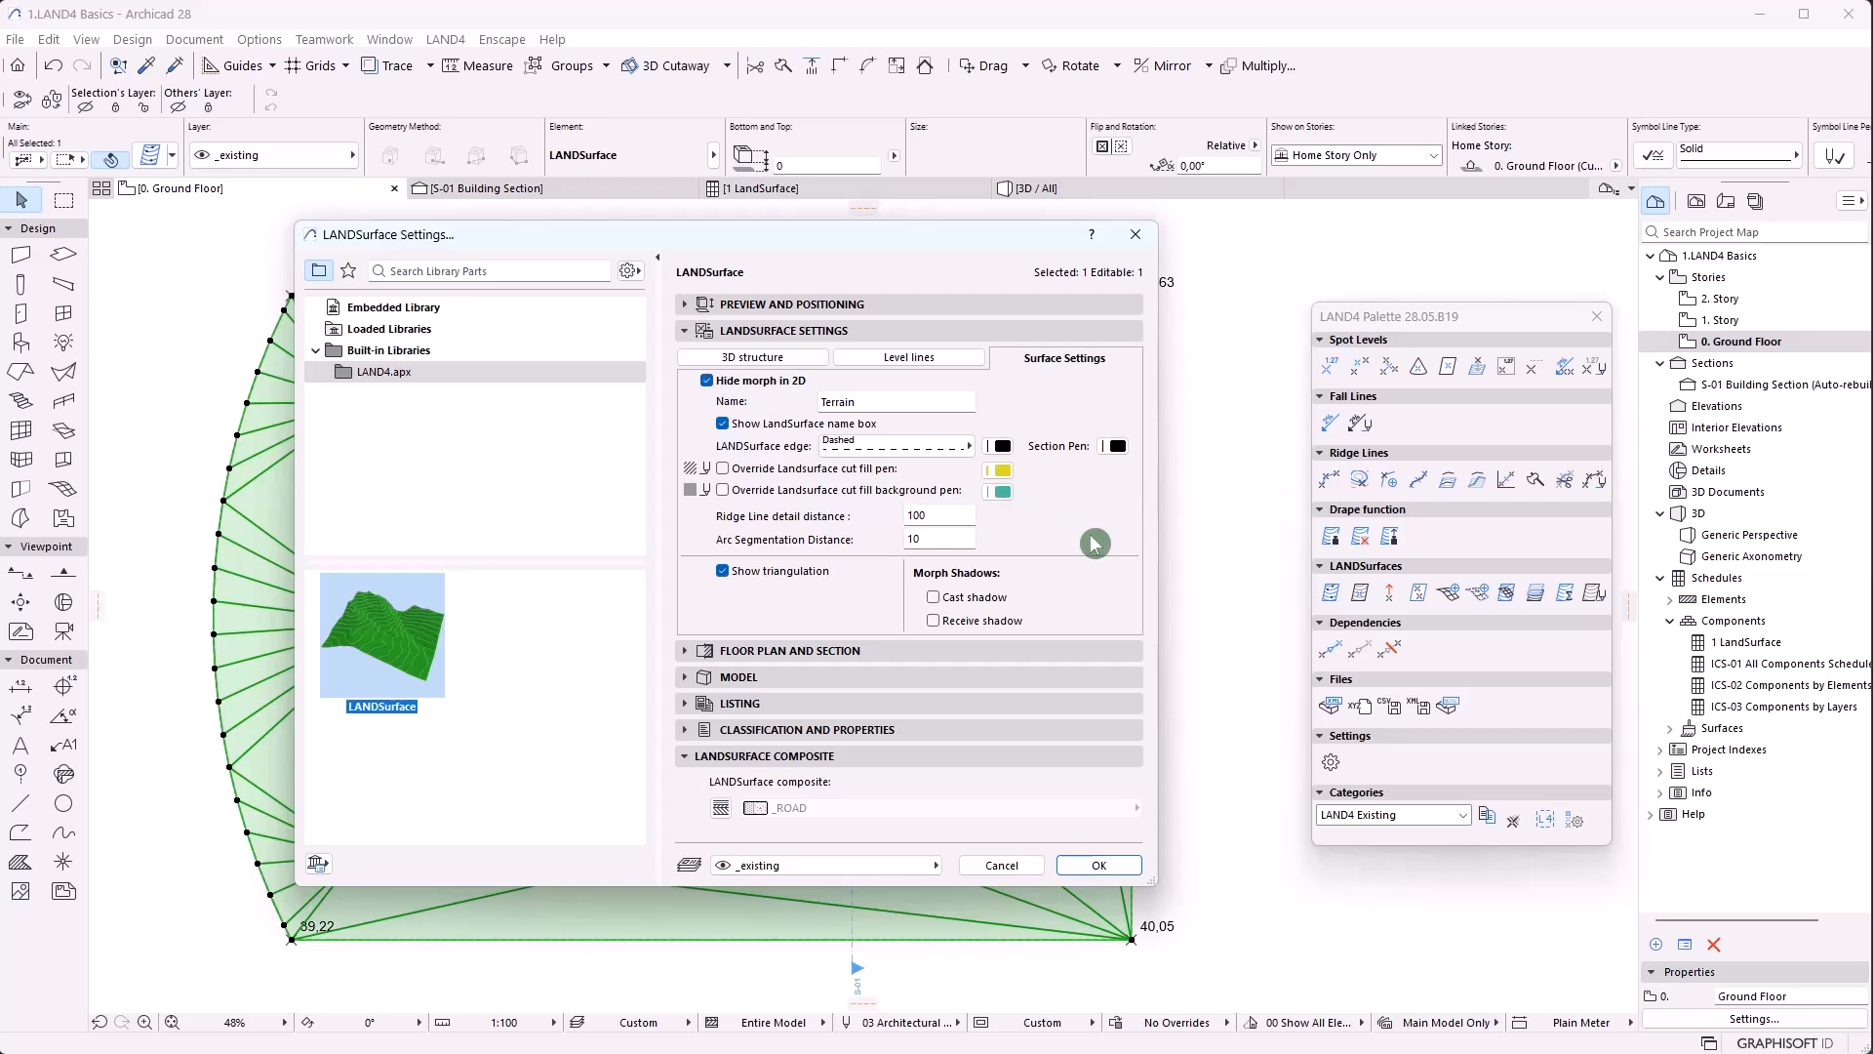
left_click(1111, 447)
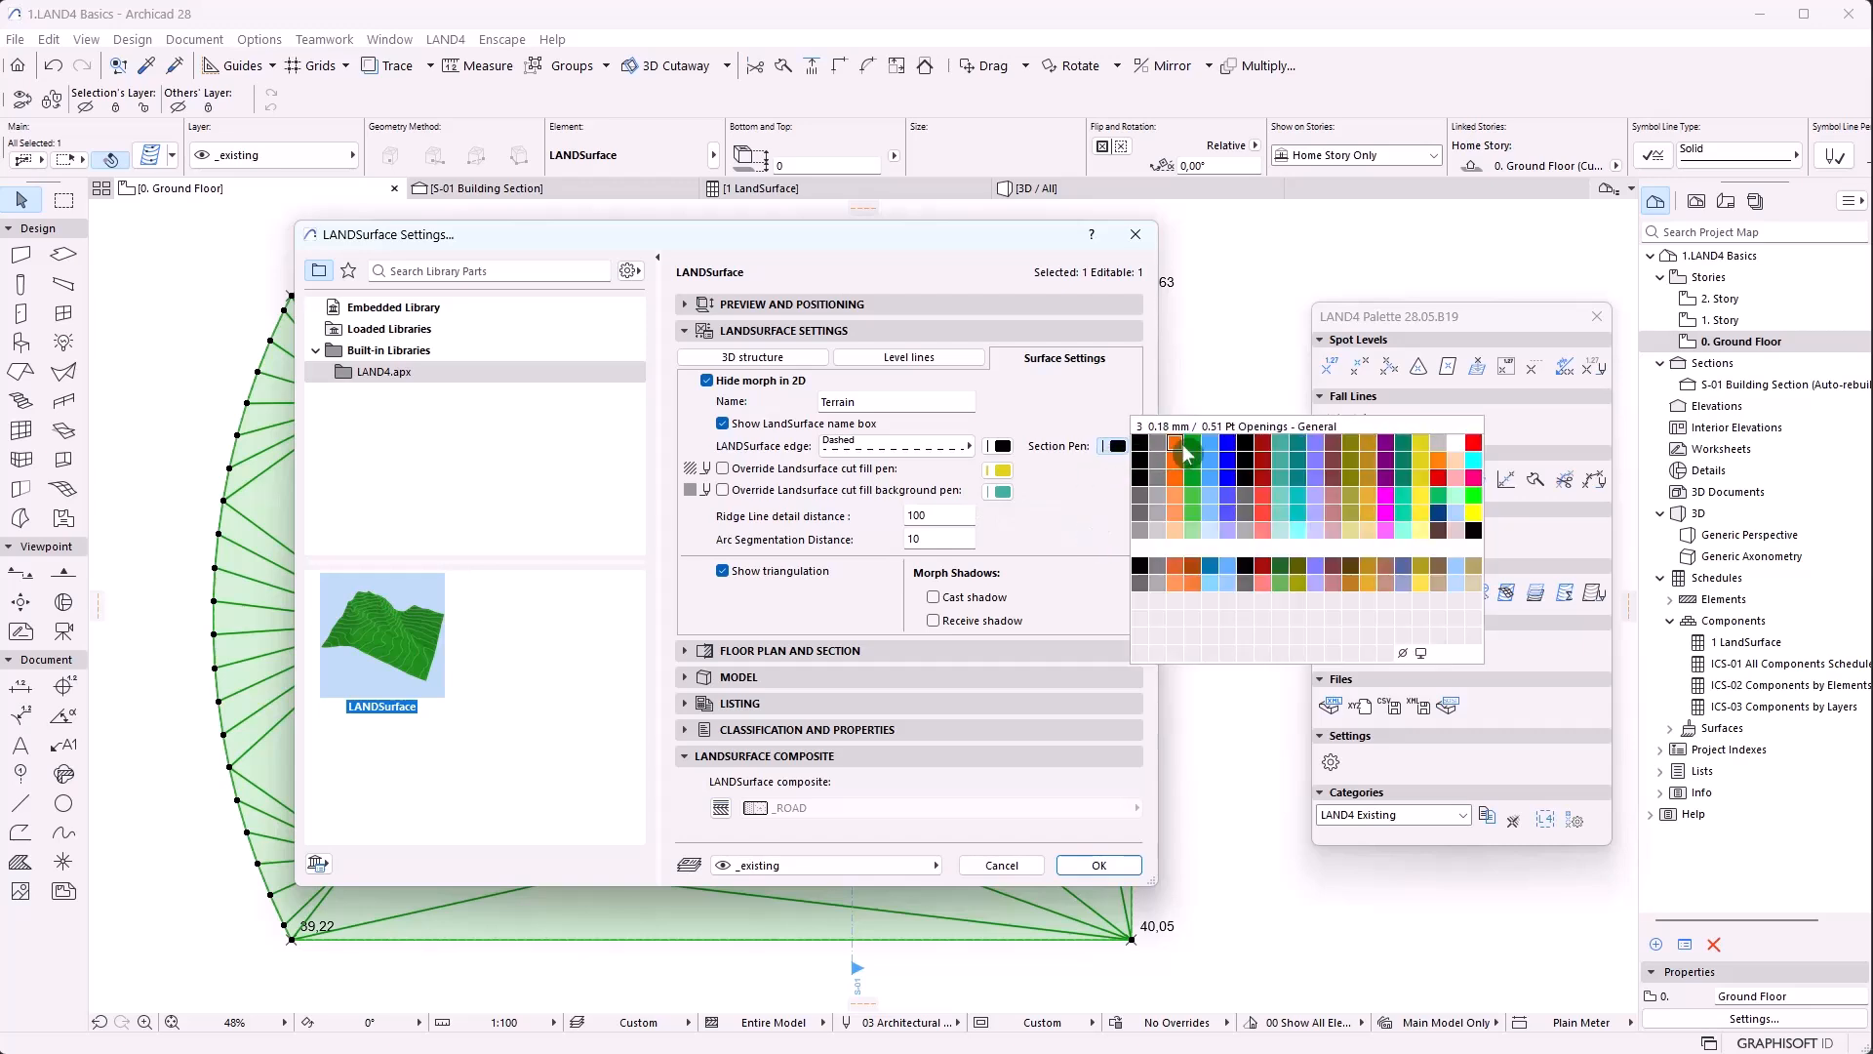
left_click(1228, 447)
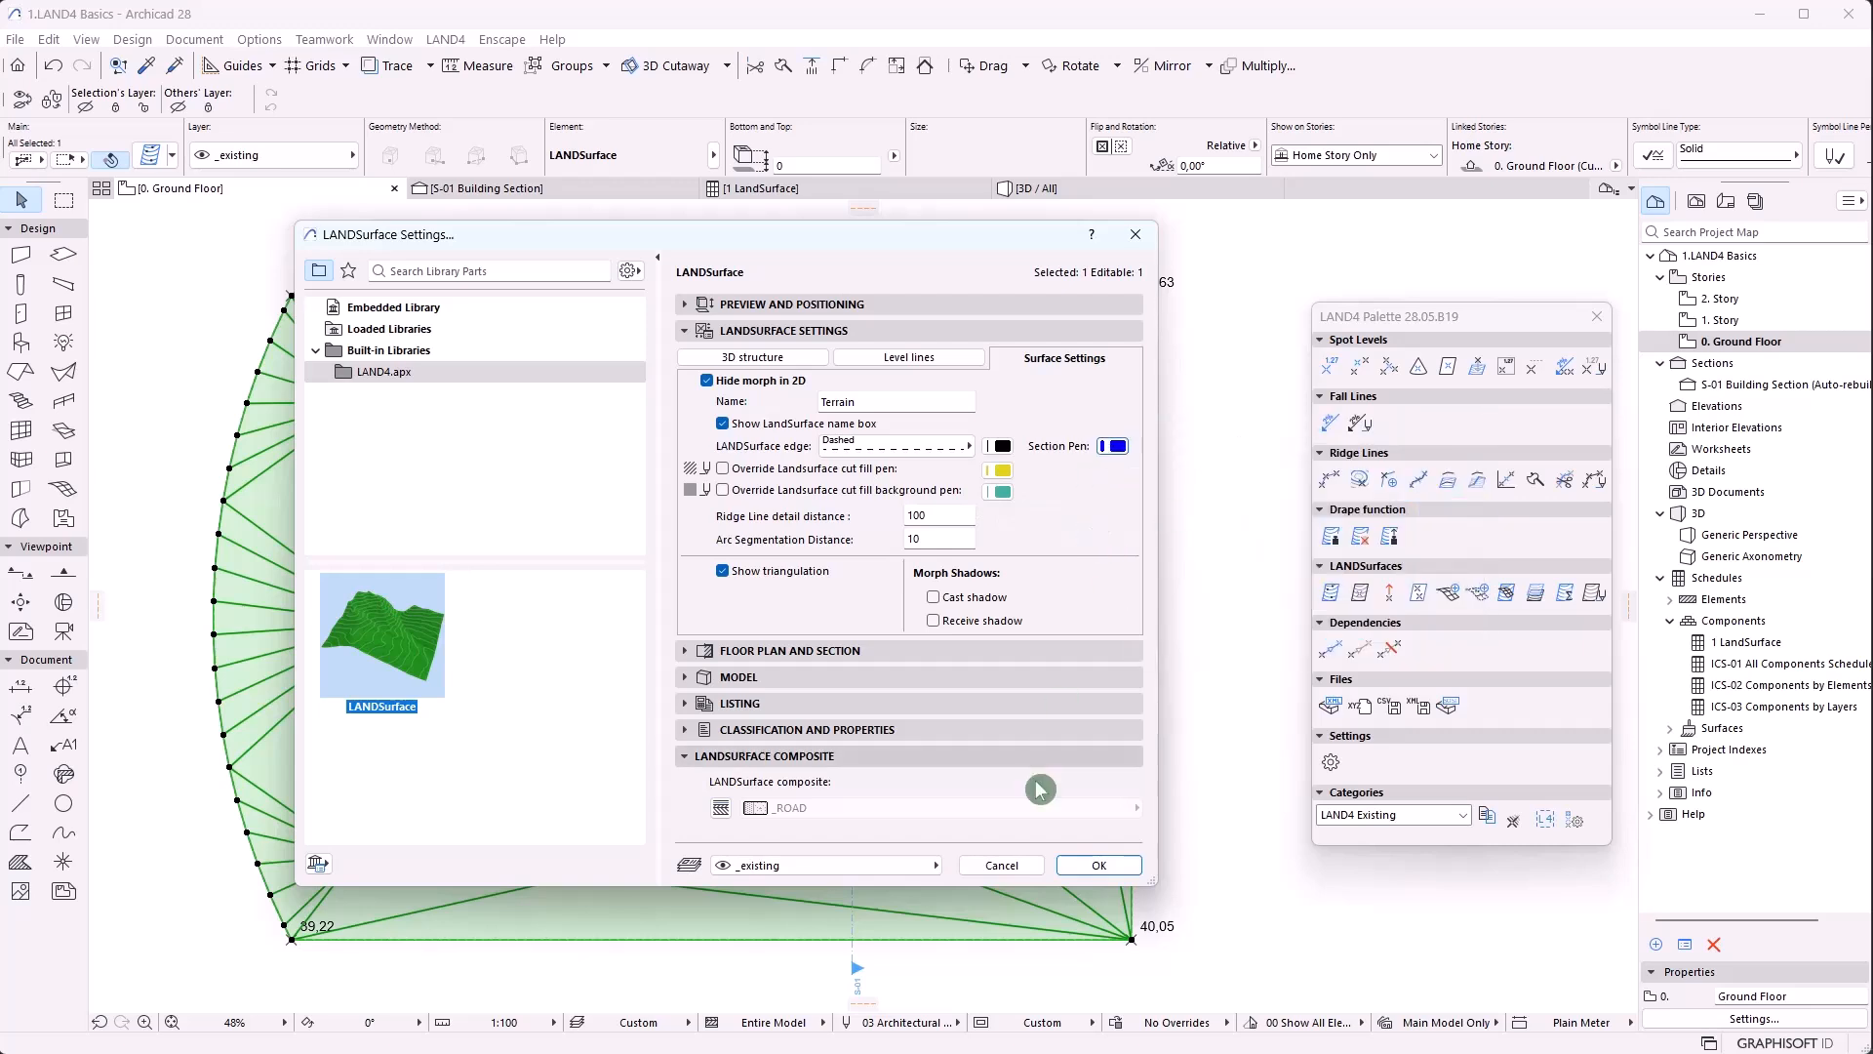
left_click(1090, 866)
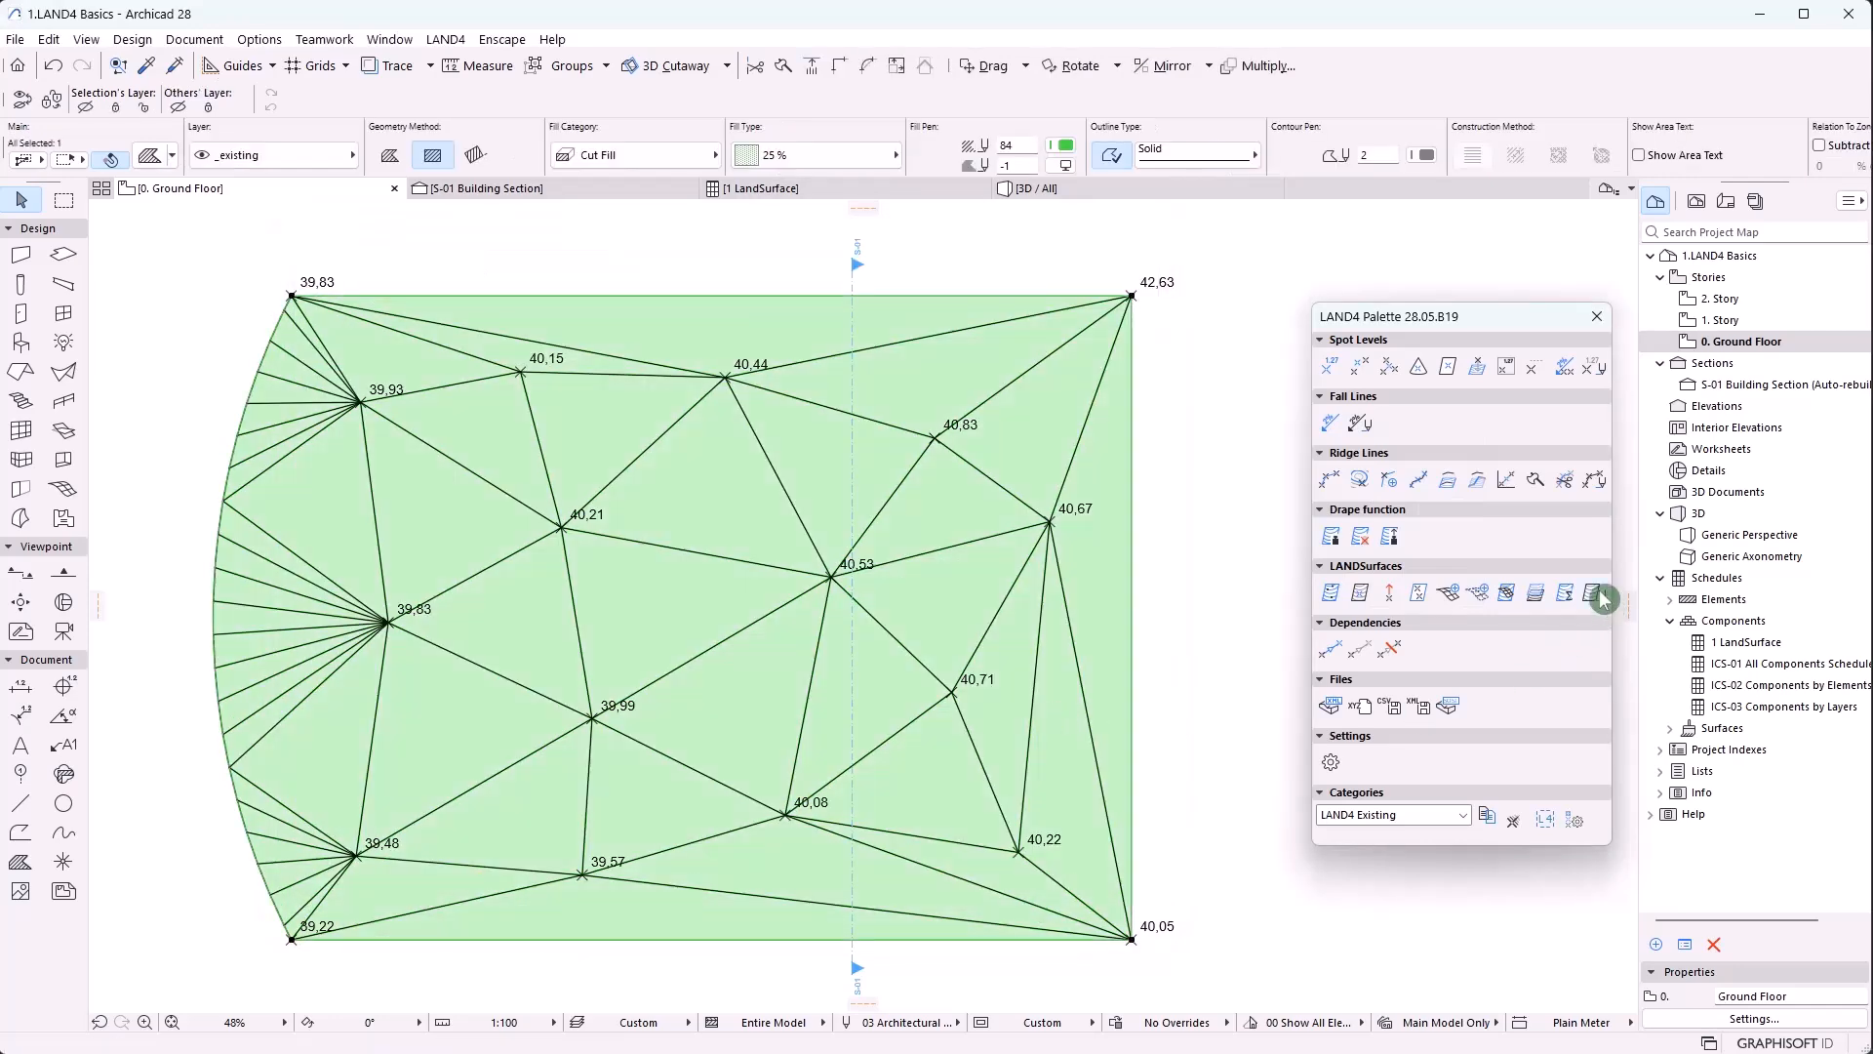
Turn off the Terrain surface's triangulation and give it a layered composite 3D structure using the _ROAD composite
left_click(1594, 592)
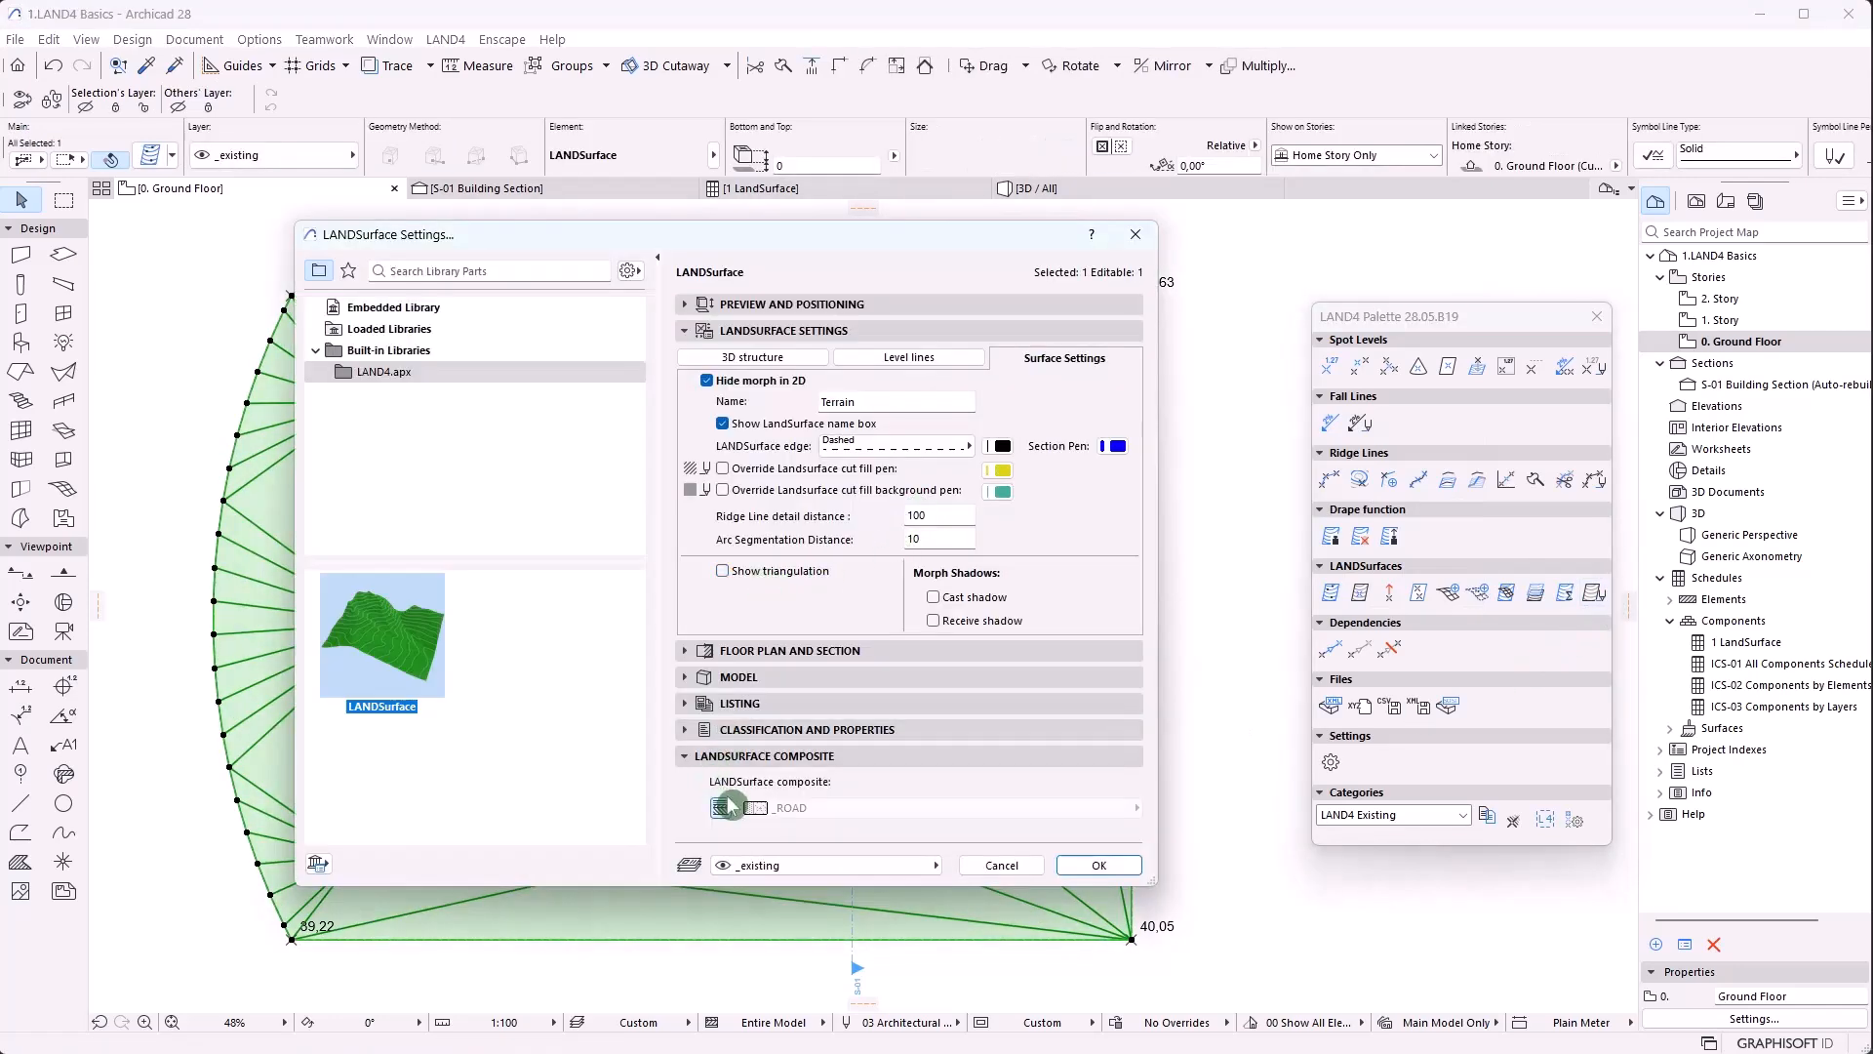
left_click(760, 360)
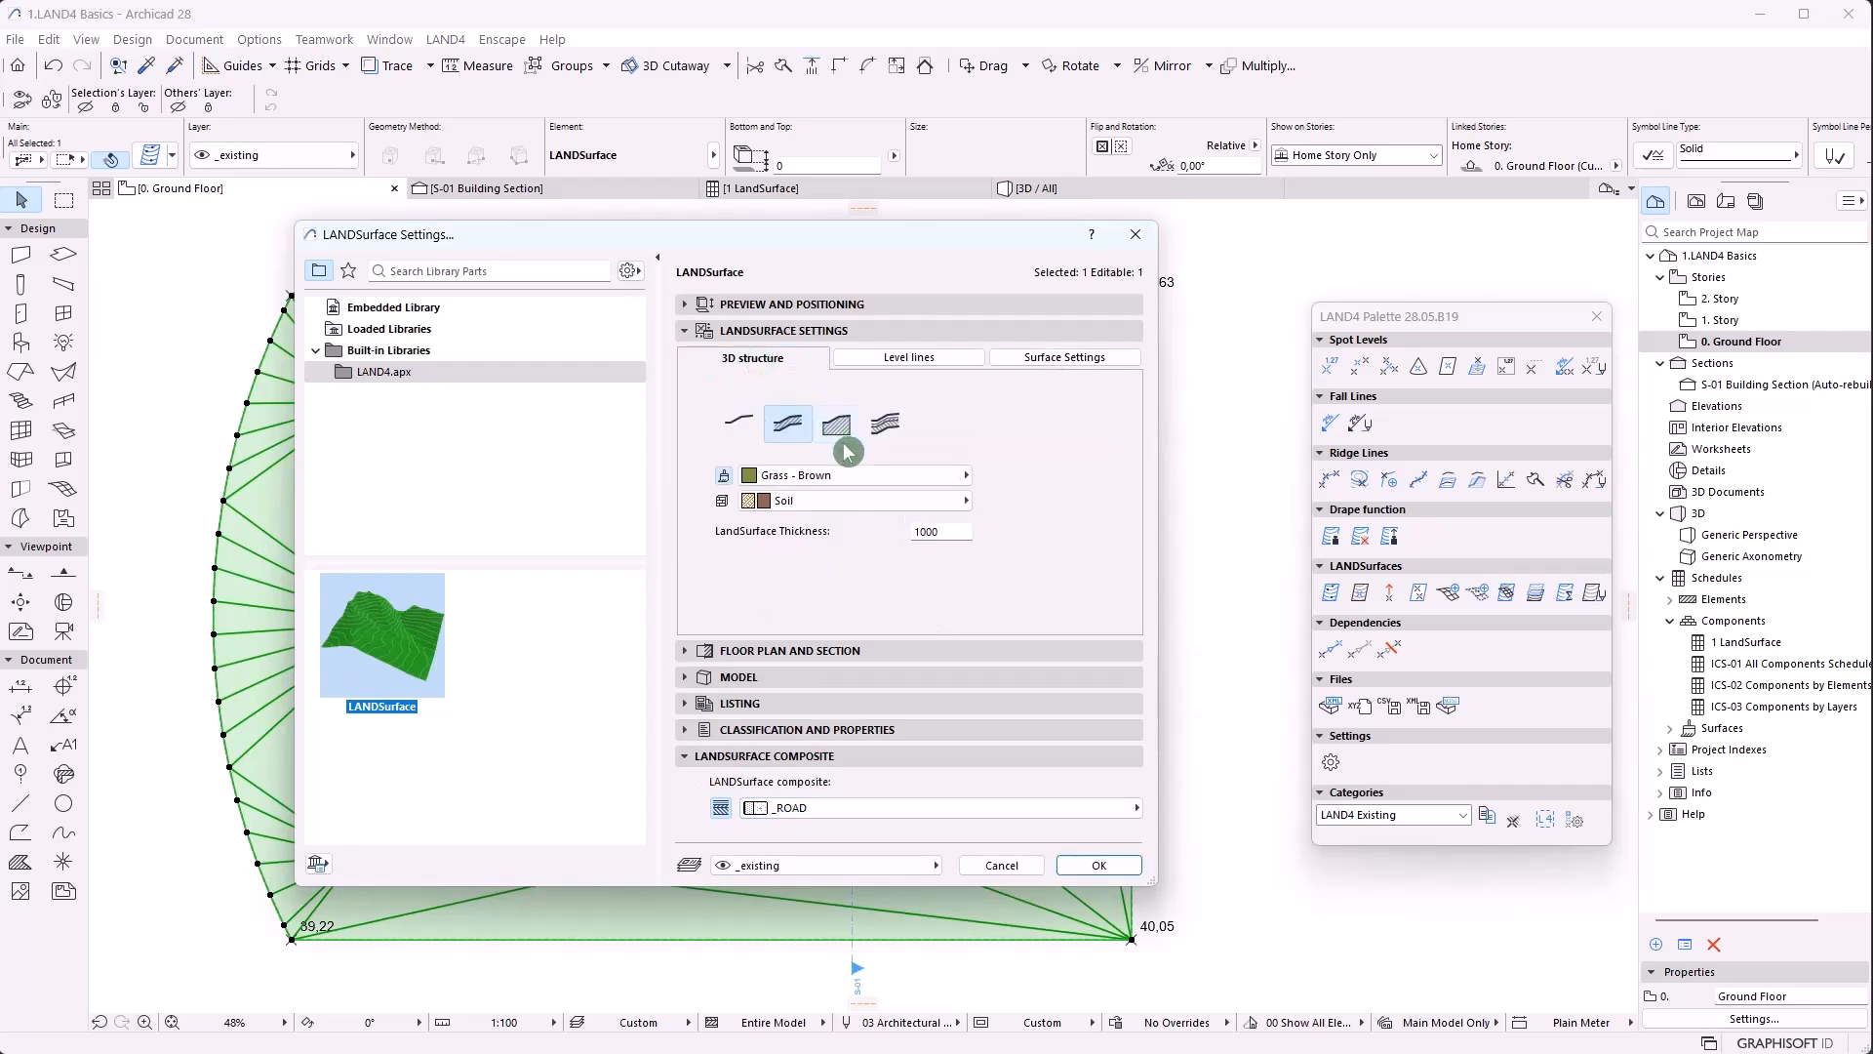
left_click(885, 423)
left_click(1083, 867)
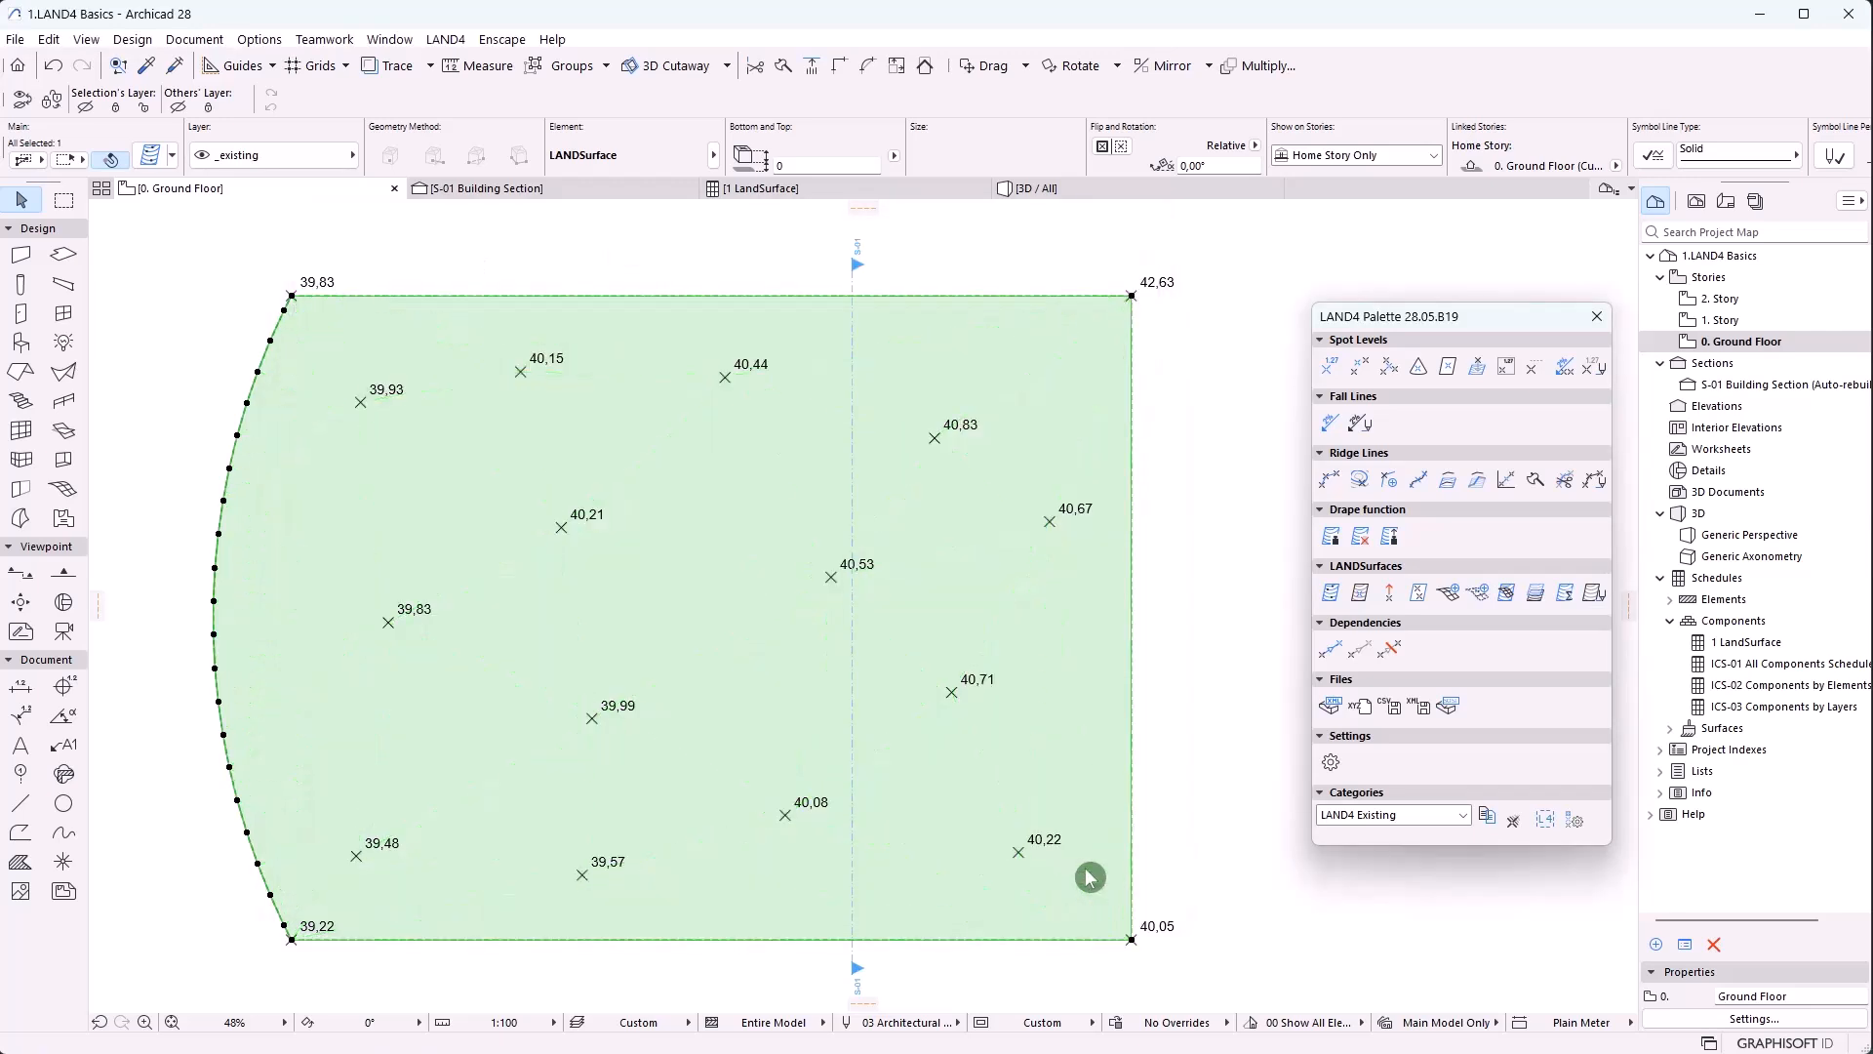
left_click(1212, 678)
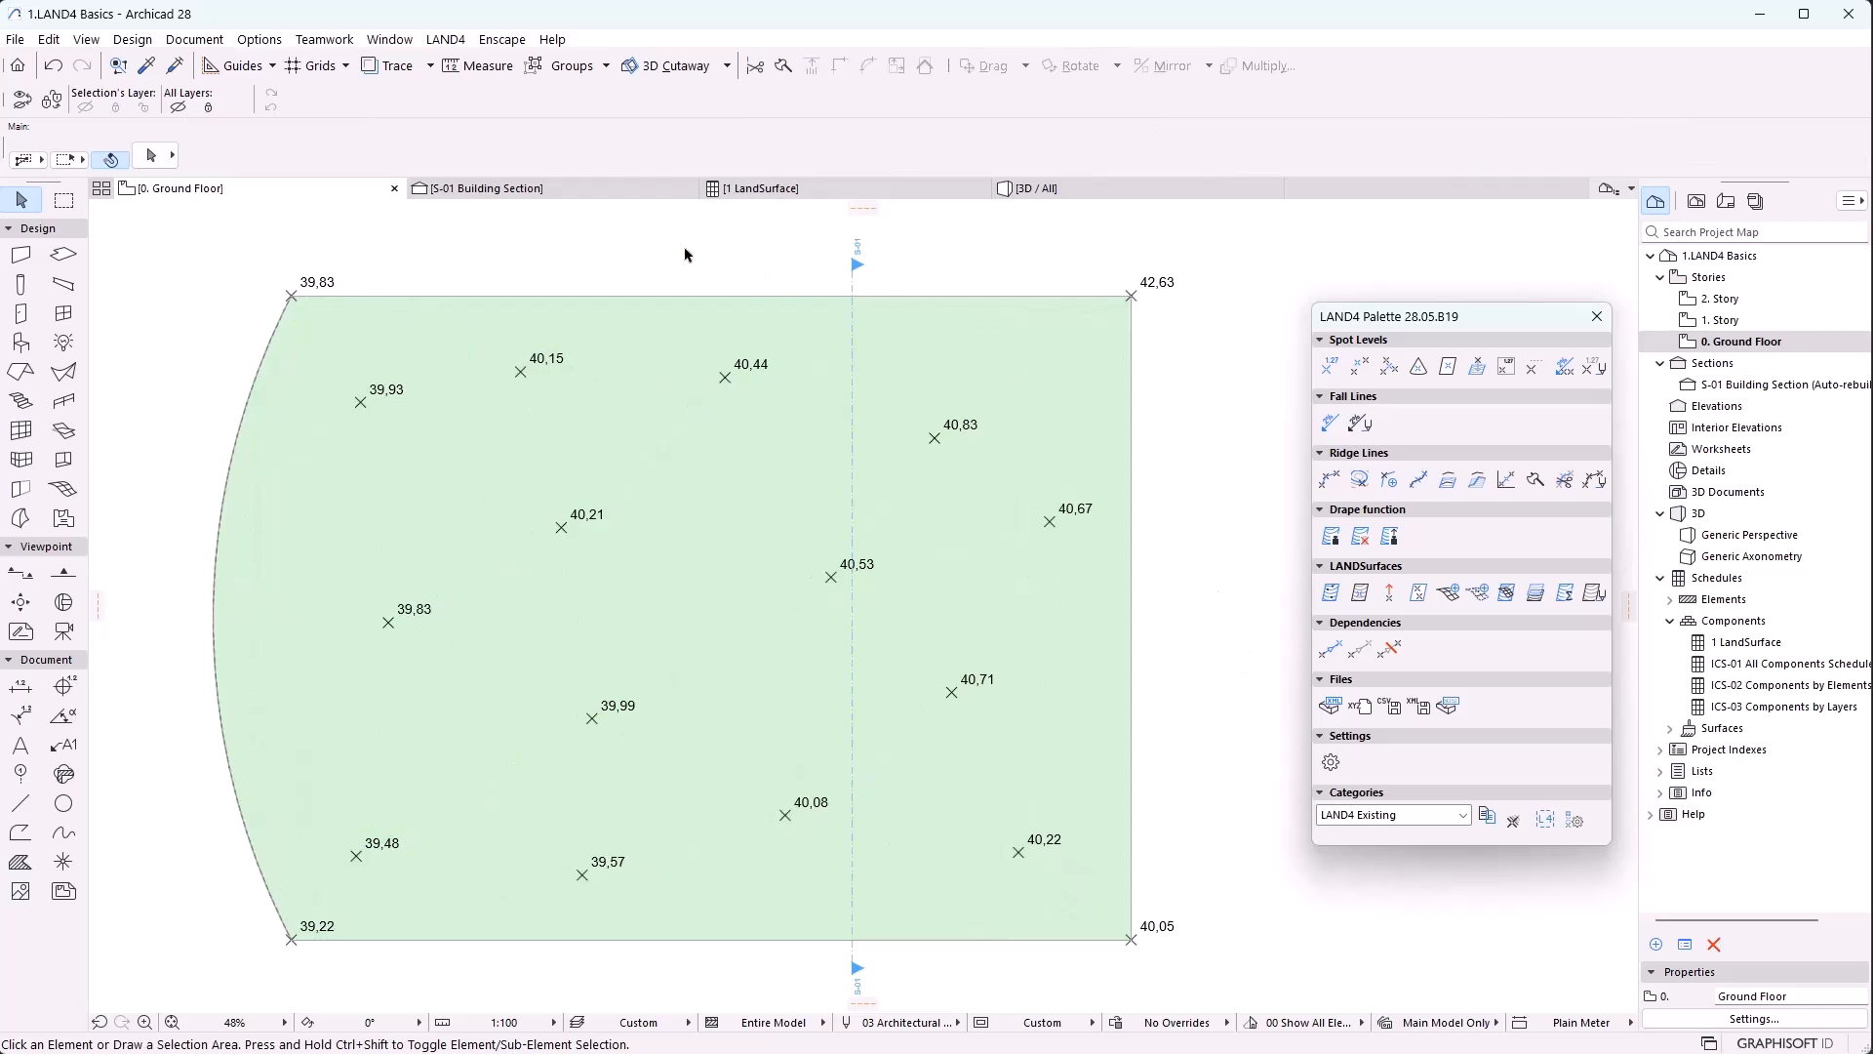
Examine the terrain's composite layers in the S-01 building section
left_click(547, 190)
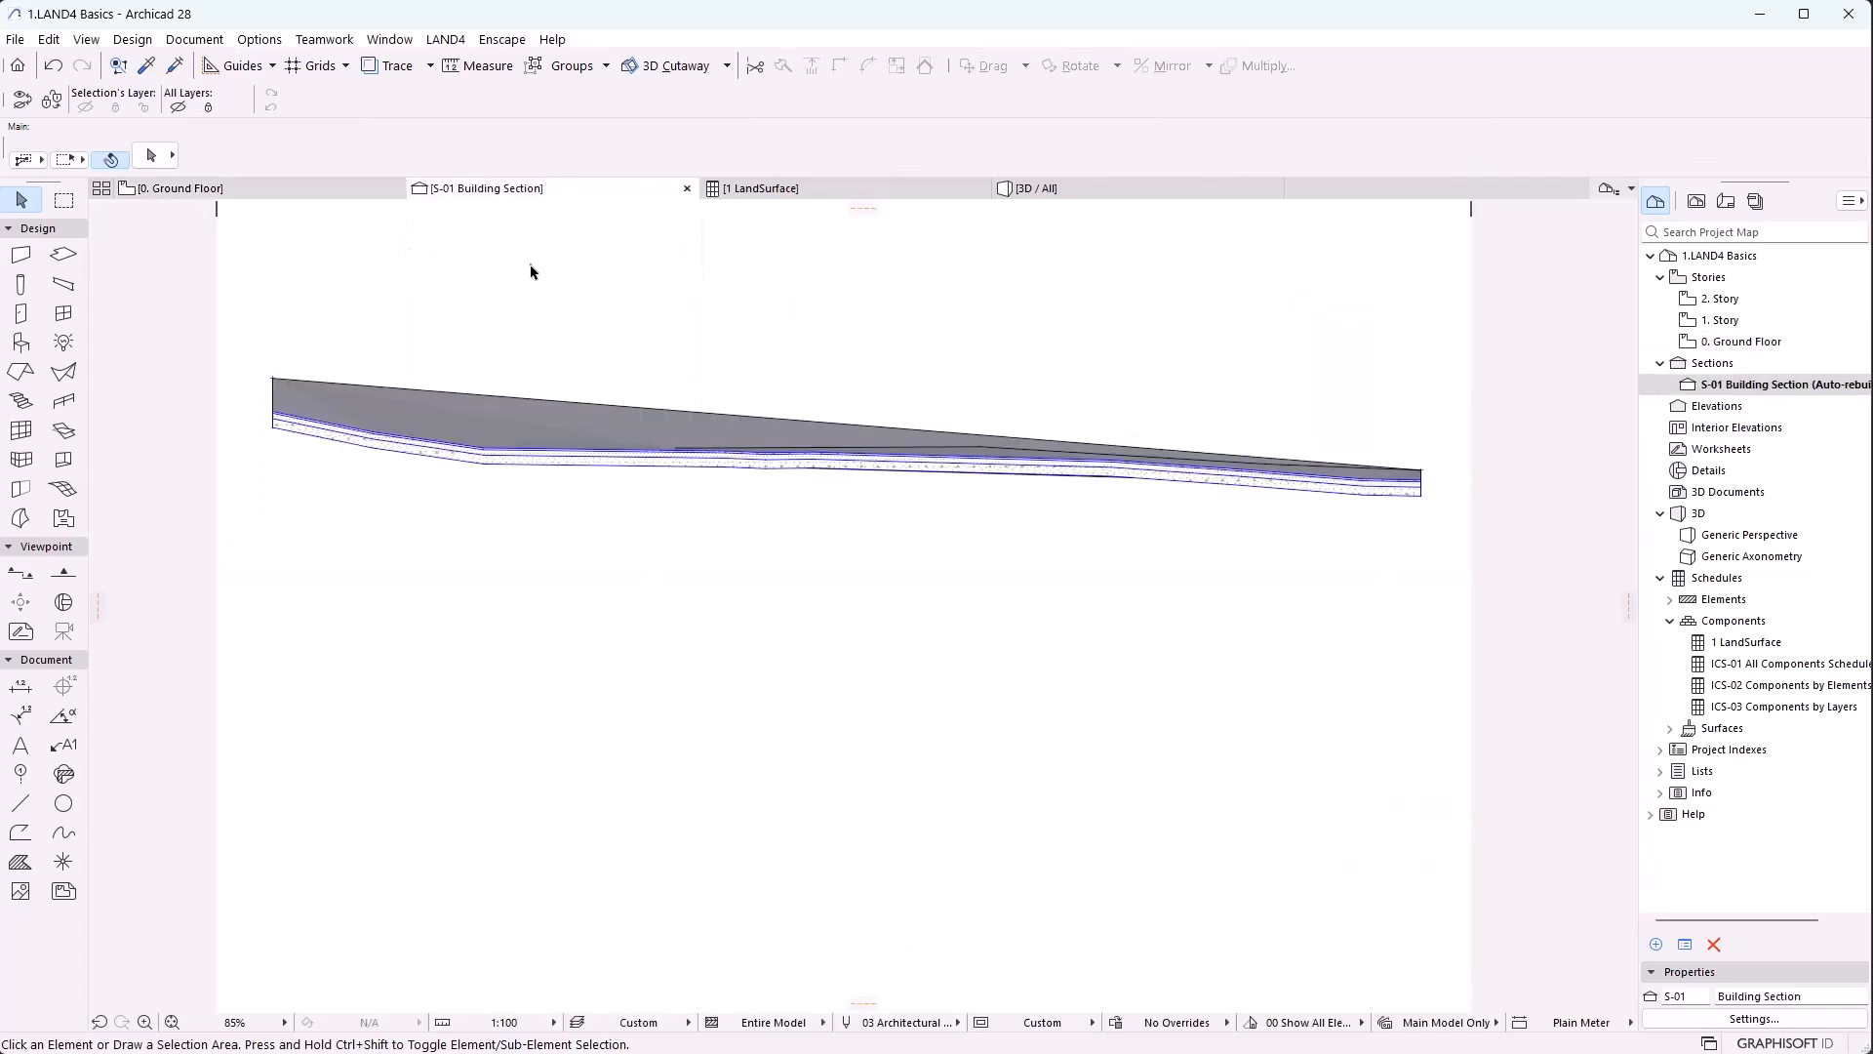
scroll(503, 468, "up", 5)
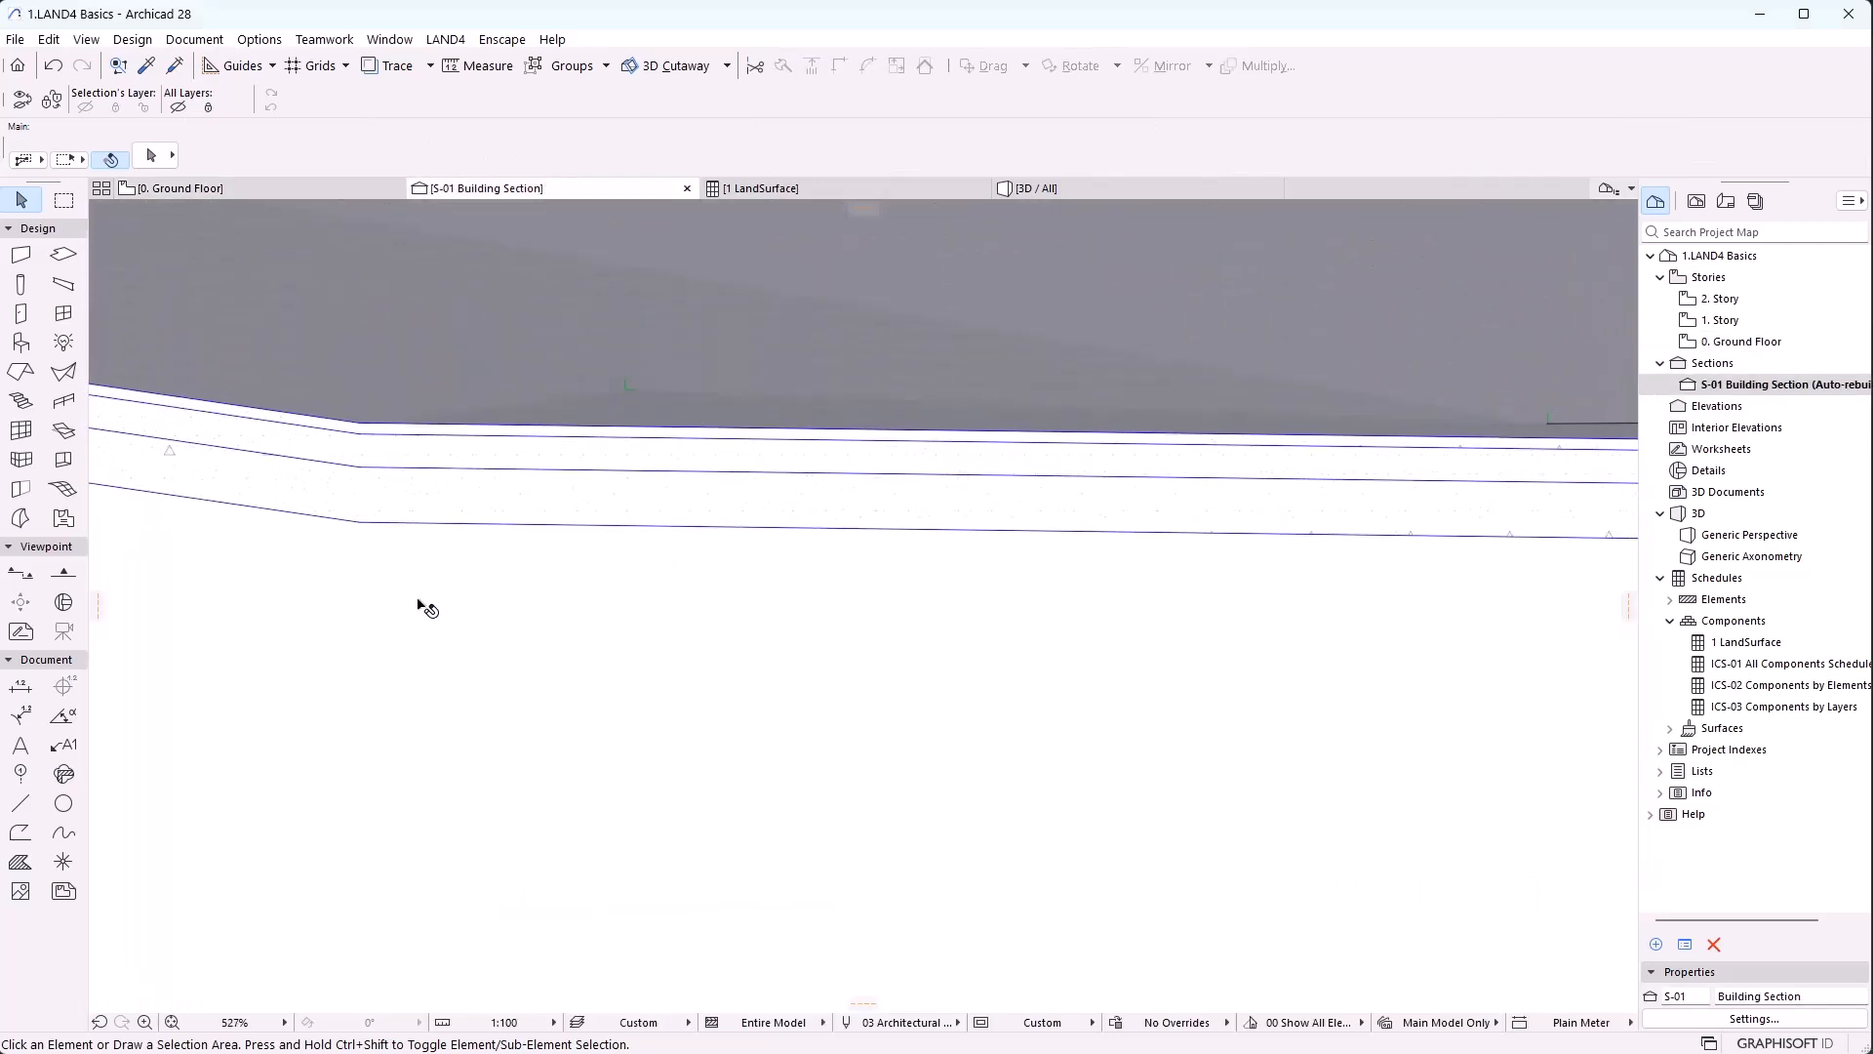
scroll(436, 572, "down", 6)
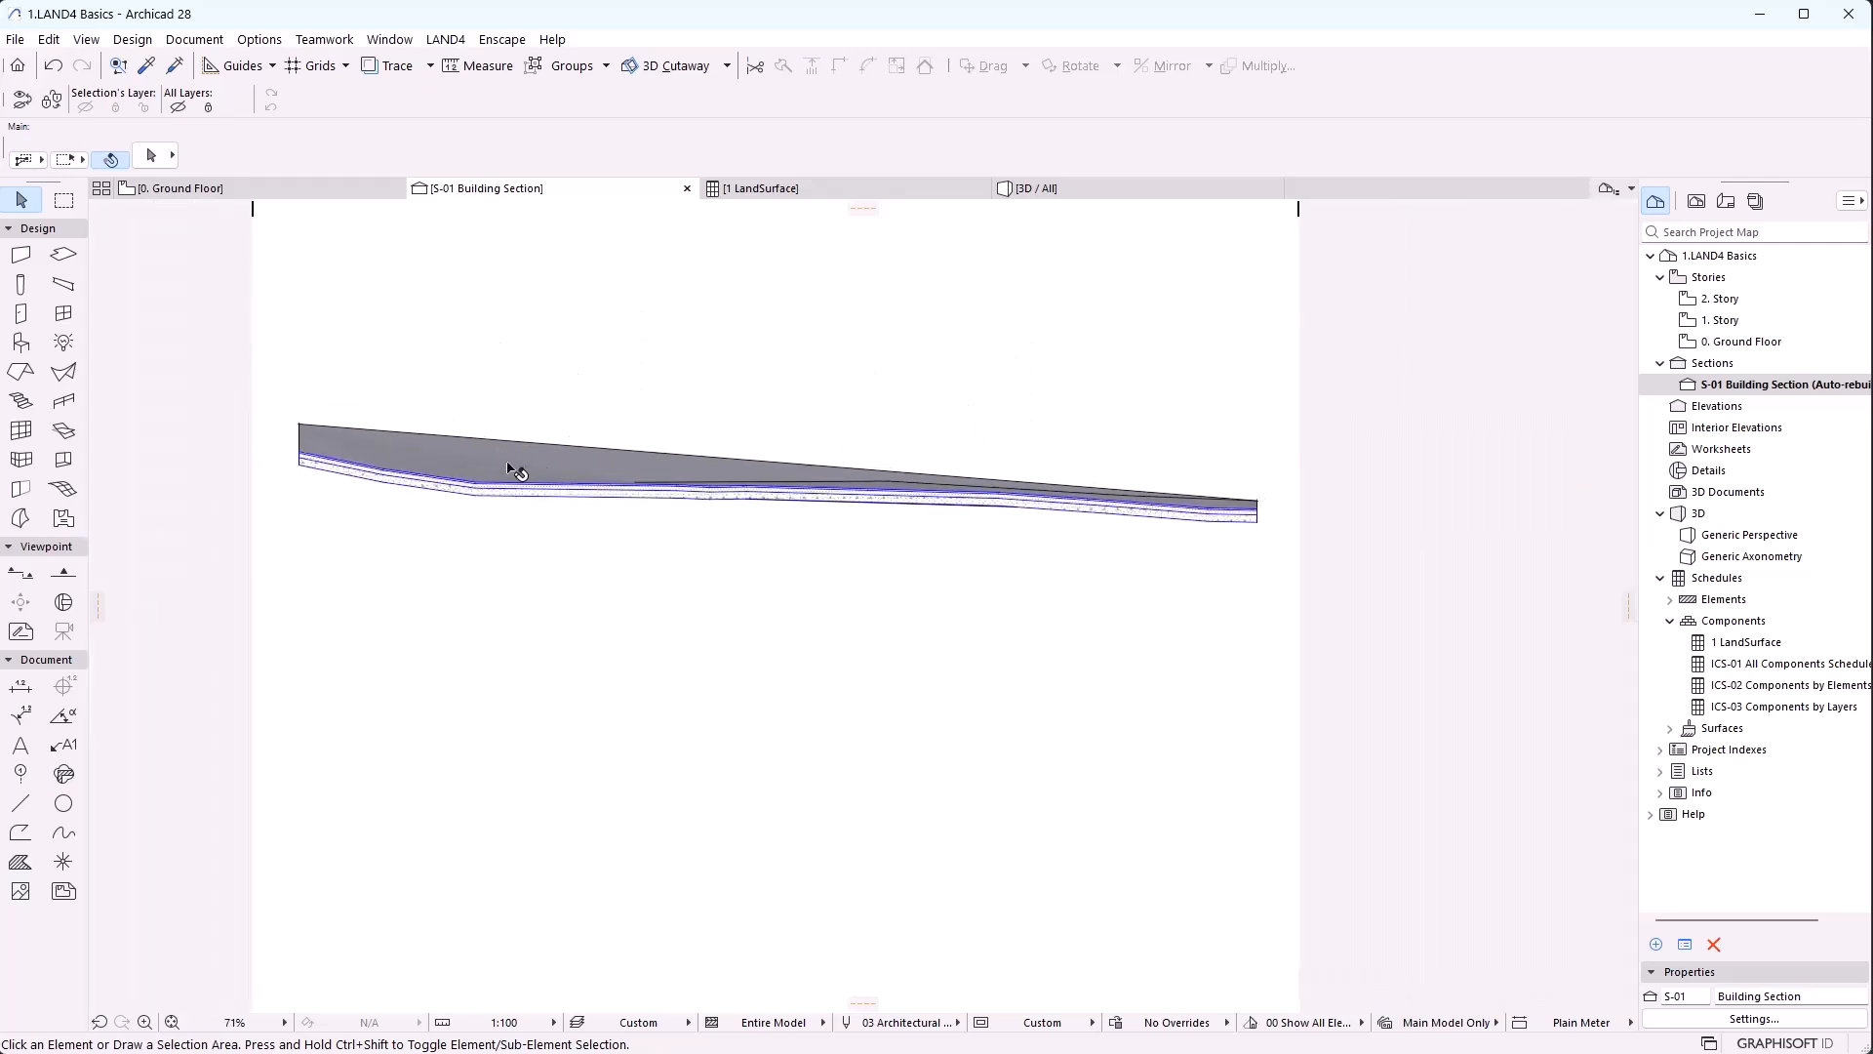
key("ctrl+w")
Create a new land surface with level lines inside the curved boundary from the spot levels
left_click(1331, 592)
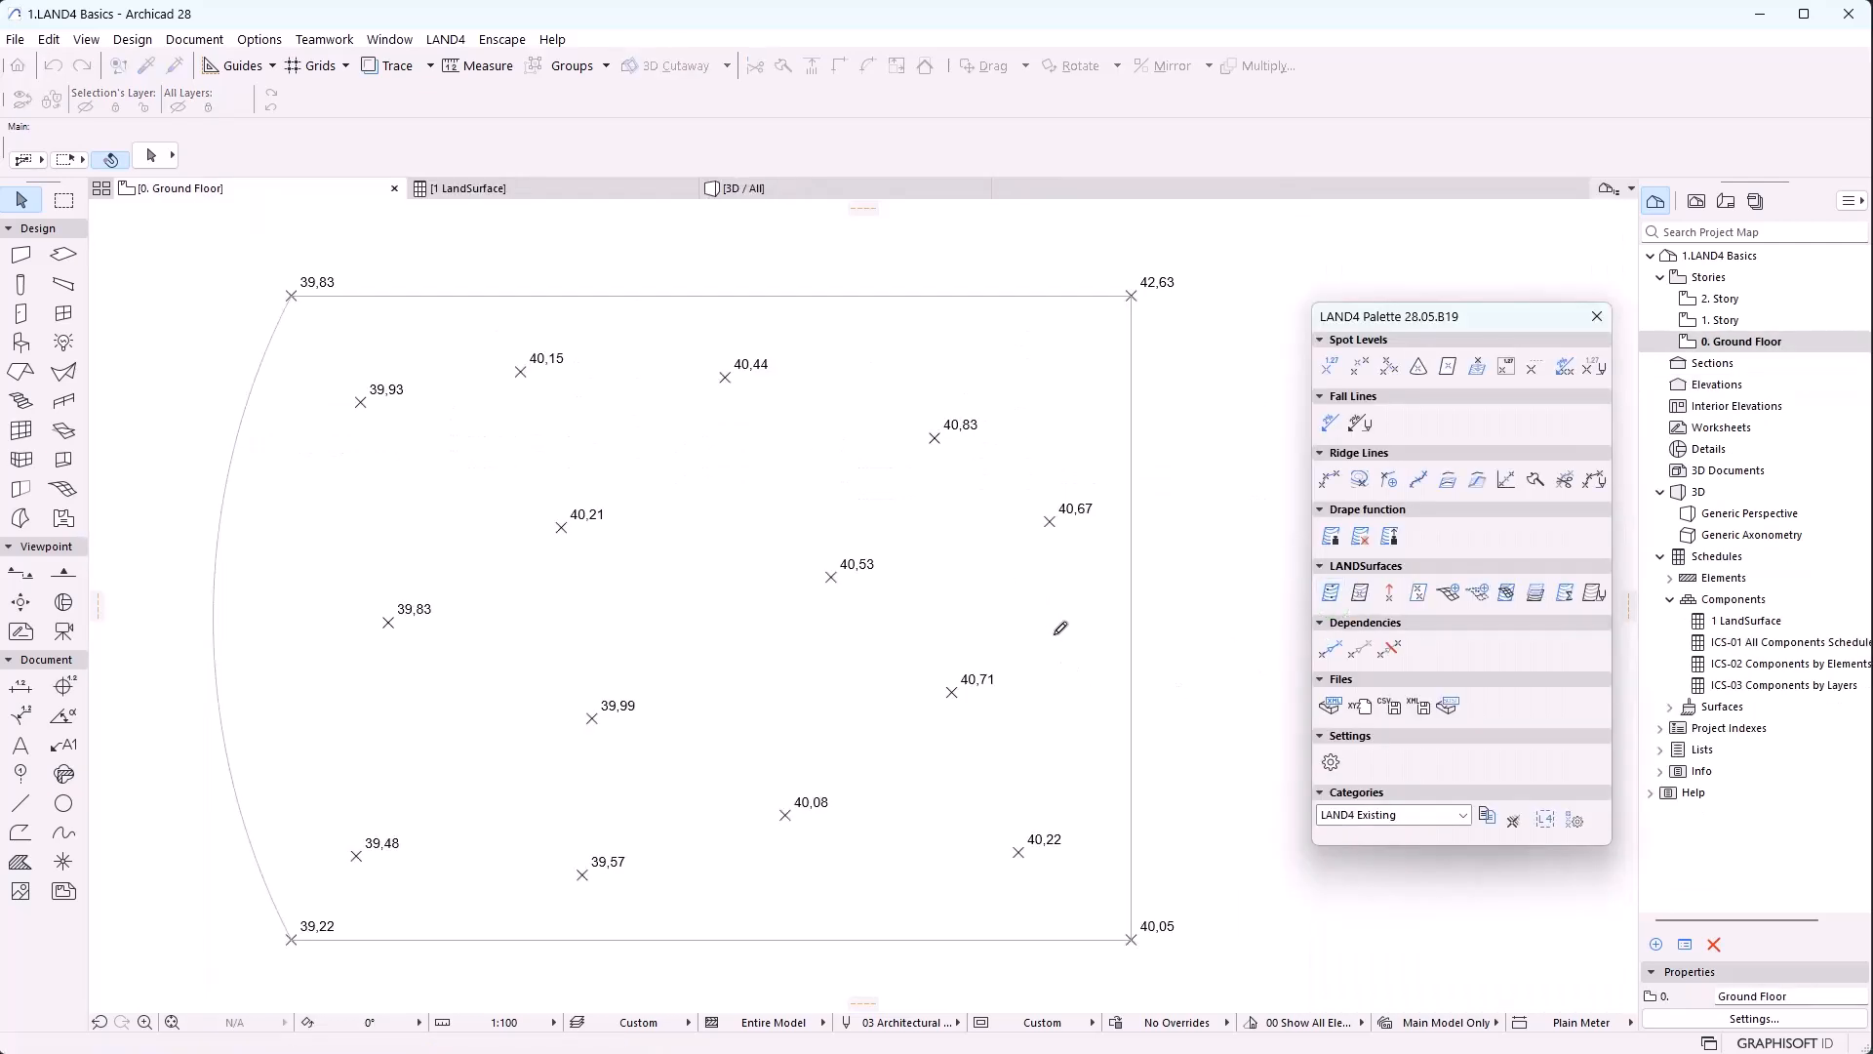
left_click(867, 516)
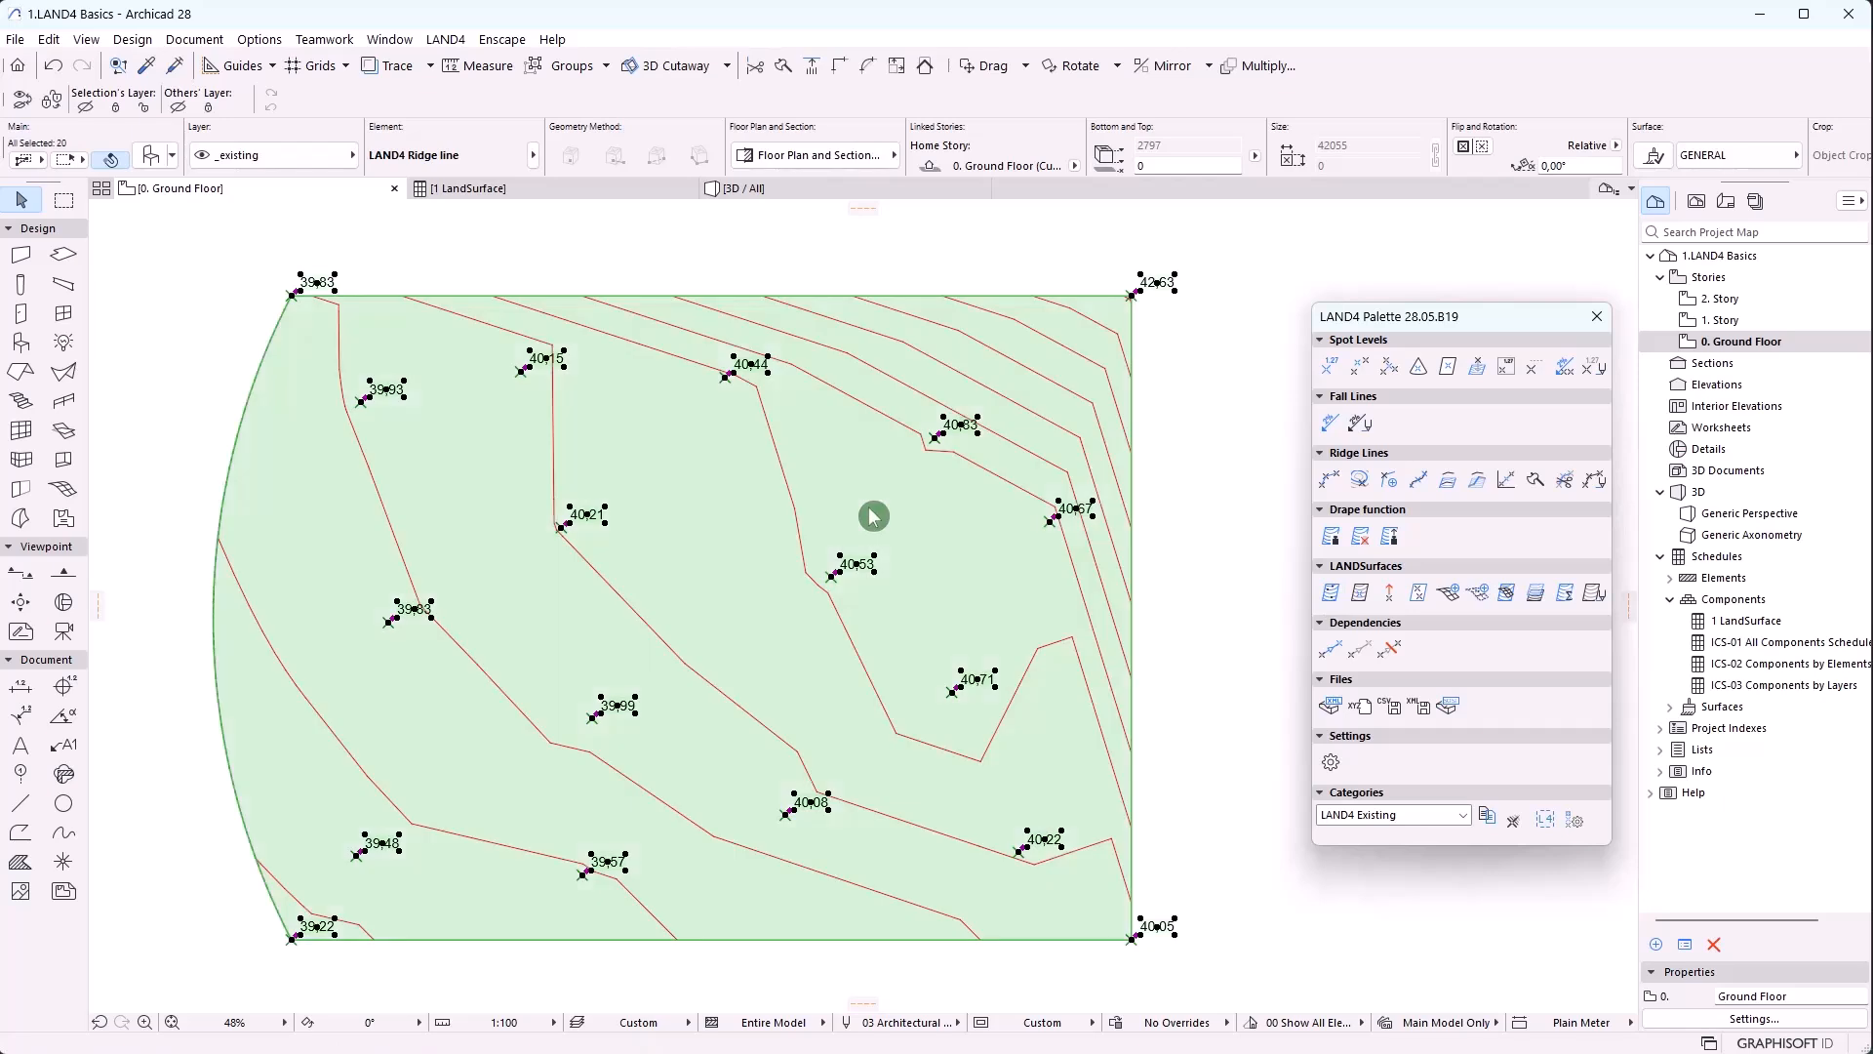
Turn on the individual level line texts for the 40,20 and 40,50 level lines near the middle of the surface
left_click(1133, 575)
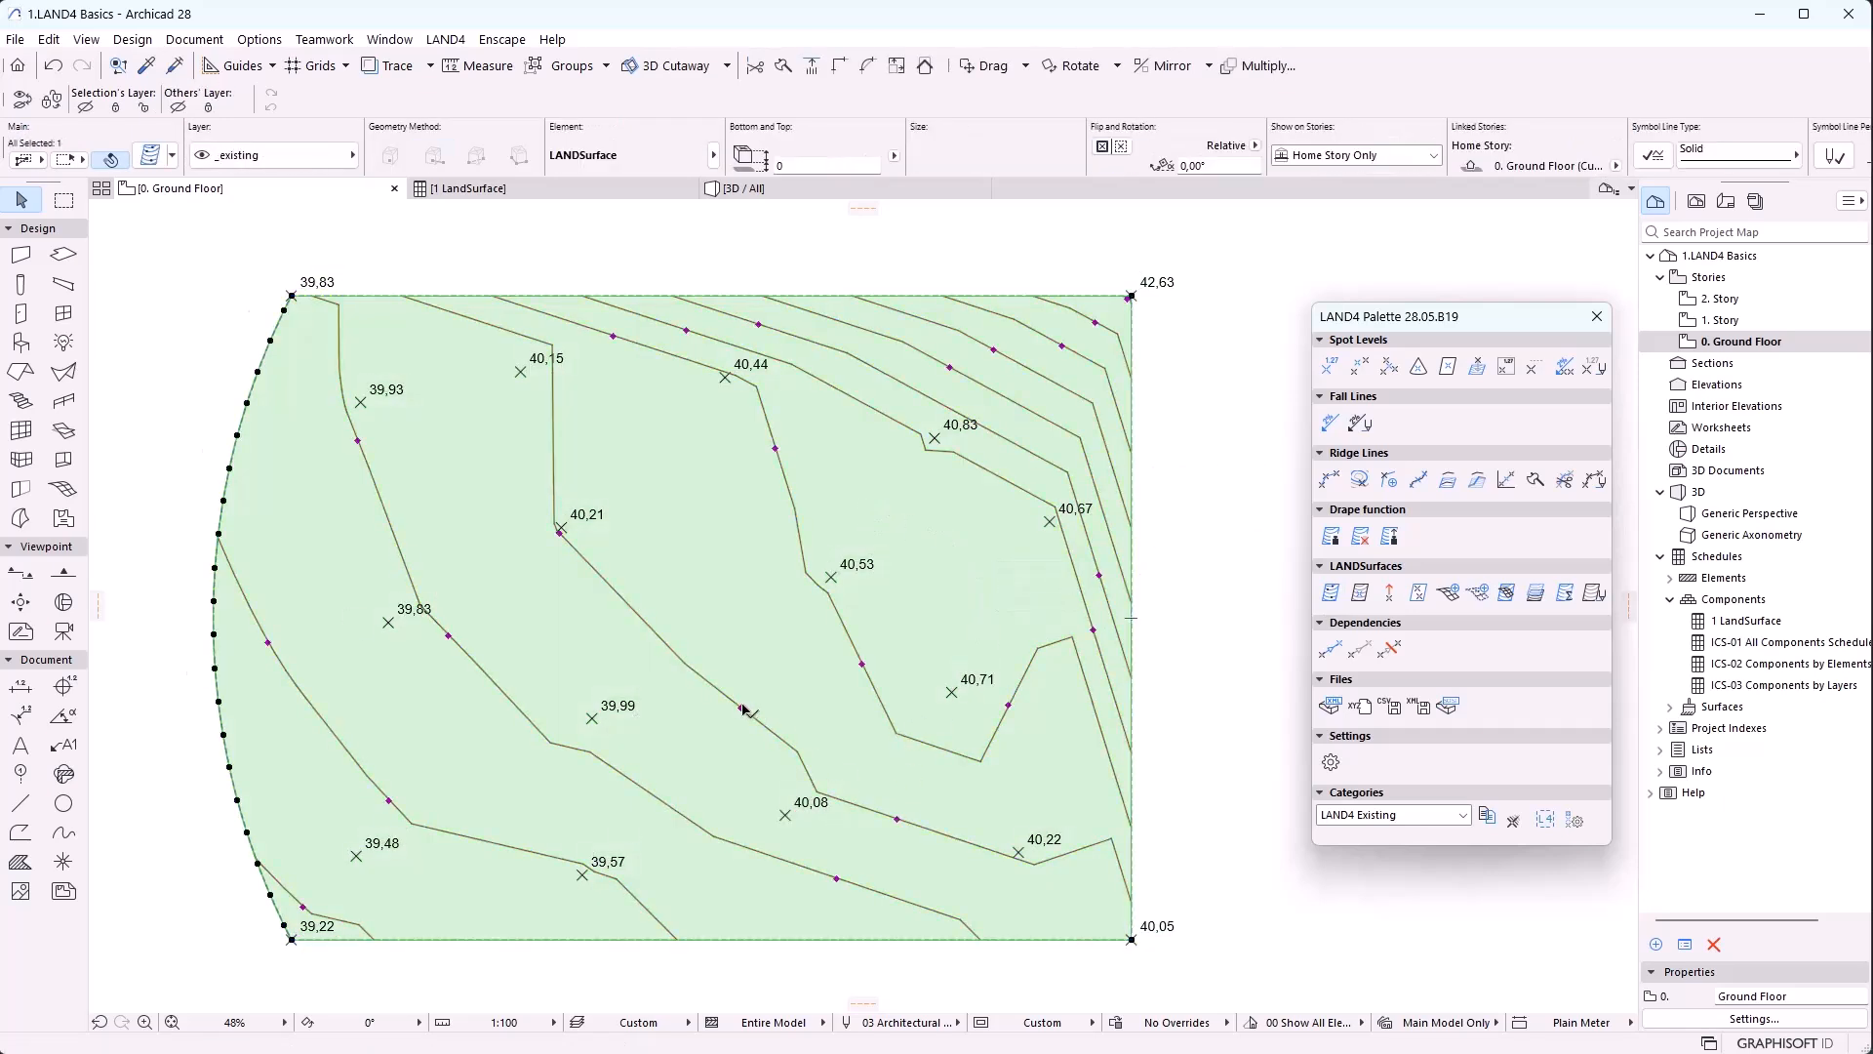
scroll(743, 709, "up", 6)
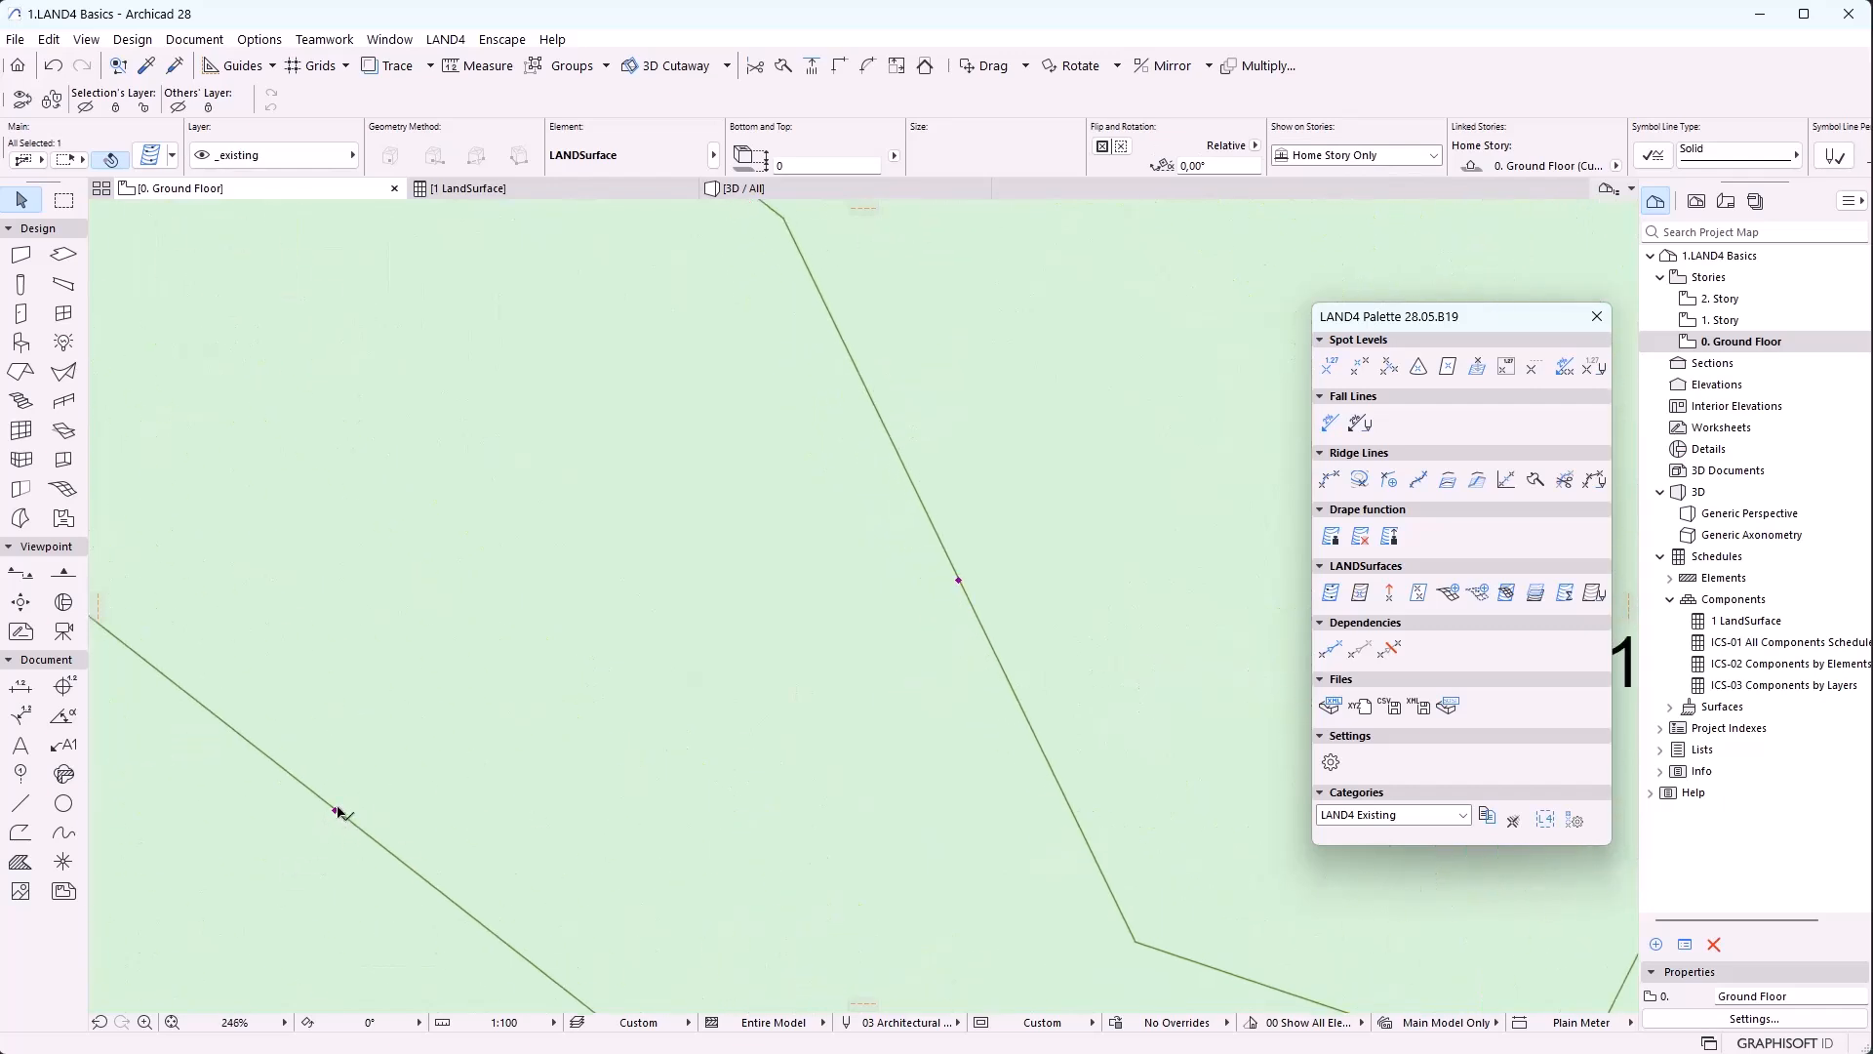
left_click(337, 812)
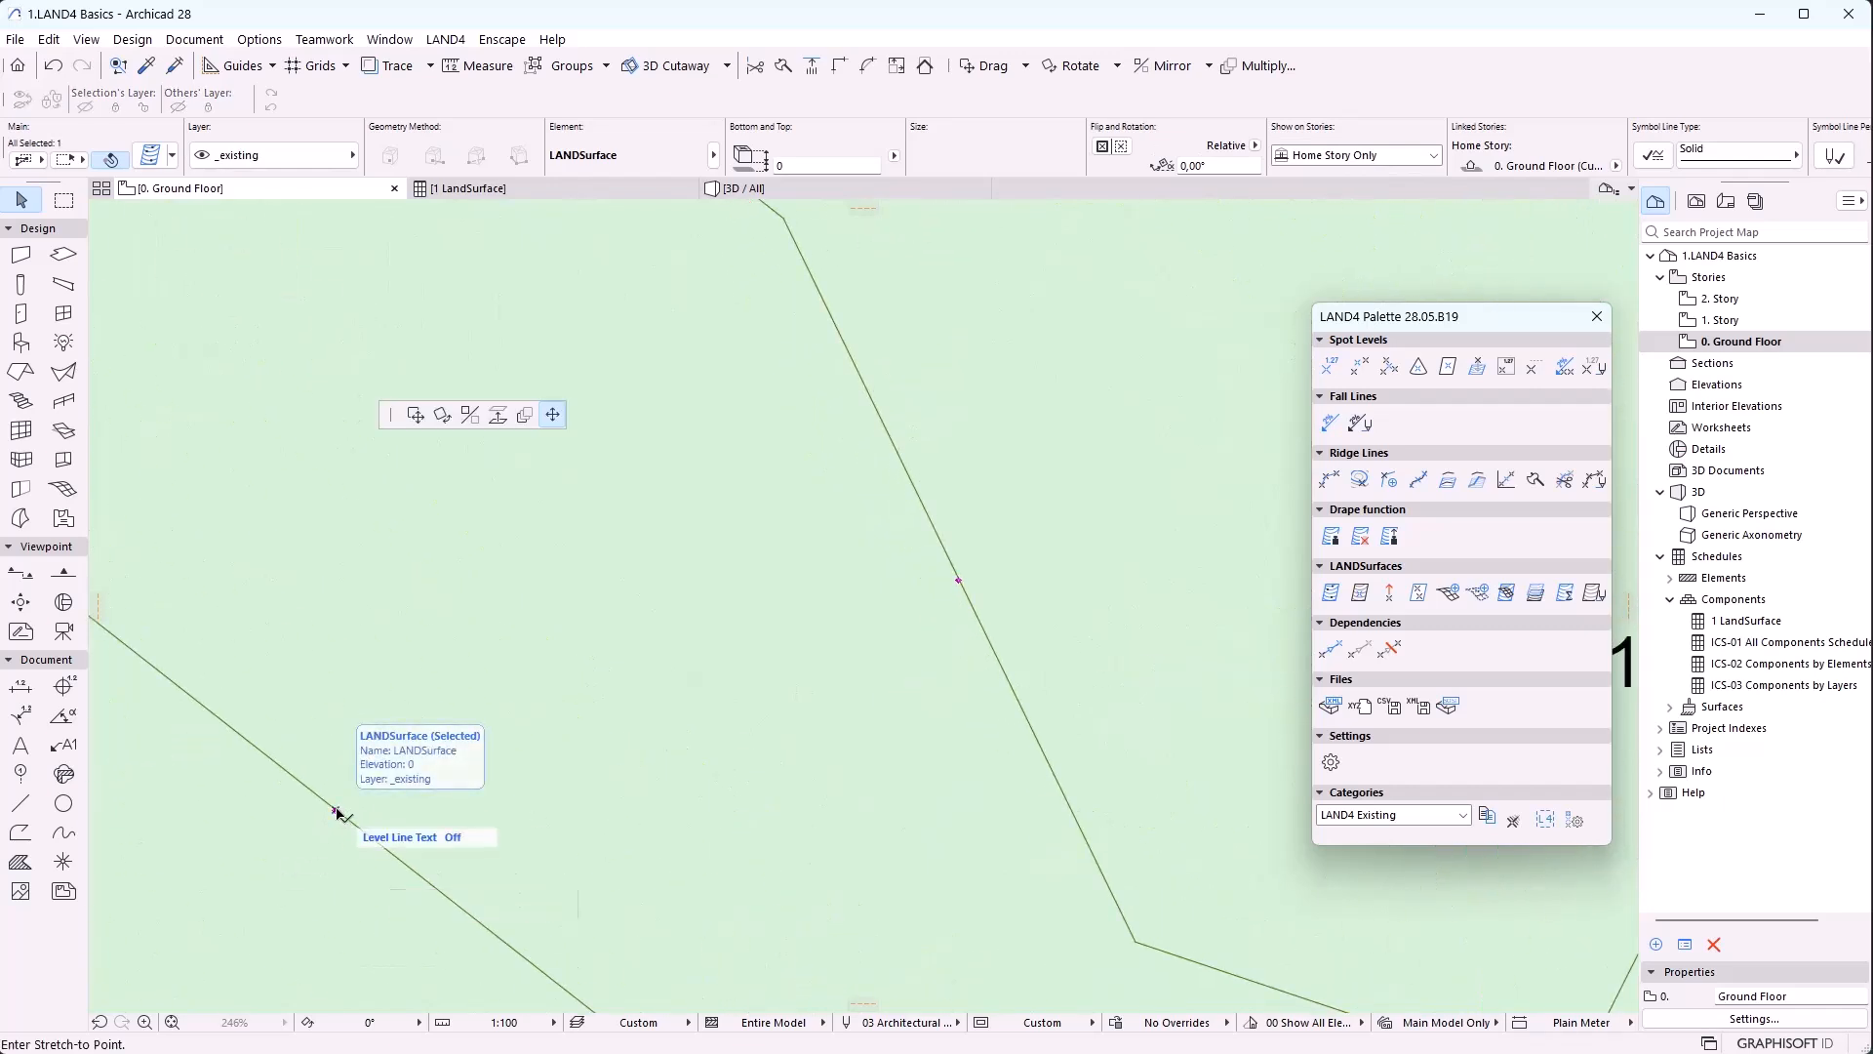
left_click(488, 716)
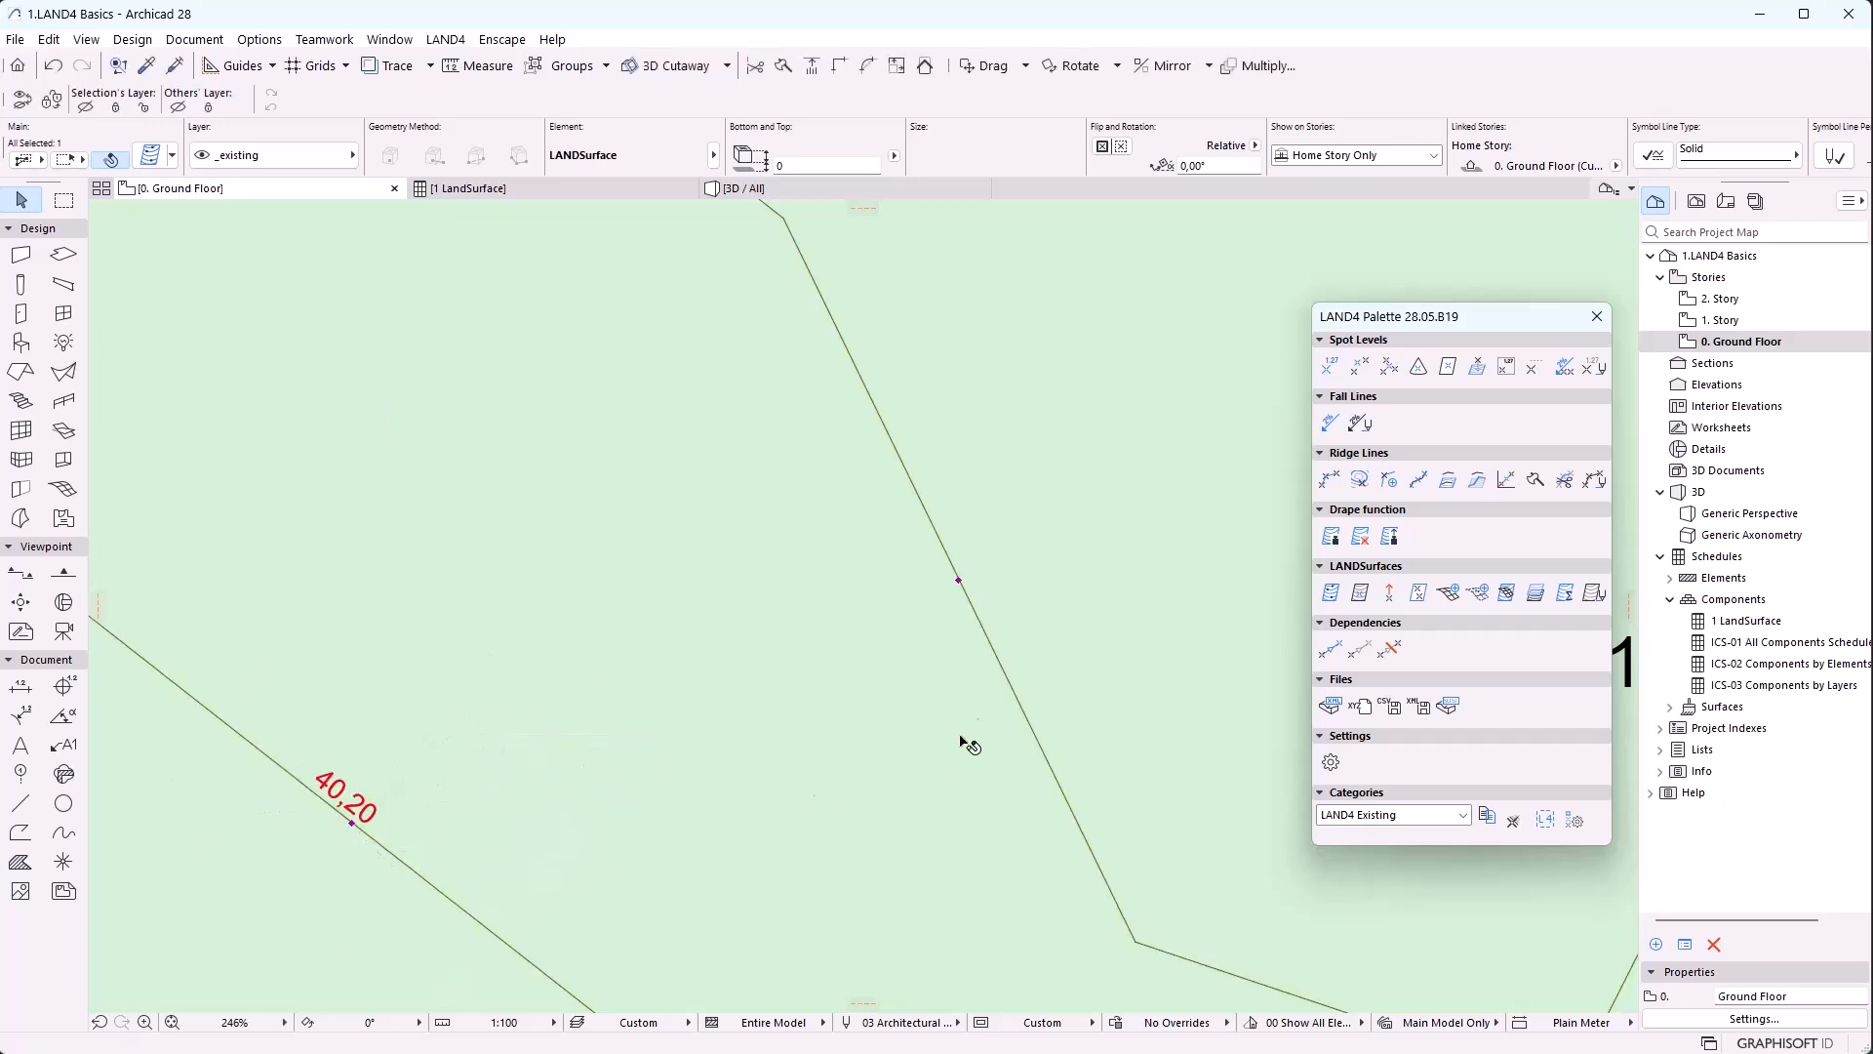
left_click(959, 584)
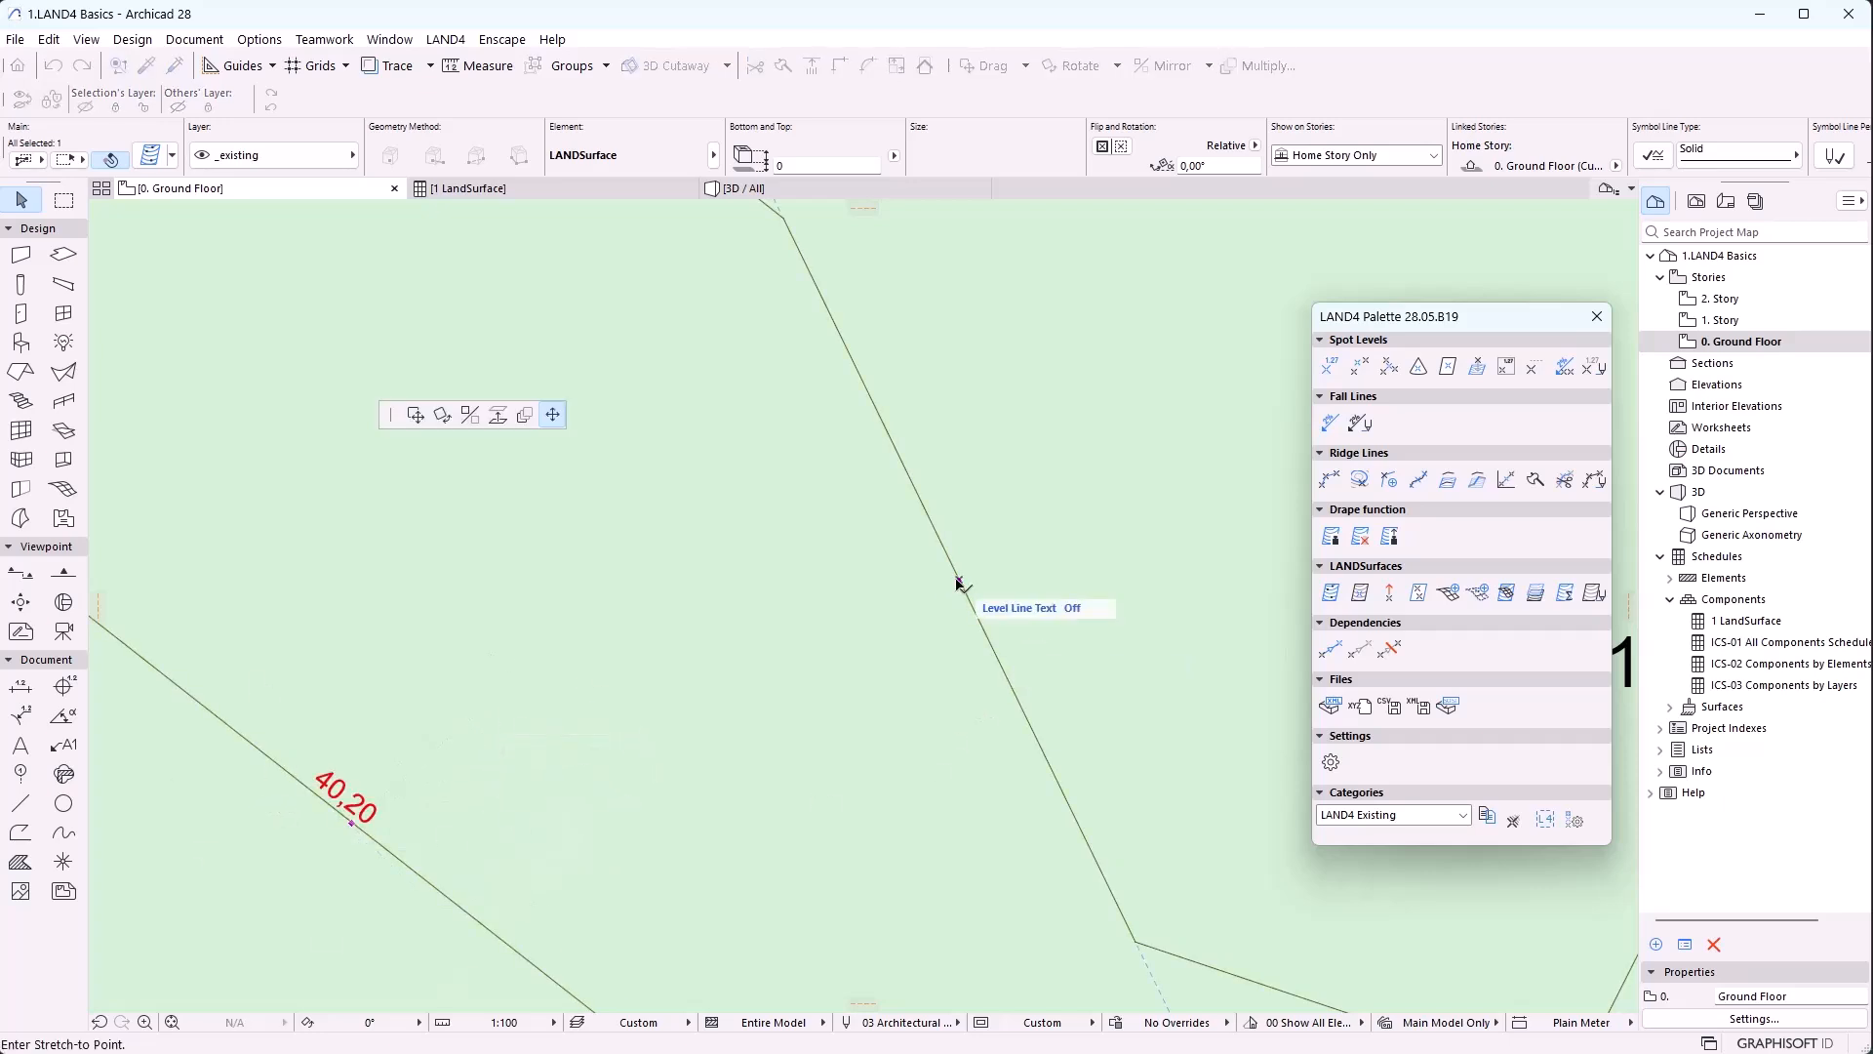
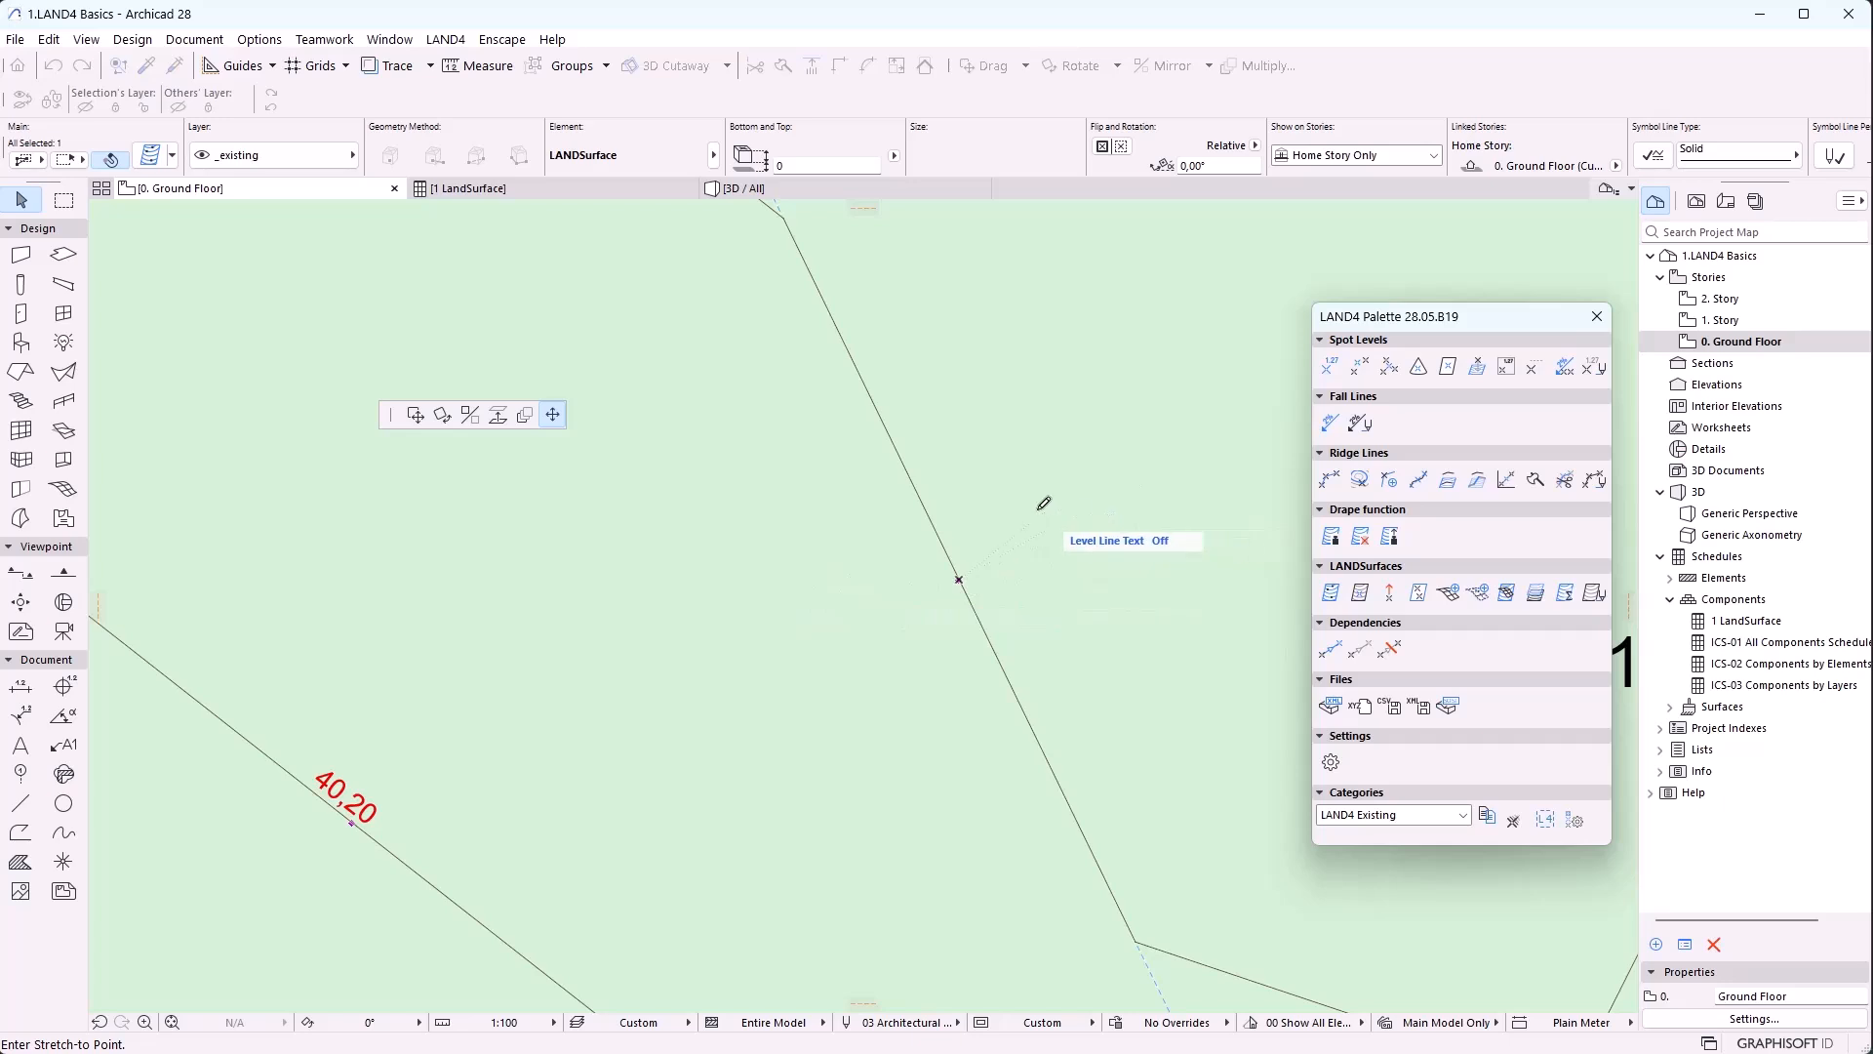
left_click(997, 627)
scroll(892, 674, "down", 3)
scroll(958, 632, "up", 3)
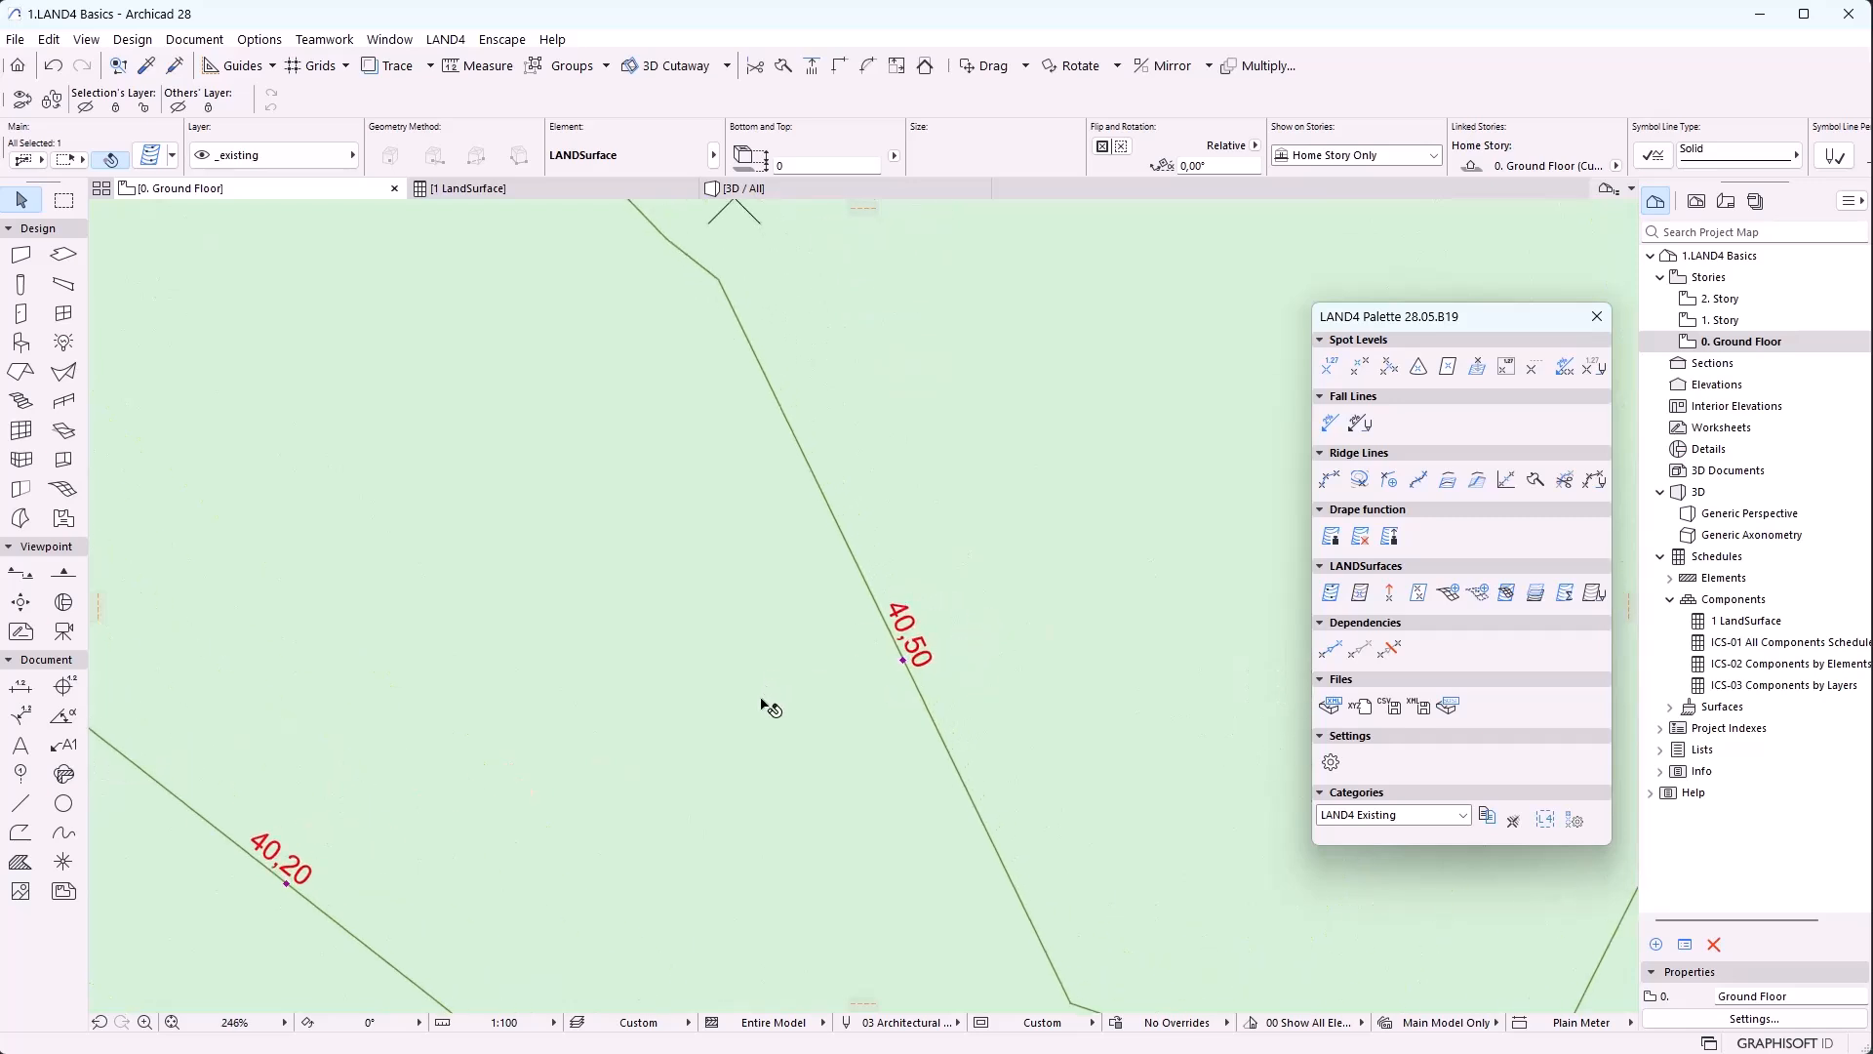
Set the land surface's level line text display option to Show All
scroll(771, 704, "down", 4)
scroll(780, 687, "down", 2)
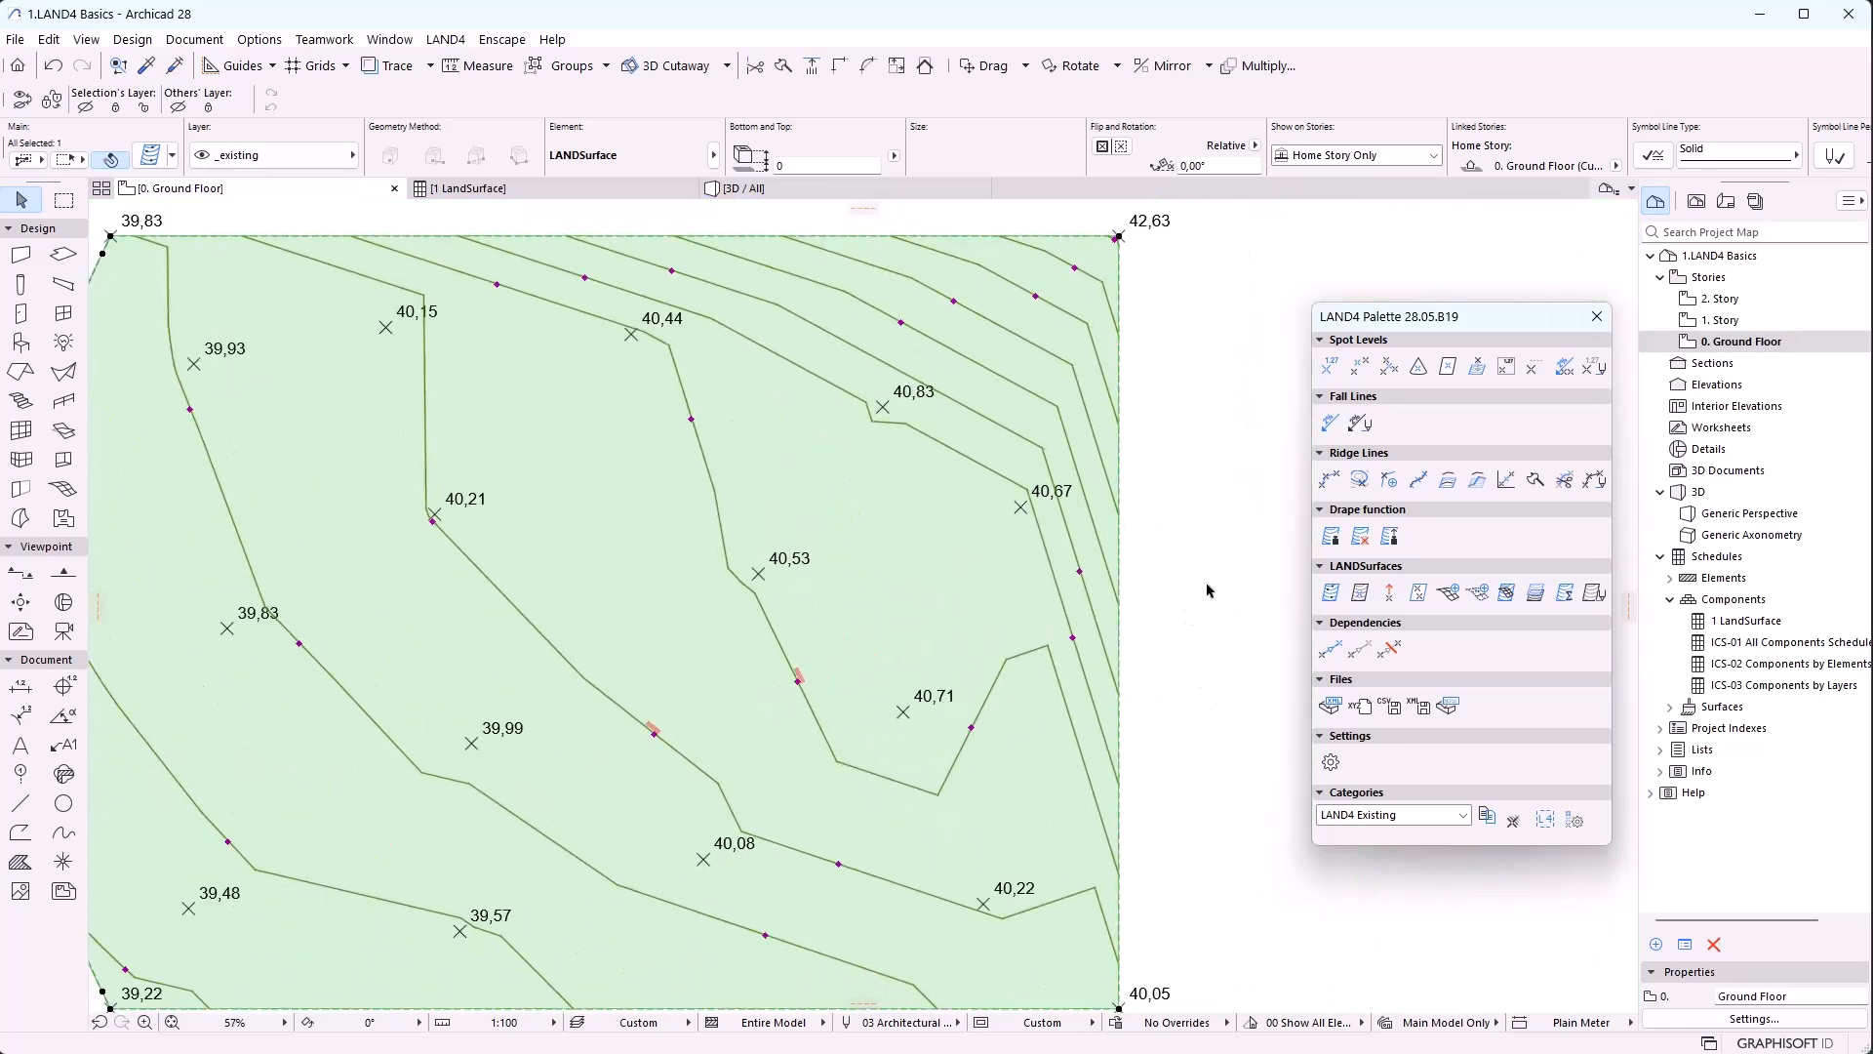
scroll(1186, 616, "down", 1)
left_click(1593, 592)
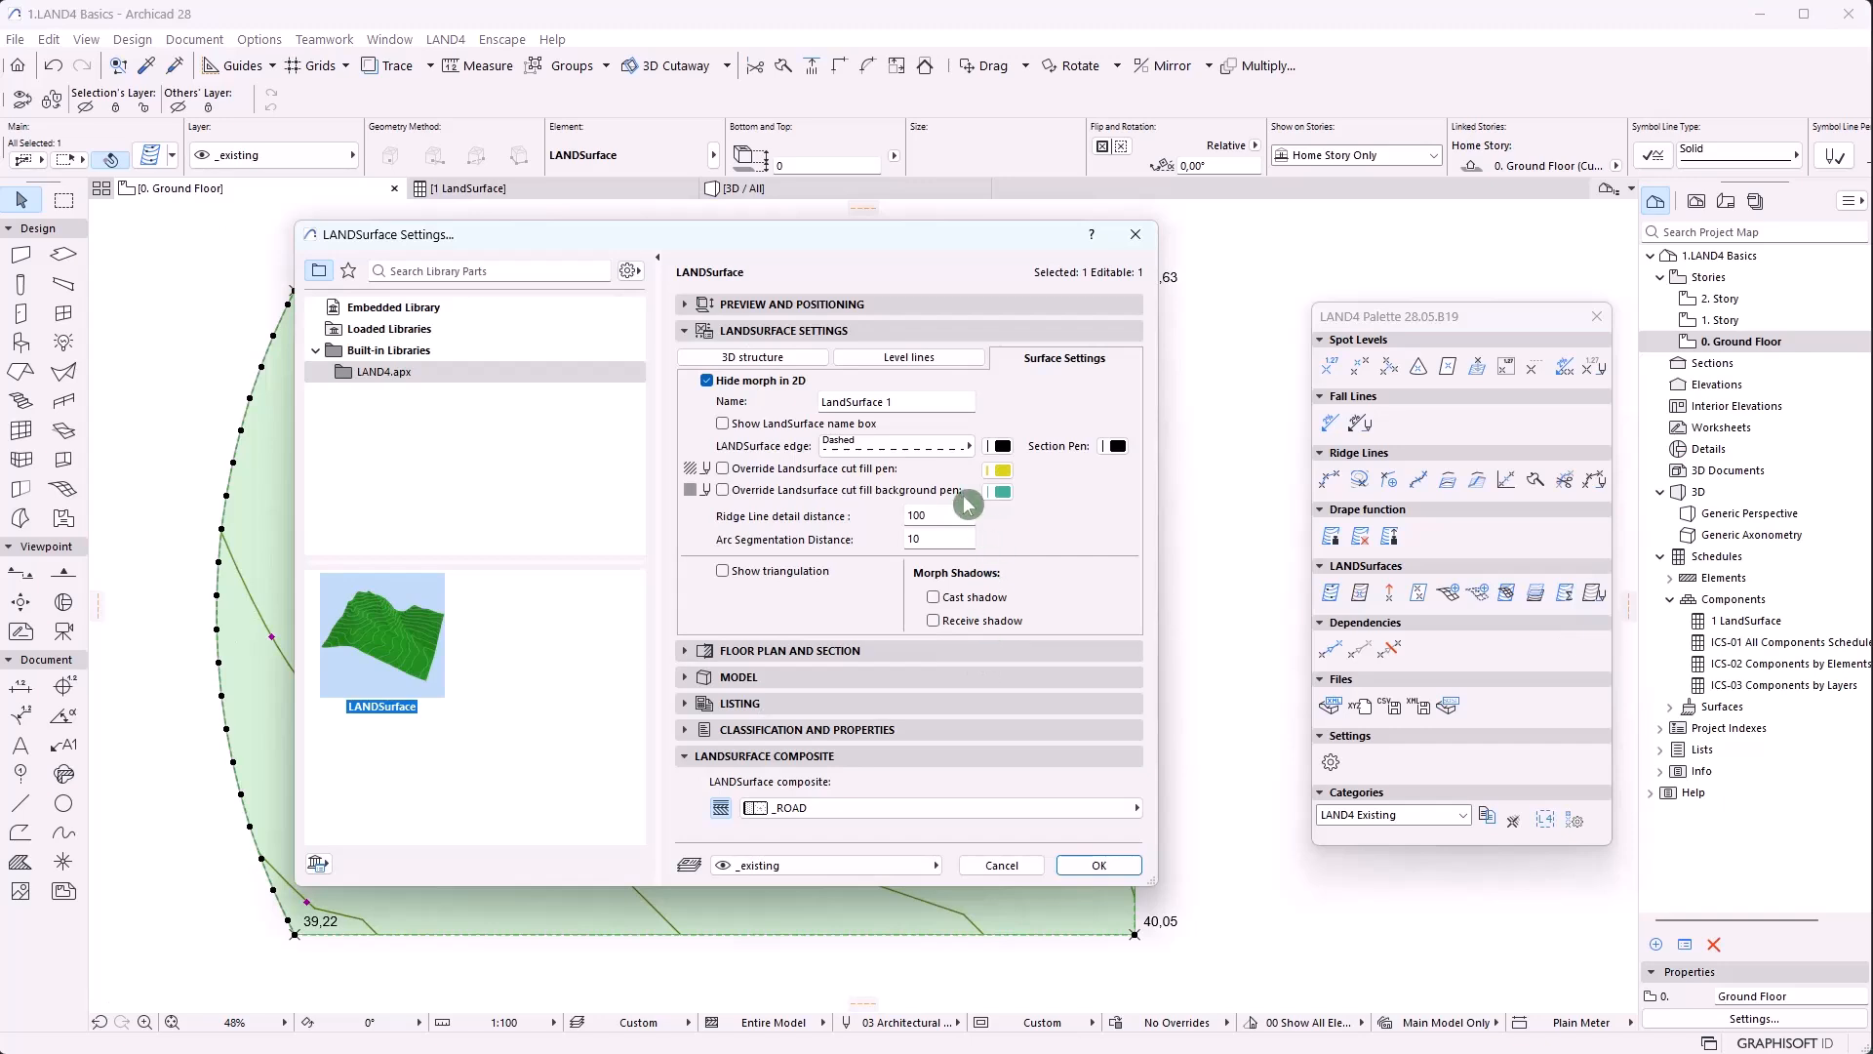
left_click(943, 361)
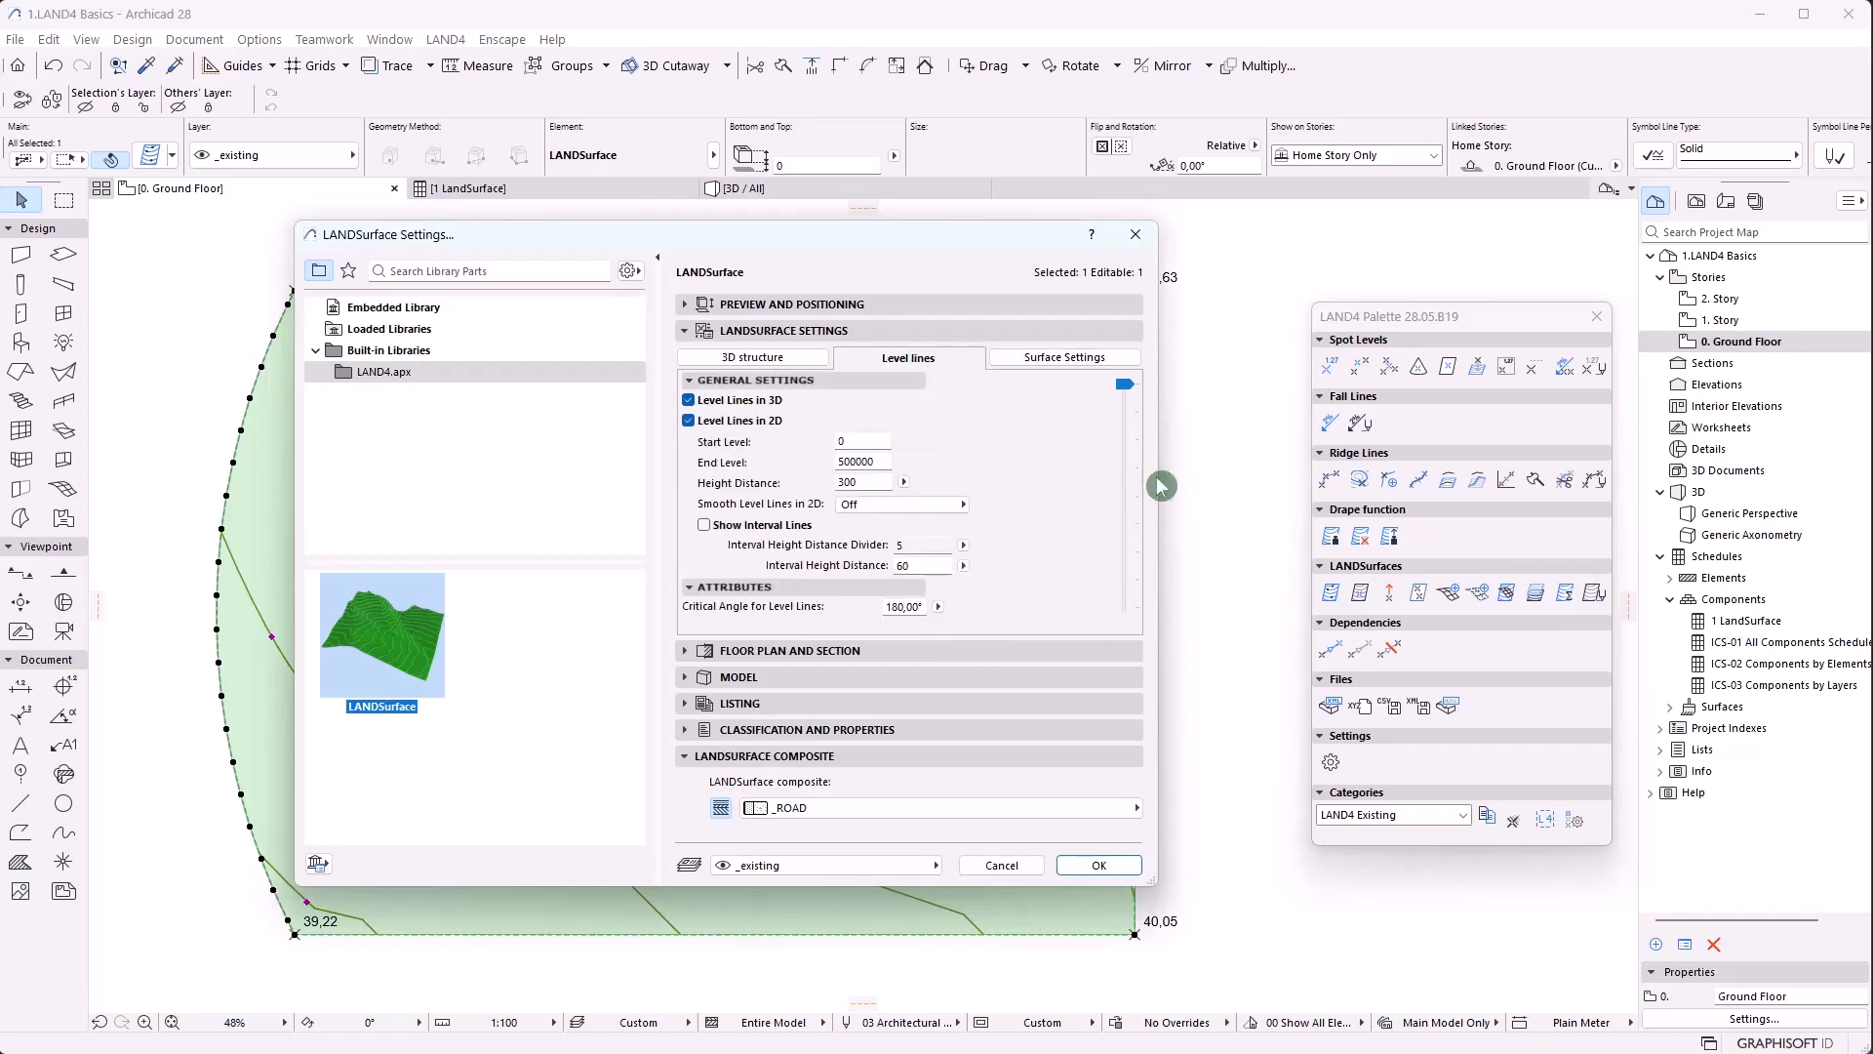
left_click_drag(1125, 384, 1125, 552)
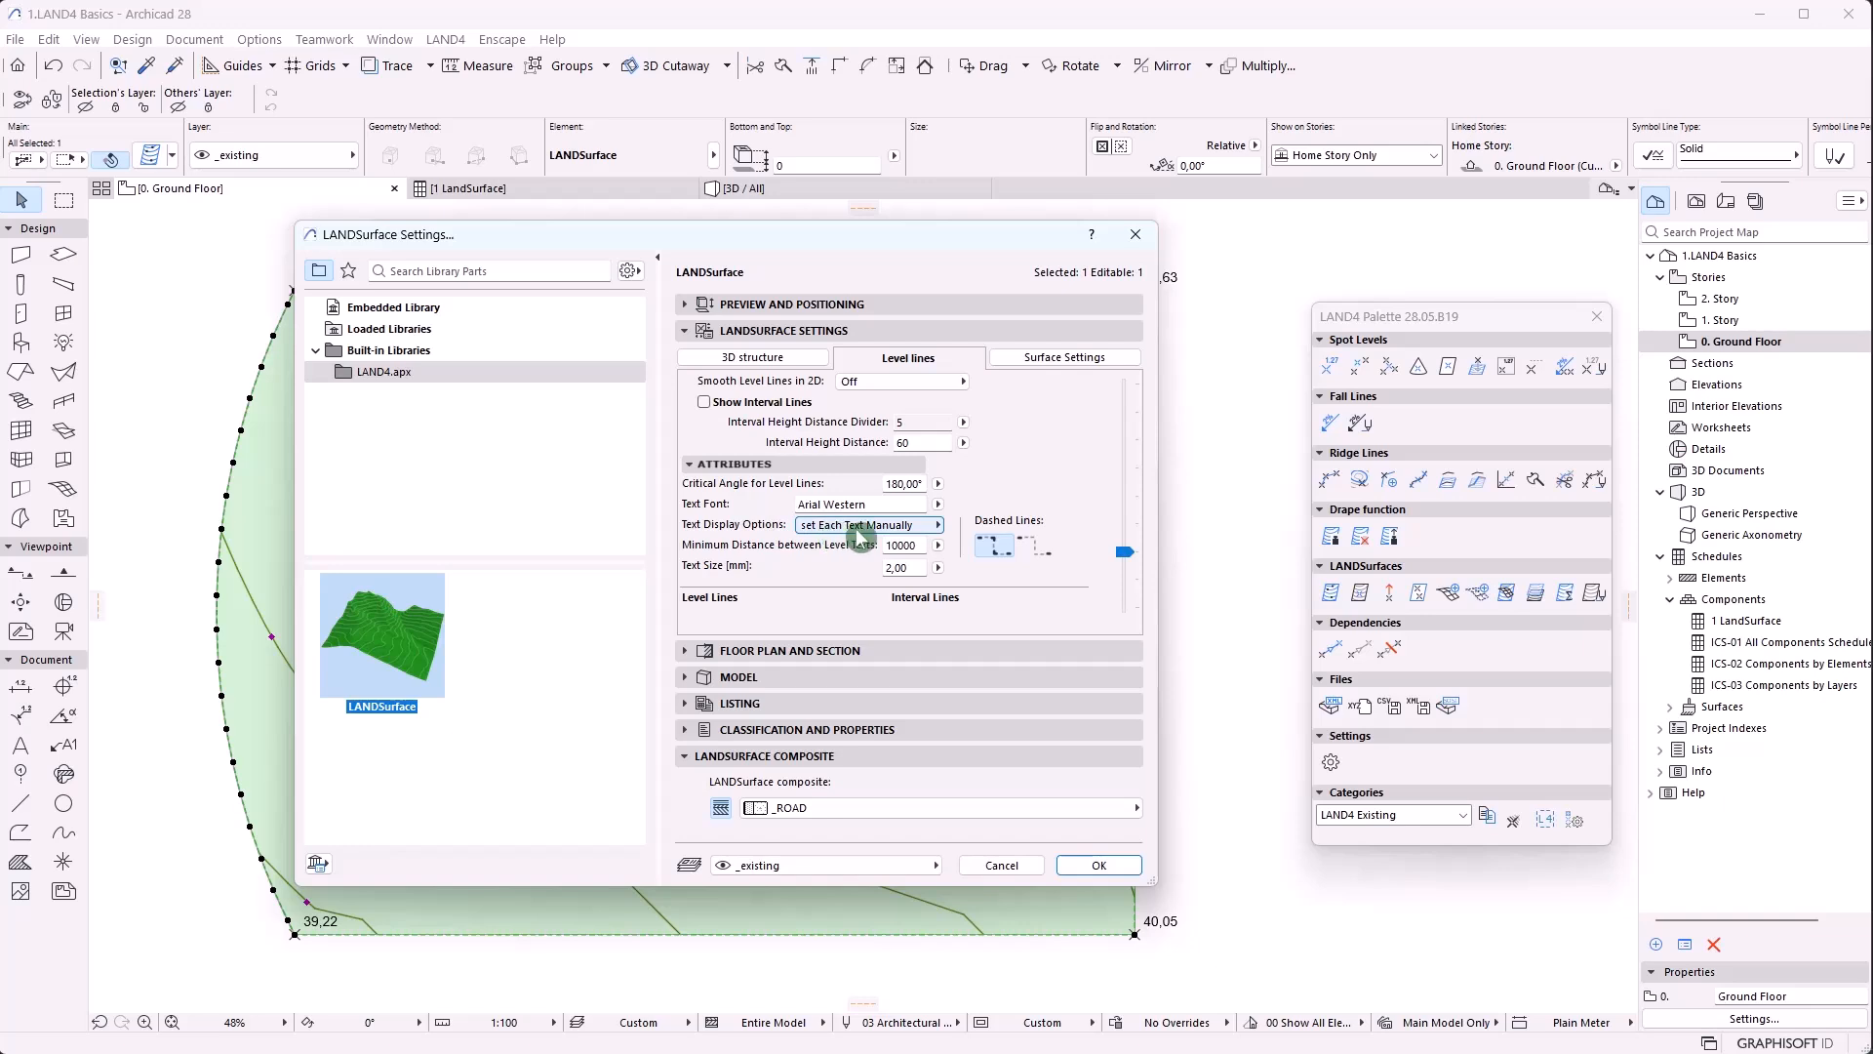
left_click(911, 534)
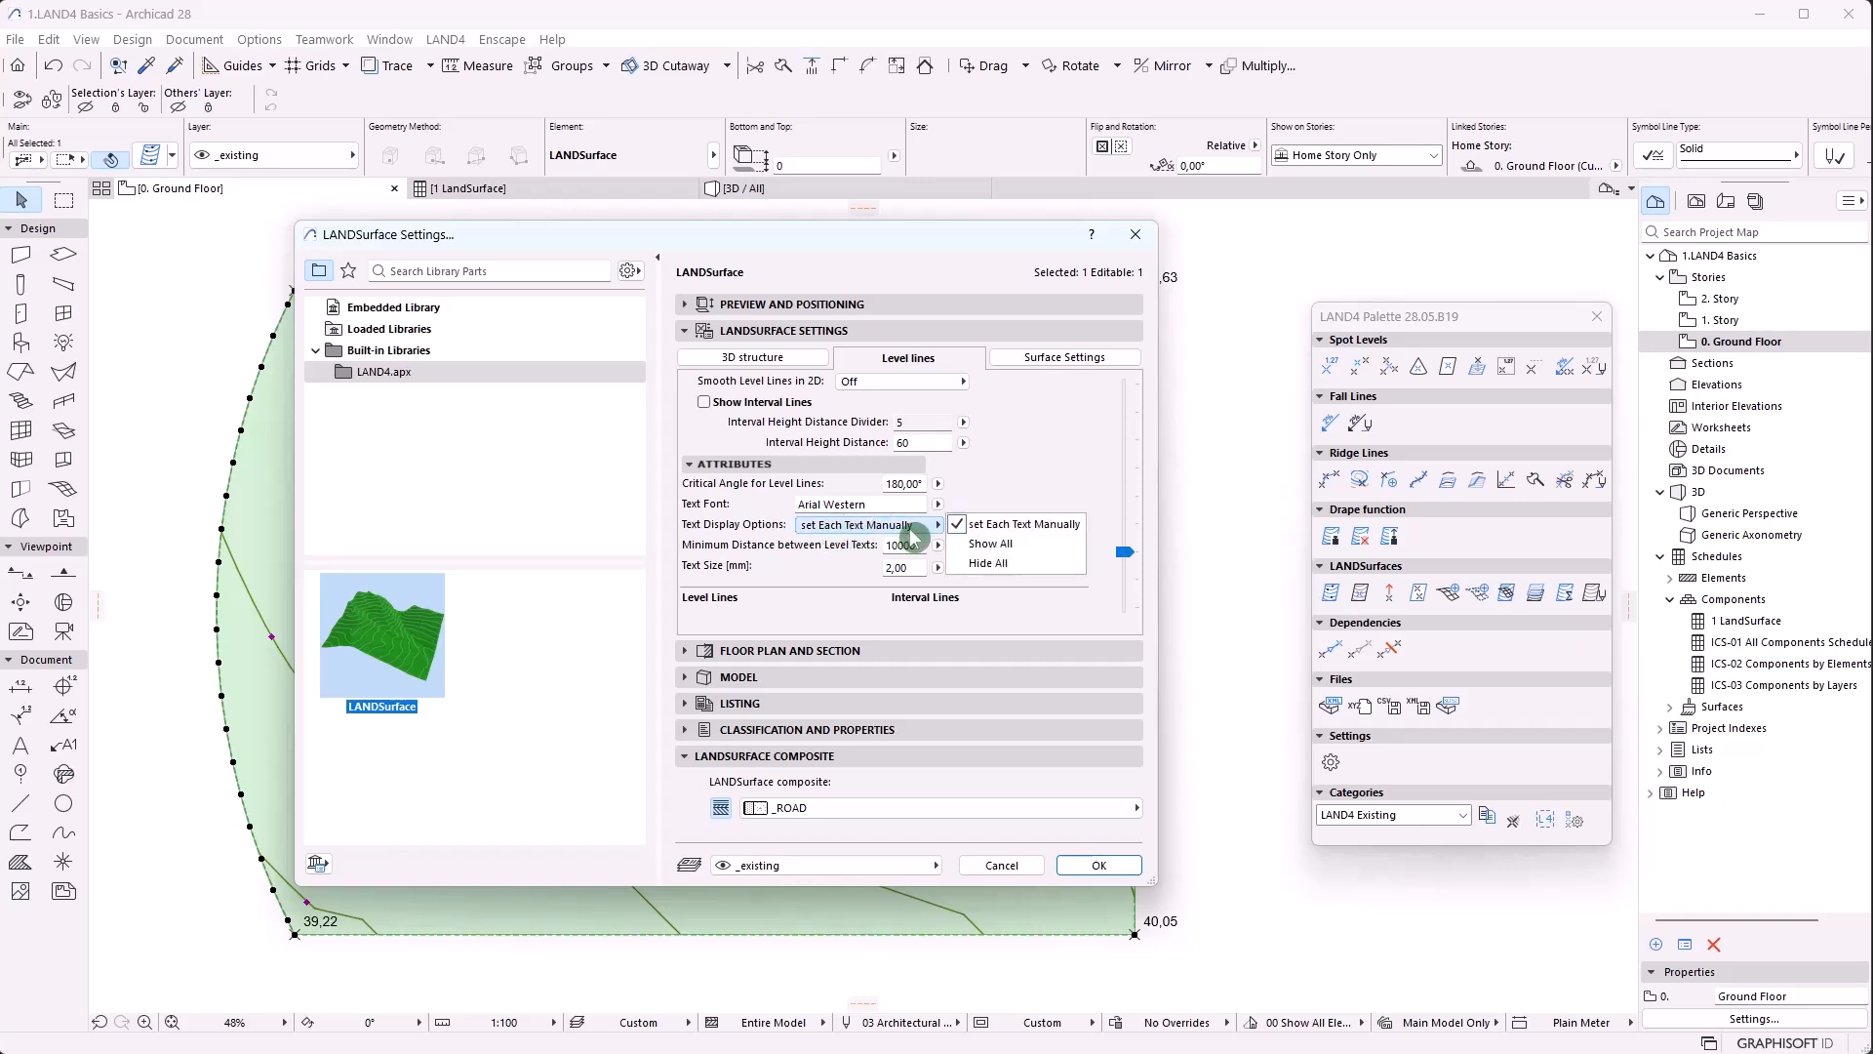
left_click(992, 548)
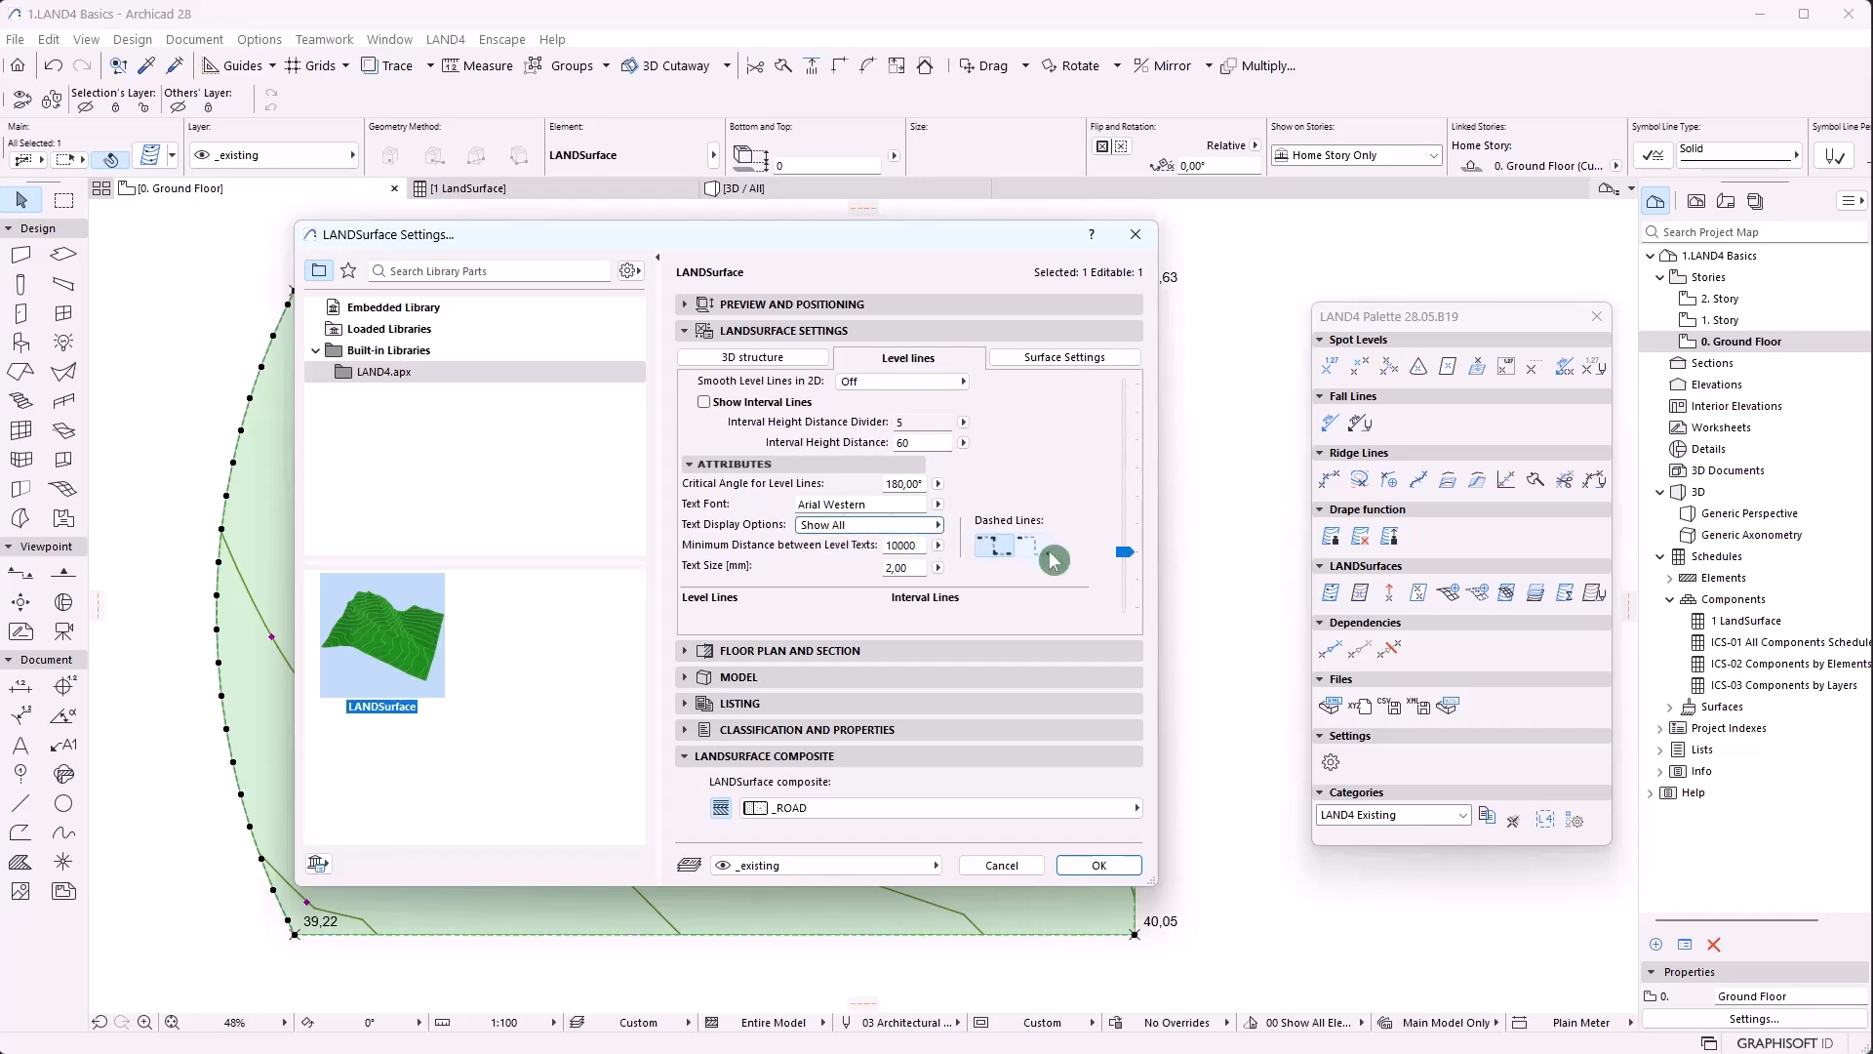
left_click(1107, 864)
key("Escape")
Reduce the minimum distance between level texts so they repeat more often along the surface's level lines
scroll(1034, 335, "up", 1)
scroll(1035, 335, "up", 5)
scroll(1044, 457, "down", 5)
scroll(819, 605, "up", 4)
scroll(744, 420, "down", 1)
scroll(746, 422, "down", 1)
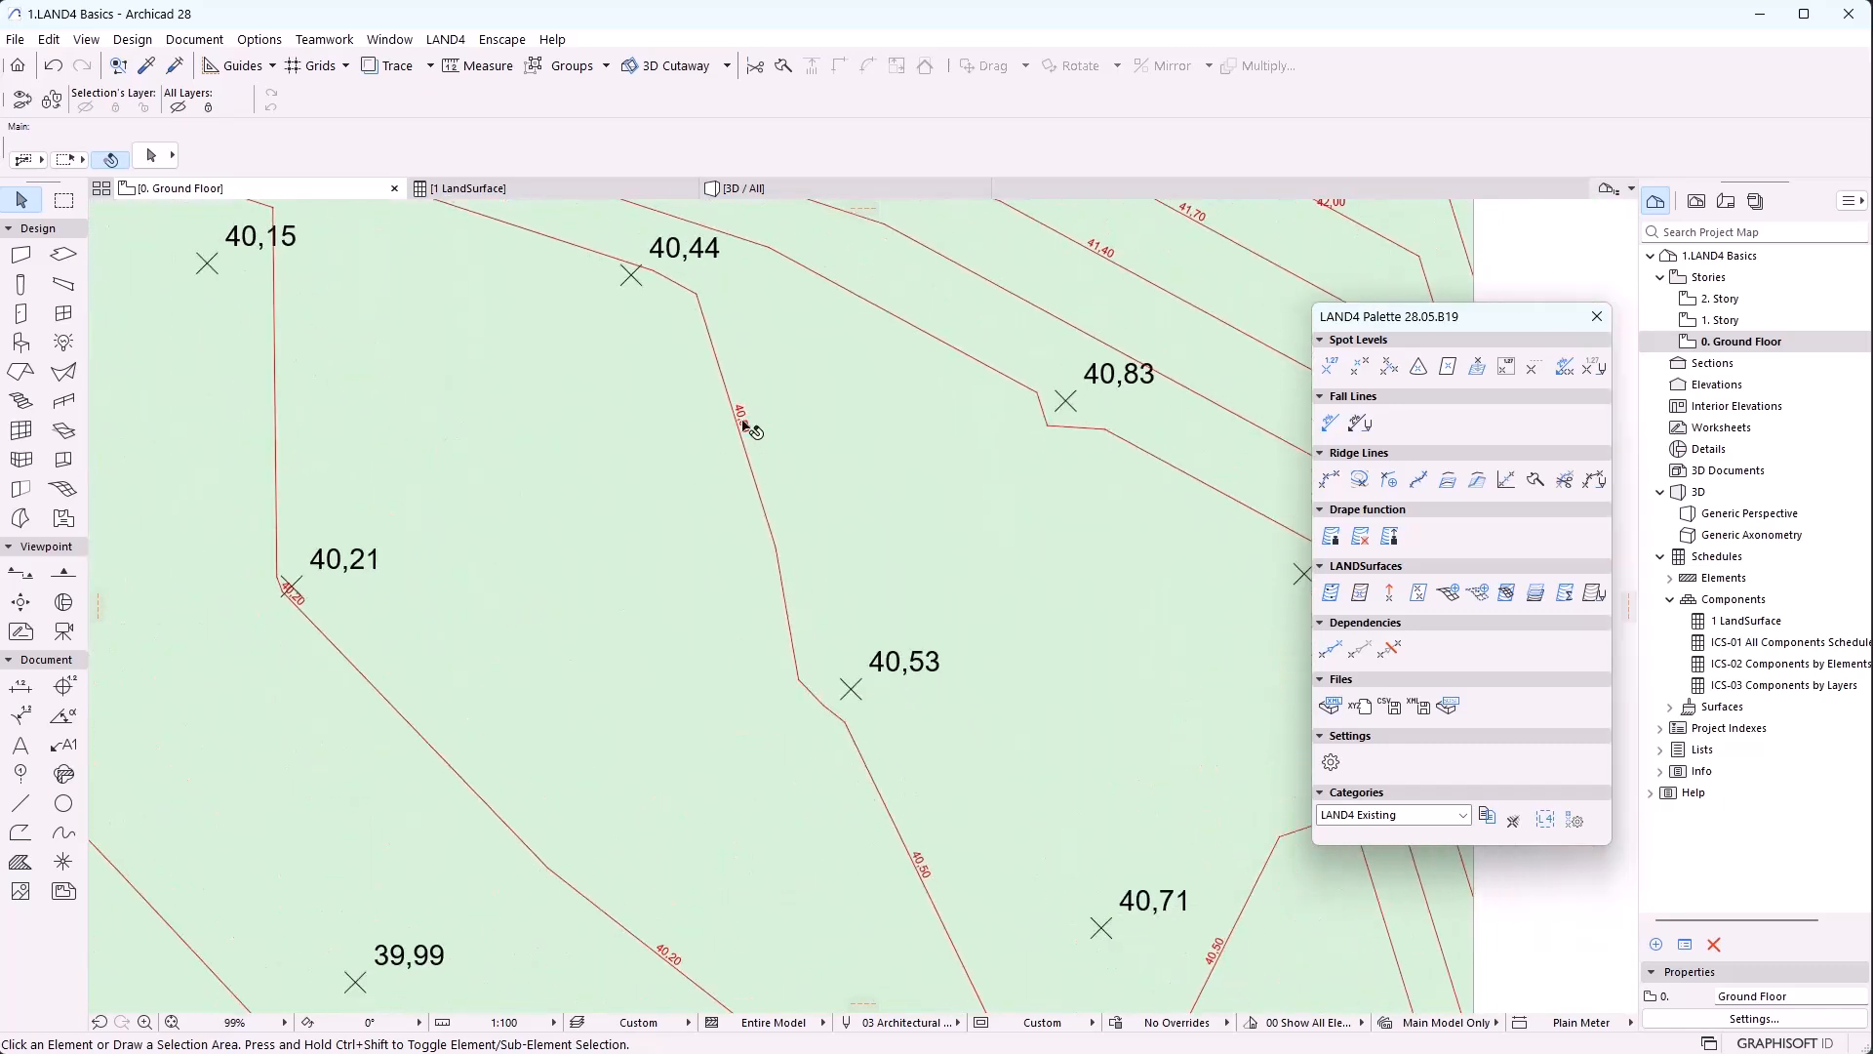
middle_click_drag(924, 849, 841, 756)
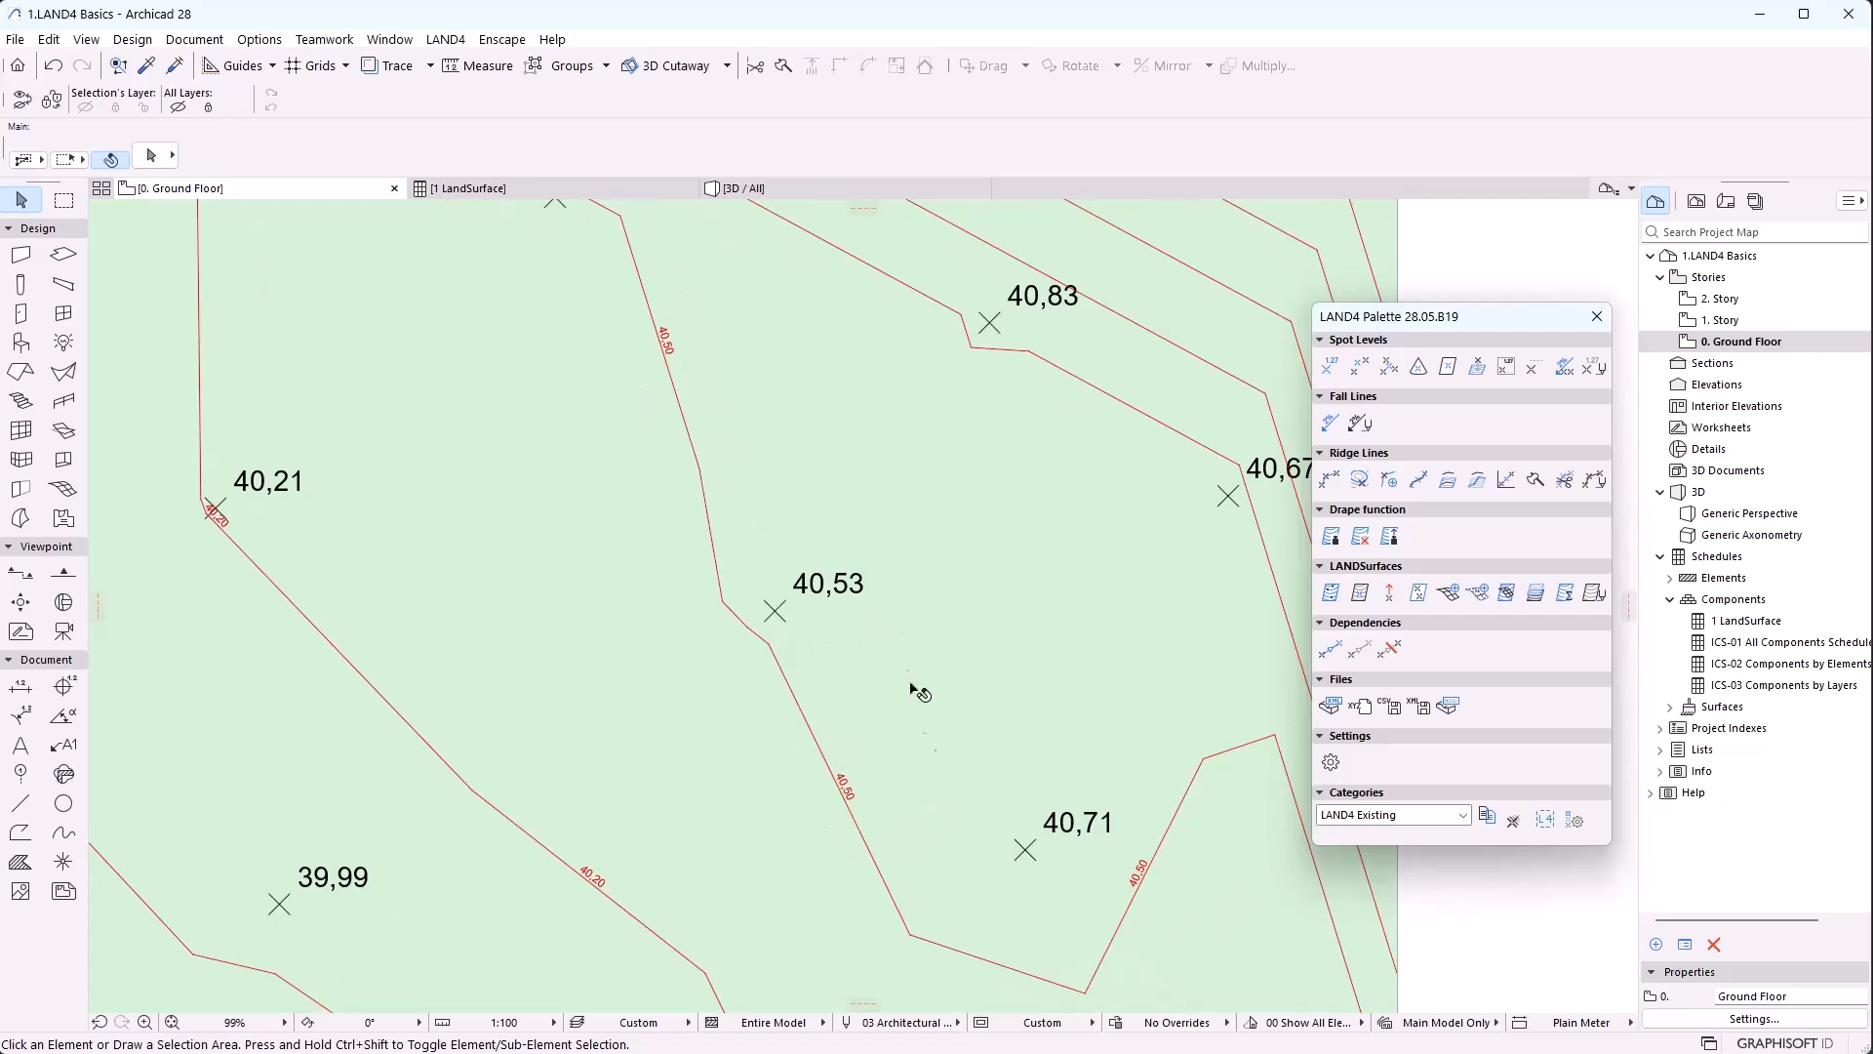
left_click(1230, 757)
left_click(1592, 599)
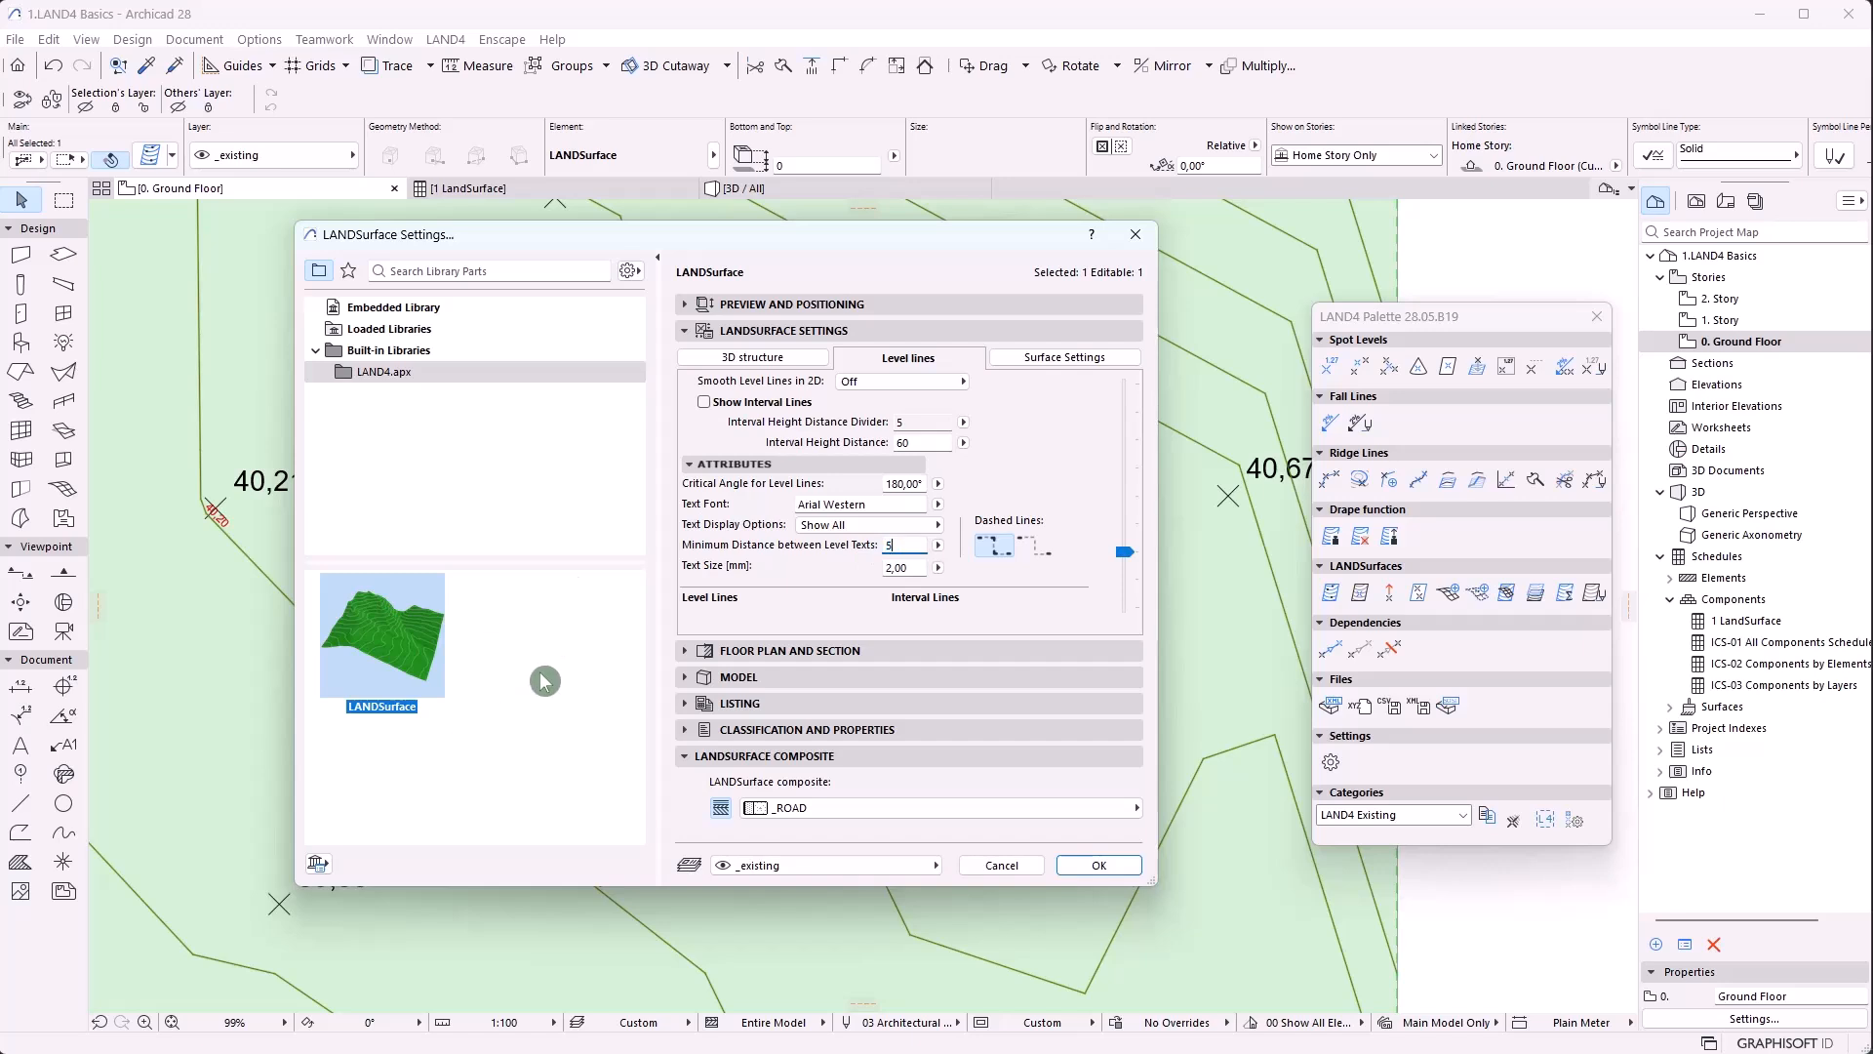
key("Return")
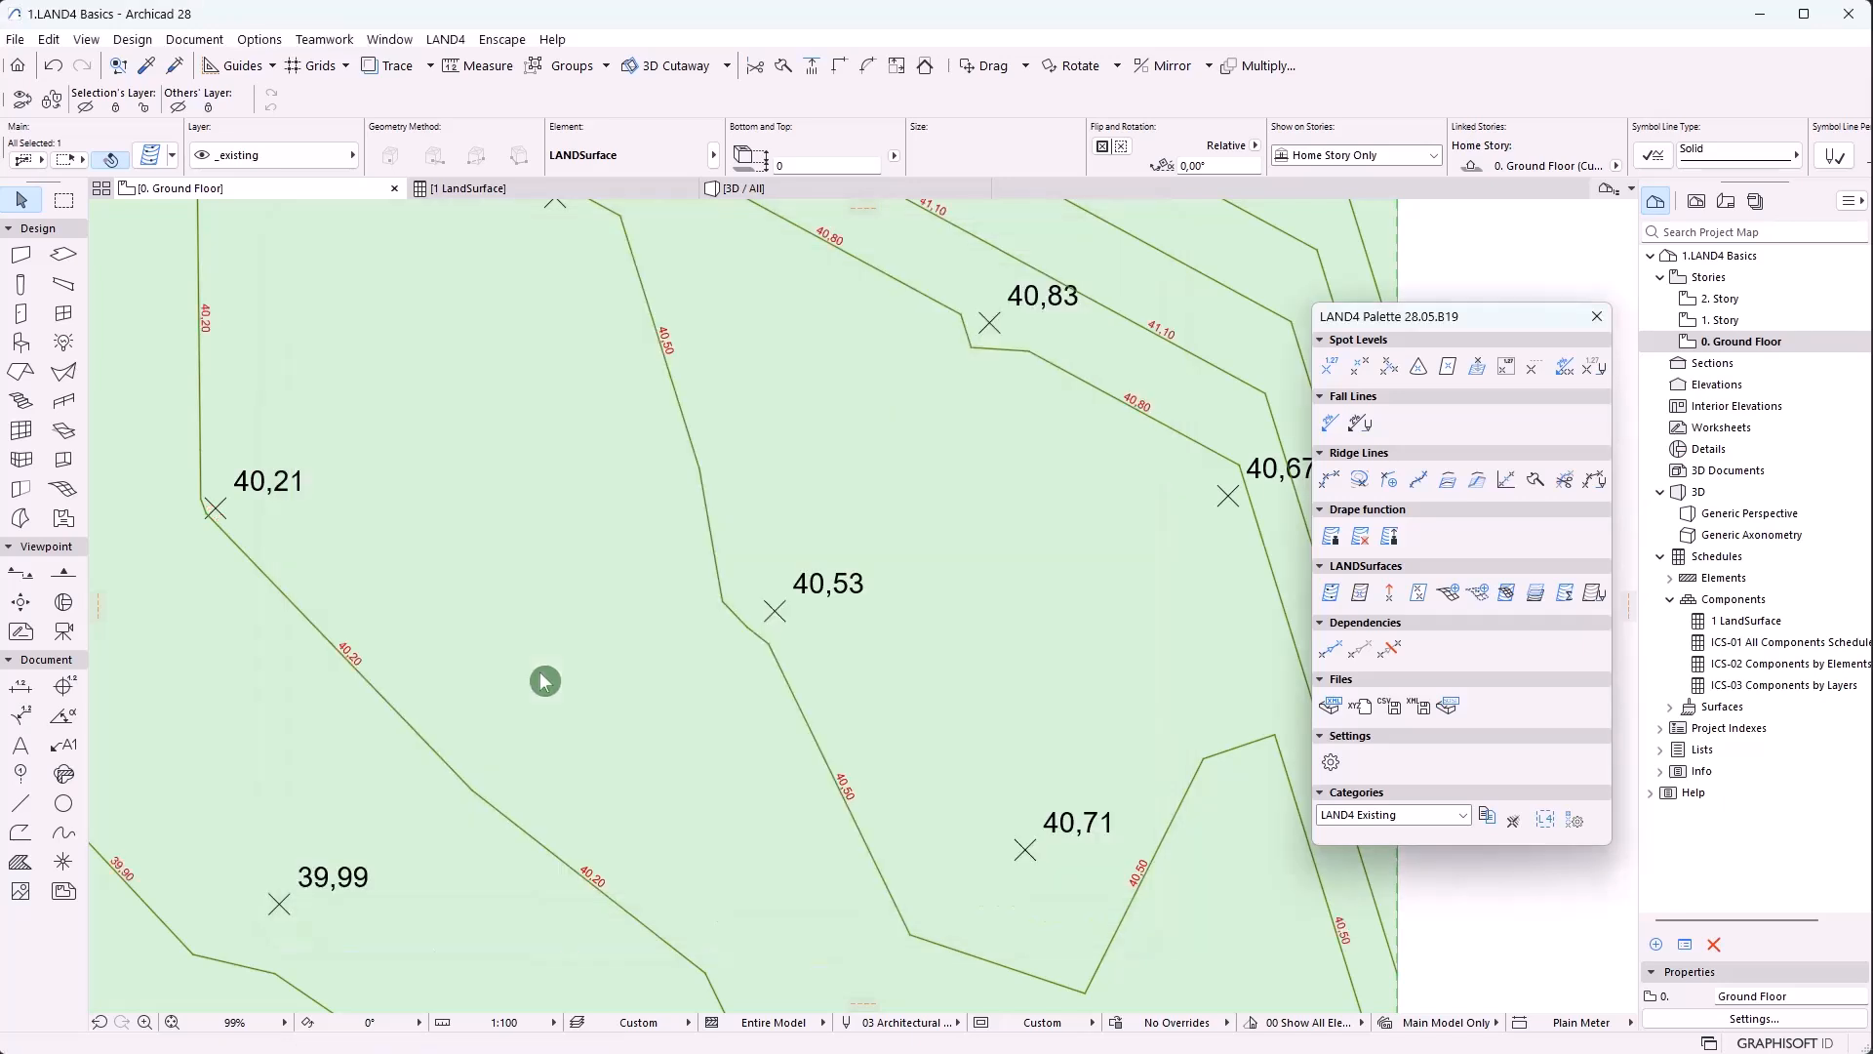
Set the selected land surface's level line text display option to Hide All
key("Escape")
scroll(834, 580, "down", 4)
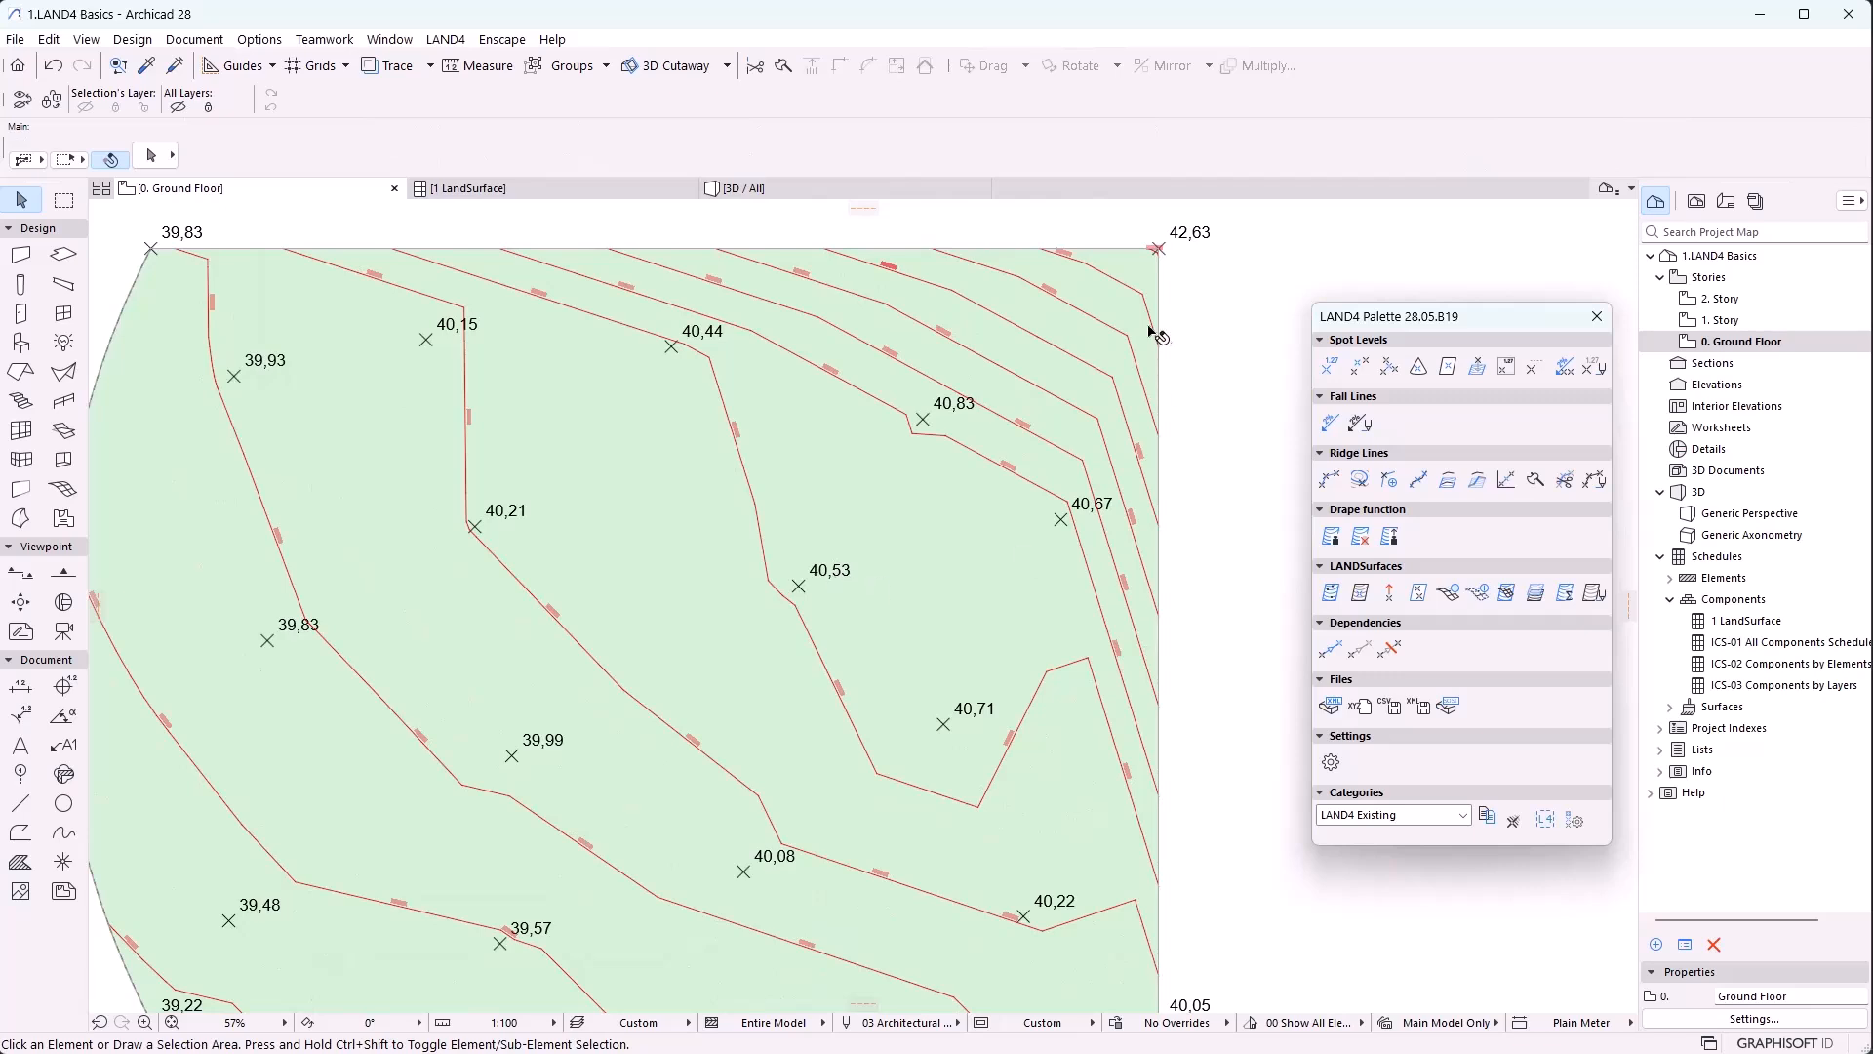
scroll(1034, 292, "up", 8)
scroll(818, 445, "down", 6)
left_click(857, 452)
left_click(1583, 598)
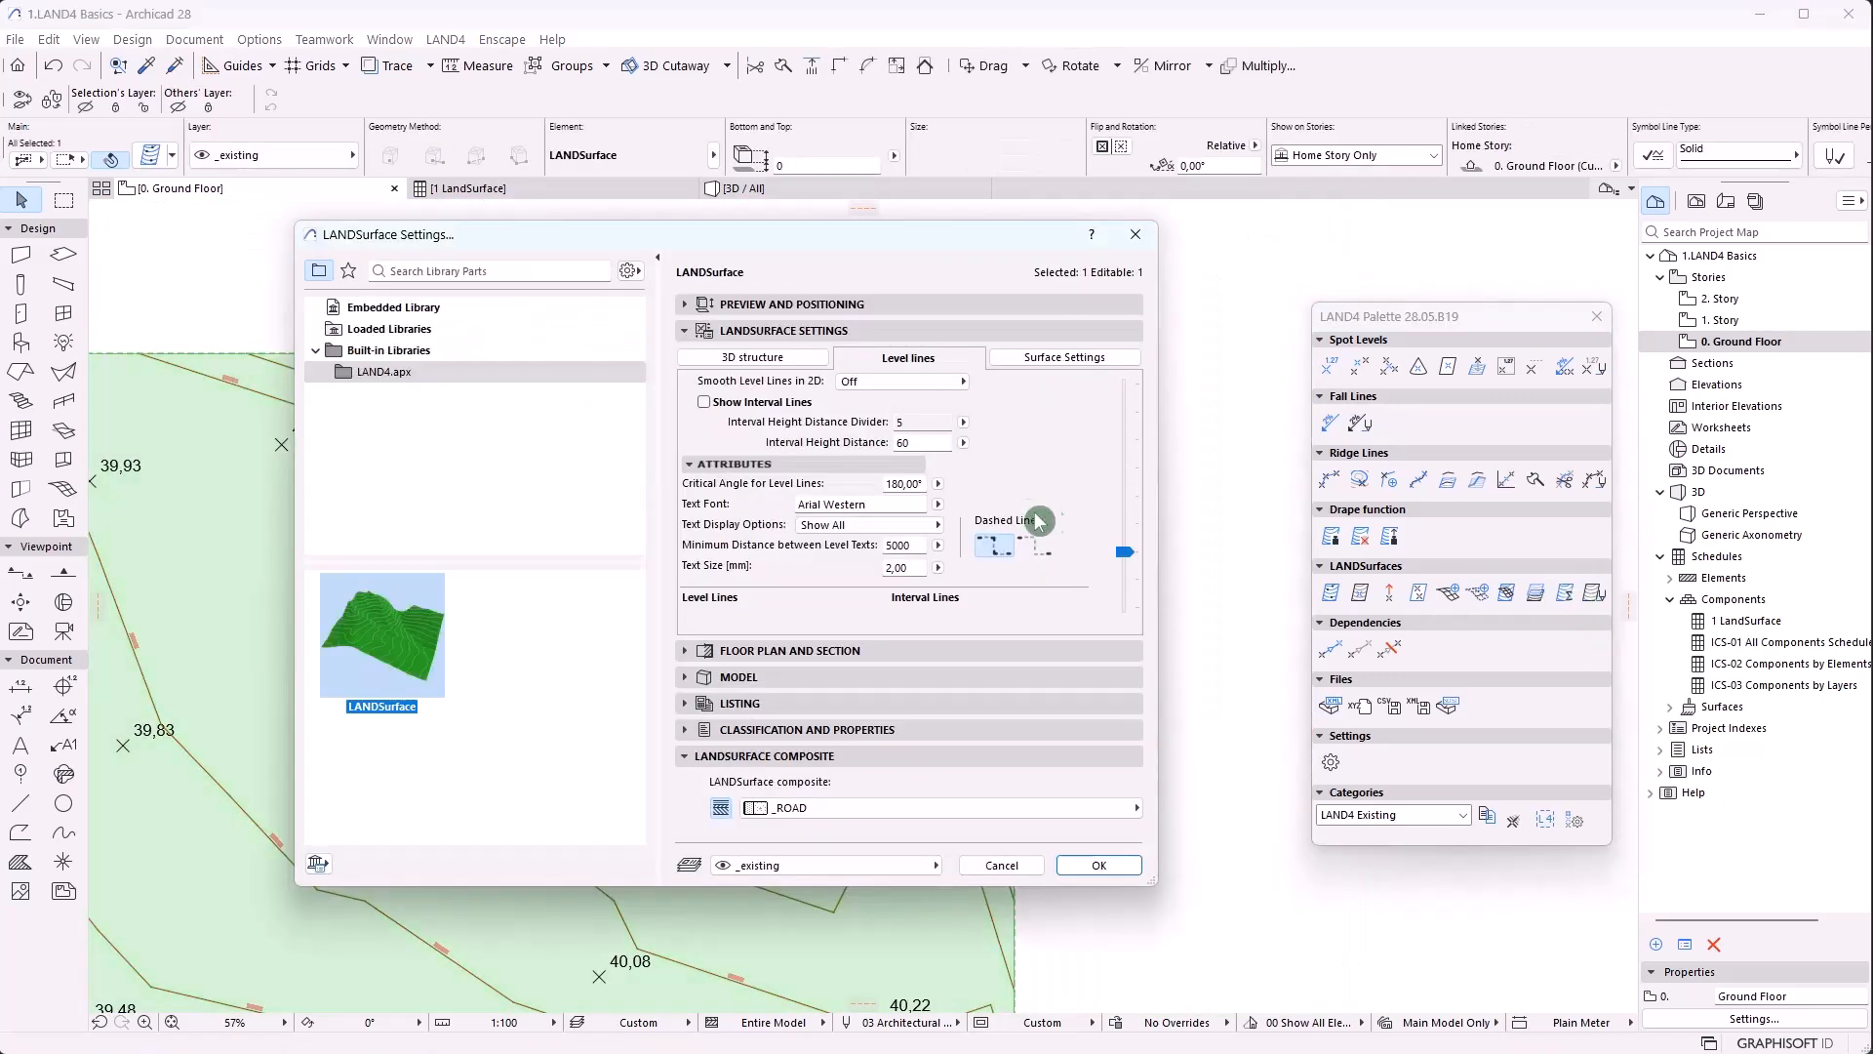
left_click(937, 526)
left_click(988, 564)
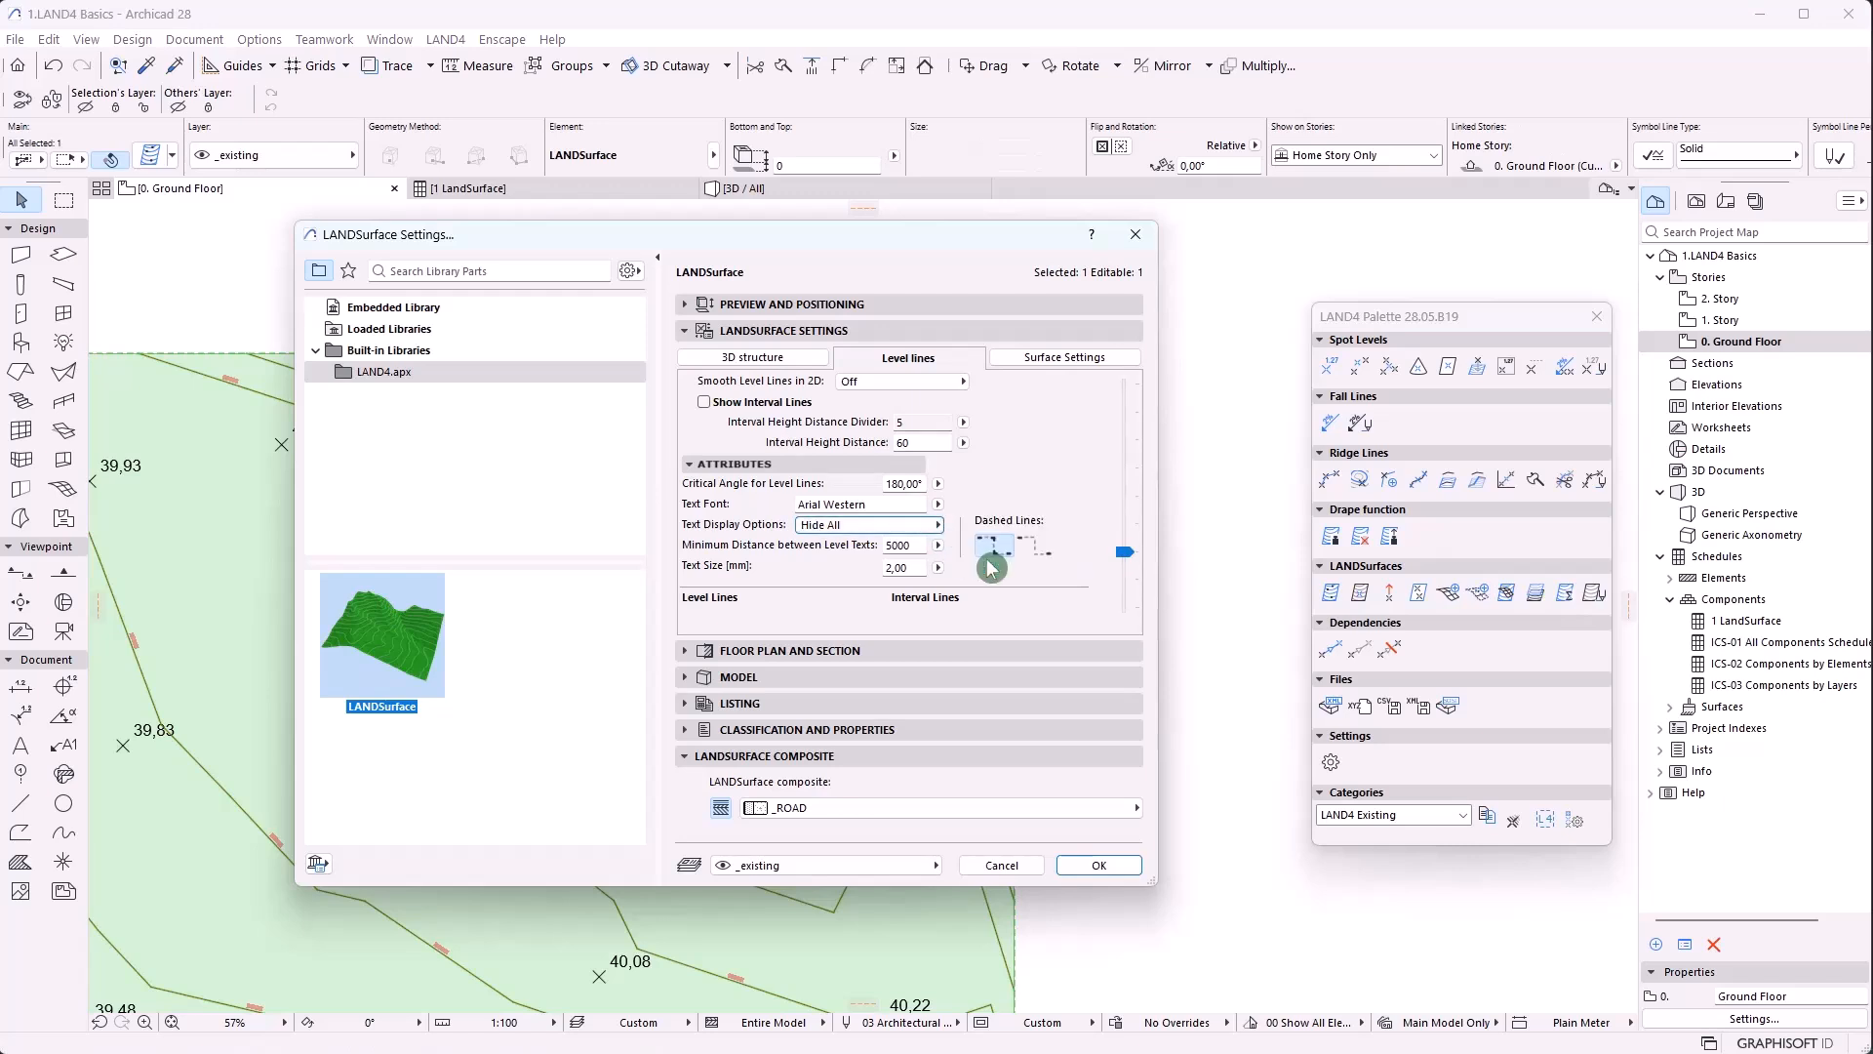
left_click(1122, 868)
key("Escape")
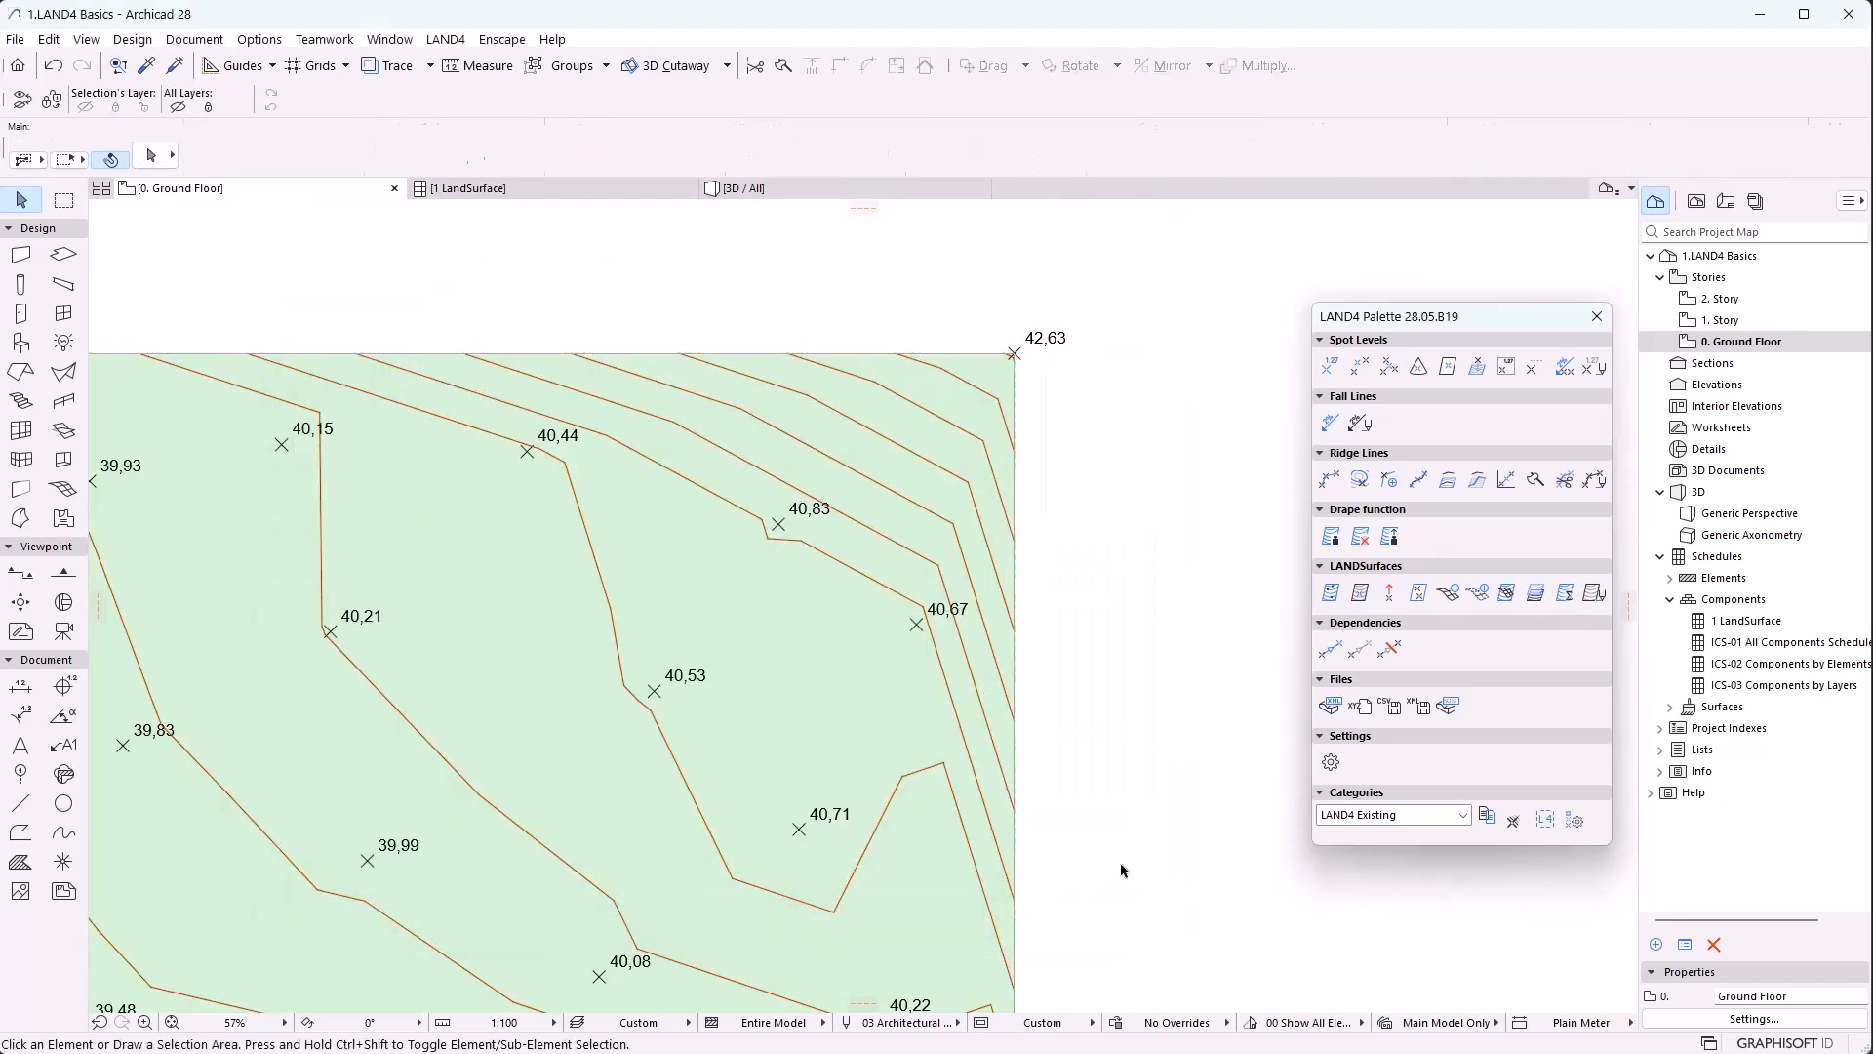
Review the volumetrics fill, cut and neutral materials in the LANDSurface default settings without changing them
middle_click_drag(736, 703, 952, 531)
scroll(738, 831, "down", 1)
scroll(738, 838, "down", 1)
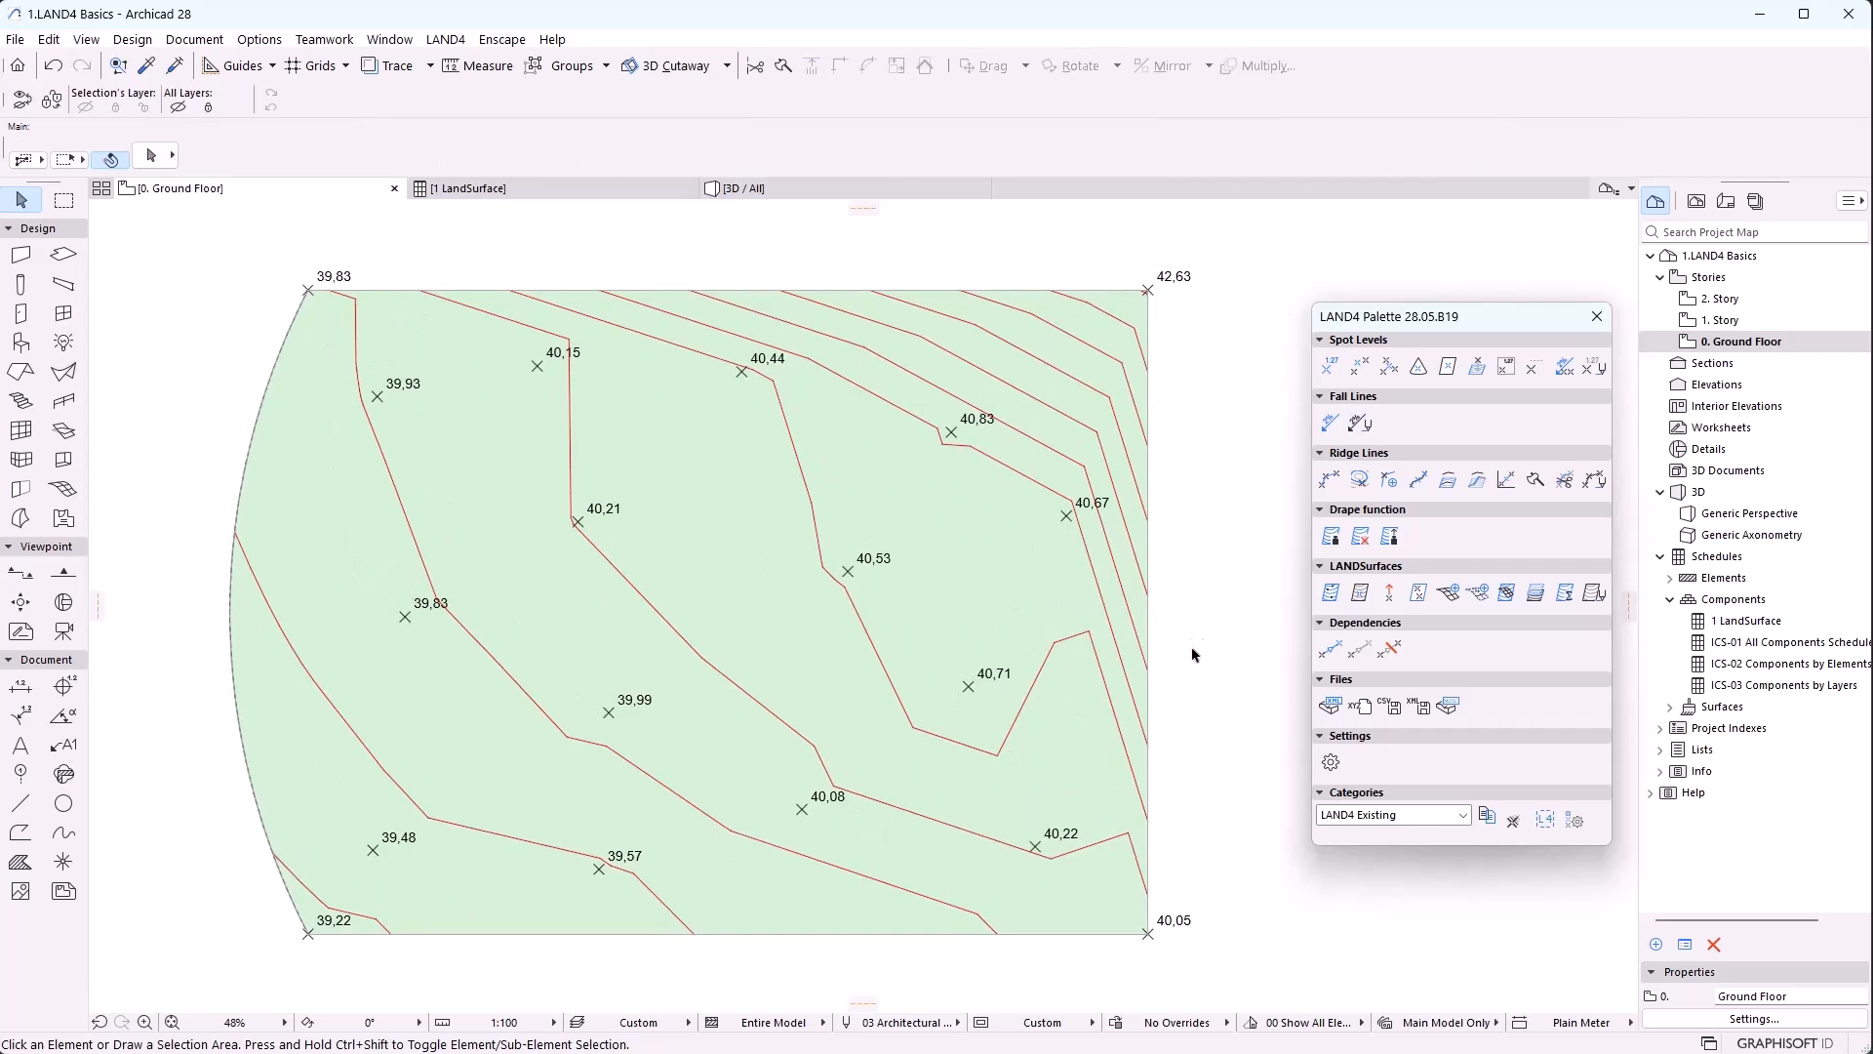
left_click(1596, 595)
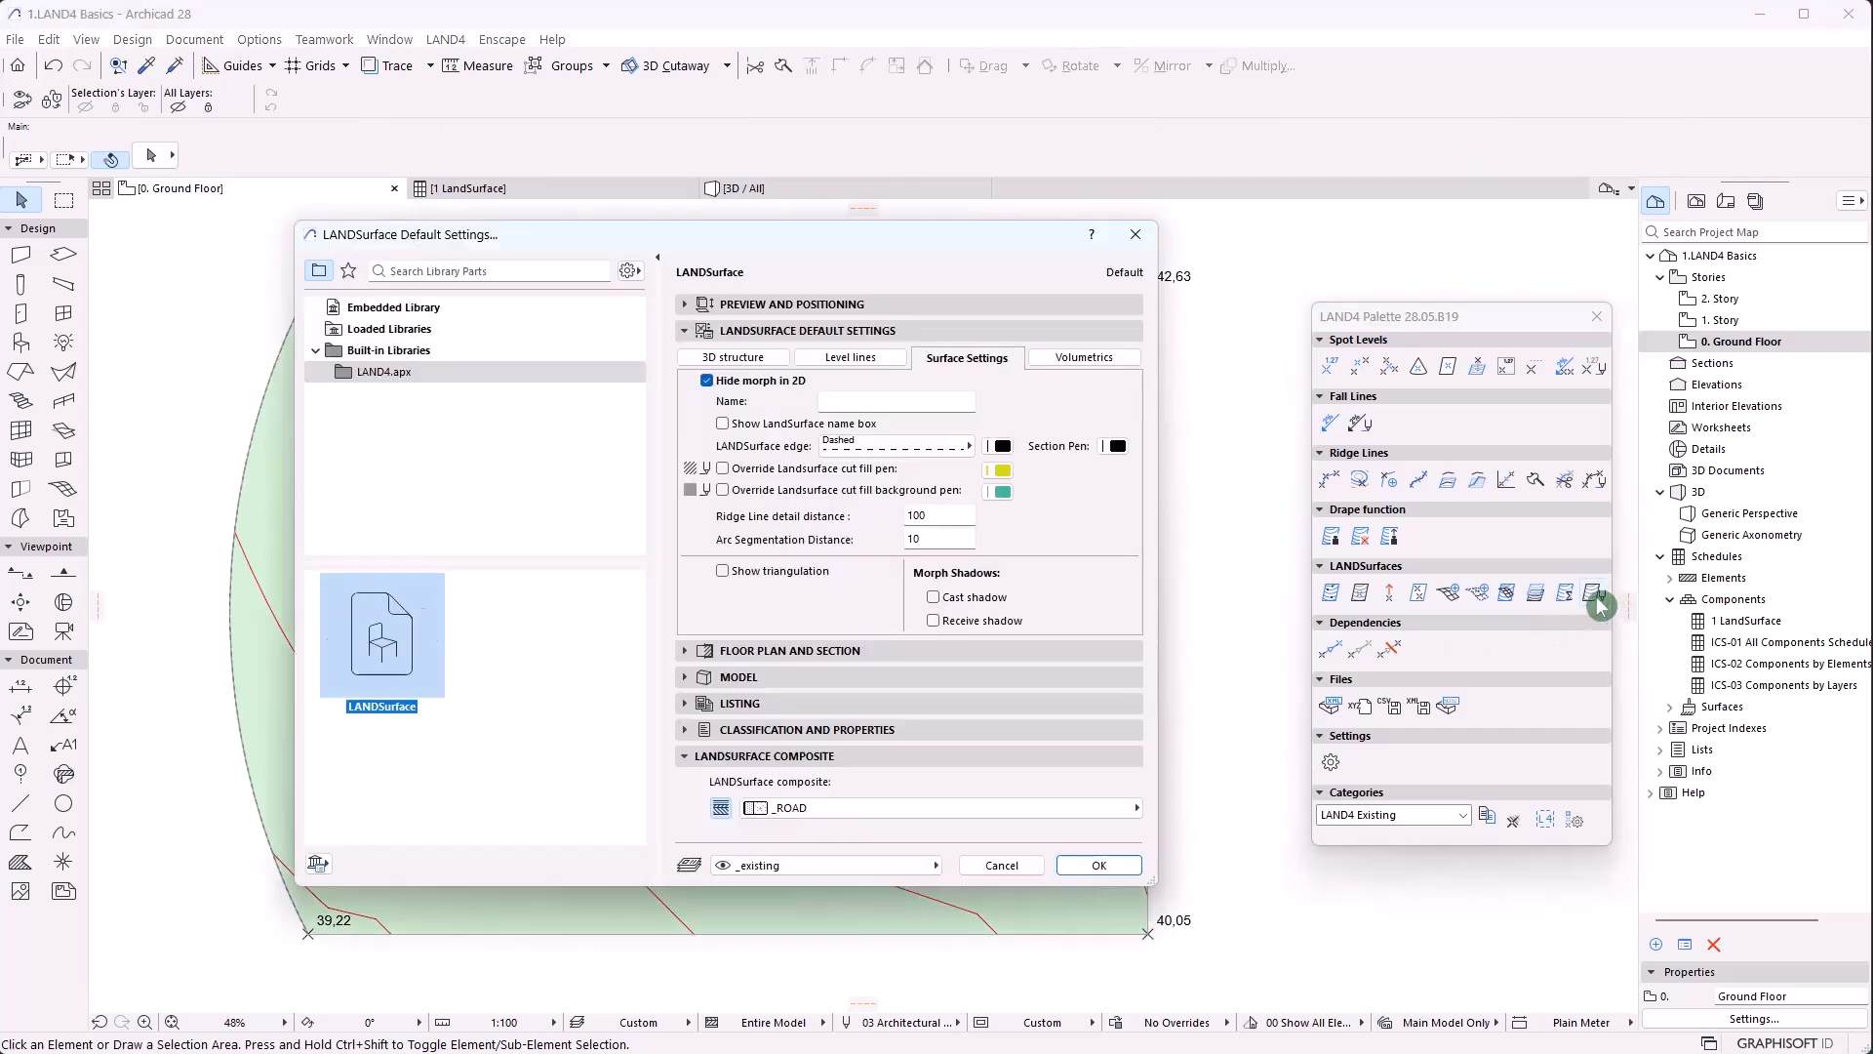
left_click(1093, 361)
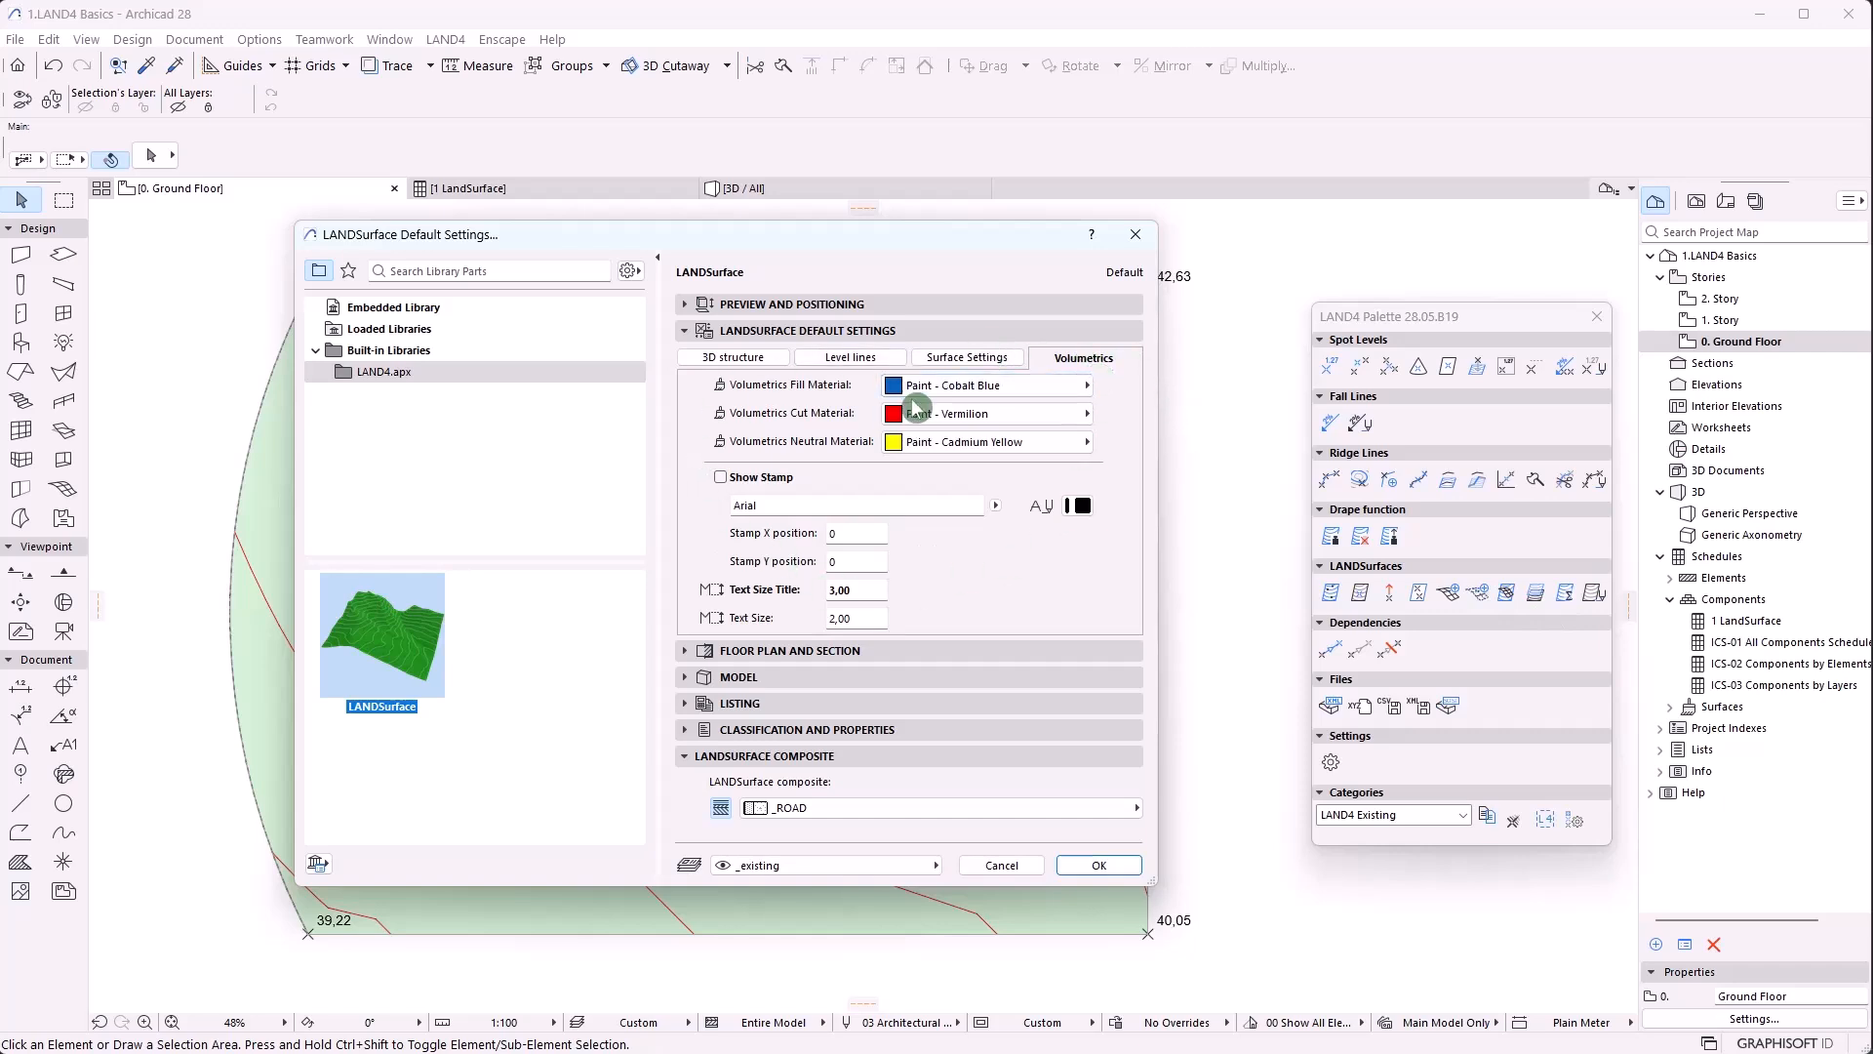
left_click(939, 386)
left_click(1133, 770)
left_click(1025, 874)
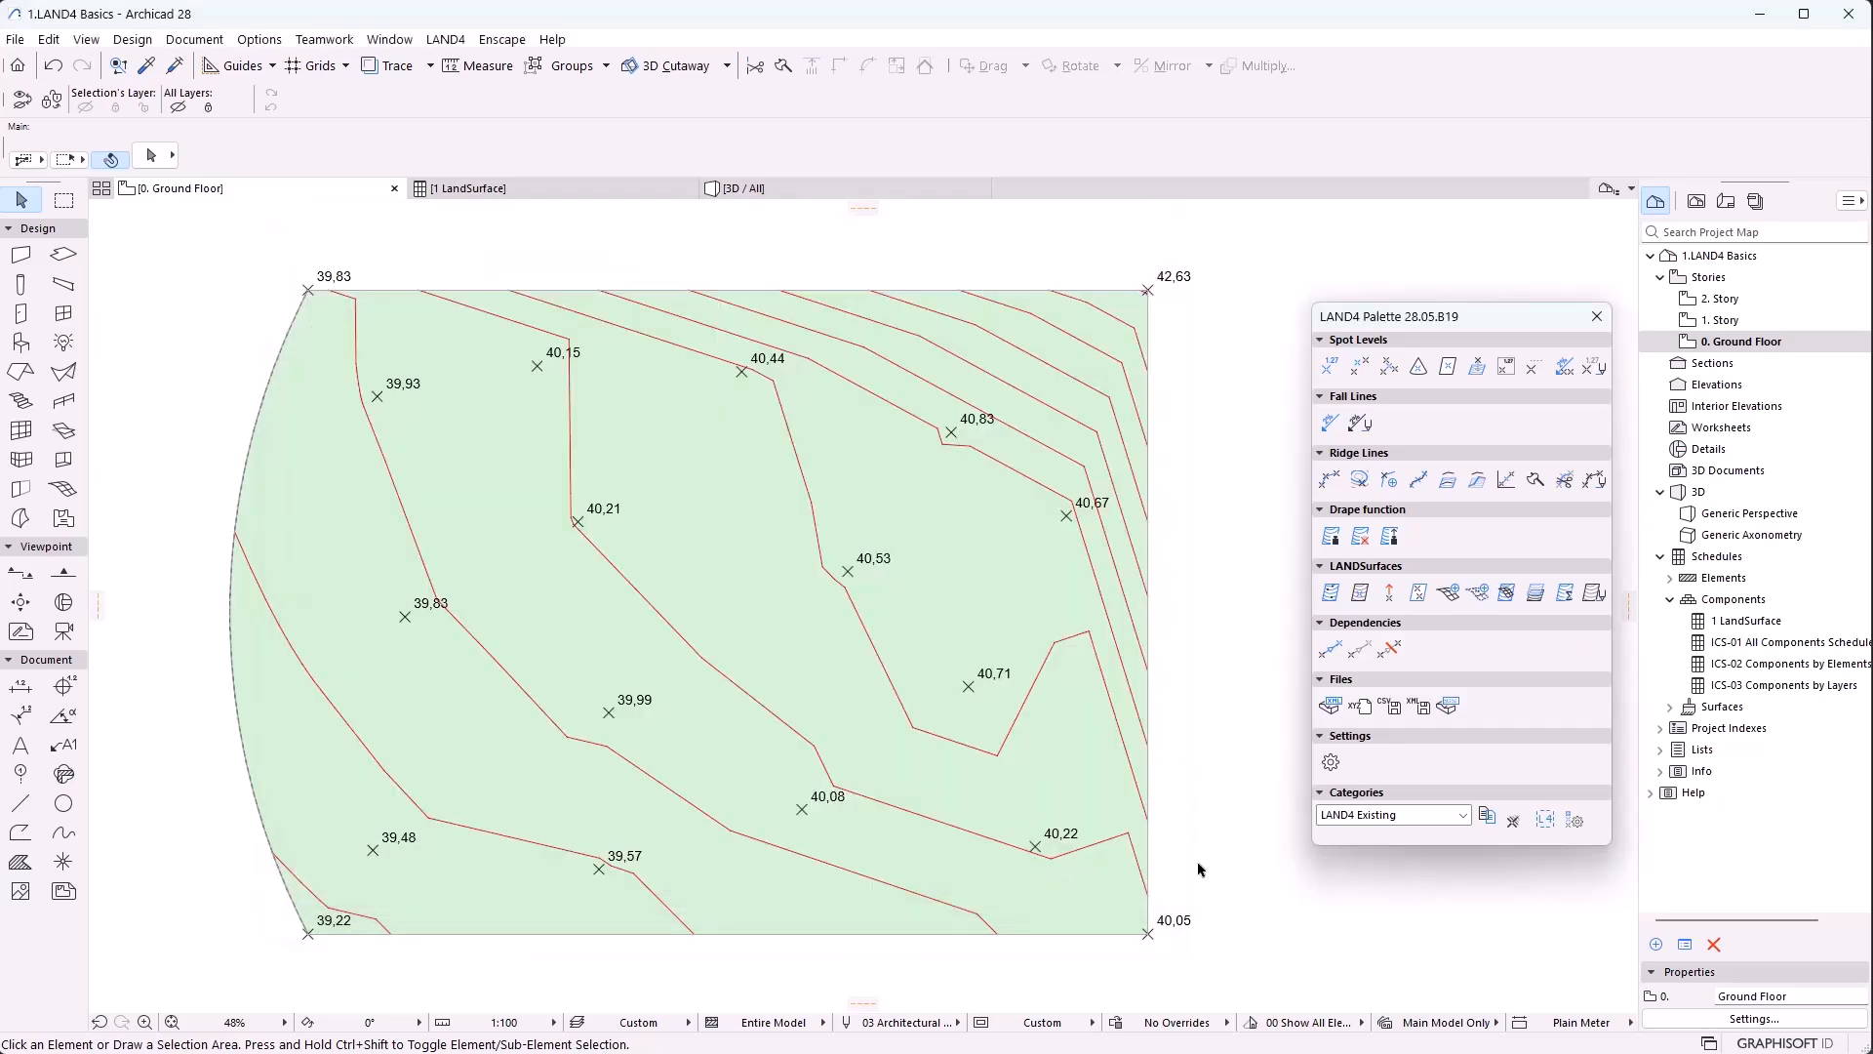
In 3D, try a larger arc segmentation distance on the land surface with the curved boundary
key("F3")
left_click_drag(829, 543, 777, 735)
left_click_drag(419, 586, 492, 727)
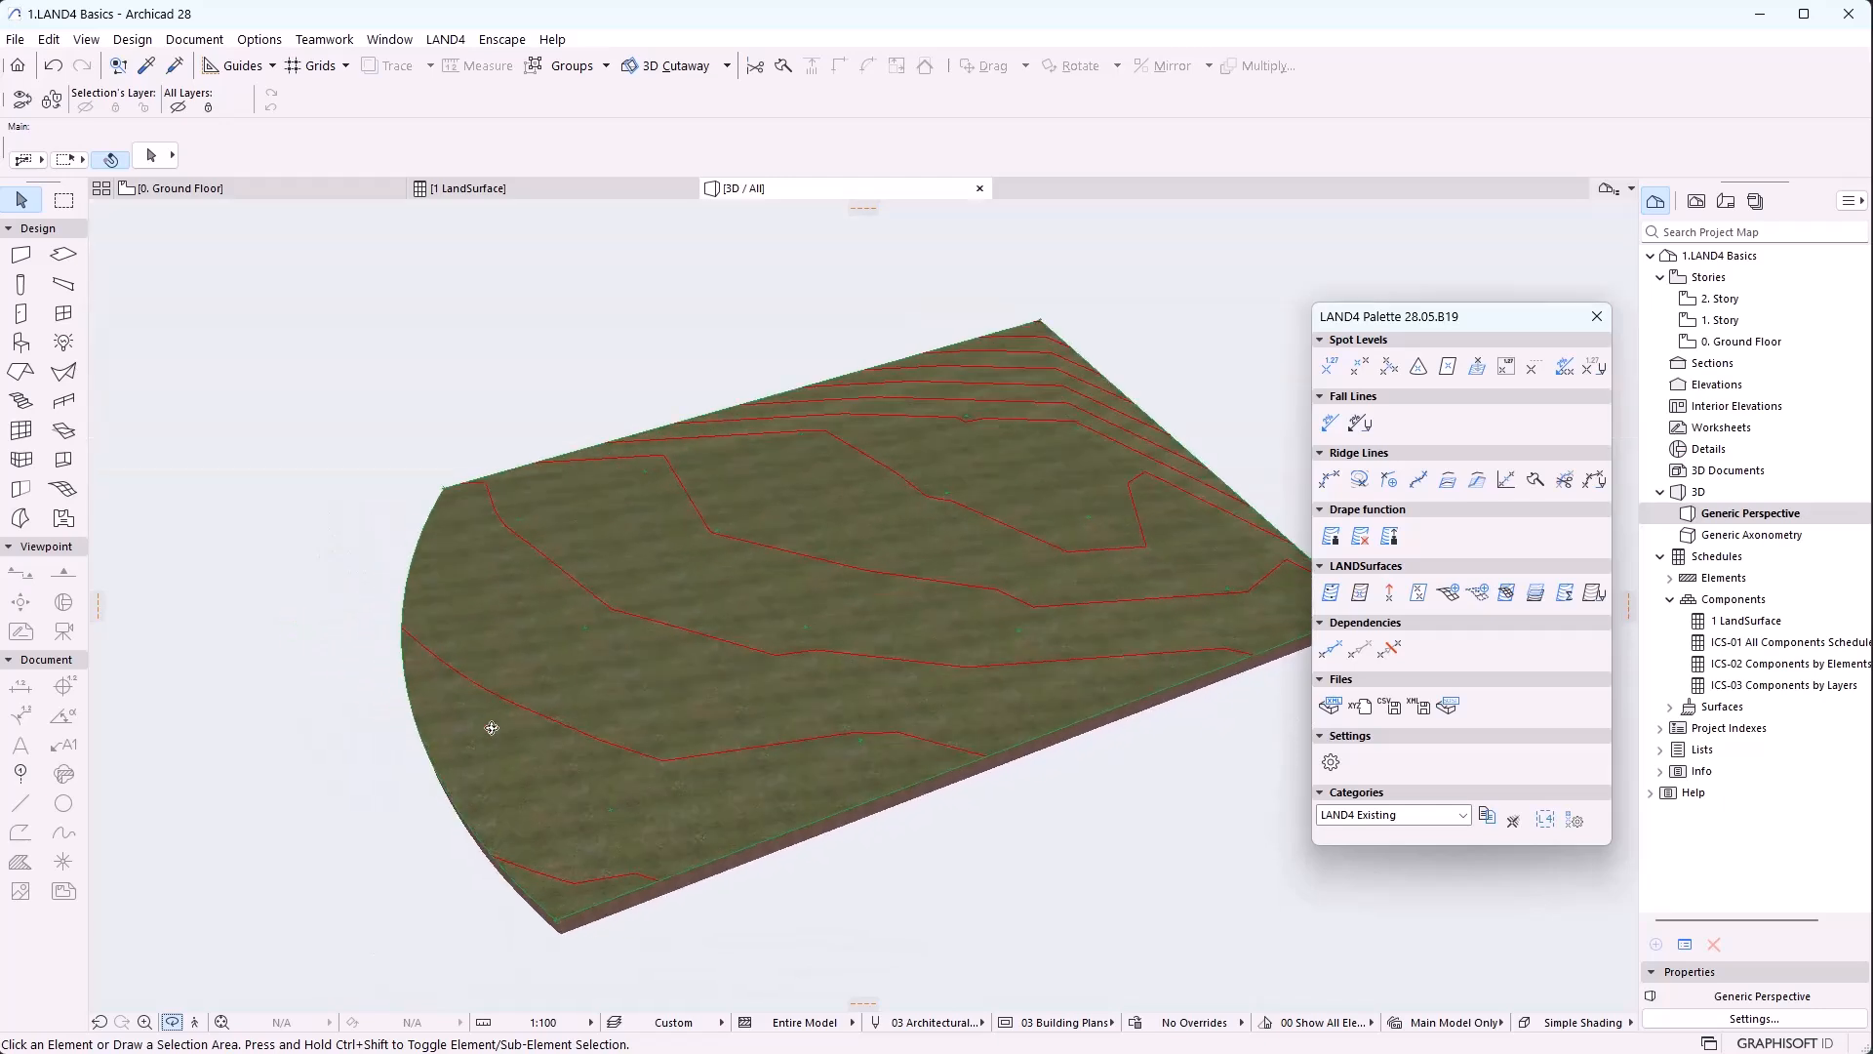
left_click_drag(589, 889, 485, 869)
key("Escape")
left_click(673, 690)
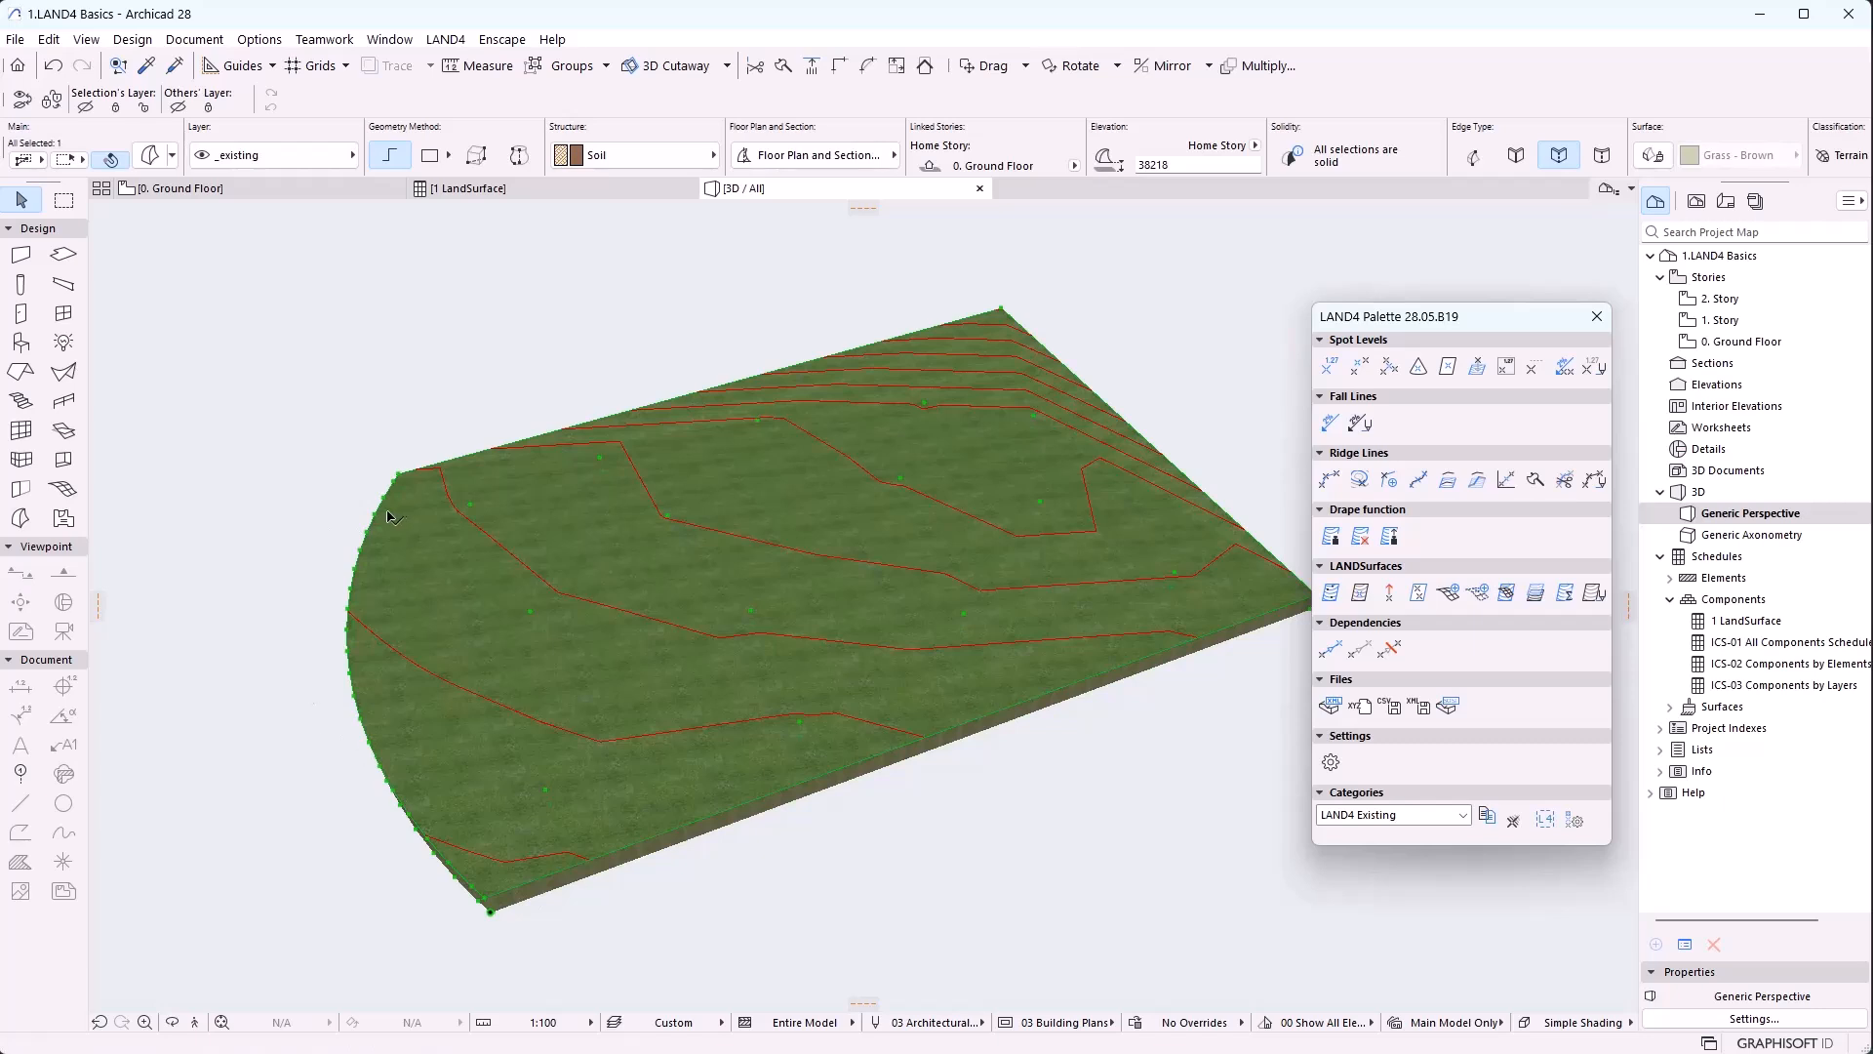
left_click(1594, 594)
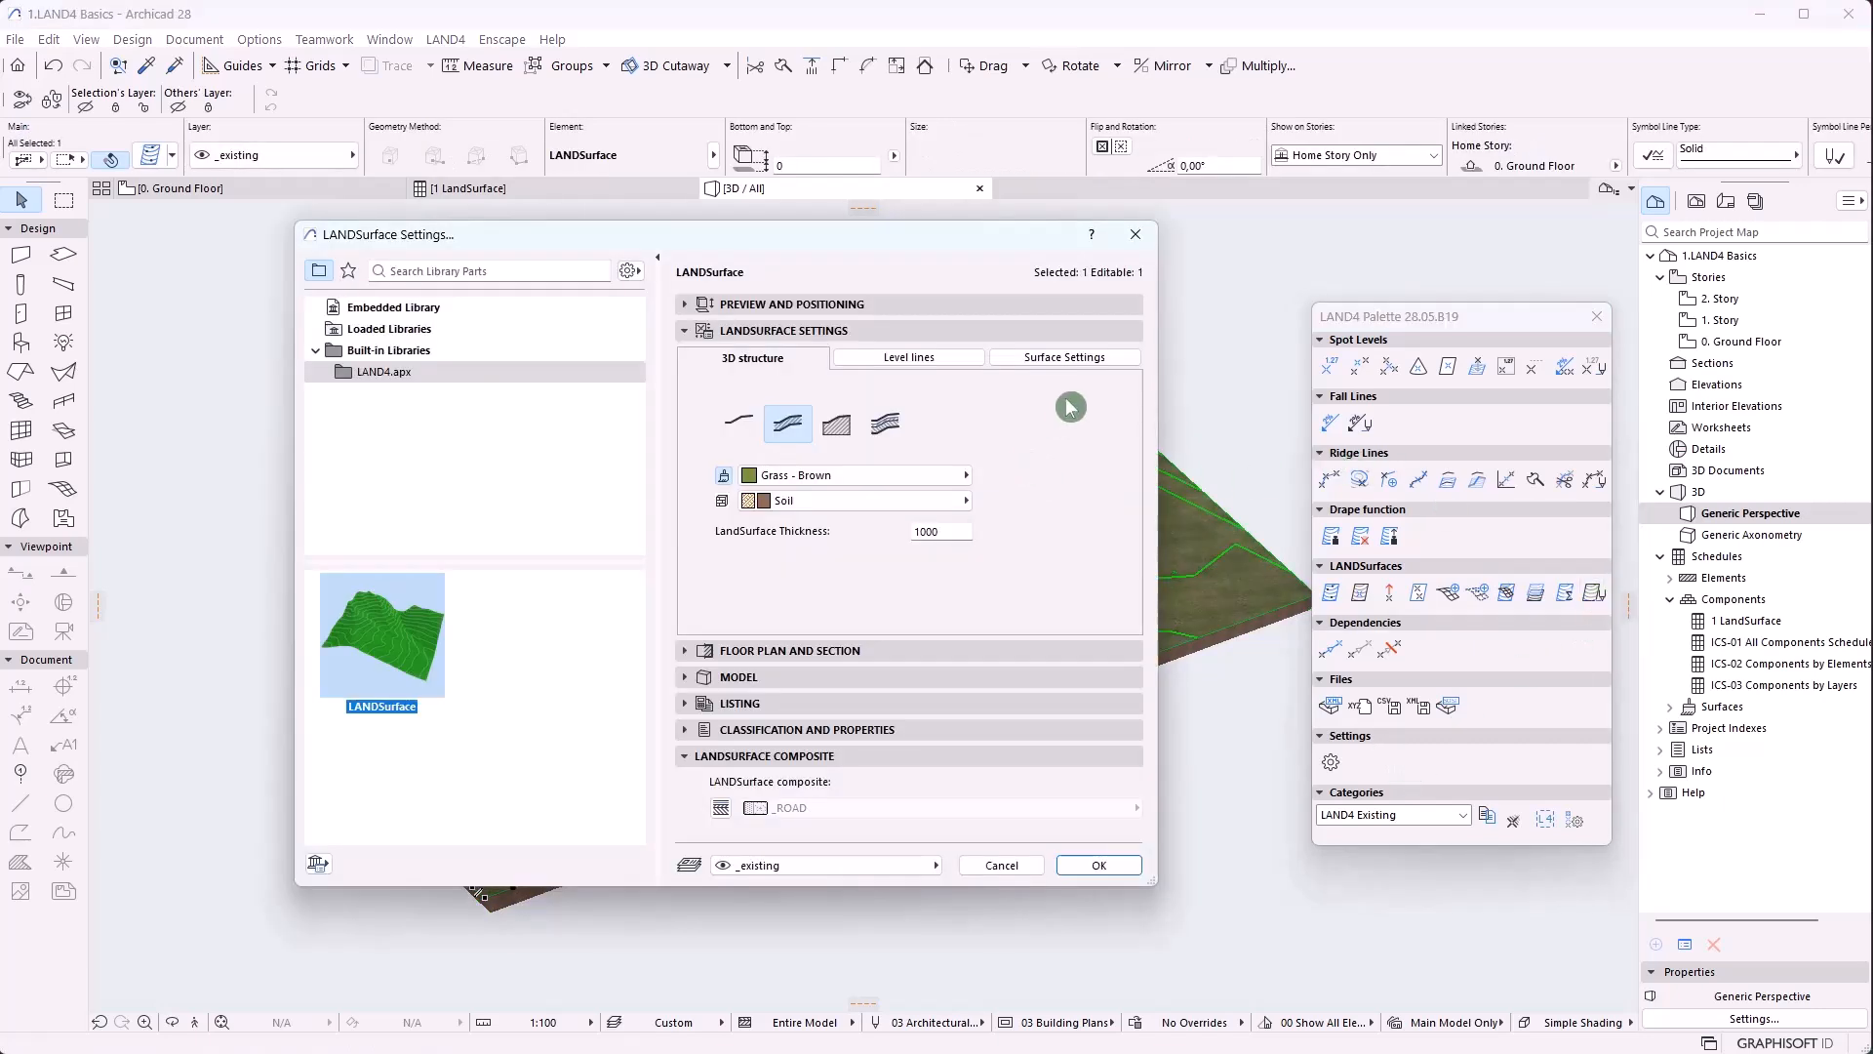
left_click(1056, 360)
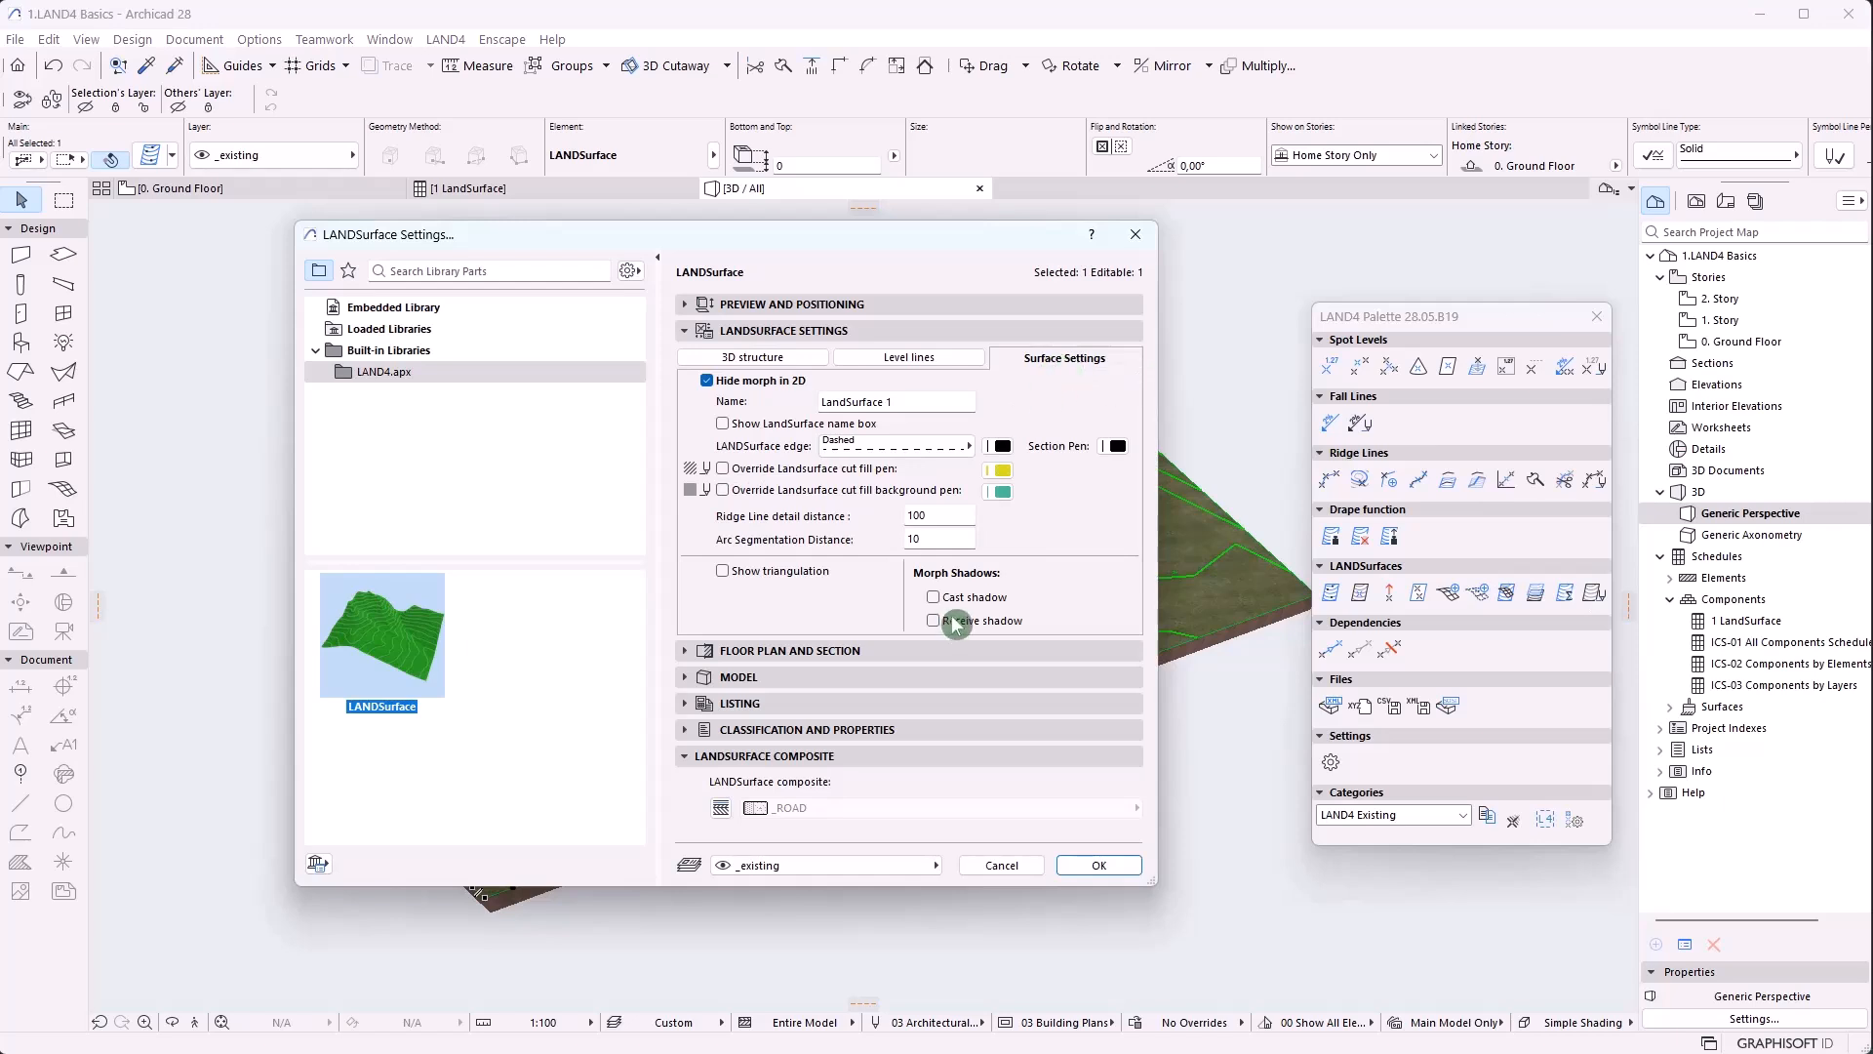
left_click(938, 541)
key("Return")
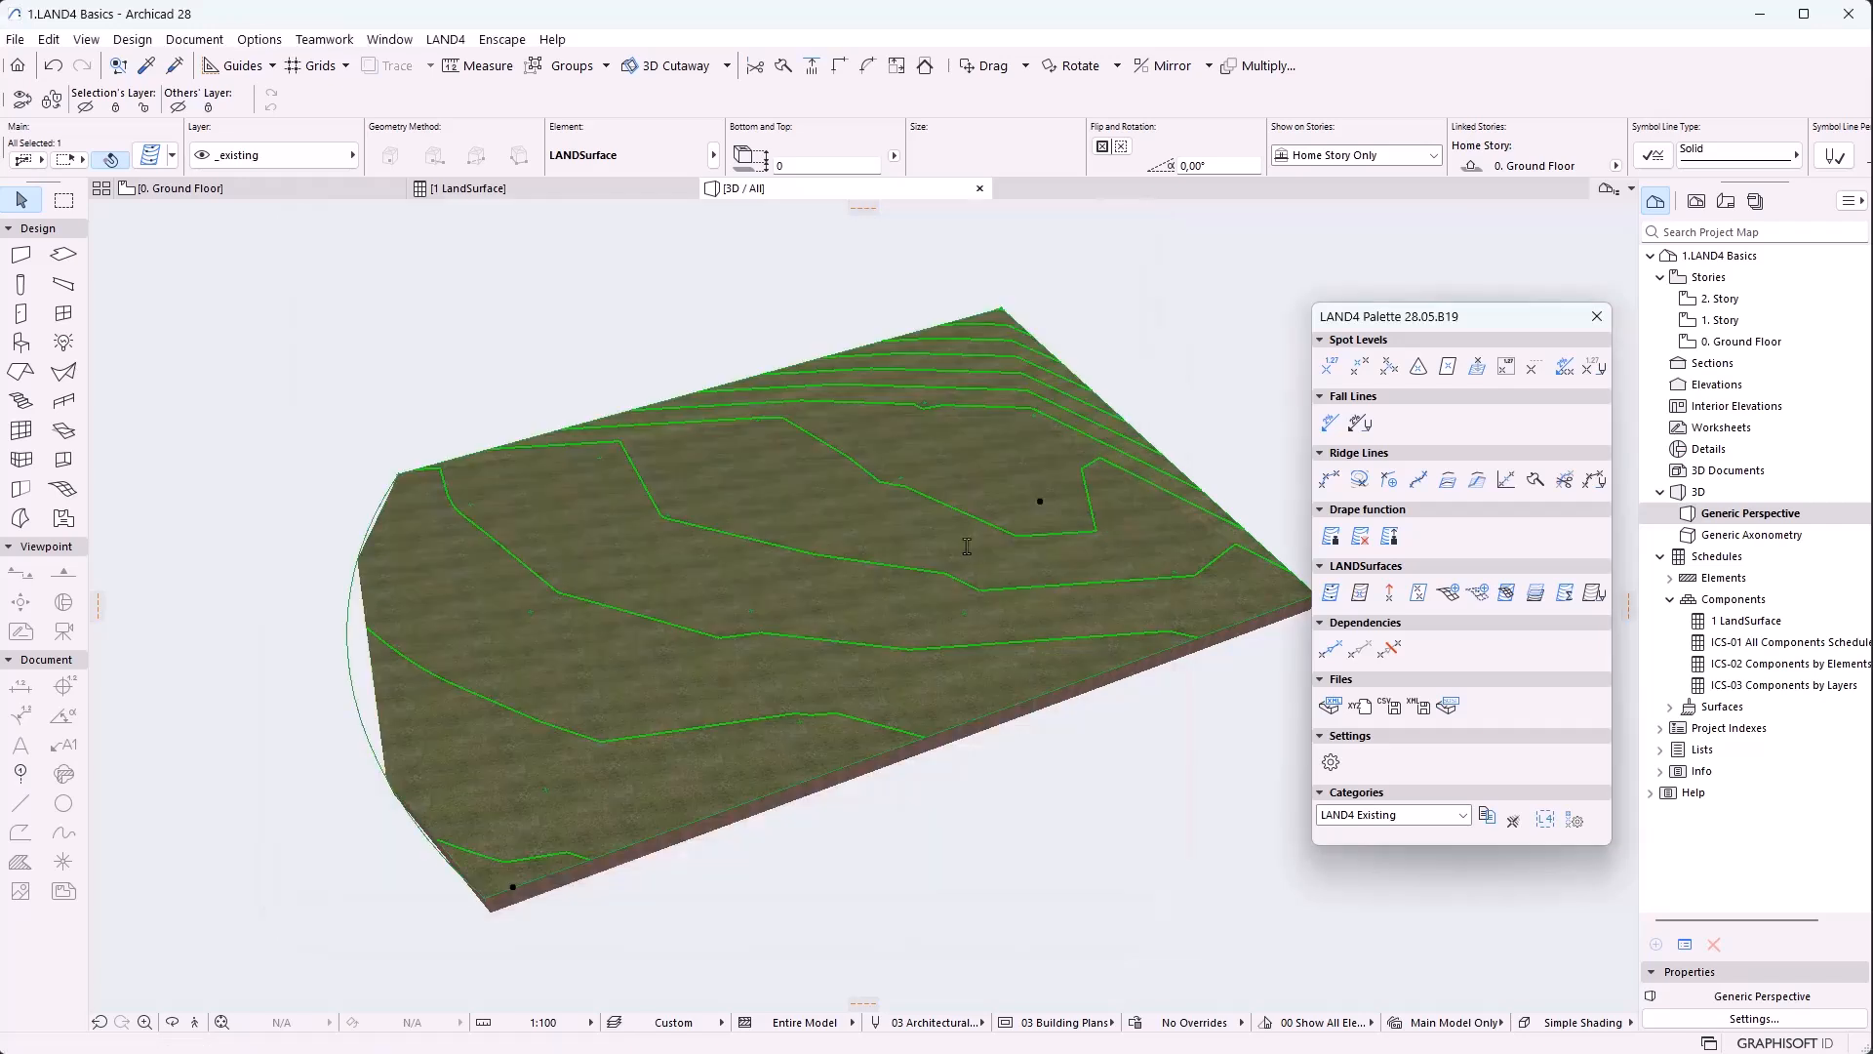
key("Escape")
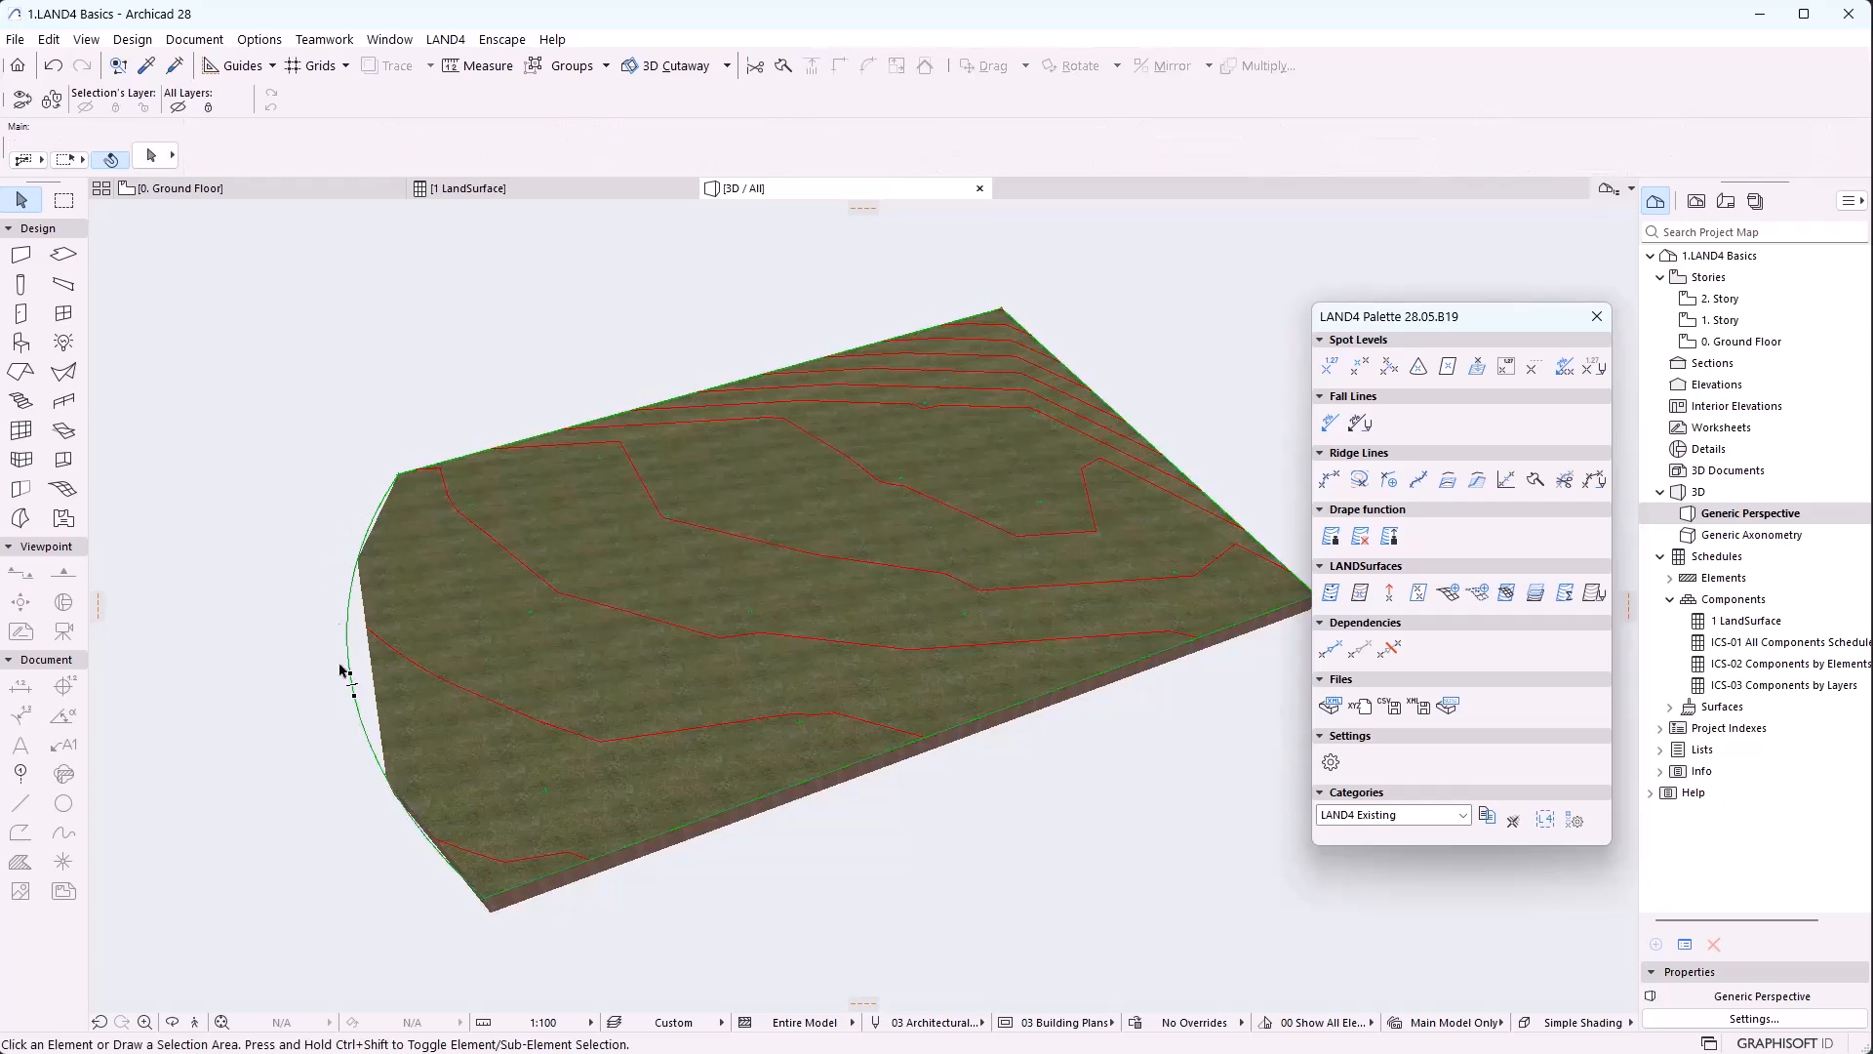
Measure the gap between the curved boundary and the land surface's straight dashed edge on the ground floor plan
left_click(303, 188)
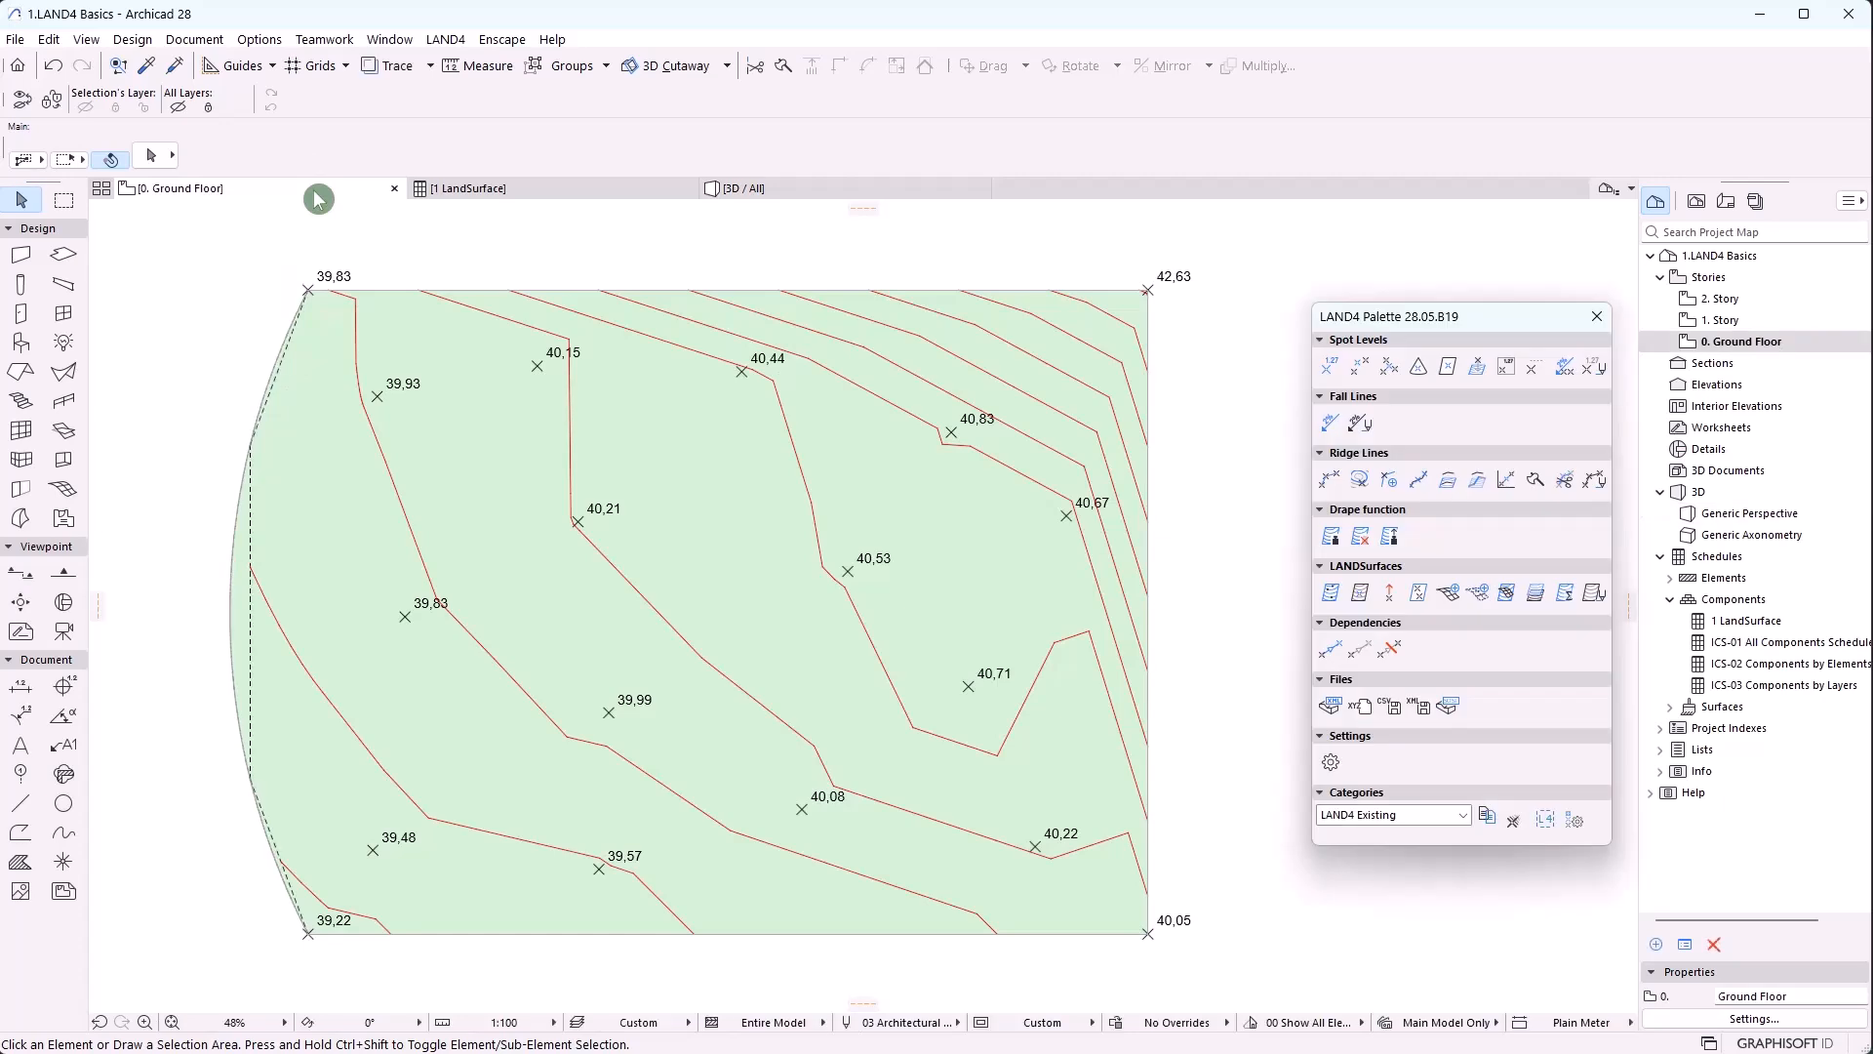
scroll(161, 549, "up", 5)
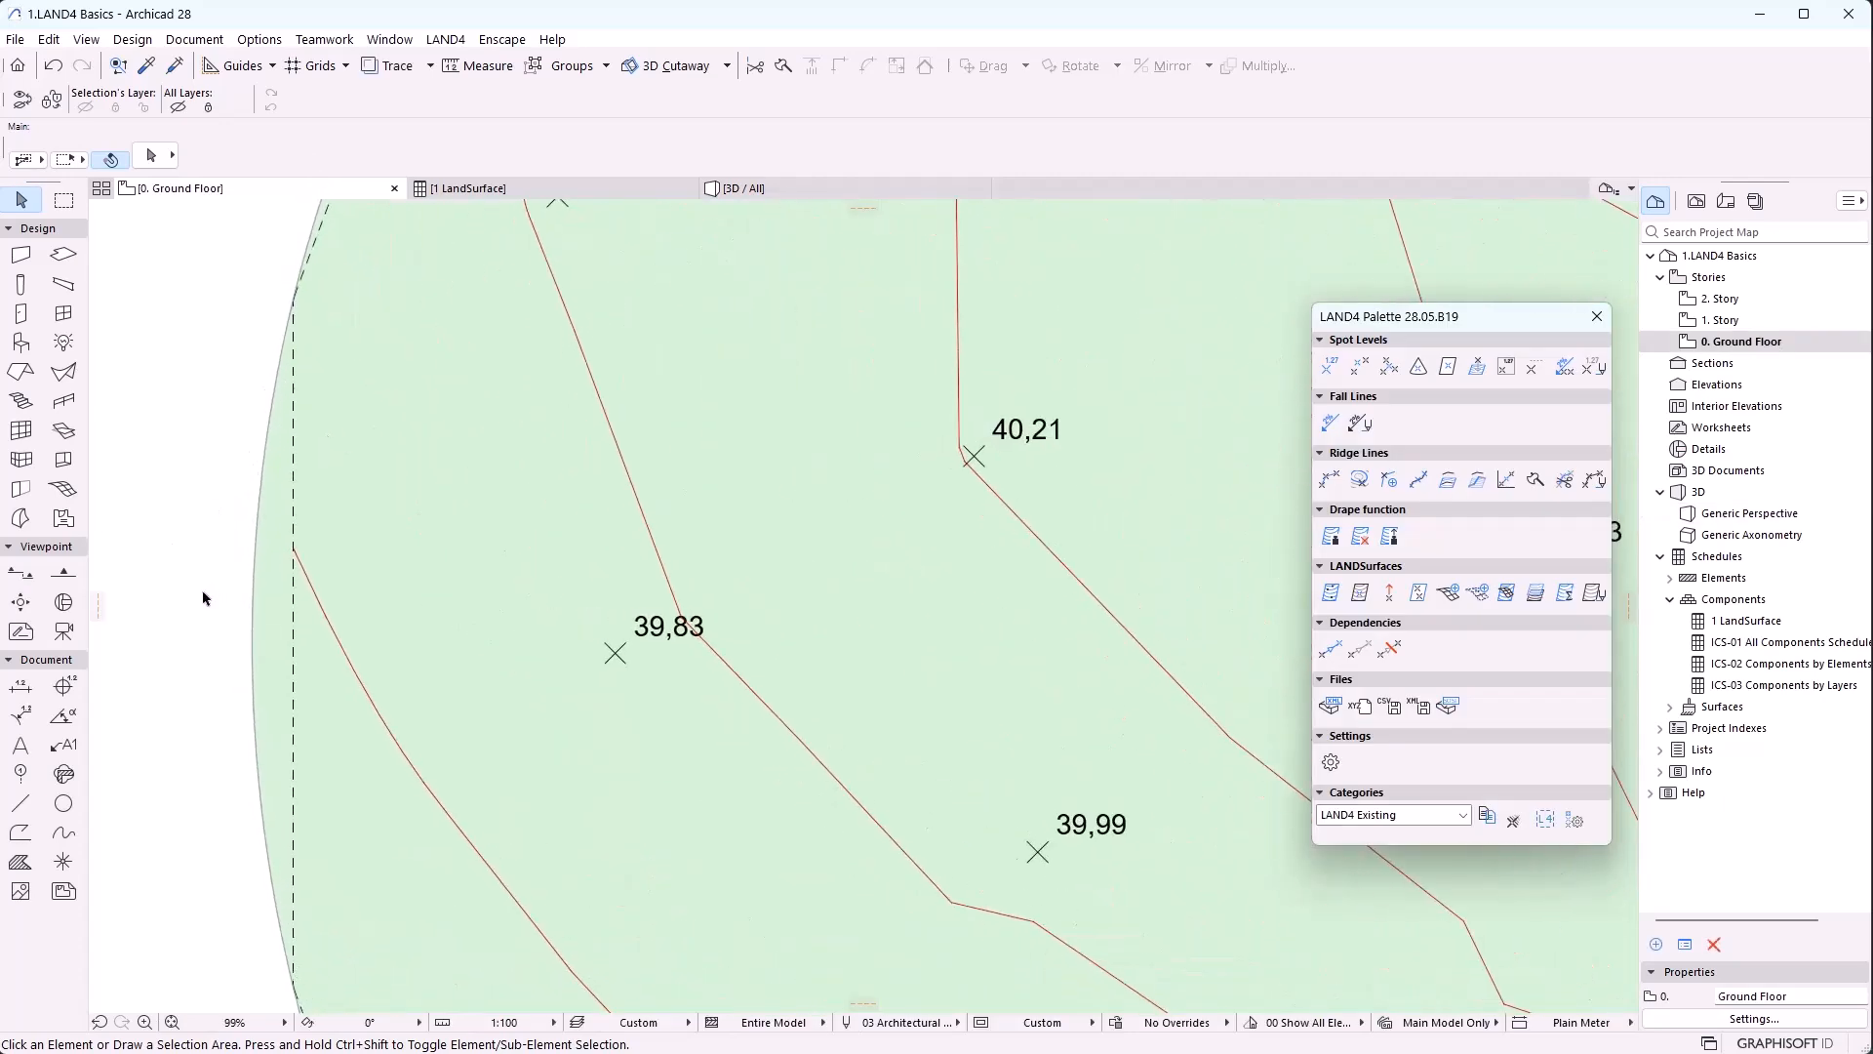
key("m")
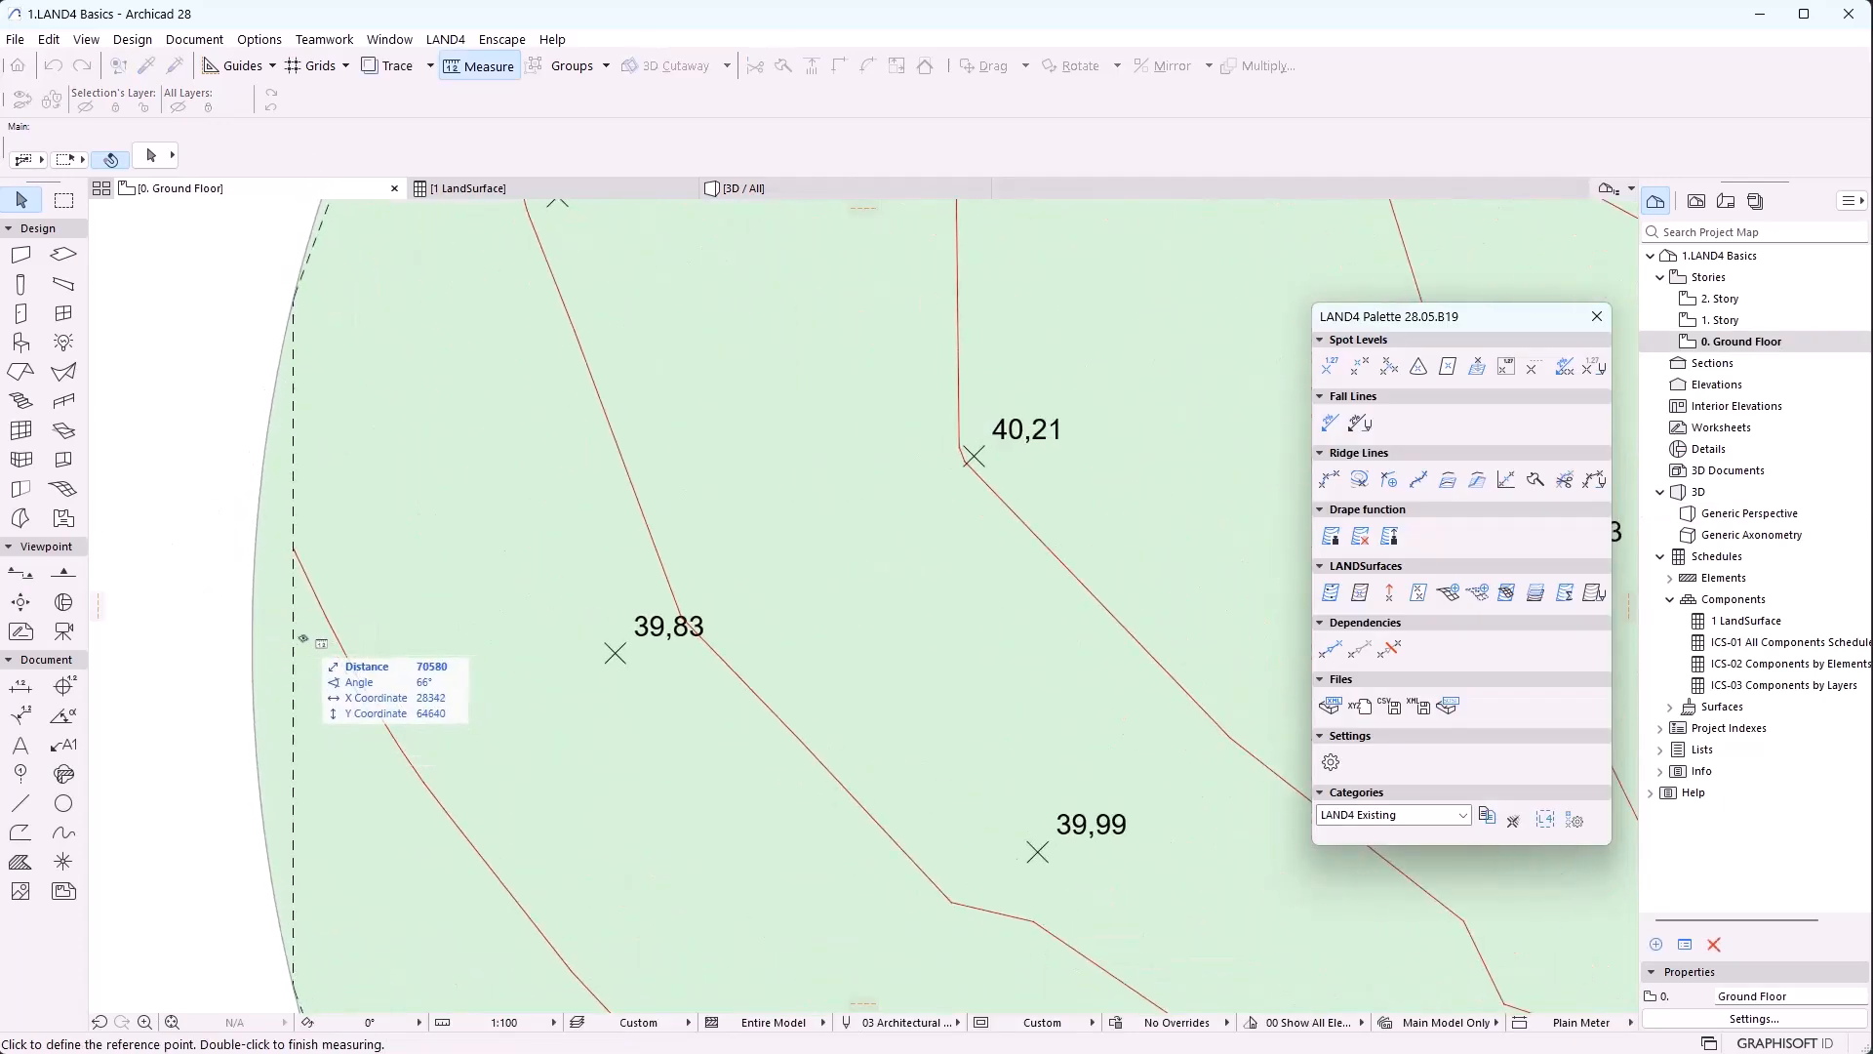
left_click(294, 628)
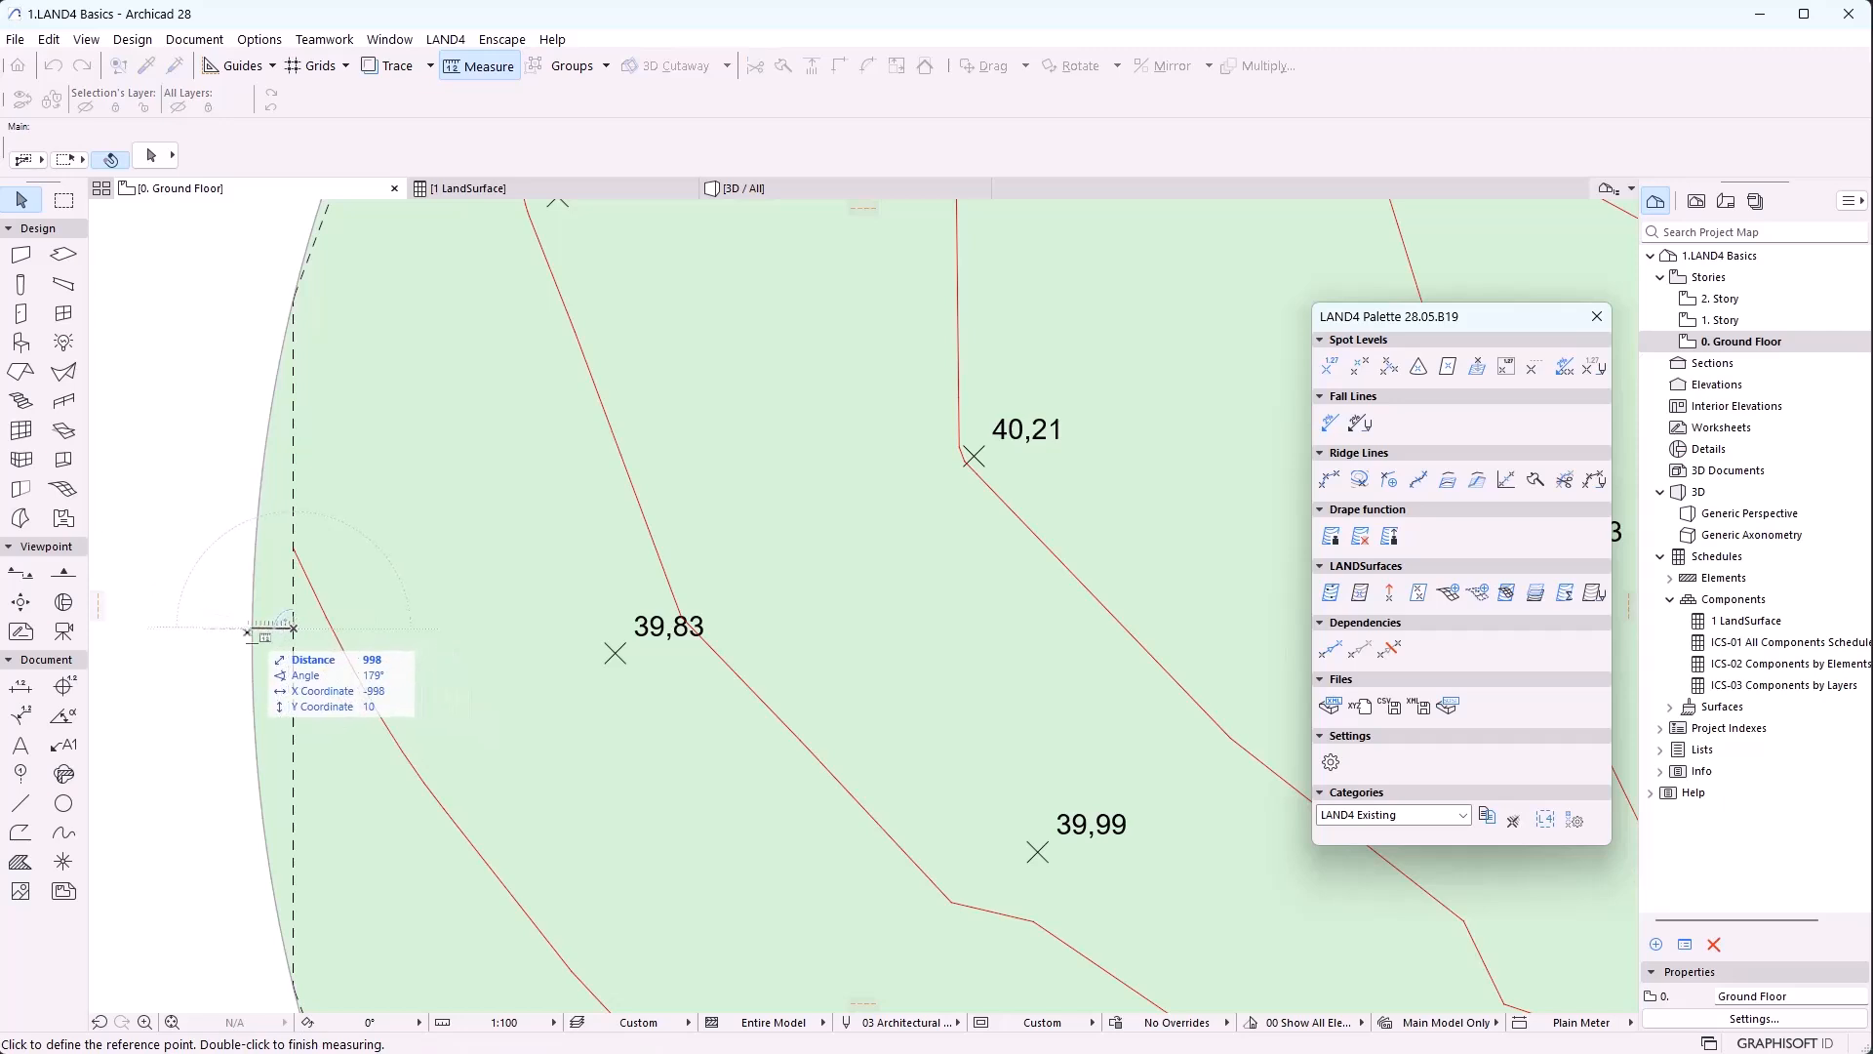
key("Escape")
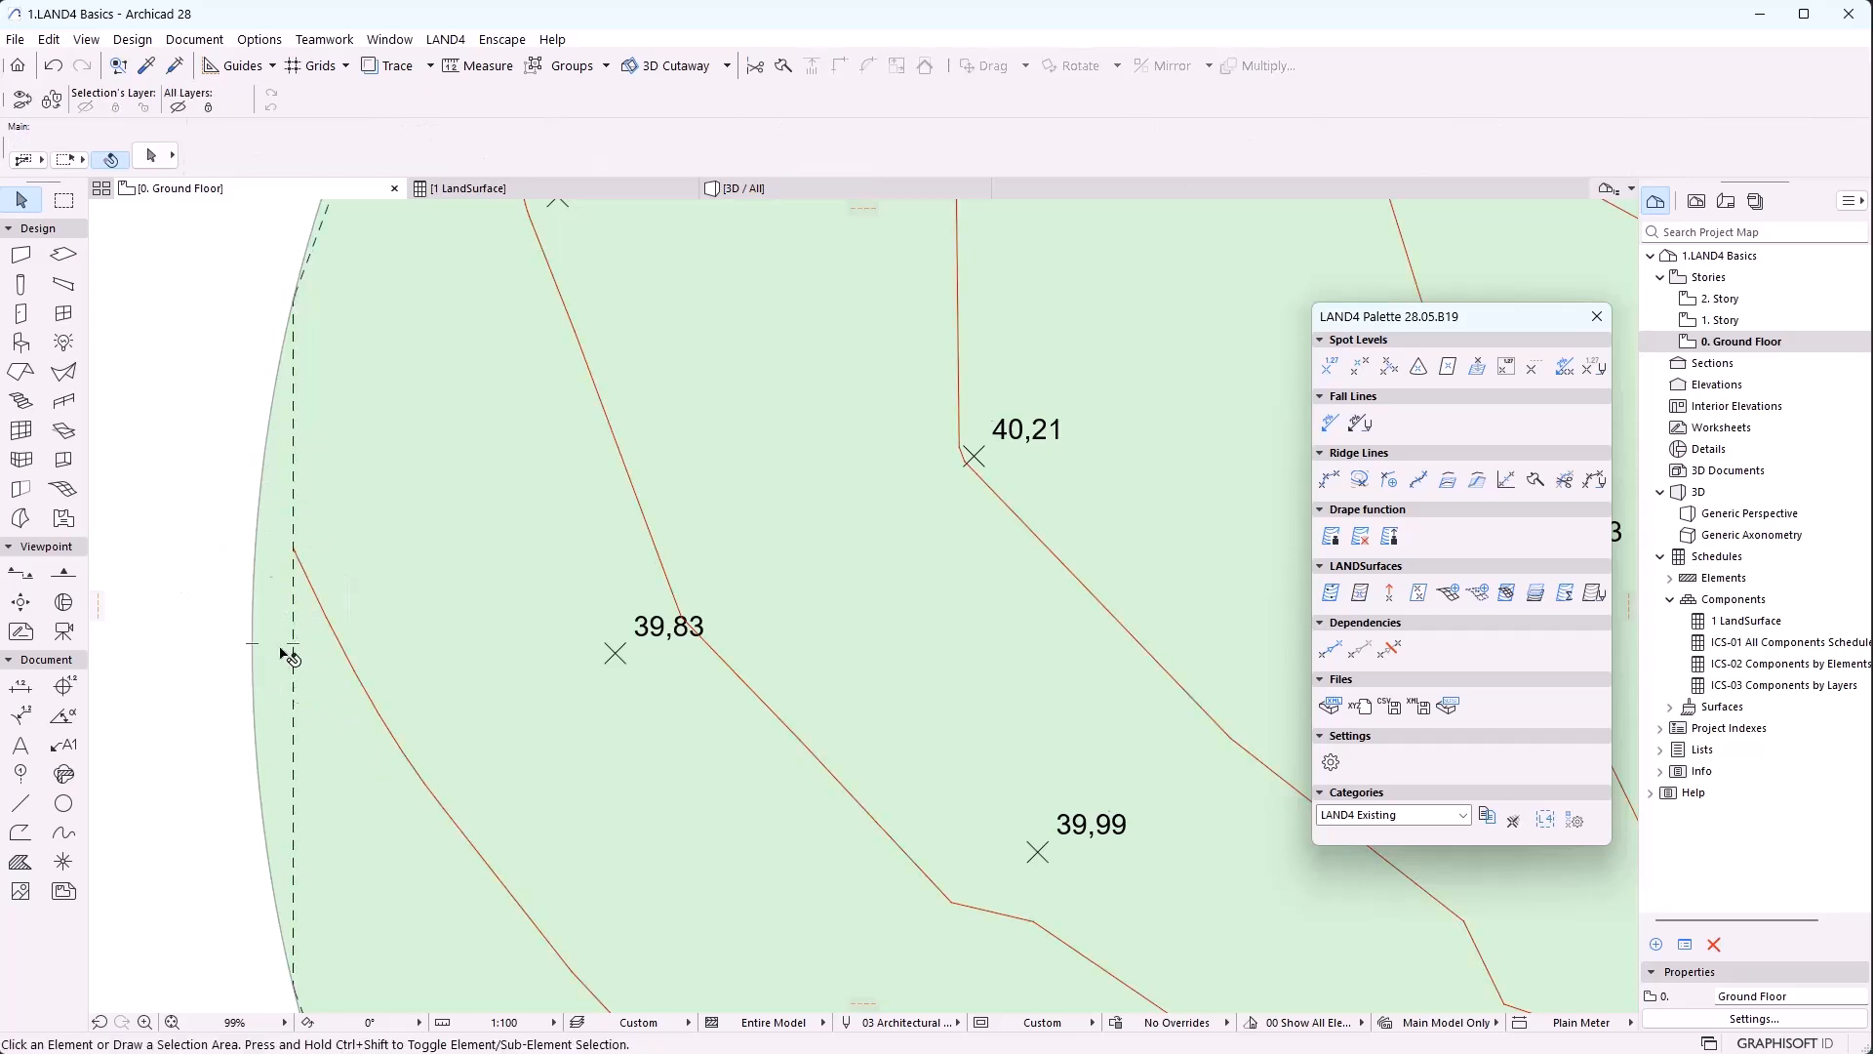
scroll(277, 552, "down", 2)
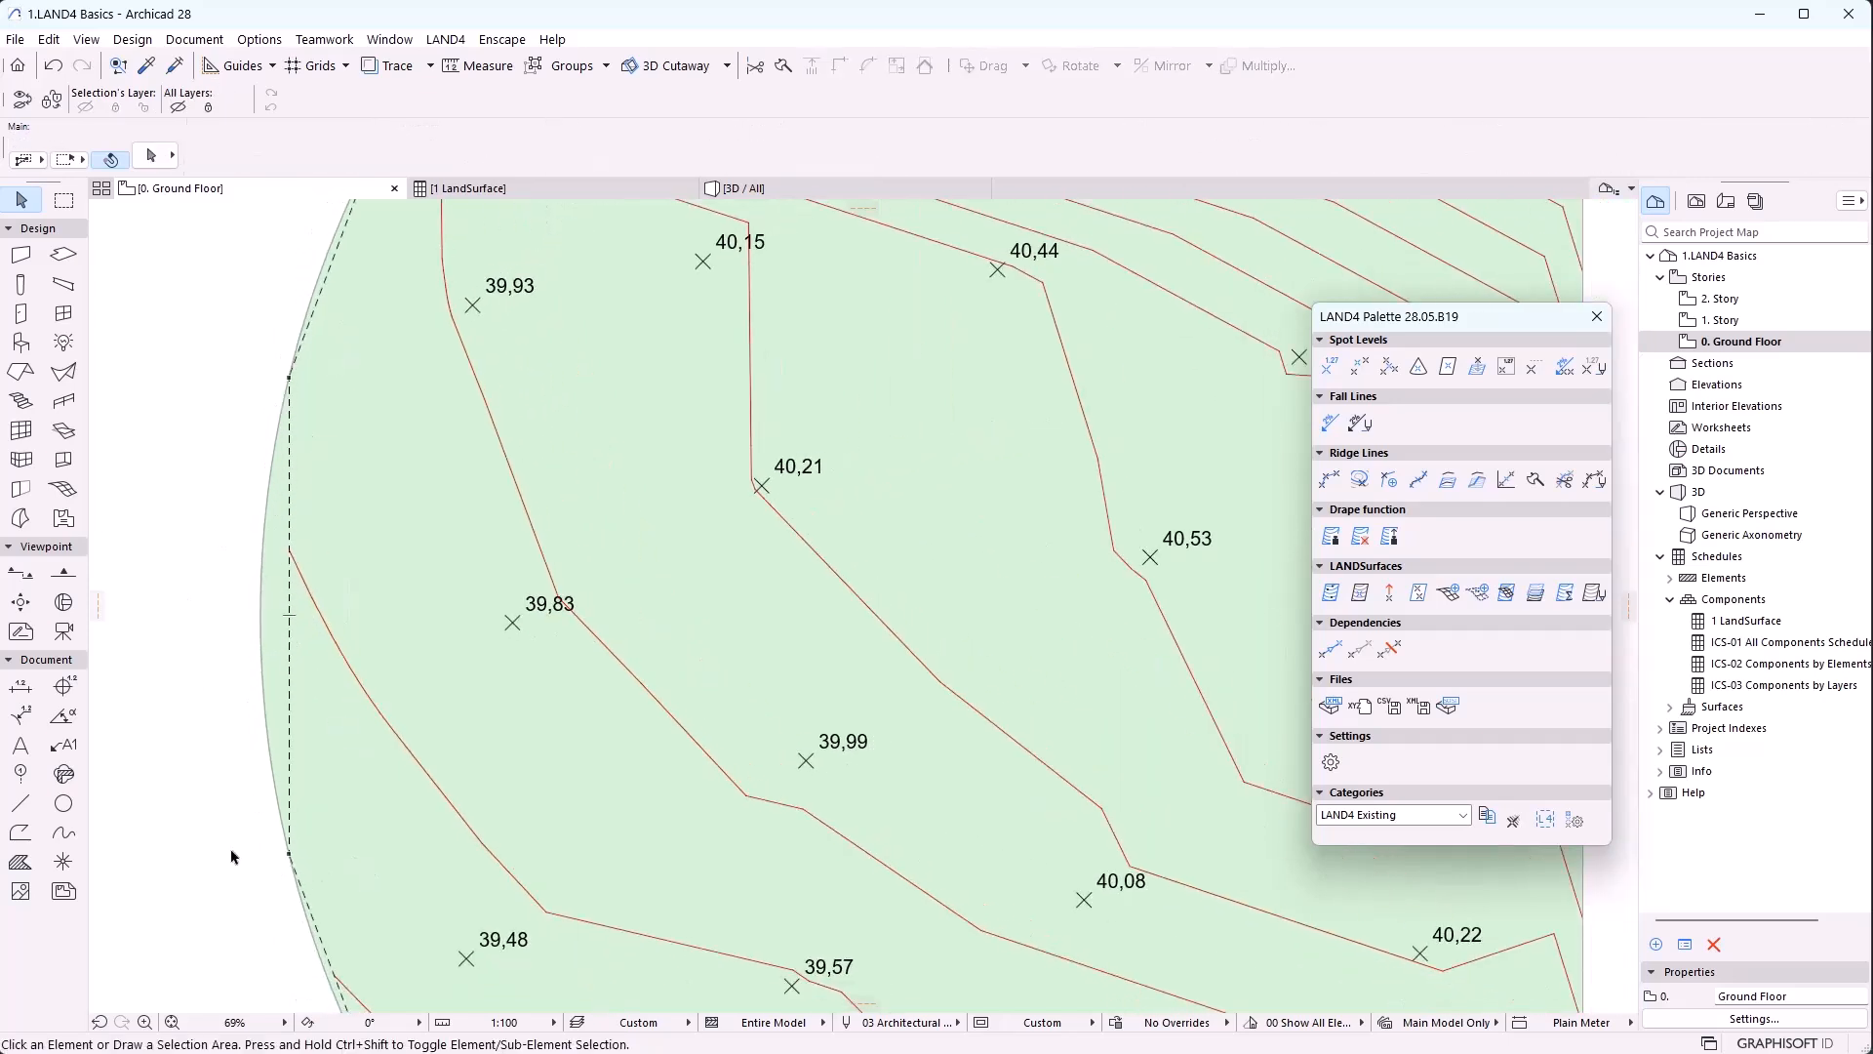
scroll(226, 825, "down", 2)
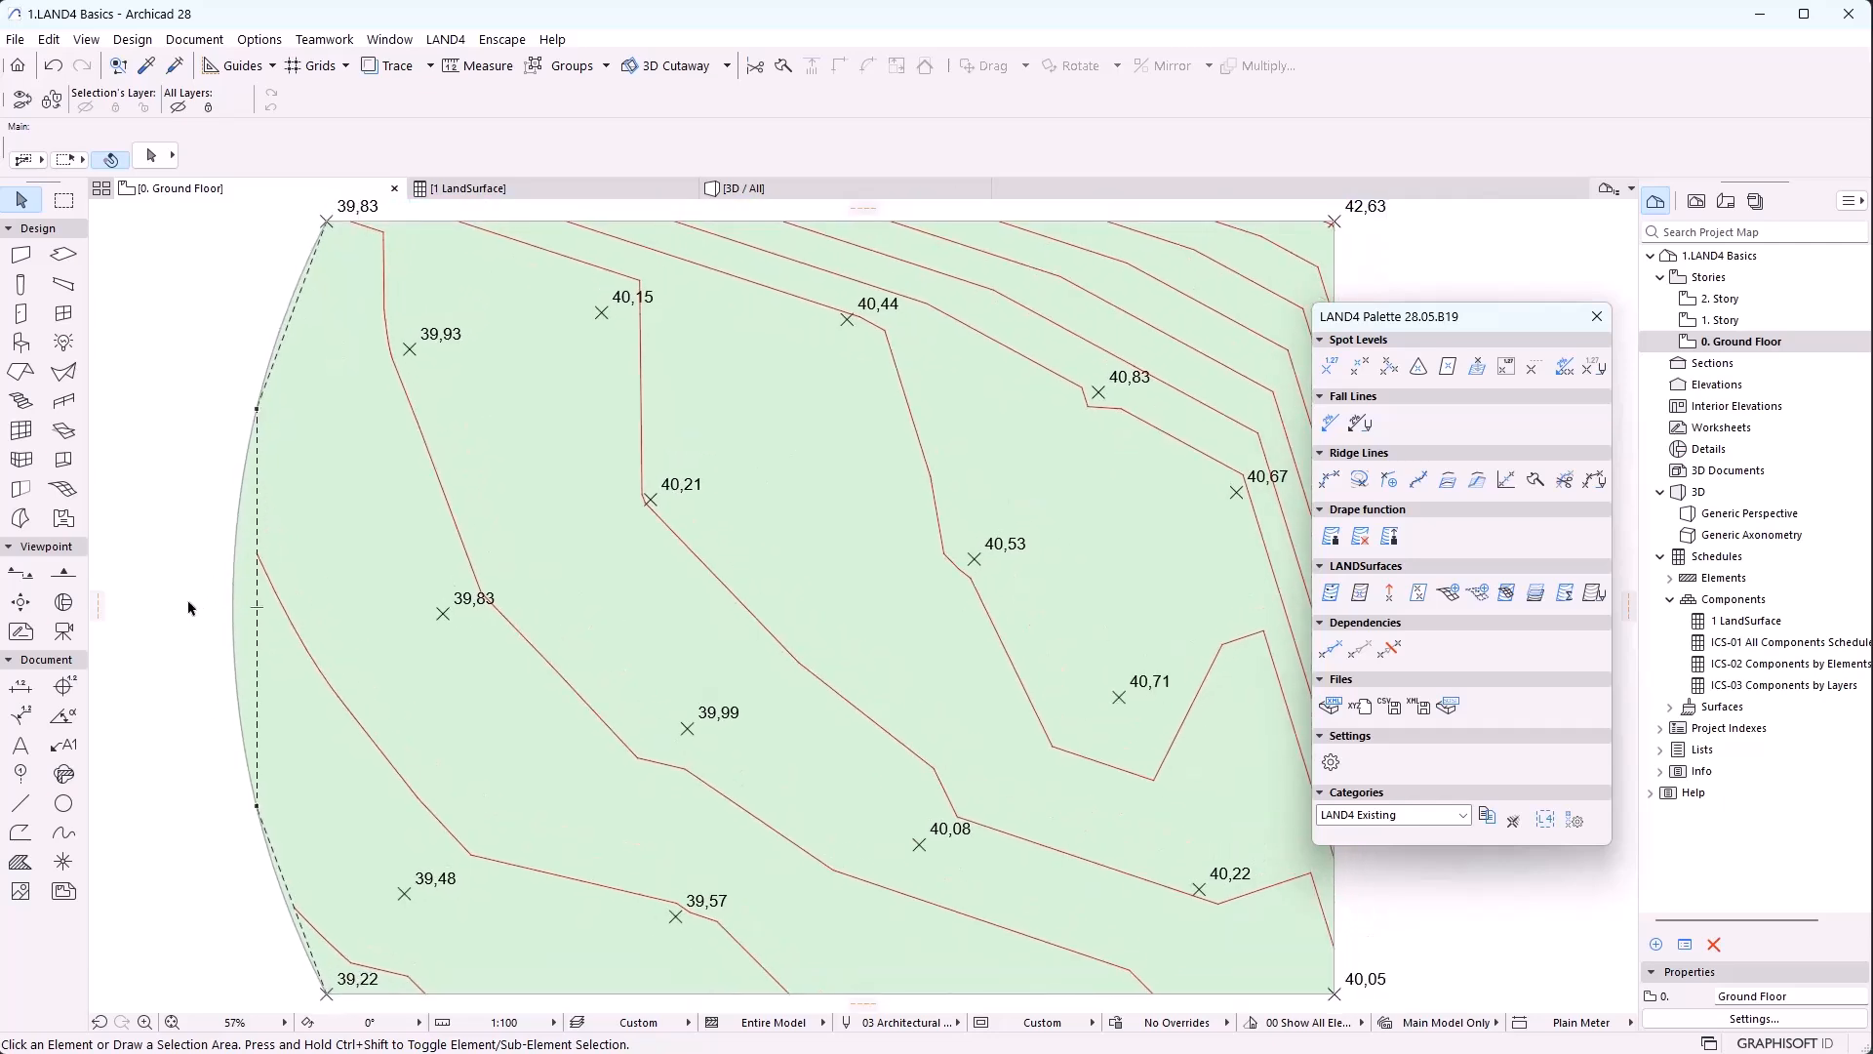
Set the land surface's arc segmentation distance to 10 from the 3D view
left_click(722, 188)
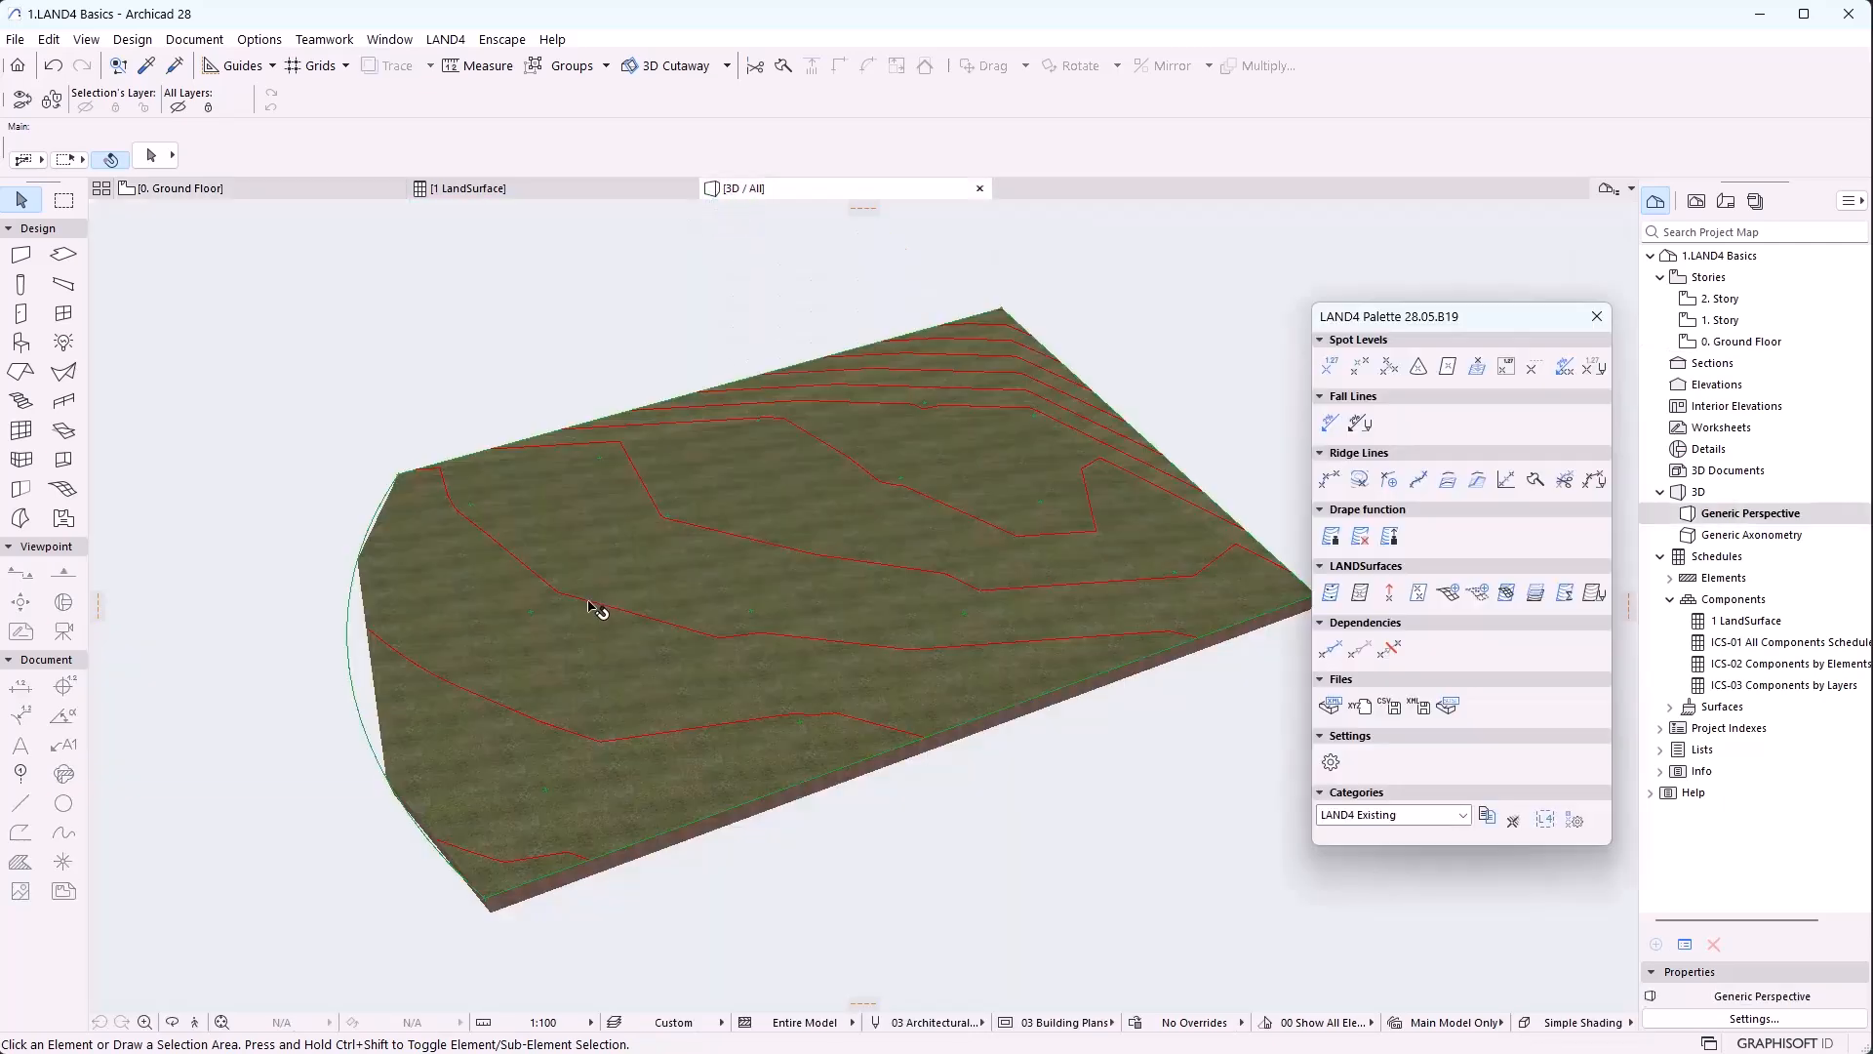
left_click(605, 615)
left_click(1593, 594)
left_click_drag(951, 540, 771, 538)
type("10")
key("Return")
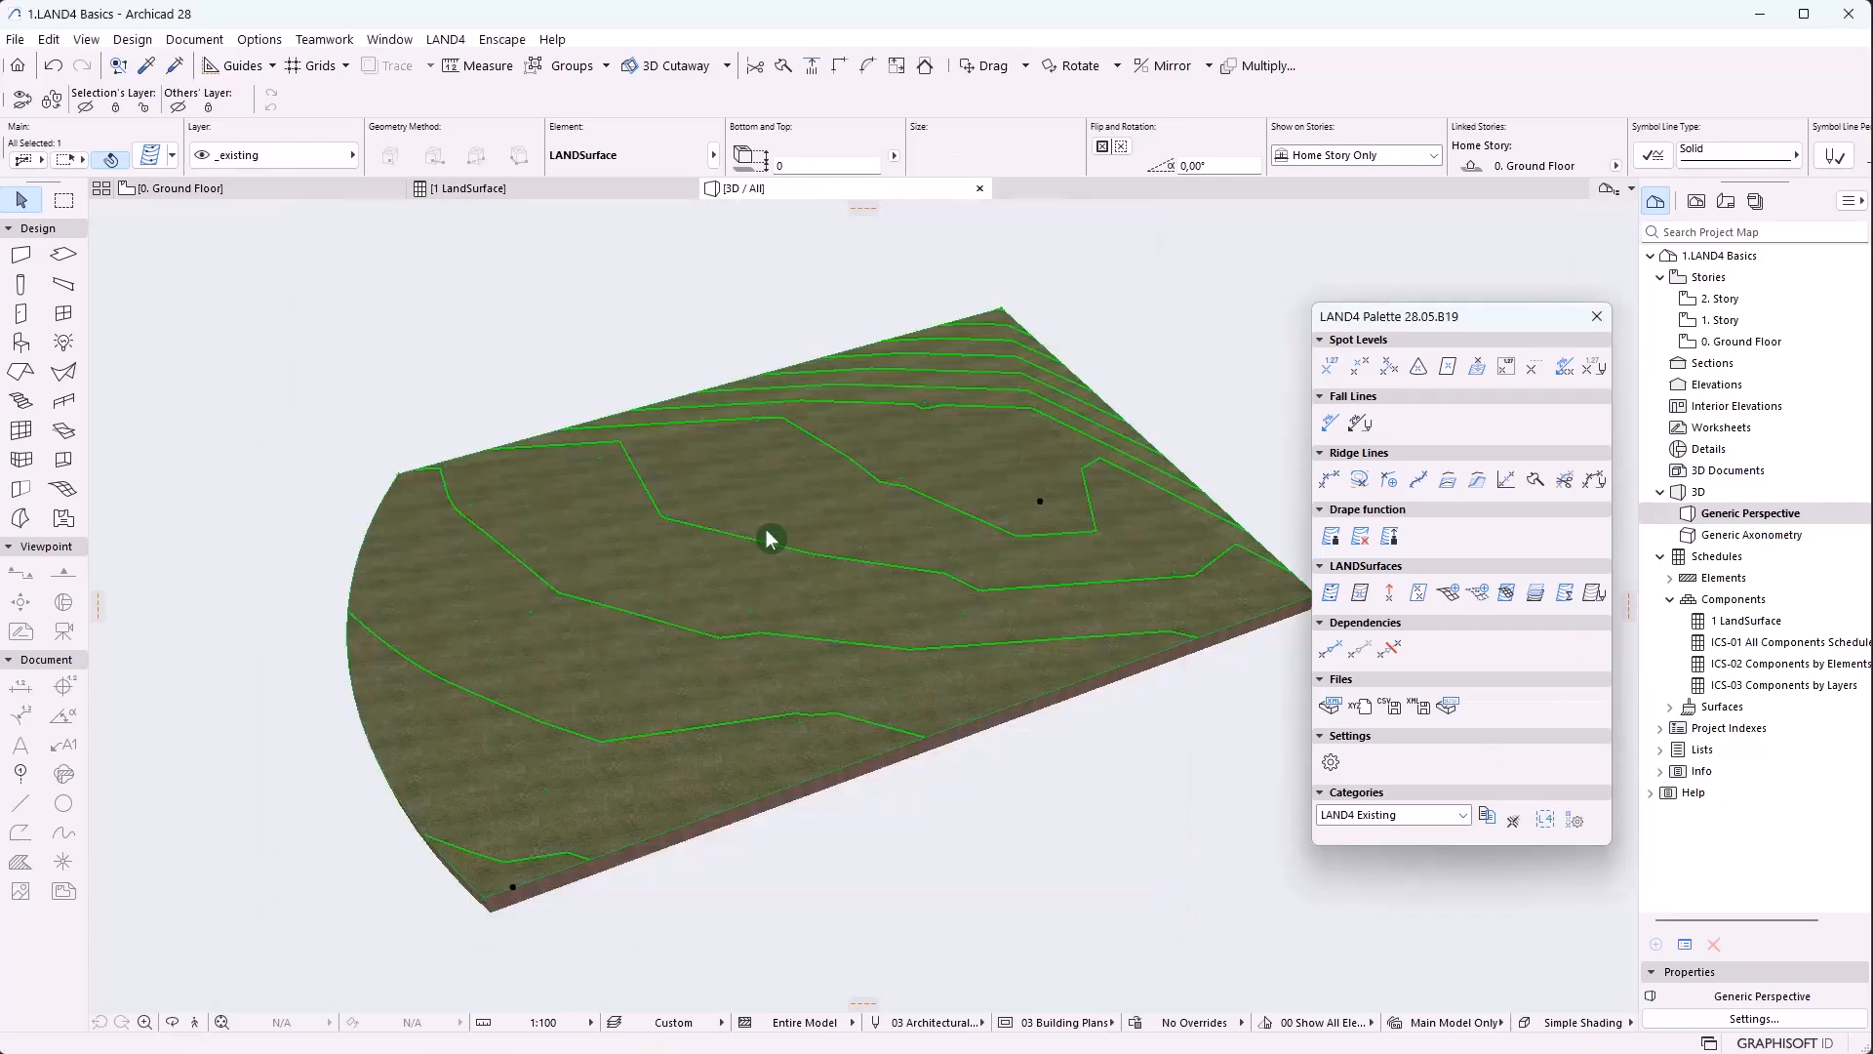
Inspect the land surface's curved edge from several angles in 3D
scroll(289, 683, "up", 3)
left_click(172, 1022)
left_click_drag(331, 937, 559, 715)
scroll(405, 688, "down", 3)
middle_click_drag(374, 641, 276, 717)
scroll(276, 653, "down", 2)
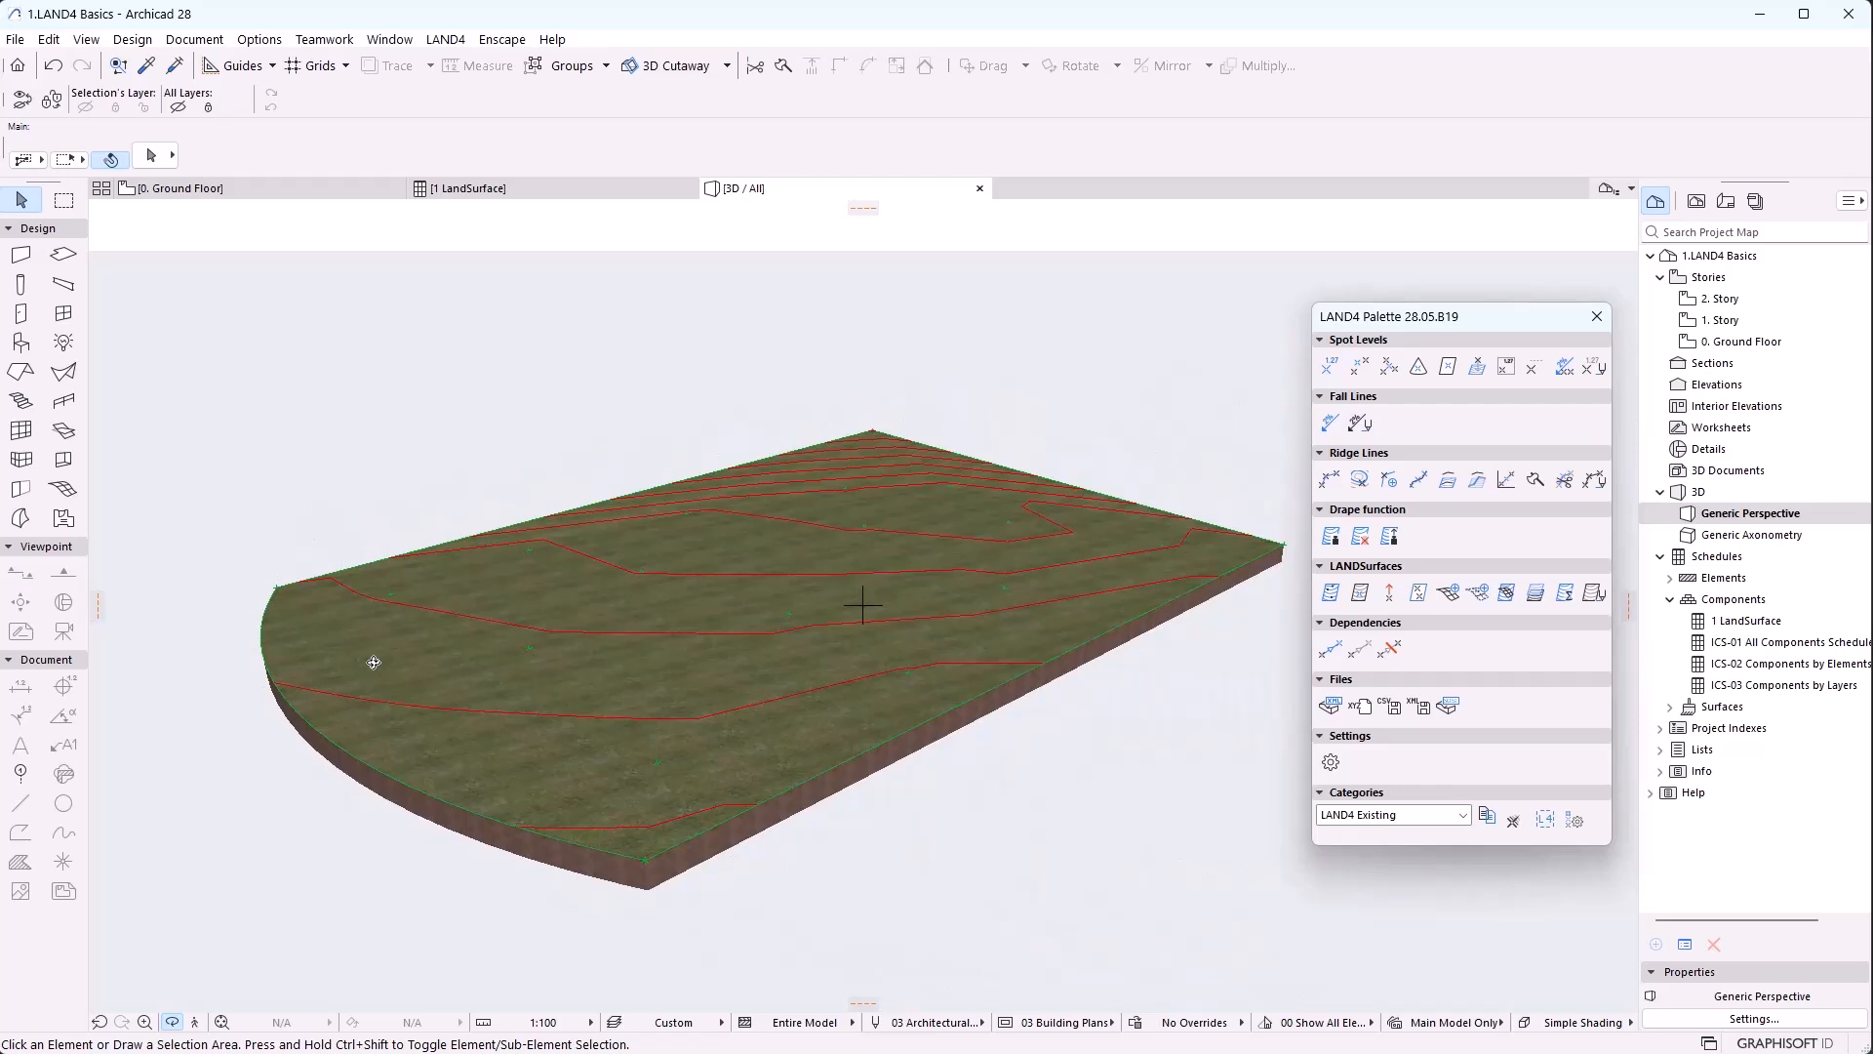
left_click_drag(955, 663, 935, 792)
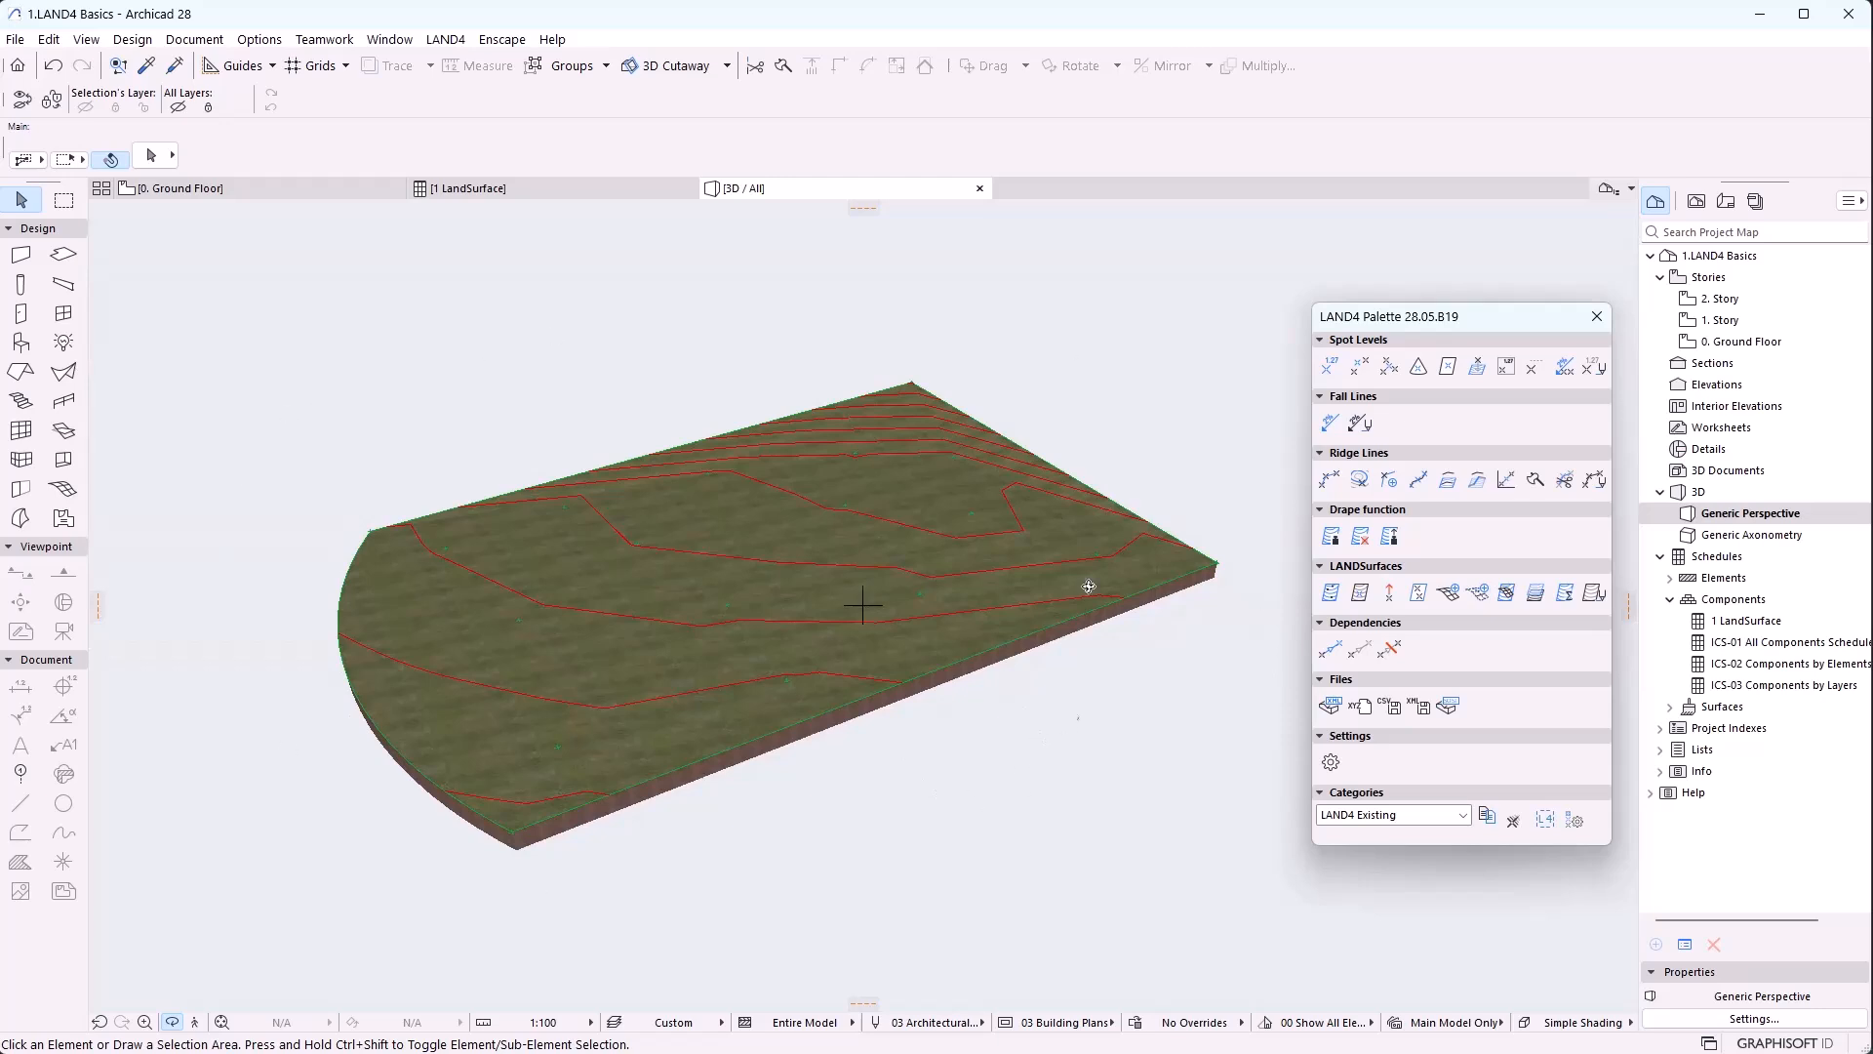
On the ground floor plan, draw a closed oval spline between the 40,21 and 40,53 spot levels
left_click(285, 194)
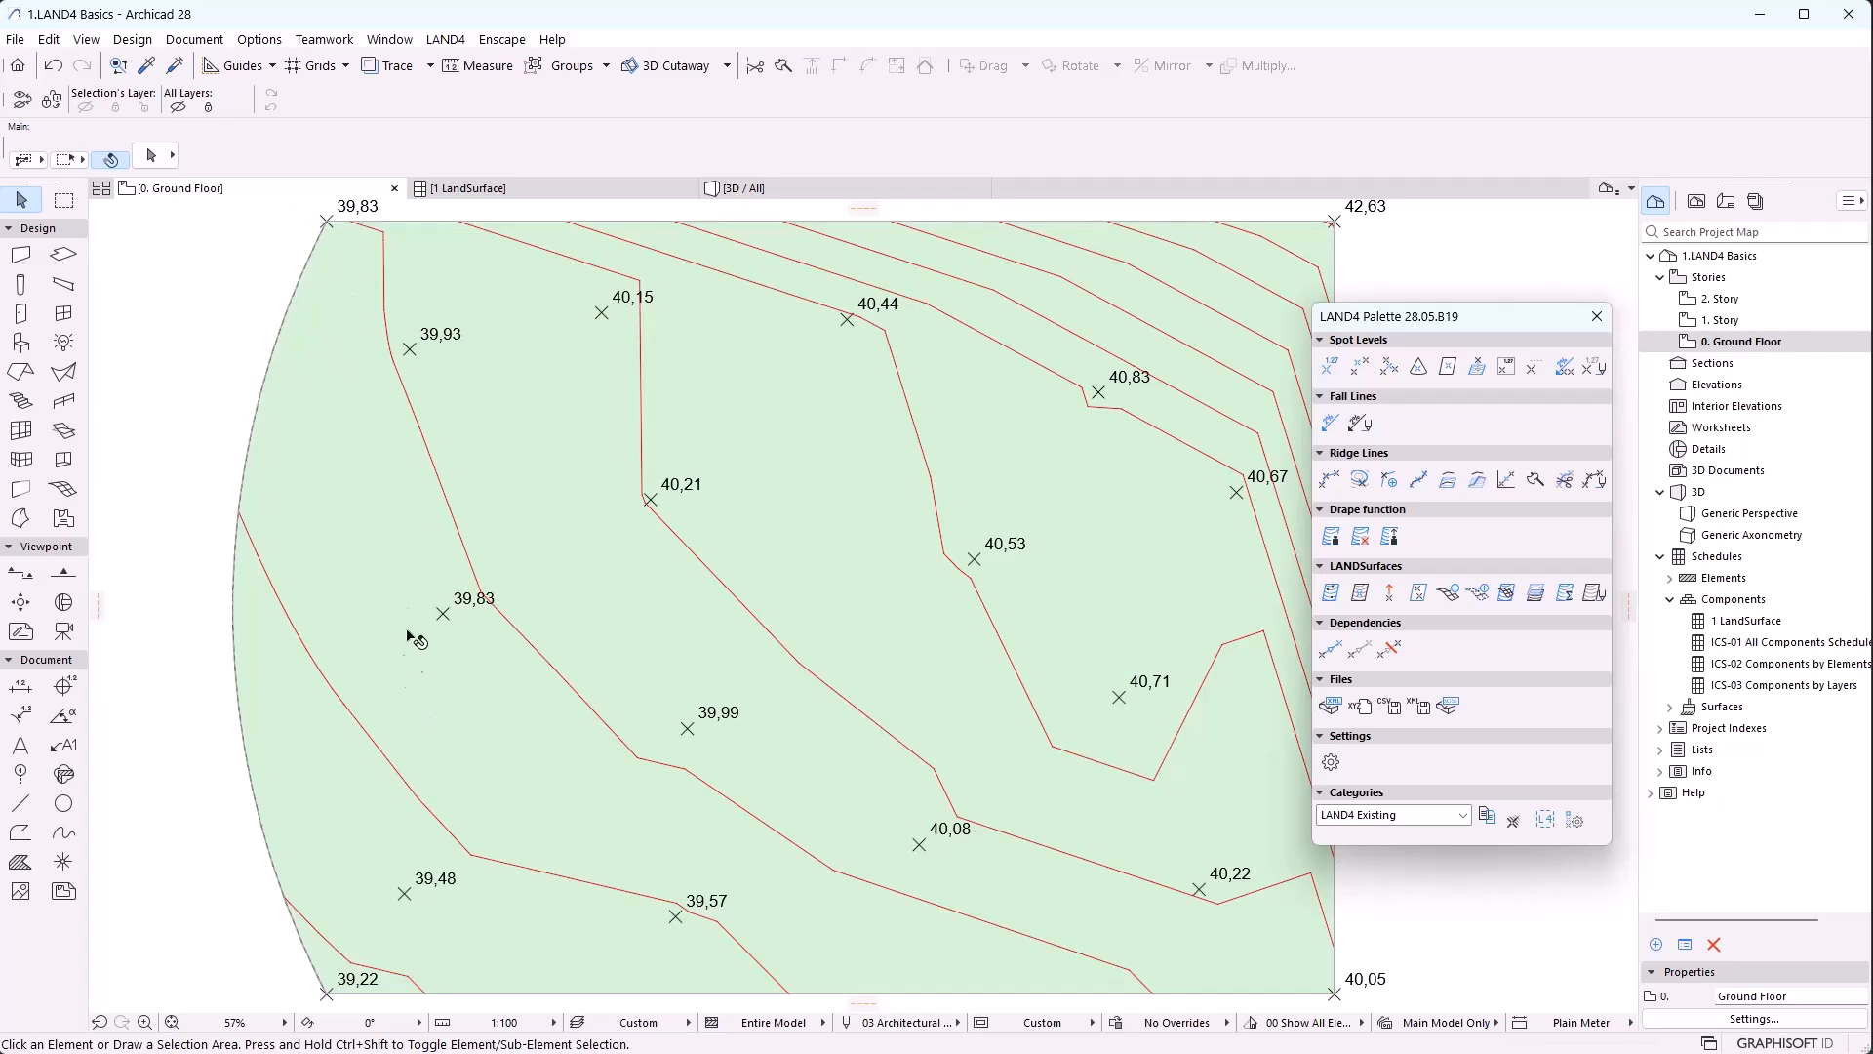
scroll(414, 665, "down", 2)
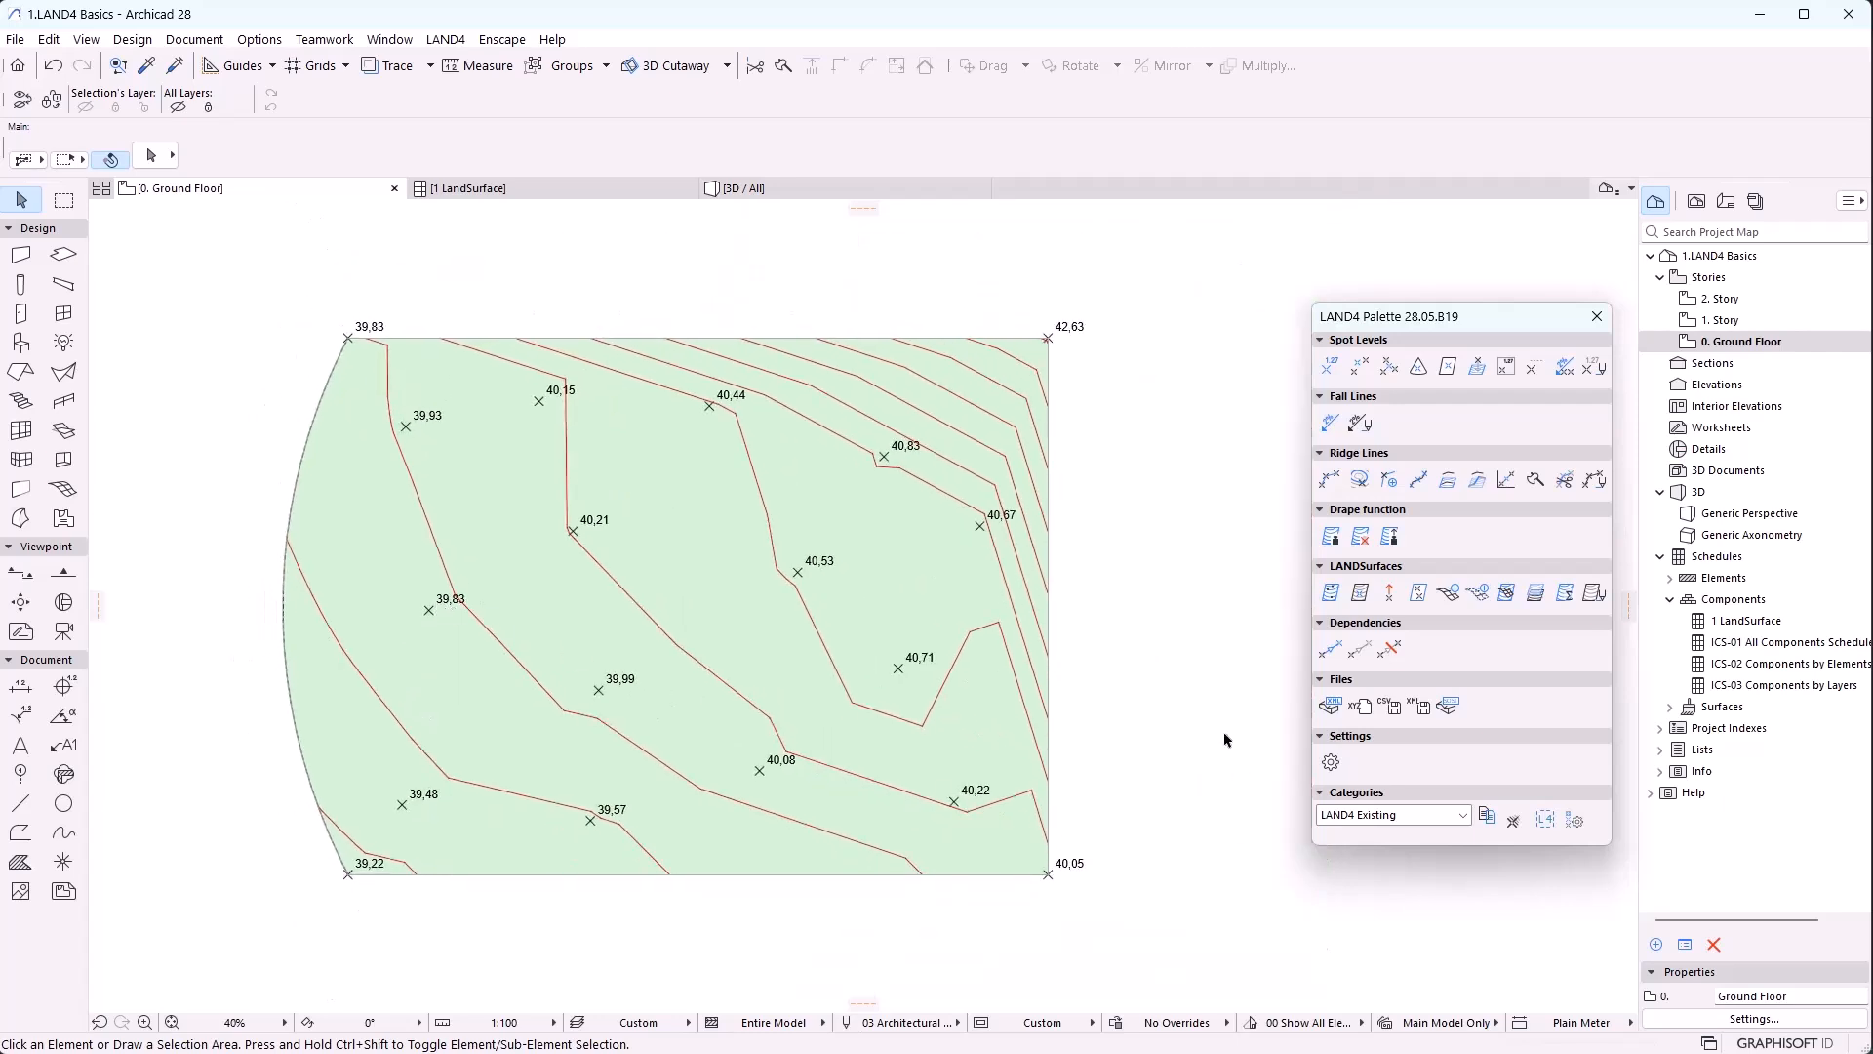
left_click(63, 835)
scroll(664, 587, "up", 4)
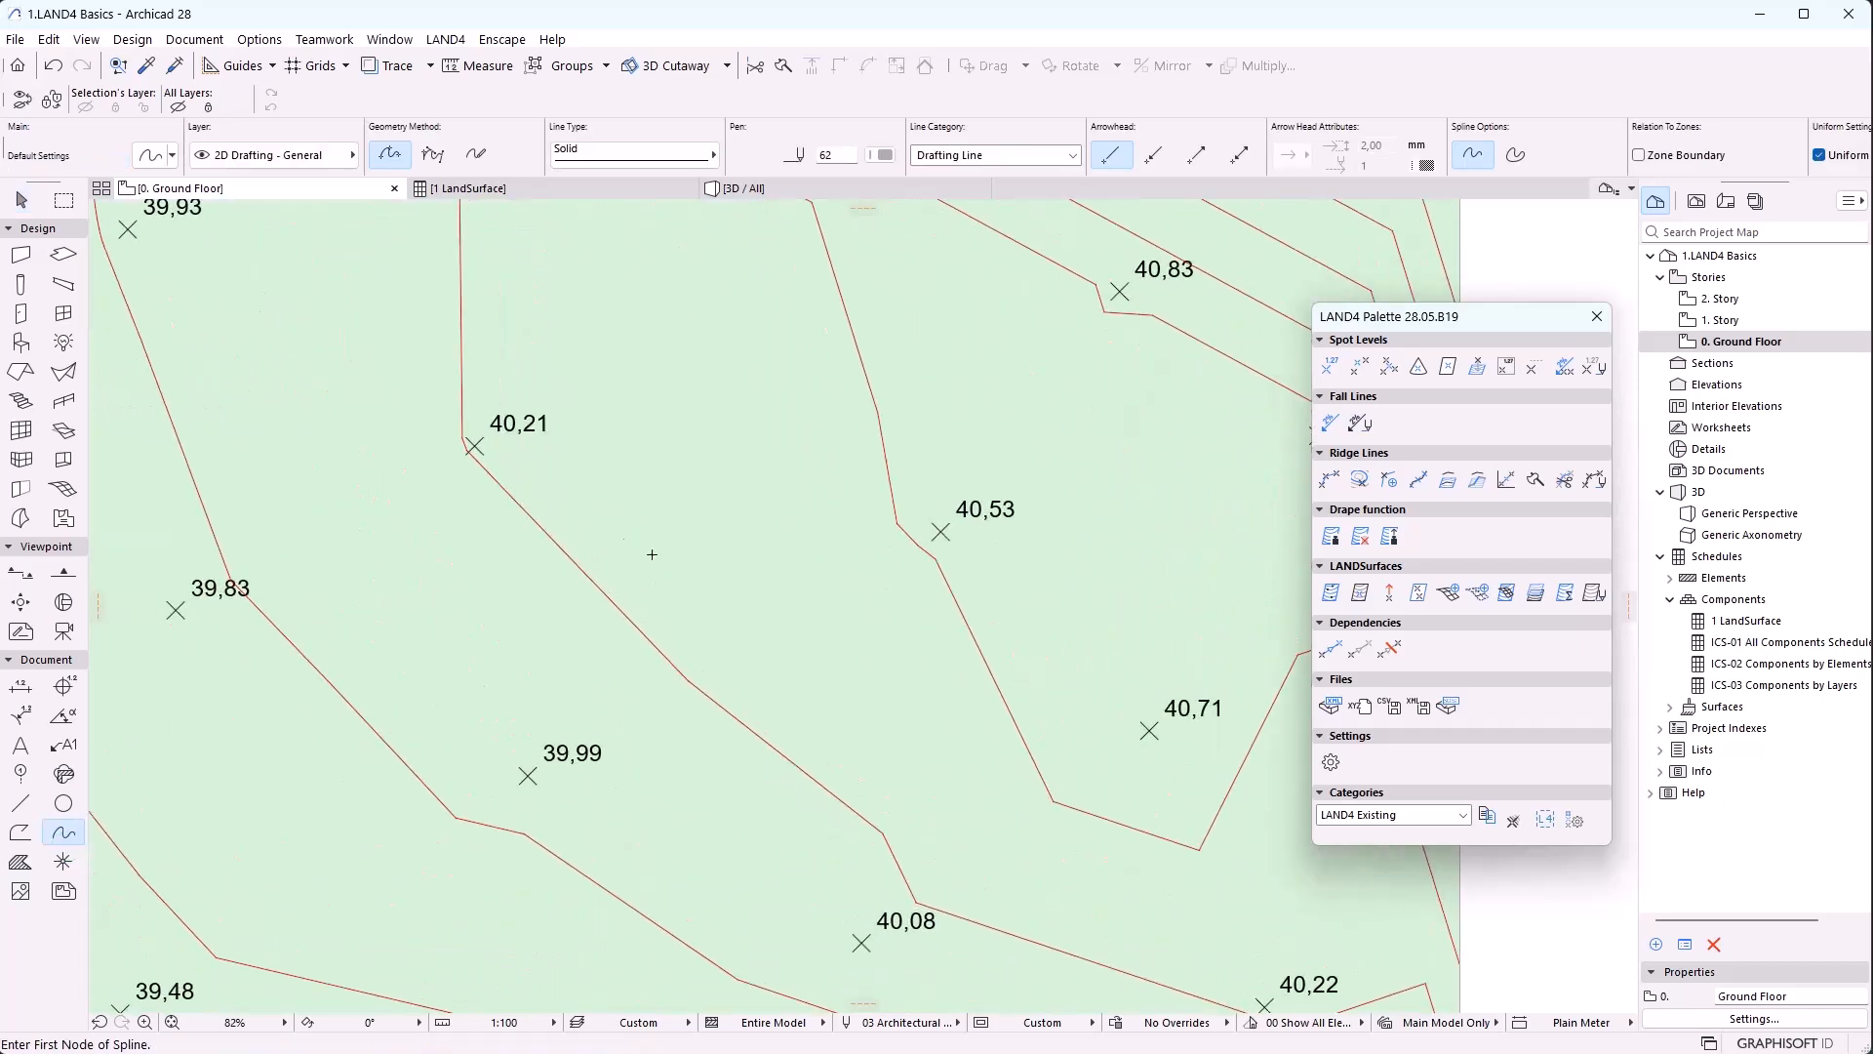
left_click(651, 563)
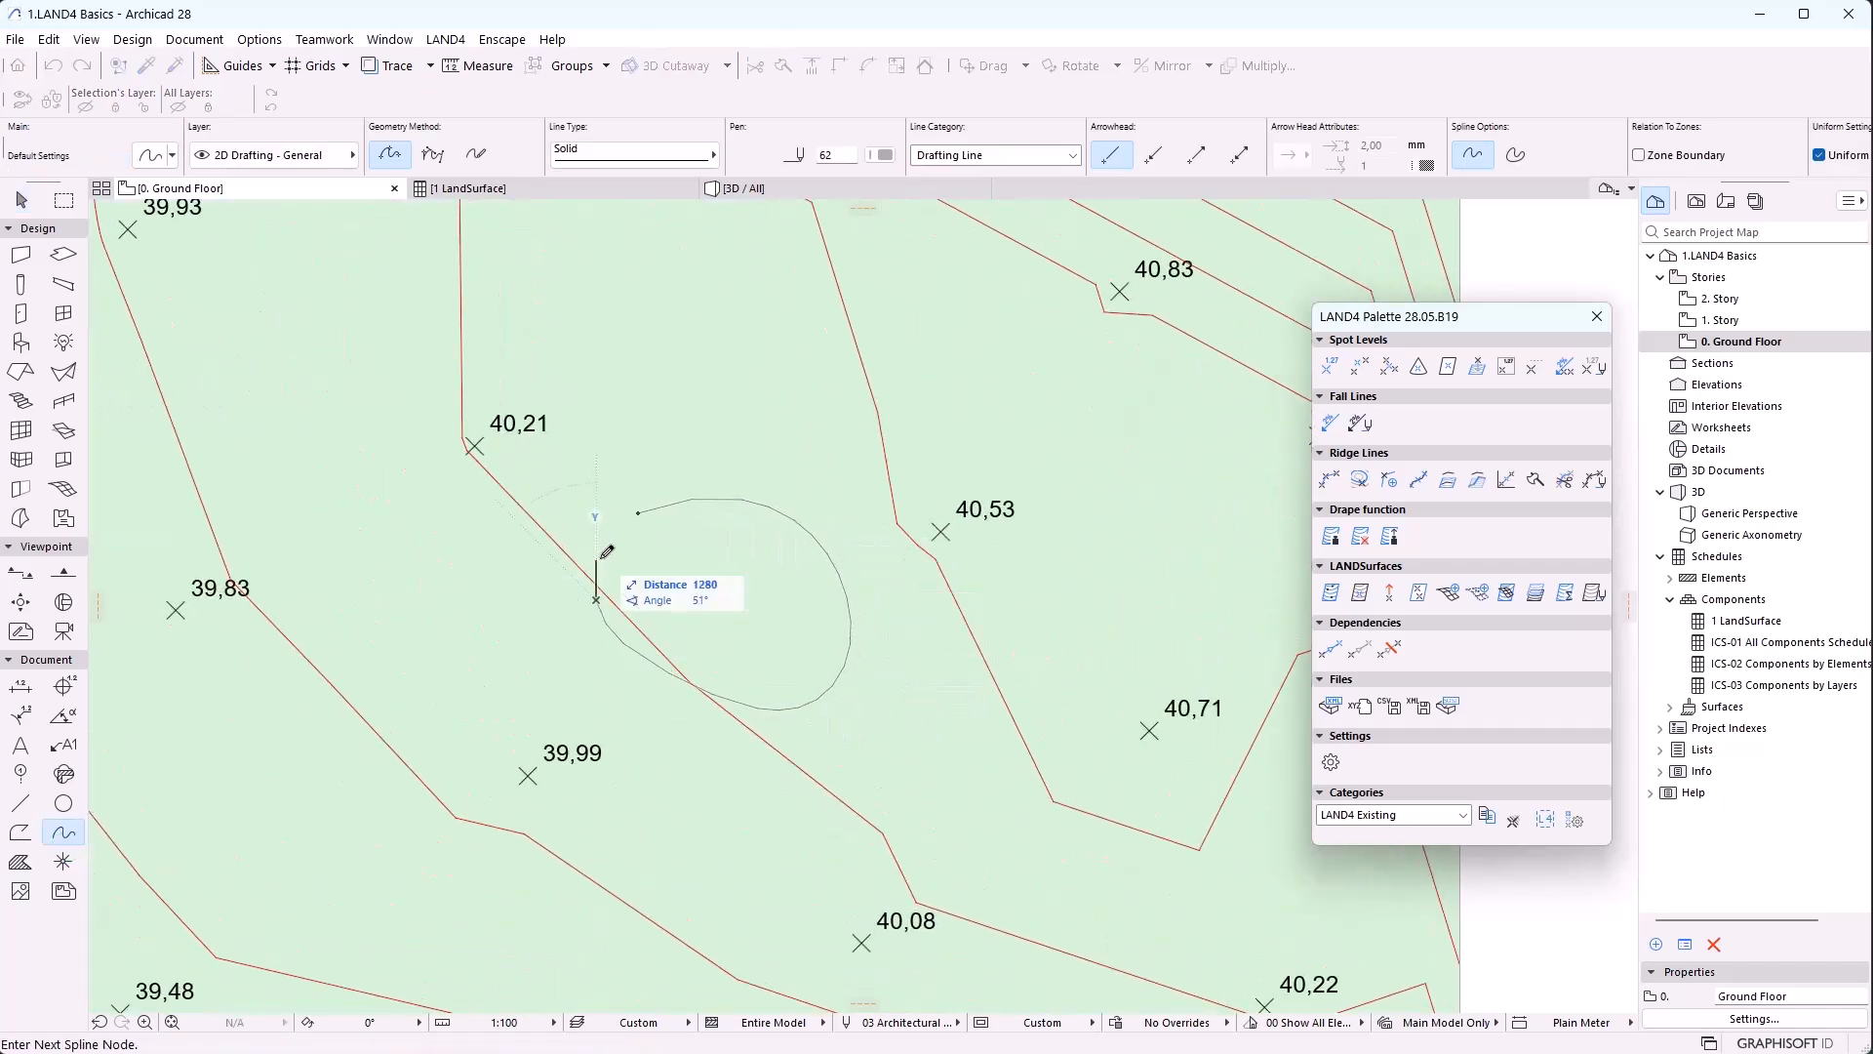
left_click(639, 512)
key("Escape")
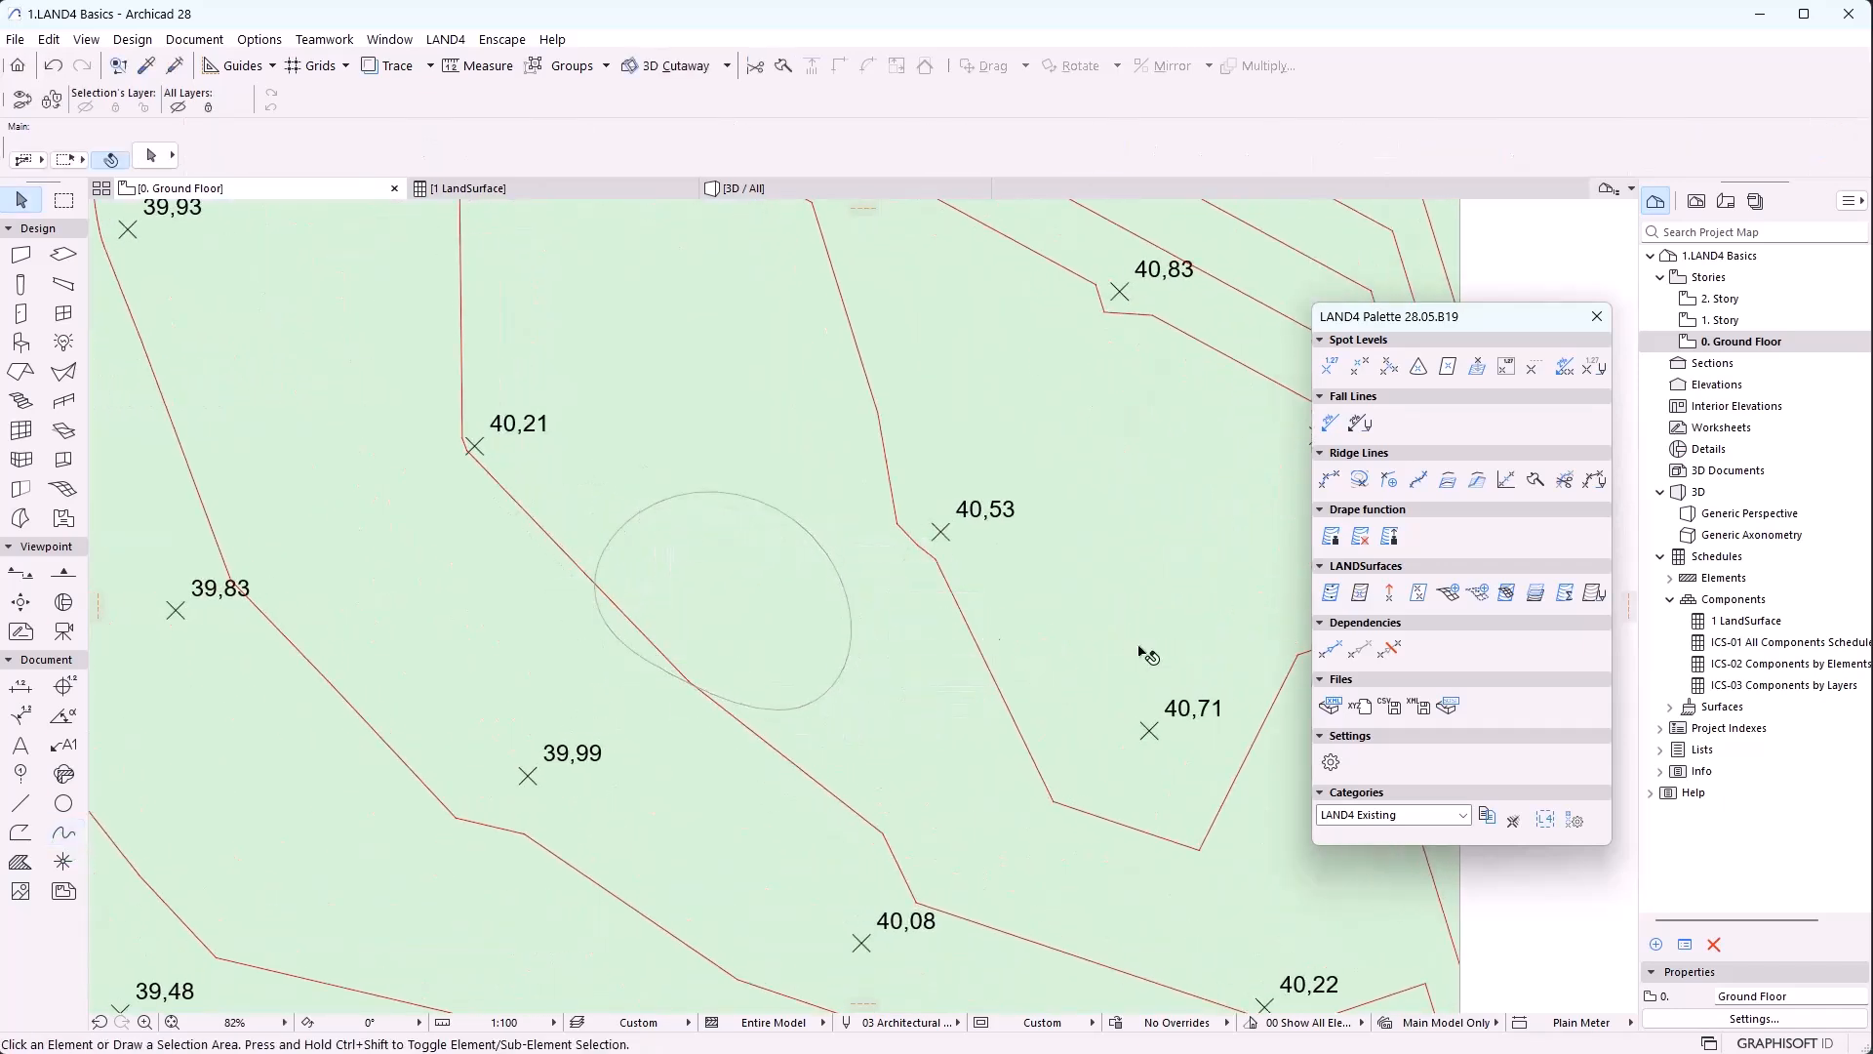
Place a spot level on the upper edge of the oval spline and create a ridge line from the spline and that spot level
left_click(1328, 367)
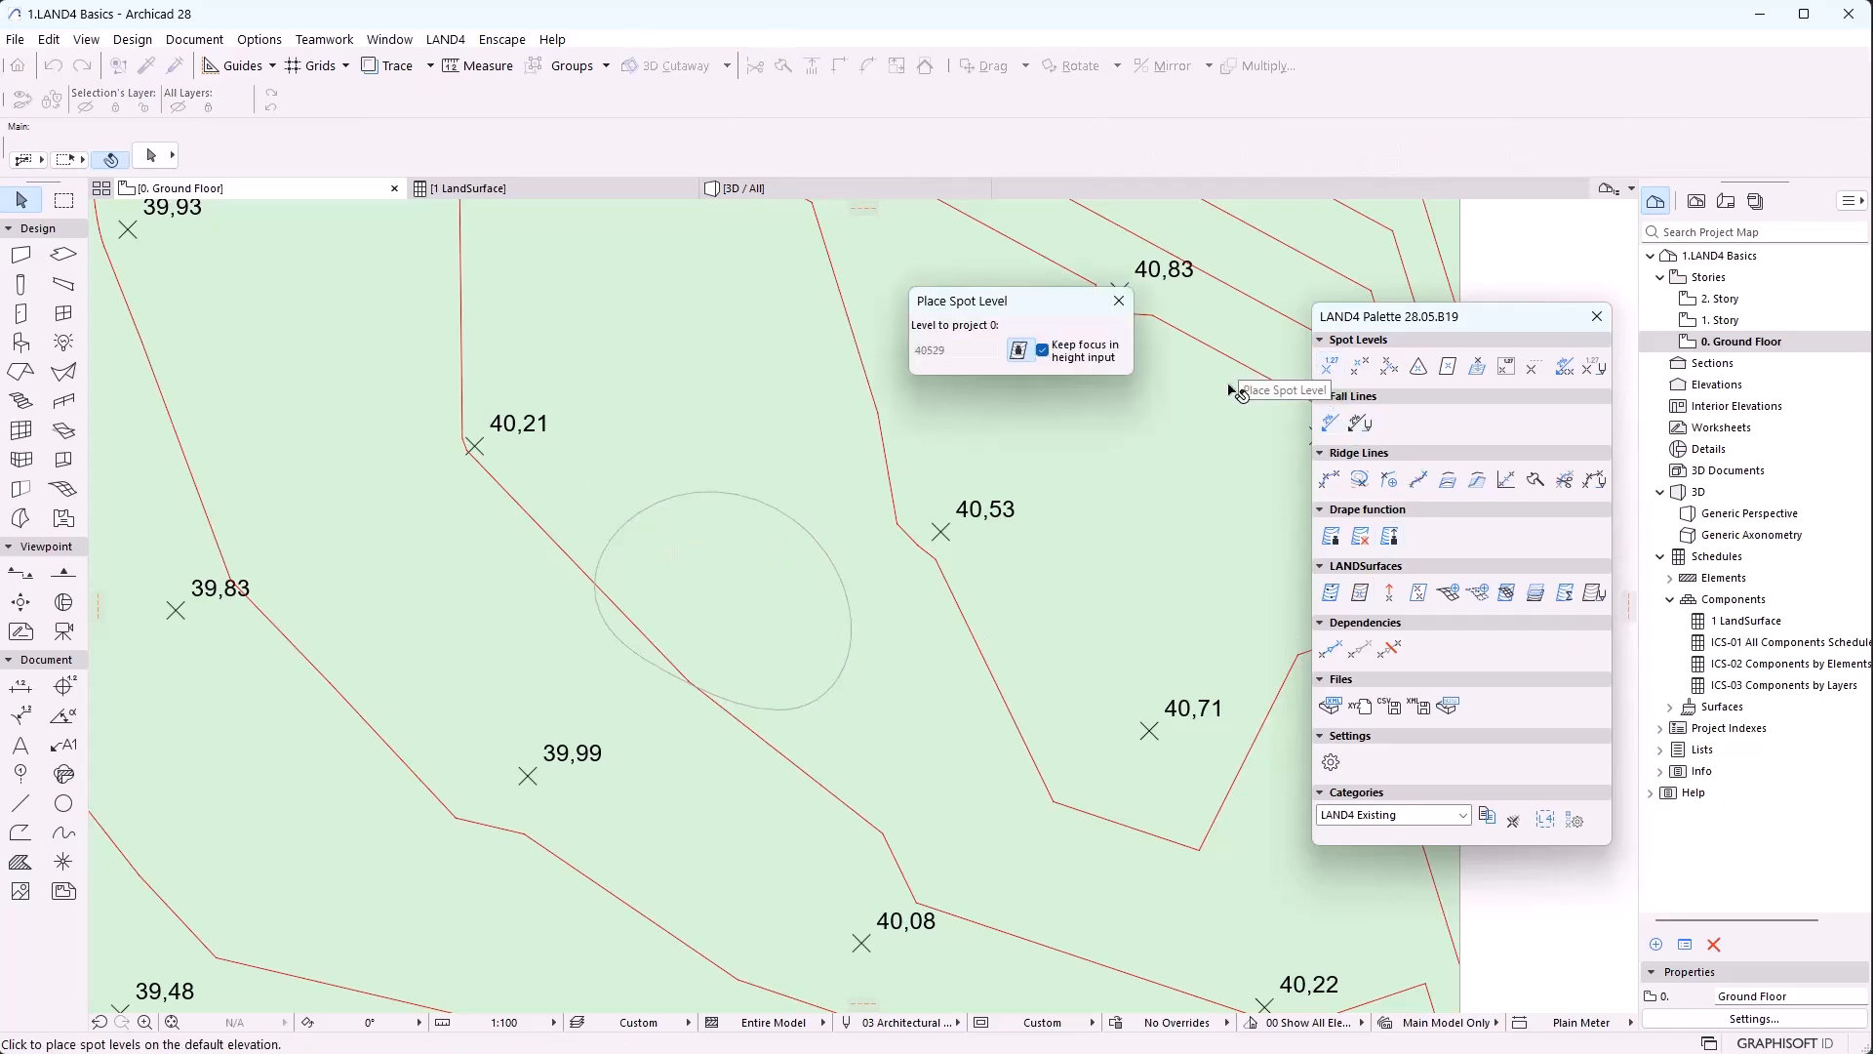
left_click(678, 496)
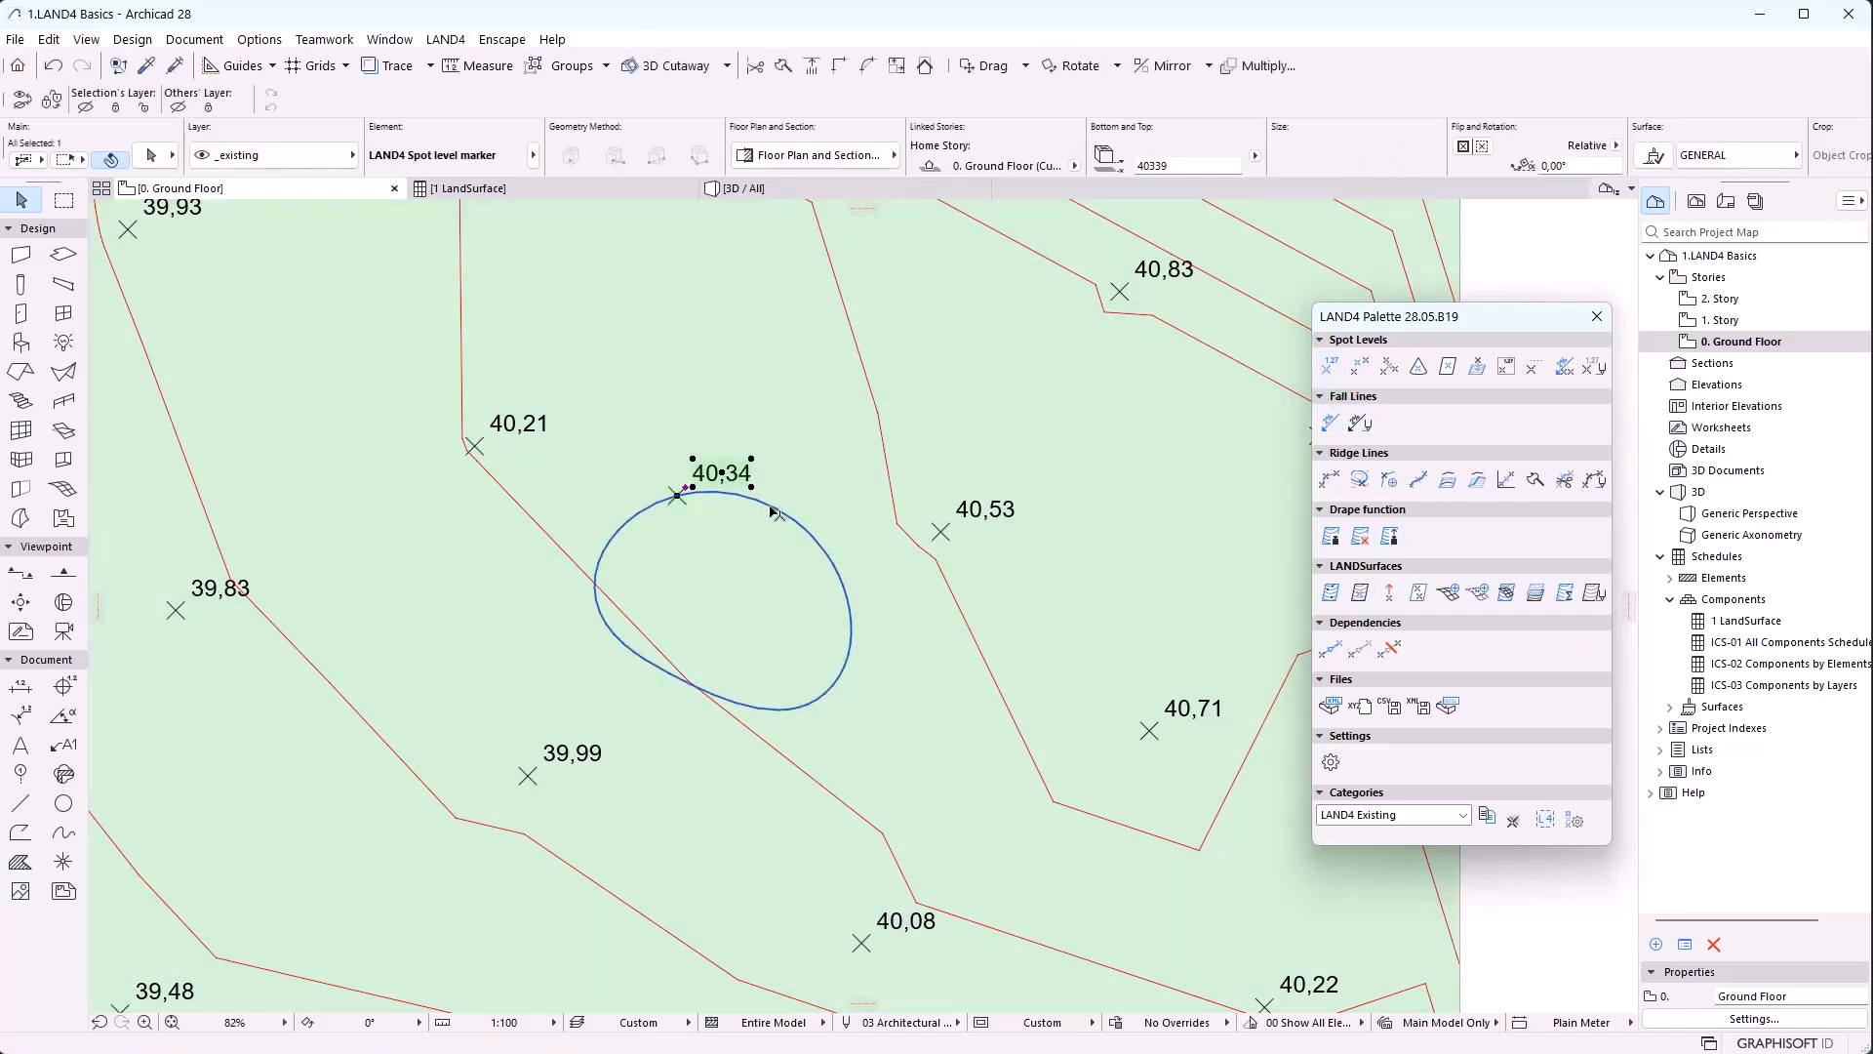
left_click(806, 519)
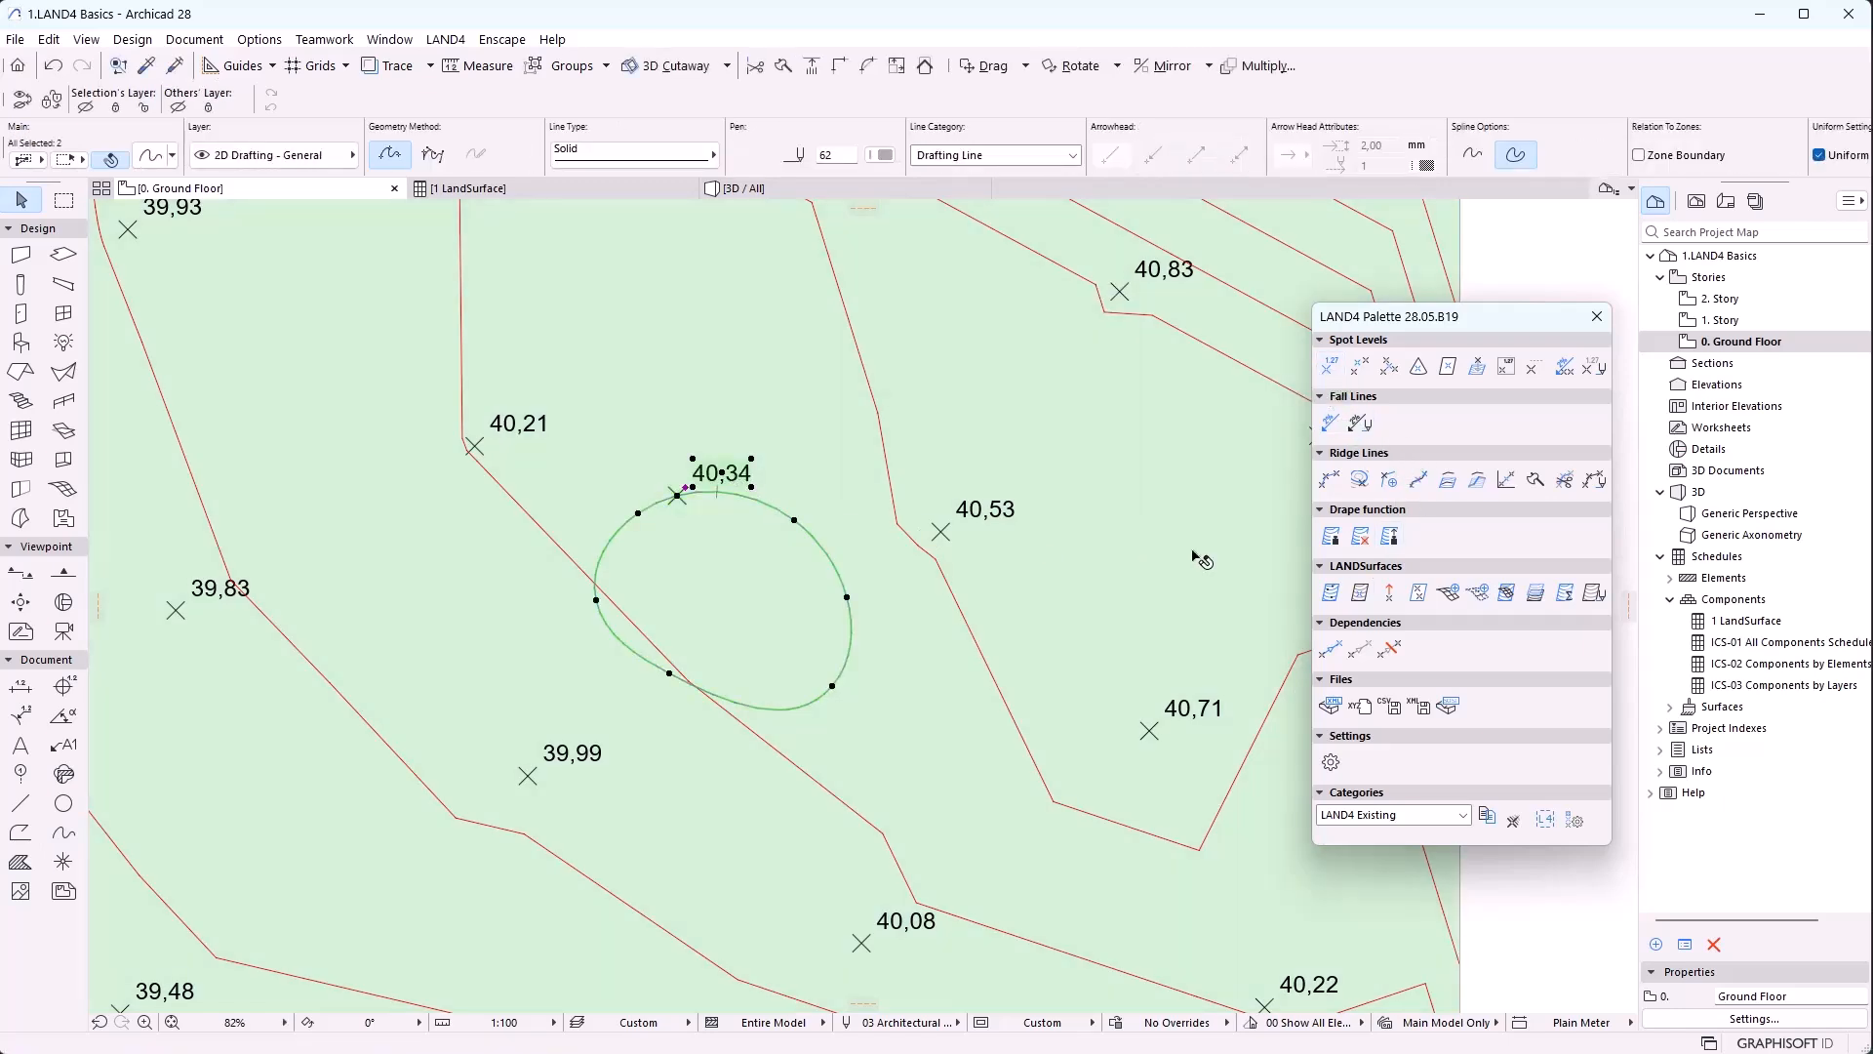
left_click(1330, 479)
Include the oval ridge line in the existing land surface by updating the surface with both elements selected
left_click(686, 587)
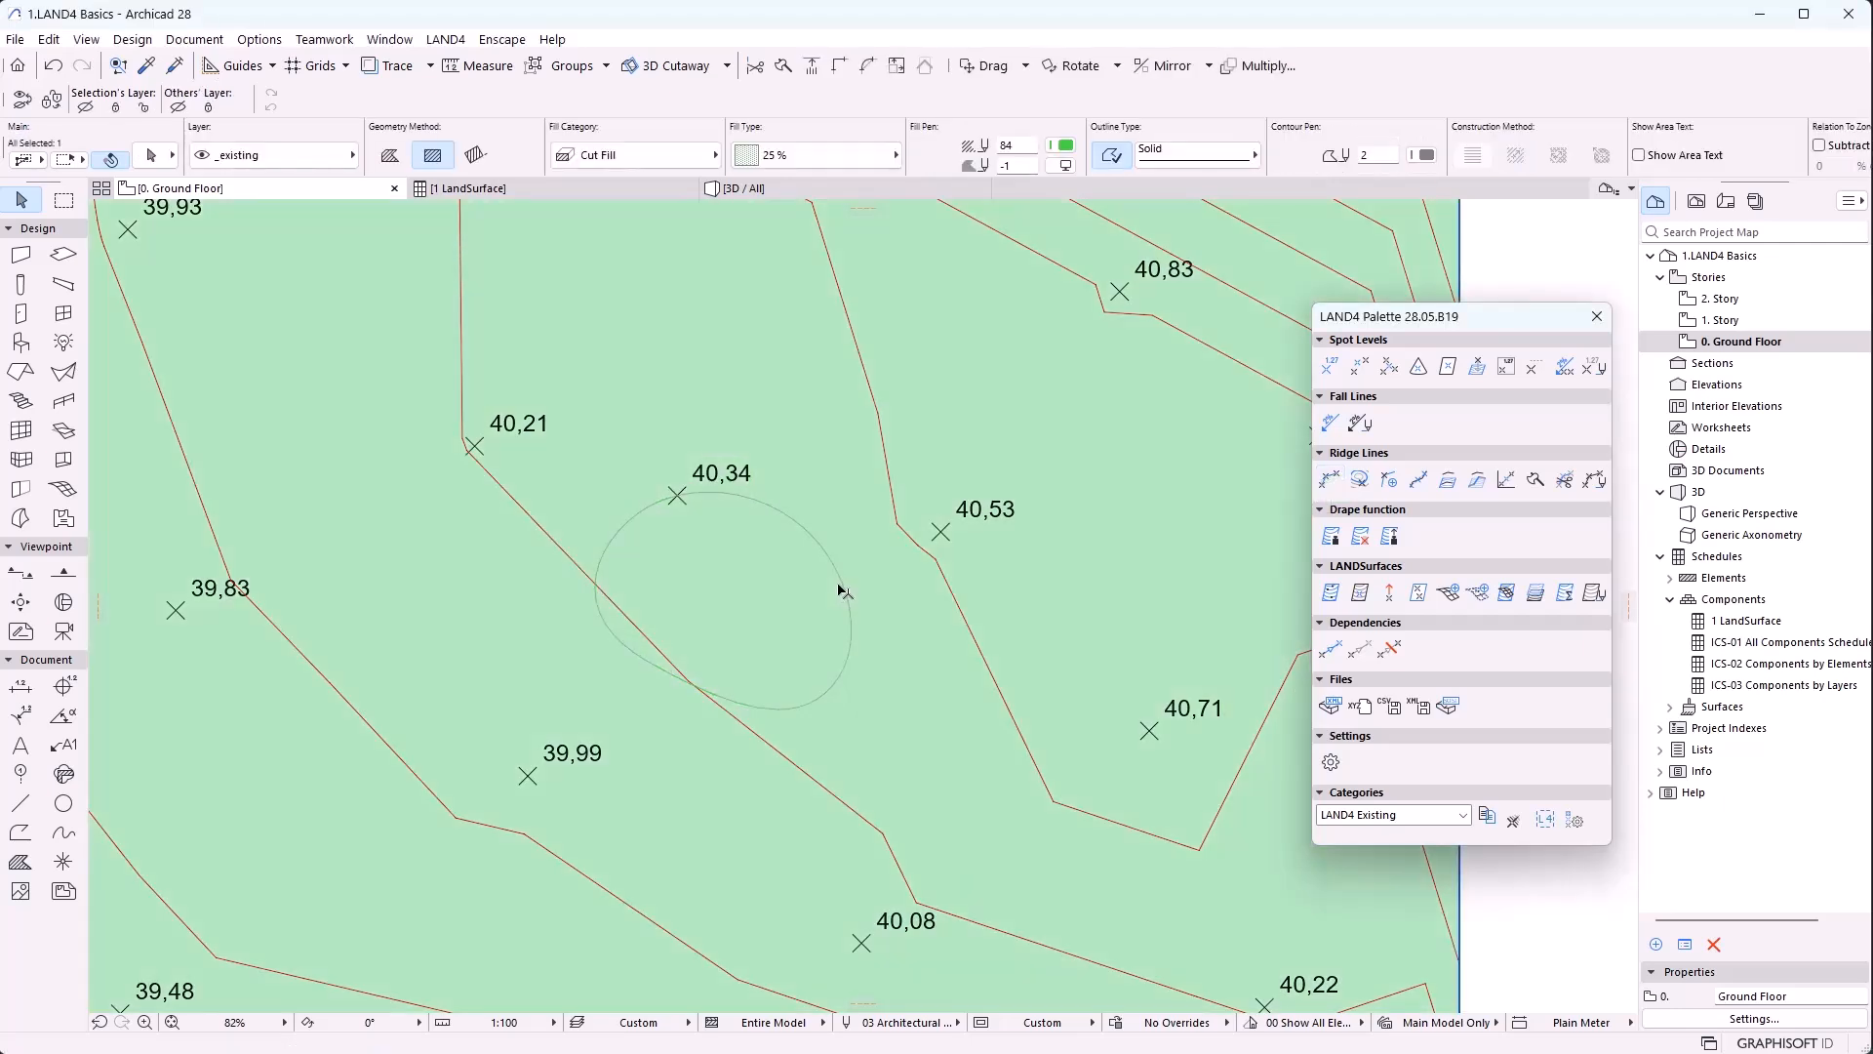
left_click(845, 595)
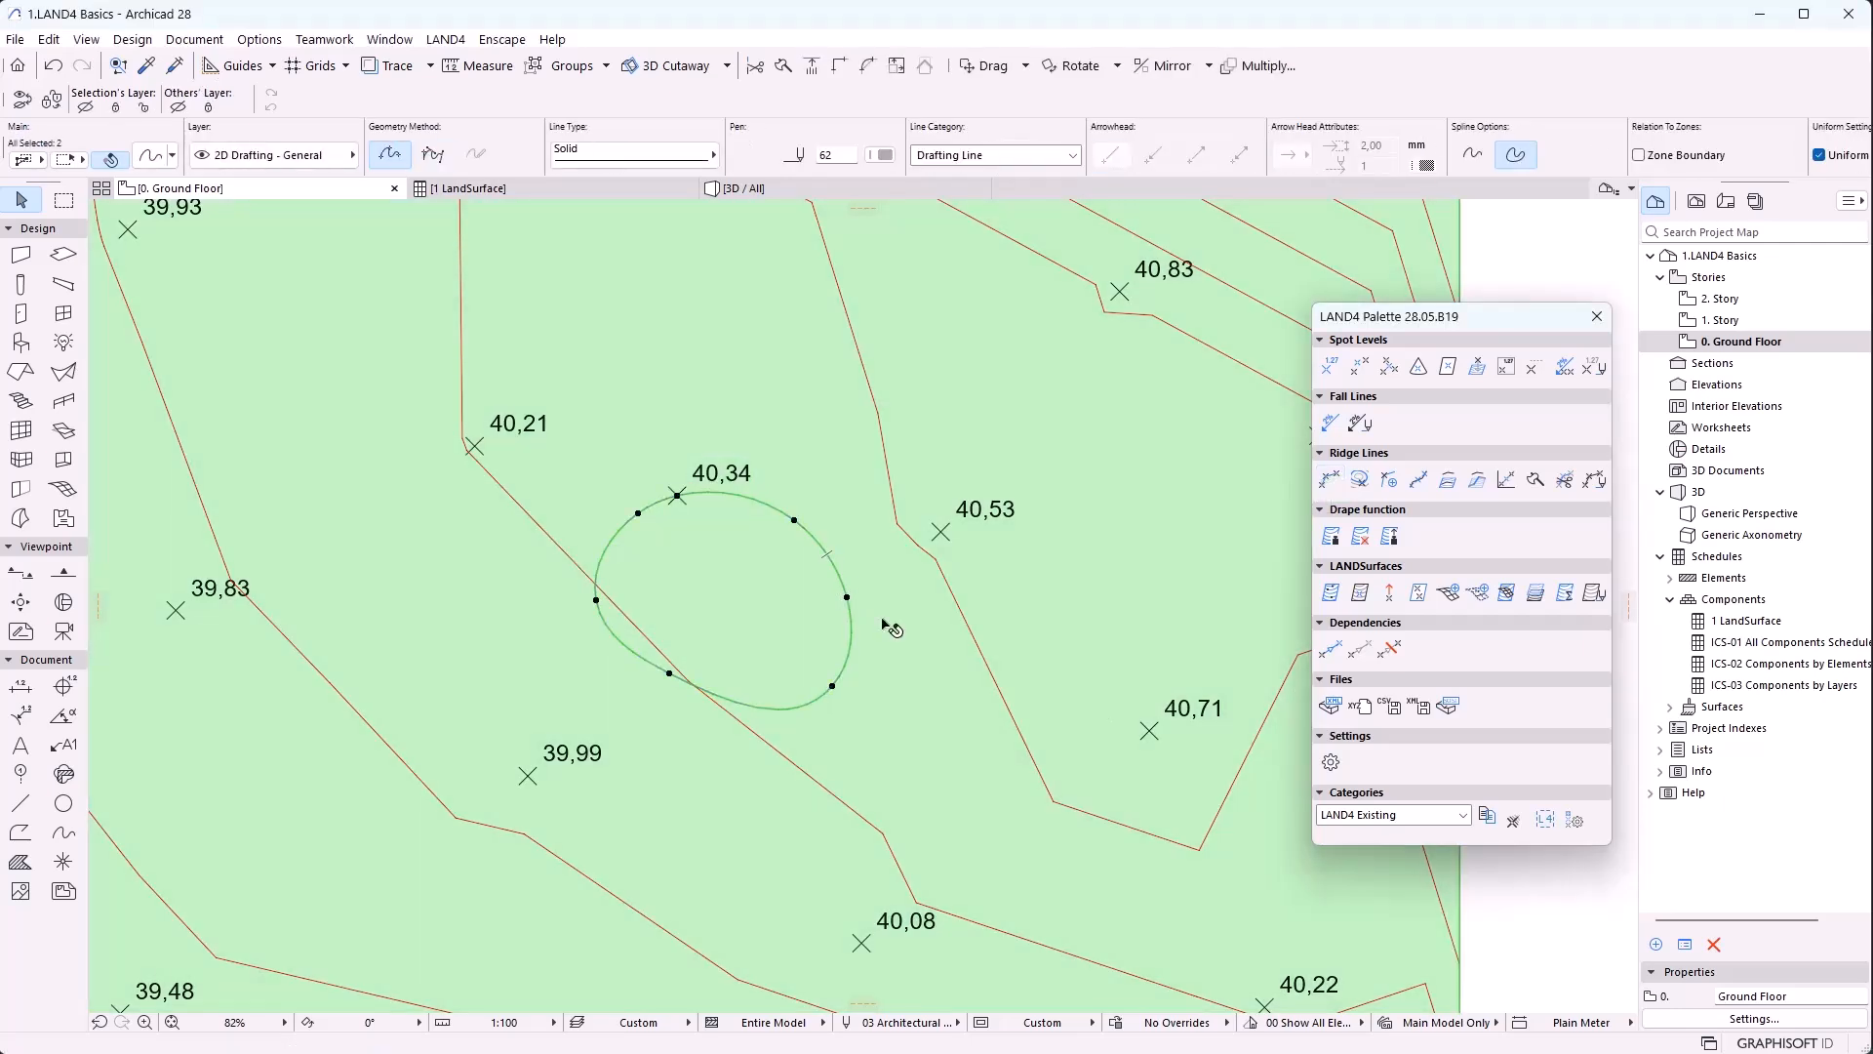
left_click(1360, 592)
left_click(705, 591)
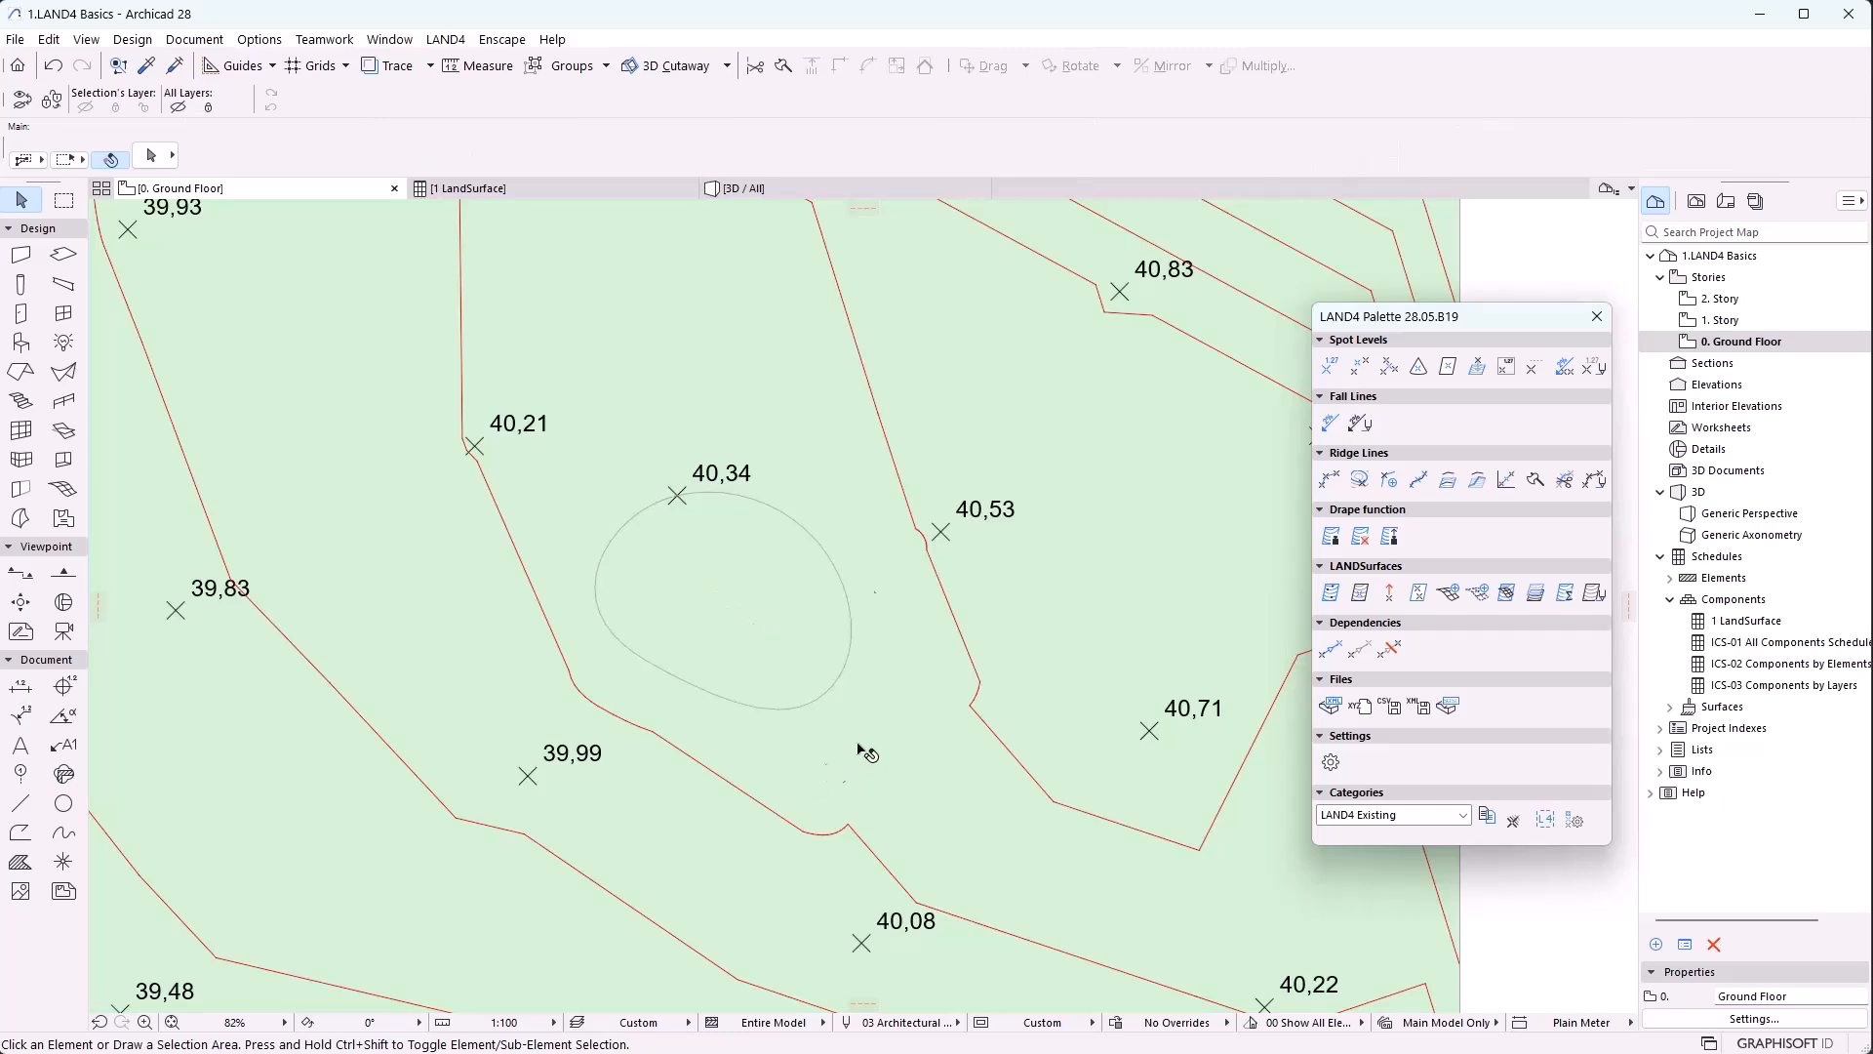
Turn on the triangulation display in the land surface's settings from the 3D view
left_click(743, 190)
scroll(743, 368, "up", 2)
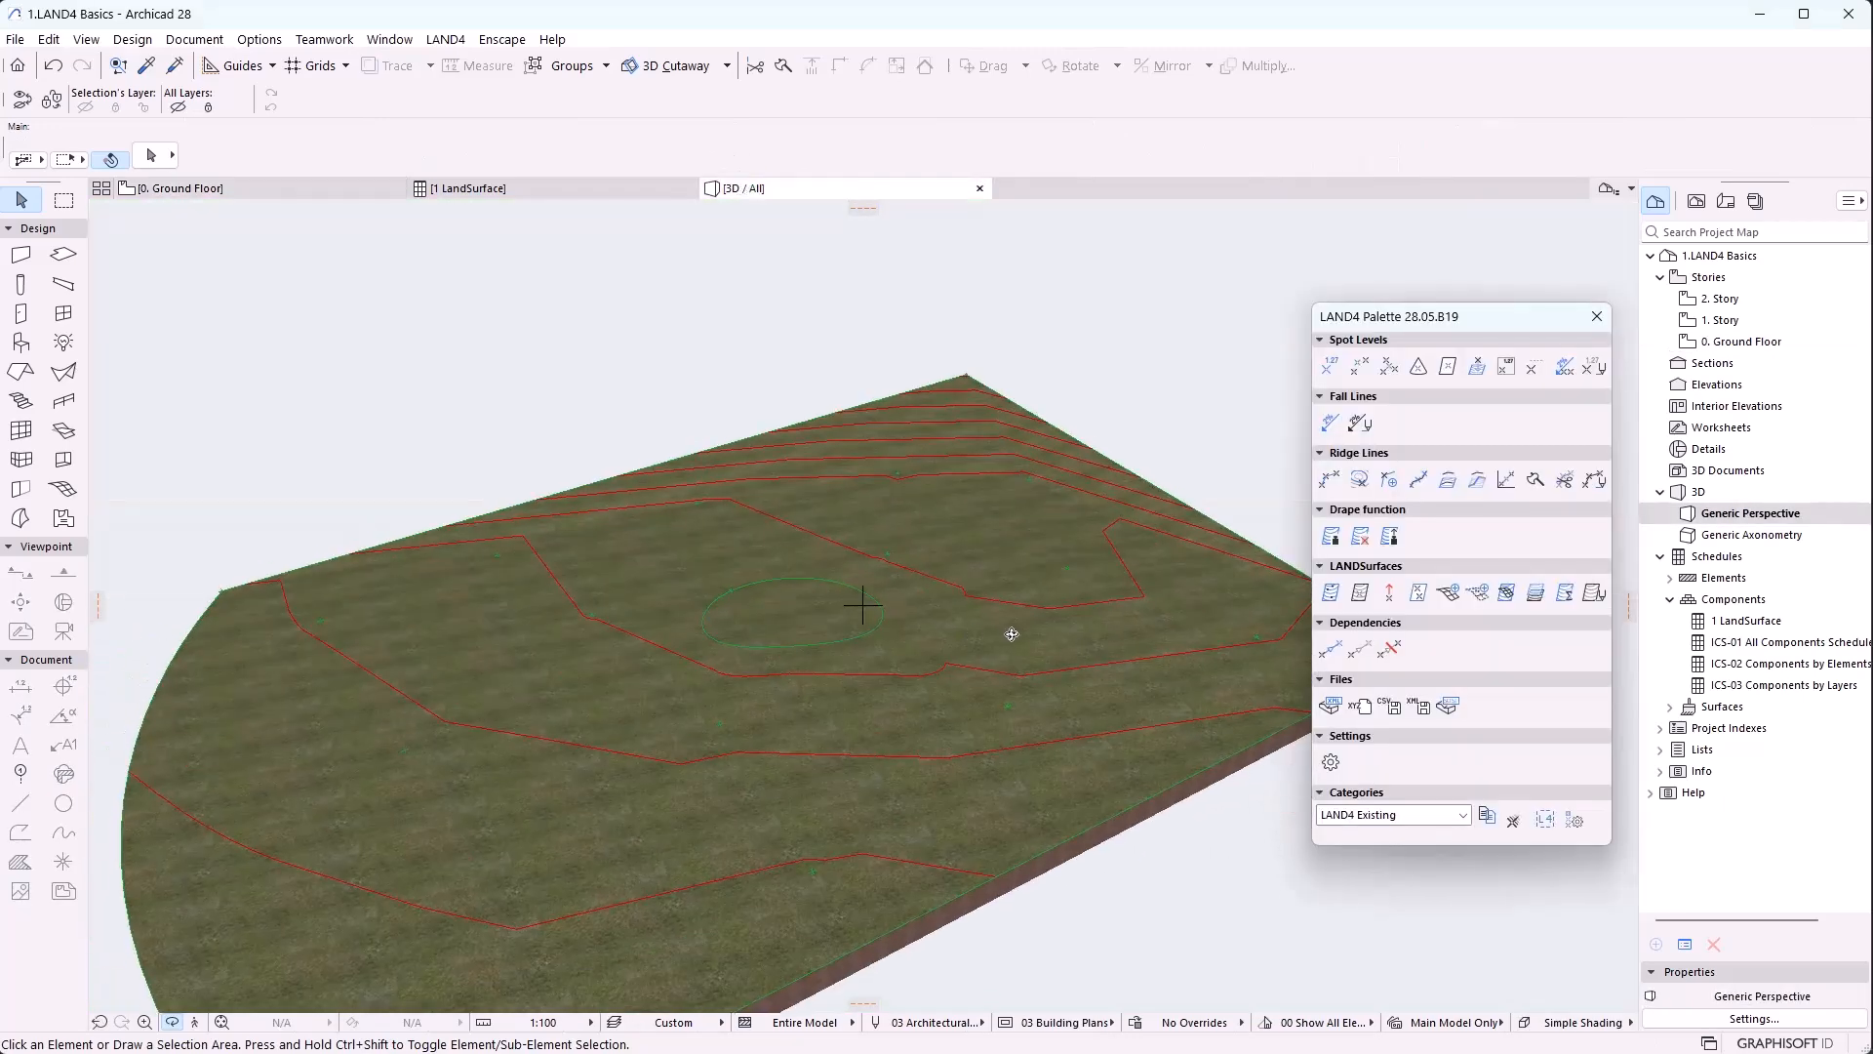
left_click(1012, 634)
left_click(1594, 592)
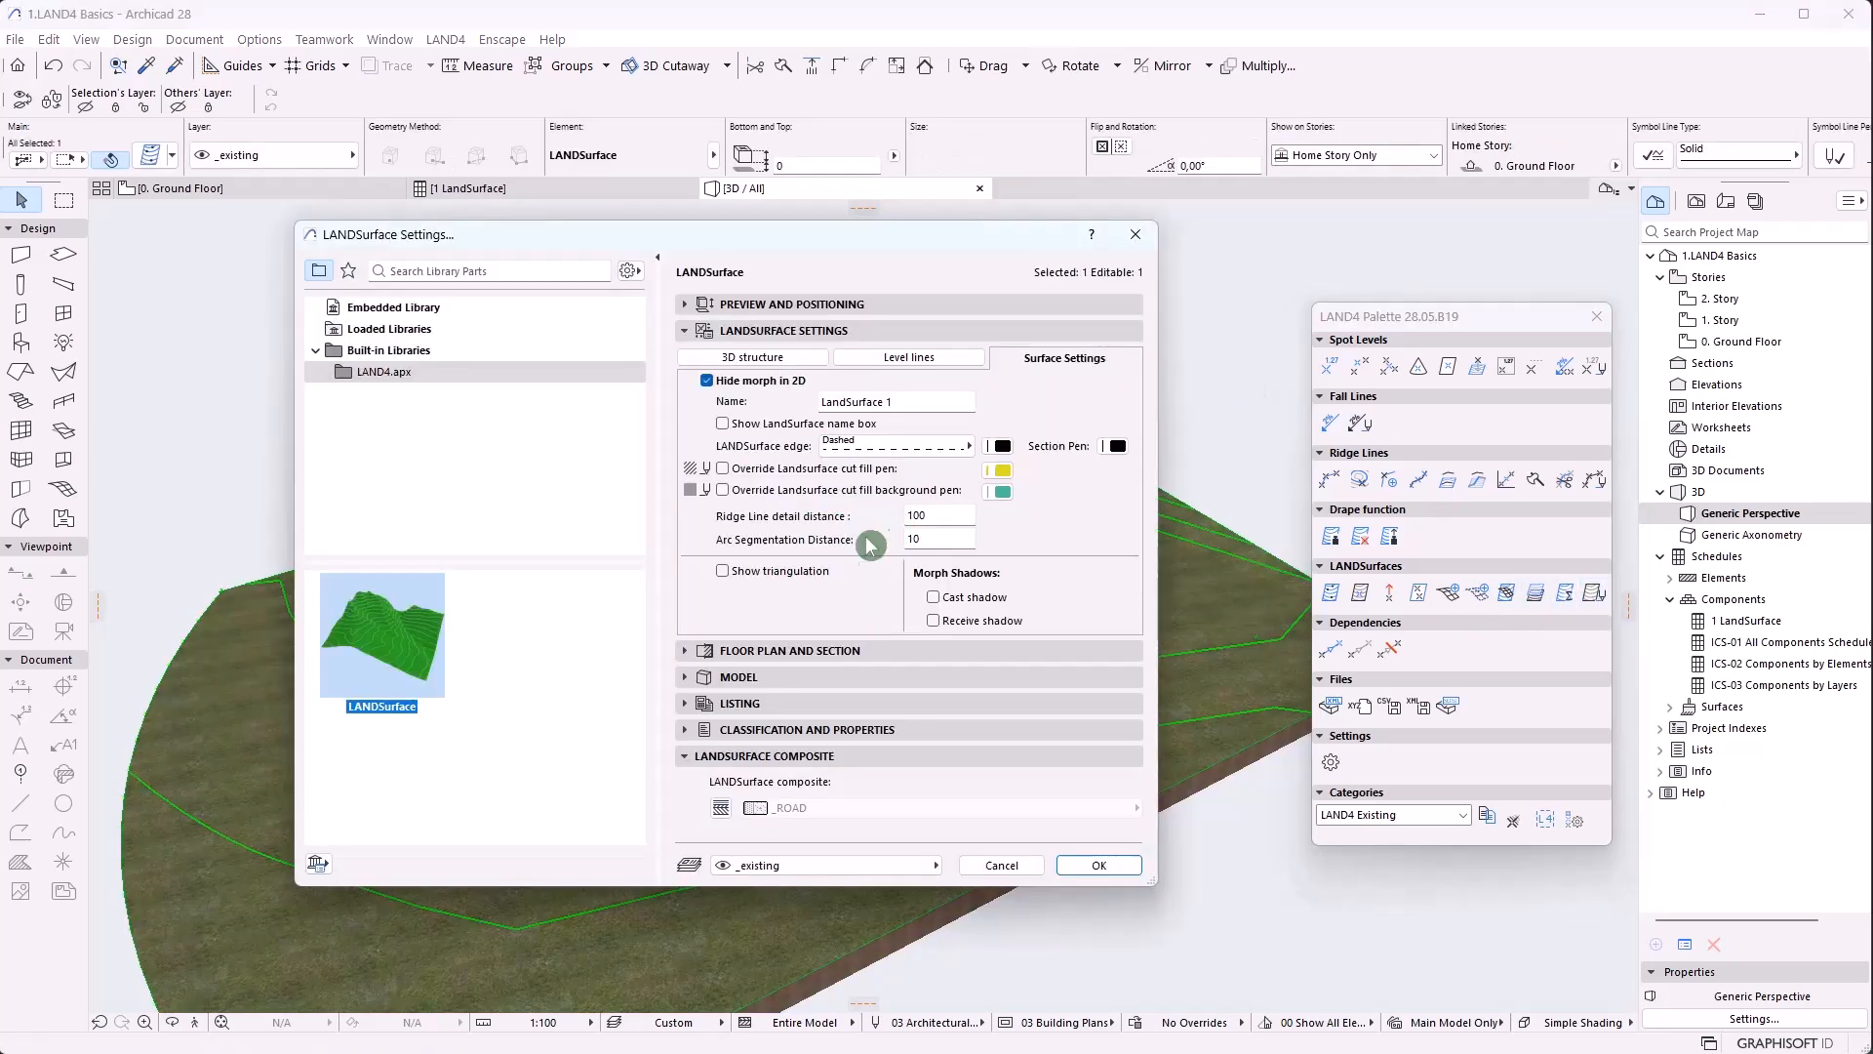
left_click(781, 573)
left_click(1130, 869)
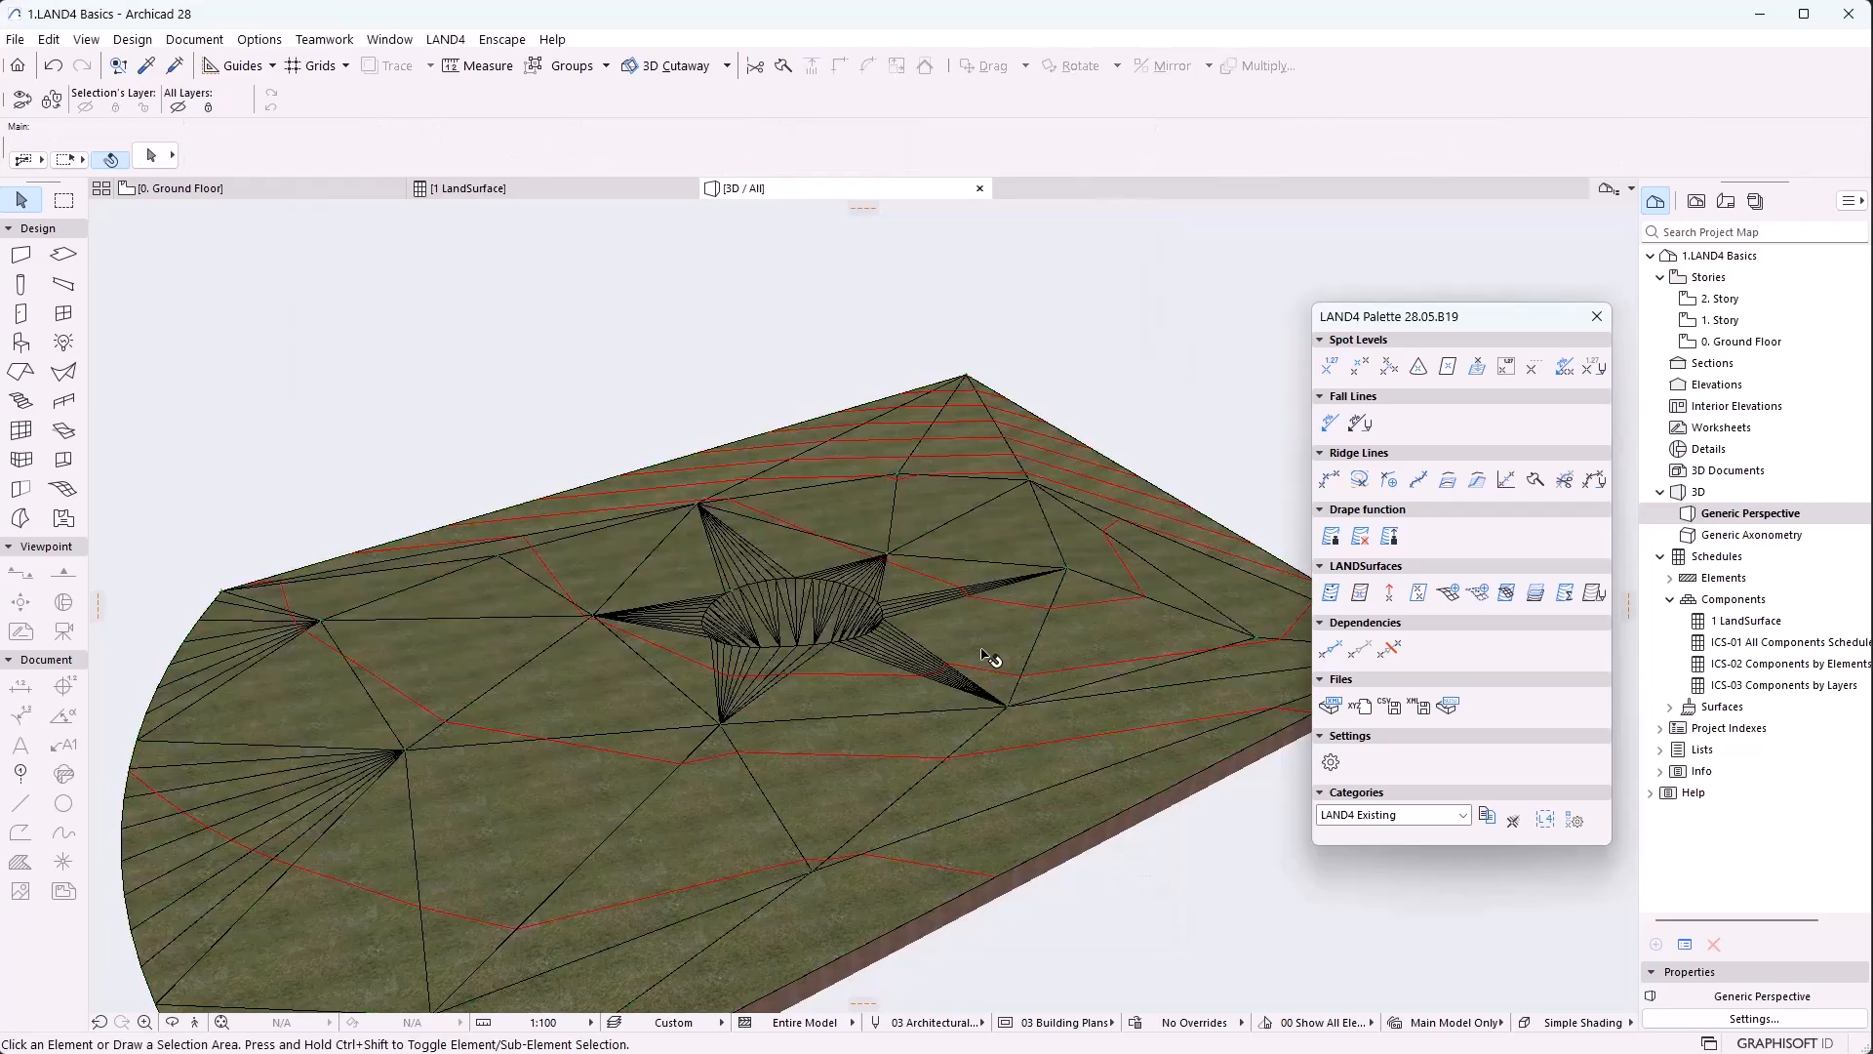
Set the land surface's ridge line detail distance to 1000 after examining the triangles around the oval in 3D
scroll(813, 666, "up", 3)
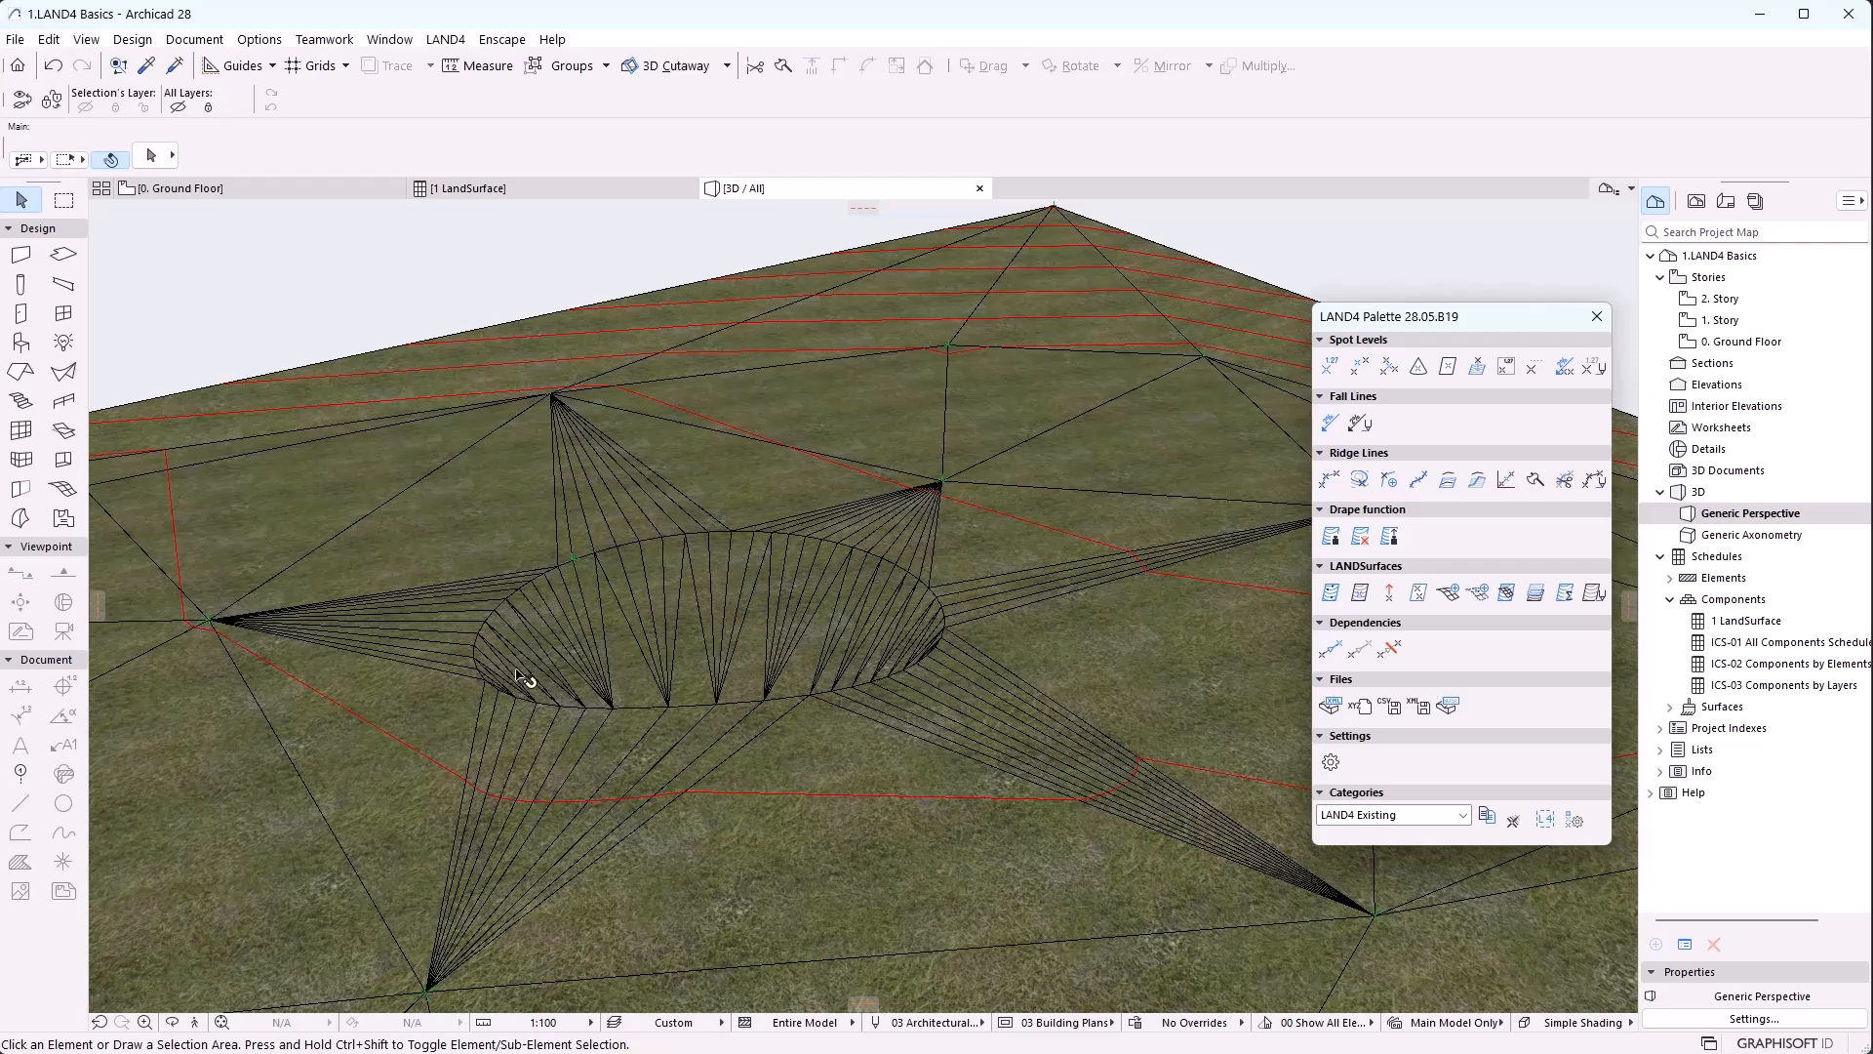
scroll(626, 673, "down", 3)
left_click(753, 720)
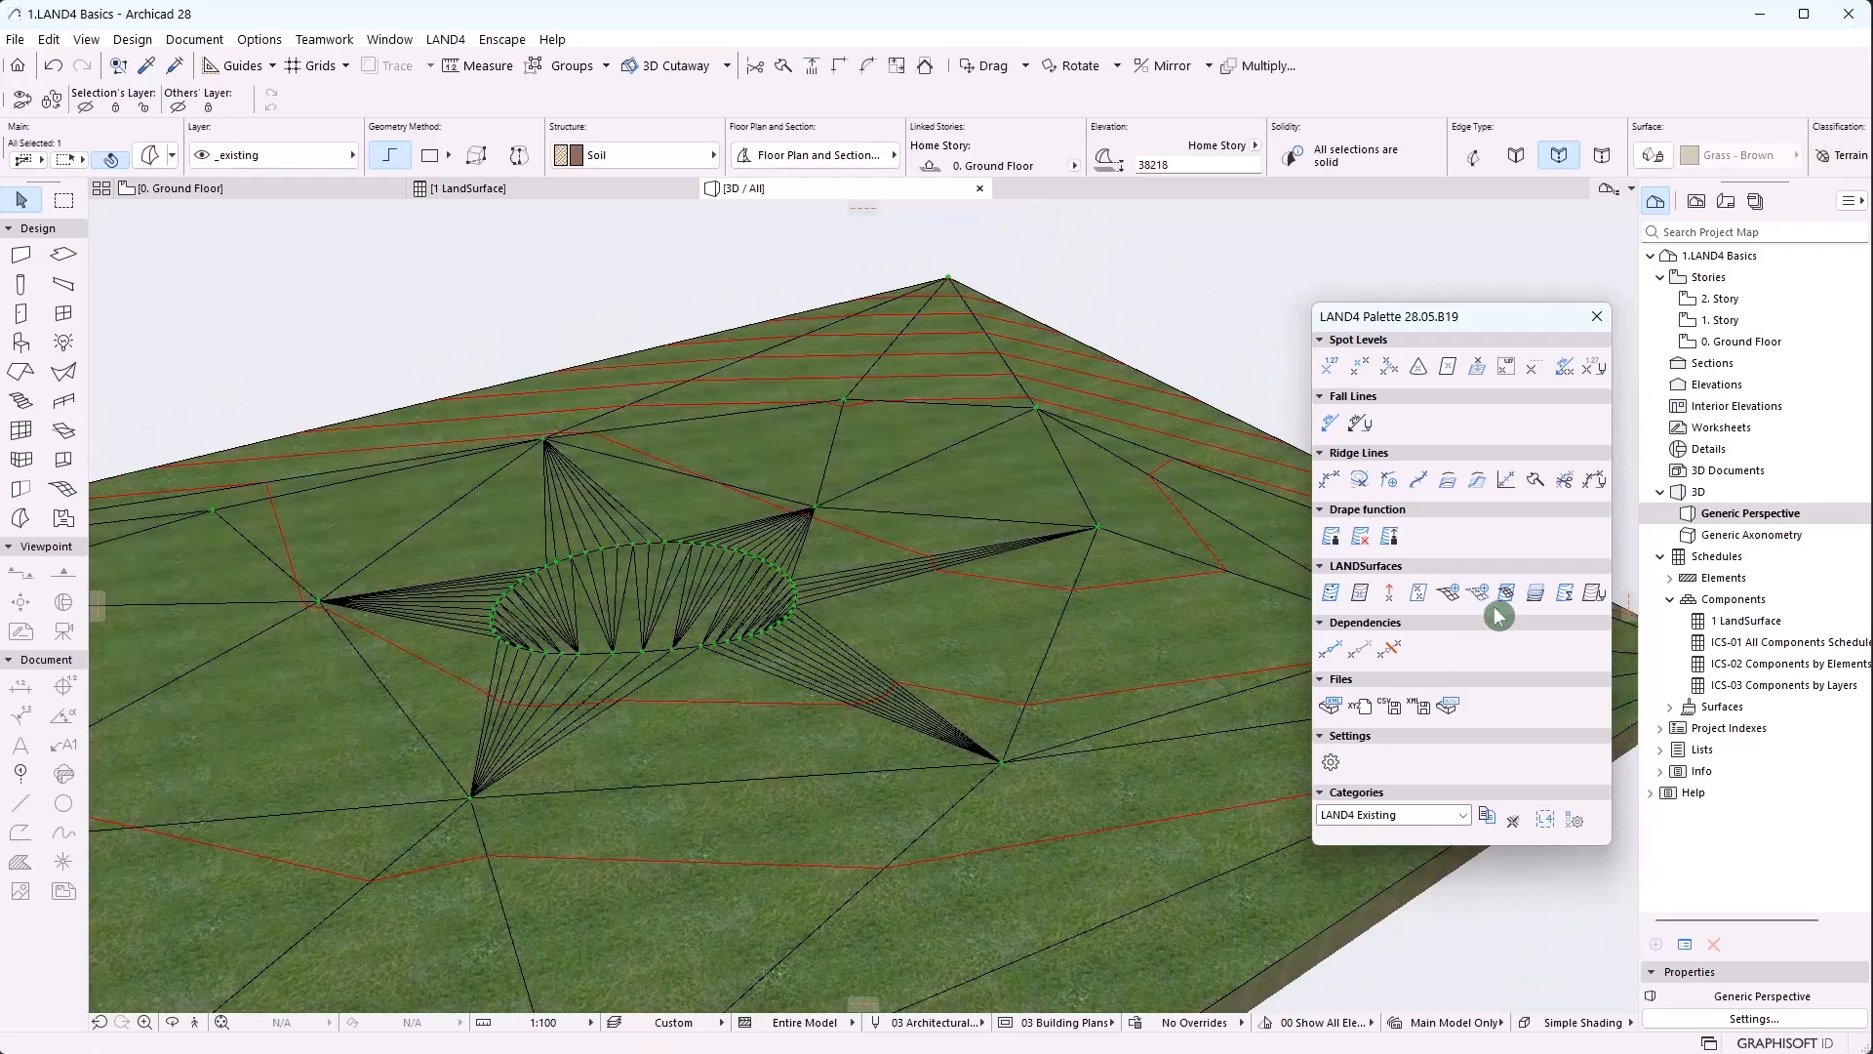
left_click(1595, 592)
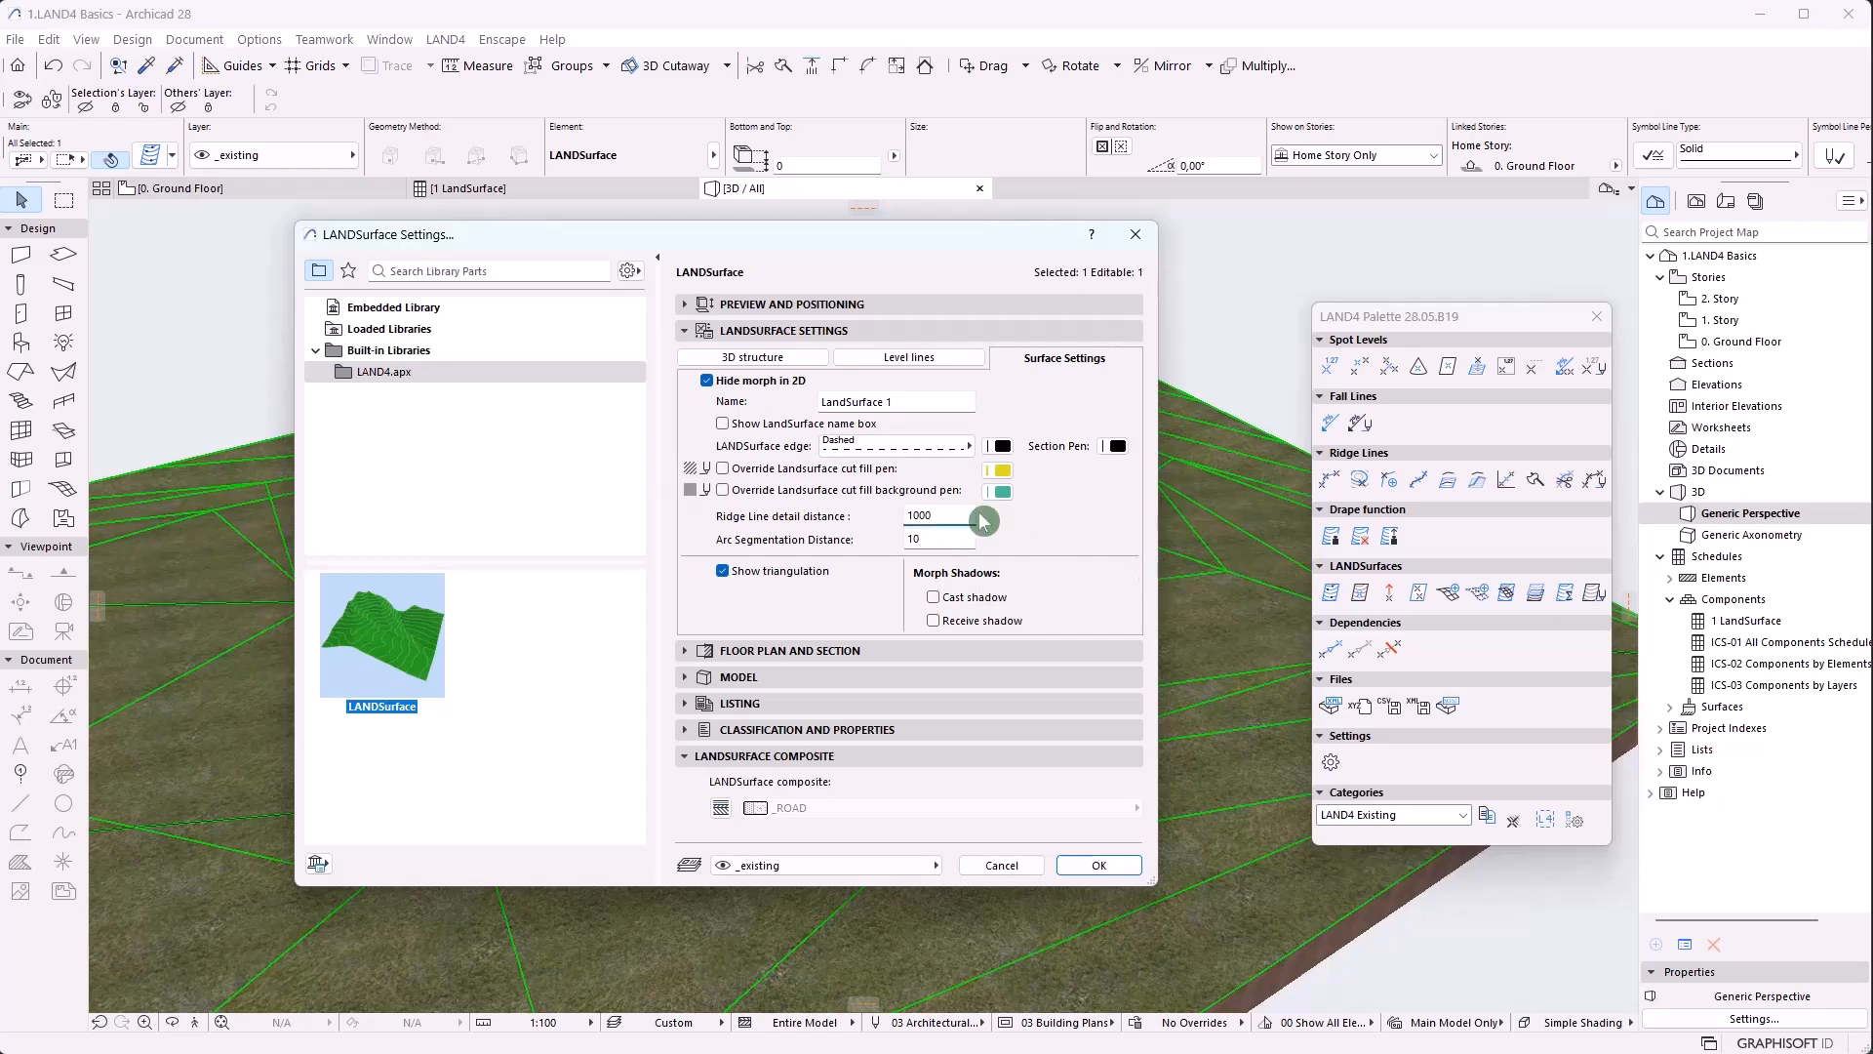
key("Return")
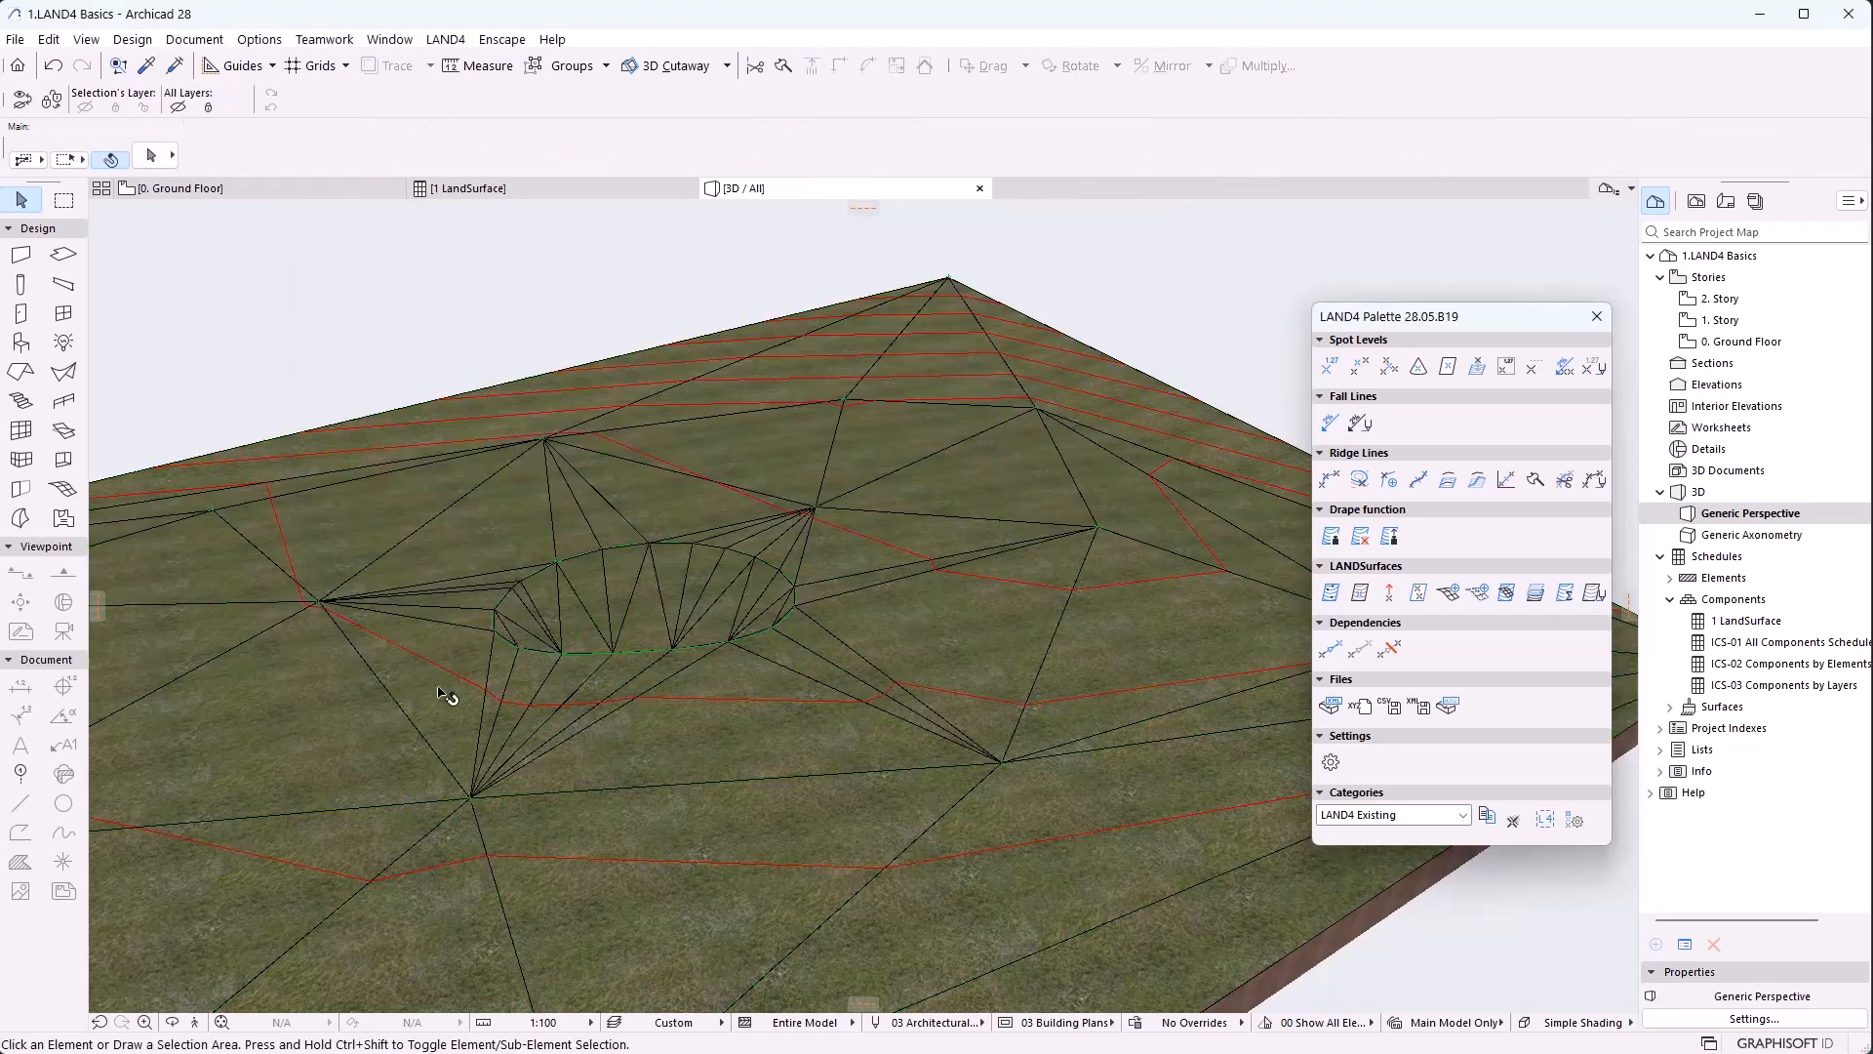
From the ground floor plan, set the land surface's ridge line detail distance to 100 and recheck it in the surface settings
left_click(326, 189)
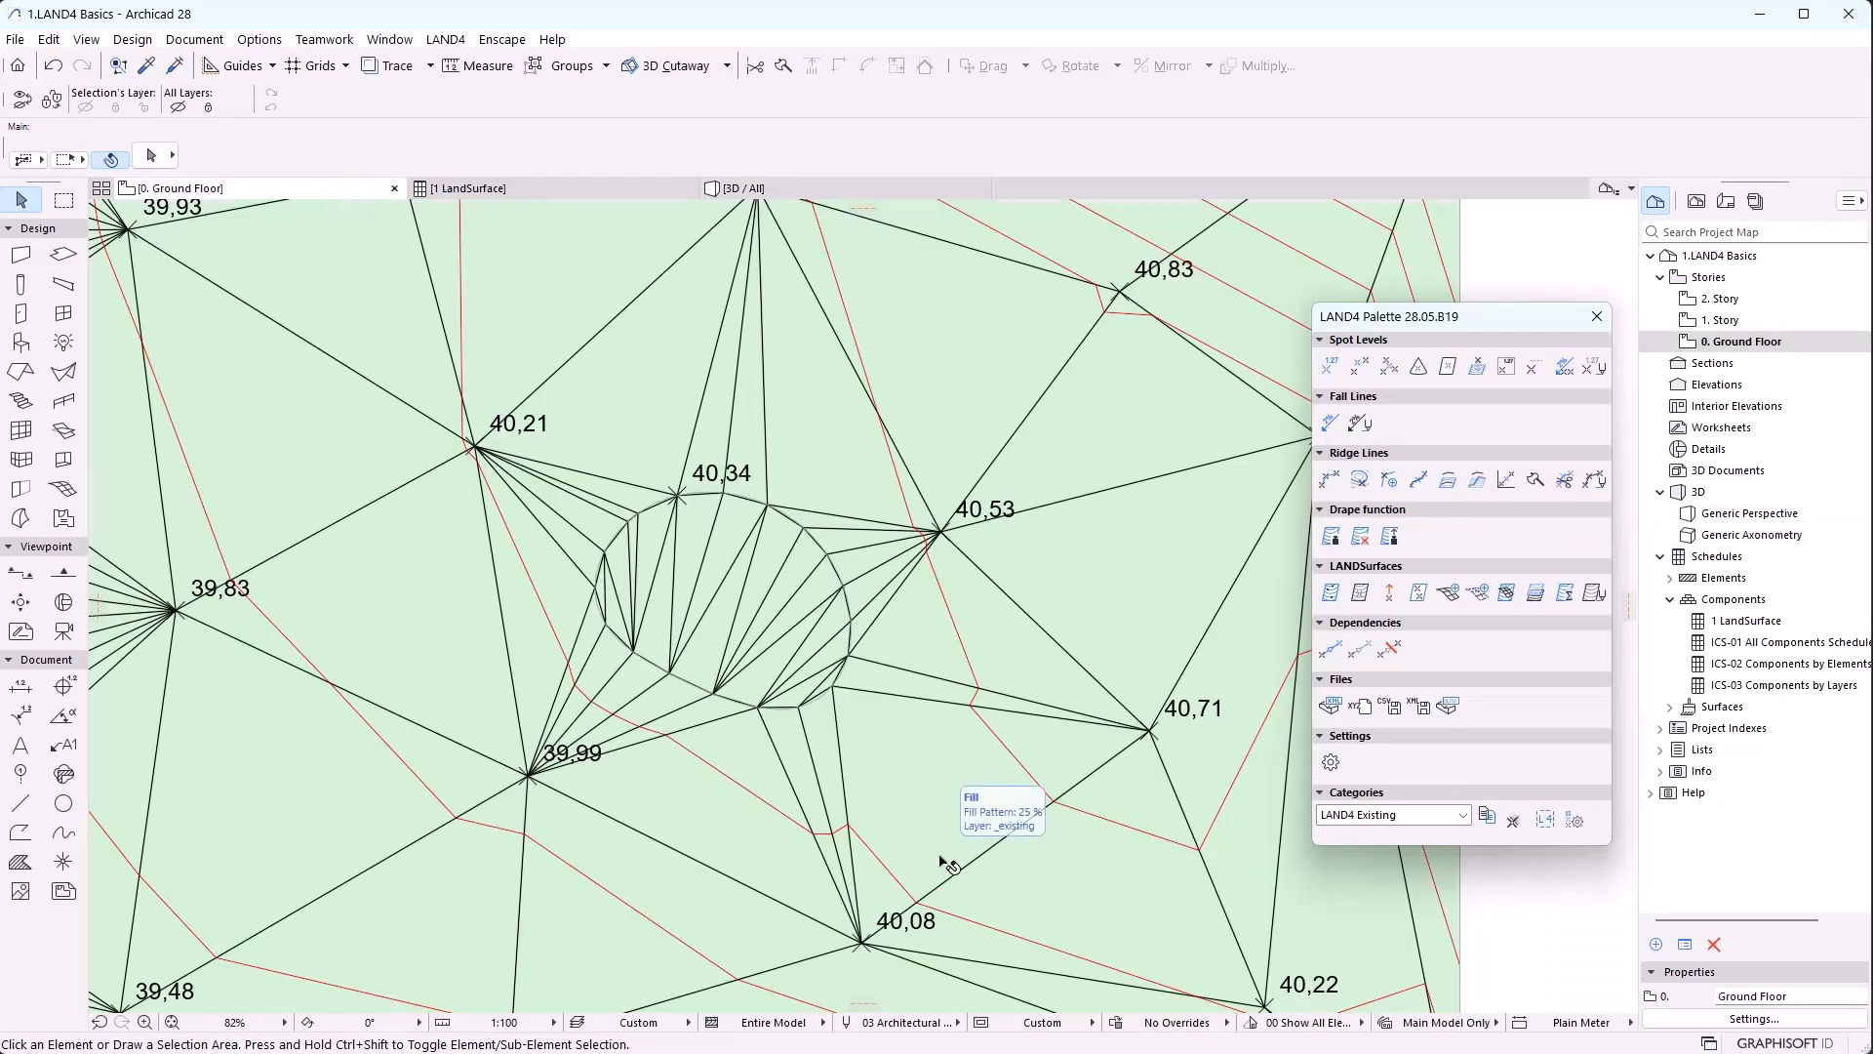
left_click(1597, 592)
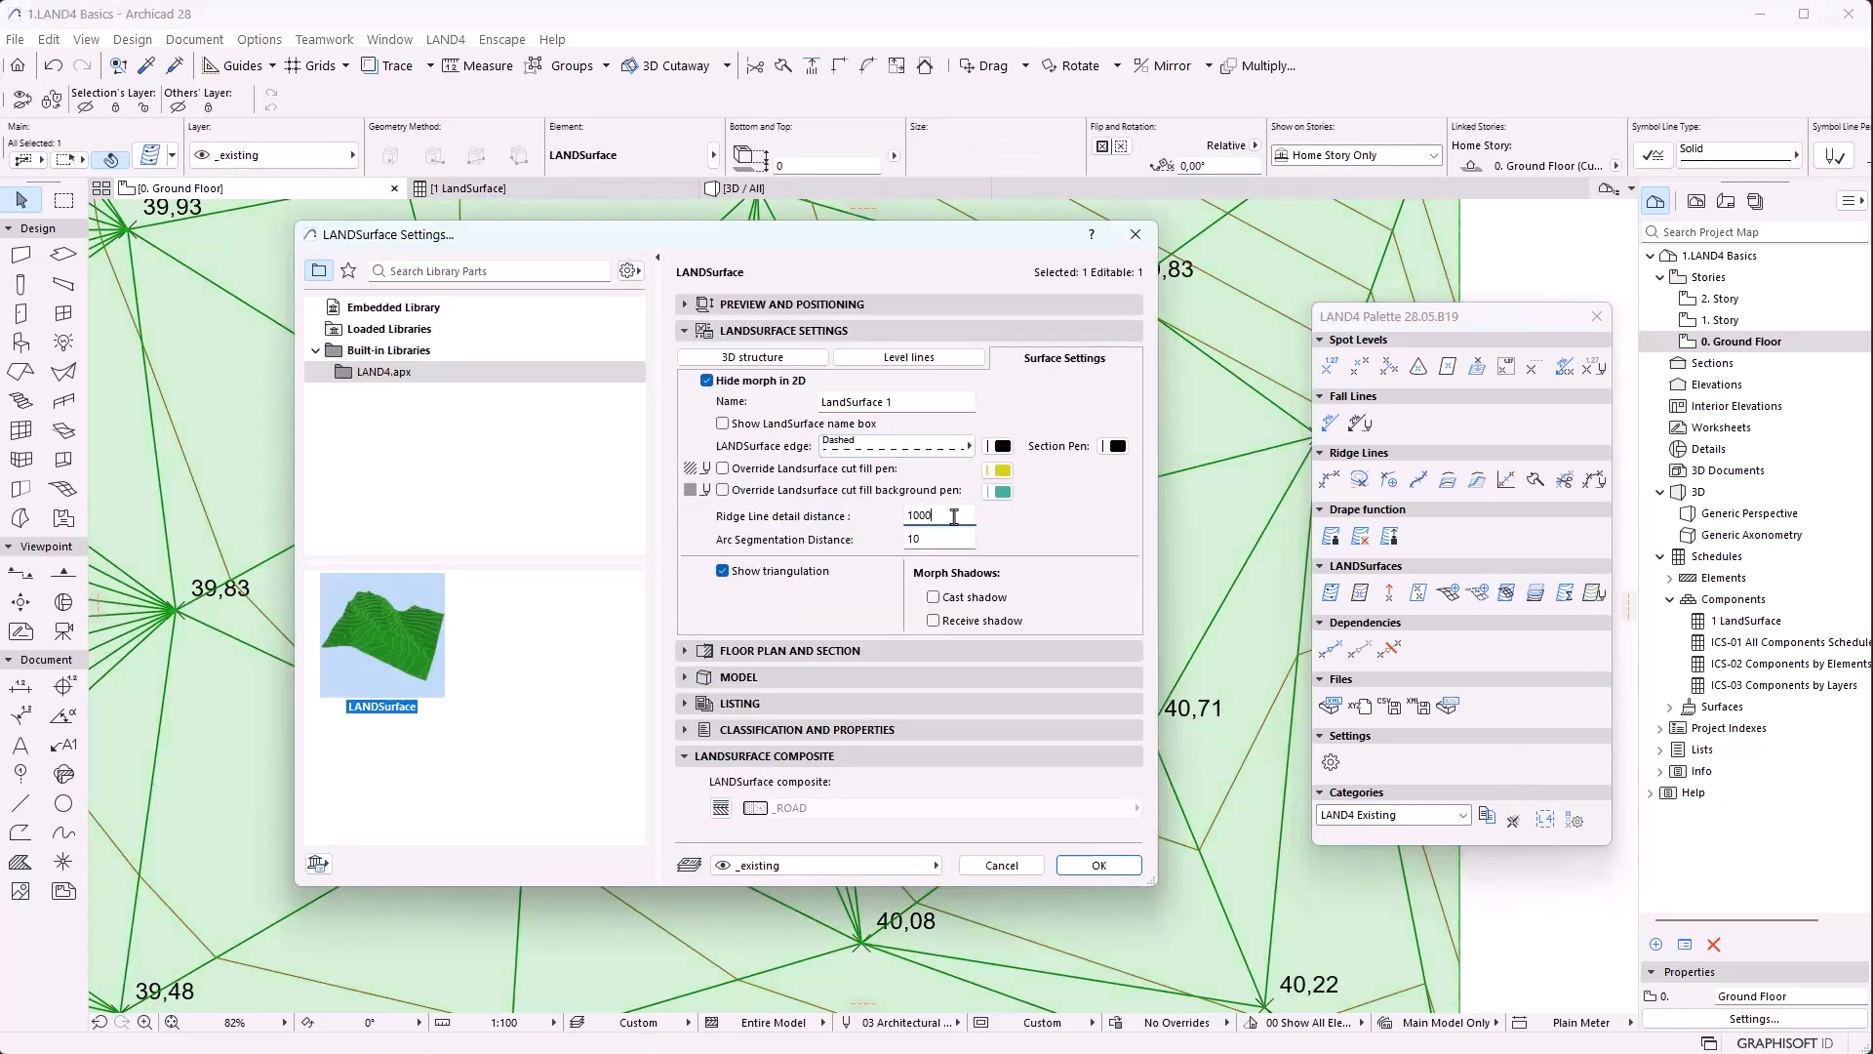
key("Return")
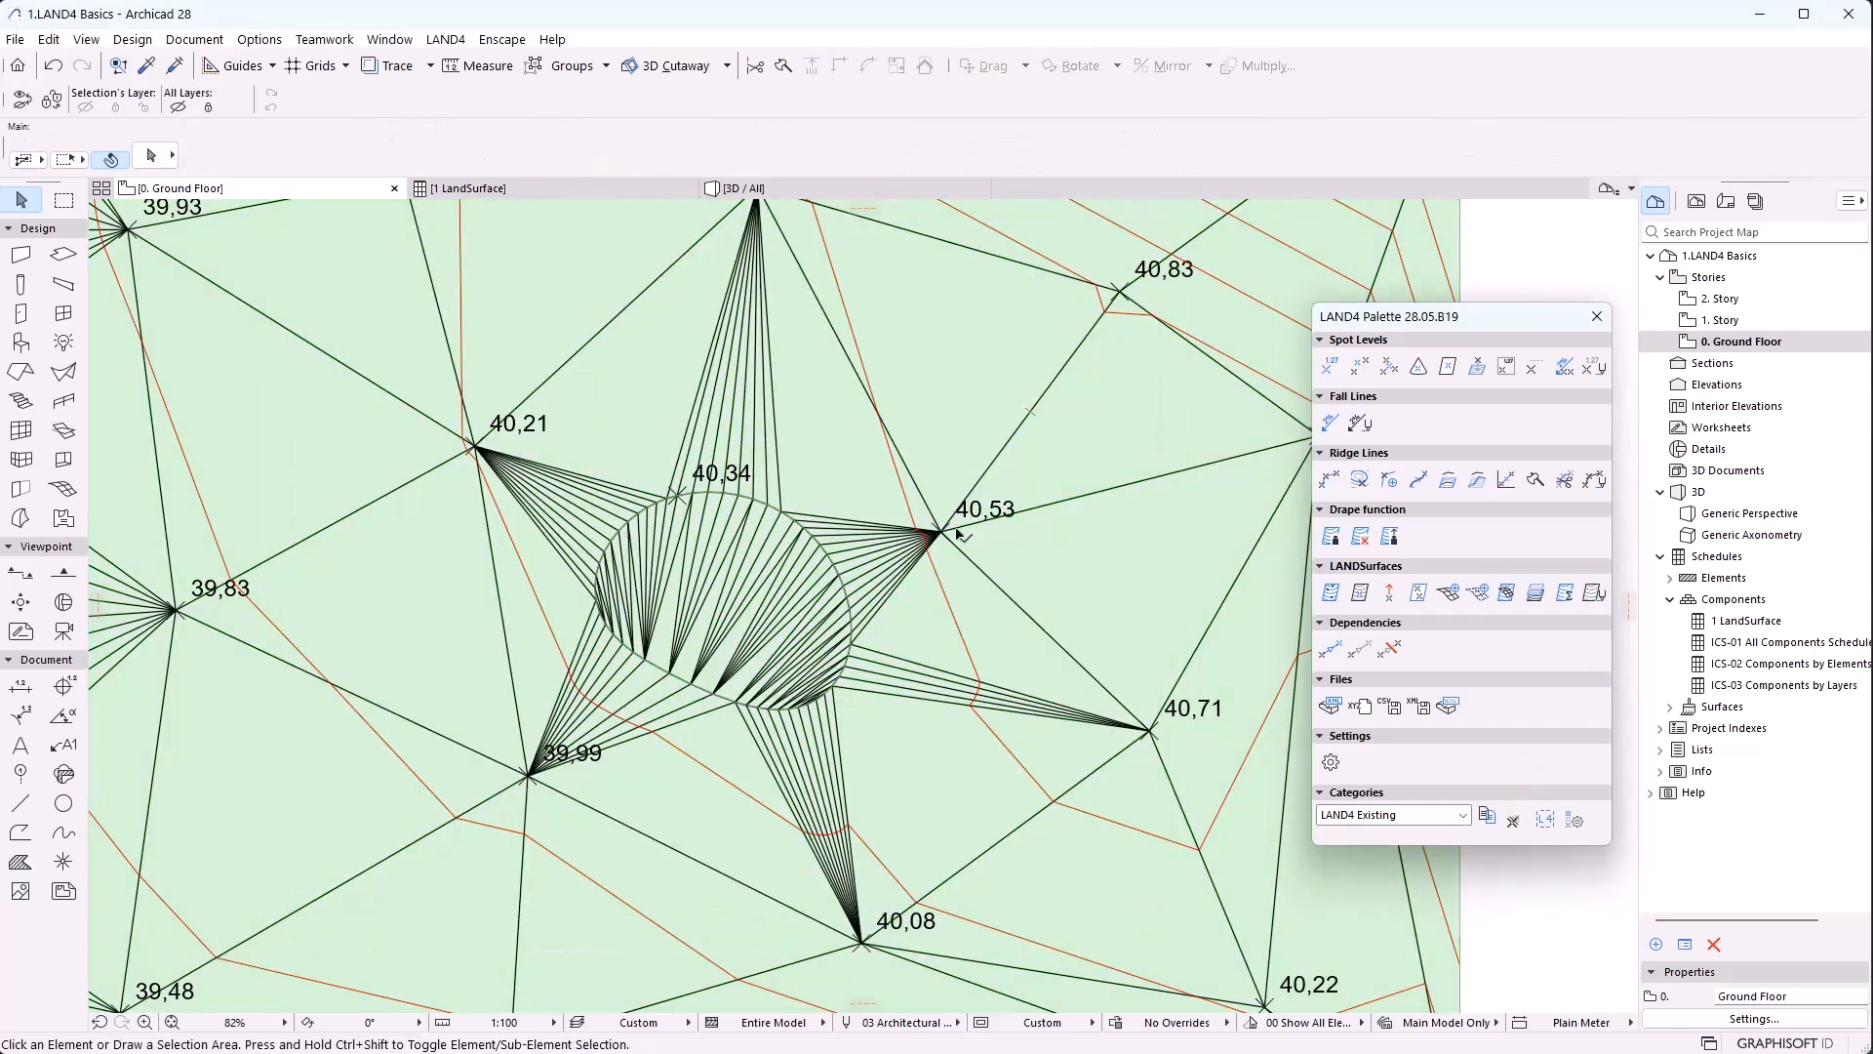
left_click(1022, 606)
left_click(1597, 592)
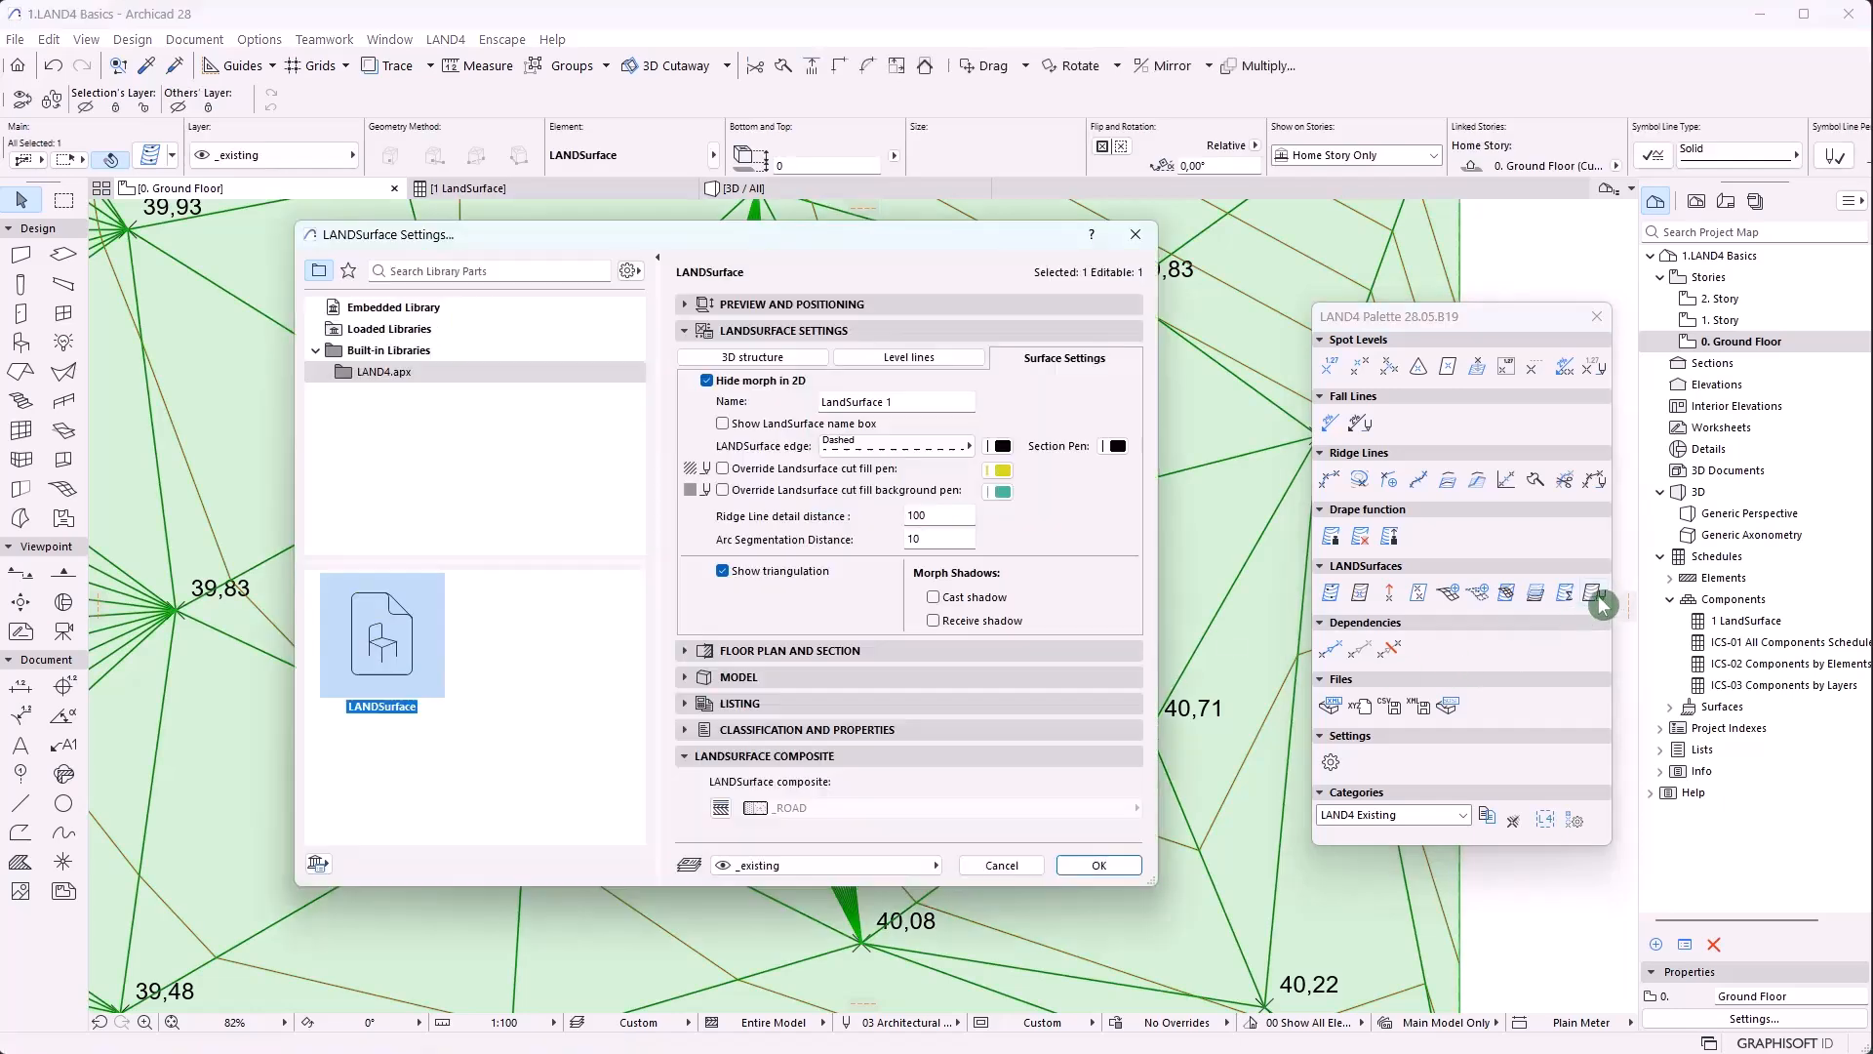
left_click(1098, 865)
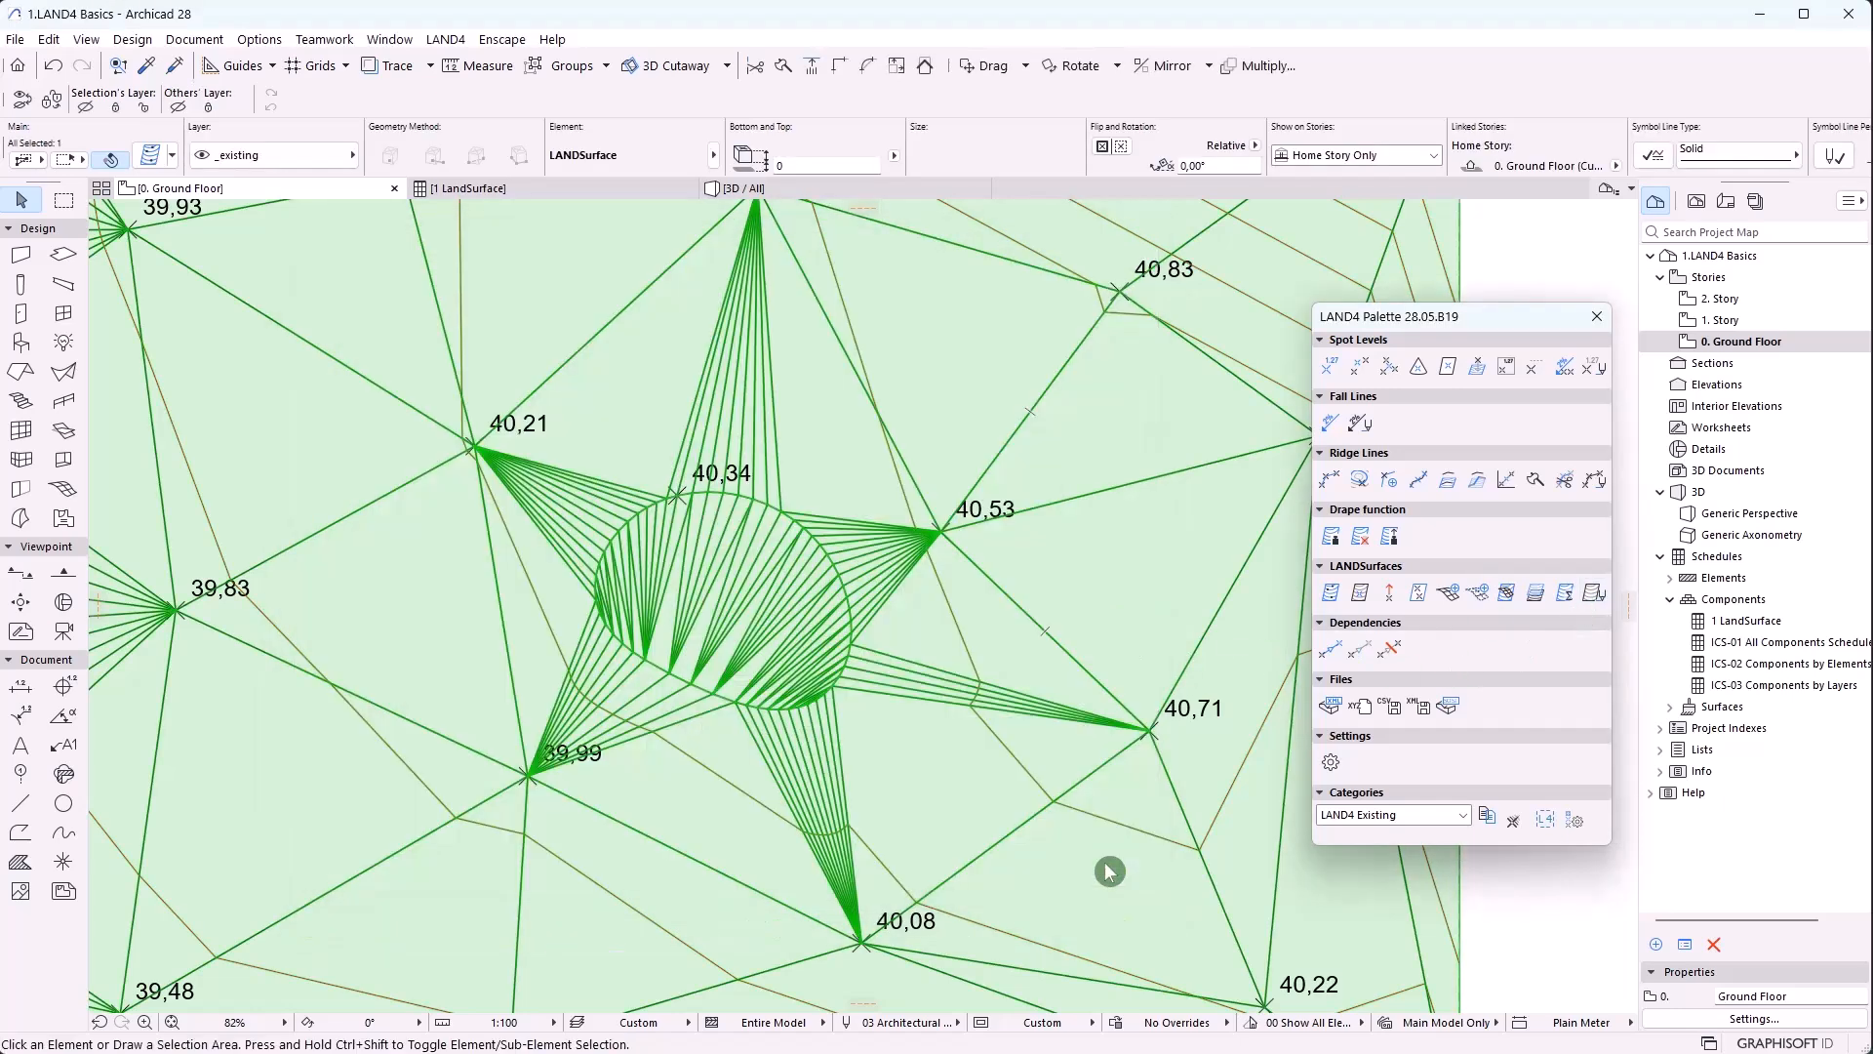
key("Escape")
scroll(771, 630, "down", 3)
scroll(761, 618, "down", 1)
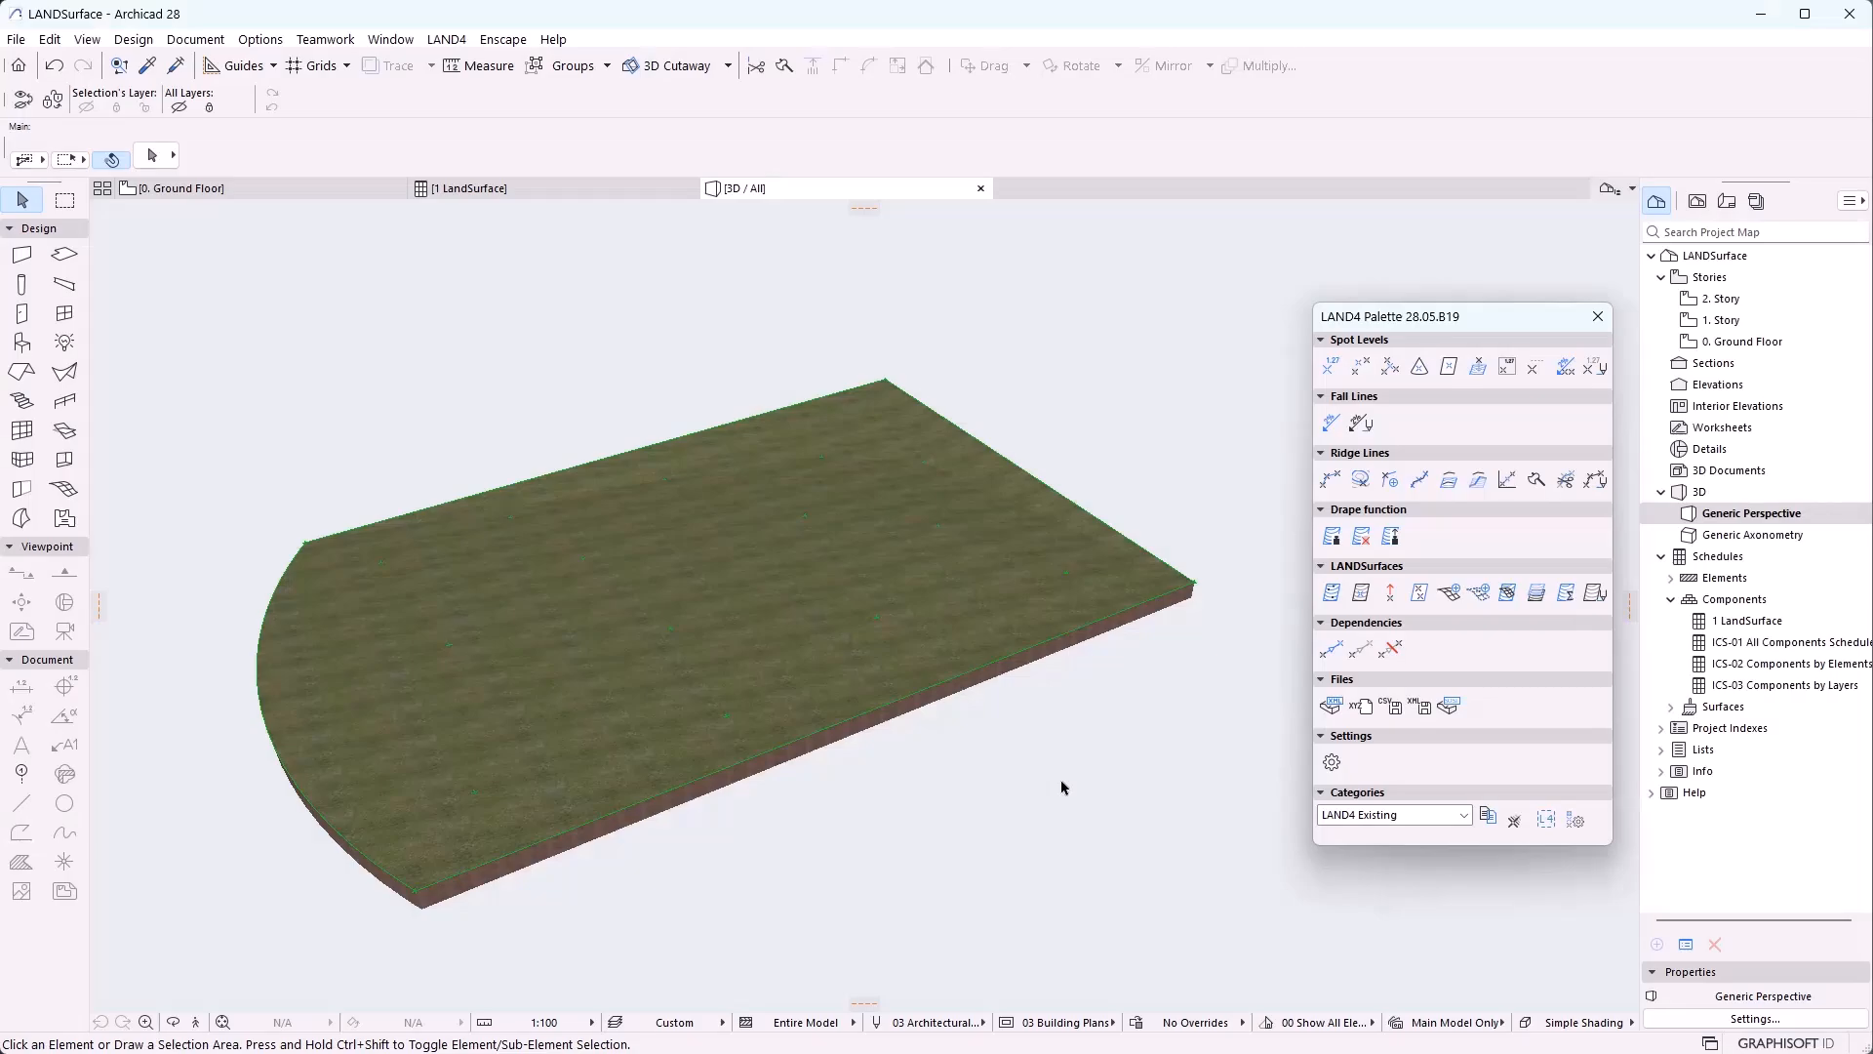
On the ground floor plan, place a spot level at 43000 between the 40,21 and 40,53 points and check it in 3D
left_click(181, 188)
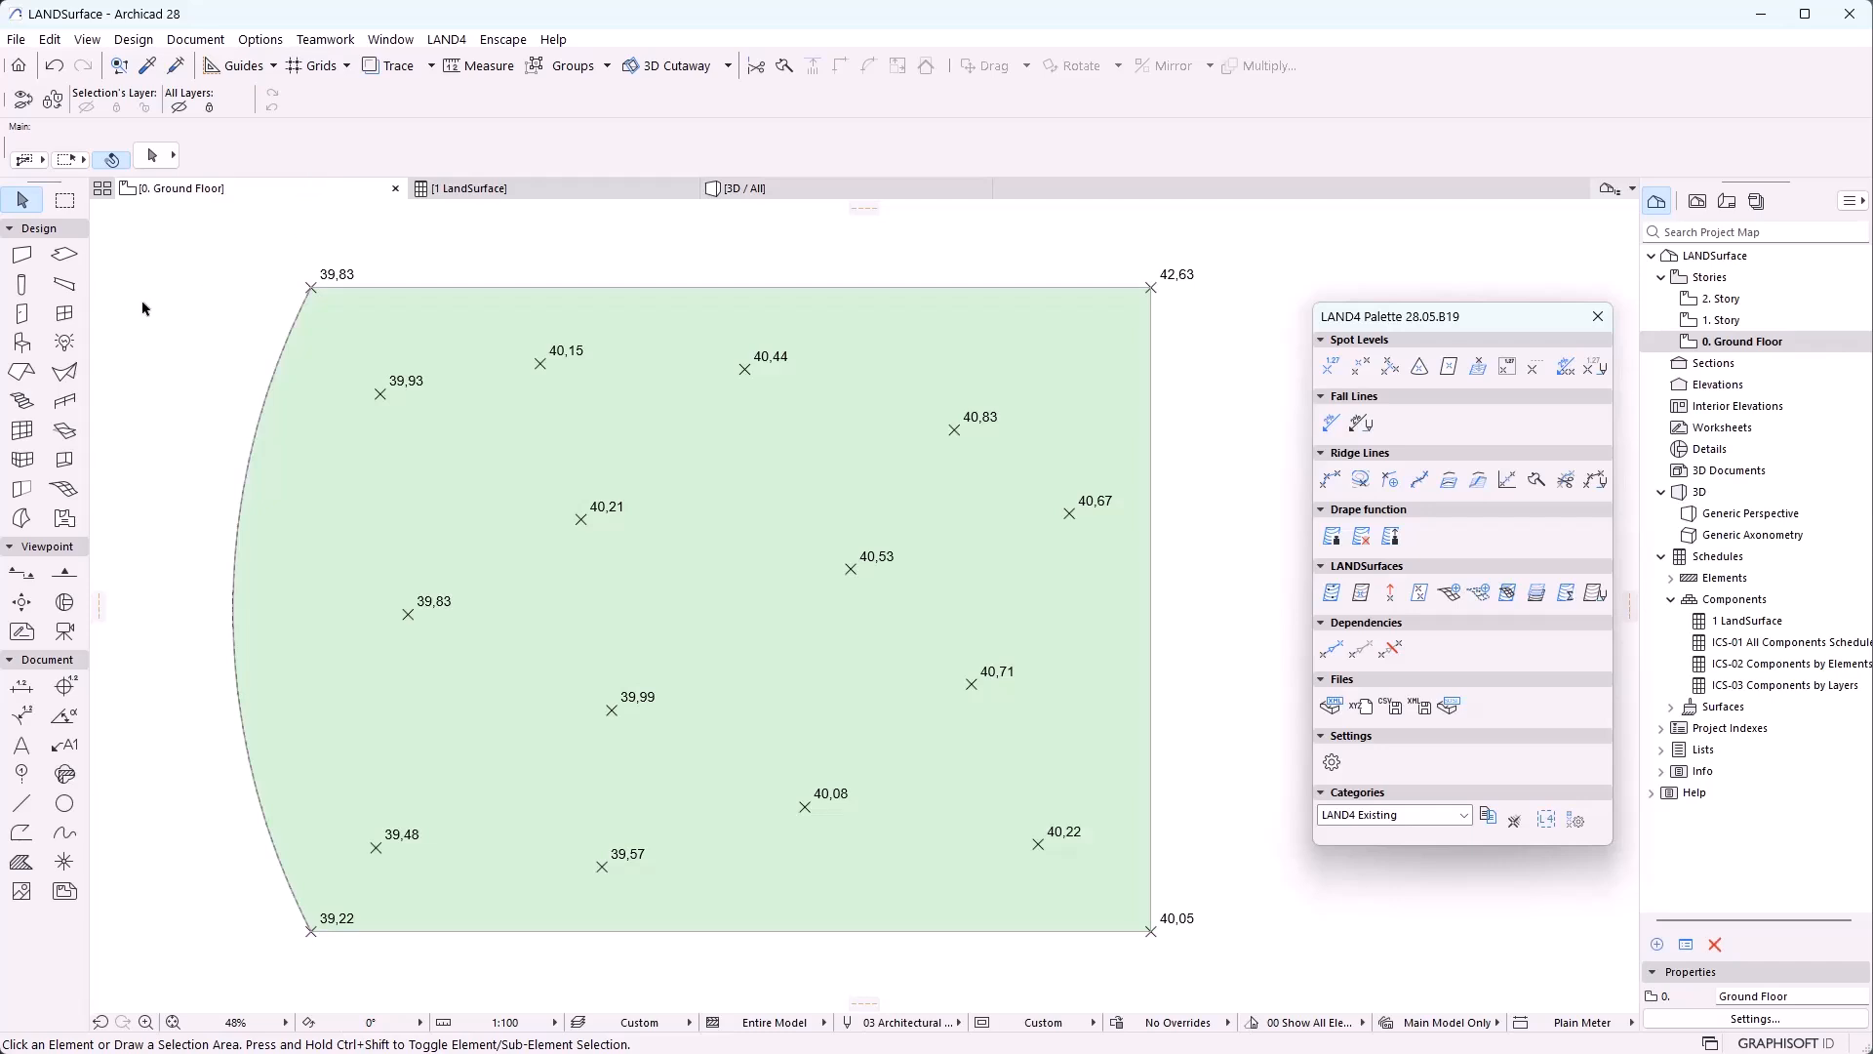
left_click(1477, 371)
left_click(1330, 366)
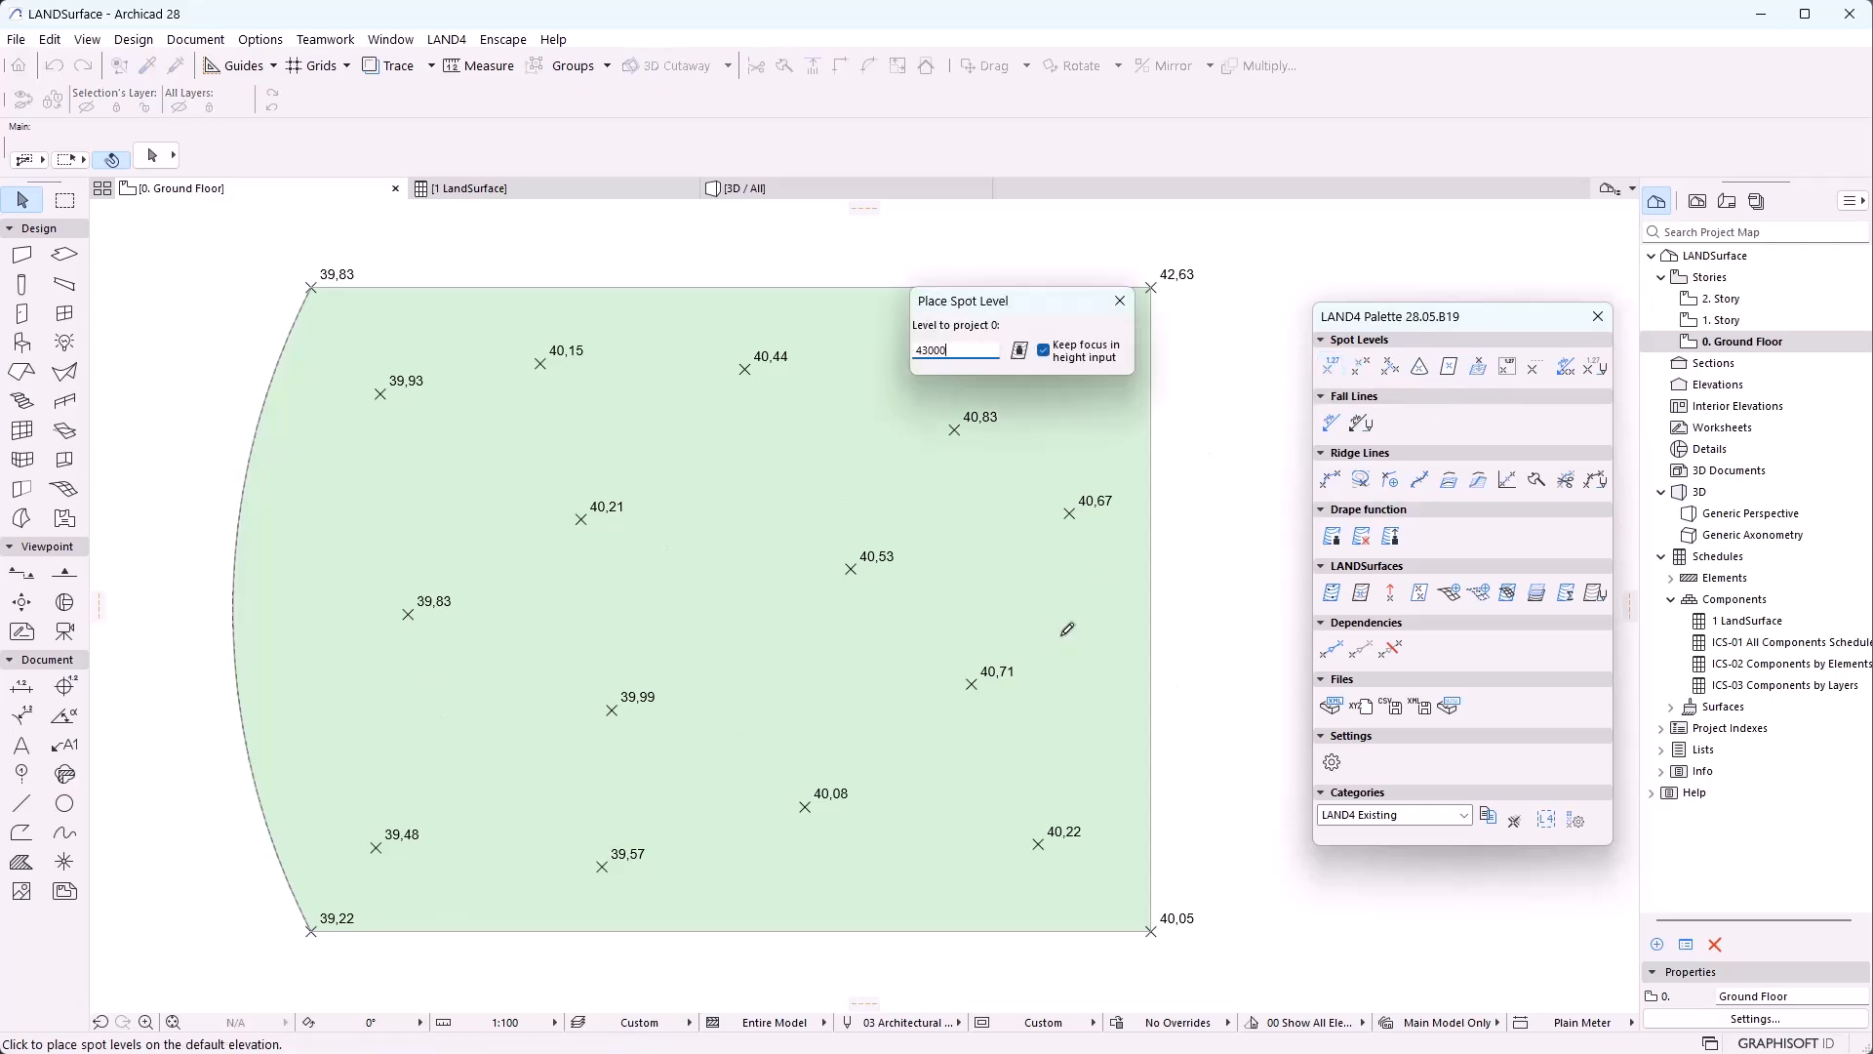
left_click(738, 588)
key("Escape")
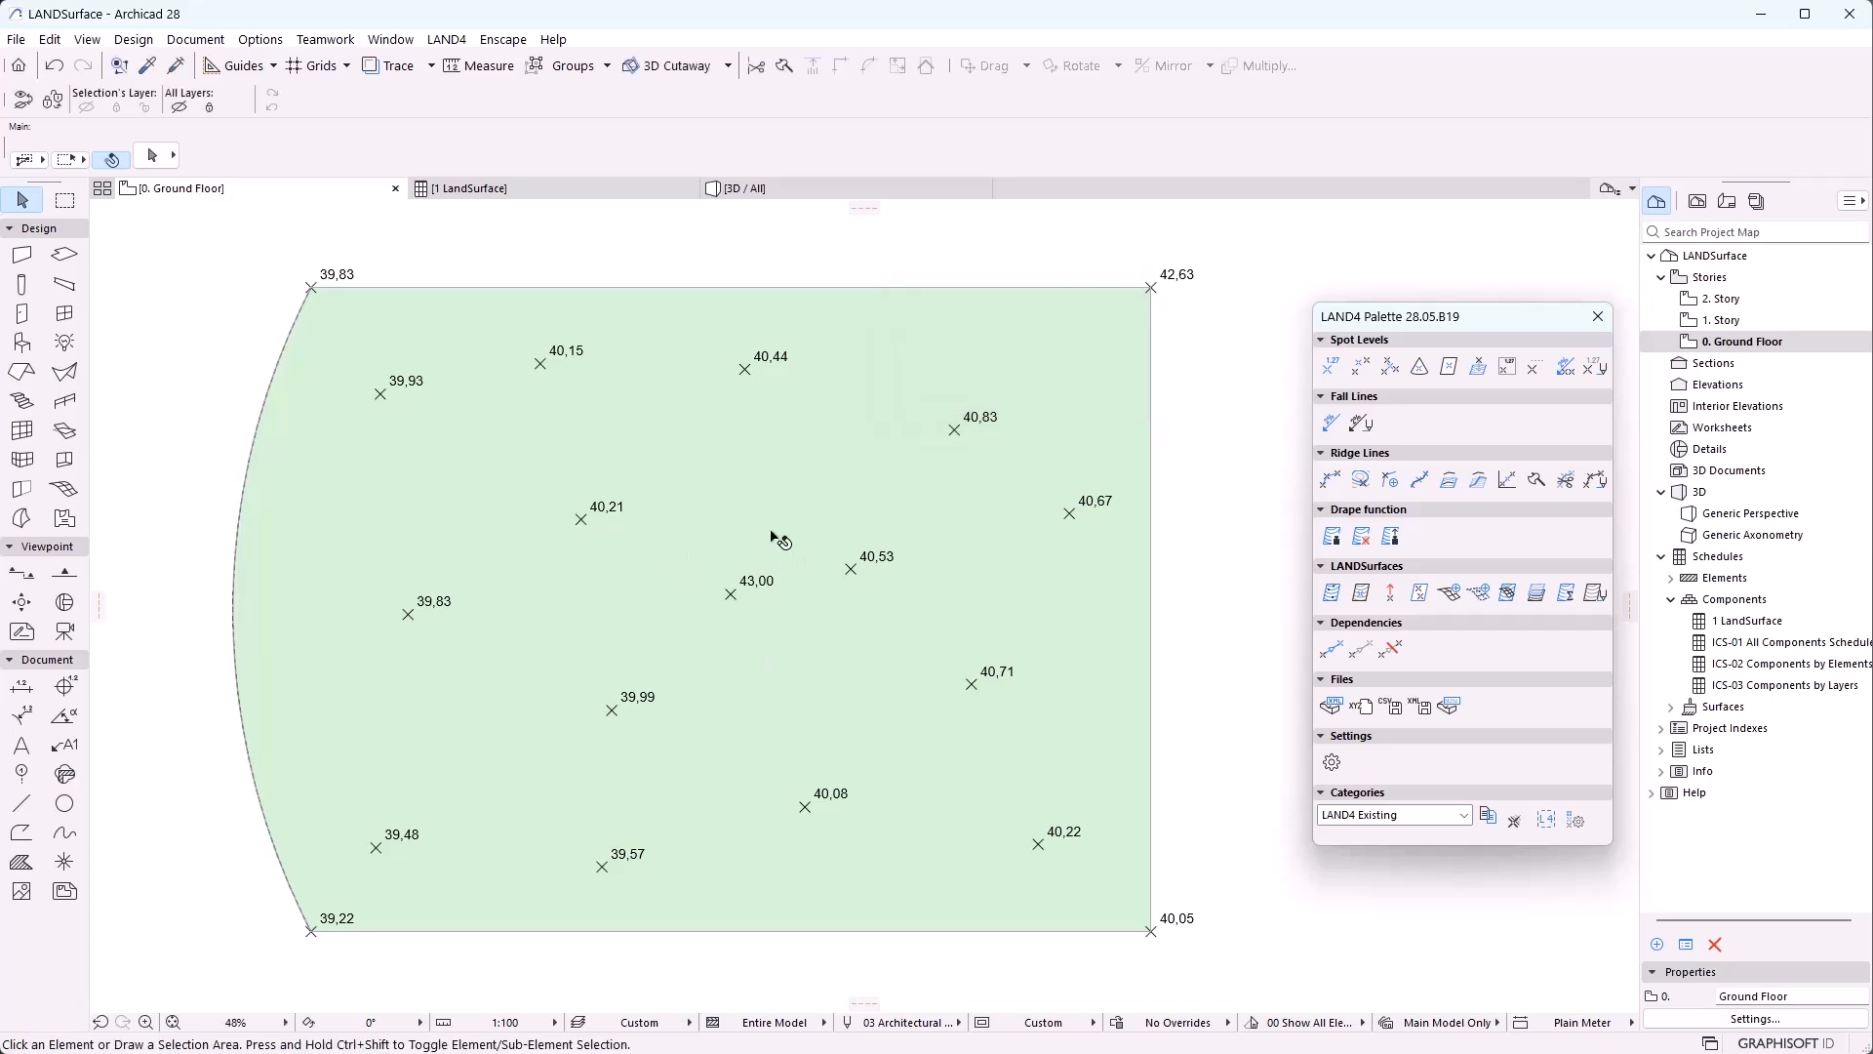
left_click(758, 191)
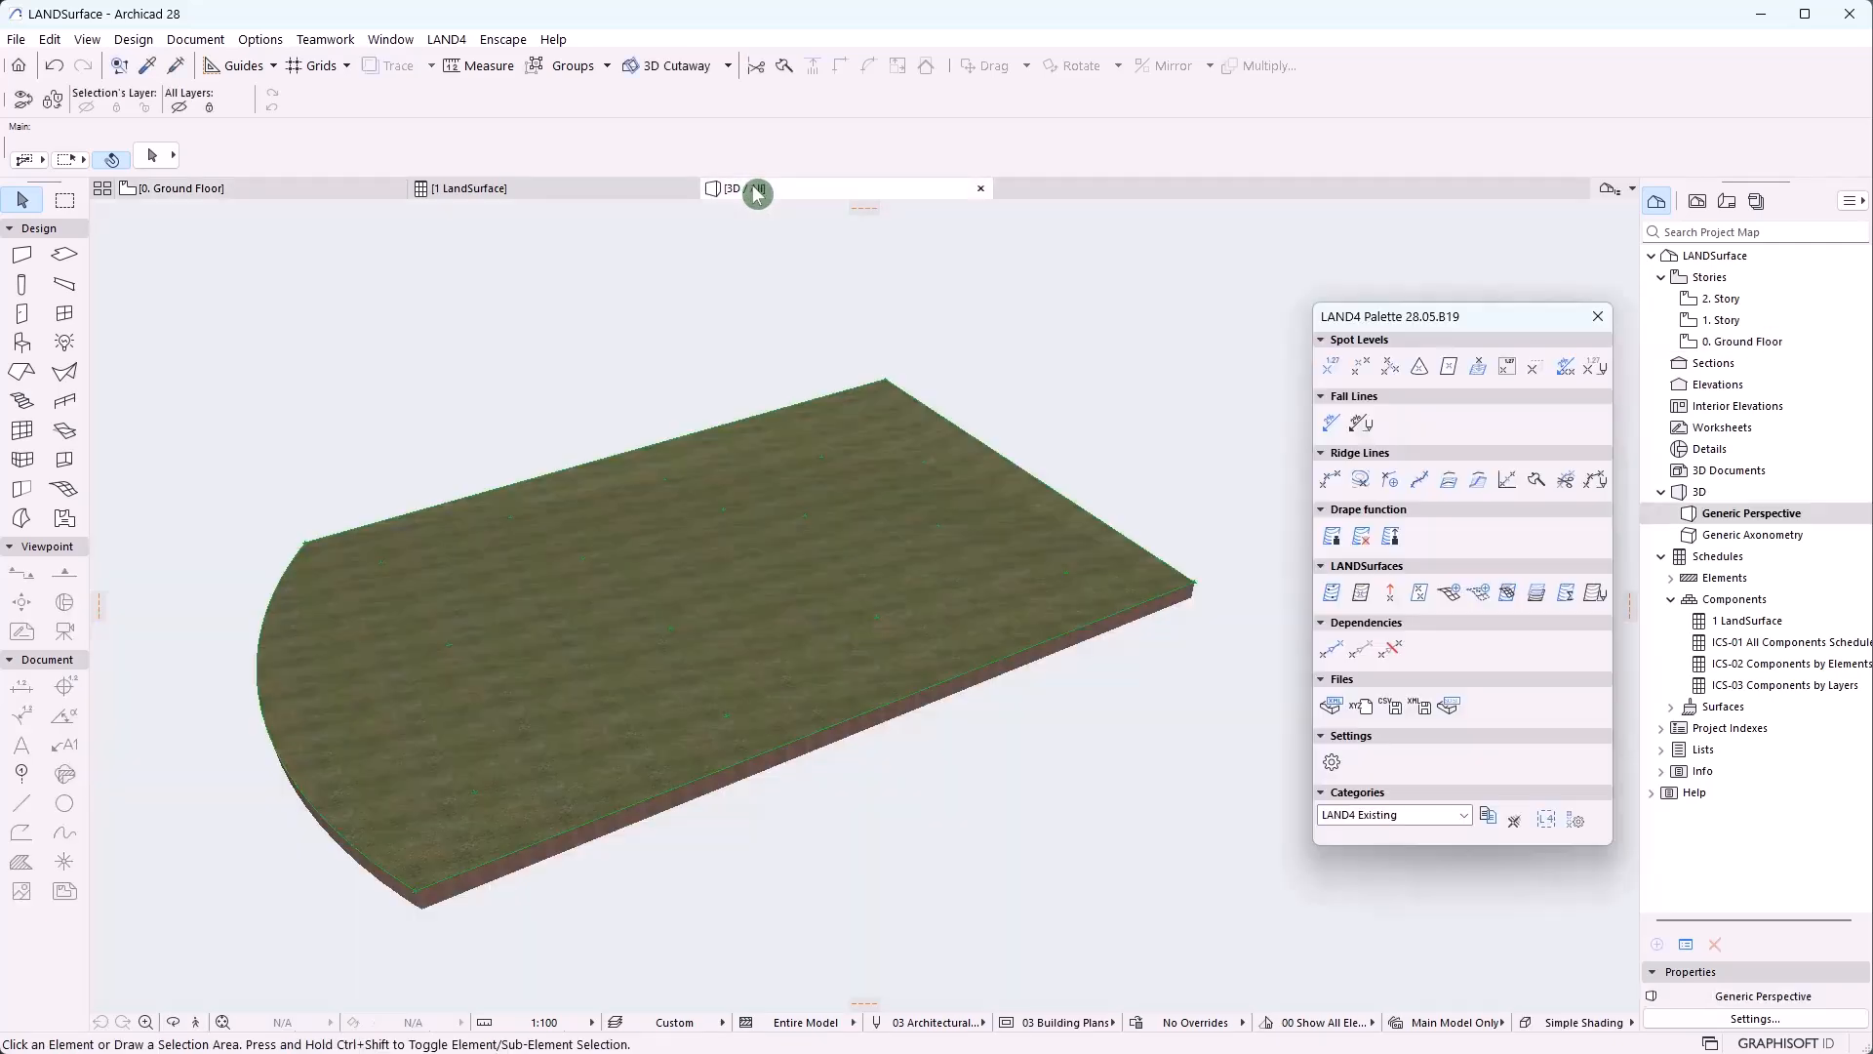
left_click(722, 509)
left_click(173, 1022)
left_click_drag(489, 731, 731, 553)
key("Escape")
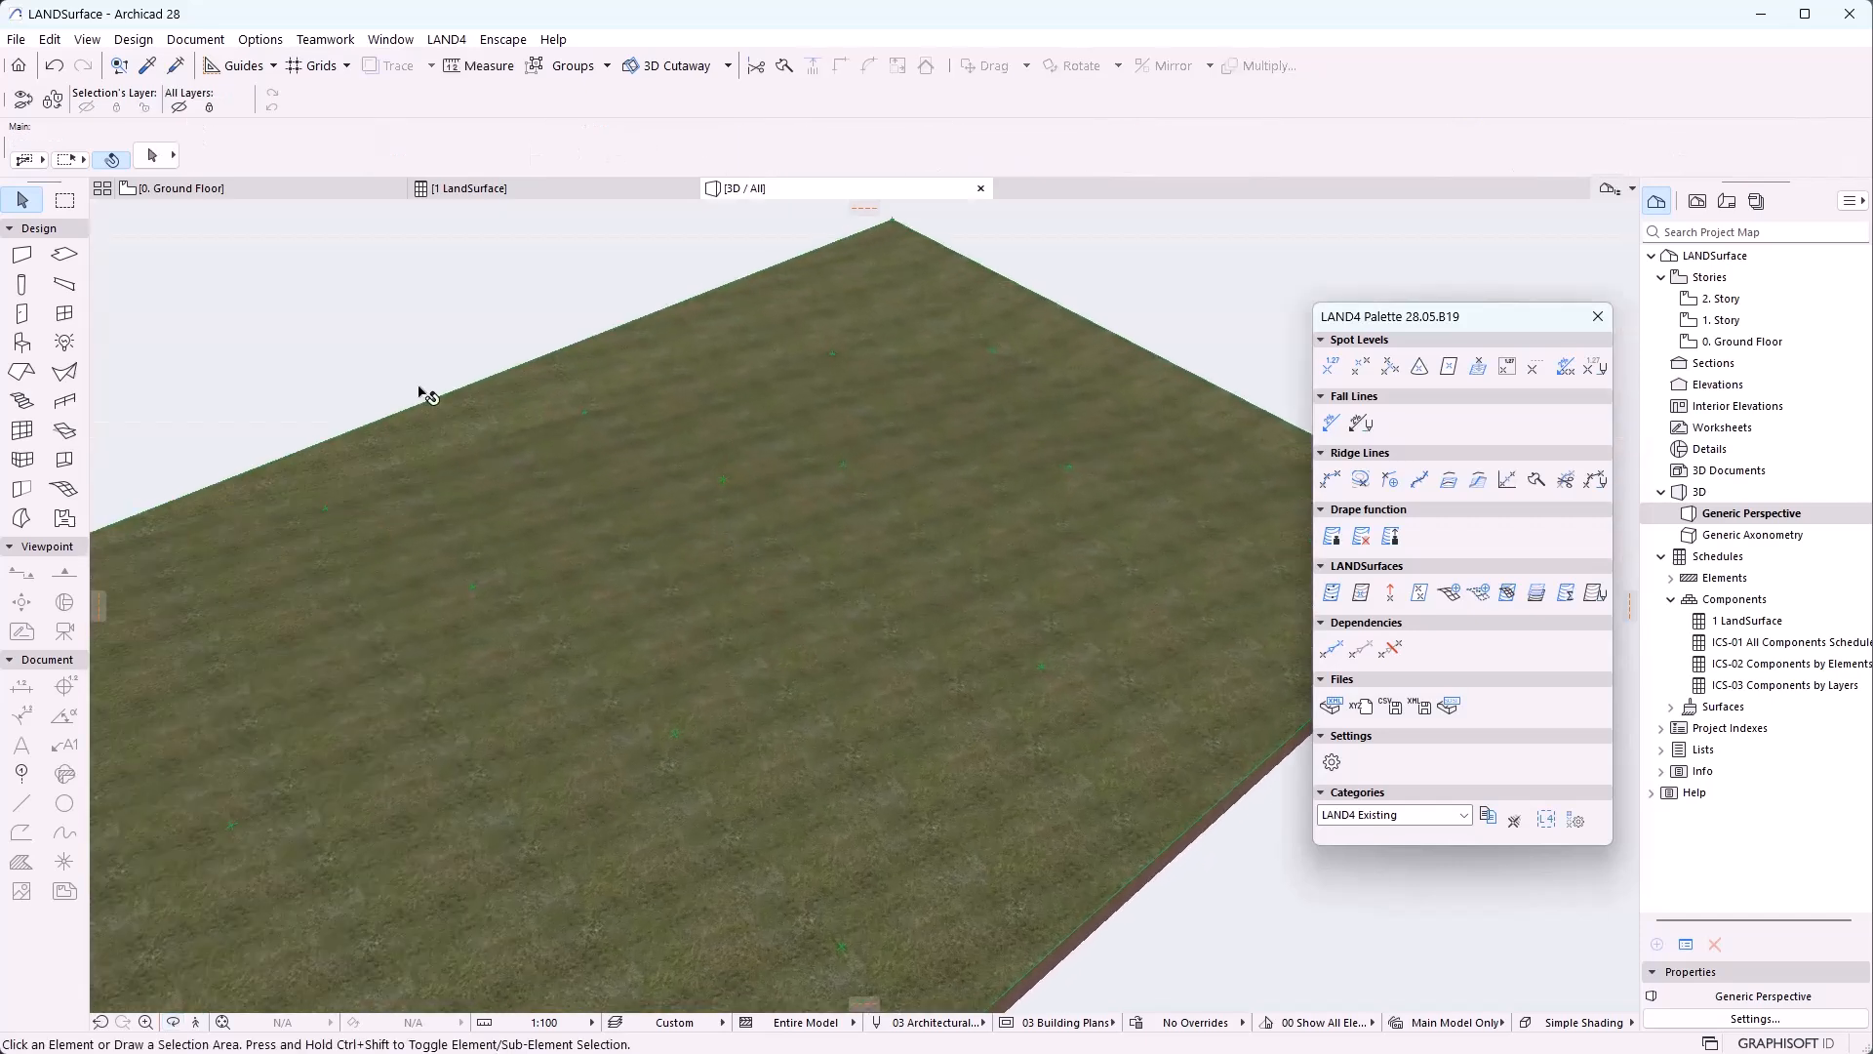
Project the 43,00 spot level onto the land surface with a 50 % fall towards the area between the 40,21 and 39,99 spot levels
left_click(301, 195)
left_click(759, 584)
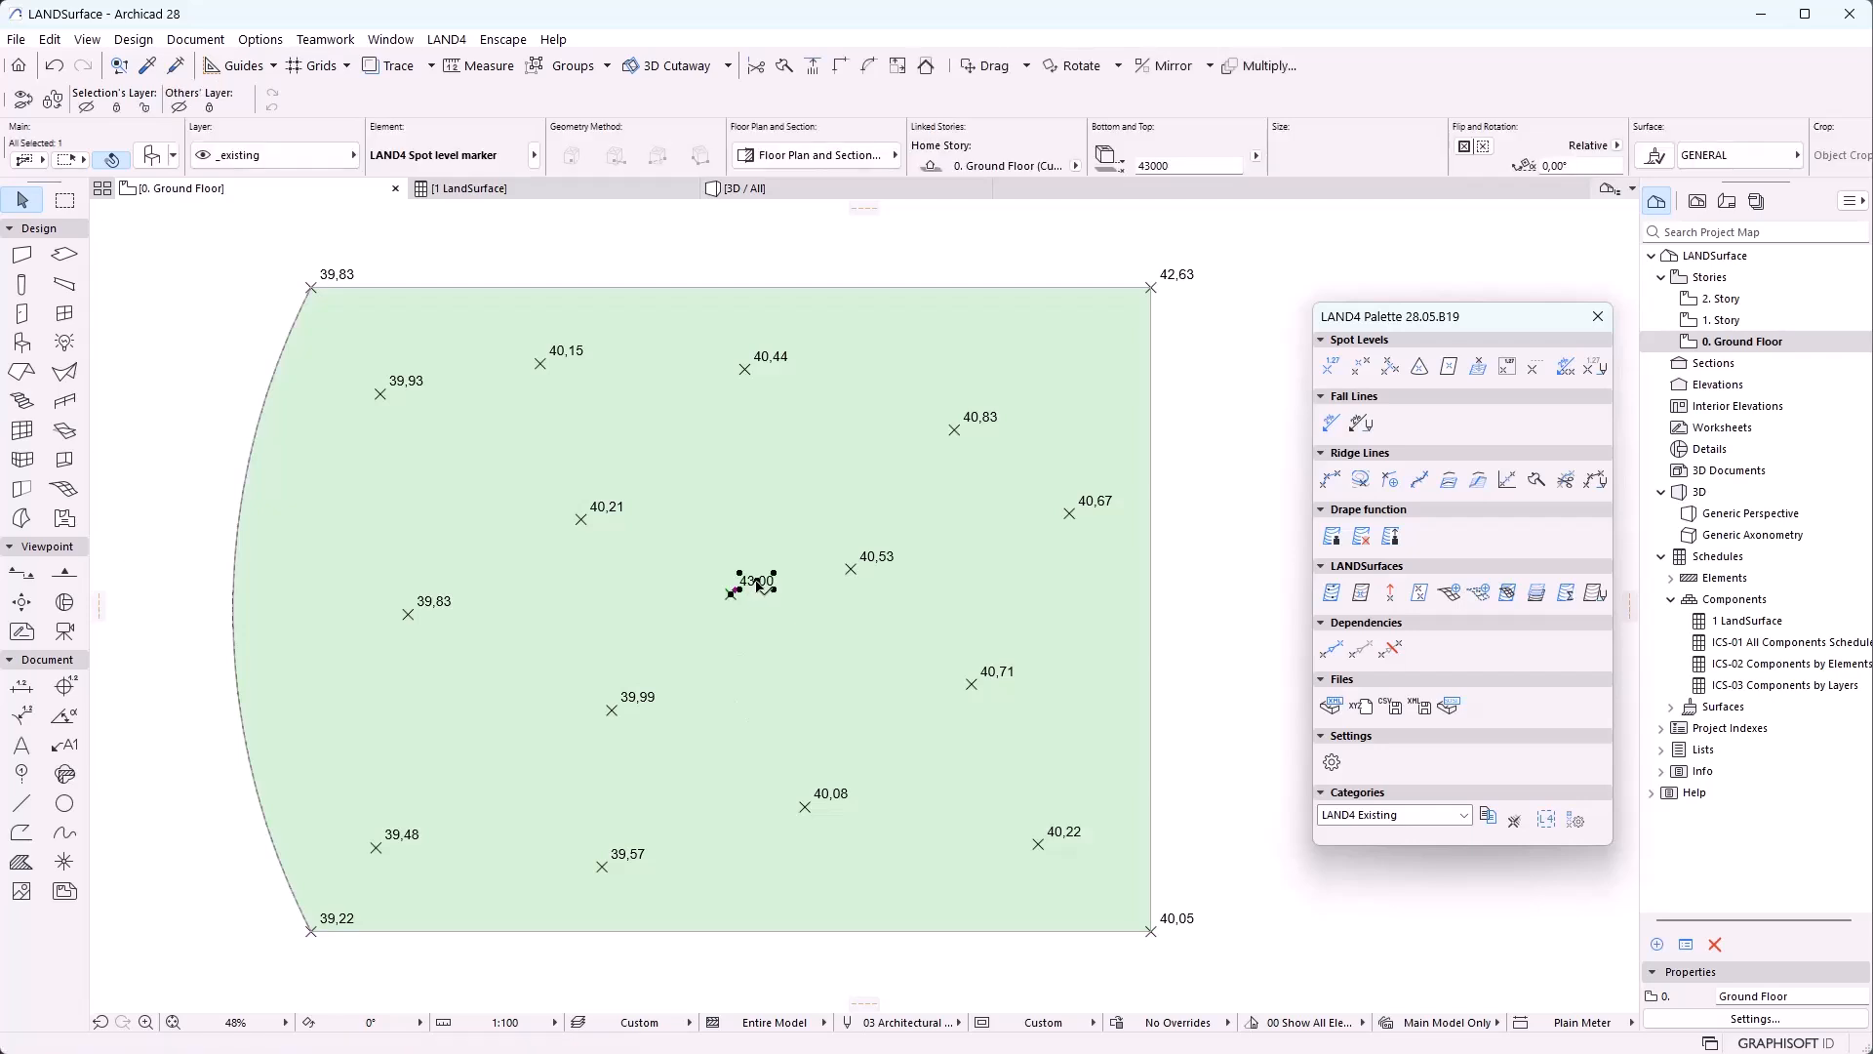
left_click(802, 707, "shift")
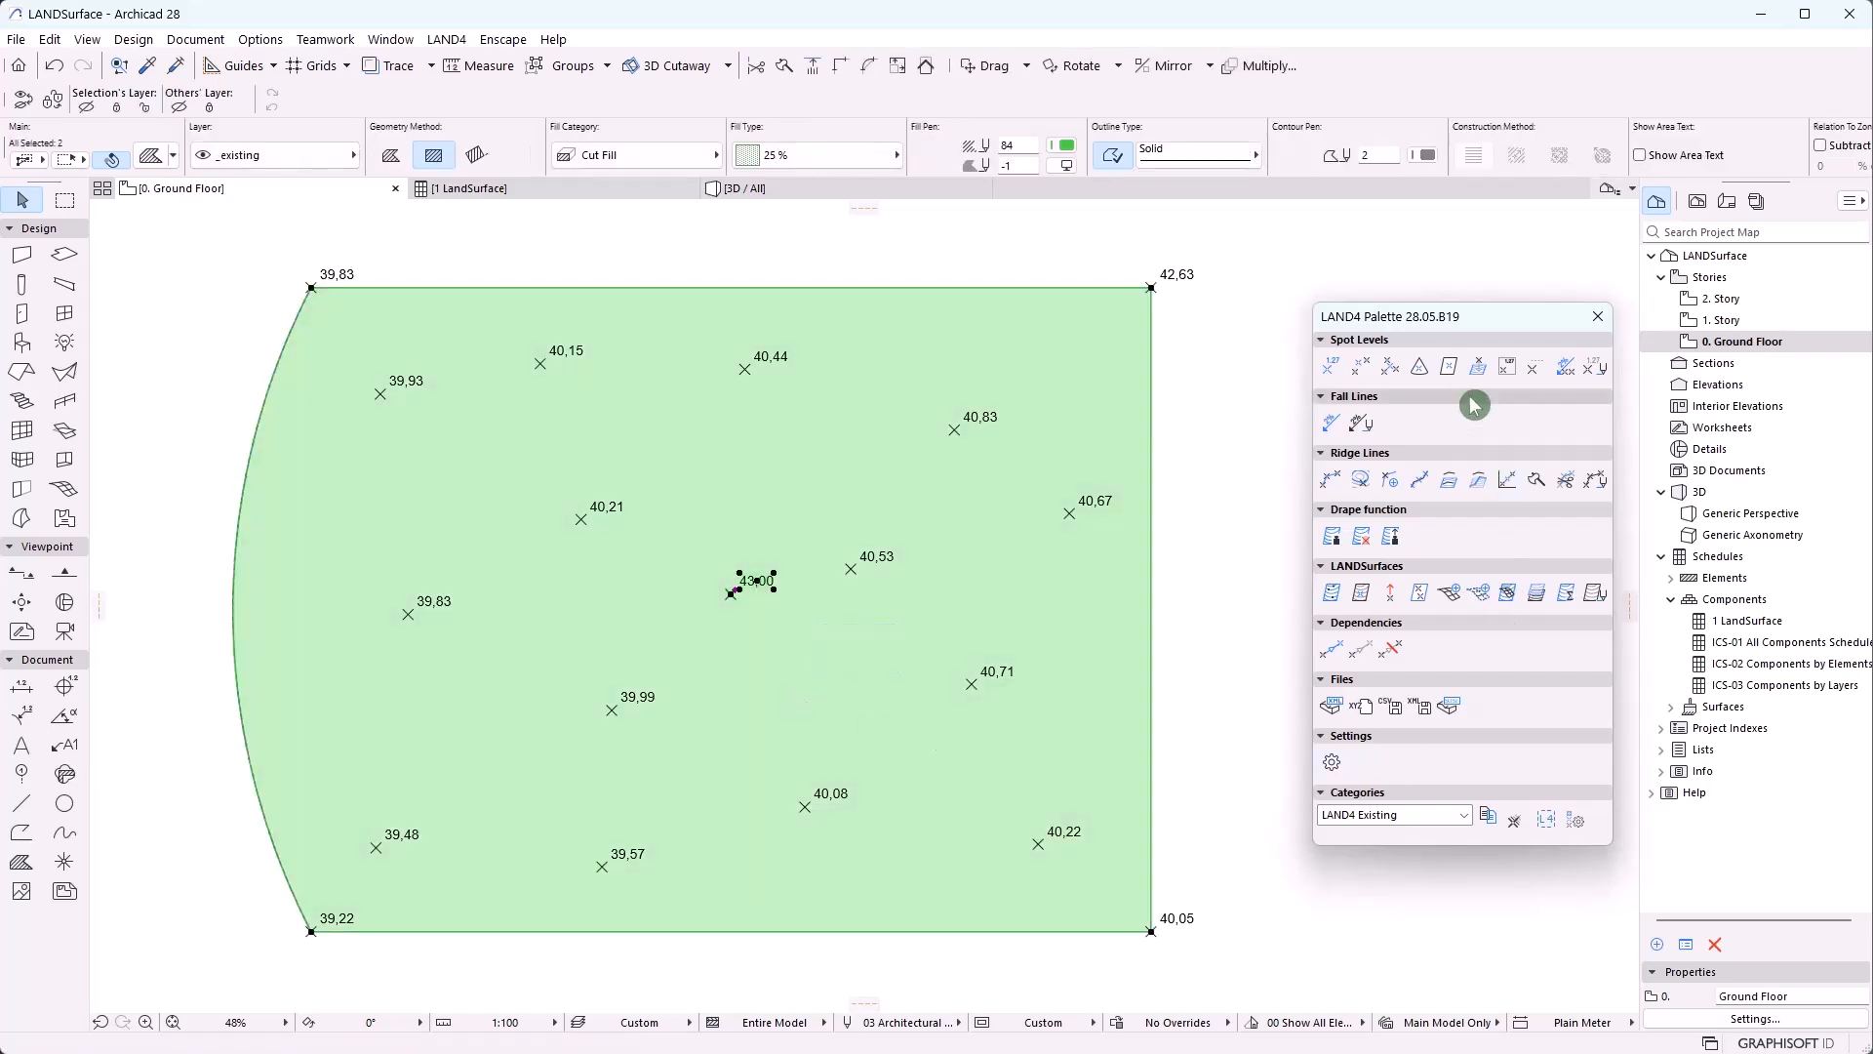
left_click(1481, 368)
mouse_move(1259, 273)
left_mouse_down()
mouse_move(809, 395)
mouse_move(833, 402)
left_mouse_up()
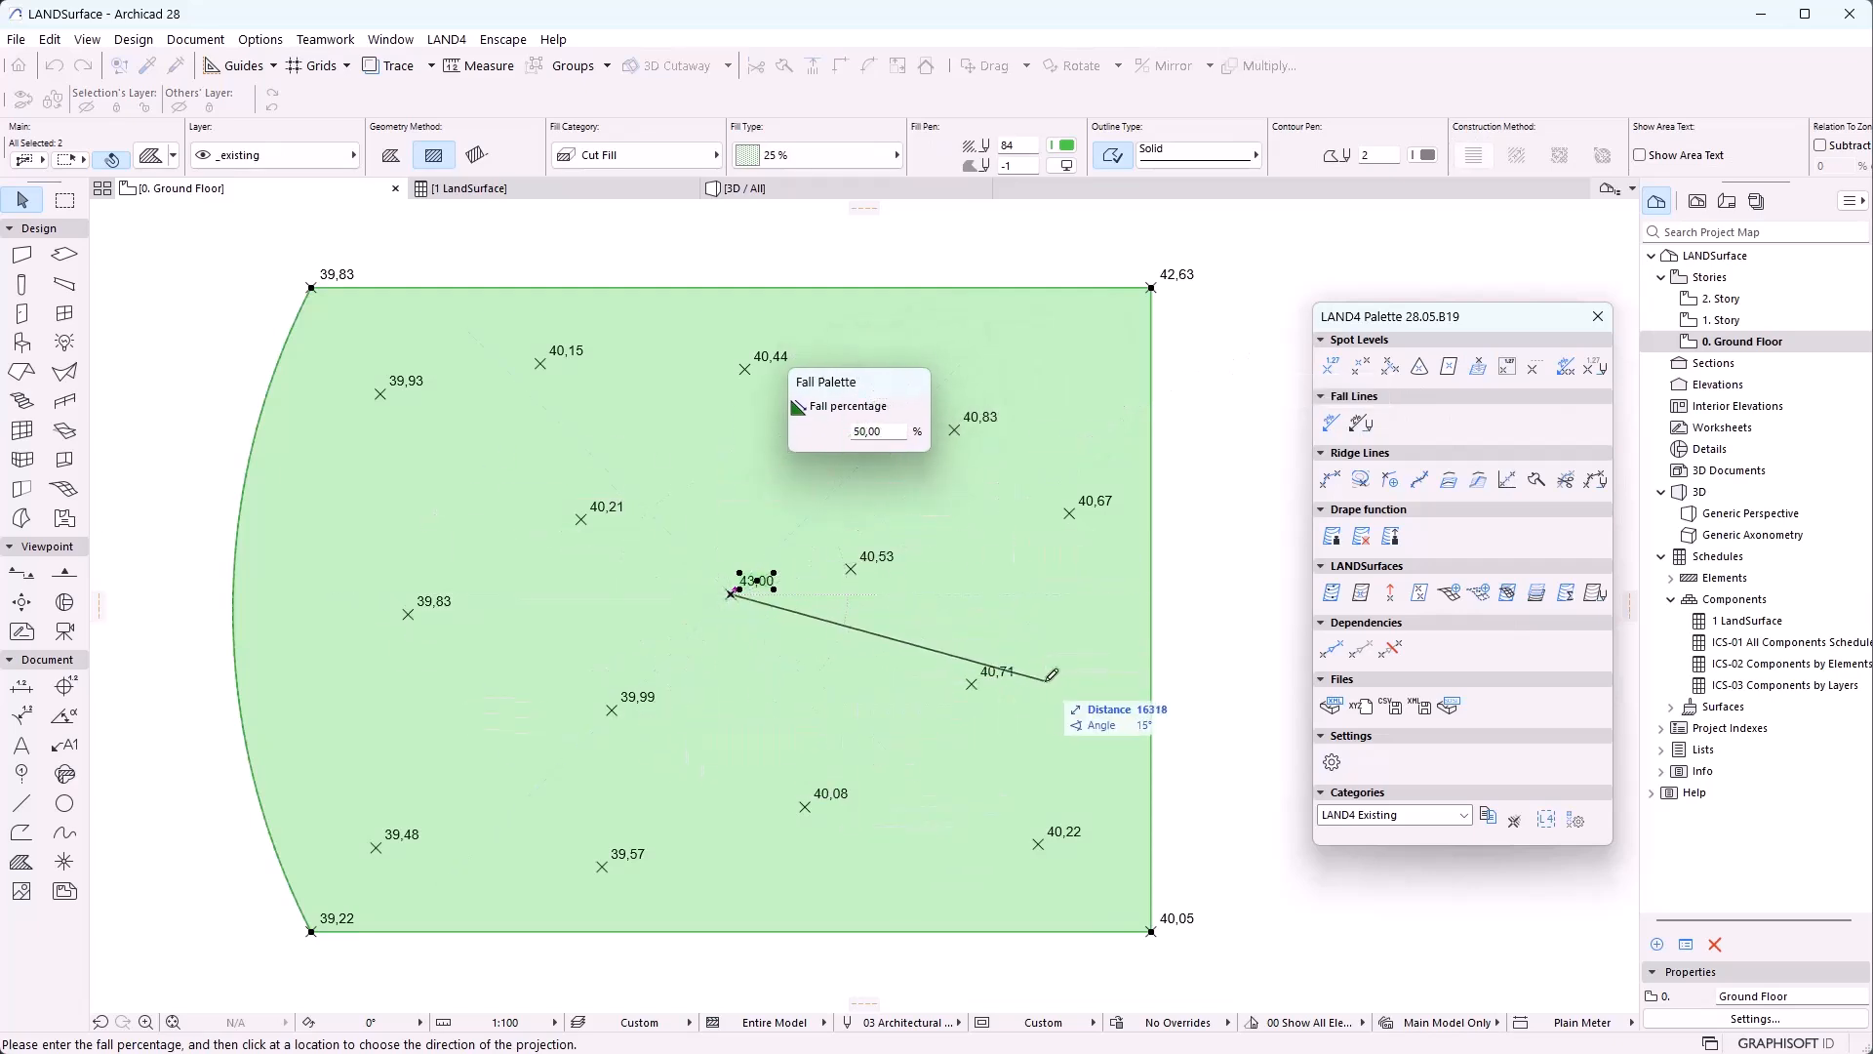
left_click(551, 629)
scroll(732, 649, "up", 4)
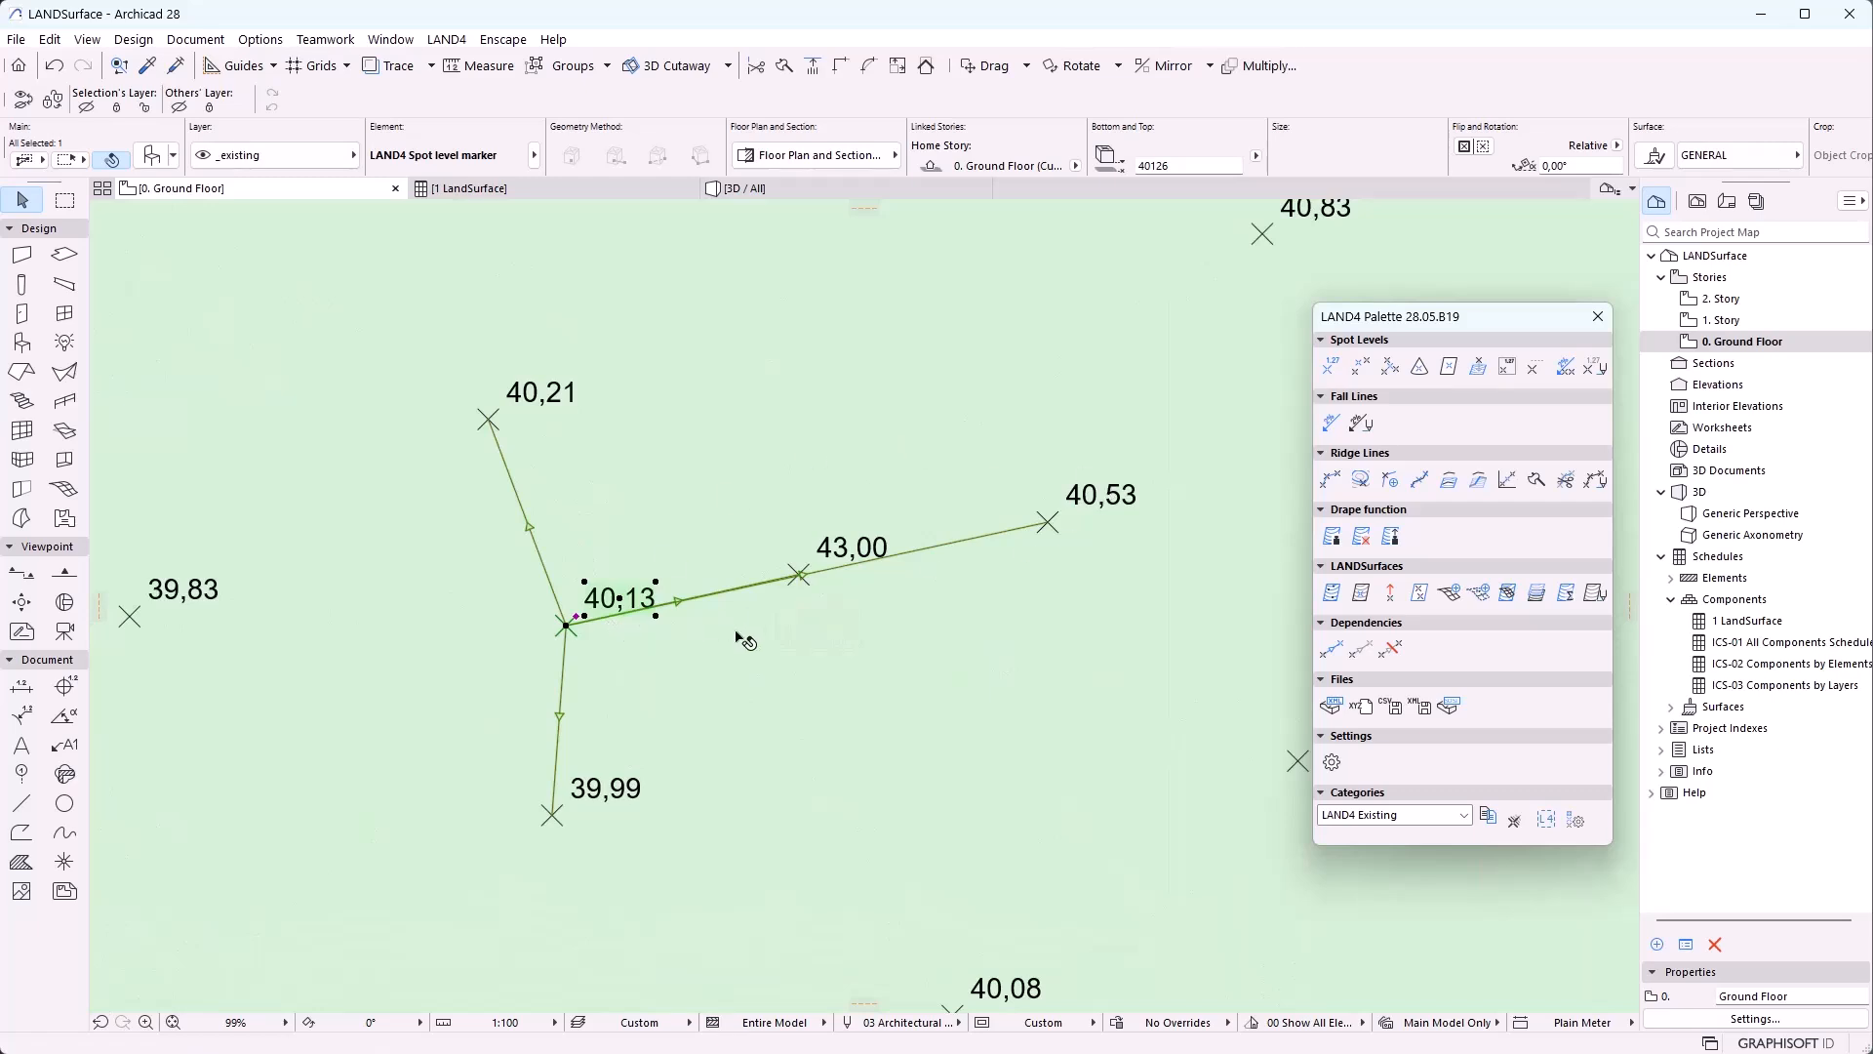
key("Escape")
Show the spot level dependency lines in the 3D window for the 03 Building Plans model view and examine them from a low angle
left_click(1358, 656)
left_click(731, 190)
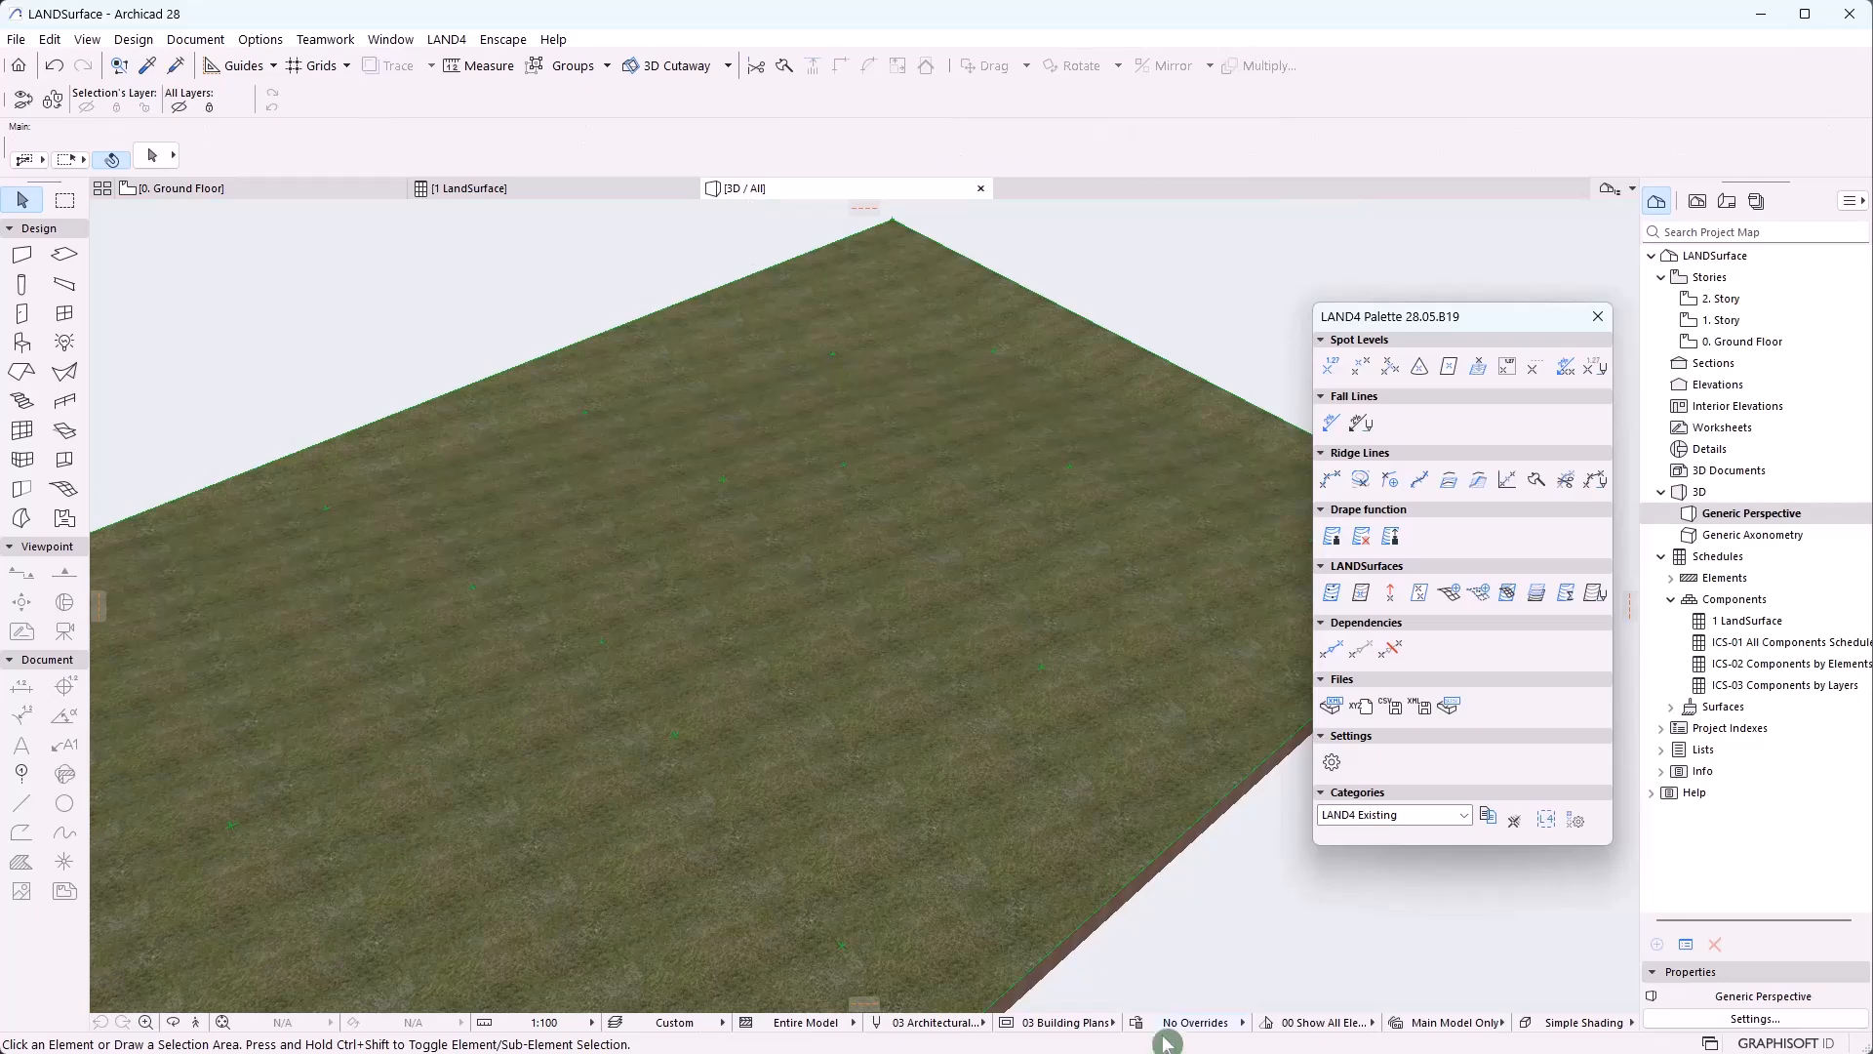
left_click(1019, 1023)
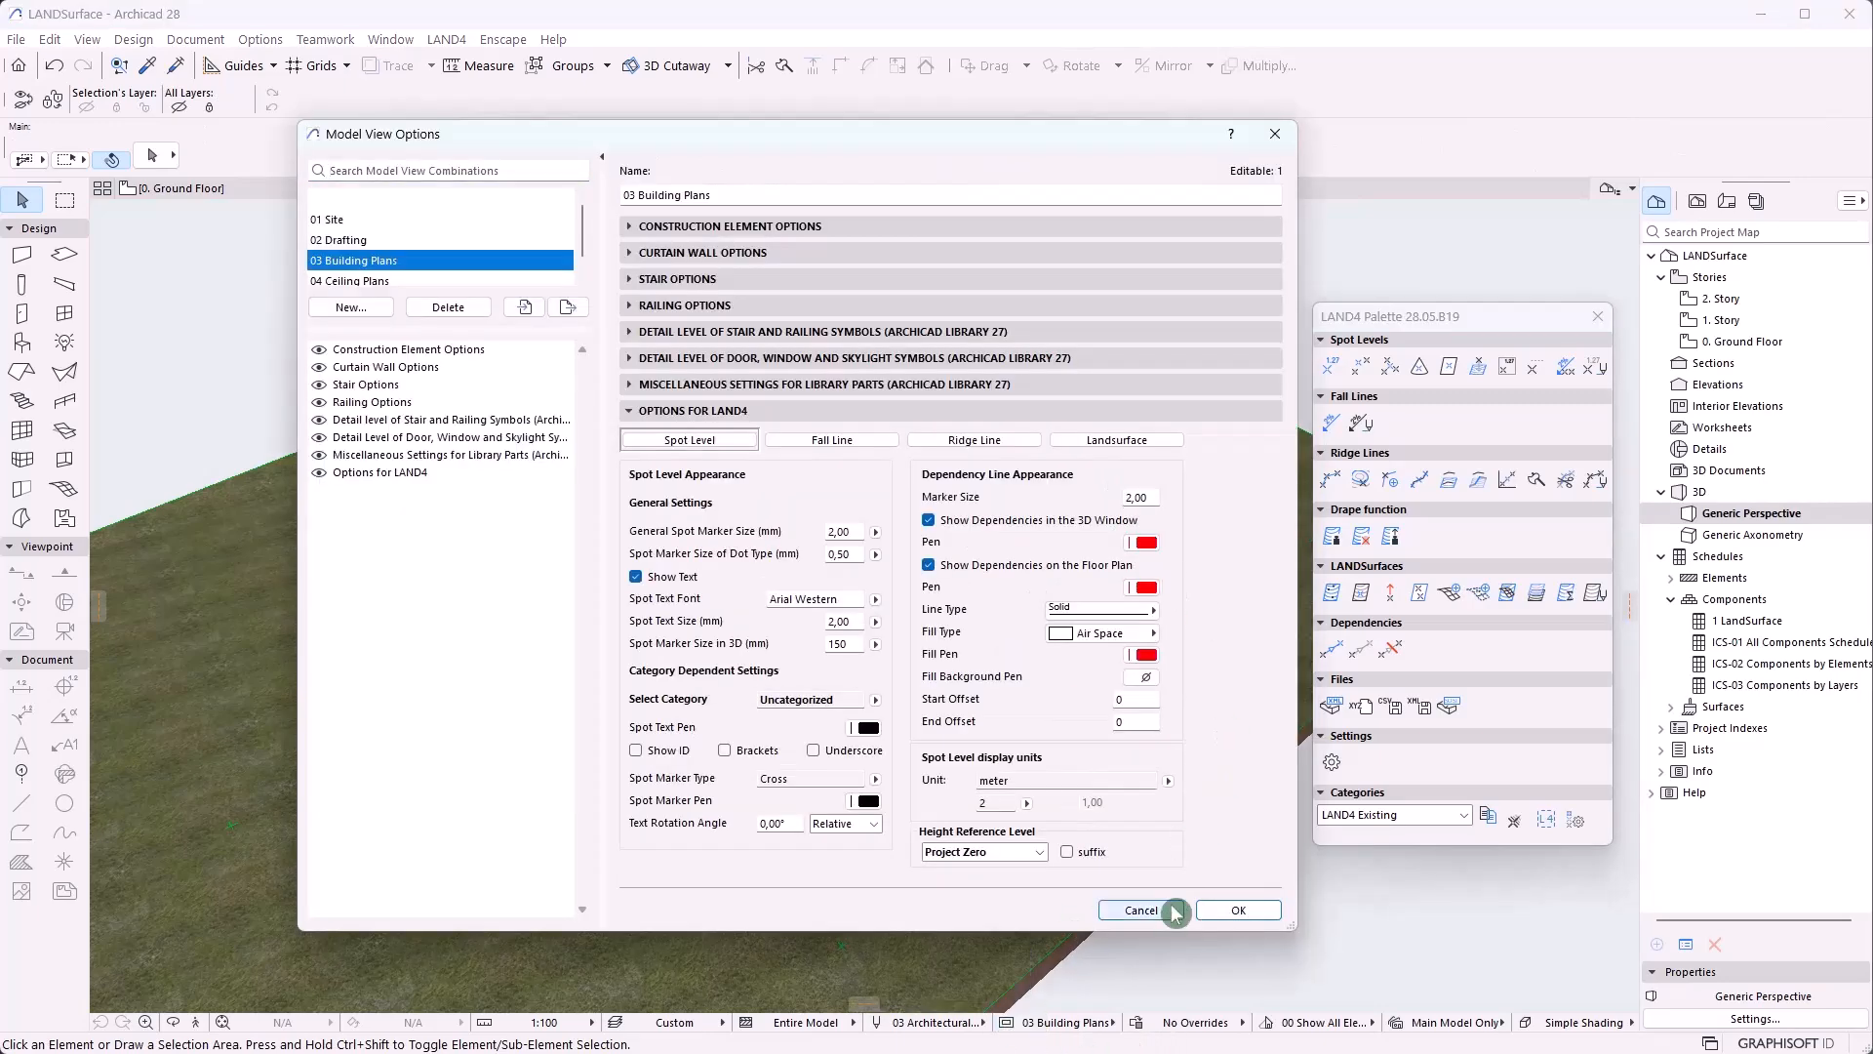
left_click(1241, 913)
scroll(506, 661, "up", 4)
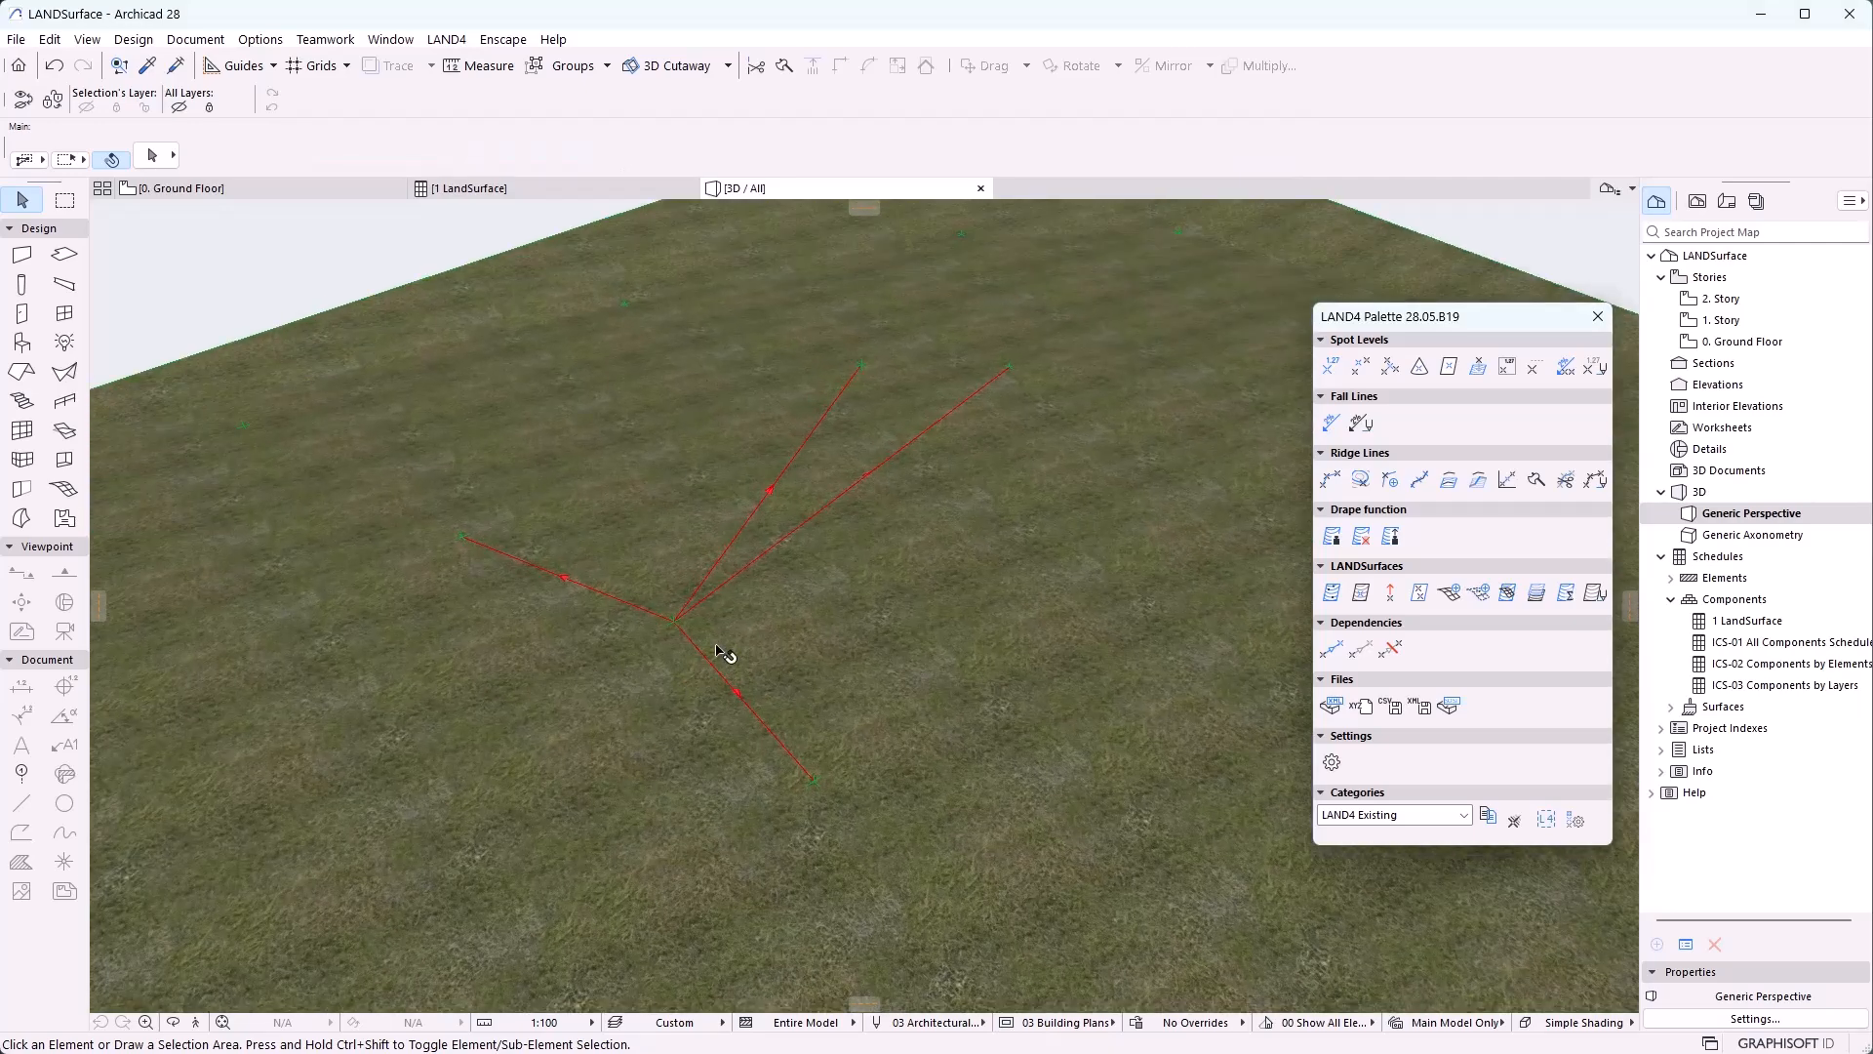
left_click(174, 1022)
left_click_drag(349, 875, 423, 705)
key("Escape")
left_click(824, 453)
key("Escape")
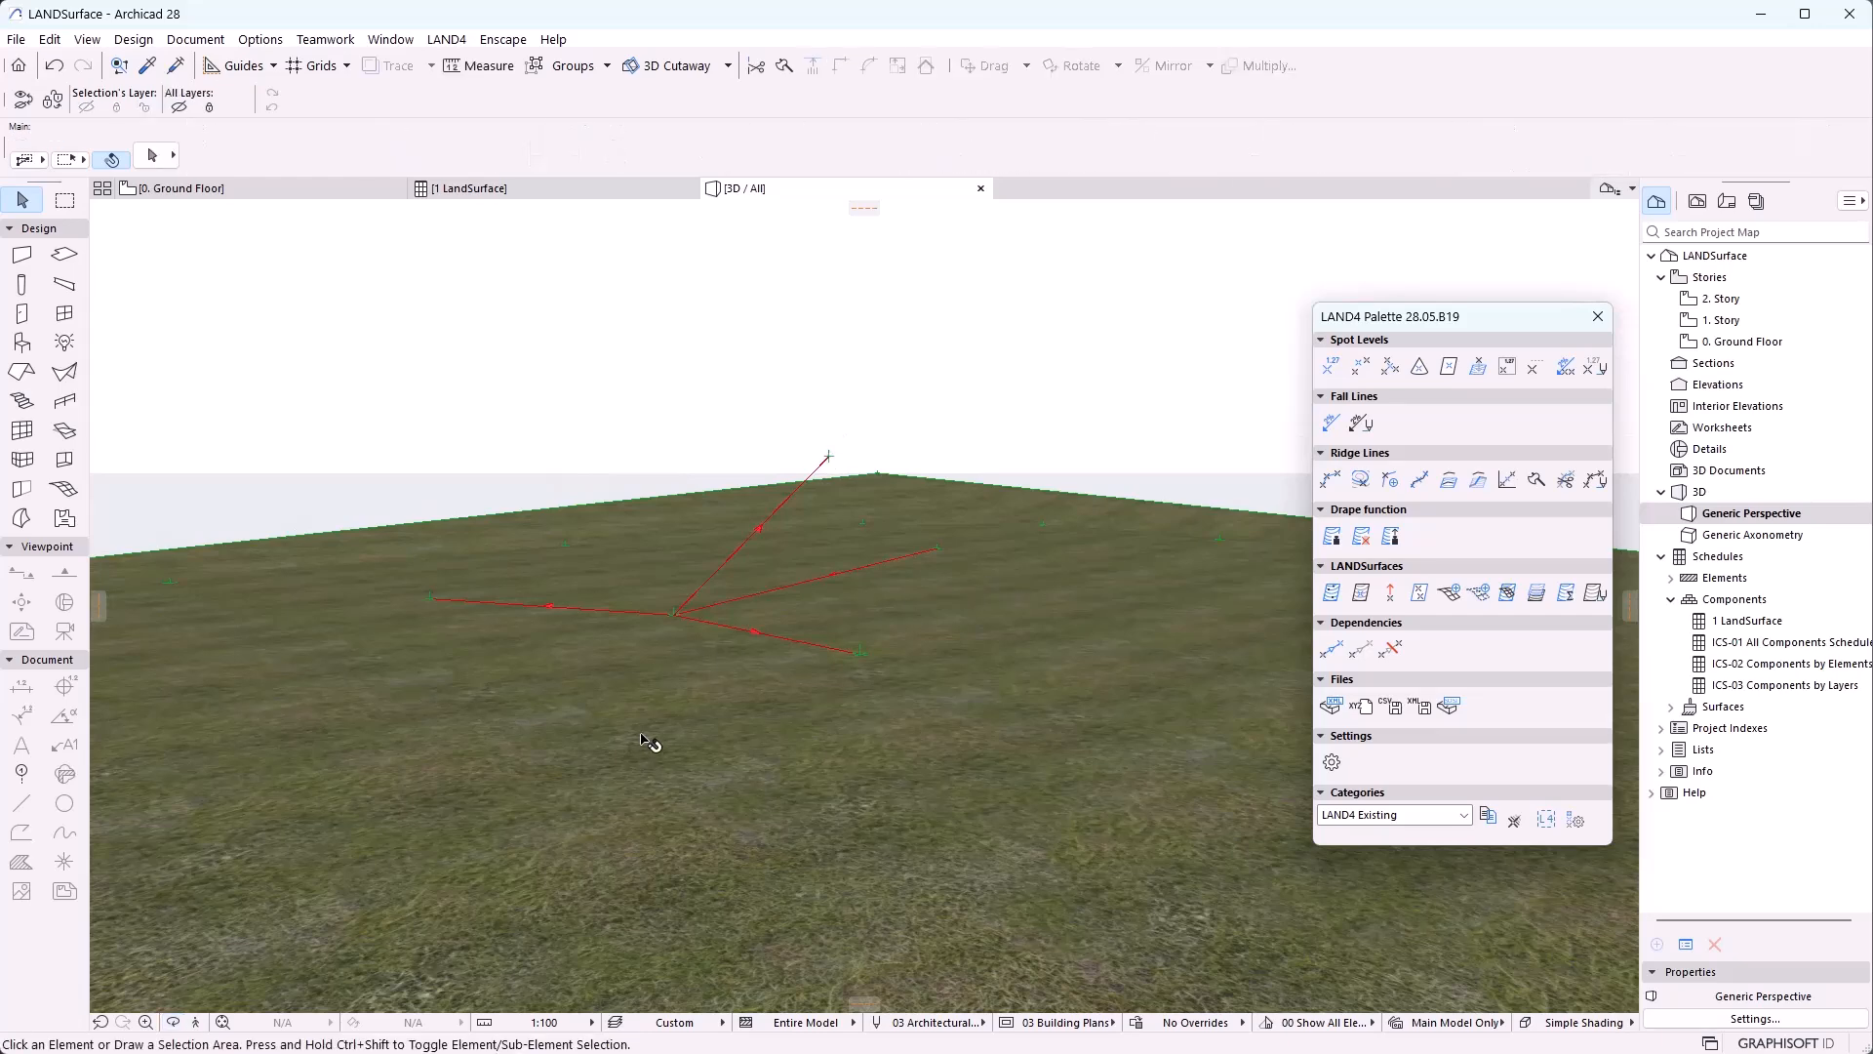
On the ground floor plan, place a fall line between the 43,00 and 40,13 spot levels
left_click(293, 188)
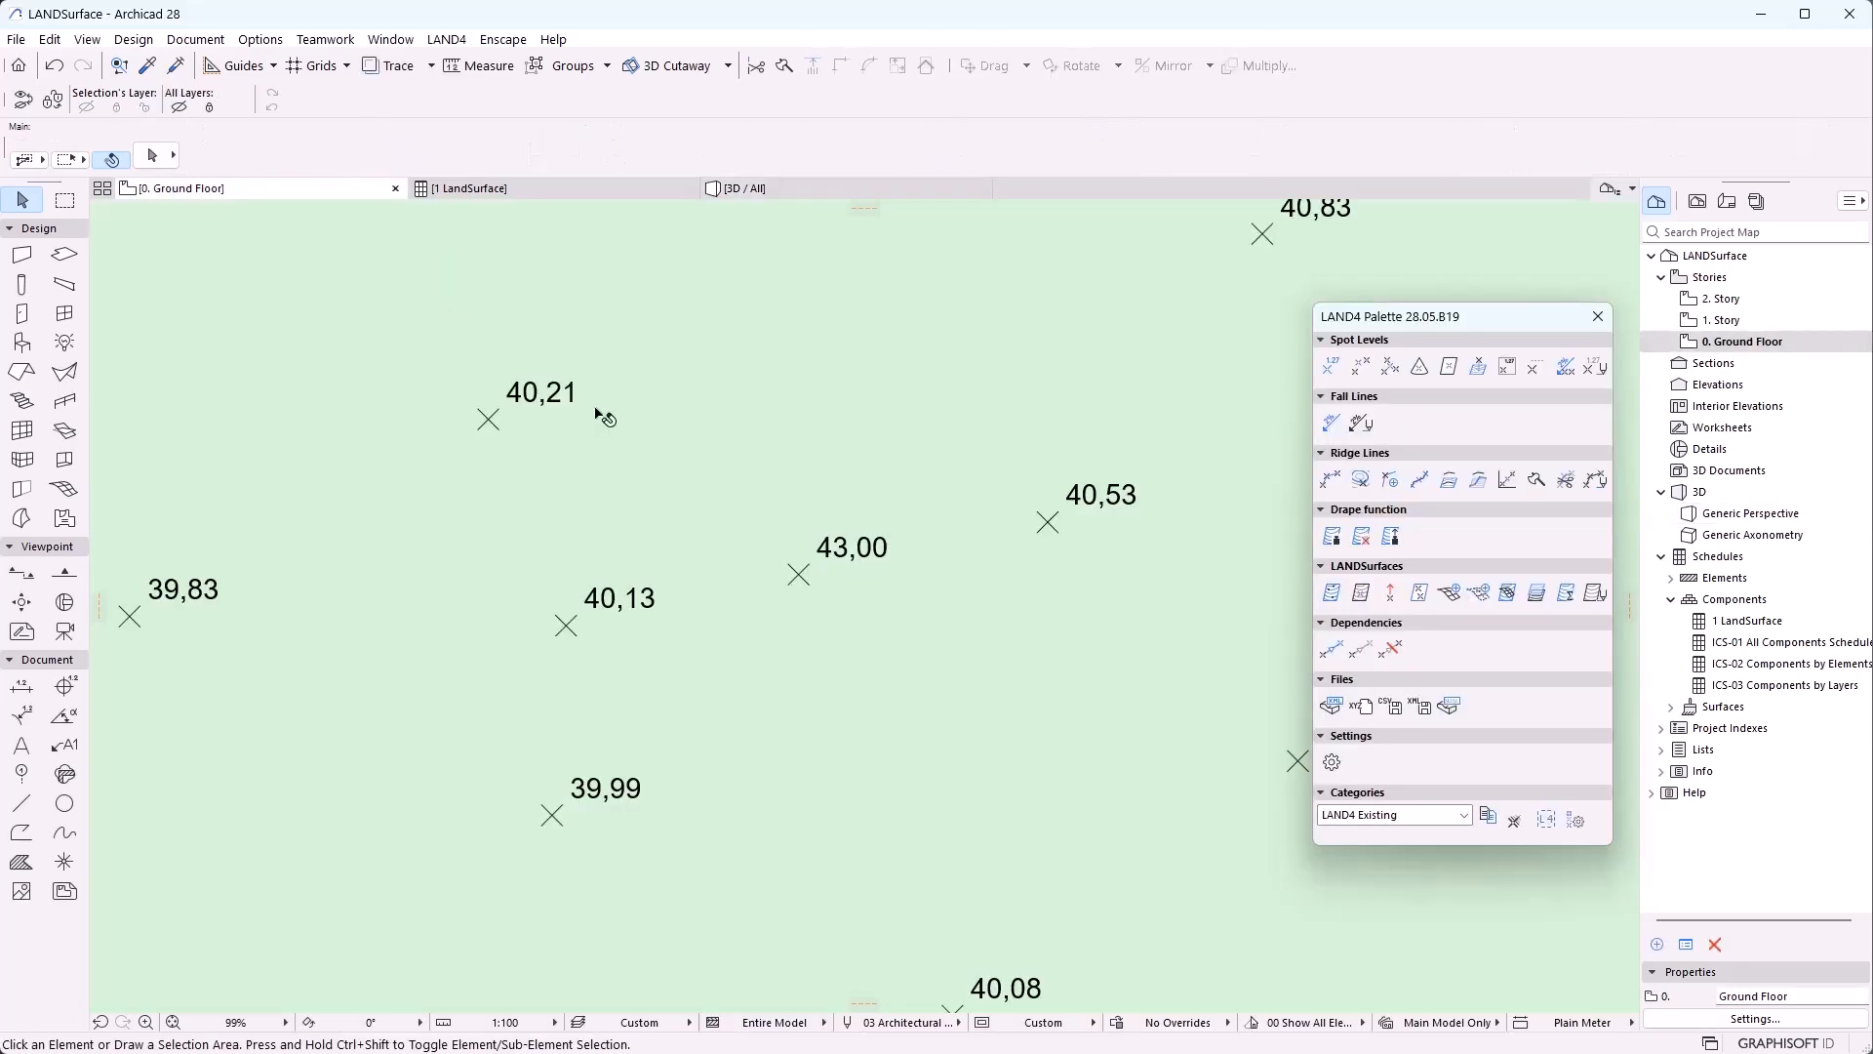
left_click(644, 611)
left_click(863, 547, "shift")
left_click(1330, 423)
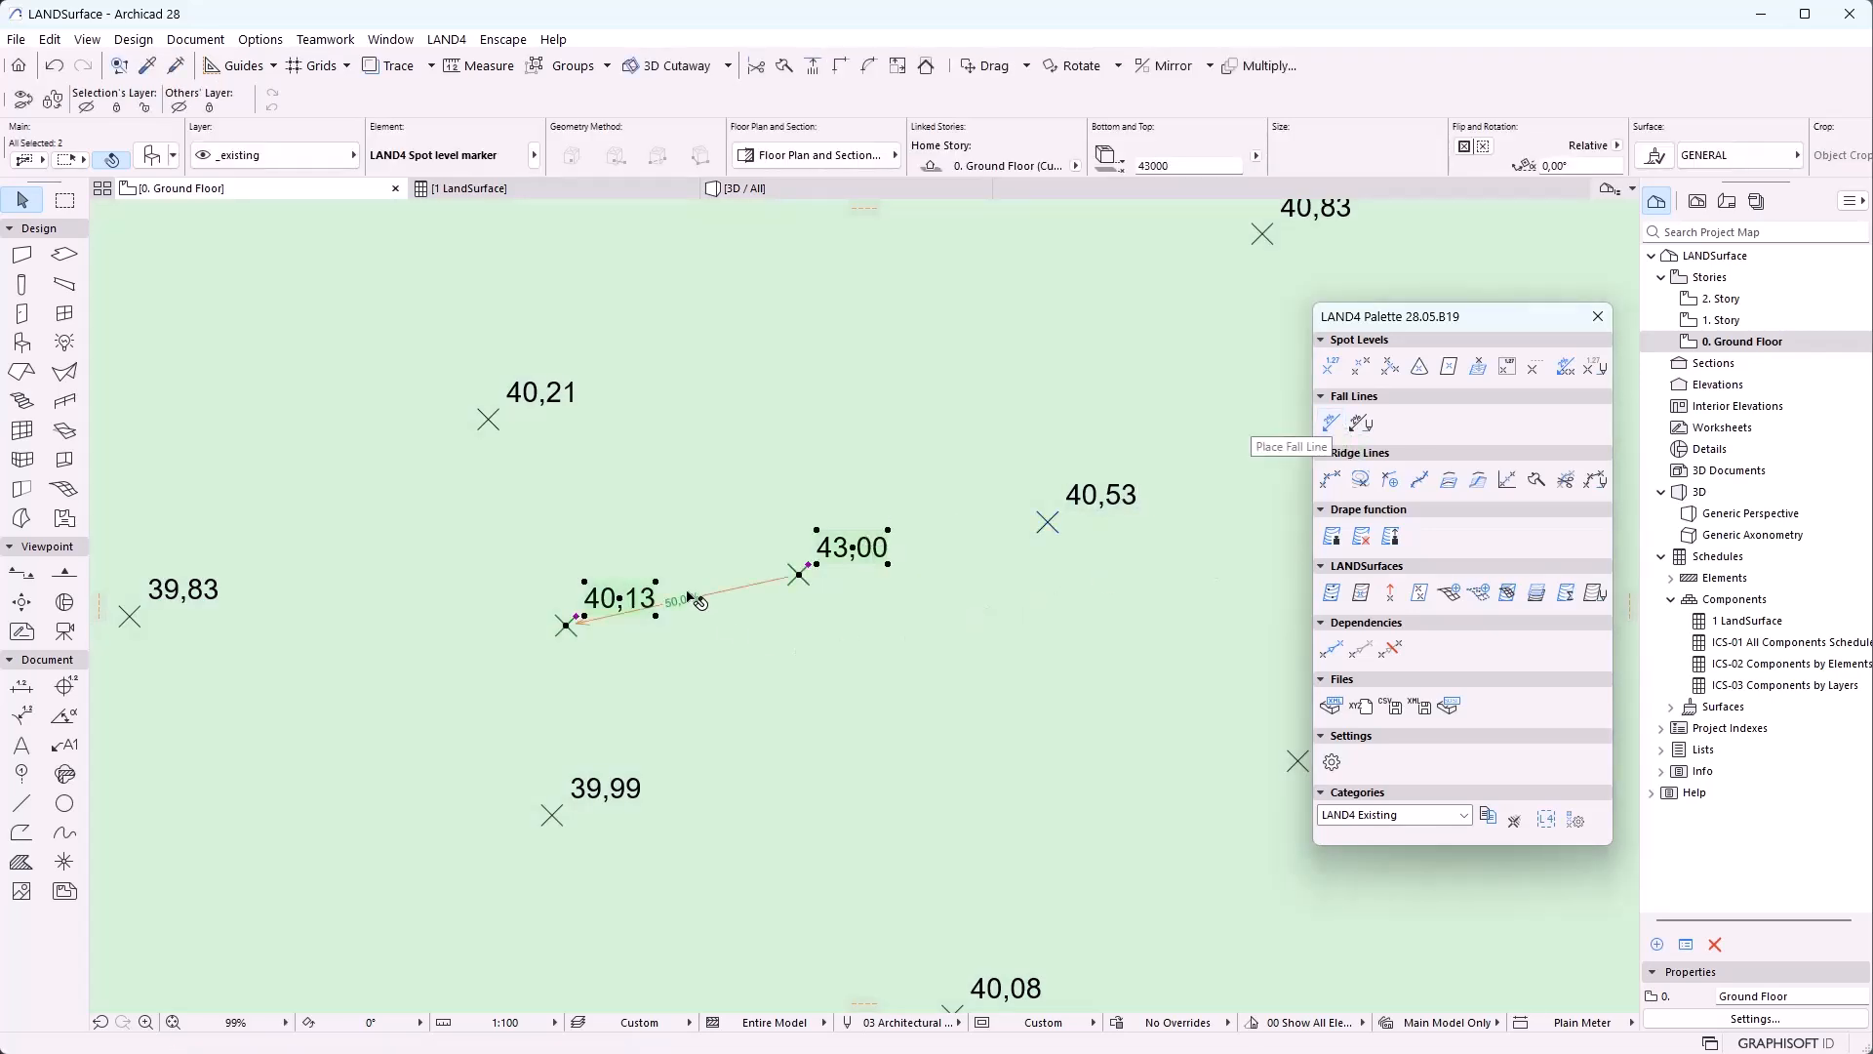
scroll(687, 599, "up", 6)
key("Escape")
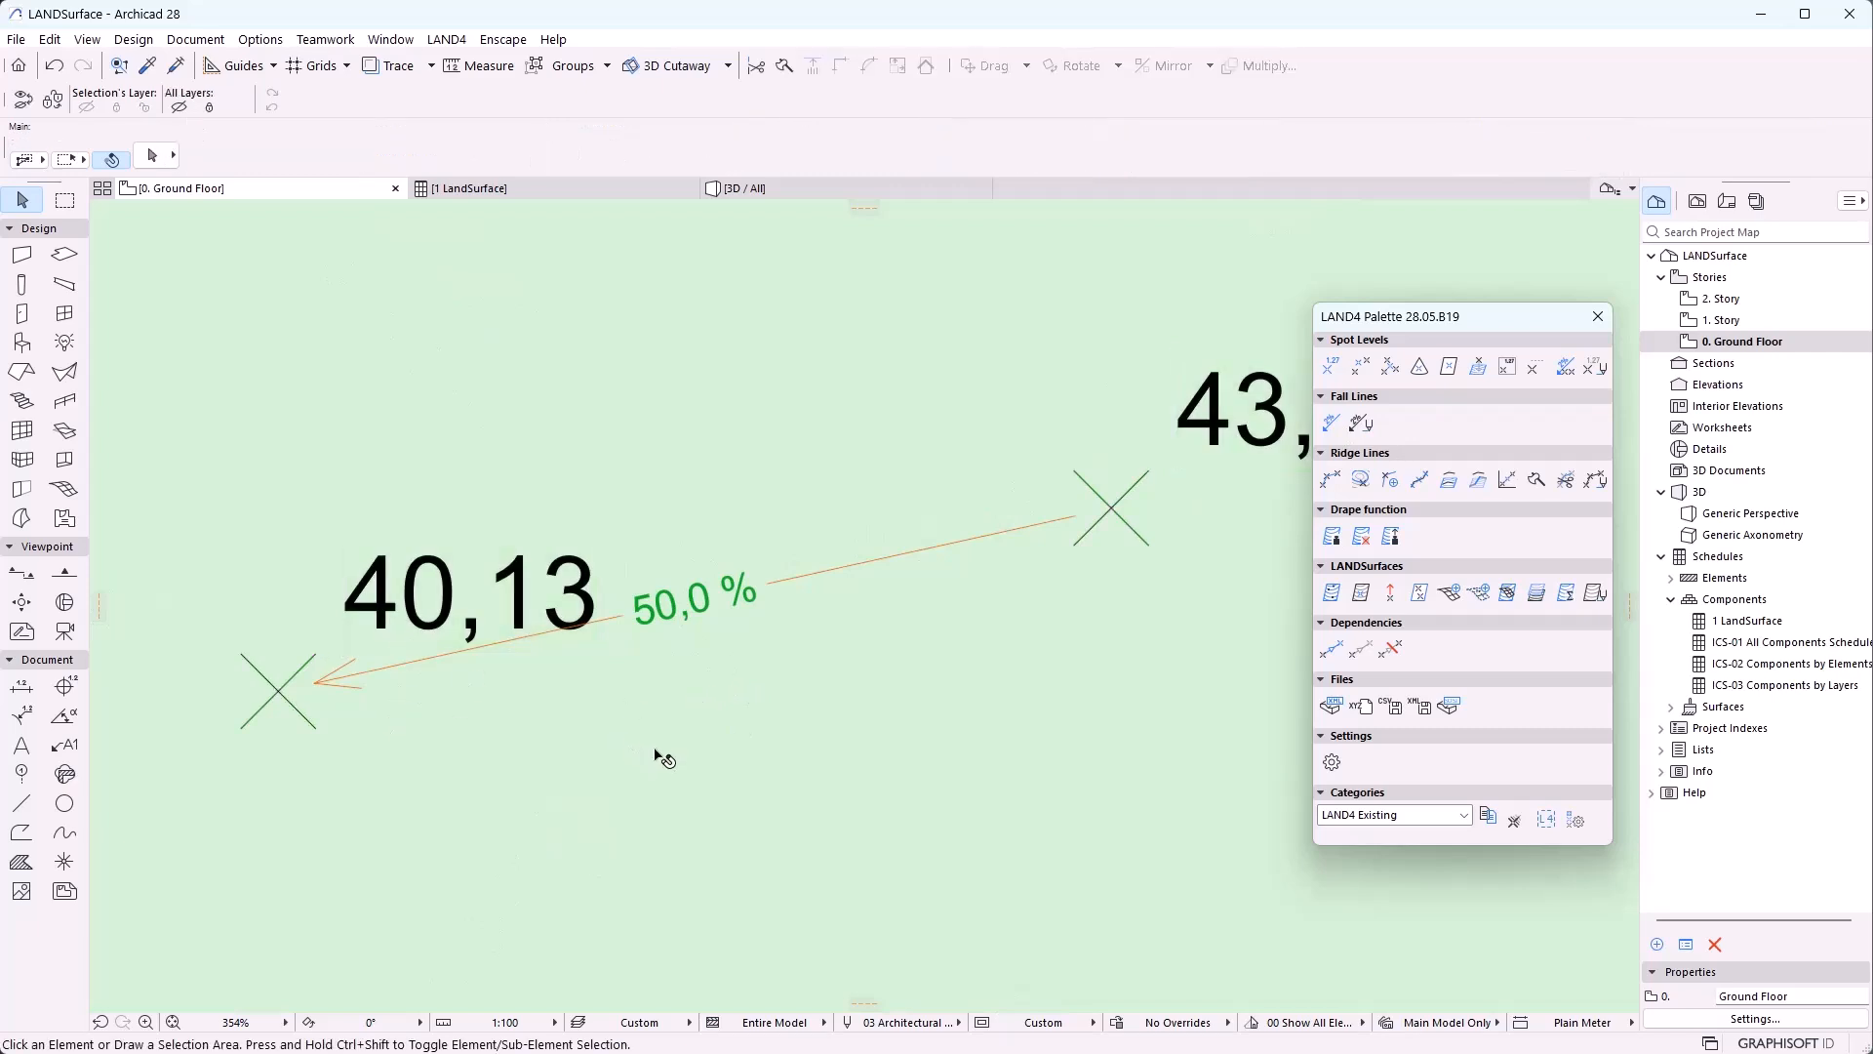
Move the 43,00 spot level about 4319 mm at 77°, into the area between the 40,21 and 40,53 points
scroll(649, 746, "down", 7)
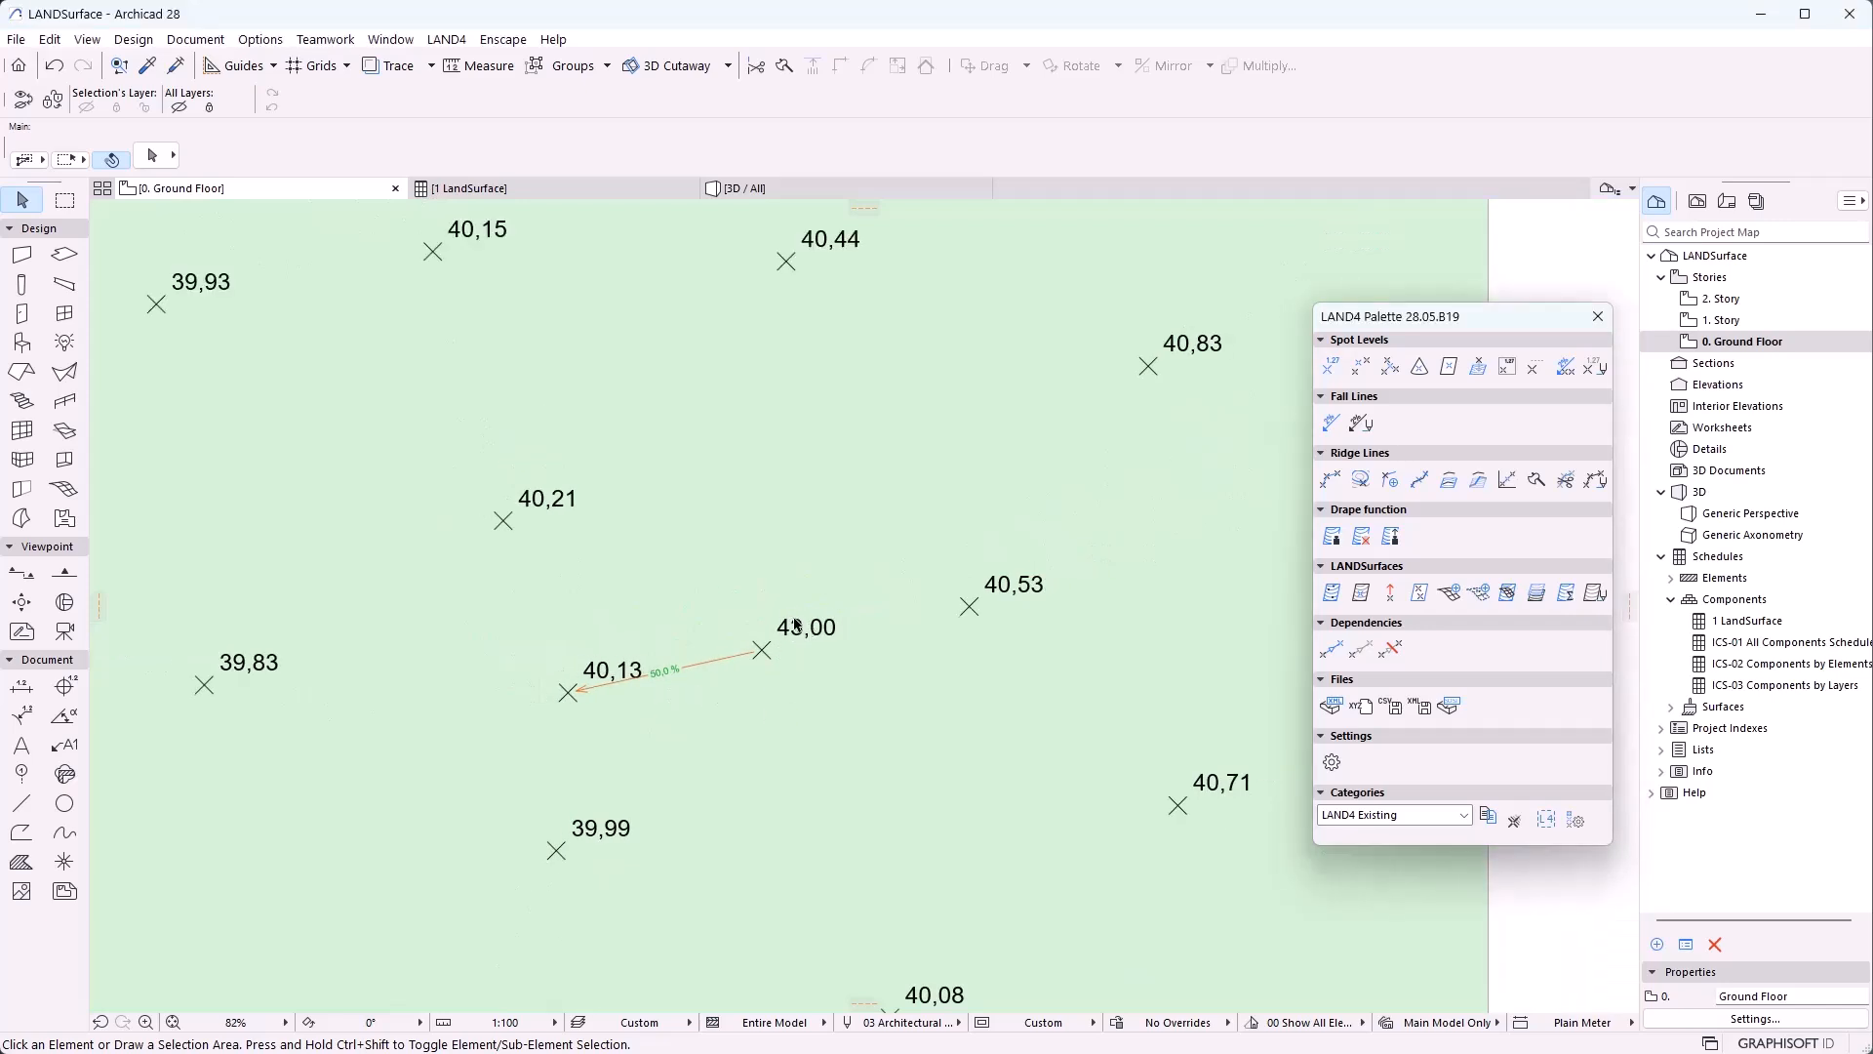
left_click(805, 636)
left_click(762, 650)
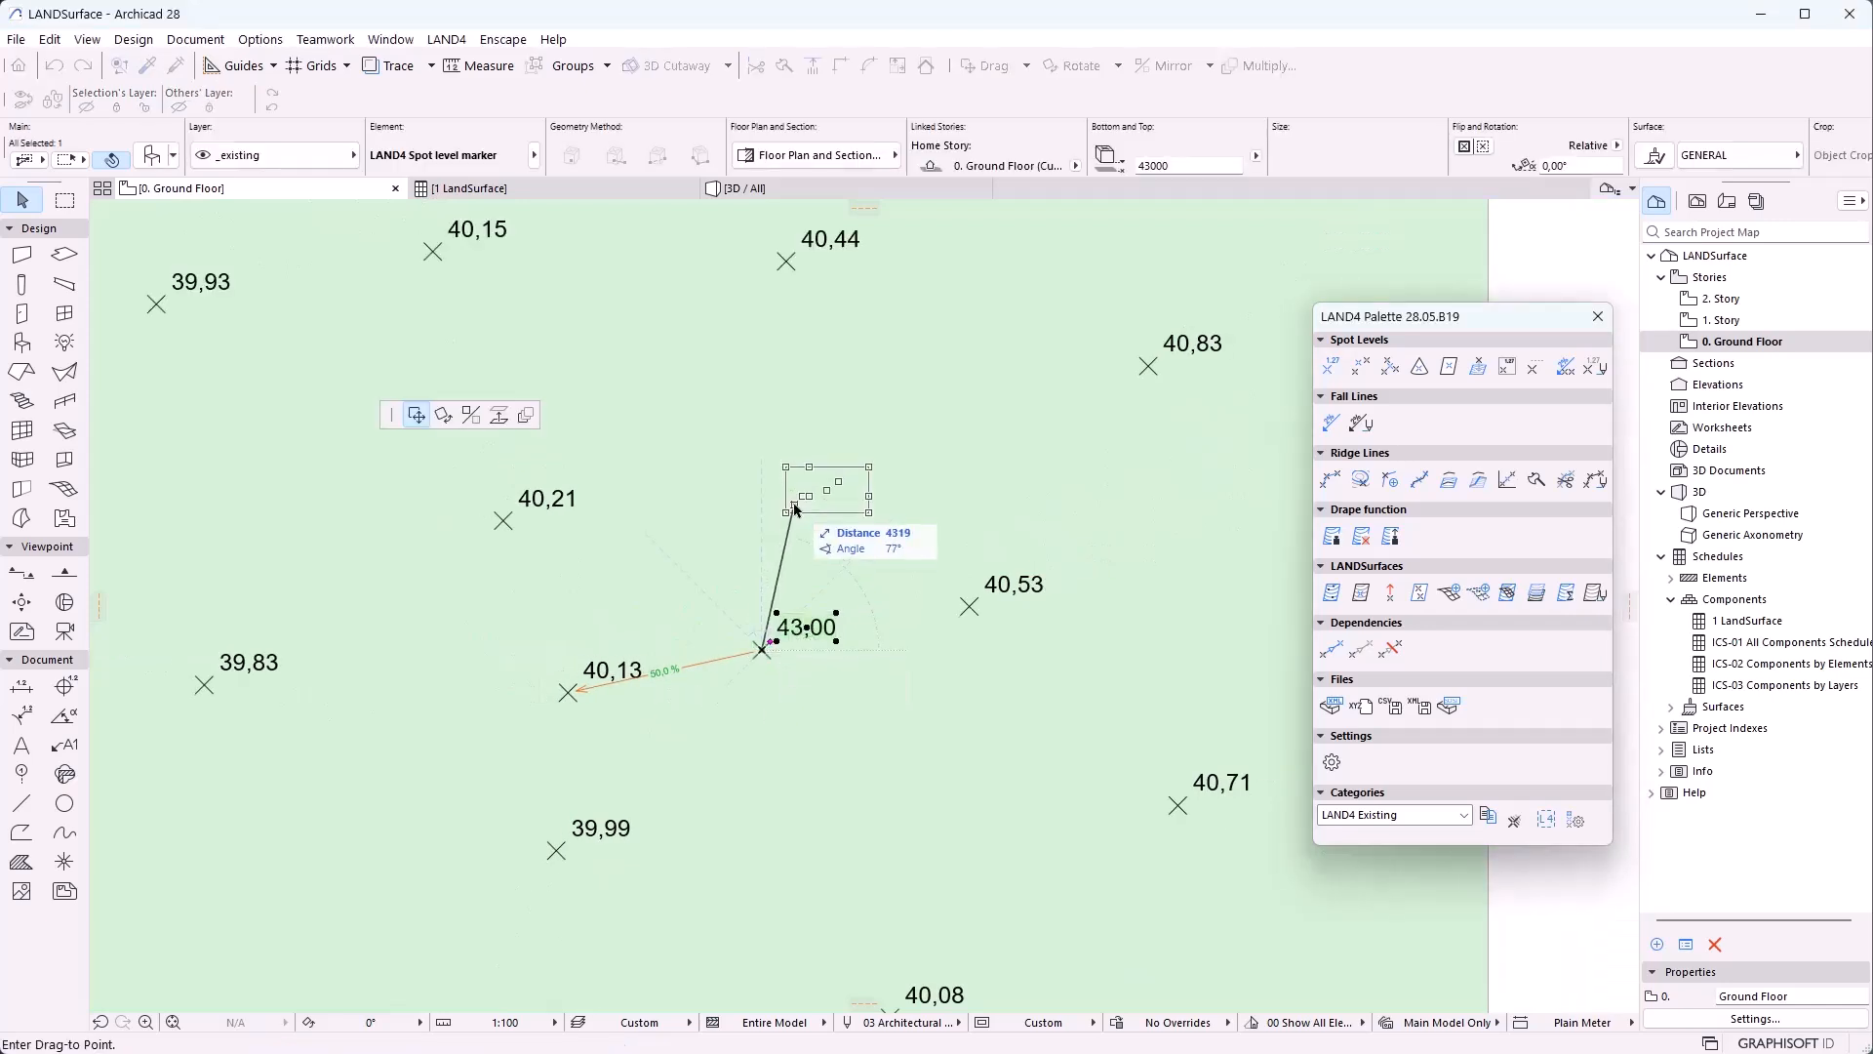
left_click(796, 507)
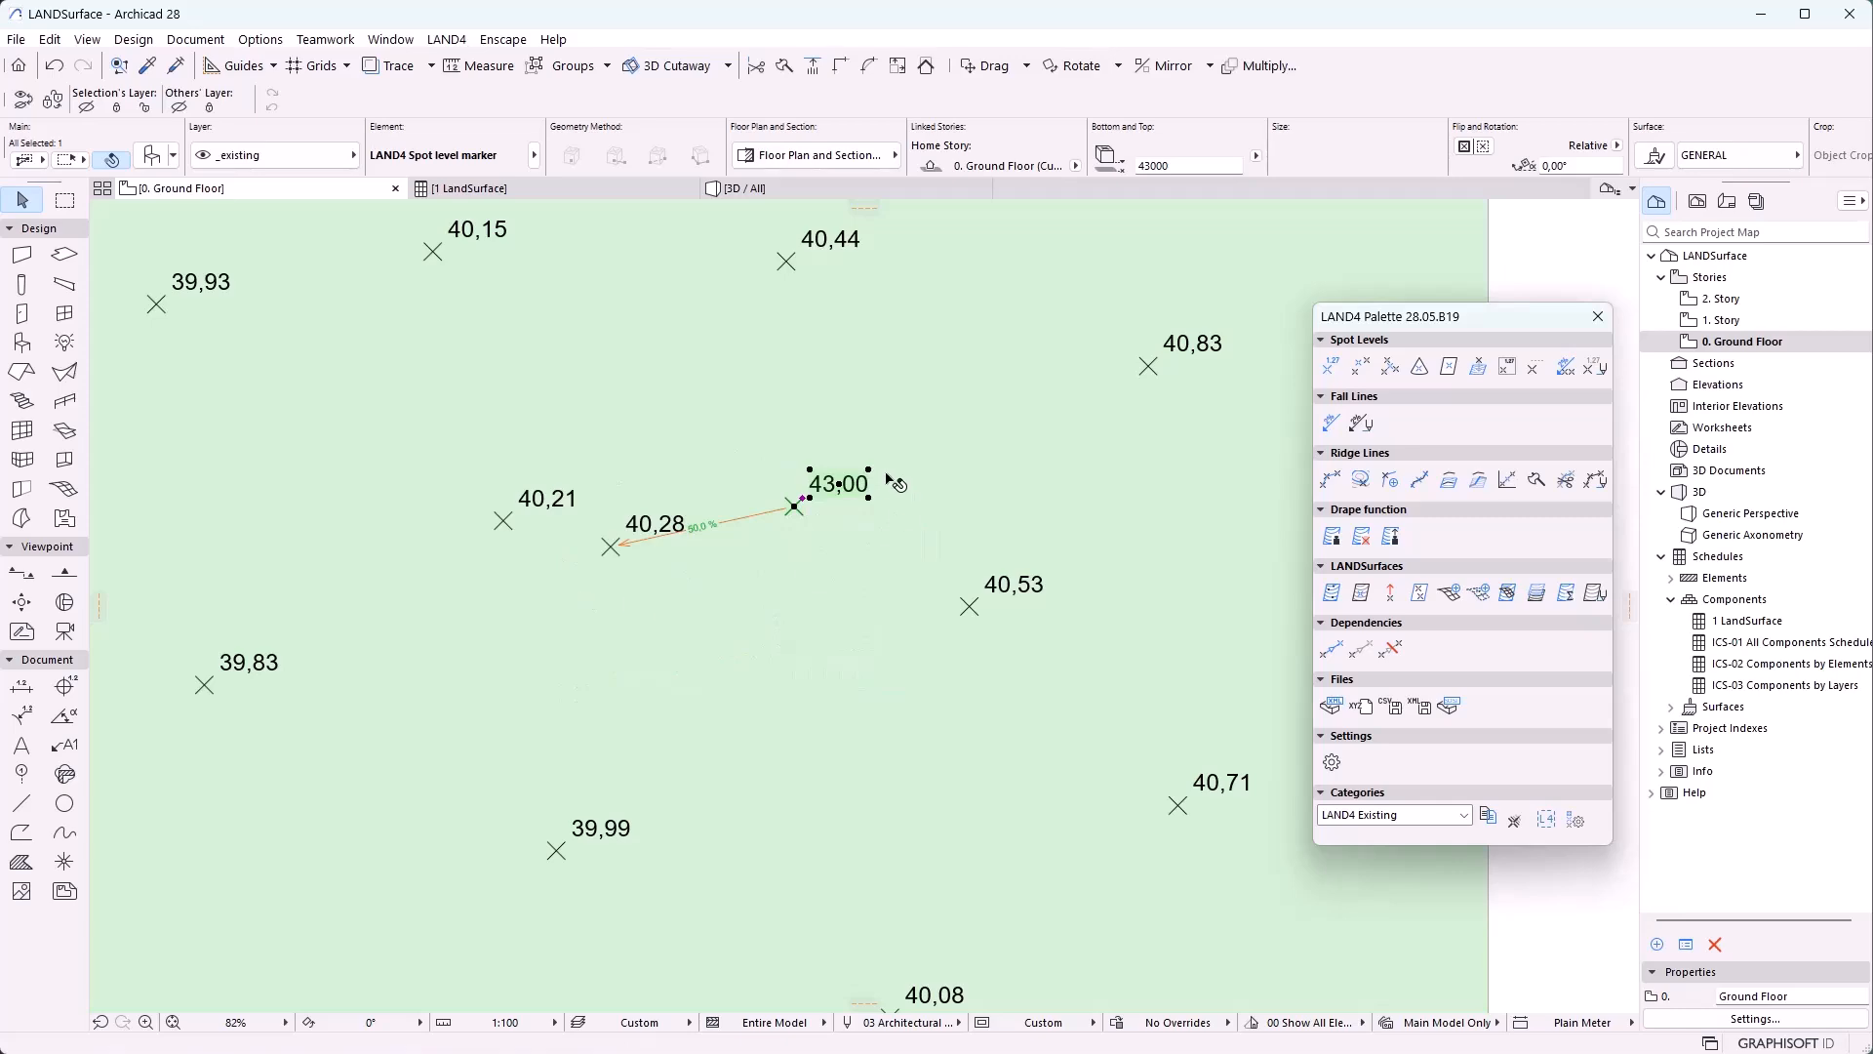
Check the moved 43,00 spot level and its dependency lines in the 3D window, and return to the ground floor plan
left_click(807, 190)
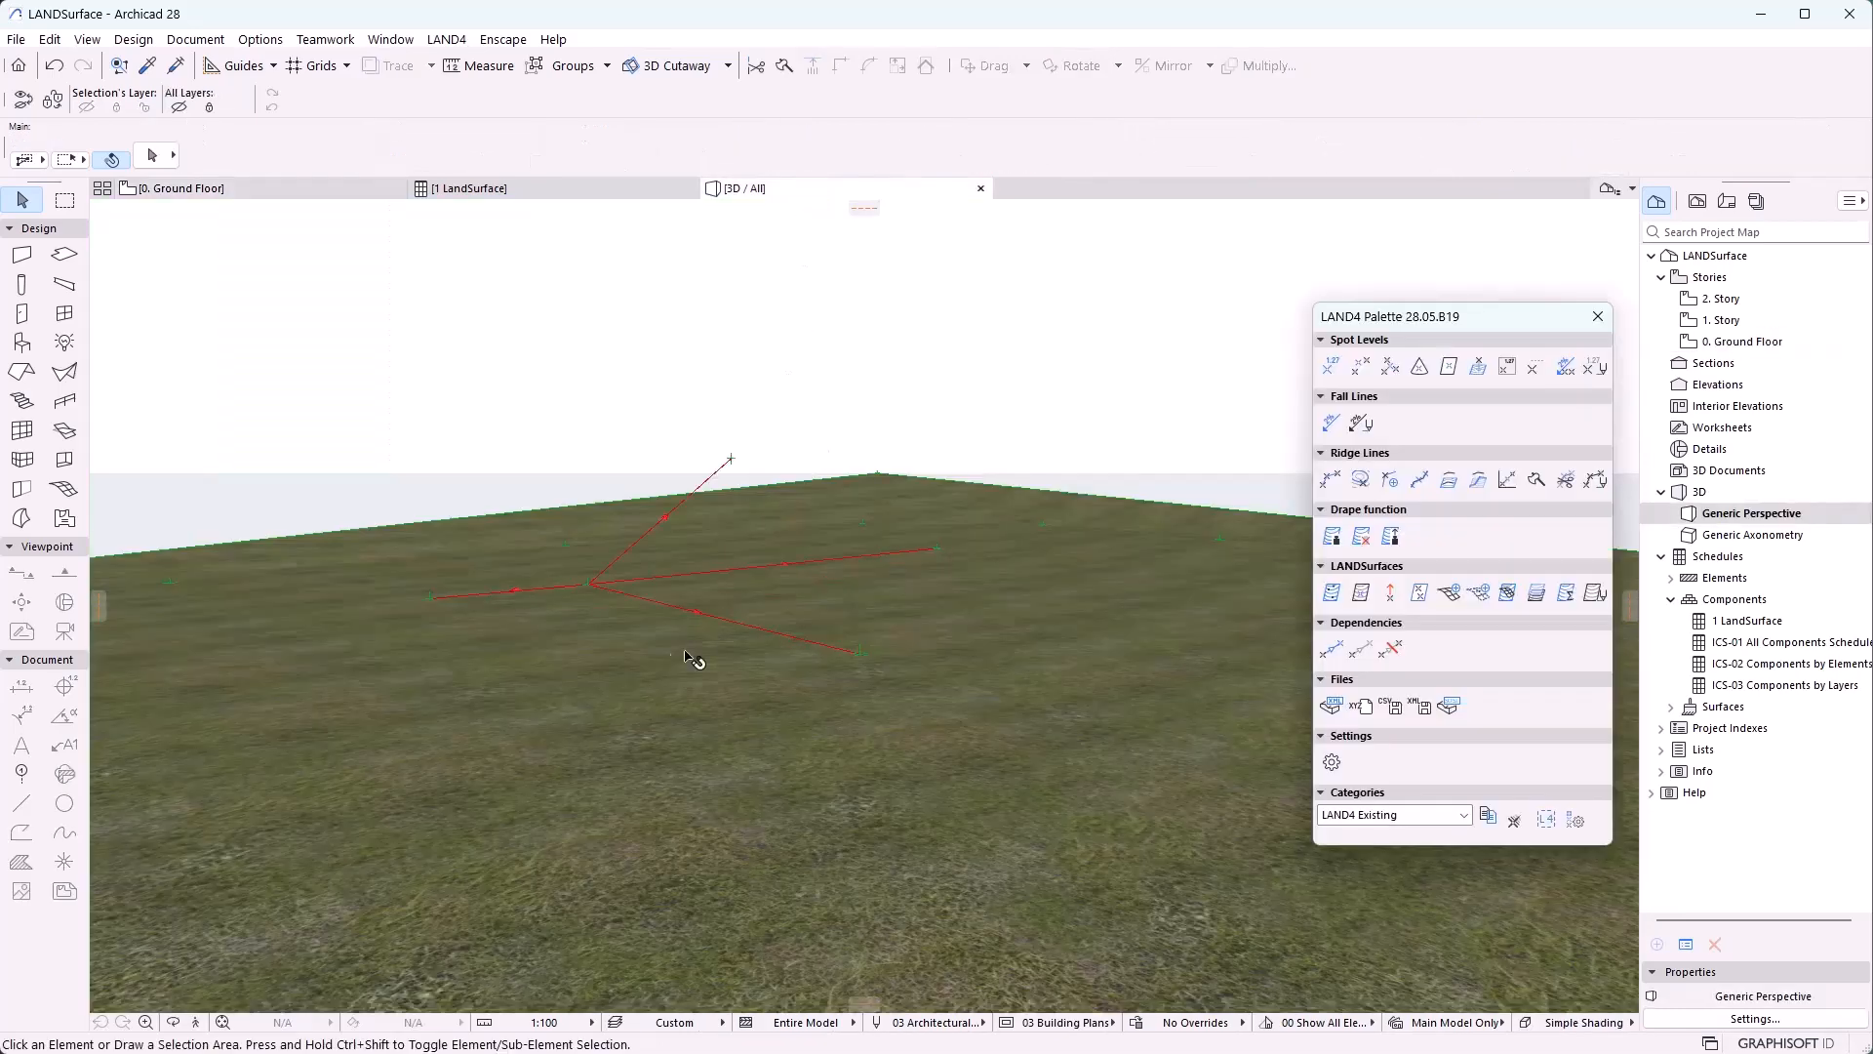
middle_click_drag(600, 561, 710, 719)
scroll(766, 808, "up", 3)
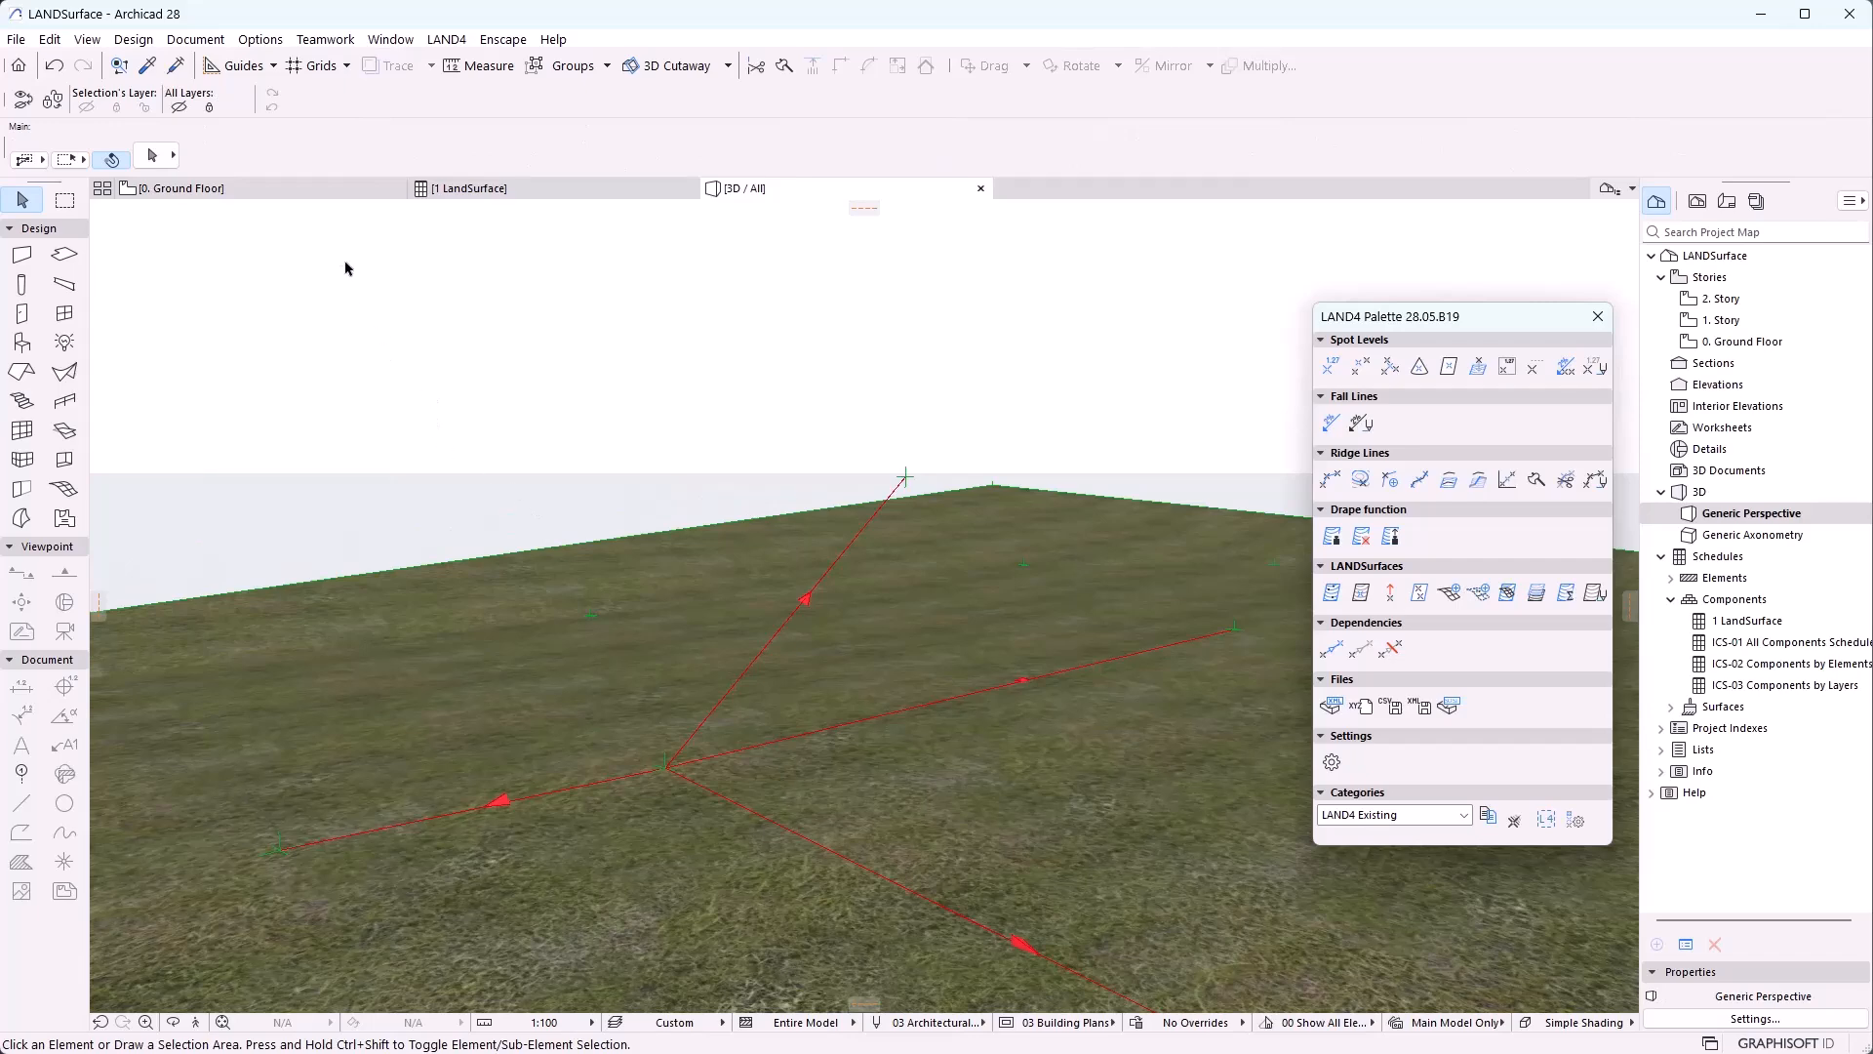
left_click(332, 190)
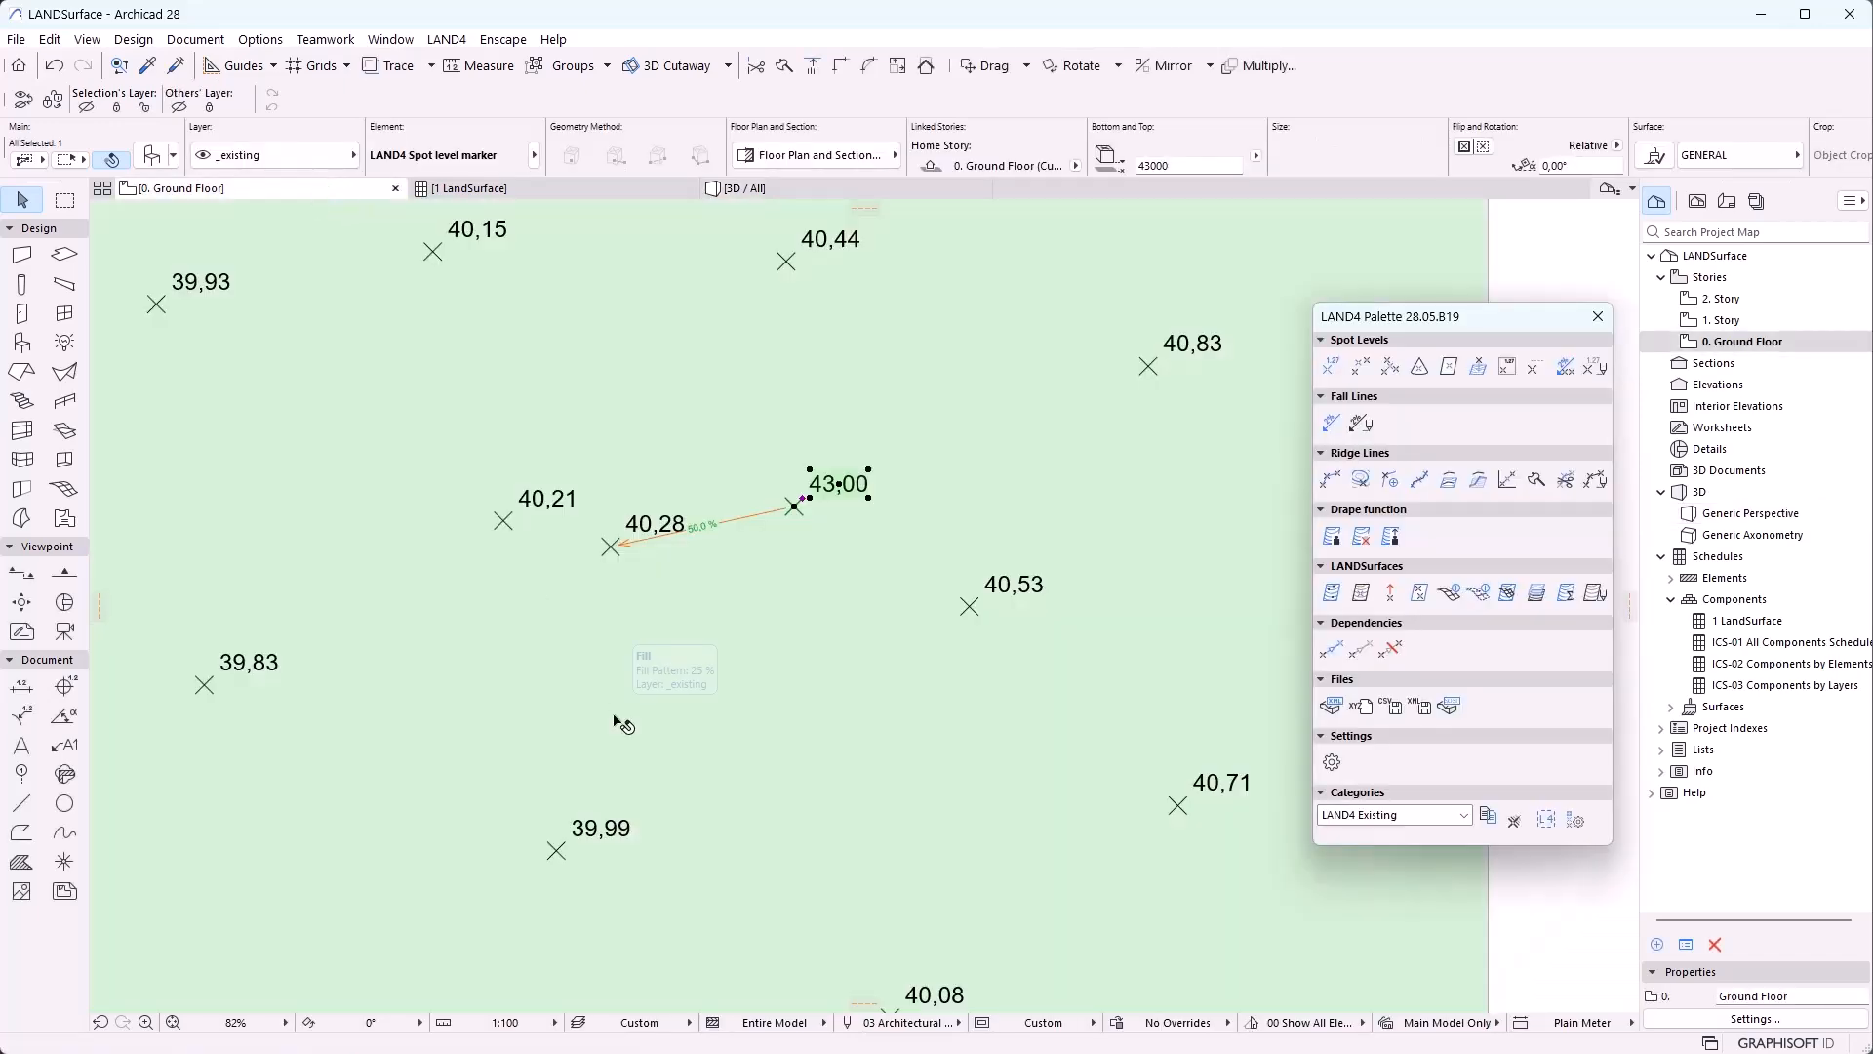
key("Escape")
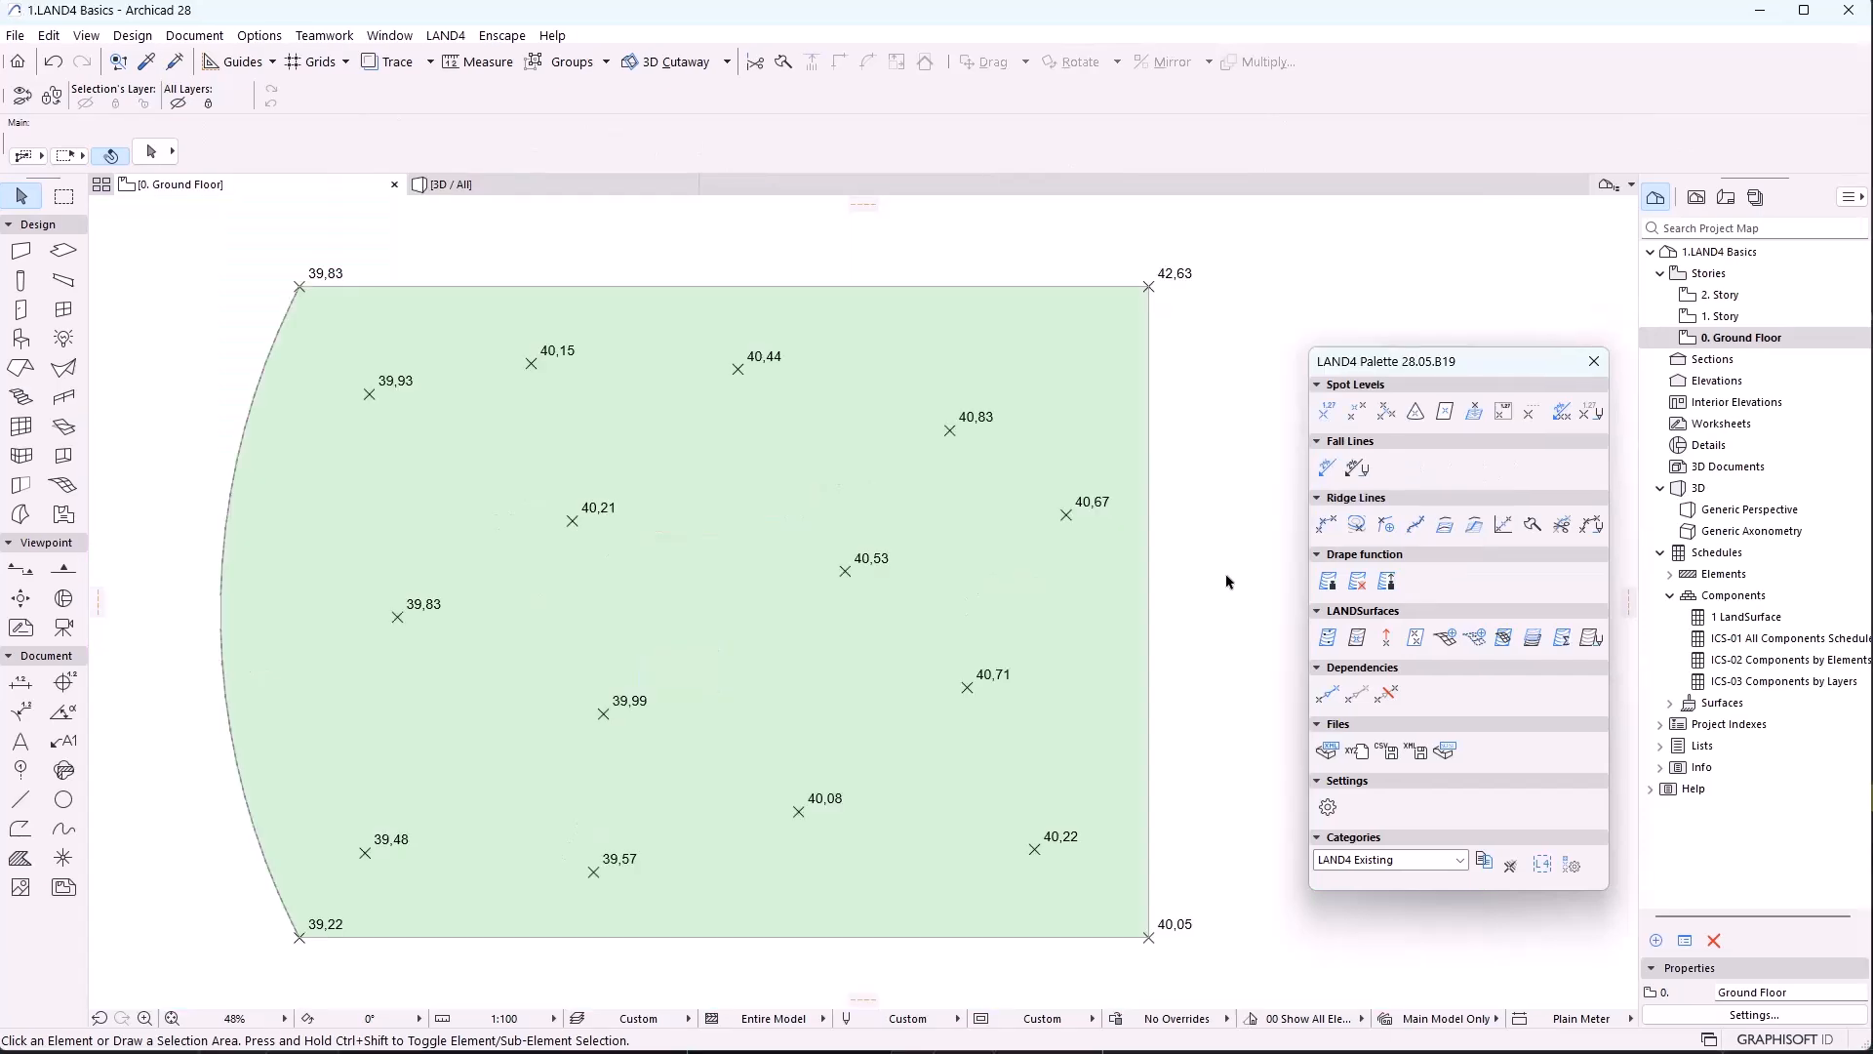
Undo the last change in the 1.LAND4 Basics project and examine the spline ridge line starting at 43,00 in 3D
key("ctrl+z")
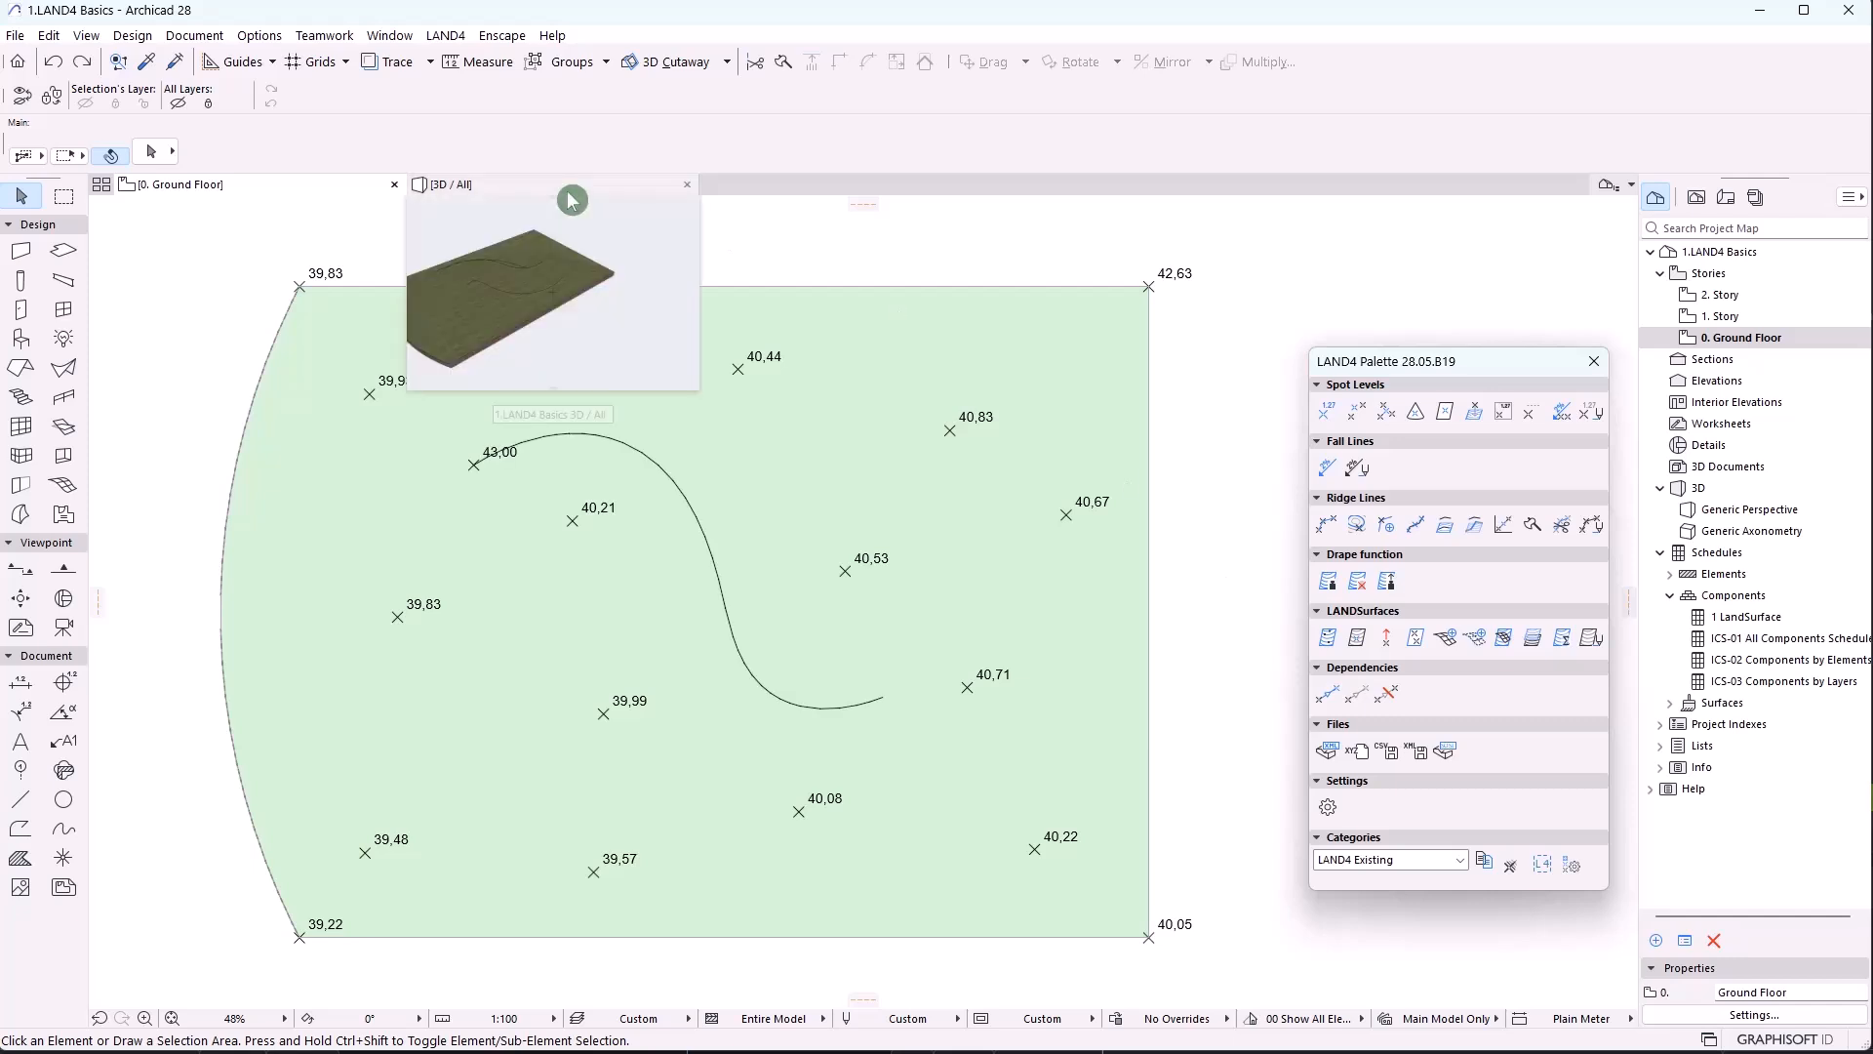
left_click(571, 200)
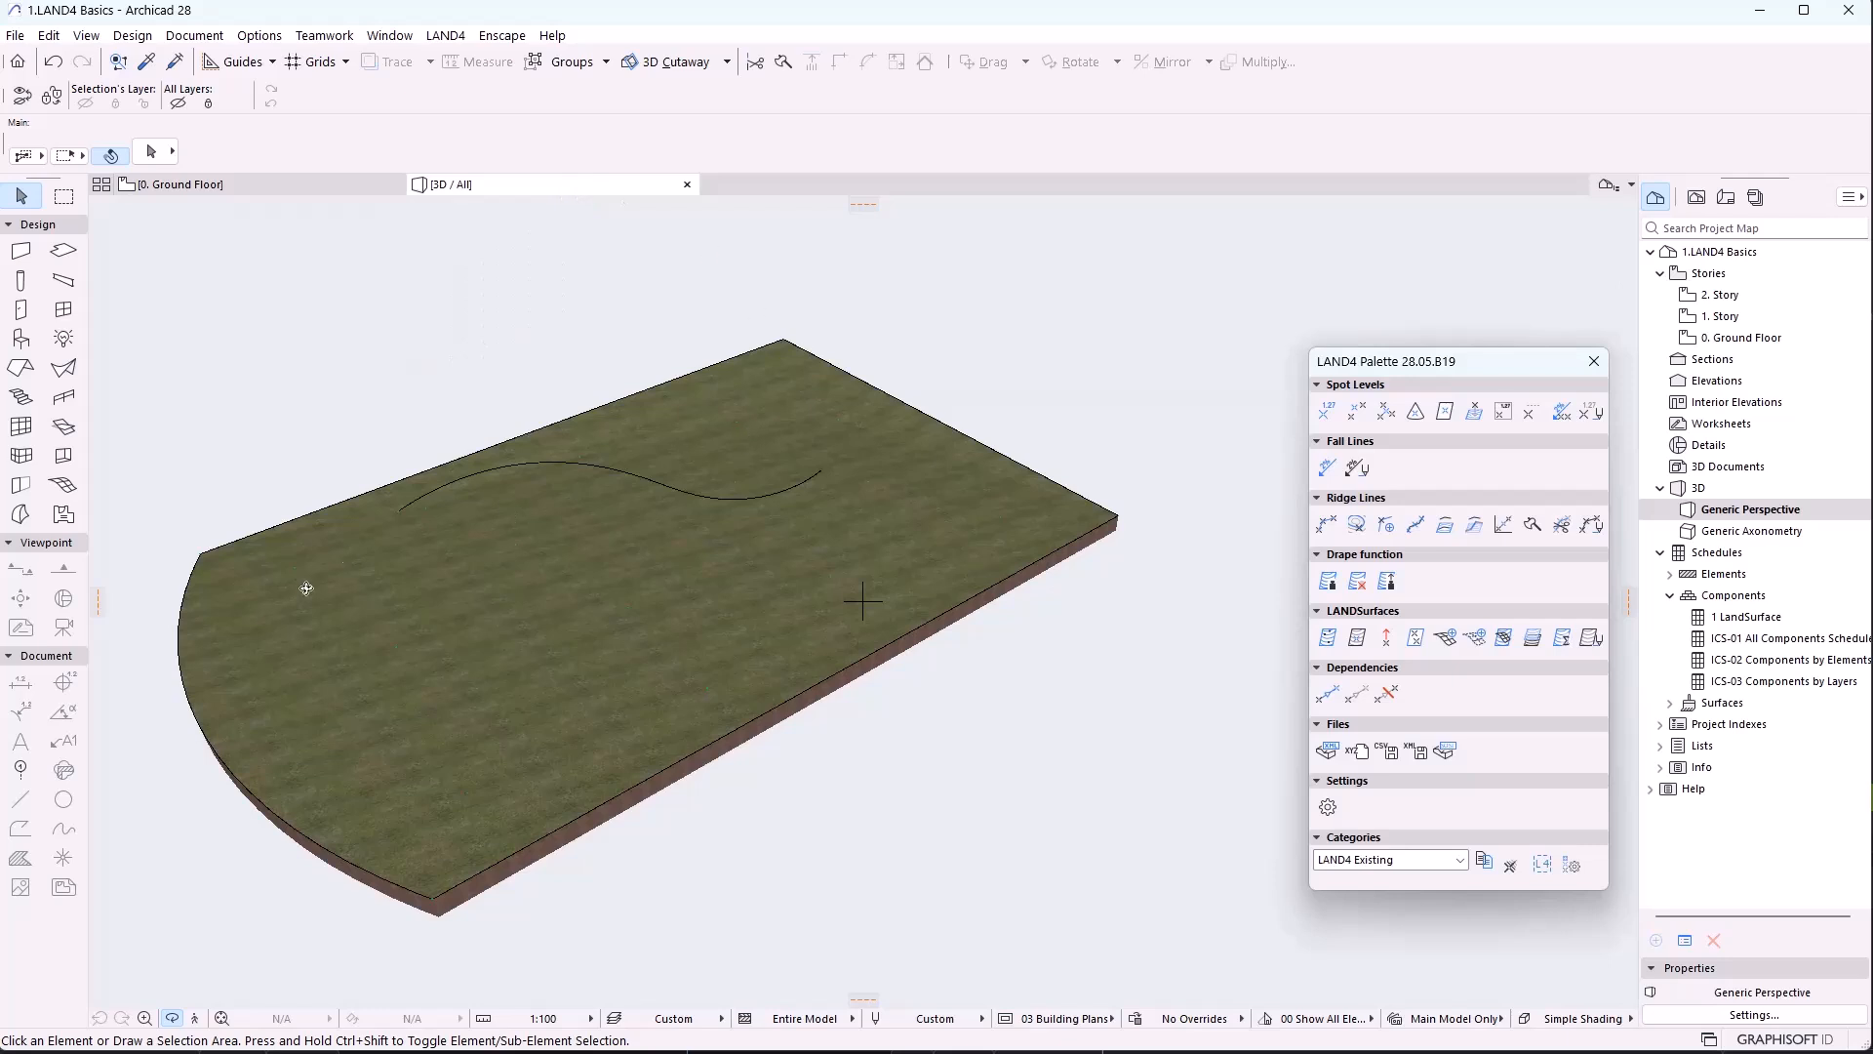
left_click_drag(334, 681, 376, 669)
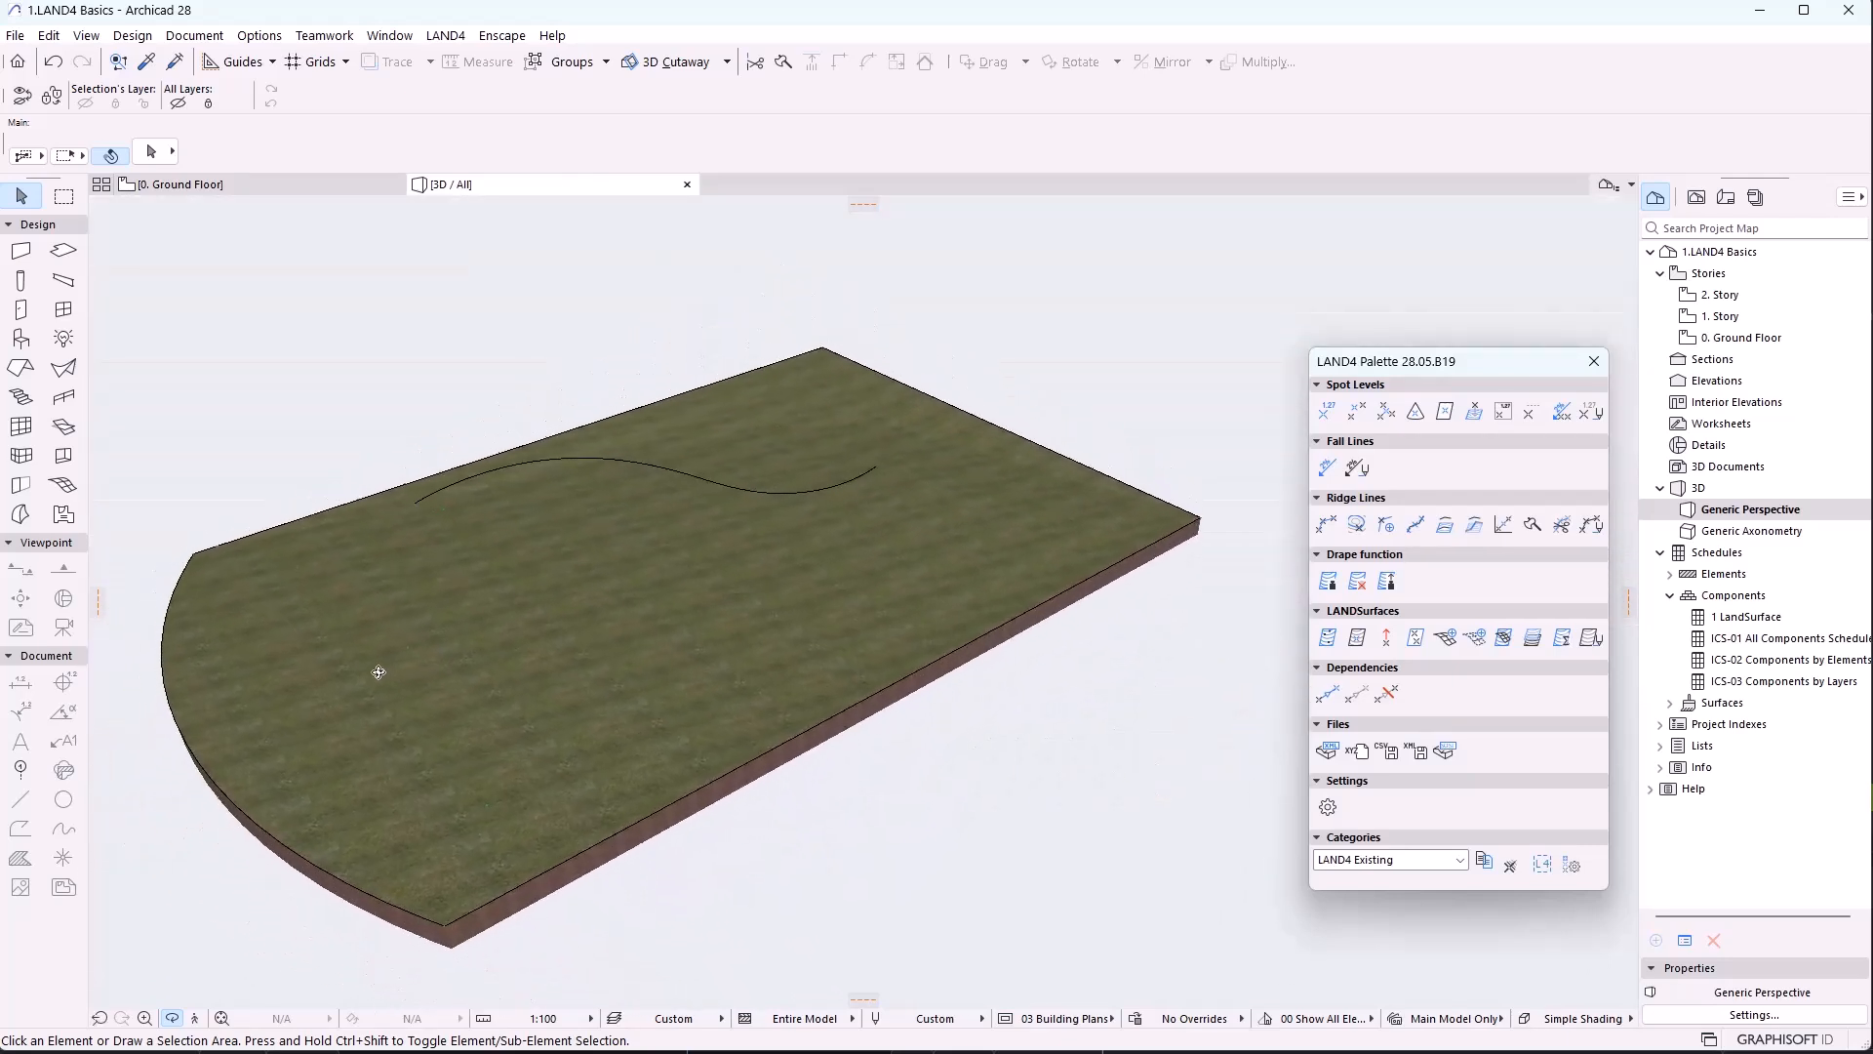
key("Escape")
left_click(735, 489)
left_click(753, 592)
left_click(970, 715)
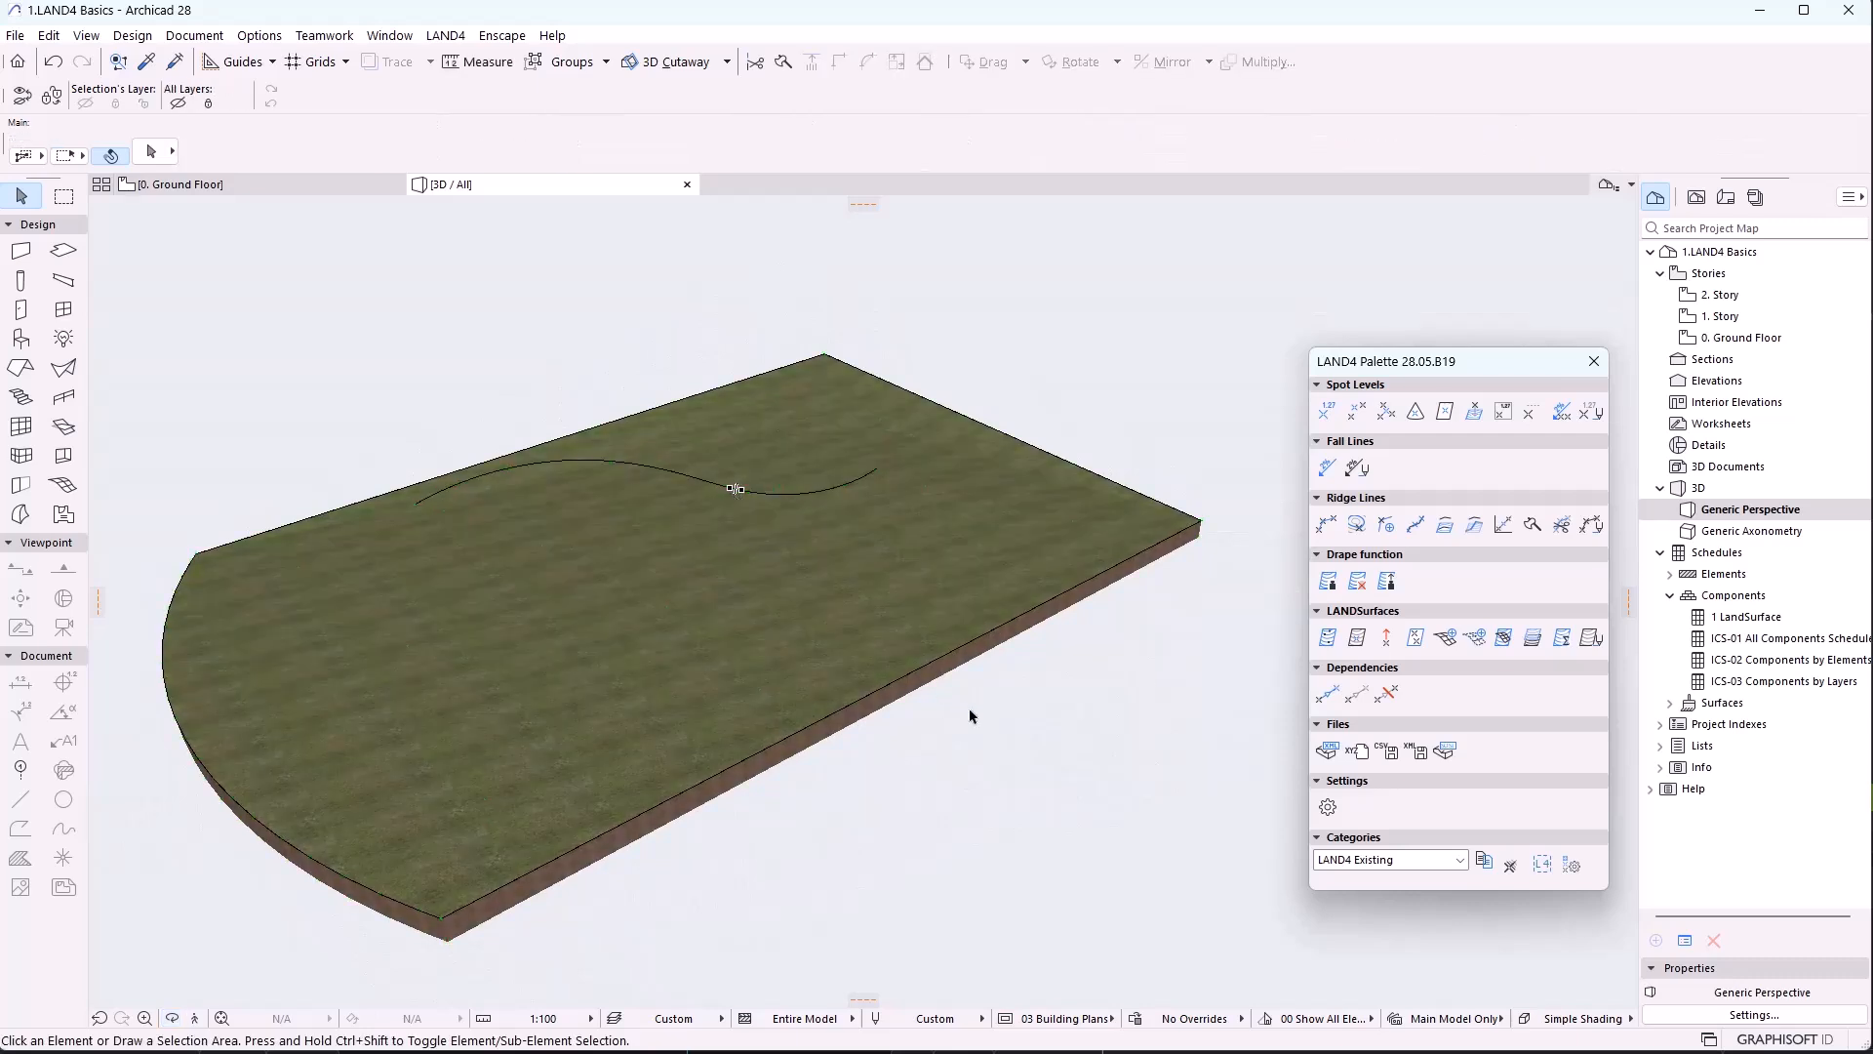
left_click(322, 202)
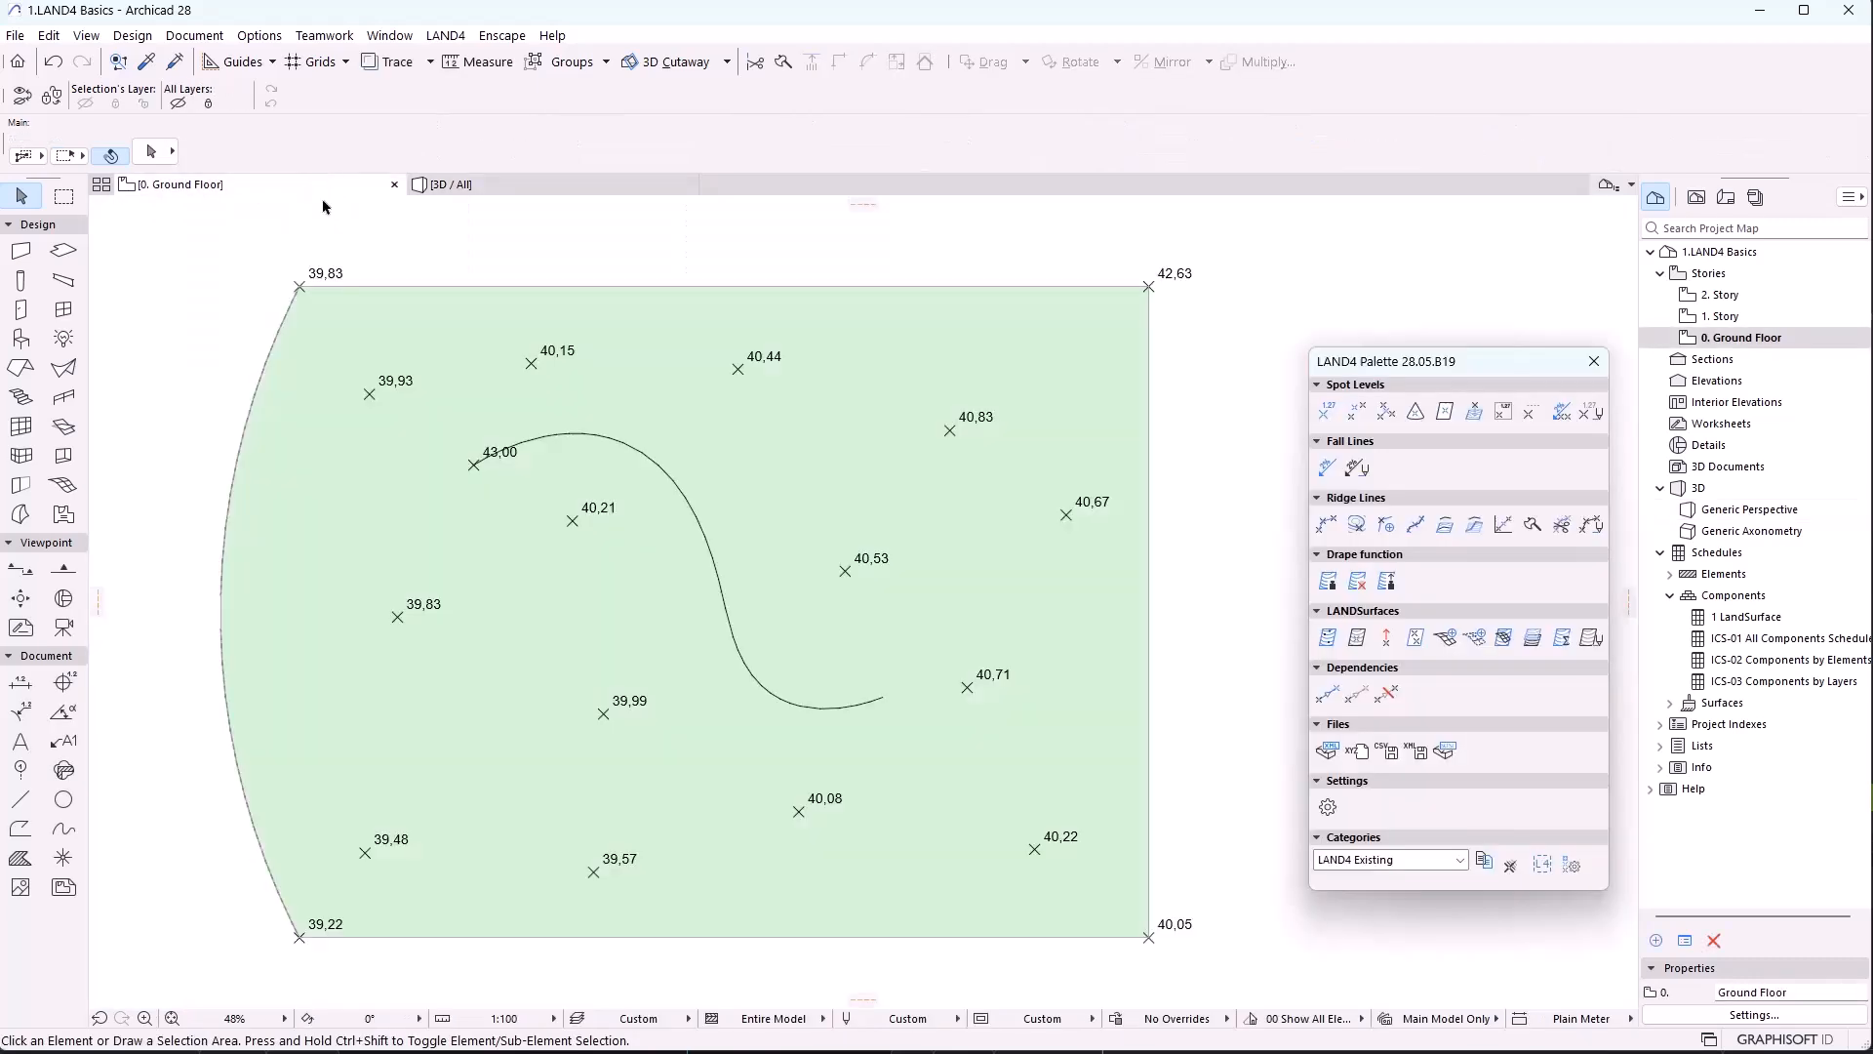
Project the spline ridge line onto the land surface on both of its sides with a 50 % fall
left_click(732, 636)
left_click(705, 676, "shift")
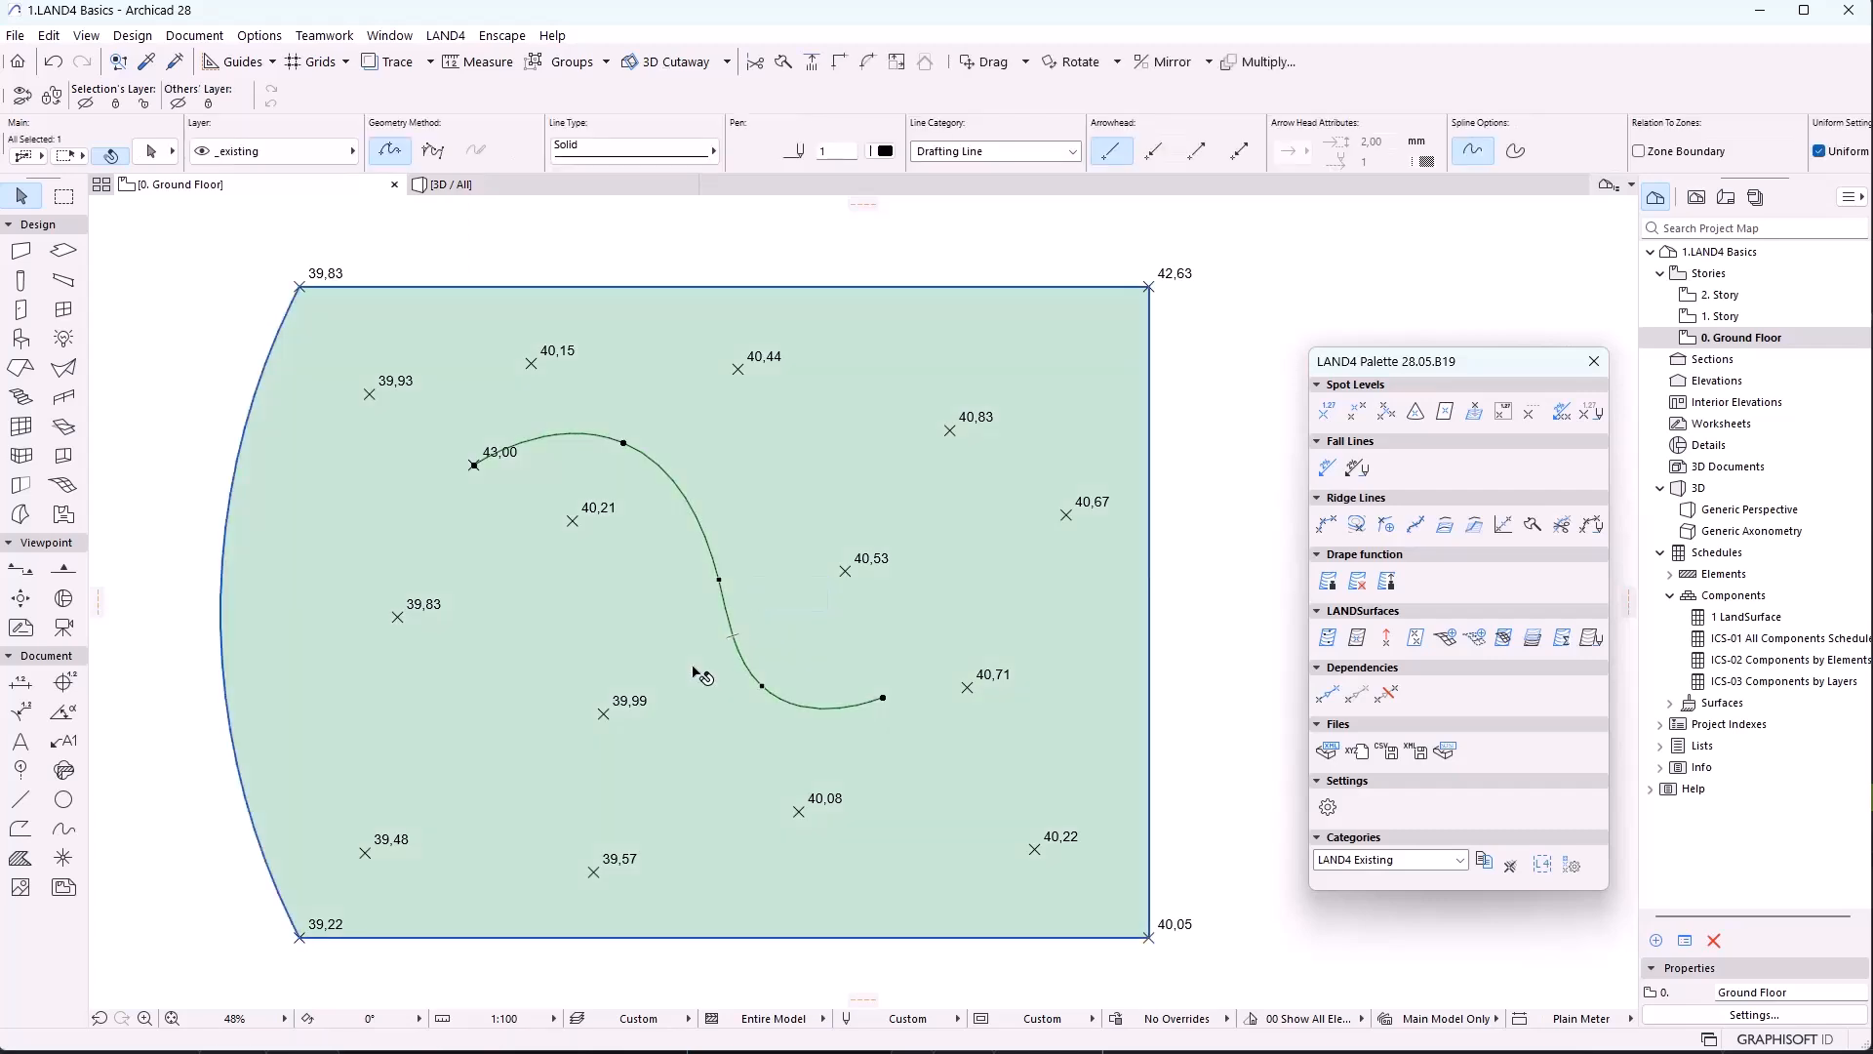
left_click(1450, 526)
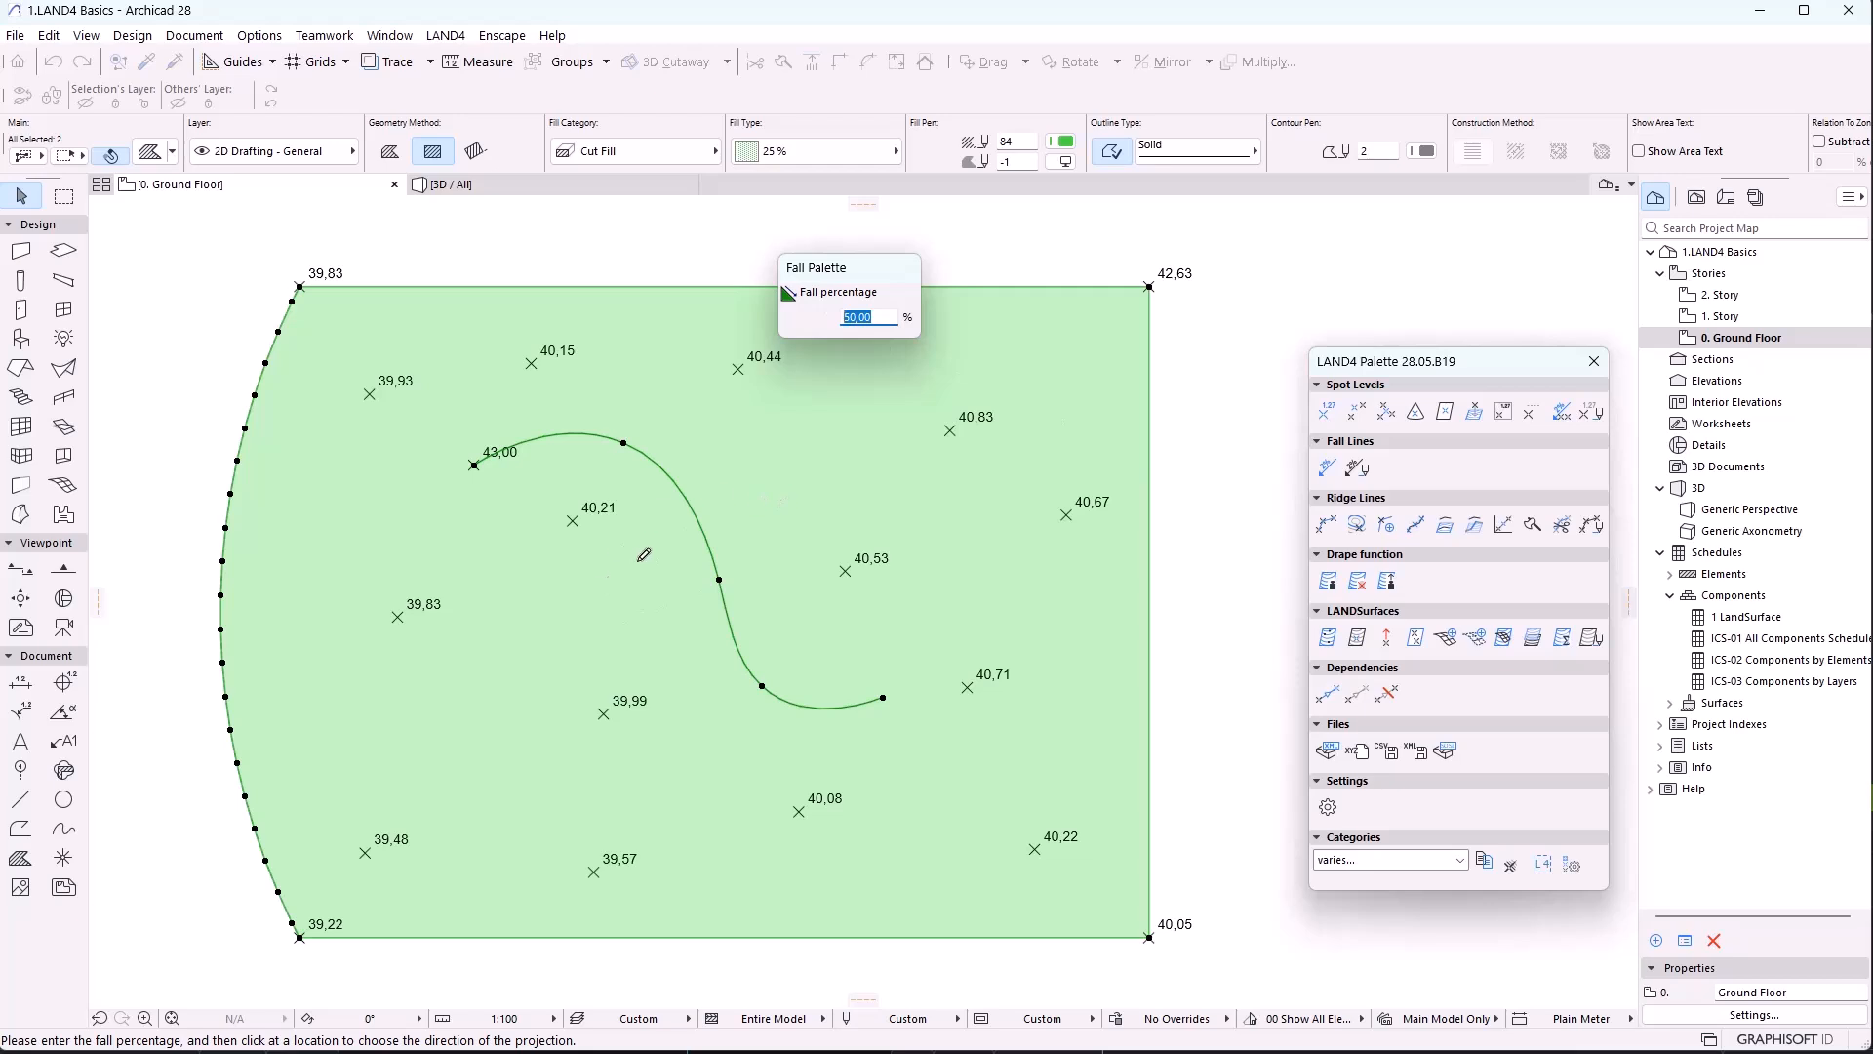
left_click(589, 631)
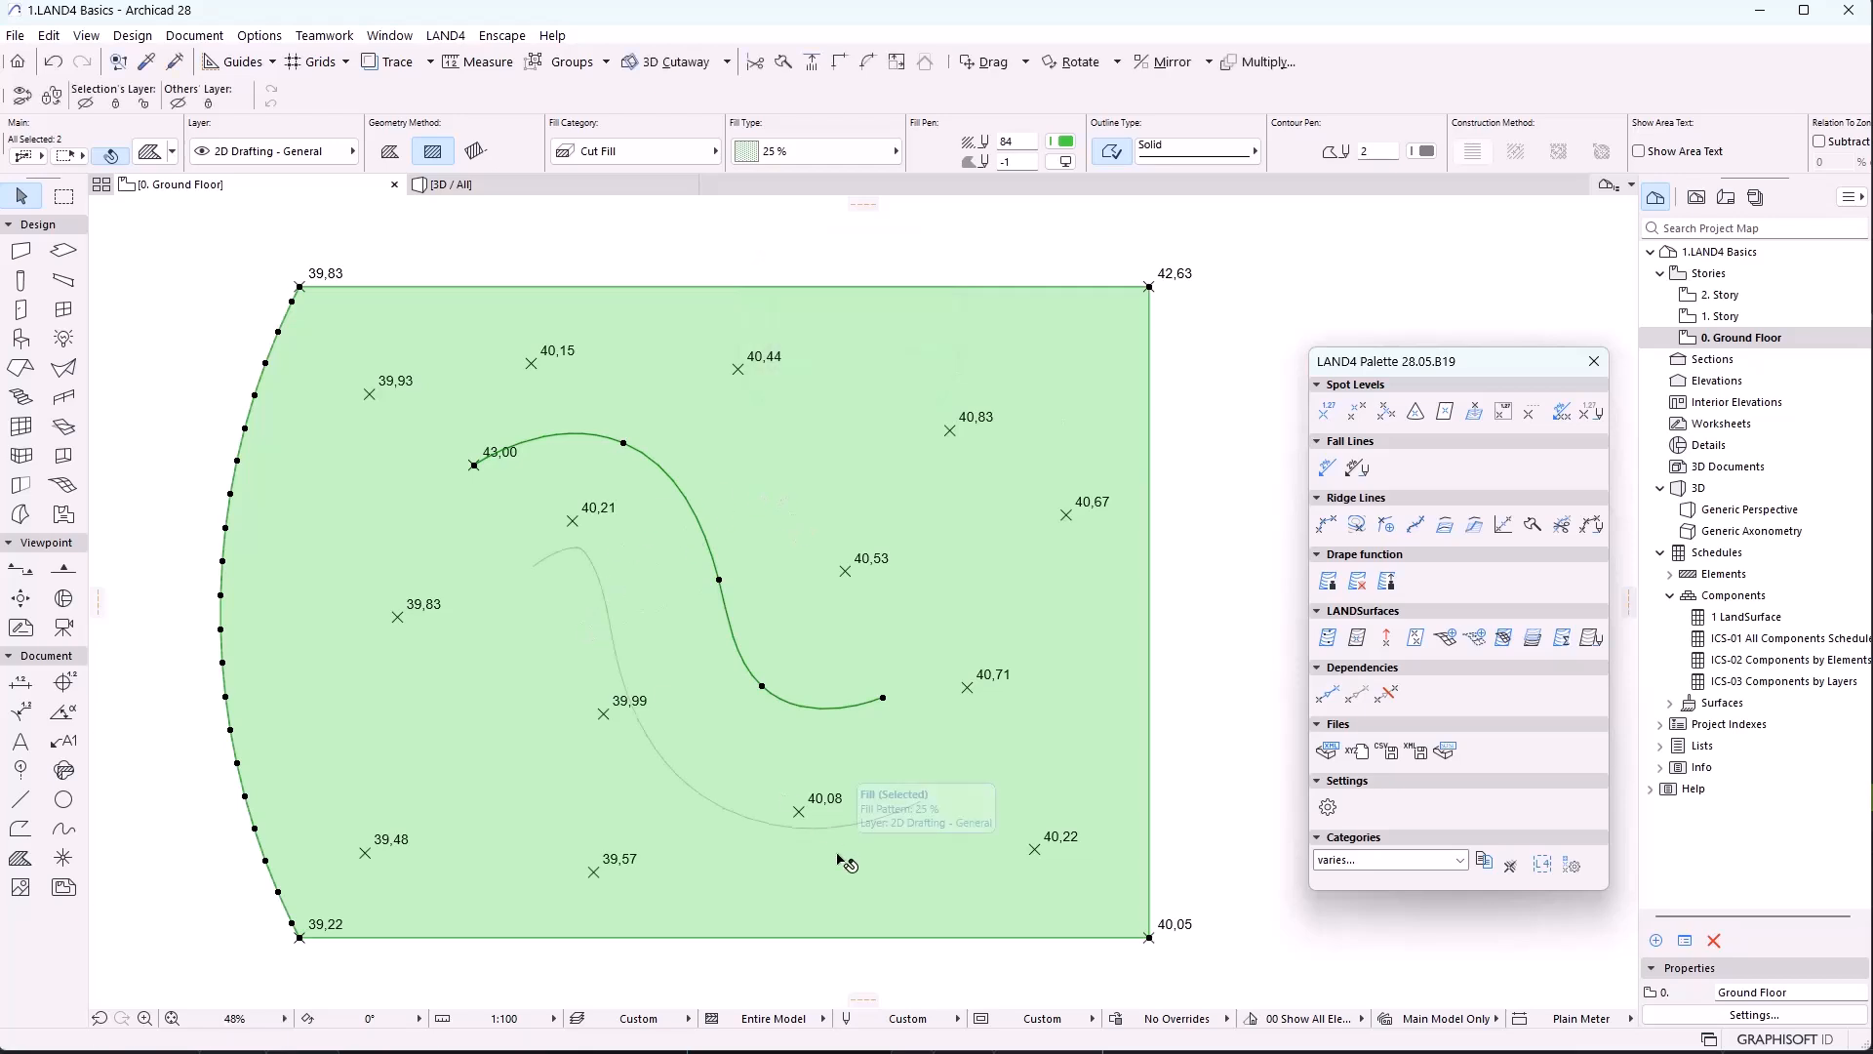
left_click(1448, 534)
left_click(814, 574)
key("Escape")
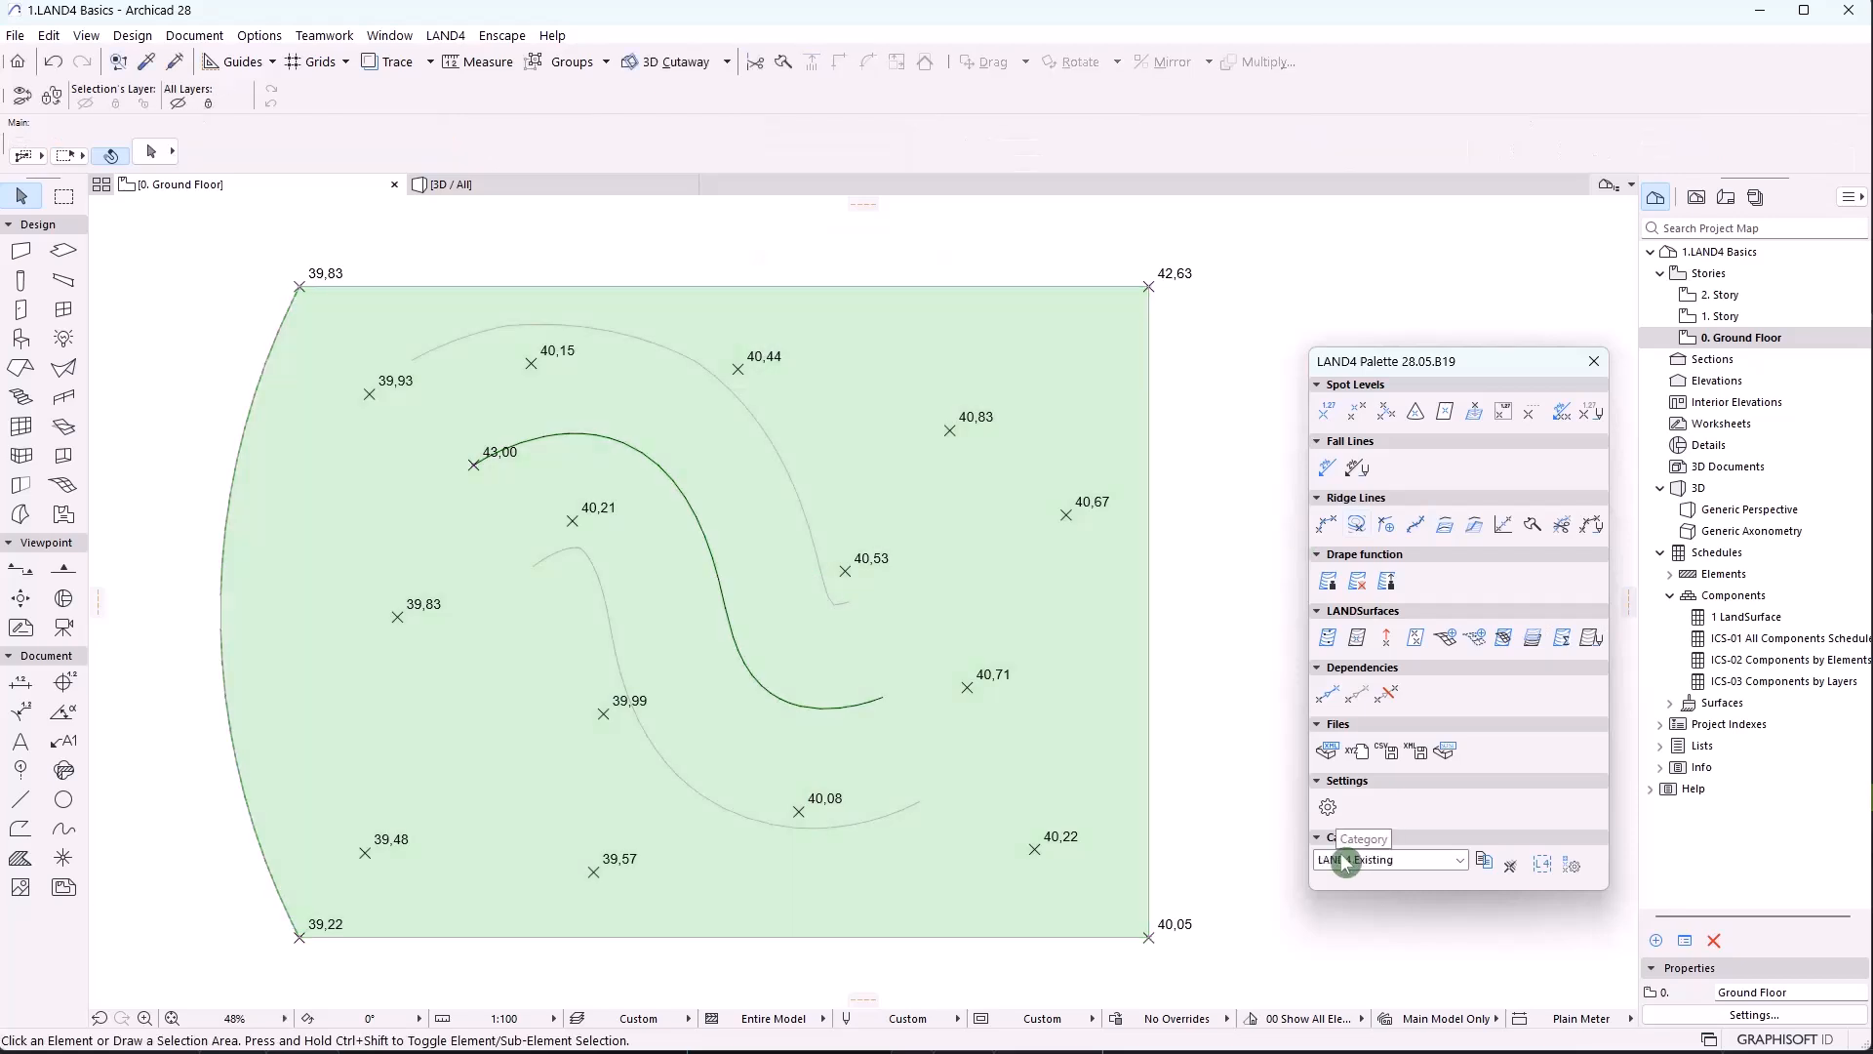
Examine the spline ridge line and its two projected lines on the surface from above in the 3D window
left_click(476, 187)
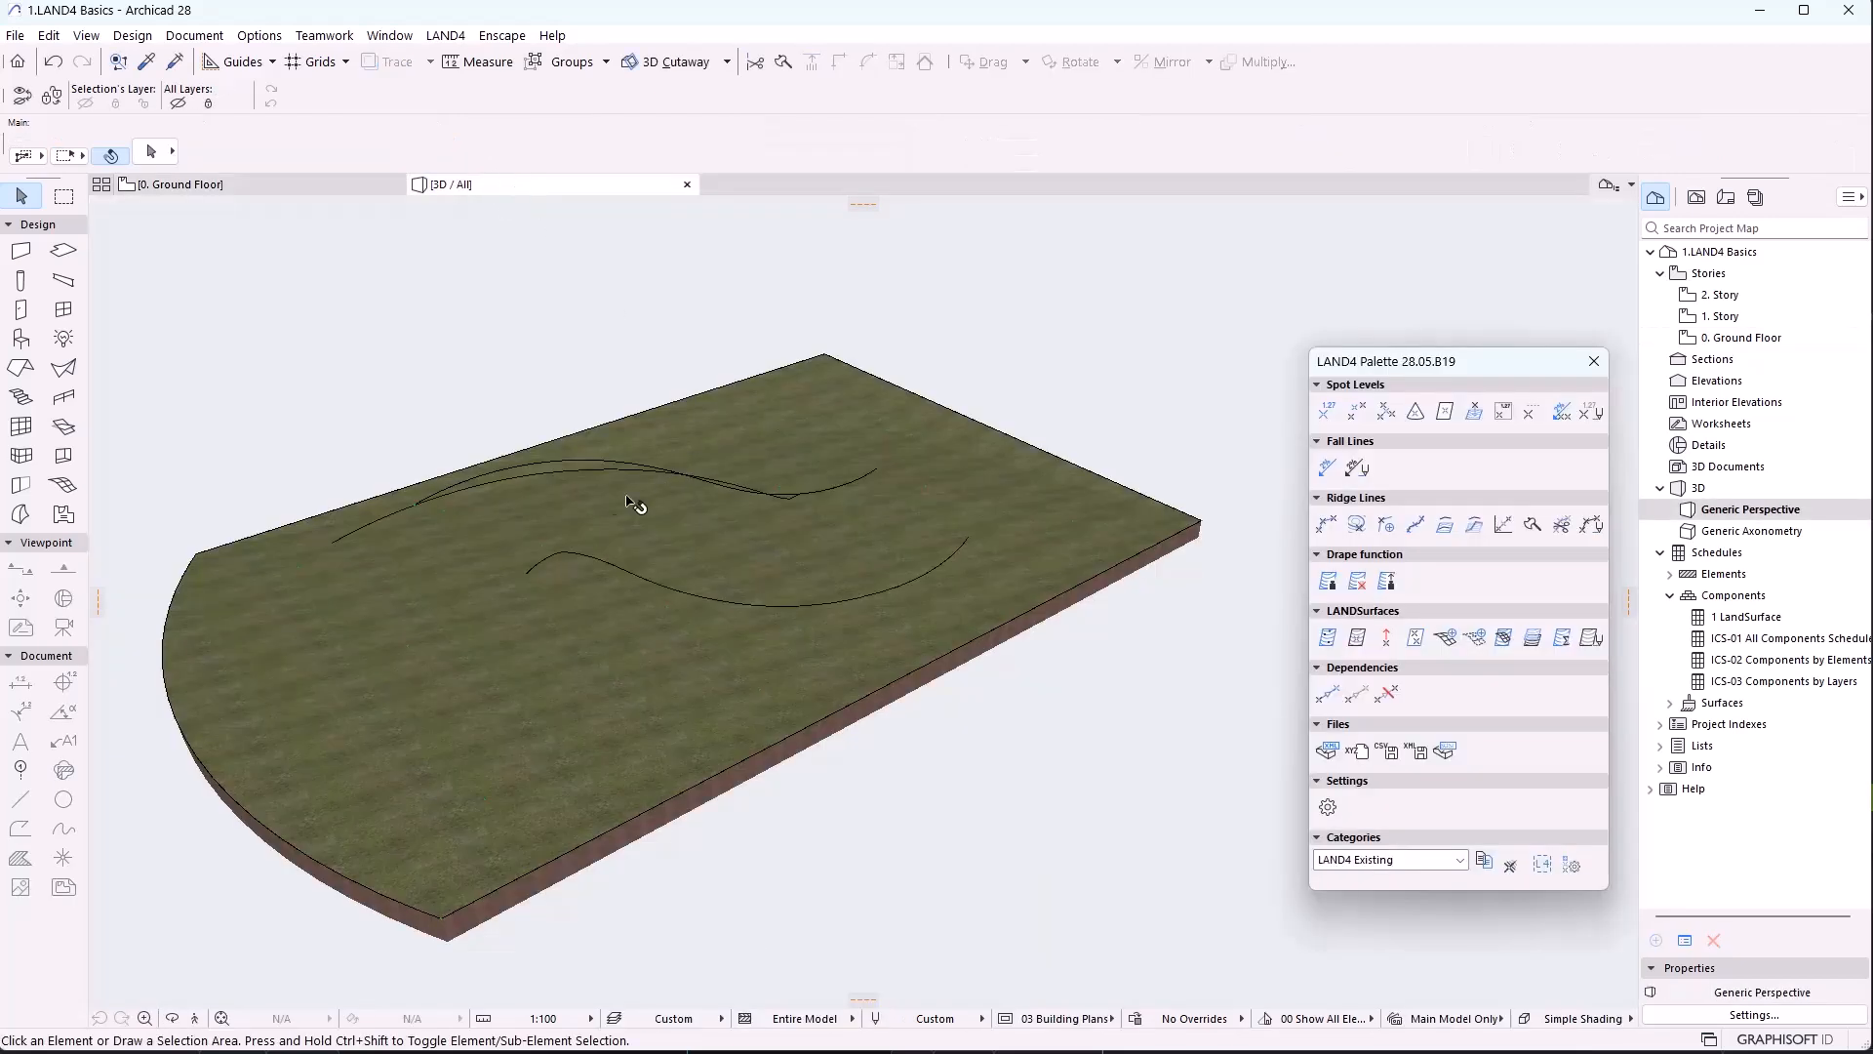
left_click(172, 1017)
left_click_drag(416, 770, 720, 603)
left_click(742, 471)
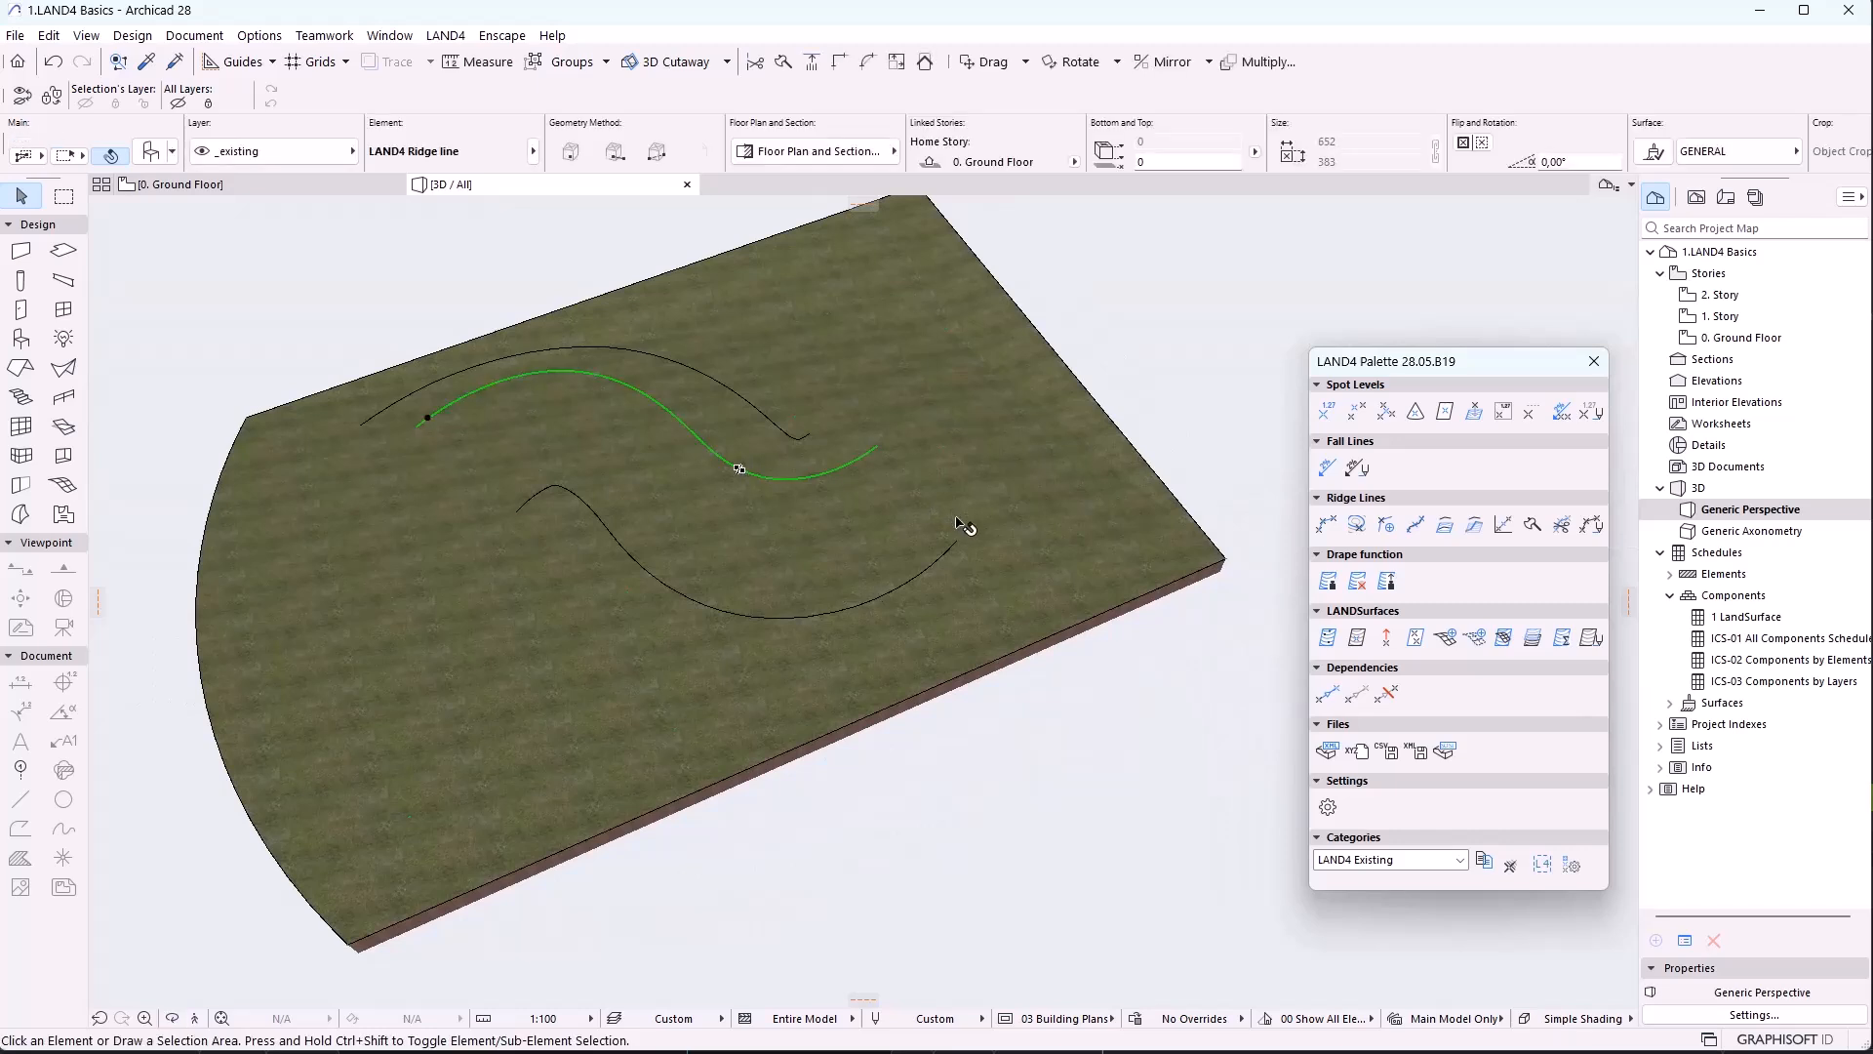
left_click(300, 186)
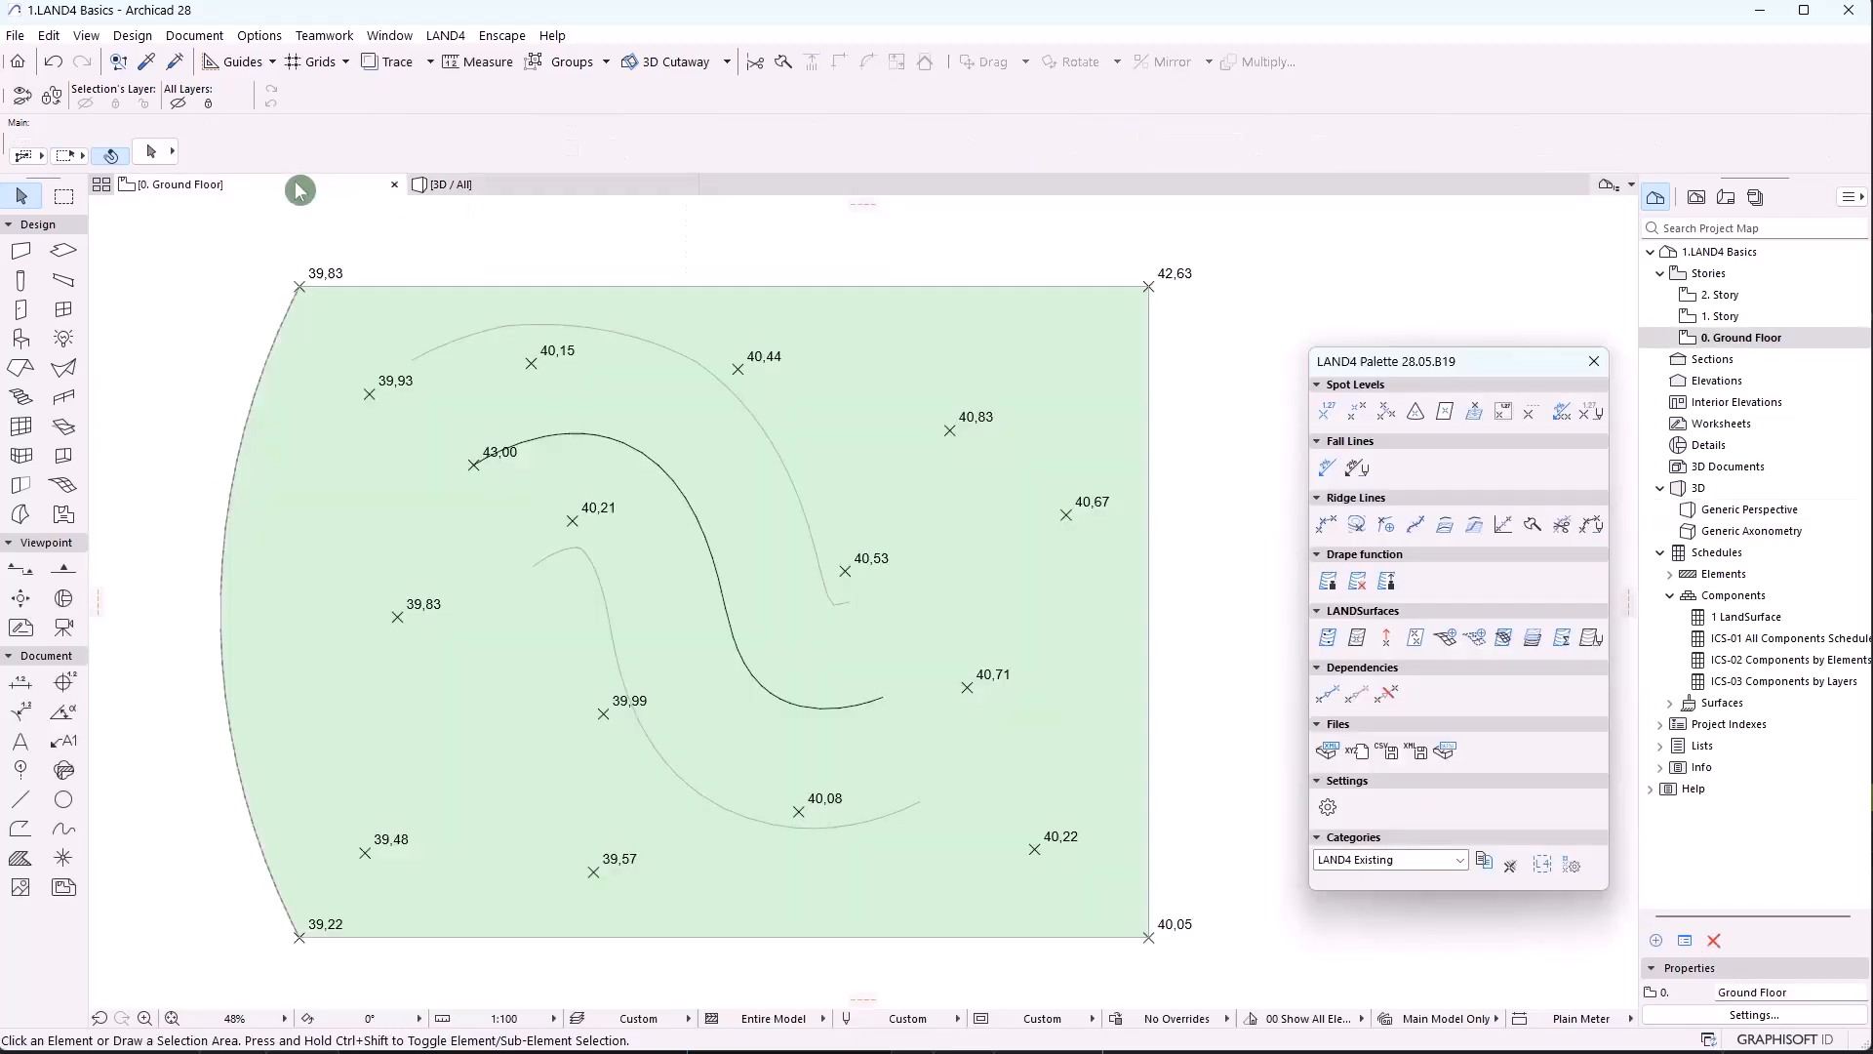
On the ground floor plan, shift the spline's middle node both ways, ending towards the 40,53 point, and check the projections in 3D
left_click(742, 654)
left_click(720, 577)
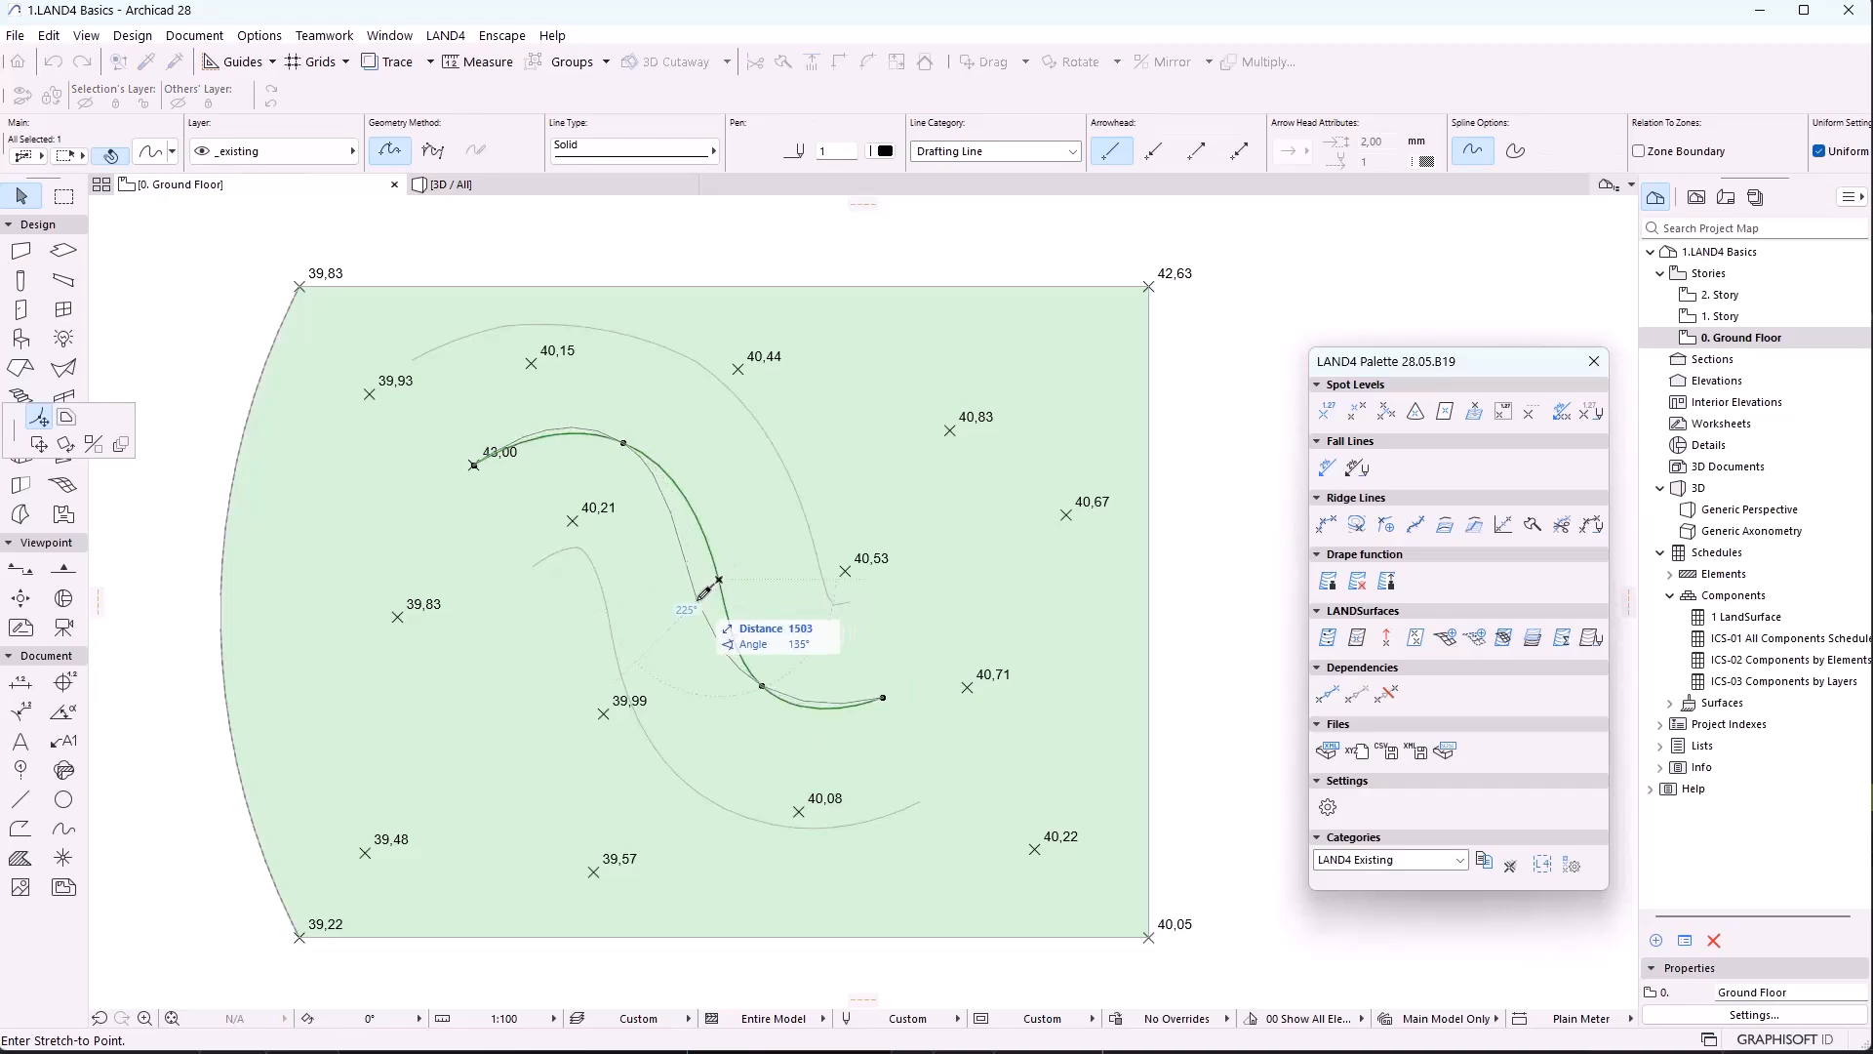
left_click(697, 601)
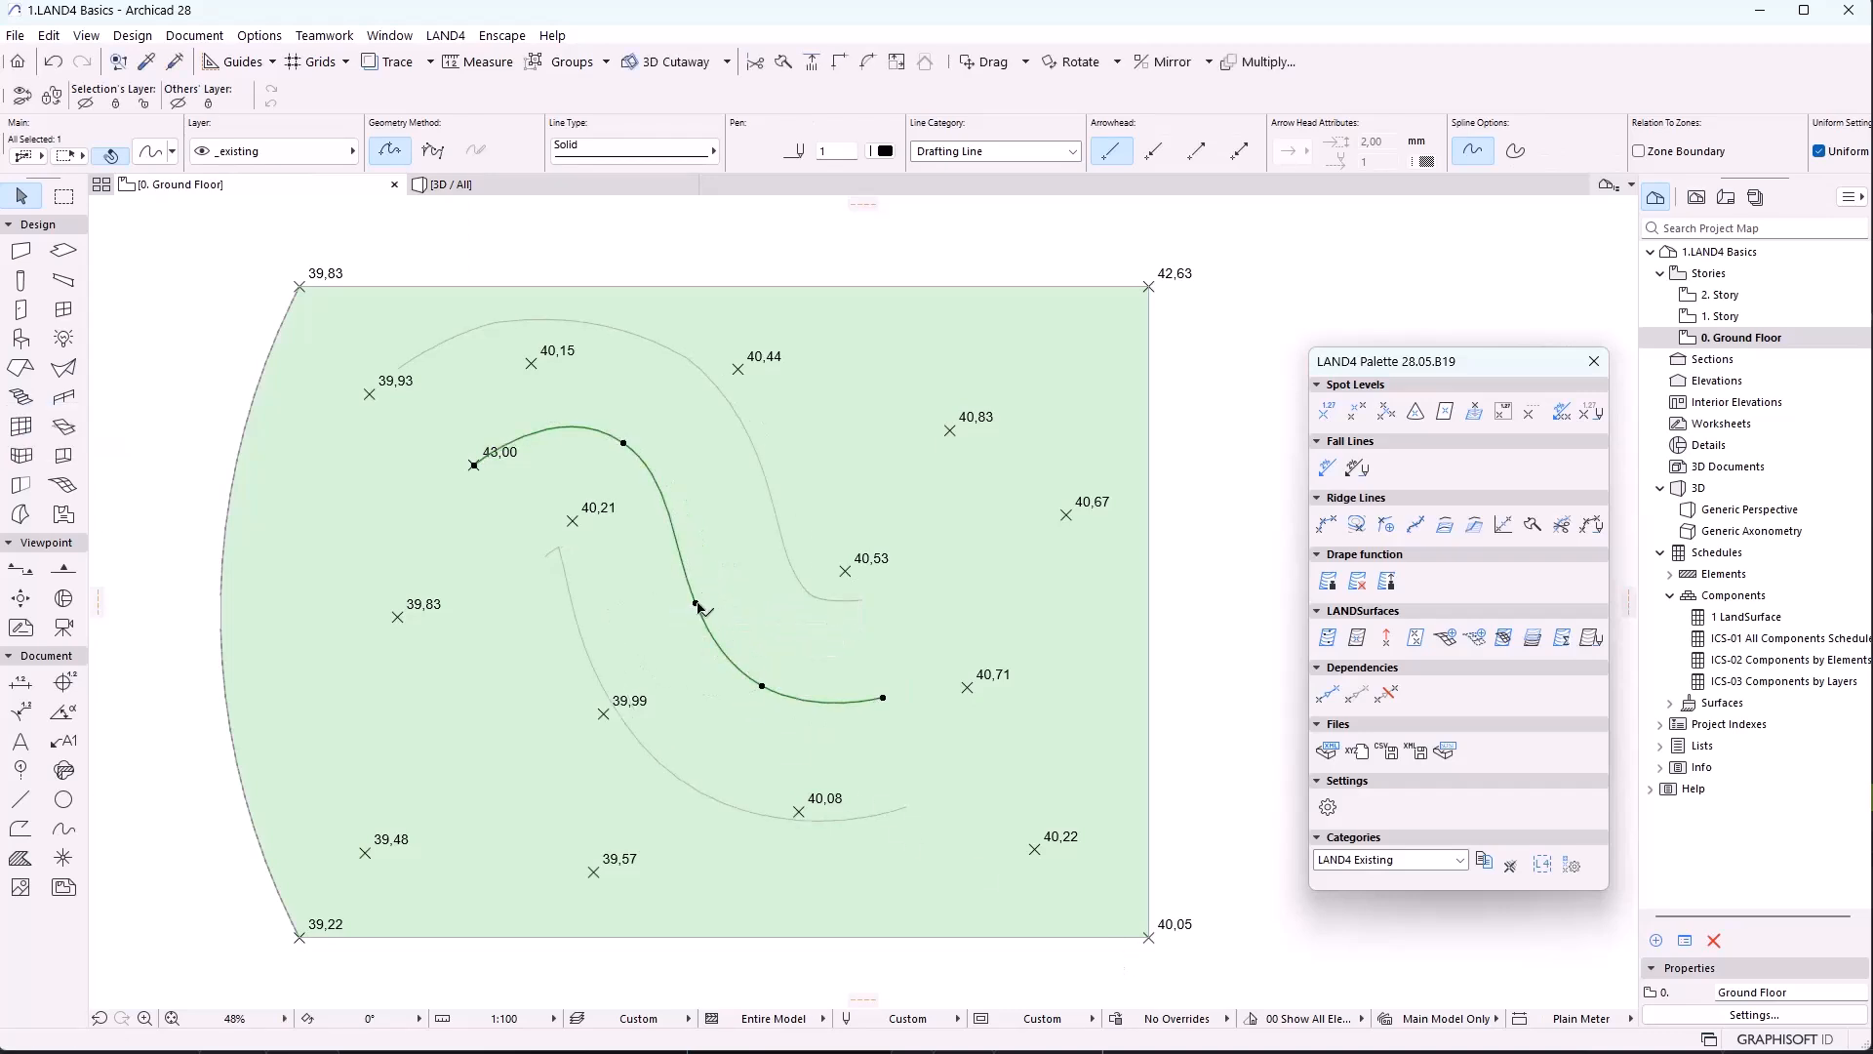
left_click(696, 603)
left_click(754, 562)
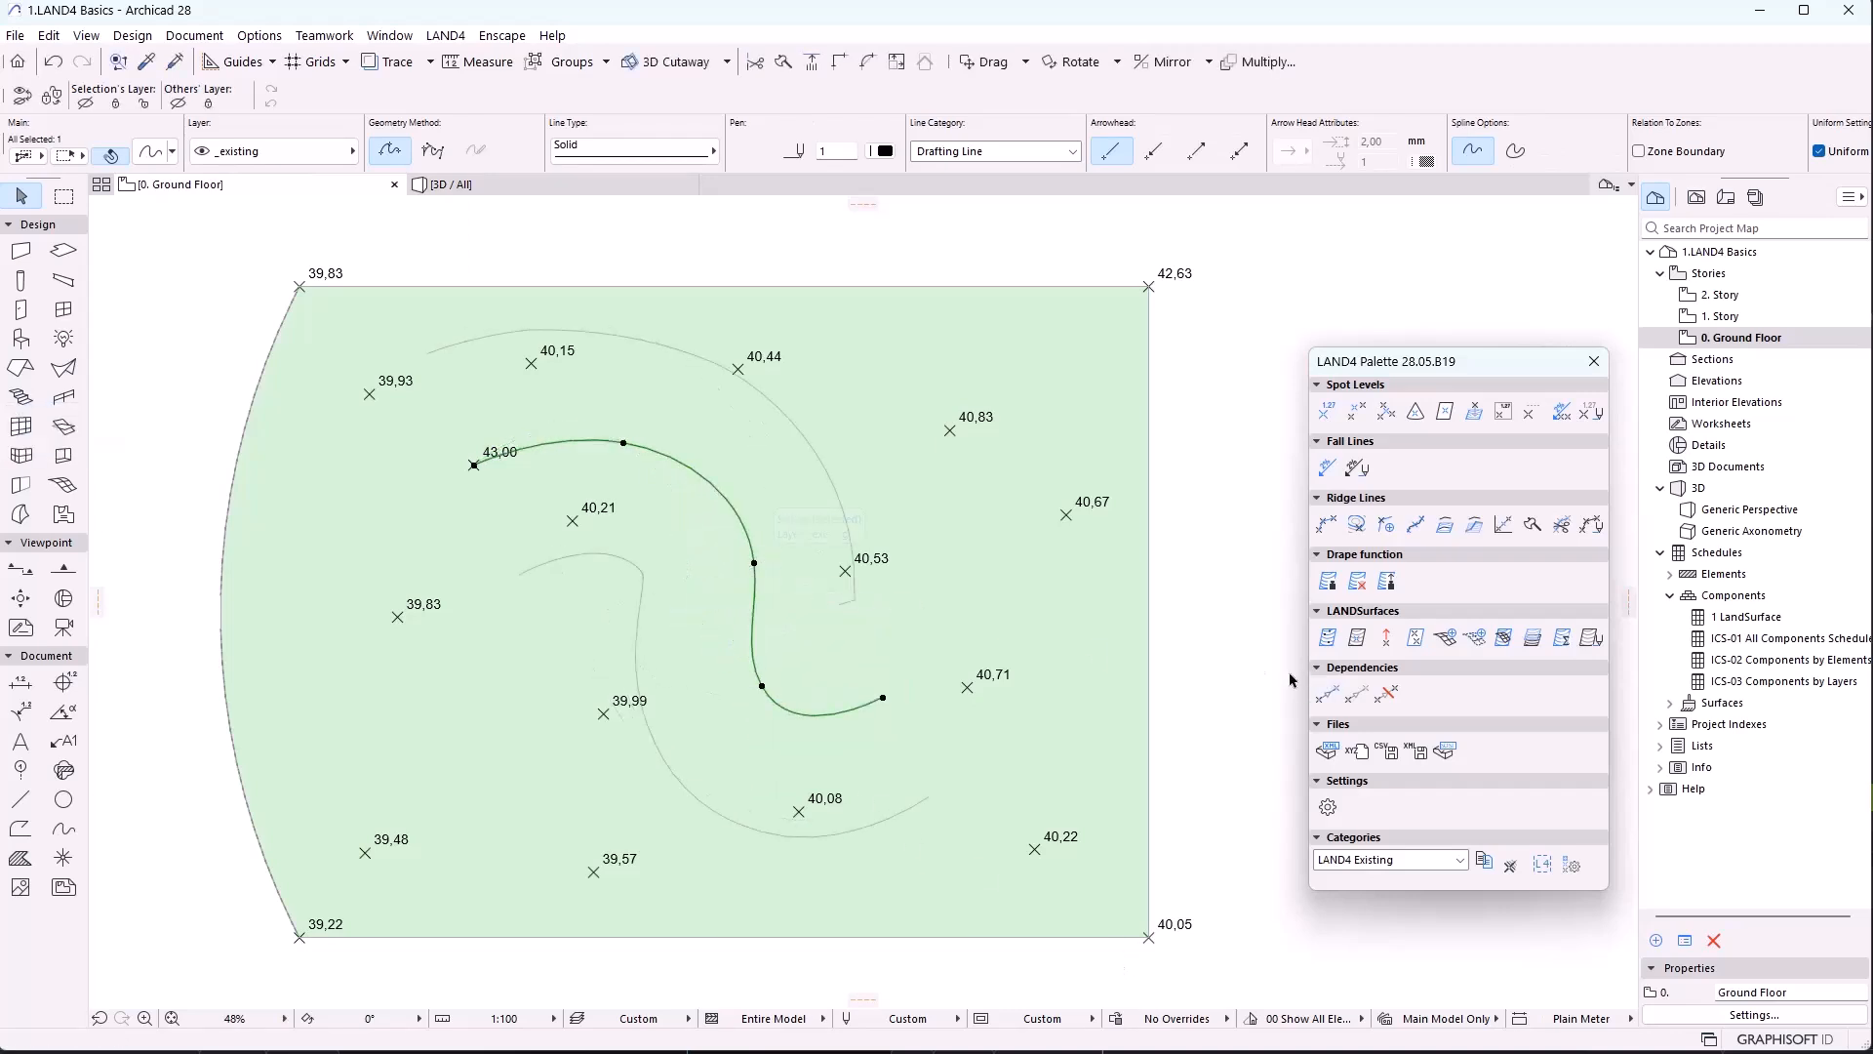
left_click(1254, 669)
left_click(585, 185)
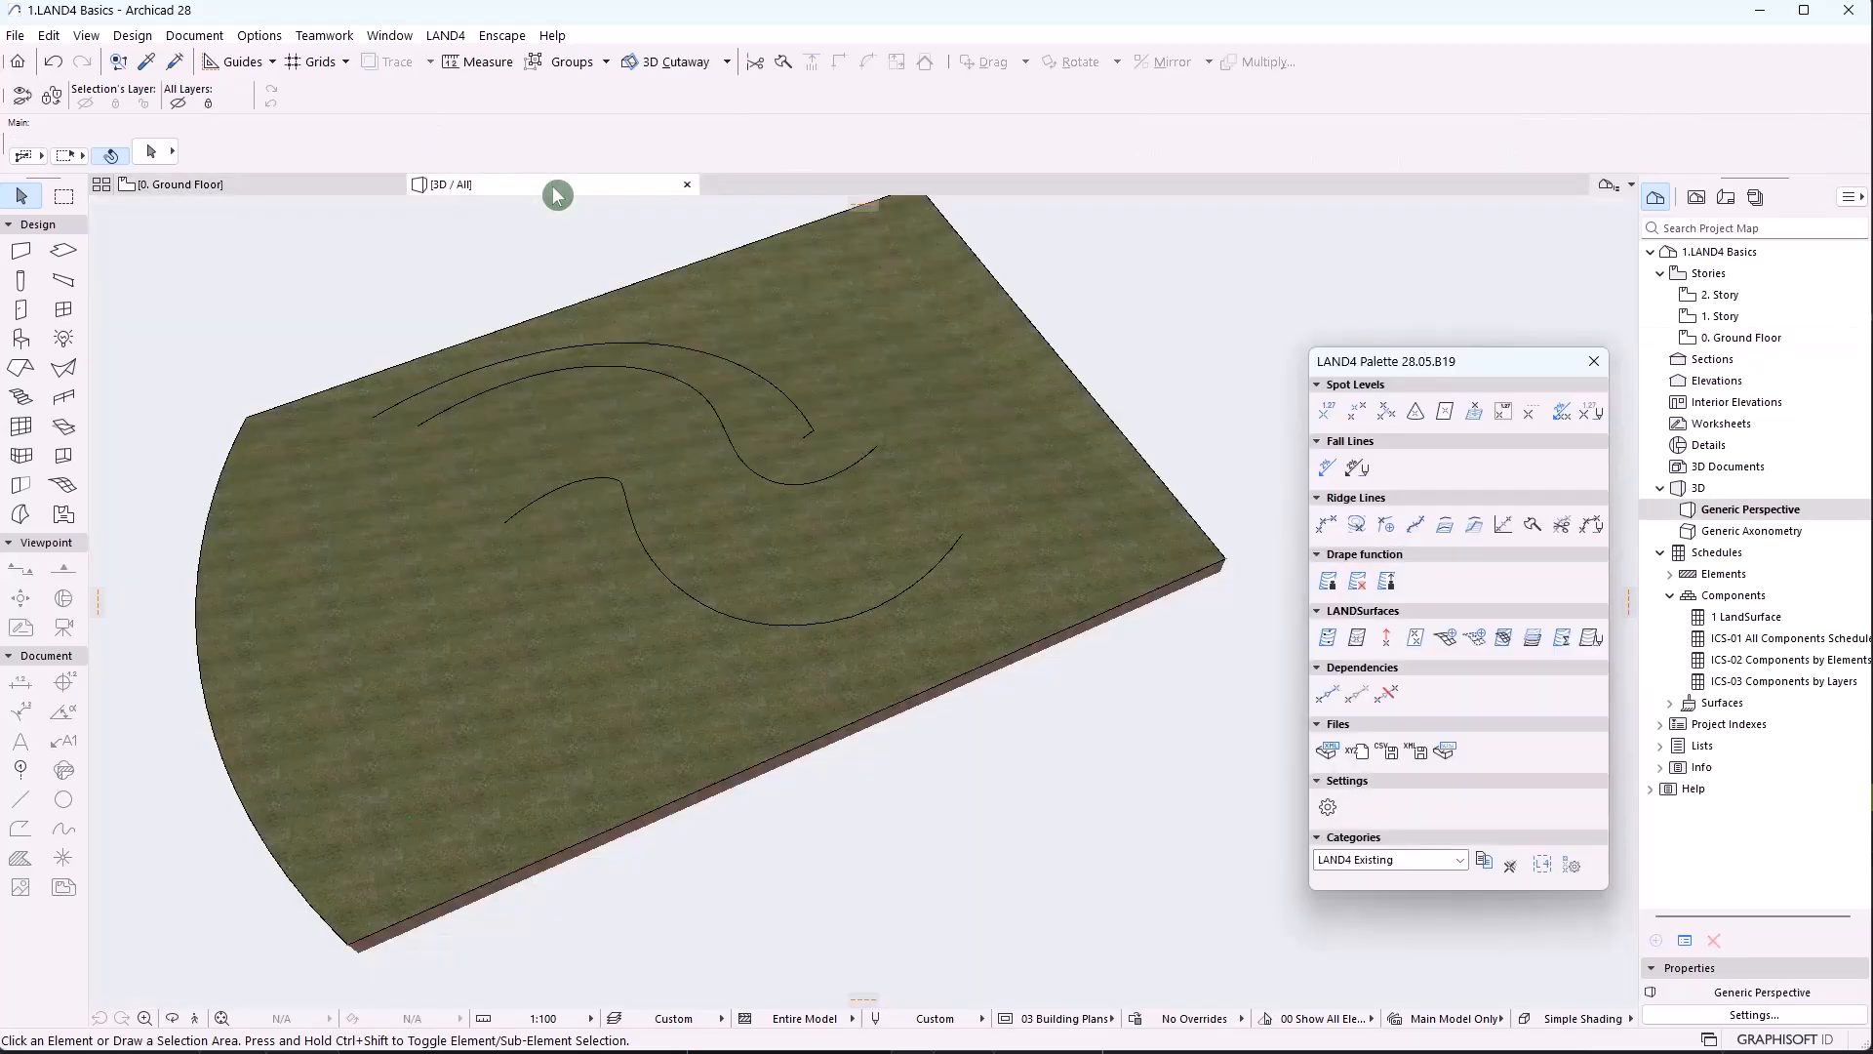
left_click(346, 194)
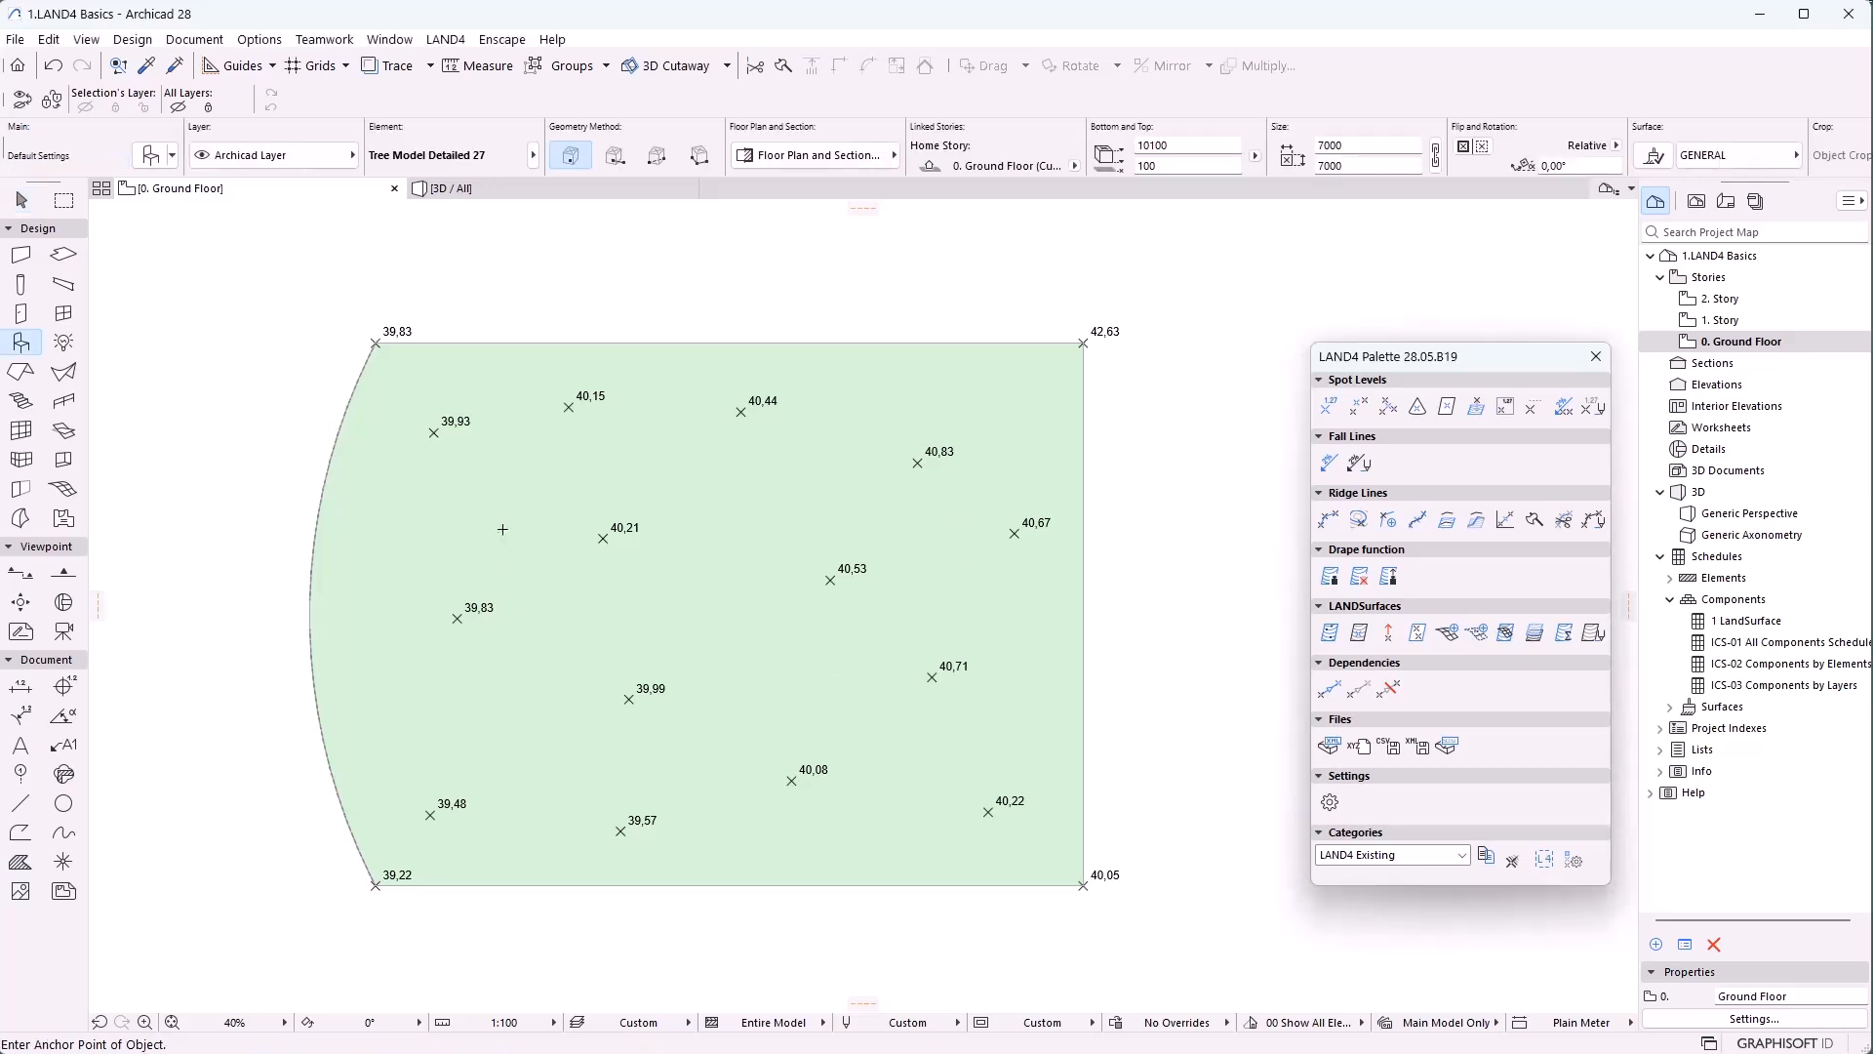
Place three Tree Model Detailed 27 objects on the plan: near 40,21, above 40,08 and between 40,53 and 40,83
left_click(502, 528)
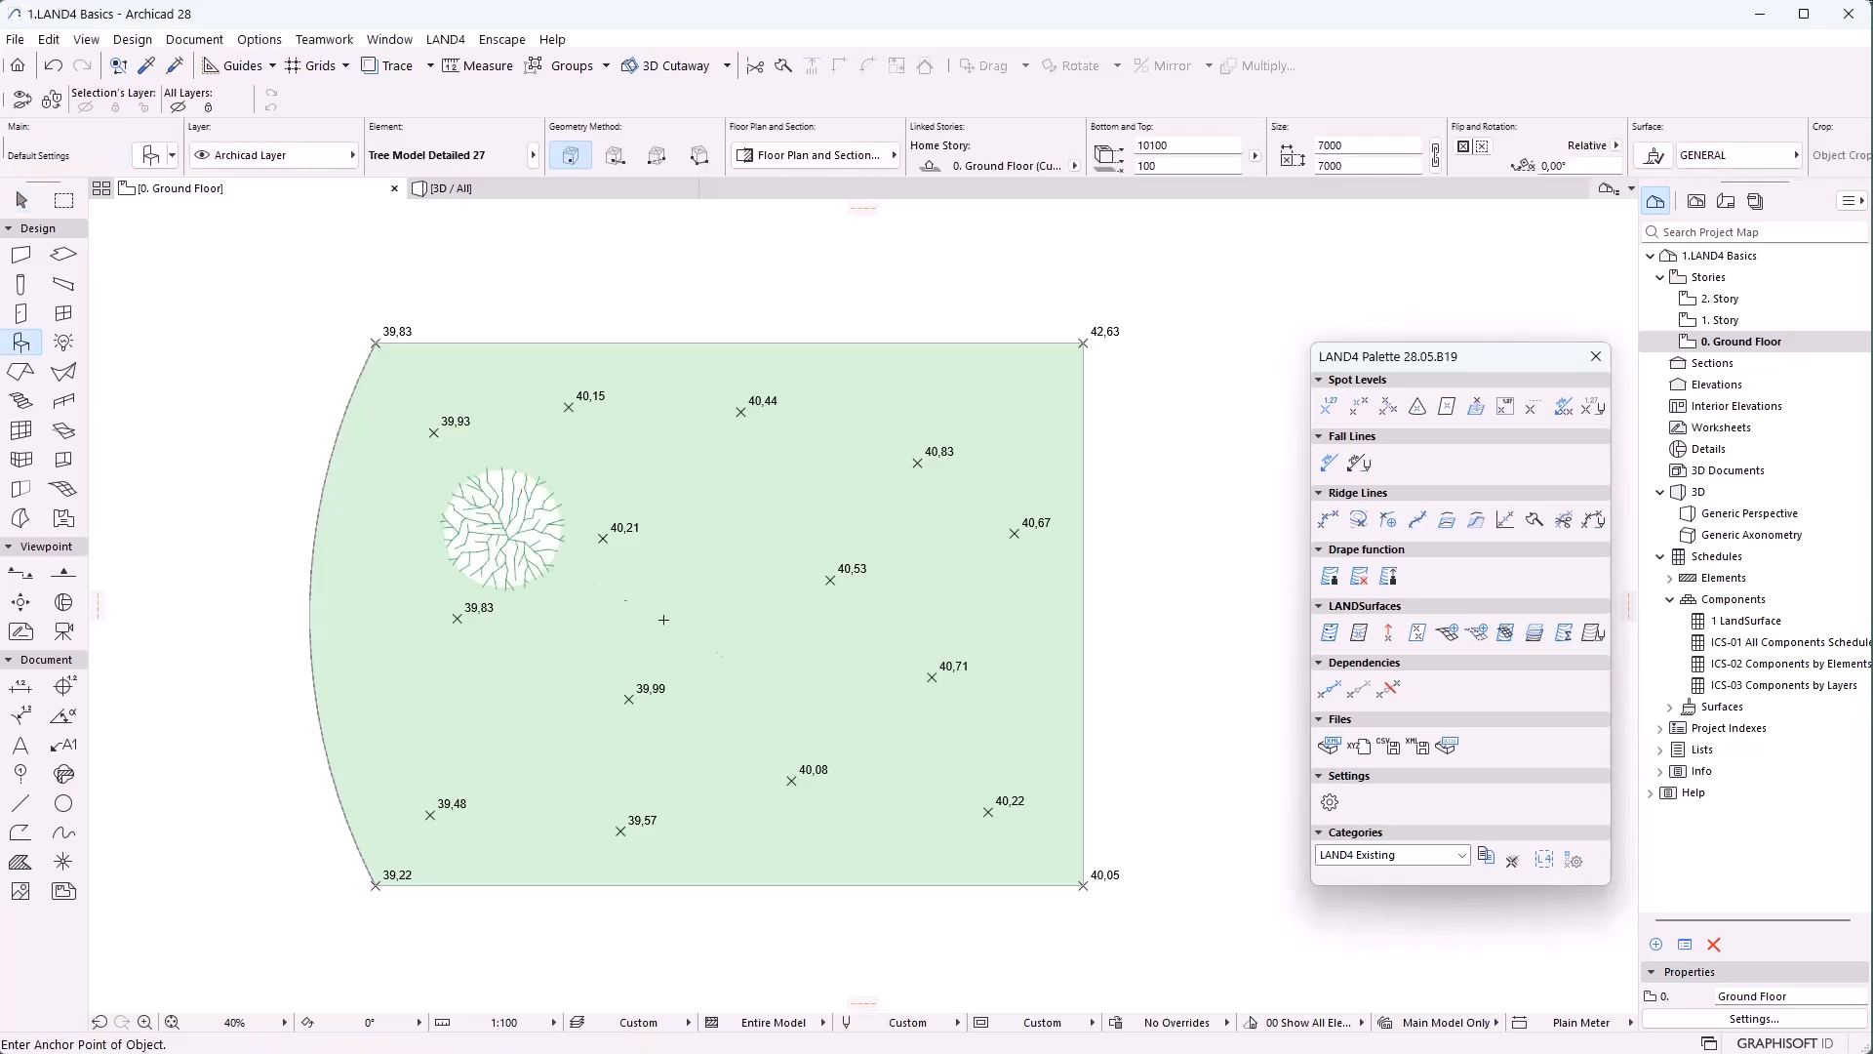
left_click(771, 694)
left_click(834, 496)
key("Escape")
In the 3D window, drape the three trees onto the land surface above them
left_click(564, 195)
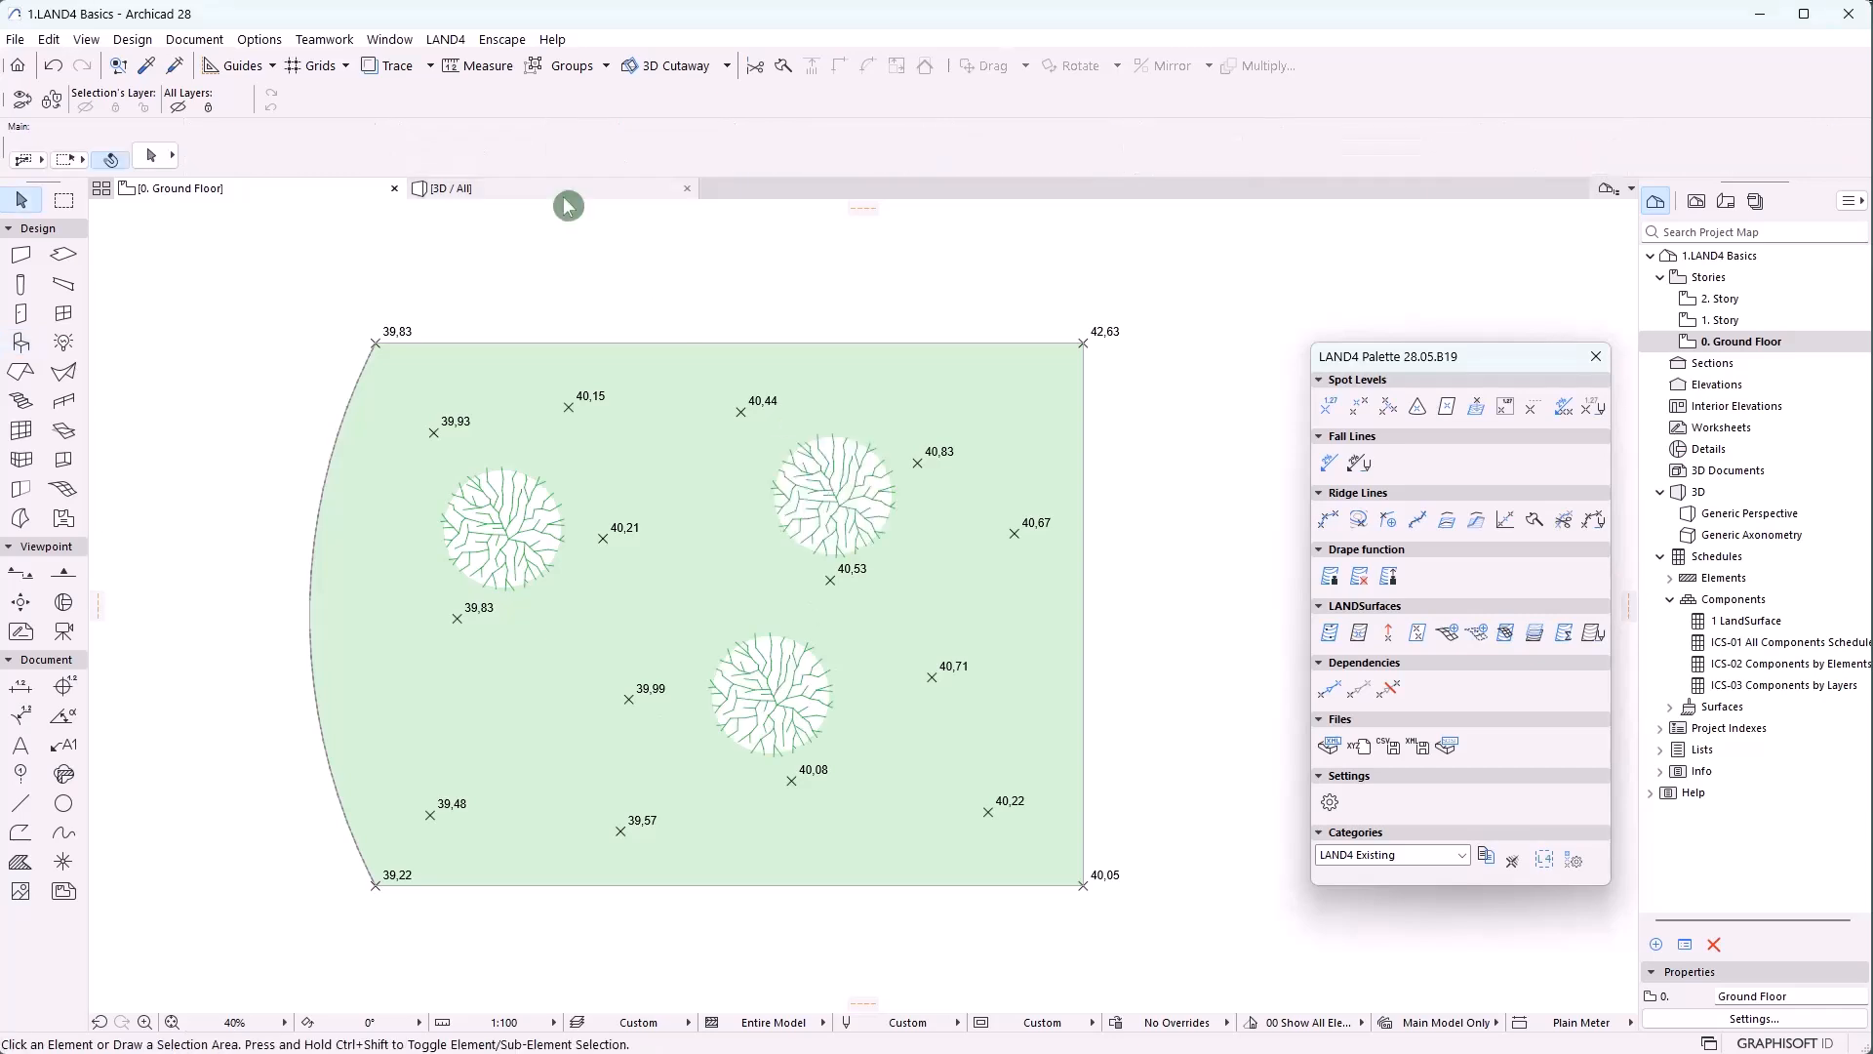
scroll(557, 508, "down", 1)
middle_click_drag(436, 740, 634, 624, "shift")
left_click_drag(919, 878, 995, 913)
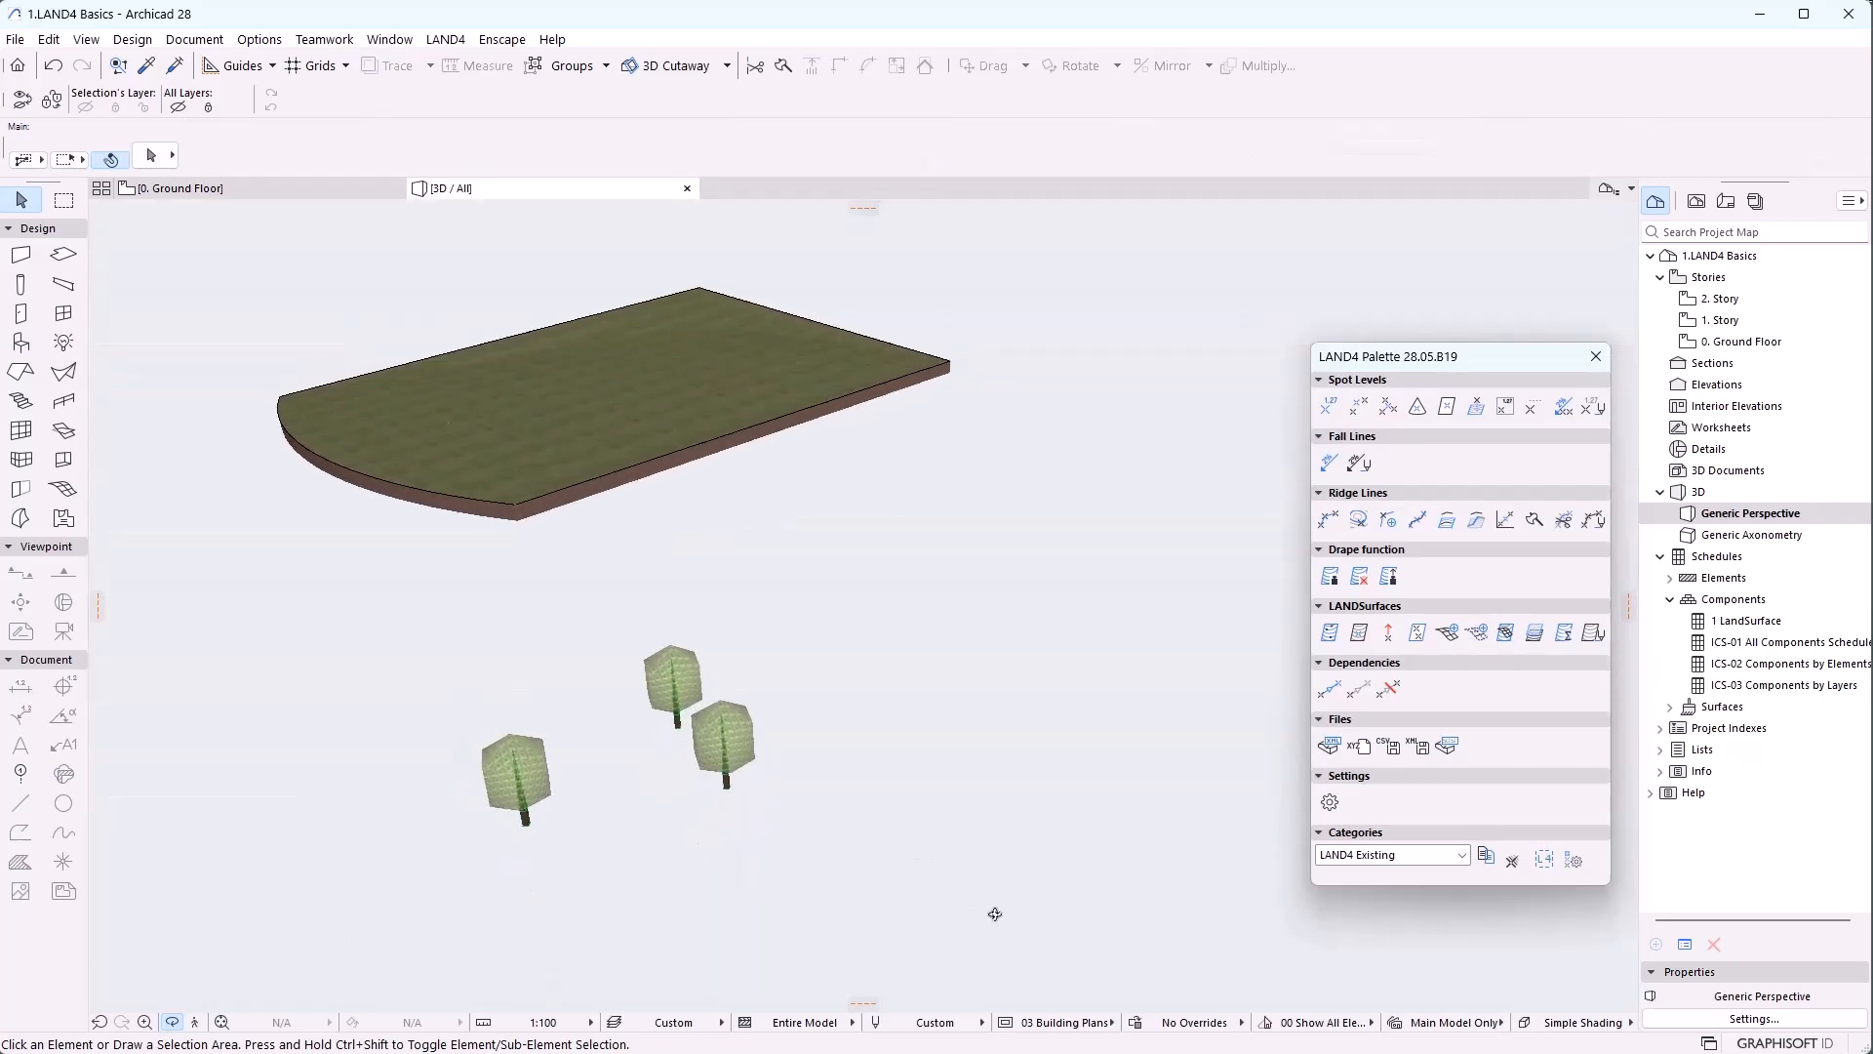
key("Escape")
left_click_drag(345, 650, 825, 859)
left_click(548, 381, "shift")
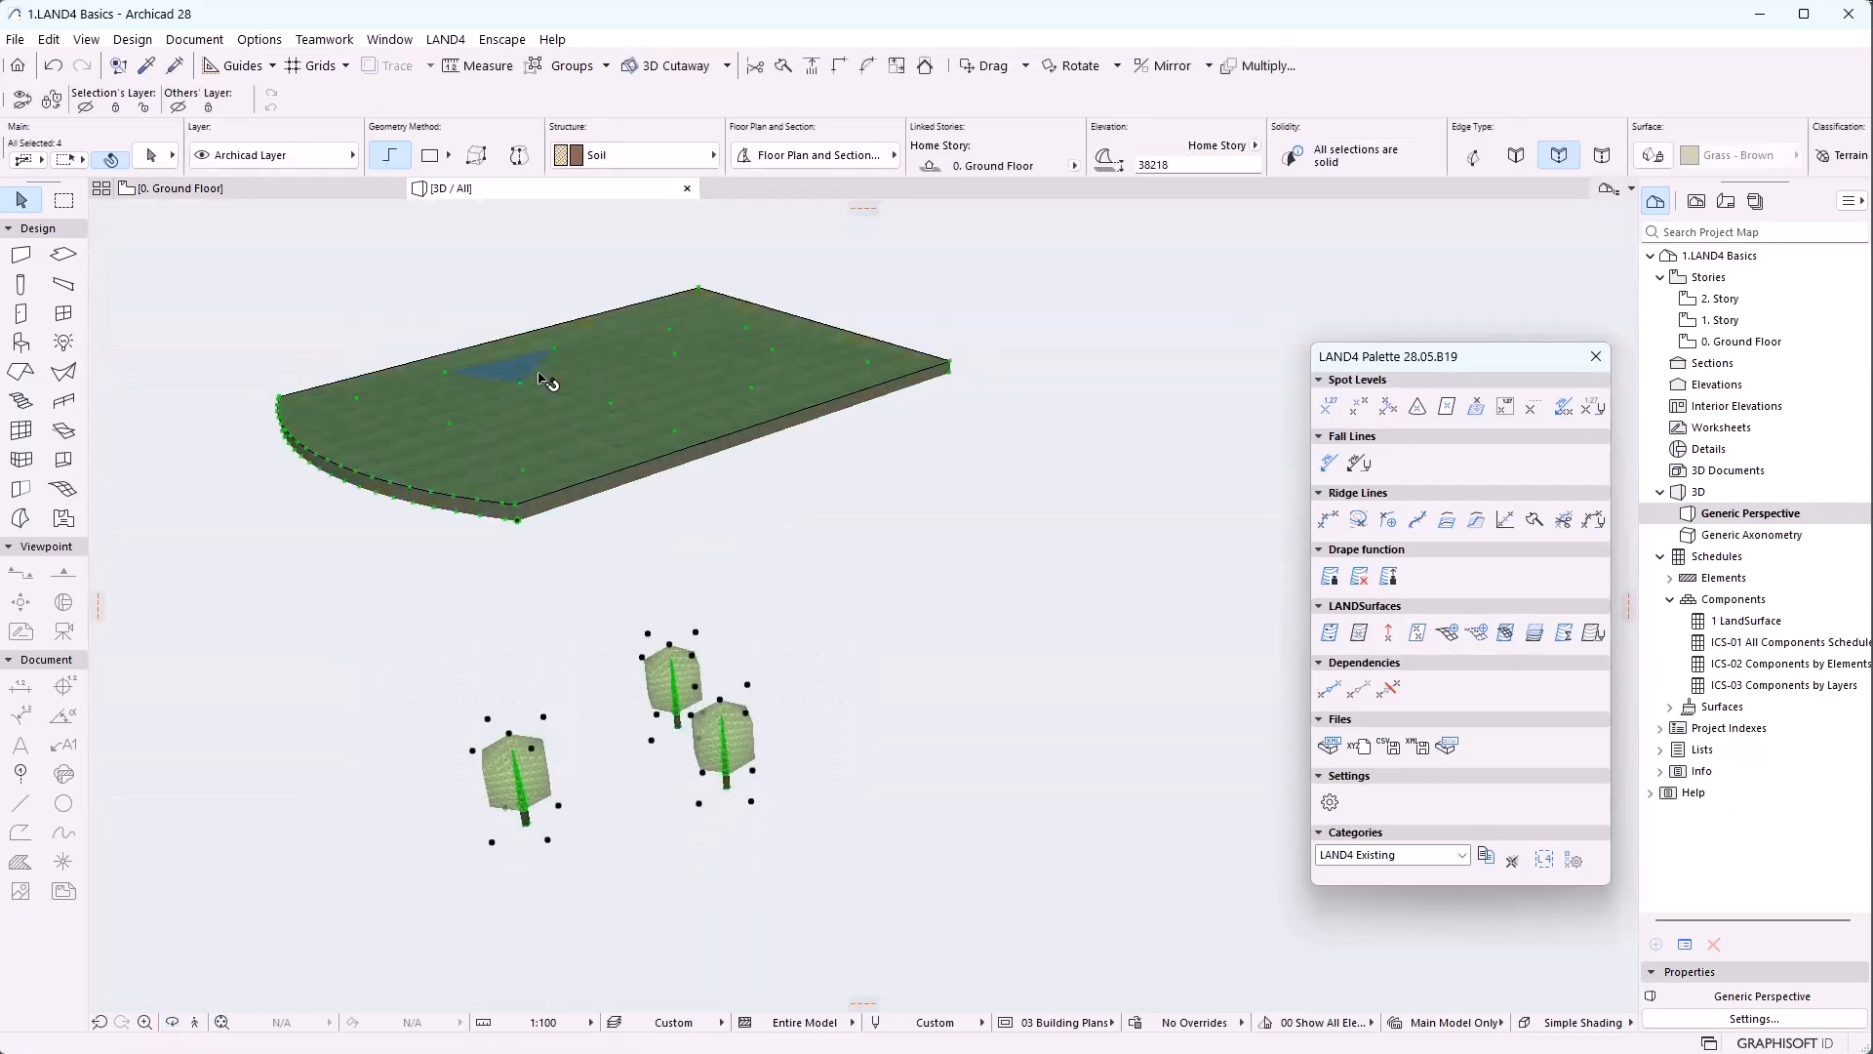
left_click(1368, 579)
left_click(711, 590)
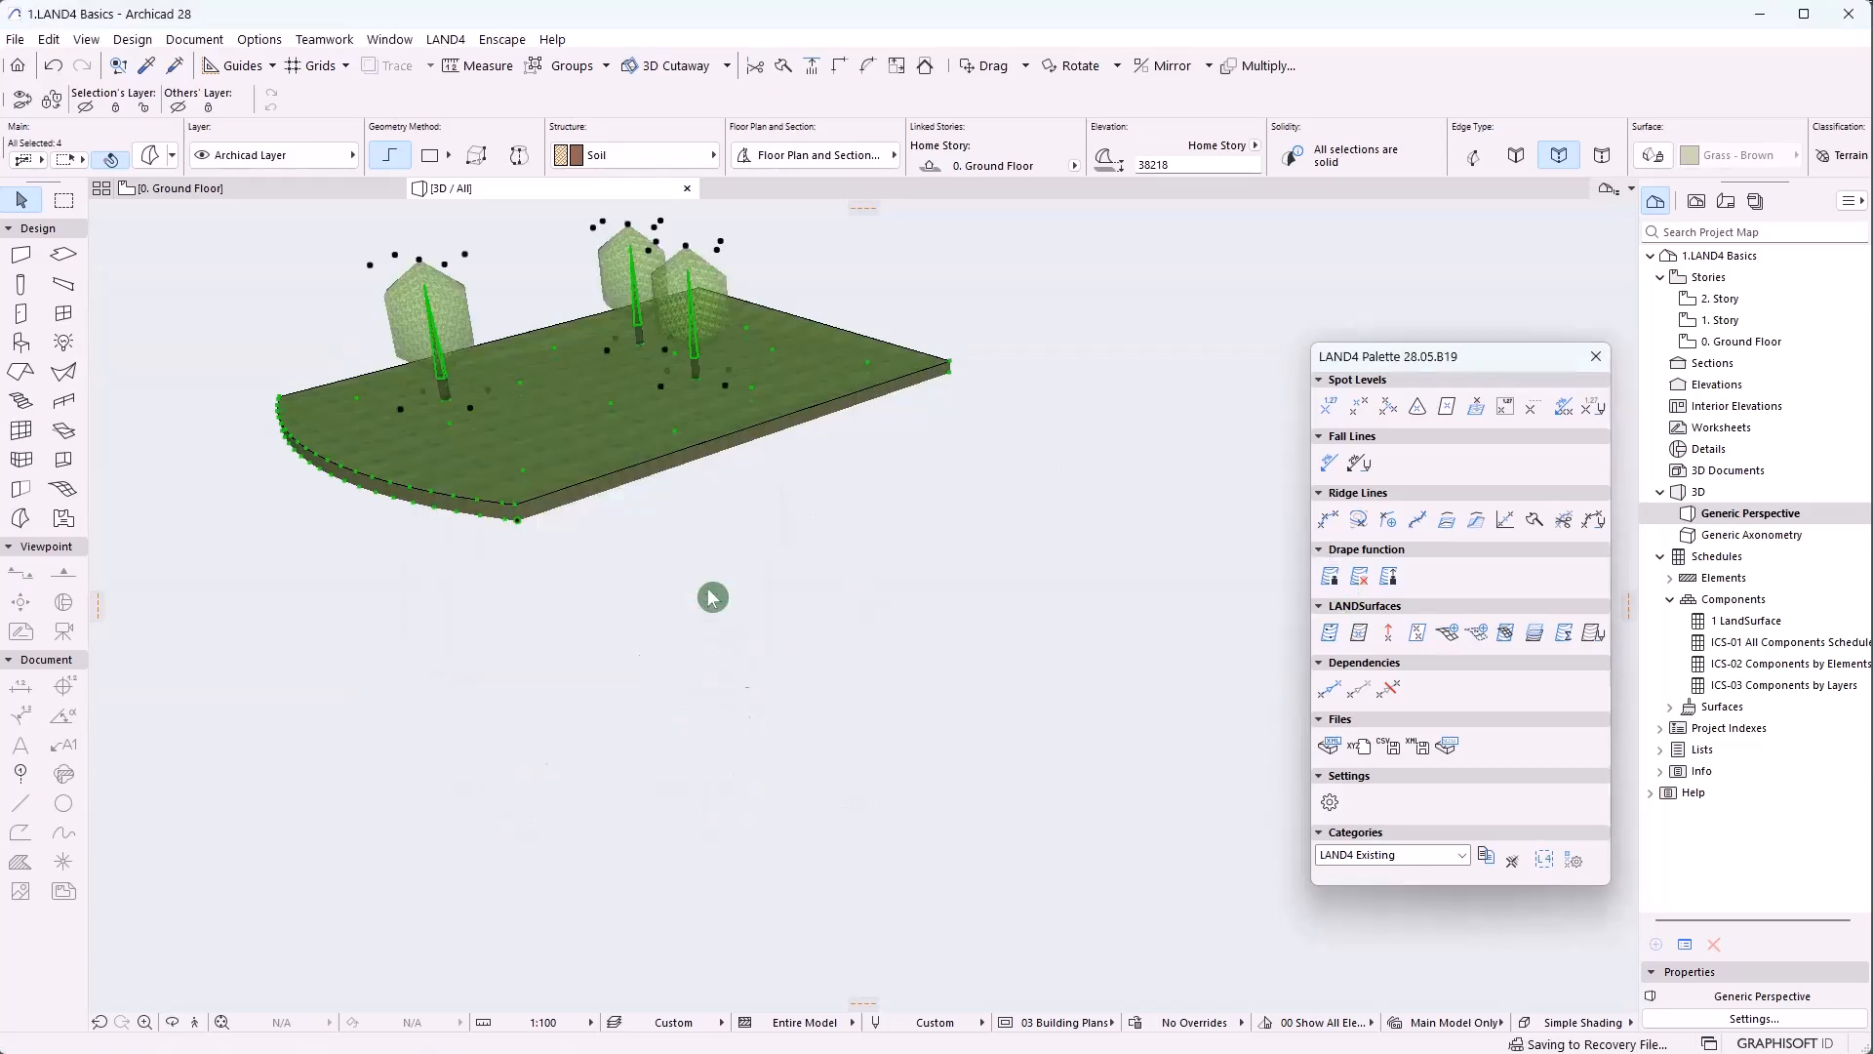
key("Escape")
Move the nearest tree across the land surface towards its curved end, in front of the tree standing there
scroll(605, 497, "up", 5)
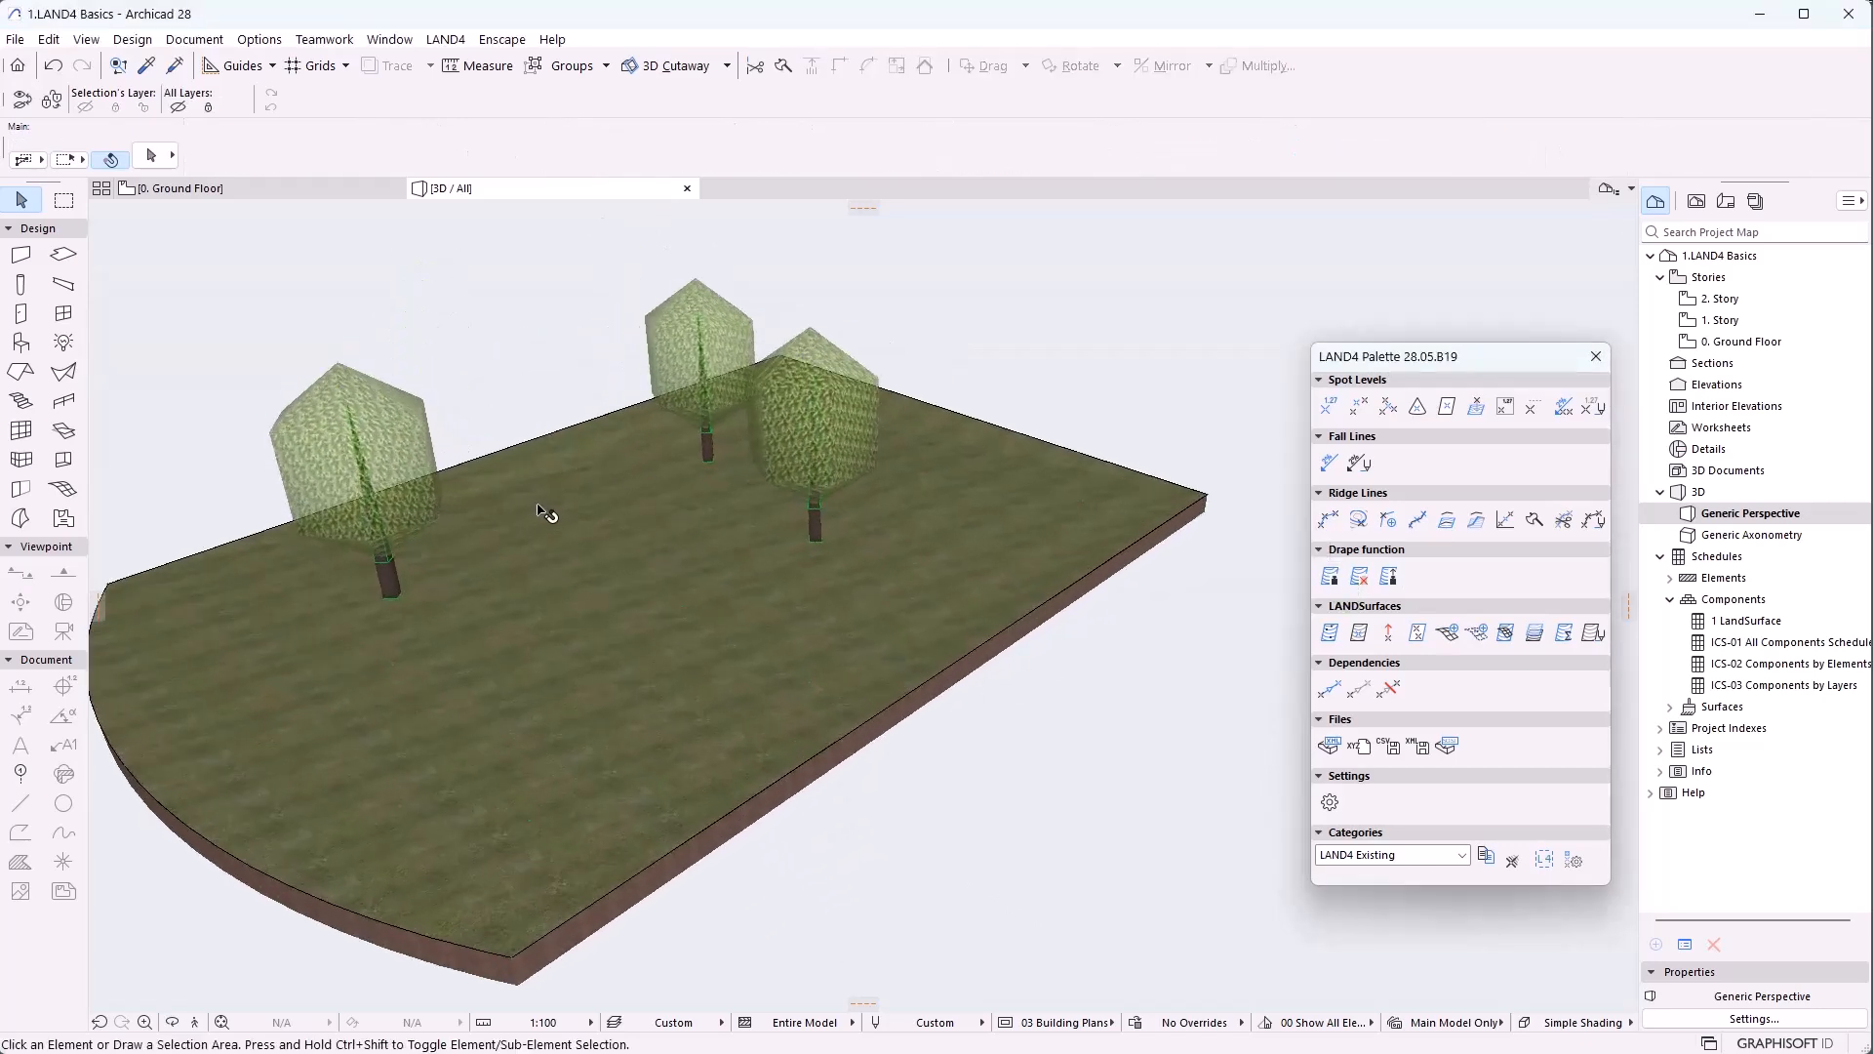
left_click(172, 1022)
left_click_drag(458, 810, 531, 670)
key("Escape")
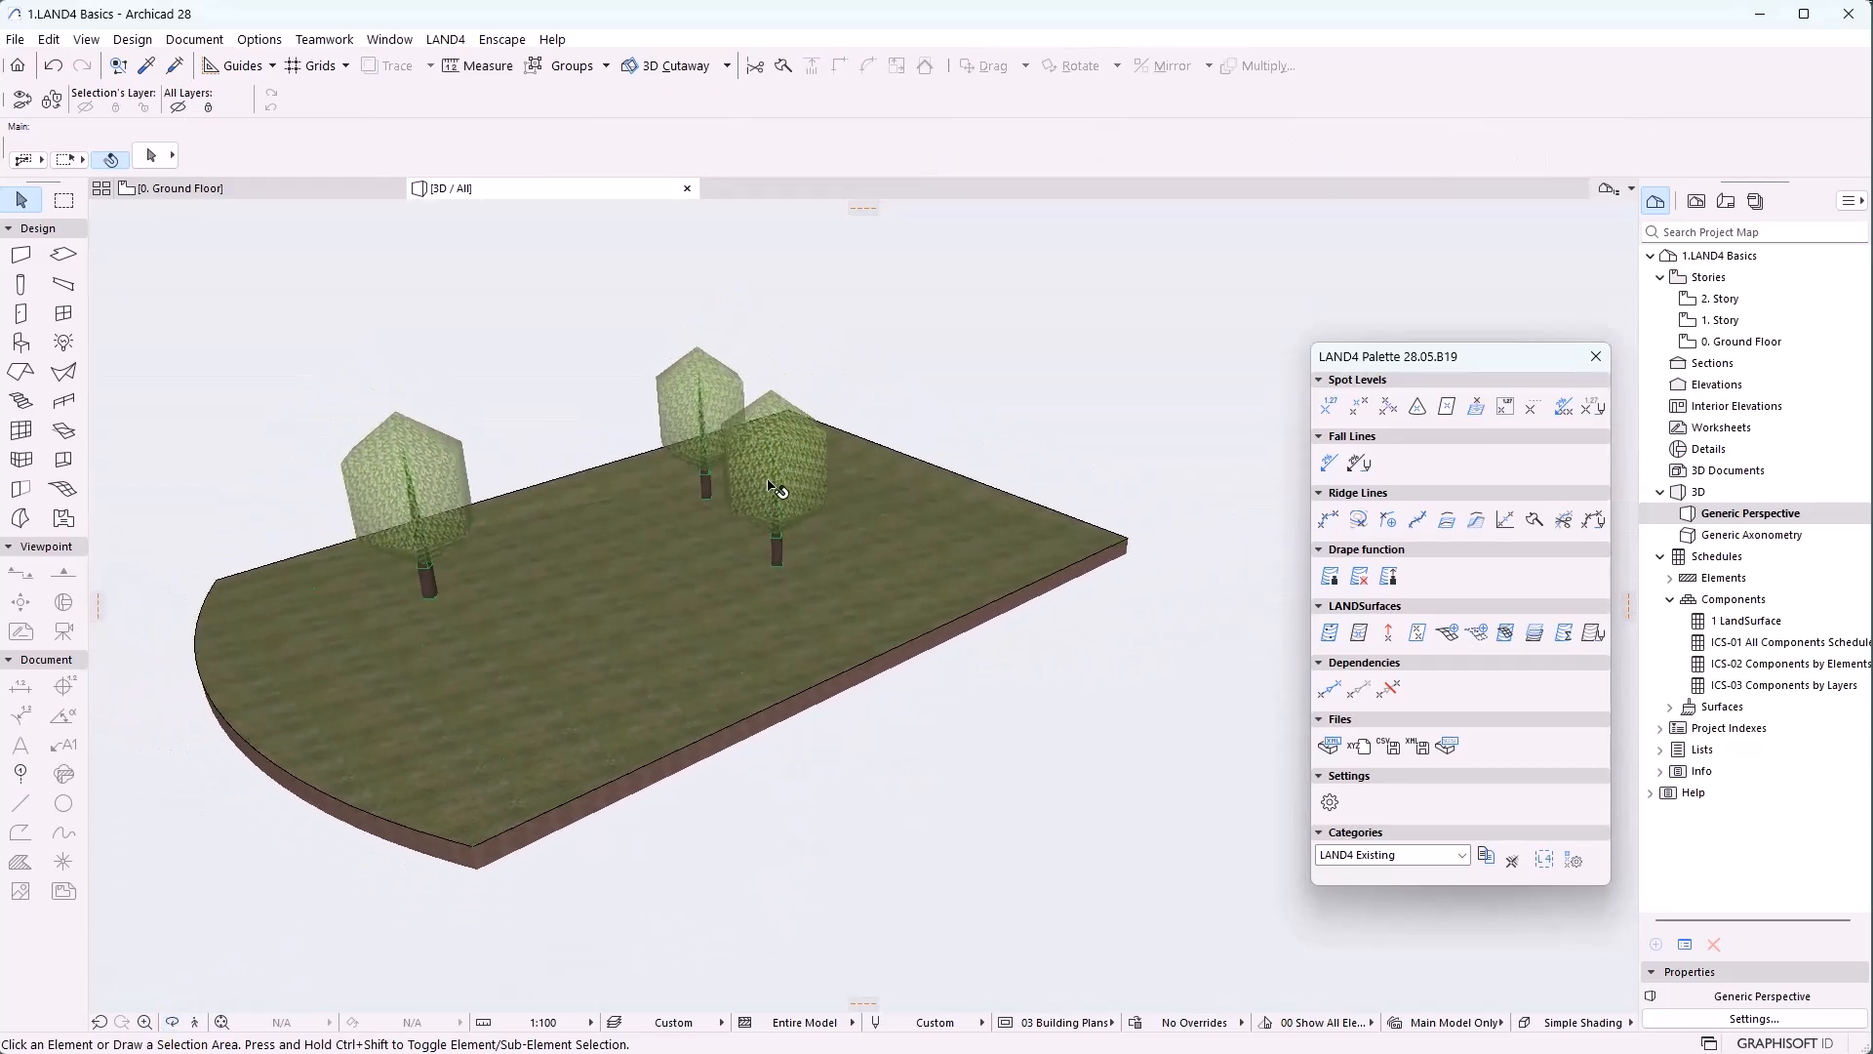
left_click(778, 491)
left_click_drag(781, 495, 570, 563)
left_click(839, 864)
Drape the relocated tree onto the land surface at its new position
left_click(173, 1022)
left_click_drag(597, 856, 575, 824)
key("Escape")
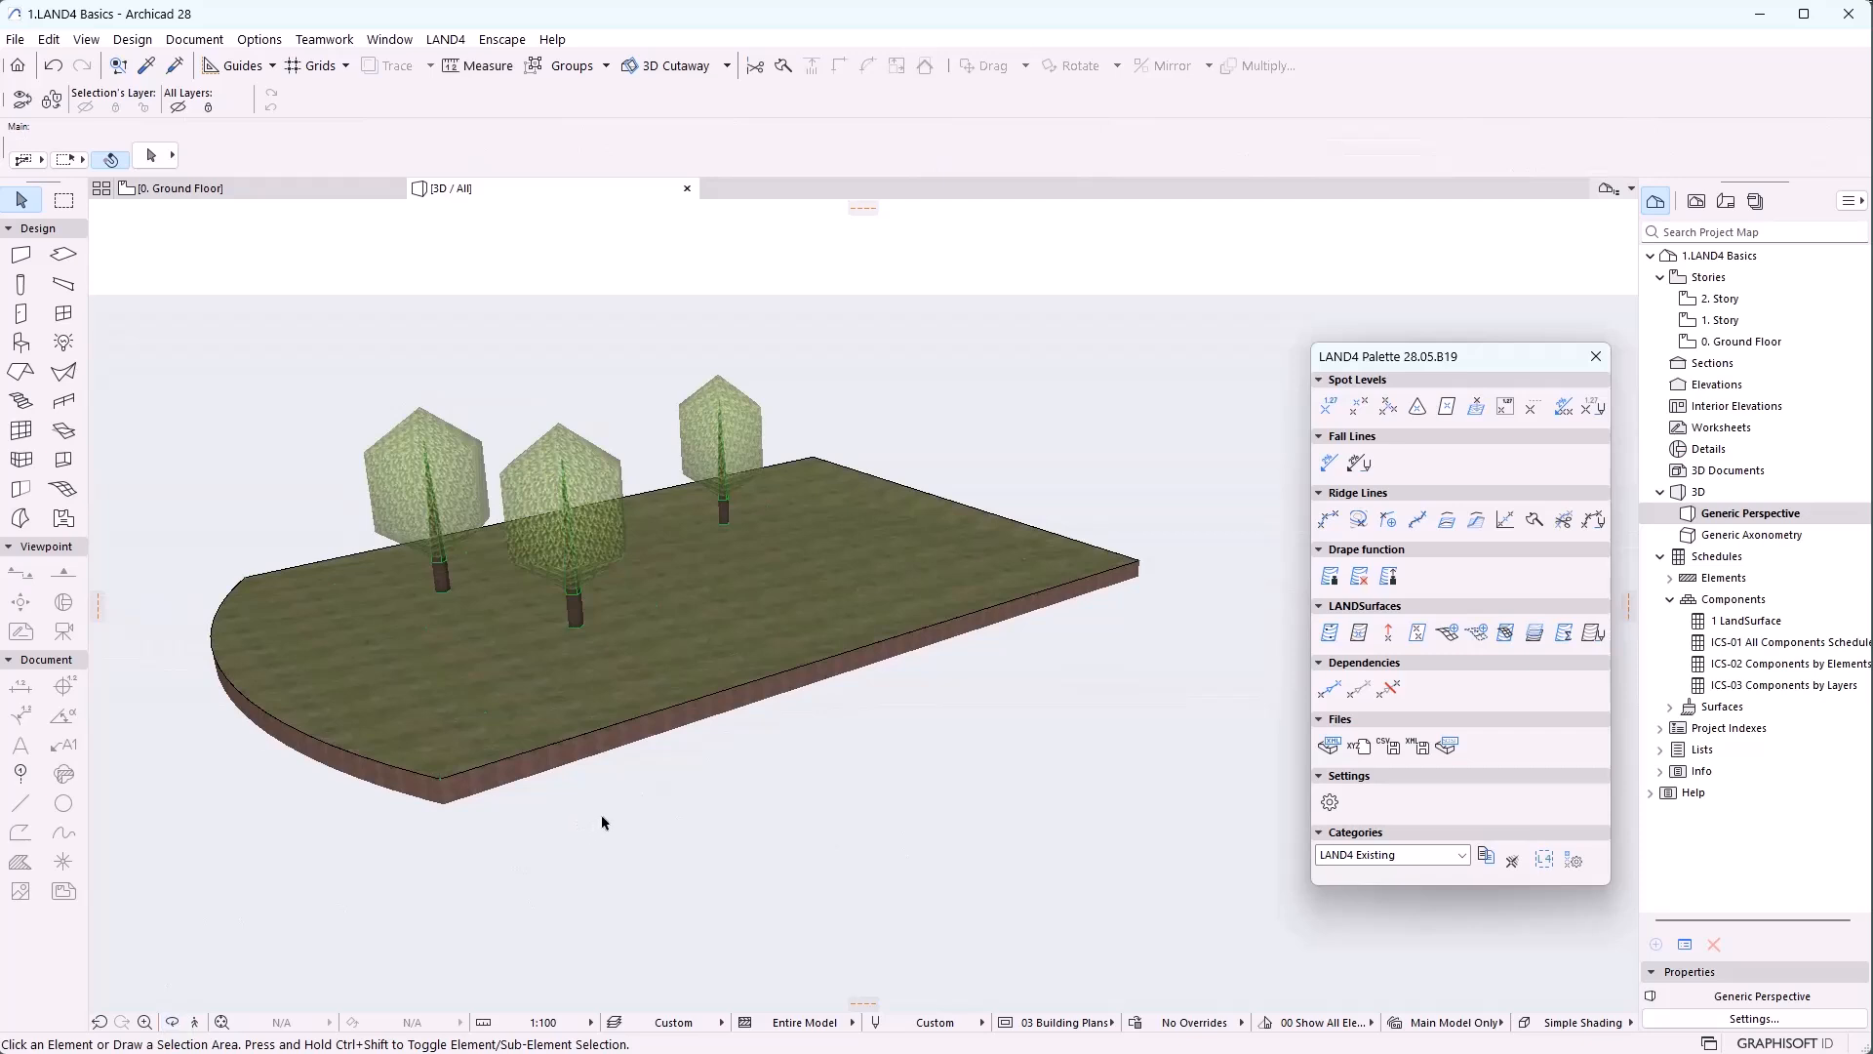
left_click(585, 527)
left_click(673, 646, "shift")
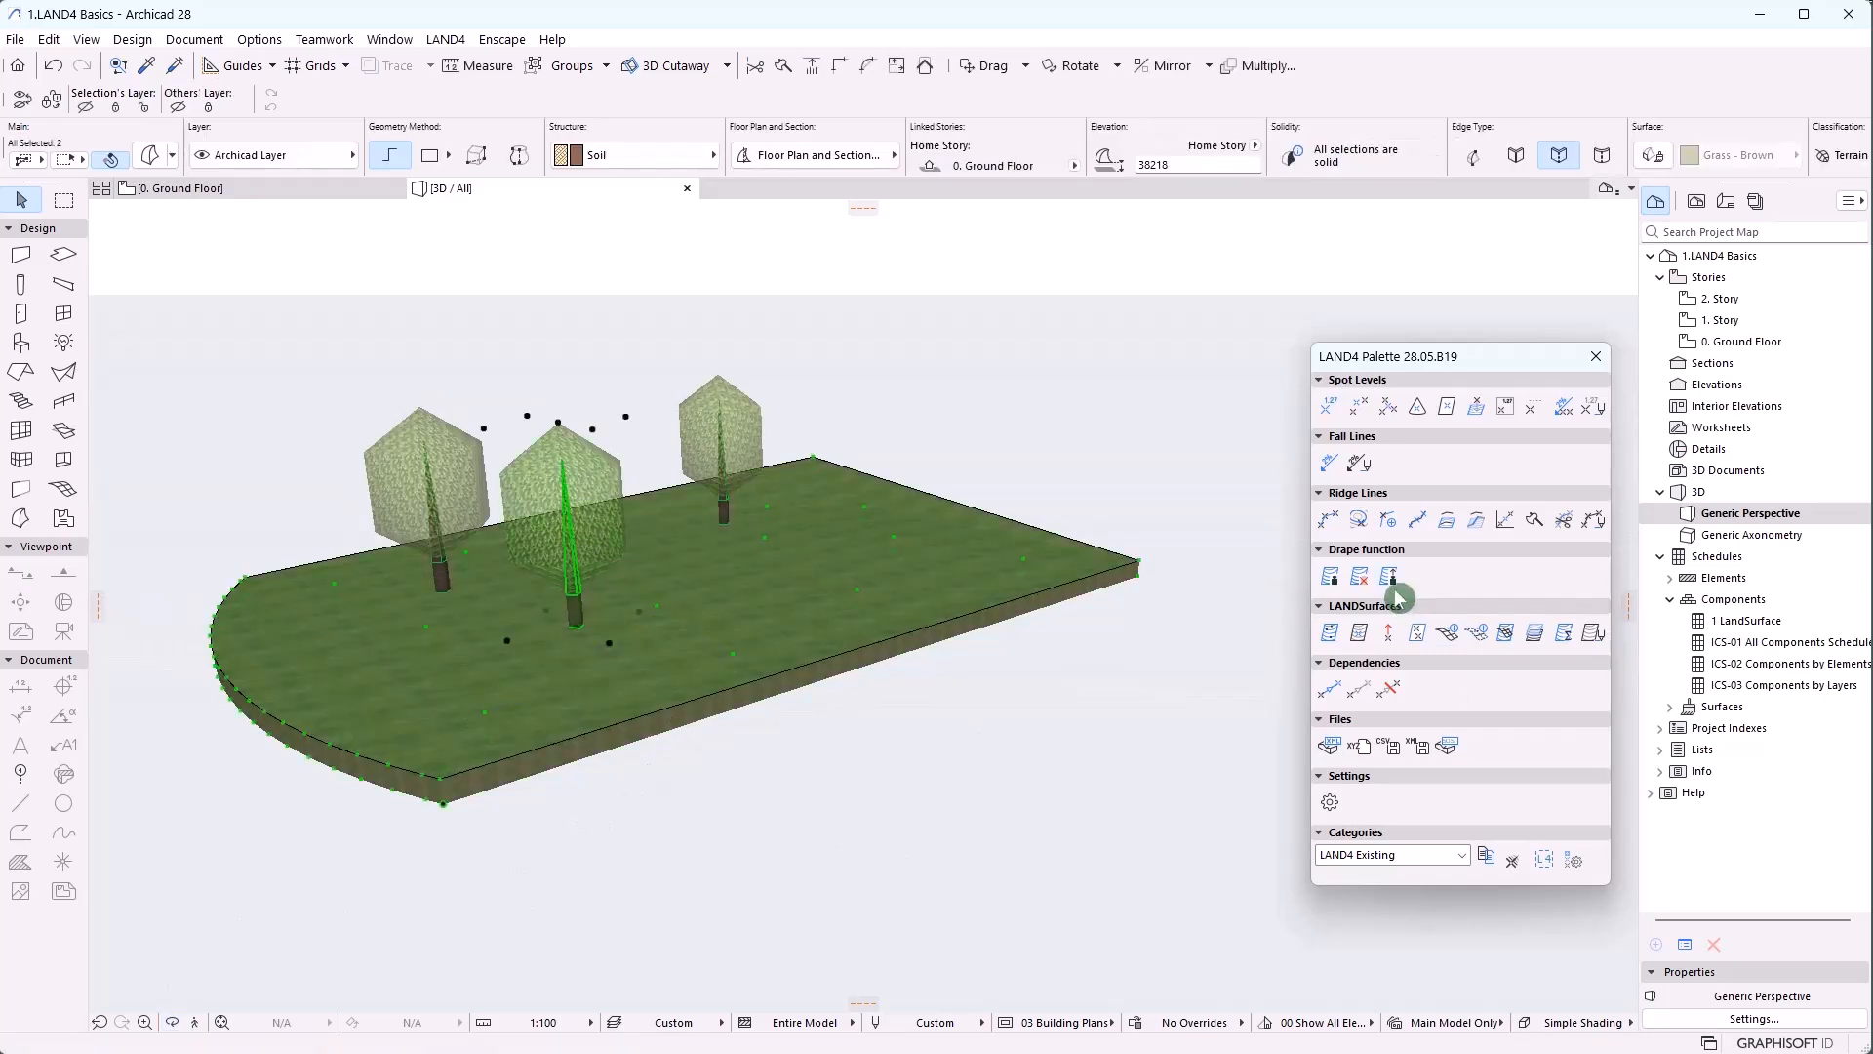
left_click(1364, 577)
left_click(717, 589)
Raise the relocated tree above the land surface
left_click(576, 574)
left_click_drag(575, 573, 569, 499)
left_click(589, 800)
Drape the raised tree onto the land surface with an offset of 1
left_click(171, 1021)
left_click_drag(673, 903, 801, 856)
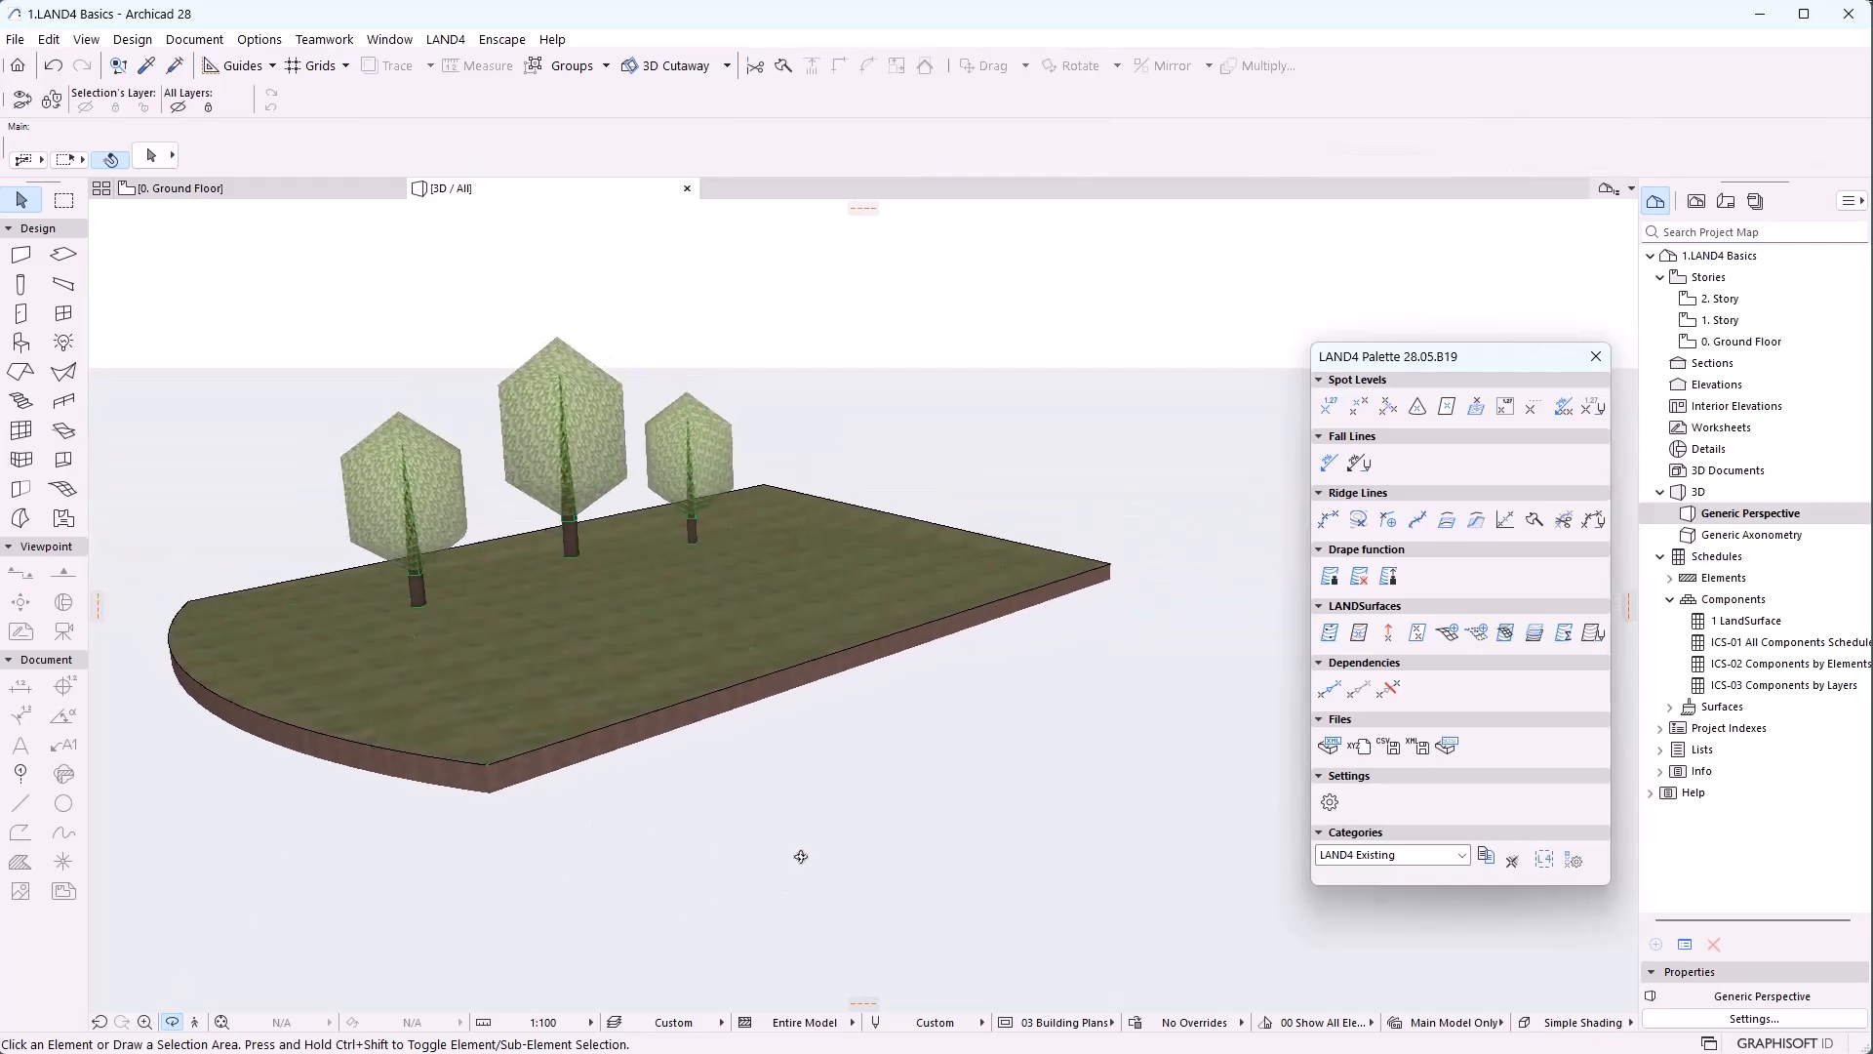
left_click(566, 424)
left_click(535, 616, "shift")
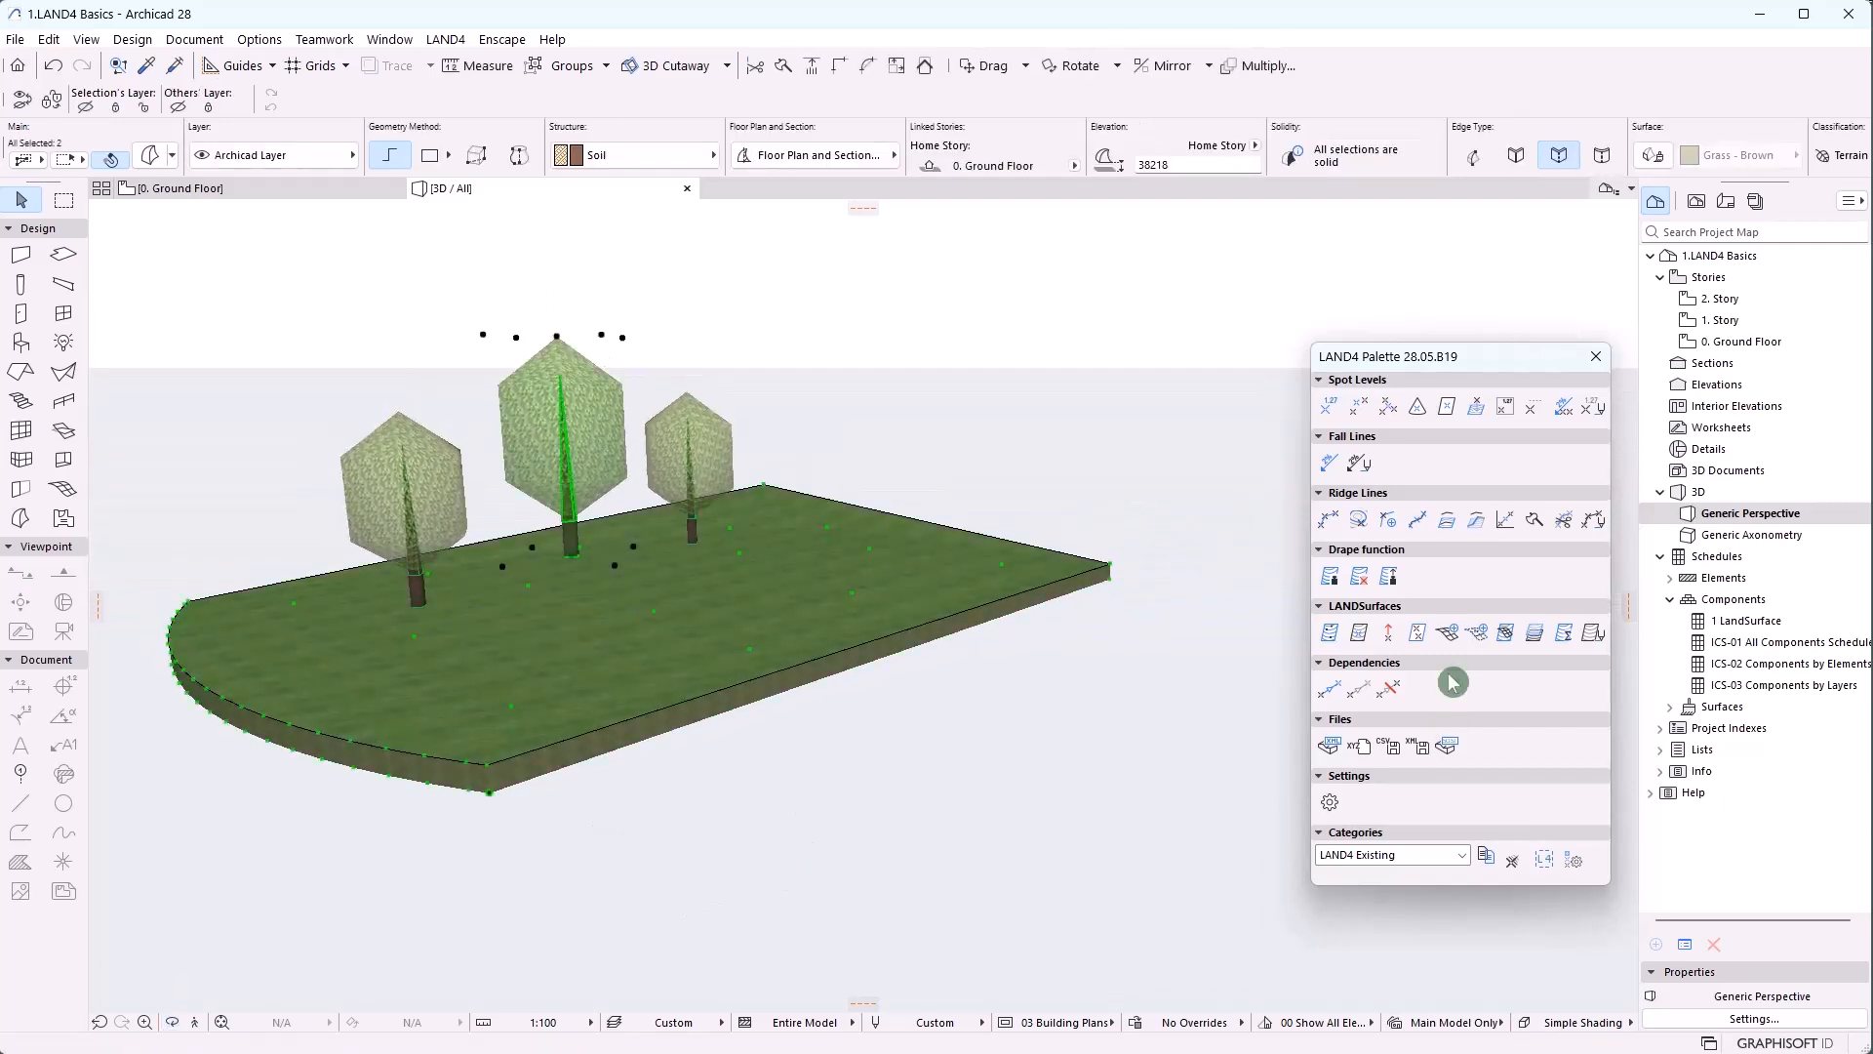
left_click(1397, 580)
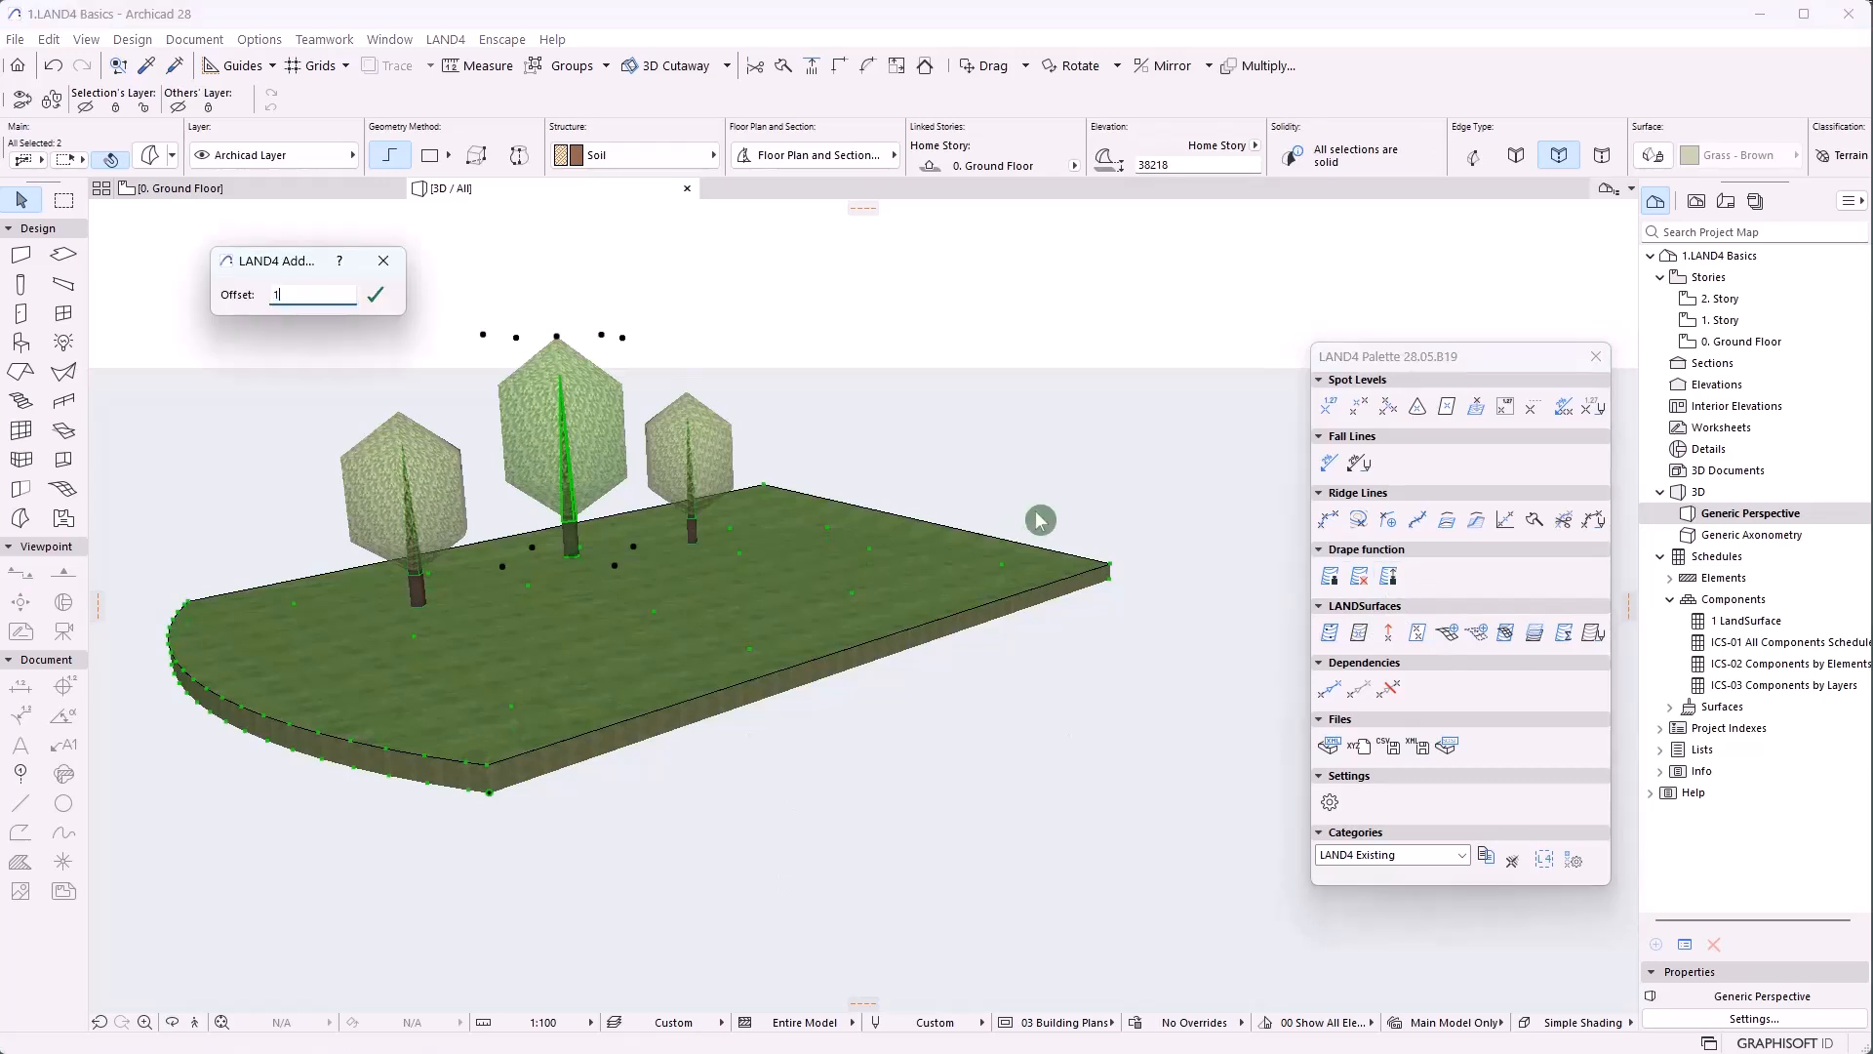
left_click(376, 295)
left_click(699, 591)
scroll(541, 649, "up", 5)
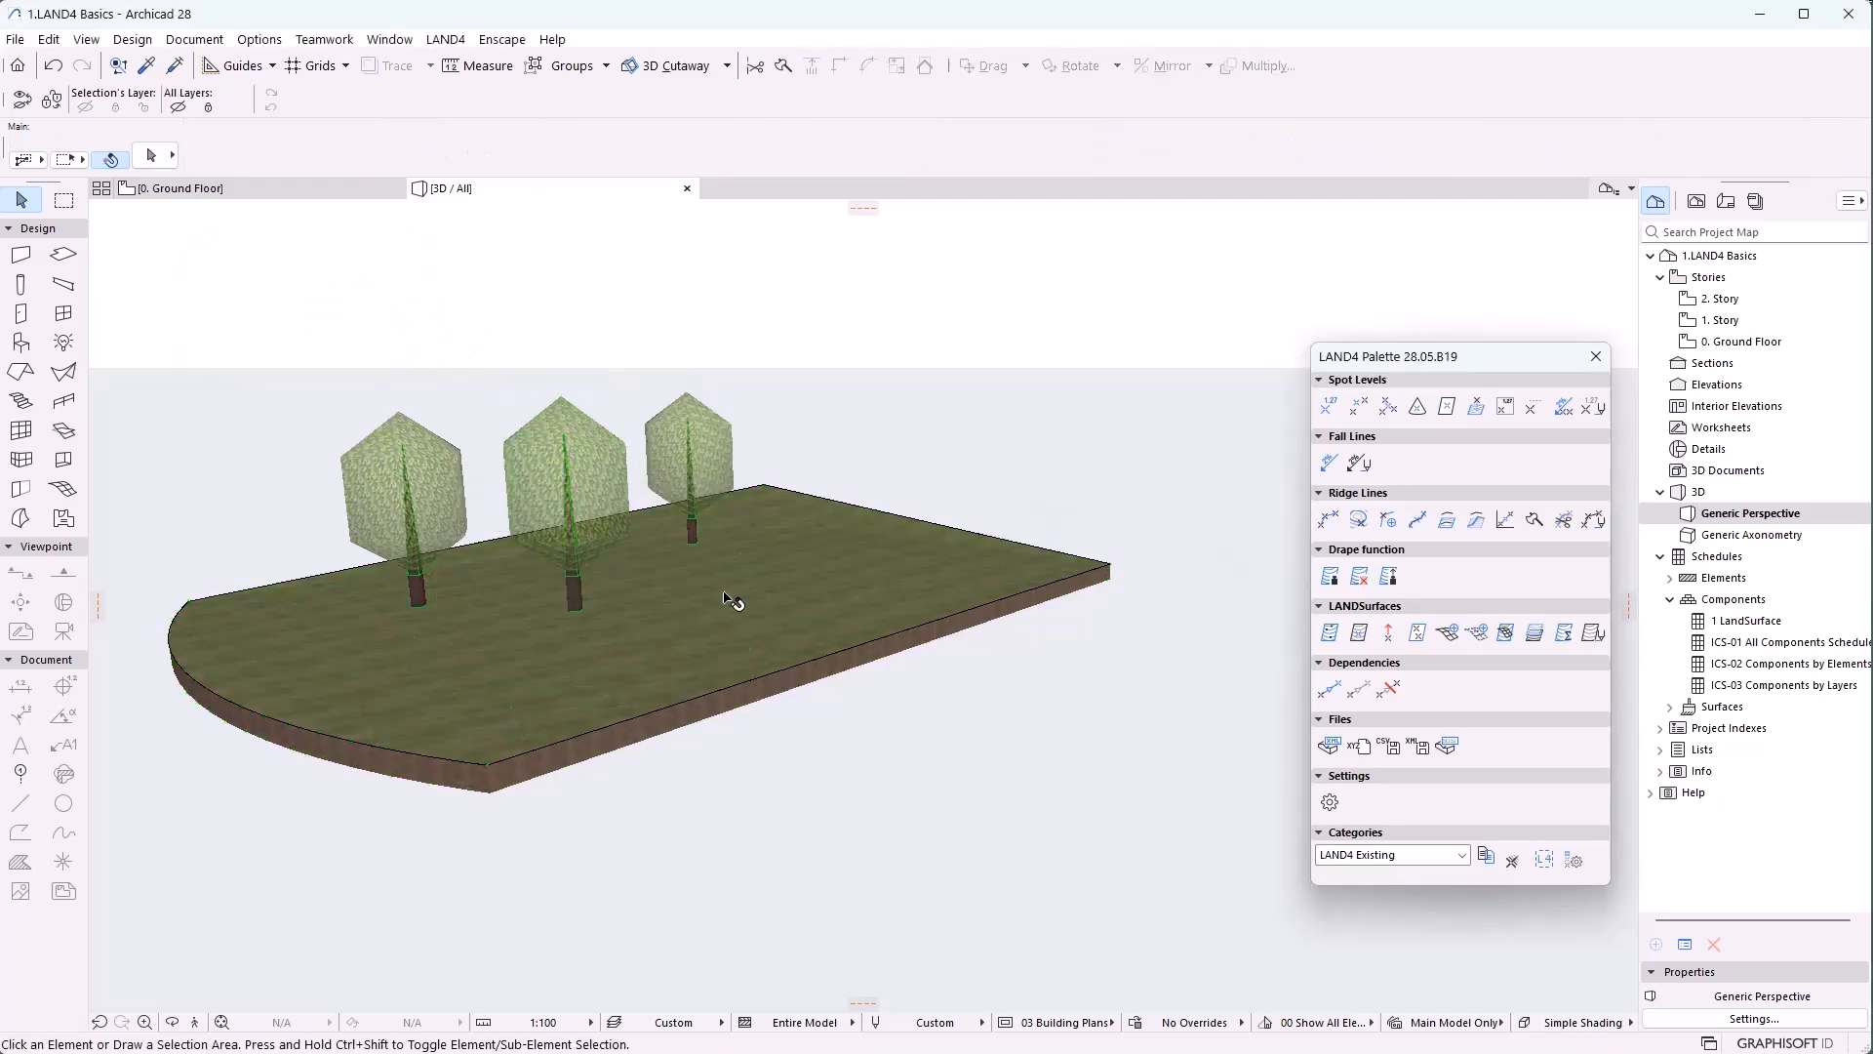
Examine how the three draped trees sit on the land surface from several viewing angles
left_click(168, 1021)
left_click_drag(829, 585, 702, 815)
scroll(634, 610, "down", 3)
key("Escape")
left_click(624, 517)
left_click_drag(624, 517, 943, 518)
left_click_drag(938, 392, 640, 652)
key("Escape")
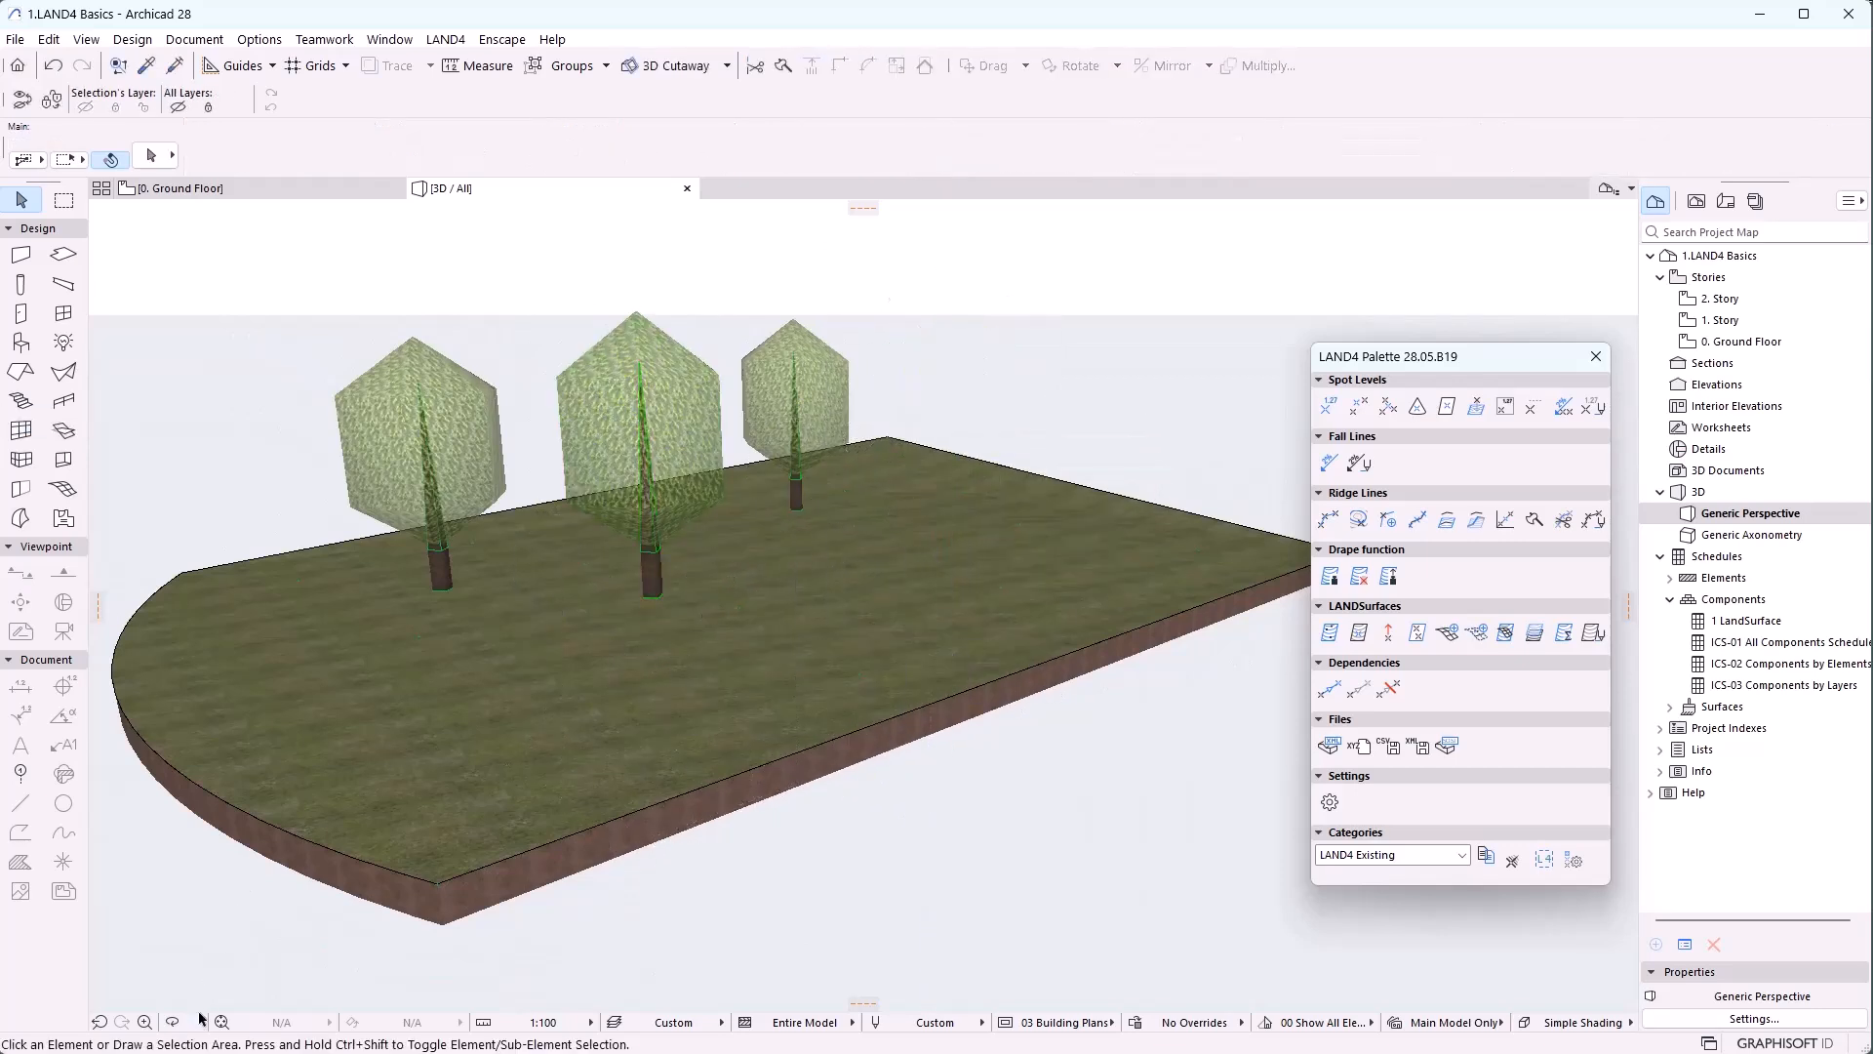
left_click(171, 1021)
left_click_drag(858, 757, 581, 647)
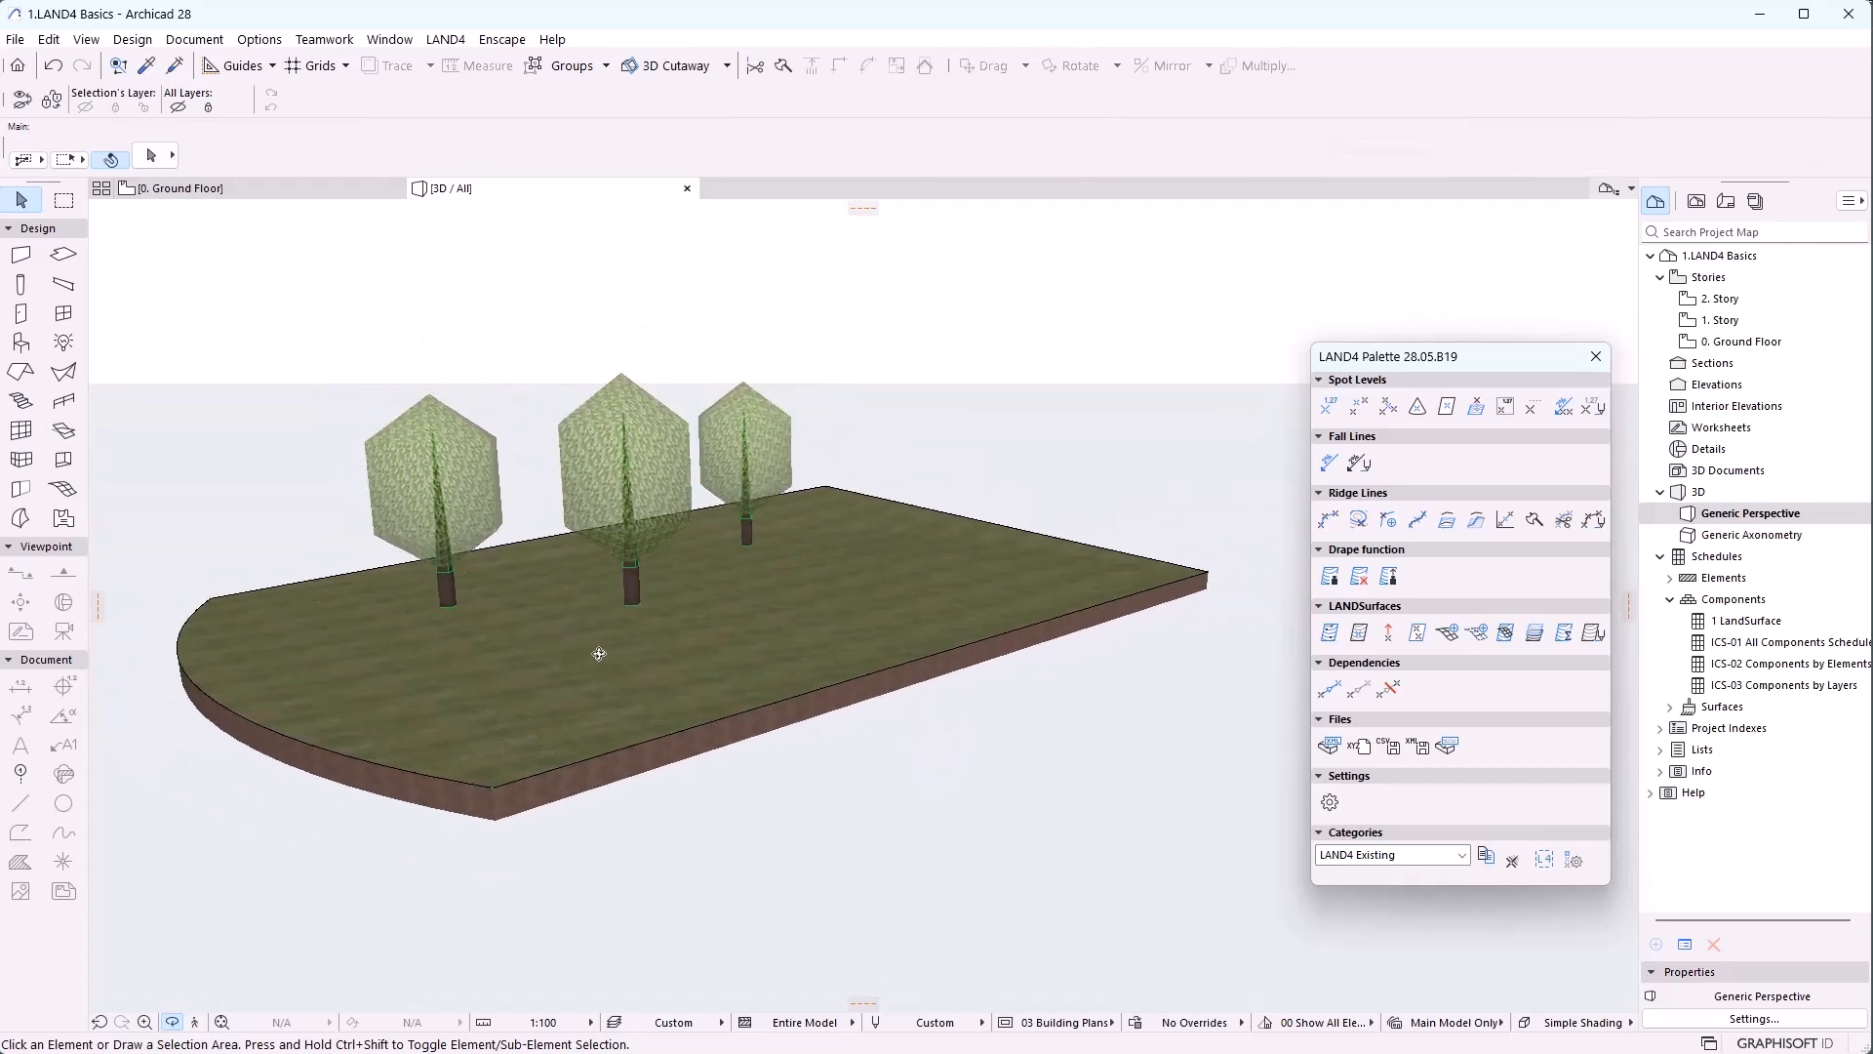
In the ground floor plan, place three columns around the middle of the land surface
left_click(294, 193)
key("ctrl+z")
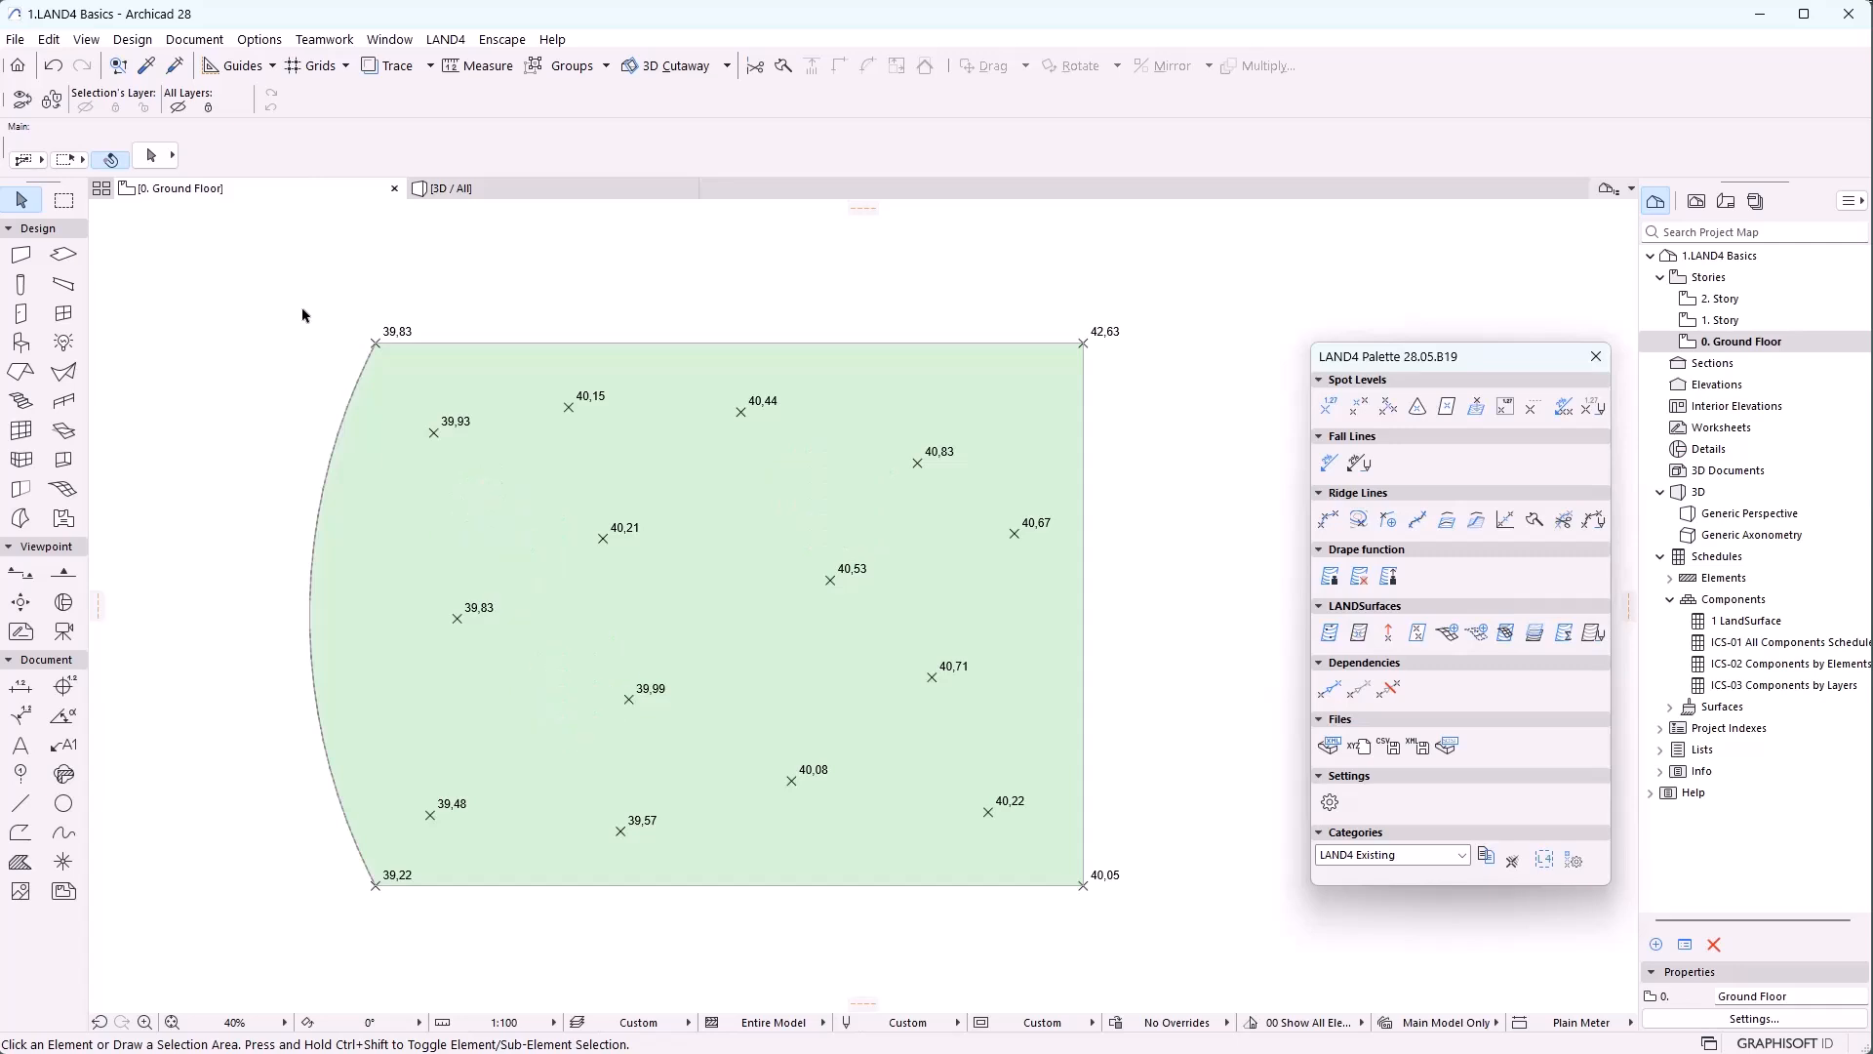
left_click(22, 287)
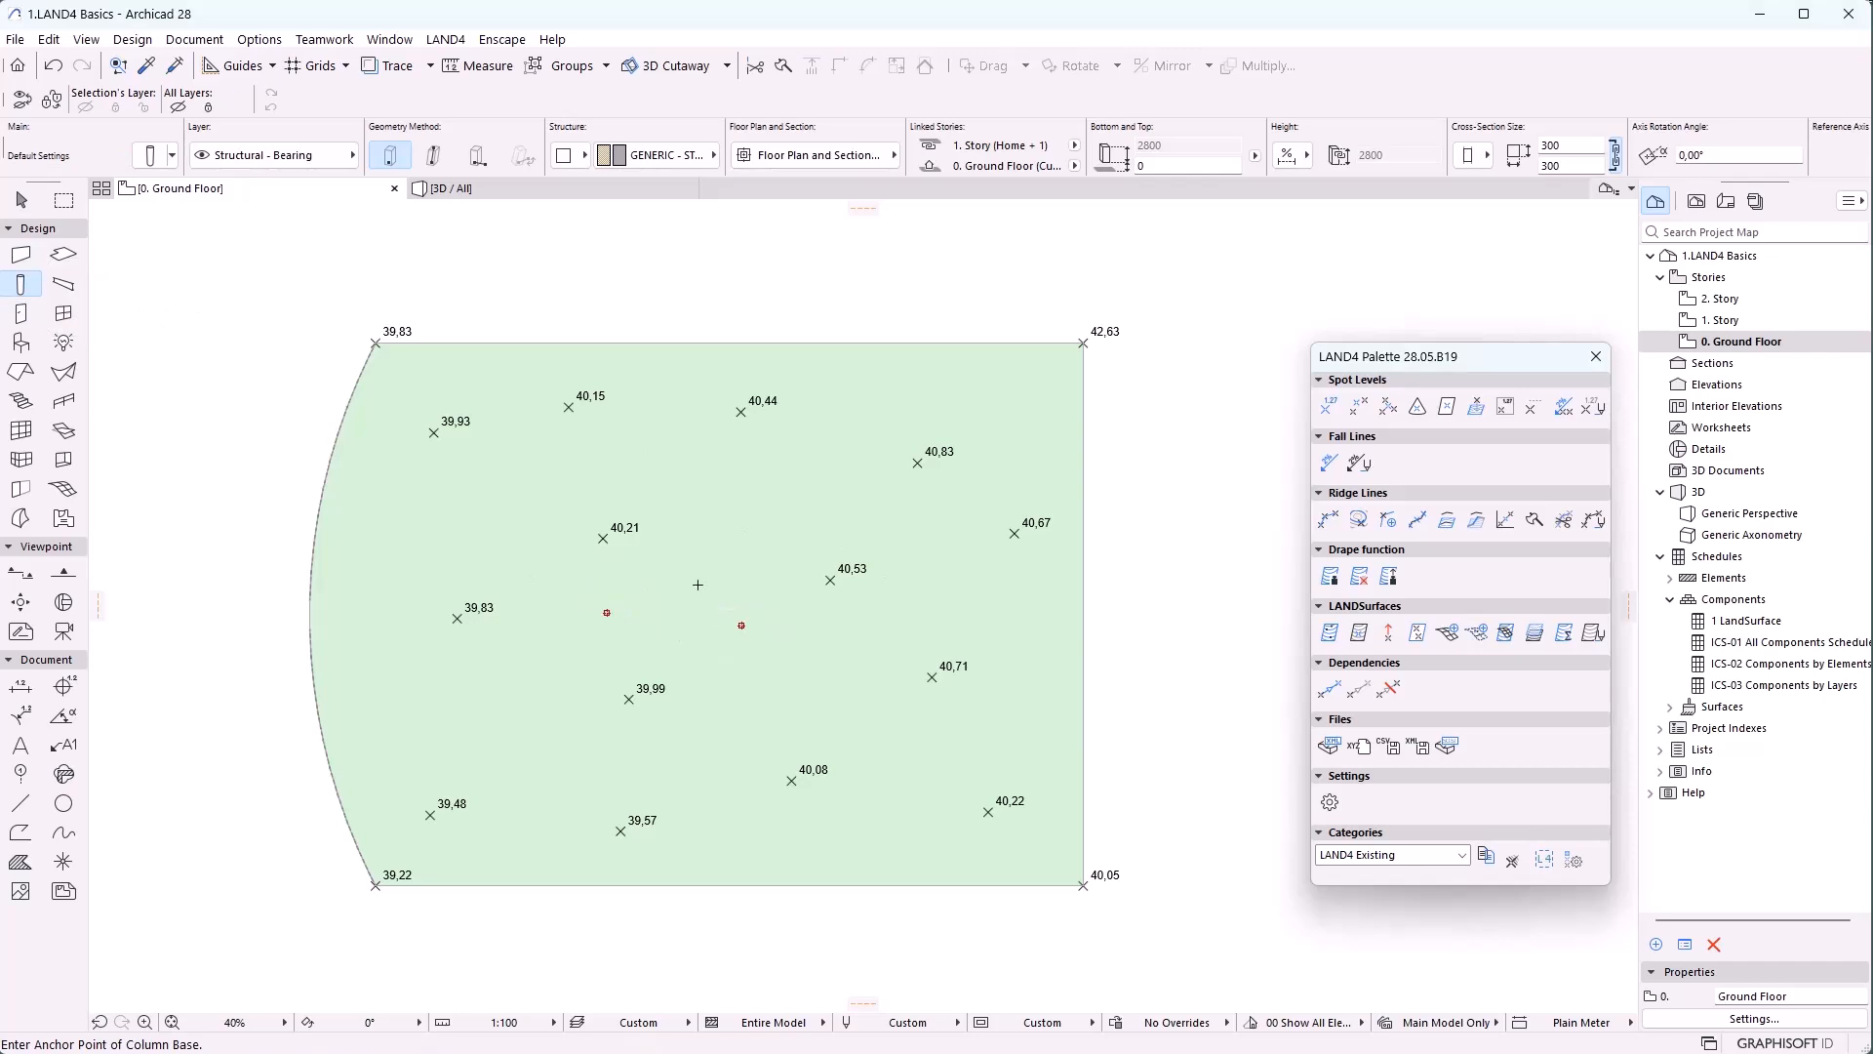
left_click(698, 584)
In the 3D window, drape the three columns onto the land surface above them and inspect their bases
left_click(524, 188)
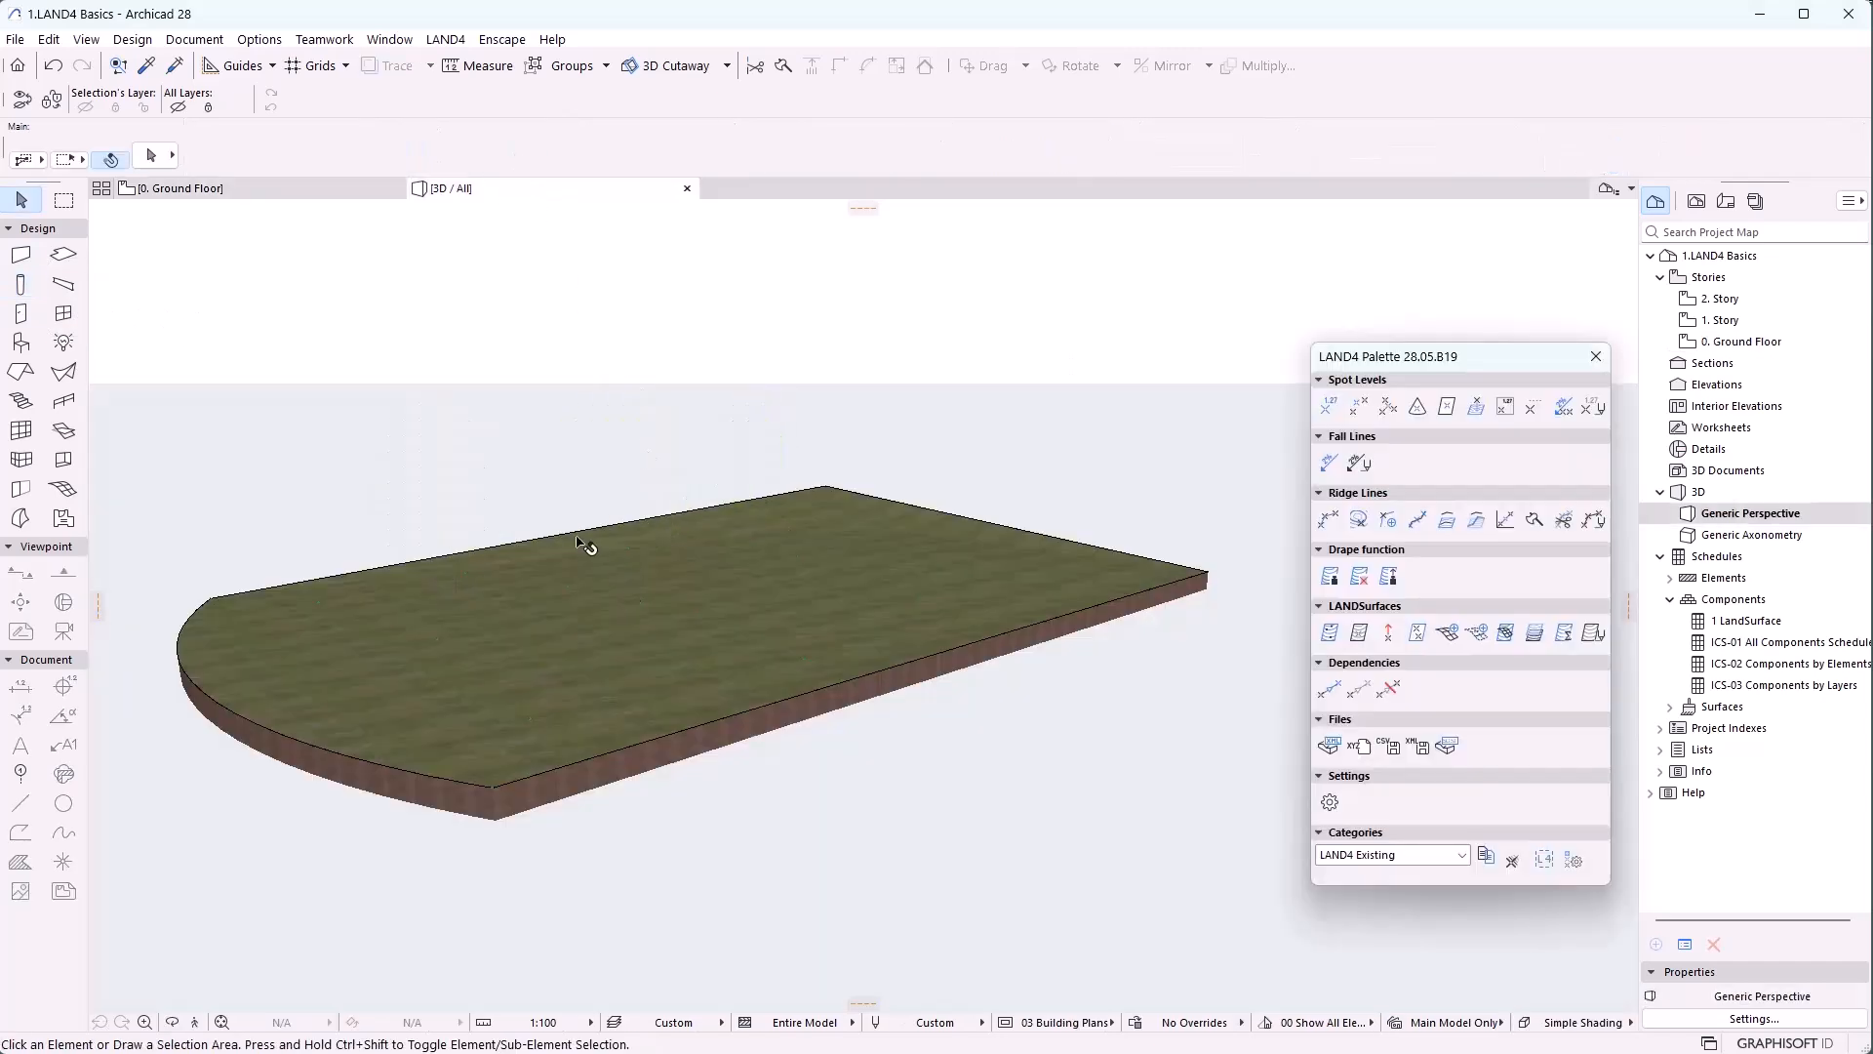
scroll(589, 556, "down", 3)
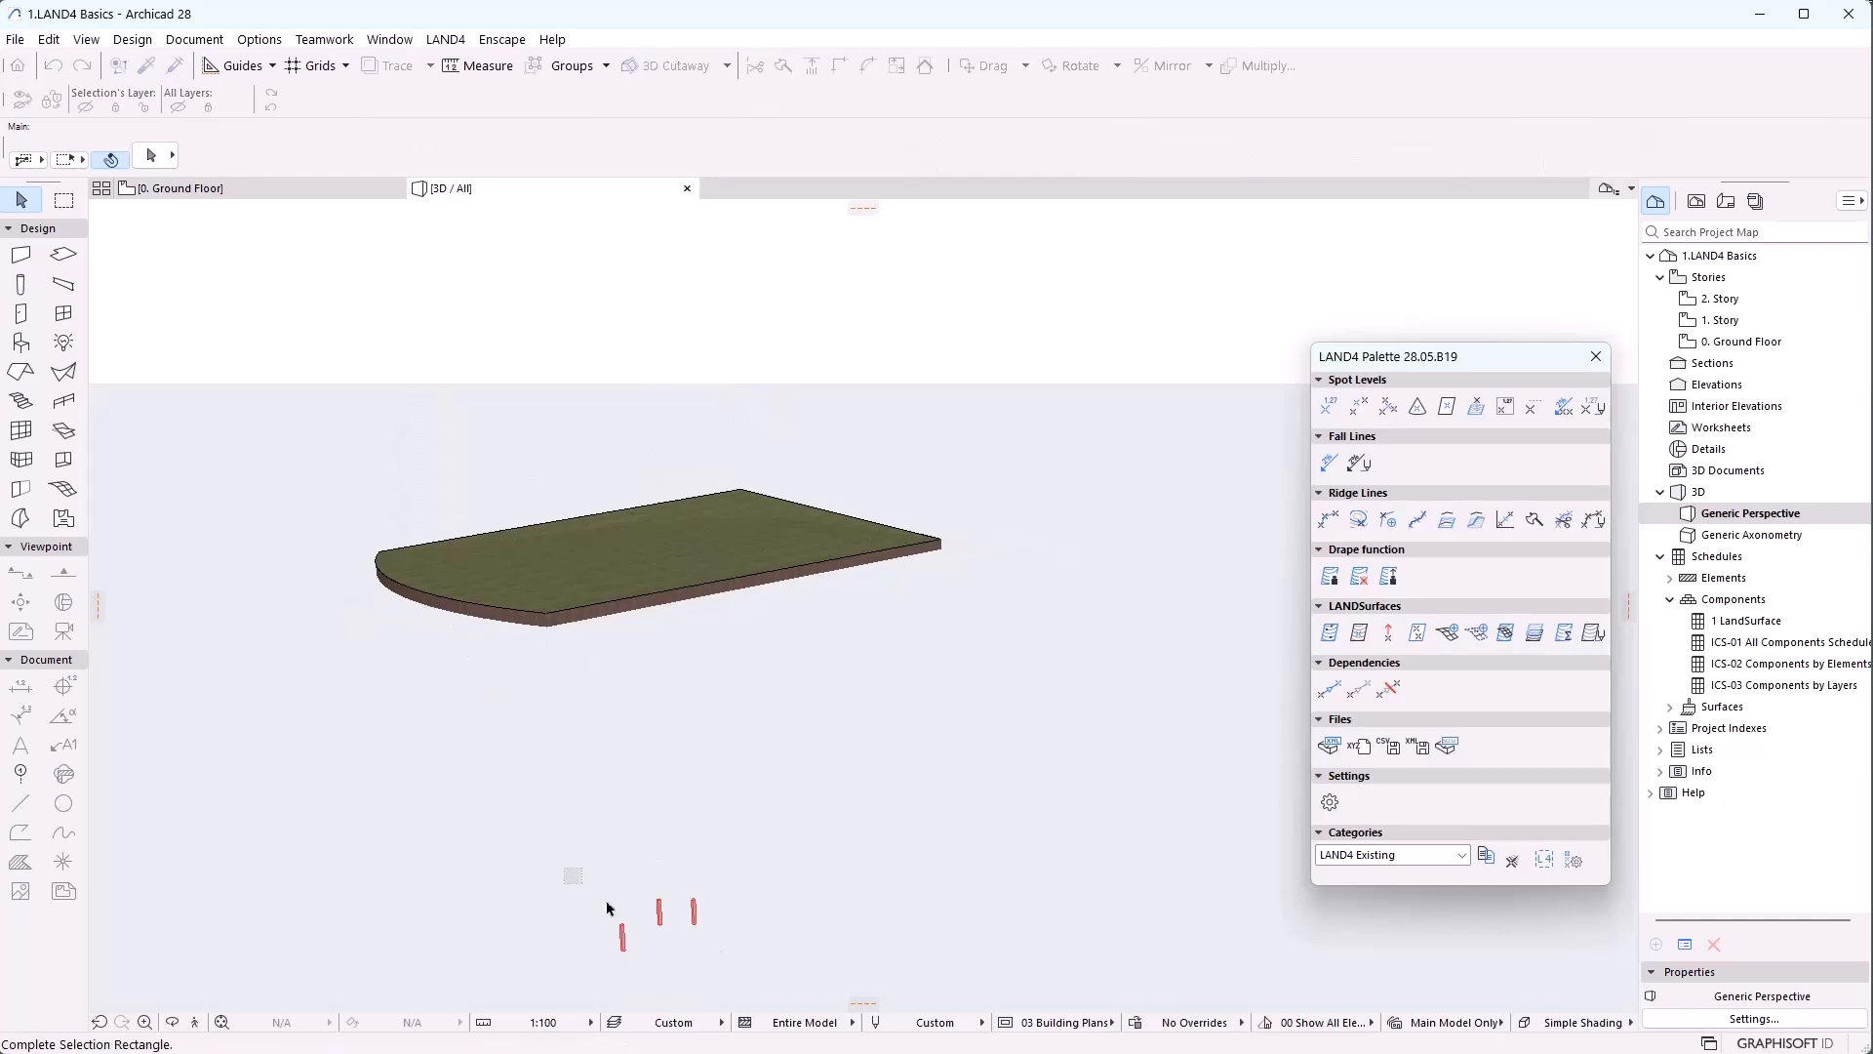
left_click_drag(569, 871, 732, 968)
left_click(646, 572, "shift")
left_click(1329, 576)
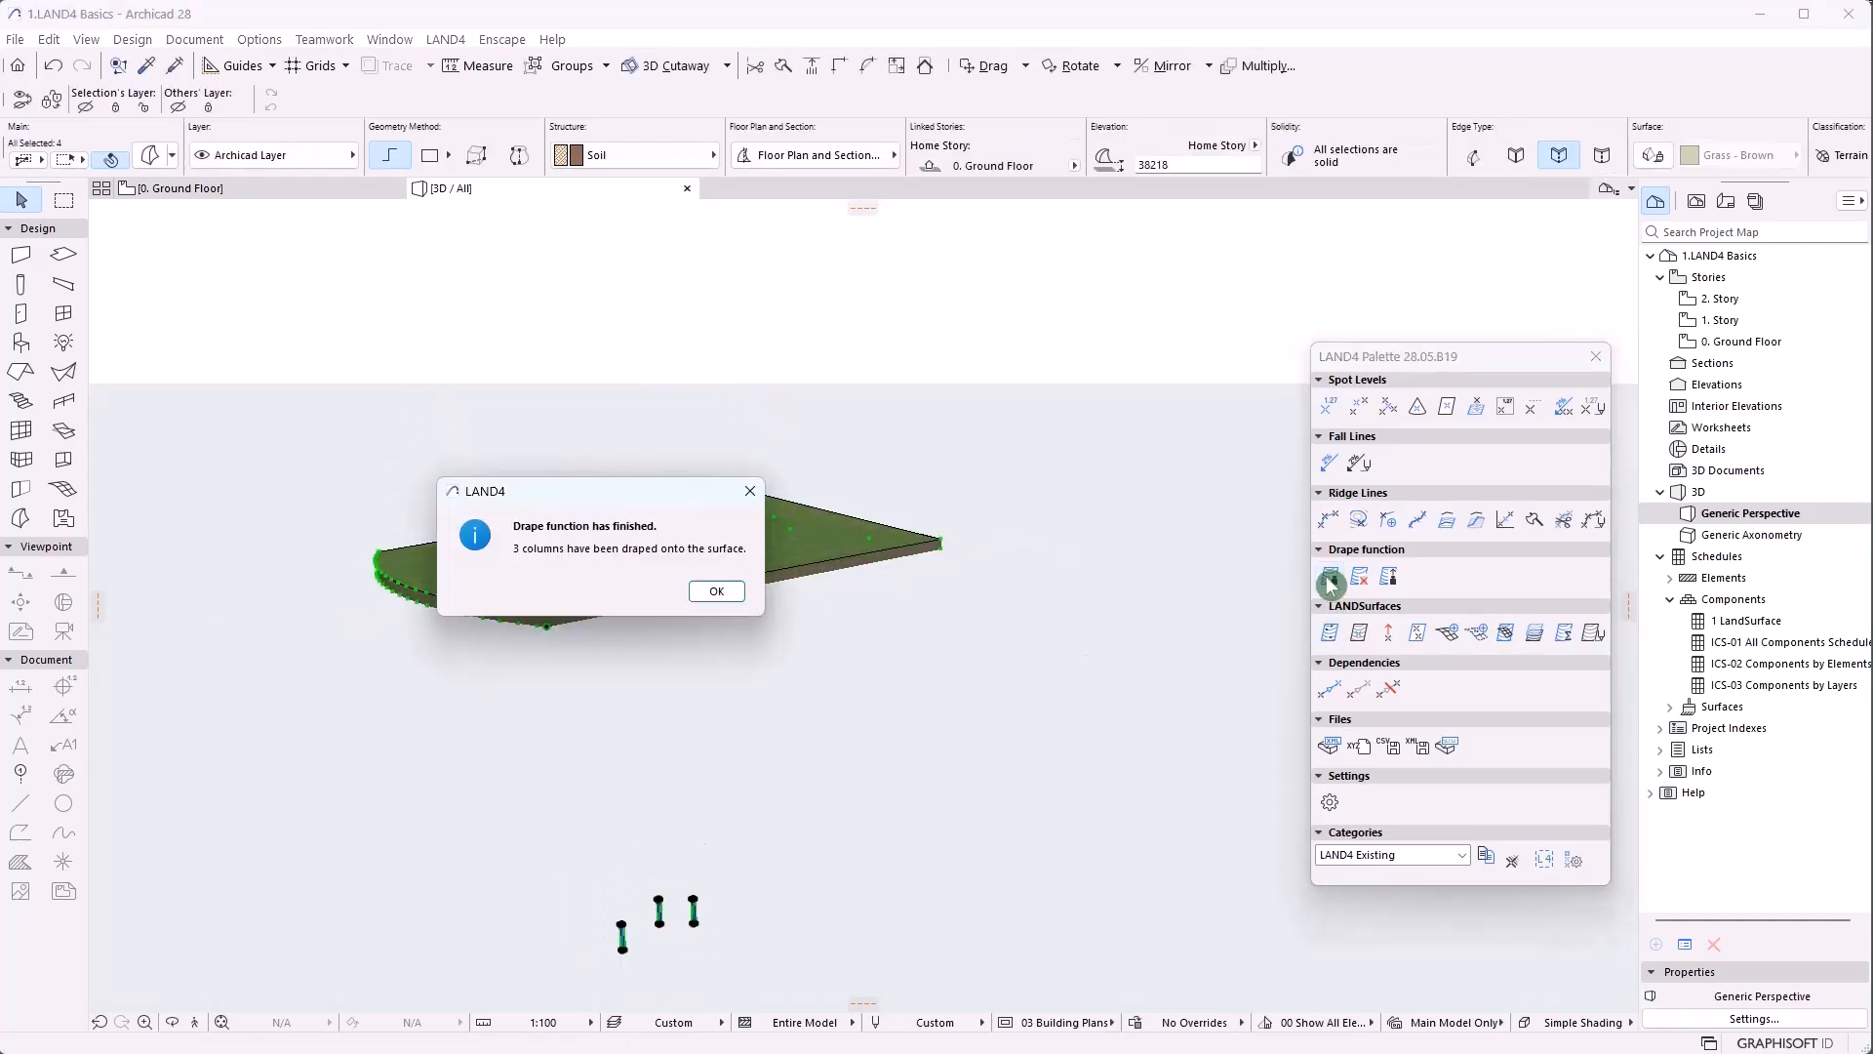
left_click(738, 597)
key("Escape")
scroll(629, 585, "up", 10)
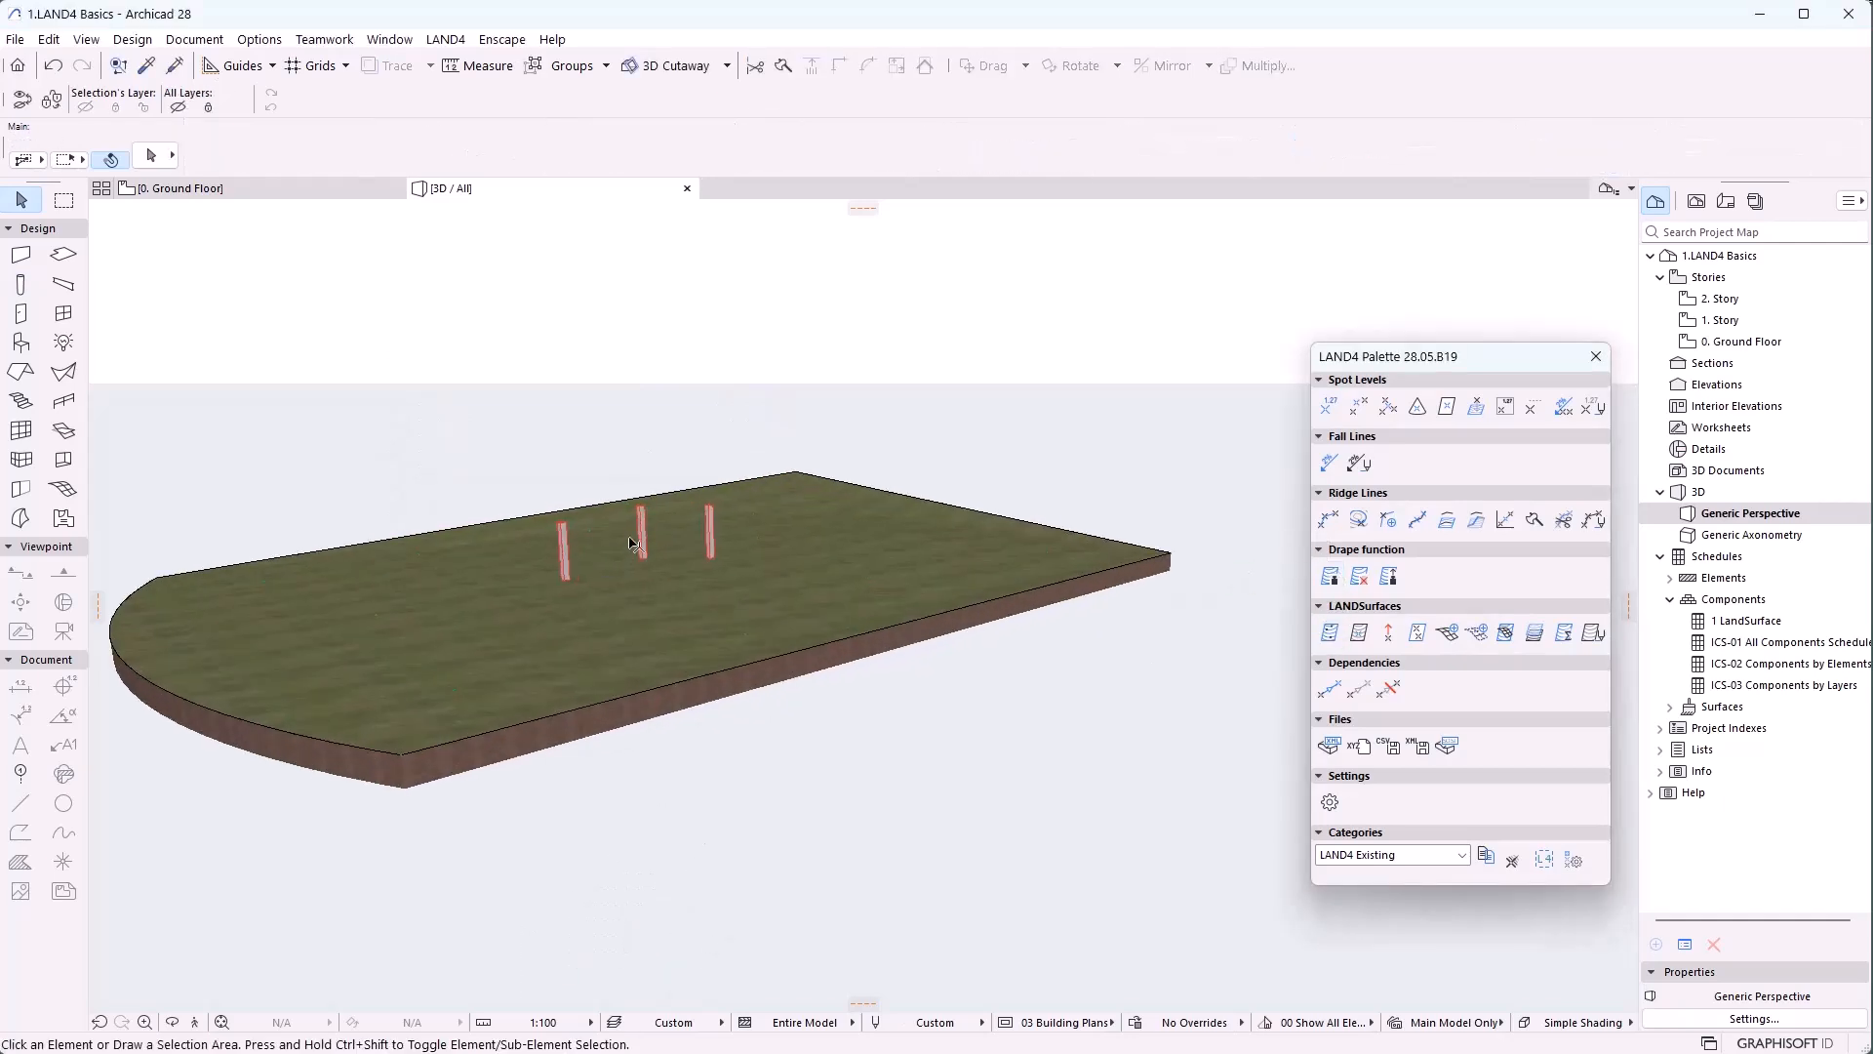
scroll(629, 586, "down", 10)
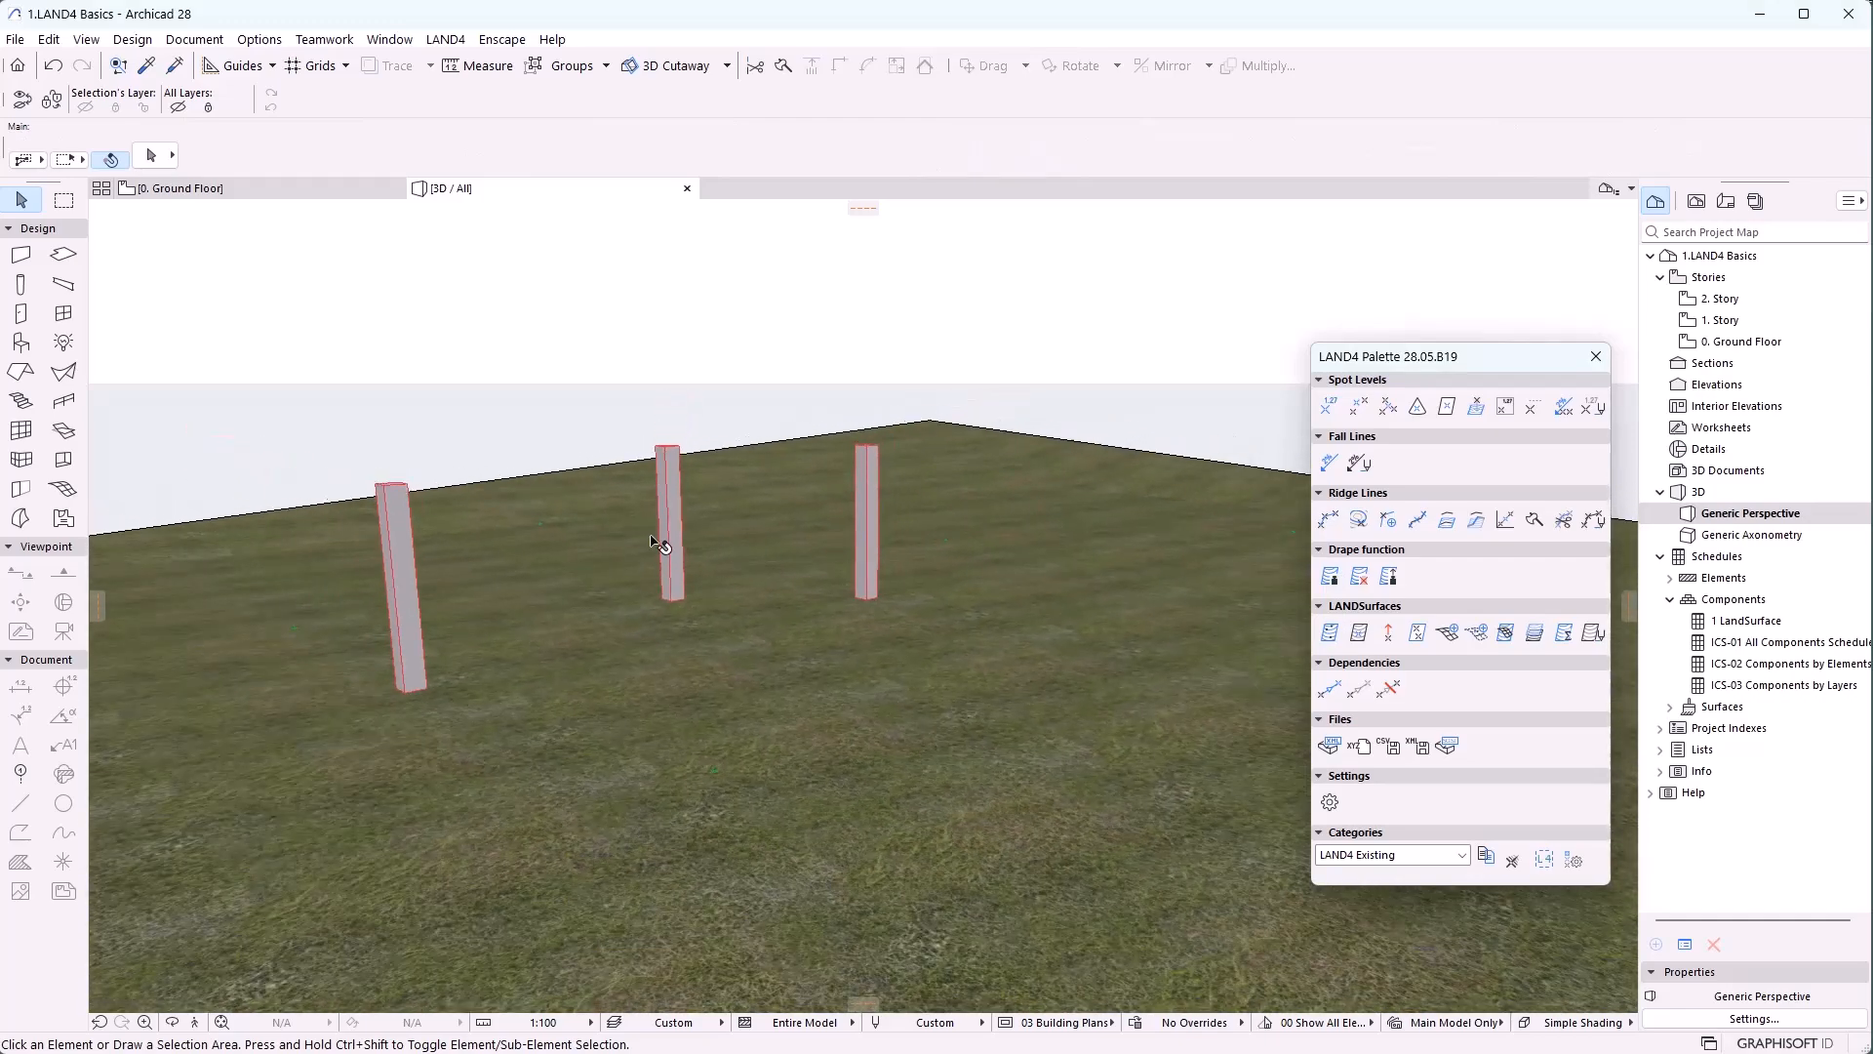
scroll(683, 580, "down", 3)
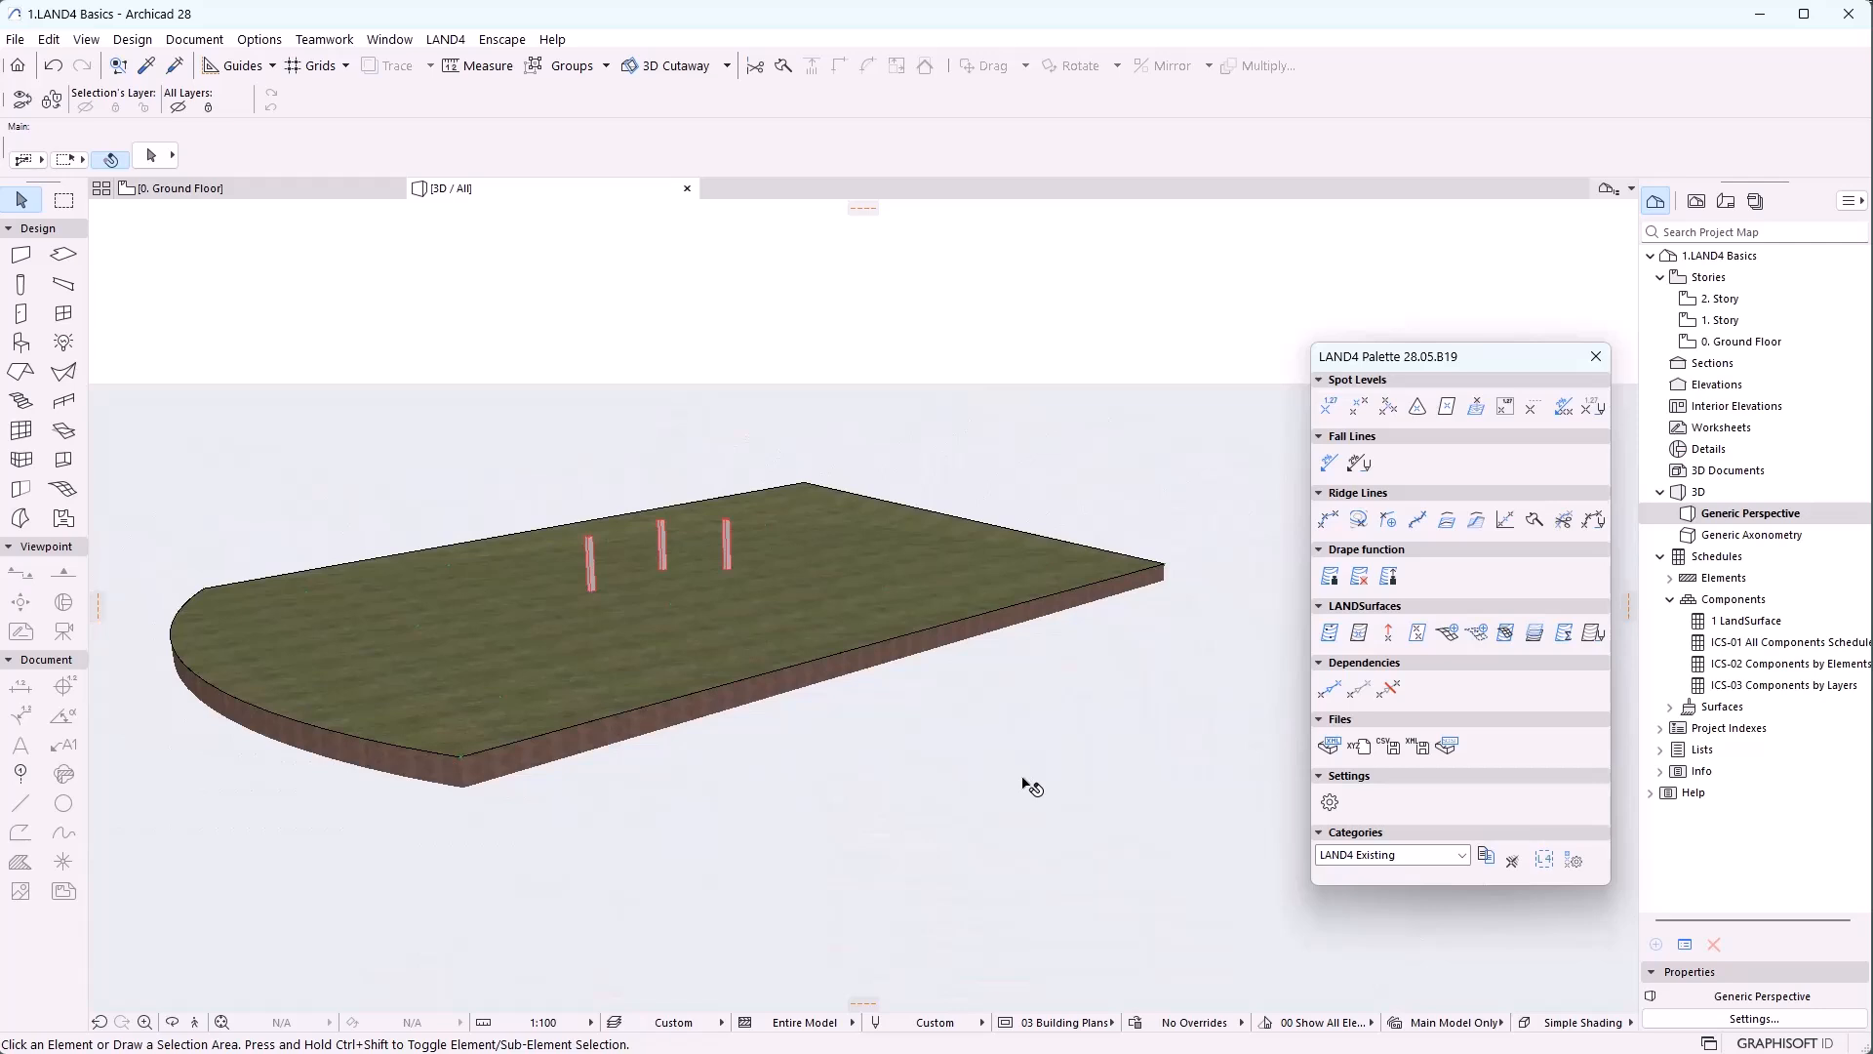
In the ground floor plan, draw a wavy polyline of tangent arcs across the upper half of the land surface
key("F2")
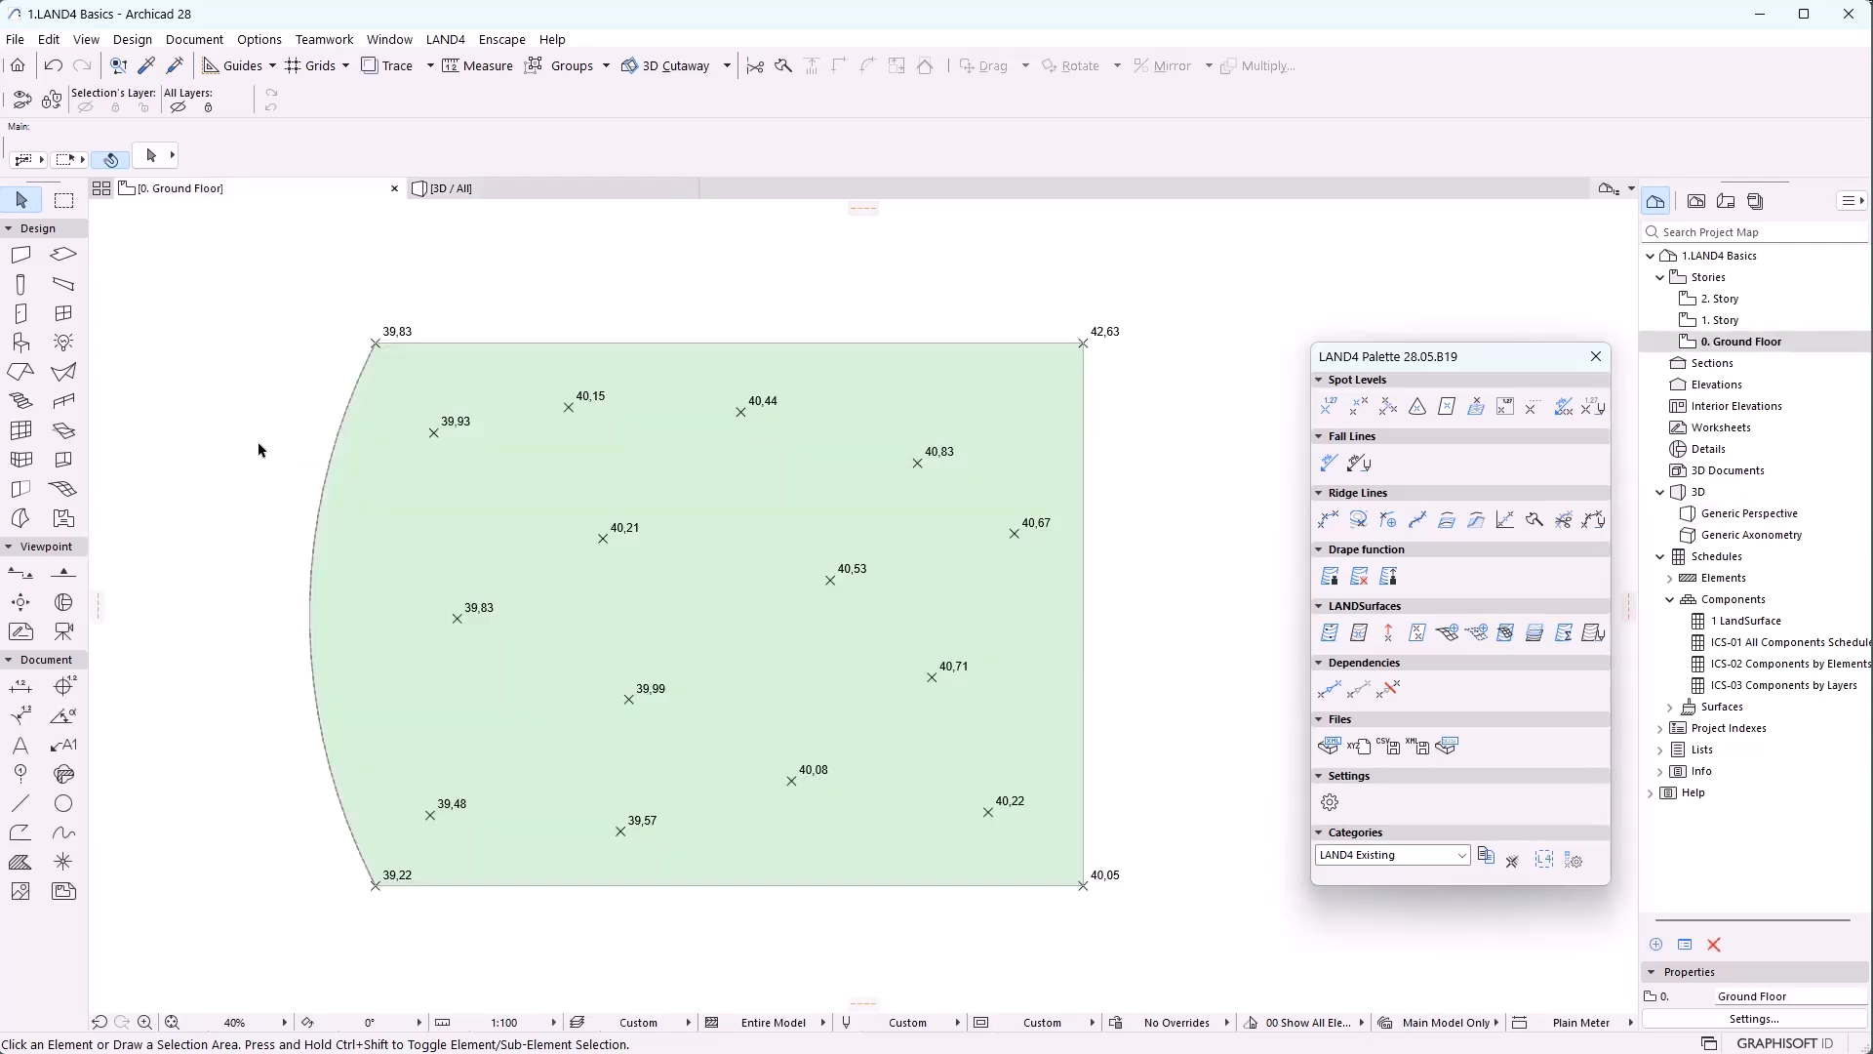
left_click(40, 831)
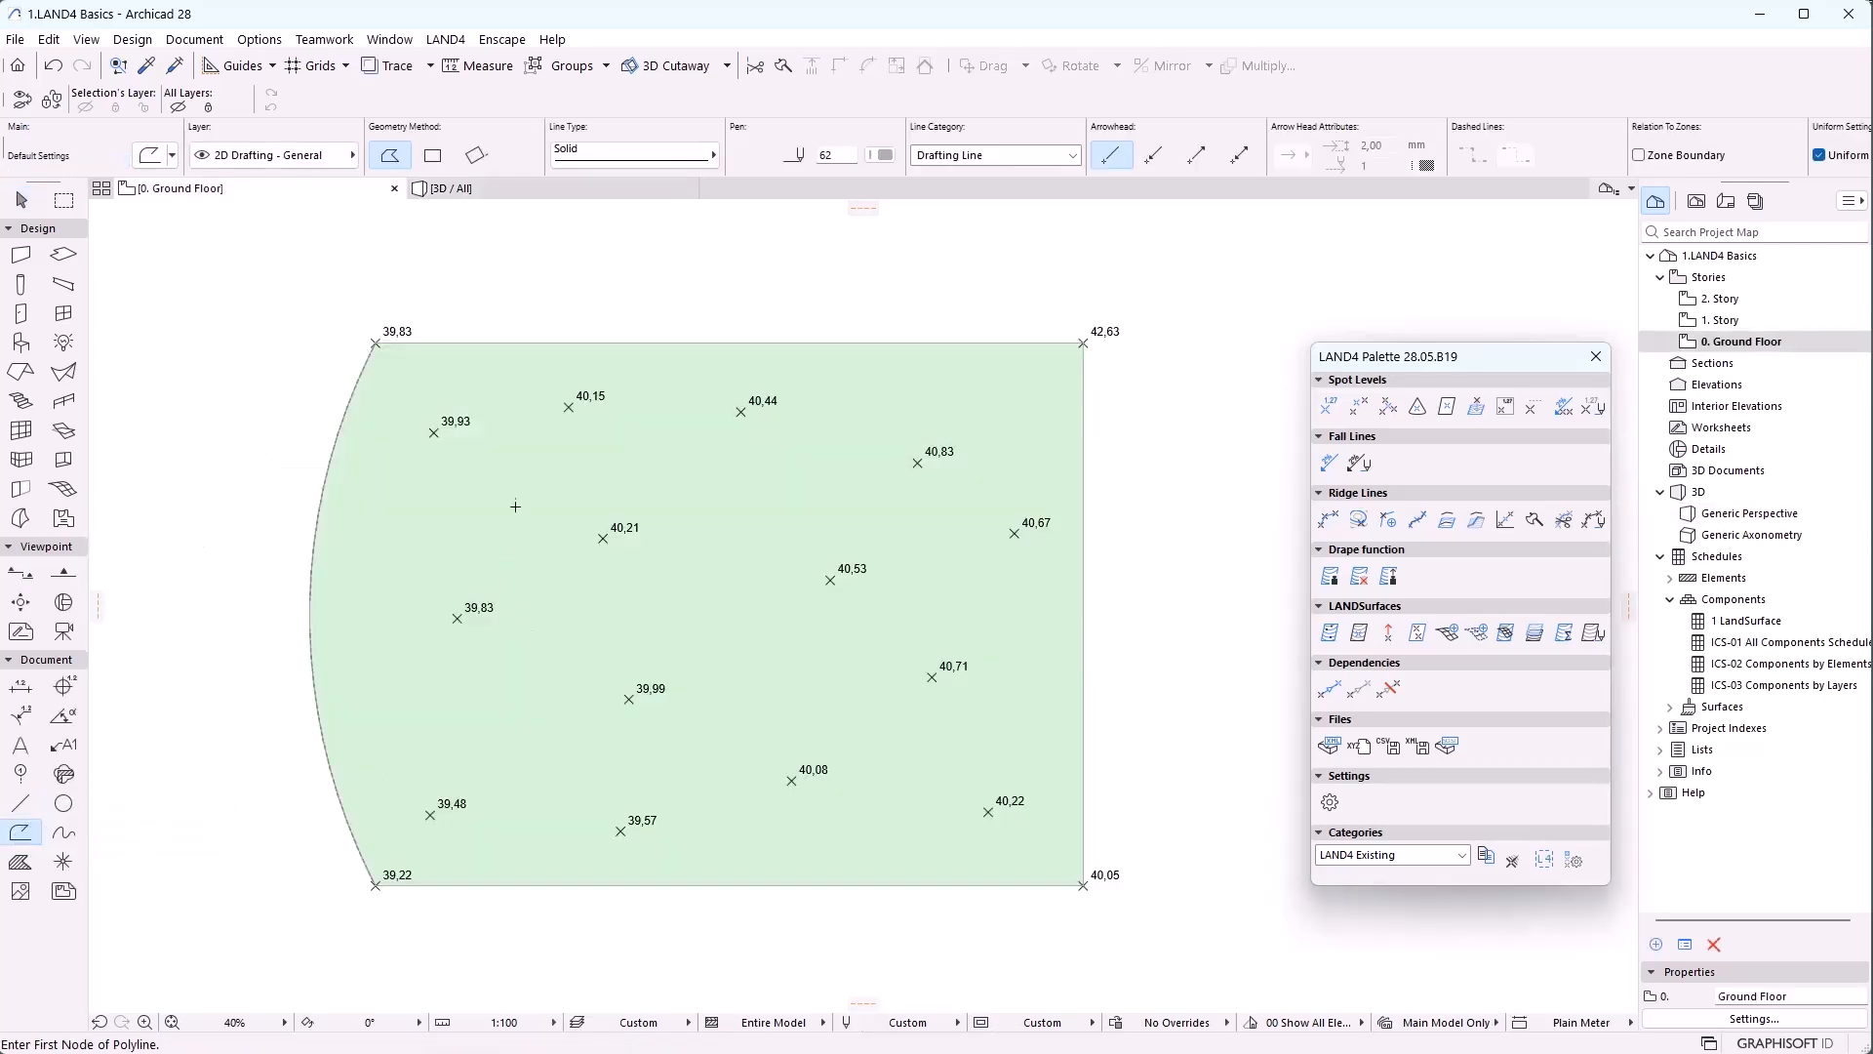
left_click(494, 480)
left_click(284, 303)
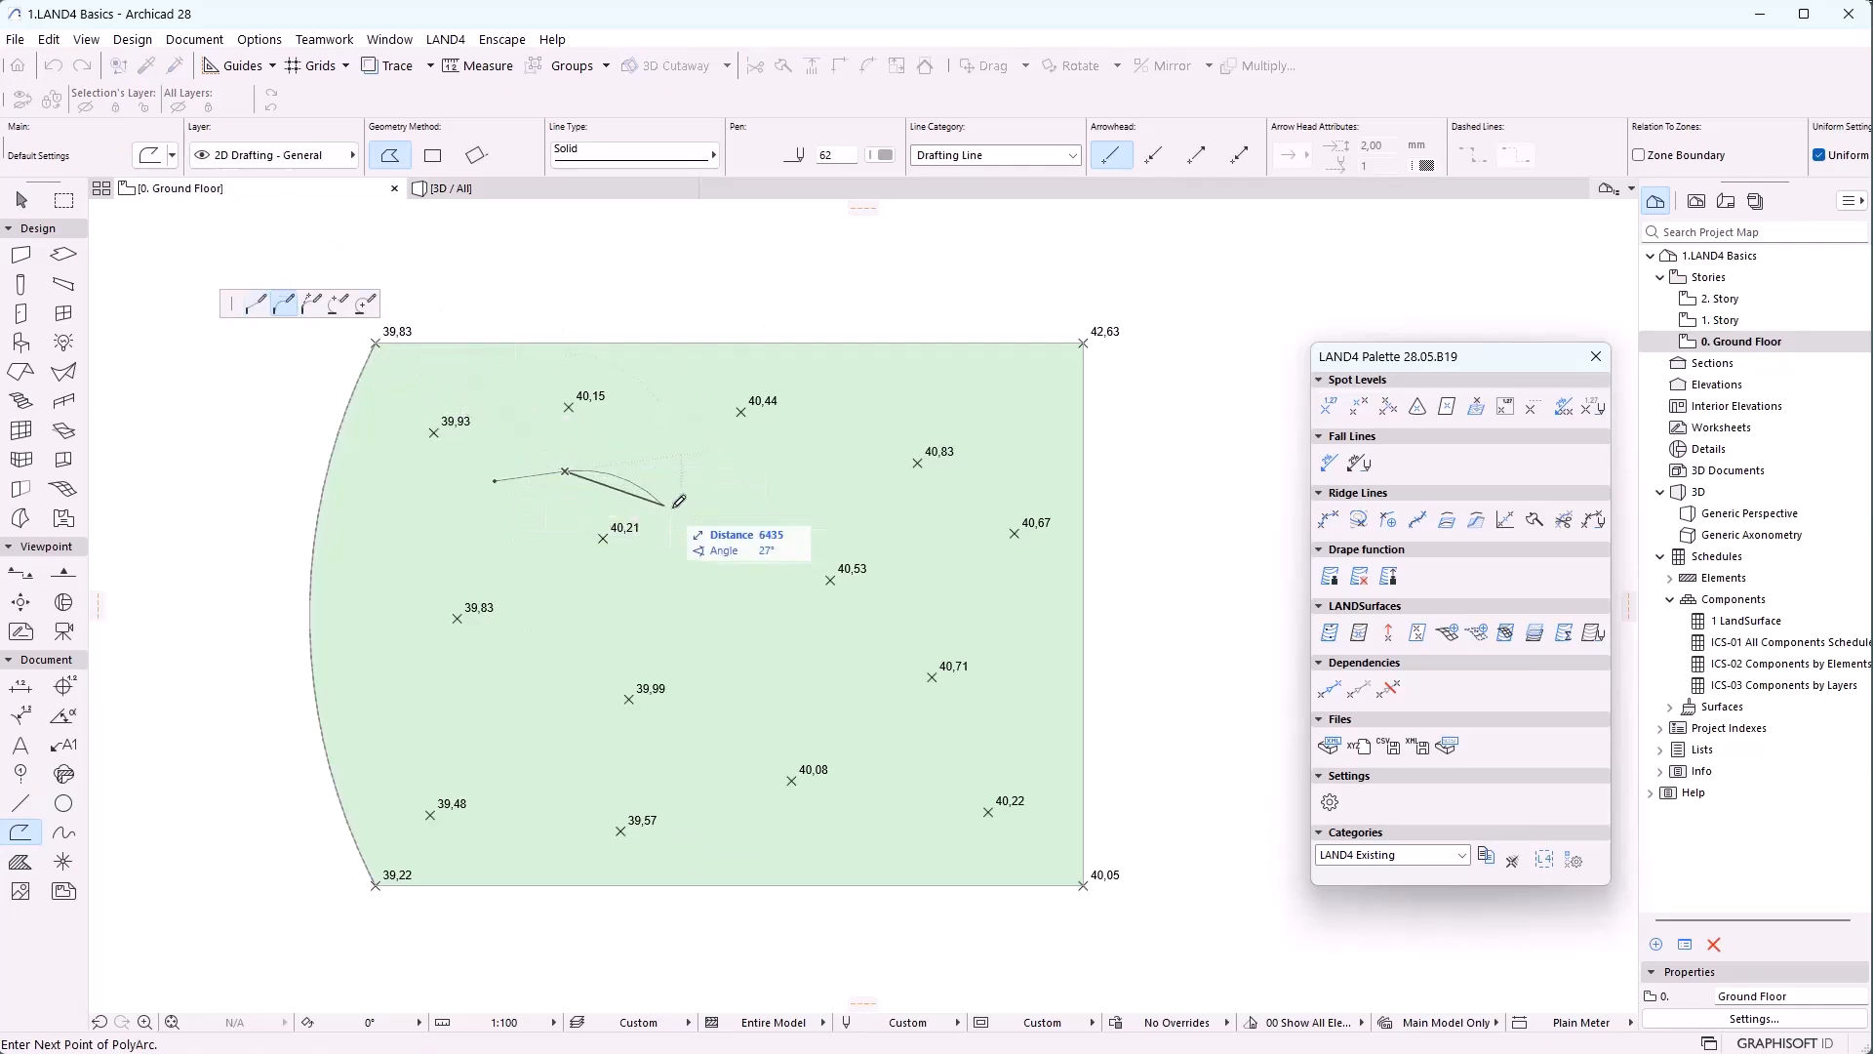
double_click(1006, 426)
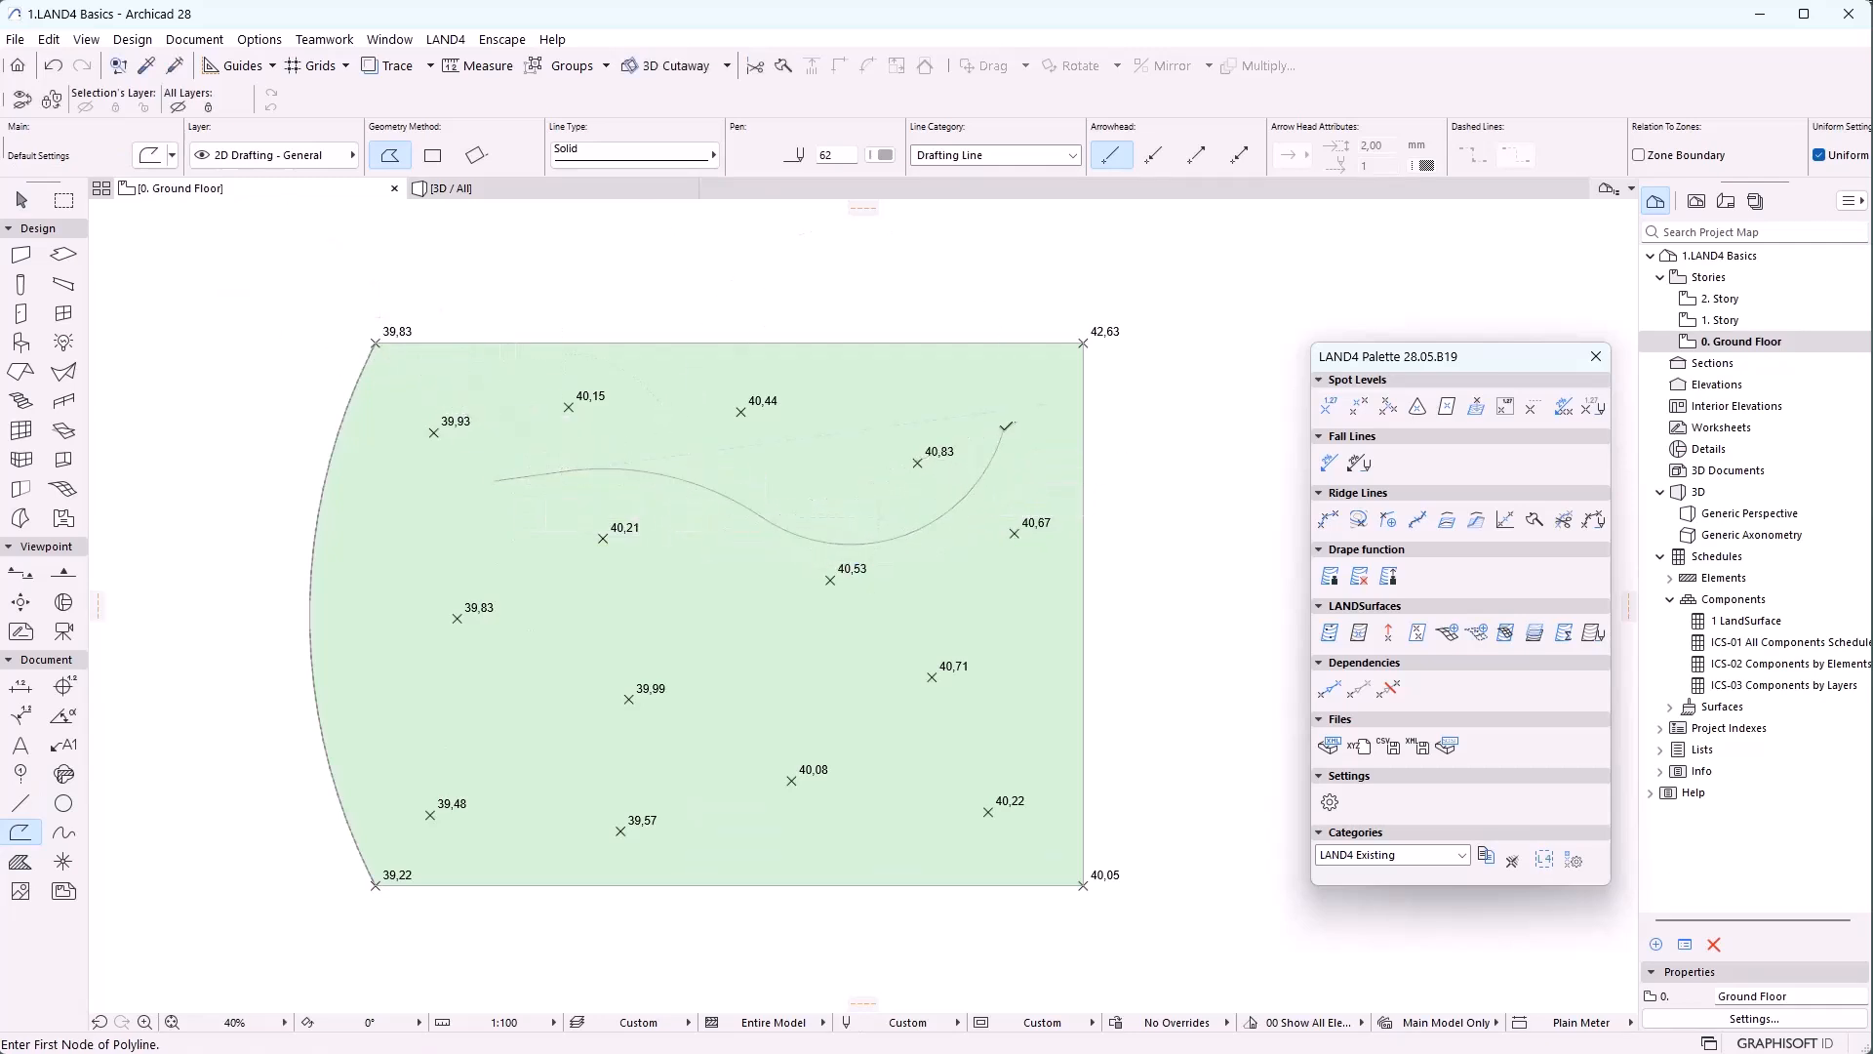
Draw a closed spline loop in the lower middle of the land surface, around the 39,99 and 40,08 spot levels
left_click(63, 834)
left_click(755, 606)
left_click(884, 669)
left_click(880, 780)
left_click(780, 803)
left_click(564, 659)
left_click(757, 605)
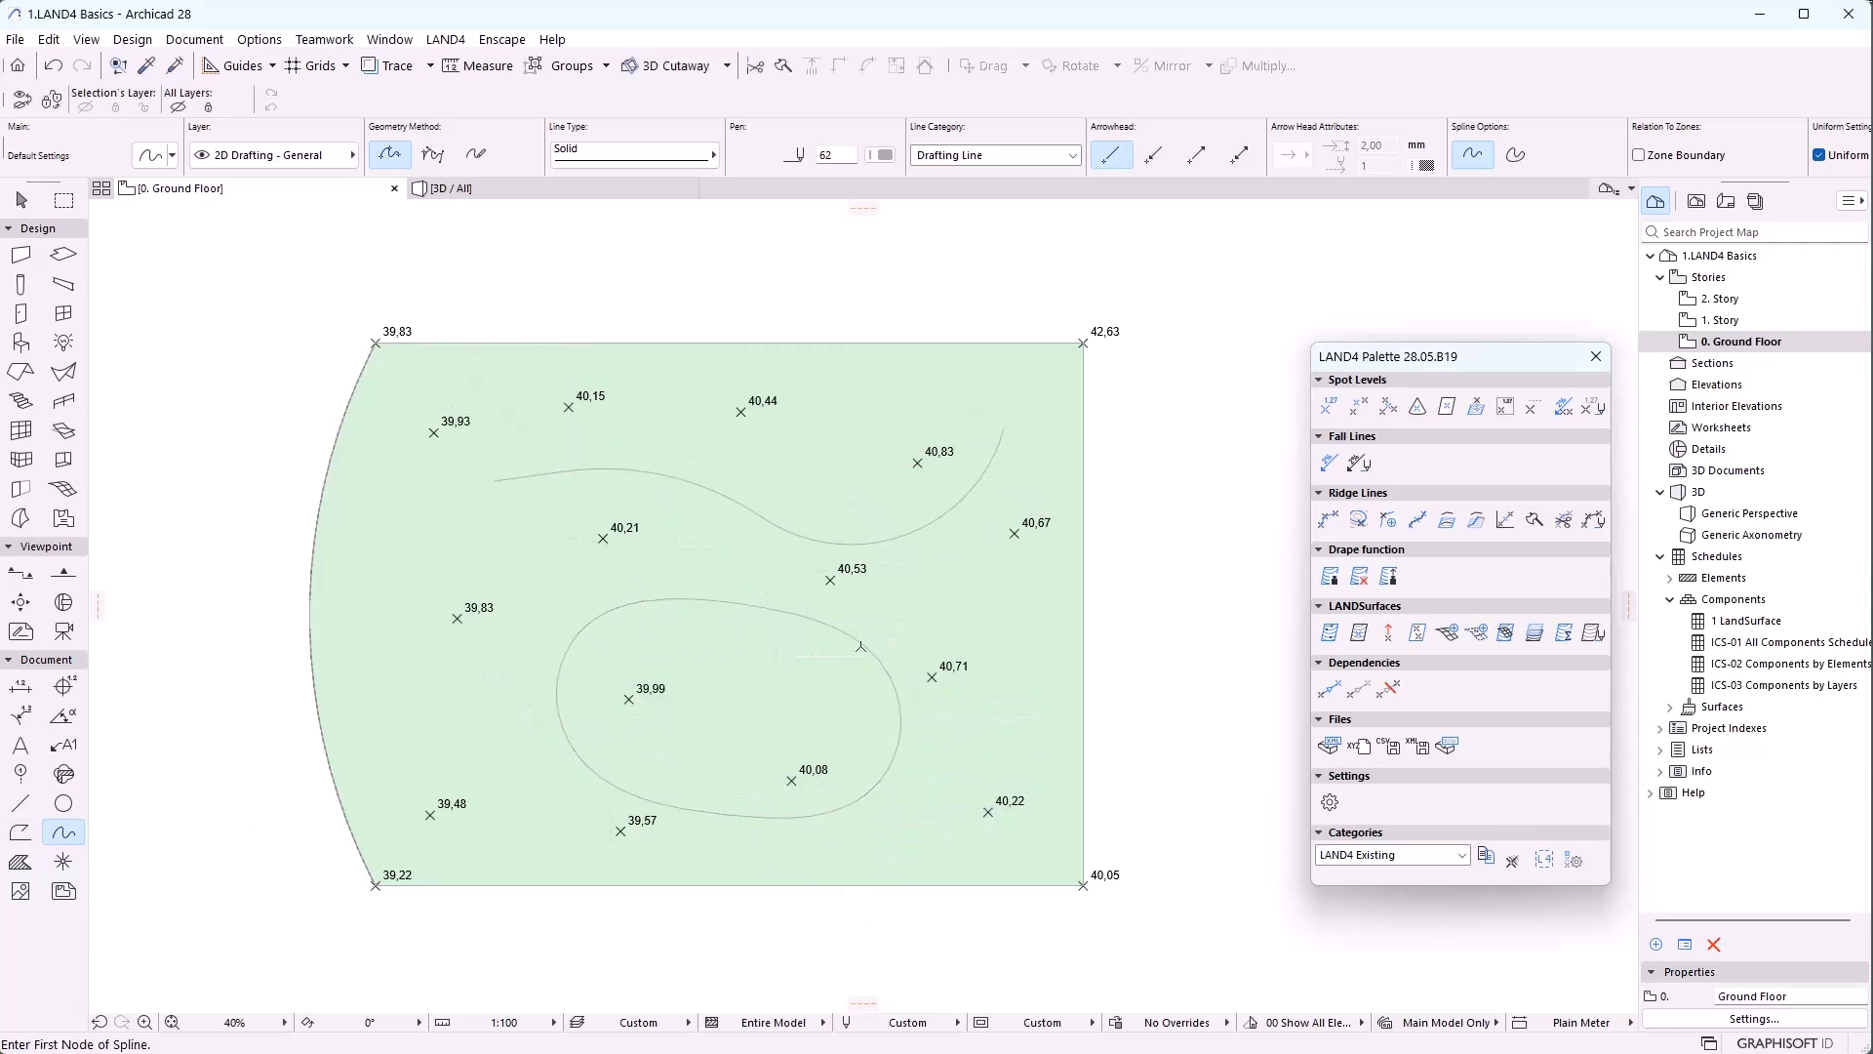
key("Escape")
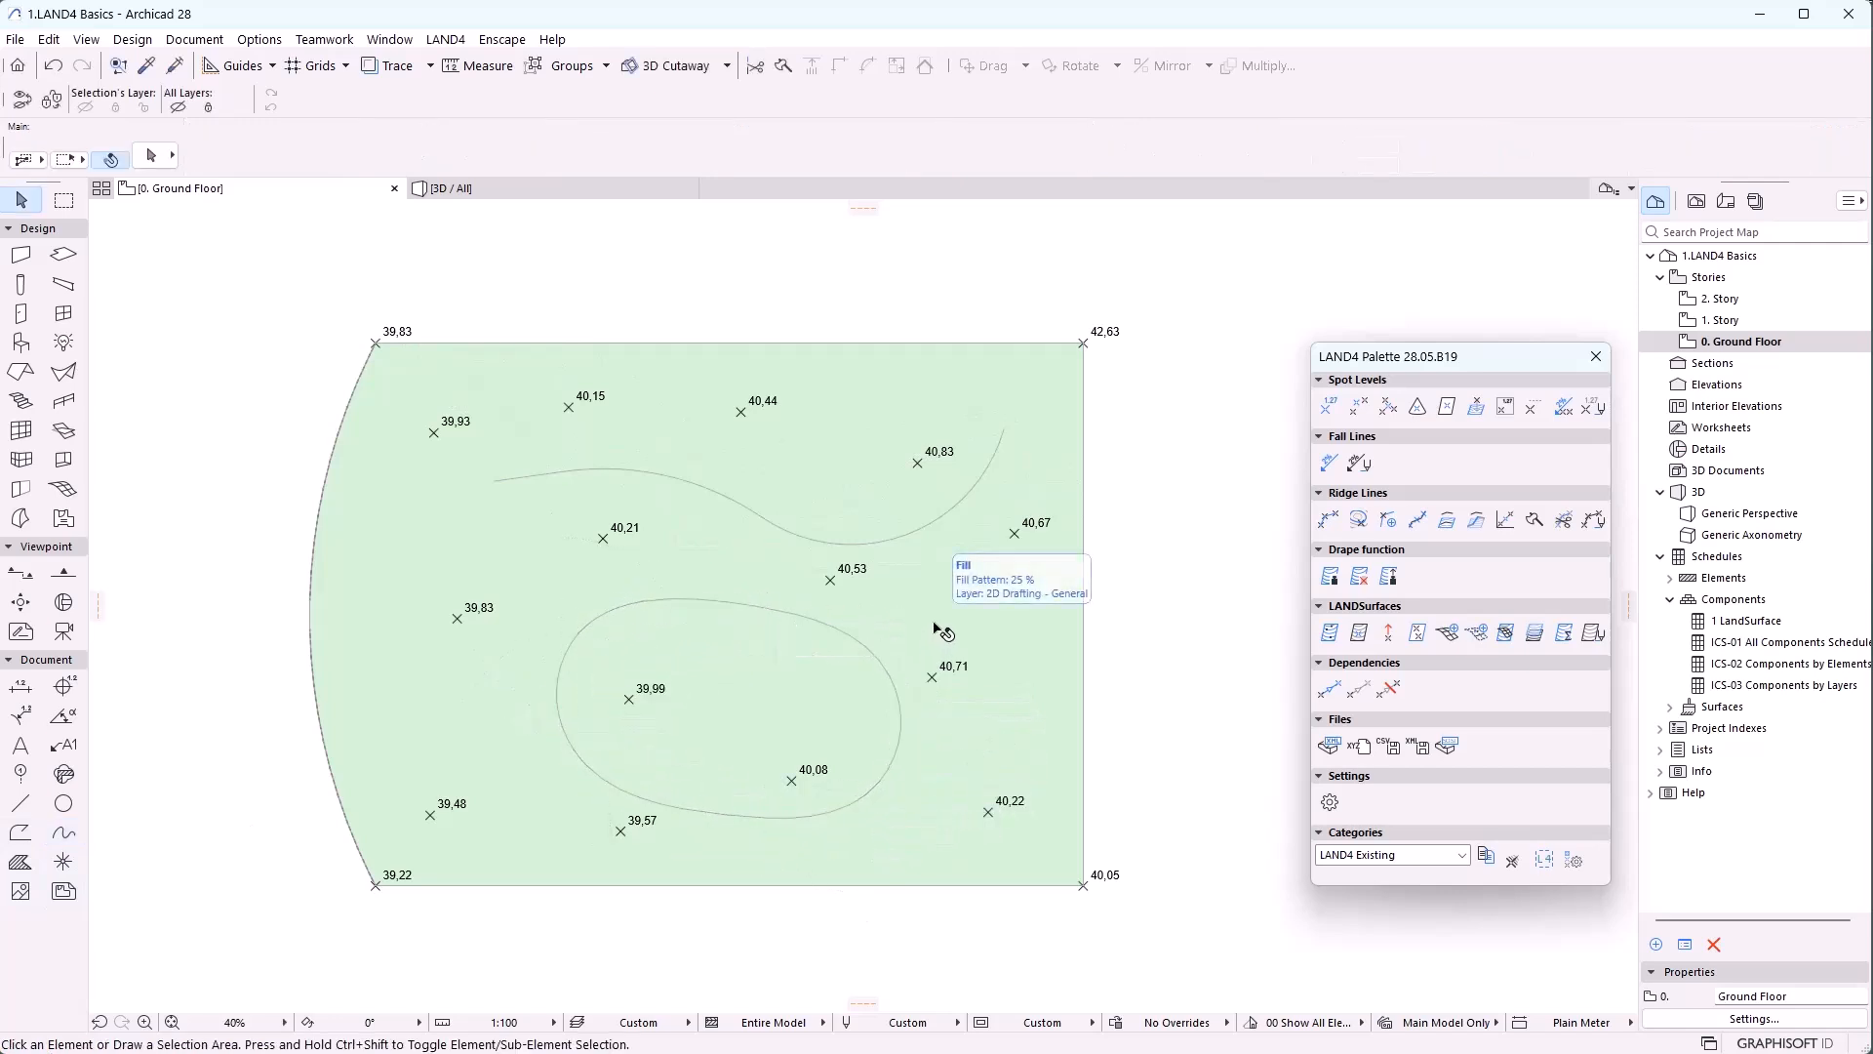
Drape the wavy polyline onto the land surface and inspect the result in the 3D window
left_click(899, 539)
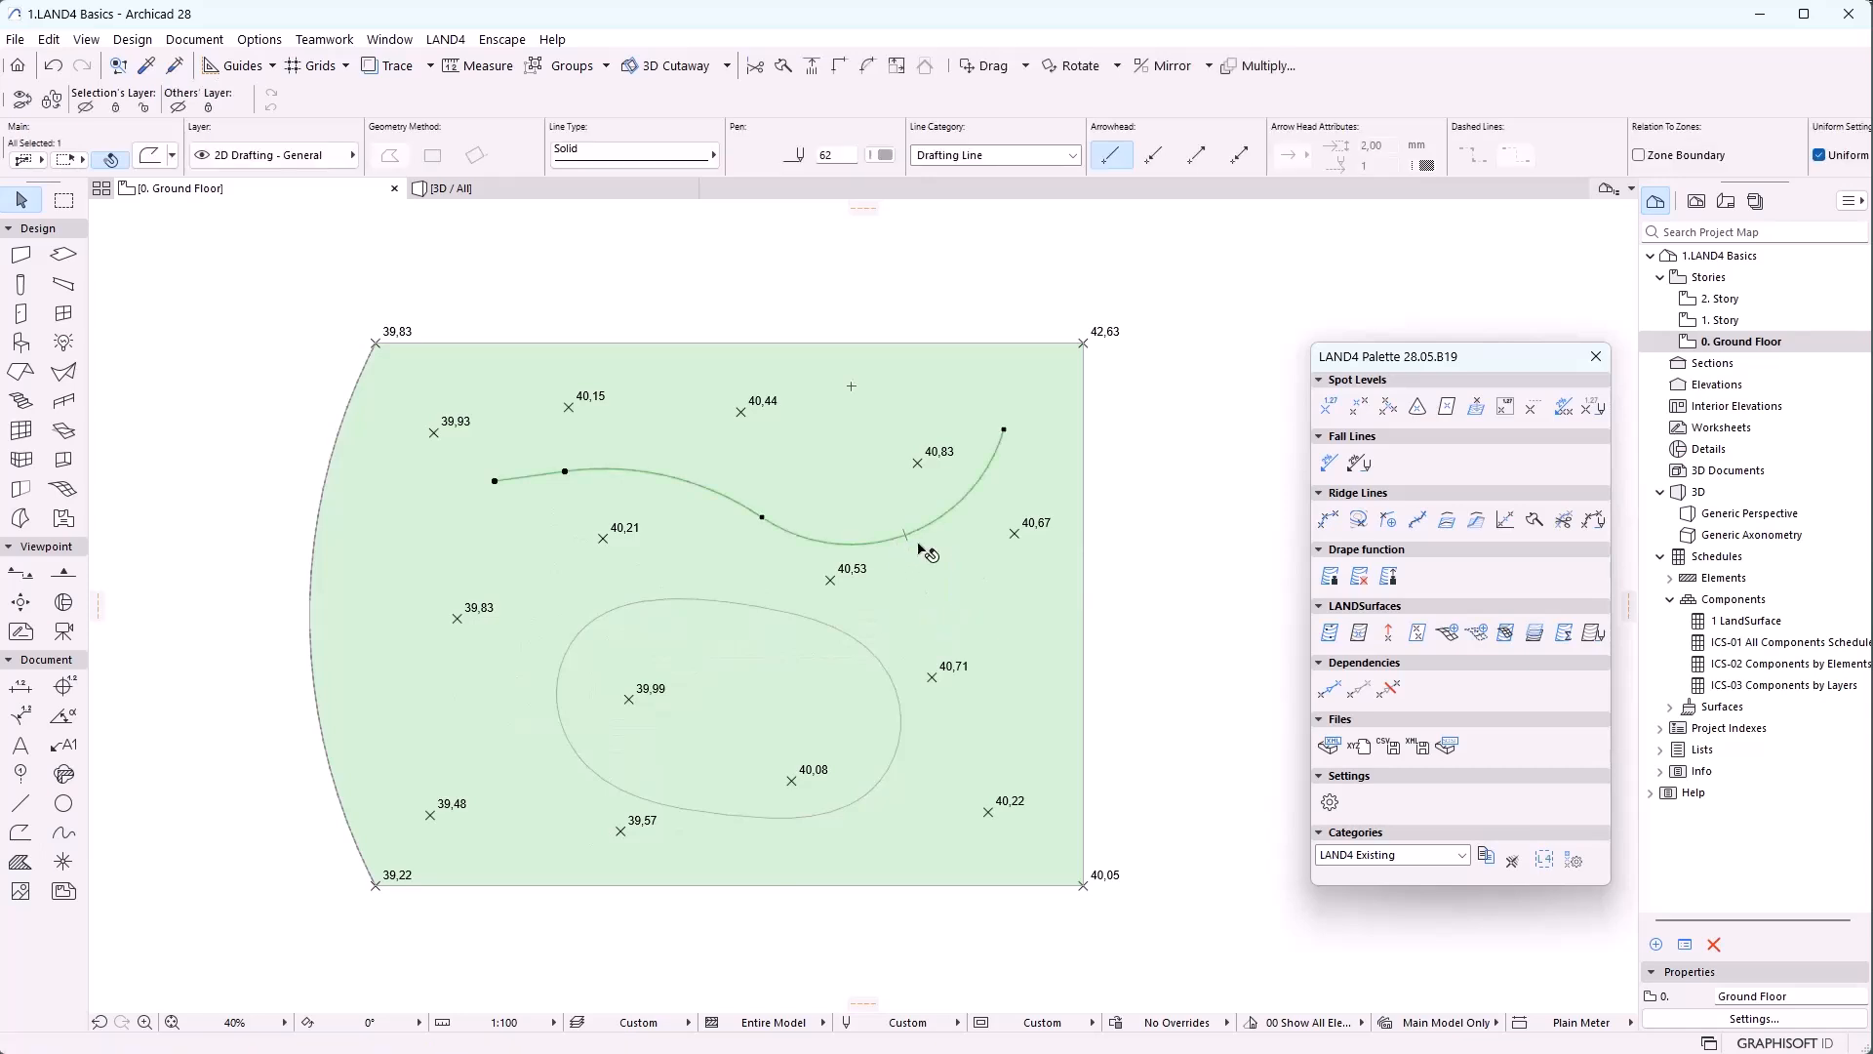
left_click(970, 564, "shift")
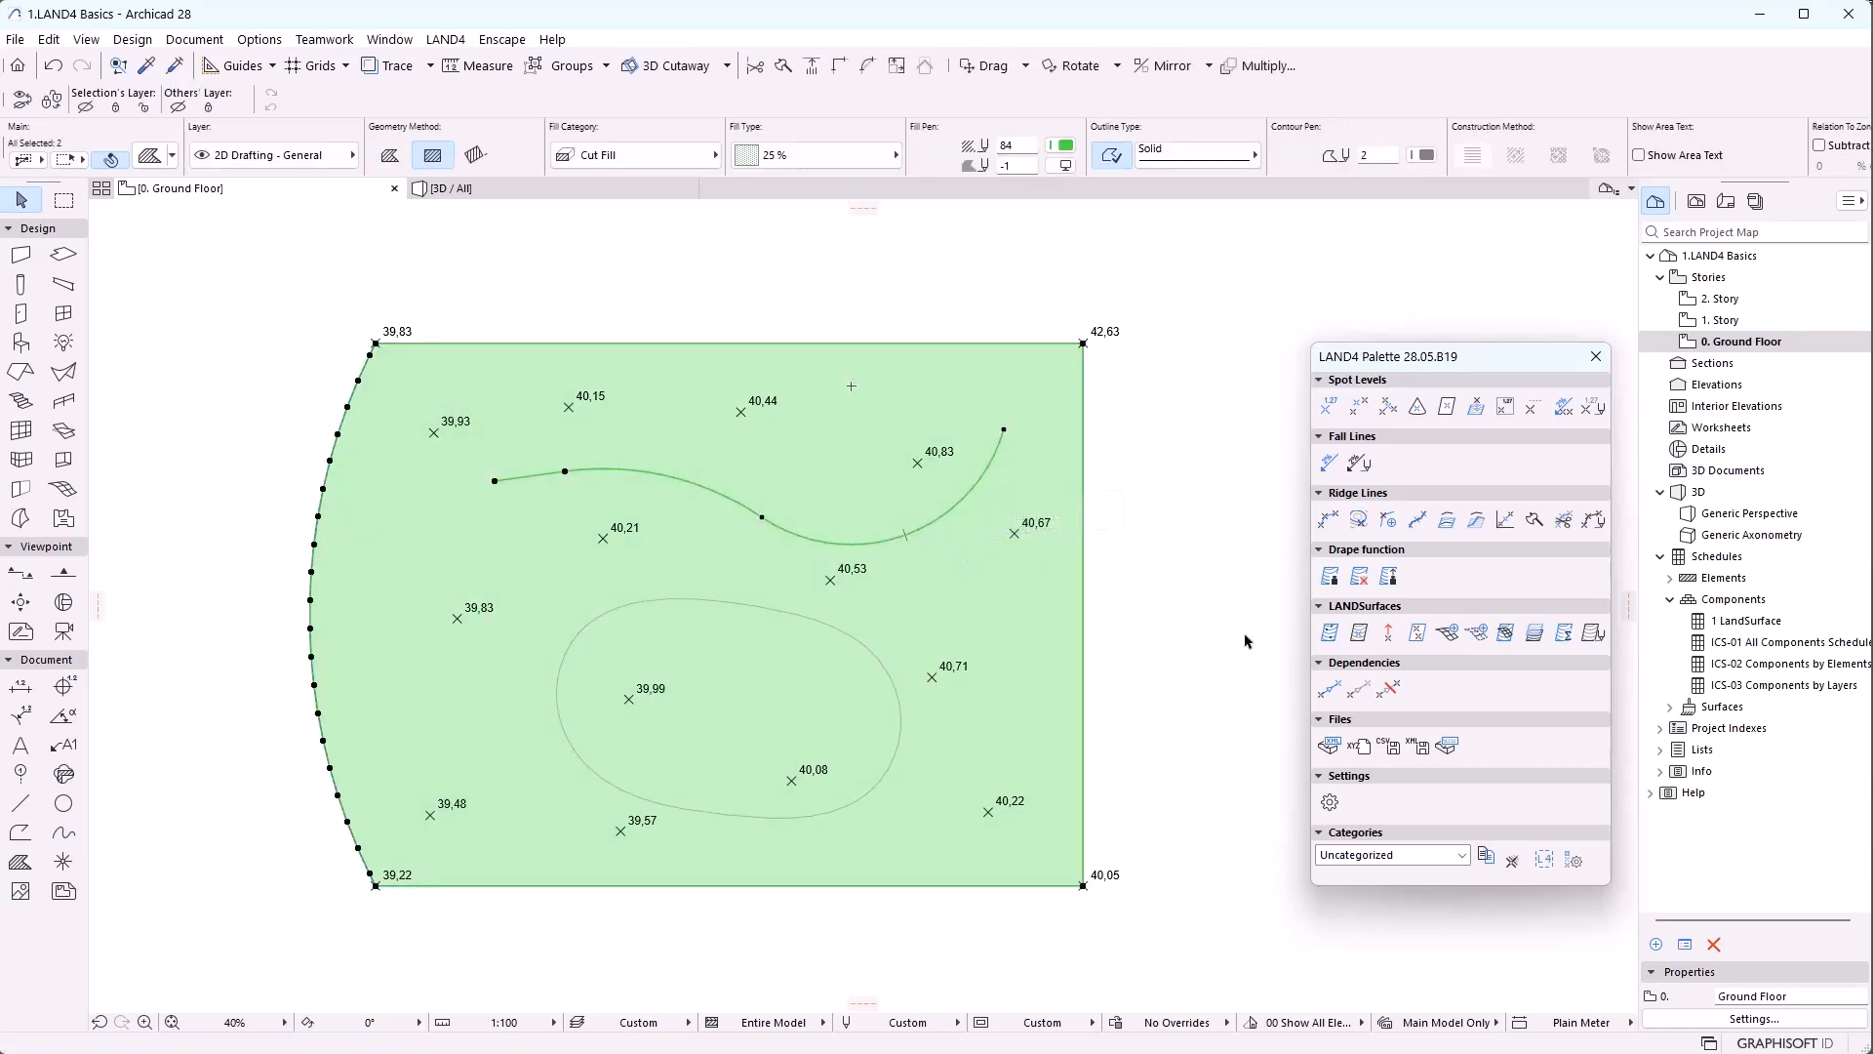
left_click(1329, 575)
left_click(673, 586)
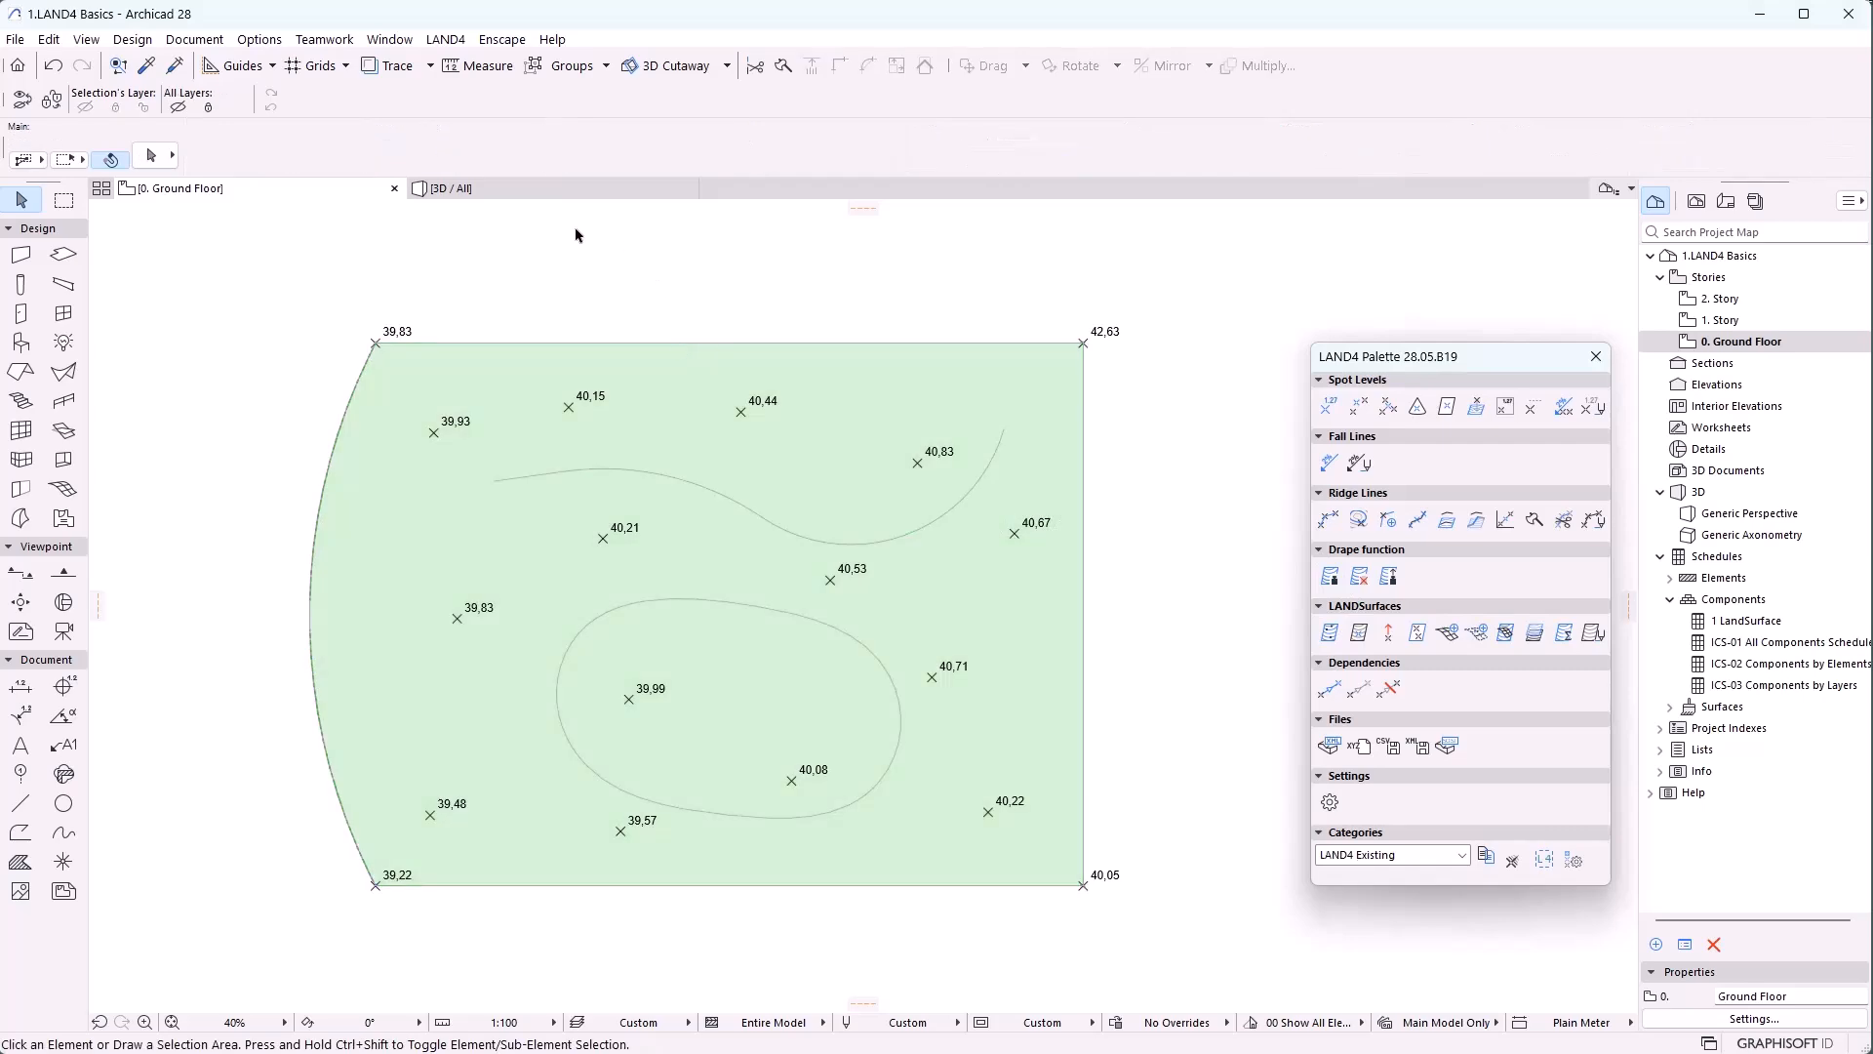
left_click(546, 193)
scroll(534, 566, "up", 3)
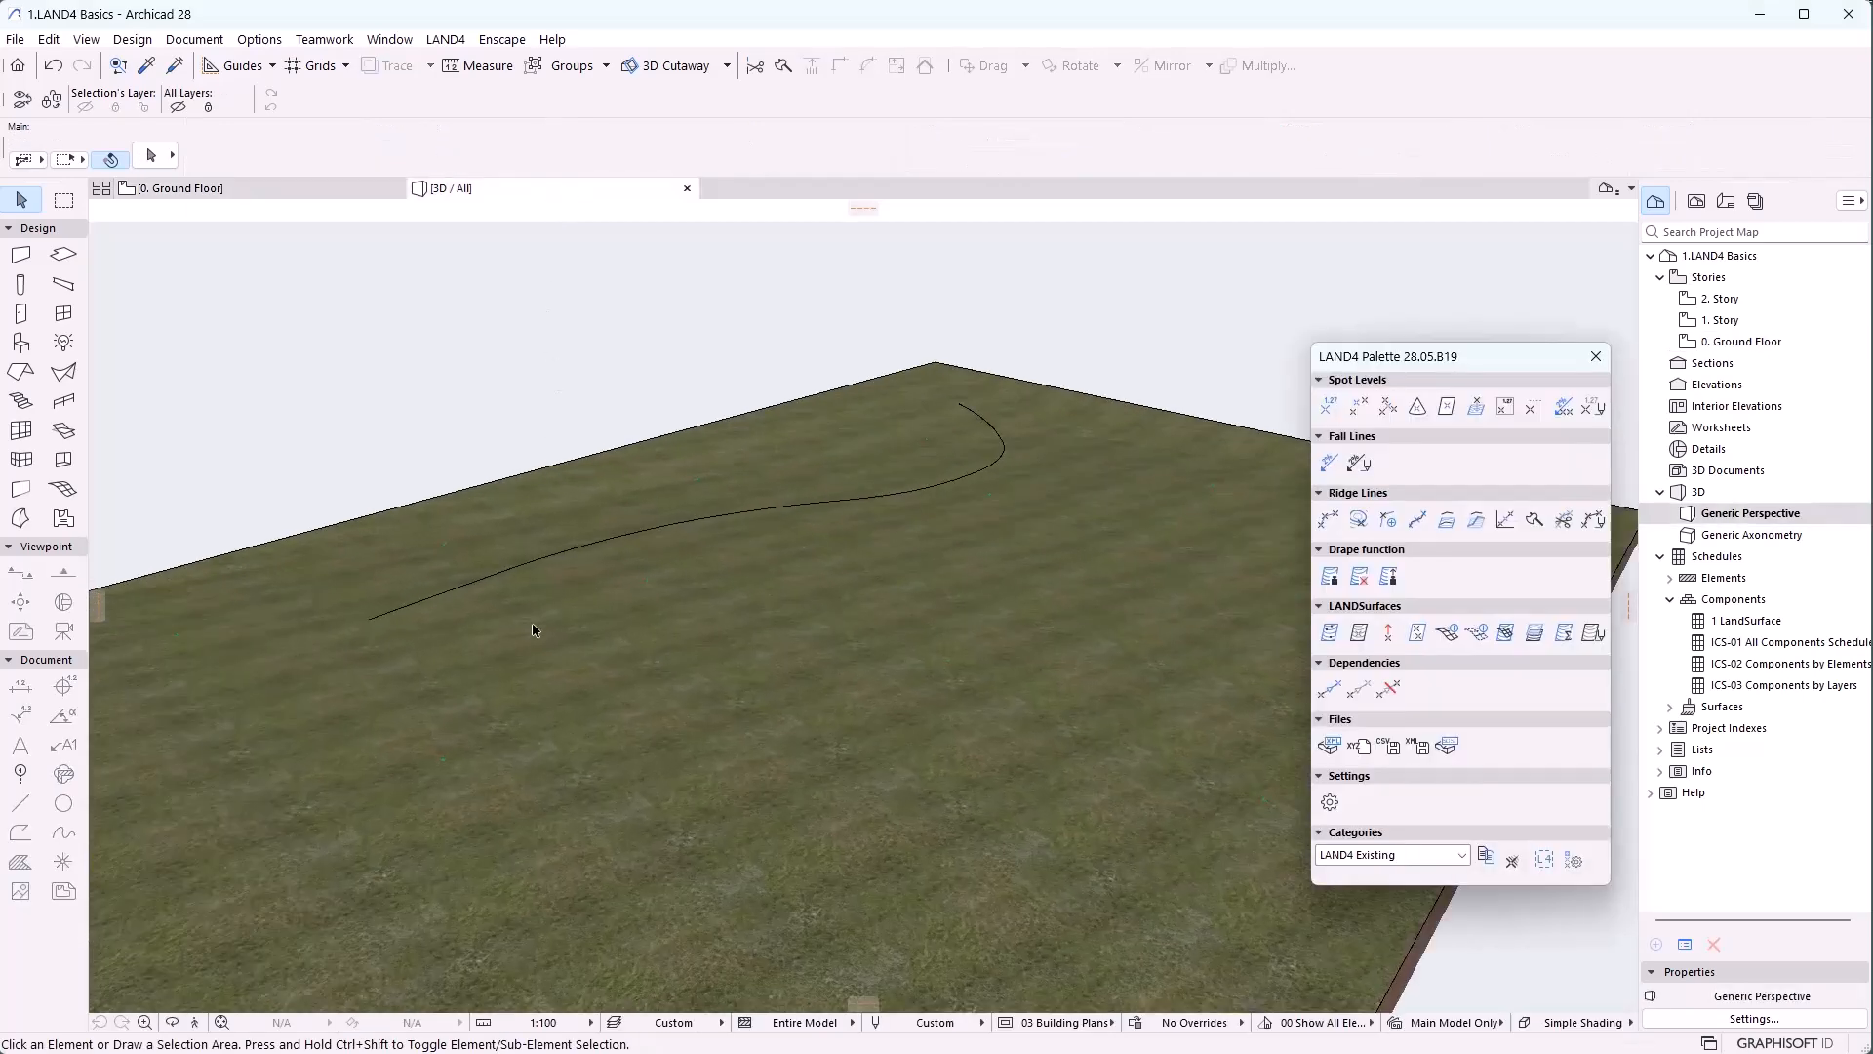
left_click(173, 1023)
left_click_drag(816, 546, 745, 610)
scroll(752, 445, "down", 3)
middle_click_drag(781, 468, 682, 491)
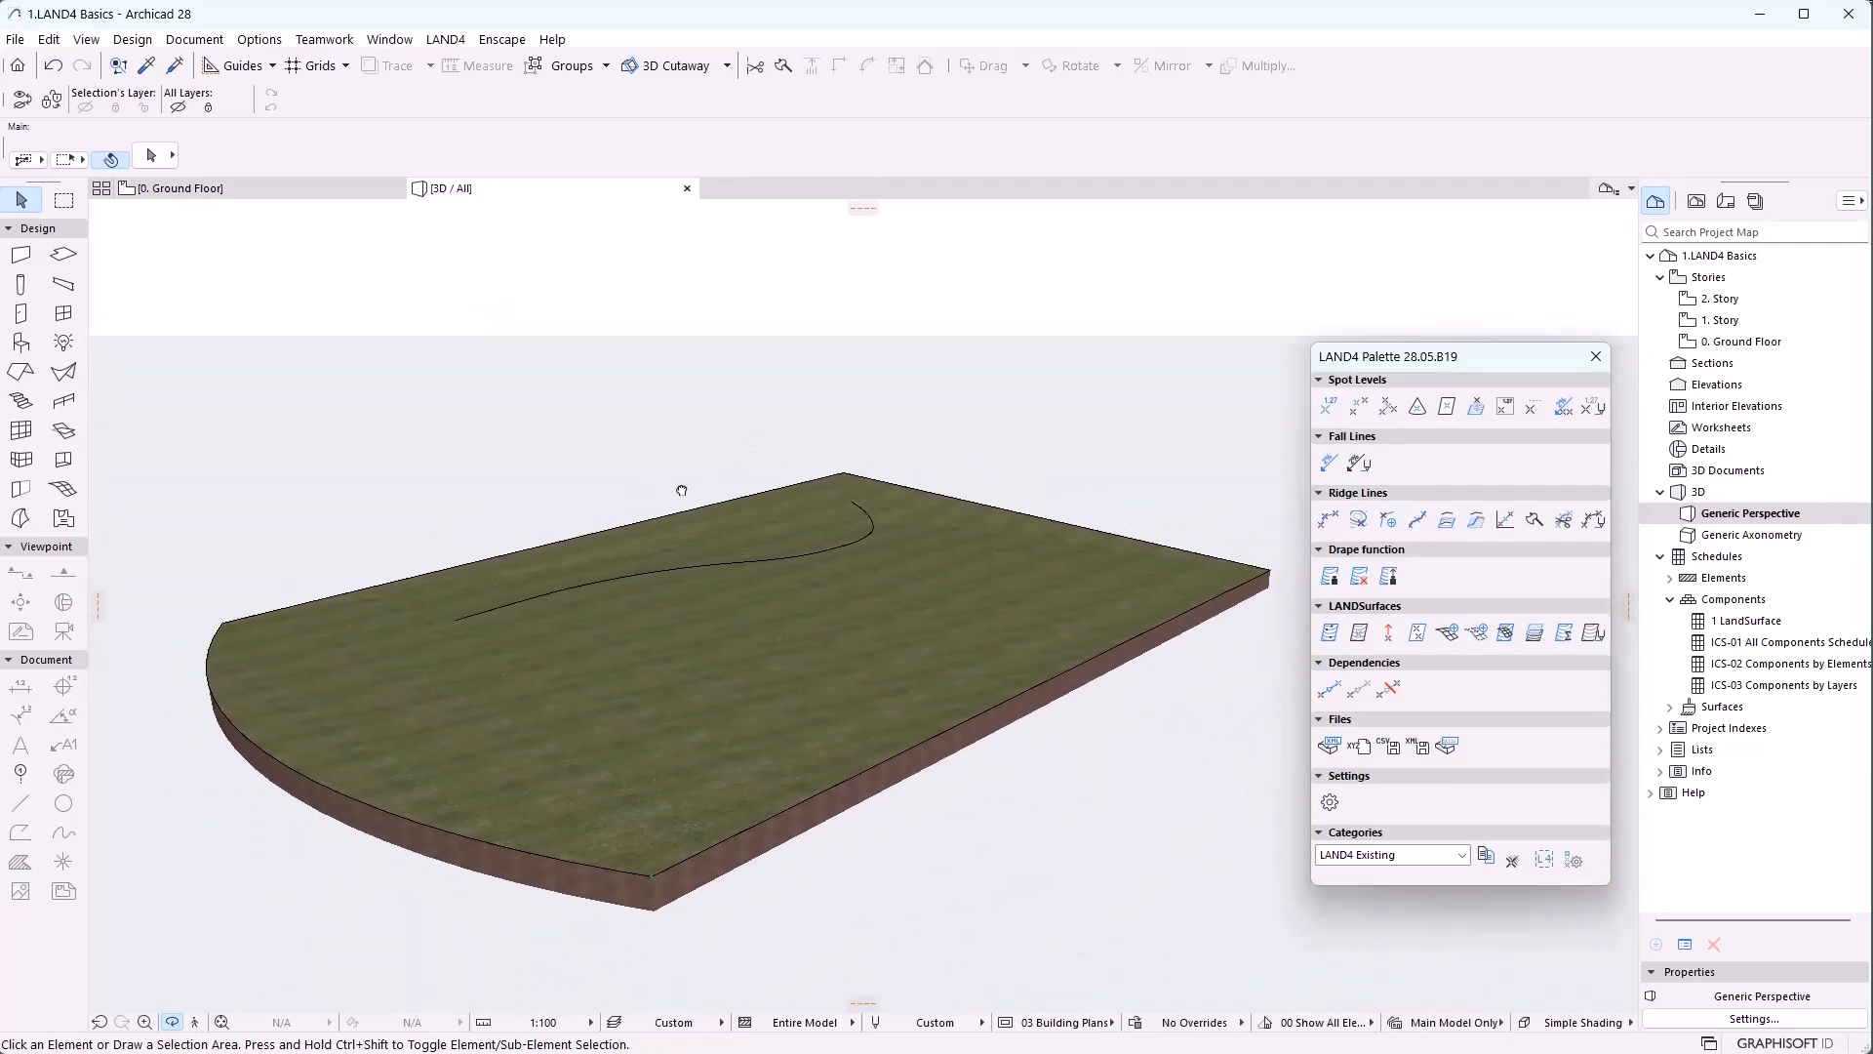
In the floor plan, move the 40,83 spot level close to the wavy polyline, and inspect the surface in 3D
left_click(322, 188)
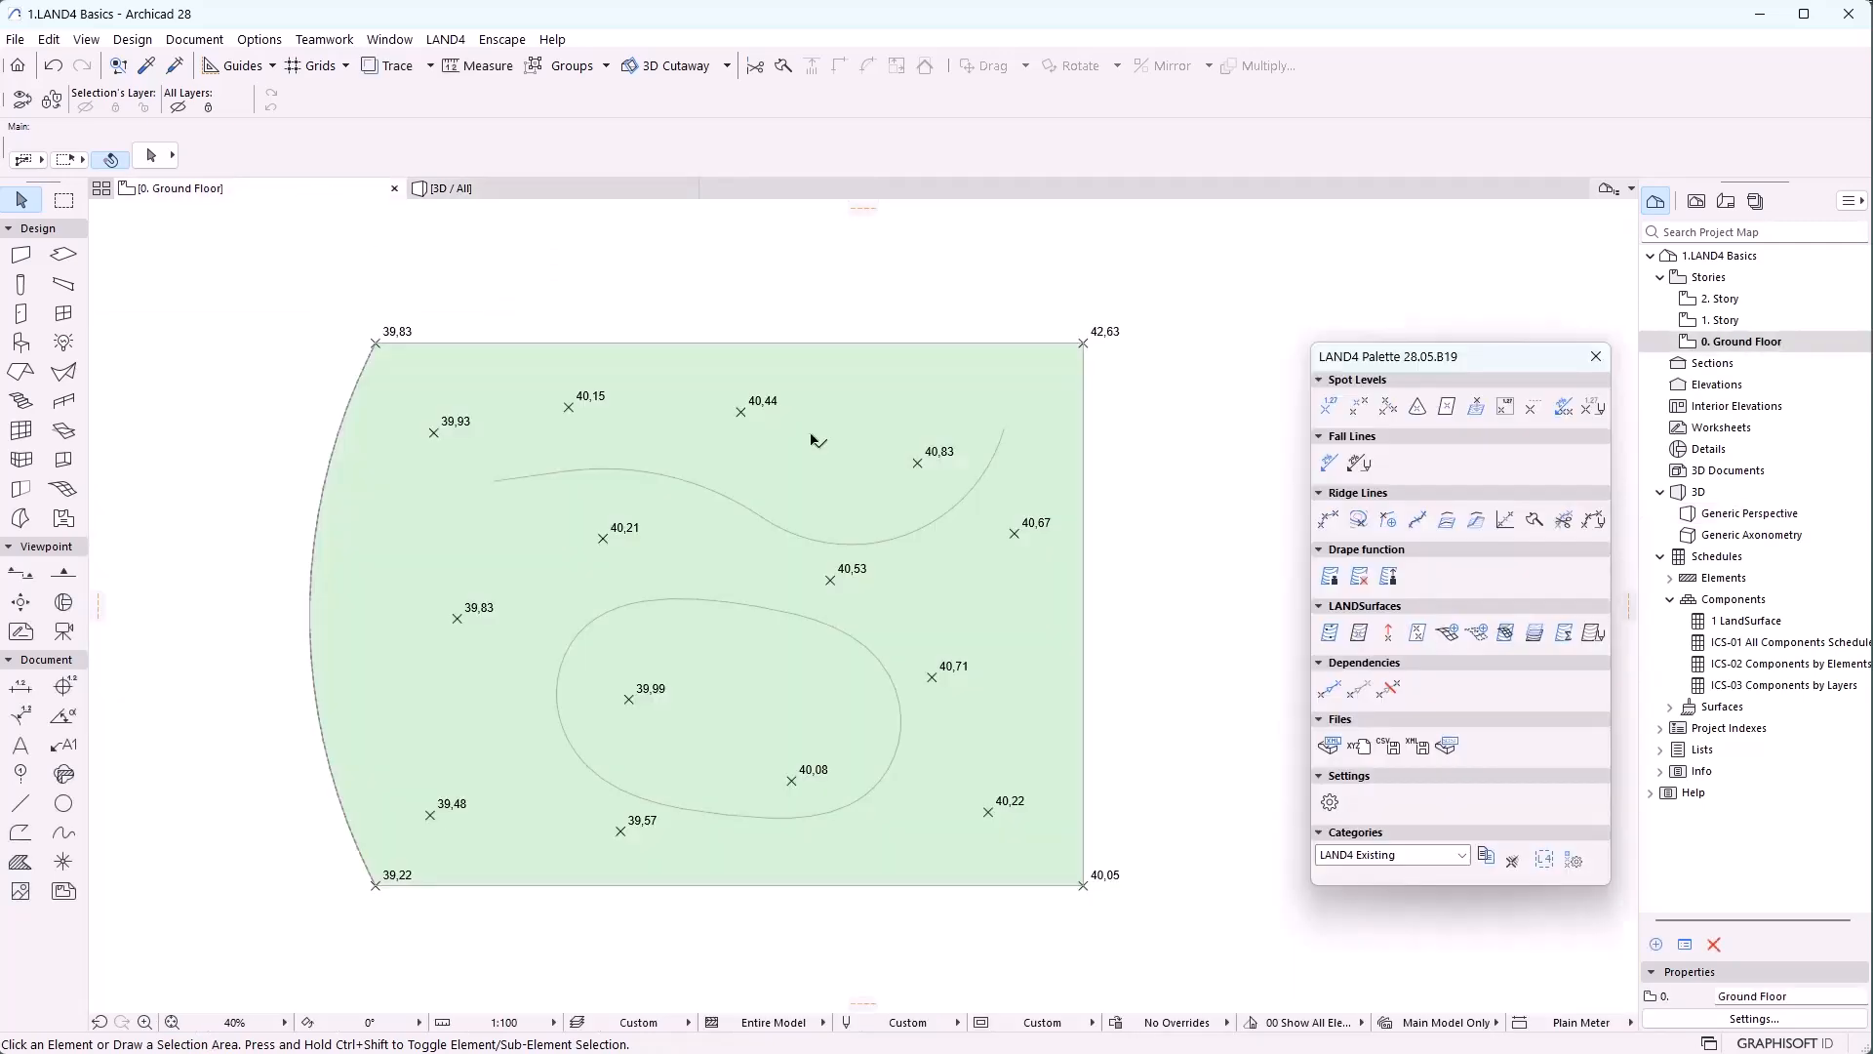
left_click(920, 461)
left_click(918, 463)
left_click(901, 515)
left_click(612, 228)
left_click(576, 190)
scroll(809, 634, "up", 5)
left_click_drag(896, 579, 872, 619)
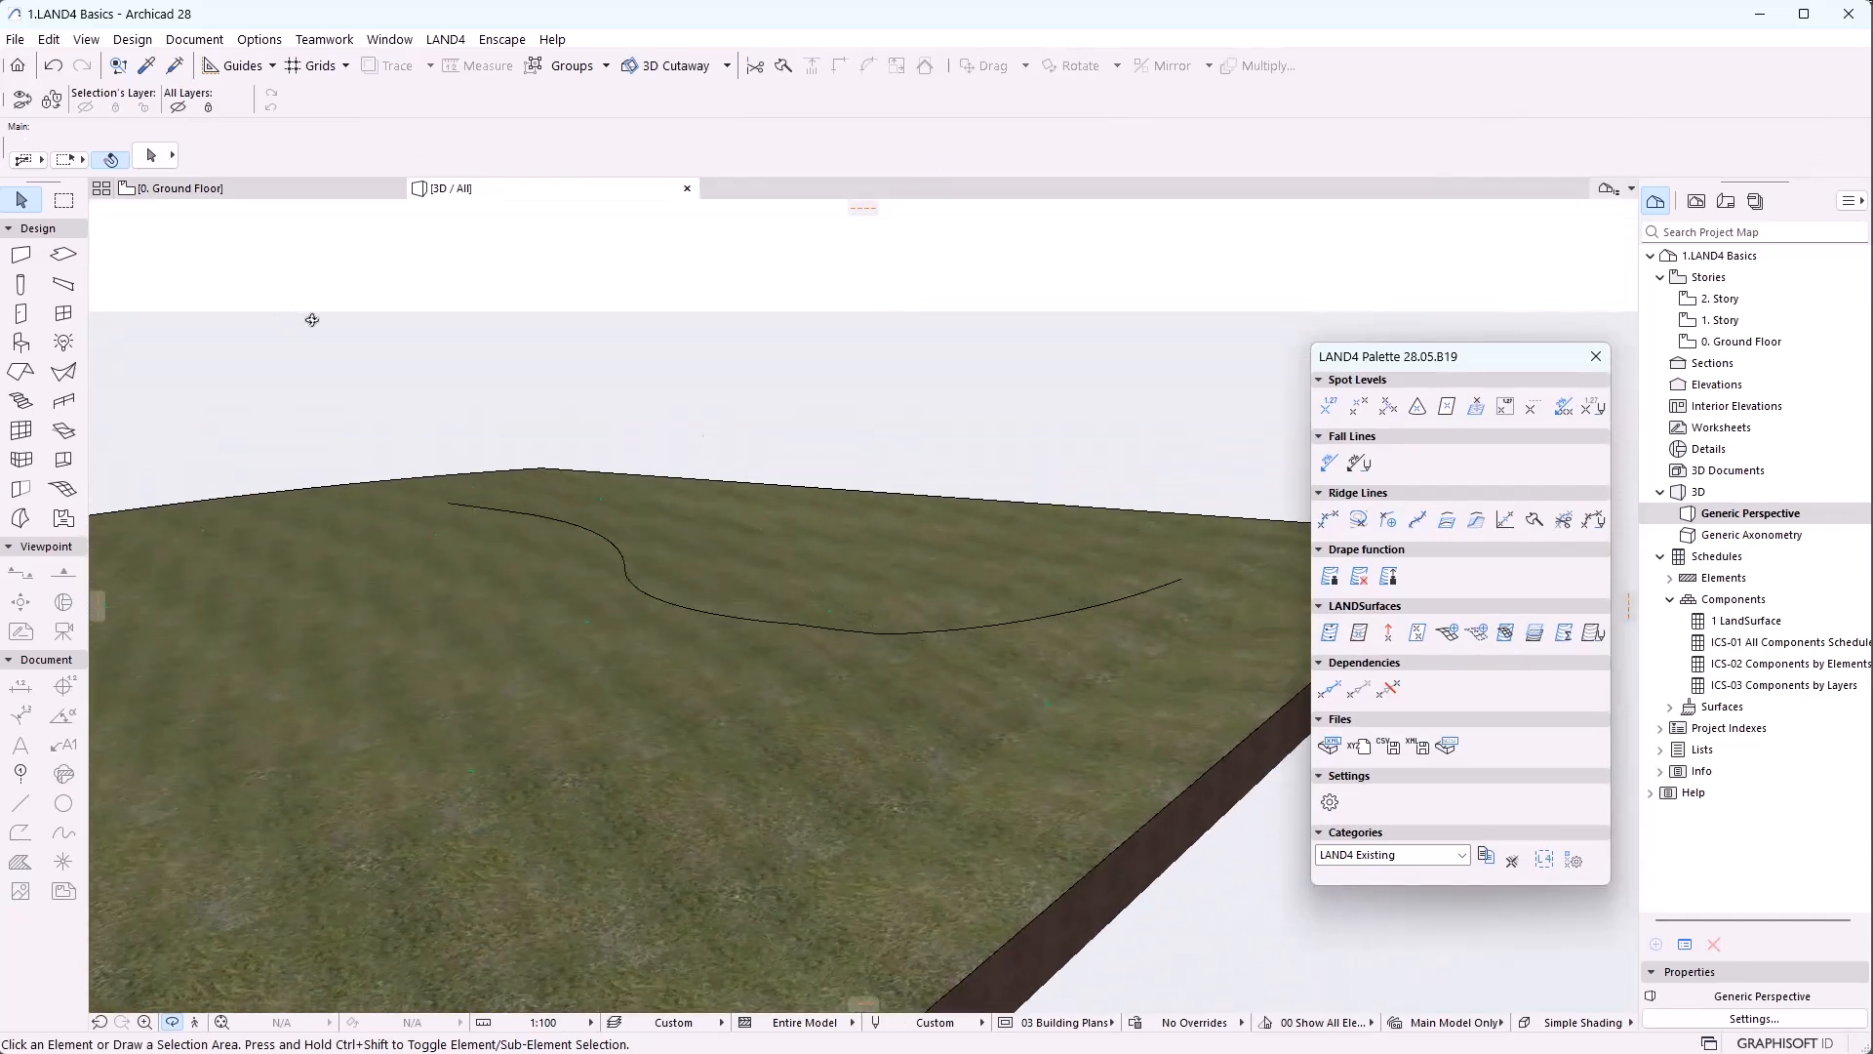
scroll(306, 318, "down", 5)
Drape the closed spline loop onto the land surface with an offset of 15 and inspect it in the 3D window
left_click(325, 191)
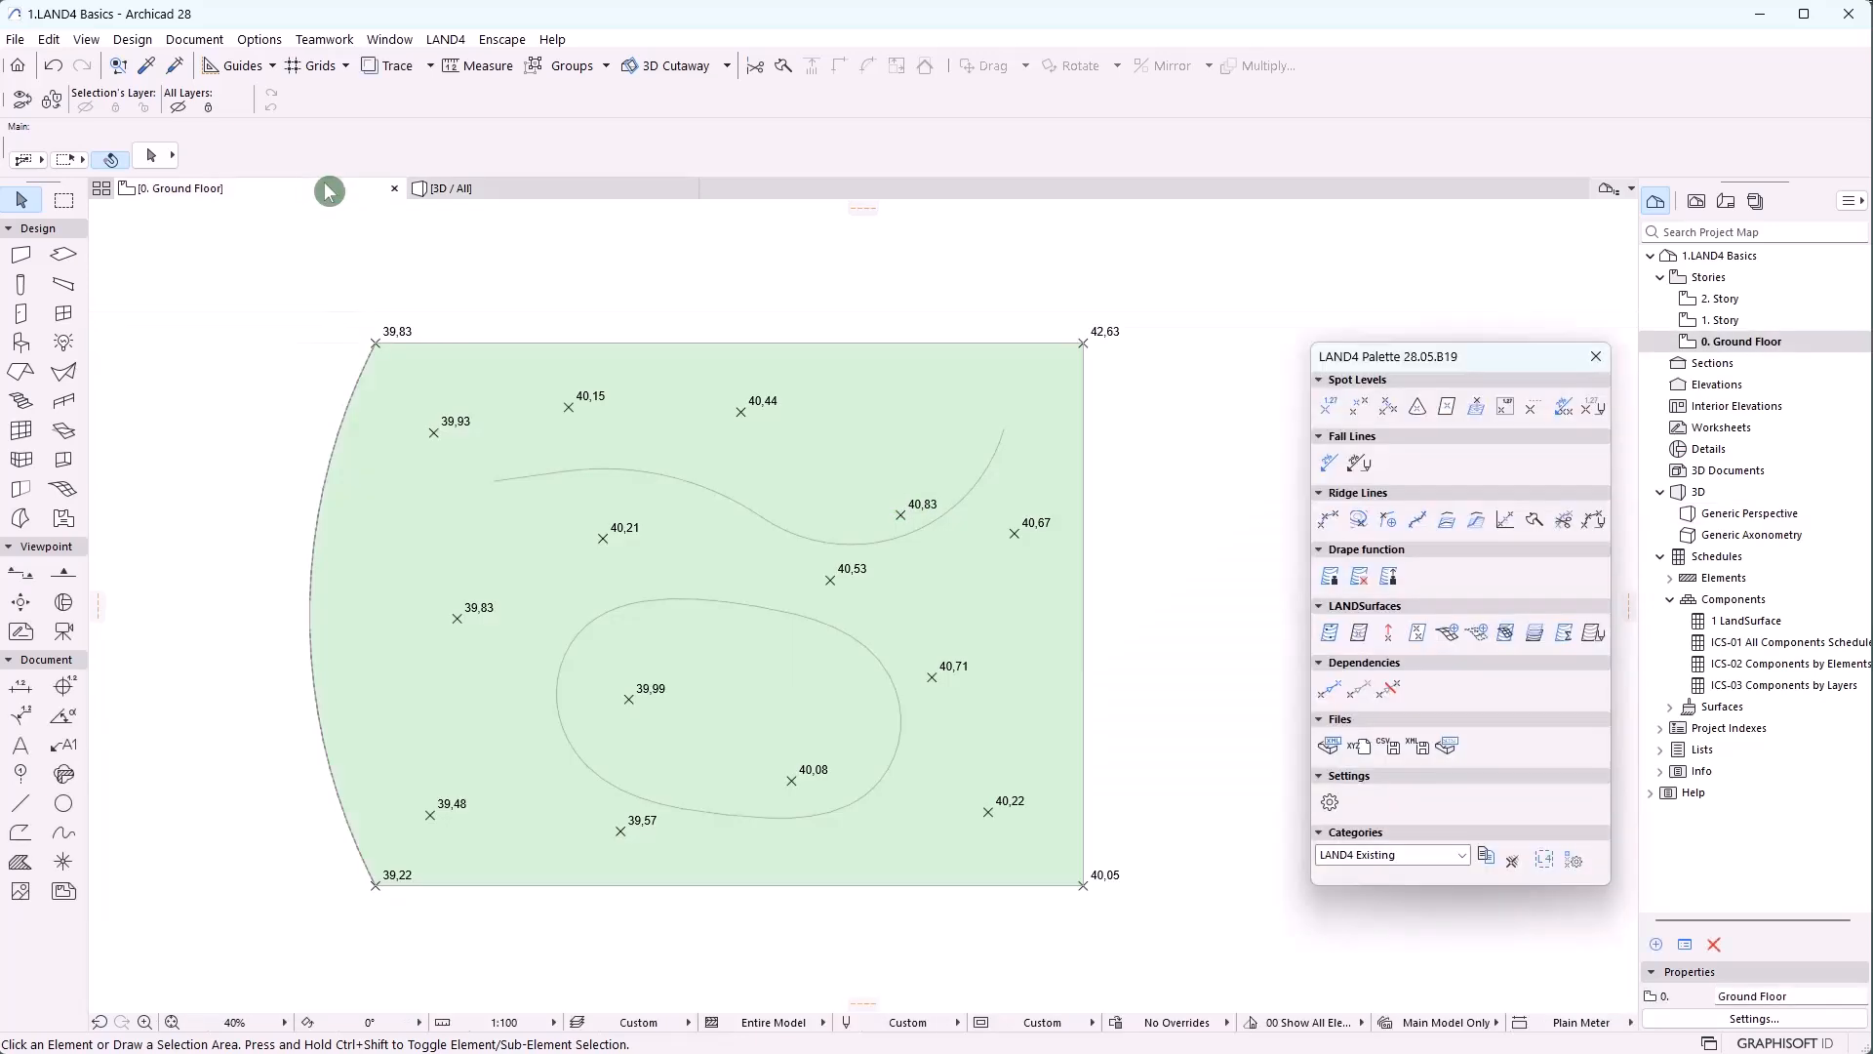
left_click(861, 648)
left_click(901, 621, "shift")
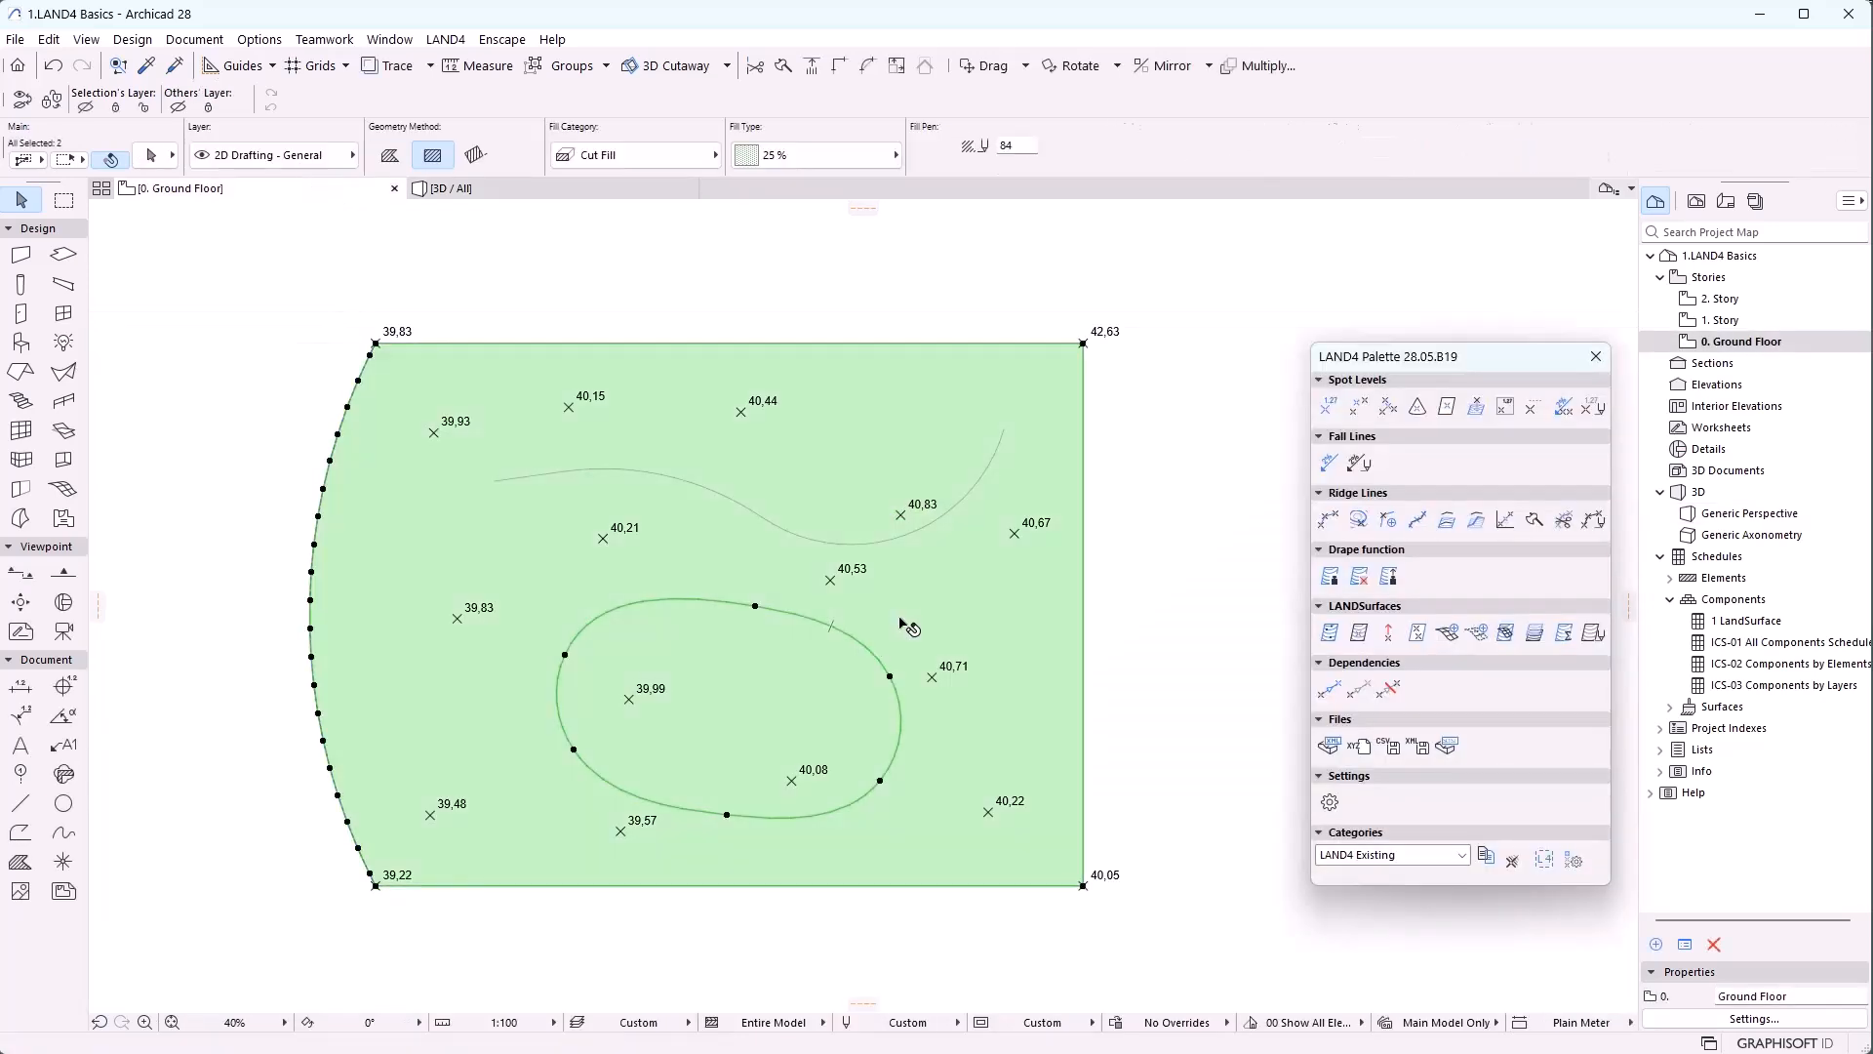
left_click(1388, 576)
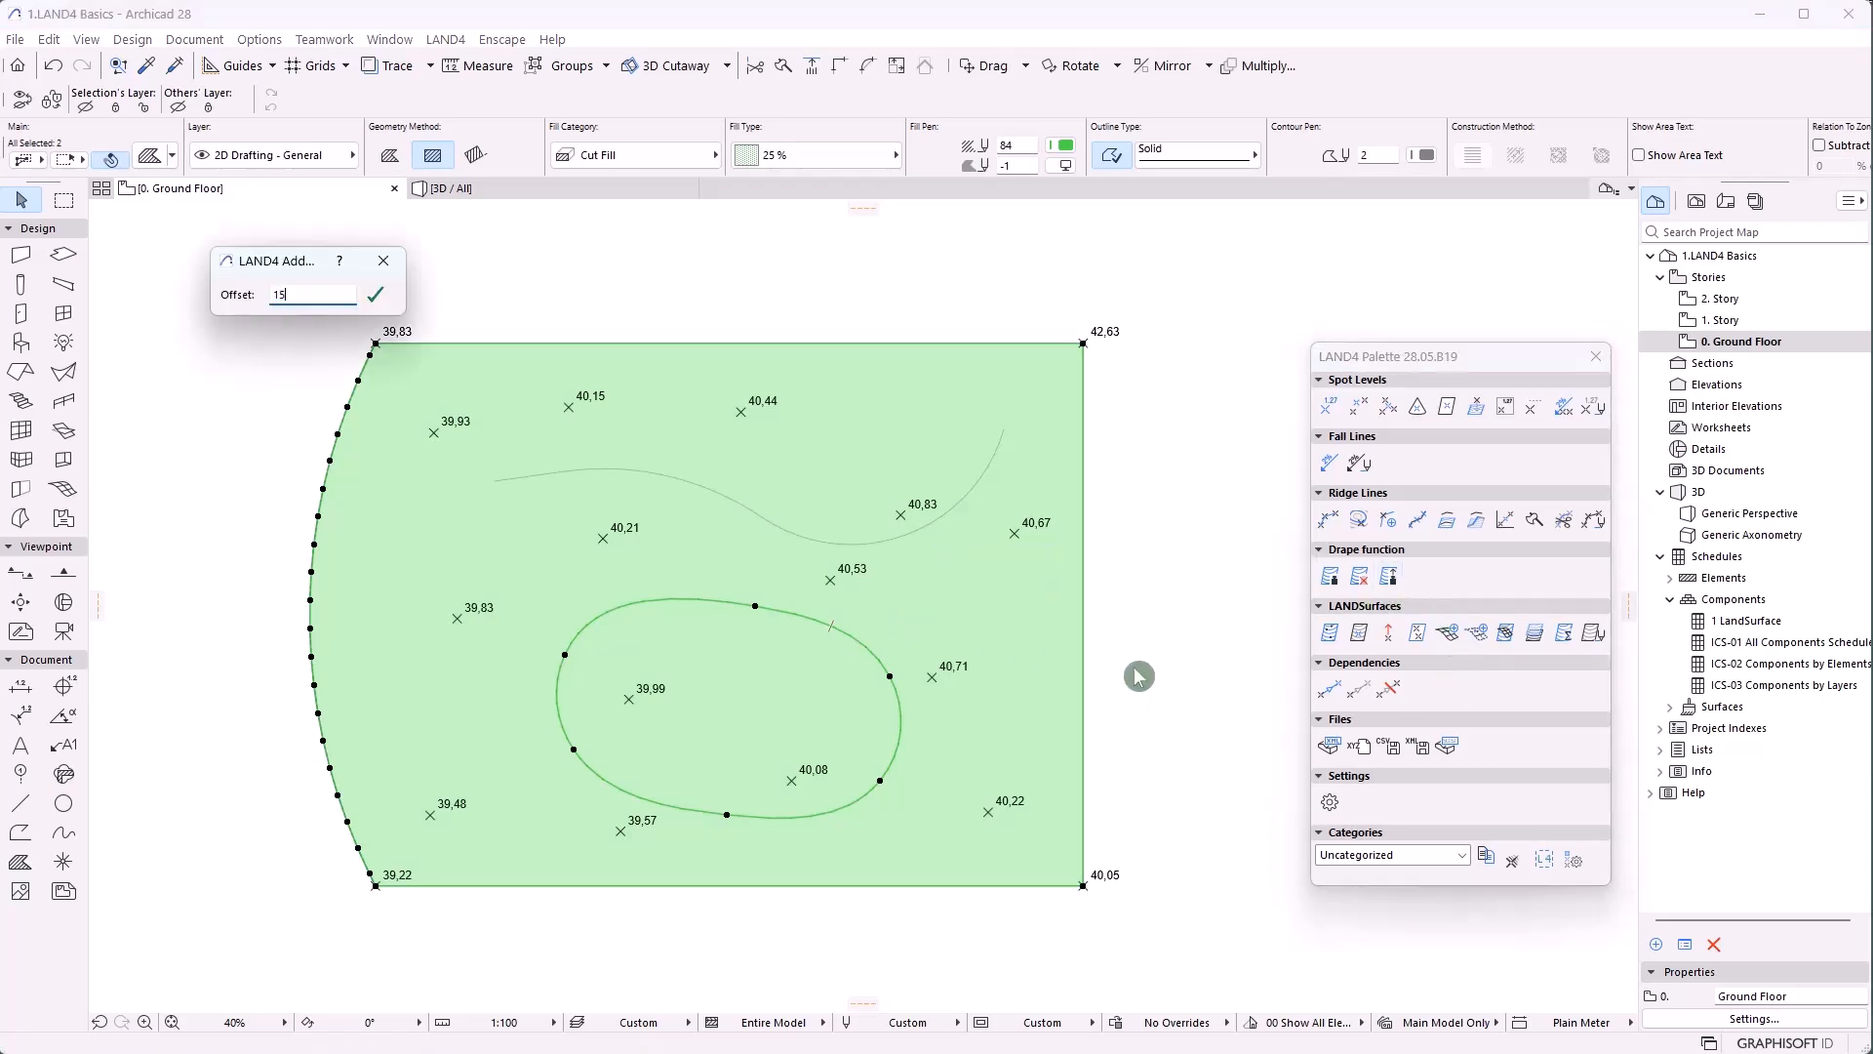
left_click(375, 296)
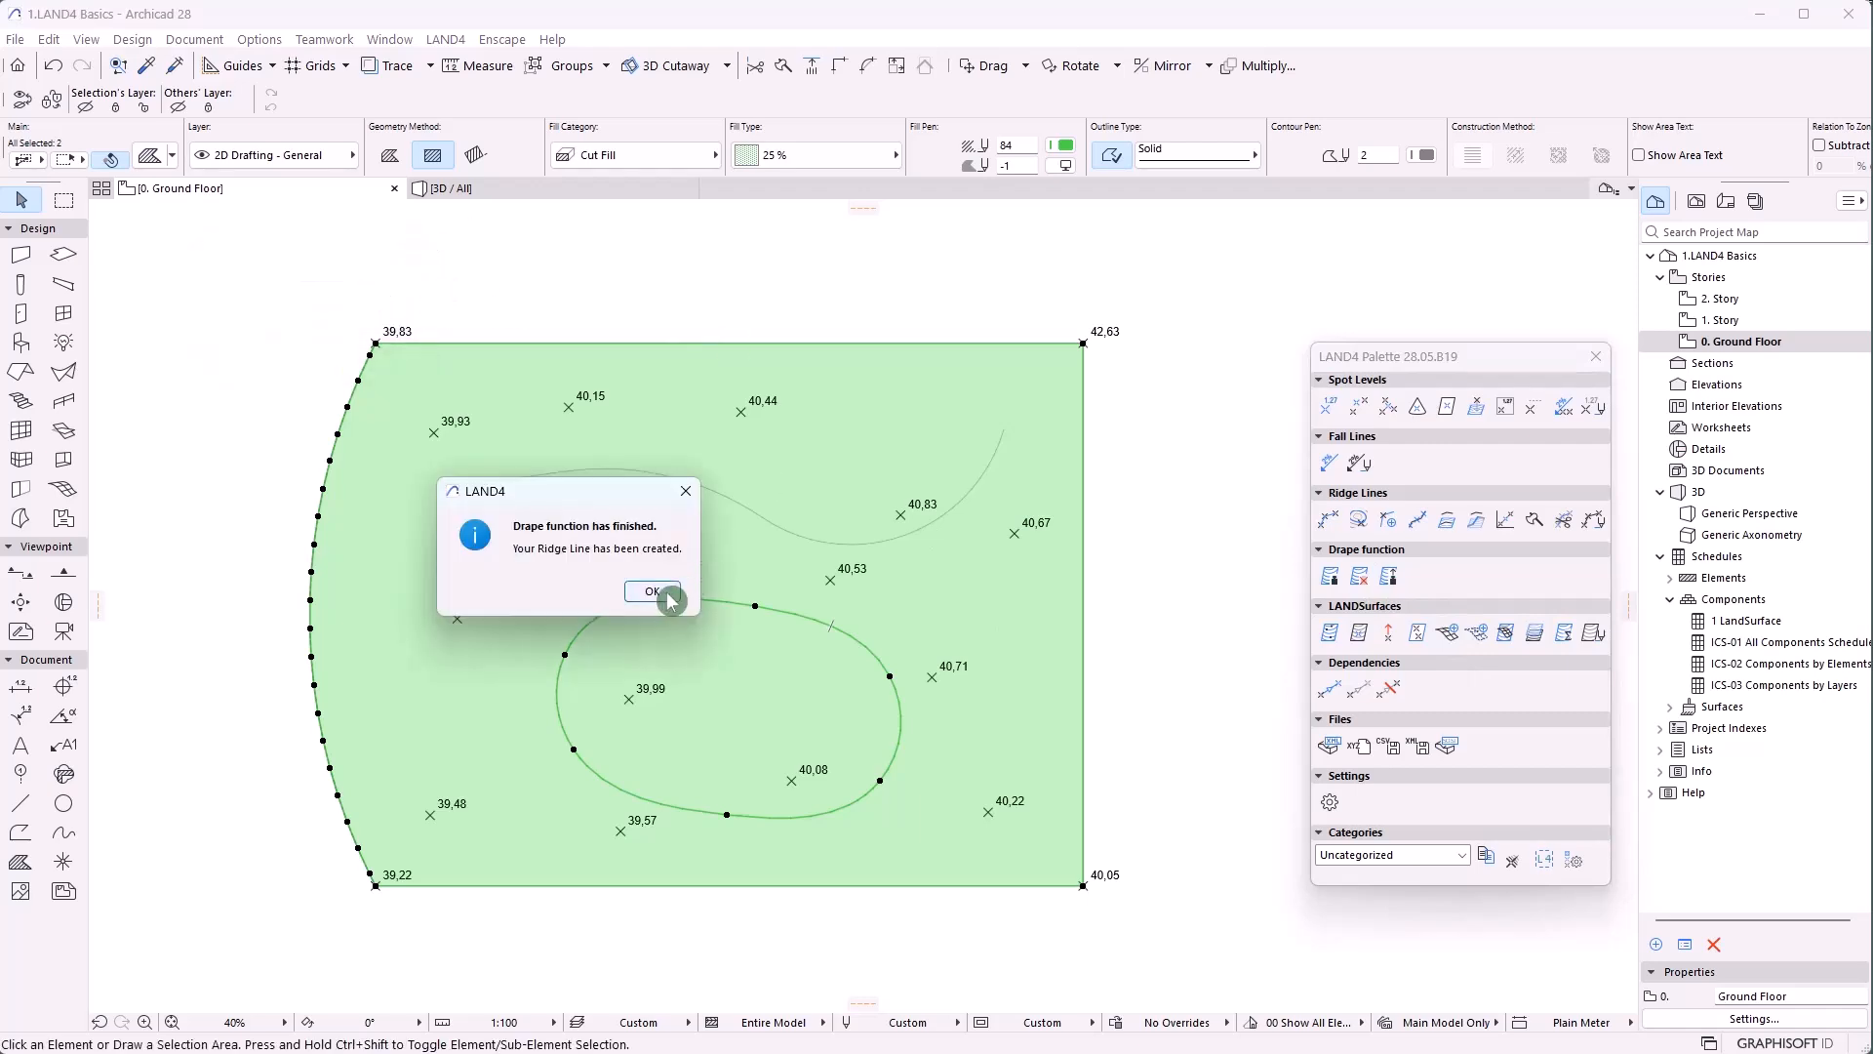
left_click(642, 591)
key("F3")
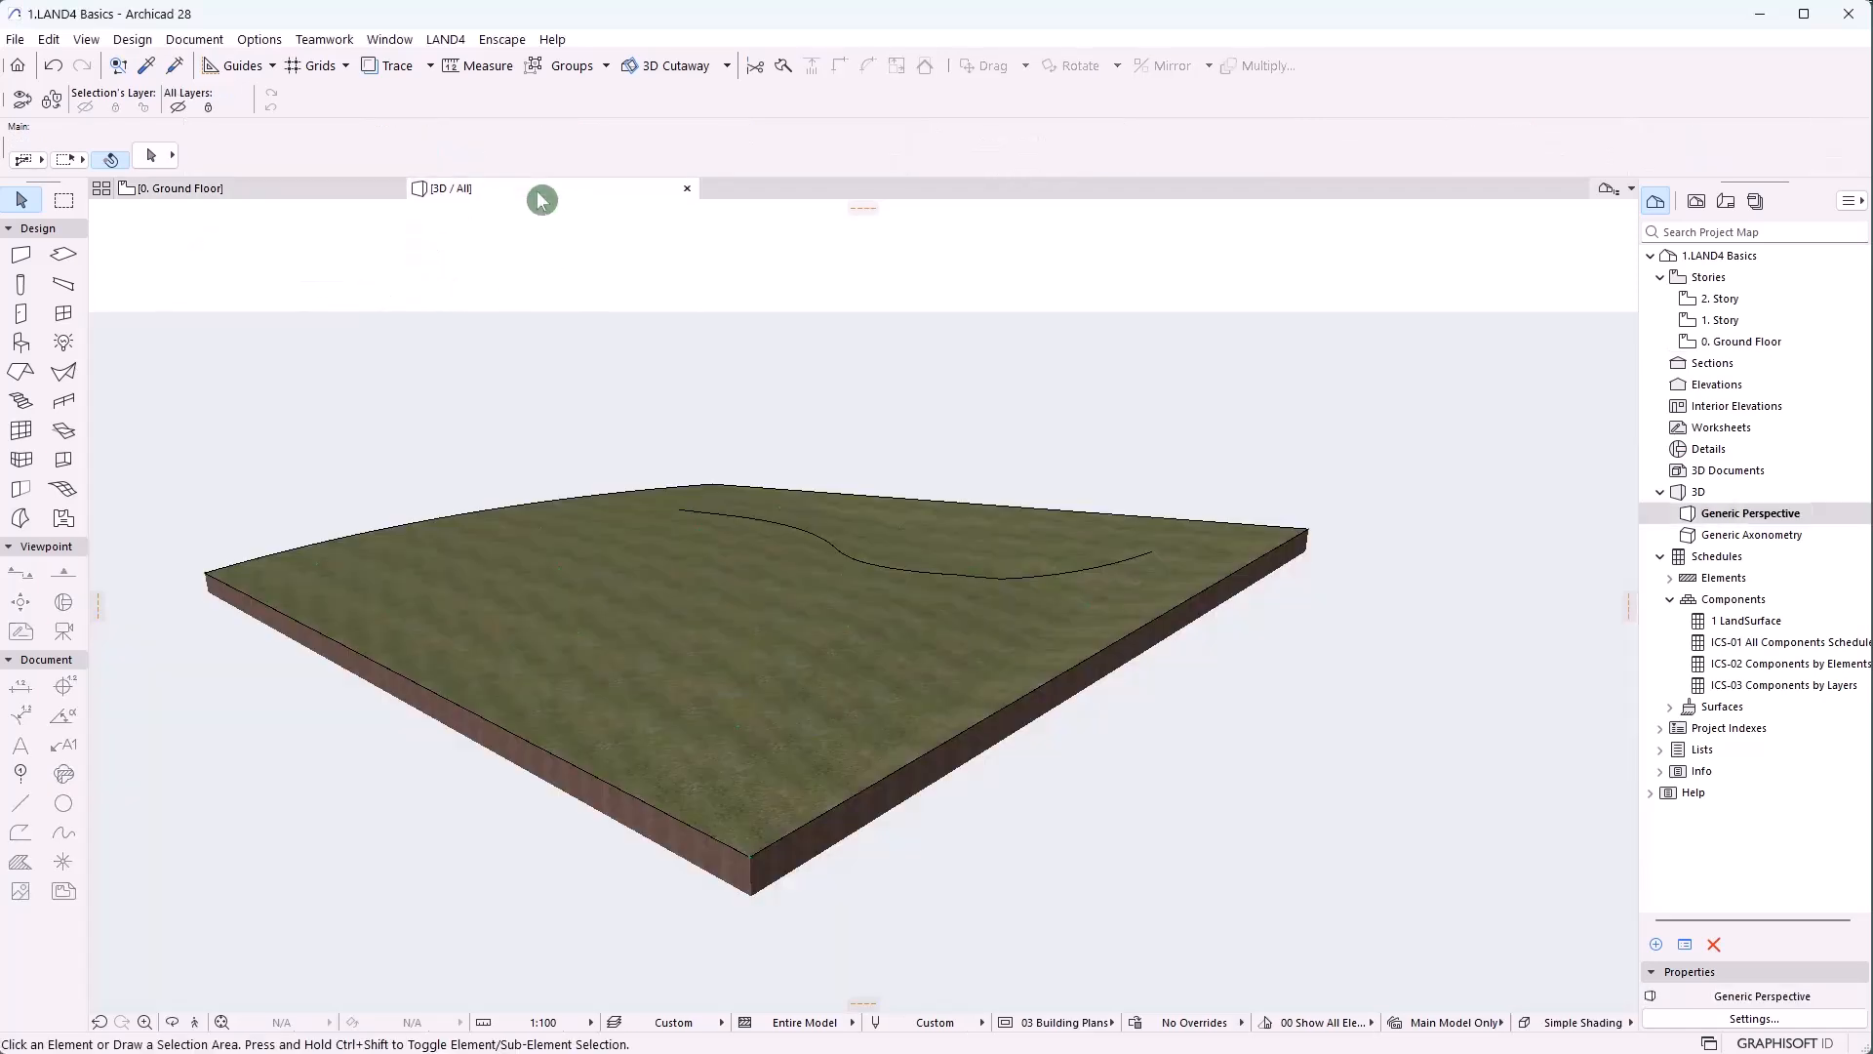
left_click(576, 646)
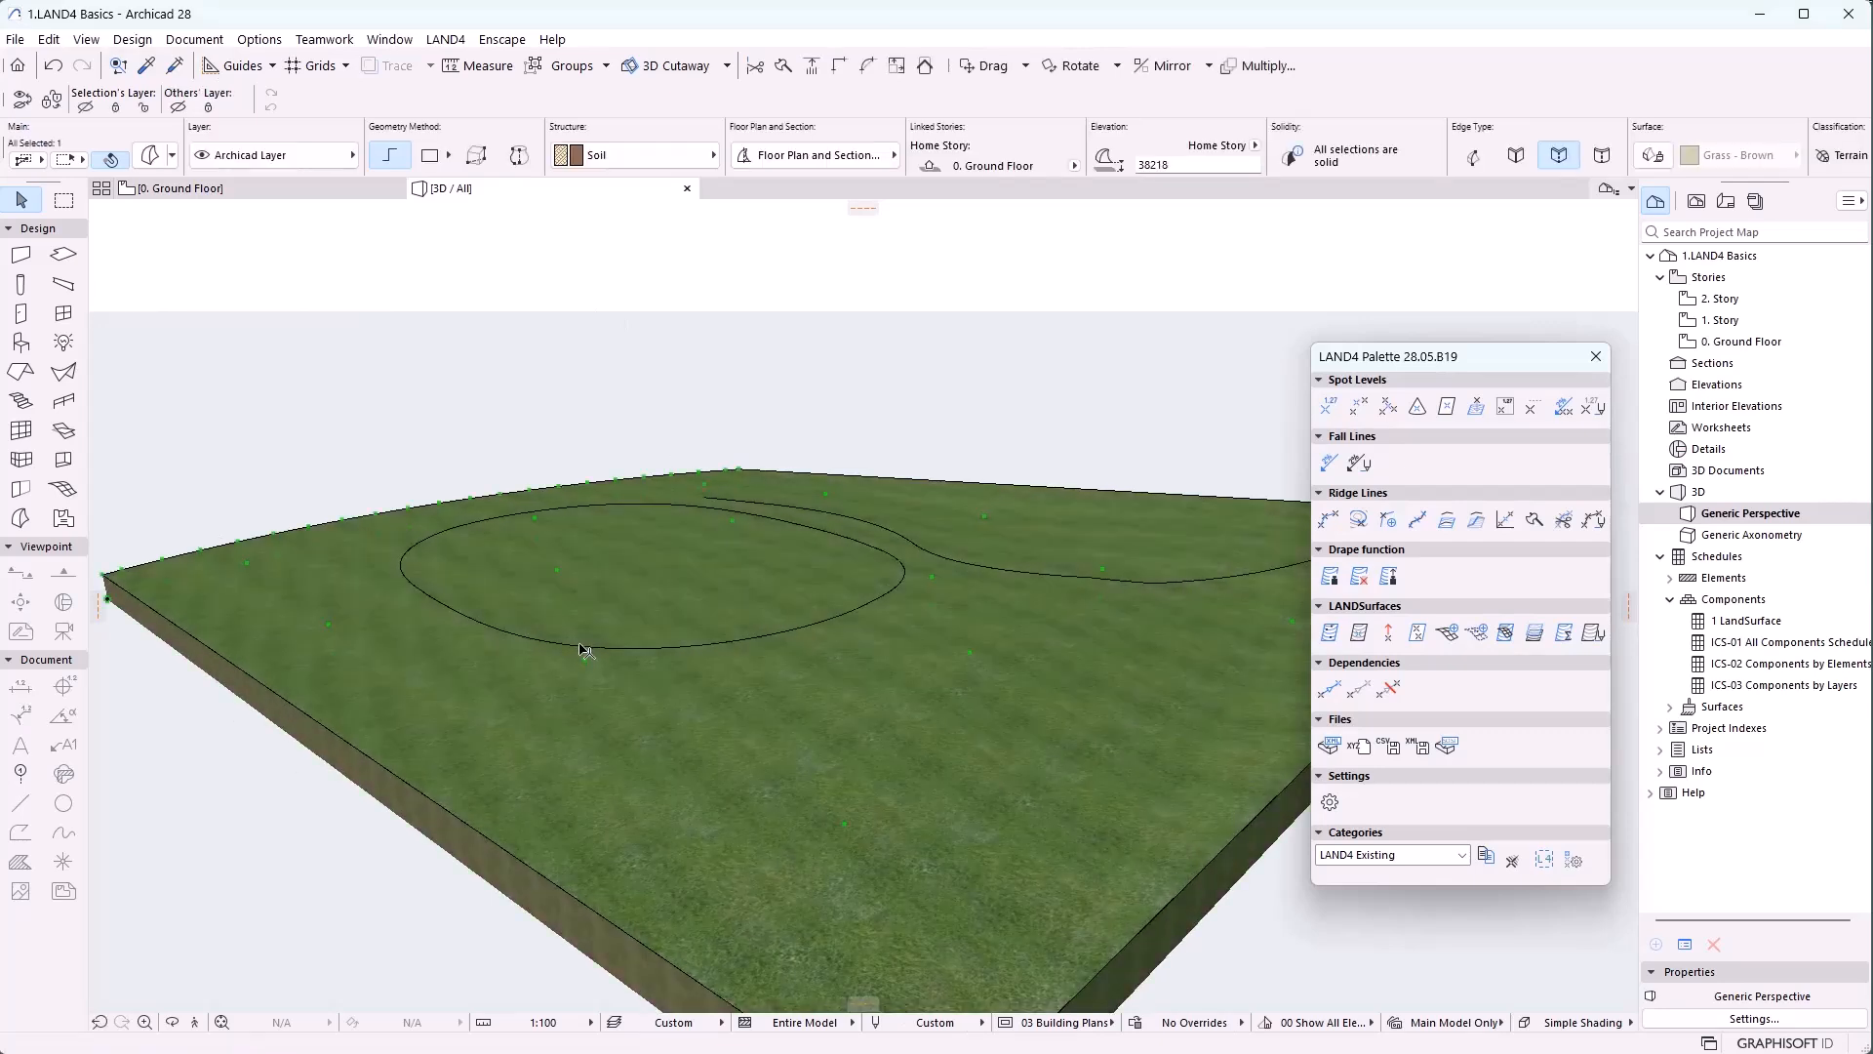
left_click(172, 1022)
left_click_drag(546, 859, 1230, 787)
left_click_drag(576, 608, 757, 732)
scroll(918, 561, "down", 2)
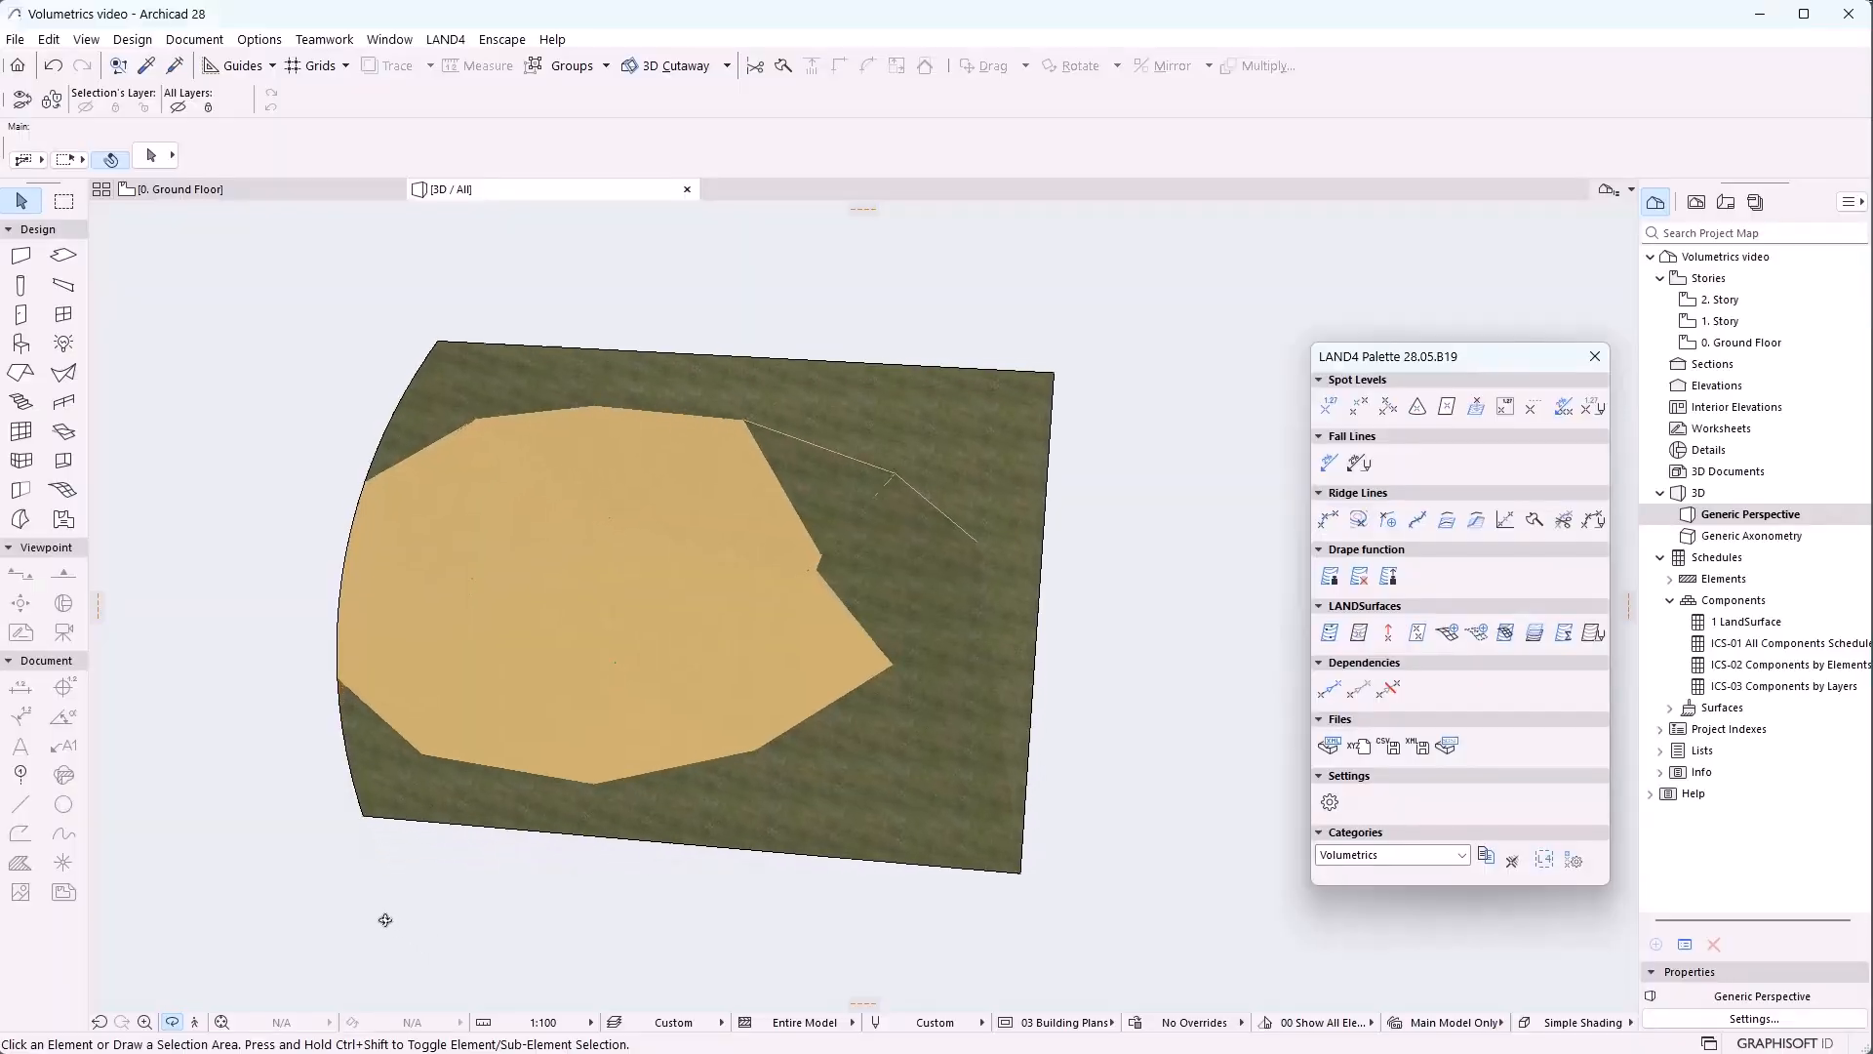
In the Volumetrics video project, examine the terrain model and the coloured volume areas beneath it from an oblique angle
left_click_drag(385, 911, 796, 719)
left_click_drag(699, 800, 755, 806)
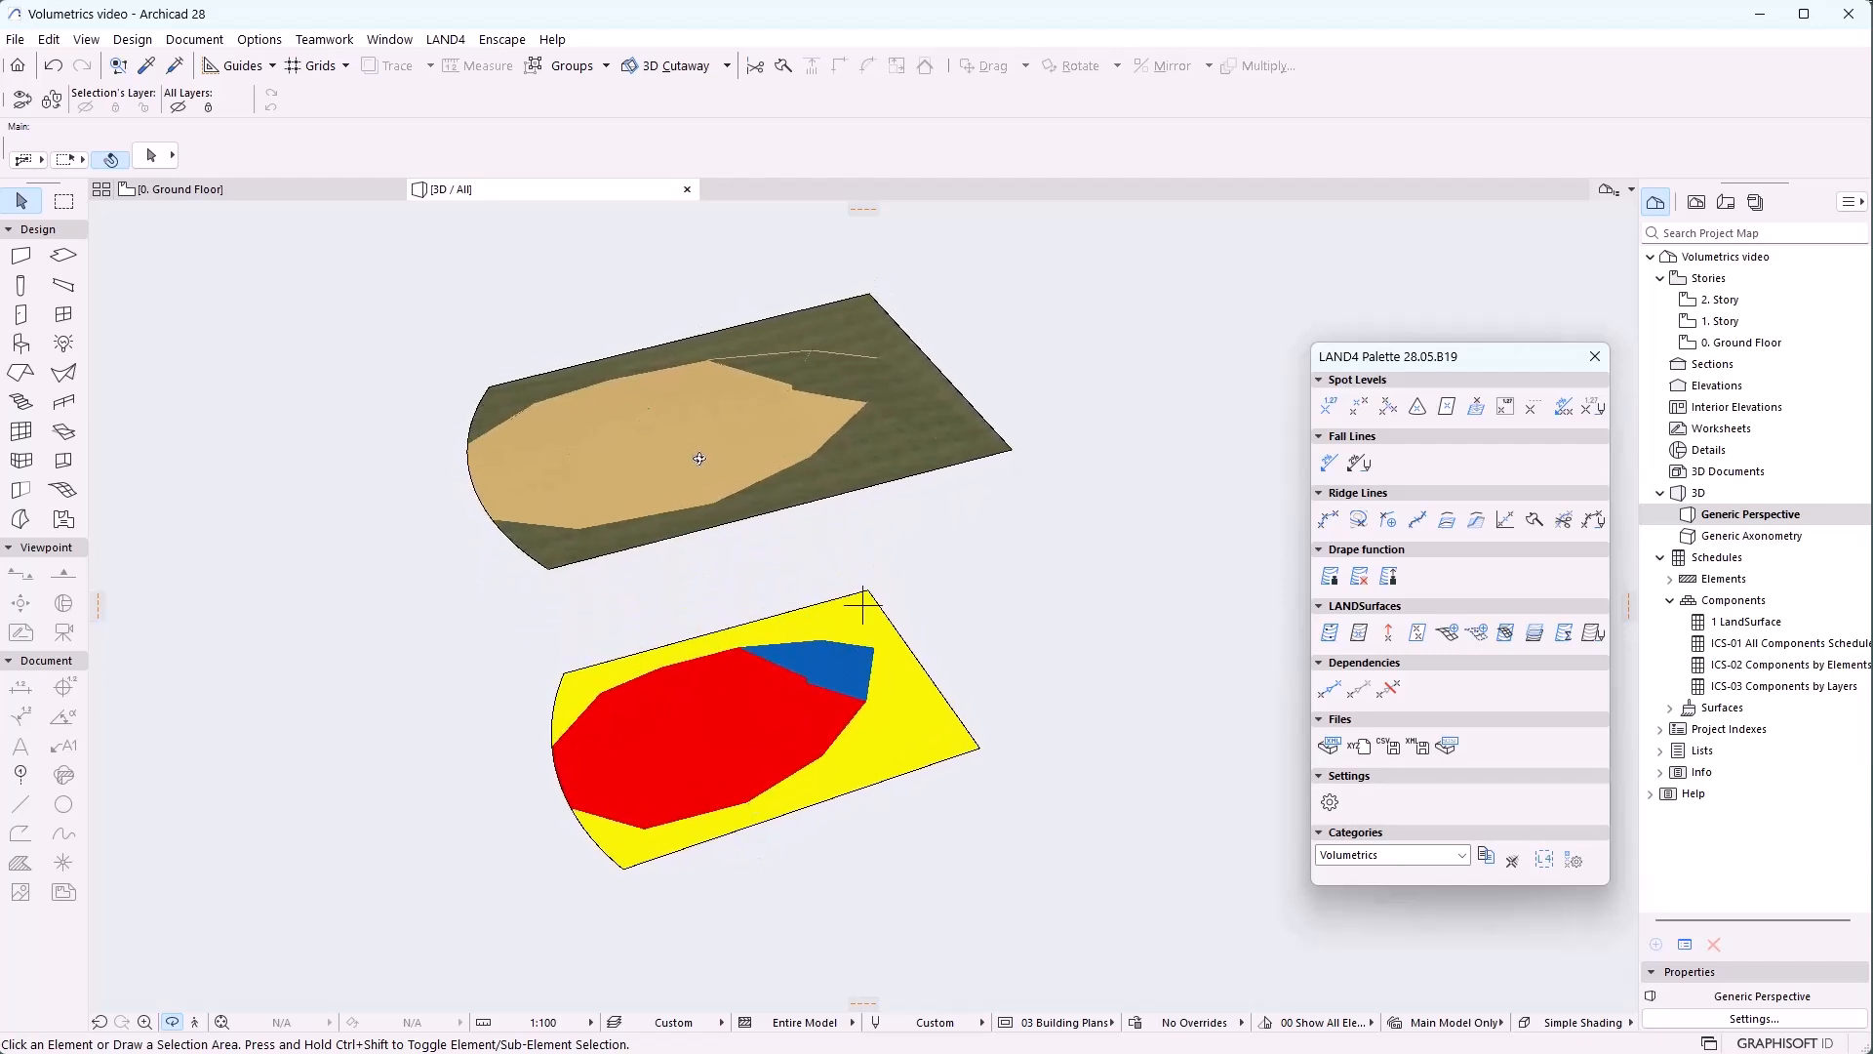
Orbit and zoom around the terrain surfaces and the red, blue and yellow volume areas to compare their shapes
left_click(694, 451)
left_click(689, 421)
left_click(966, 599)
scroll(698, 854, "up", 3)
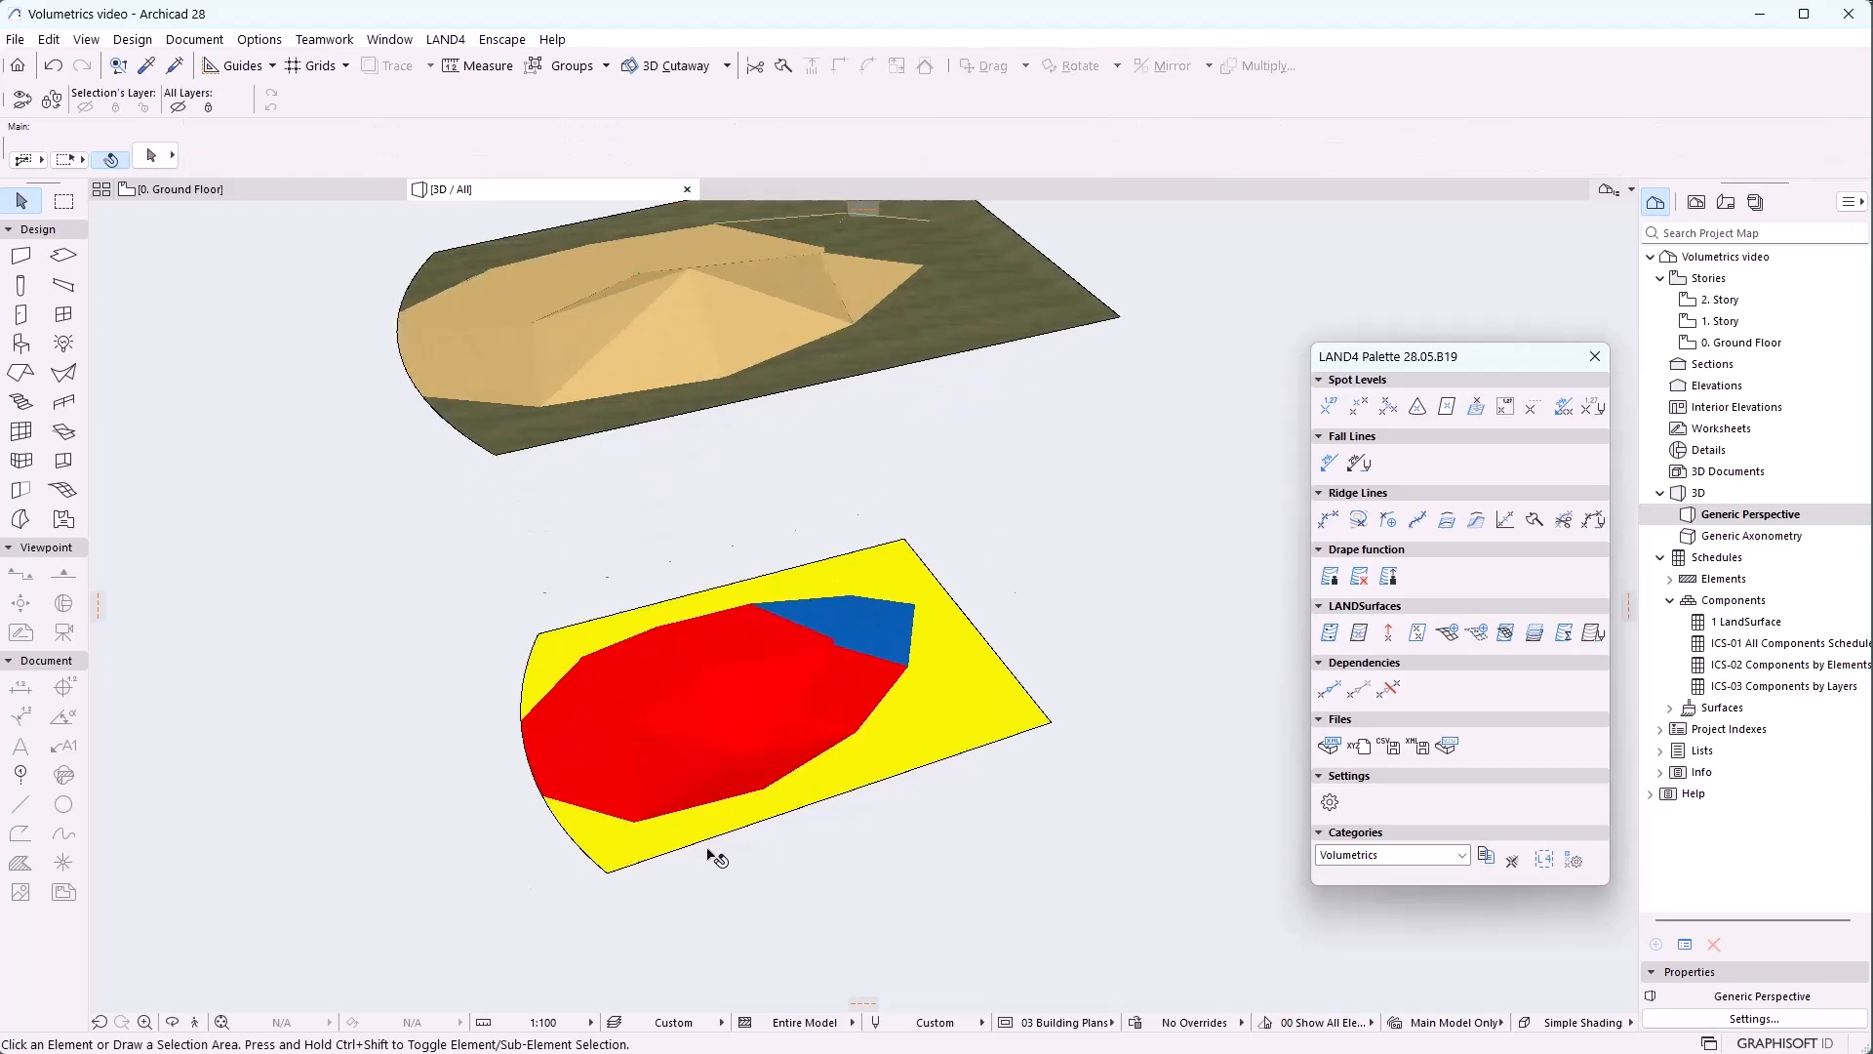
left_click(176, 1023)
left_click_drag(1200, 836, 818, 884)
scroll(818, 884, "down", 3)
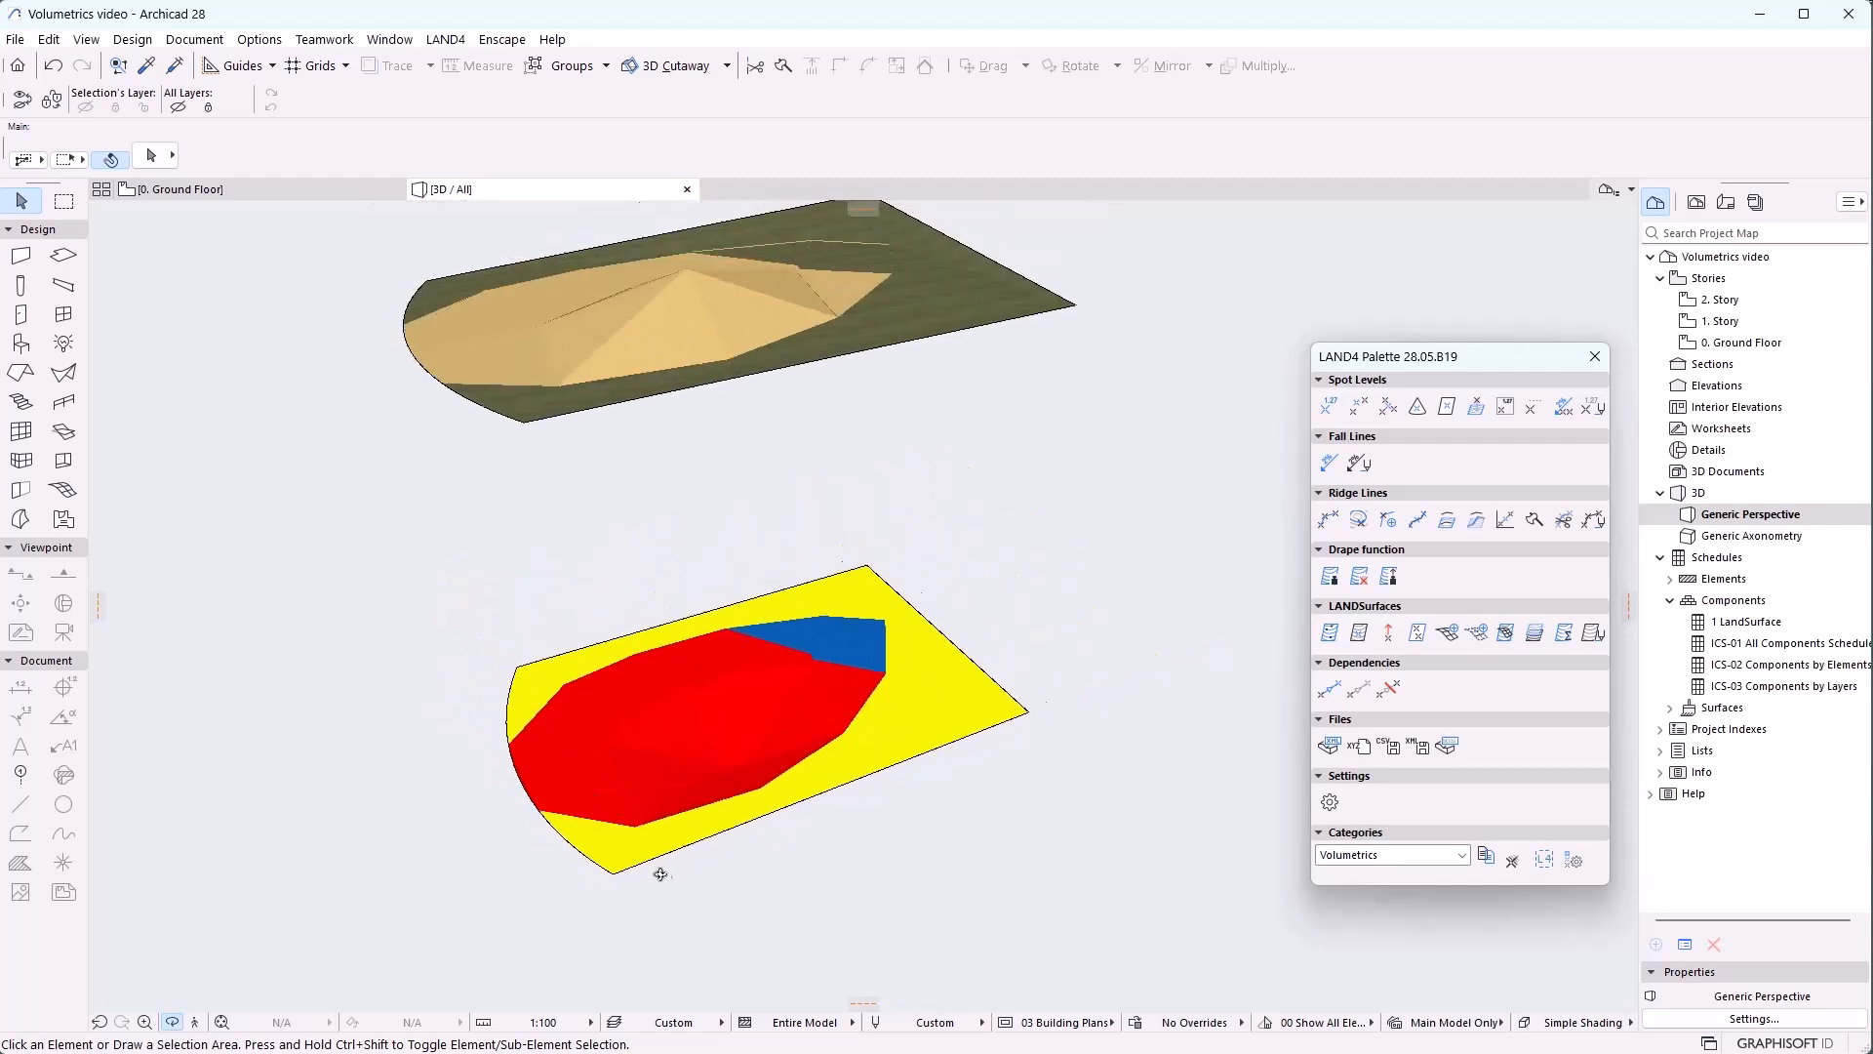
In the floor plan, create a land surface named LAND4 Exisitng from the LAND4 Existing category elements and view it in 3D
key("F2")
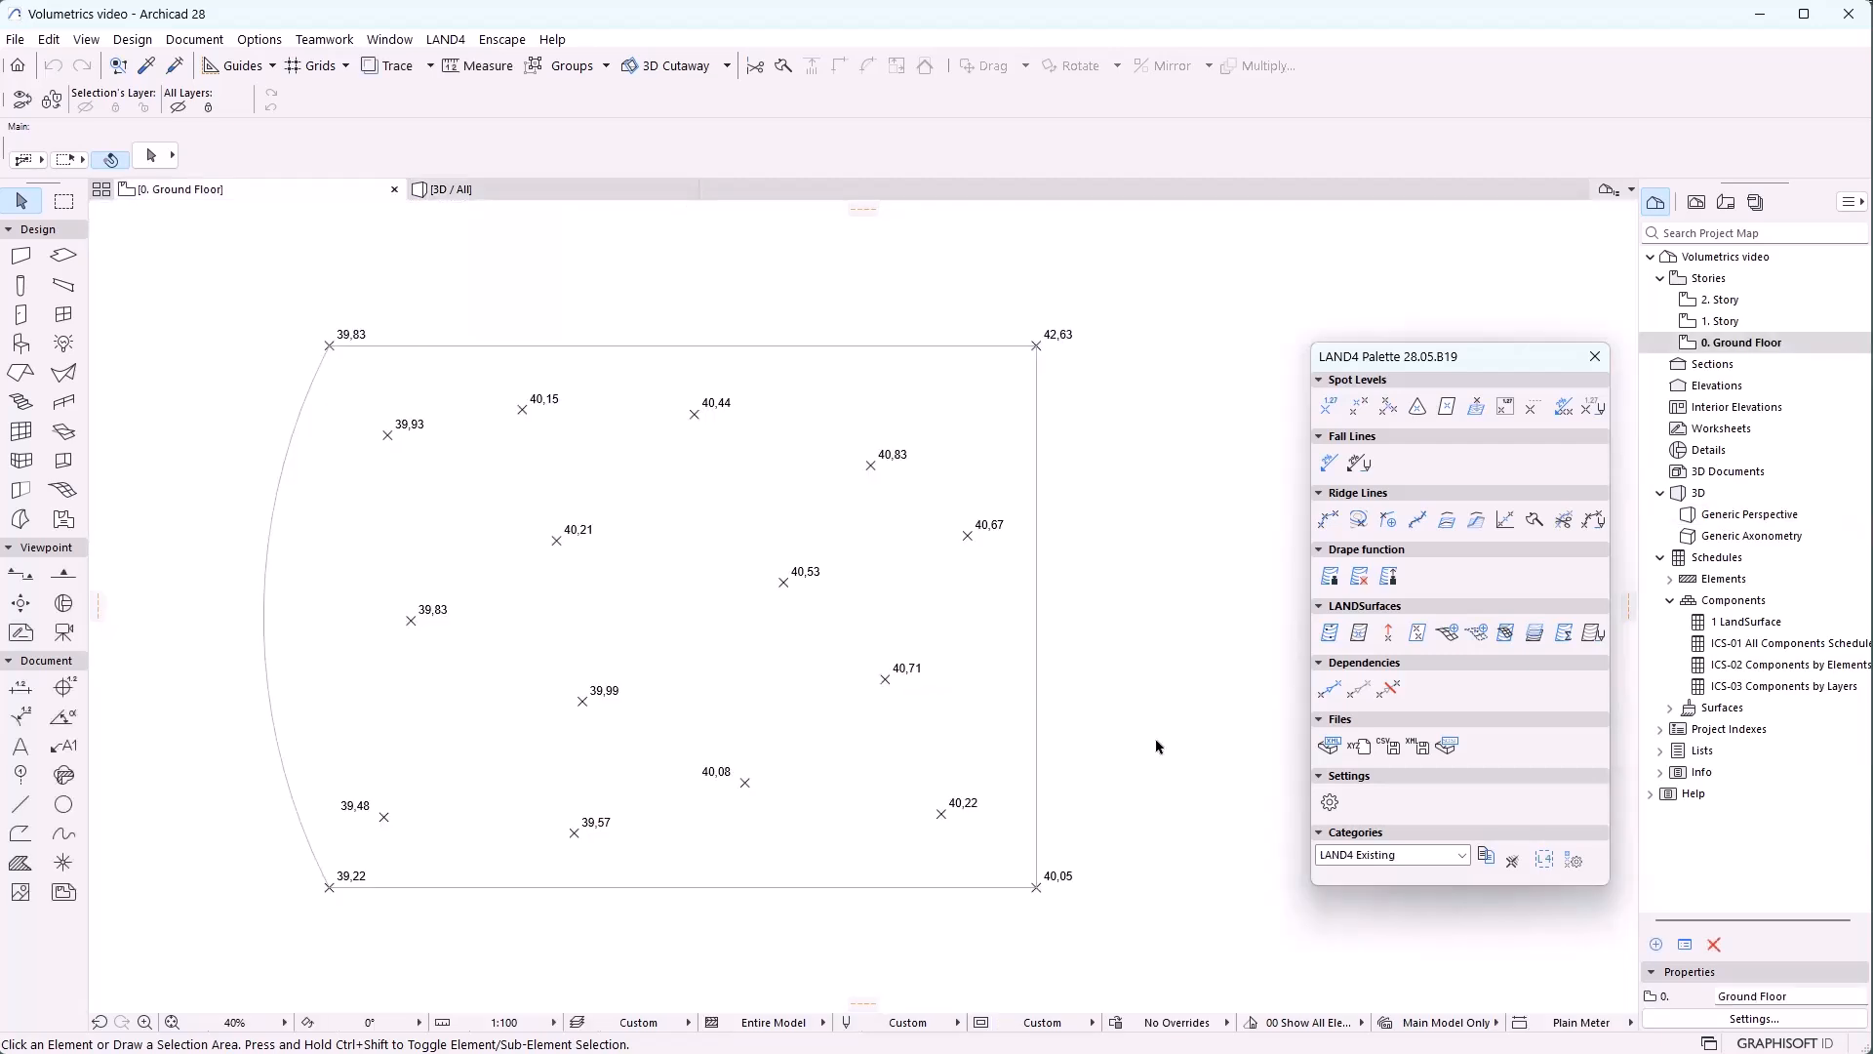
left_click(1356, 855)
left_click(1356, 889)
left_click(1328, 633)
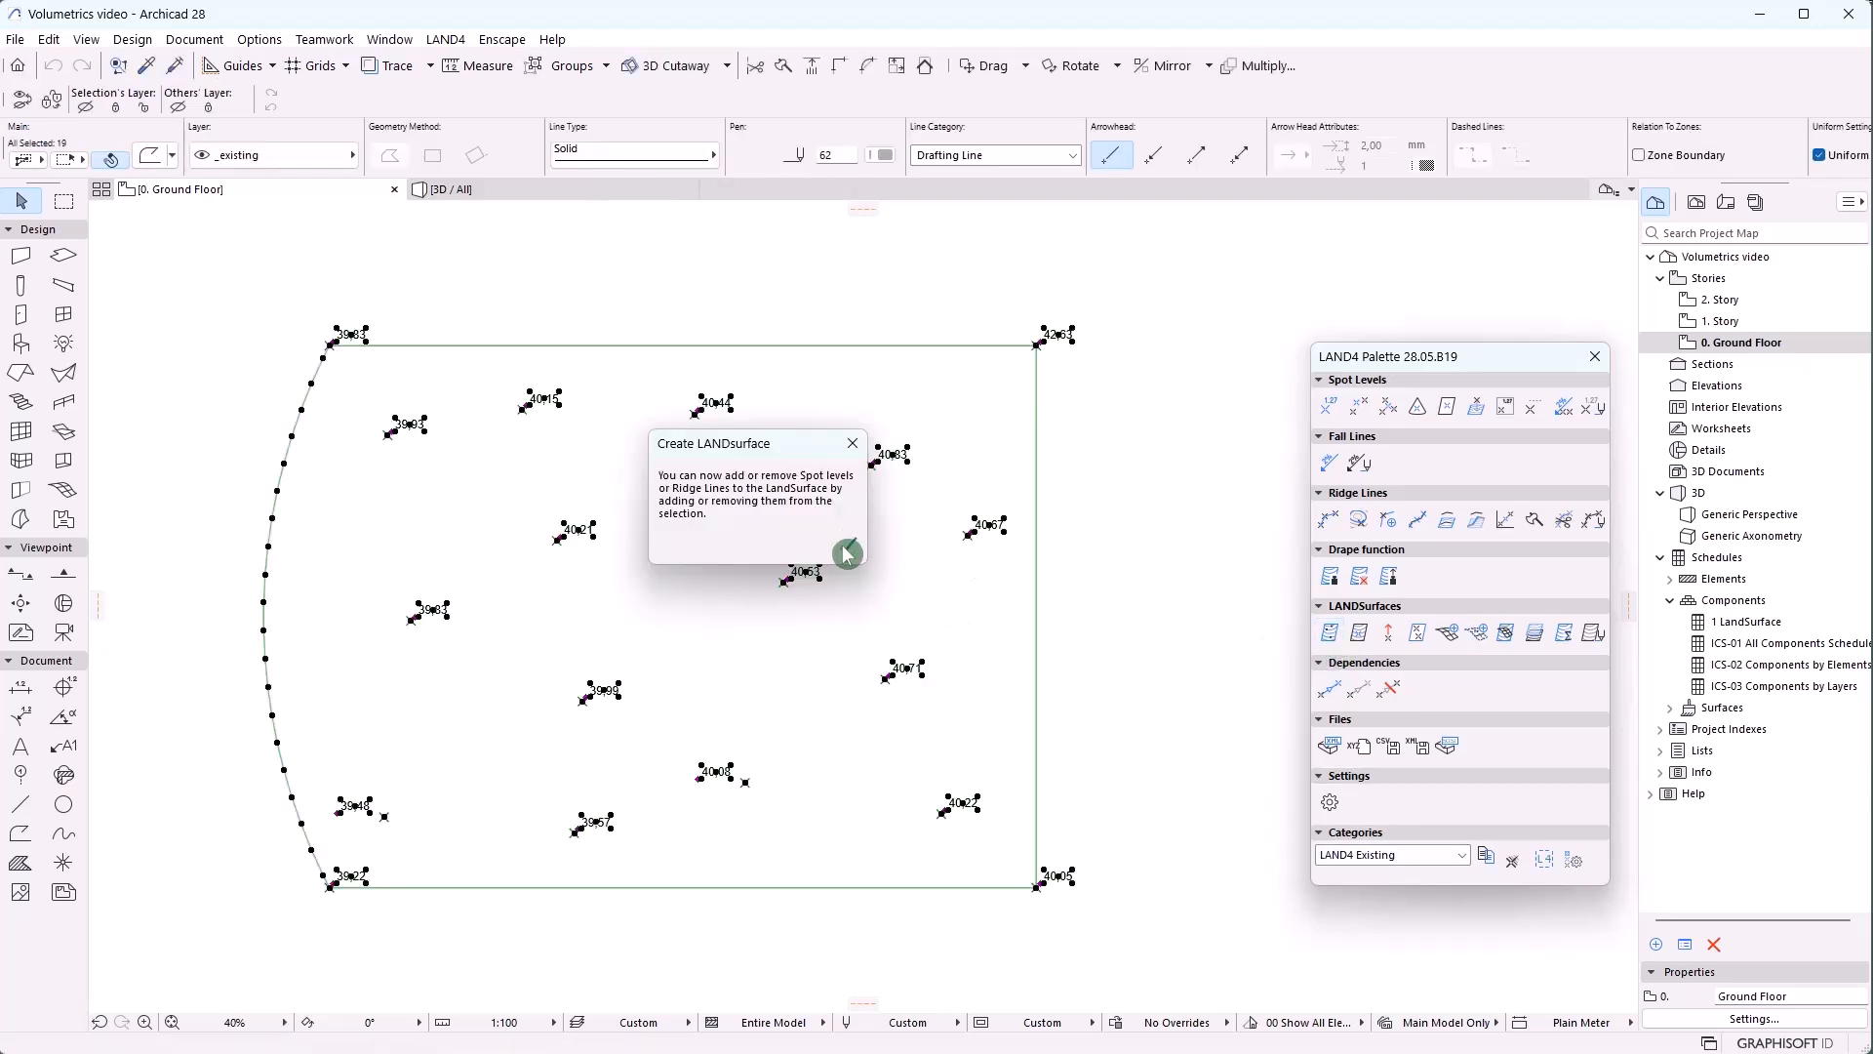
left_click(847, 553)
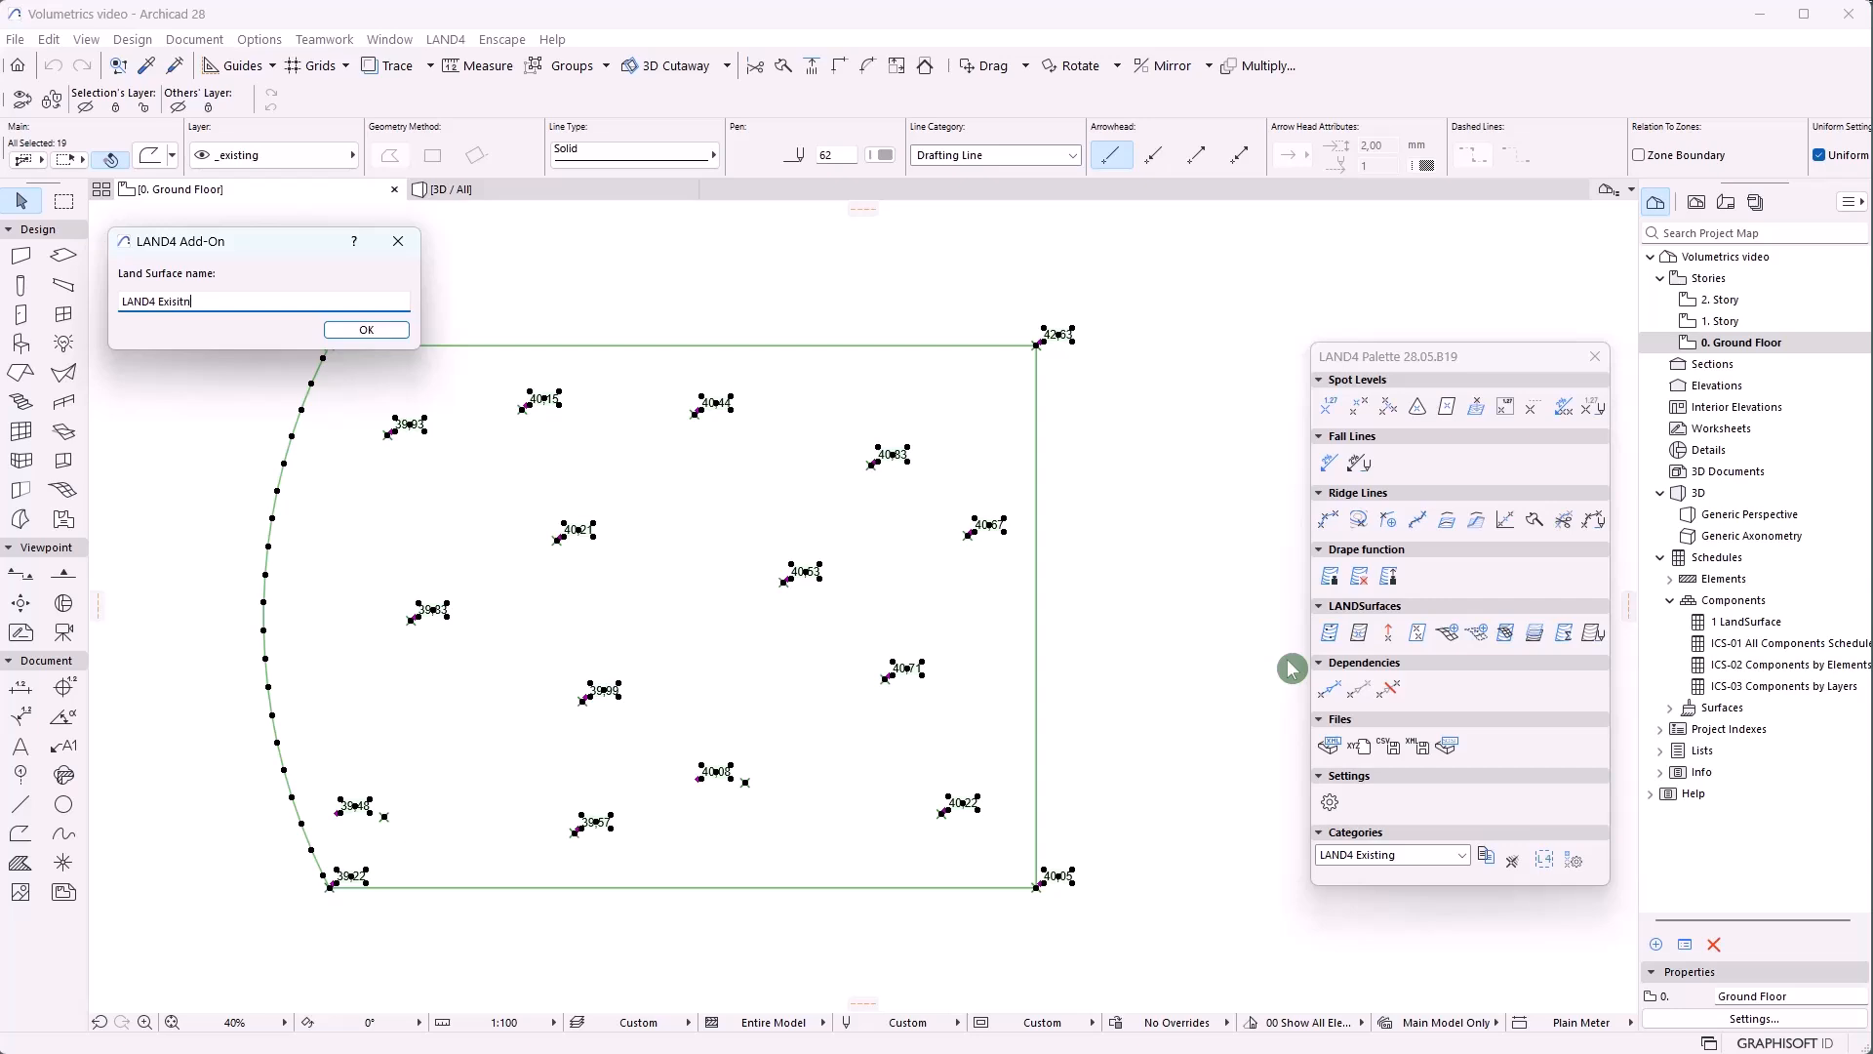
key("Return")
left_click(1292, 668)
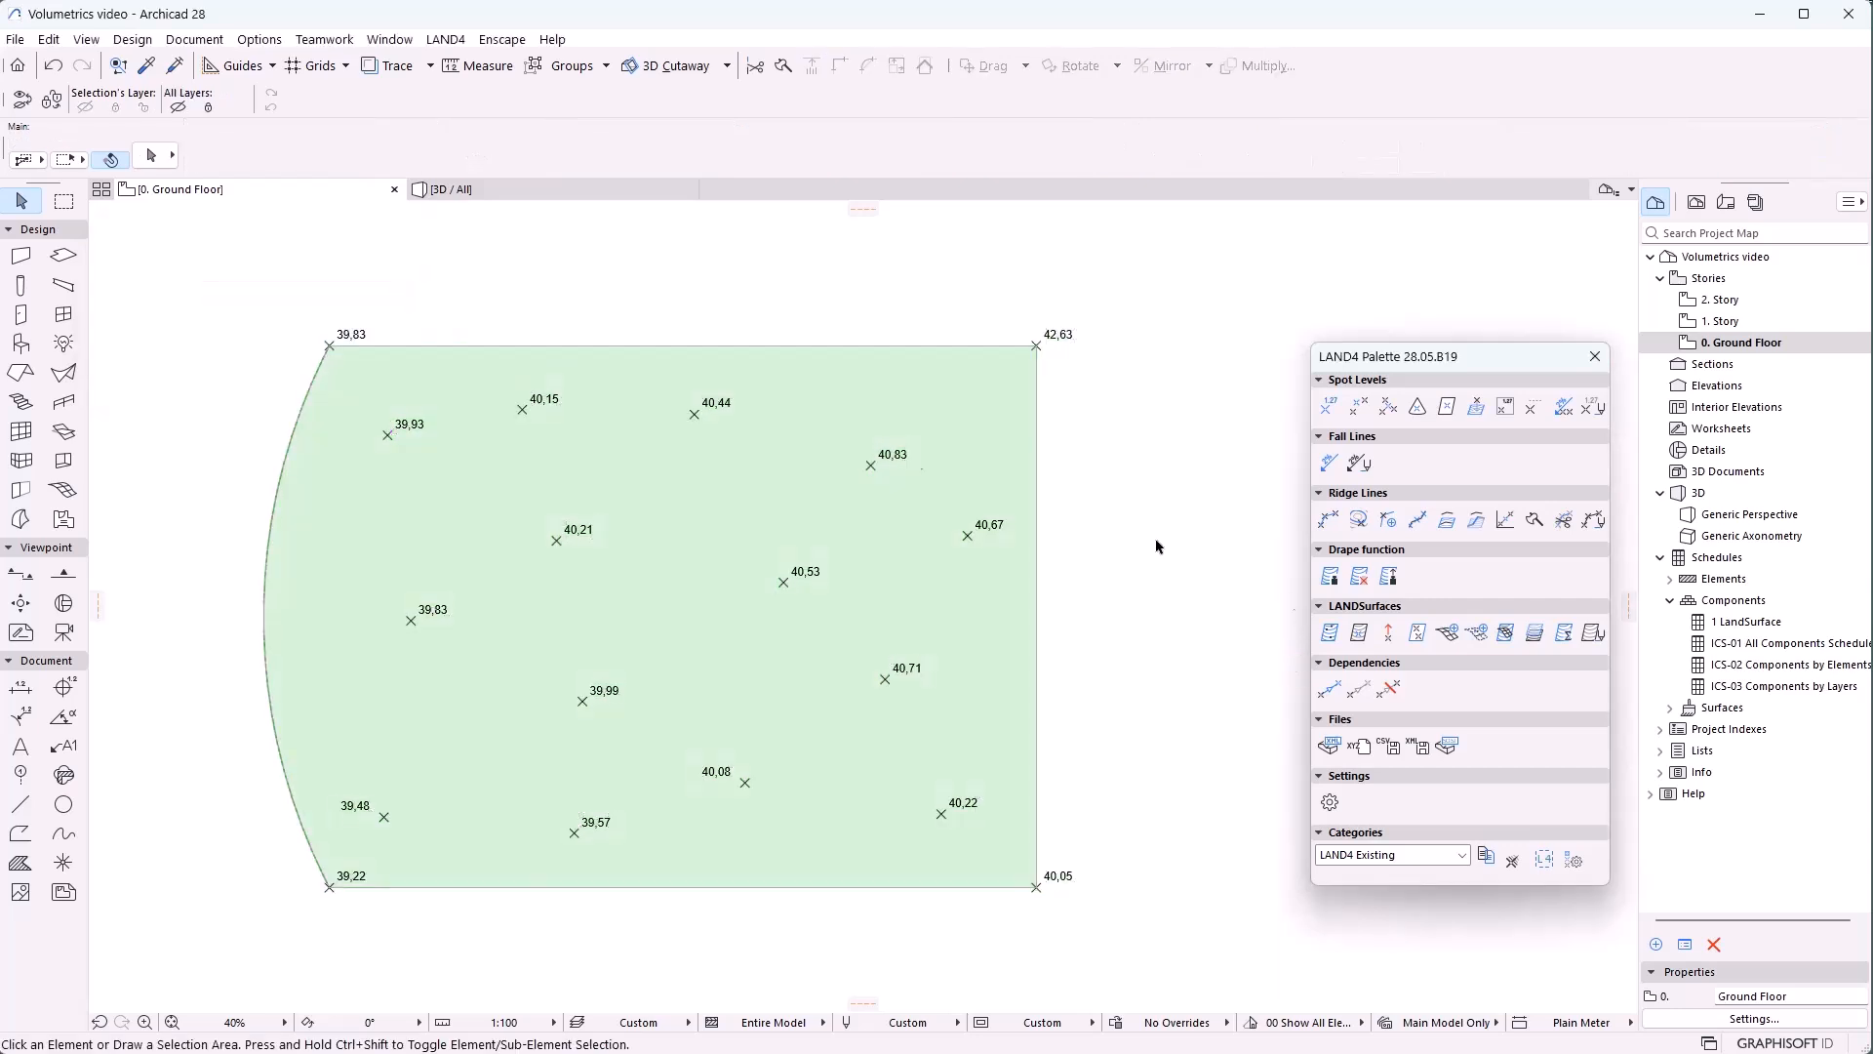
left_click(555, 196)
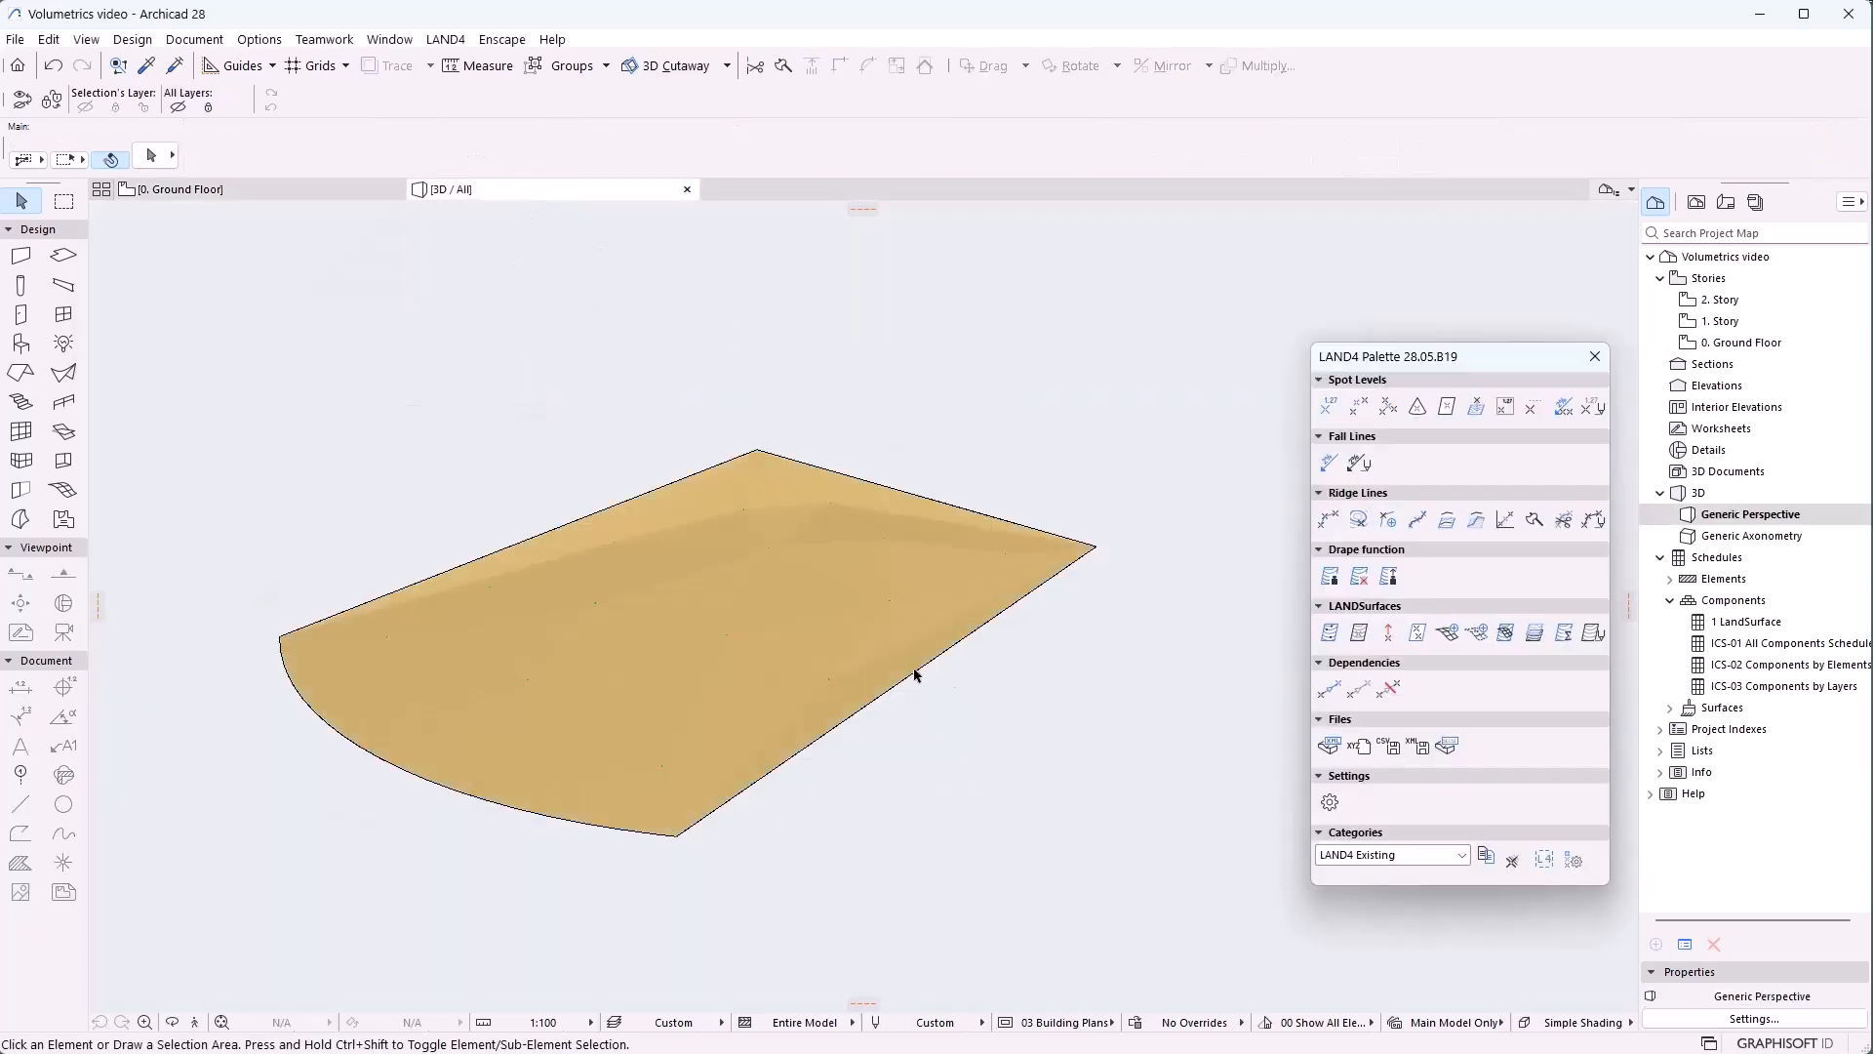
Return to the ground floor plan and show the _new layer from the LAND4 layer folder
left_click(307, 189)
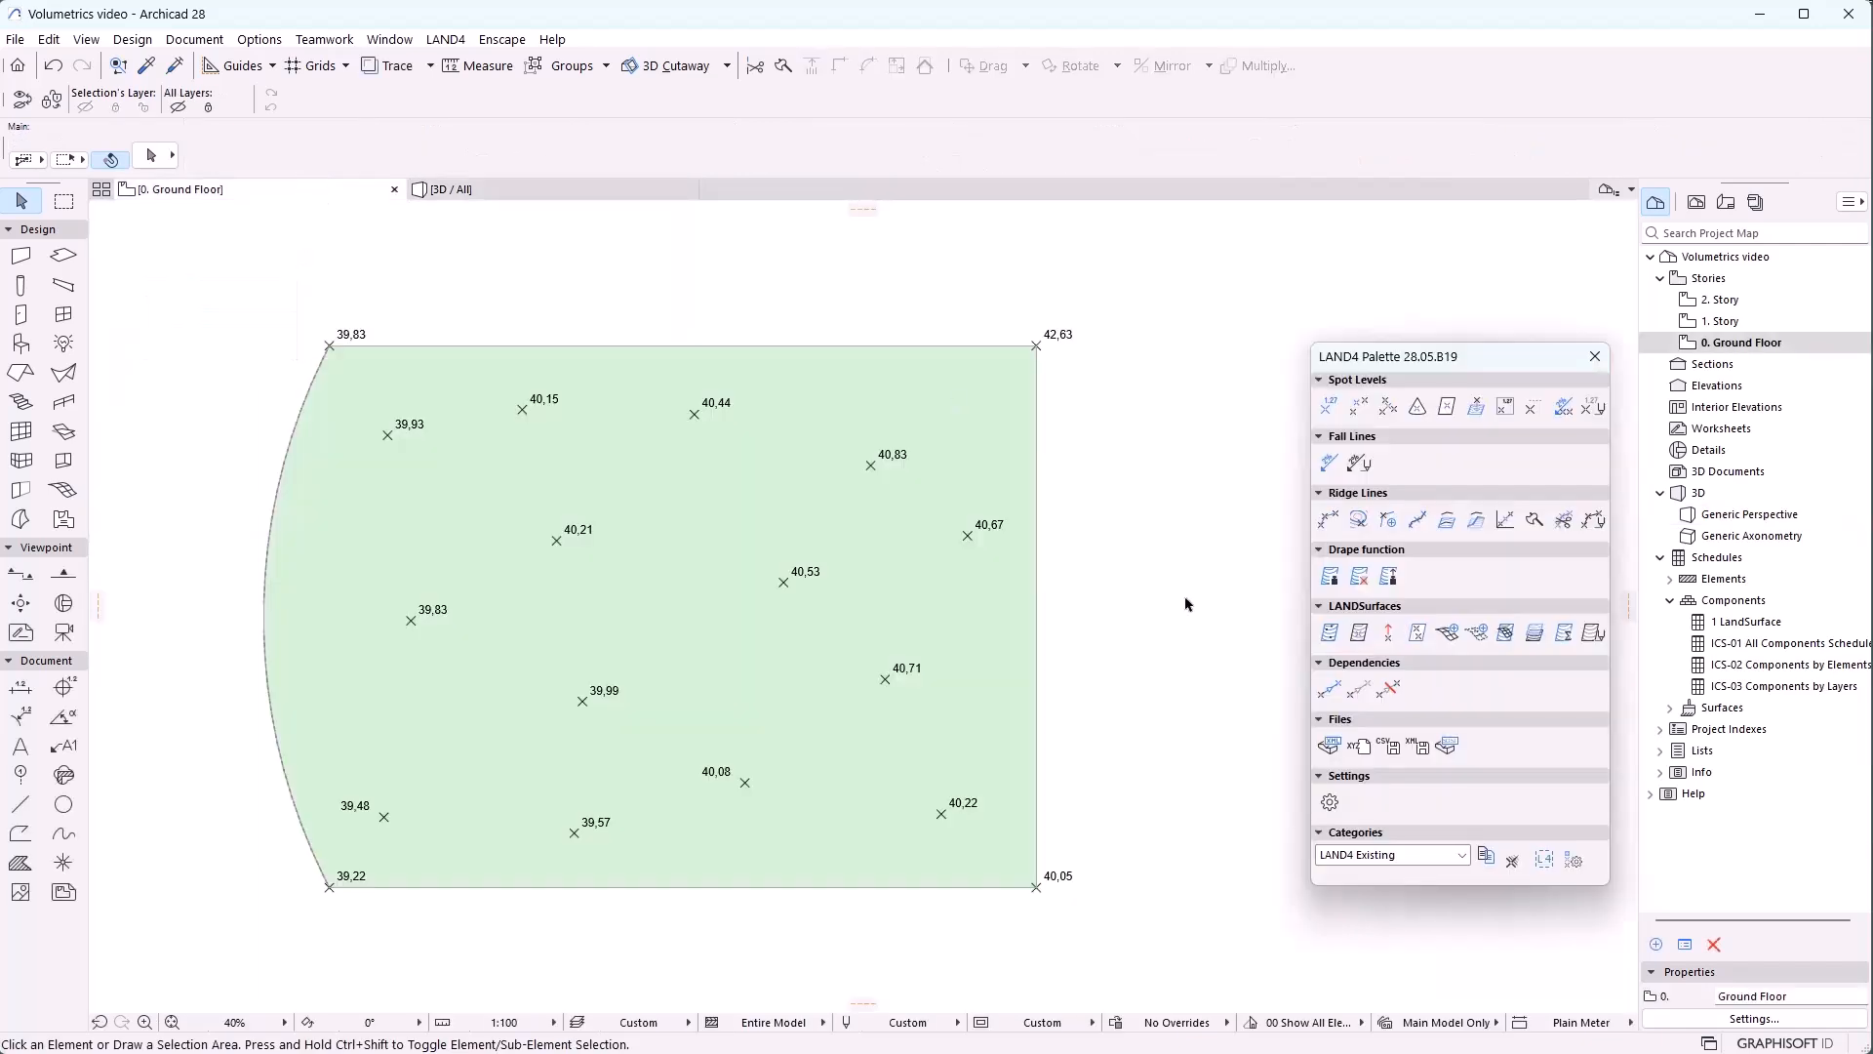
key("ctrl+l")
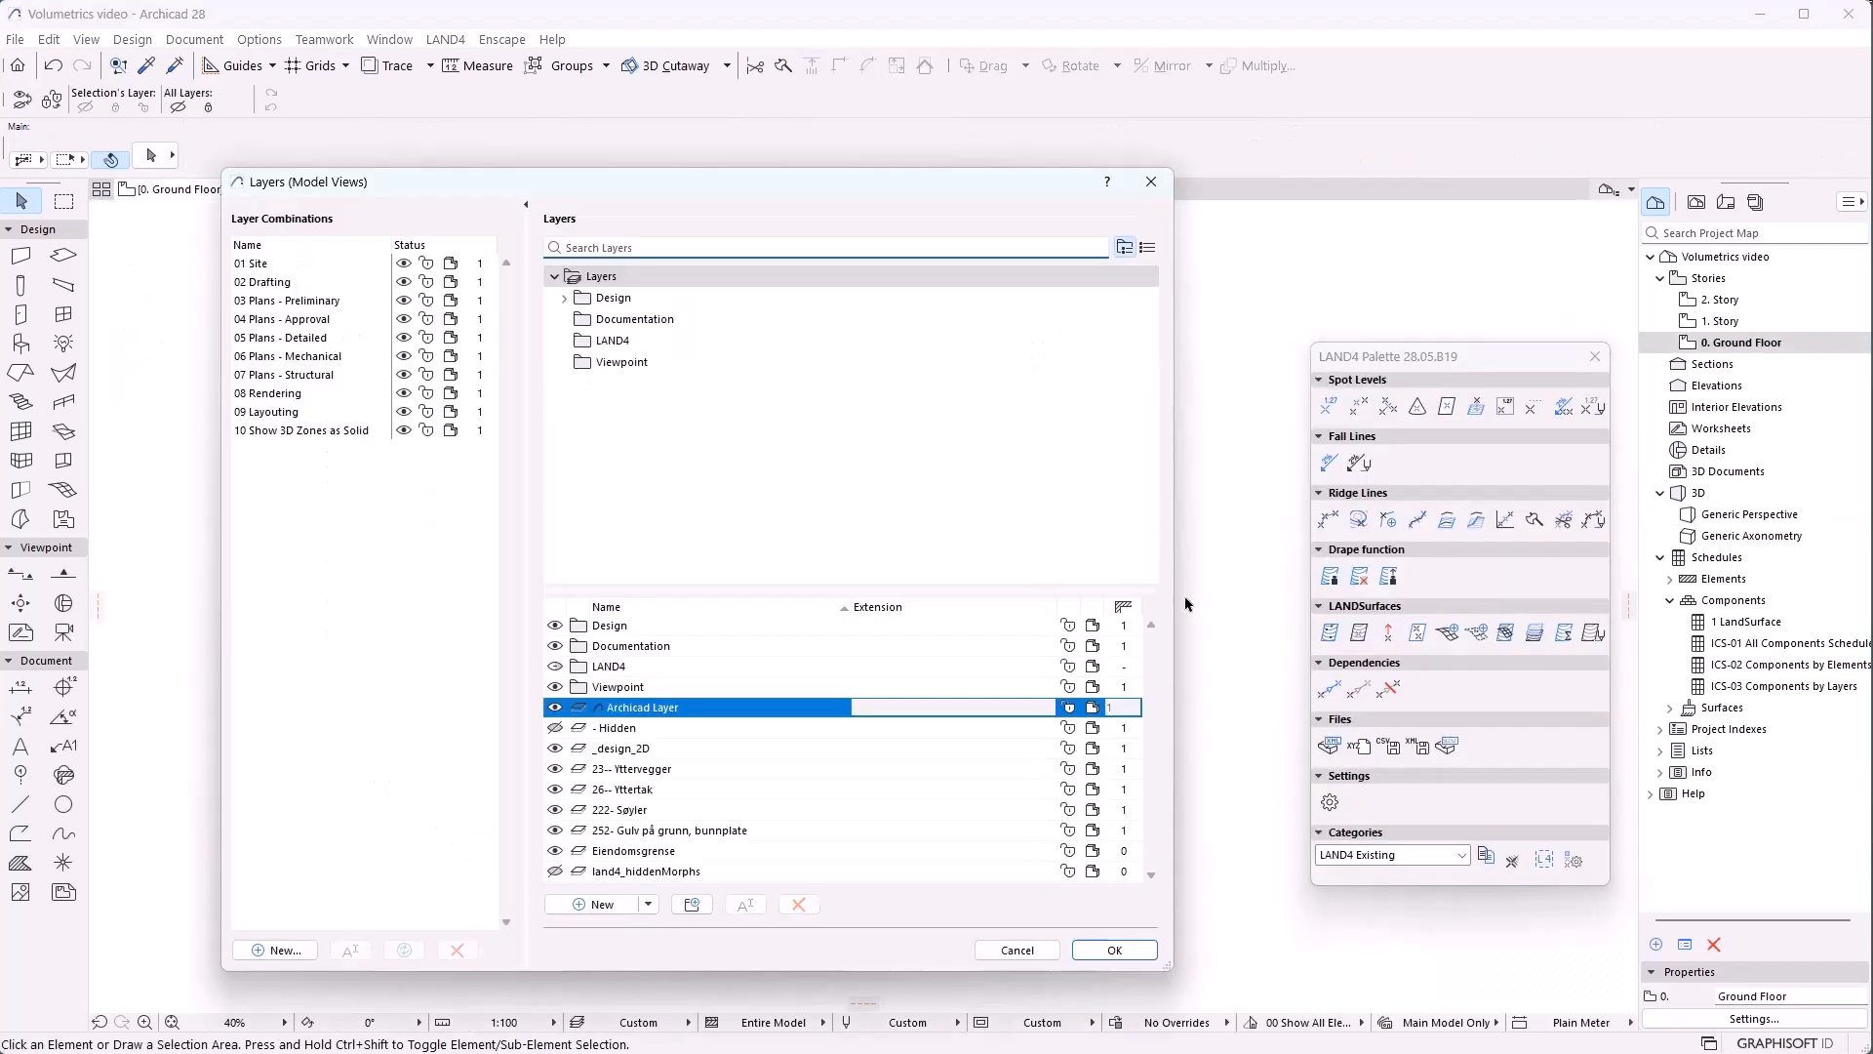
left_click(610, 346)
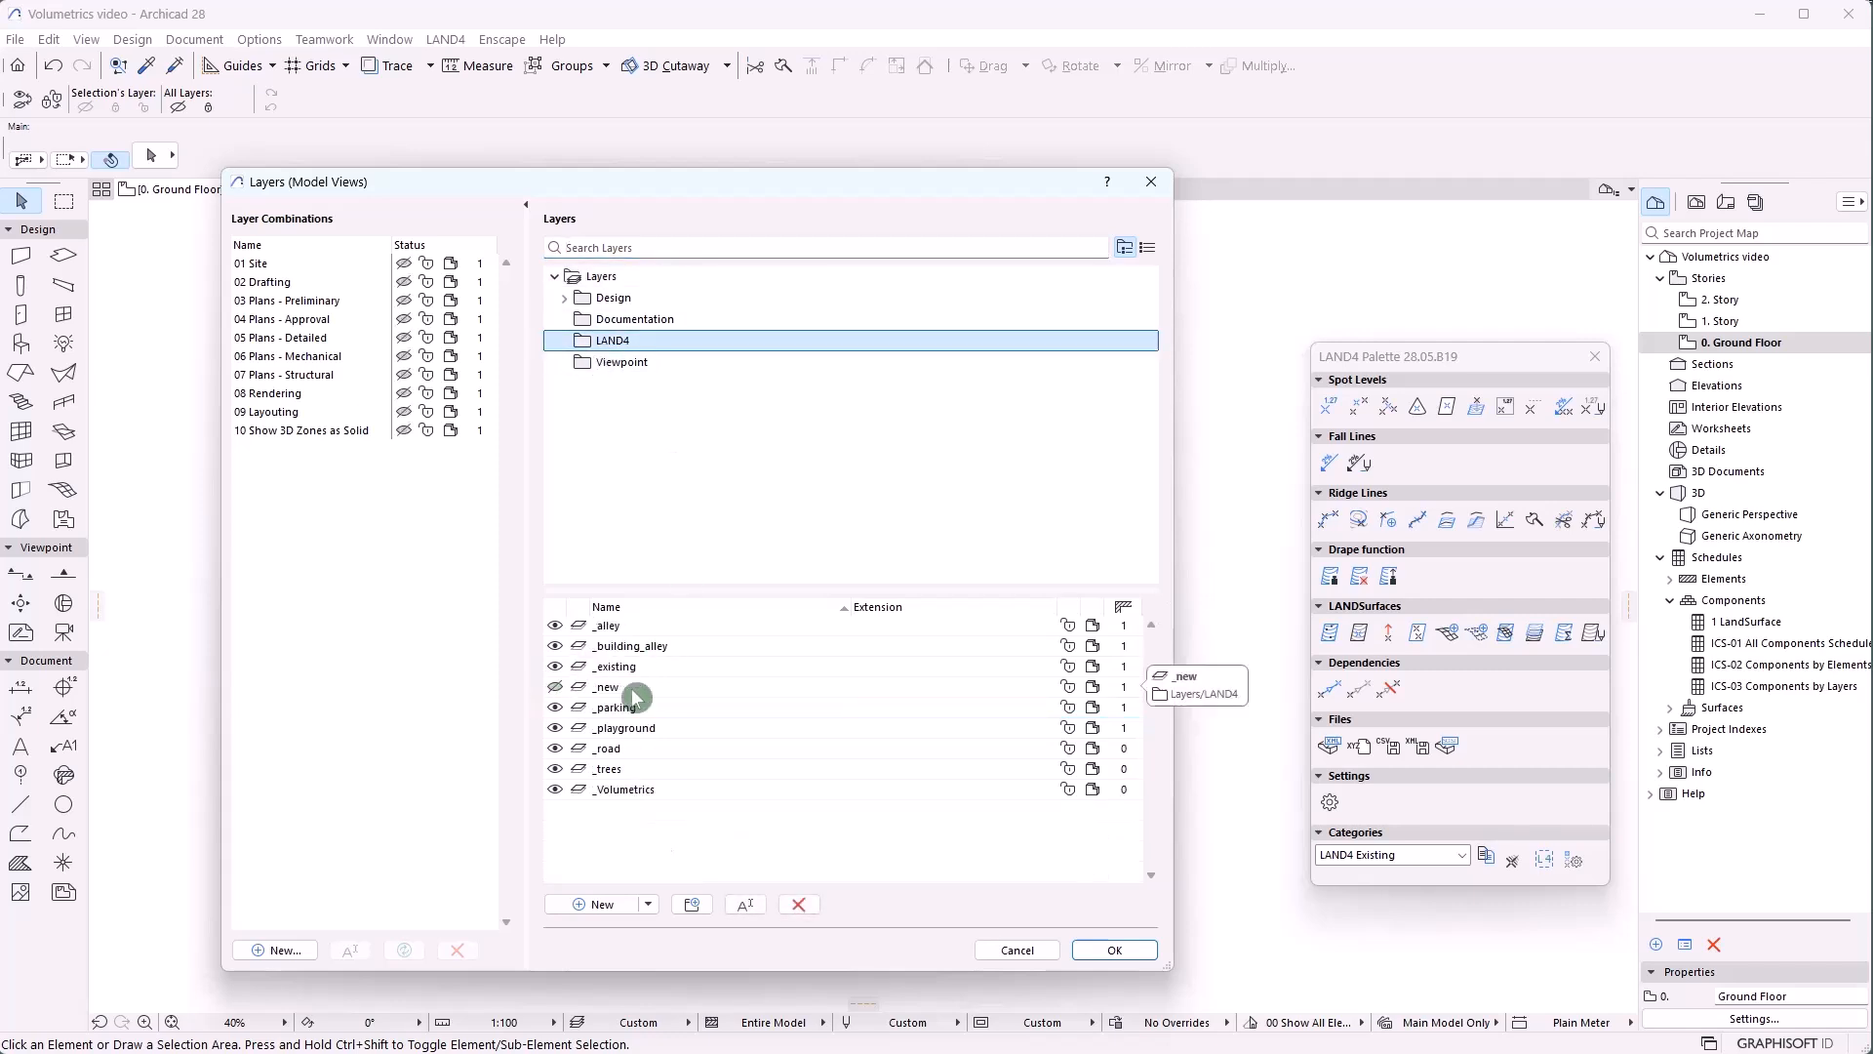
left_click(564, 690)
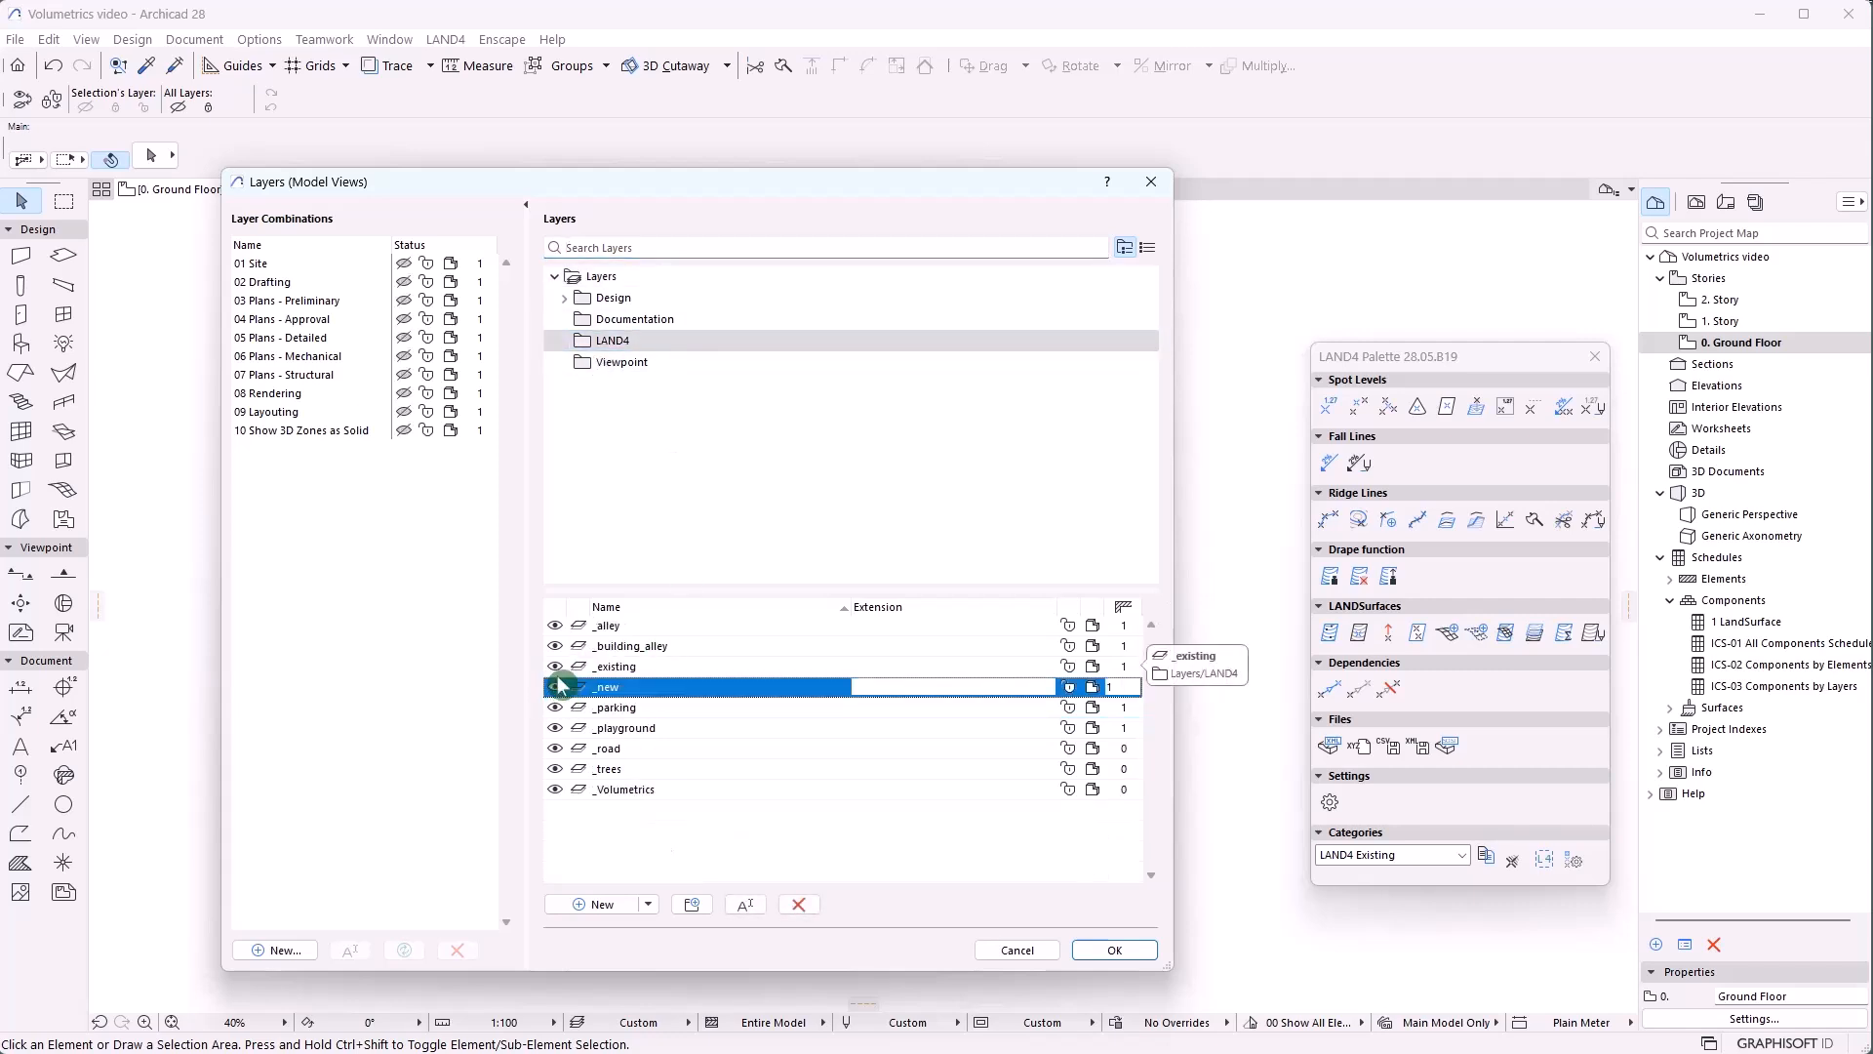
left_click(1092, 950)
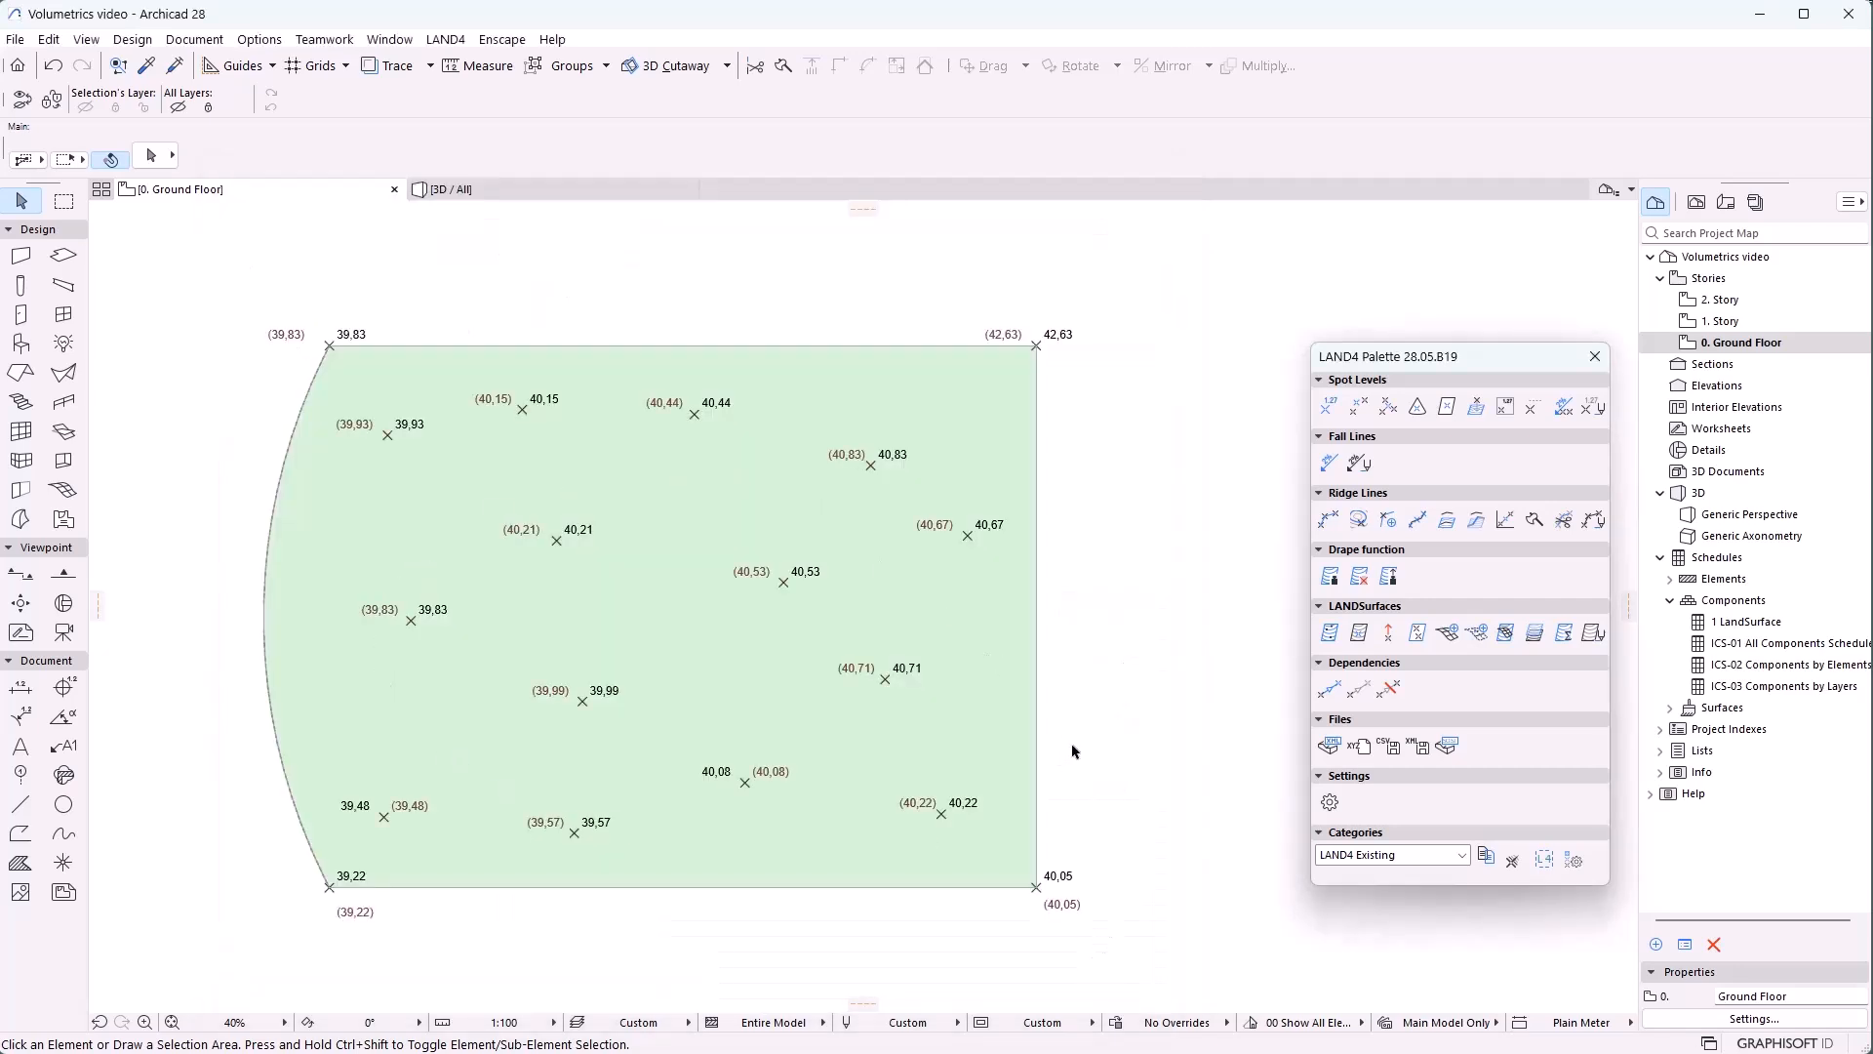
Select all LAND4 elements of the LAND4 New category to check them, and clear the selection
left_click(1543, 859)
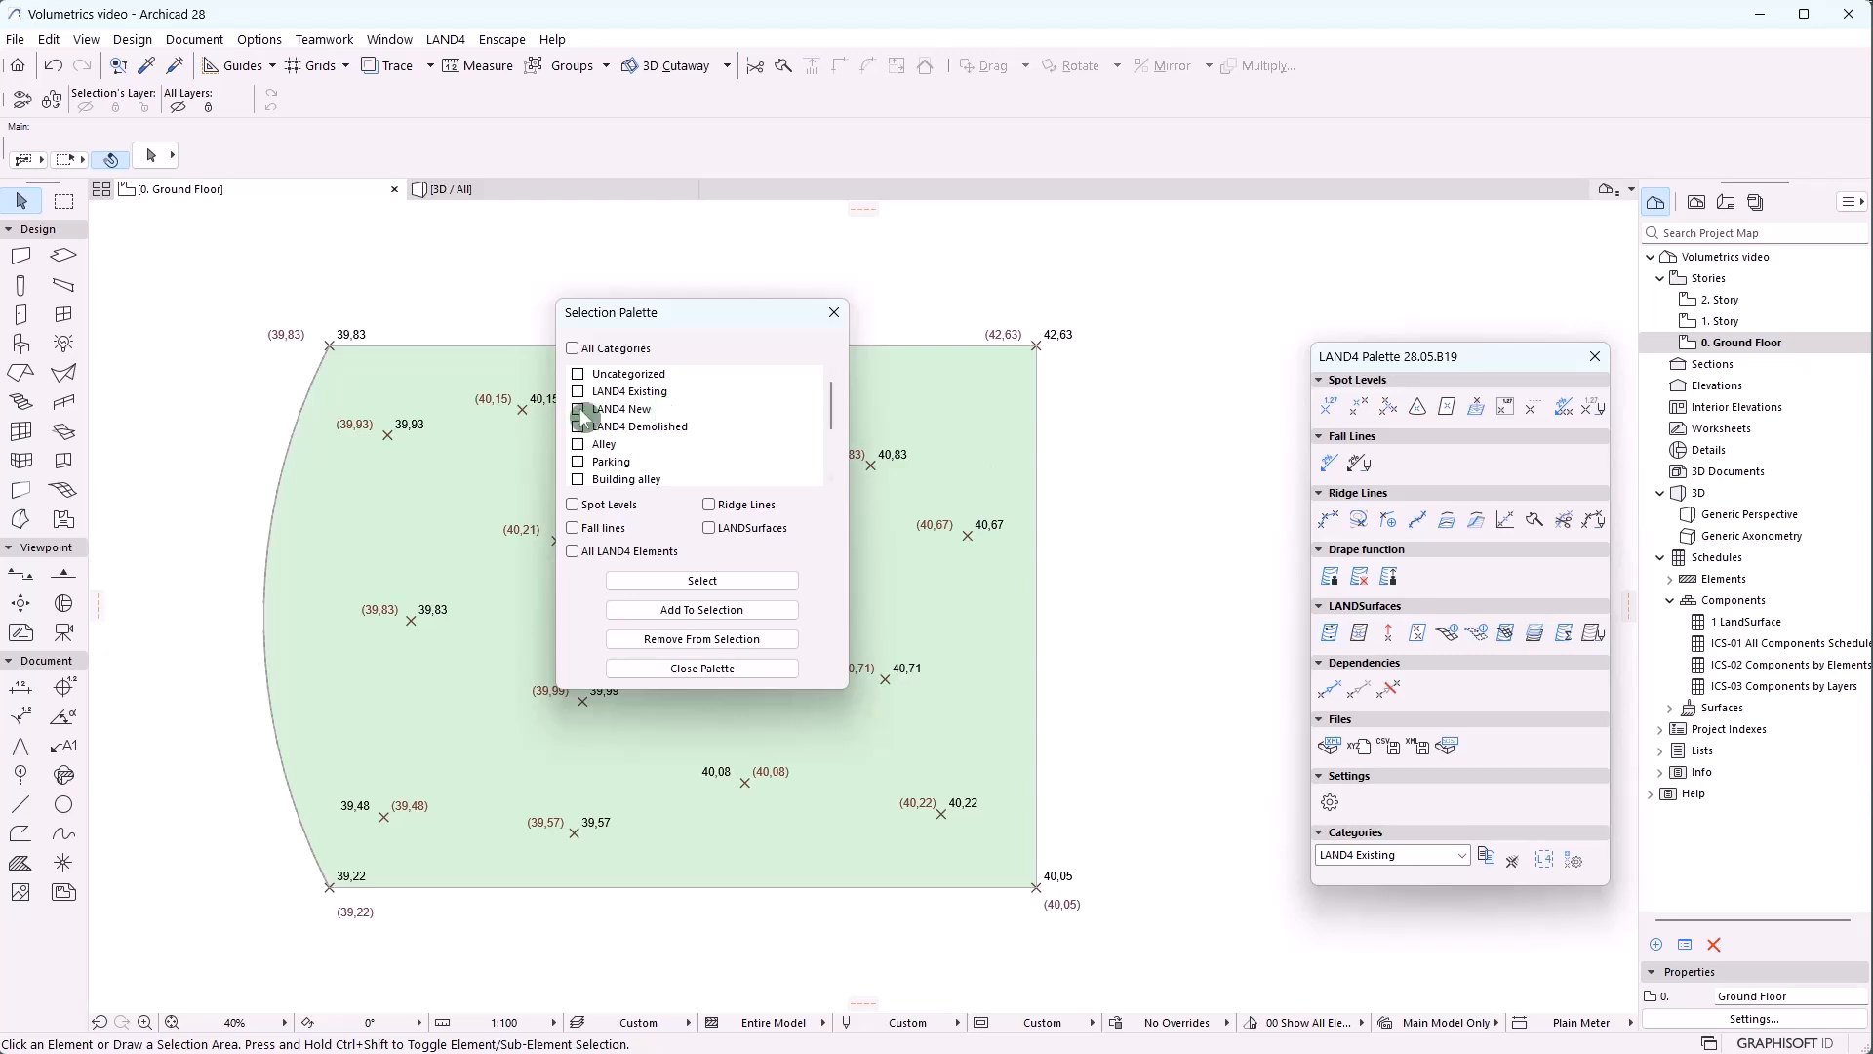
left_click(578, 409)
left_click(573, 551)
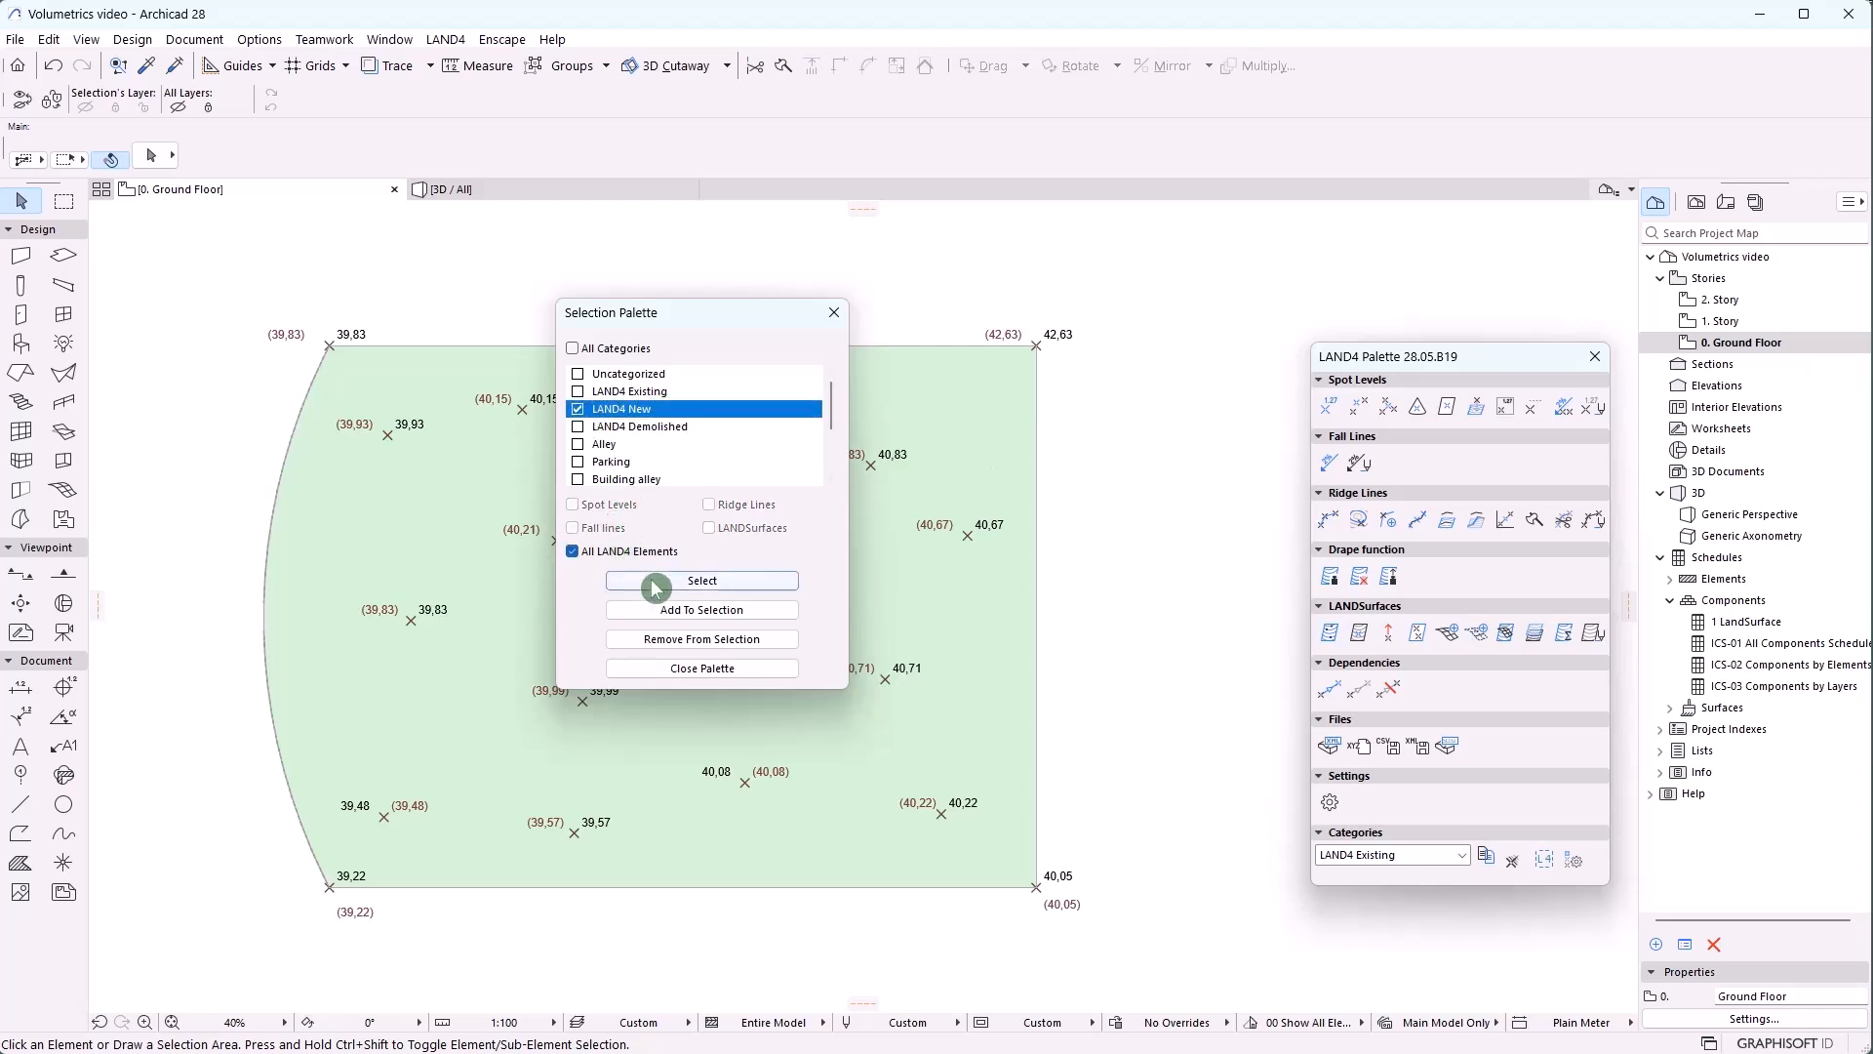
left_click(702, 581)
left_click(702, 669)
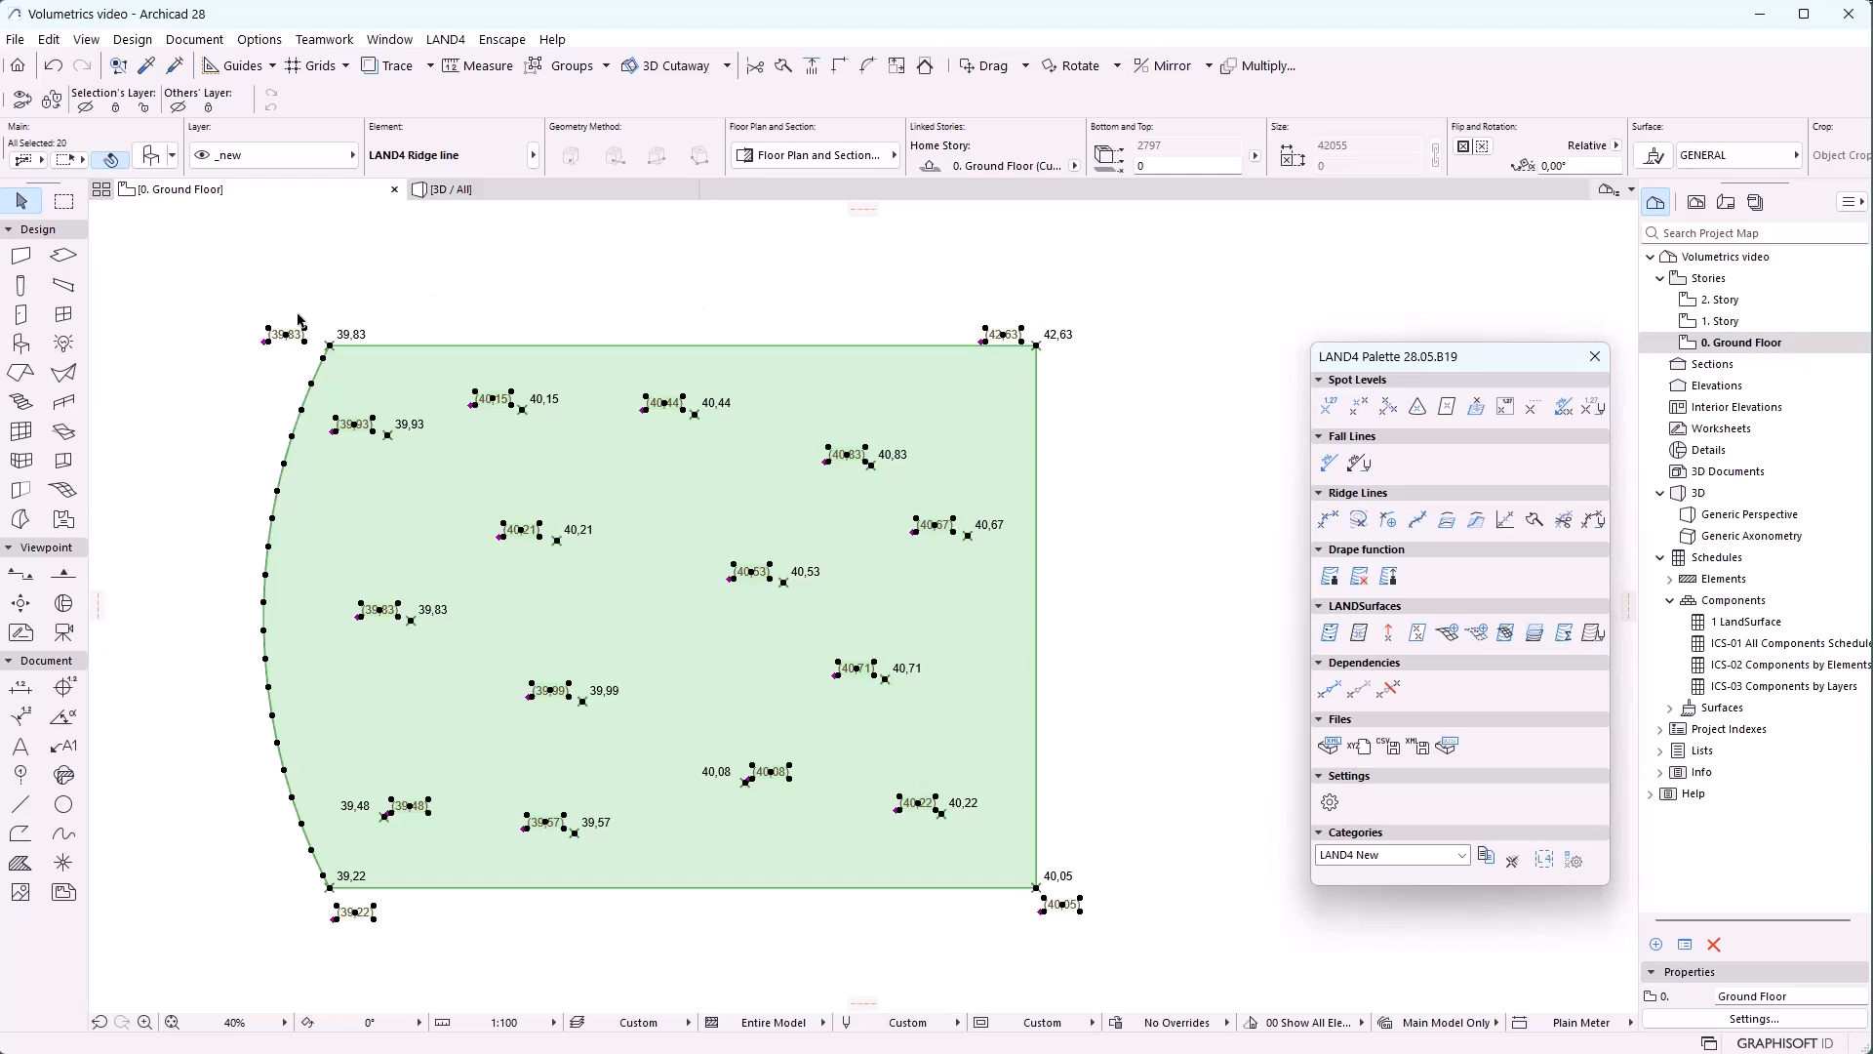
left_click(1127, 880)
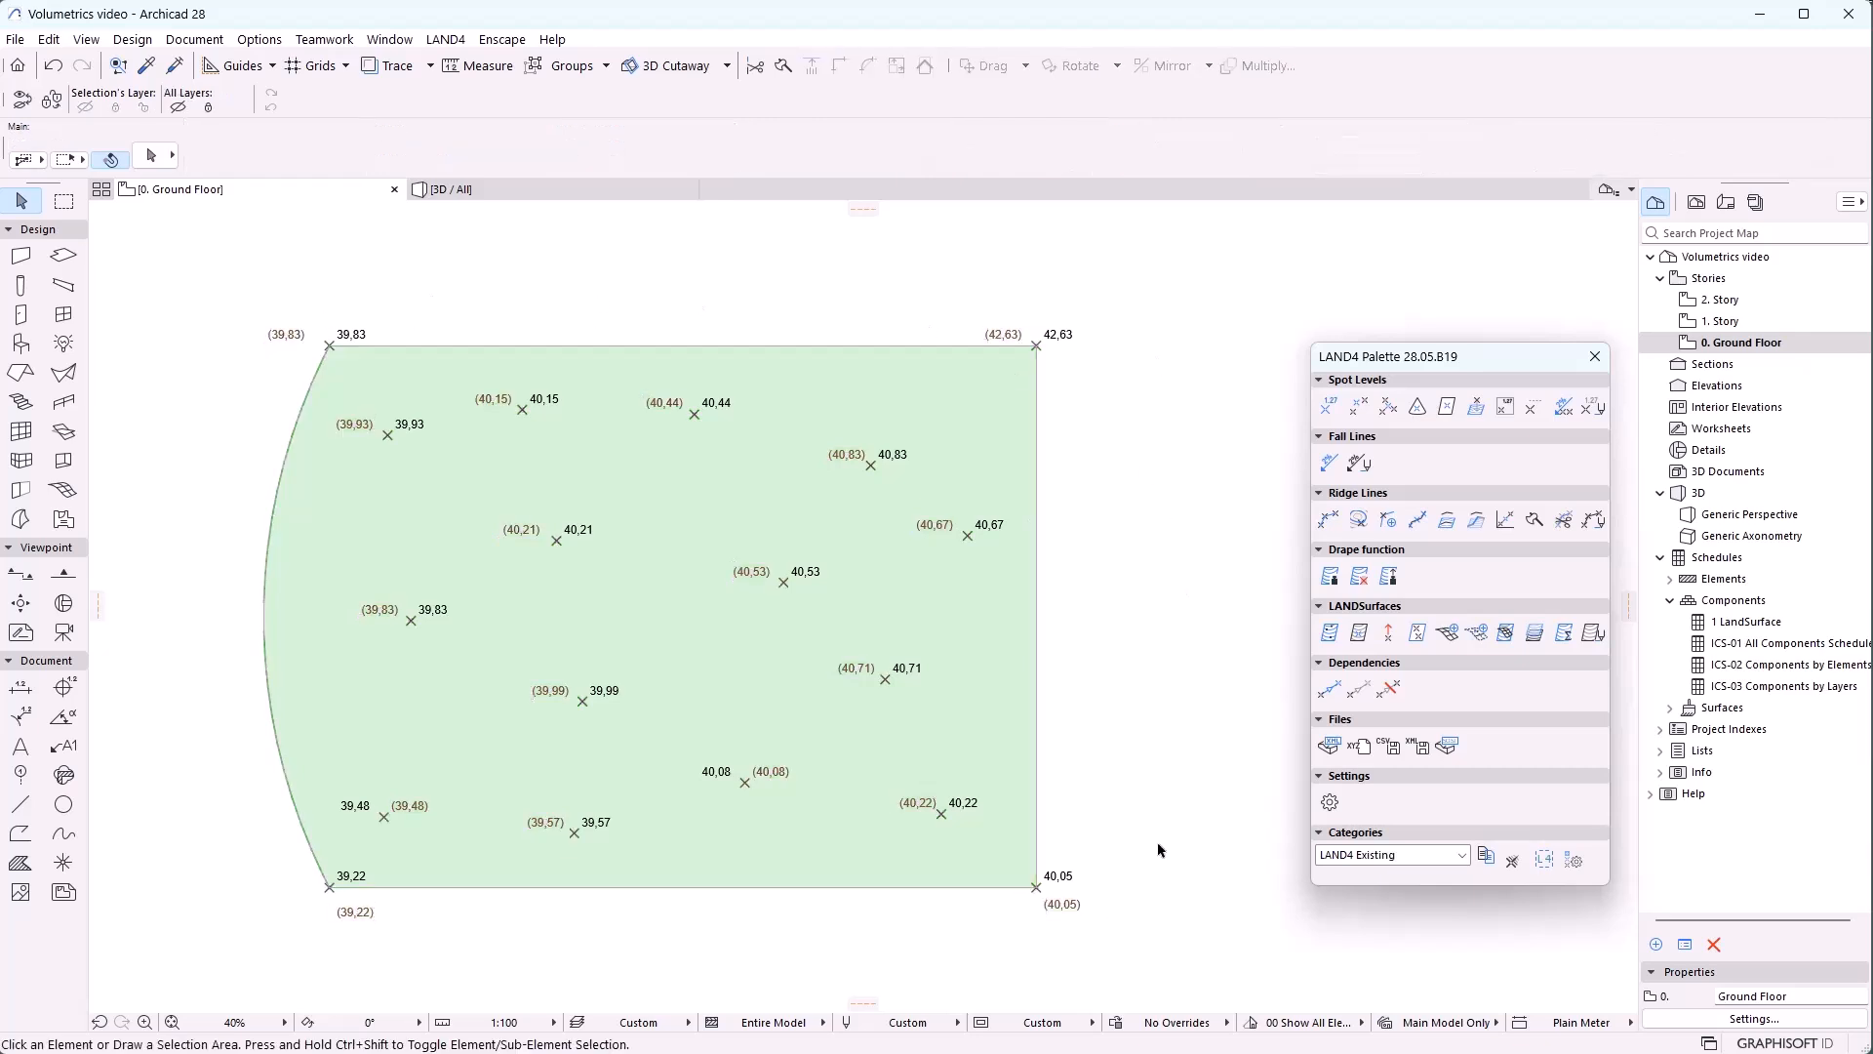
With LAND4 New as the active category, create a land surface from its outline and spot levels, named LAND4 New
left_click(1329, 860)
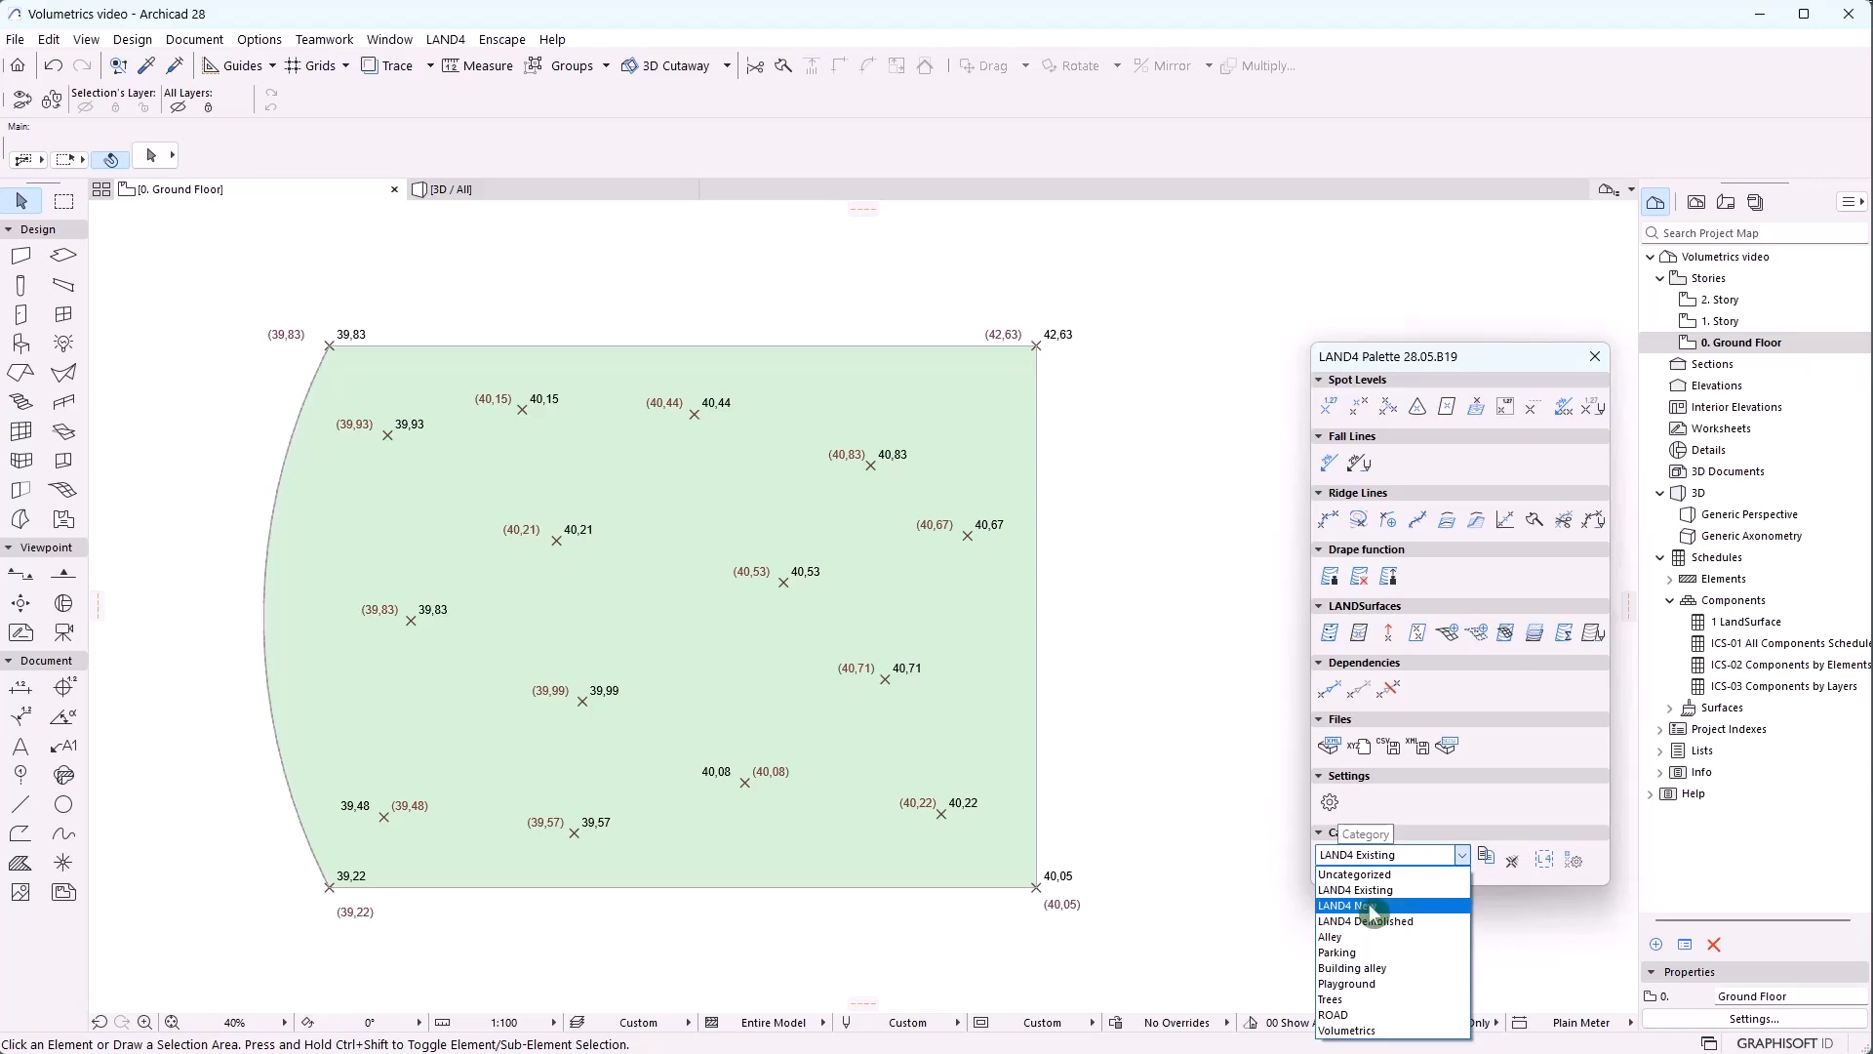
left_click(1356, 898)
left_click(1020, 690)
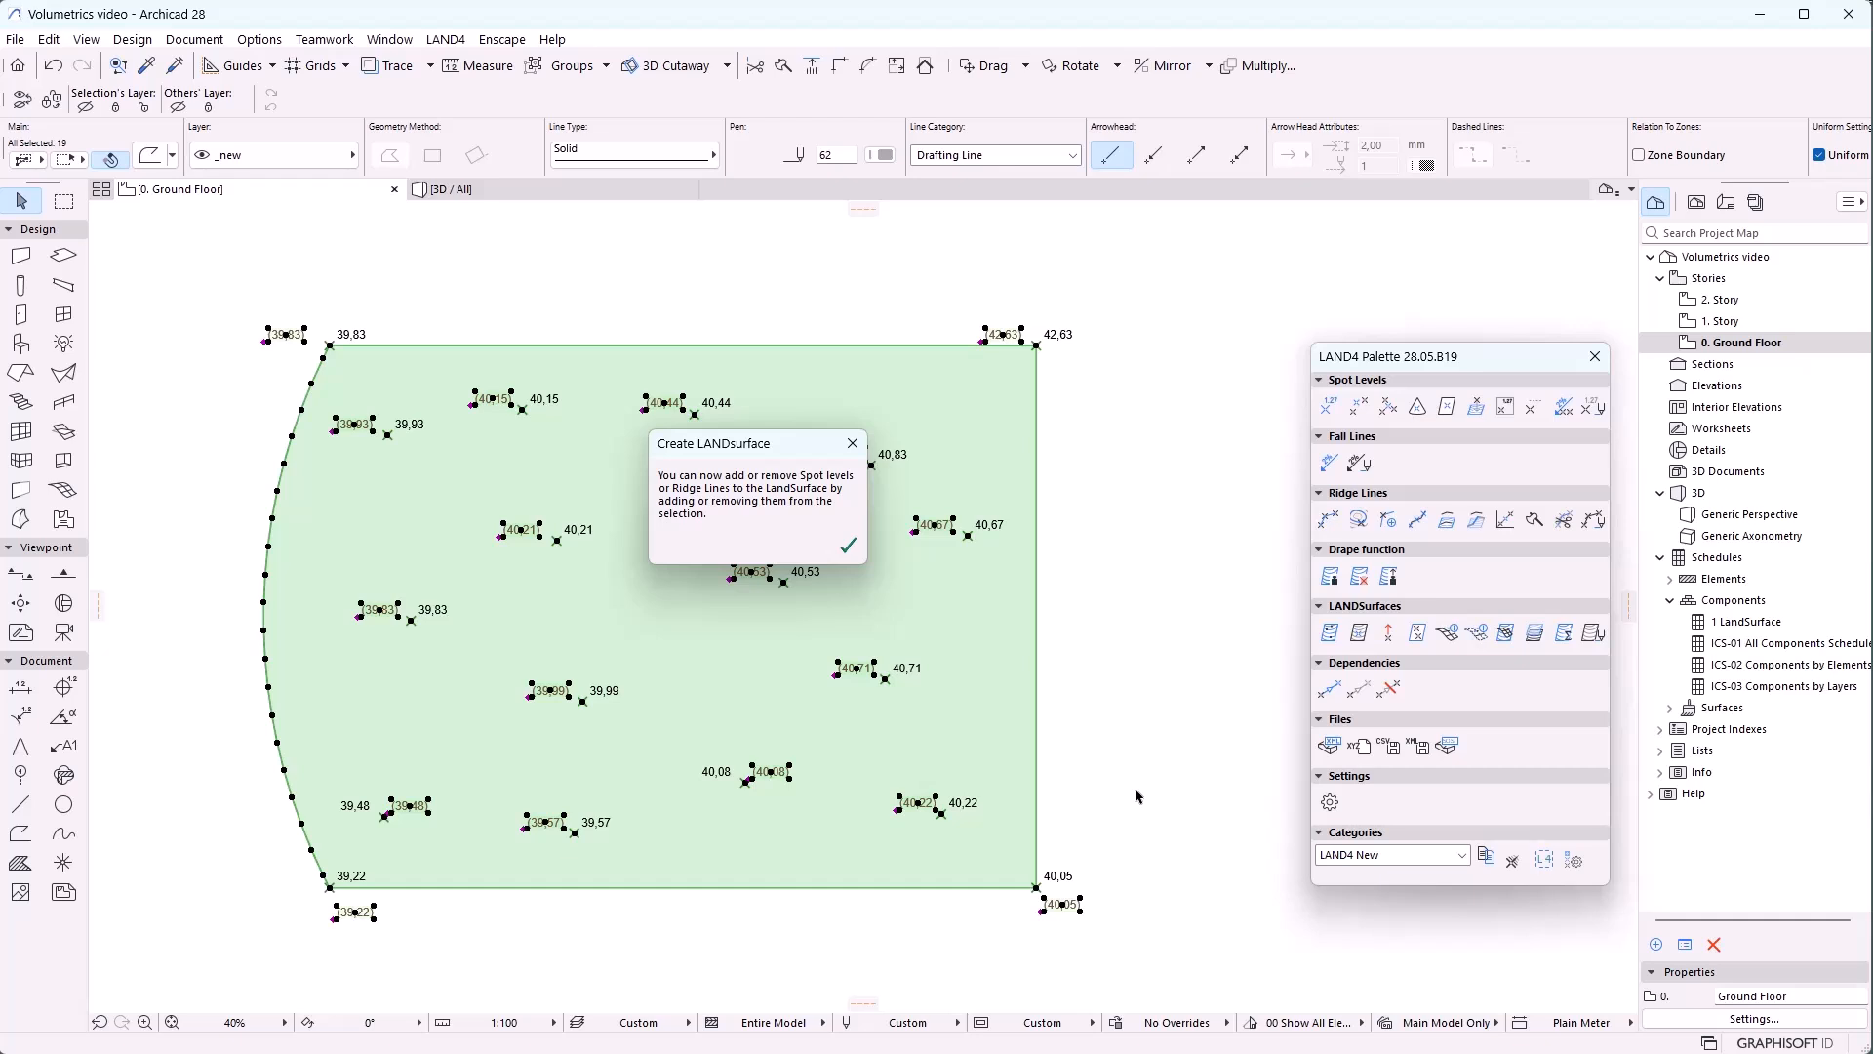
left_click(848, 546)
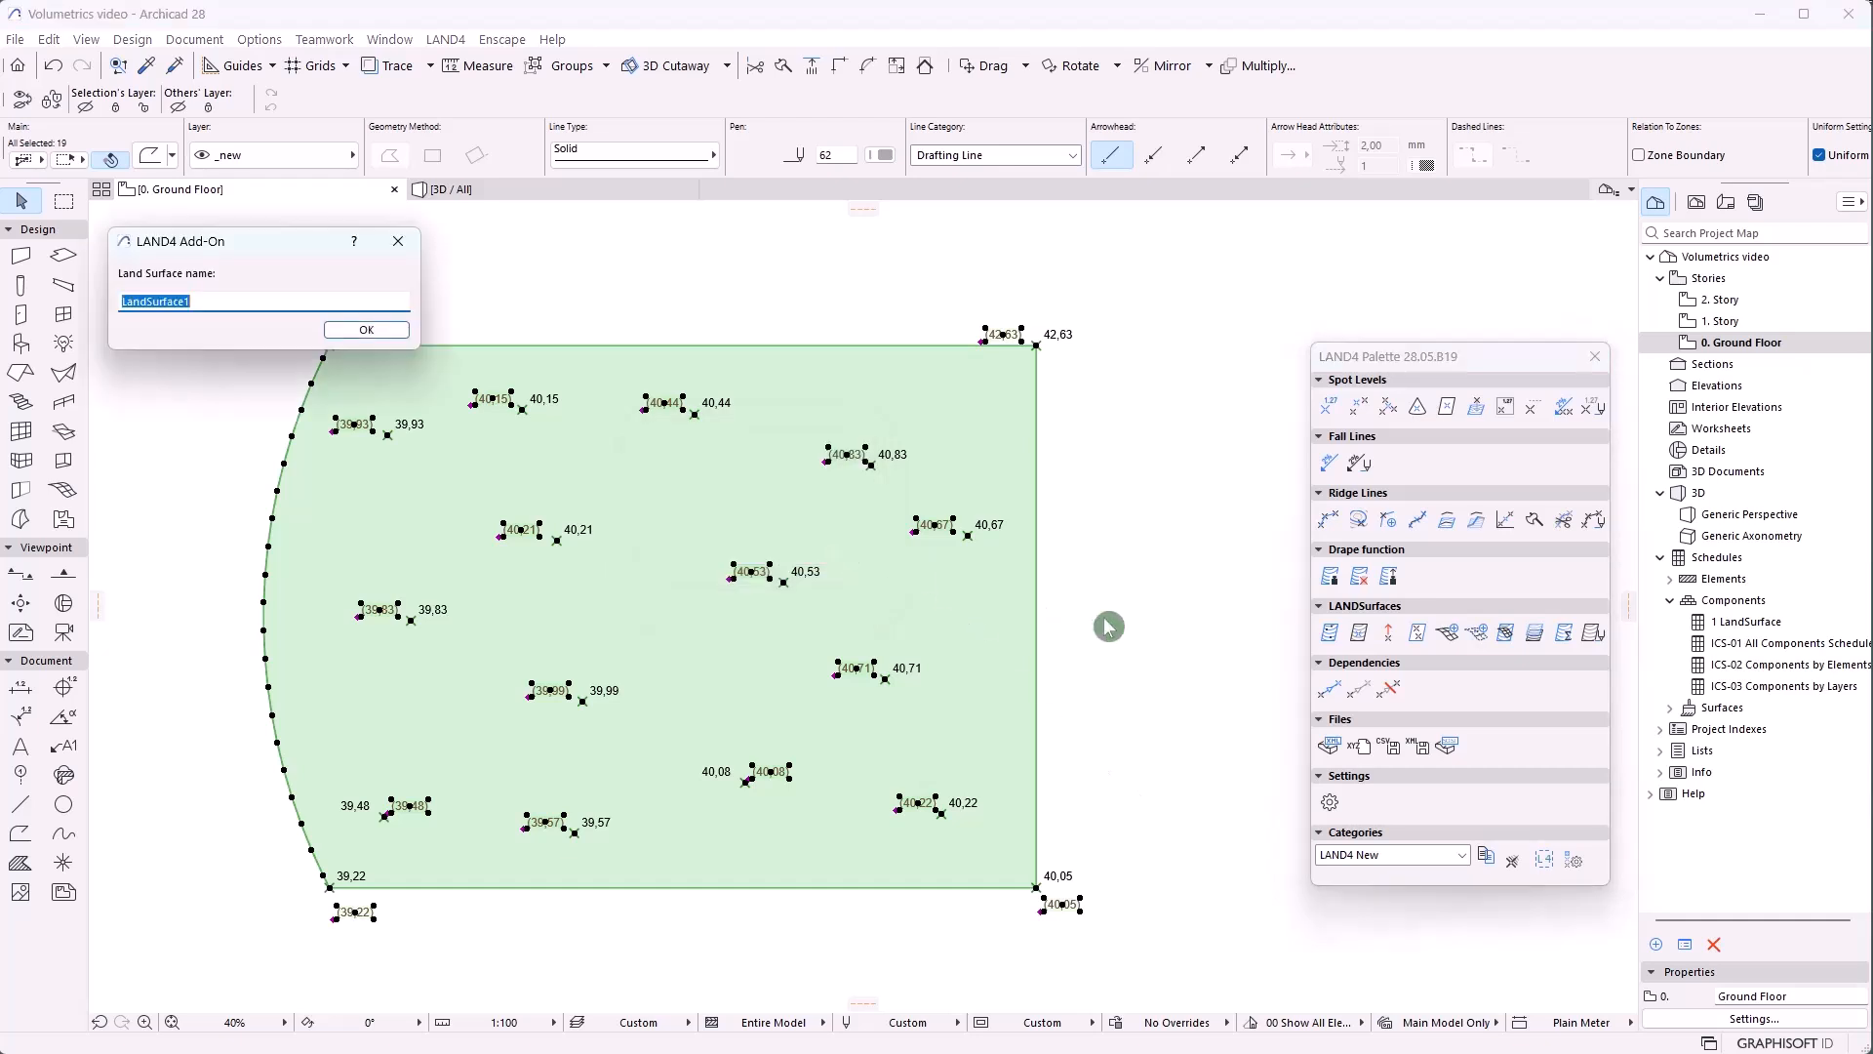
type("LAND4 New")
key("Return")
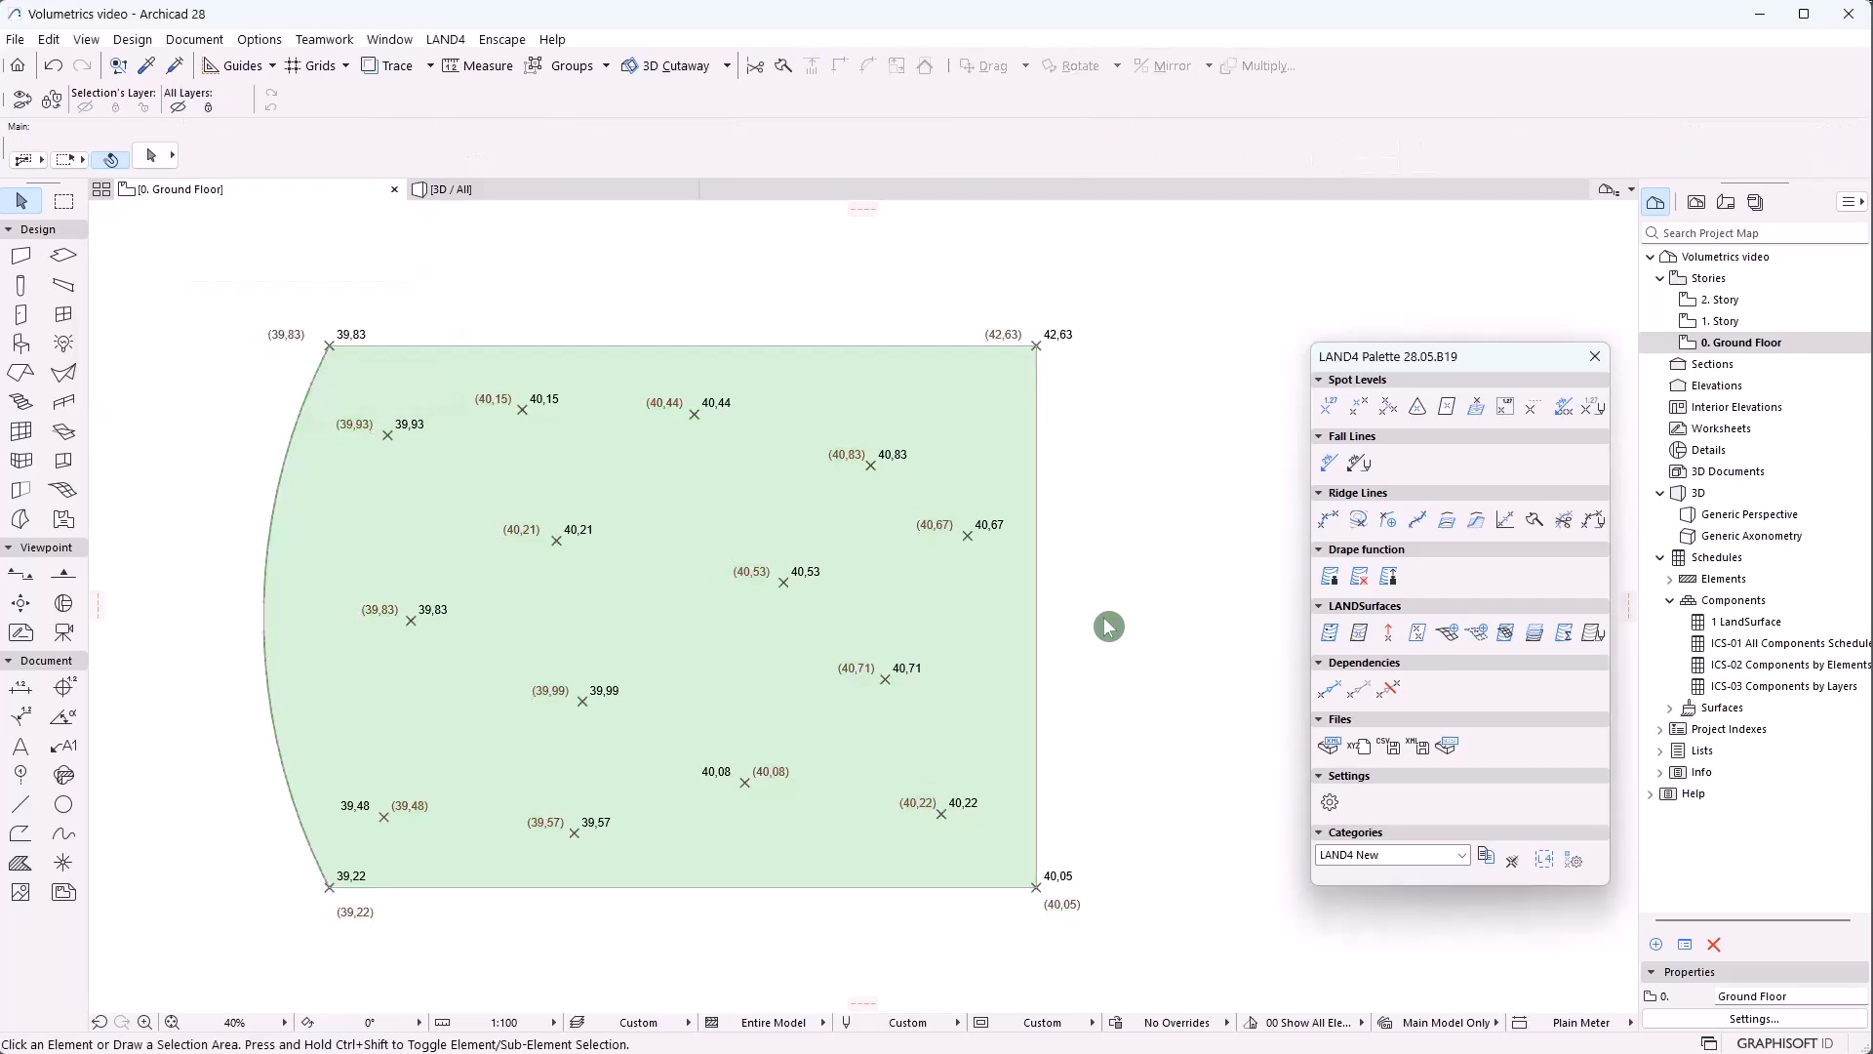
In the 3D window, select the LANDSurface object on the _new layer and change its surface material to grass
left_click(502, 191)
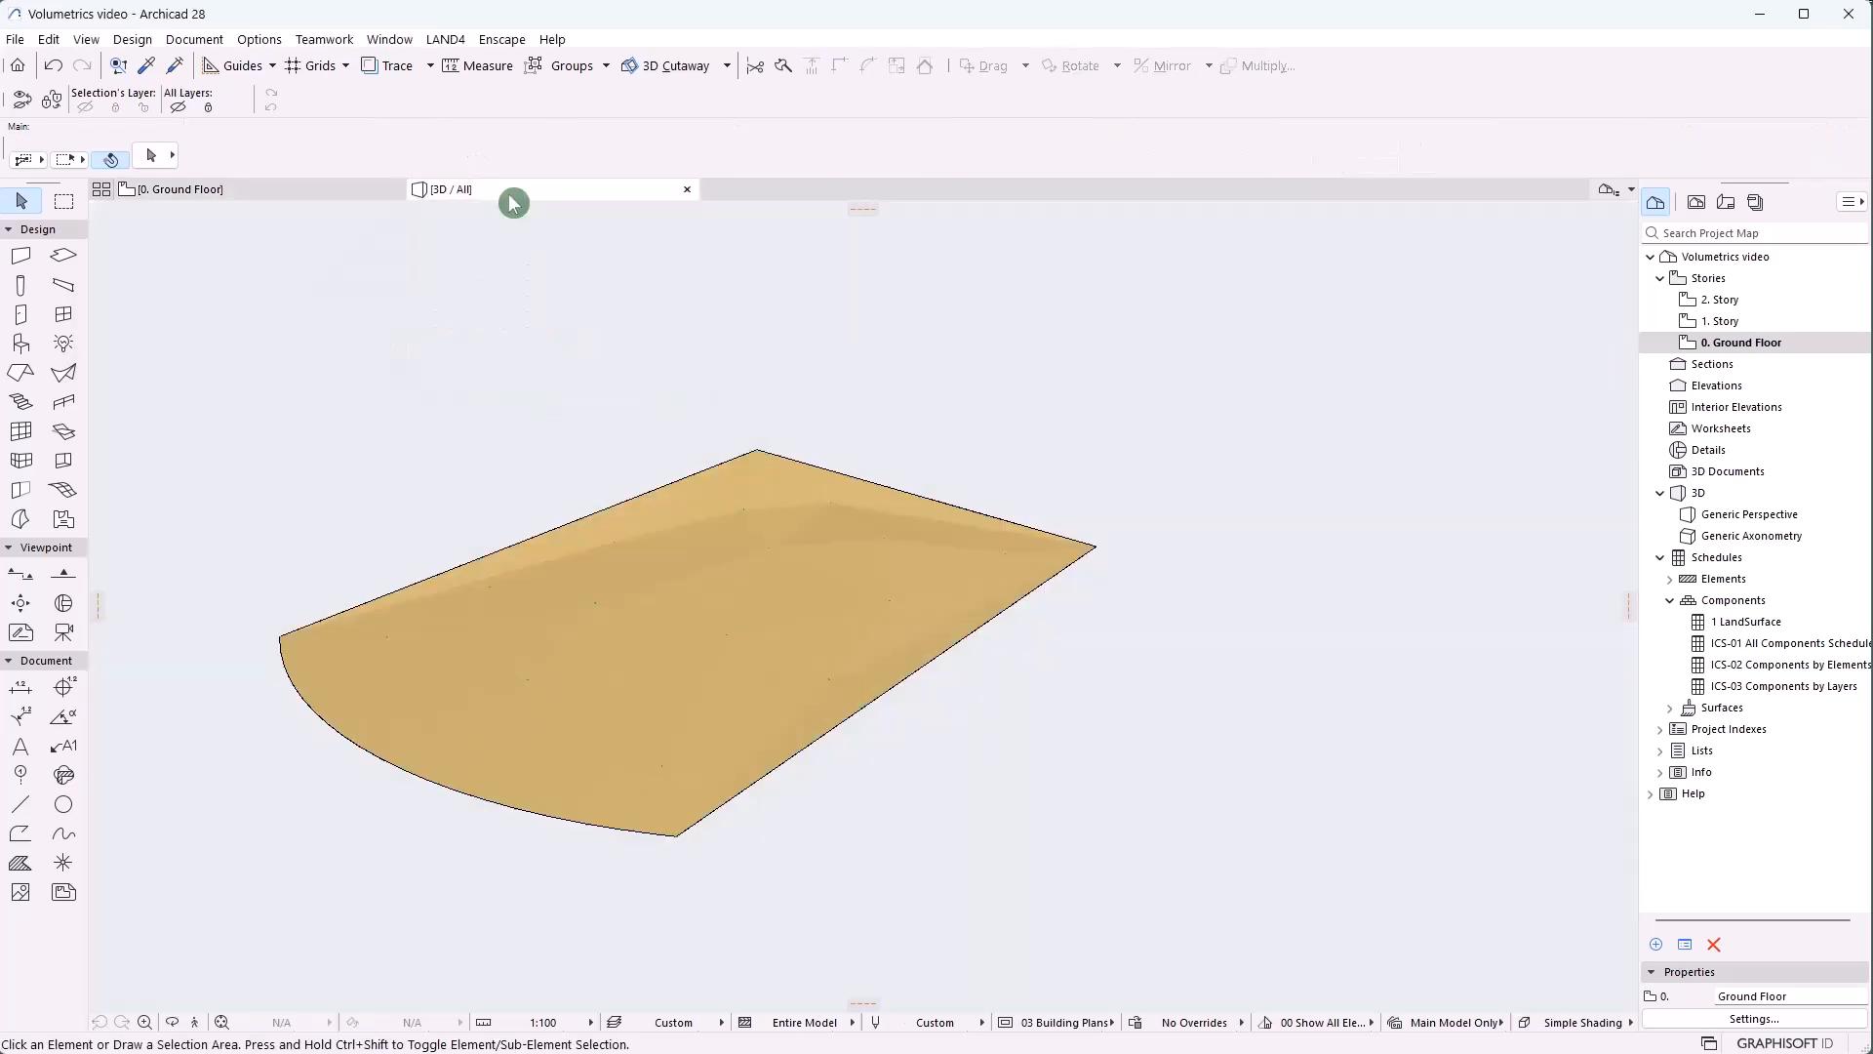
left_click(766, 619)
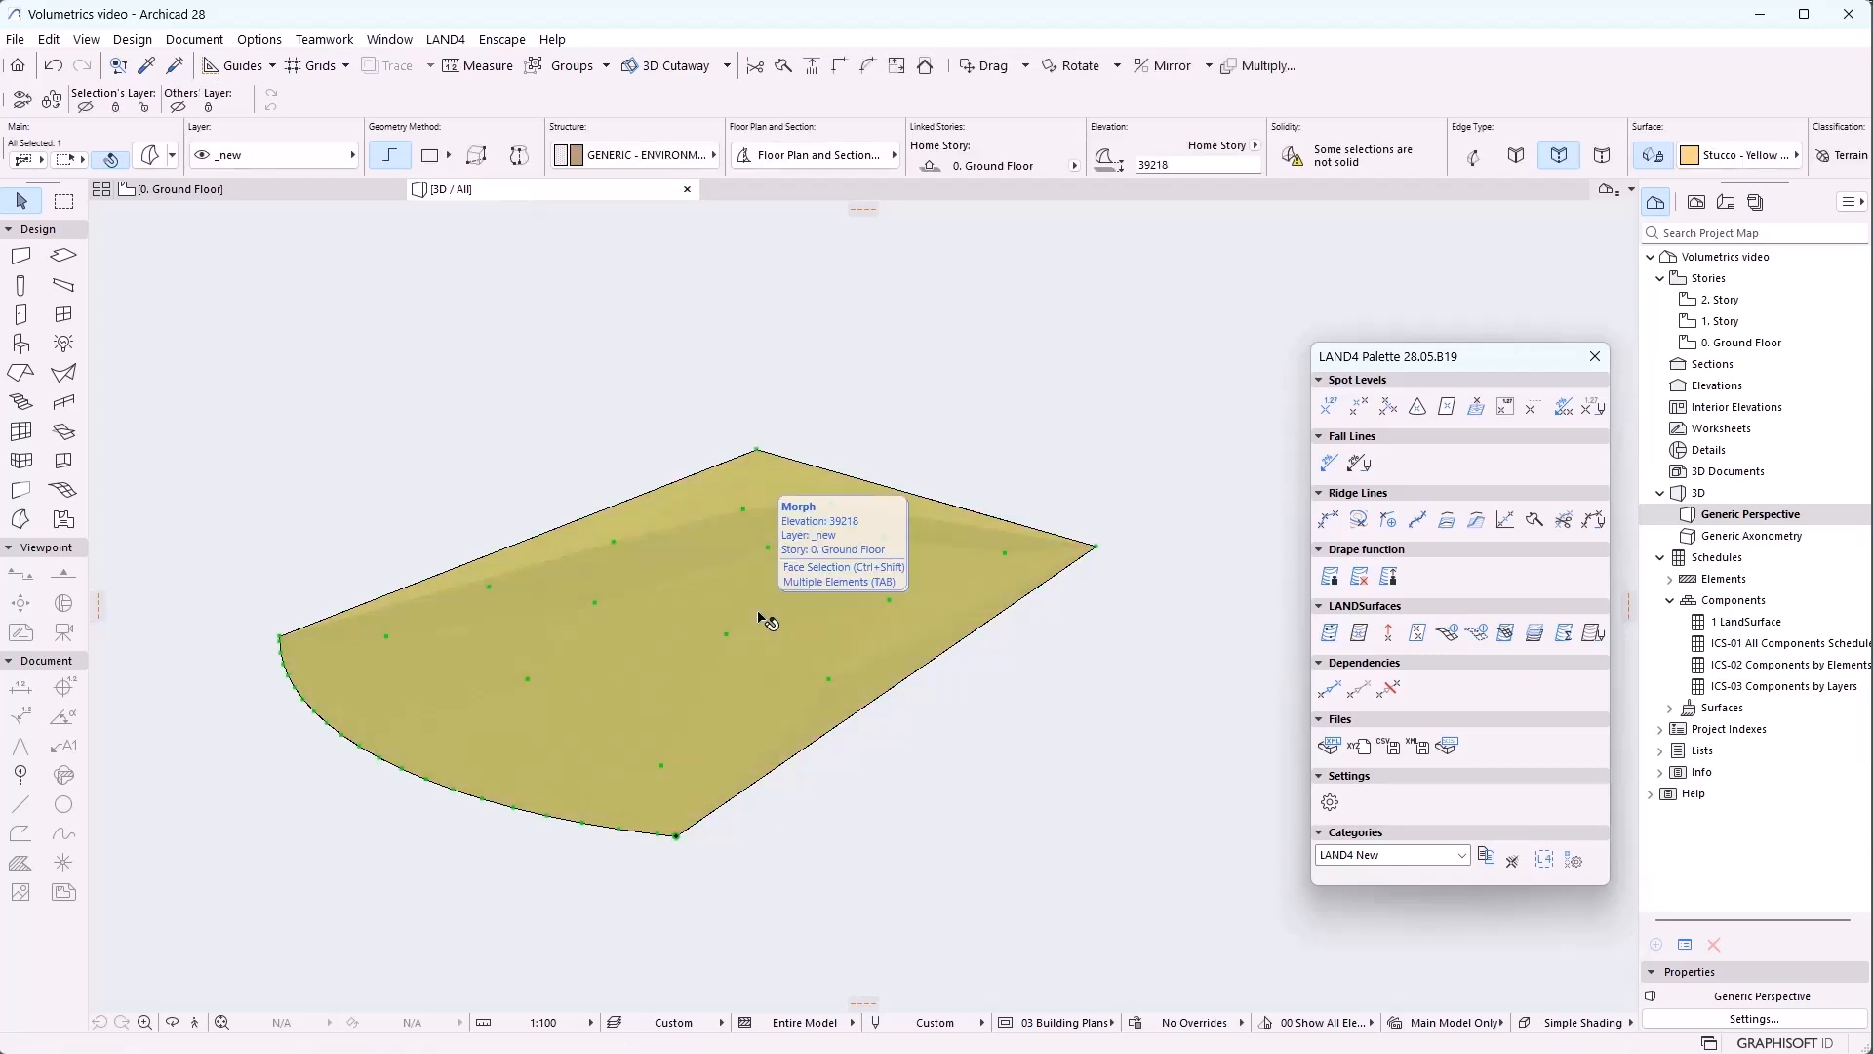
key("Tab")
left_click(761, 617)
left_click(1592, 639)
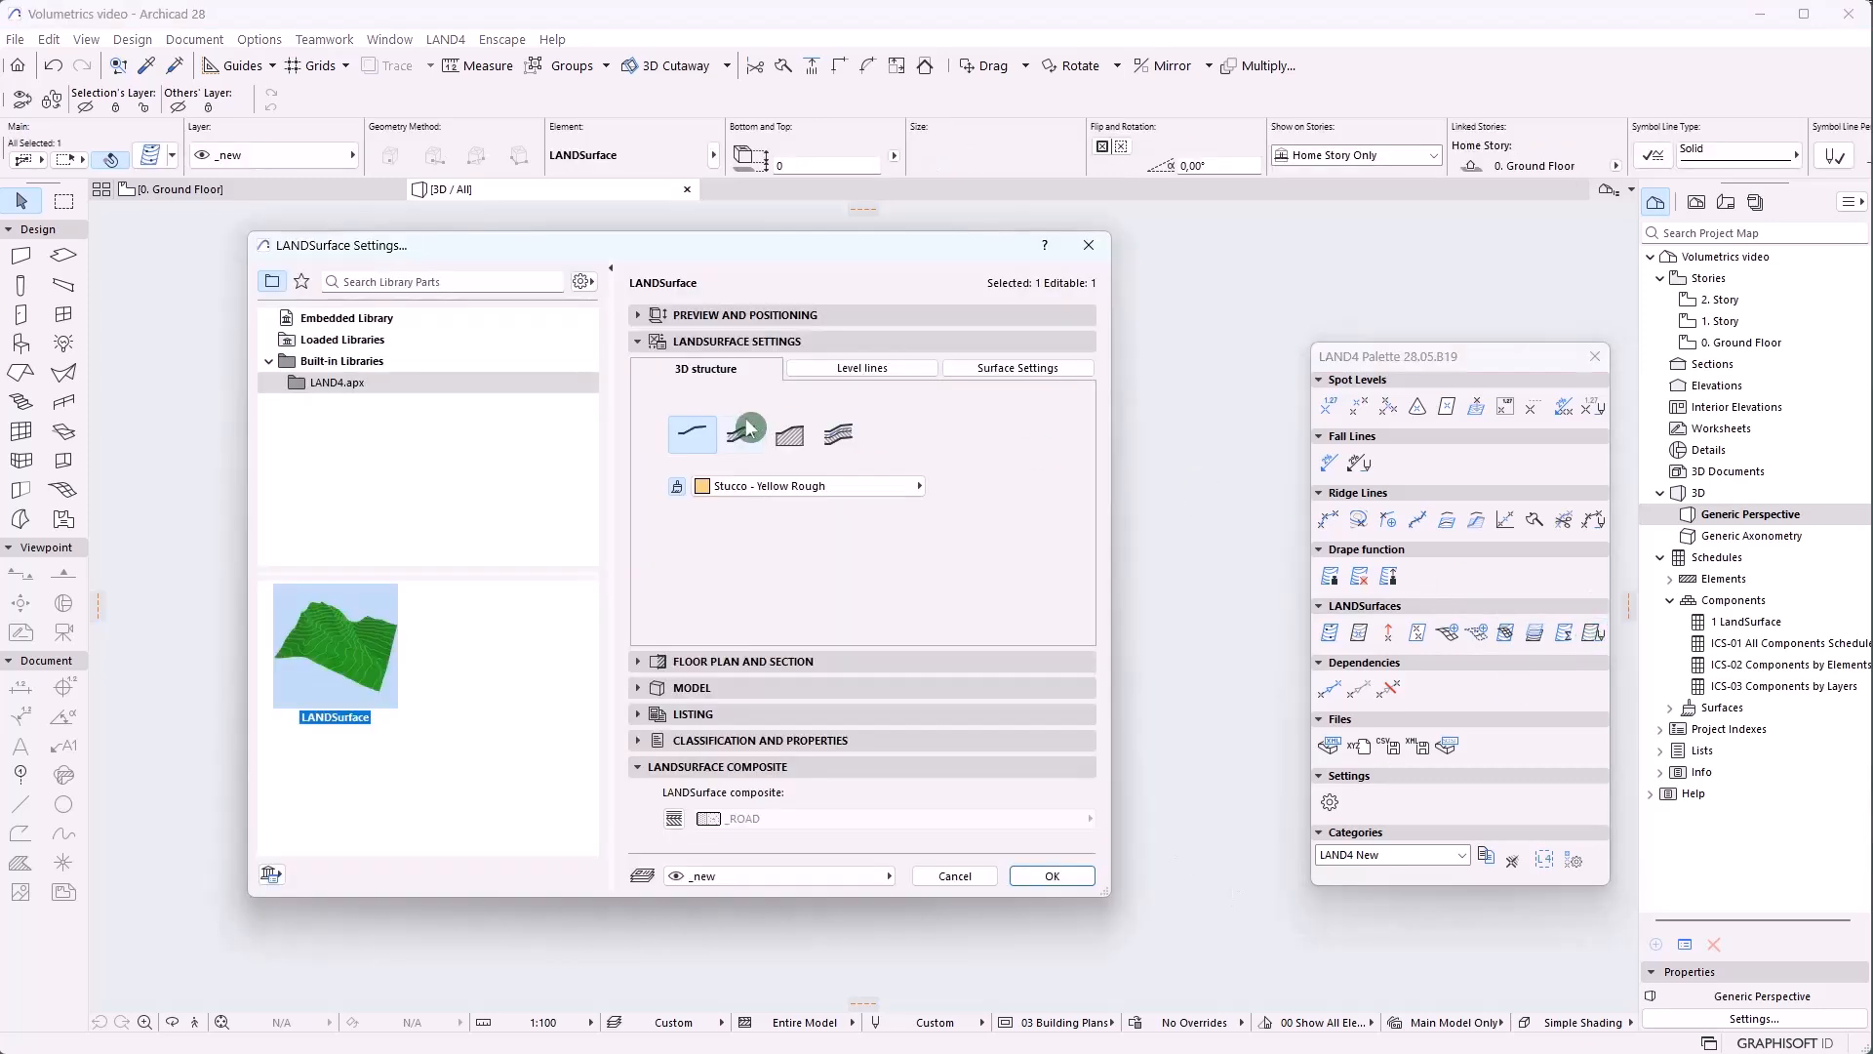
left_click(764, 494)
type("grass")
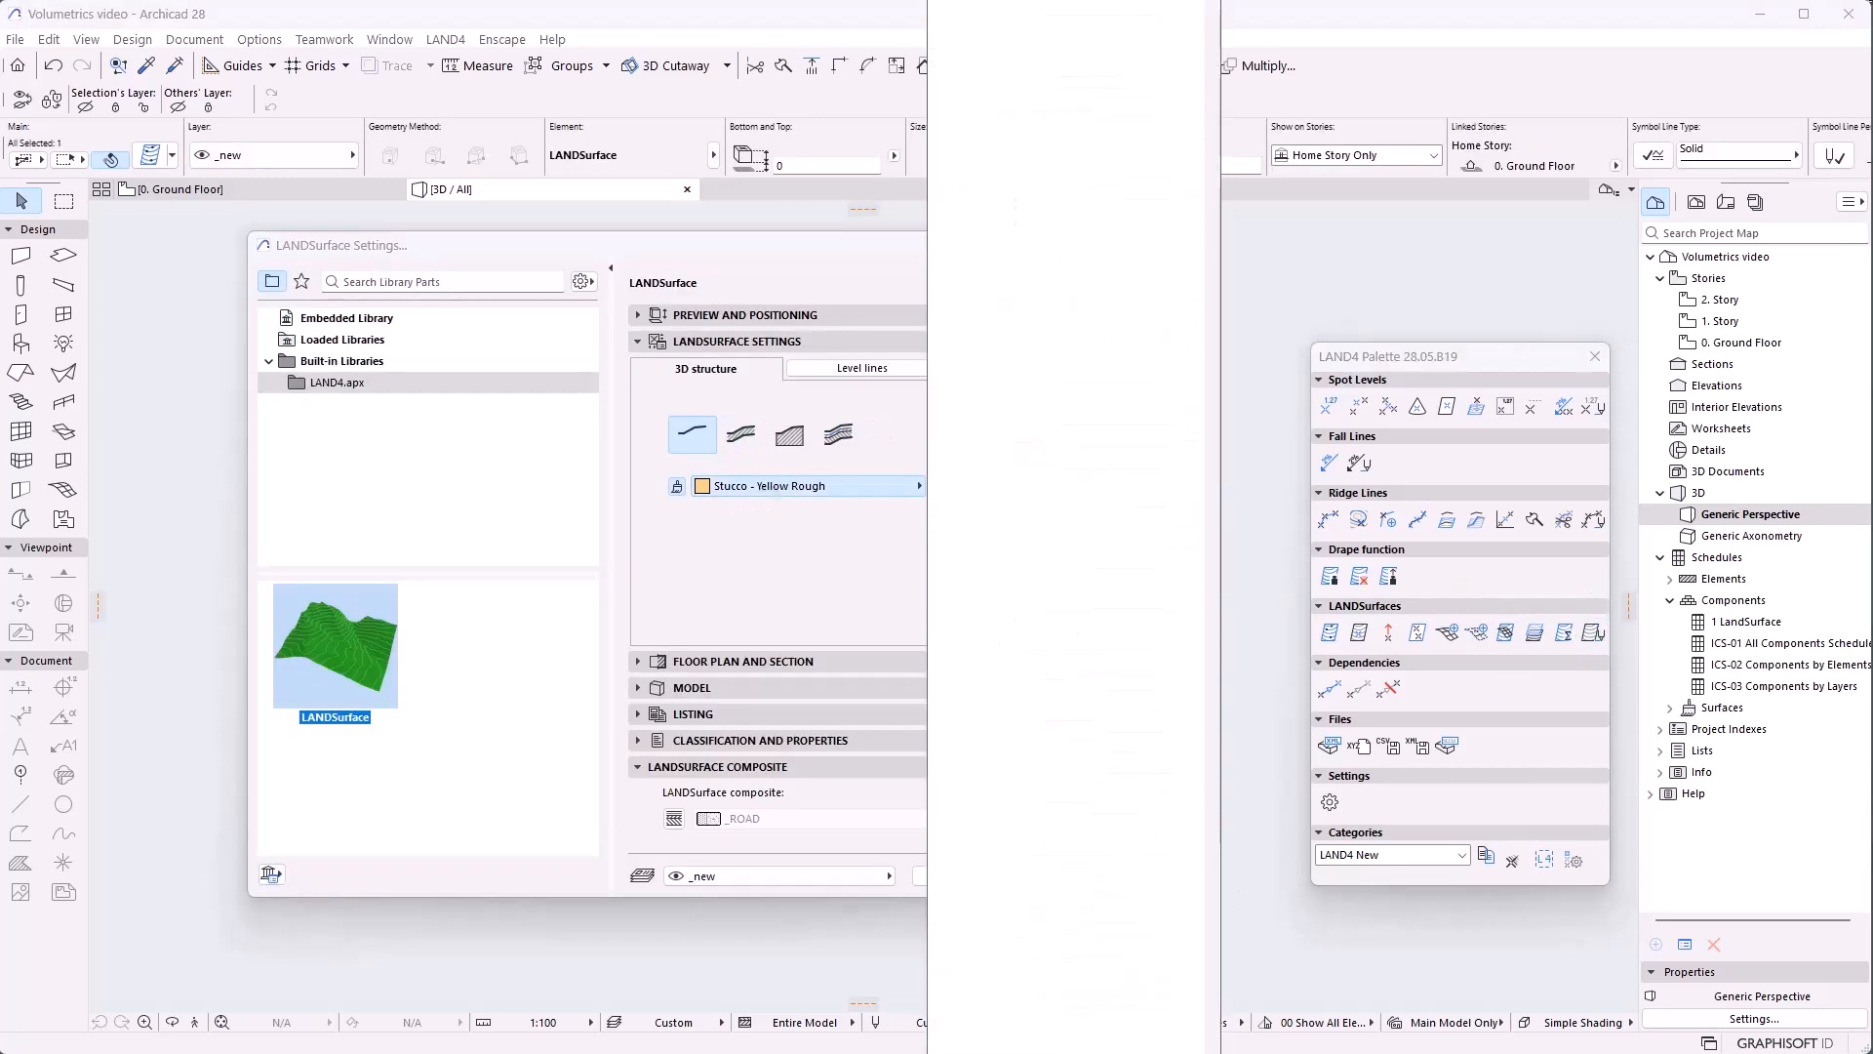
key("Return")
left_click(1058, 877)
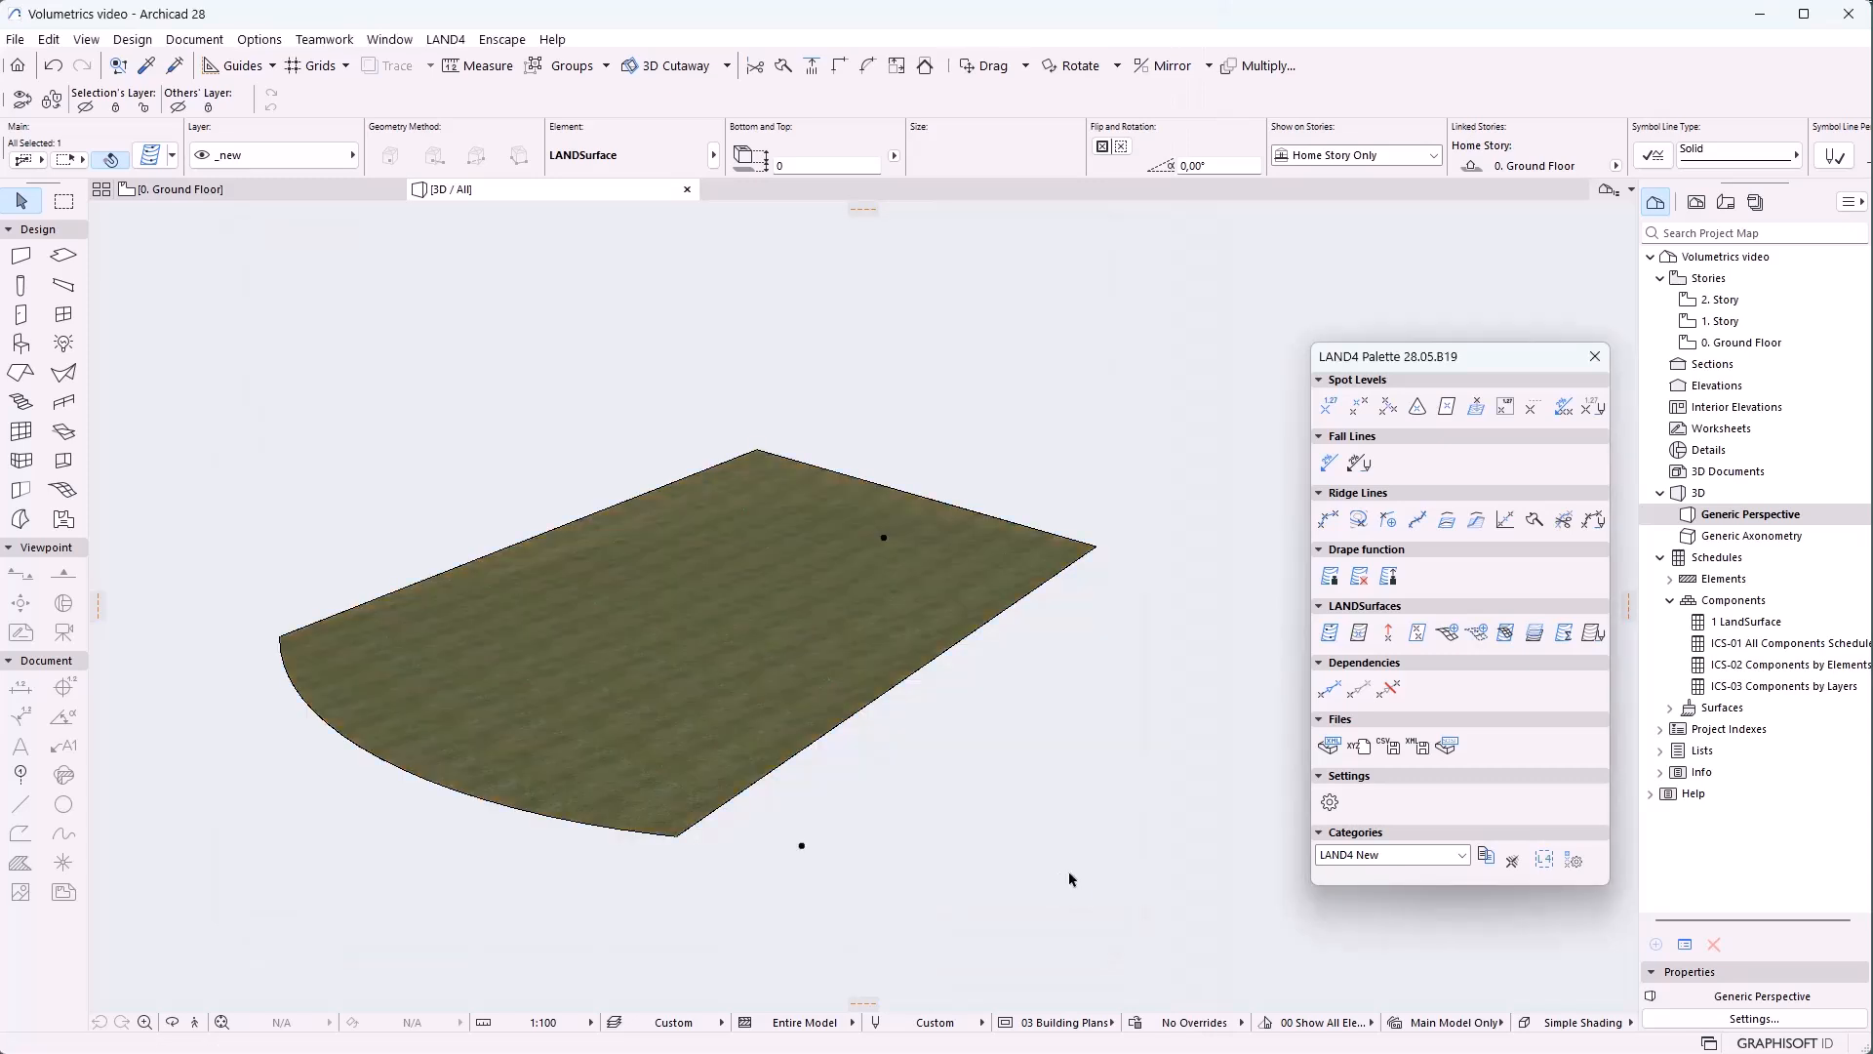
Delete the bracketed 40,21, 40,53, 39,83 and 39,99 spot levels of the new surface and inspect both surfaces in 3D
left_click(281, 191)
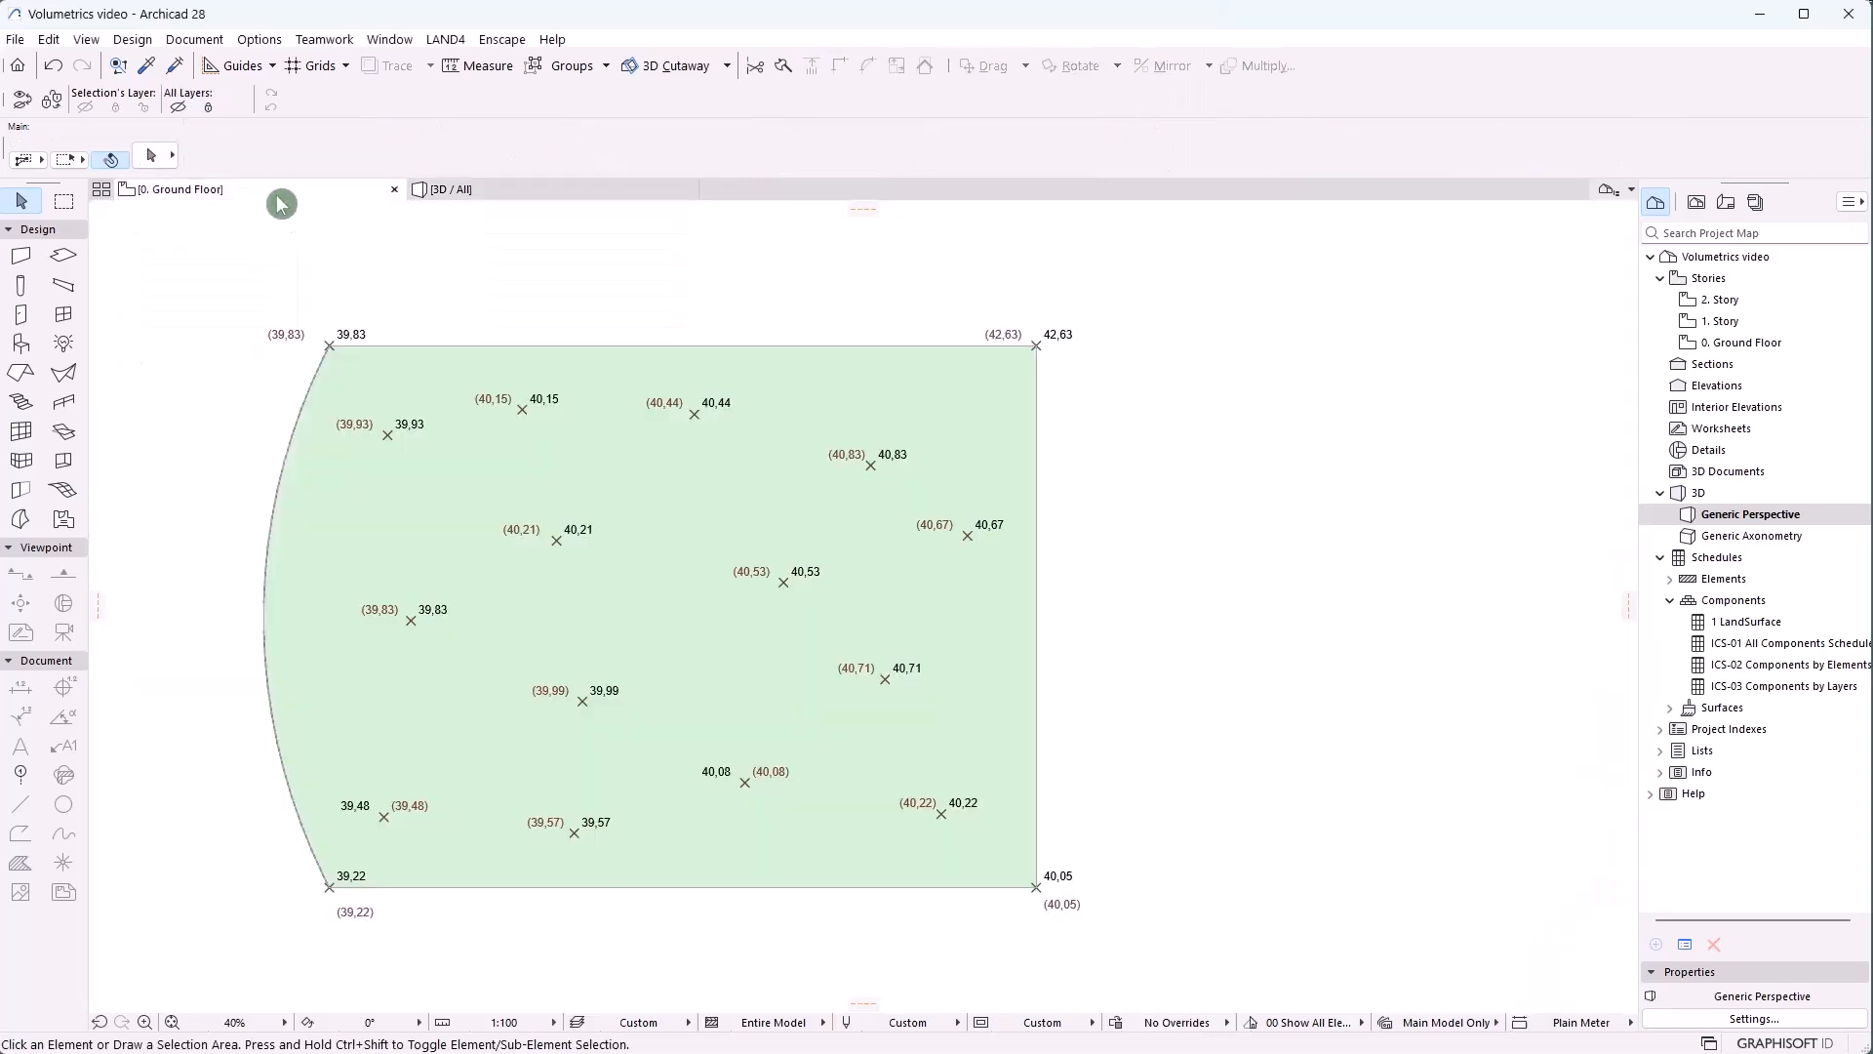
left_click(534, 538)
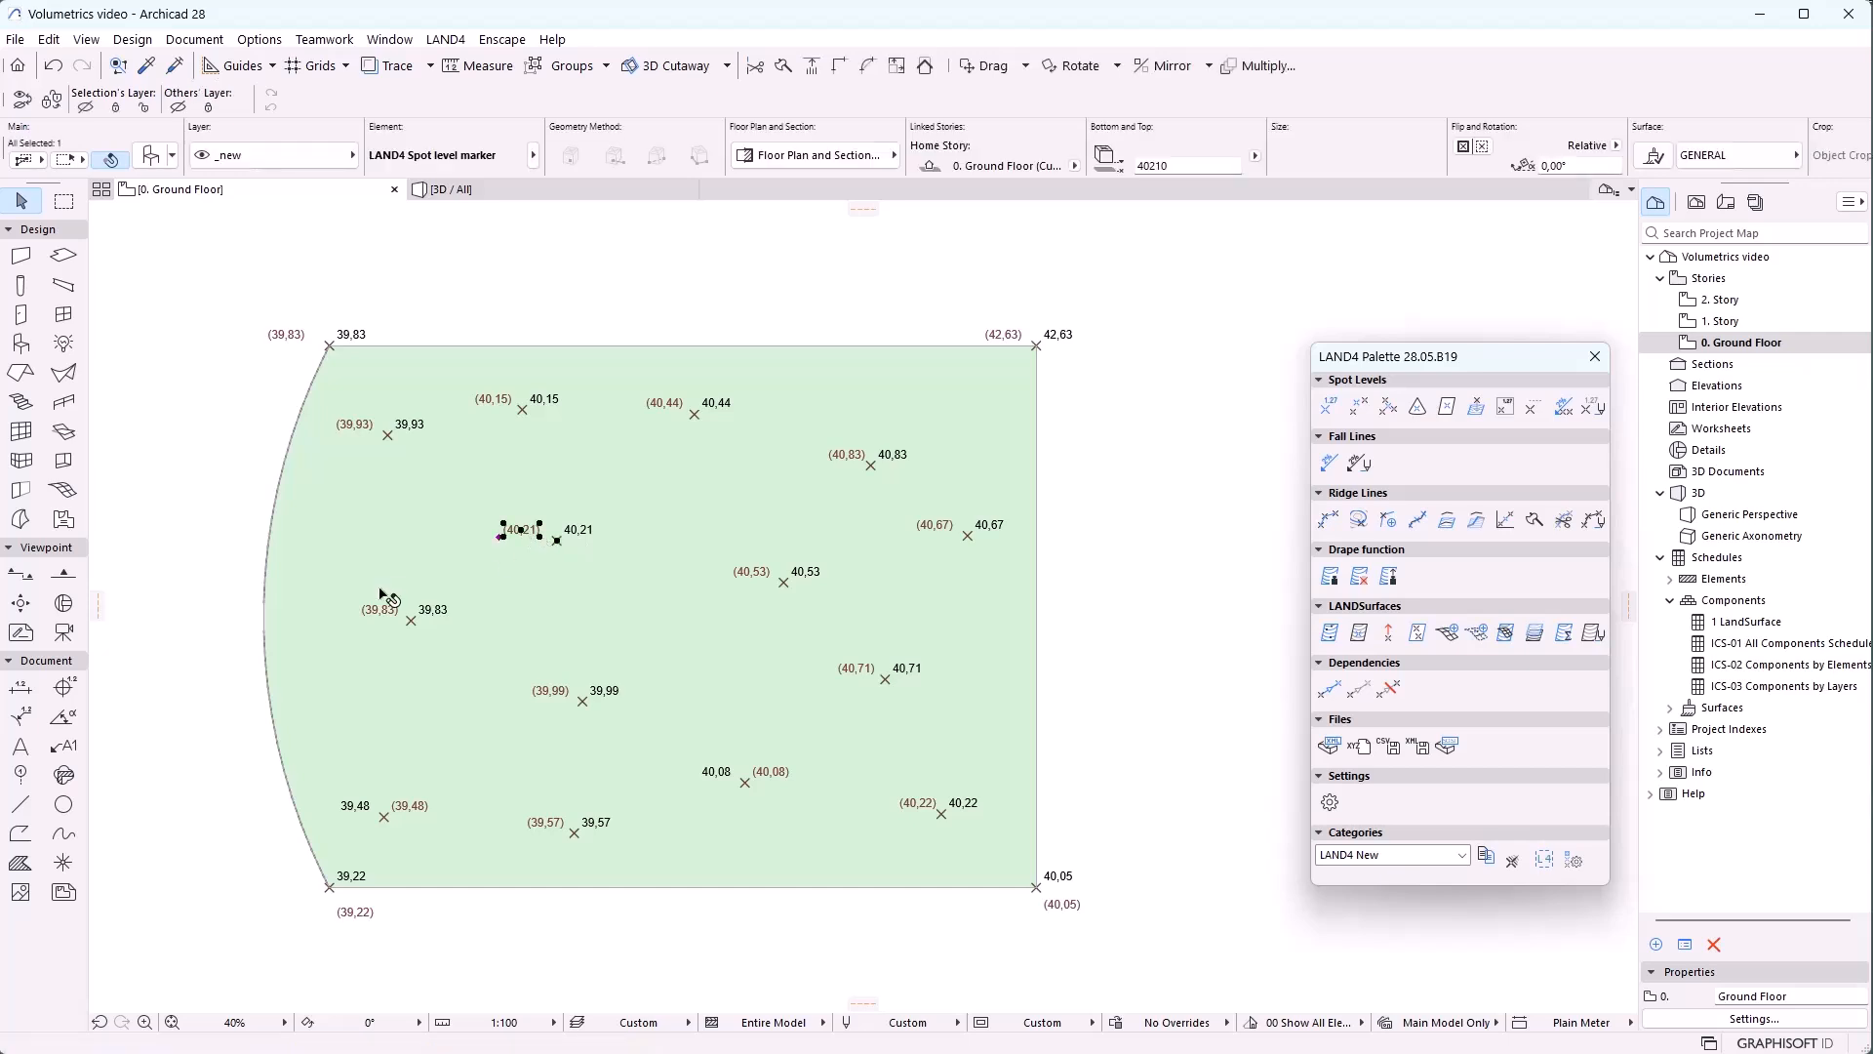
left_click(381, 612, "shift")
left_click(540, 694, "shift")
key("Delete")
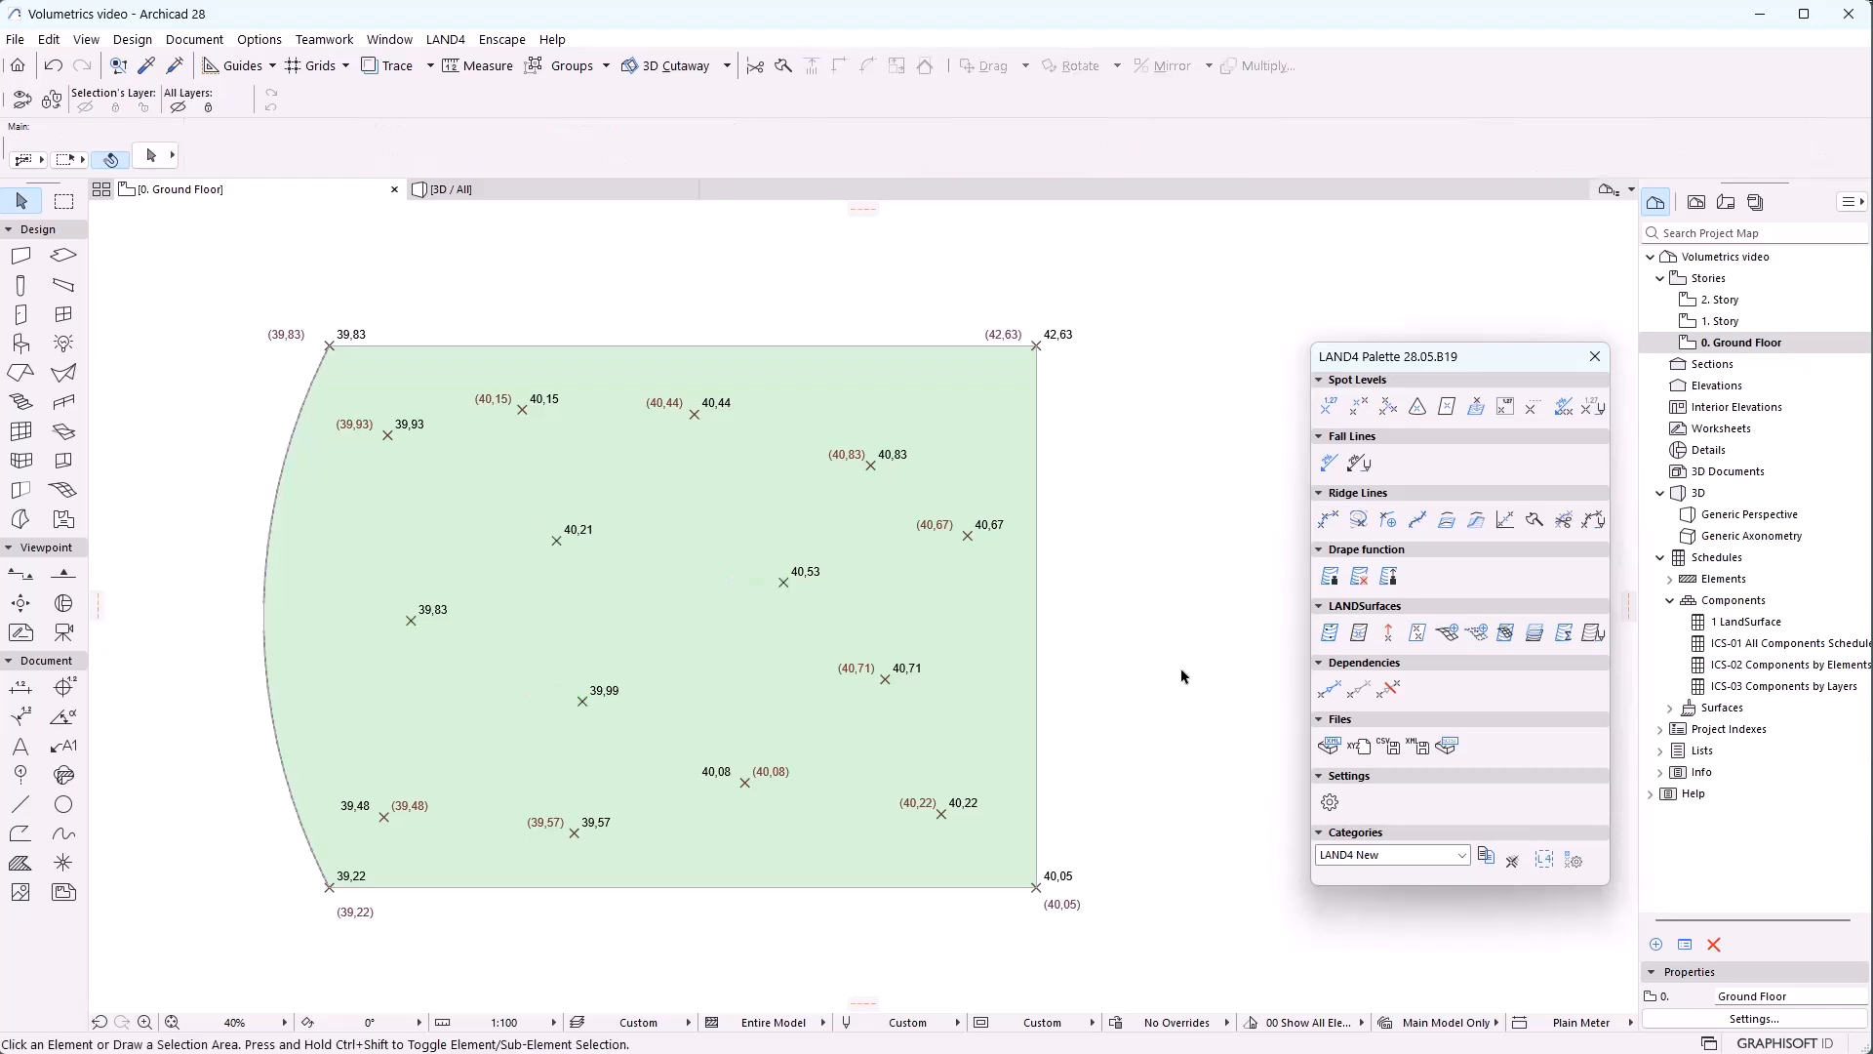
left_click_drag(1183, 675, 575, 231)
left_click(544, 195)
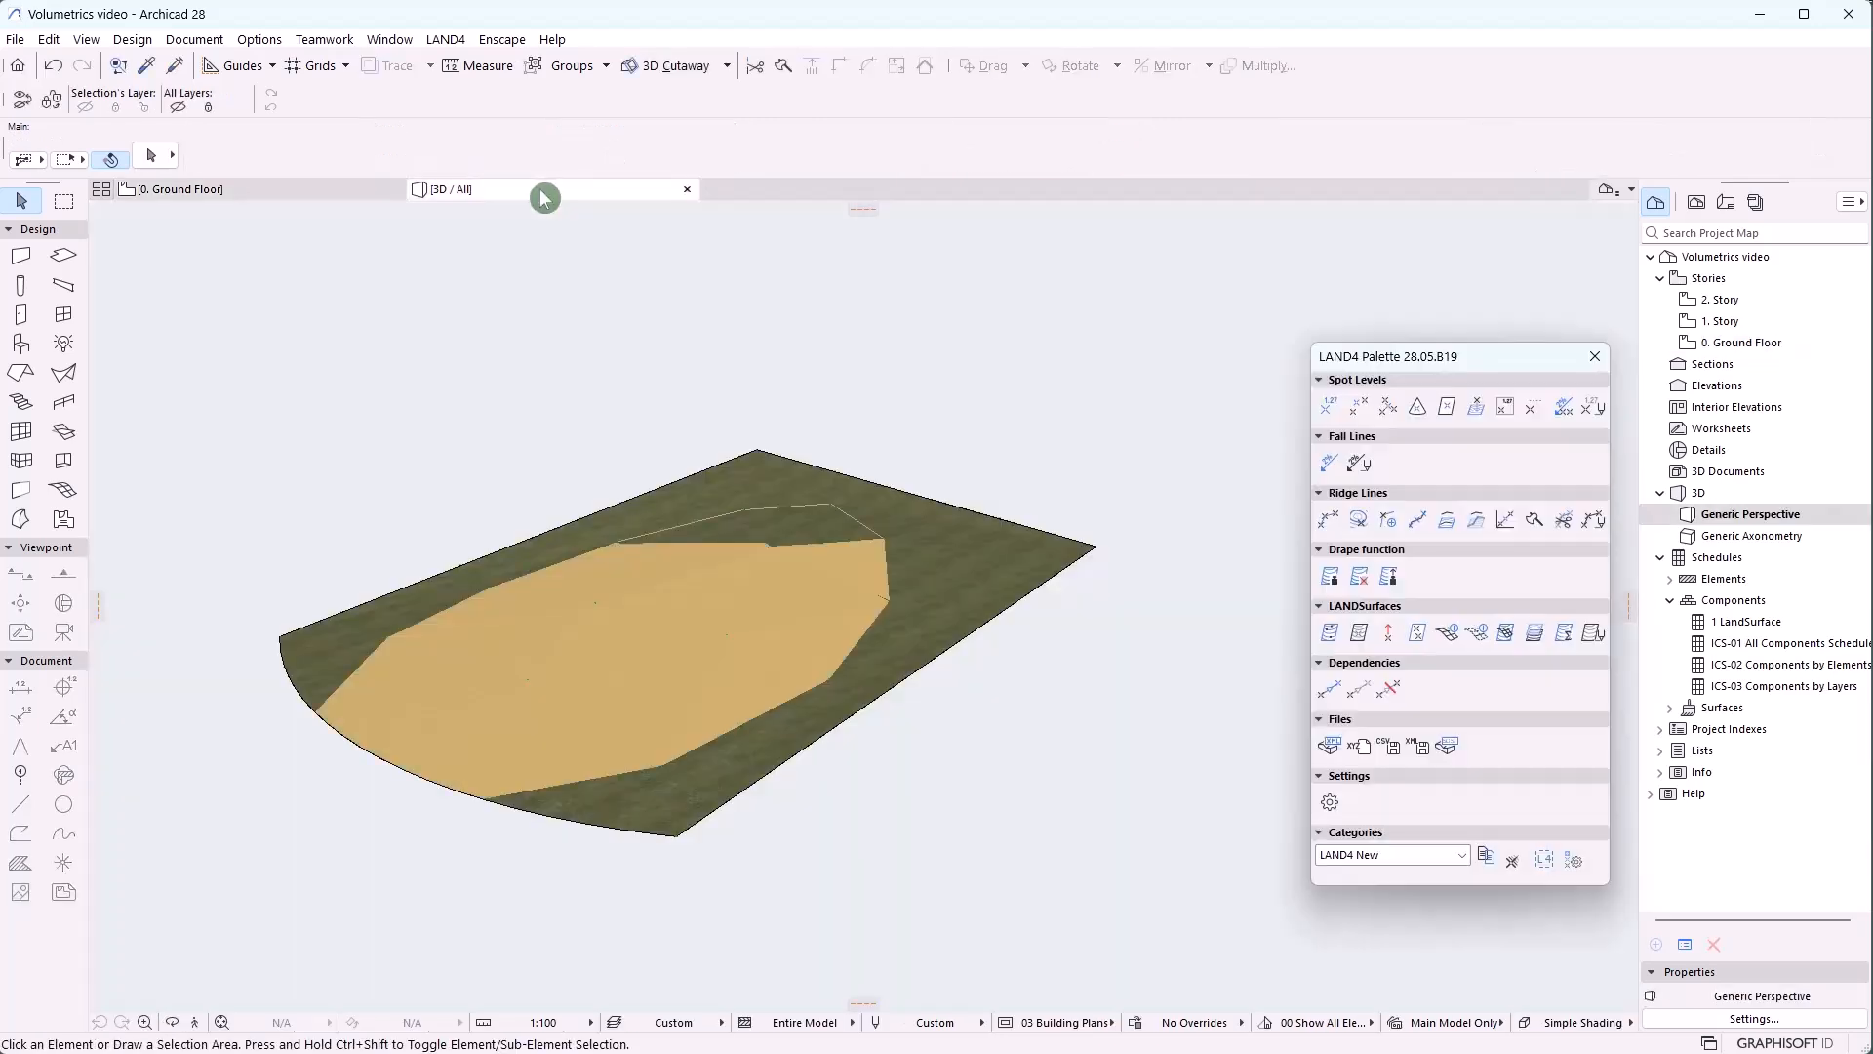
left_click(173, 1021)
left_click_drag(924, 790, 942, 837)
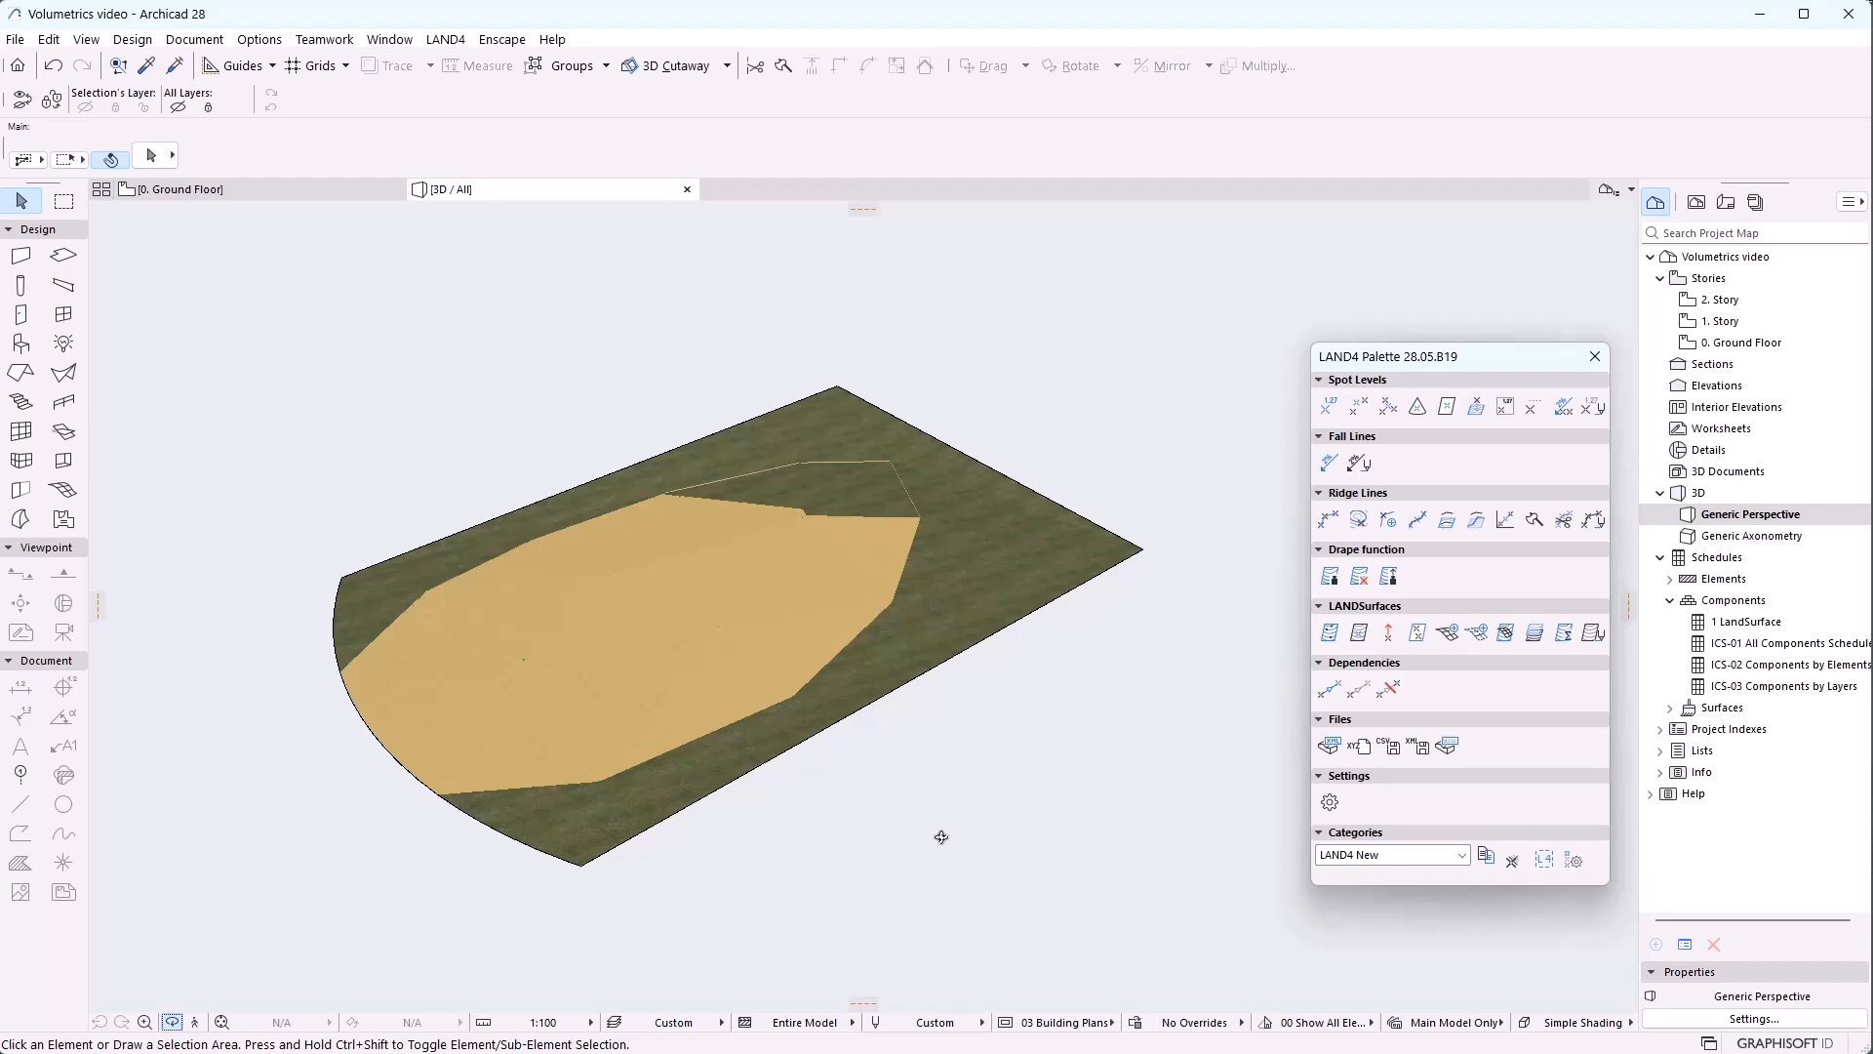
In the ground floor plan, make Volumetrics the active LAND4 category
key("F2")
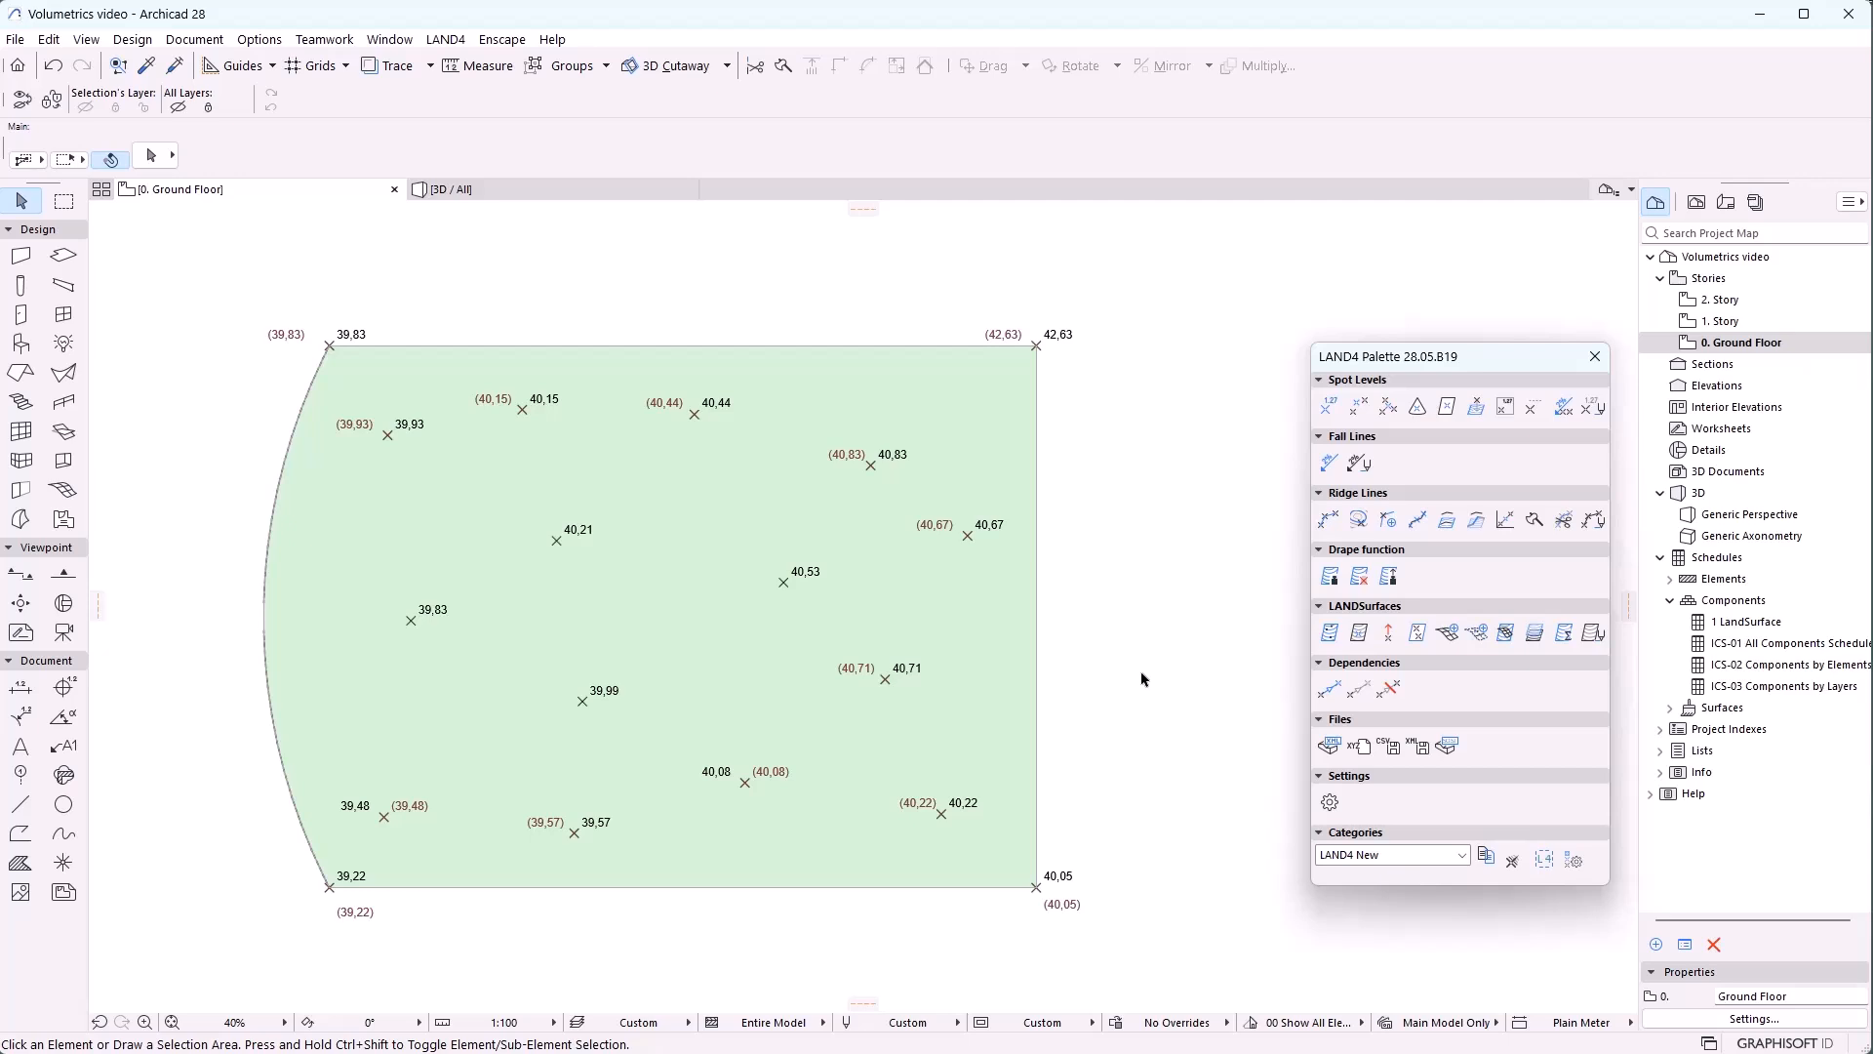
left_click(1395, 866)
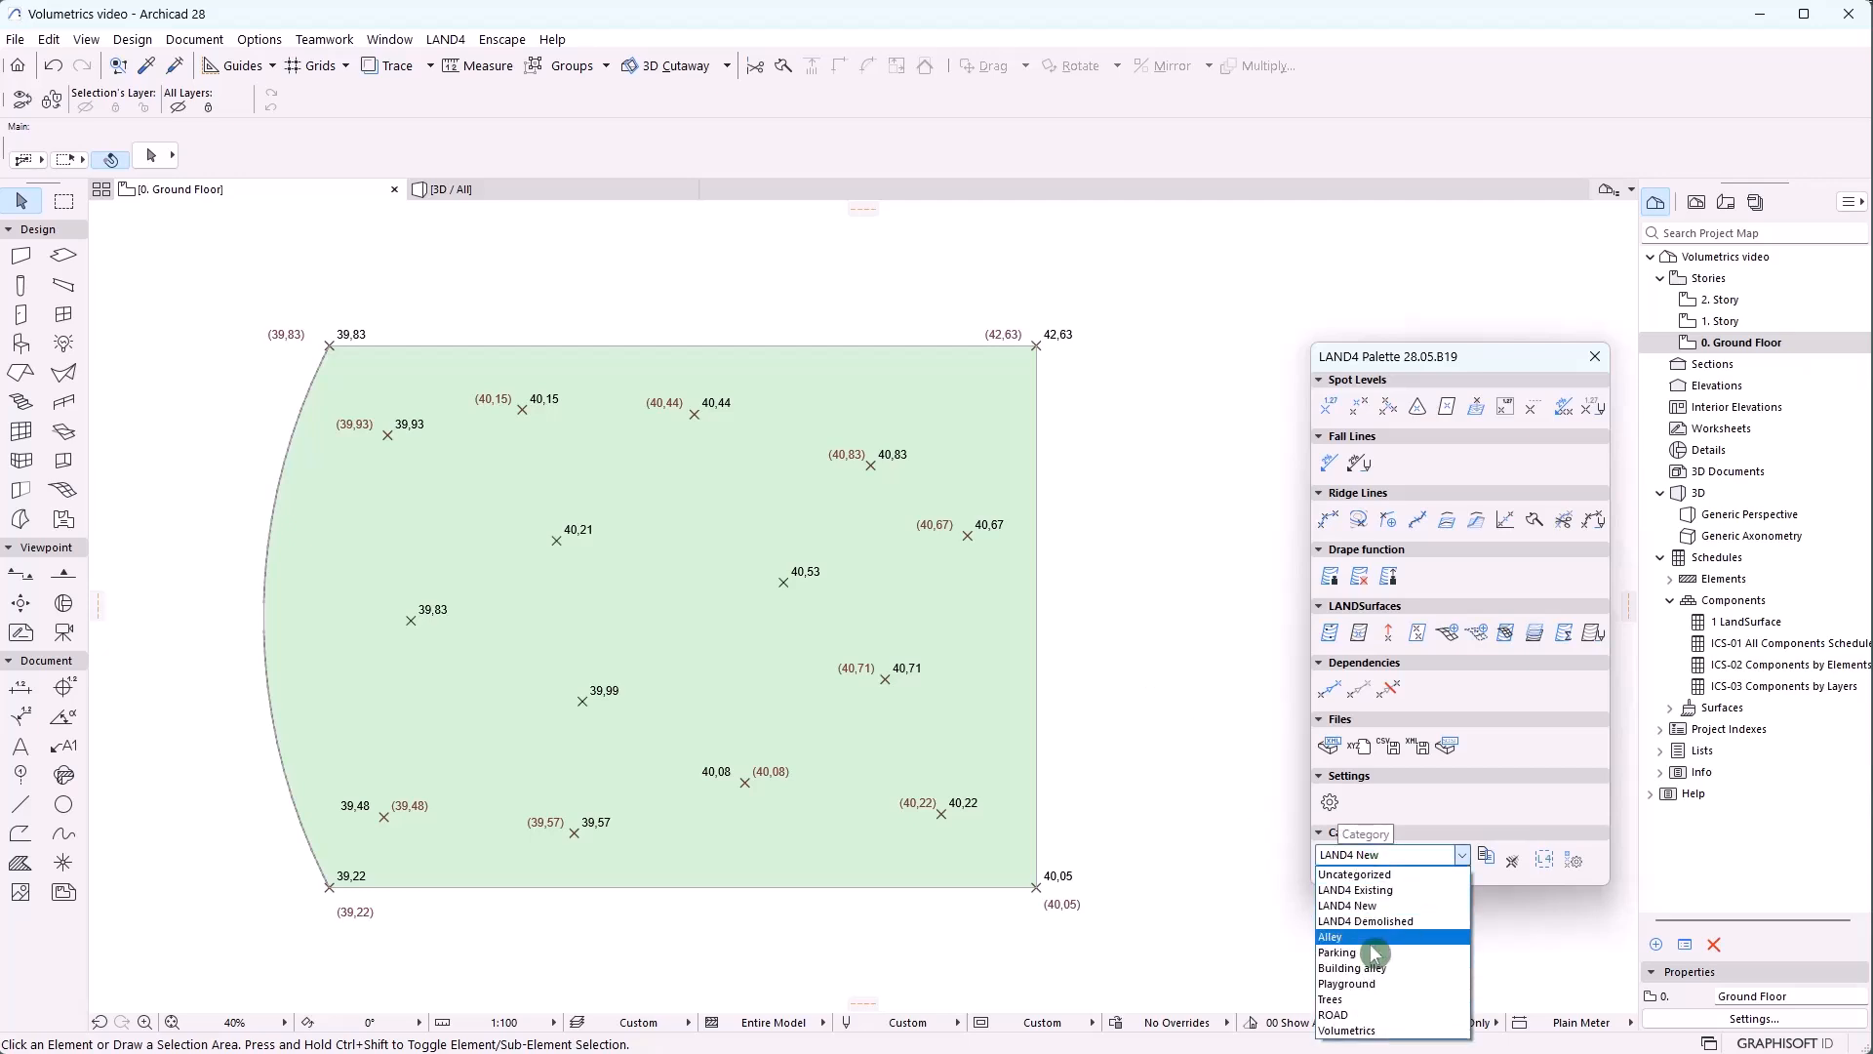
left_click(1368, 1037)
left_click_drag(1276, 906, 1207, 943)
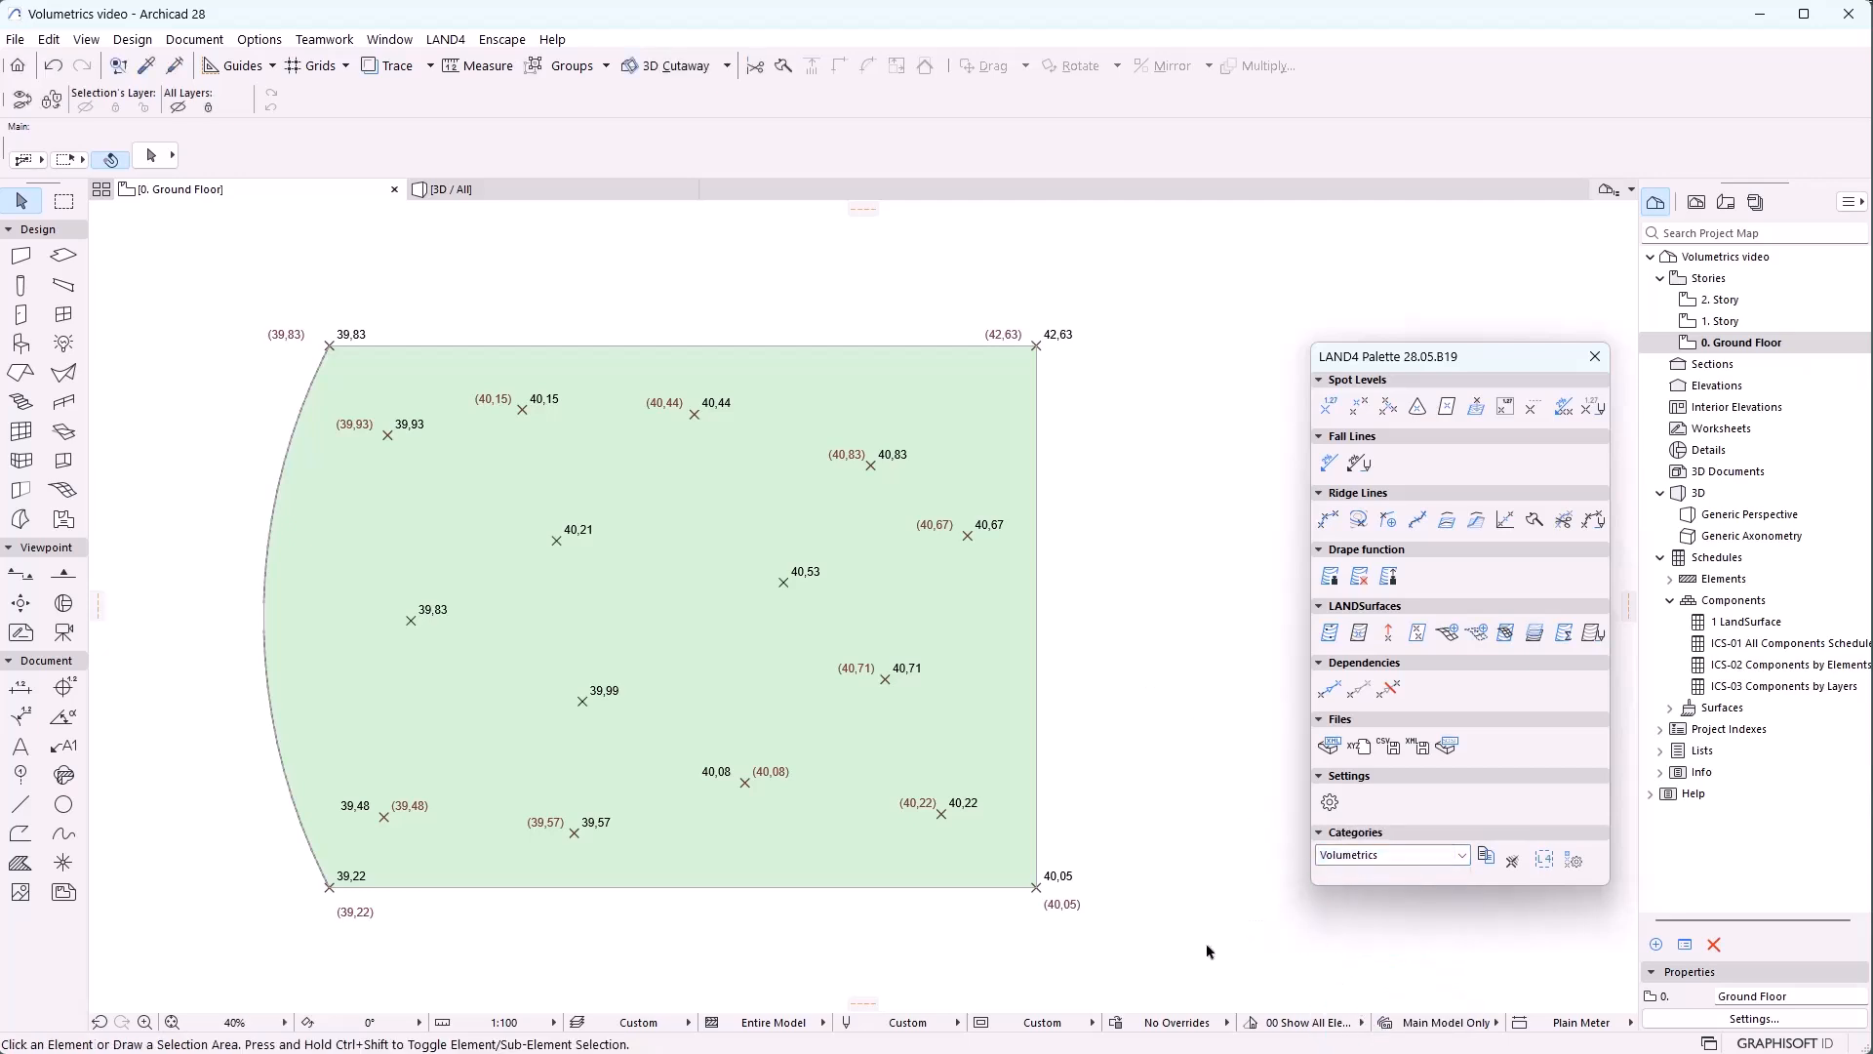
Calculate volumetrics from LAND4 Exisitng to LAND4 New within a freehand four-sided area of about 721 m², placing the stamp beside the terrain
left_click(1537, 639)
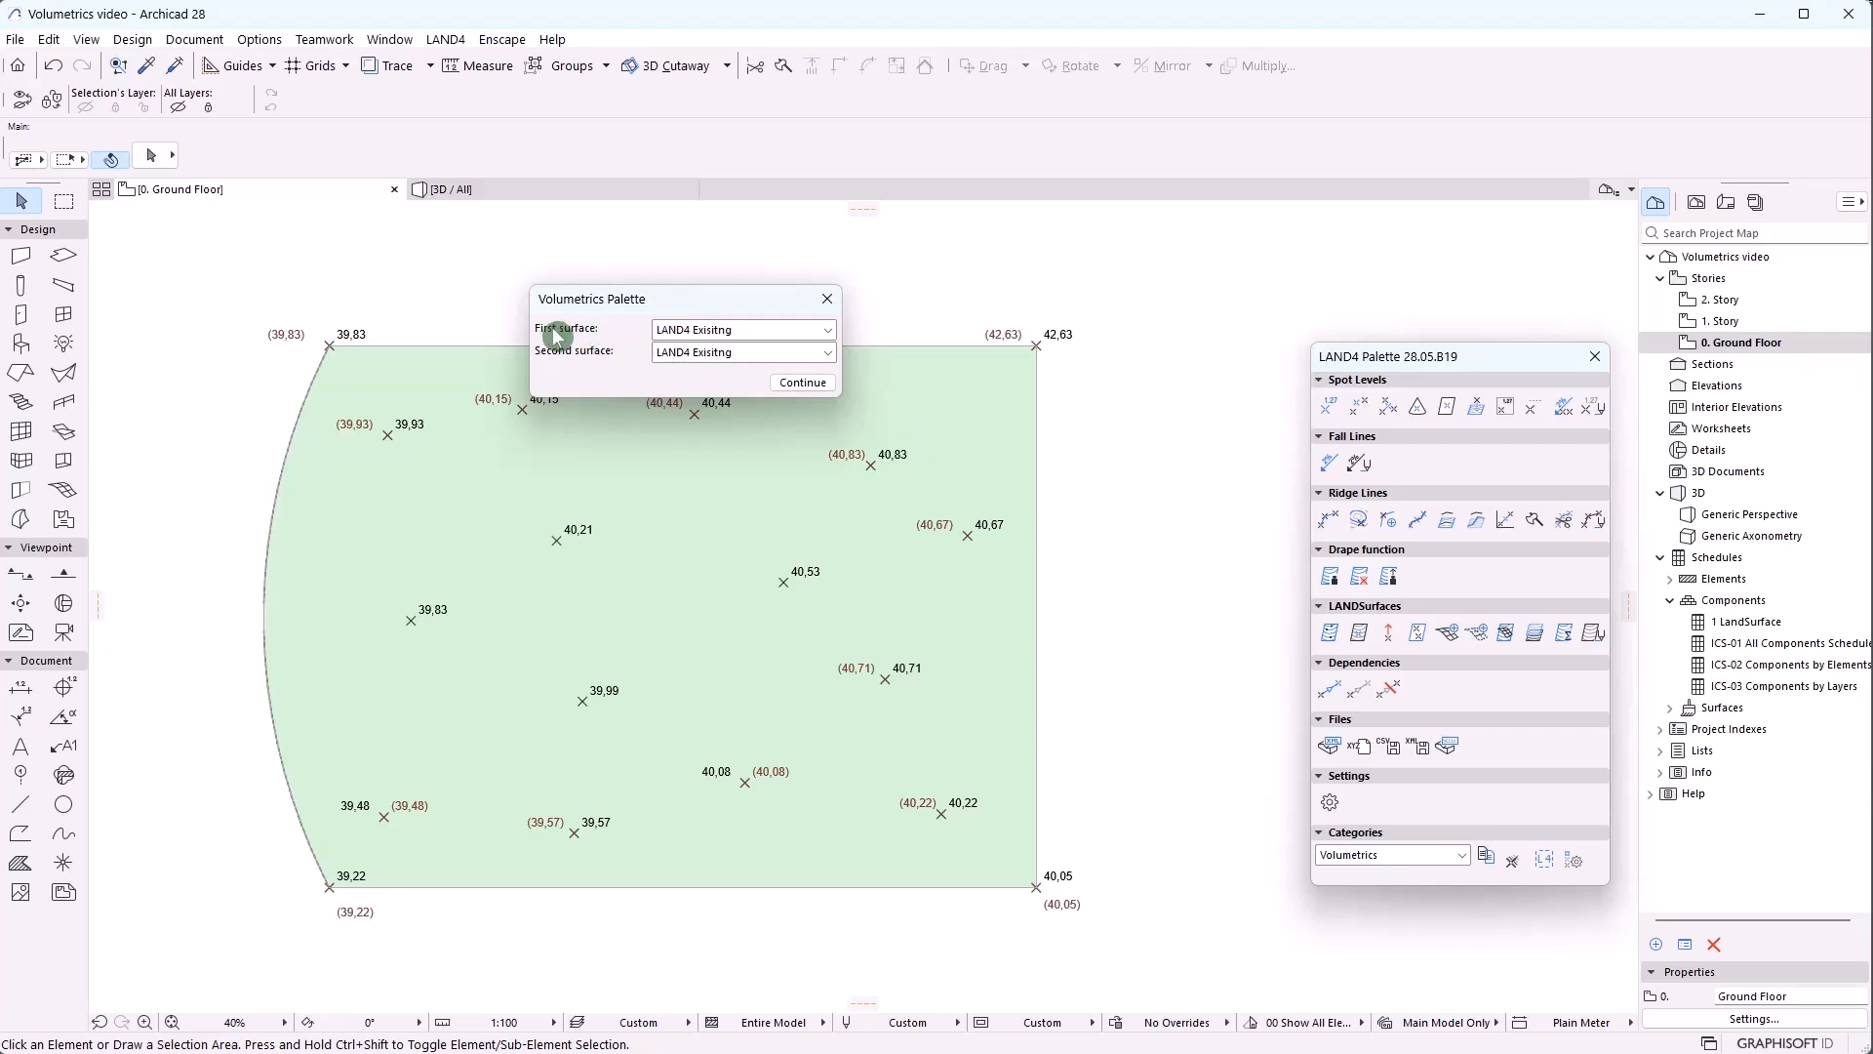
left_click(682, 357)
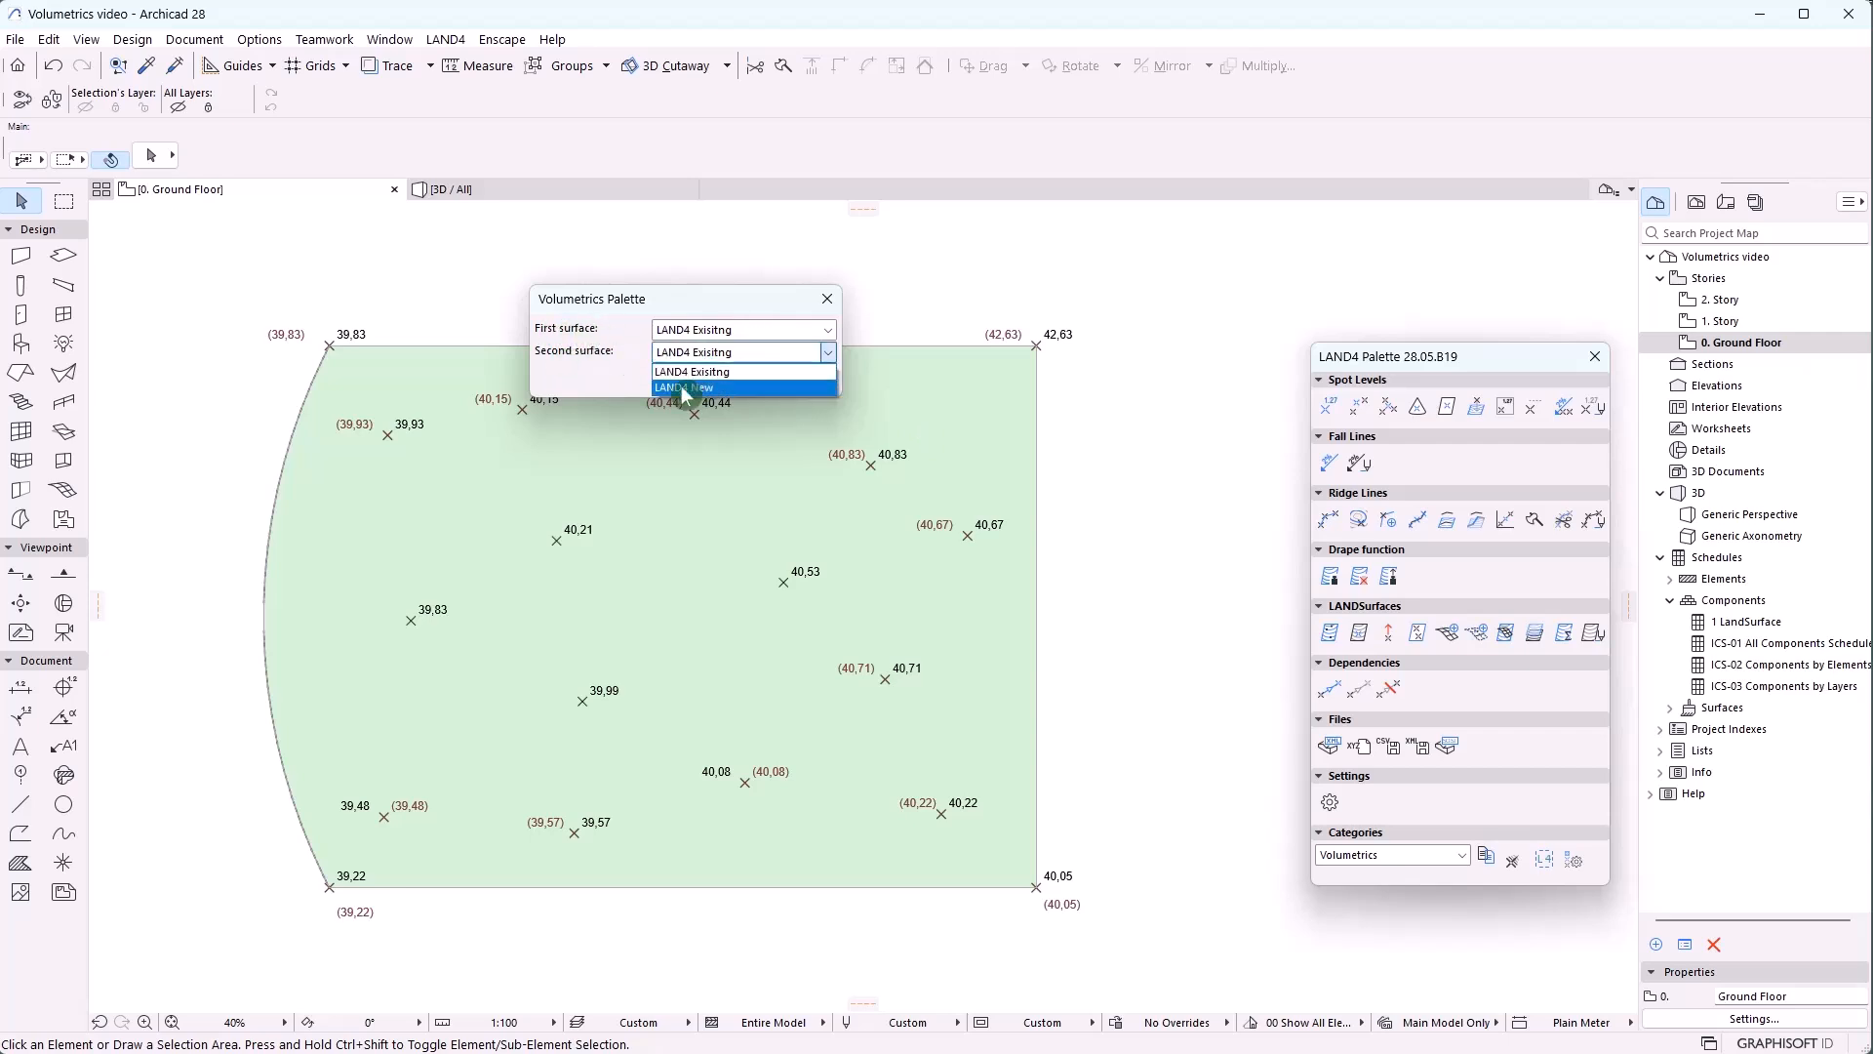
left_click(683, 388)
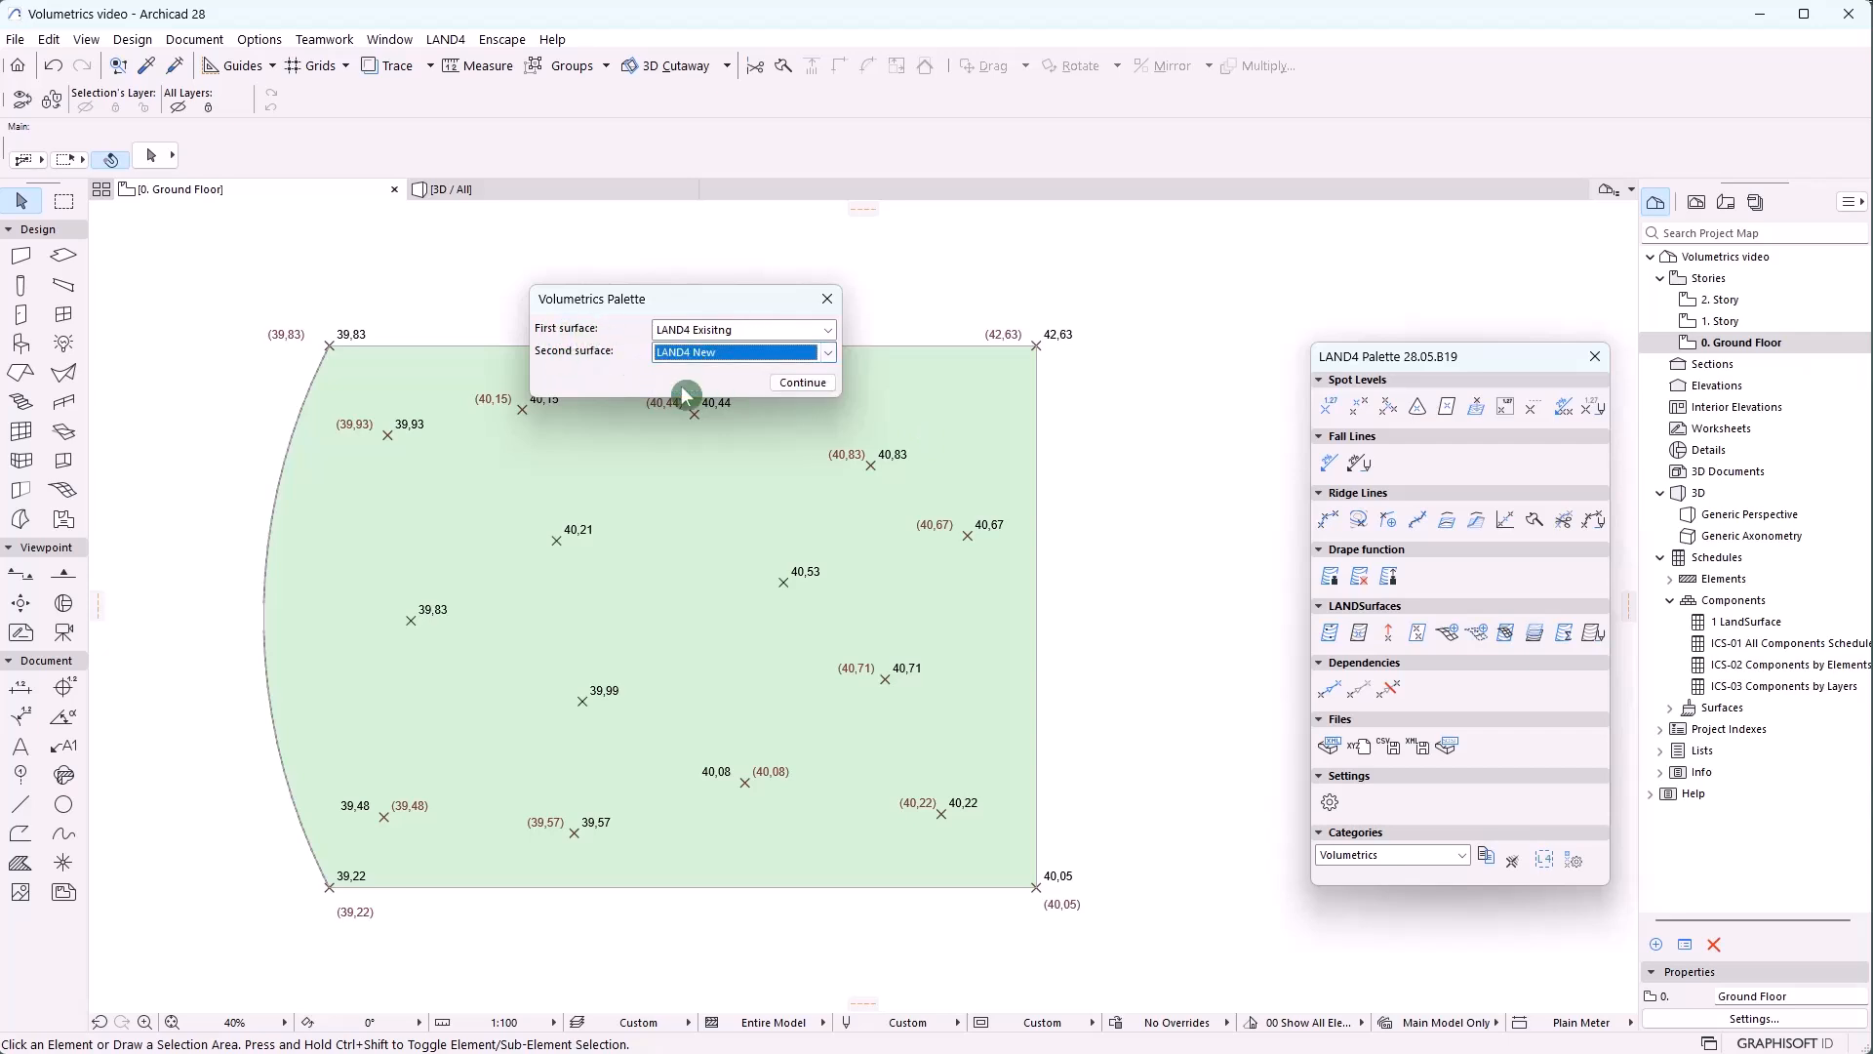
left_click(823, 383)
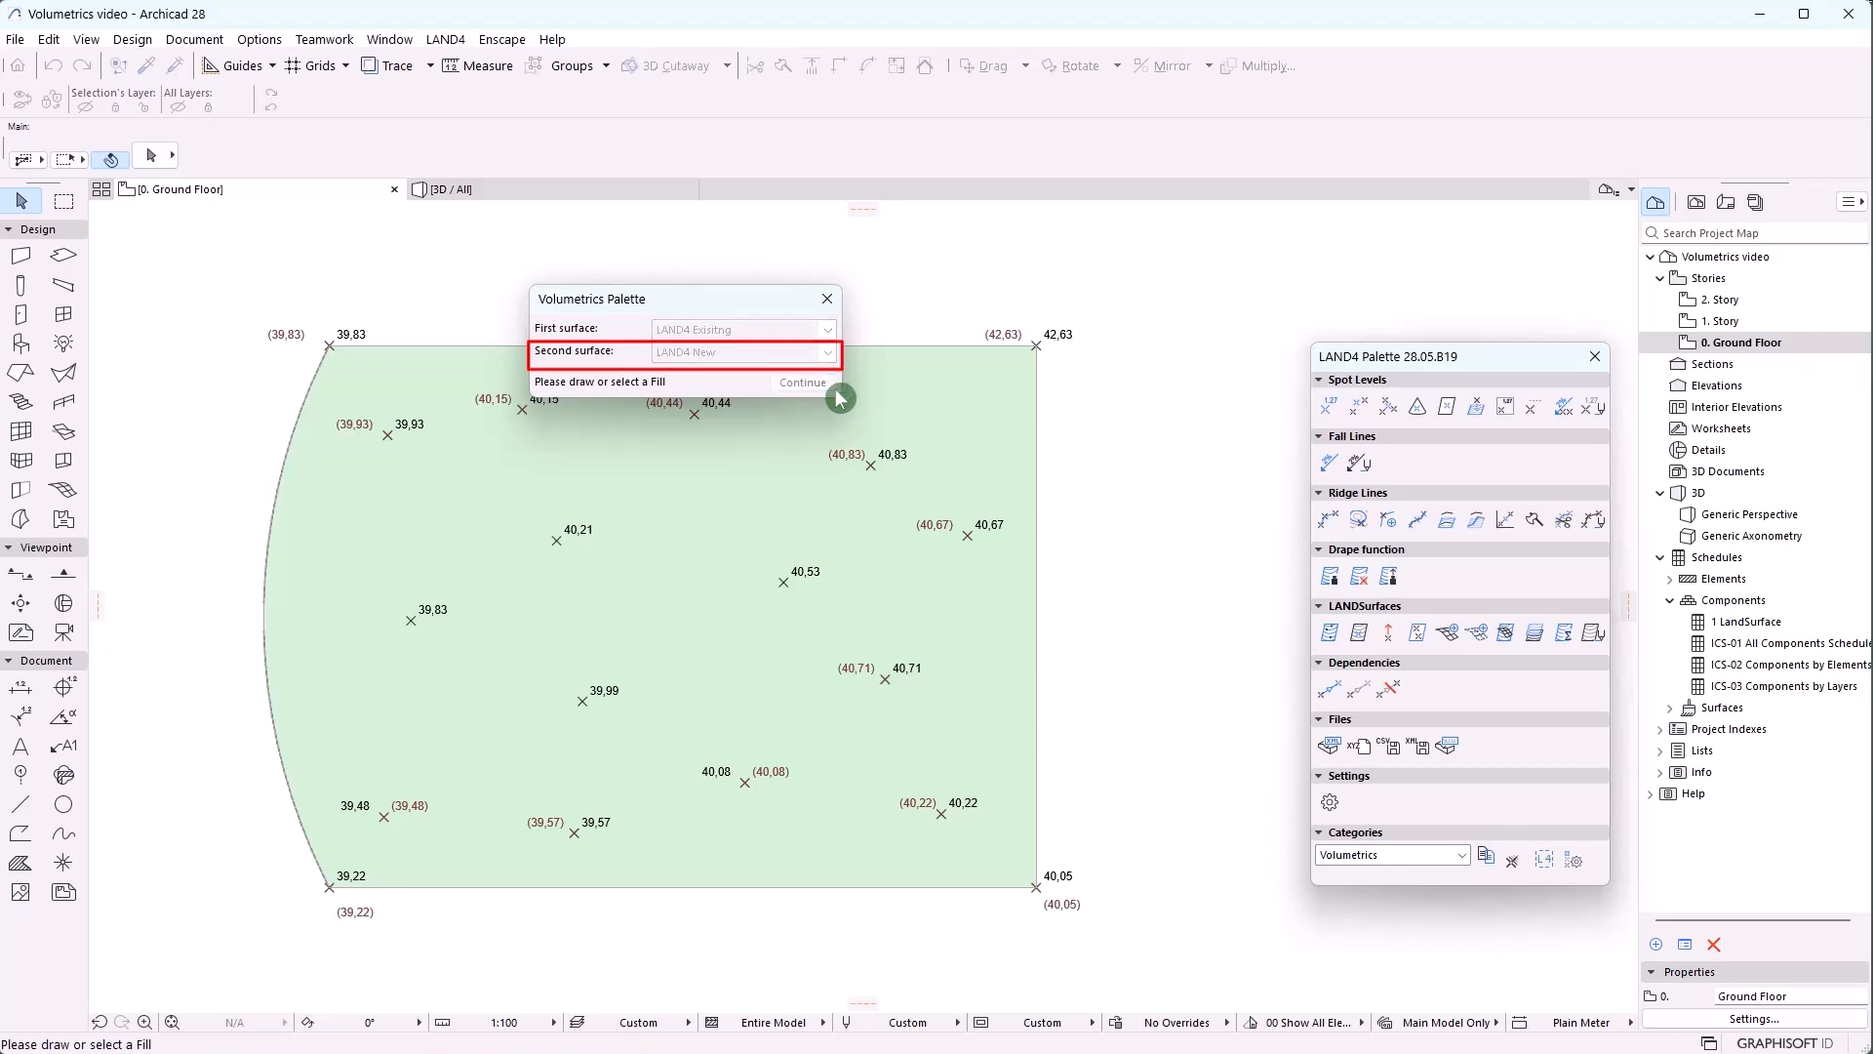
left_click(371, 397)
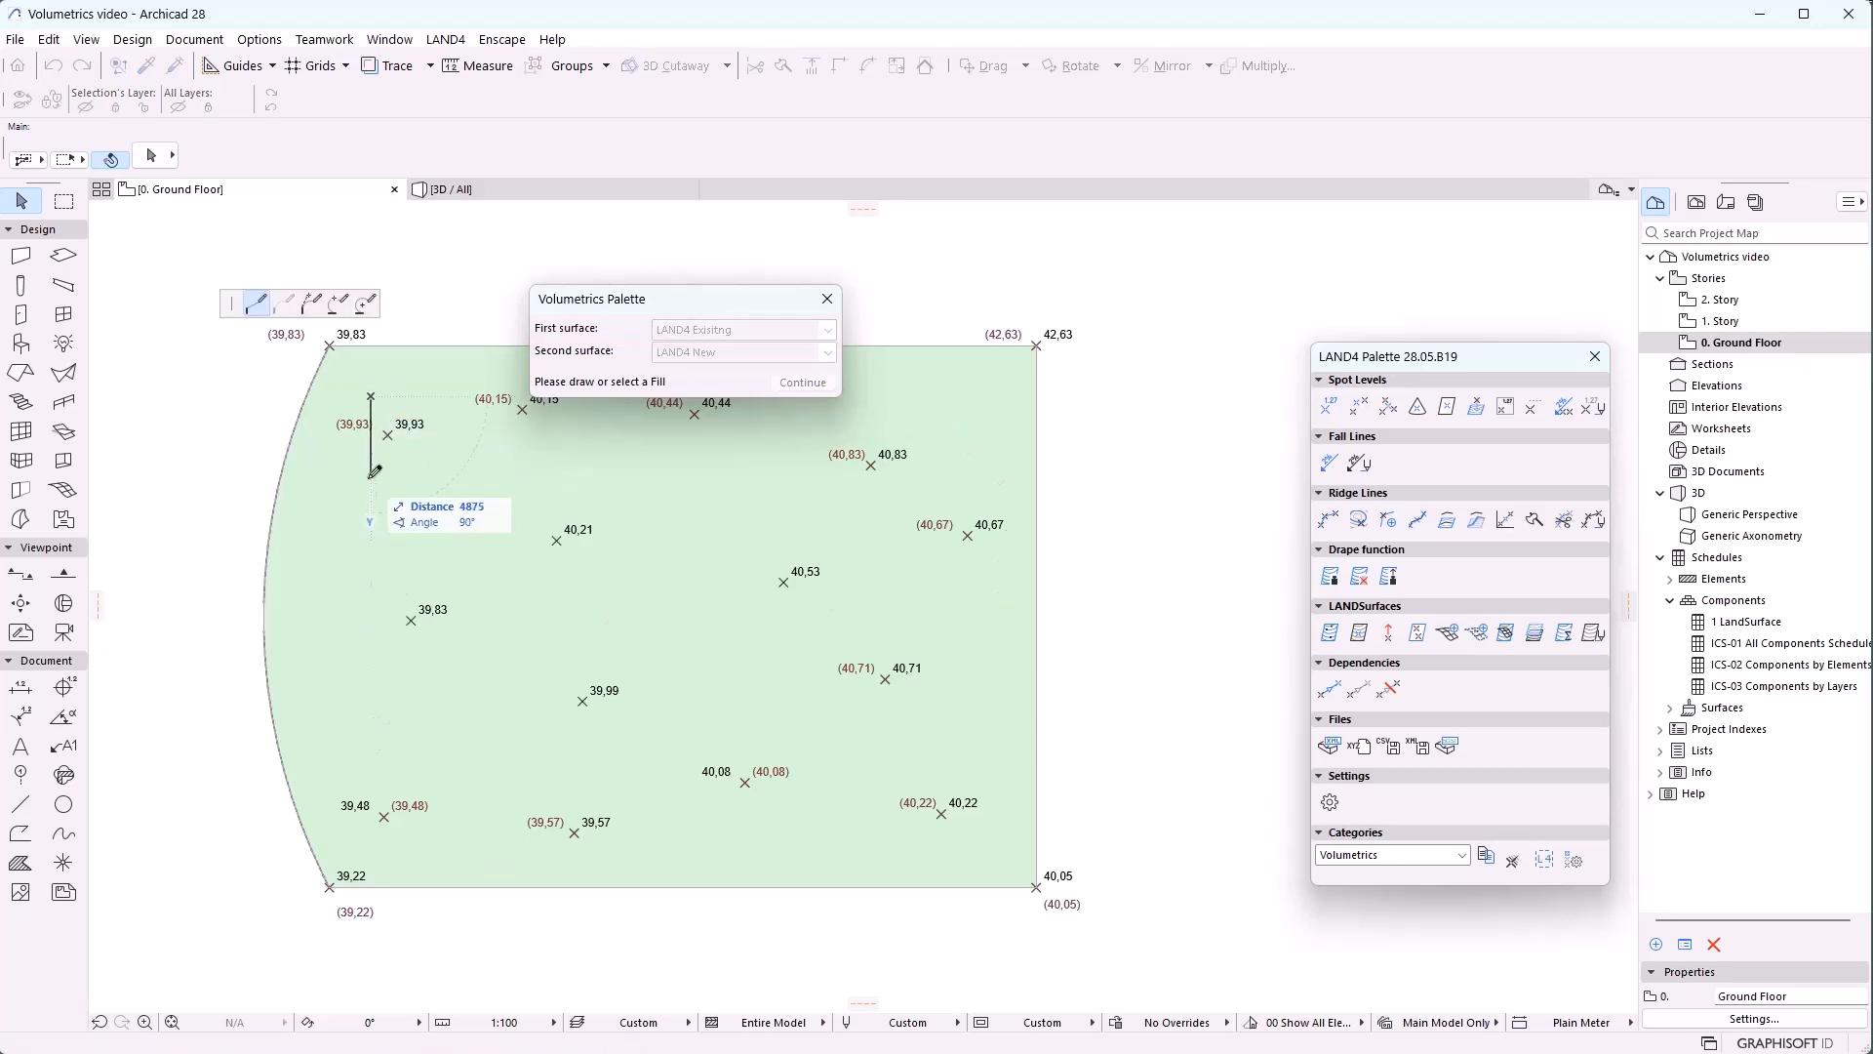
left_click(386, 748)
left_click(958, 748)
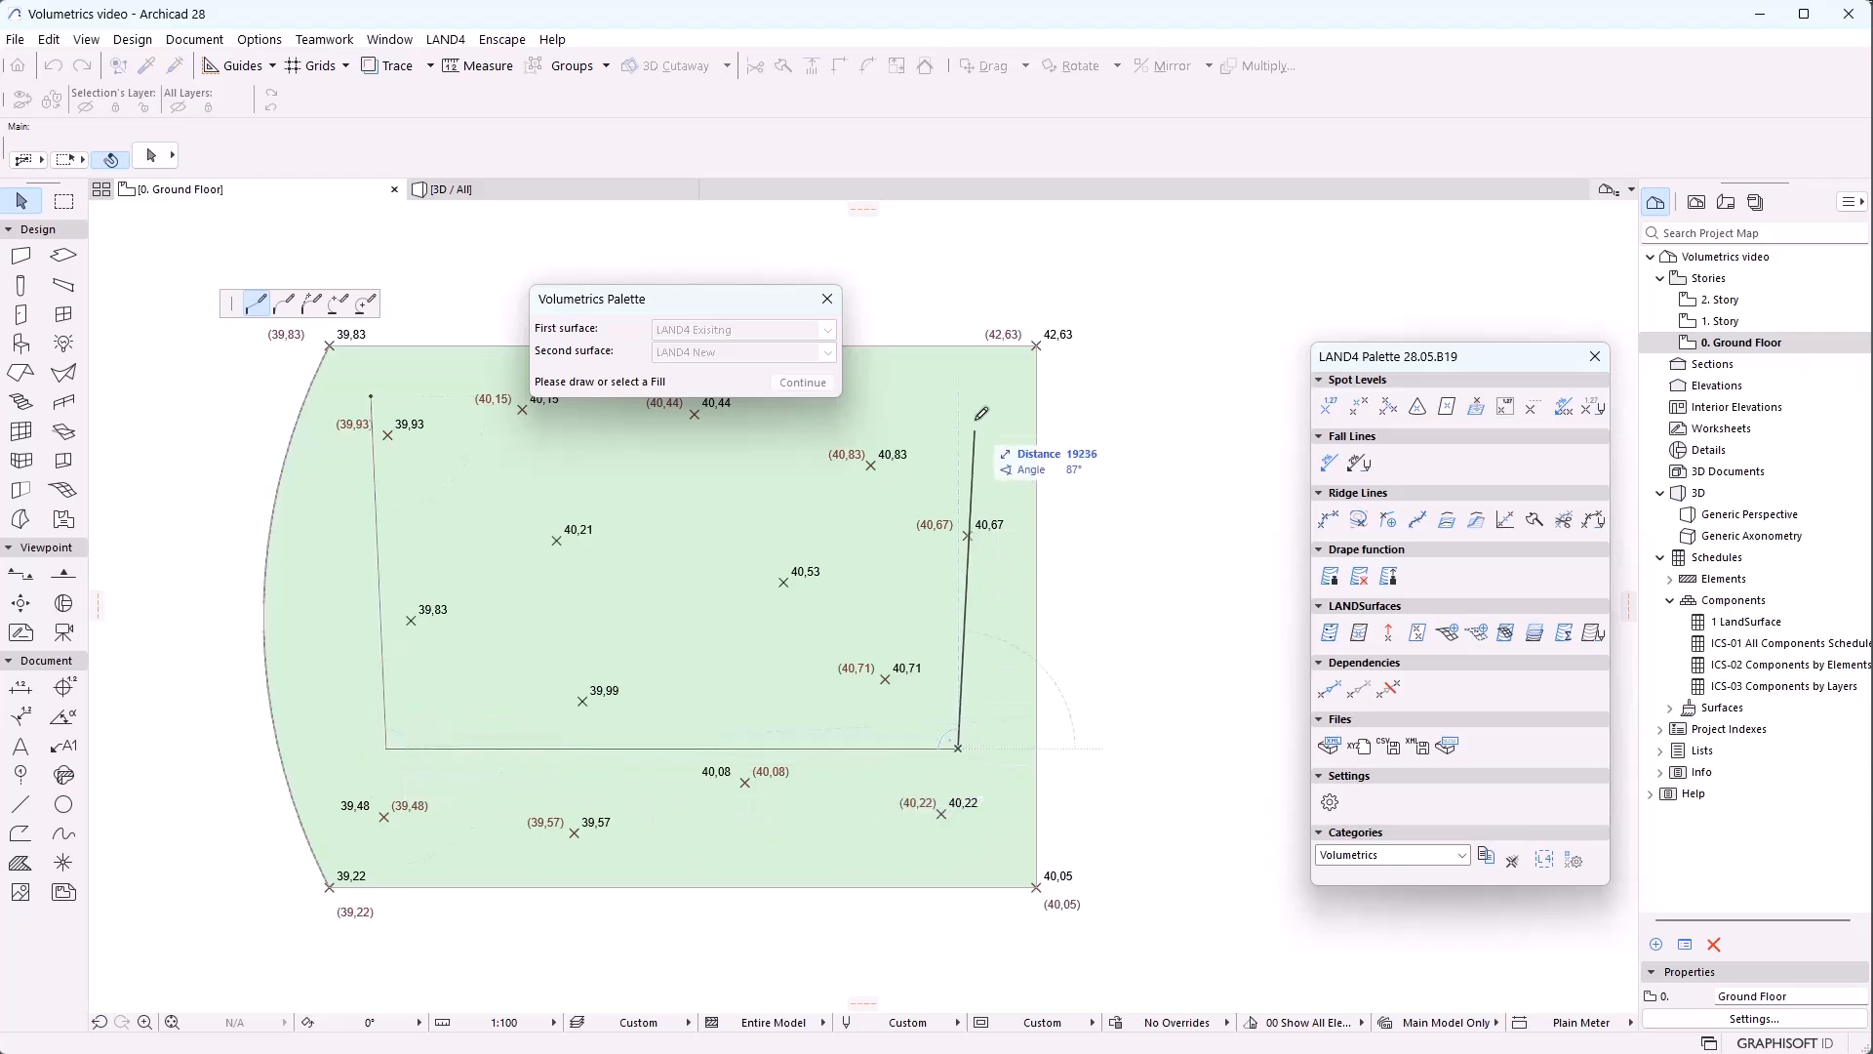
left_click(971, 405)
left_click(371, 396)
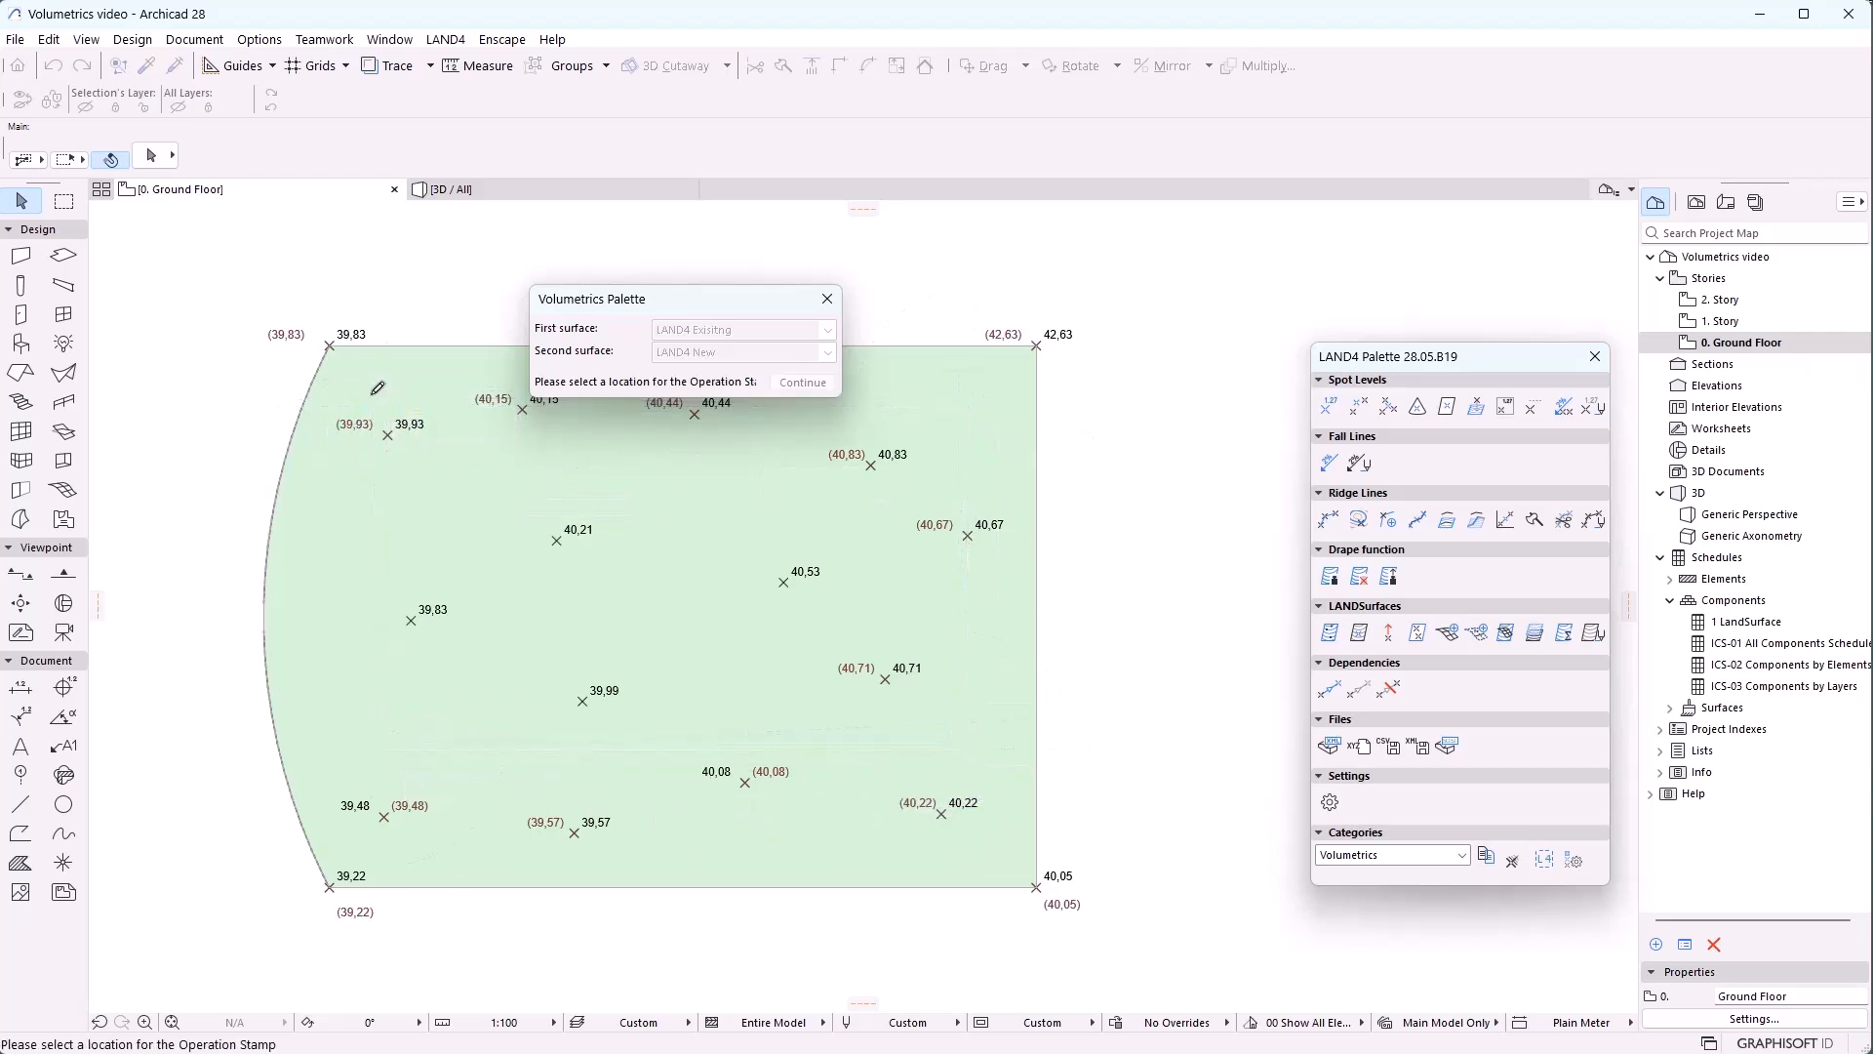
left_click(1116, 649)
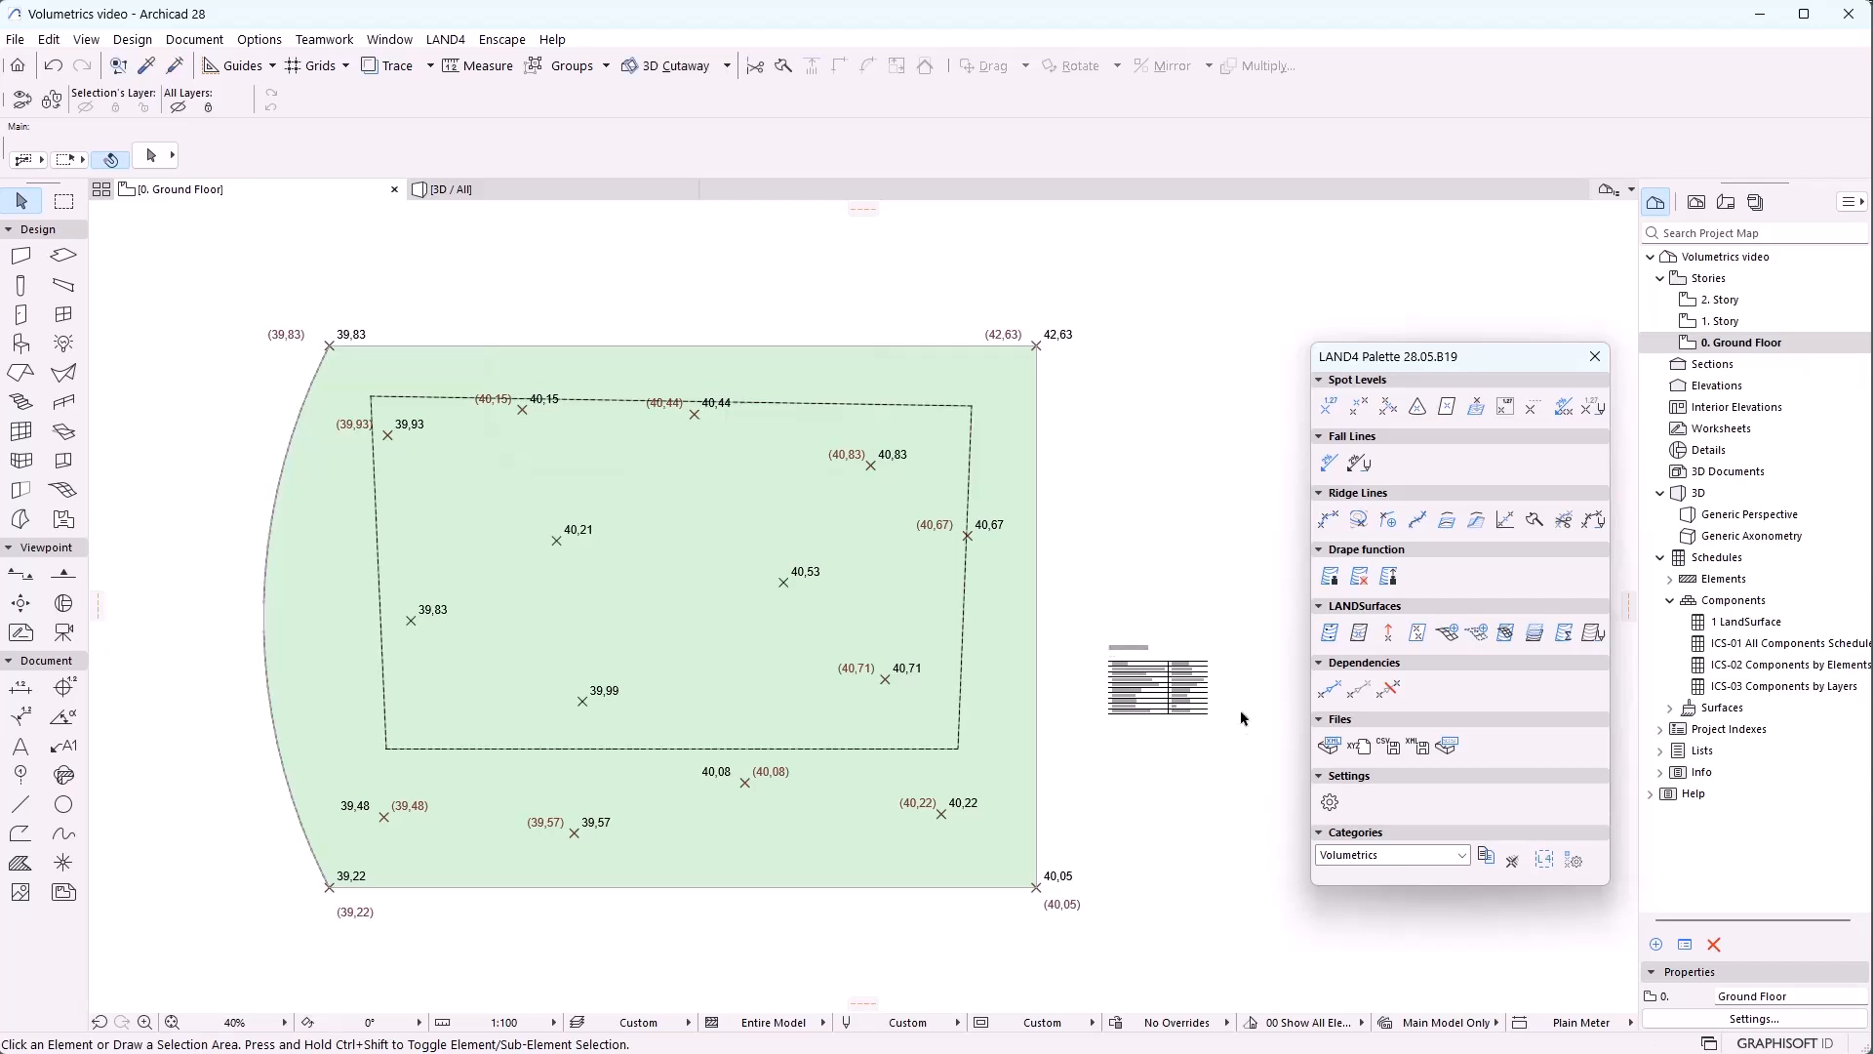
Read the volumetrics stamp and examine the coloured cut, fill and neutral zones in 3D against the floor plan
scroll(1224, 703, "up", 6)
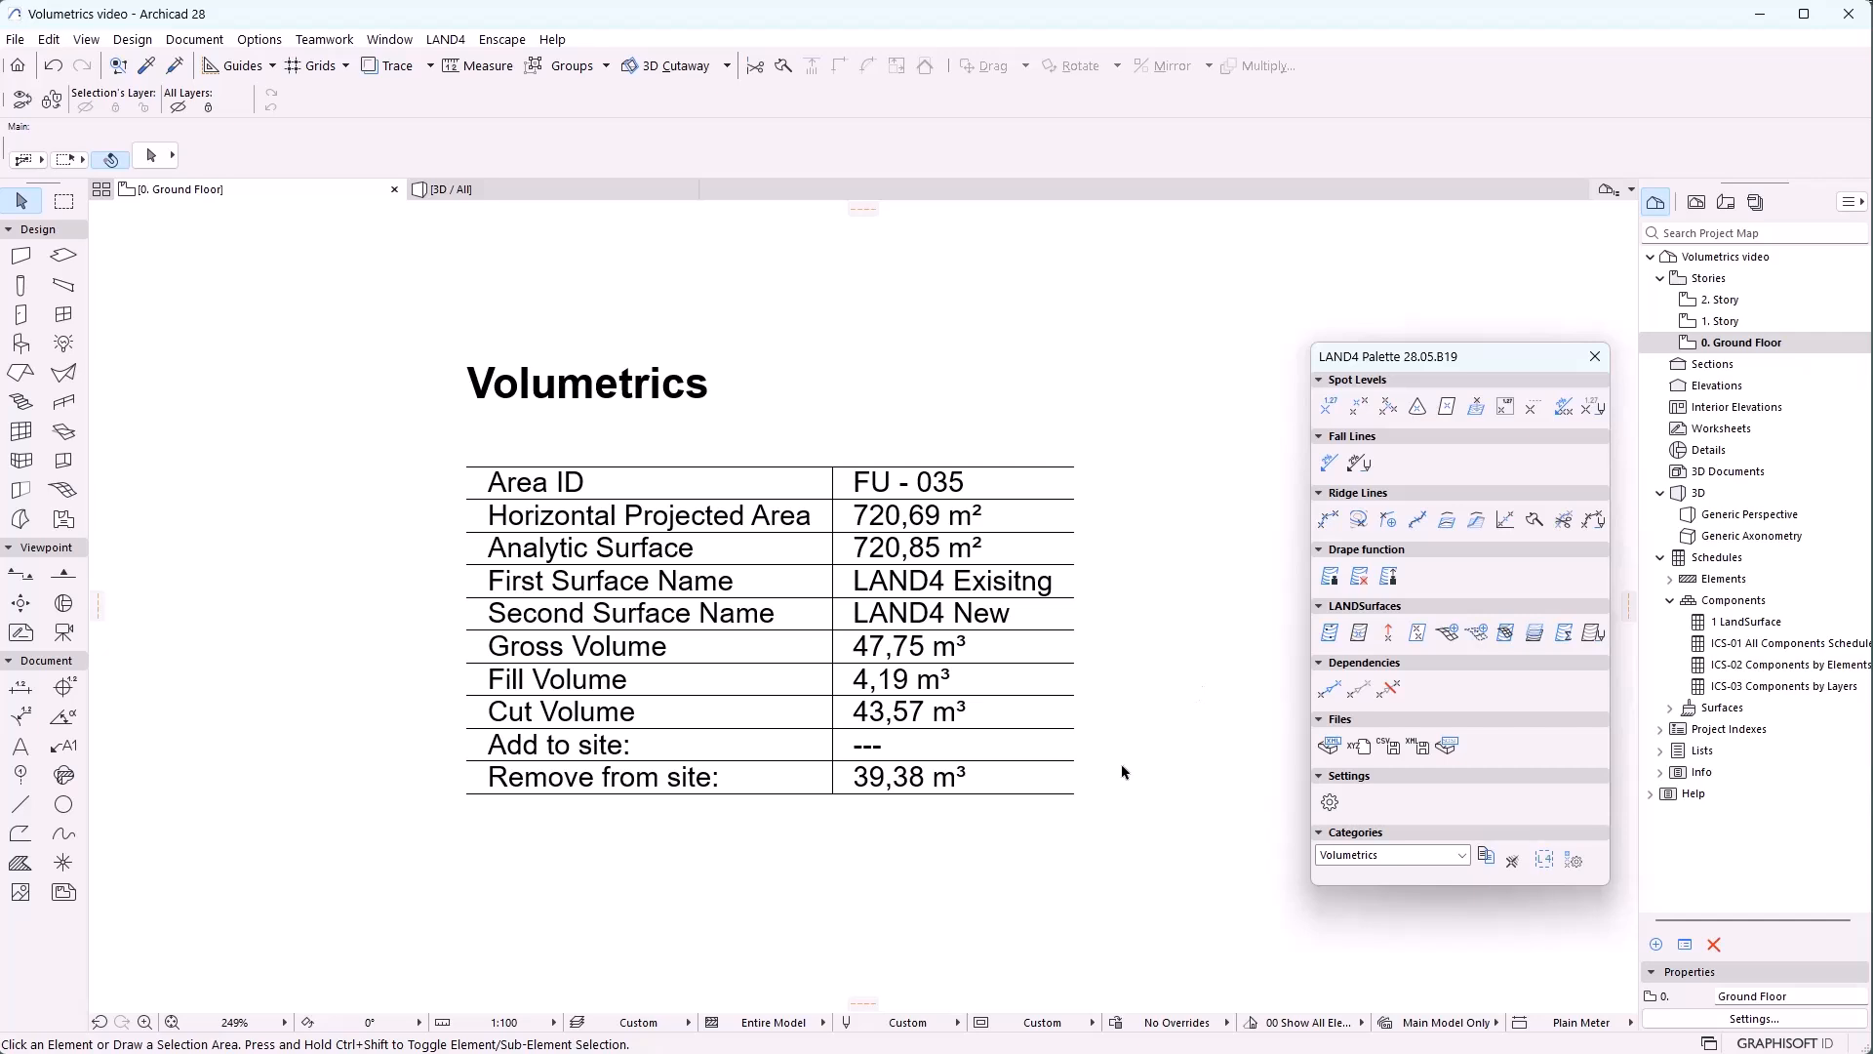
left_click(456, 189)
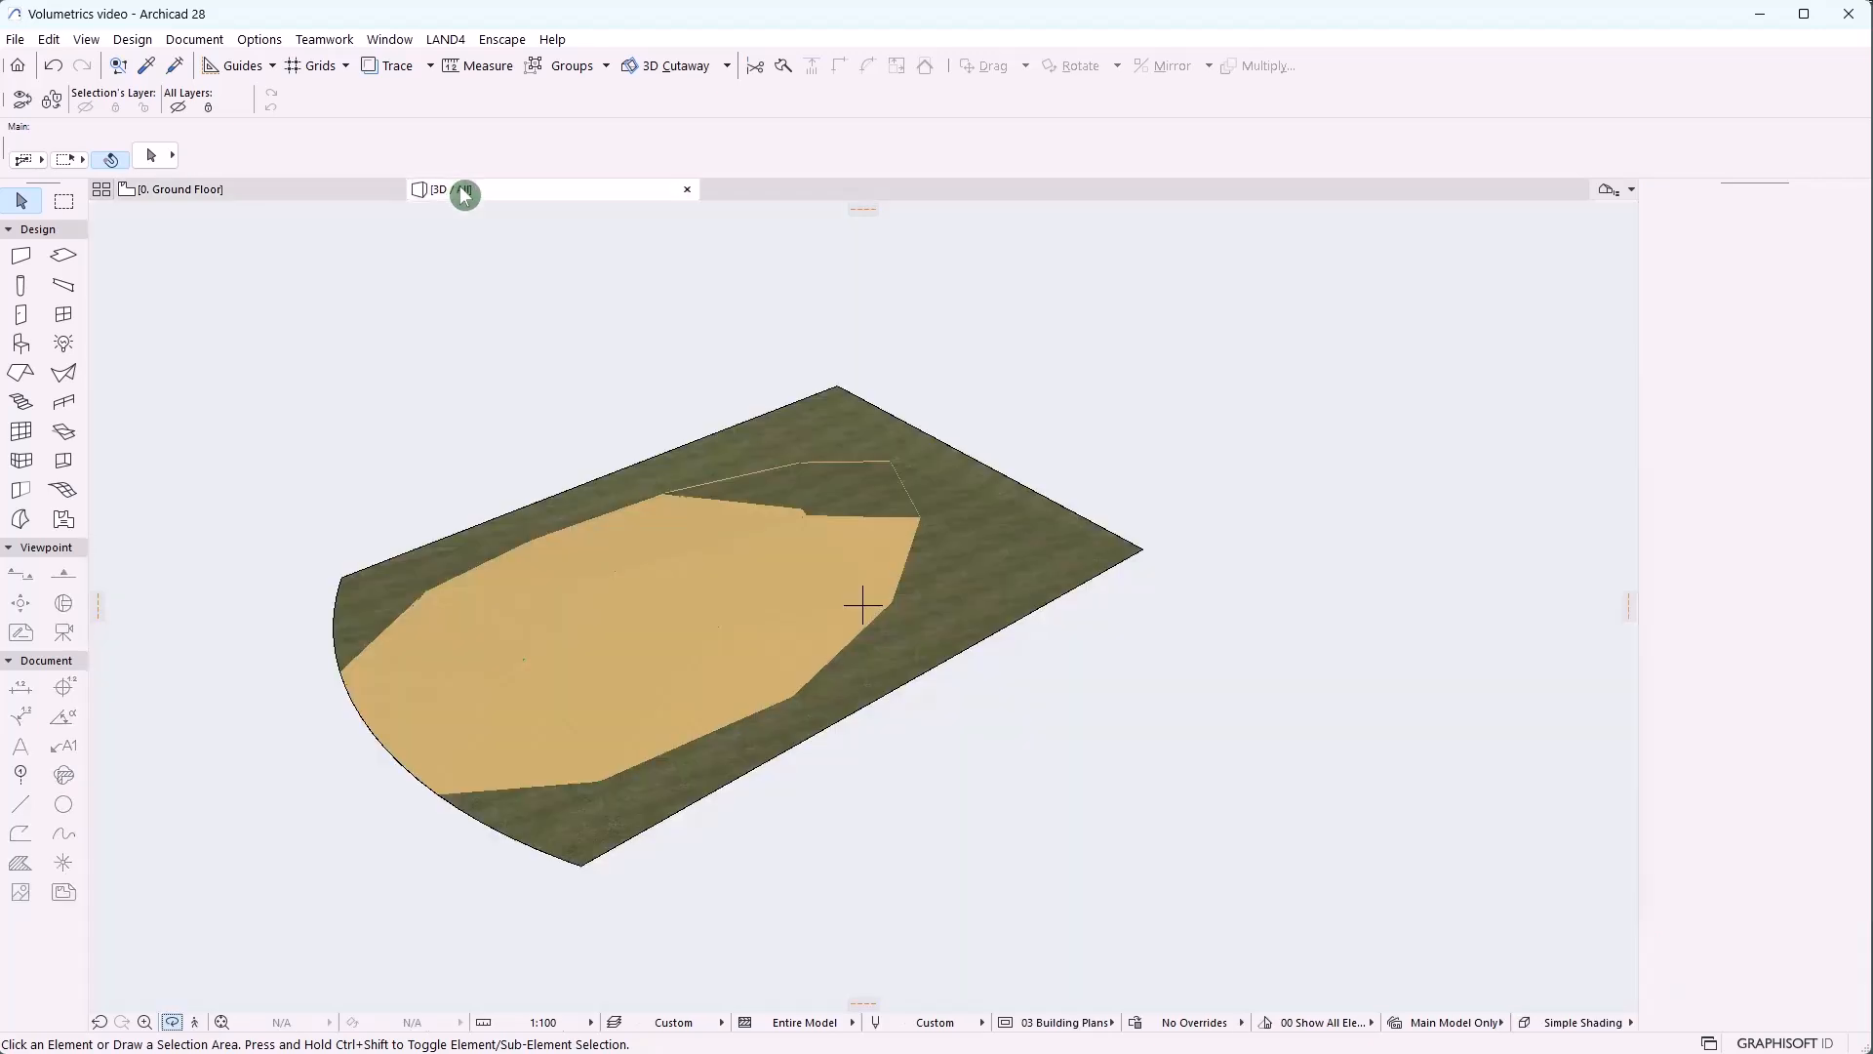
middle_click_drag(557, 570, 673, 602)
left_click_drag(575, 606, 489, 604)
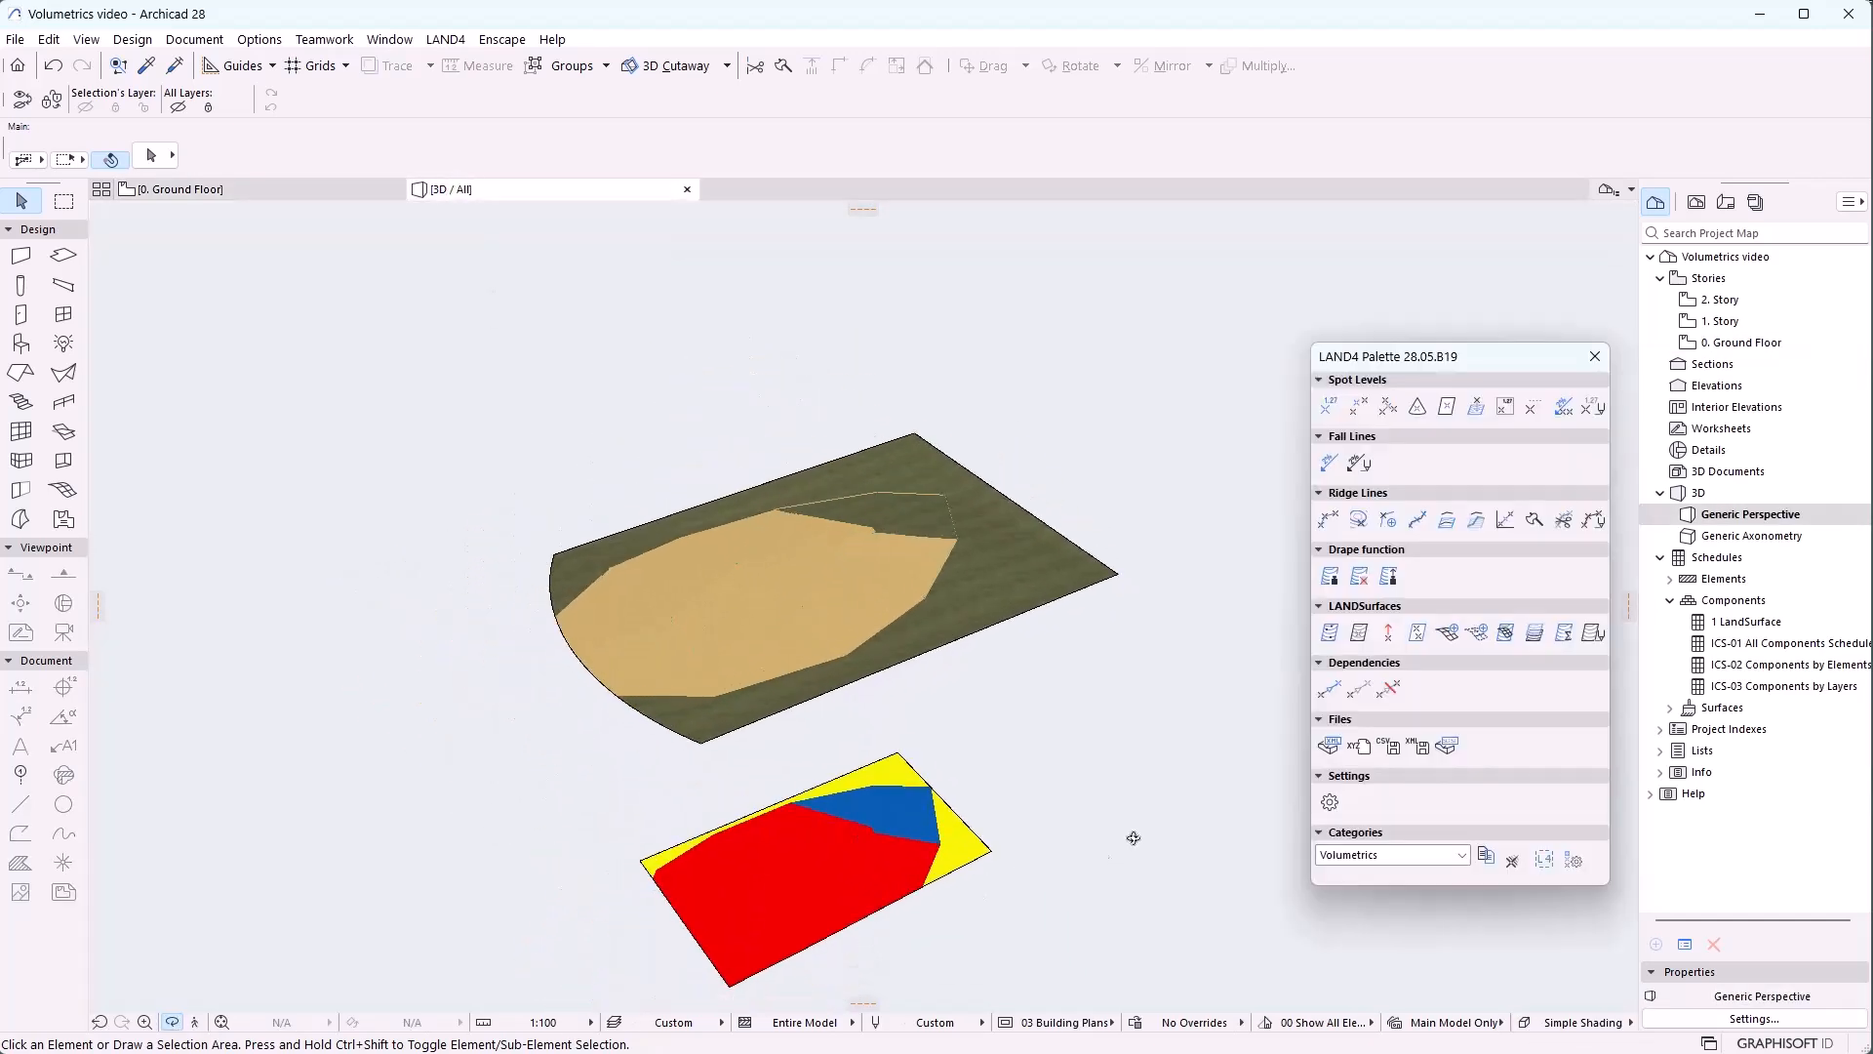
middle_click_drag(1090, 821, 1058, 793)
left_click(185, 189)
scroll(1029, 831, "down", 5)
scroll(1030, 831, "up", 2)
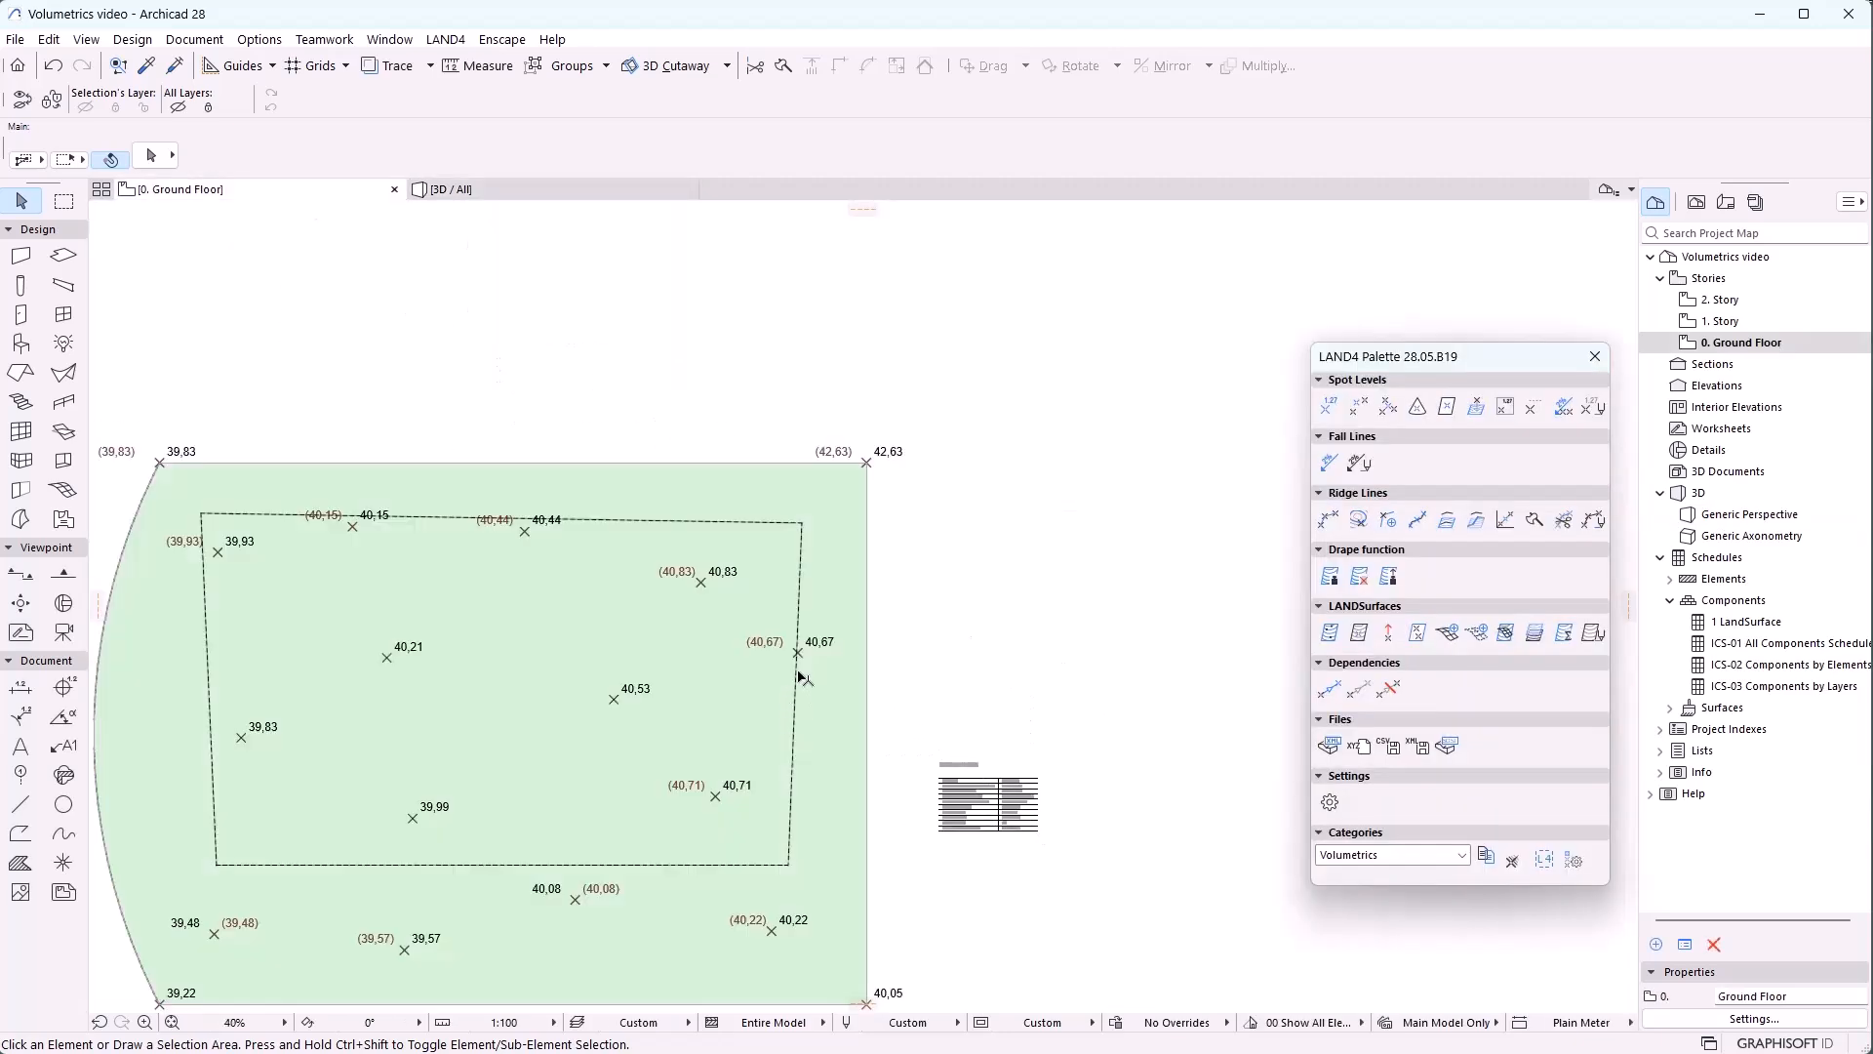
left_click(453, 190)
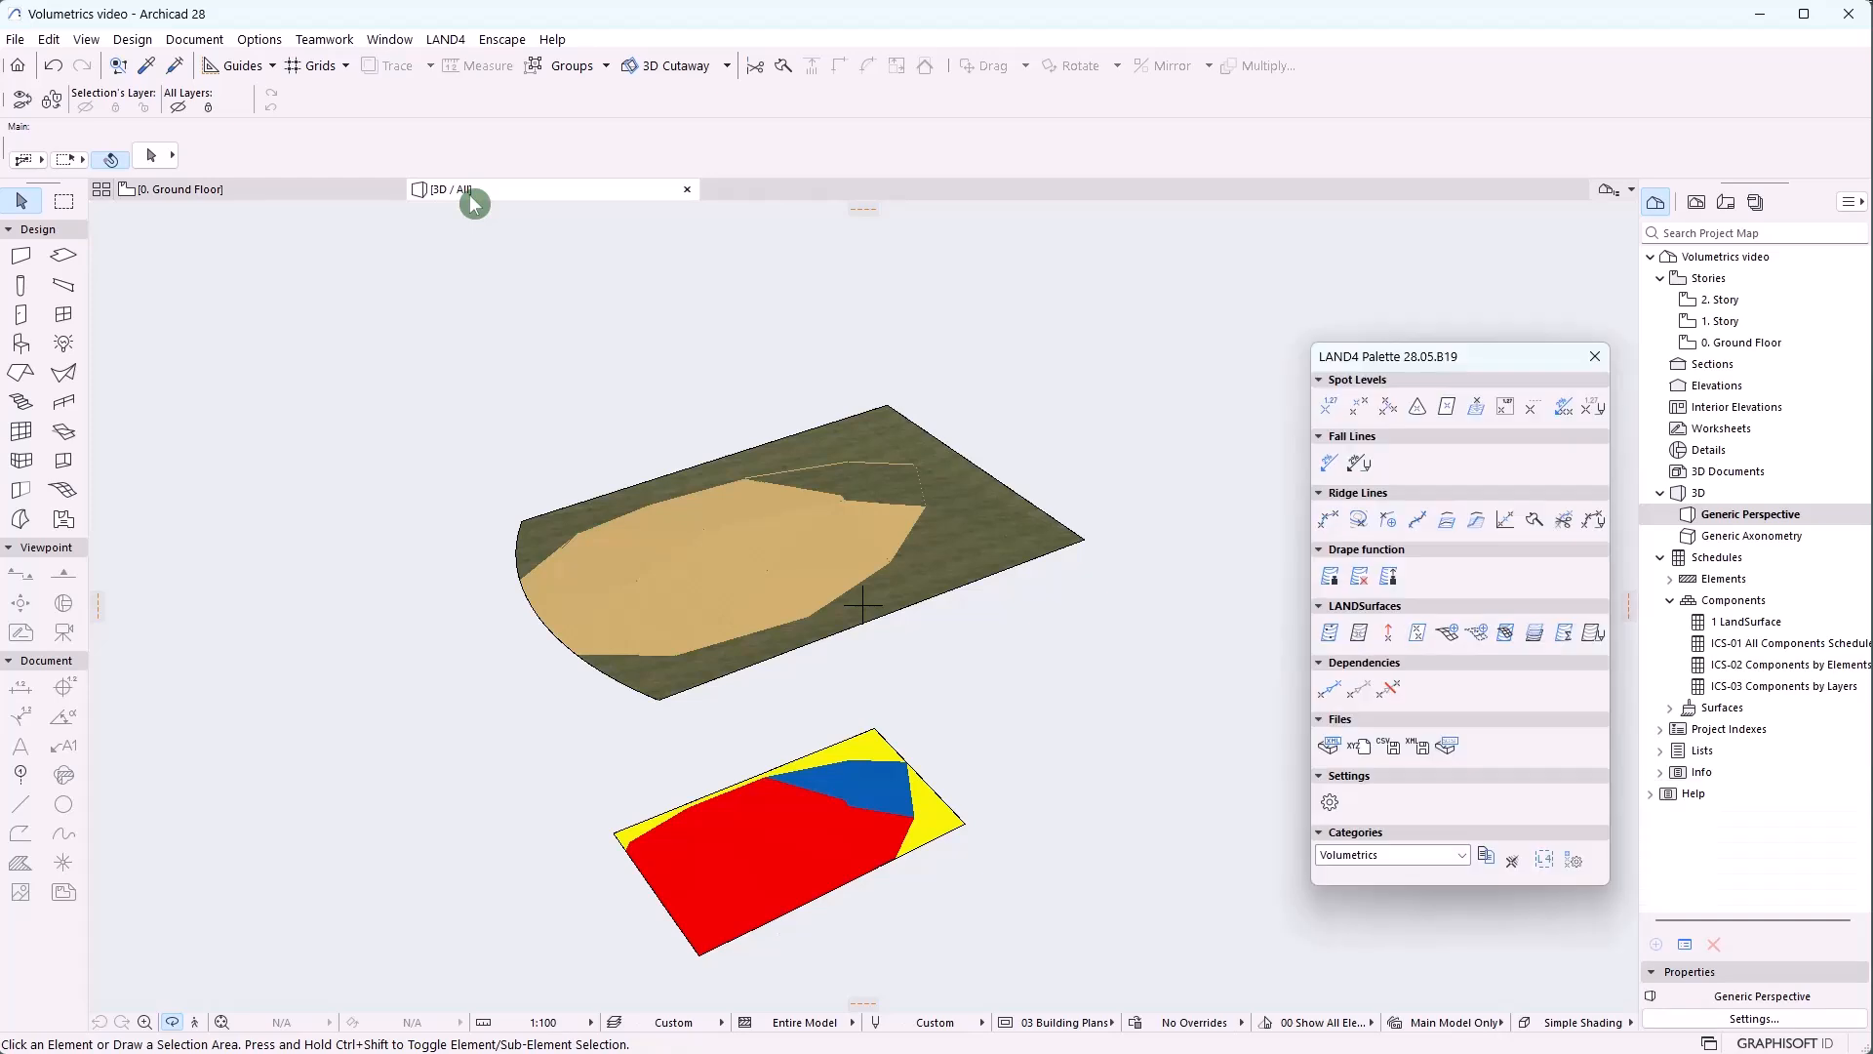
In the floor plan, delete the partial-area volumetrics result together with its stamp
left_click(195, 190)
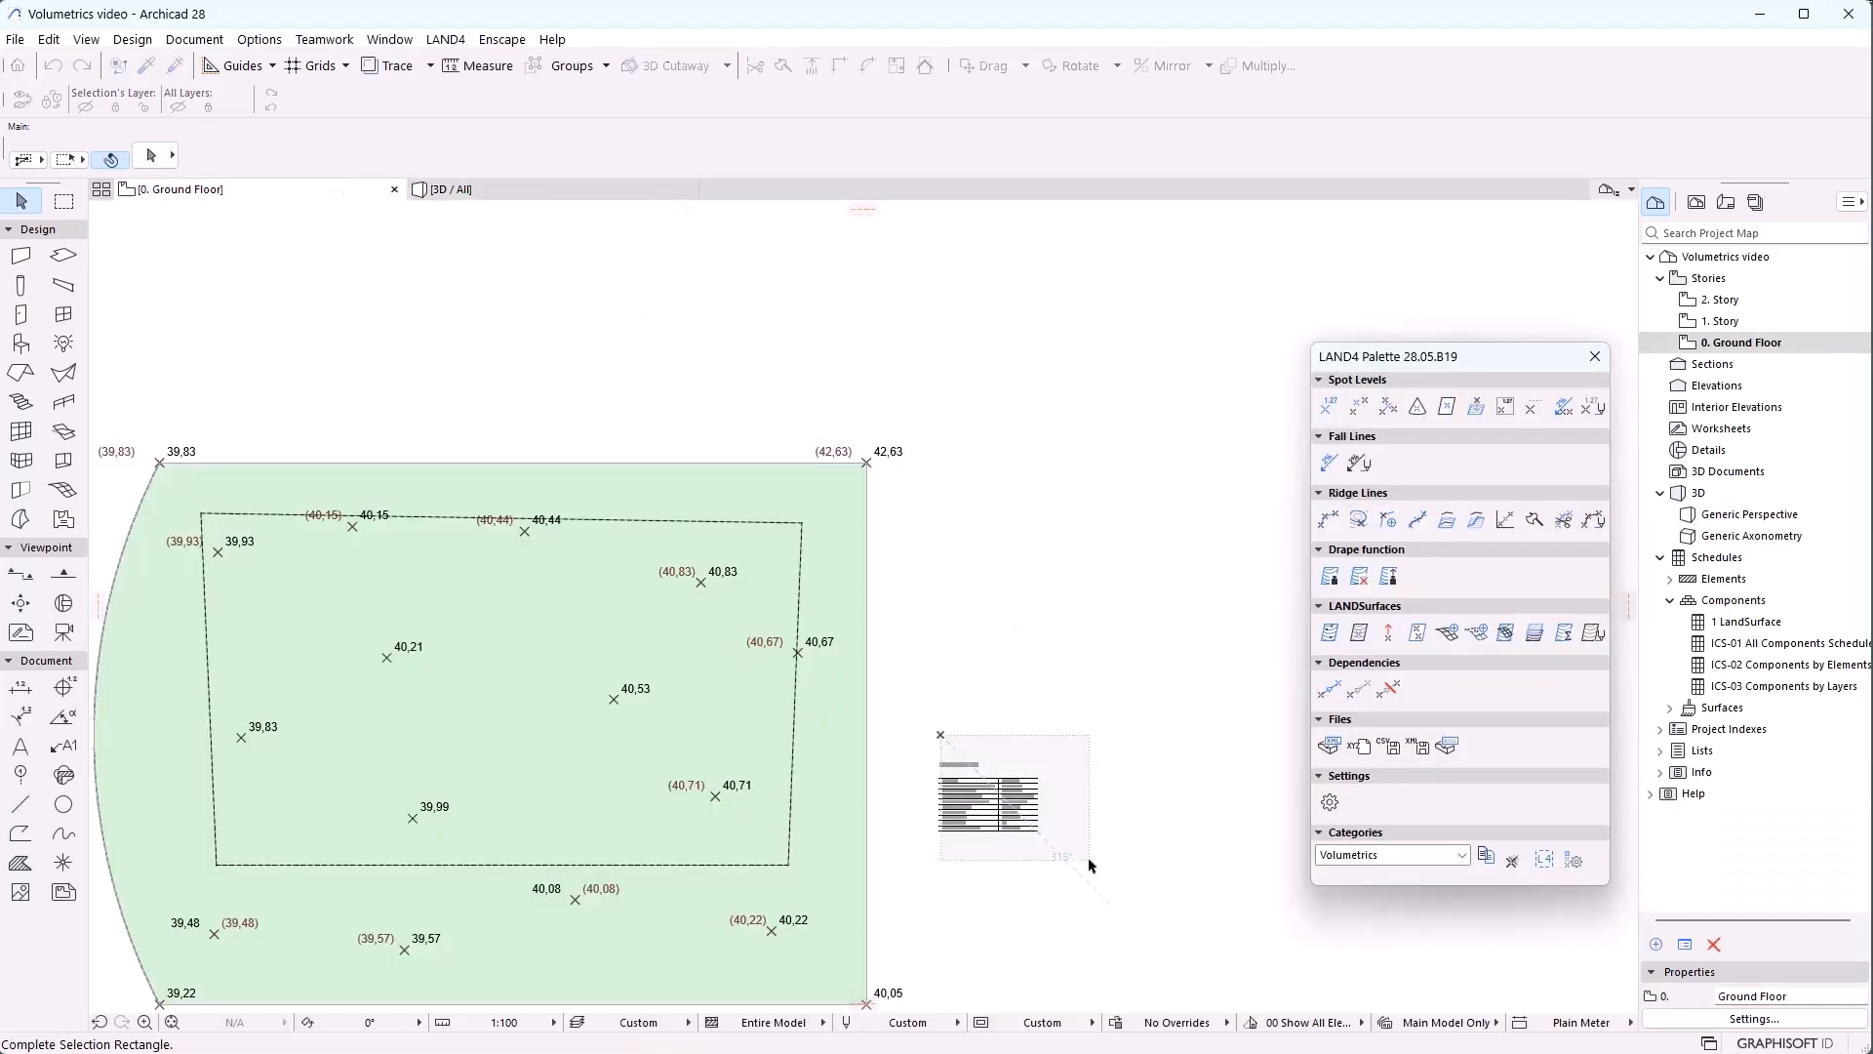
left_click(933, 732)
key("Delete")
middle_click_drag(994, 717, 1137, 600)
Calculate volumetrics from LAND4 Exisitng to LAND4 New over the whole terrain fill and place the stamp beside the terrain
left_click(1532, 635)
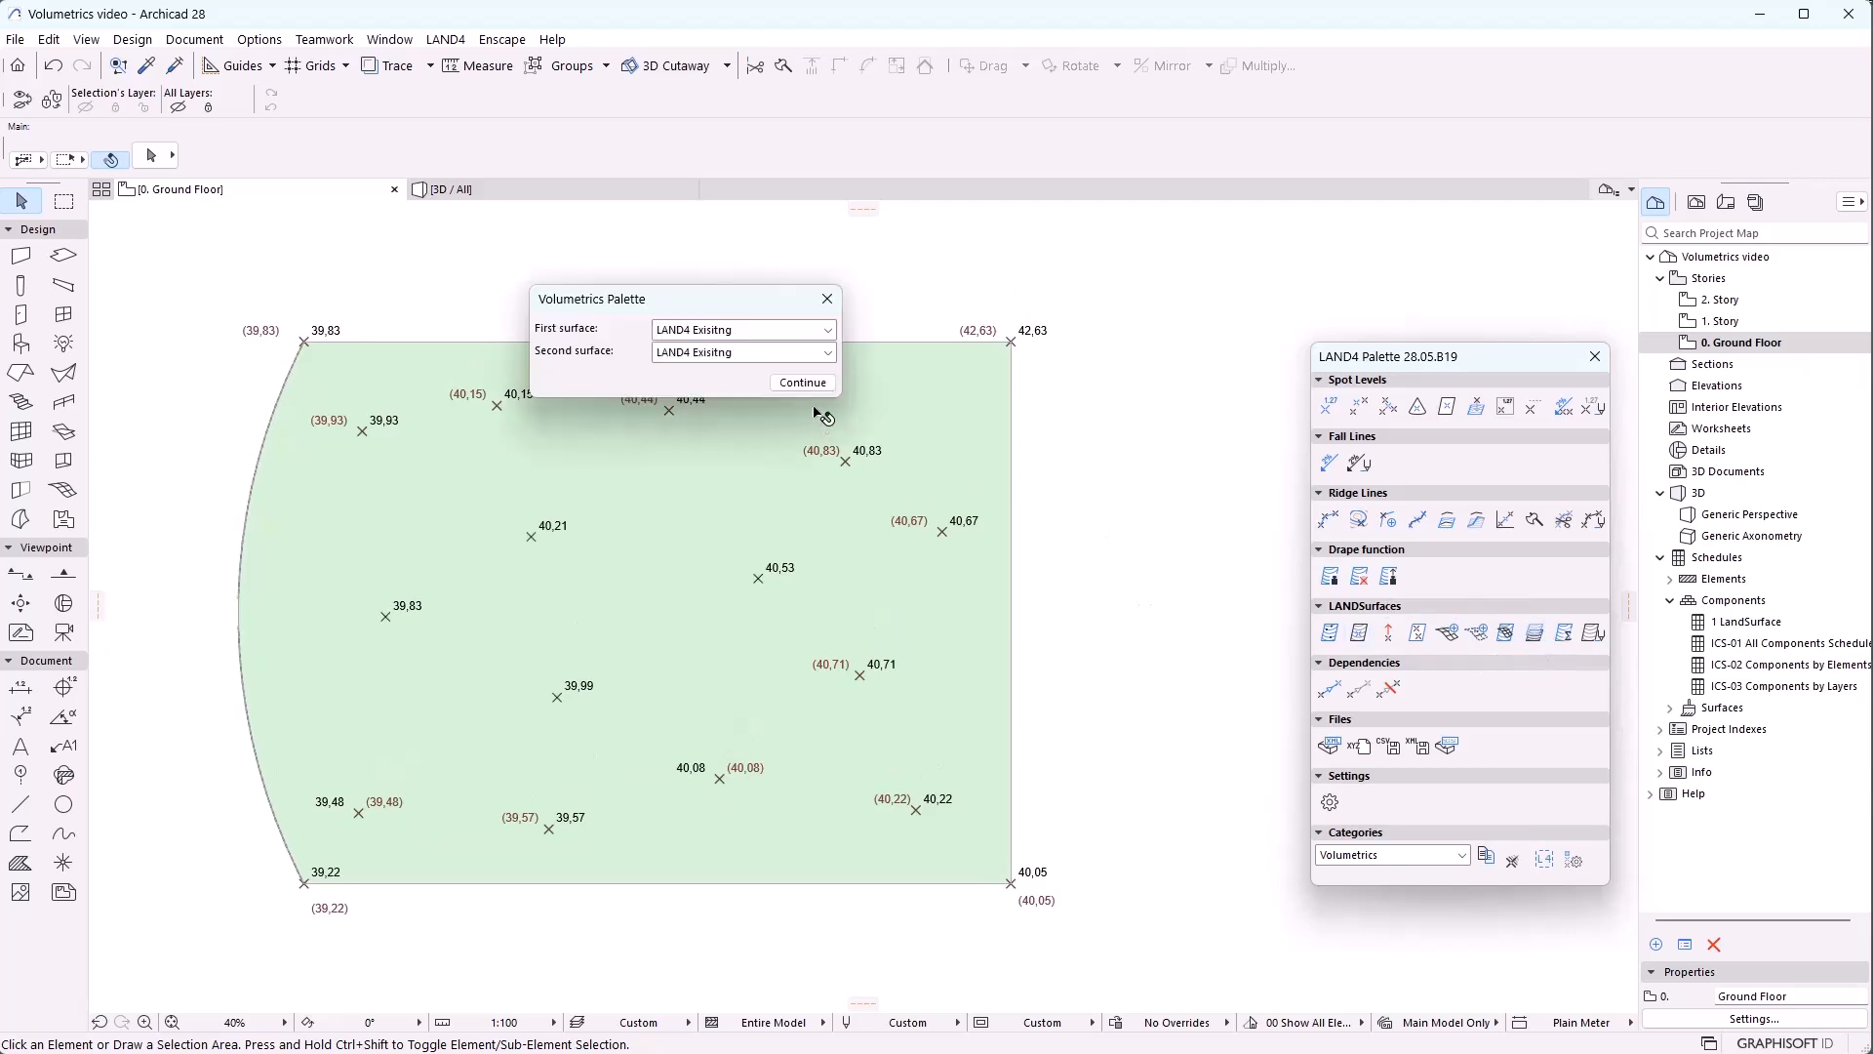
left_click(828, 352)
left_click(751, 381)
left_click(800, 384)
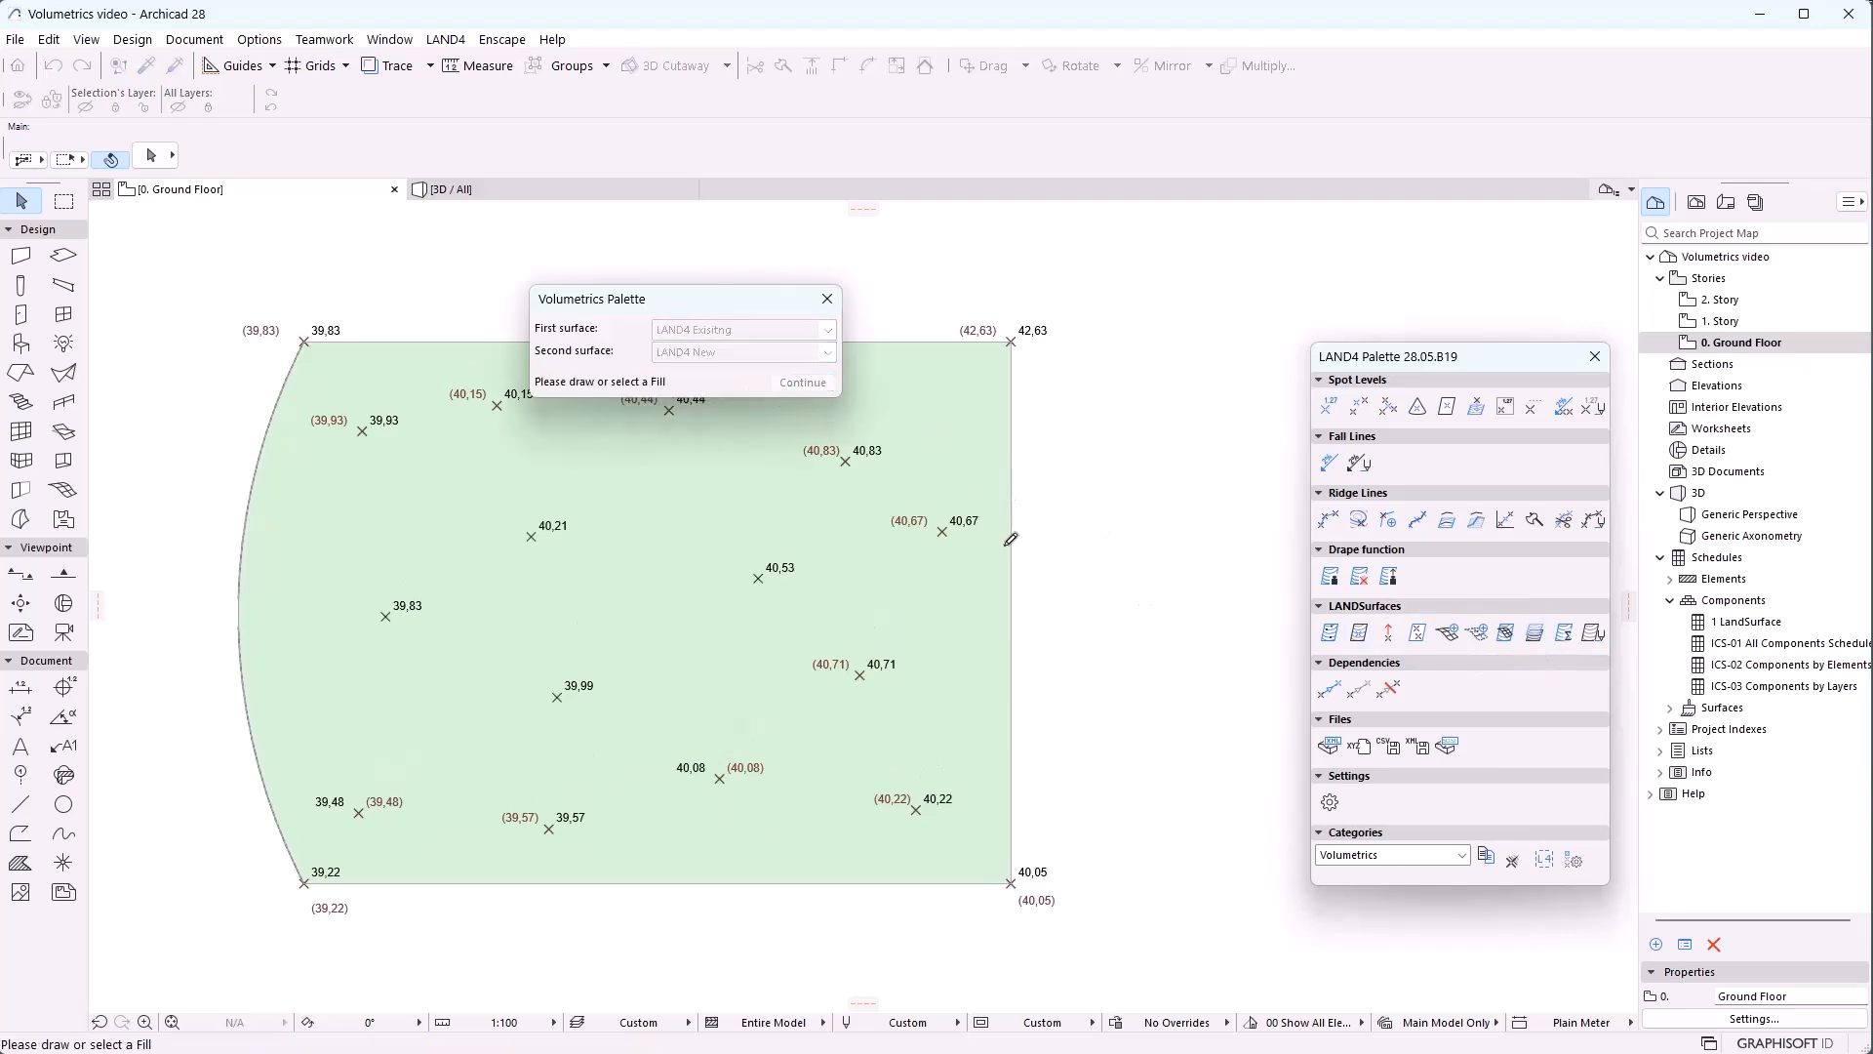
left_click(1101, 647)
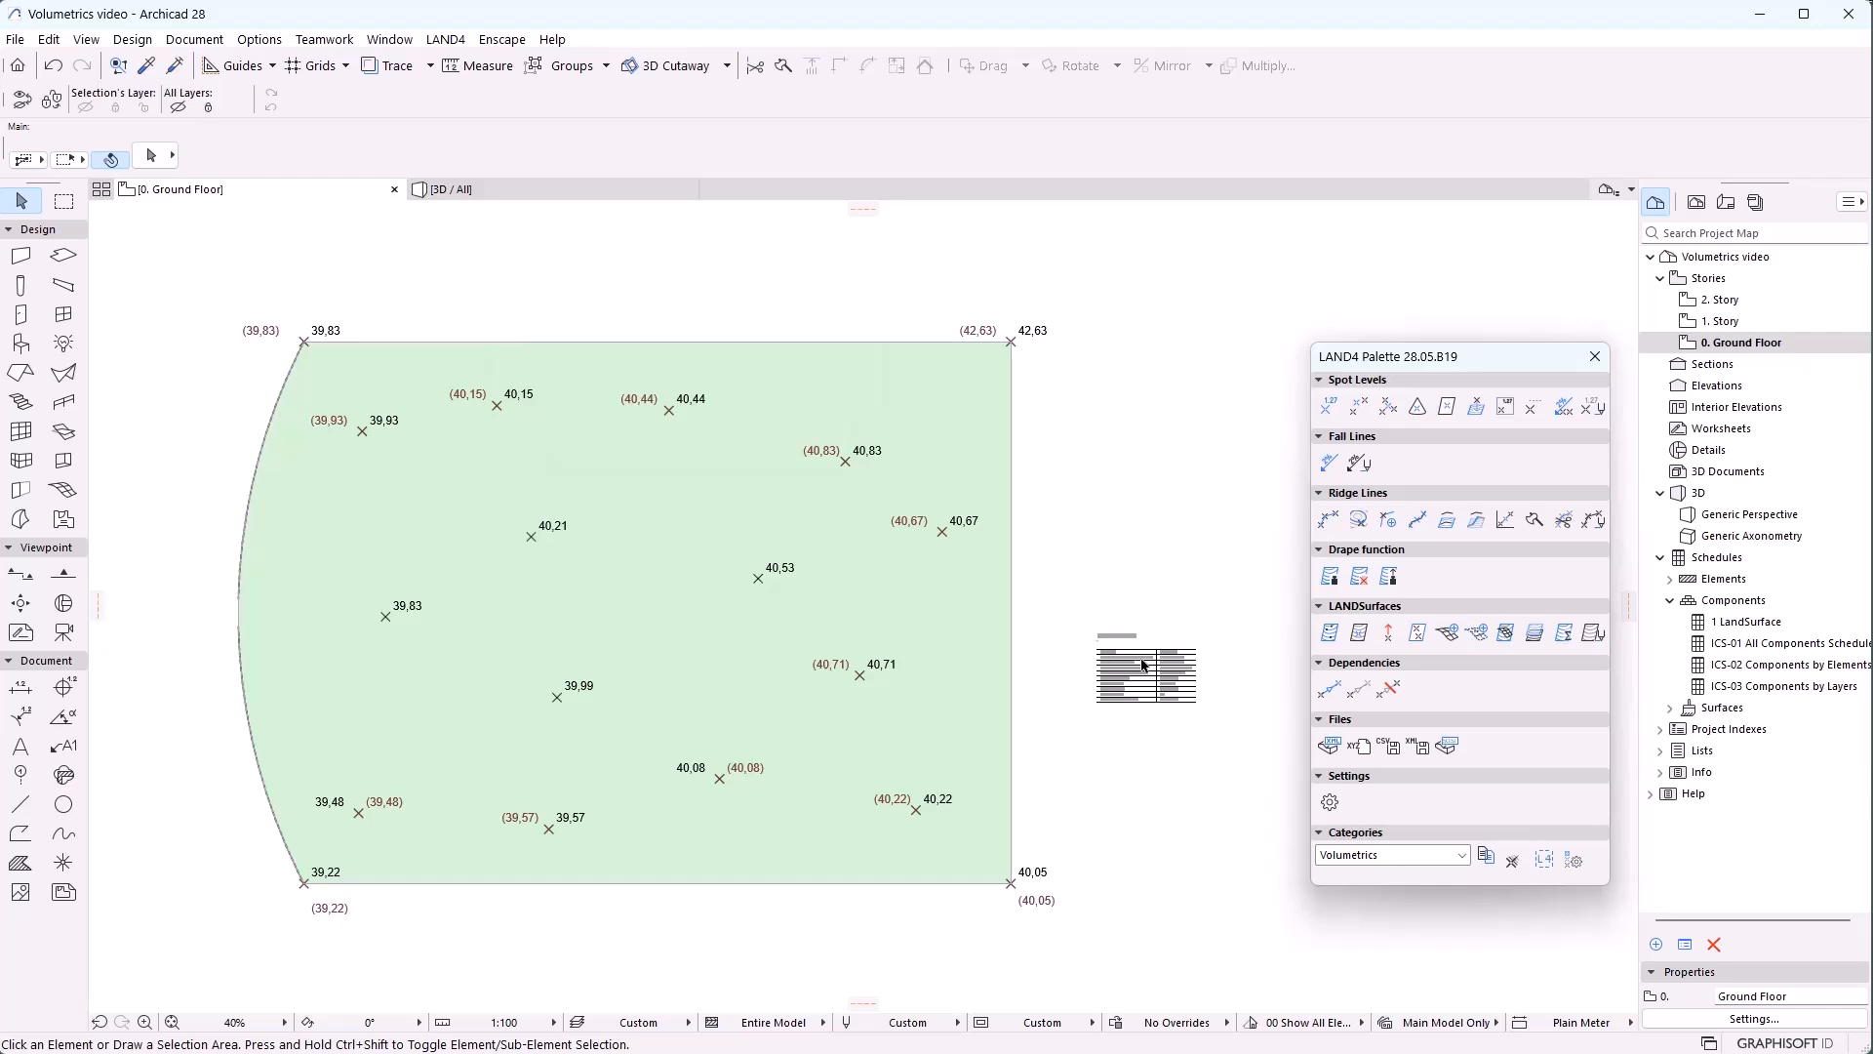
Examine the full volumetrics surface in 3D and check the height of its yellow zone with the spot level tool
left_click(524, 194)
middle_click_drag(868, 910, 987, 817)
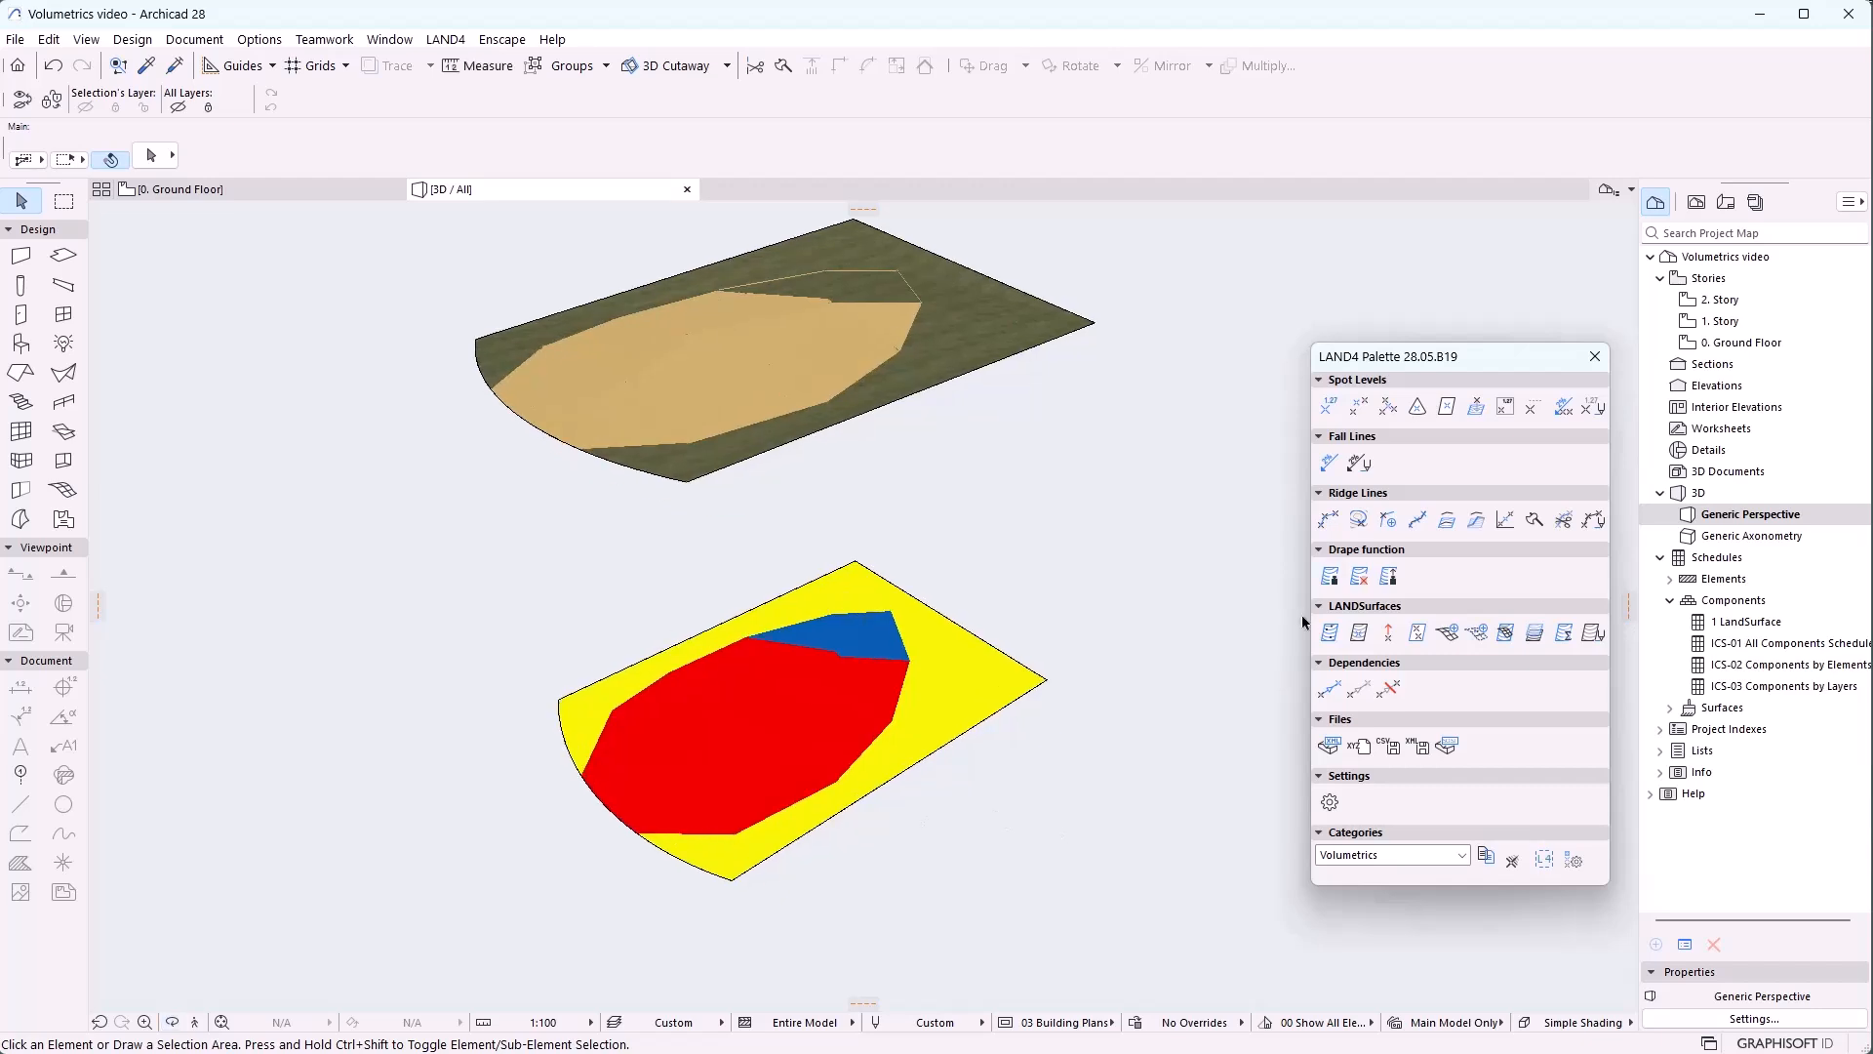
left_click(1329, 407)
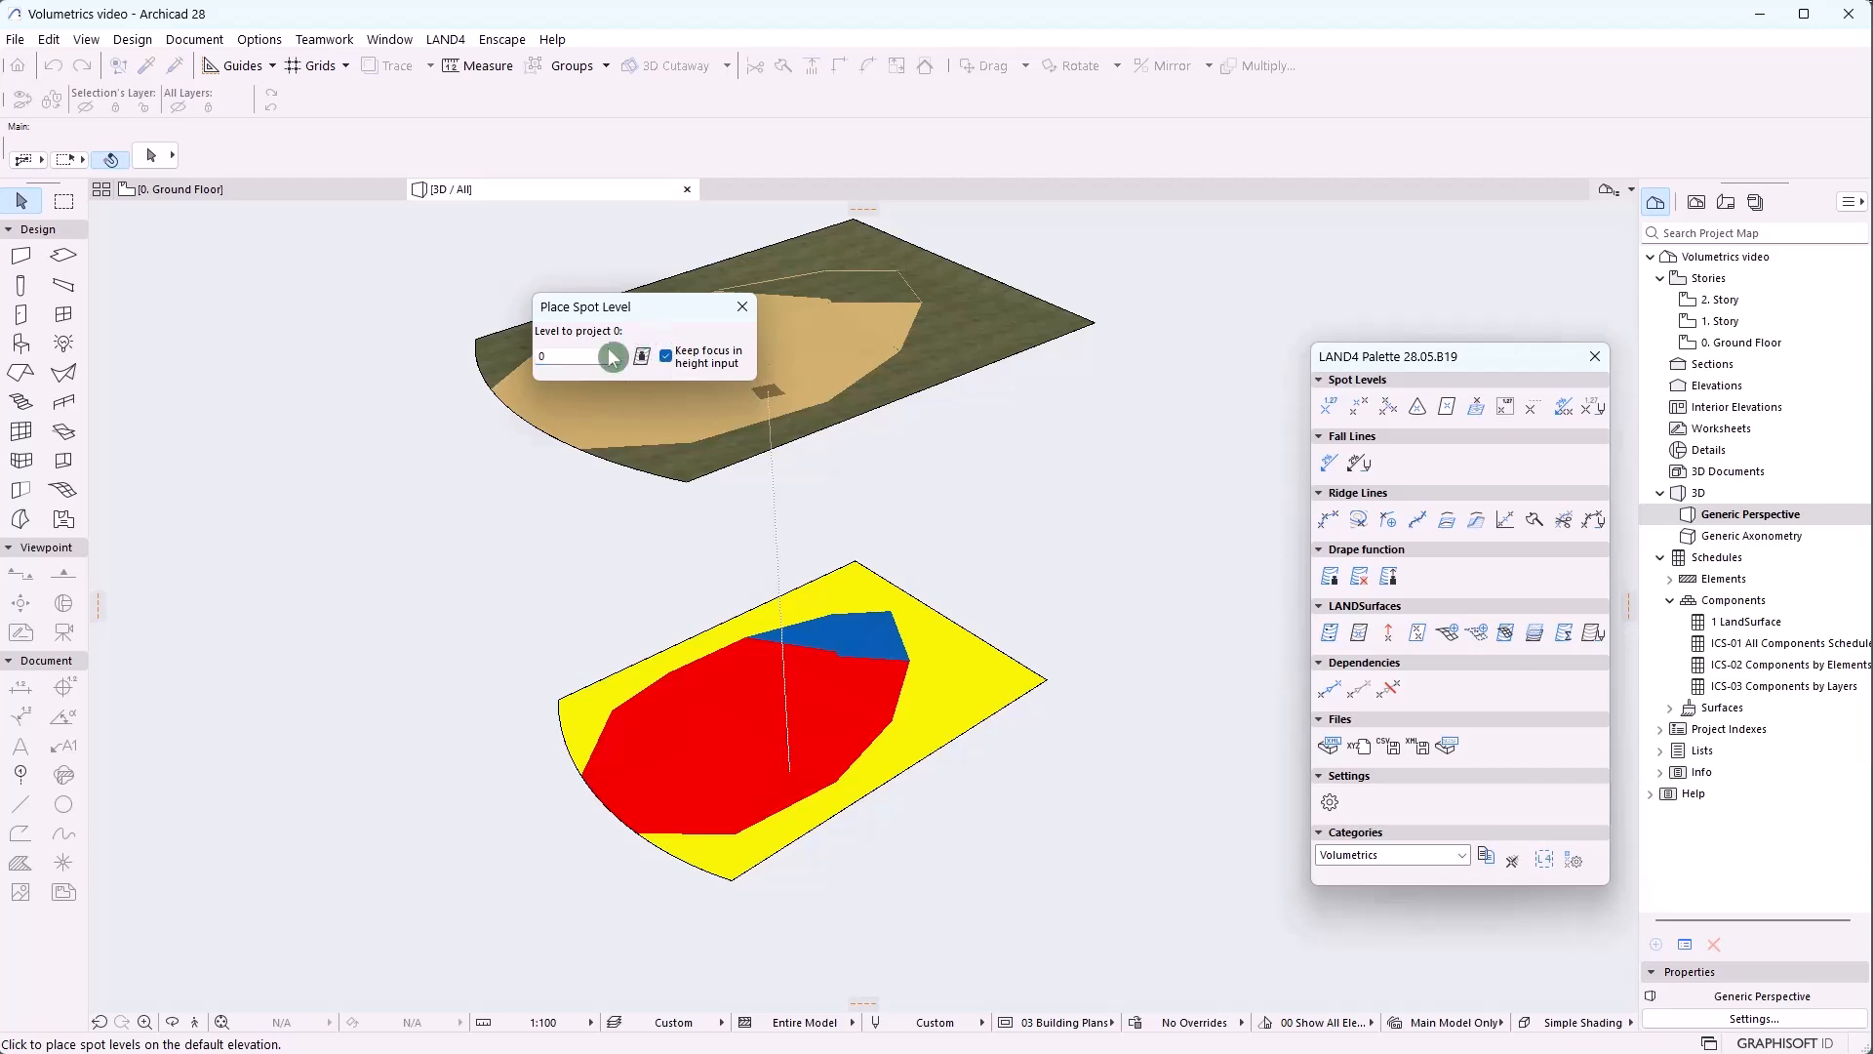
left_click(395, 575)
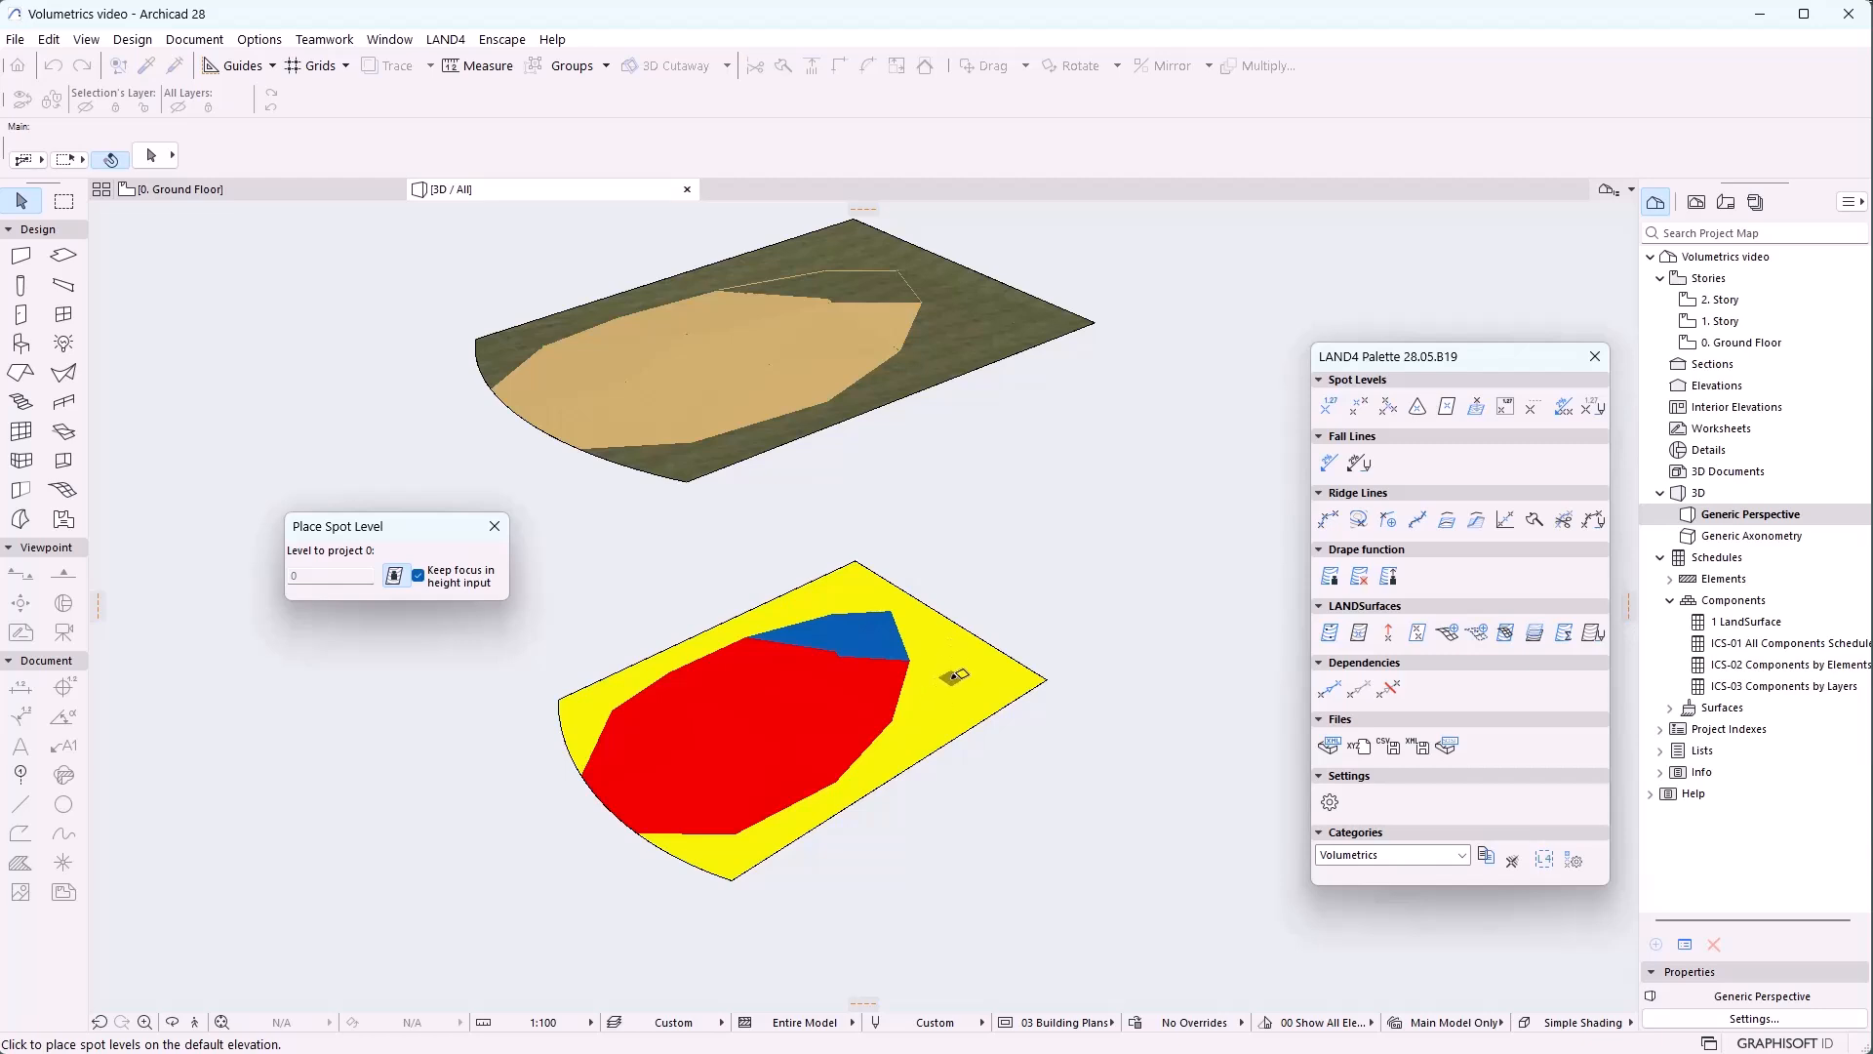
key("Escape")
Open the LANDSurface settings of the volumetrics surface and review its fill and cut material choices
left_click(944, 697)
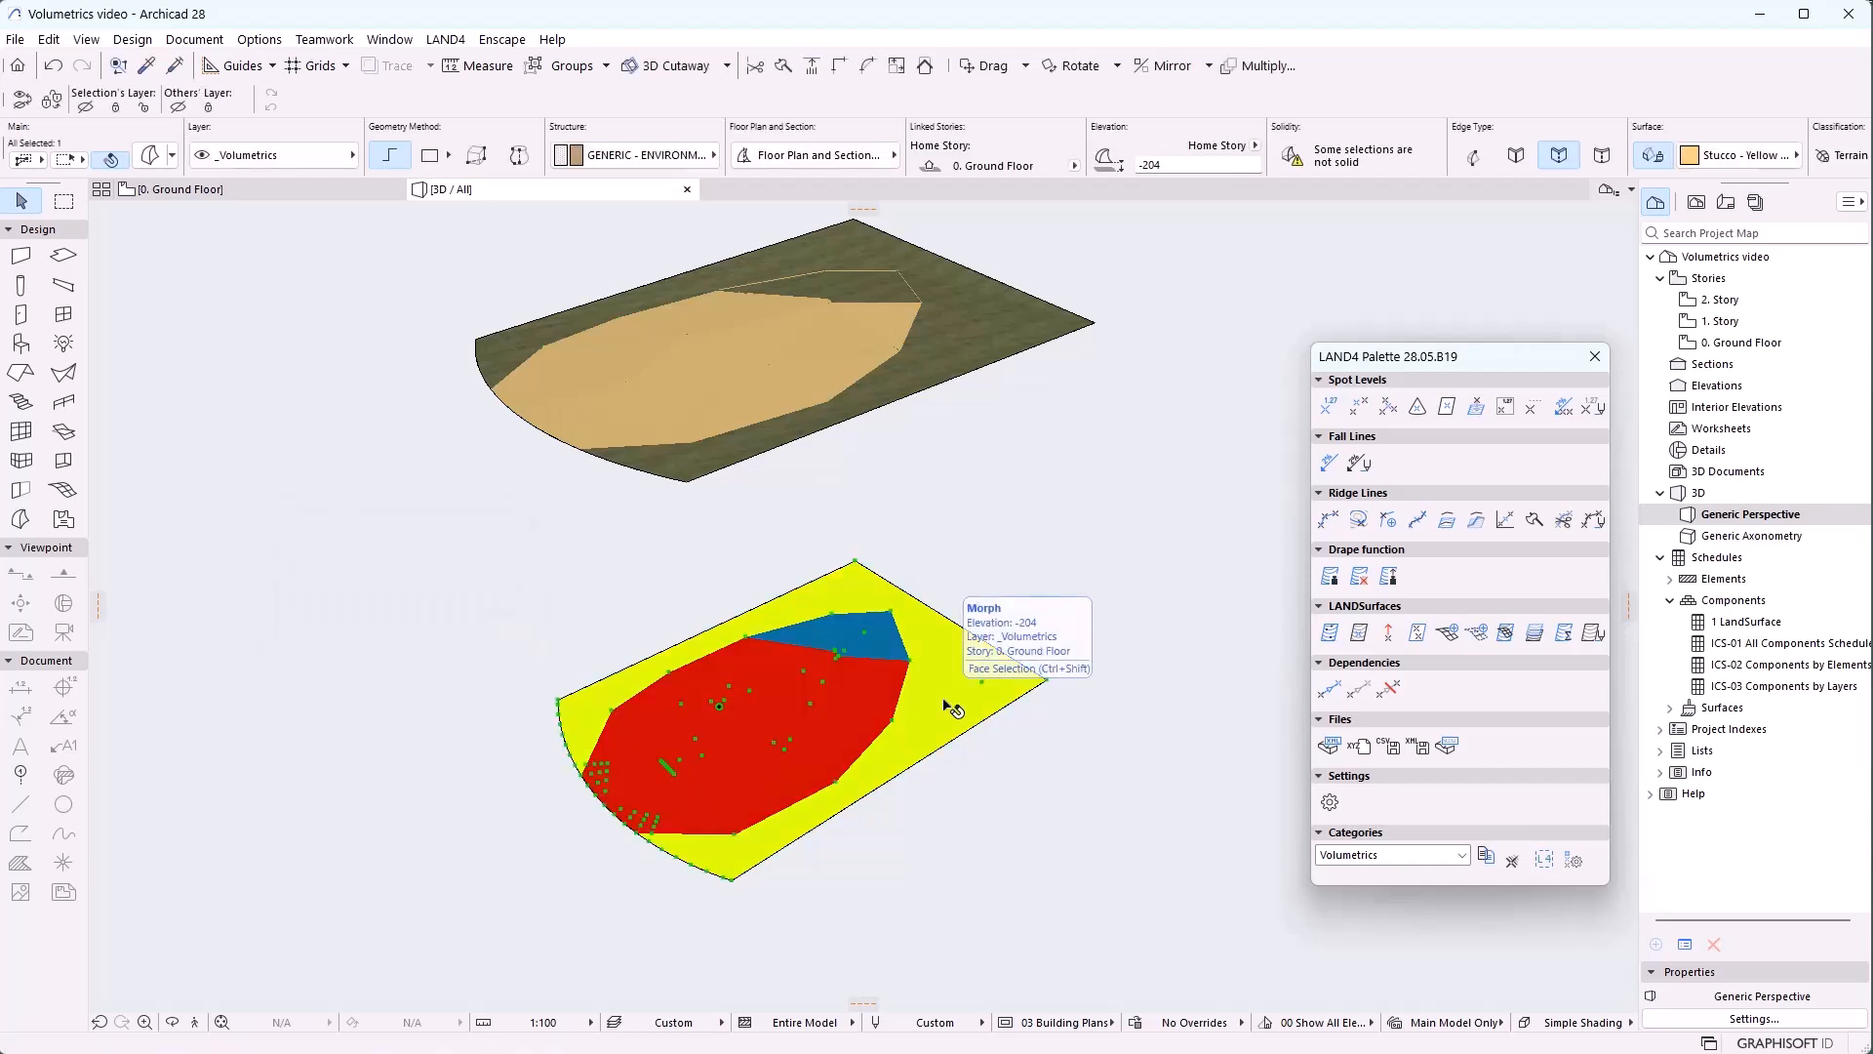
left_click(1596, 633)
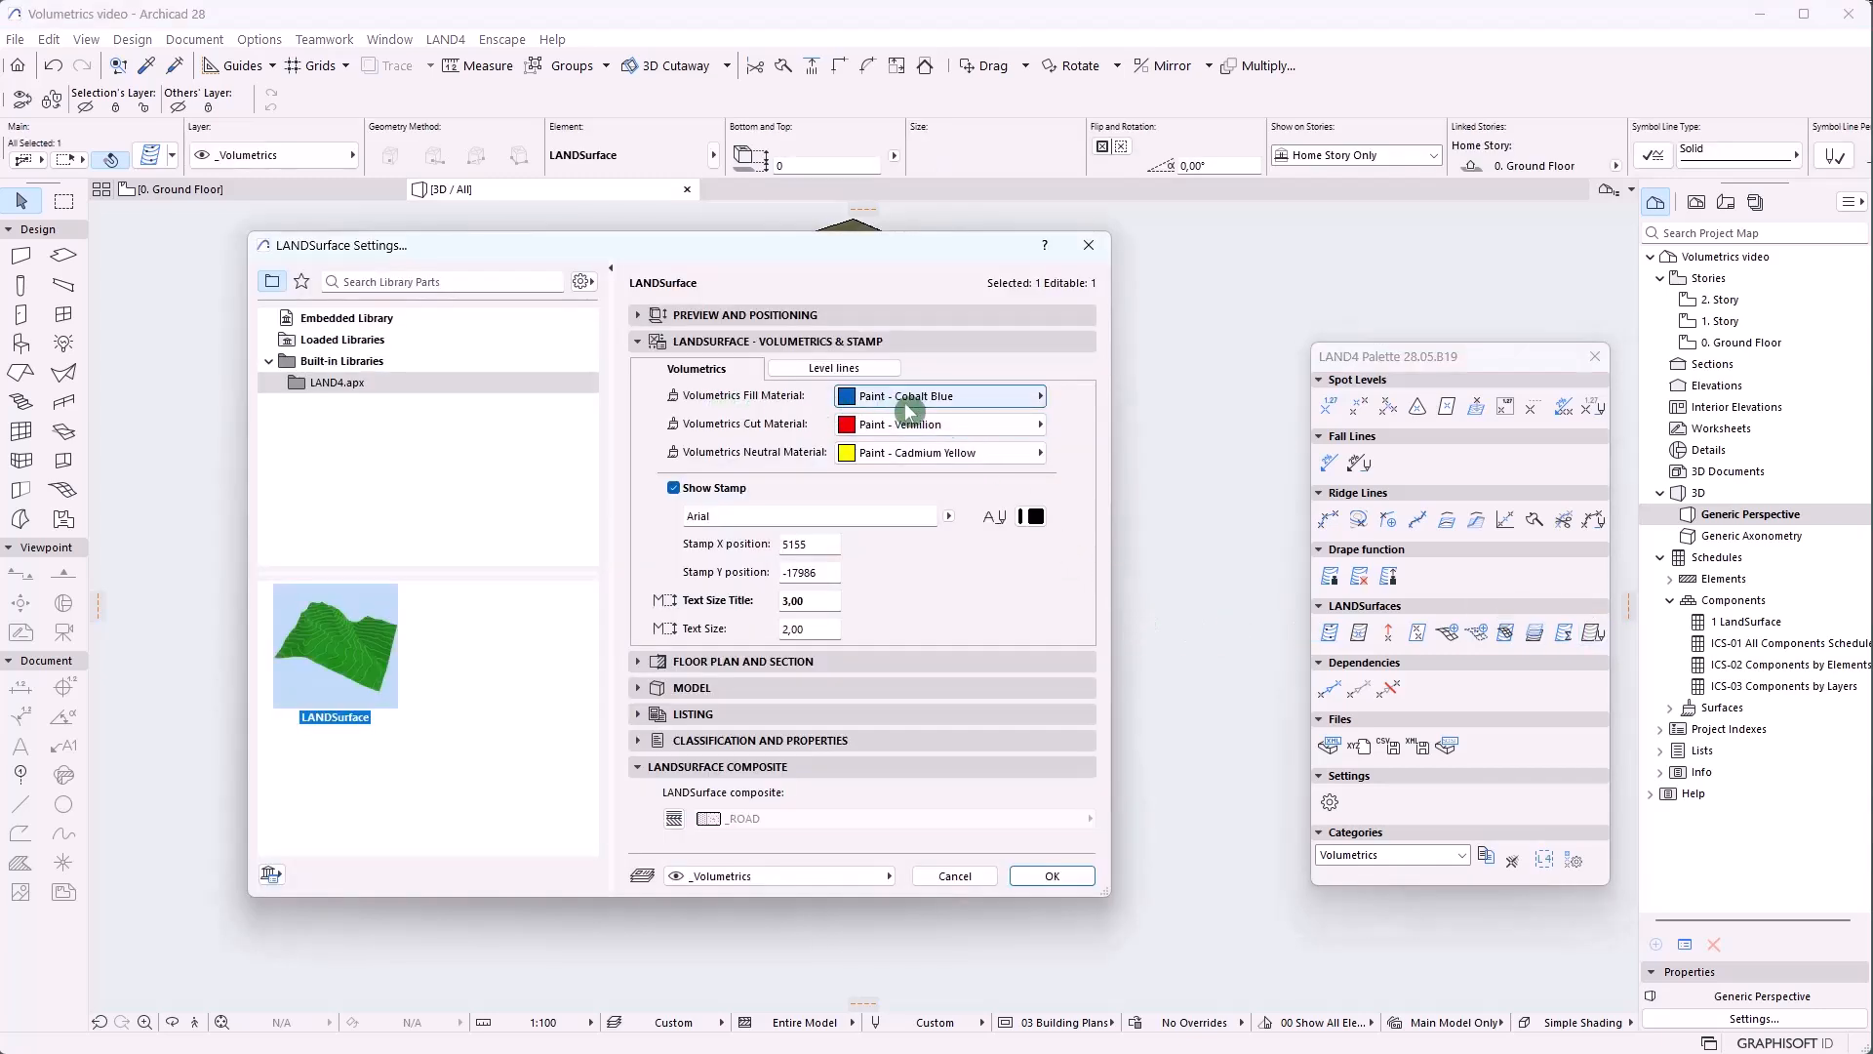
left_click(985, 398)
left_click(1122, 776)
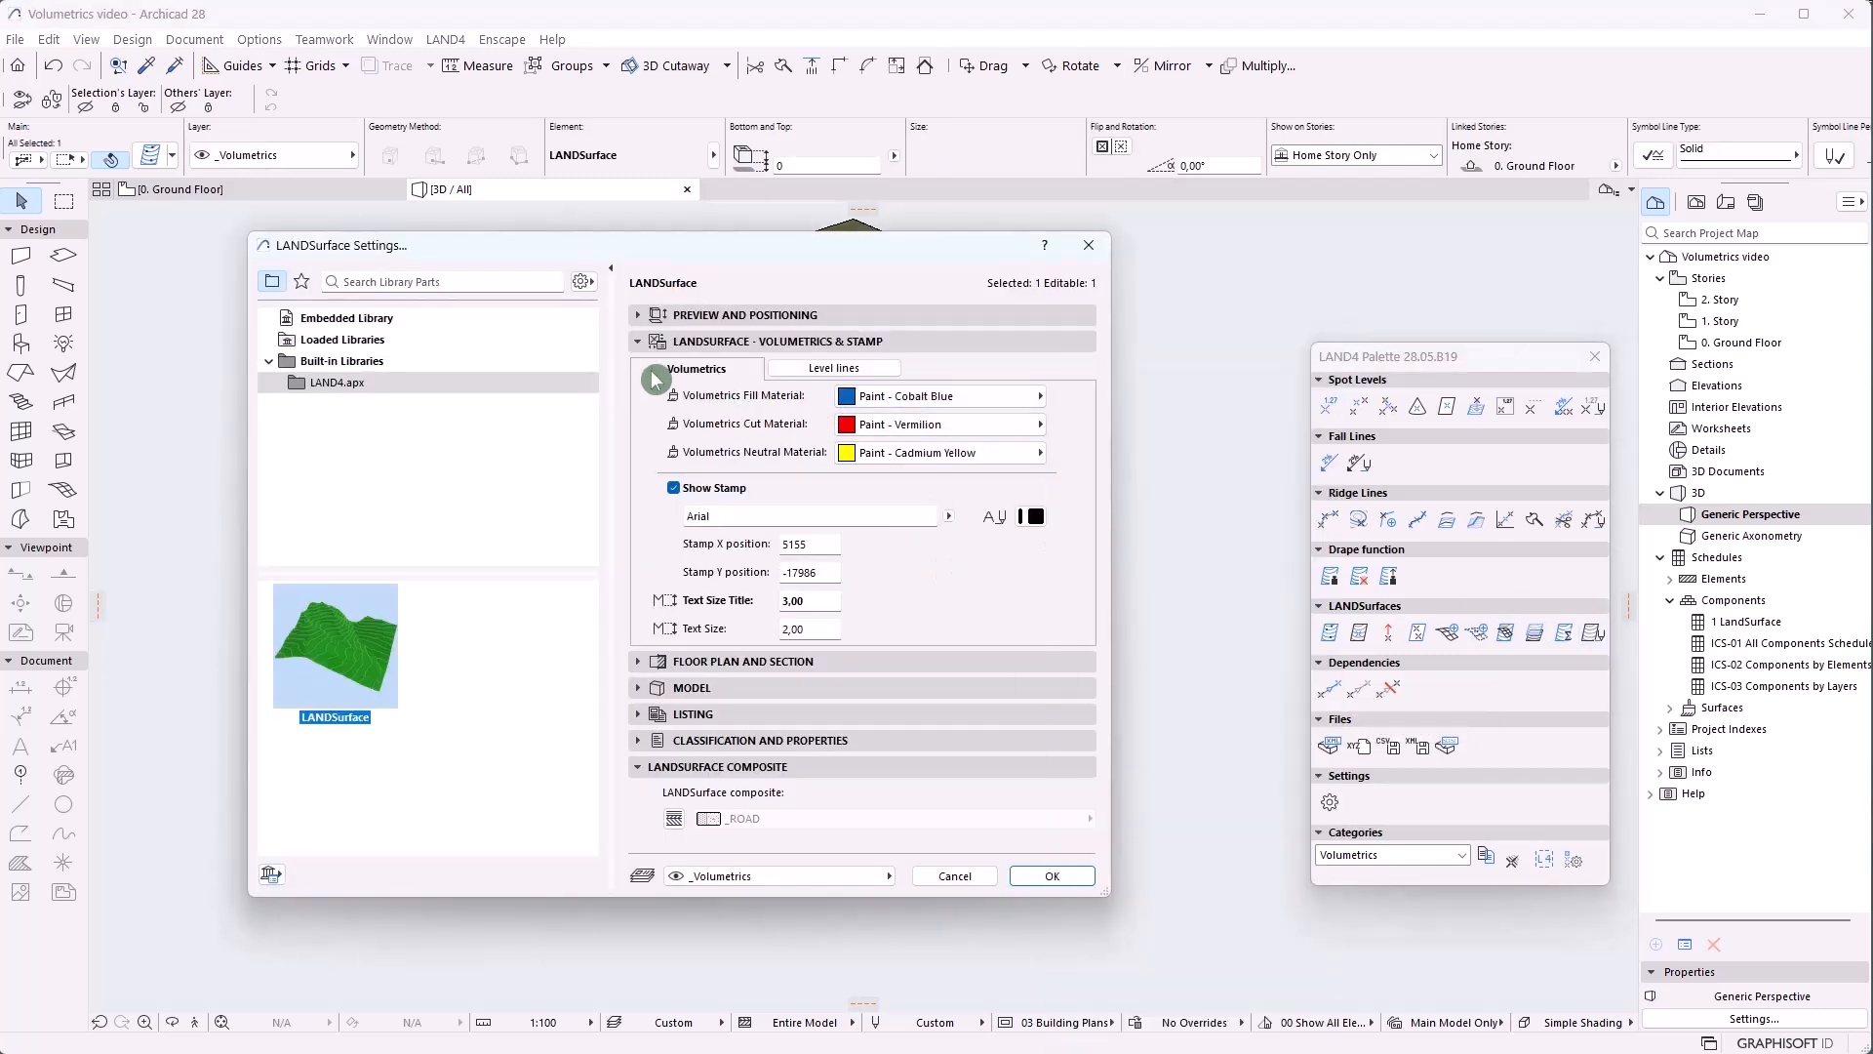
left_click(903, 424)
left_click(903, 422)
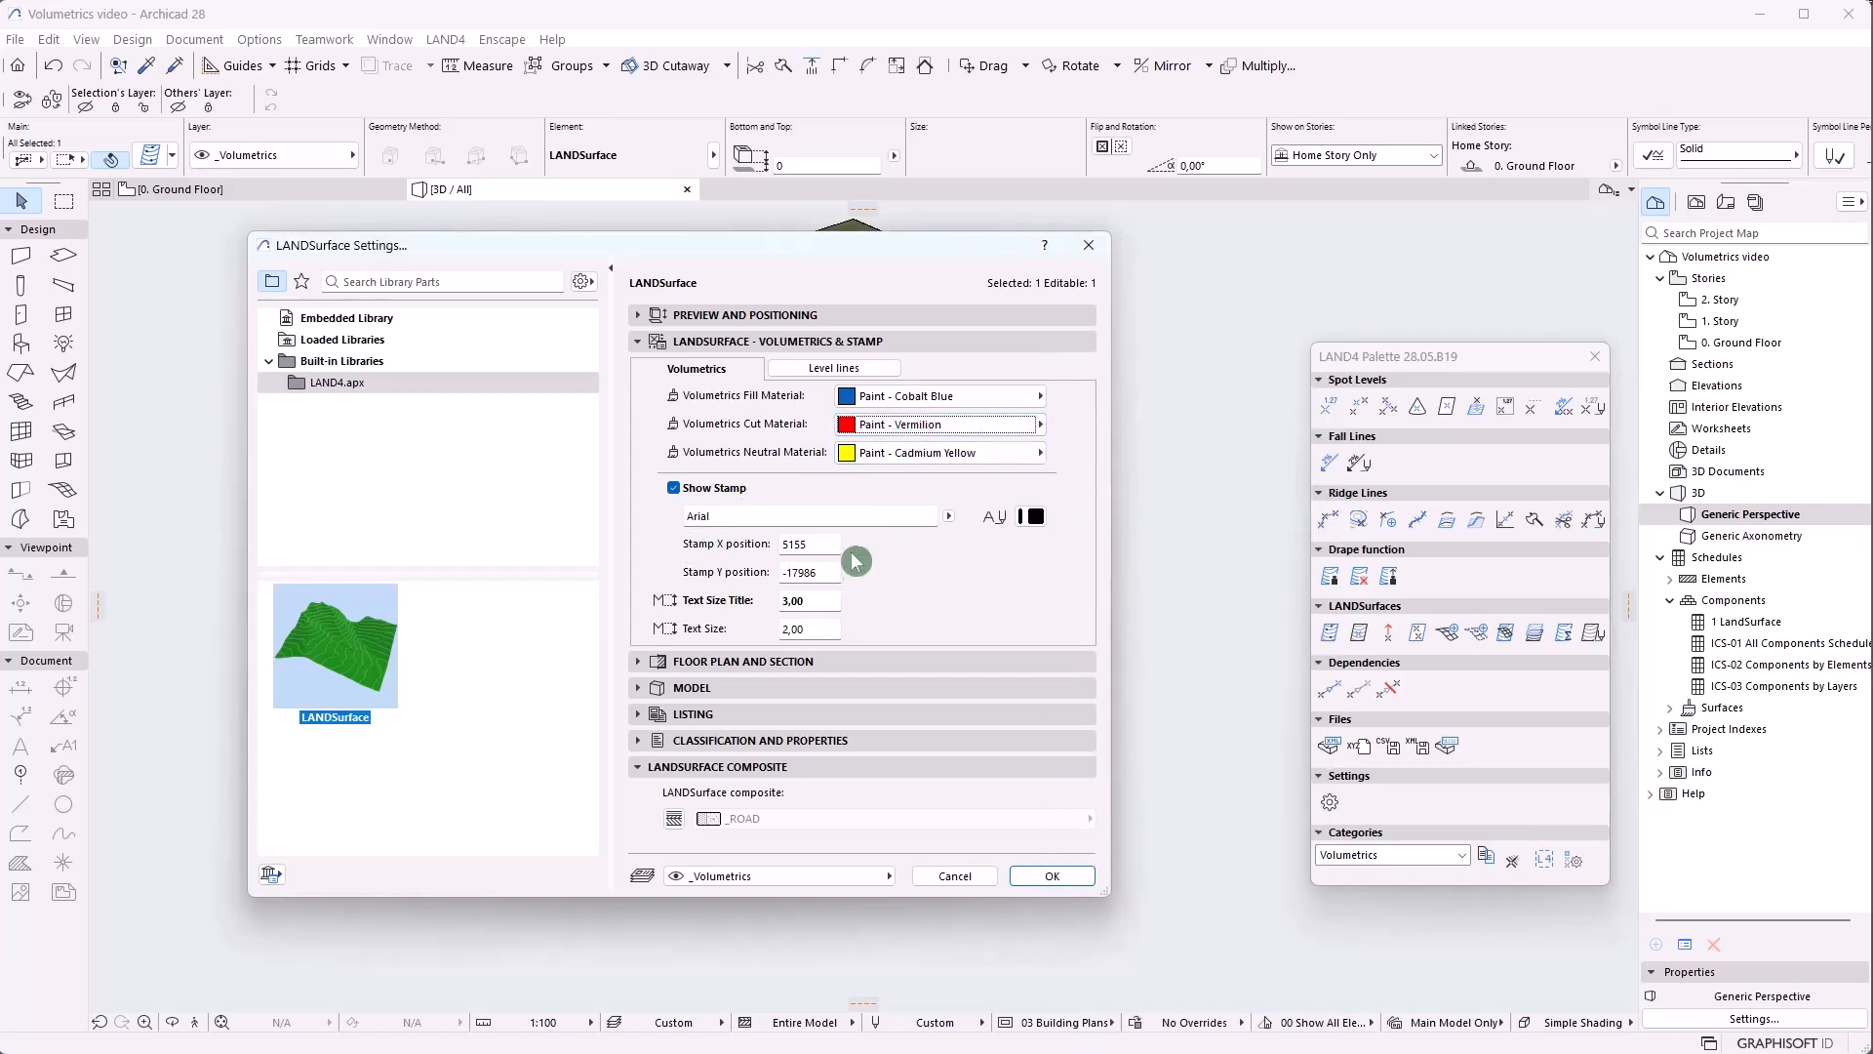
Enable 3D level lines on the volumetrics surface with a height distance of 50 and a green level line pen
left_click(876, 370)
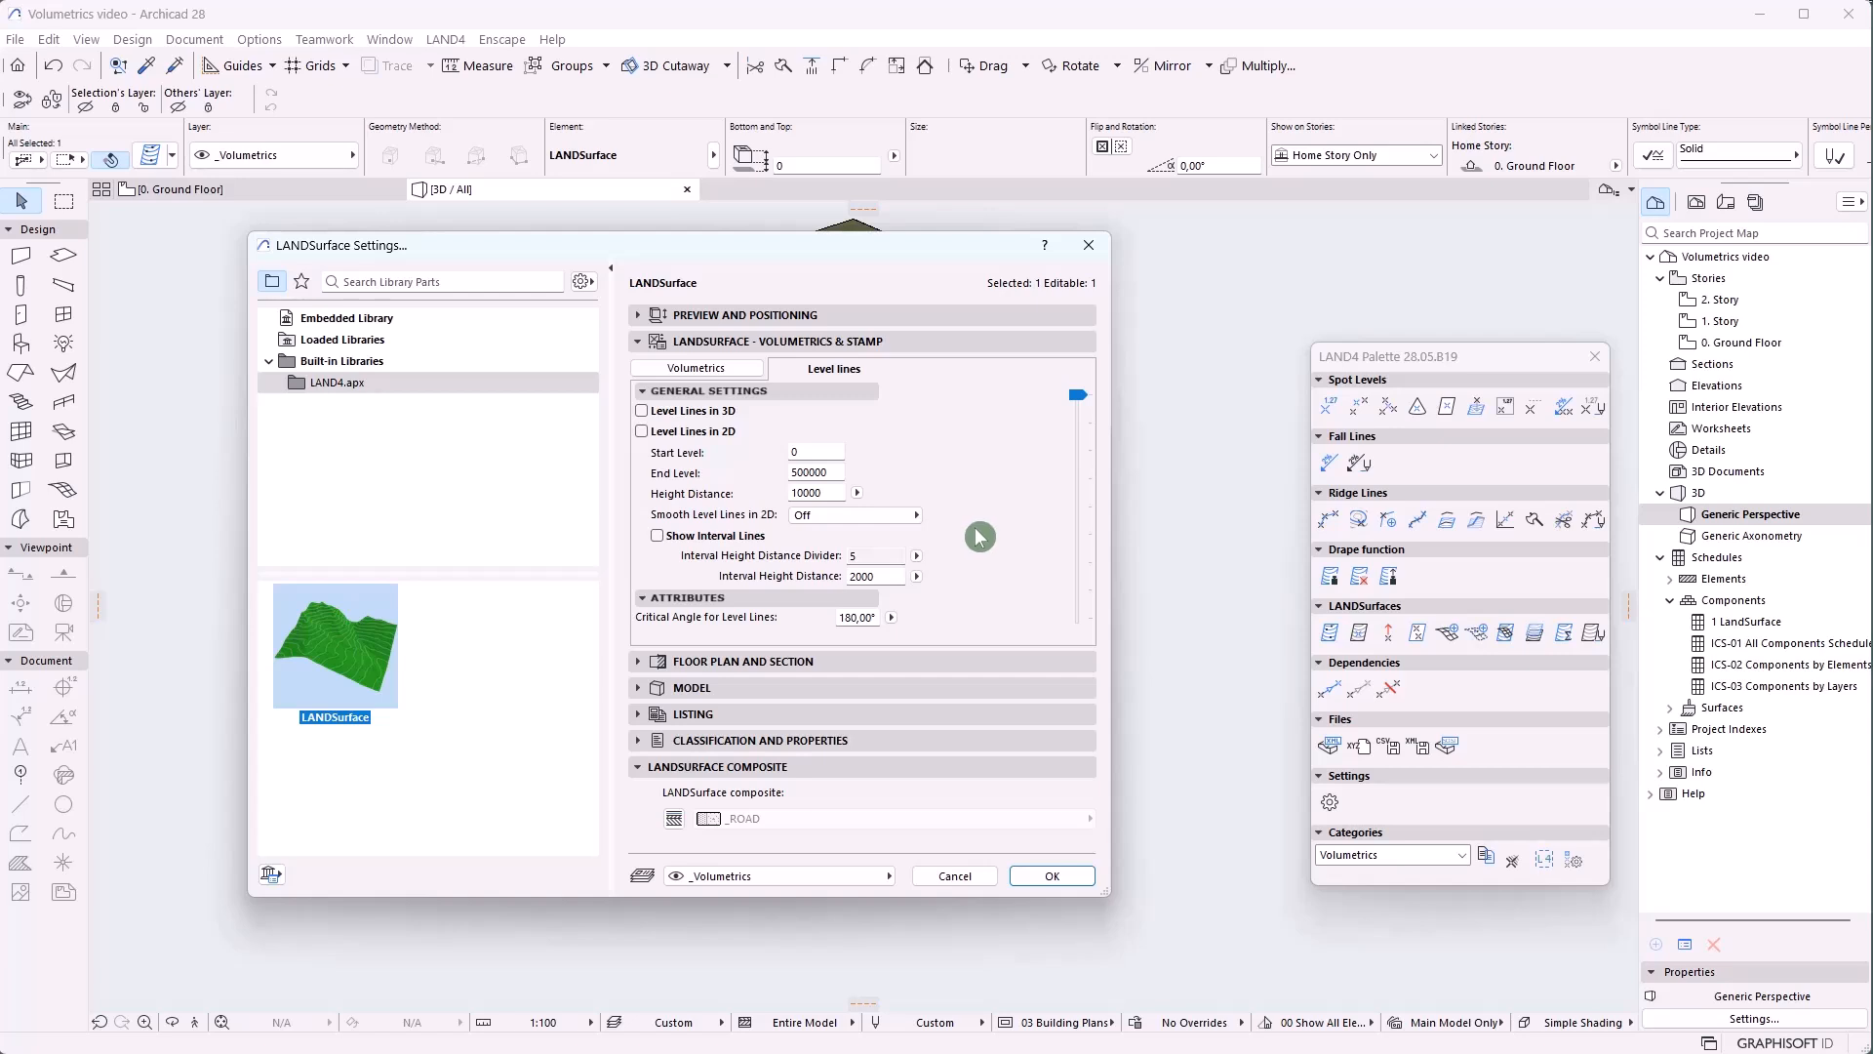
left_click(642, 411)
left_click(815, 492)
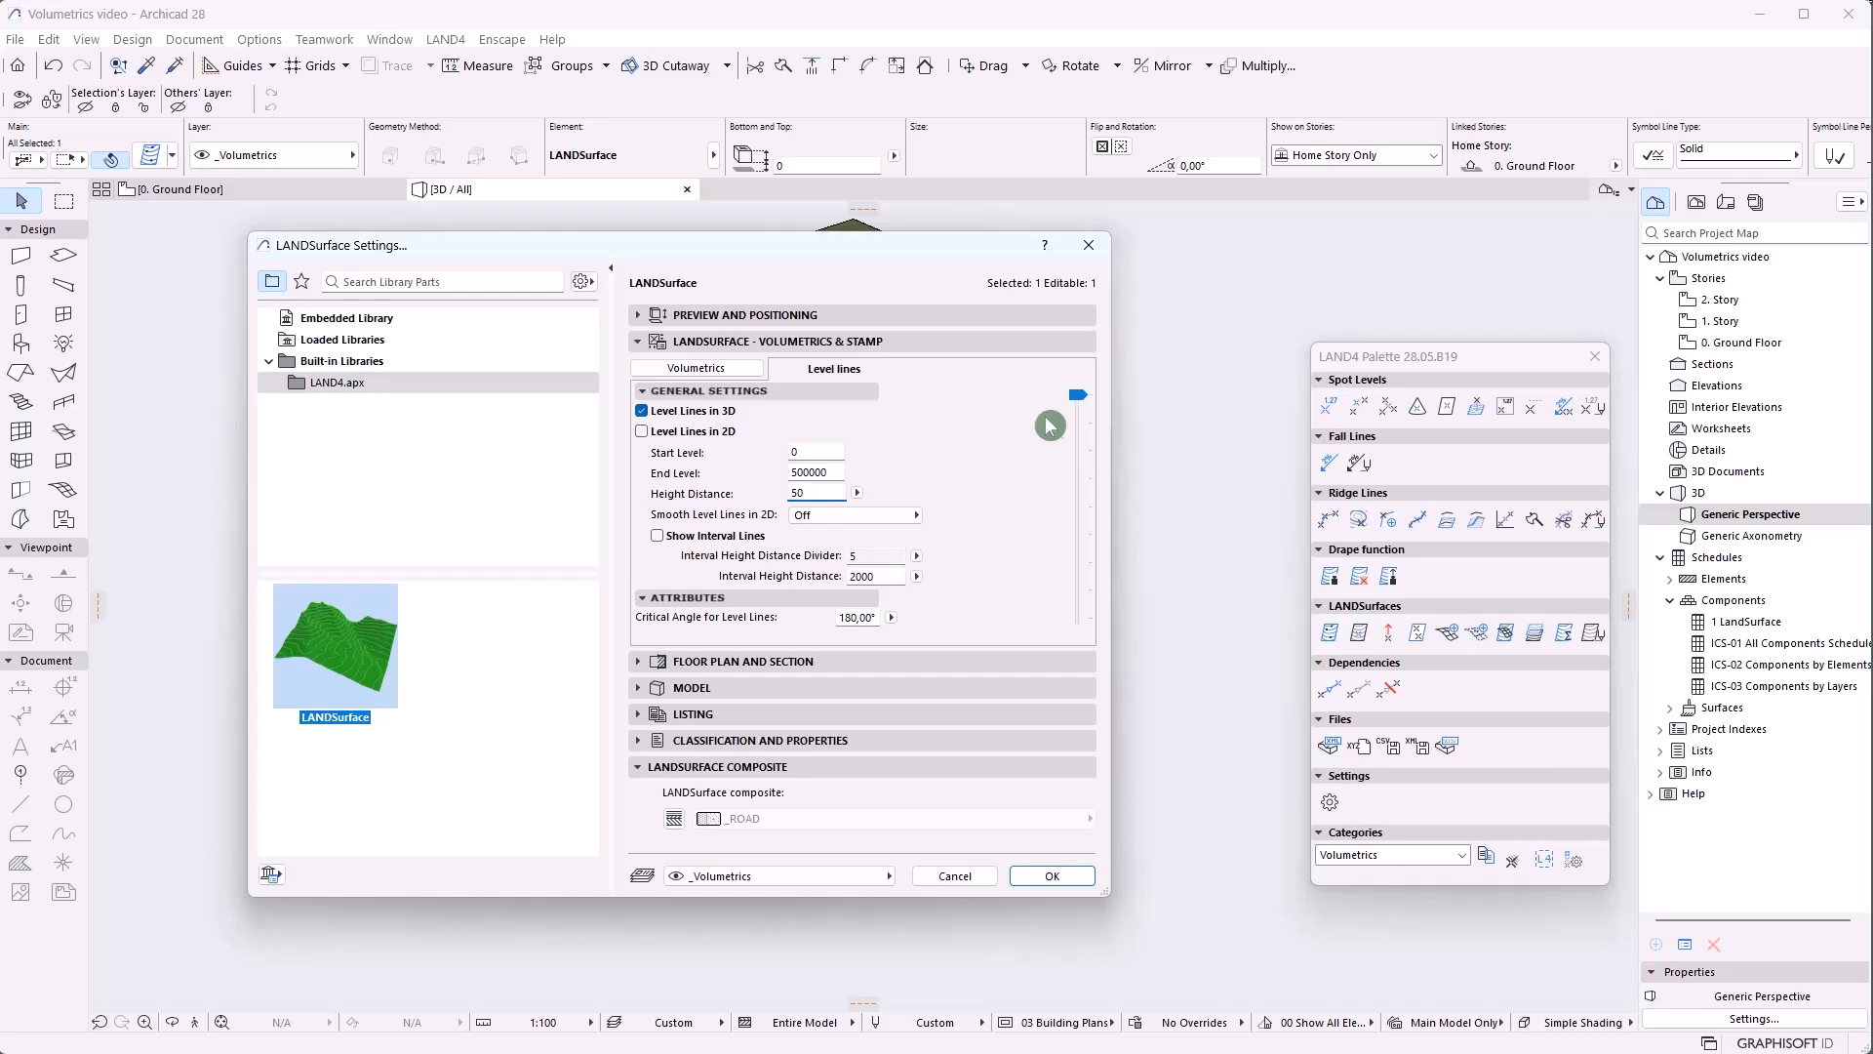
left_click_drag(1078, 395, 1079, 647)
left_click(682, 622)
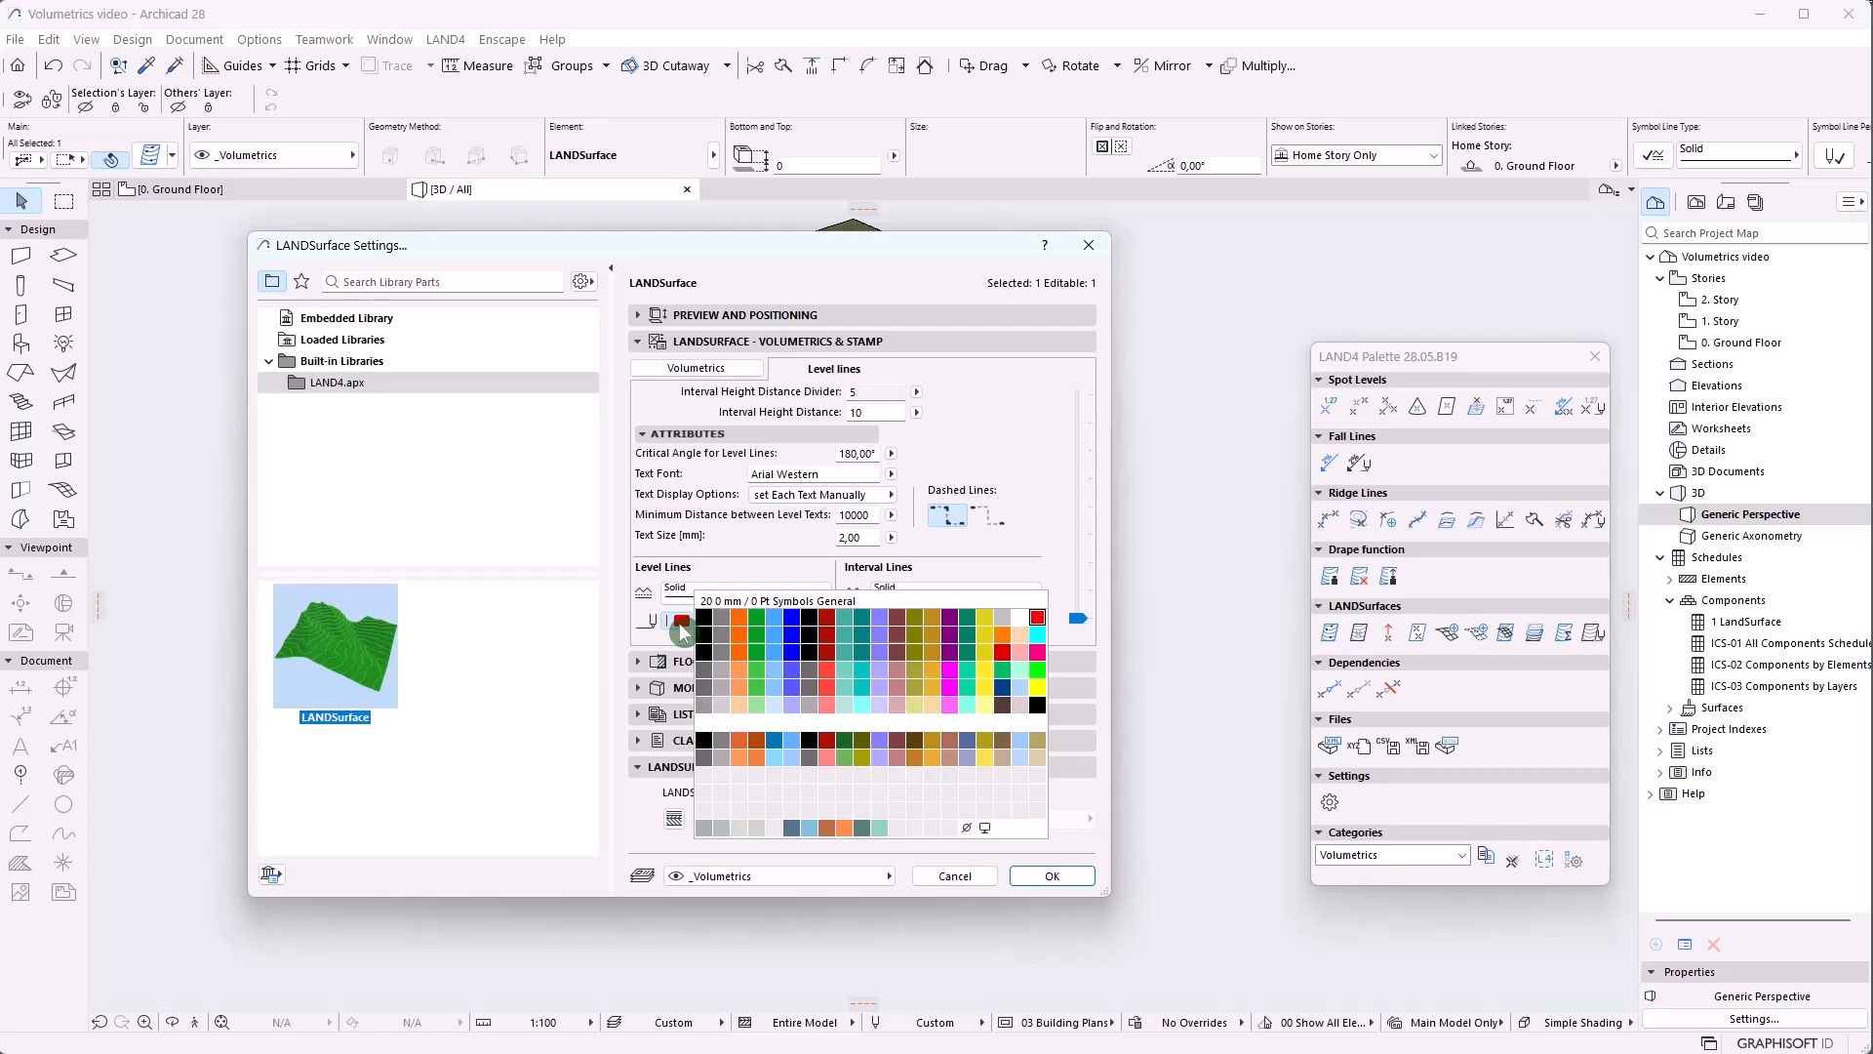
left_click(759, 621)
left_click(1073, 876)
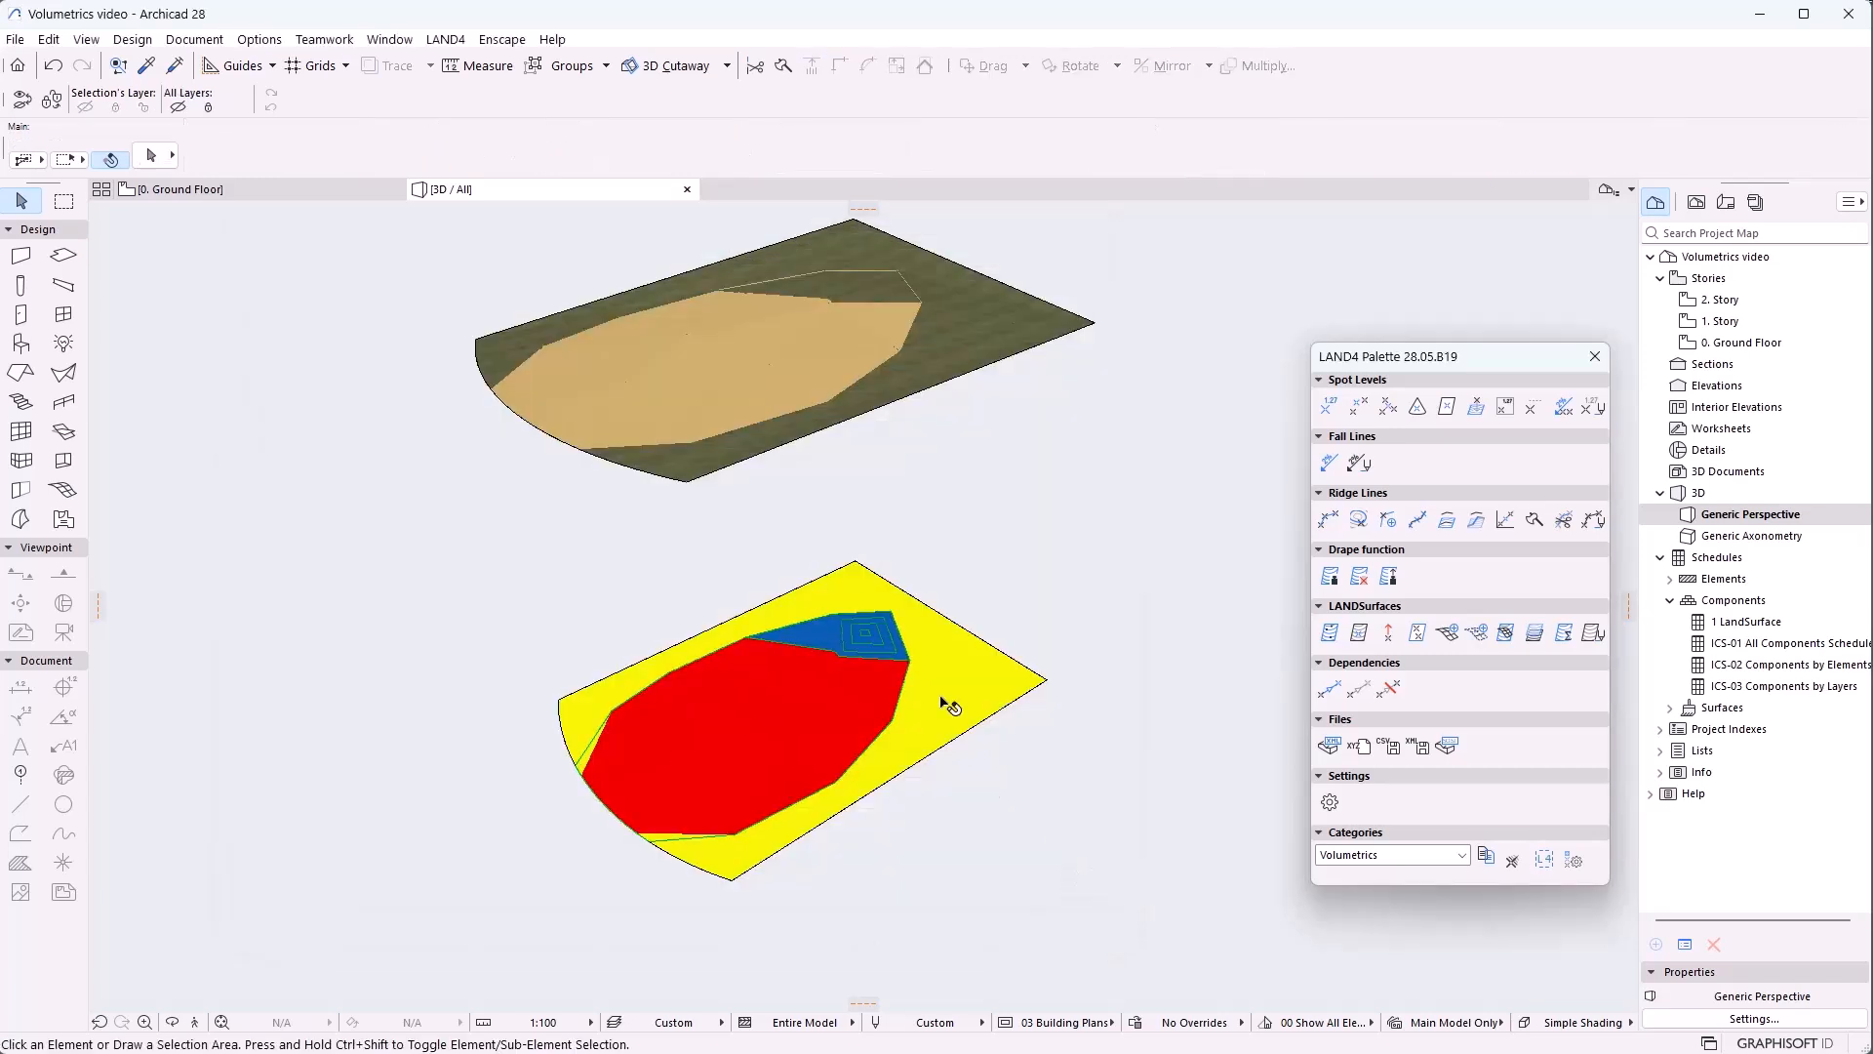
Examine the level lines in the blue fill zone up close and check the height there with the spot level tool
scroll(884, 629, "up", 6)
scroll(902, 682, "up", 4)
middle_click_drag(815, 700, 683, 619)
left_click(174, 1025)
left_click_drag(1120, 682, 964, 654)
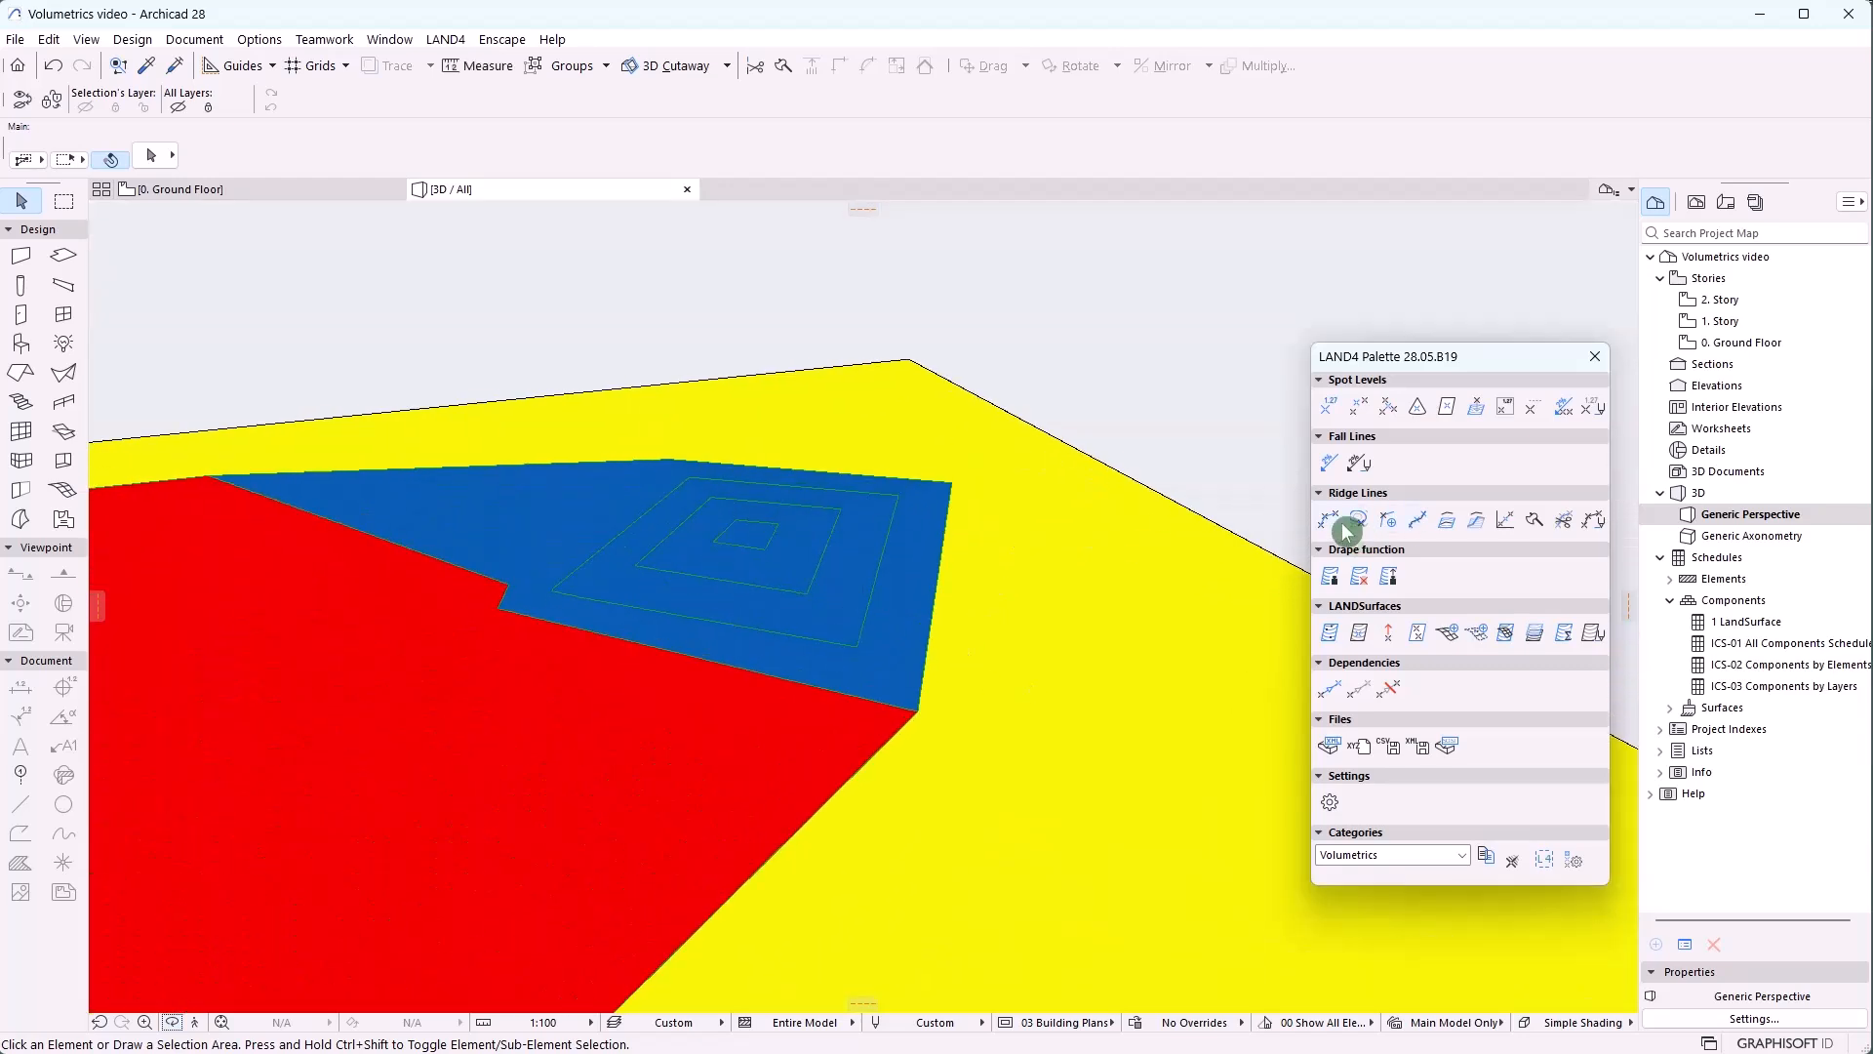
left_click(1330, 408)
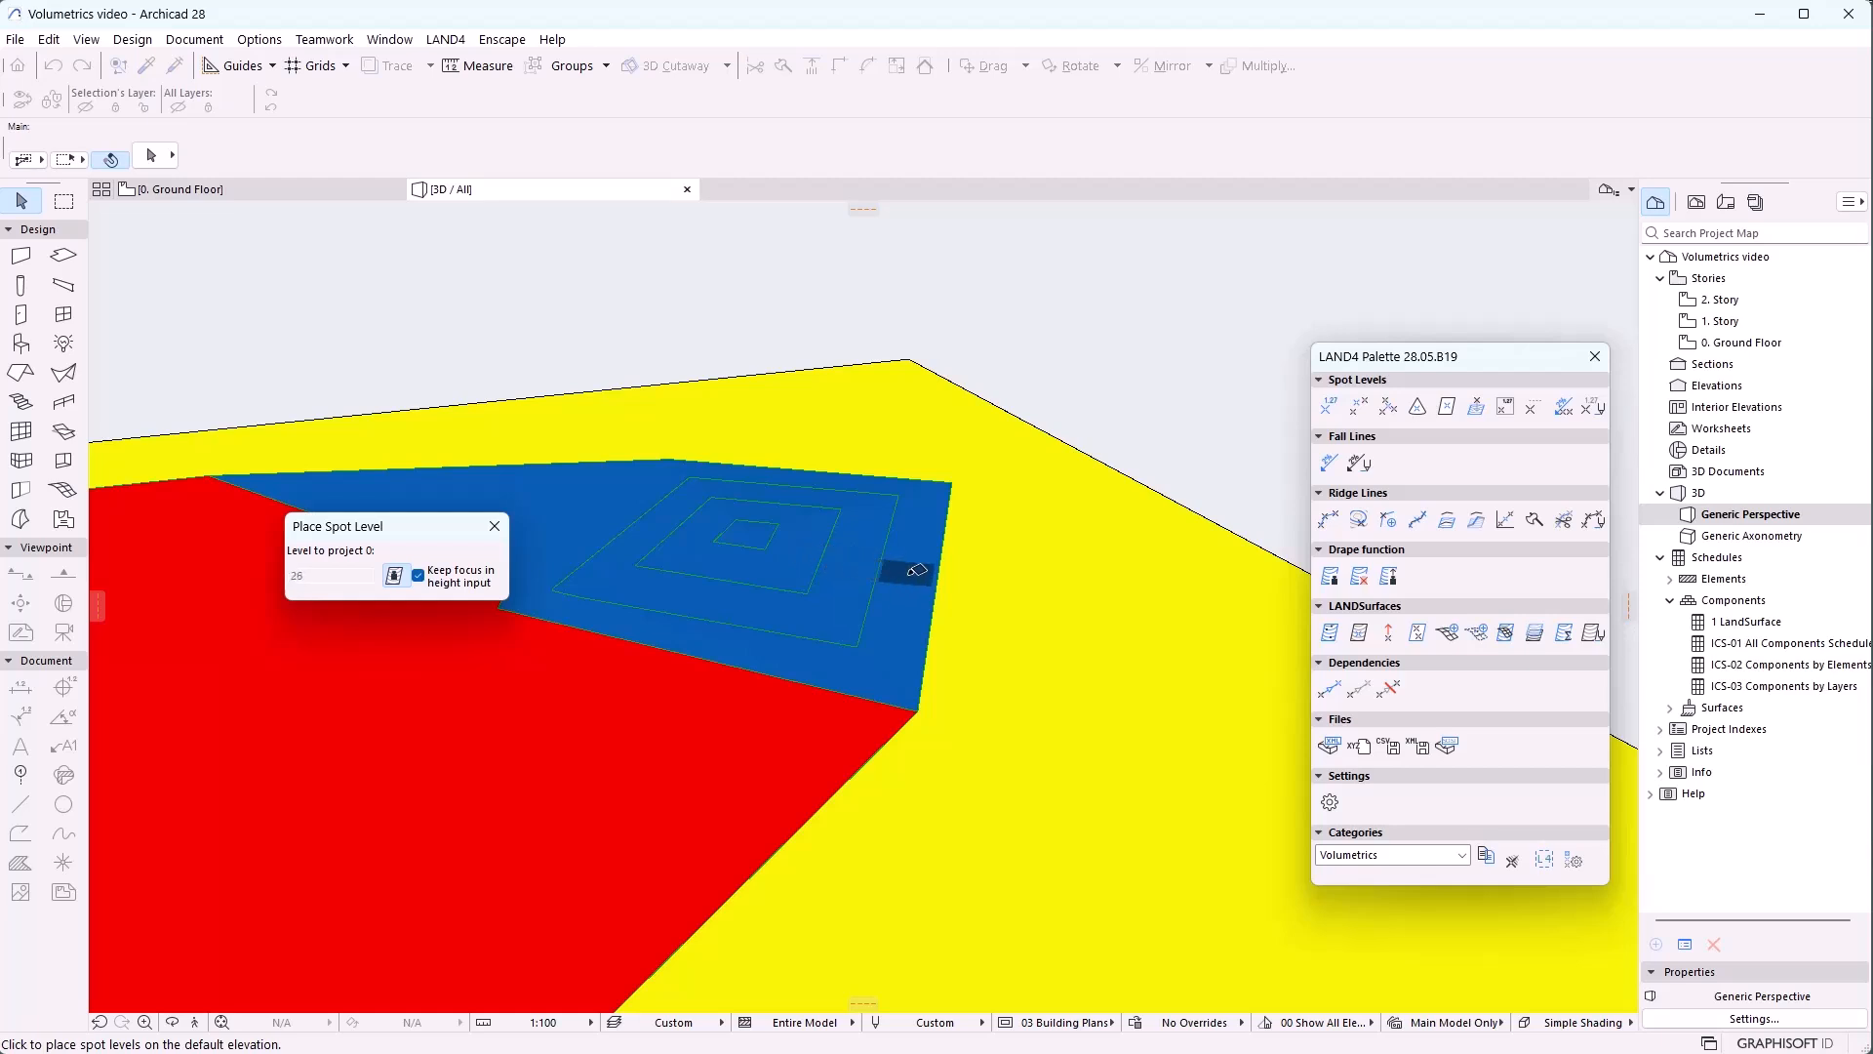
key("Escape")
left_click_drag(903, 607, 936, 590)
scroll(937, 583, "down", 5)
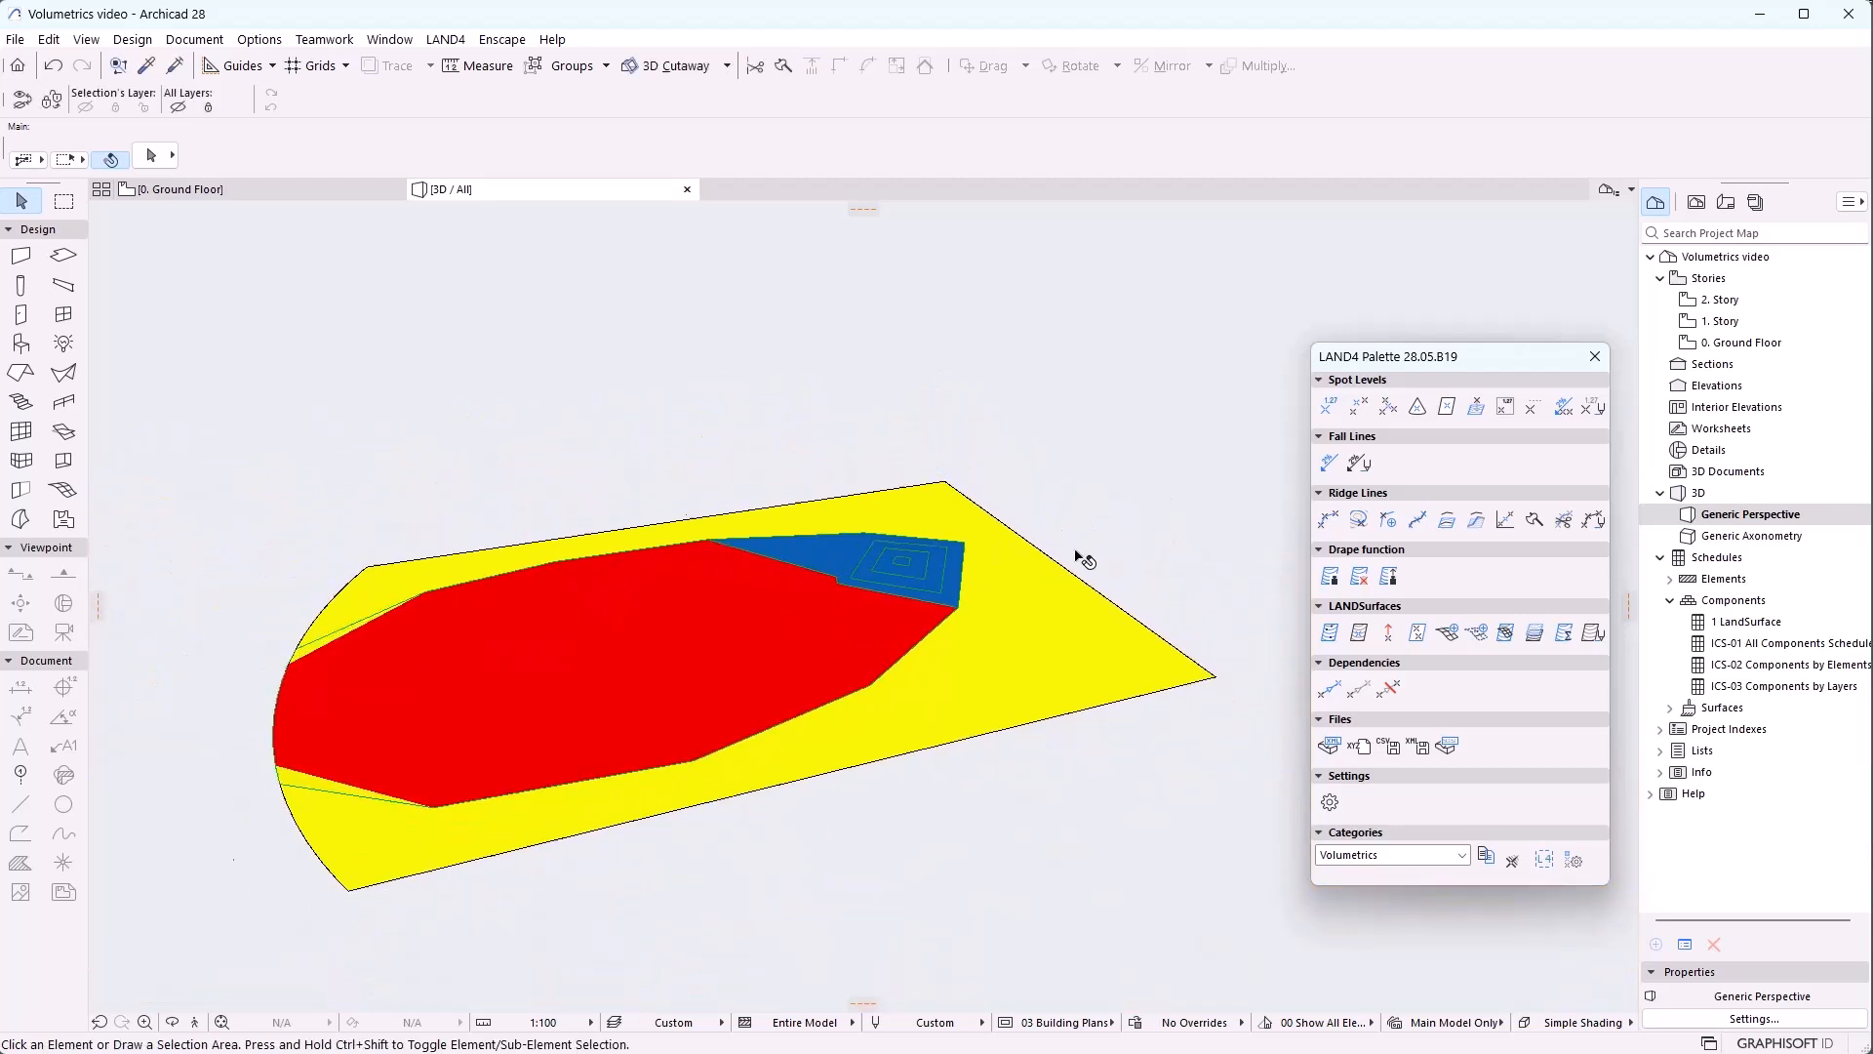
Set the volumetrics surface's level lines to start at level -1000 and end at level 0
left_click(535, 694)
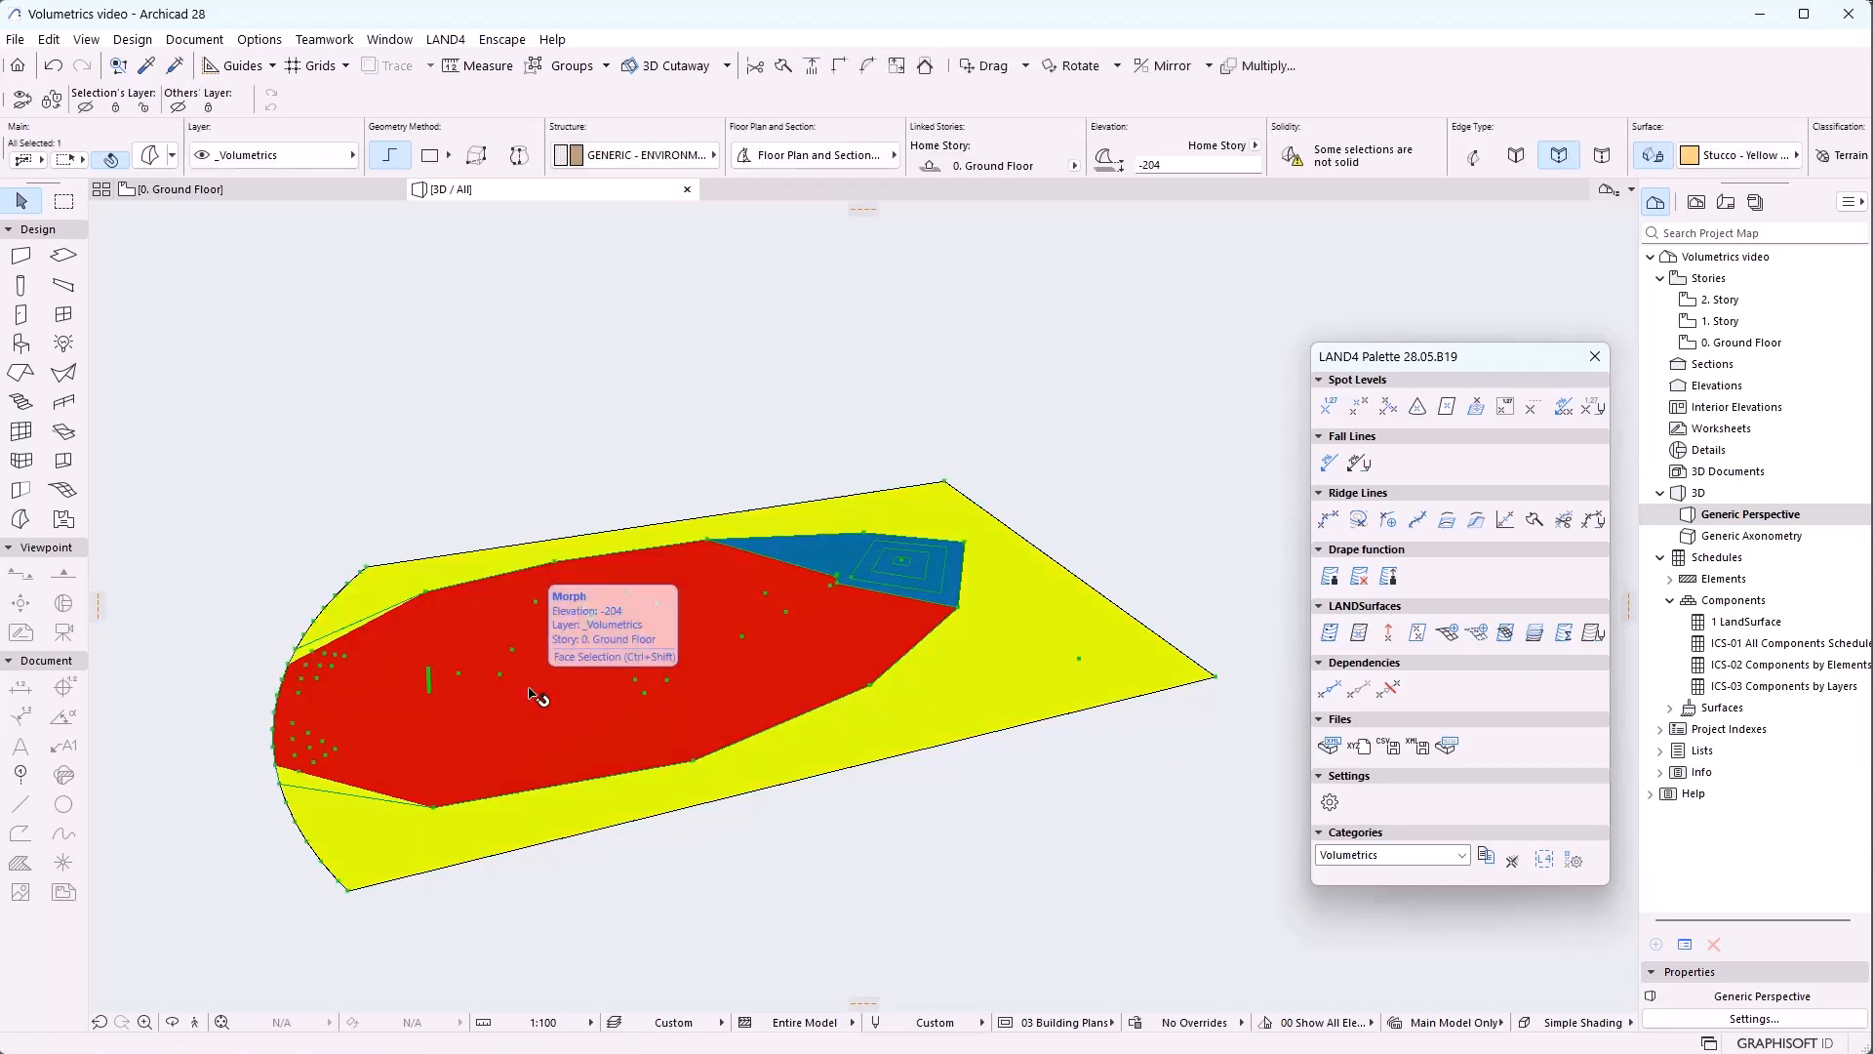
left_click(1594, 636)
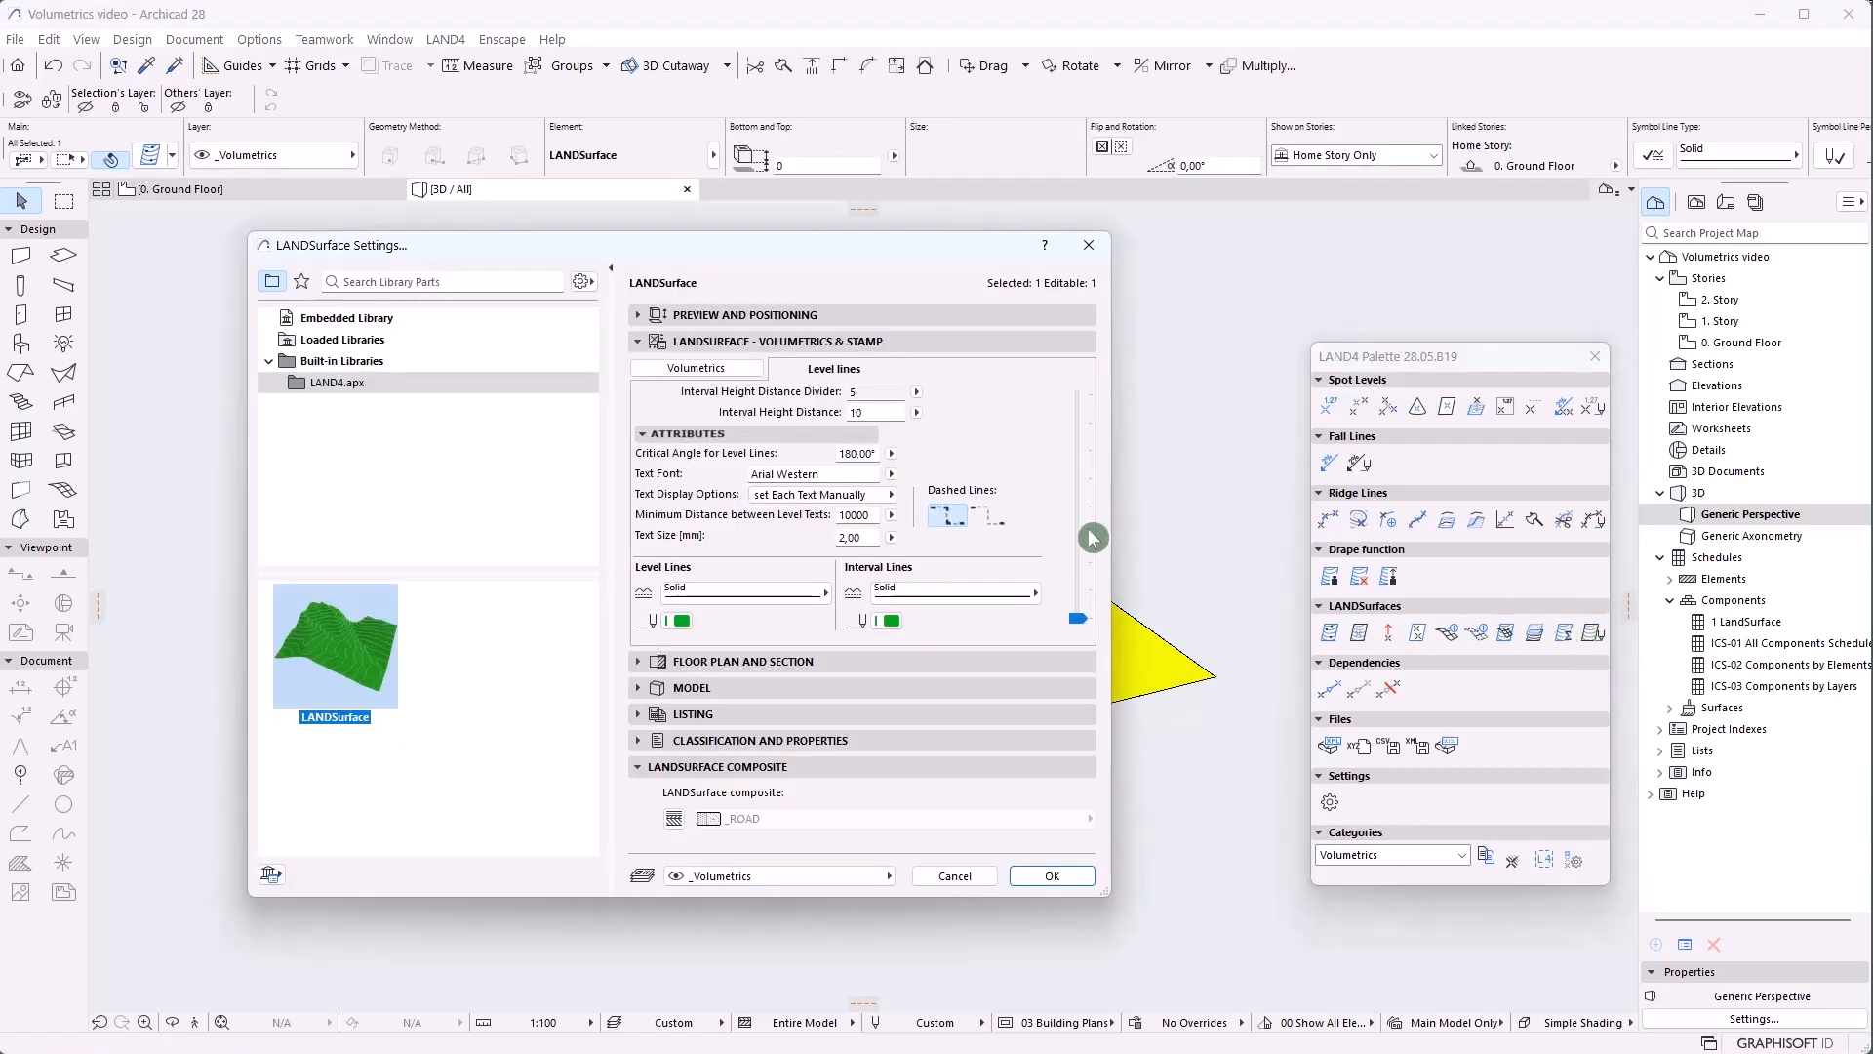
scroll(1085, 411, "up", 5)
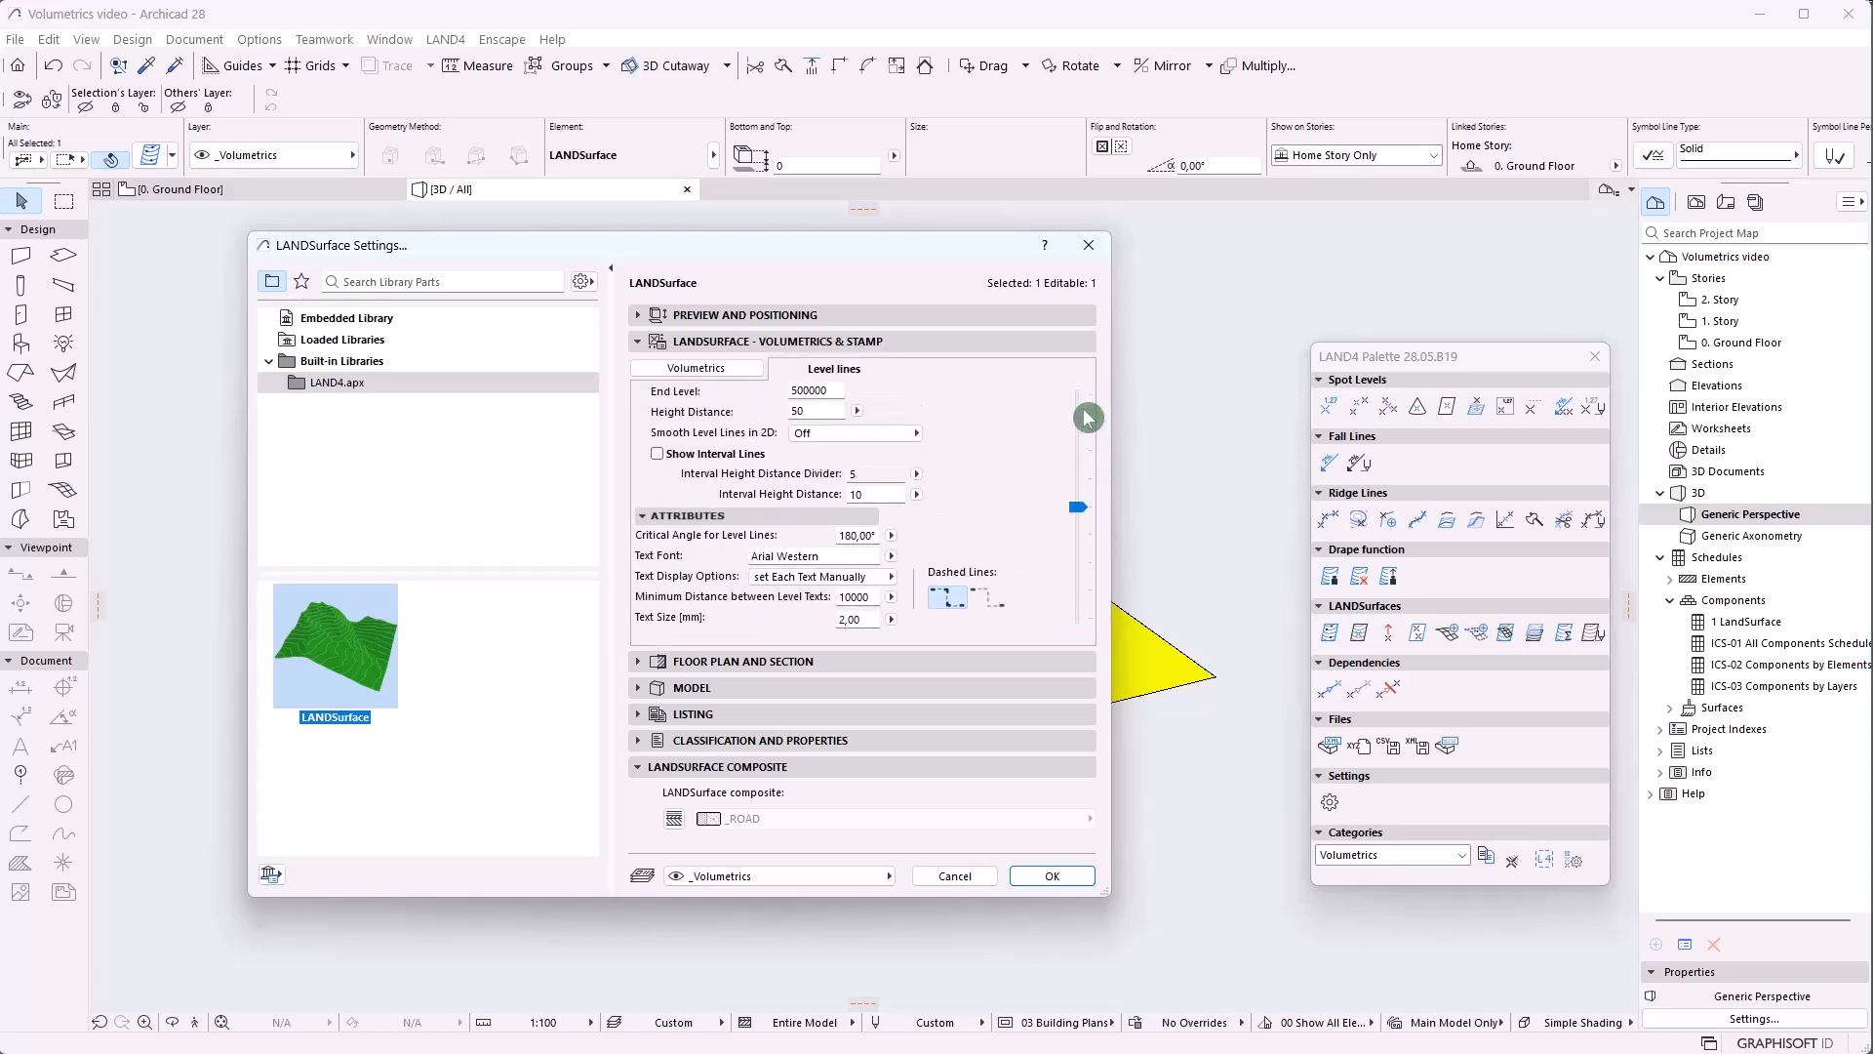
double_click(798, 431)
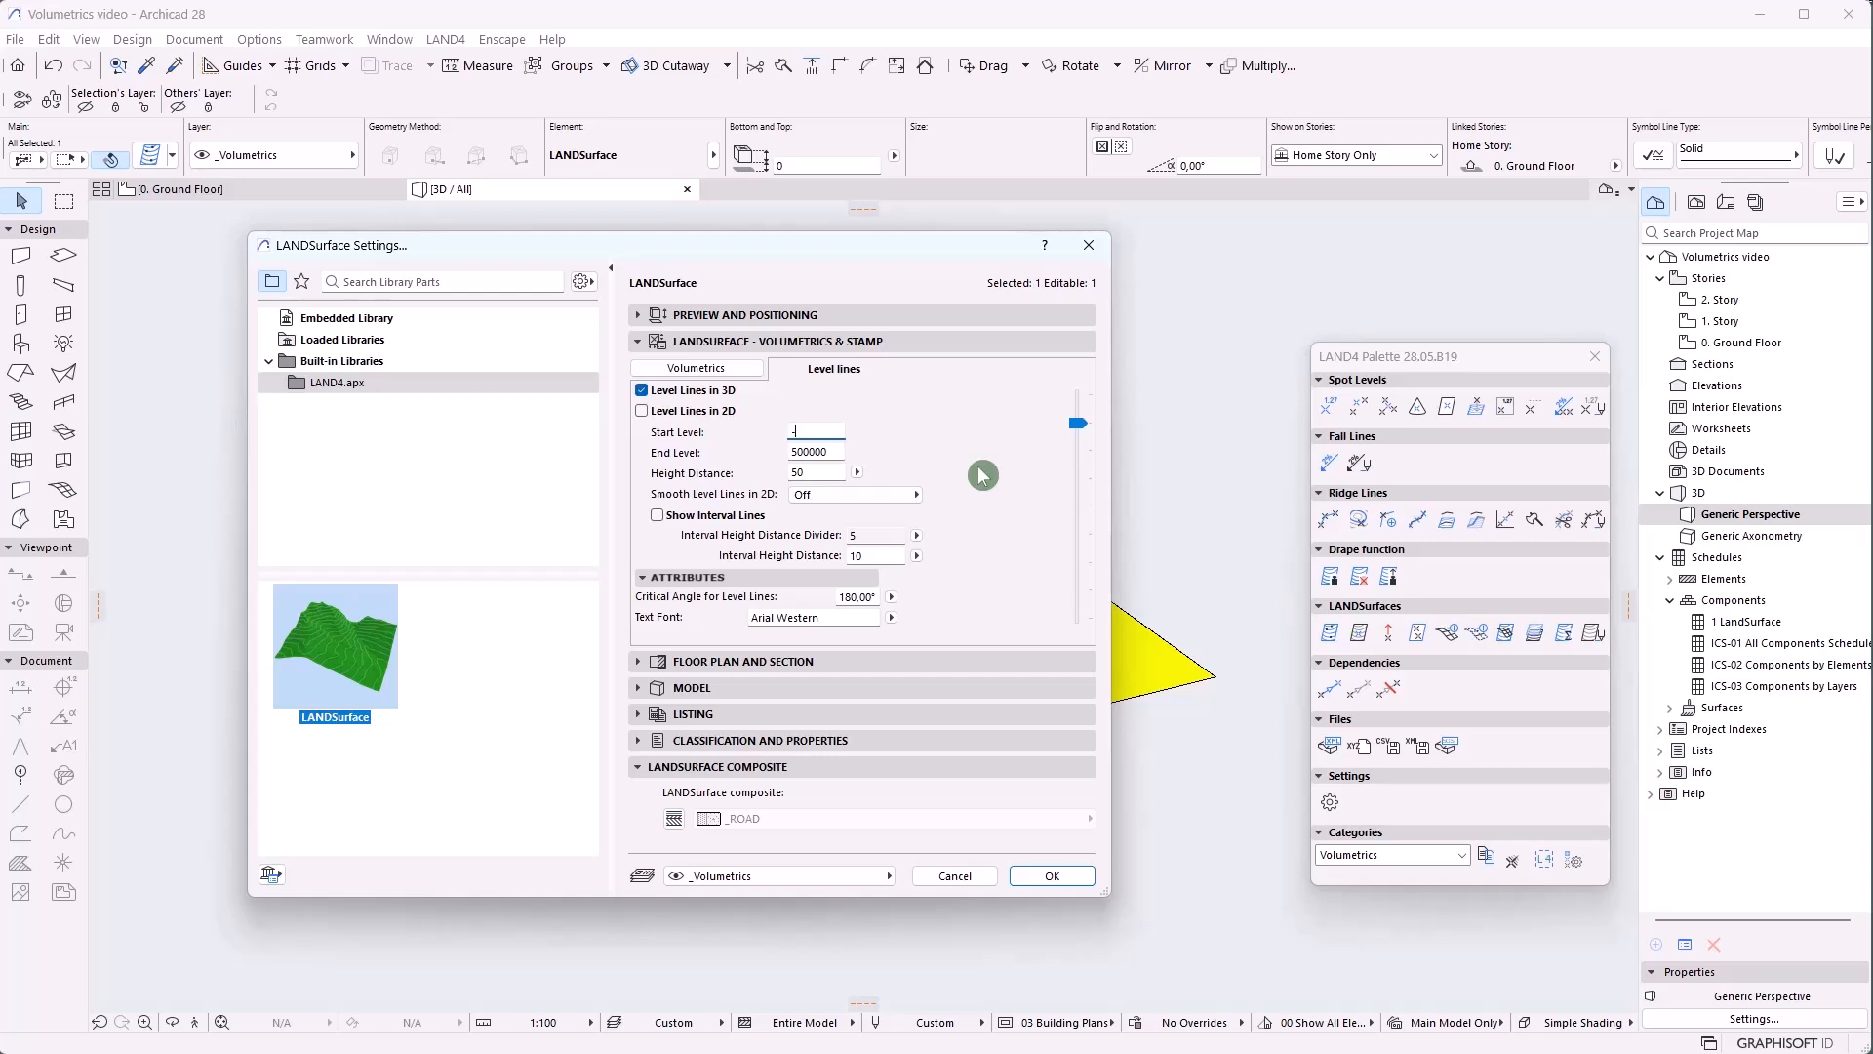
key("Tab")
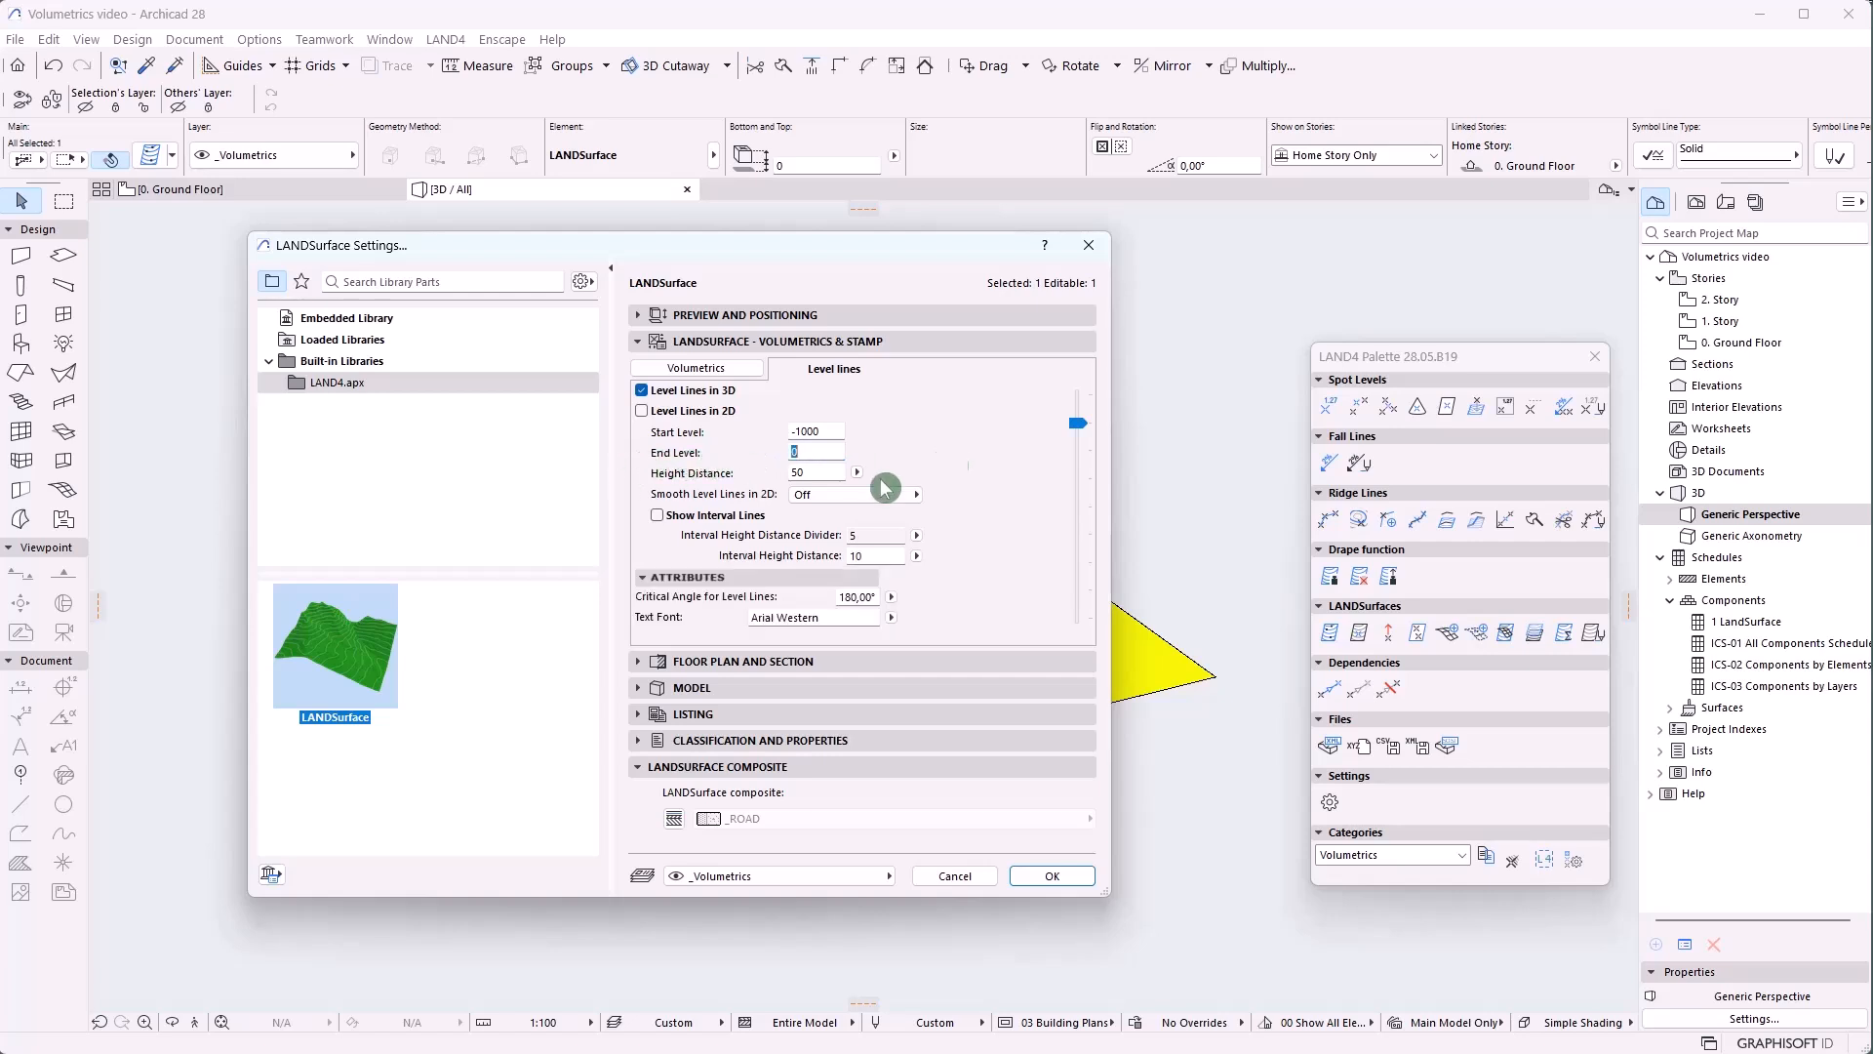
left_click(1052, 876)
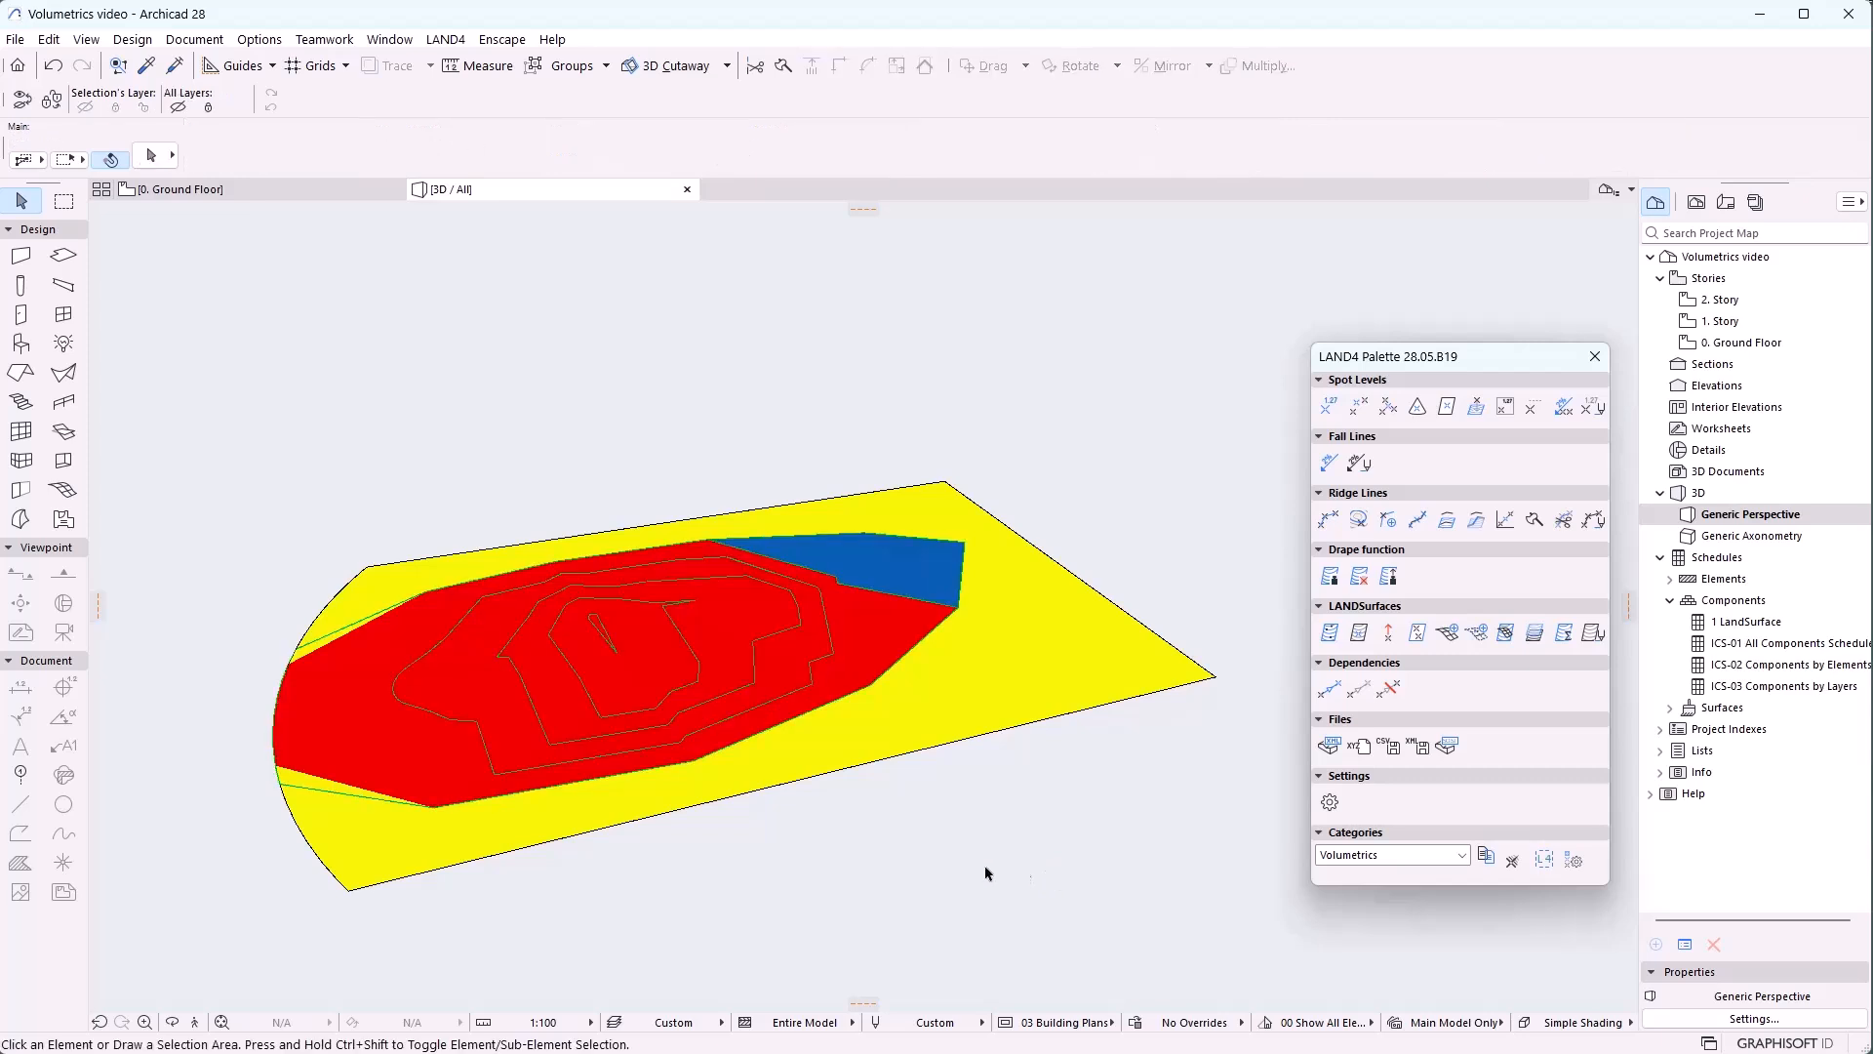
Examine the level lines in the red cut zone in 3D and check the height there with the spot level tool
left_click(172, 1022)
left_click_drag(849, 890, 939, 868)
left_click(1329, 405)
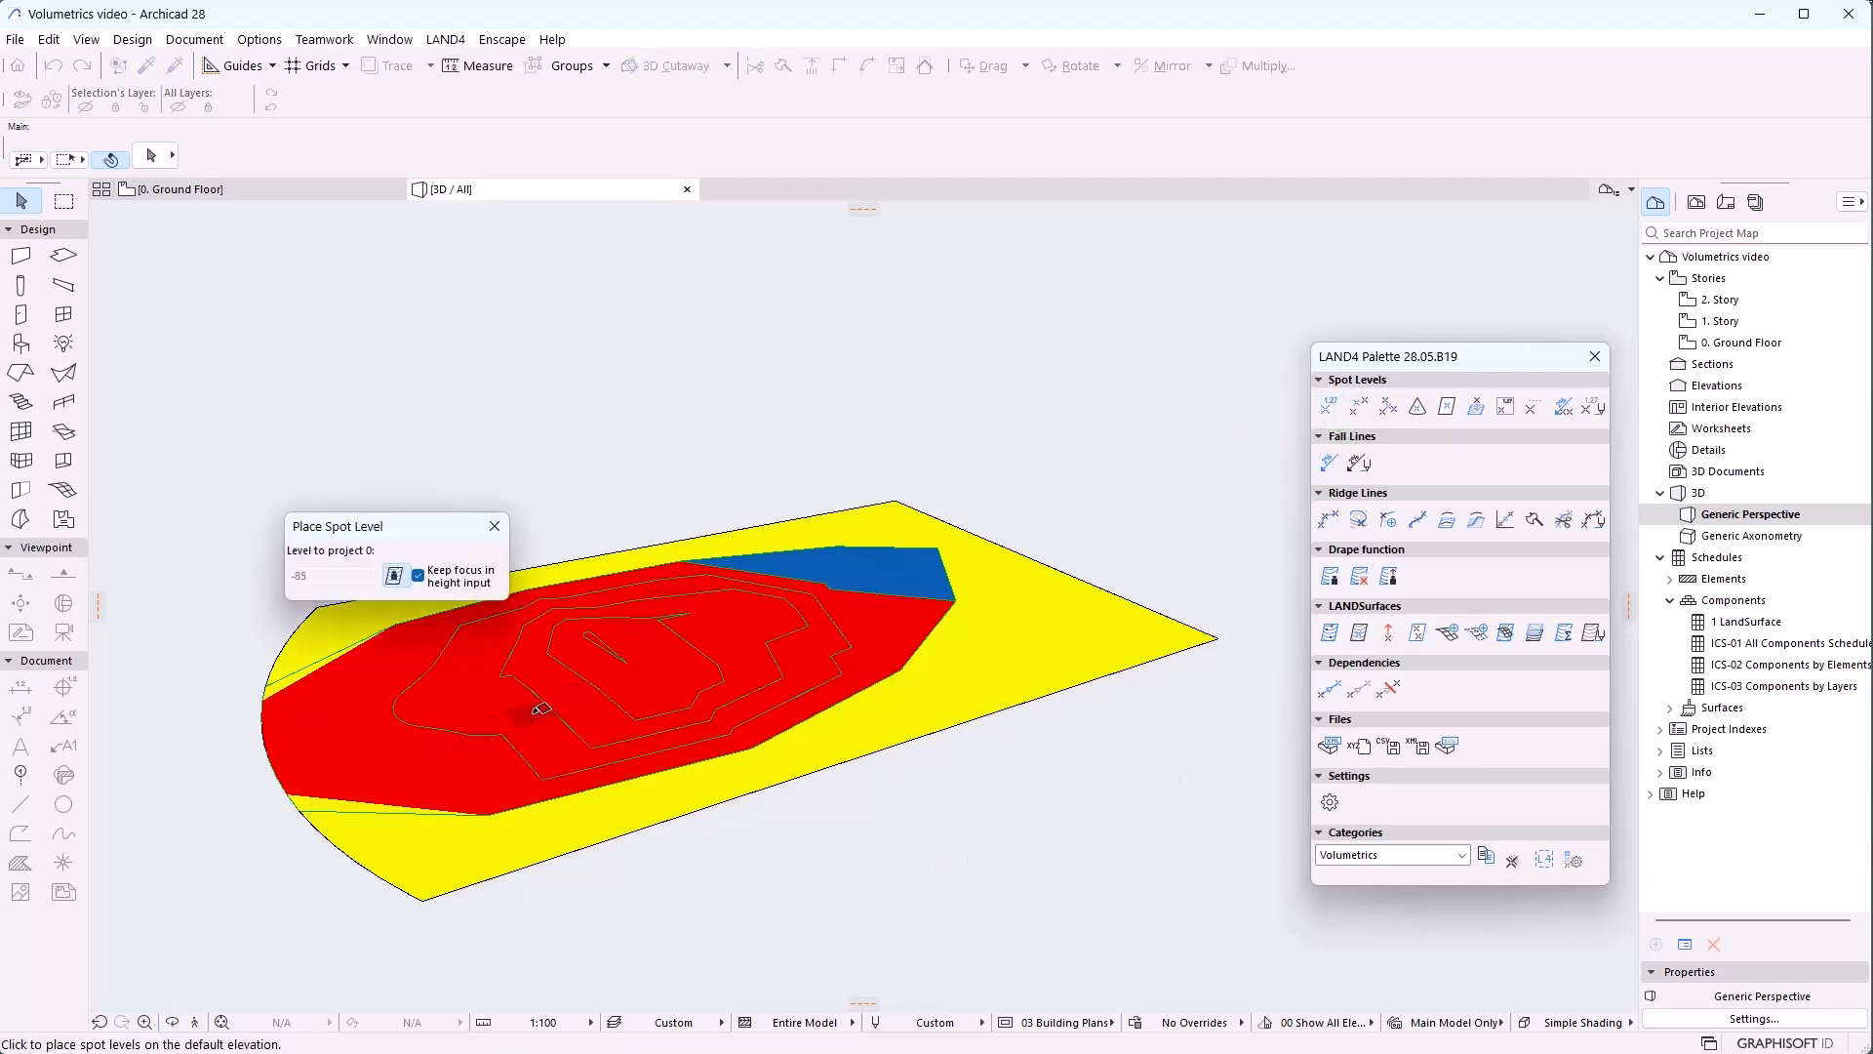
key("Escape")
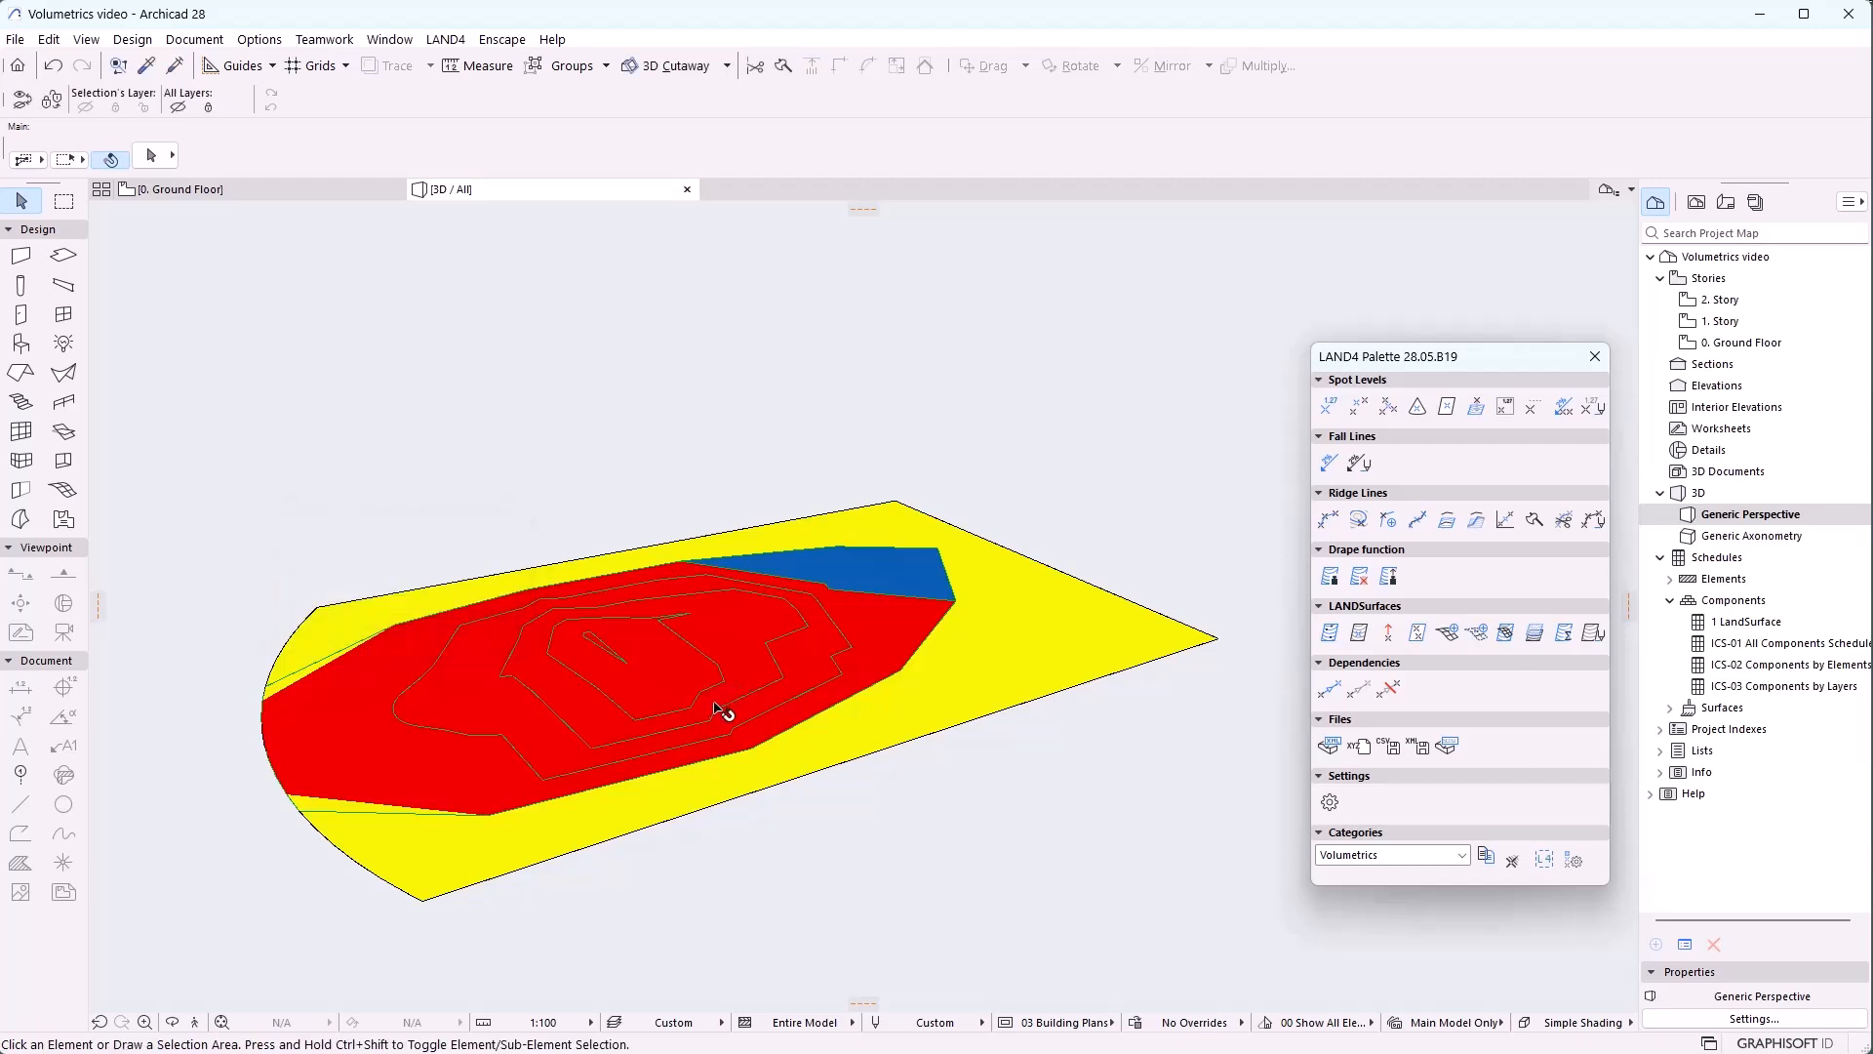
scroll(523, 814, "down", 4)
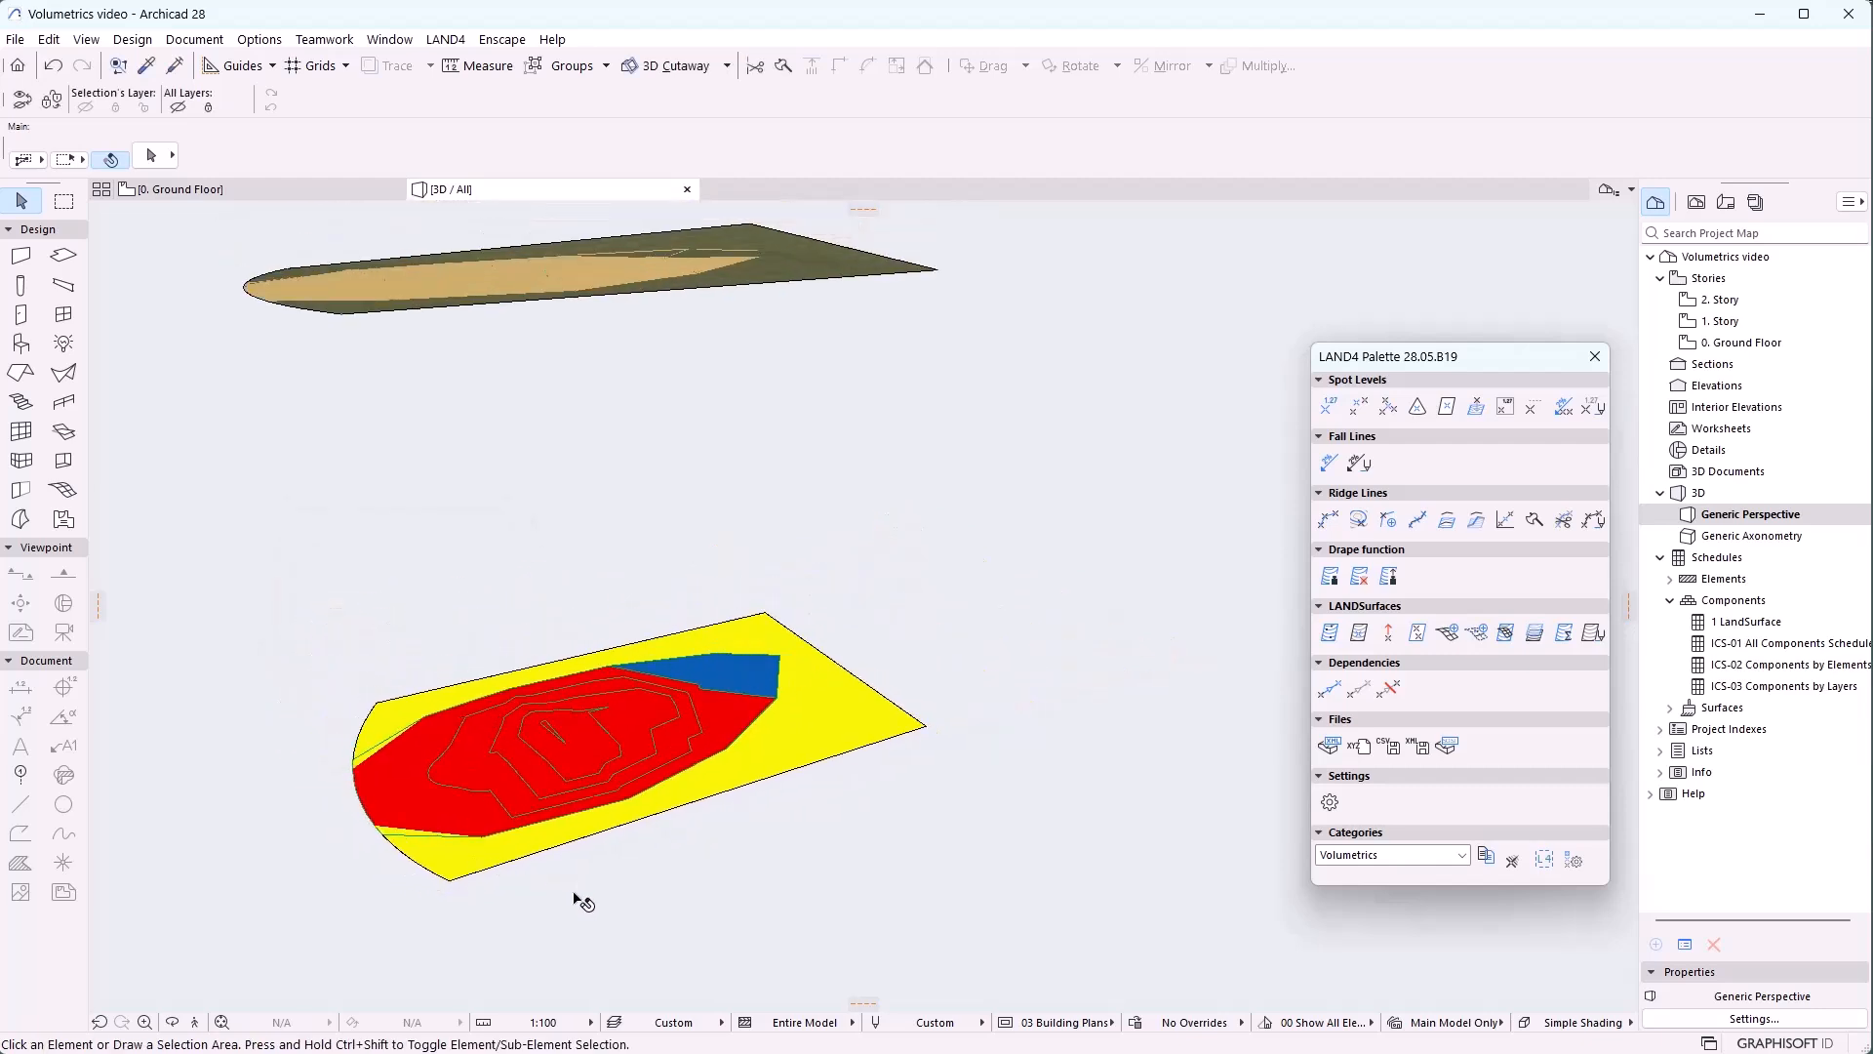
Enable 2D level lines on the volumetrics surface from the ground floor plan
left_click(178, 188)
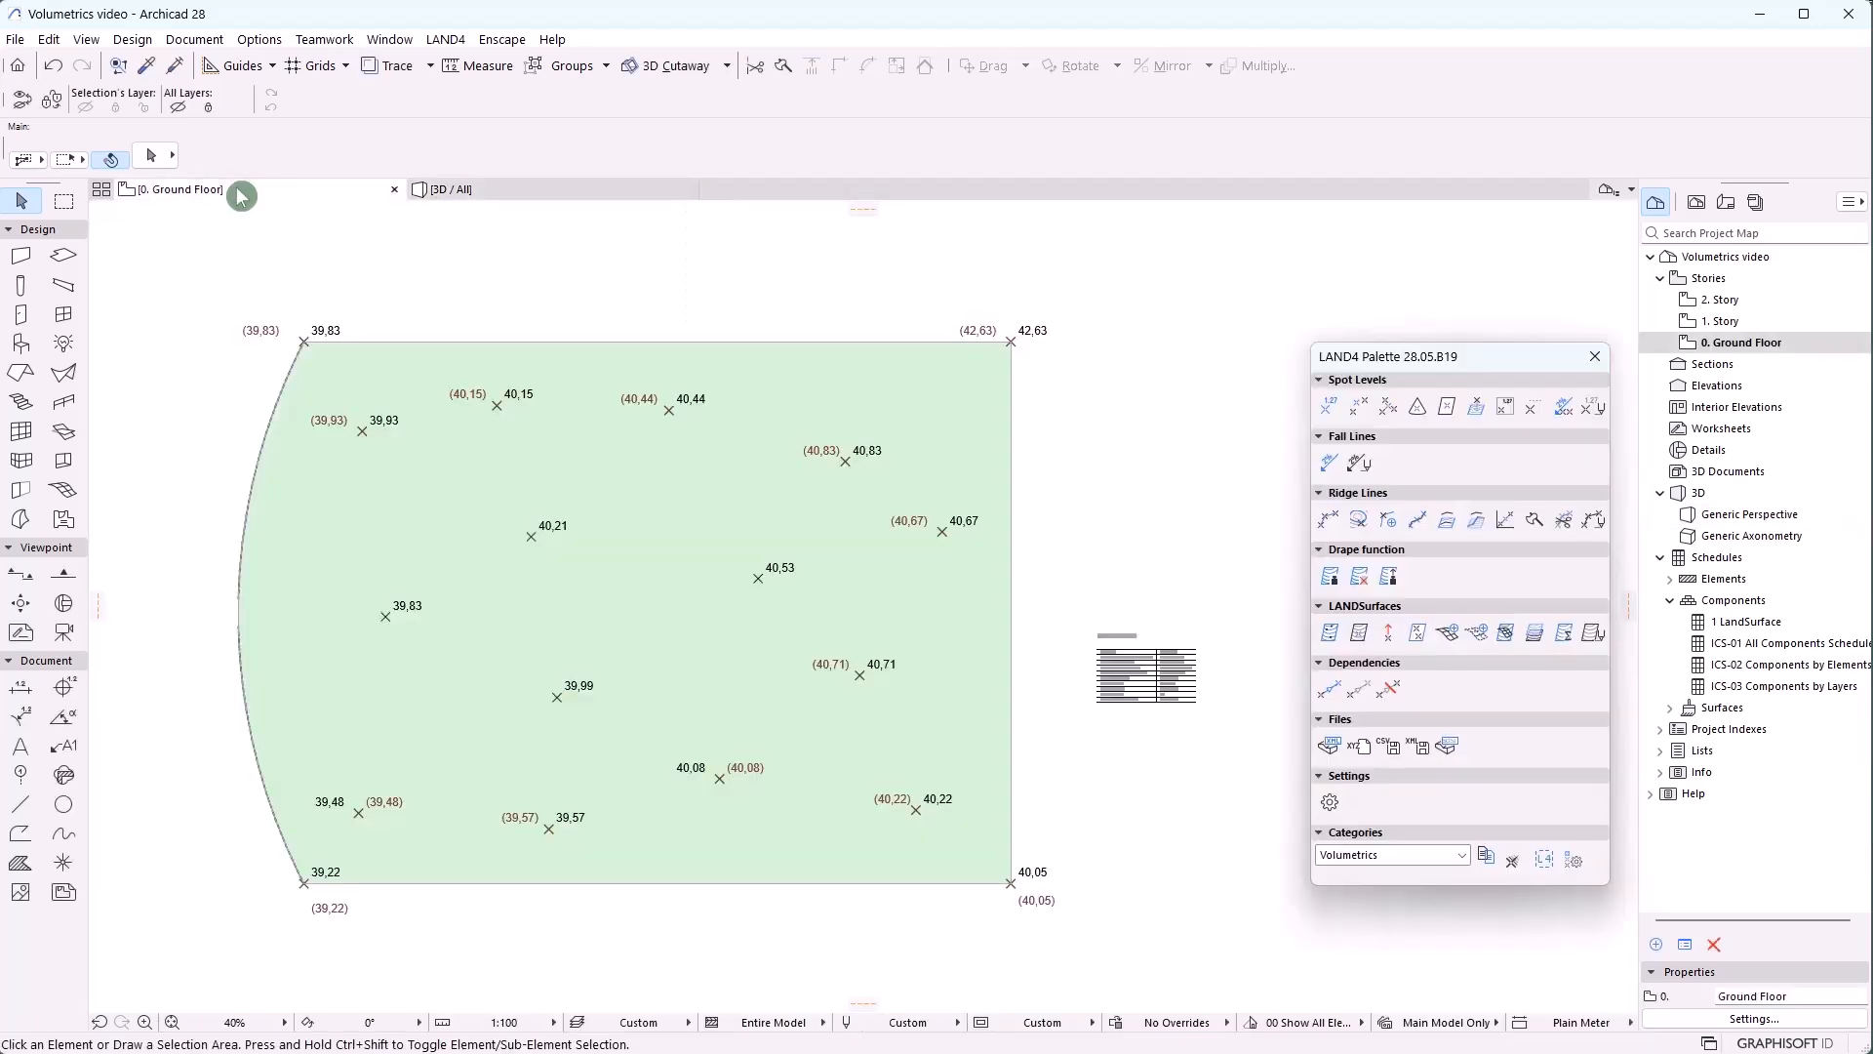
left_click(1060, 571)
left_click(1228, 767)
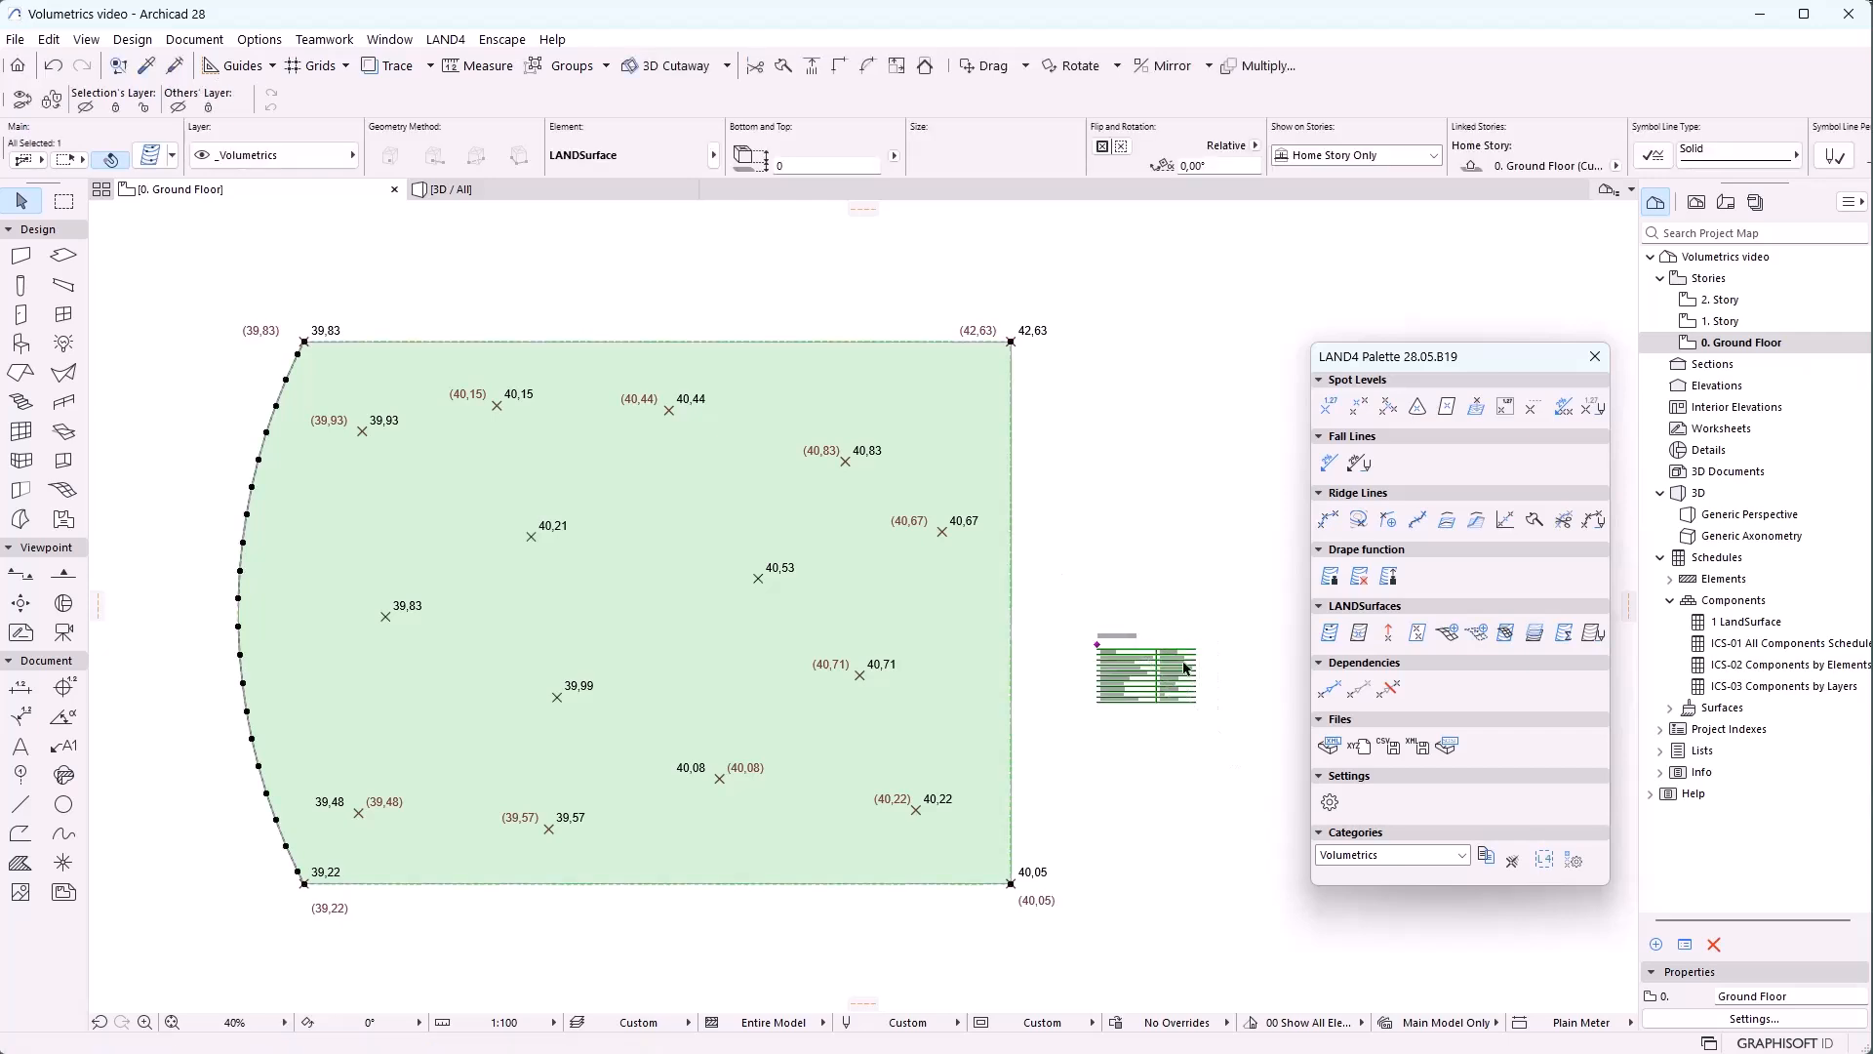
left_click(1593, 632)
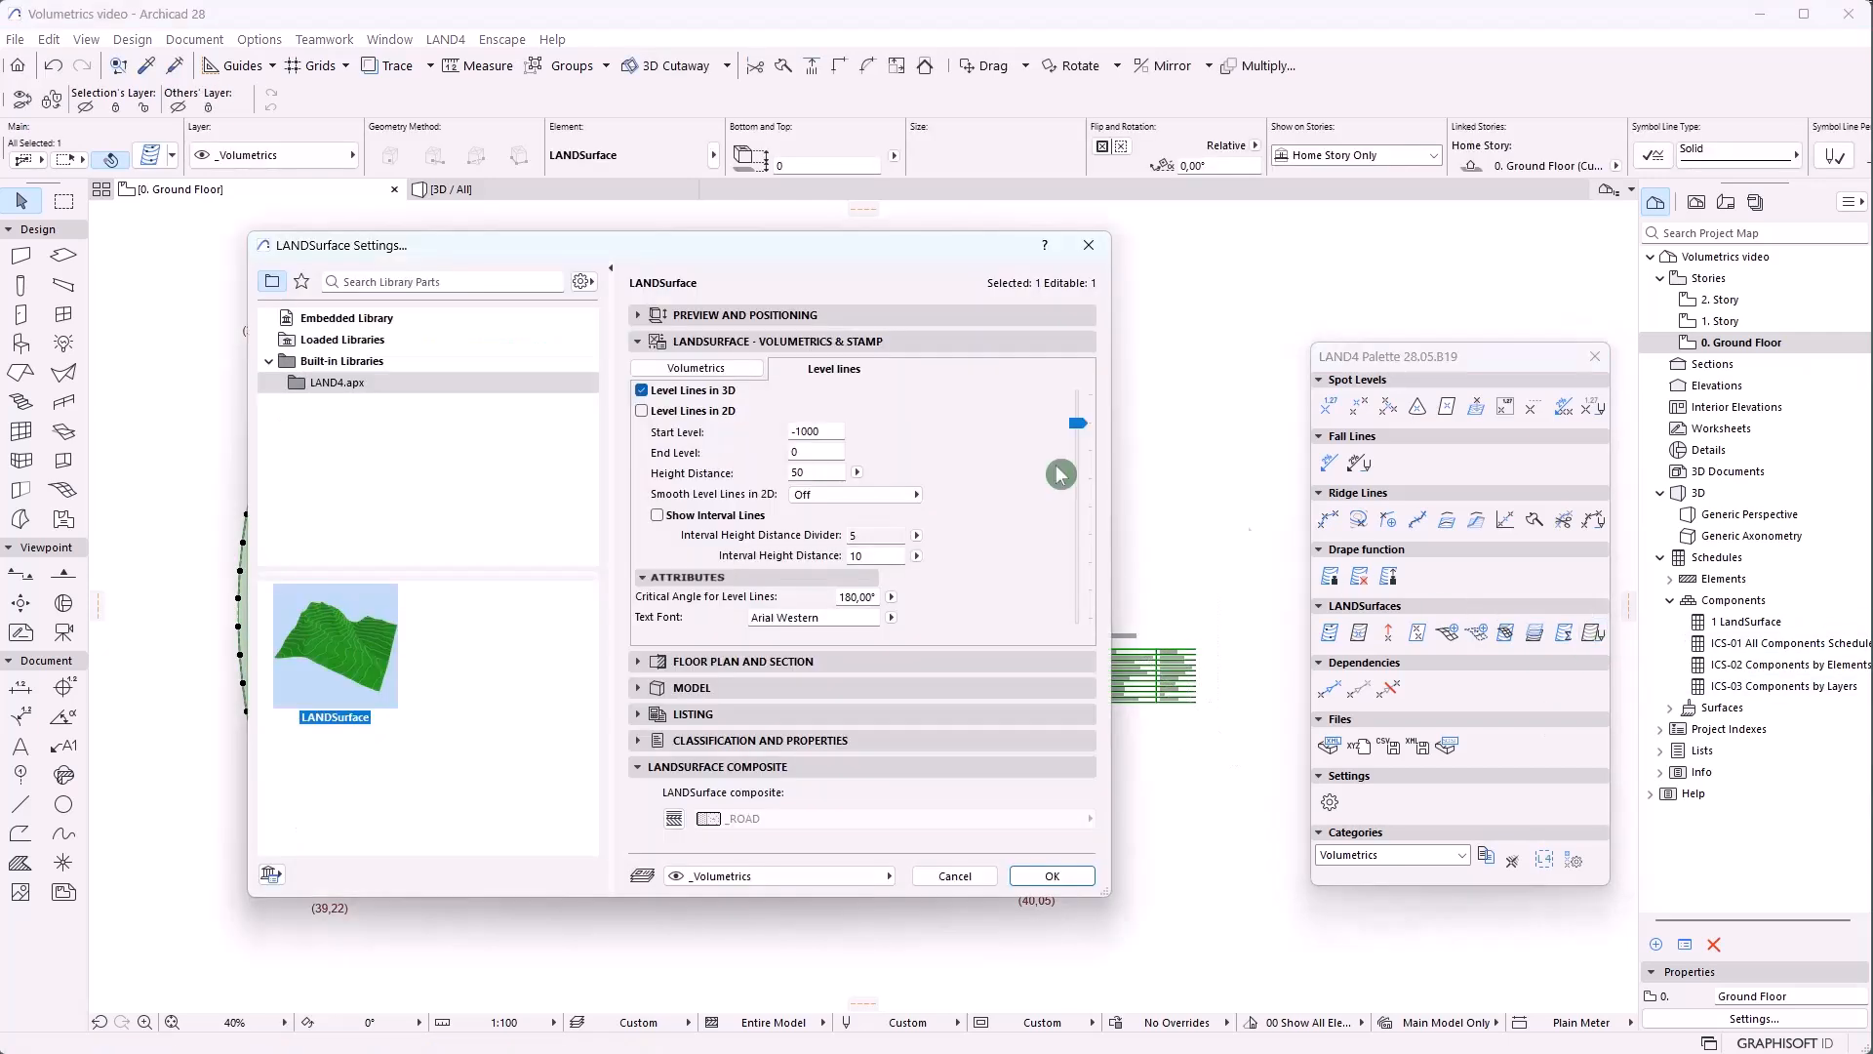
left_click(1052, 876)
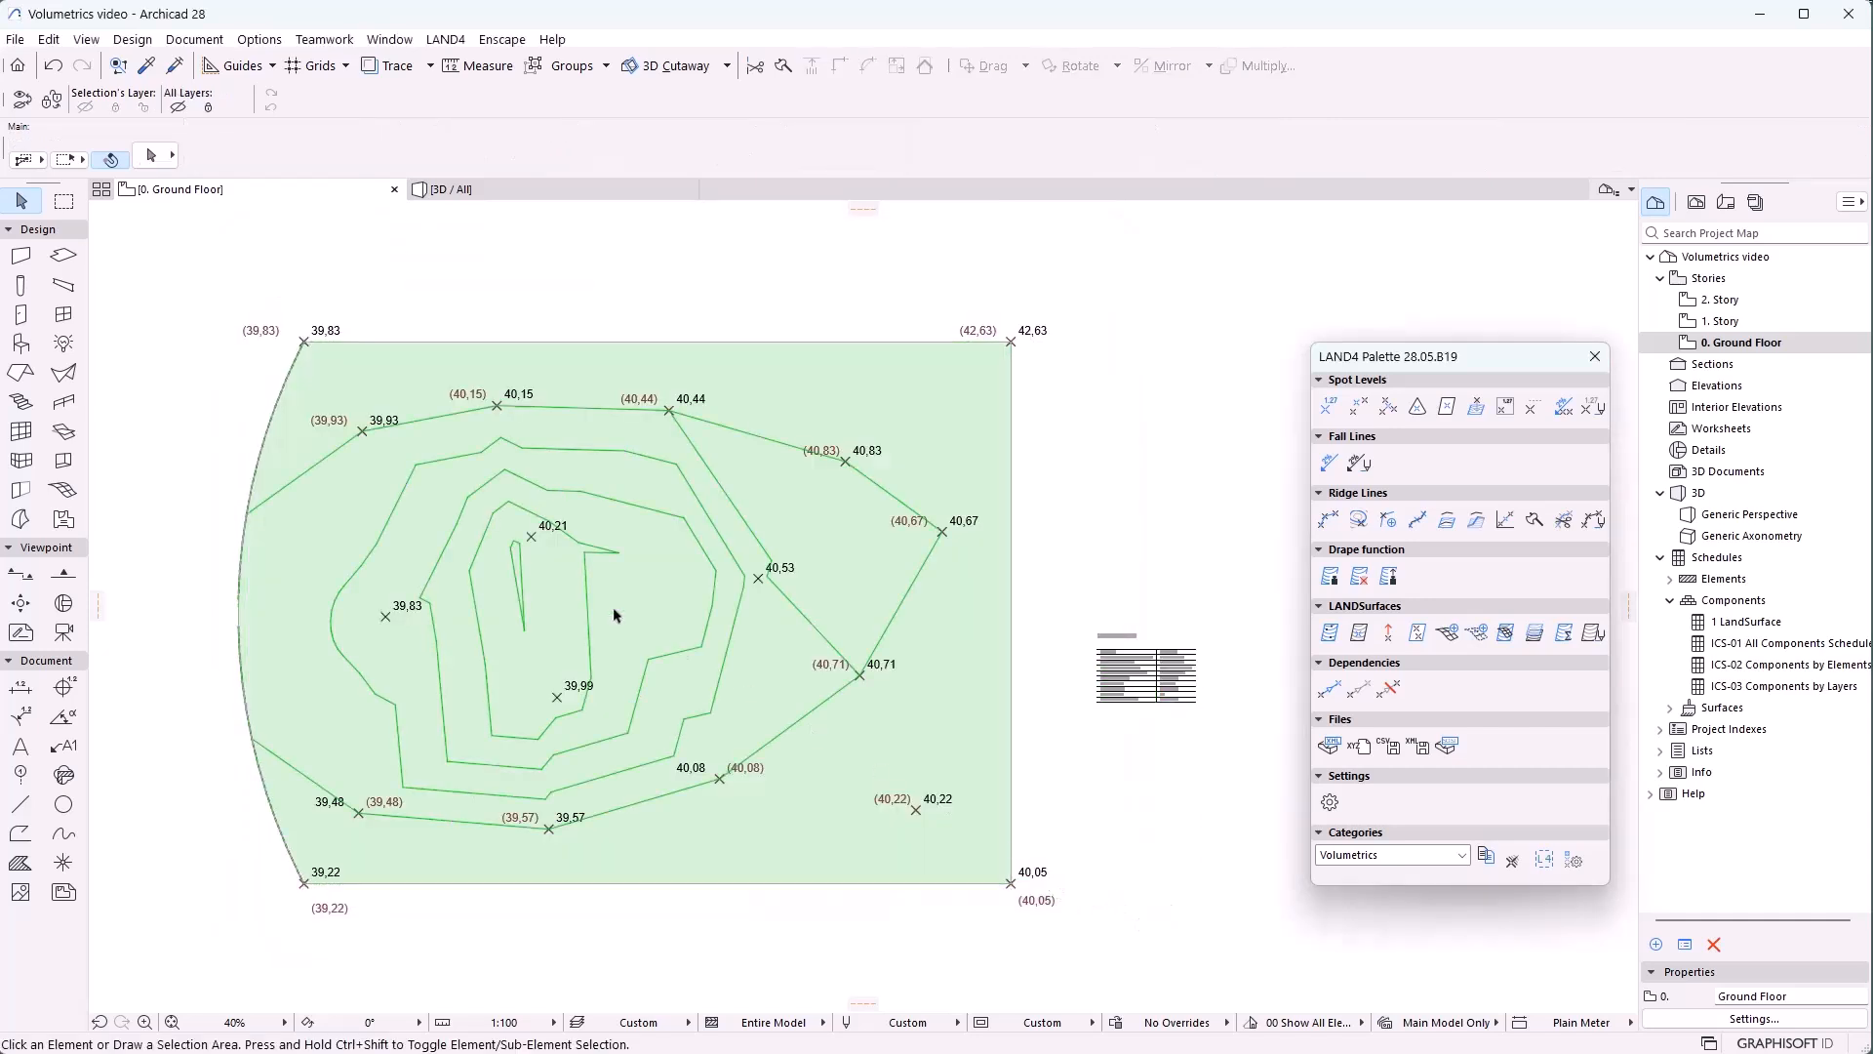
Move the existing spot levels 40,21, 39,83 and 39,99 to new positions closer to the middle of the terrain
left_click(481, 507)
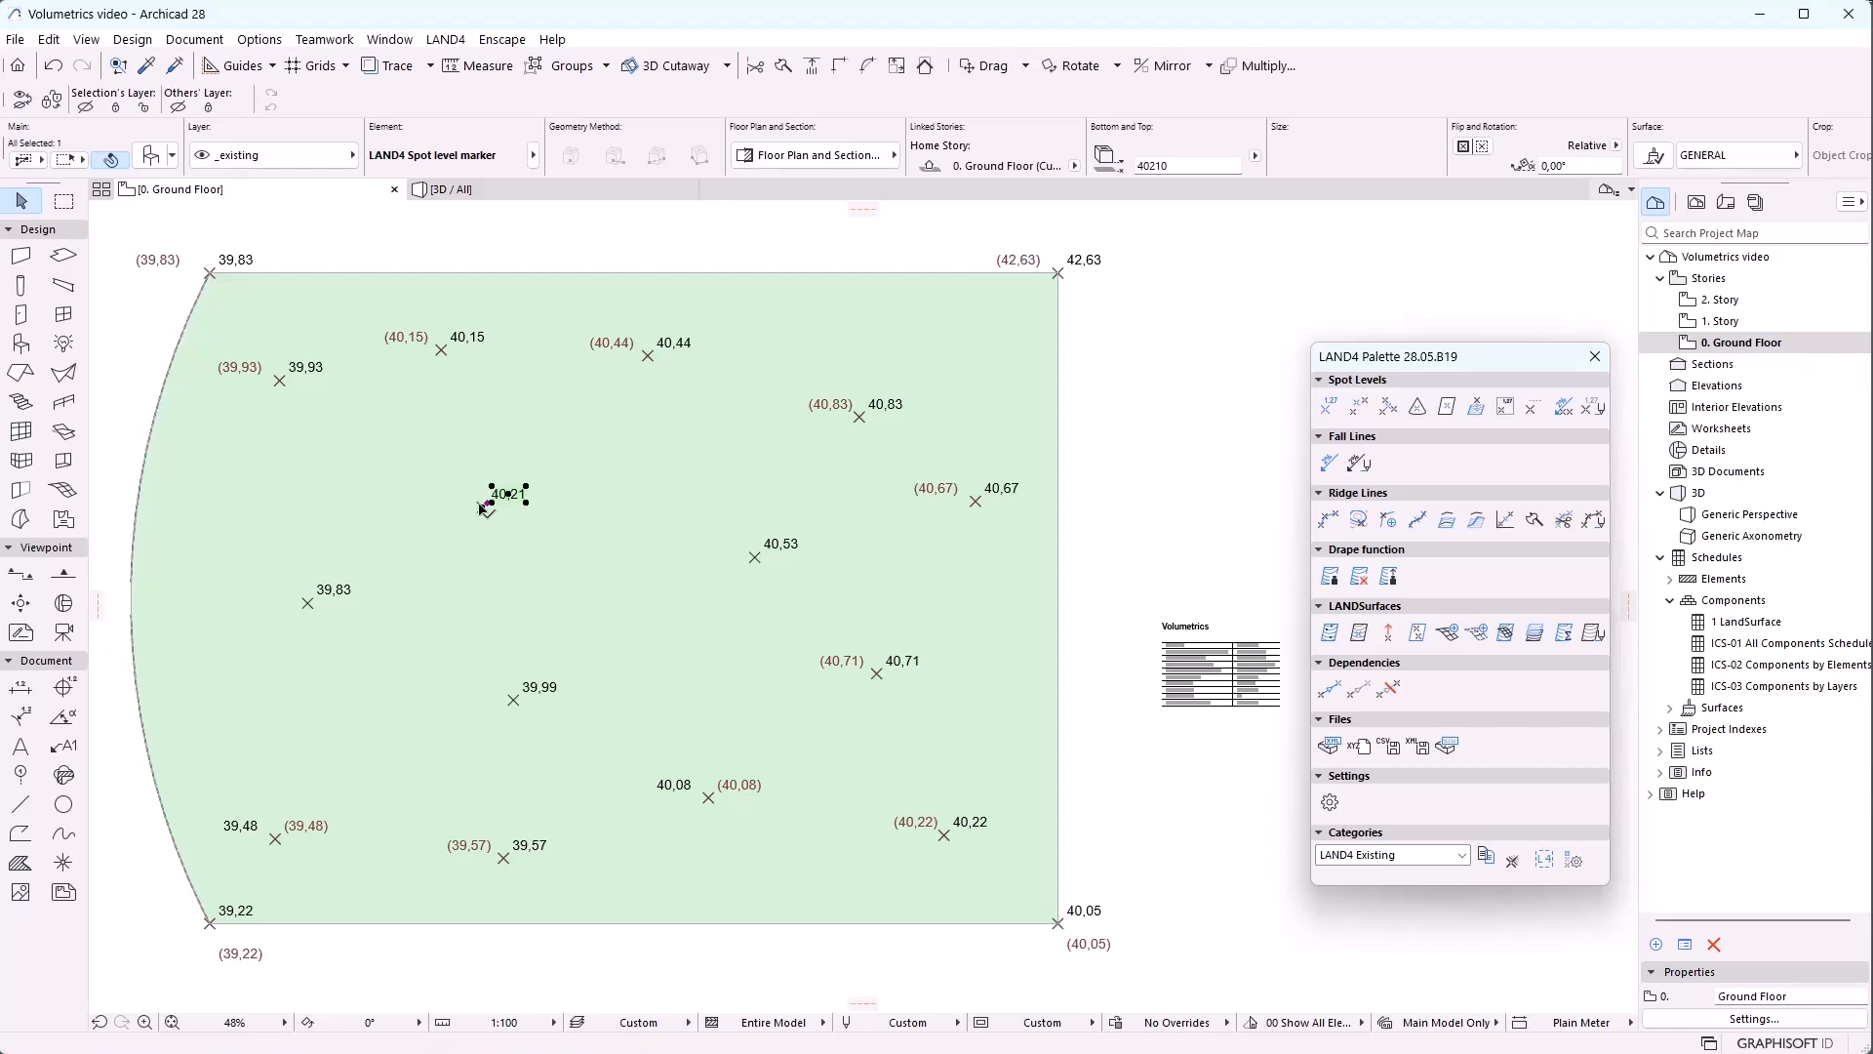
left_click(482, 508)
left_click(568, 563)
left_click(311, 604)
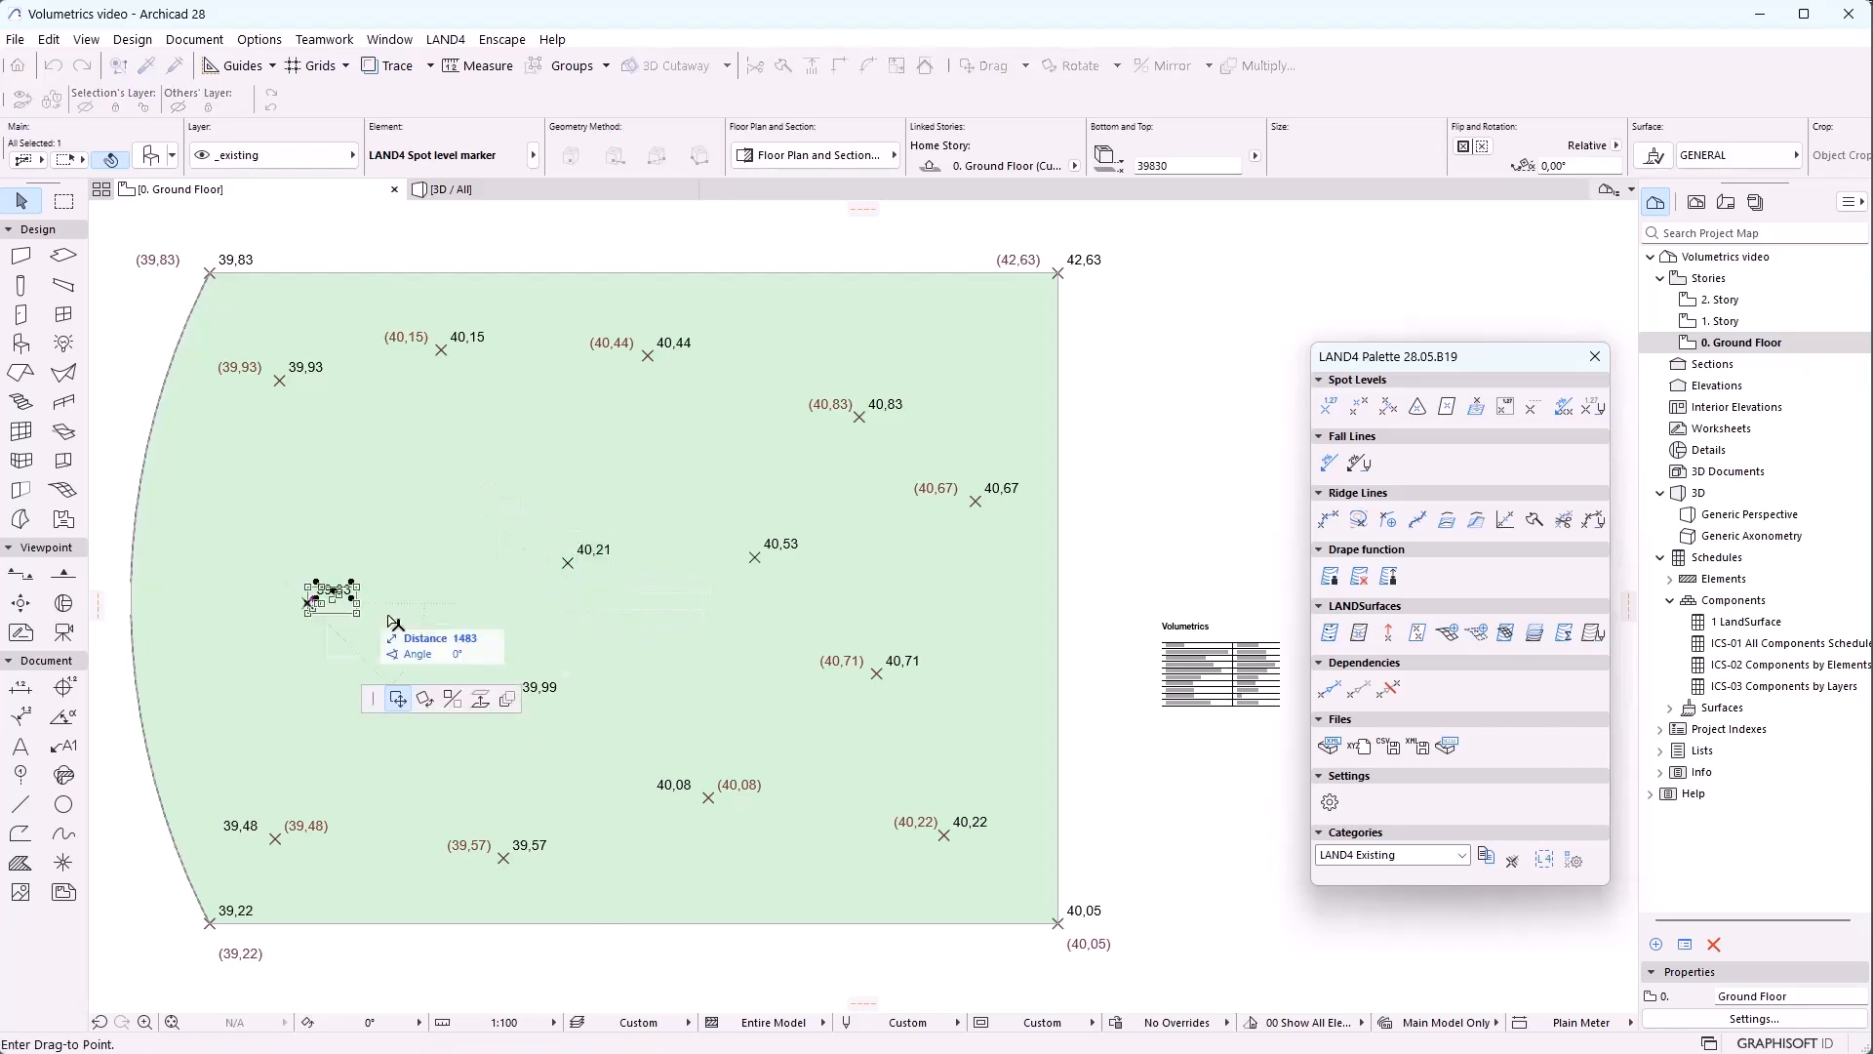
left_click(495, 611)
left_click(520, 700)
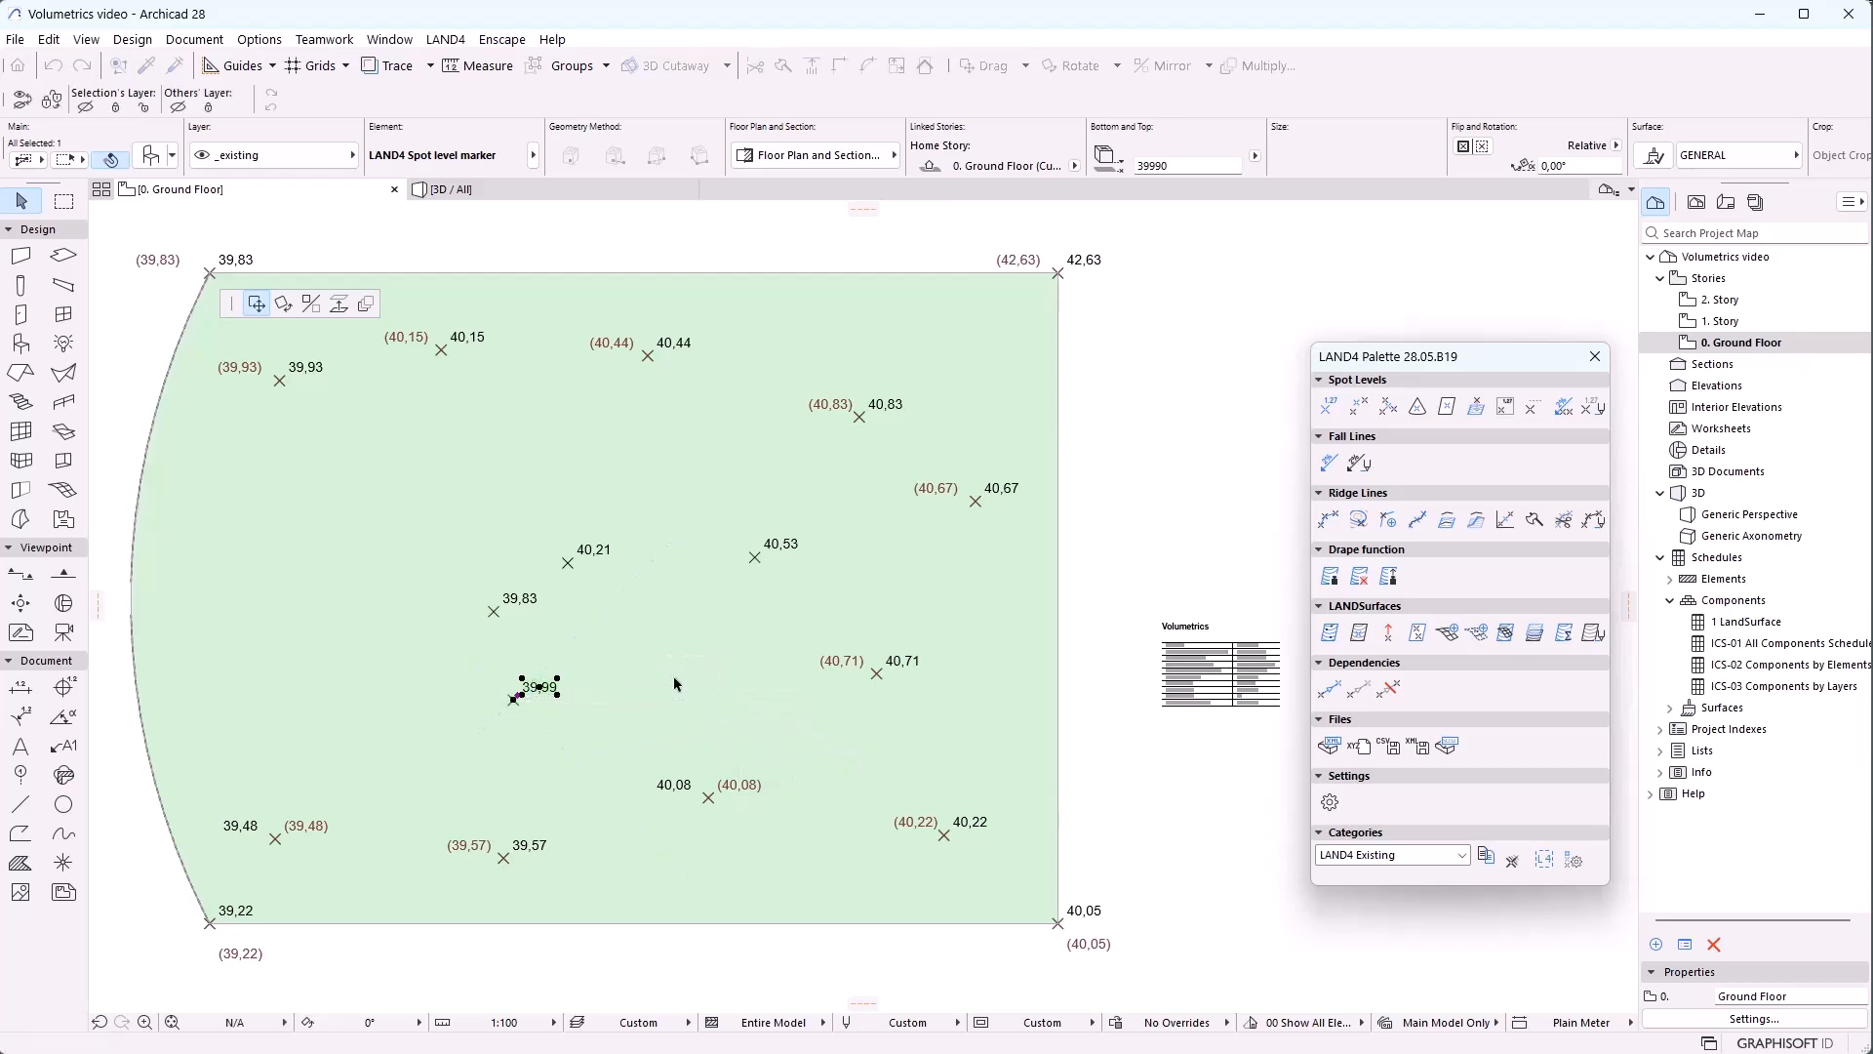
left_click(674, 677)
left_click(837, 815)
Examine the terrain and the cut and fill zones of the volumetrics surface in 3D after moving the spot levels
left_click(537, 191)
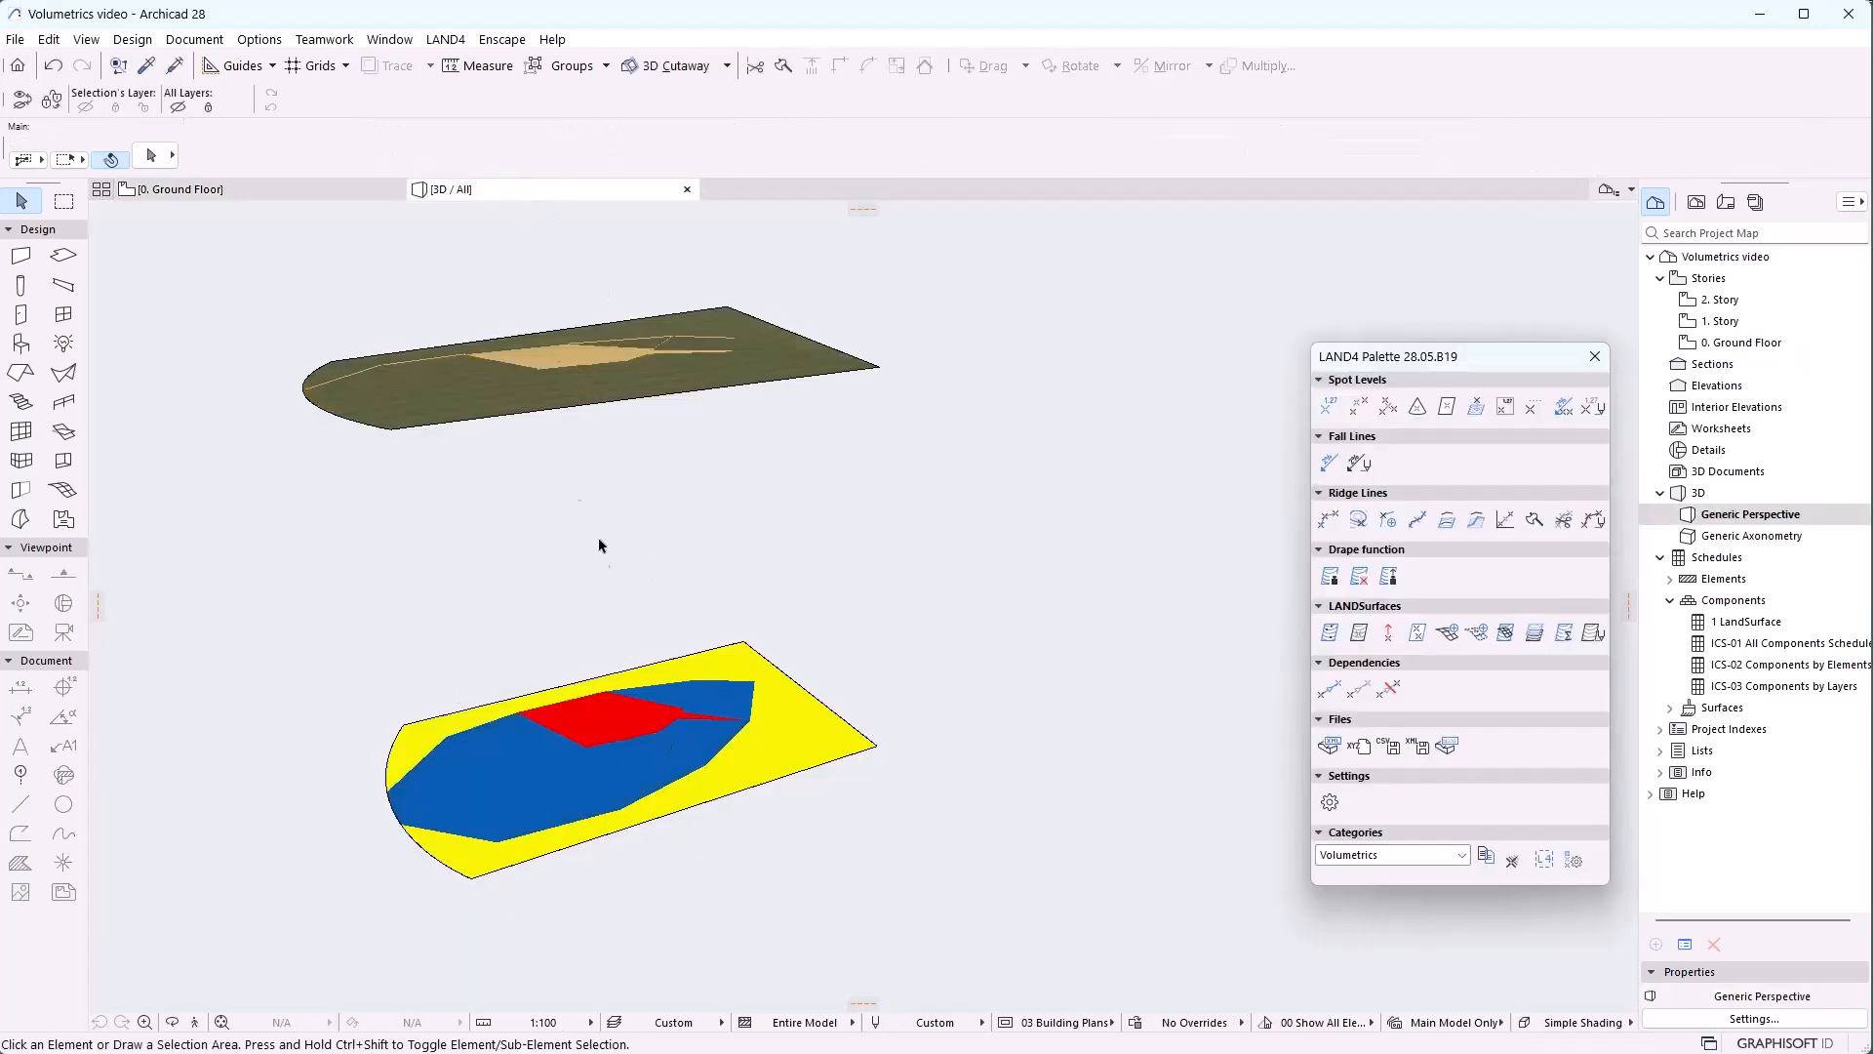
scroll(625, 595, "up", 3)
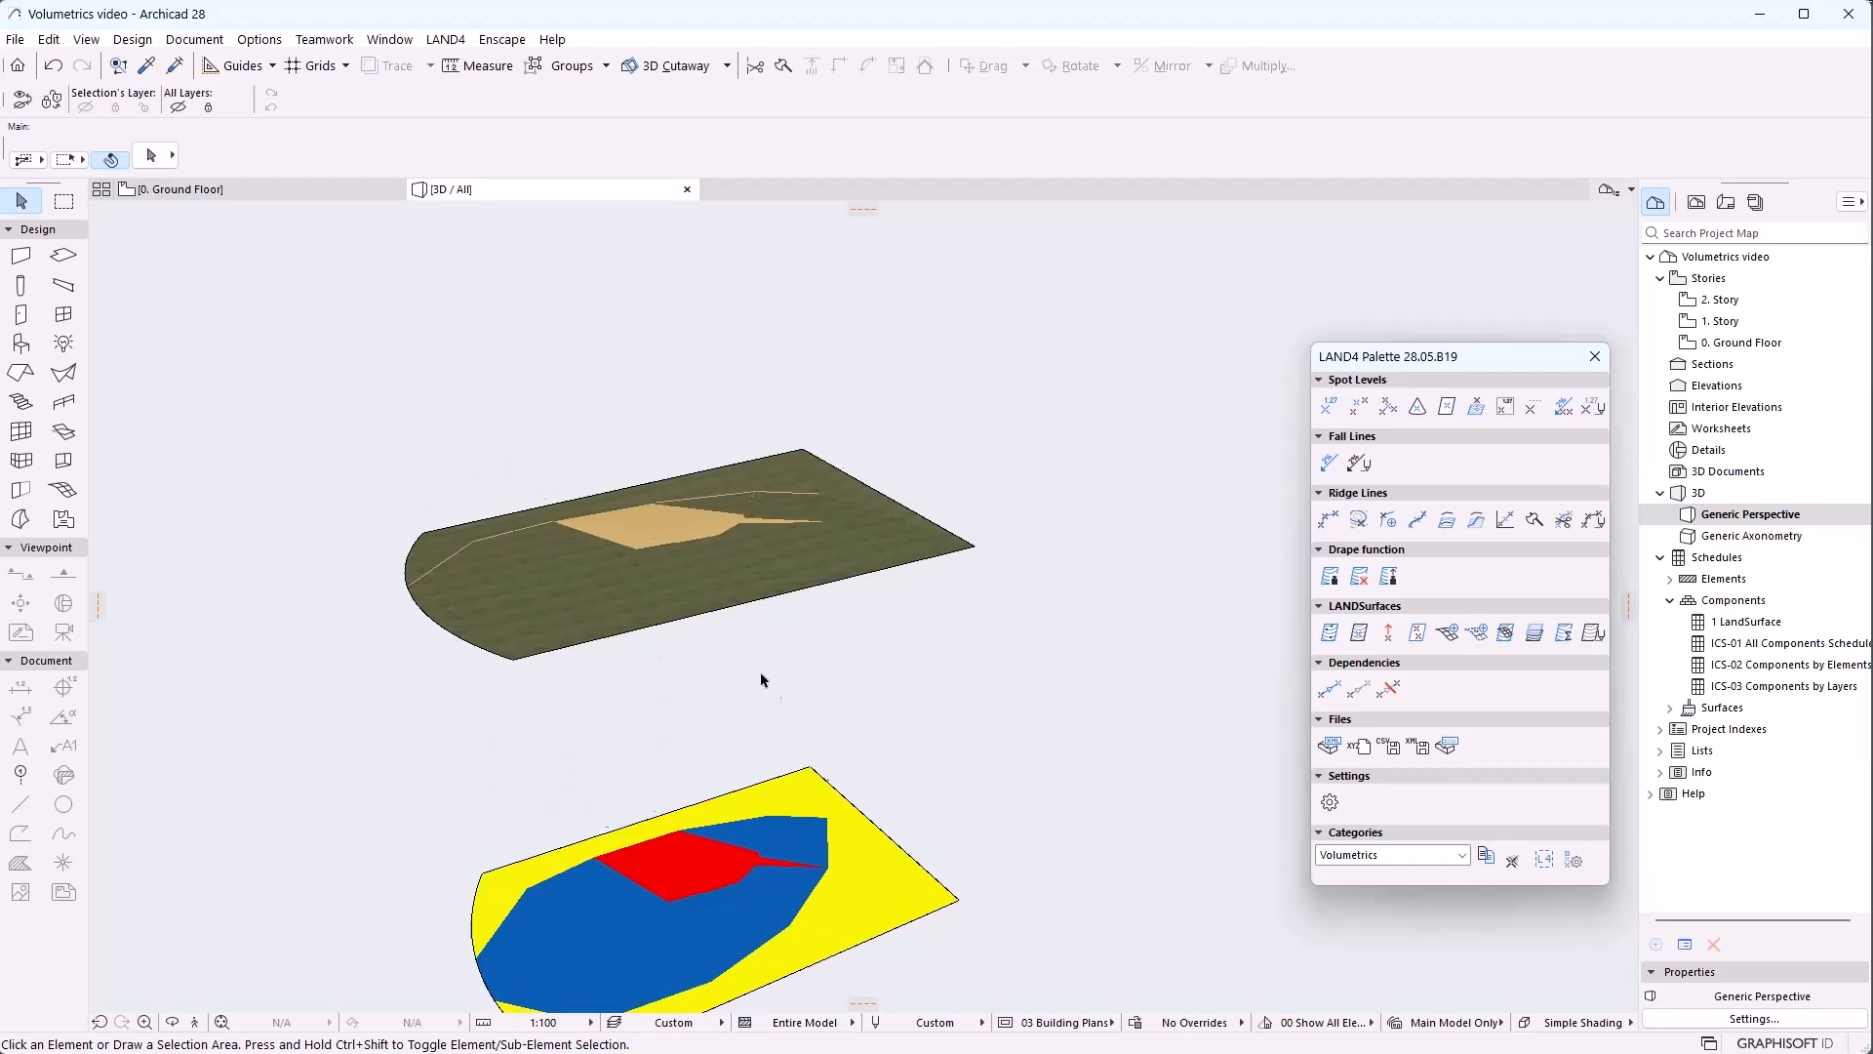
middle_click_drag(776, 696, 707, 585)
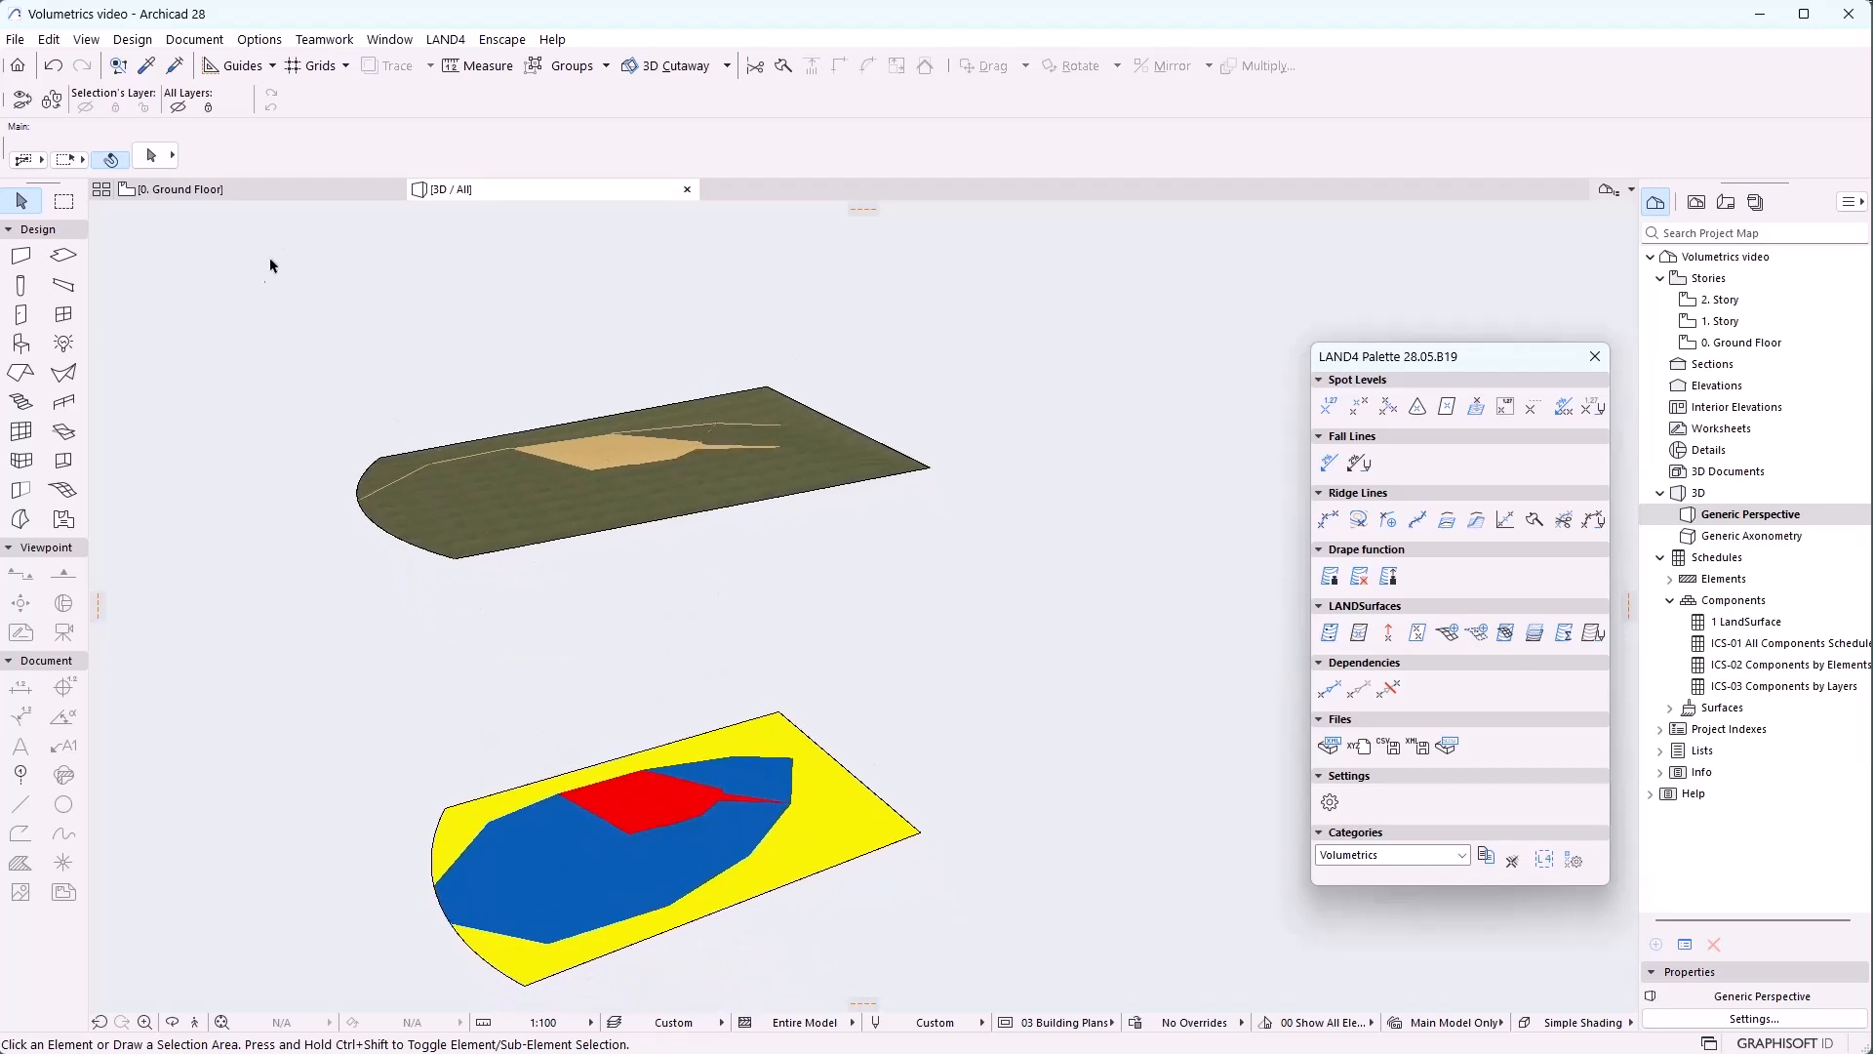
Update the volumetrics calculation so the stamp table beside the ground floor plan reflects the moved spot levels
left_click(176, 190)
scroll(844, 702, "up", 5)
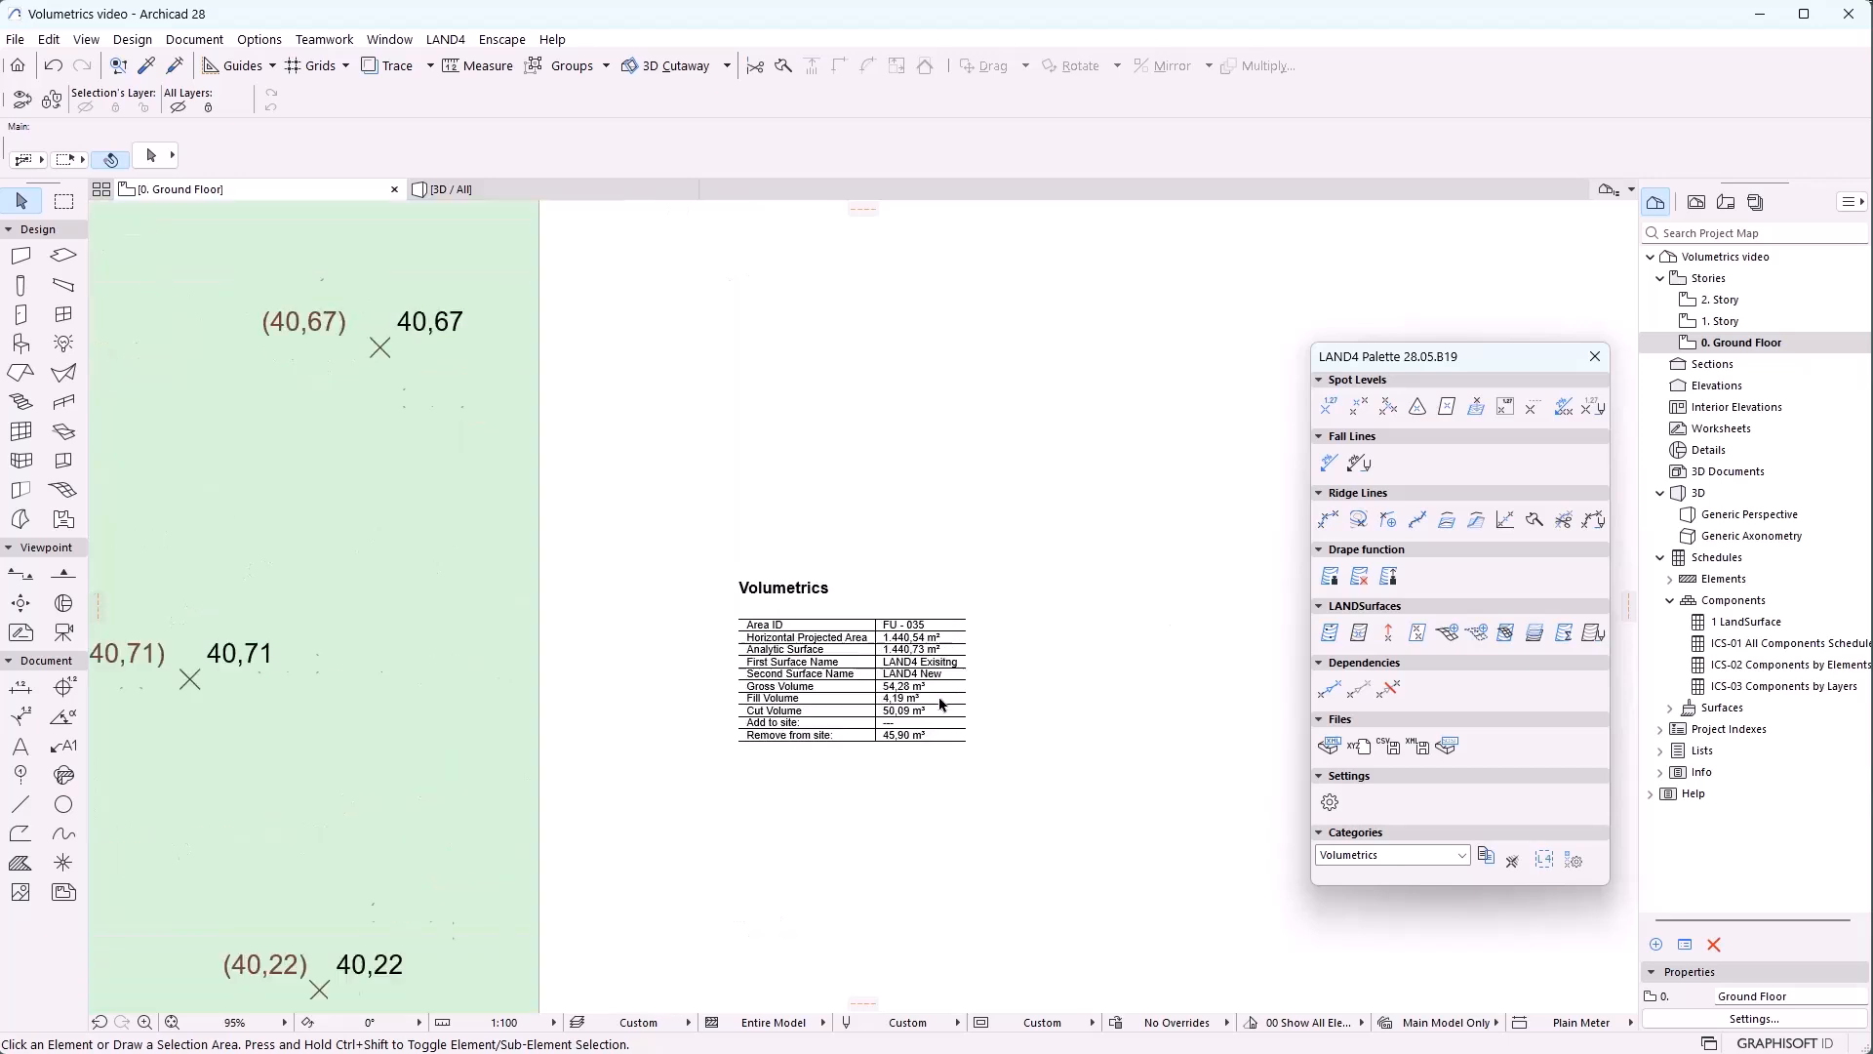
left_click_drag(368, 358, 1159, 932)
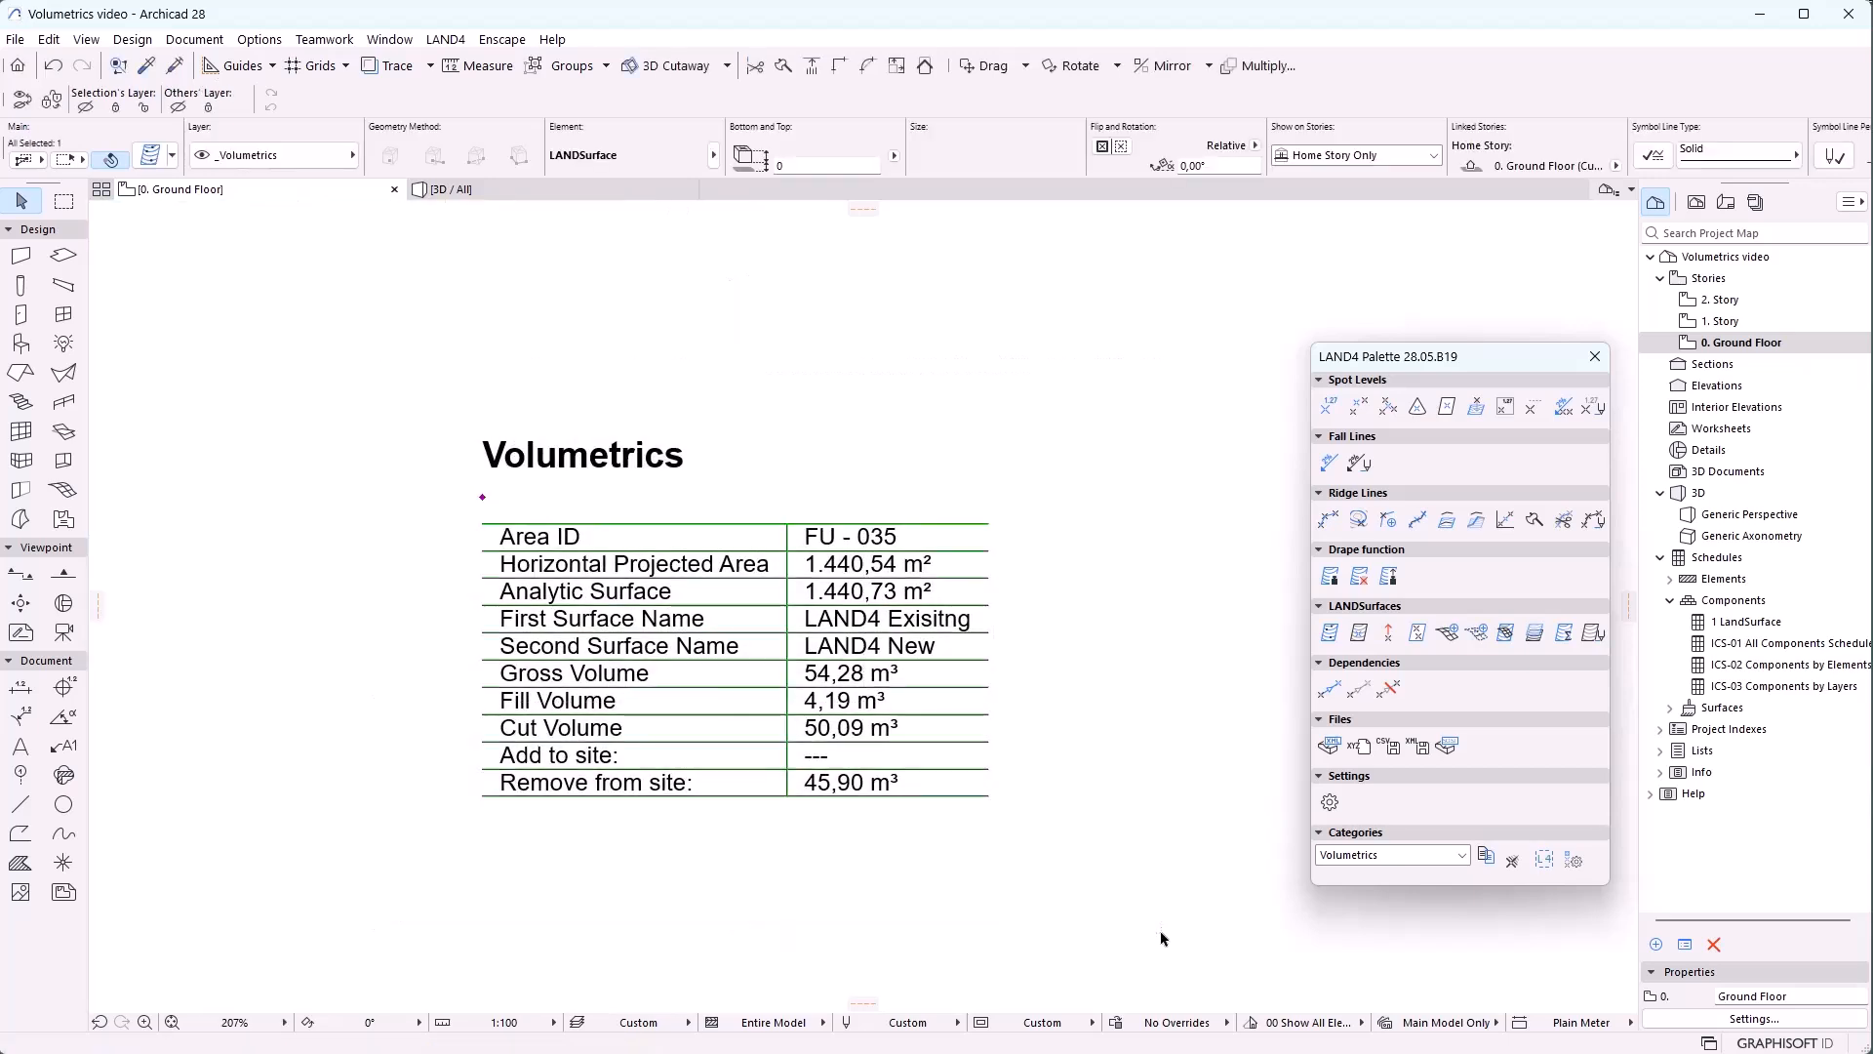
left_click(1564, 639)
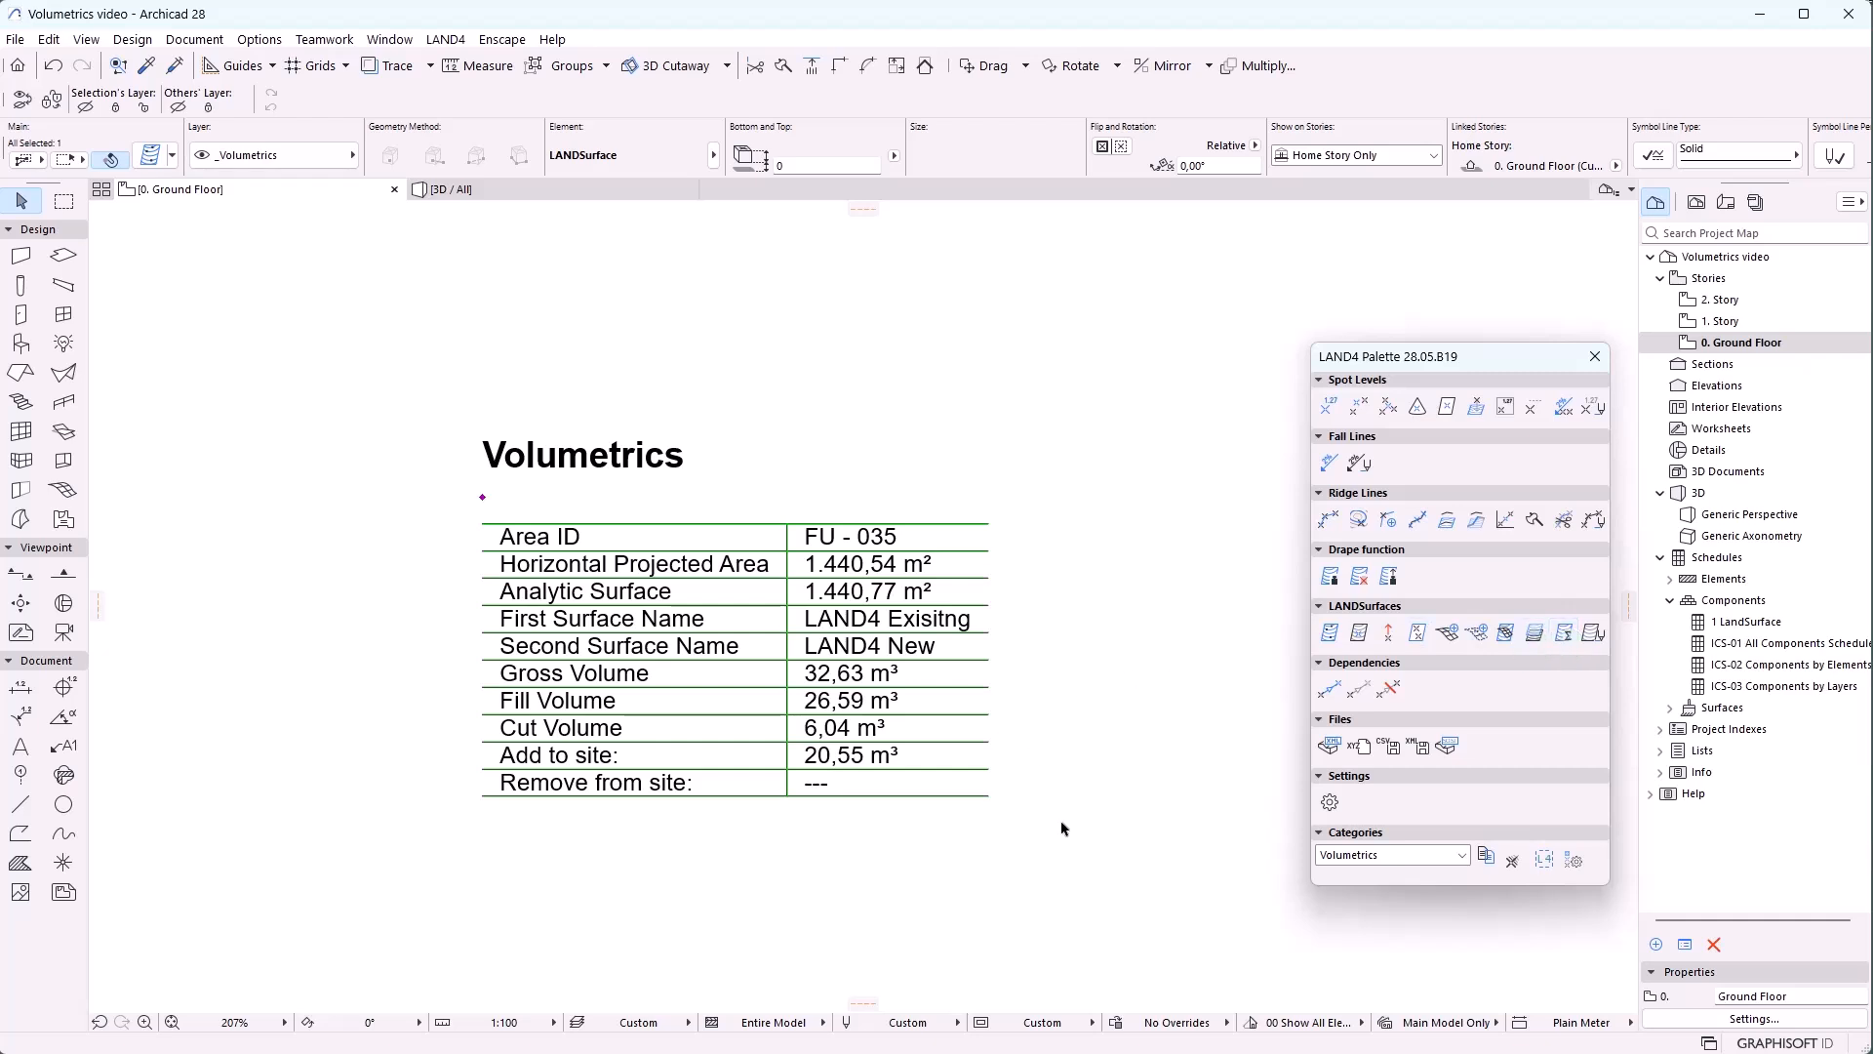
key("Escape")
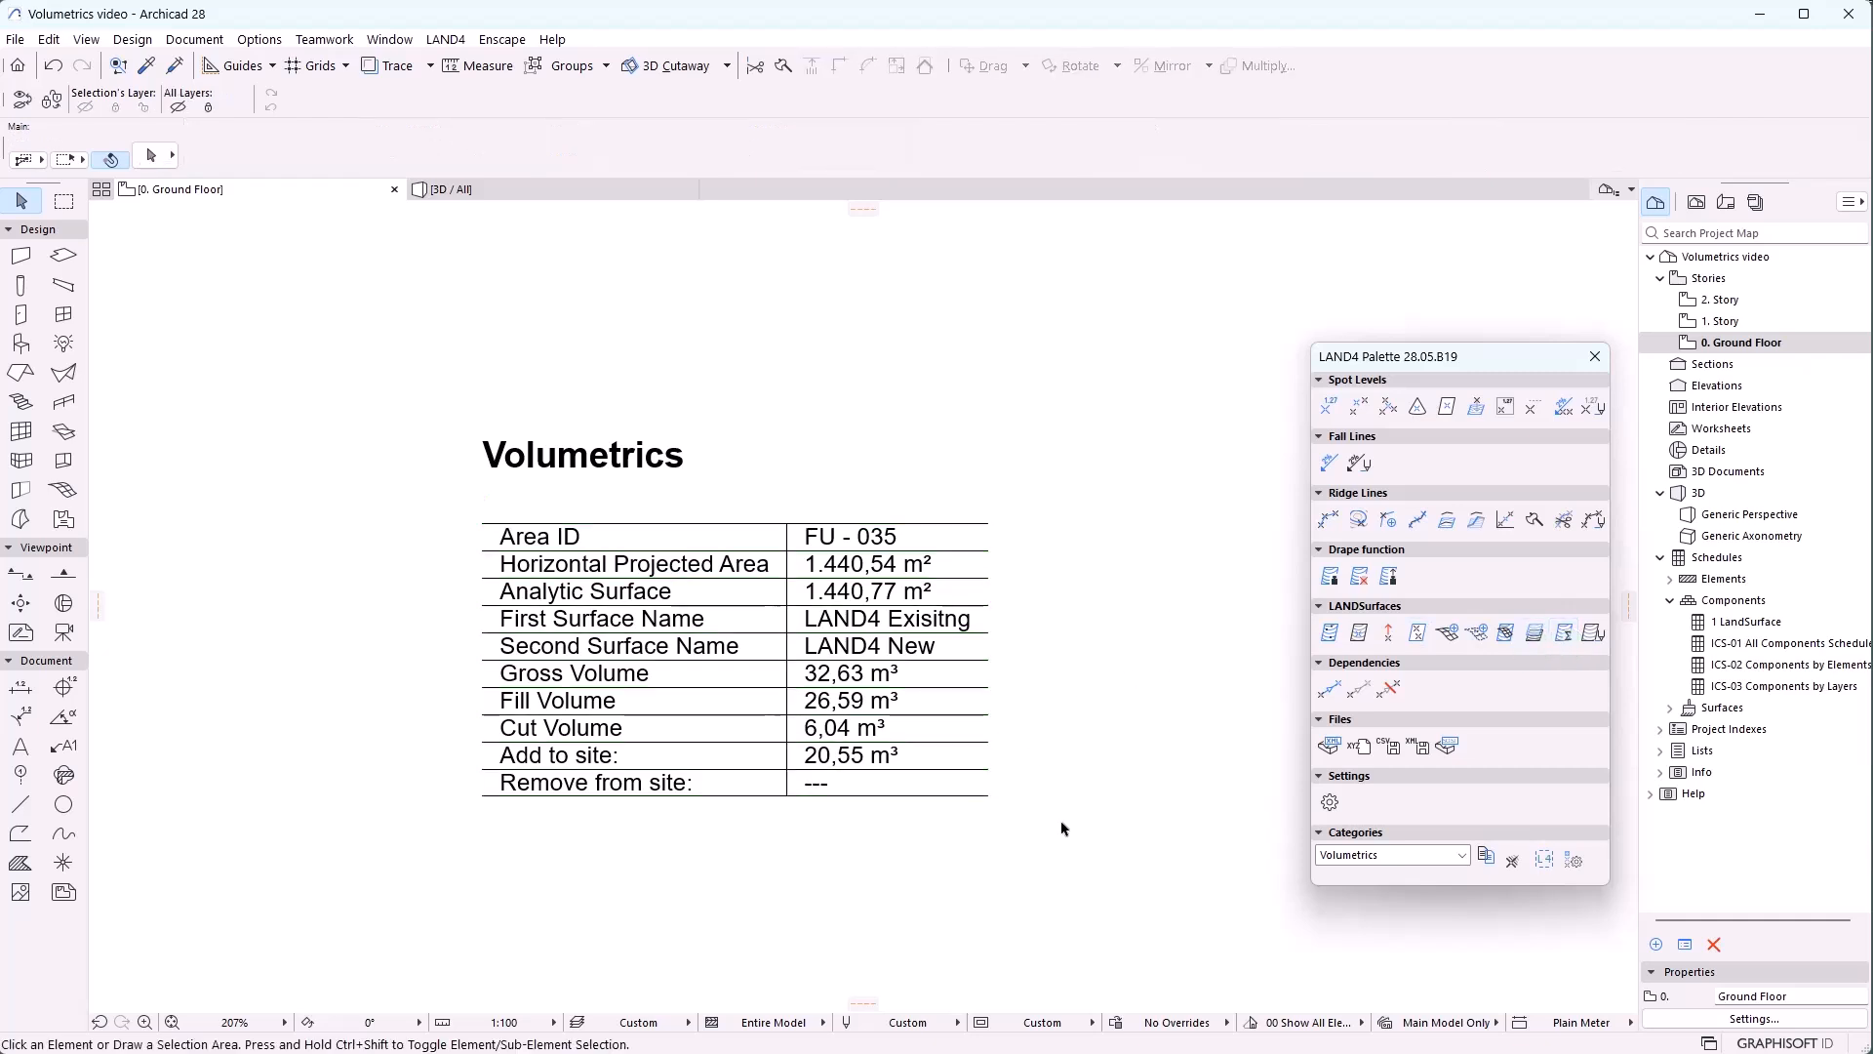
left_click(488, 194)
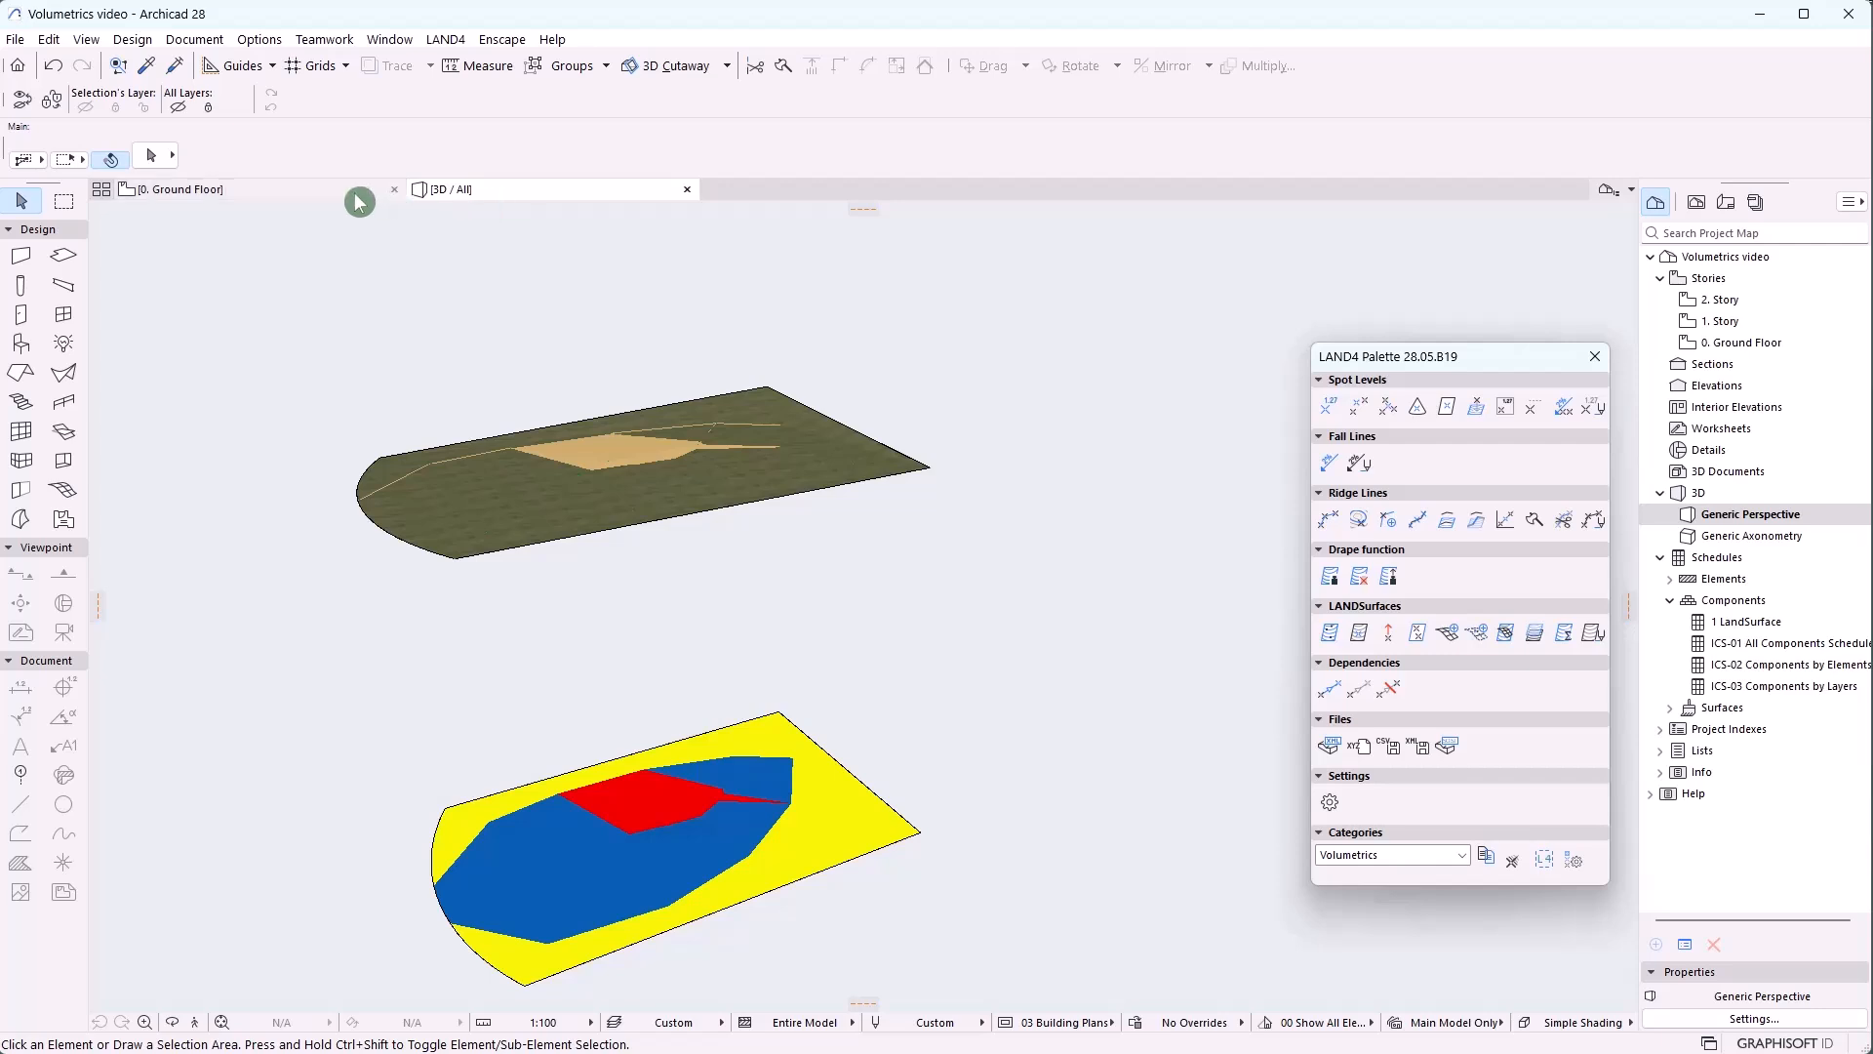
left_click(357, 198)
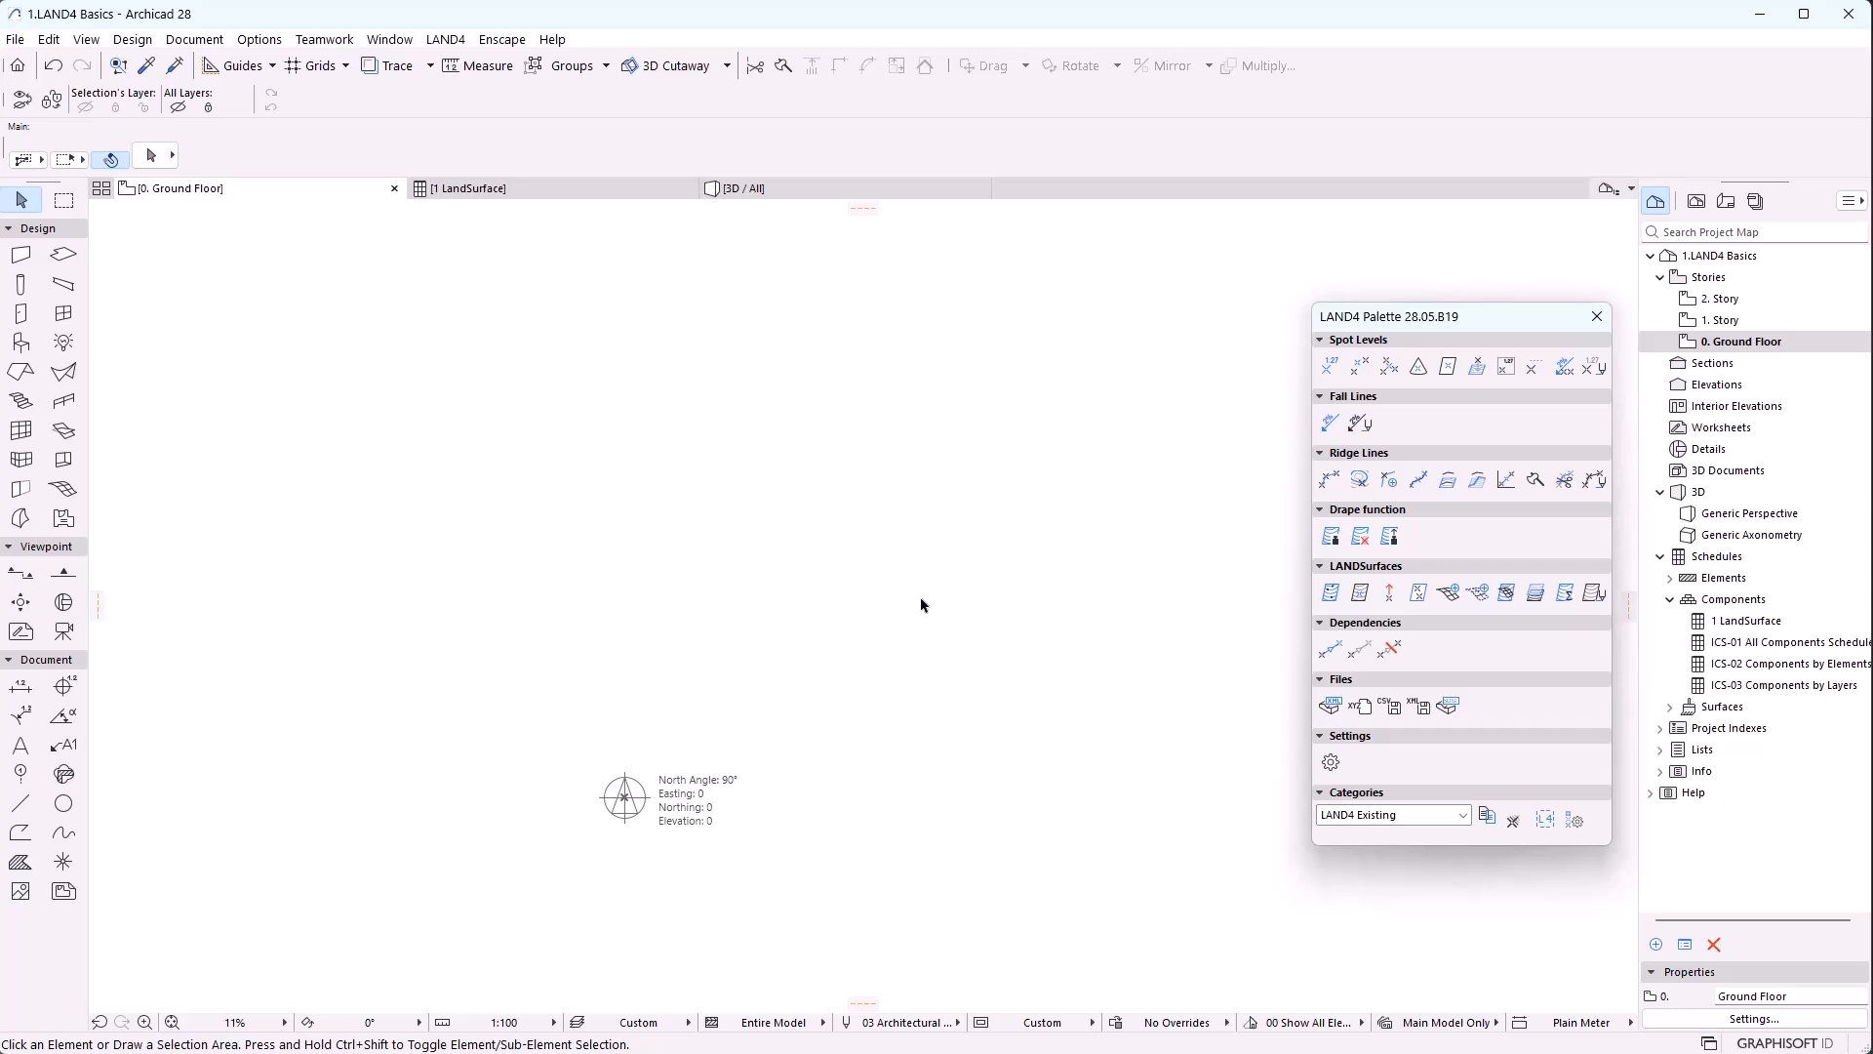
left_click(1345, 683)
left_click(1347, 680)
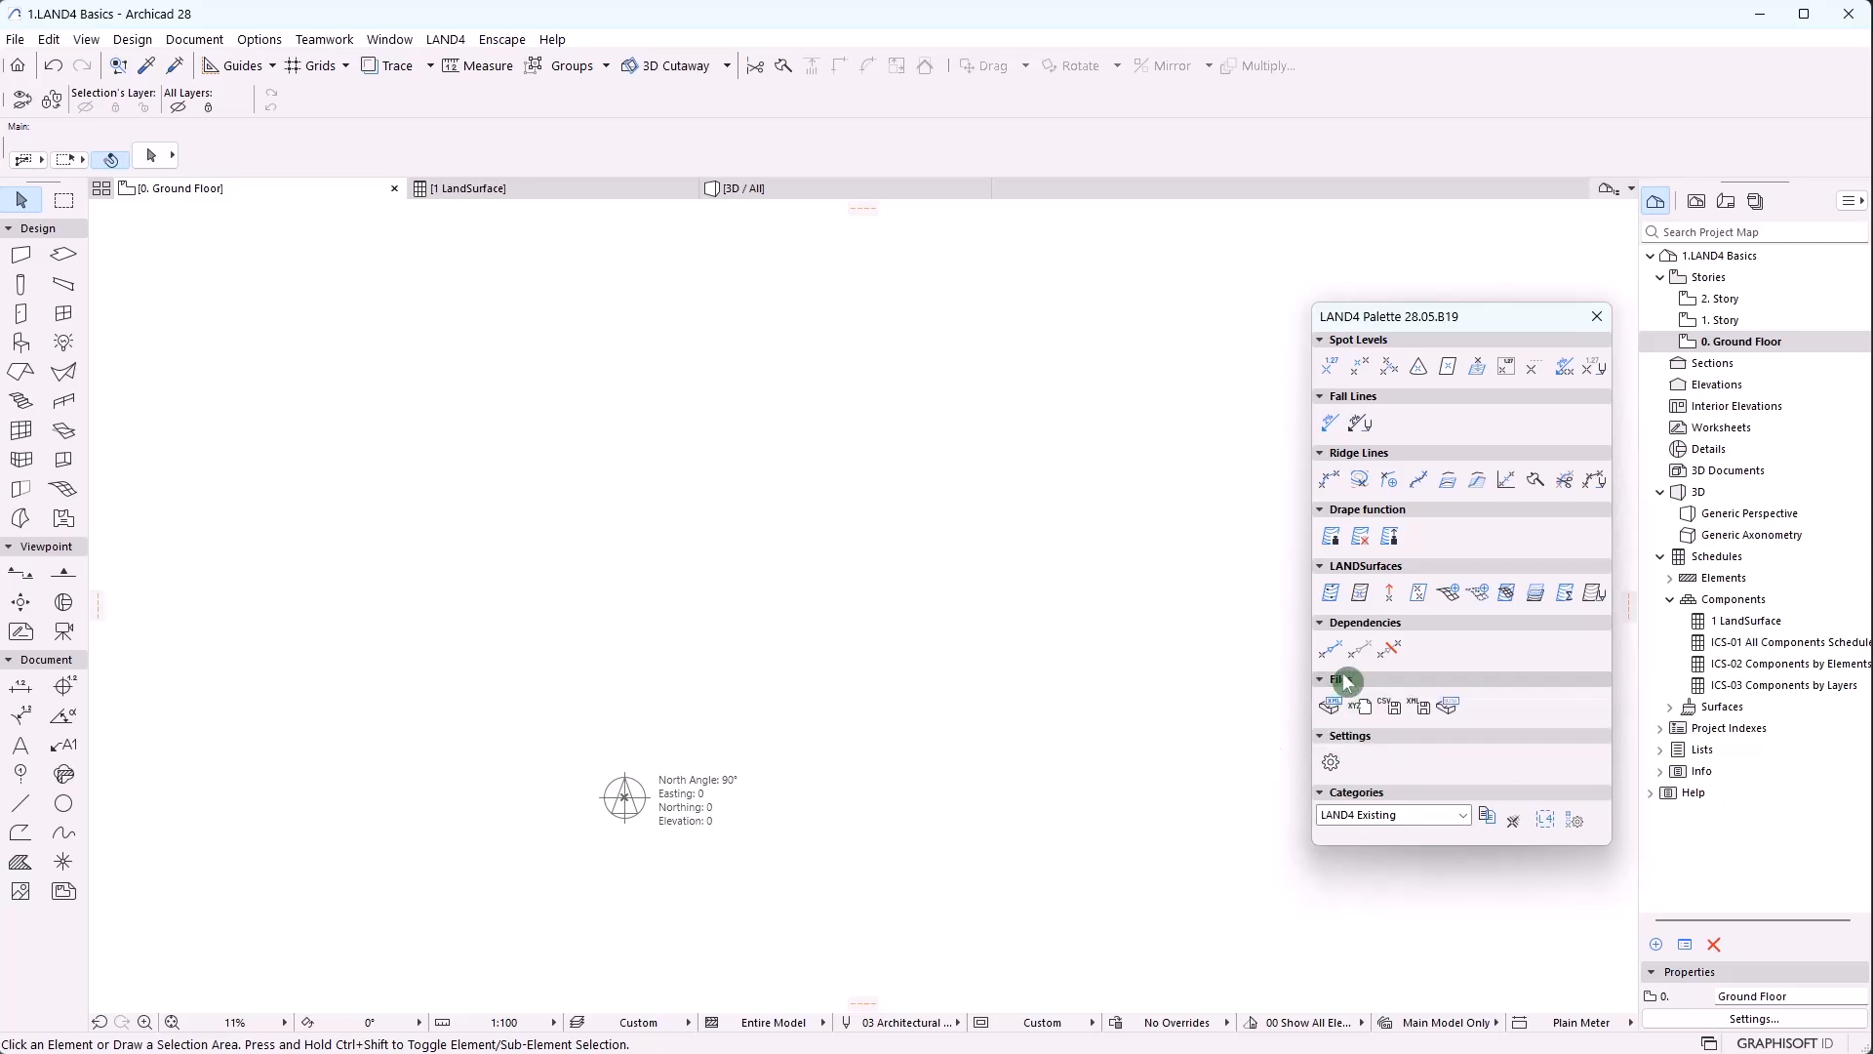
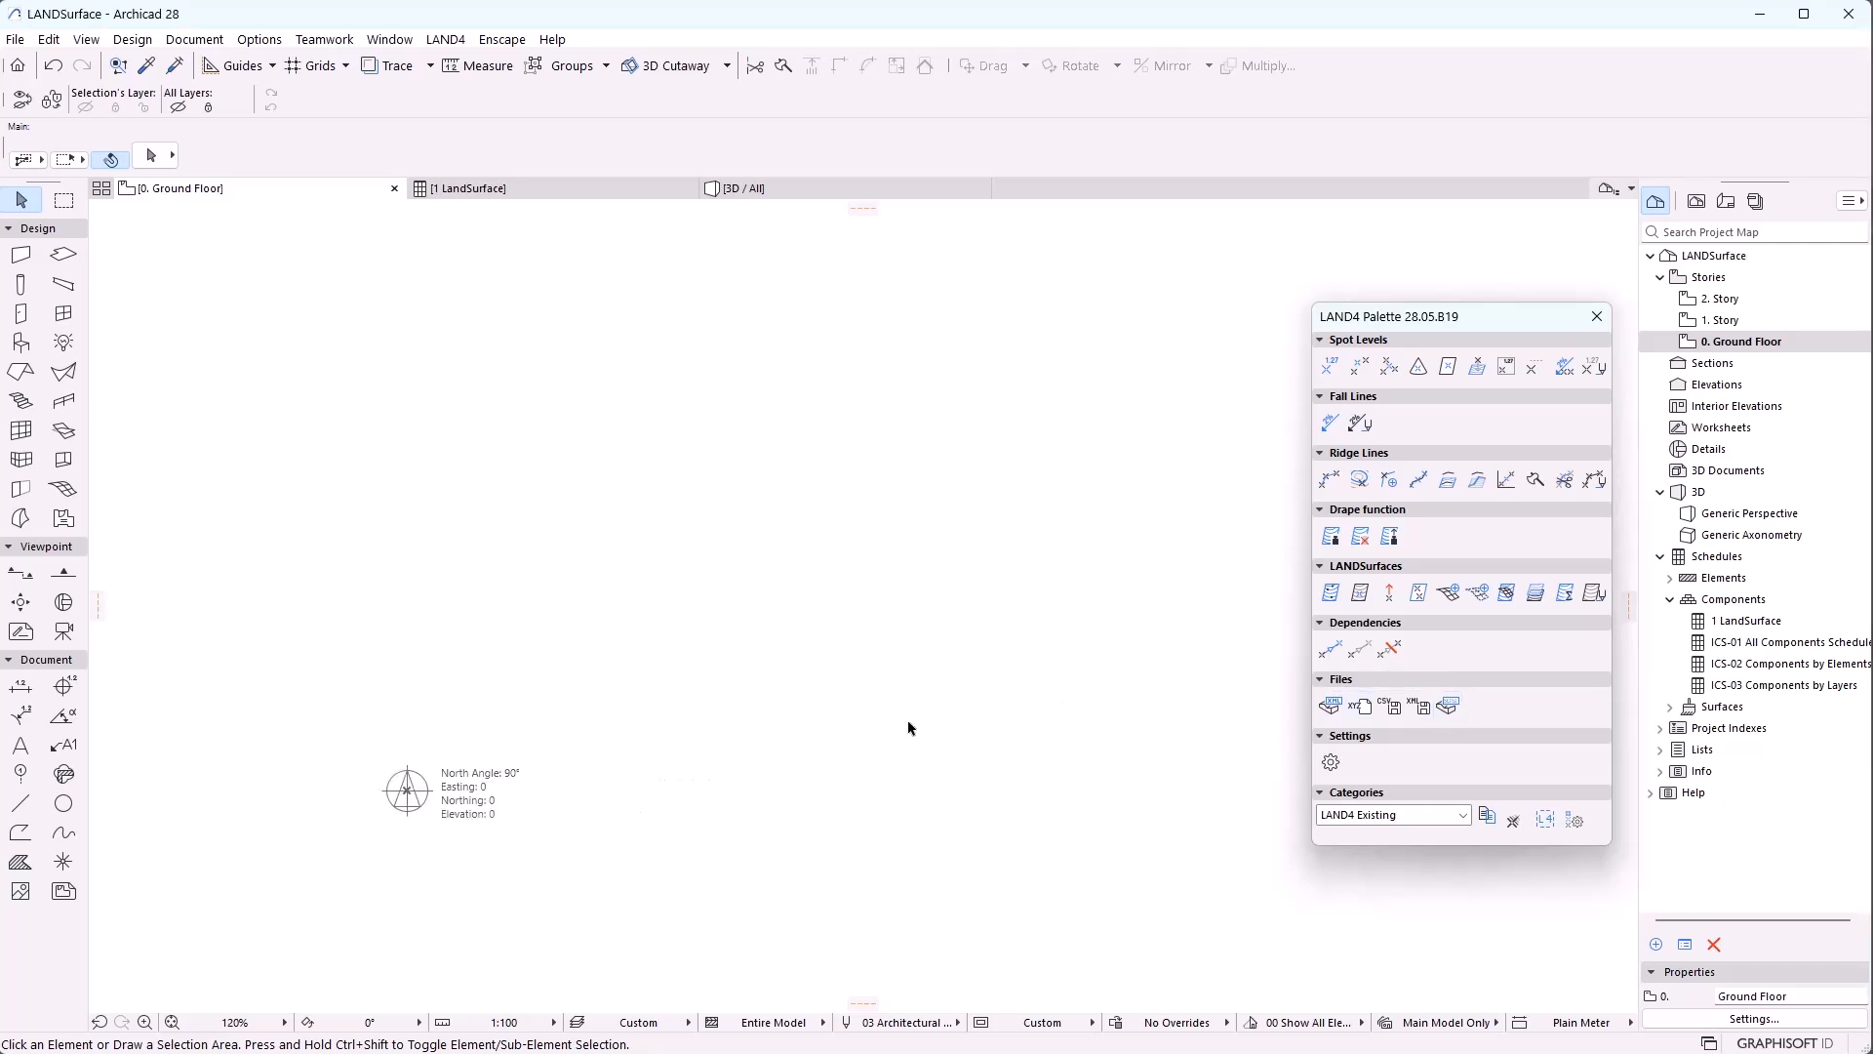
Import the terrain from "LandXML file" in the 6.Files folder by Project Origin and fit it in the floor plan view
left_click(1332, 704)
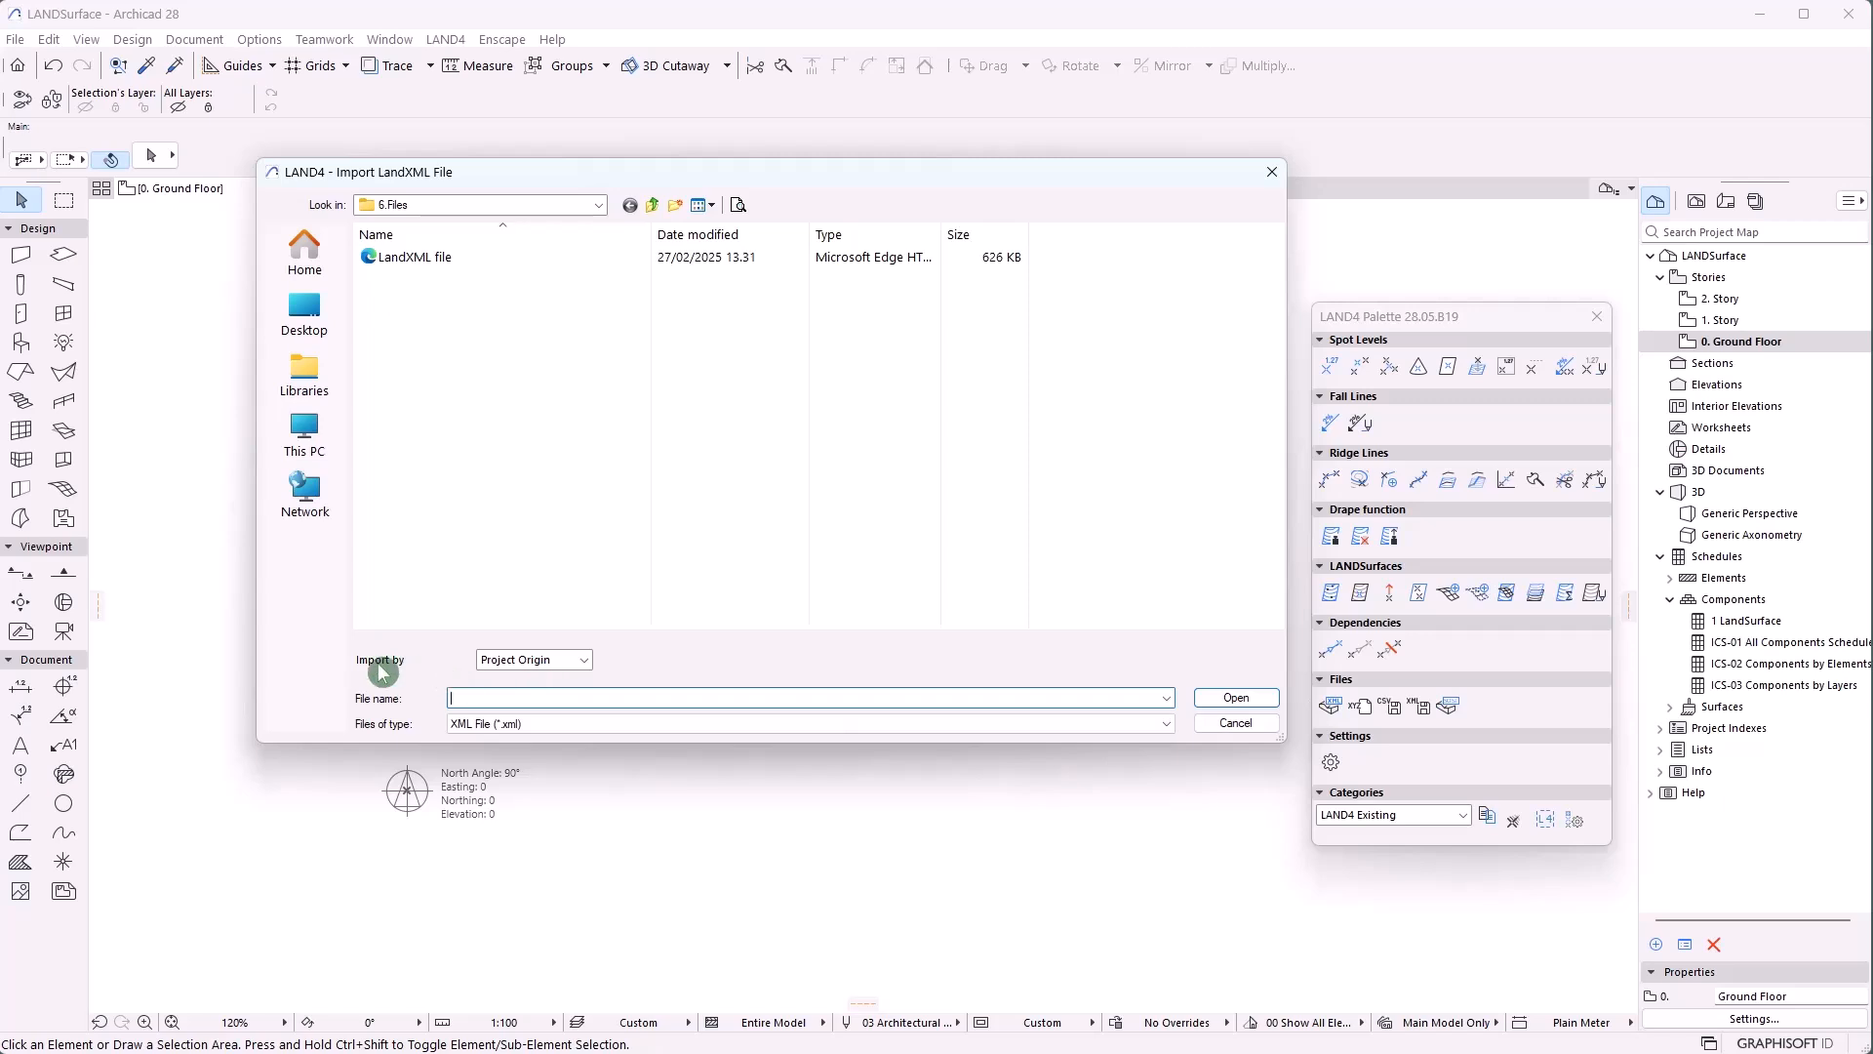
left_click(507, 662)
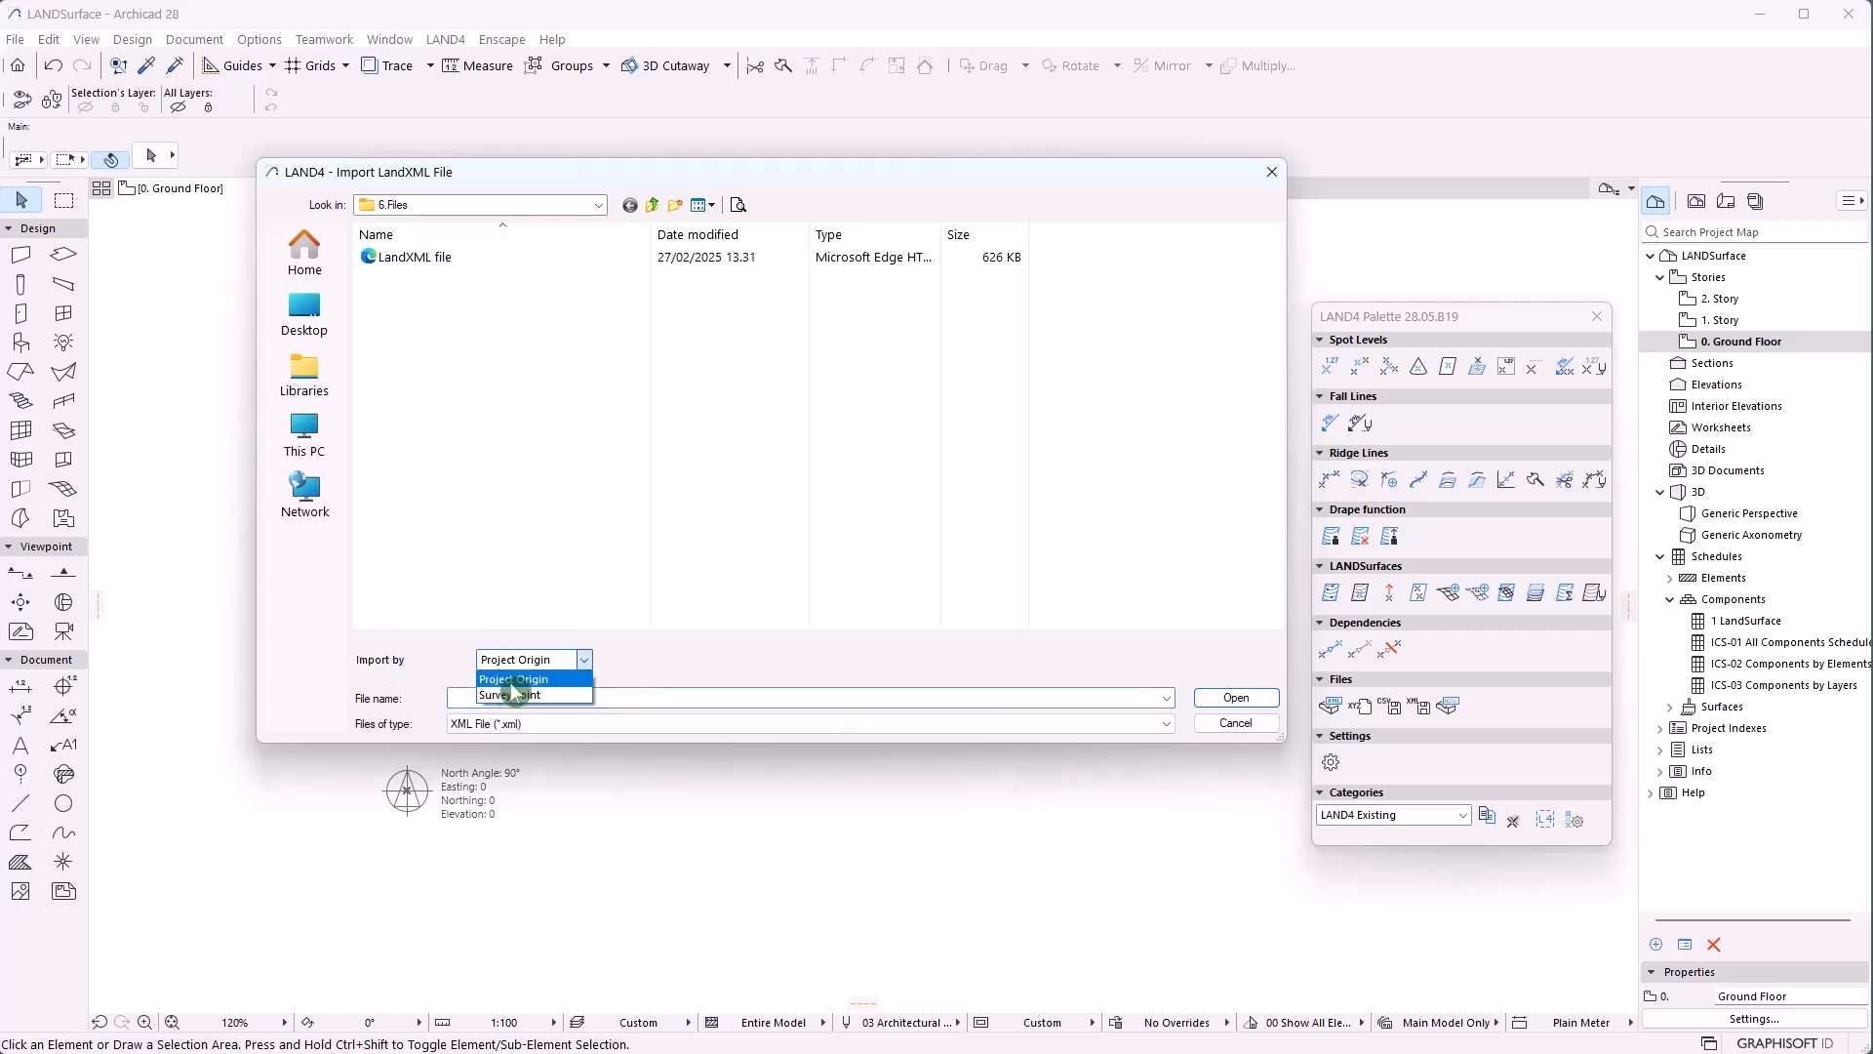
left_click(511, 683)
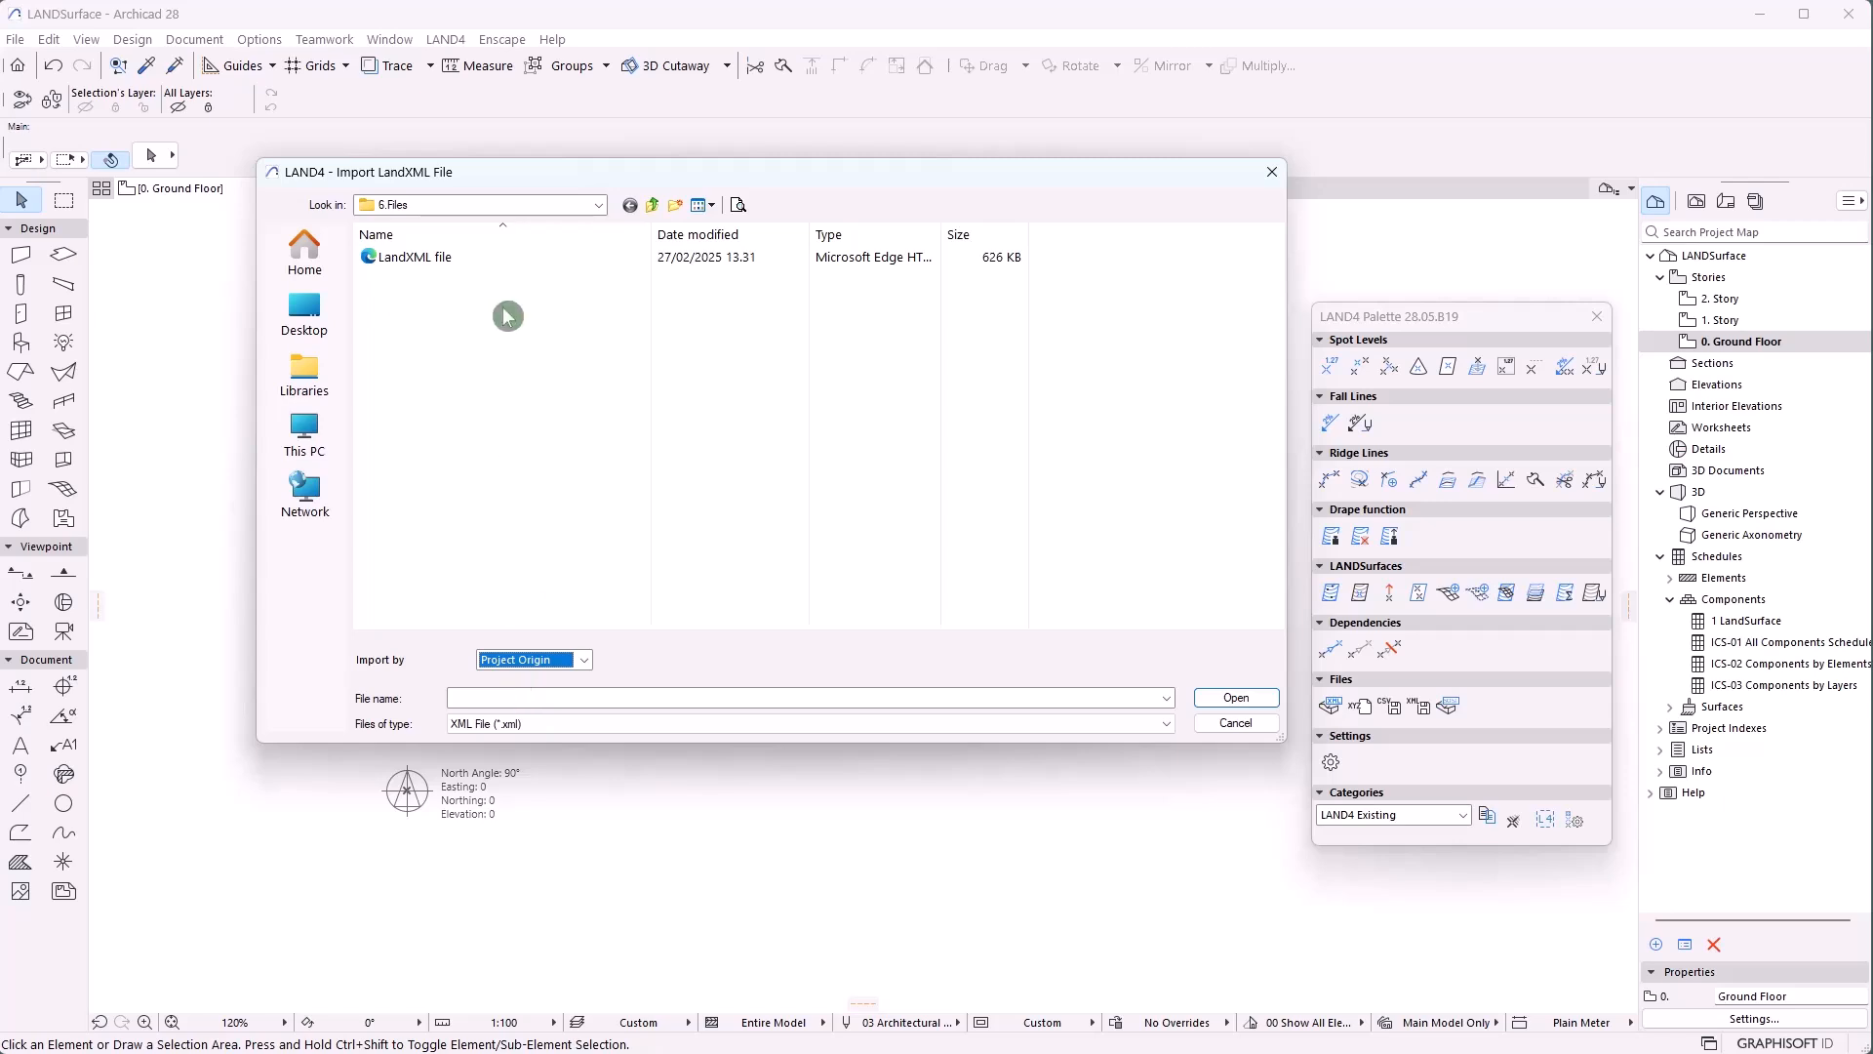
left_click(466, 257)
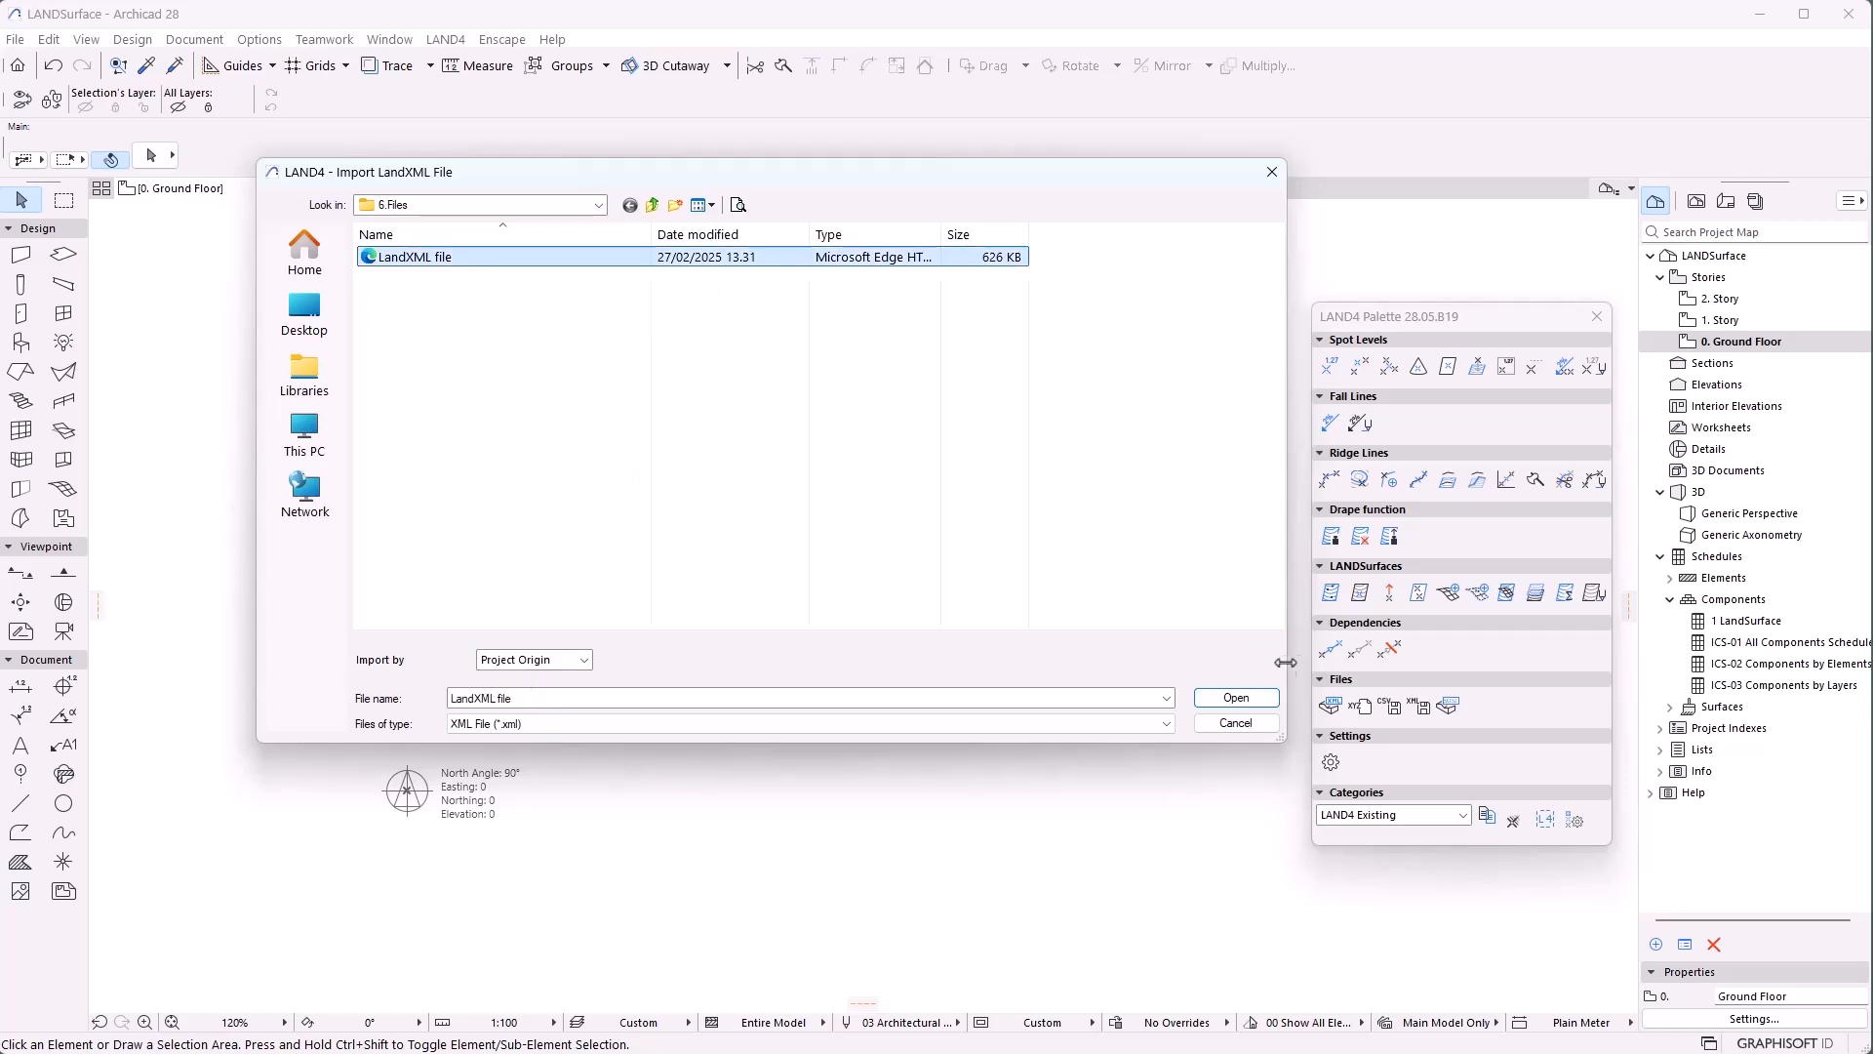
left_click(1237, 698)
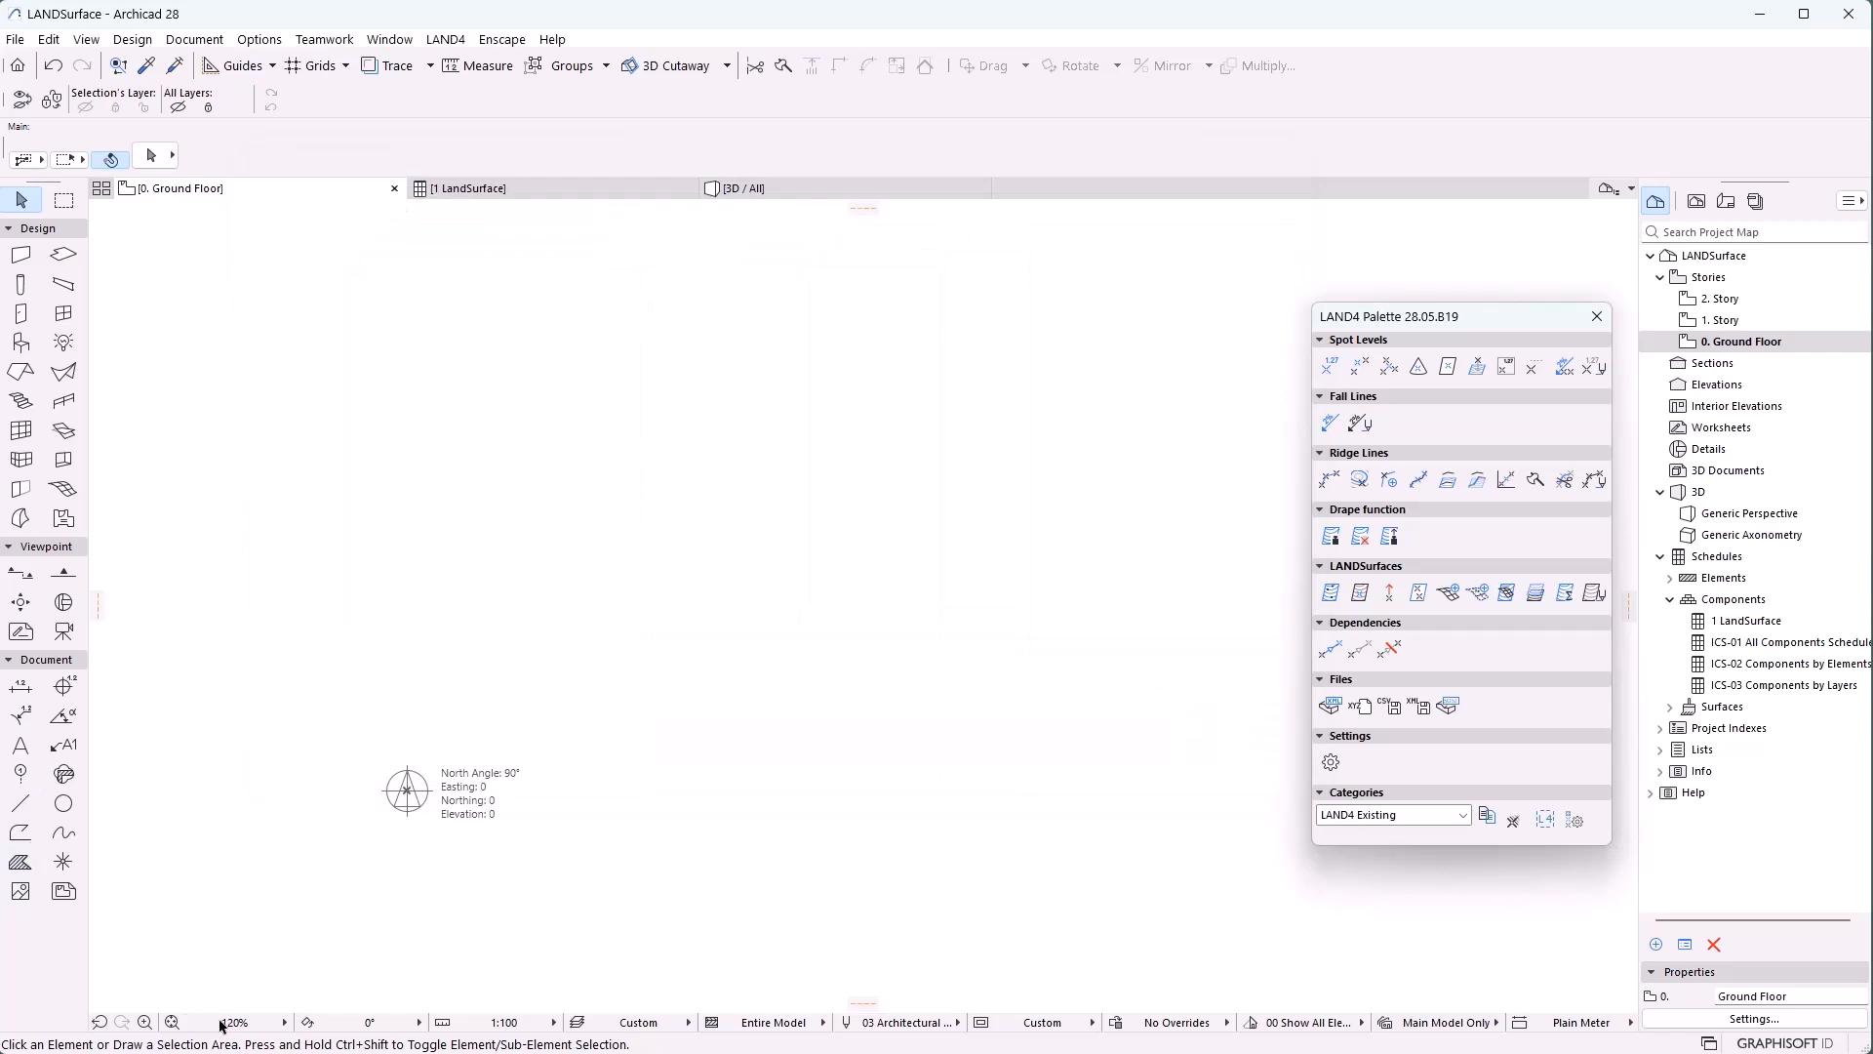
left_click(172, 1022)
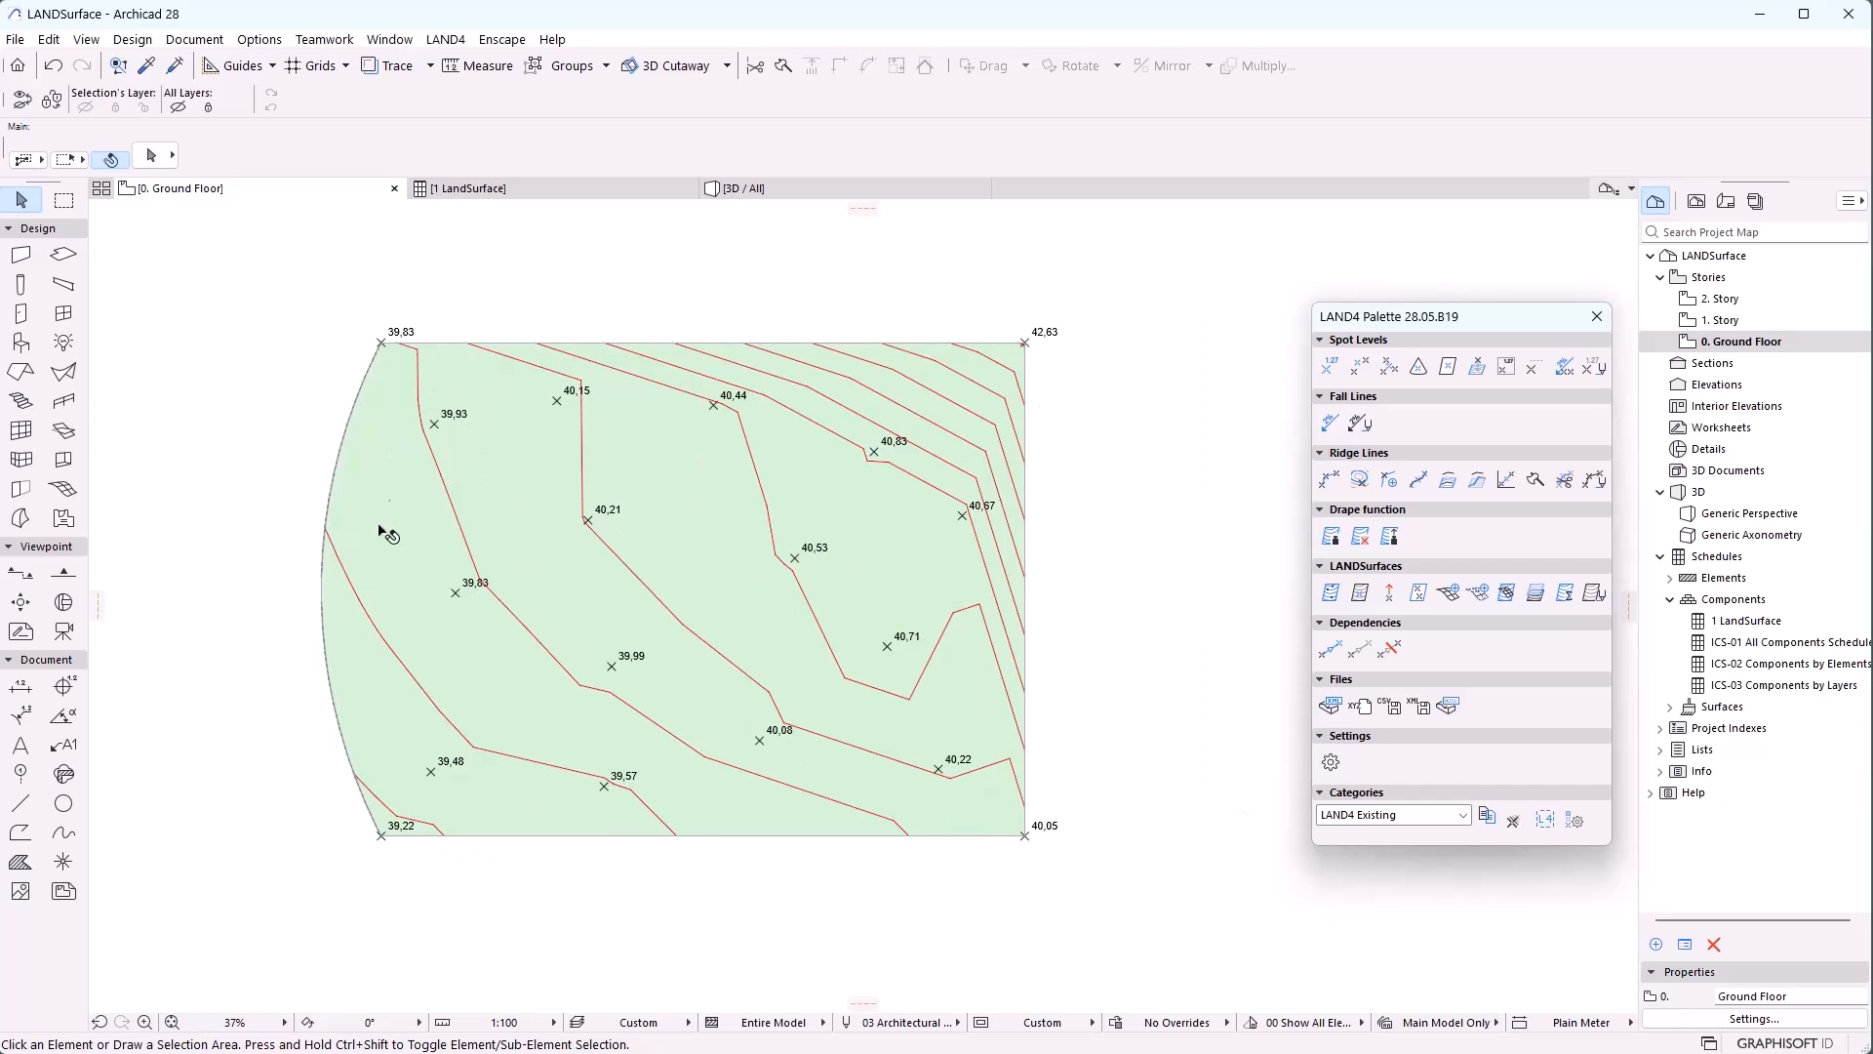
Inspect the imported terrain's fill on the ground floor plan and review the 3D structure options in the LANDSurface default settings
left_click(738, 651)
key("Escape")
left_click(741, 651)
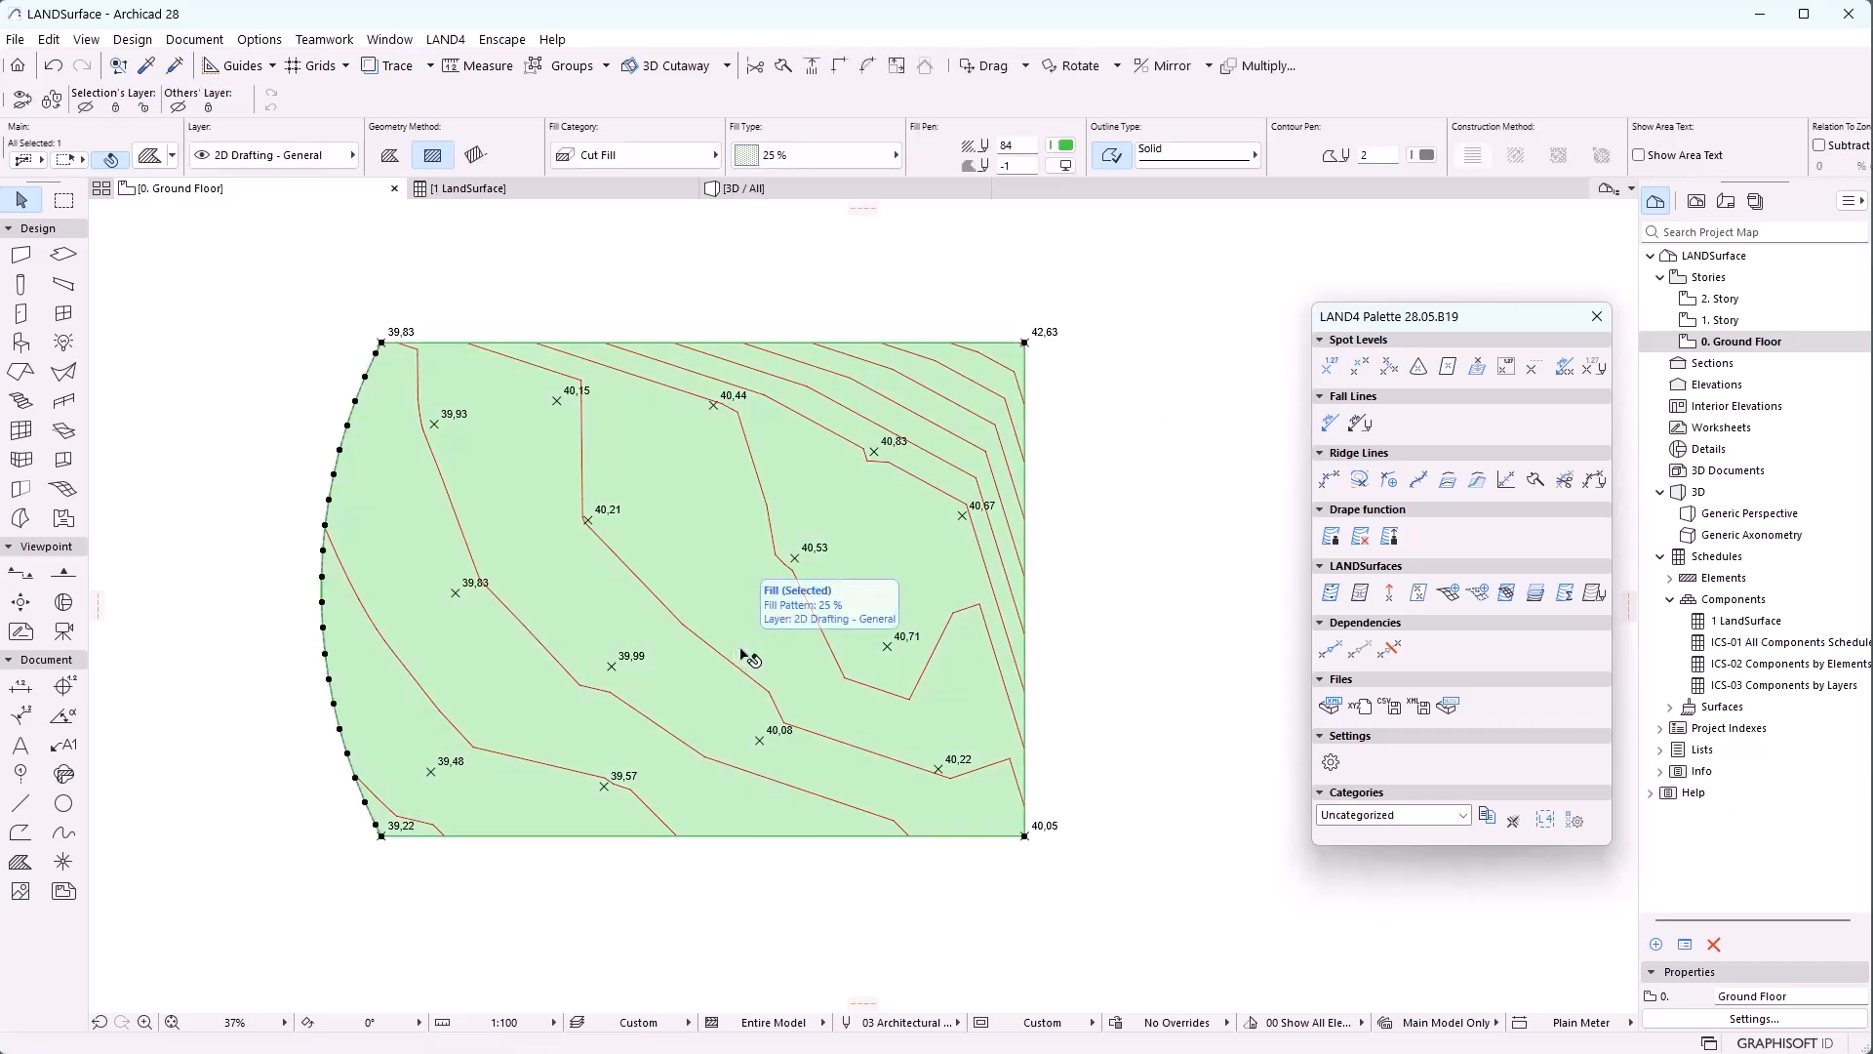
key("Escape")
left_click(20, 861)
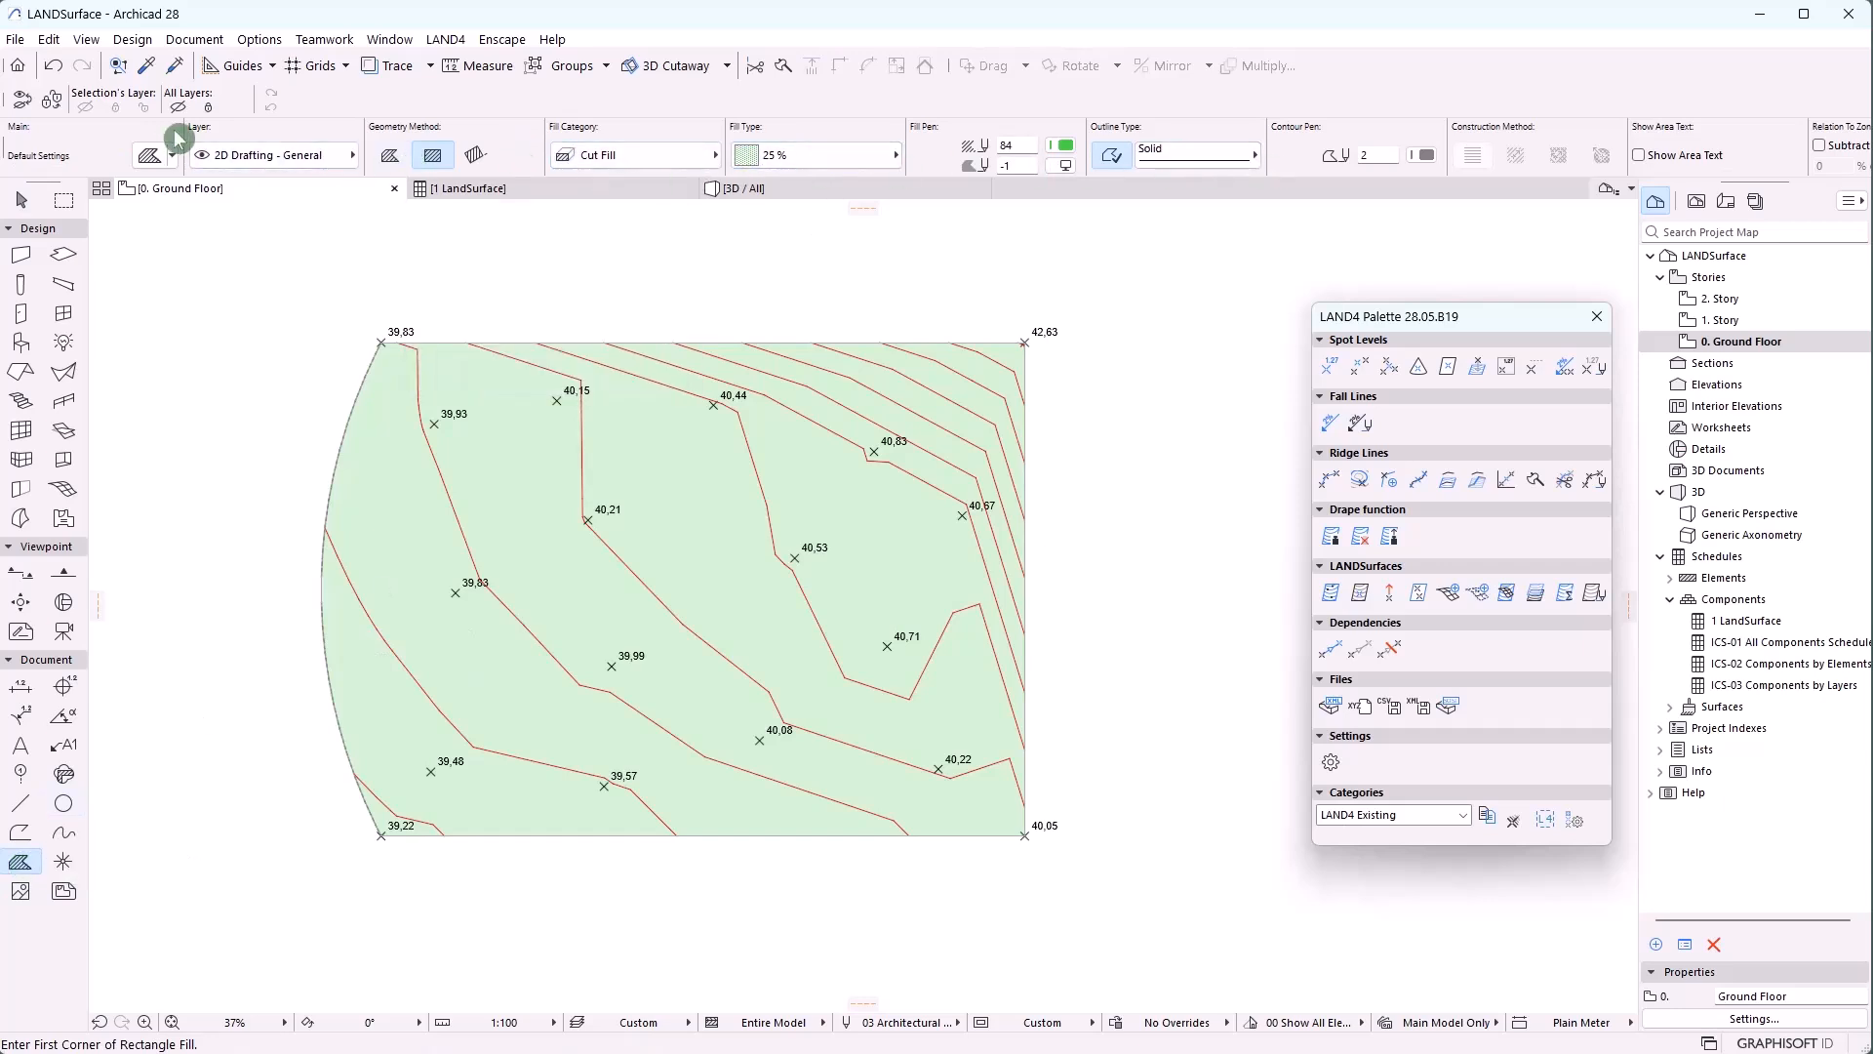
key("Escape")
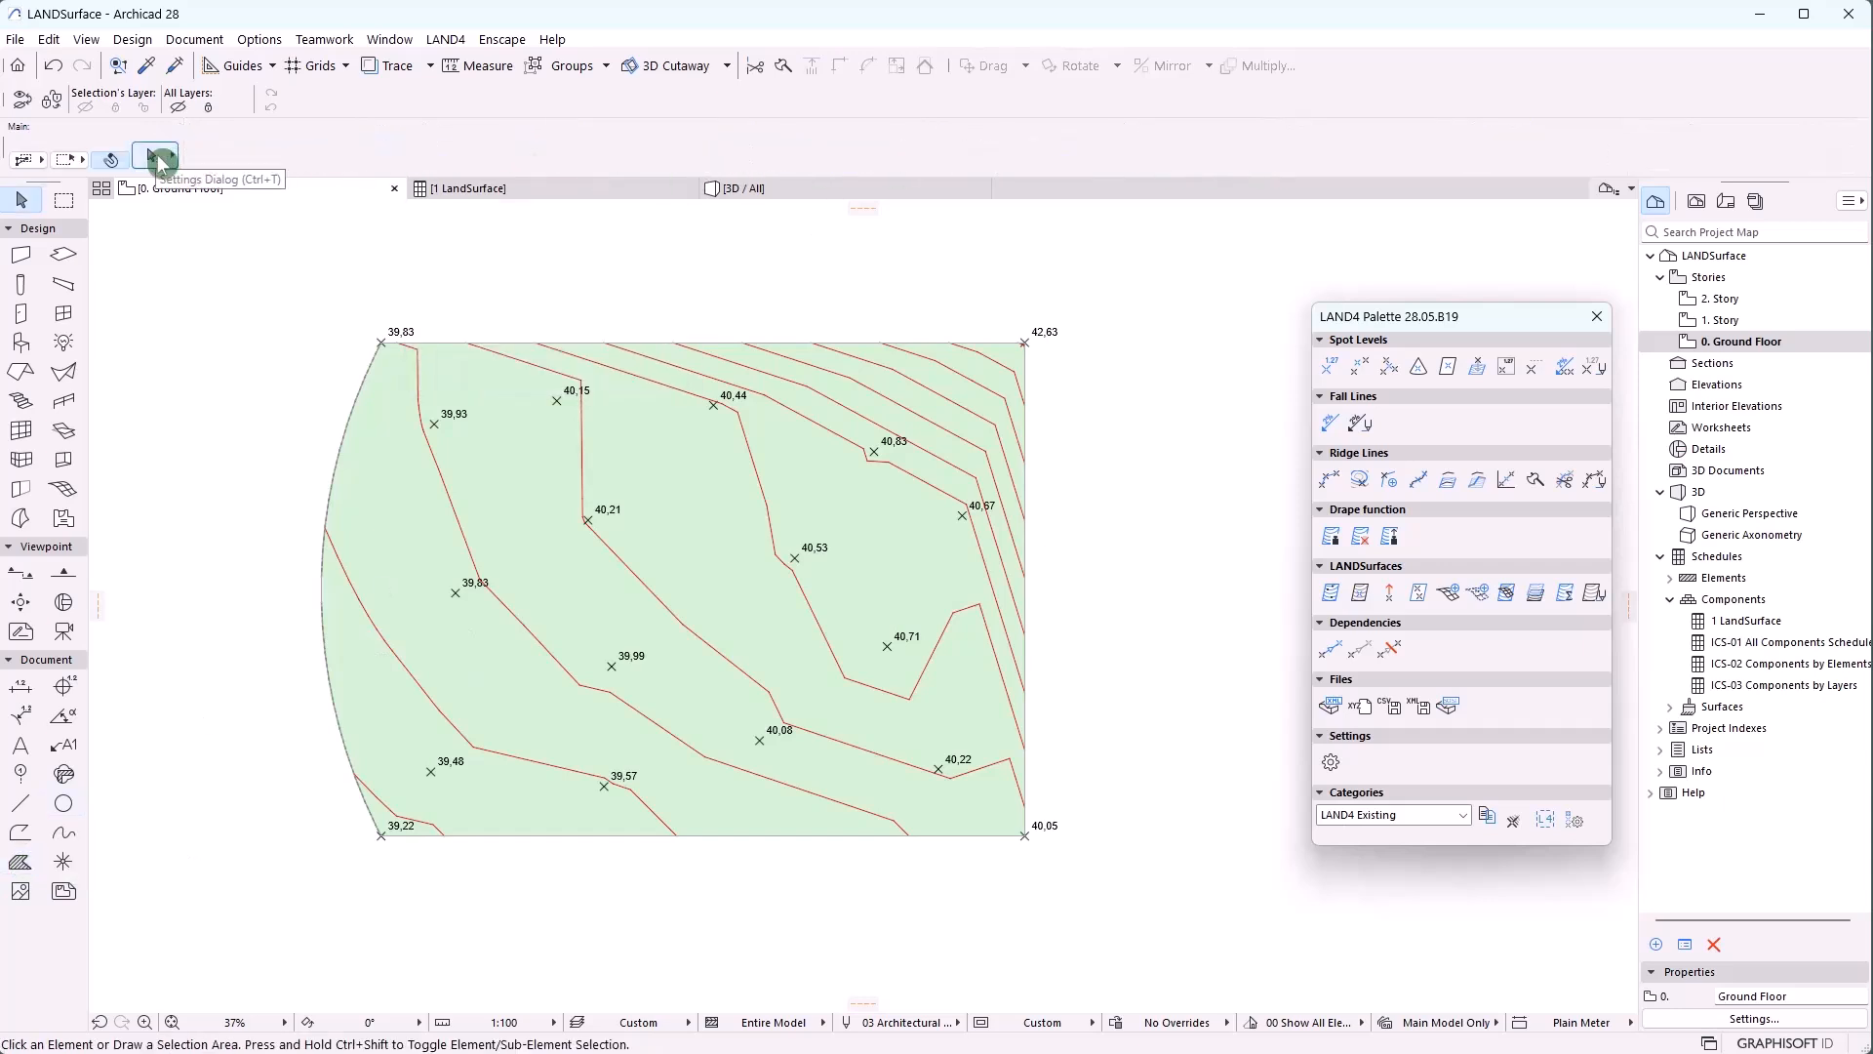
left_click(1594, 592)
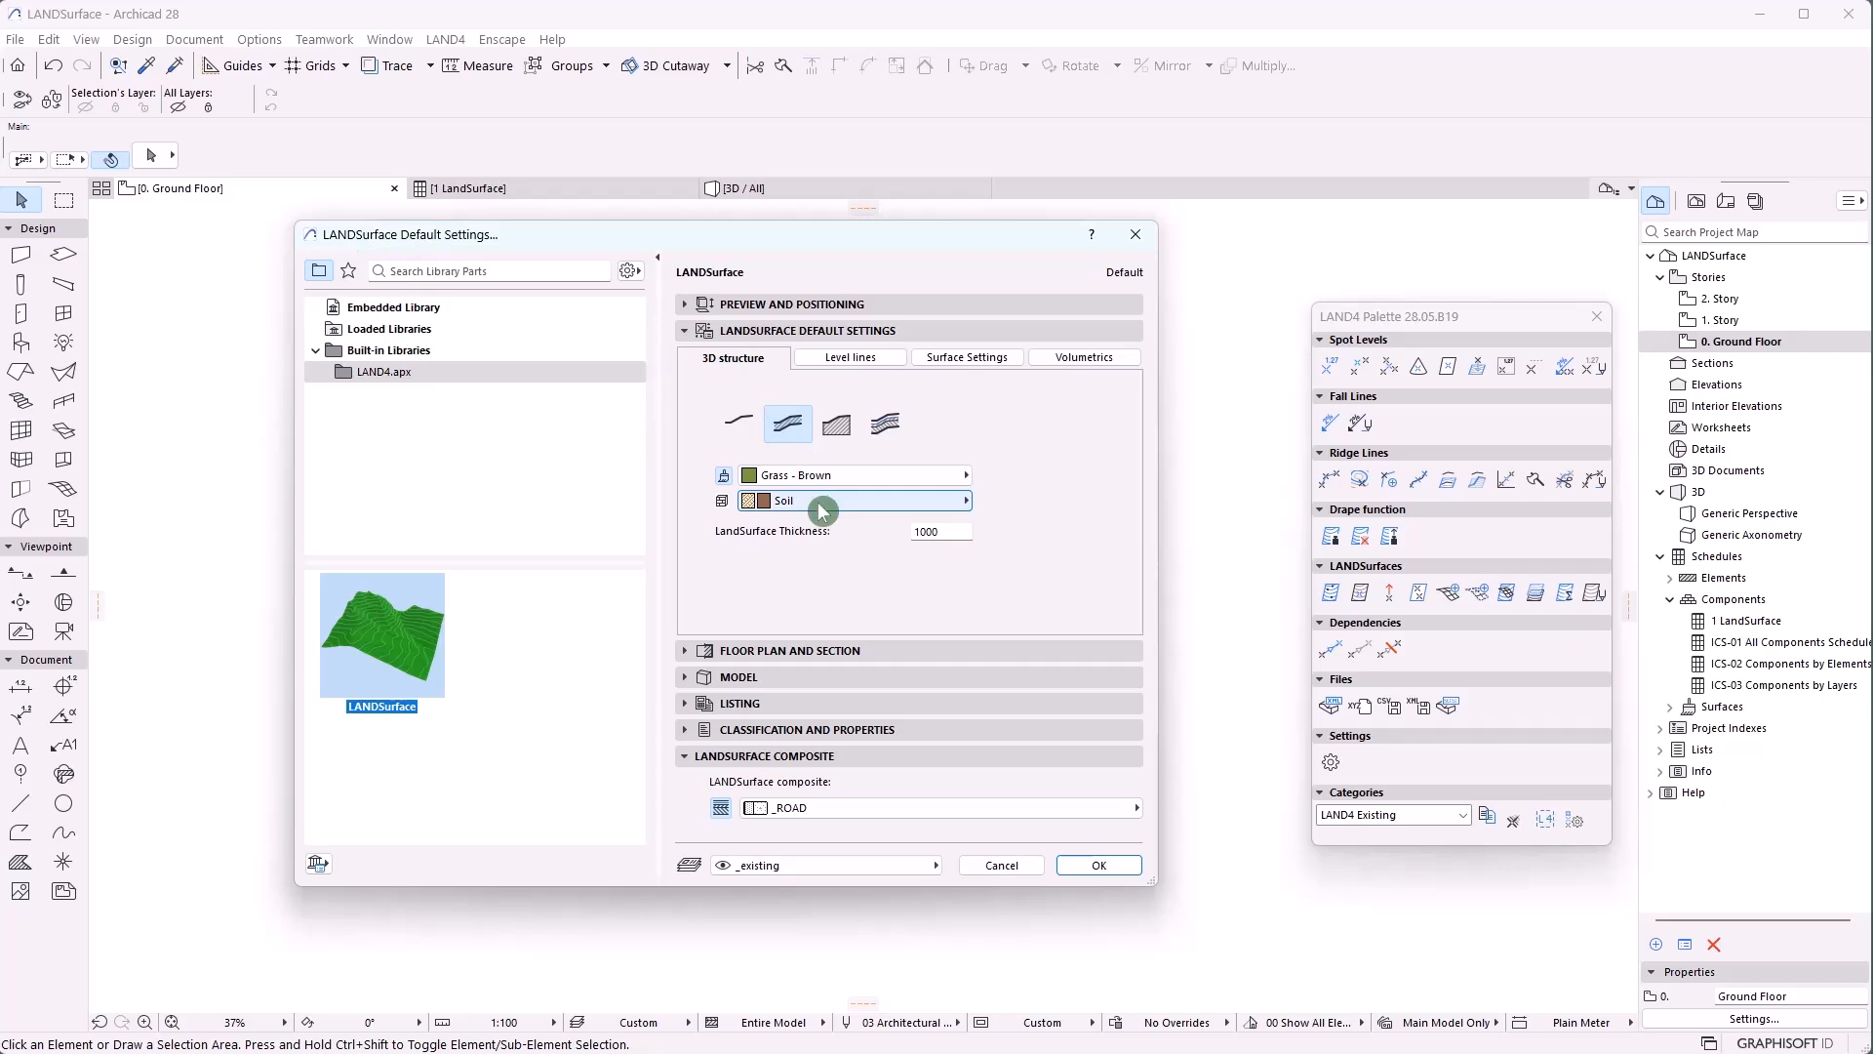
key("Escape")
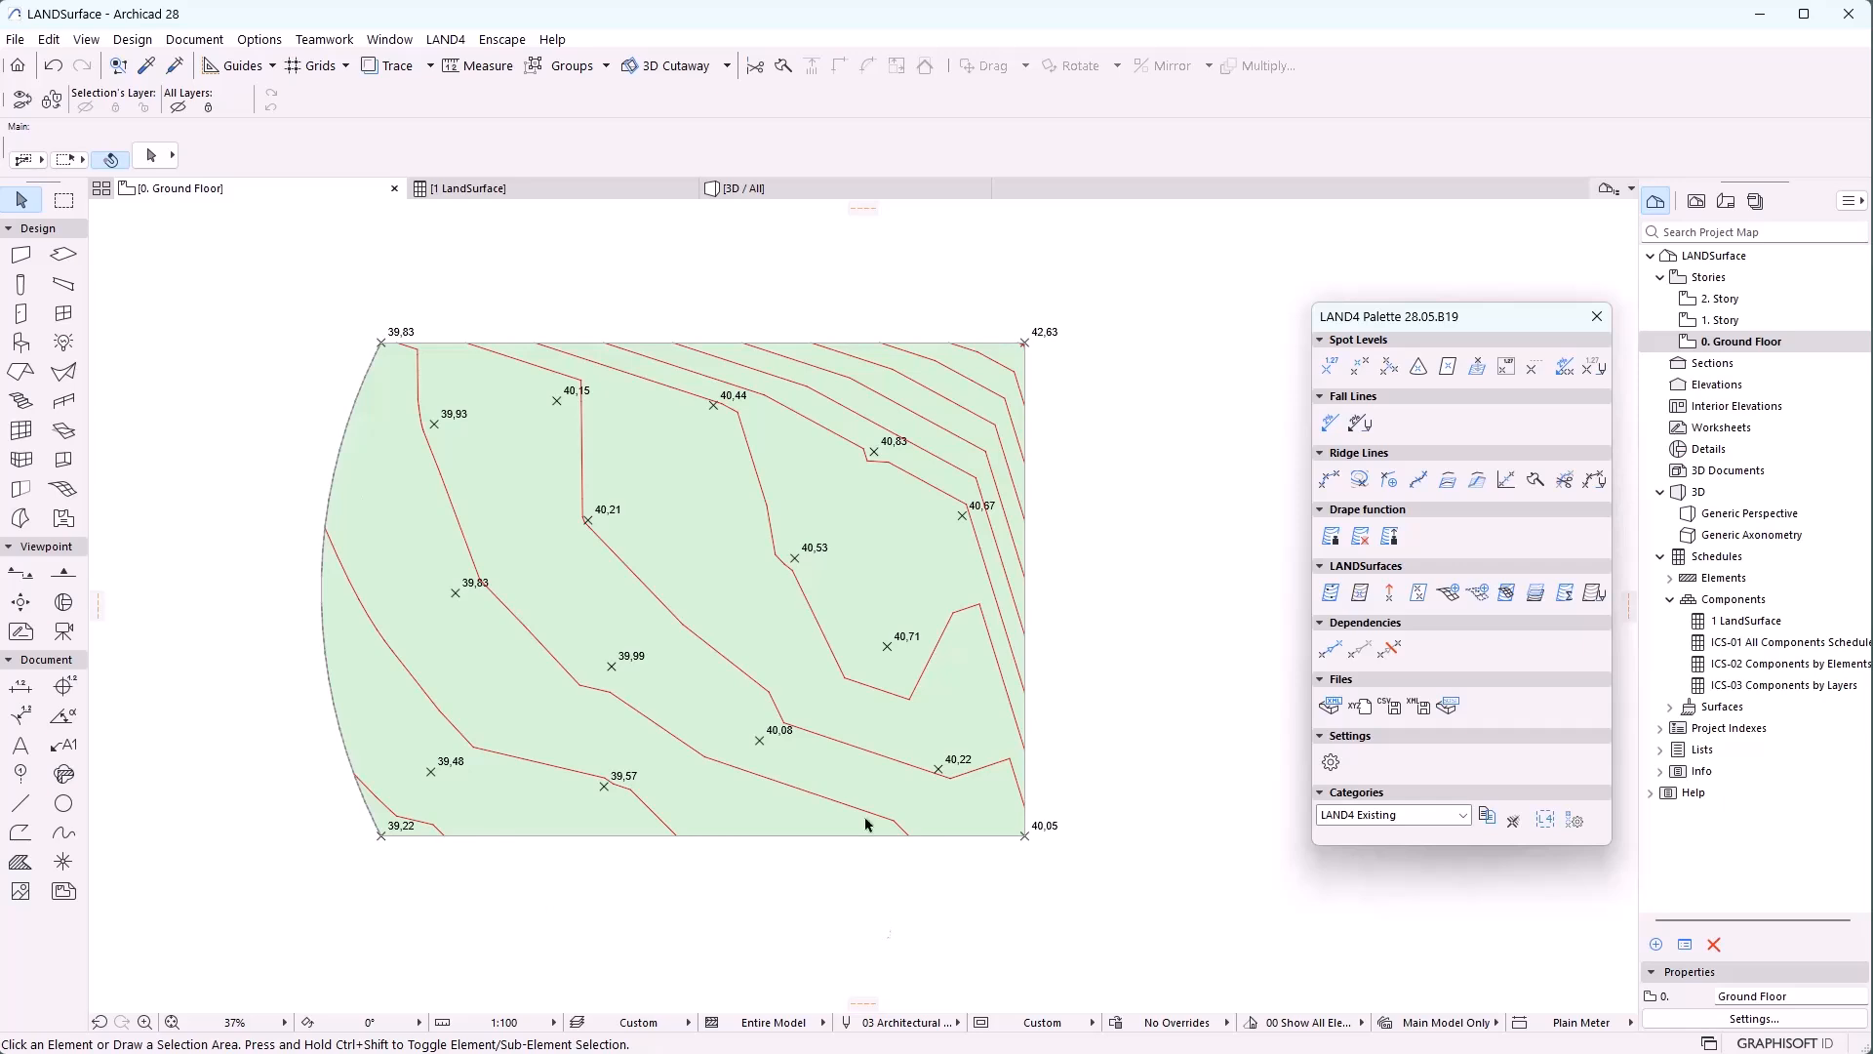
Examine the imported terrain from several angles in 3D and recheck its surface, material and thickness in the LANDSurface default settings
left_click(758, 195)
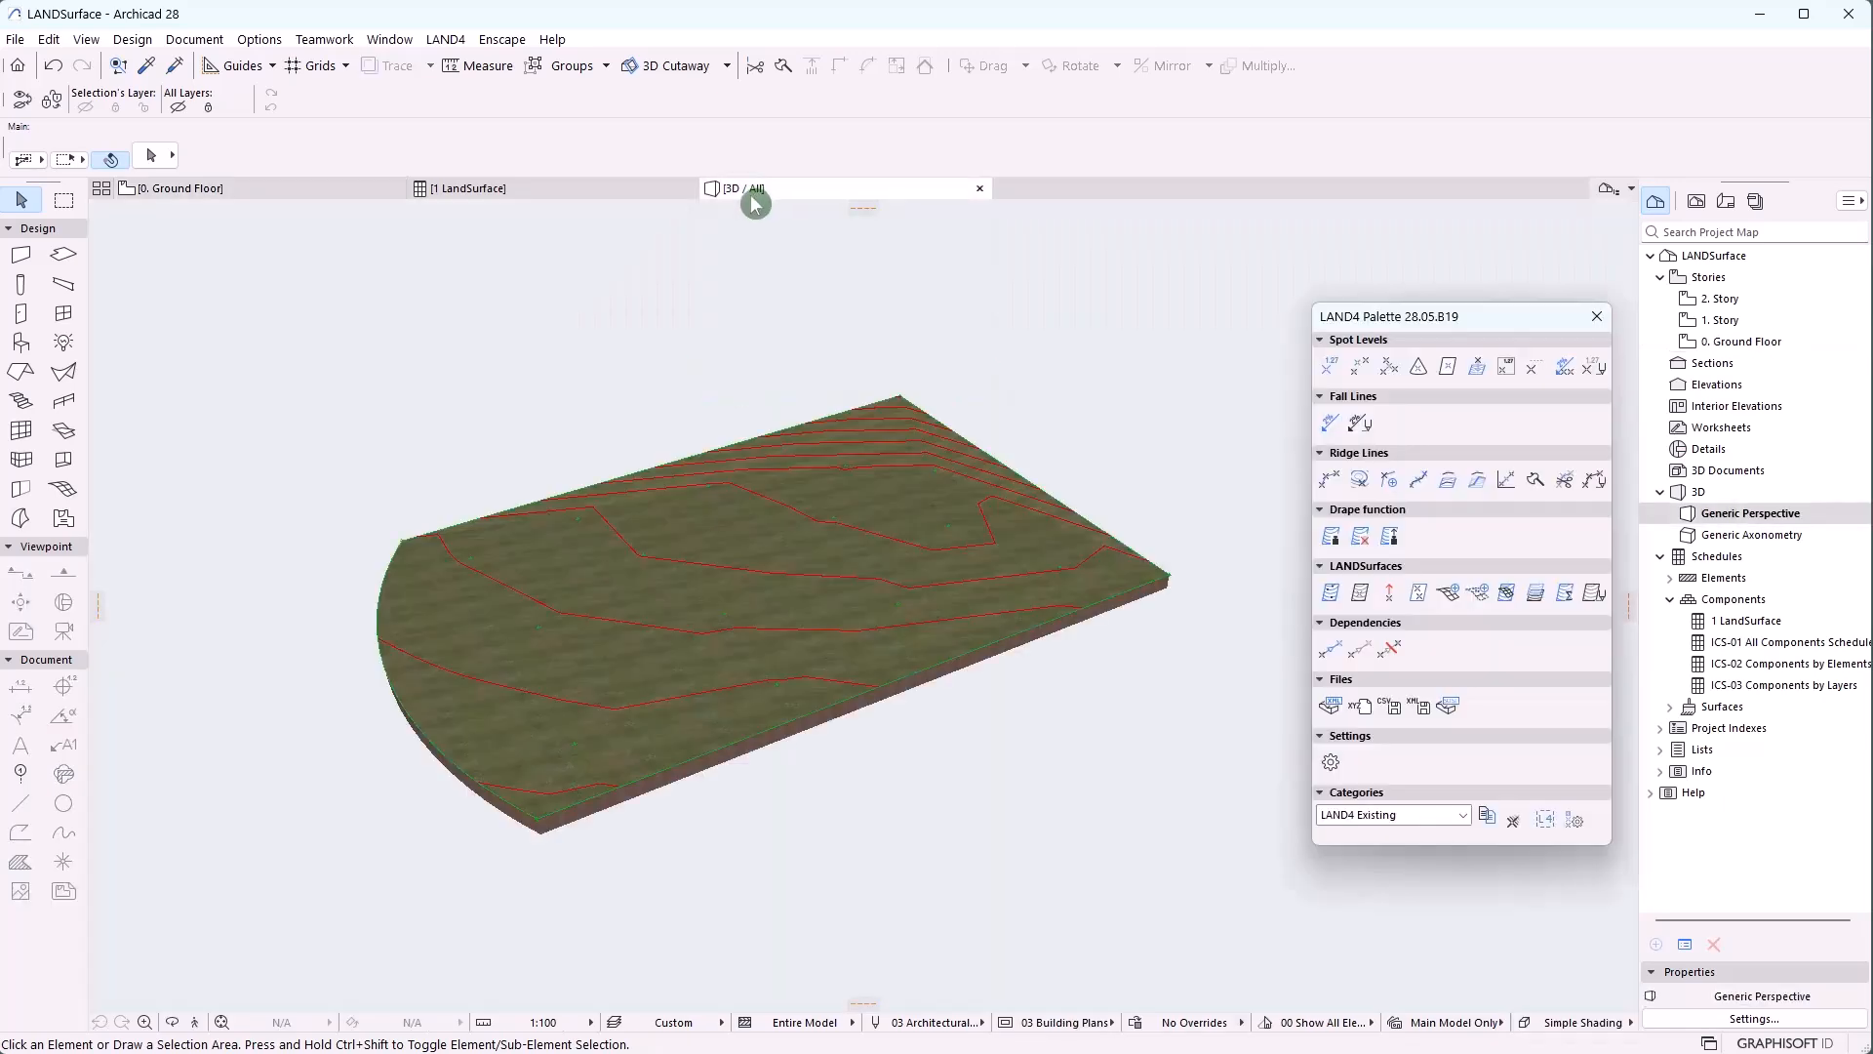
left_click(172, 1022)
left_click_drag(314, 875, 411, 888)
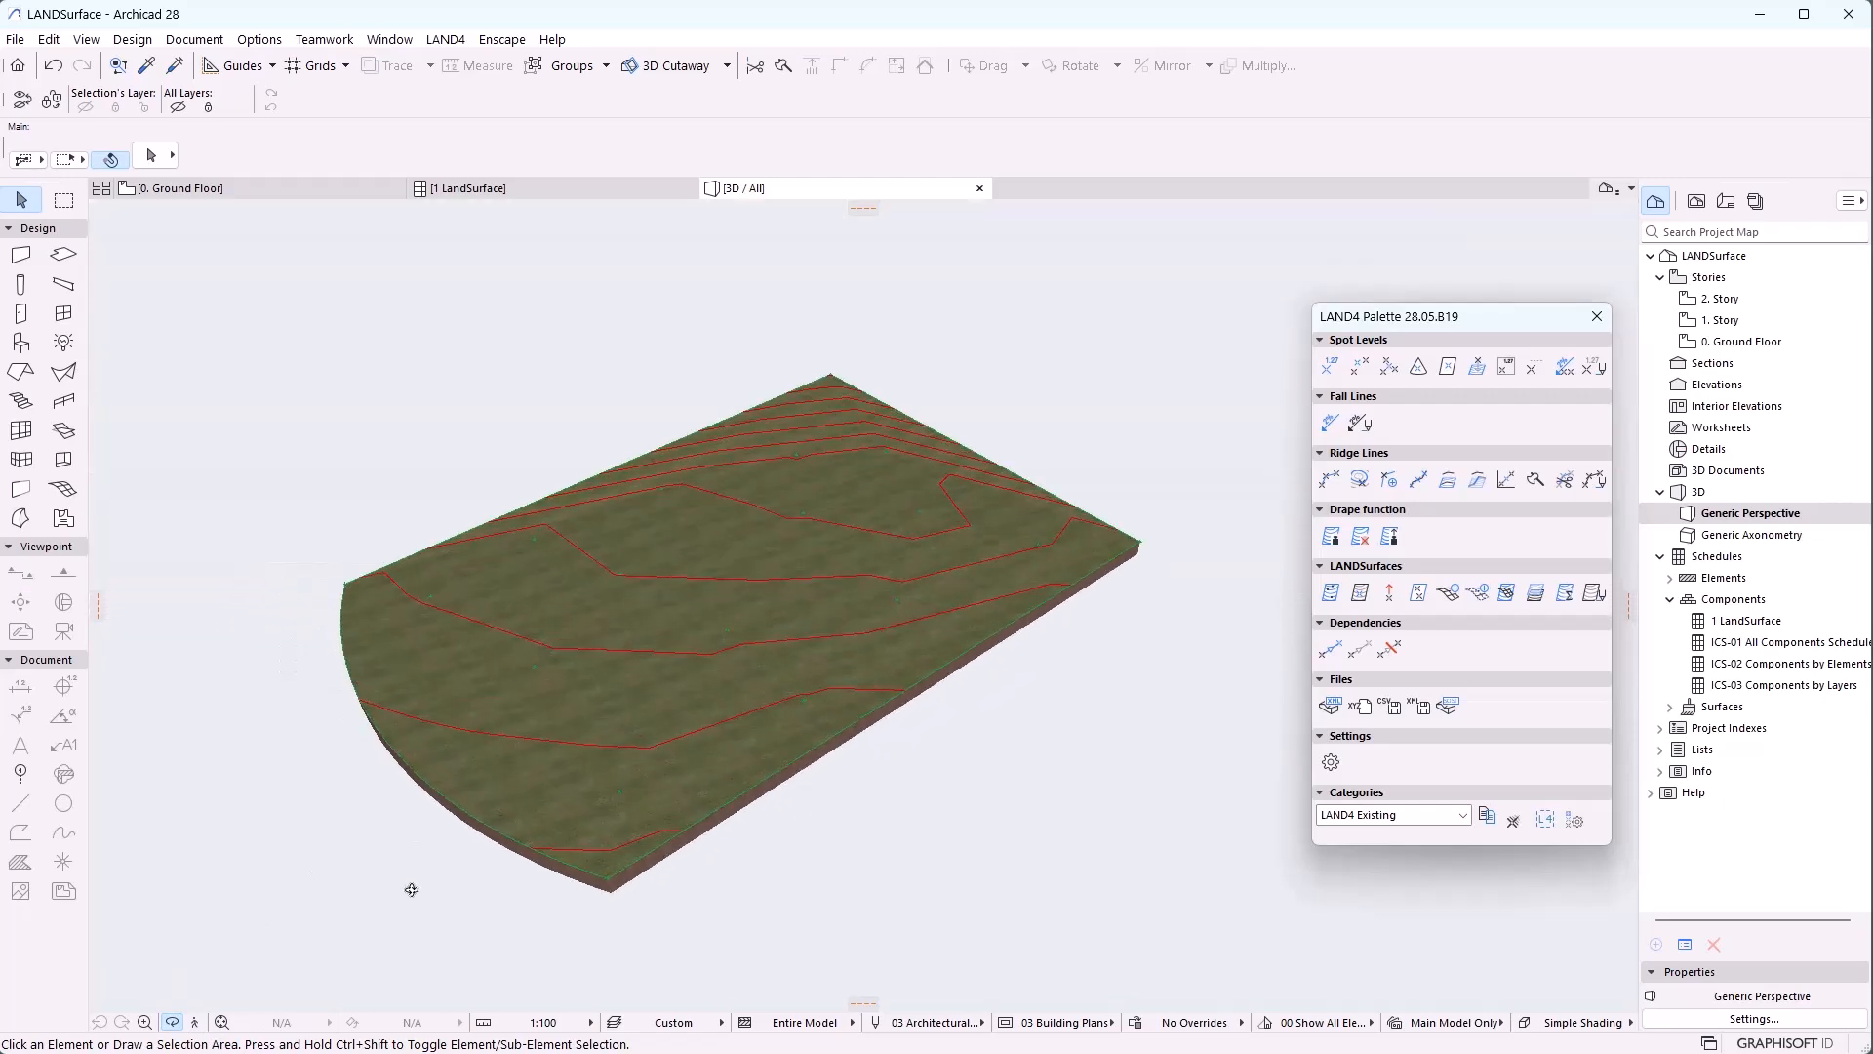
left_click(1595, 592)
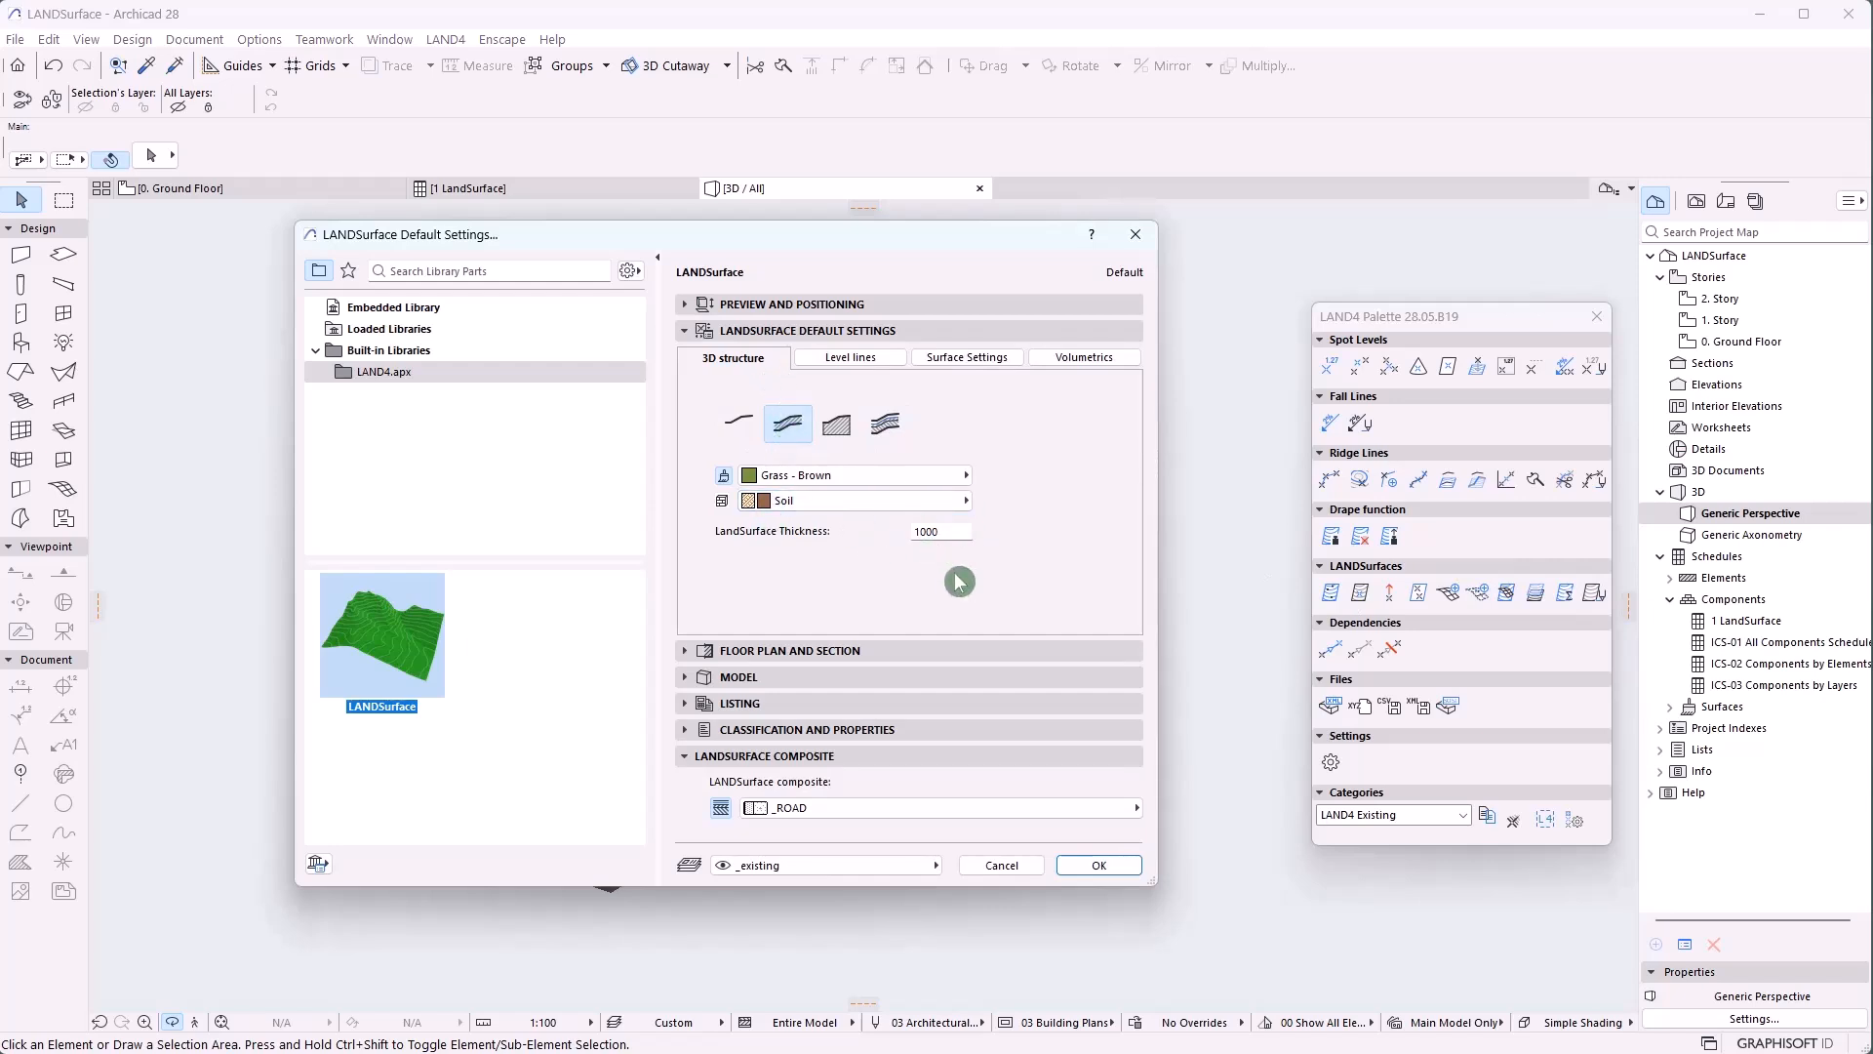
key("Return")
mouse_move(862, 606)
left_mouse_down()
mouse_move(735, 575)
mouse_move(677, 518)
mouse_move(881, 566)
mouse_move(896, 594)
left_mouse_up()
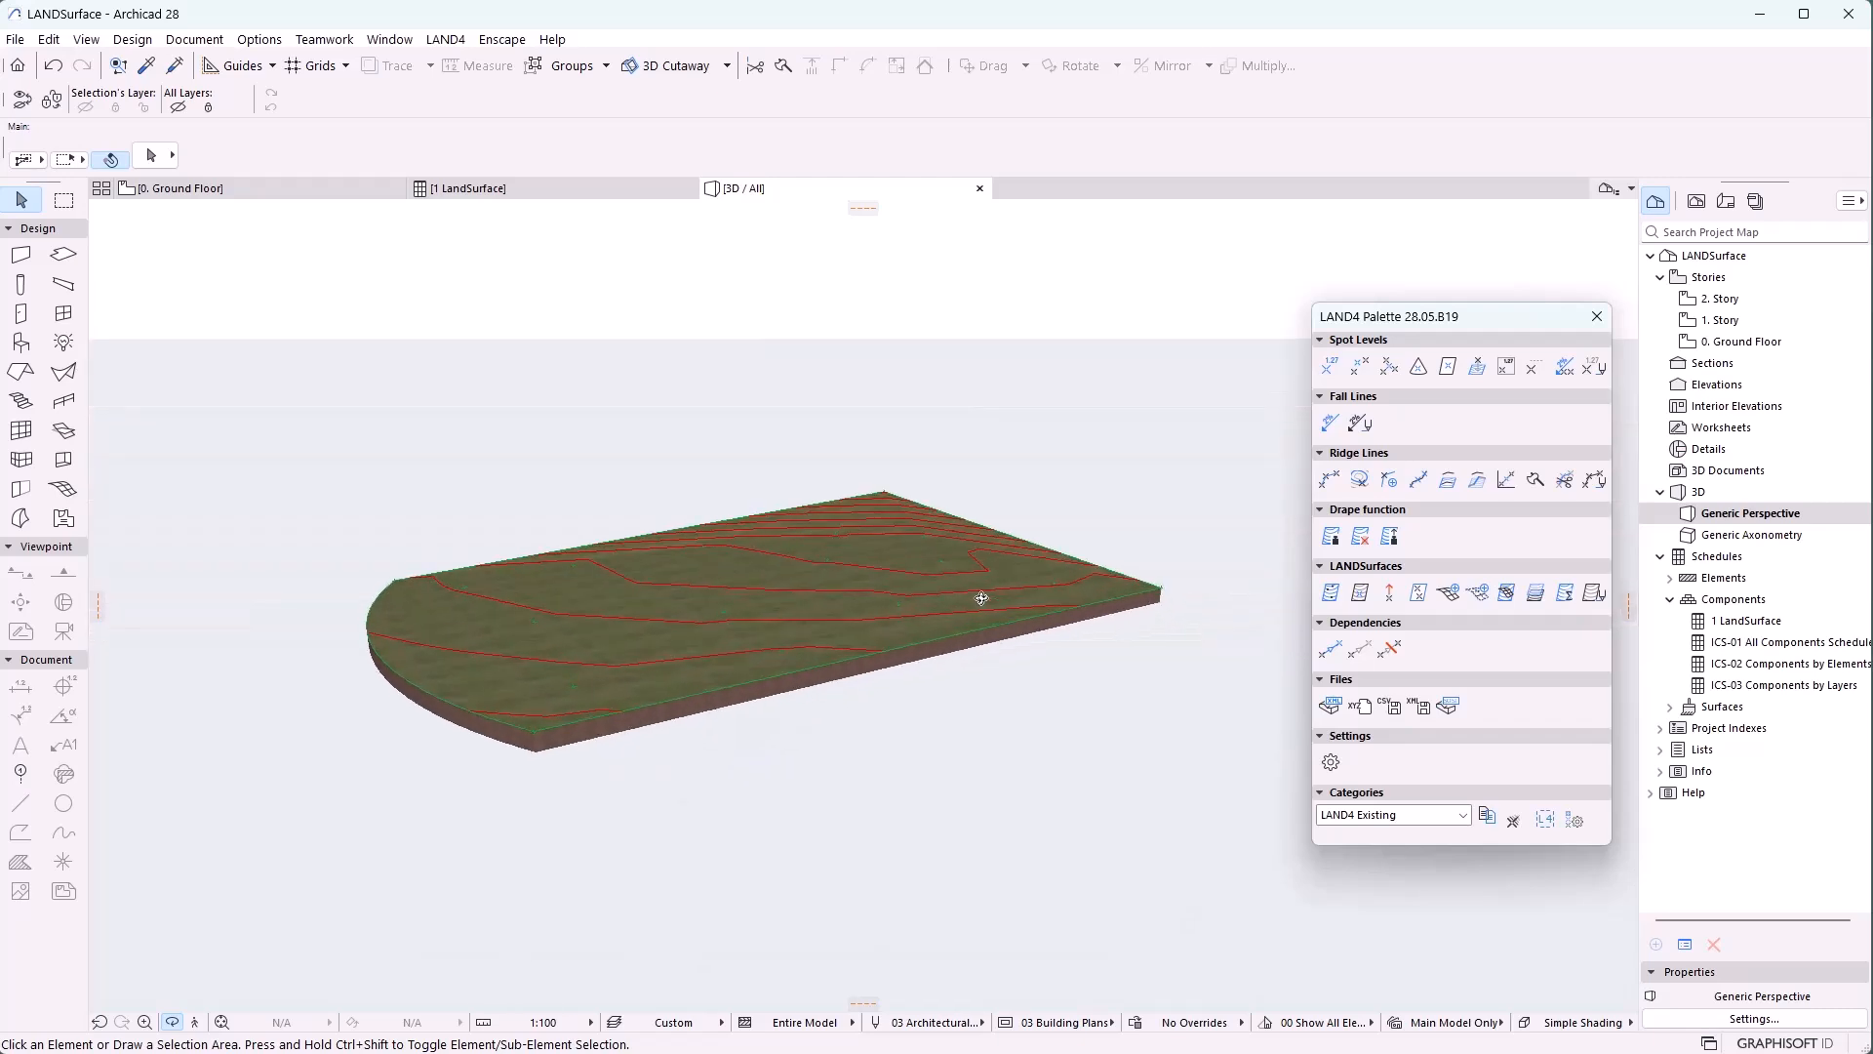
key("Escape")
mouse_move(777, 663)
Return to the ground floor plan and bring the project's survey point into view
left_click(278, 188)
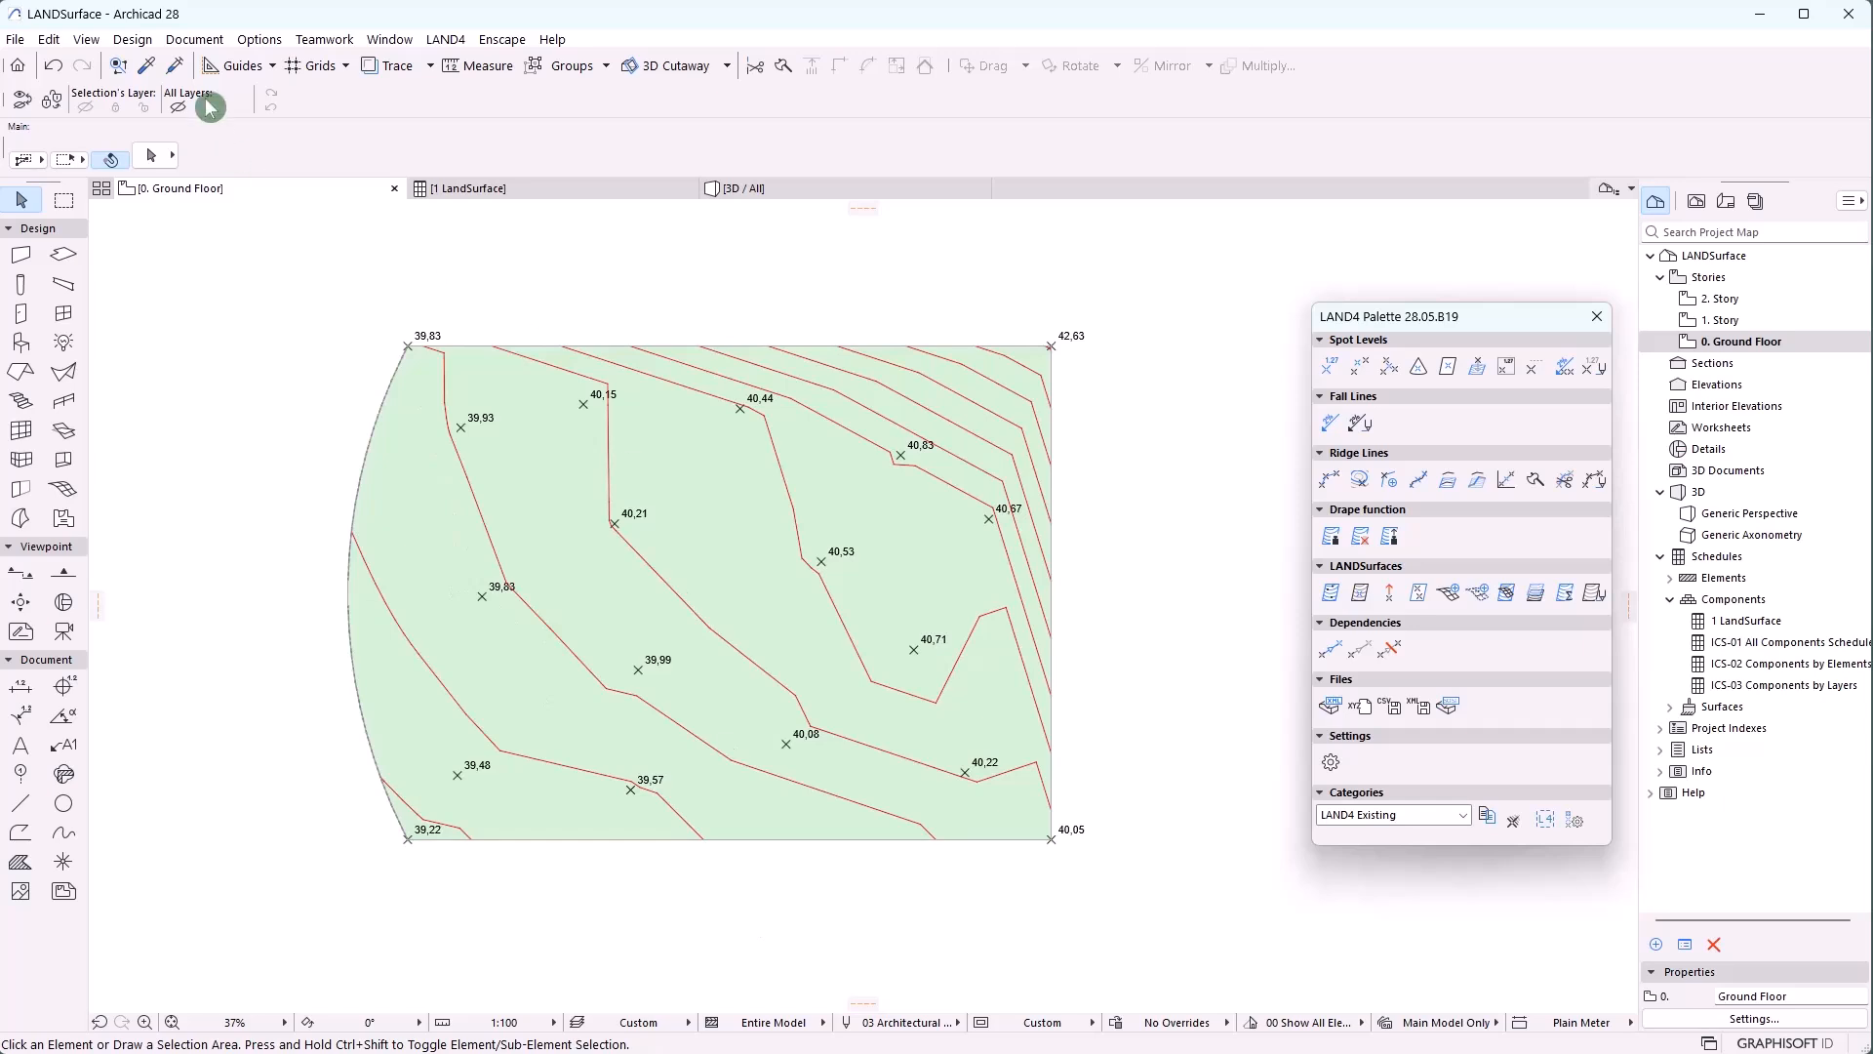
left_click(260, 39)
left_click(333, 343)
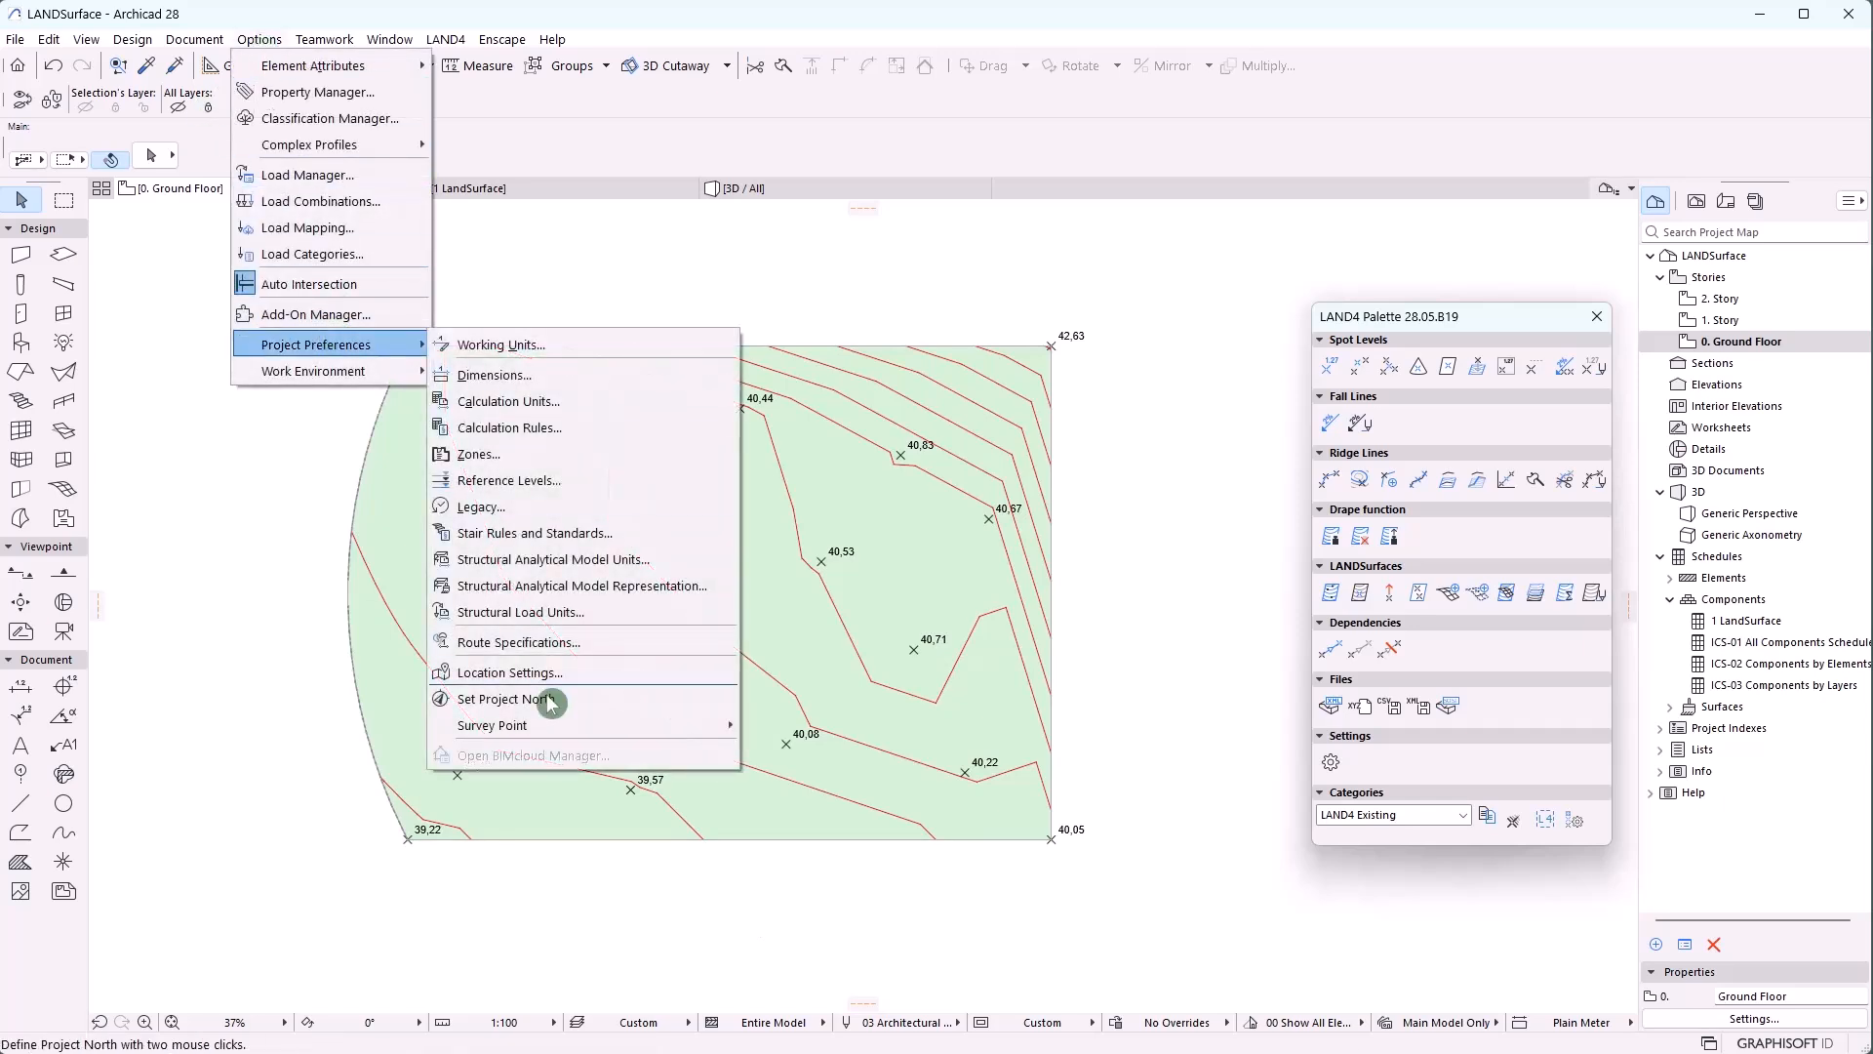
left_click(576, 723)
left_click(794, 777)
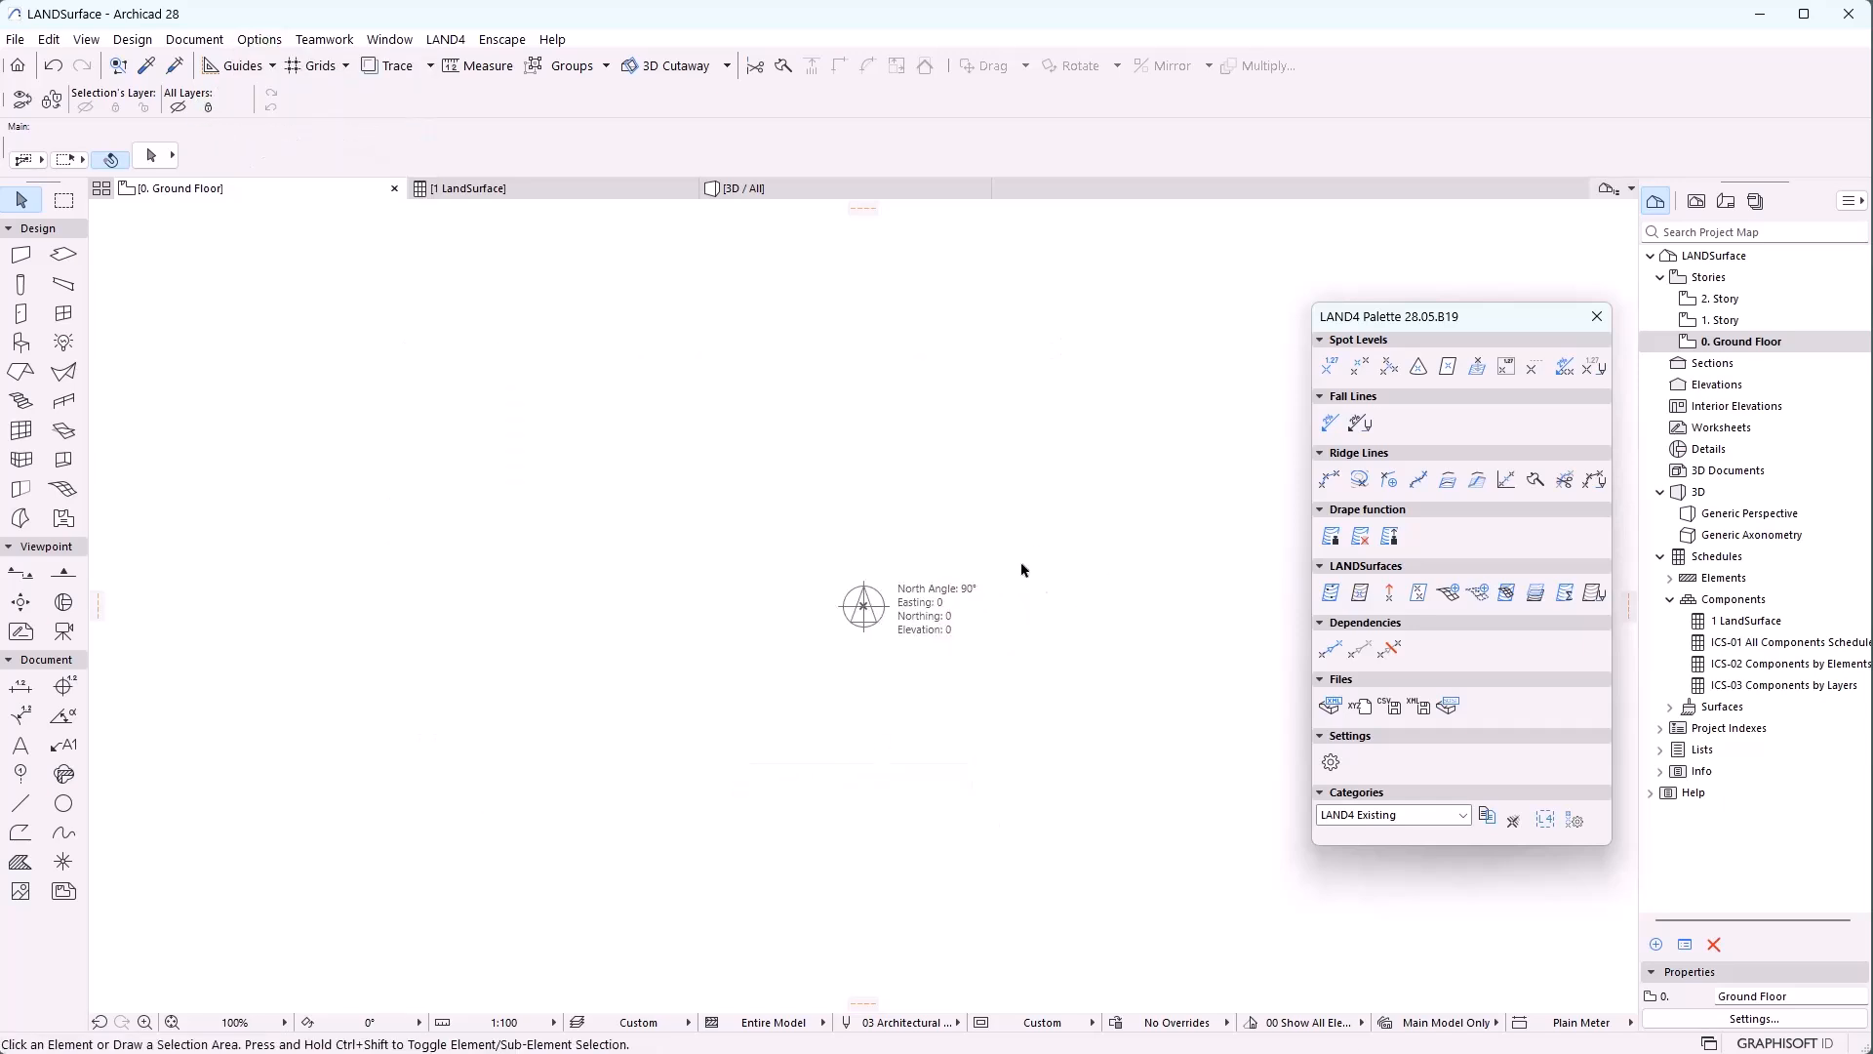
Move the survey point away from the project origin to easting 25000 and northing 25000
middle_click_drag(1023, 572, 698, 694)
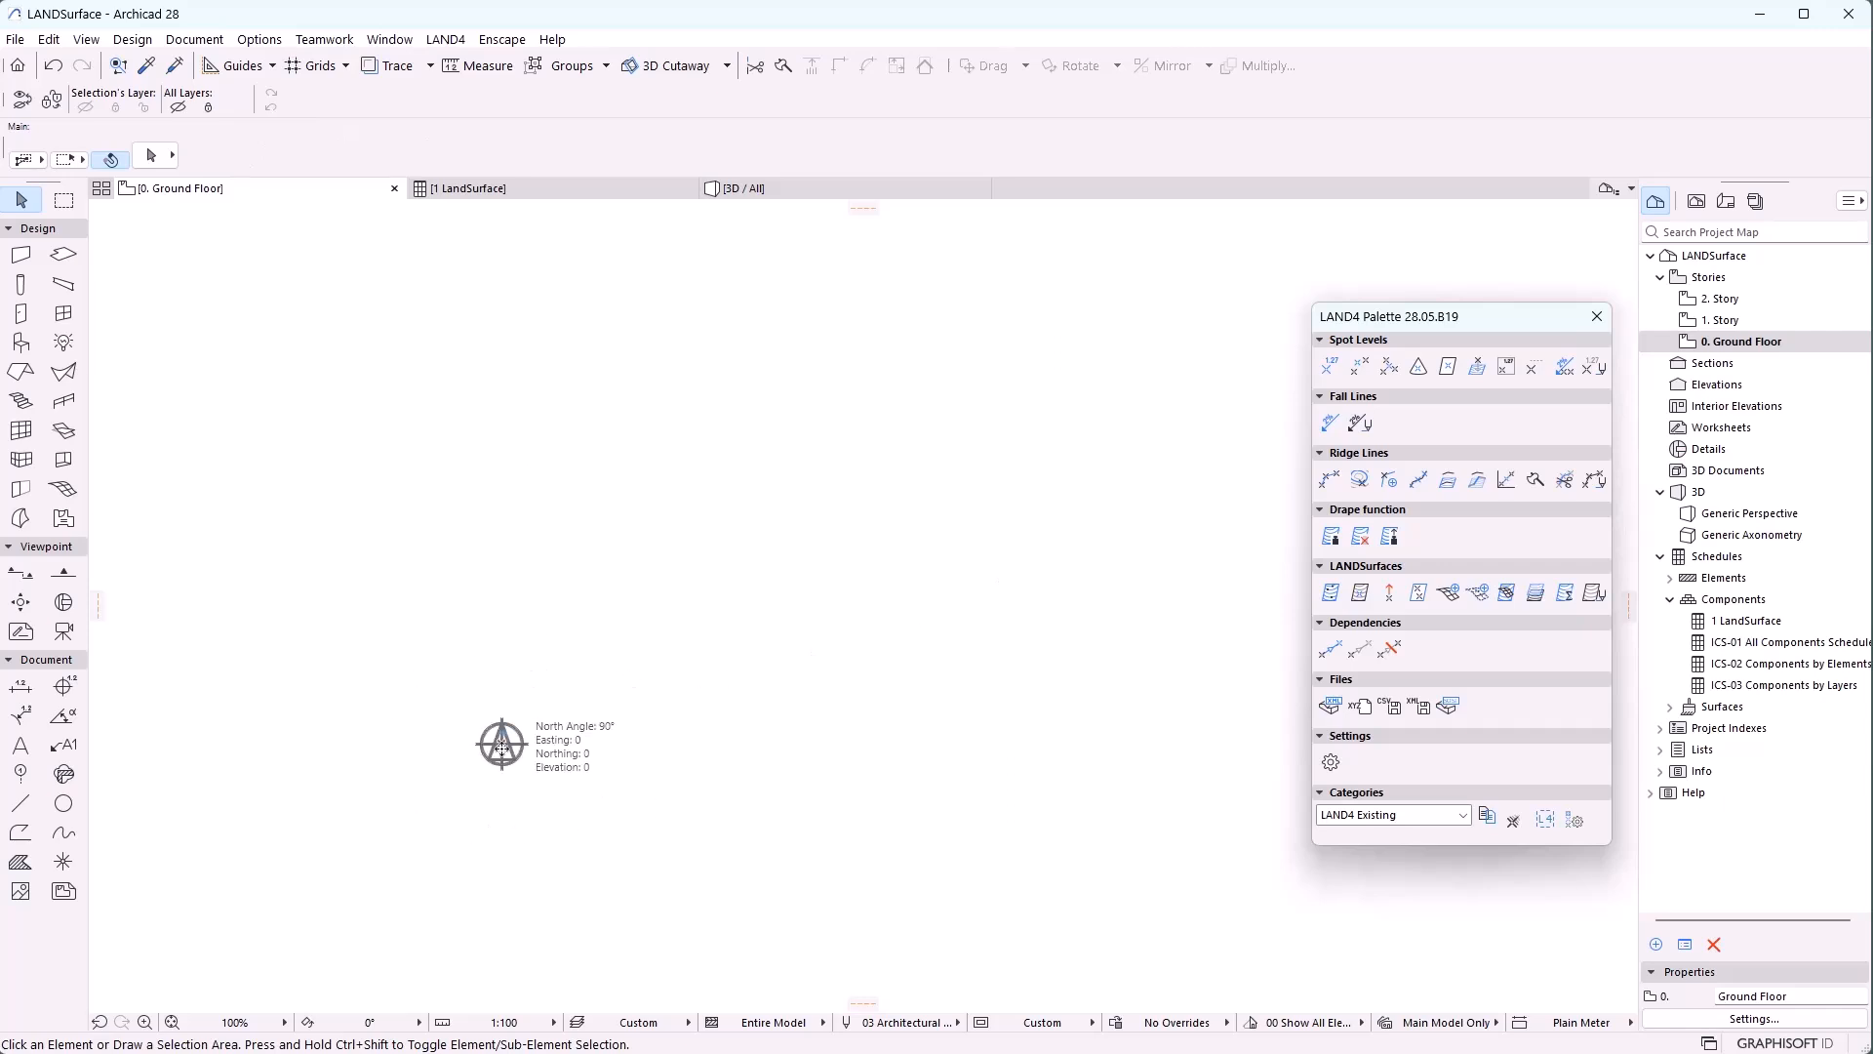
left_click_drag(501, 743, 782, 485)
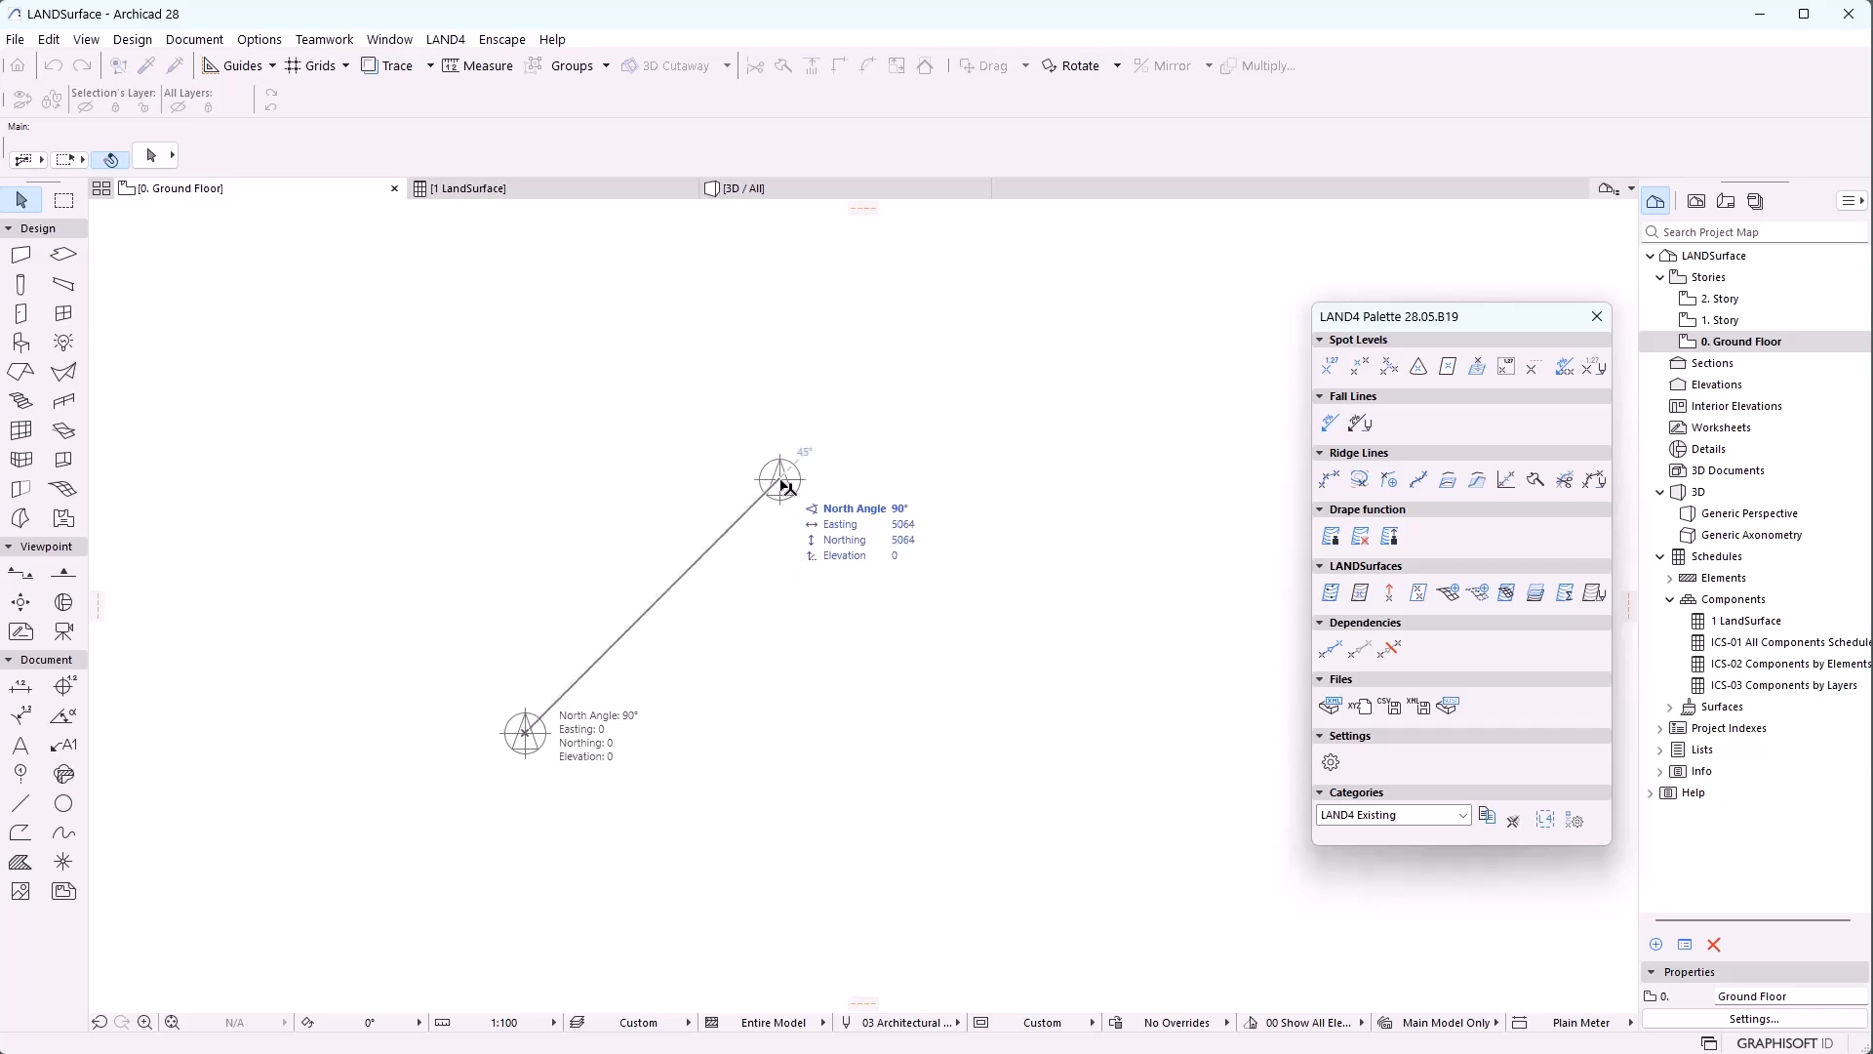
key("Tab")
type("25")
key("Tab")
type("25000")
key("Tab")
type("2500")
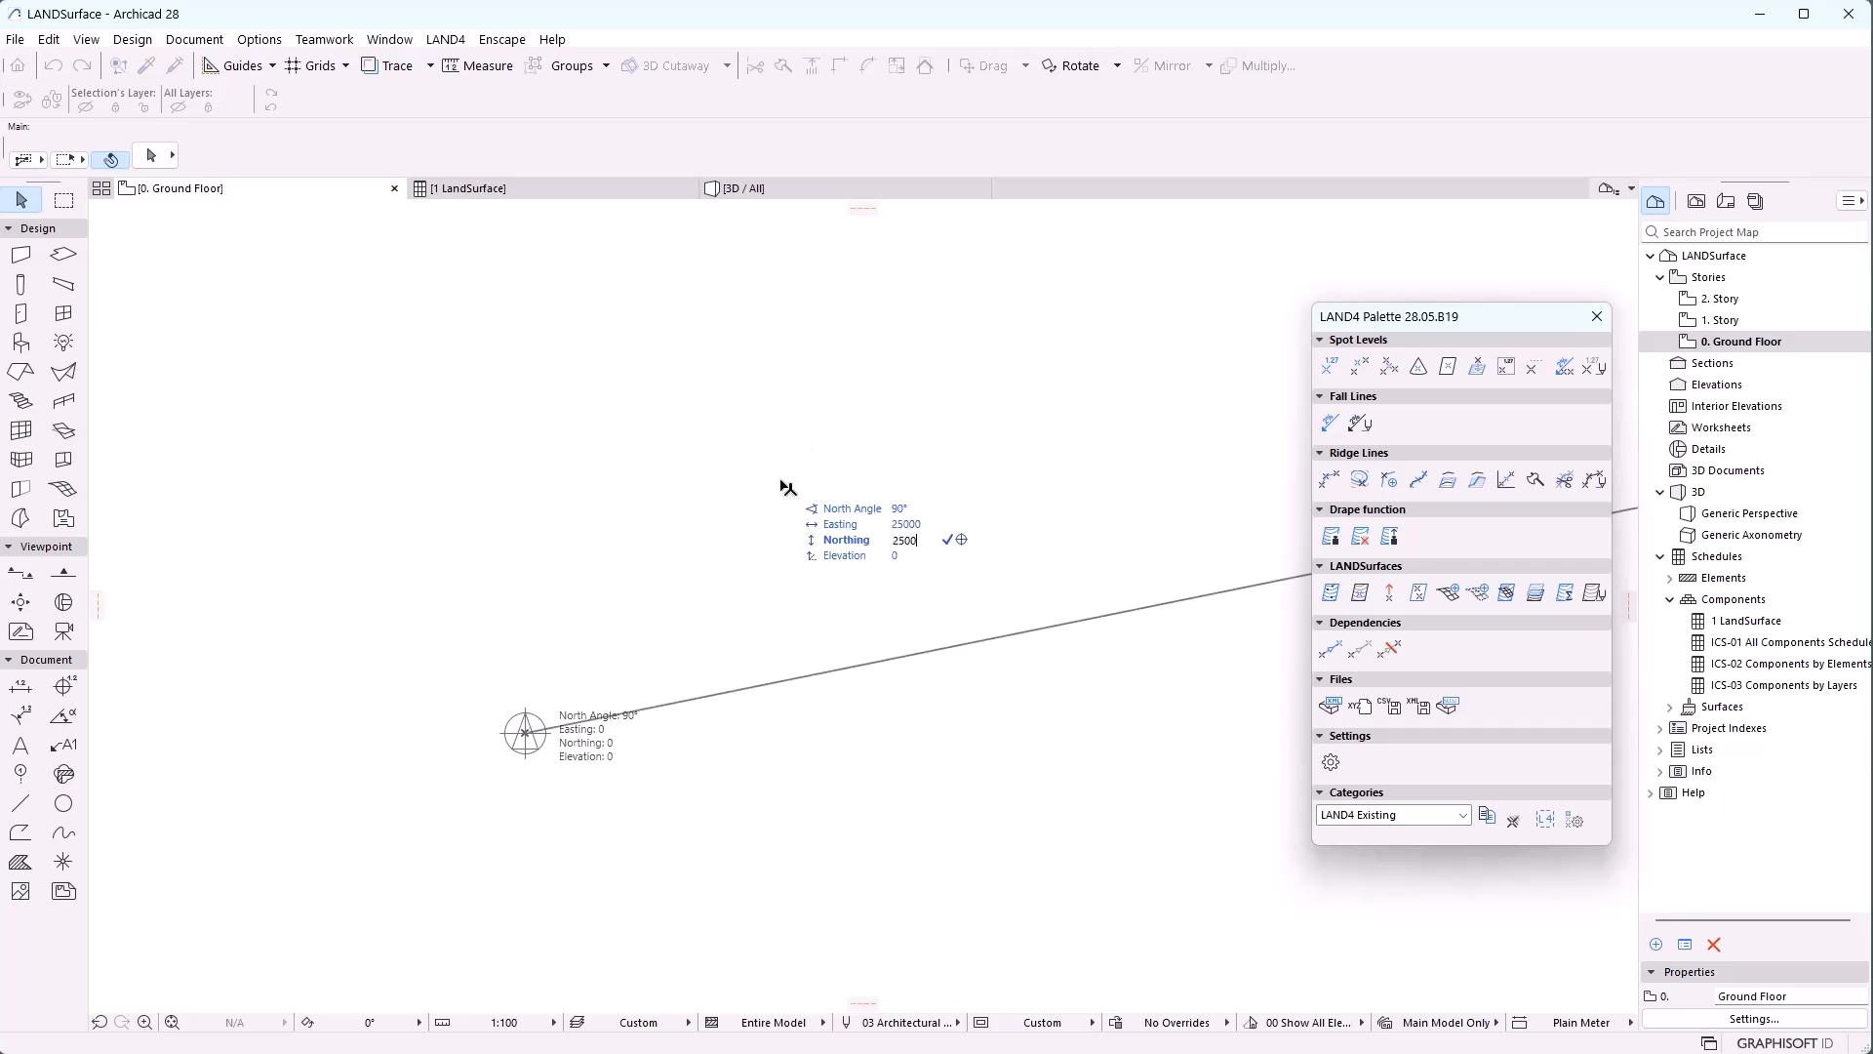
type("0")
key("Return")
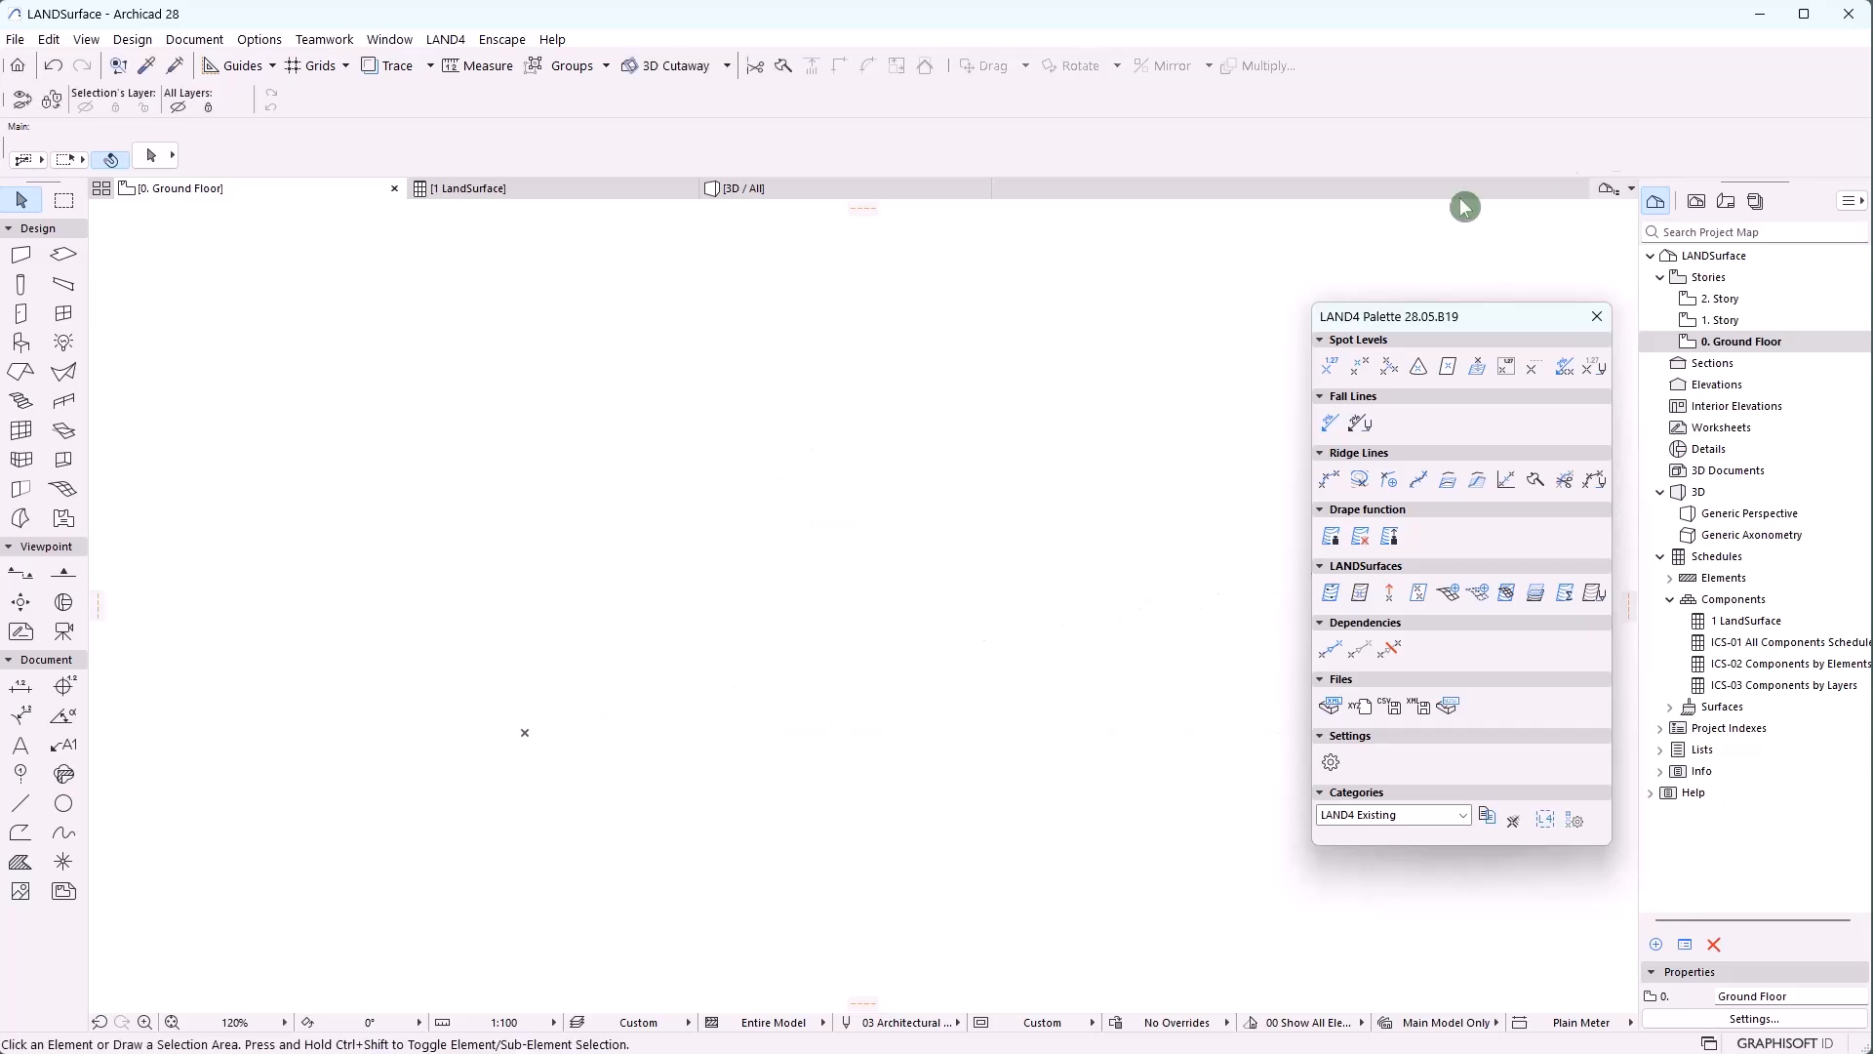
scroll(336, 834, "down", 3)
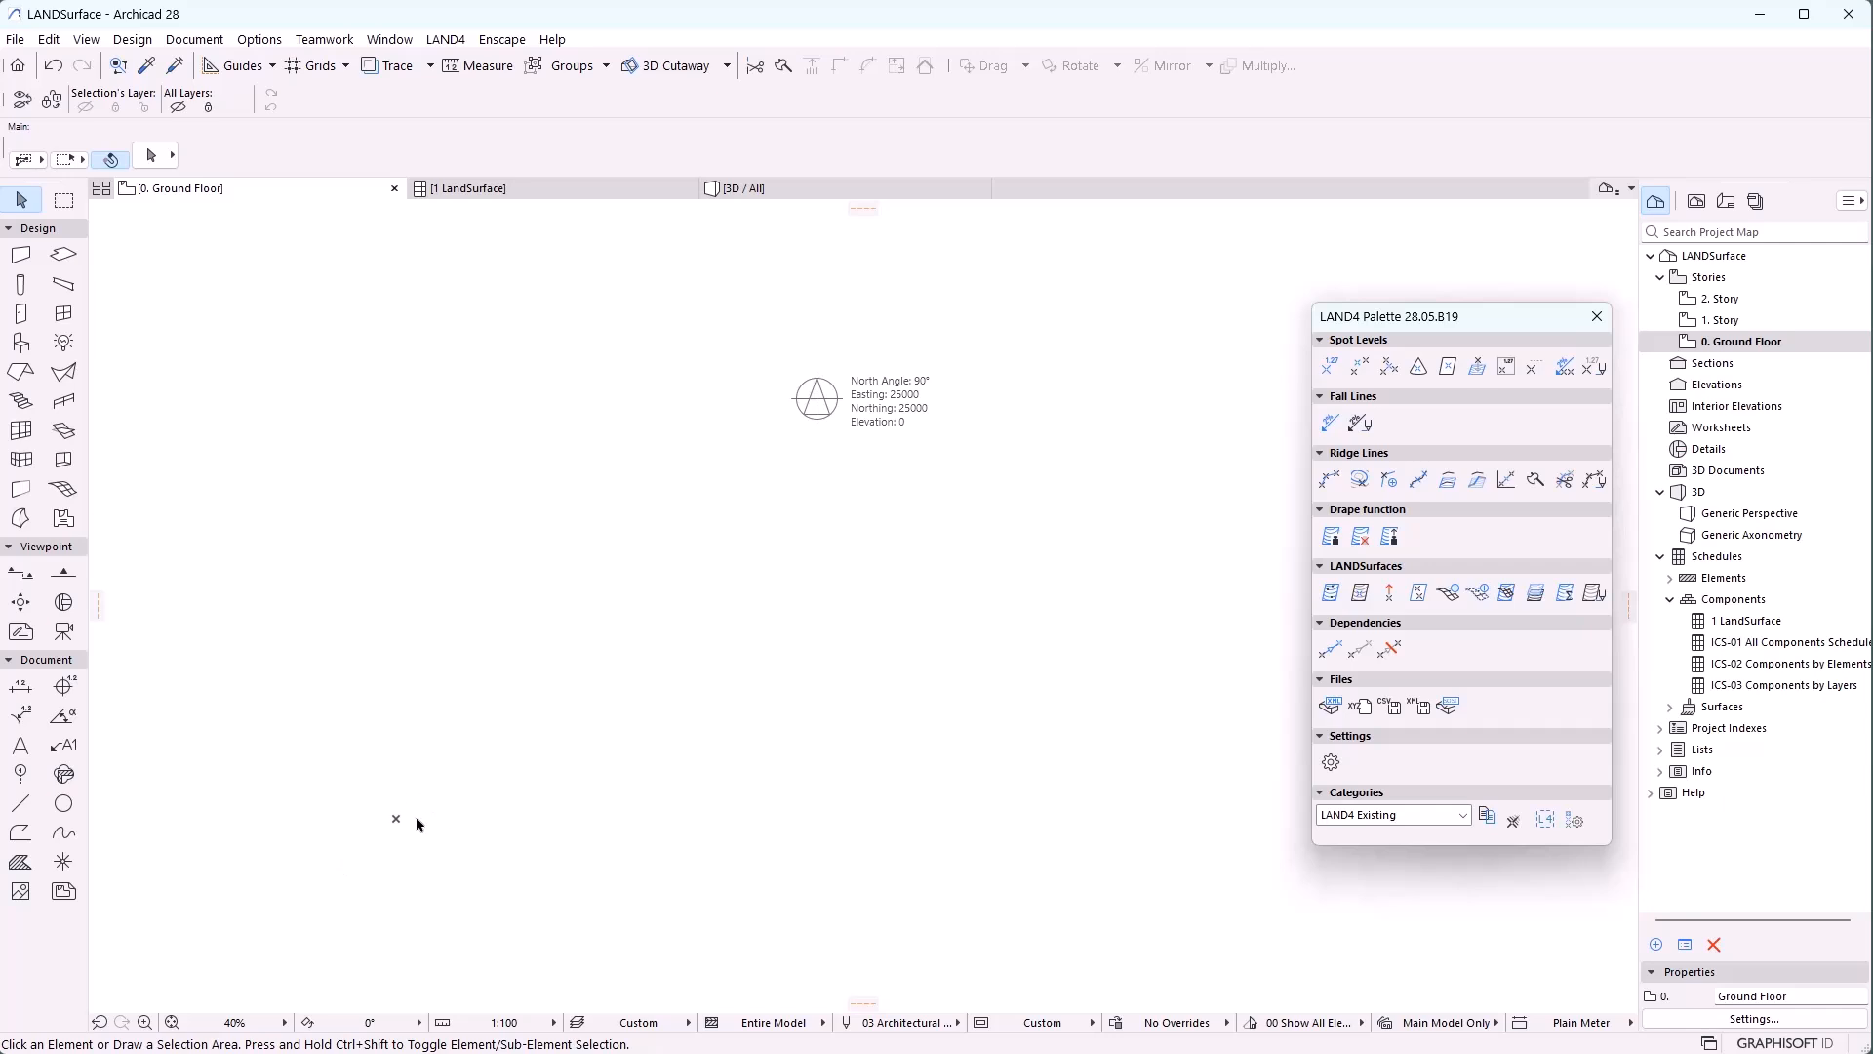
Import the terrain from "LandXML file" in the 6.Files folder again, this time by Survey Point
left_click(198, 1024)
left_click(172, 1021)
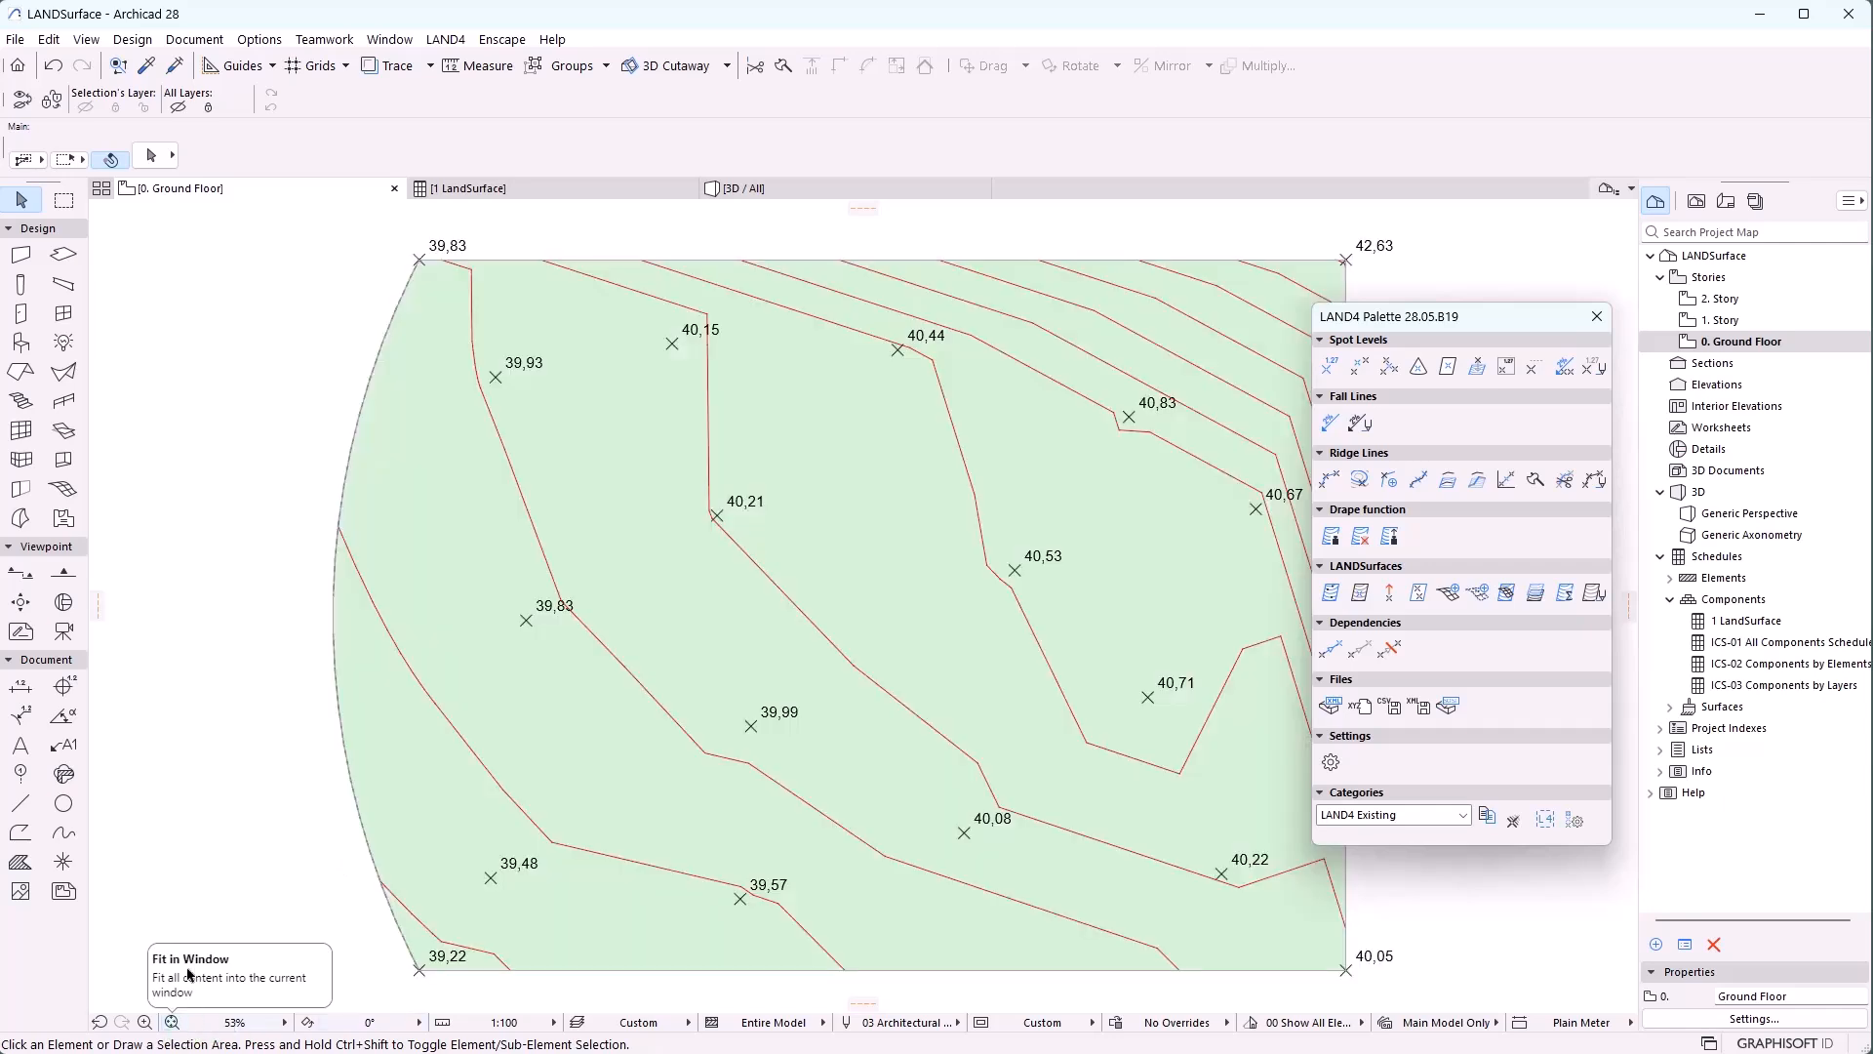
left_click(1354, 707)
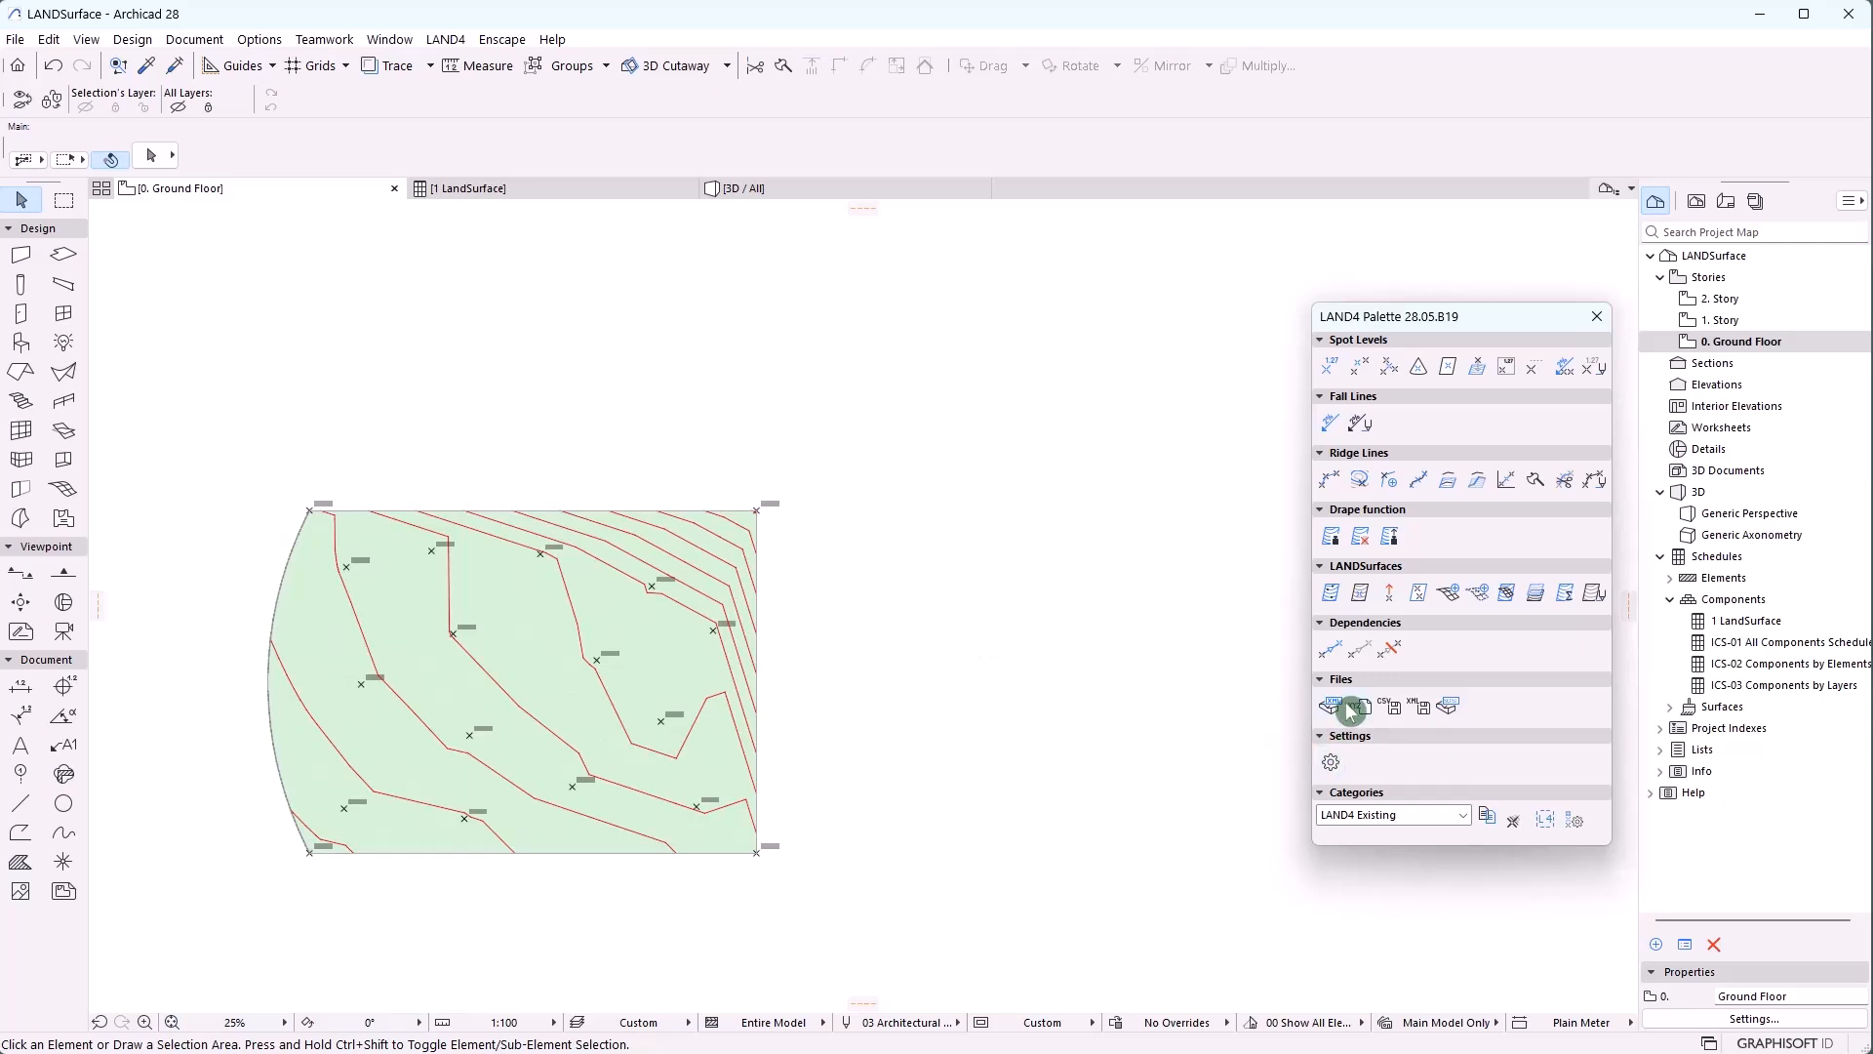
left_click(542, 660)
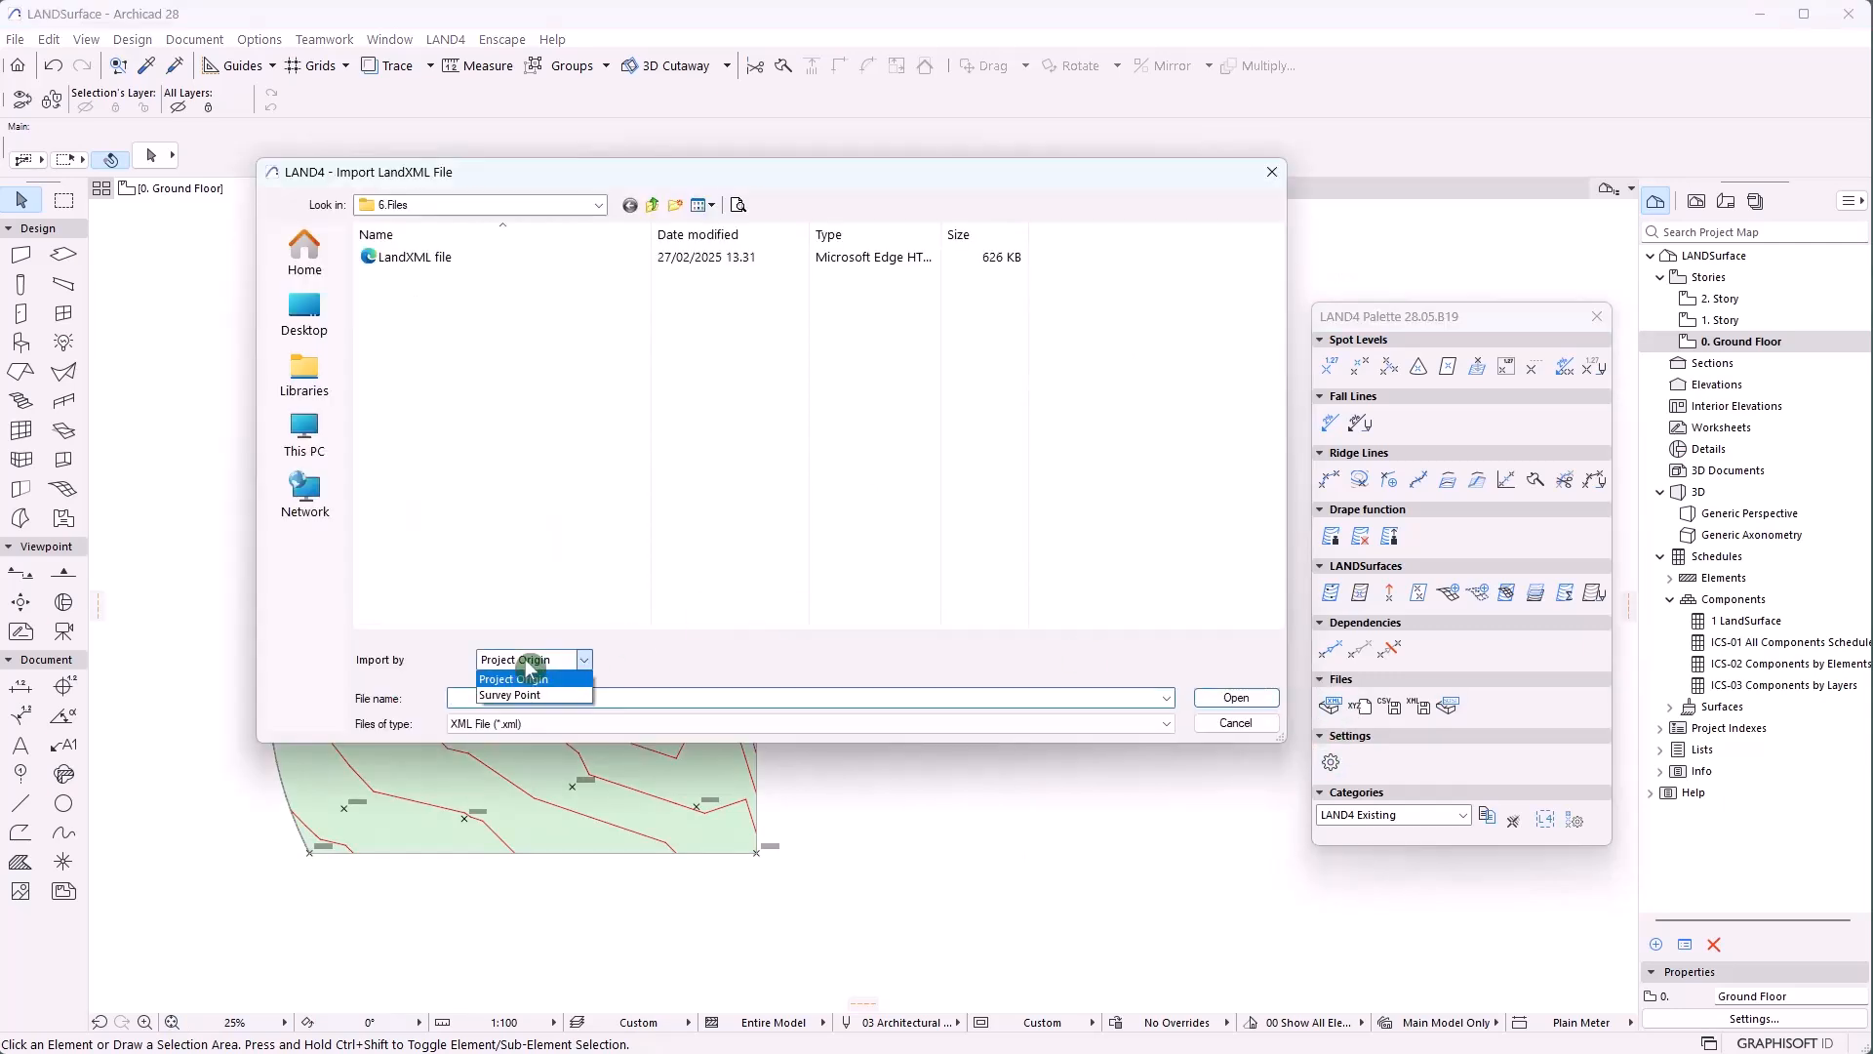
left_click(519, 693)
left_click(435, 259)
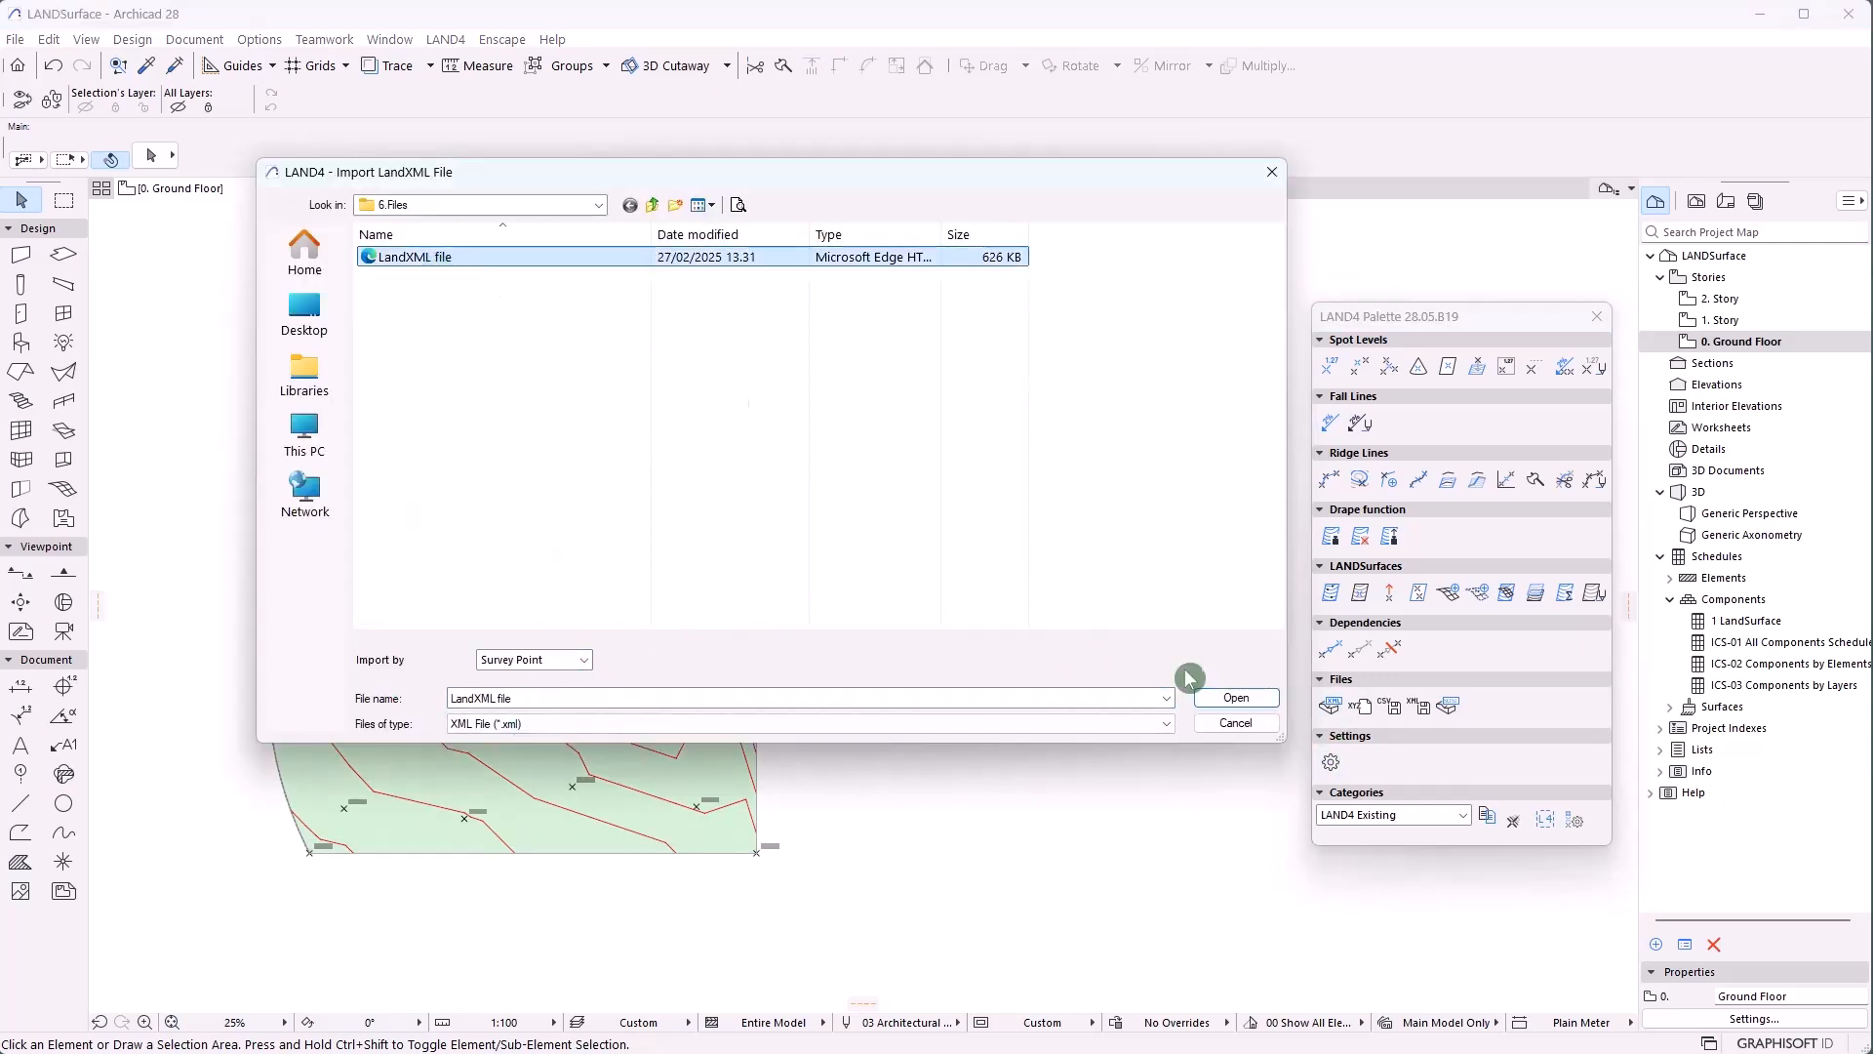
left_click(1236, 699)
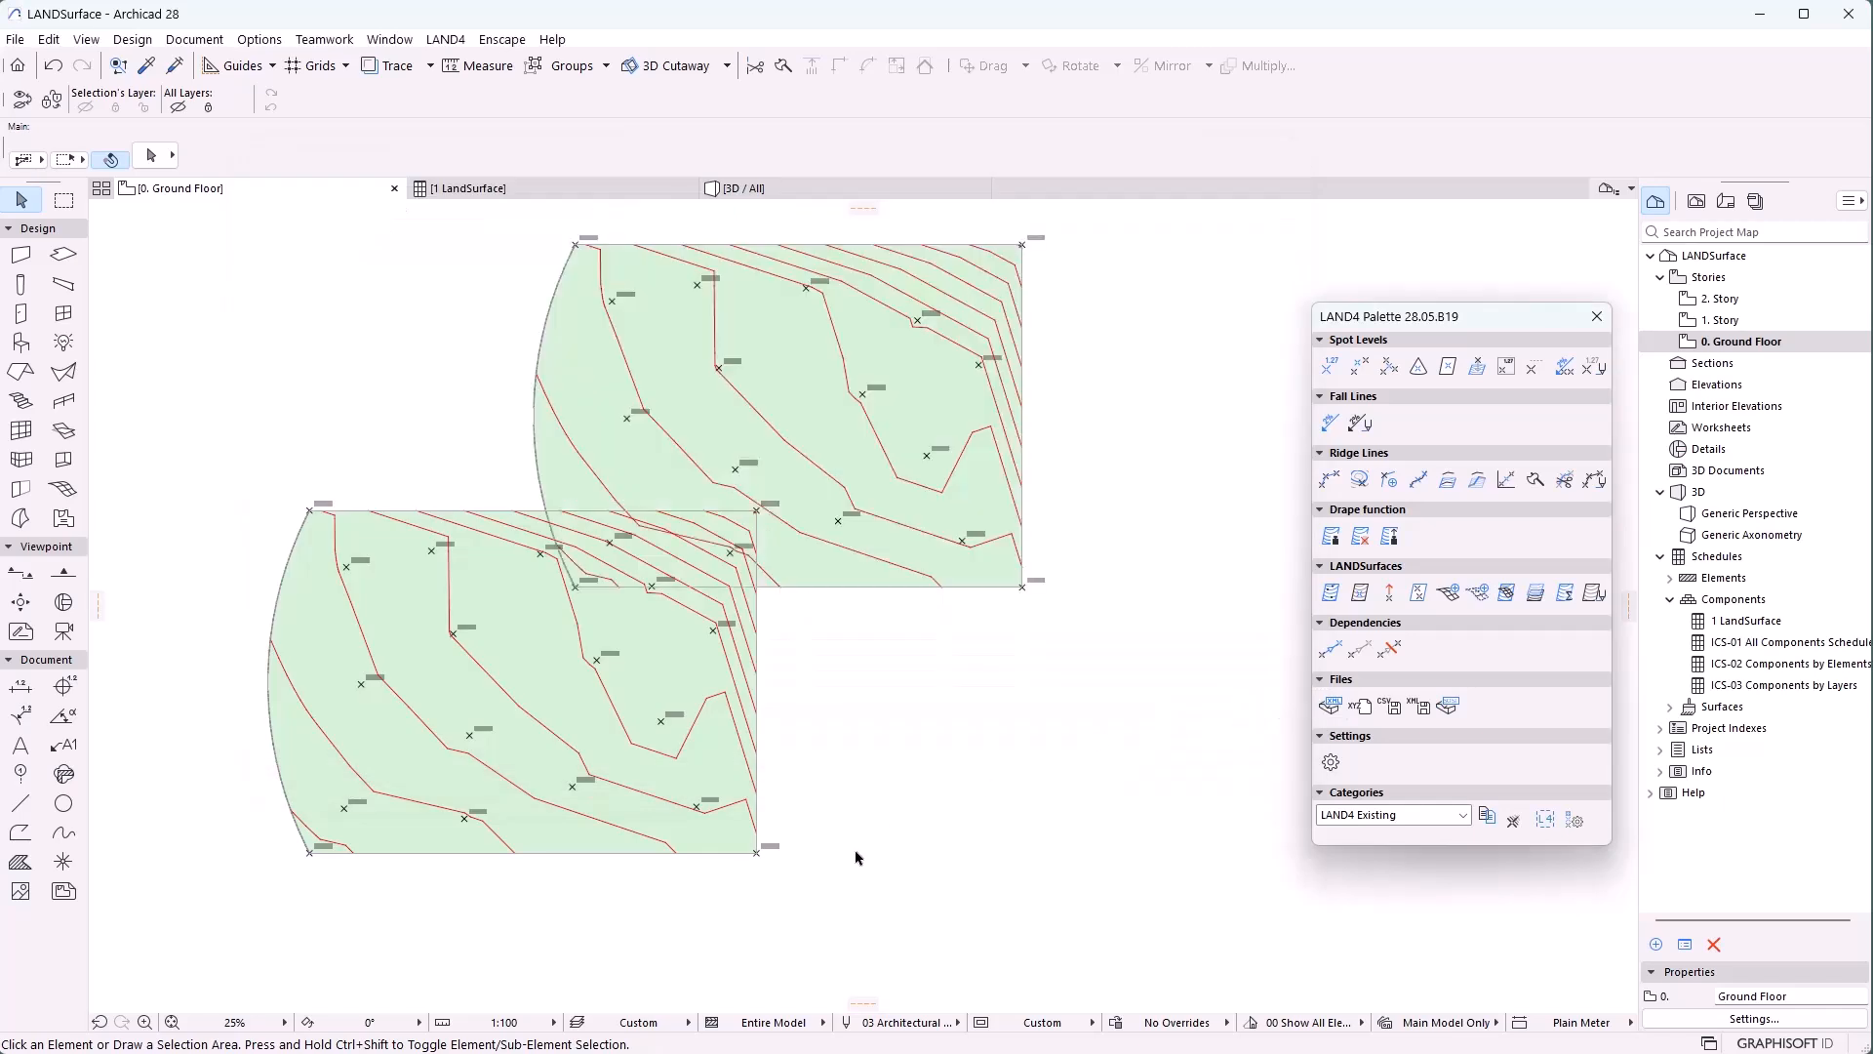
Measure the distance between the lower-left corners of the two imported terrains
key("m")
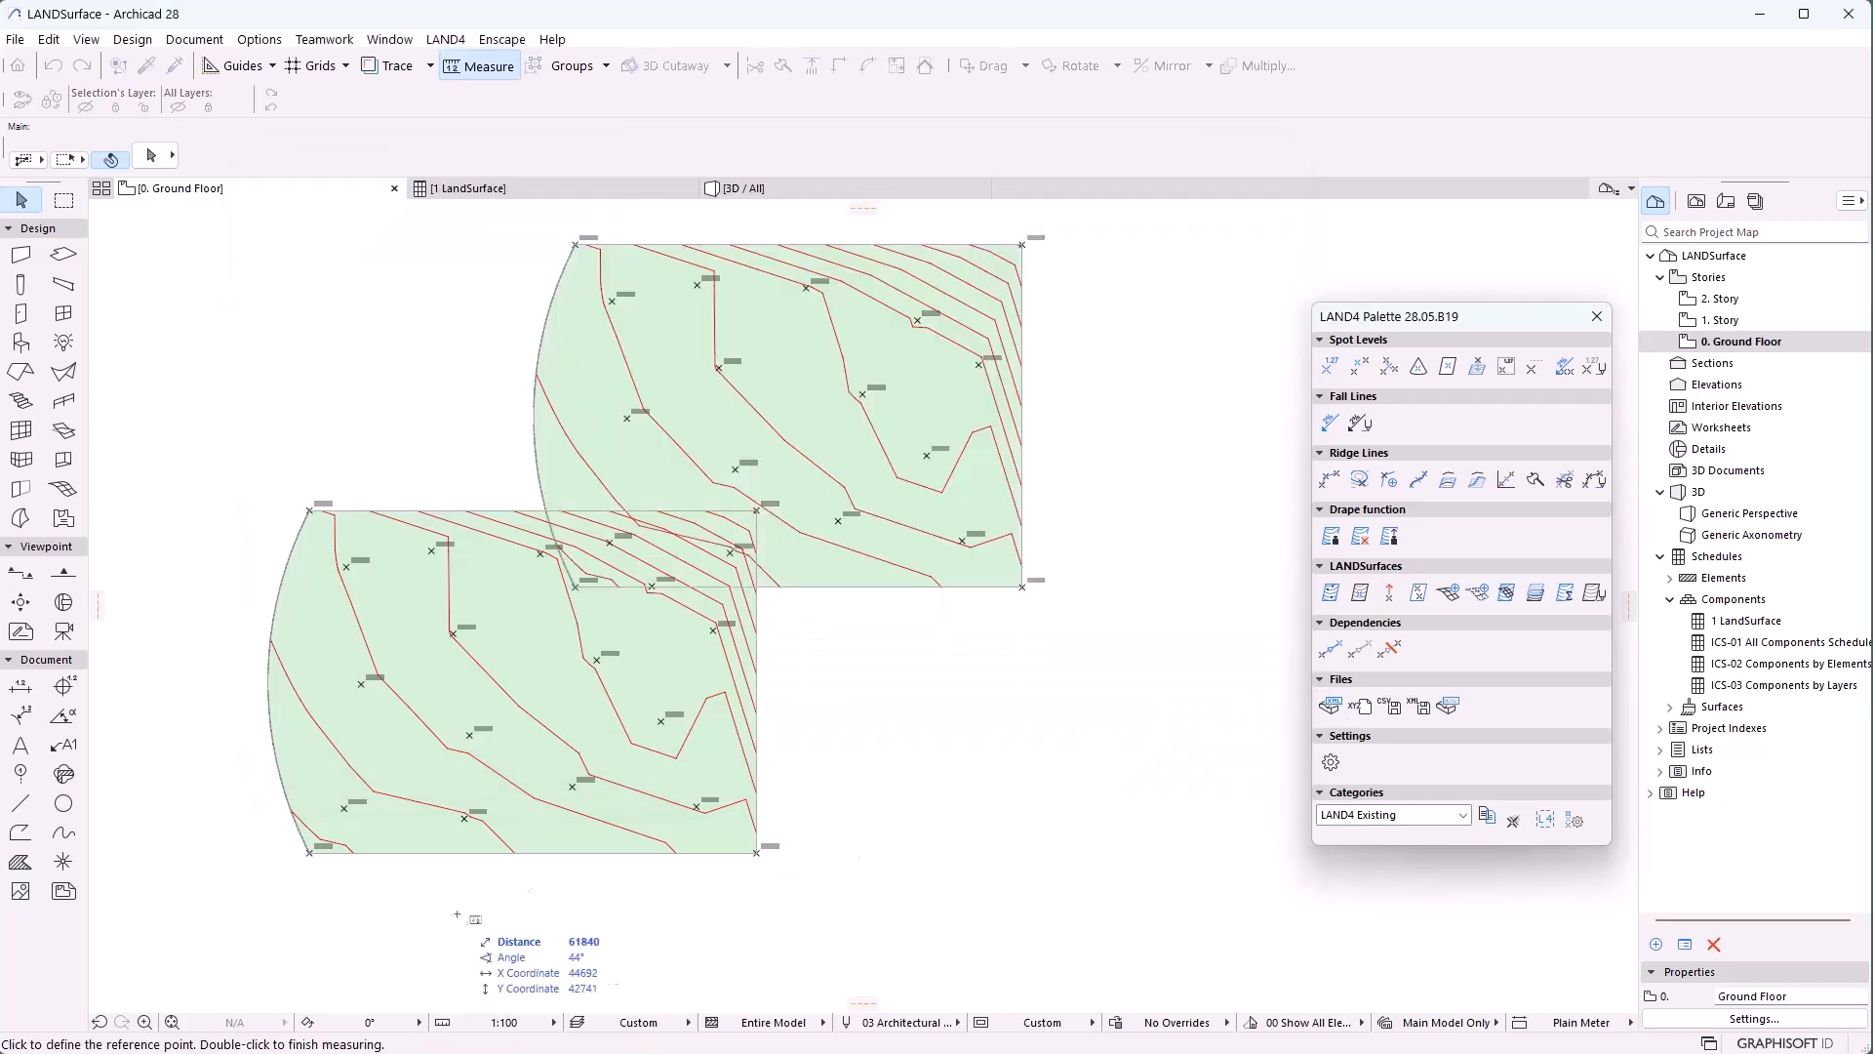
left_click(309, 851)
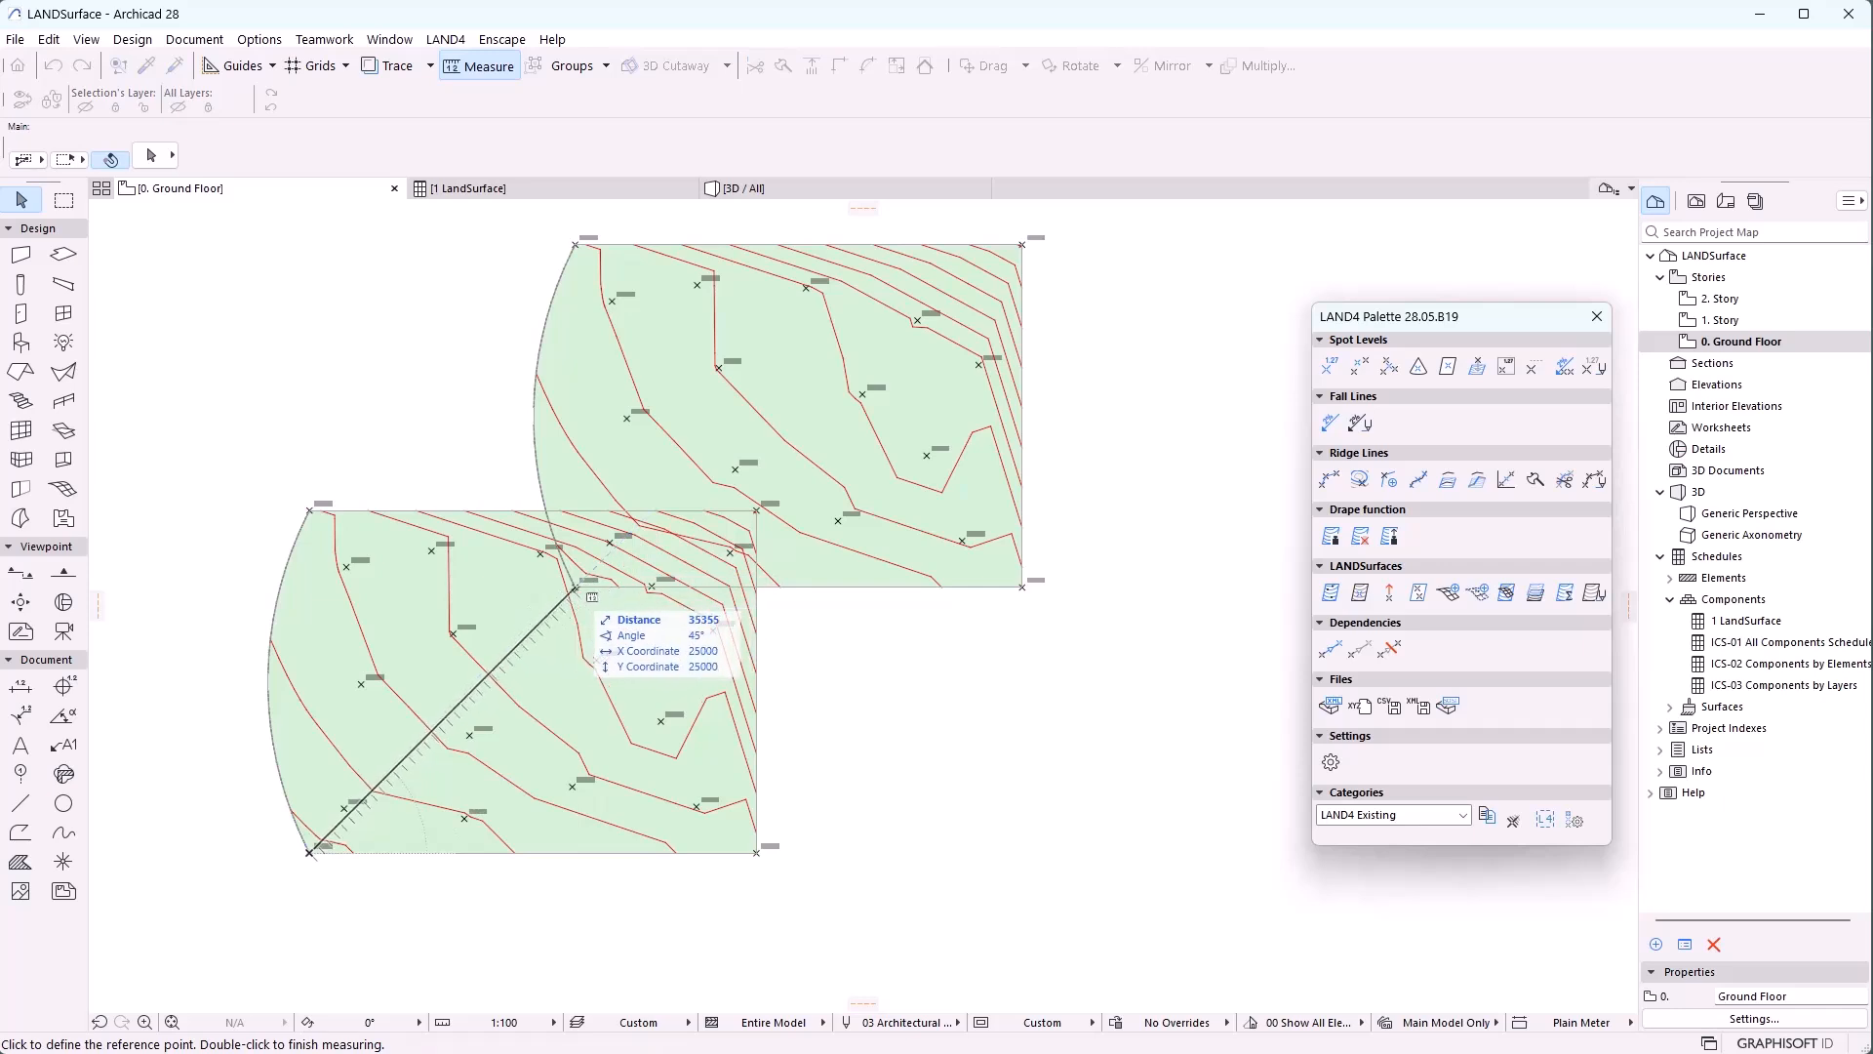
mouse_move(576, 587)
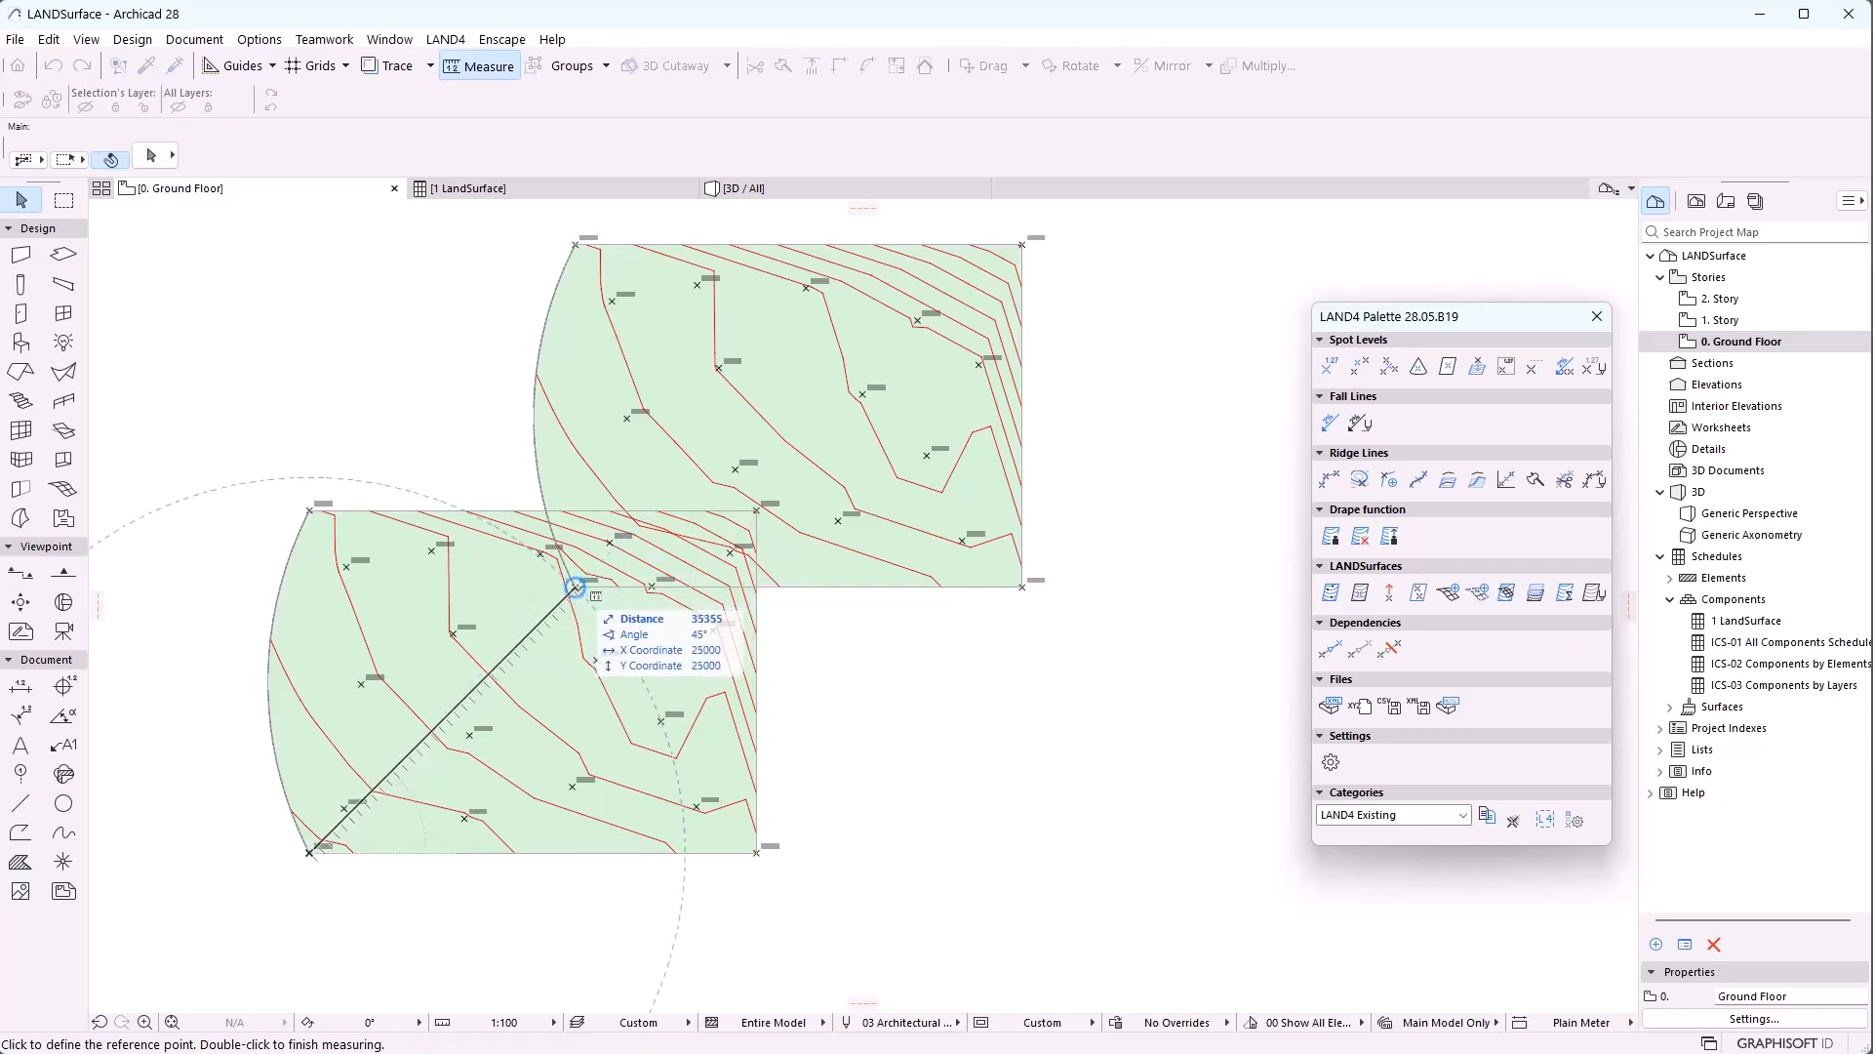
key("Escape")
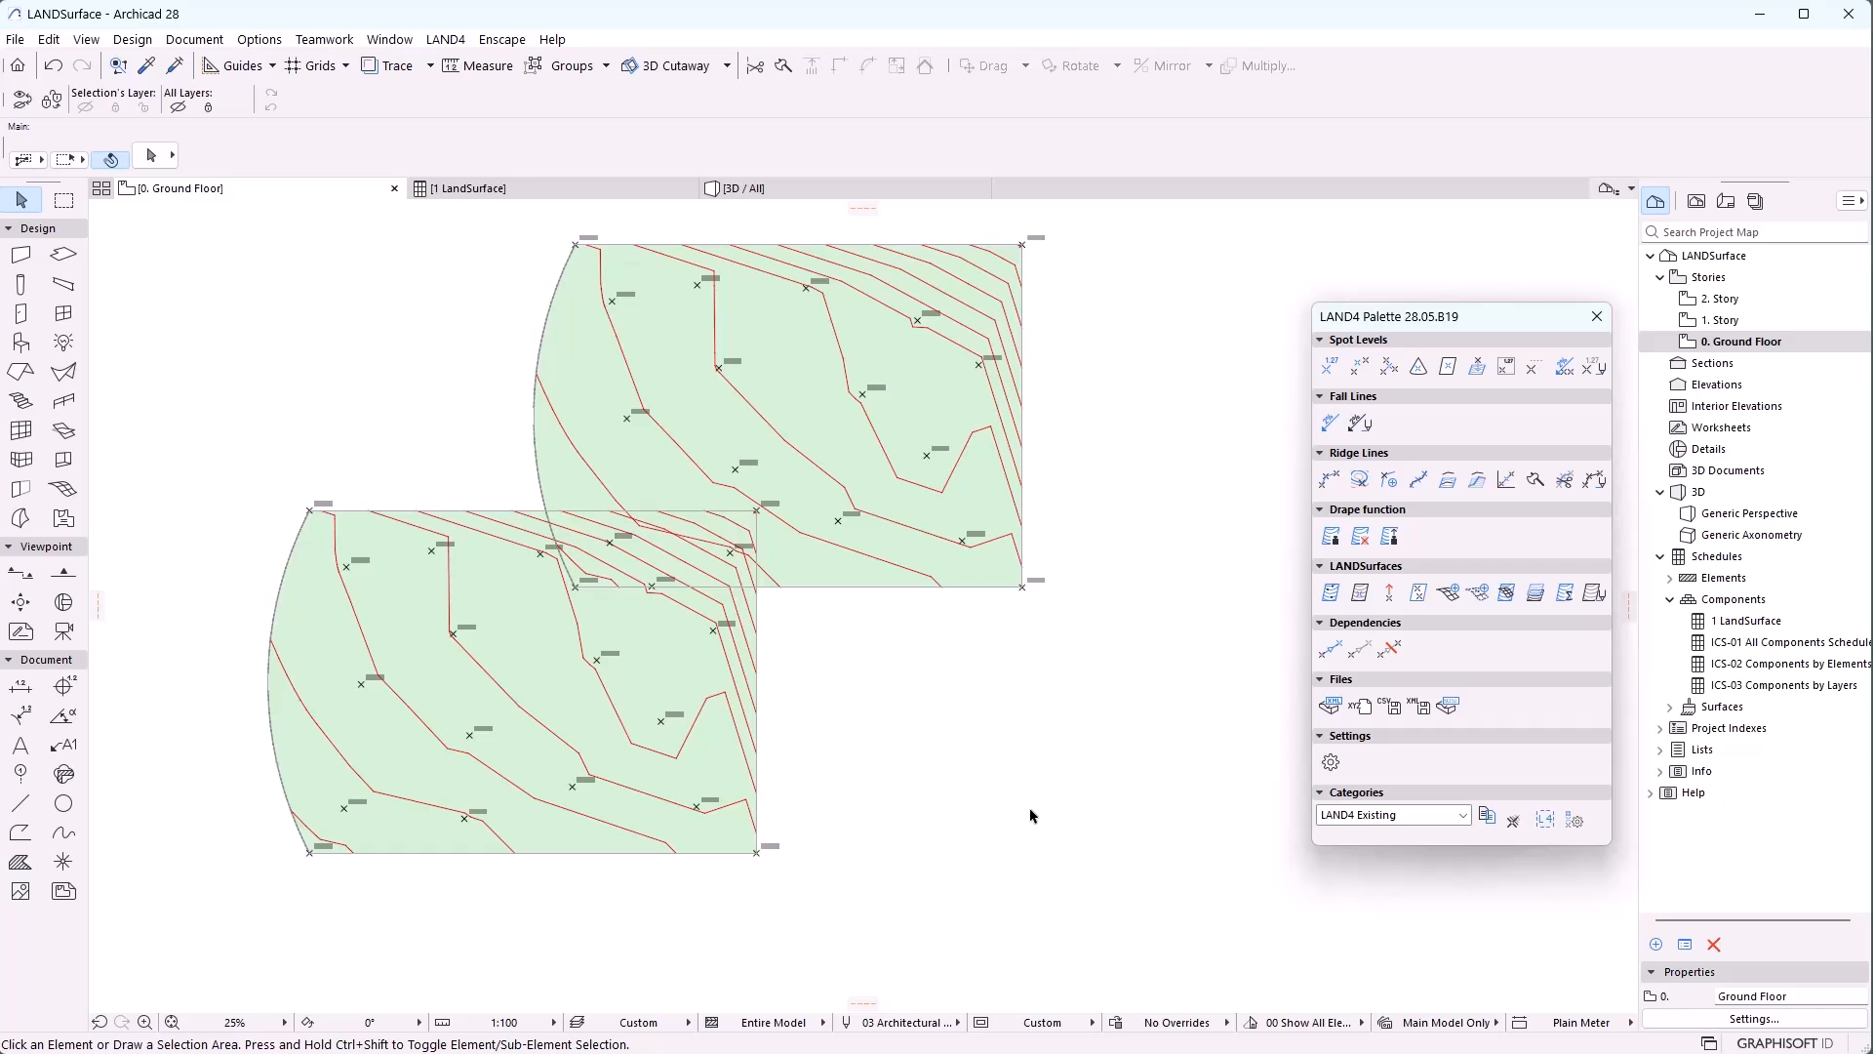
Review the layers in the LAND4 folder and their visibility in the model view layer settings
scroll(1077, 720, "up", 2)
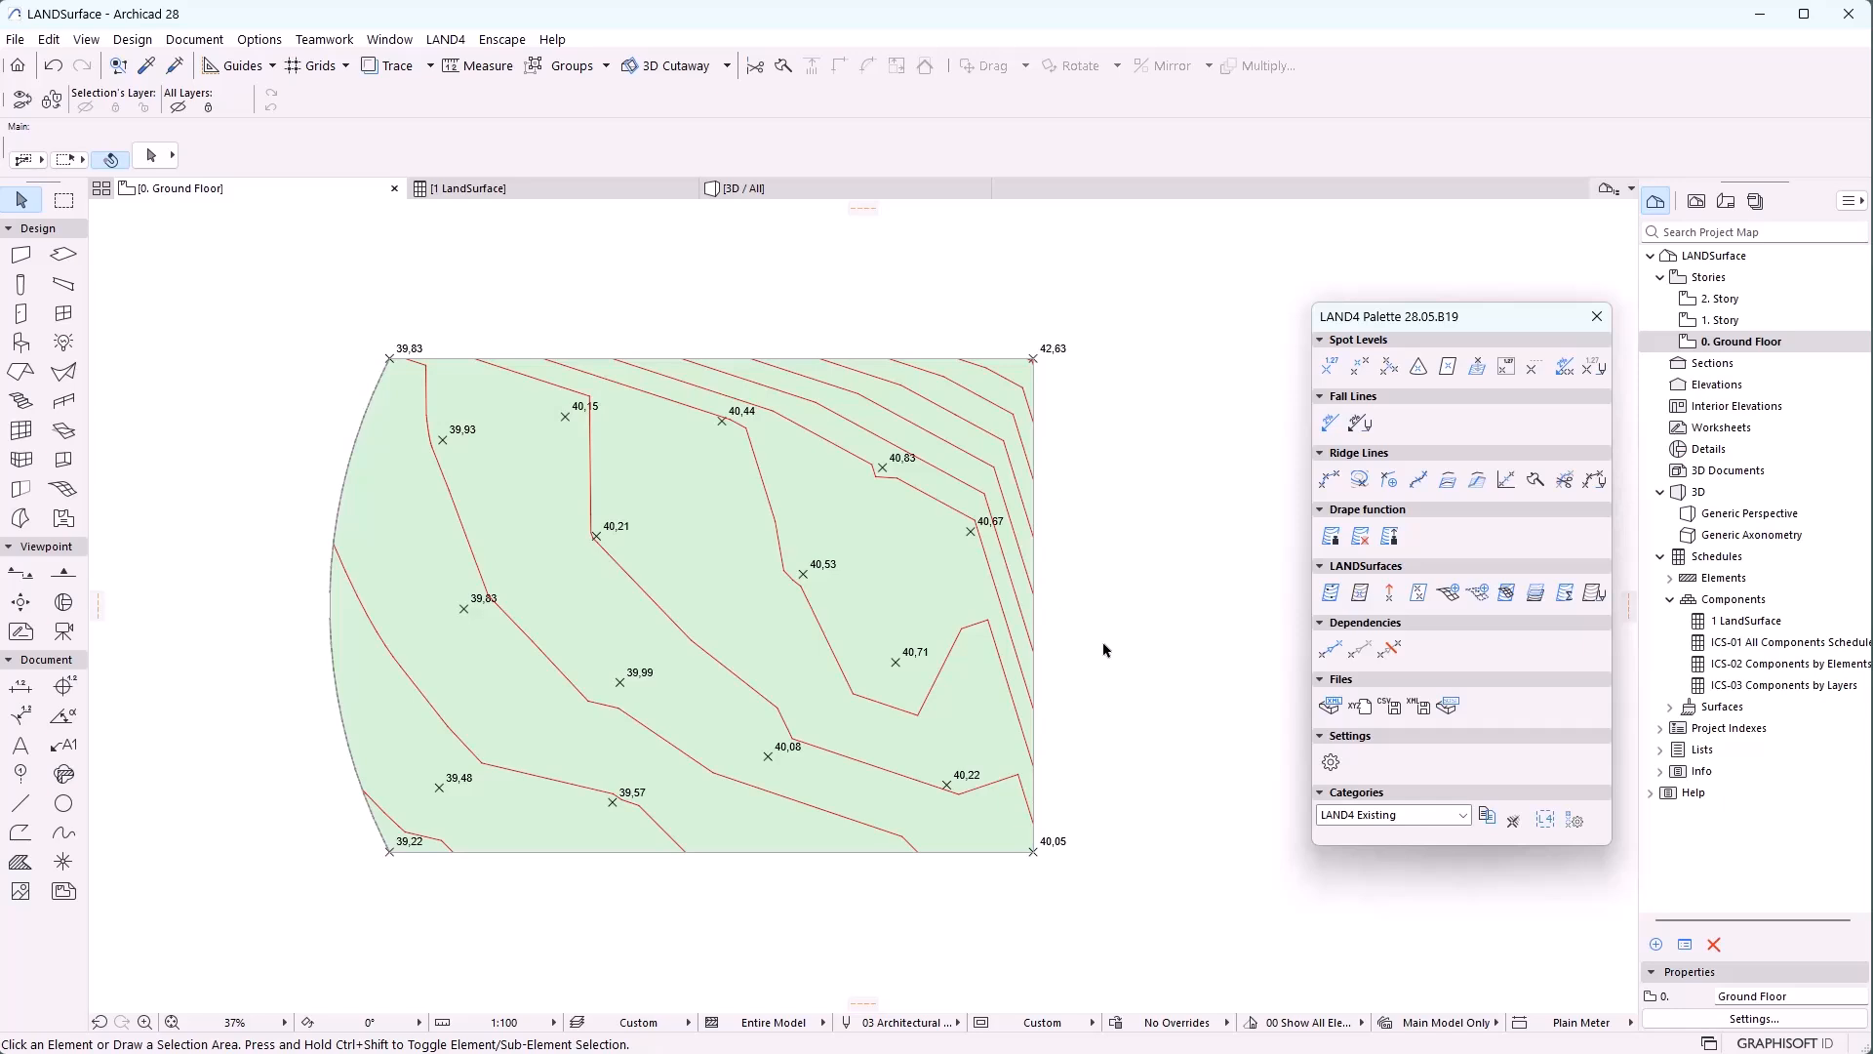
key("ctrl+l")
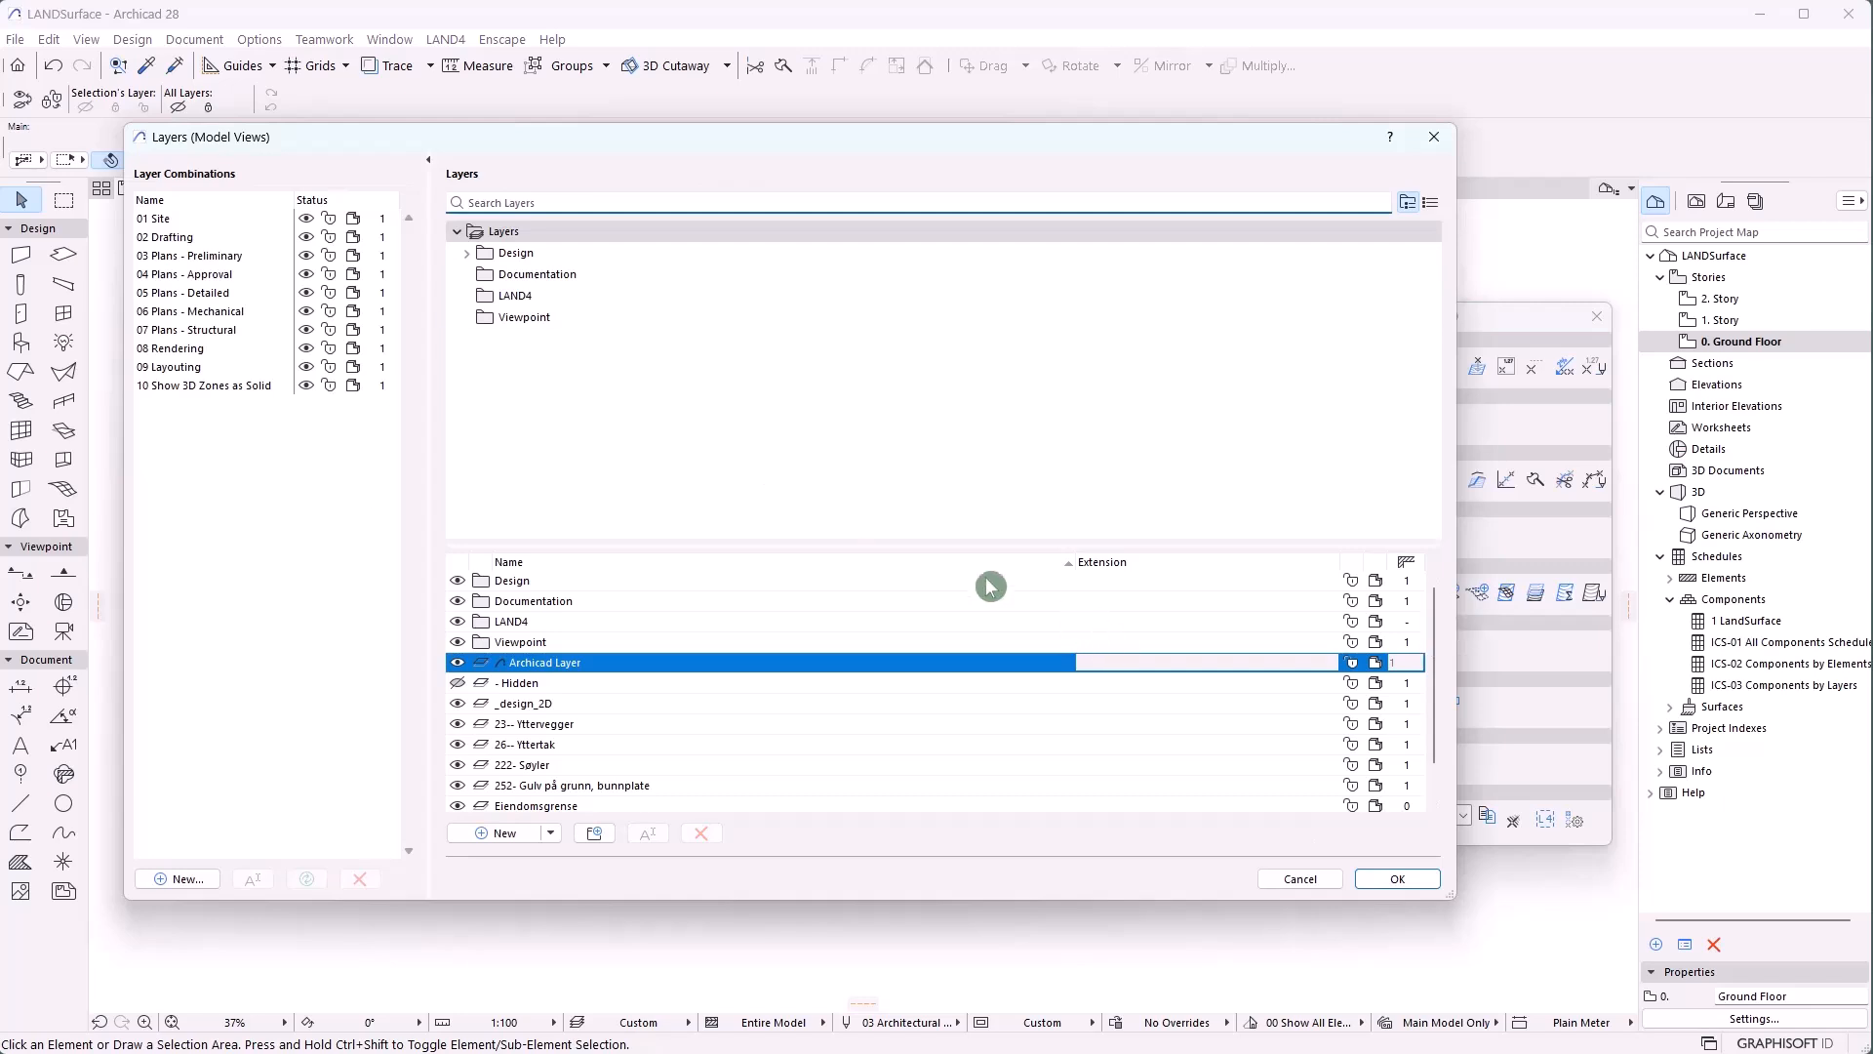
left_click(558, 298)
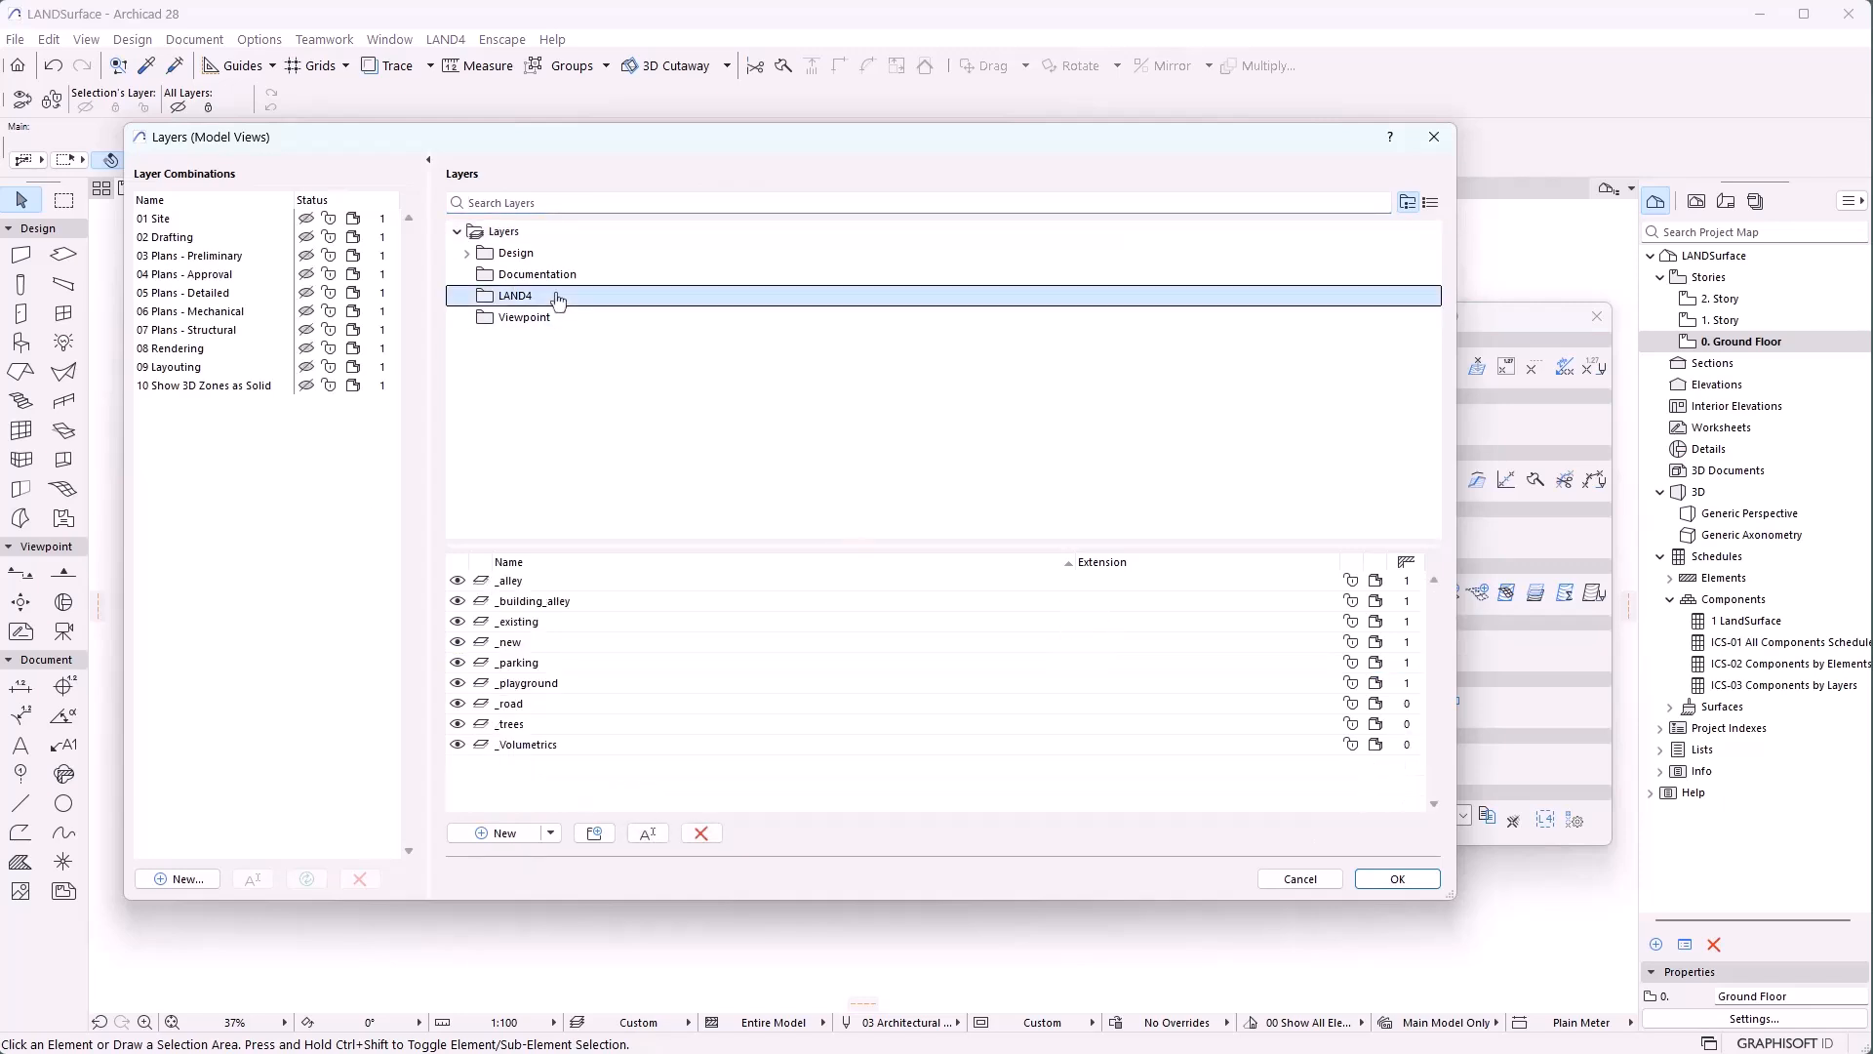
key("Return")
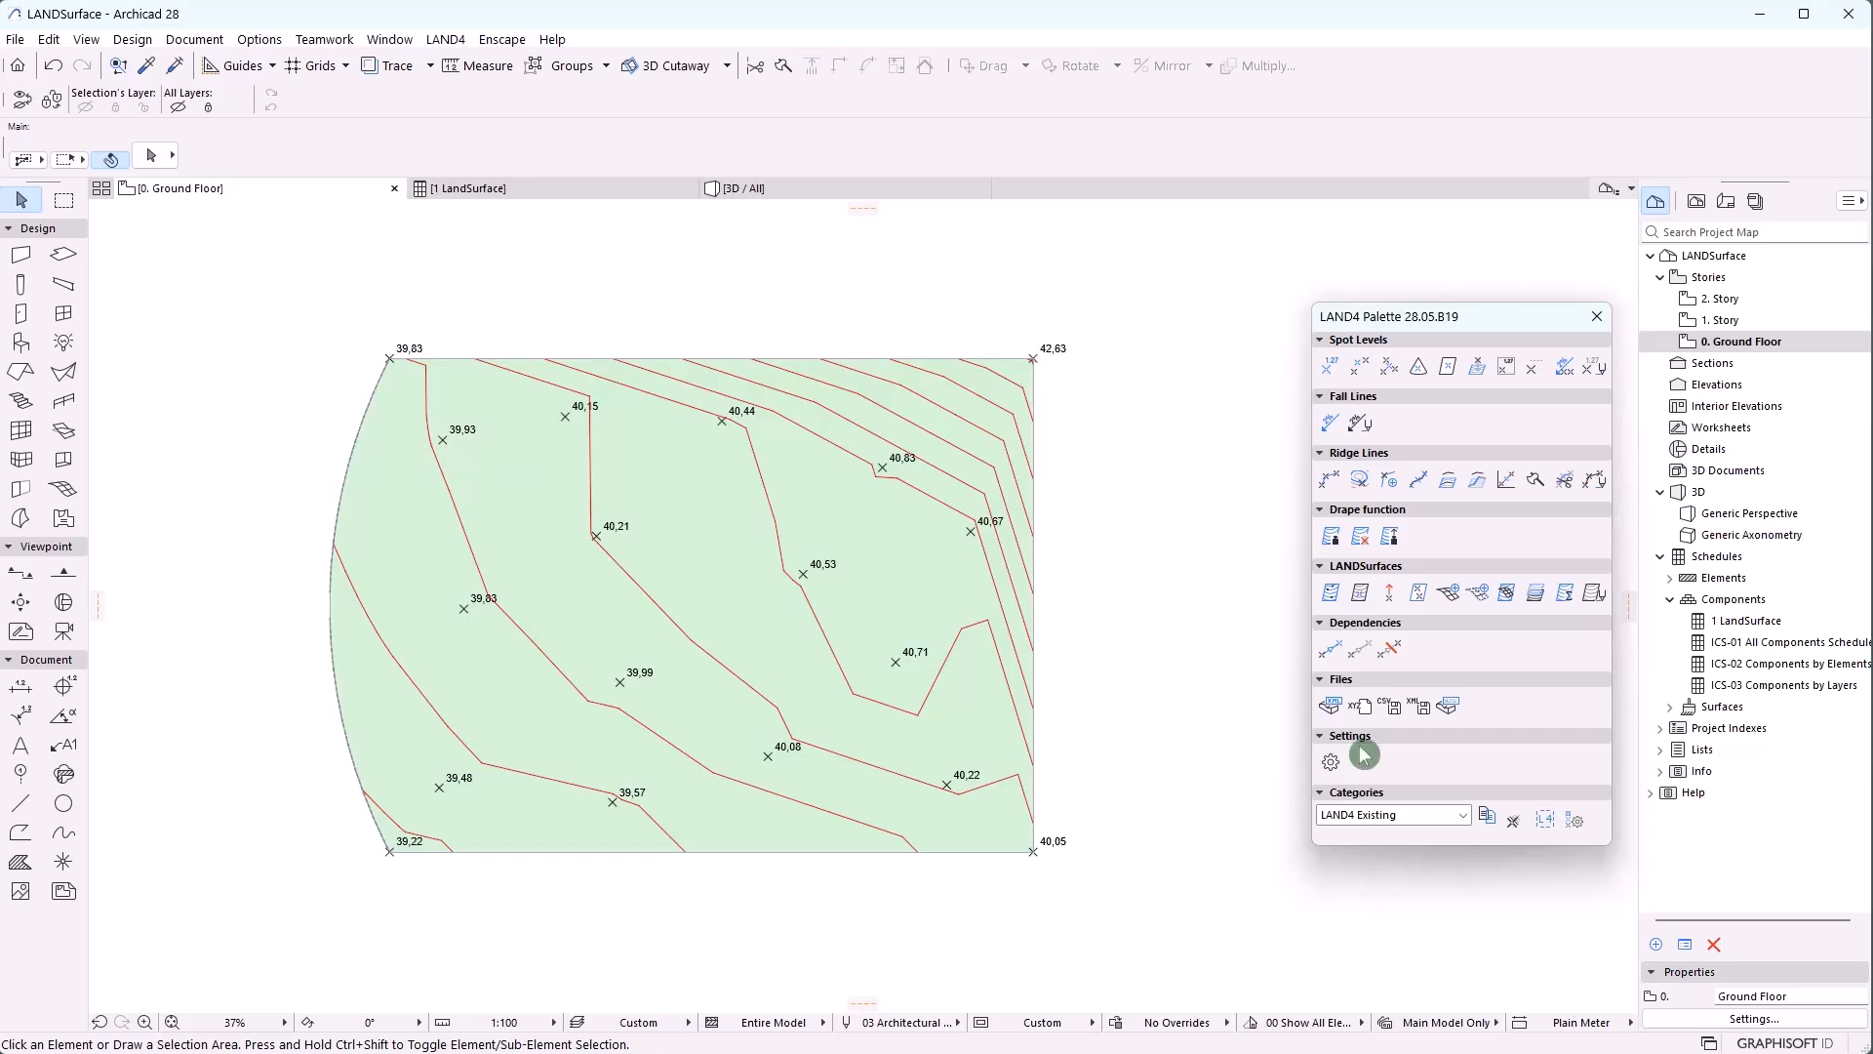
Export the terrain by Project Origin to the 6.Files folder as an XML file named "Export LandXML"
left_click(1425, 706)
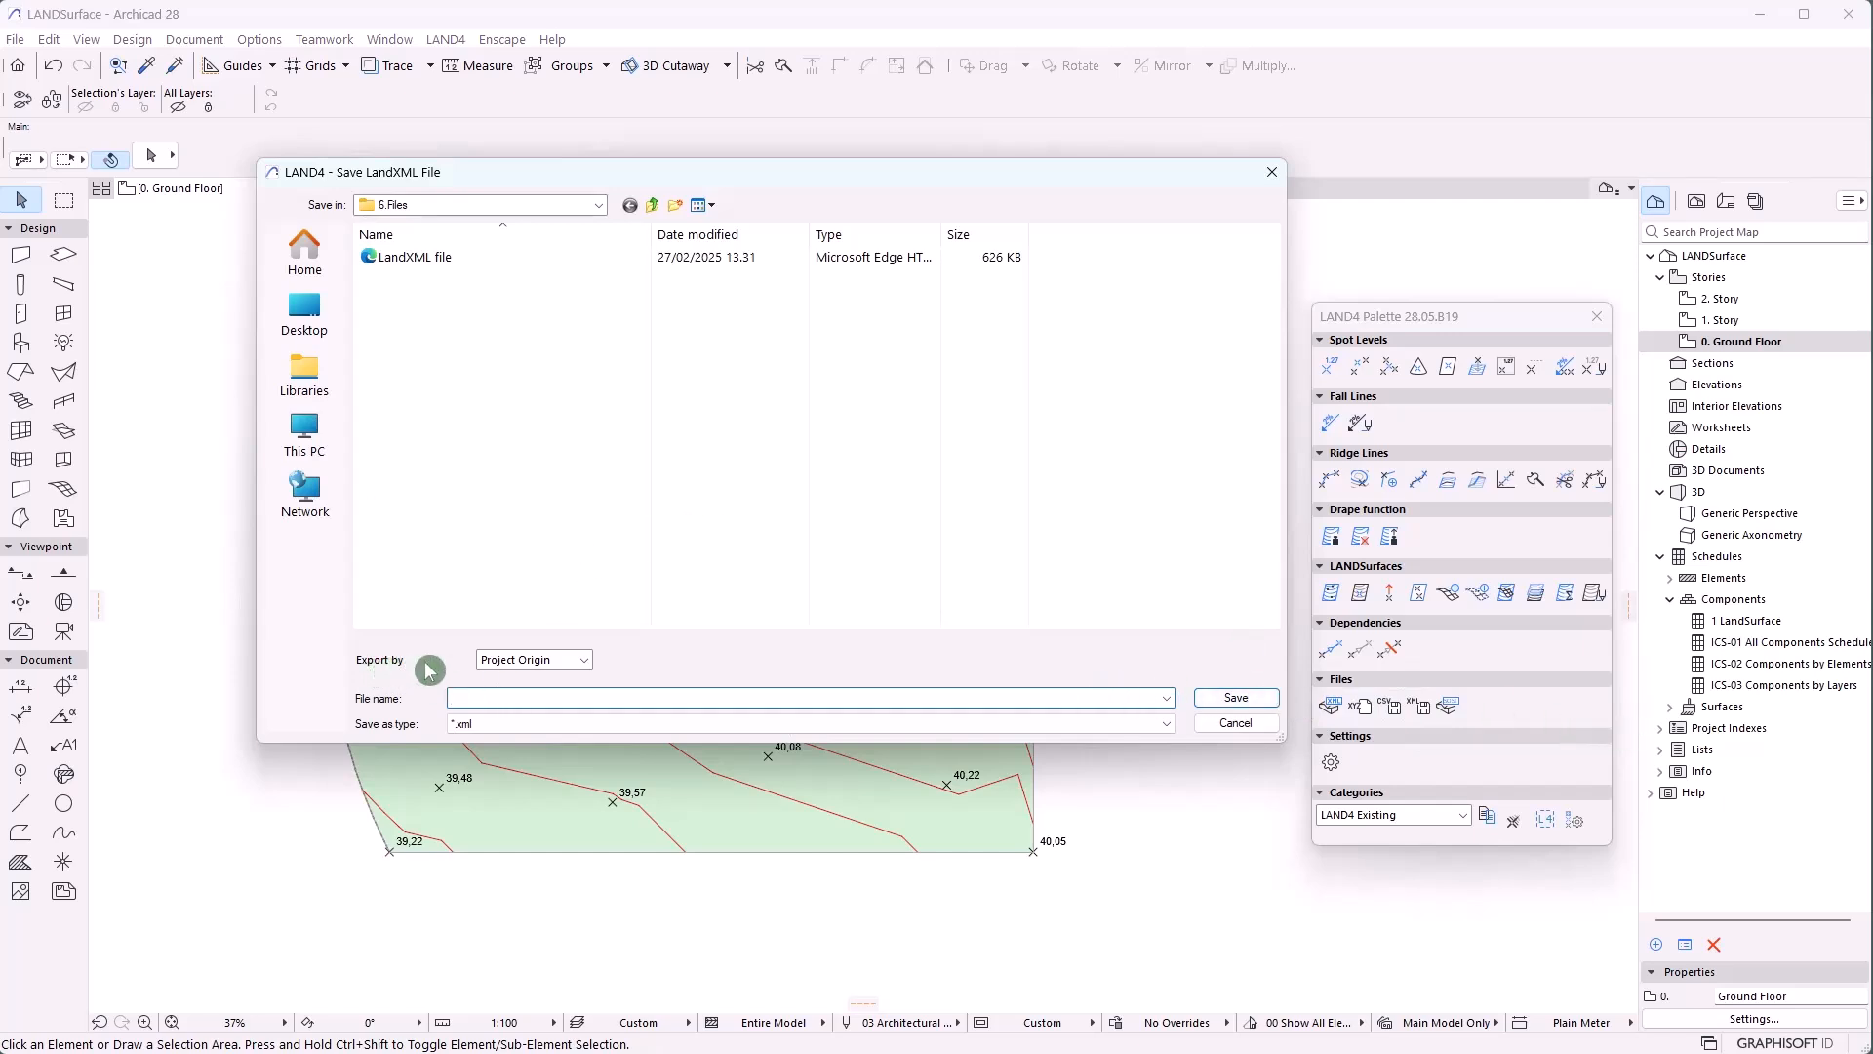
left_click(495, 659)
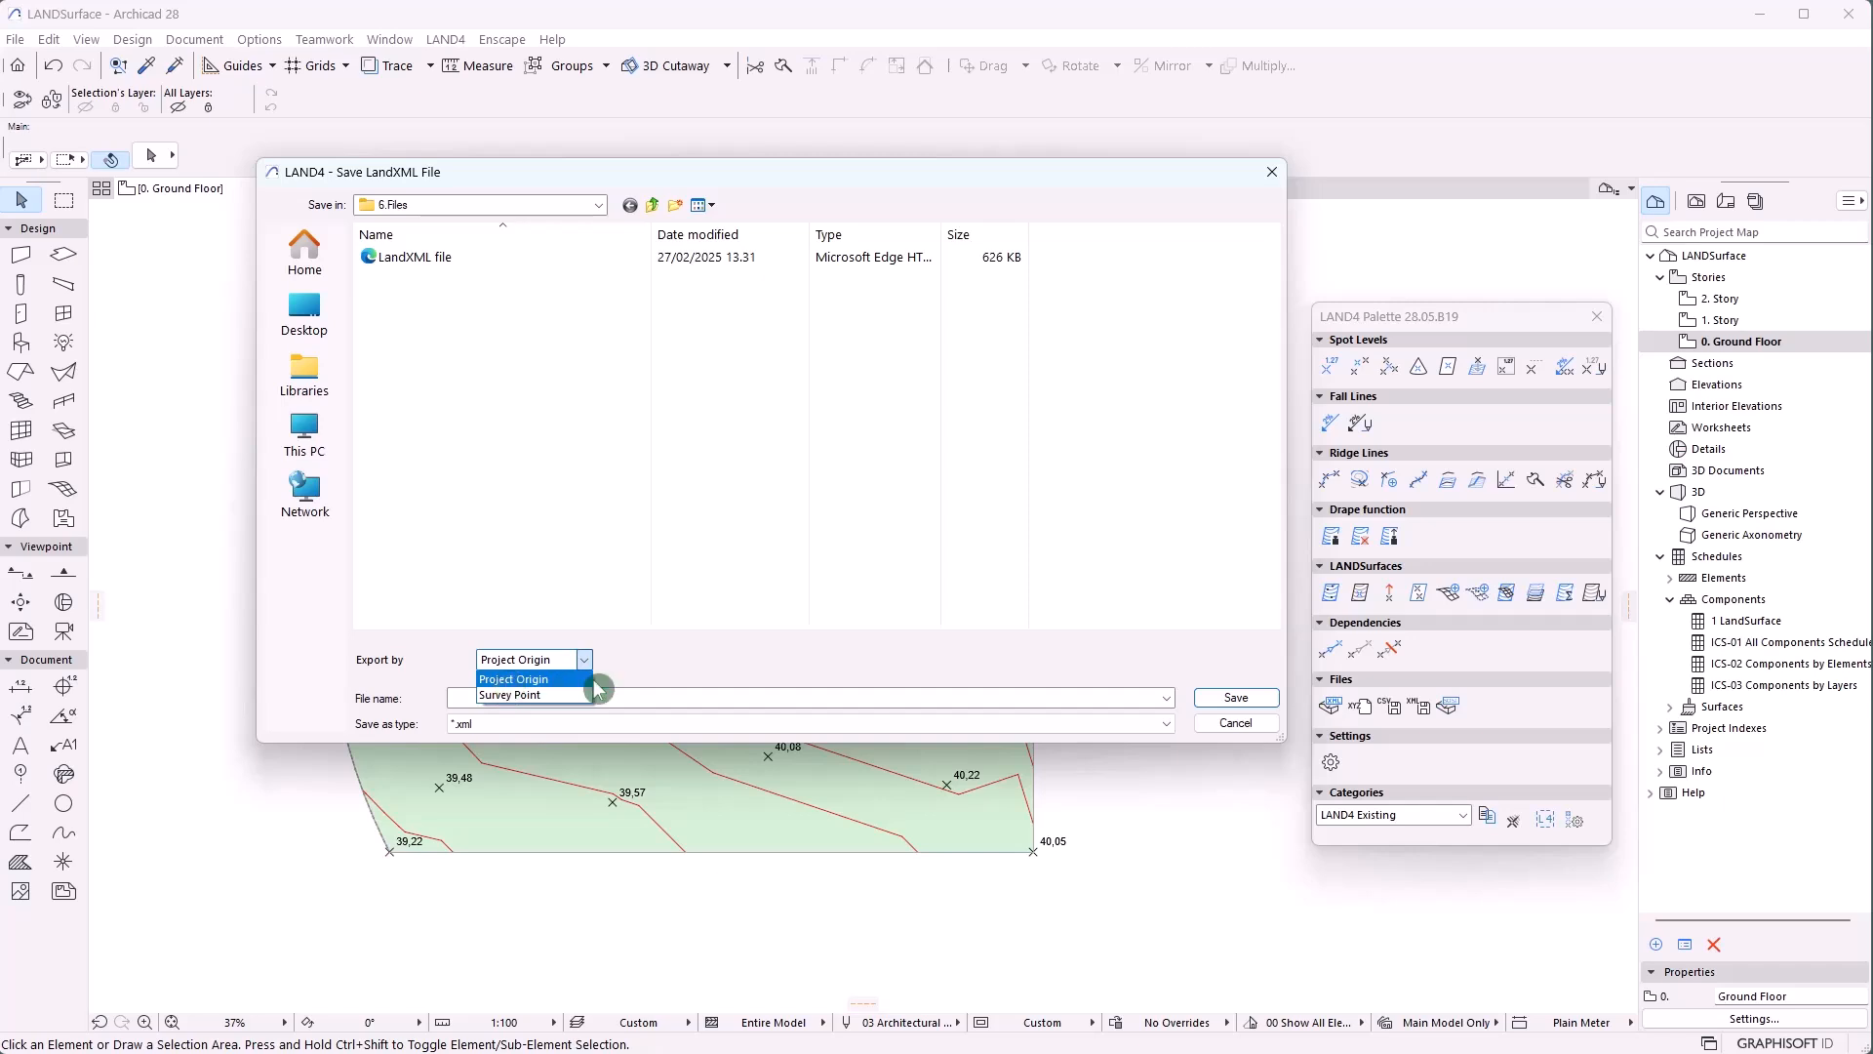
left_click(754, 651)
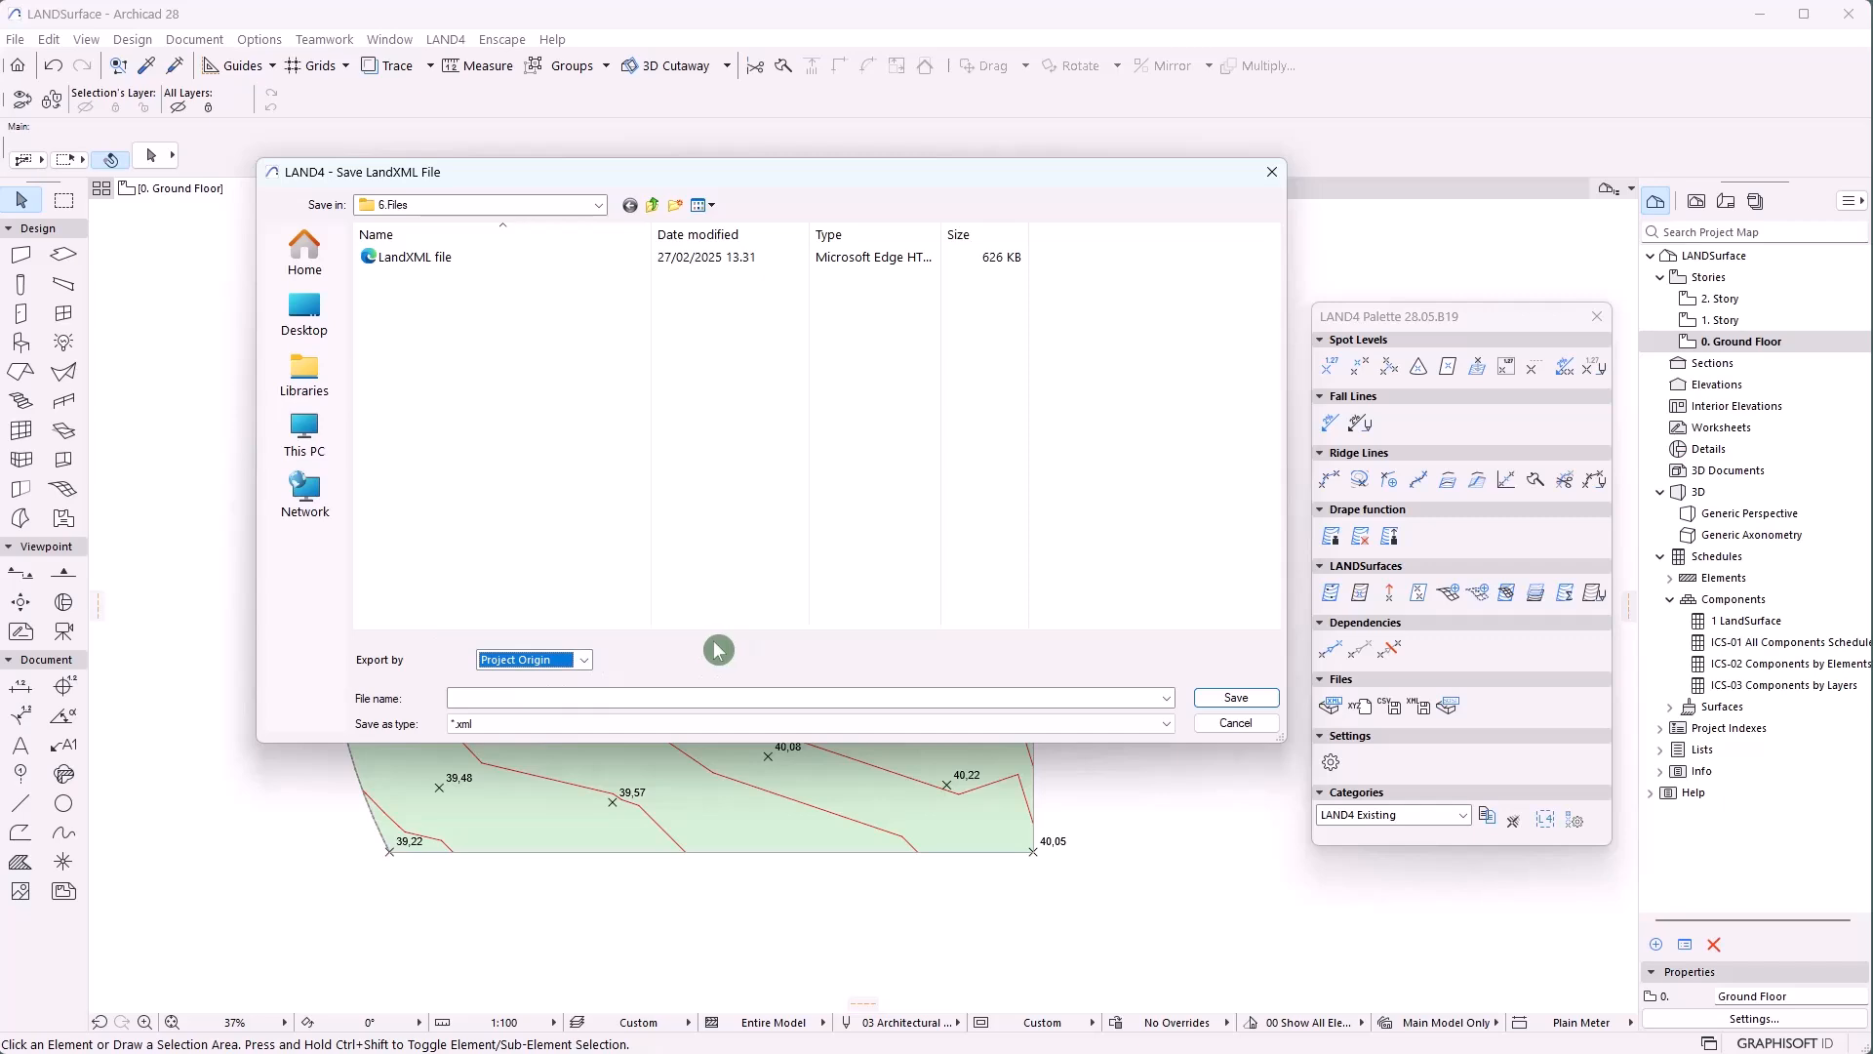
left_click(600, 695)
type("Export L")
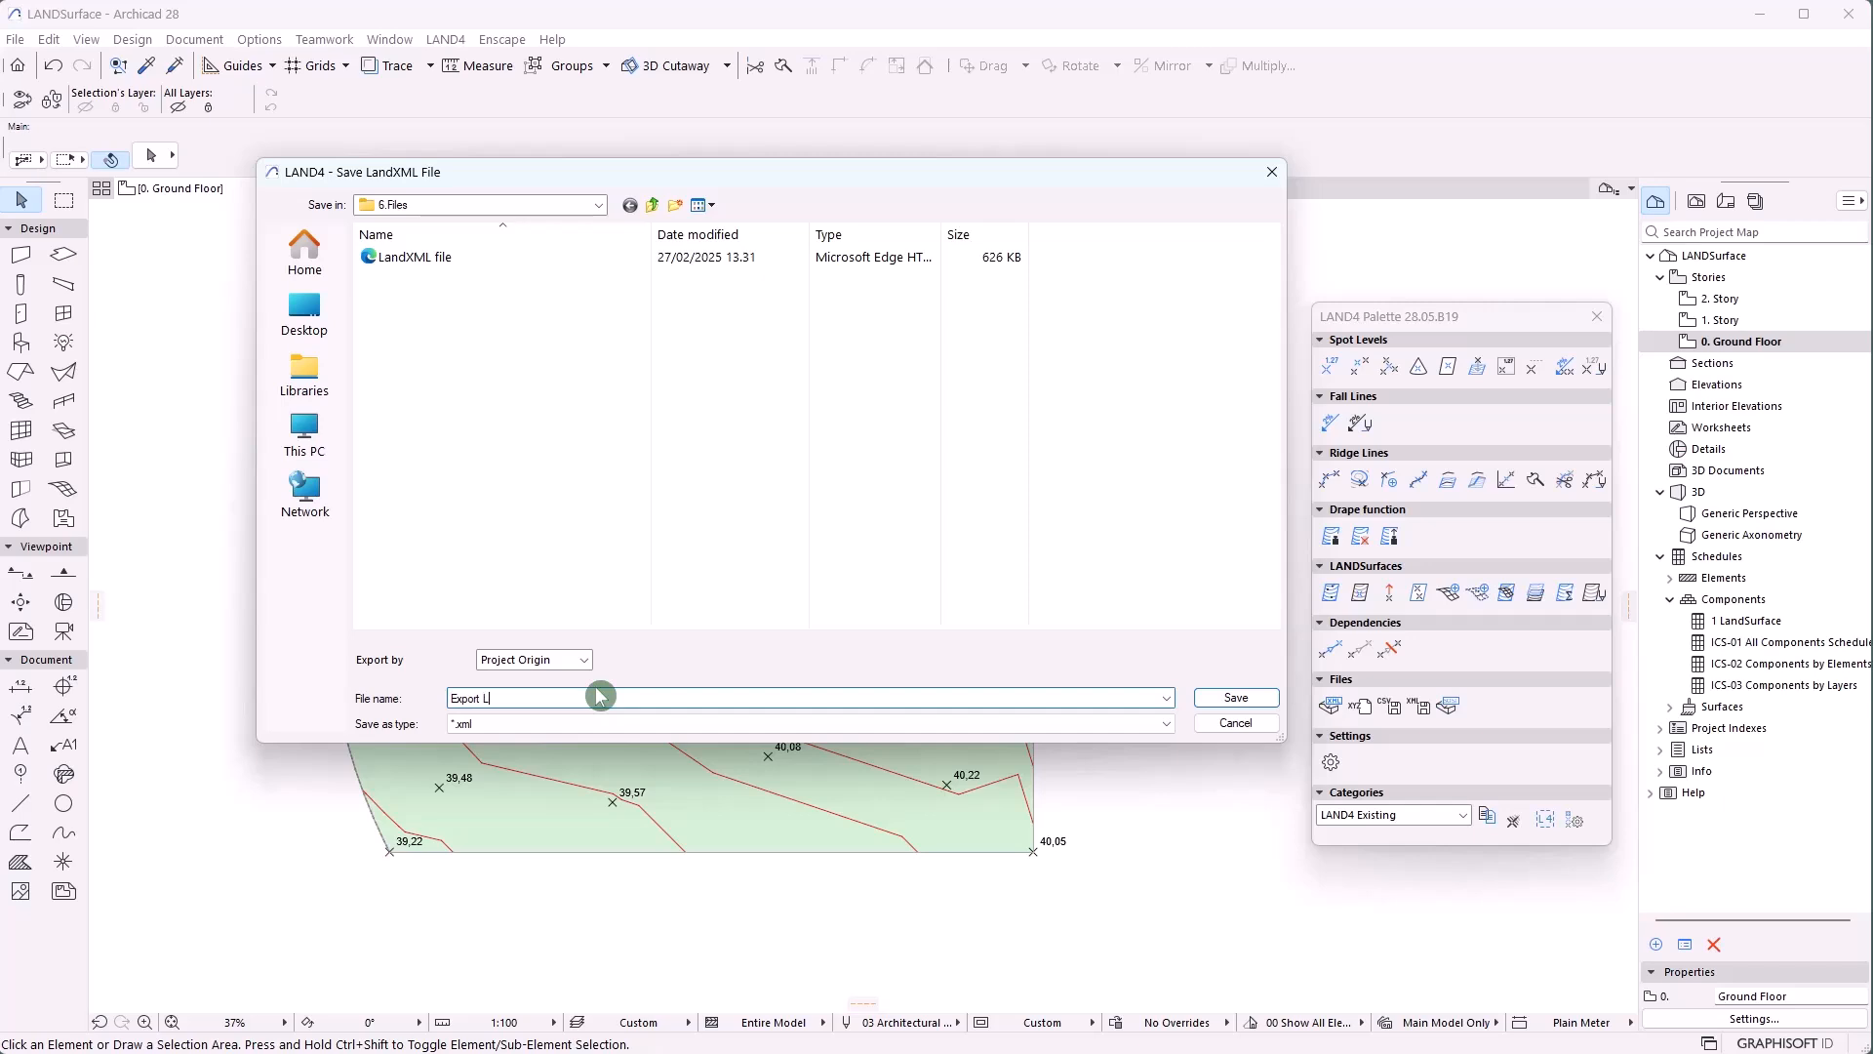
type("andXML")
left_click(1233, 697)
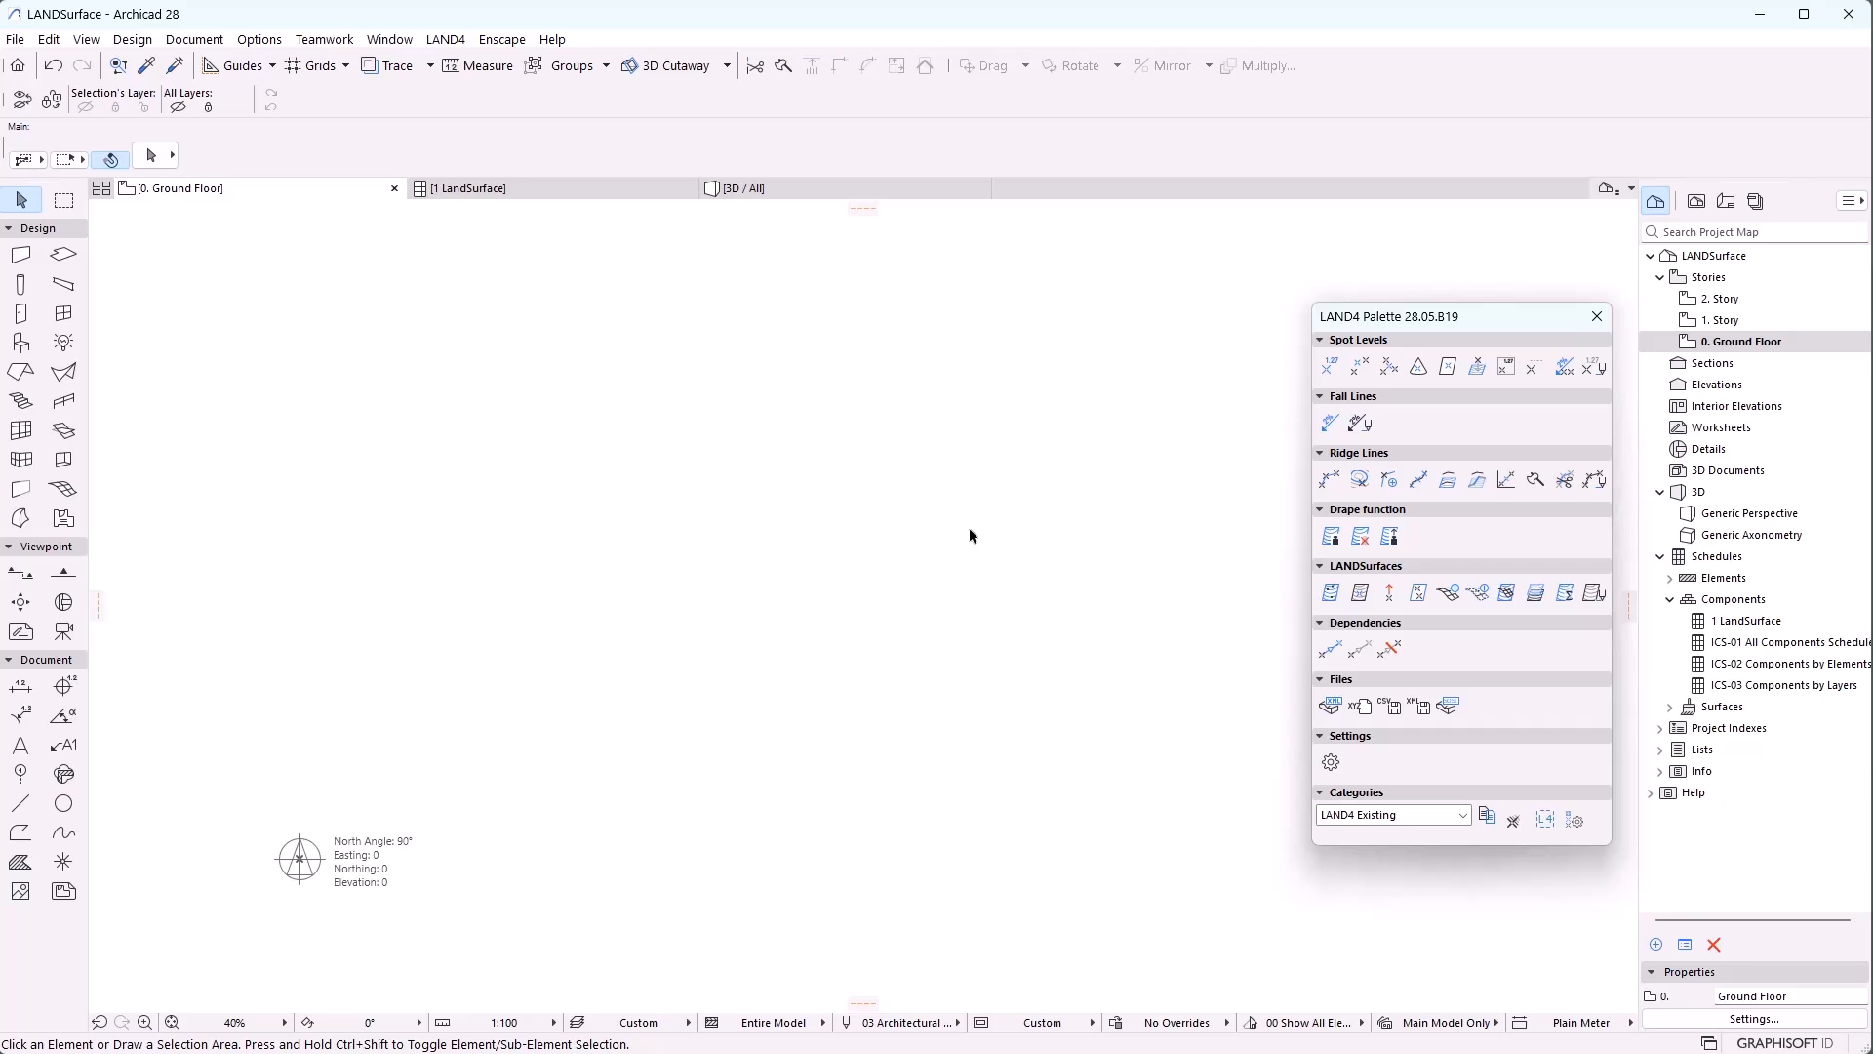
Choose the Spot Levels CSV in the 6.Files folder for XYZ import, with semicolon as tabulator and Project Origin as import reference
left_click(1363, 709)
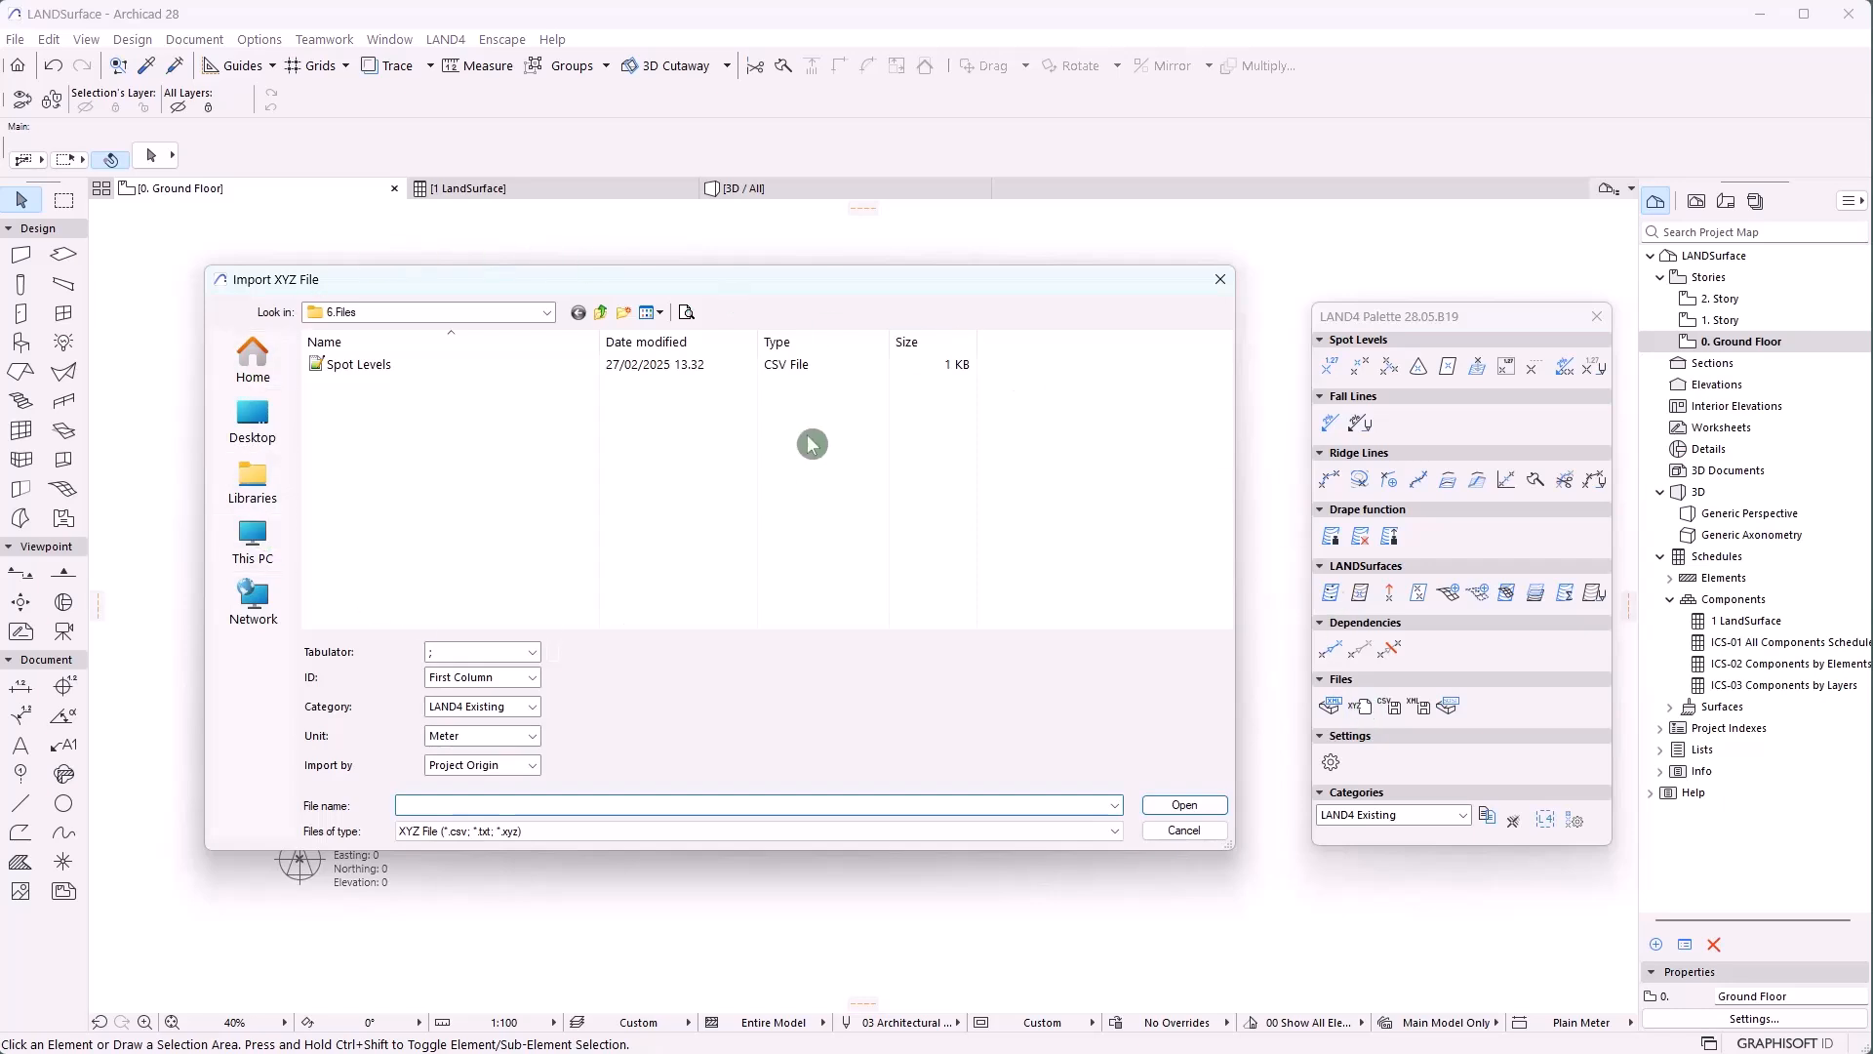
left_click(378, 363)
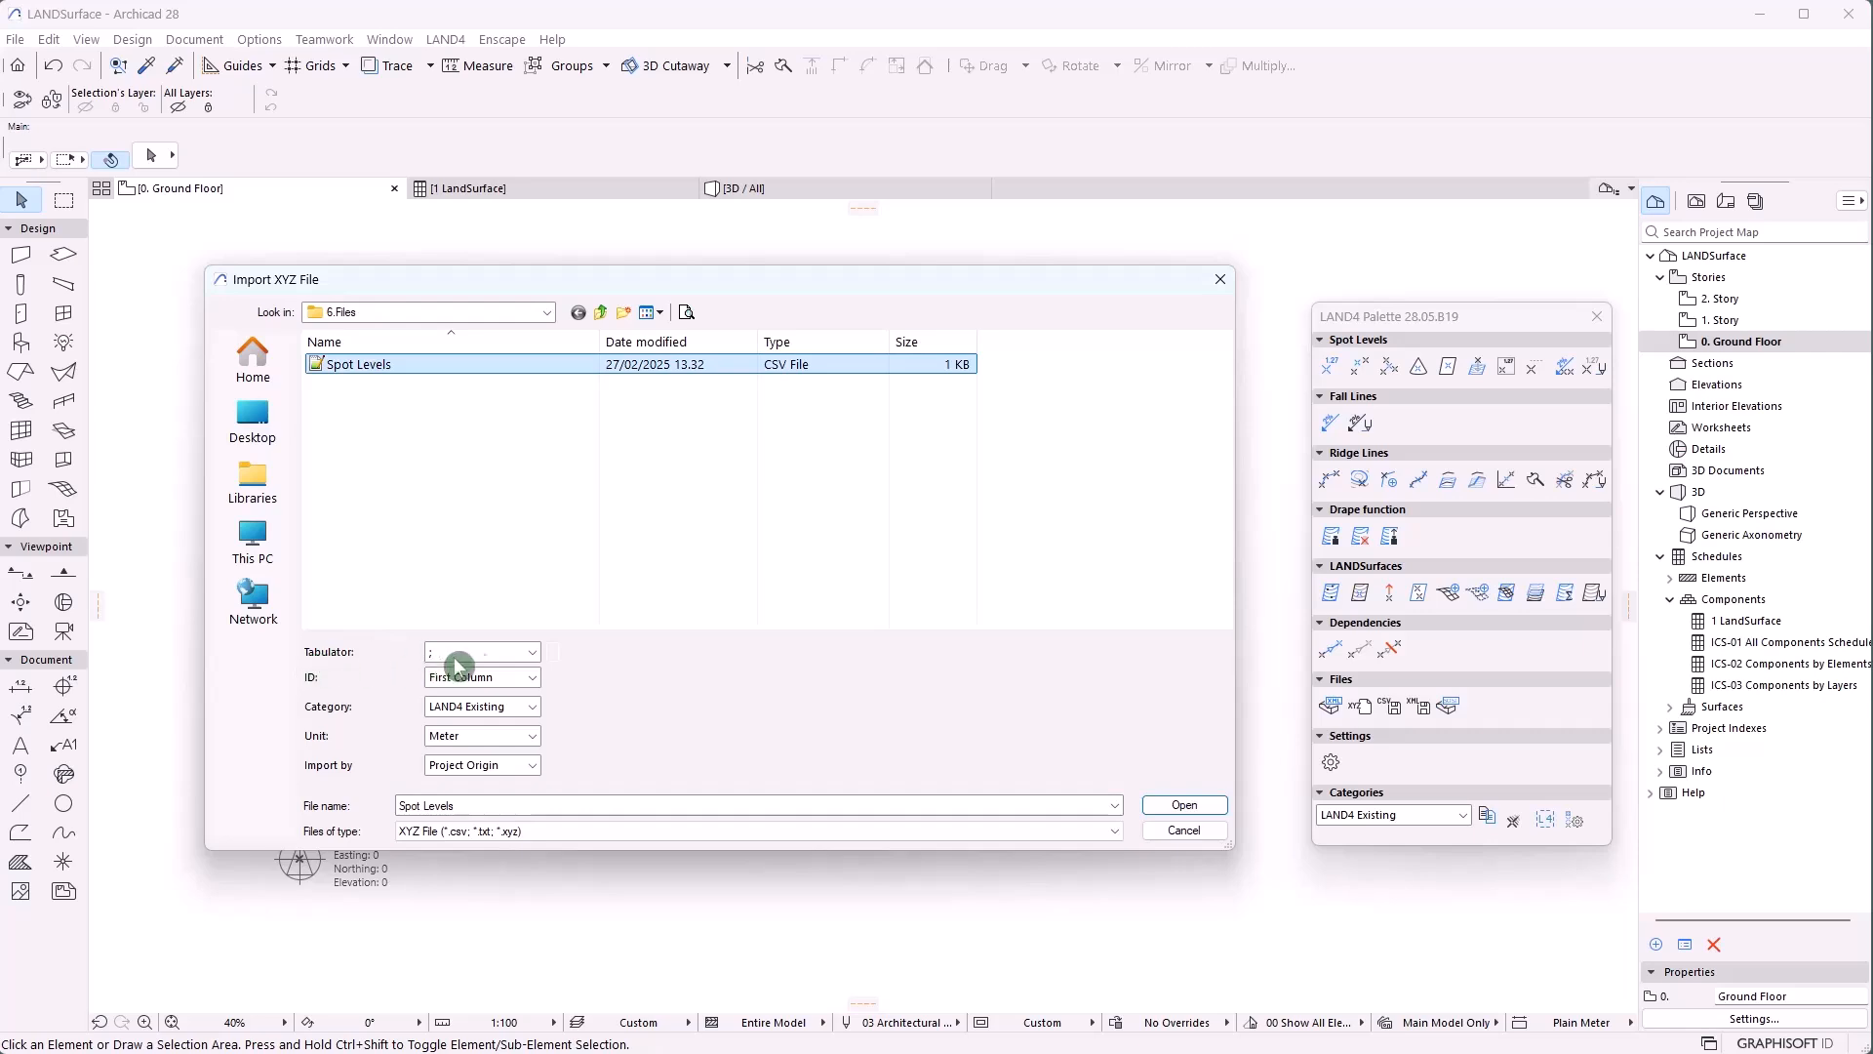
left_click(524, 660)
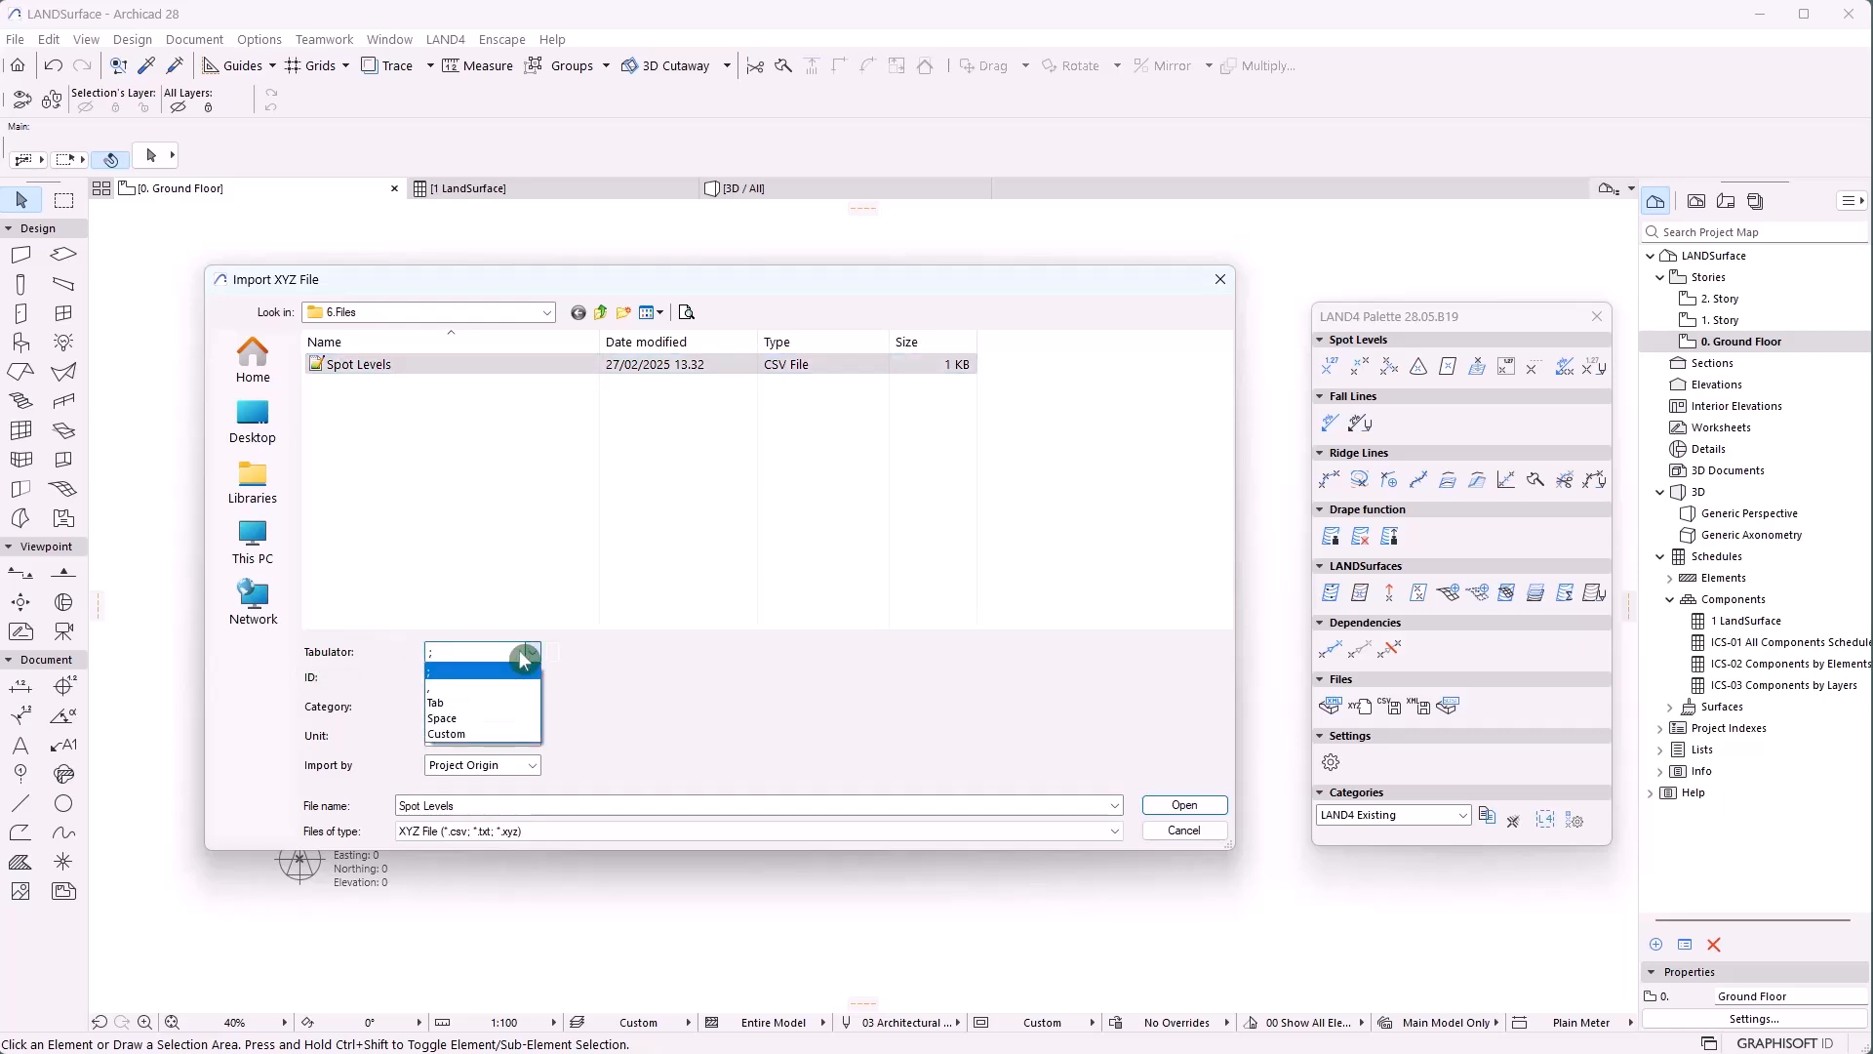
left_click(523, 662)
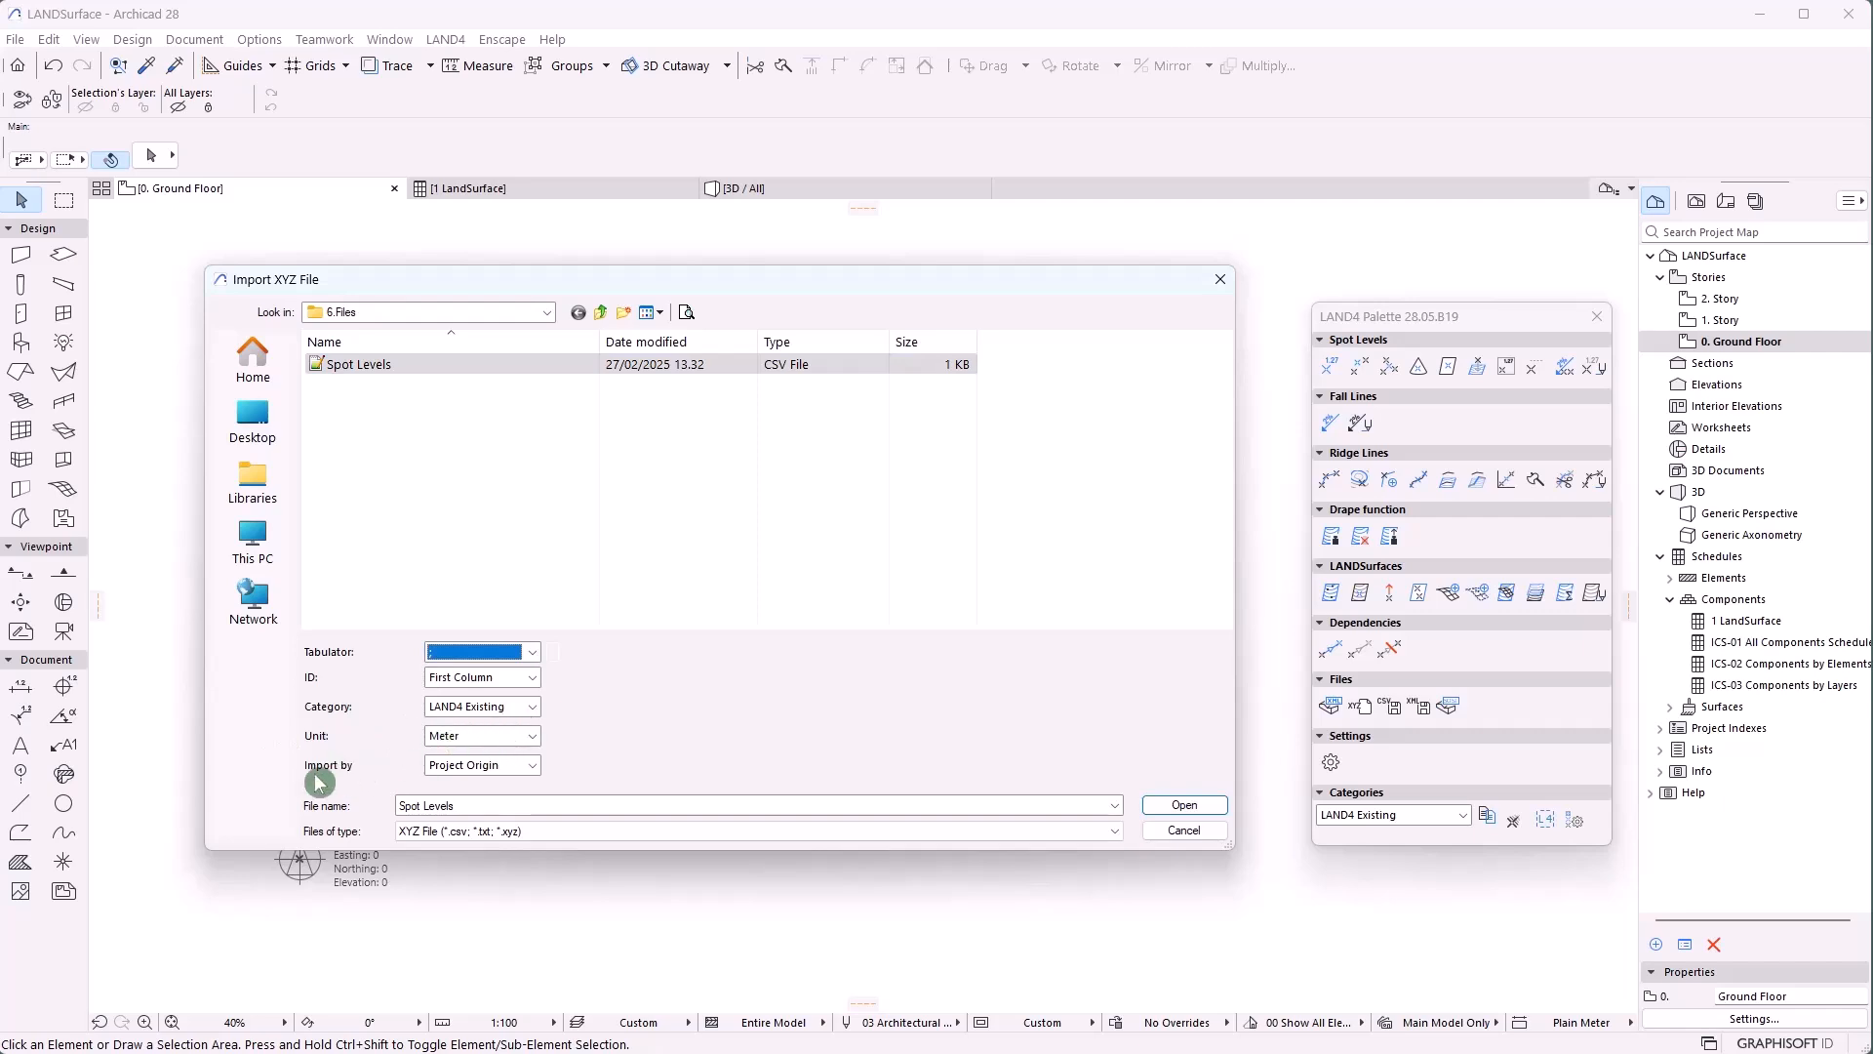
left_click(449, 771)
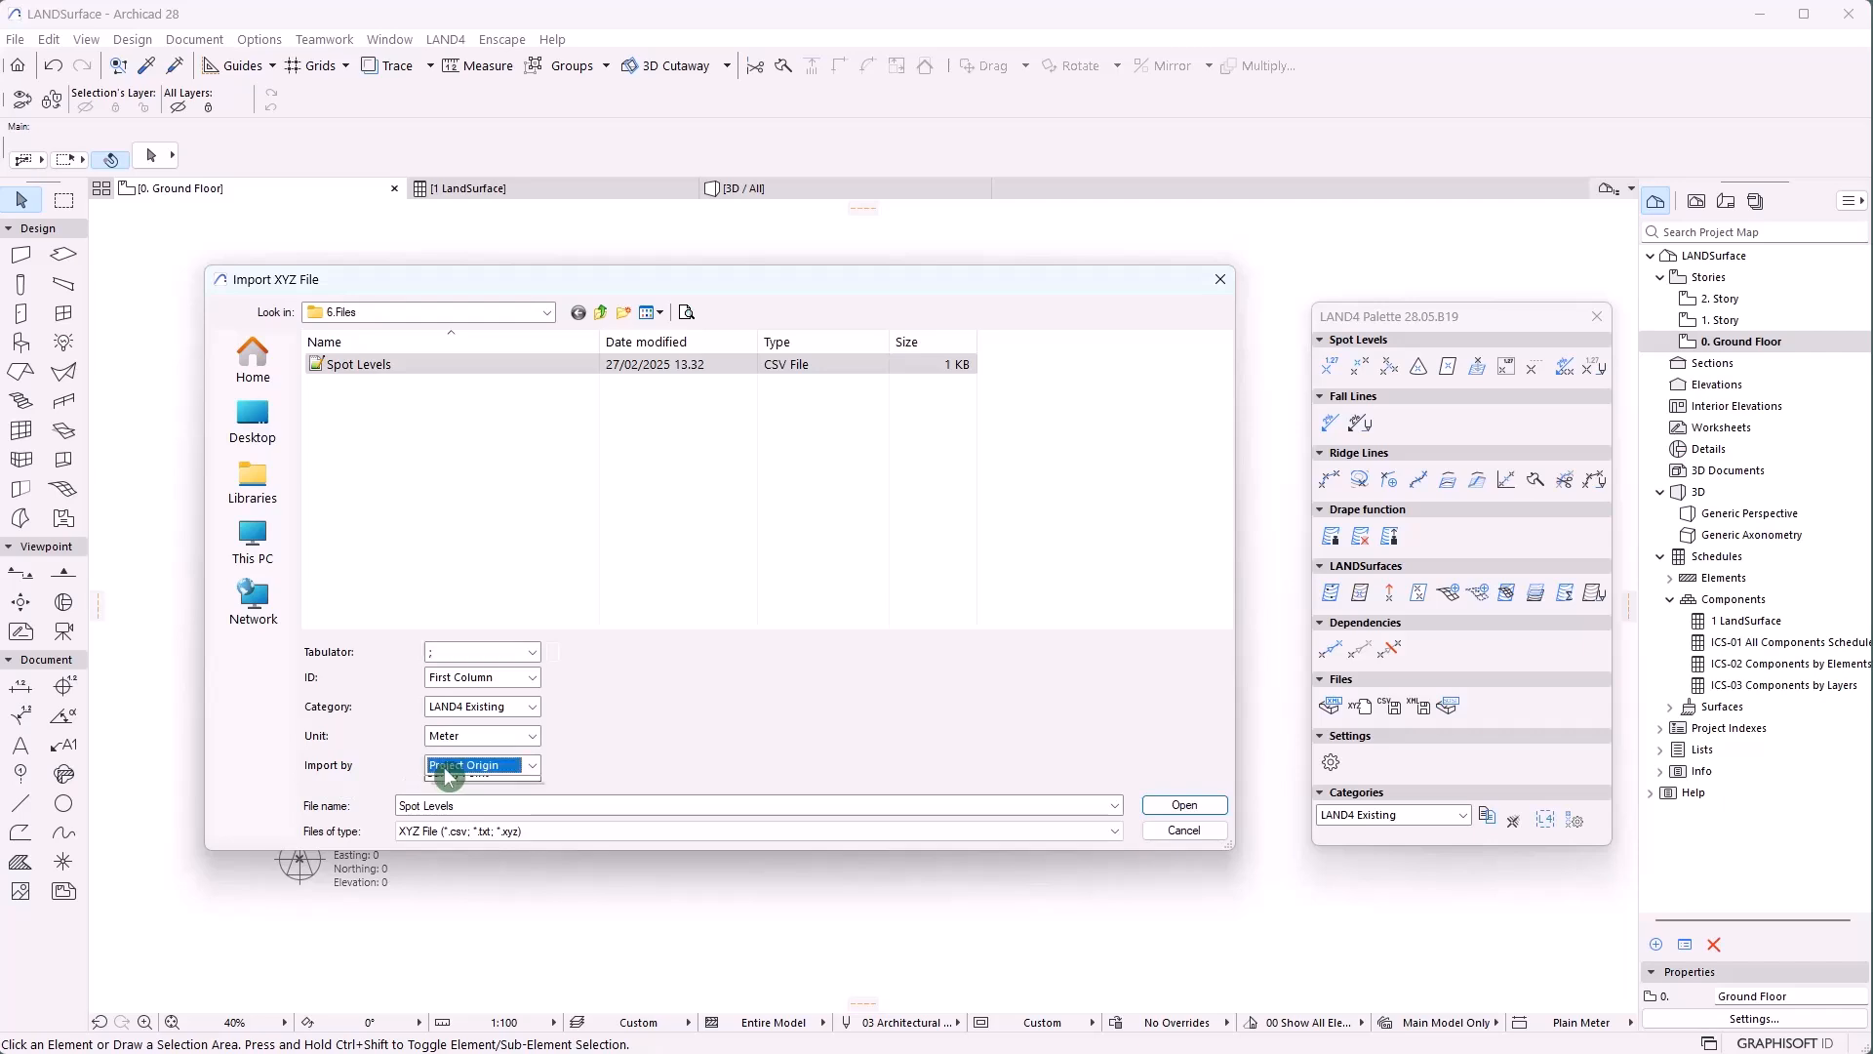
left_click(448, 777)
Switch to Notepad++ and examine the ID, description, coordinate and elevation columns and their separators in Spot Levels.csv
key("alt+Tab")
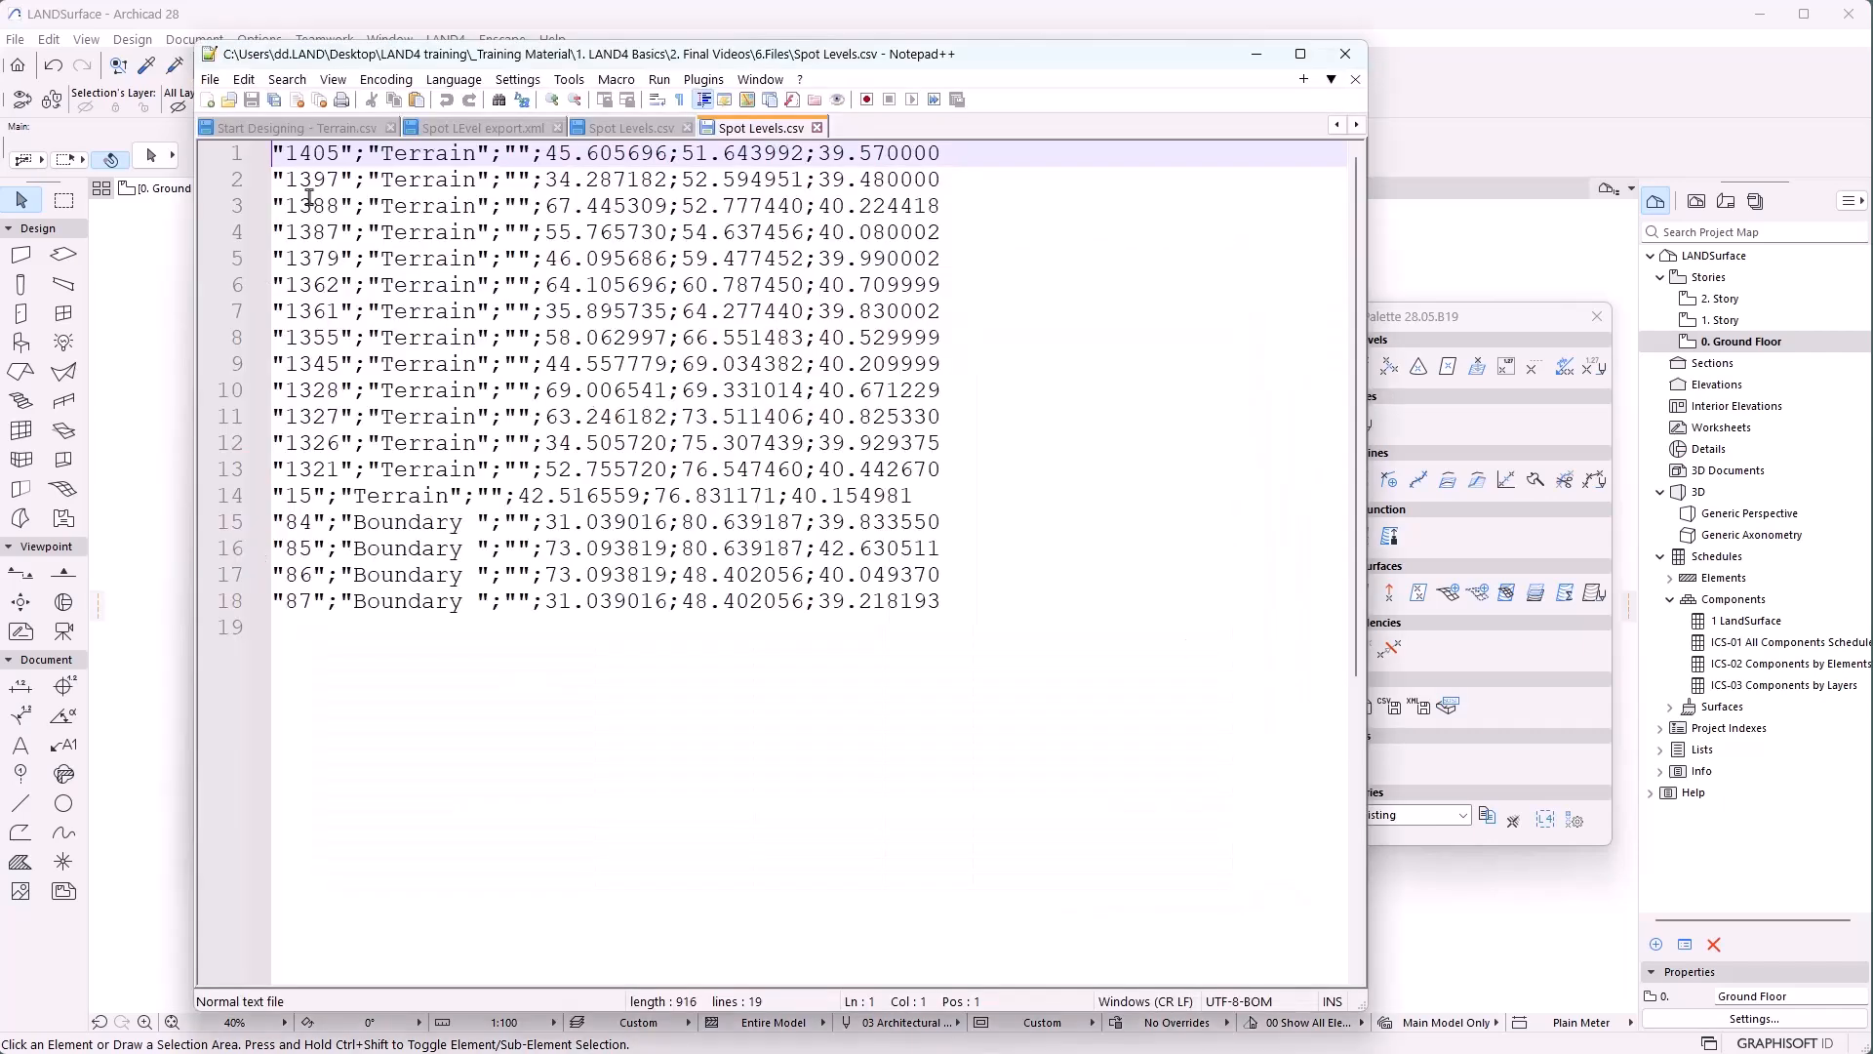
left_click_drag(284, 153, 474, 153)
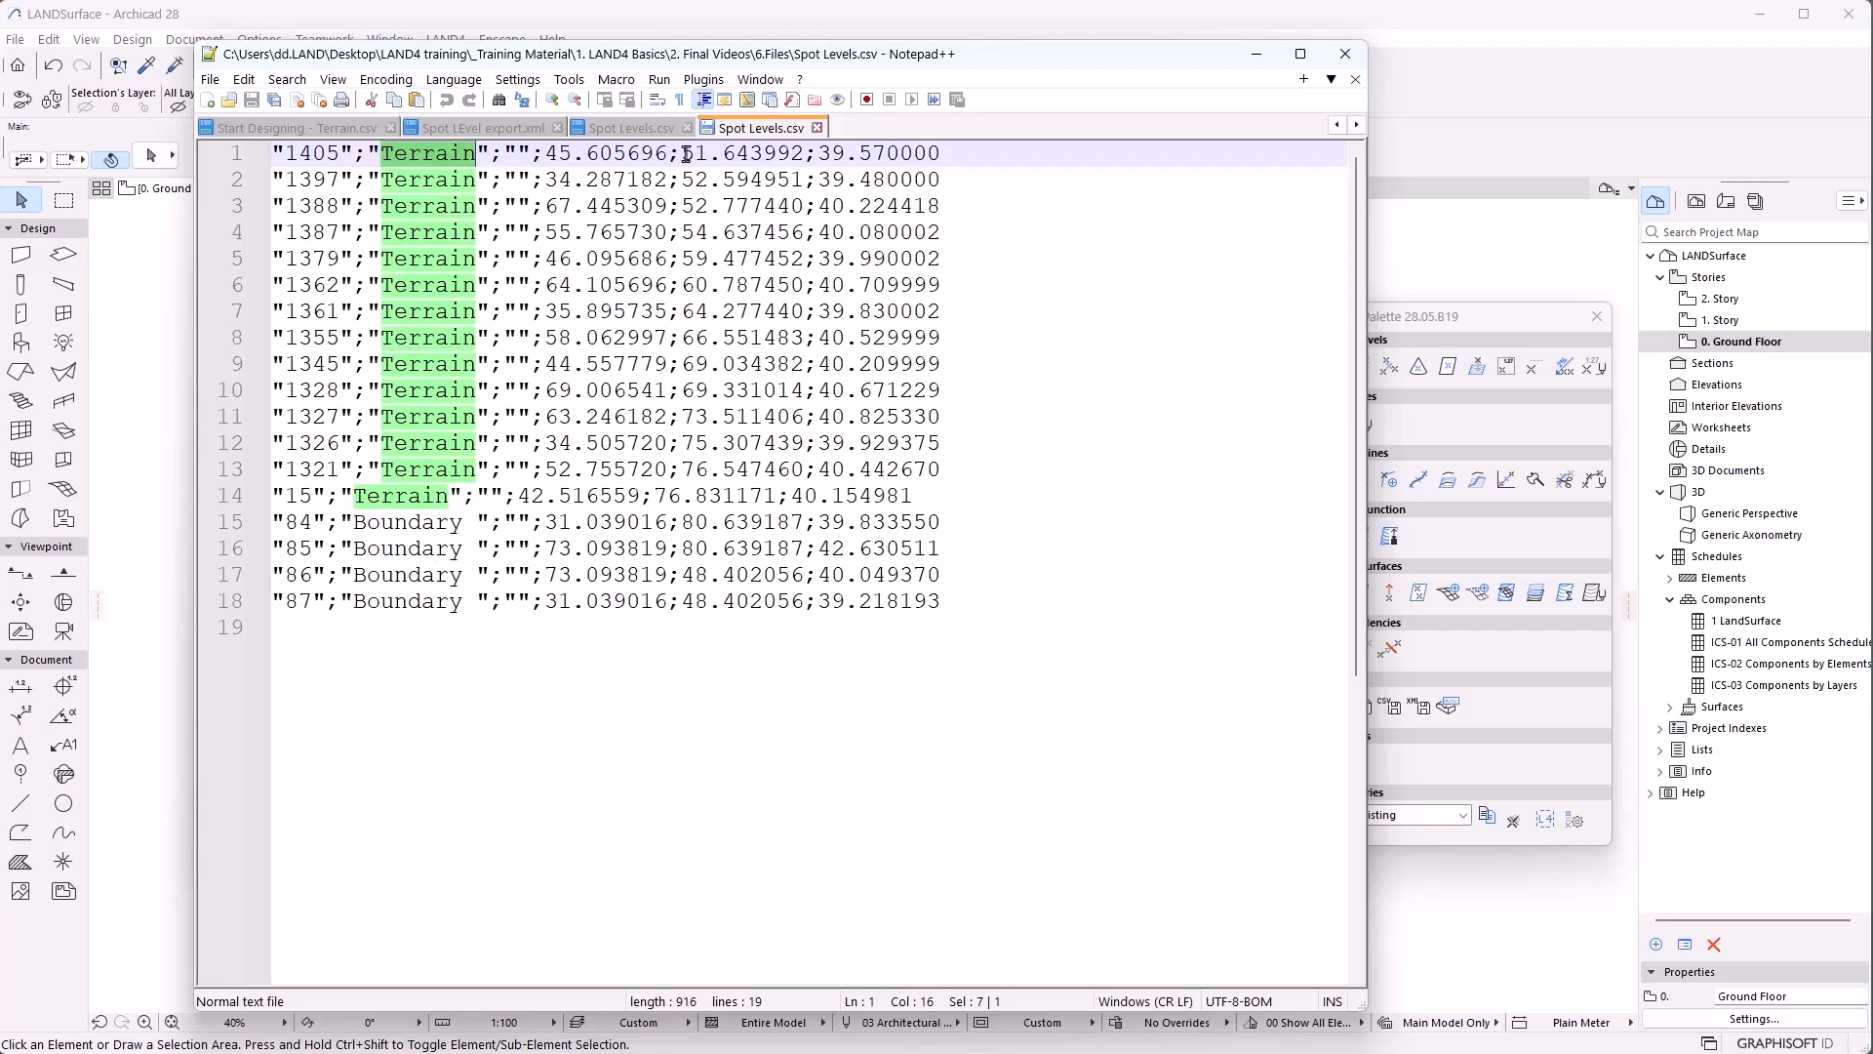
left_click_drag(823, 149, 925, 156)
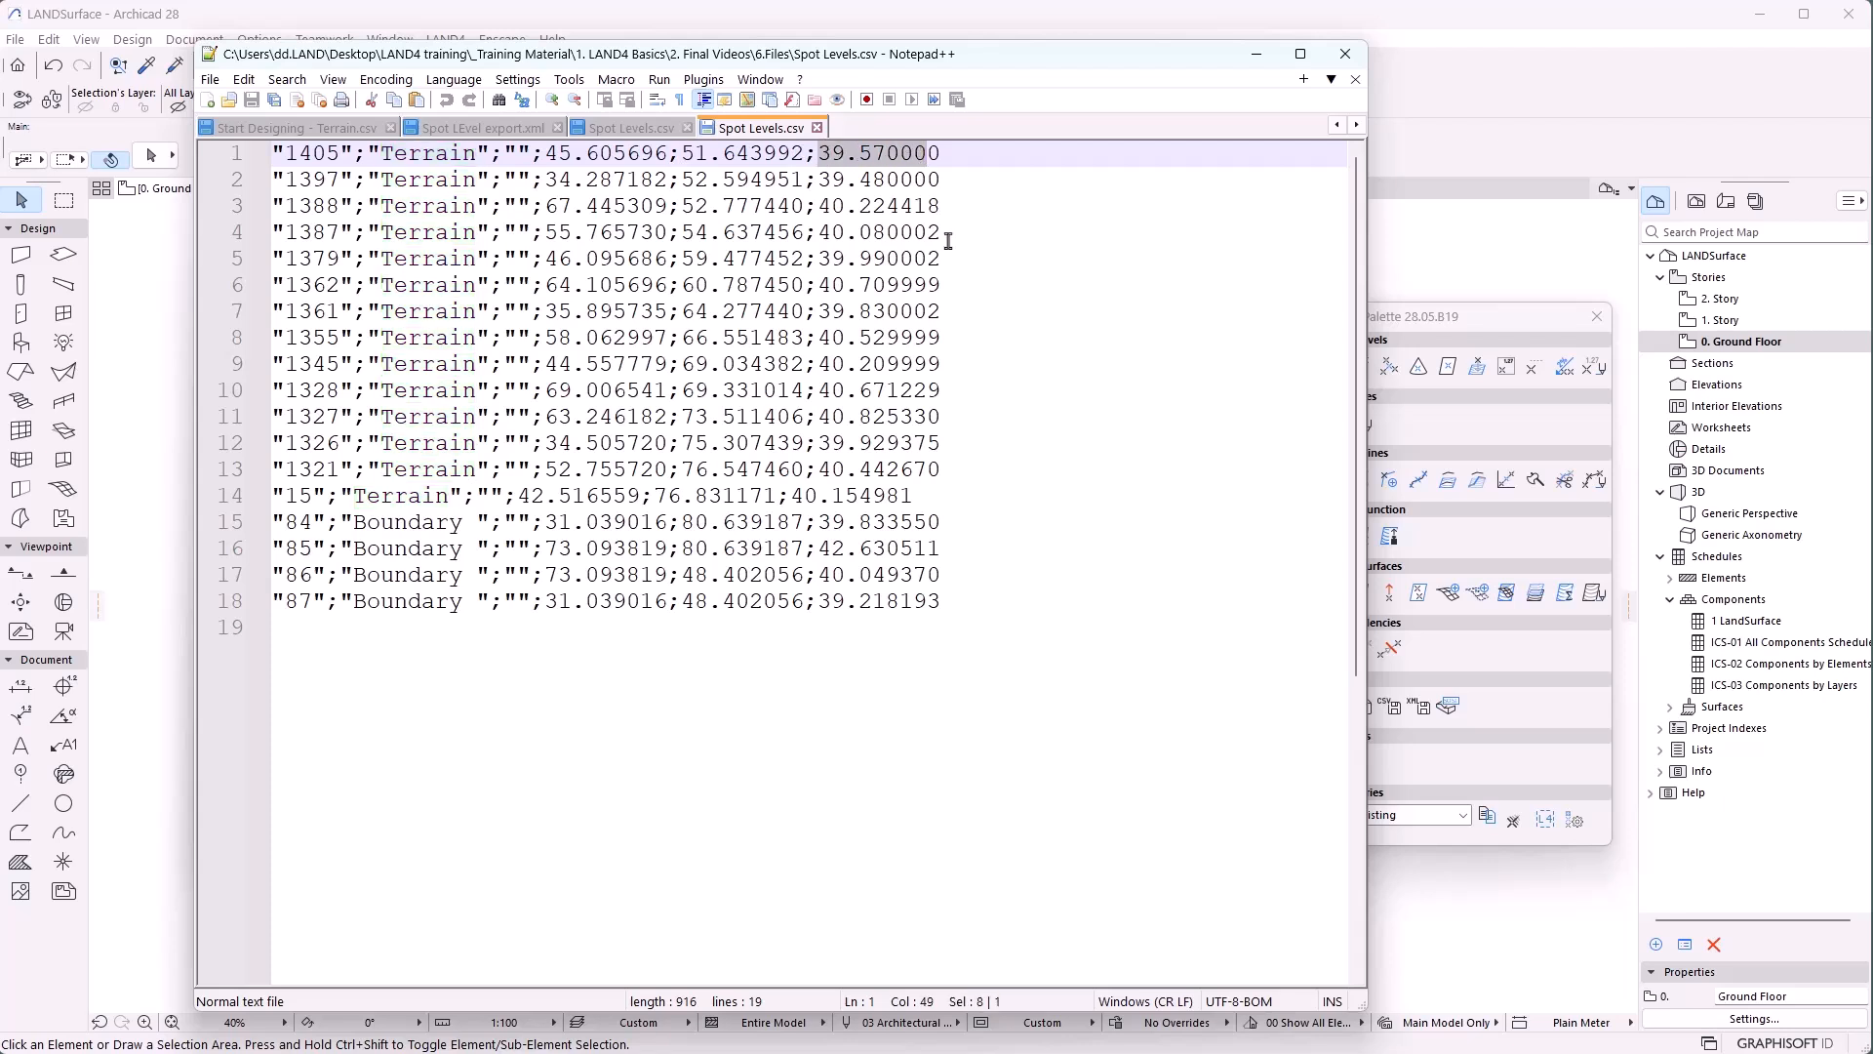
left_click(1012, 318)
left_click_drag(544, 182, 532, 181)
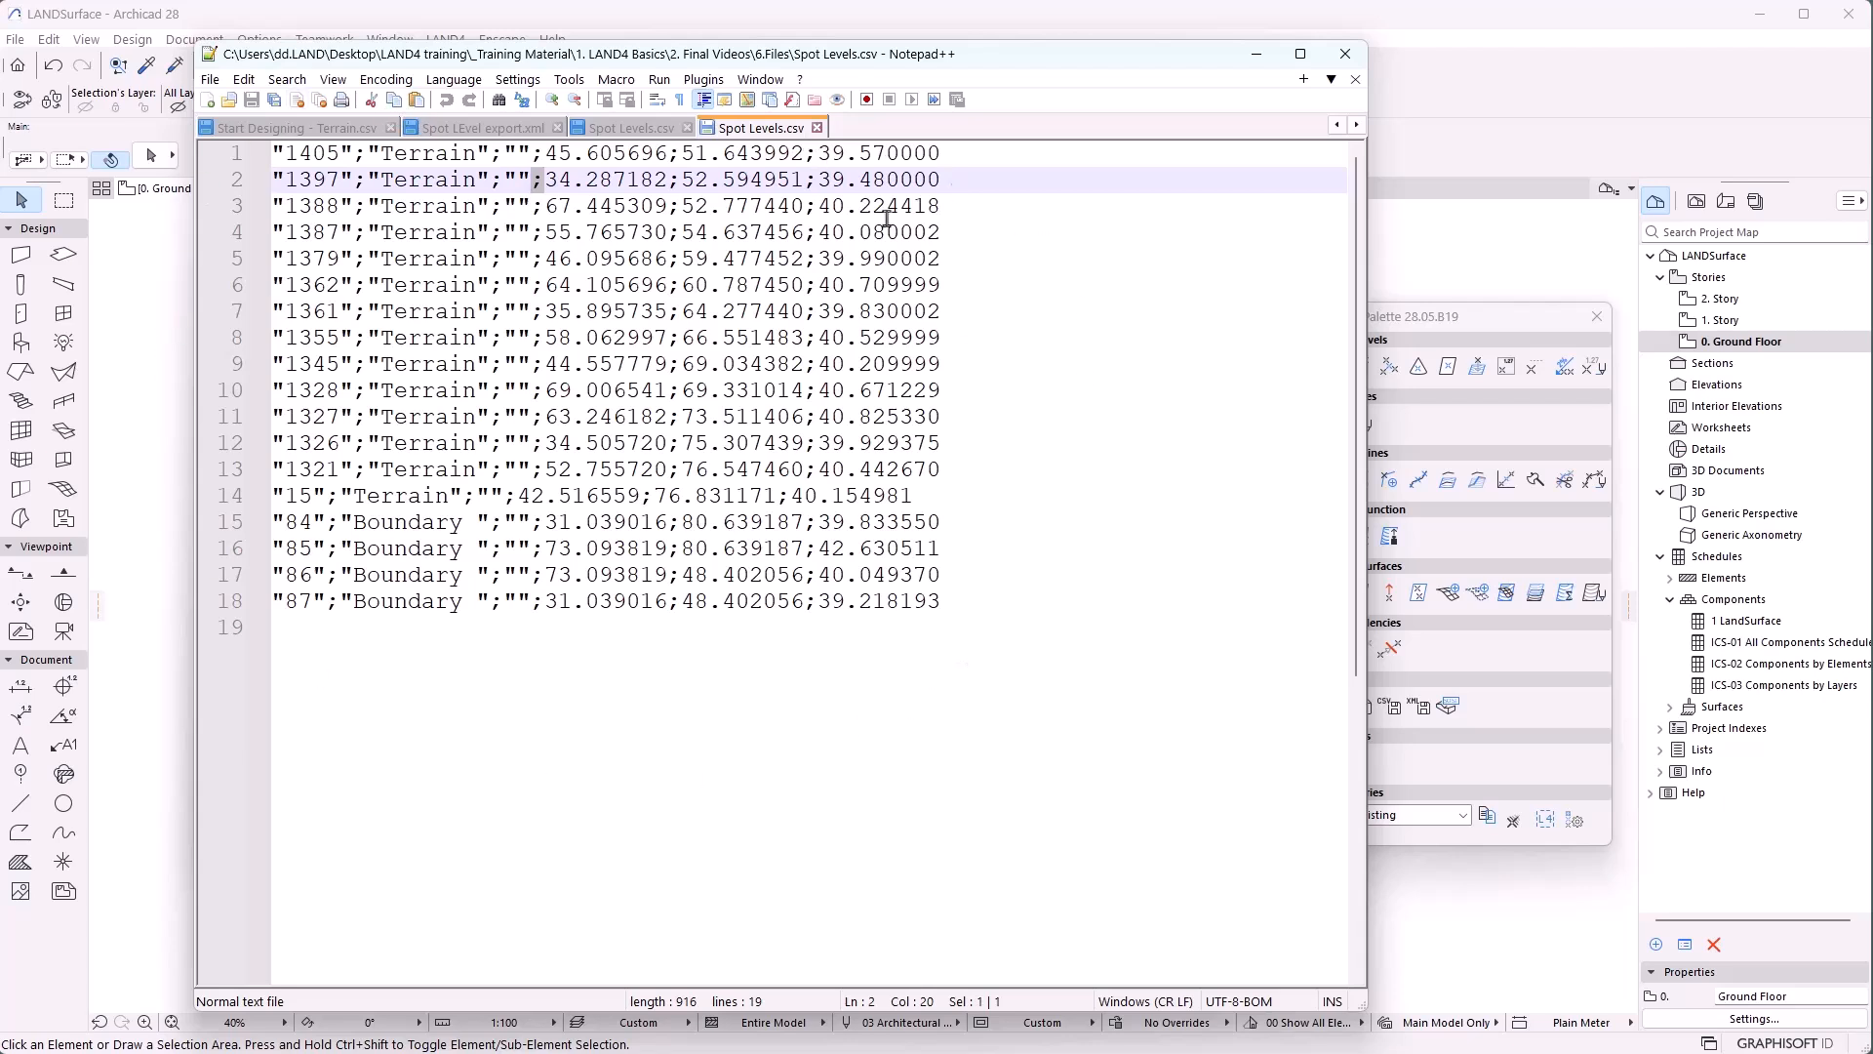
left_click(972, 674)
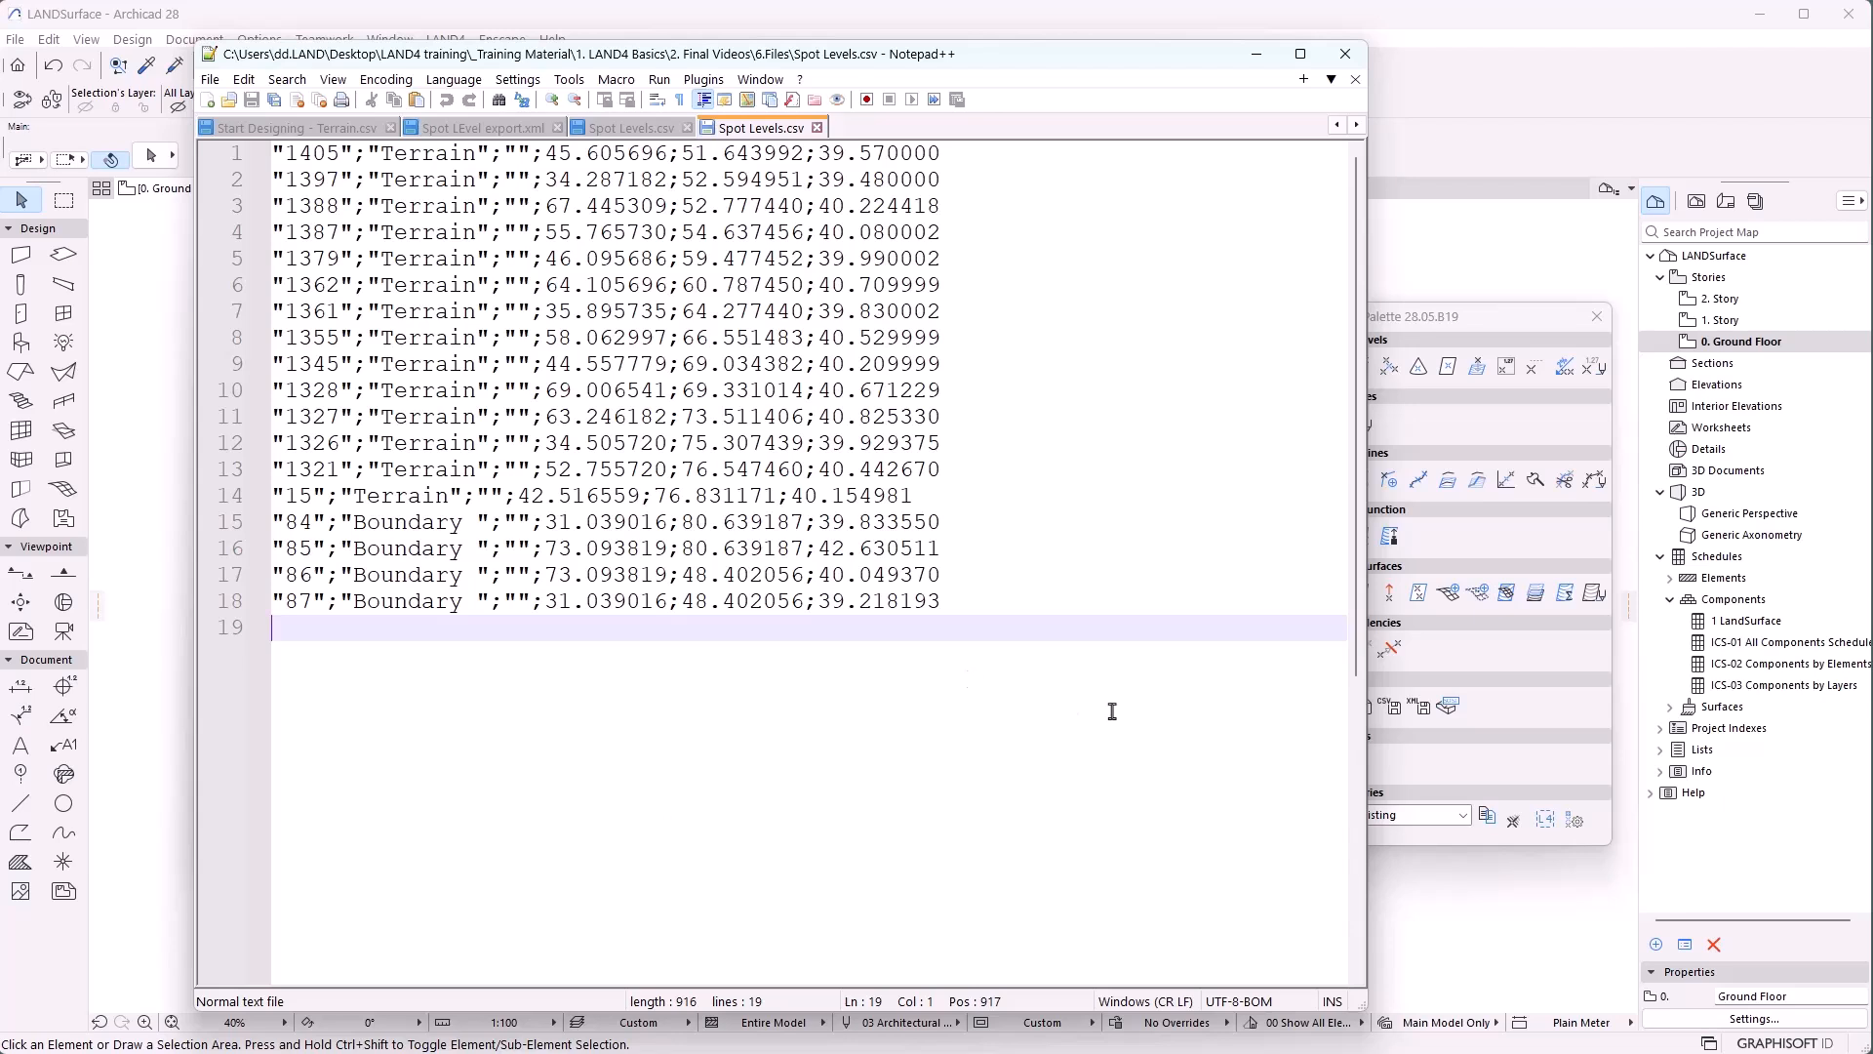
left_click(185, 435)
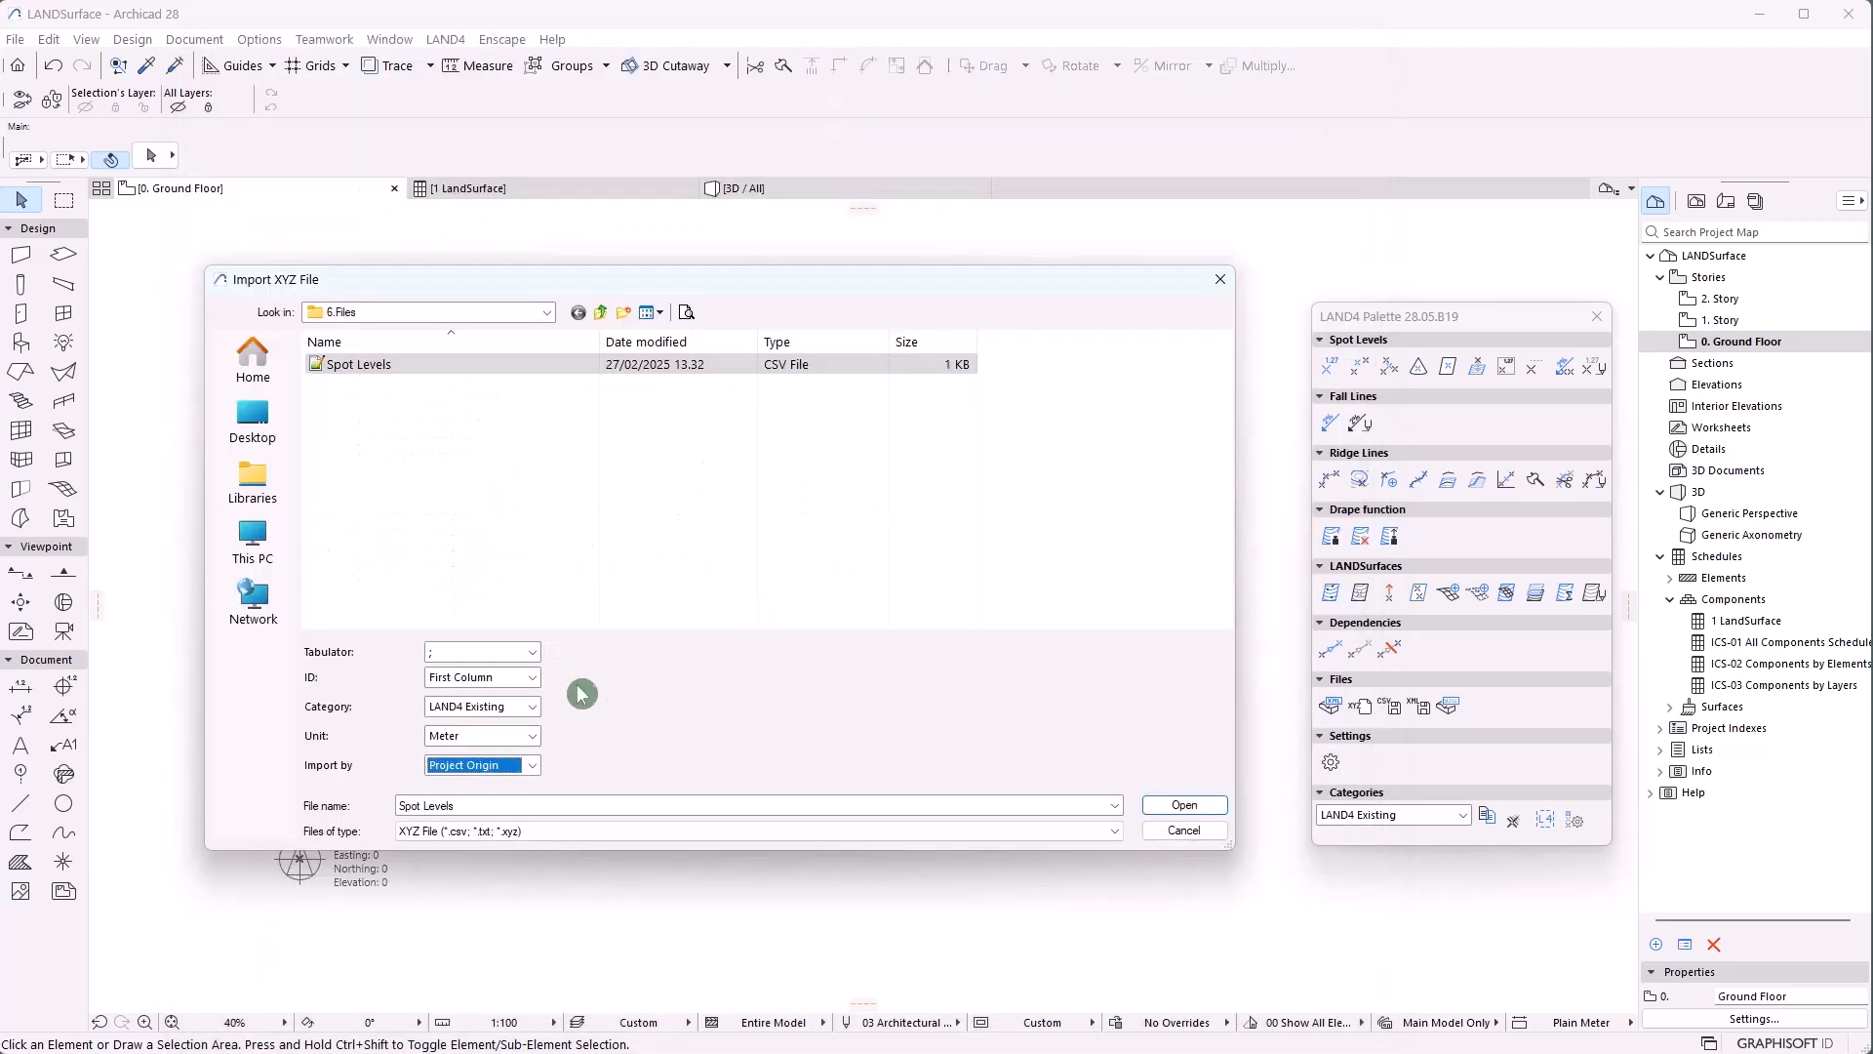
Import the Spot Levels file by Project Origin, using First Column as ID, category LAND4 Existing and unit Meter
left_click(444, 677)
left_click(460, 681)
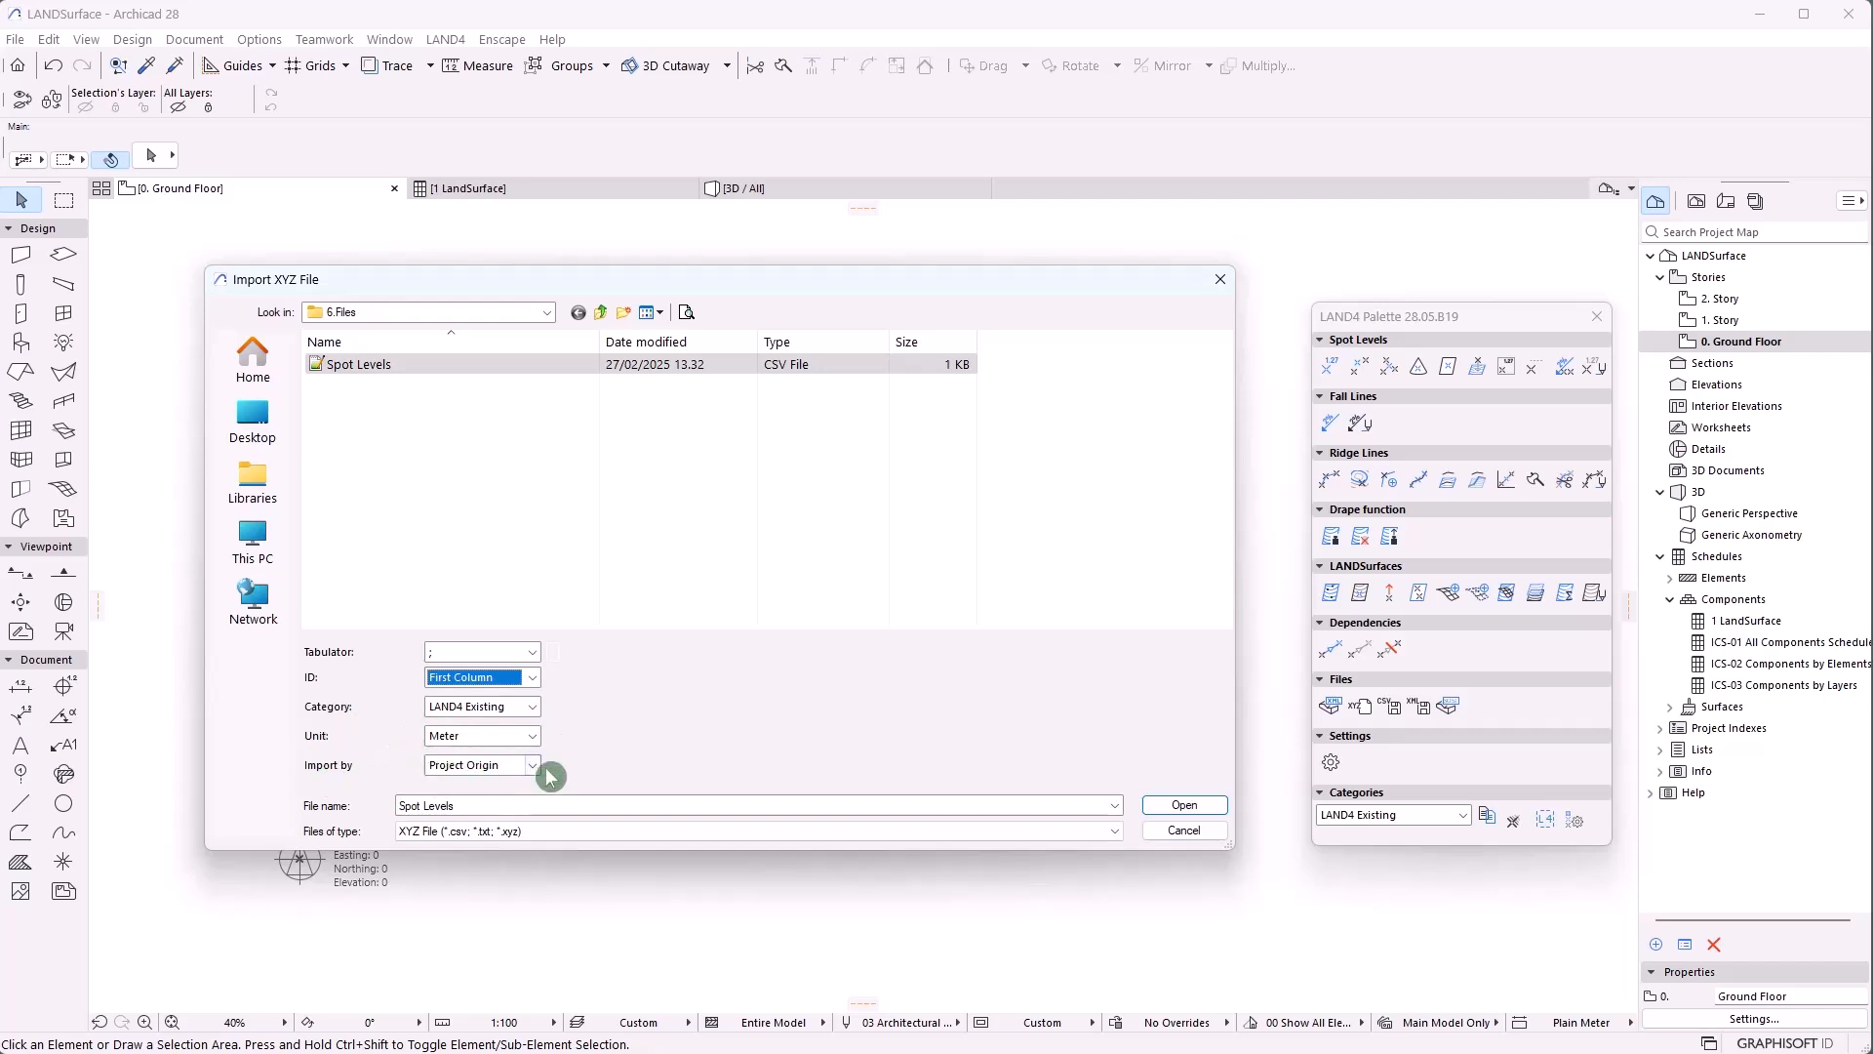
left_click(1162, 814)
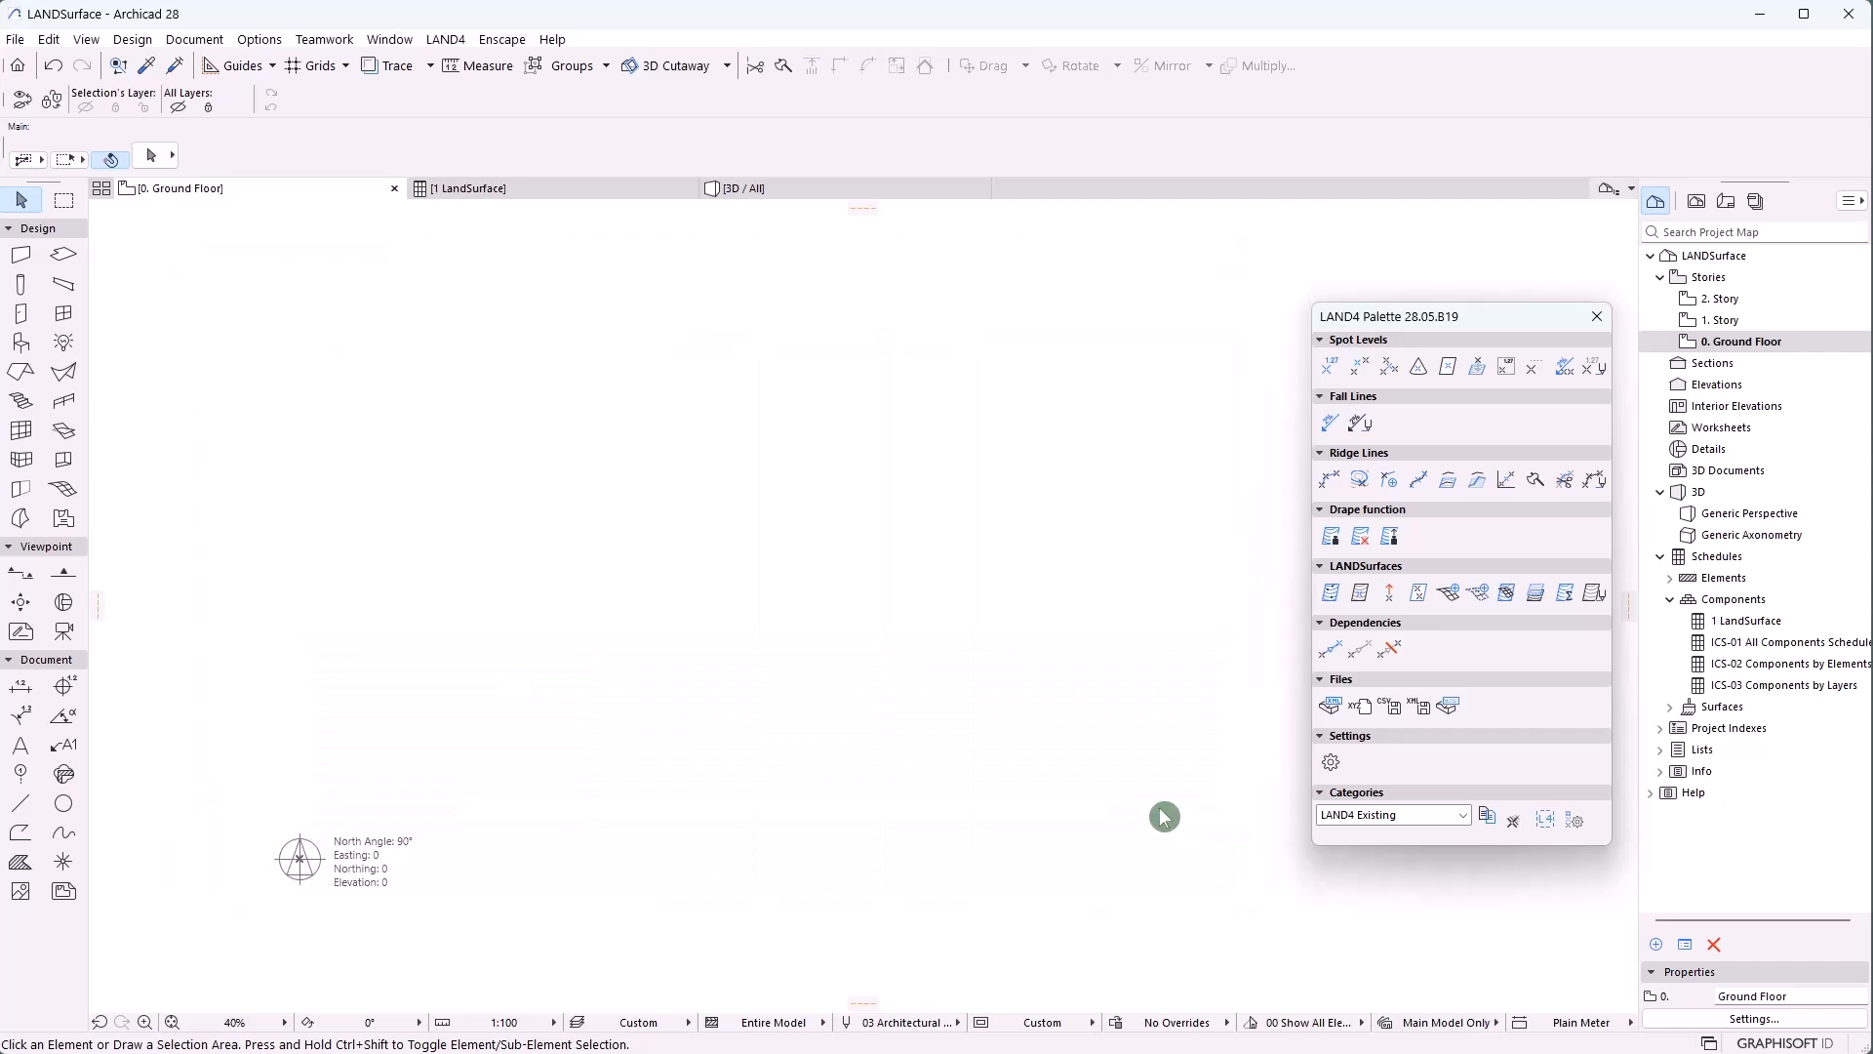
left_click(172, 1021)
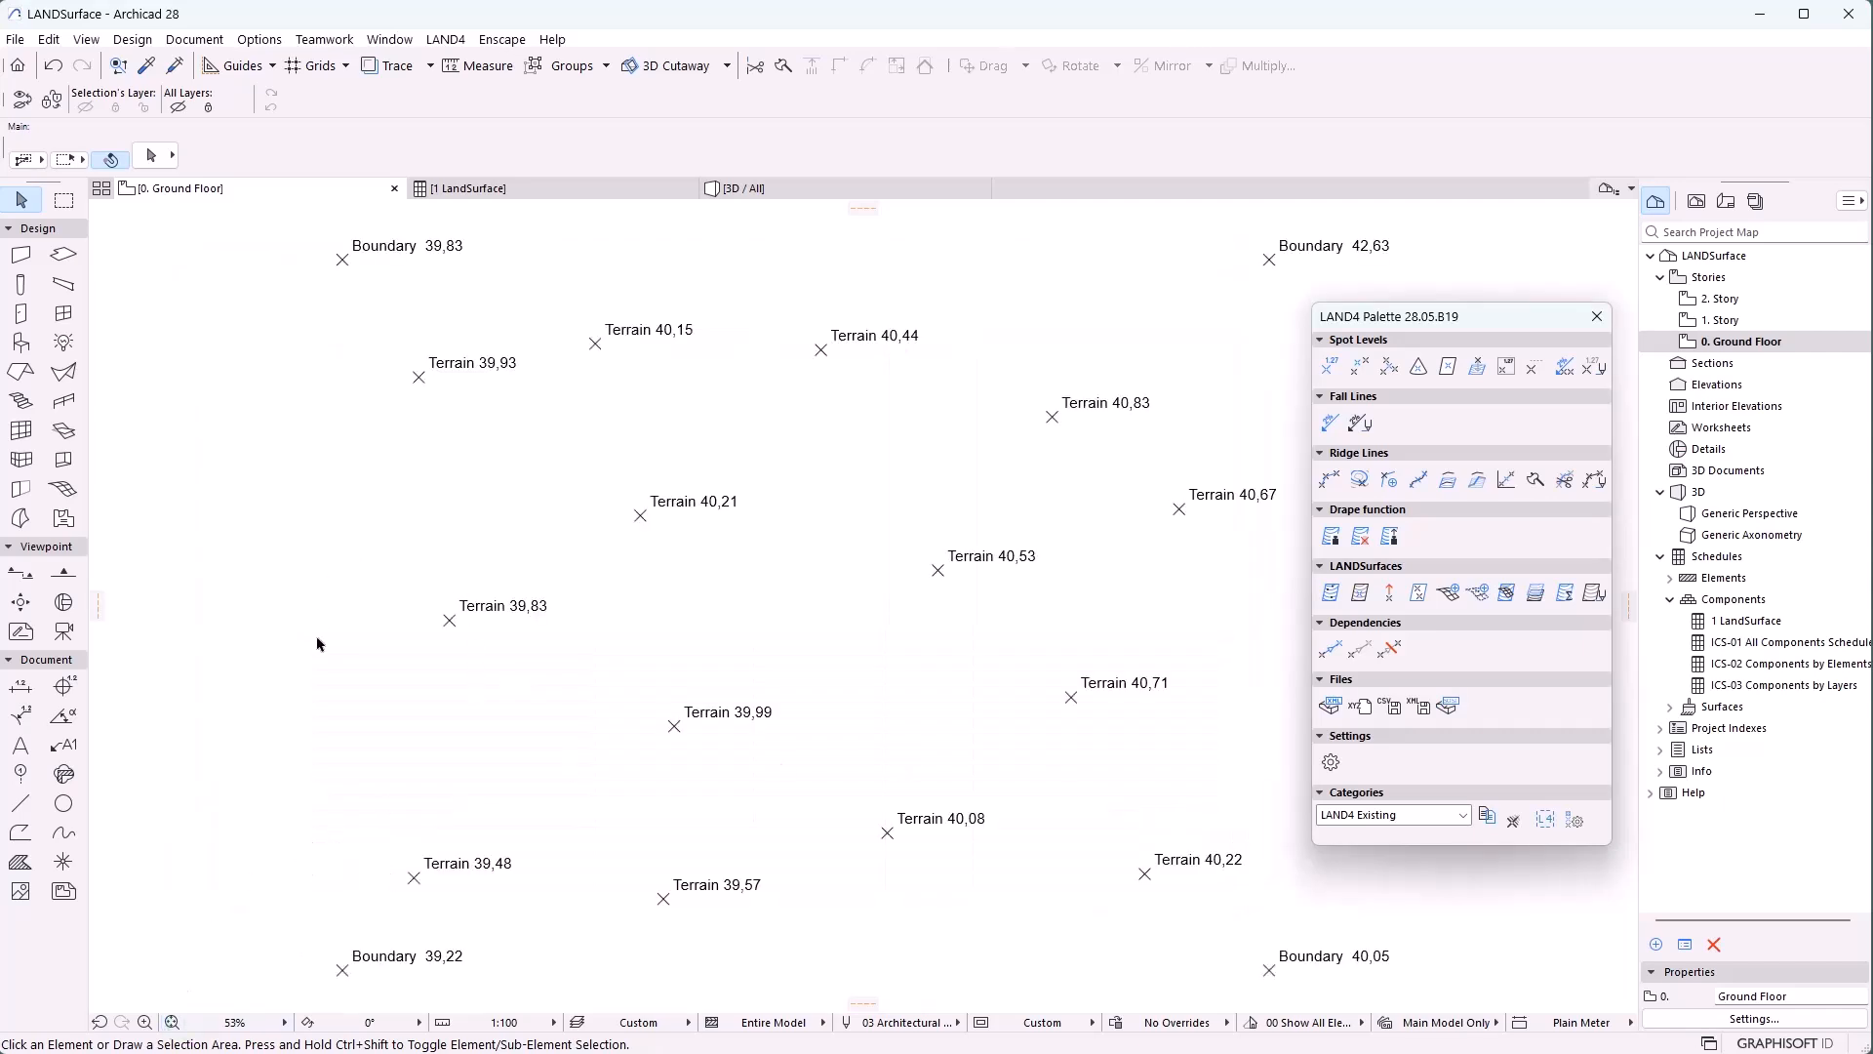
scroll(332, 614, "down", 3)
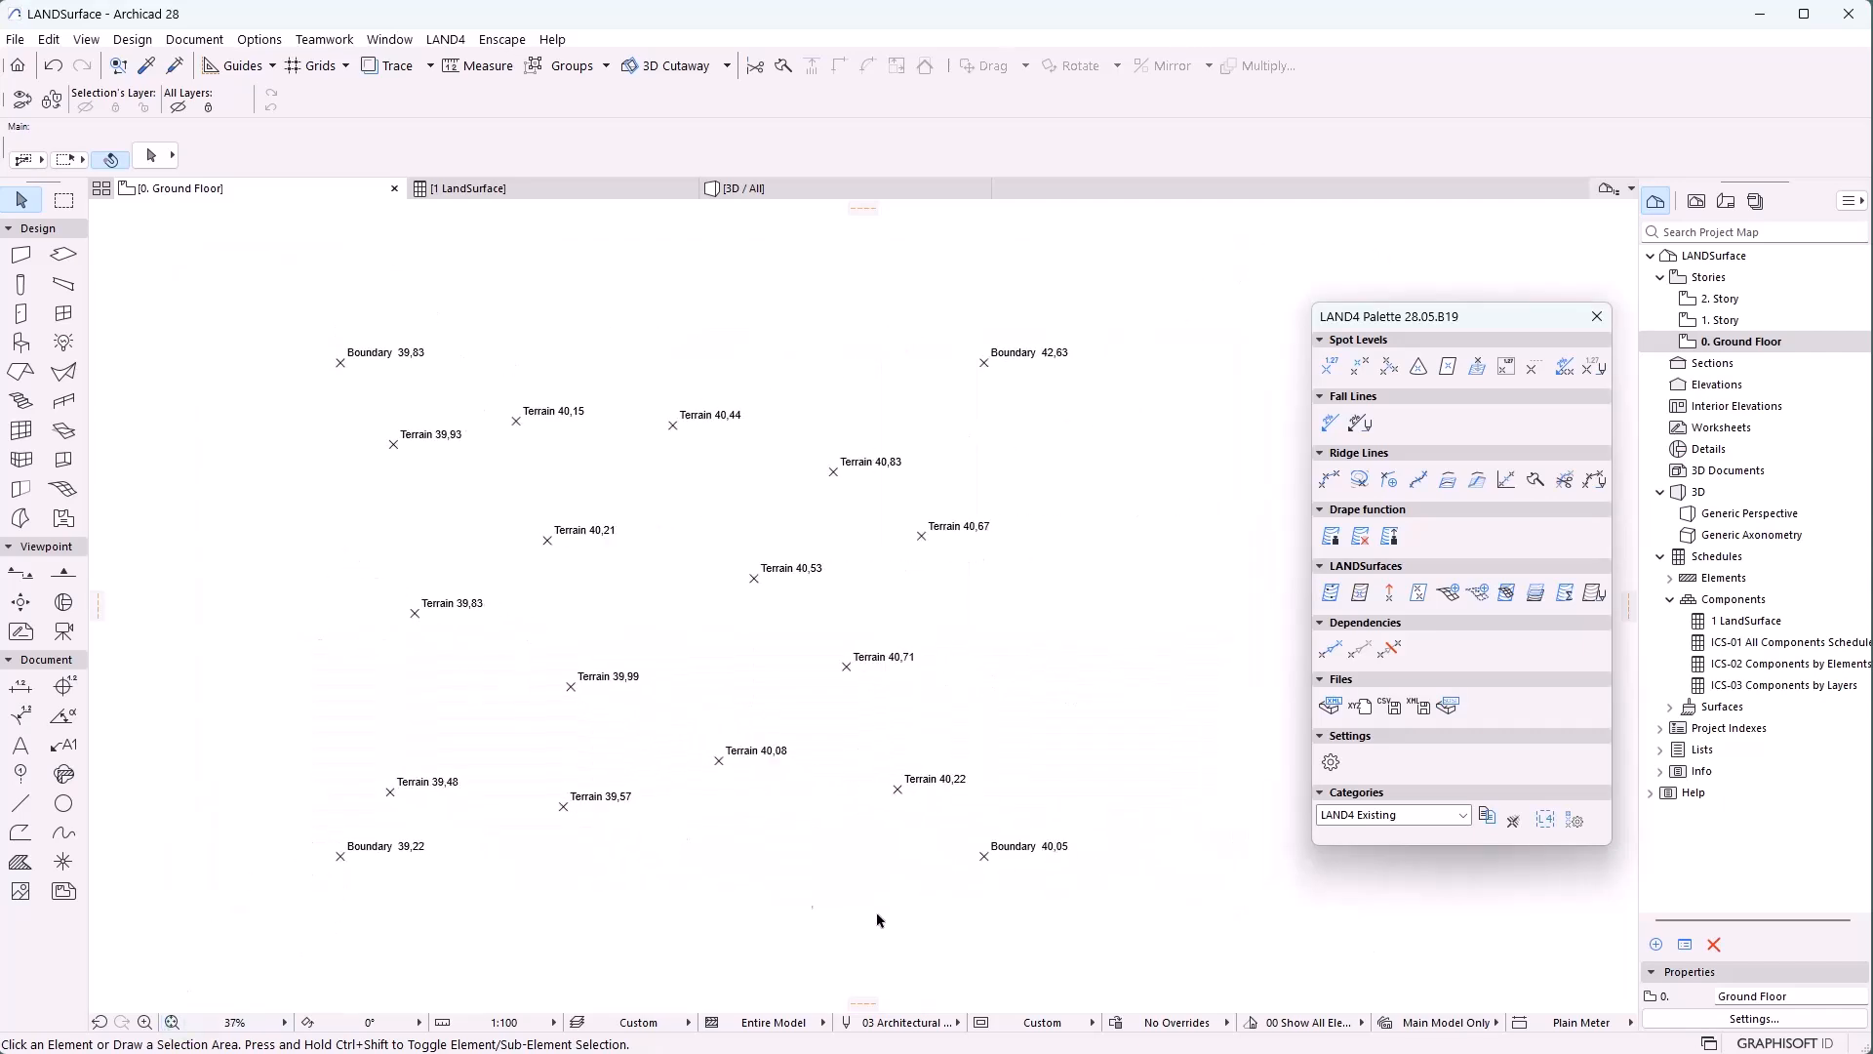
scroll(734, 795, "up", 1)
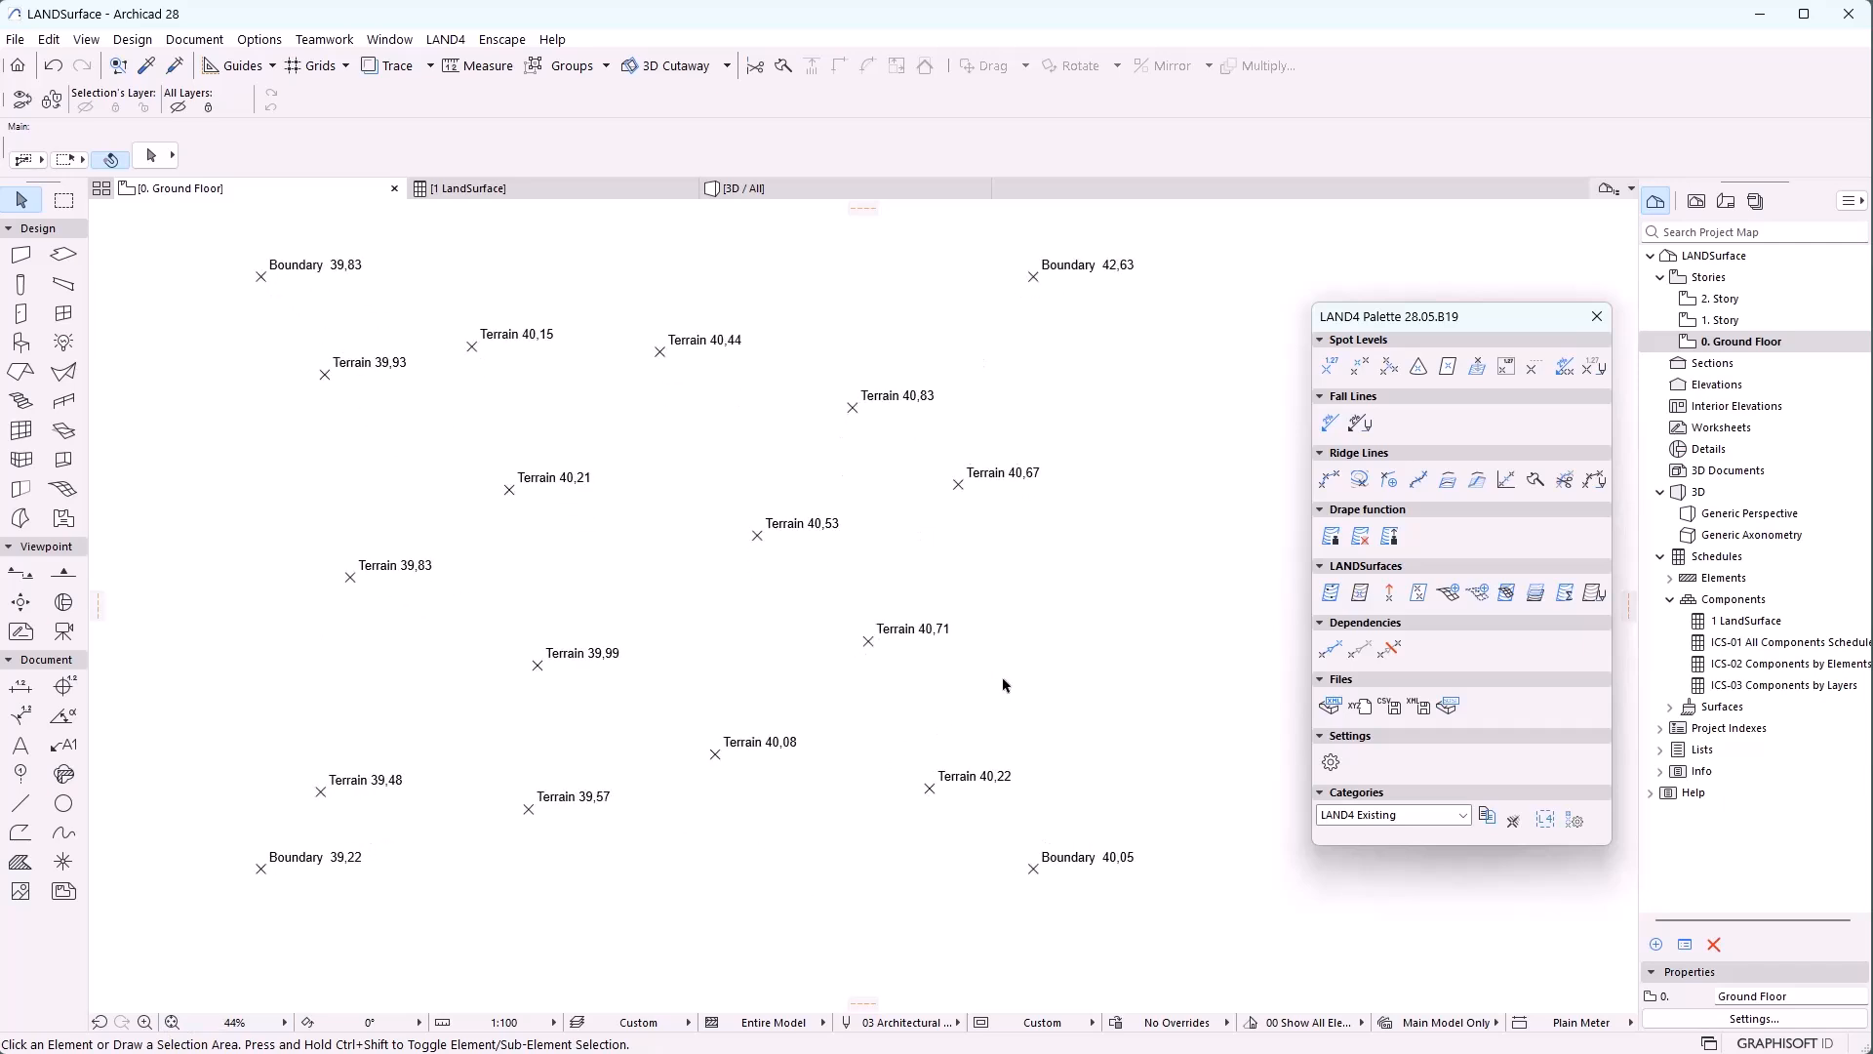
Set the survey point position to Easting 50000 and Northing 50000 in the project's location settings
left_click(259, 39)
left_click(312, 373)
left_click(314, 345)
left_click(546, 727)
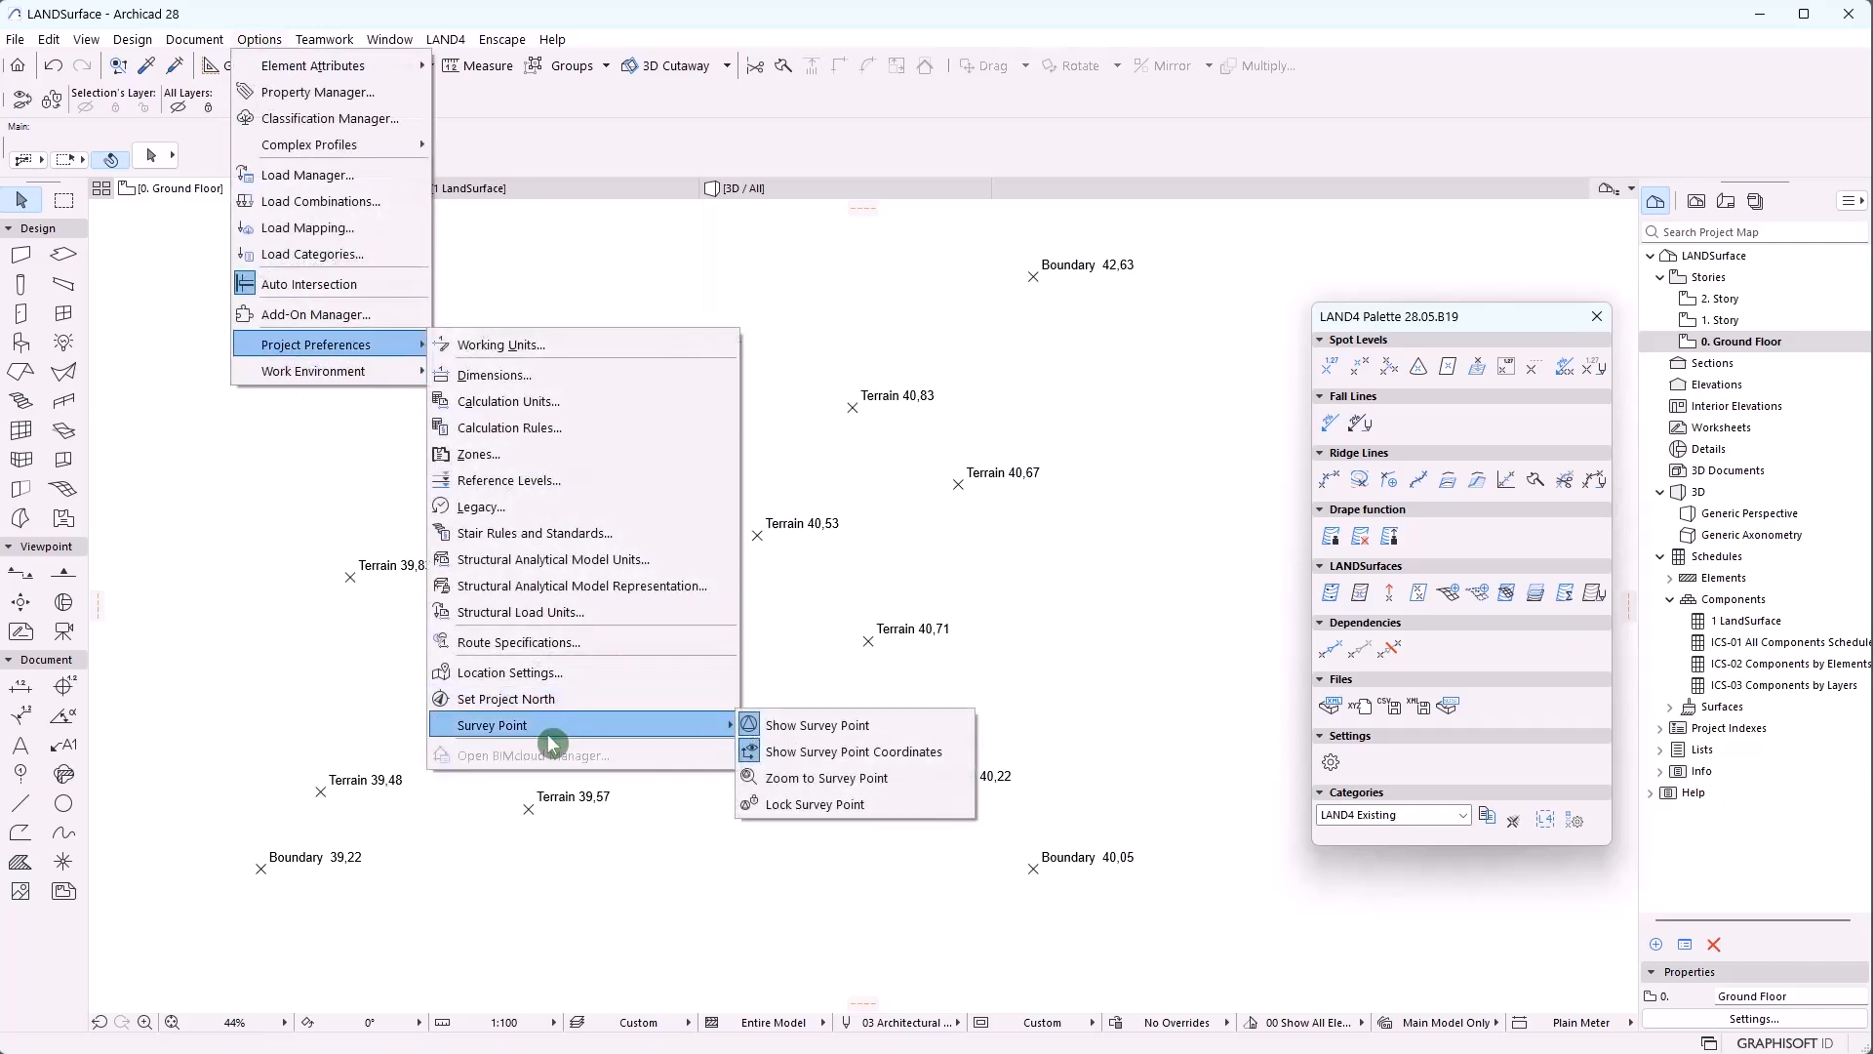
left_click(527, 672)
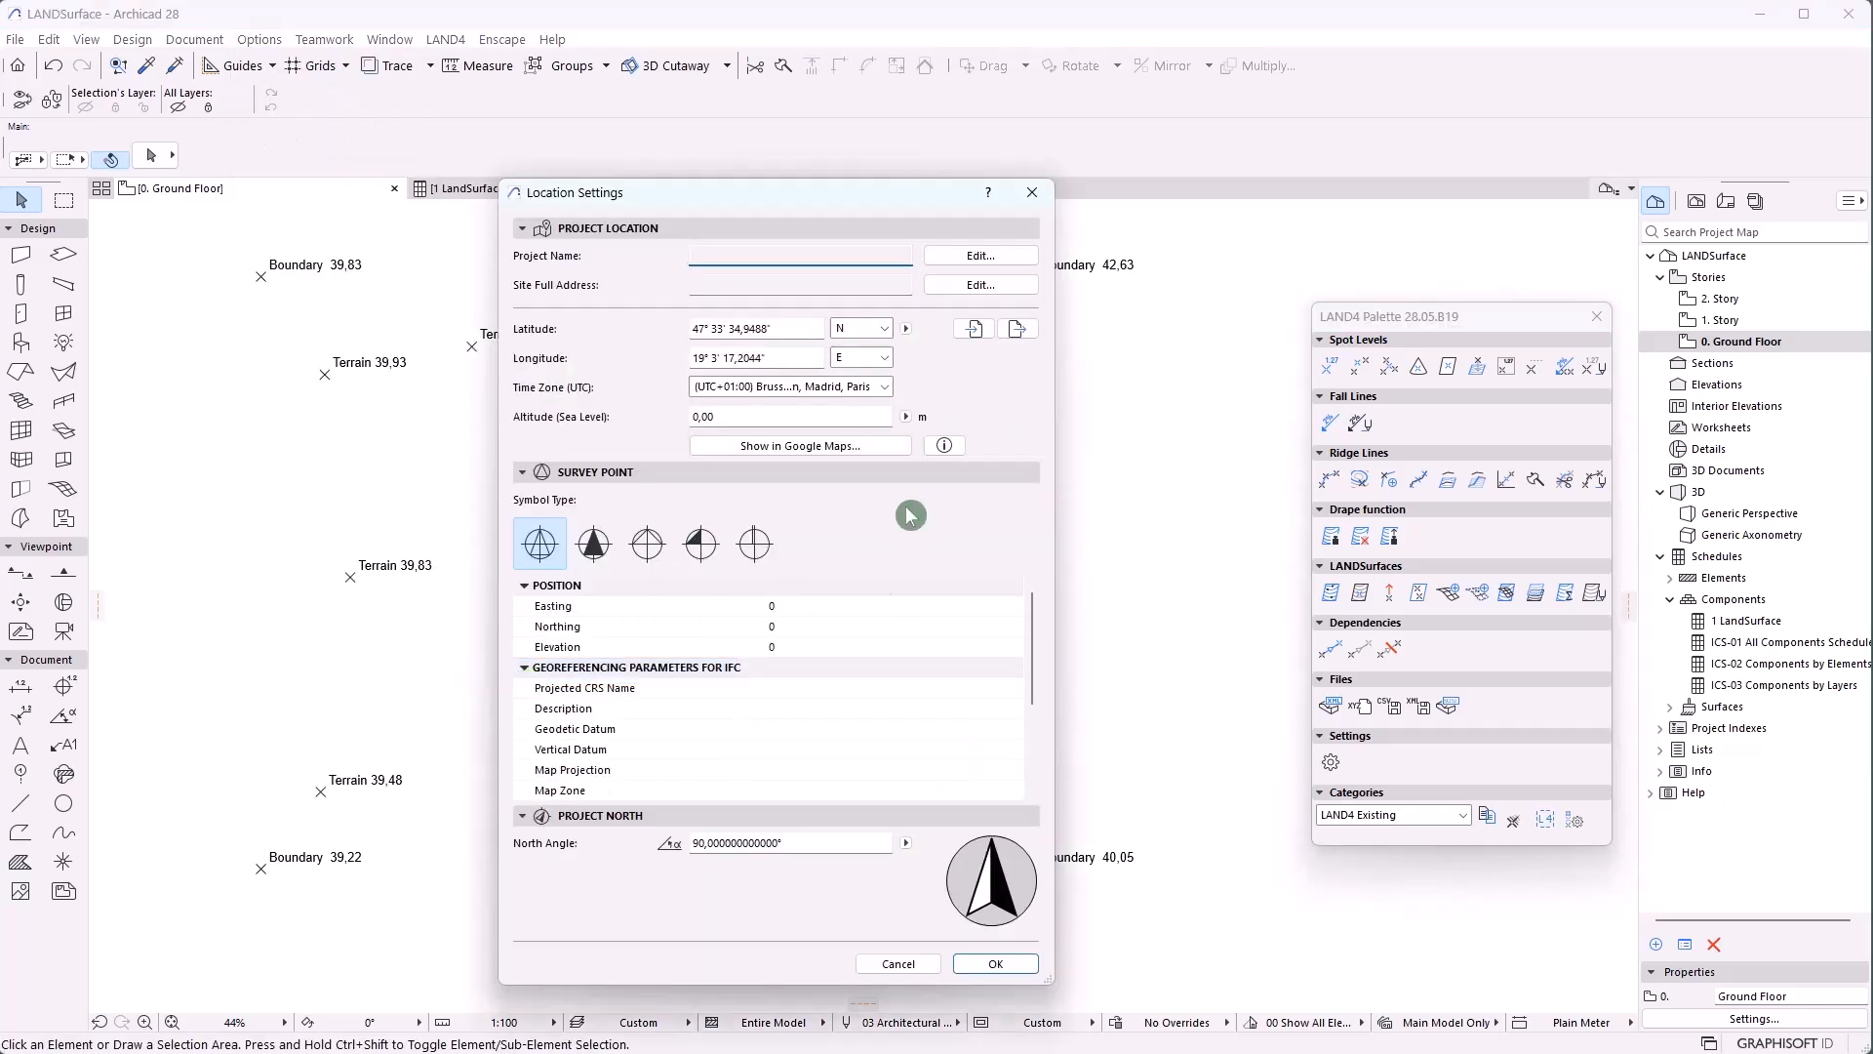
left_click(805, 609)
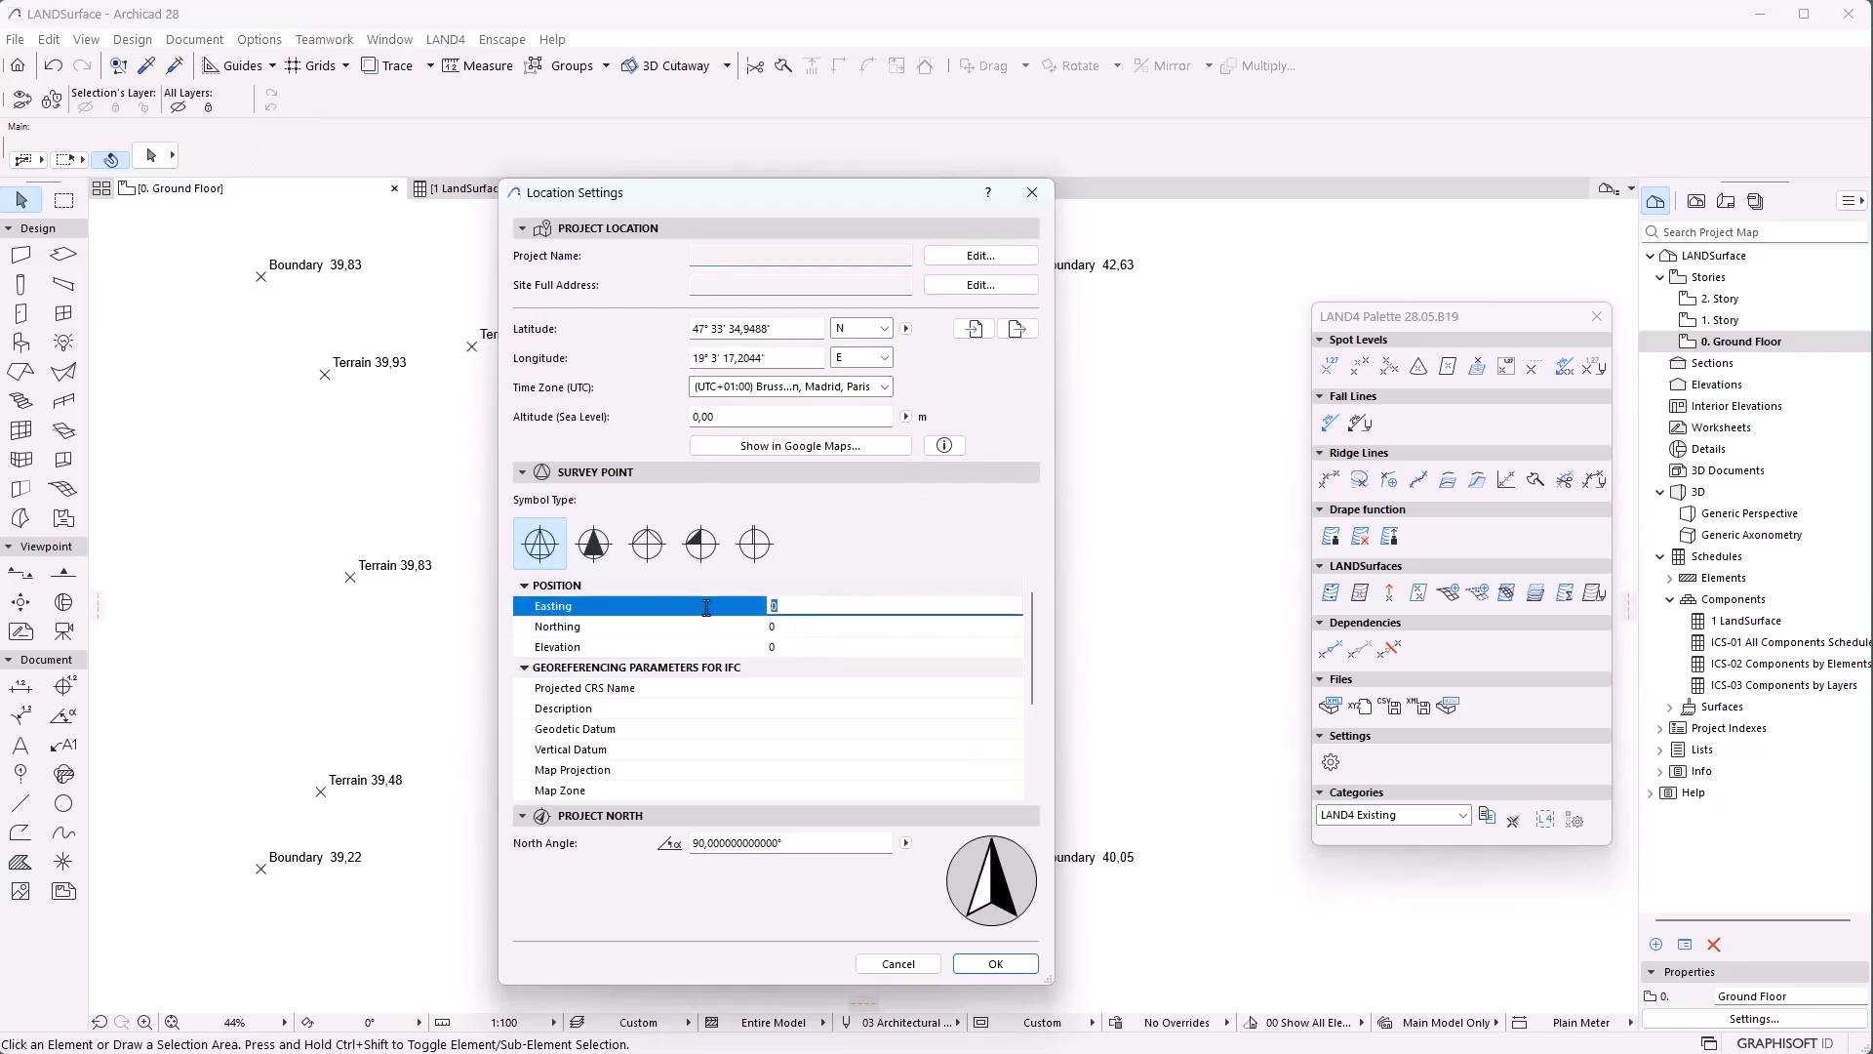
type("50000")
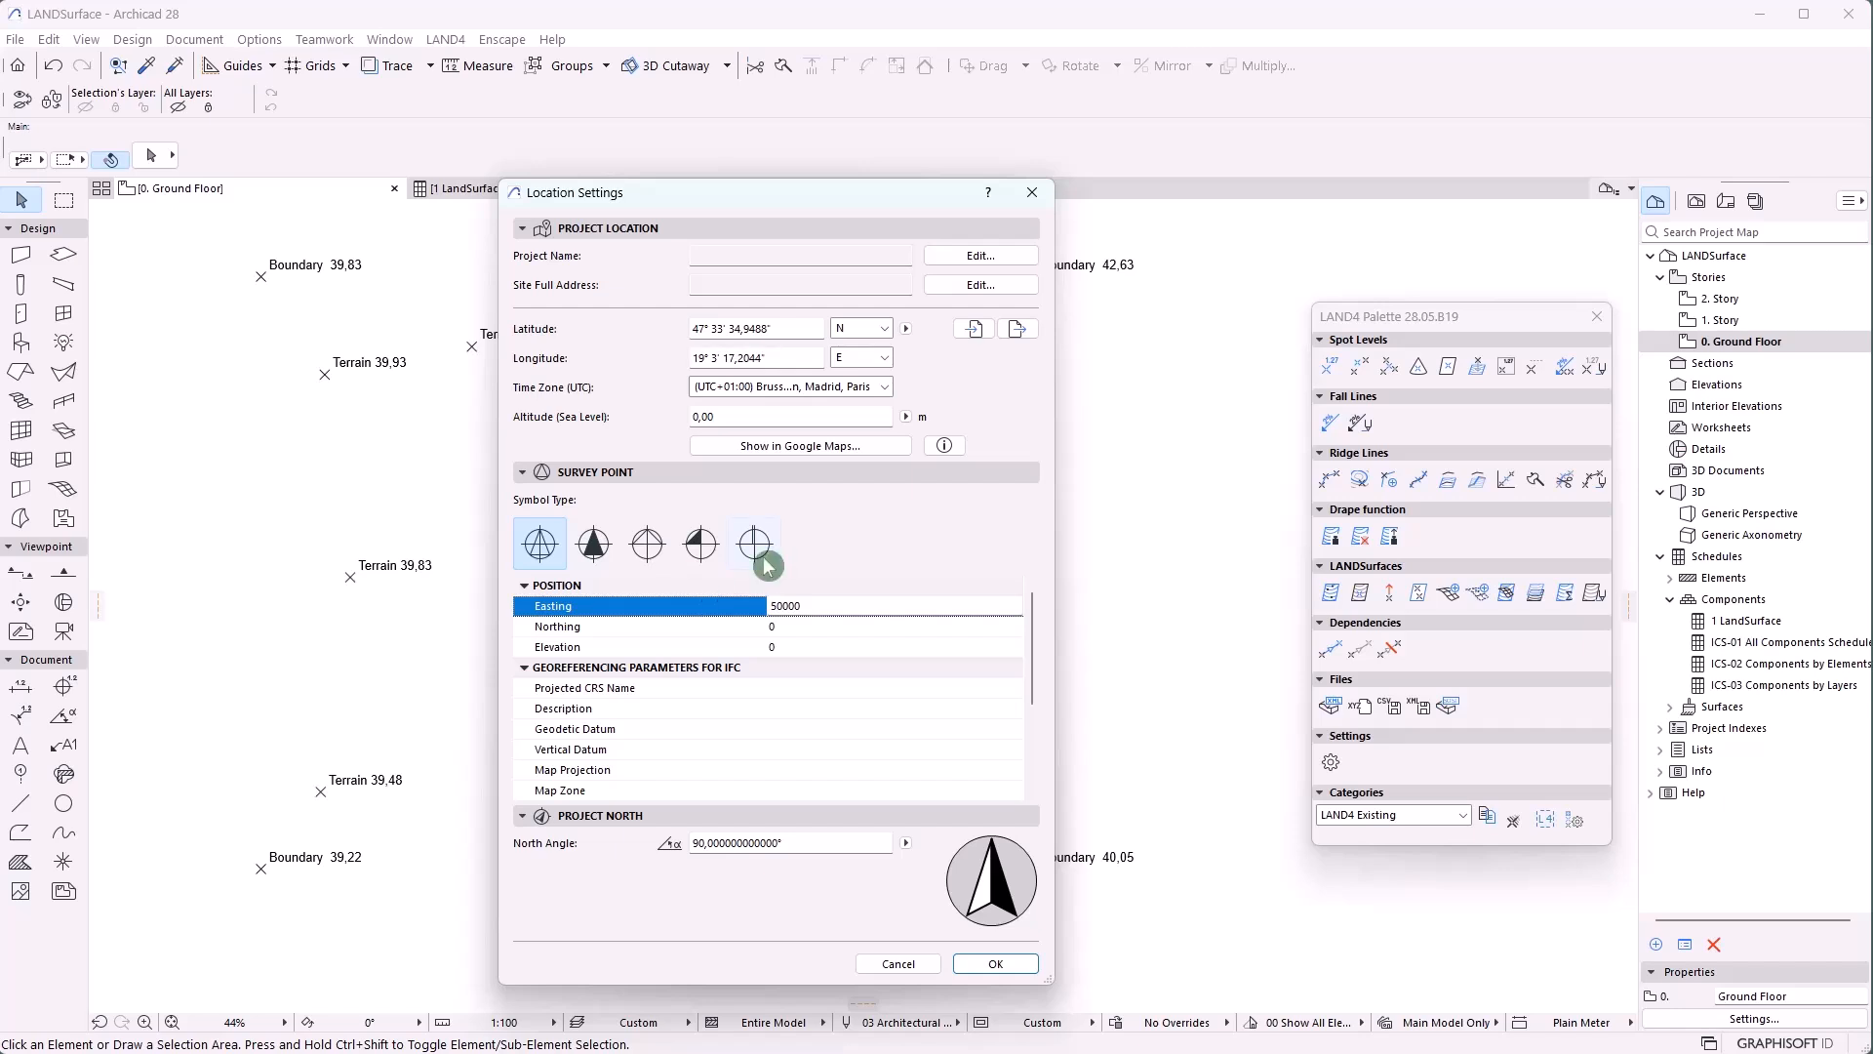
left_click(789, 646)
left_click(724, 625)
type("50000")
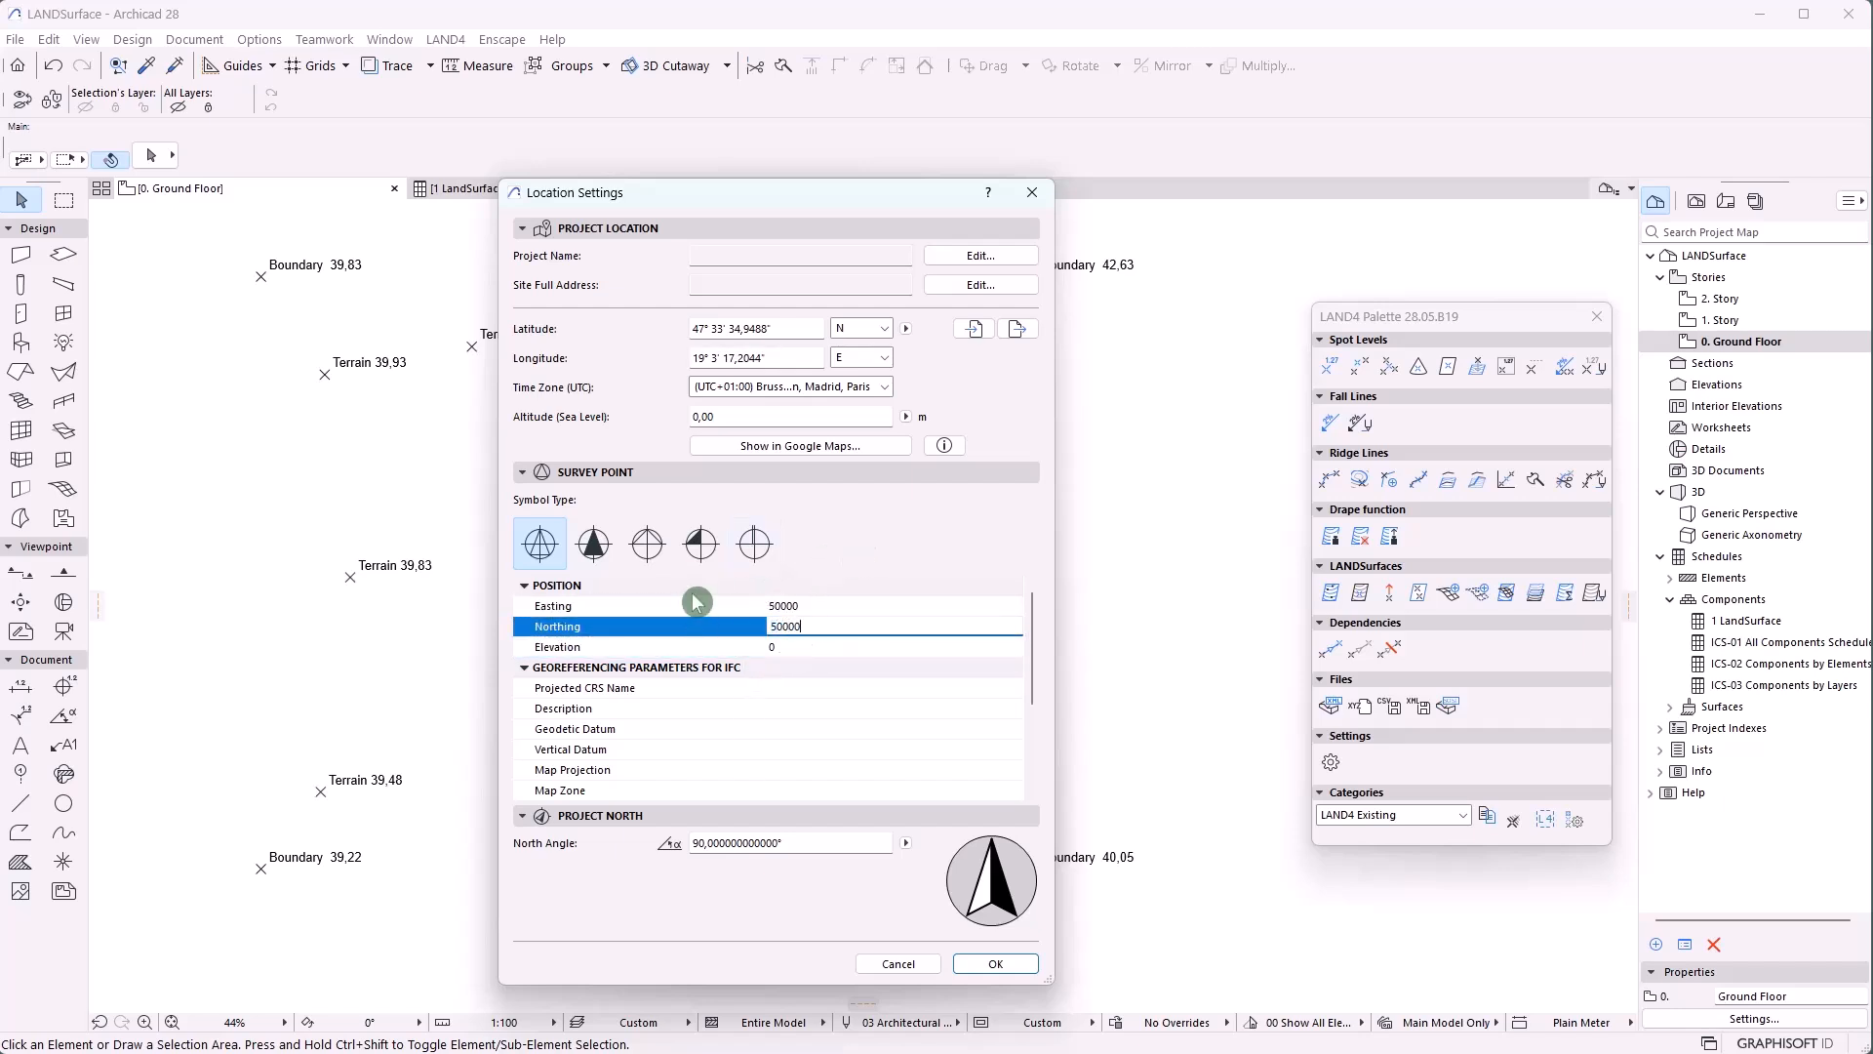
left_click(995, 964)
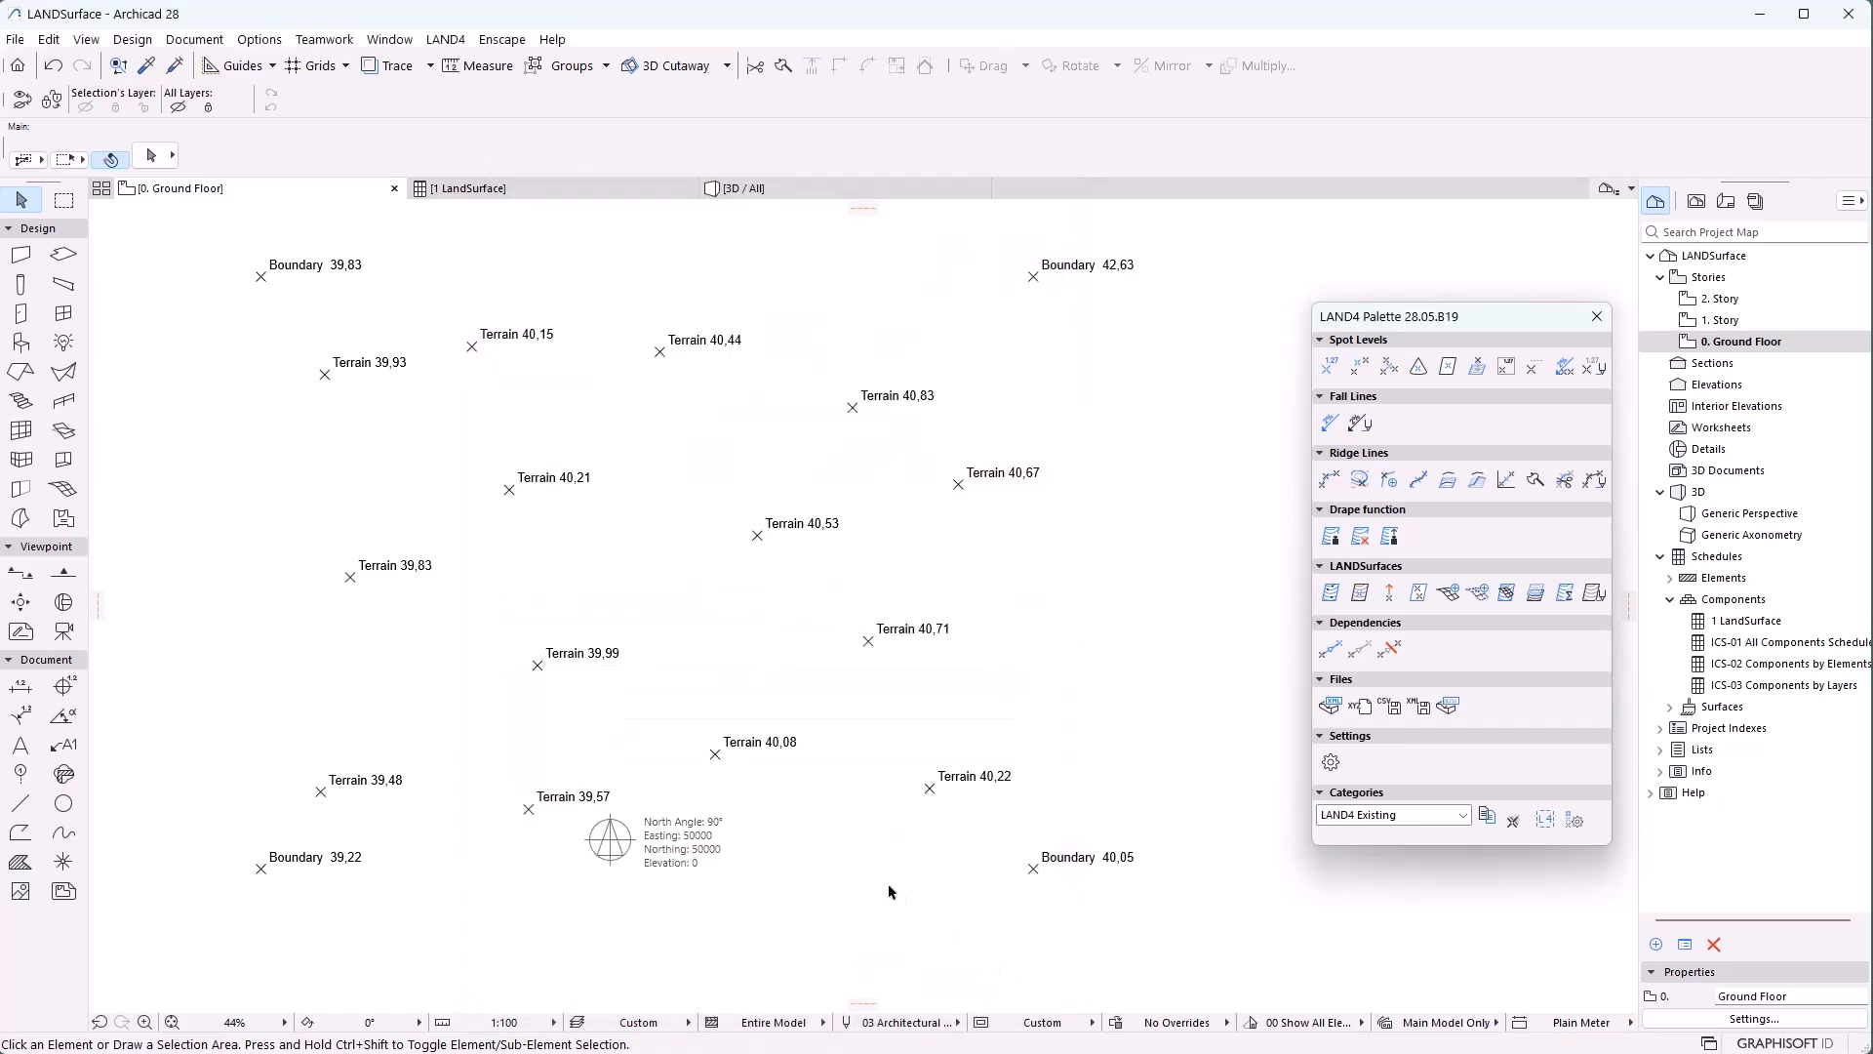
Import the Spot Levels CSV from the 6.Files folder again, this time by Survey Point
scroll(711, 615, "down", 3)
scroll(711, 639, "down", 1)
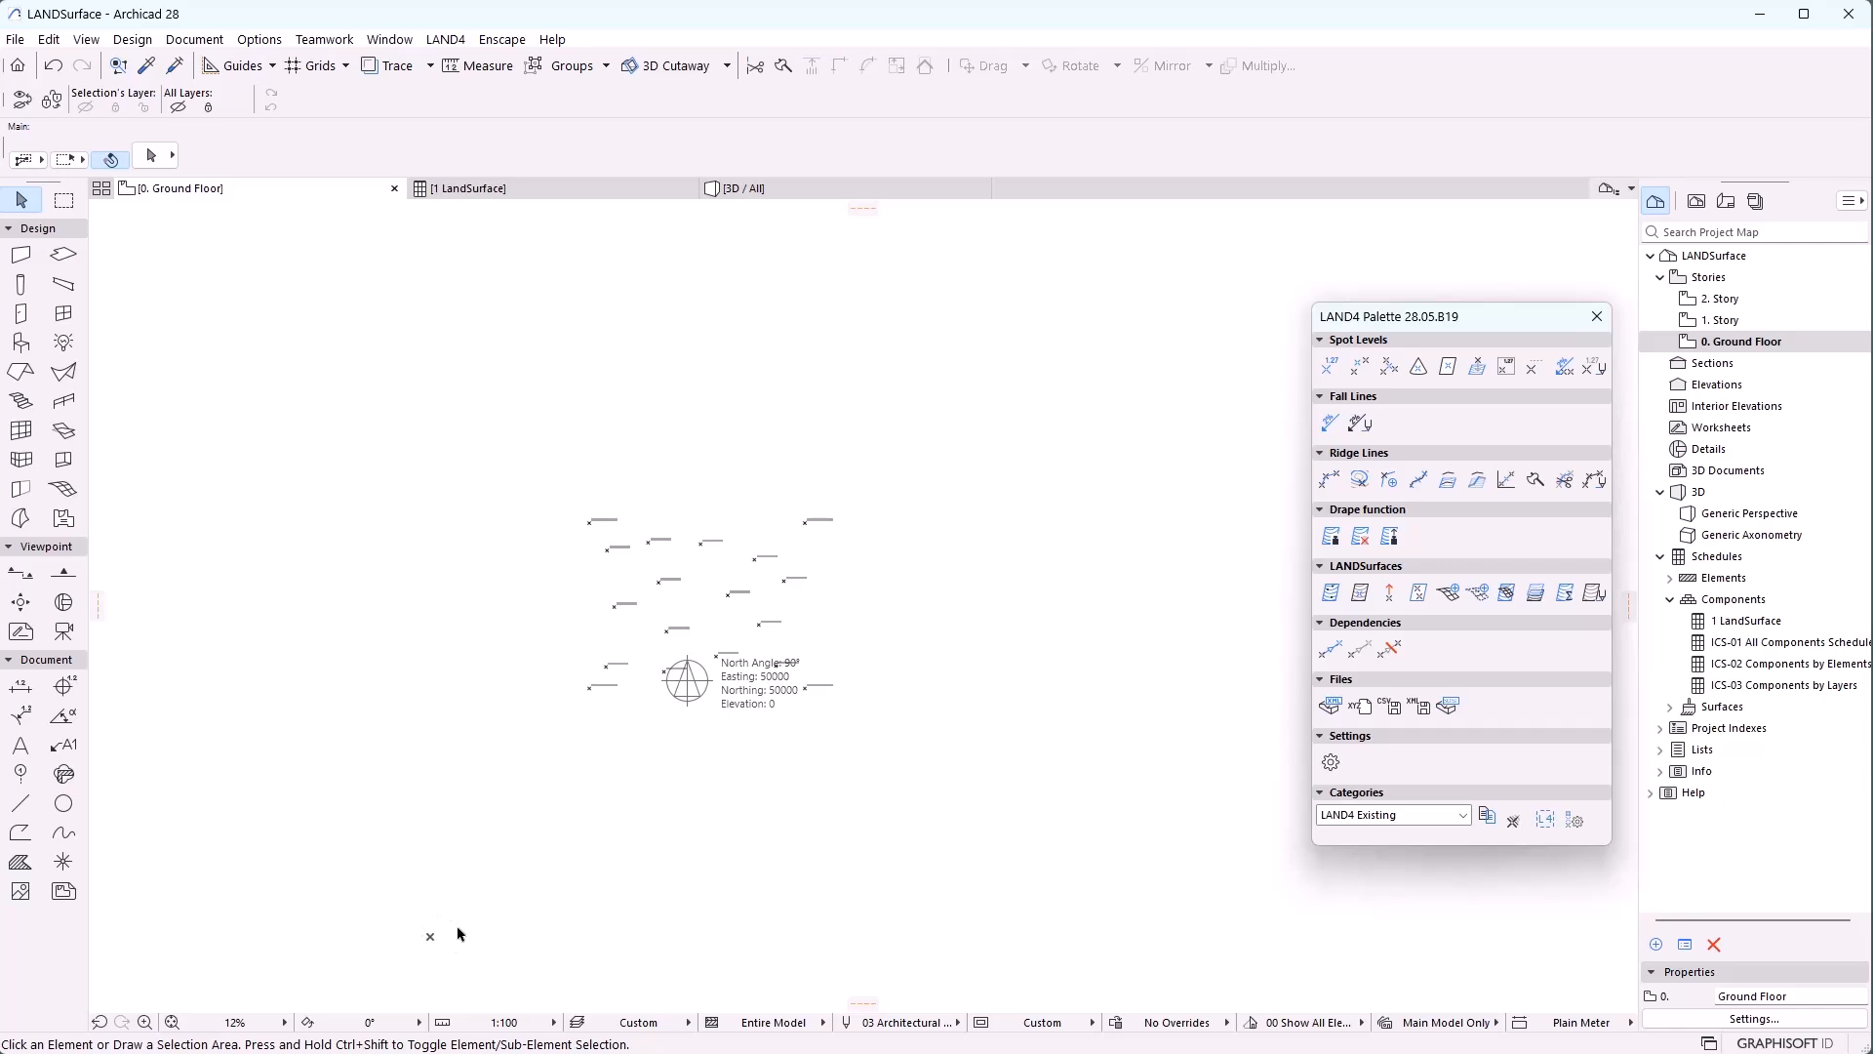
scroll(1045, 533, "up", 2)
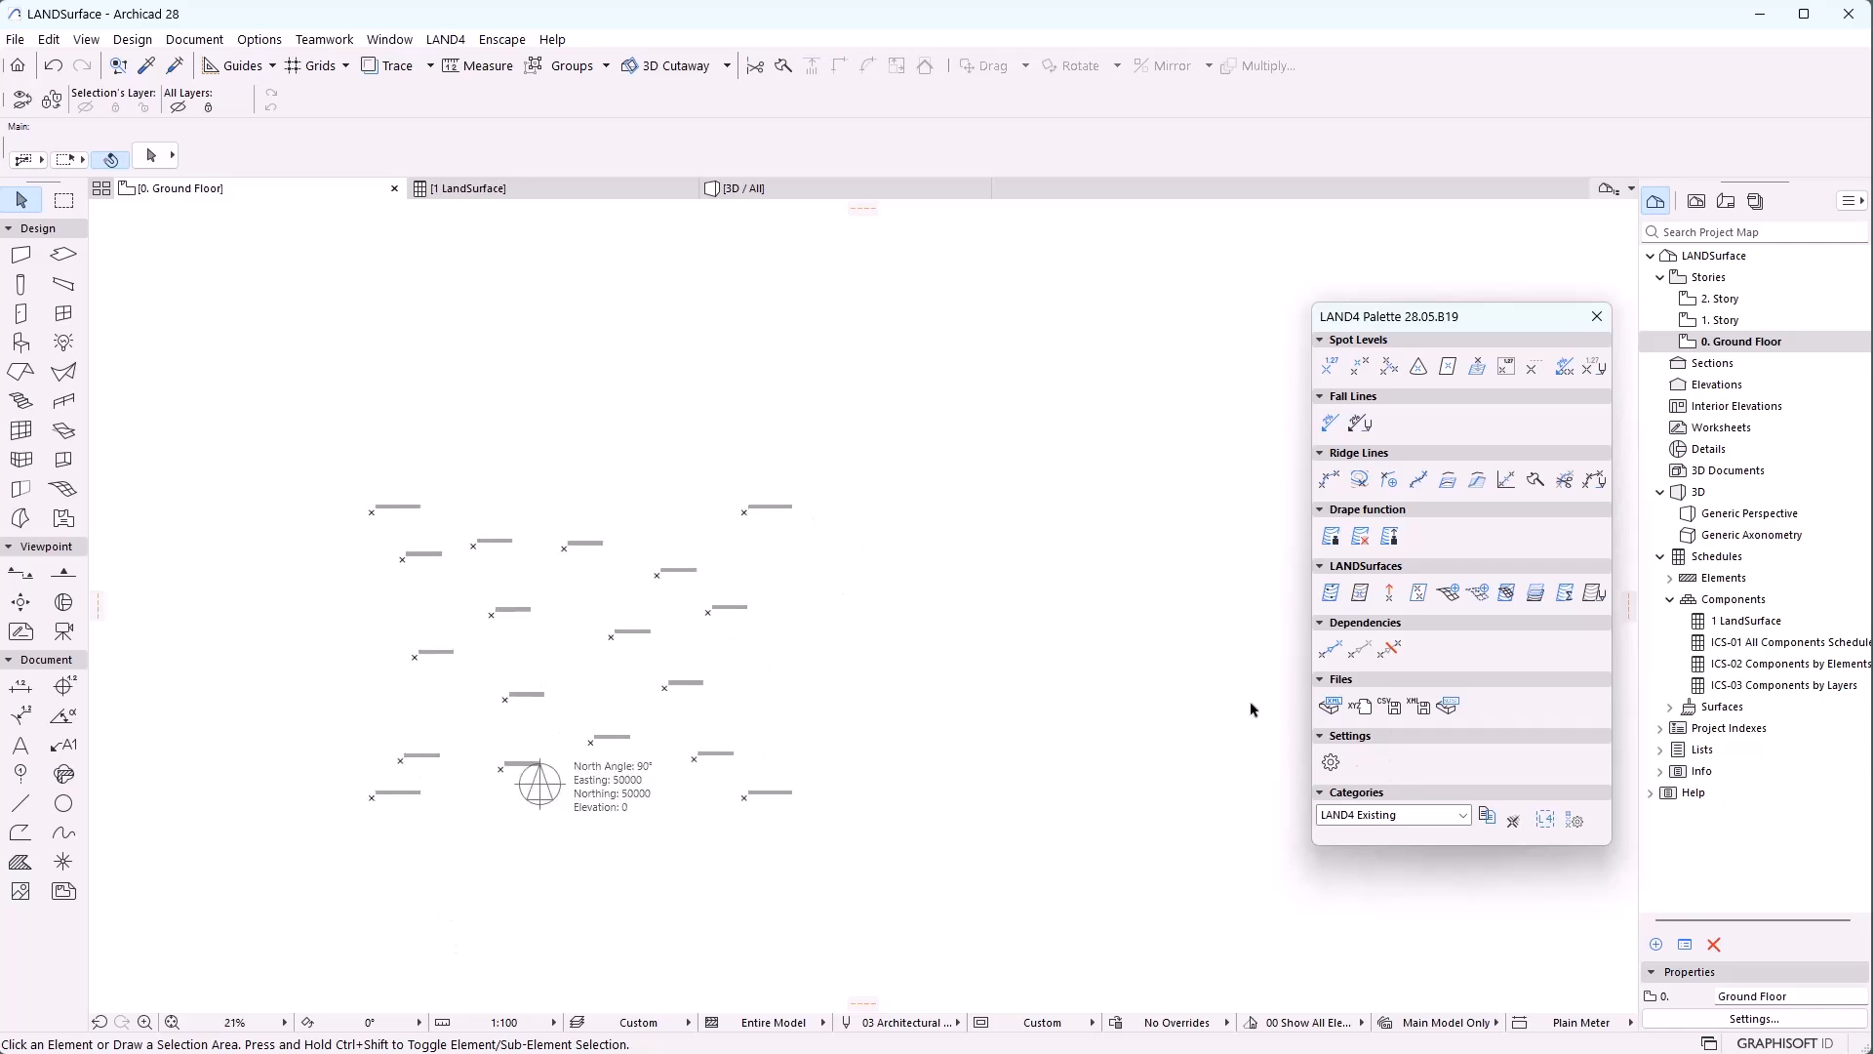
left_click(1359, 705)
left_click(392, 365)
left_click(483, 764)
left_click(483, 796)
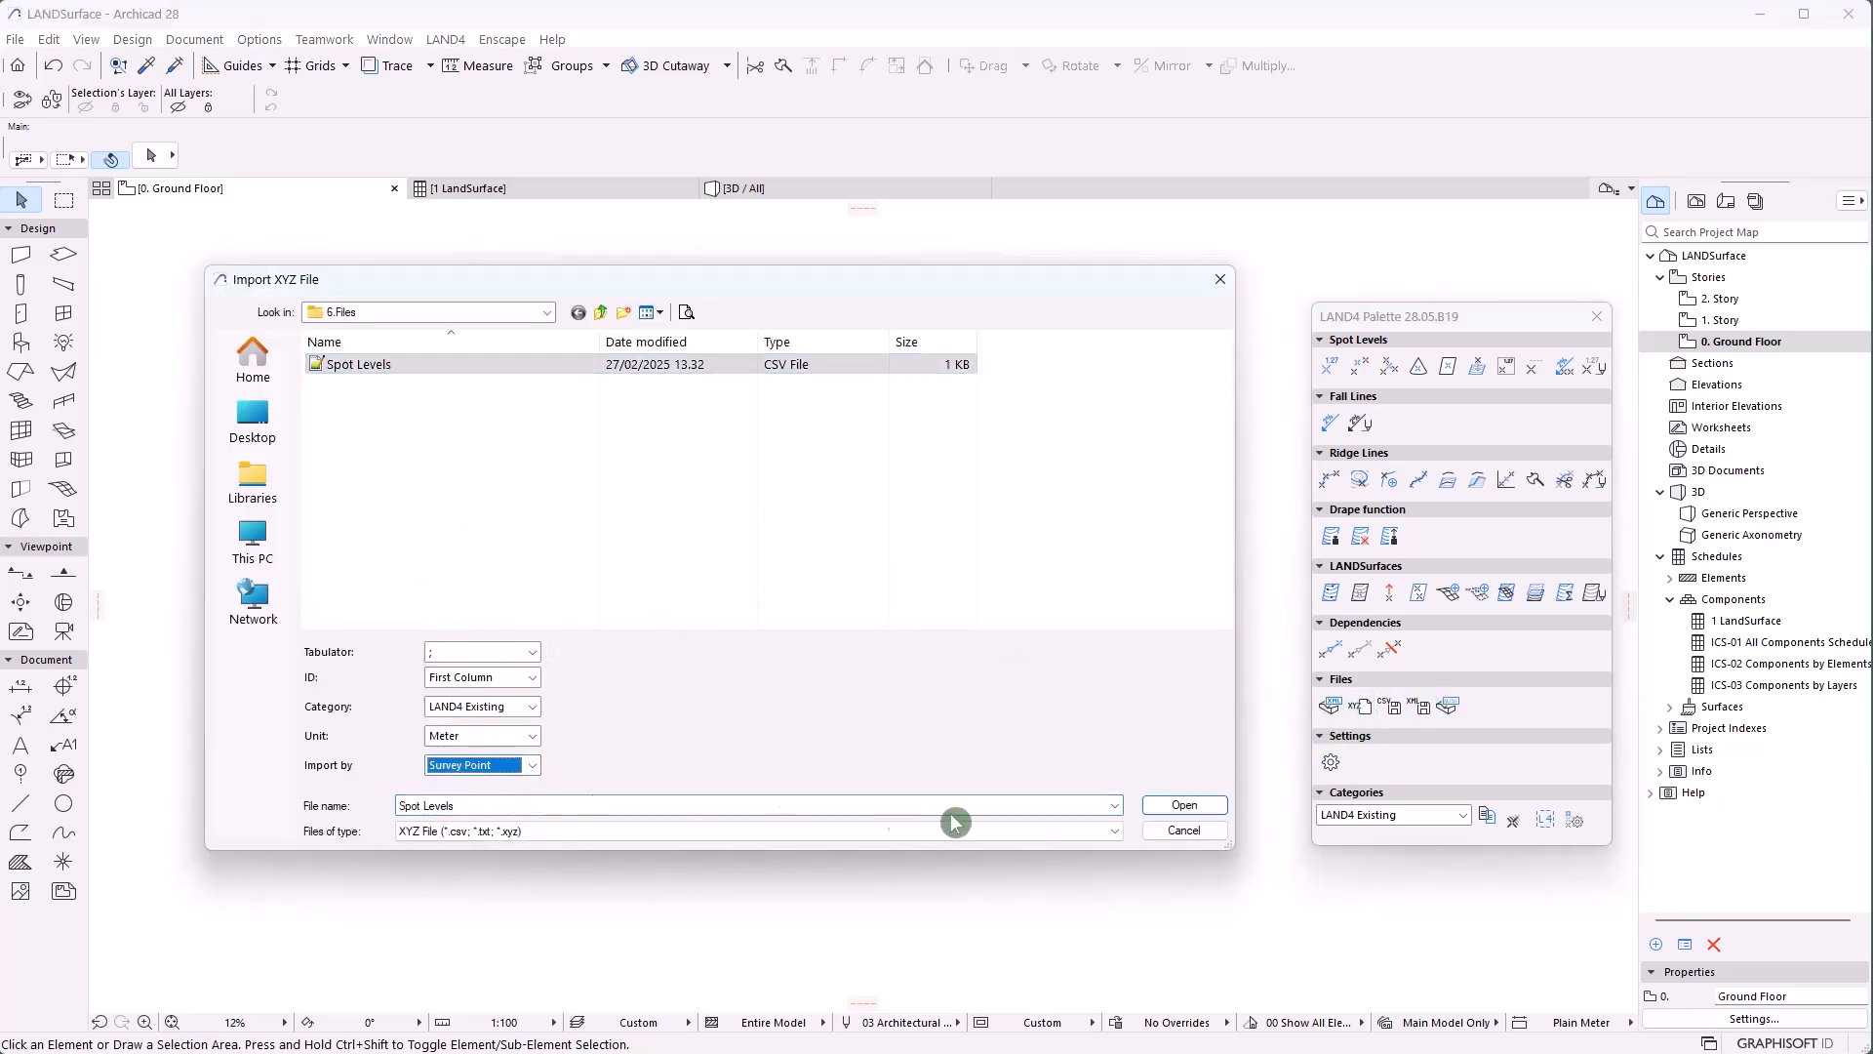
left_click(1176, 806)
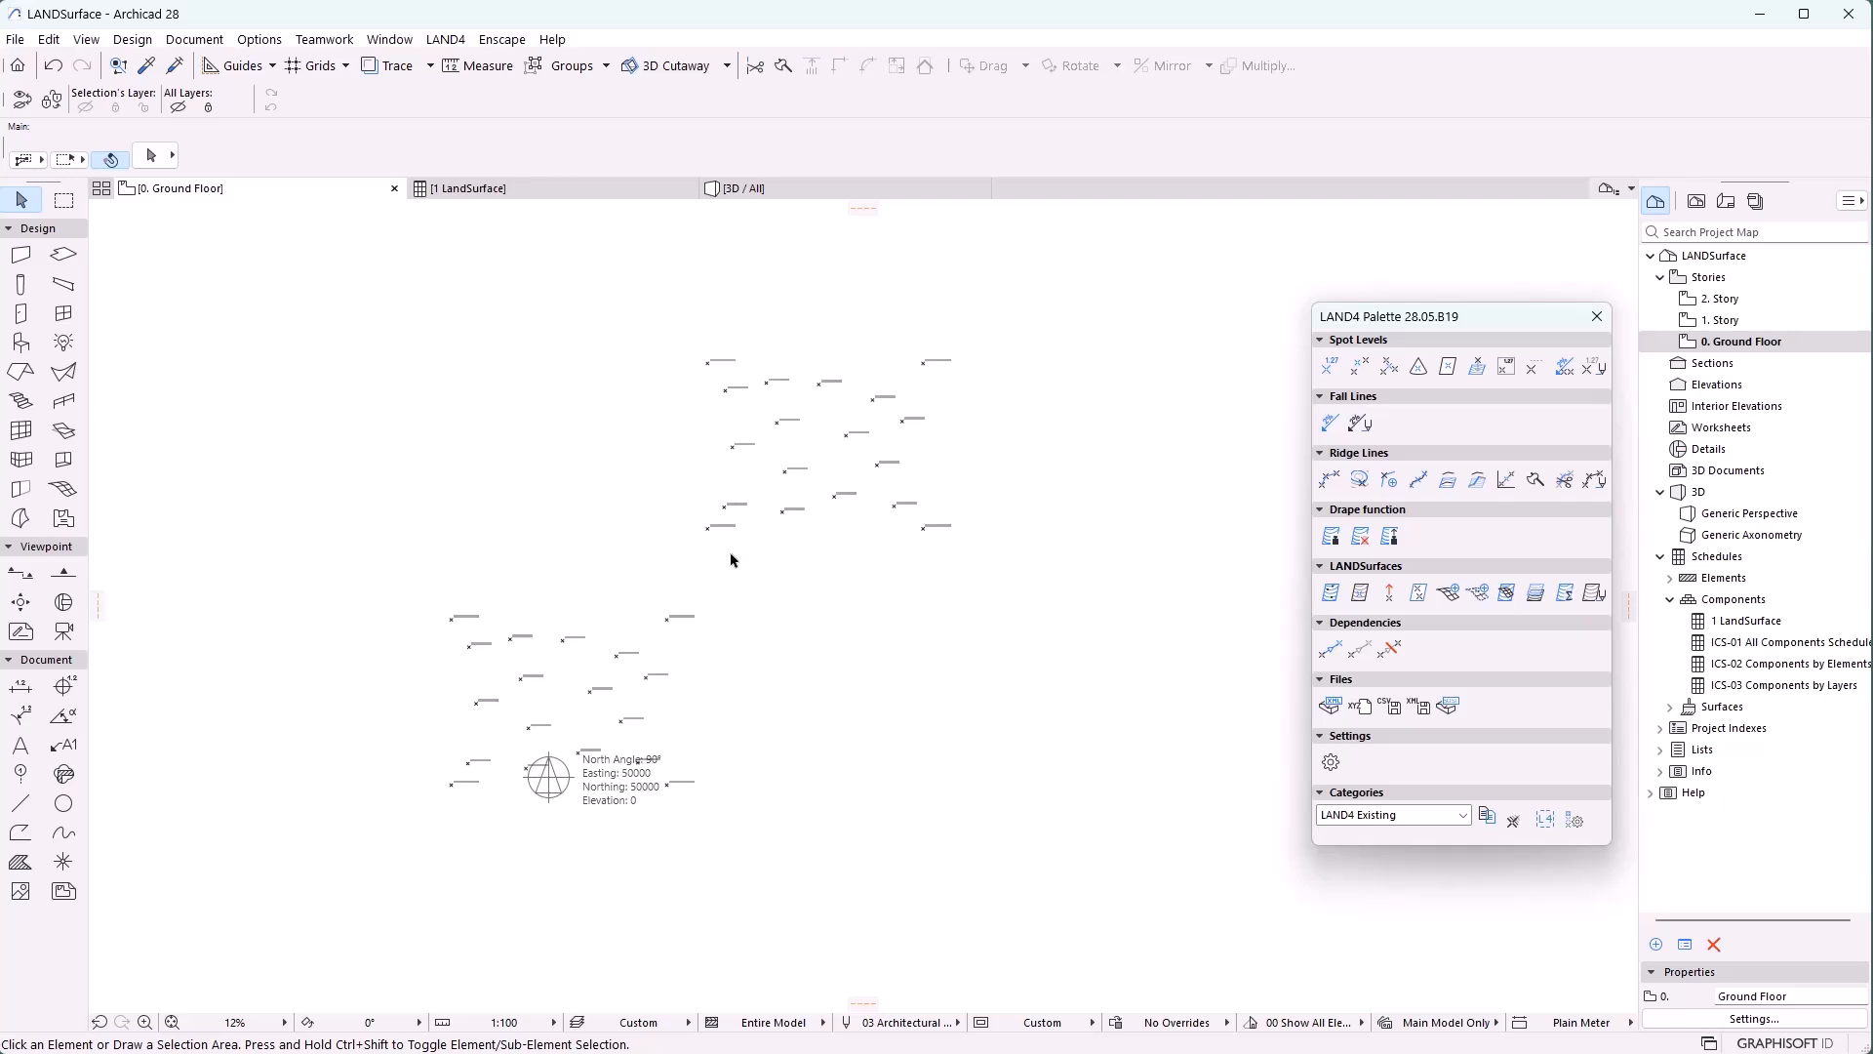
Measure the distance from the project origin to the survey point
scroll(595, 705, "down", 2)
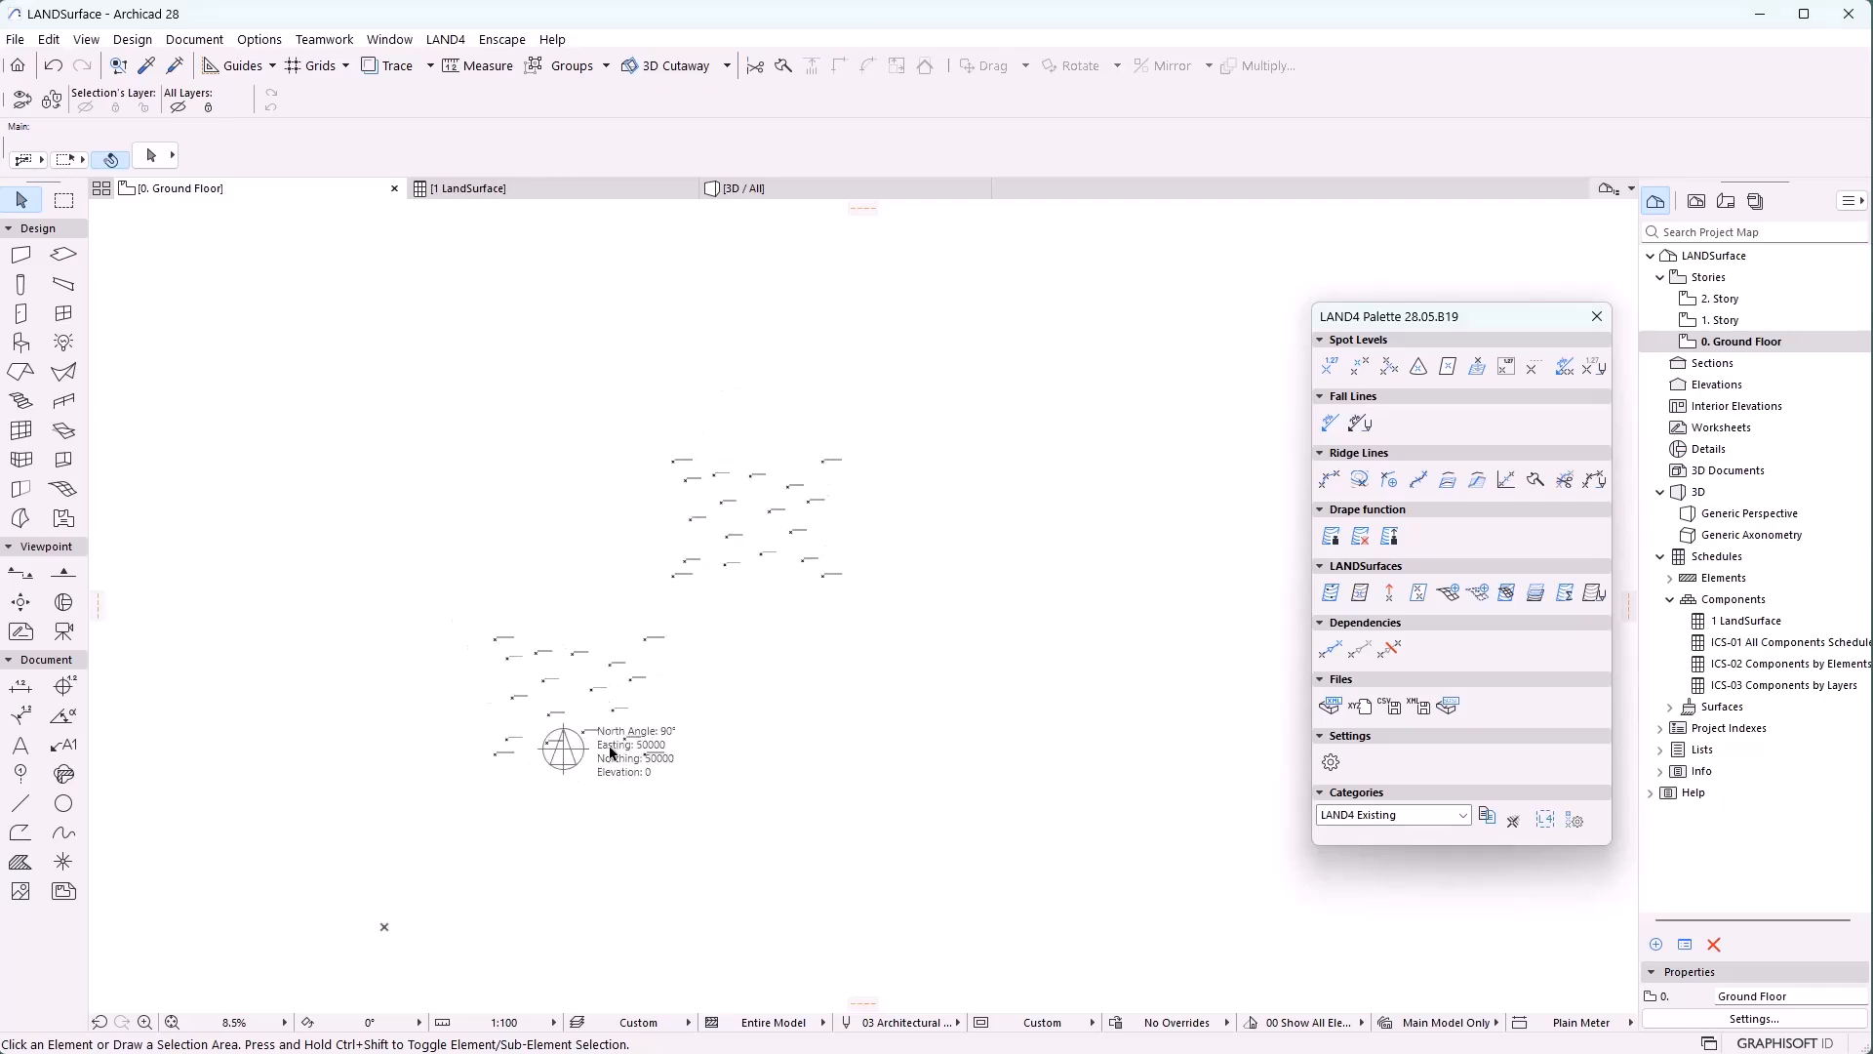
key("m")
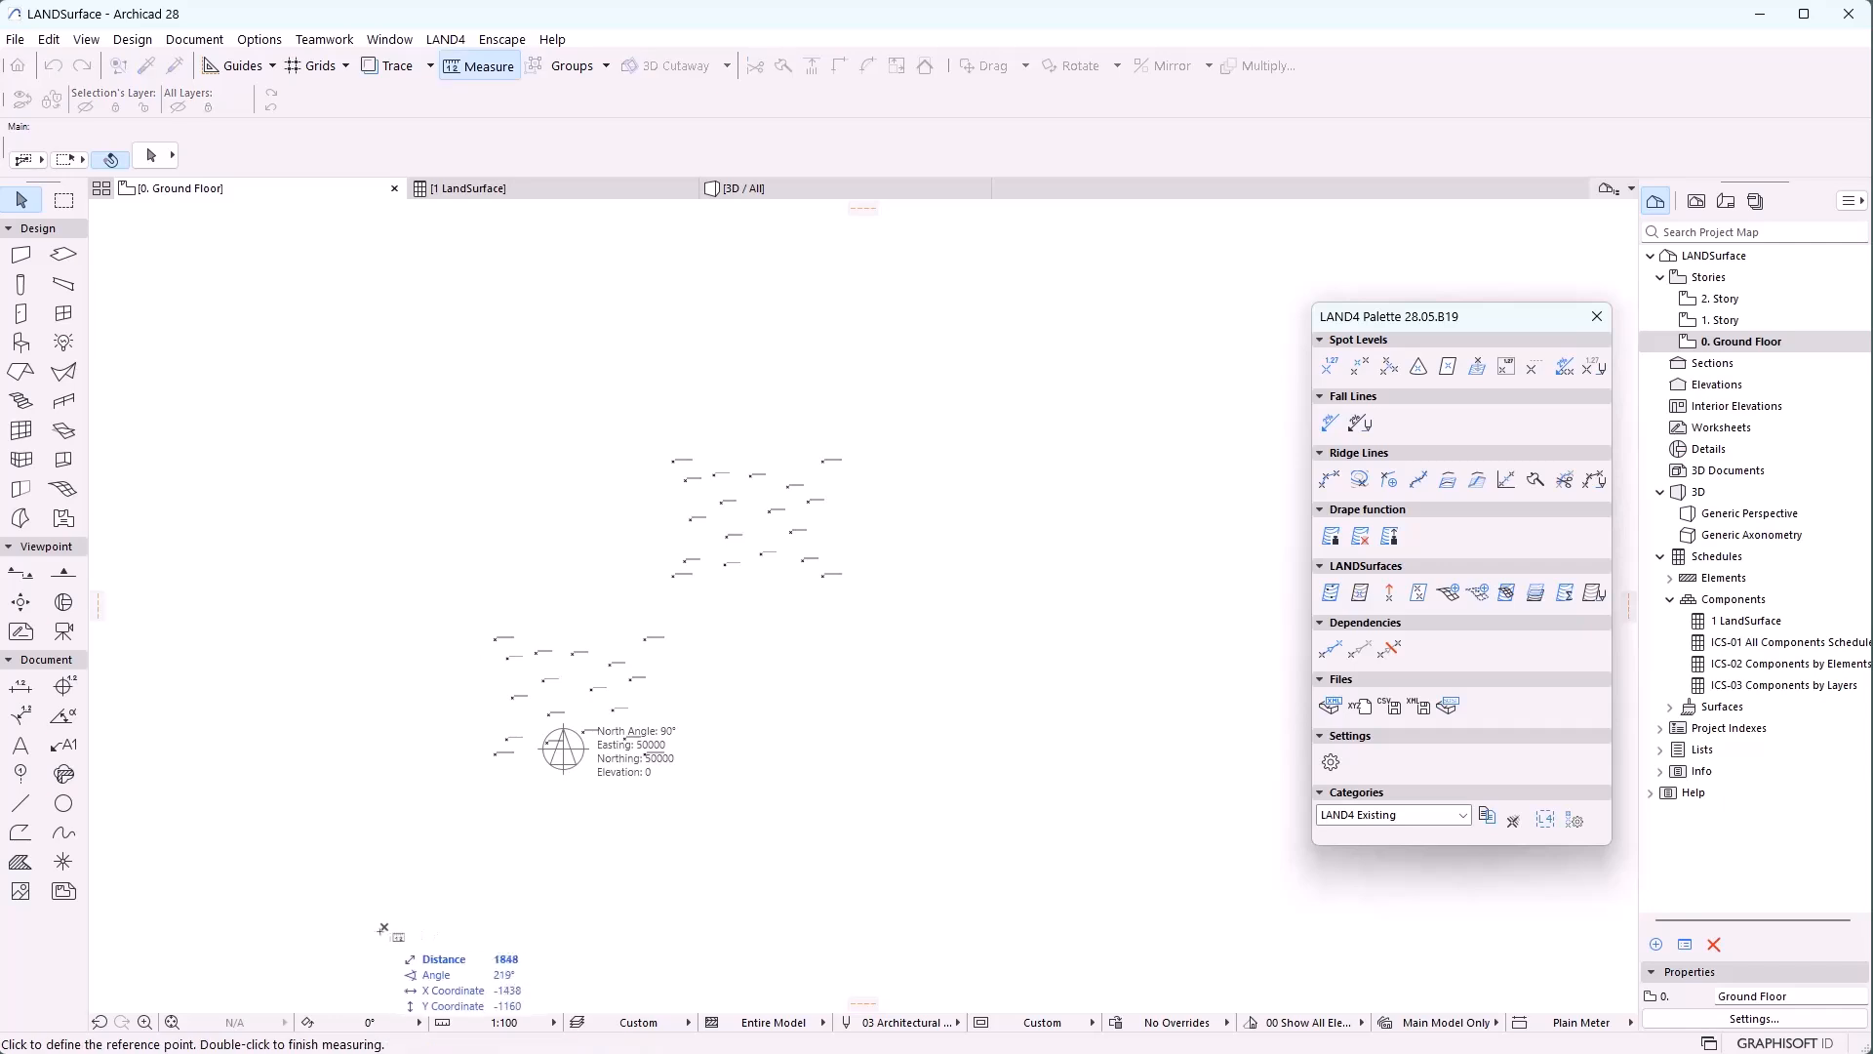
left_click(385, 926)
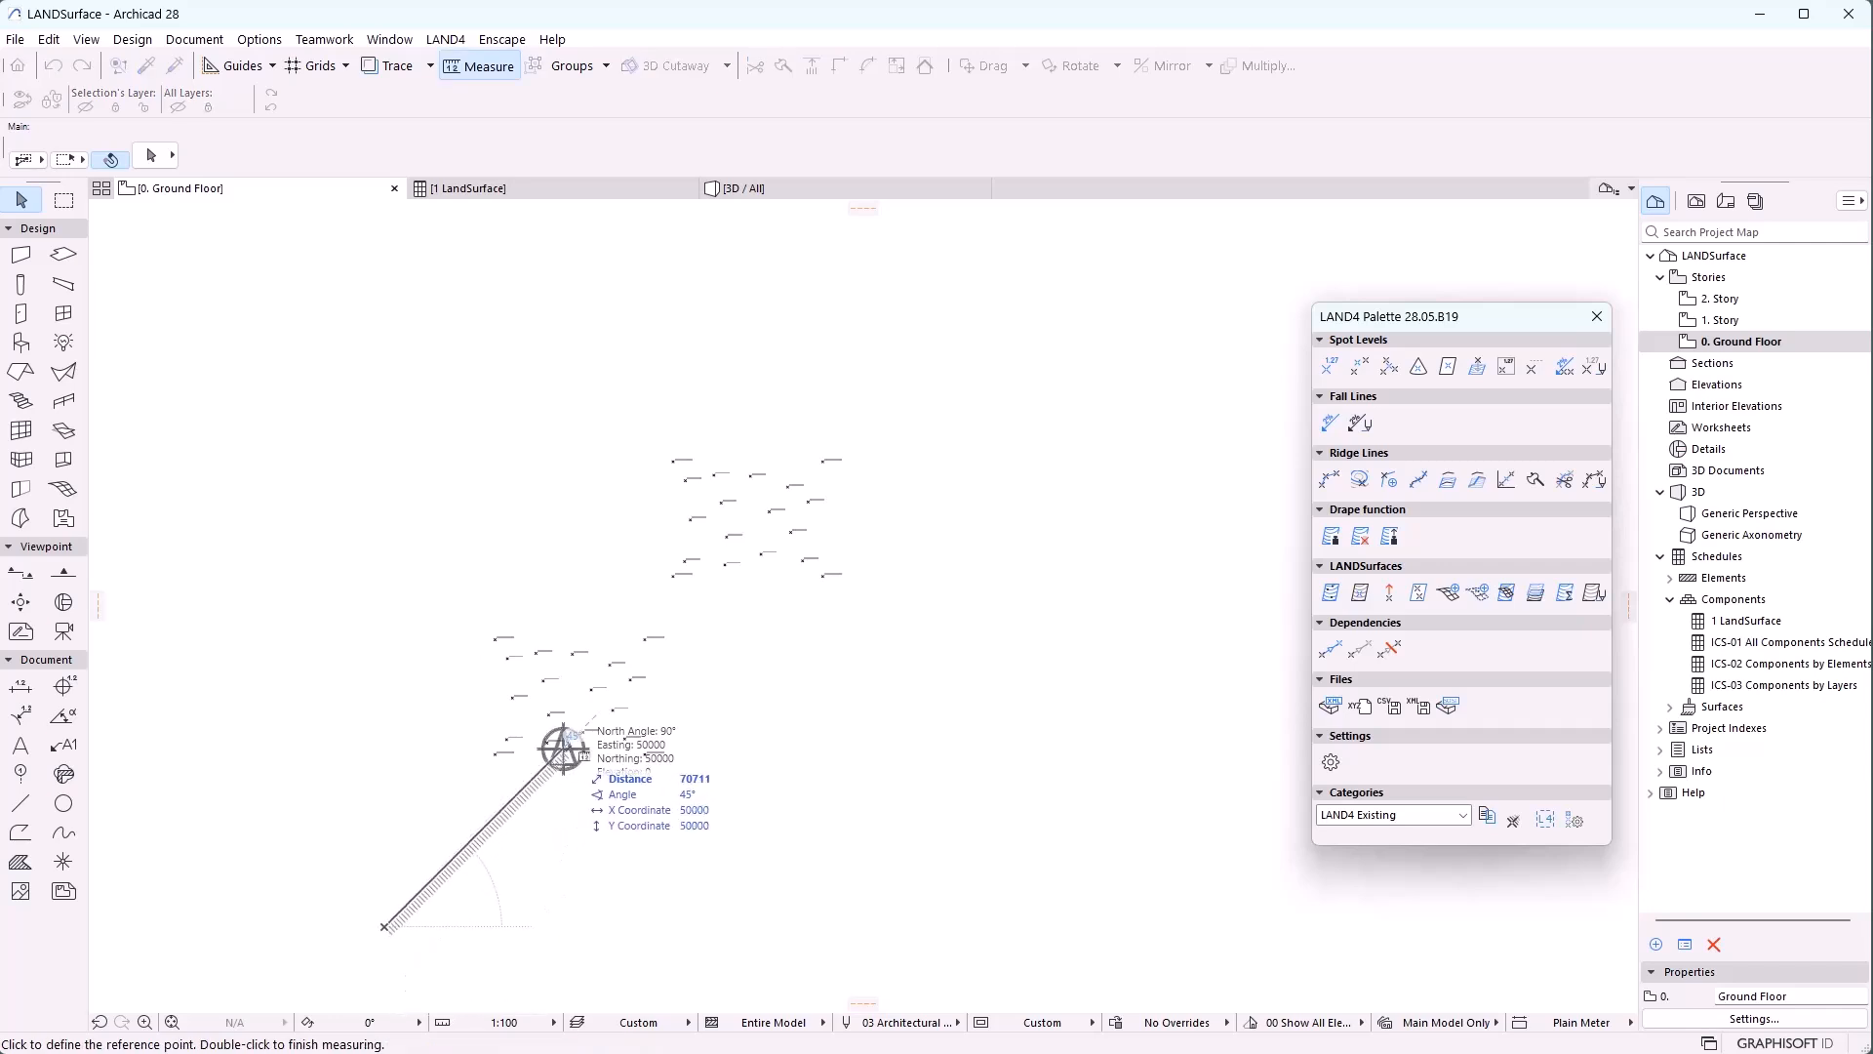
key("Escape")
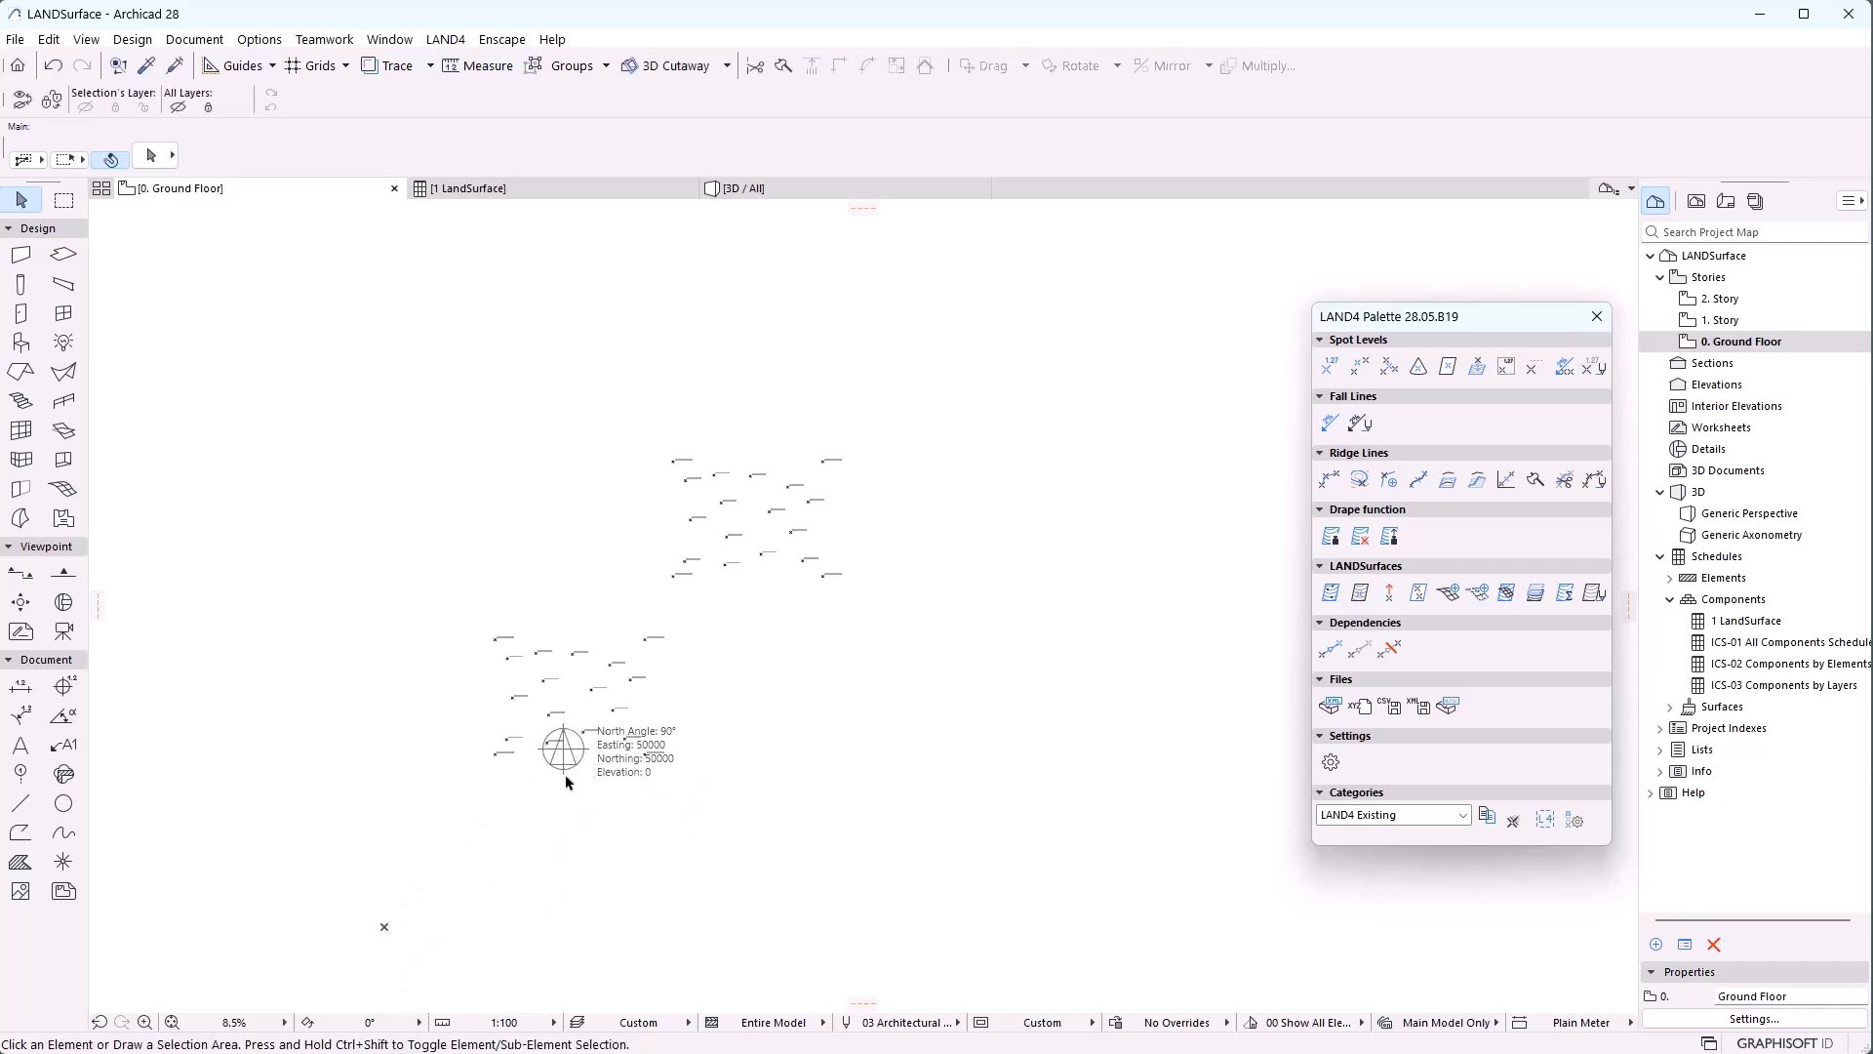
Measure between the upper-right points of the two imported spot level sets, and recheck the distance from project origin to survey point
key("m")
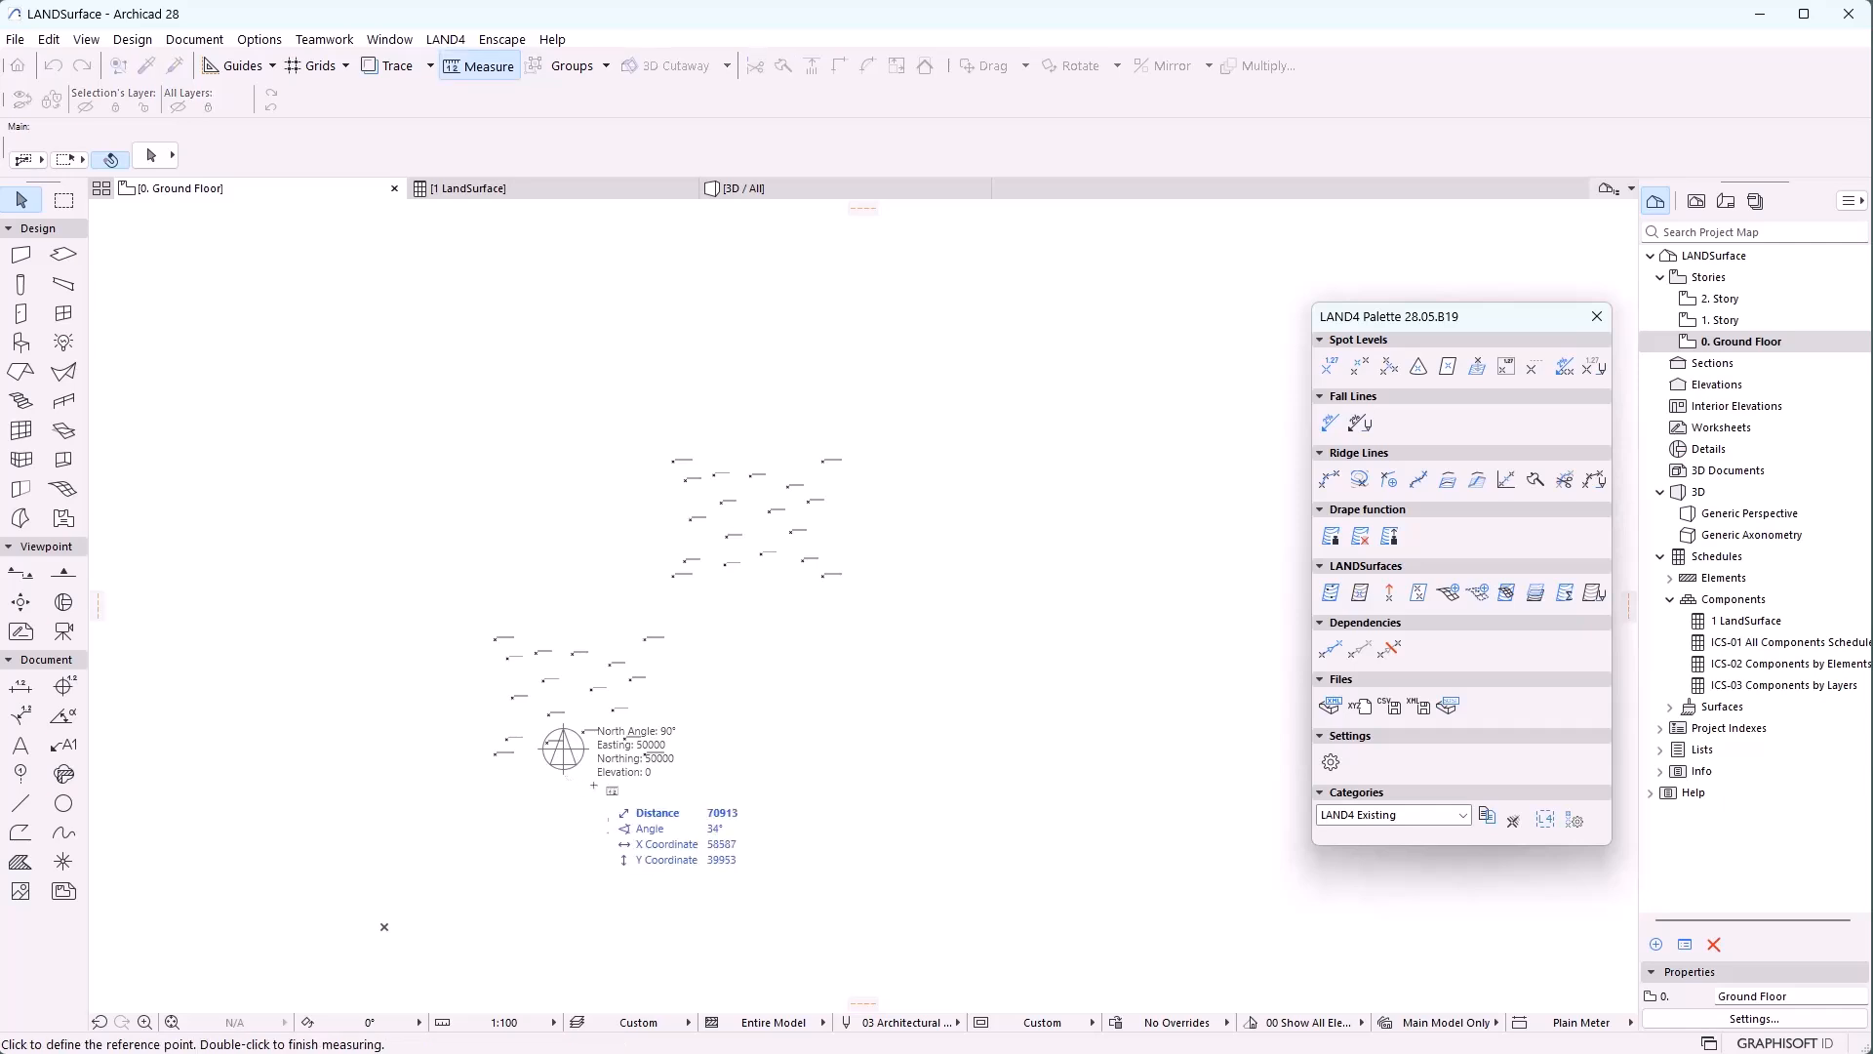
left_click(644, 640)
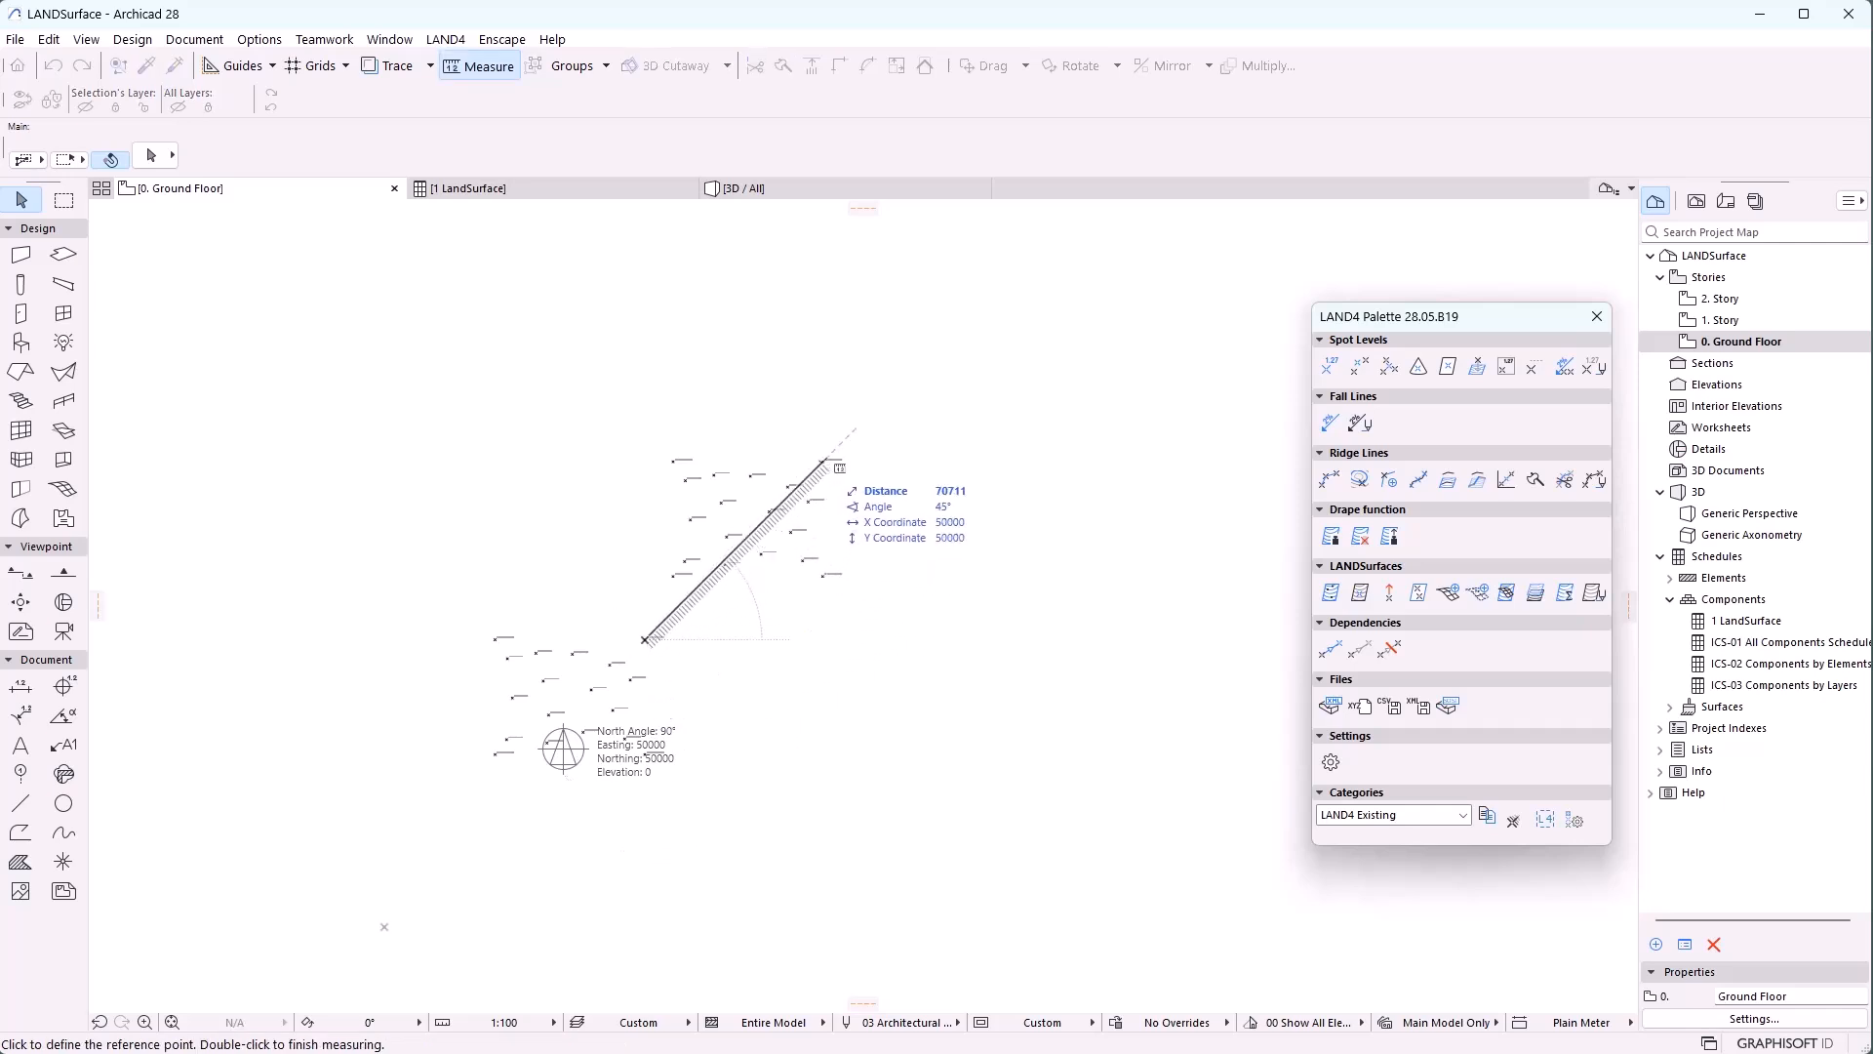
left_click(824, 461)
key("Escape")
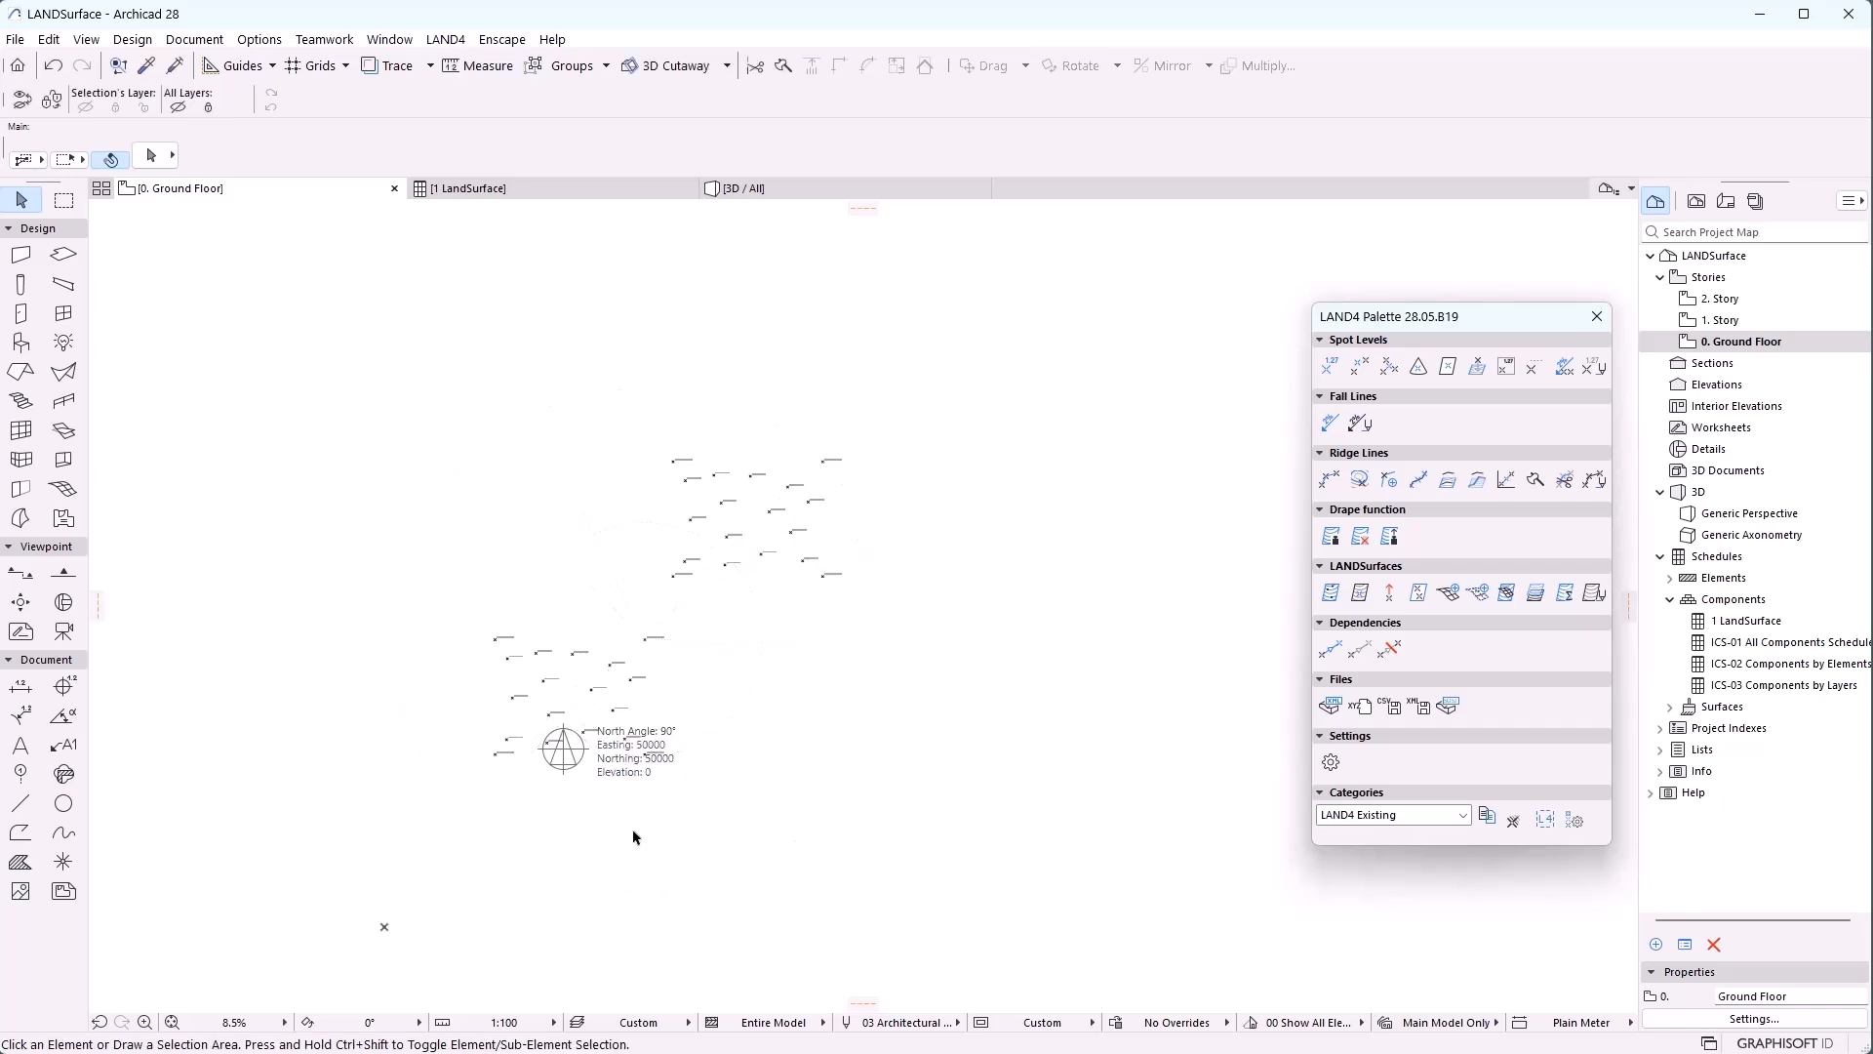
key("m")
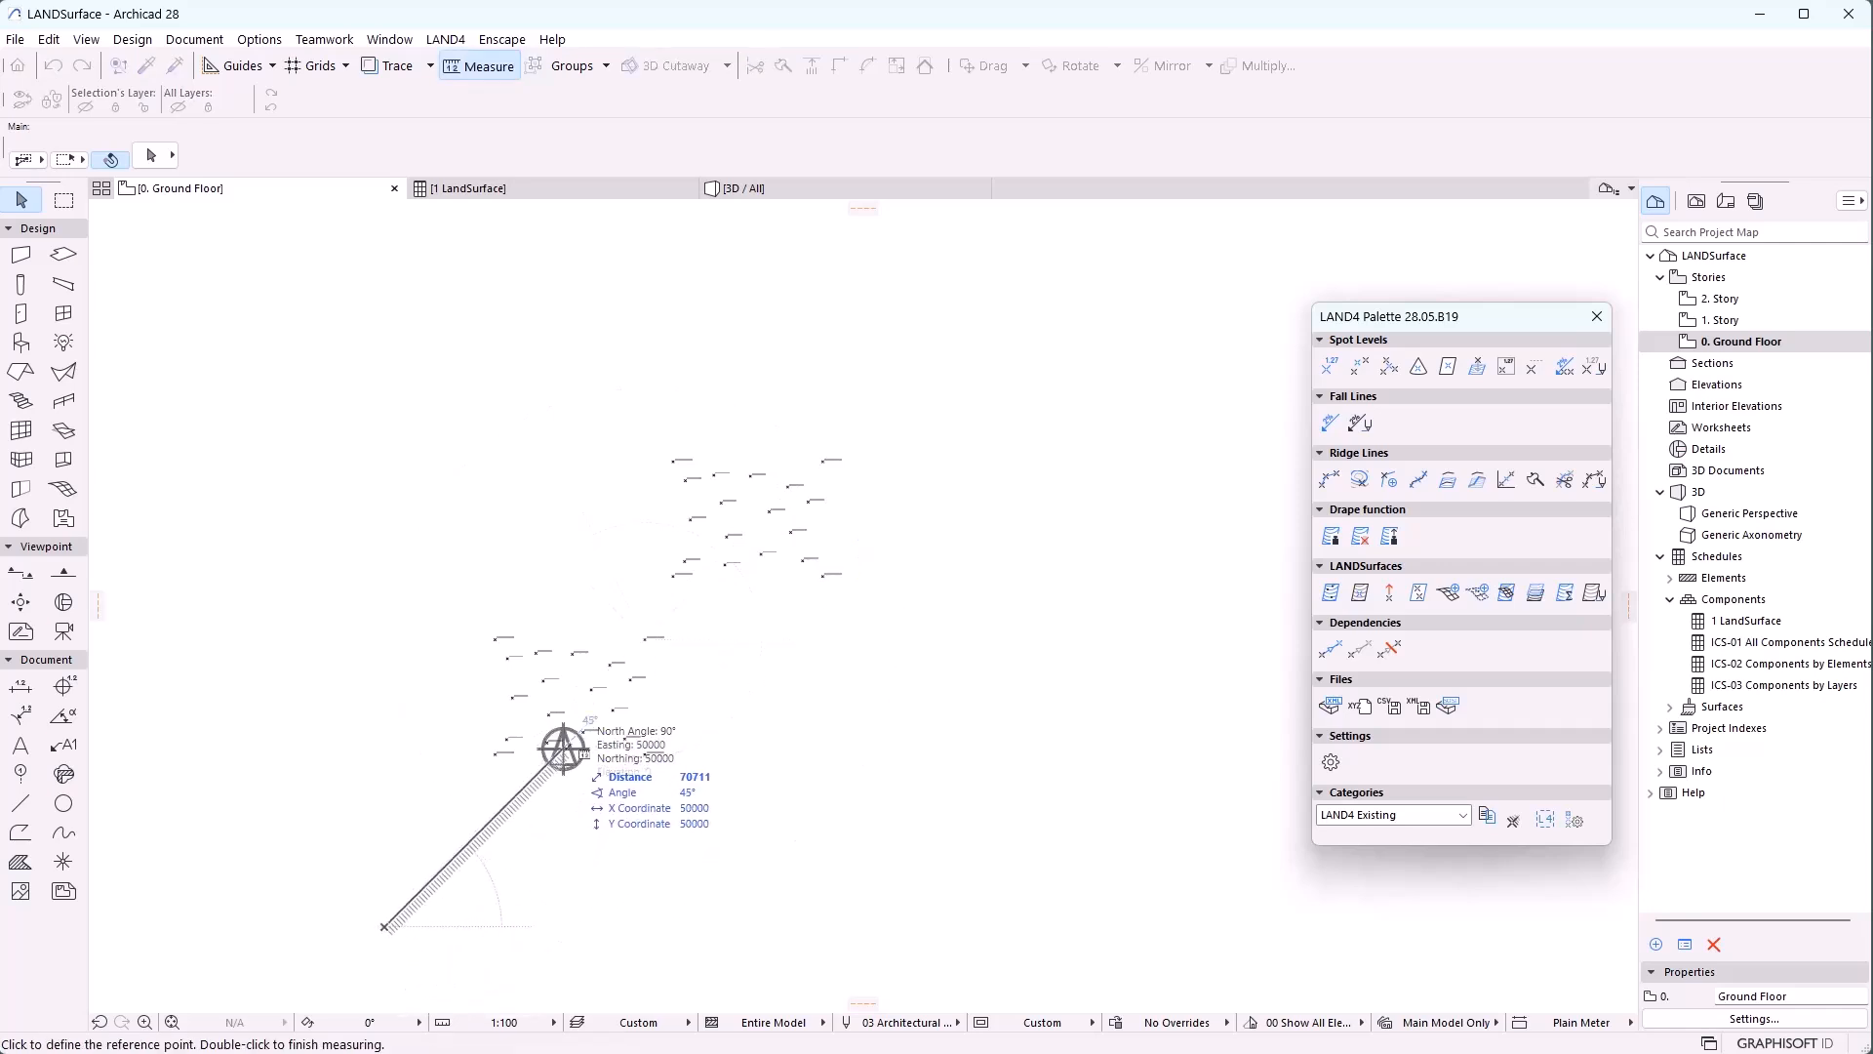
key("Escape")
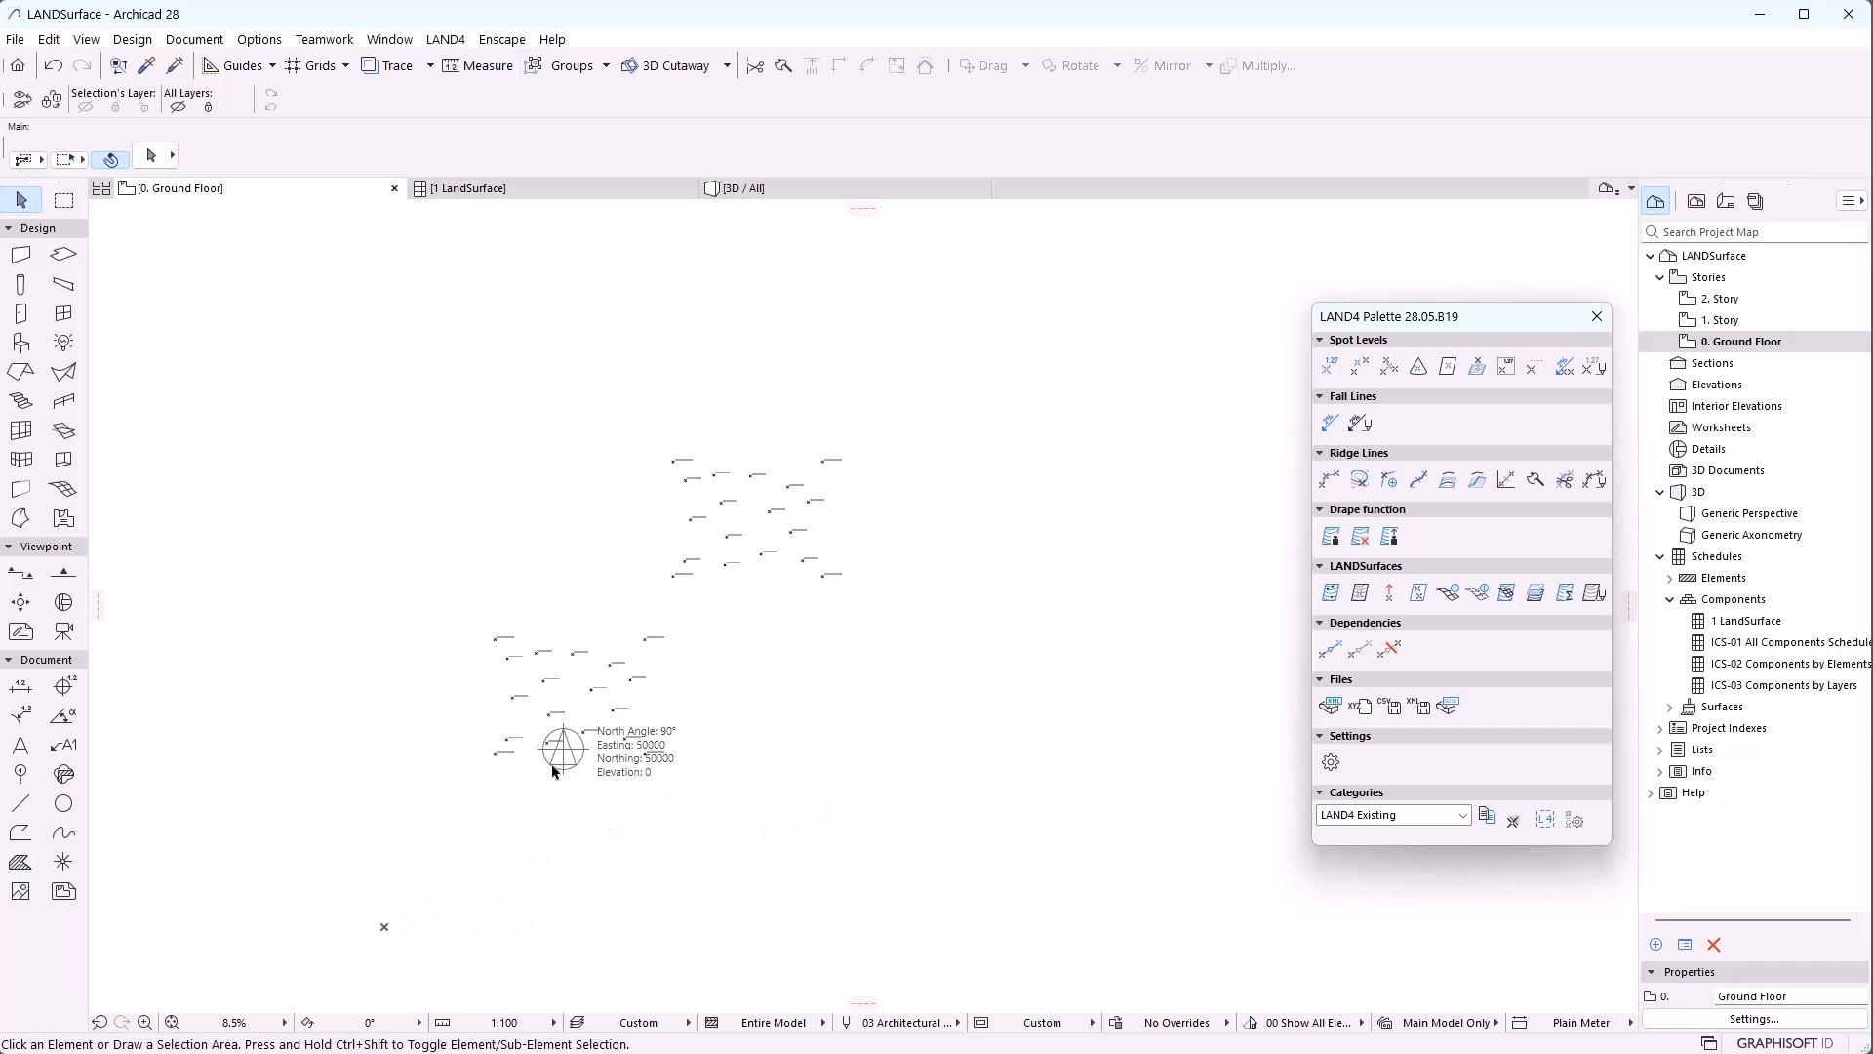
Move the survey point back onto the project origin in the ground floor plan, at Easting 0 and Northing 0
scroll(557, 777, "up", 2)
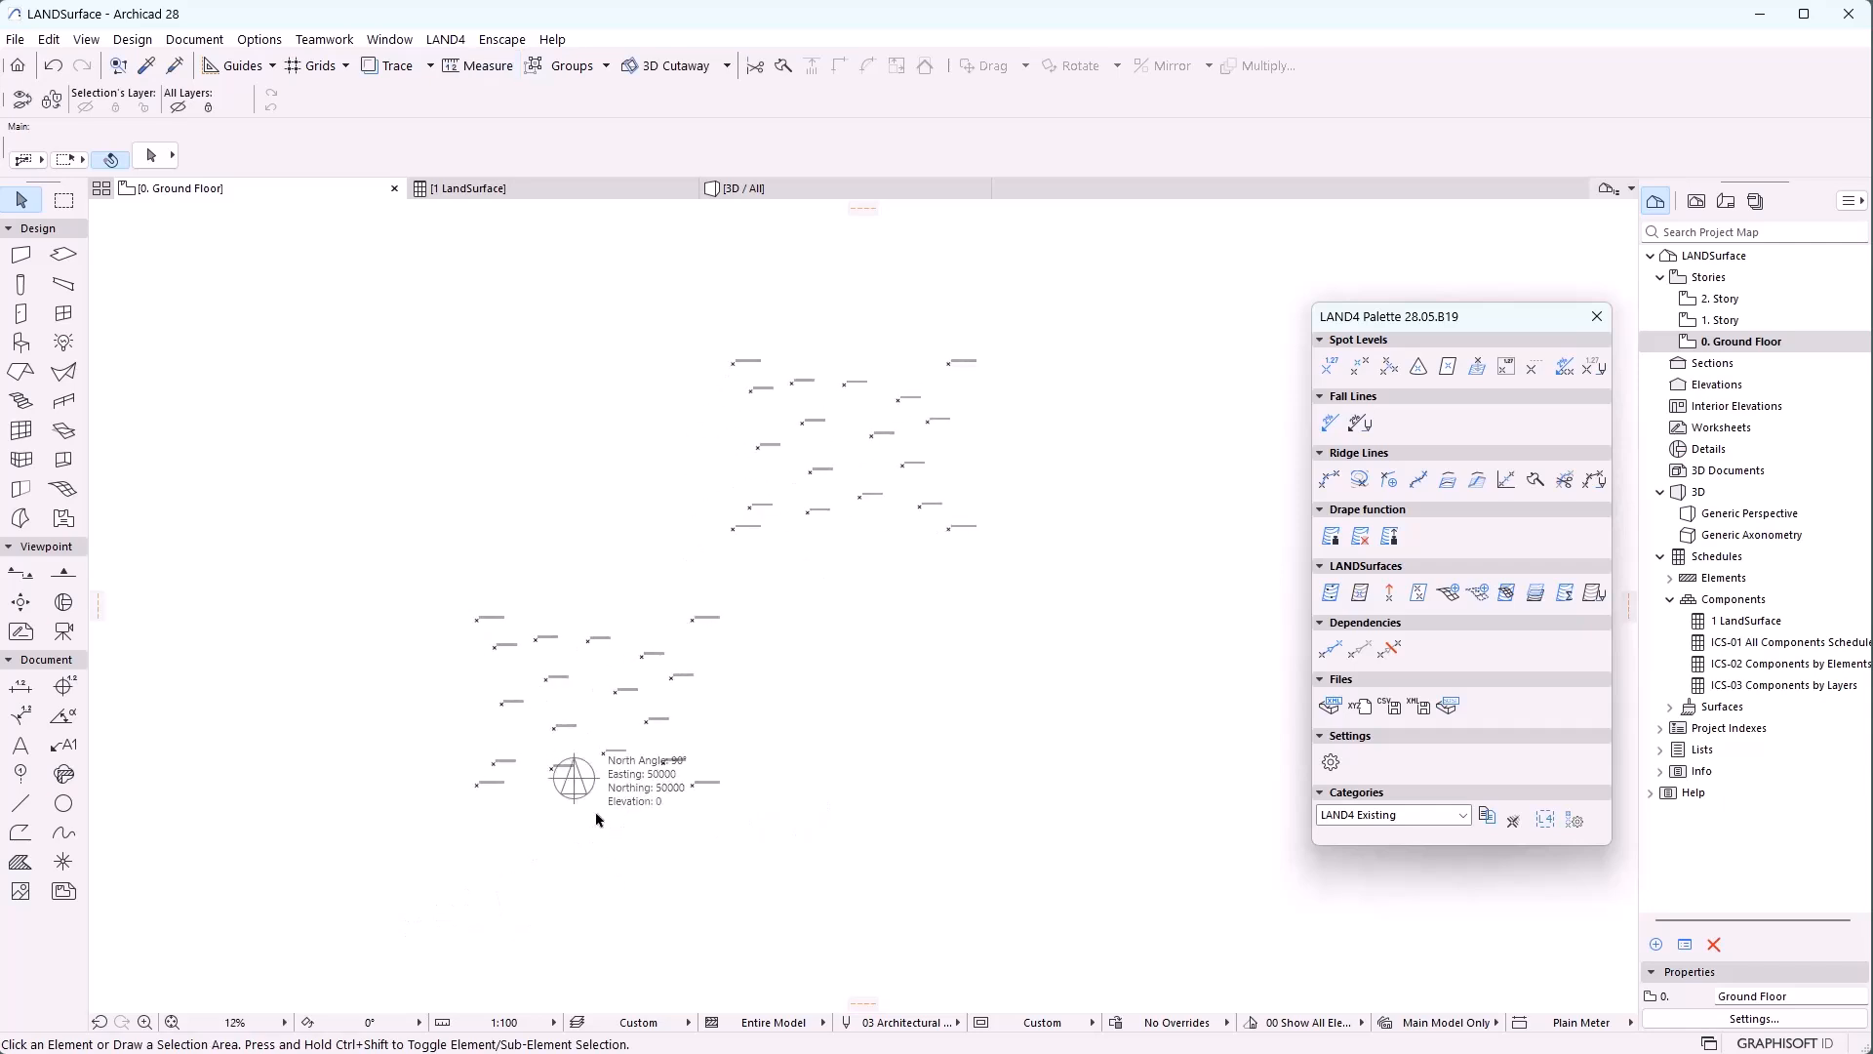
scroll(590, 812, "up", 4)
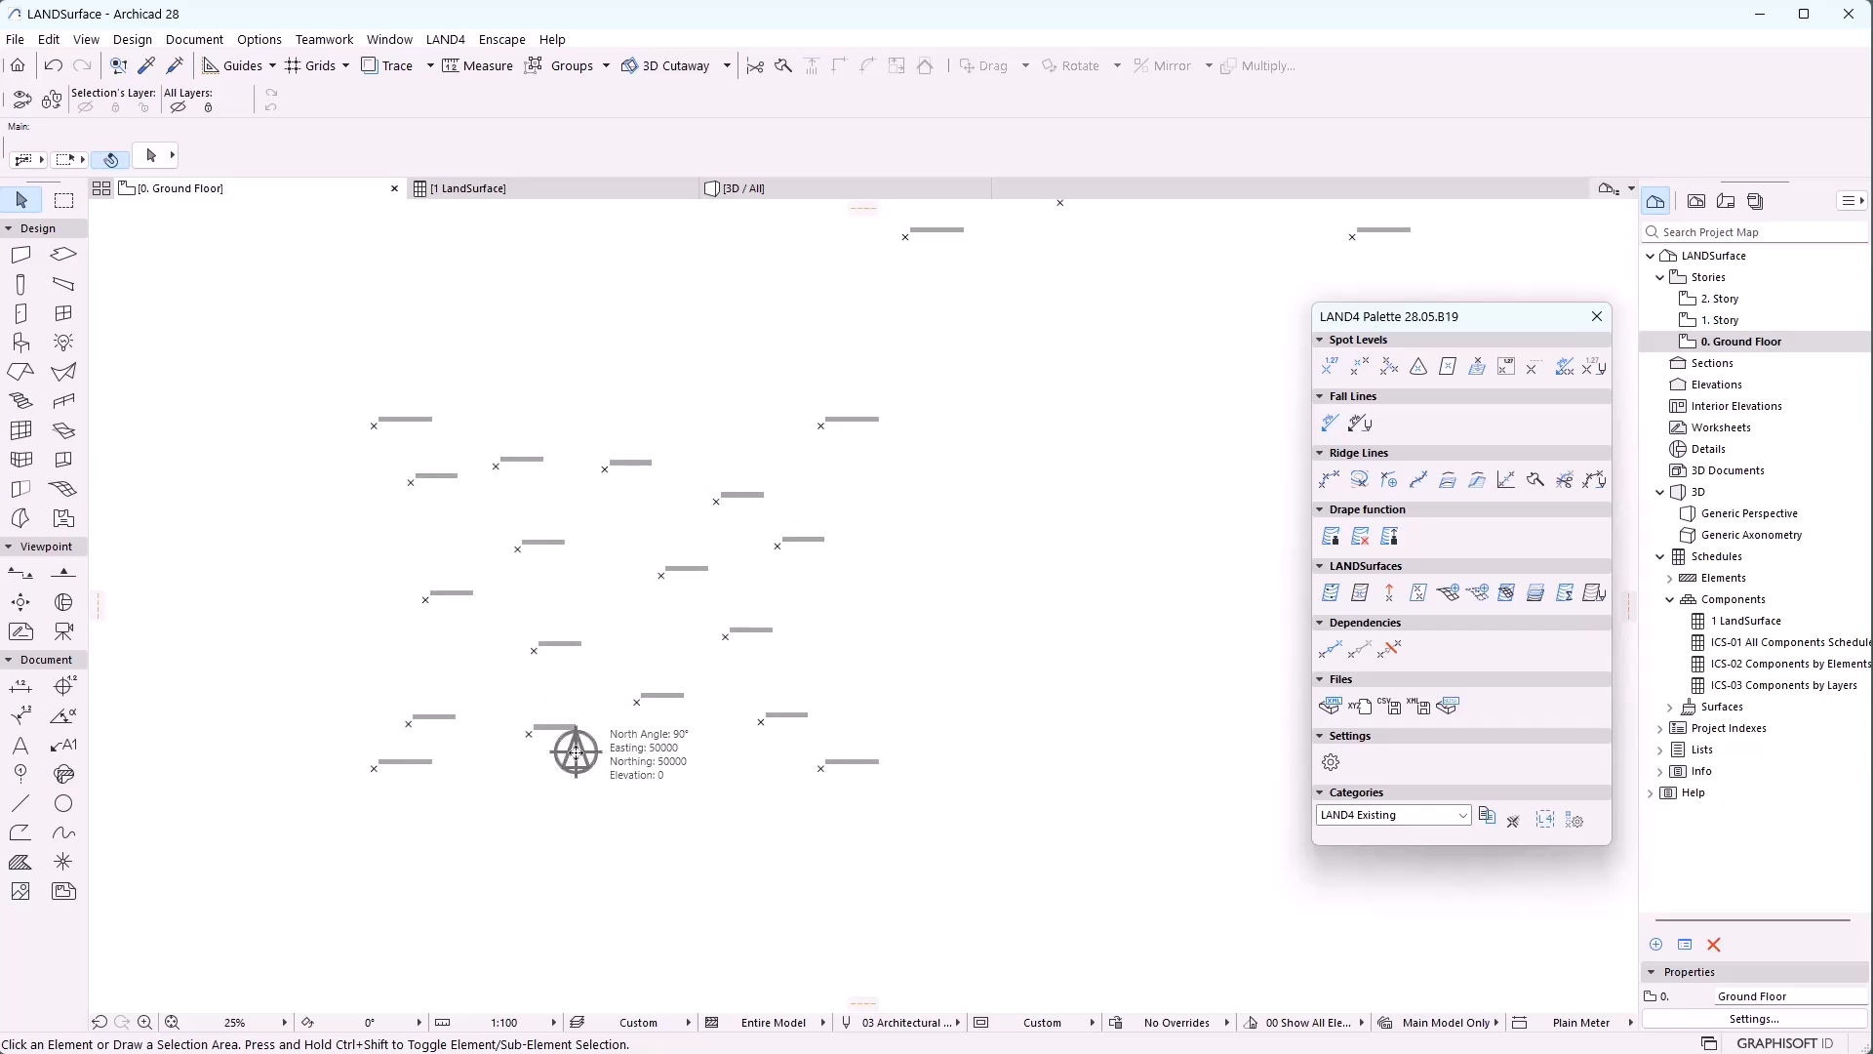
left_click_drag(574, 759, 581, 801)
scroll(646, 680, "down", 6)
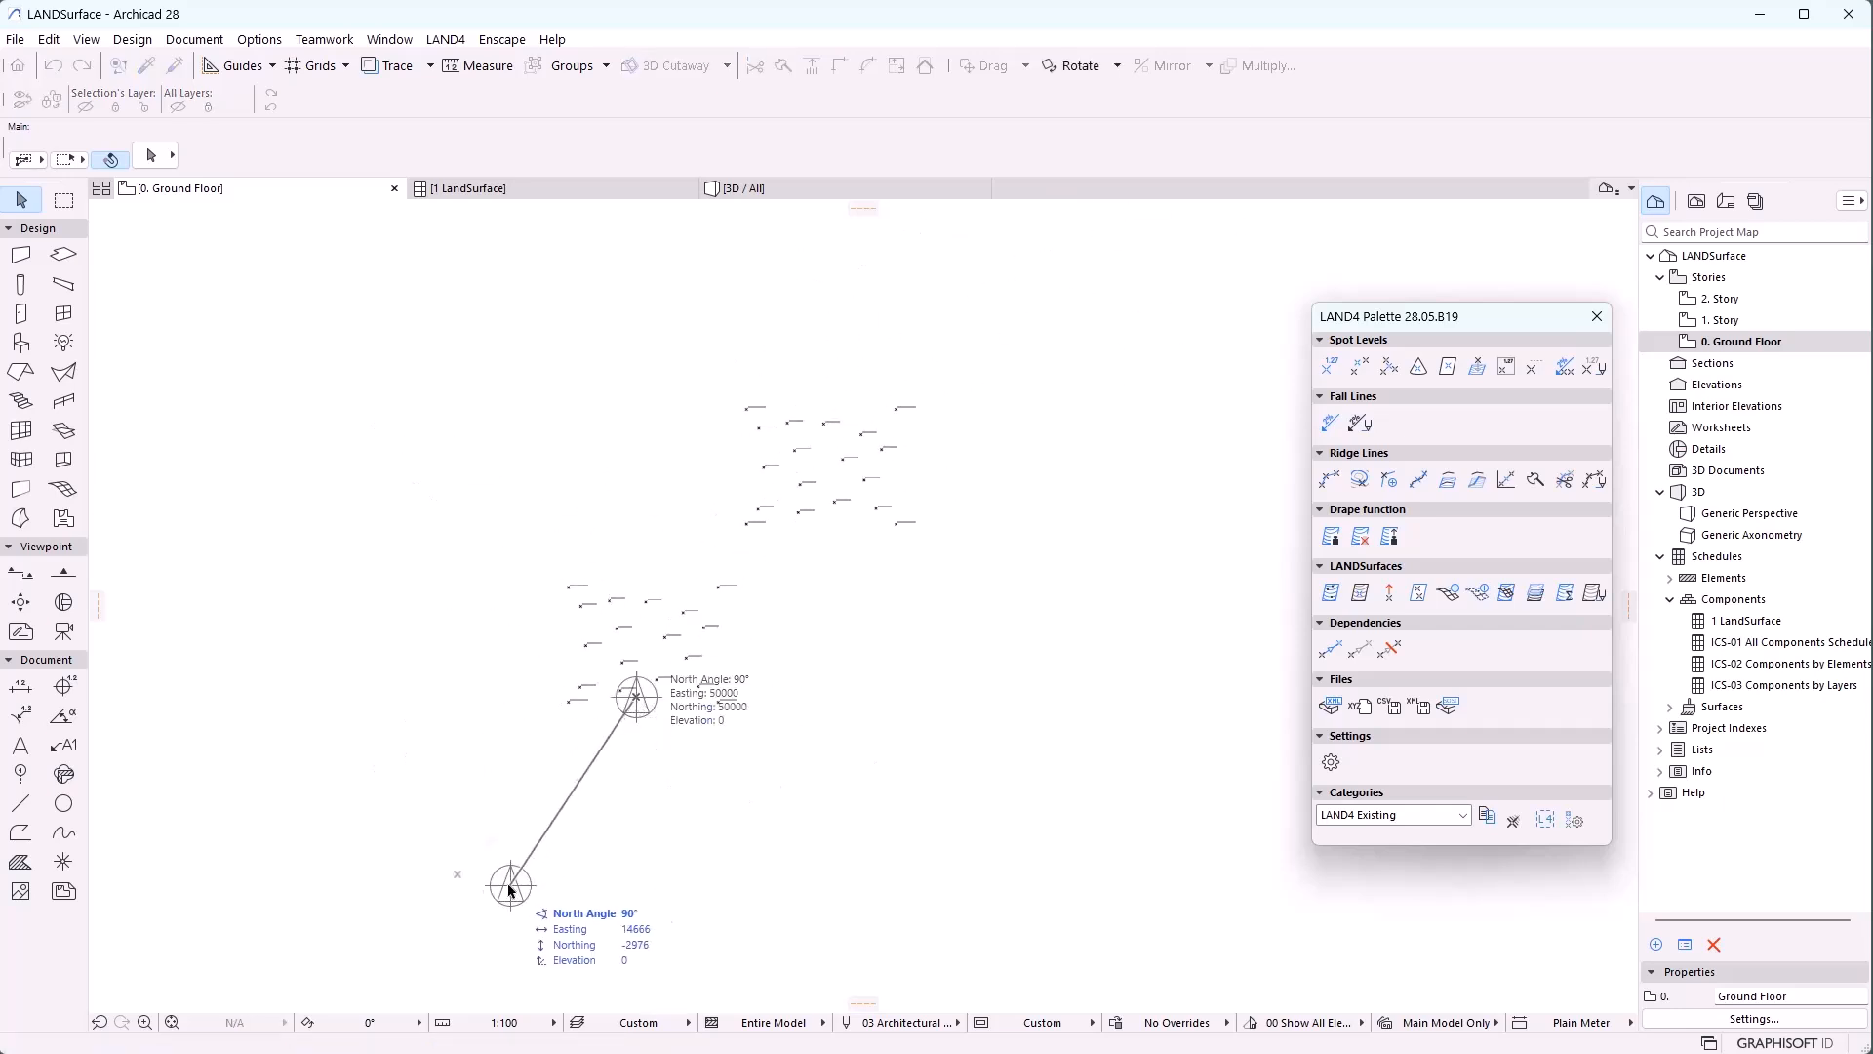
left_click(467, 877)
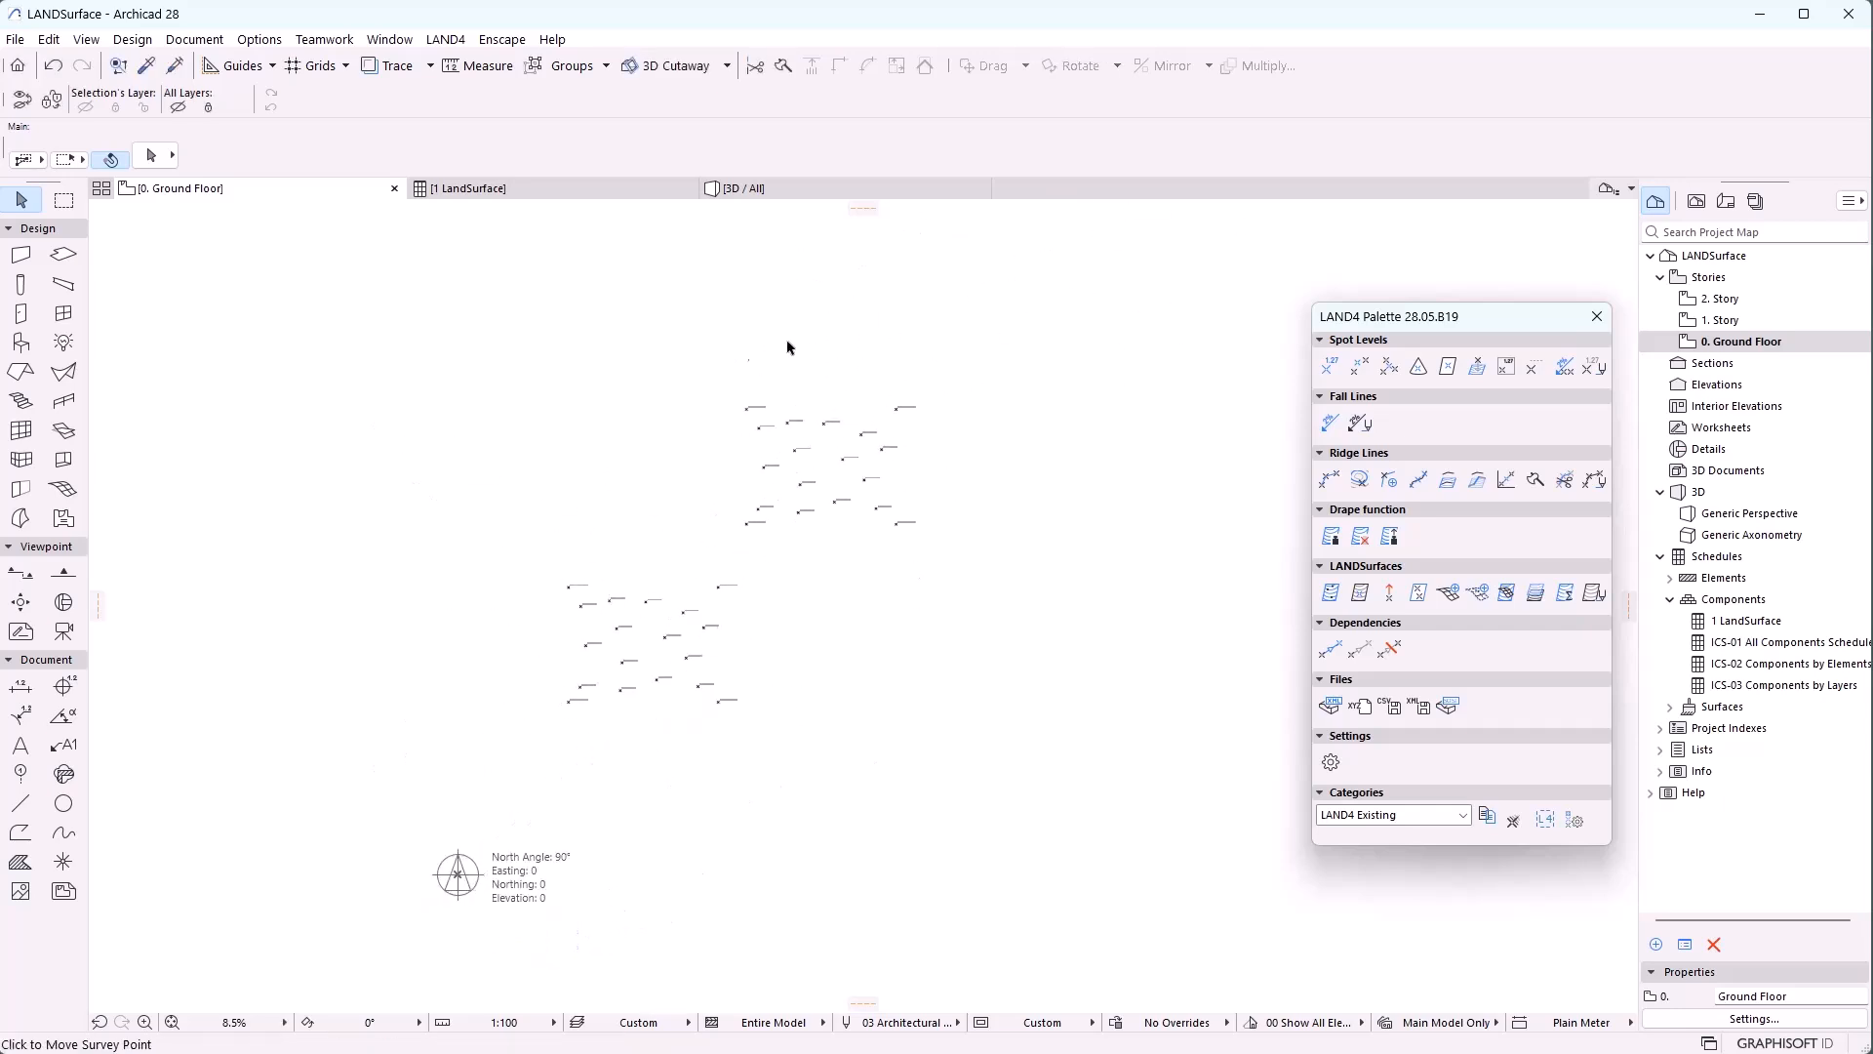
Delete the upper-right of the two imported spot level sets from the ground floor plan
scroll(907, 420, "up", 4)
left_click_drag(404, 310, 1072, 745)
scroll(720, 585, "up", 3)
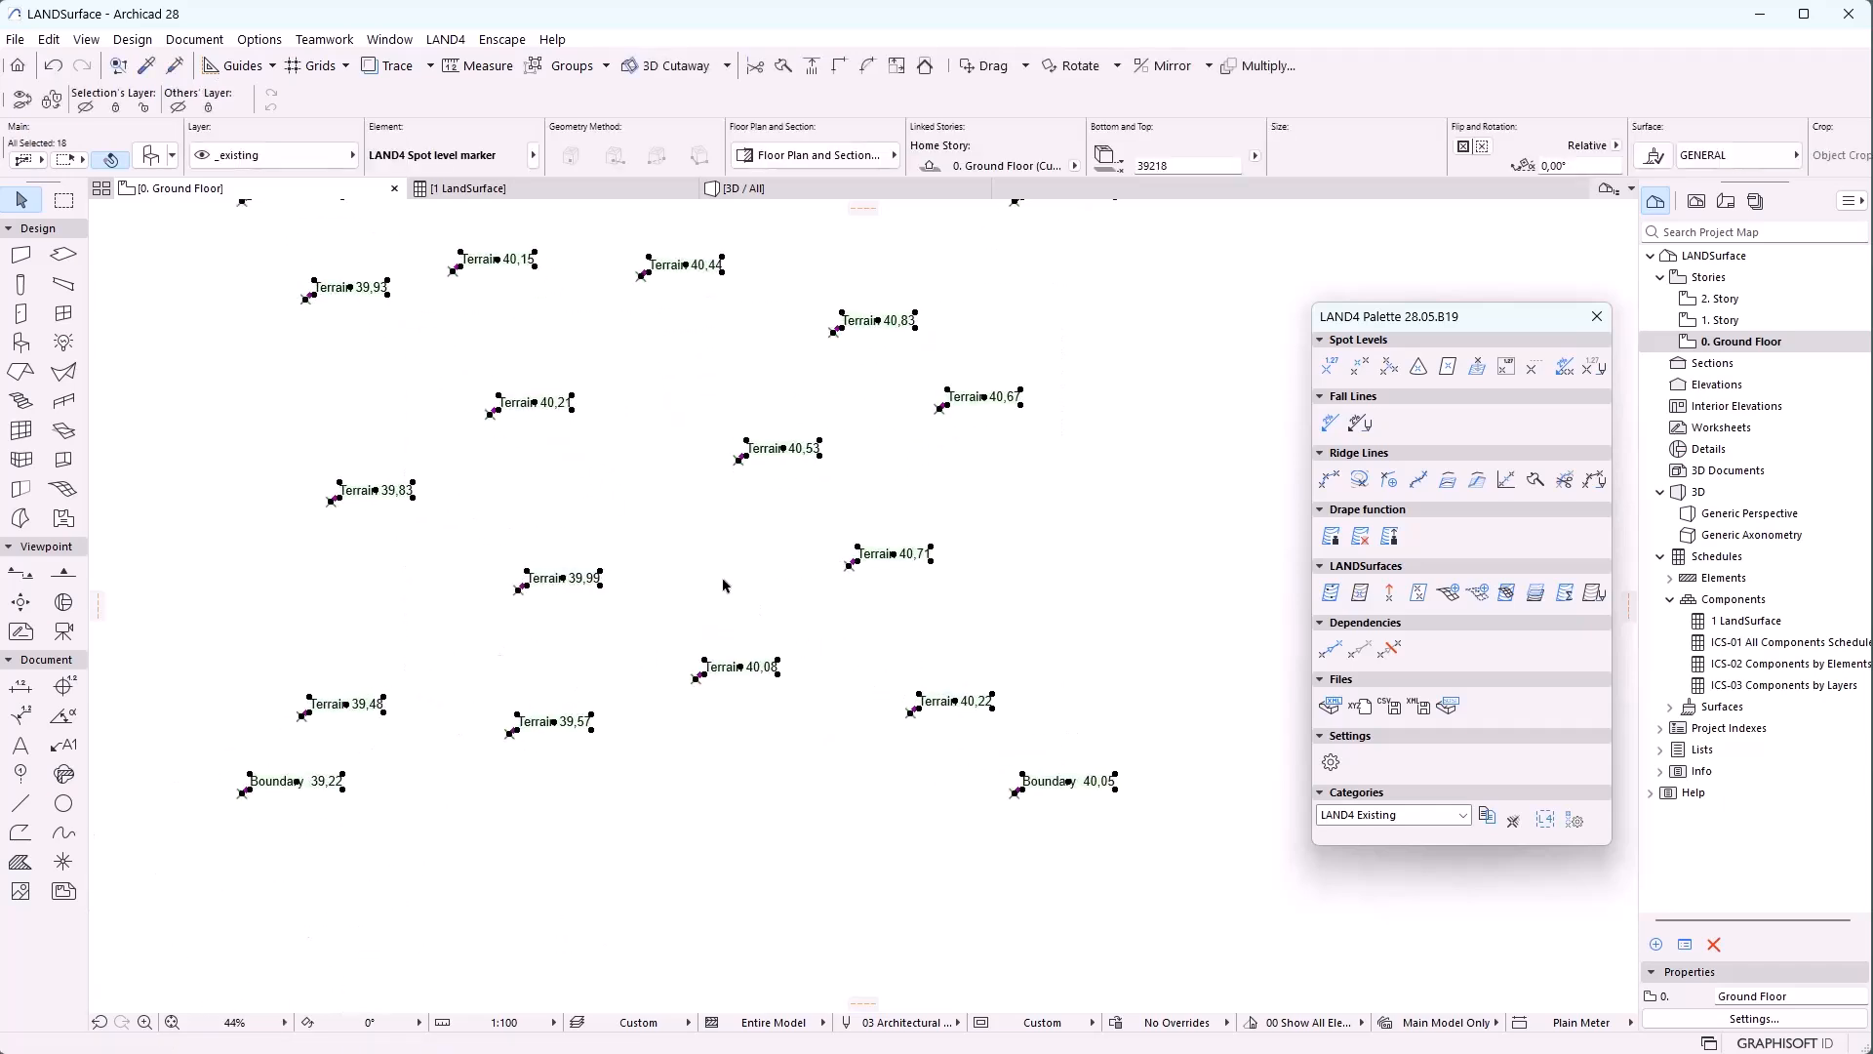
key("Delete")
scroll(917, 477, "down", 3)
scroll(975, 470, "down", 4)
scroll(678, 717, "up", 7)
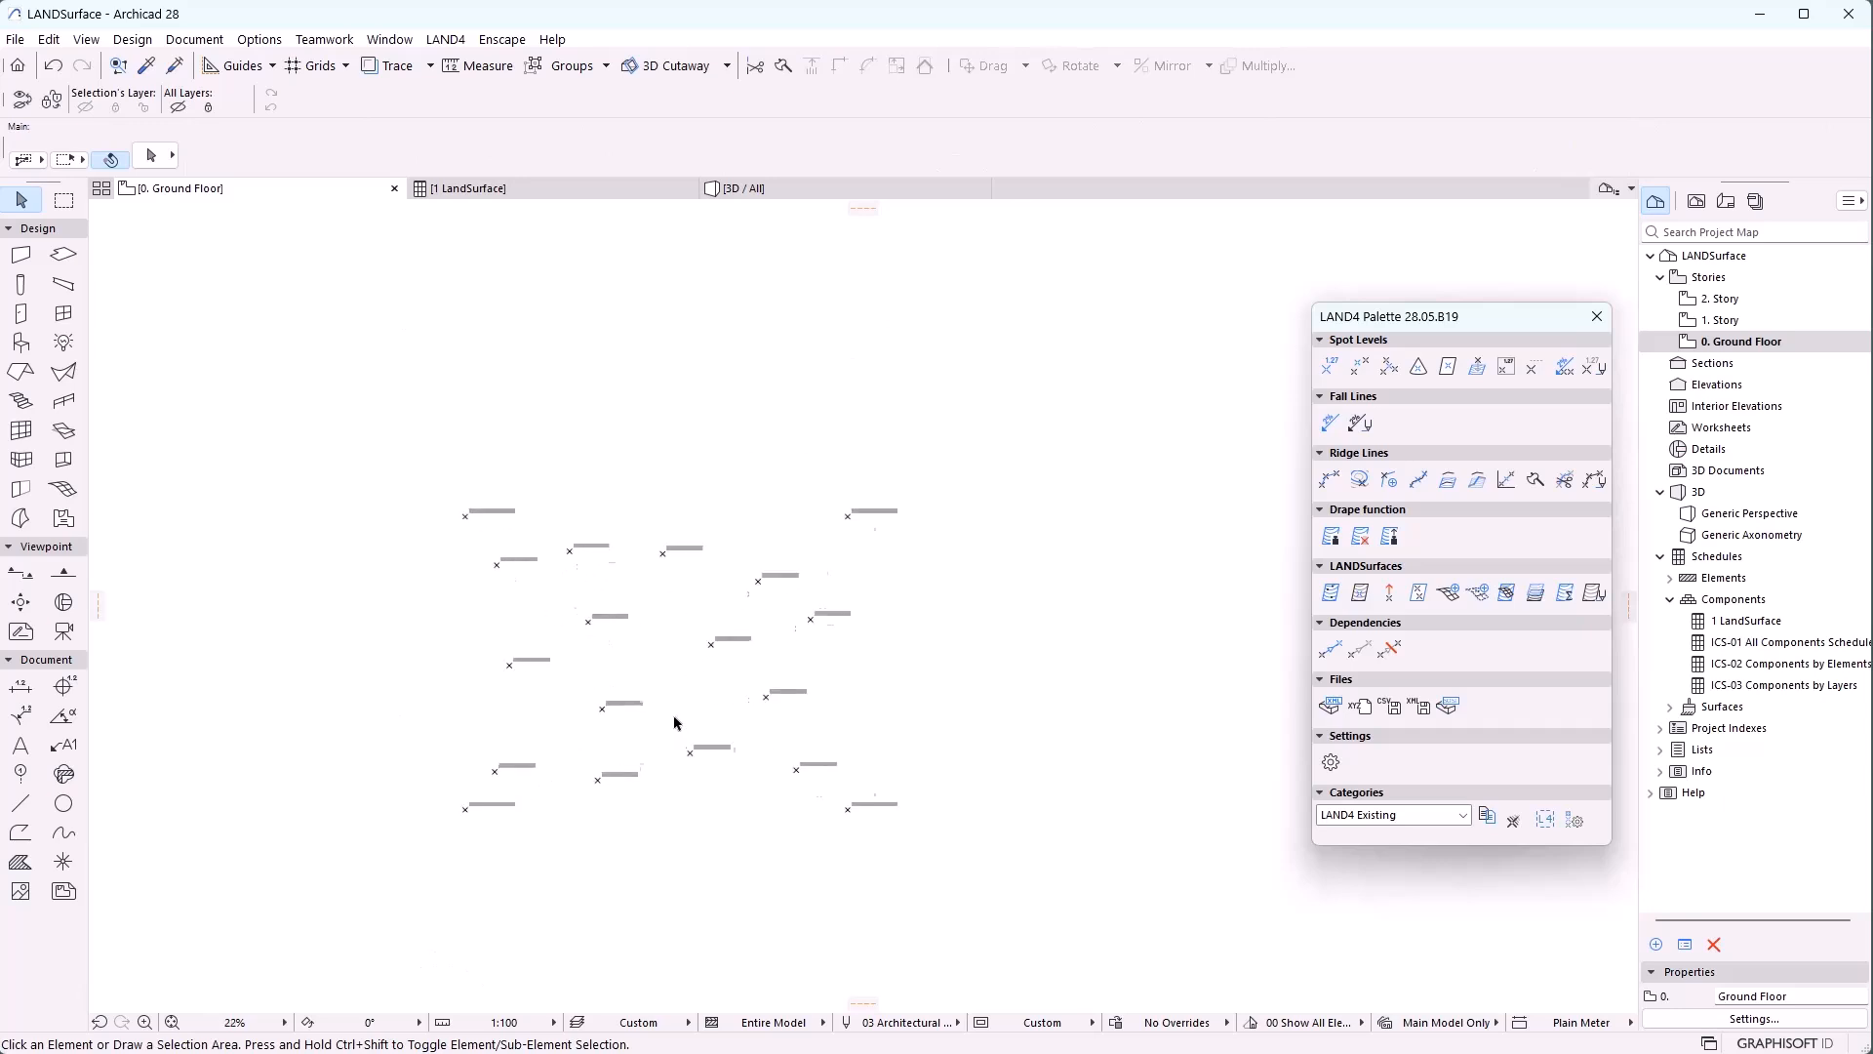
Export the remaining spot levels by Project Origin to a CSV file named "Spot LEvels Export" in the 6.Files folder
left_click(1387, 711)
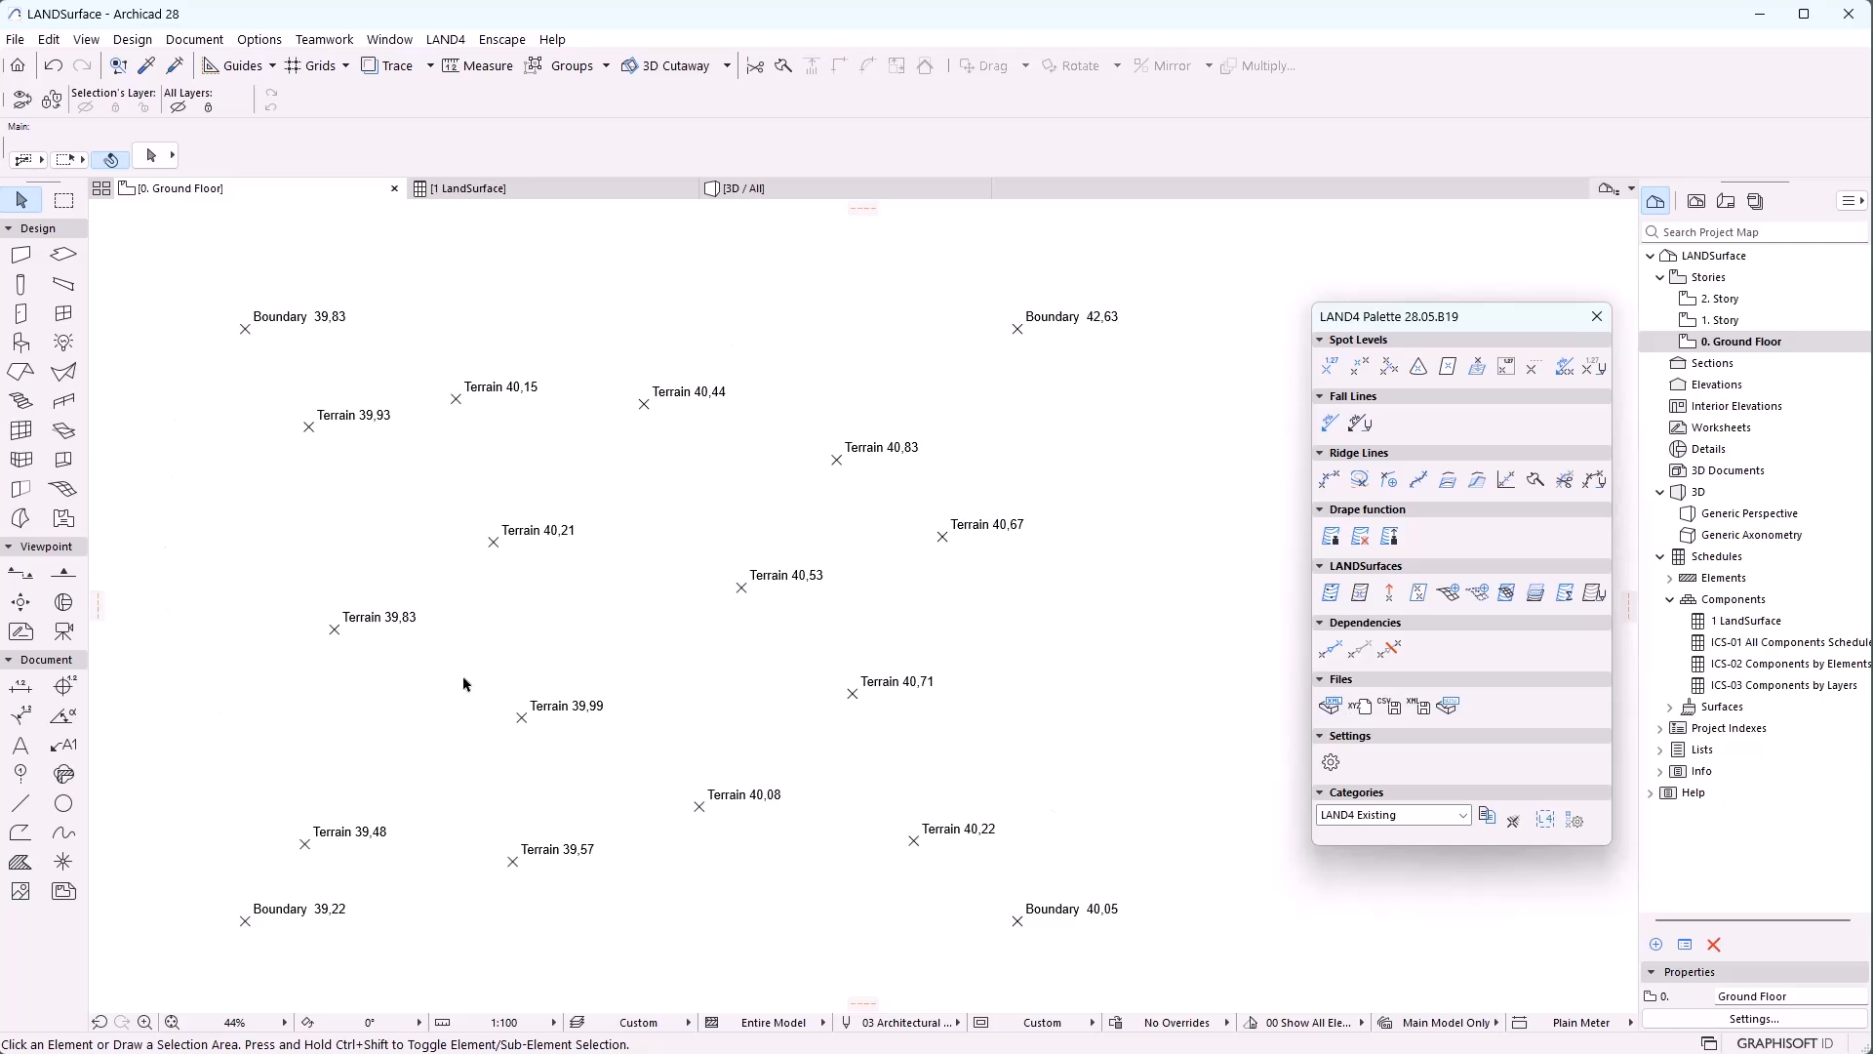
left_click(1399, 711)
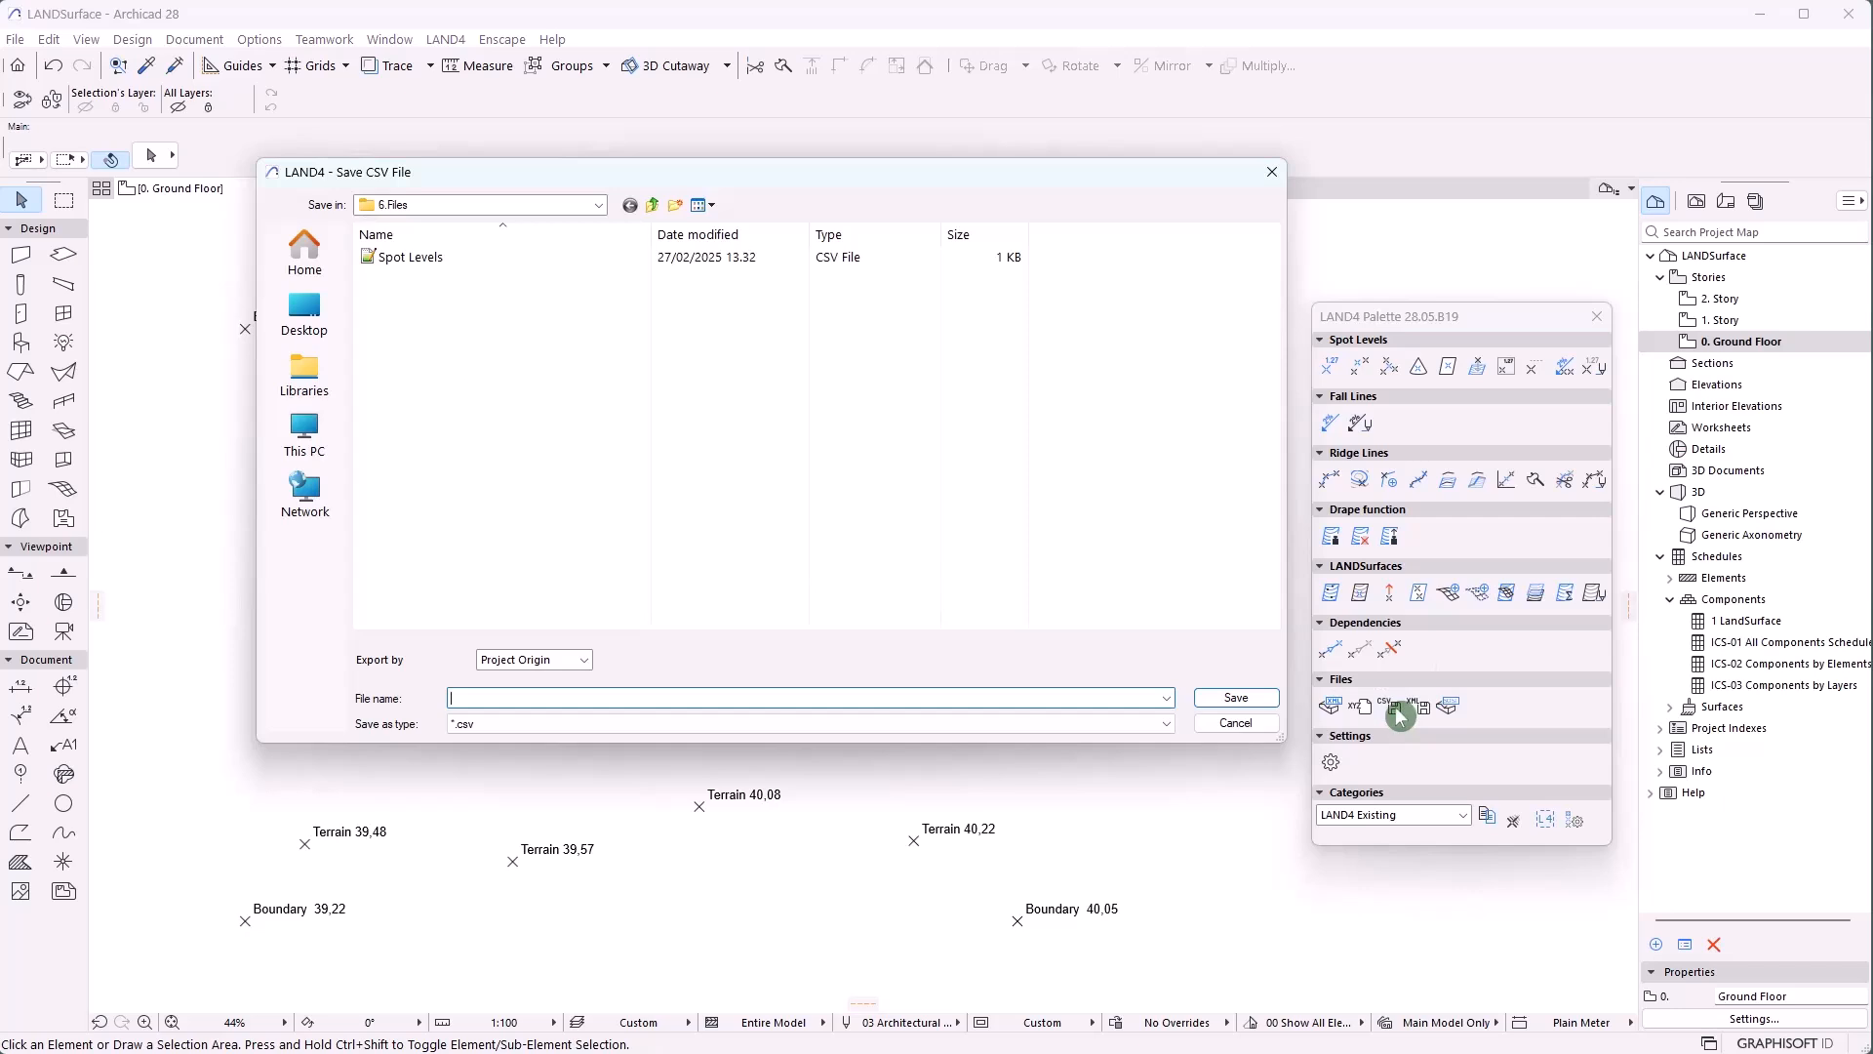
left_click(507, 665)
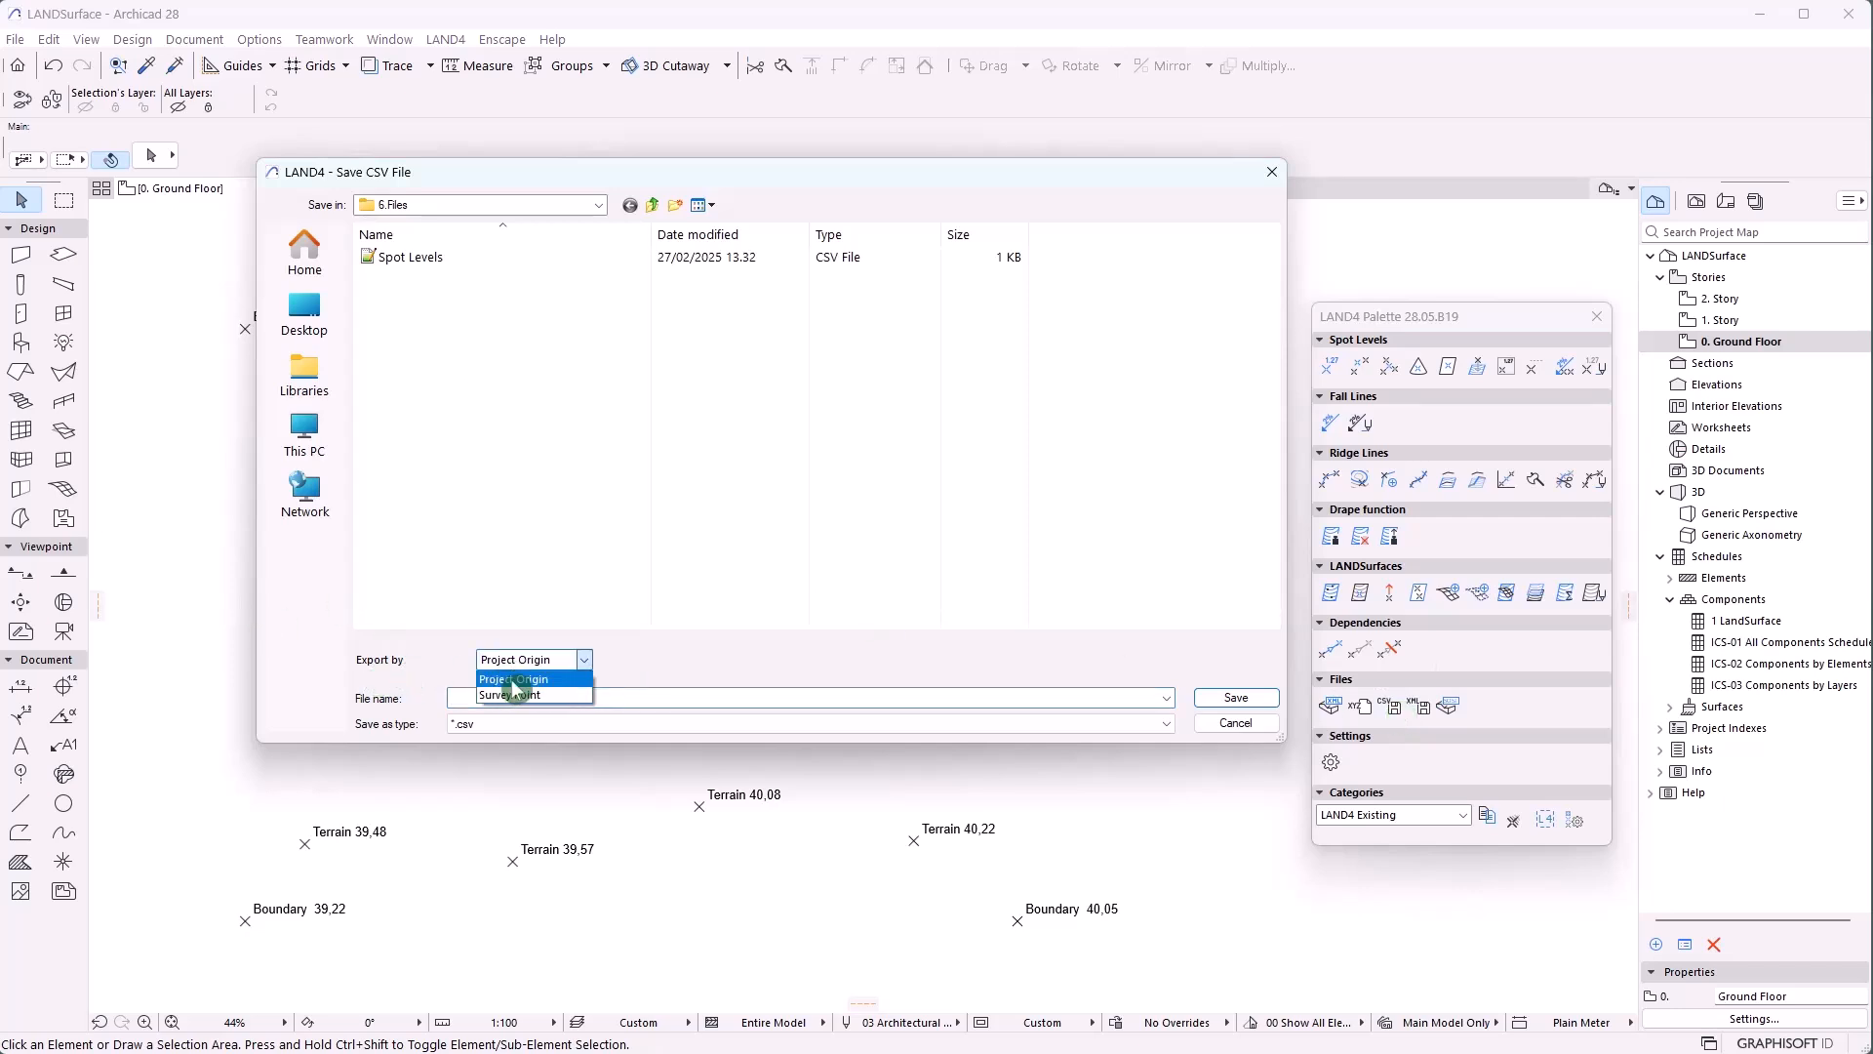
left_click(779, 669)
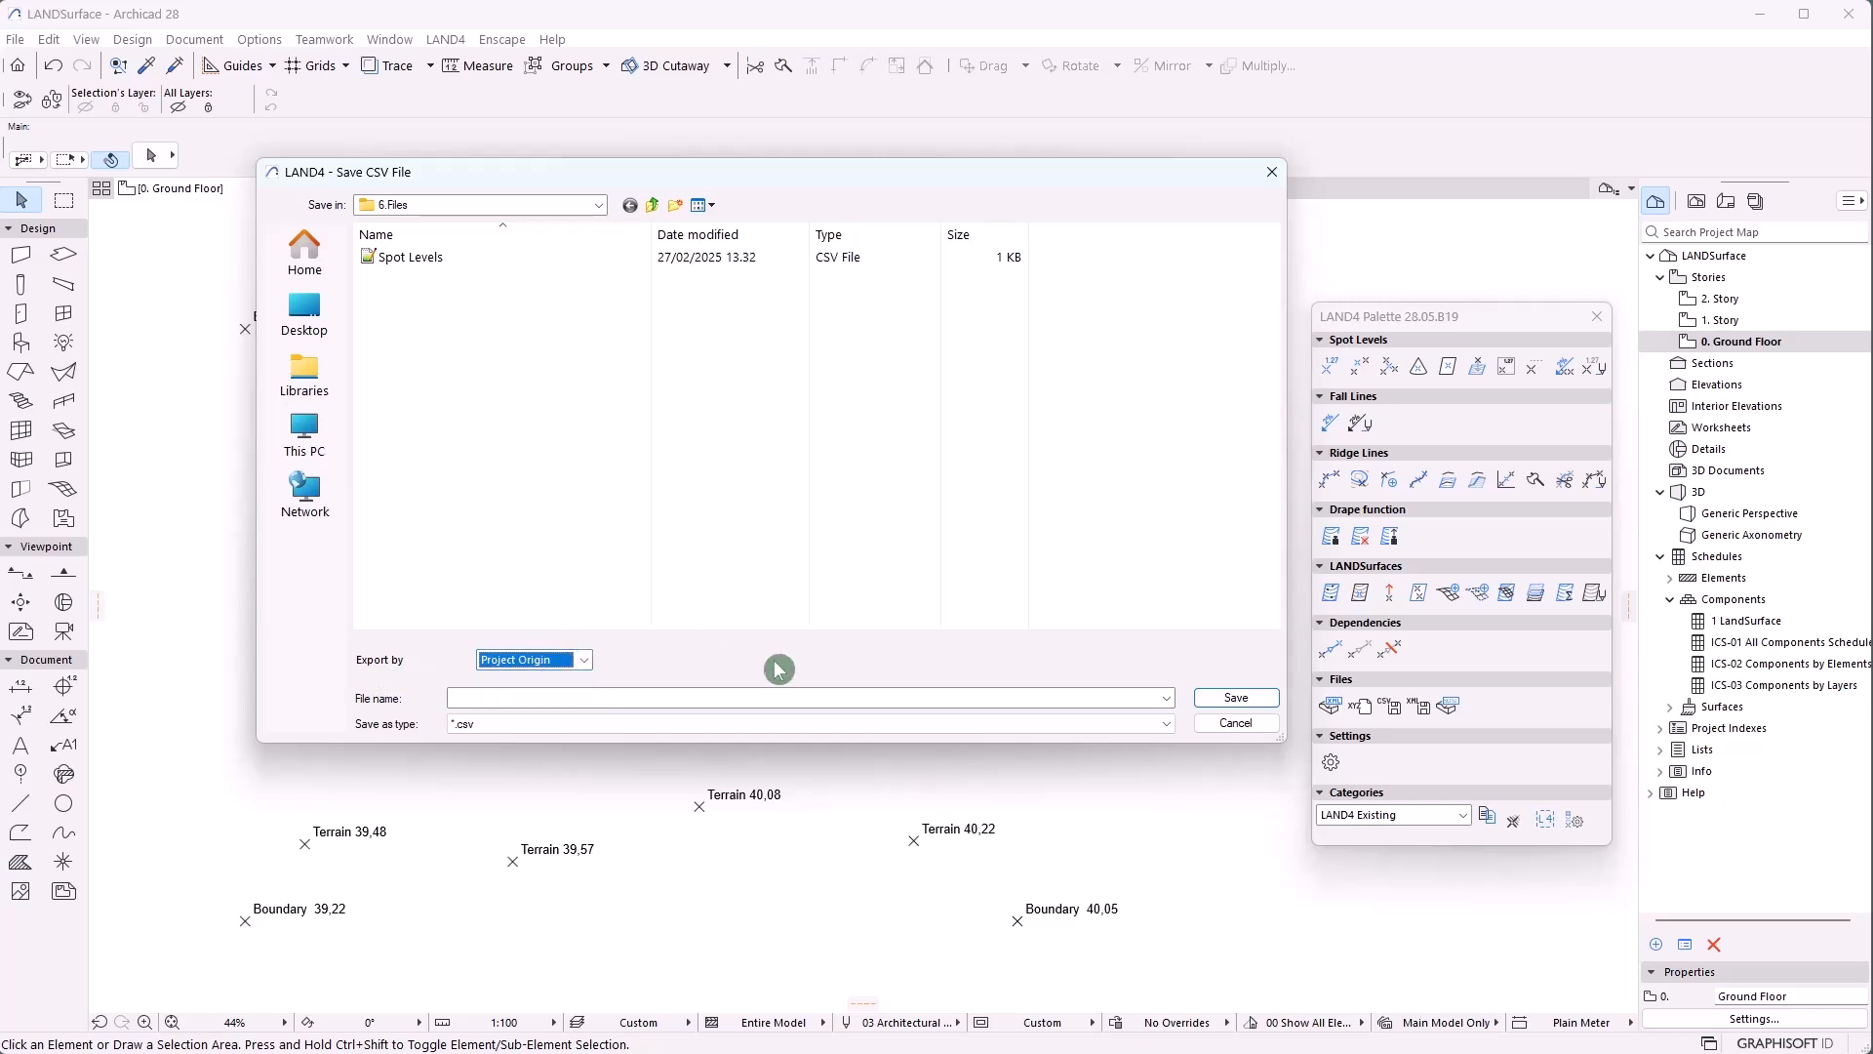
left_click(644, 698)
type("S")
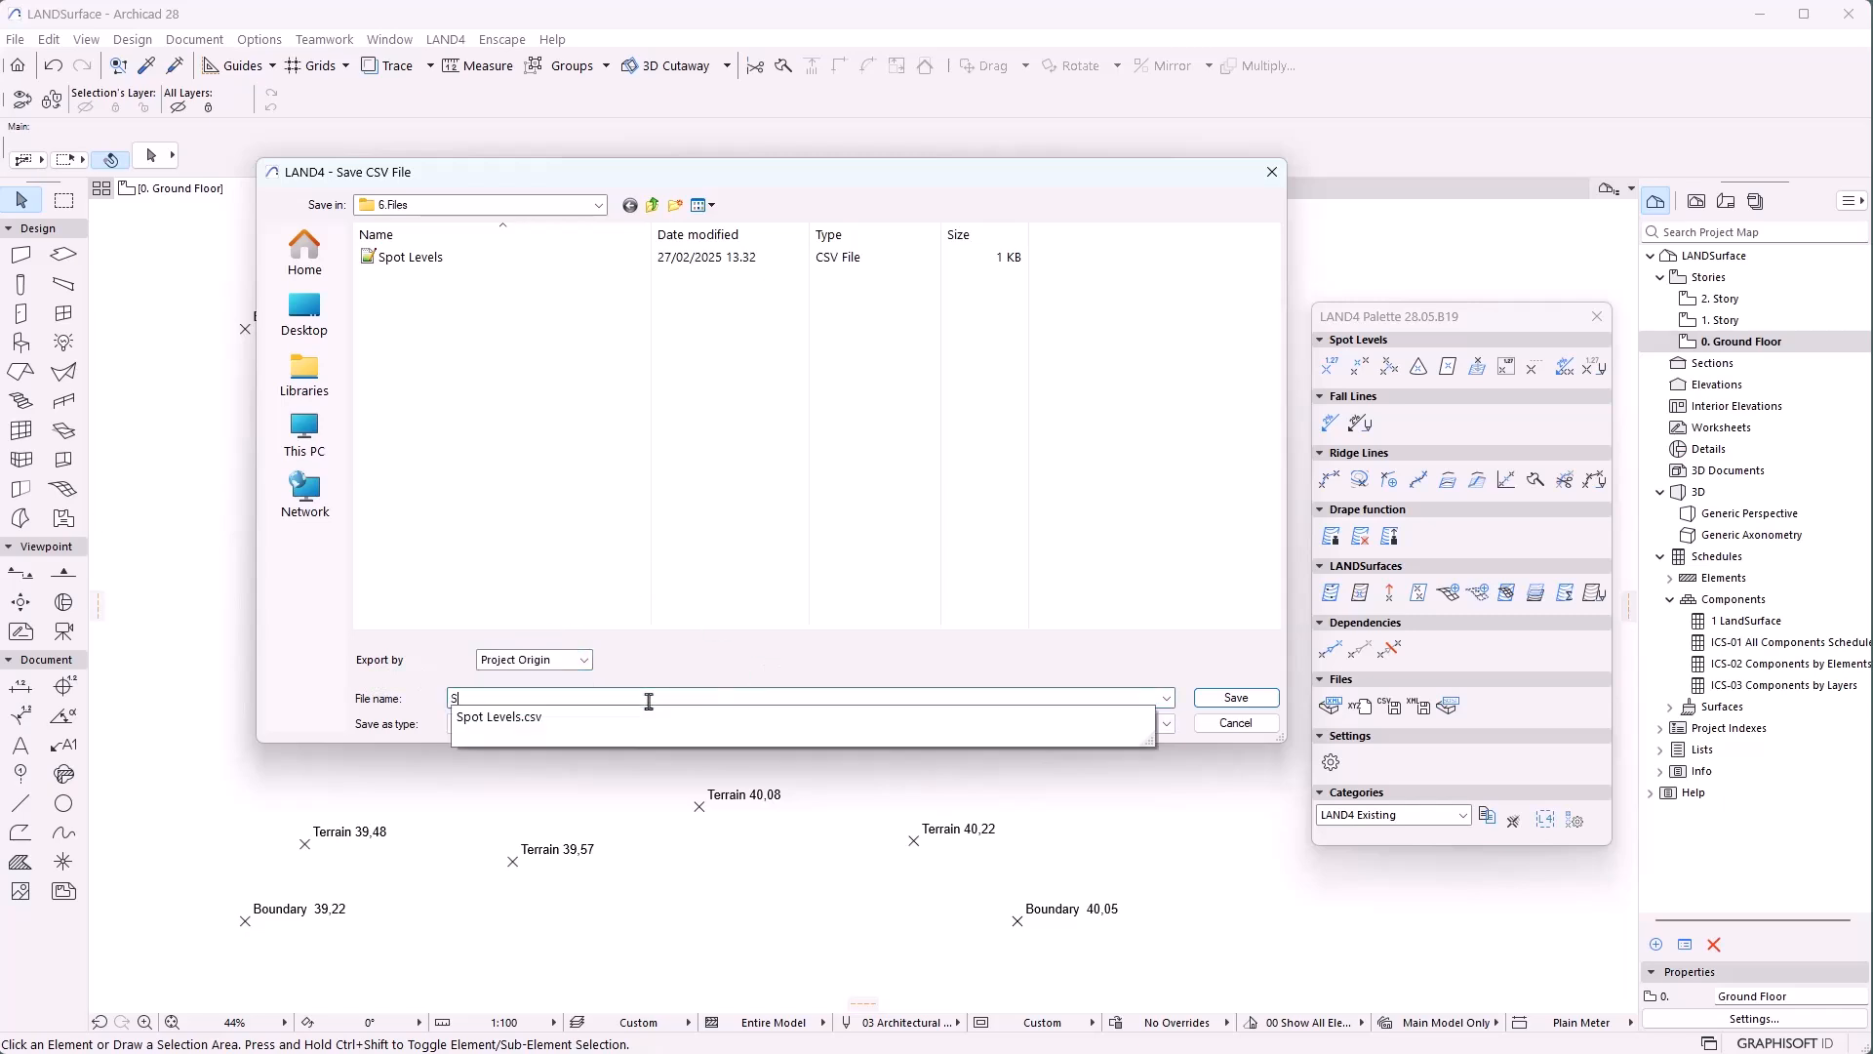
type("pot LEvels Export")
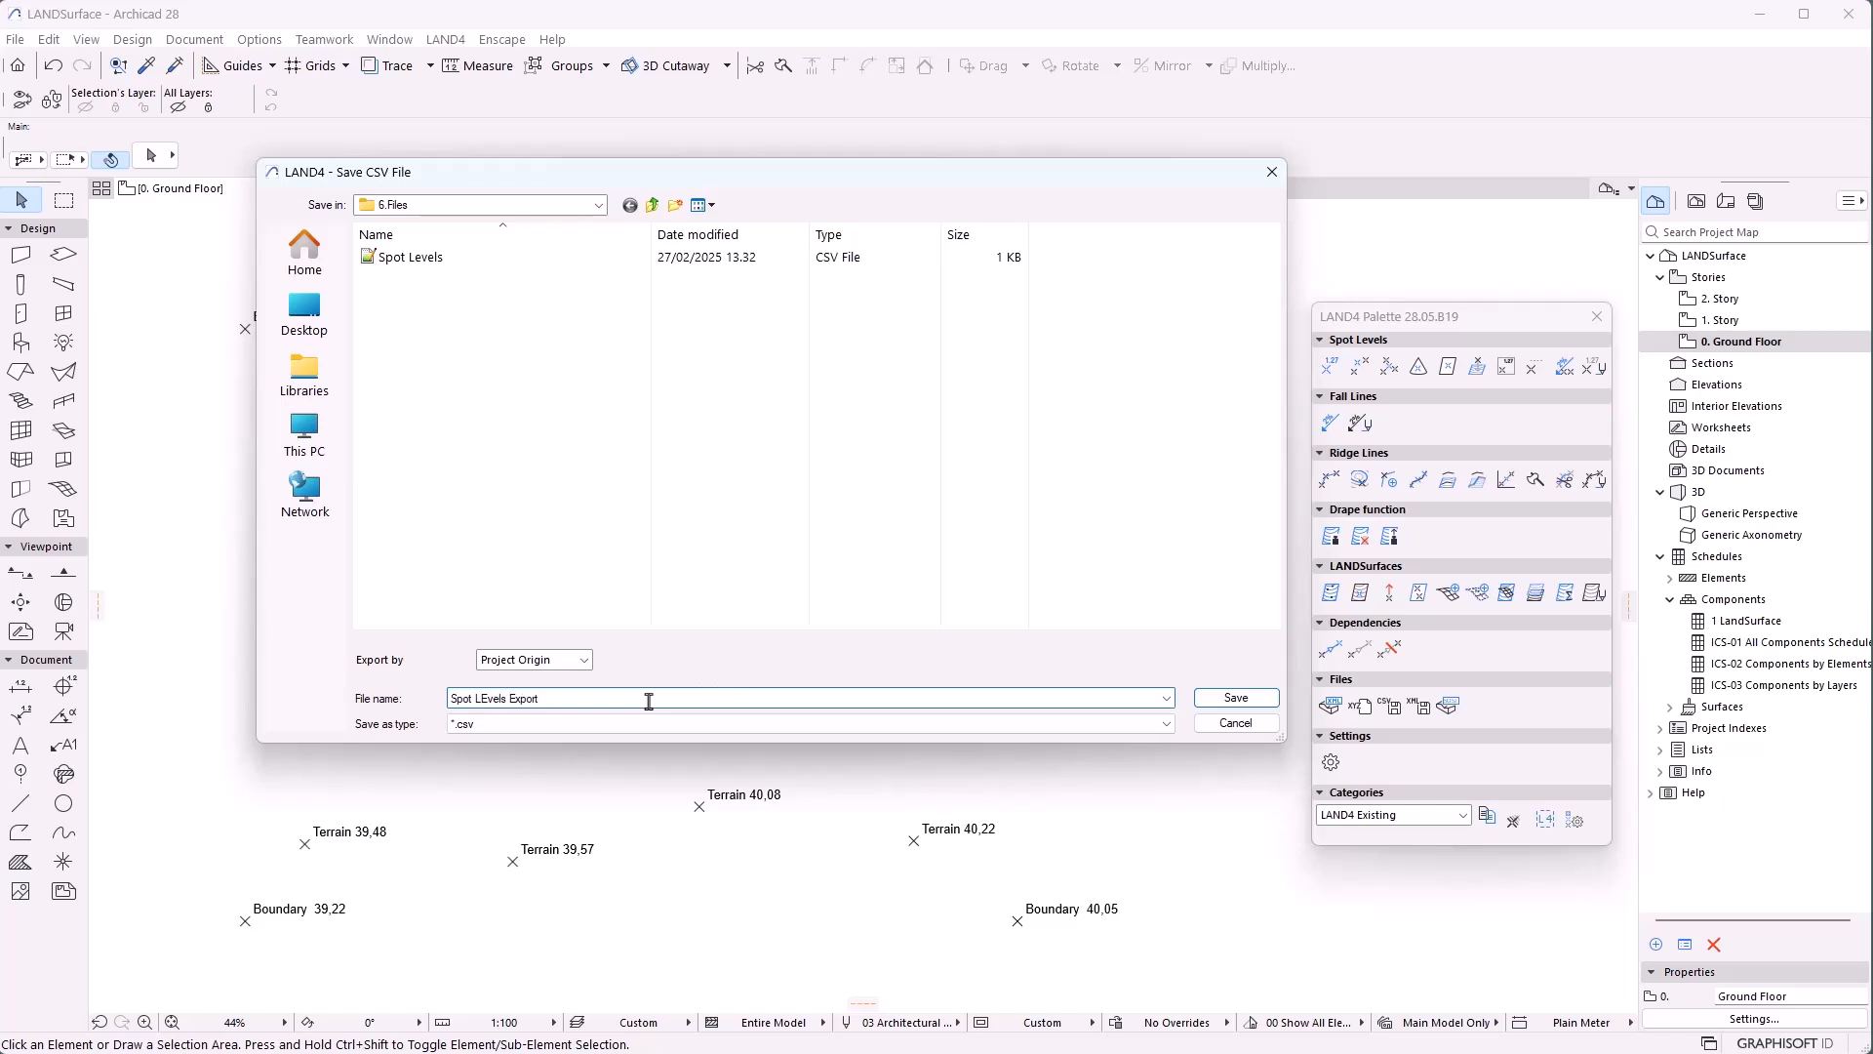
left_click(1248, 699)
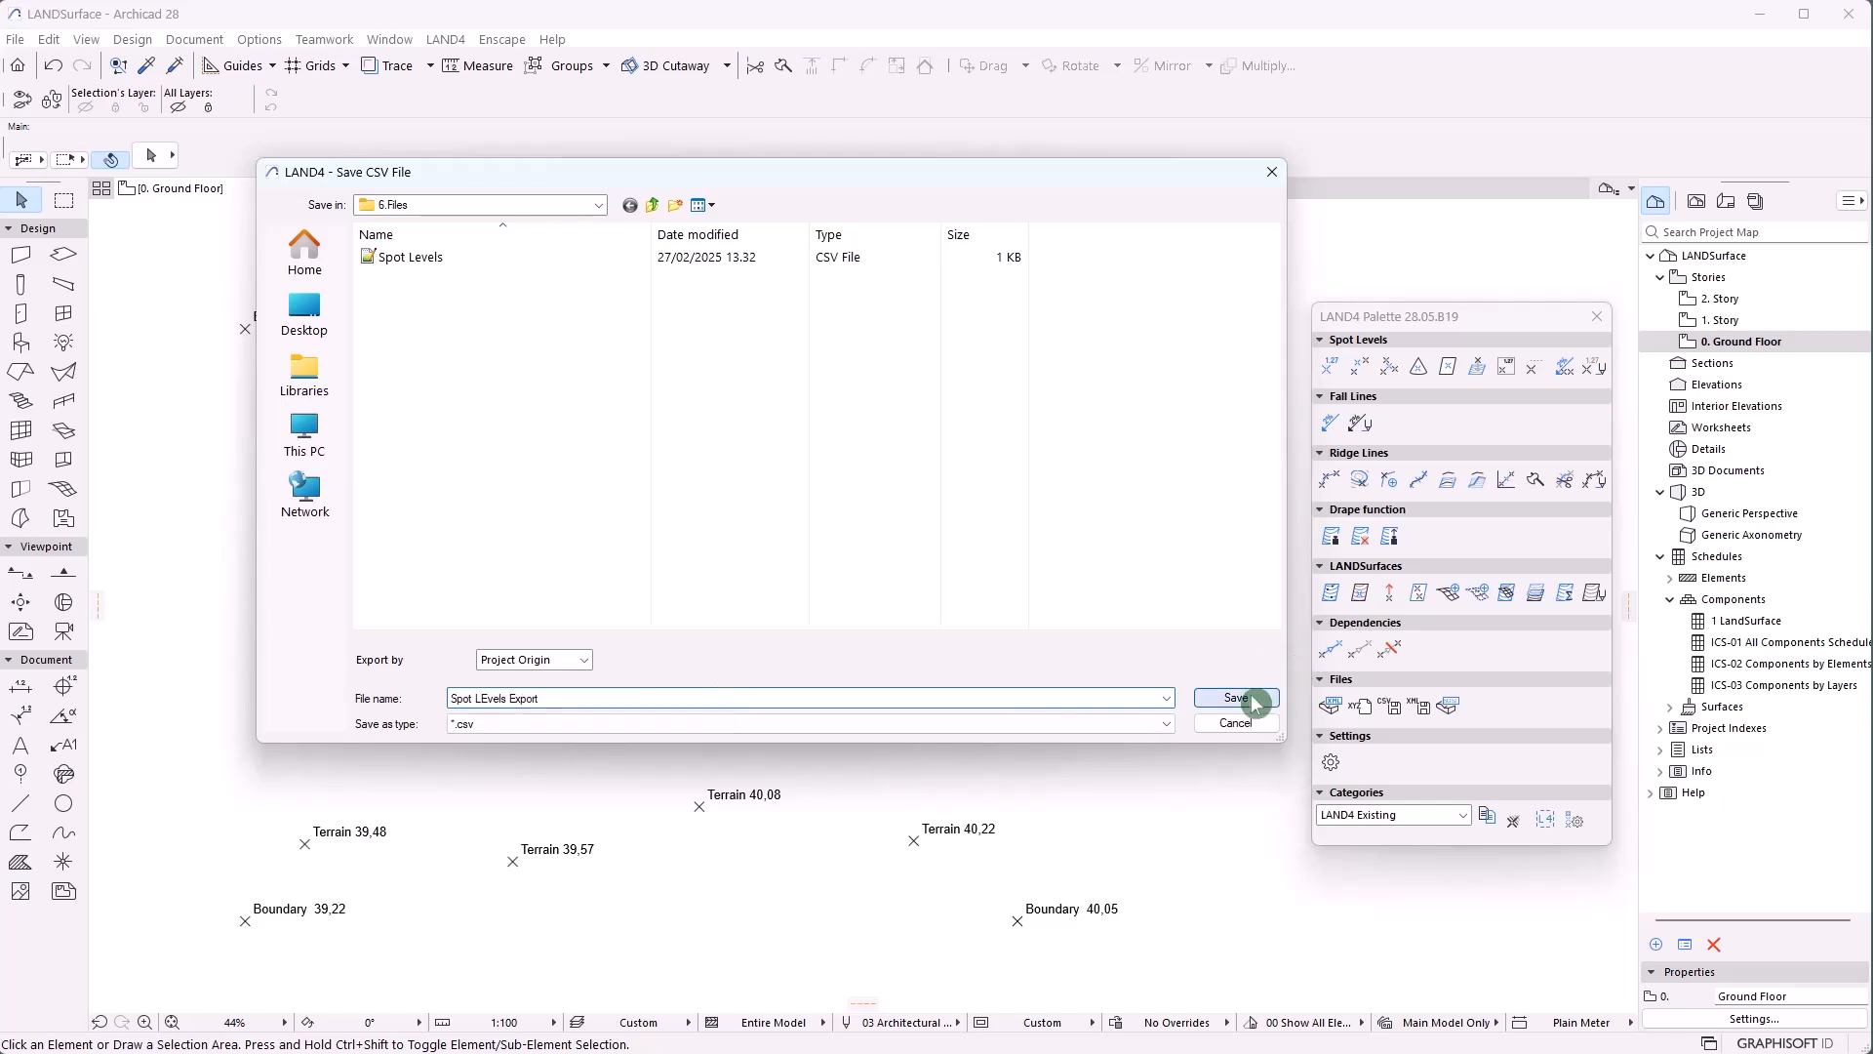